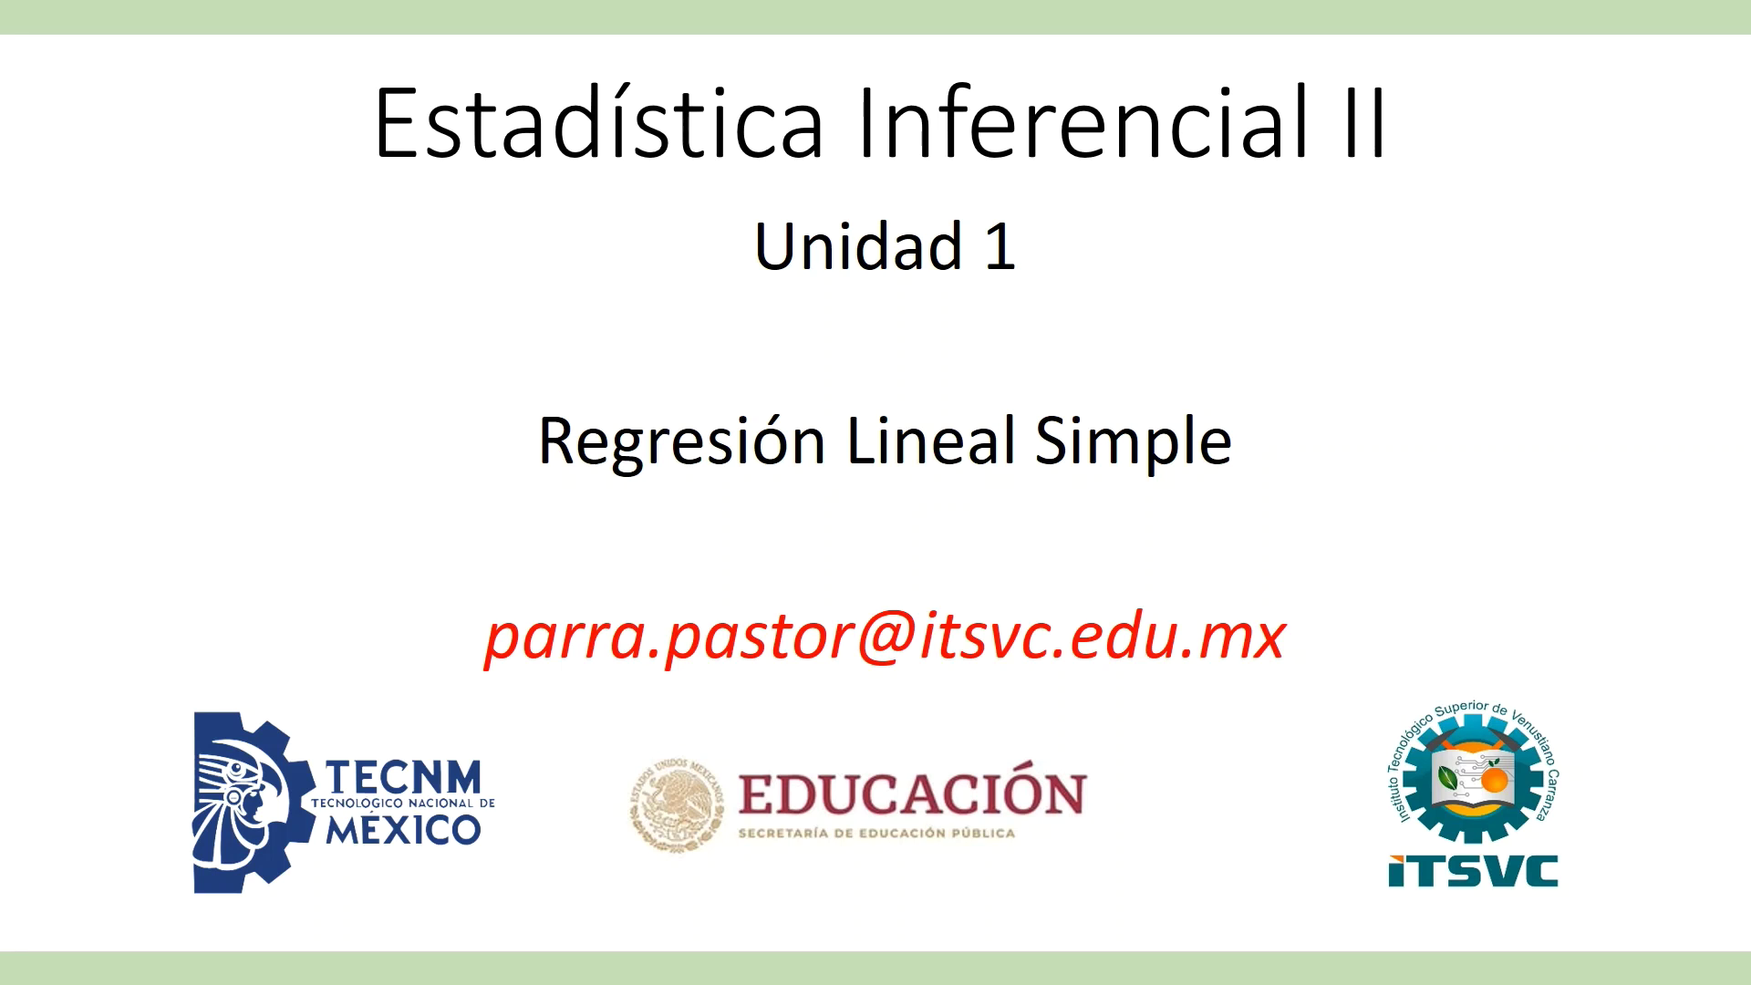
Advance to the Unidad 1 'Regresión Lineal Simple' slide listing topics 1.1–1.8.
key(Right)
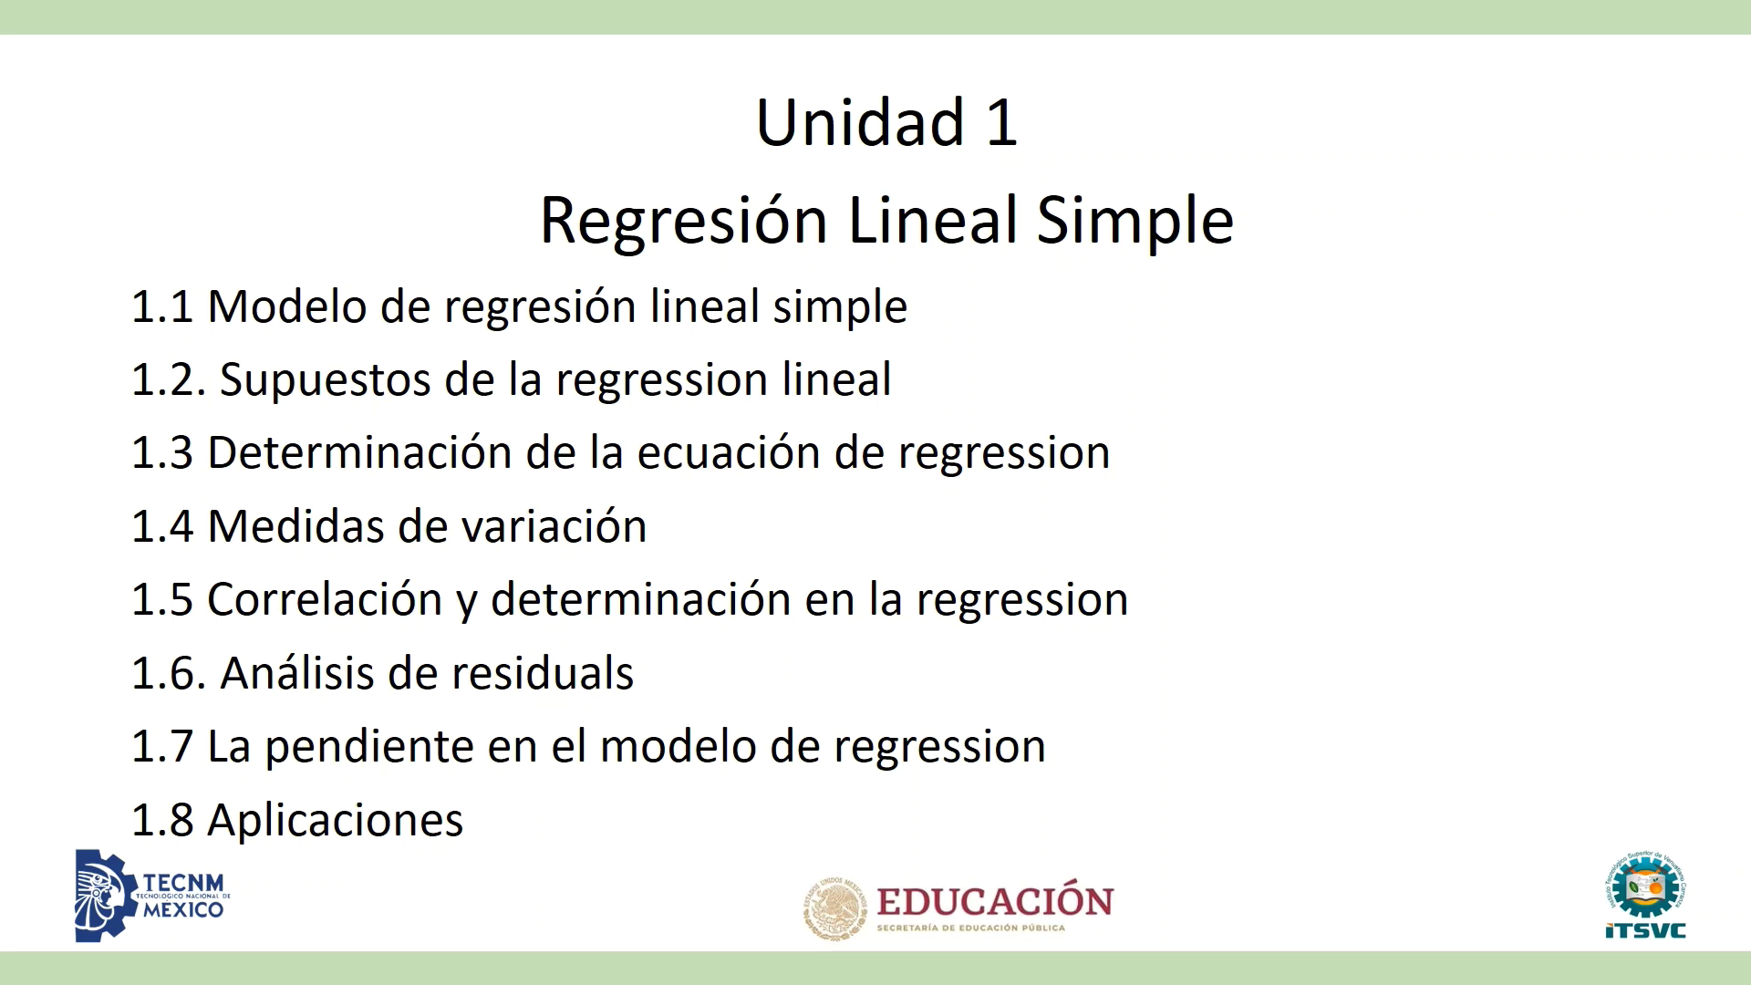
Advance through slide 1.1 to slide 1.2 'Supuestos de la regresión lineal'.
key(Right)
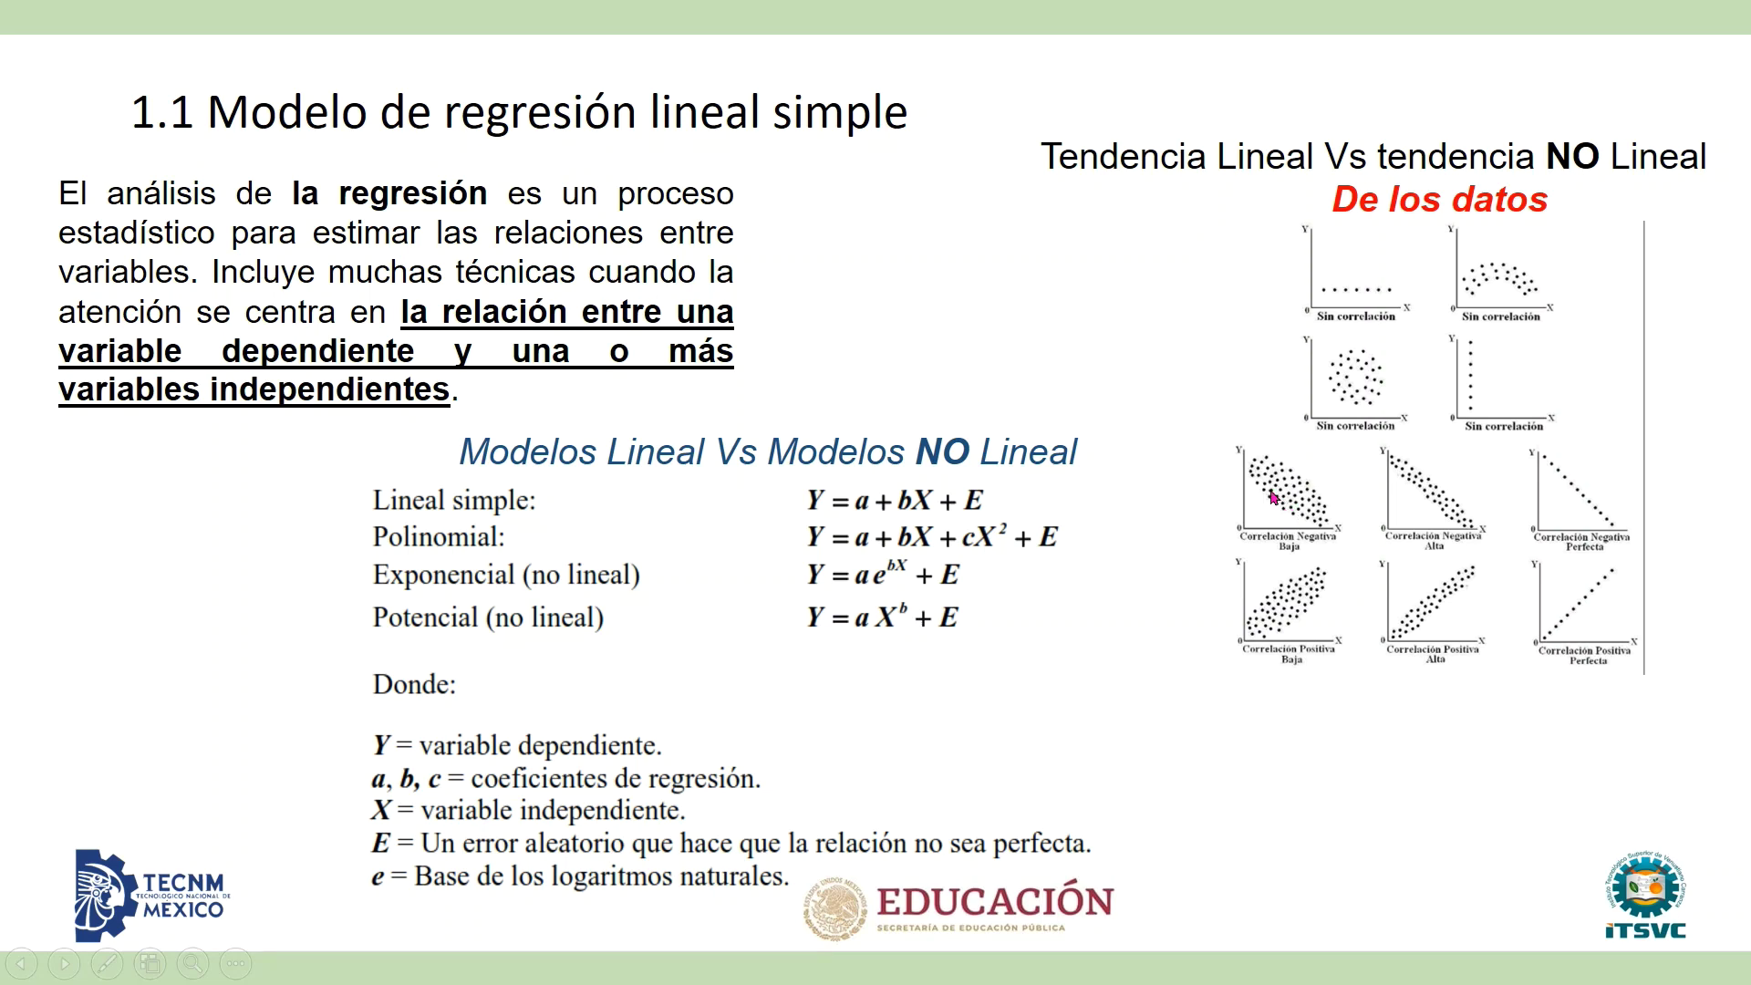
click(1341, 545)
Step back one slide toward 1.1 Modelo de regresión lineal simple.
key(Left)
Advance to slide 1.2 with its three numbered assumptions and fitted-line scatter plot.
key(Right)
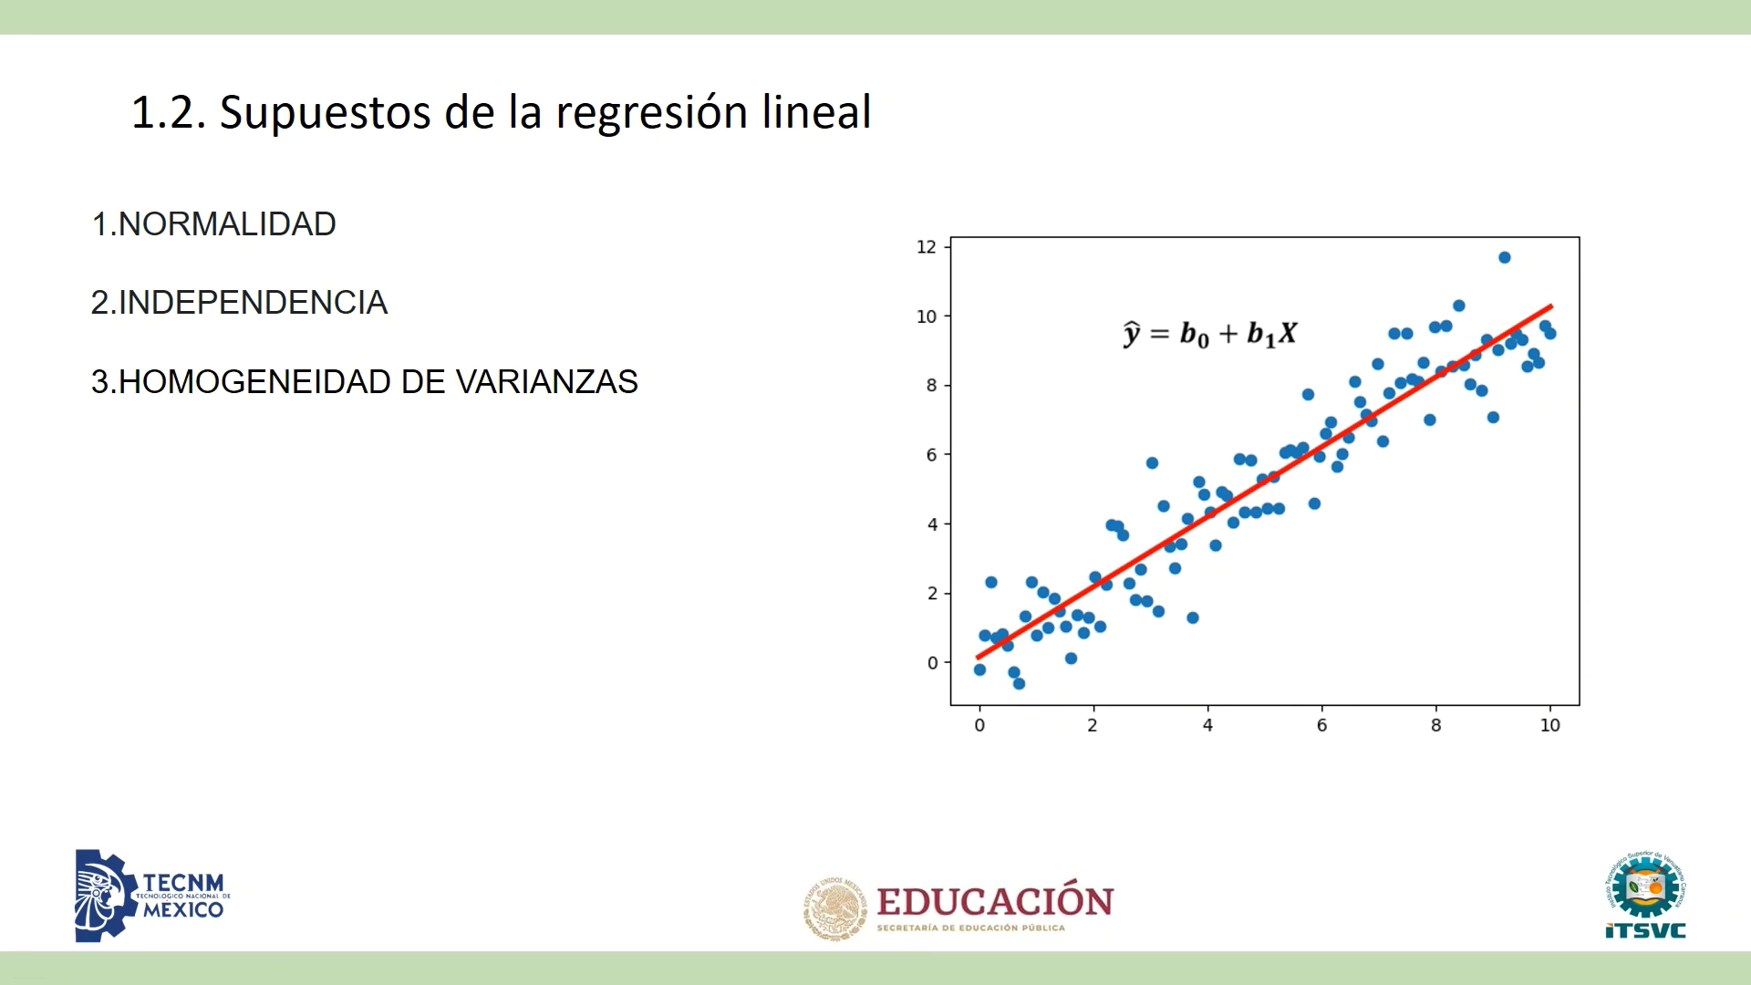
click(1031, 696)
scroll(1026, 695, up, 1)
click(1311, 464)
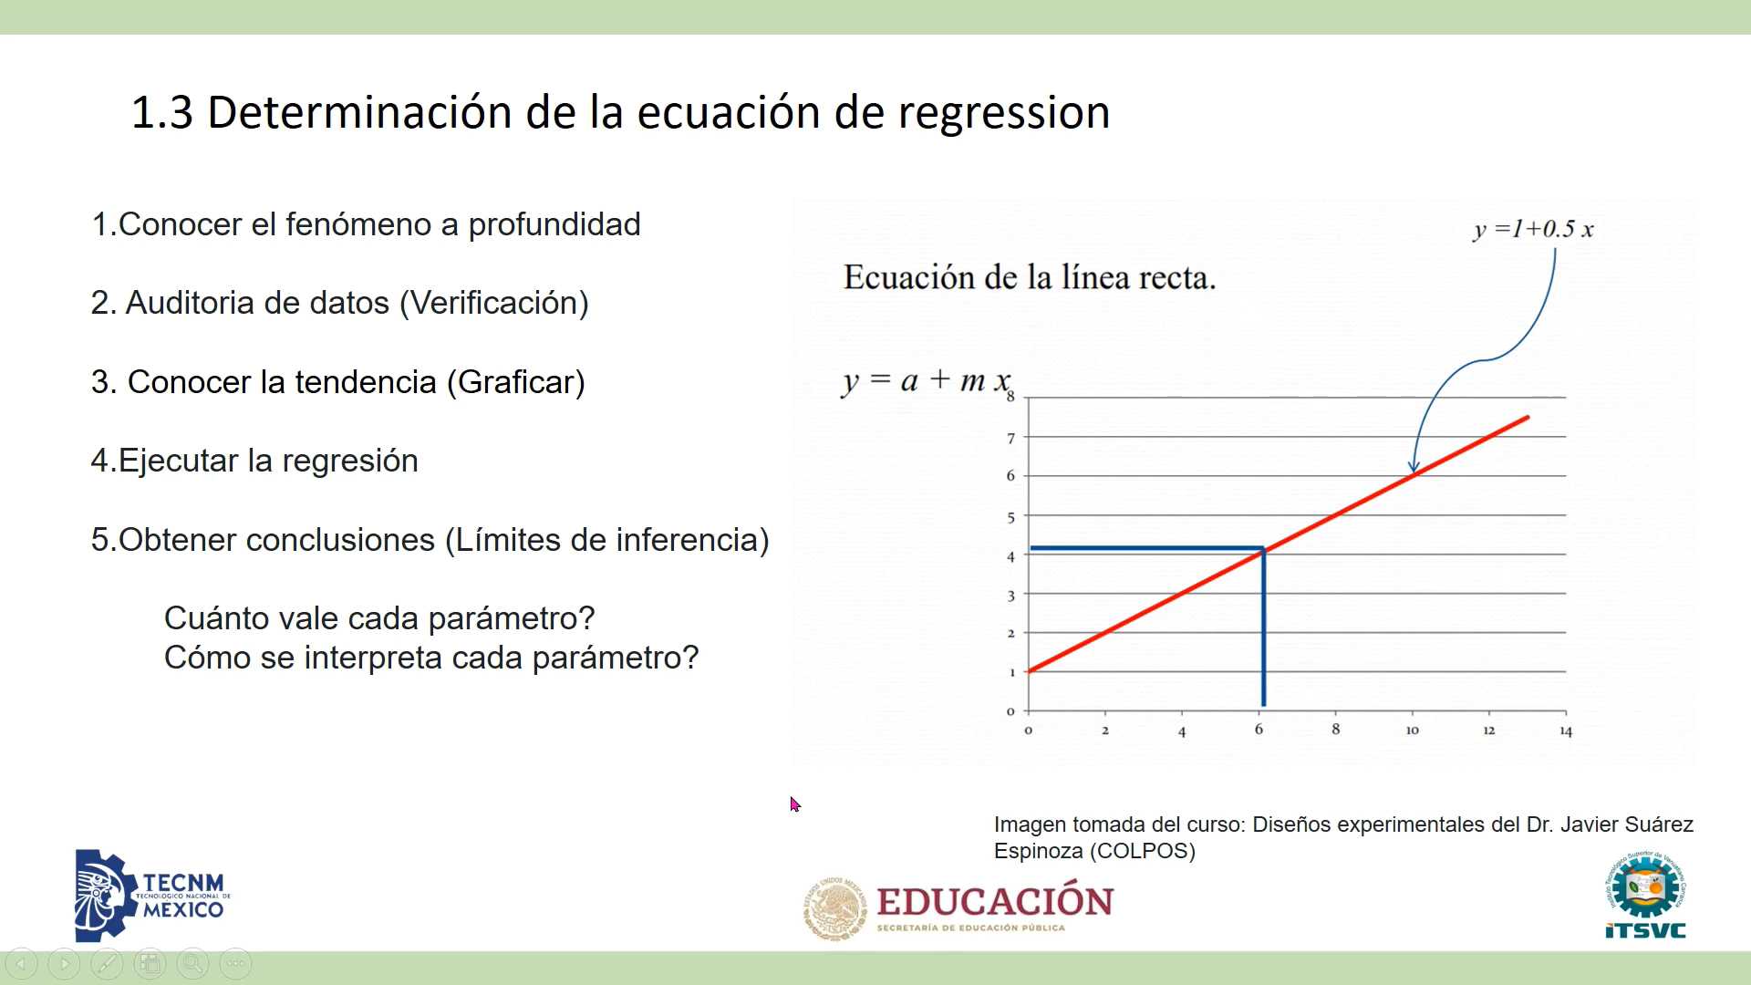
Advance to slide 1.4 'Medidas de variación' covering variance, squared errors and significance.
key(Right)
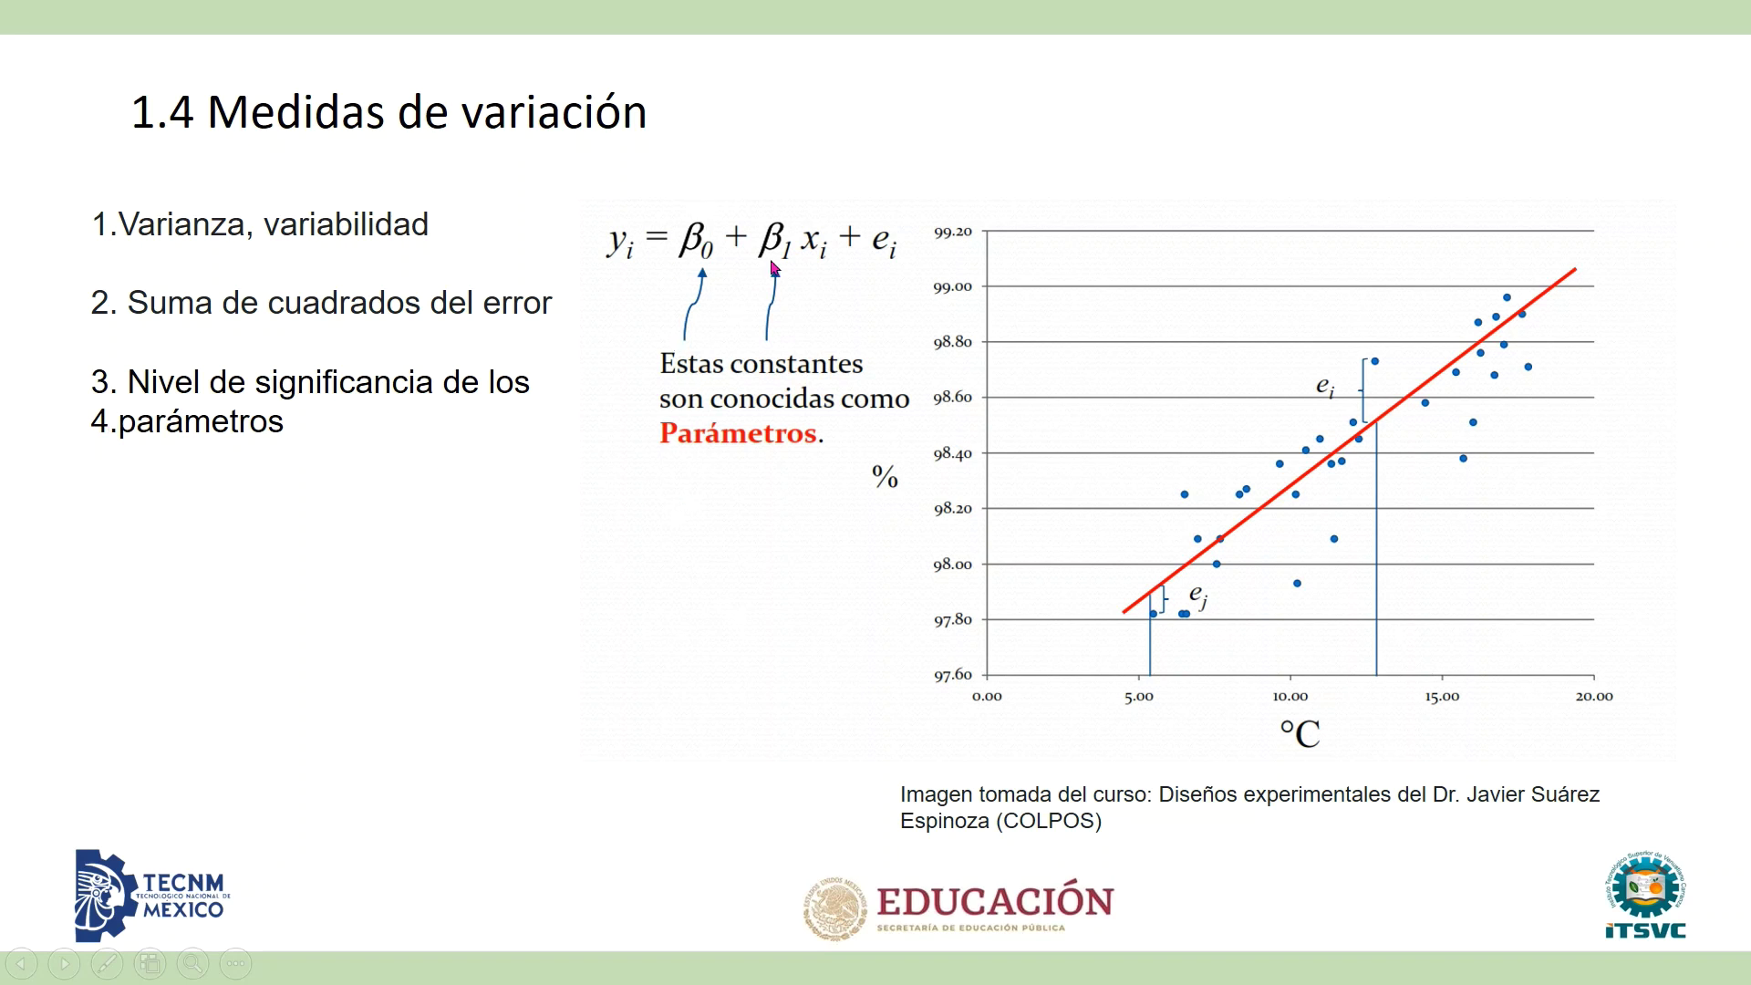
Scroll forward to the slide on 1.5 R cuadrada, 1.6 residuals and 1.7 slope.
scroll(1338, 498, down, 1)
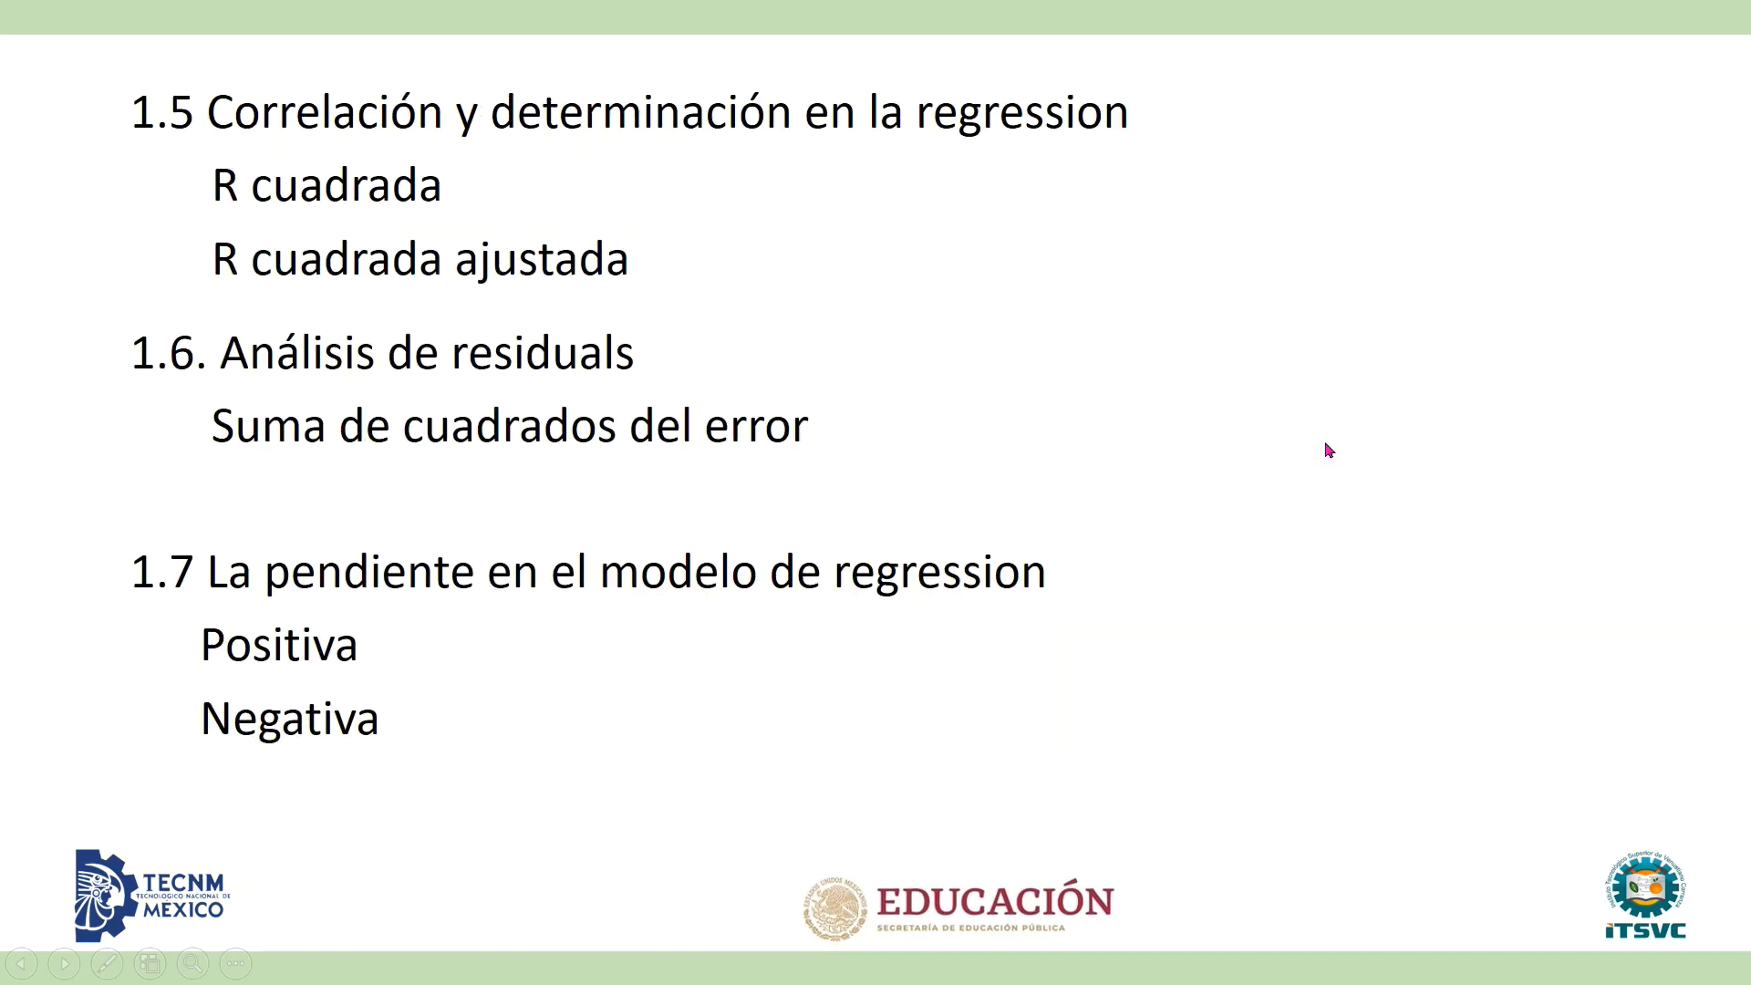
scroll(1329, 464, up, 1)
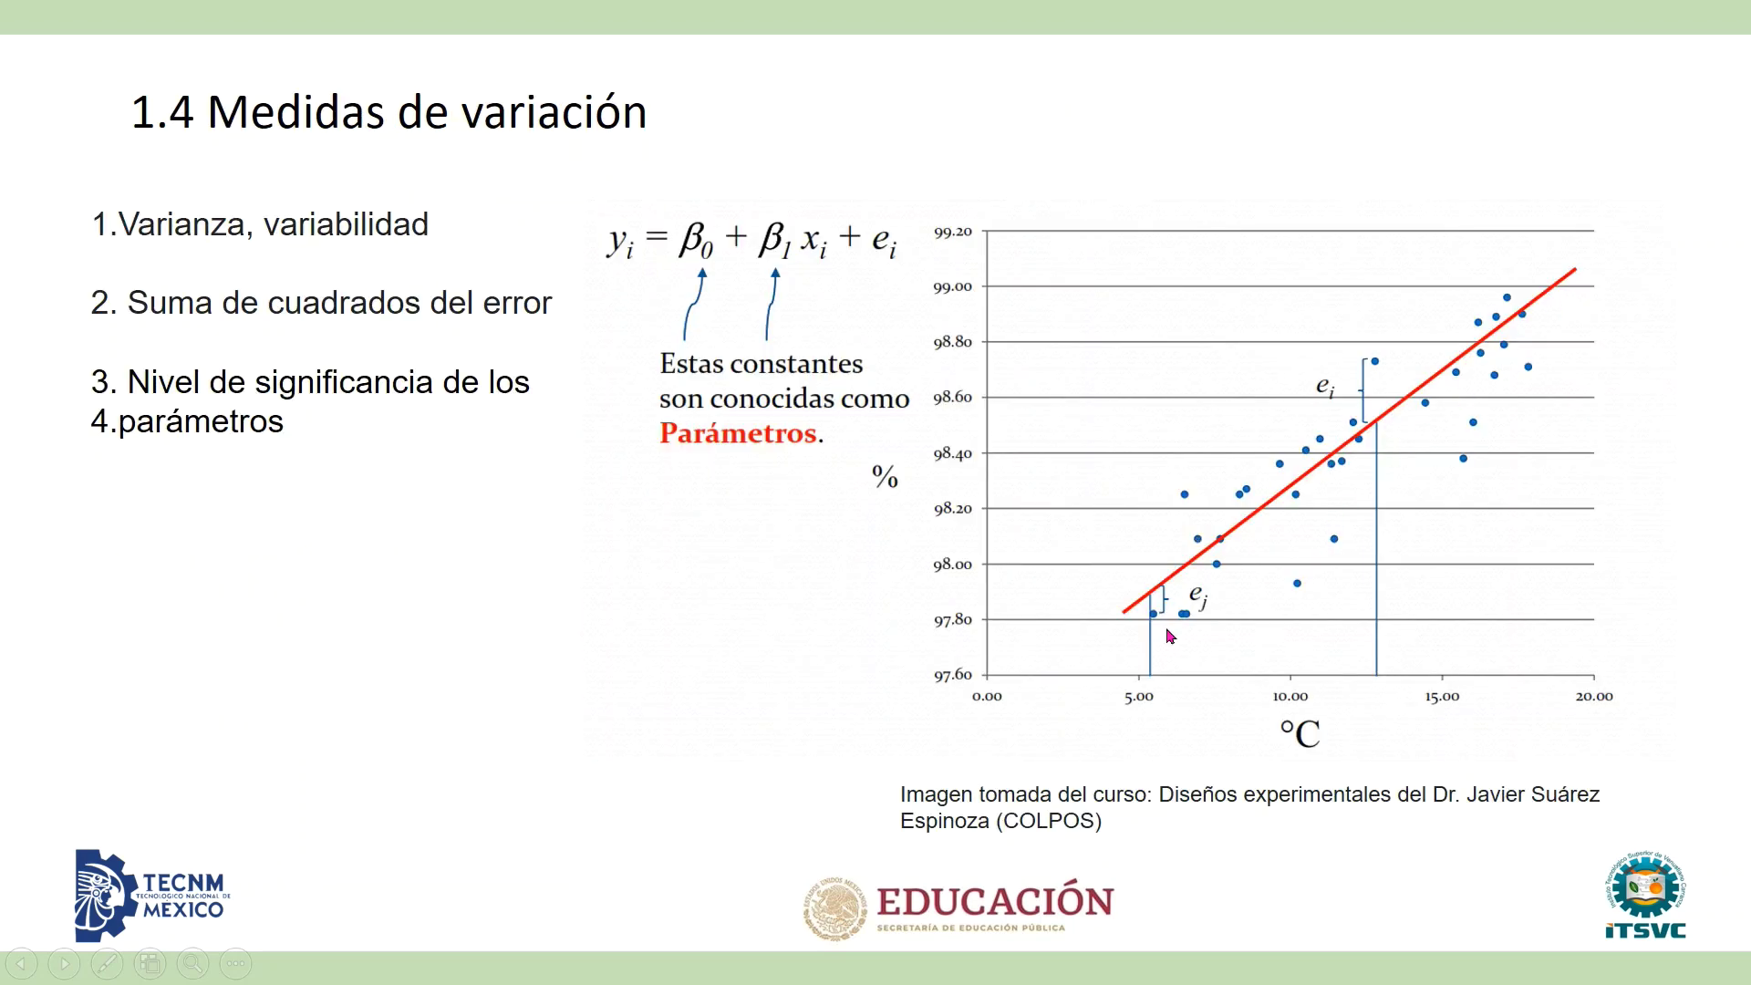
scroll(1170, 636, down, 1)
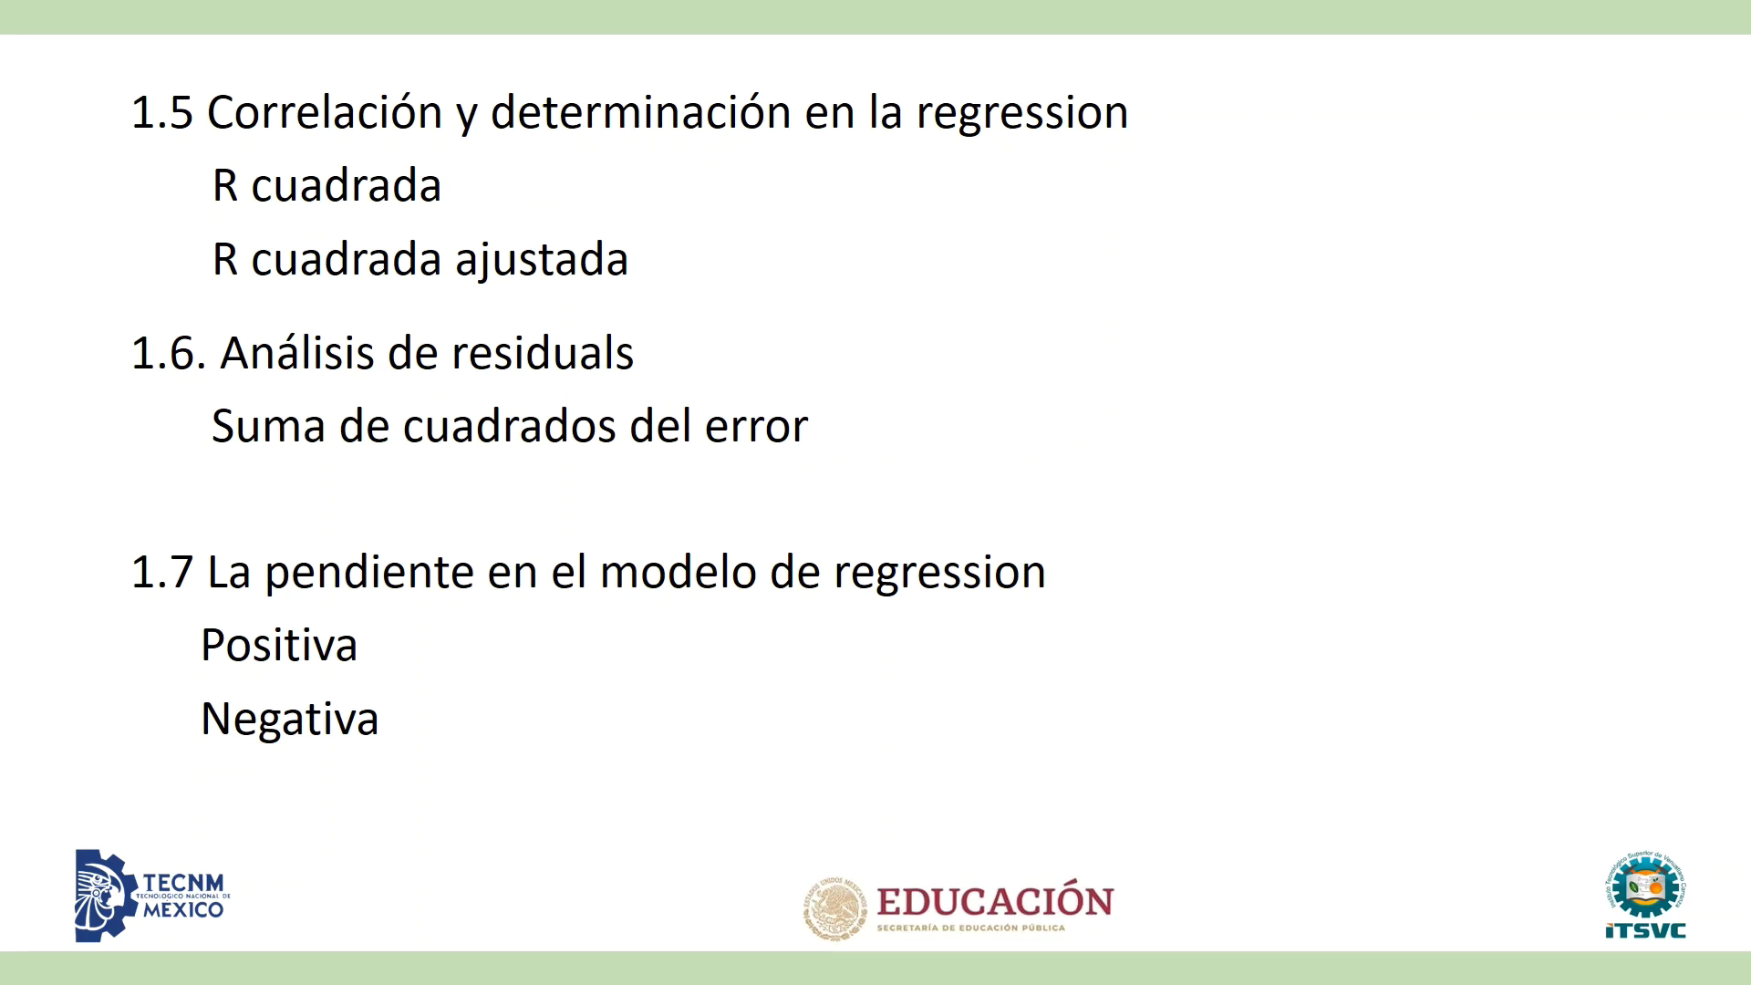
Advance the slideshow to the 1.8 Aplicaciones slide.
key(Right)
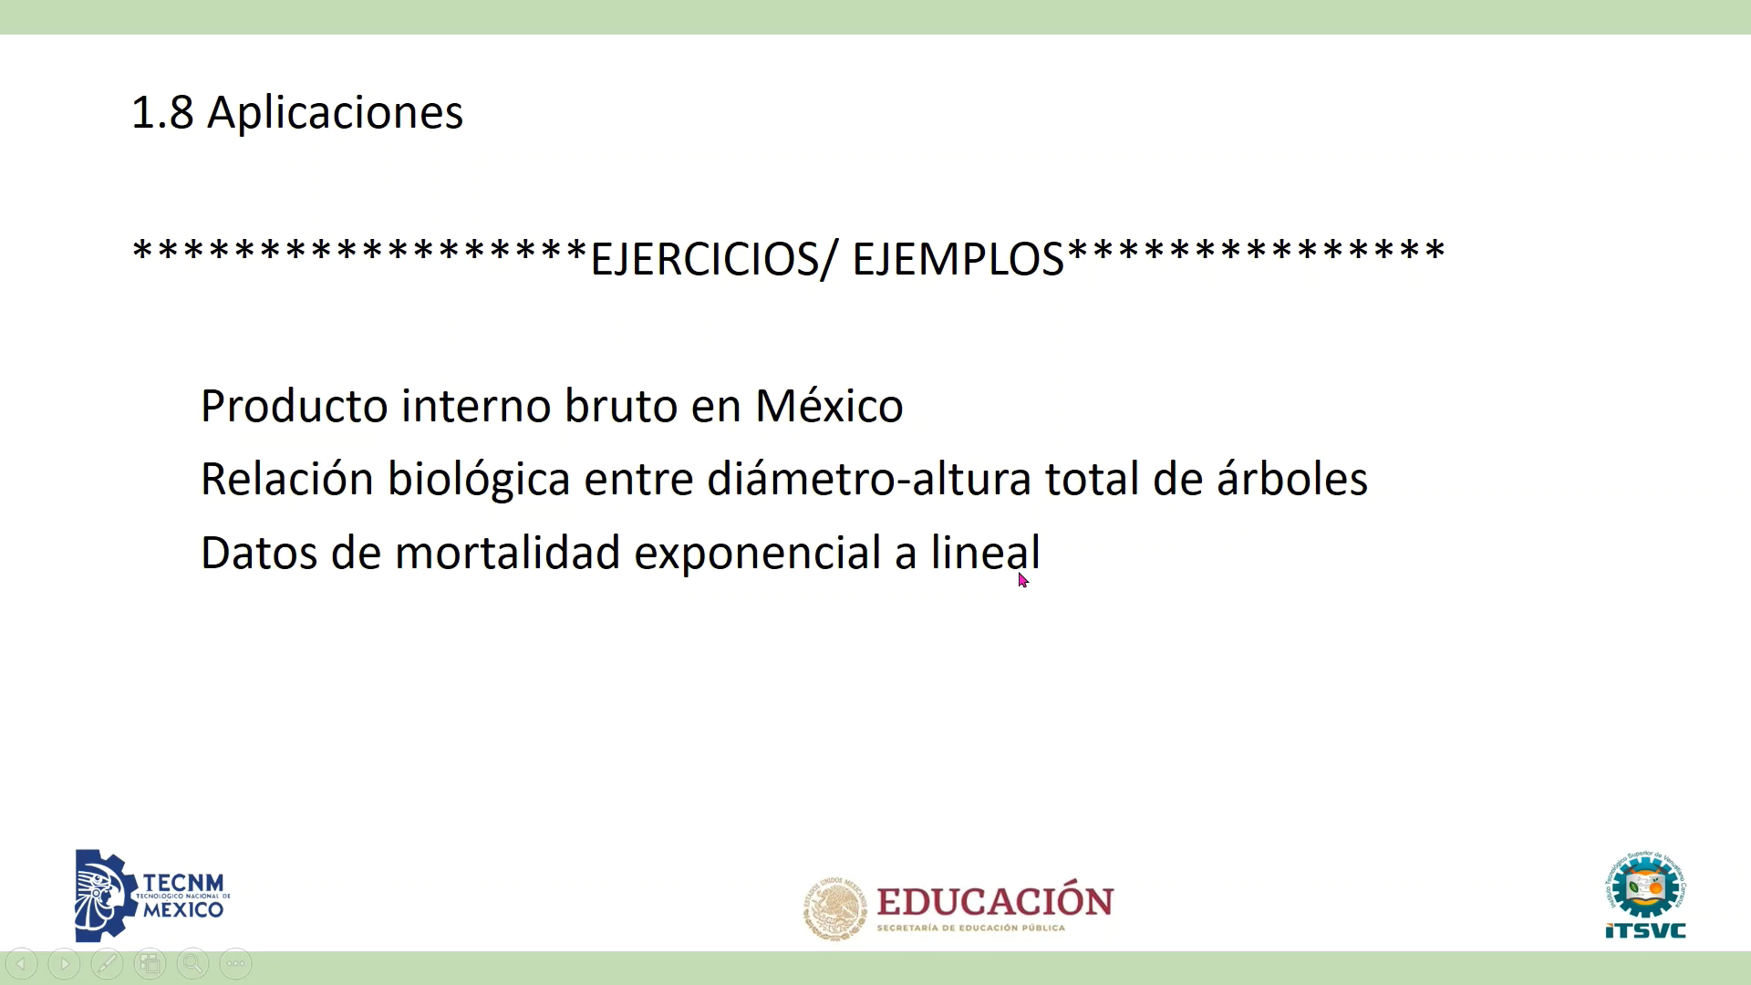
Switch to File Explorer showing the 'Archivos para tareas y ejercicios' folder.
key(alt+Tab)
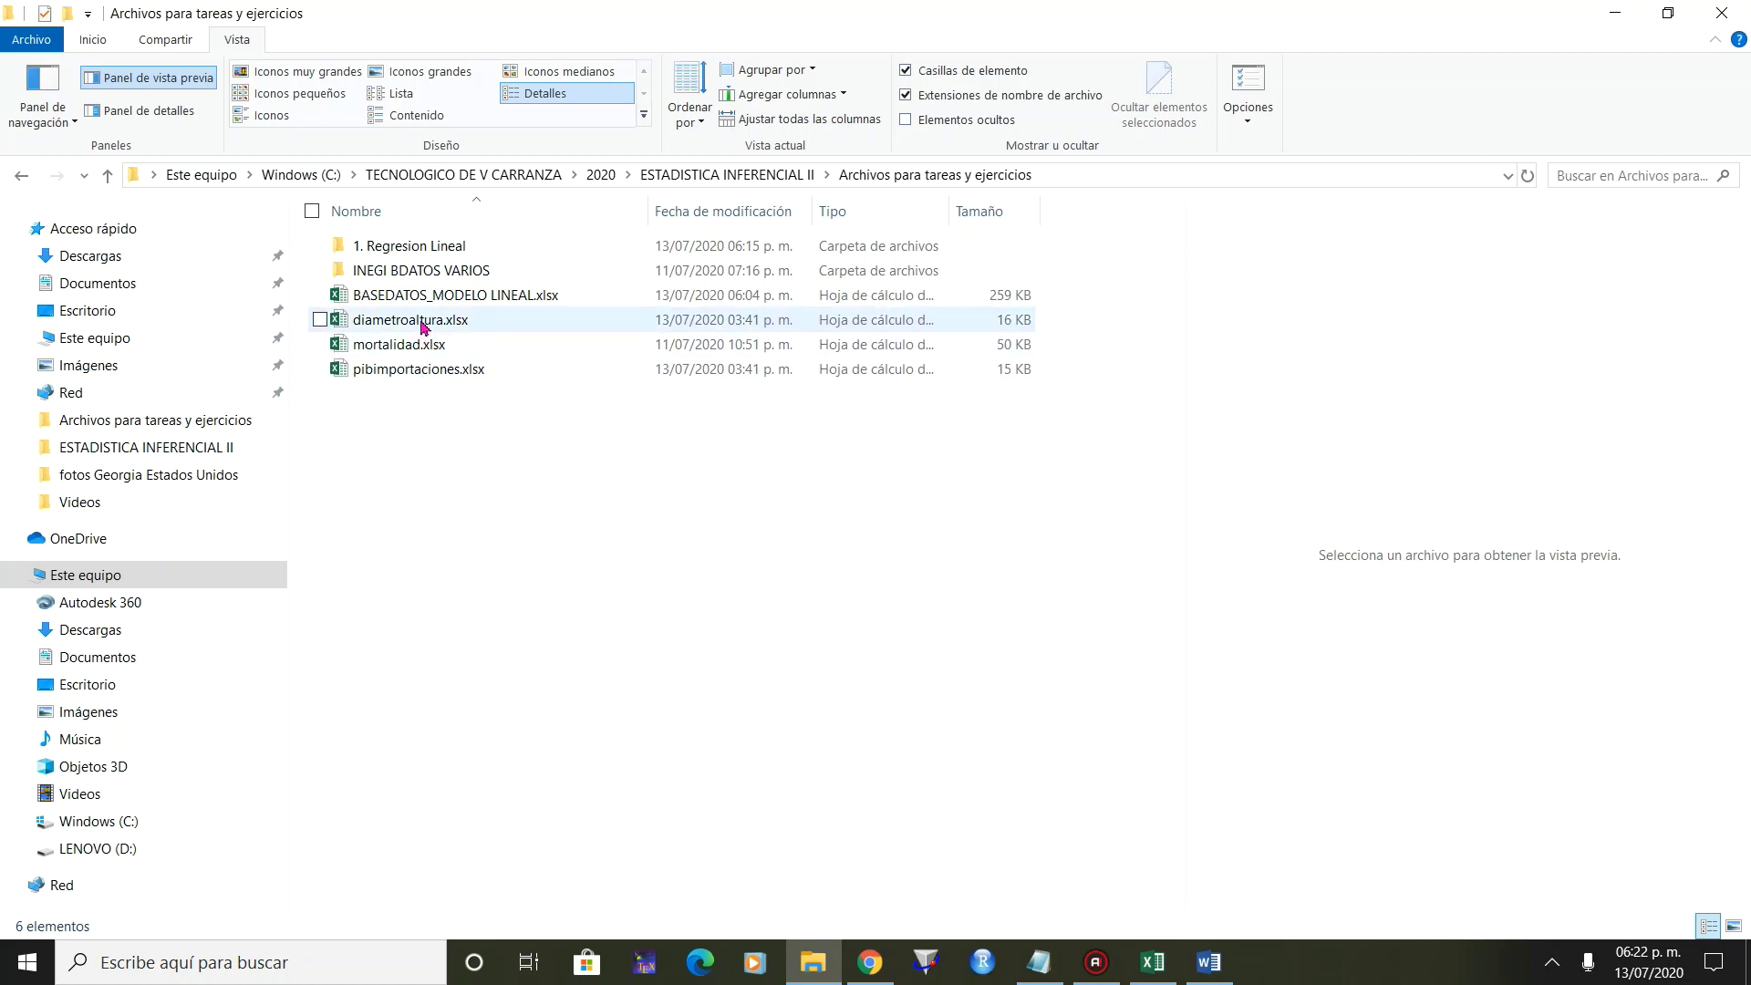
Open BASEDATOS_MODELO LINEAL.xlsx from the 'Archivos para tareas y ejercicios' folder in Excel.
click(427, 324)
click(432, 347)
click(432, 367)
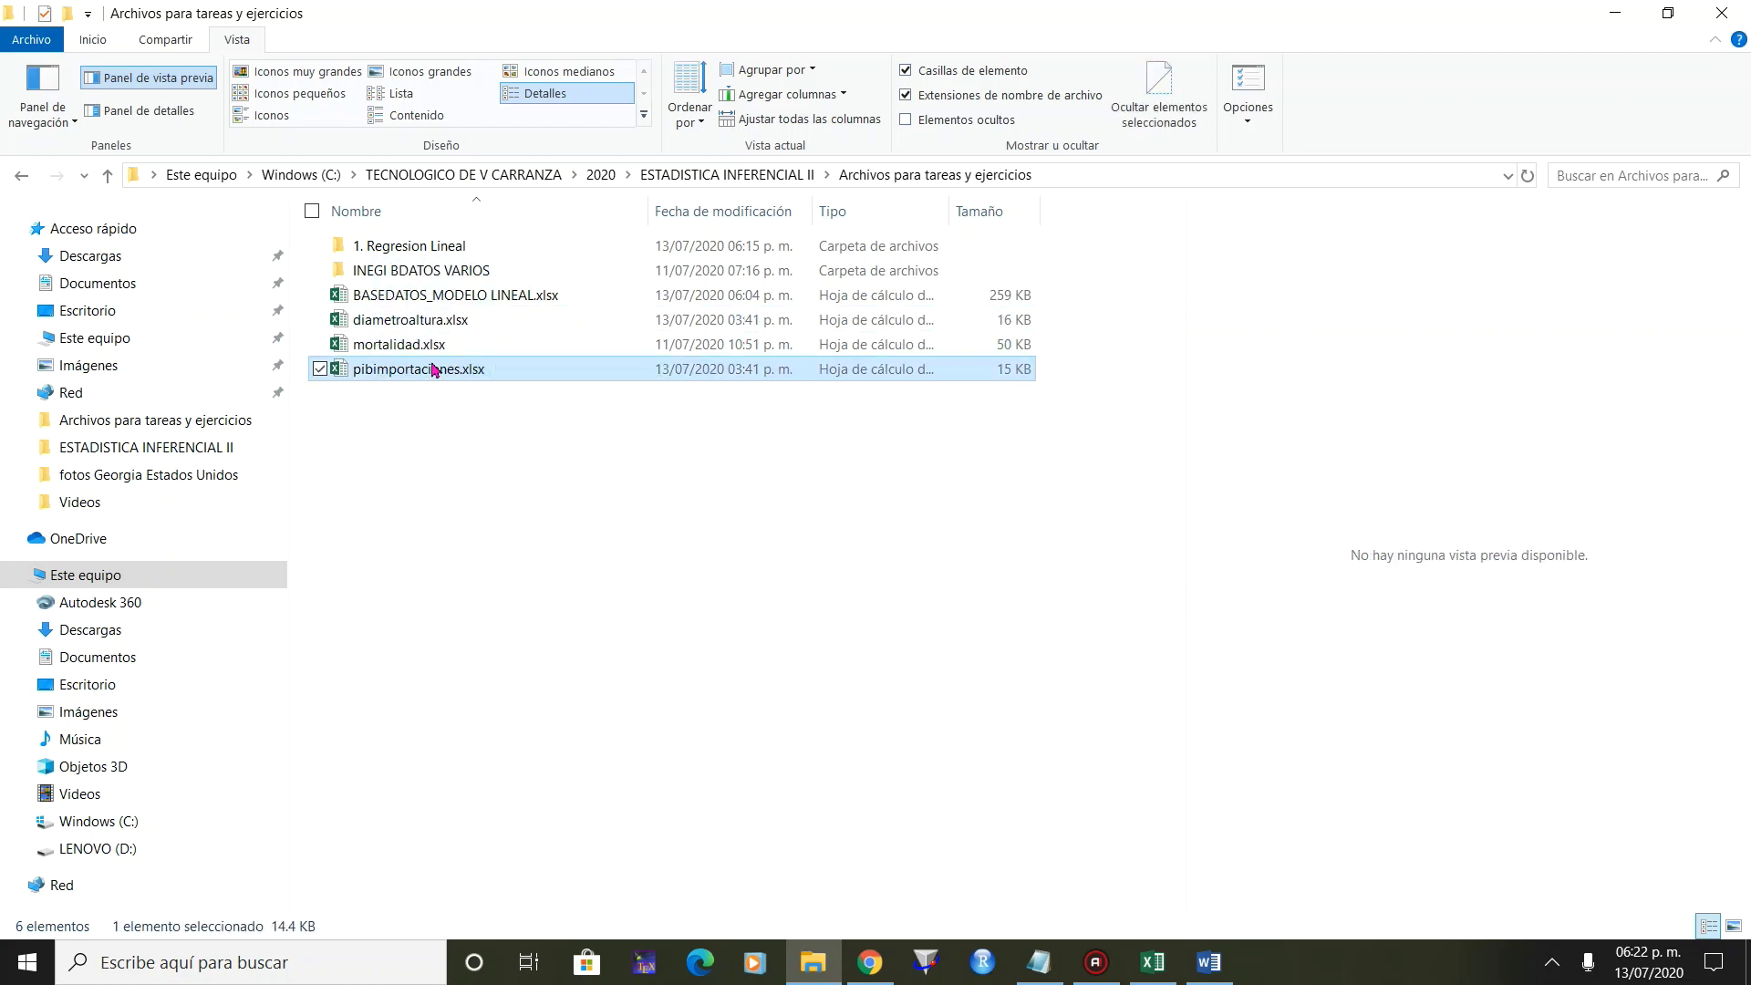
click(503, 298)
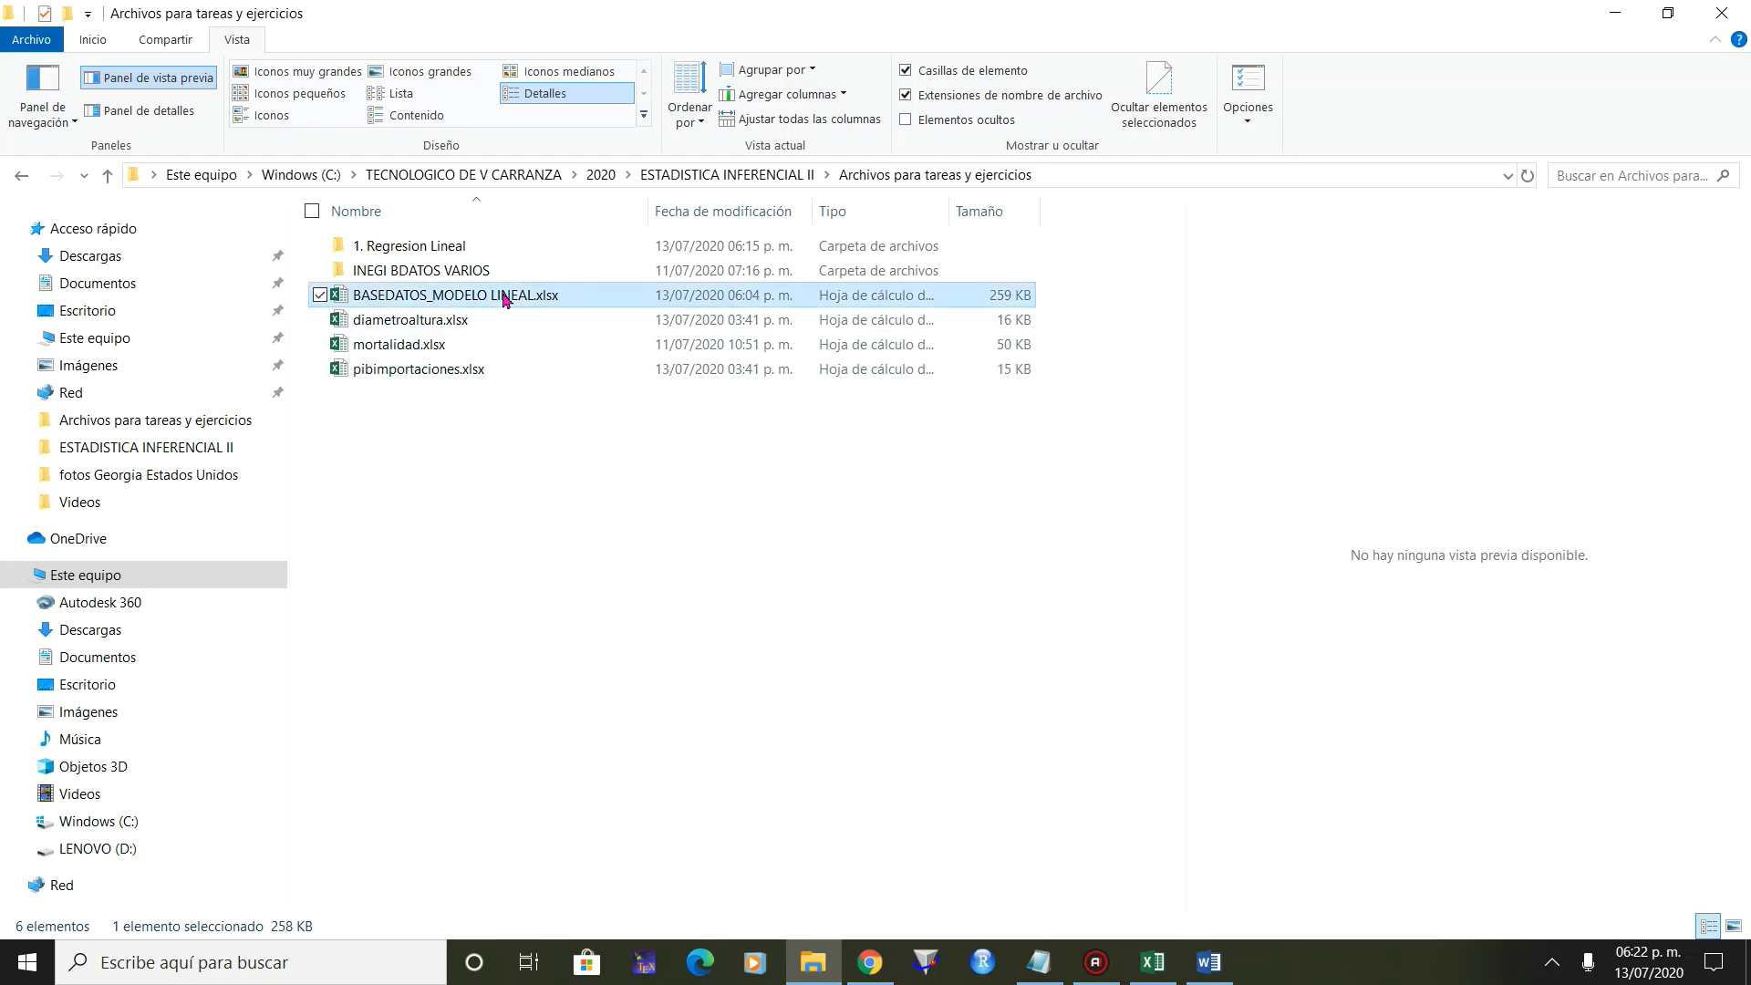
click(1149, 965)
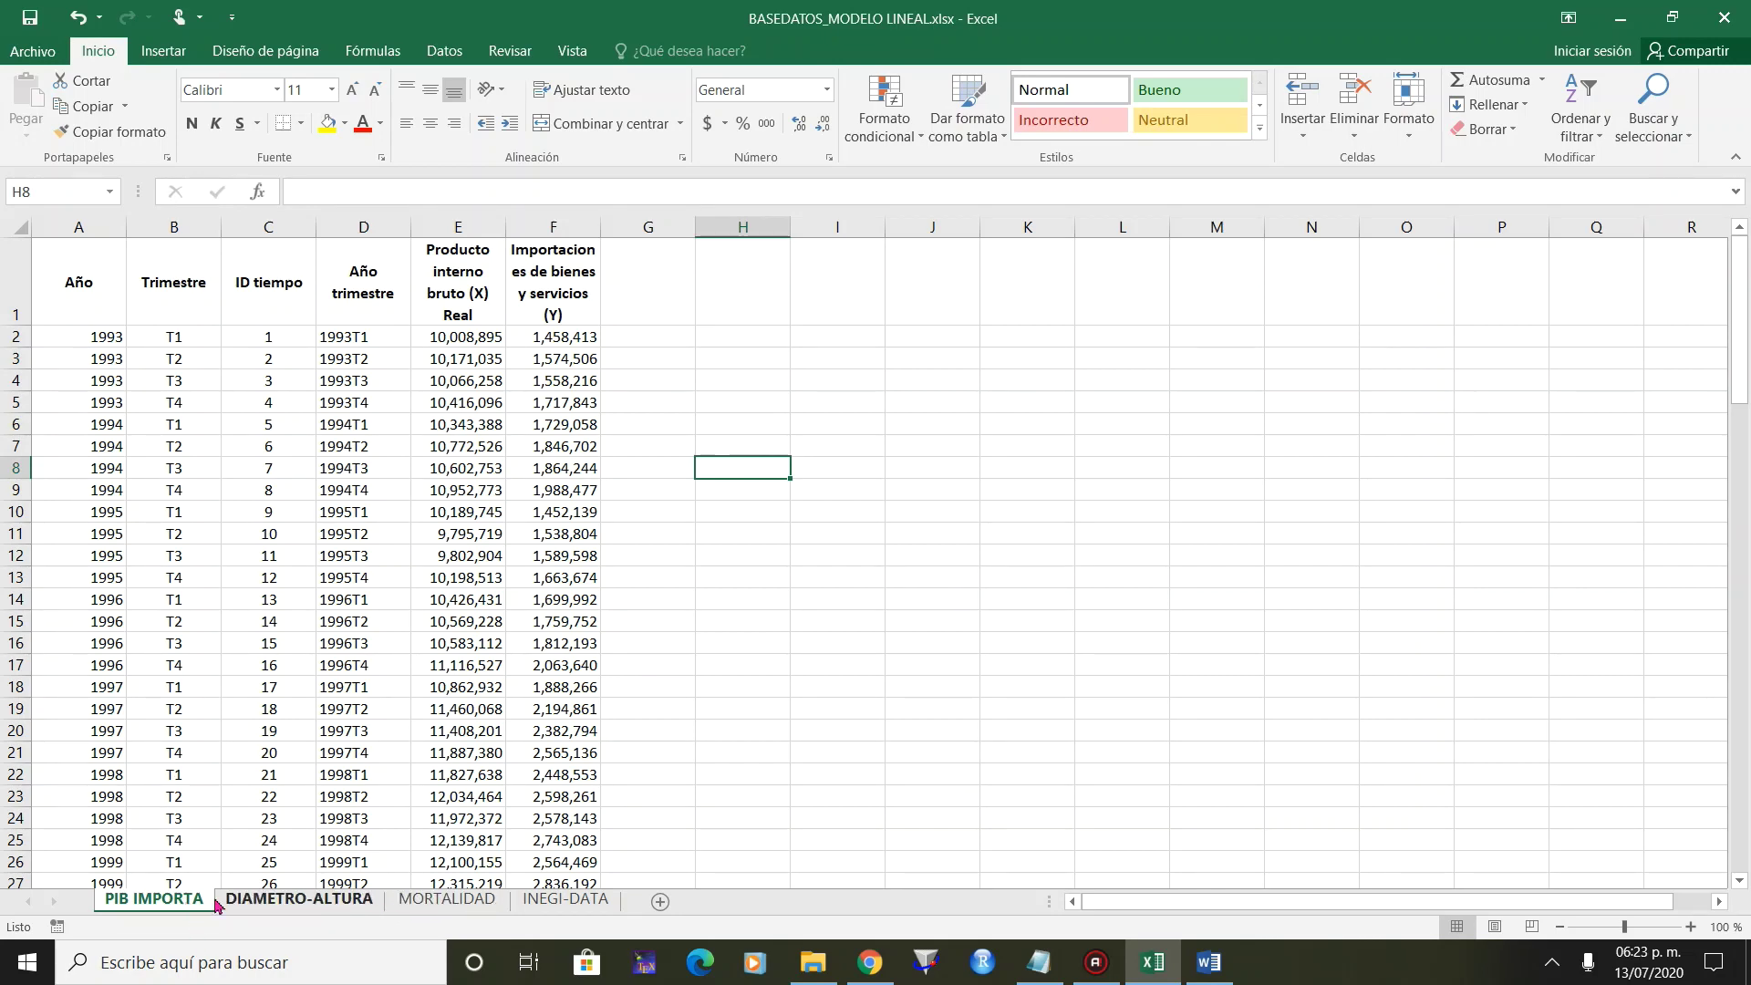
Look over the INEGI-DATA sheet, then return to the PIB IMPORTA sheet.
click(564, 899)
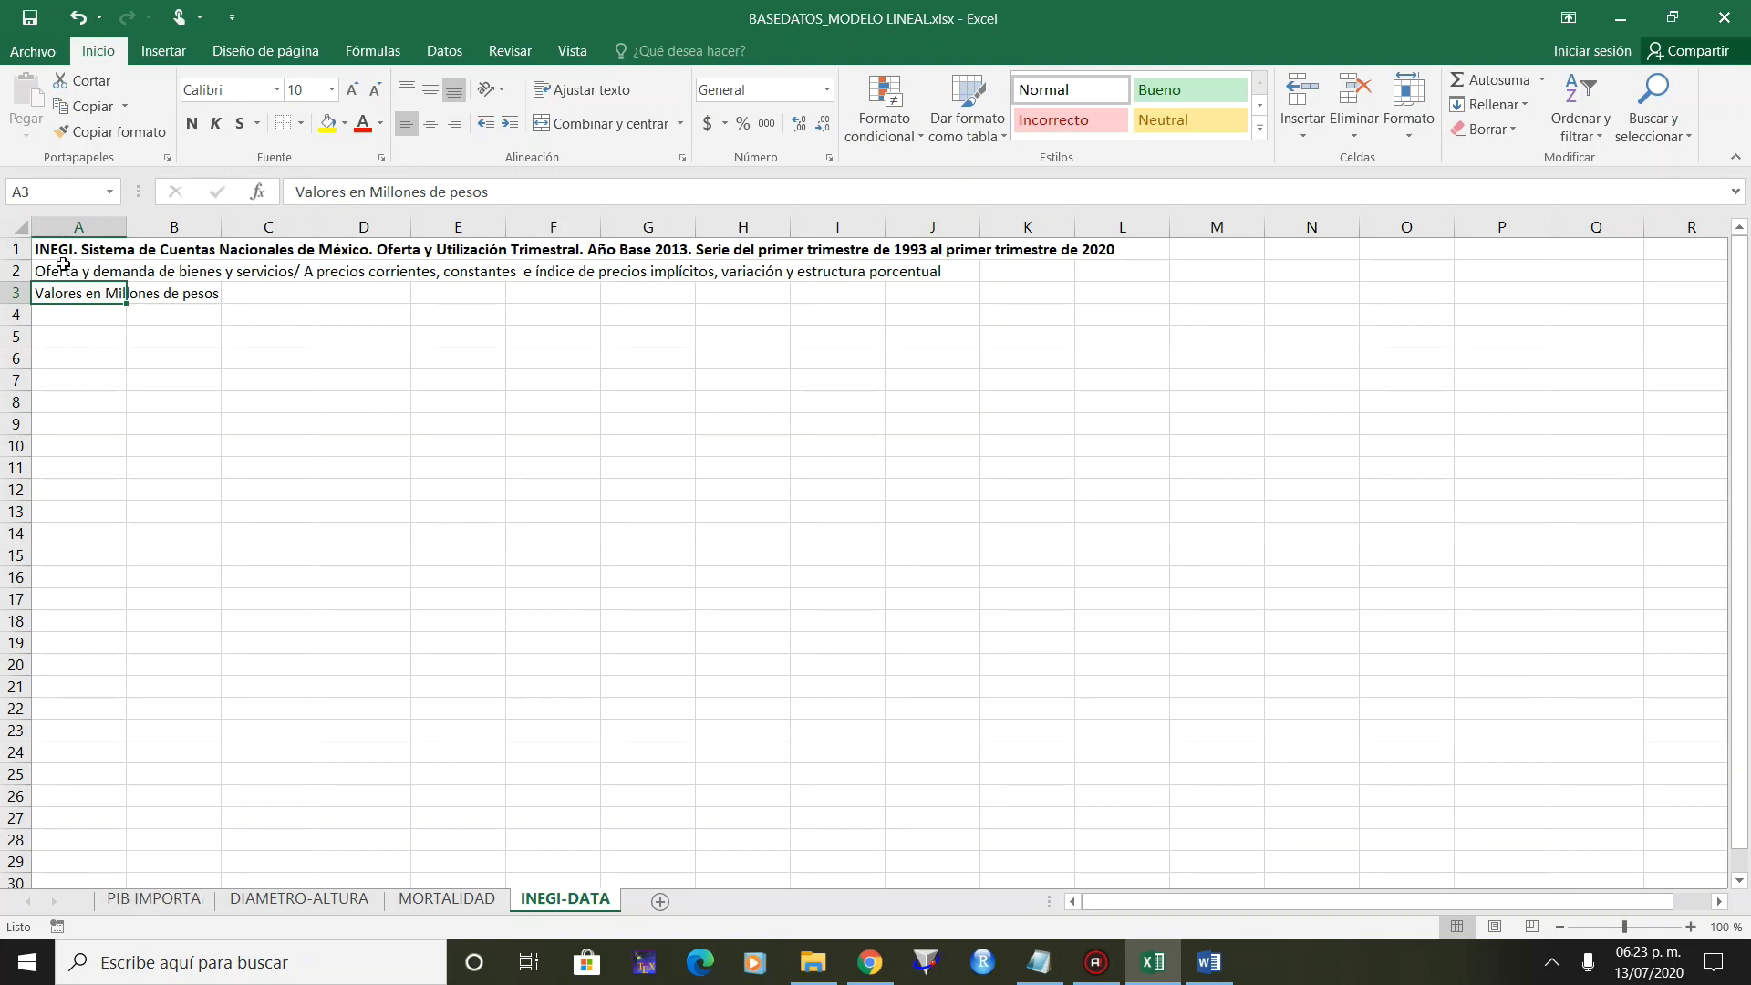
click(170, 900)
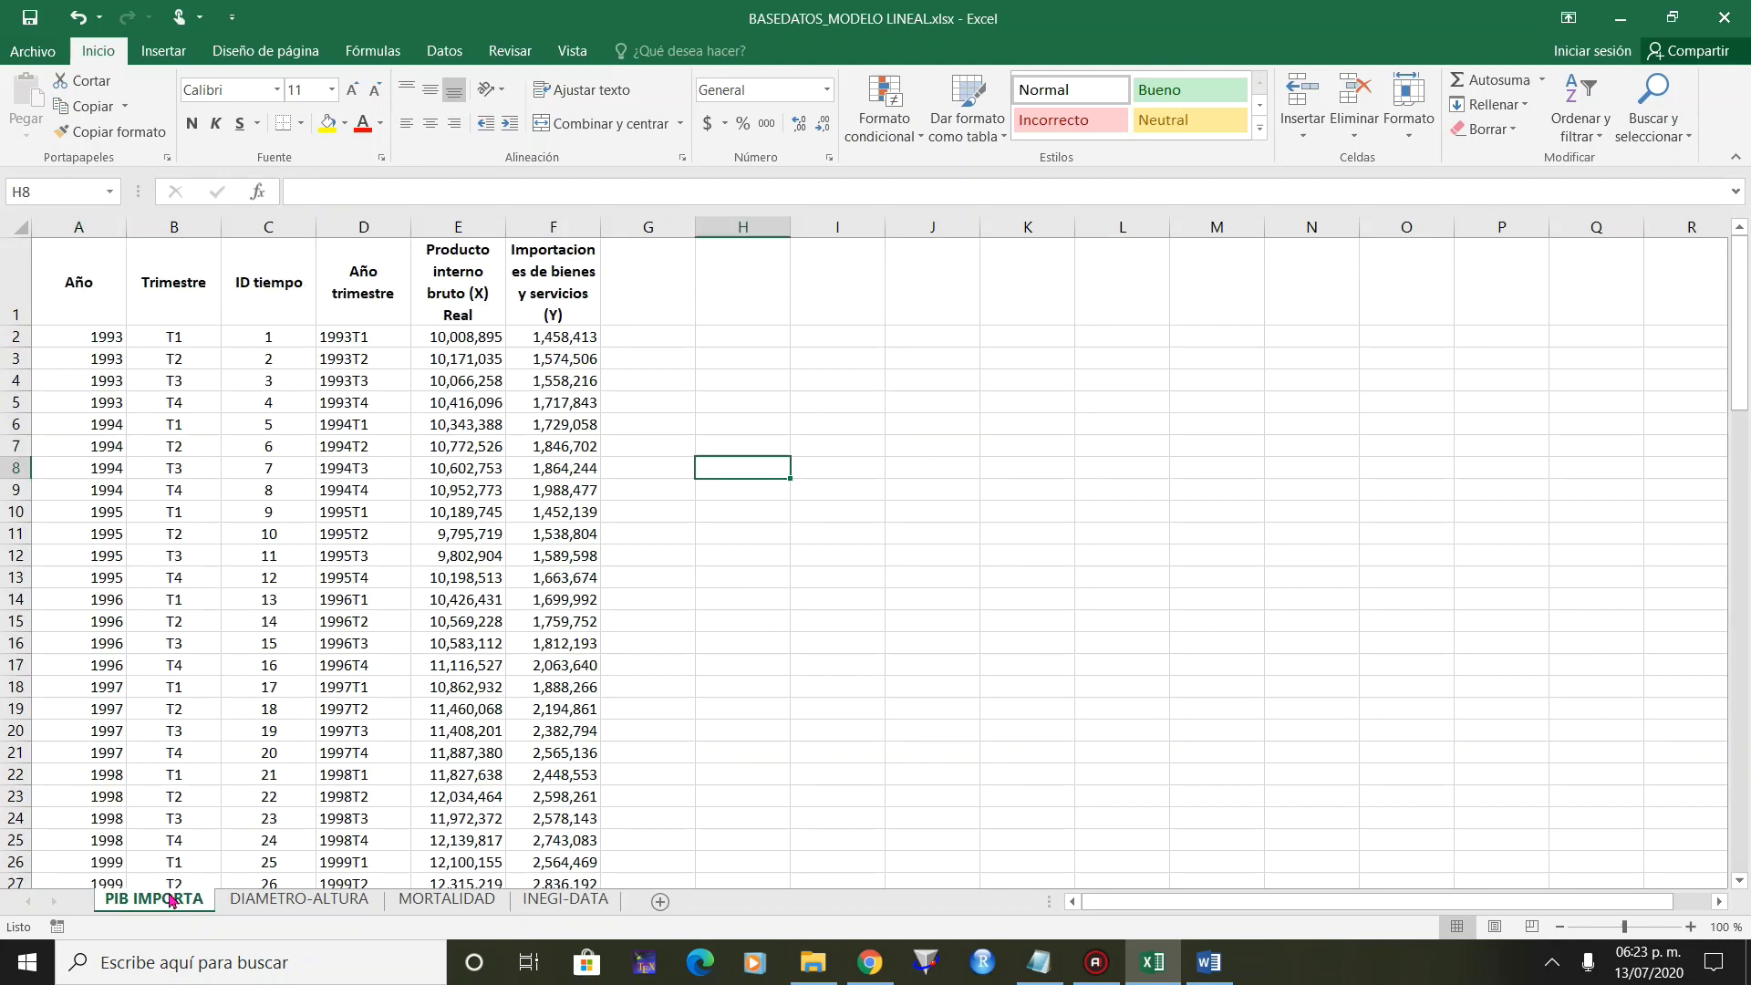
click(84, 272)
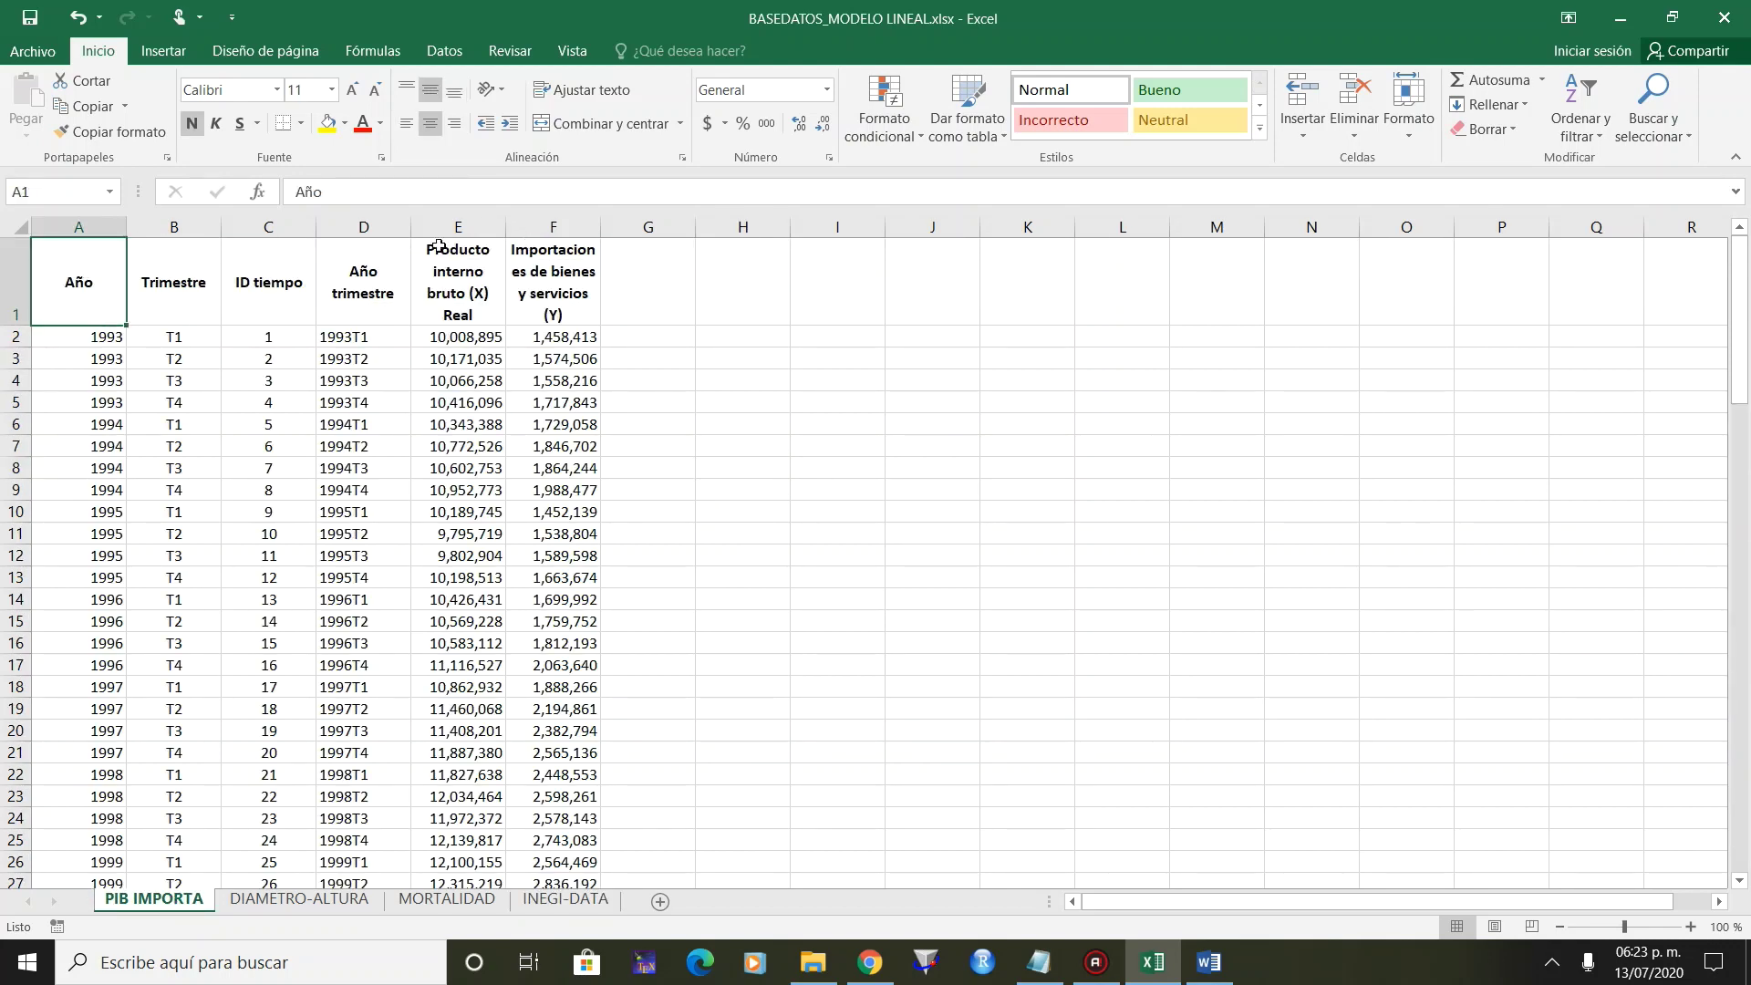
Check how far the tree data extends on the DIAMETRO-ALTURA sheet.
click(337, 901)
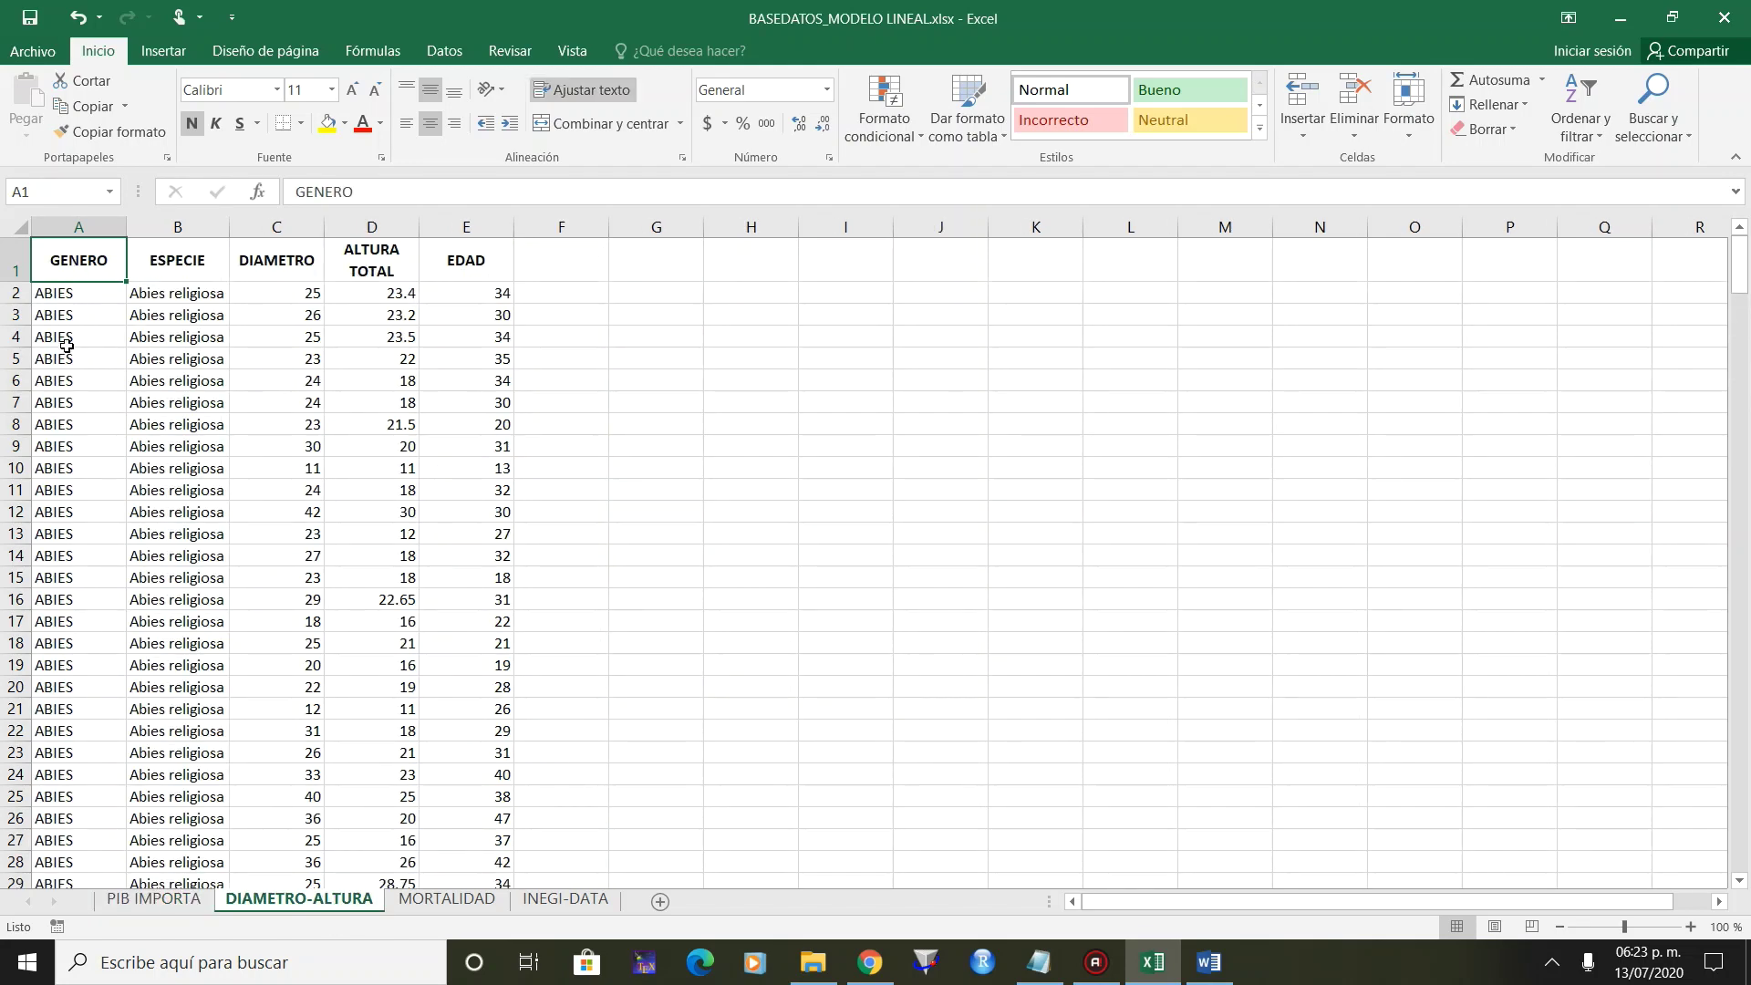
click(184, 294)
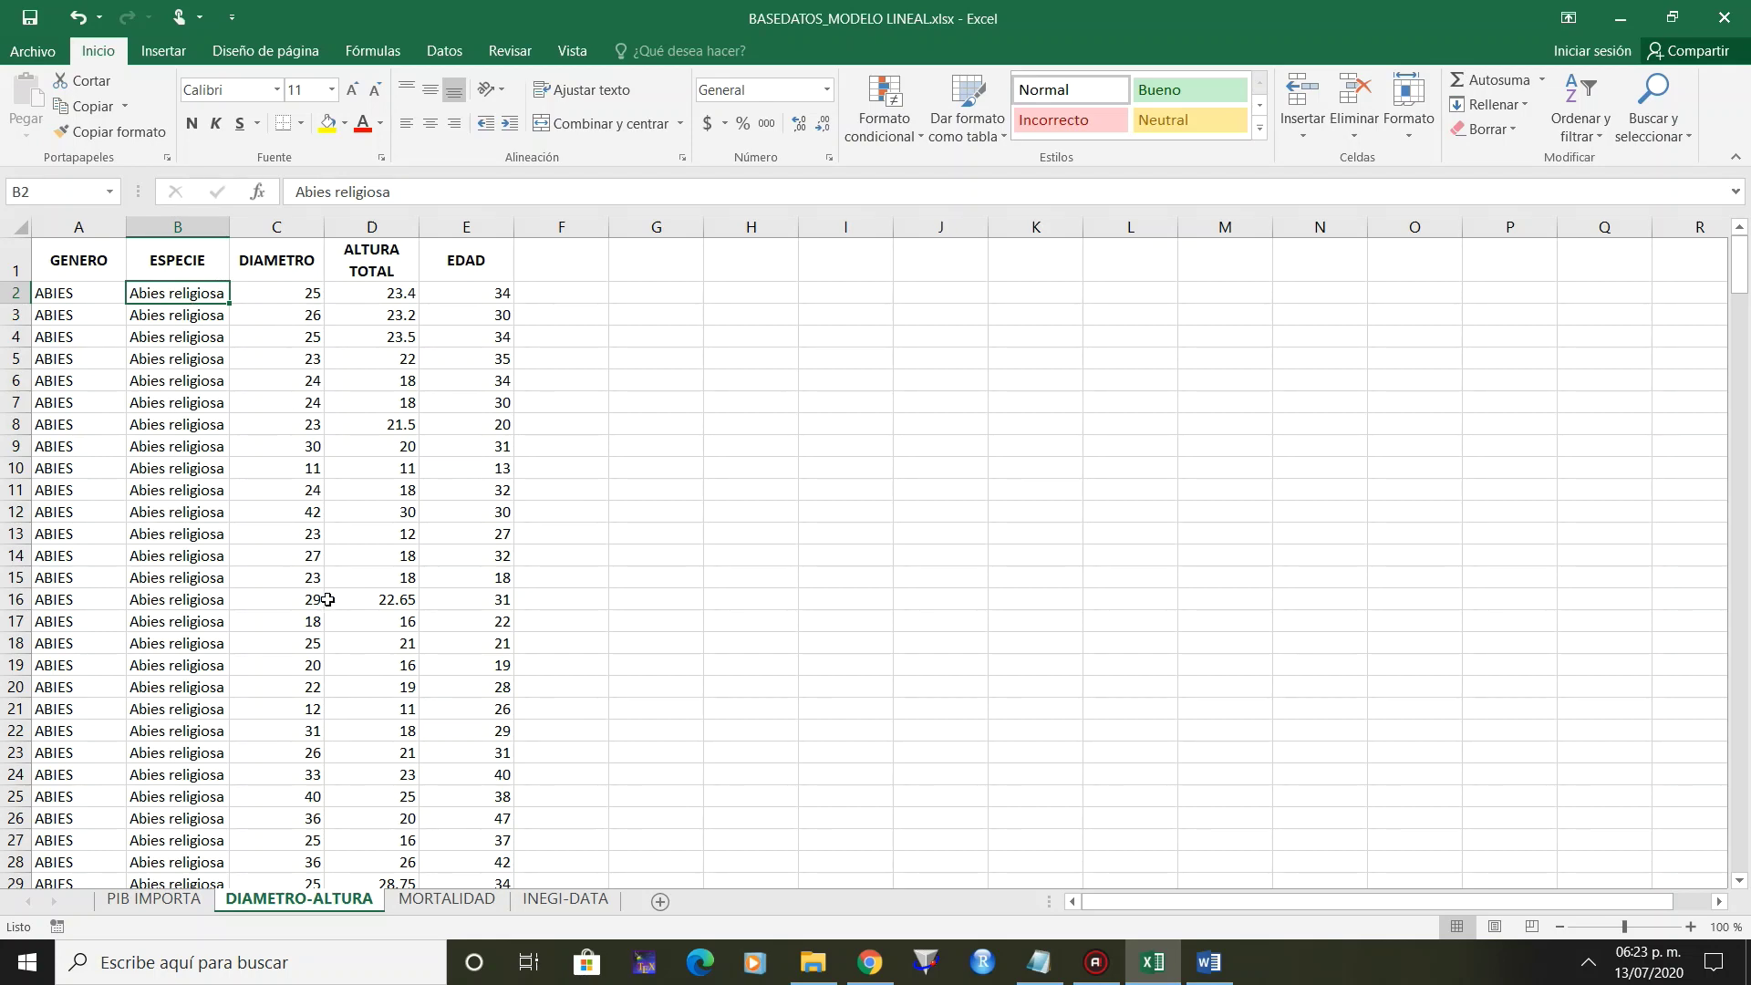
key(ctrl+Down)
key(ctrl+Up)
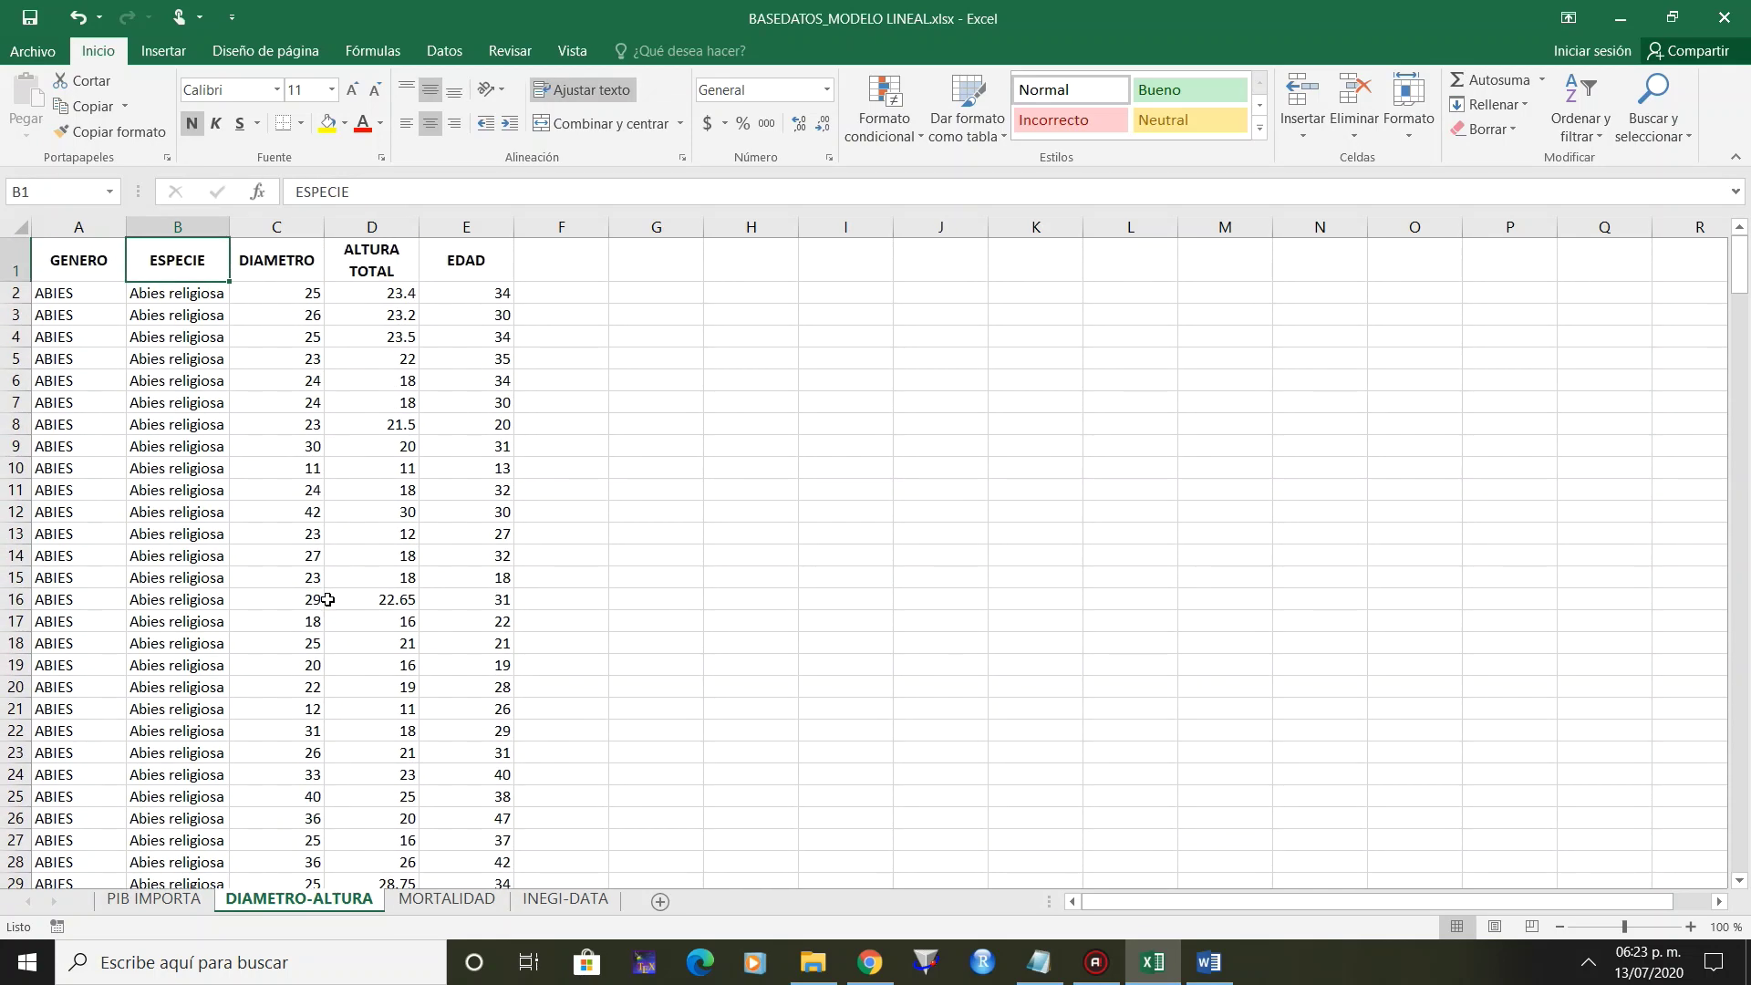
Confirm PIB IMPORTA data runs to 2019, then go to DIAMETRO-ALTURA.
click(150, 901)
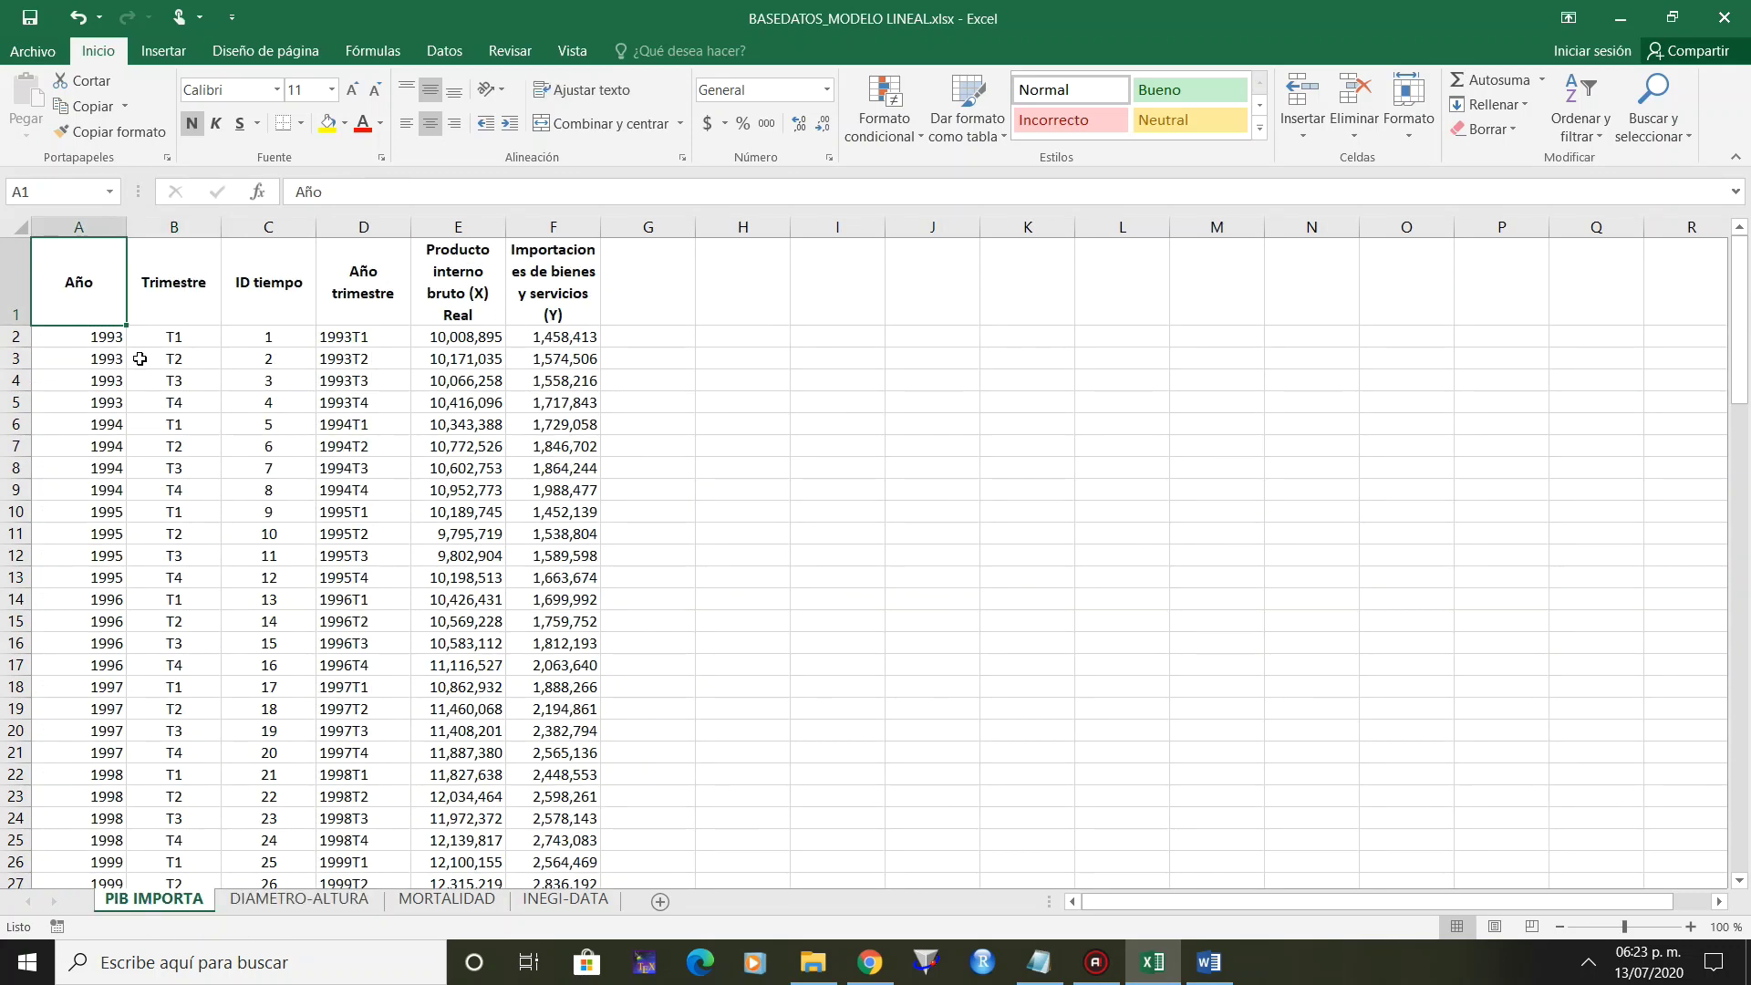
click(112, 343)
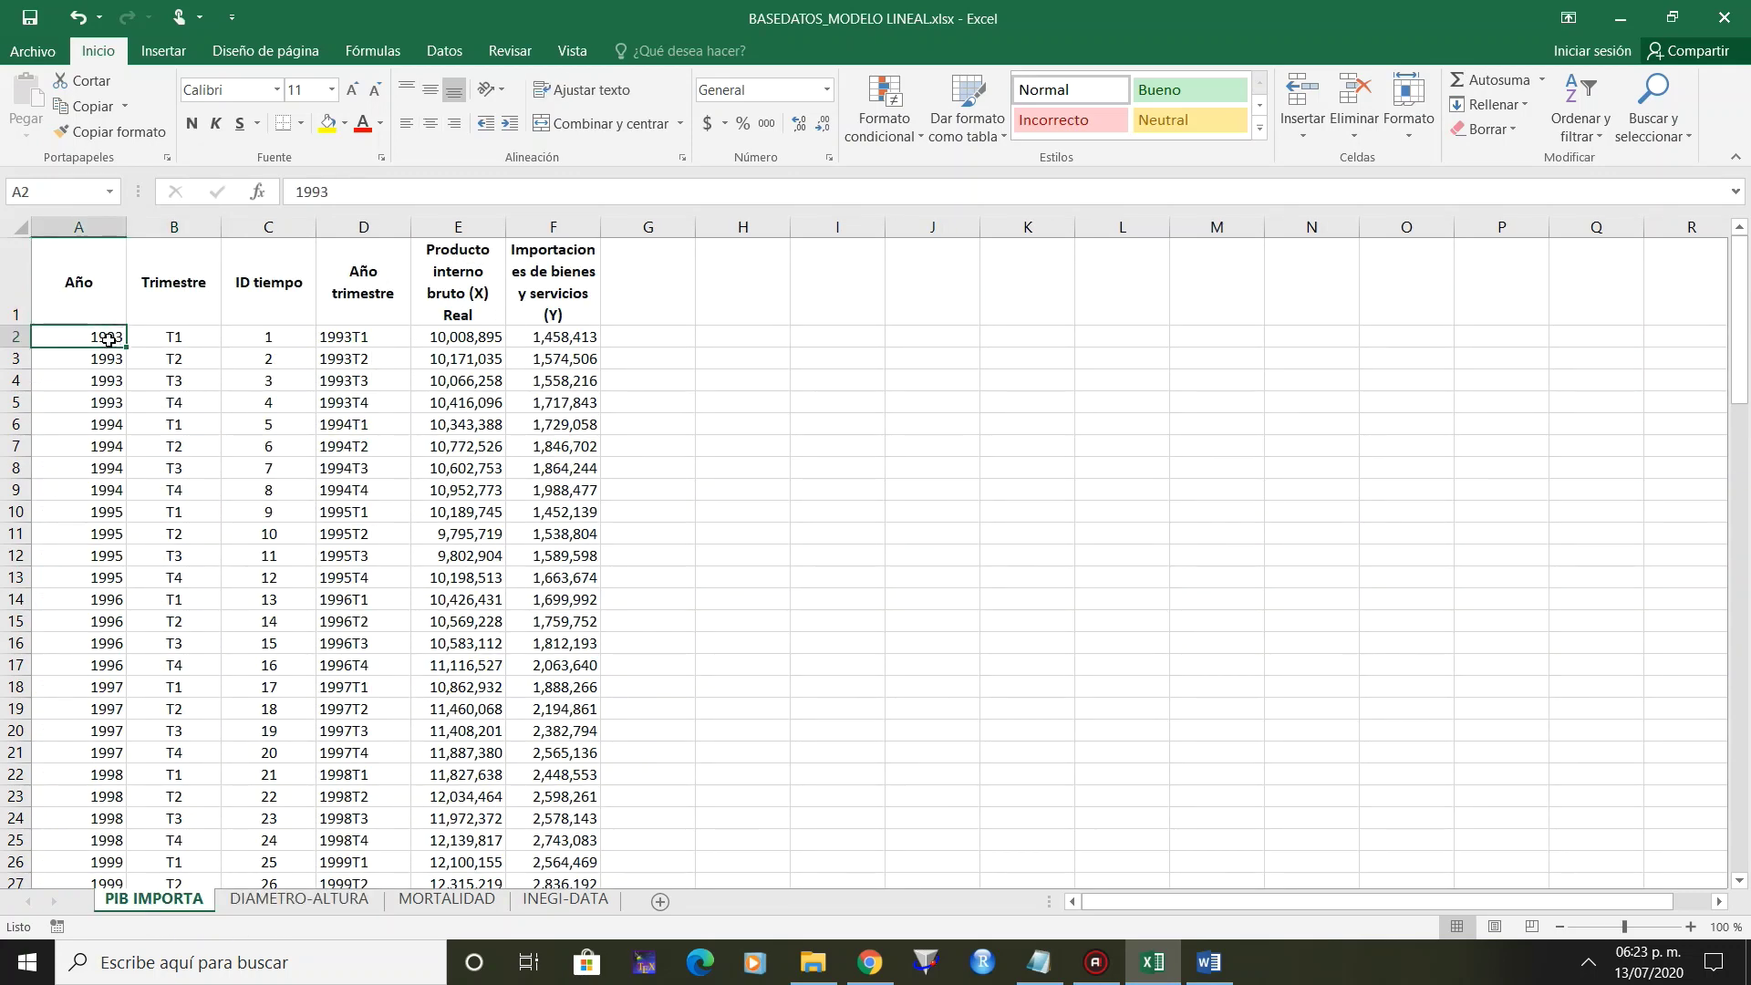
key(ctrl+Down)
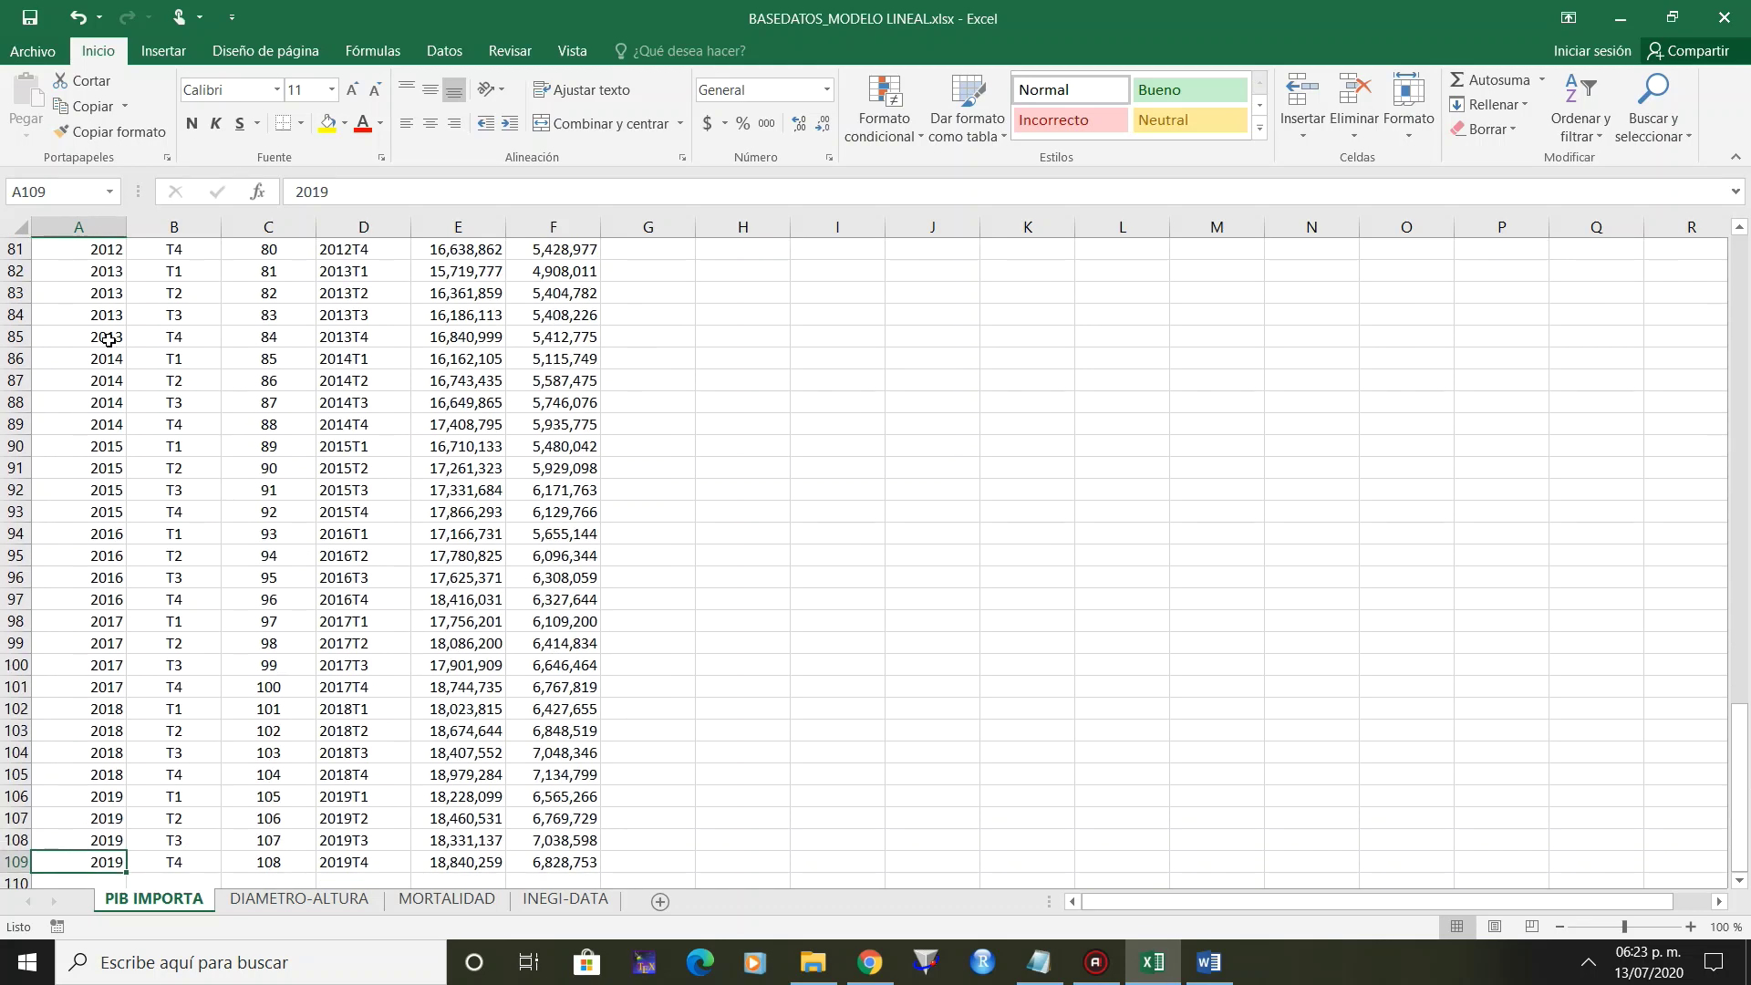
key(ctrl+Up)
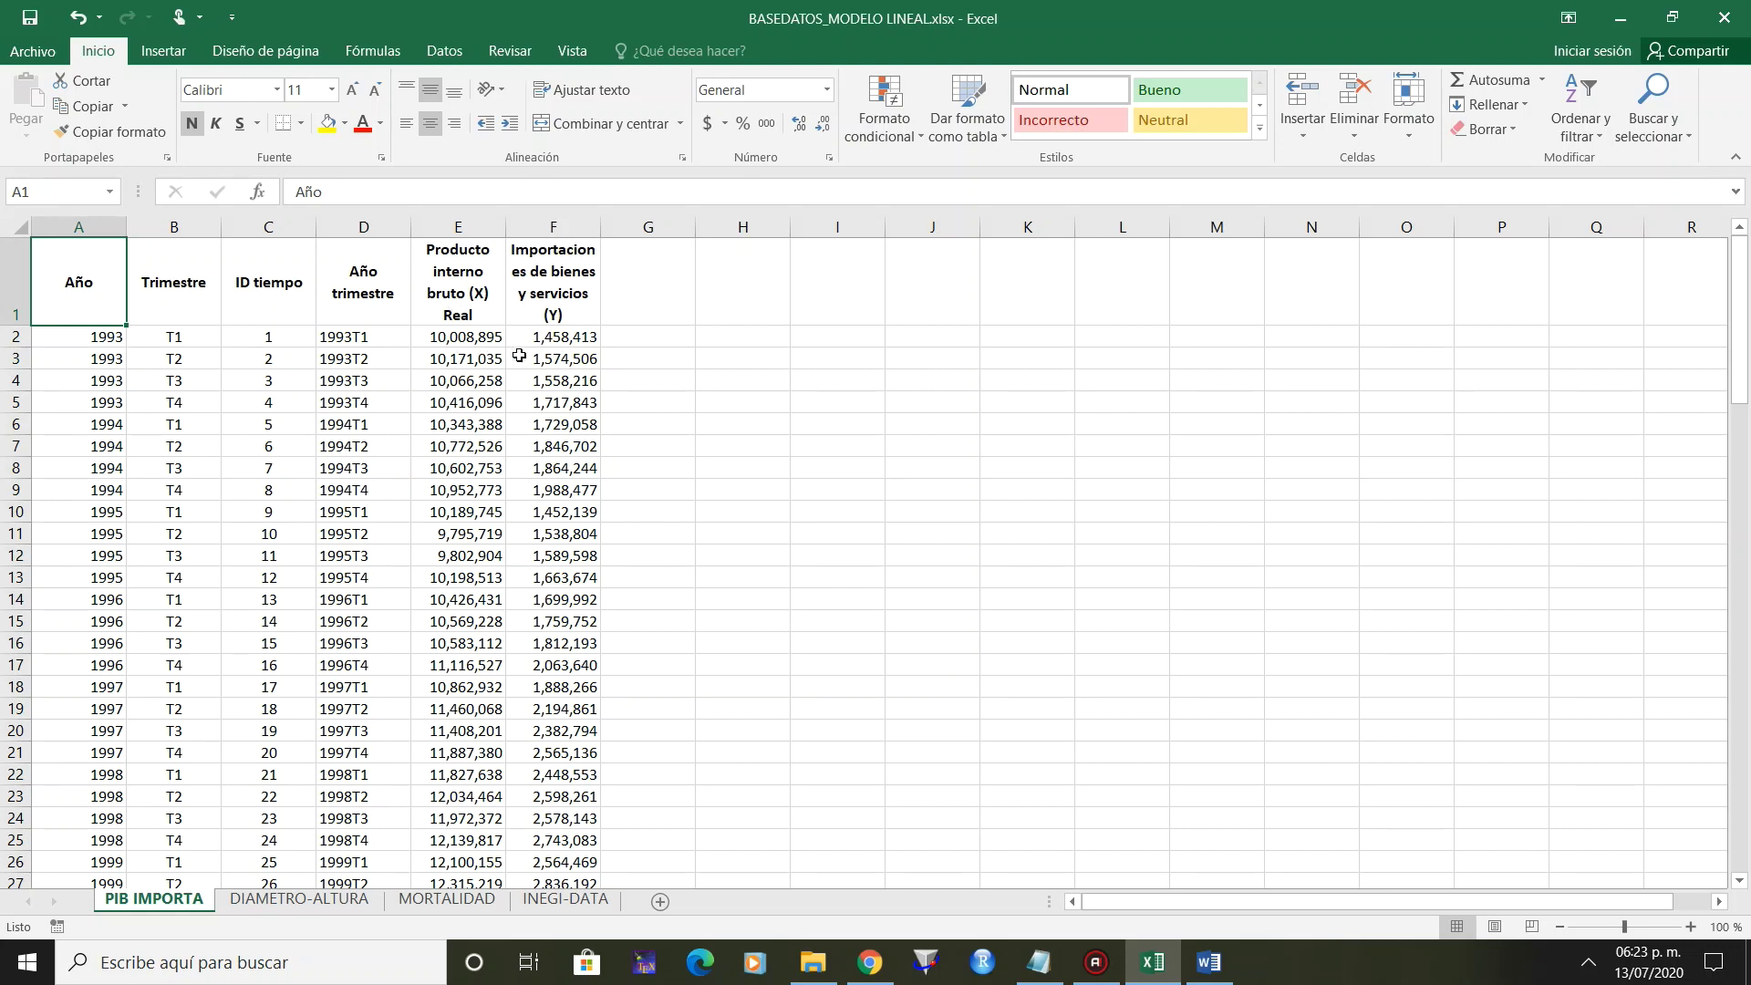
click(321, 903)
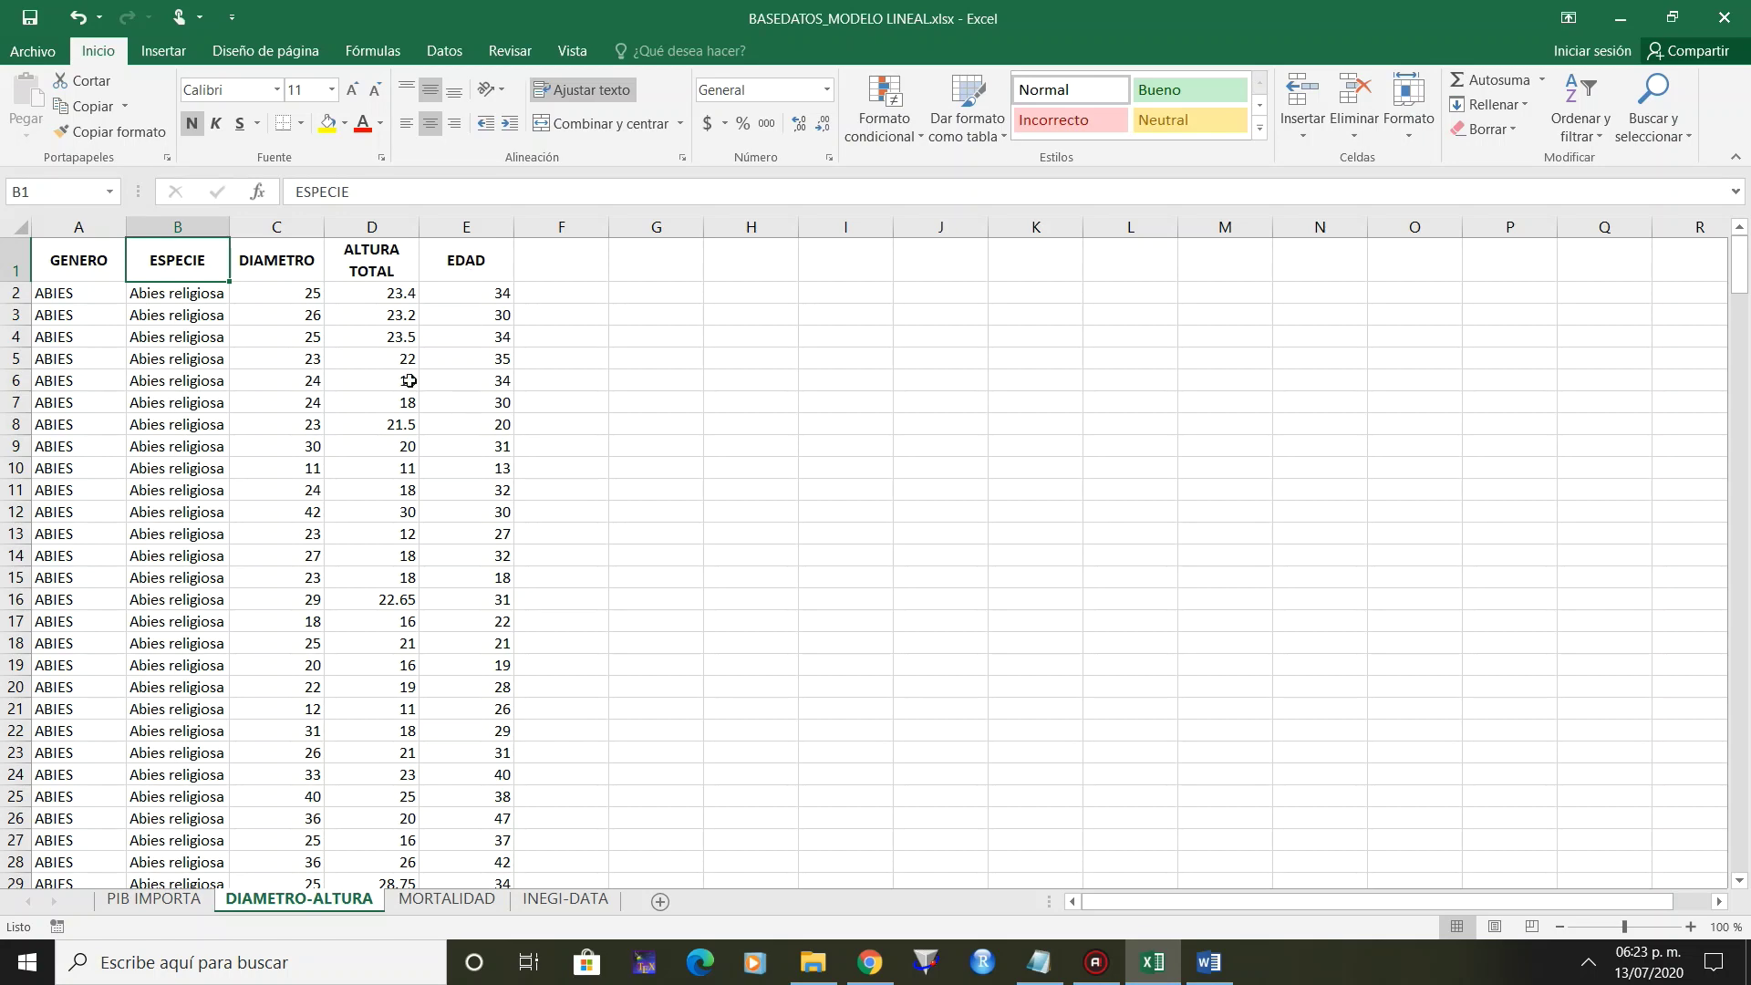
click(449, 902)
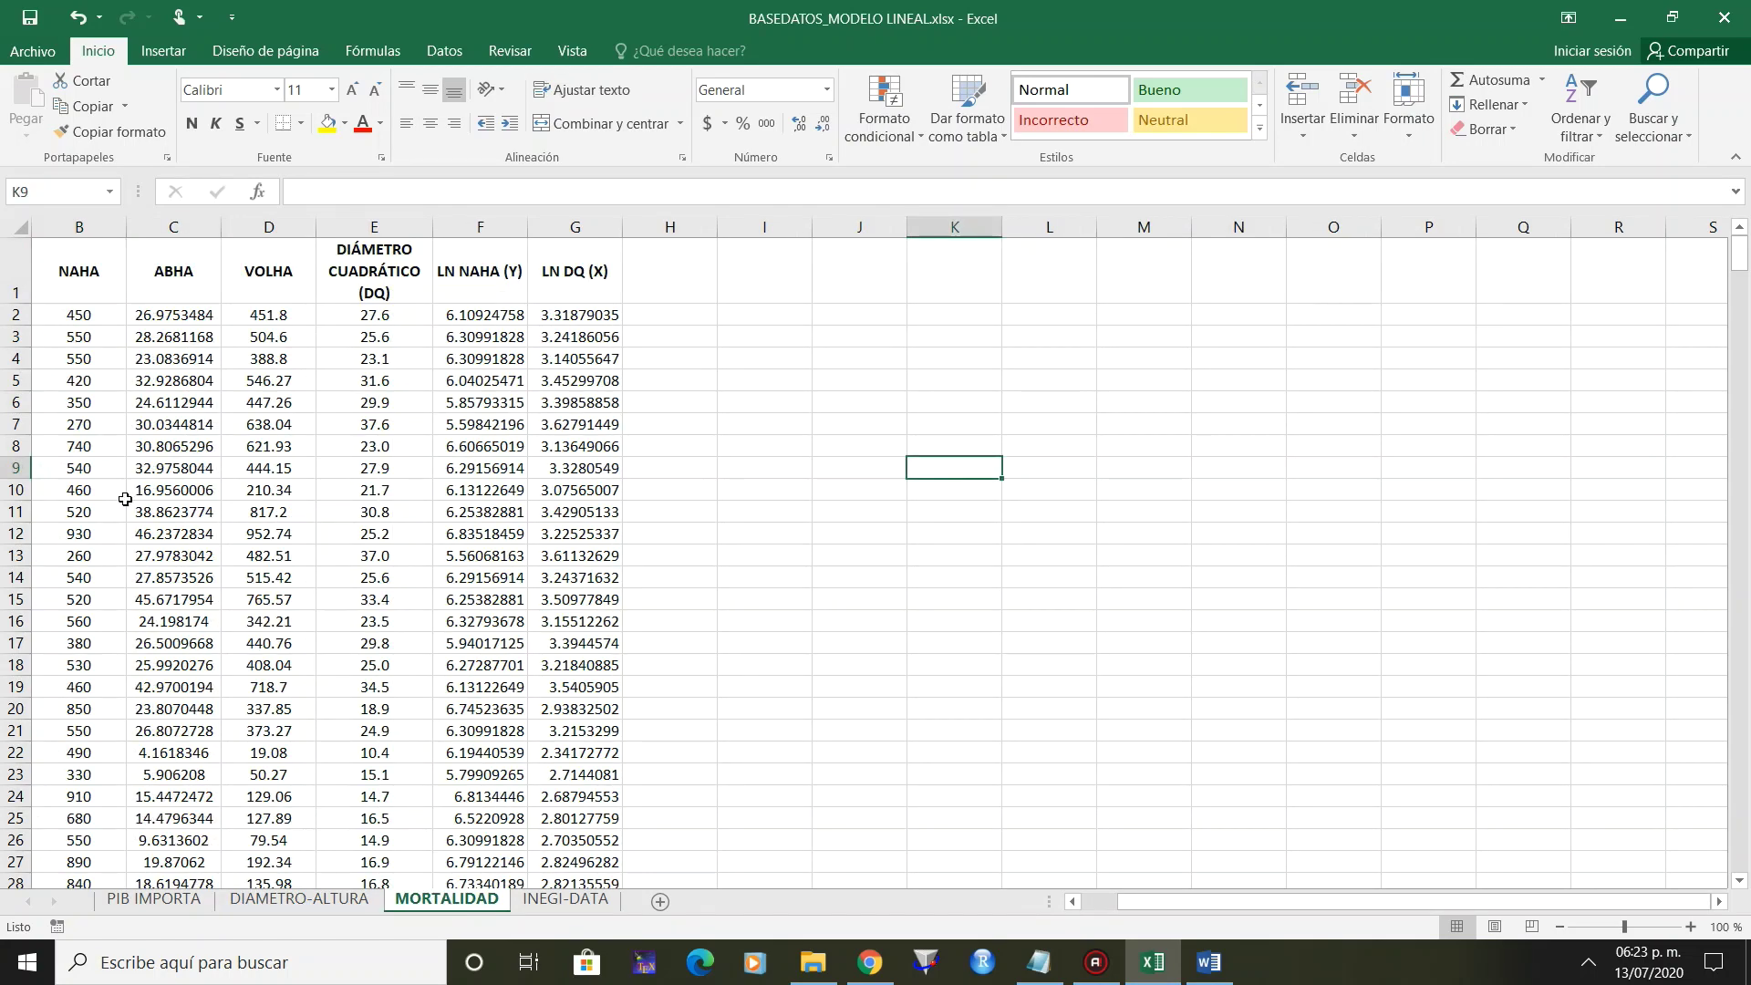
click(79, 269)
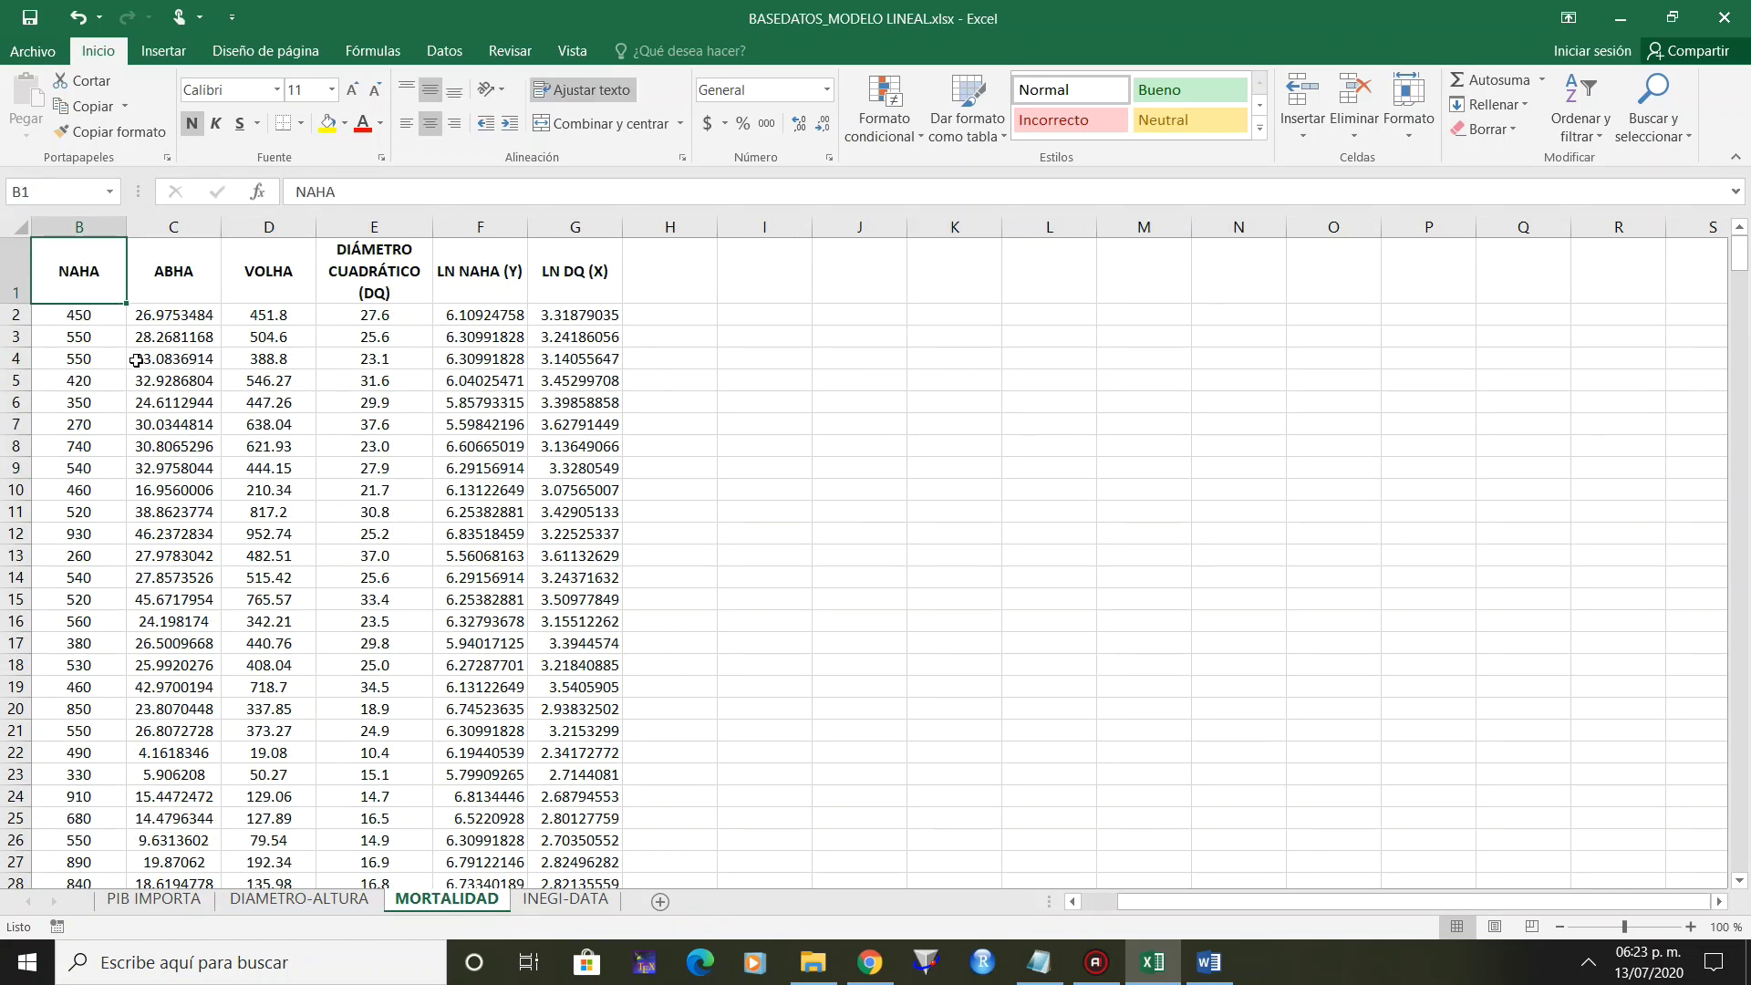
key(Down)
key(ctrl+Down)
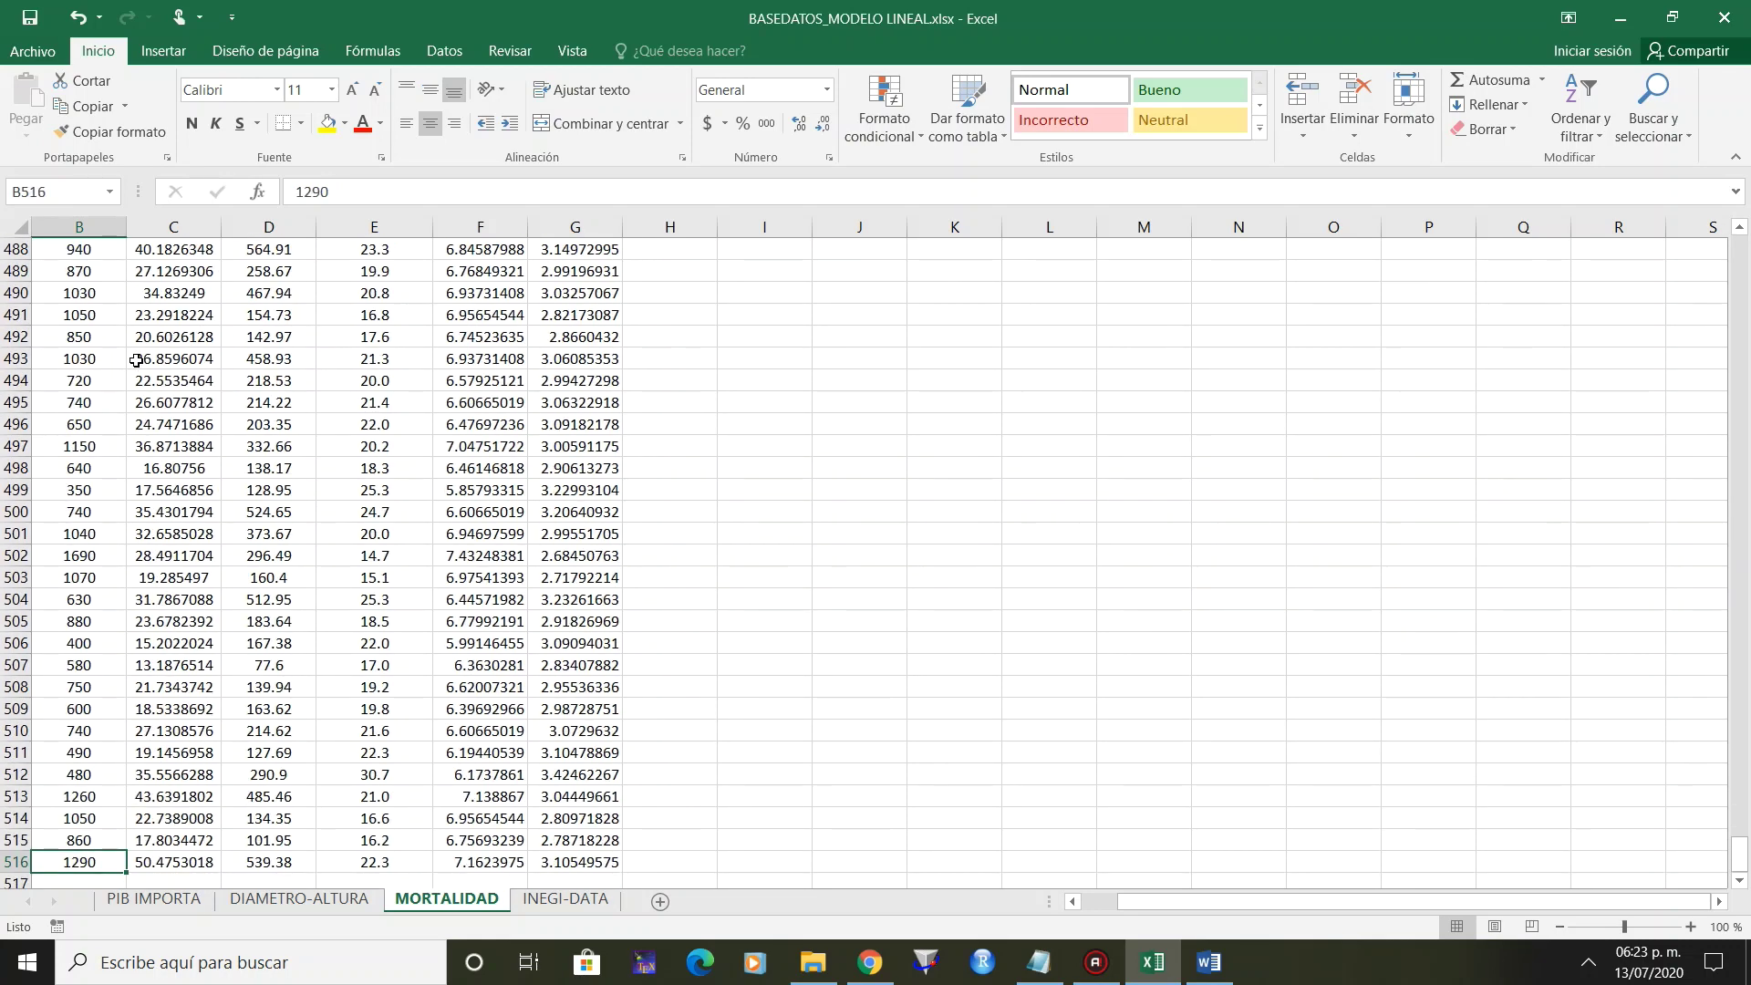
key(ctrl+Up)
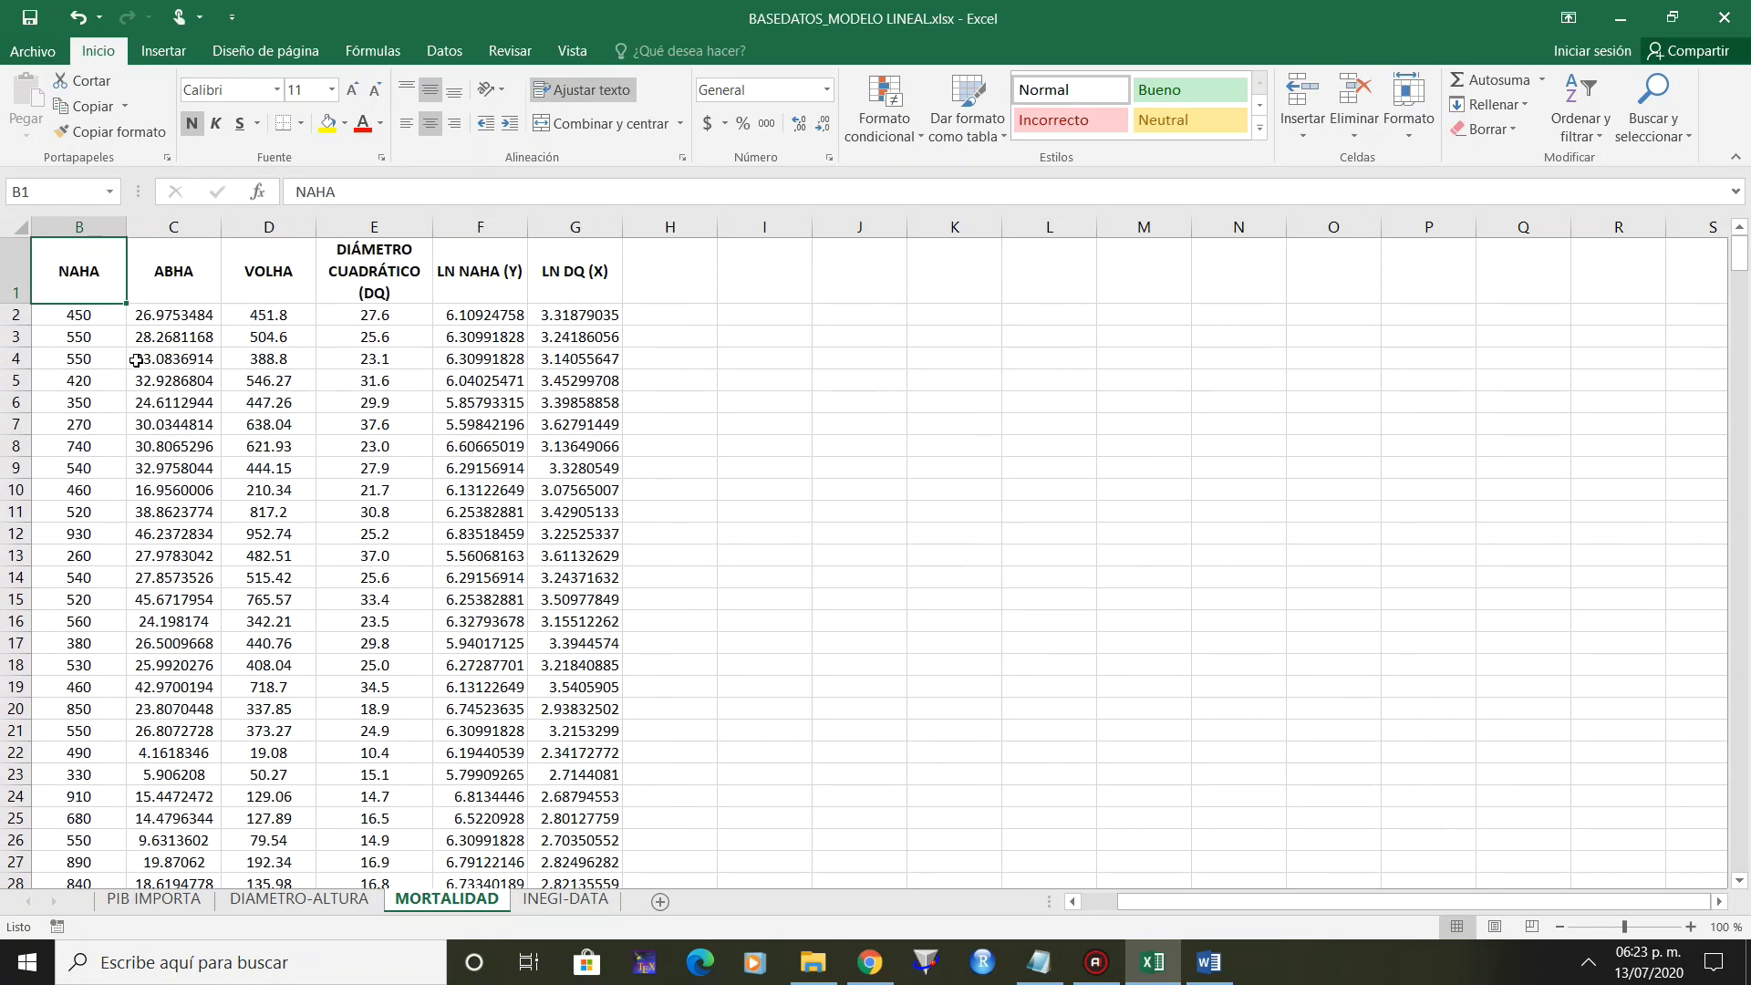
key(Down)
key(Left)
key(Right)
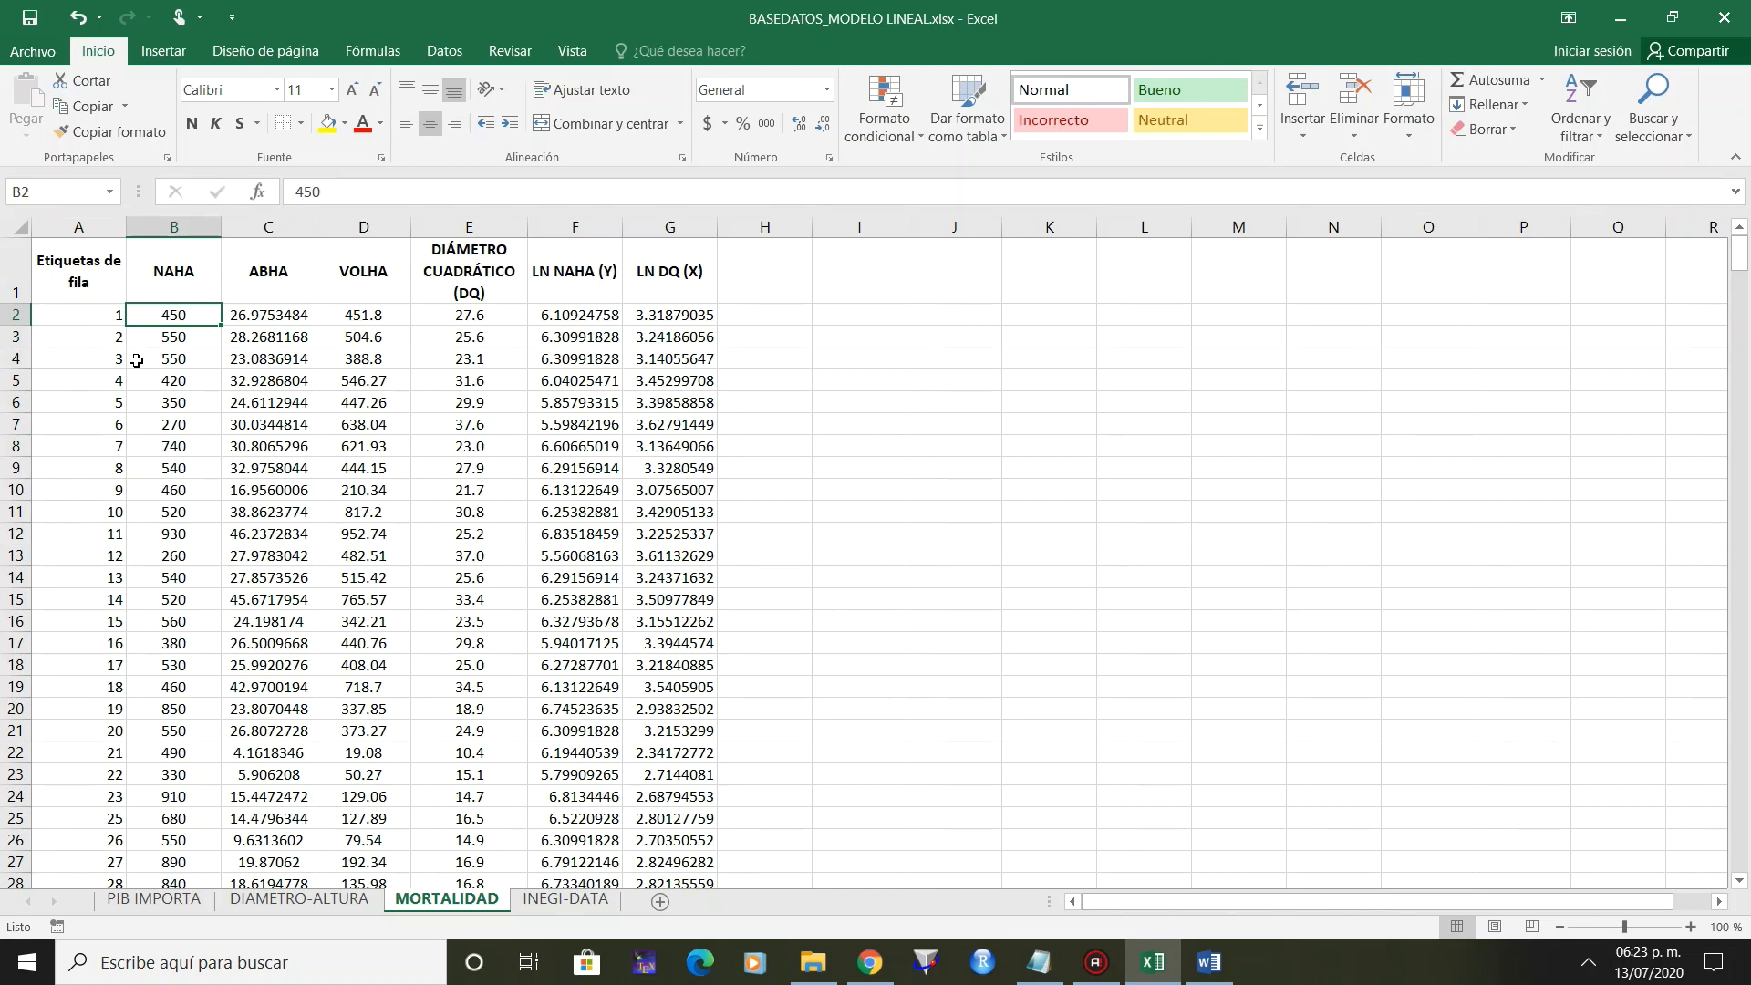
key(Left)
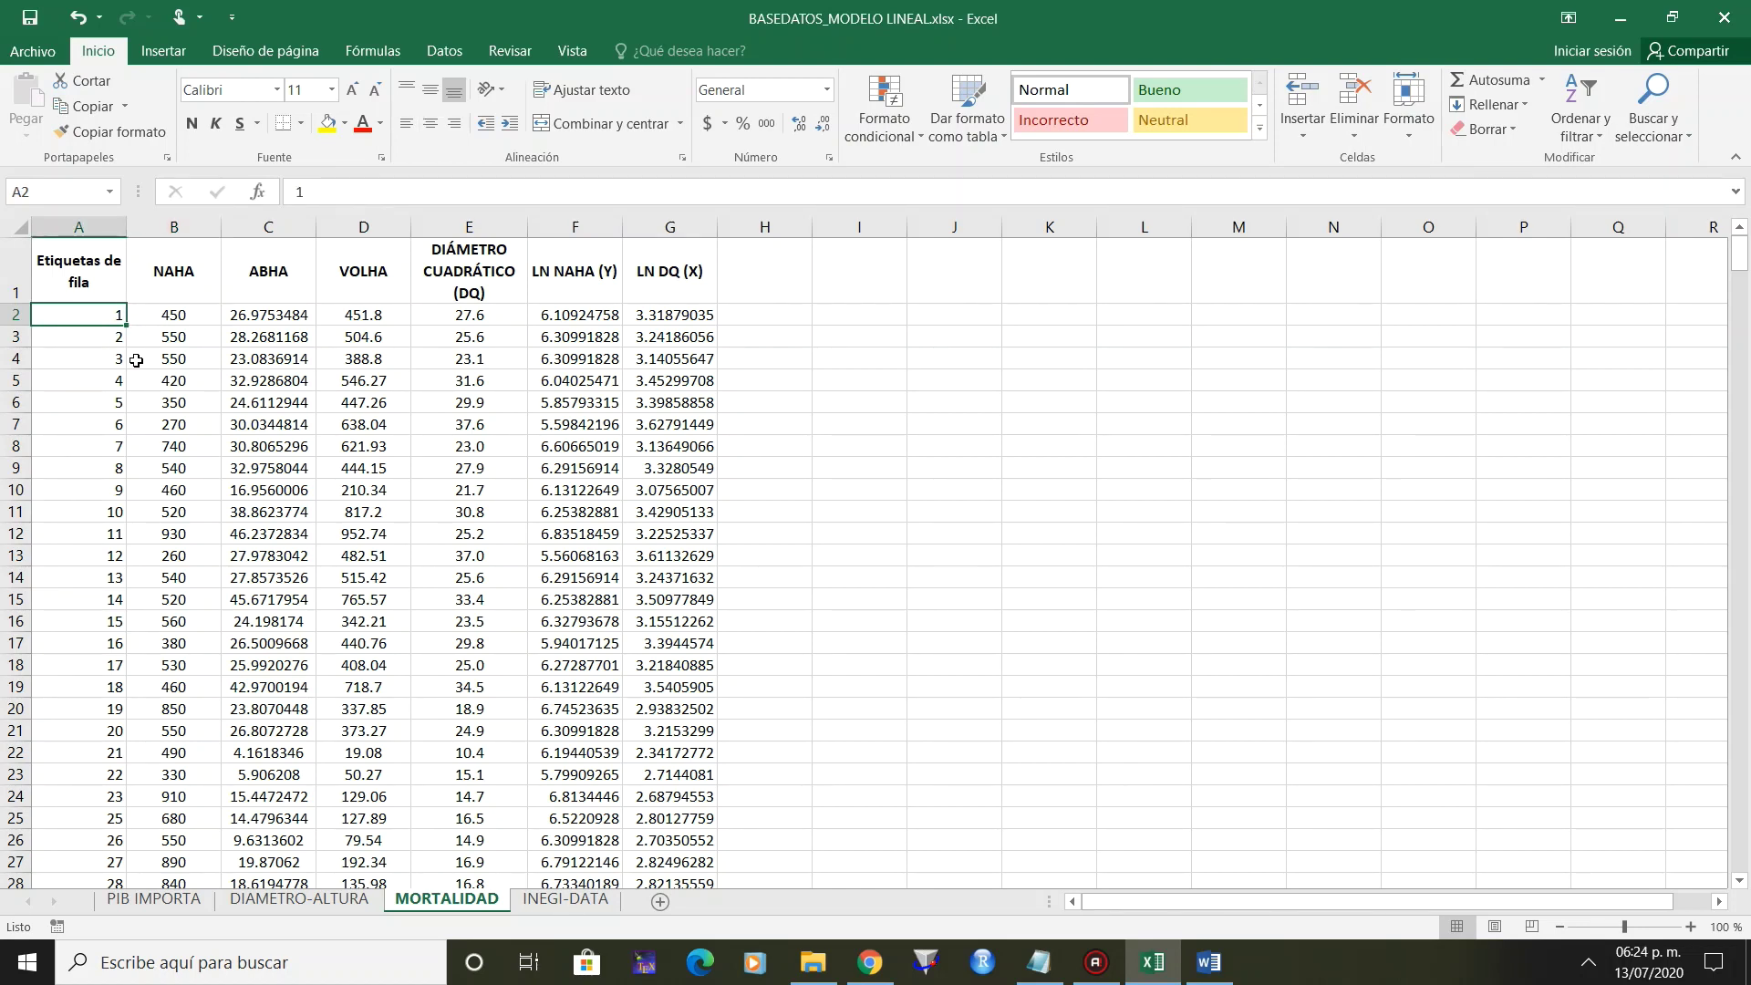
key(Right)
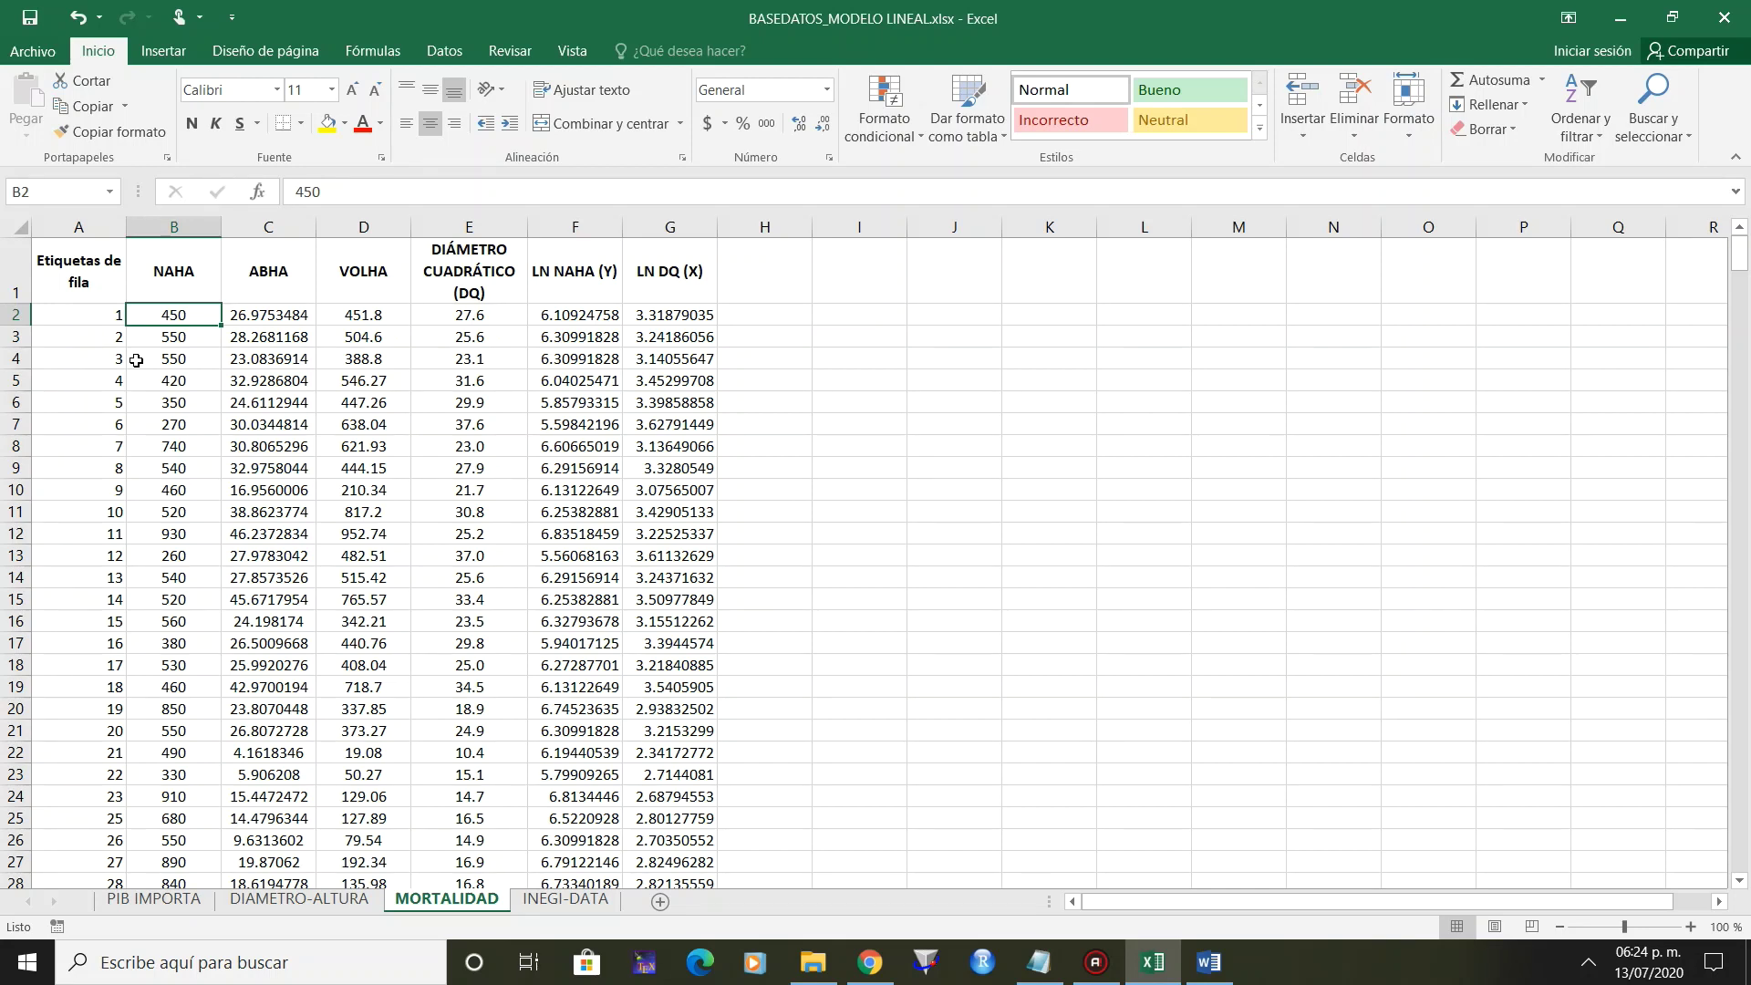
key(Right)
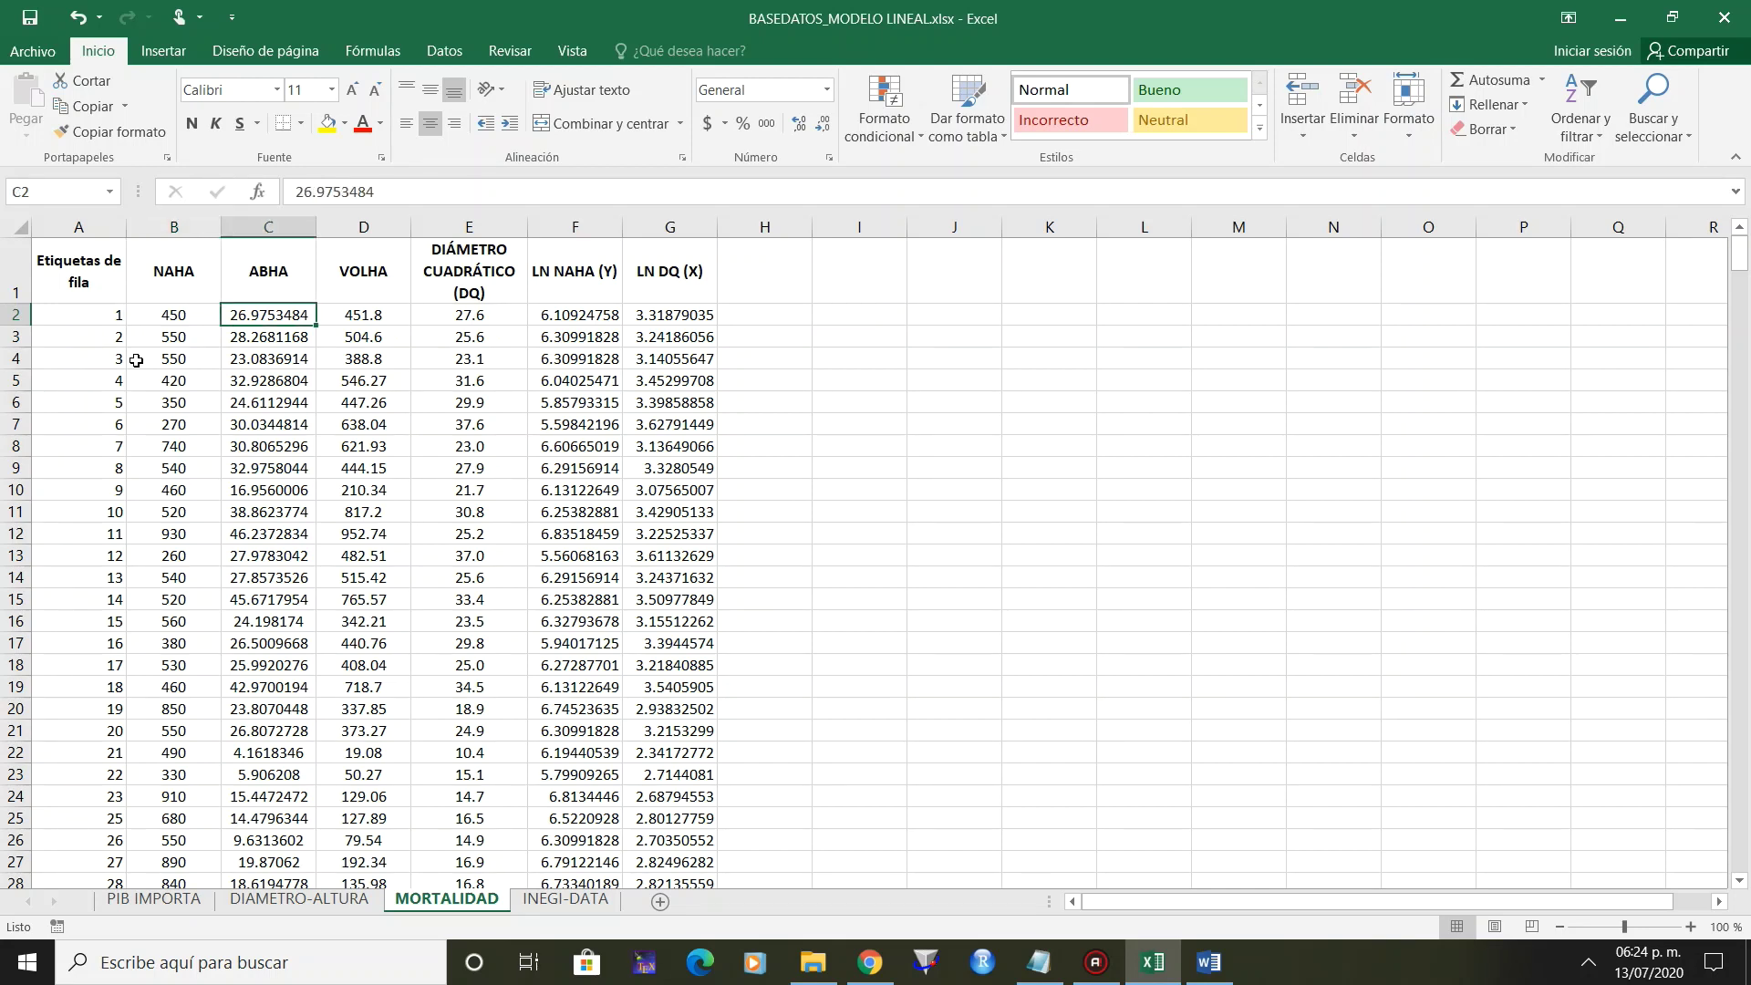
key(Right)
key(Right)
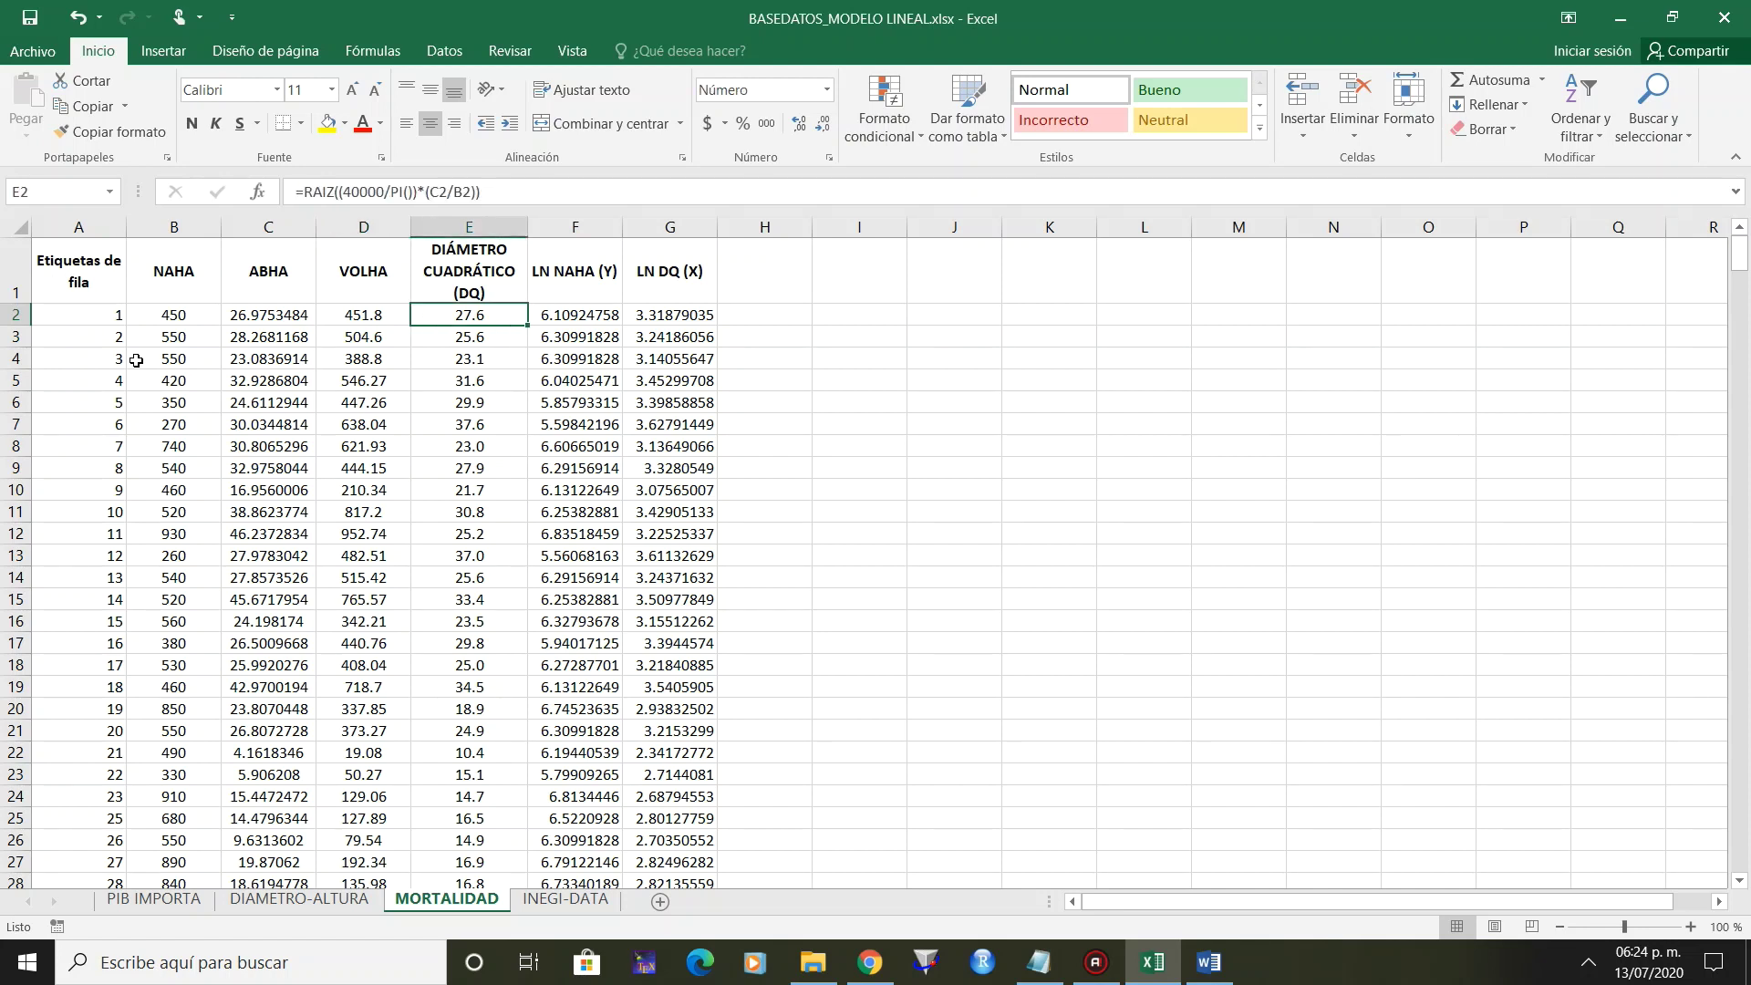
key(Right)
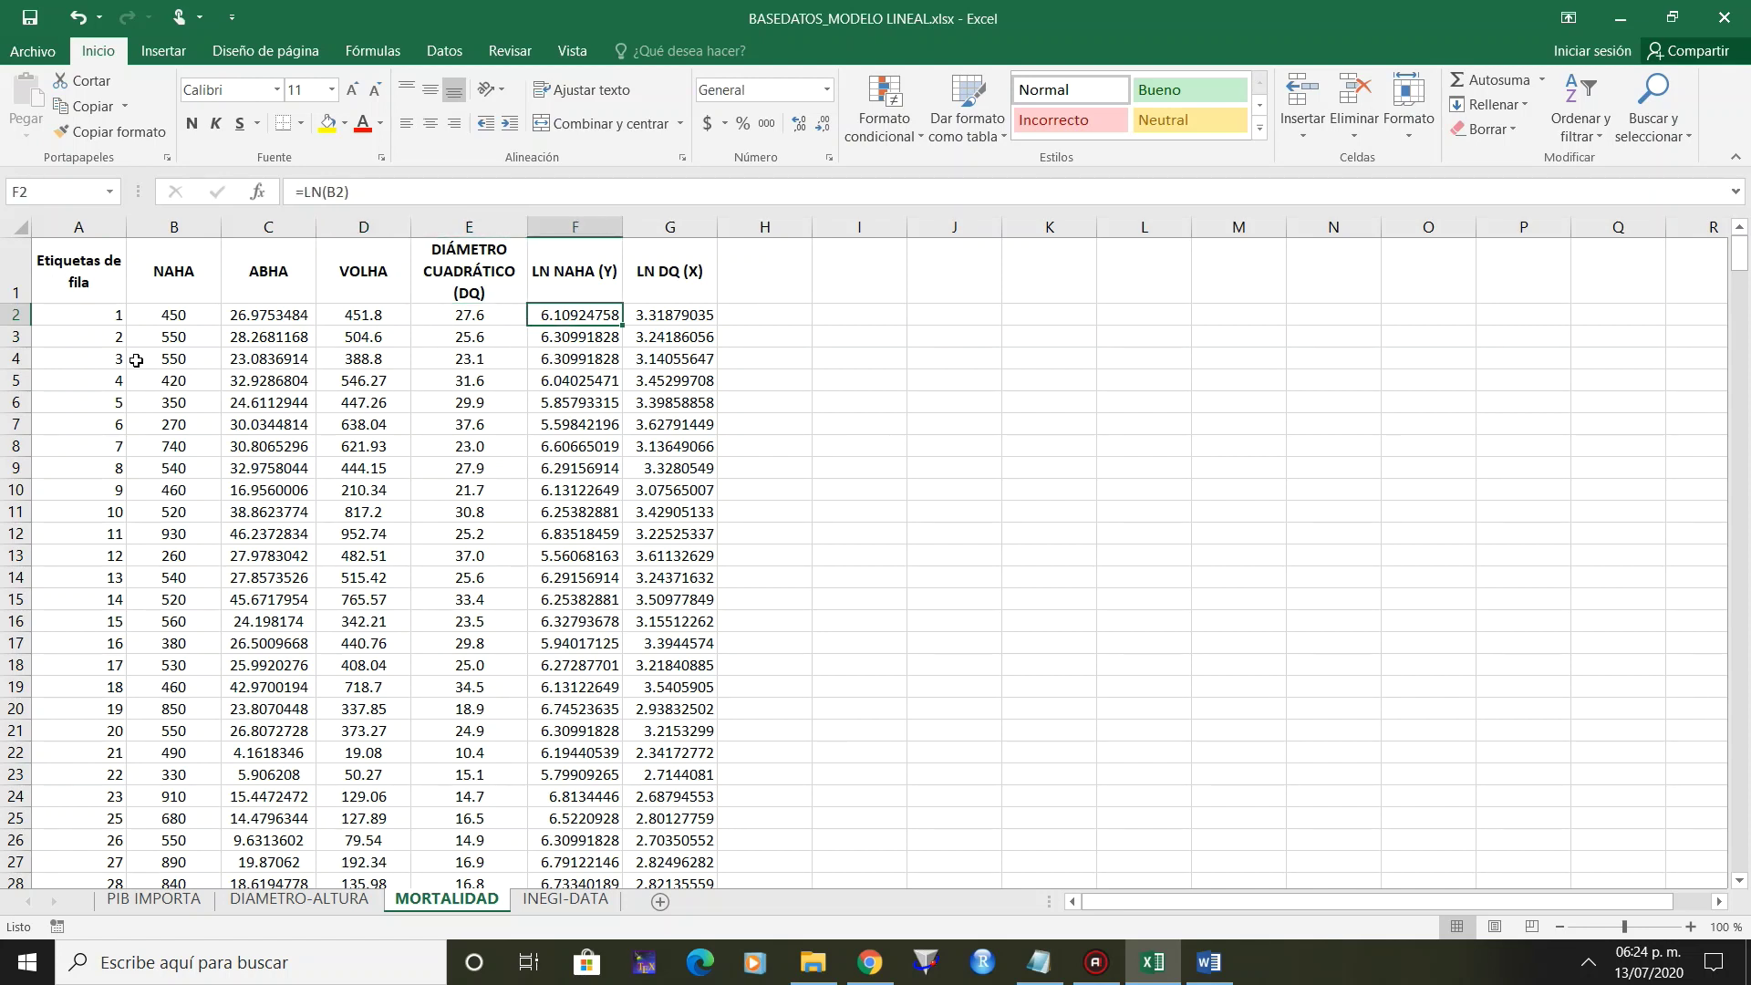
key(Left)
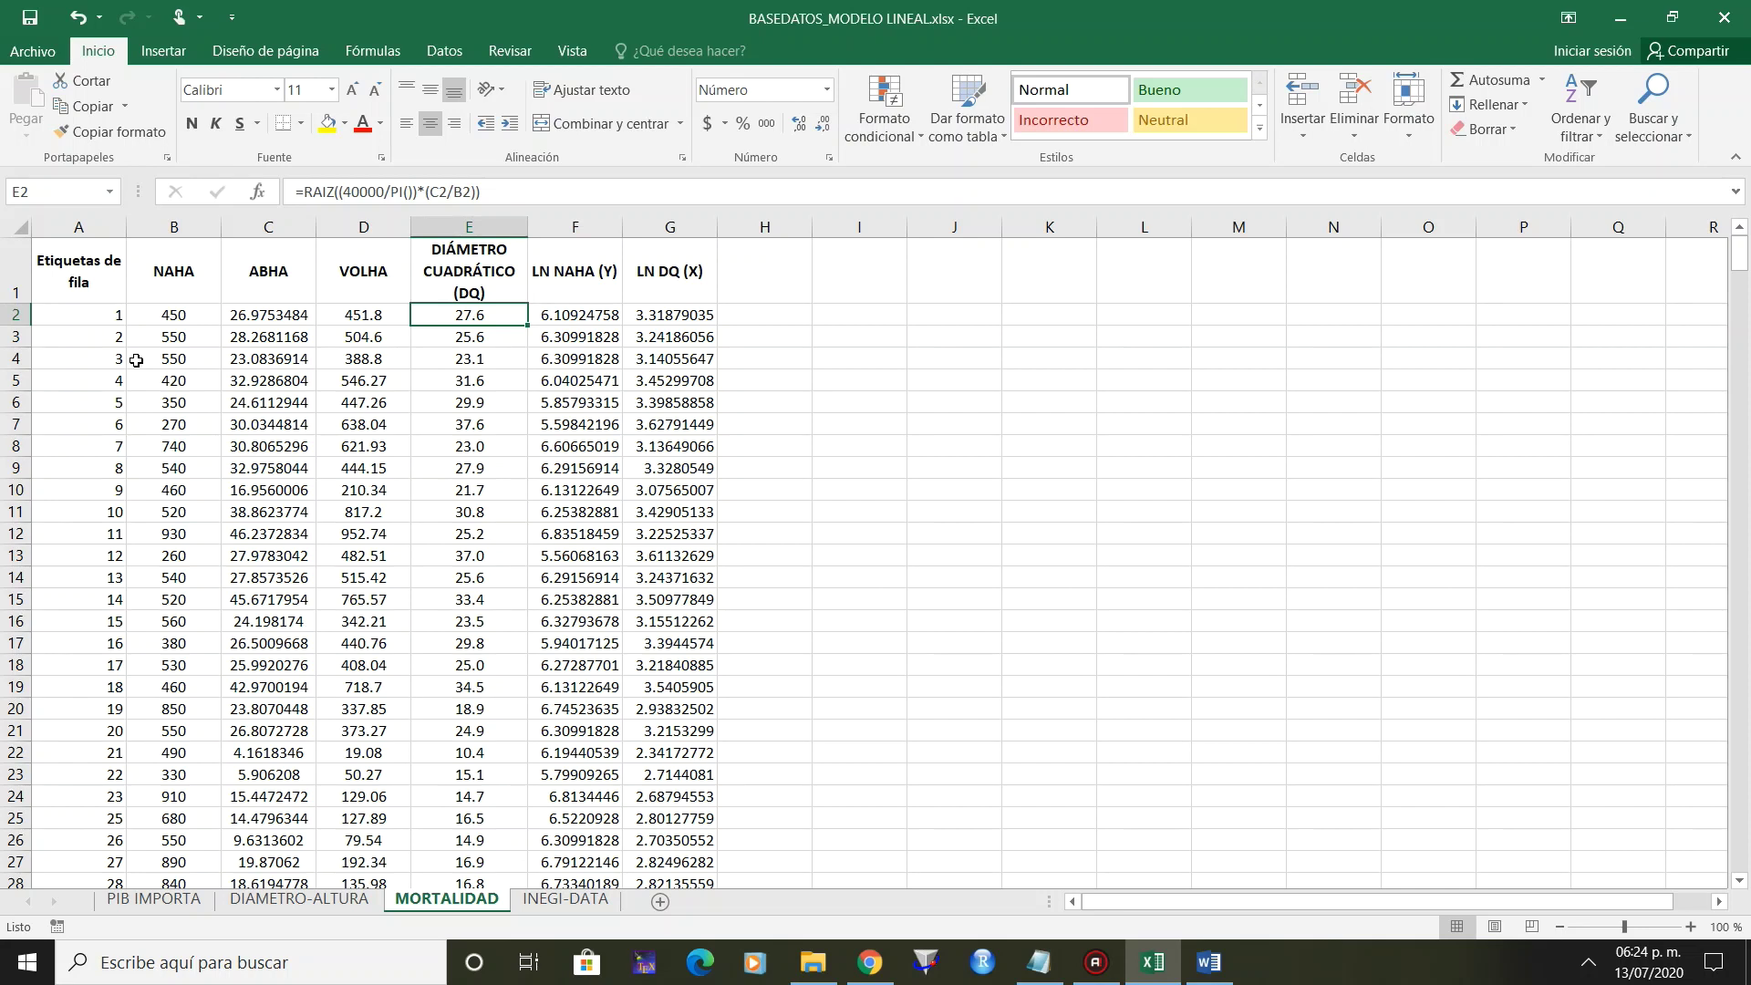
key(Left)
key(Left)
key(Left)
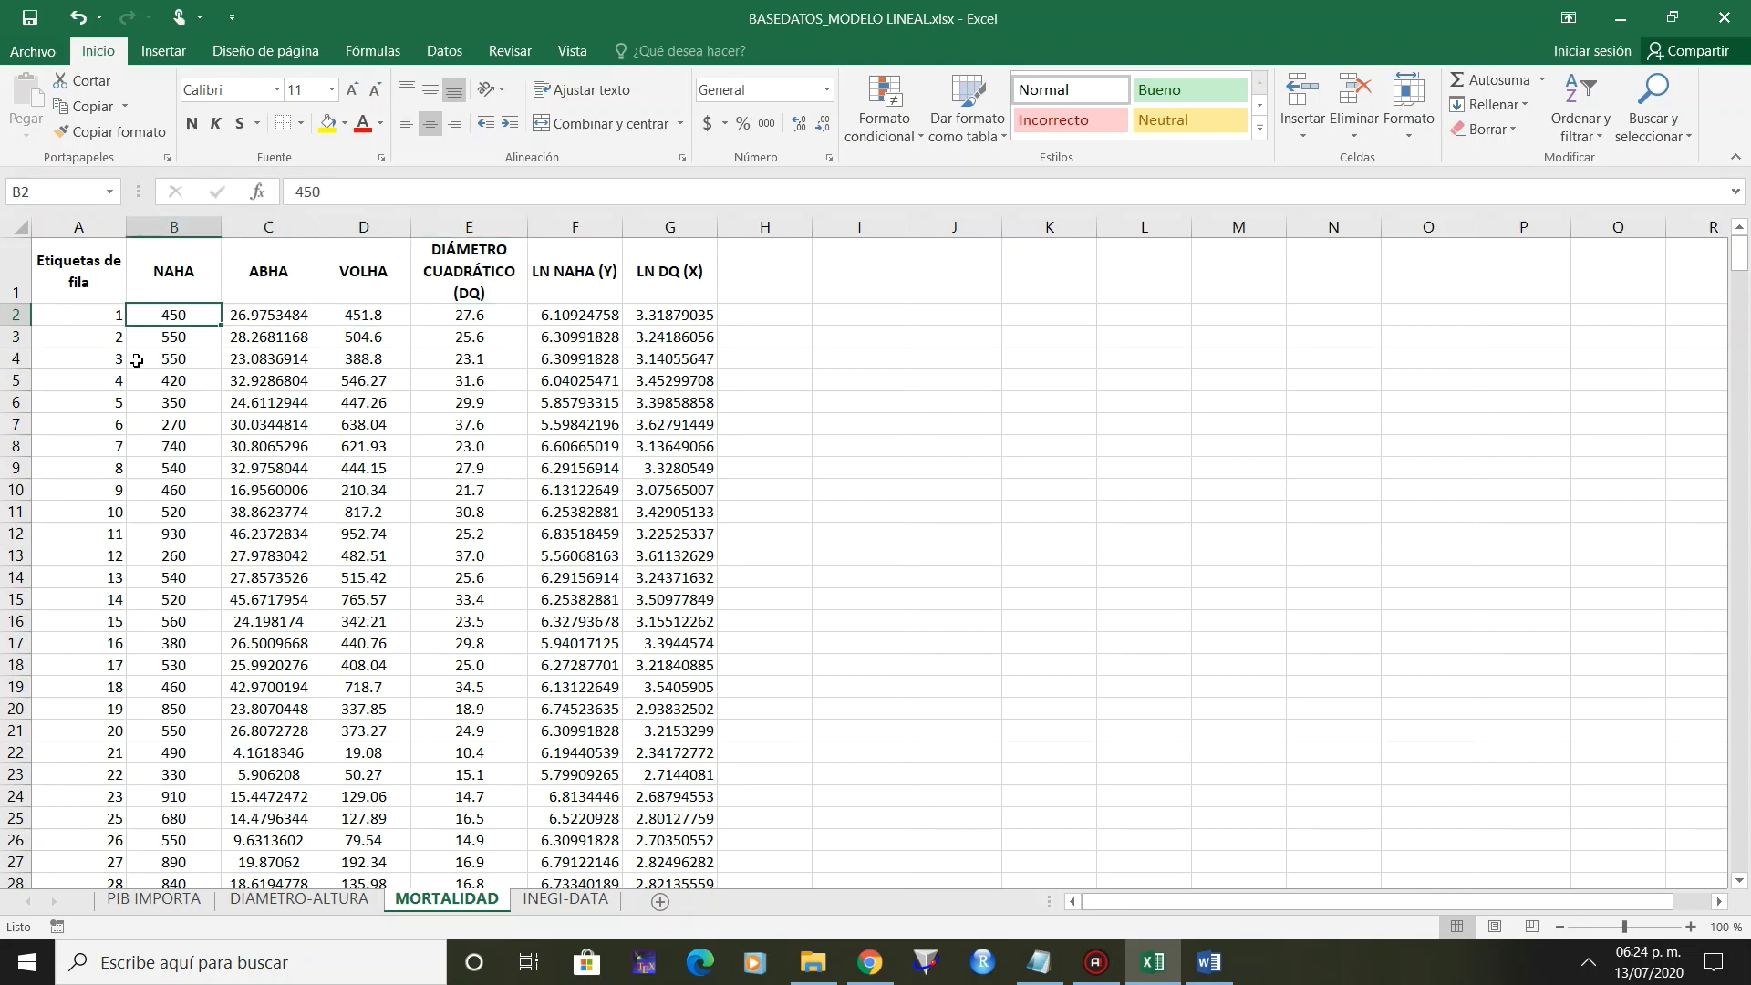
key(Right)
key(Right)
key(Right)
key(Right)
key(Right)
key(Left)
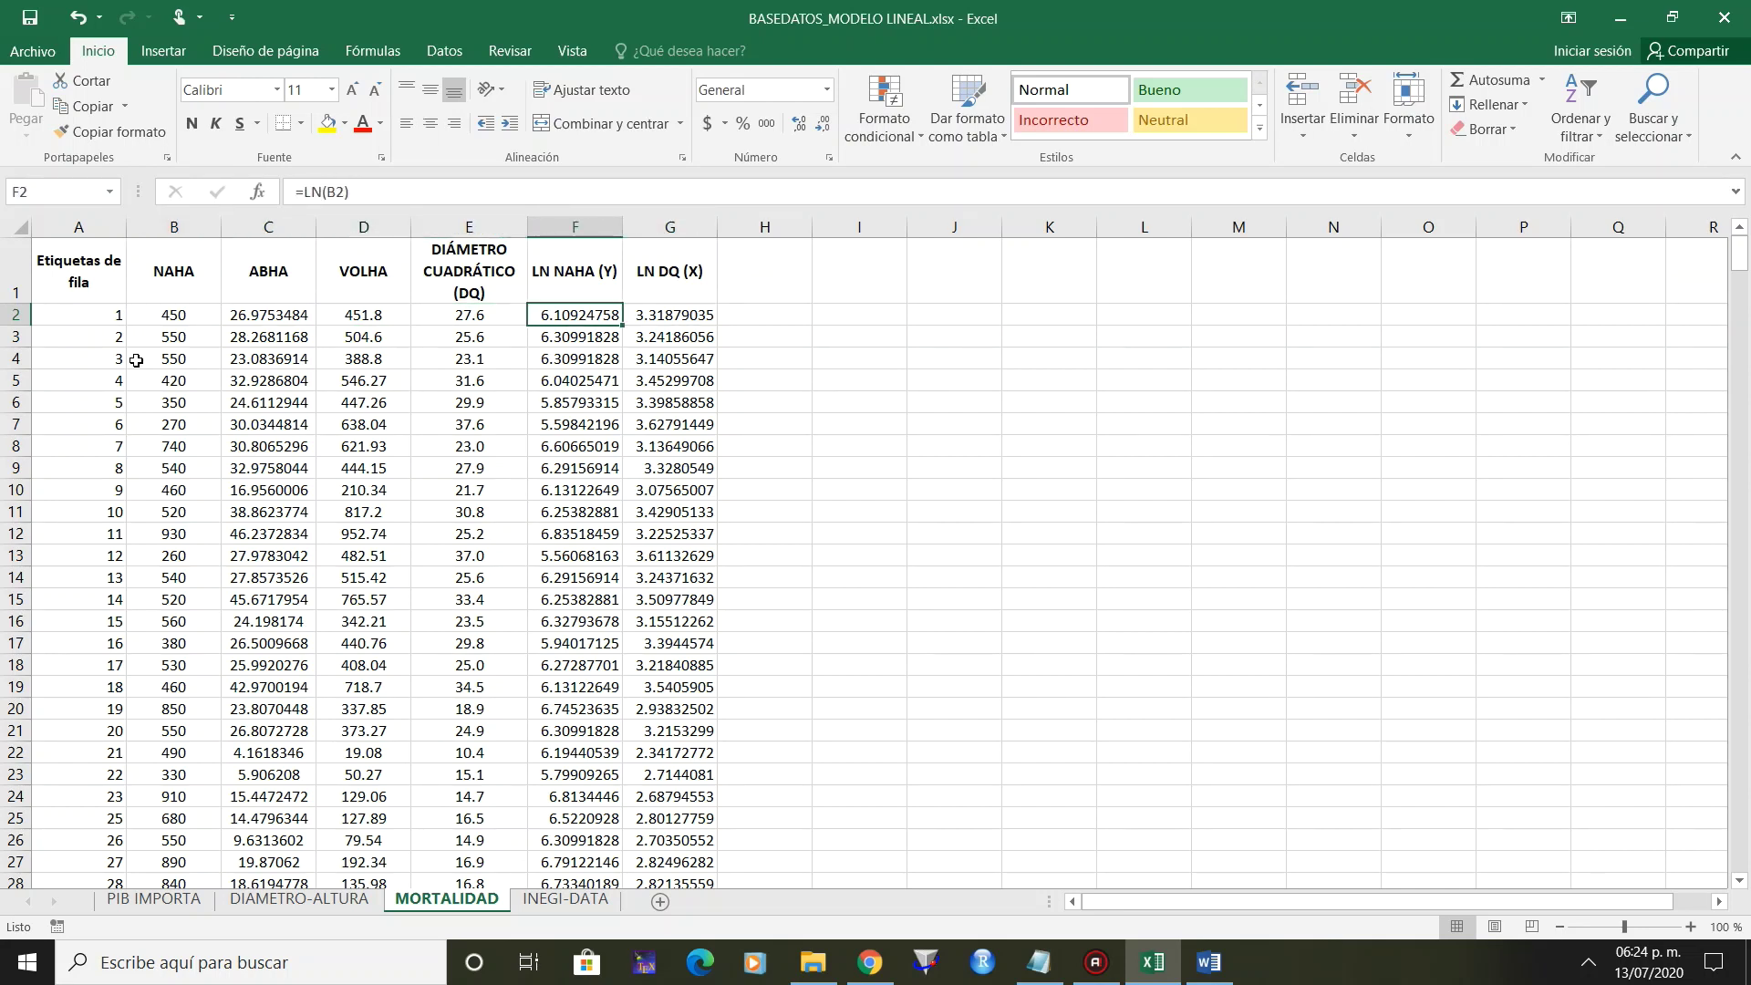
key(Right)
key(Right)
key(Right)
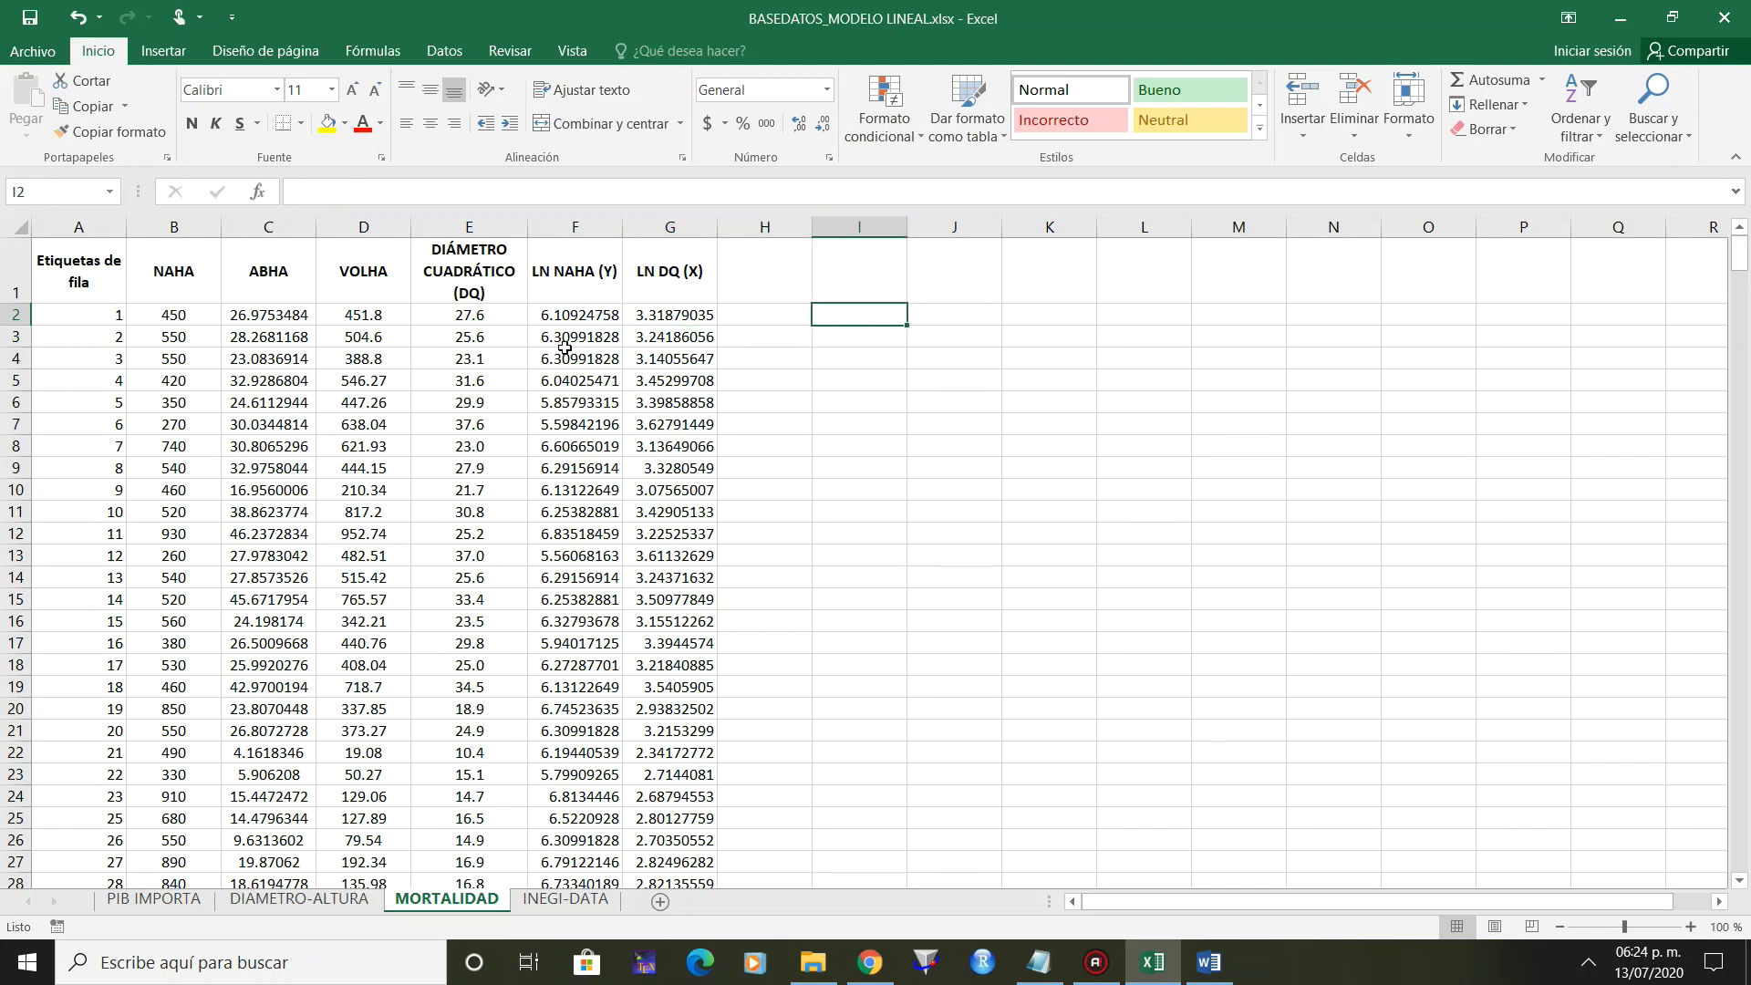
click(589, 319)
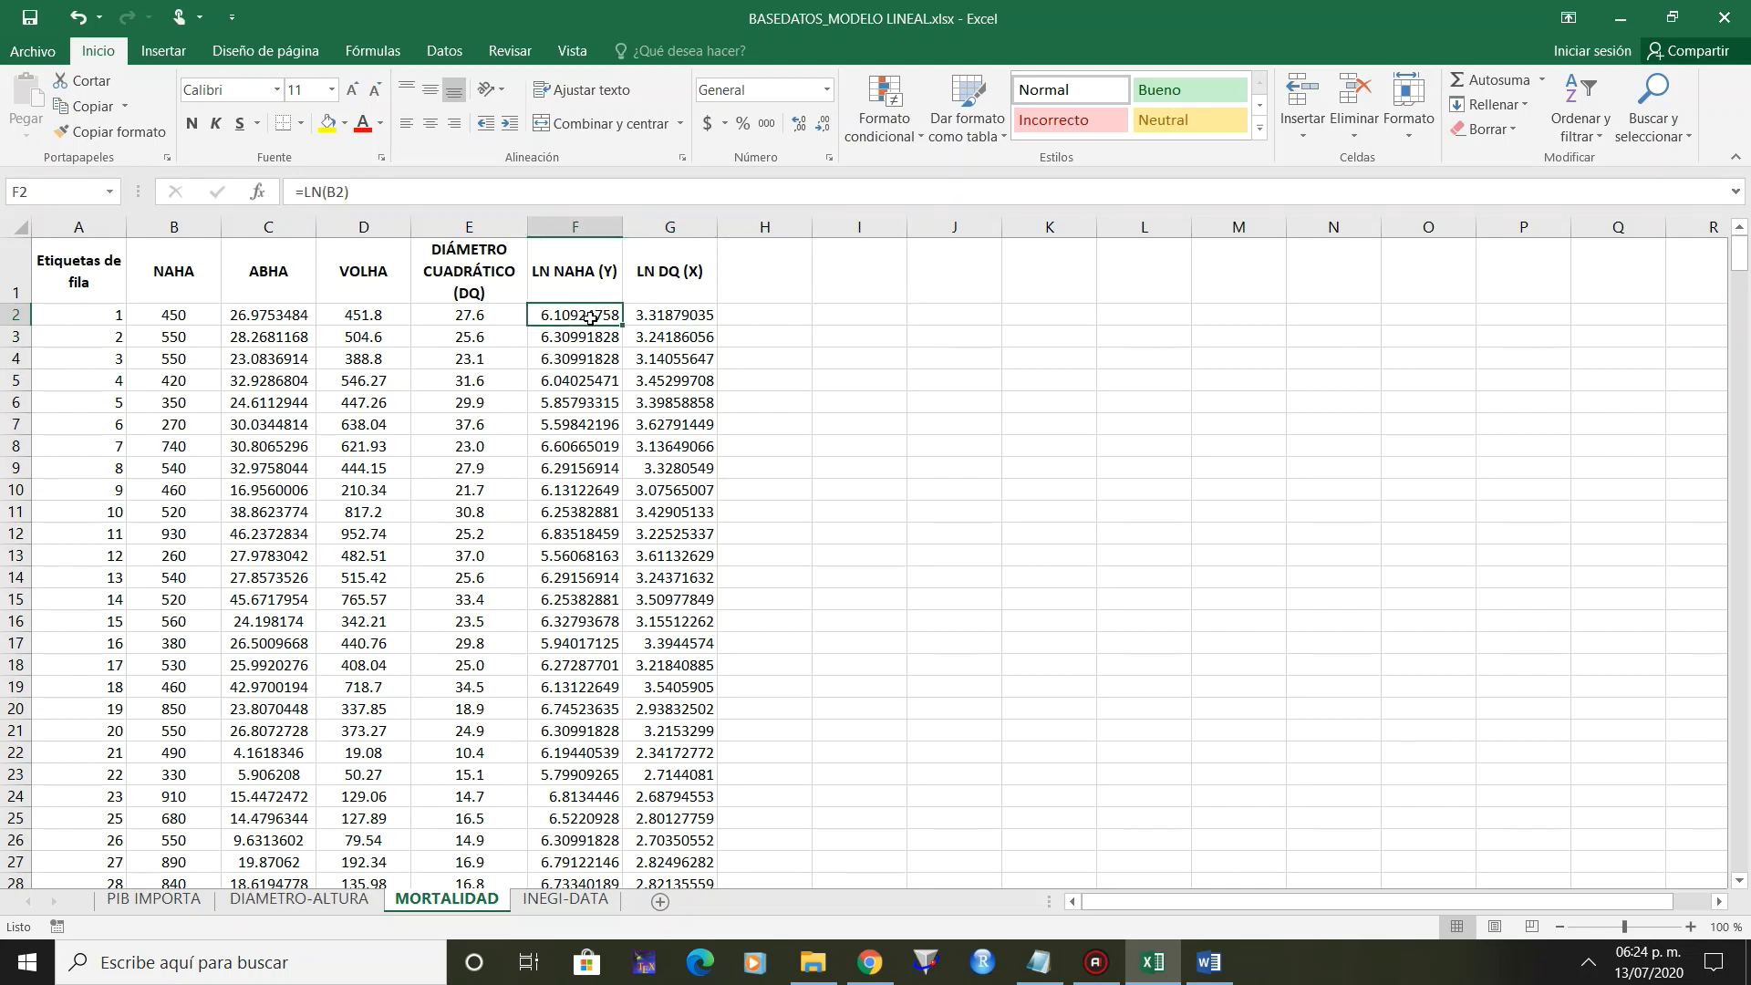
double_click(591, 319)
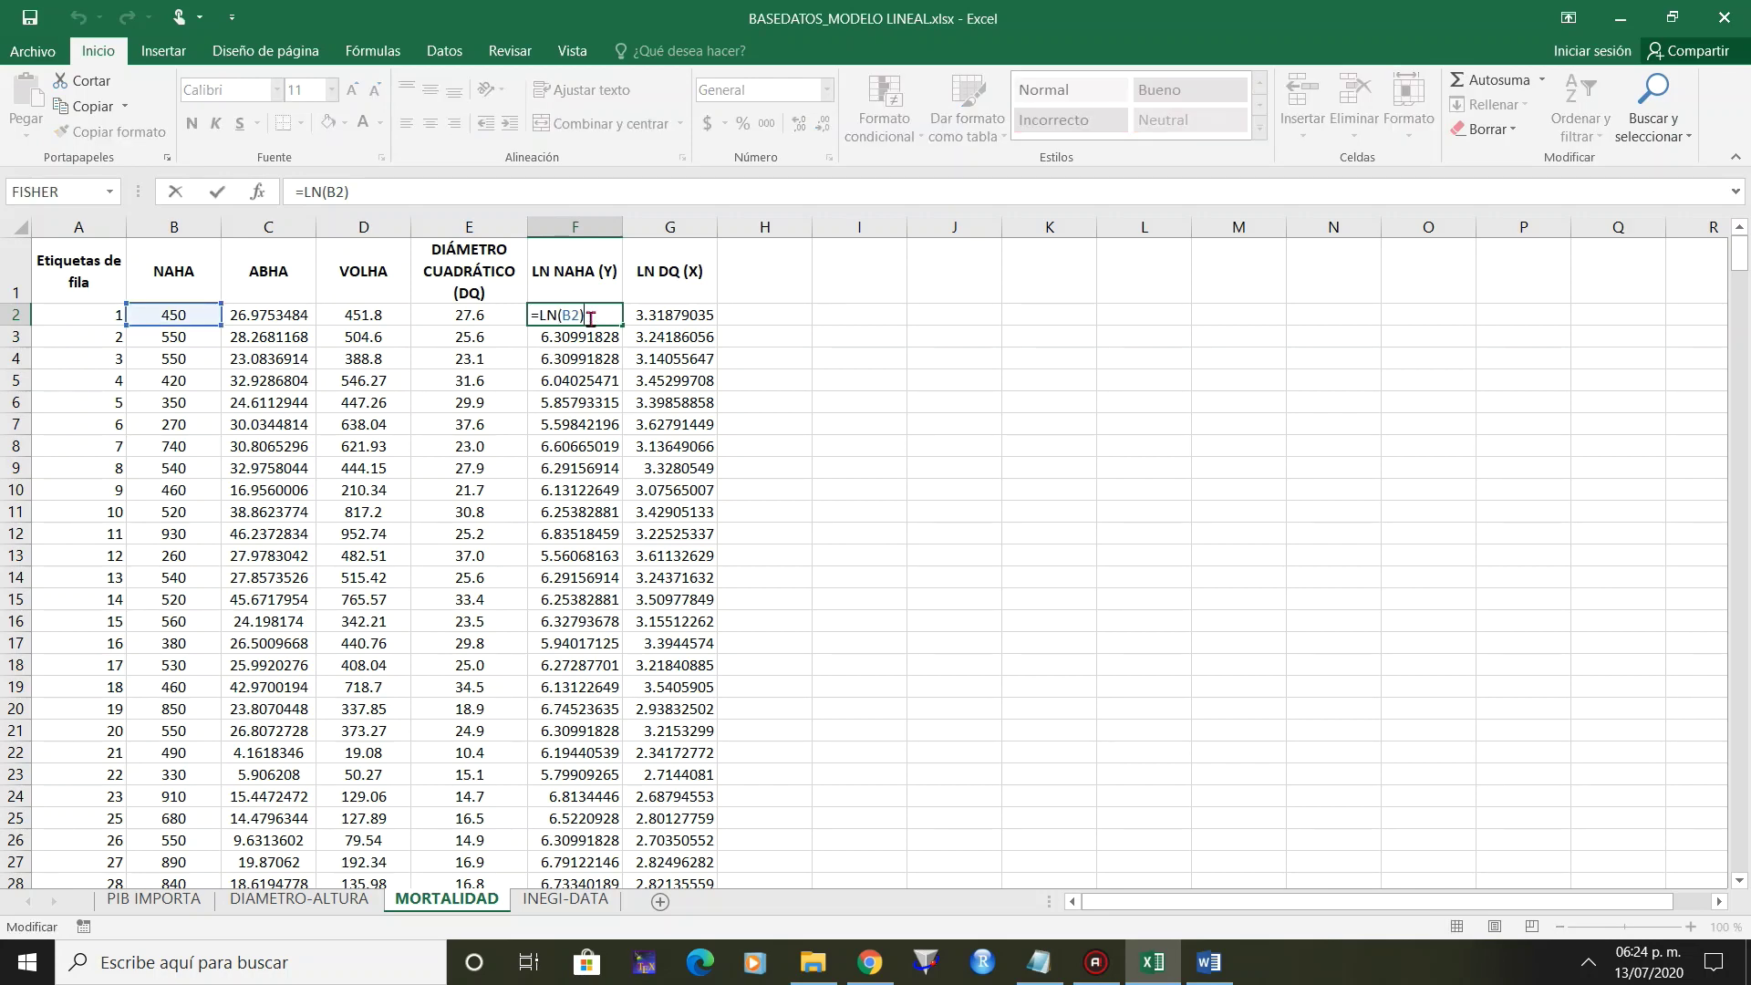
key(Tab)
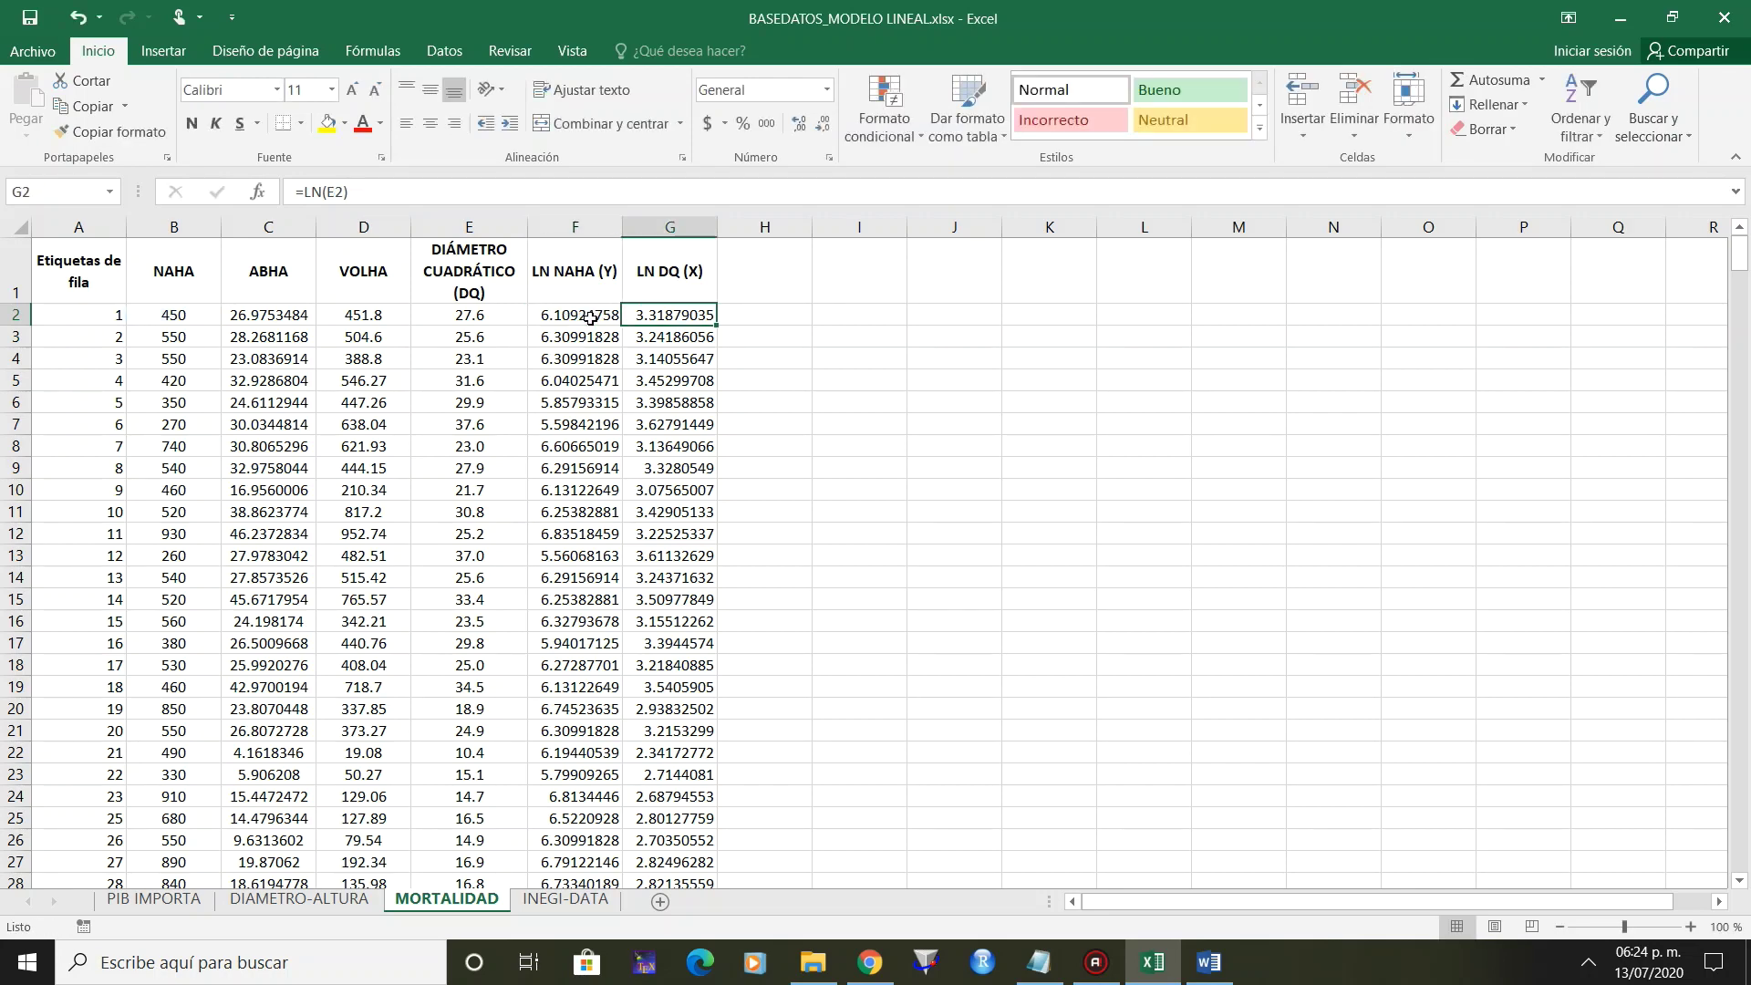
key(F2)
key(Escape)
key(Left)
key(Left)
key(Left)
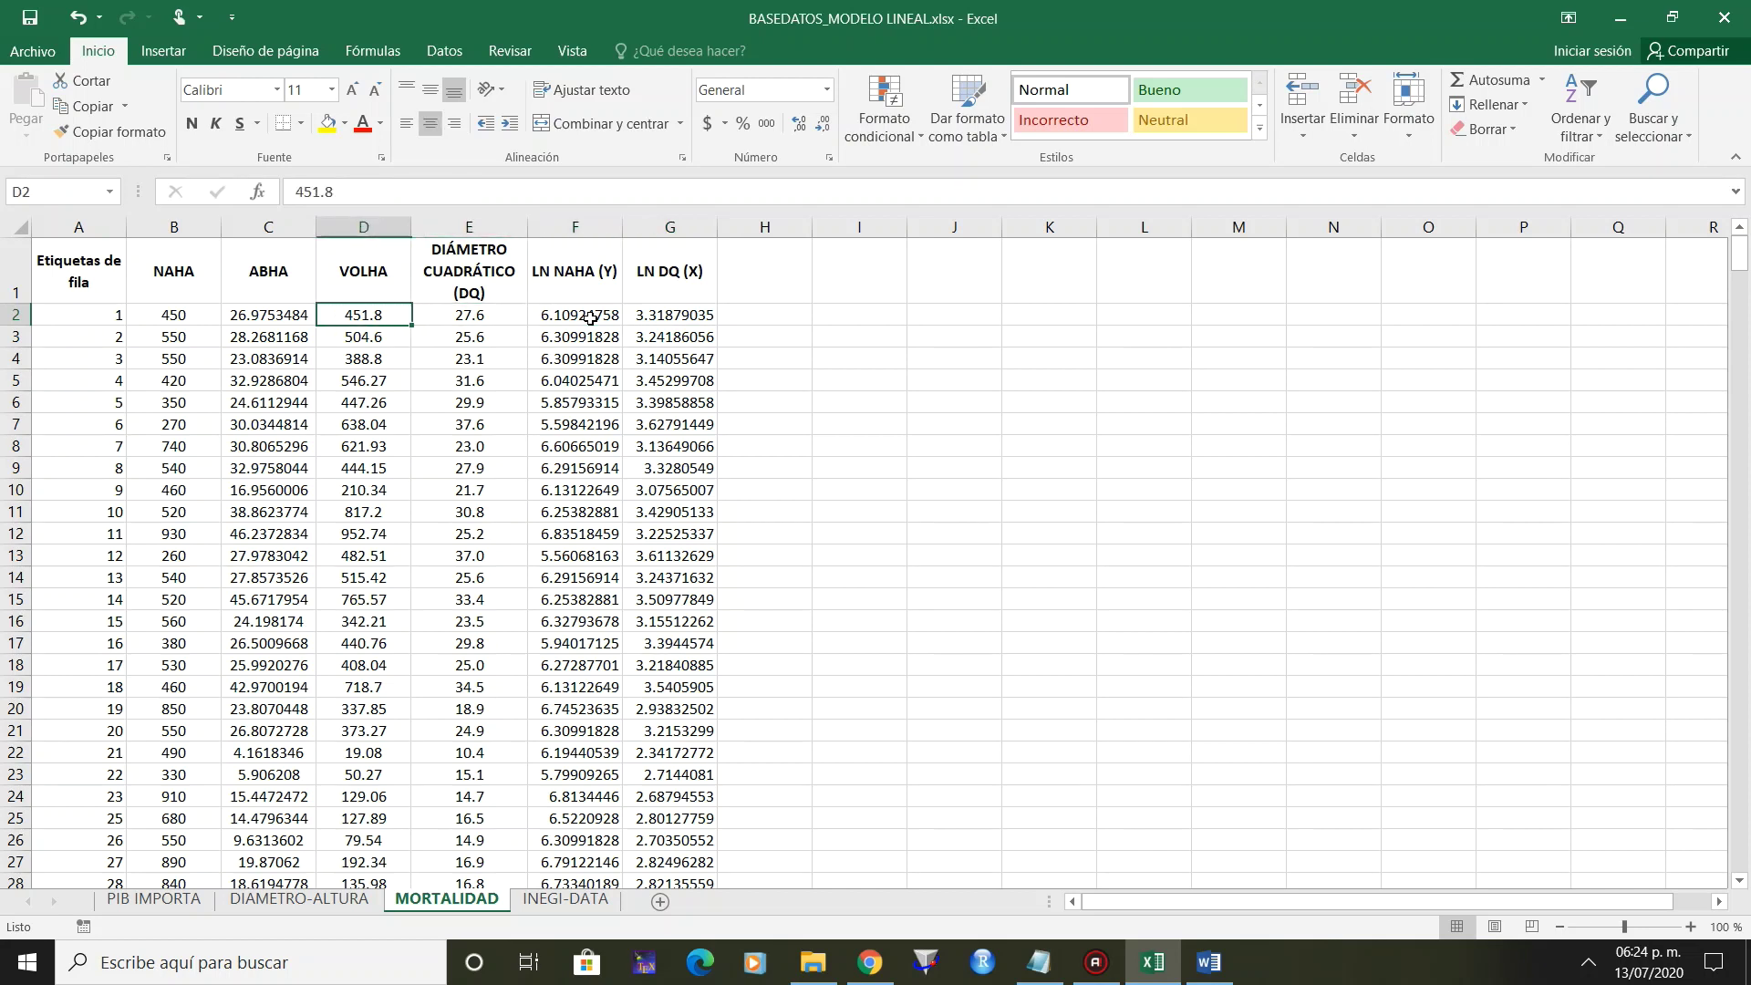
key(Left)
key(Left)
key(Left)
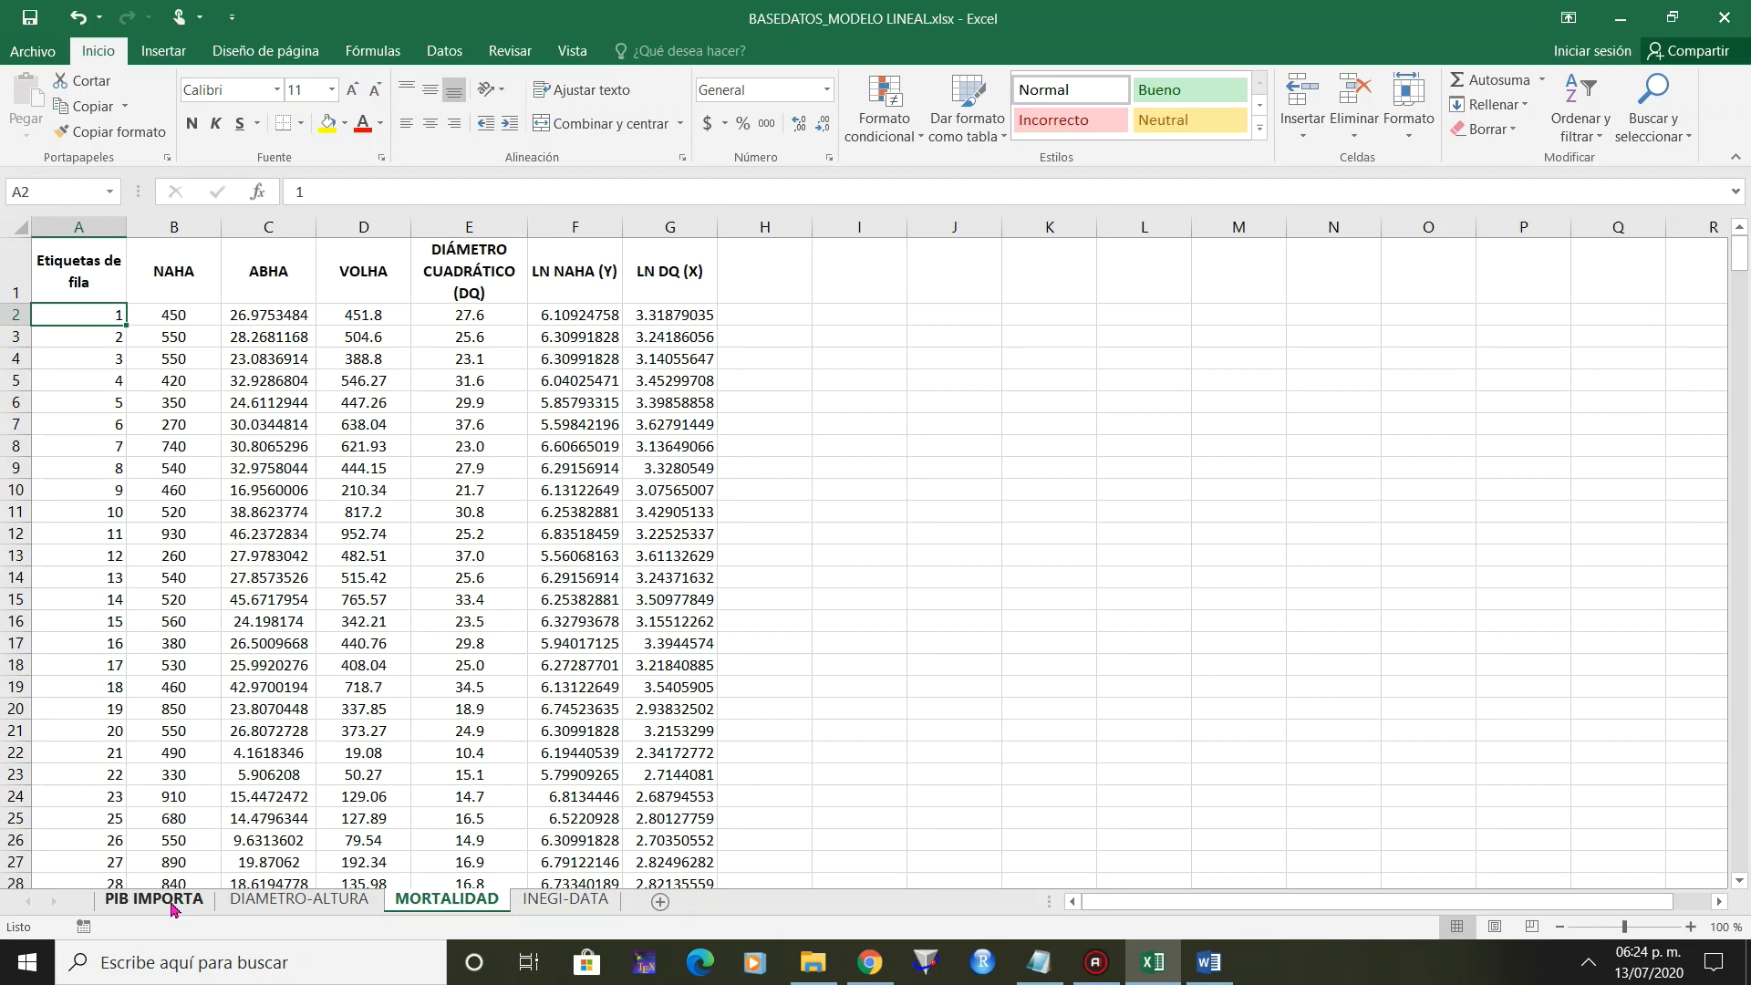
Insert an empty scatter chart beside the data on the PIB IMPORTA sheet.
click(153, 900)
click(769, 304)
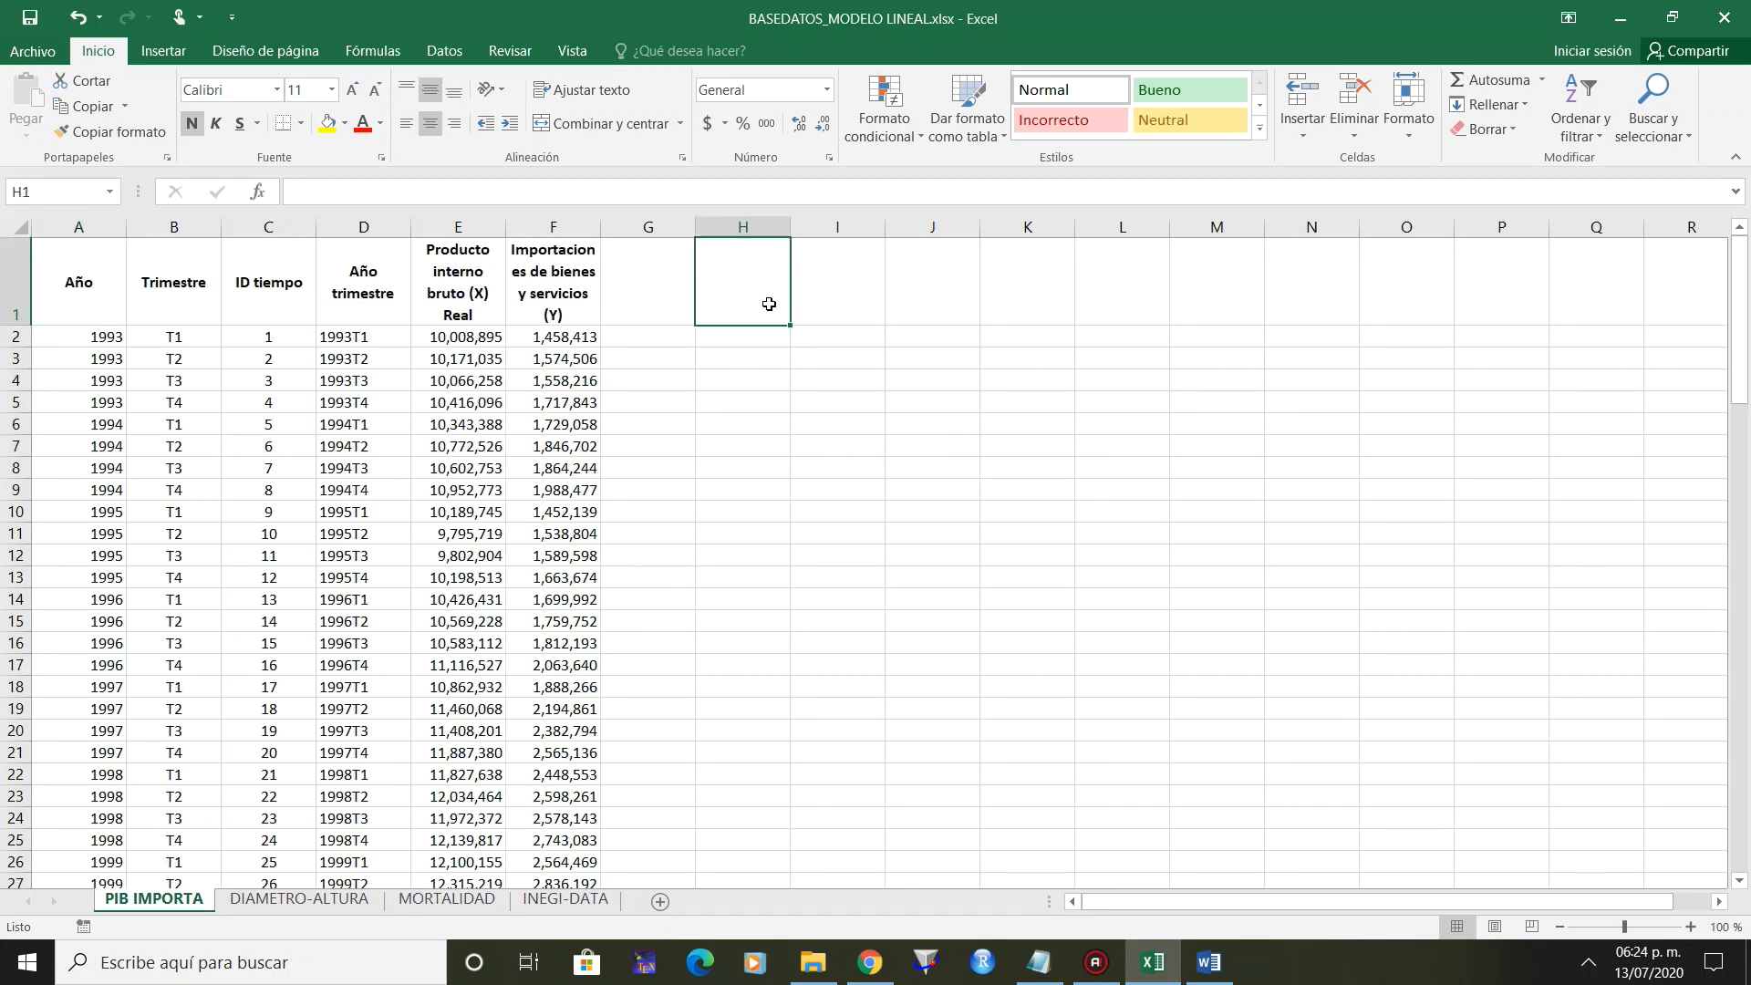
click(764, 383)
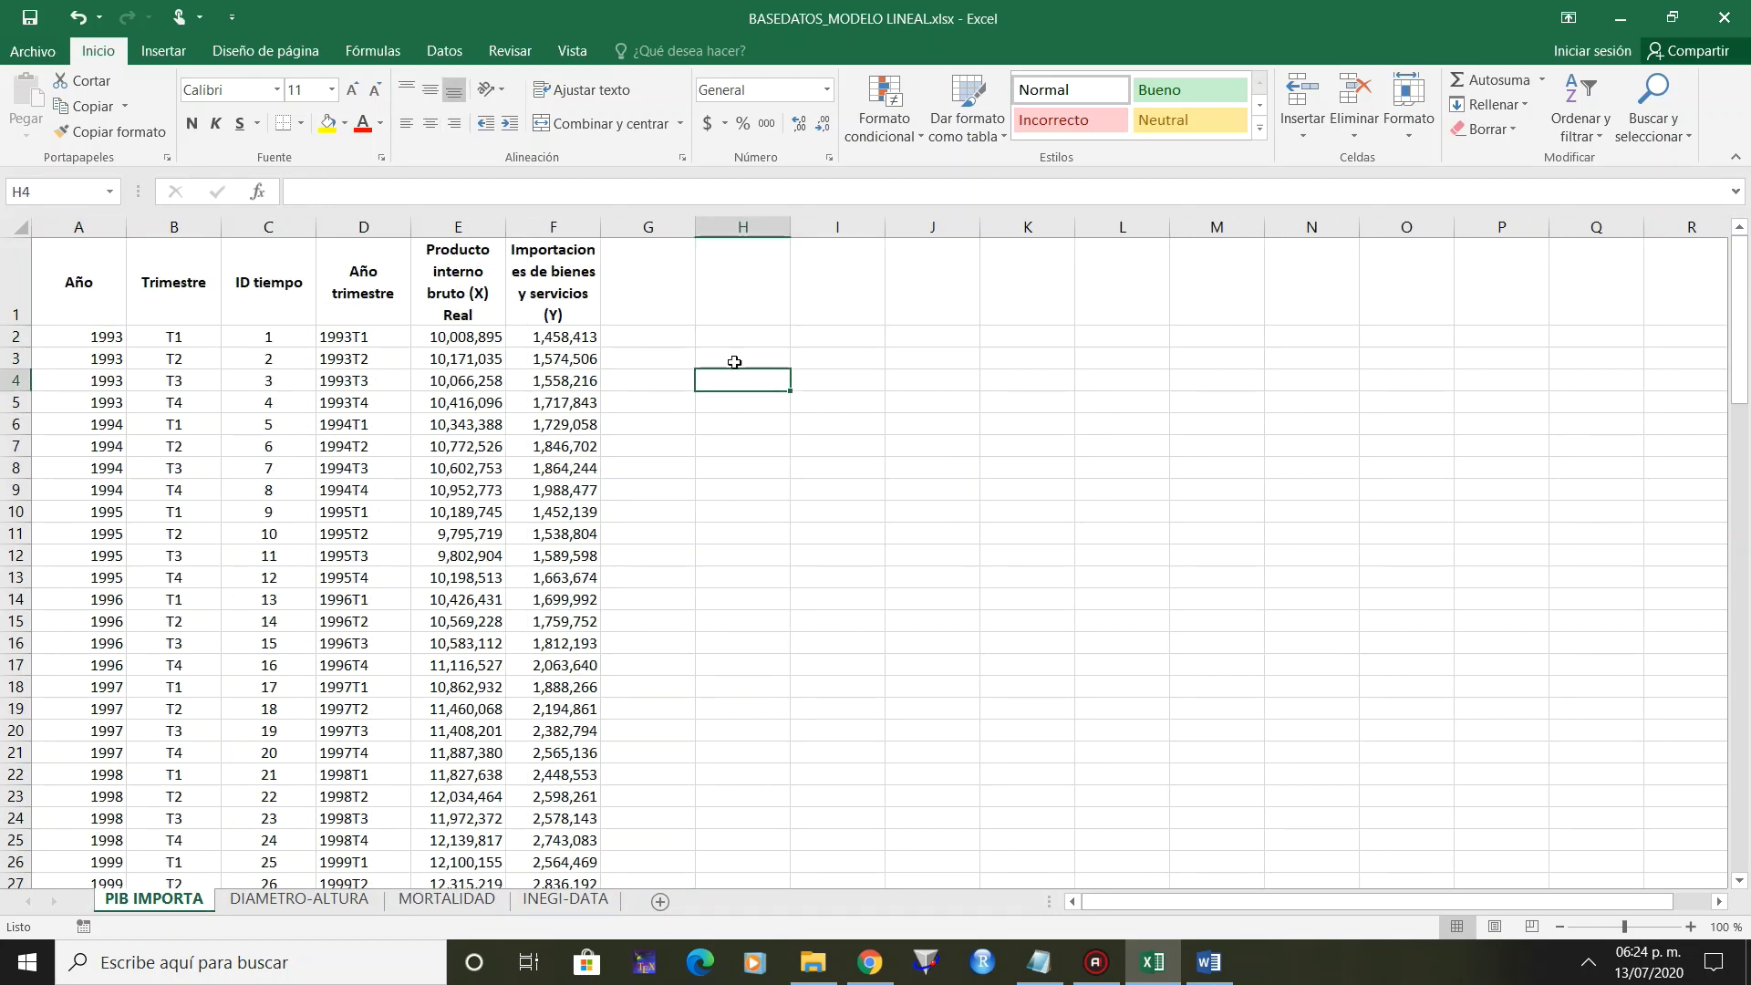
click(163, 50)
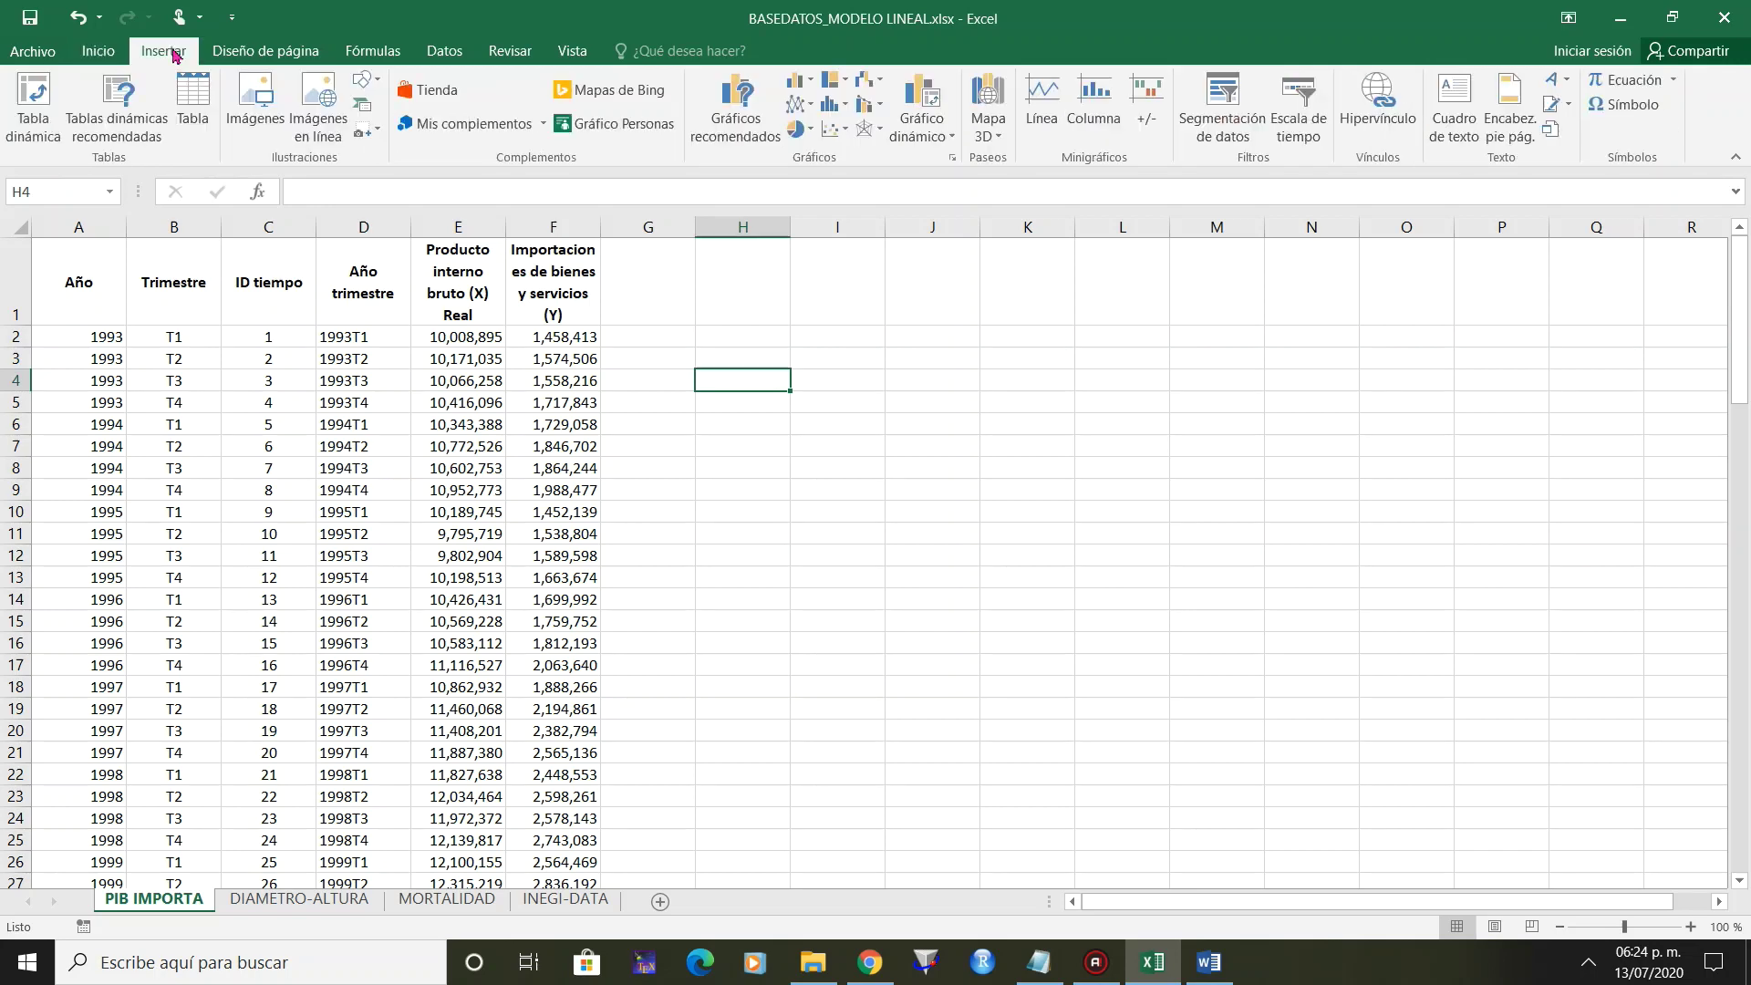
click(832, 129)
click(847, 209)
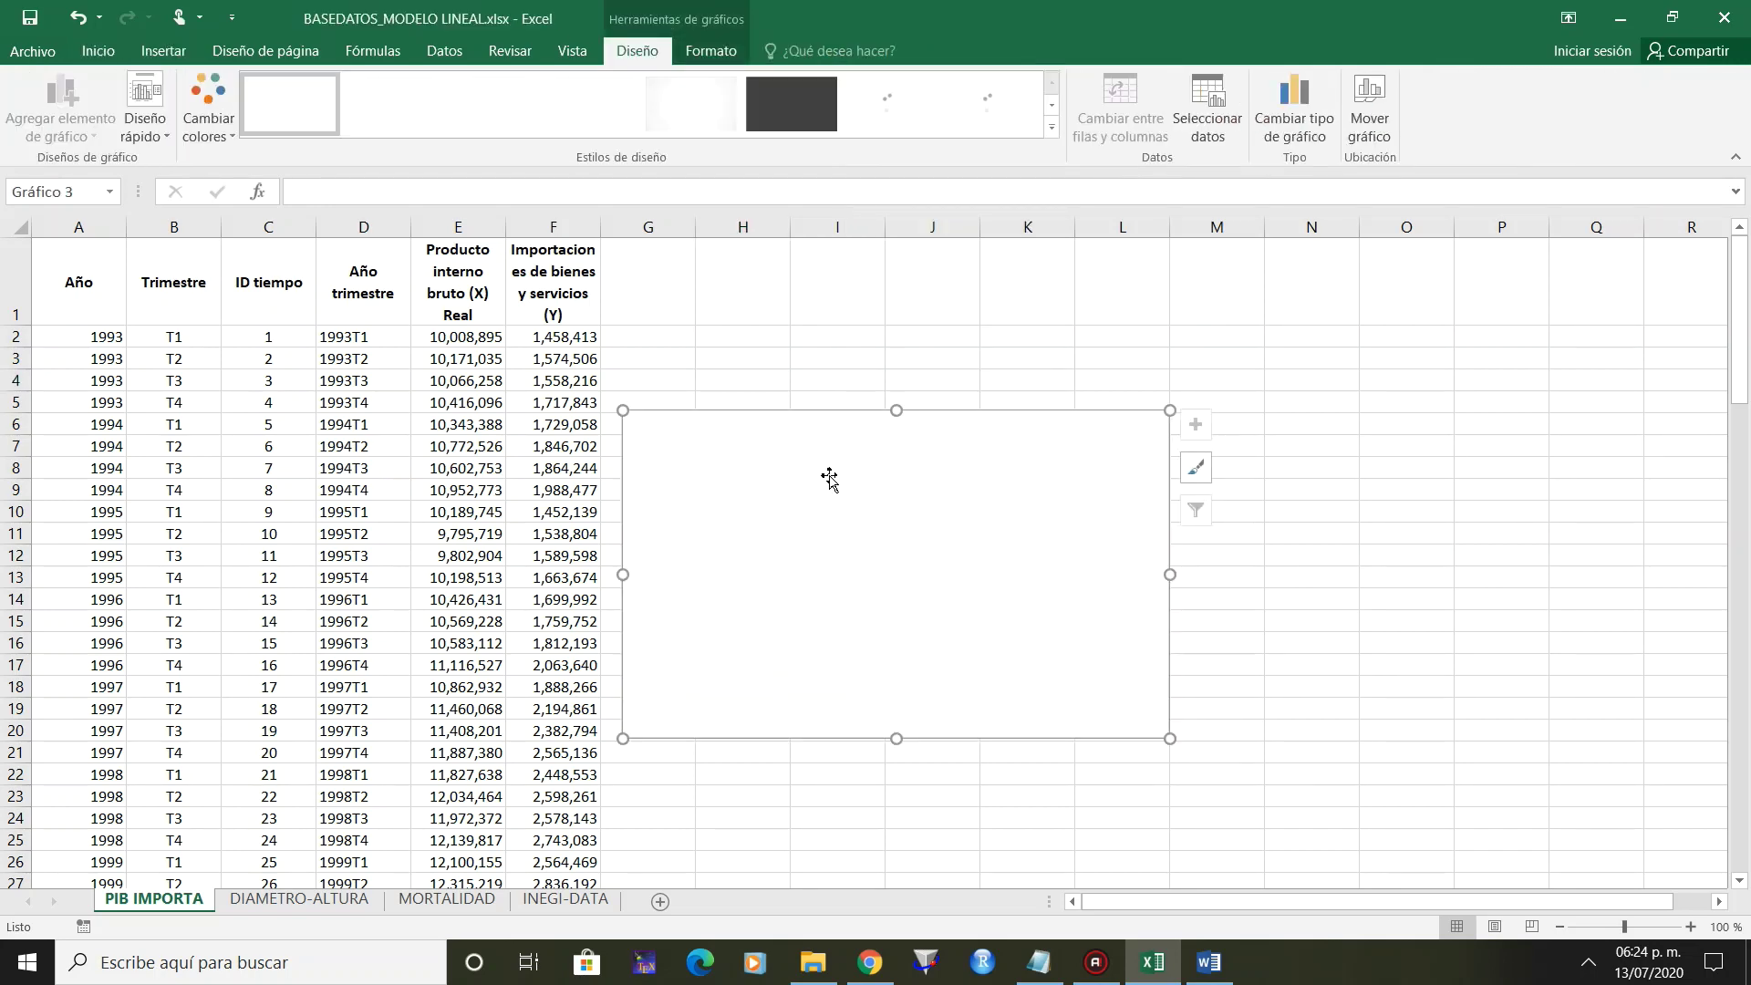
drag(821, 550, 1003, 475)
Add a new series to the chart's source data, clearing a mistaken series name.
right_click(1002, 475)
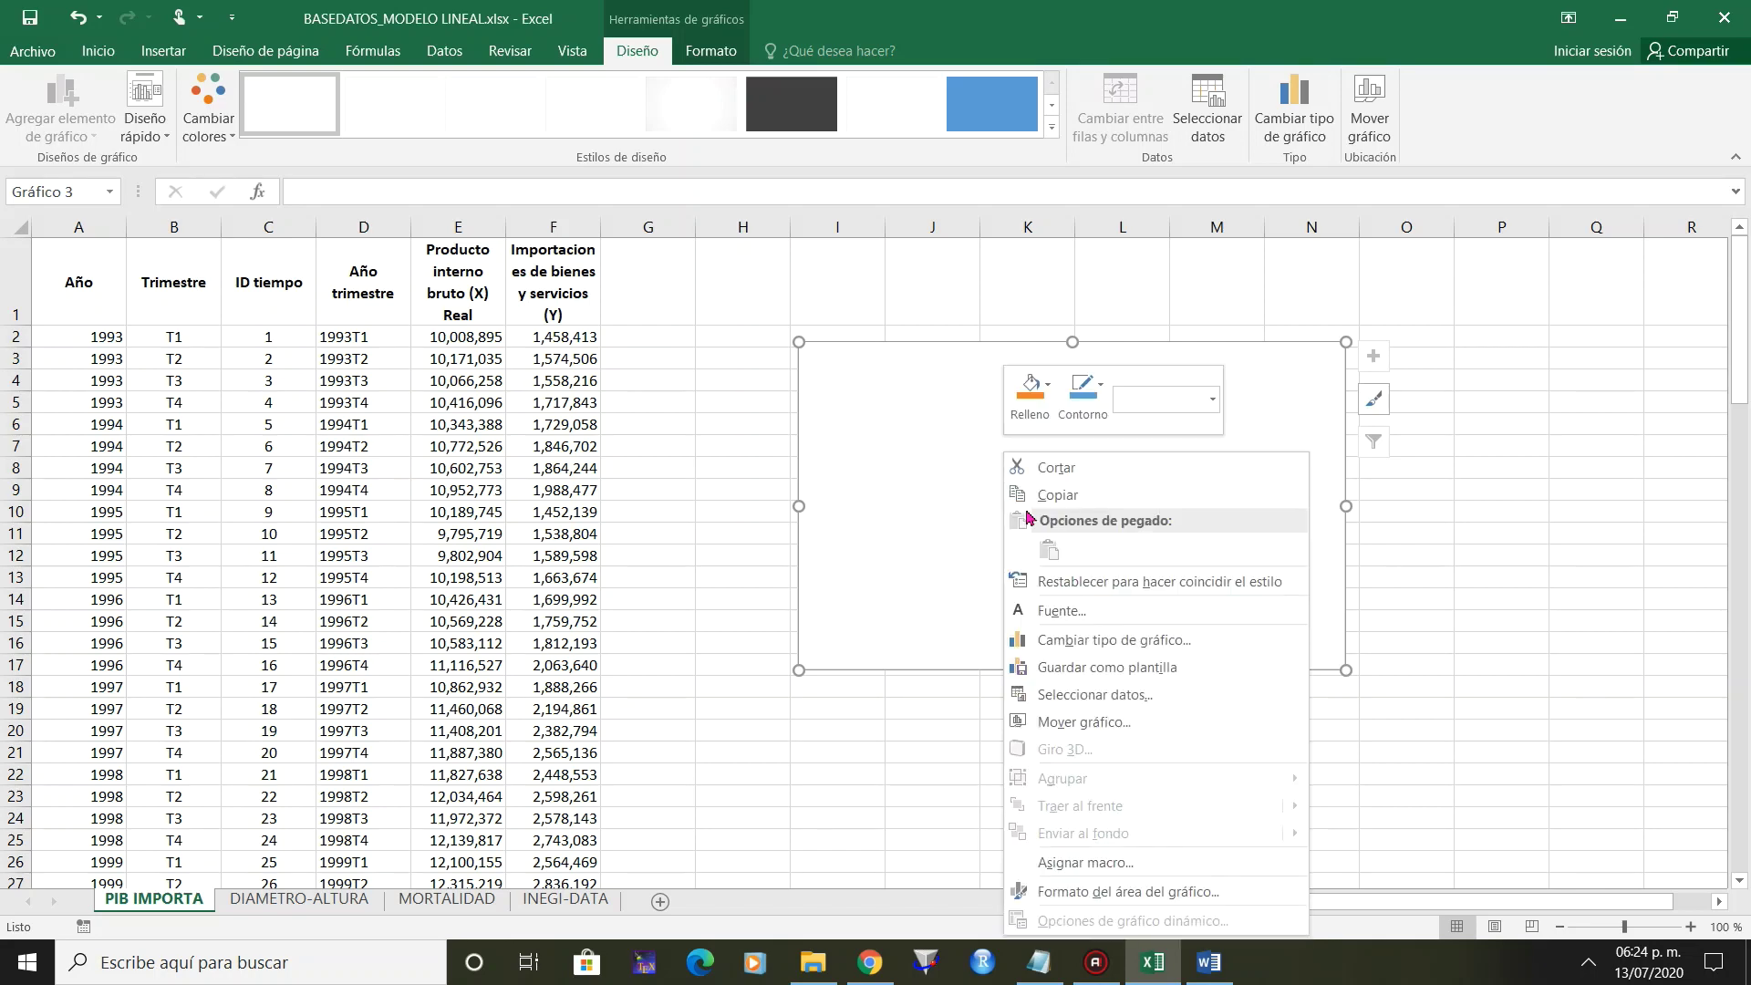
click(1127, 700)
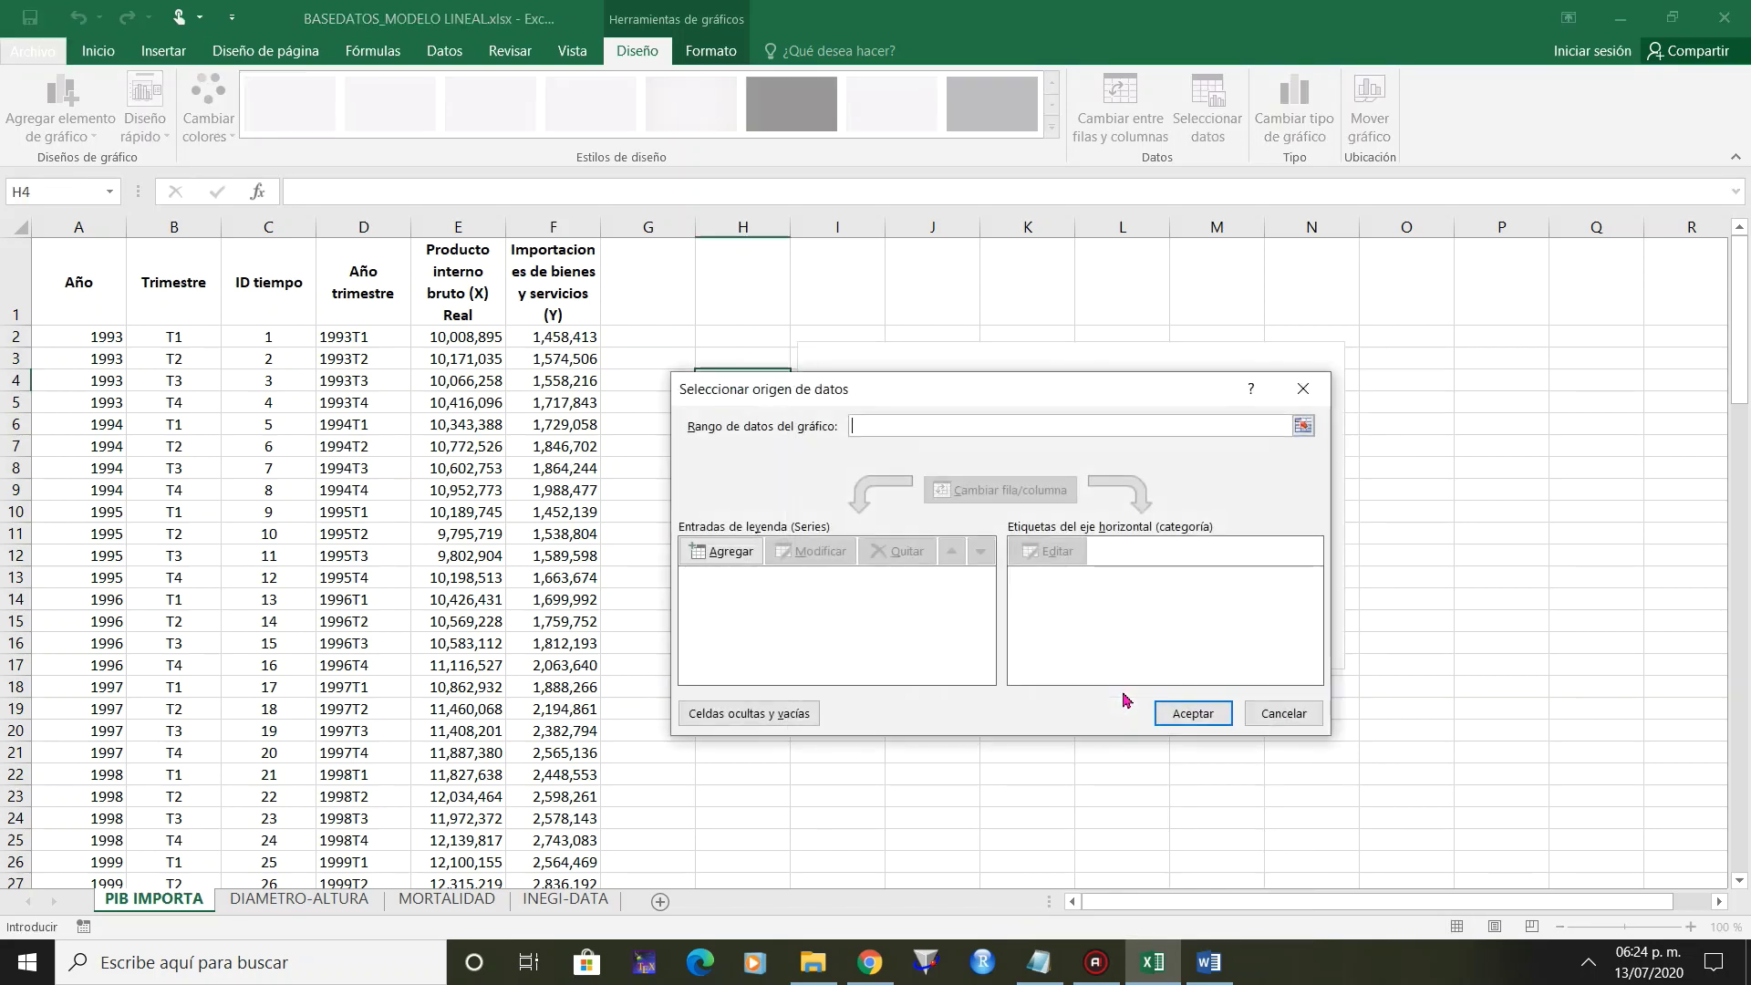
click(718, 550)
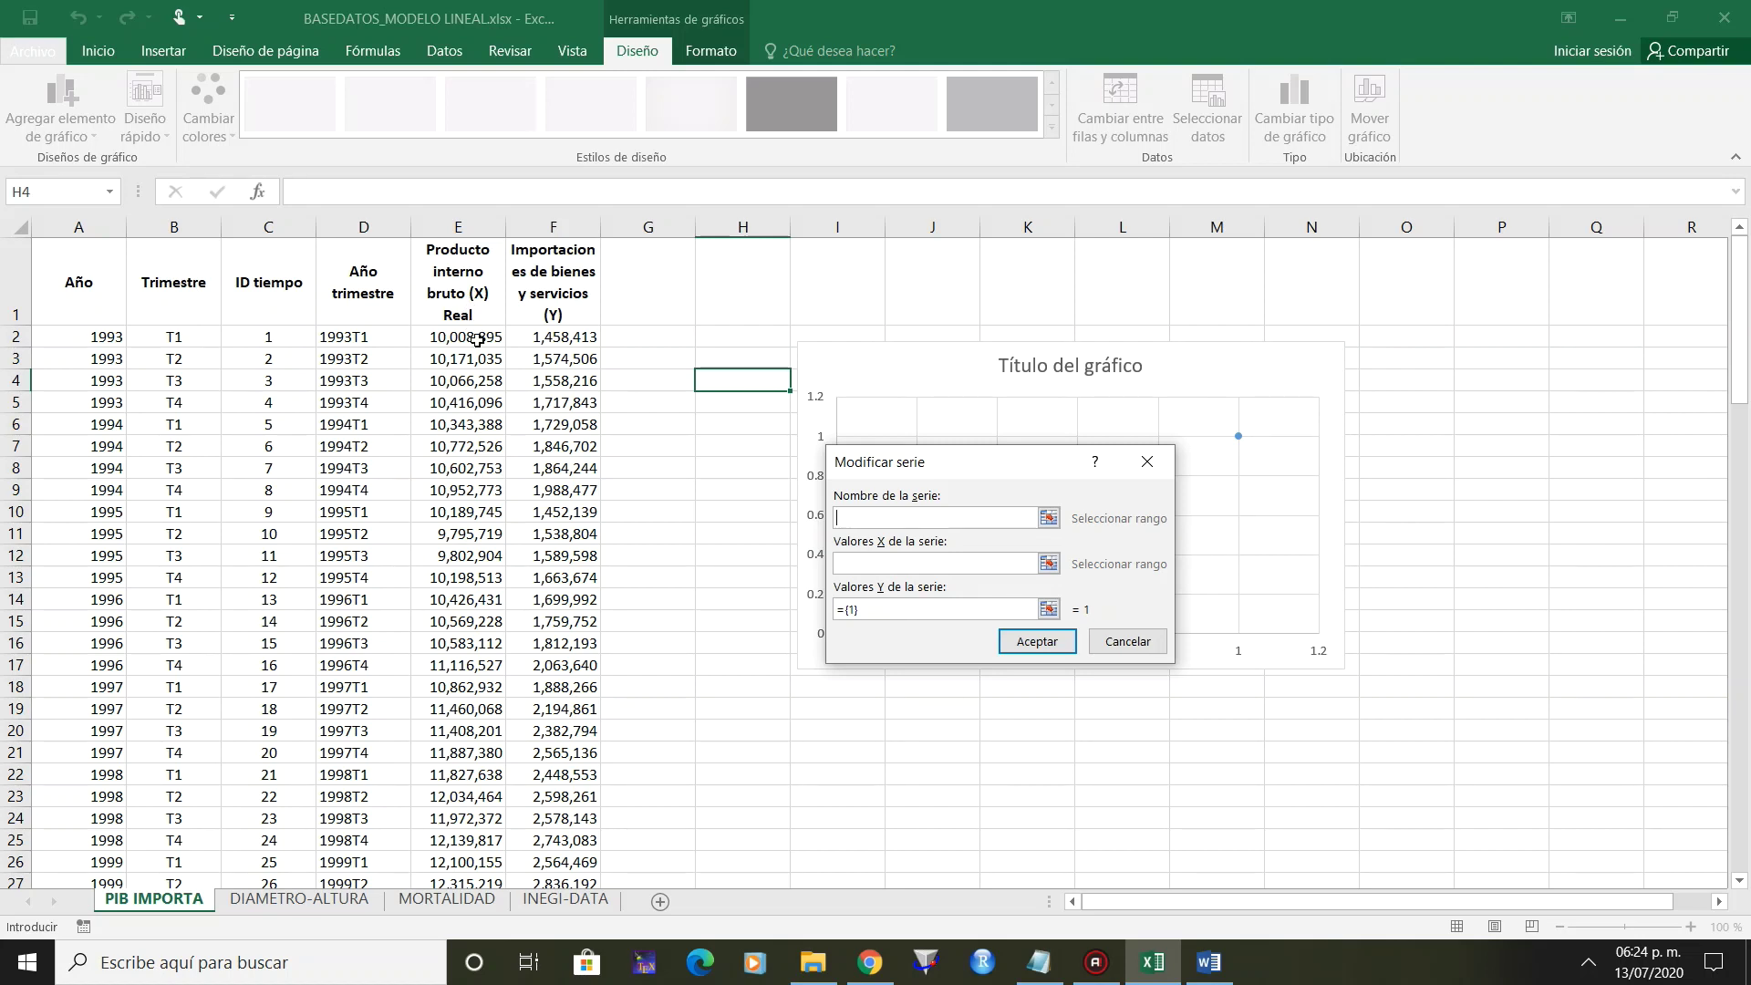
click(477, 340)
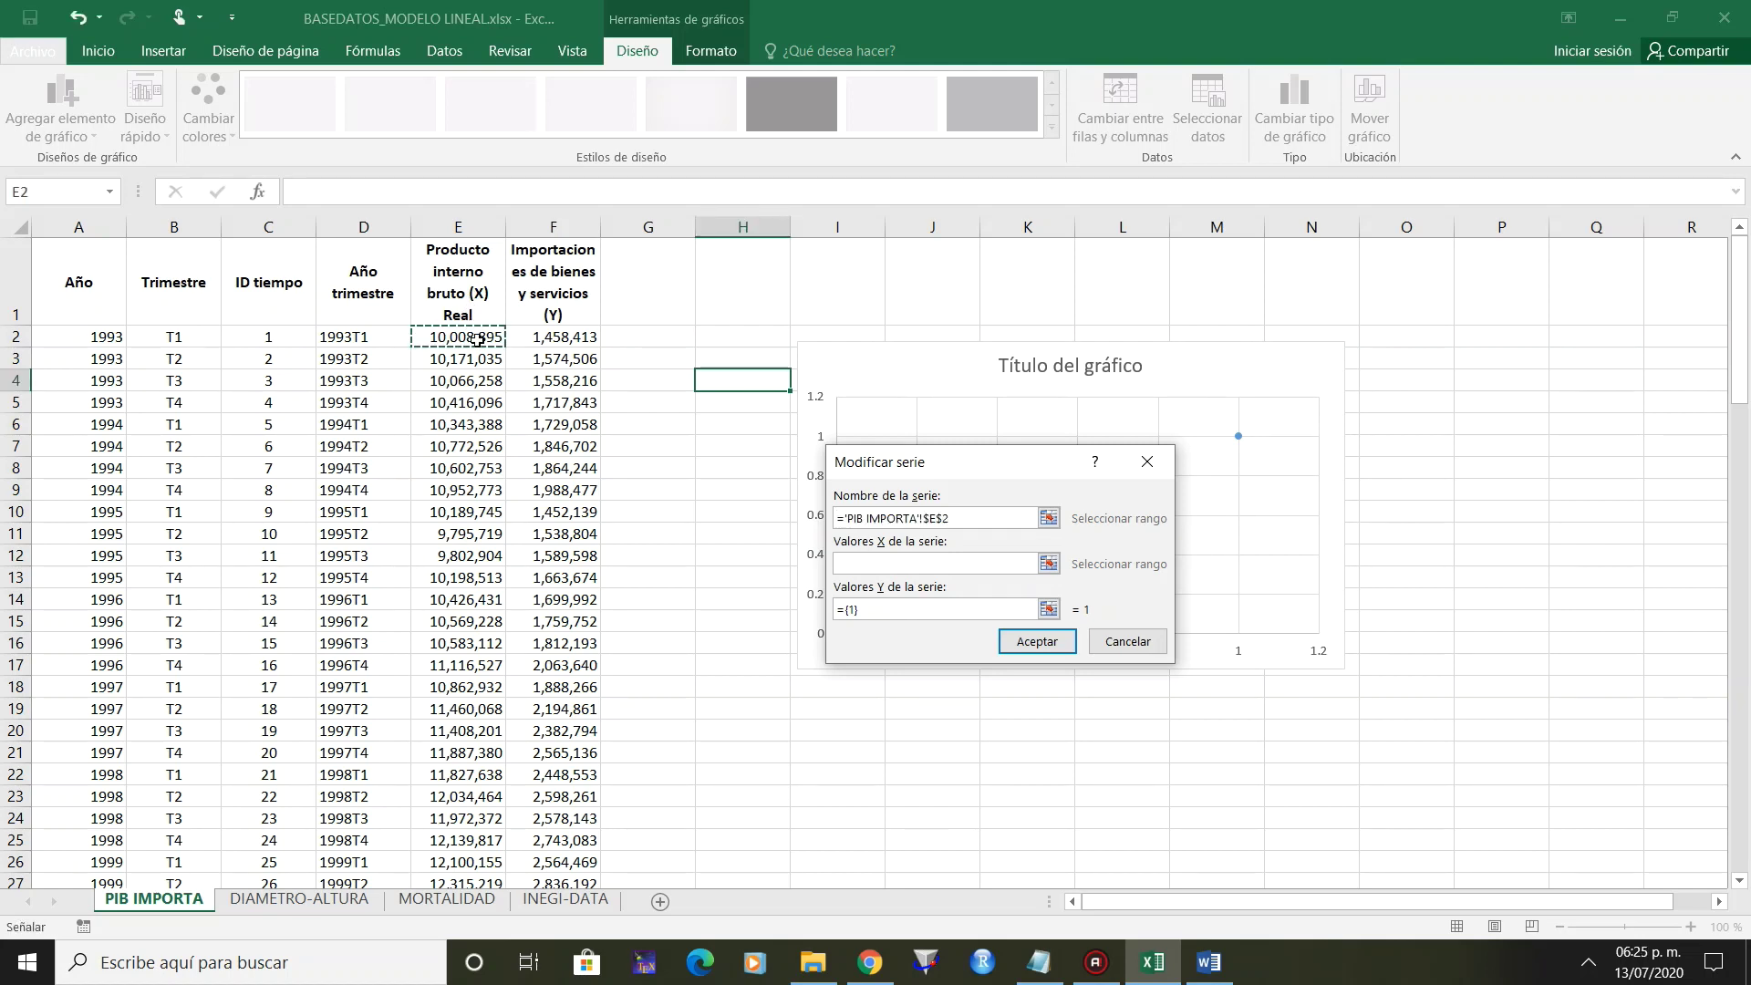
key(ctrl+shift+Down)
key(Tab)
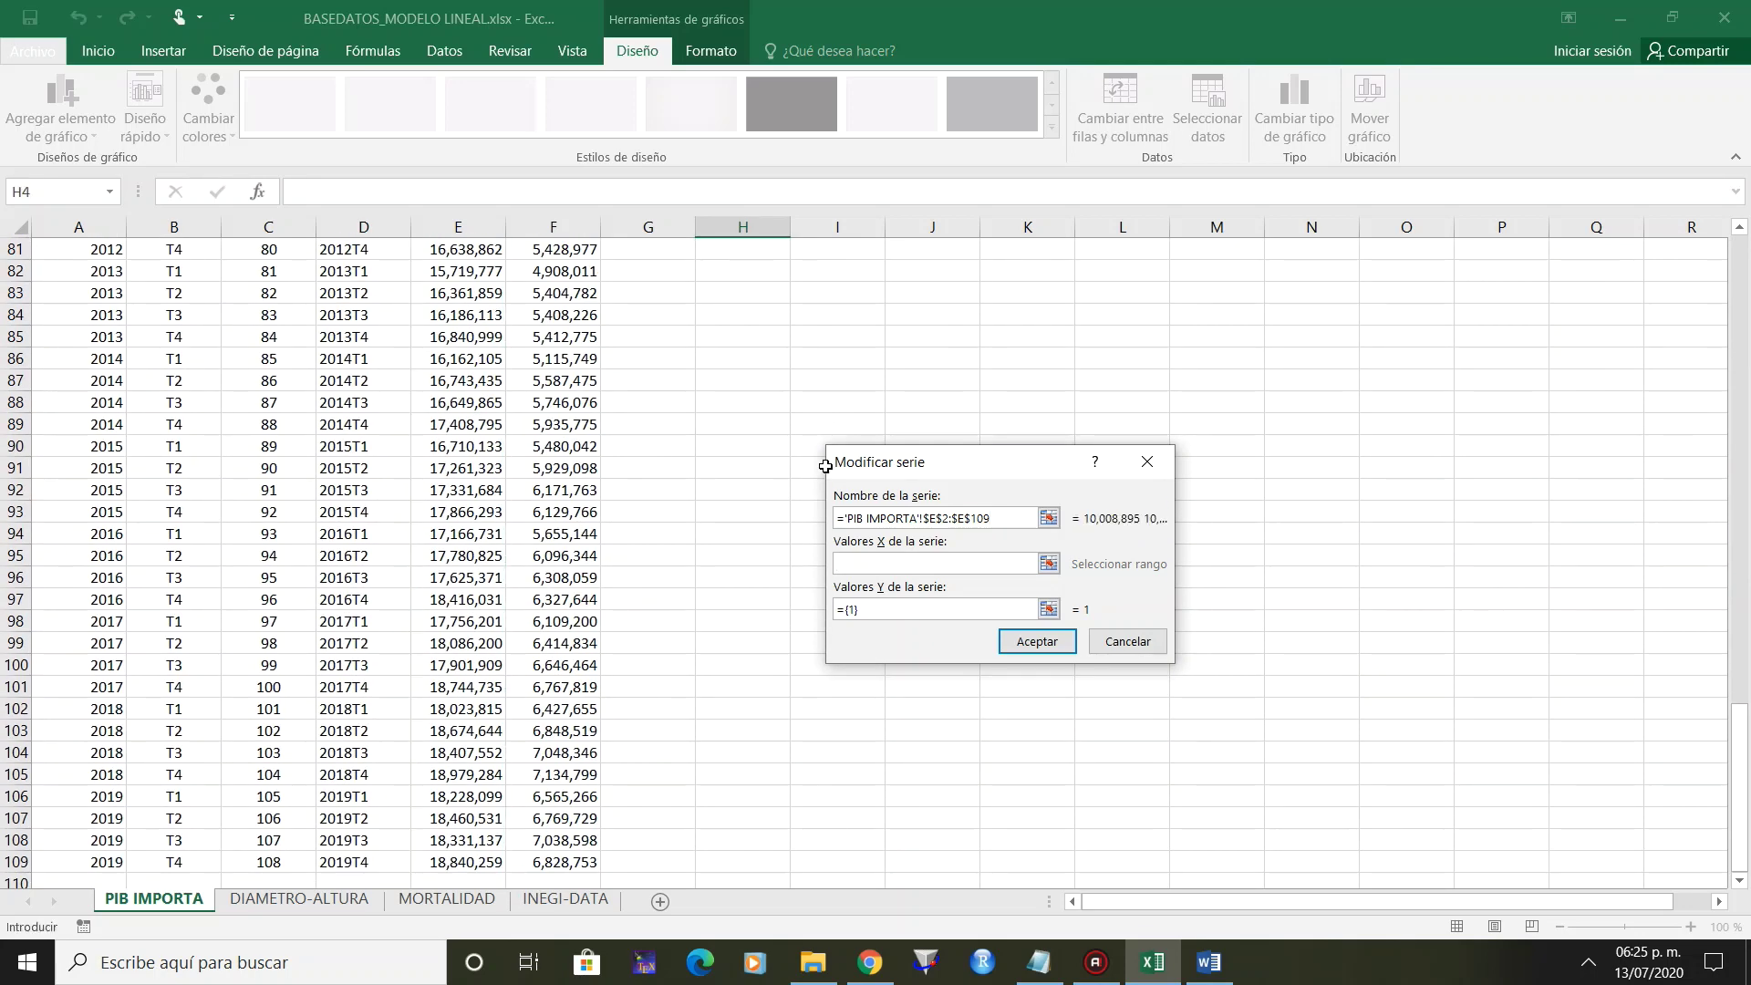
click(1020, 514)
key(BackSpace)
key(BackSpace)
key(BackSpace)
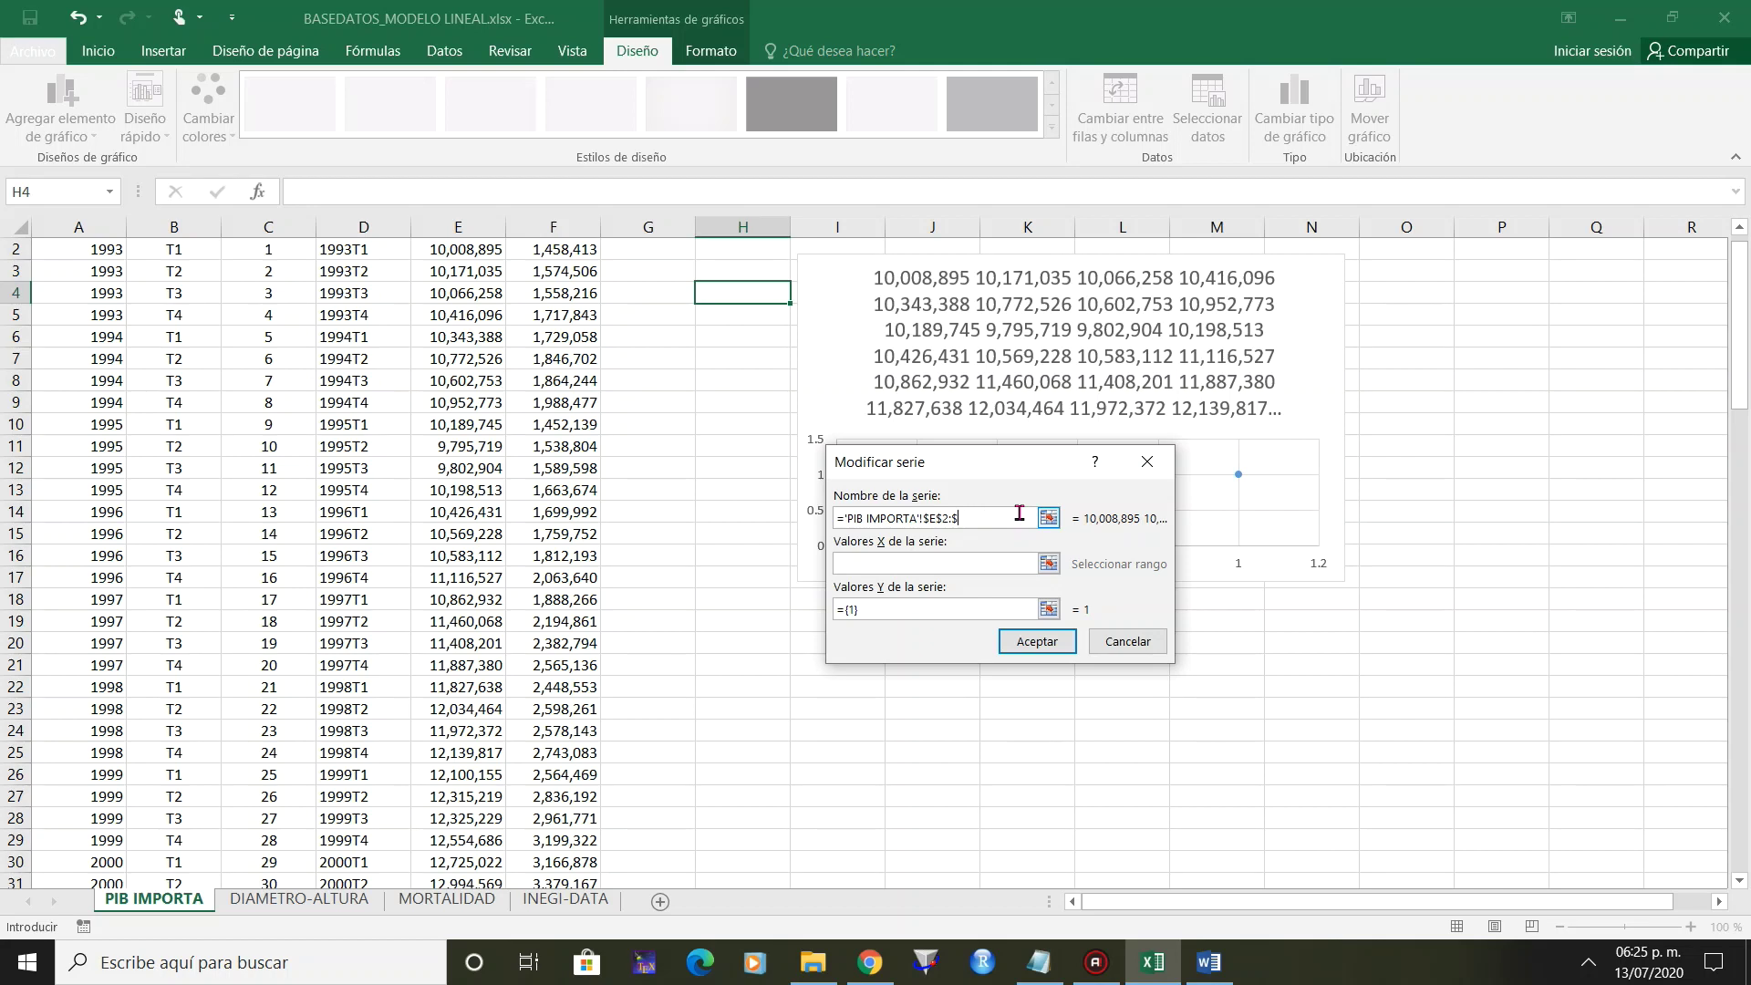
key(BackSpace)
key(BackSpace)
key(BackSpace)
key(BackSpace)
key(BackSpace)
key(BackSpace)
key(BackSpace)
key(BackSpace)
key(BackSpace)
key(BackSpace)
key(BackSpace)
key(BackSpace)
key(BackSpace)
key(BackSpace)
key(BackSpace)
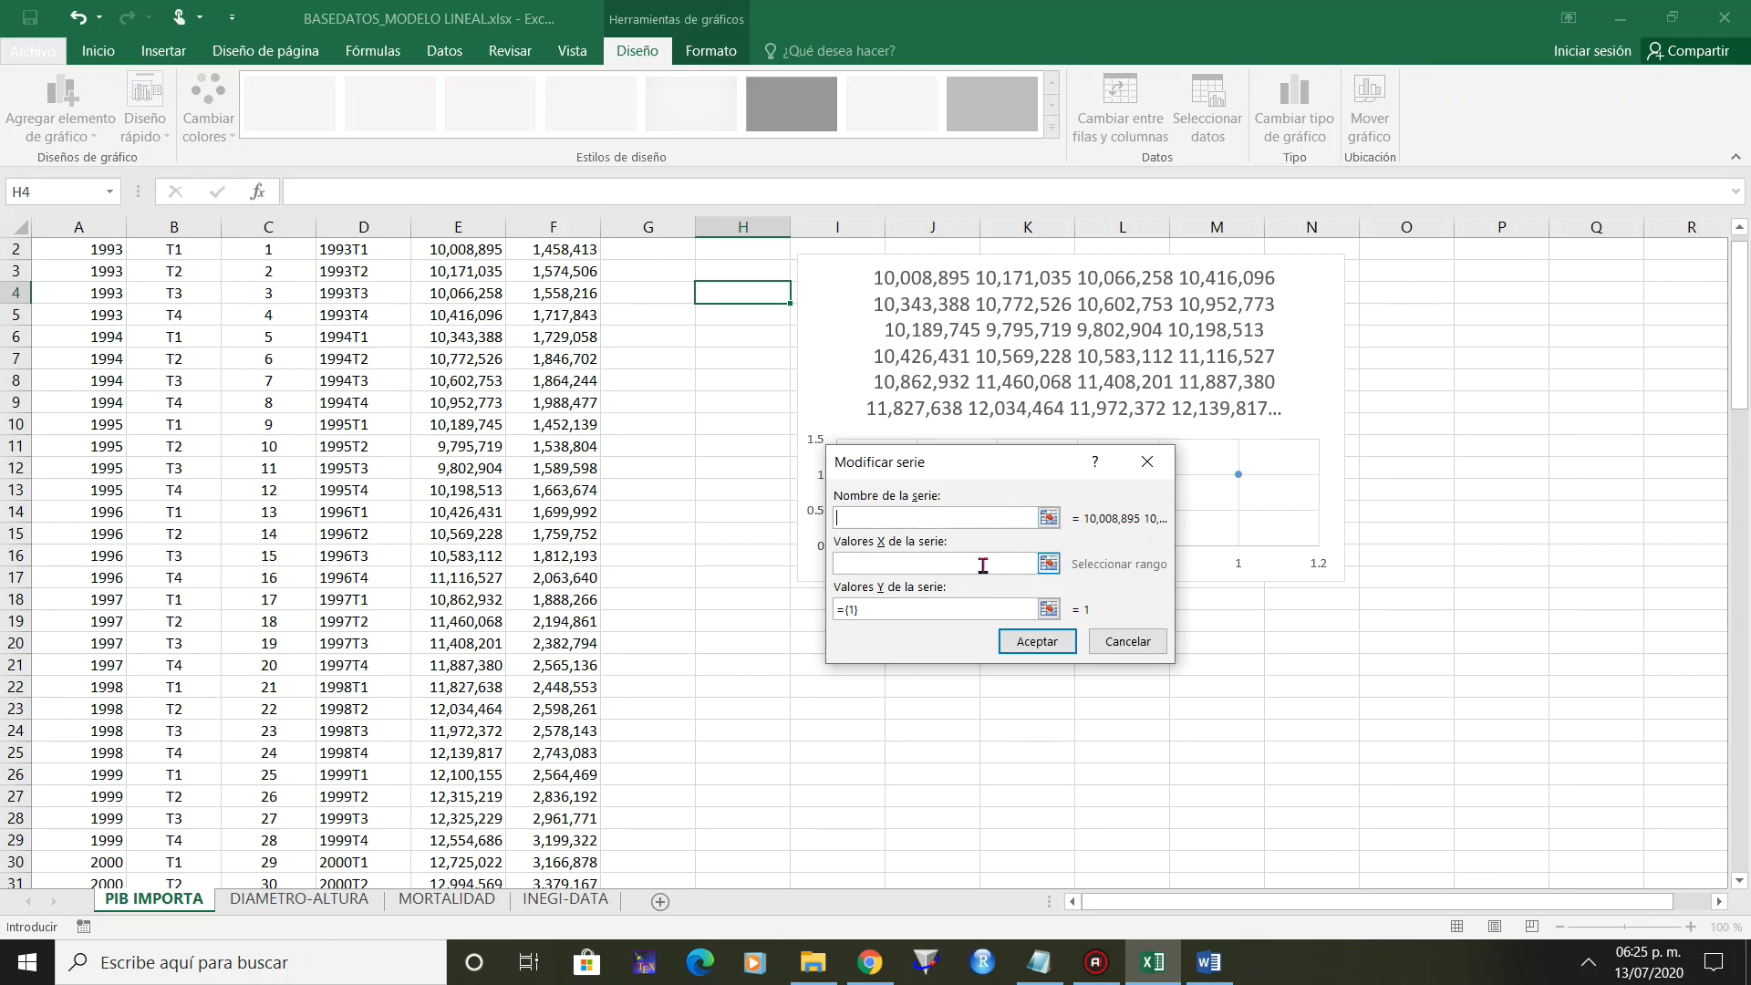
Set the series X values to E2:E109 and Y values to F2:F109, and apply.
click(426, 314)
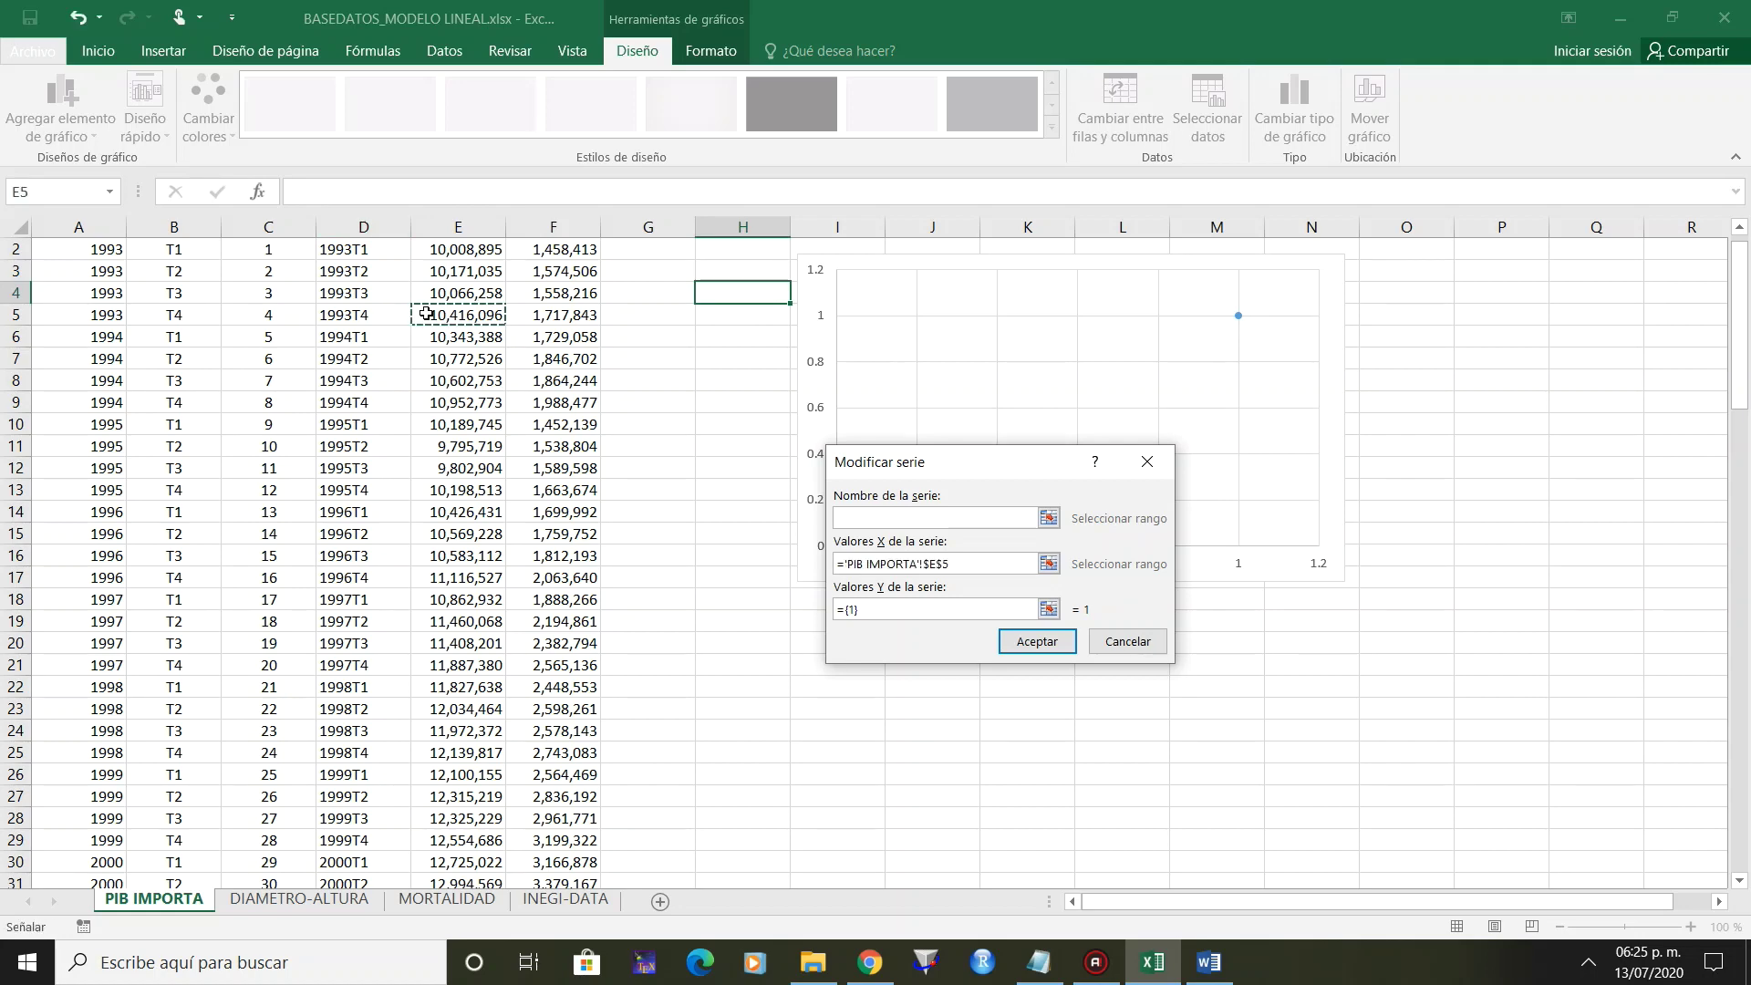
key(ctrl+Up)
key(Down)
key(ctrl+shift+Down)
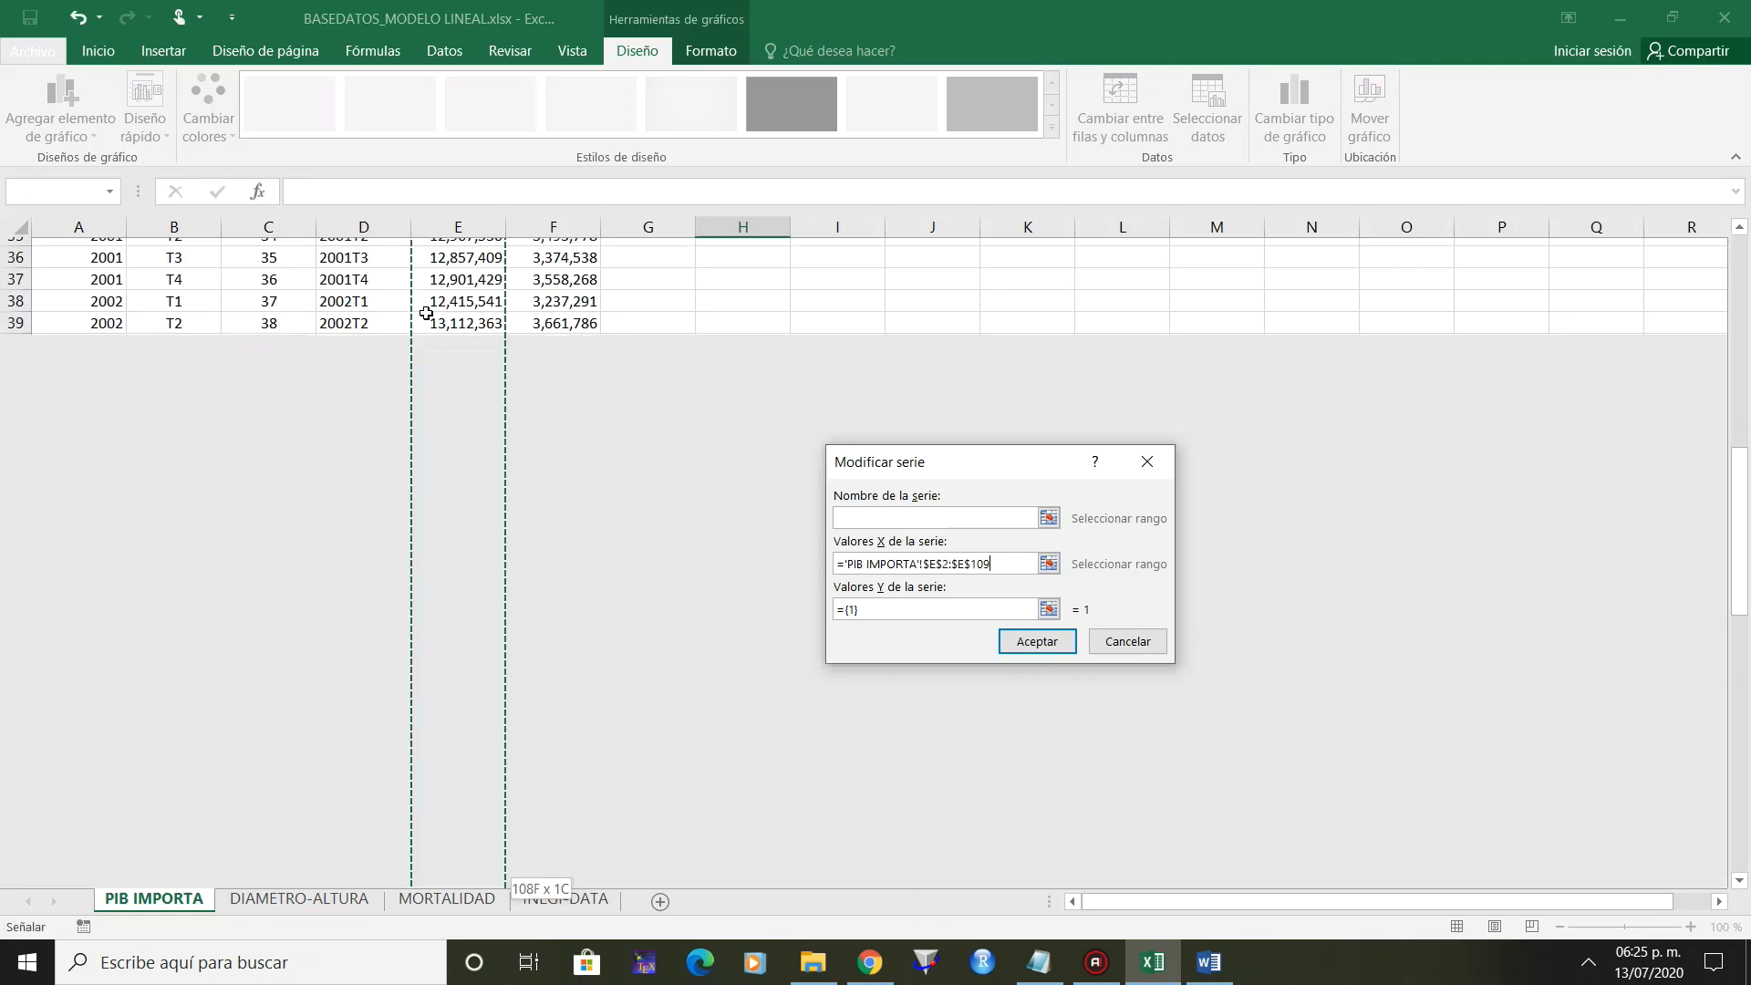
key(Tab)
click(612, 362)
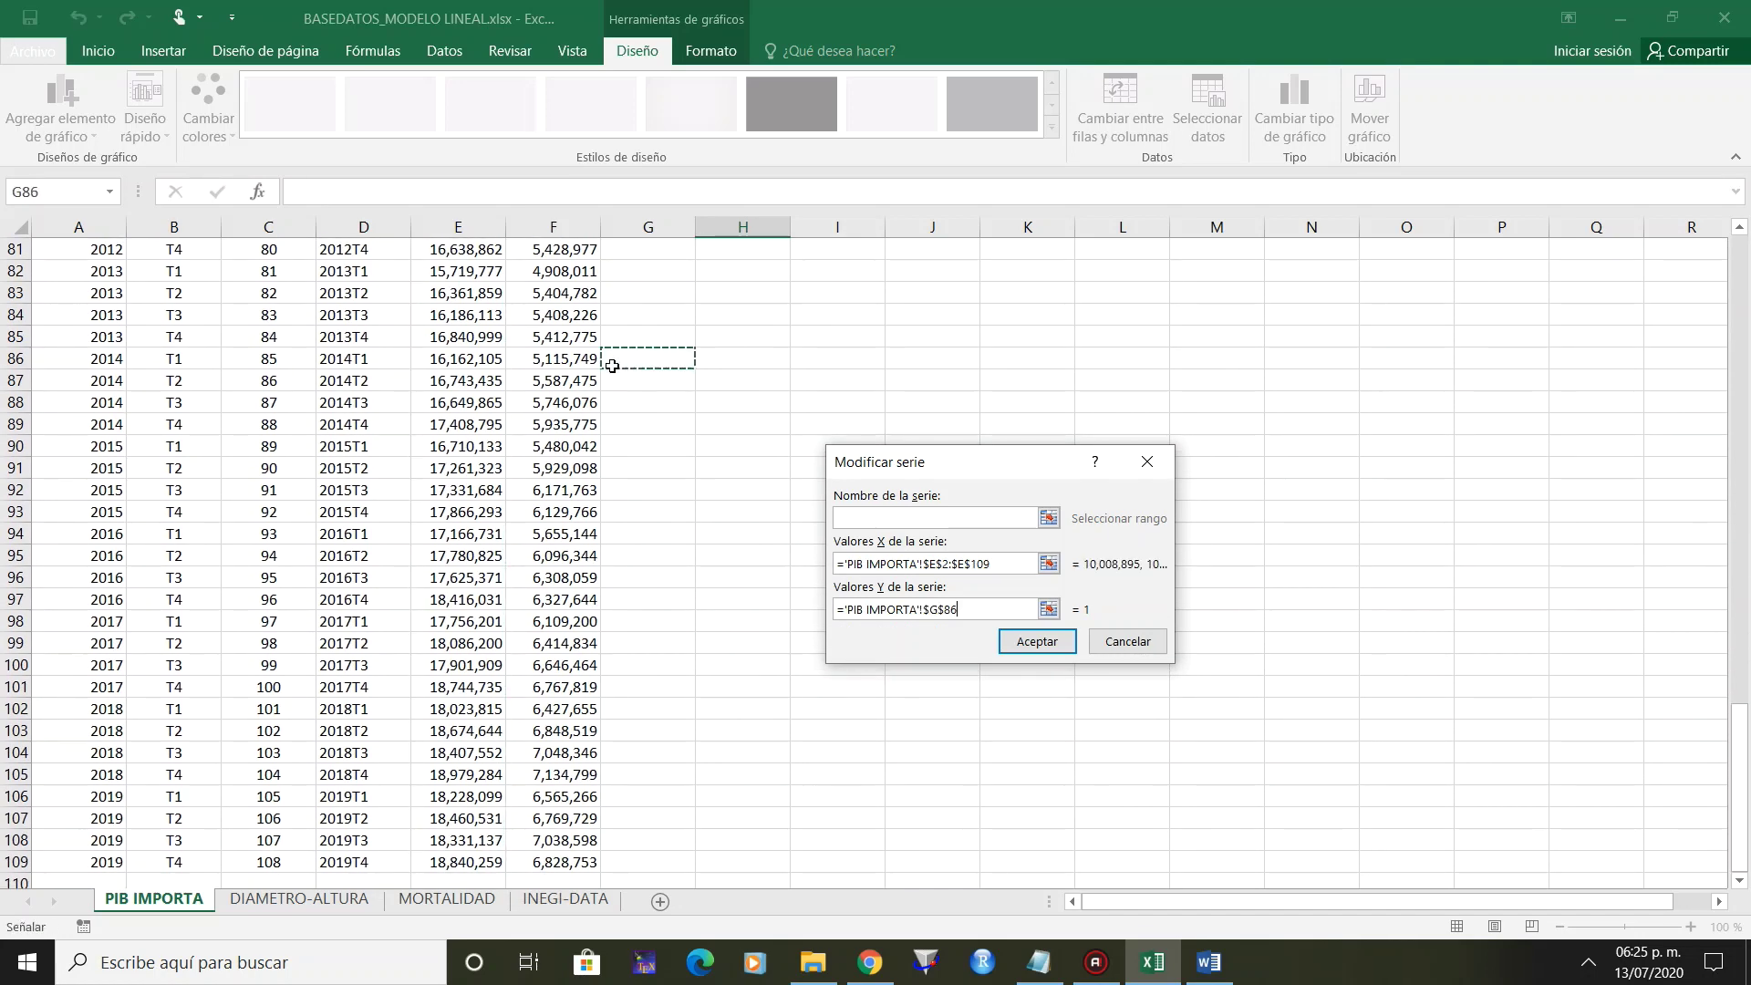
click(581, 372)
key(ctrl+Up)
key(Down)
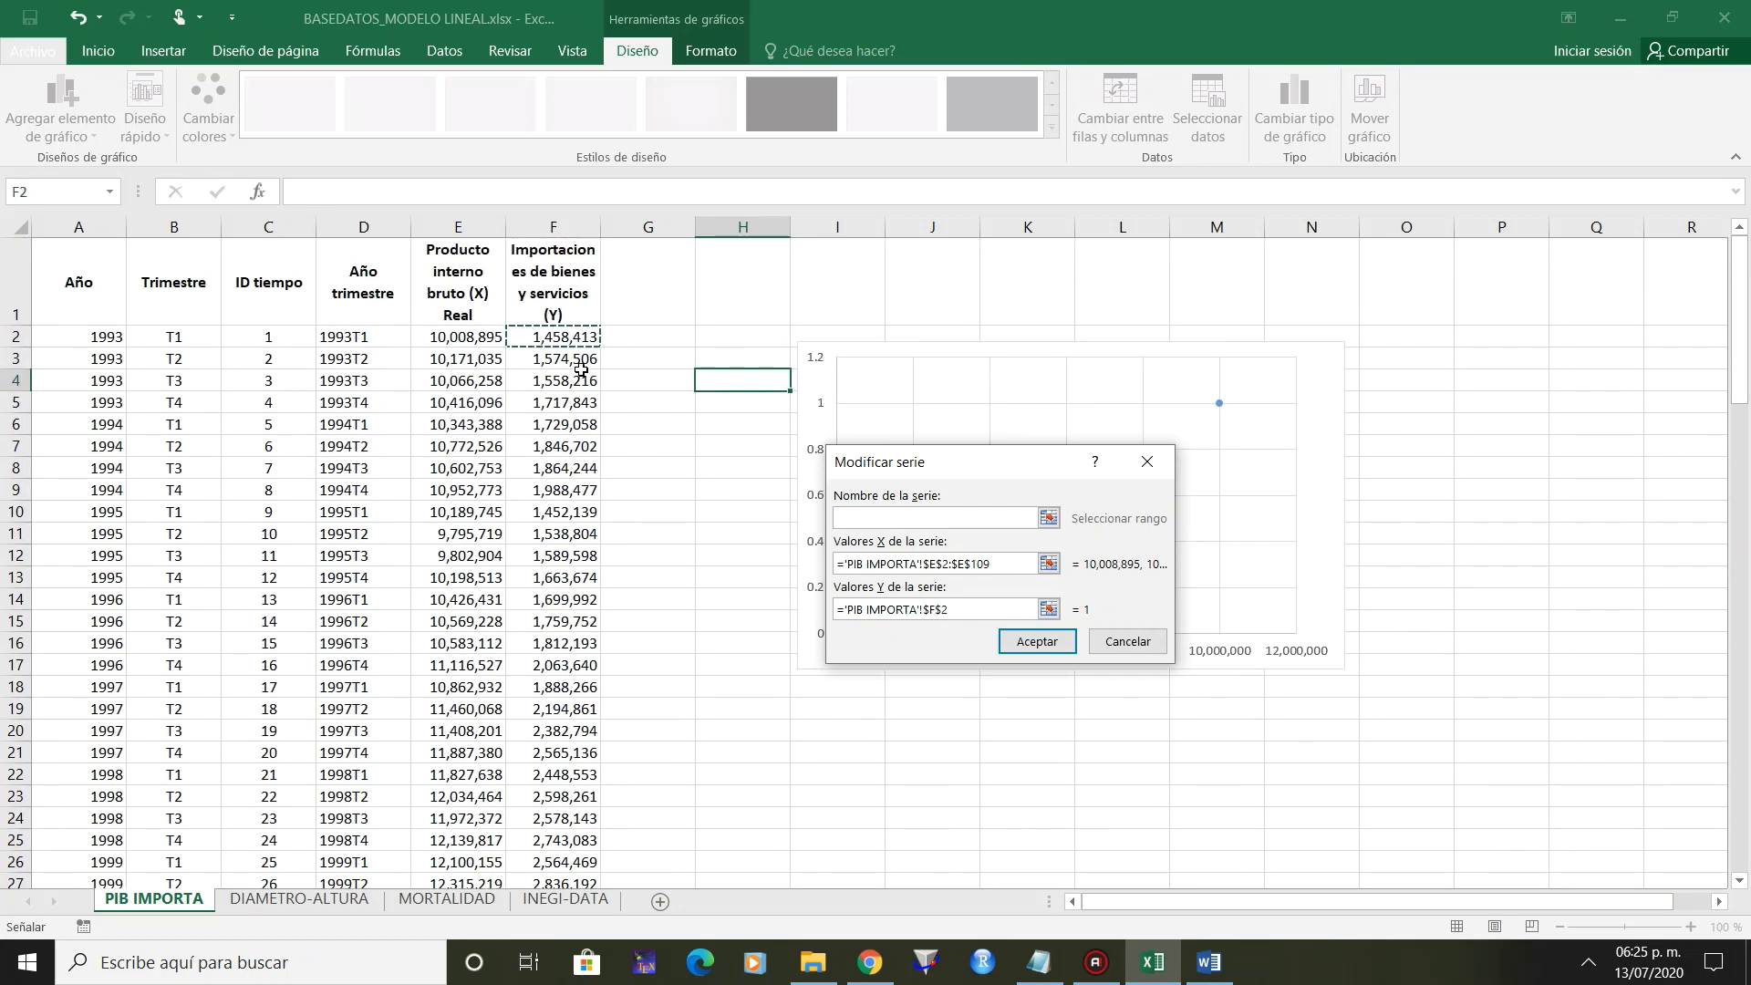
key(ctrl+shift+Down)
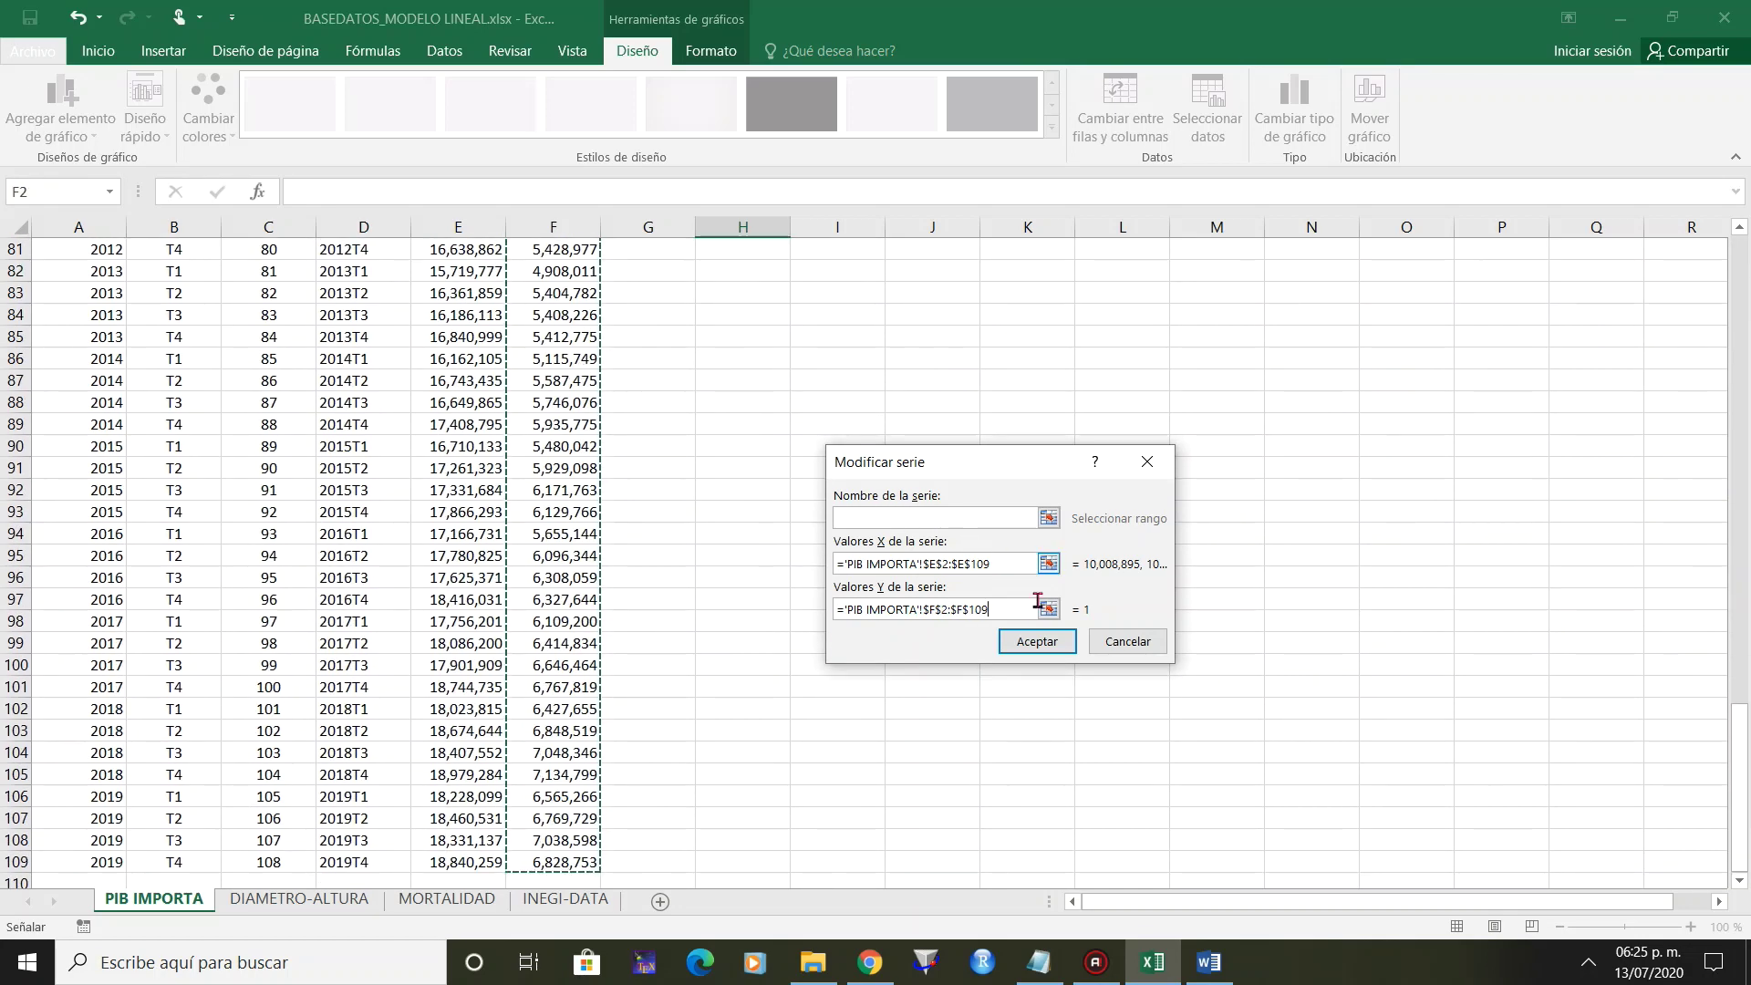
click(1037, 641)
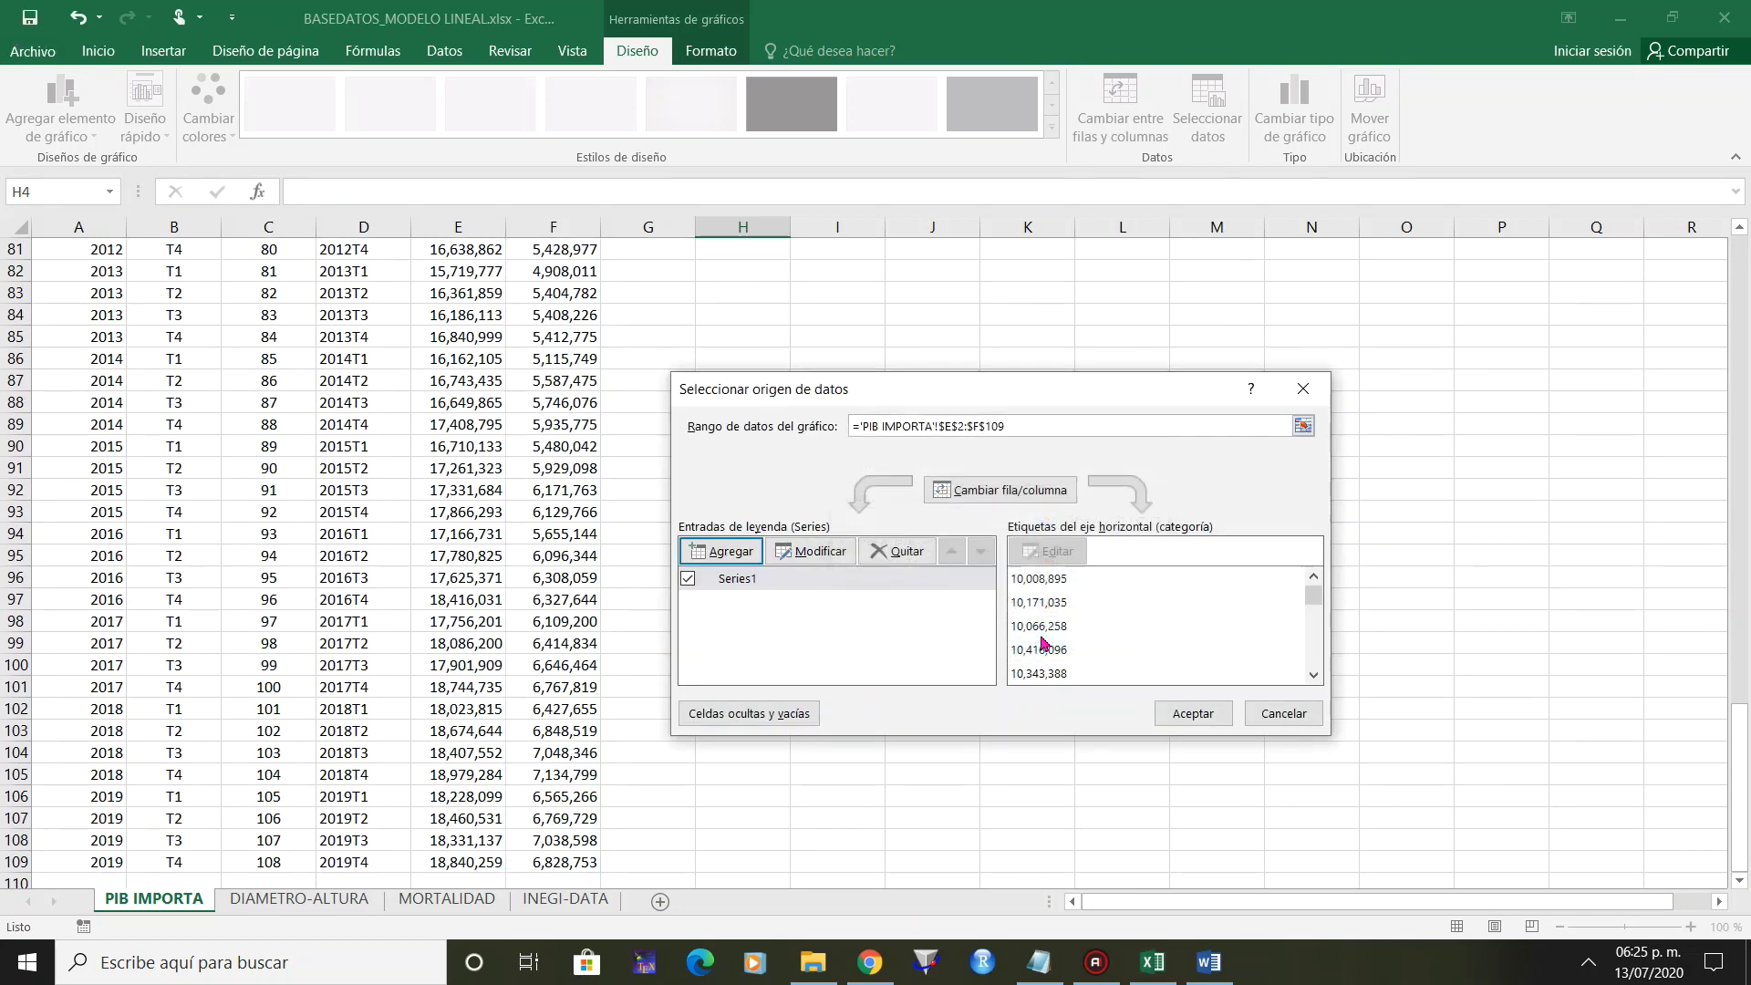
click(1200, 716)
click(1091, 534)
key(ctrl+Up)
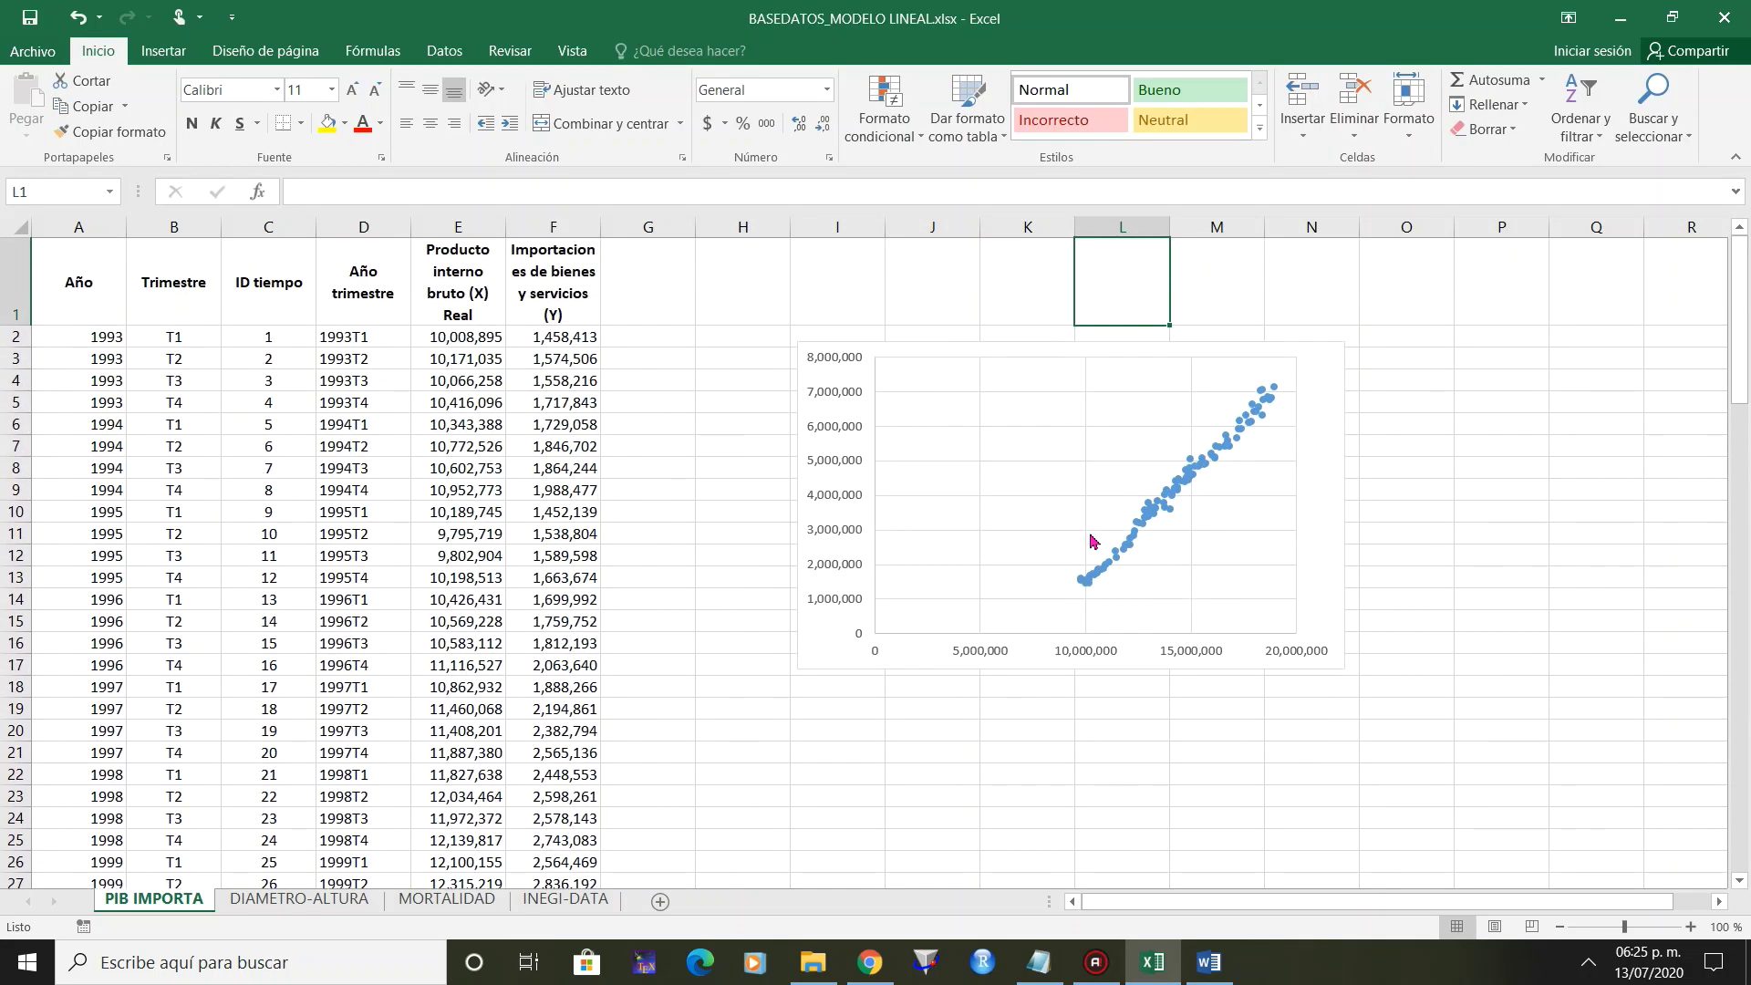
click(867, 481)
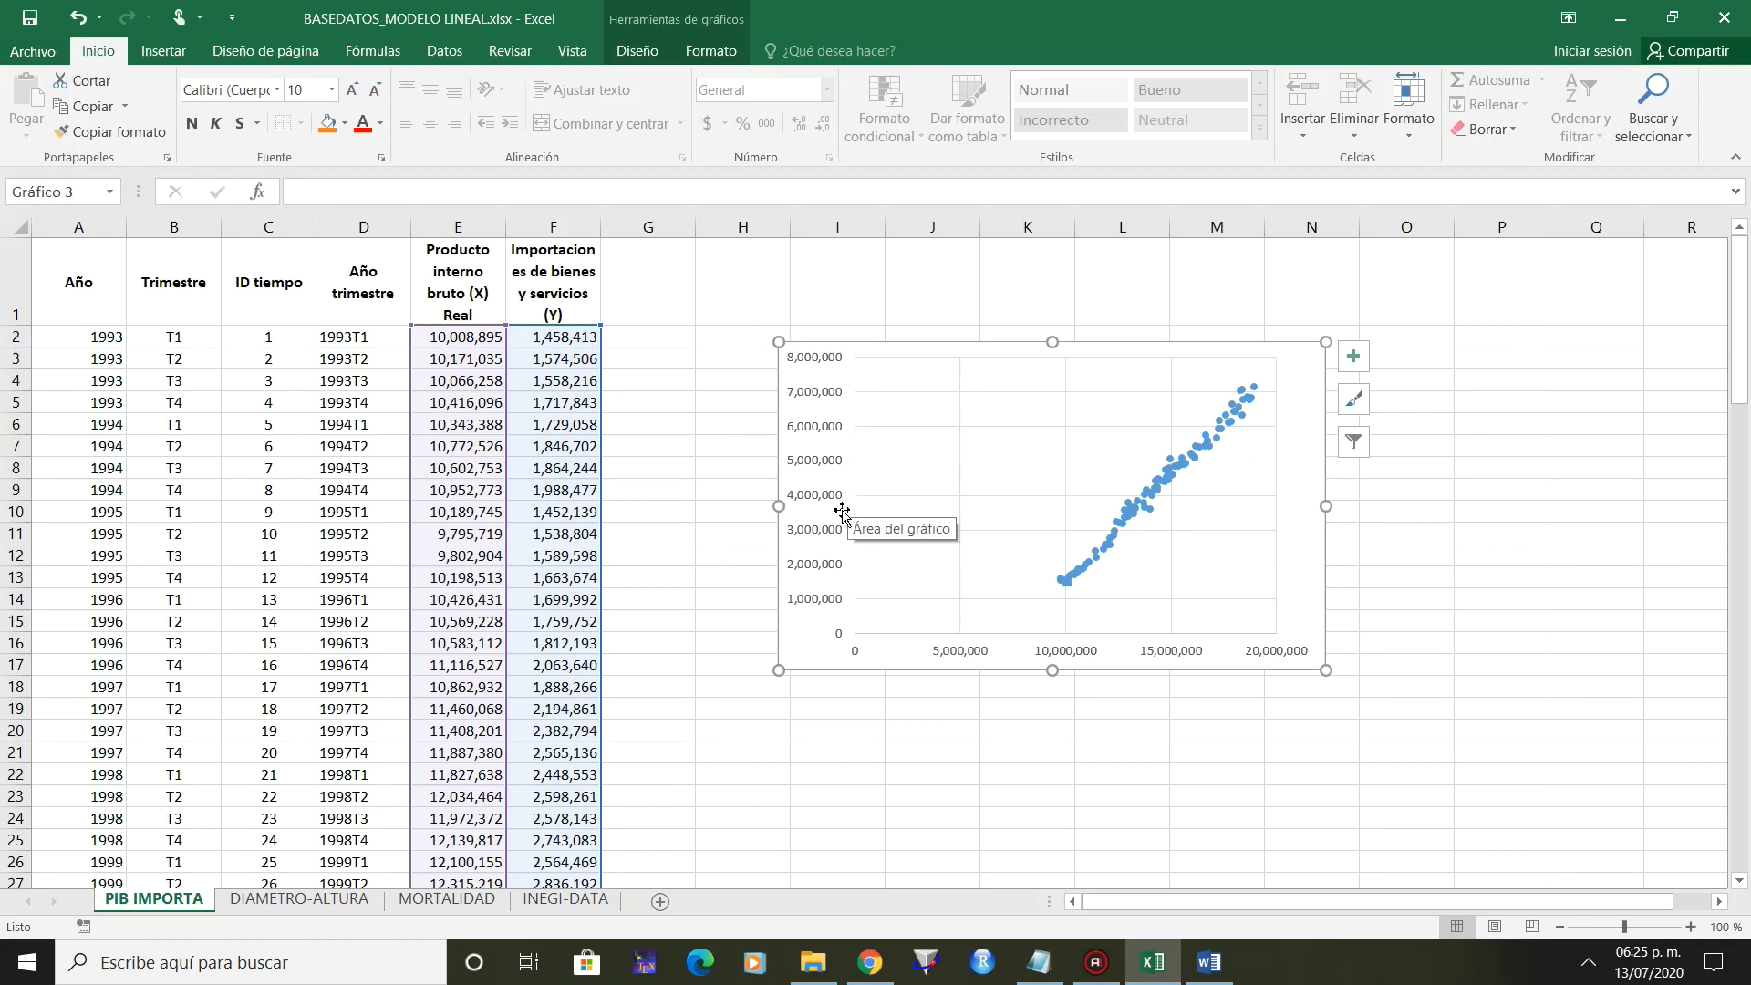
click(956, 749)
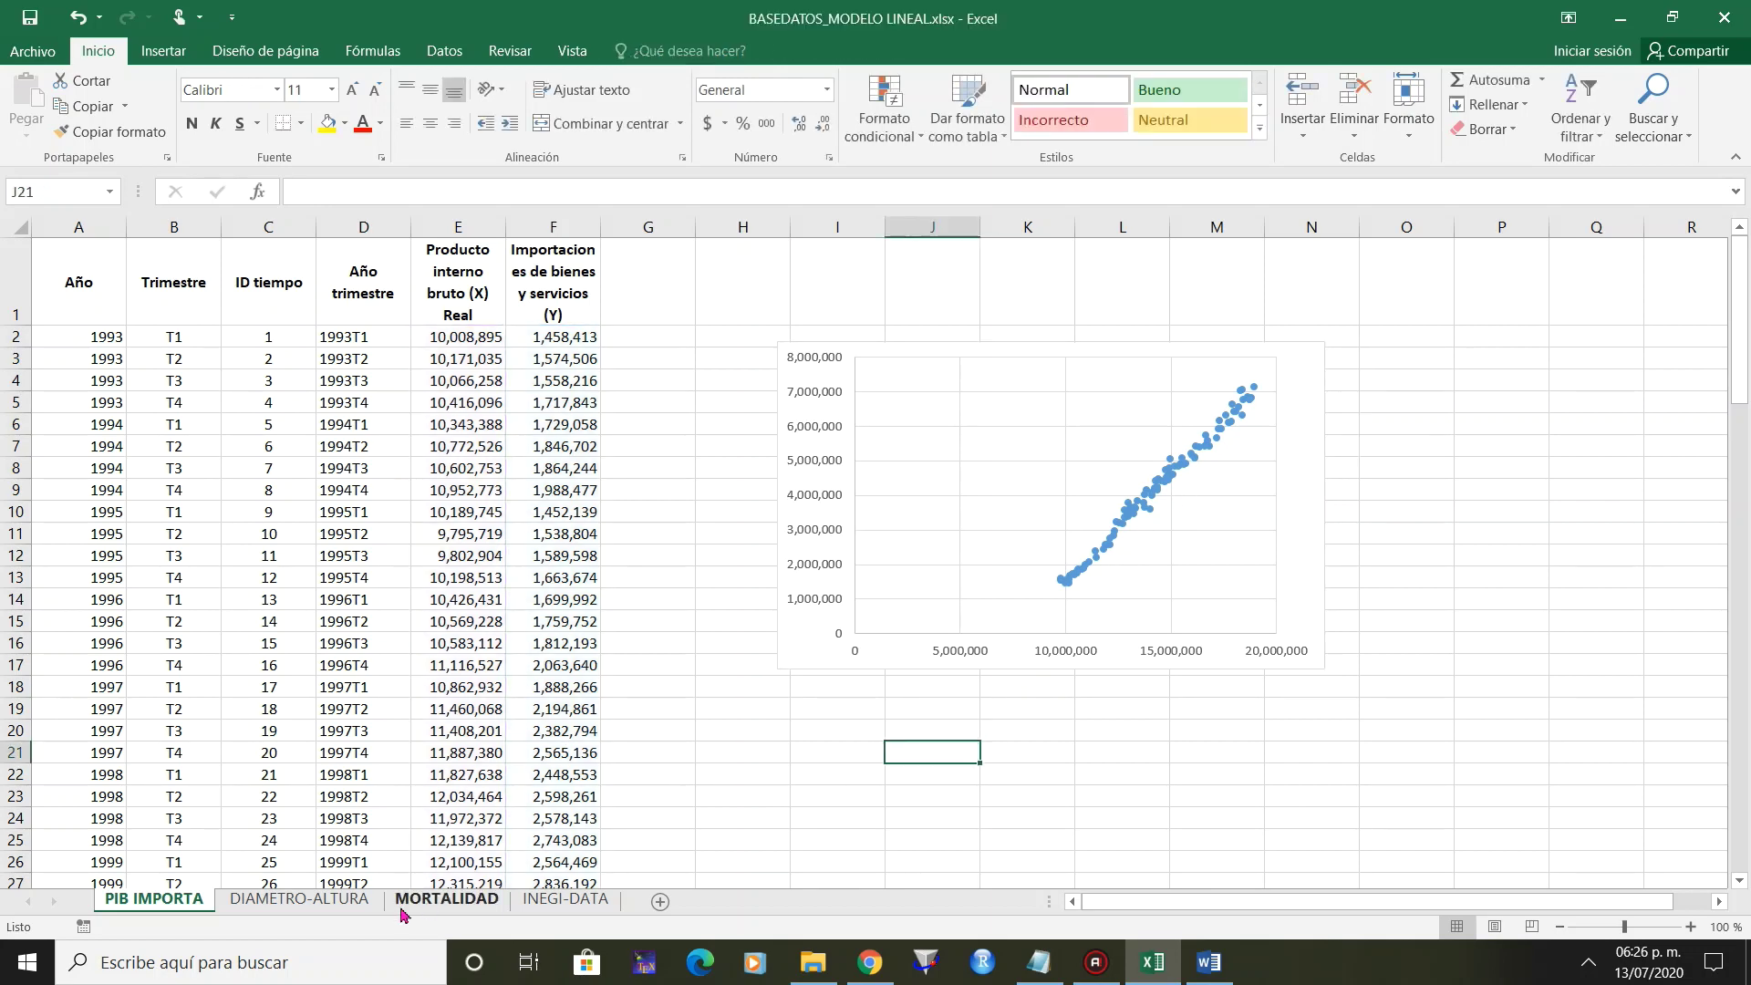
Insert a blank scatter chart on the DIAMETRO-ALTURA sheet.
click(283, 908)
click(708, 560)
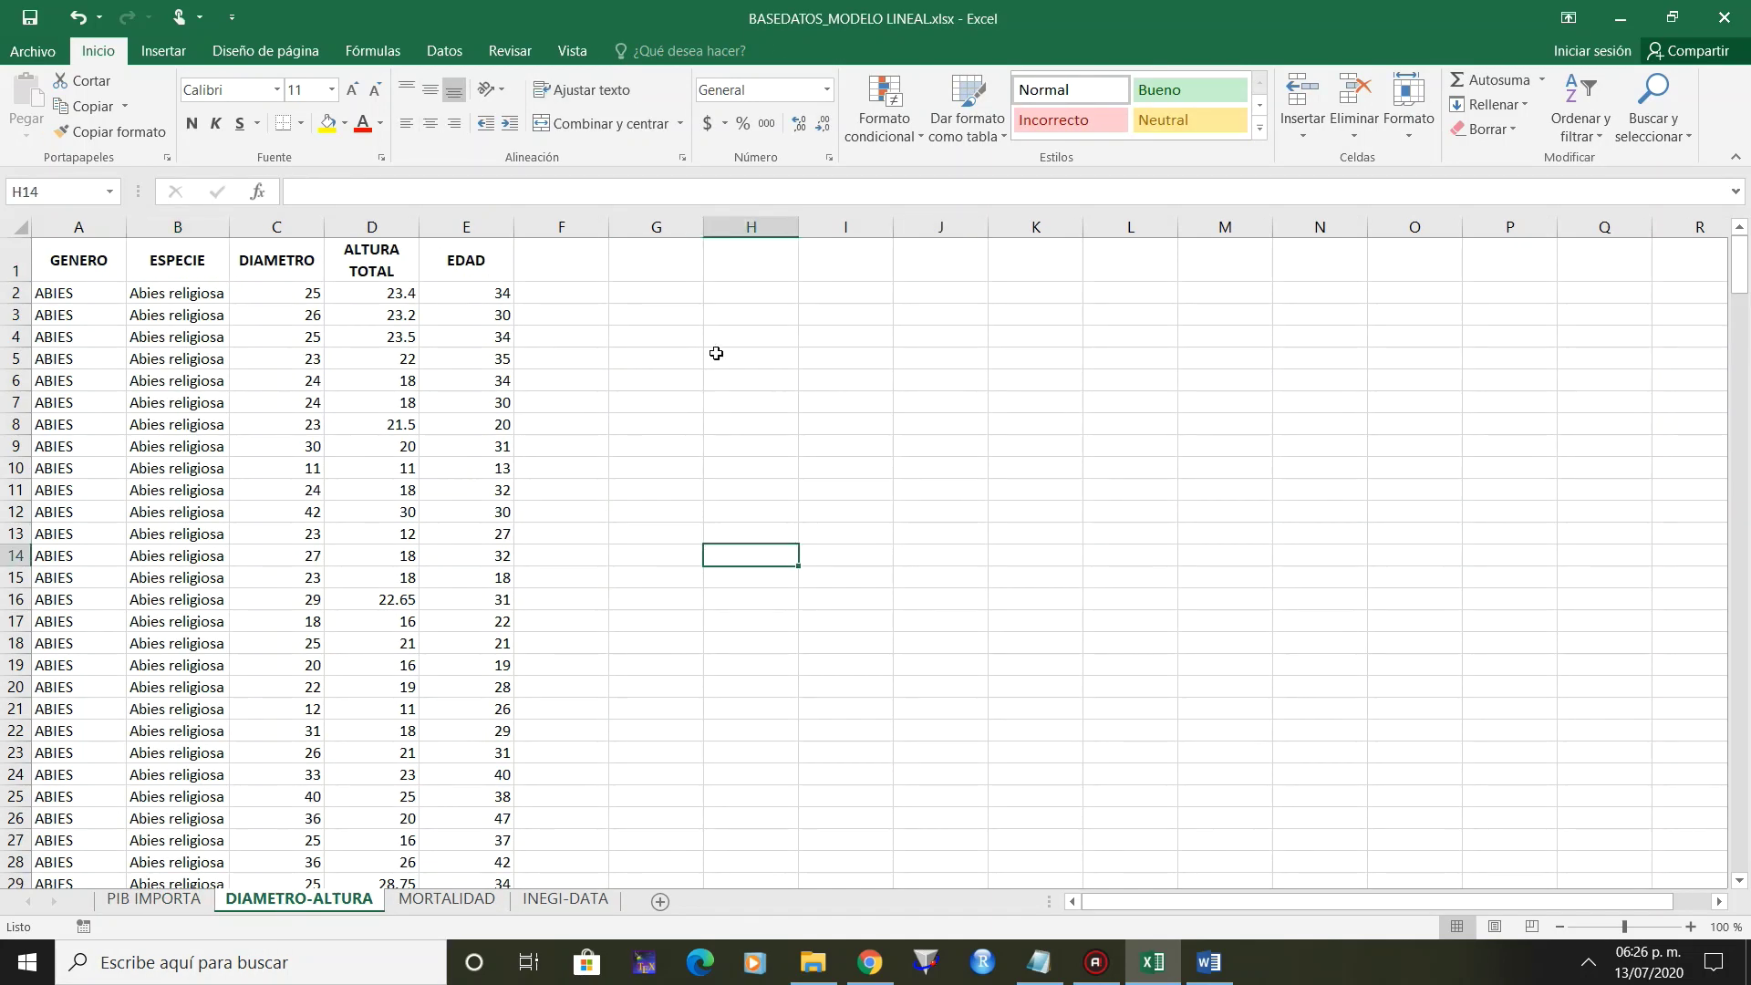
click(746, 334)
click(178, 55)
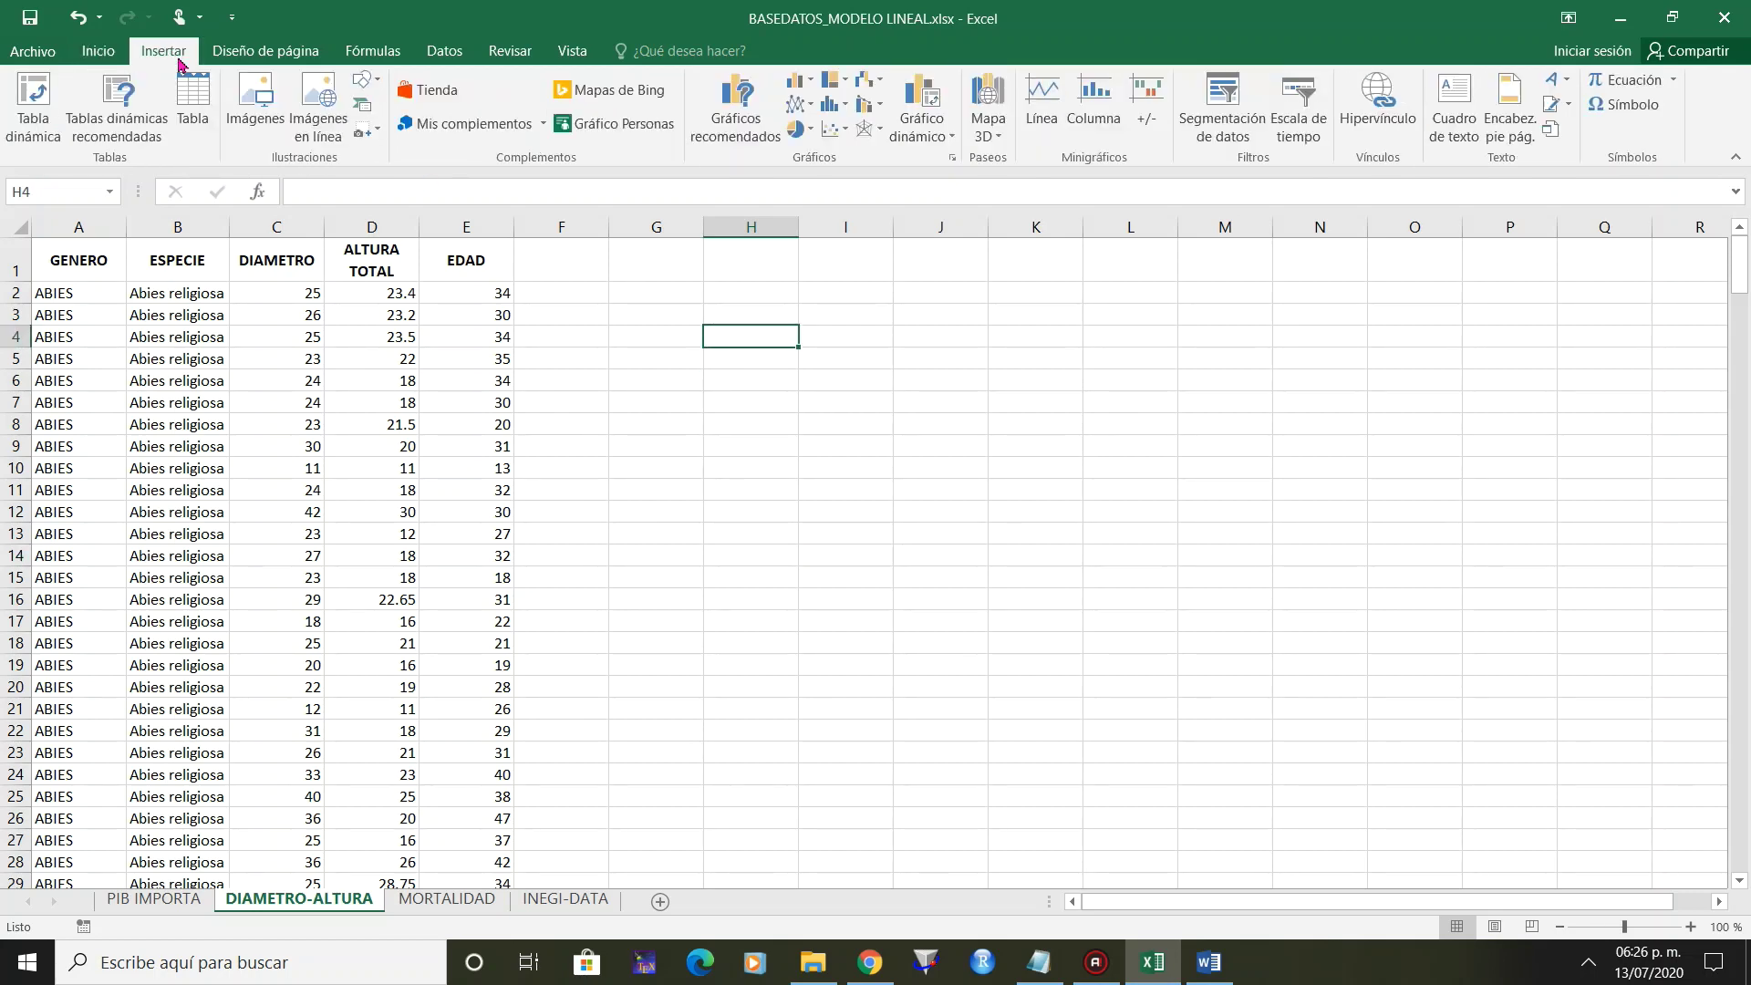
click(830, 129)
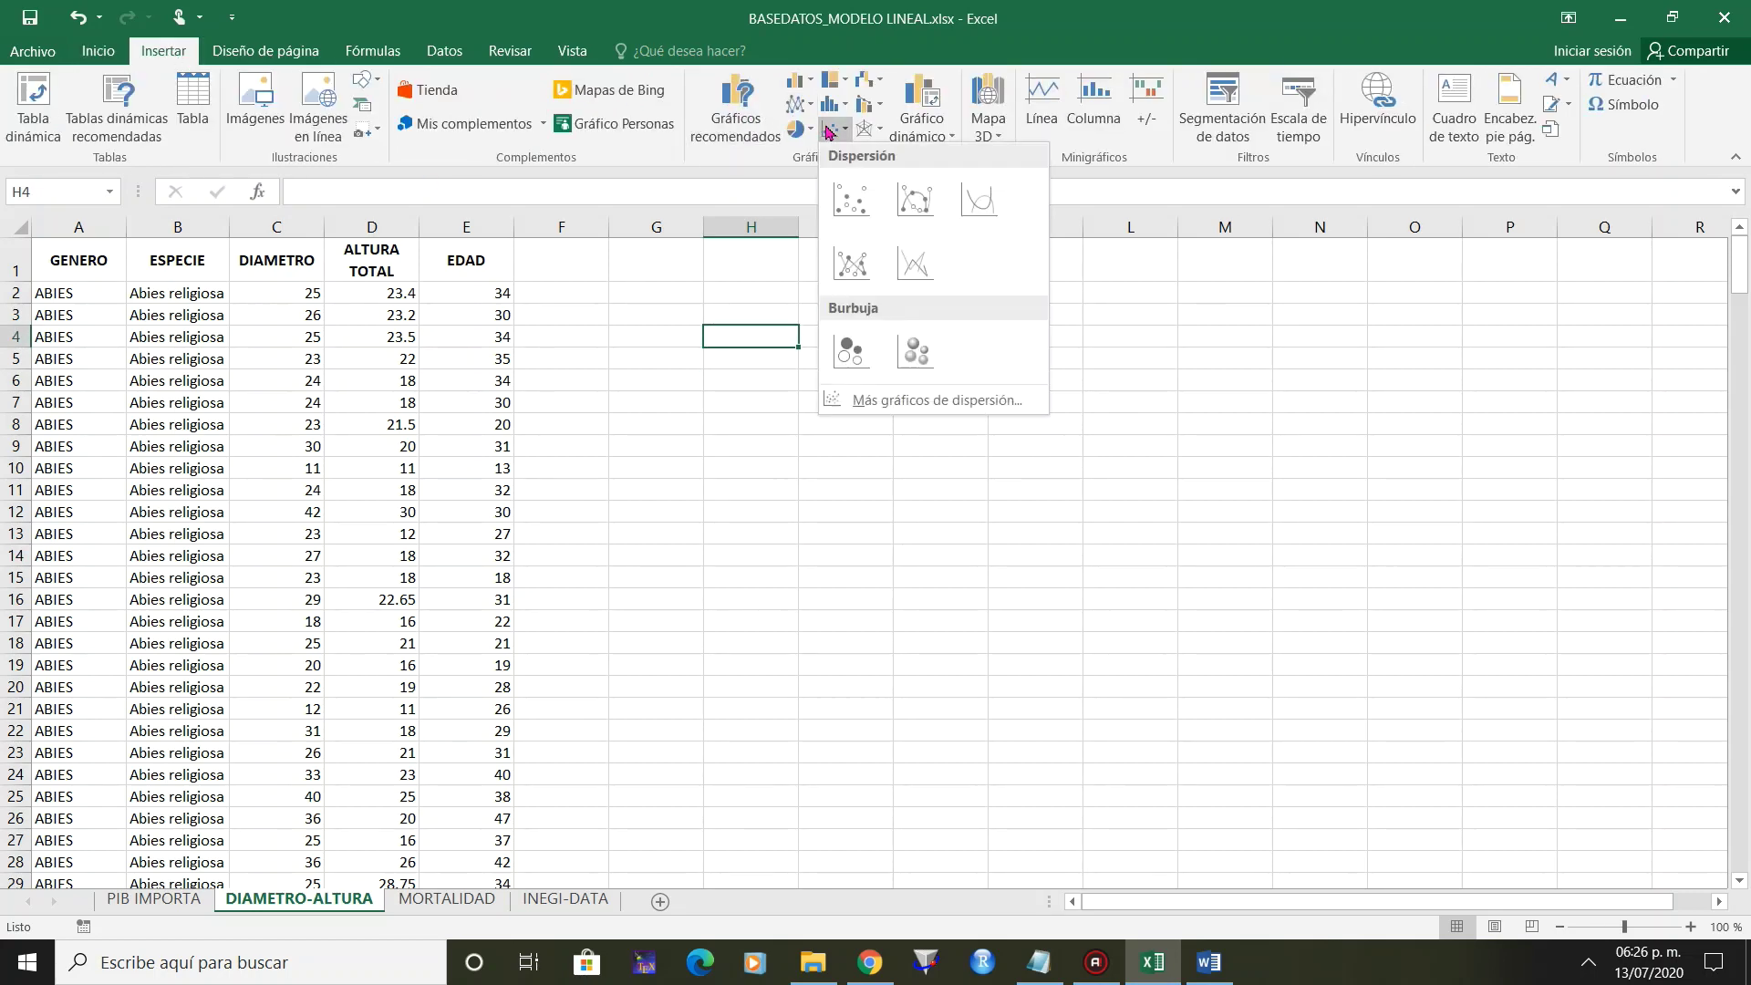
click(834, 192)
Add a chart series with X values C2:C313 and Y values D2:D313.
right_click(801, 456)
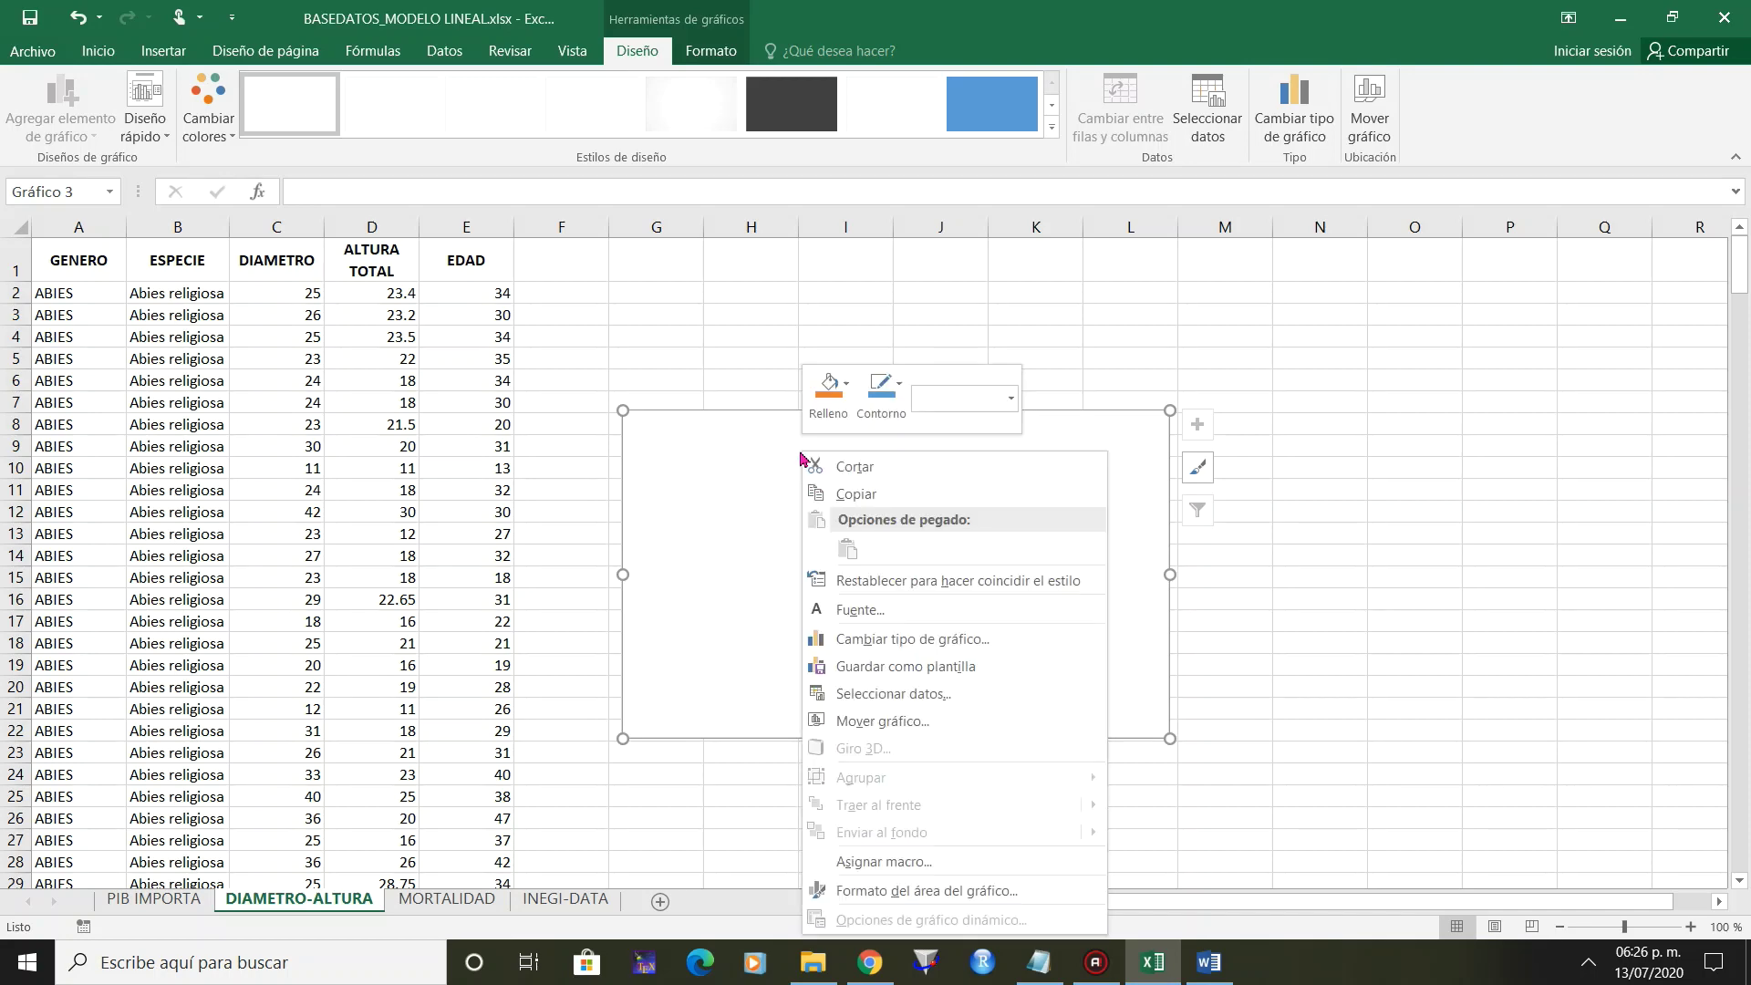
click(892, 694)
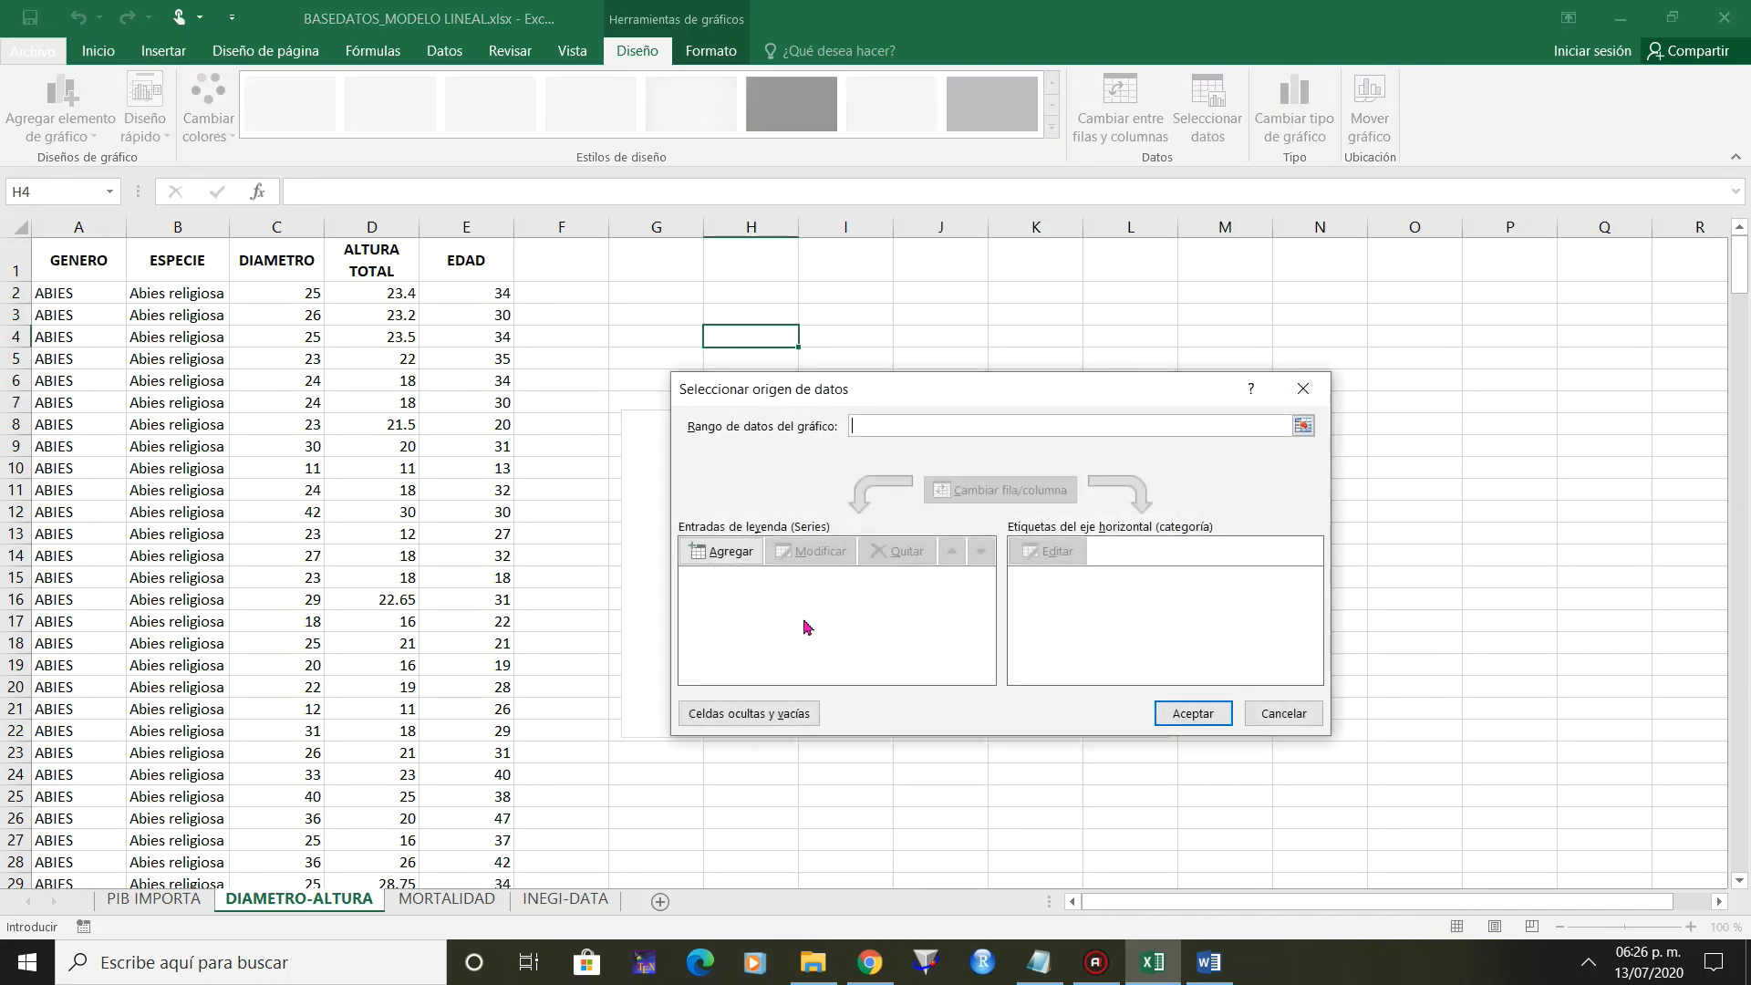
click(728, 551)
click(866, 563)
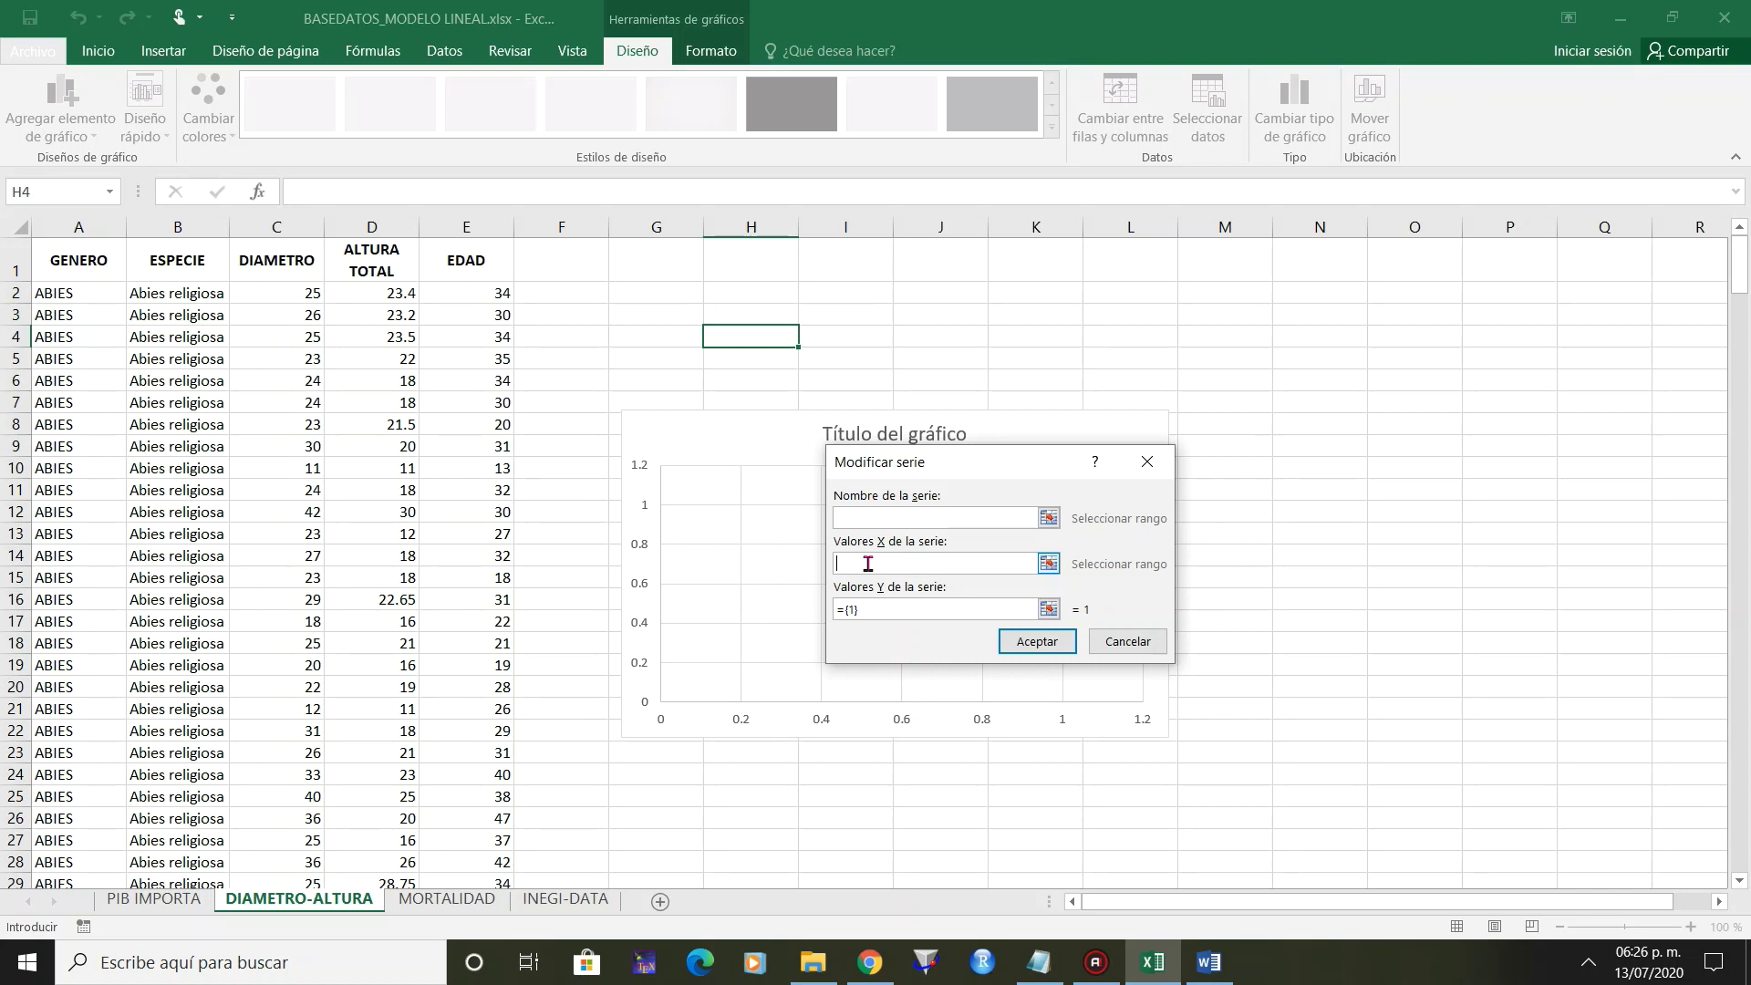
click(292, 295)
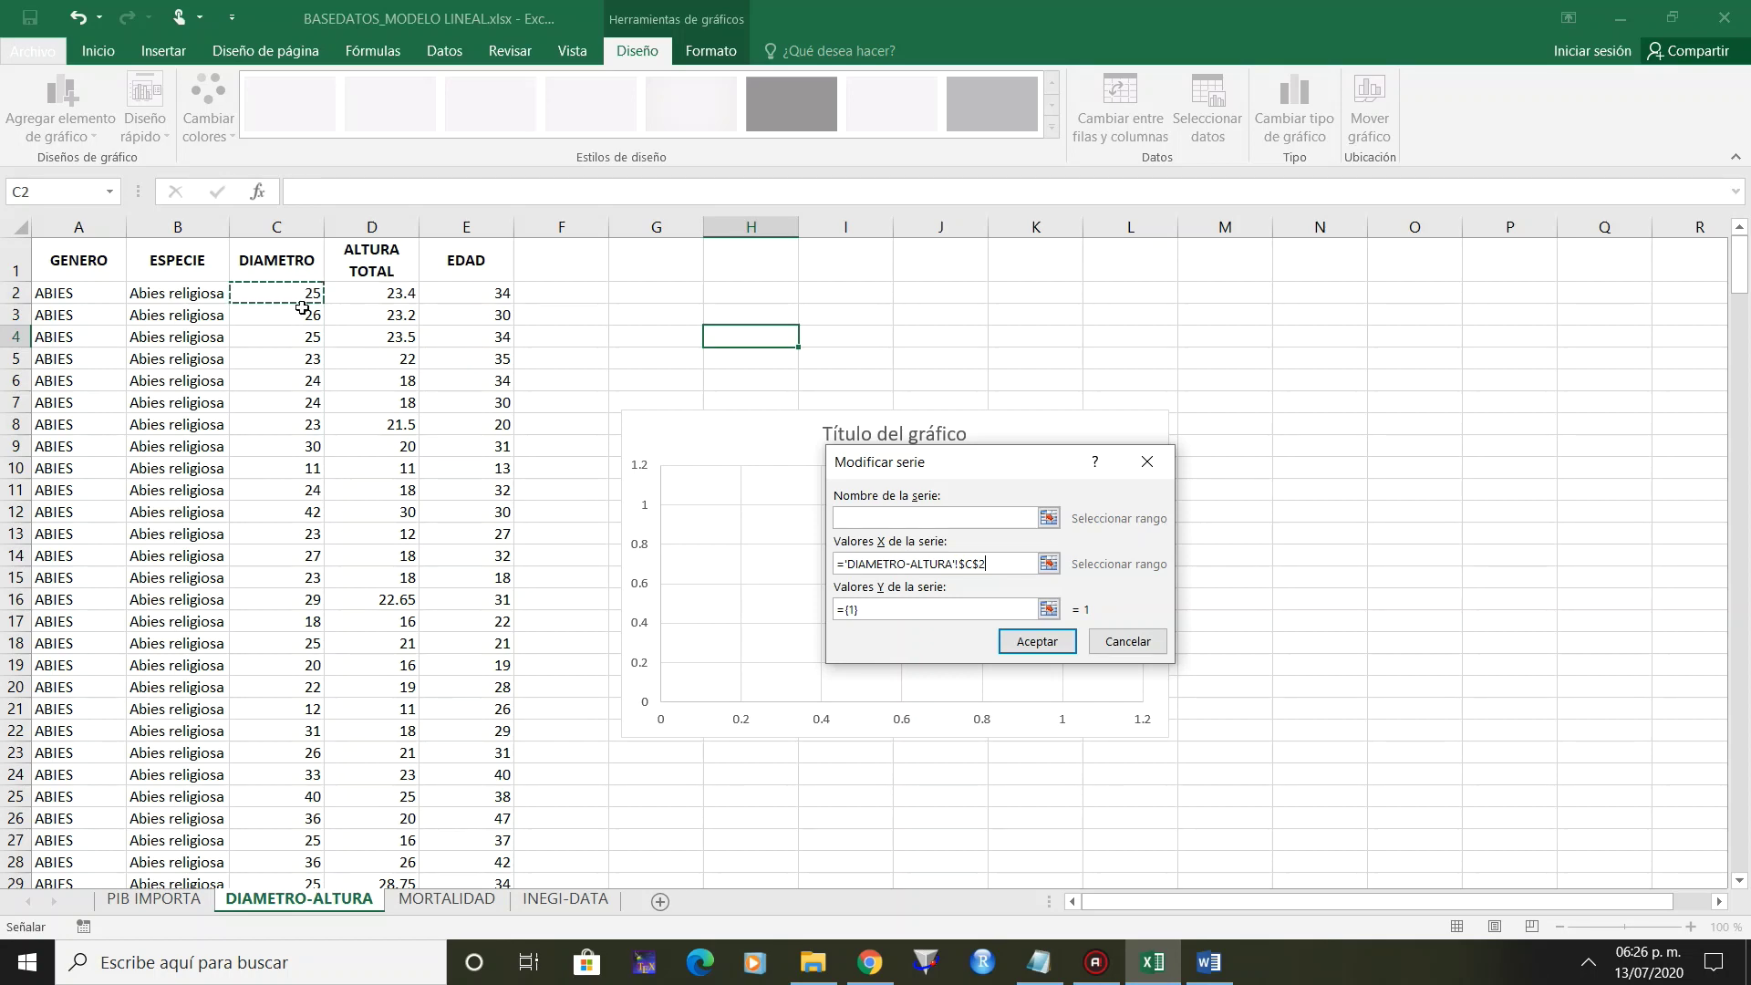
key(ctrl+shift+Down)
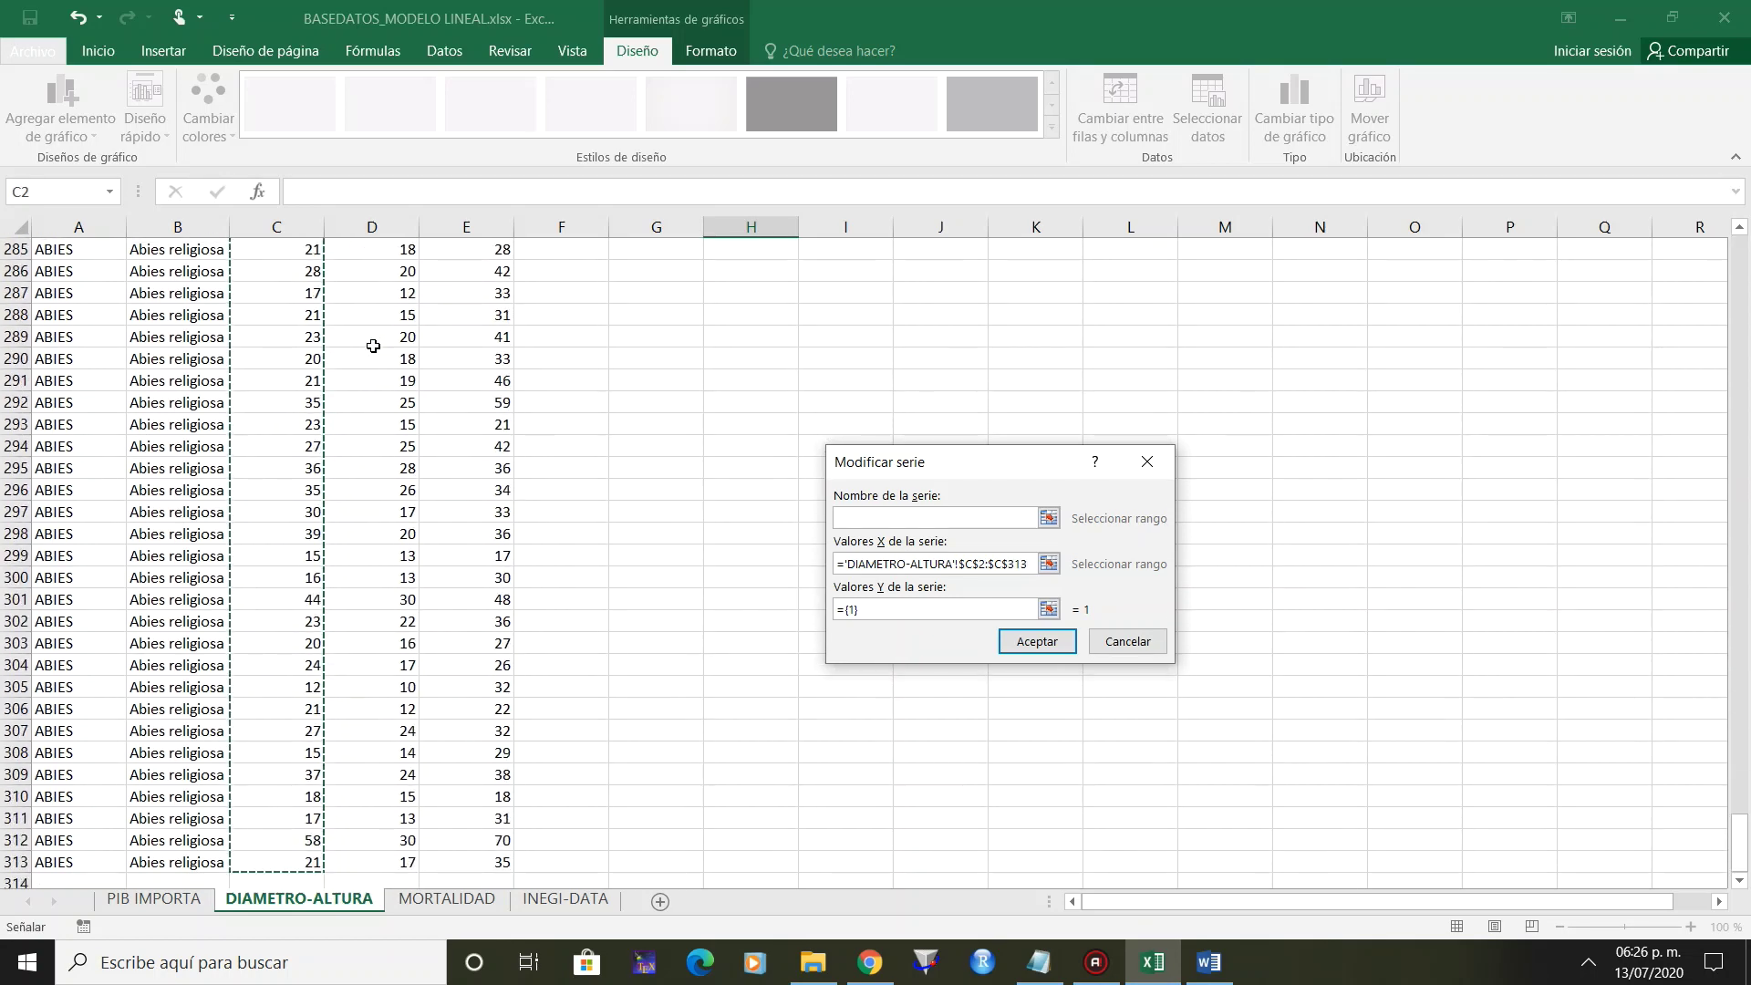
key(Tab)
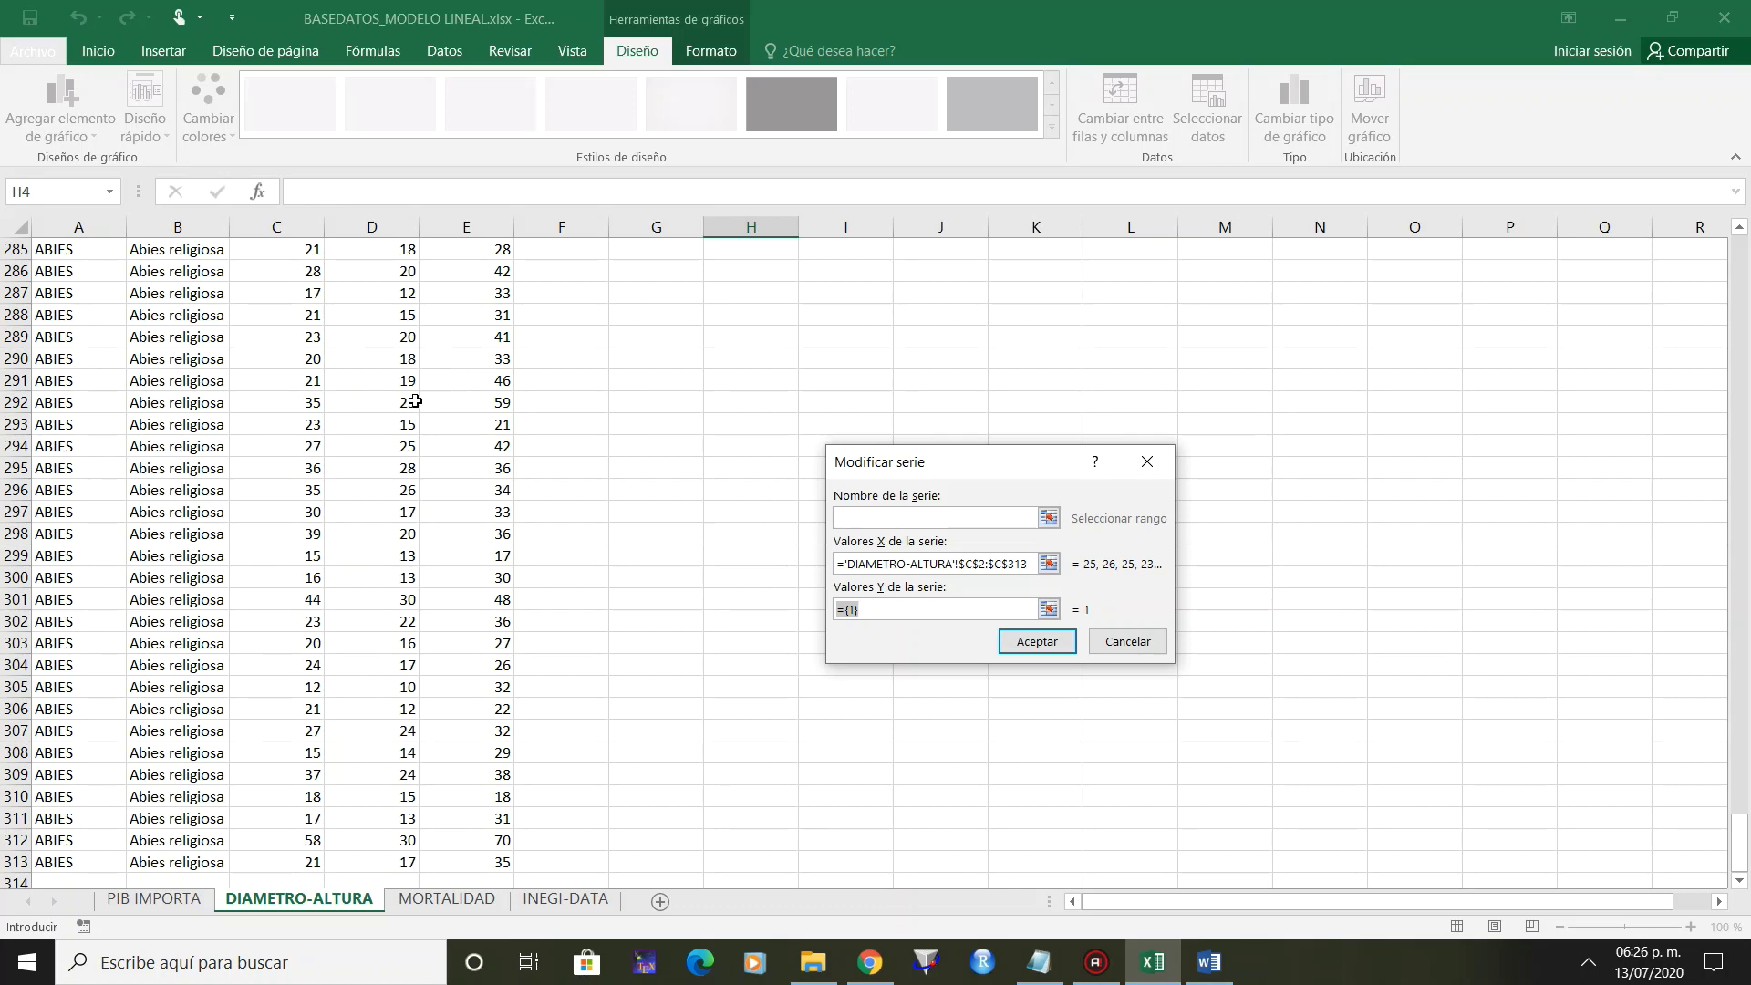
click(386, 377)
key(ctrl+Up)
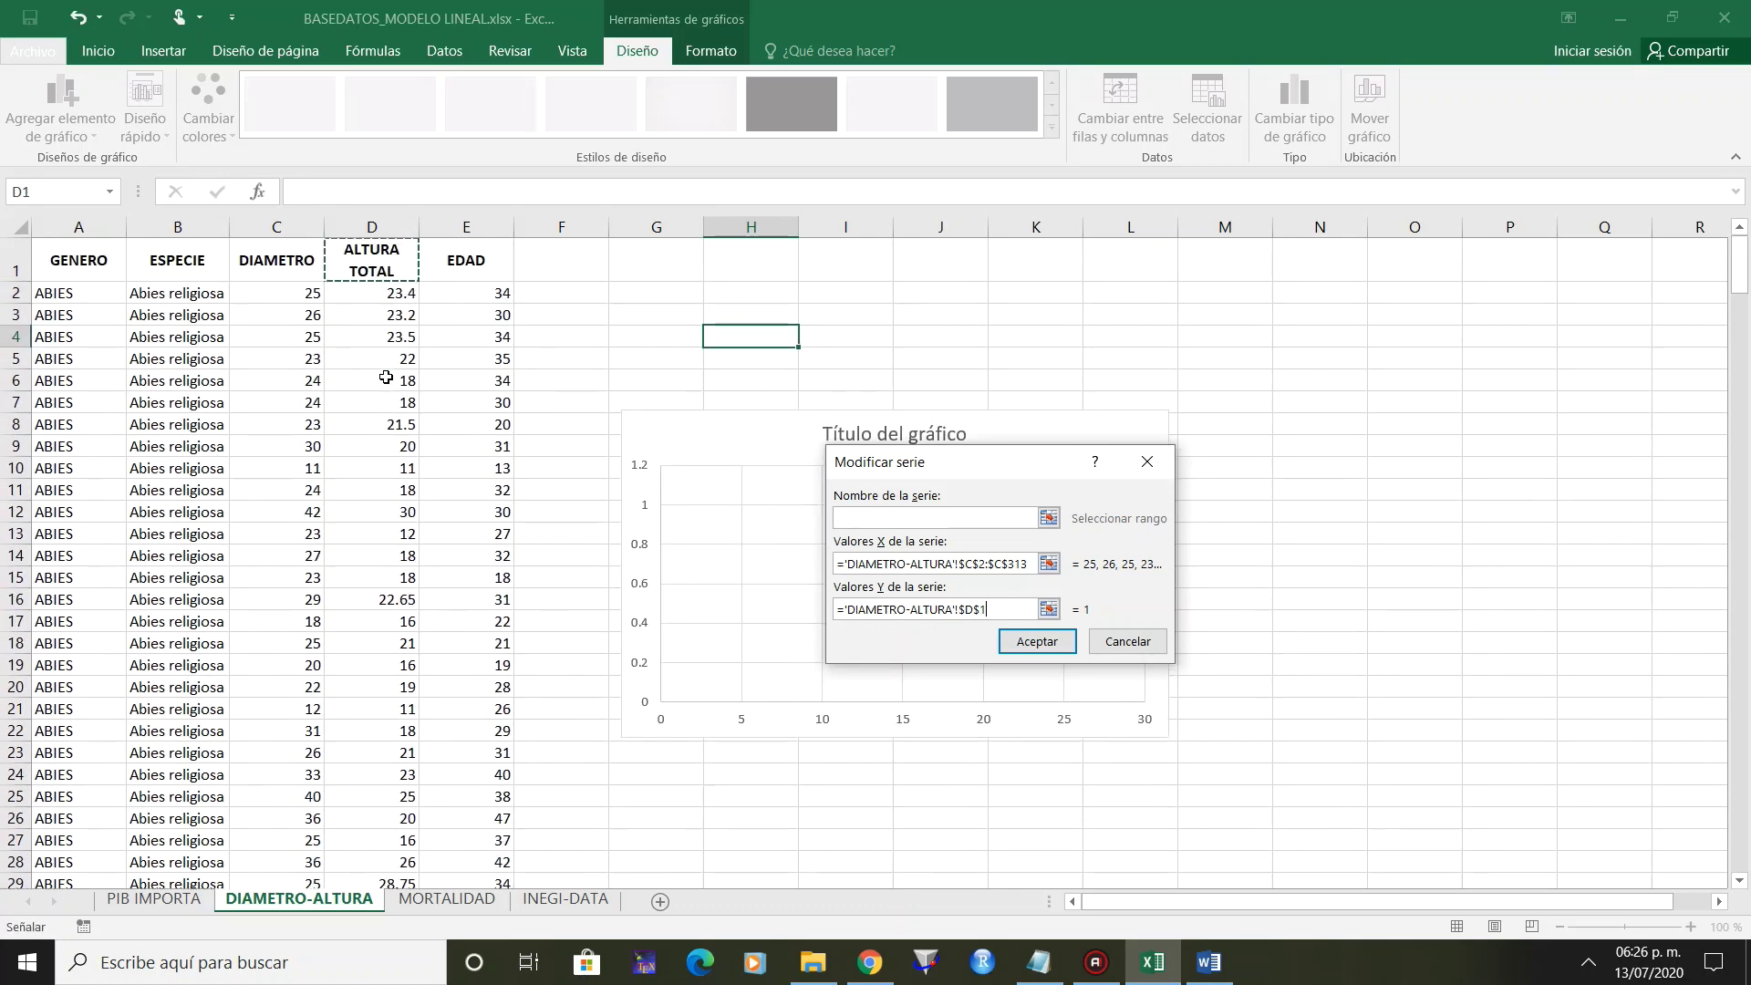
key(Down)
key(ctrl+shift+Down)
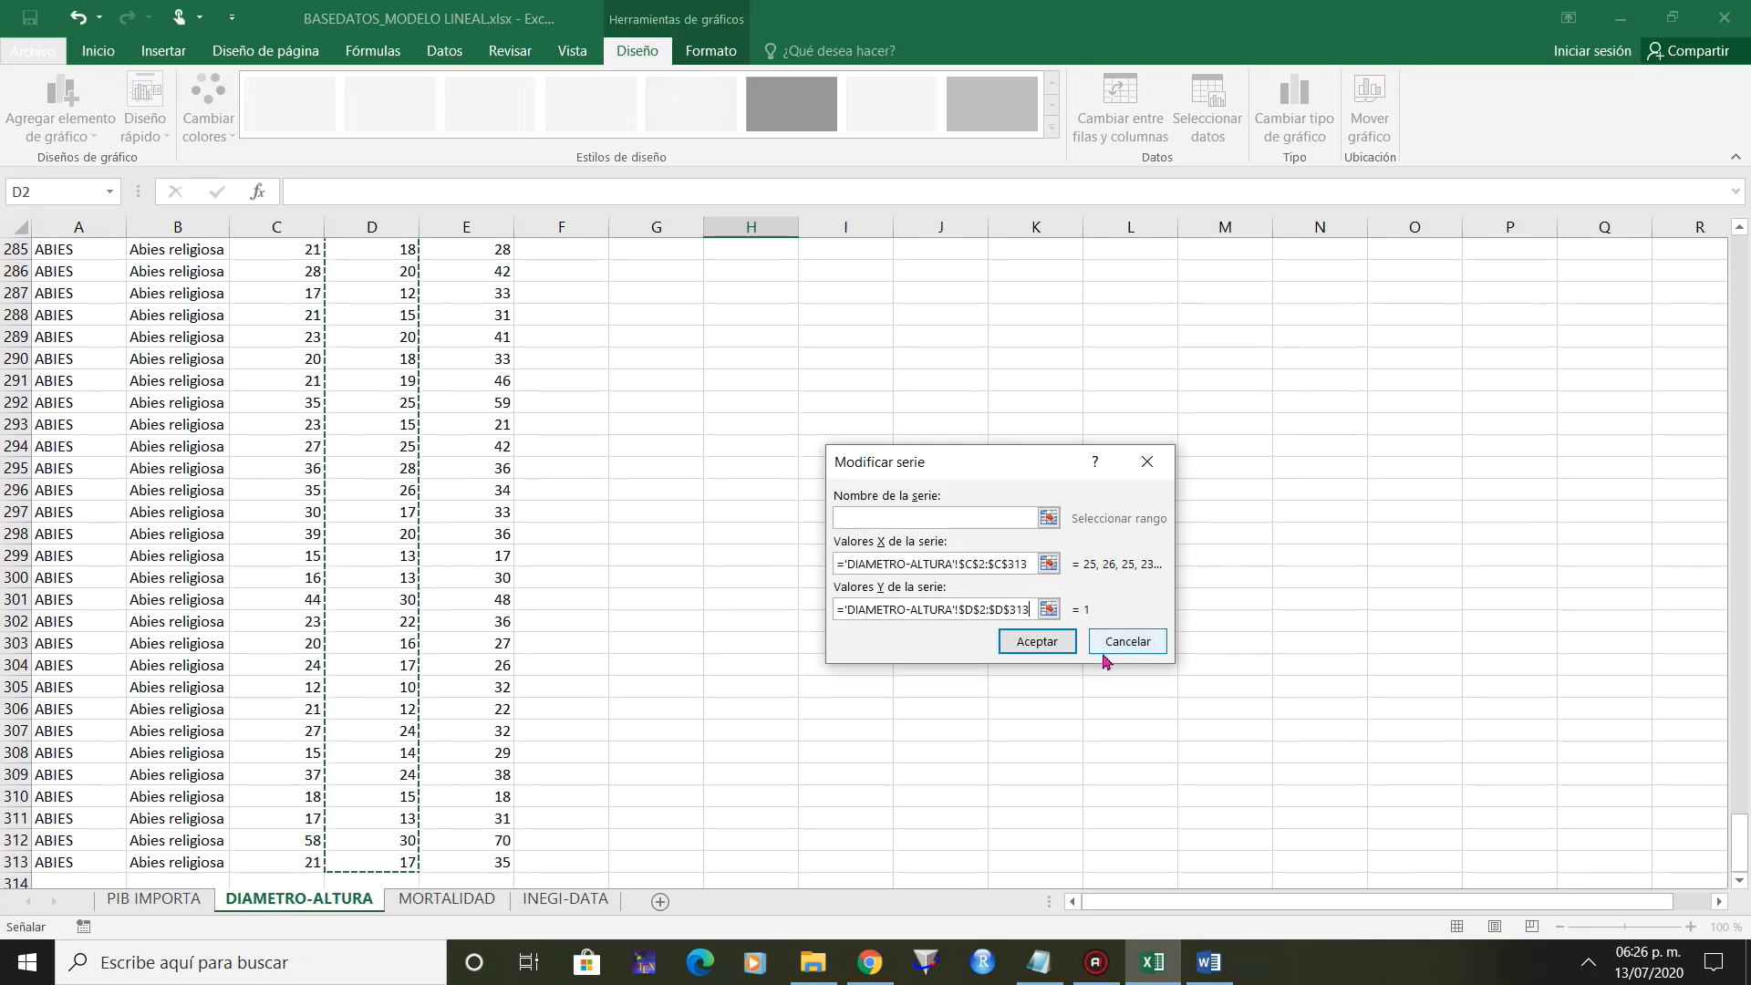
click(1051, 644)
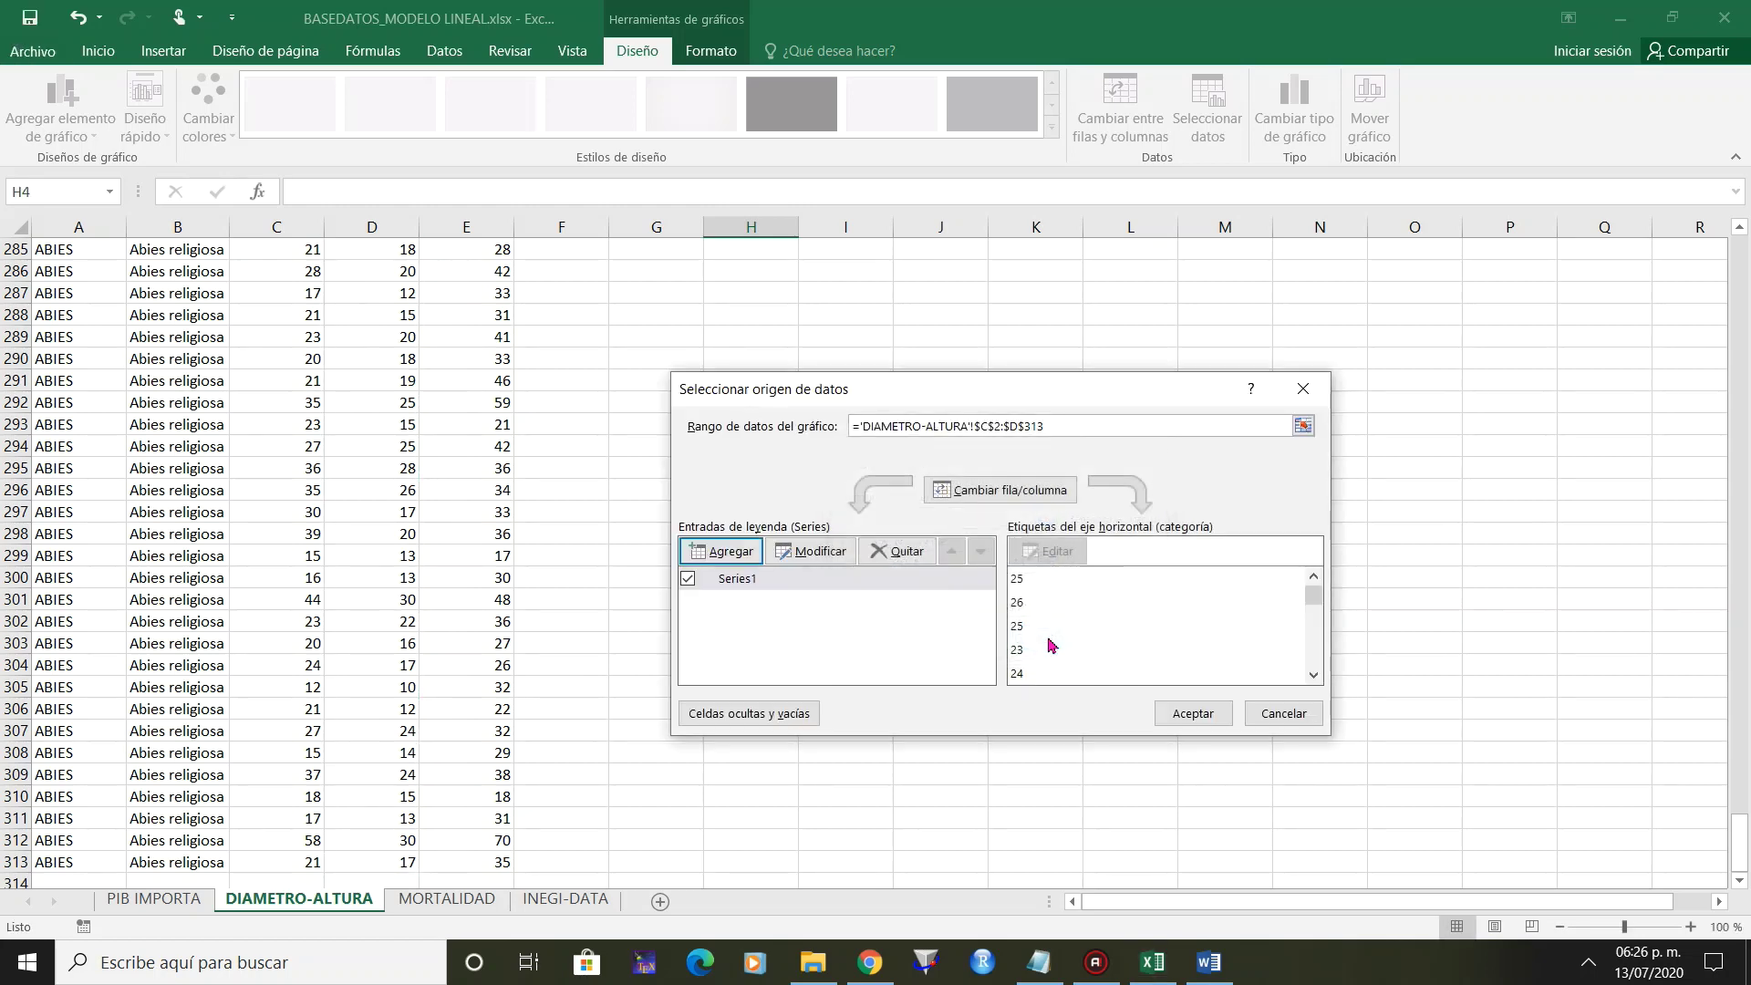
click(1189, 713)
Delete the scatter chart's title and check the data range extent.
click(968, 511)
key(ctrl+Up)
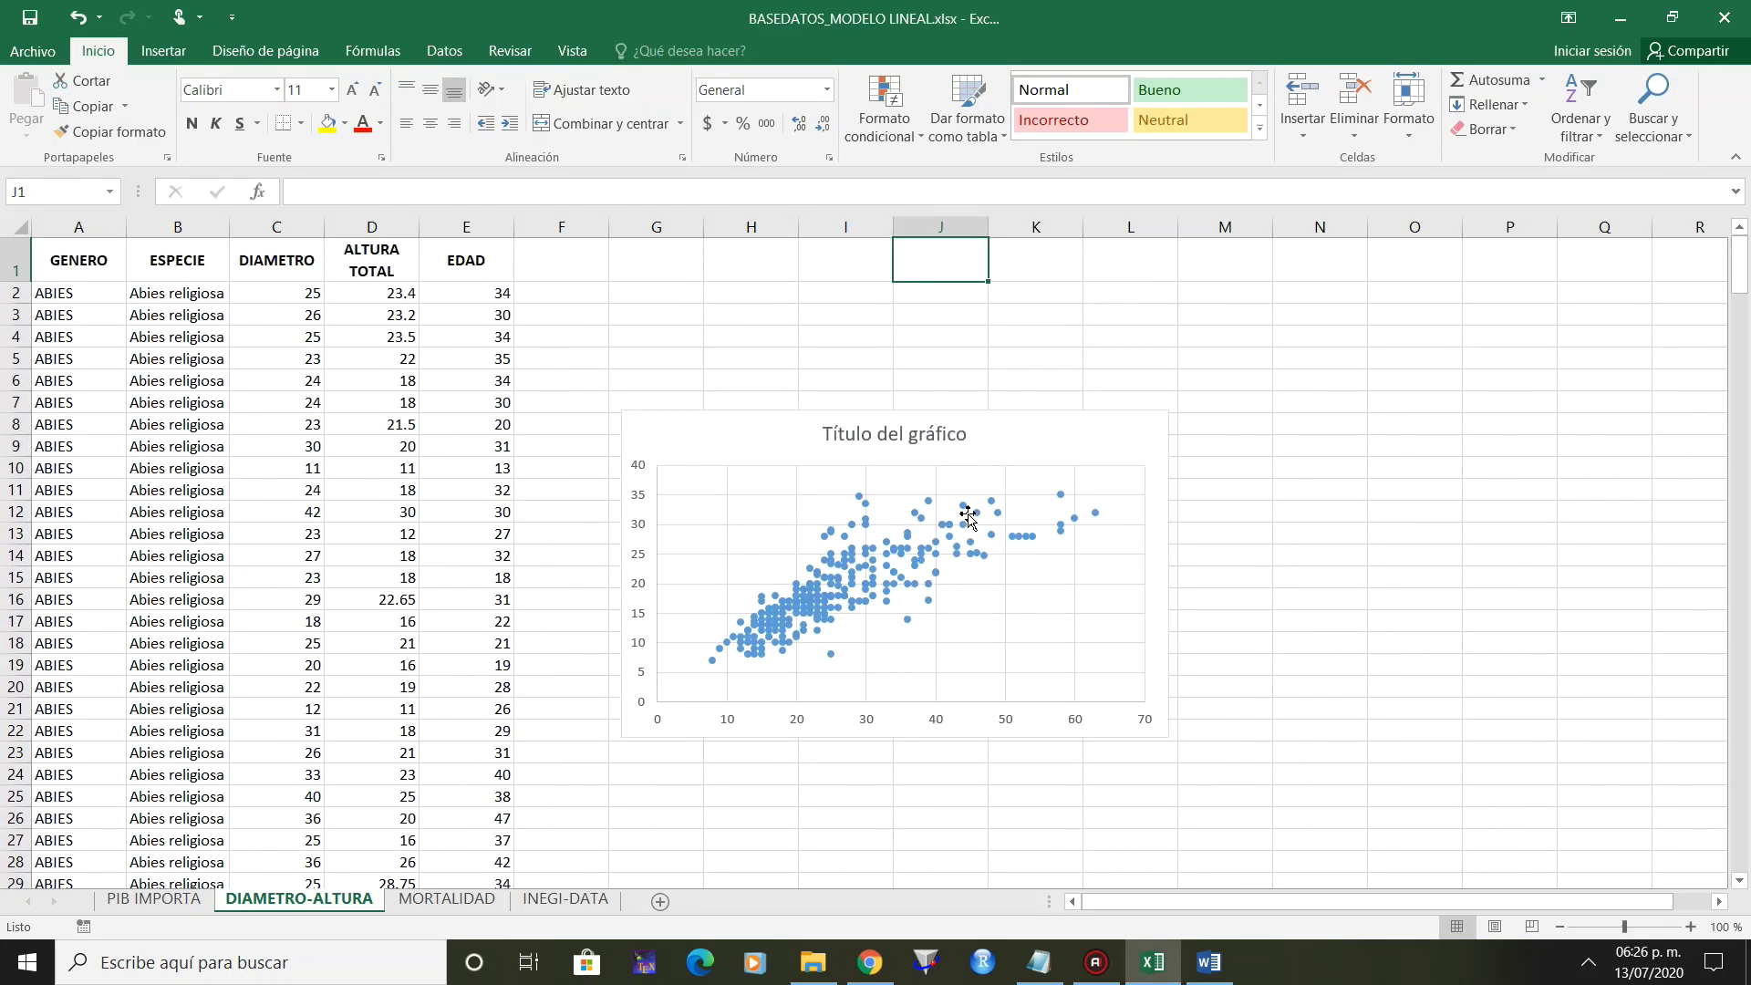
click(894, 435)
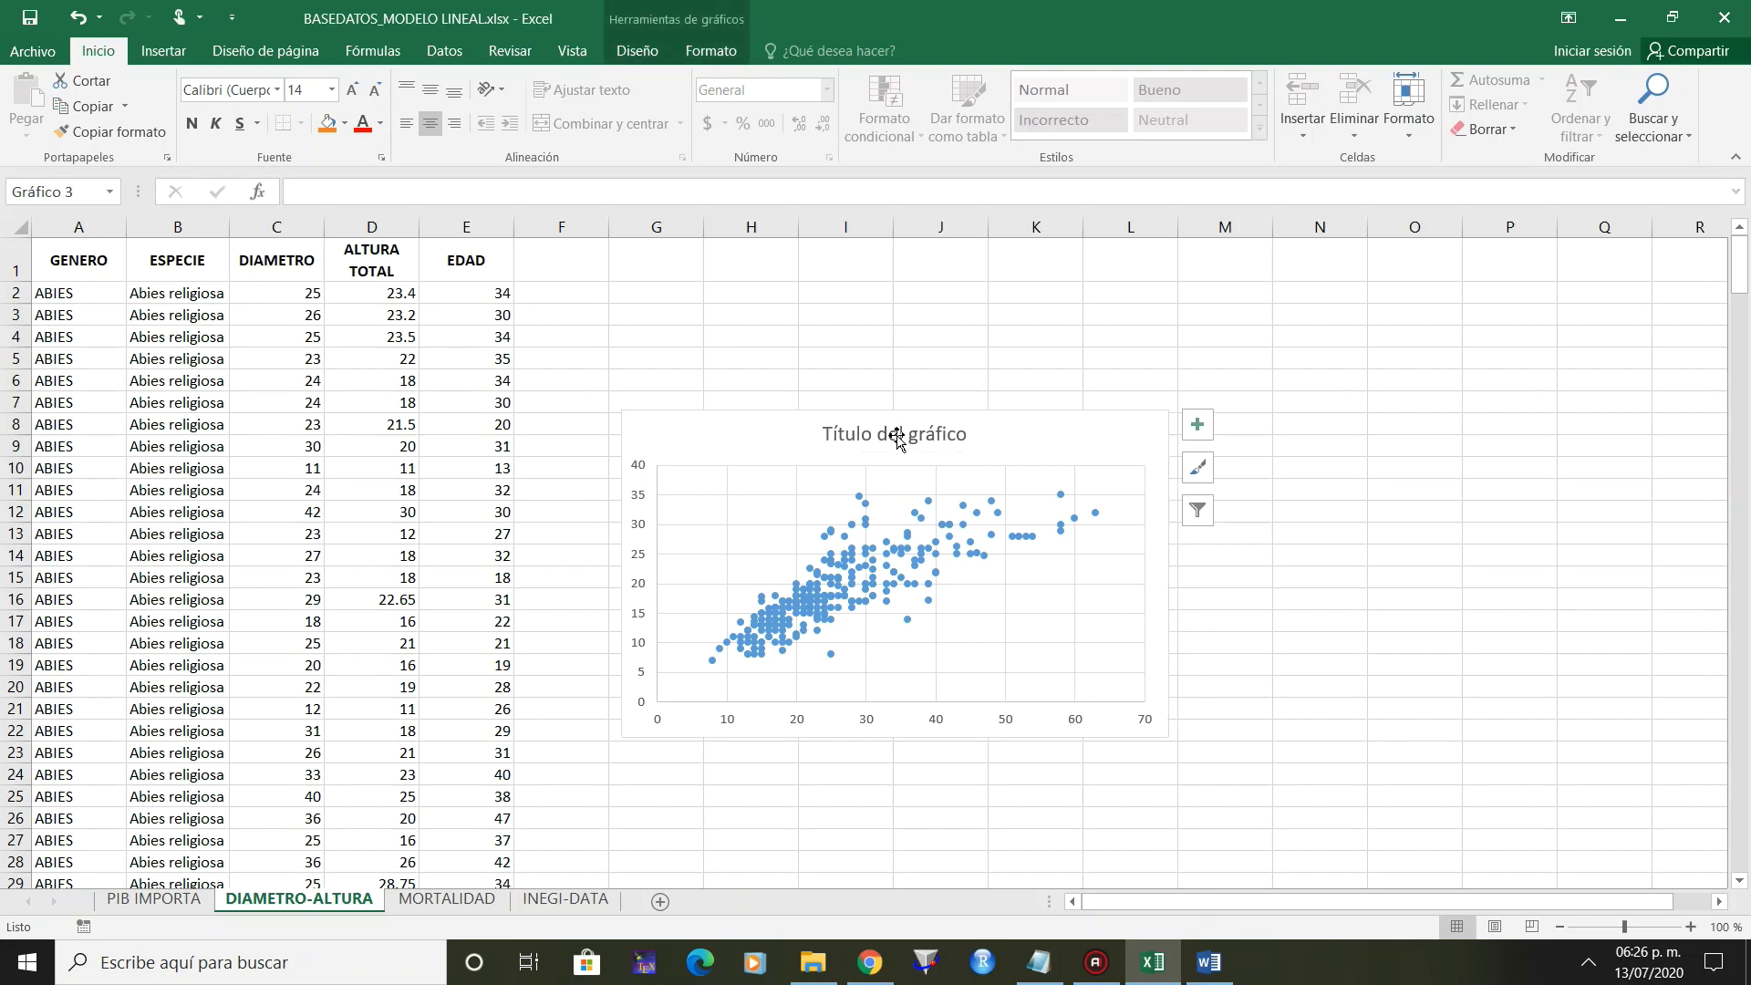
key(Delete)
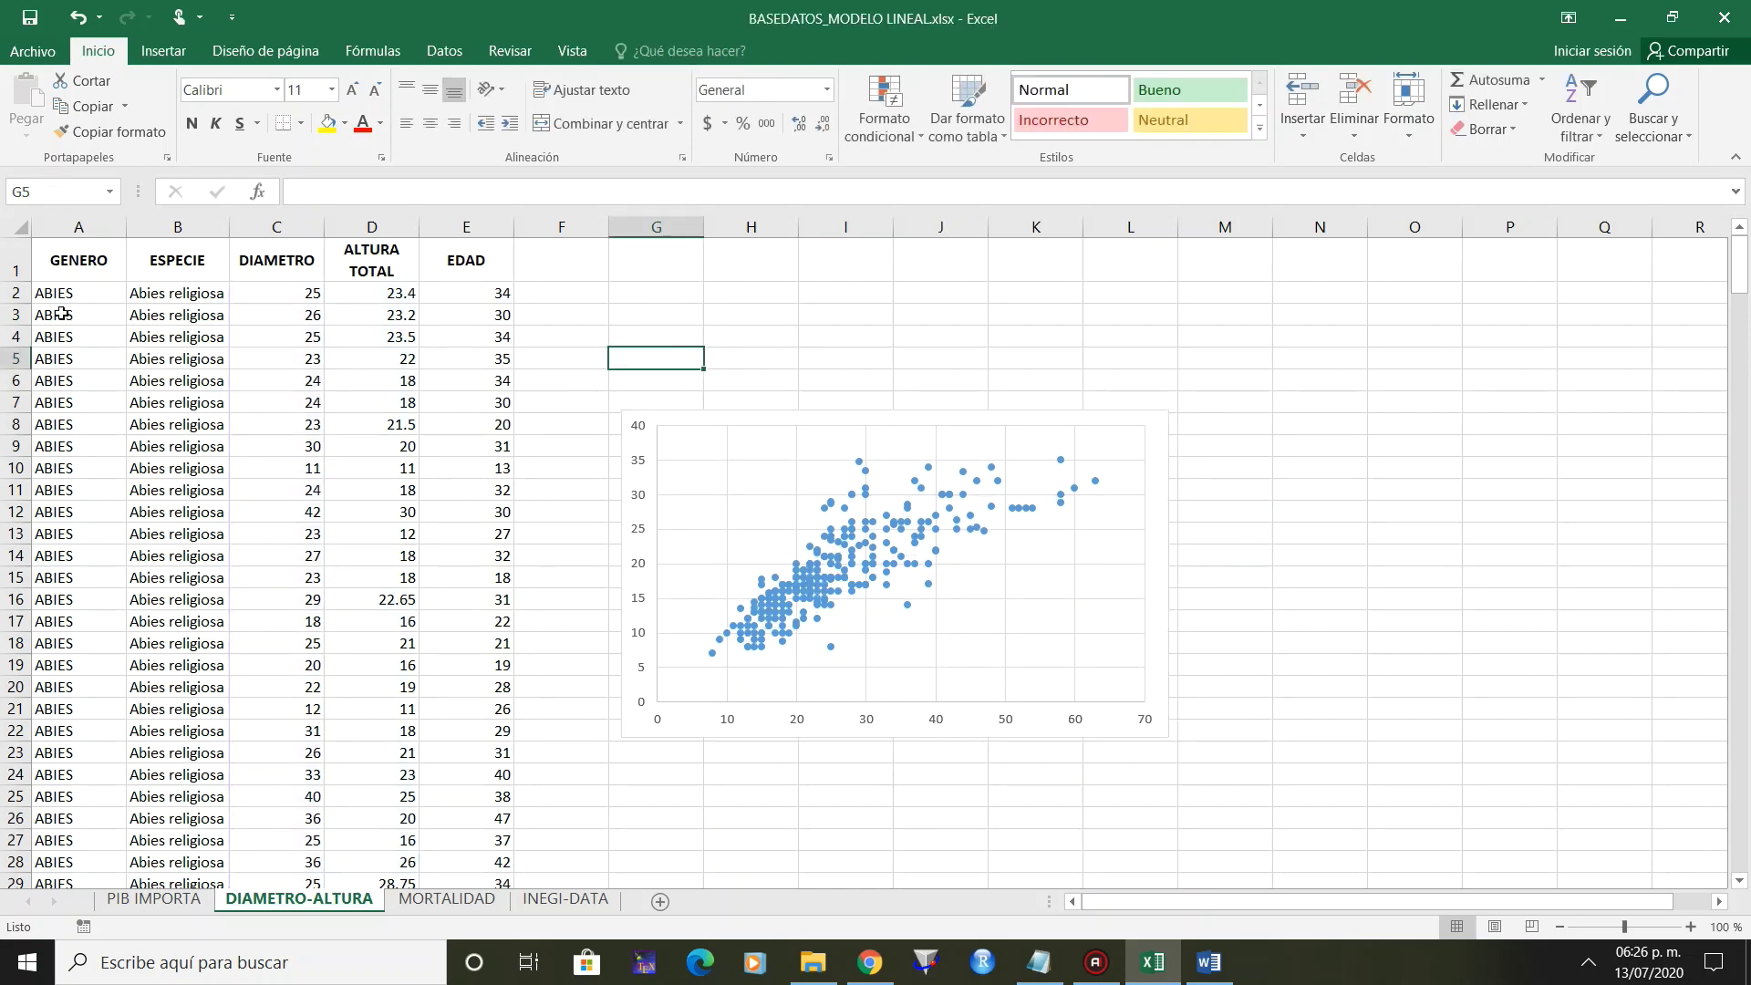
click(68, 285)
key(ctrl+Down)
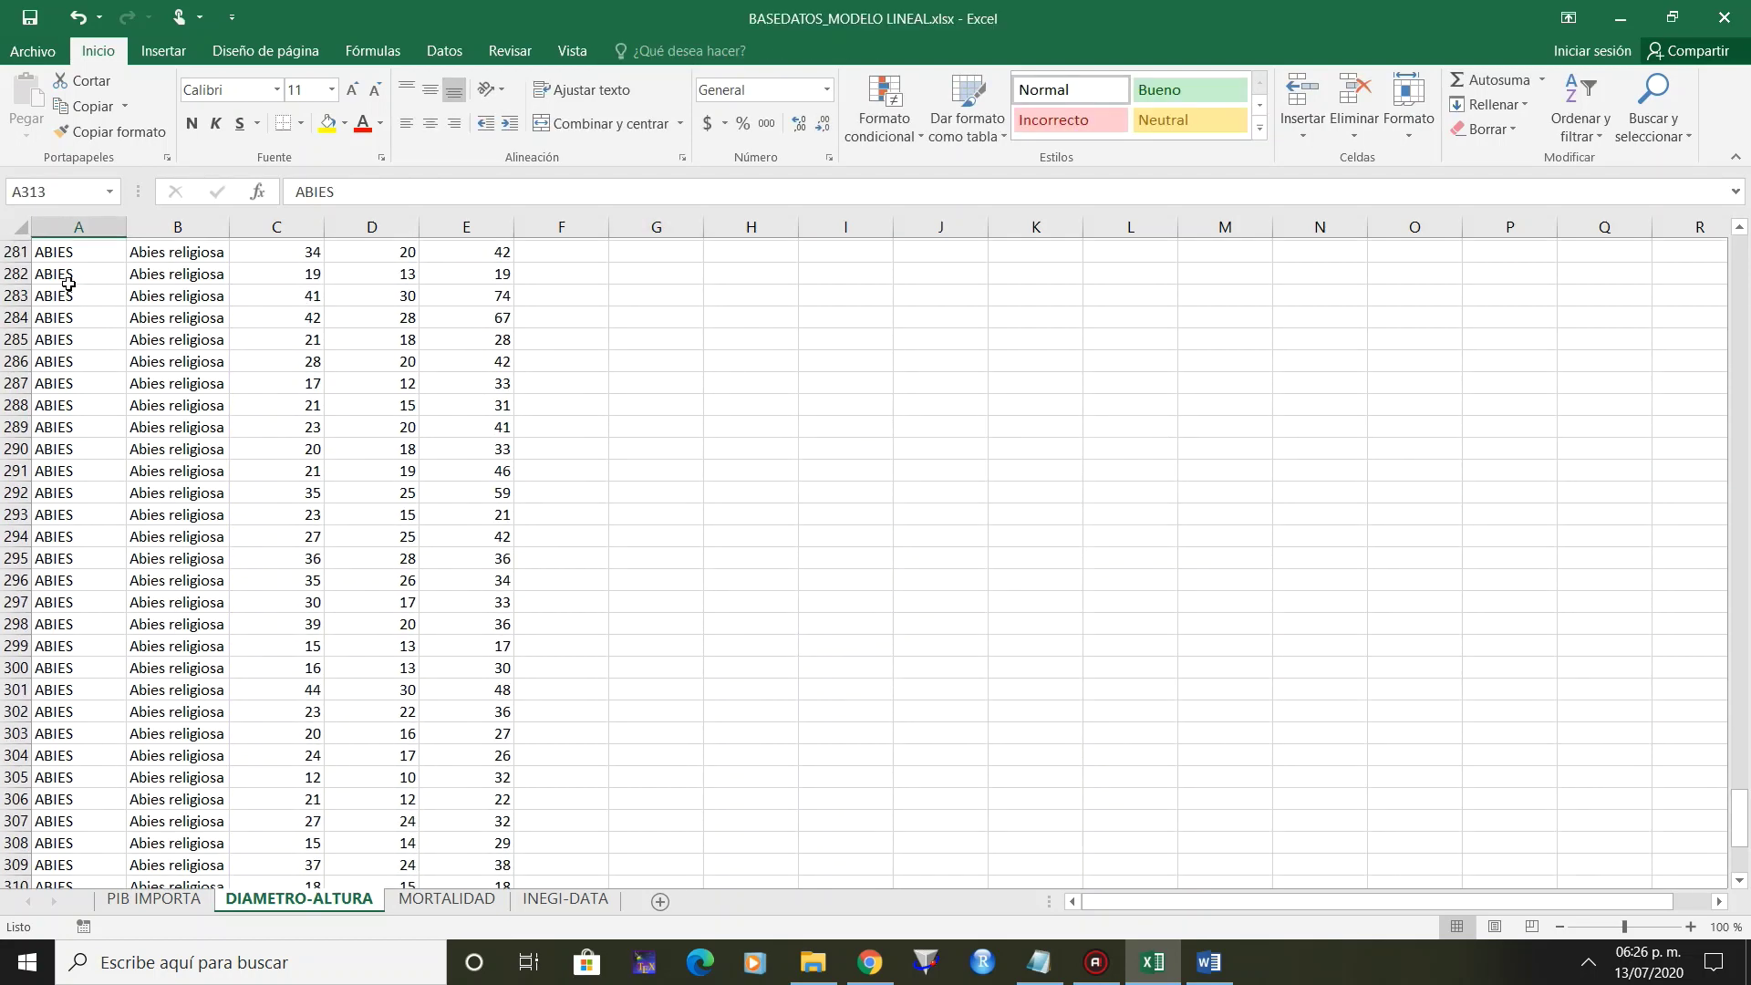
key(ctrl+Up)
Compare the DIAMETRO-ALTURA chart with the PIB IMPORTA chart, ending on PIB IMPORTA.
key(Down)
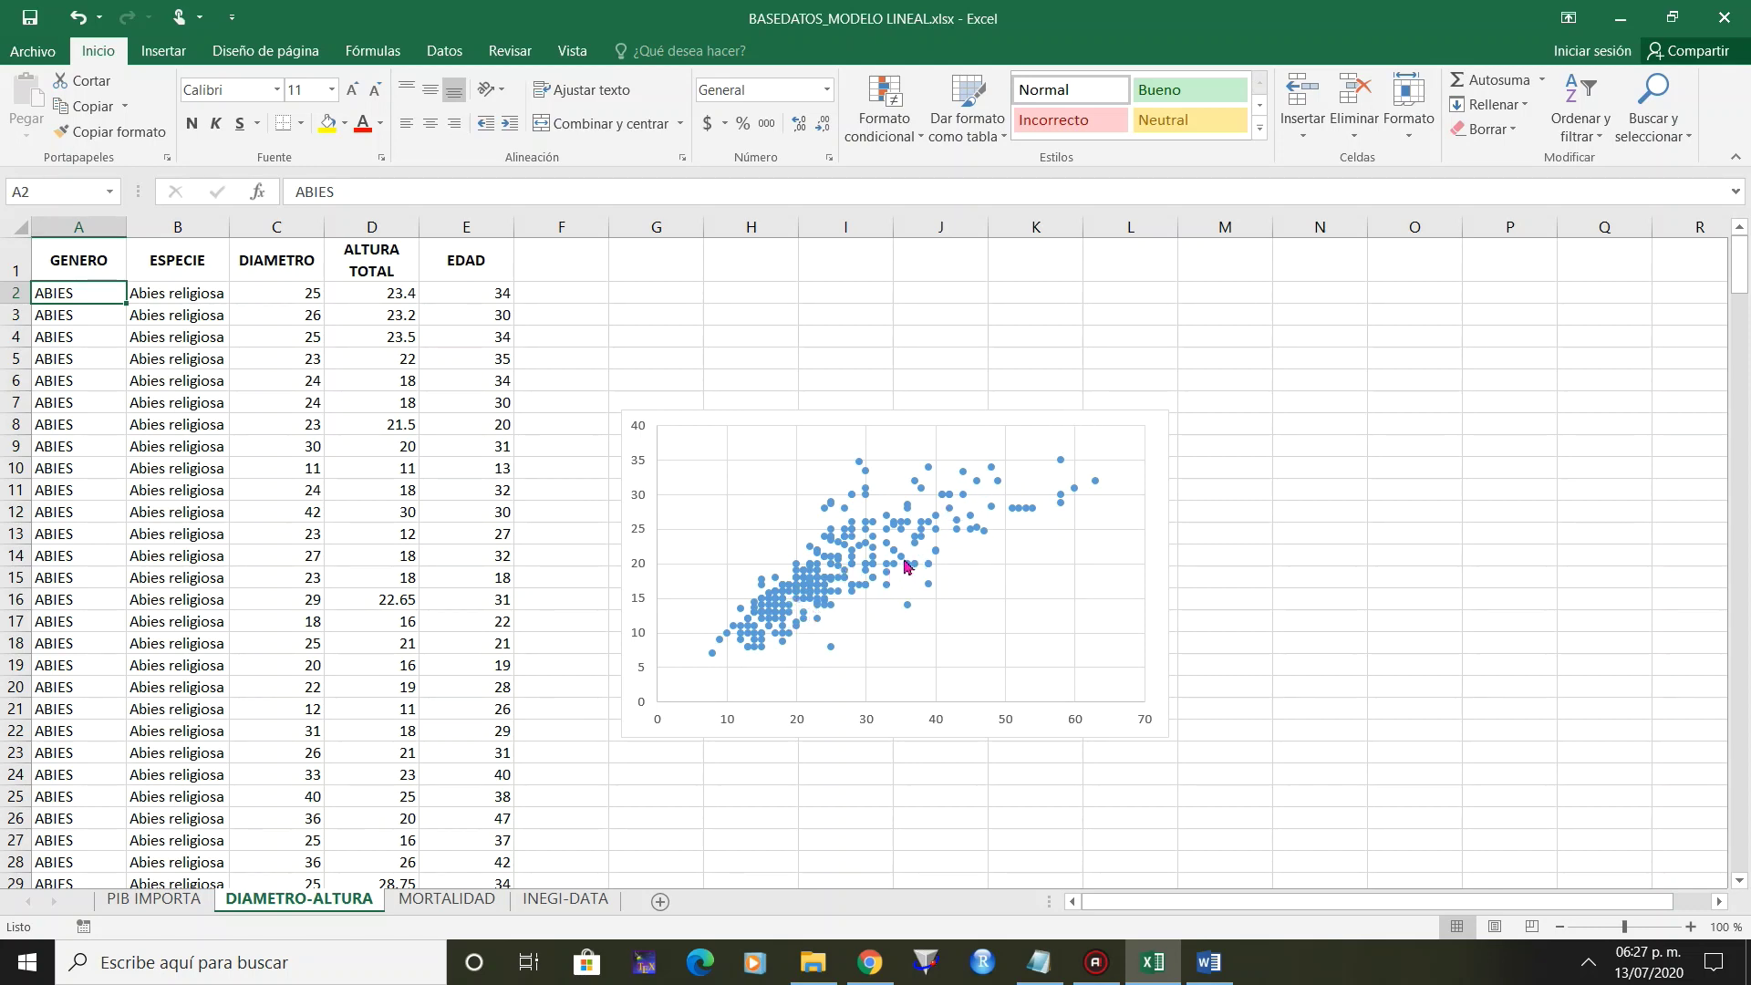
click(171, 901)
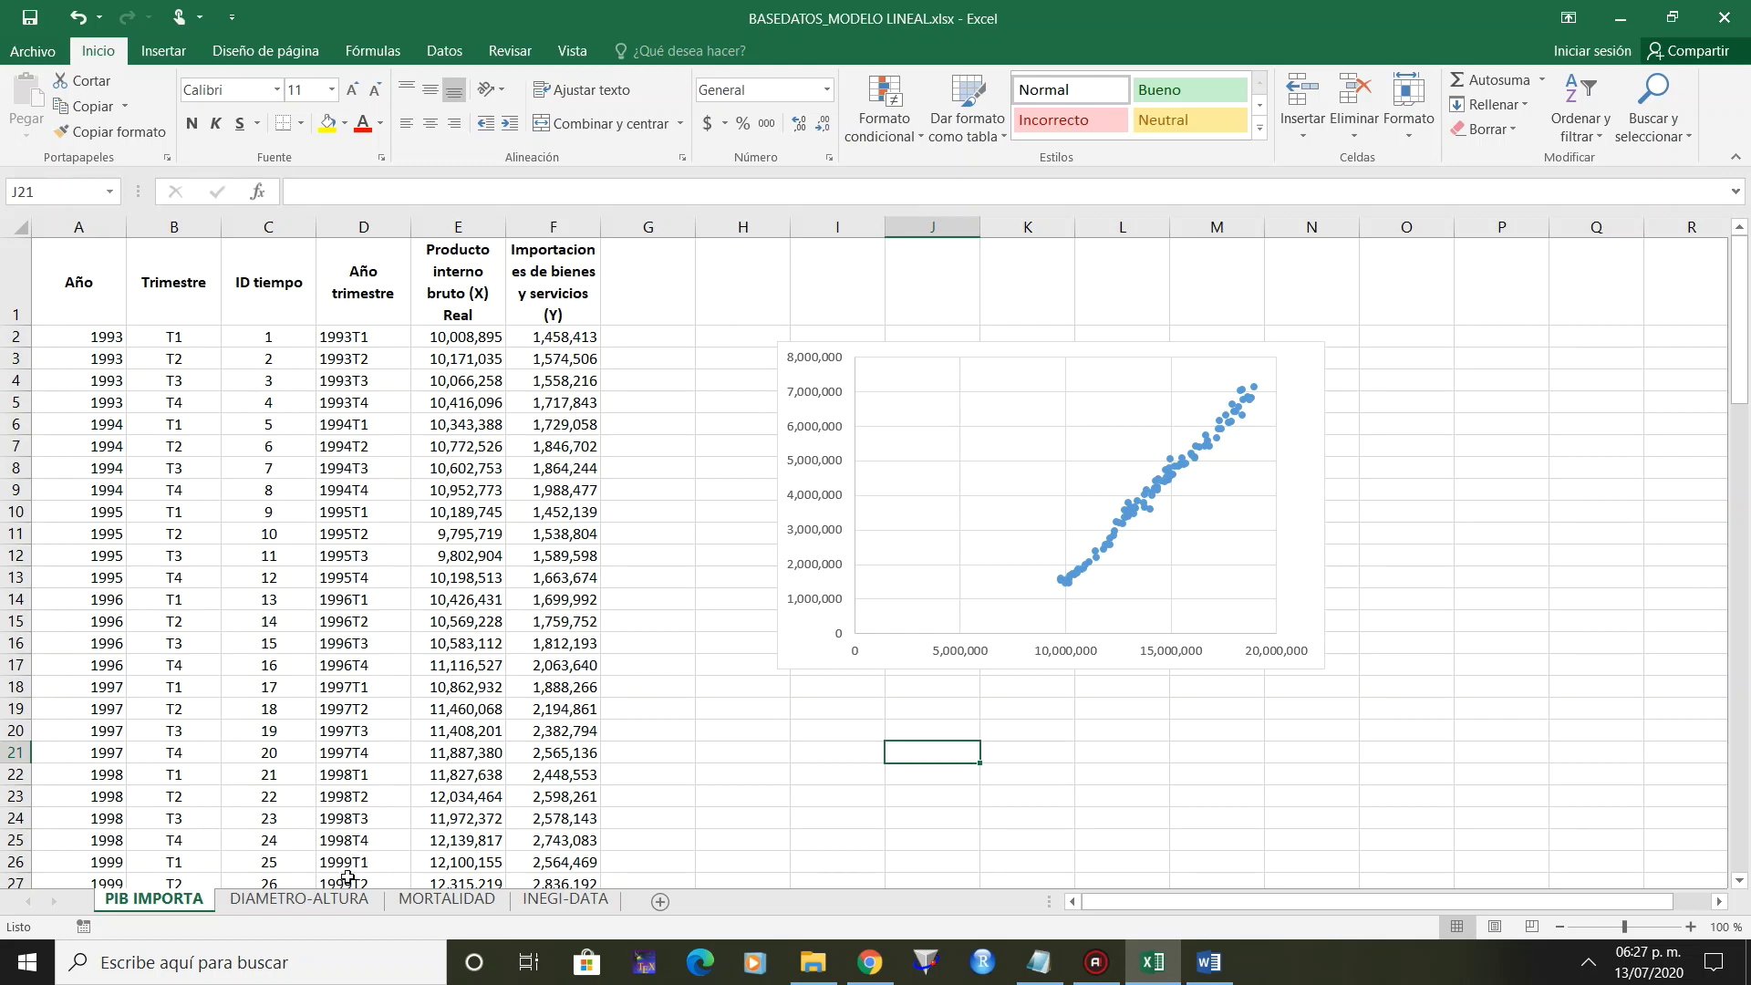
click(343, 903)
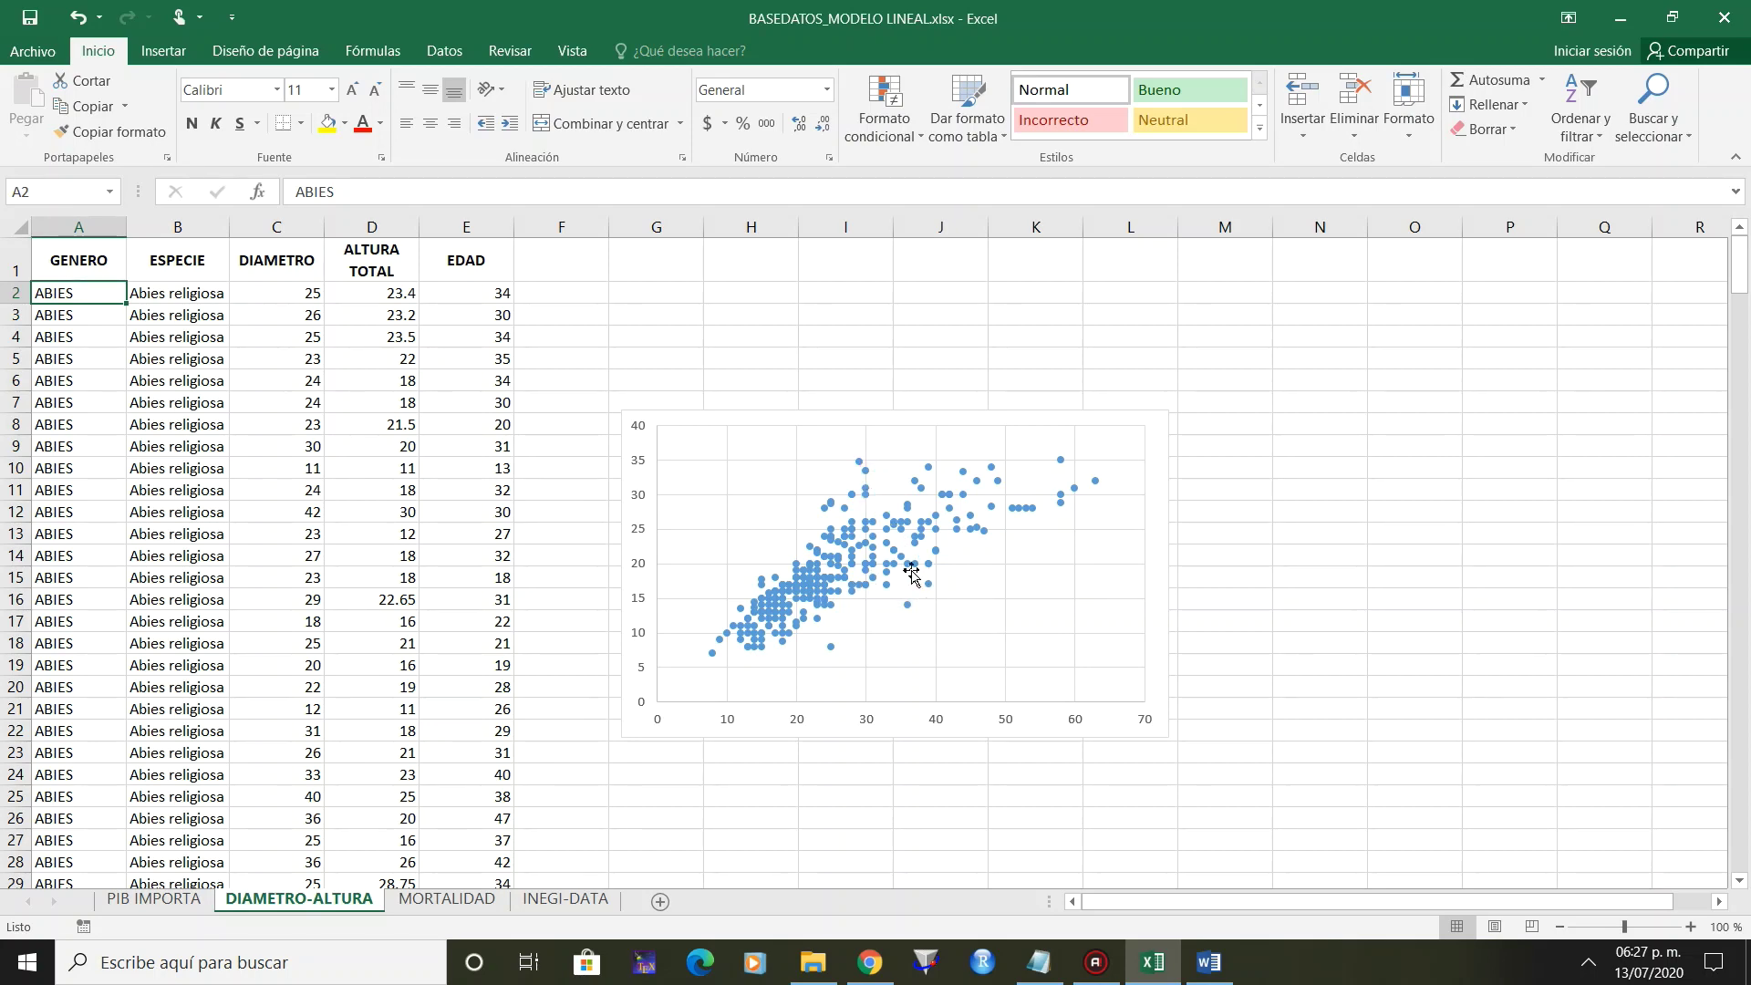
click(153, 899)
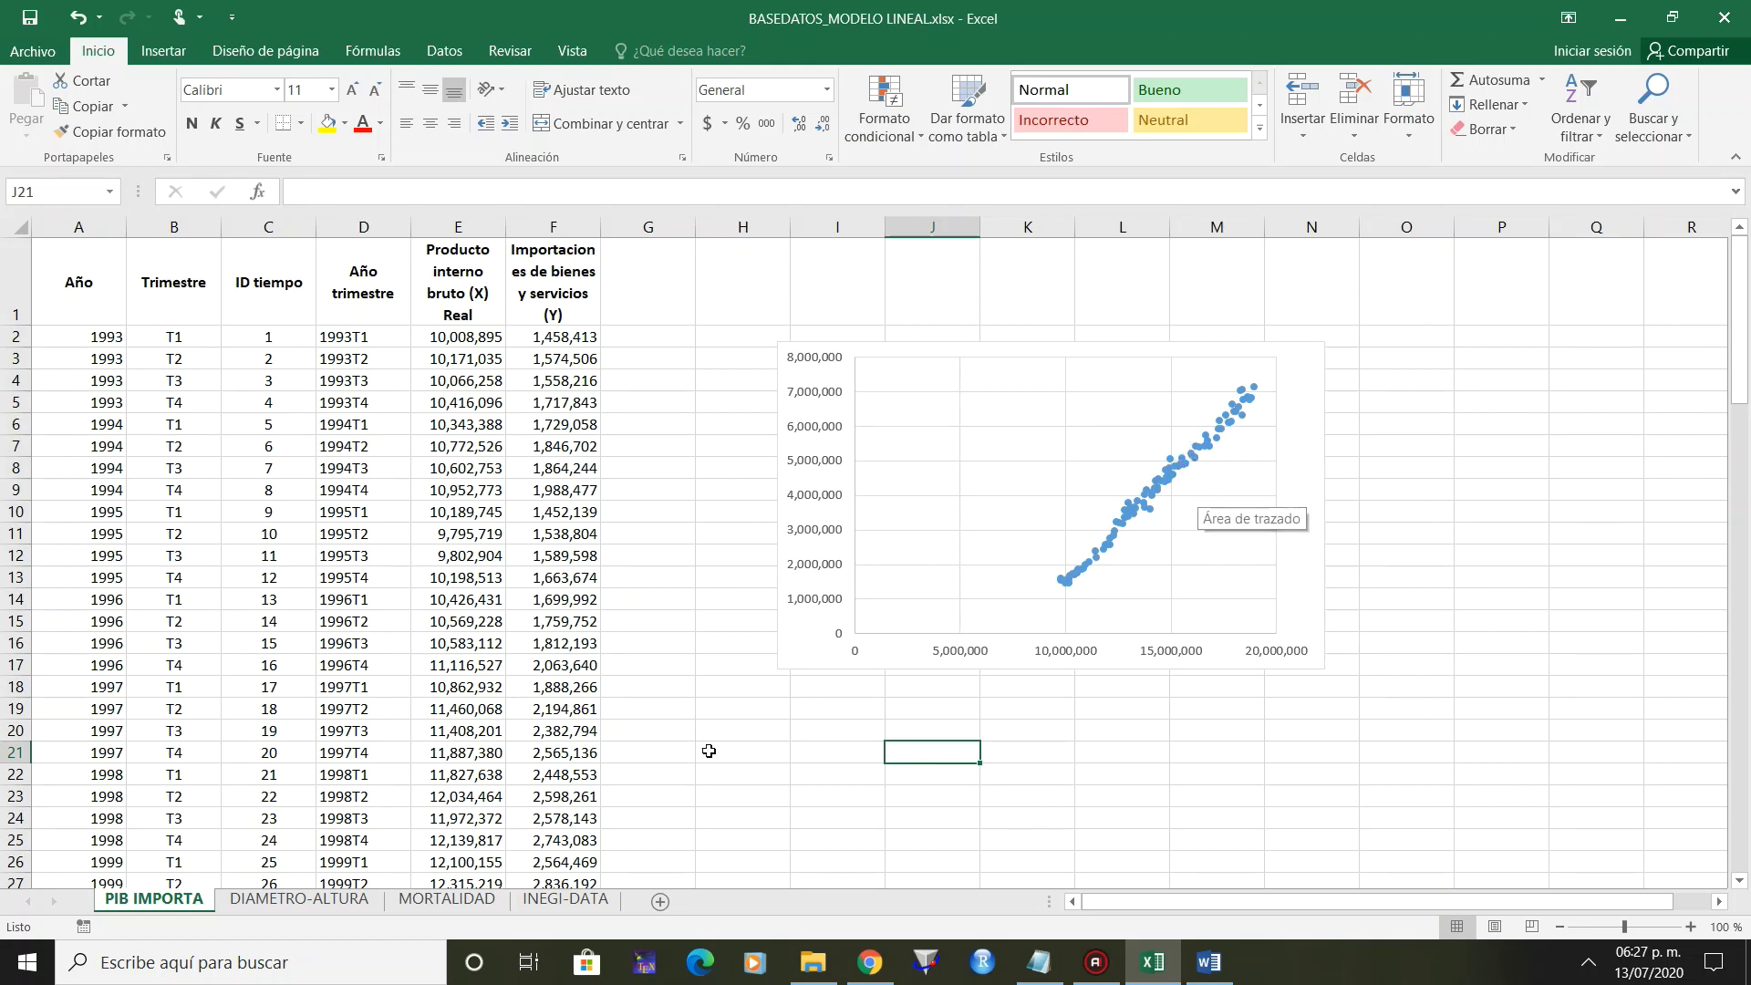
Insert an empty scatter chart on MORTALIDAD and place it right of the data.
click(430, 903)
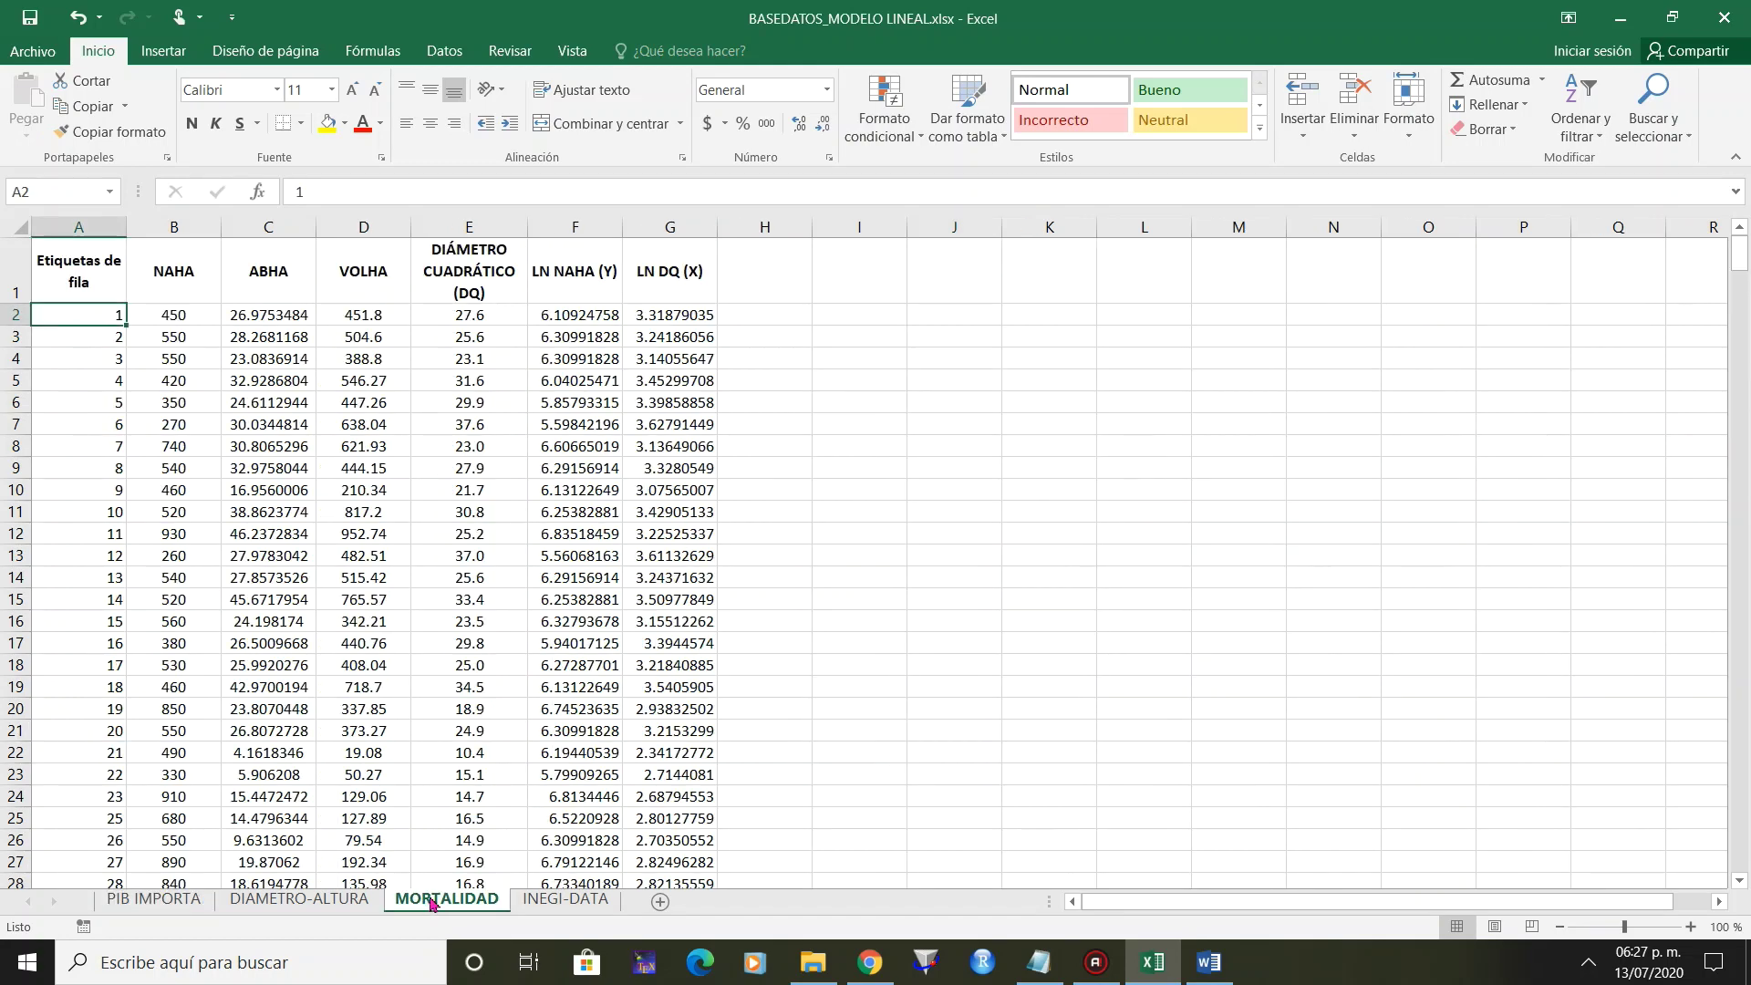
click(888, 335)
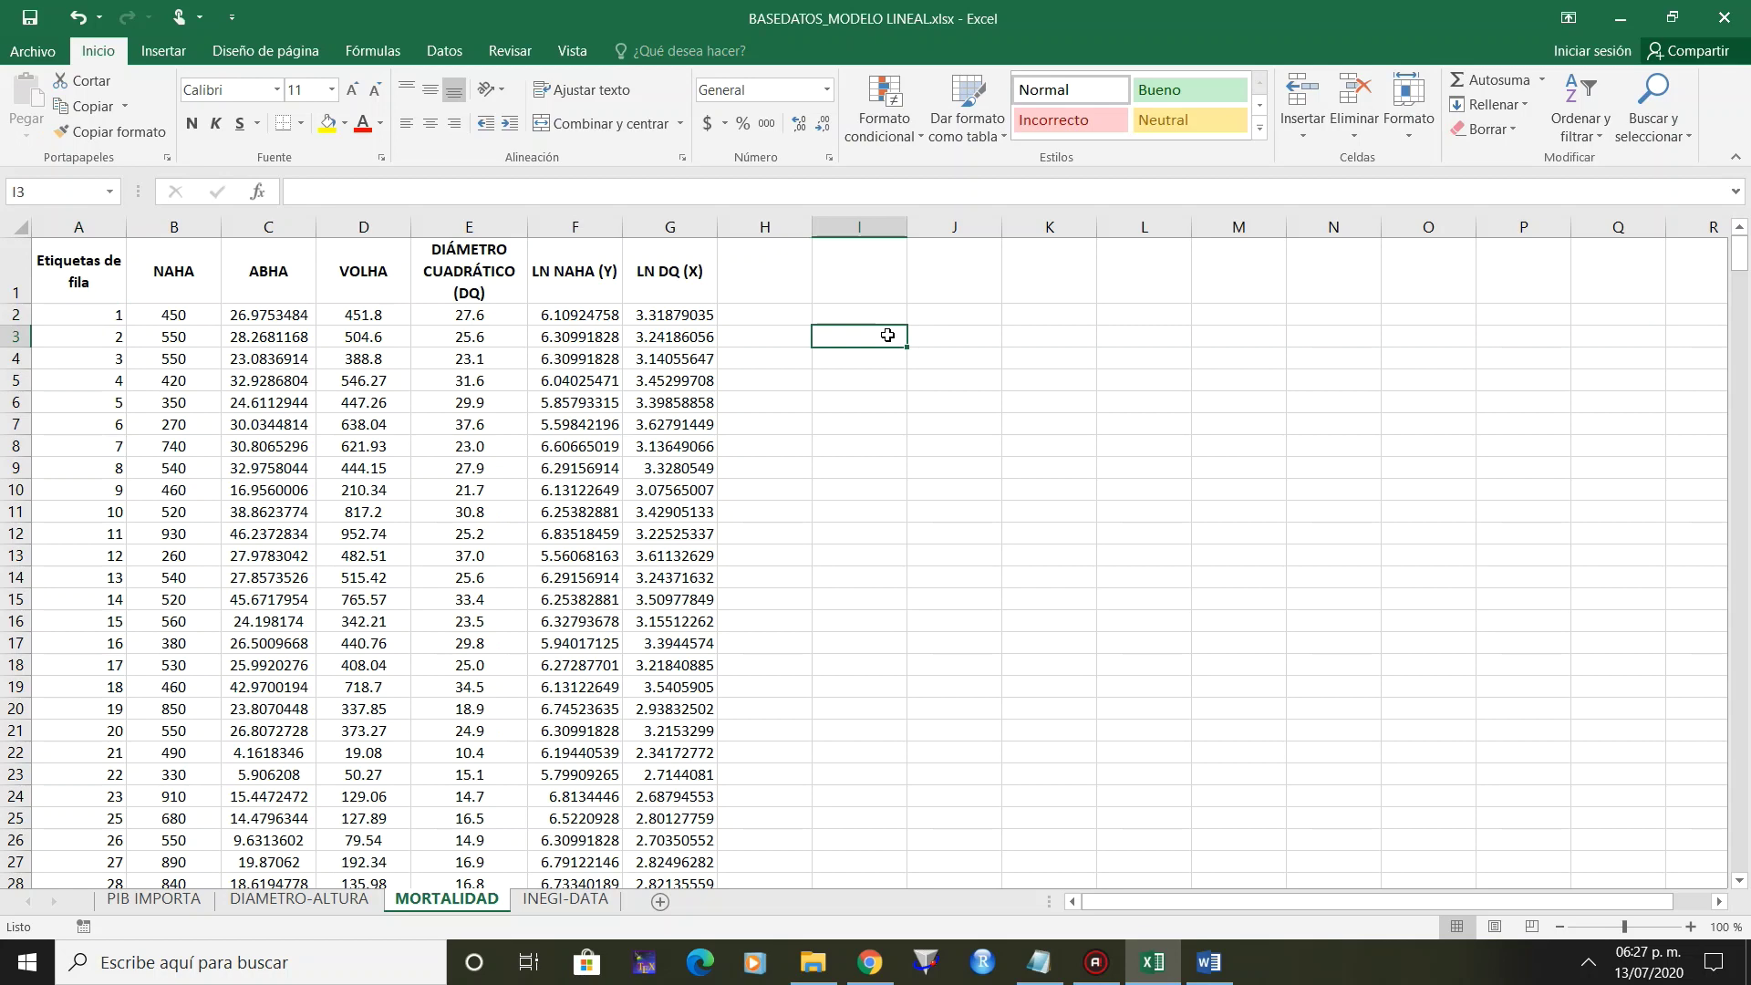
click(168, 53)
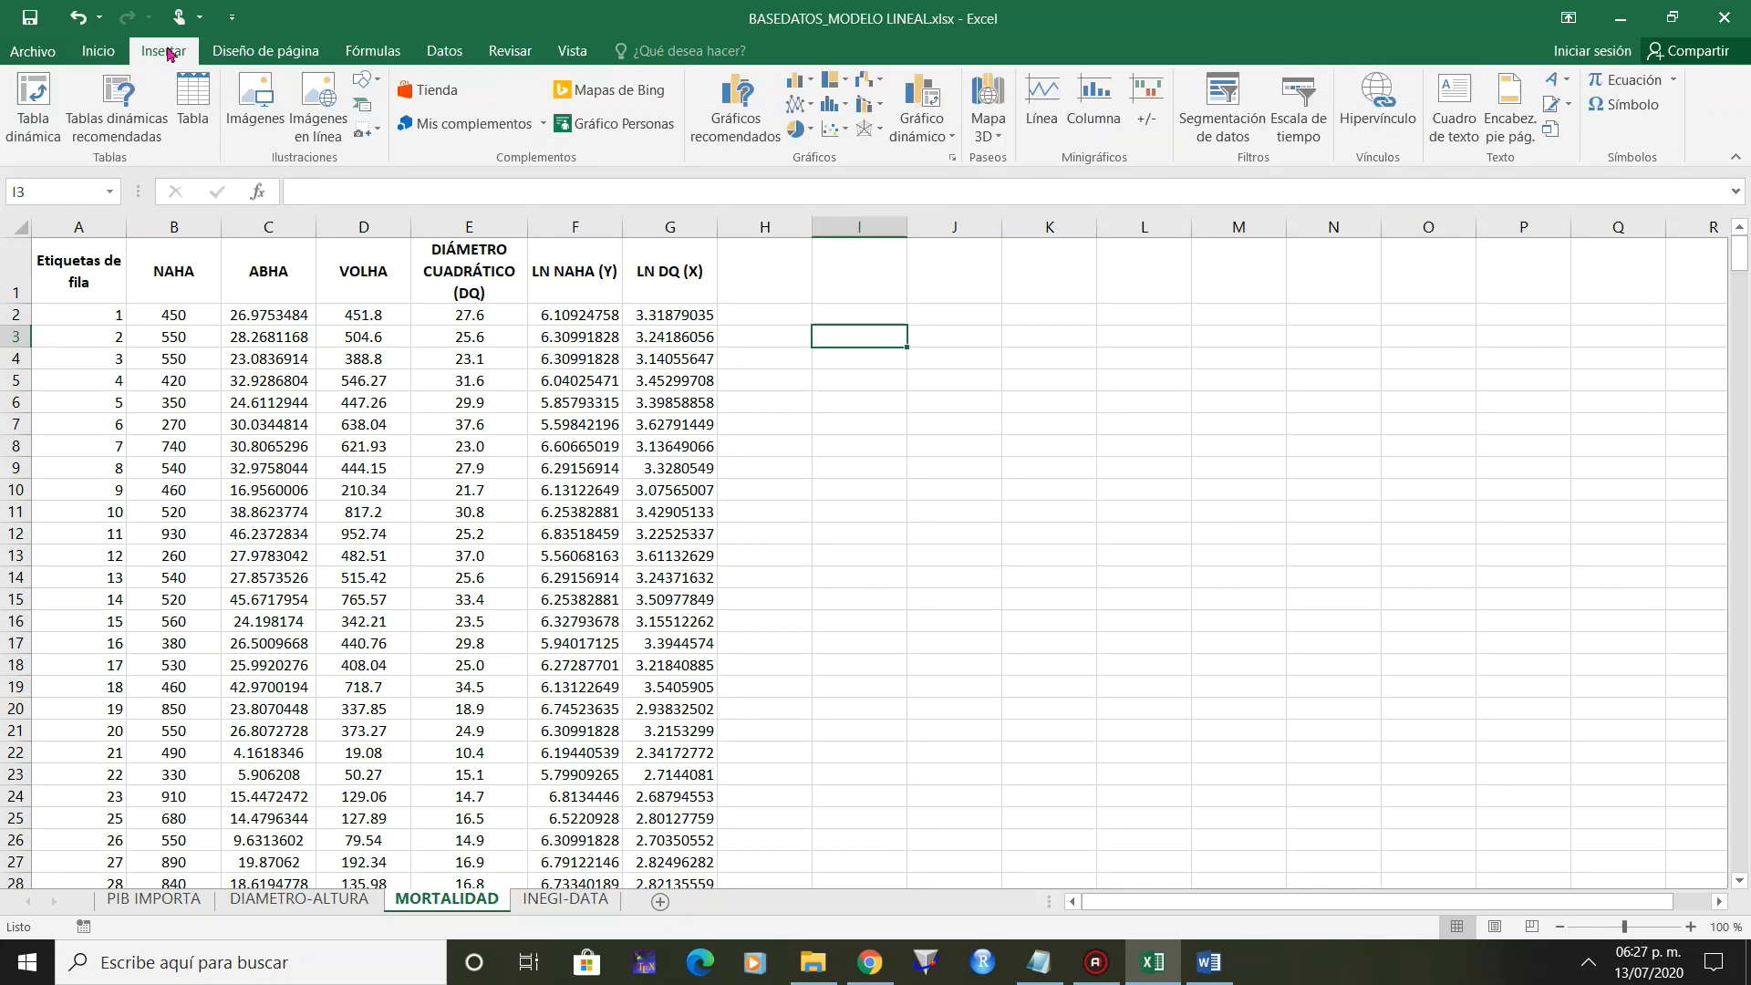
click(832, 130)
click(851, 199)
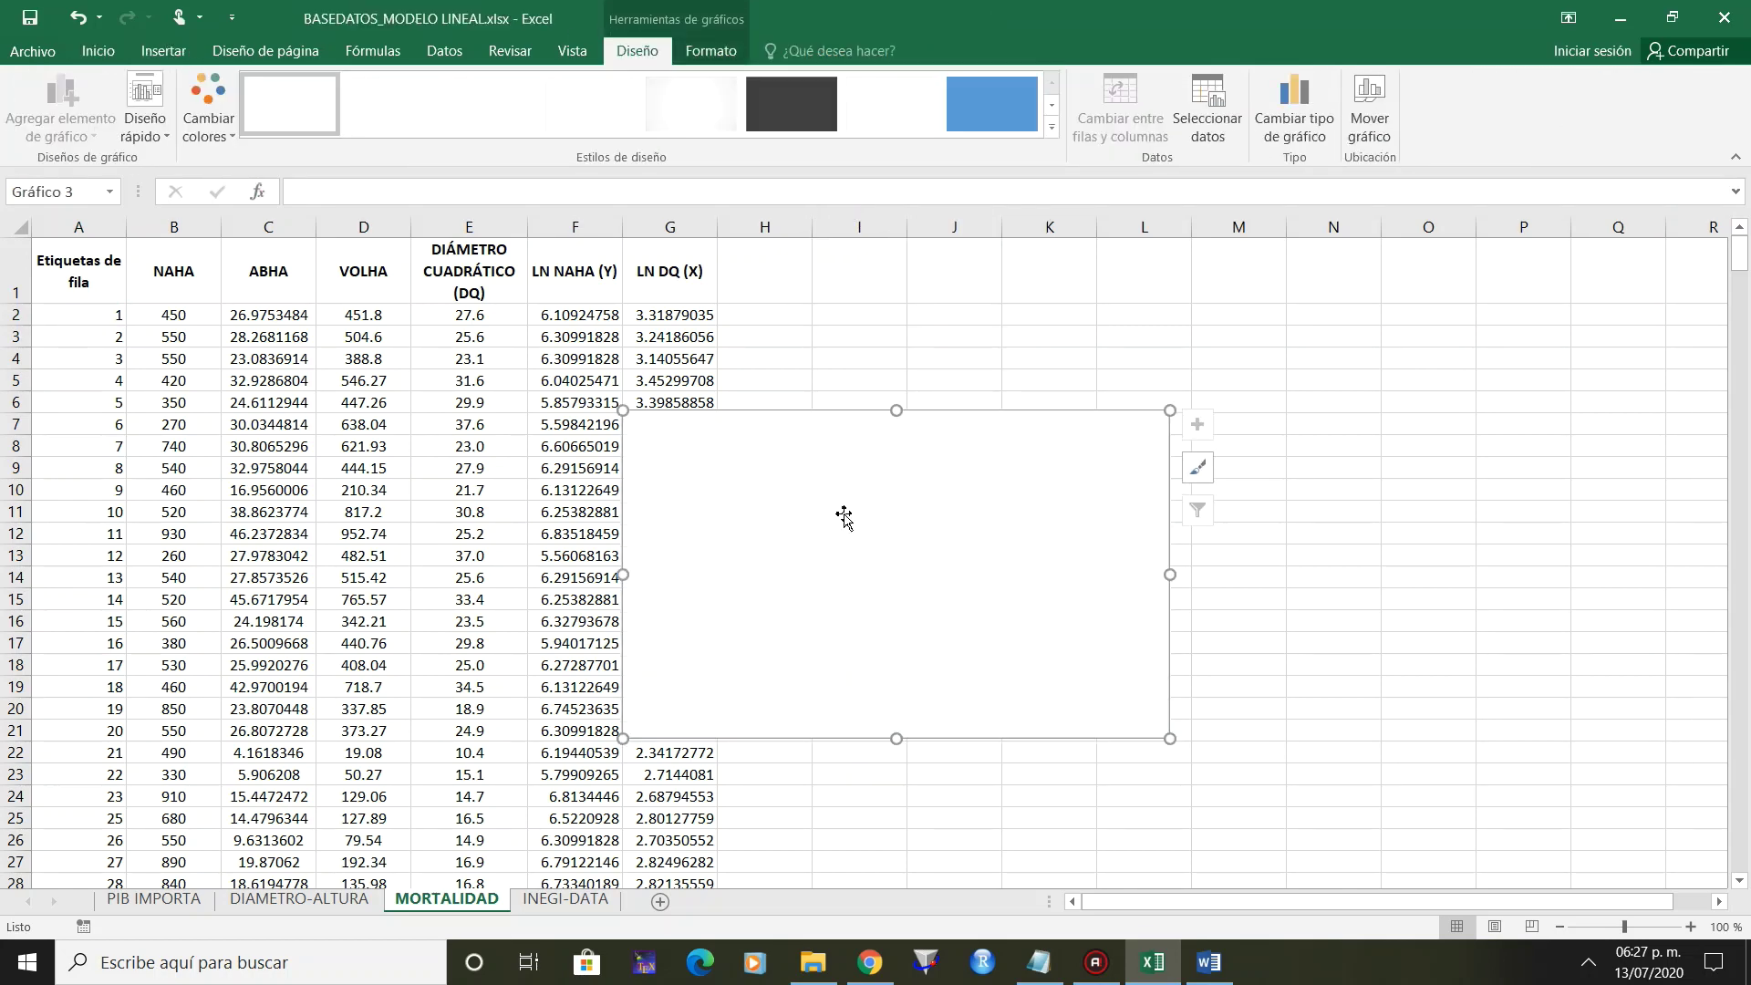
drag(845, 513, 1114, 469)
Add a new chart series with X values E2:E516.
right_click(1114, 467)
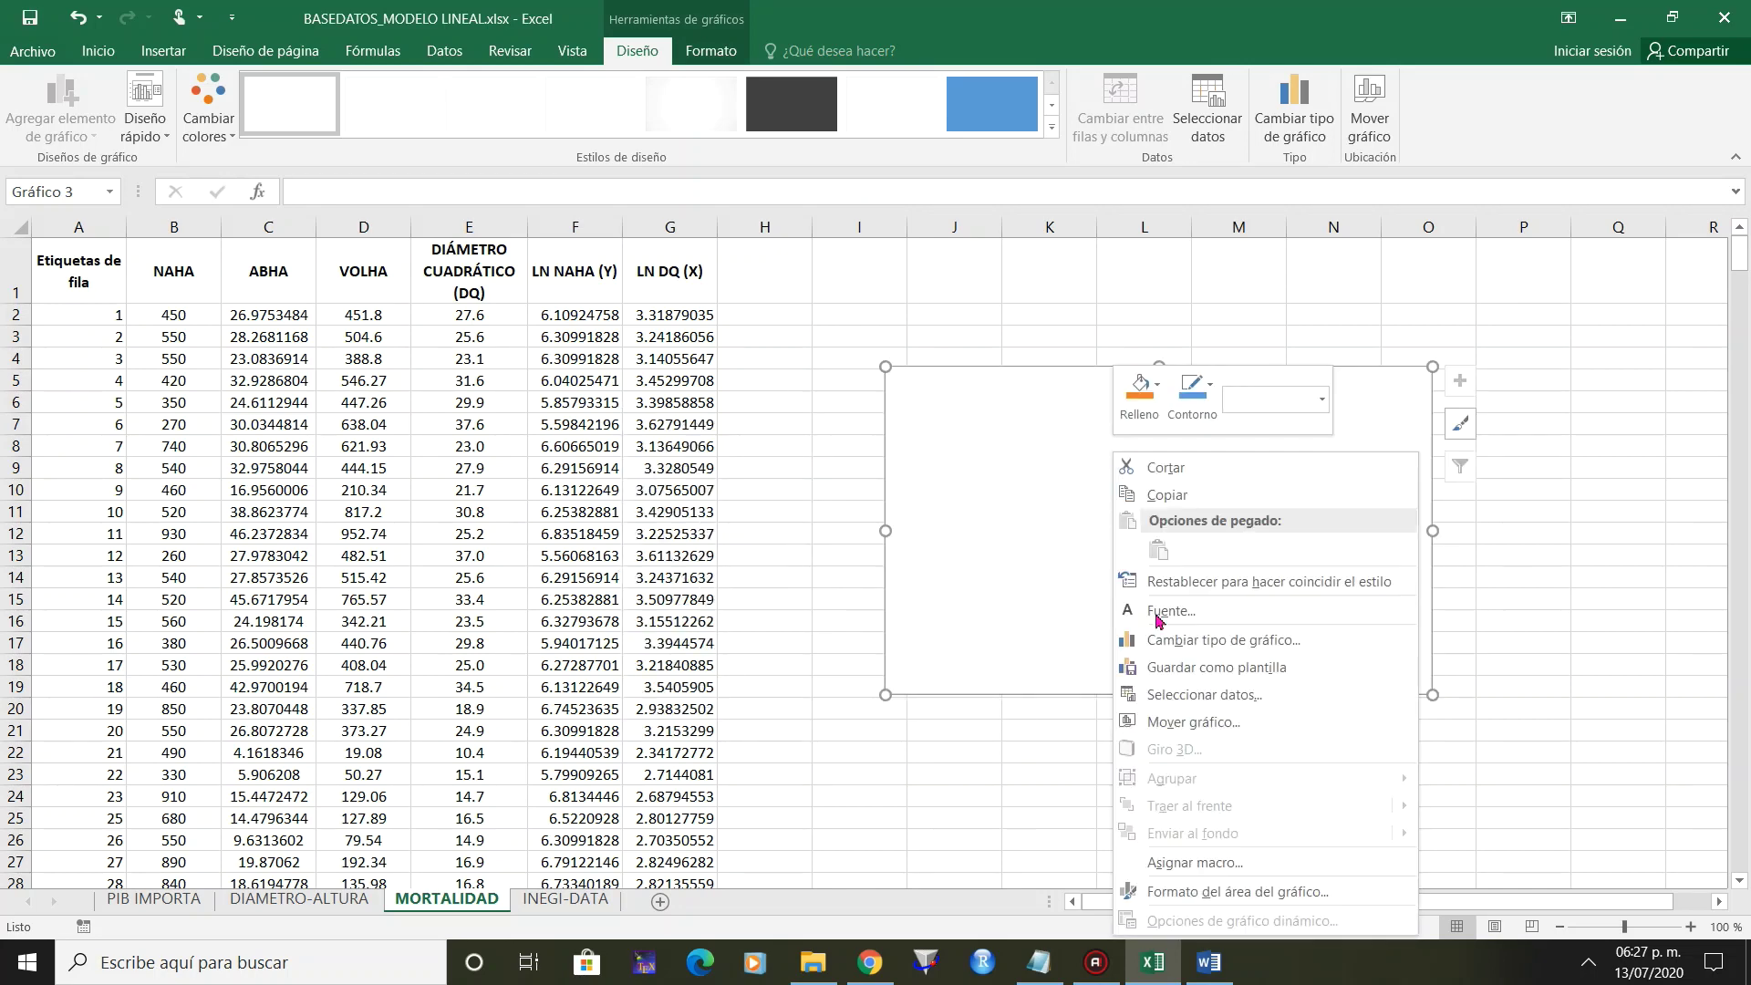
click(1182, 695)
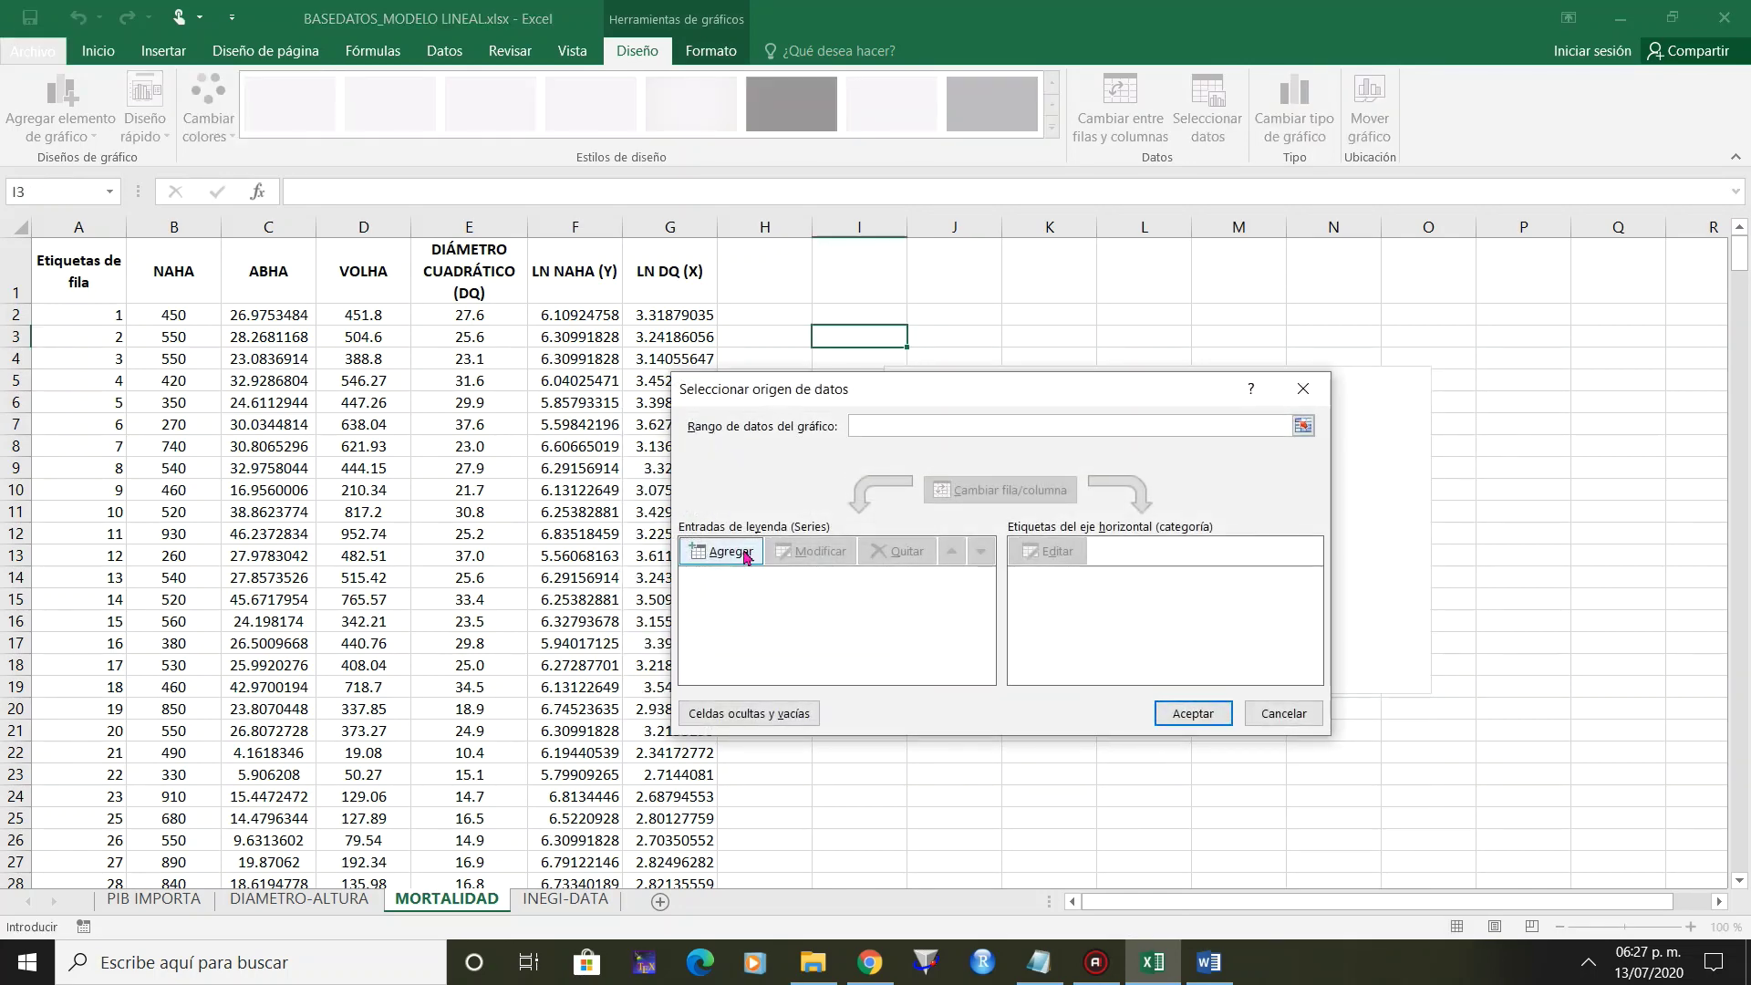
click(745, 551)
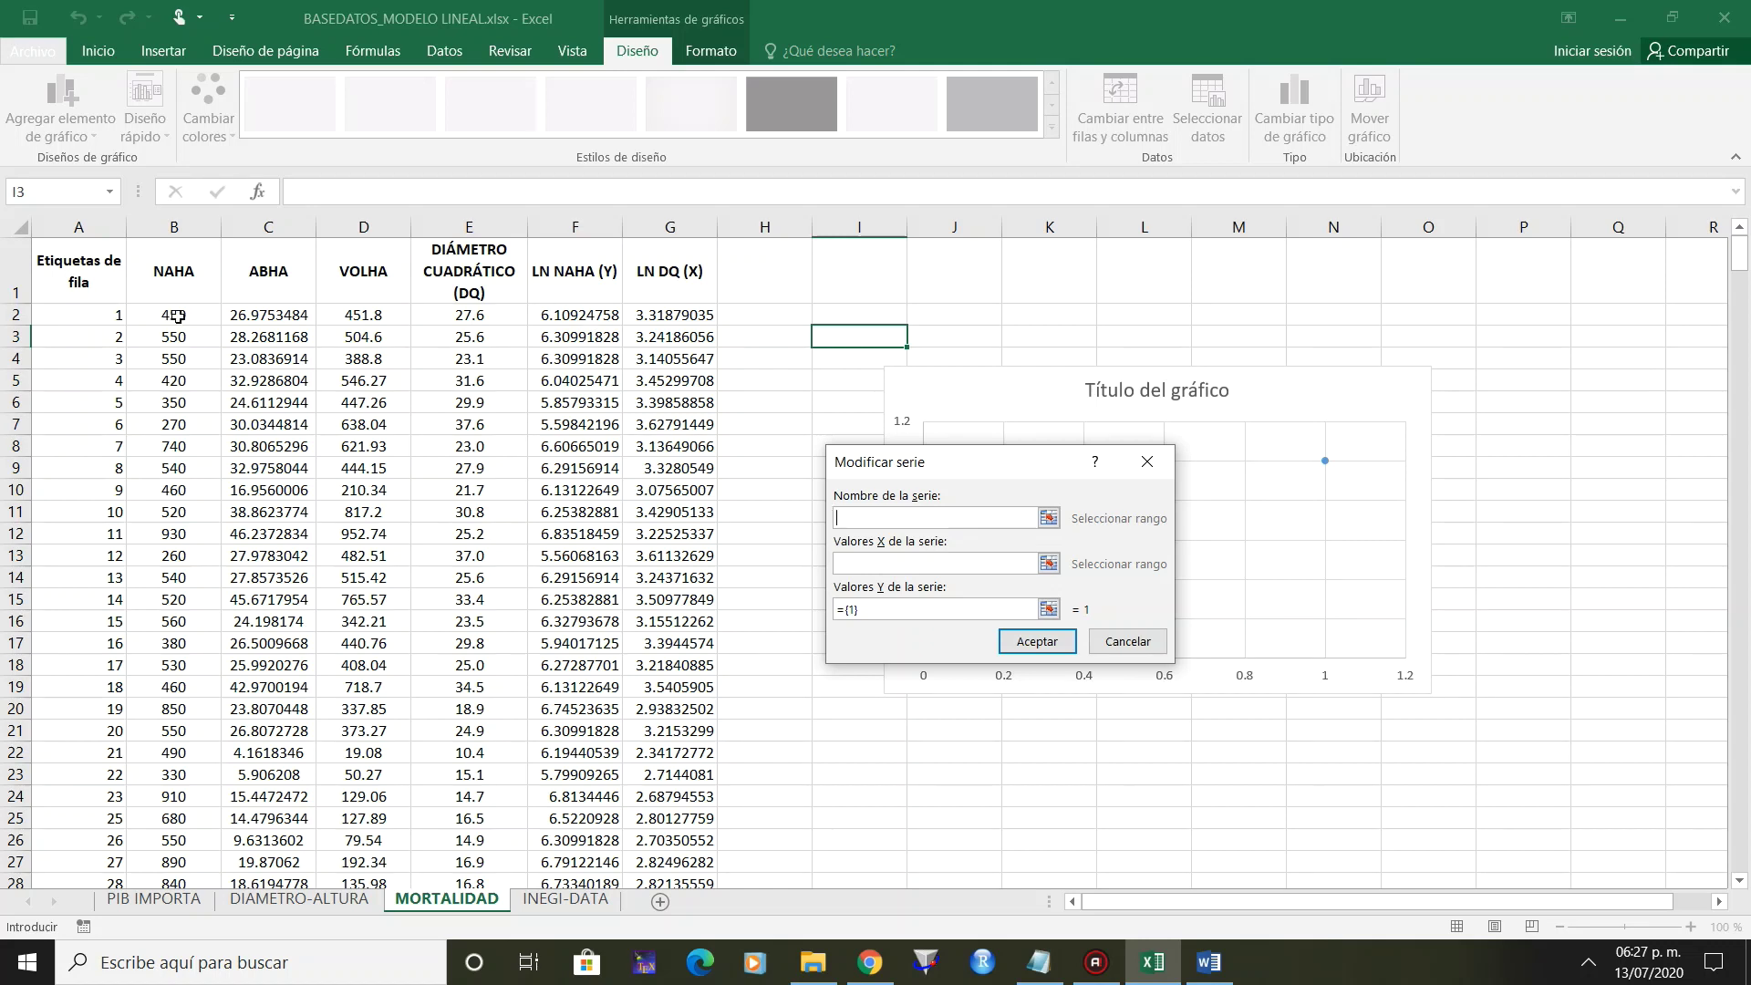
click(503, 314)
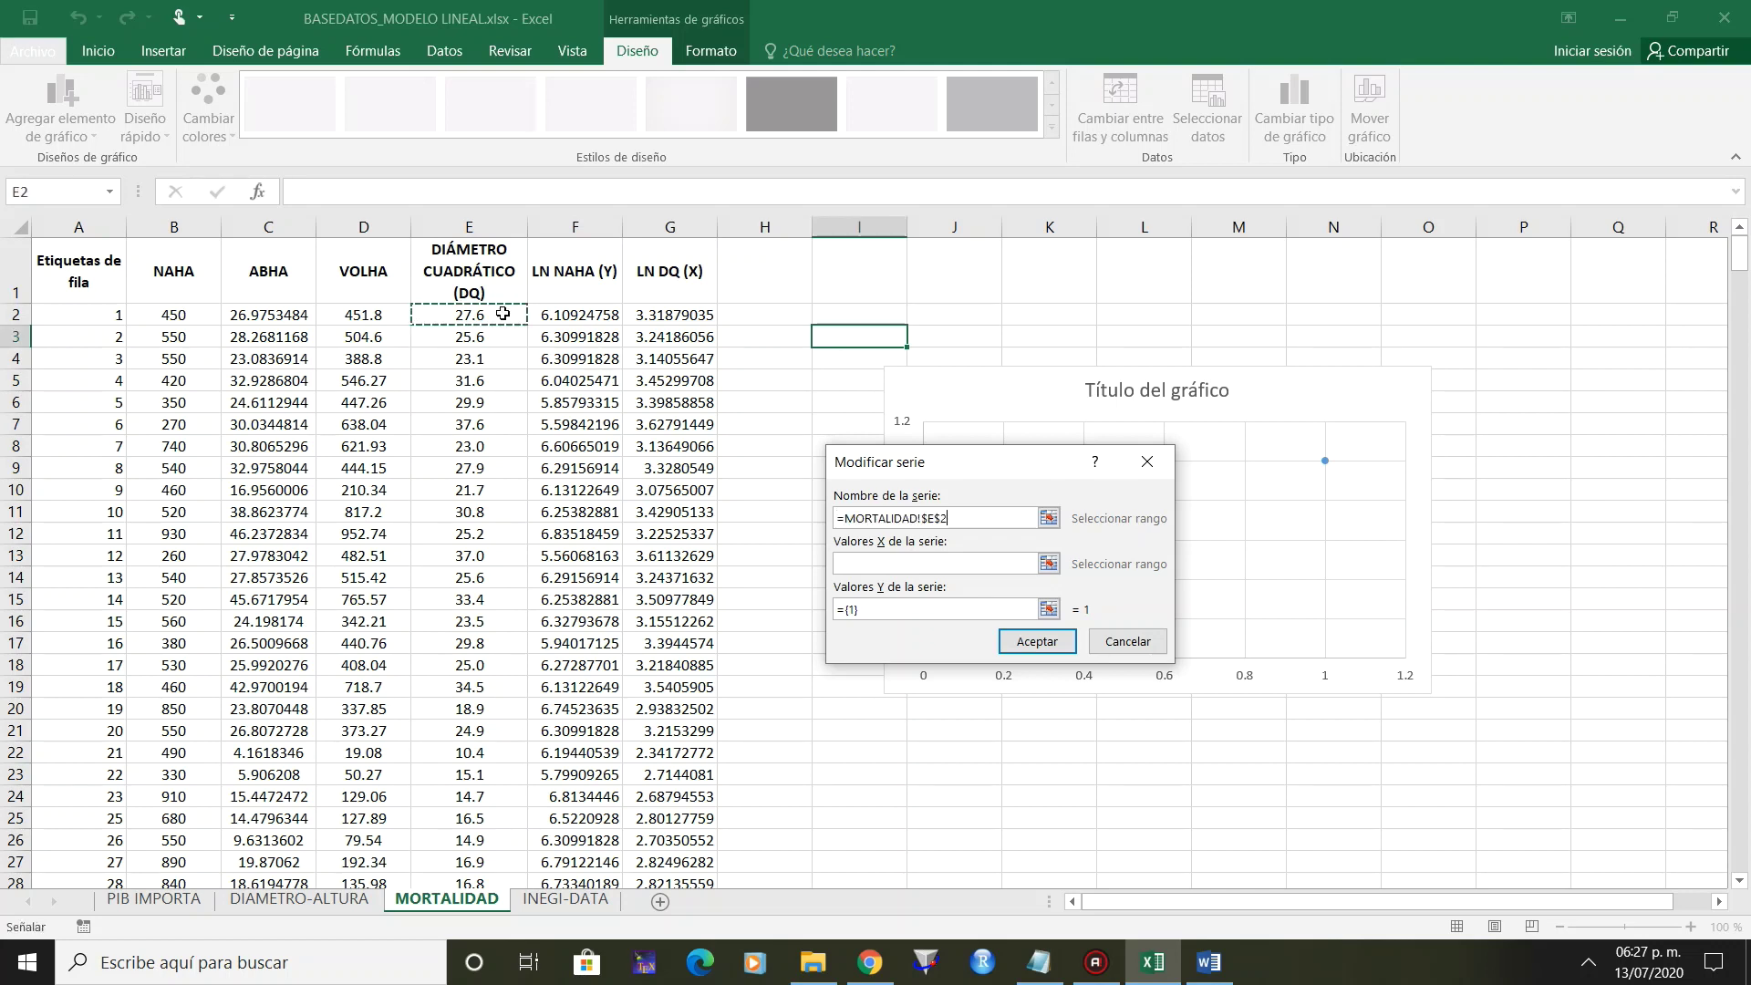
key(BackSpace)
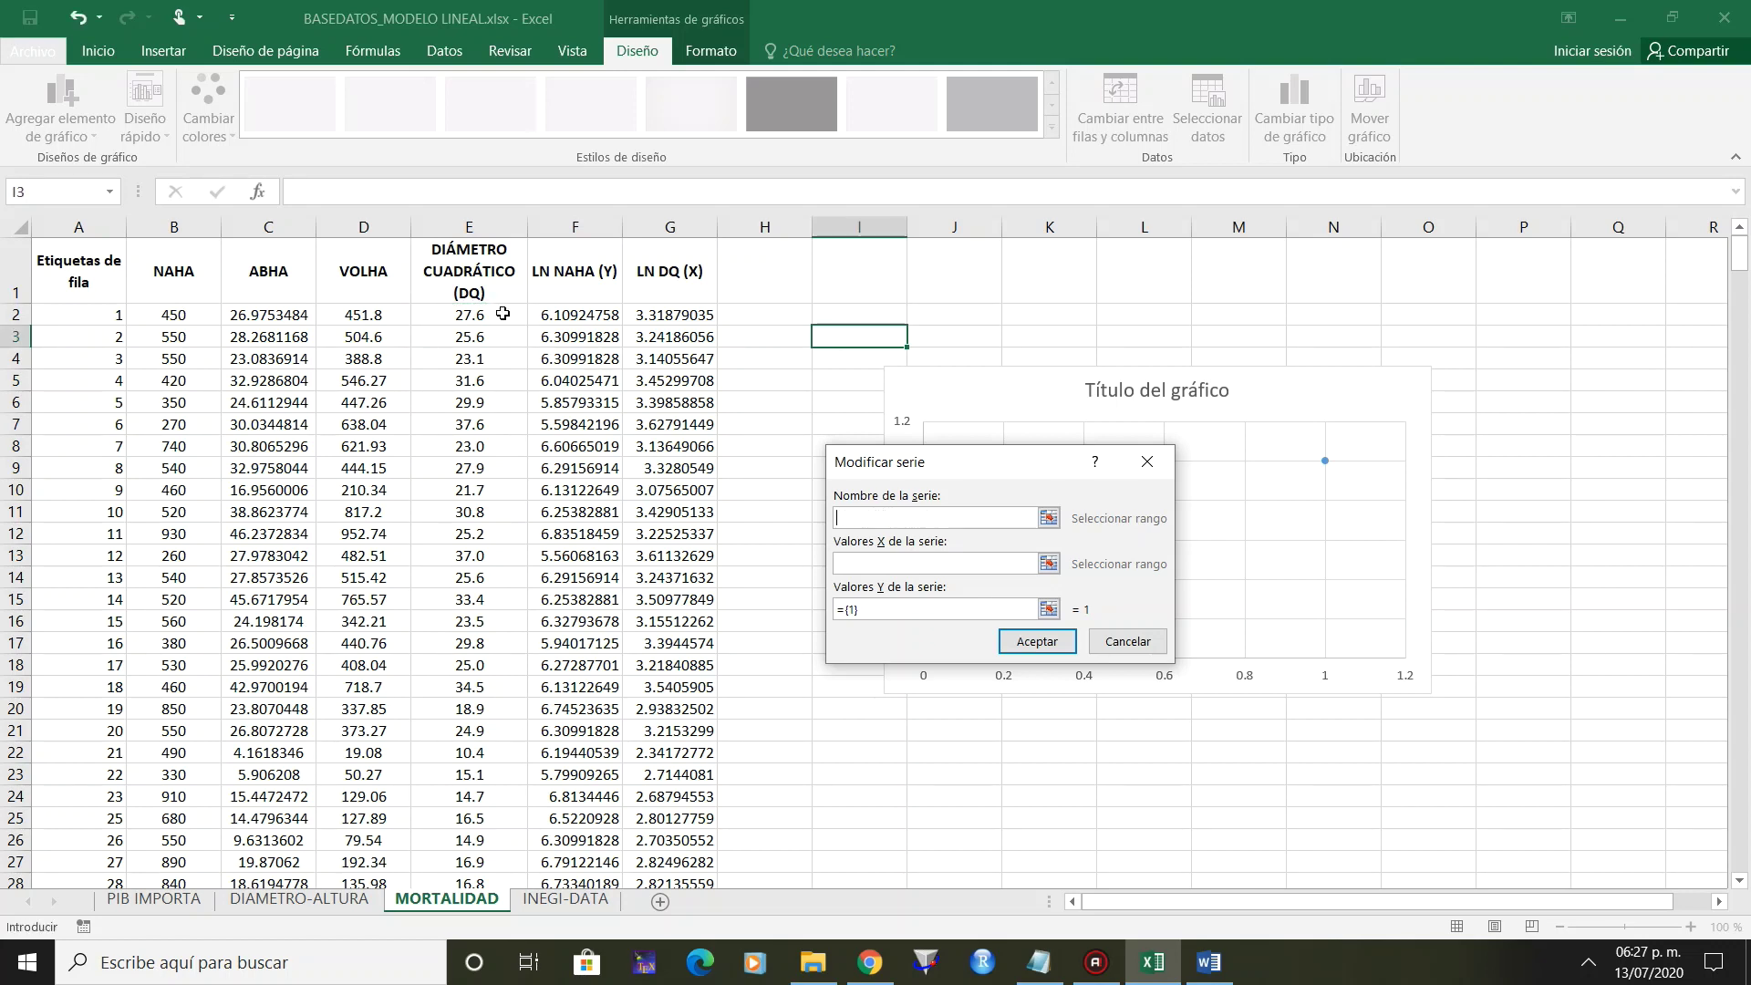
key(Tab)
click(483, 319)
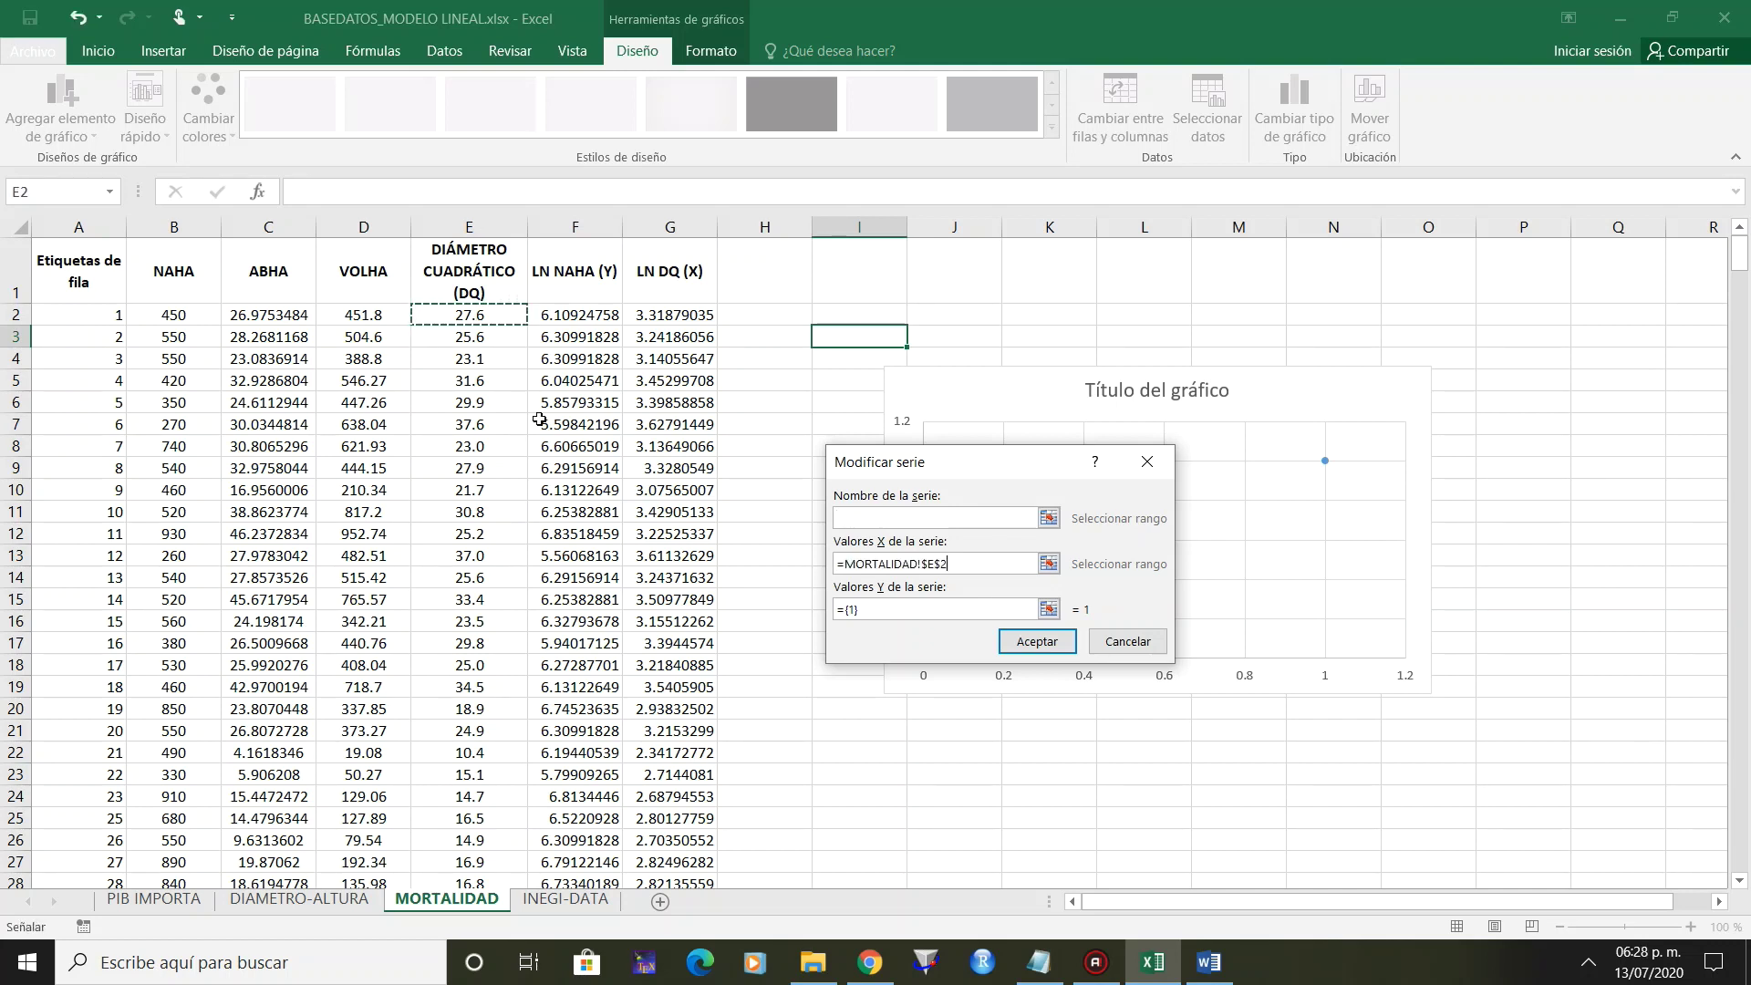
key(ctrl+shift+Down)
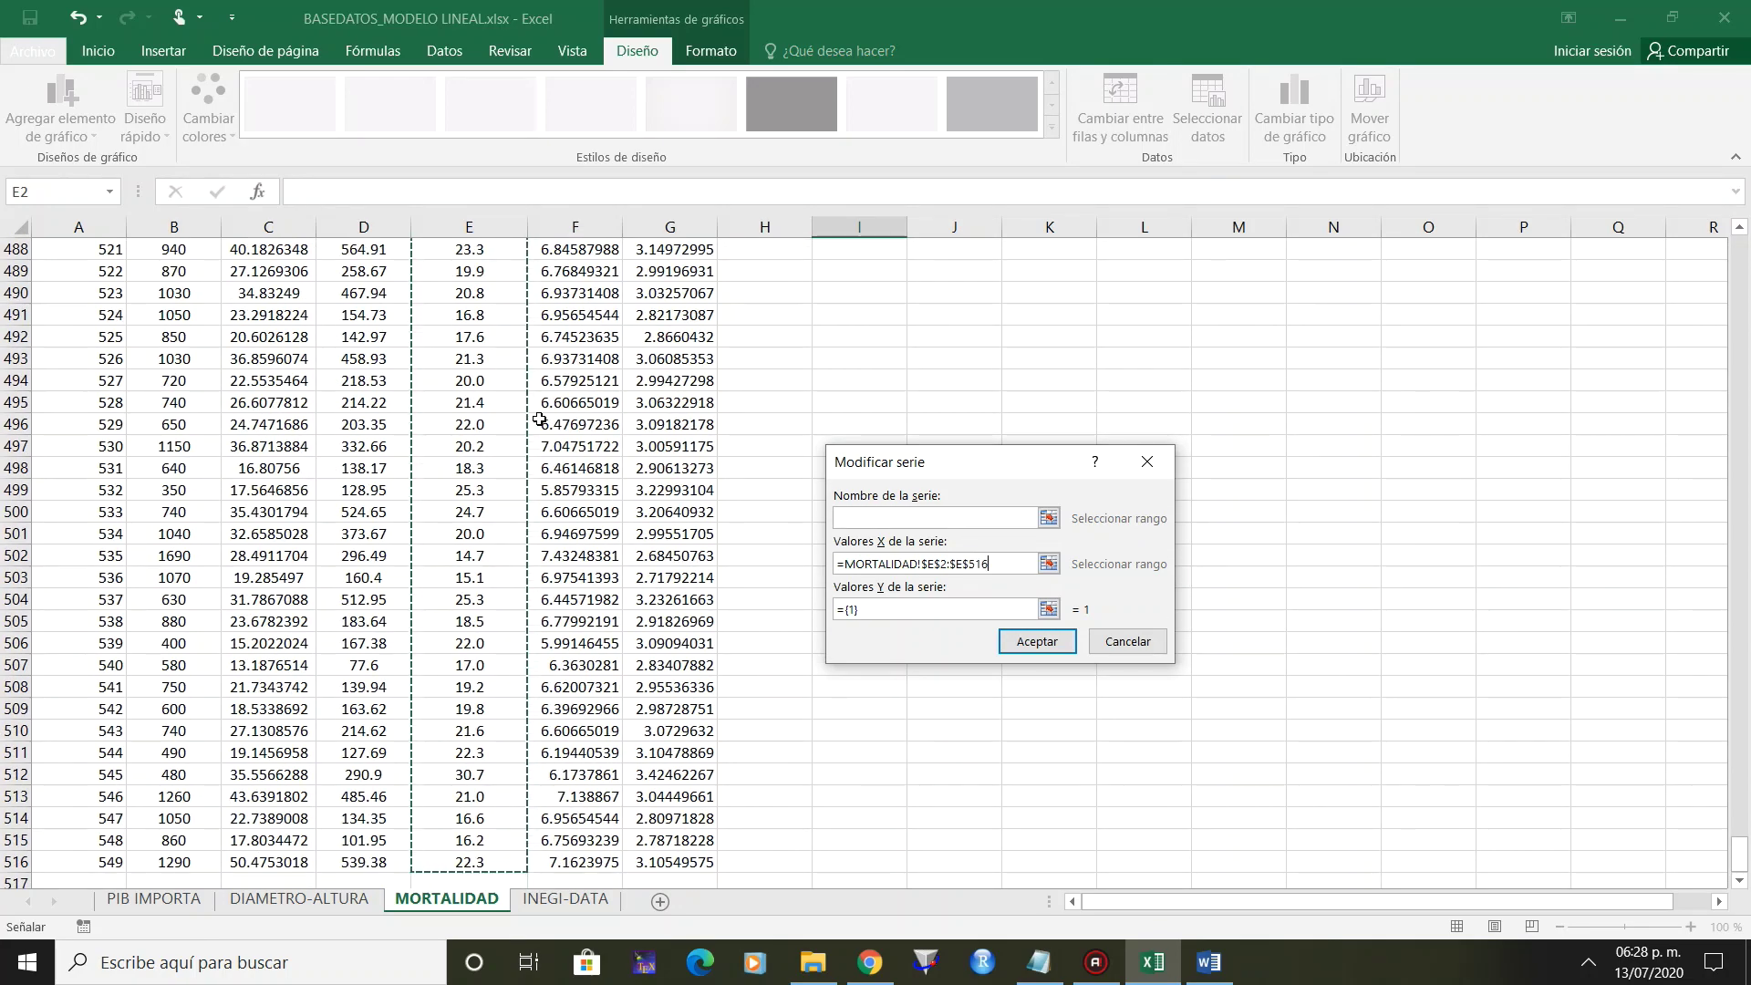
Set the series Y values to NAHA B2:B516, confirm, and select the chart title.
key(Tab)
click(313, 428)
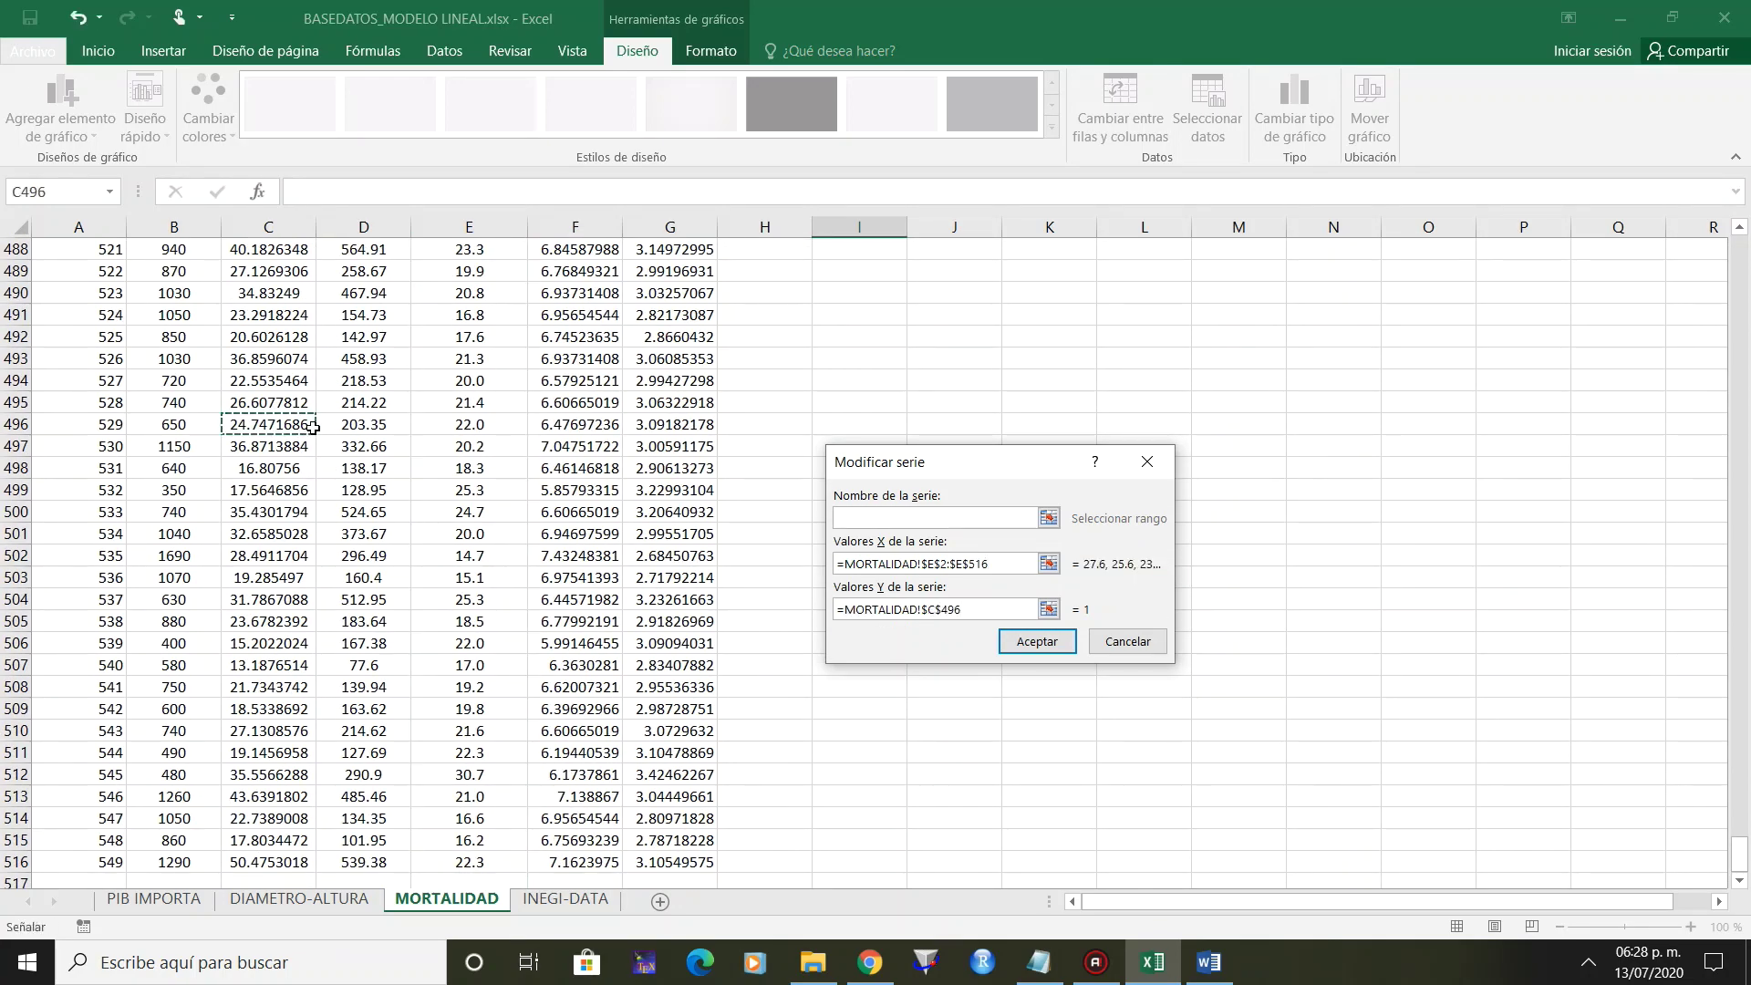
key(ctrl+Up)
key(Left)
key(Down)
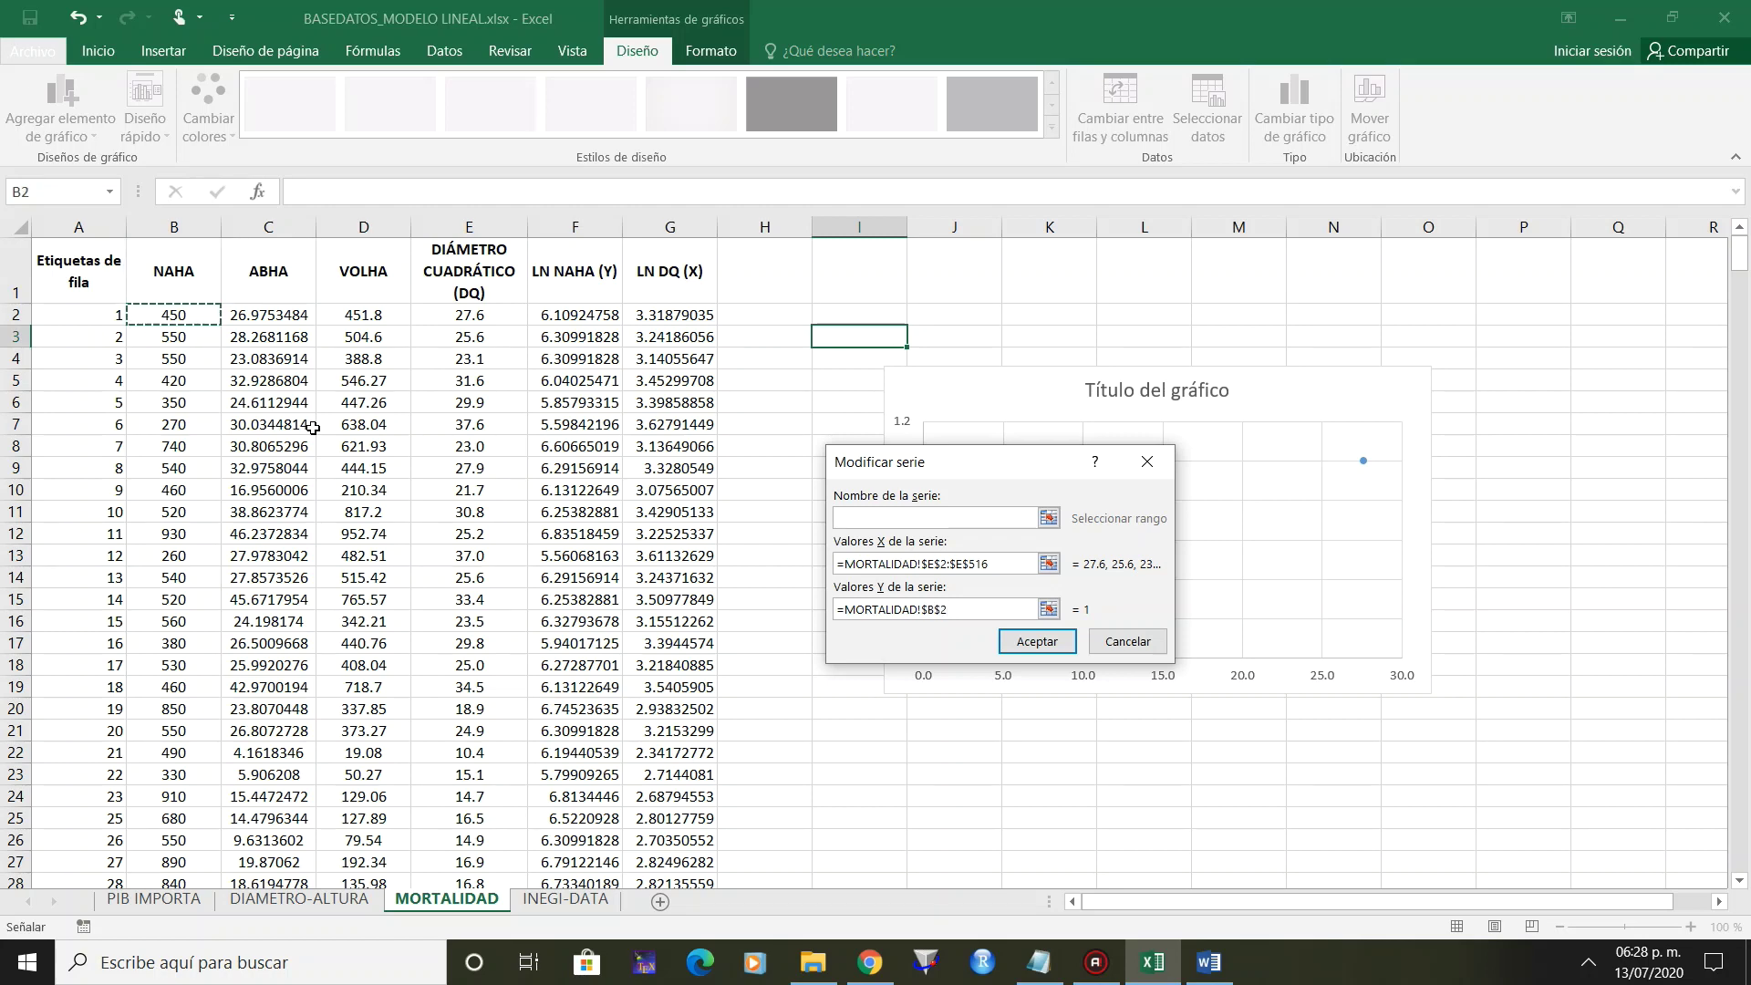
key(ctrl+shift+Down)
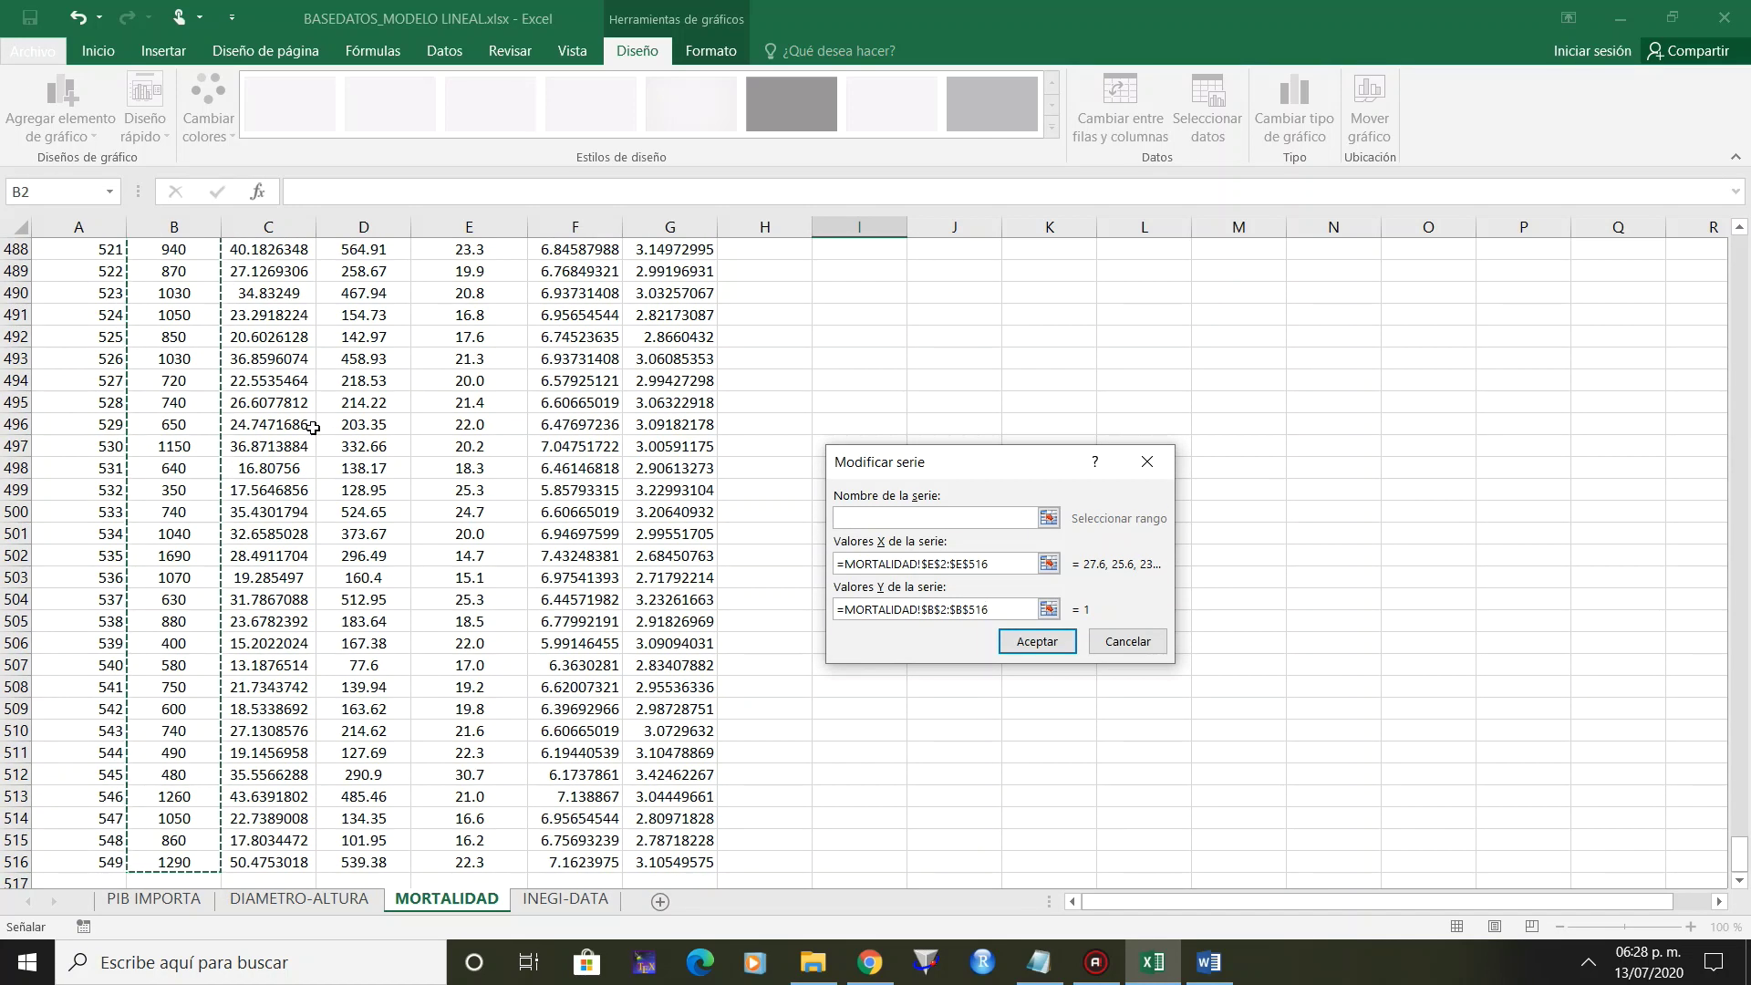
click(1037, 643)
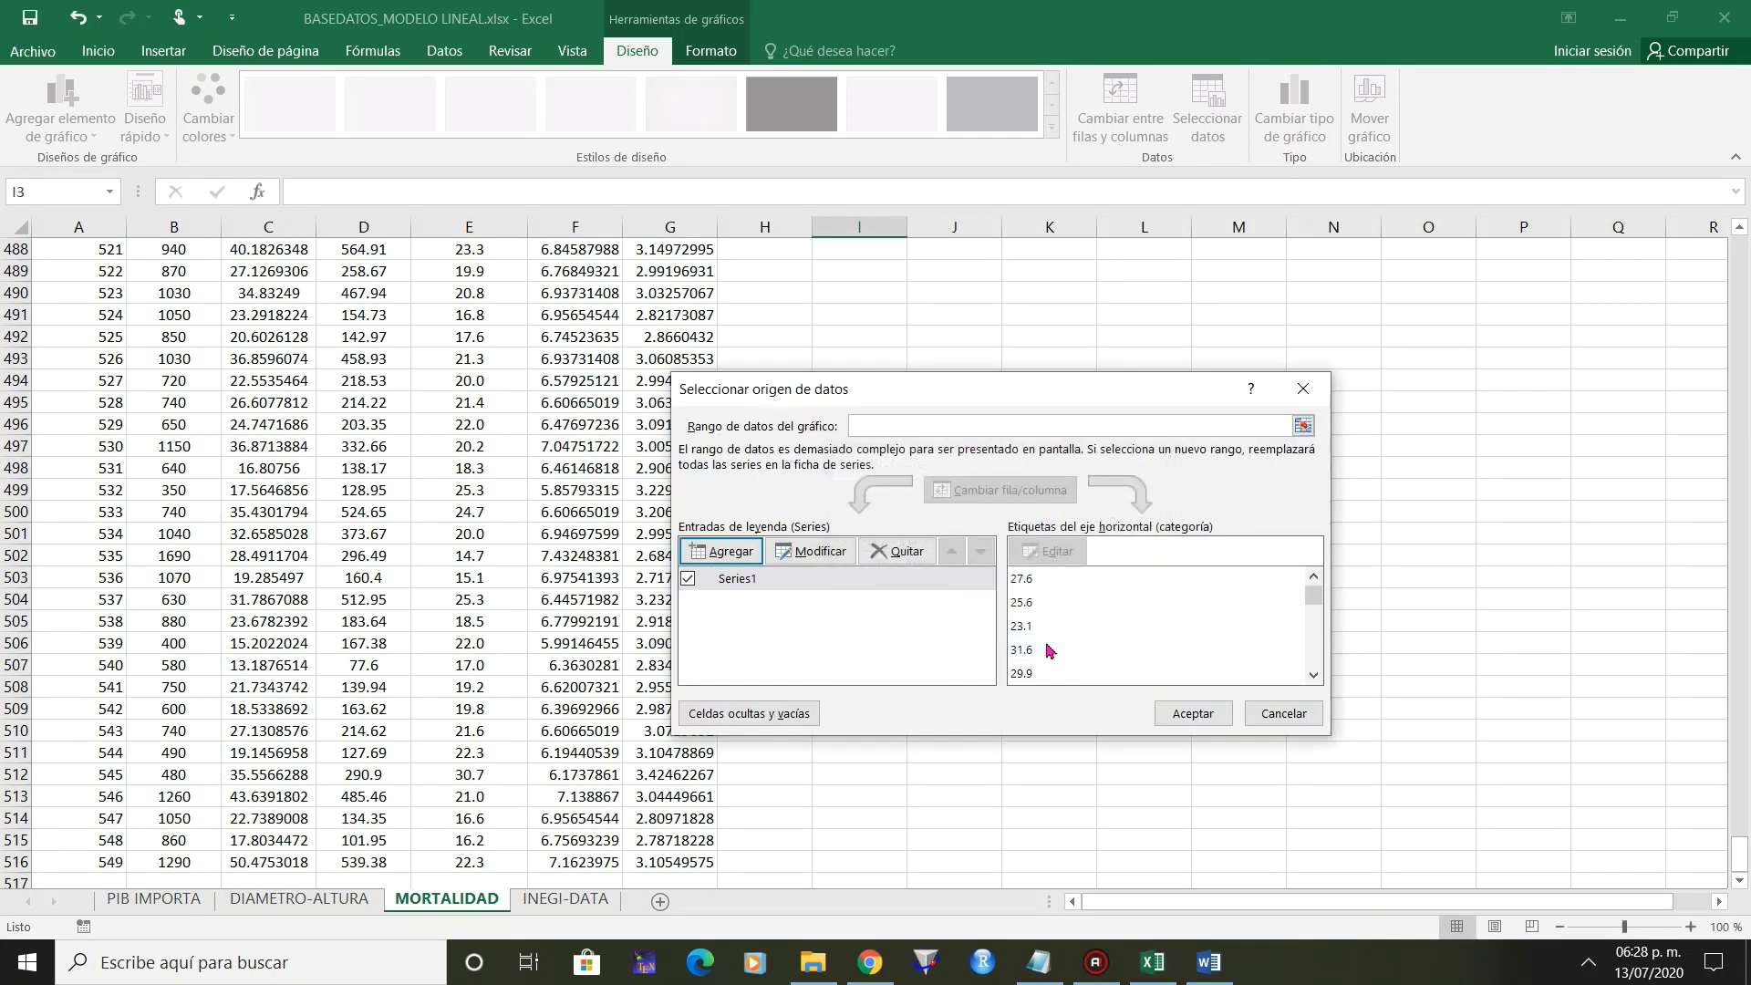
click(1205, 714)
click(1232, 625)
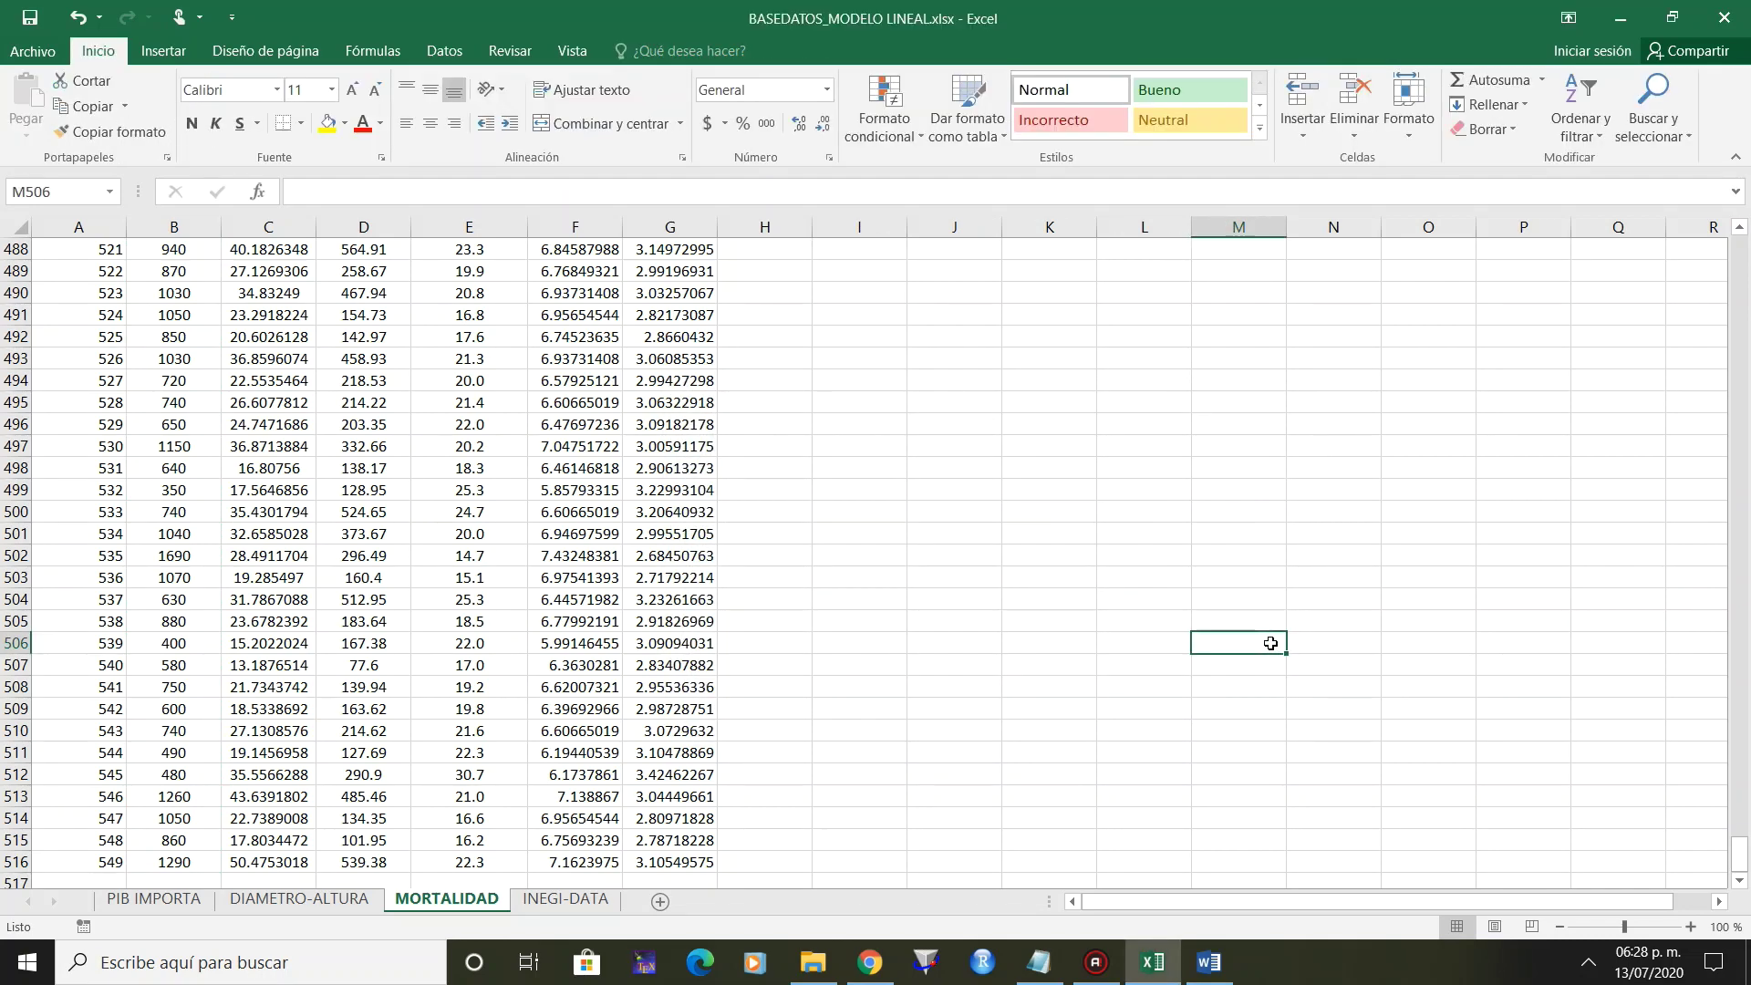
key(ctrl+Up)
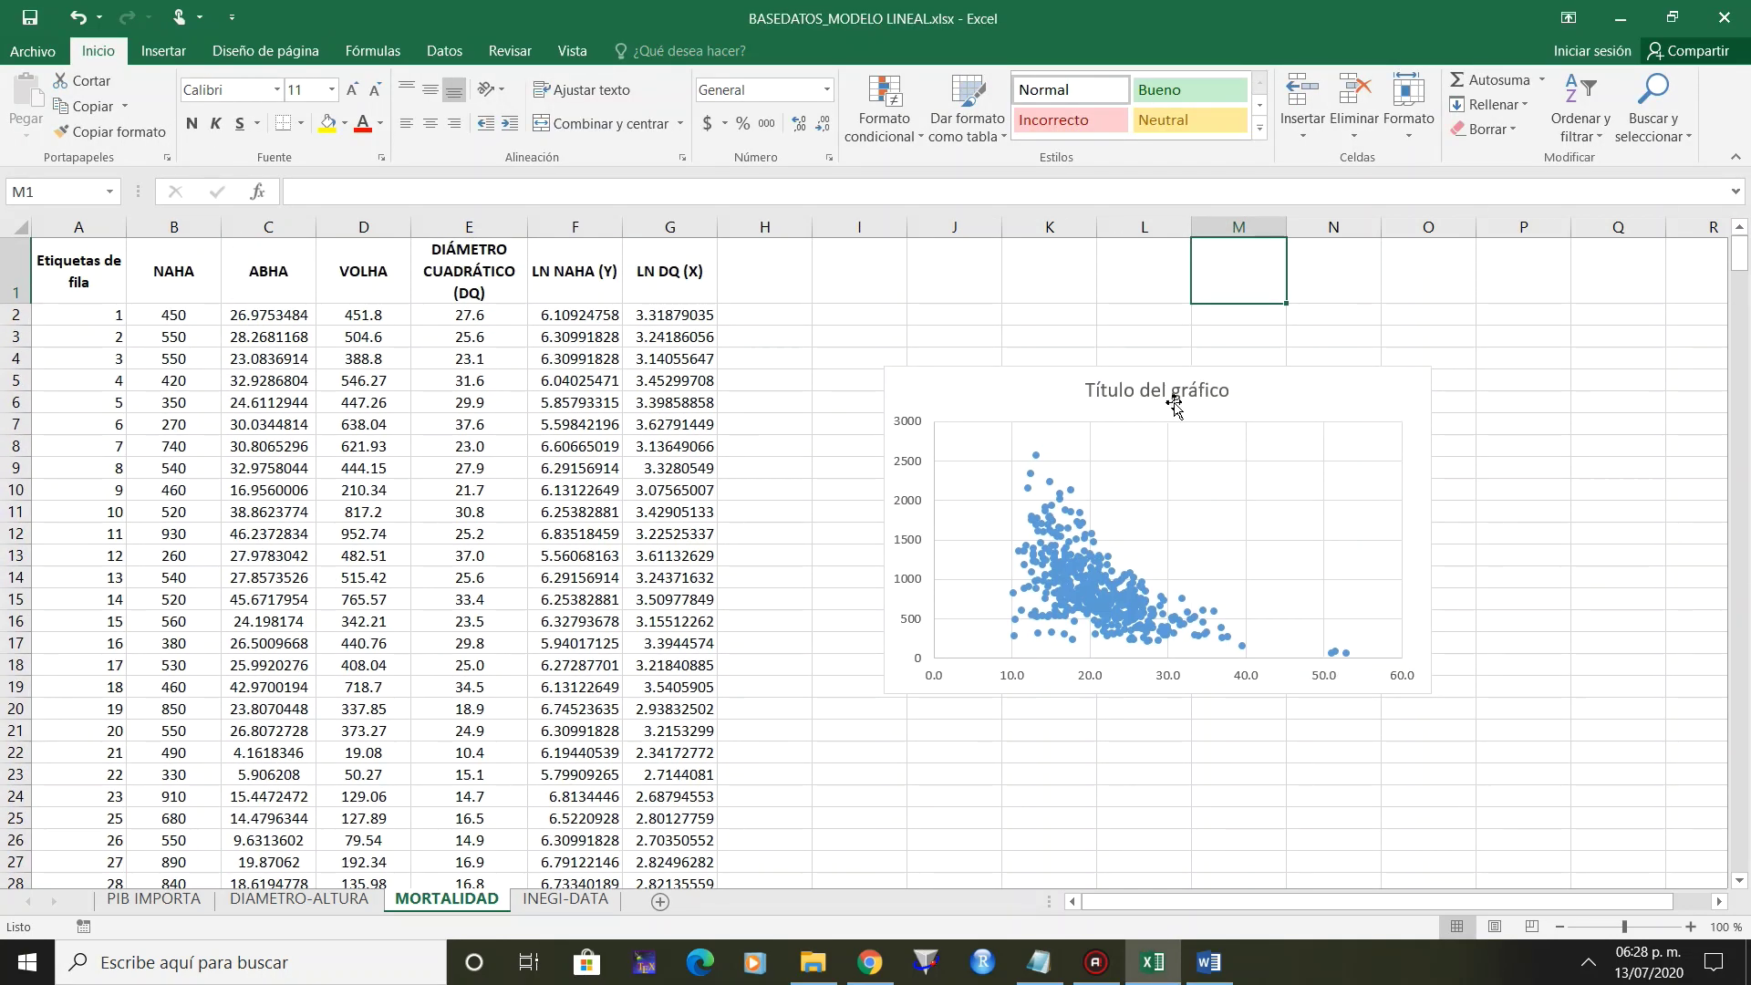
click(1172, 394)
Delete the 'Título del gráfico' placeholder from the MORTALIDAD chart.
key(Delete)
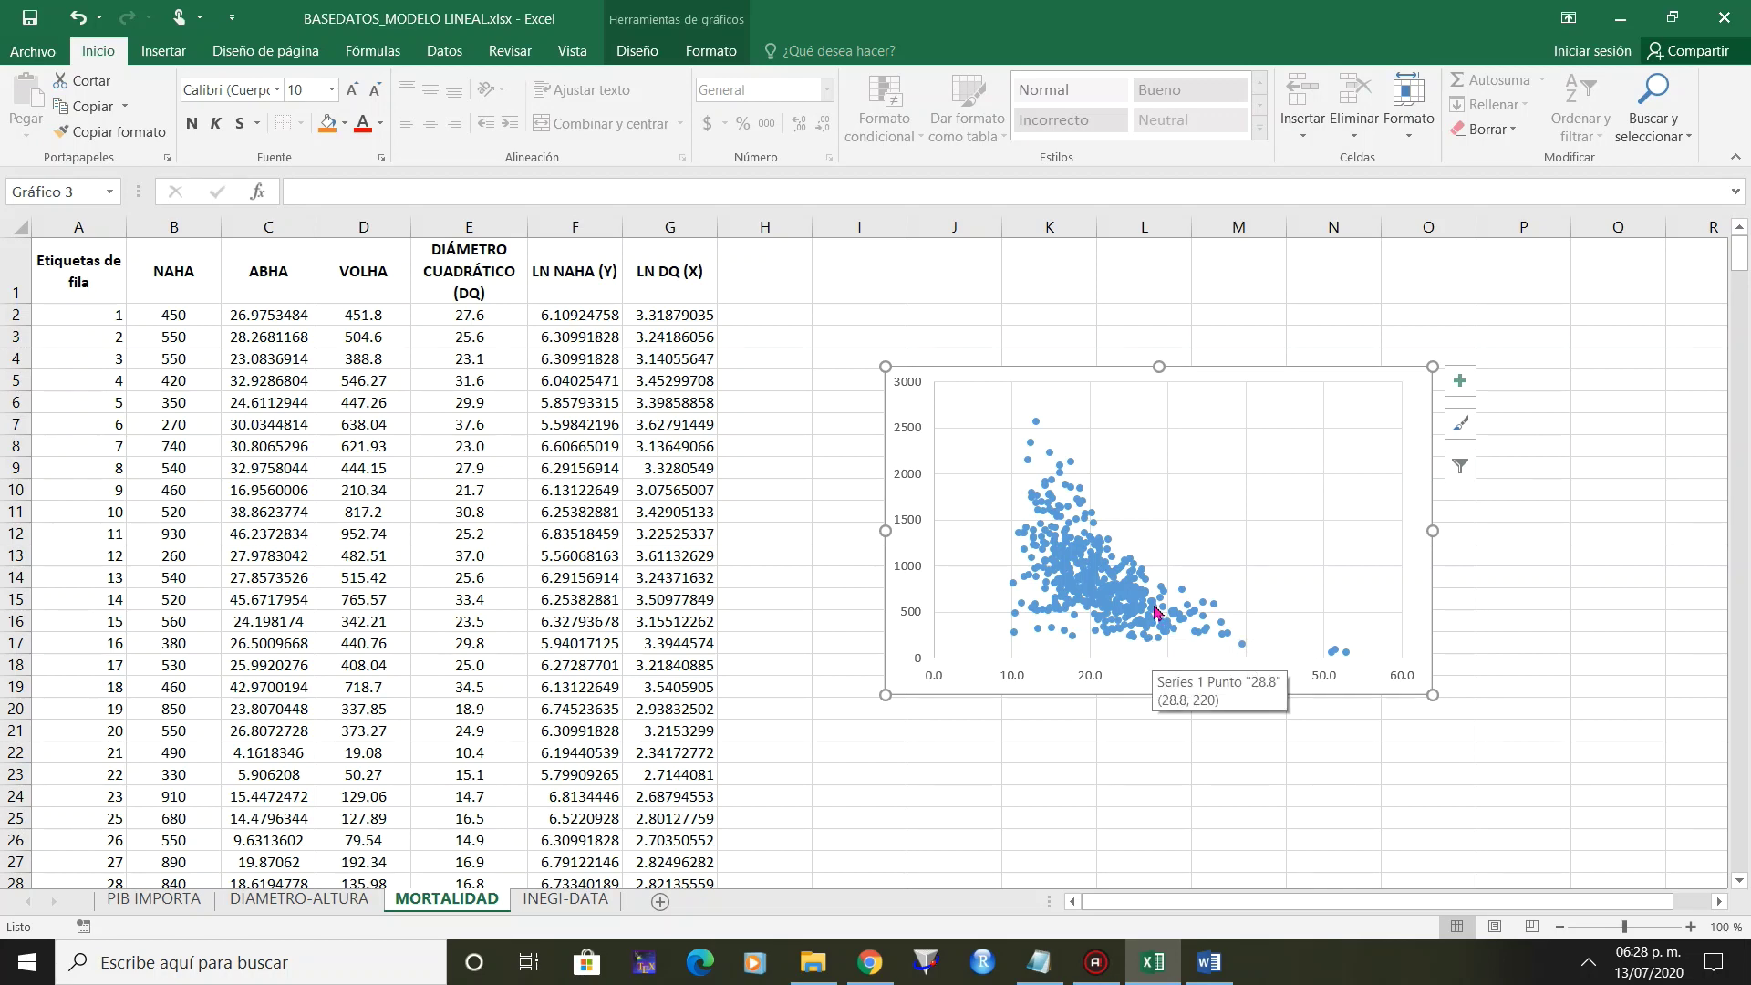
Check the LN formula in F2 and select the chart's data series.
click(575, 310)
double_click(580, 314)
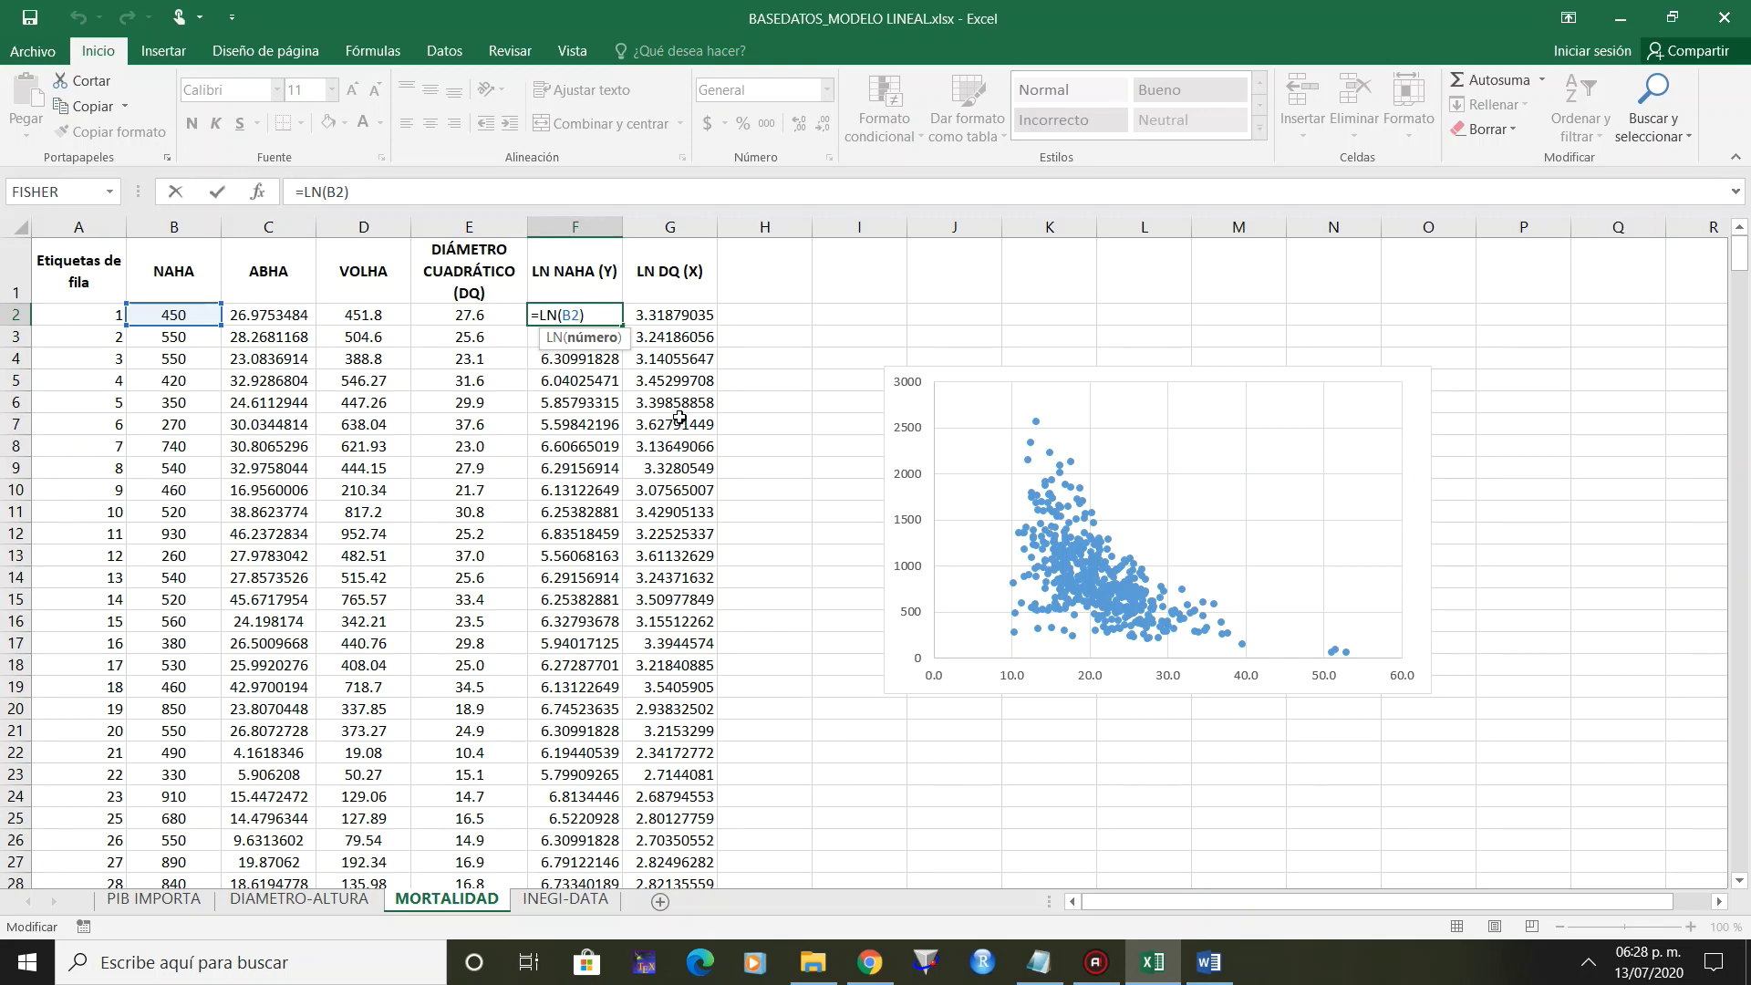
key(Escape)
click(1094, 586)
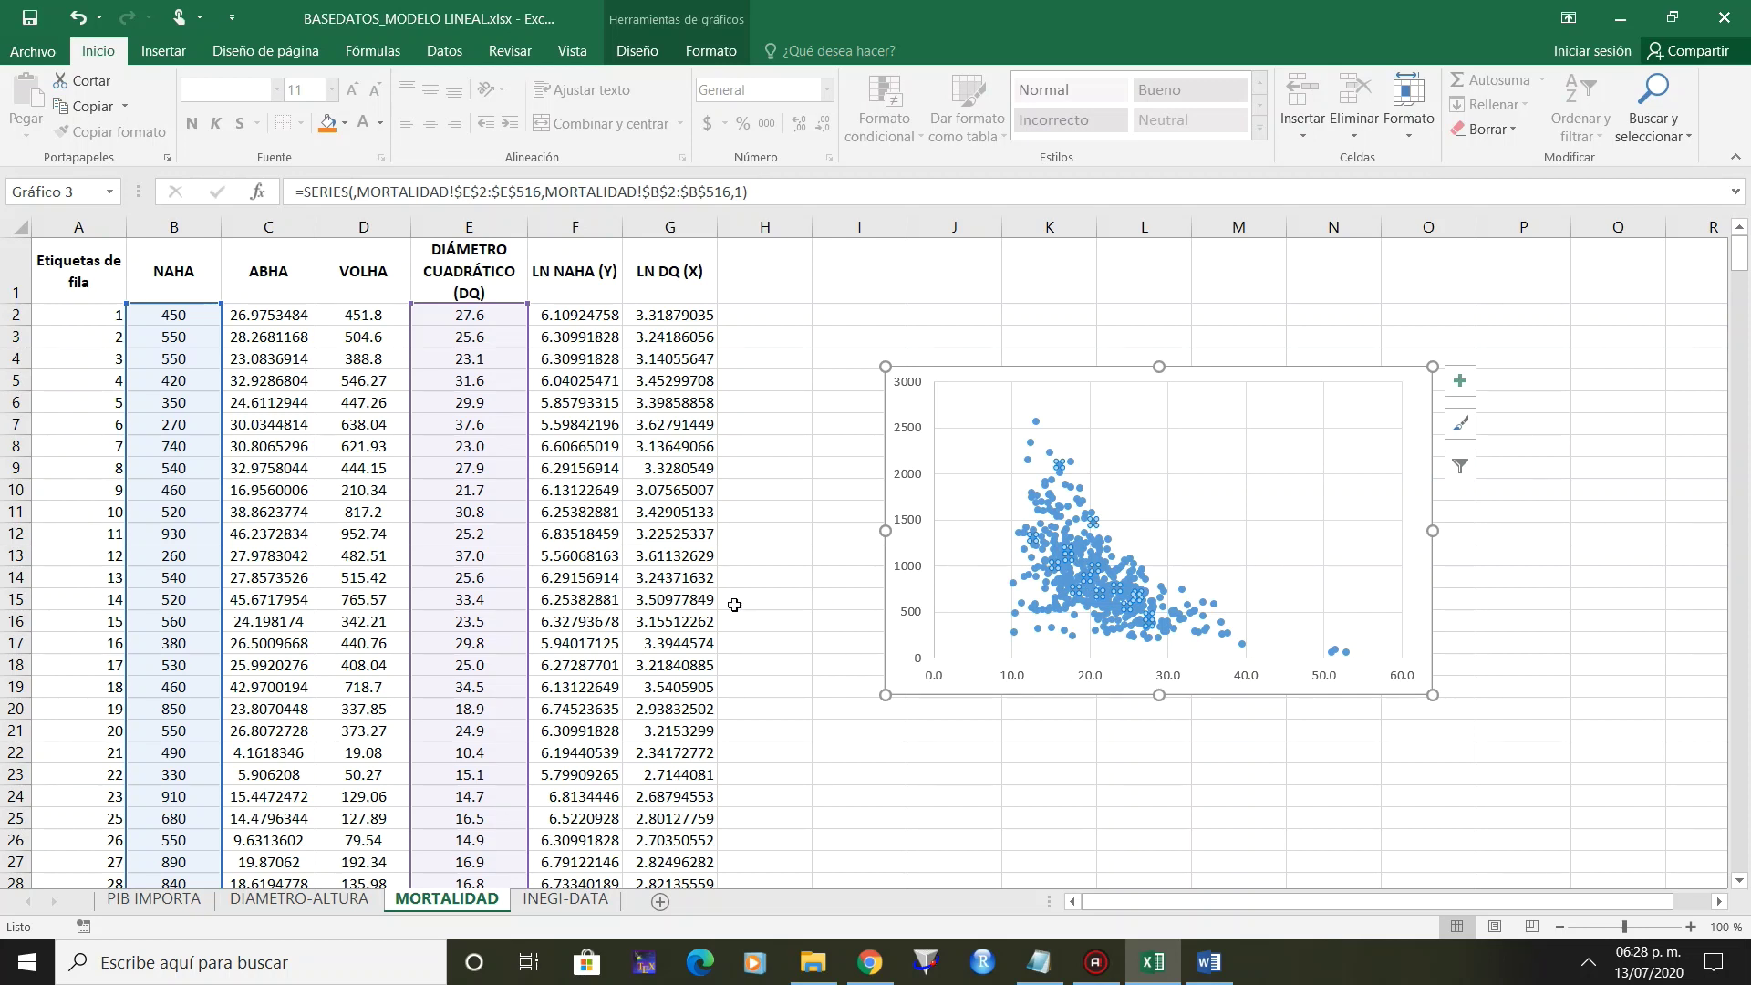
key(Escape)
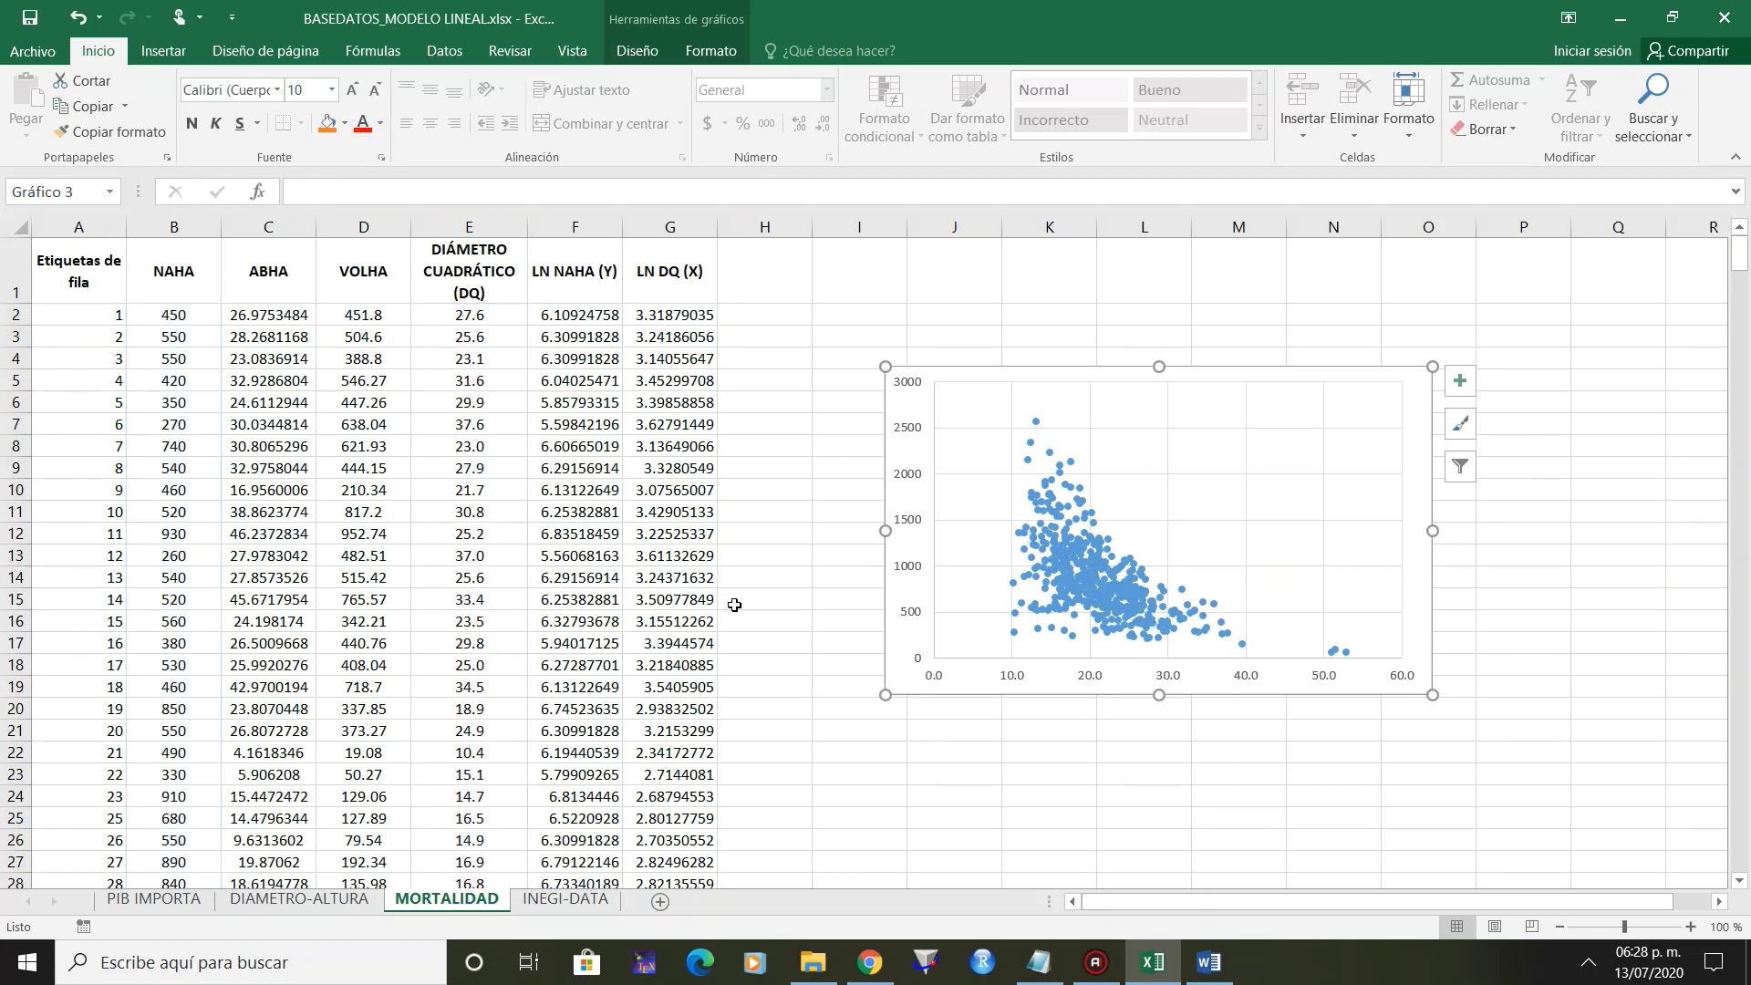
click(1065, 562)
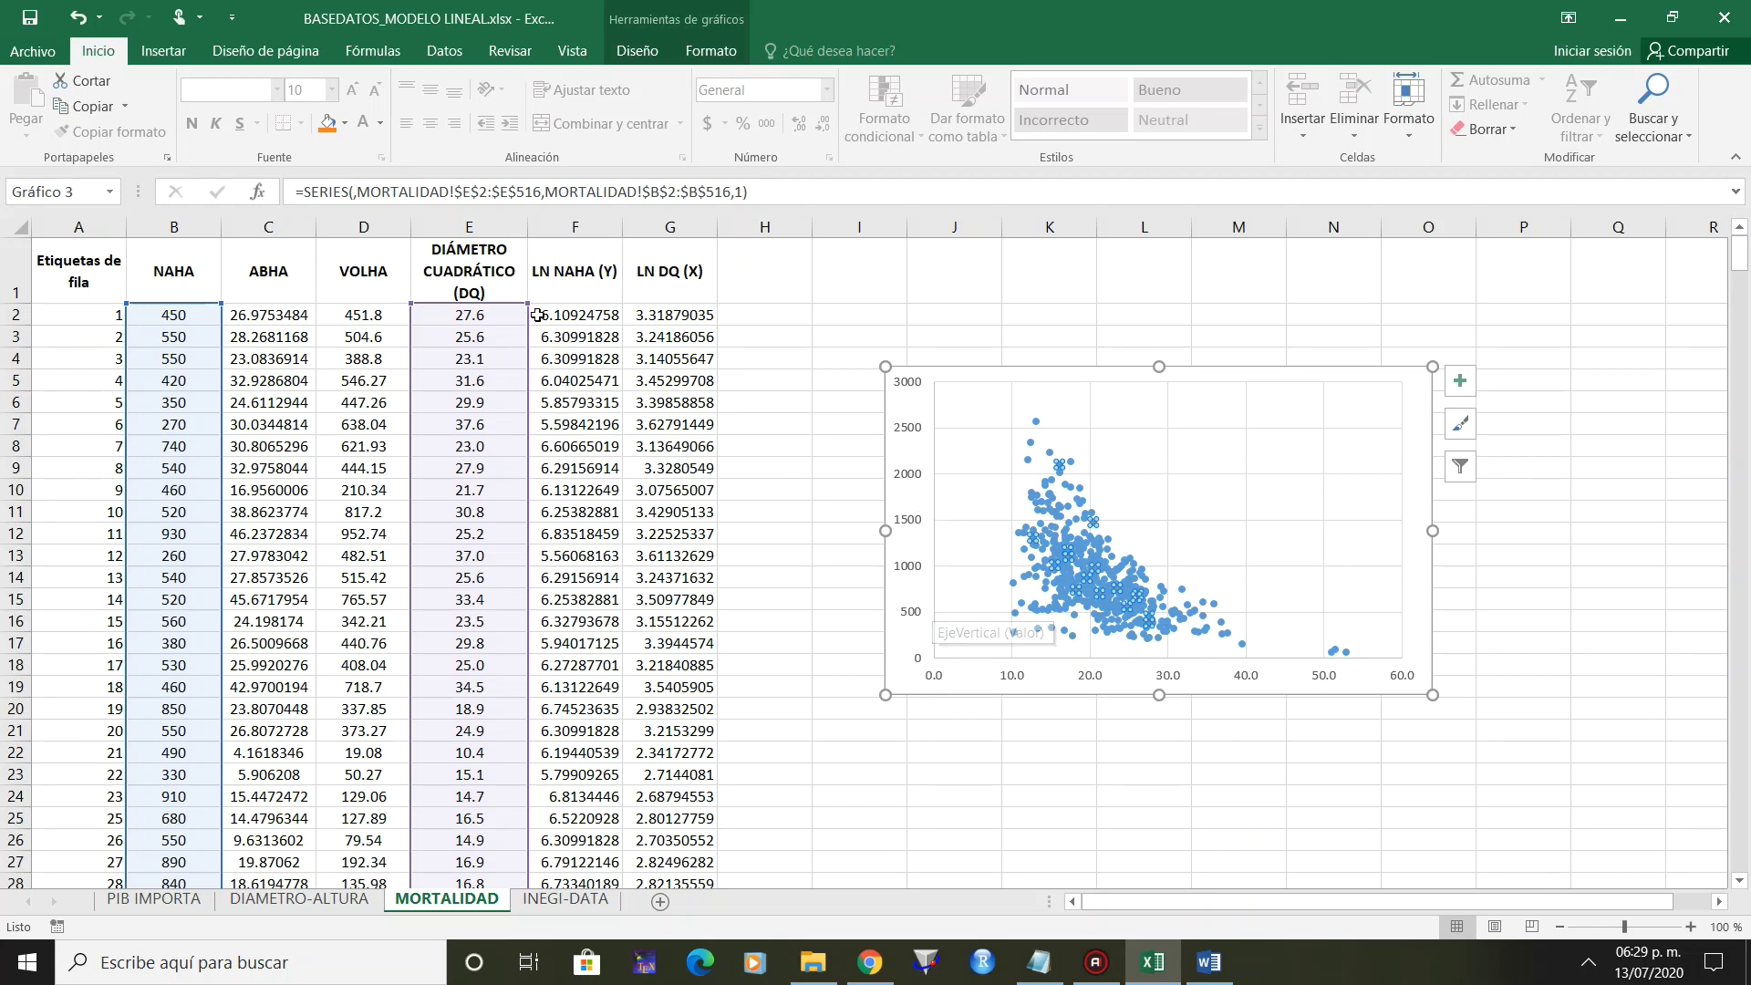
Re-point the chart to plot LN NAHA (F2:F516) against LN DQ (G2:G516).
double_click(572, 315)
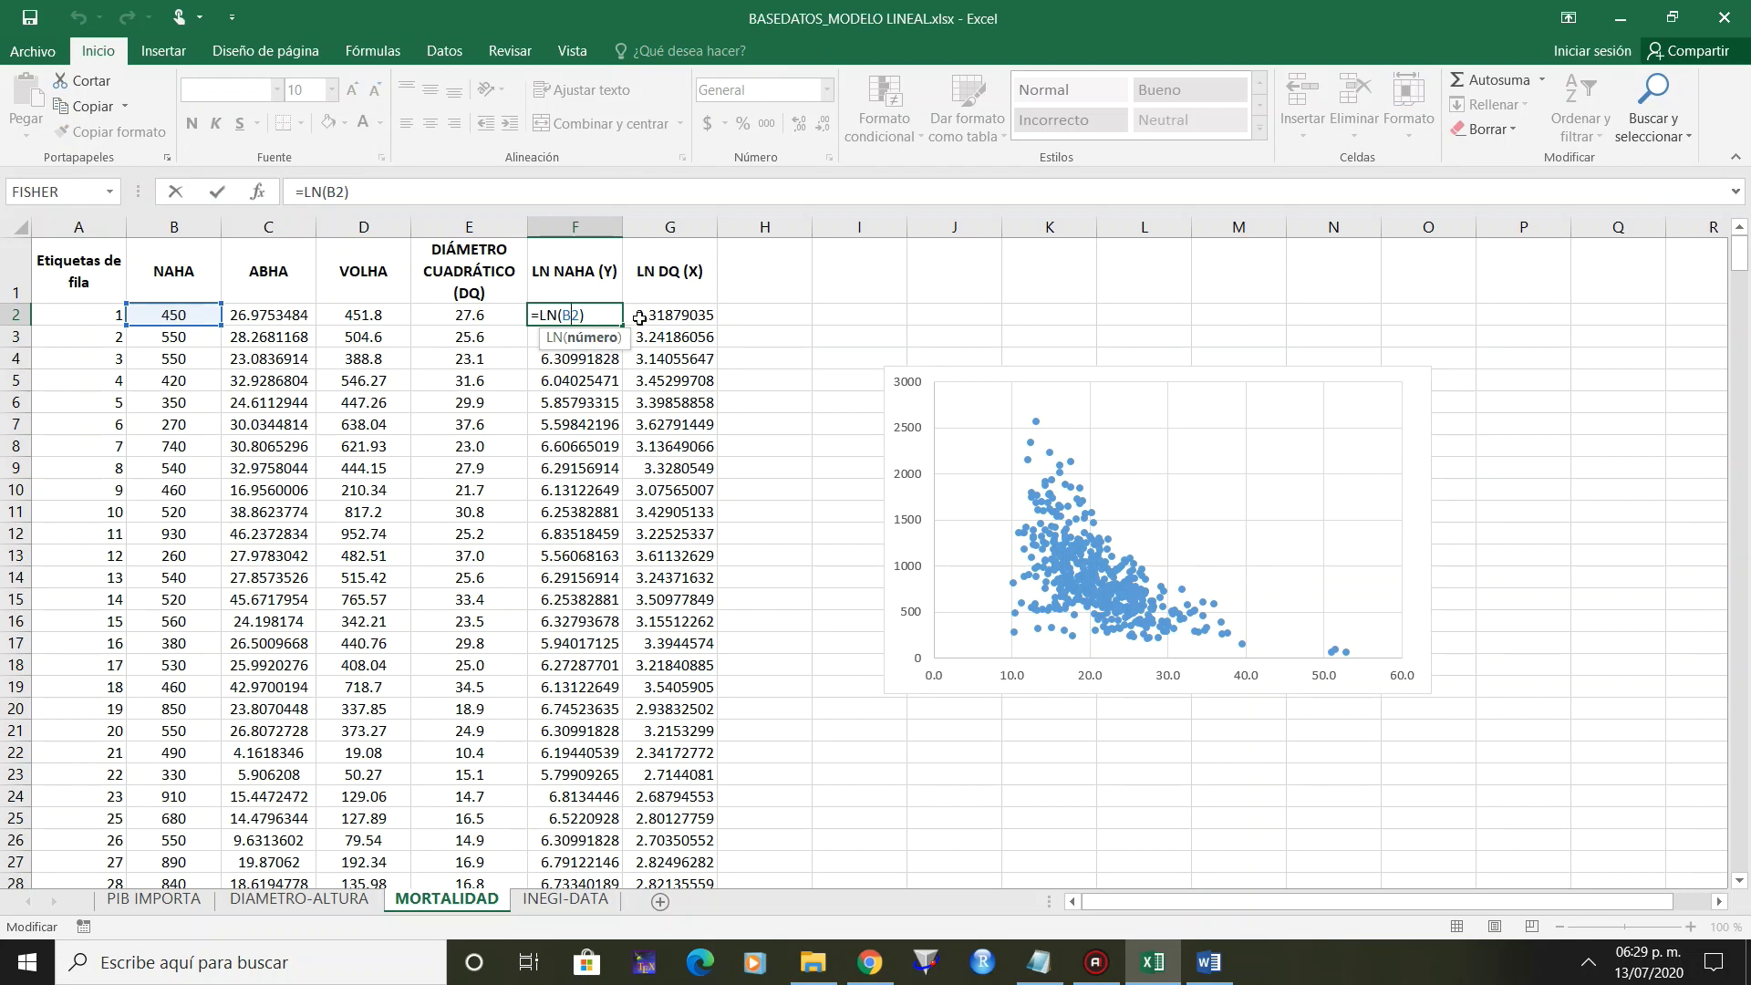
key(Escape)
double_click(694, 314)
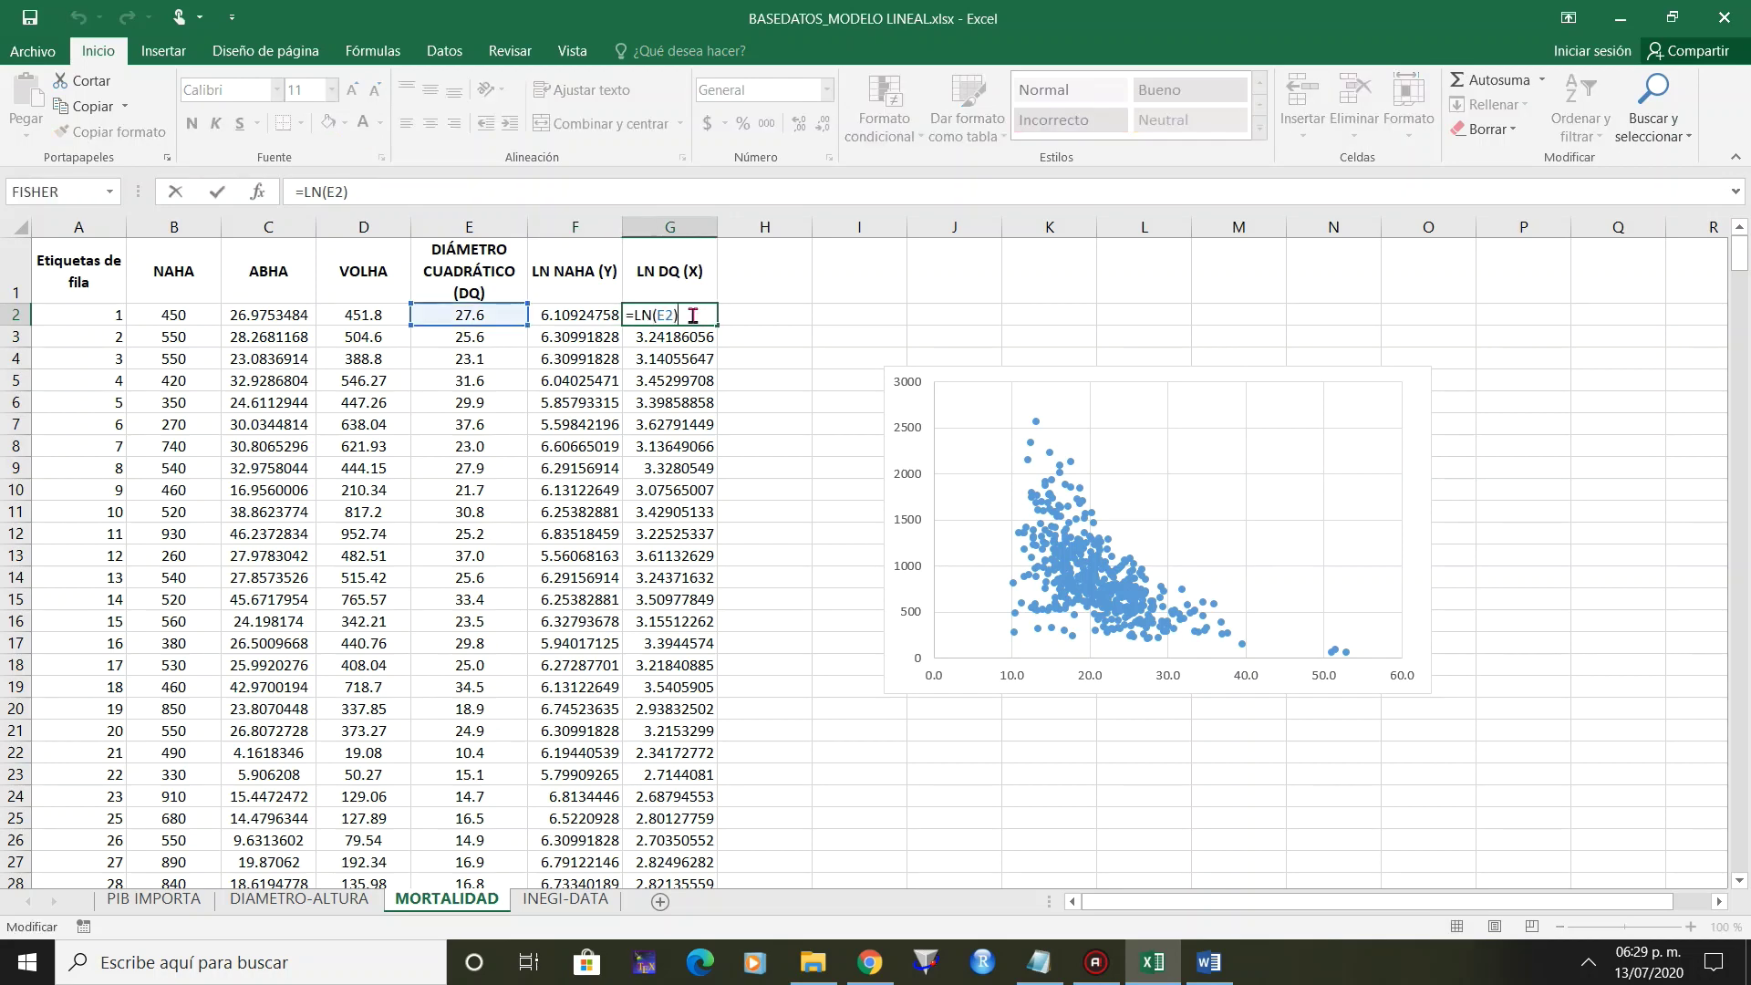
key(Escape)
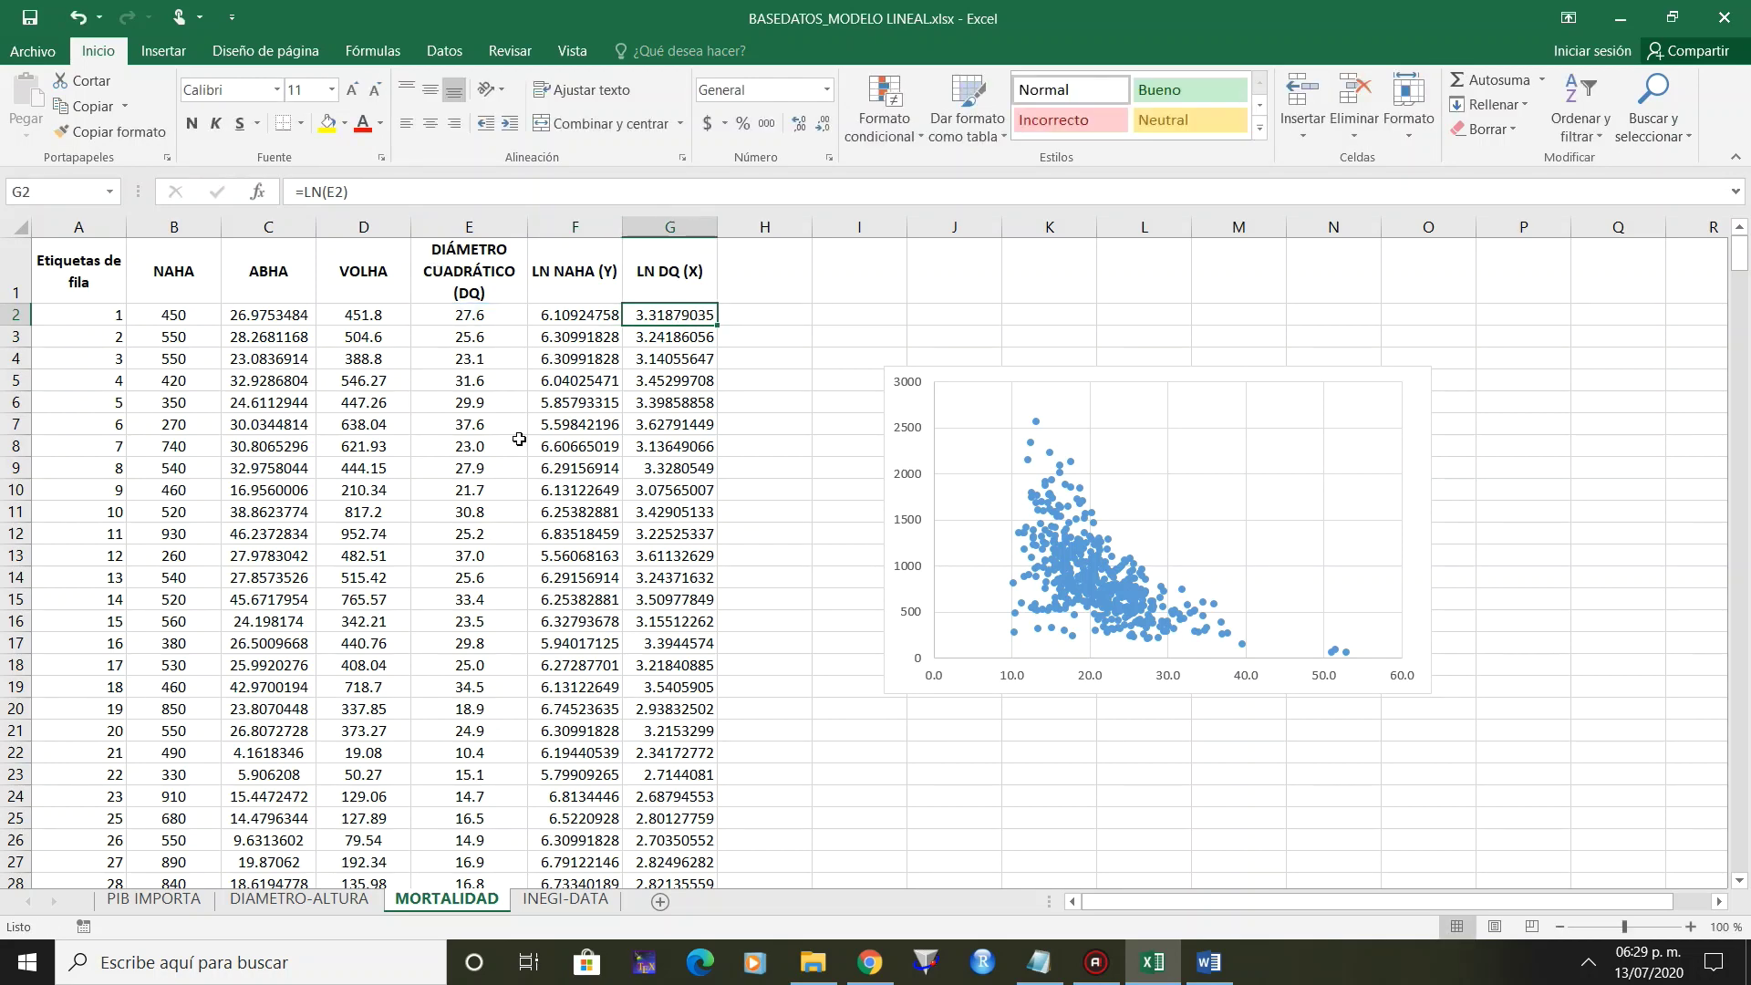
click(1073, 554)
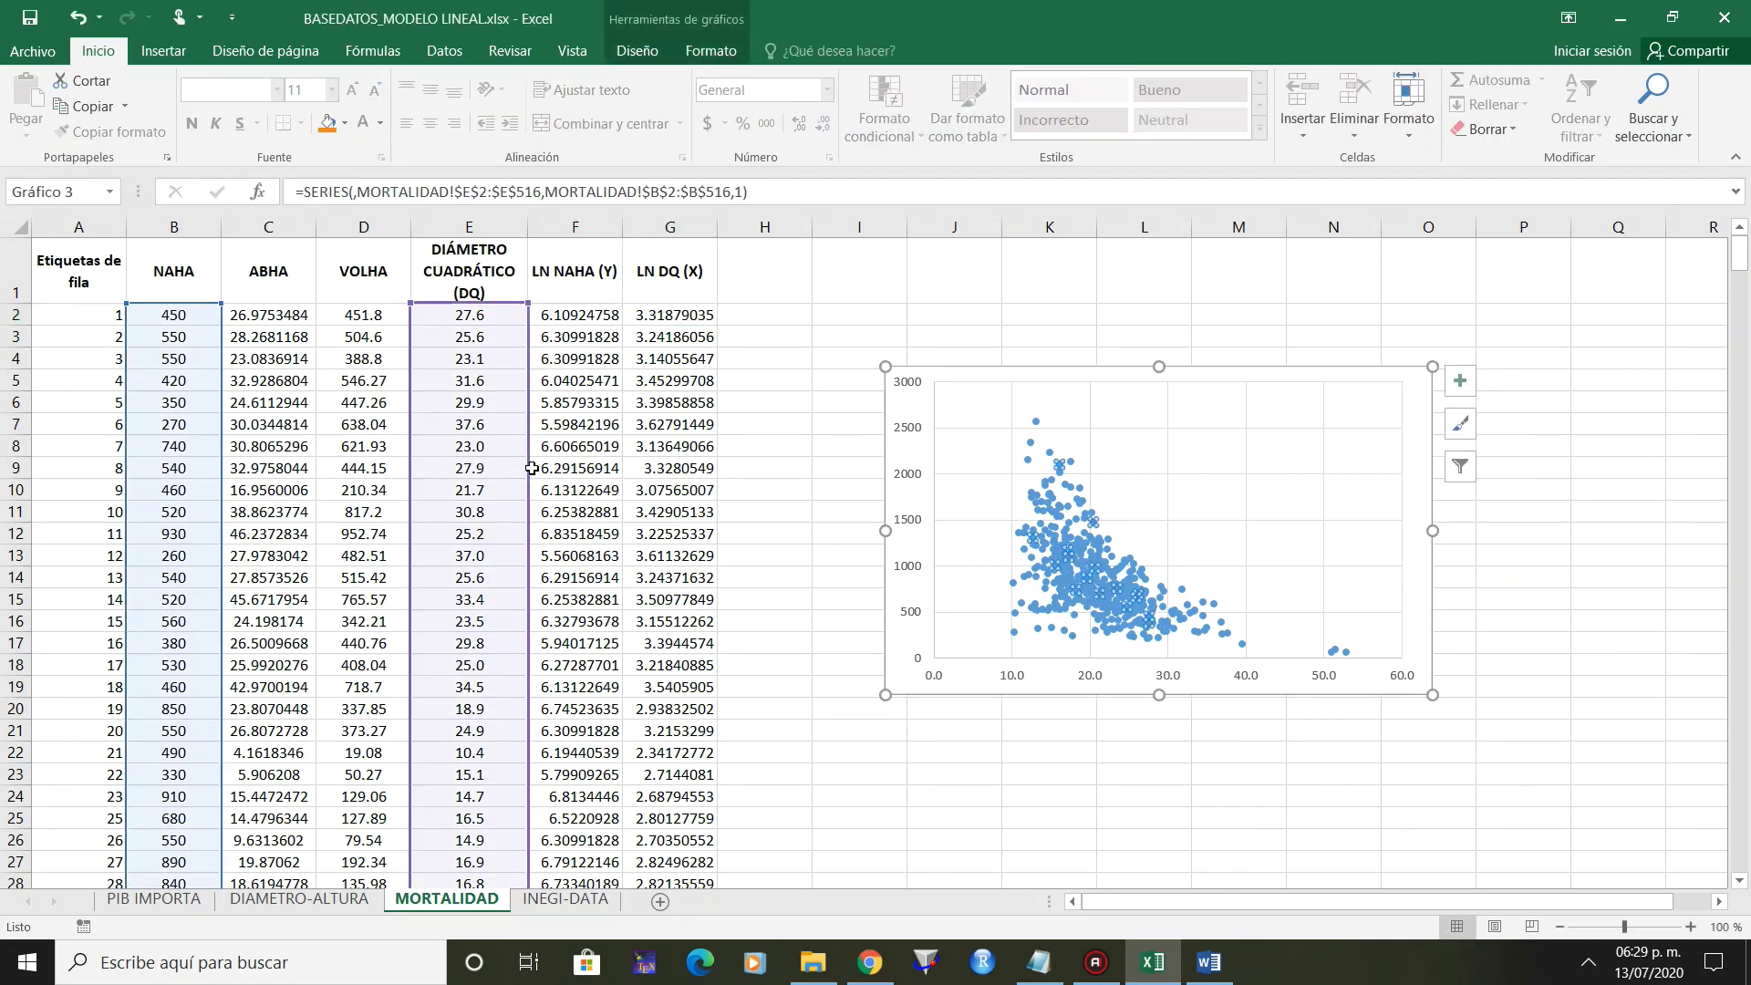
drag(531, 476, 638, 468)
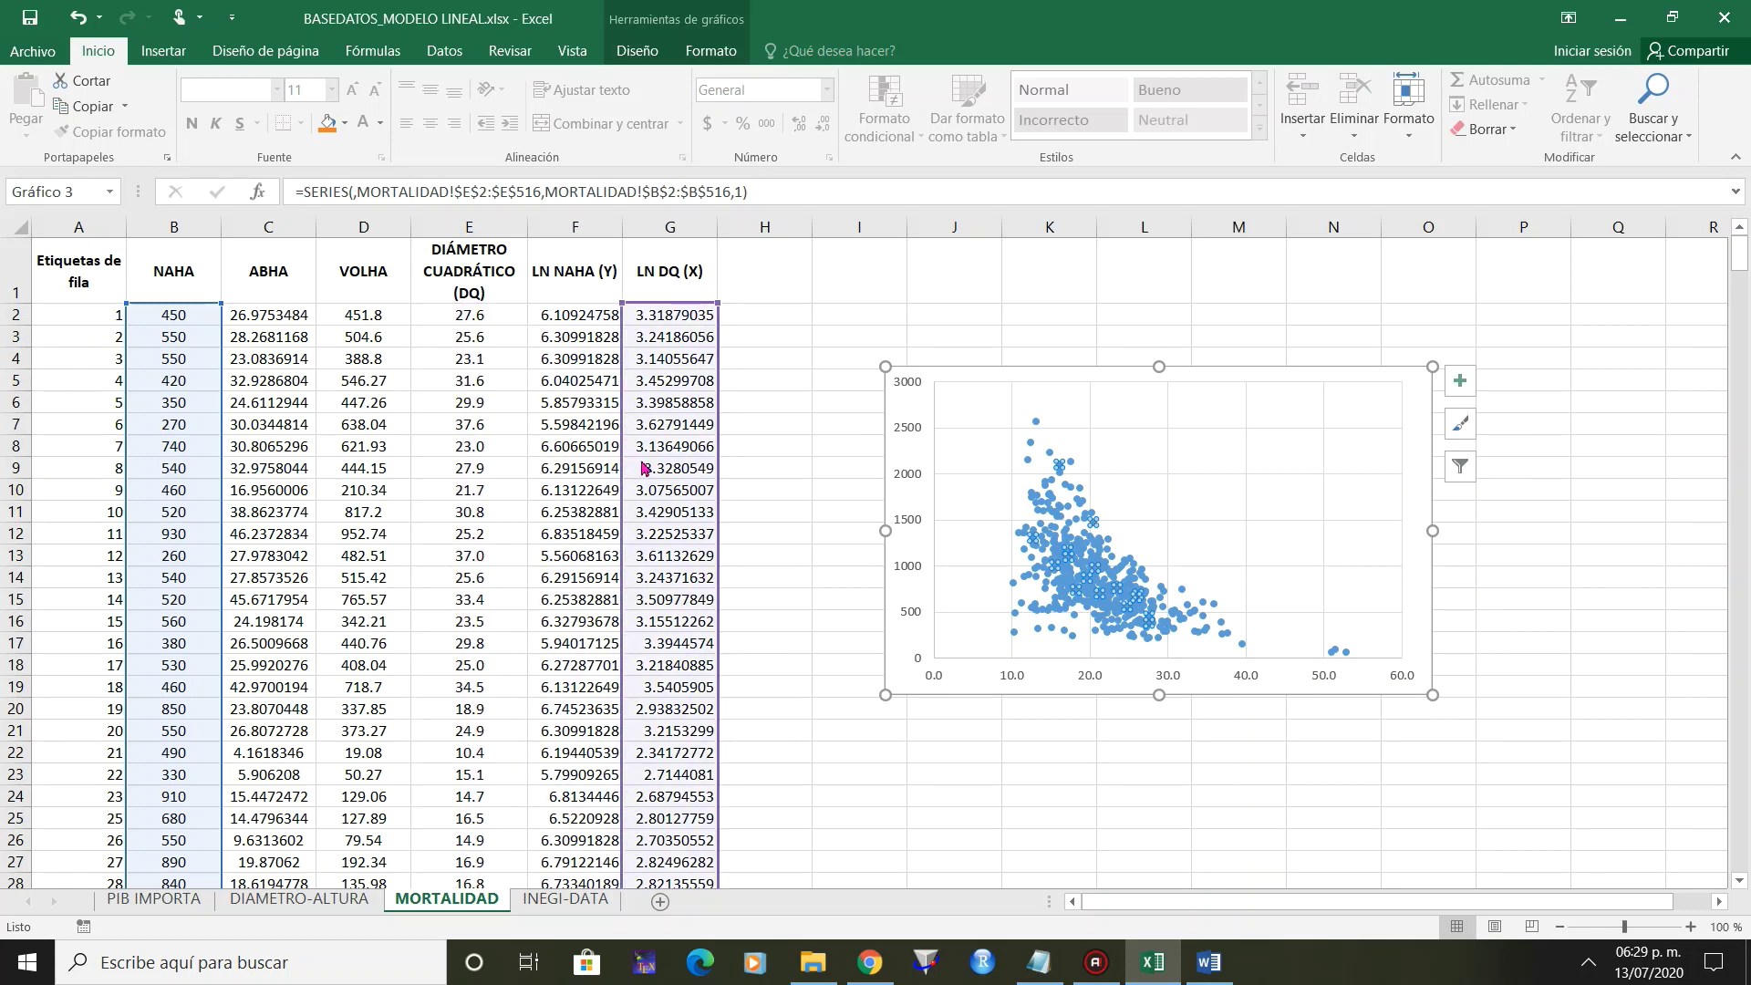
drag(223, 421, 539, 429)
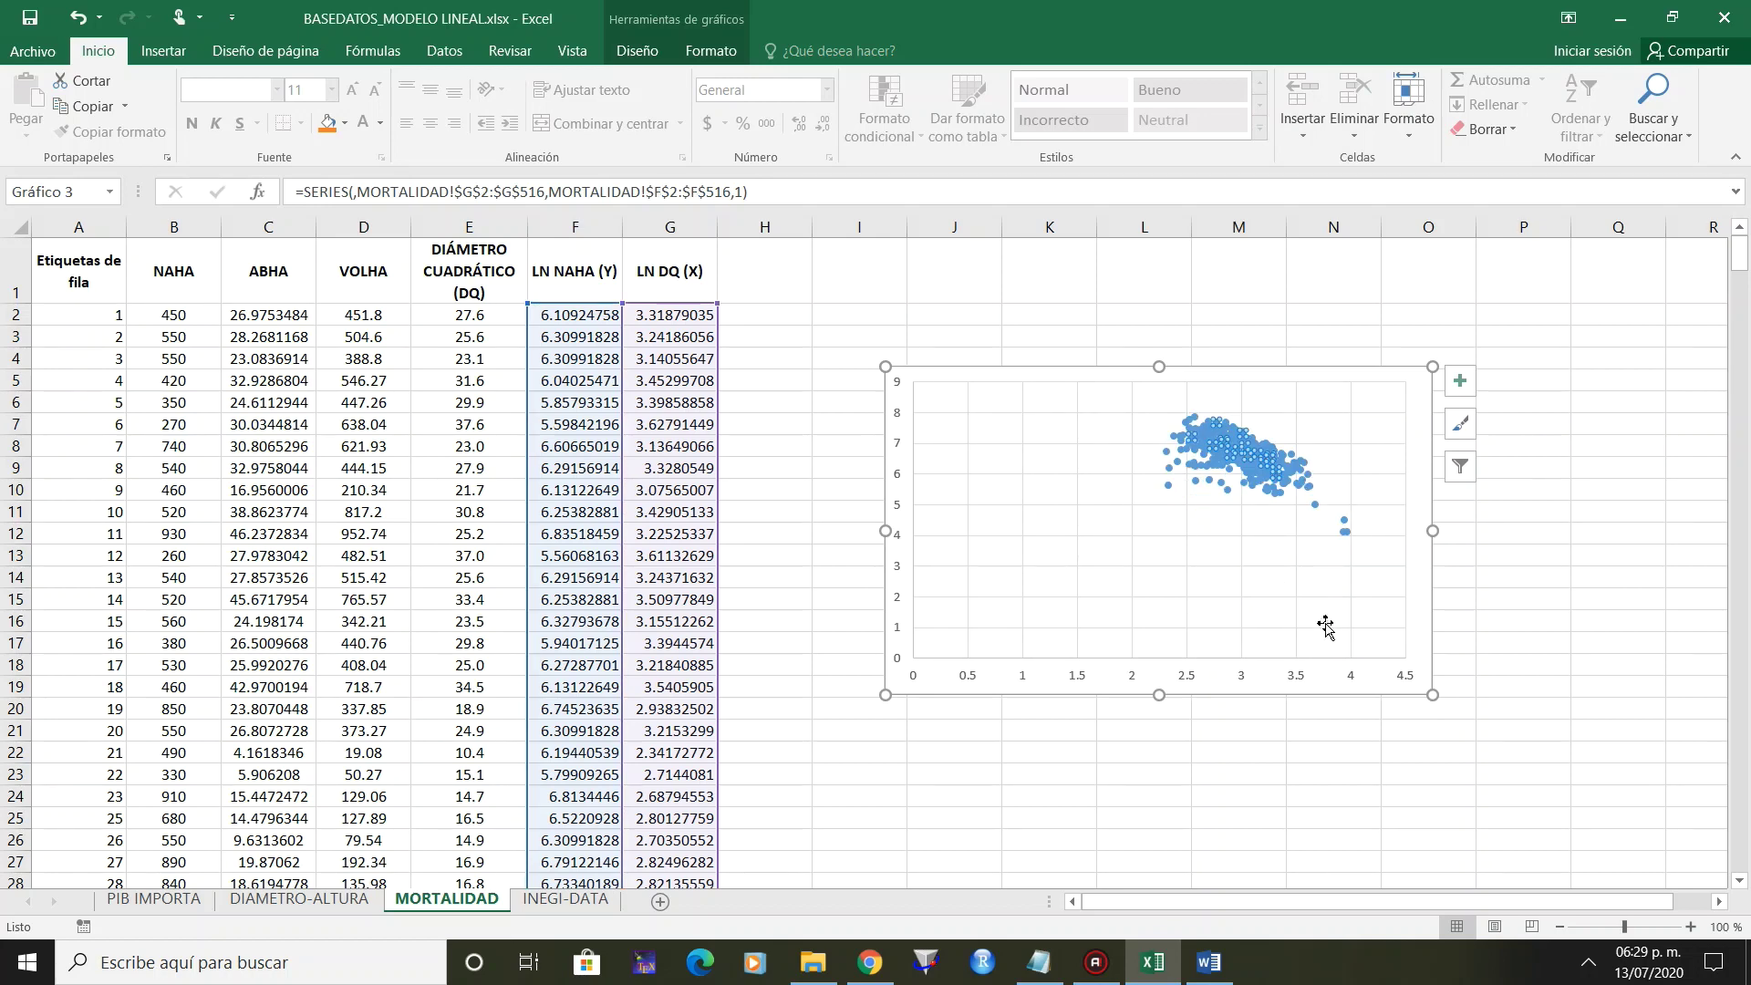
Stretch the MORTALIDAD log-log chart upward and downward, trimming its width slightly.
drag(1159, 364, 1160, 301)
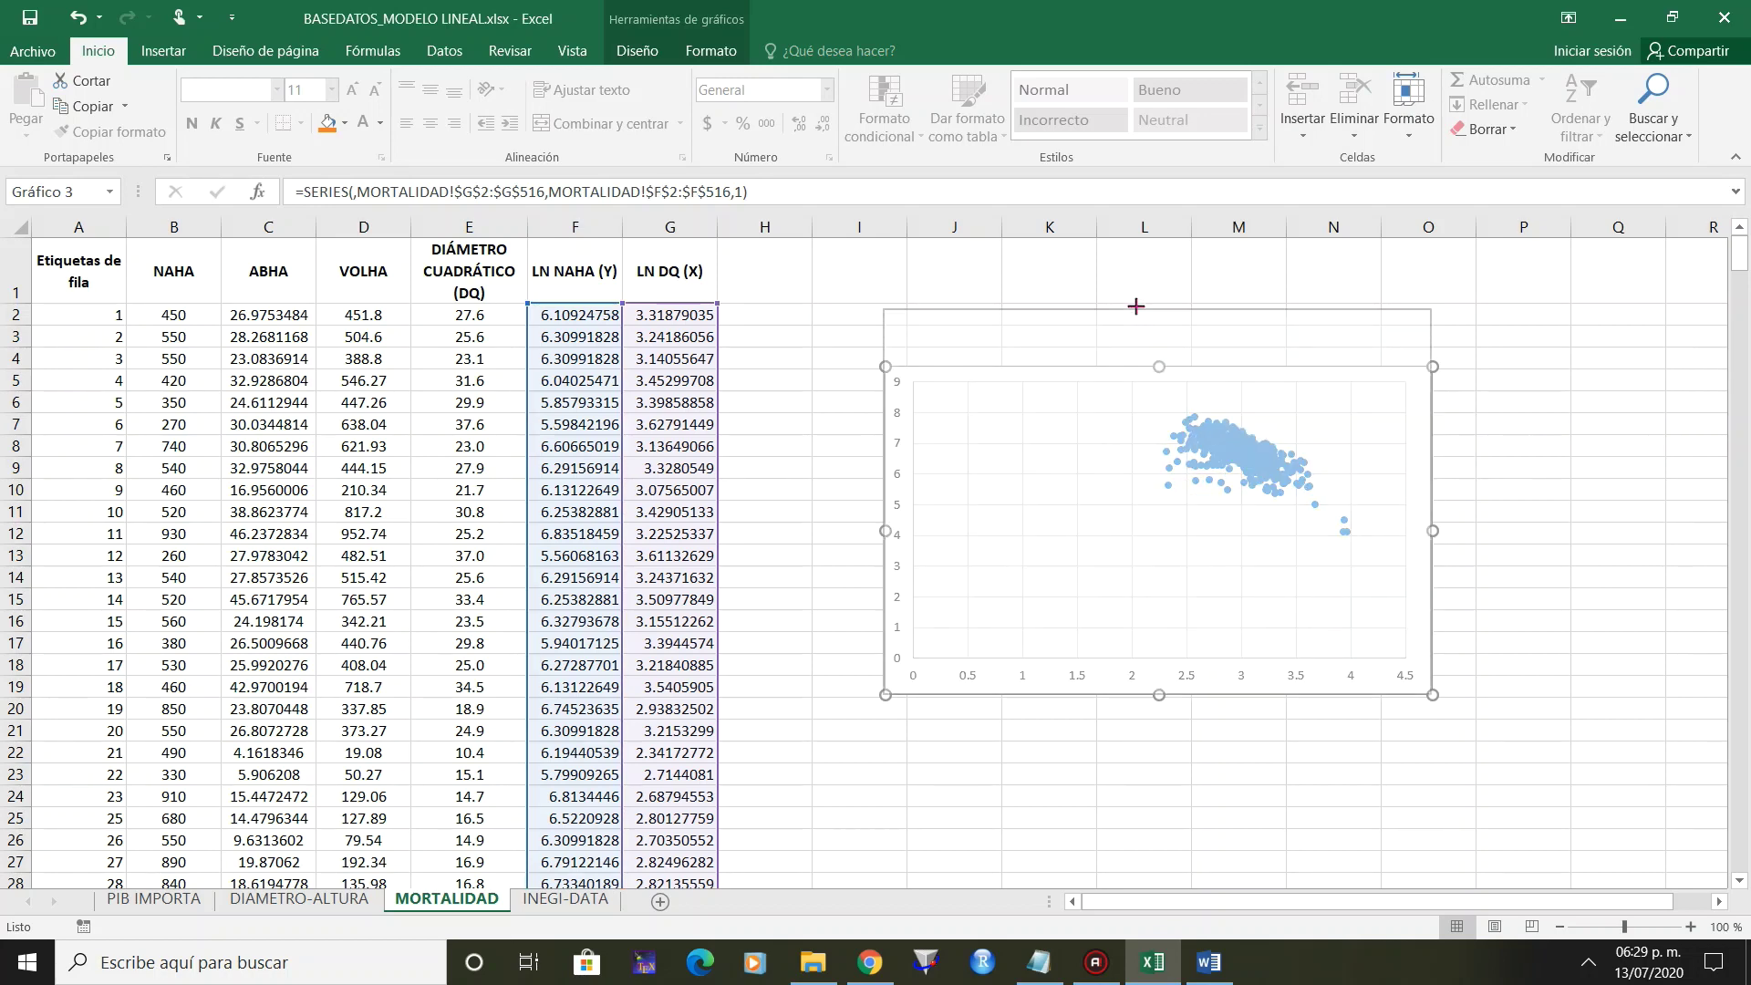
drag(1433, 499, 1261, 536)
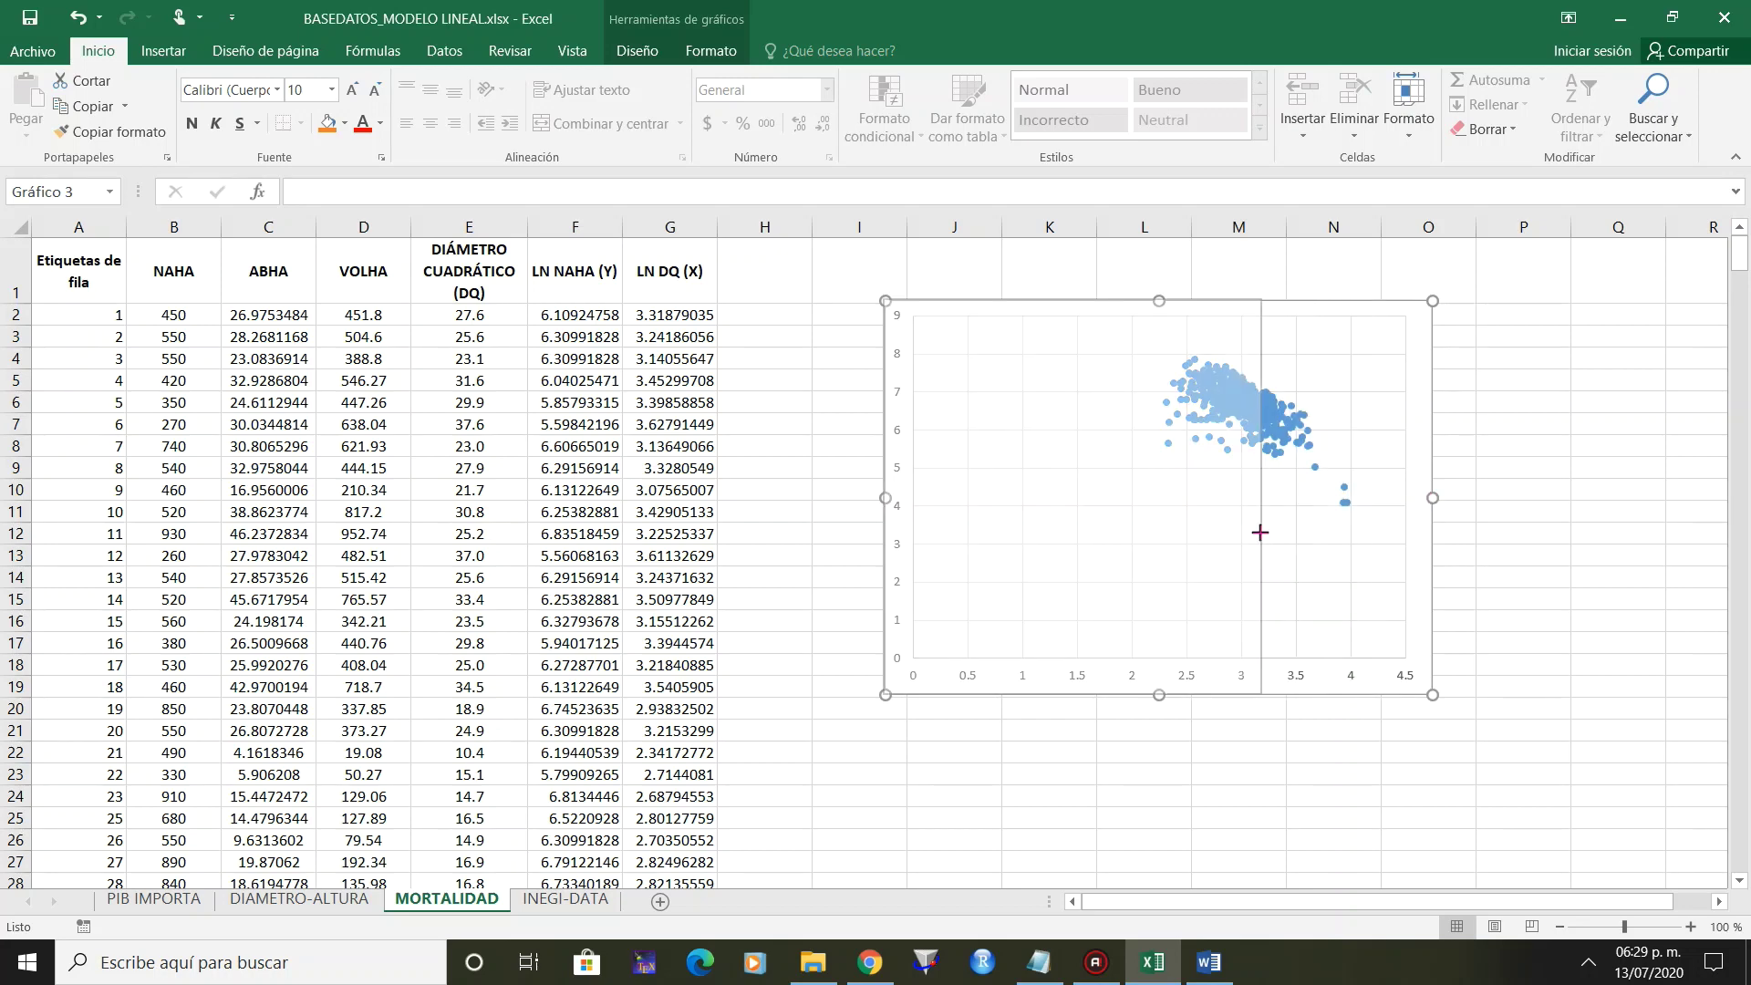
drag(1075, 696, 1118, 764)
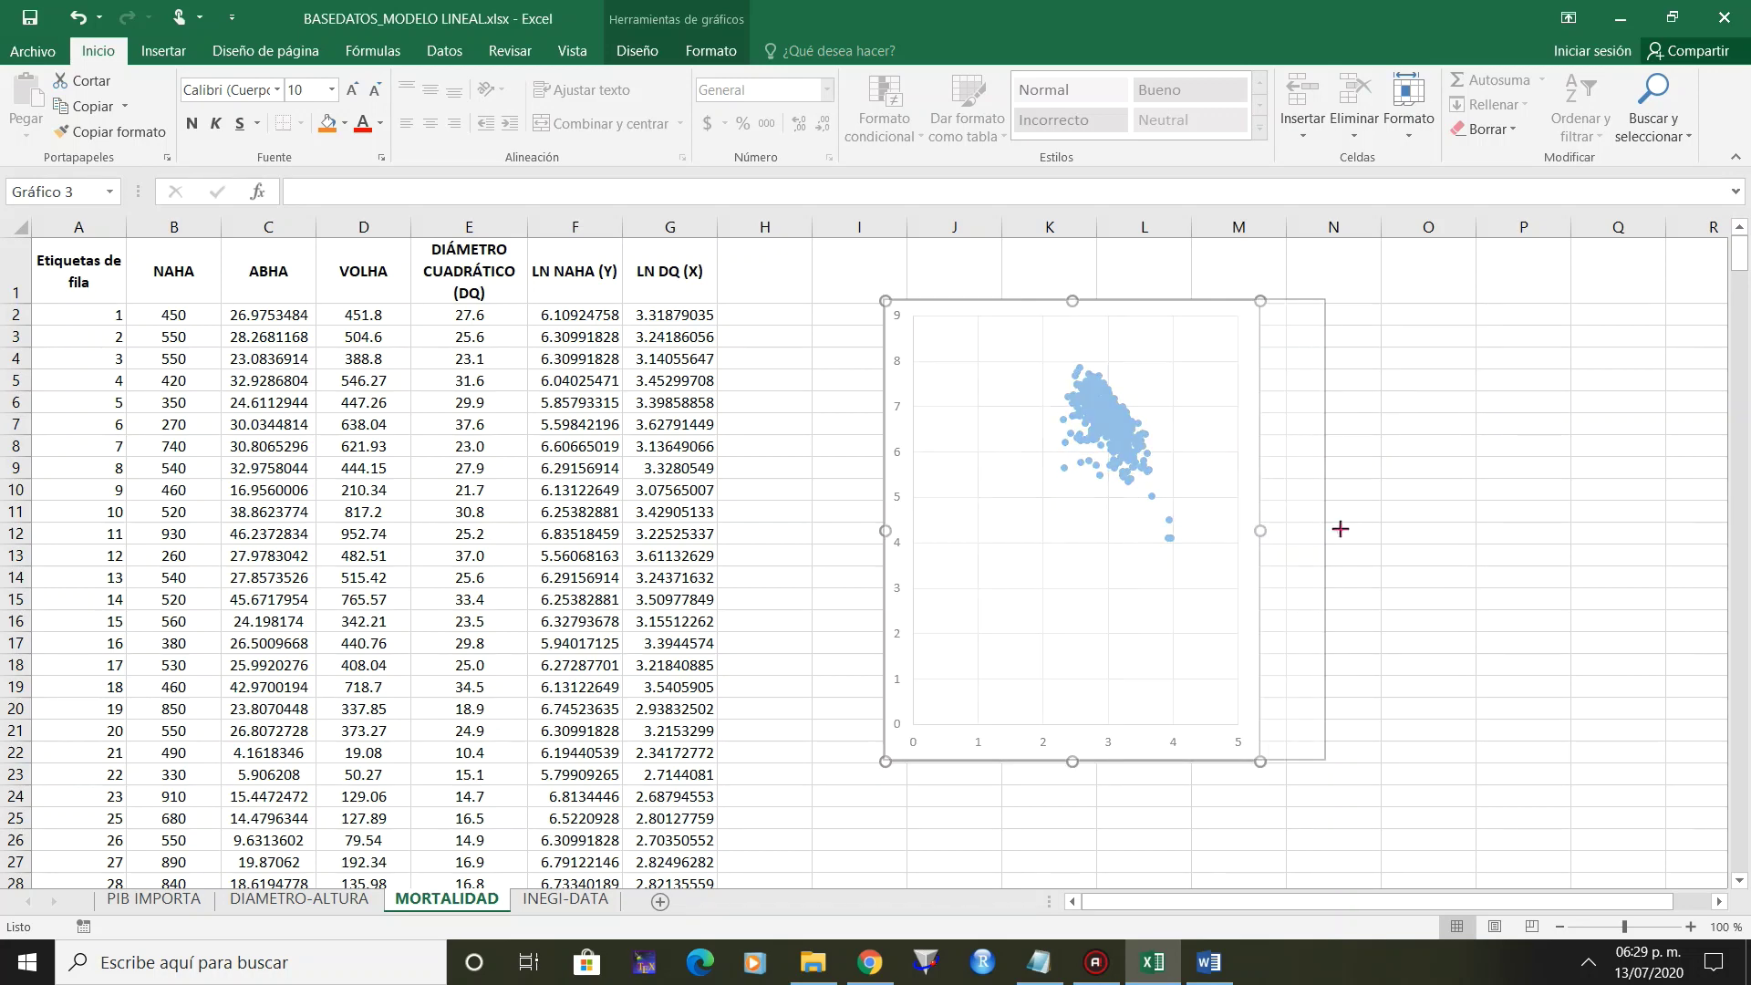
drag(1265, 529, 1390, 530)
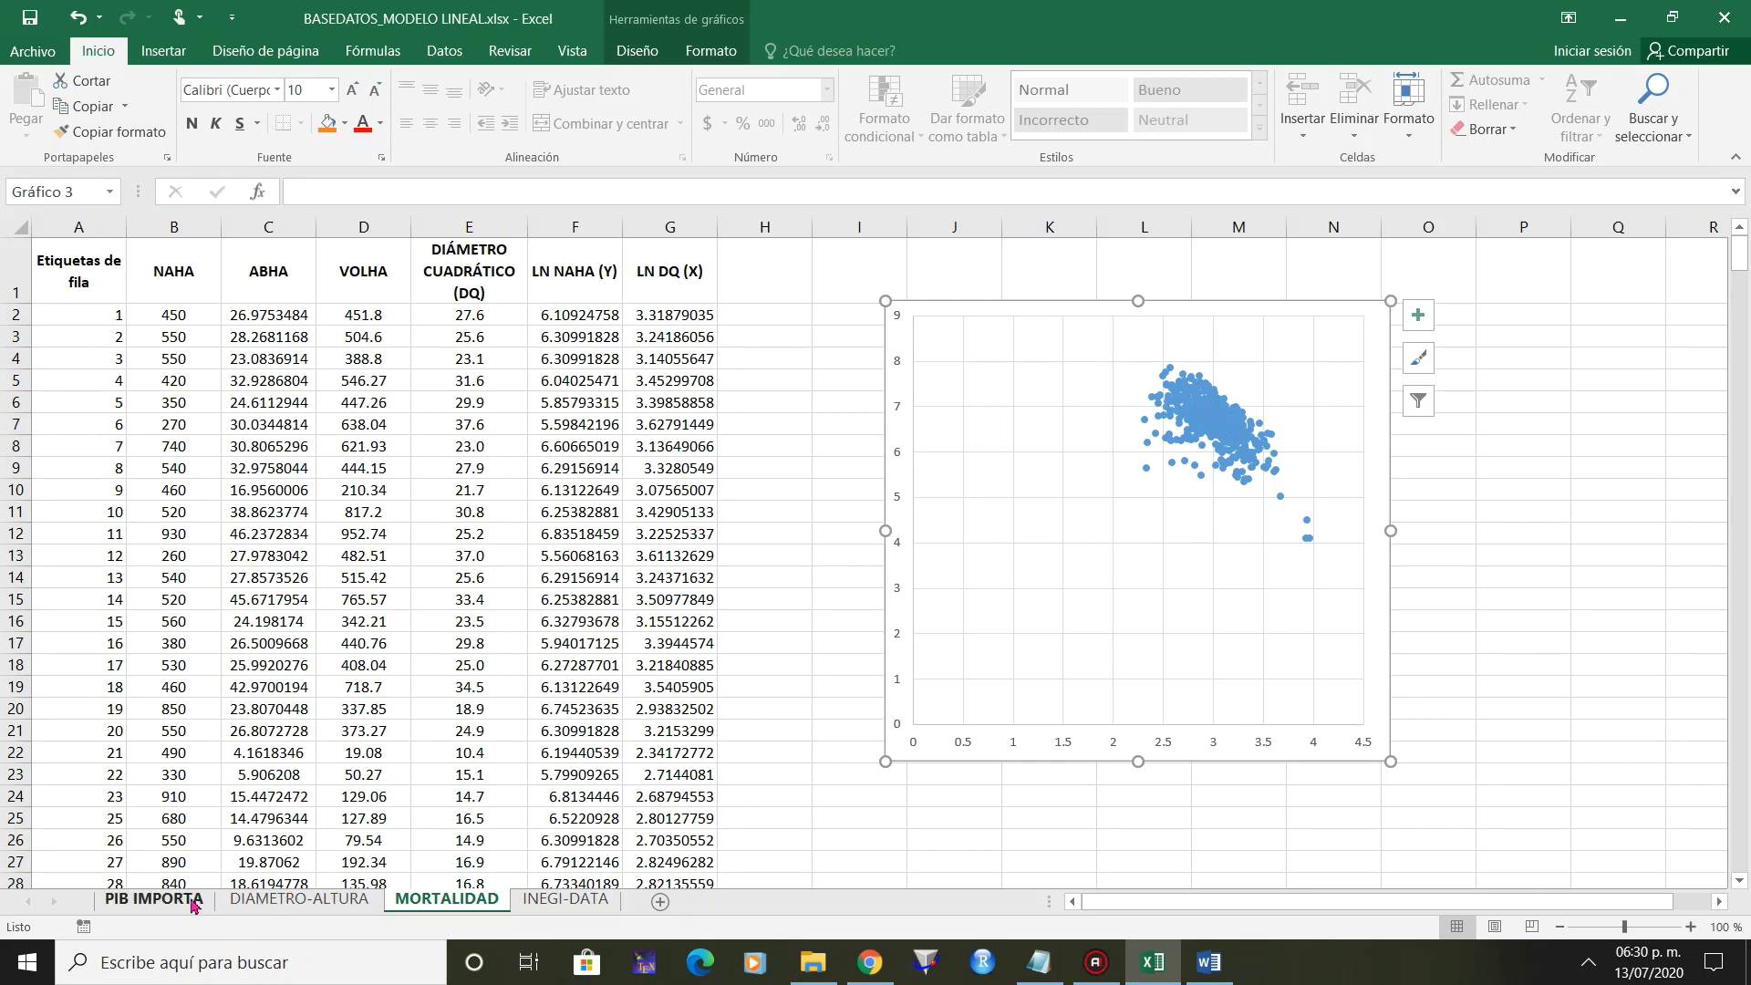
Move the MORTALIDAD scatter chart further right, away from the data columns.
click(153, 900)
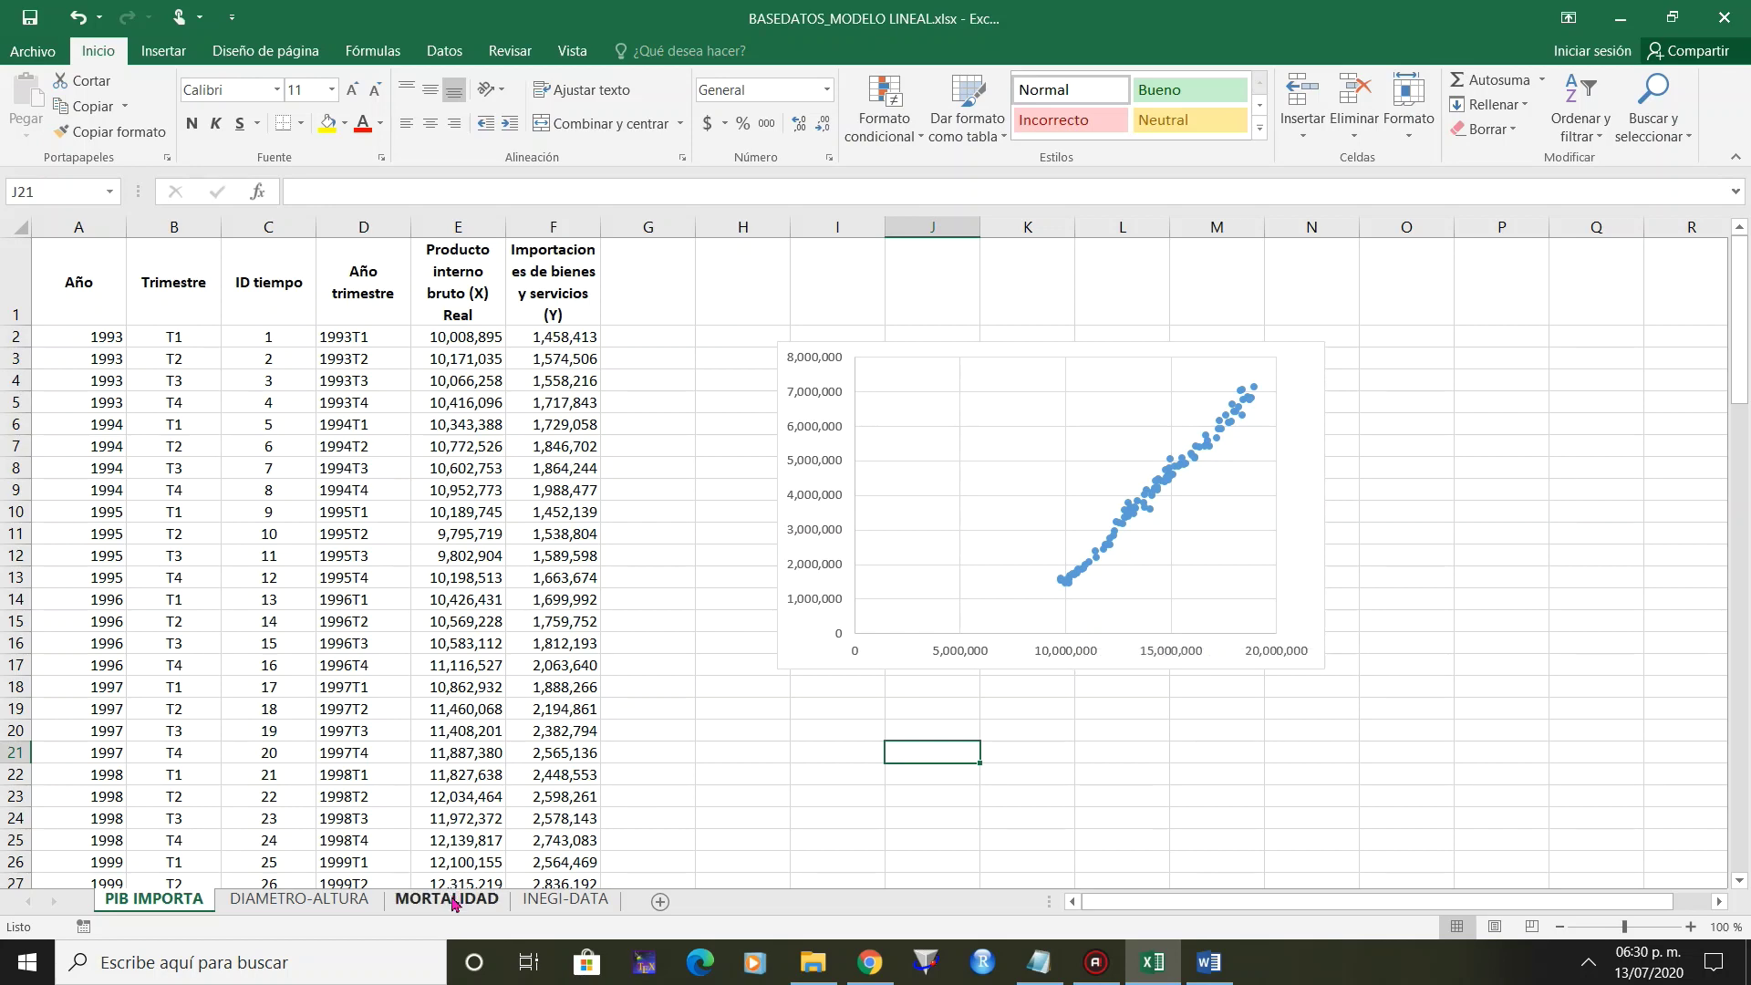
click(343, 903)
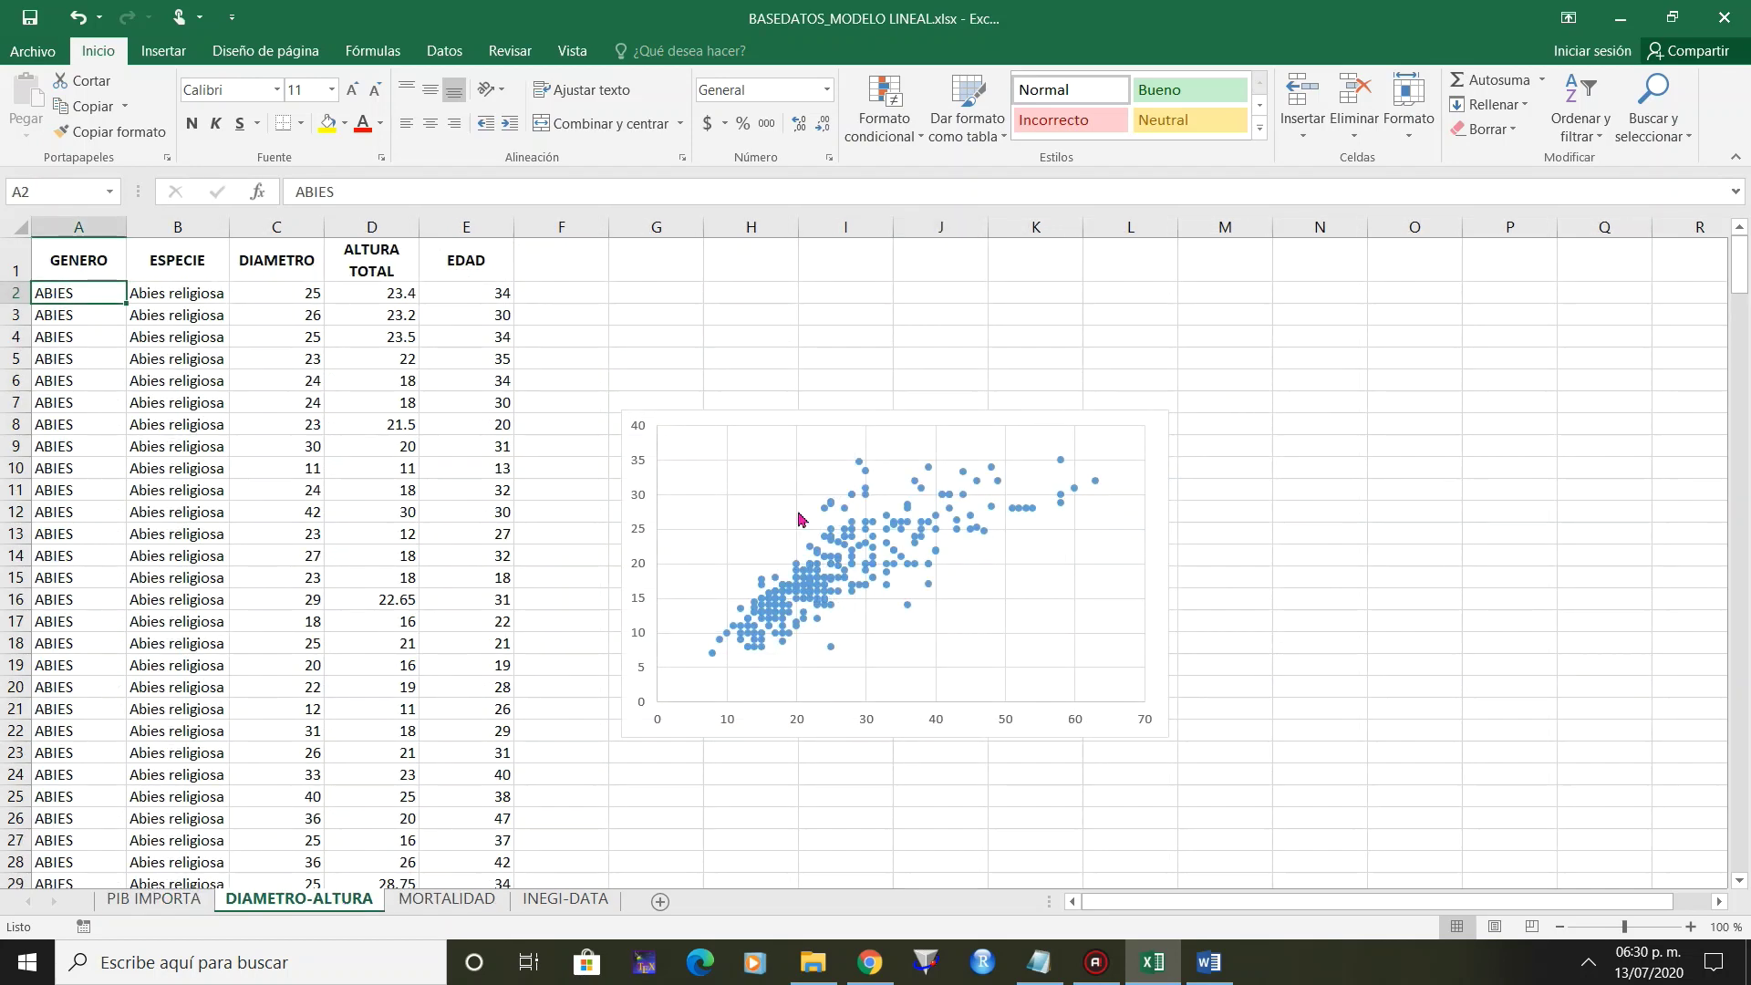
click(425, 903)
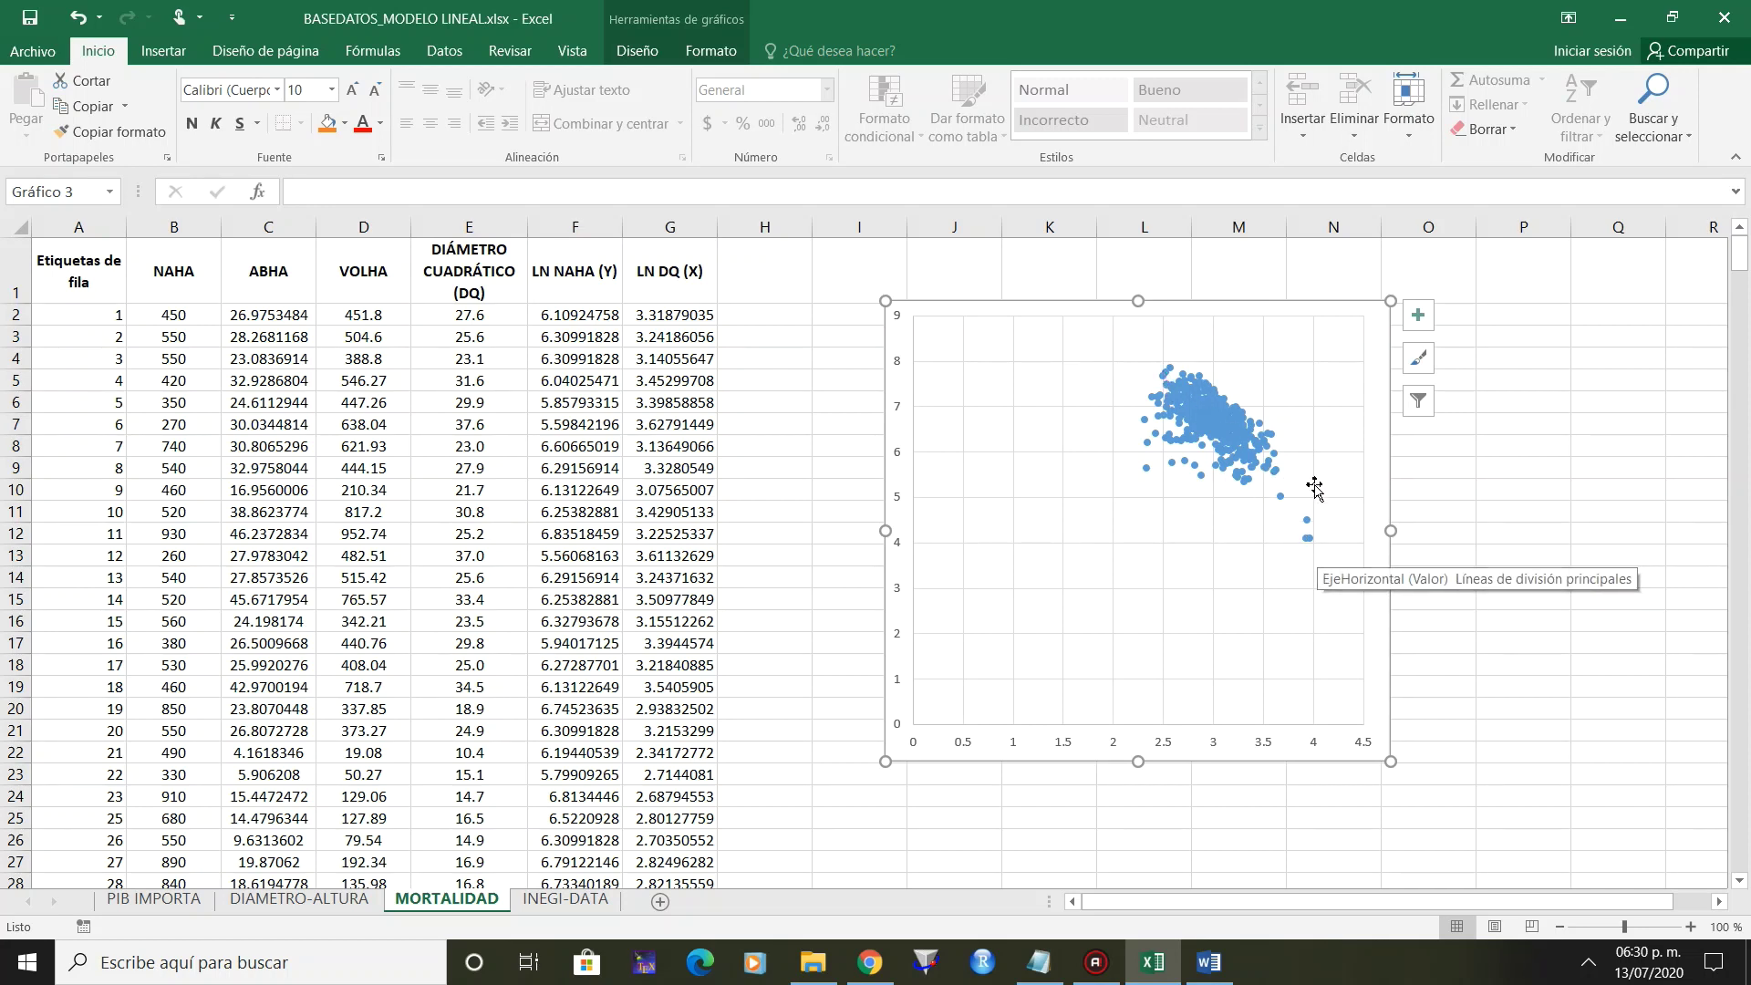
drag(1383, 490, 1689, 542)
click(1009, 590)
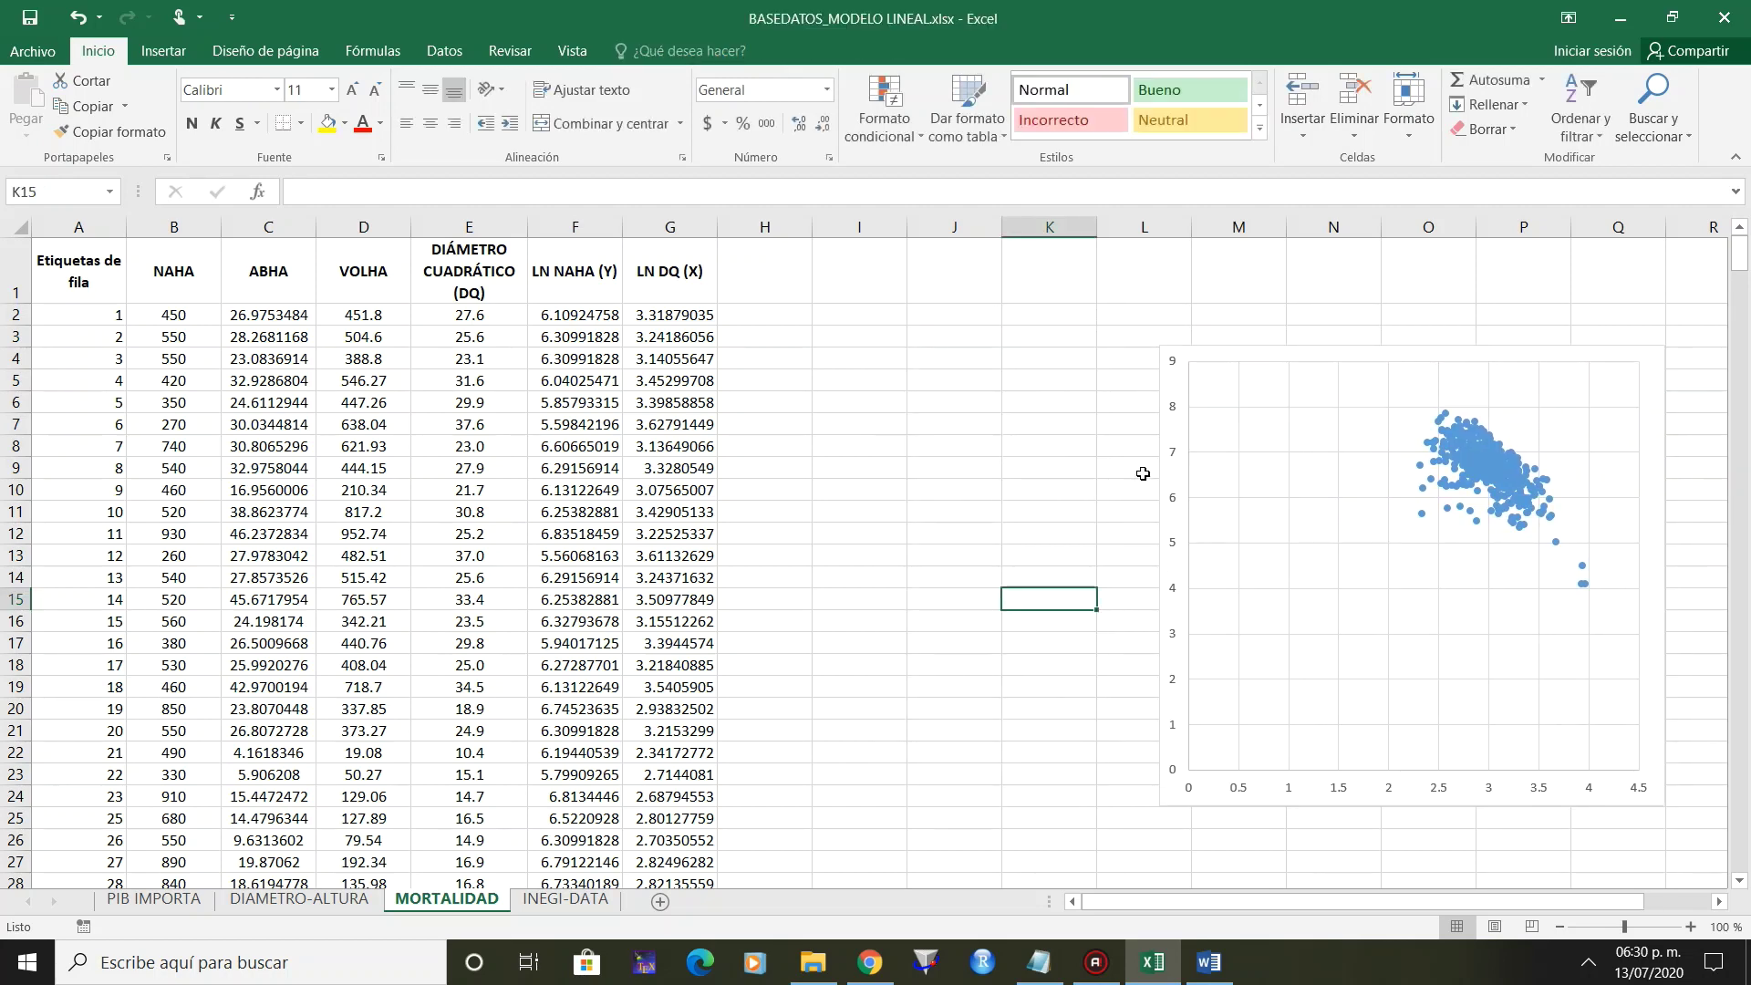
drag(1163, 470, 1325, 486)
click(1077, 528)
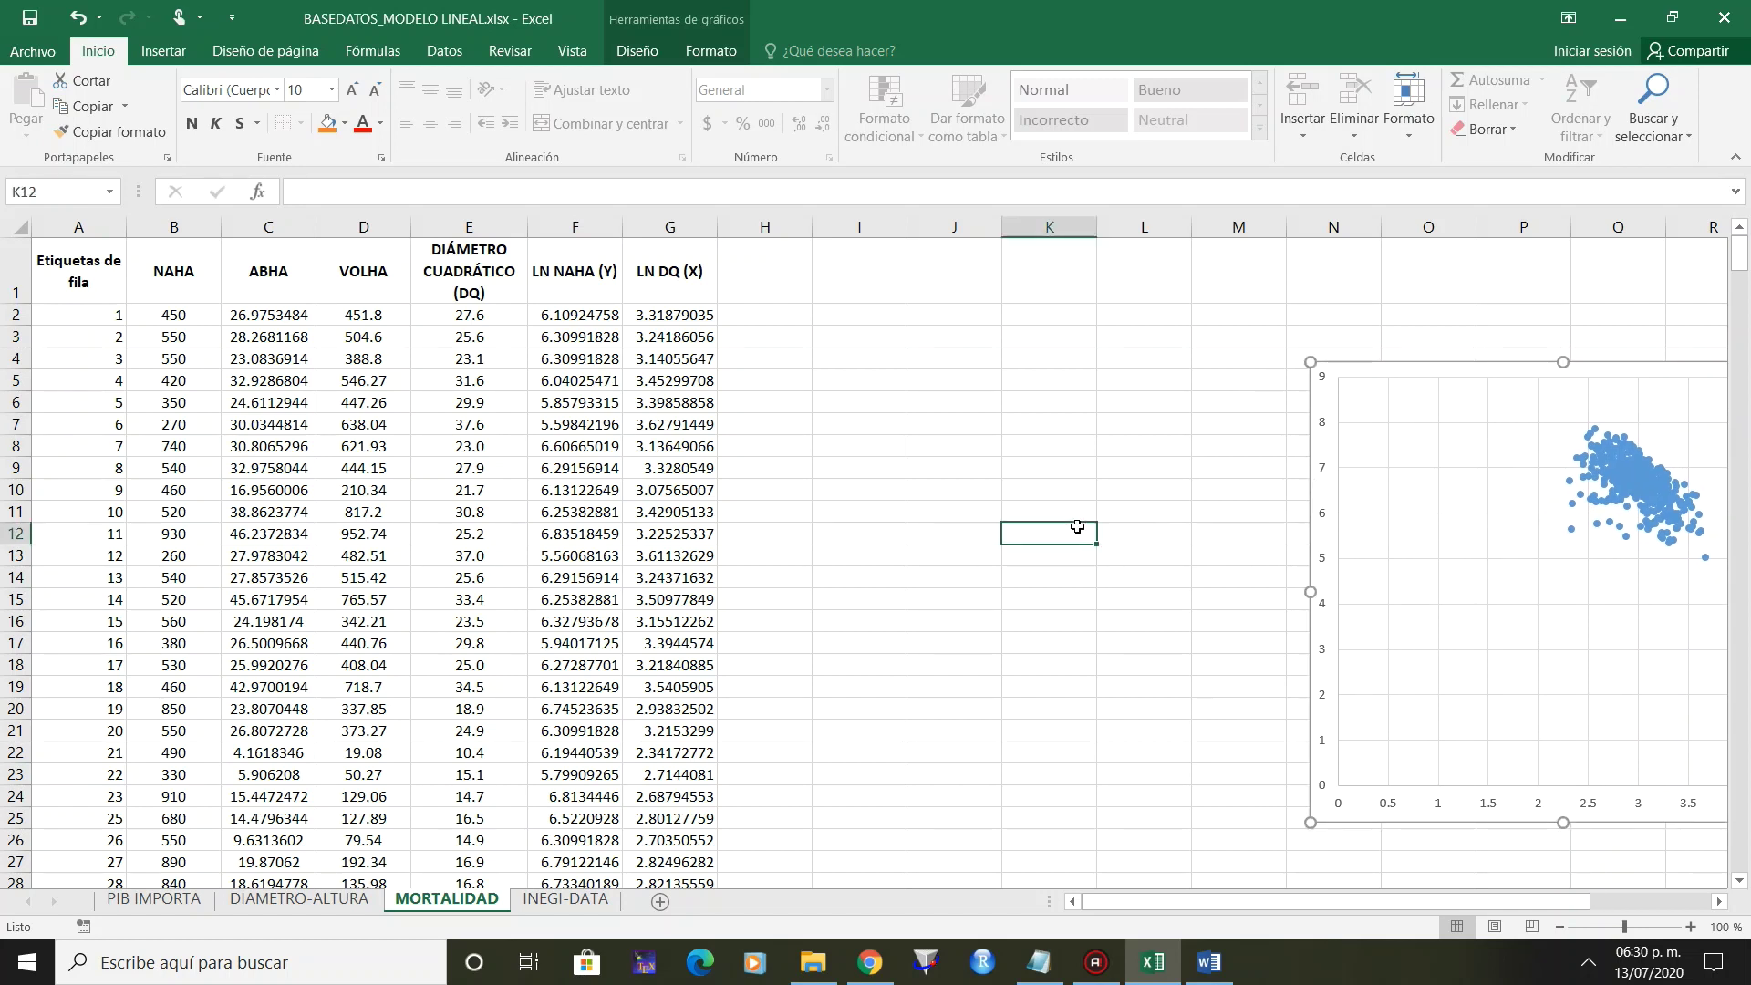
click(868, 330)
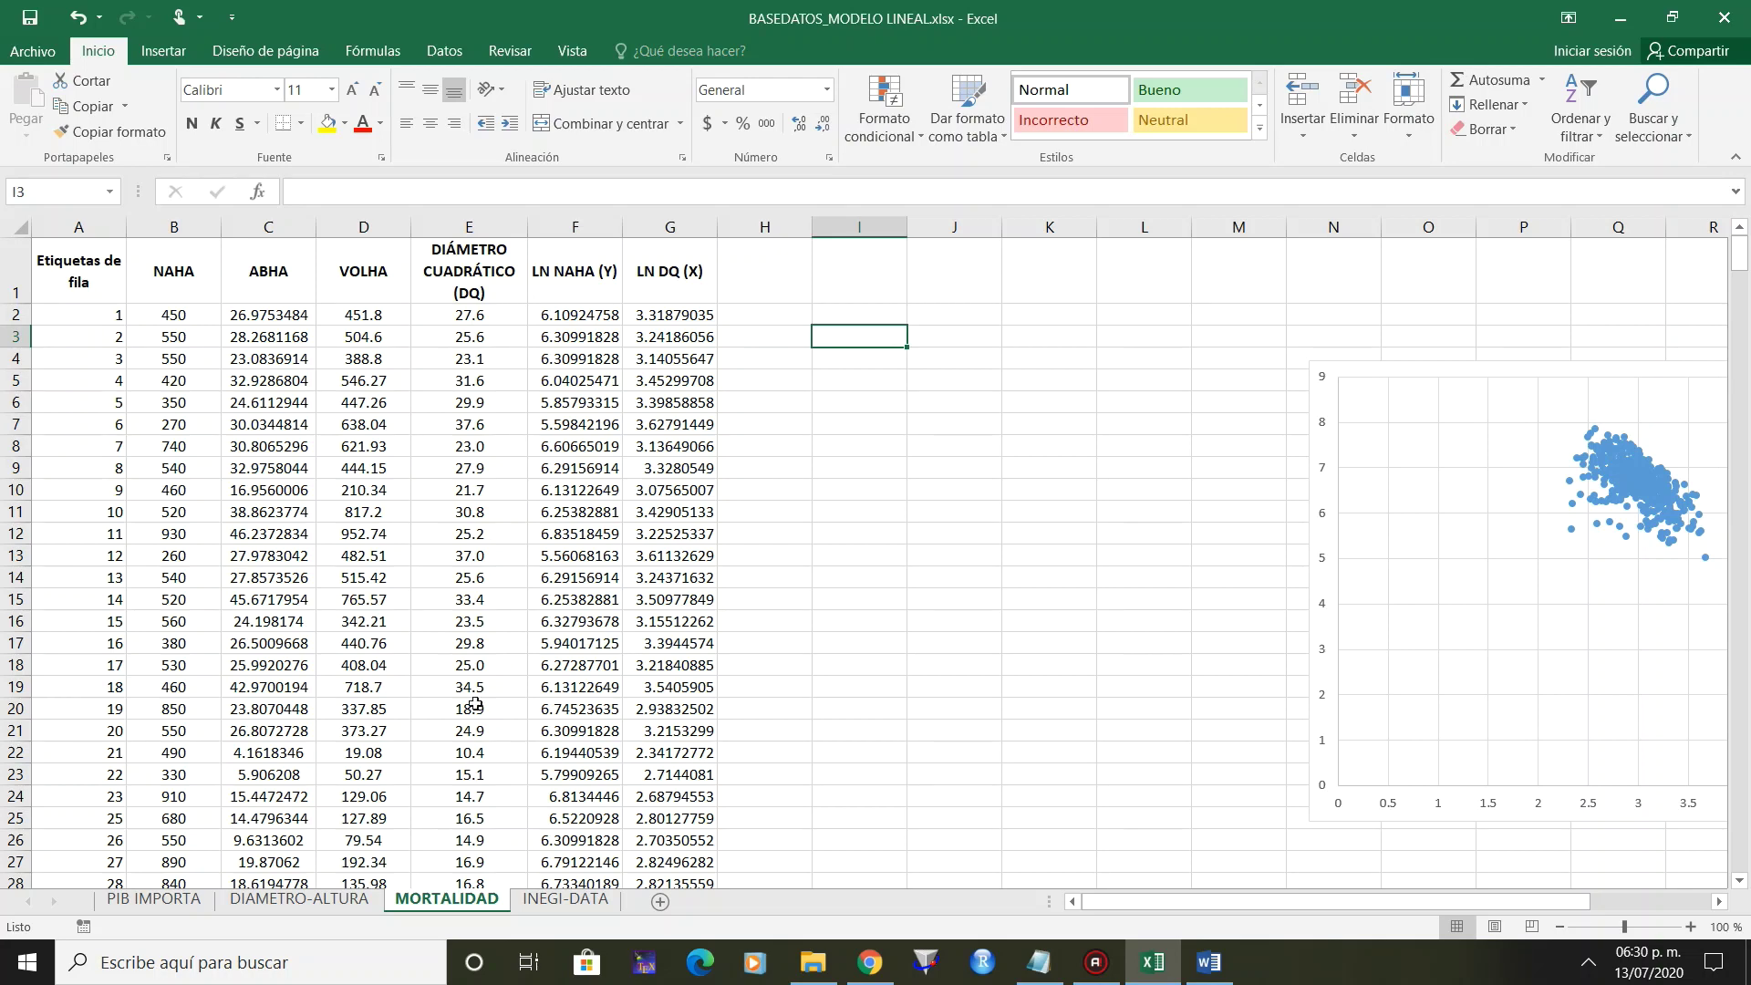
Move the PIB IMPORTA chart right toward columns L–Q.
click(153, 898)
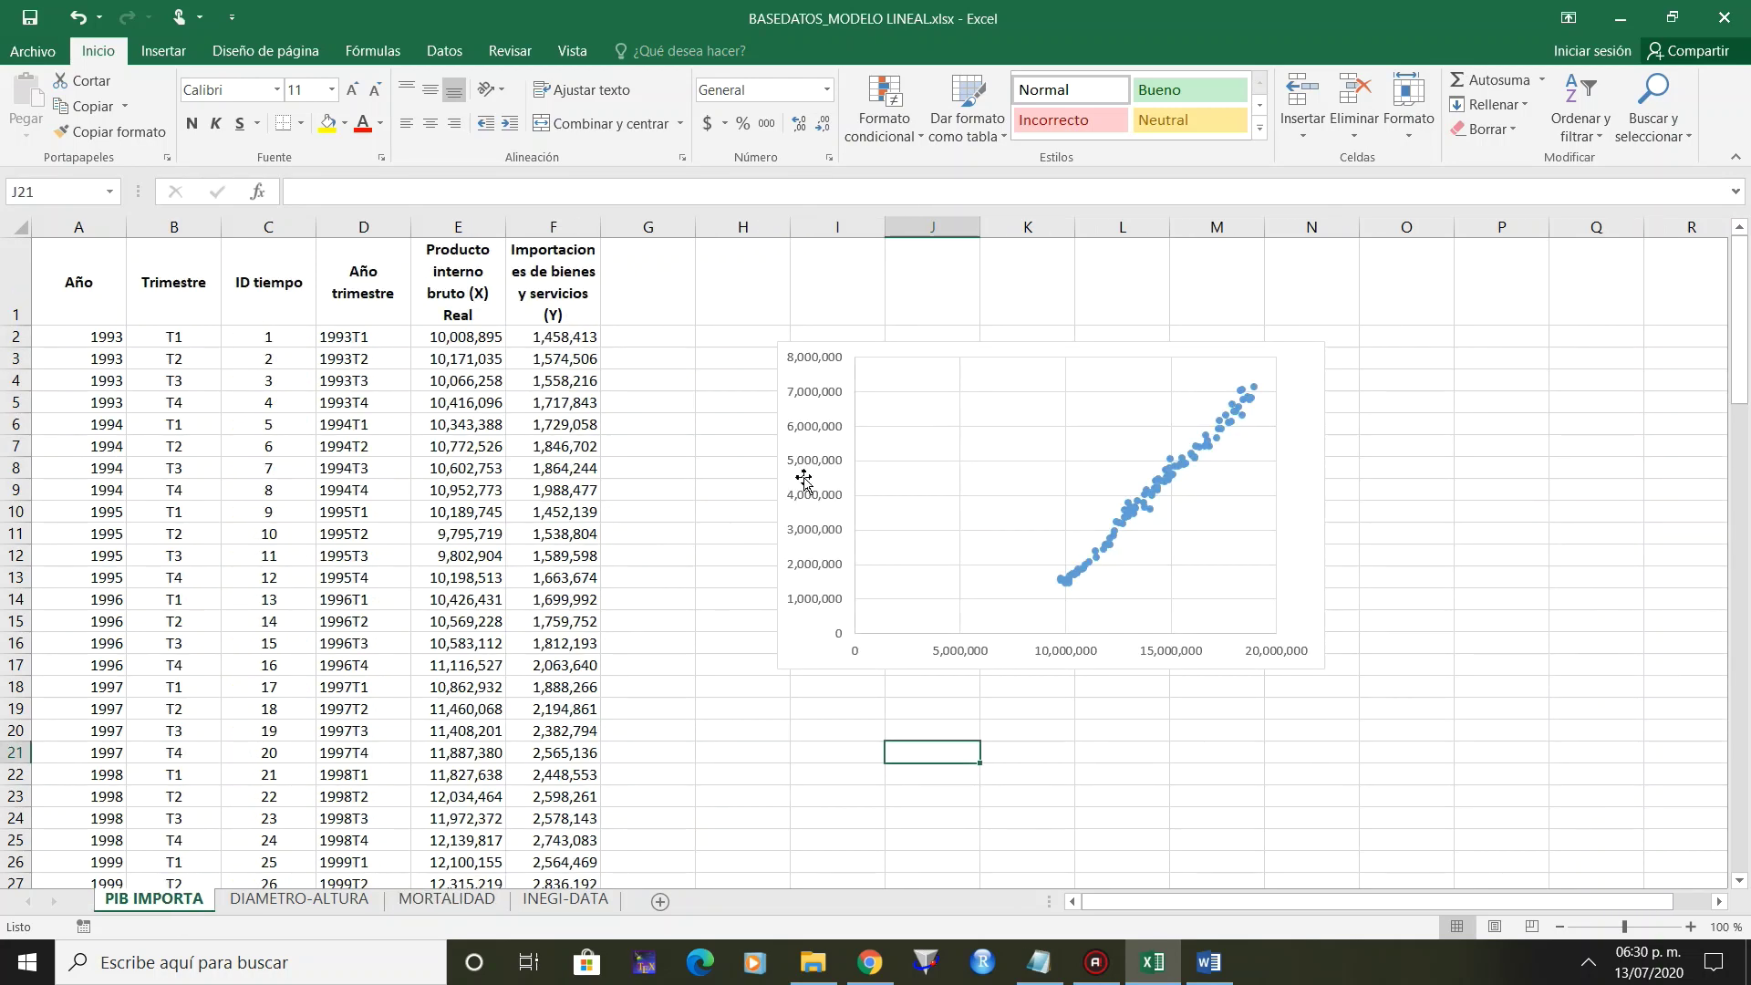
mouse_move(791, 624)
mouse_down()
mouse_move(1192, 603)
mouse_move(1365, 650)
mouse_up()
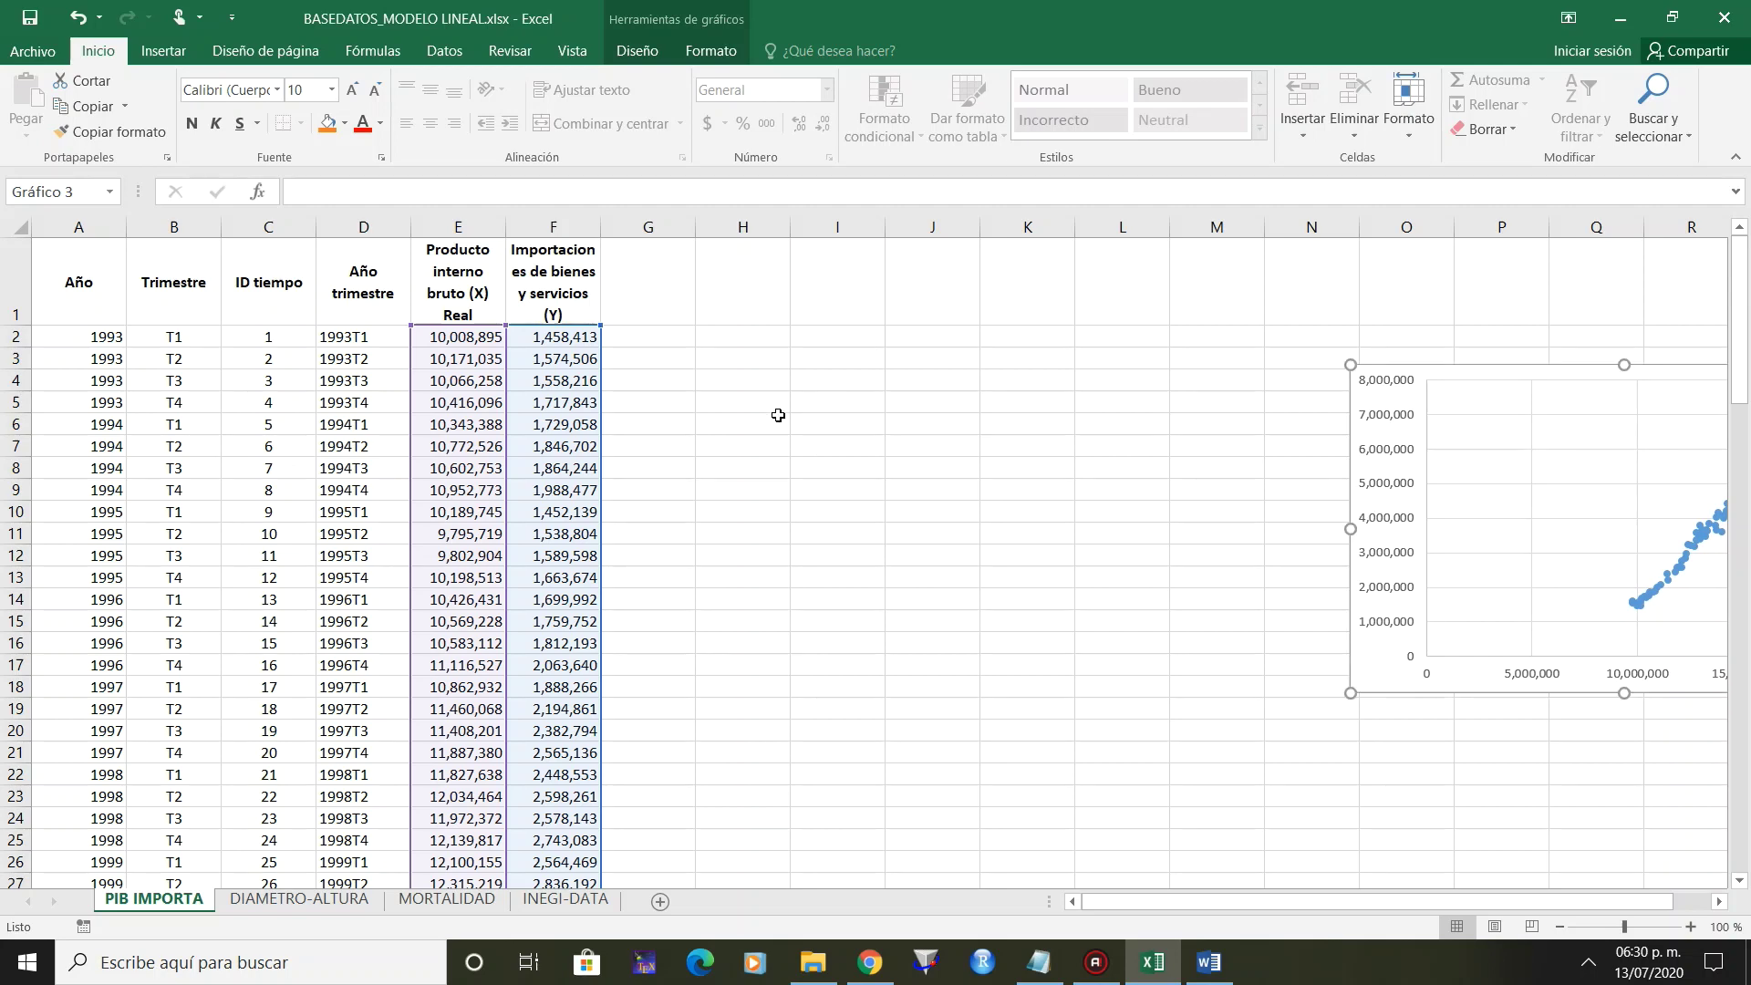
click(757, 318)
click(744, 357)
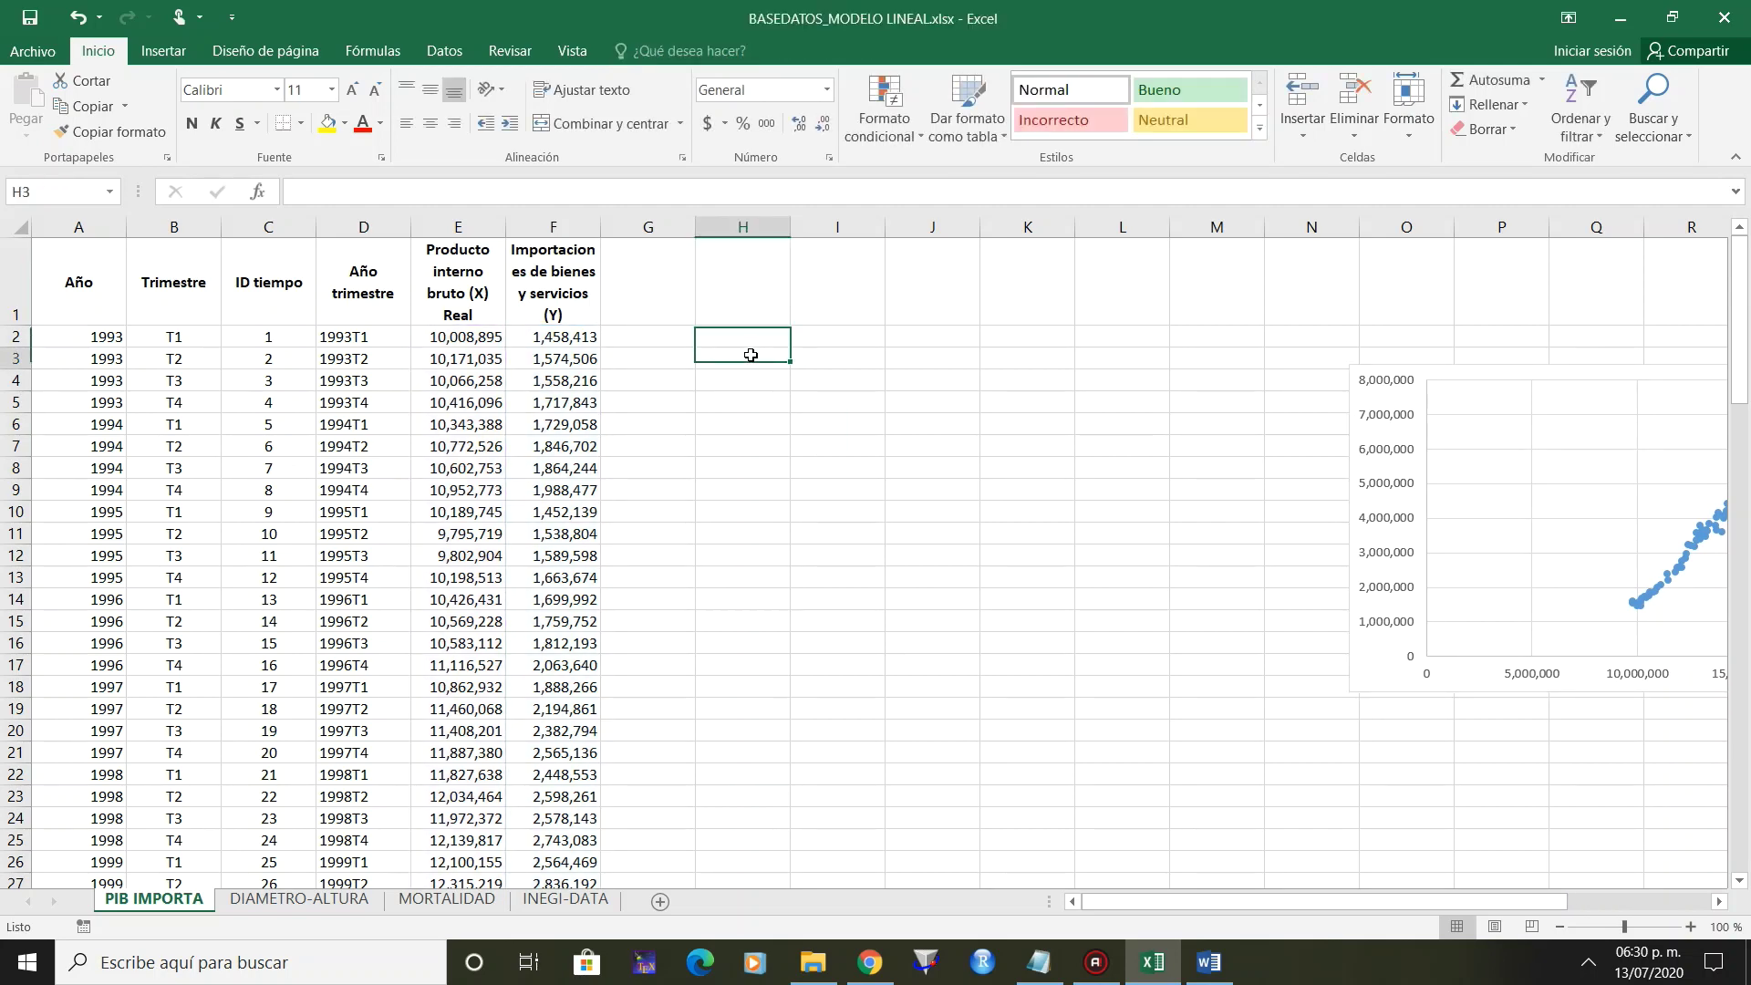
Open the Excel add-ins manager from Archivo > Opciones > Complementos.
click(441, 55)
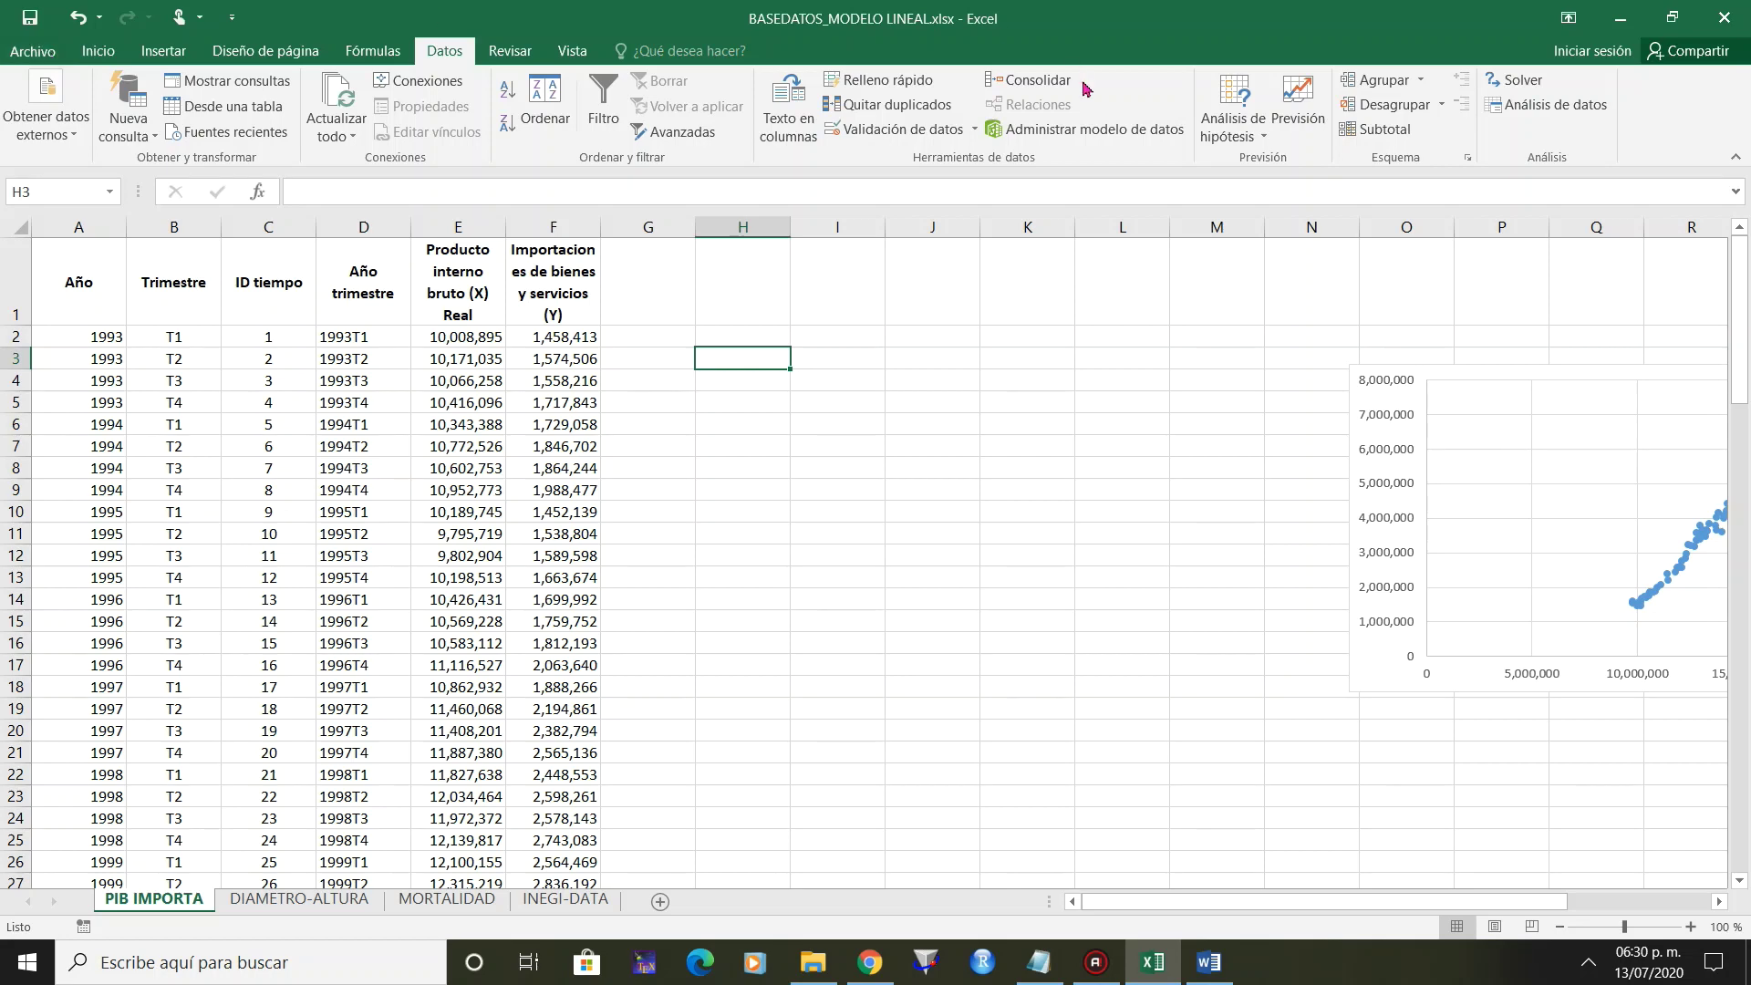
click(33, 51)
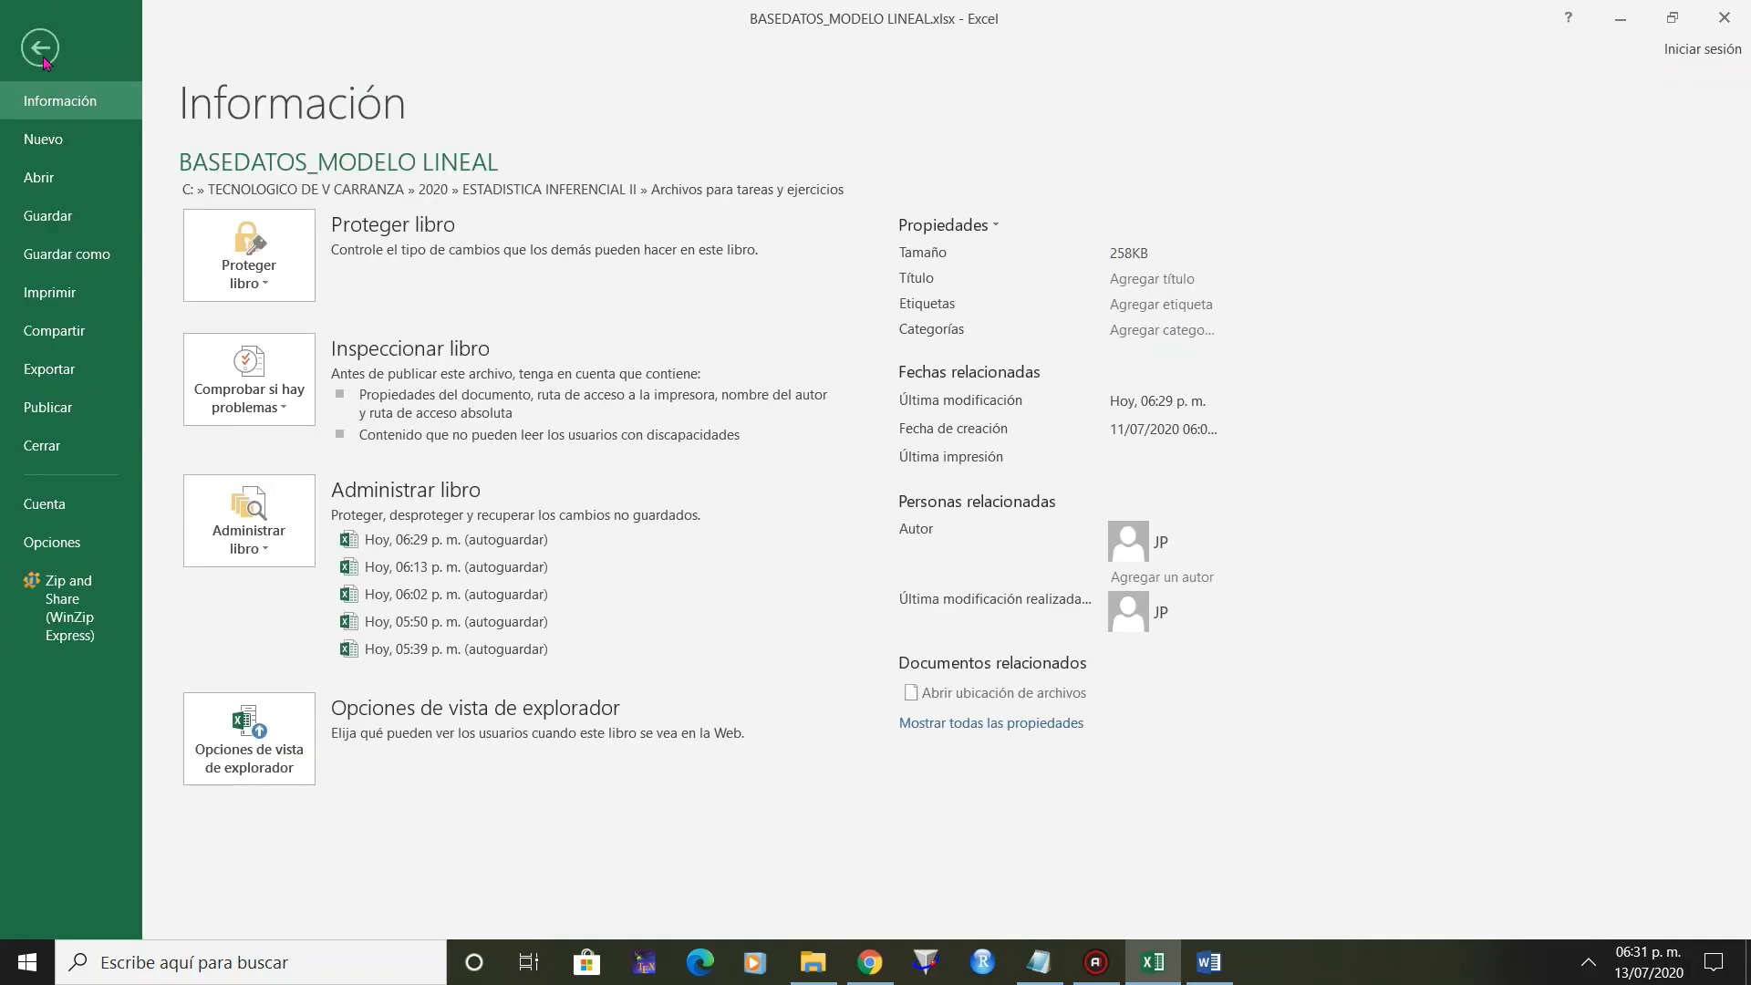
click(78, 556)
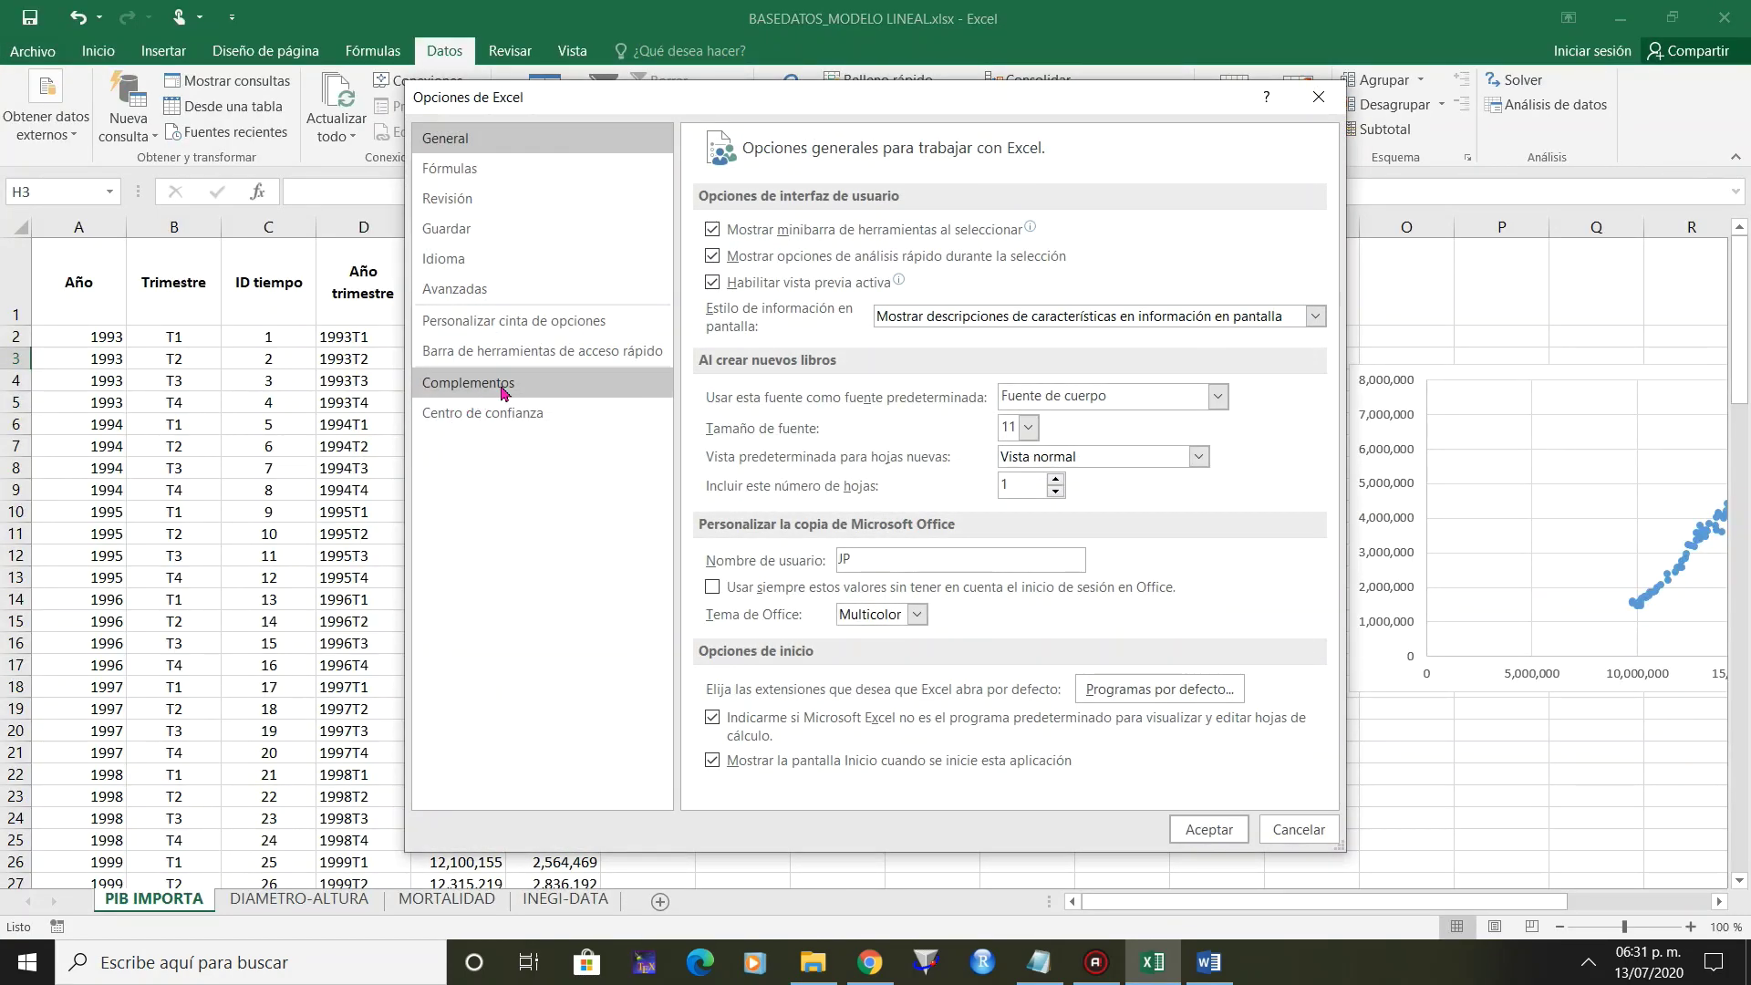
click(502, 390)
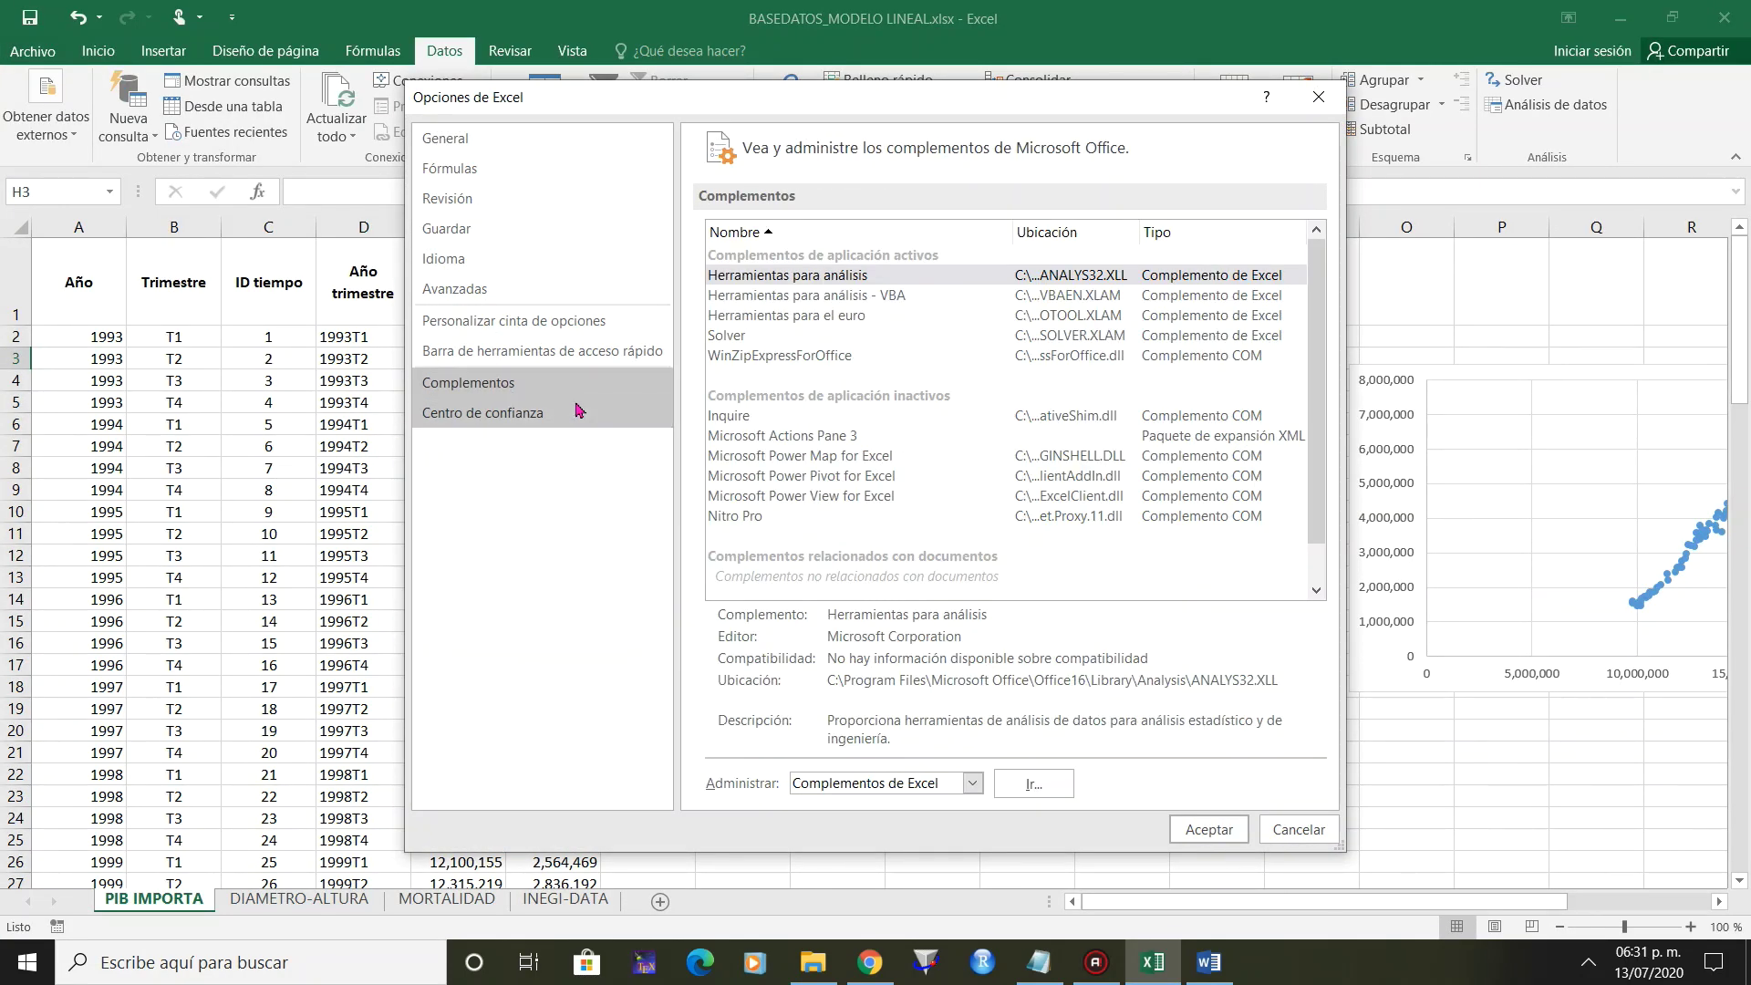
click(1035, 784)
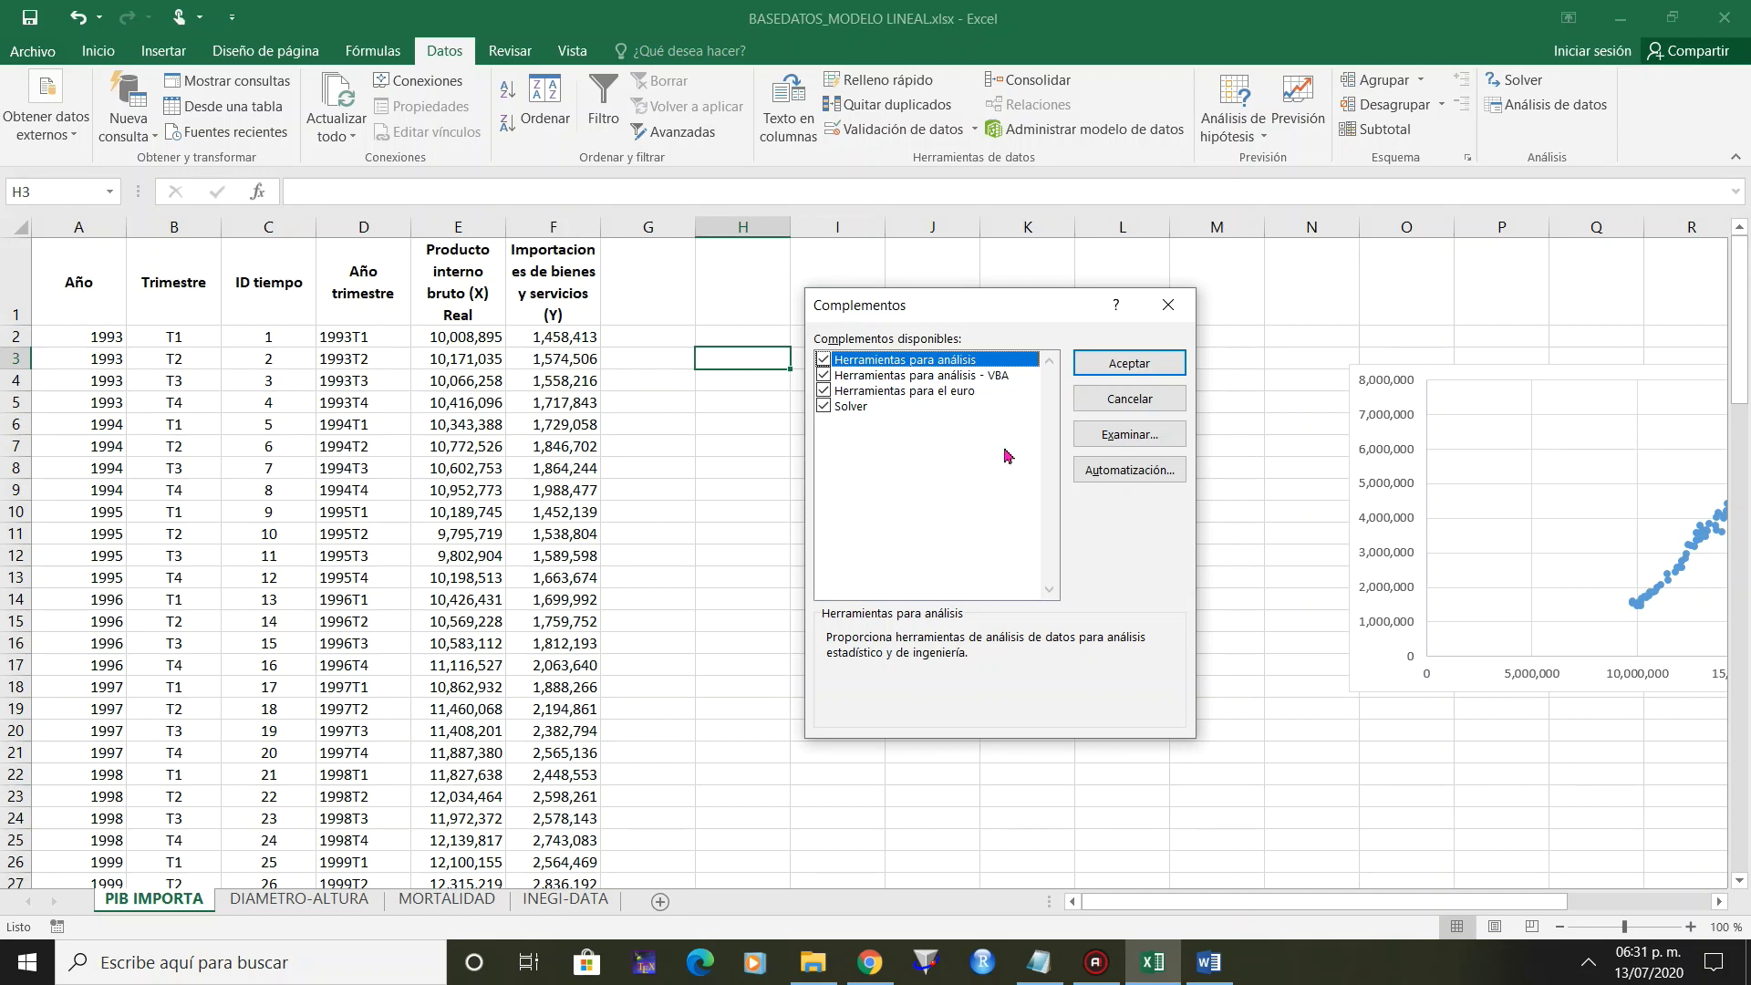
Enable the Analysis ToolPak, its VBA version, Euro Tools and Solver add-ins, then confirm.
click(824, 406)
click(824, 391)
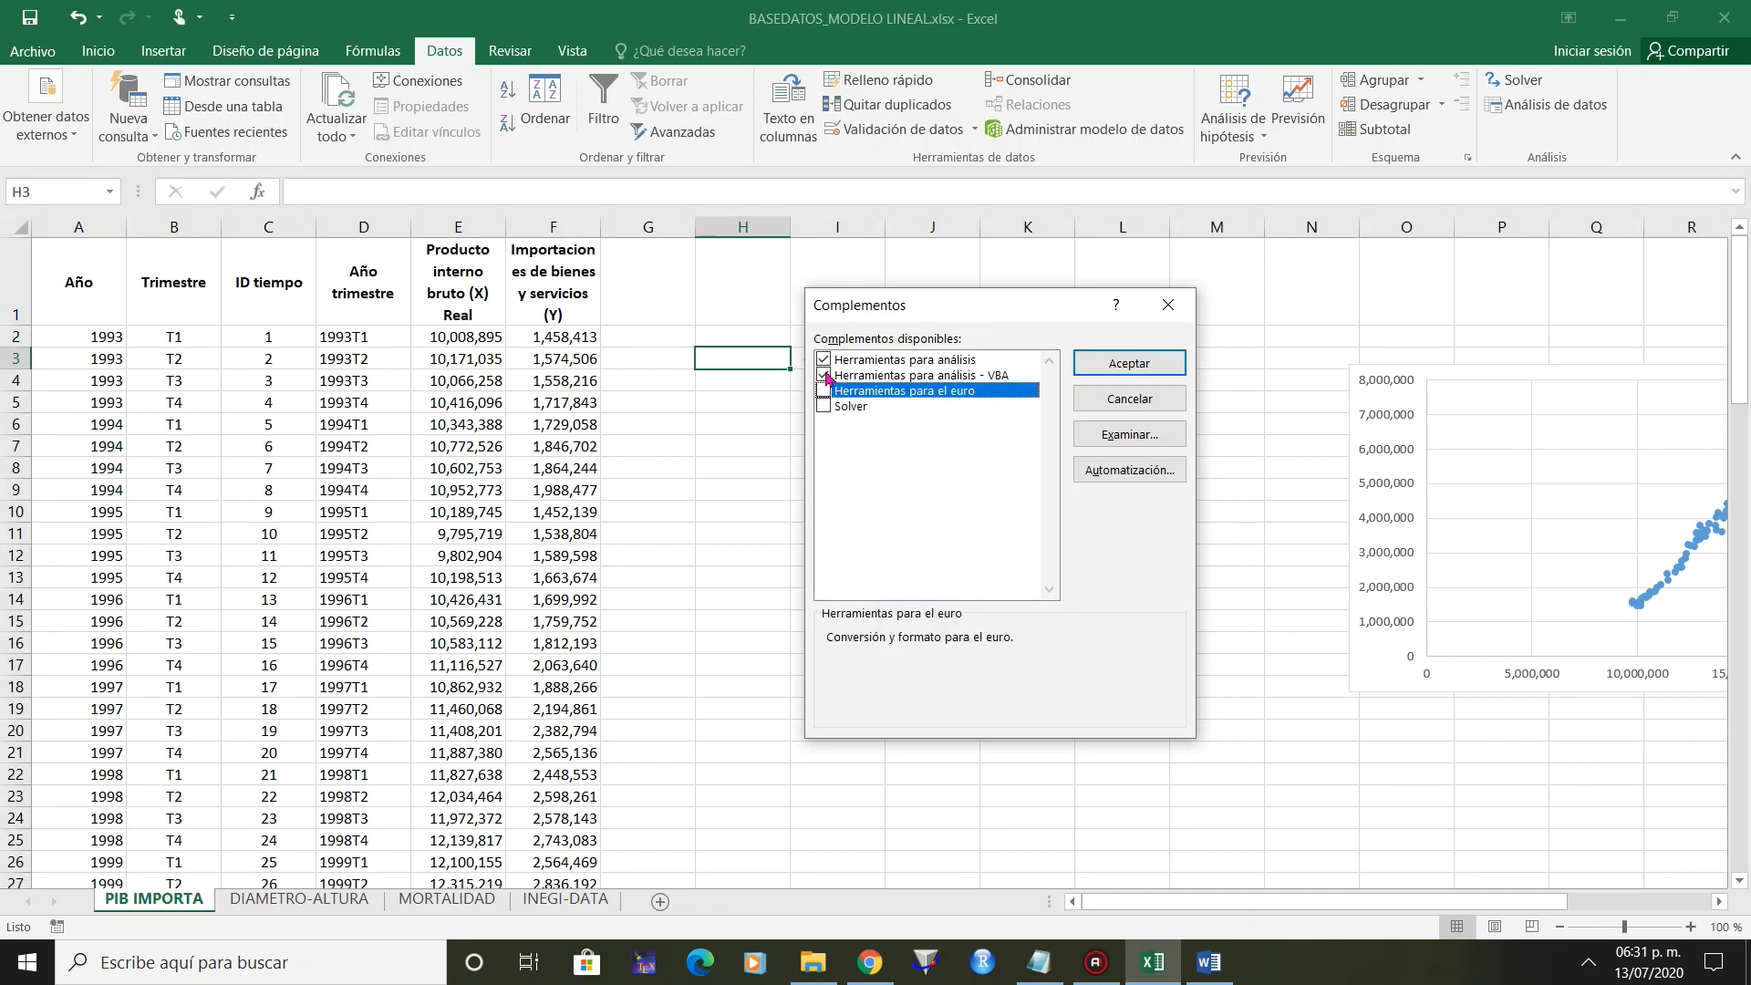
click(823, 375)
click(825, 360)
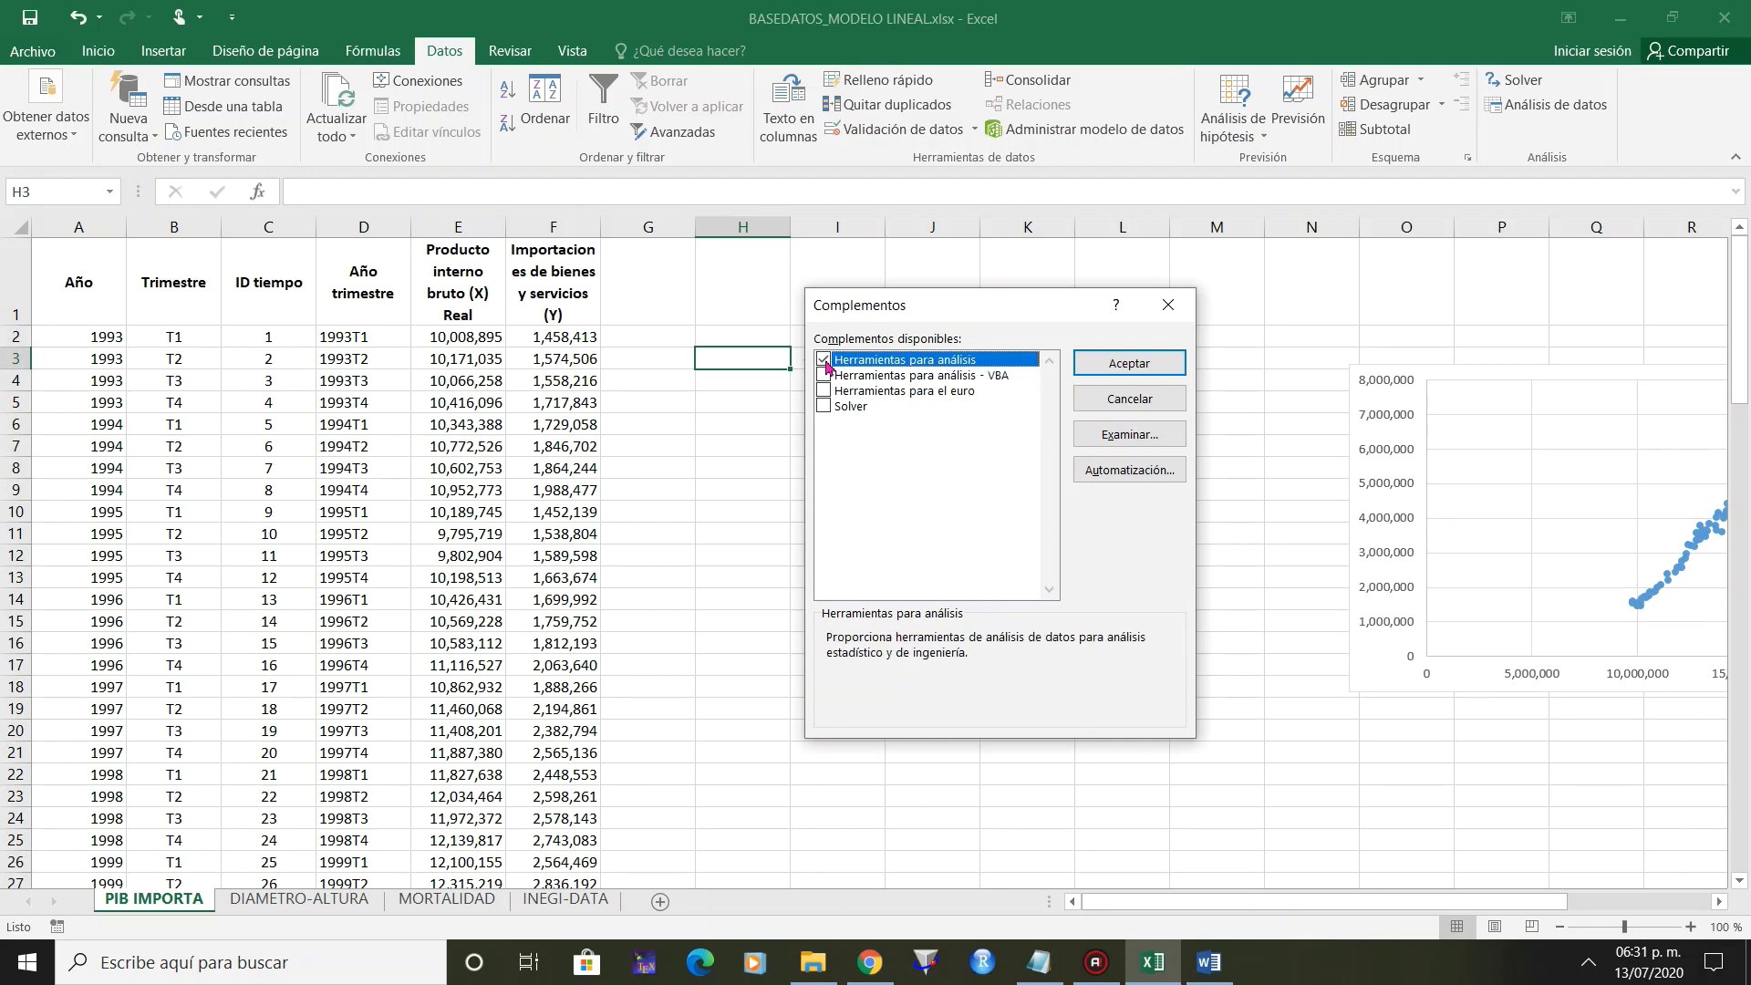
click(824, 375)
click(824, 390)
click(823, 406)
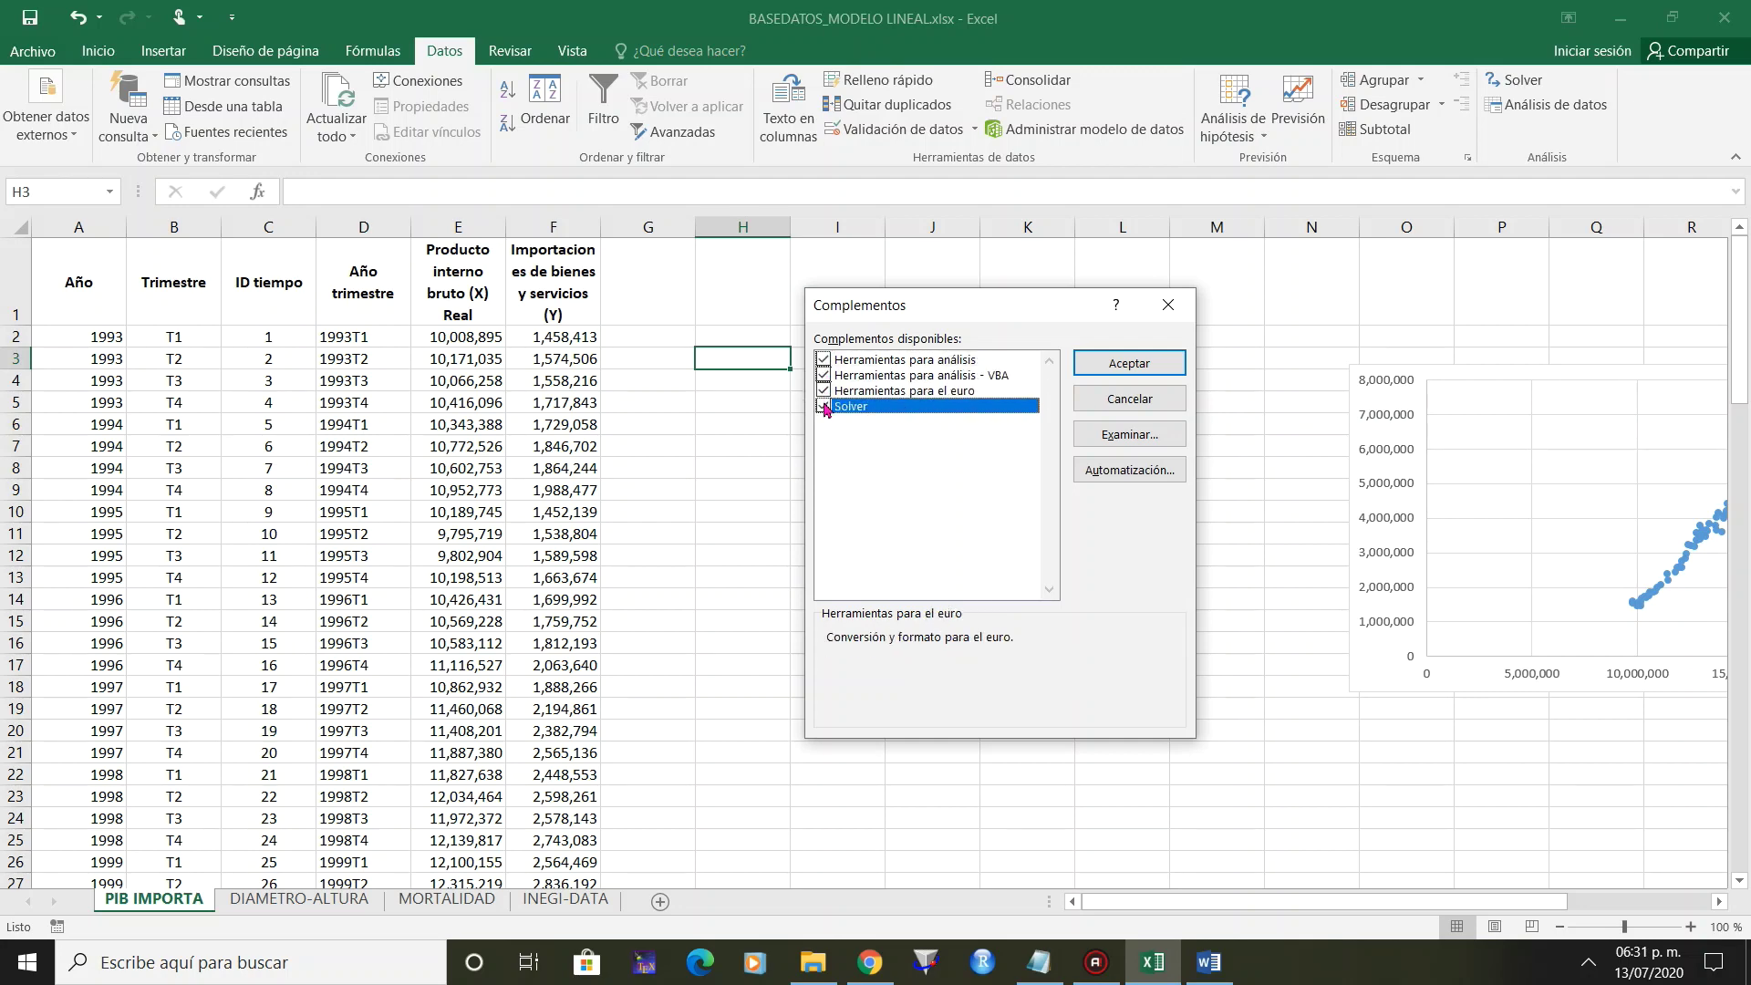
click(1117, 360)
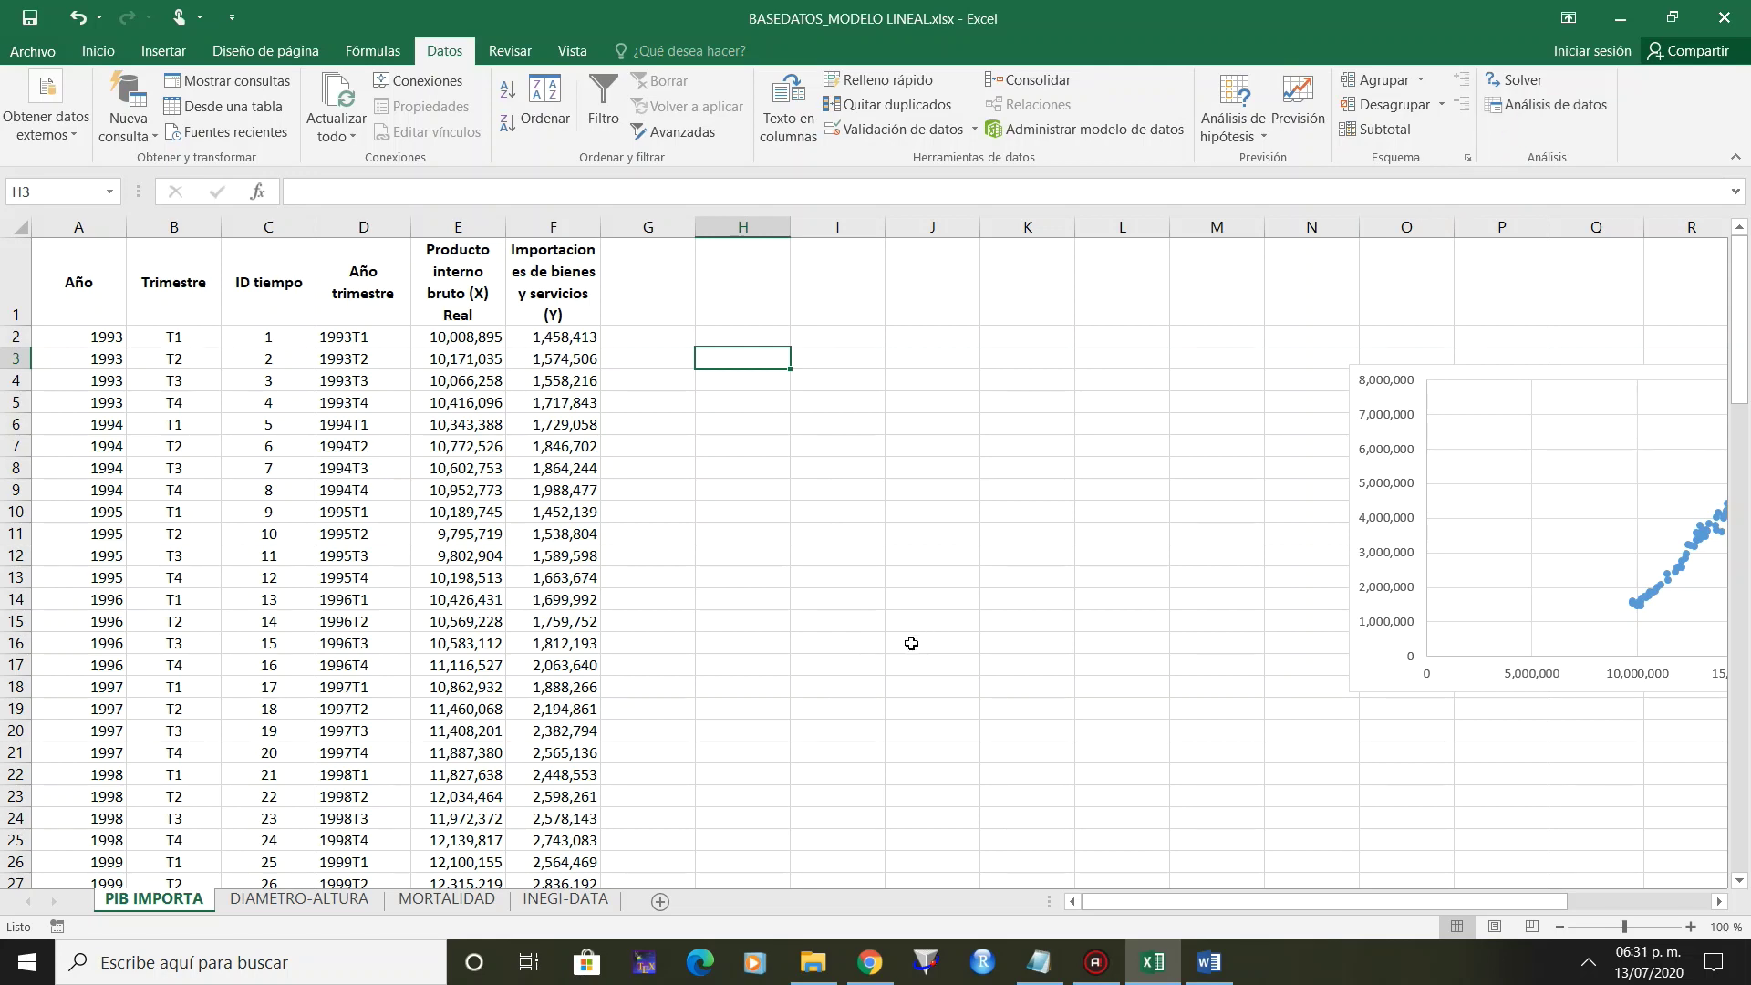
Launch the Regresión tool from Análisis de datos and move its dialog aside.
click(1550, 104)
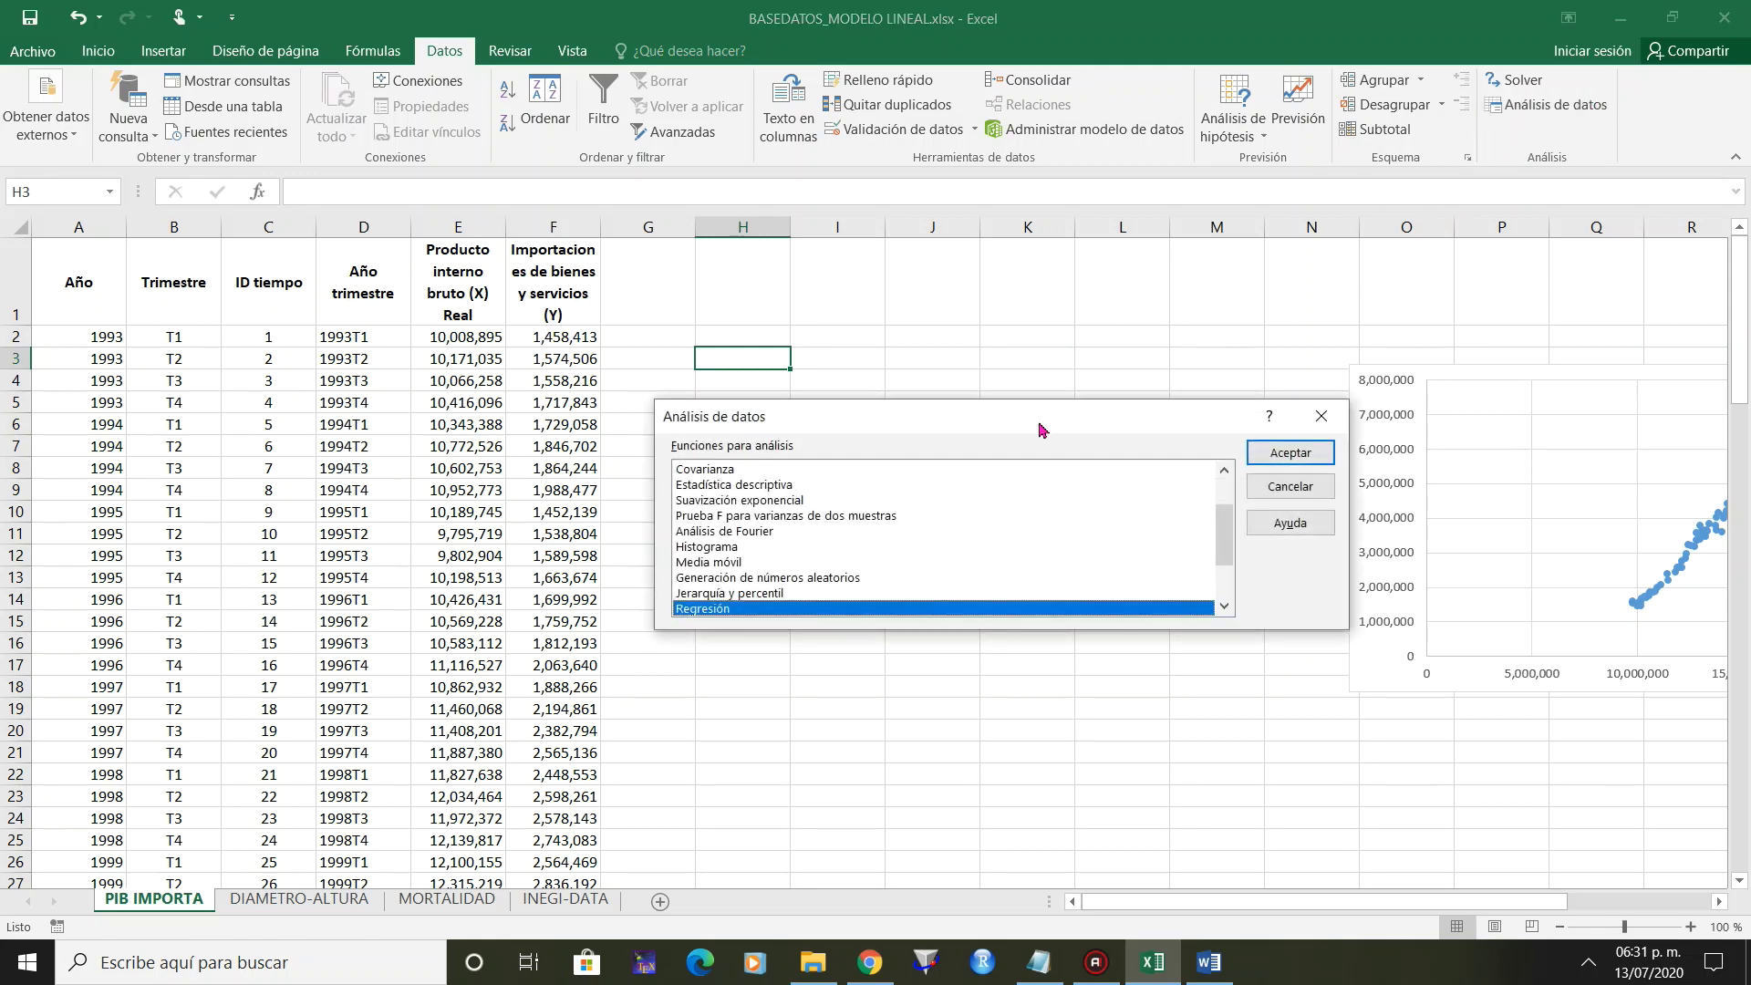
right_click(1231, 492)
click(1234, 468)
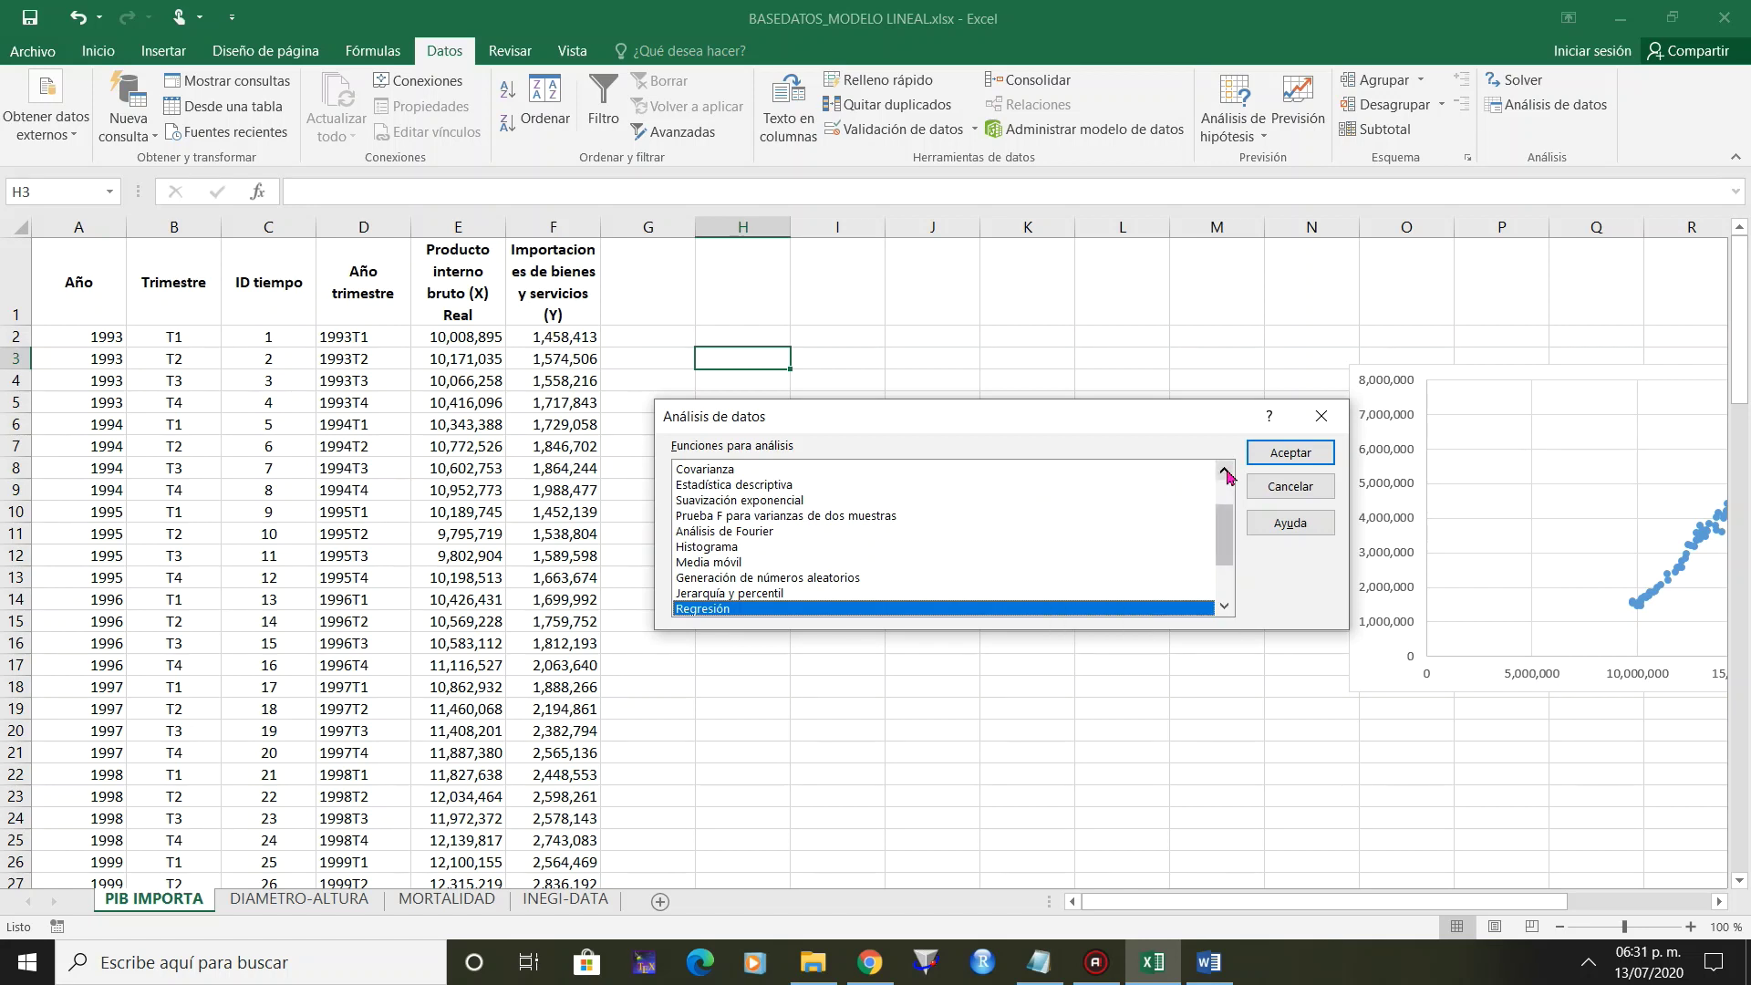
scroll(1234, 468, up, 2)
drag(1230, 508, 1223, 608)
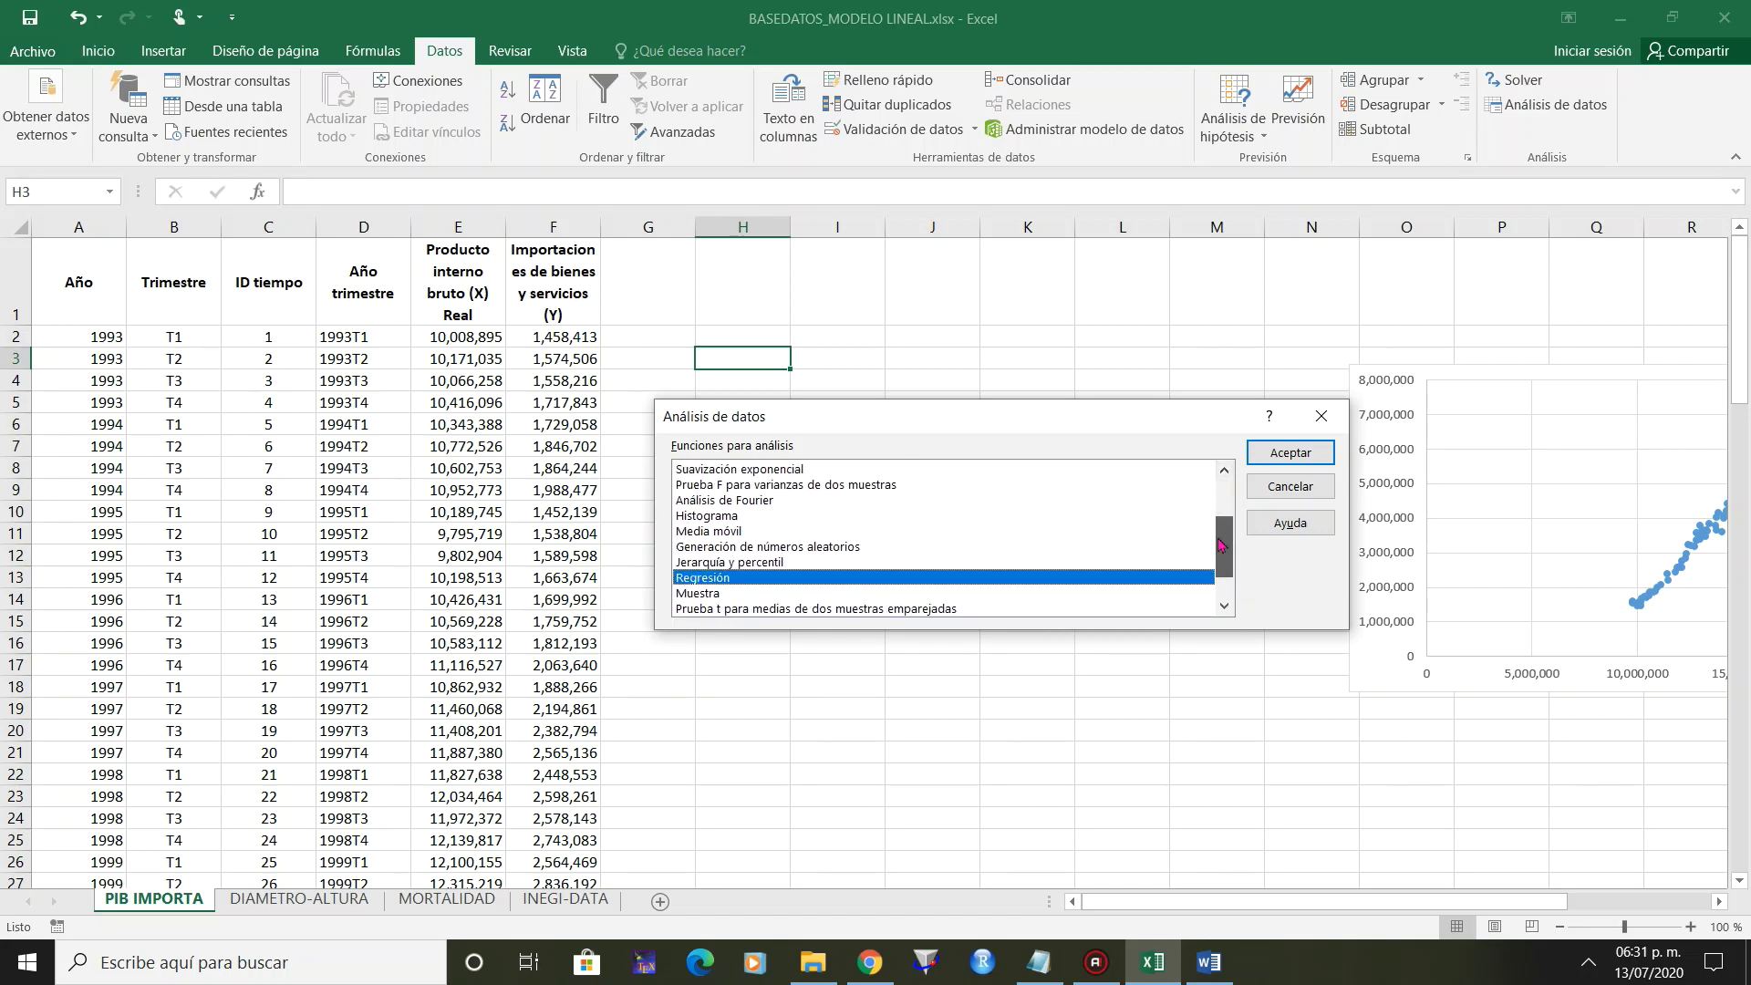
click(1014, 504)
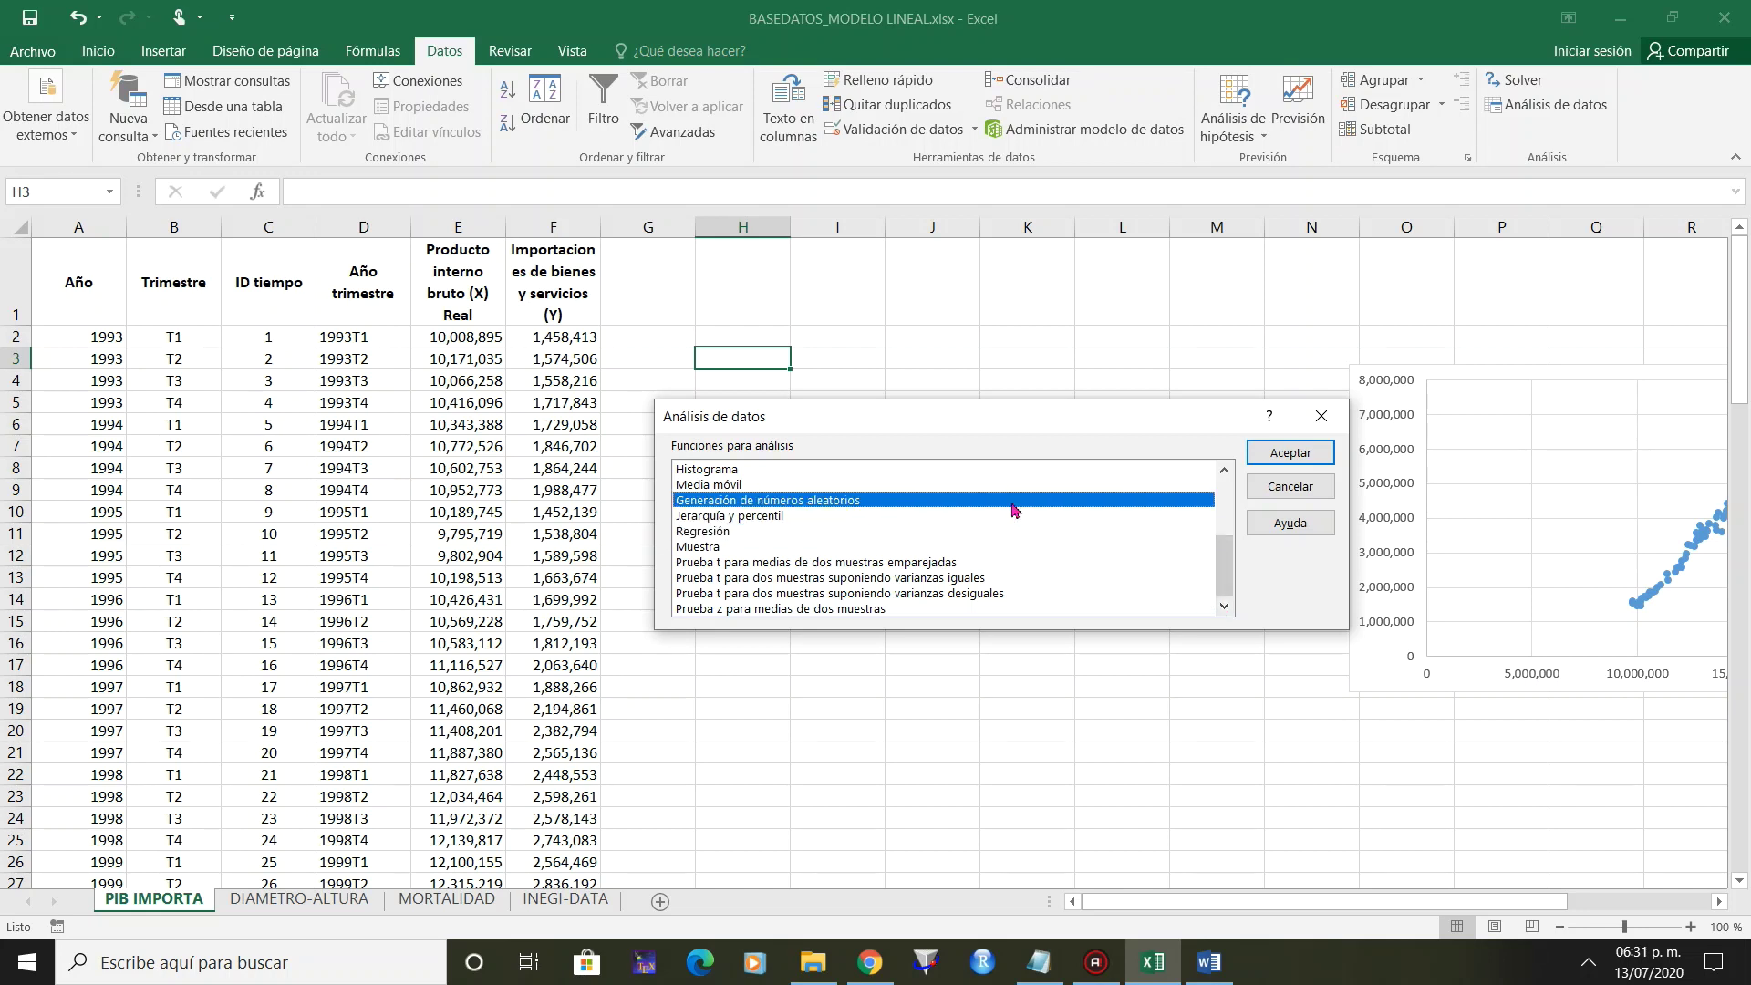
click(727, 534)
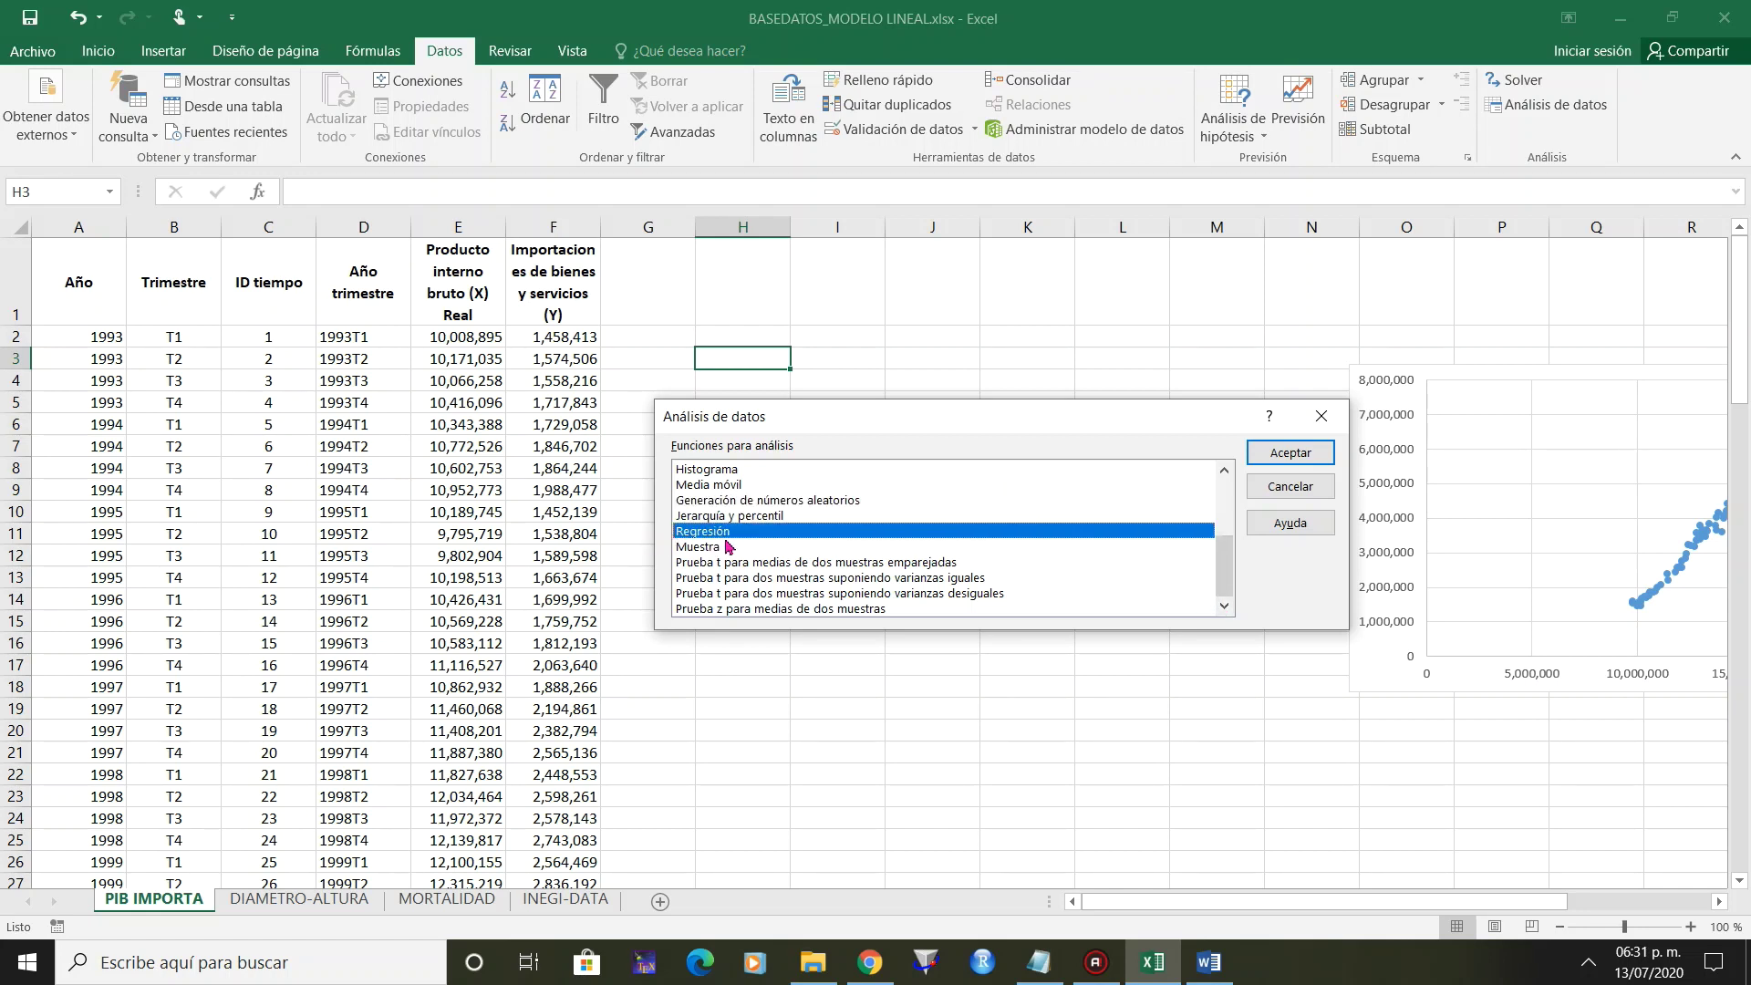
click(1277, 456)
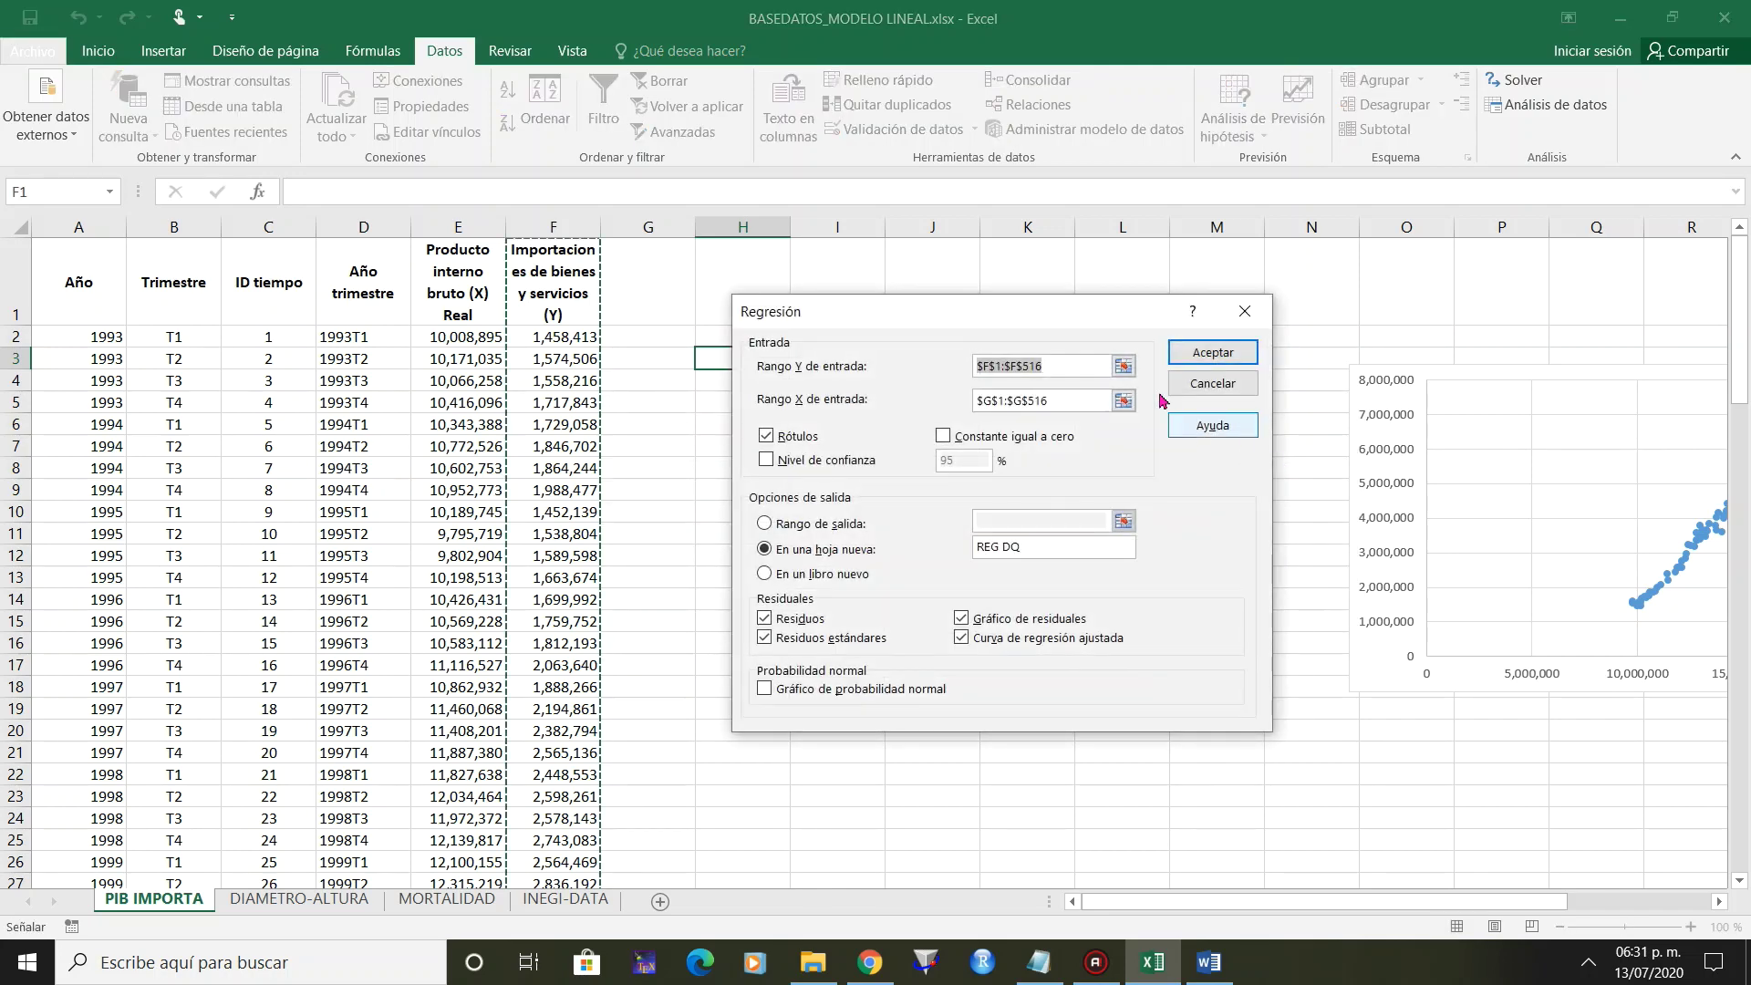
mouse_move(1089, 312)
mouse_down()
mouse_move(1345, 297)
mouse_move(1294, 292)
mouse_up()
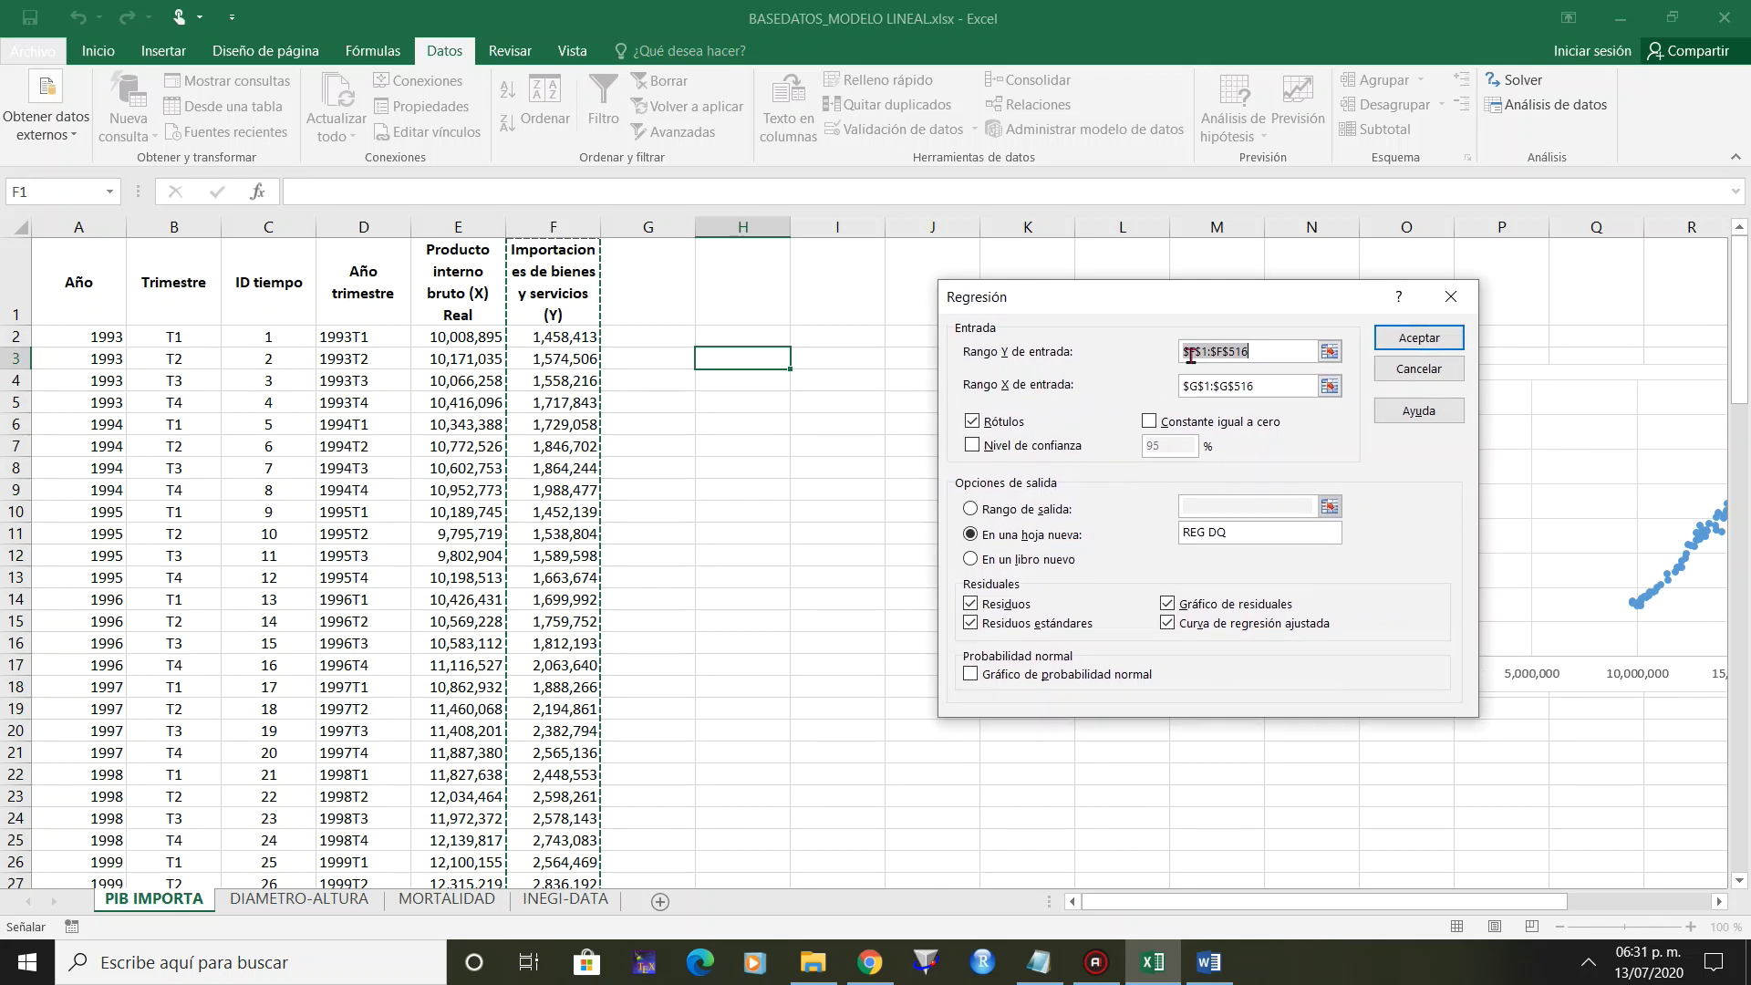
Set the Y range to imports $F$1:$F$109 and X range to GDP $E$1:$E$109.
key(Delete)
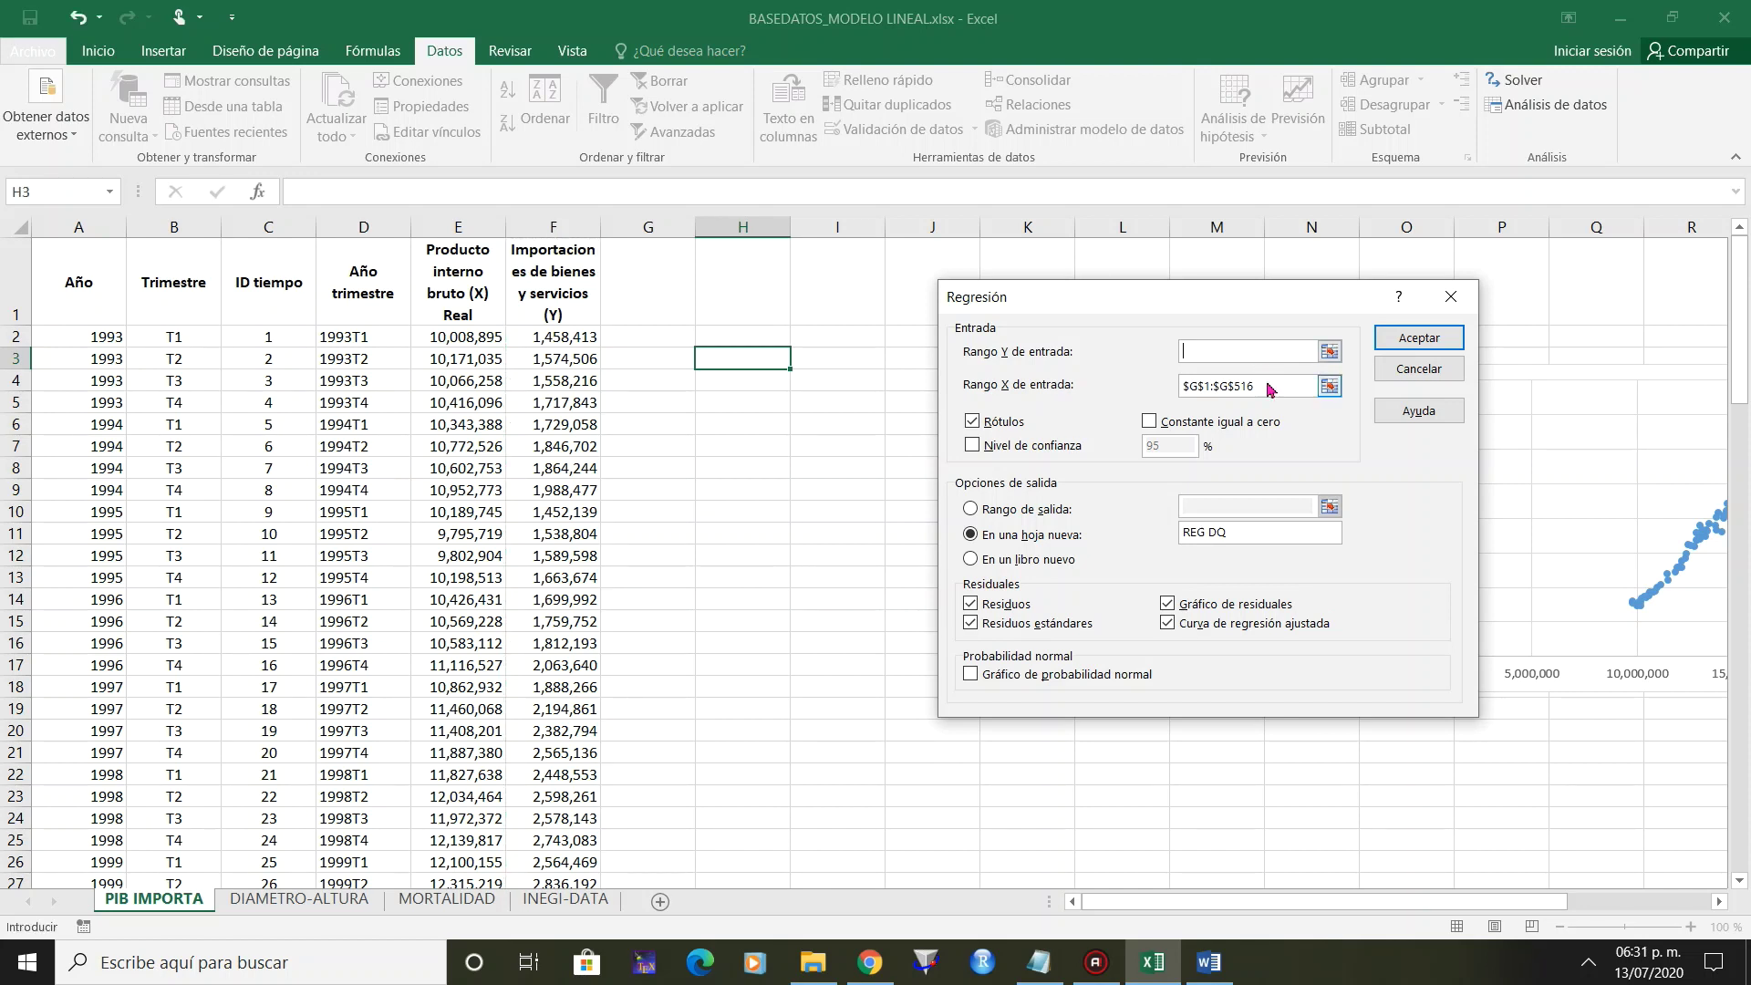
click(1267, 383)
key(BackSpace)
key(BackSpace)
key(BackSpace)
key(BackSpace)
click(1216, 355)
click(526, 290)
key(ctrl+shift+Down)
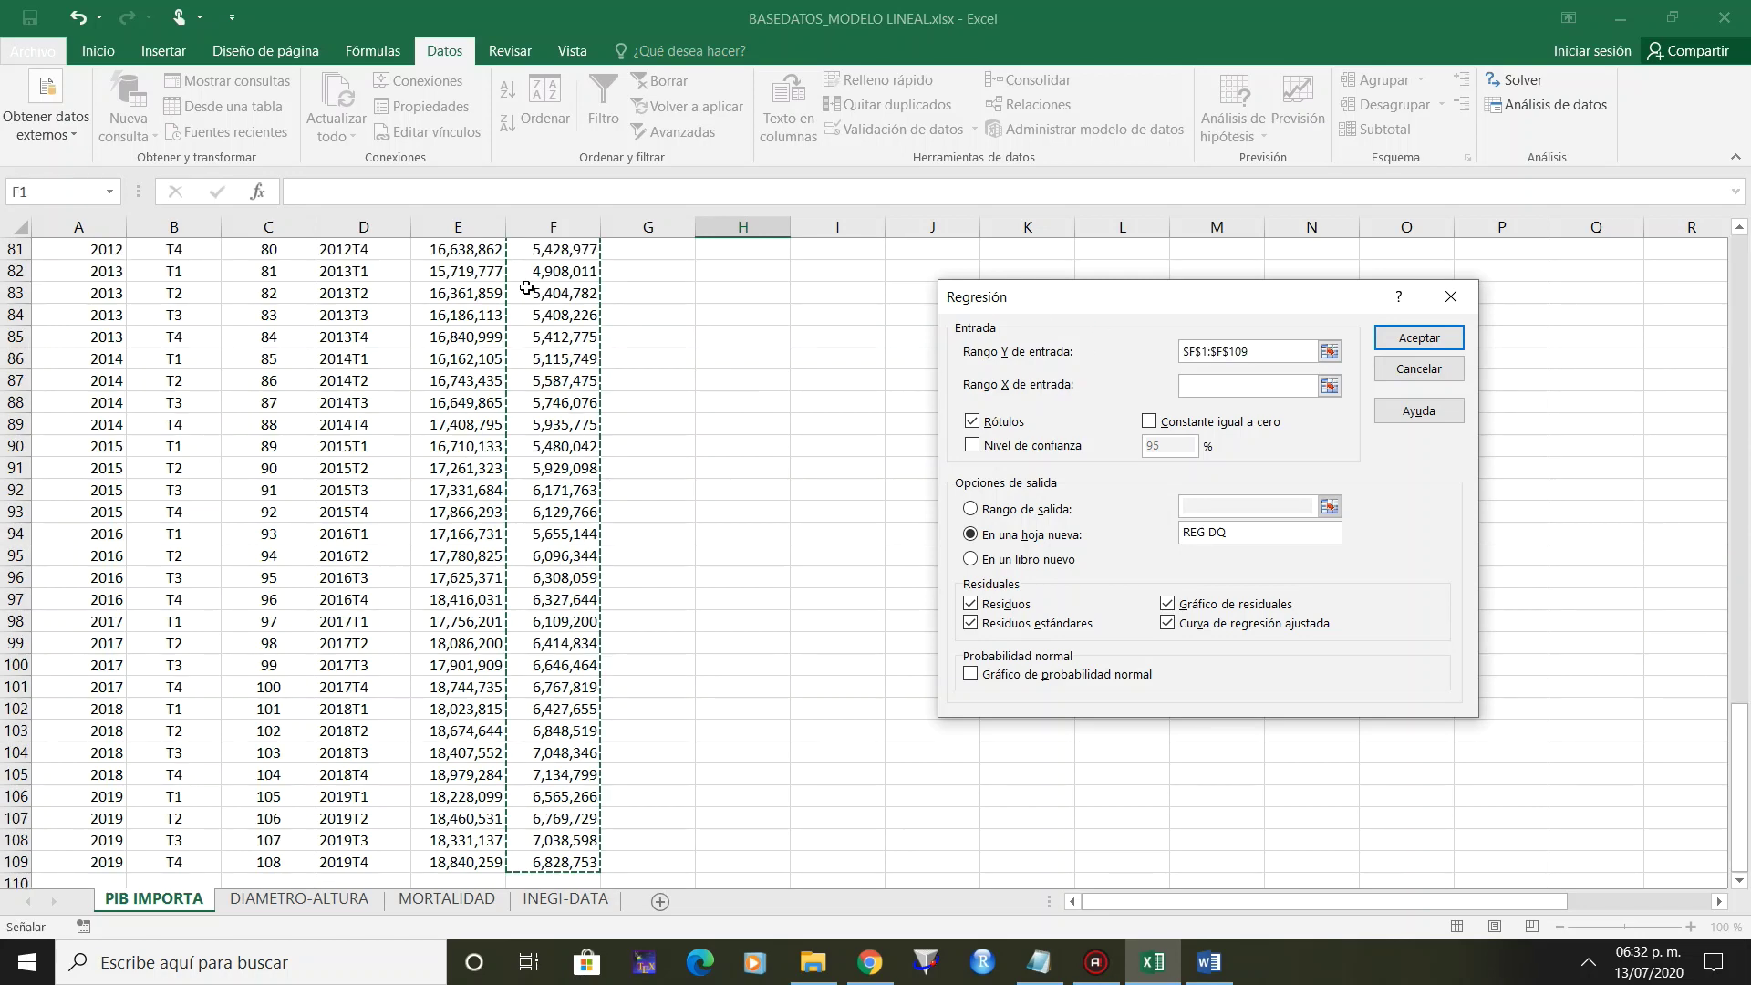
click(1208, 385)
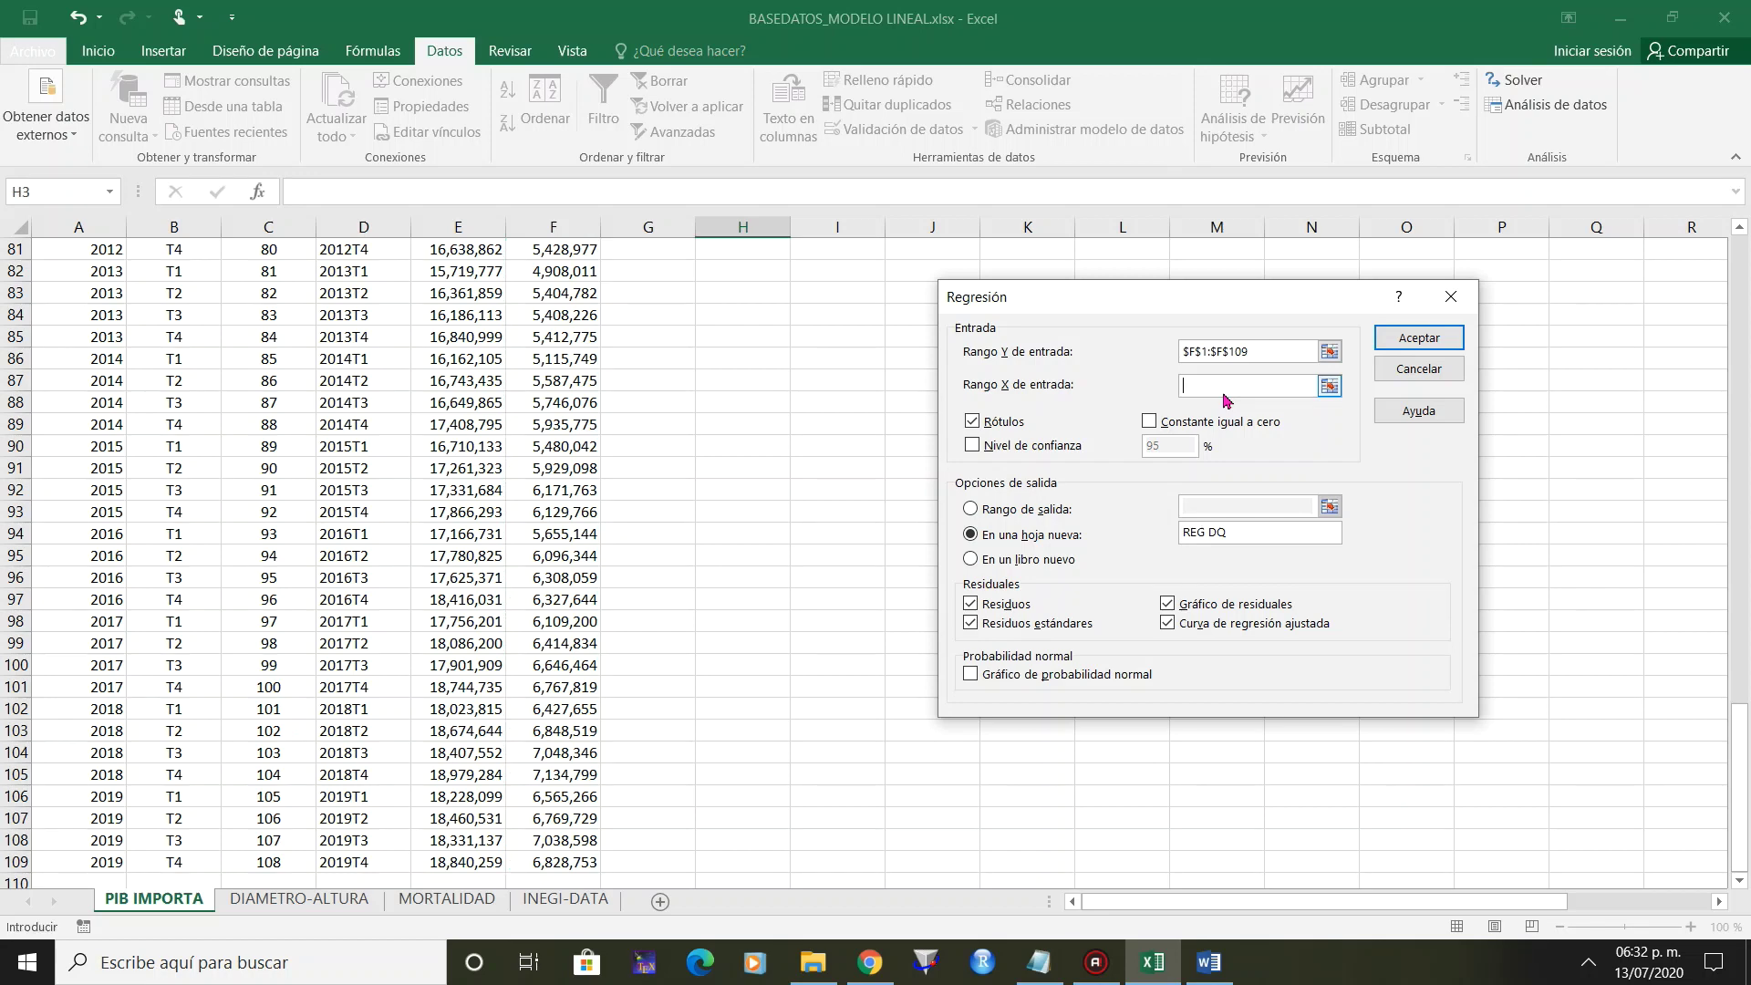
click(466, 538)
key(ctrl+Up)
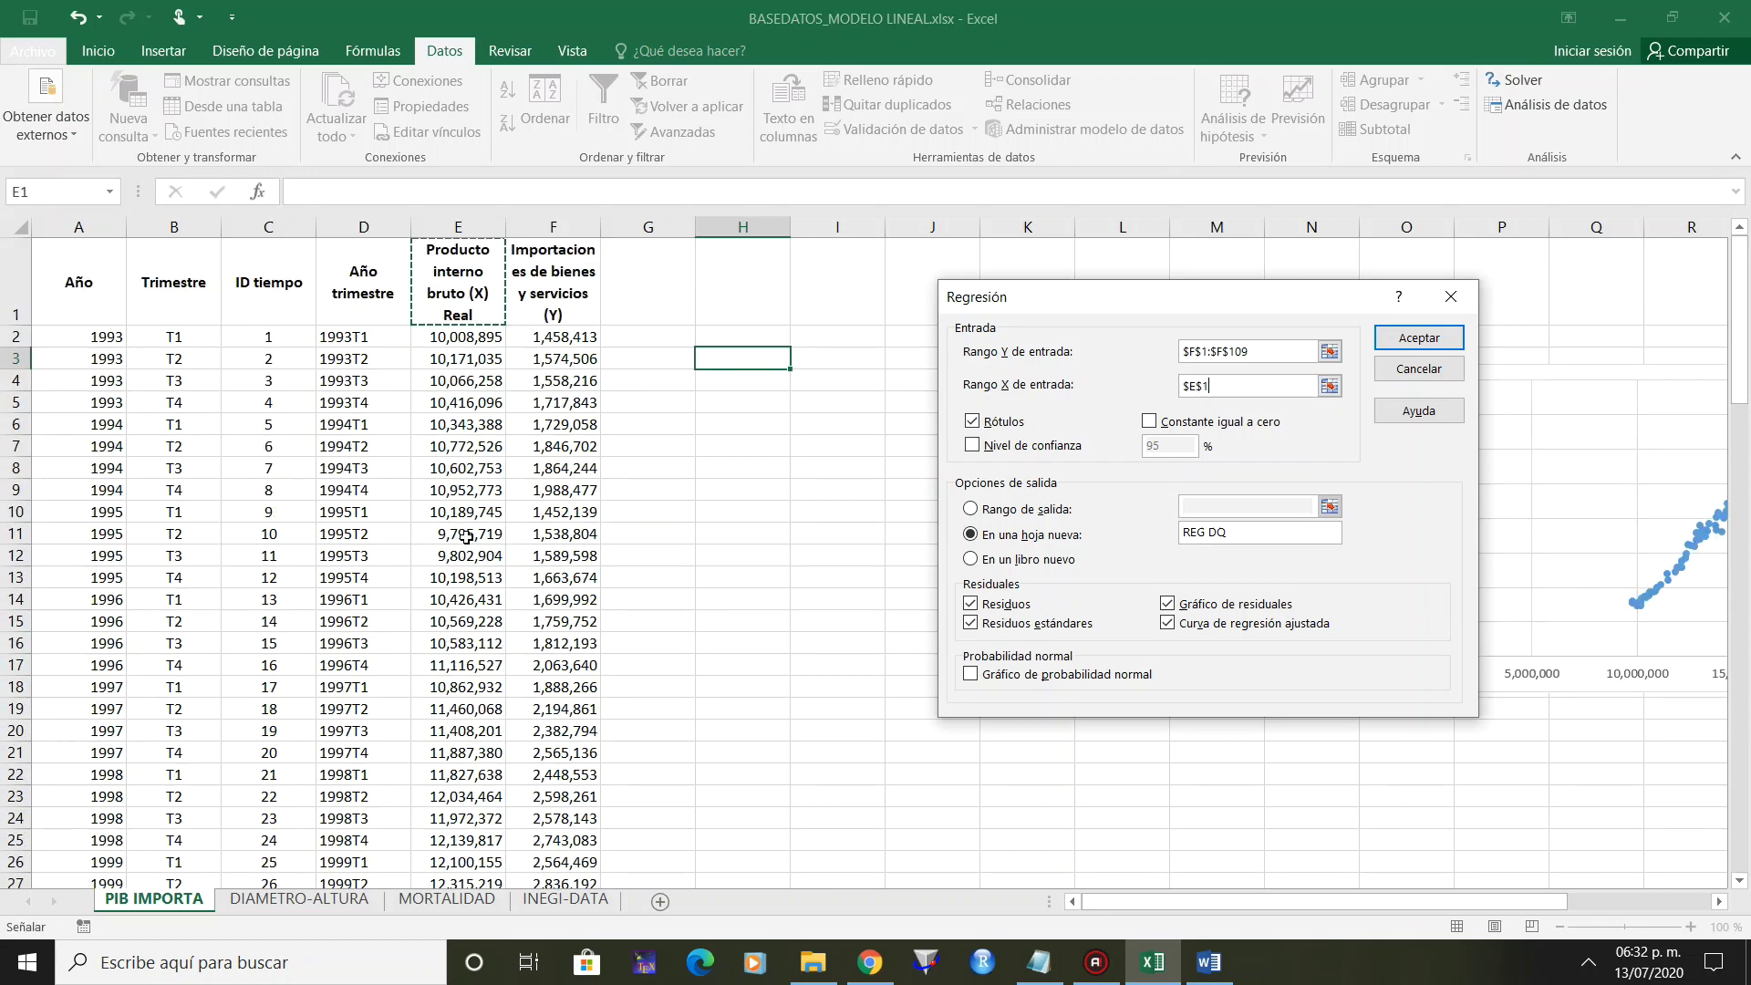
key(ctrl+shift+Down)
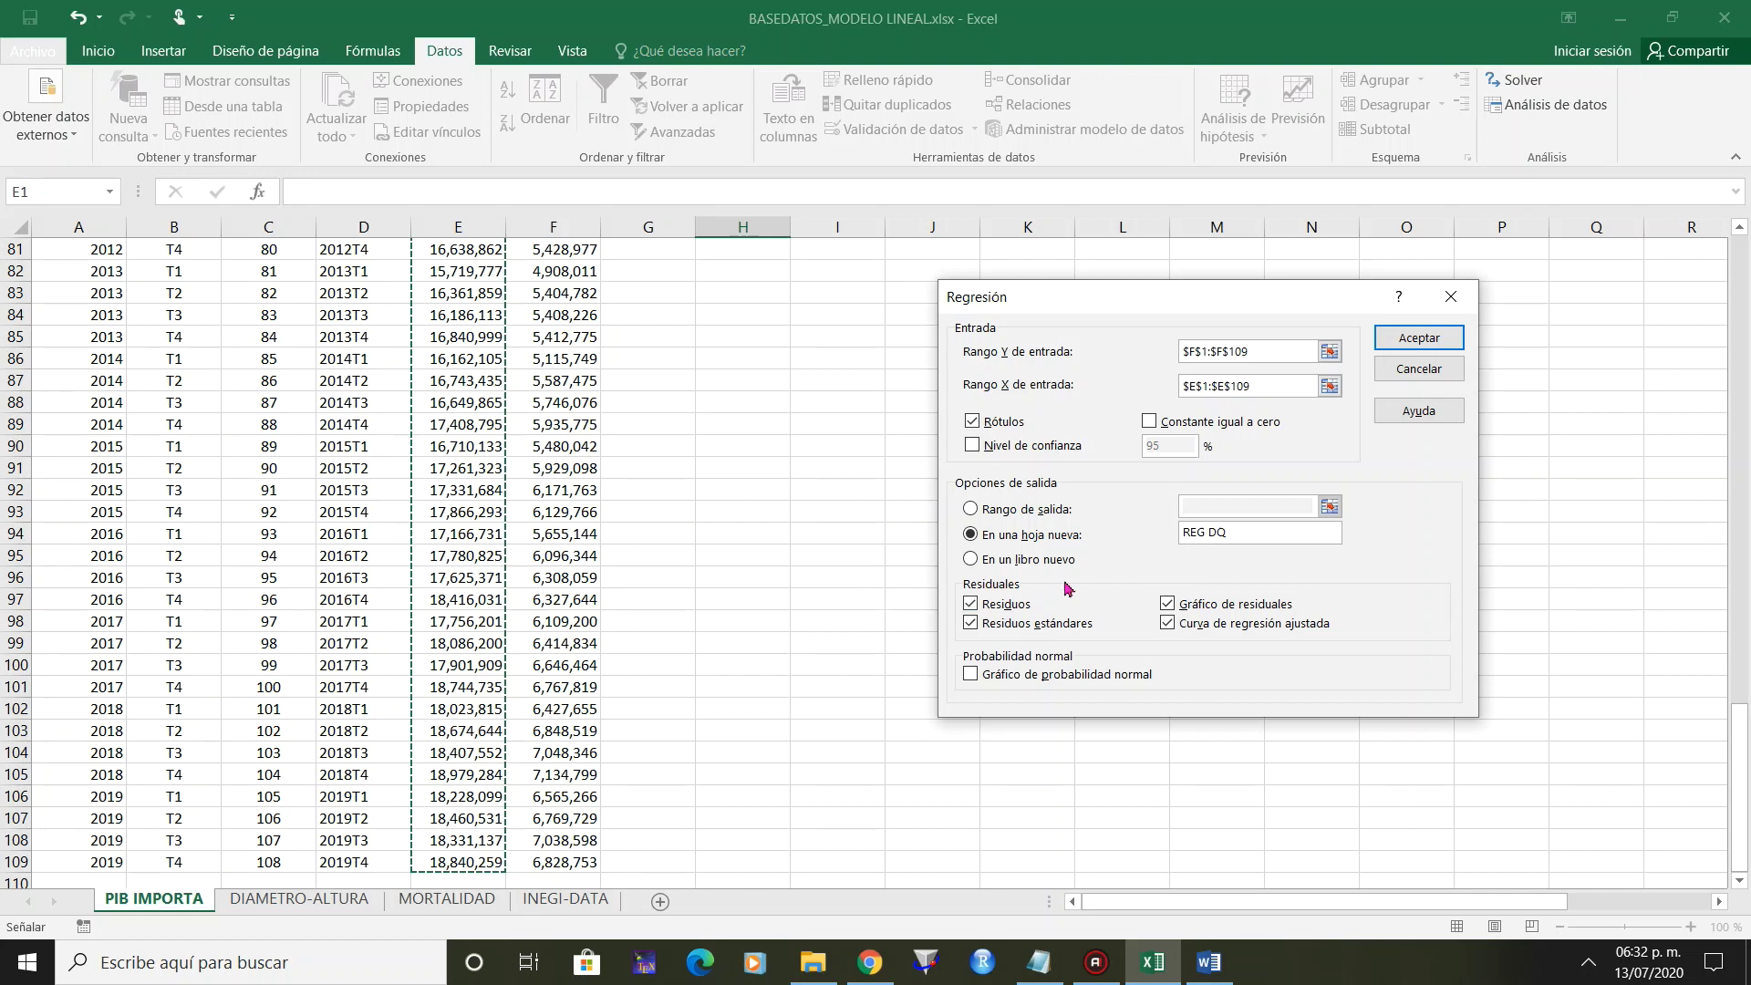
Output to new sheet REG PIB with labels and residuals, and run the regression.
click(972, 422)
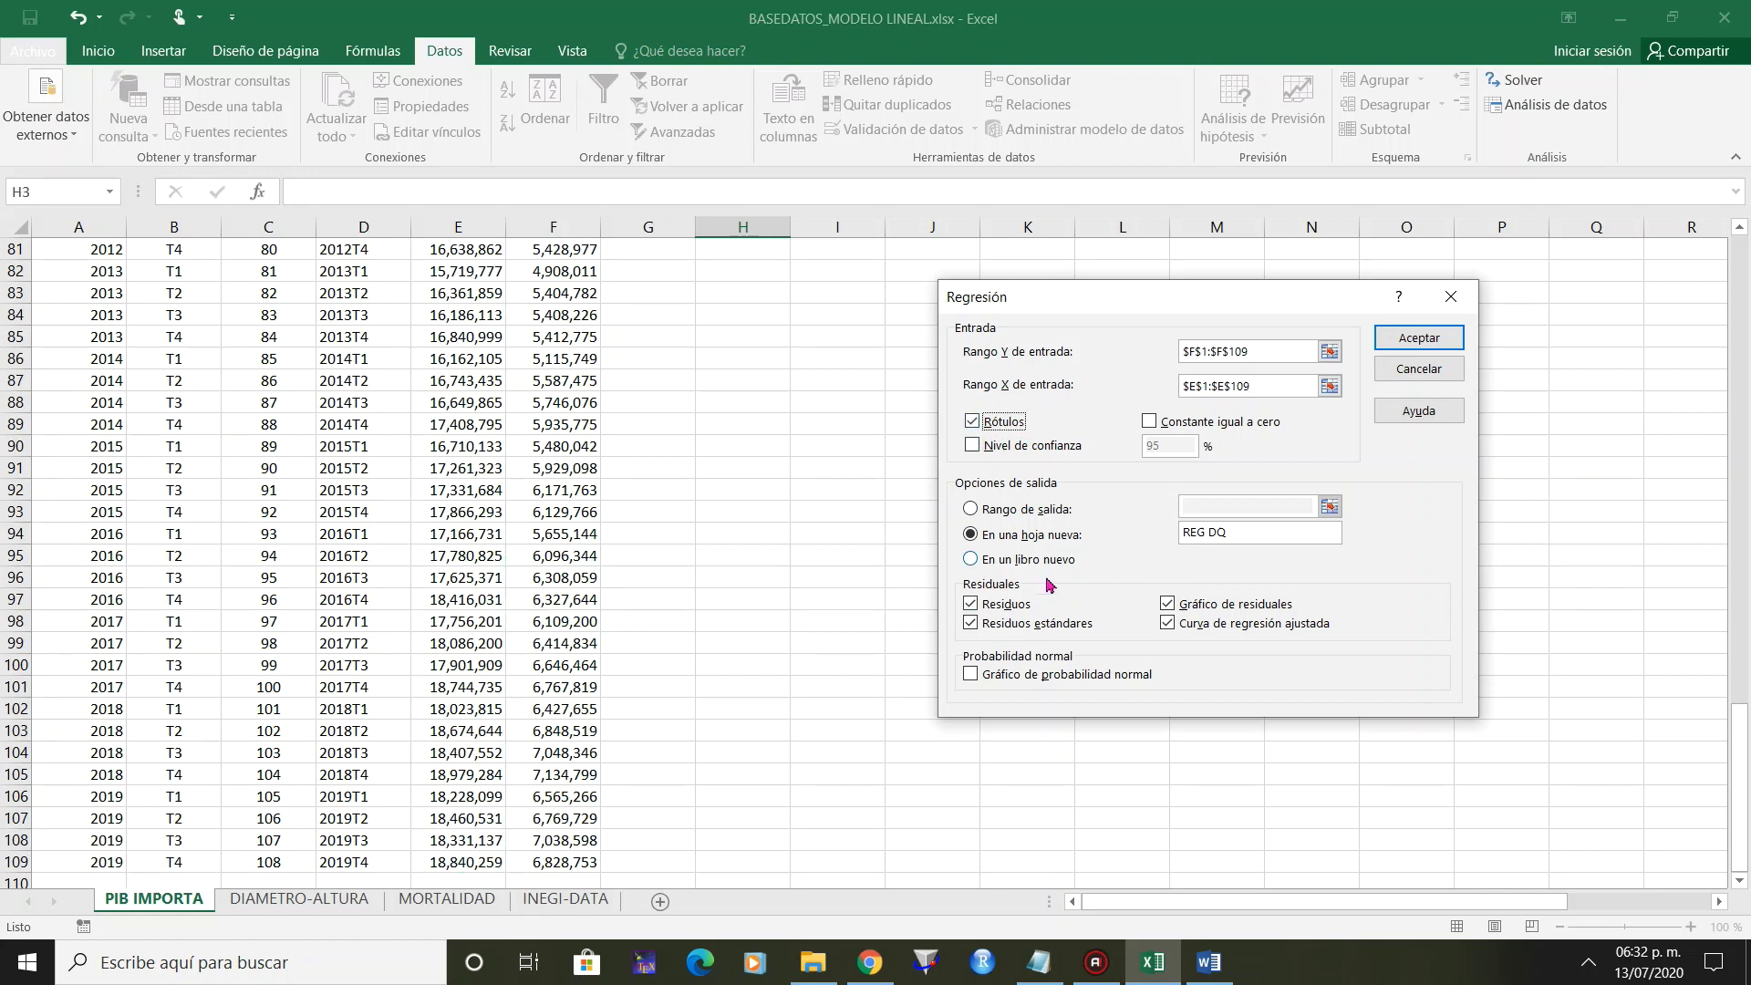
click(1244, 535)
text(PIB)
click(972, 605)
click(972, 605)
click(1413, 339)
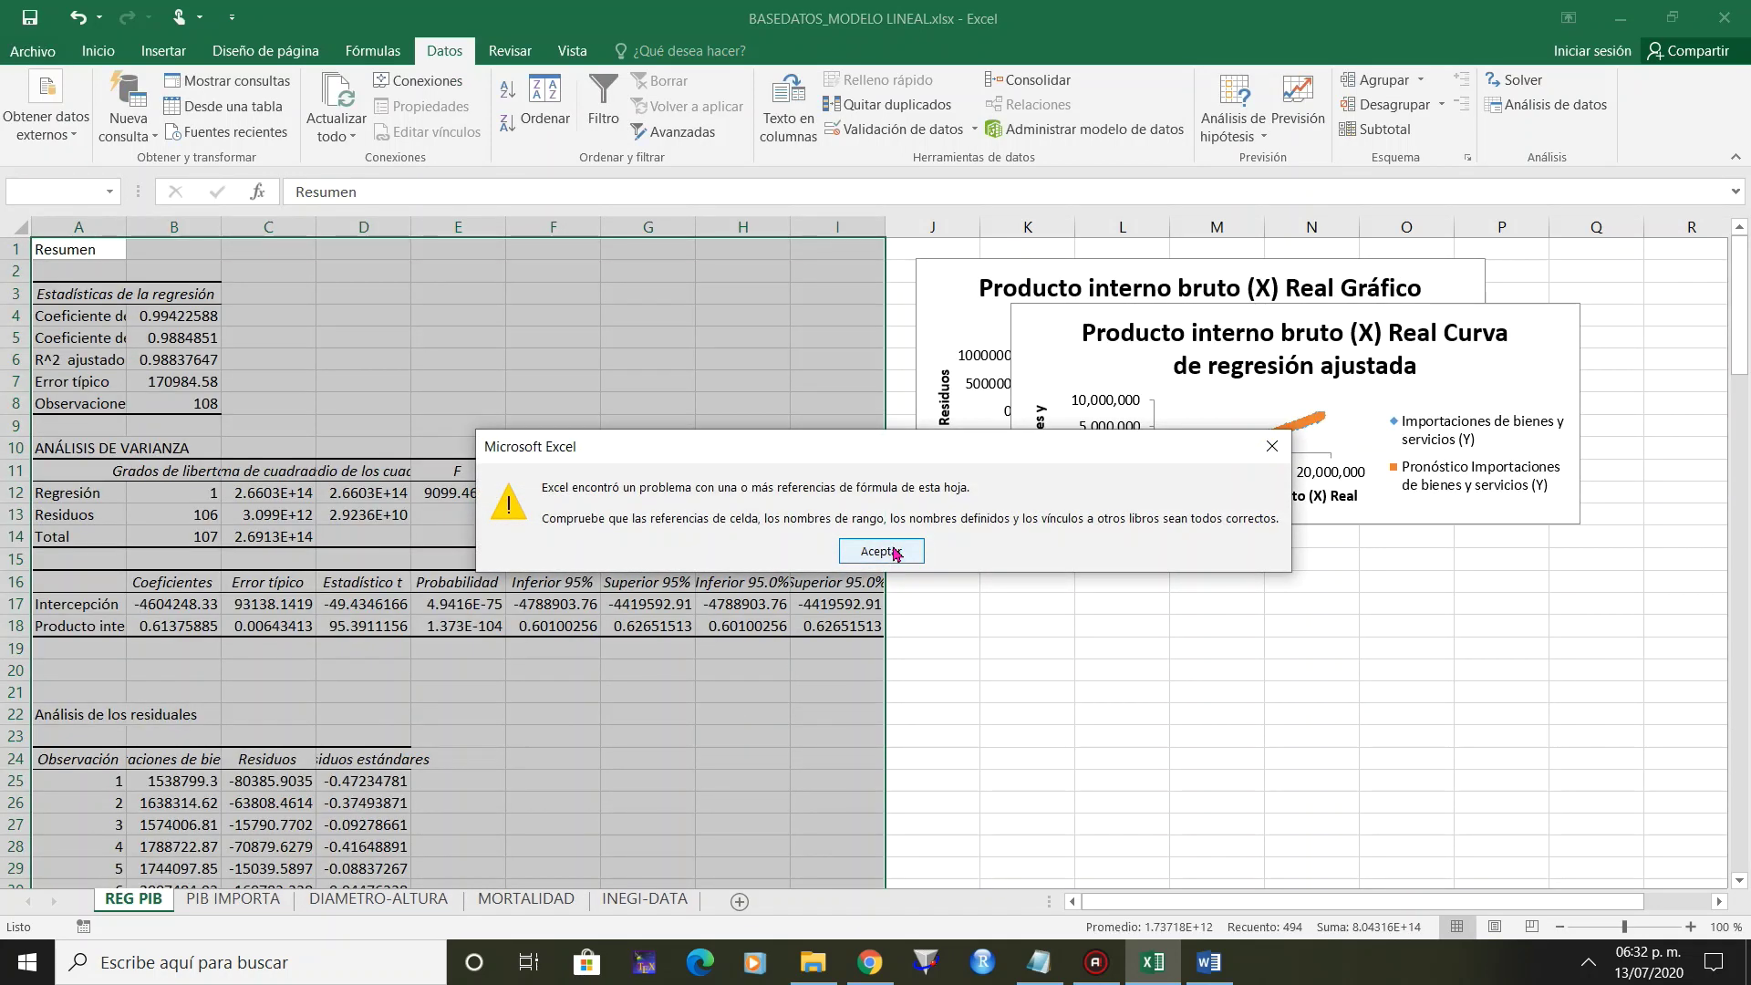
click(887, 550)
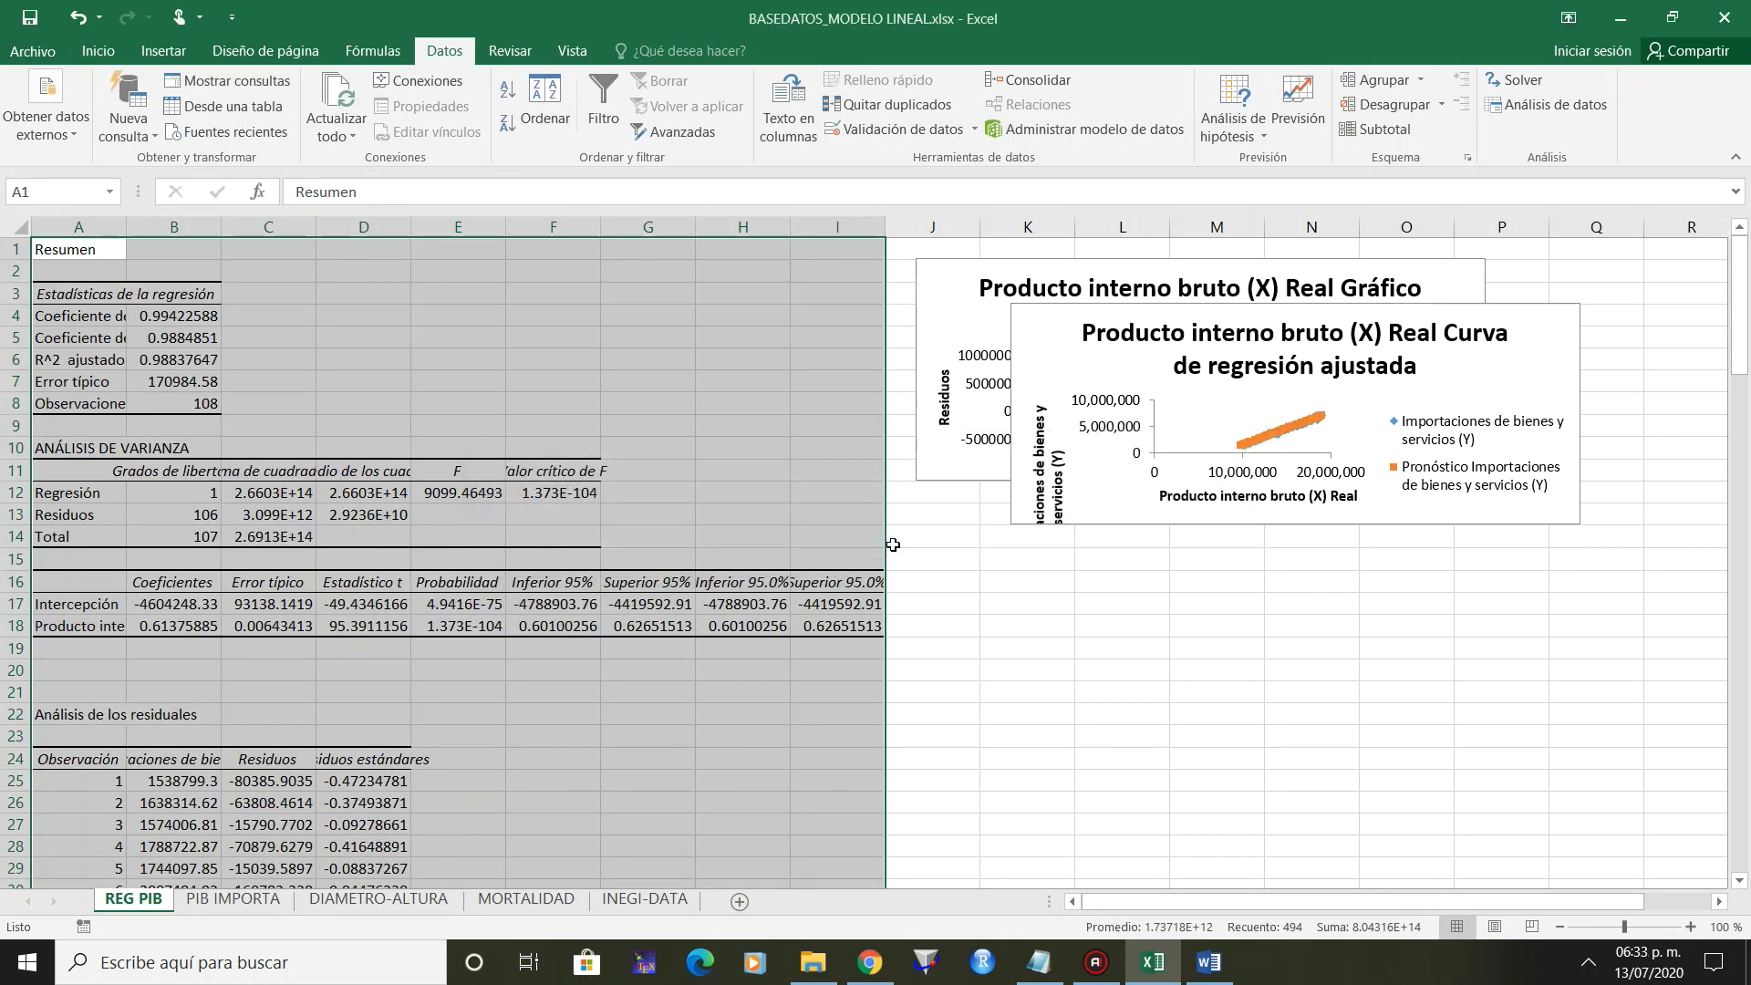
Autofit column A and fill R² 0.9884851 and adjusted R² 0.98837647 (B5:B6) yellow.
double_click(126, 227)
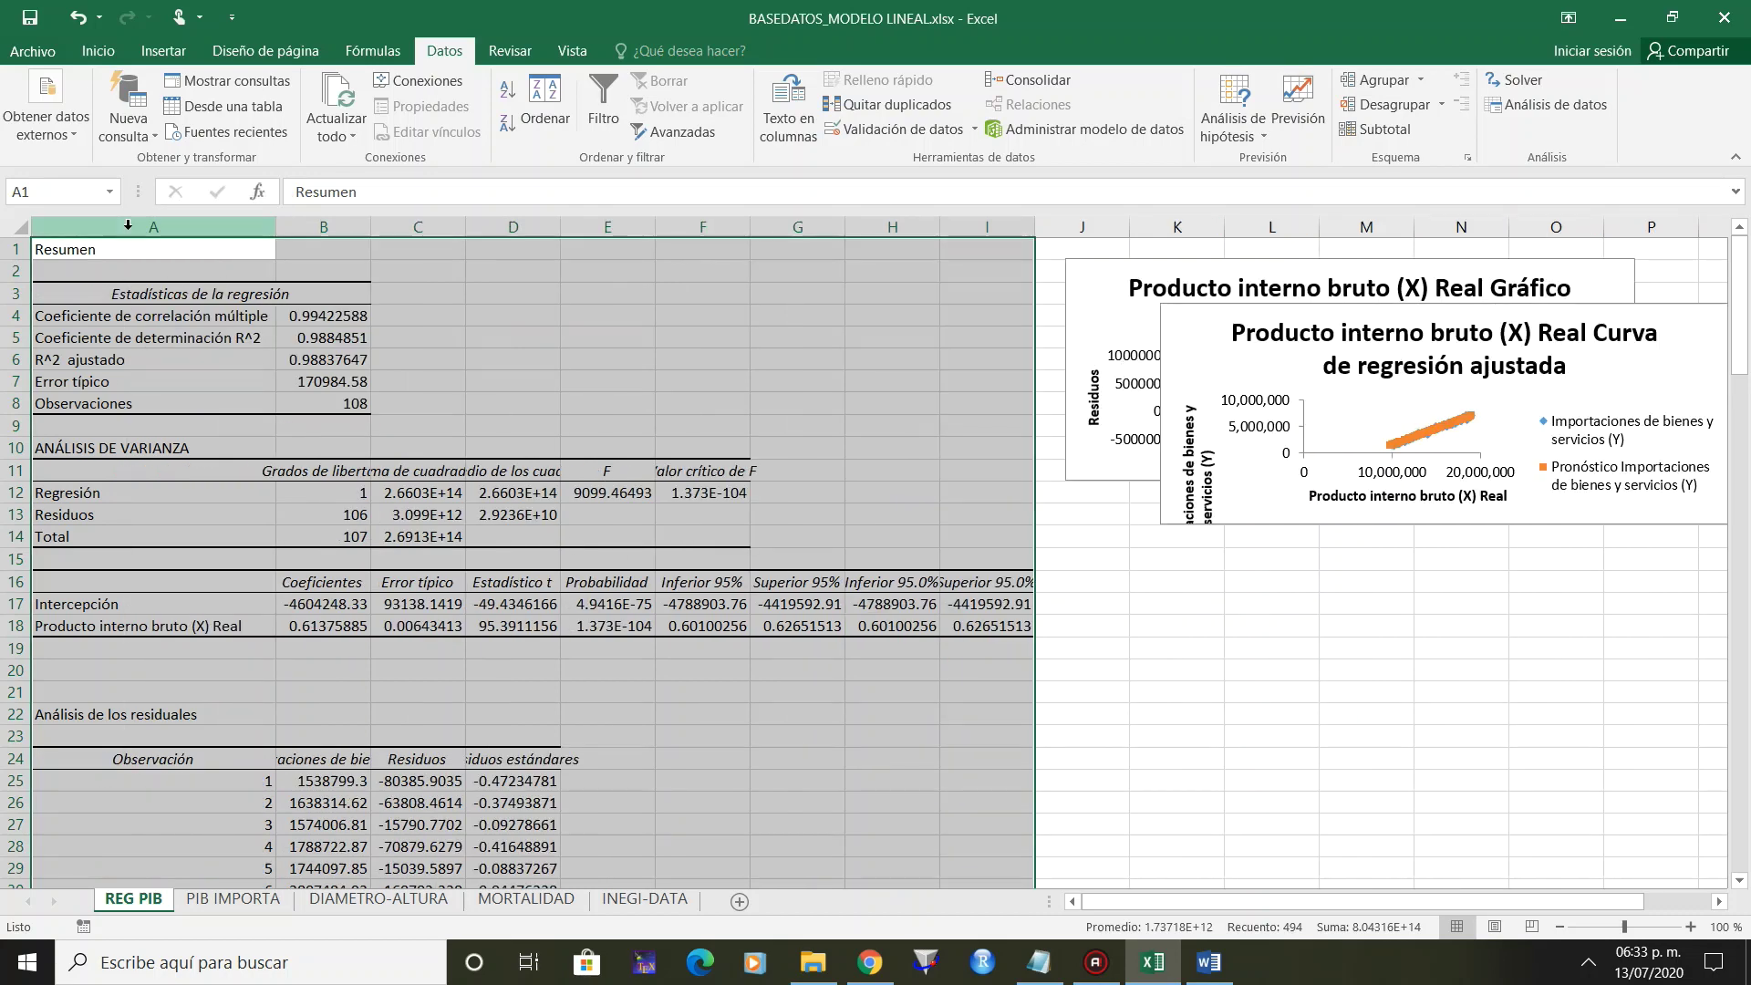
click(561, 413)
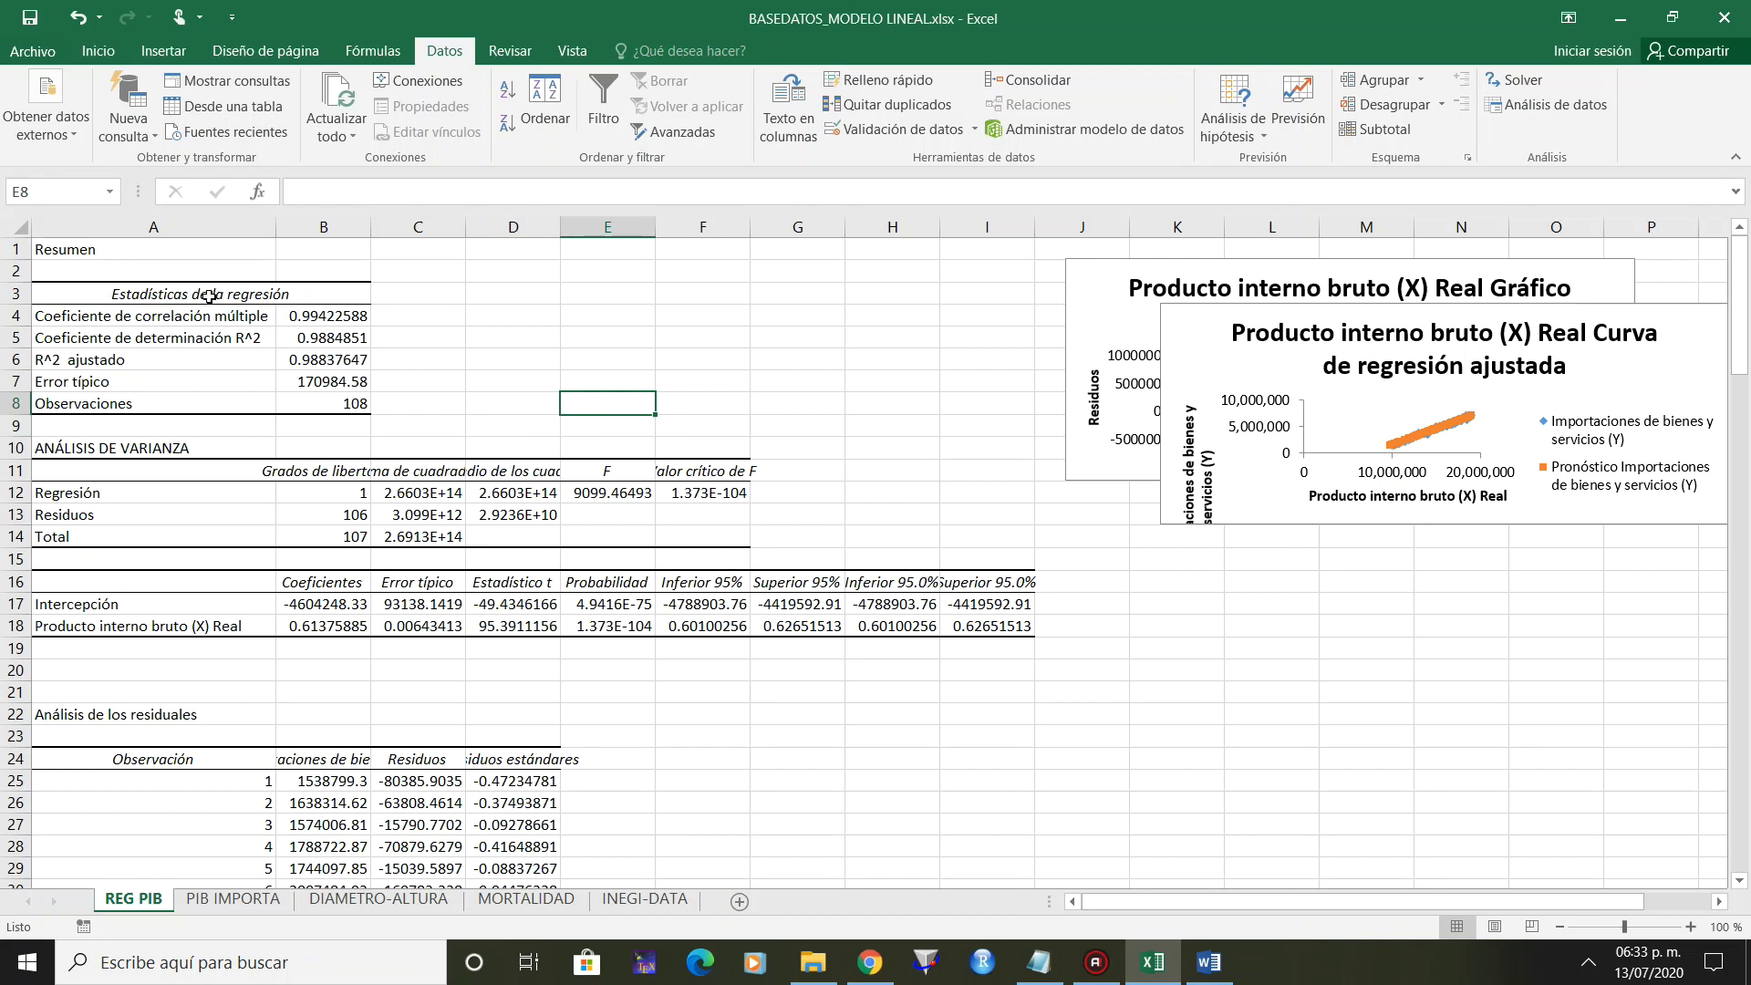
drag(203, 296, 301, 403)
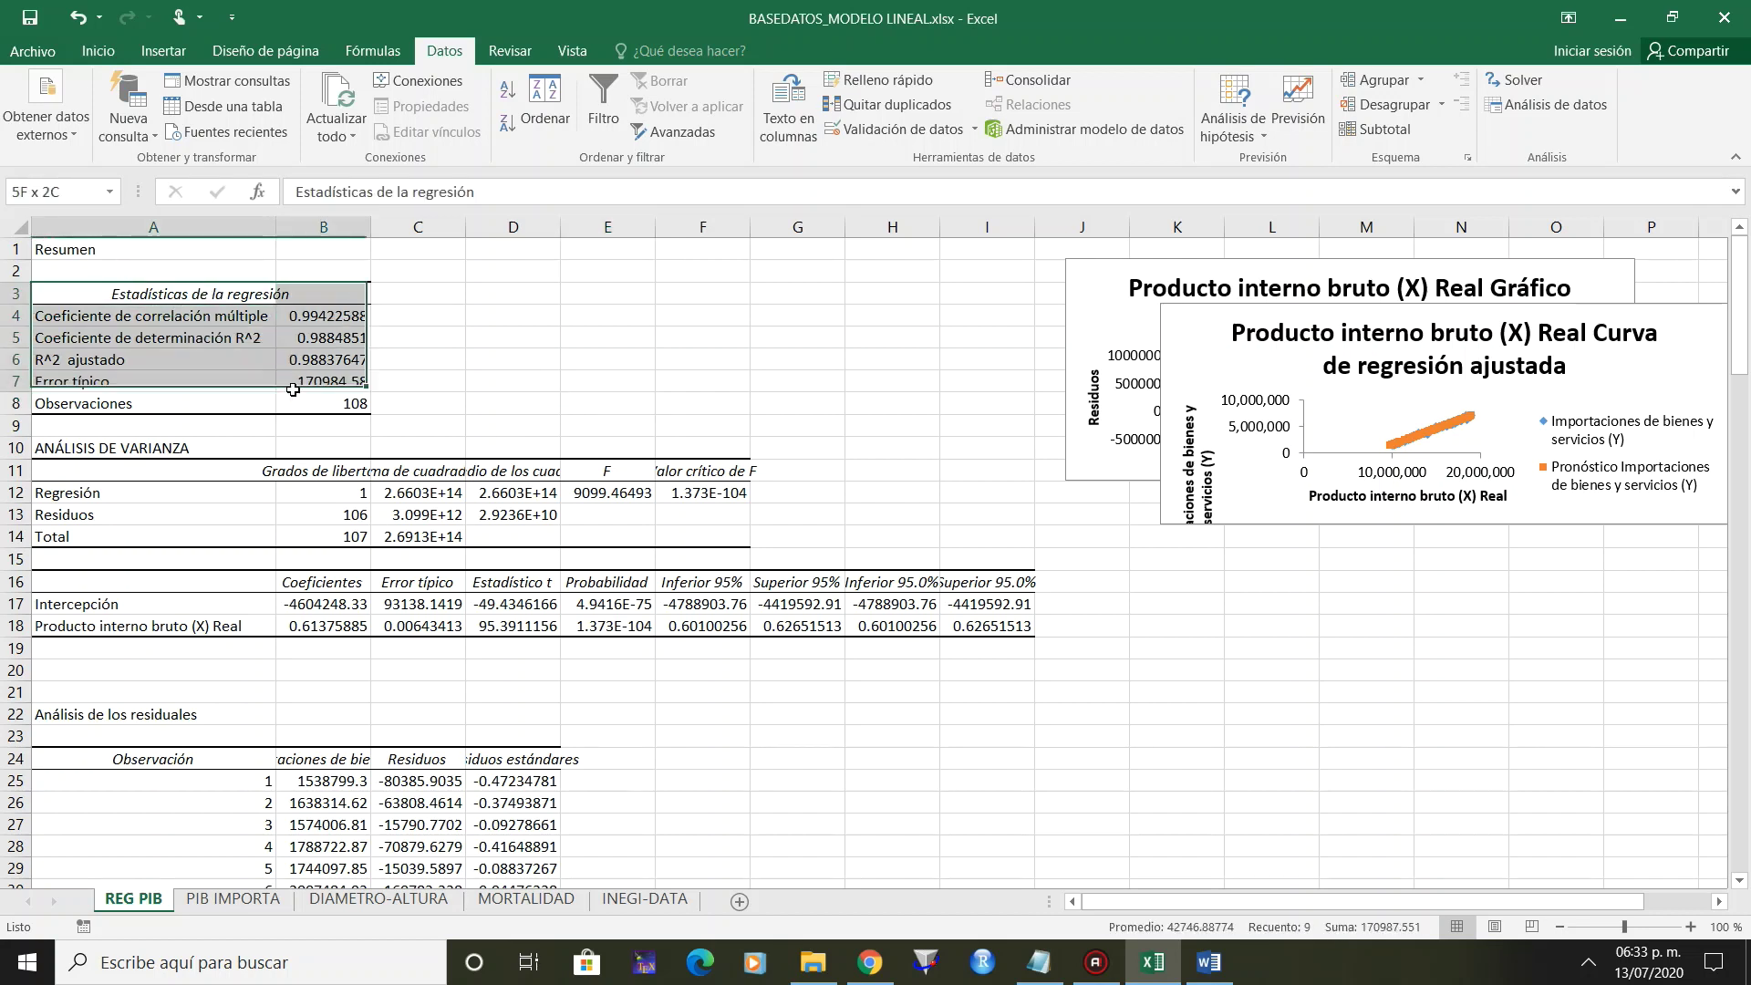
click(509, 347)
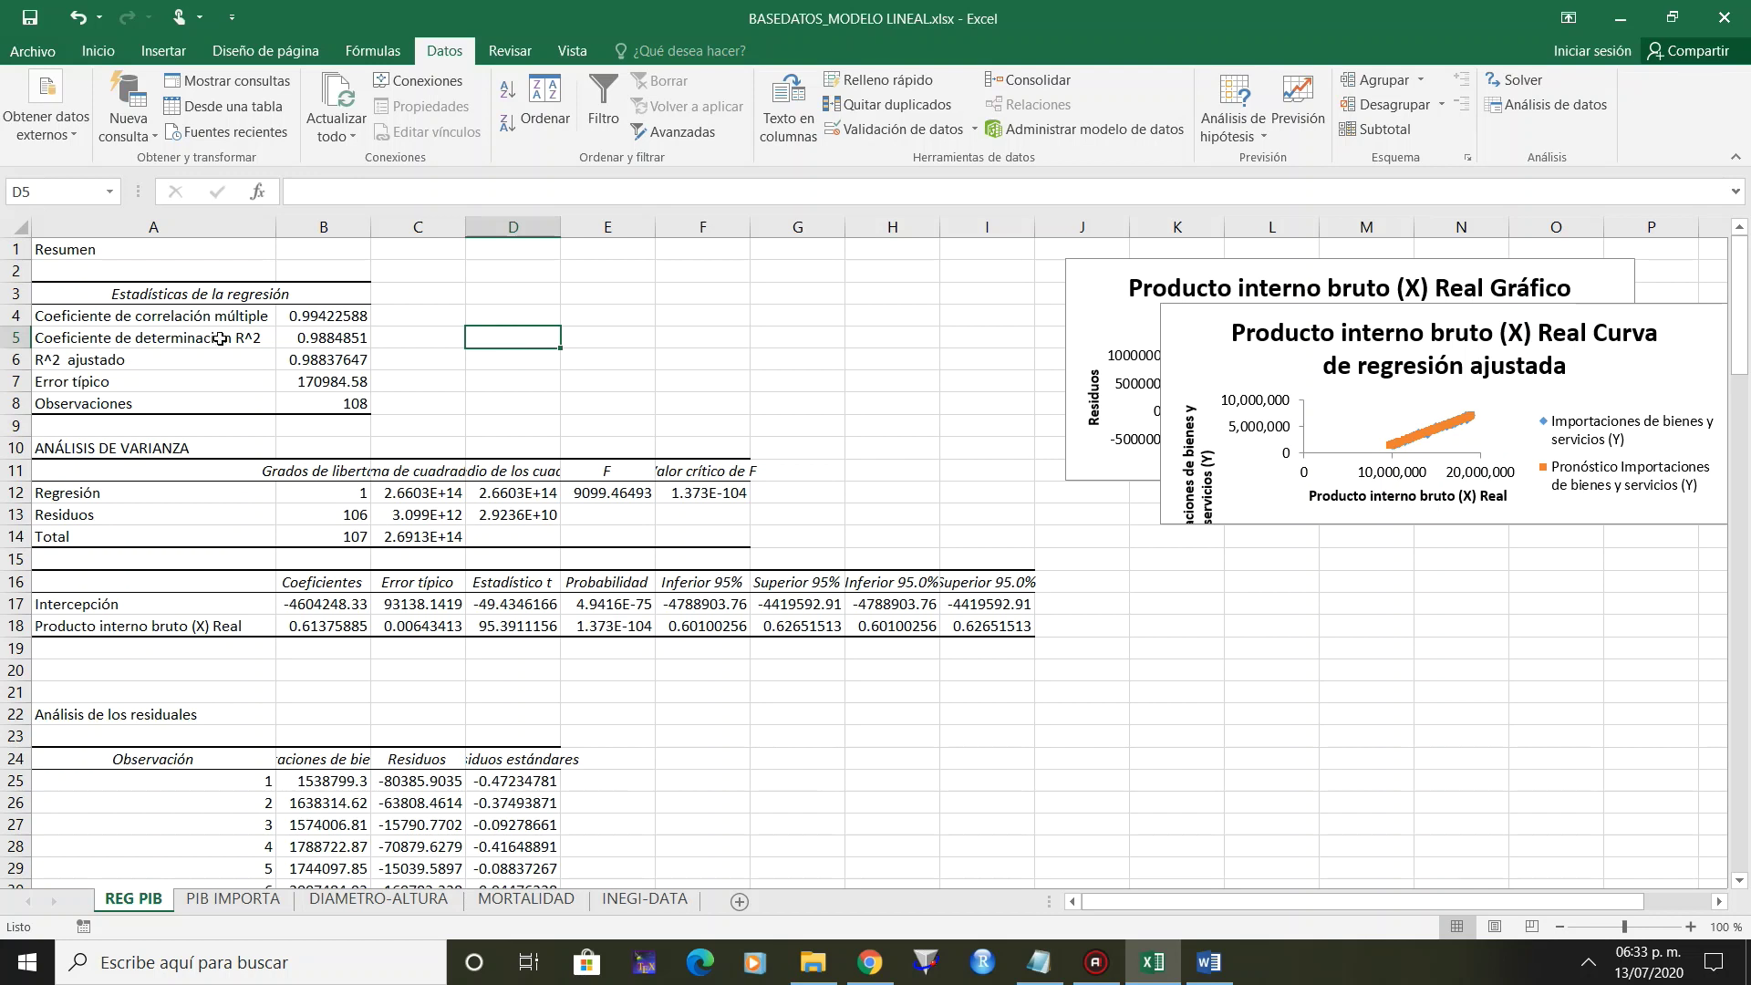
drag(319, 343, 321, 401)
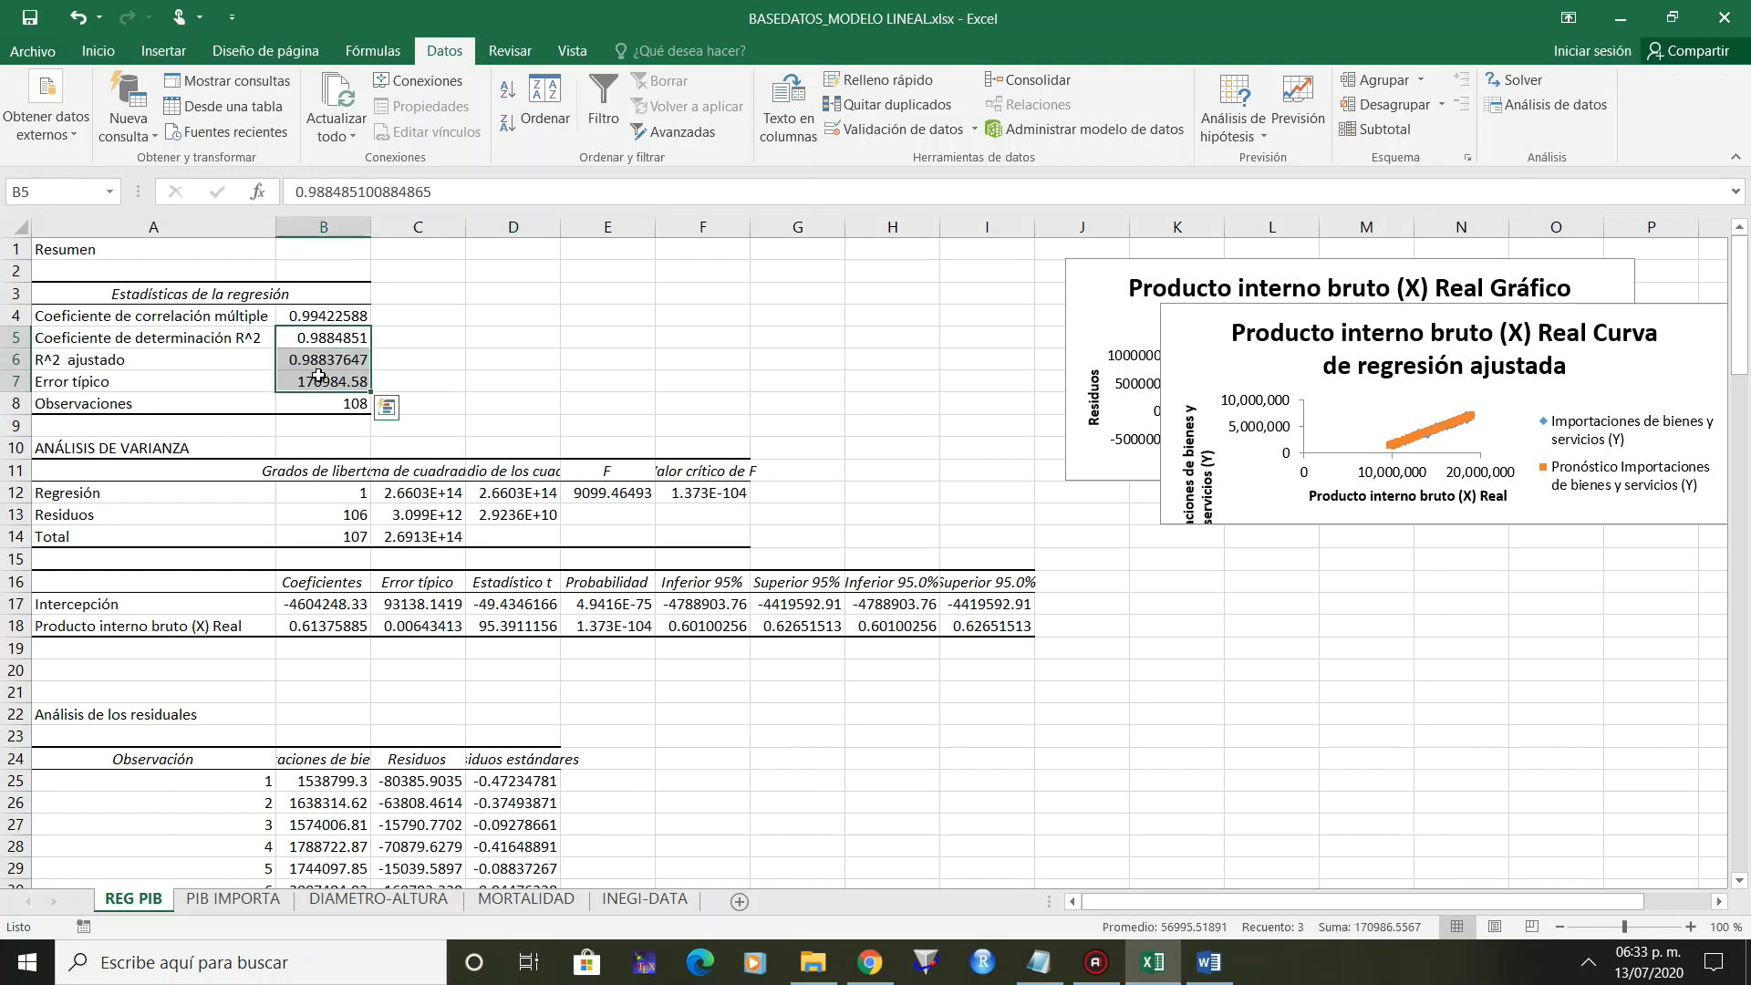
click(322, 339)
drag(322, 340, 322, 361)
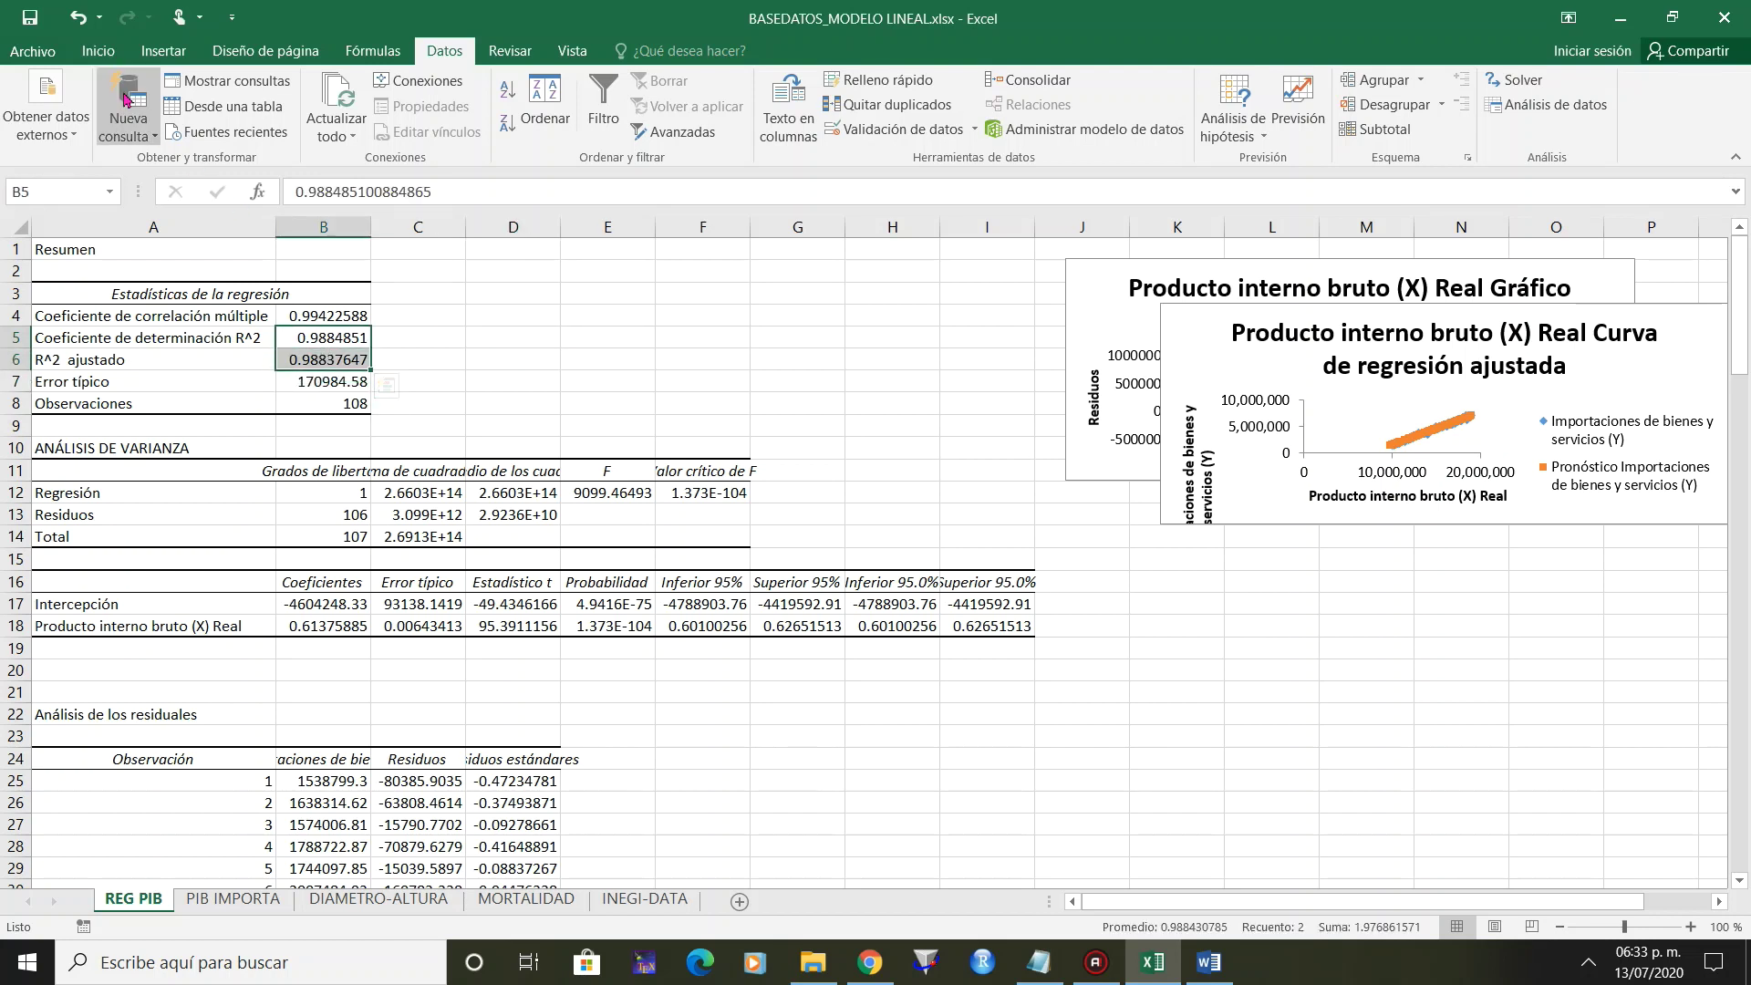
click(97, 52)
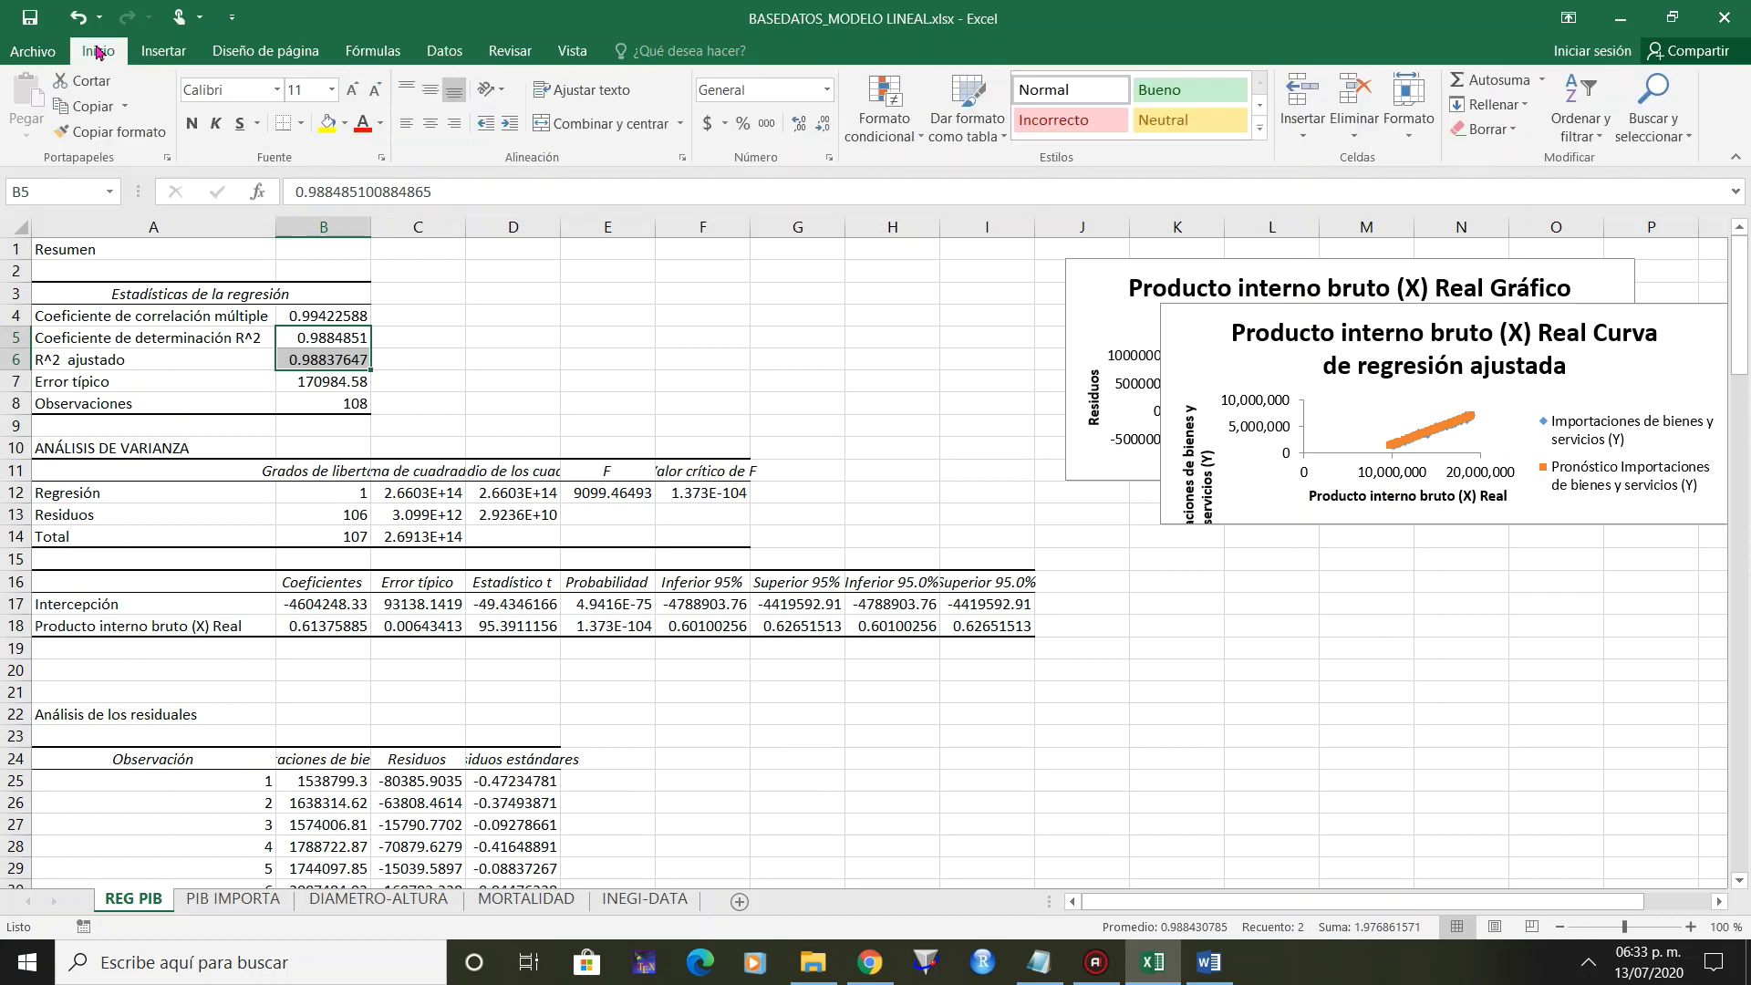
click(326, 124)
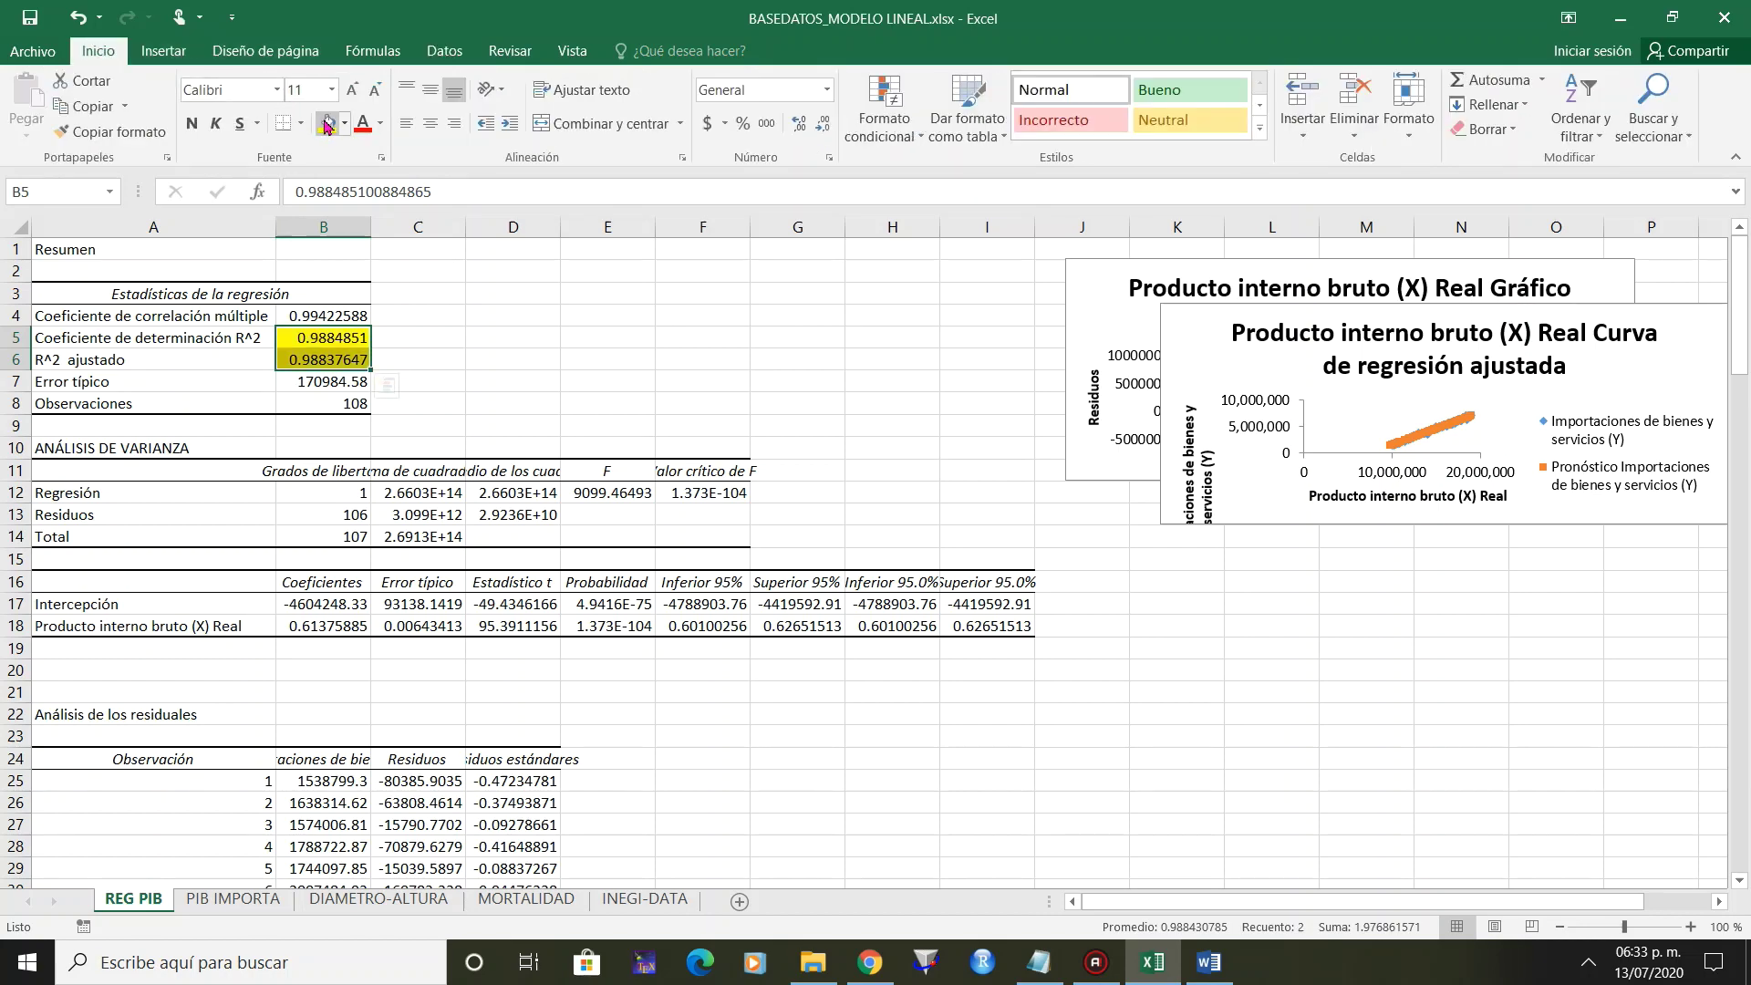
click(393, 339)
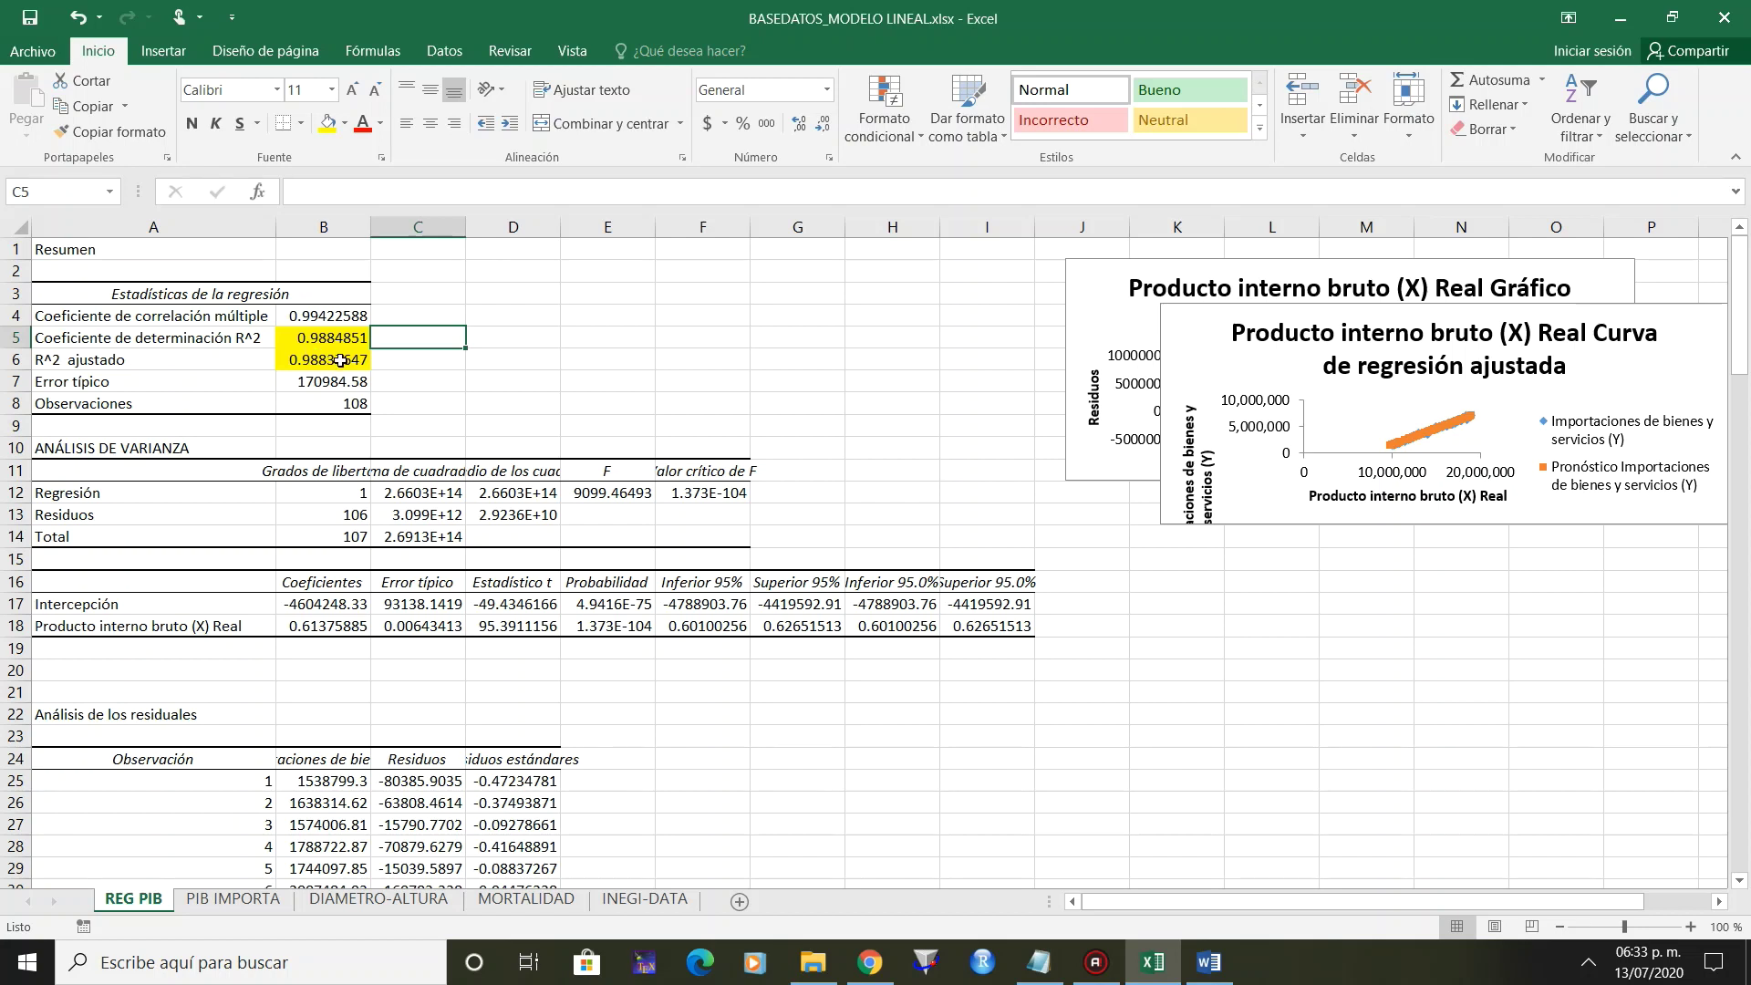
Format the F critical value in F12 as a number with four decimals (0.0000).
click(735, 496)
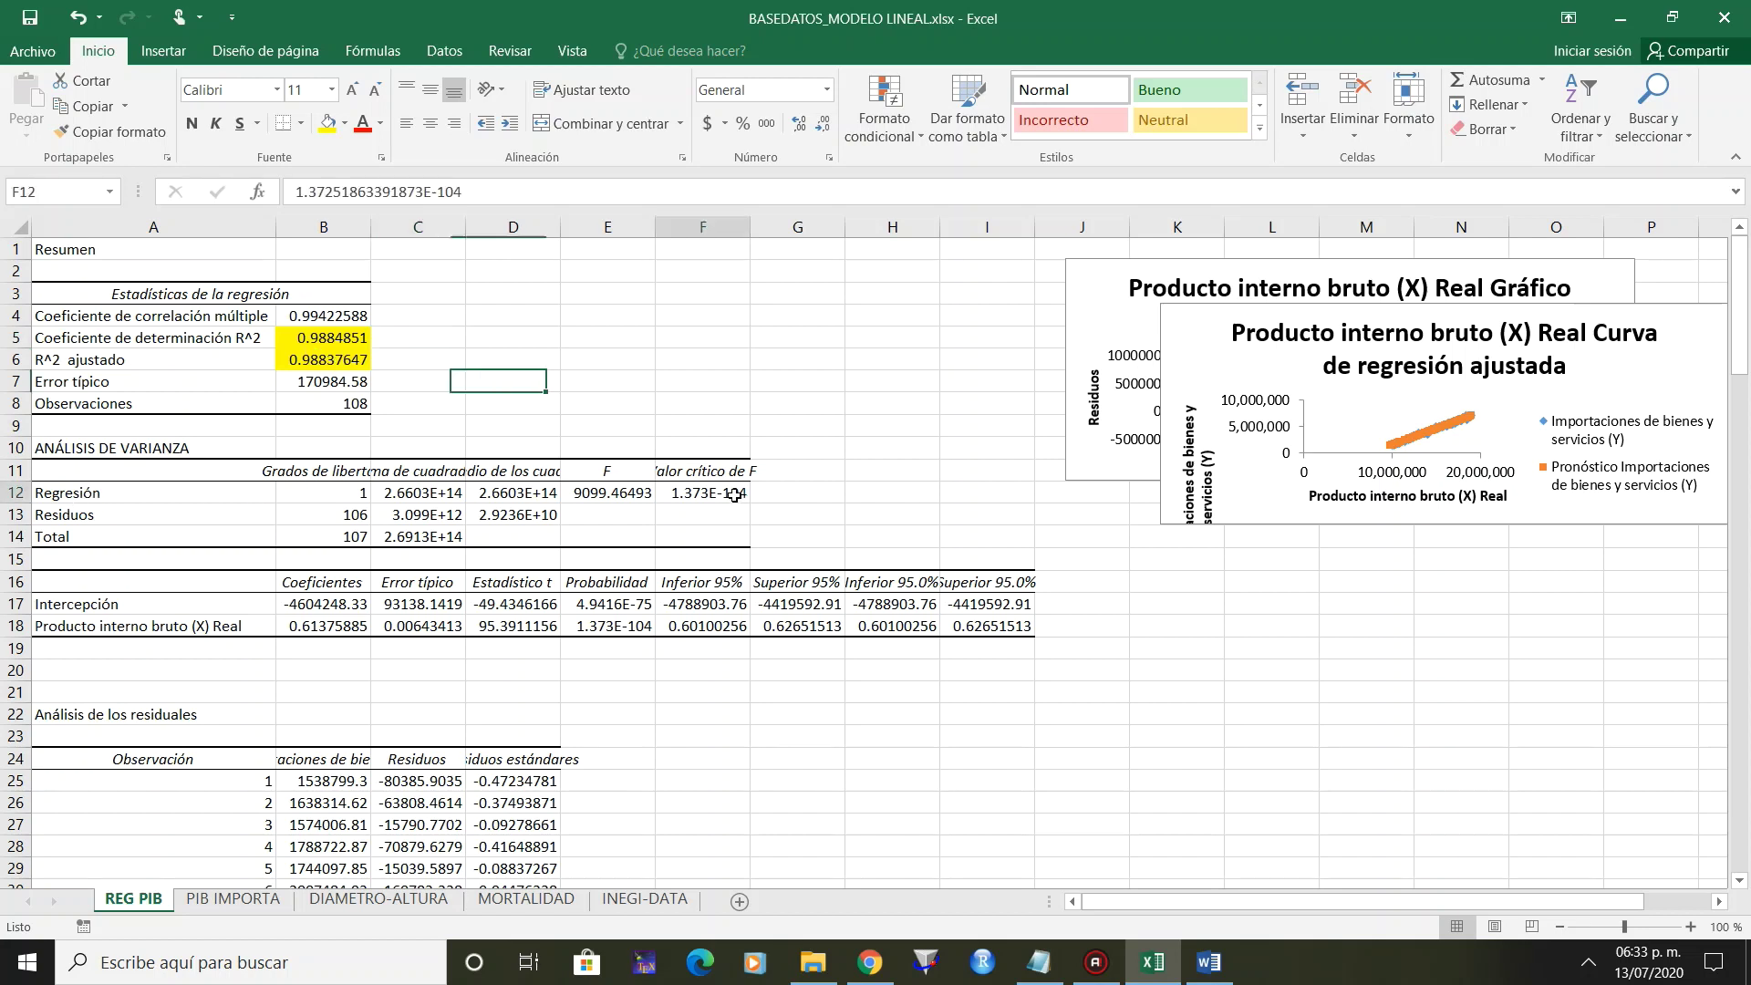
click(832, 162)
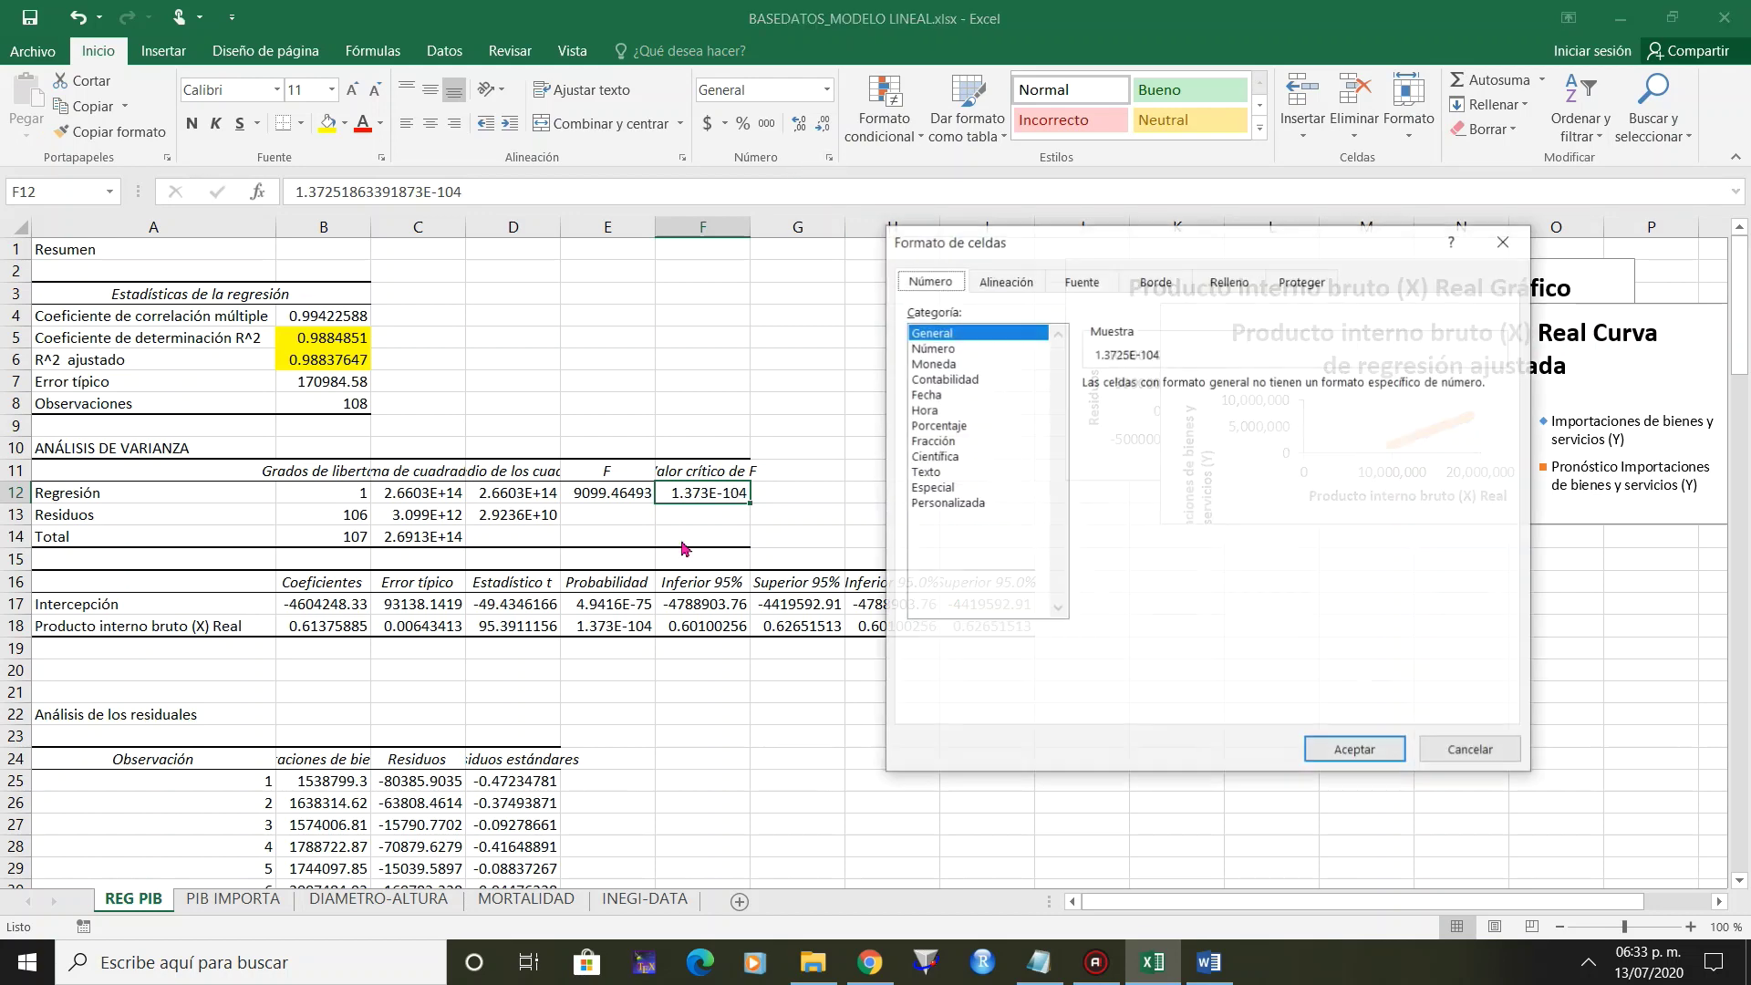
click(949, 350)
click(1106, 415)
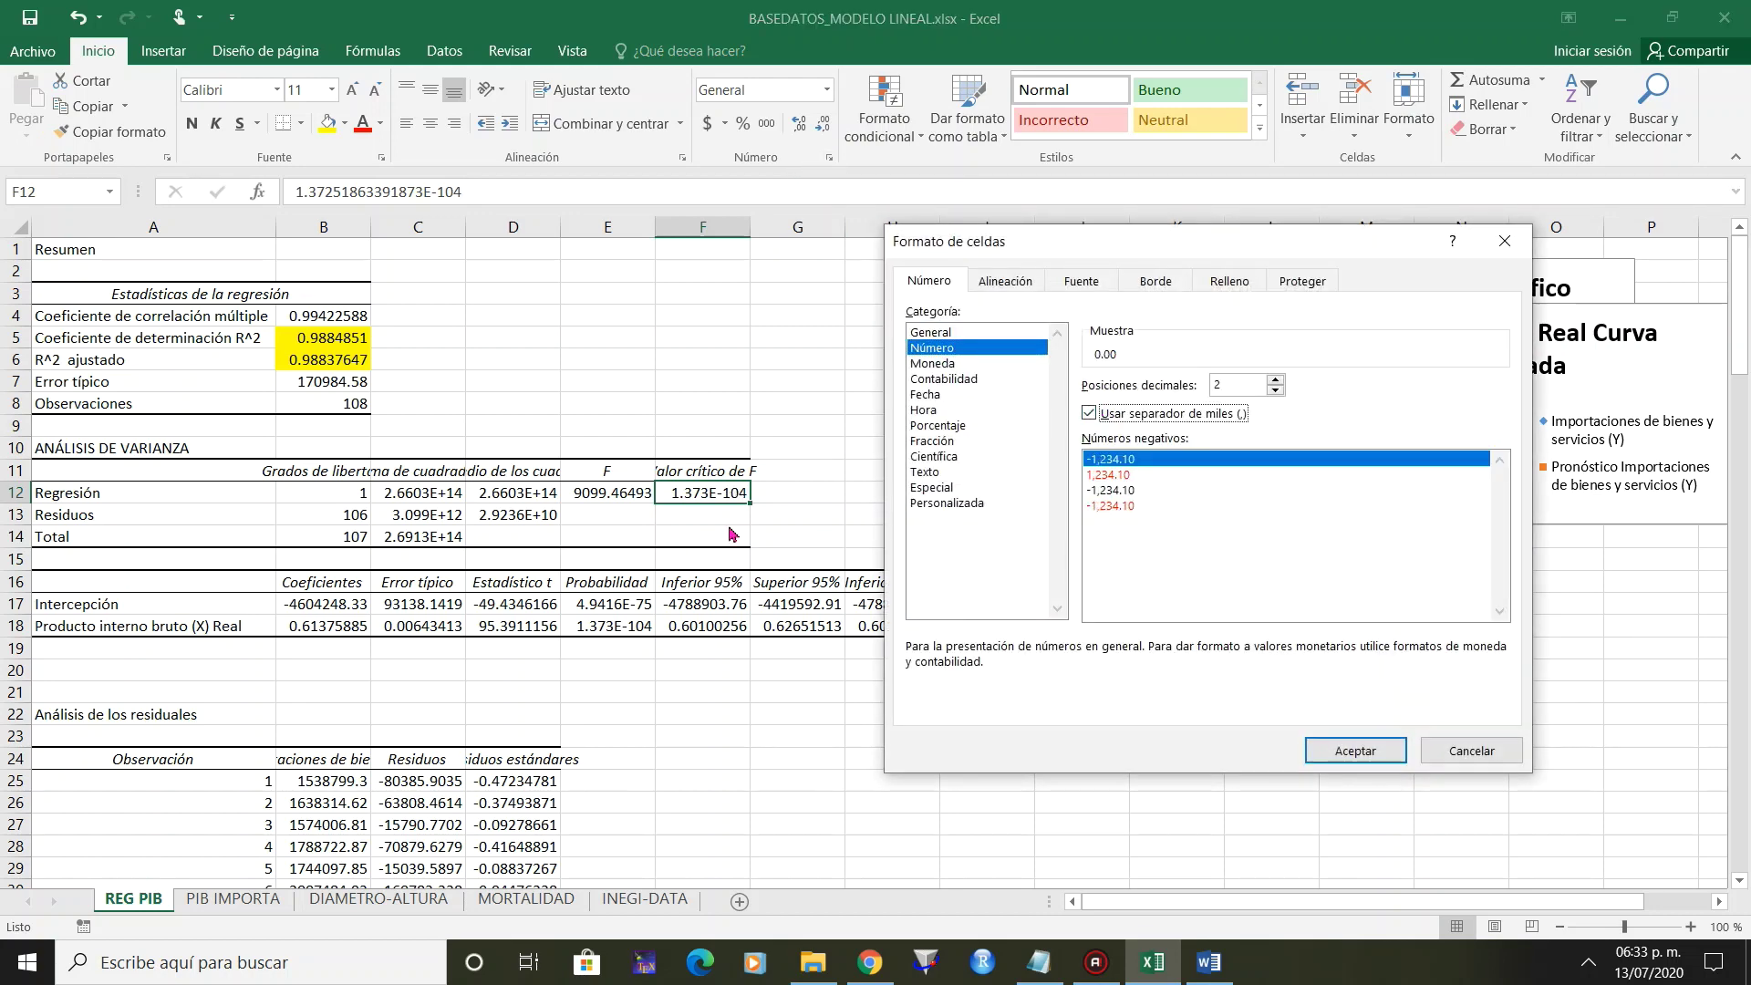
click(1275, 392)
click(1275, 392)
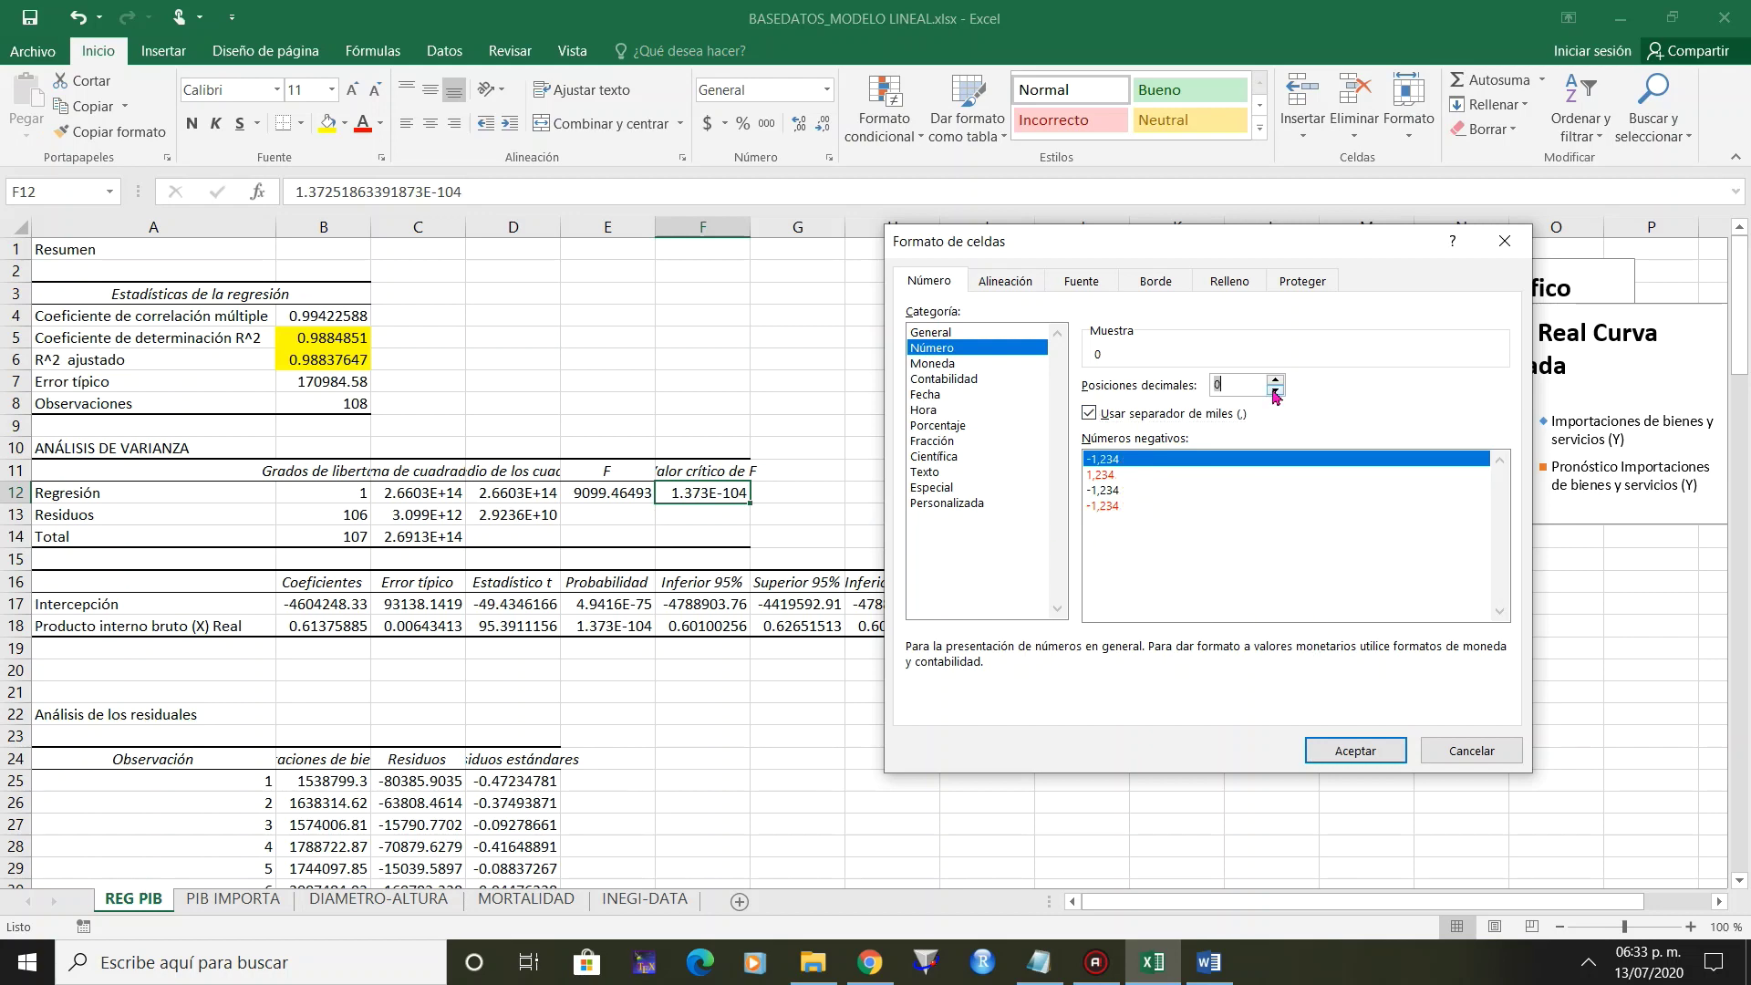
click(1342, 756)
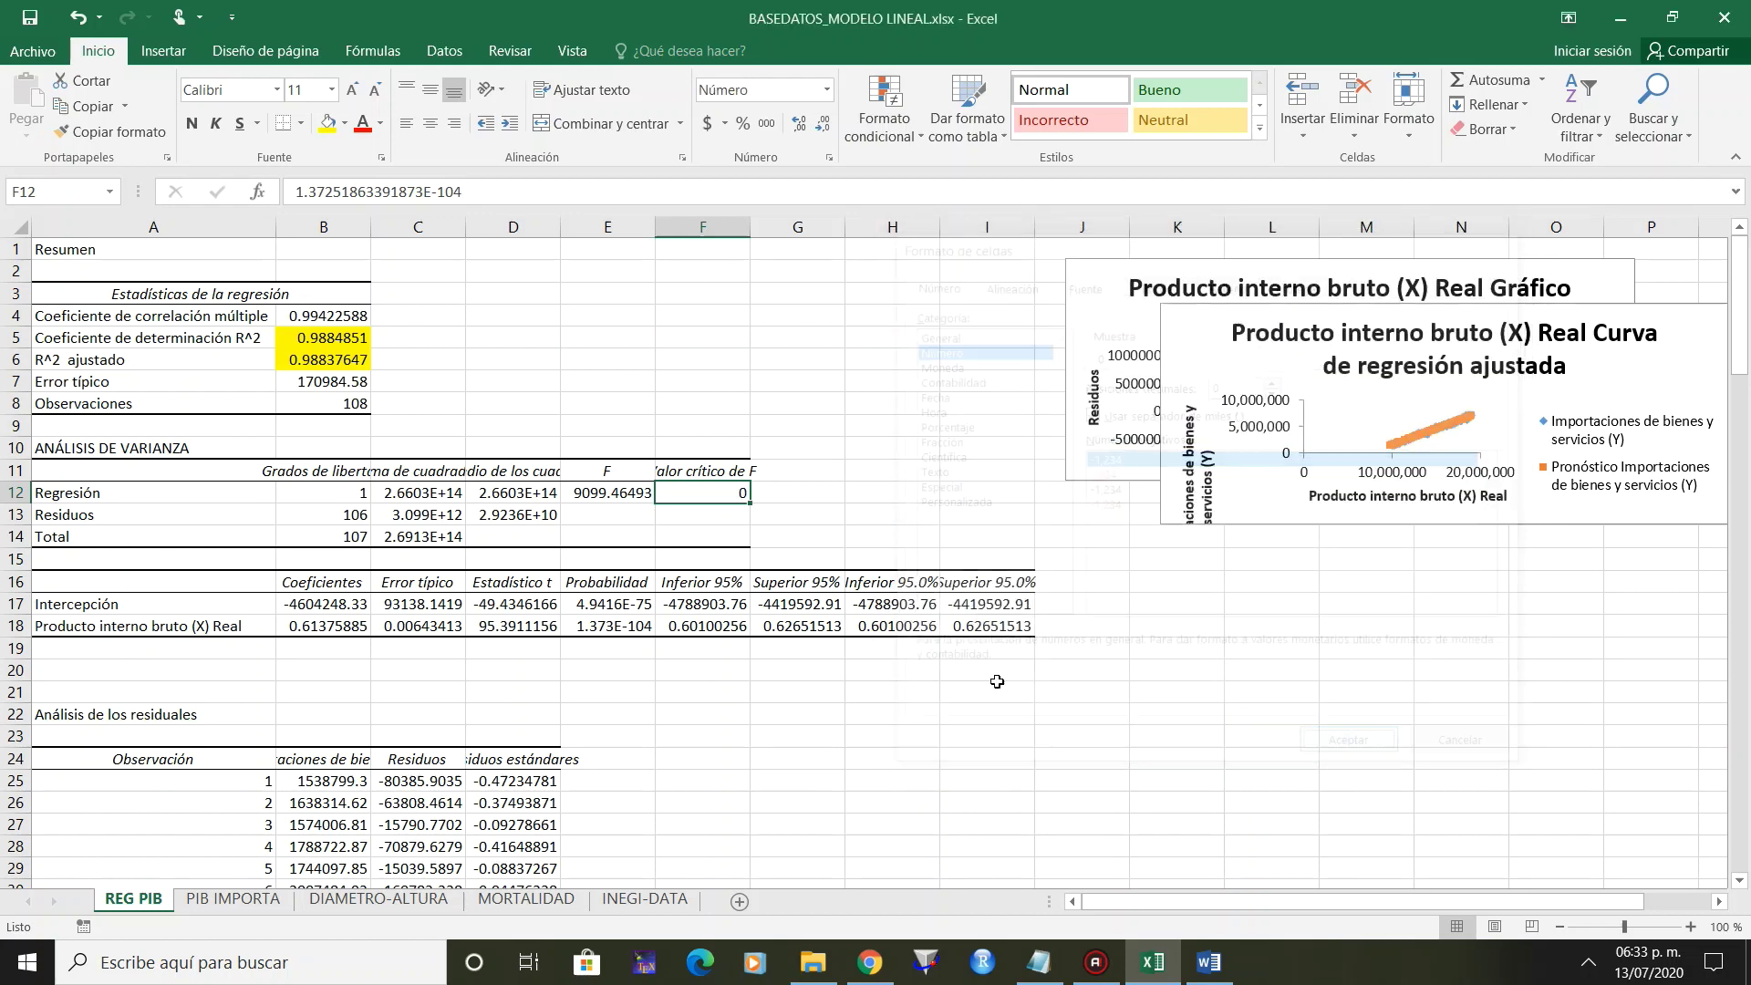
click(799, 124)
click(799, 124)
click(799, 124)
click(800, 124)
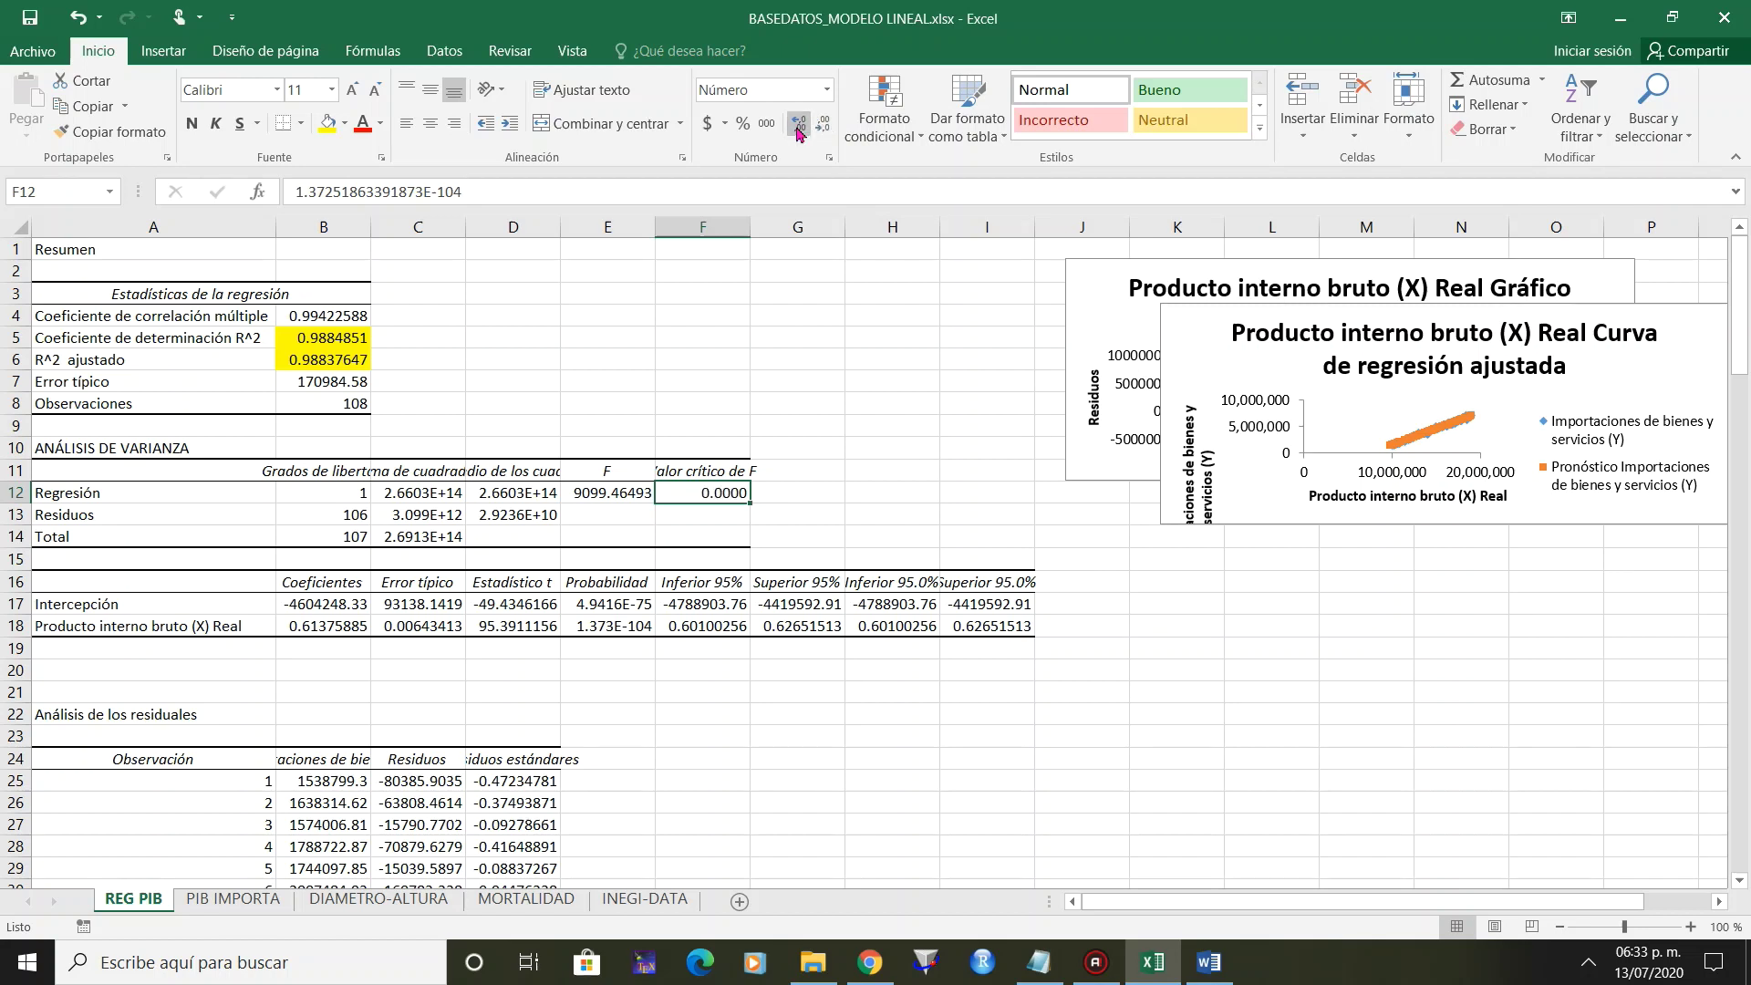
Wrap the ANOVA header labels in row 11, including Valor crítico de F.
click(707, 476)
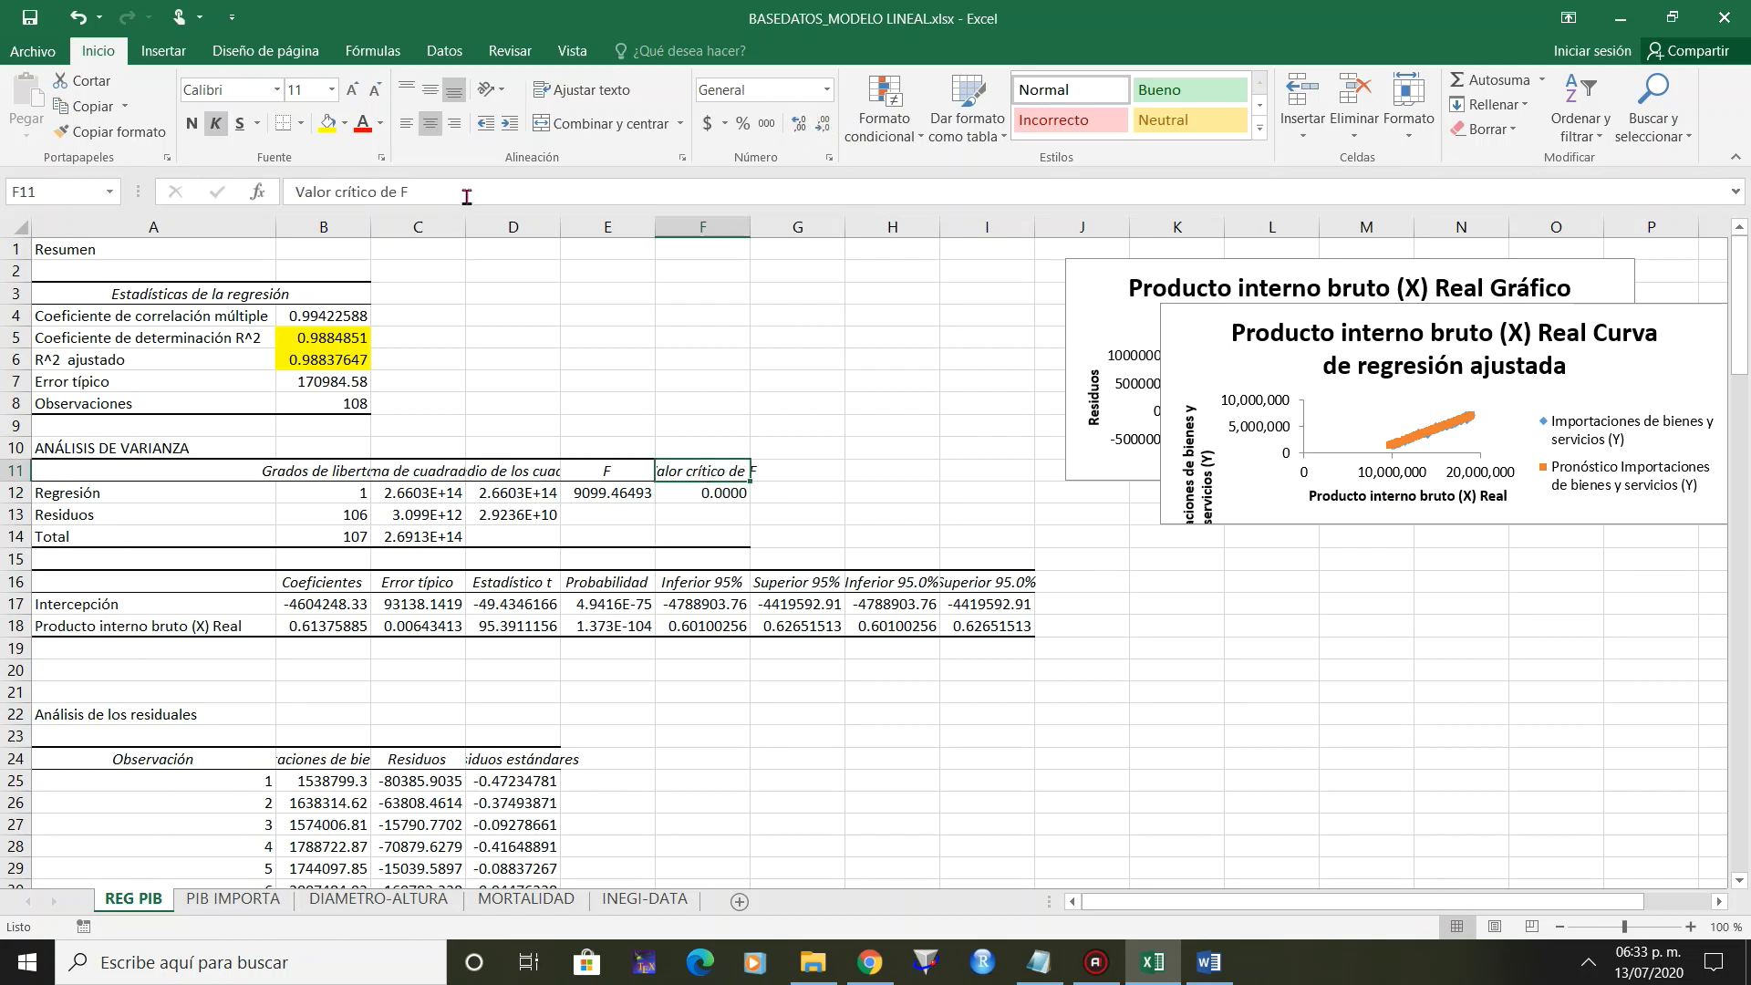
click(602, 95)
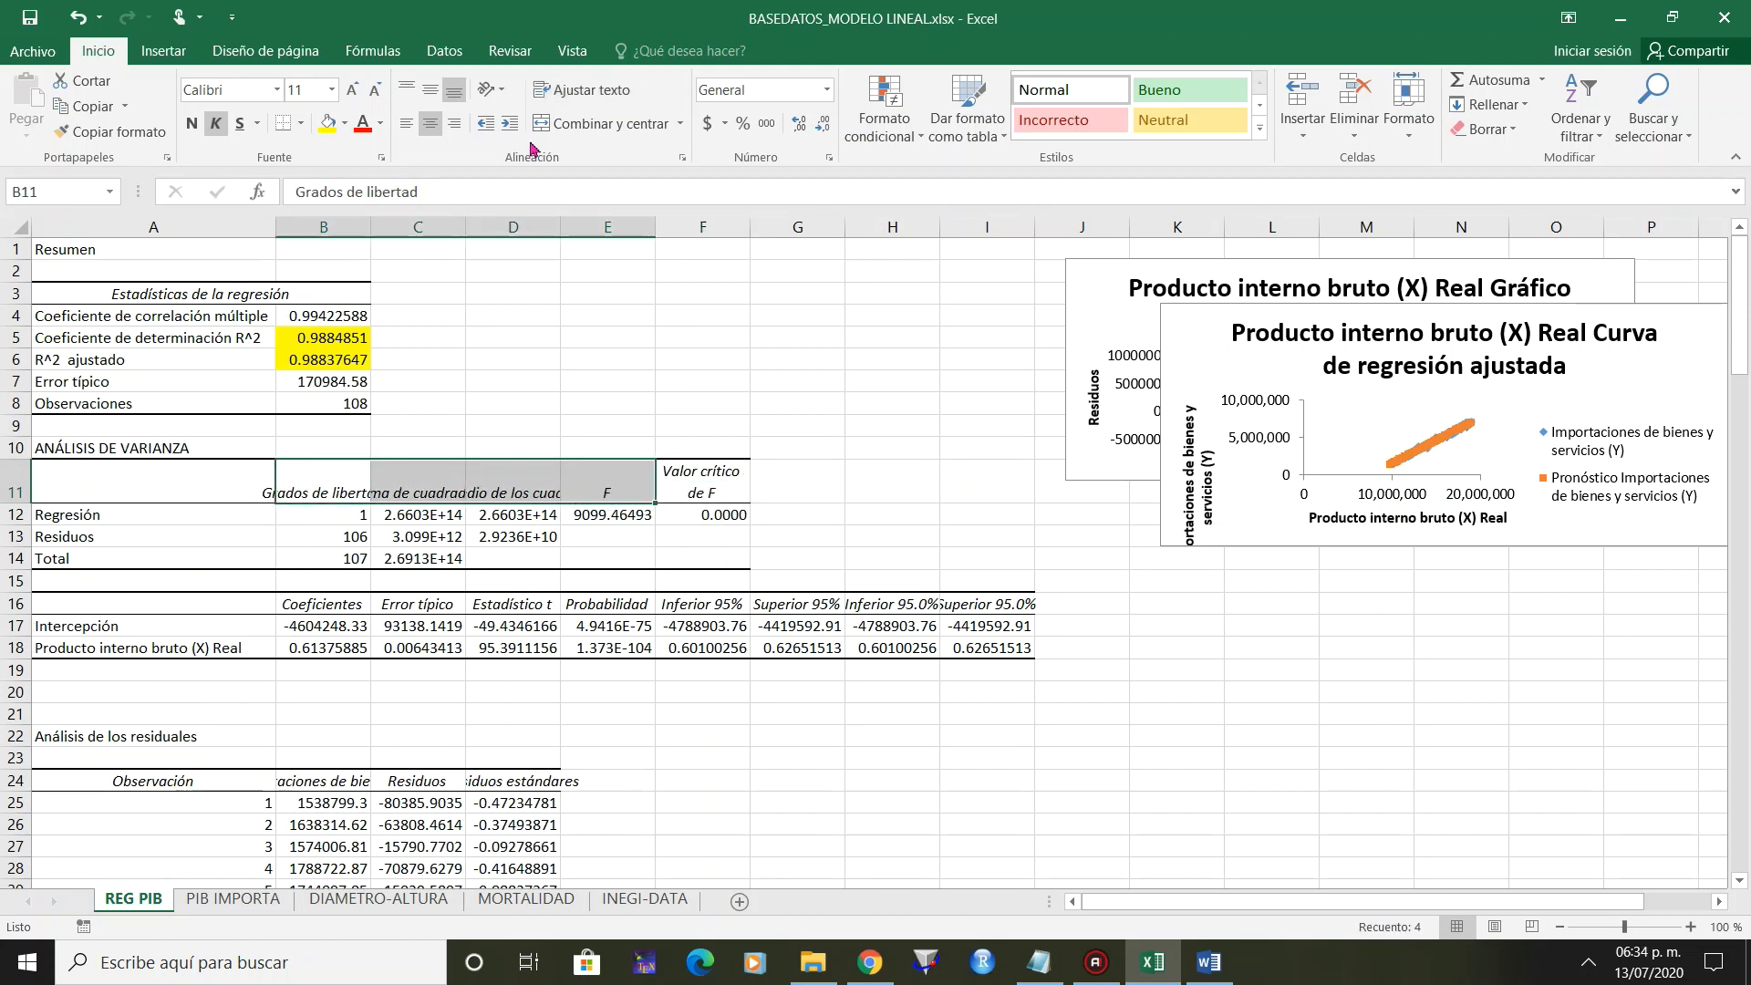
click(583, 89)
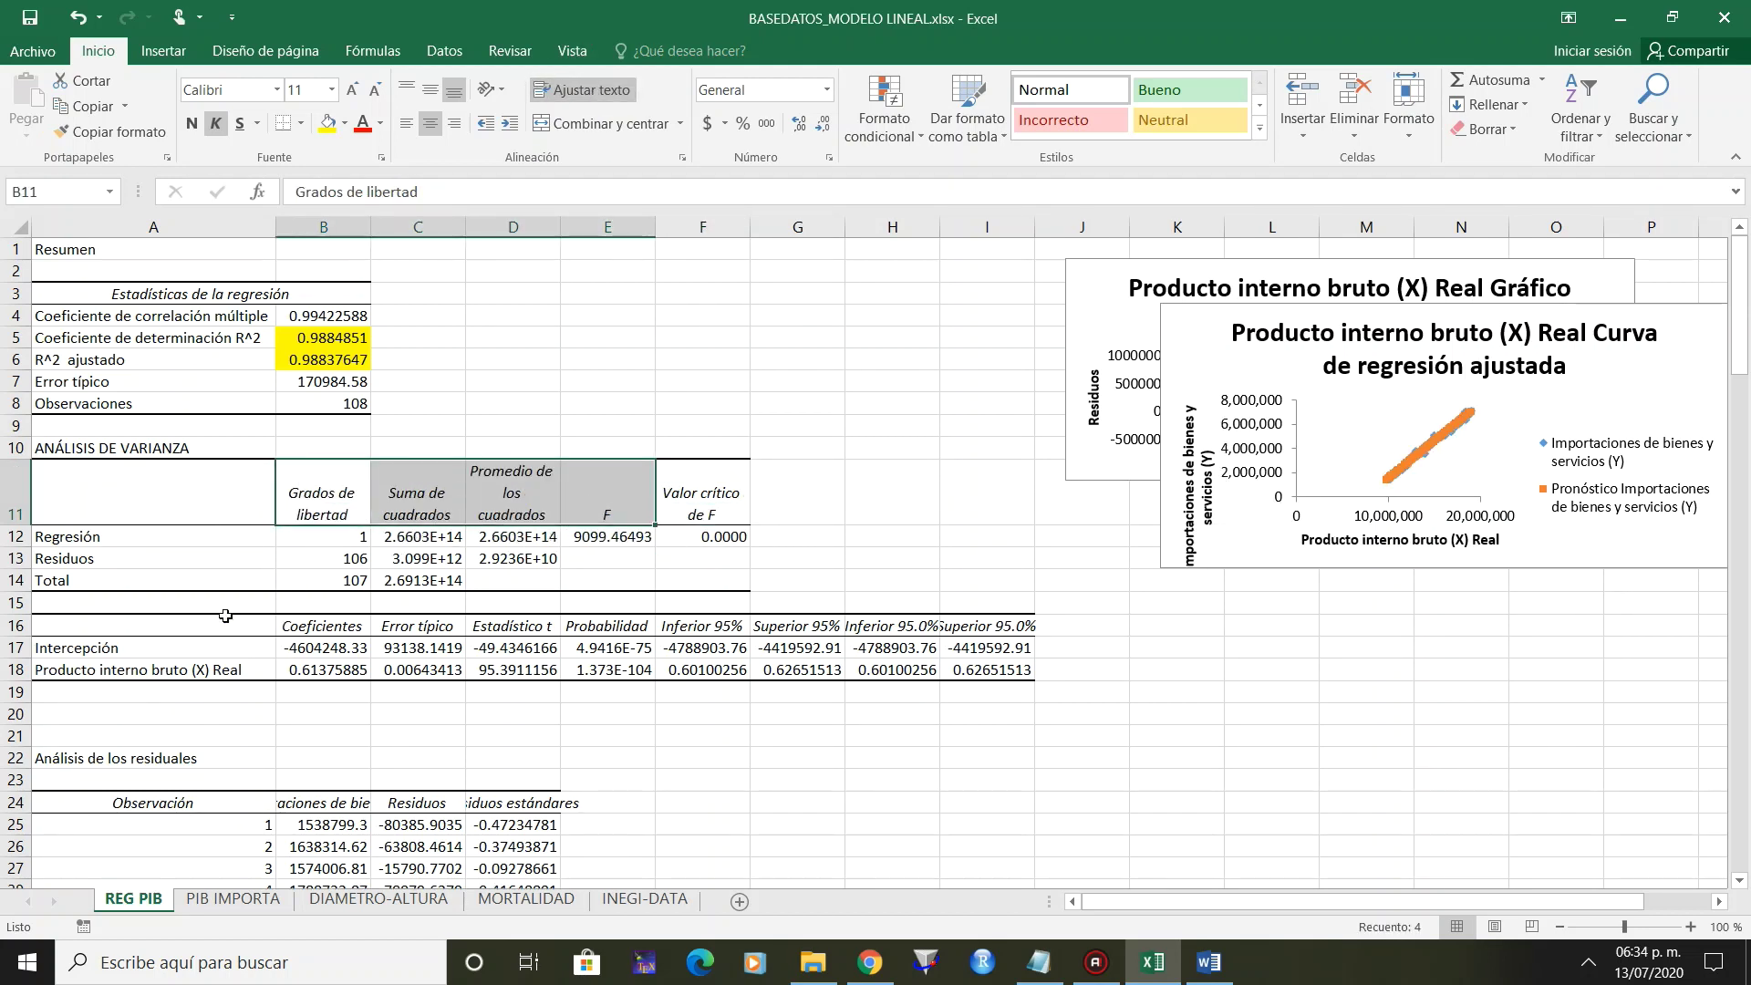
click(780, 543)
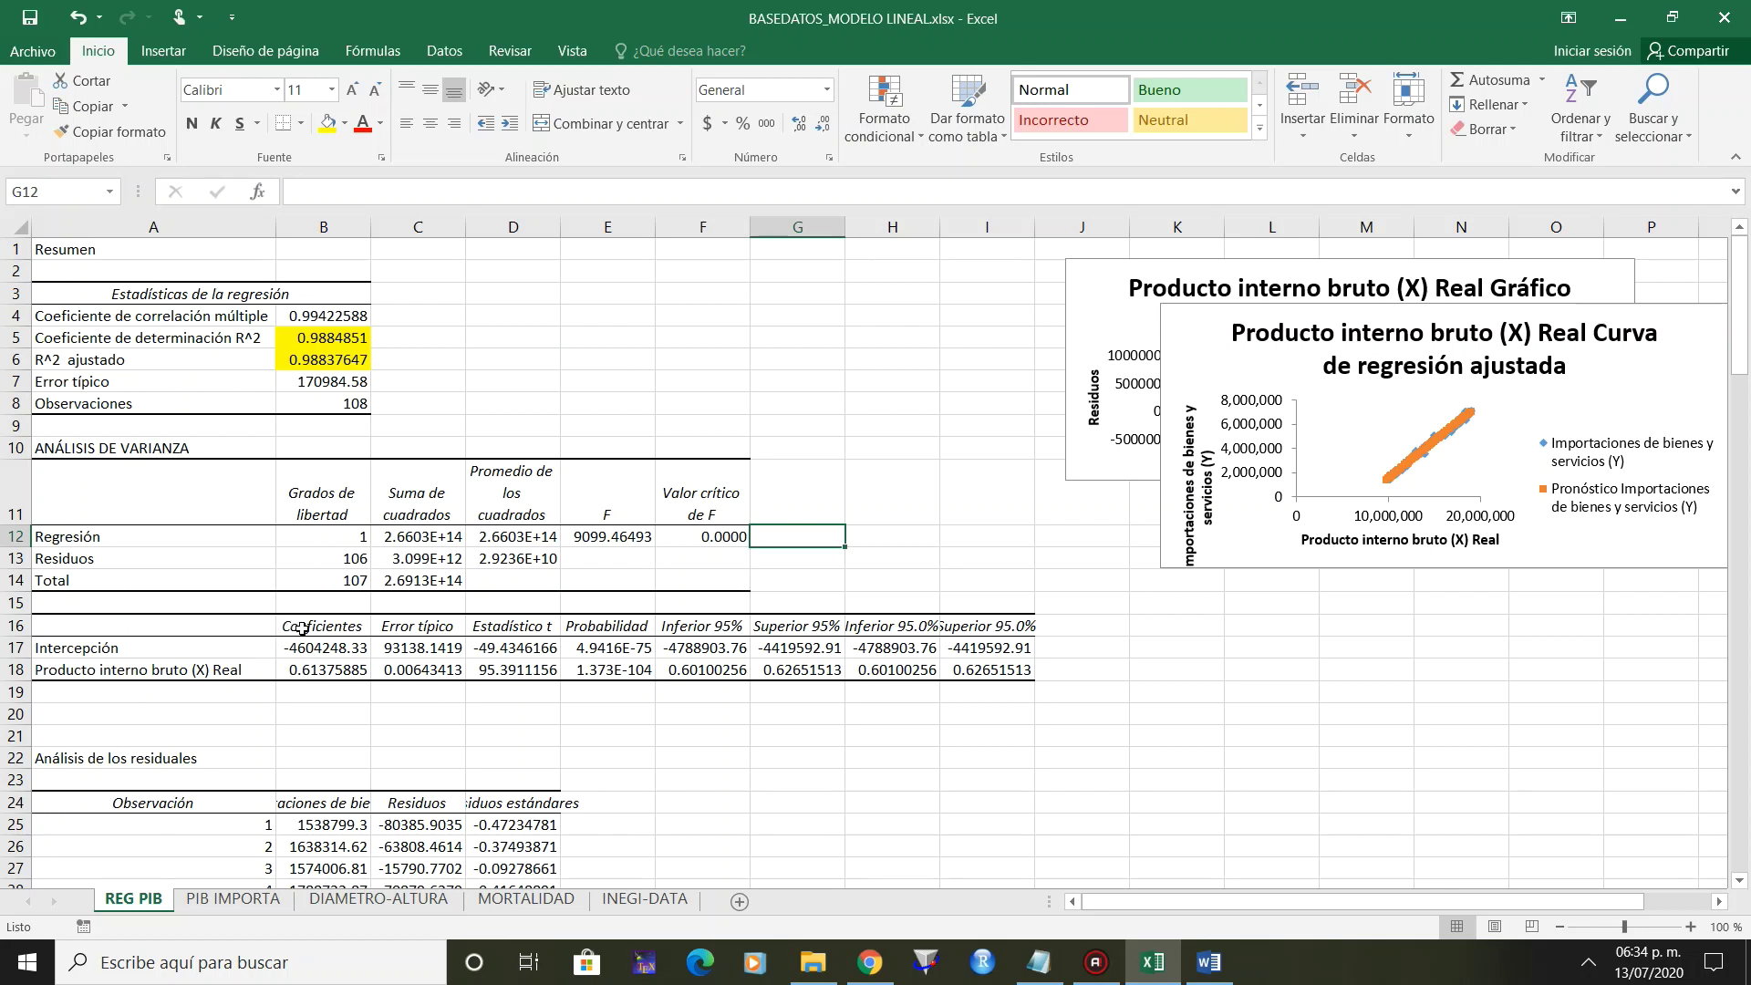
Highlight the coefficients B16:B18 in yellow and write the label 'y= ax+b' in G20.
drag(302, 628, 324, 670)
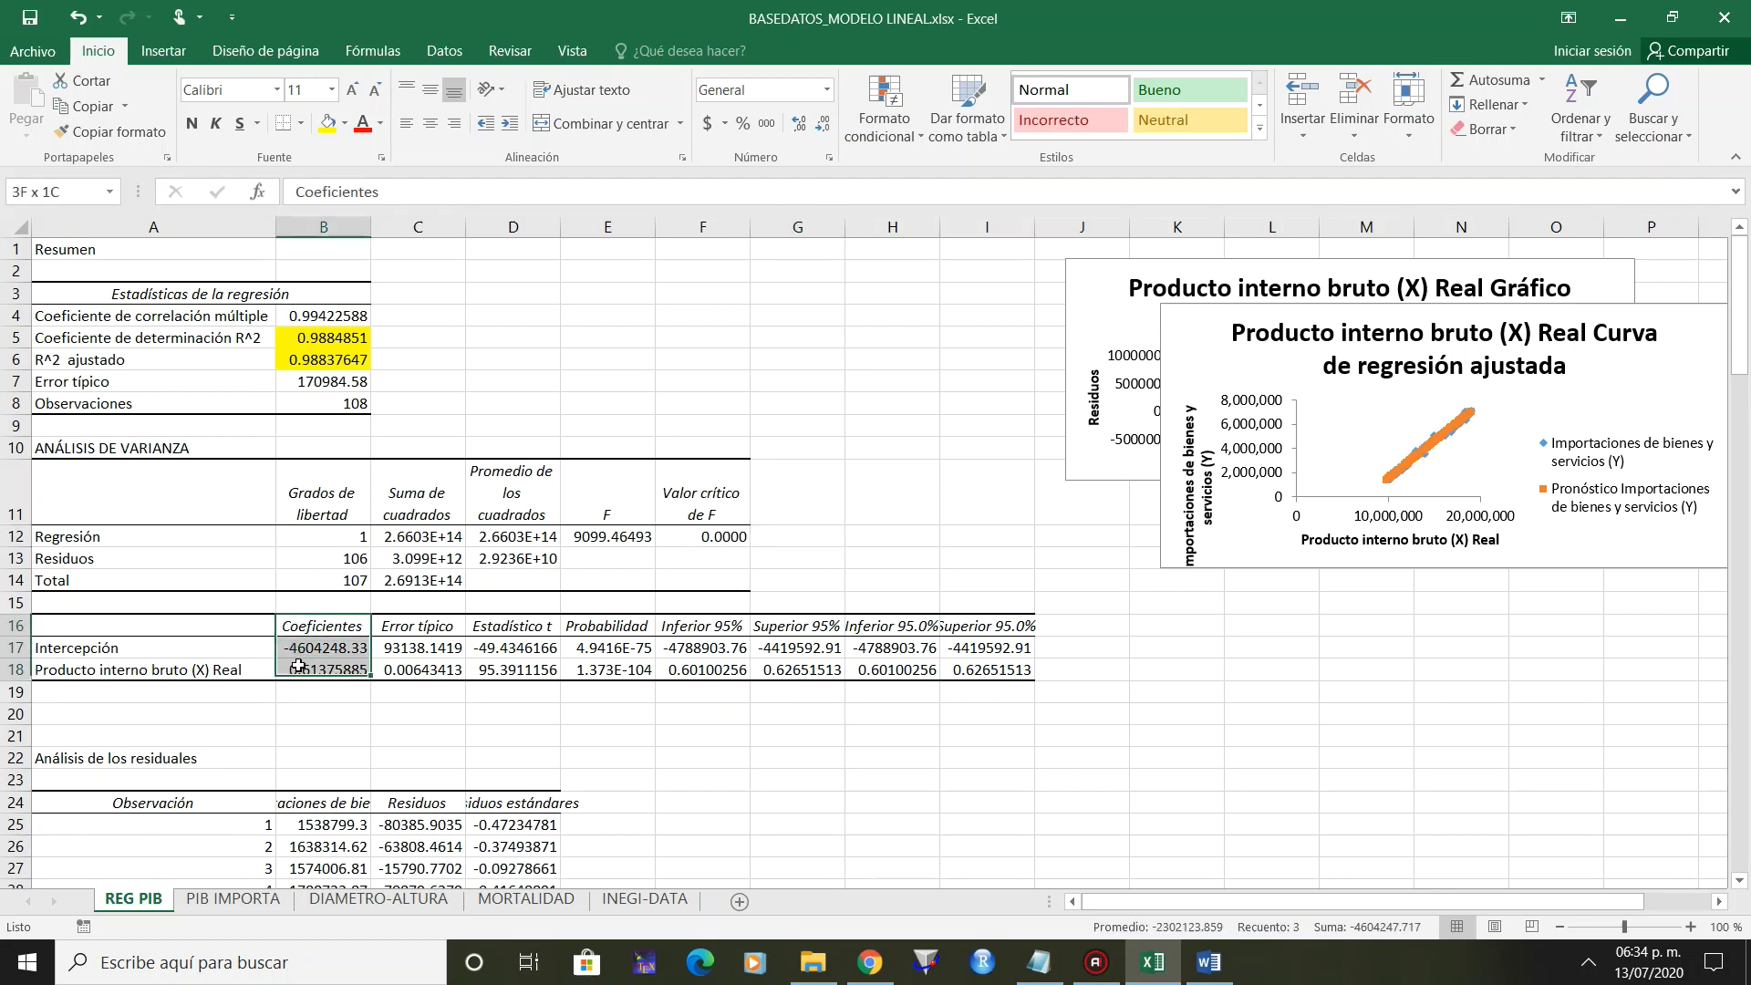
click(326, 123)
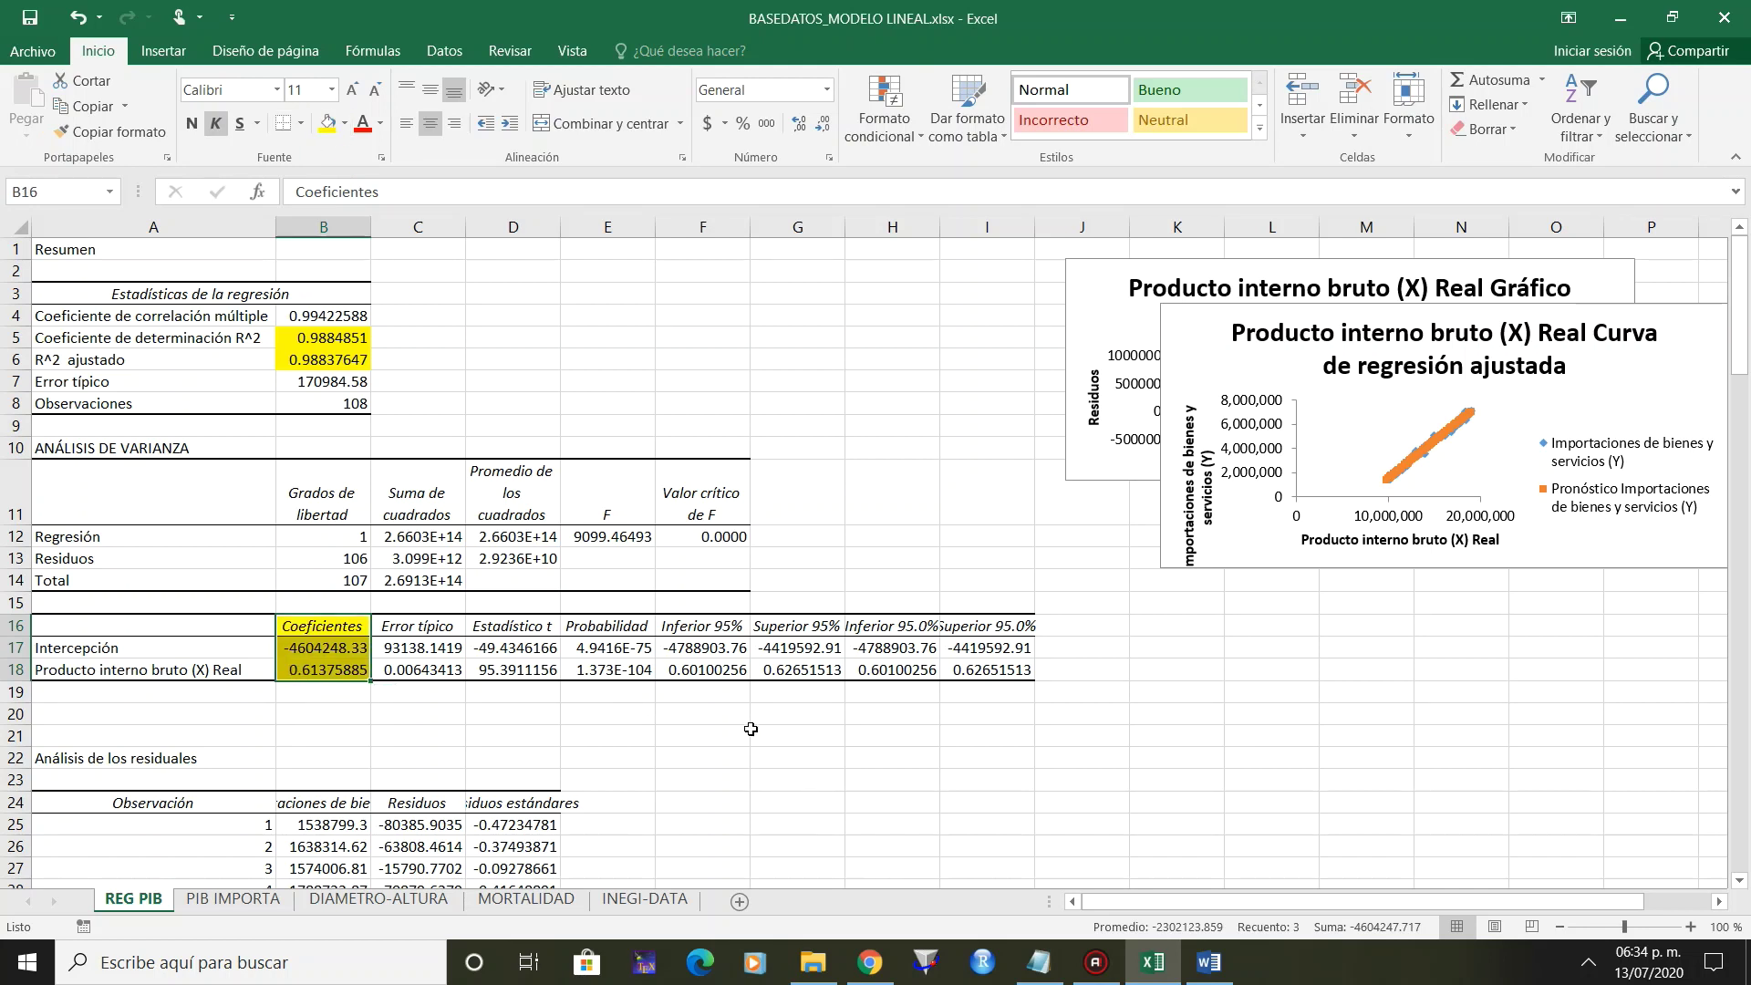
click(821, 727)
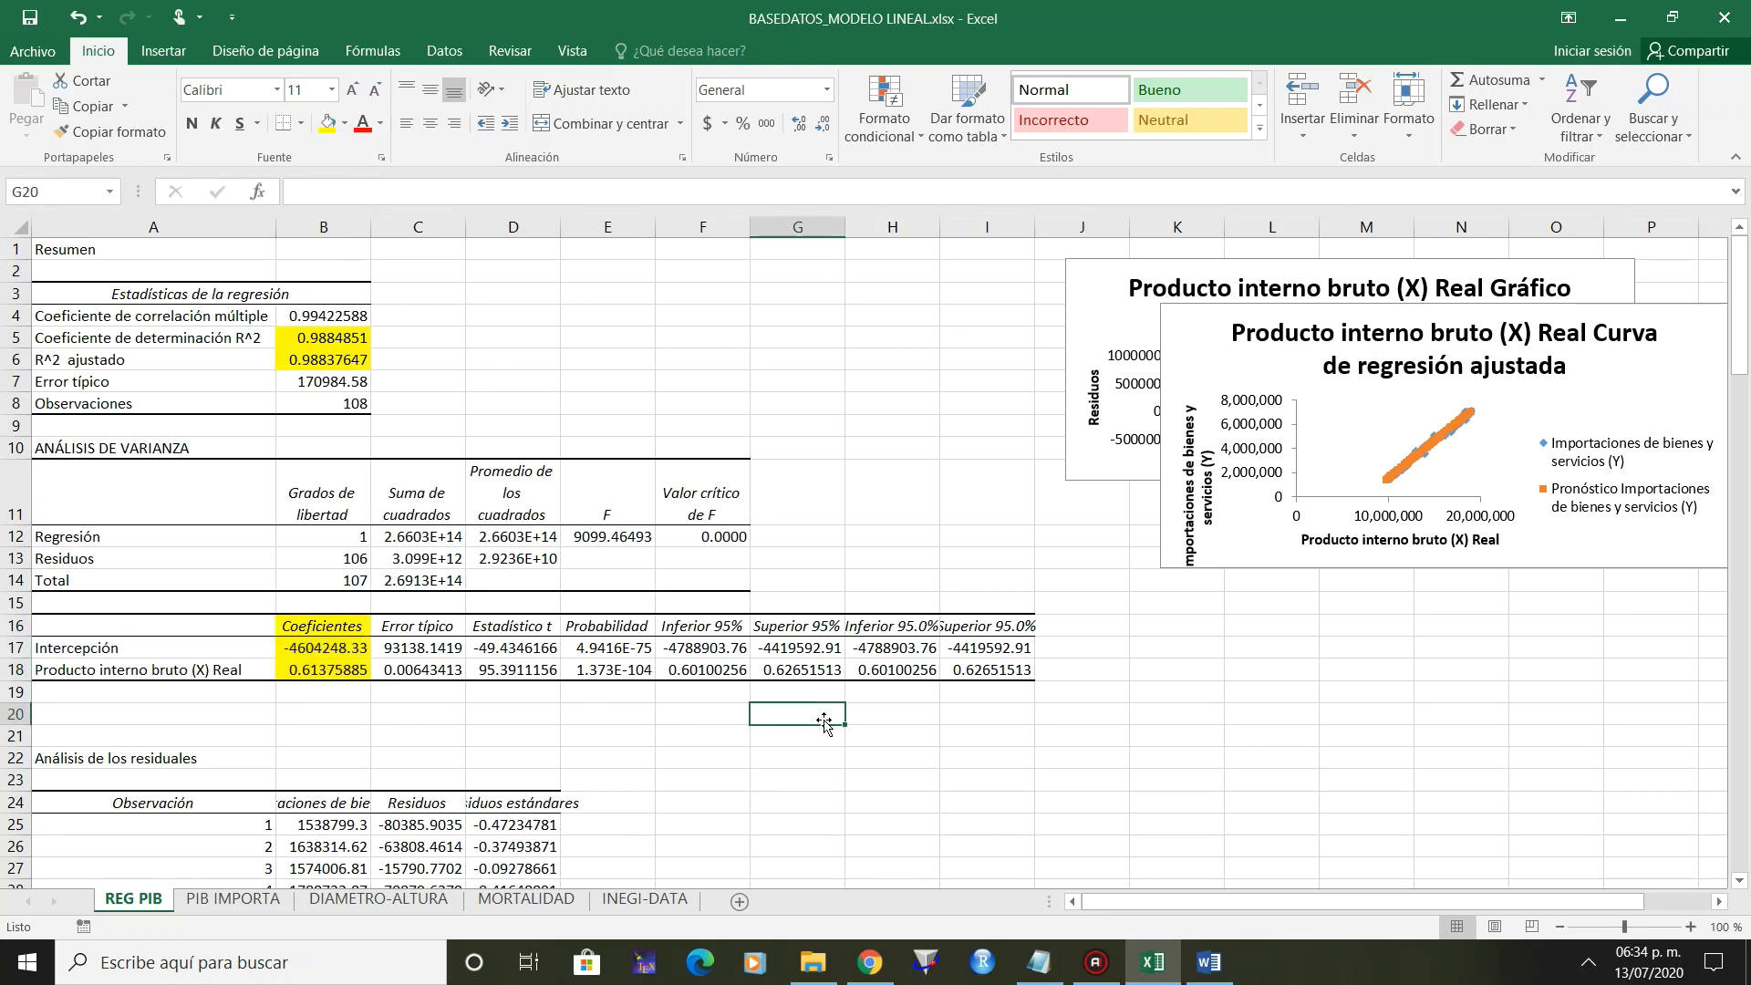
text(y= ax+b)
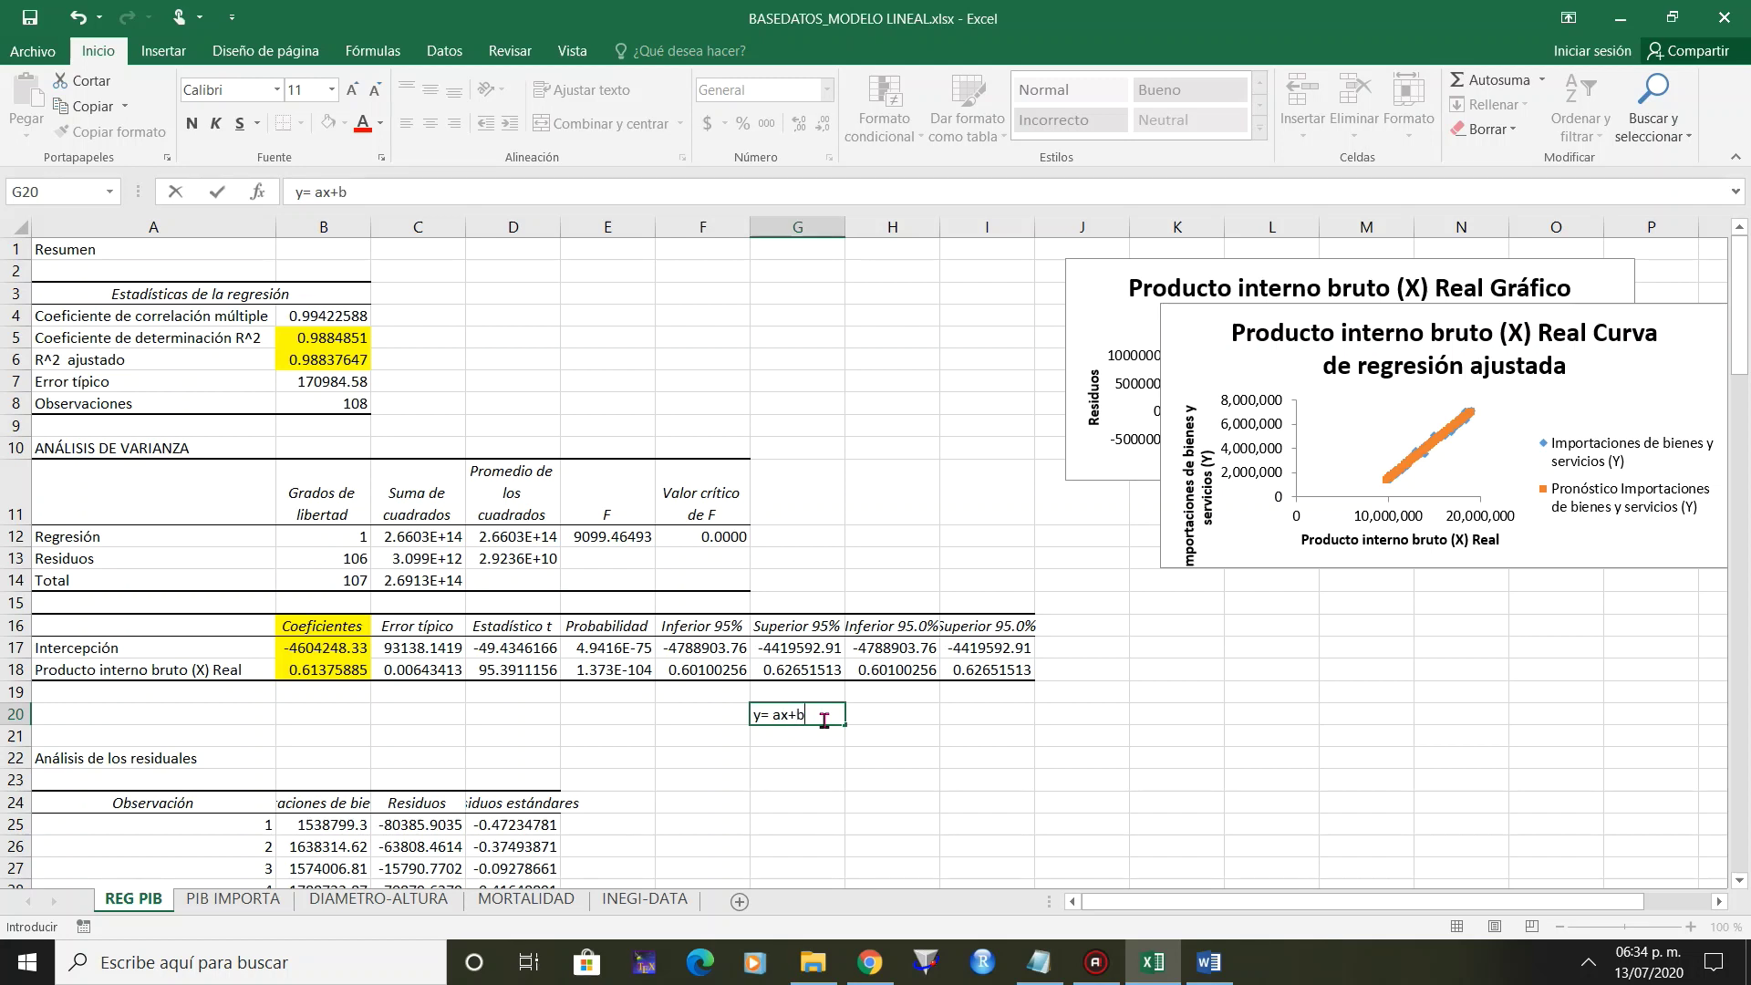
key(Return)
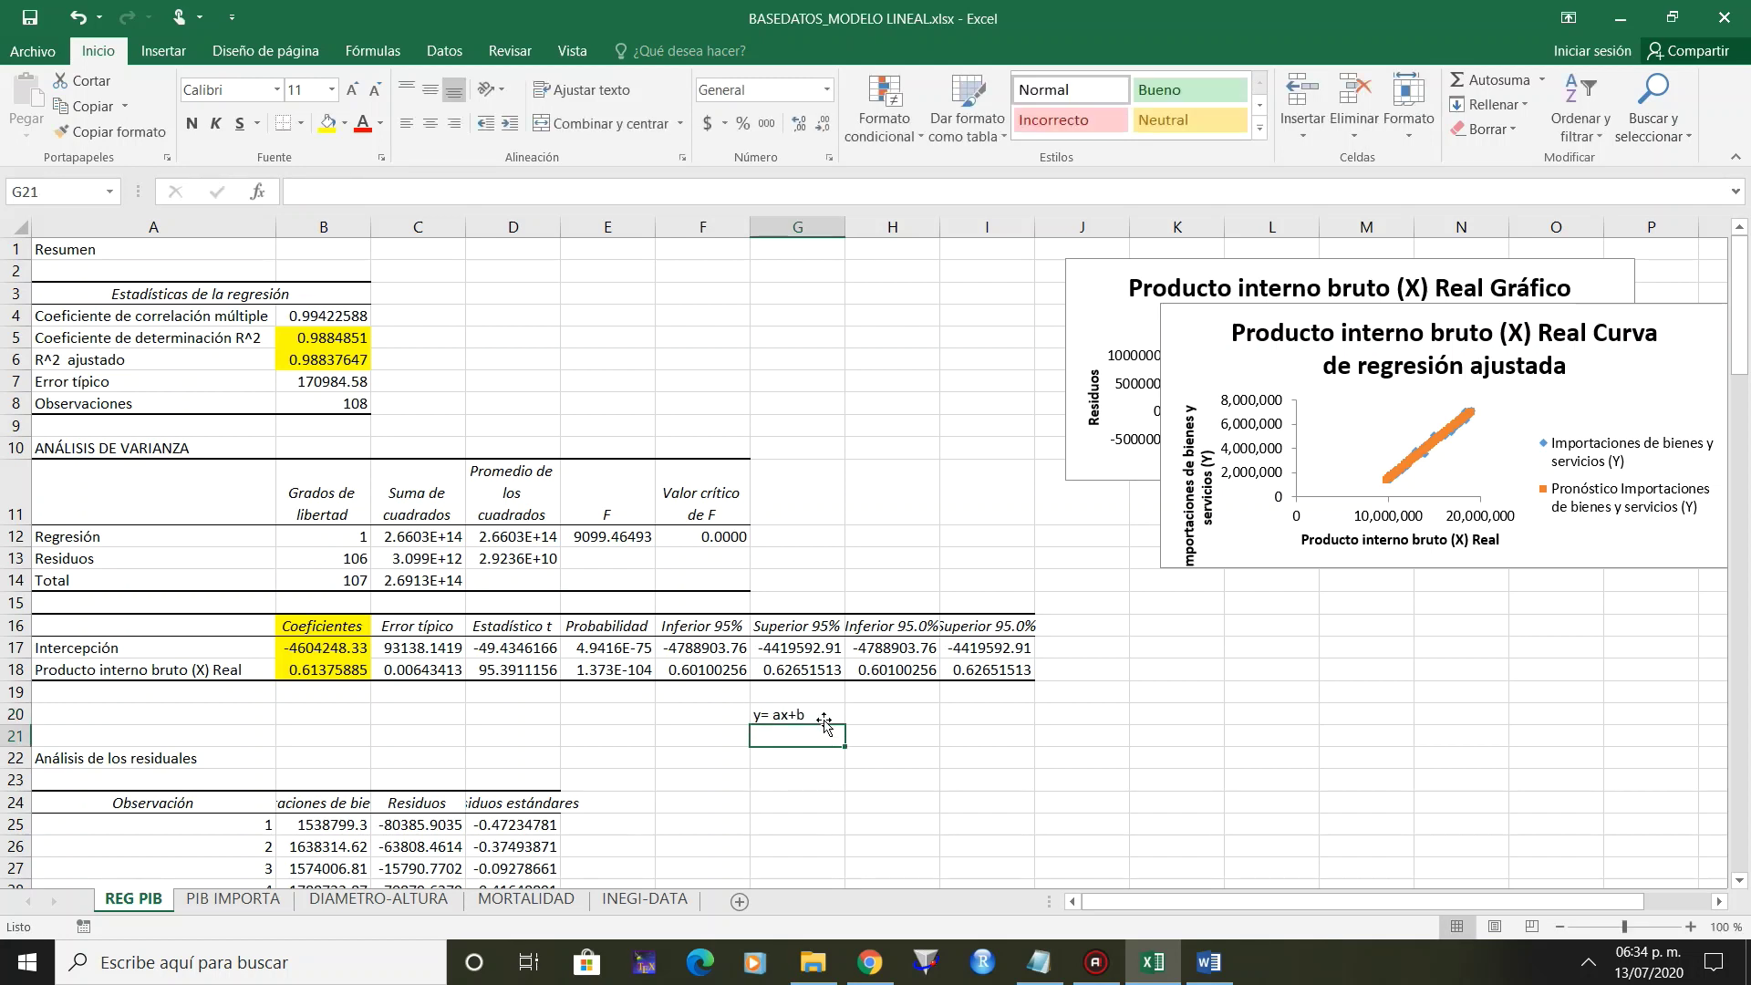
Add the 'a=' label with H21 linked to the slope =B18 (0.61375885).
text(a)
text(=)
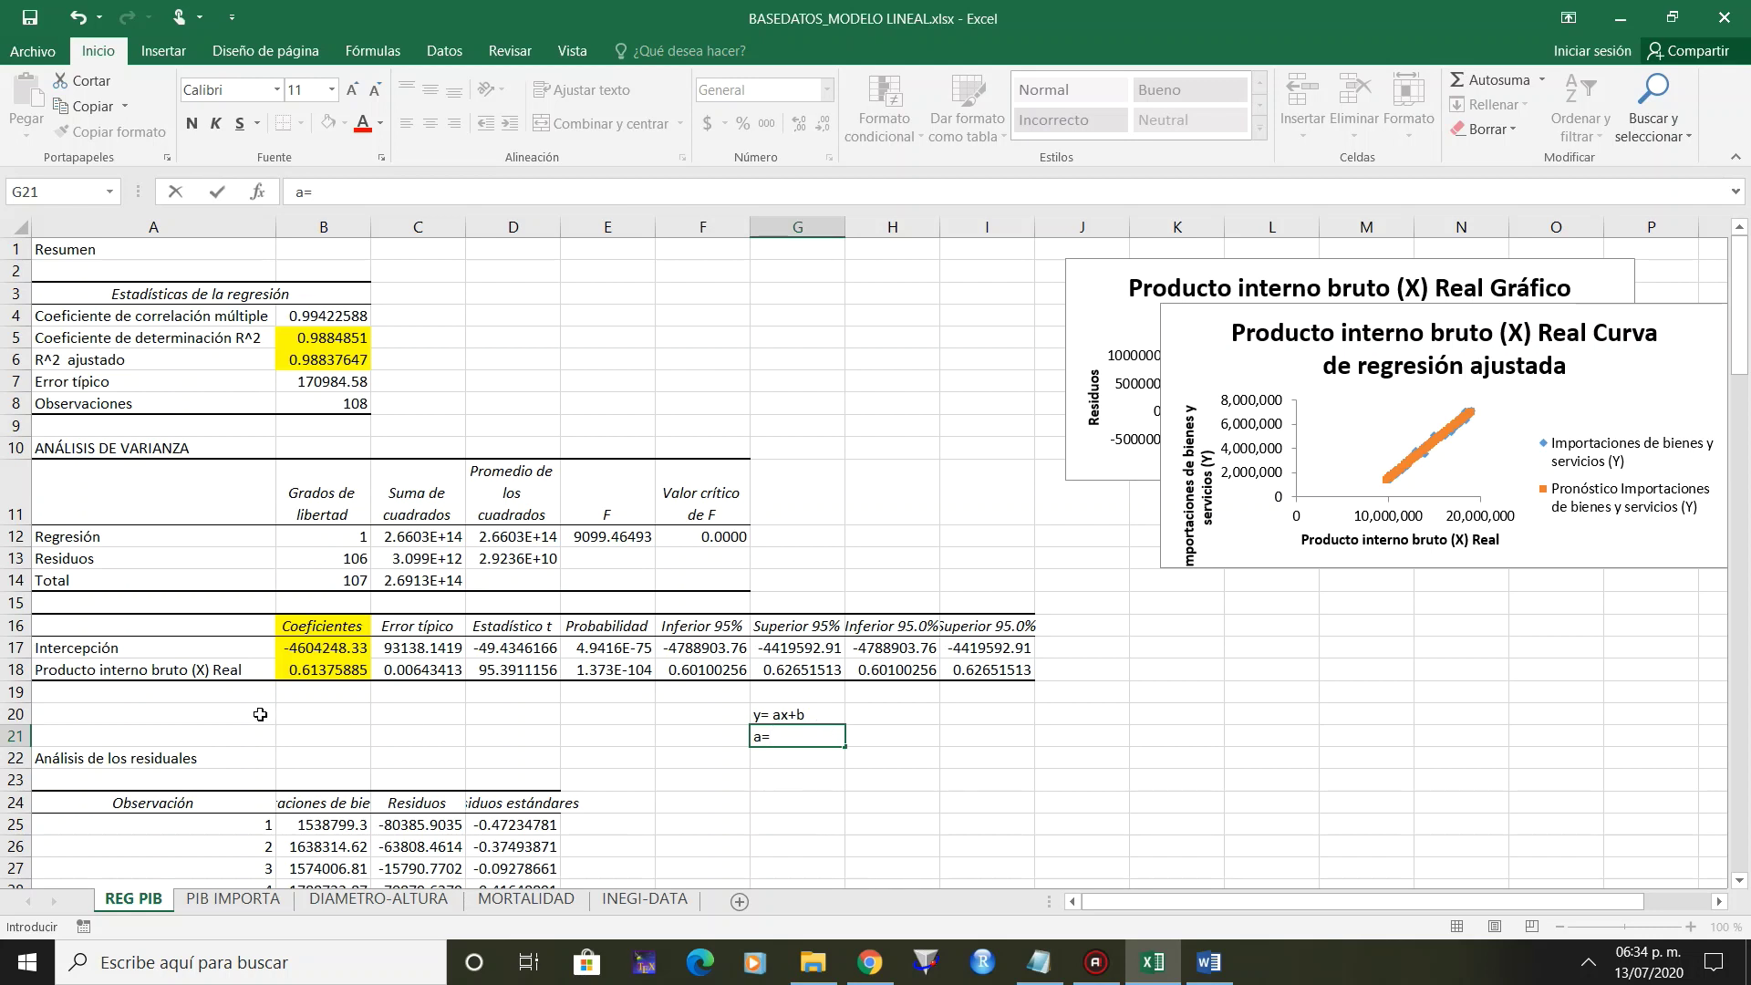
click(321, 669)
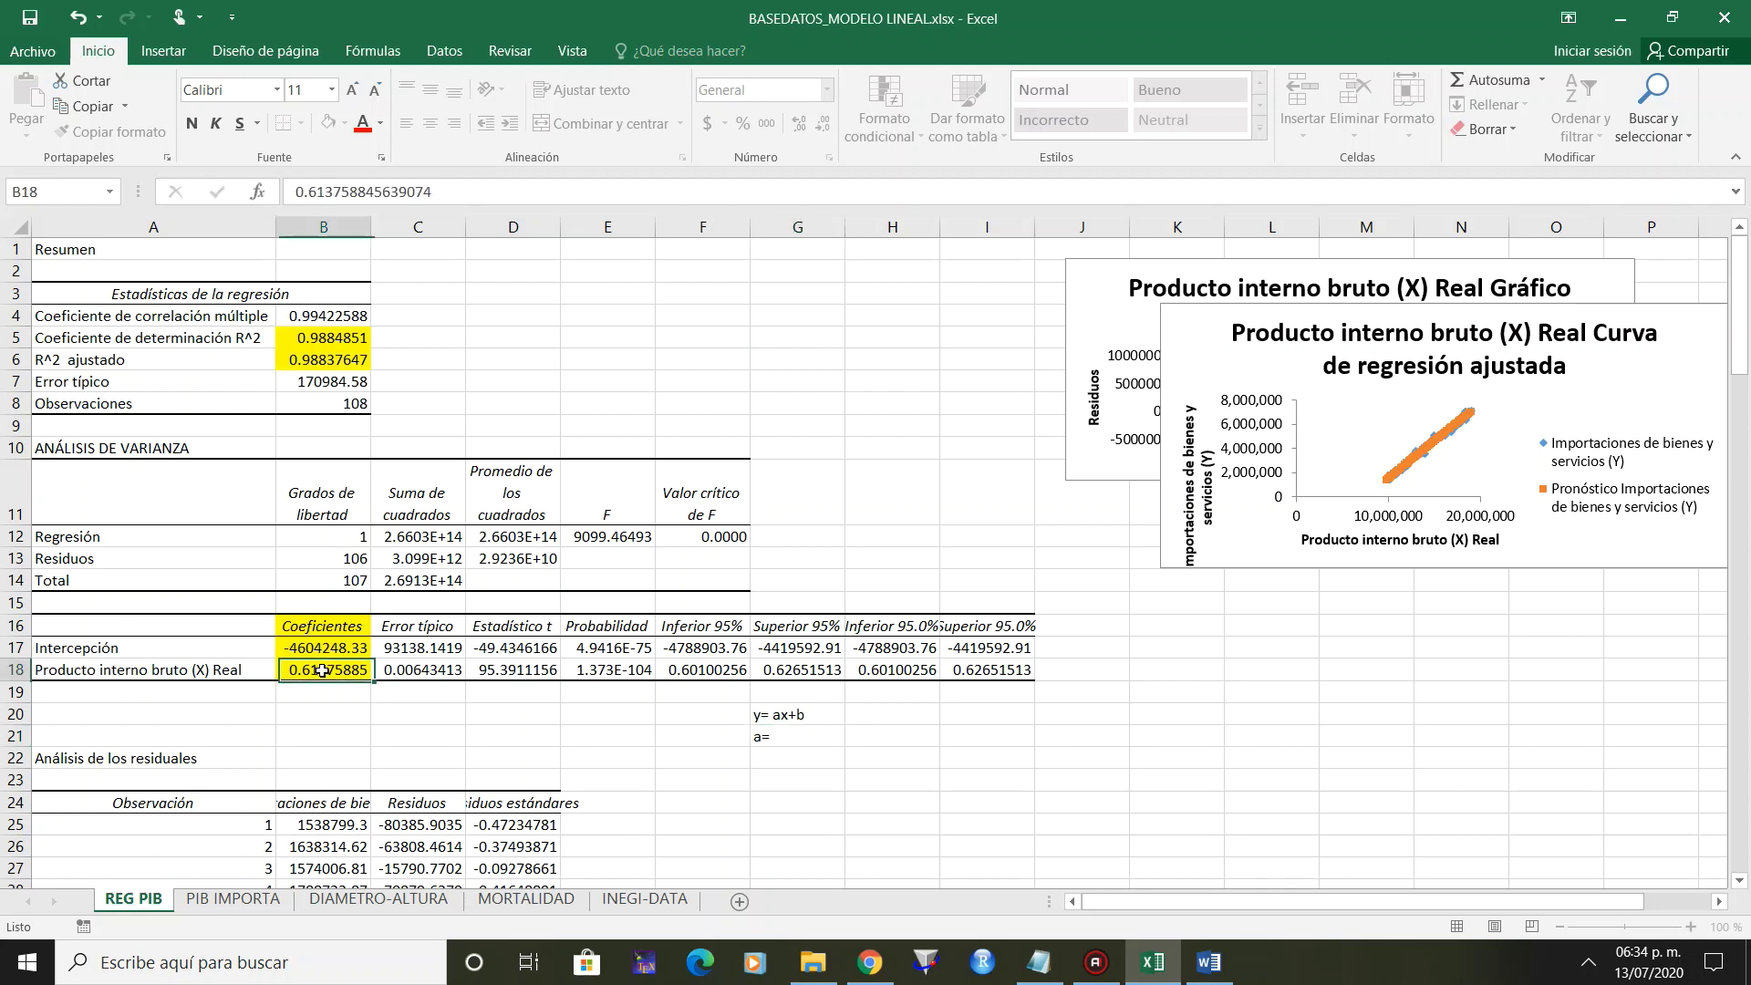
click(893, 740)
text(=)
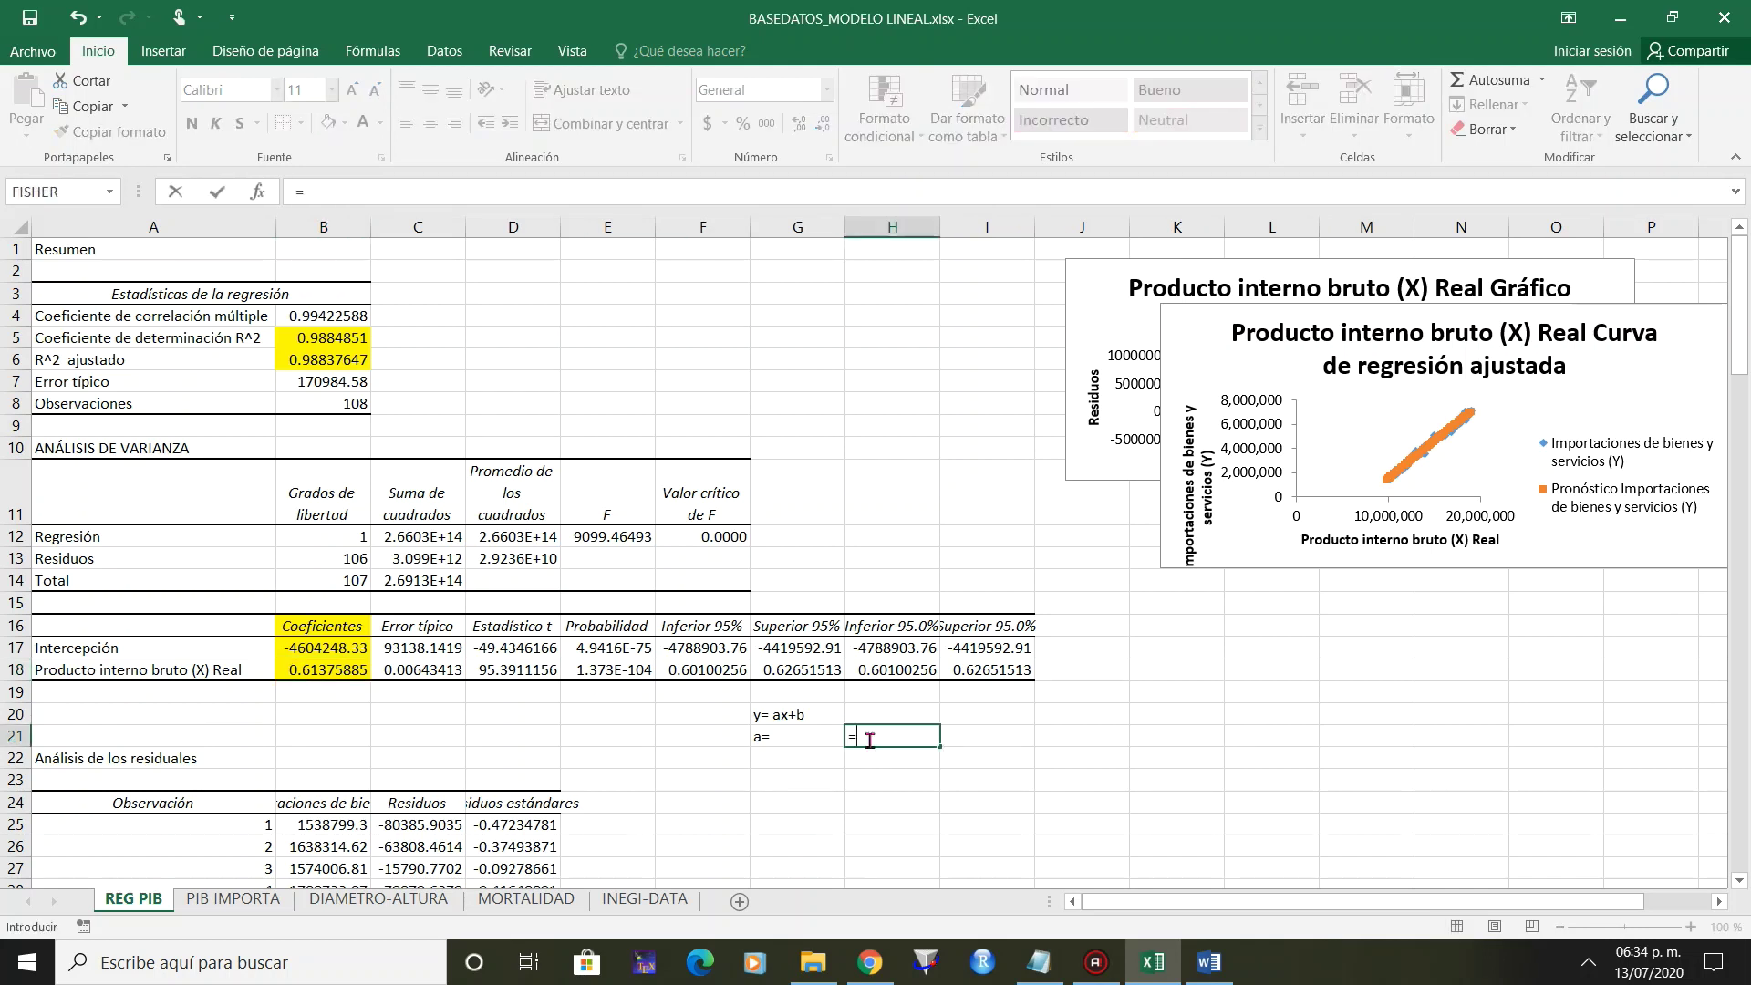
click(290, 673)
key(Return)
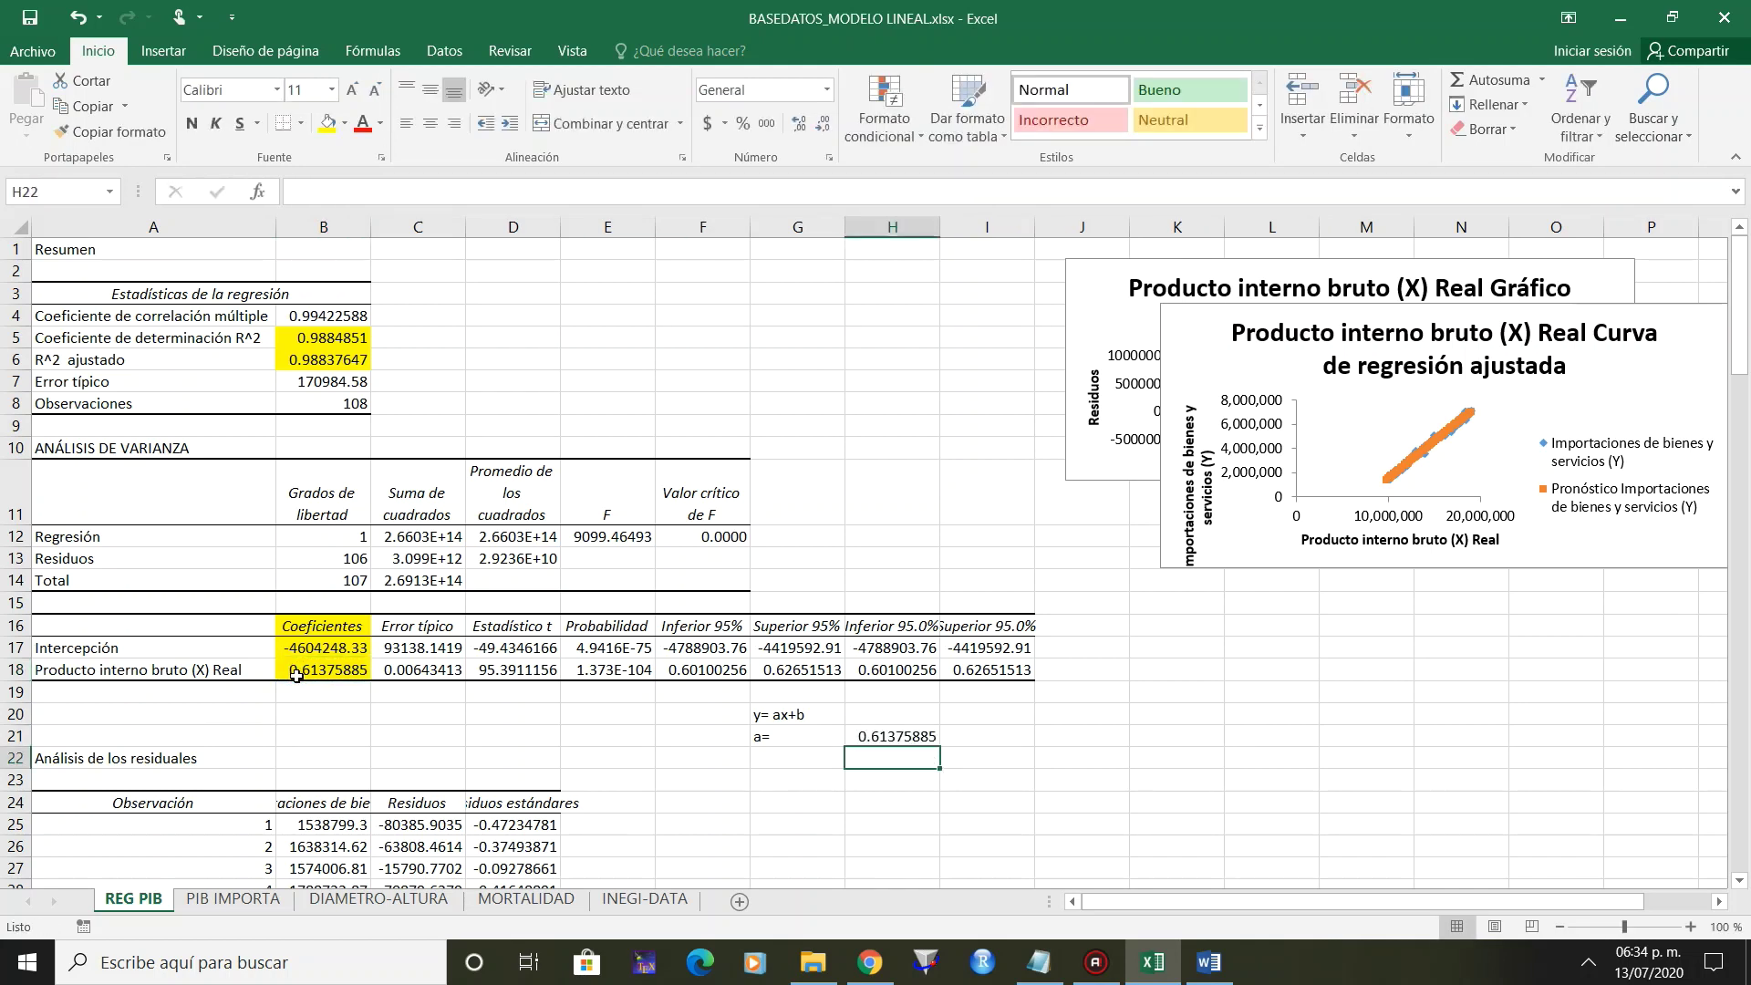
Add the 'b=' label with H22 linked to the intercept =B17 (-4604248.33).
key(Left)
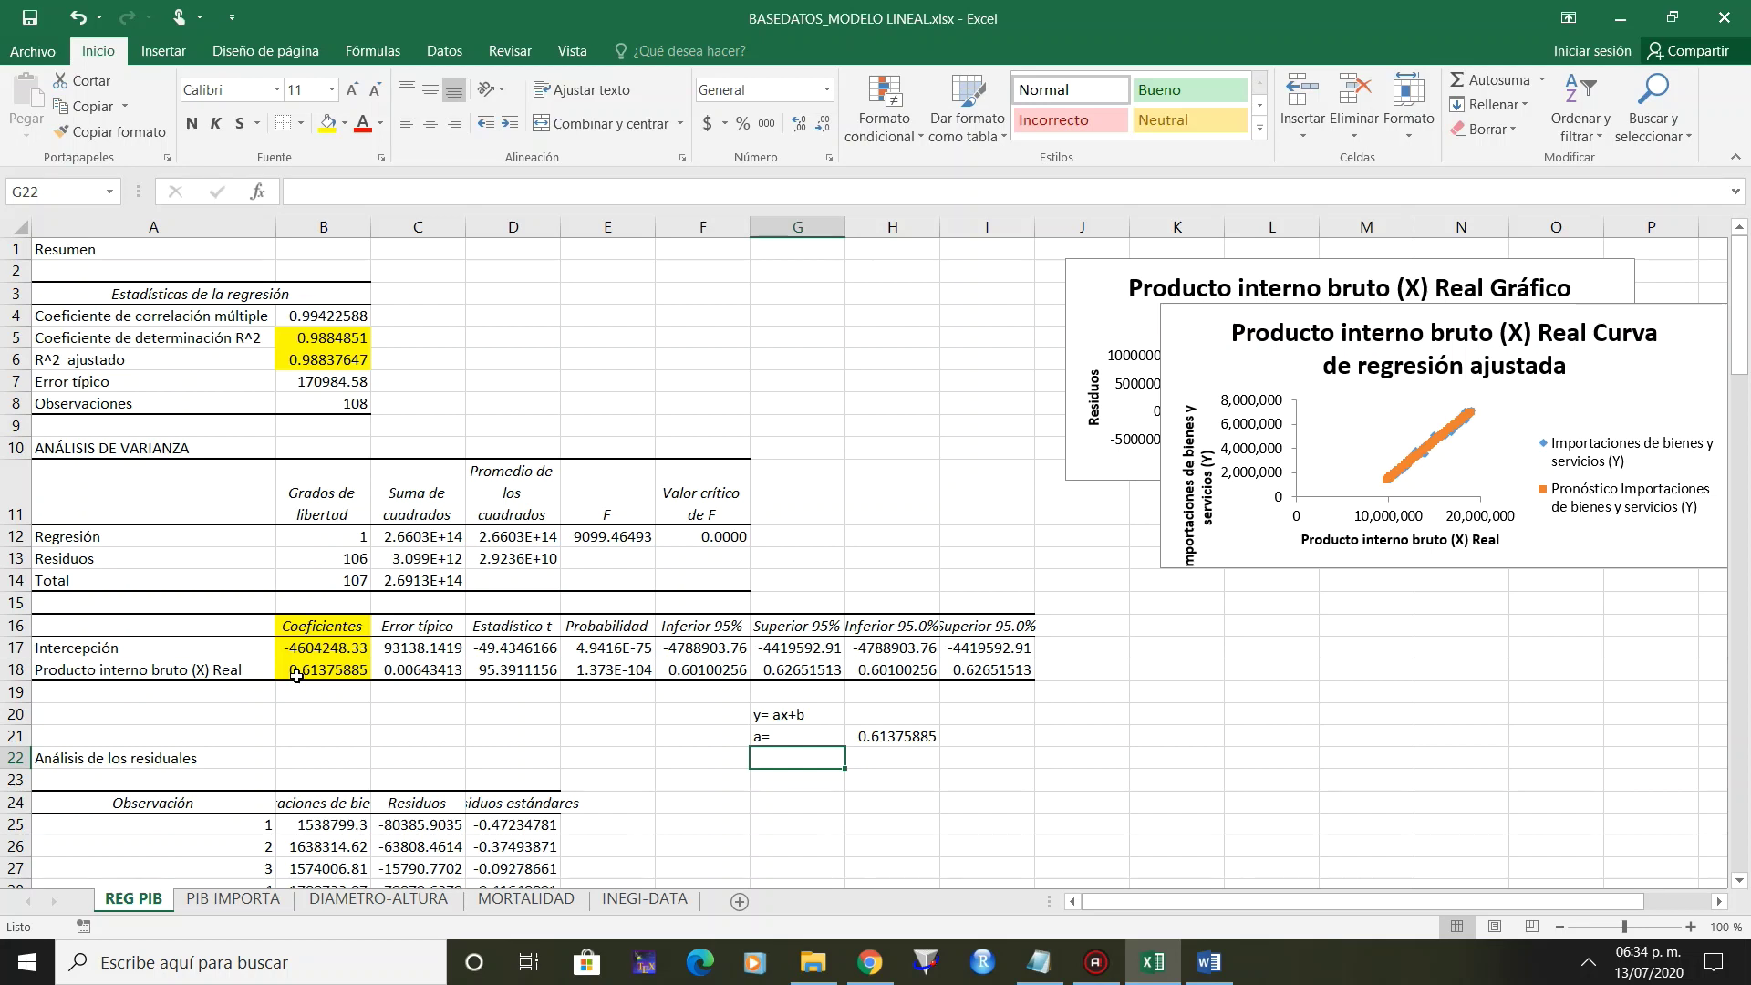
text(b=)
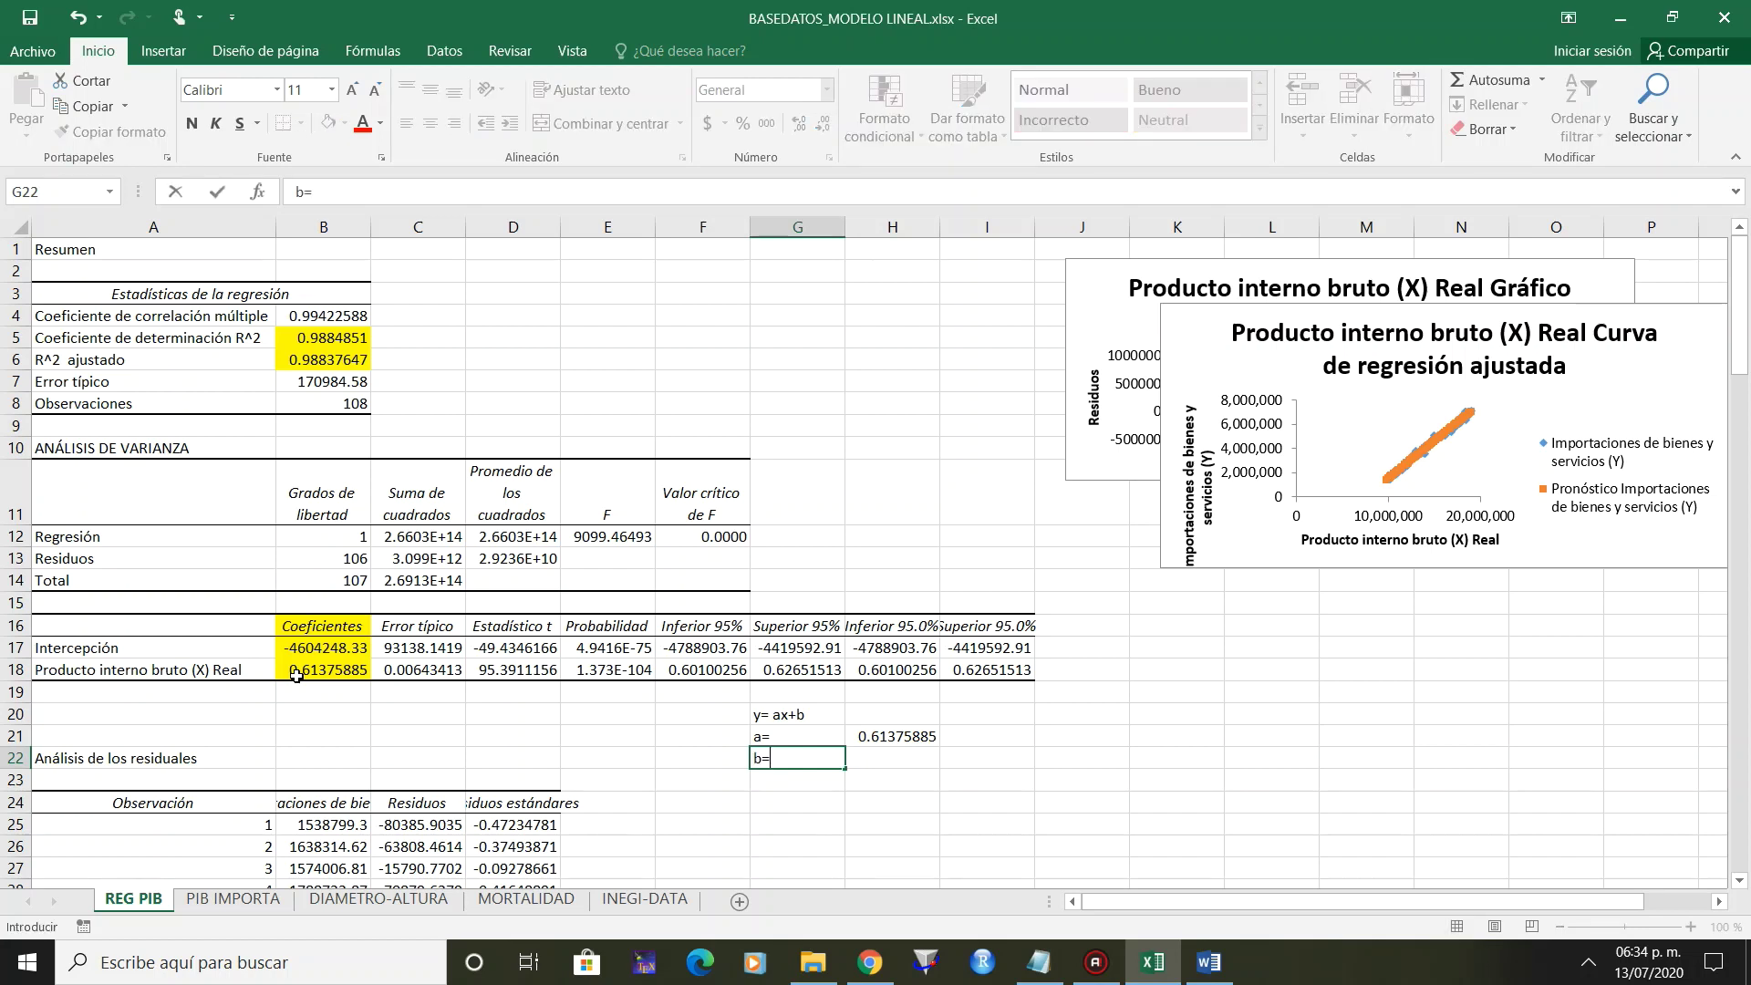
key(Right)
text(=)
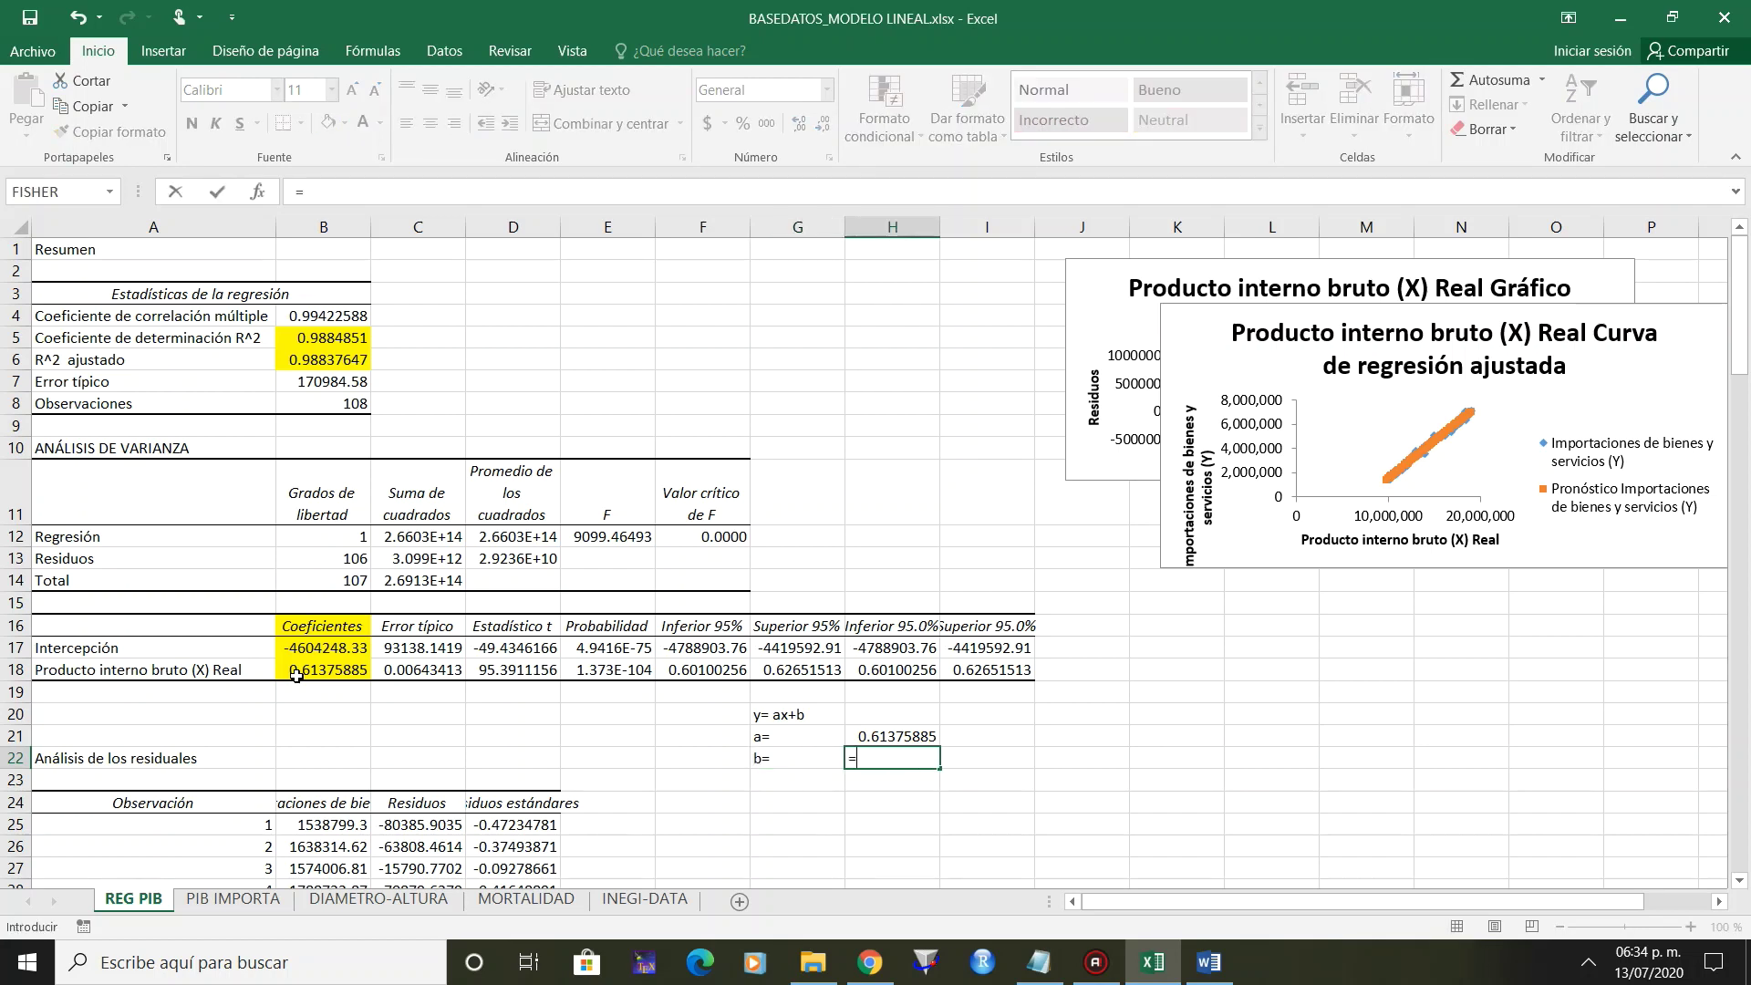
click(338, 646)
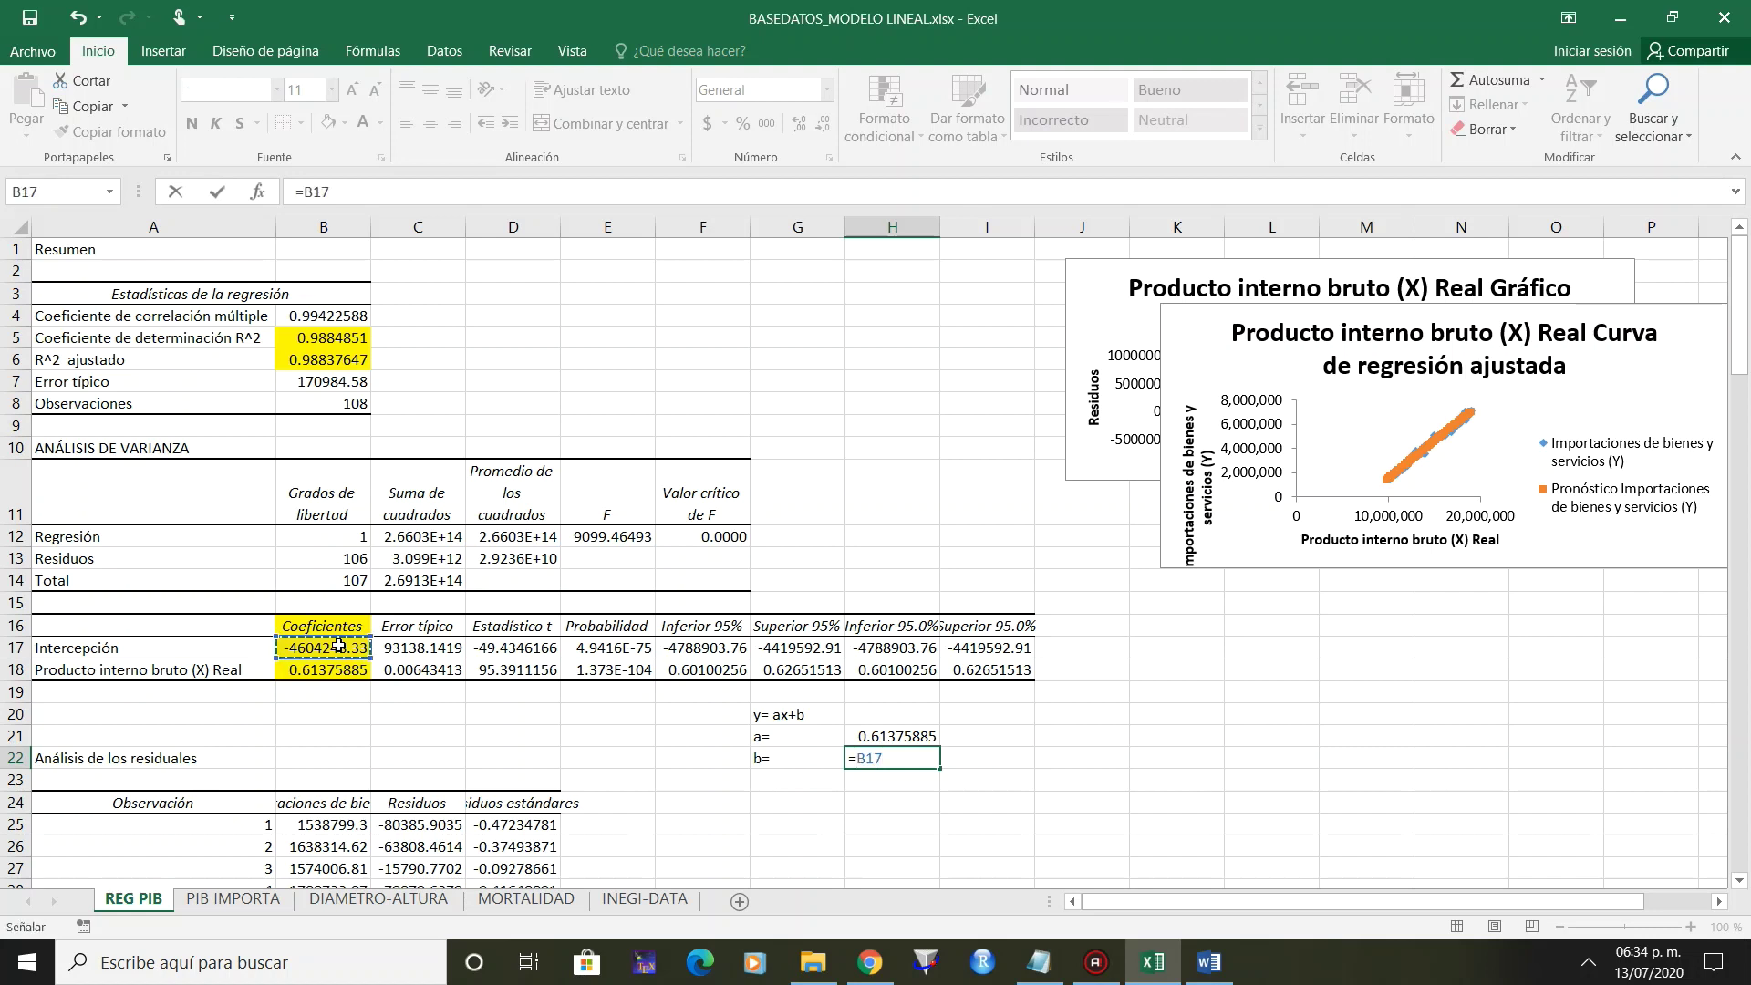
key(Return)
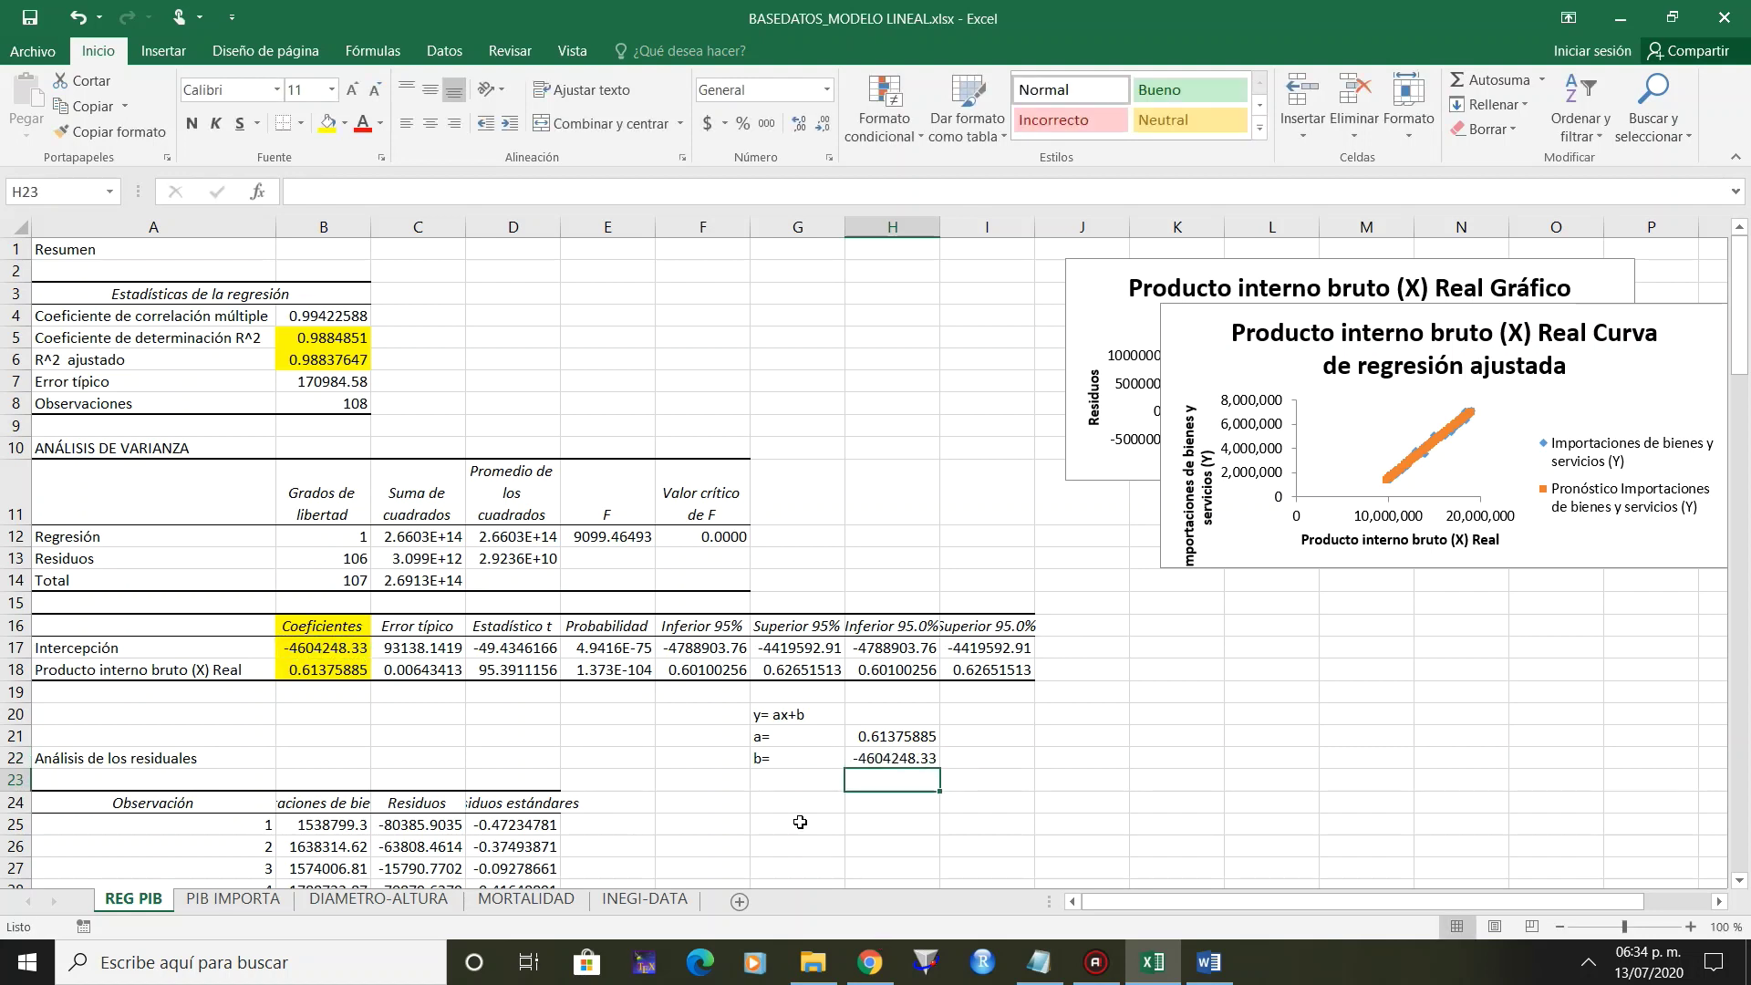
click(800, 823)
Enter the fitted equation 'Y= 0.6137X-4604248.33' below the a and b values.
text(Y= 0.6137X-4604)
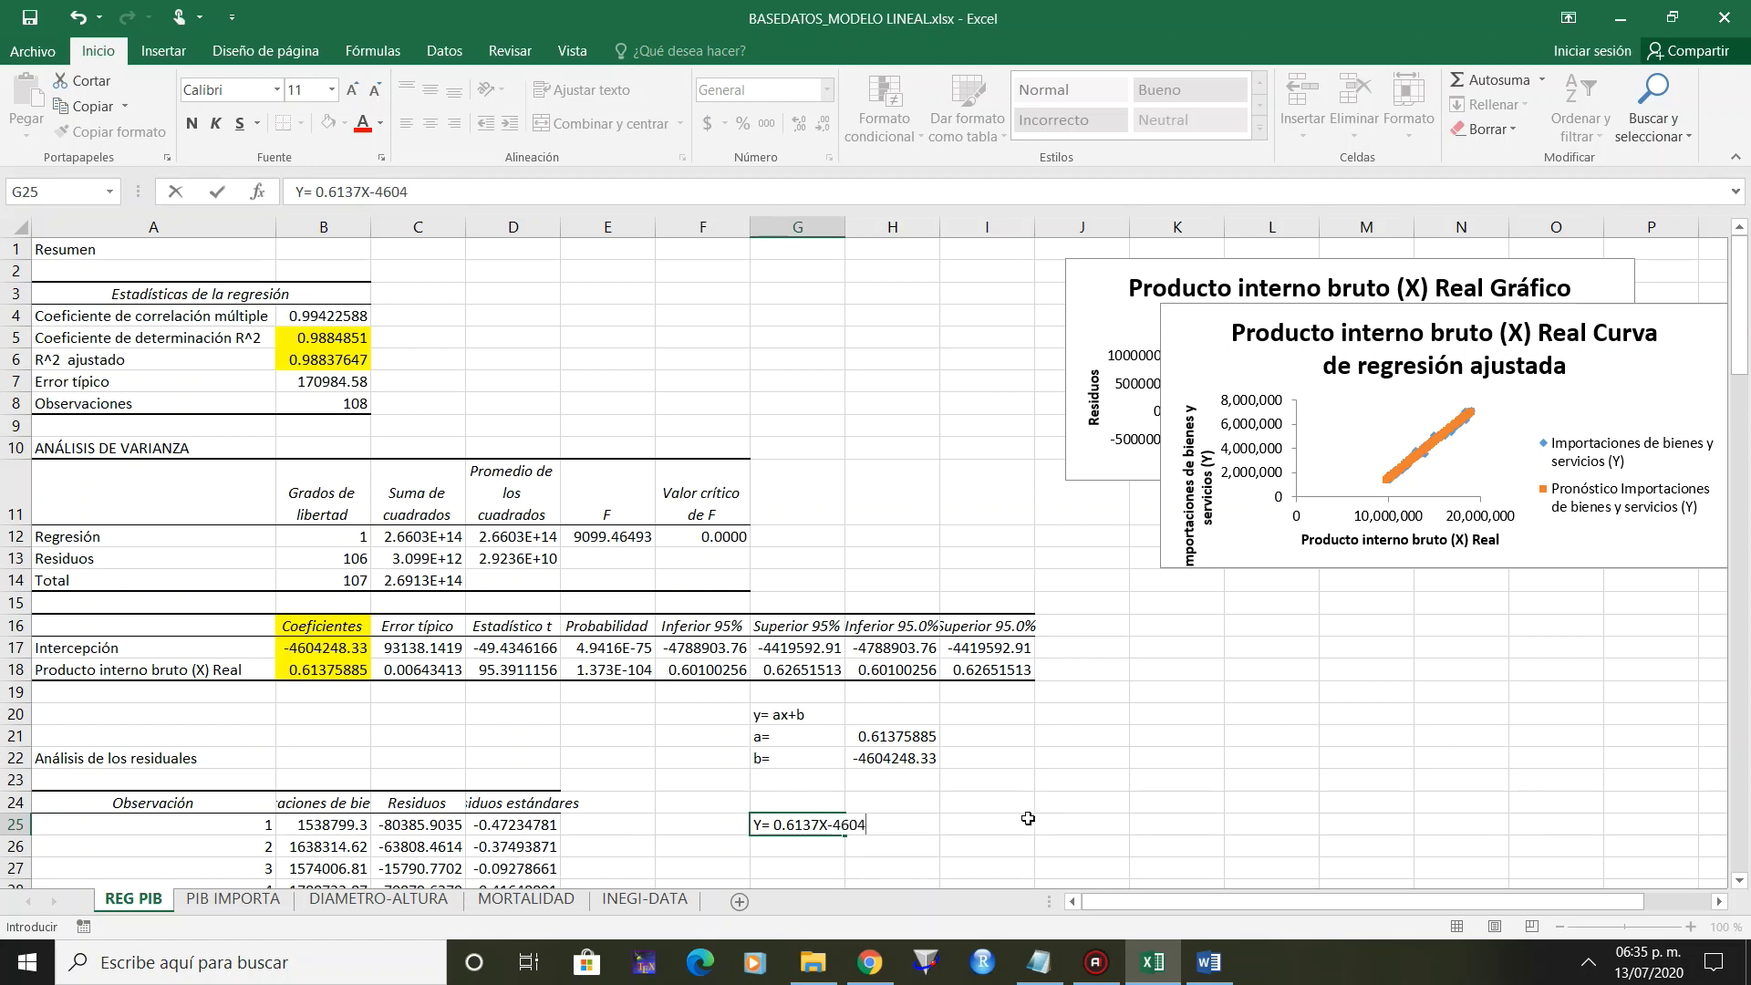
text(248.33)
key(Return)
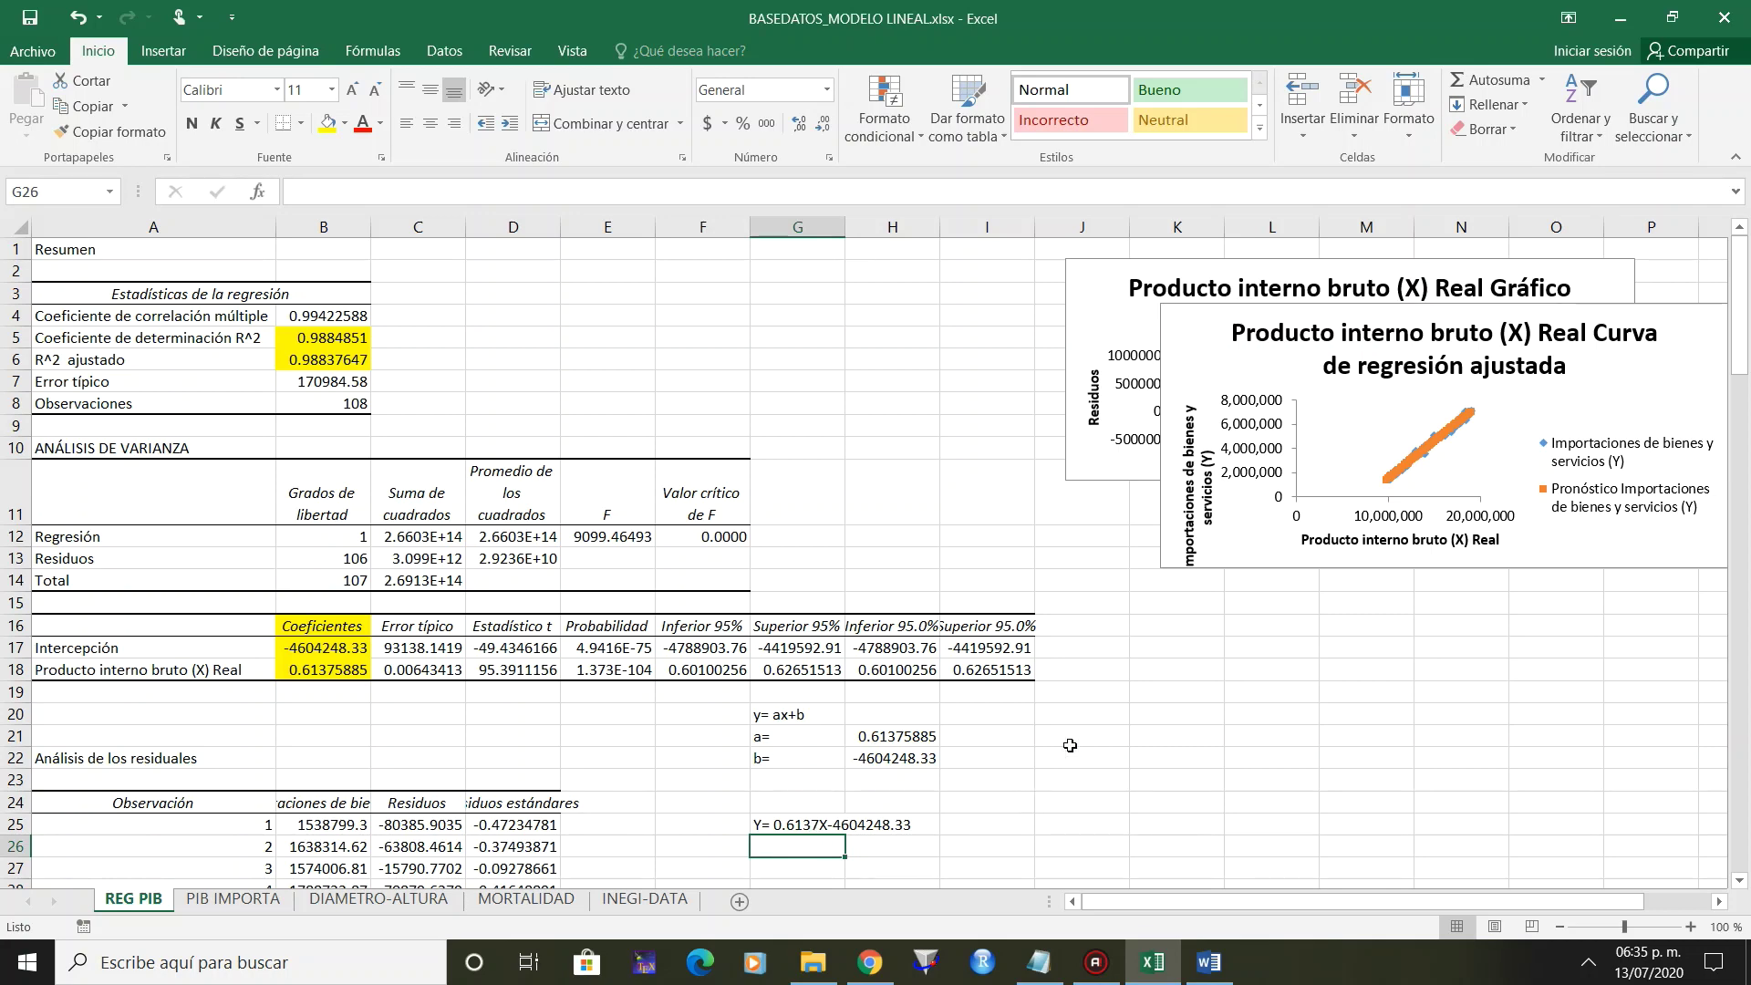
Move the fitted-curve chart toward the middle of the sheet.
scroll(997, 822, down, 1)
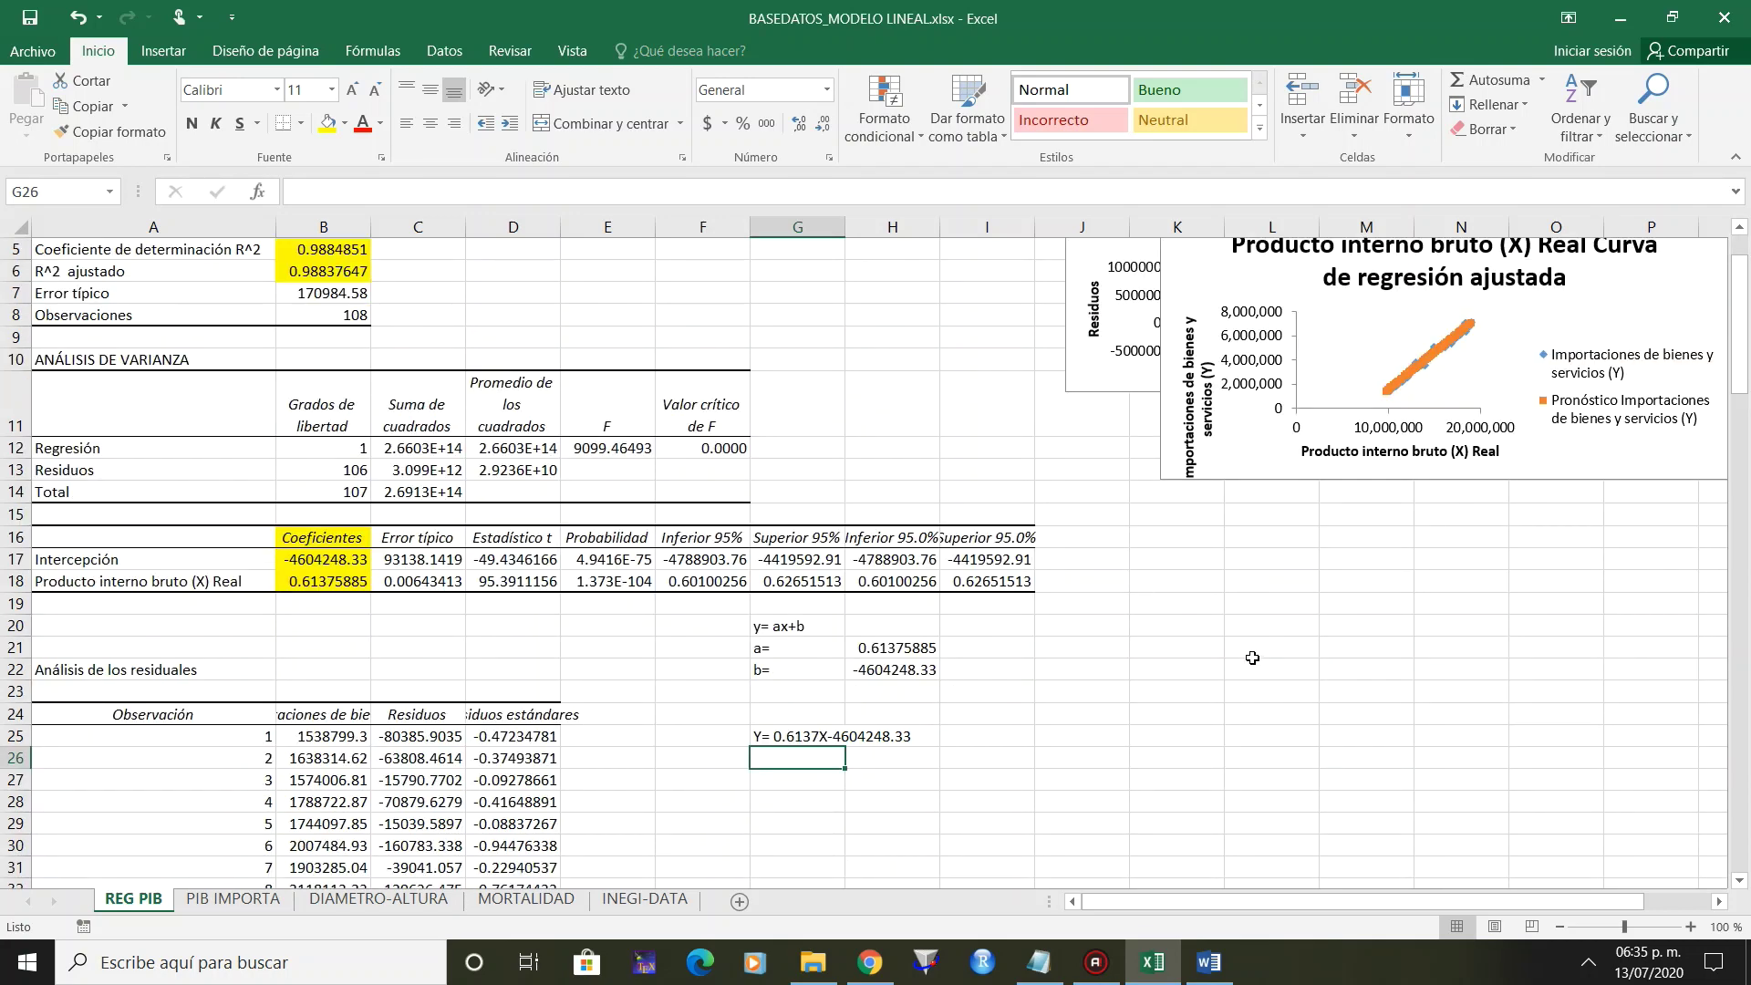
scroll(1249, 657, up, 2)
click(1220, 542)
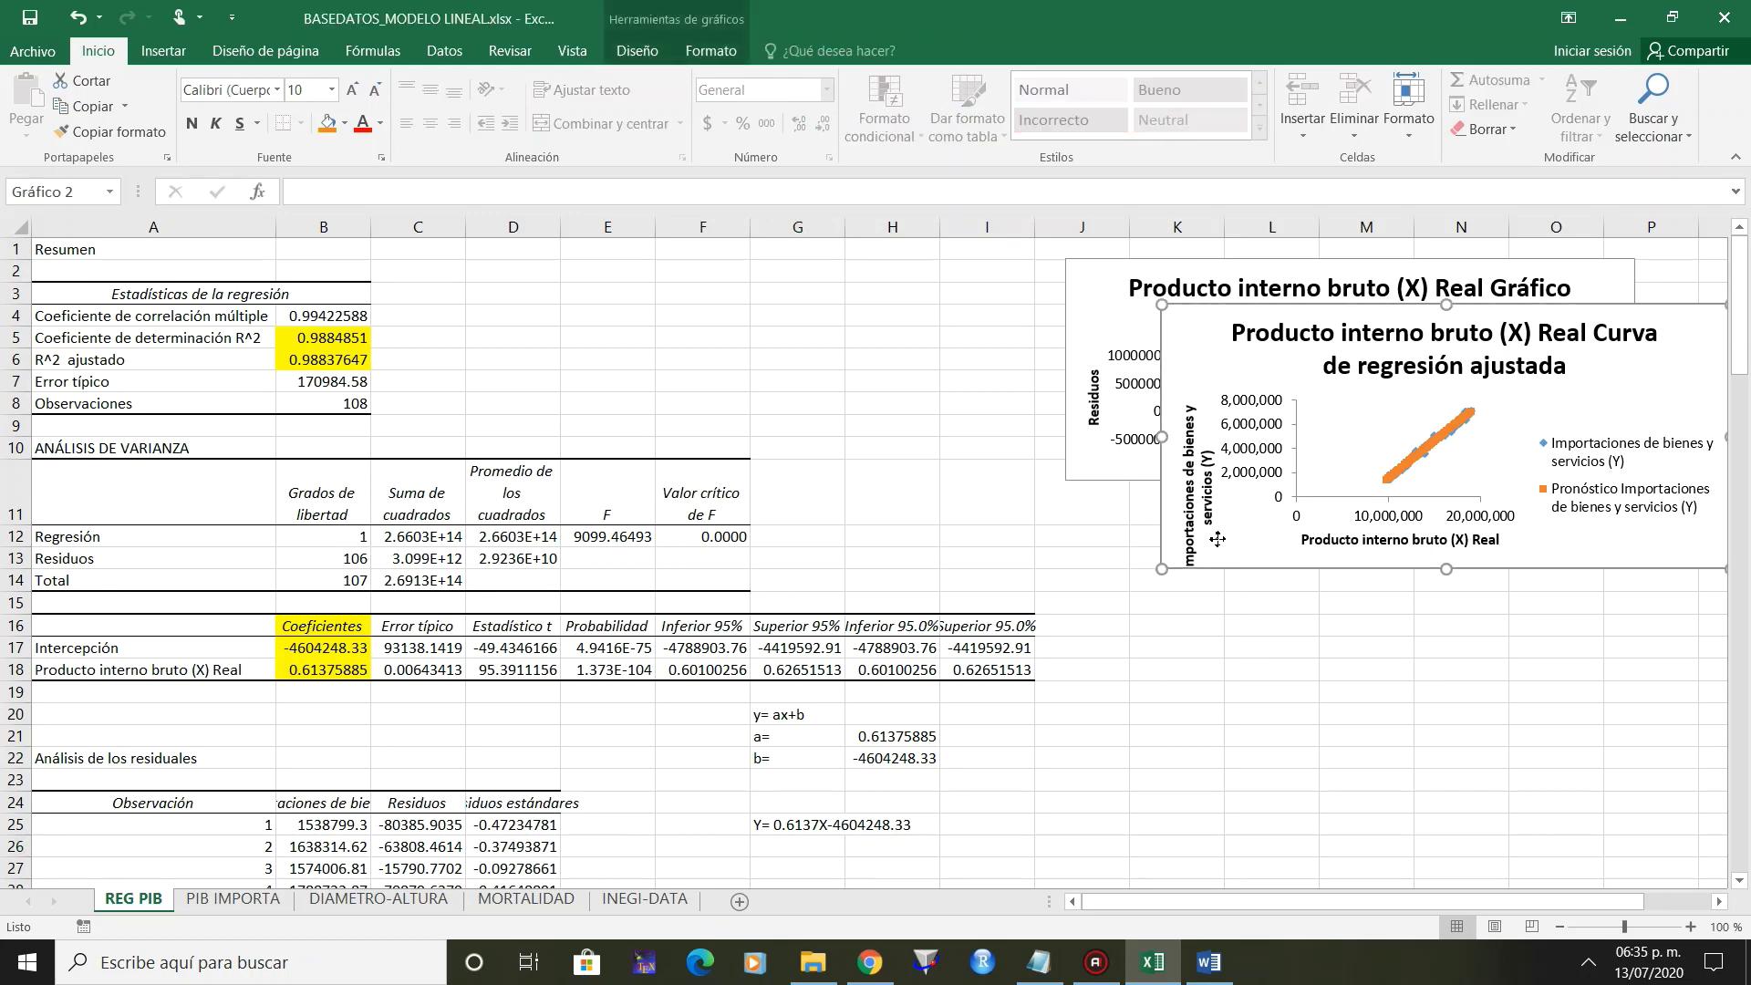
mouse_move(1221, 542)
mouse_down()
mouse_move(604, 604)
mouse_move(468, 807)
mouse_up()
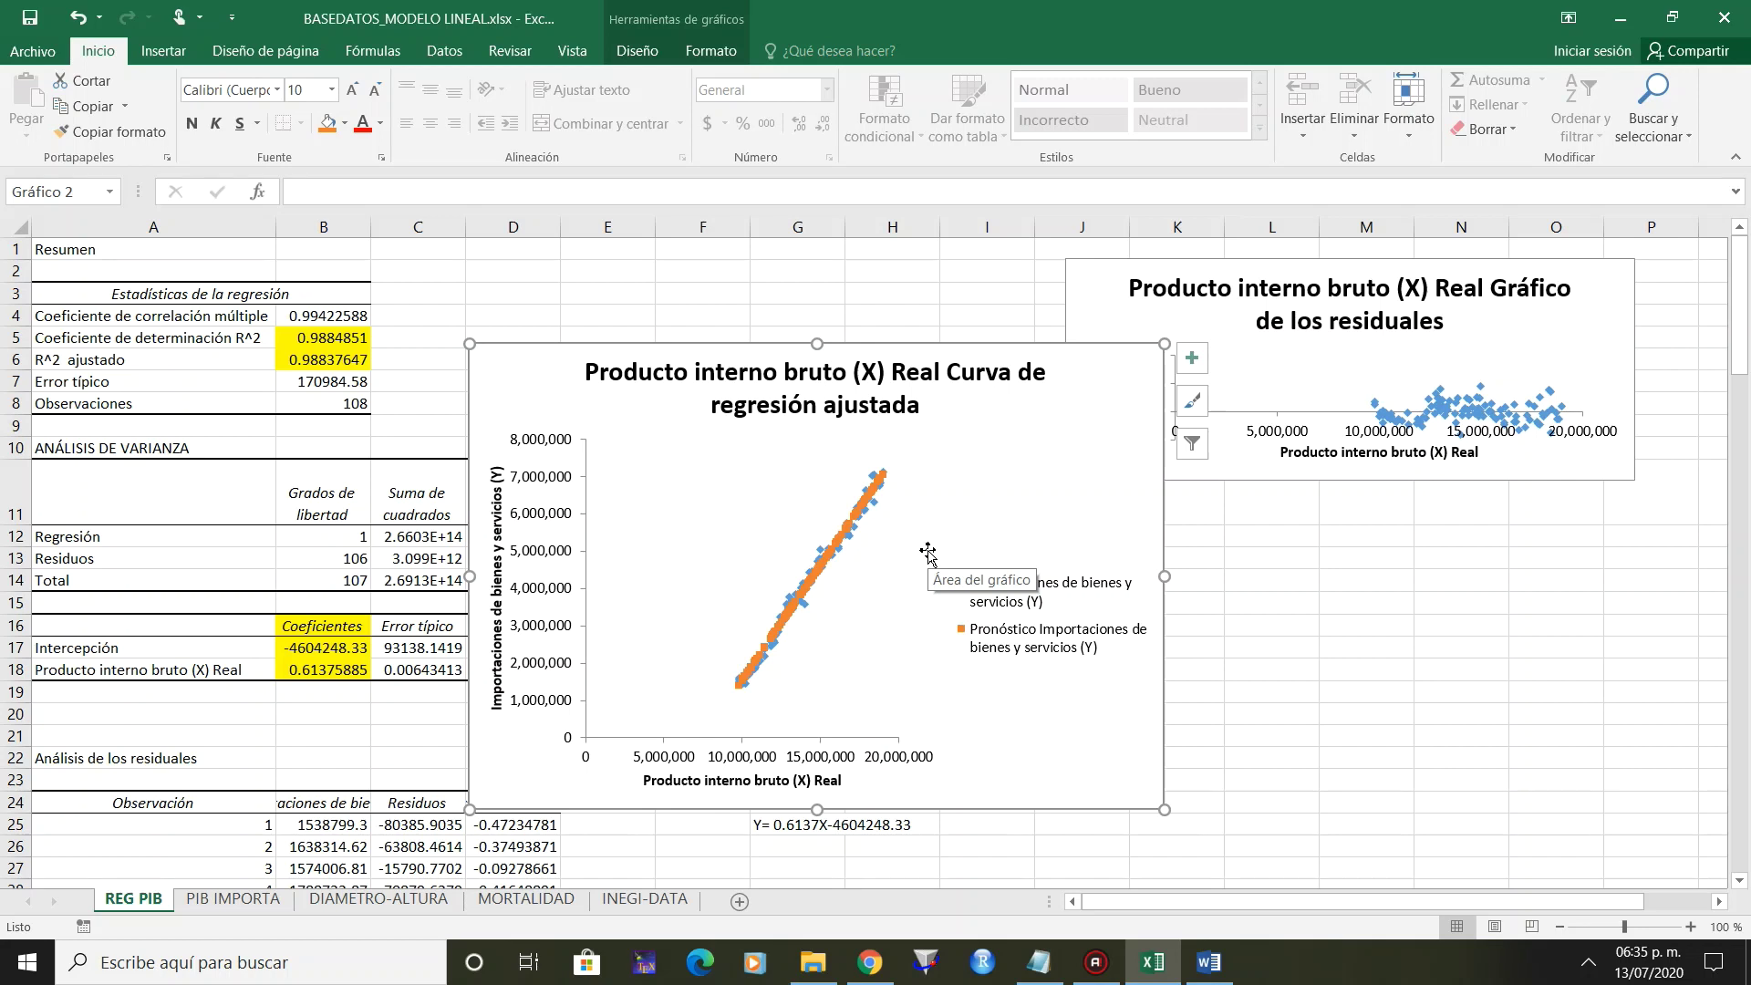
Enlarge the residuals chart and place the fitted-curve chart over its lower part.
click(1236, 474)
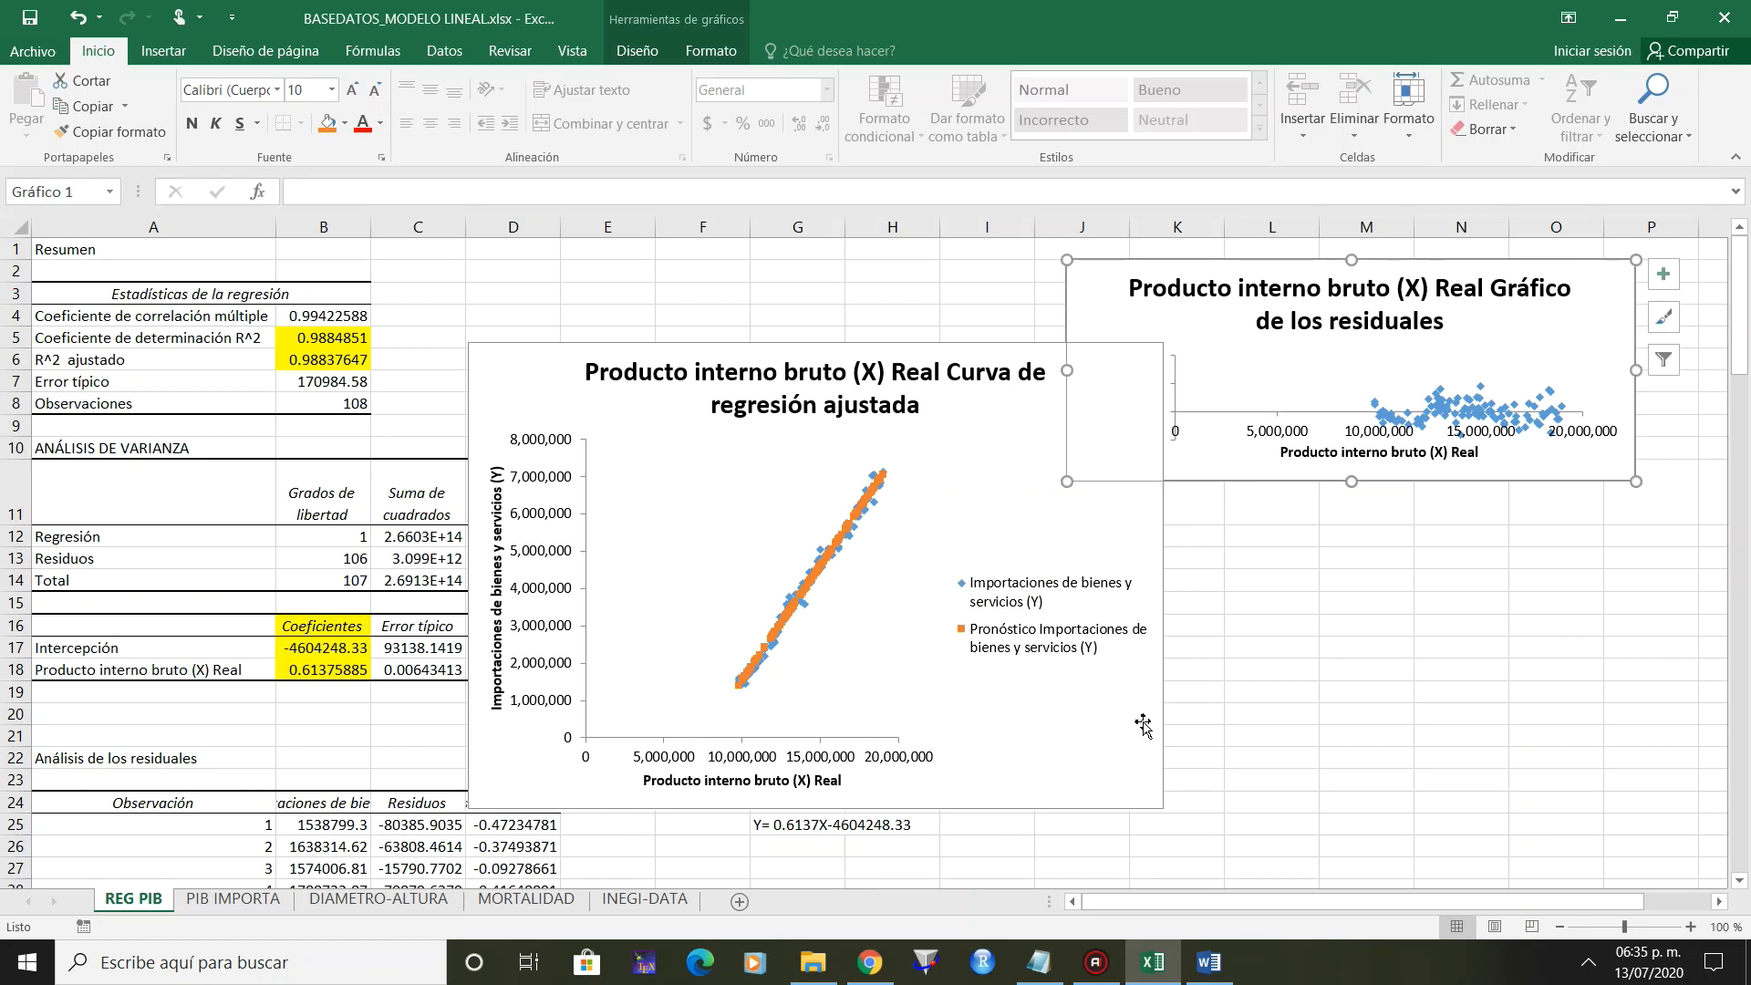
drag(1143, 726, 754, 725)
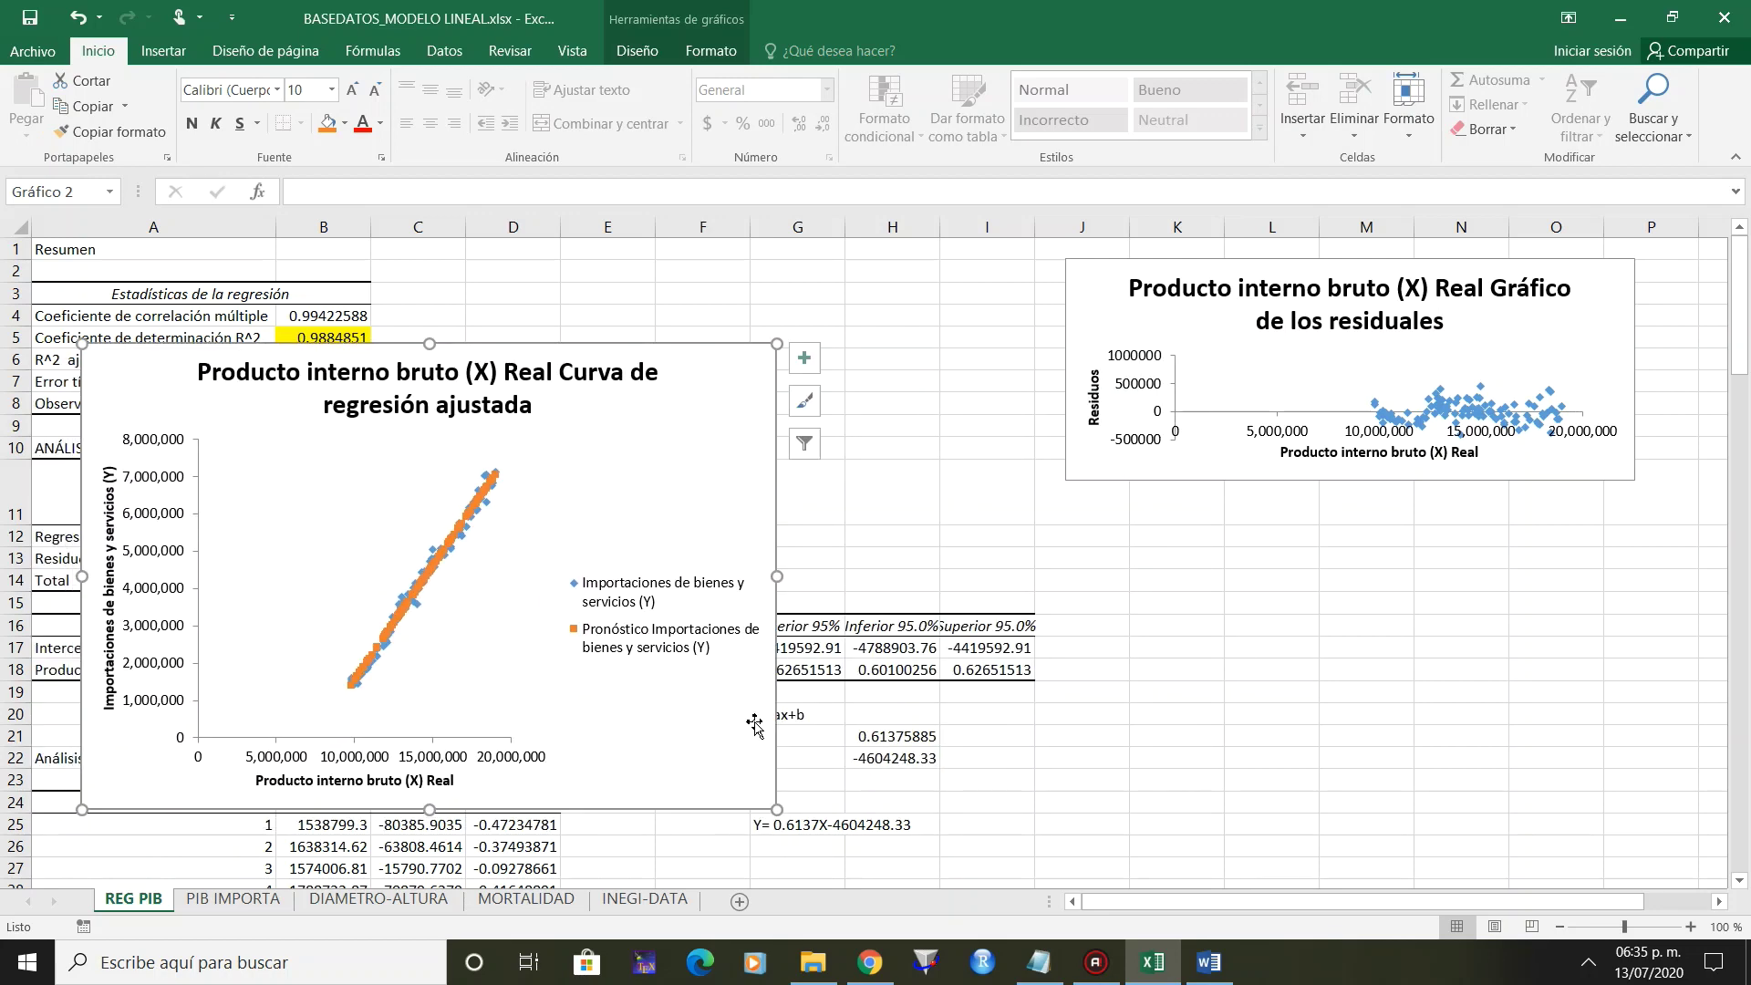
click(1100, 465)
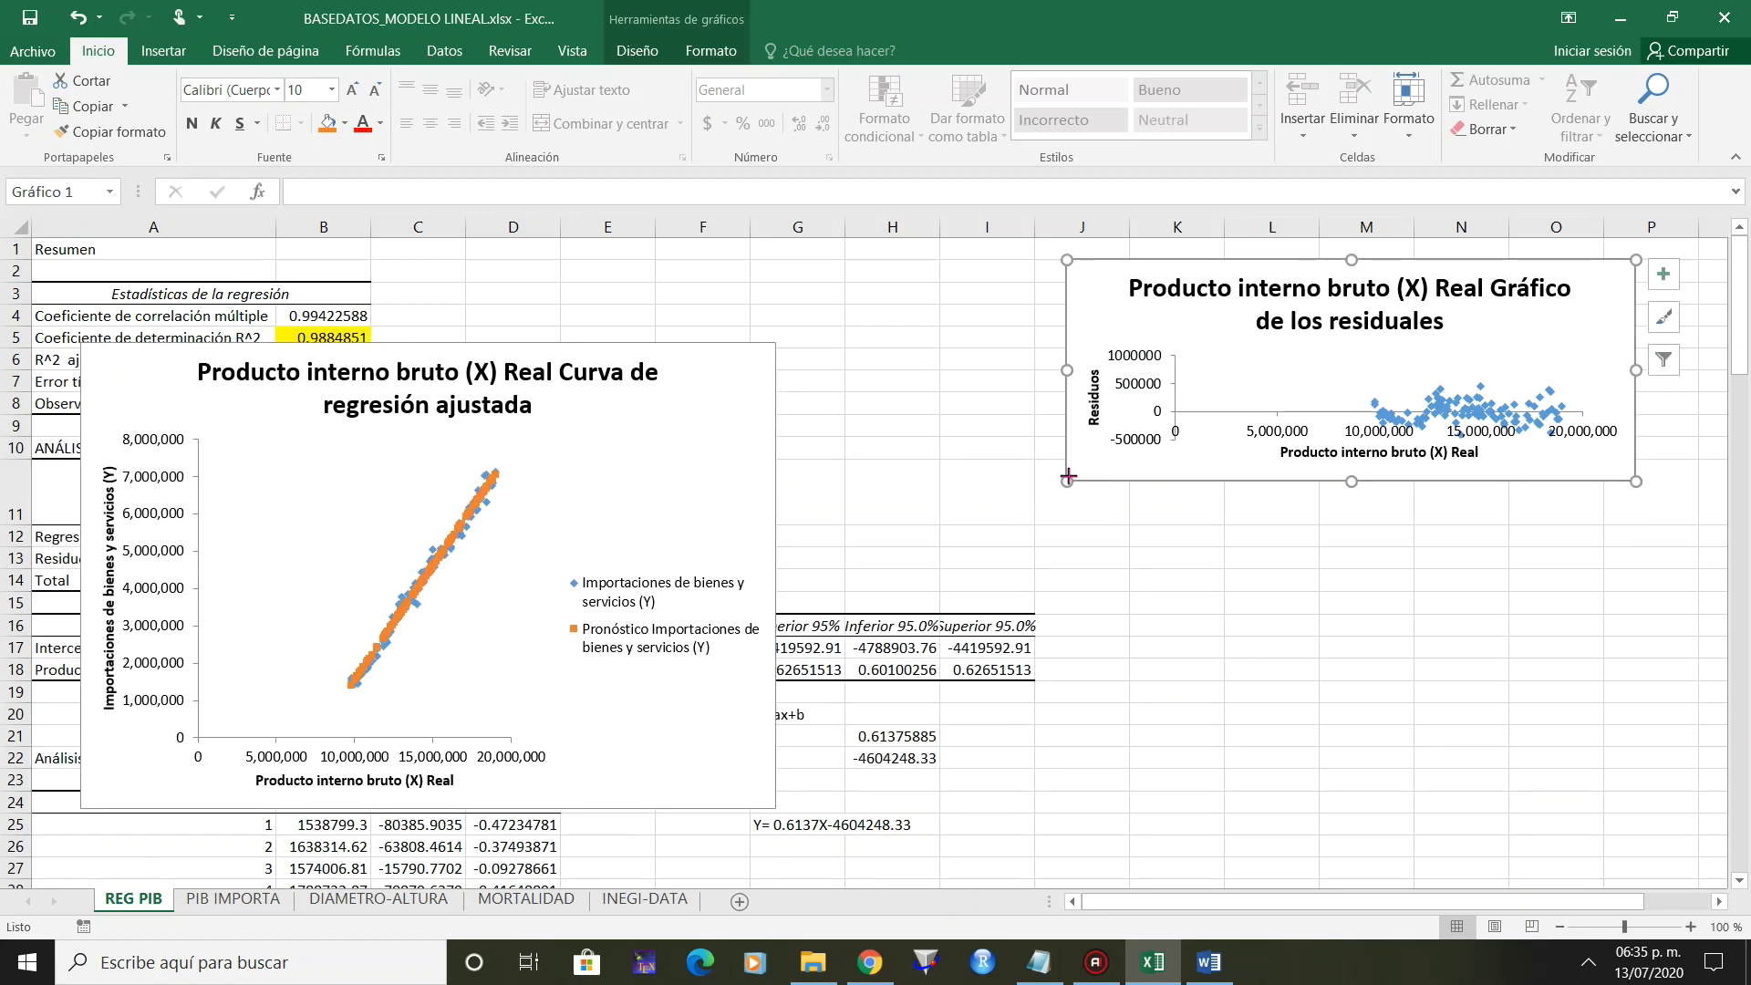
drag(1068, 476, 923, 716)
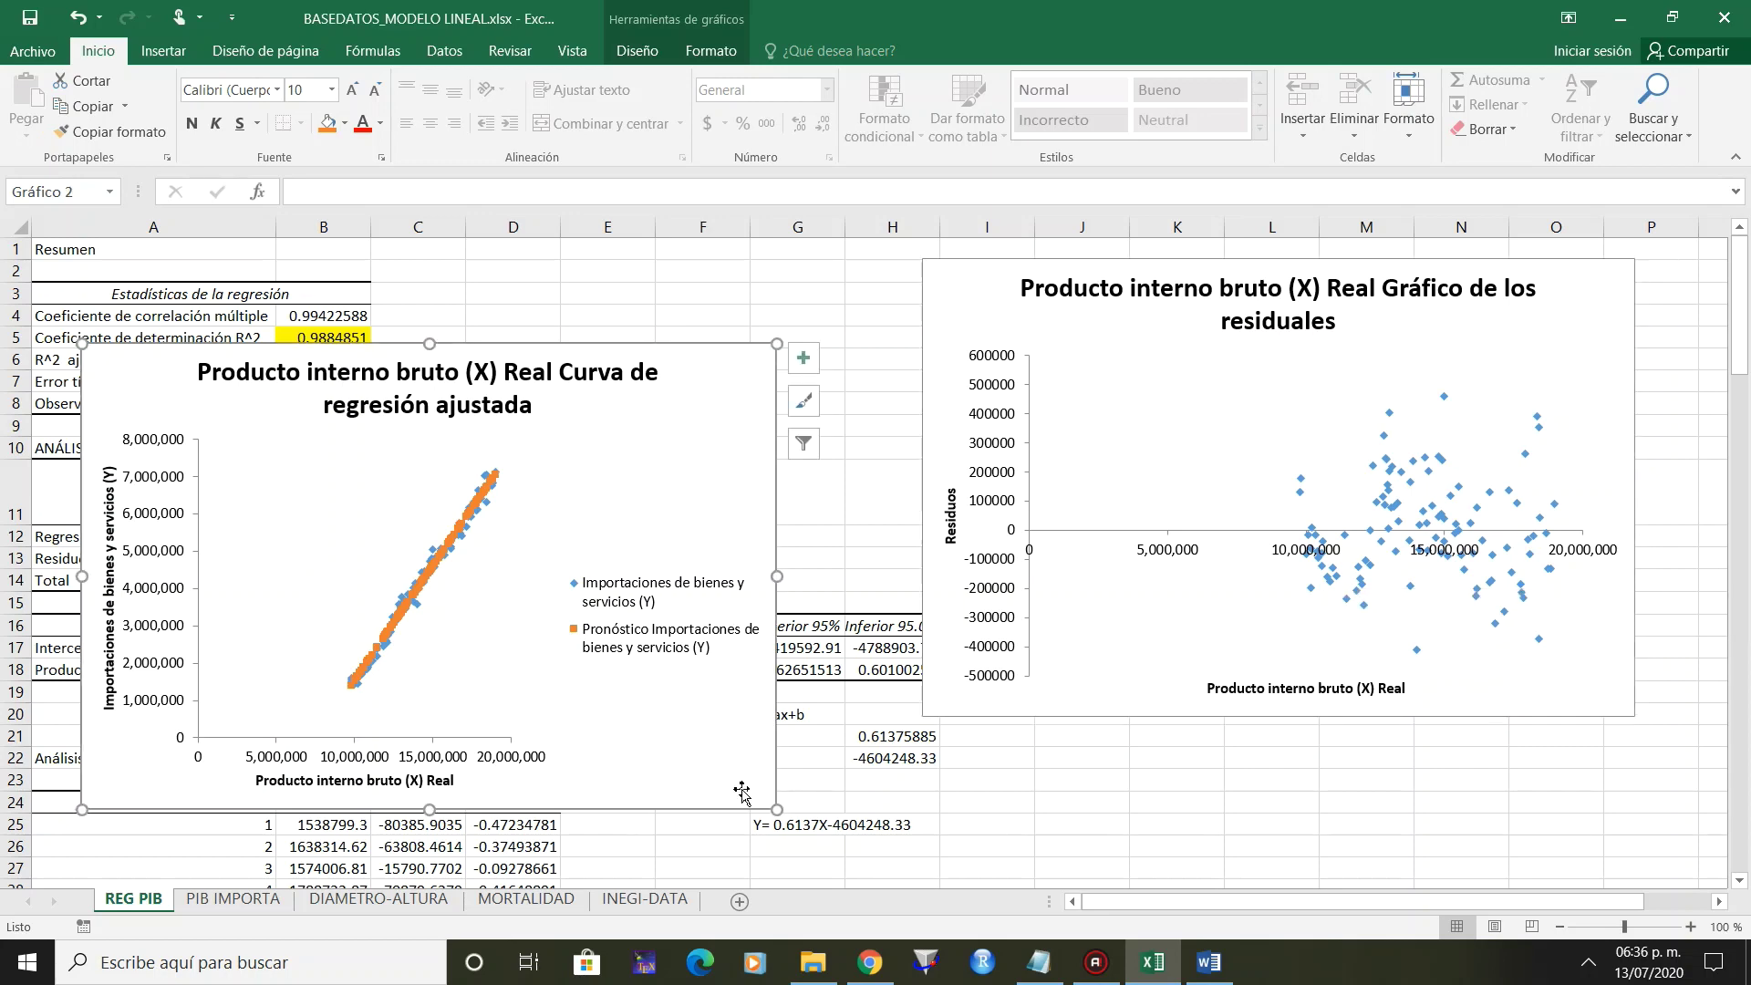
mouse_move(743, 795)
mouse_down()
mouse_move(910, 771)
mouse_move(1632, 832)
mouse_up()
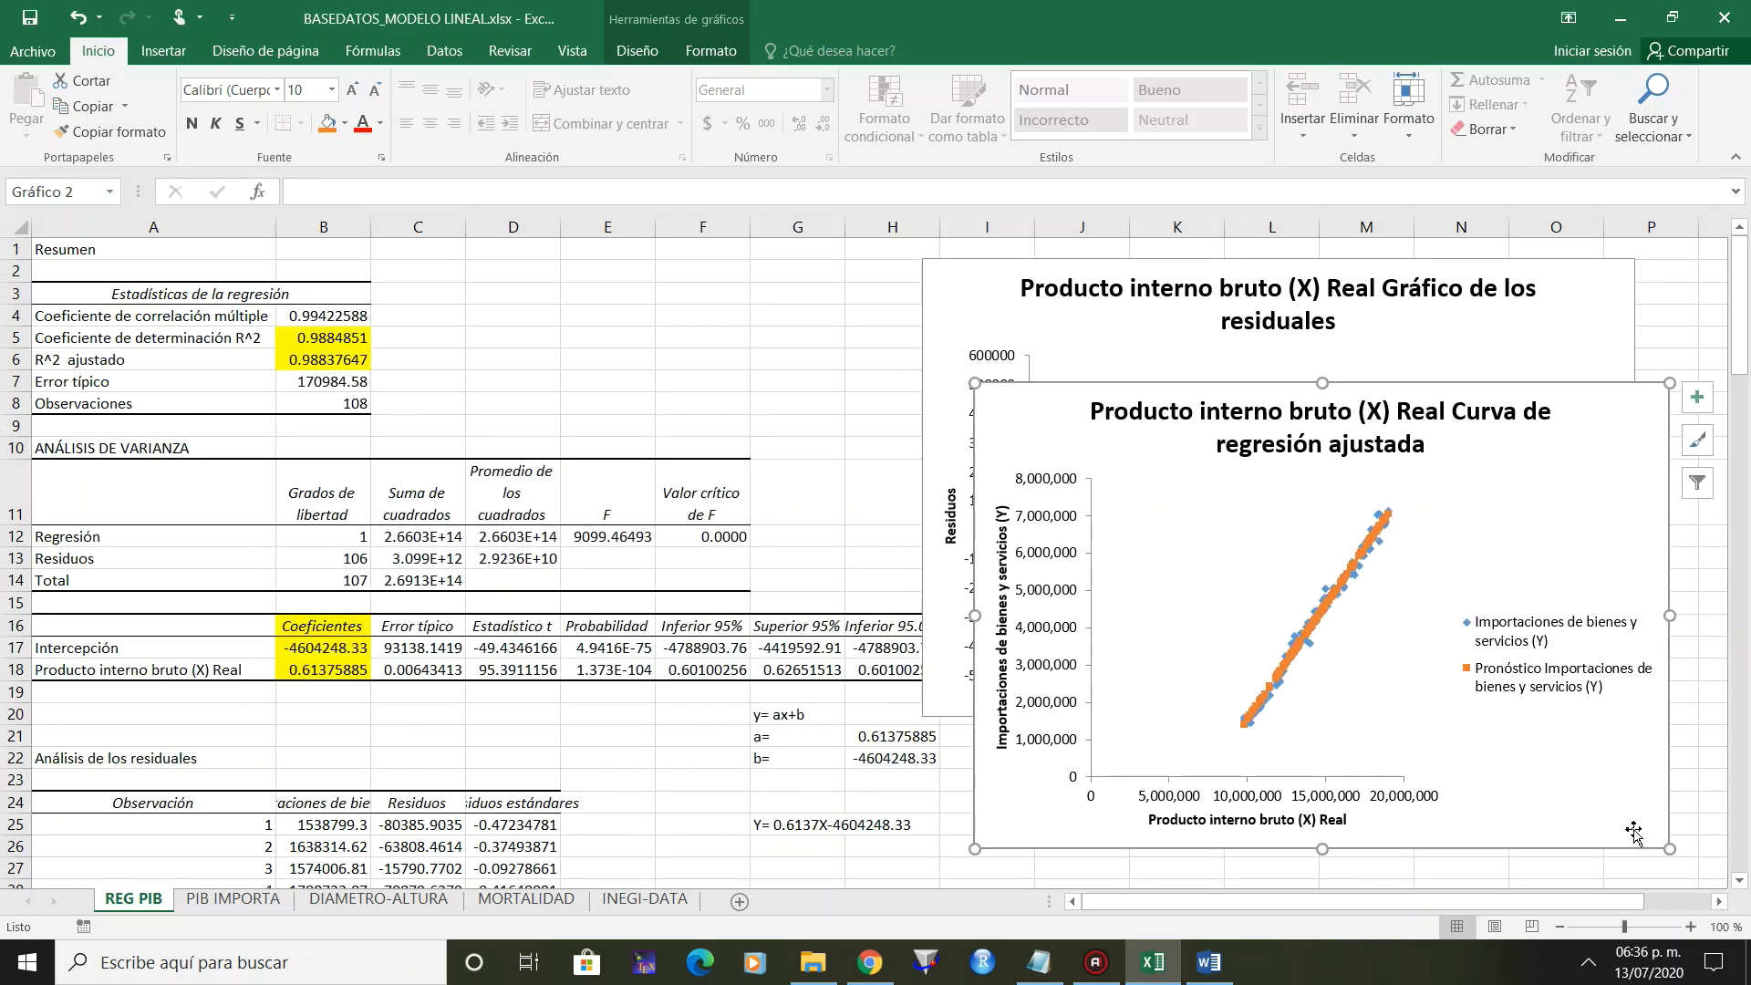
click(708, 804)
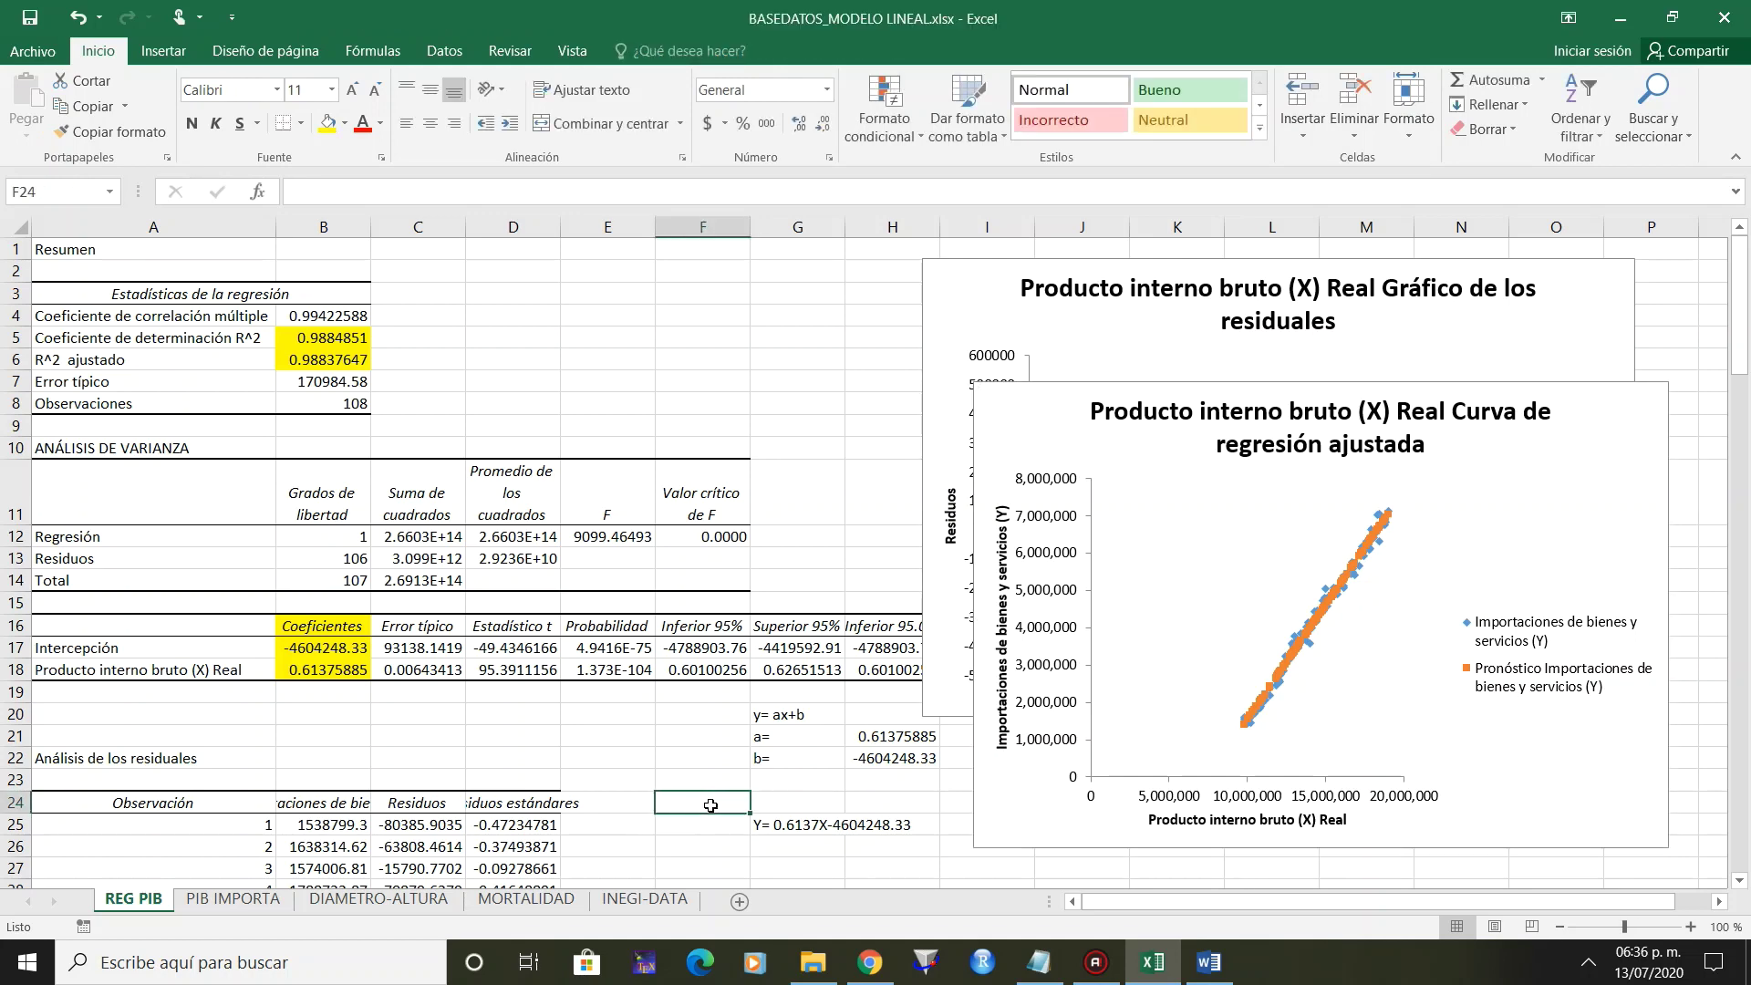
click(343, 906)
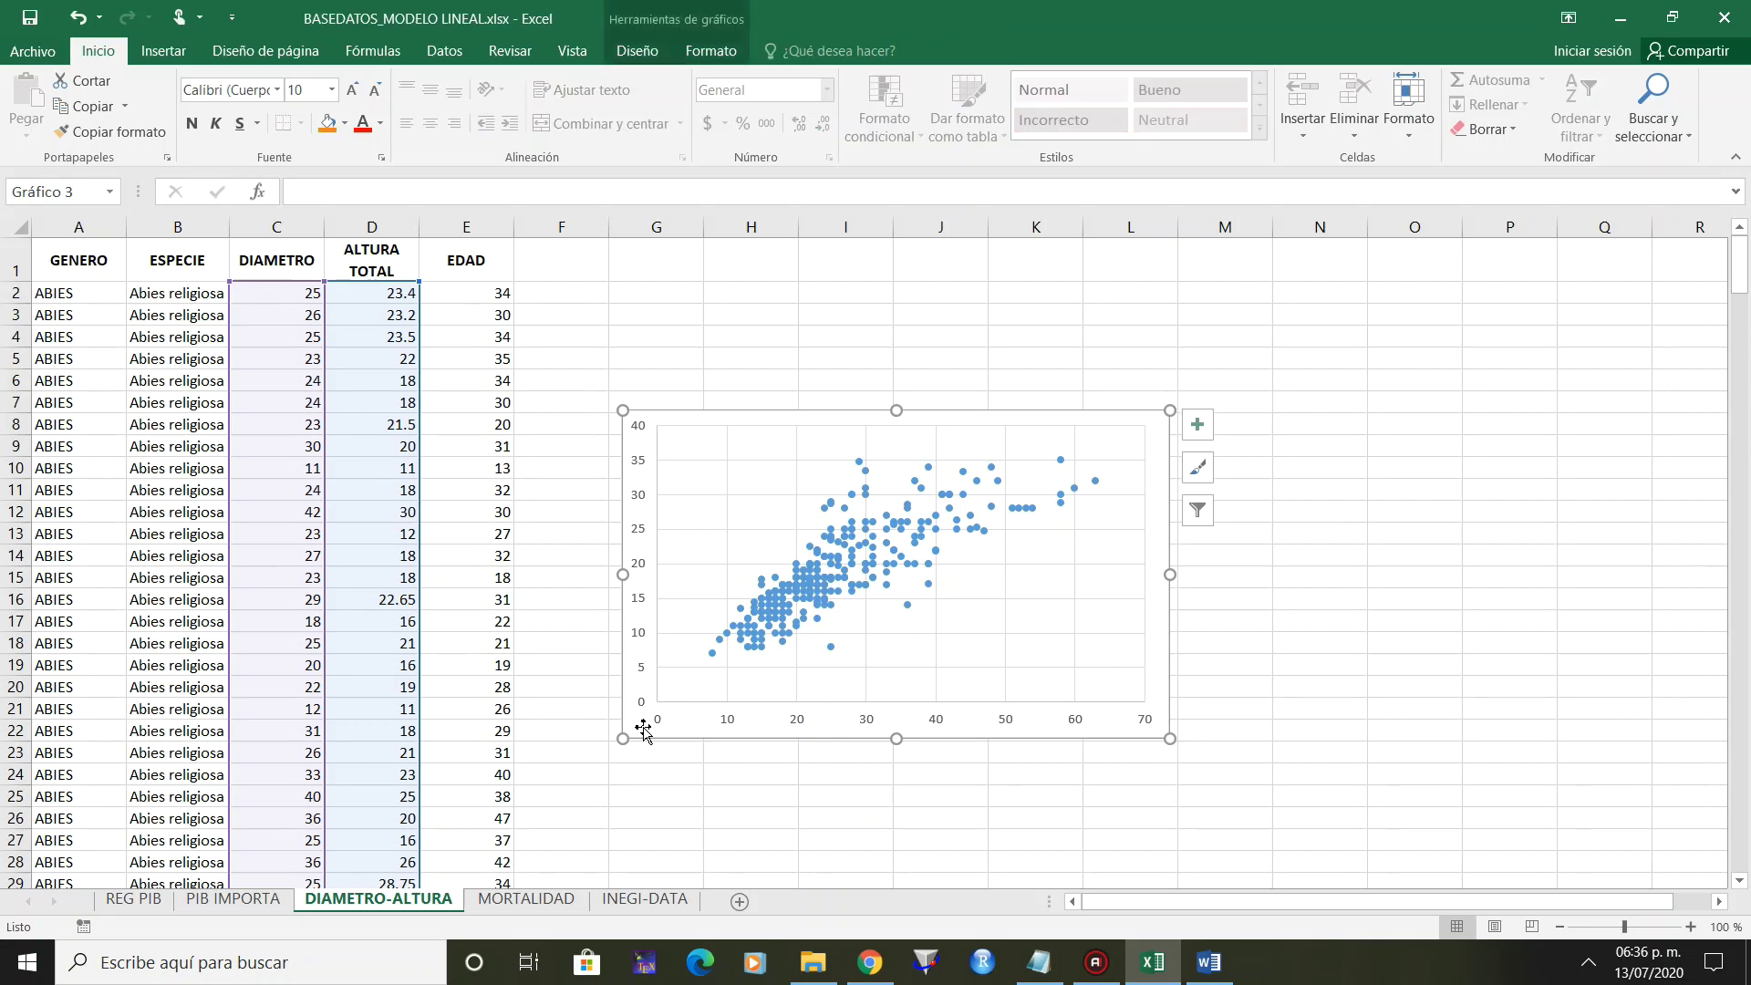
mouse_move(643, 726)
mouse_down()
mouse_move(1039, 693)
mouse_move(1109, 620)
mouse_up()
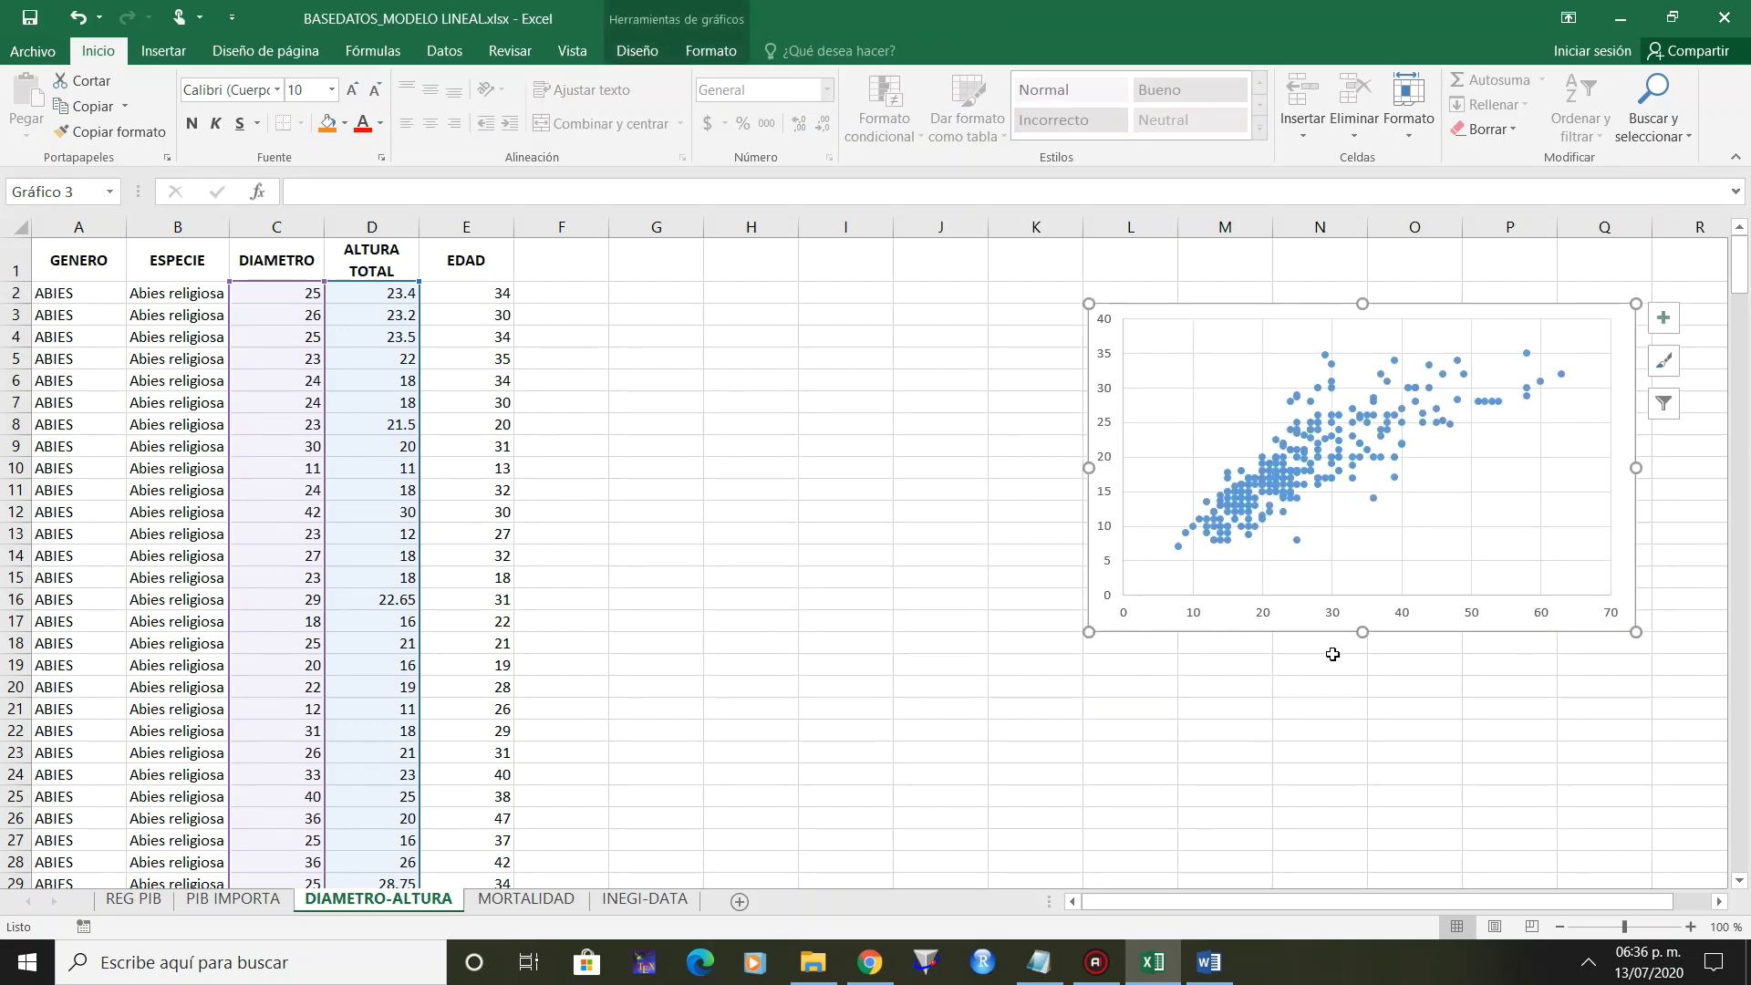
drag(1363, 632, 1365, 700)
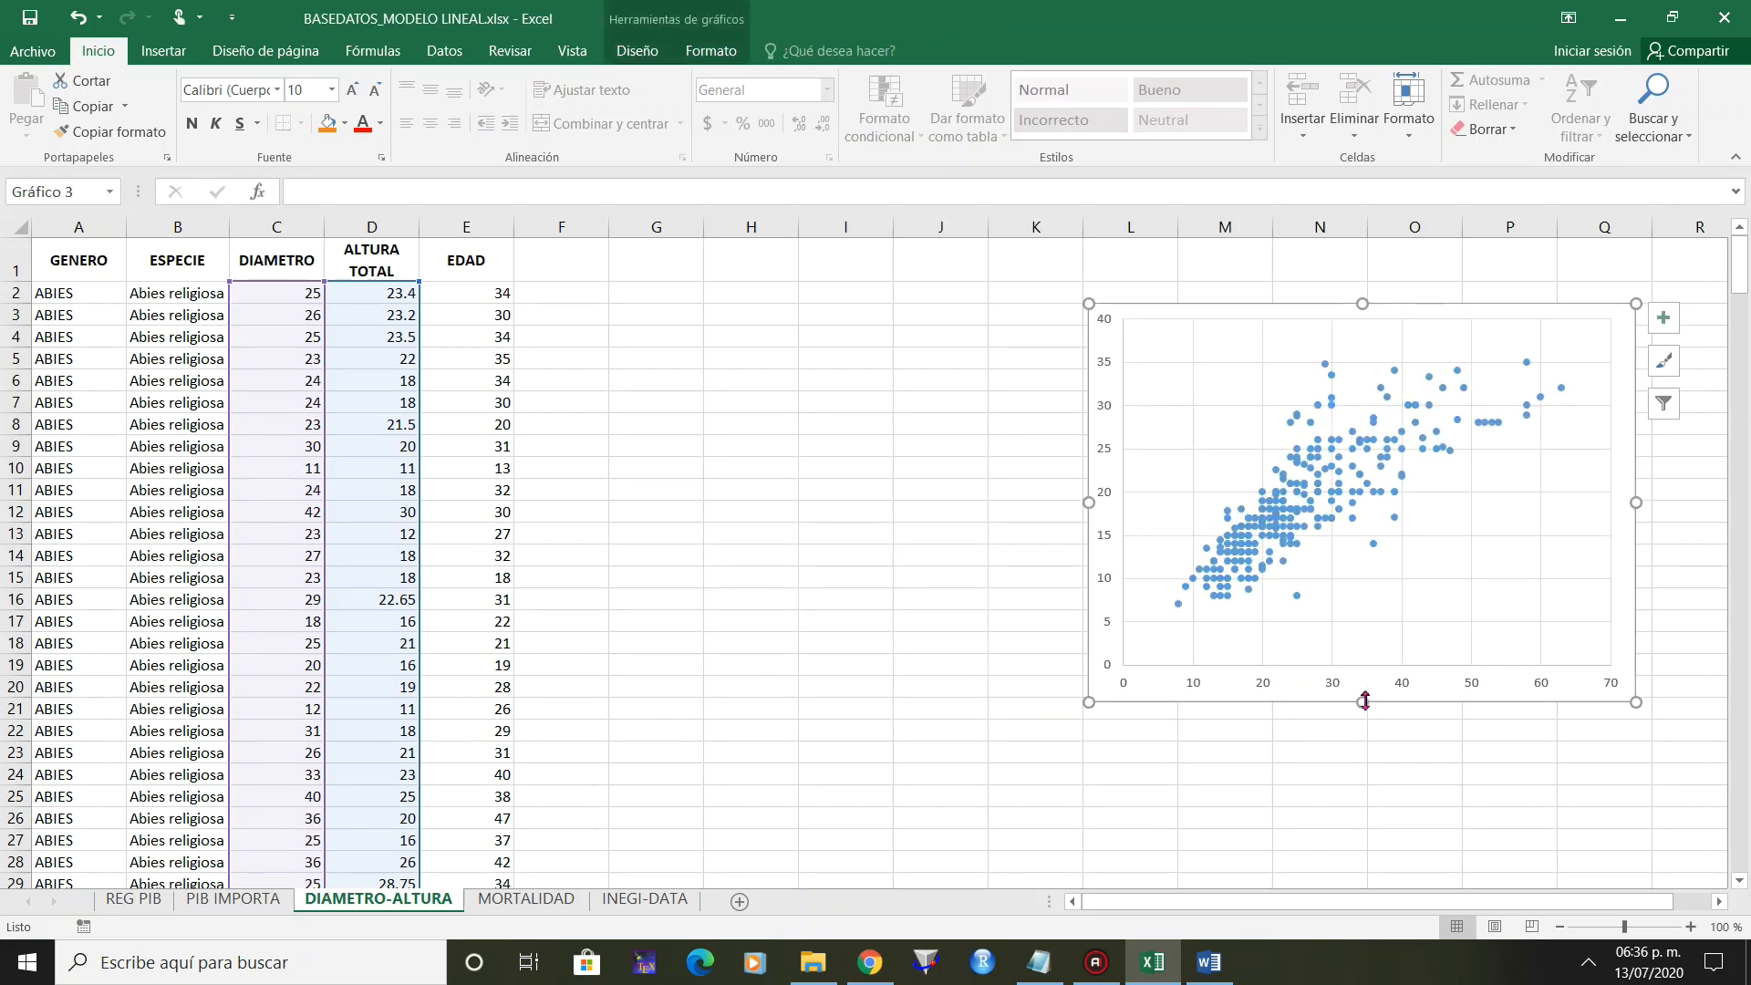
click(829, 571)
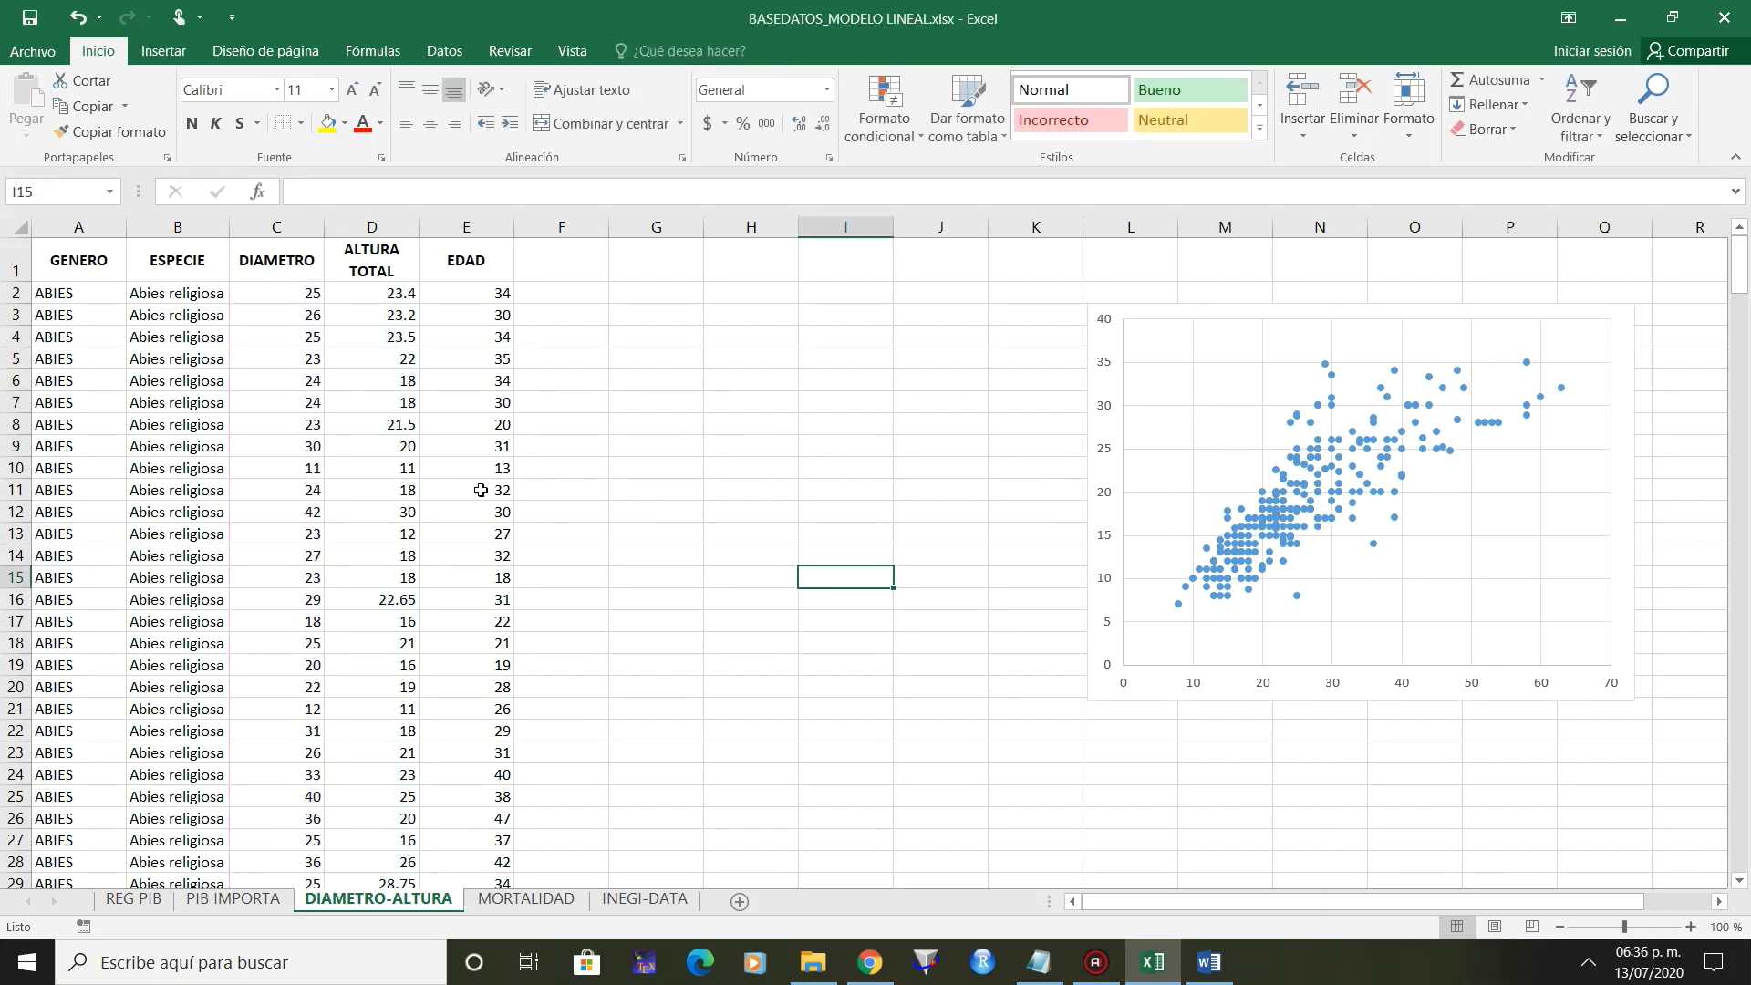
click(75, 295)
key(ctrl+Down)
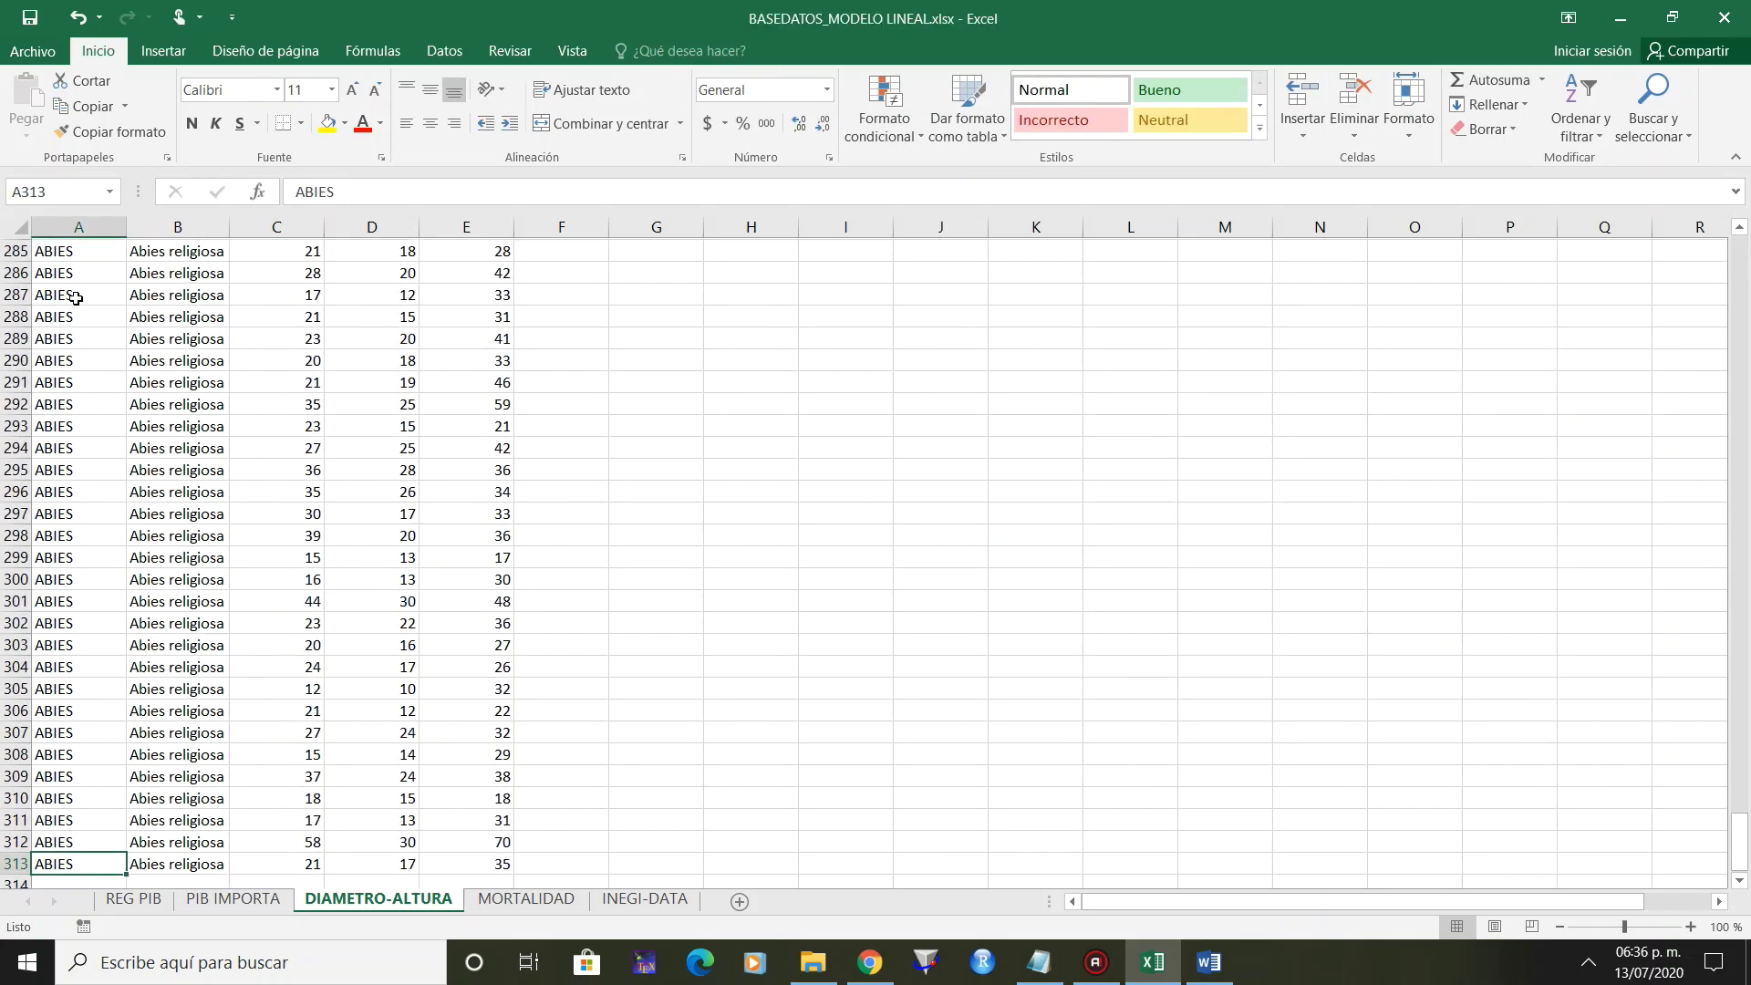
key(ctrl+Up)
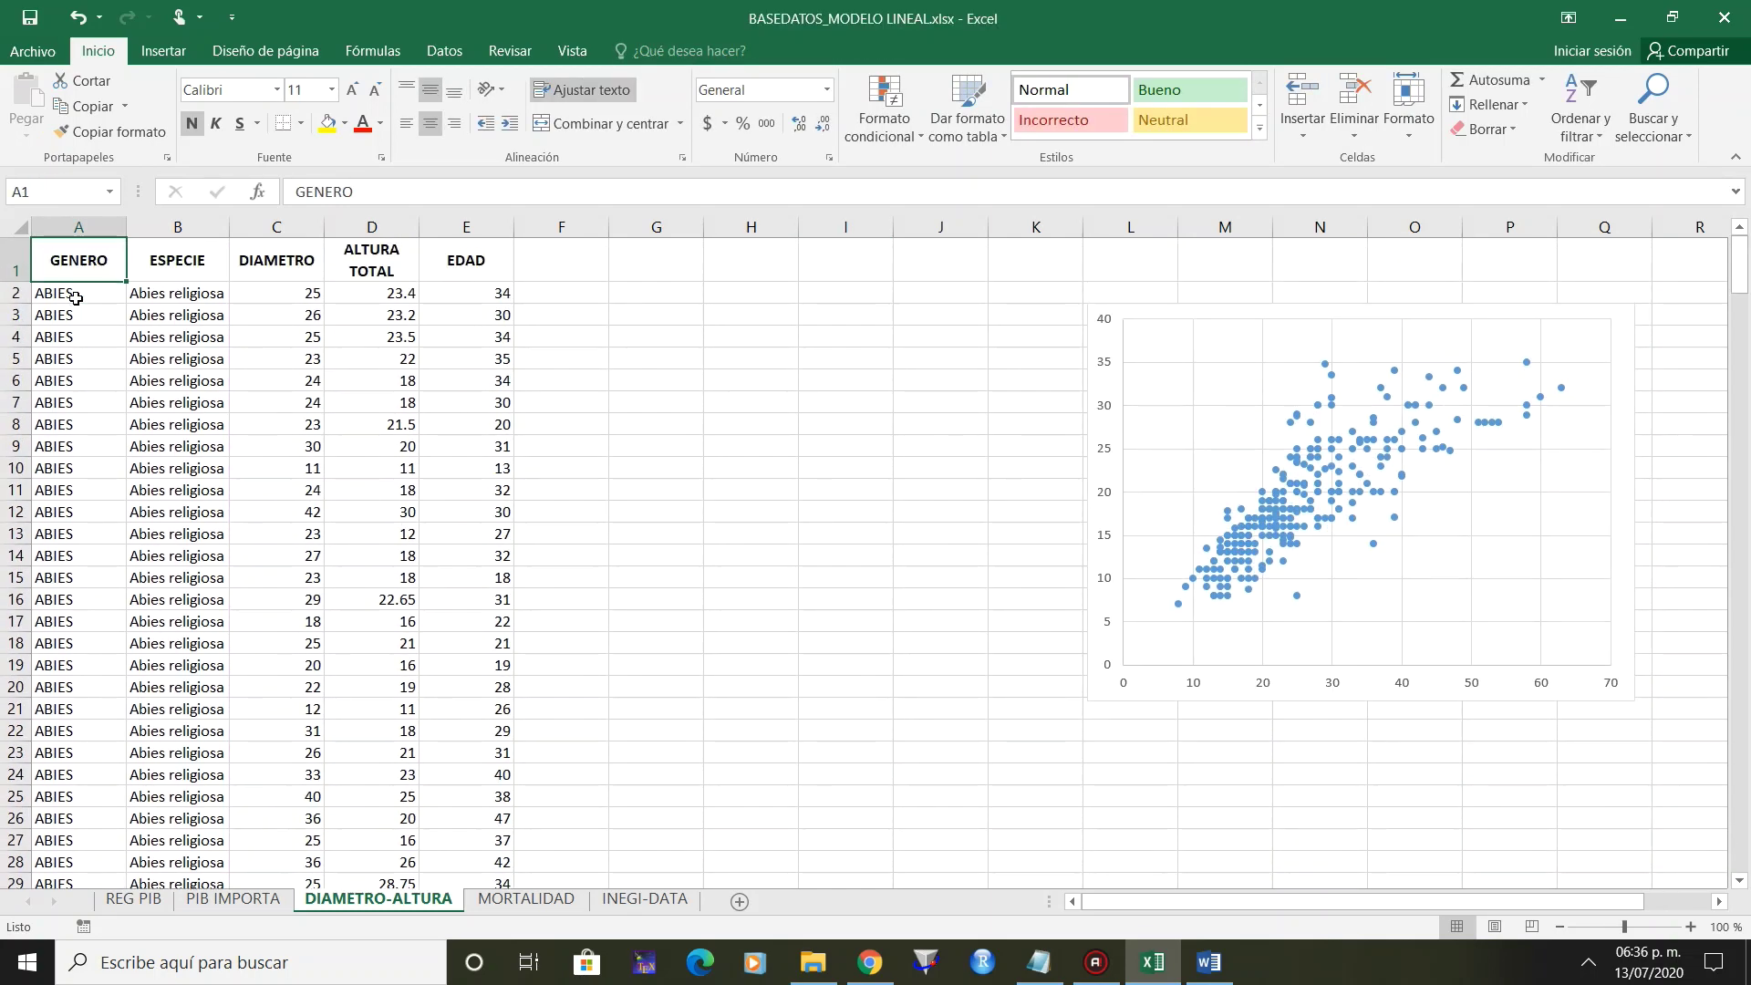
key(ctrl+Down)
key(ctrl+Up)
click(76, 298)
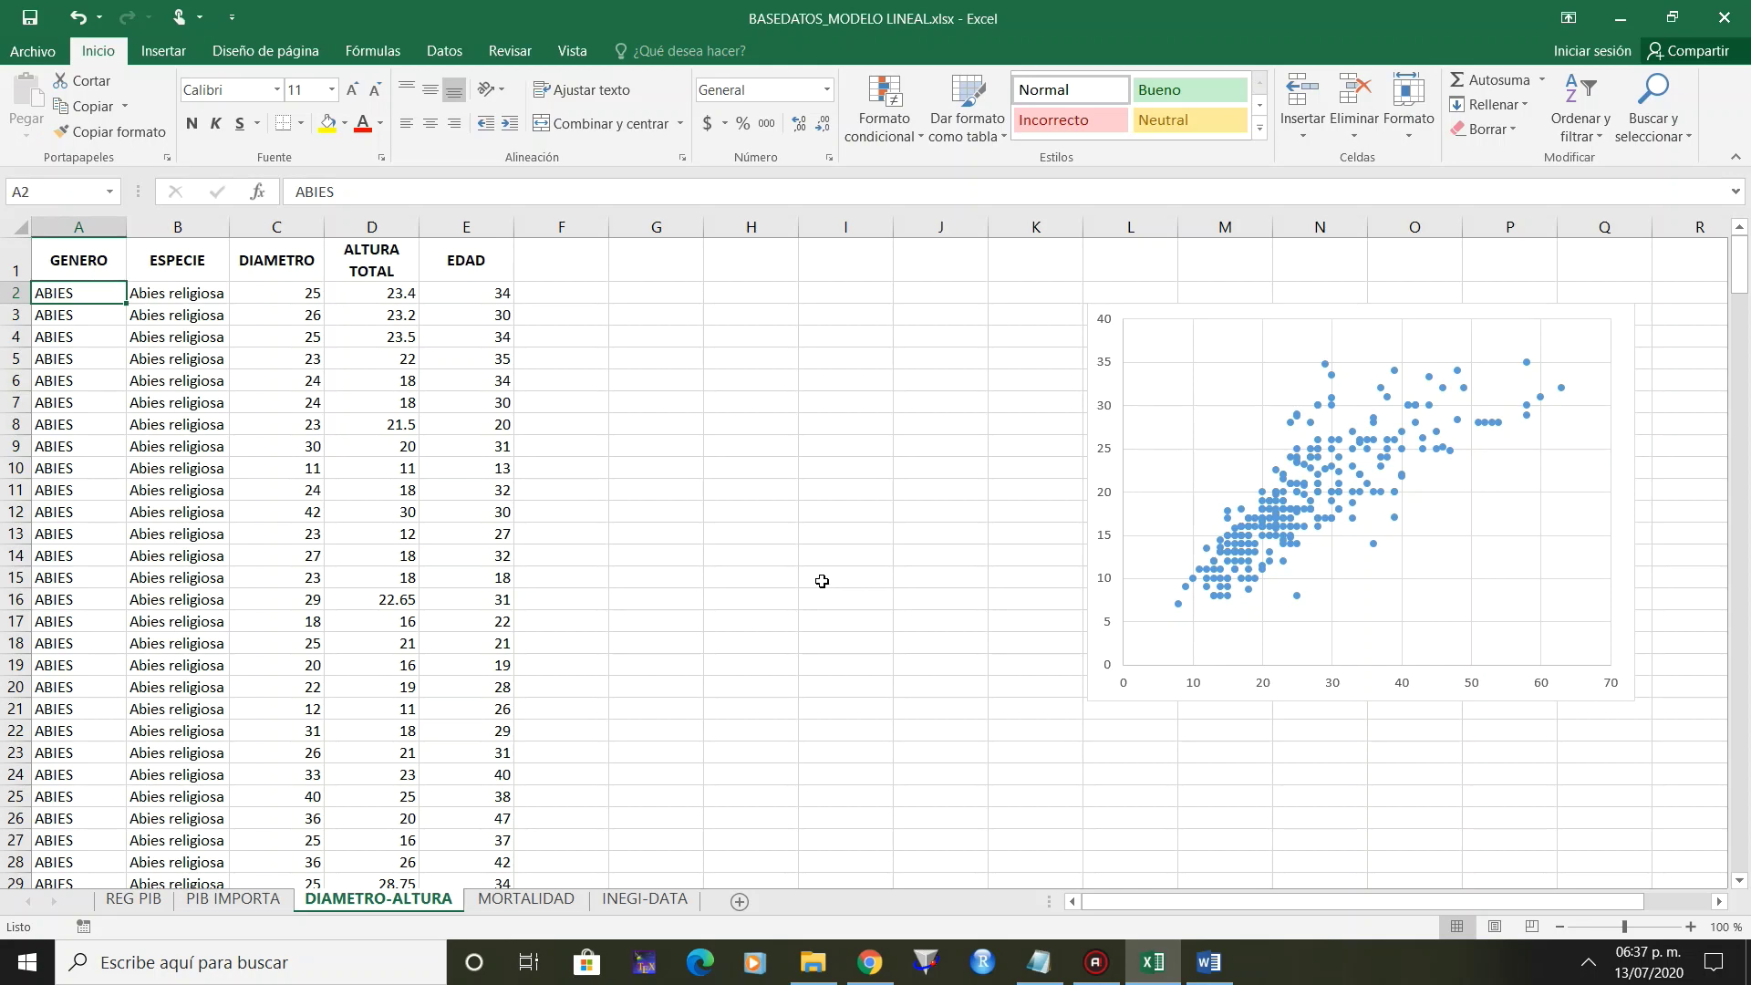
Start a Regresión analysis with Y input range ALTURA TOTAL $D$1:$D$313.
click(632, 302)
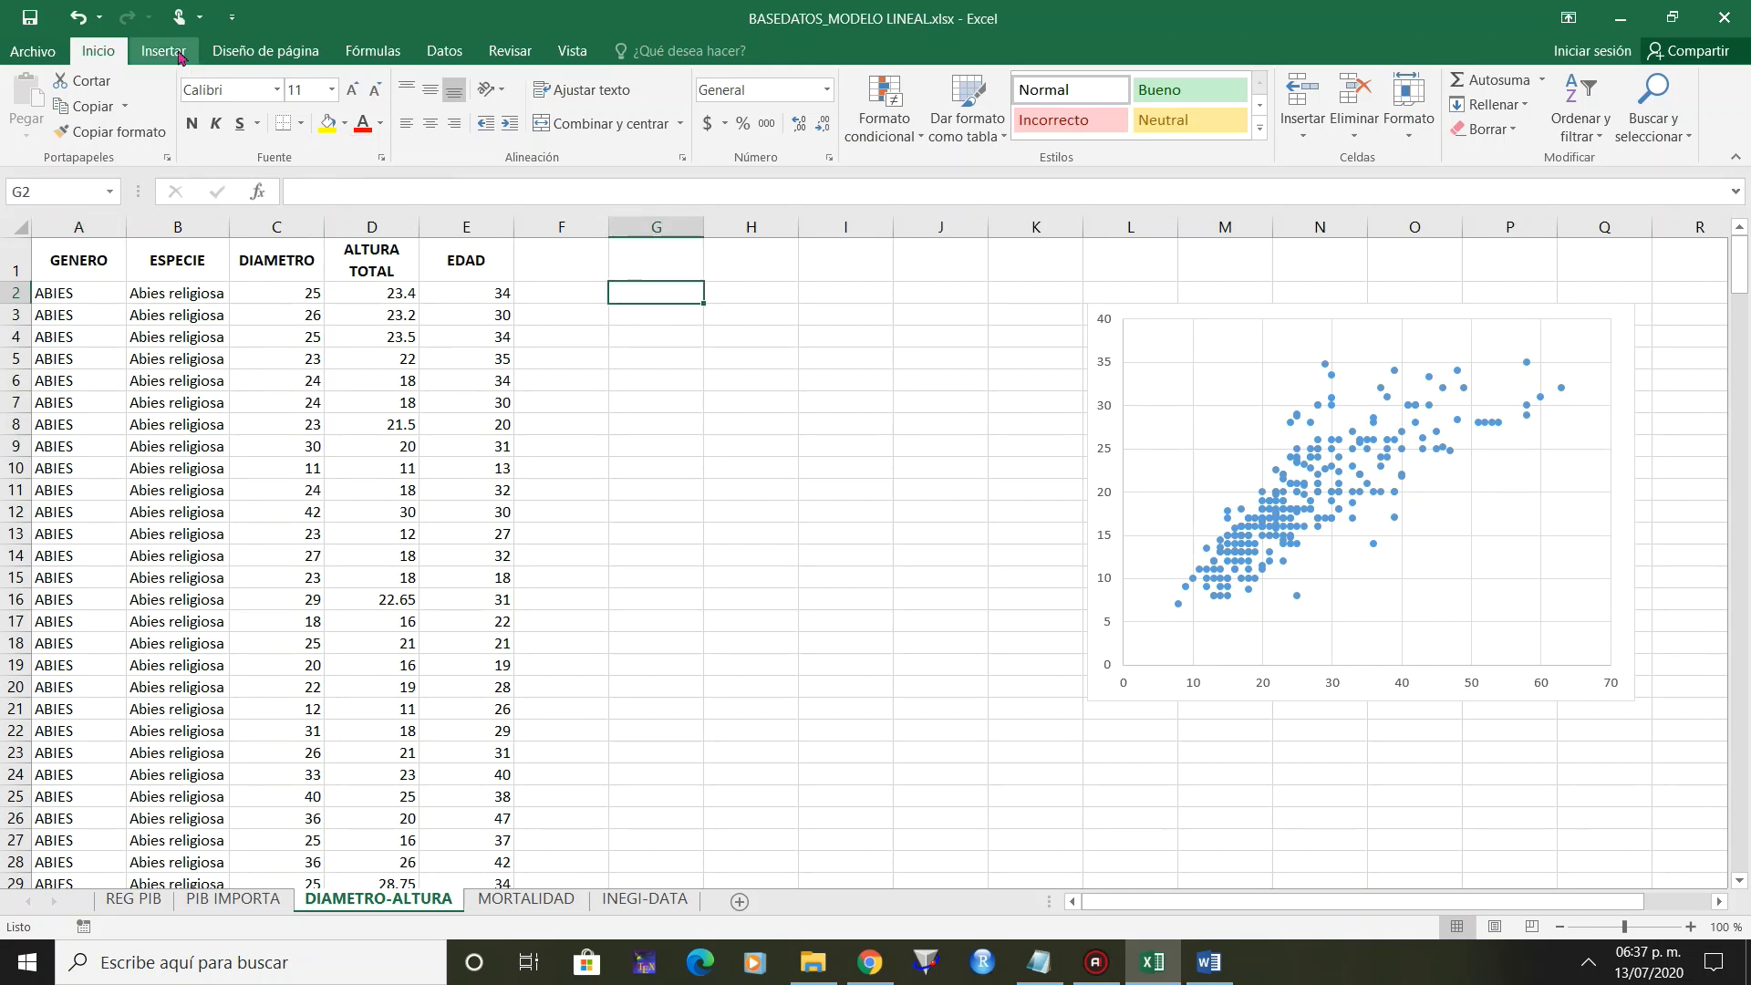
click(441, 51)
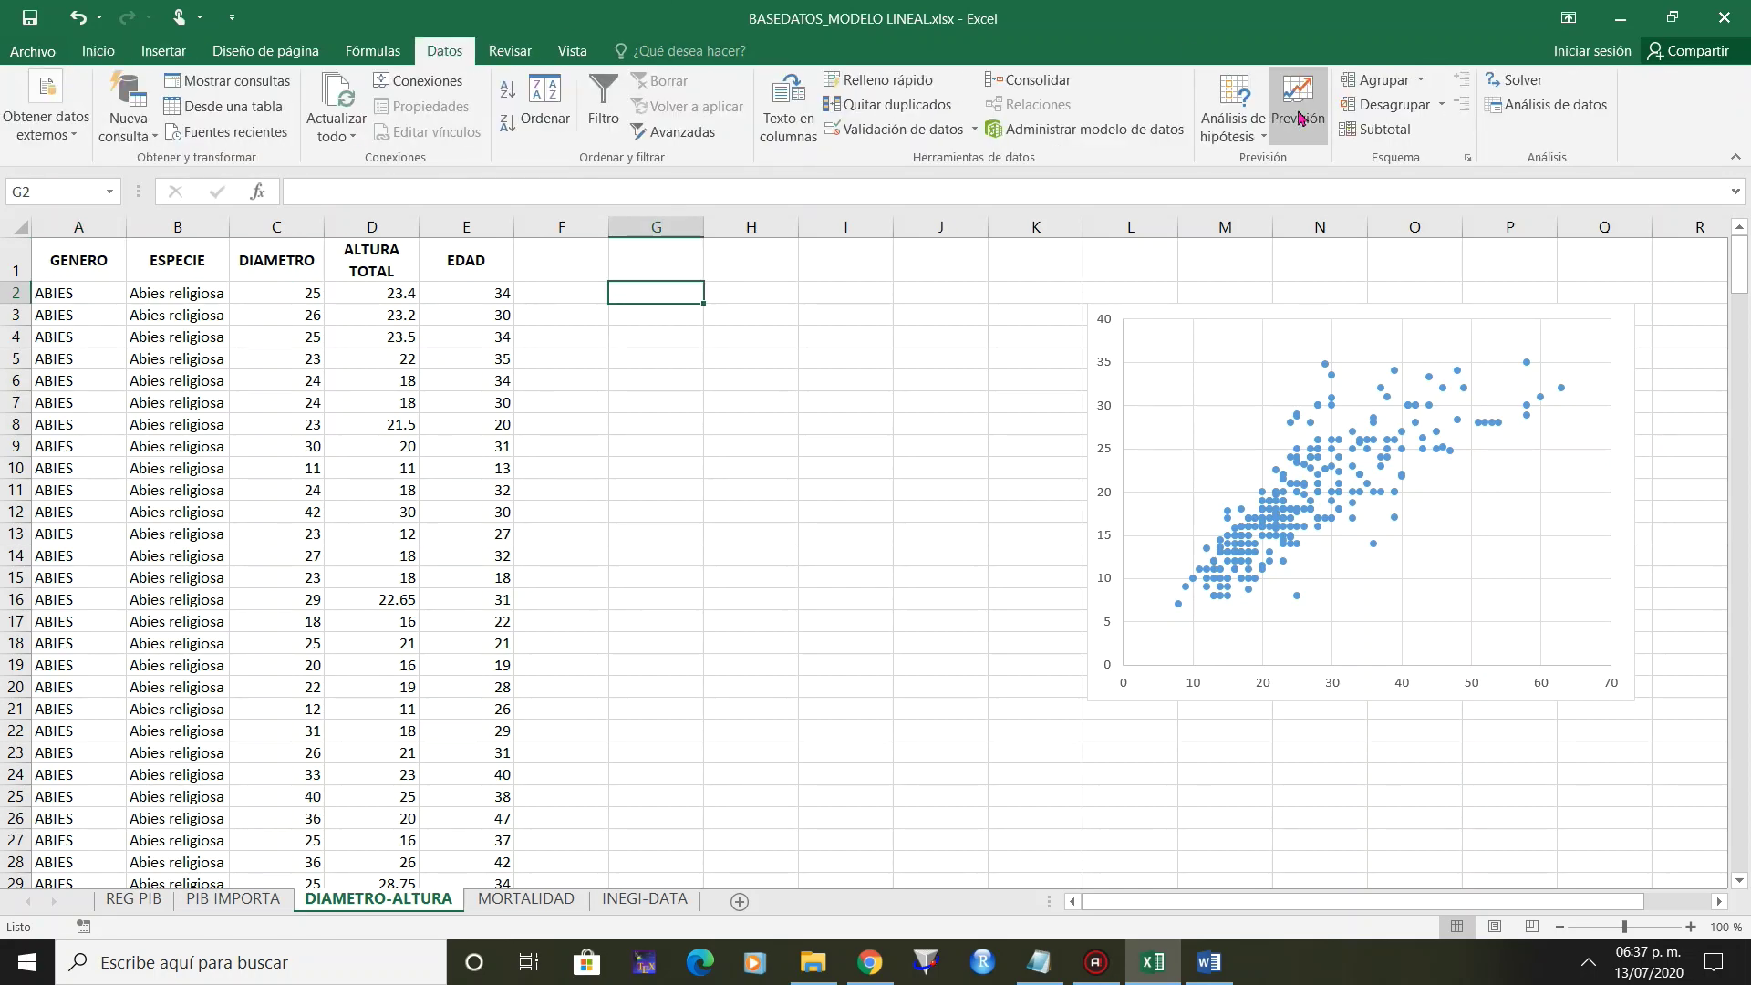
click(1576, 113)
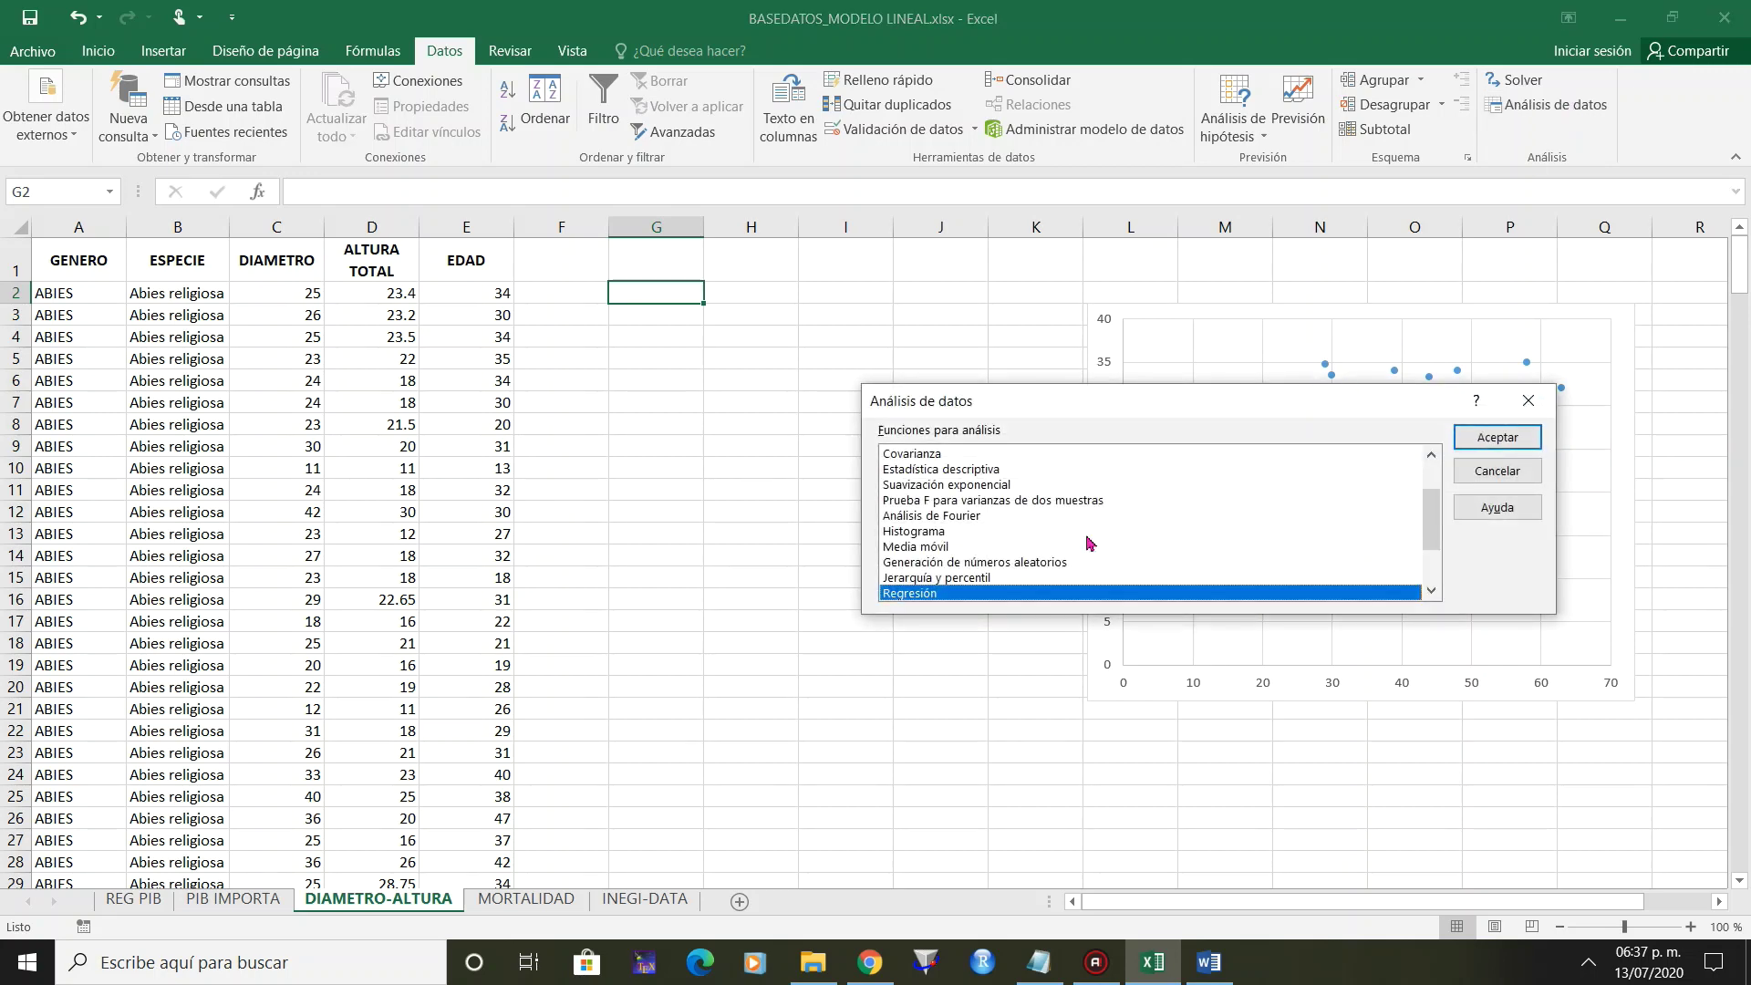
click(1497, 437)
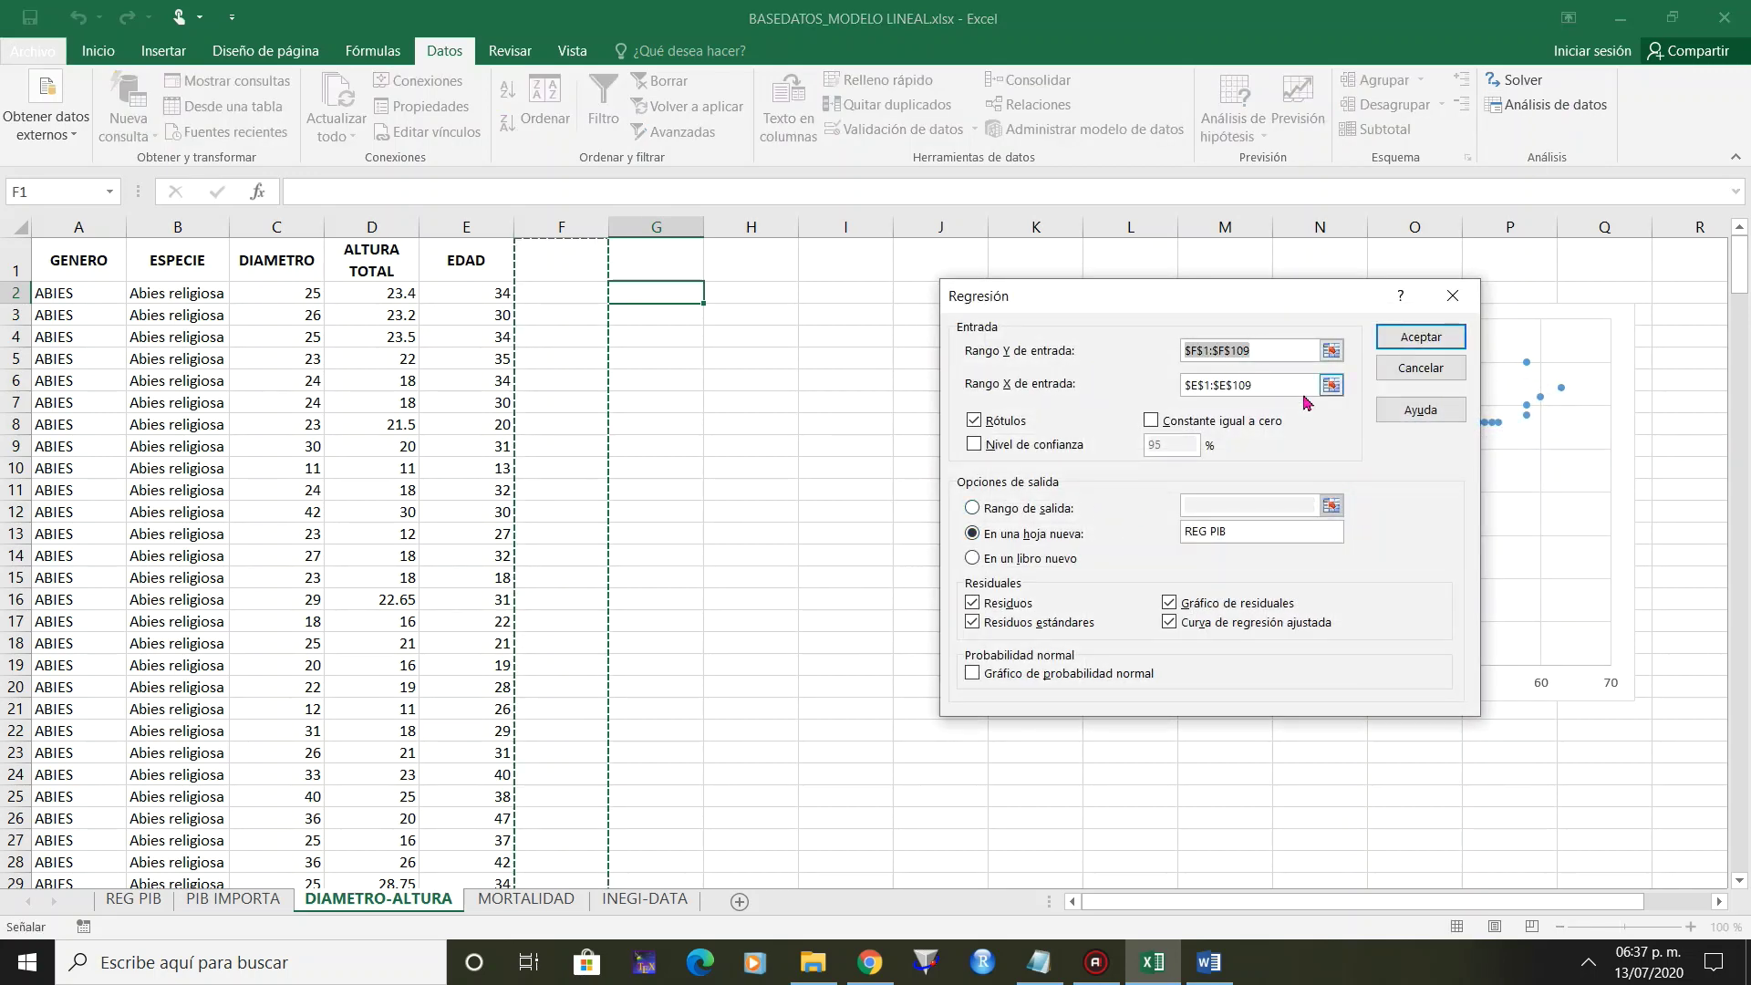
key(BackSpace)
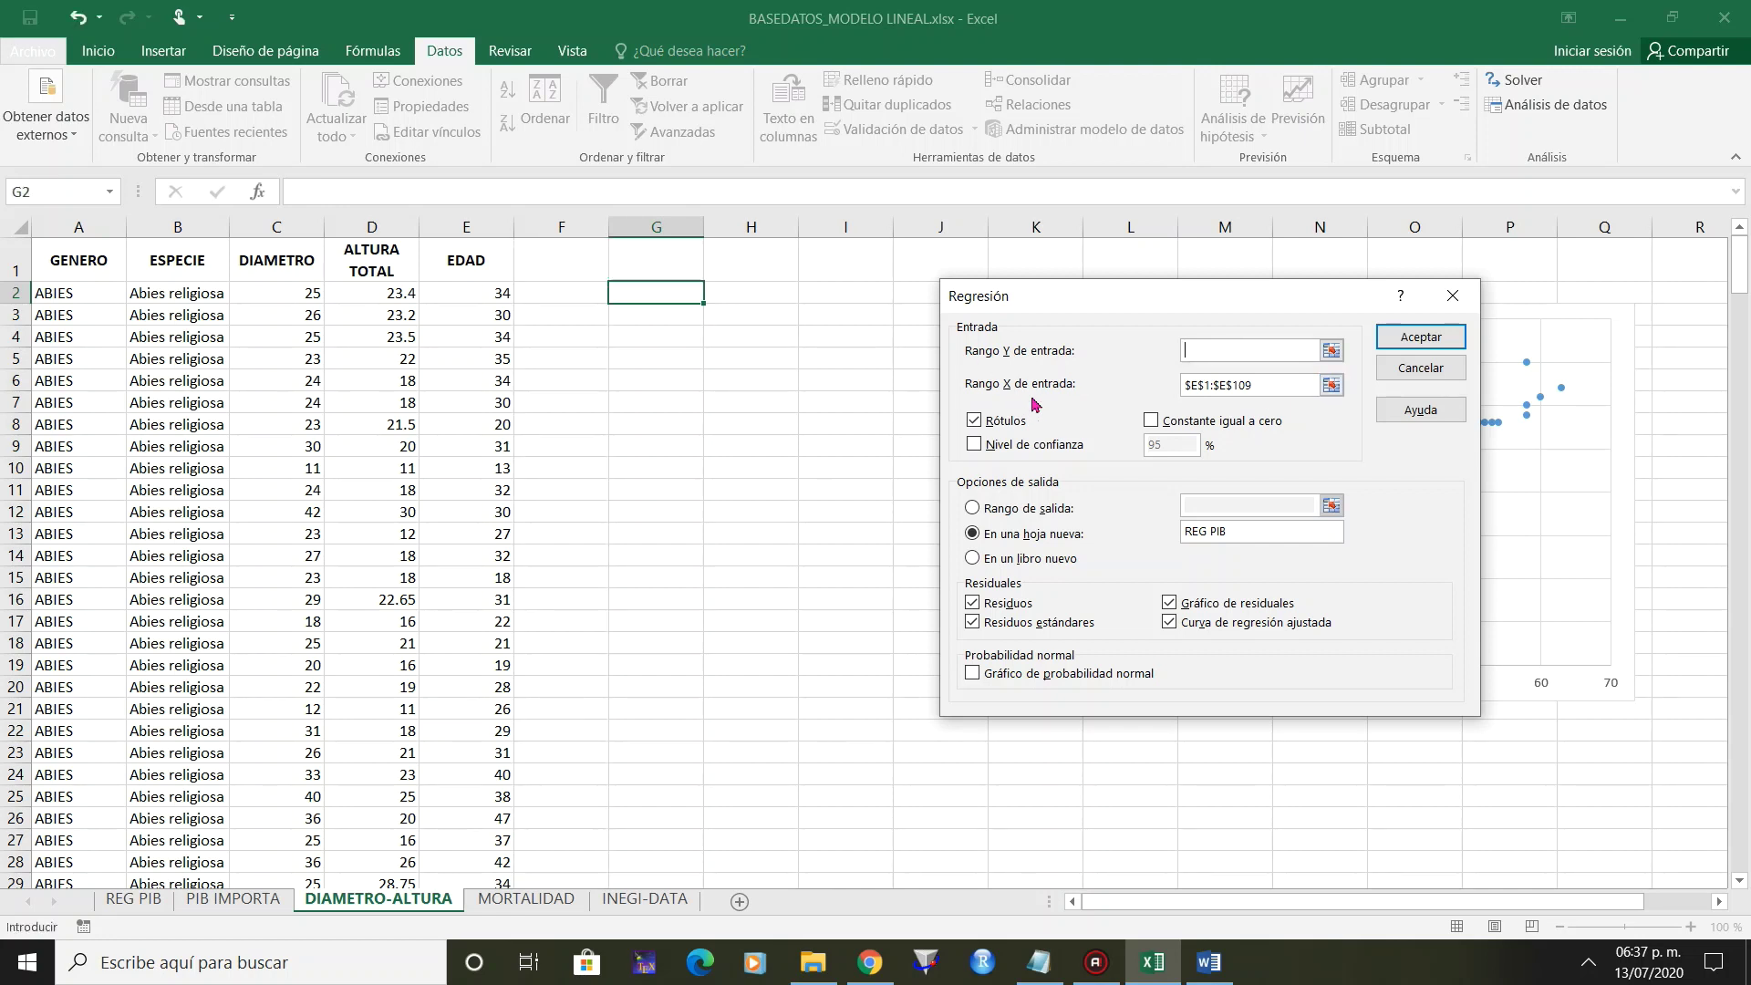
click(390, 266)
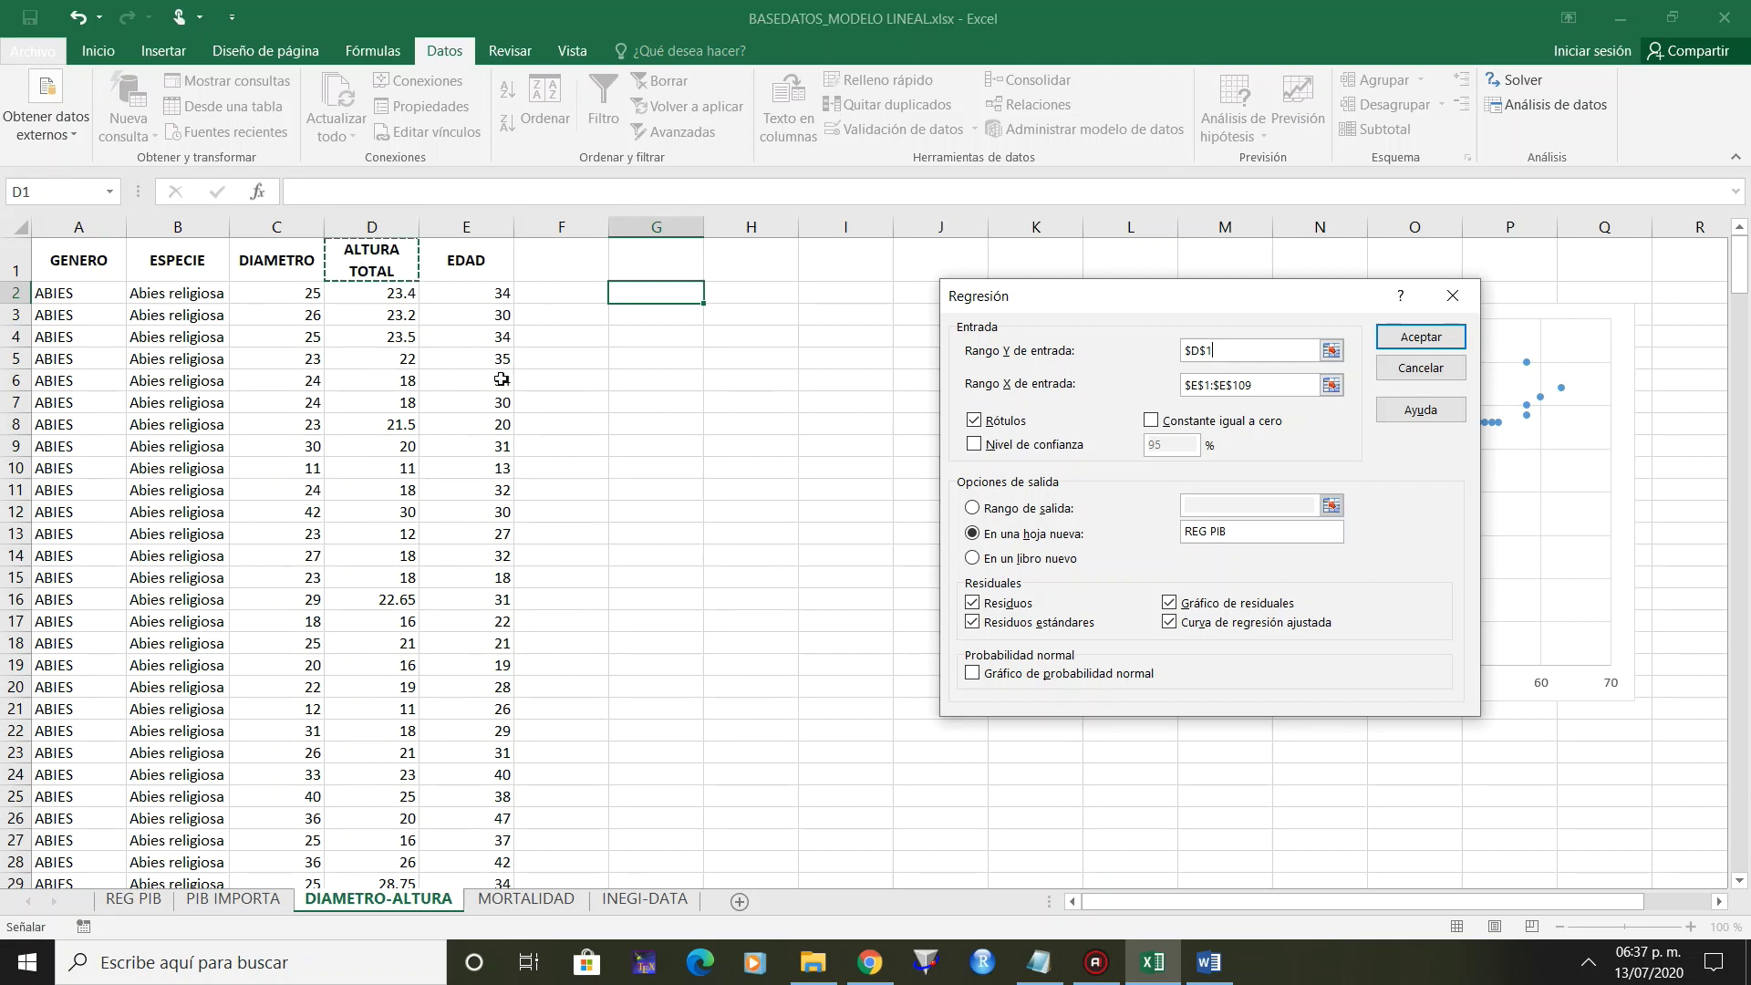
key(ctrl+shift+Down)
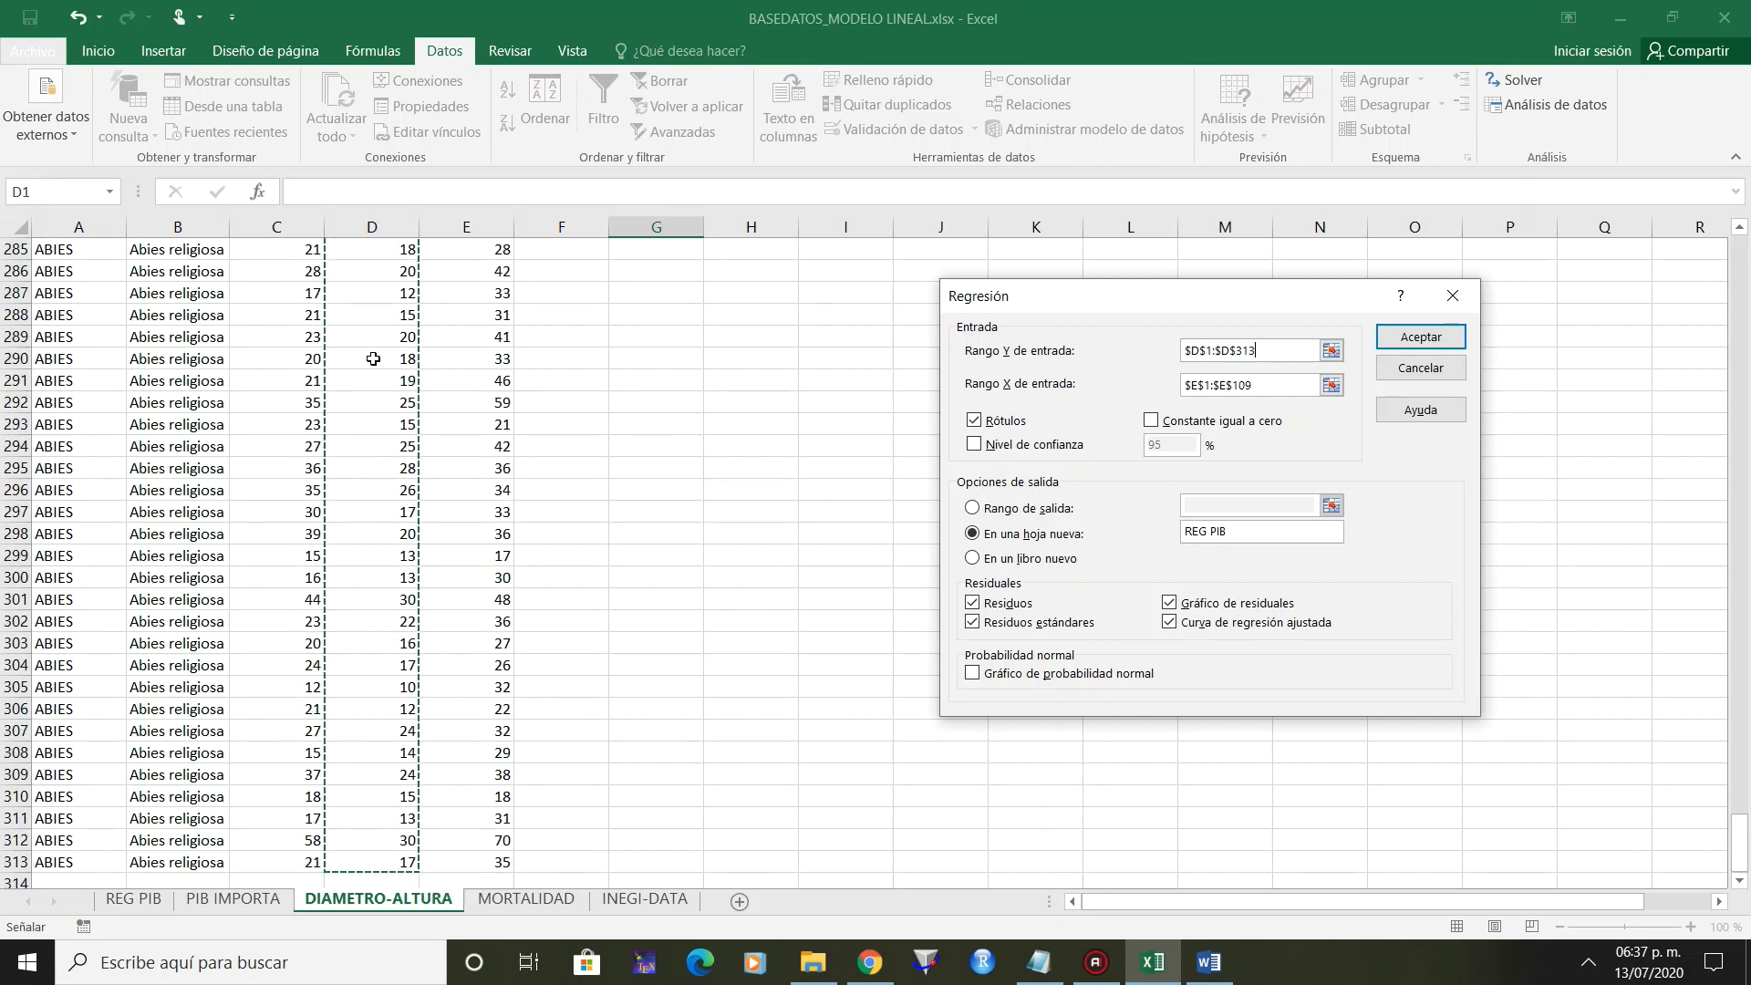
Set X input range DIAMETRO $C$1:$C$313 and output the regression to new sheet REG DIAM.
key(Tab)
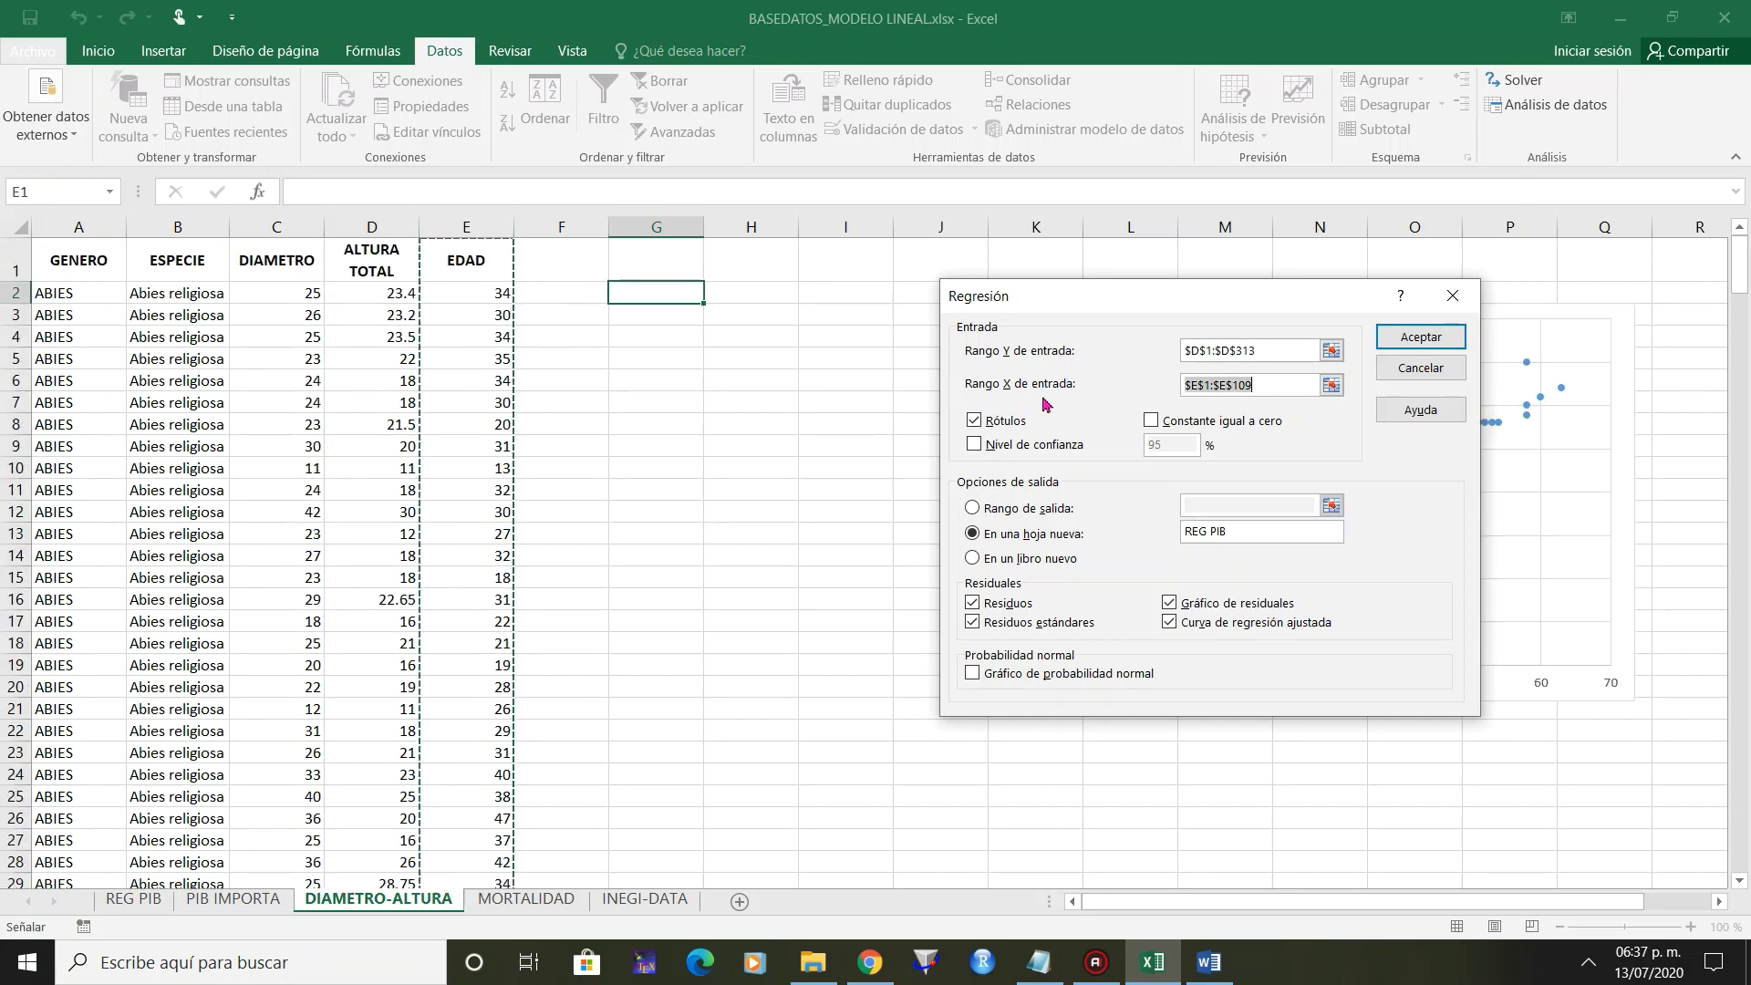
key(BackSpace)
click(277, 260)
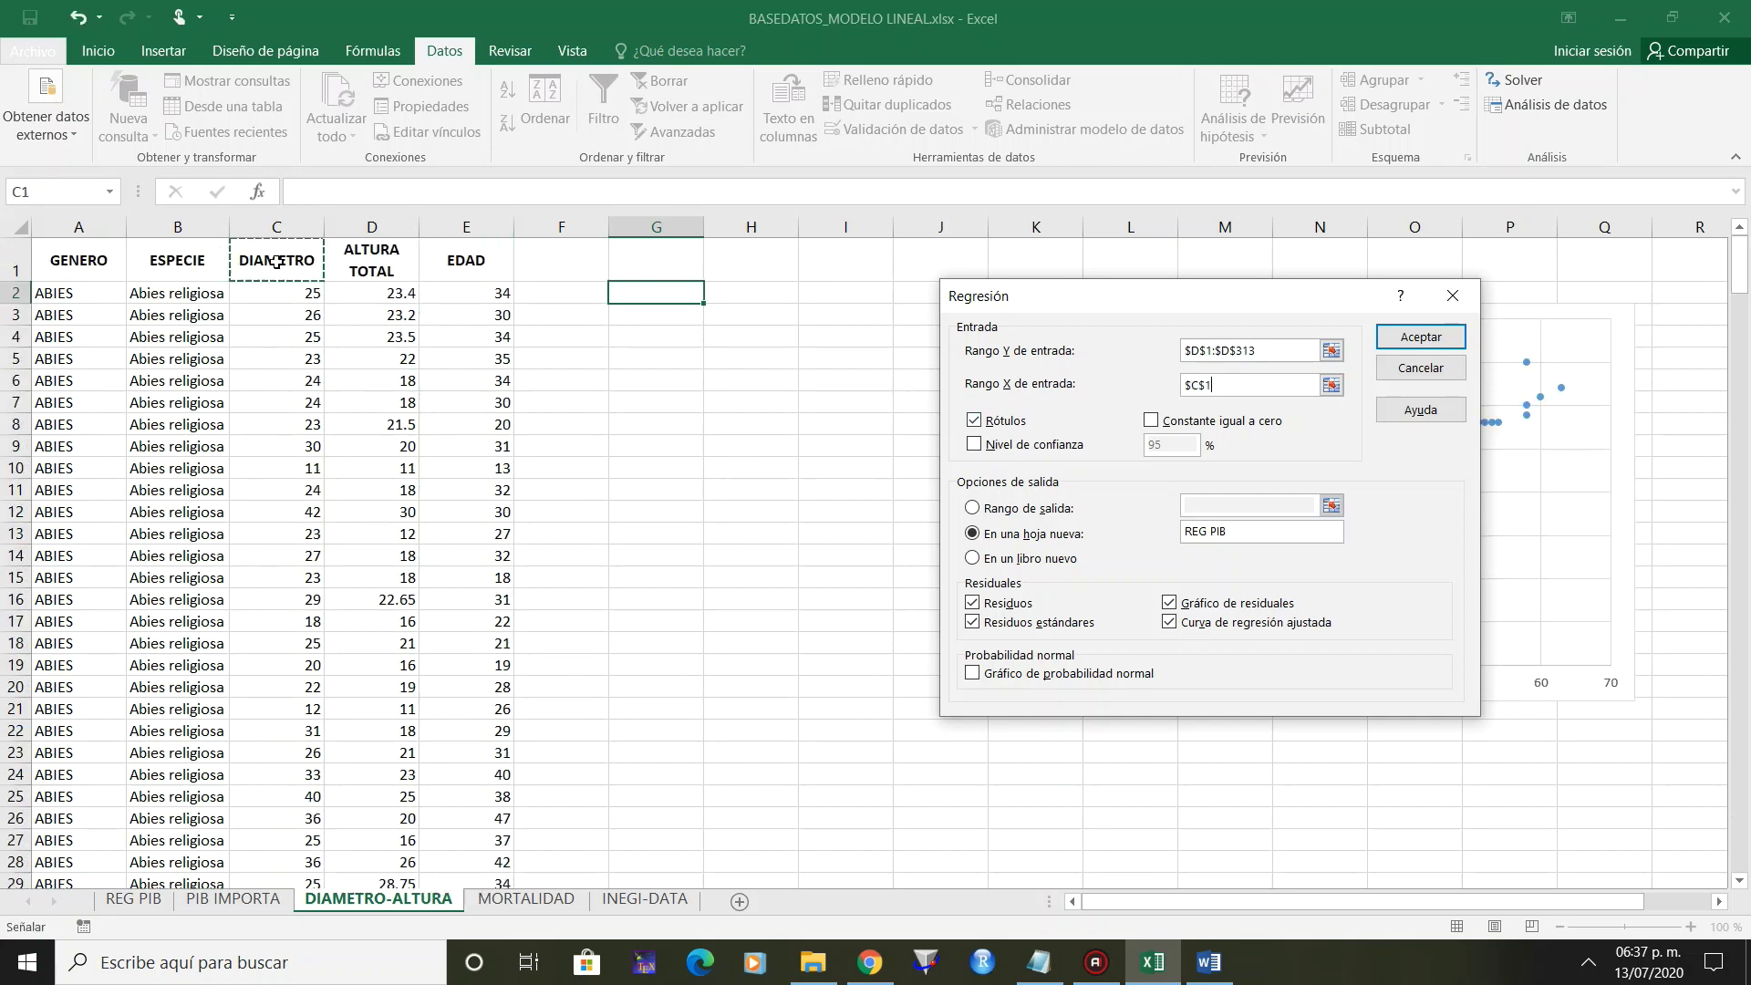
key(ctrl+shift+Down)
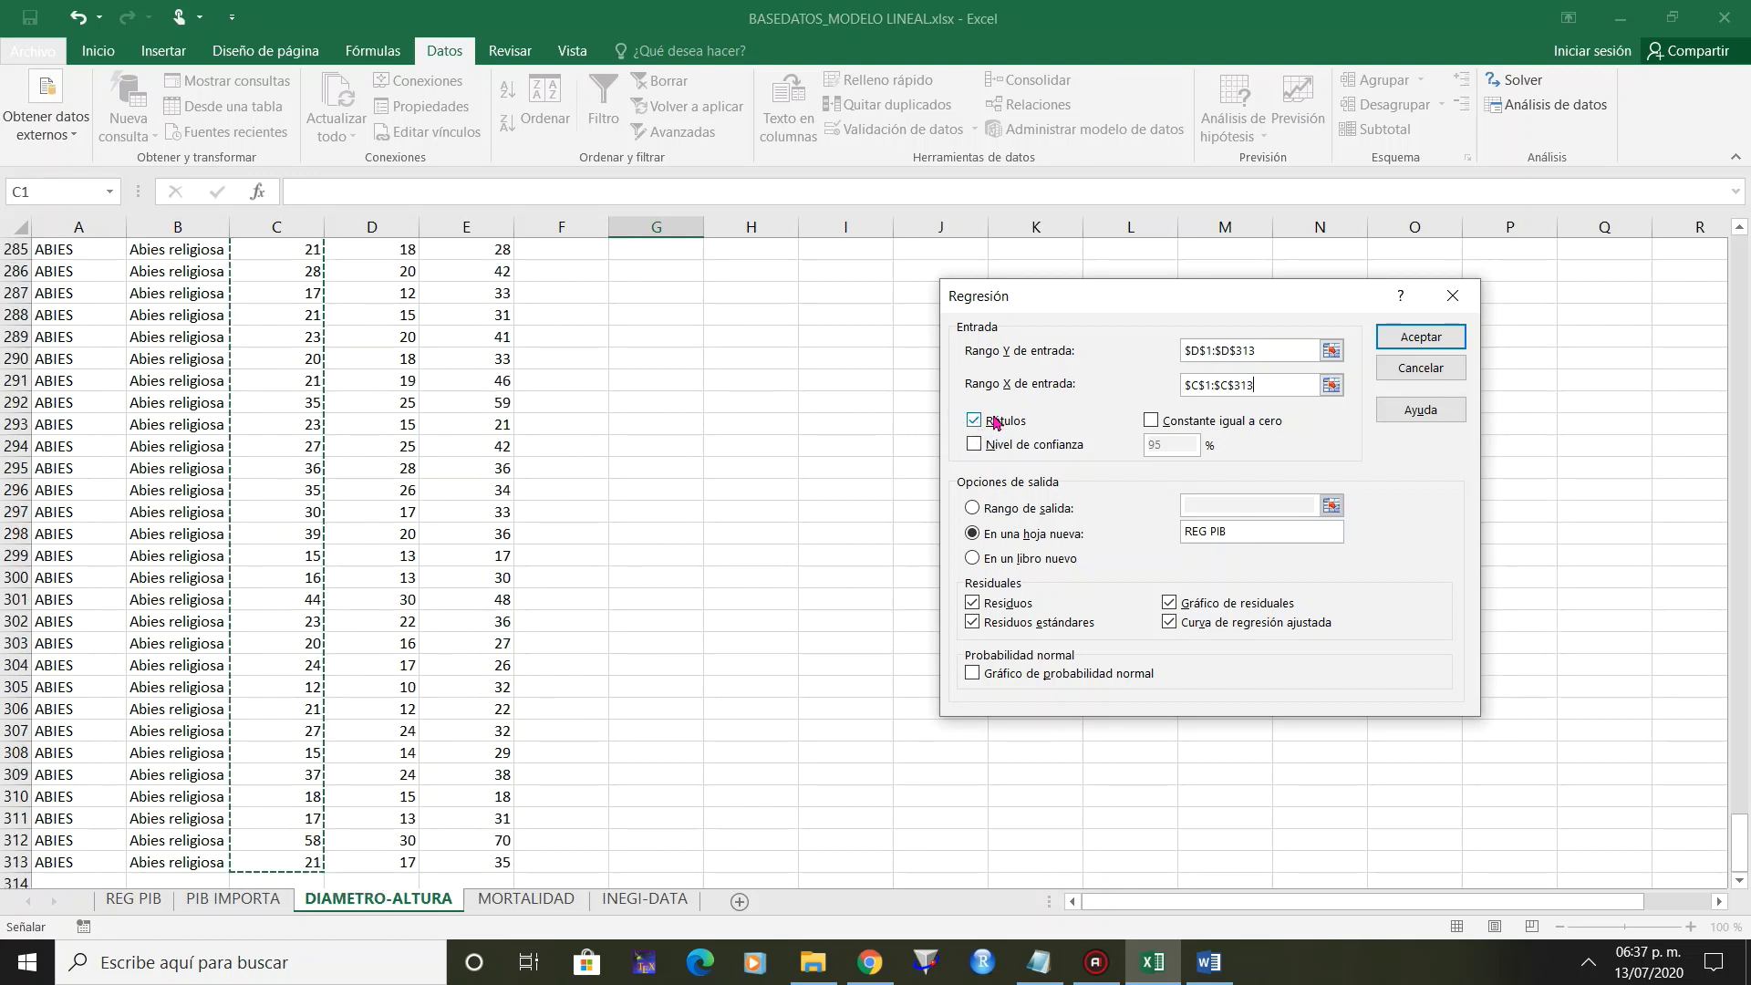
click(1240, 540)
text(DIAM)
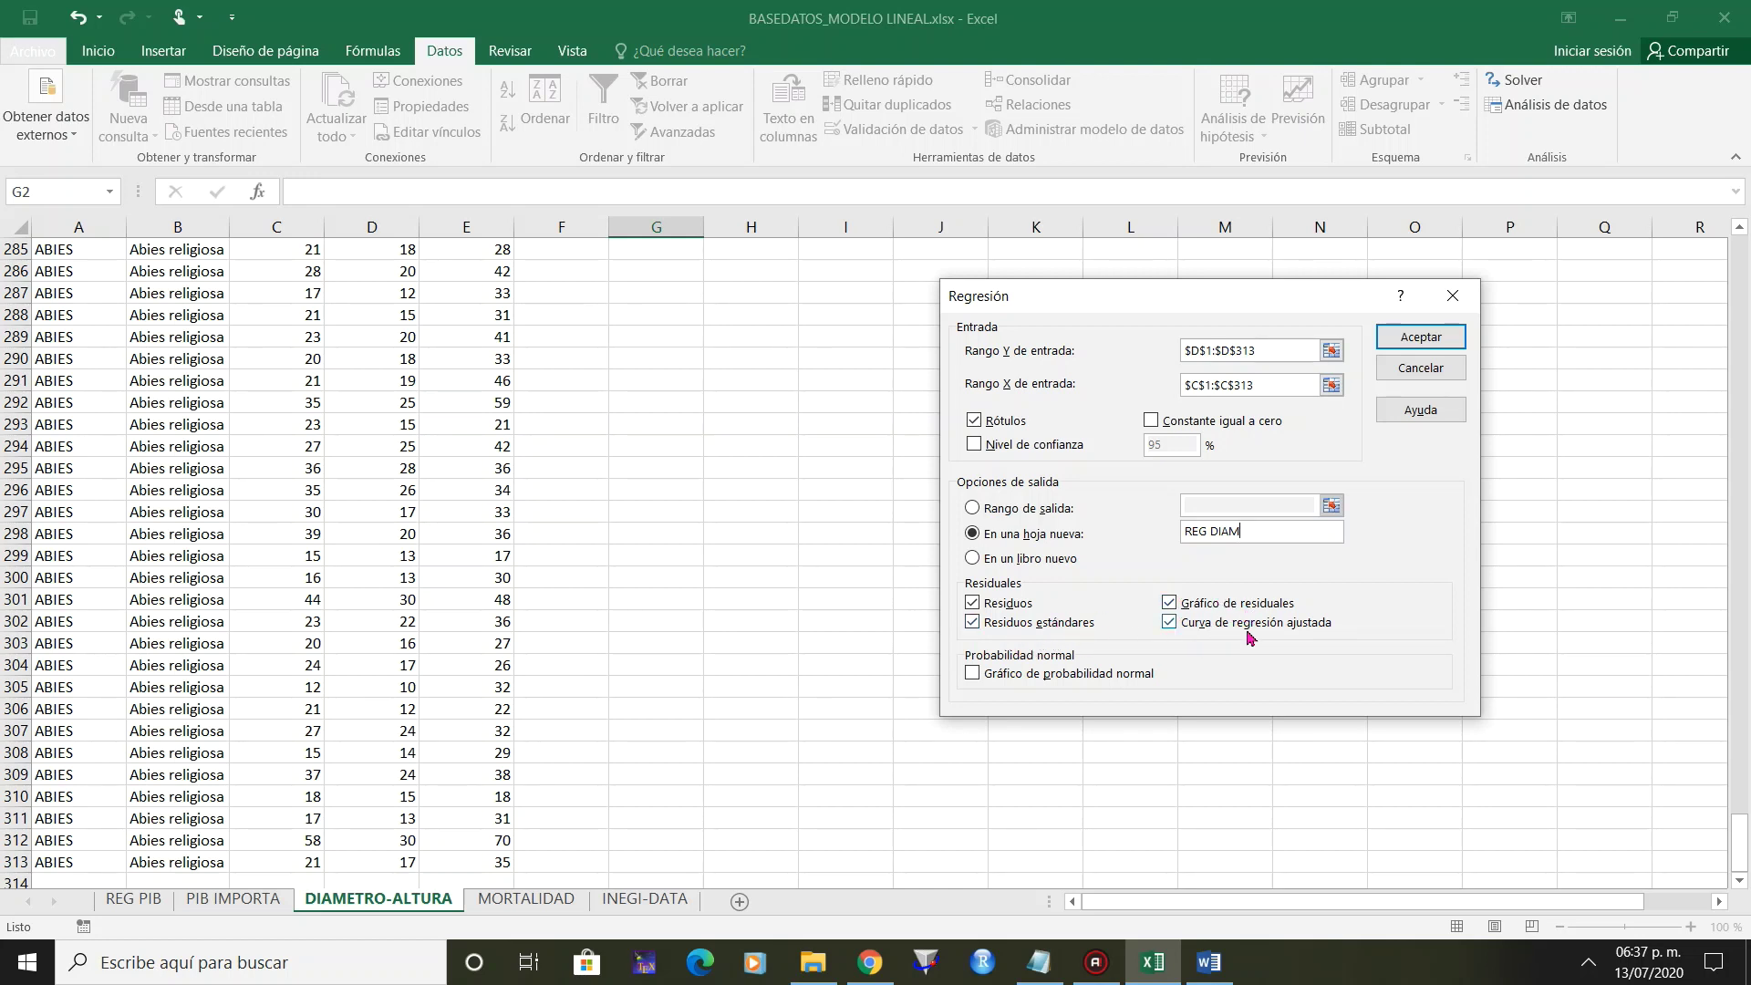
click(1444, 344)
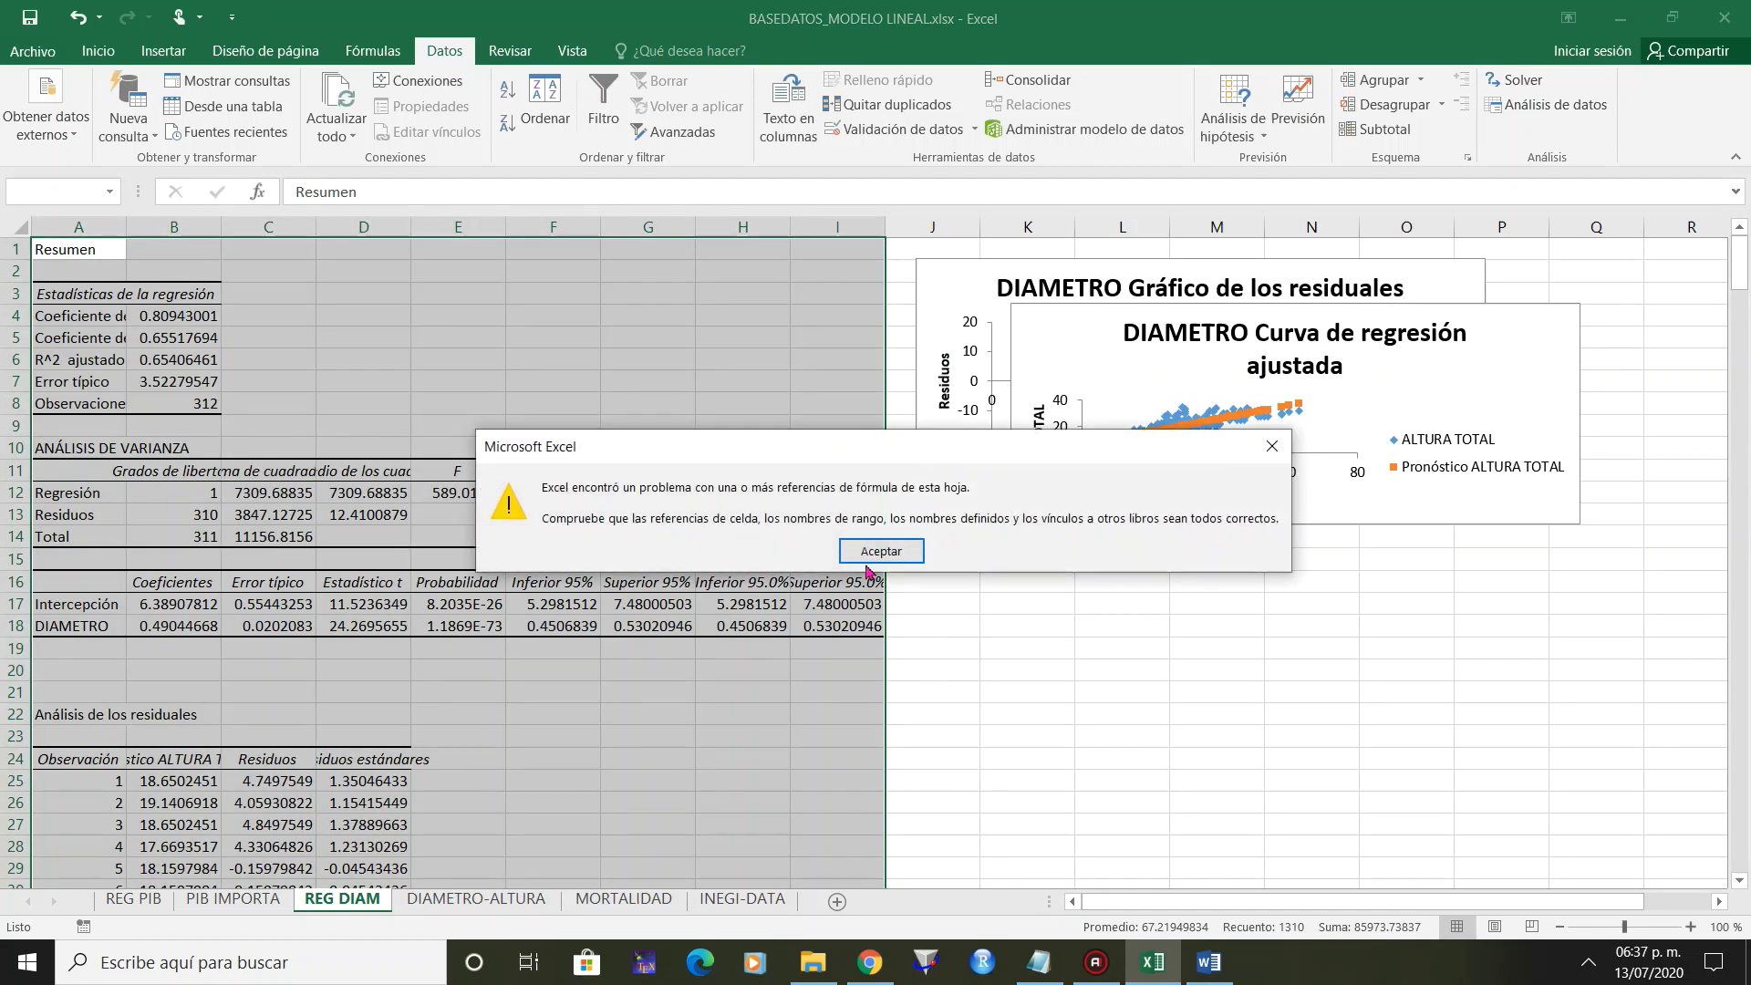
Dismiss the formula reference warning and autofit column A on REG DIAM.
click(882, 551)
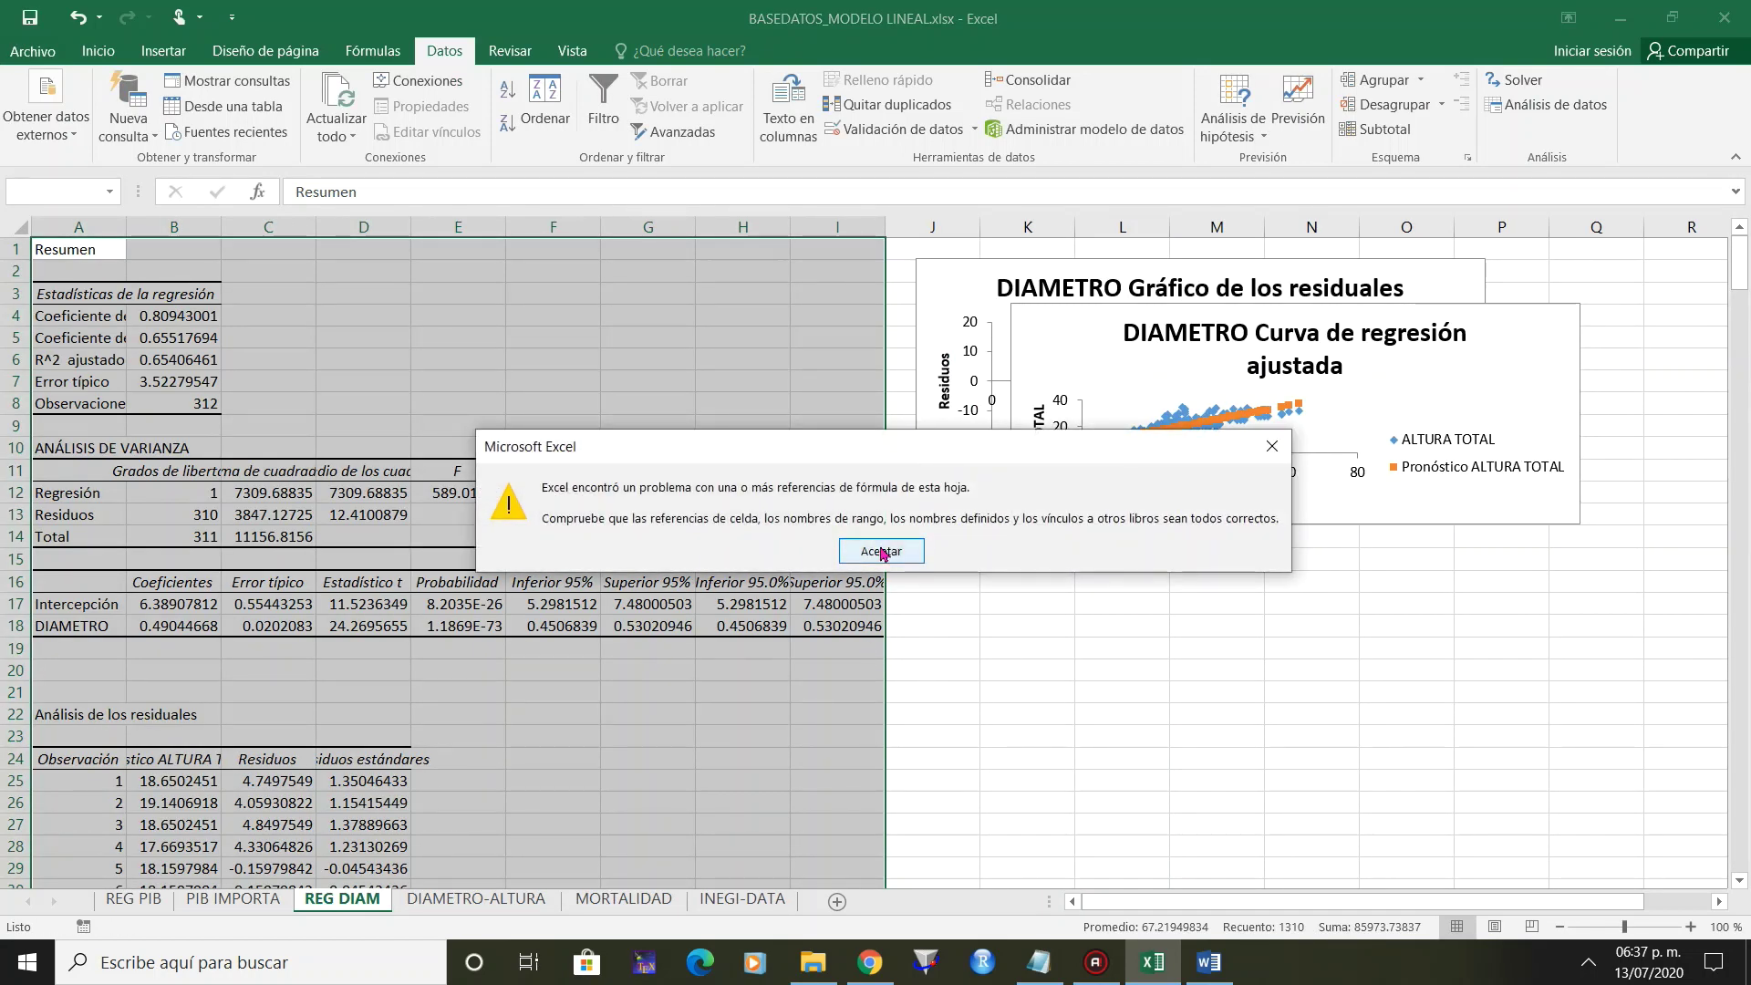
click(497, 625)
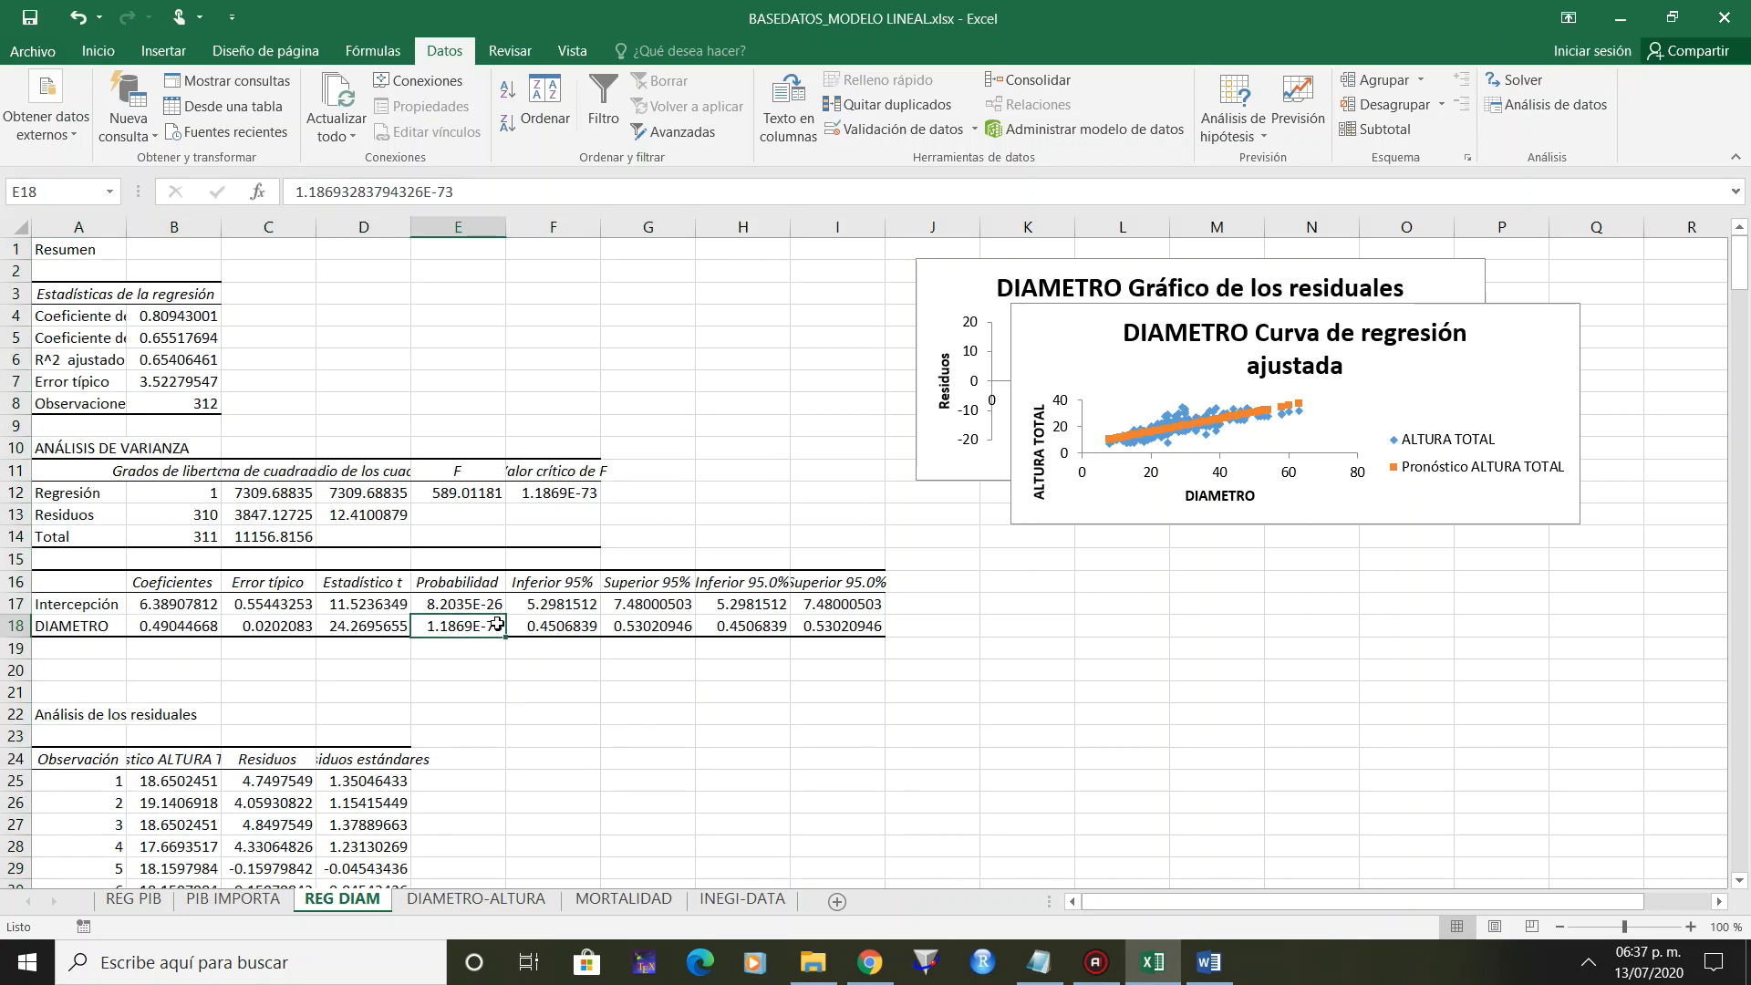
double_click(126, 223)
click(617, 406)
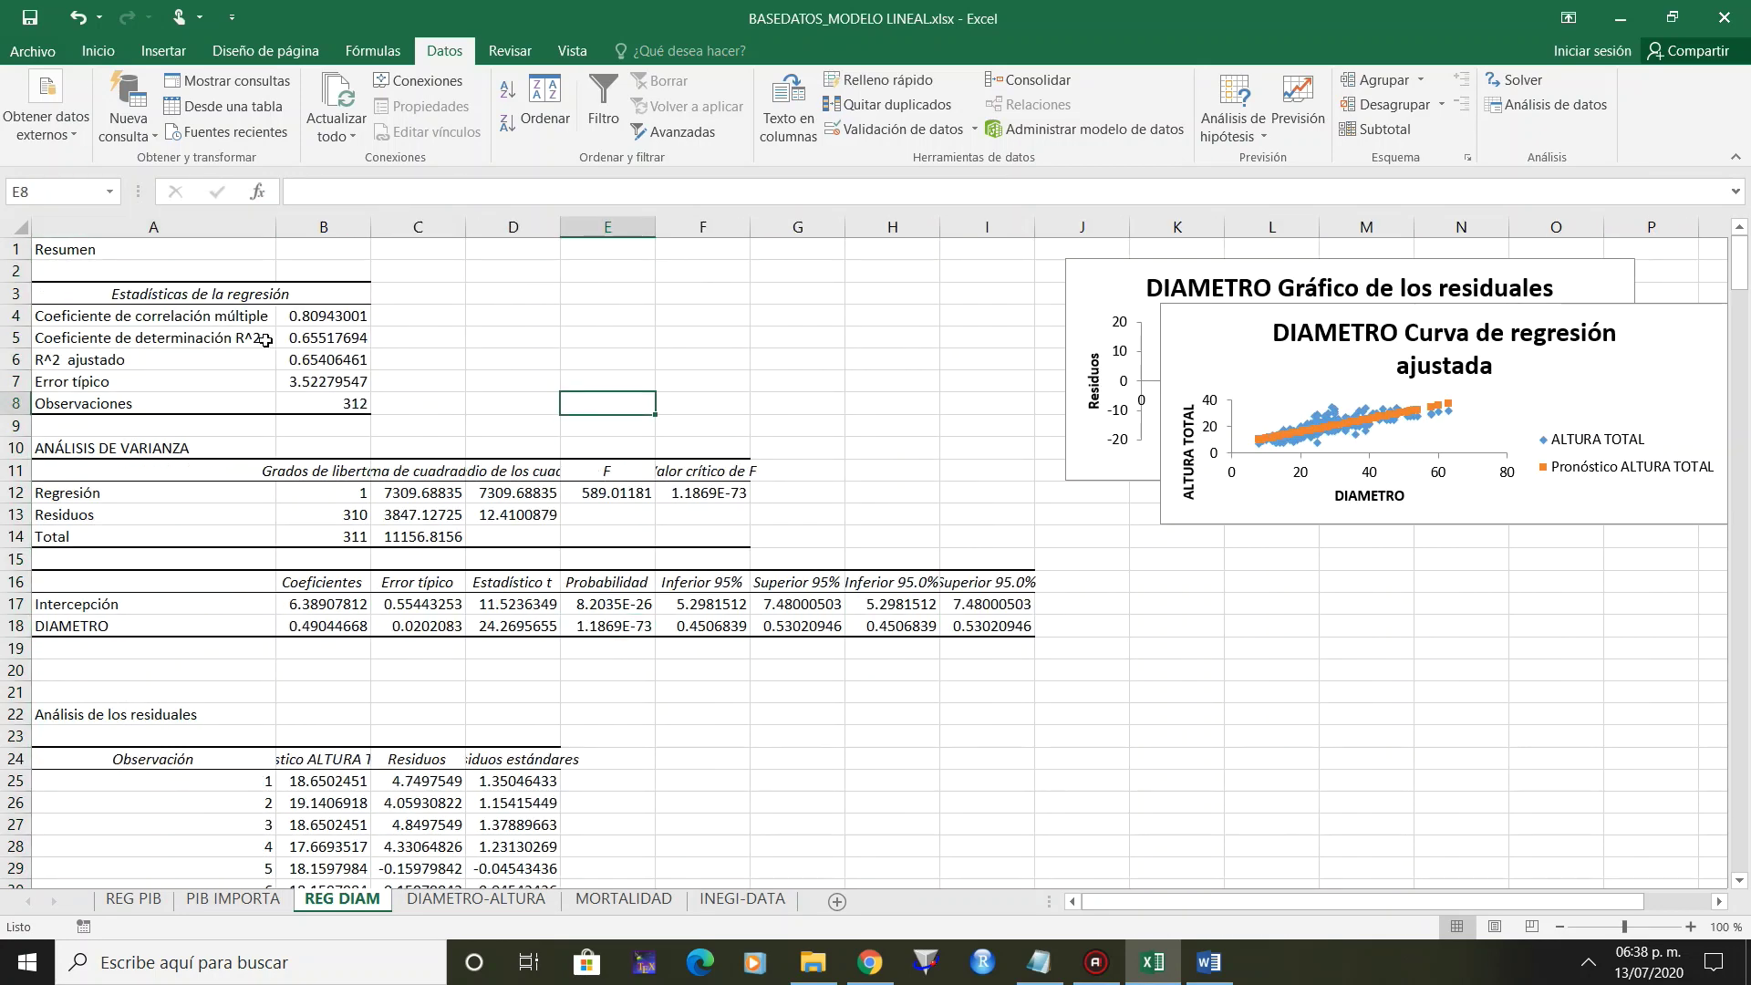
Fill R² 0.65517694 and adjusted R² 0.65406461 yellow, then compare with REG PIB.
drag(302, 336, 303, 361)
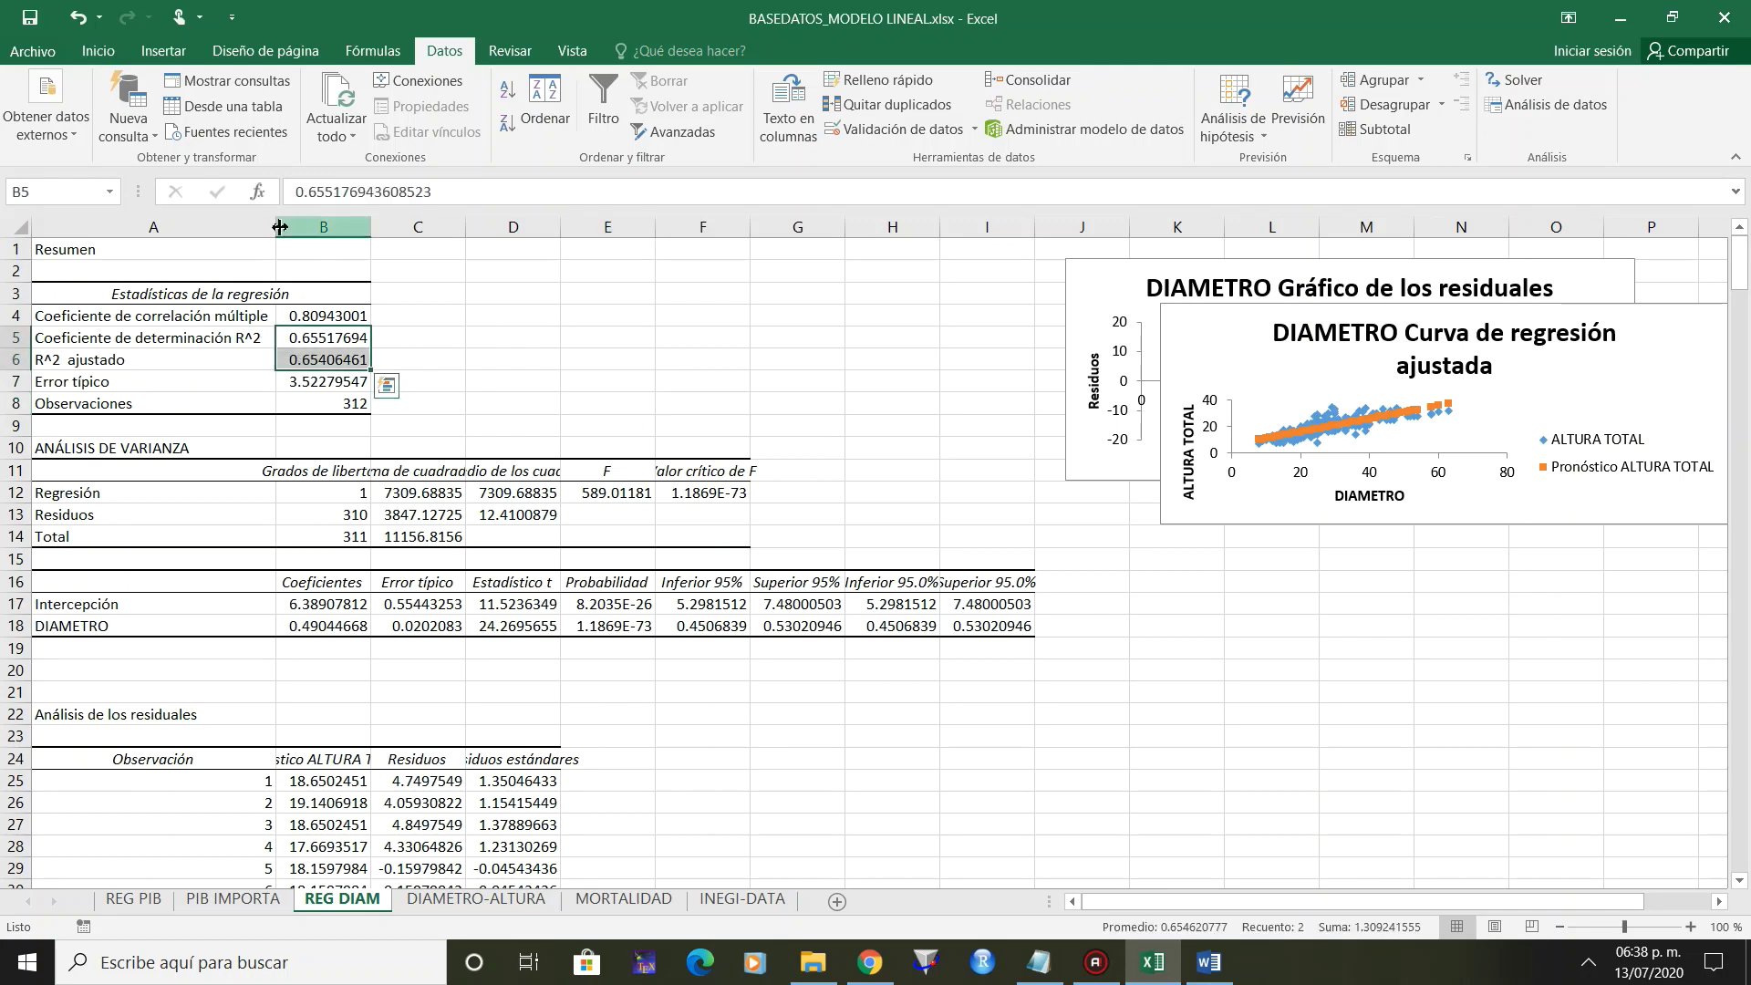
click(97, 51)
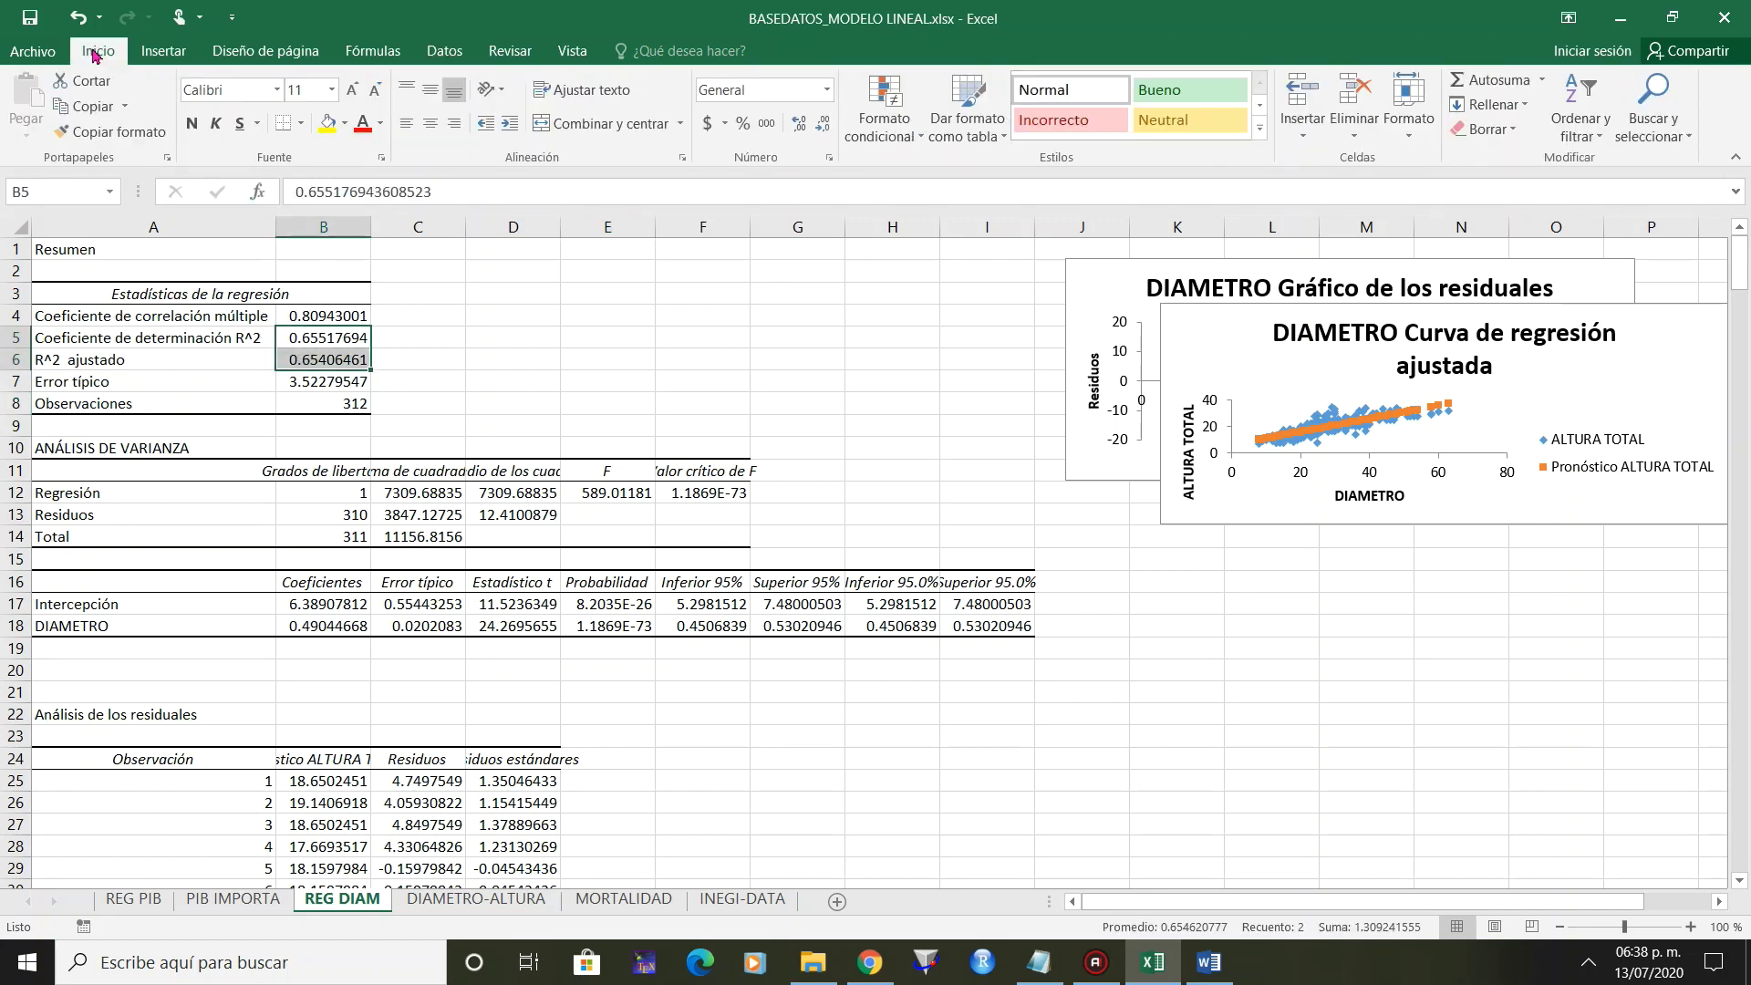
click(327, 123)
click(512, 406)
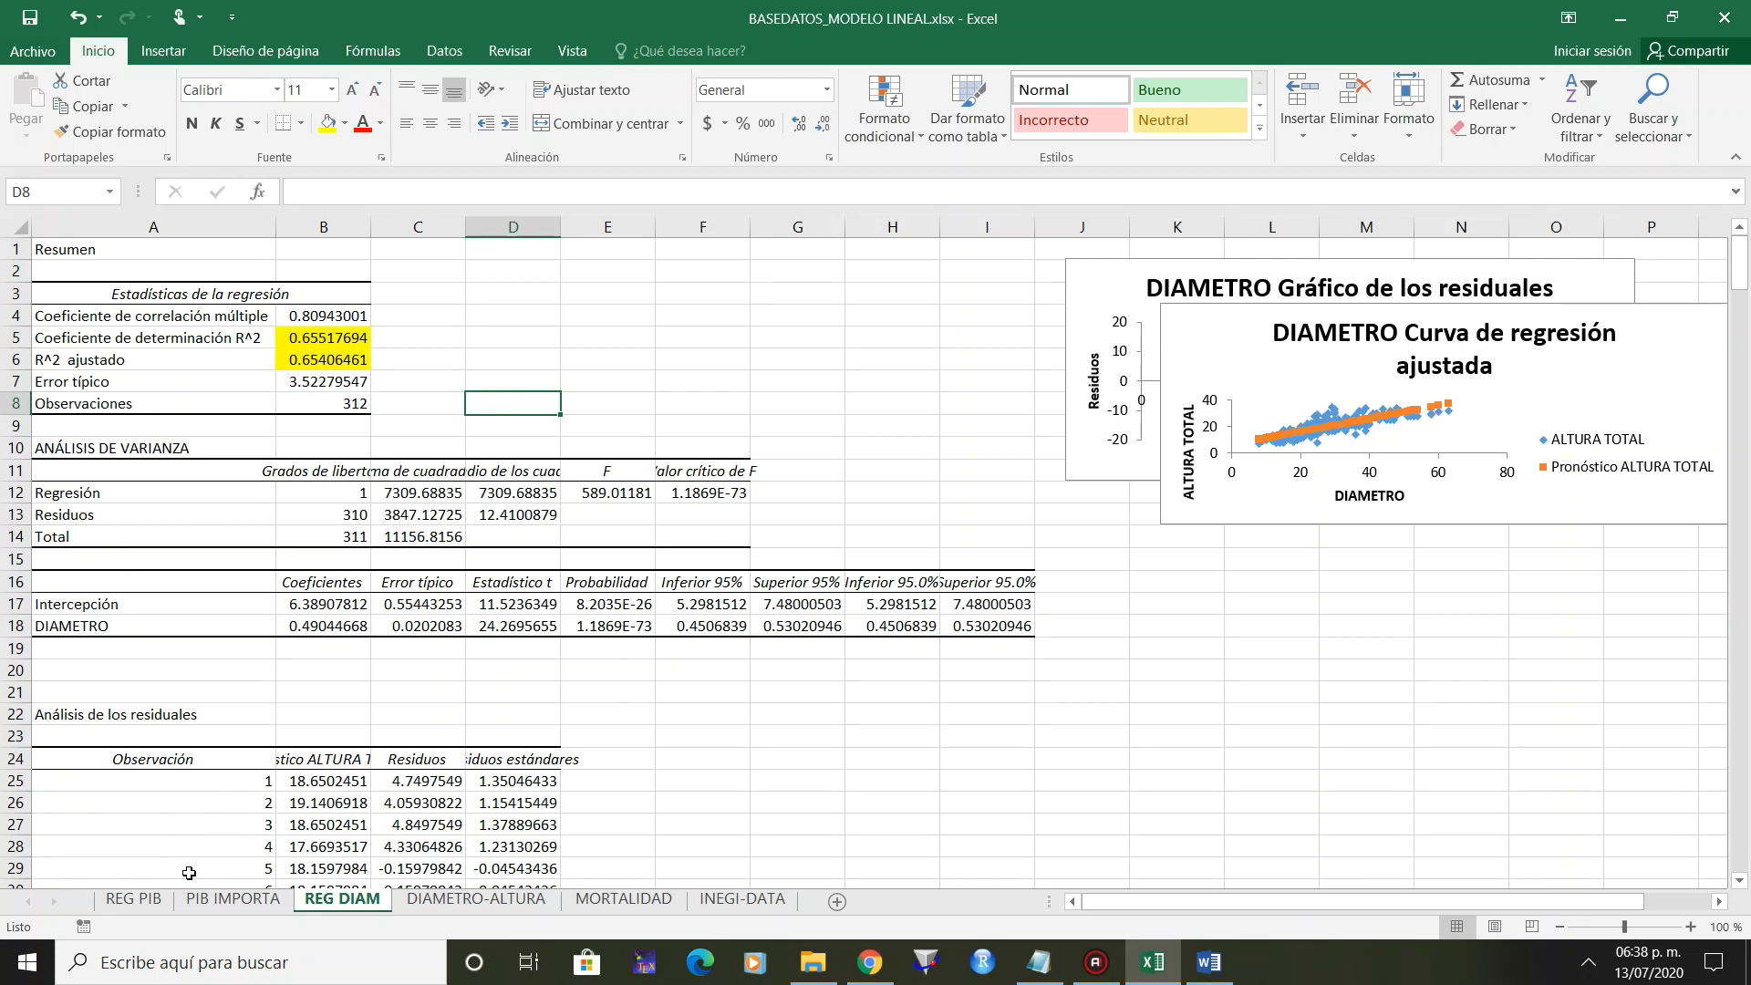
click(151, 906)
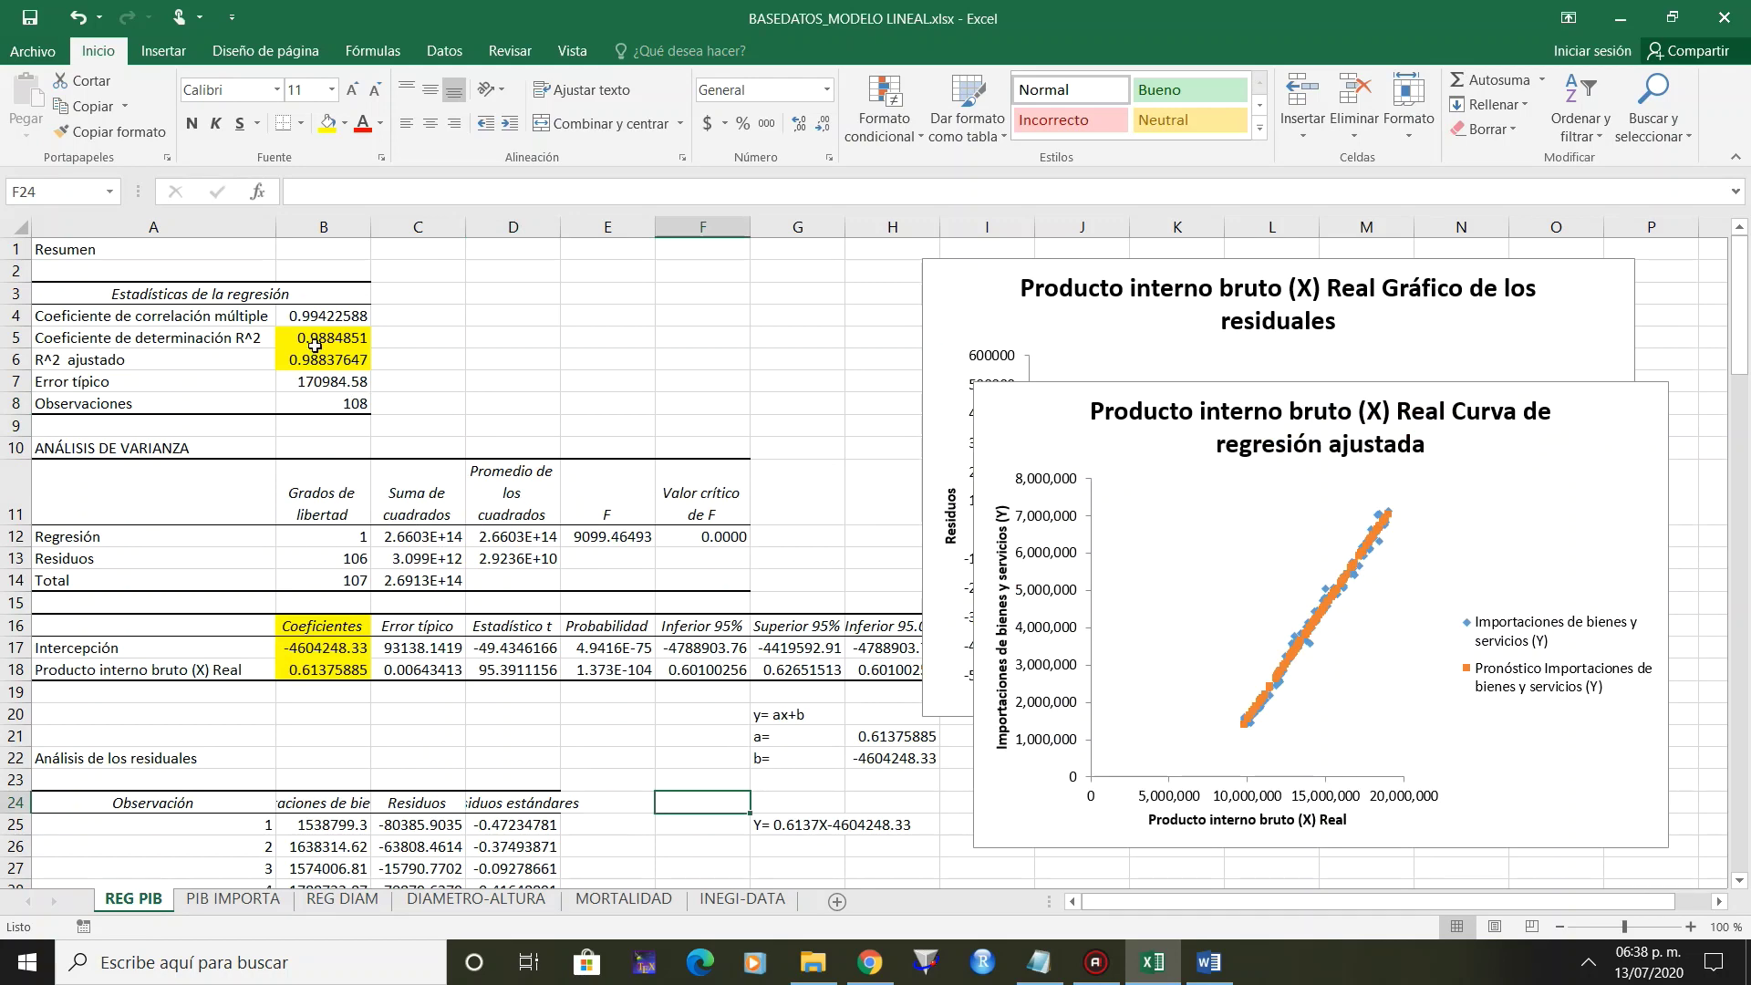
click(342, 899)
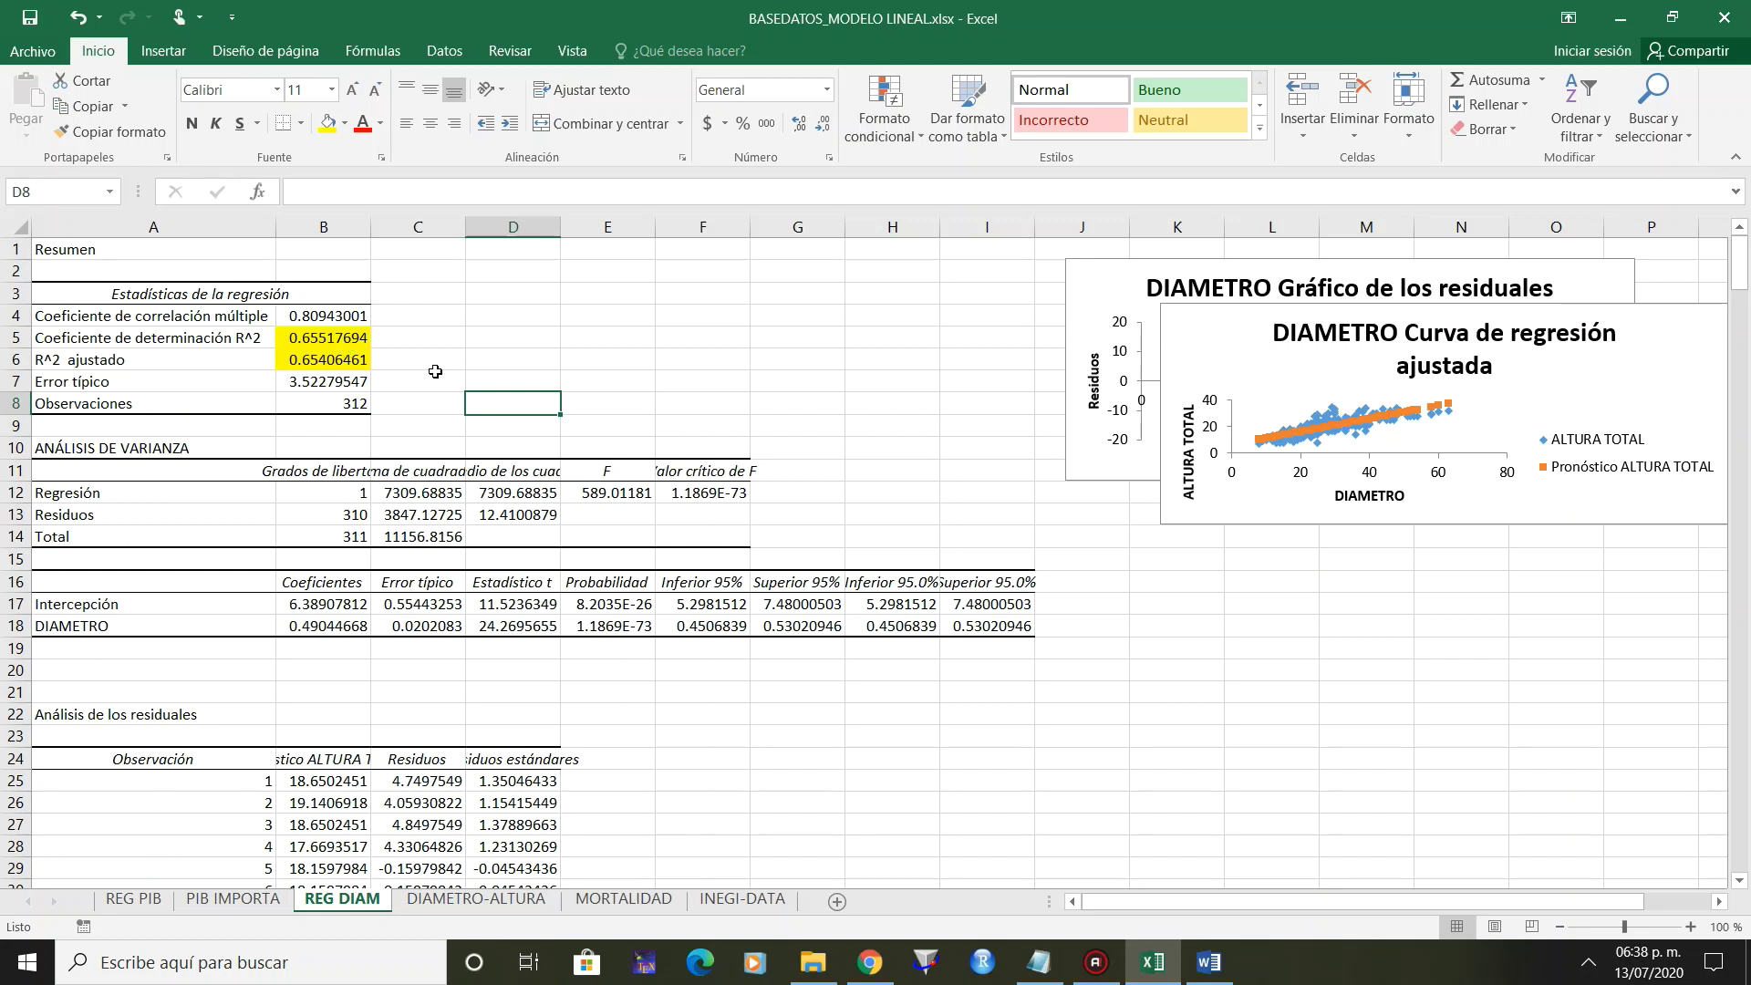
Wrap and vertically centre the ANOVA header labels, and show the critical F value with two decimals.
click(705, 496)
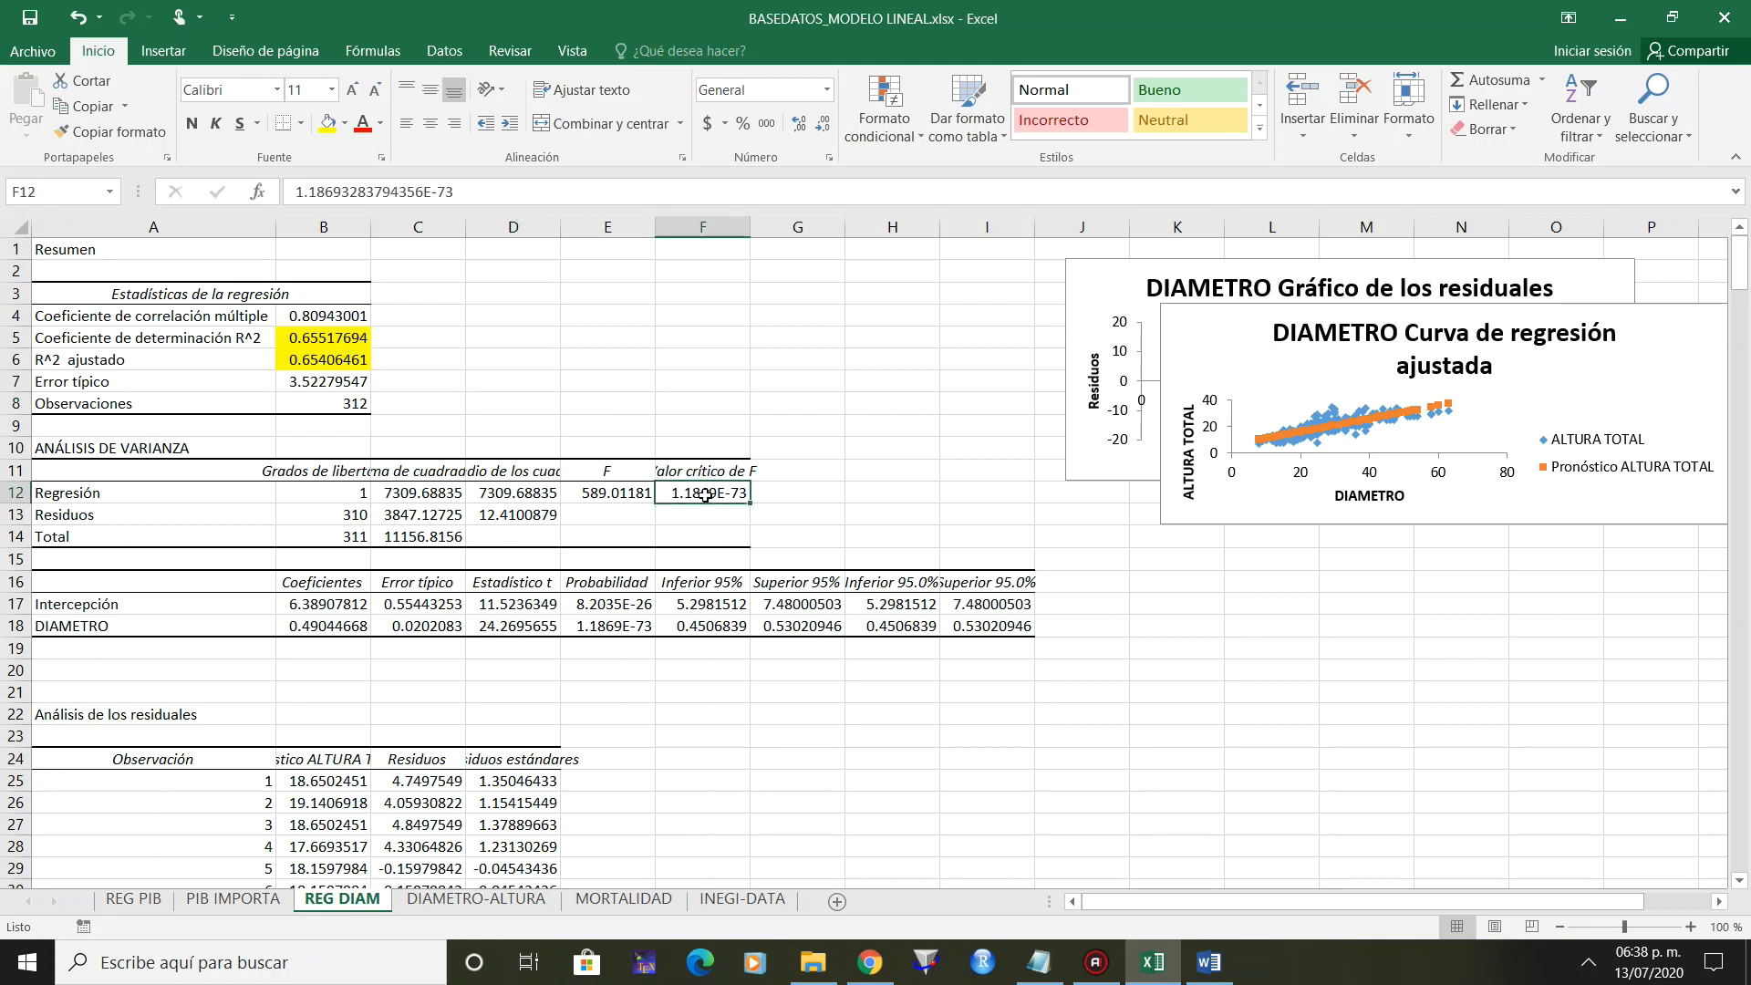
drag(323, 468, 713, 468)
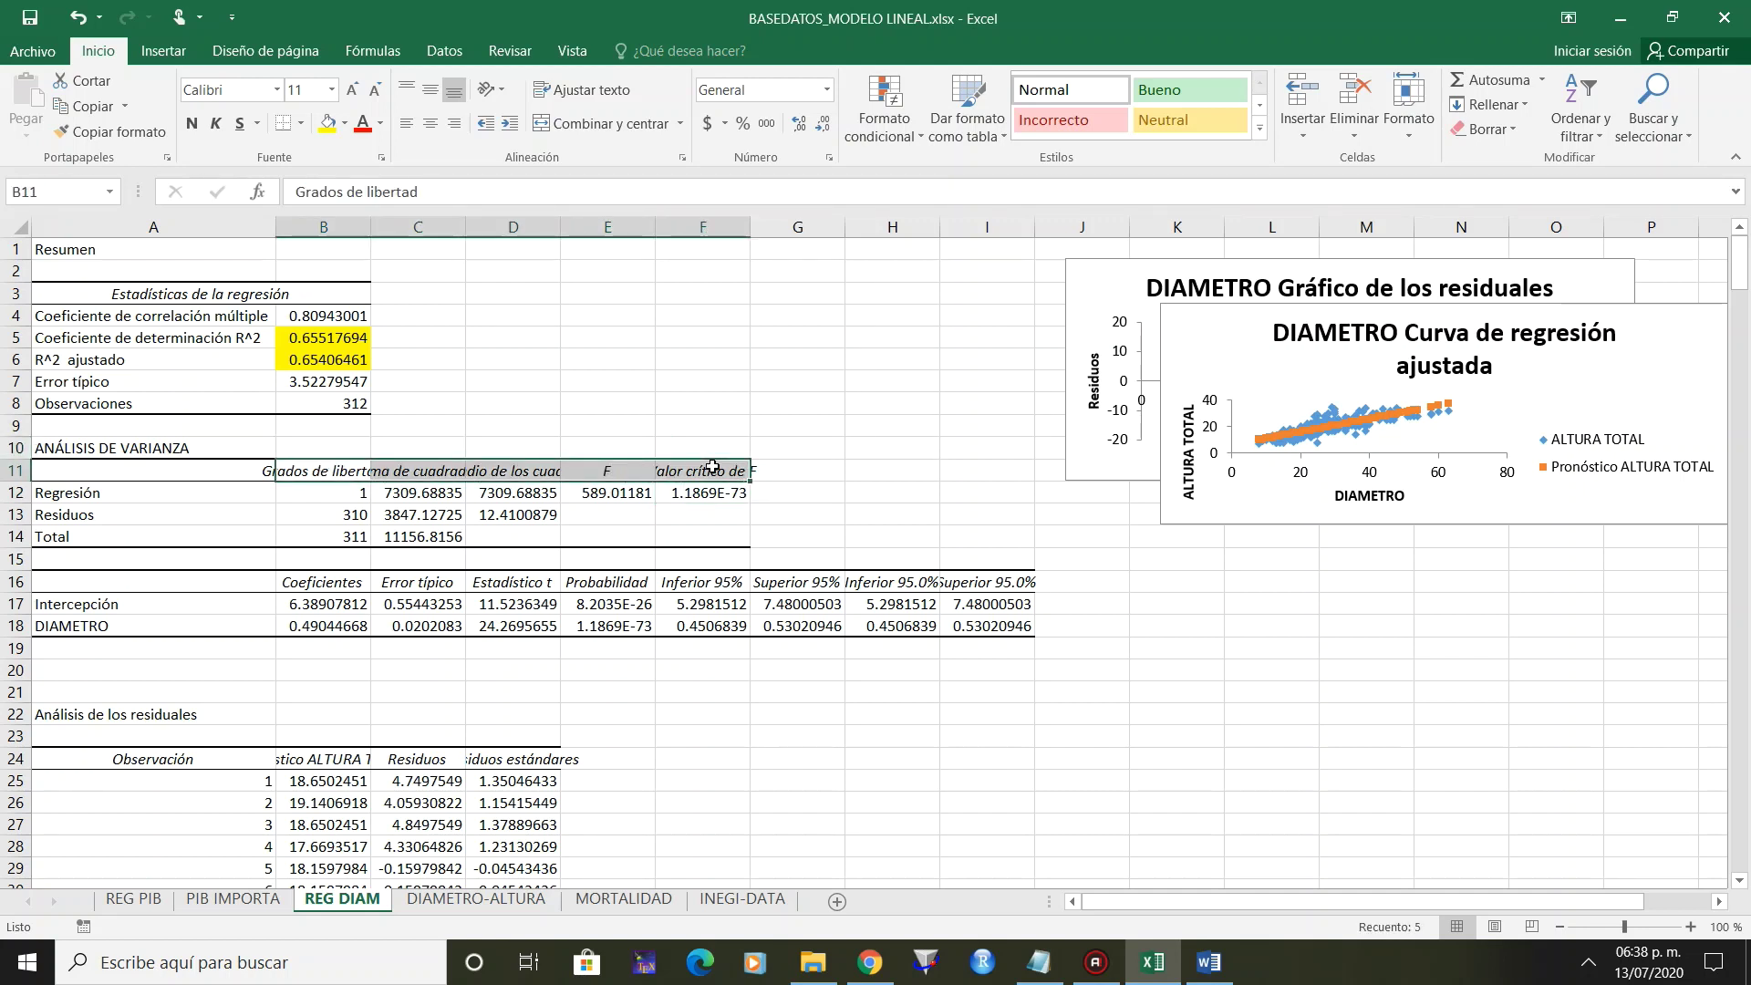
click(566, 88)
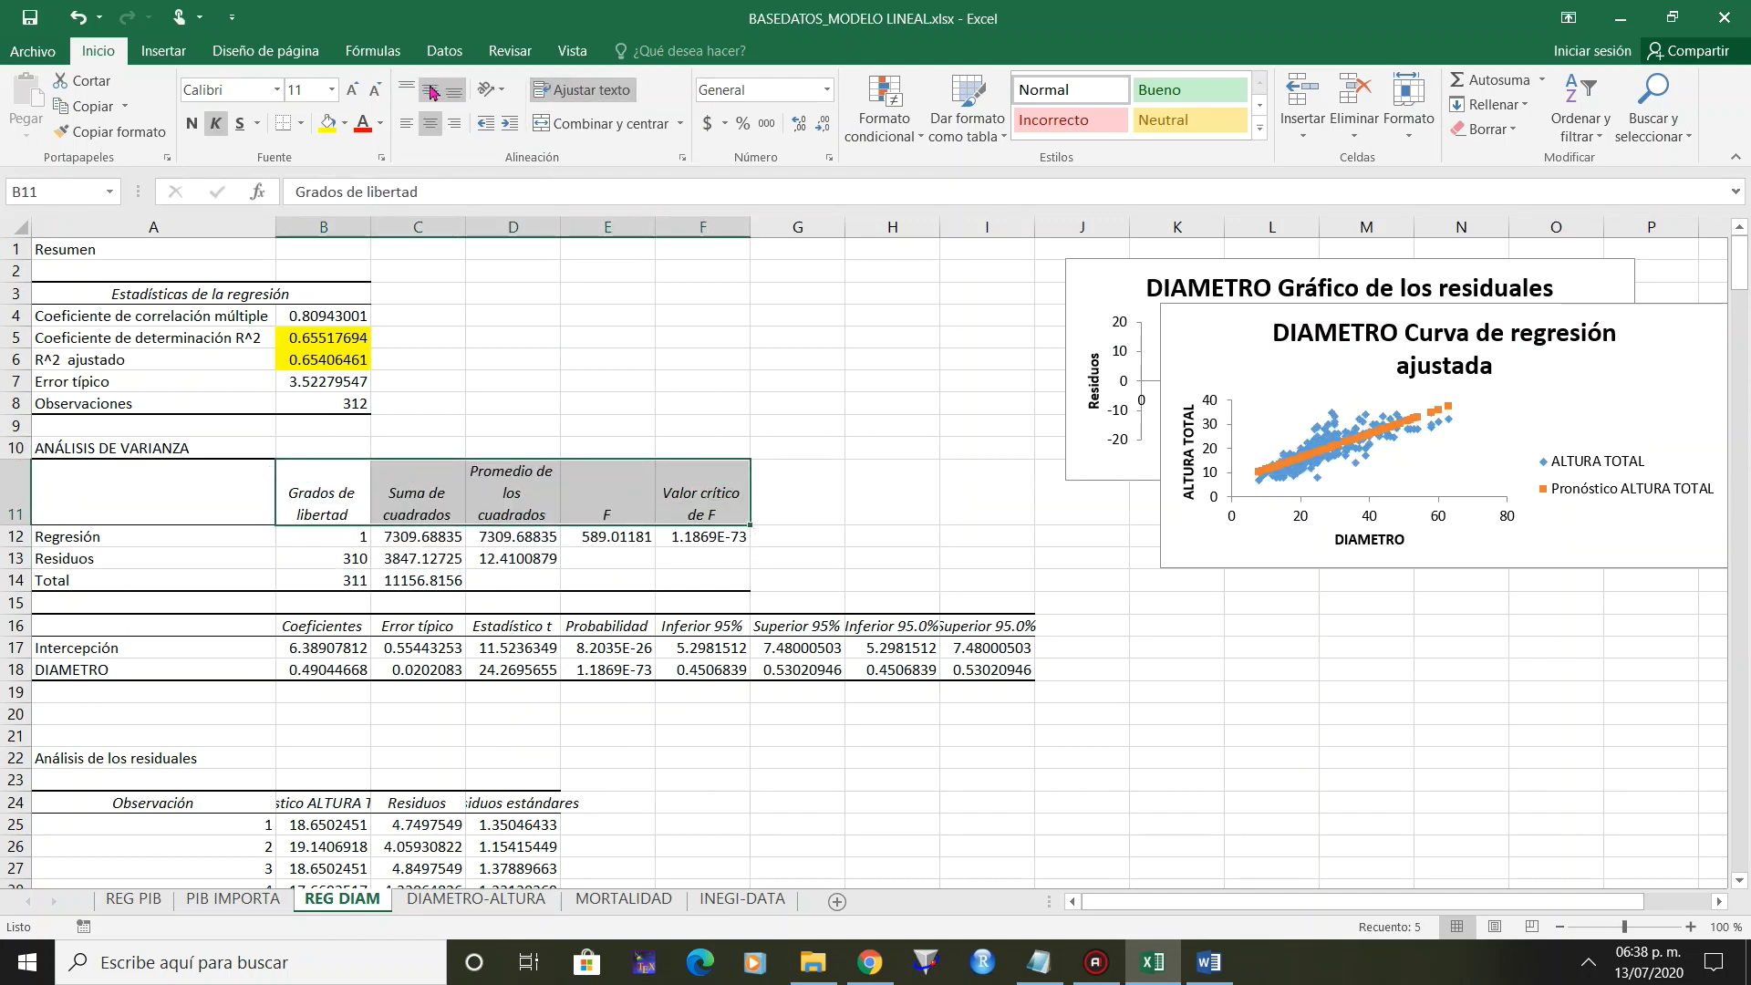
click(432, 93)
click(700, 537)
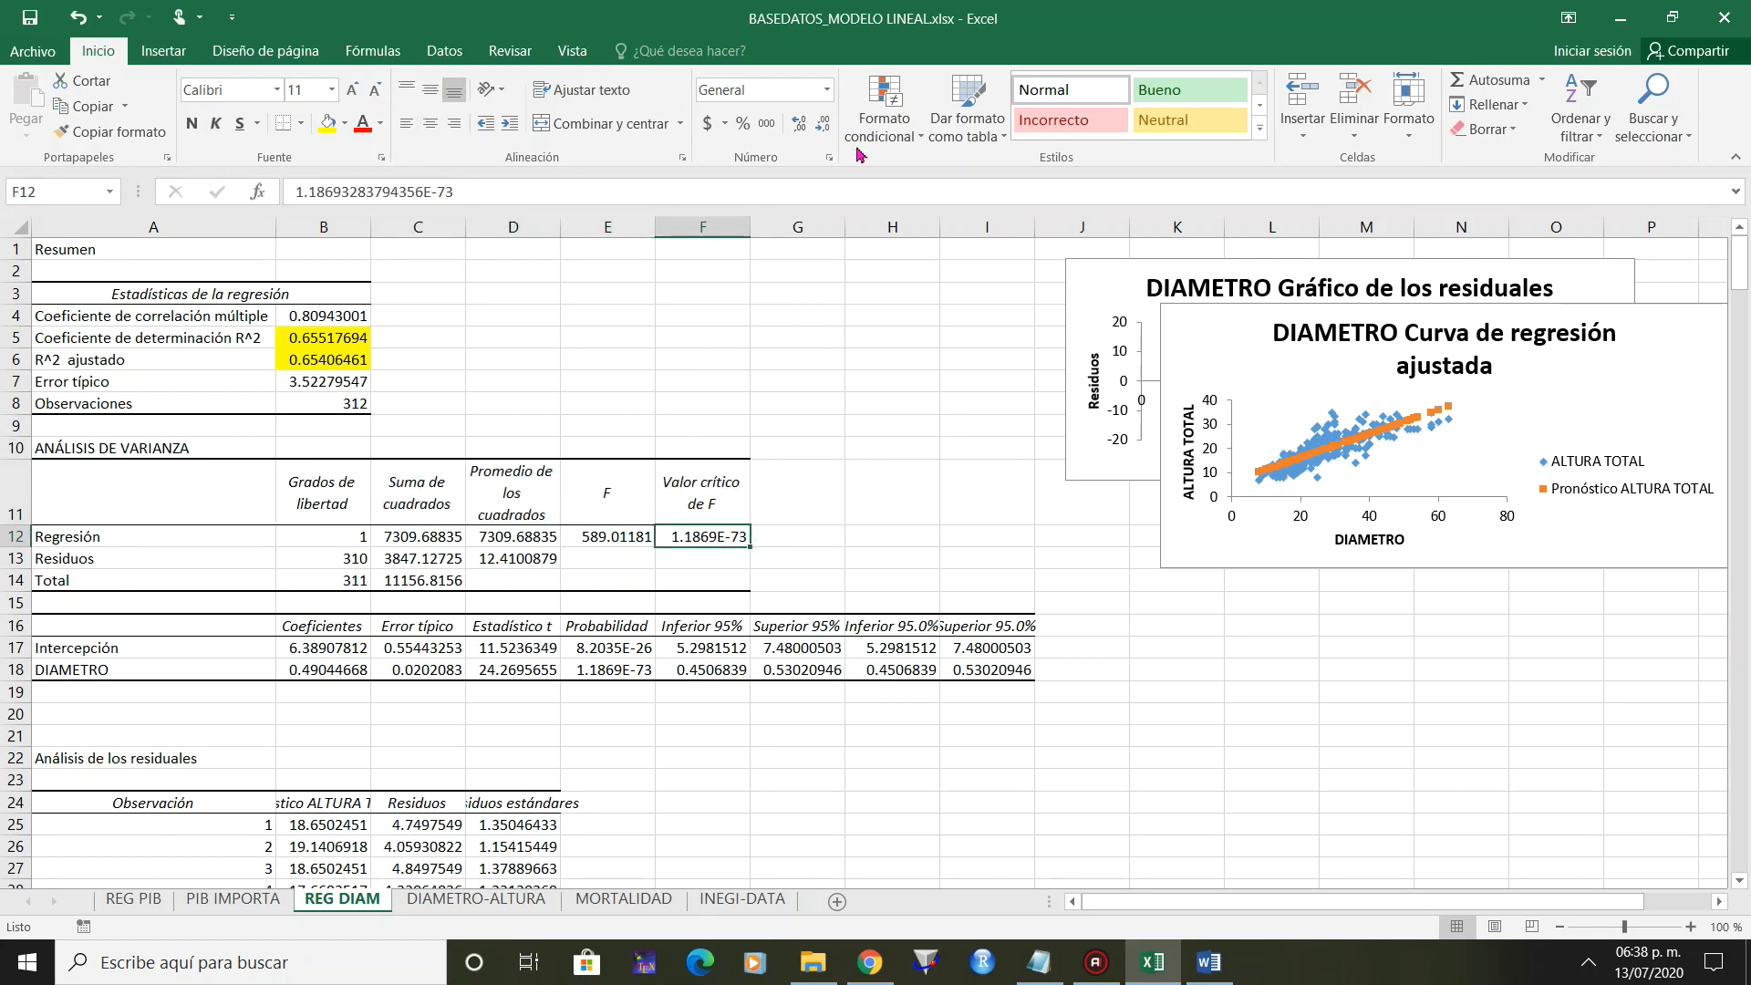
click(827, 89)
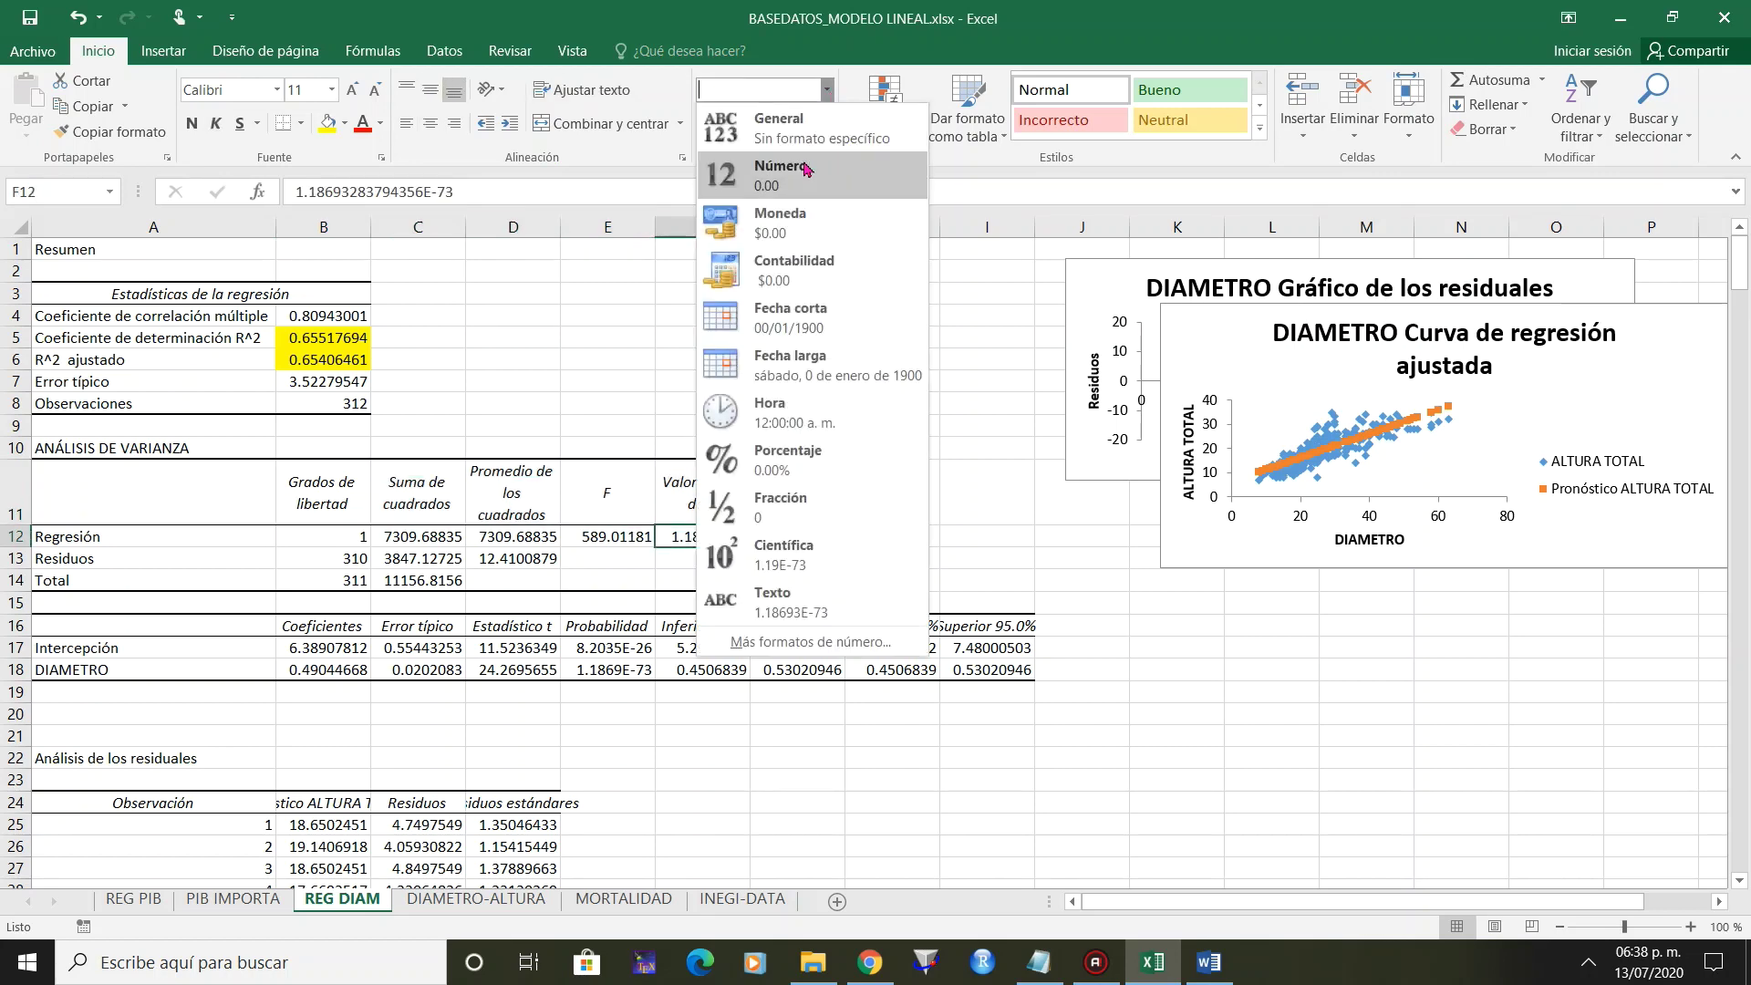
click(799, 187)
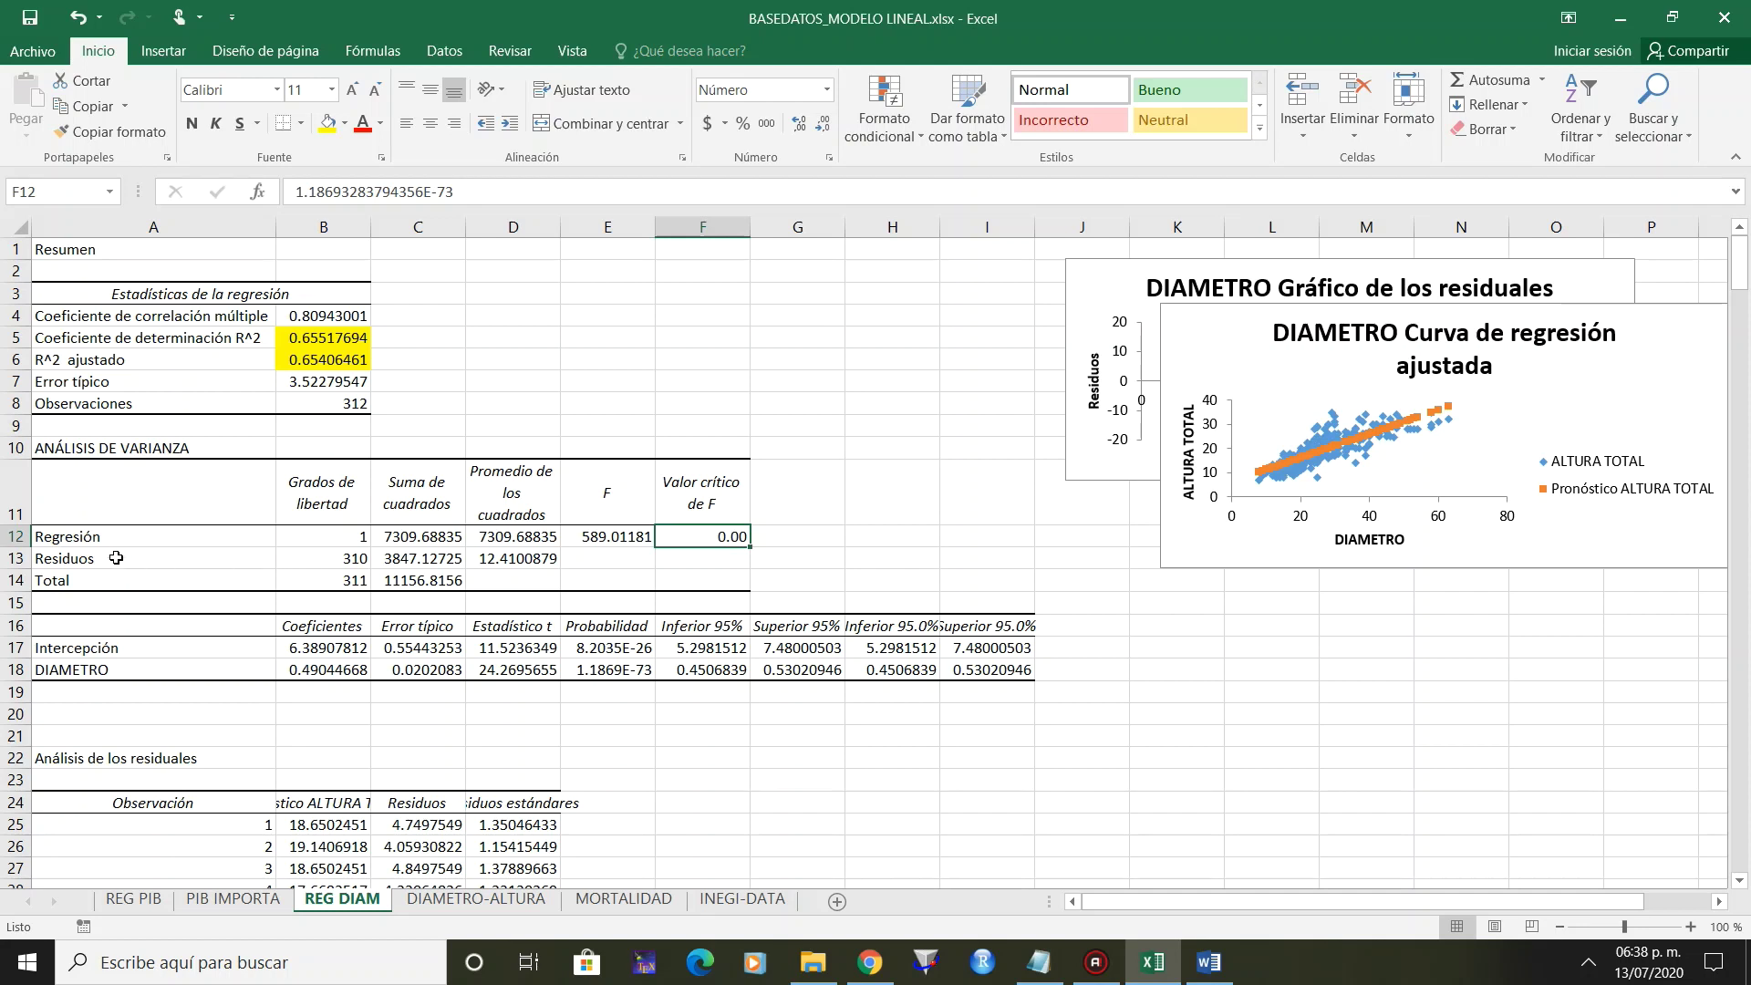
click(694, 782)
Highlight the Coeficientes values and the Valor crítico de F cells in yellow.
scroll(694, 785, down, 2)
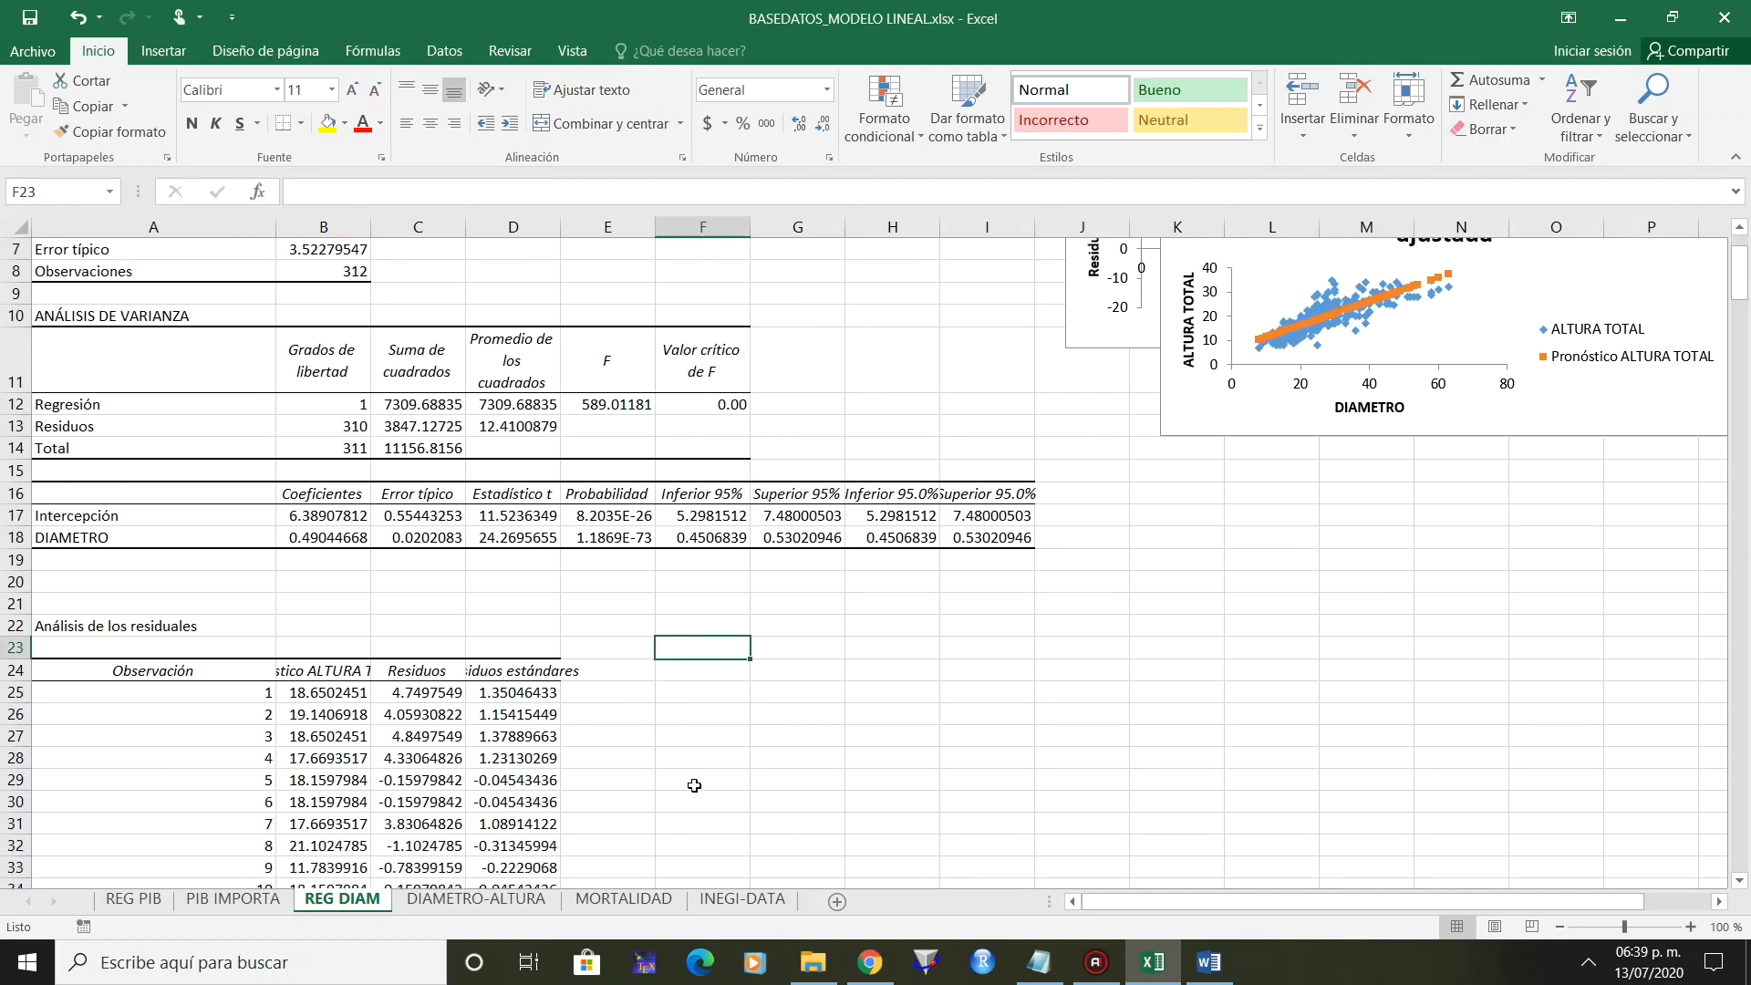
drag(306, 498, 310, 531)
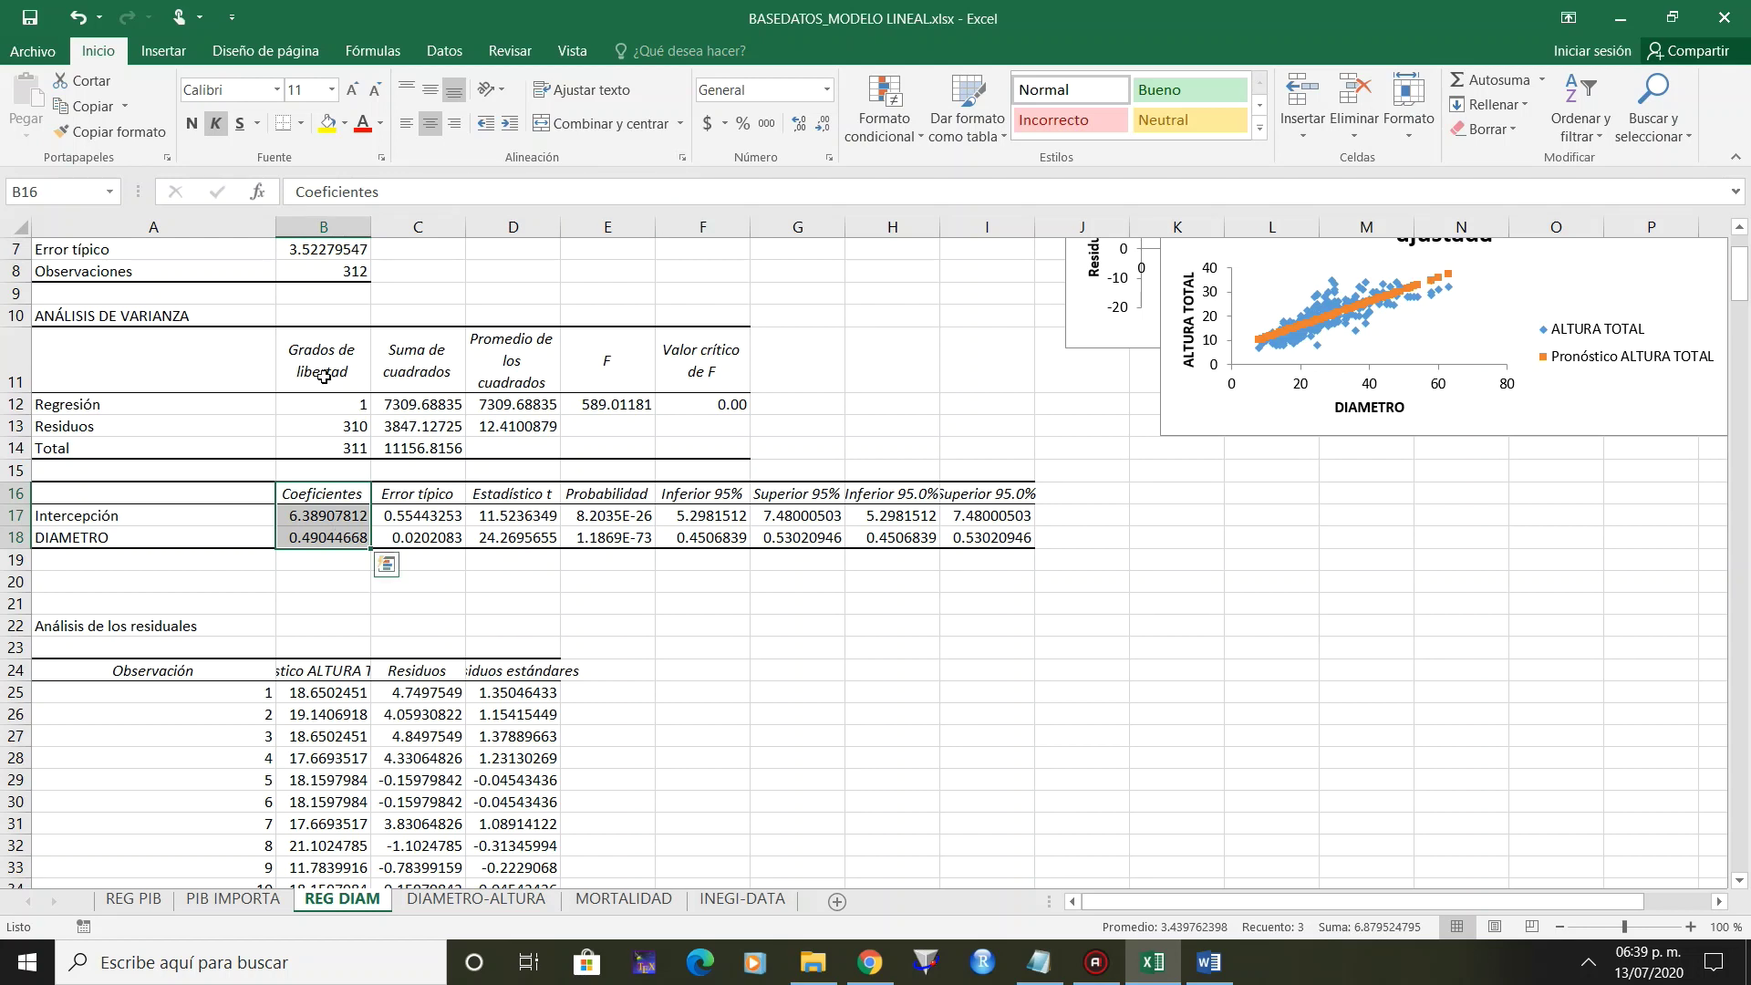
click(327, 123)
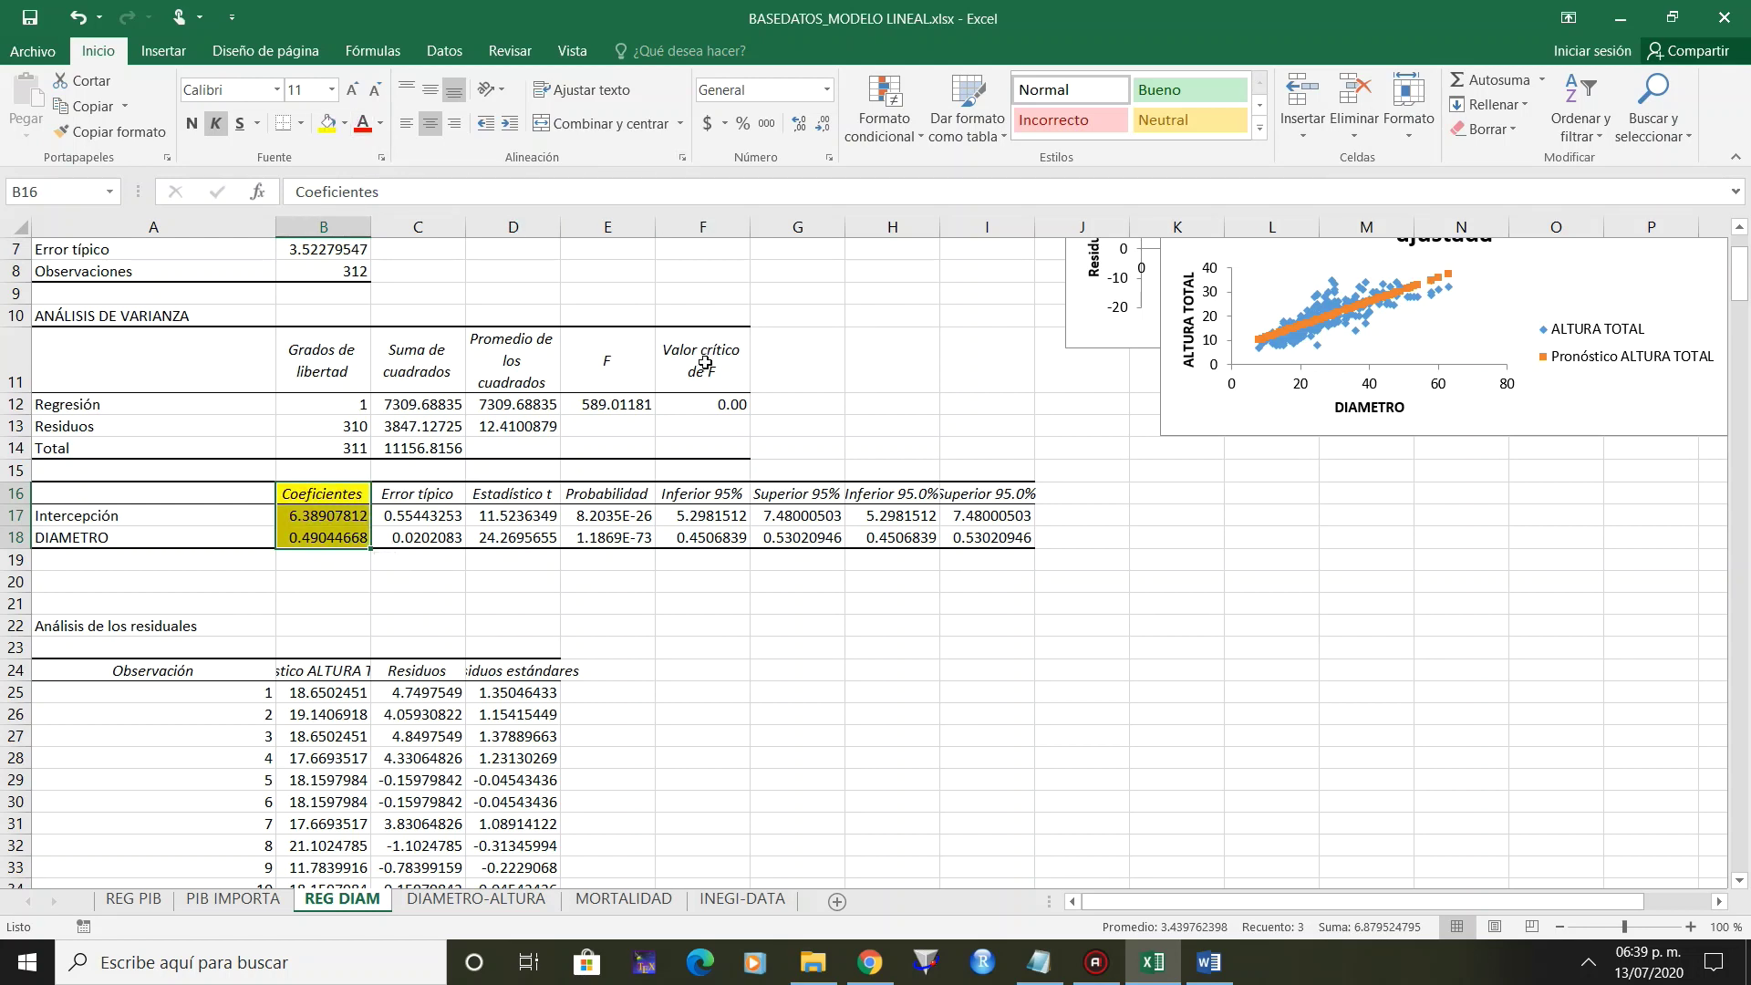
drag(705, 363, 705, 404)
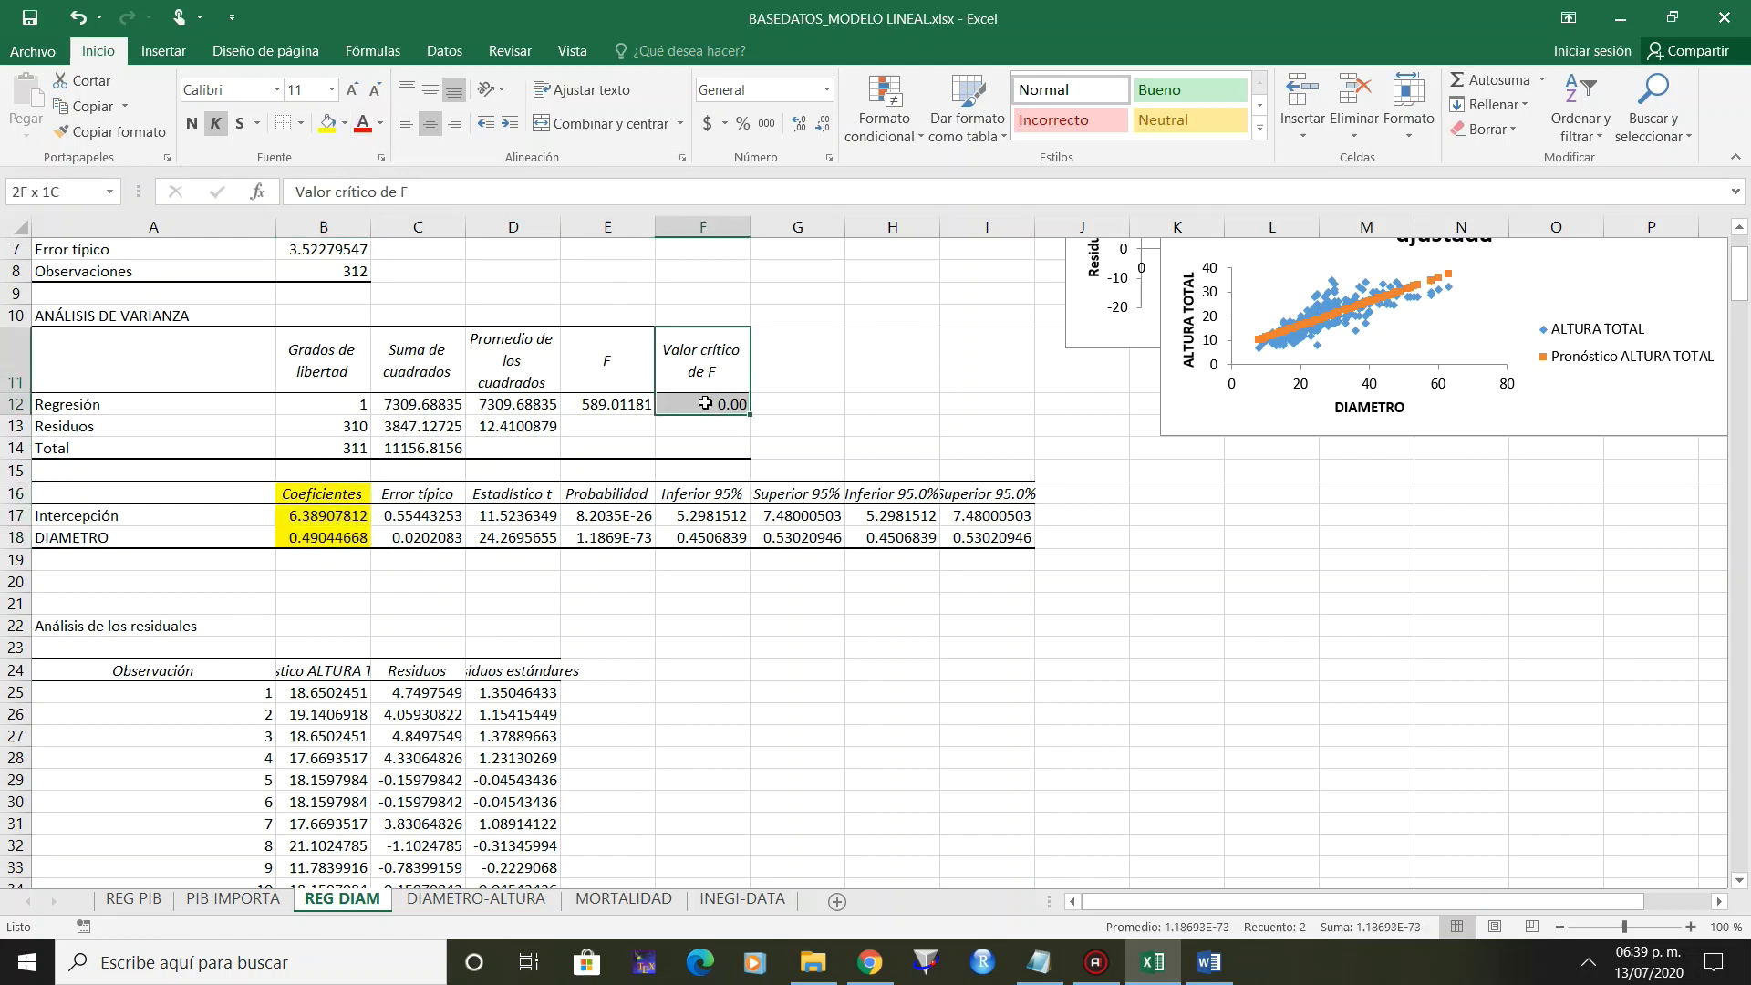
click(326, 123)
Add a Y=aX+b heading in G21 with a in H22 linked to the DIAMETRO slope in B18.
click(787, 605)
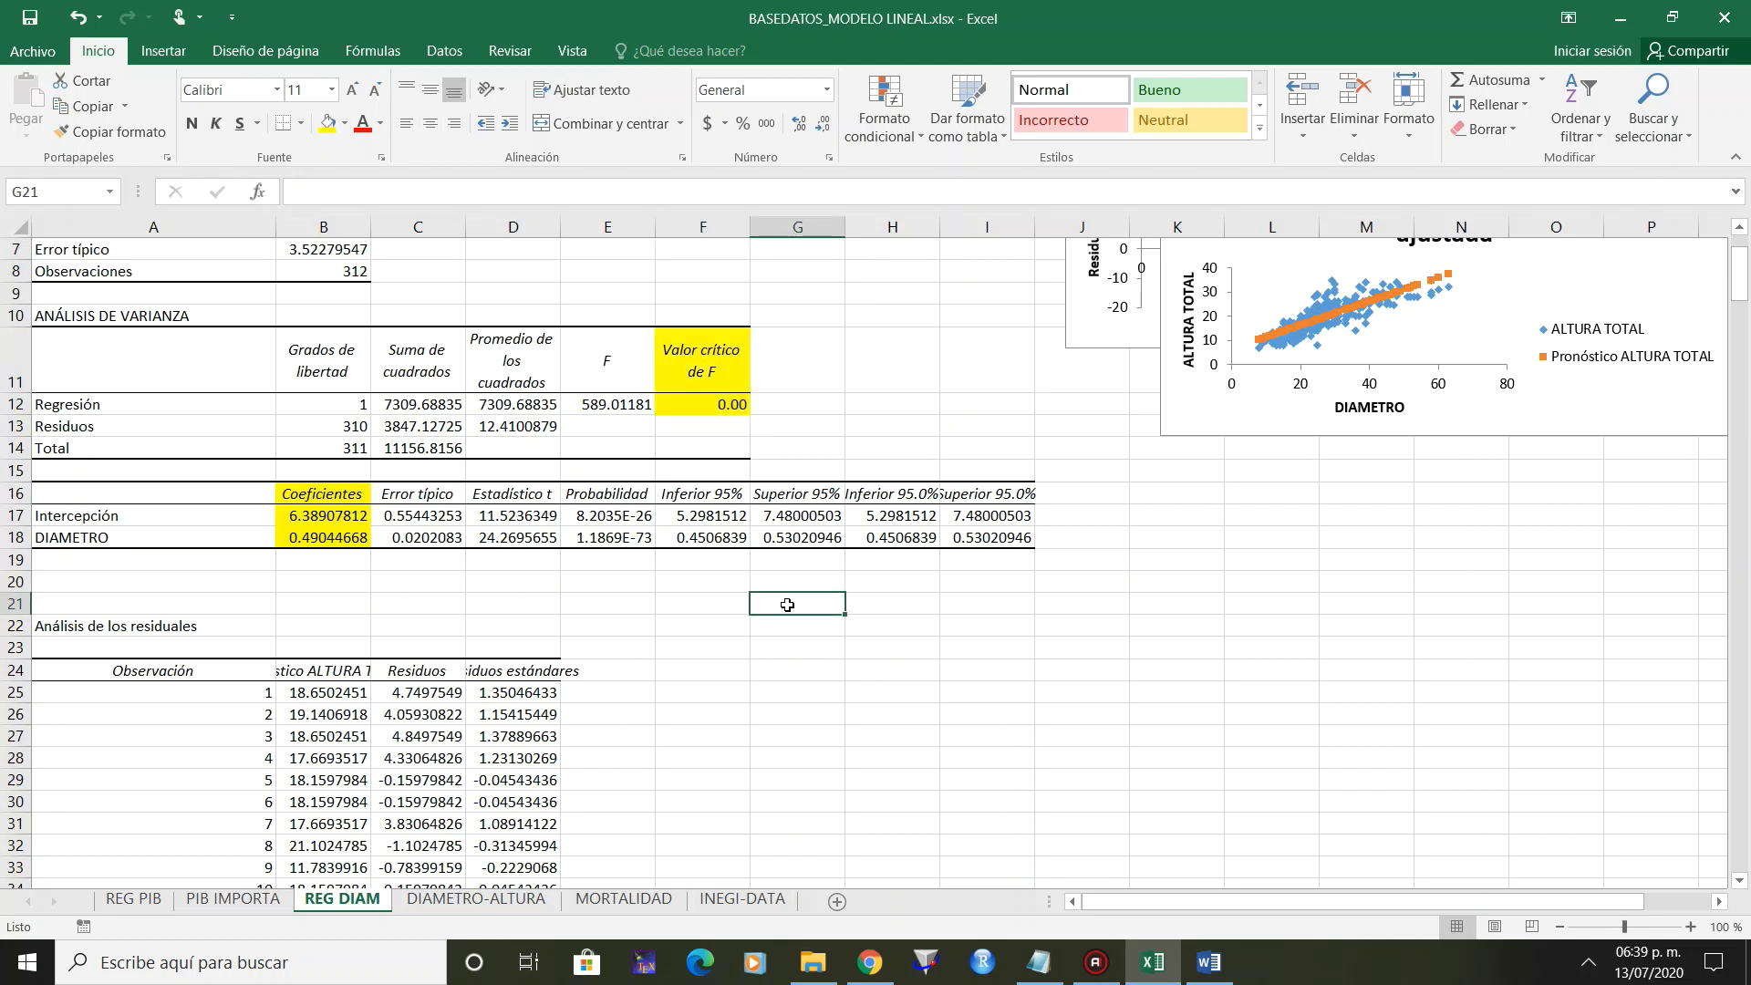
text(Y=aX+b)
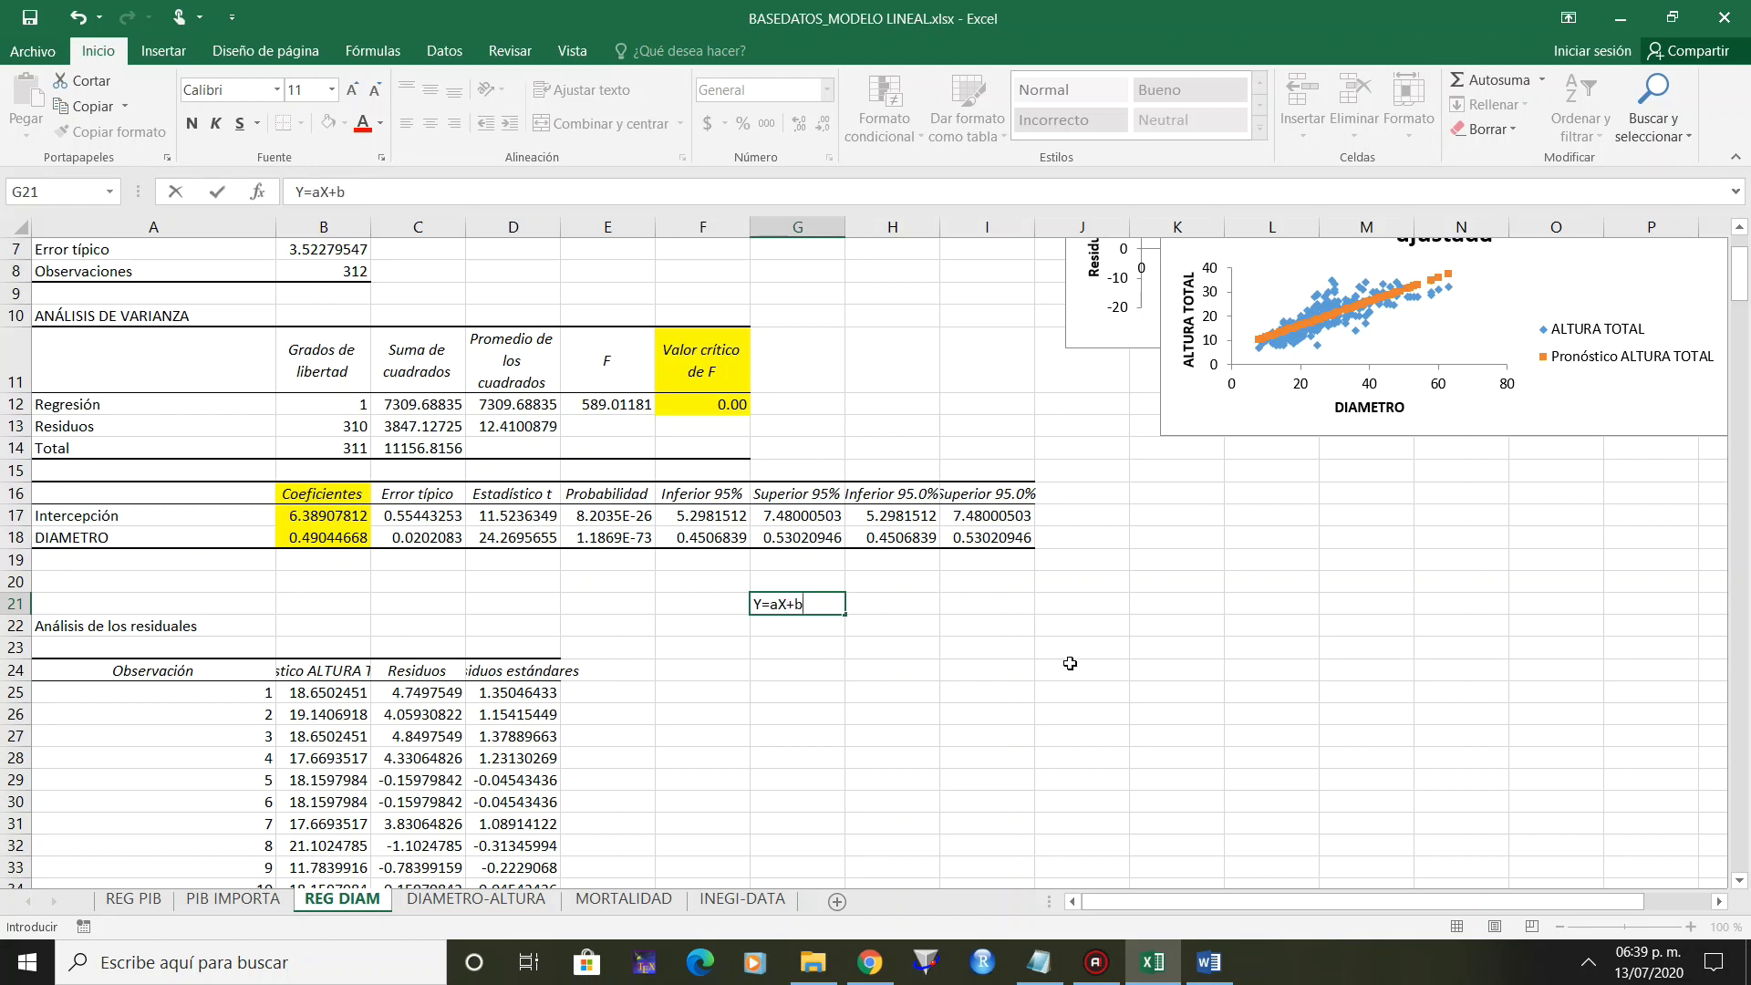
key(Return)
text(a=)
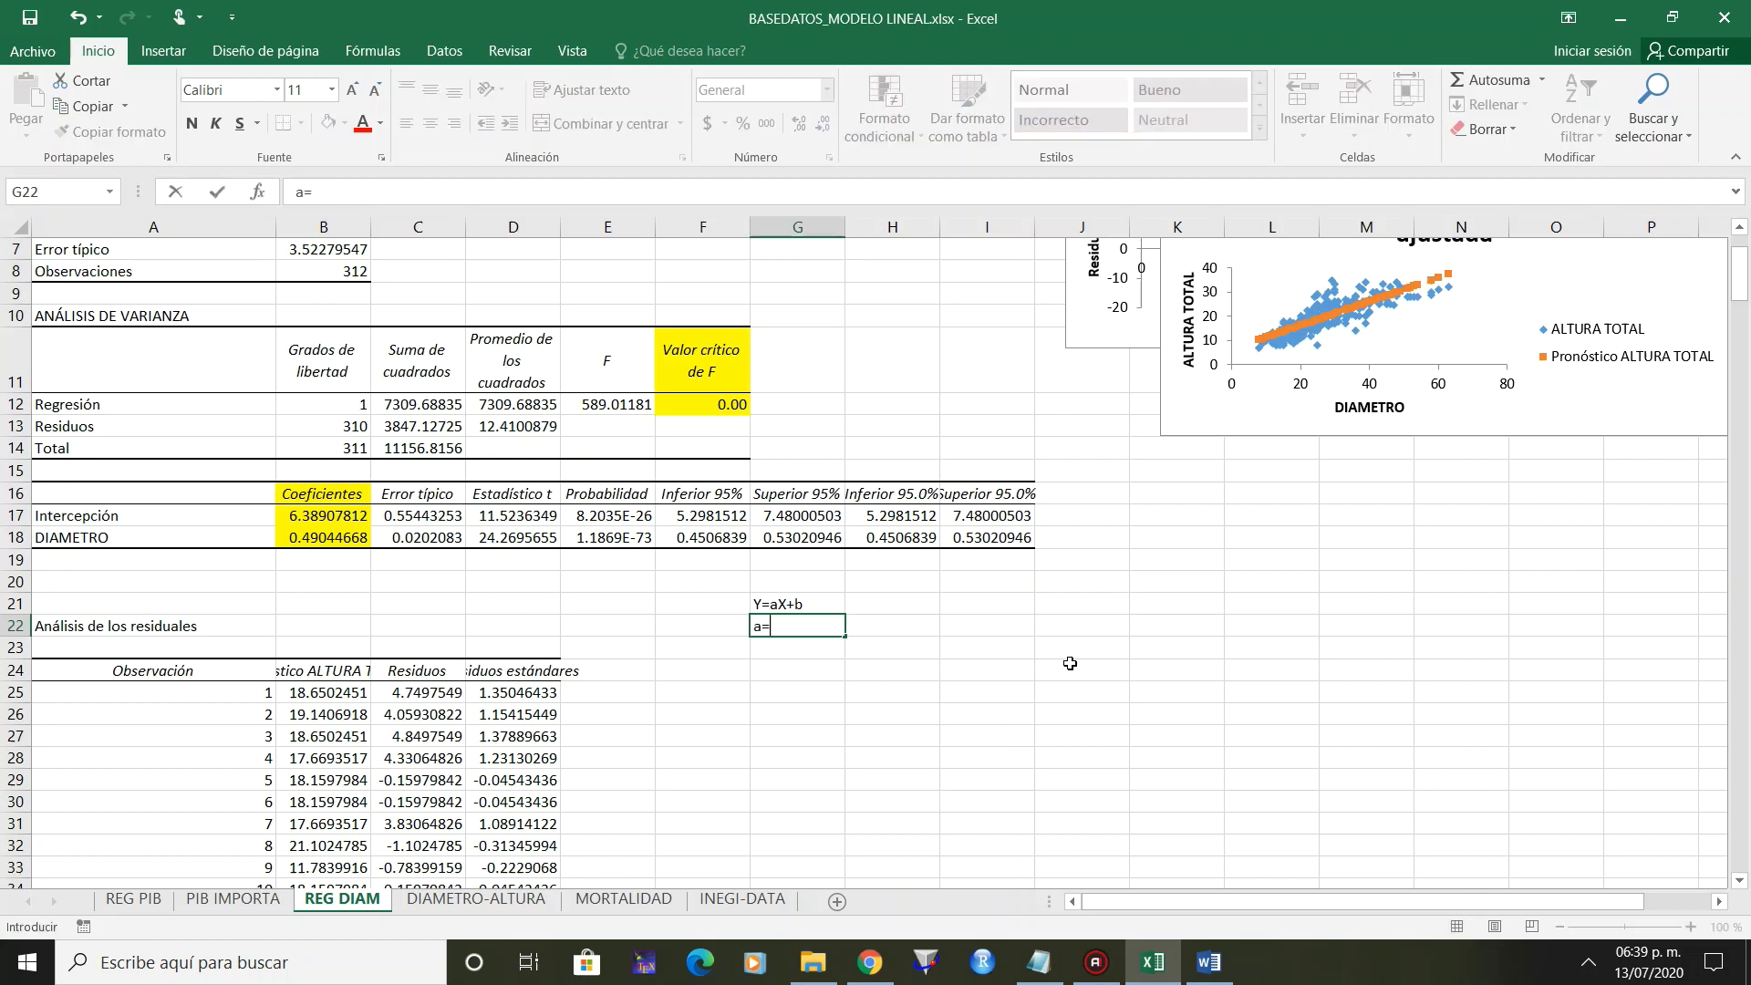
key(Tab)
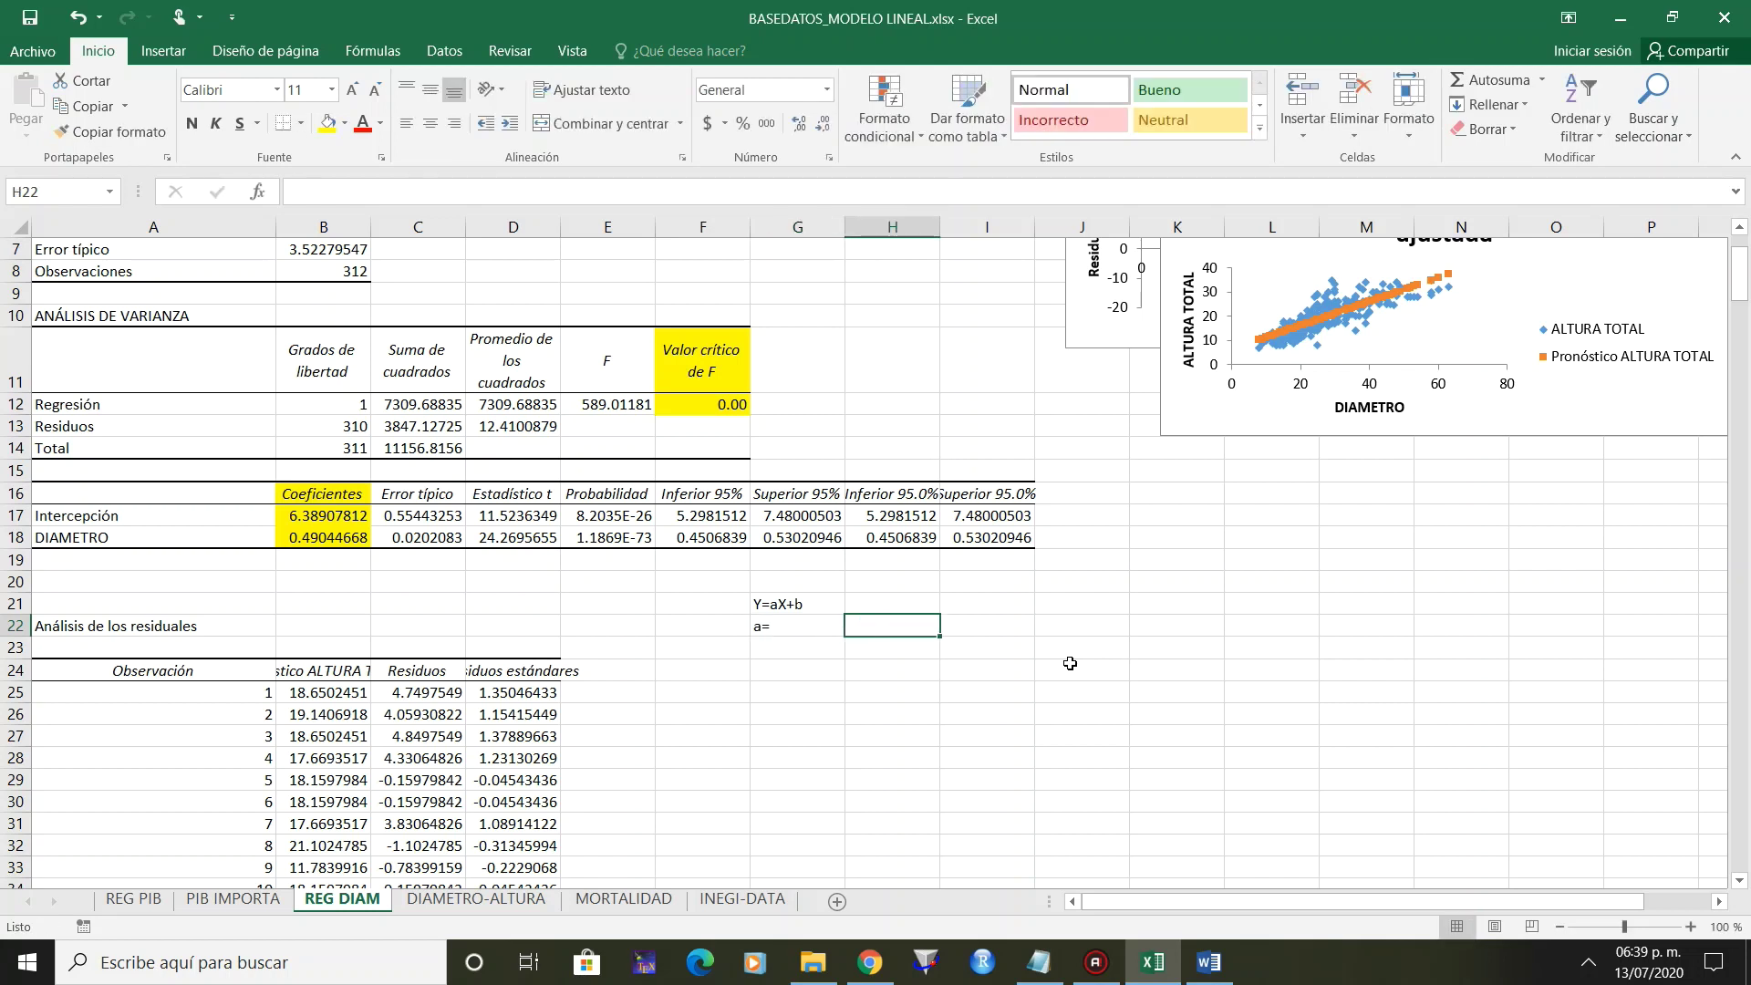
text(=)
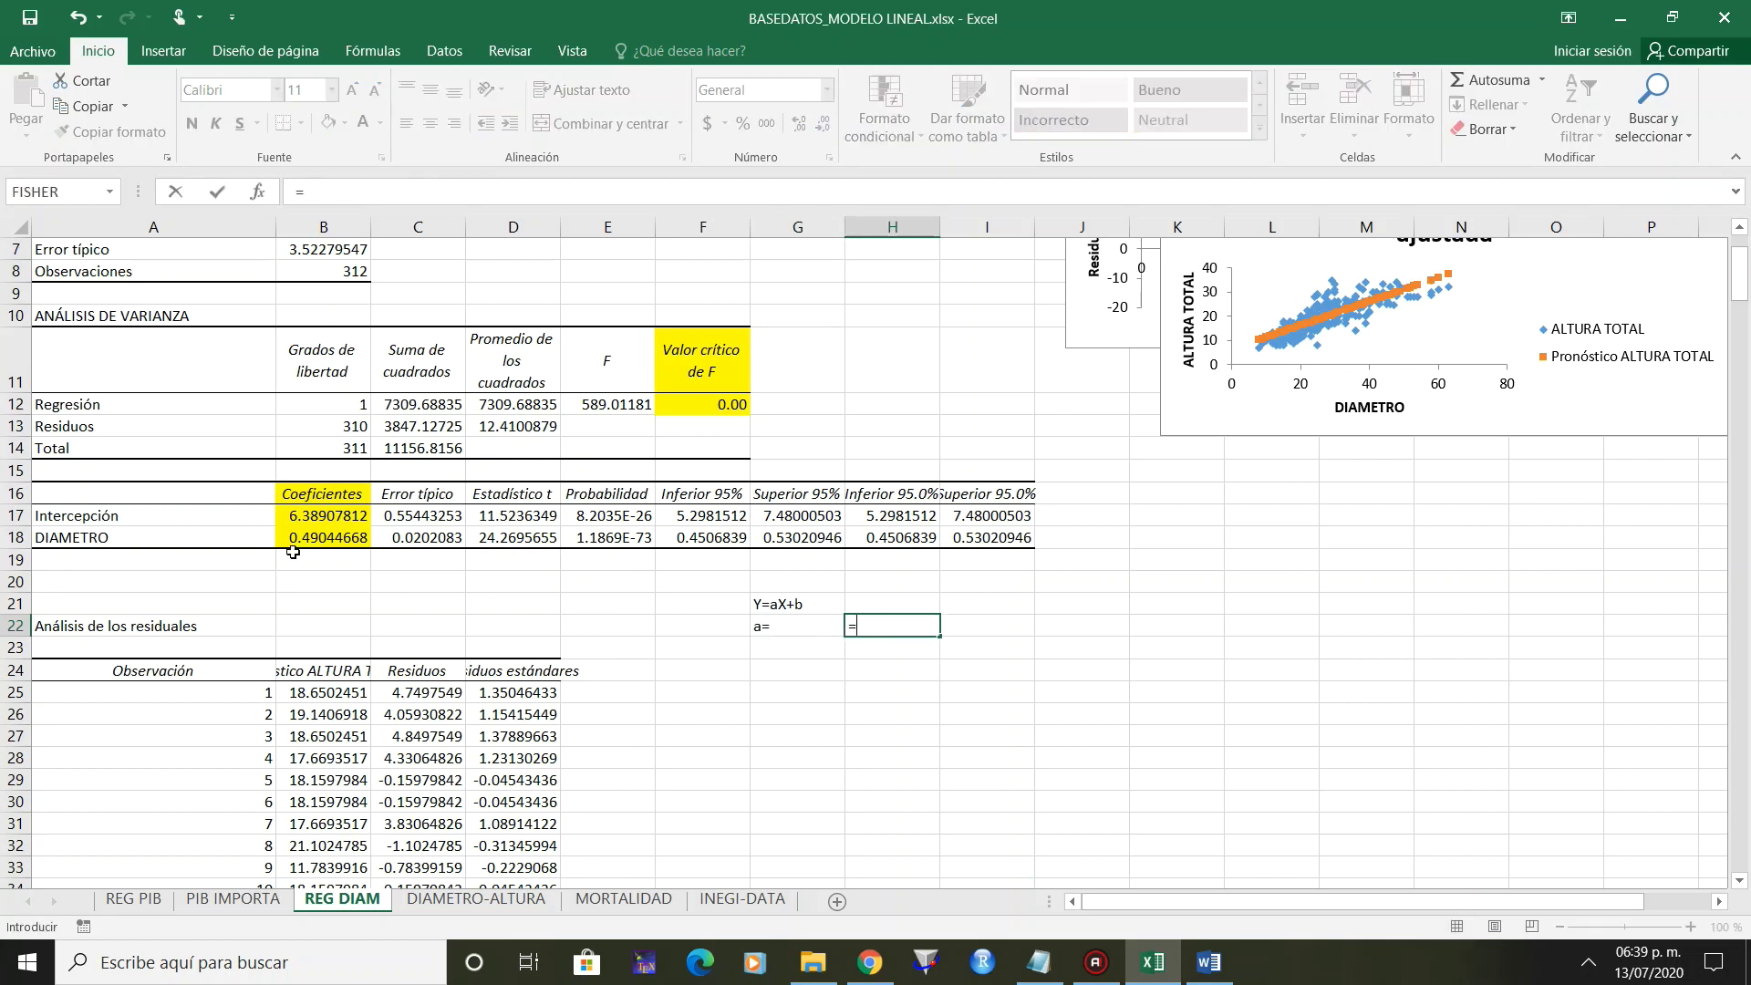
click(333, 538)
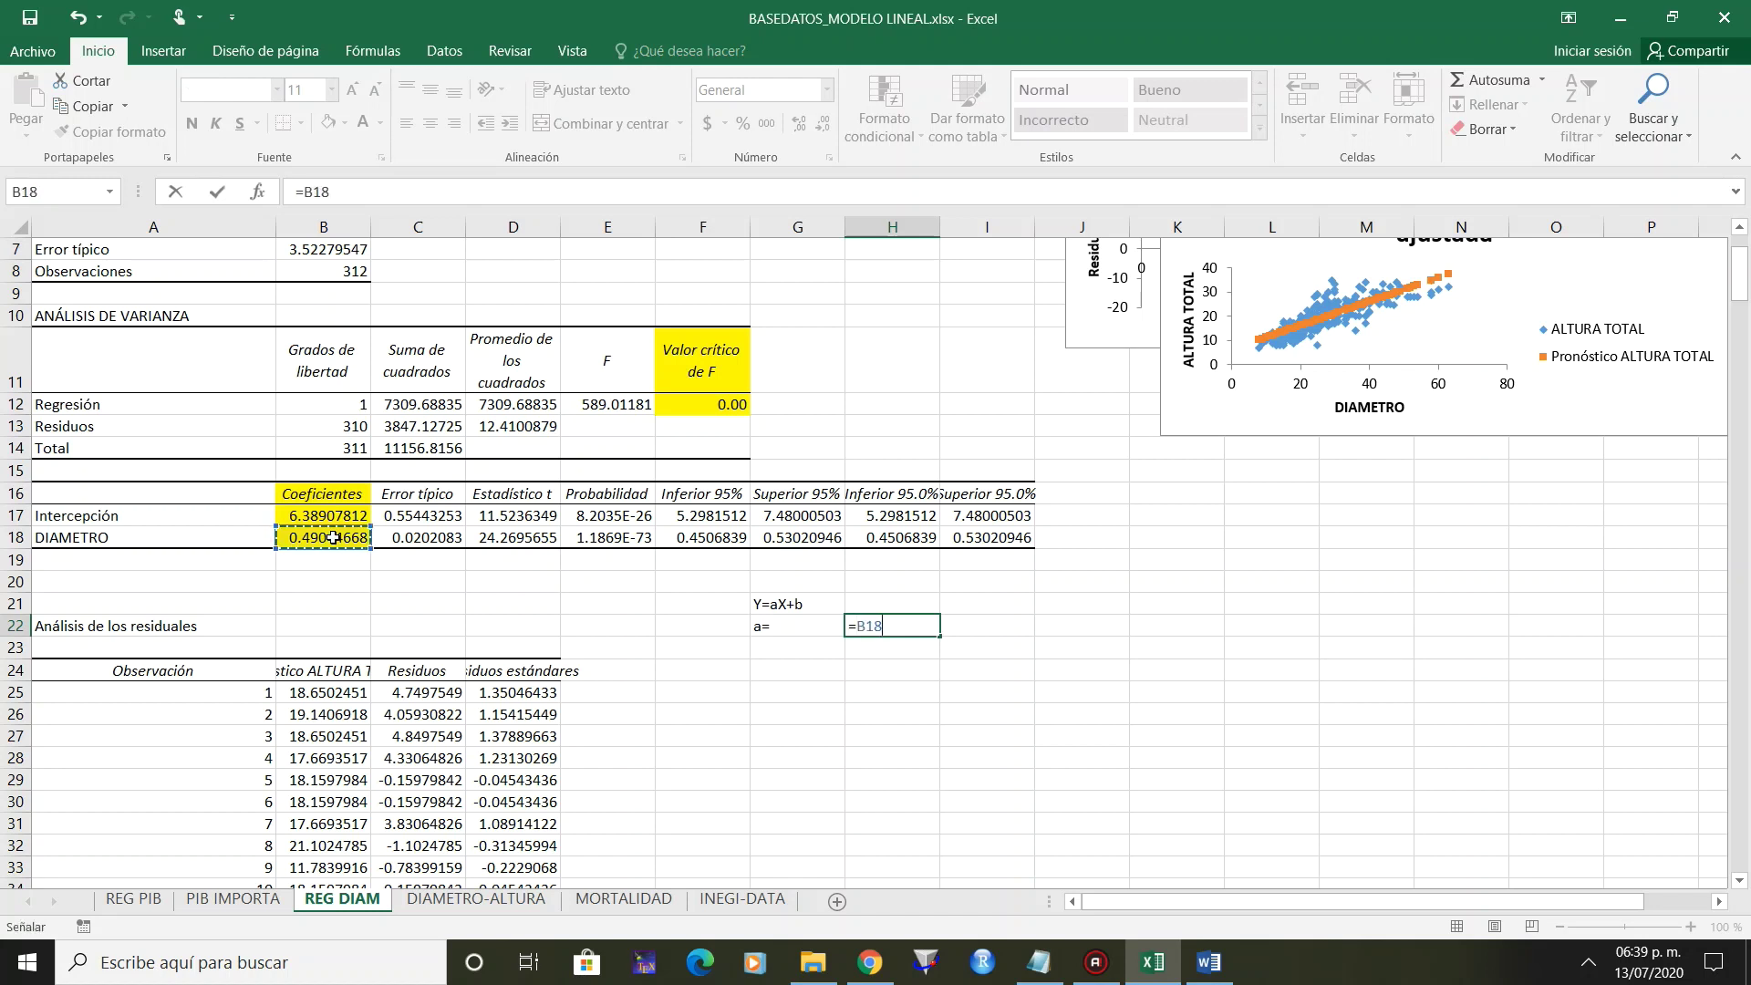
key(Return)
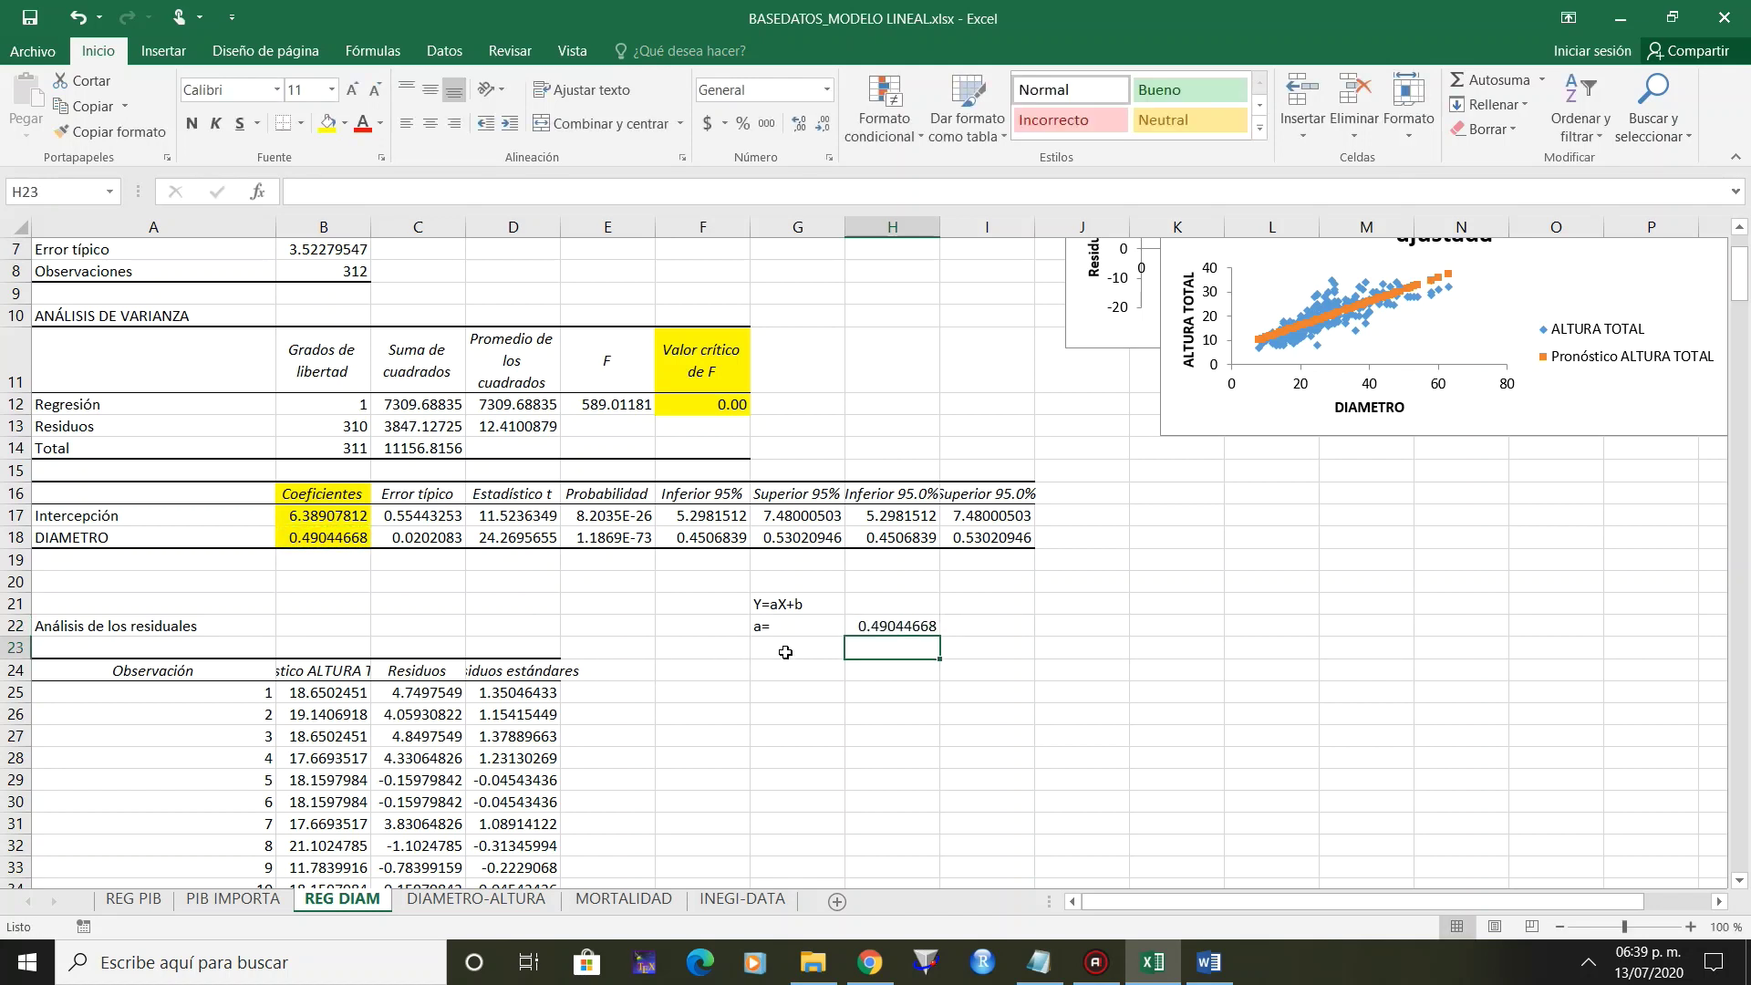
Add the b label in G23 with H23 linked to the intercept in B17.
click(783, 650)
text(b=)
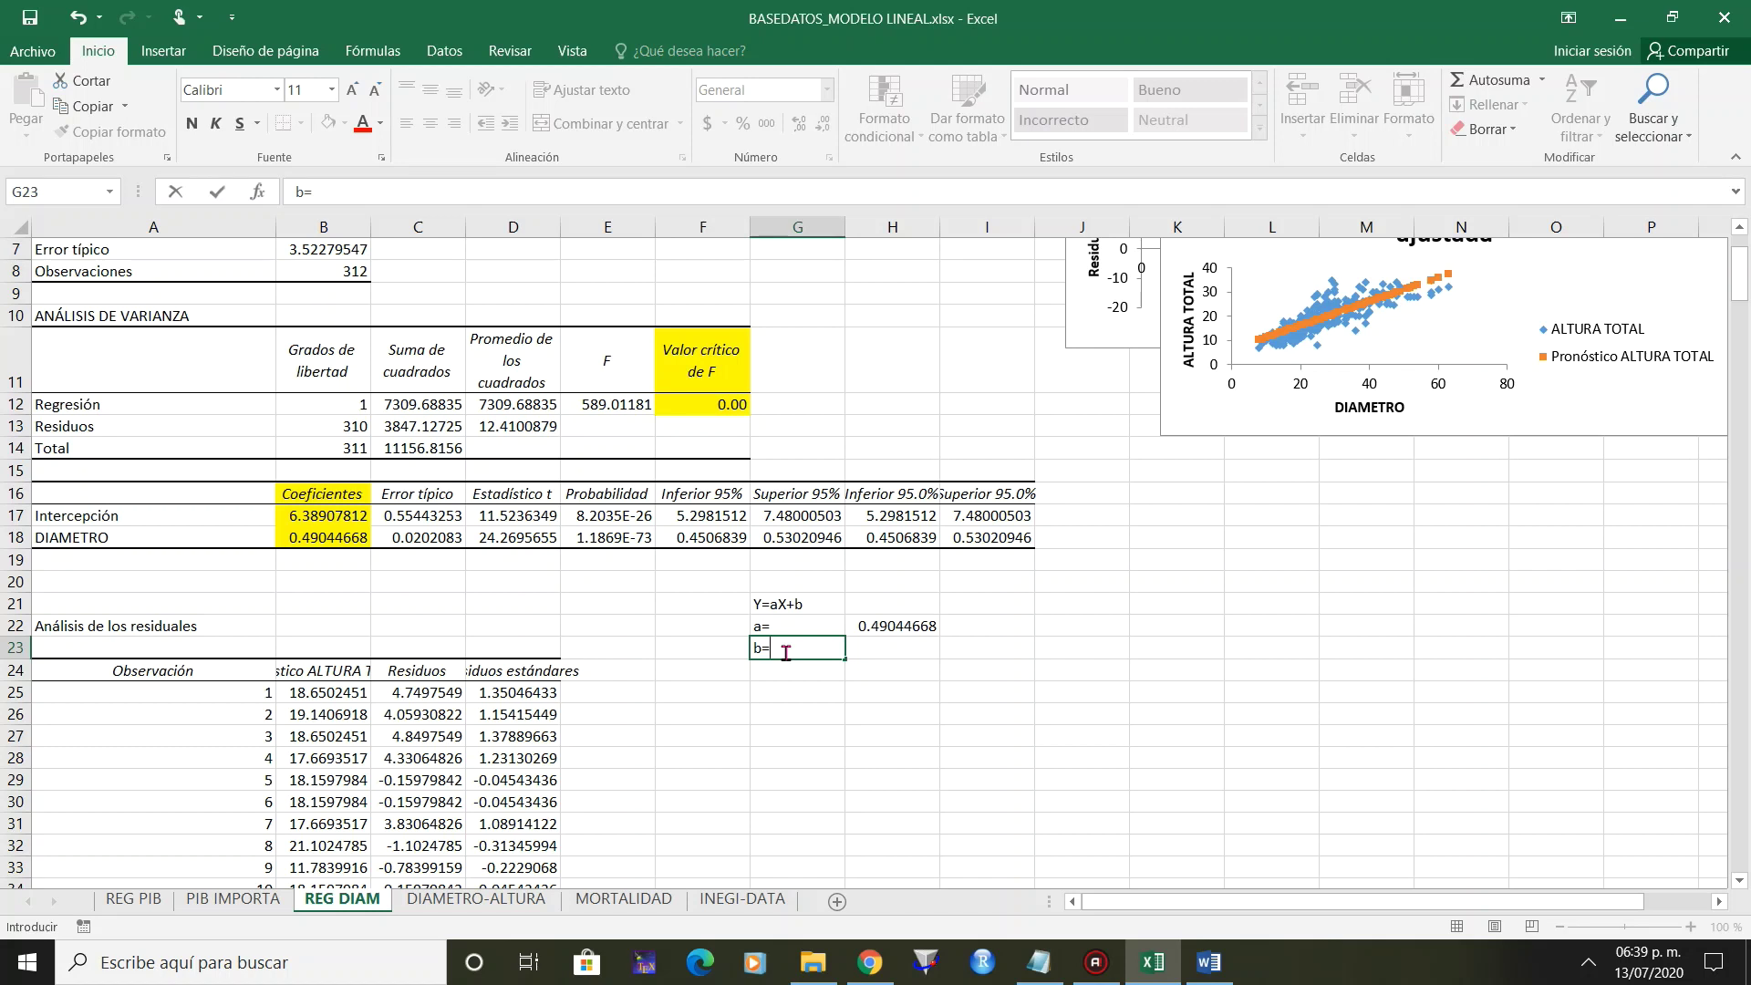
click(907, 642)
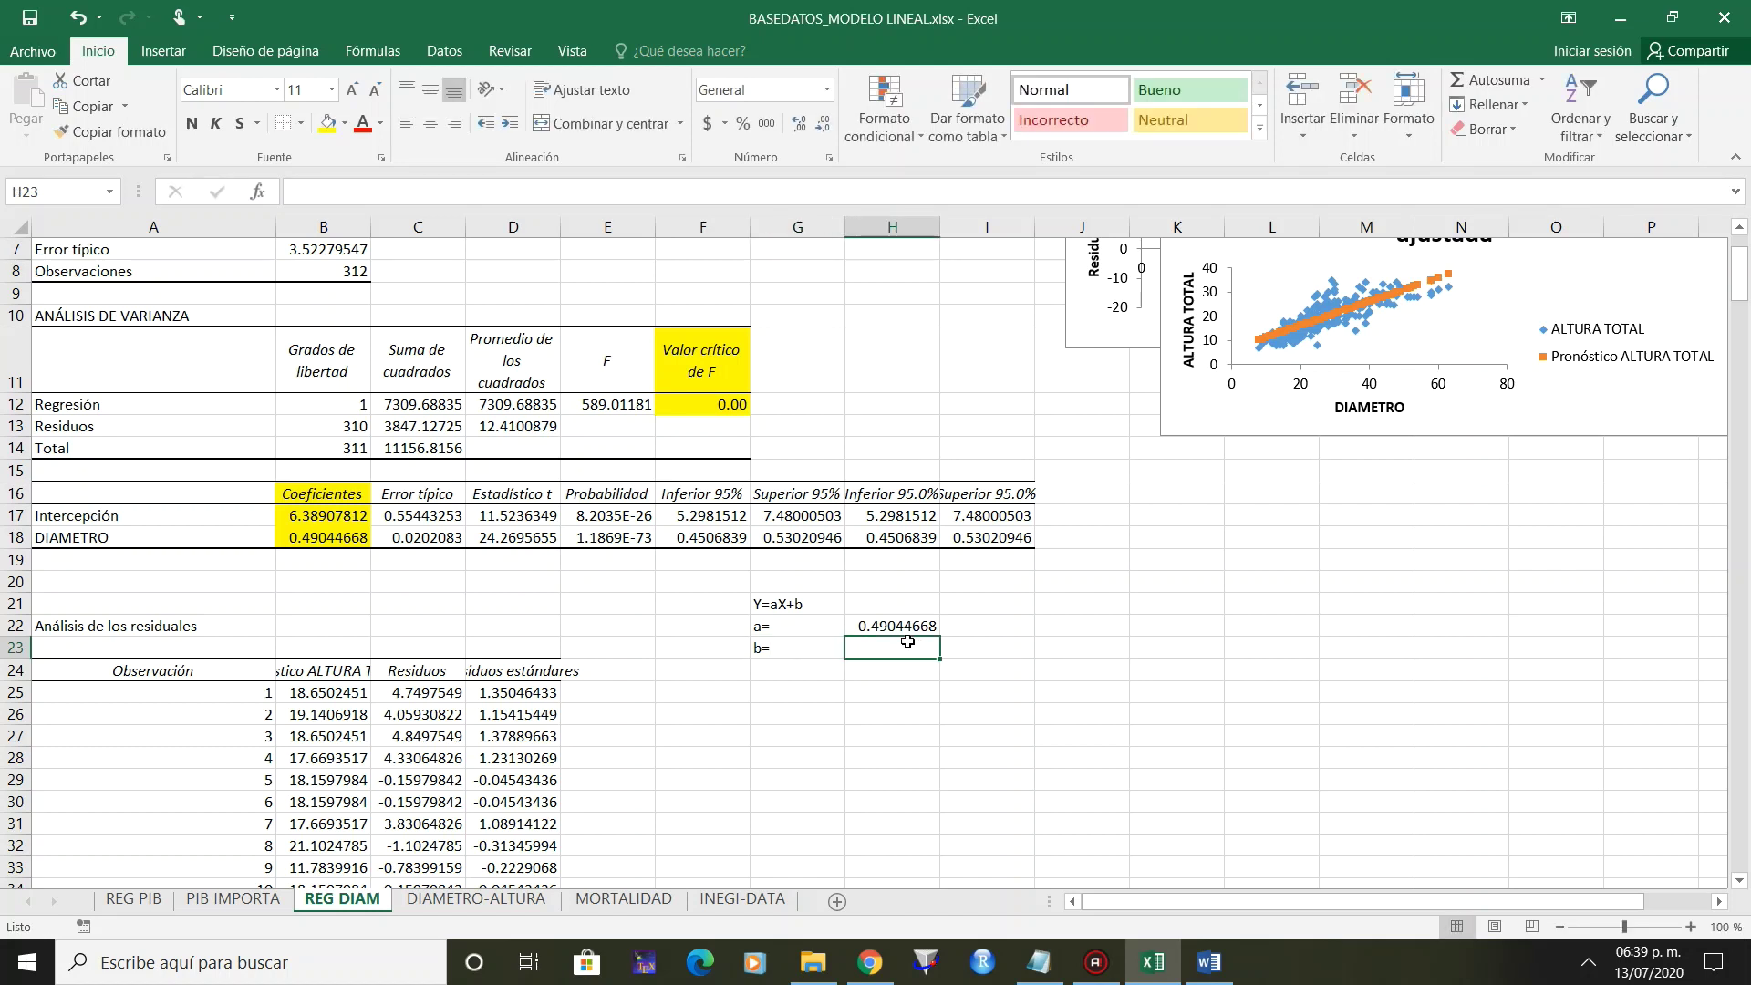
text(=)
click(334, 514)
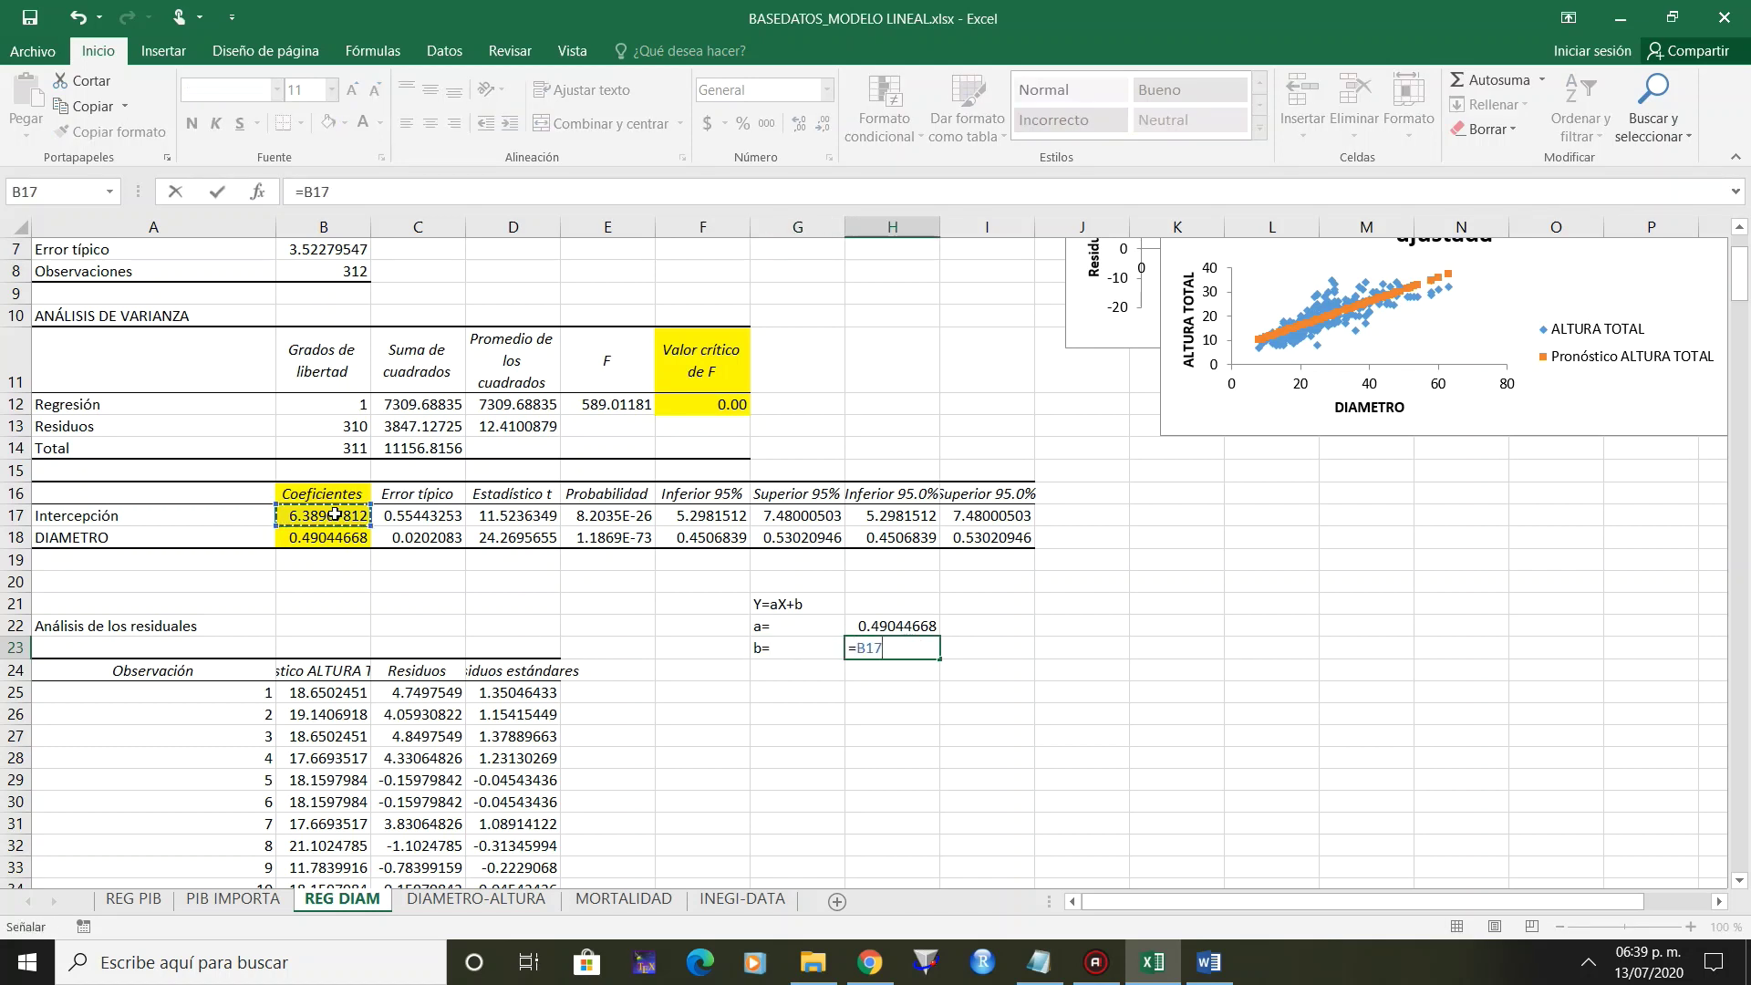
text(:)
key(Return)
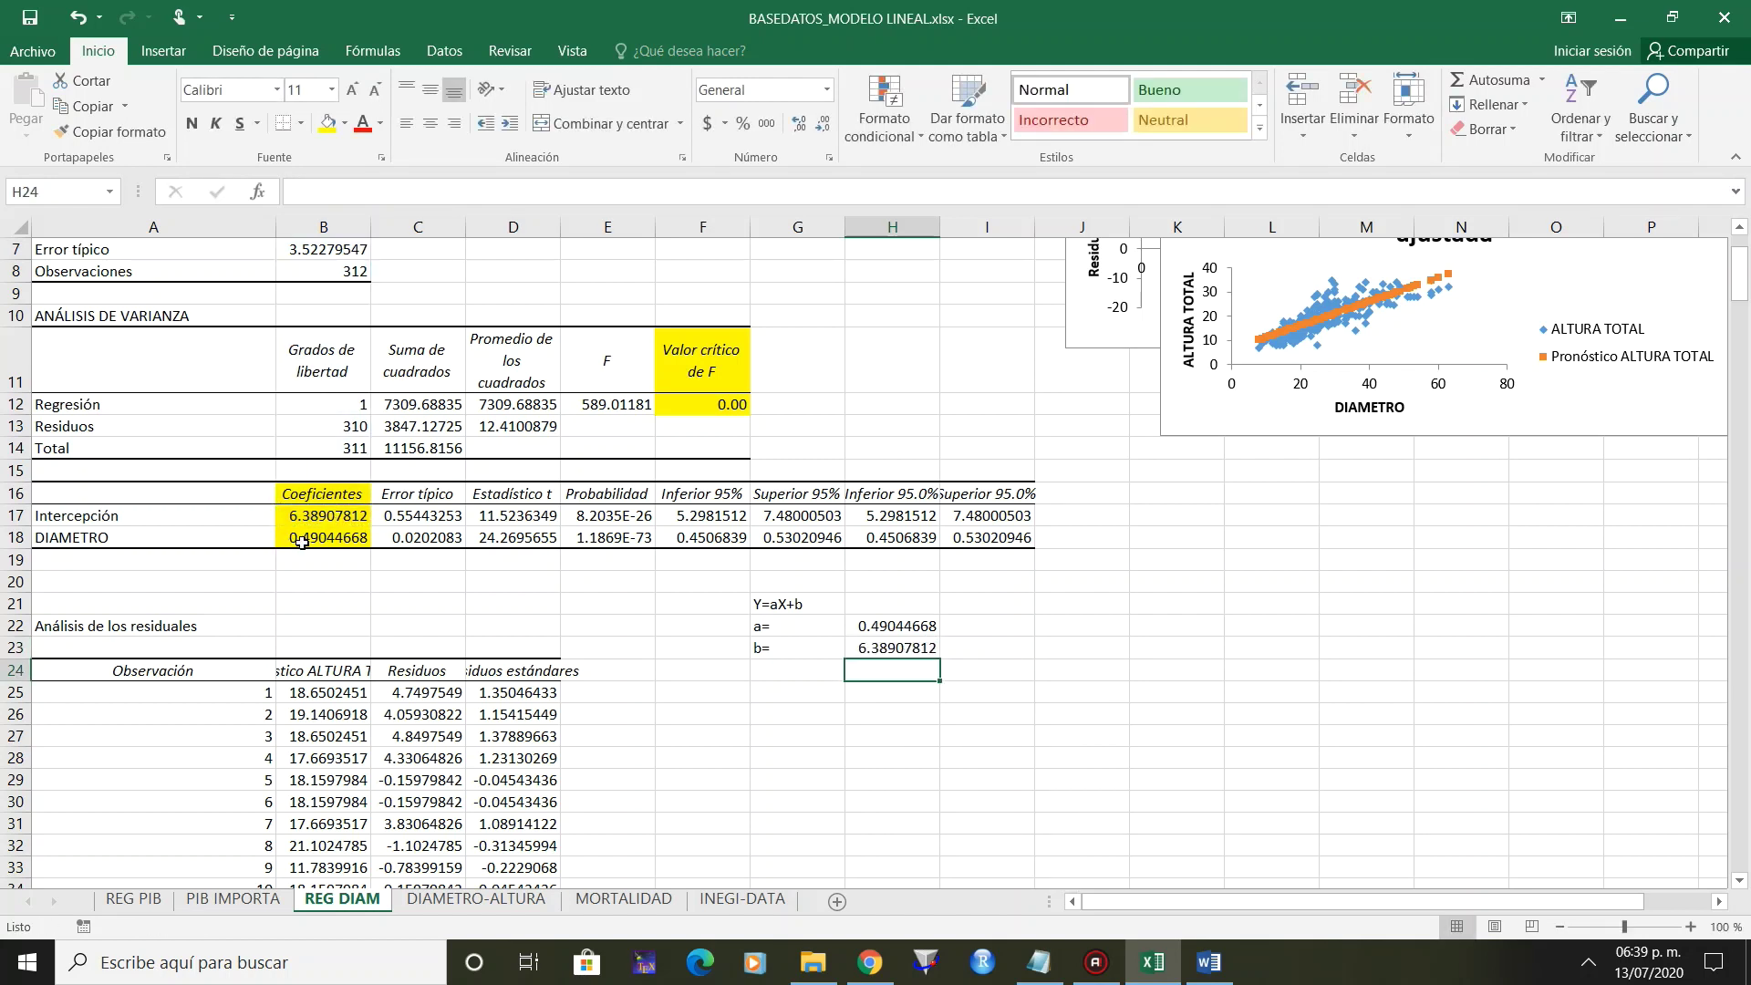
After comparing with REG PIB, type the fitted equation starting 'Y=0.49+' in G25.
click(143, 903)
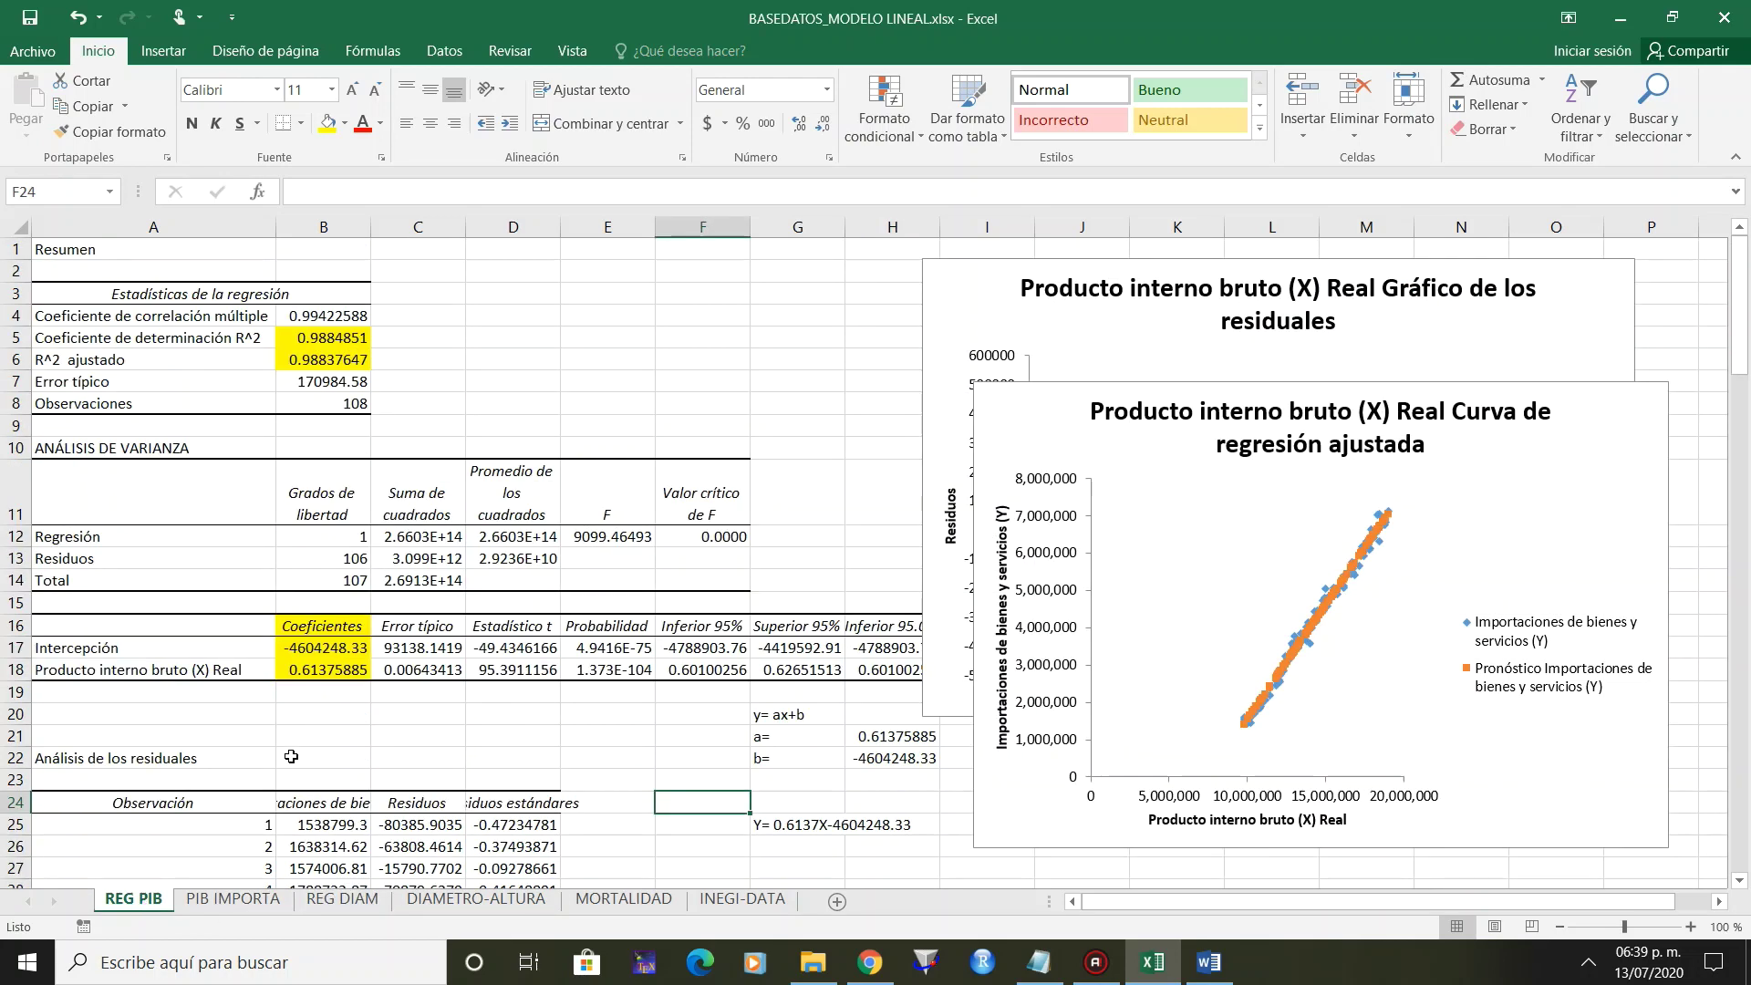
click(326, 901)
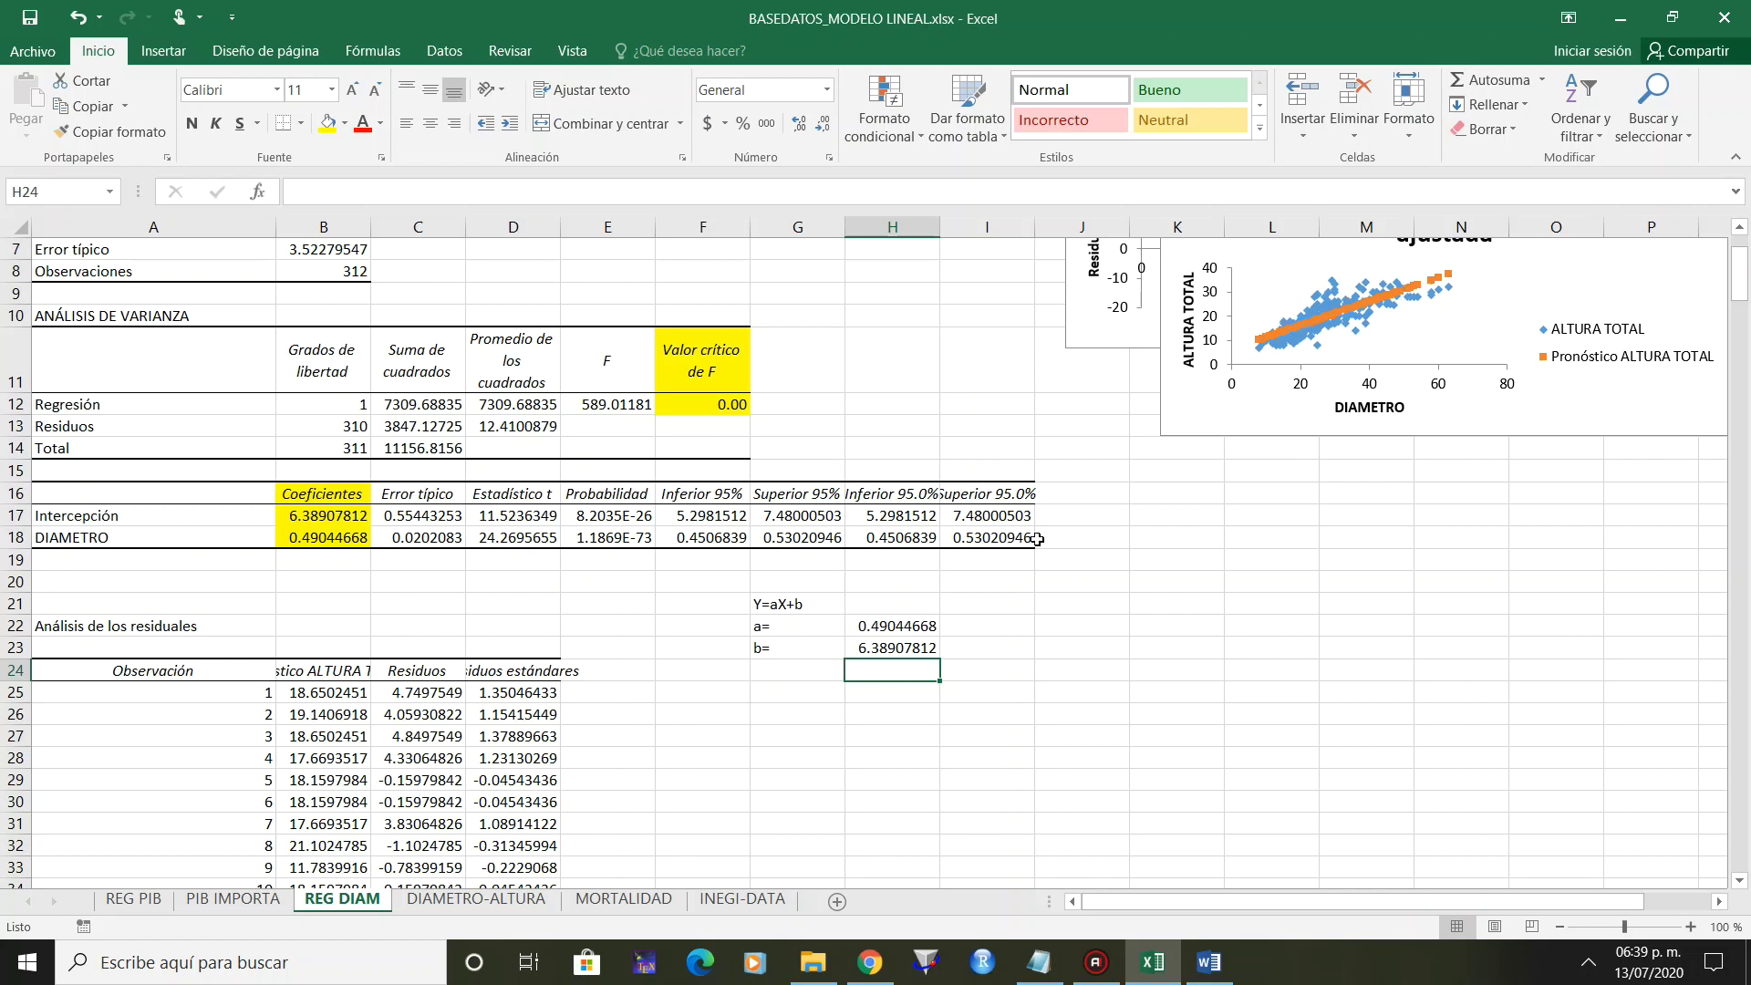
click(784, 696)
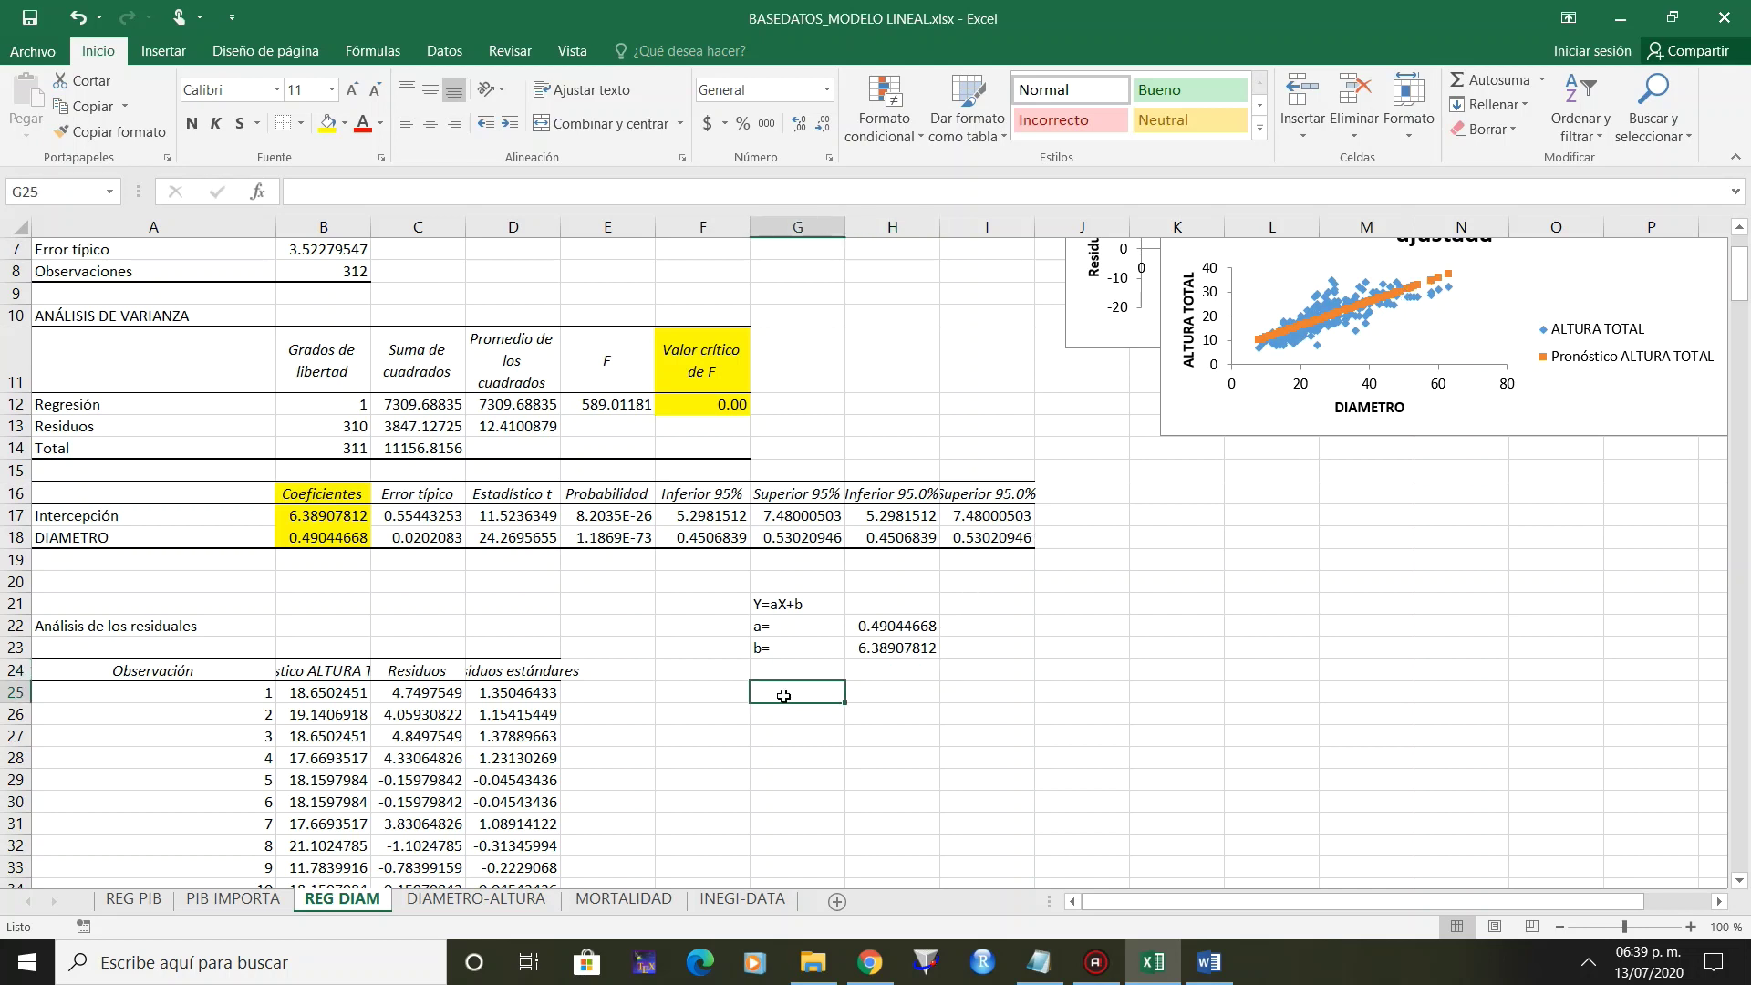
text(Y=)
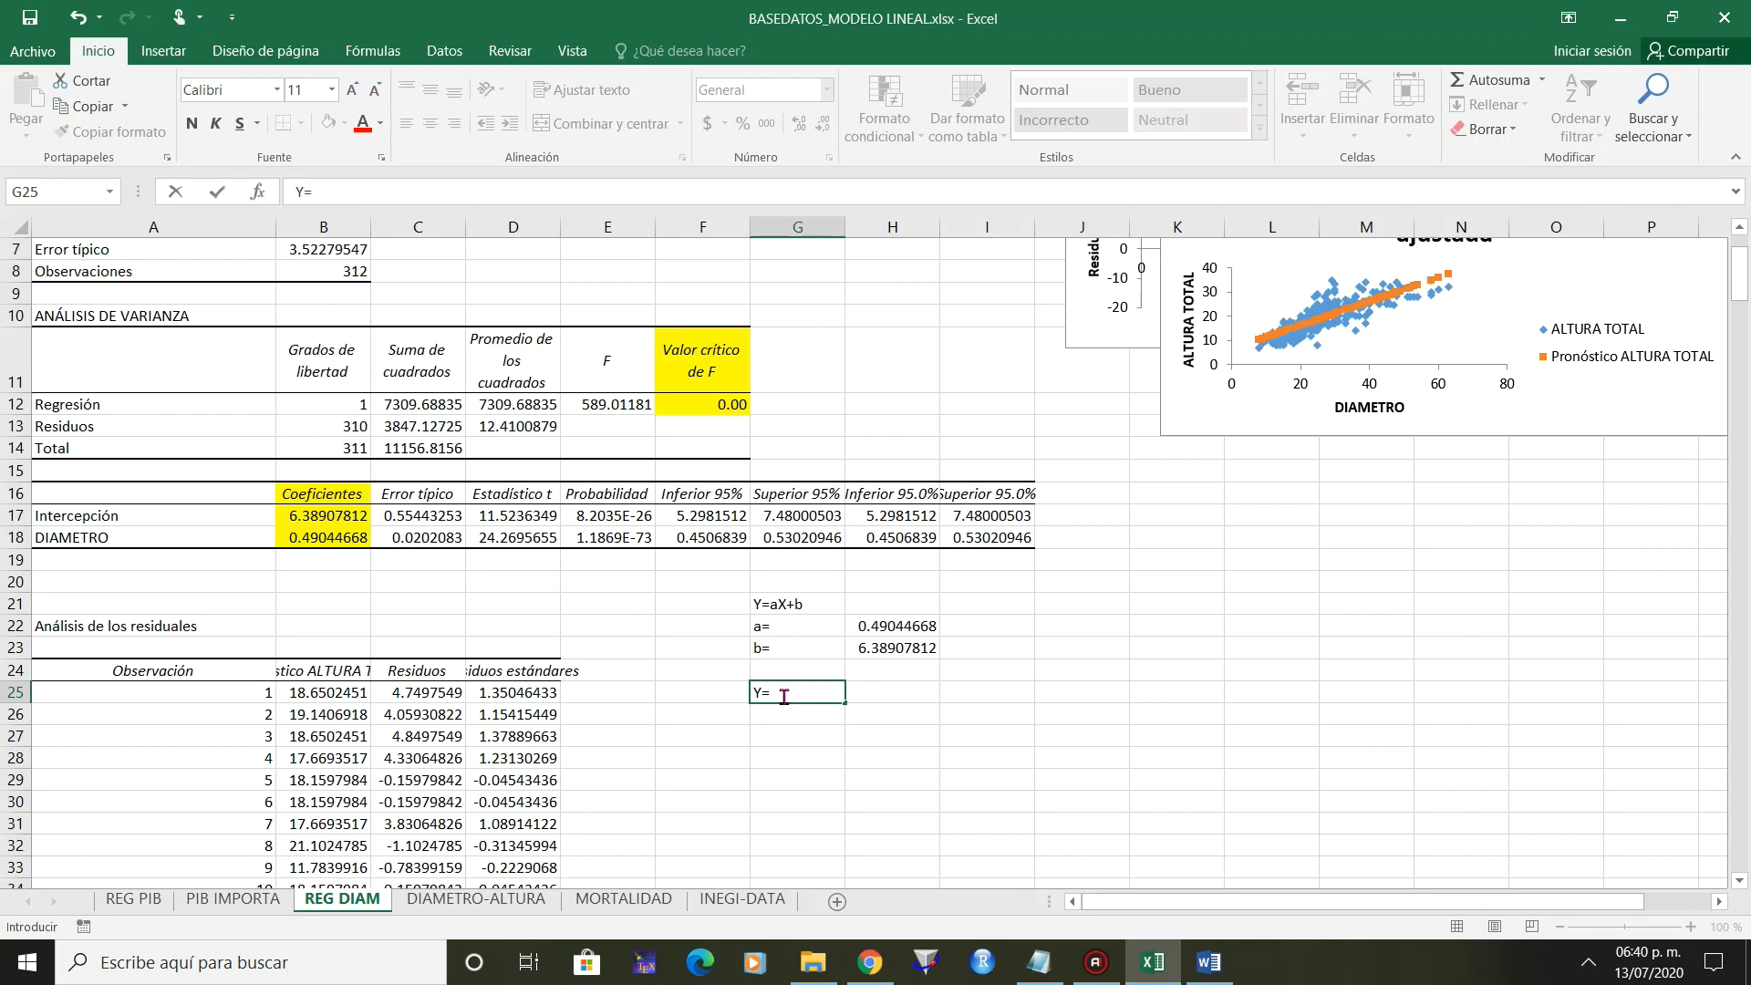
text(0.49+)
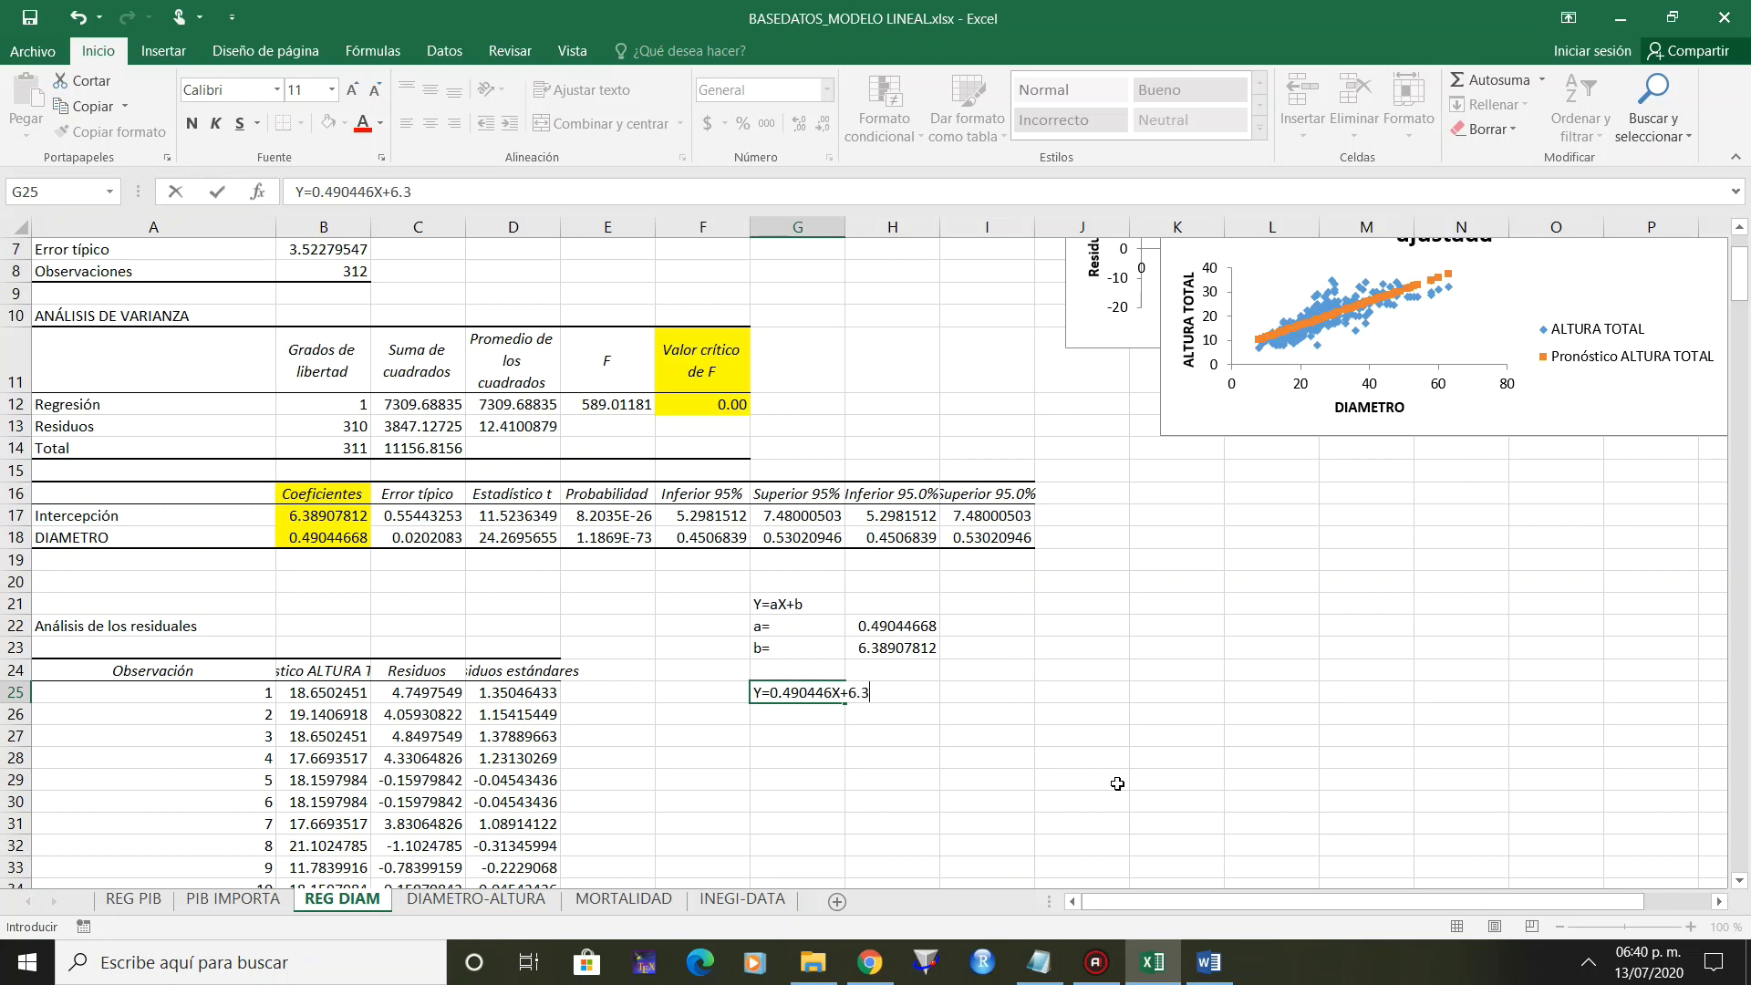
text(890)
key(Return)
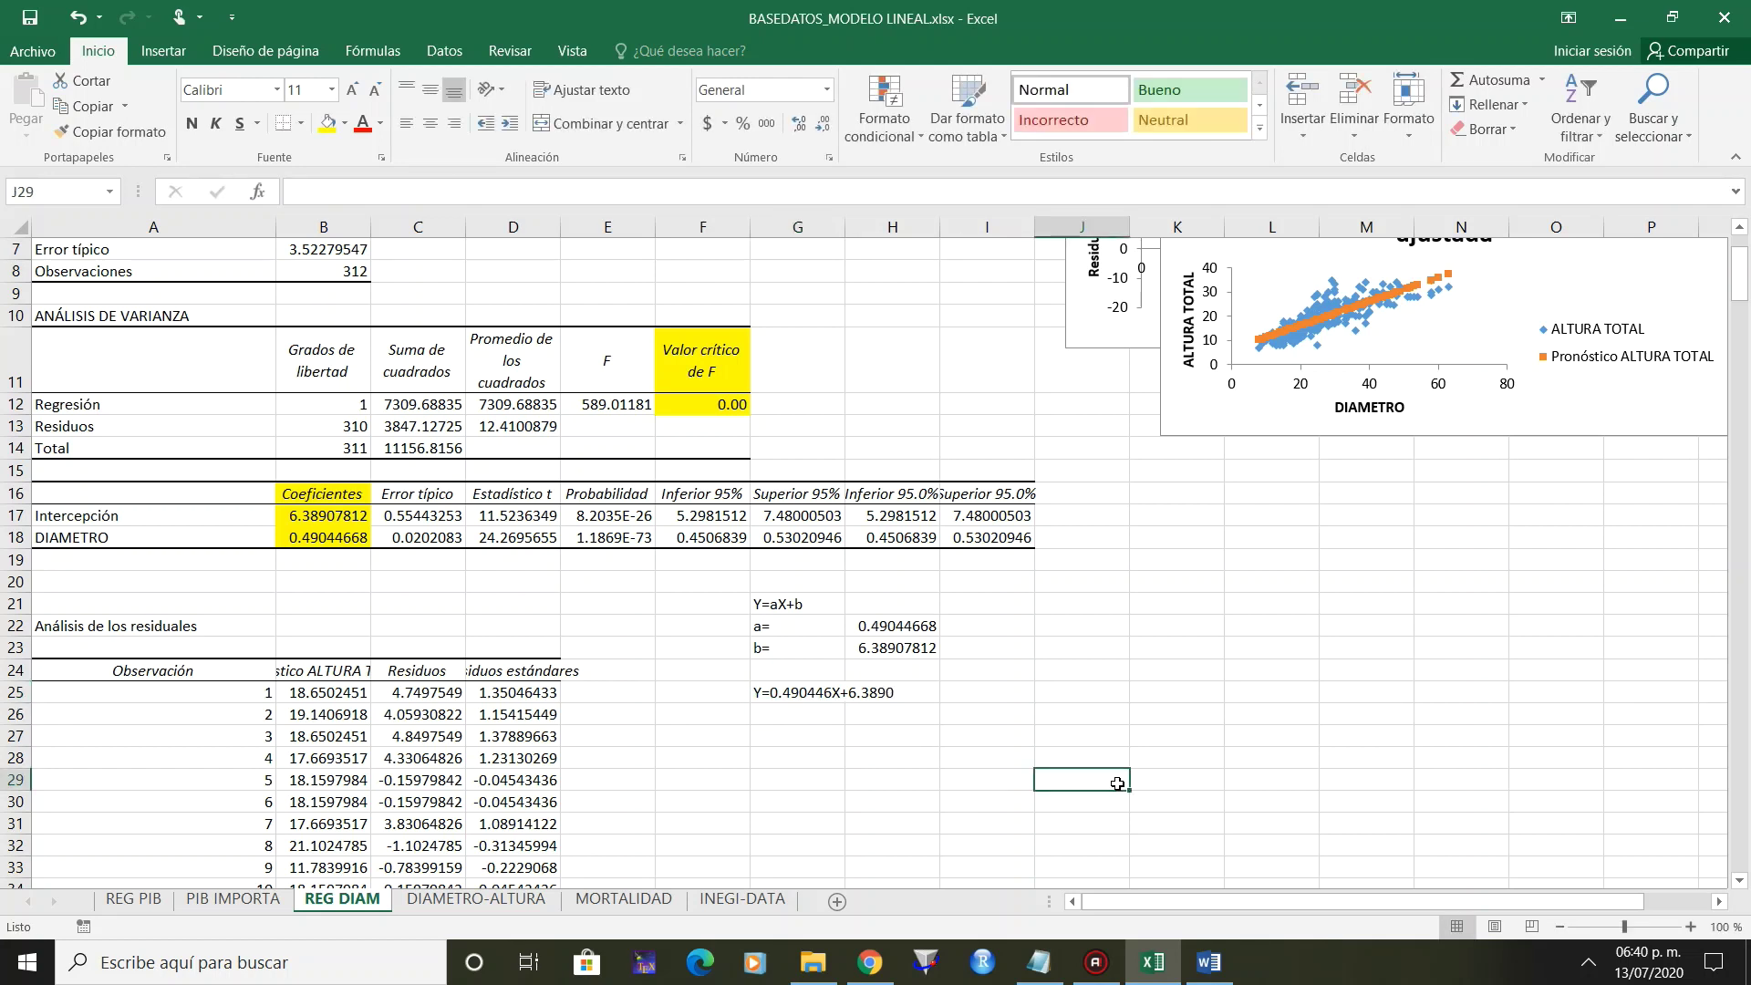
click(971, 792)
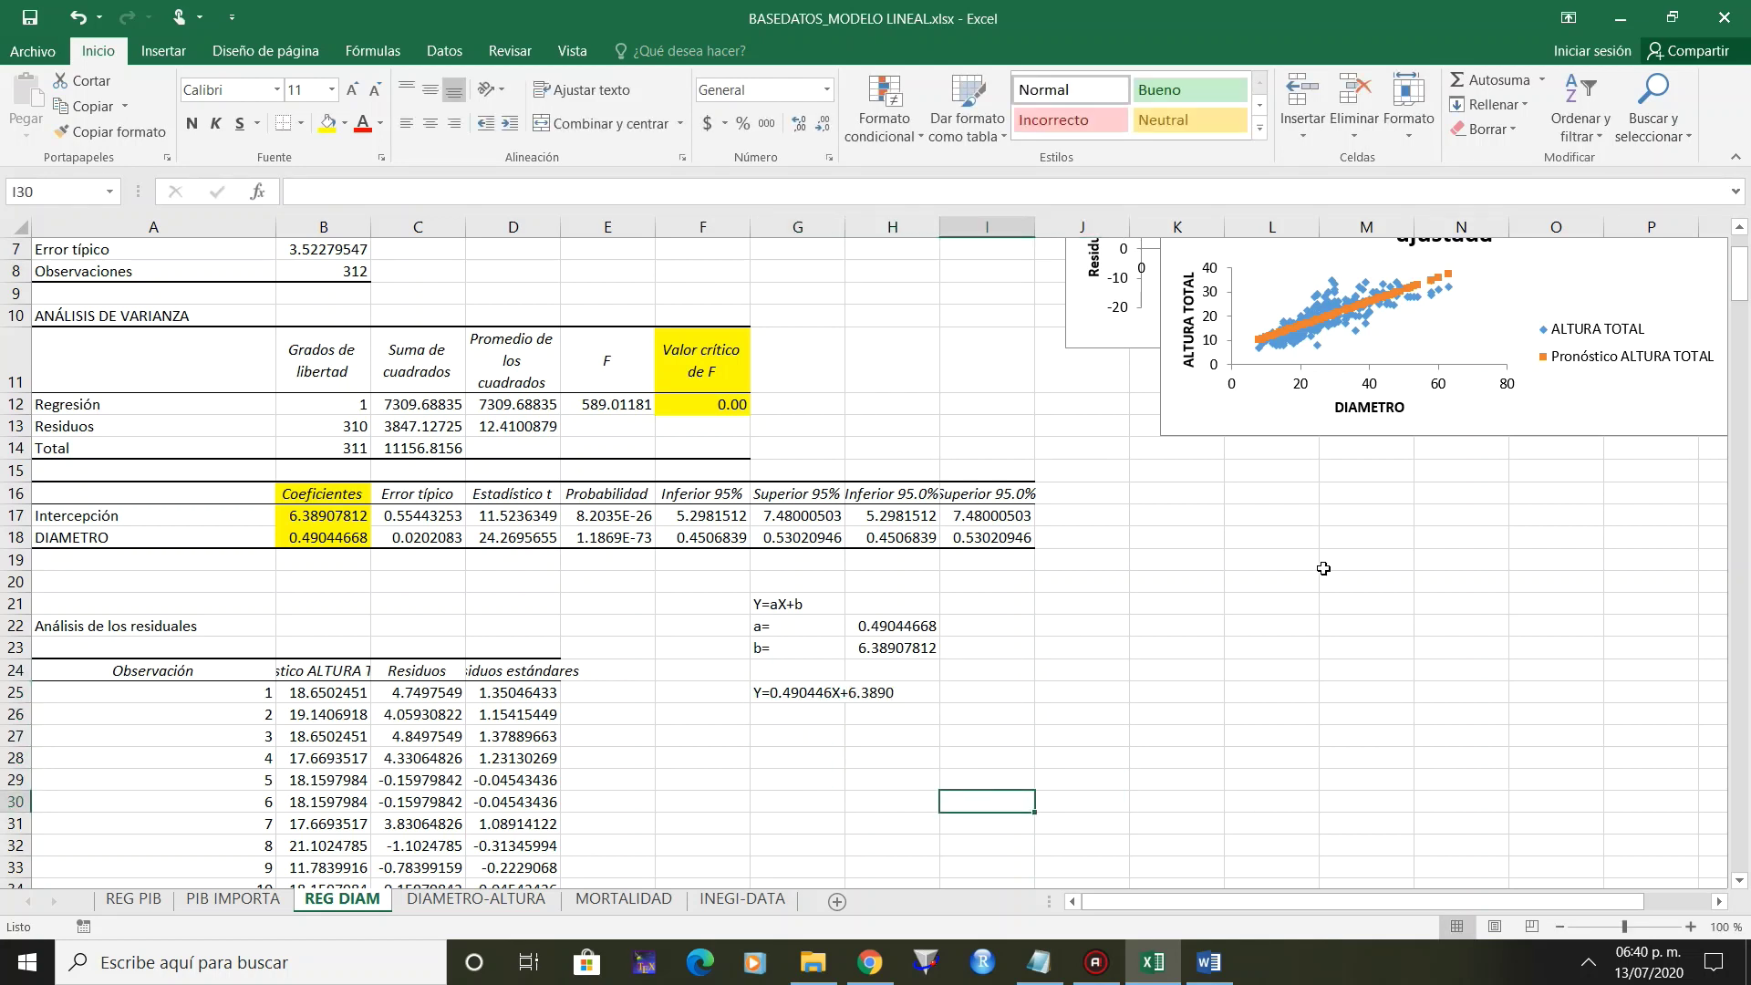
Enlarge the DIAMETRO regression curve chart, then move and enlarge the residuals chart beside it.
click(1742, 230)
click(1742, 230)
click(1742, 230)
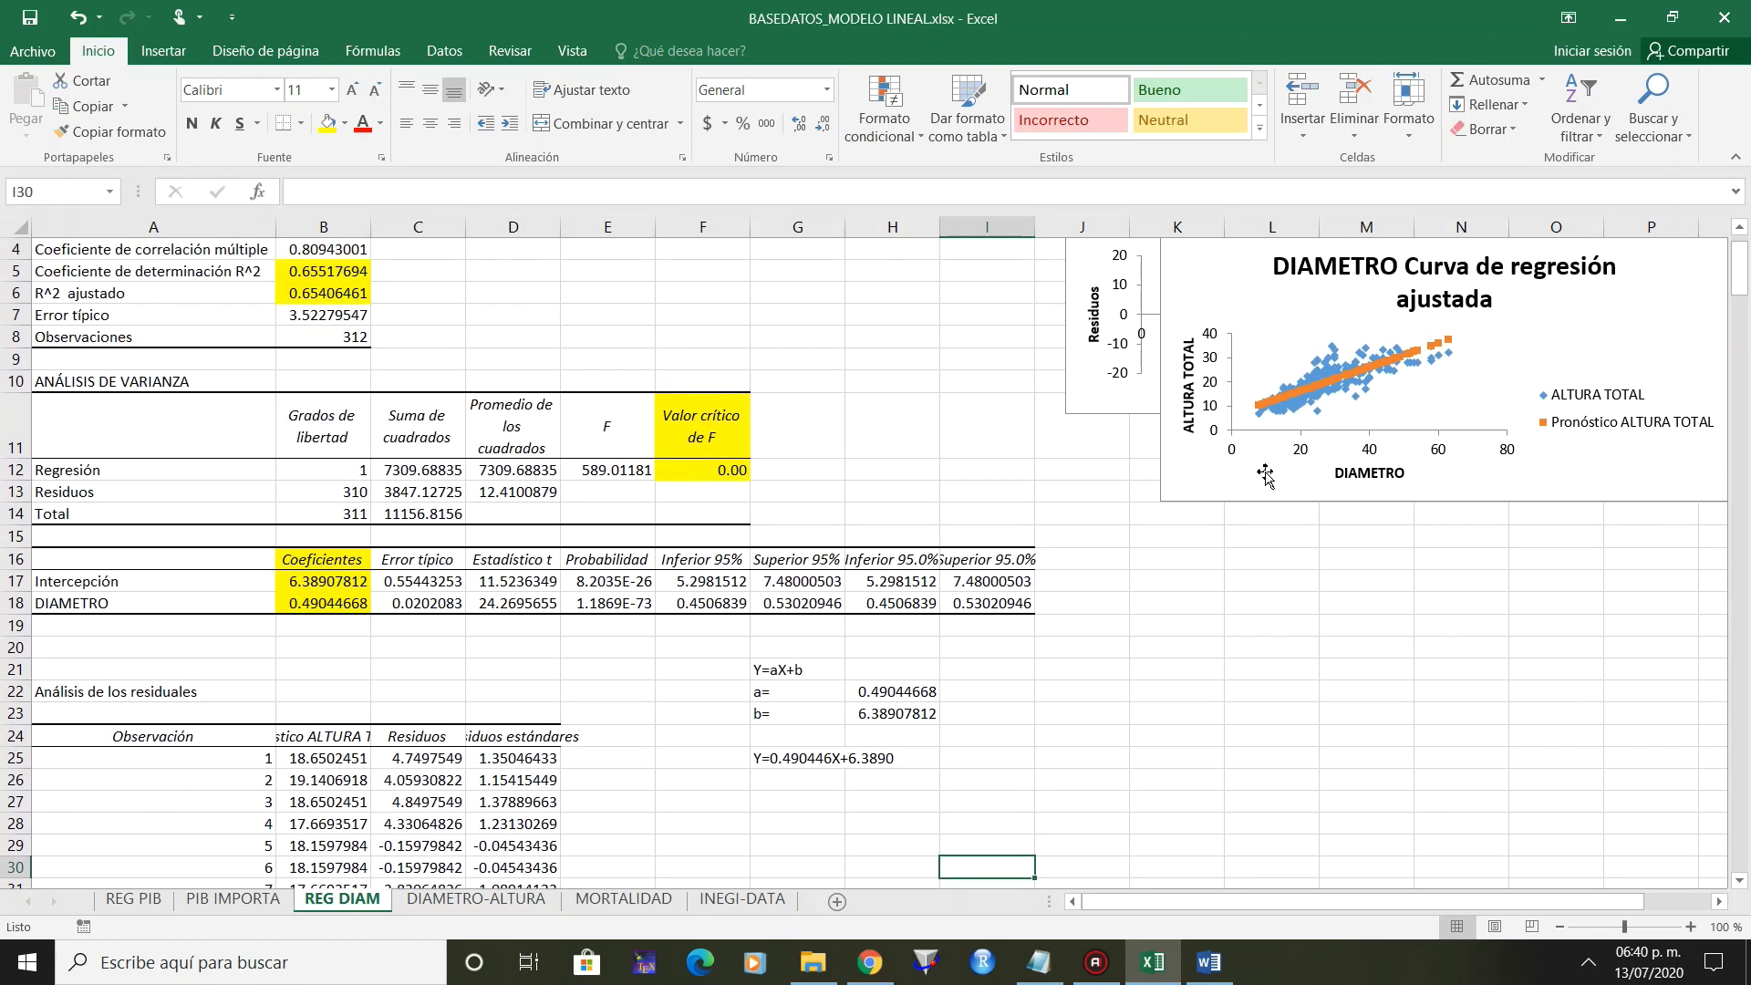
click(1164, 503)
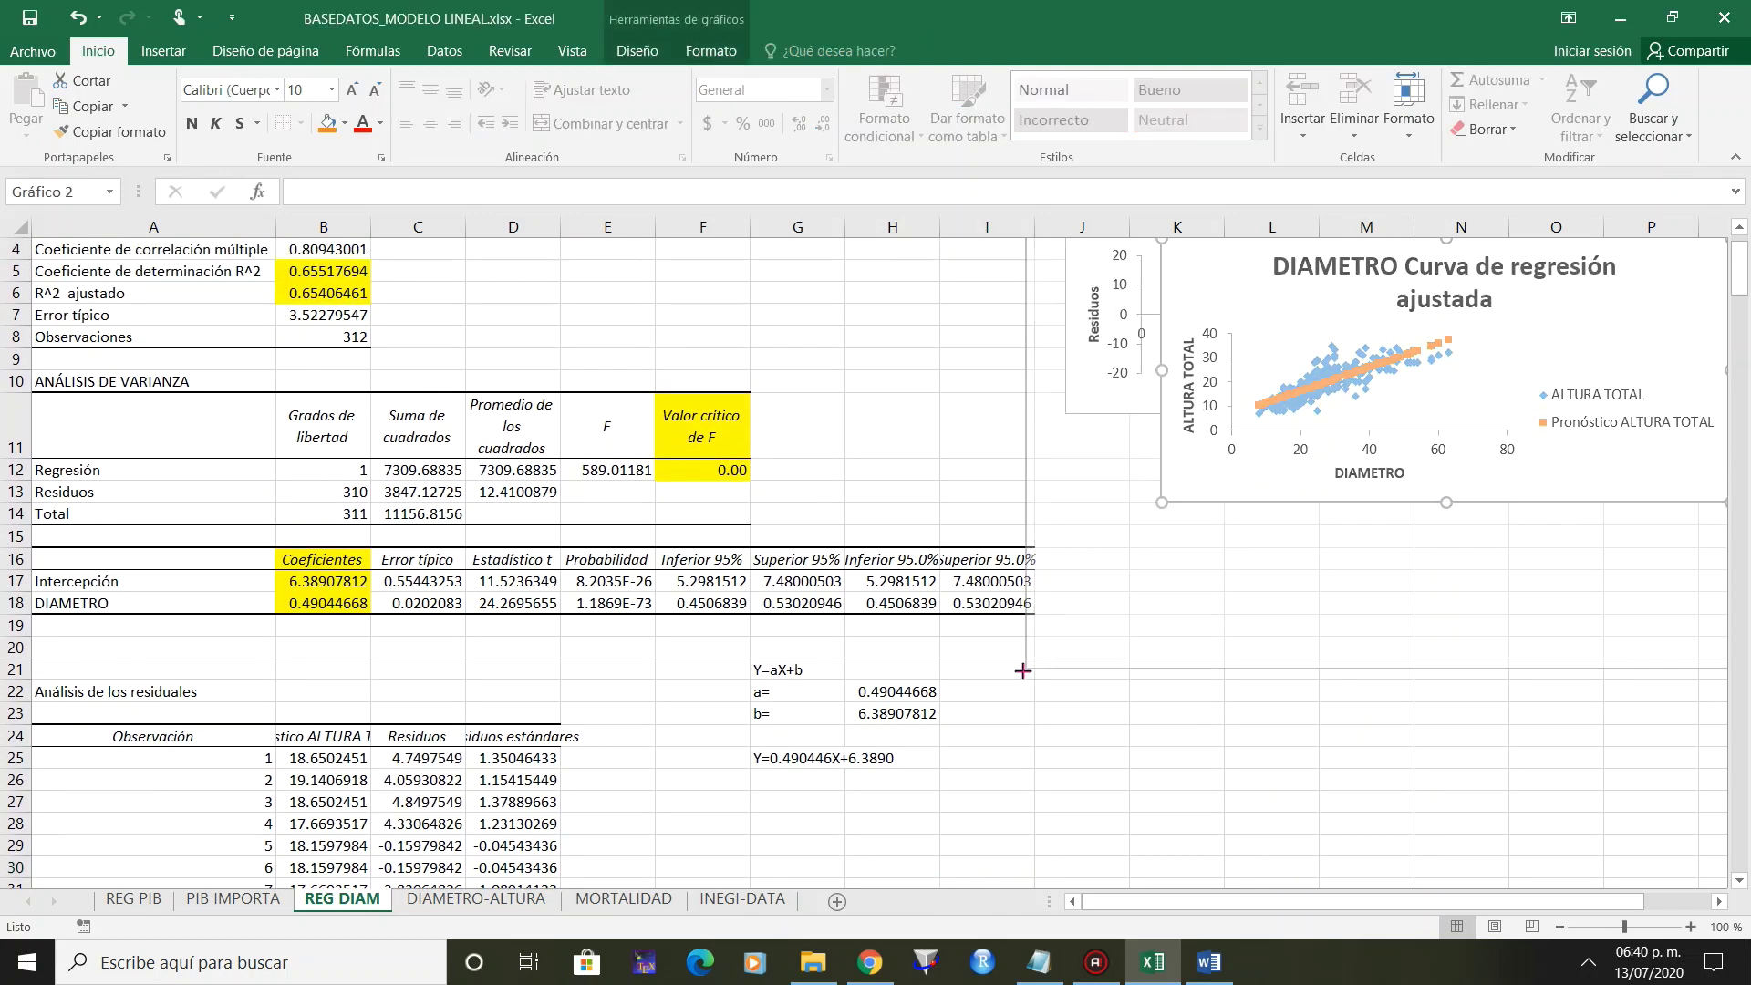
mouse_move(1164, 503)
mouse_down()
mouse_move(1024, 672)
mouse_move(144, 782)
mouse_up()
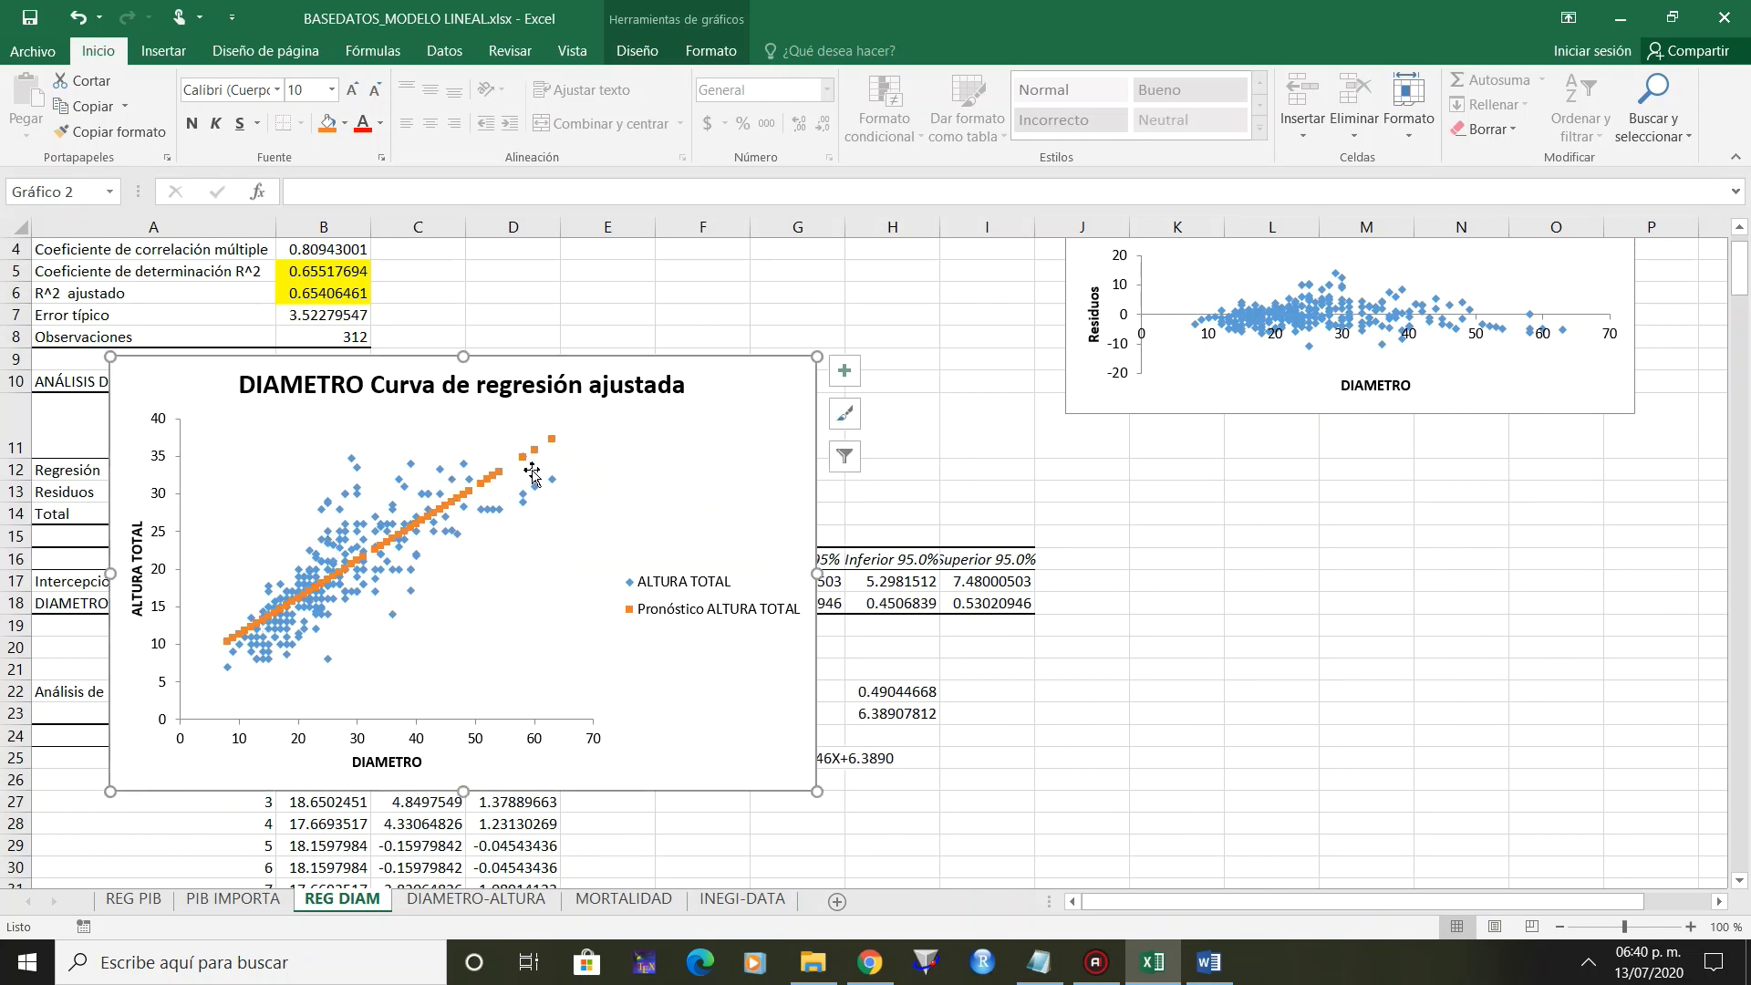
drag(1102, 412, 1094, 626)
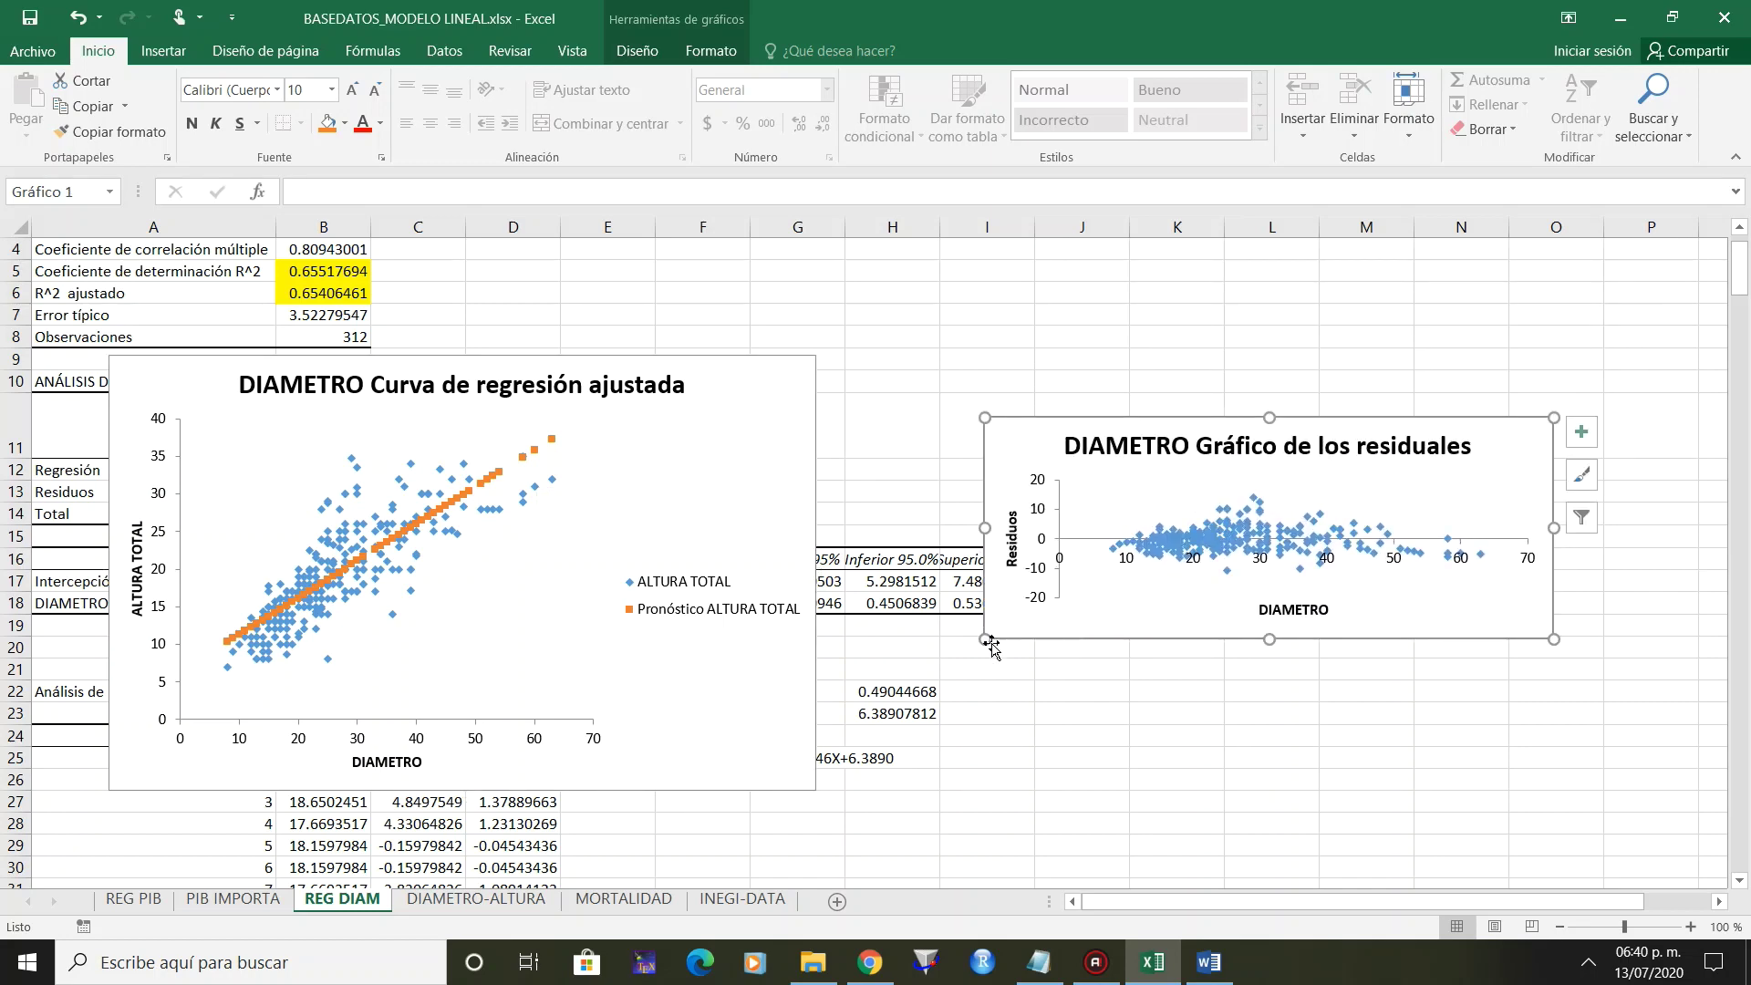
mouse_move(985, 638)
mouse_down()
mouse_move(915, 839)
mouse_move(943, 741)
mouse_move(931, 766)
mouse_up()
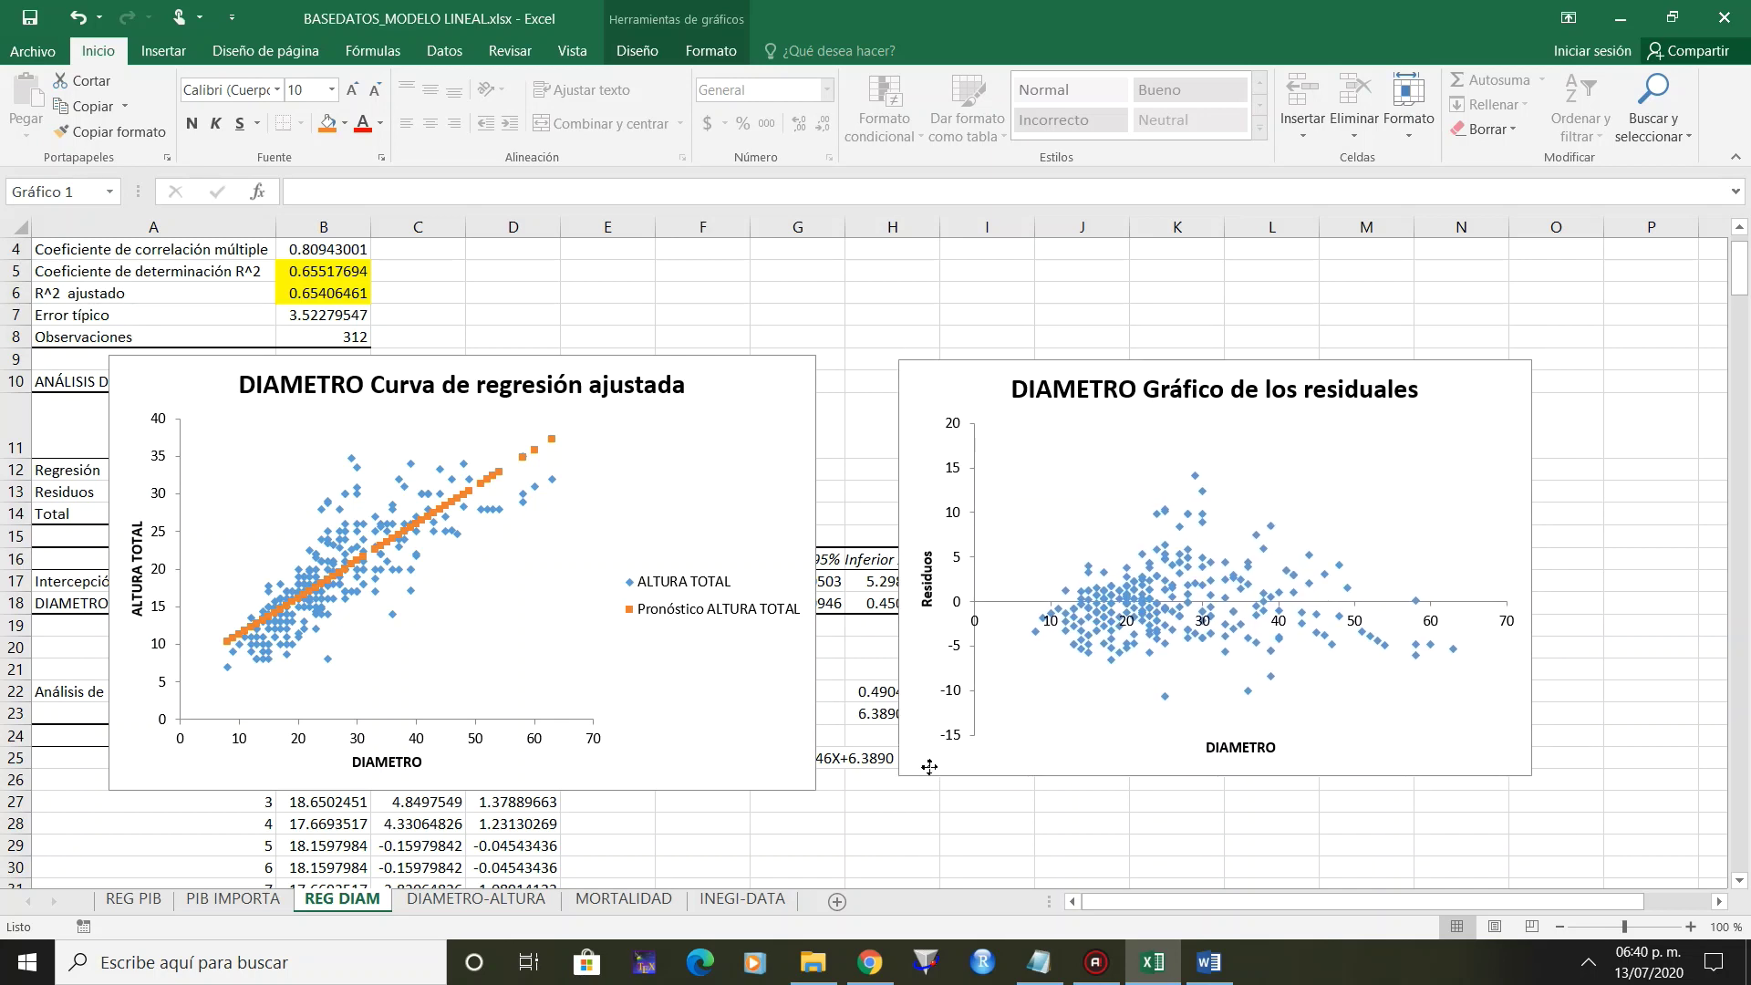
On REG PIB, move the regression curve chart off the residuals chart, then return to REG DIAM.
click(133, 899)
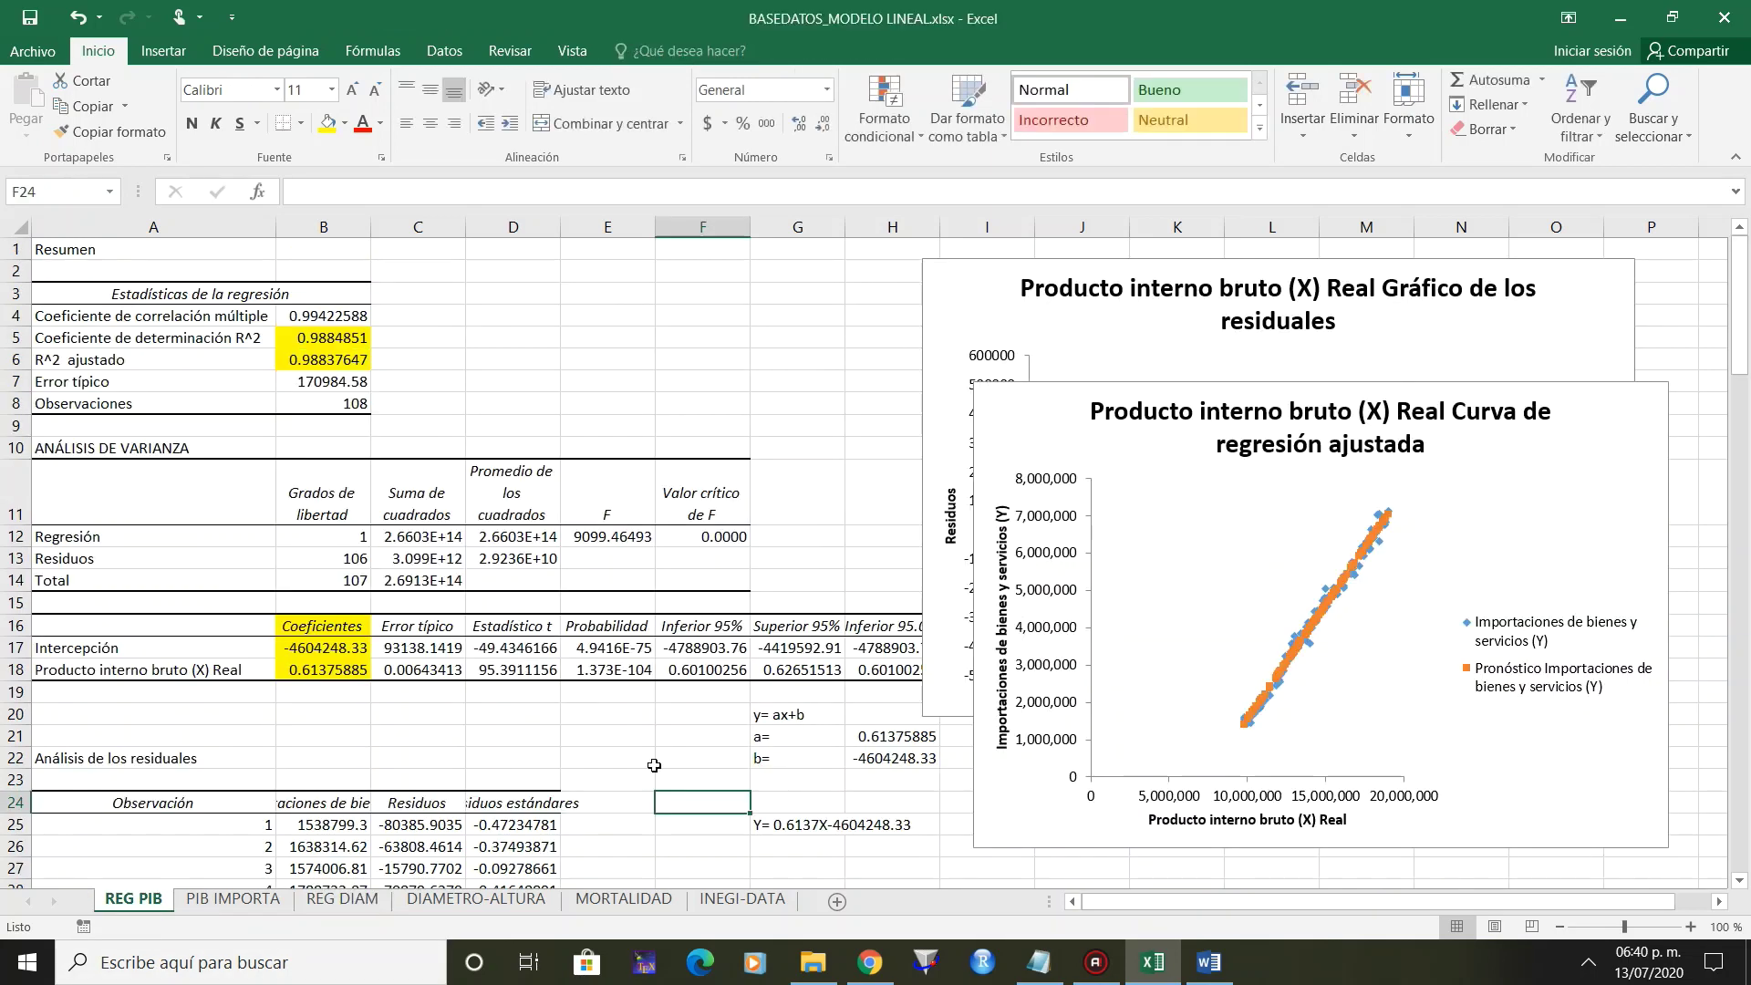
mouse_move(990, 429)
mouse_down()
mouse_move(413, 486)
mouse_move(212, 379)
mouse_up()
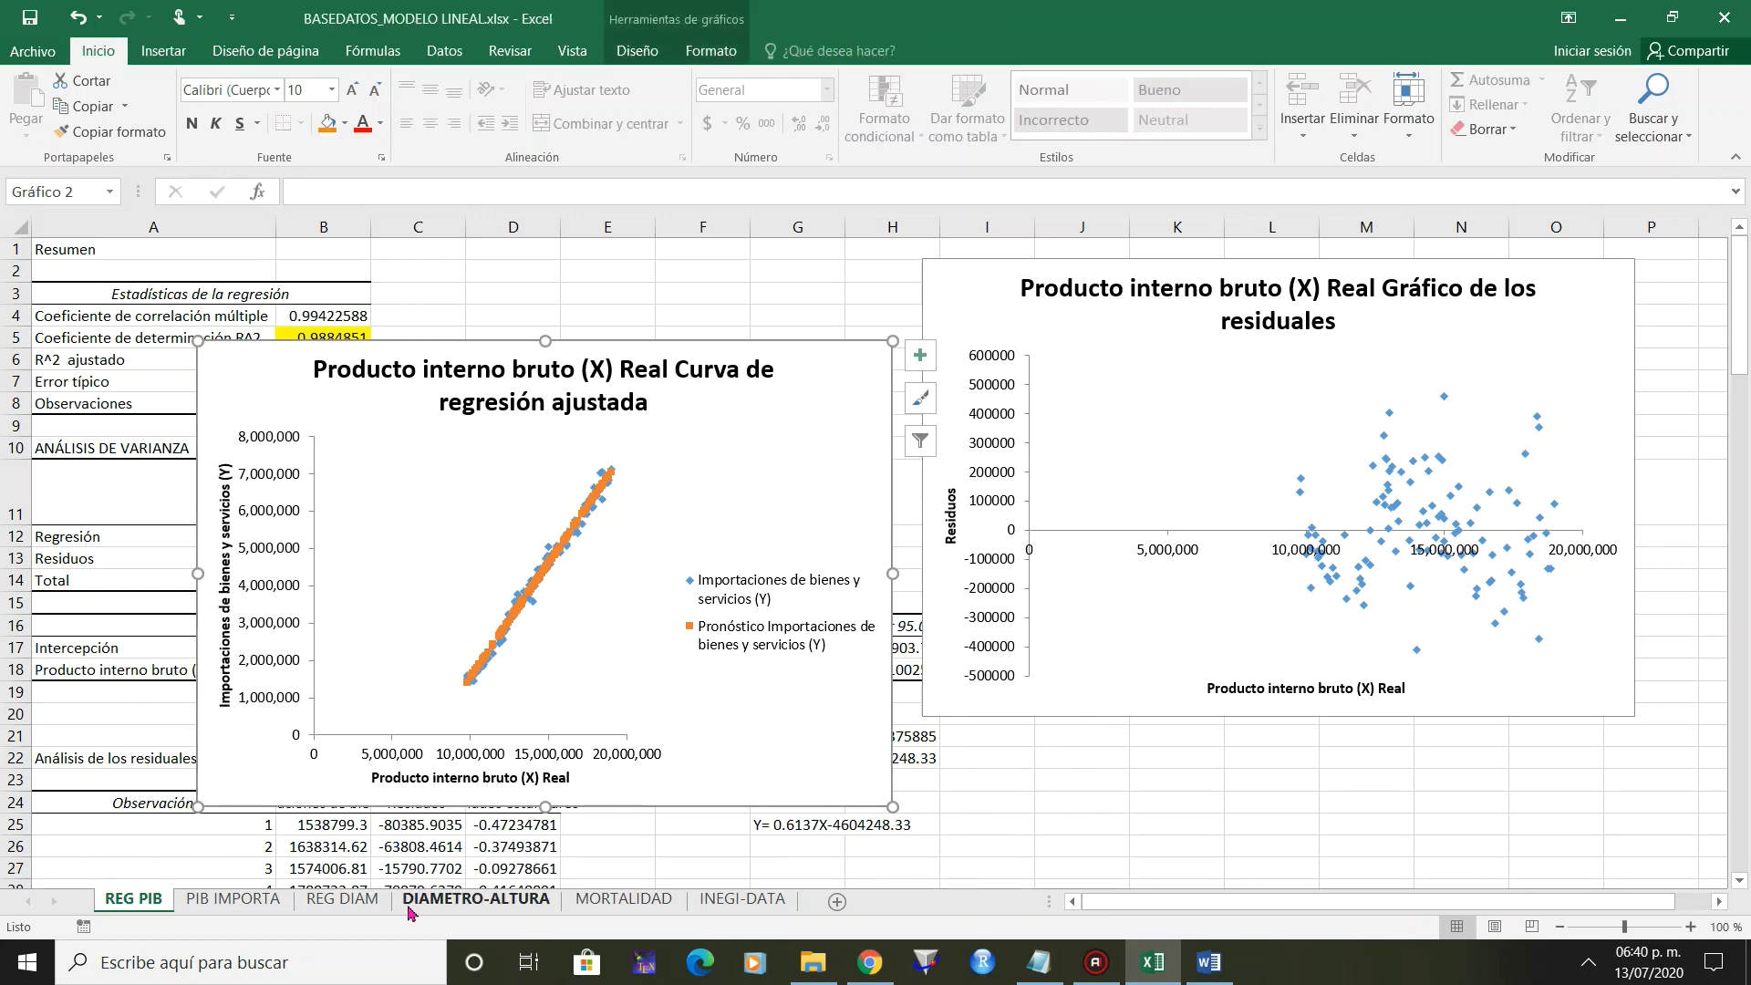
click(424, 908)
click(330, 901)
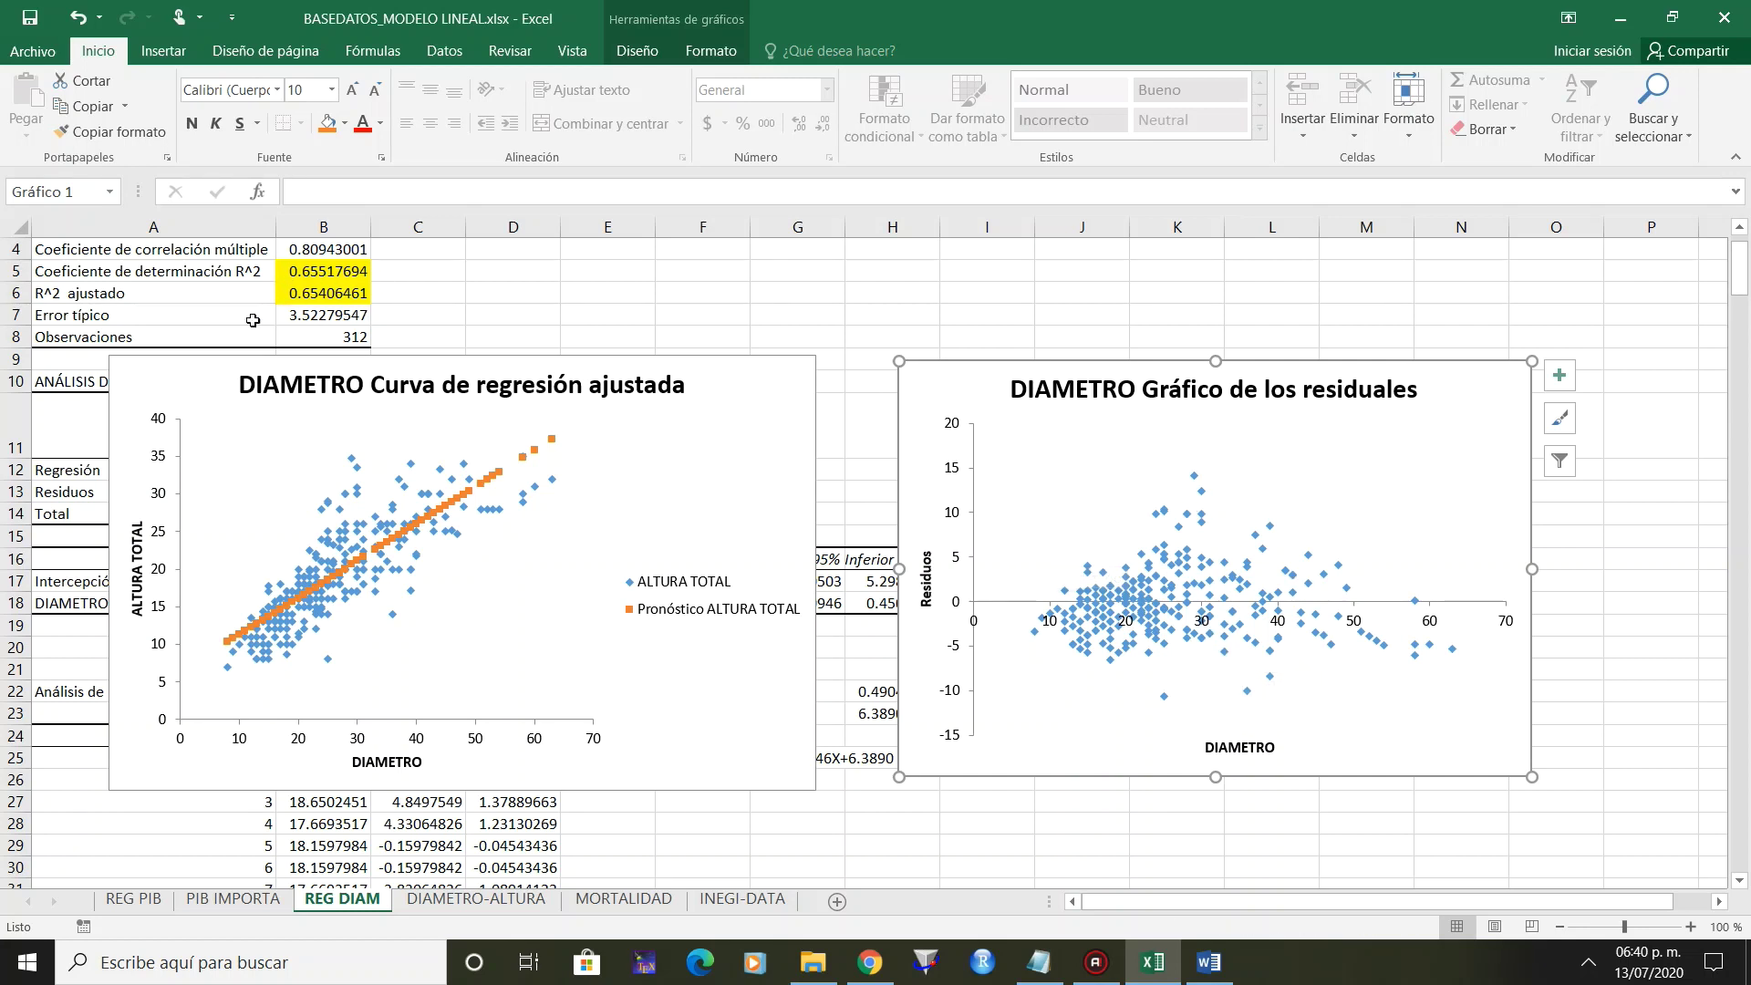
On MORTALIDAD, set up a Regresión with Y range $F$1:$F$516 and X range $G$1:$G$516.
click(620, 900)
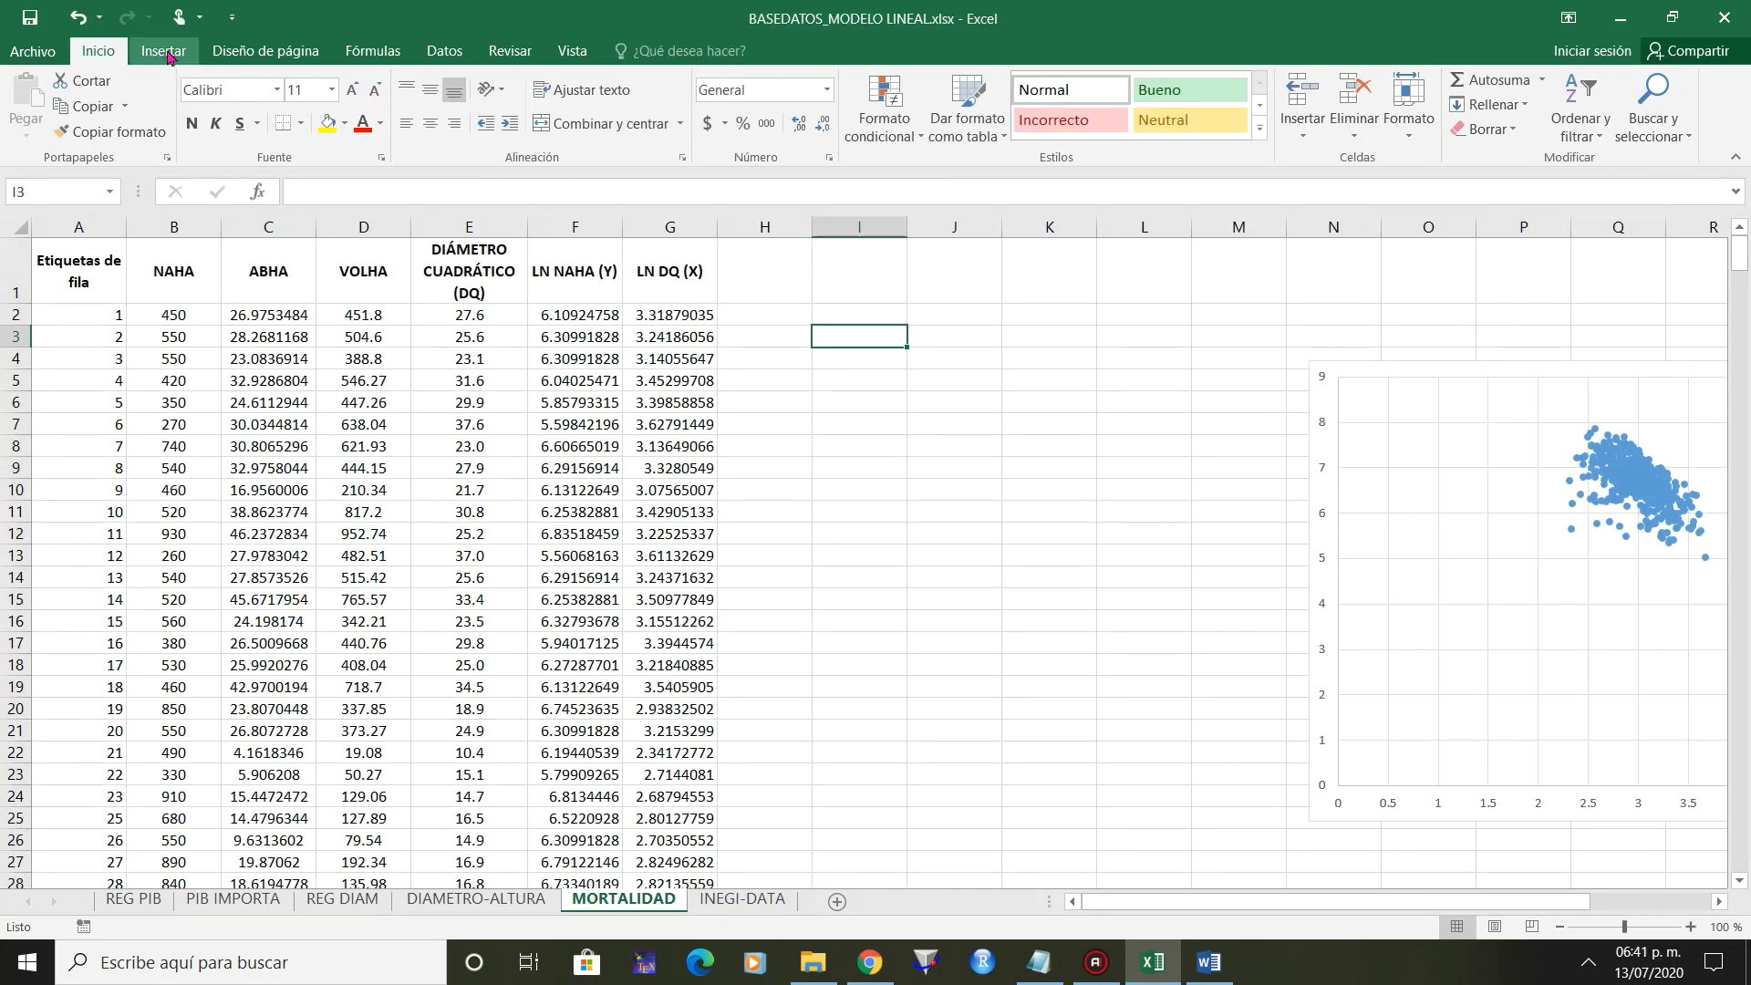
click(445, 51)
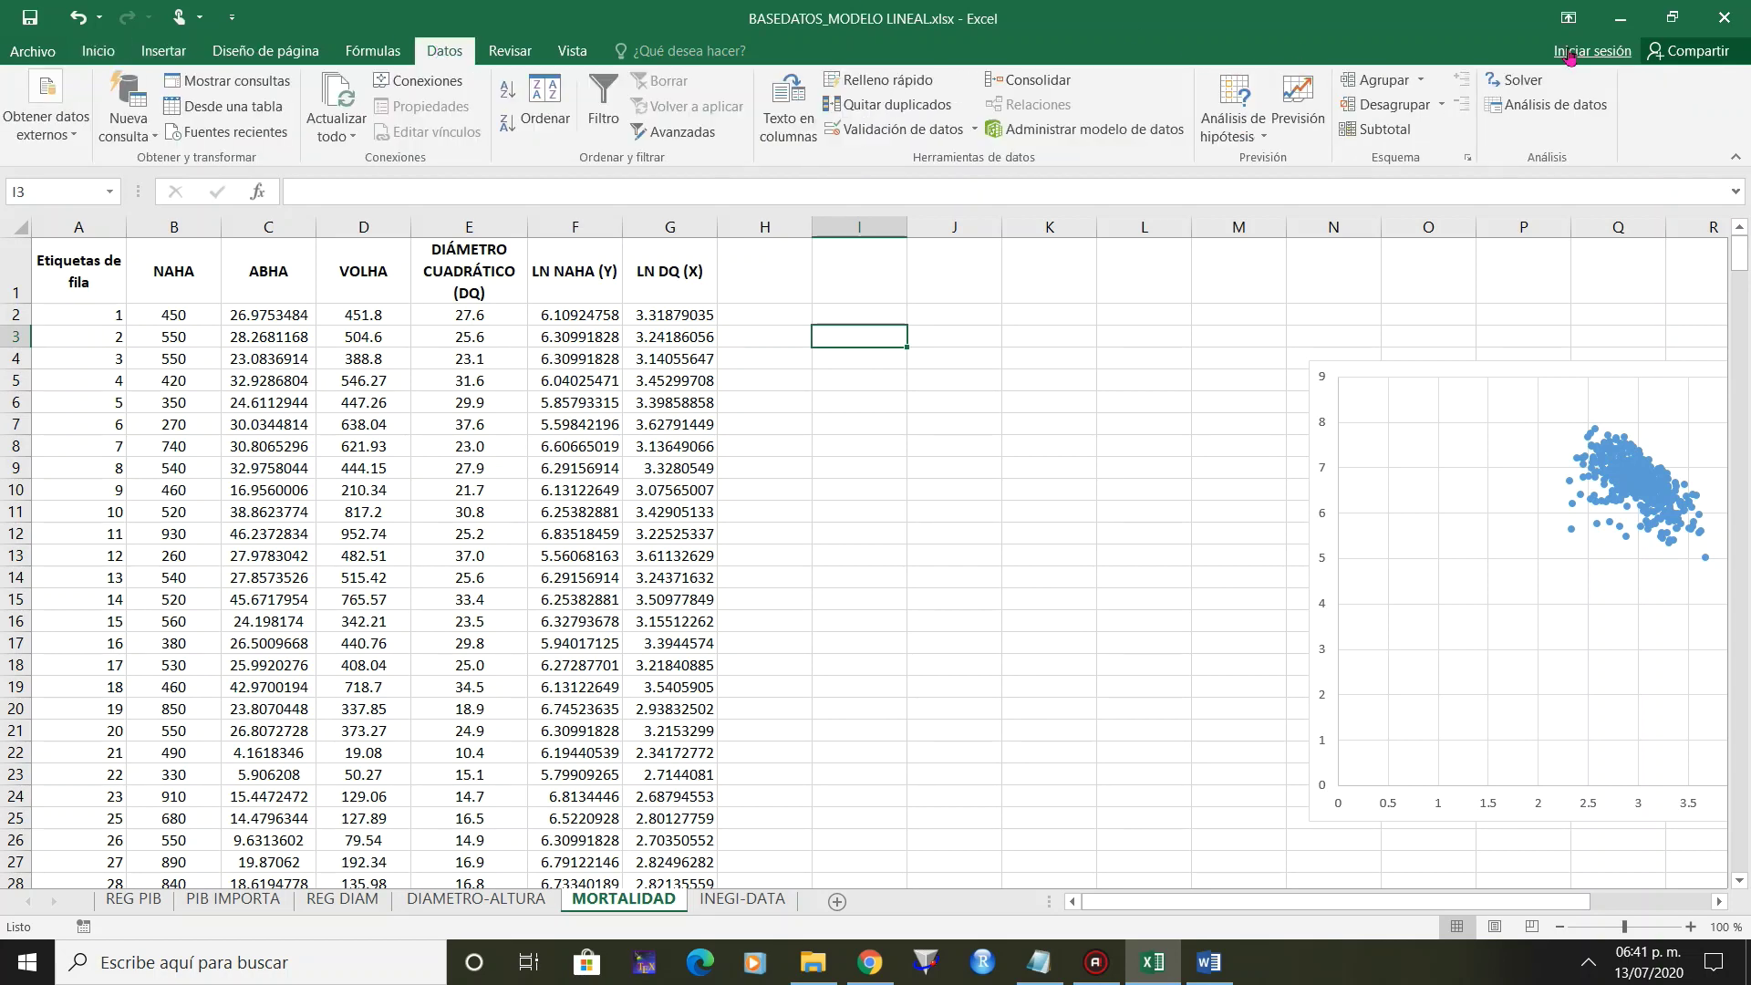
click(1589, 108)
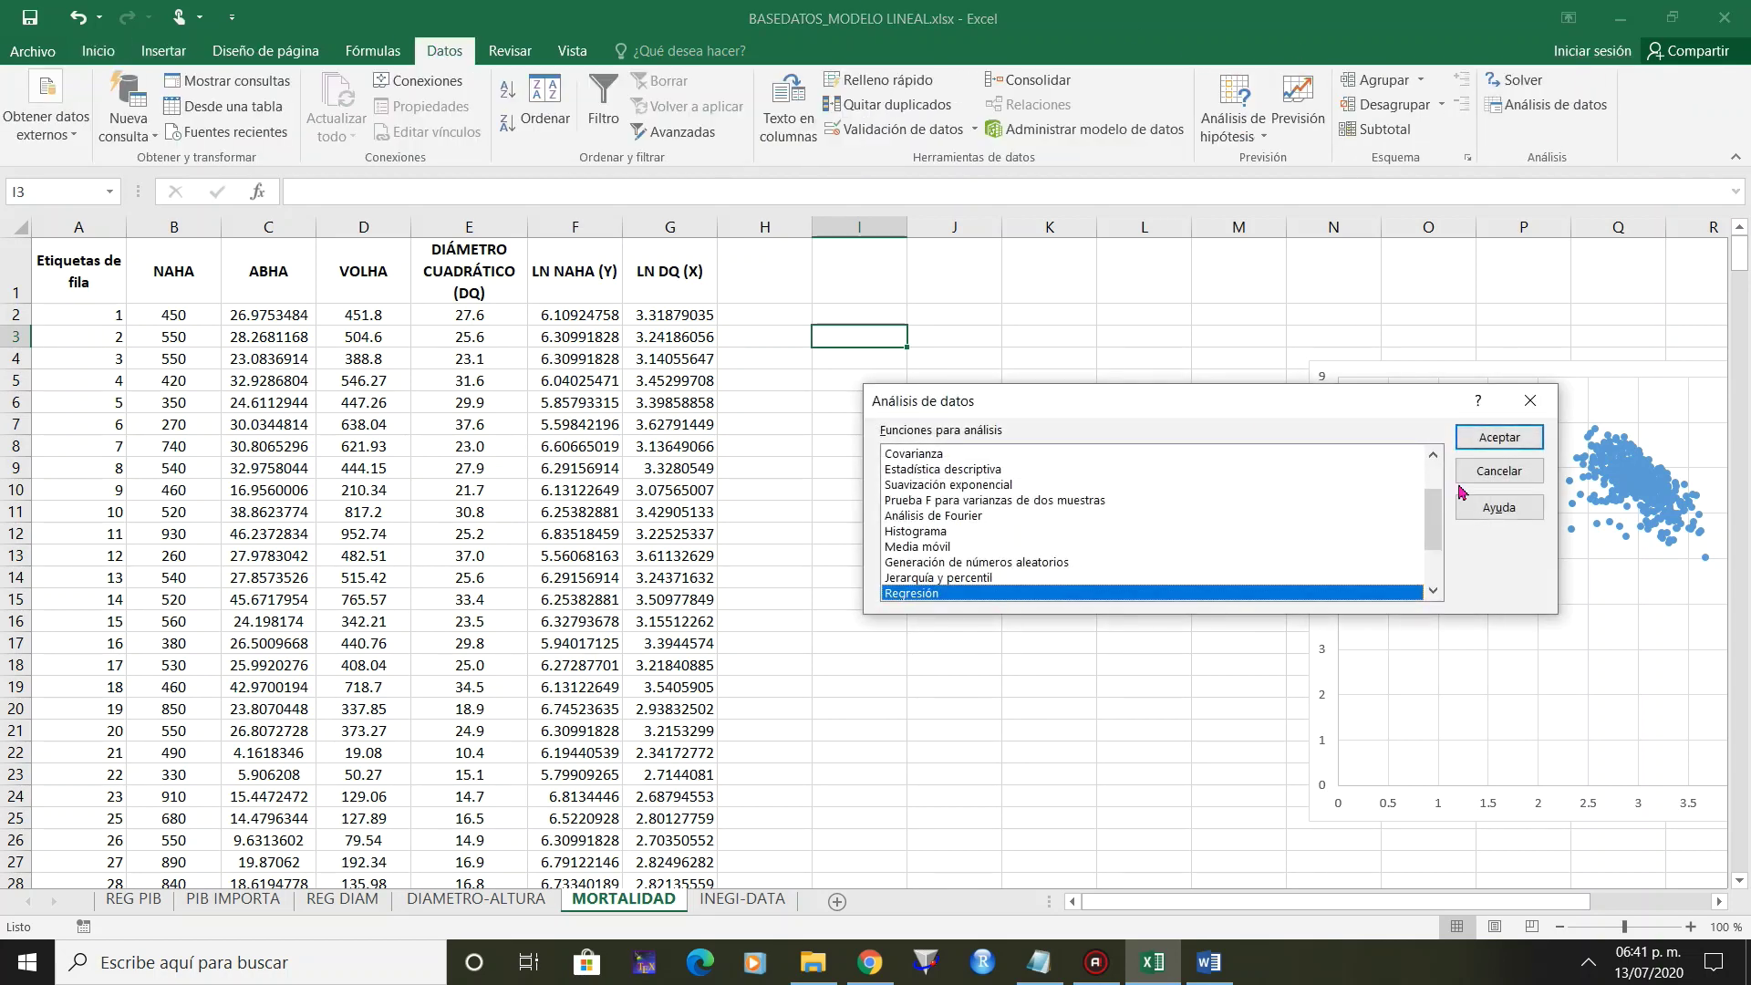
click(1500, 437)
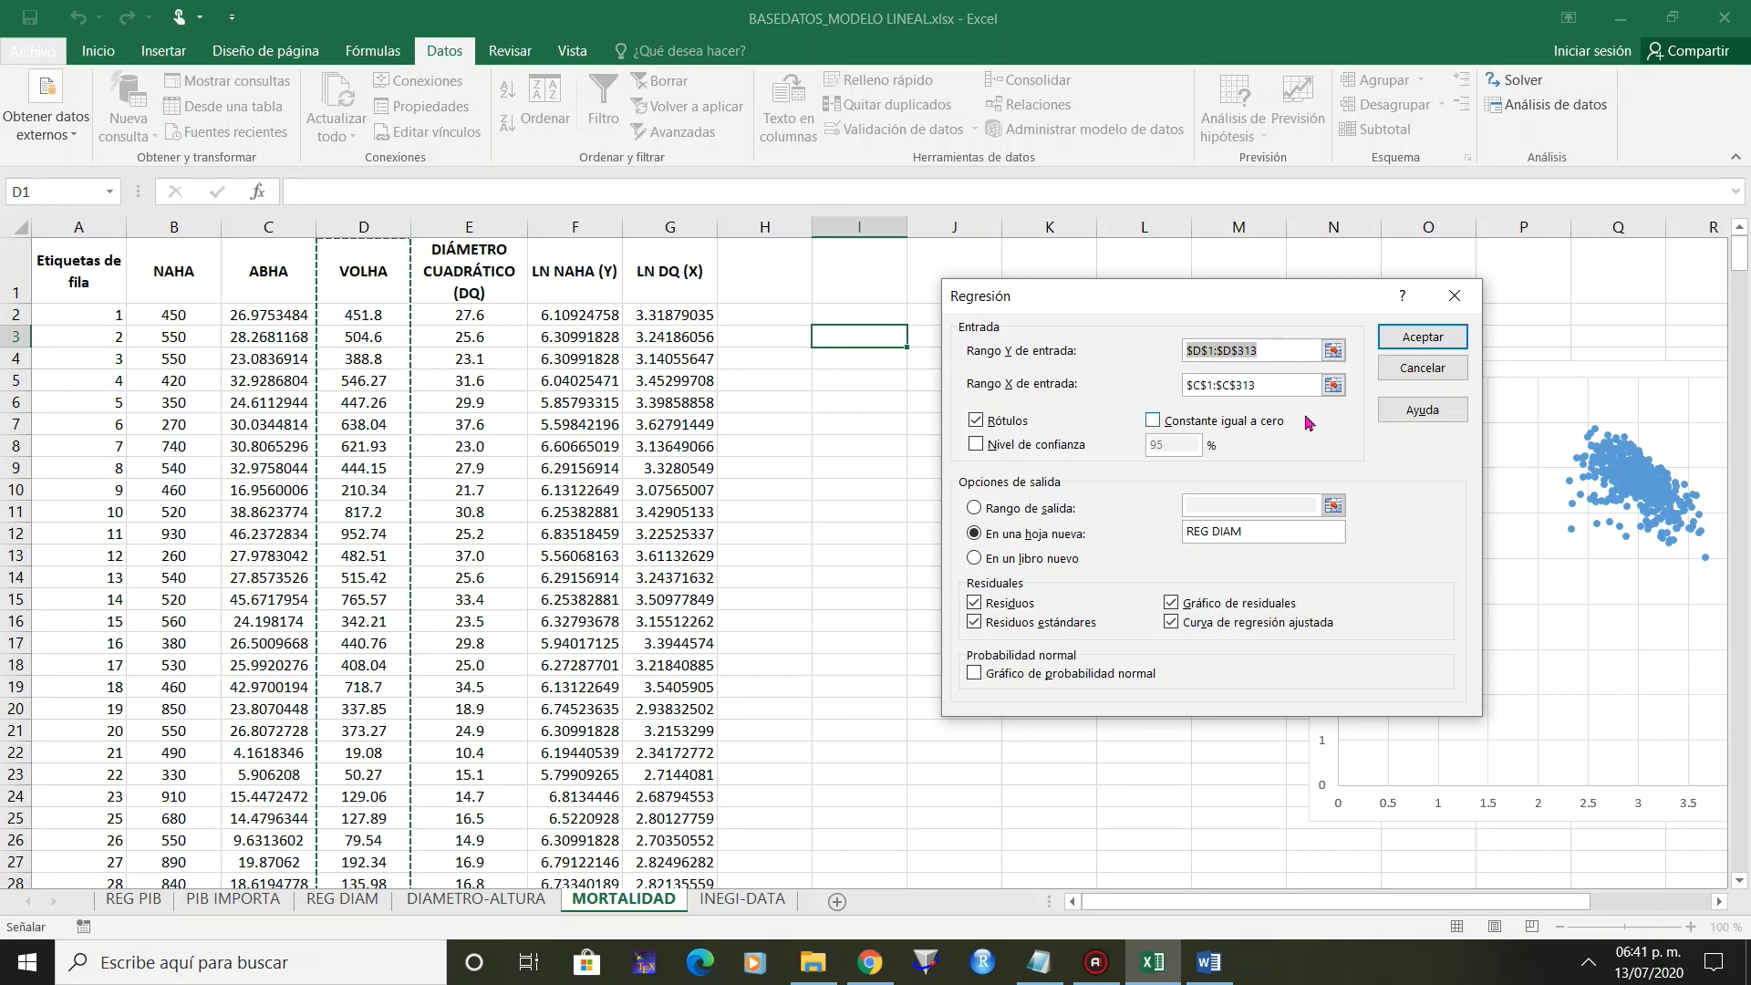
key(BackSpace)
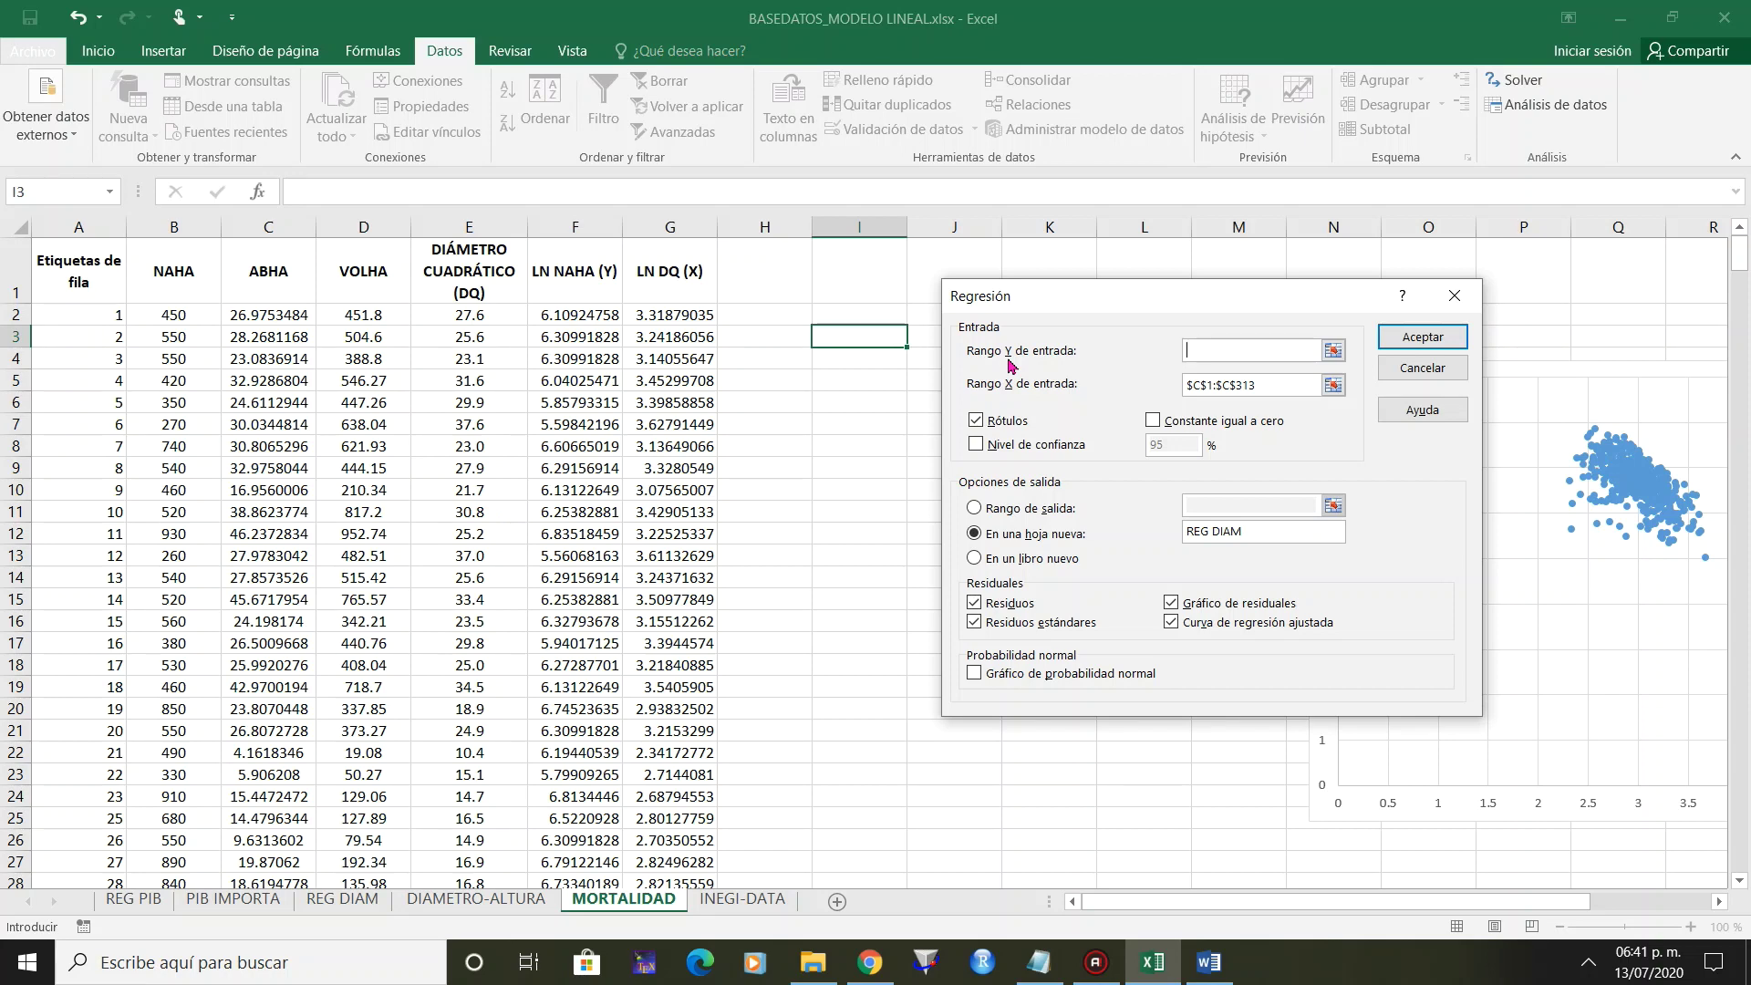
click(668, 285)
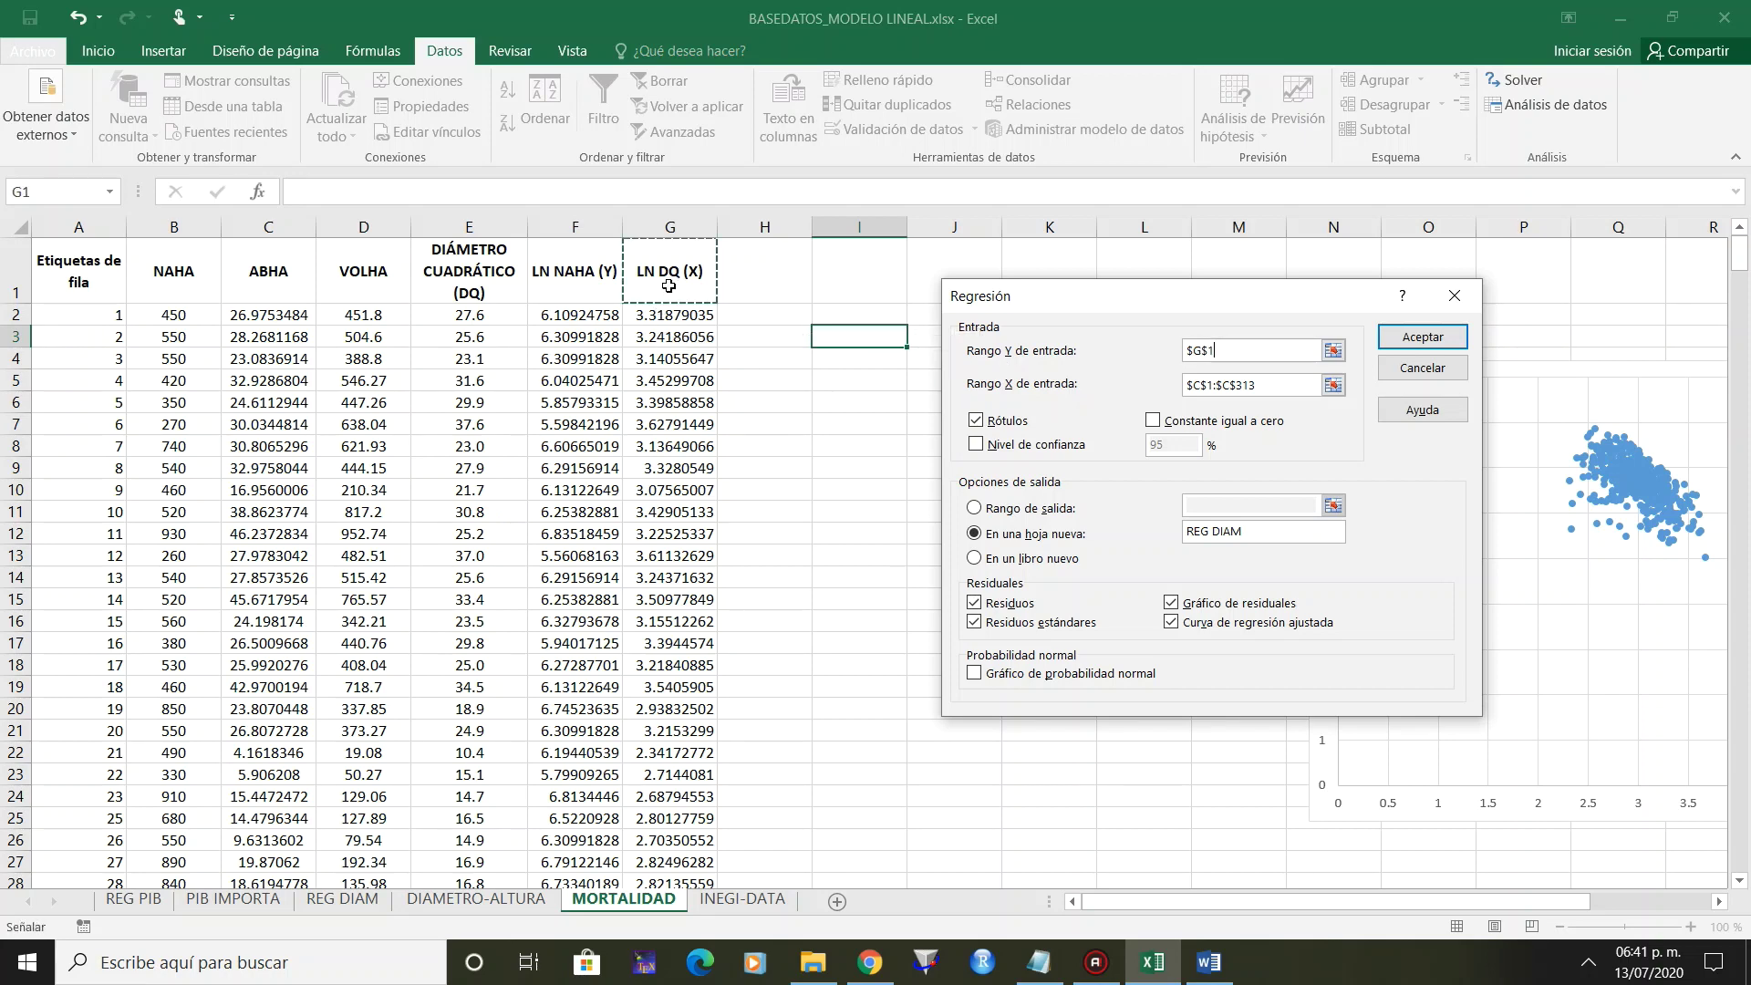
click(567, 291)
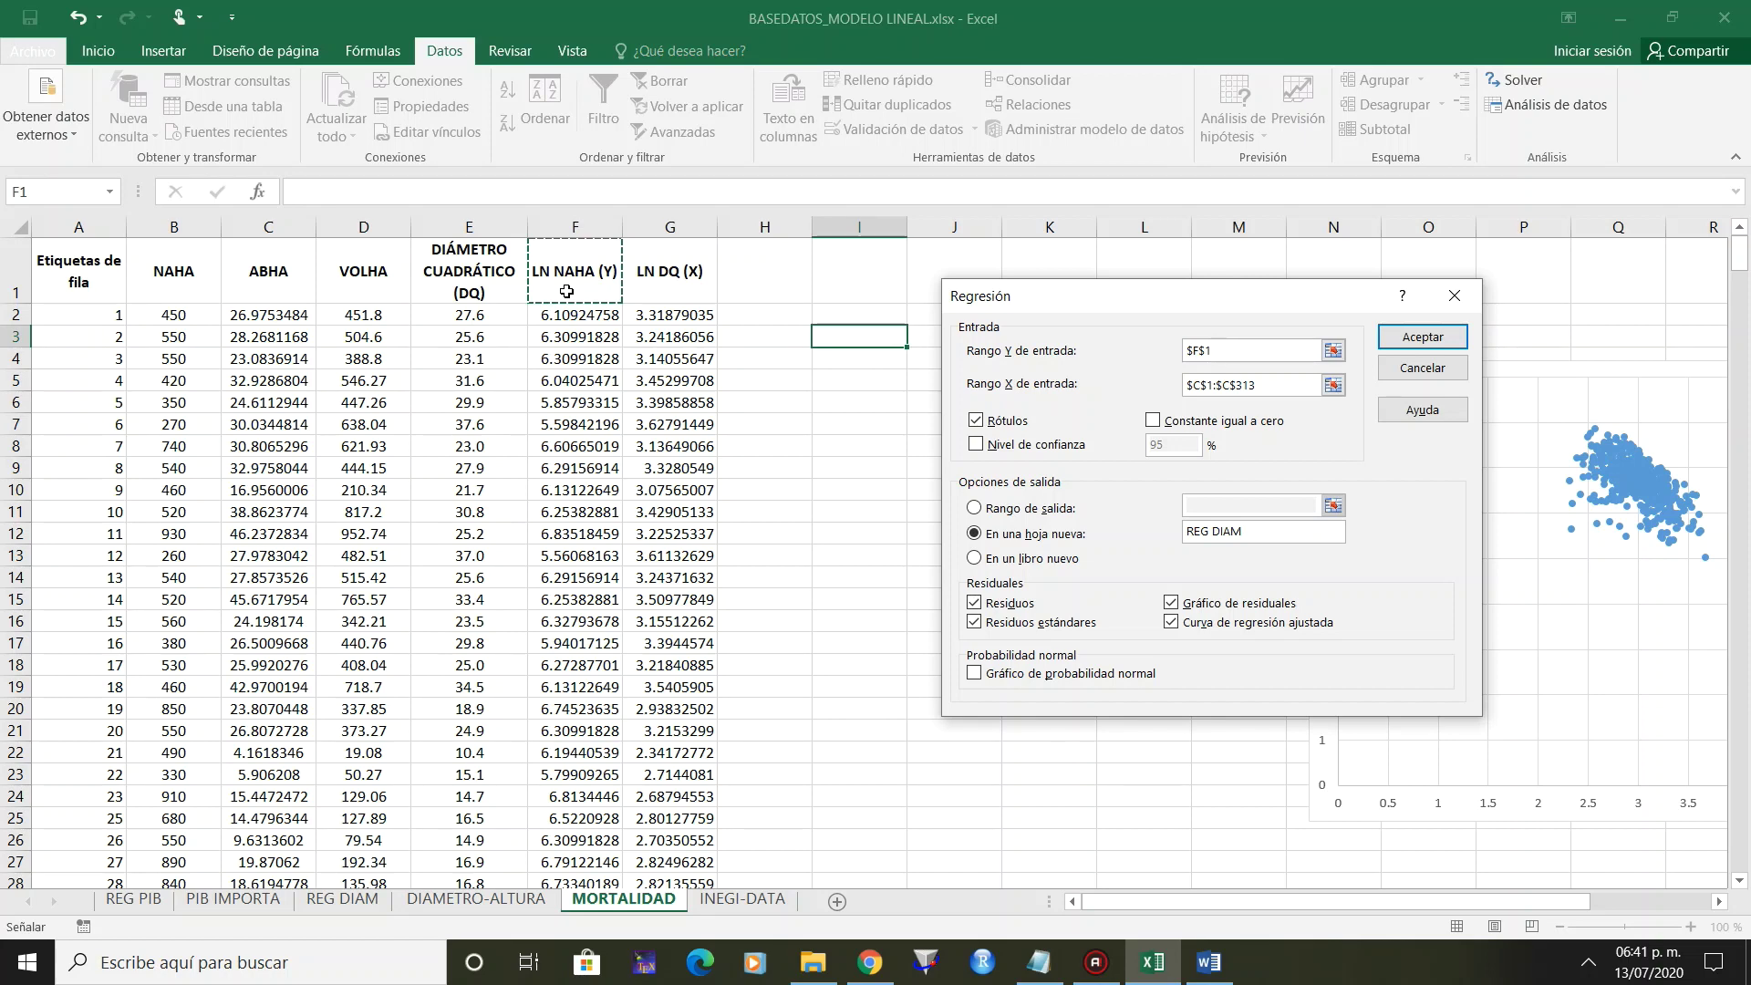
key(ctrl+shift+Down)
key(Tab)
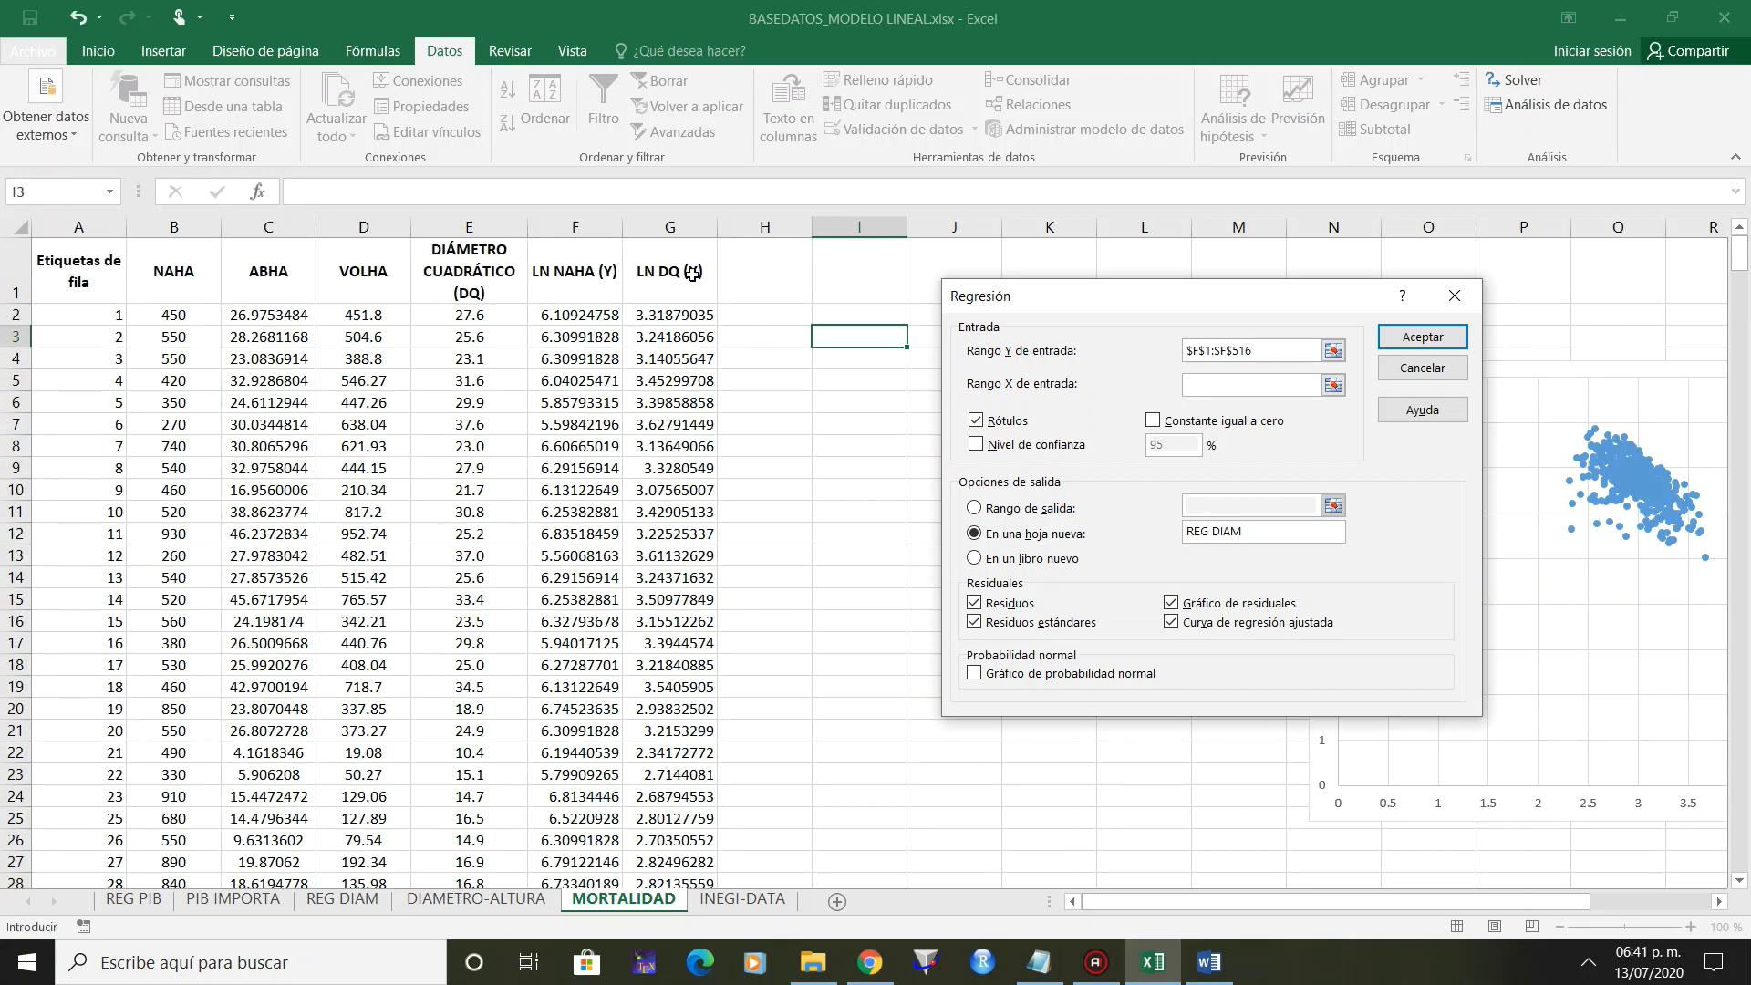
click(693, 274)
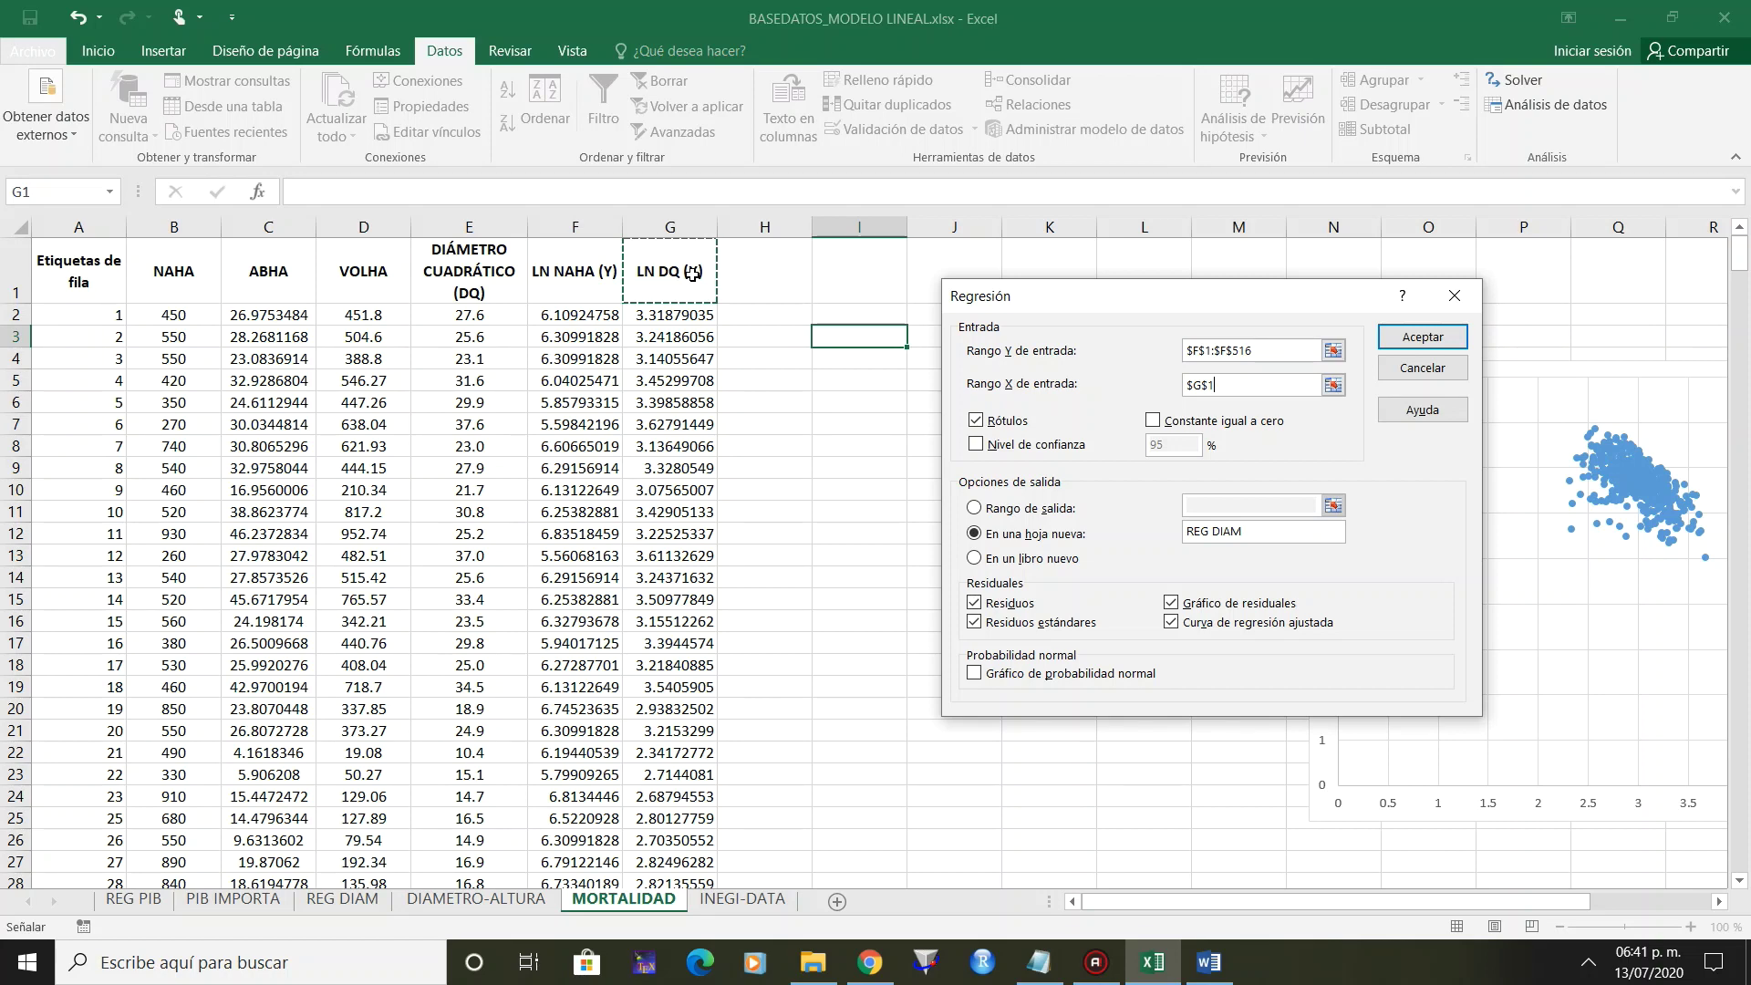
key(ctrl+shift+Down)
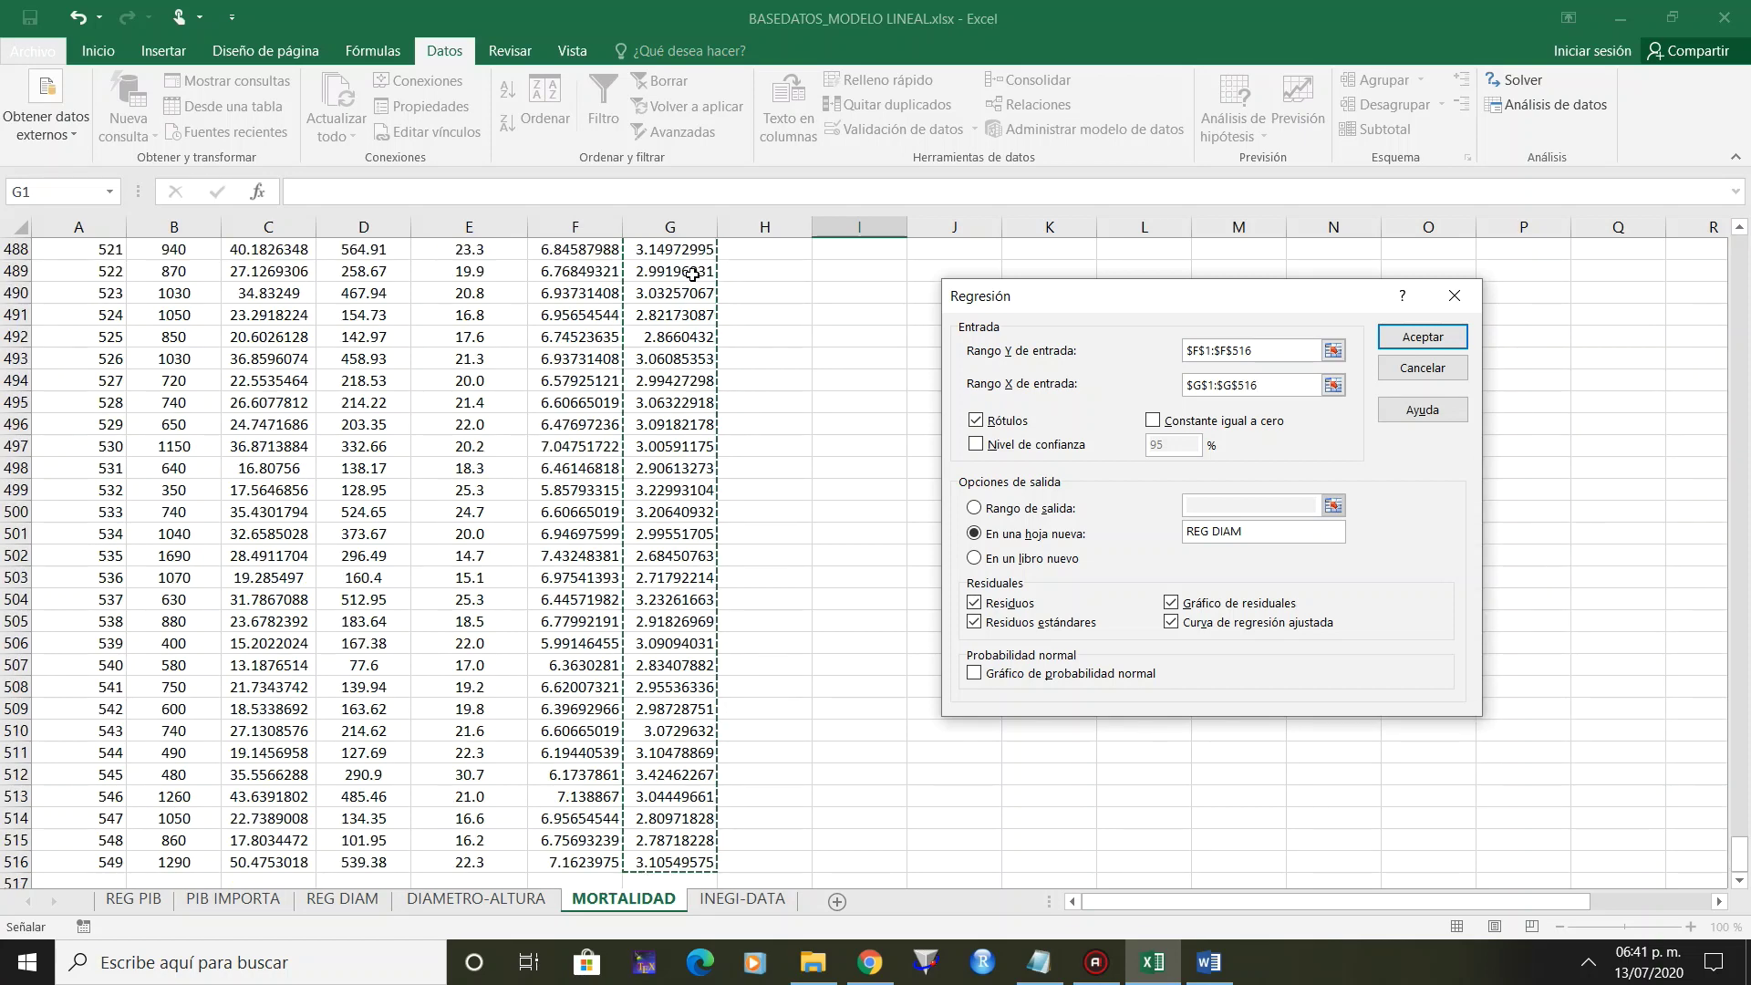
Name the output sheet REG MORTALIDAD and run the regression.
click(1264, 531)
text(MORTALIDAD)
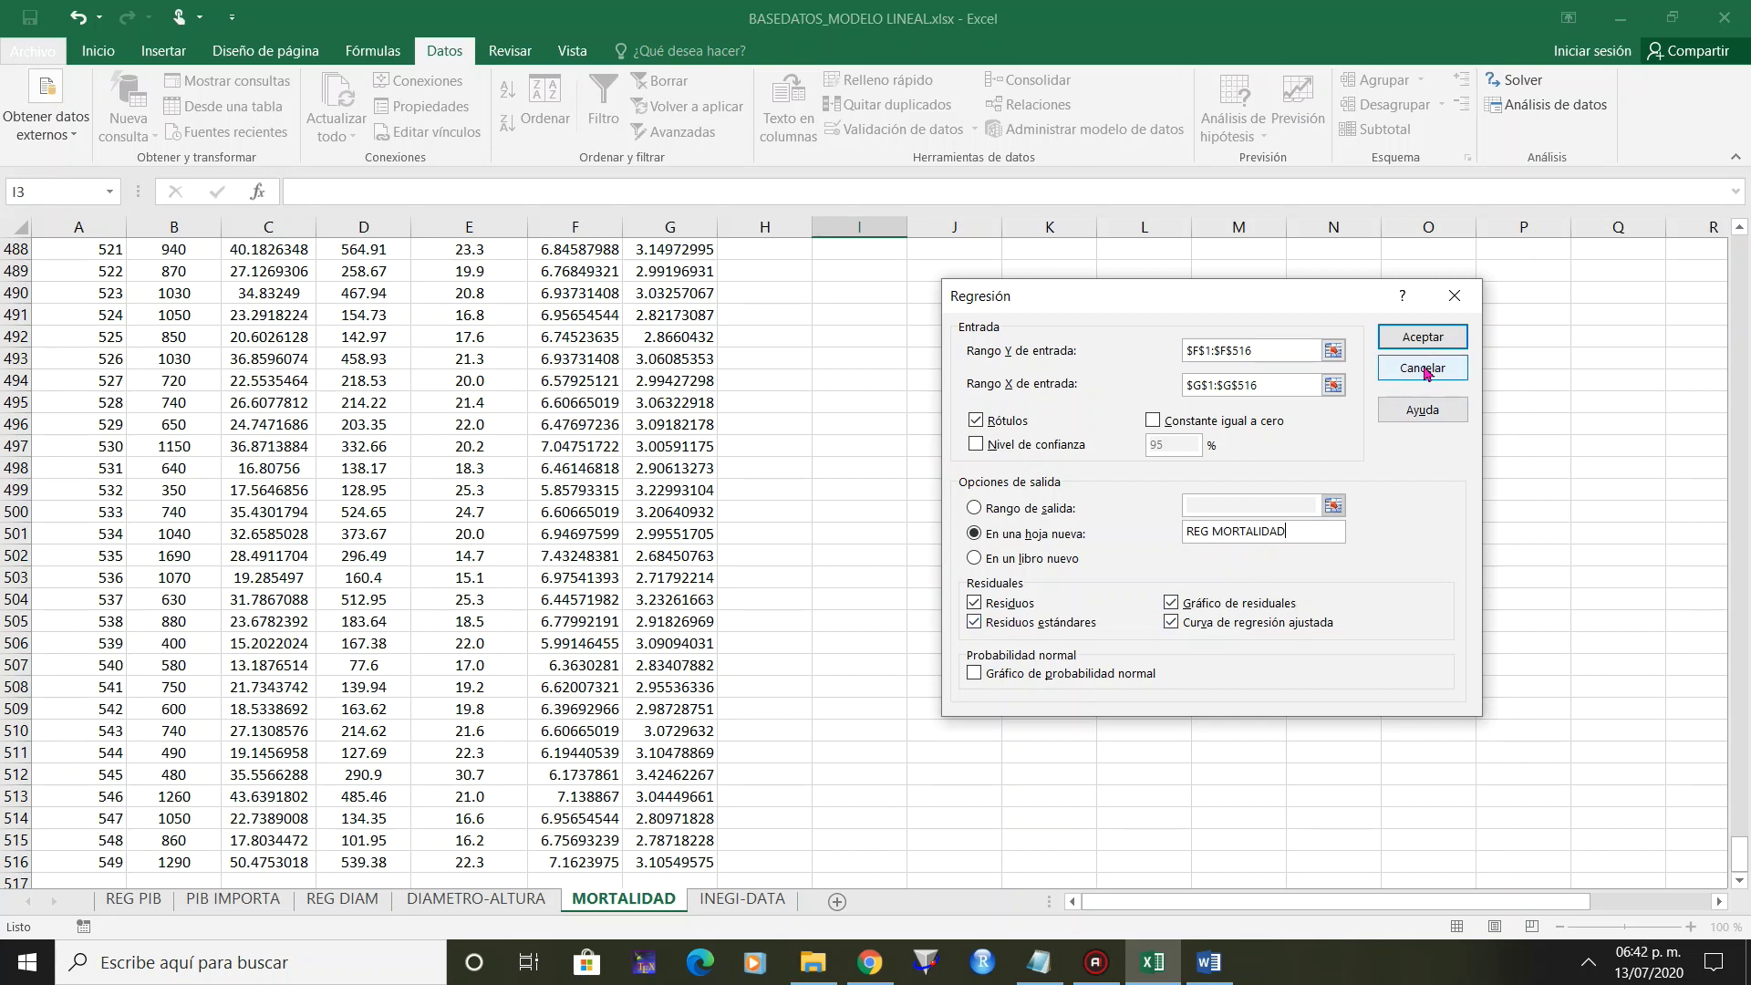
click(1431, 337)
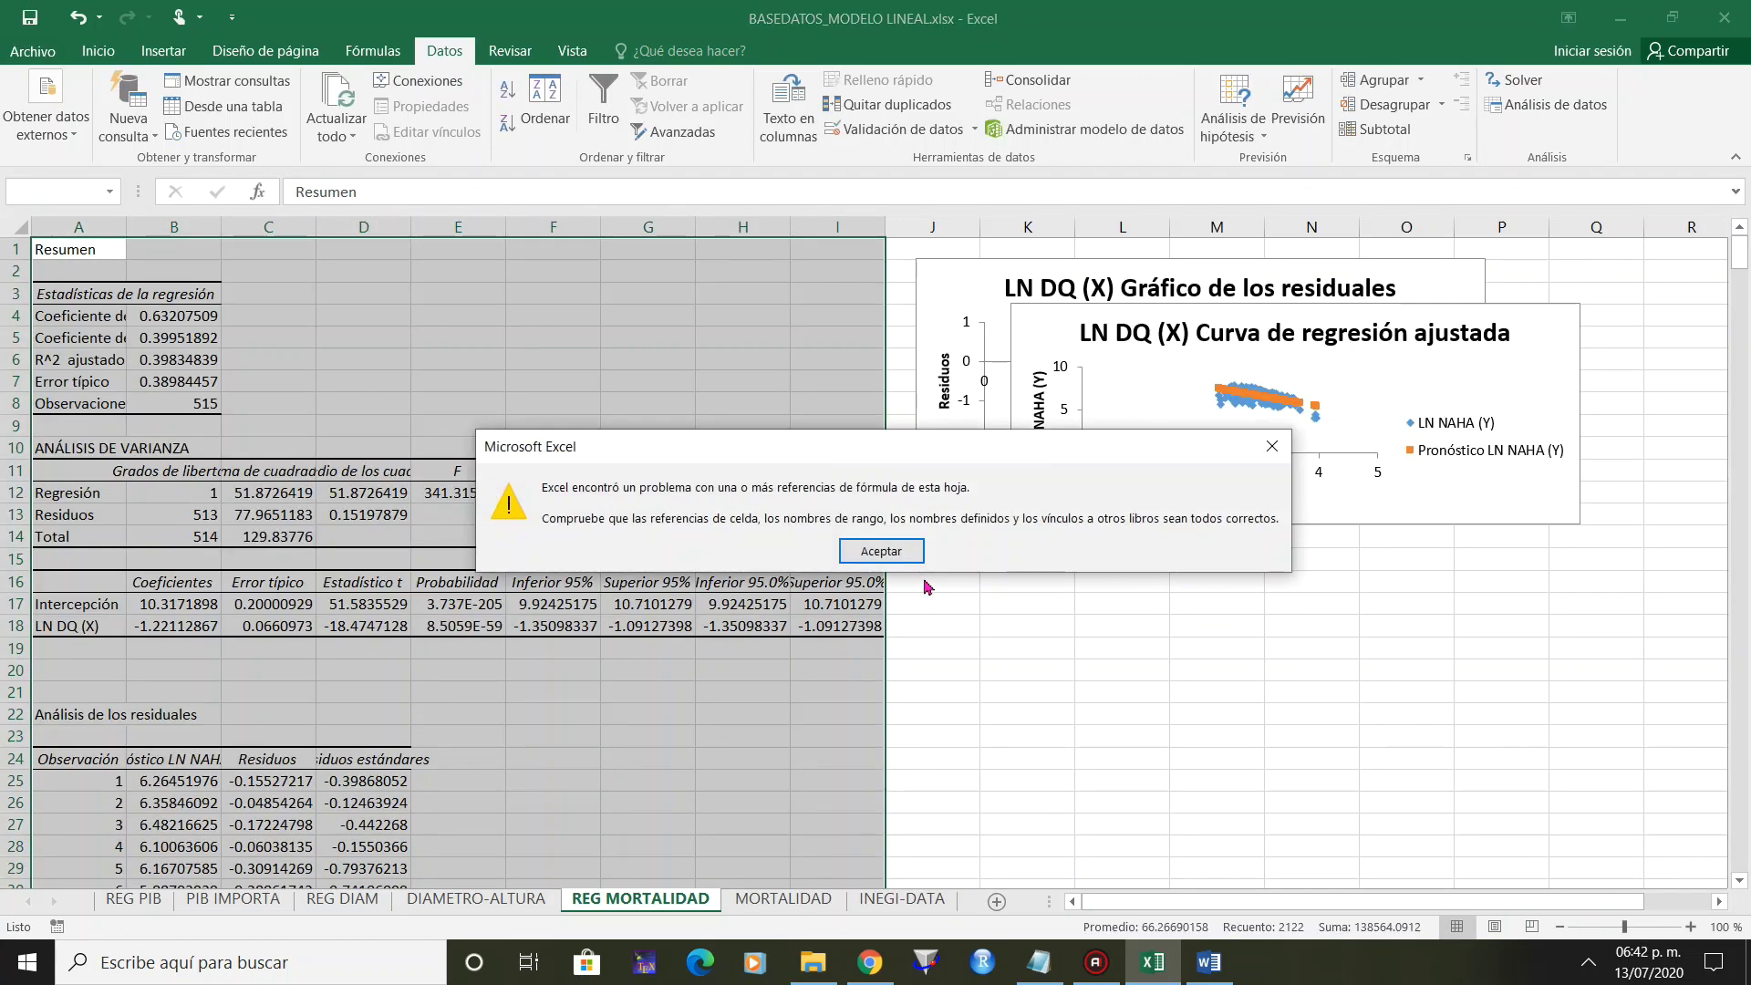
Dismiss the warning, widen column A, and fill the R² and adjusted R² values yellow.
key(Return)
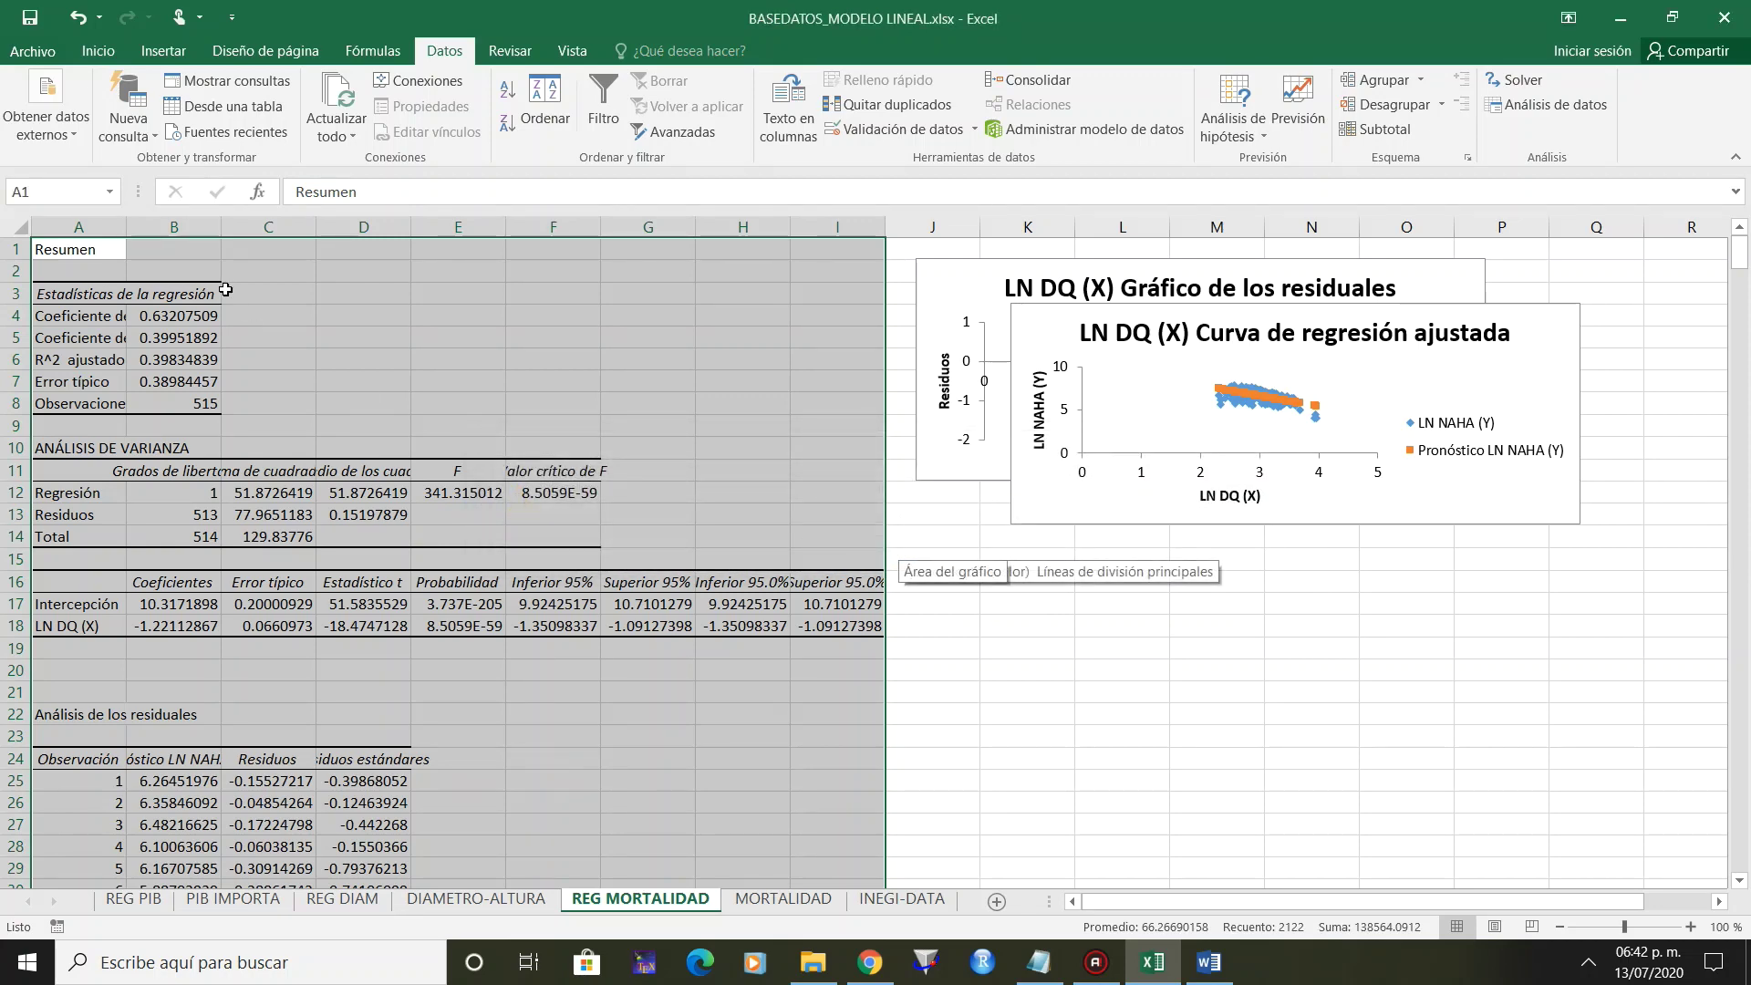
double_click(126, 222)
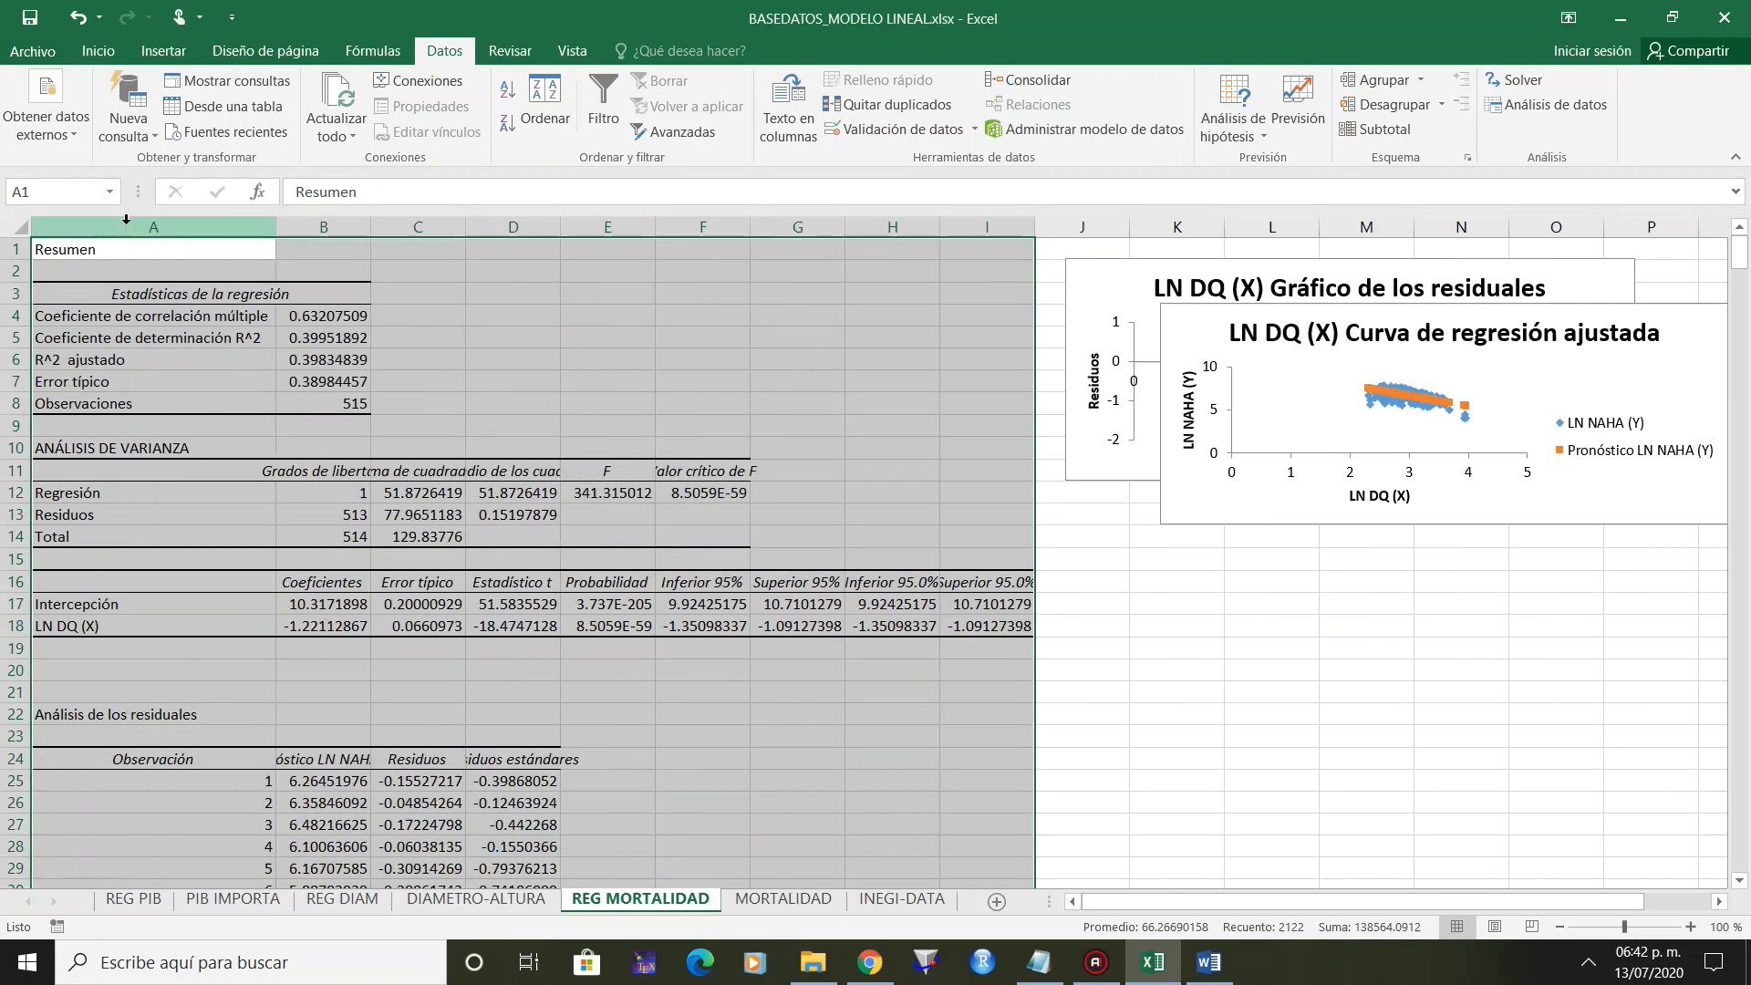
click(378, 383)
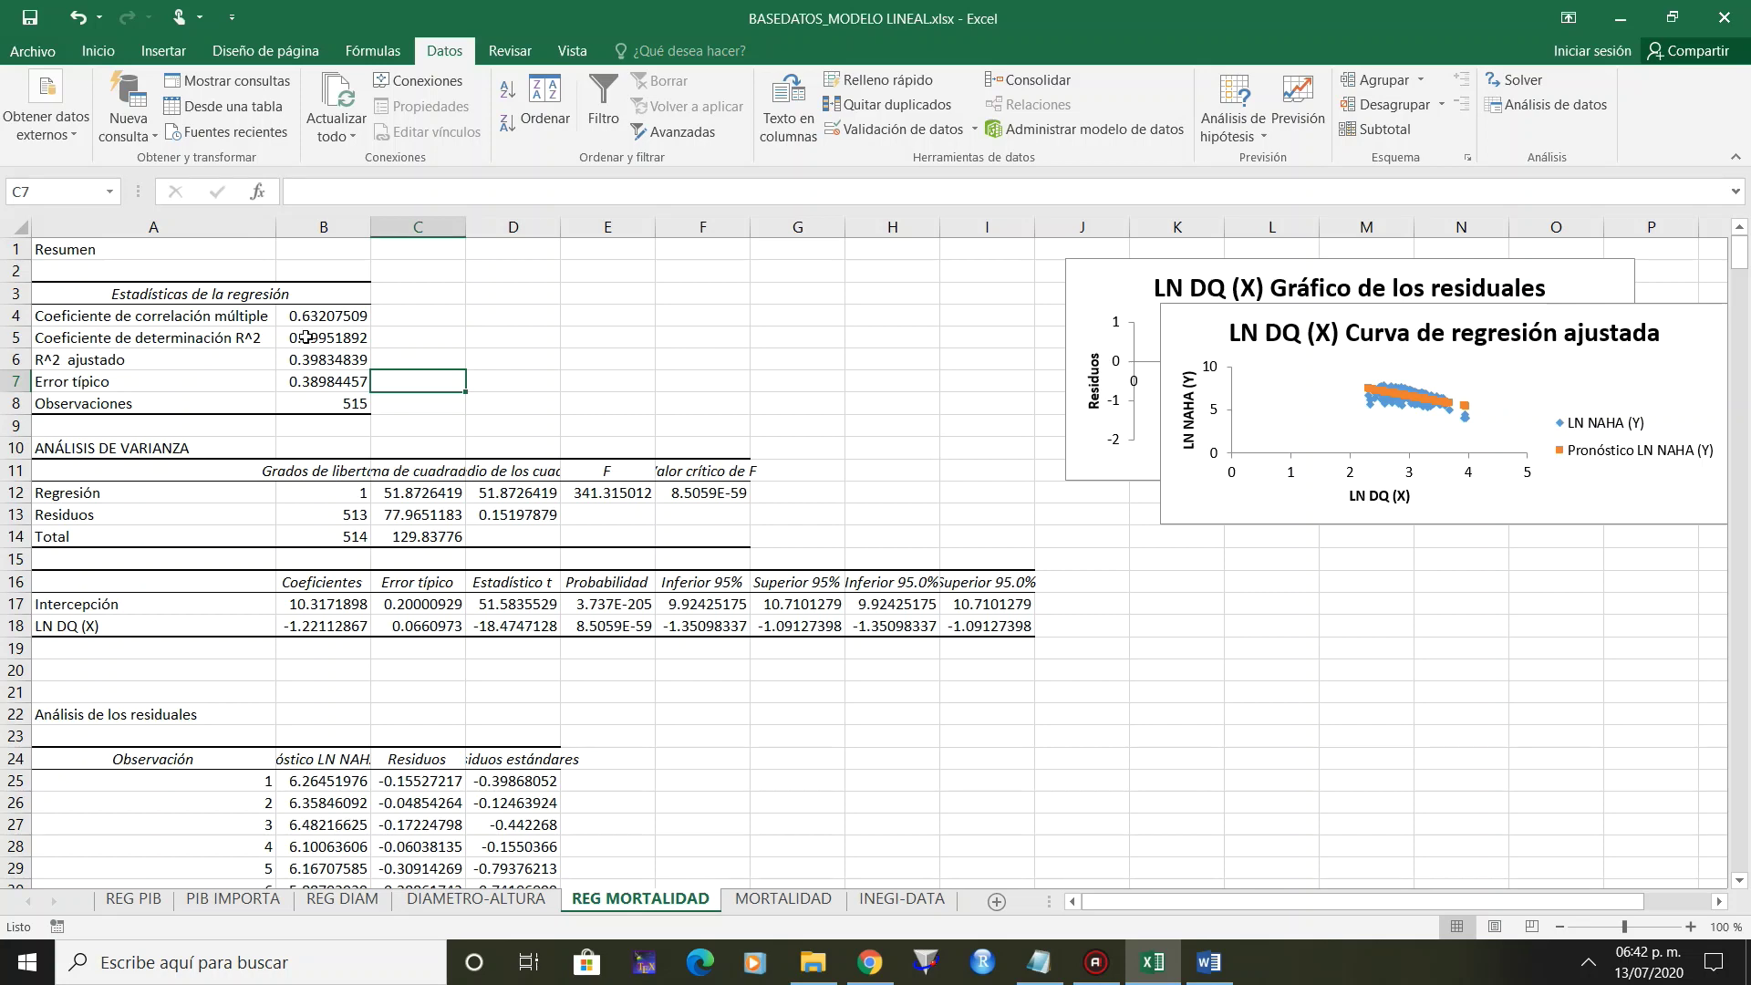
drag(304, 336, 303, 359)
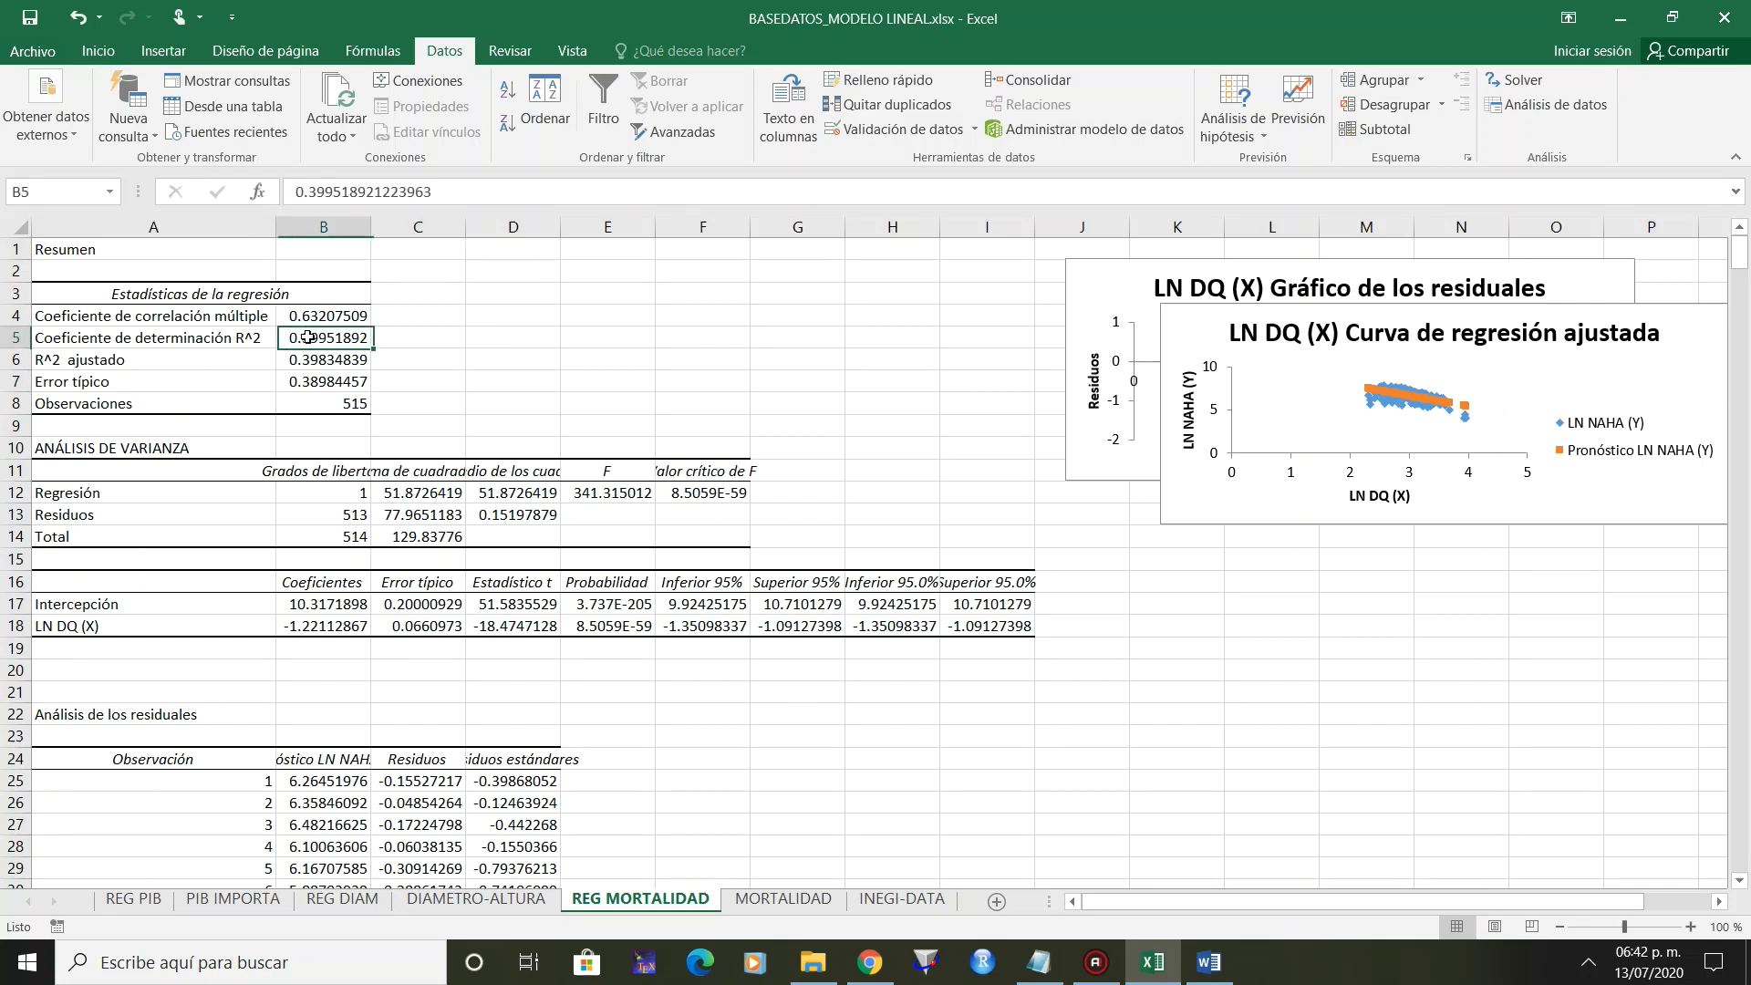
click(98, 52)
click(327, 124)
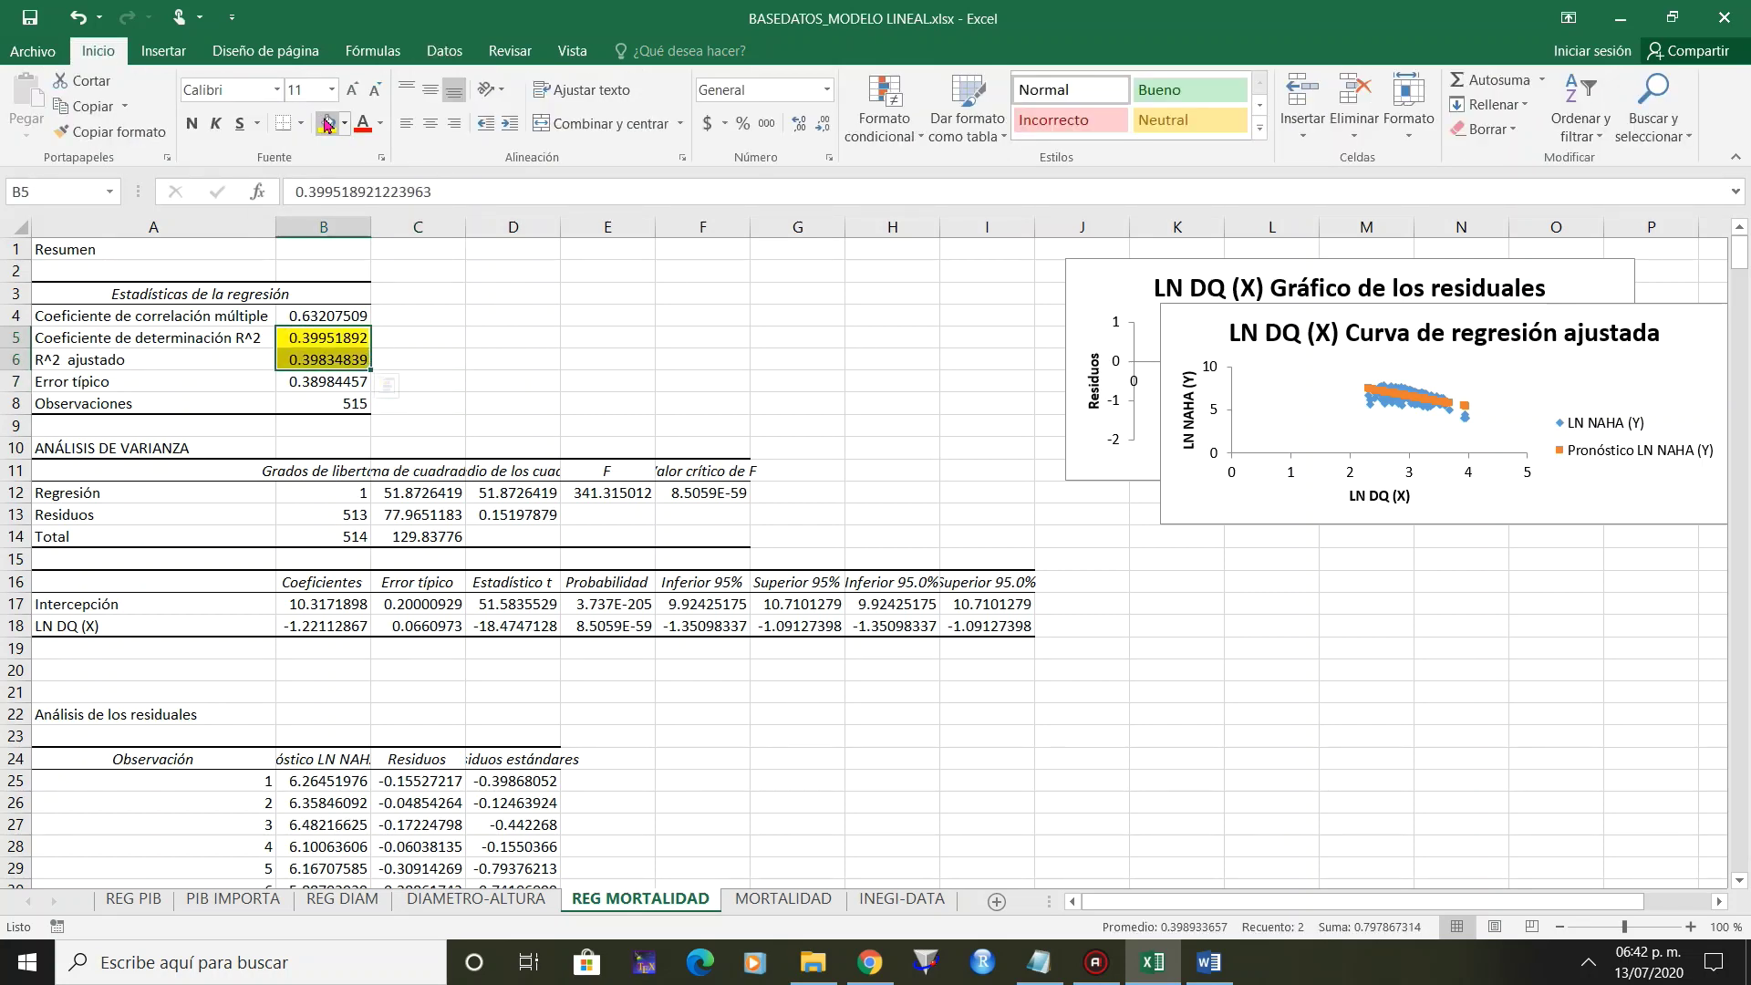
click(742, 366)
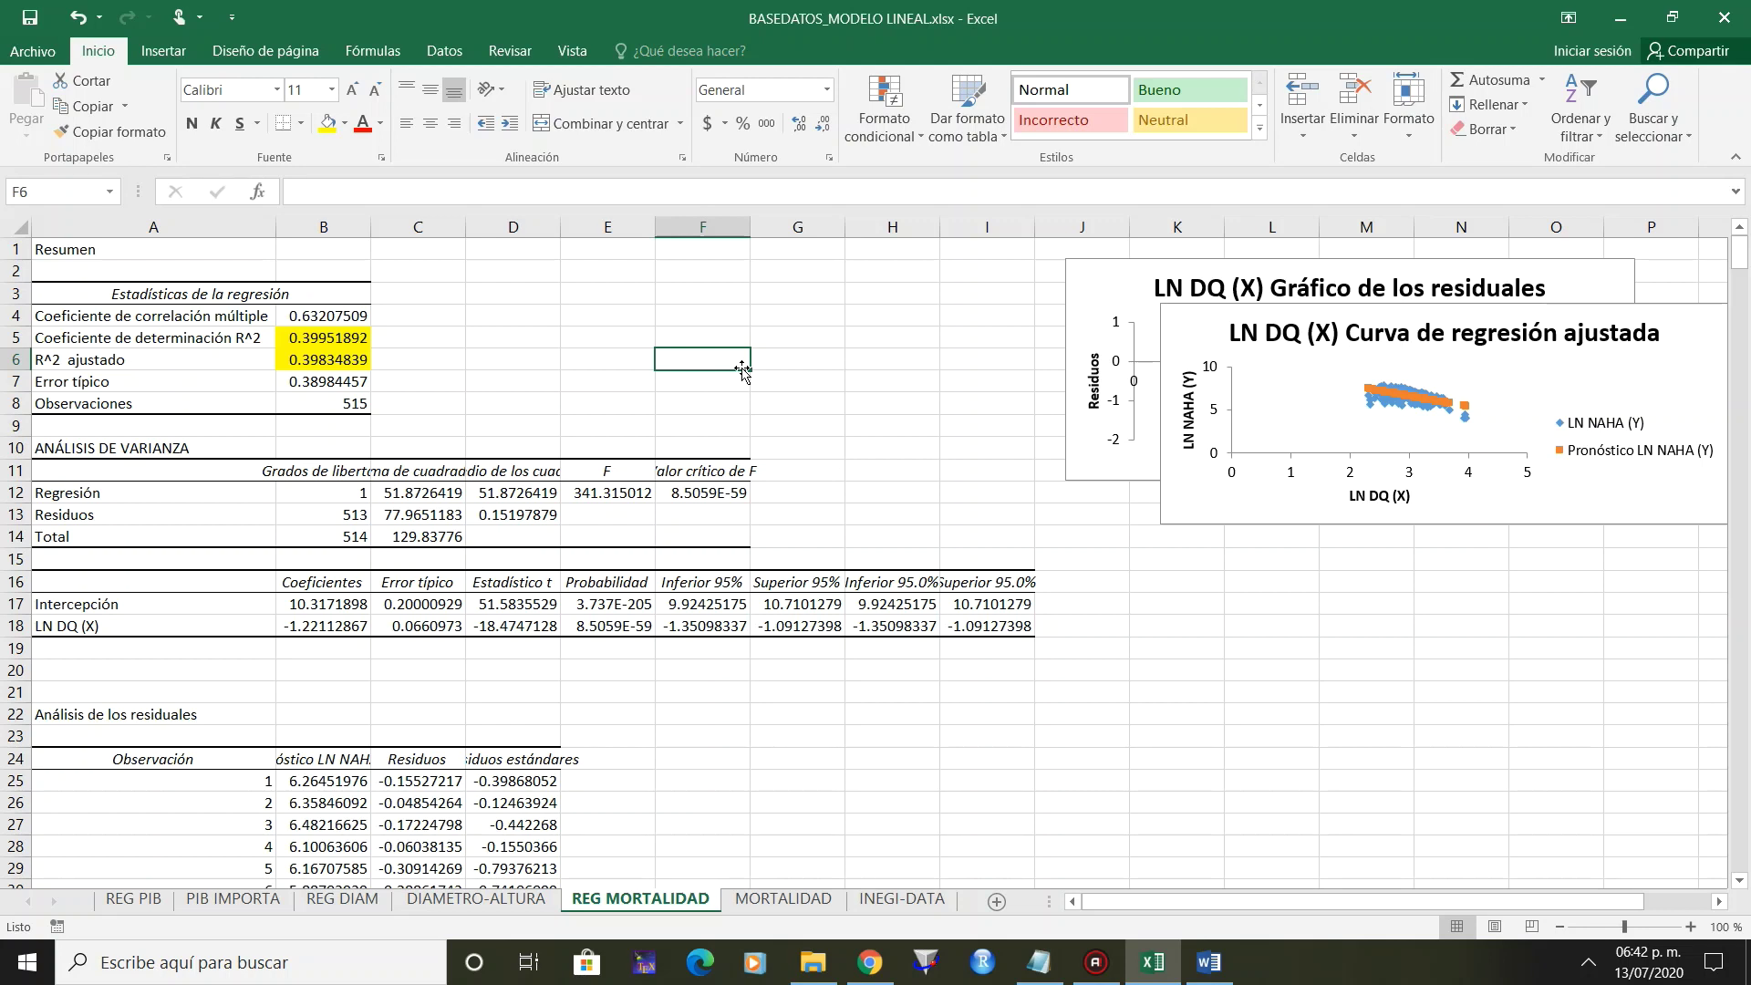
Format the critical F value as a number with more decimals (0.0000).
click(721, 495)
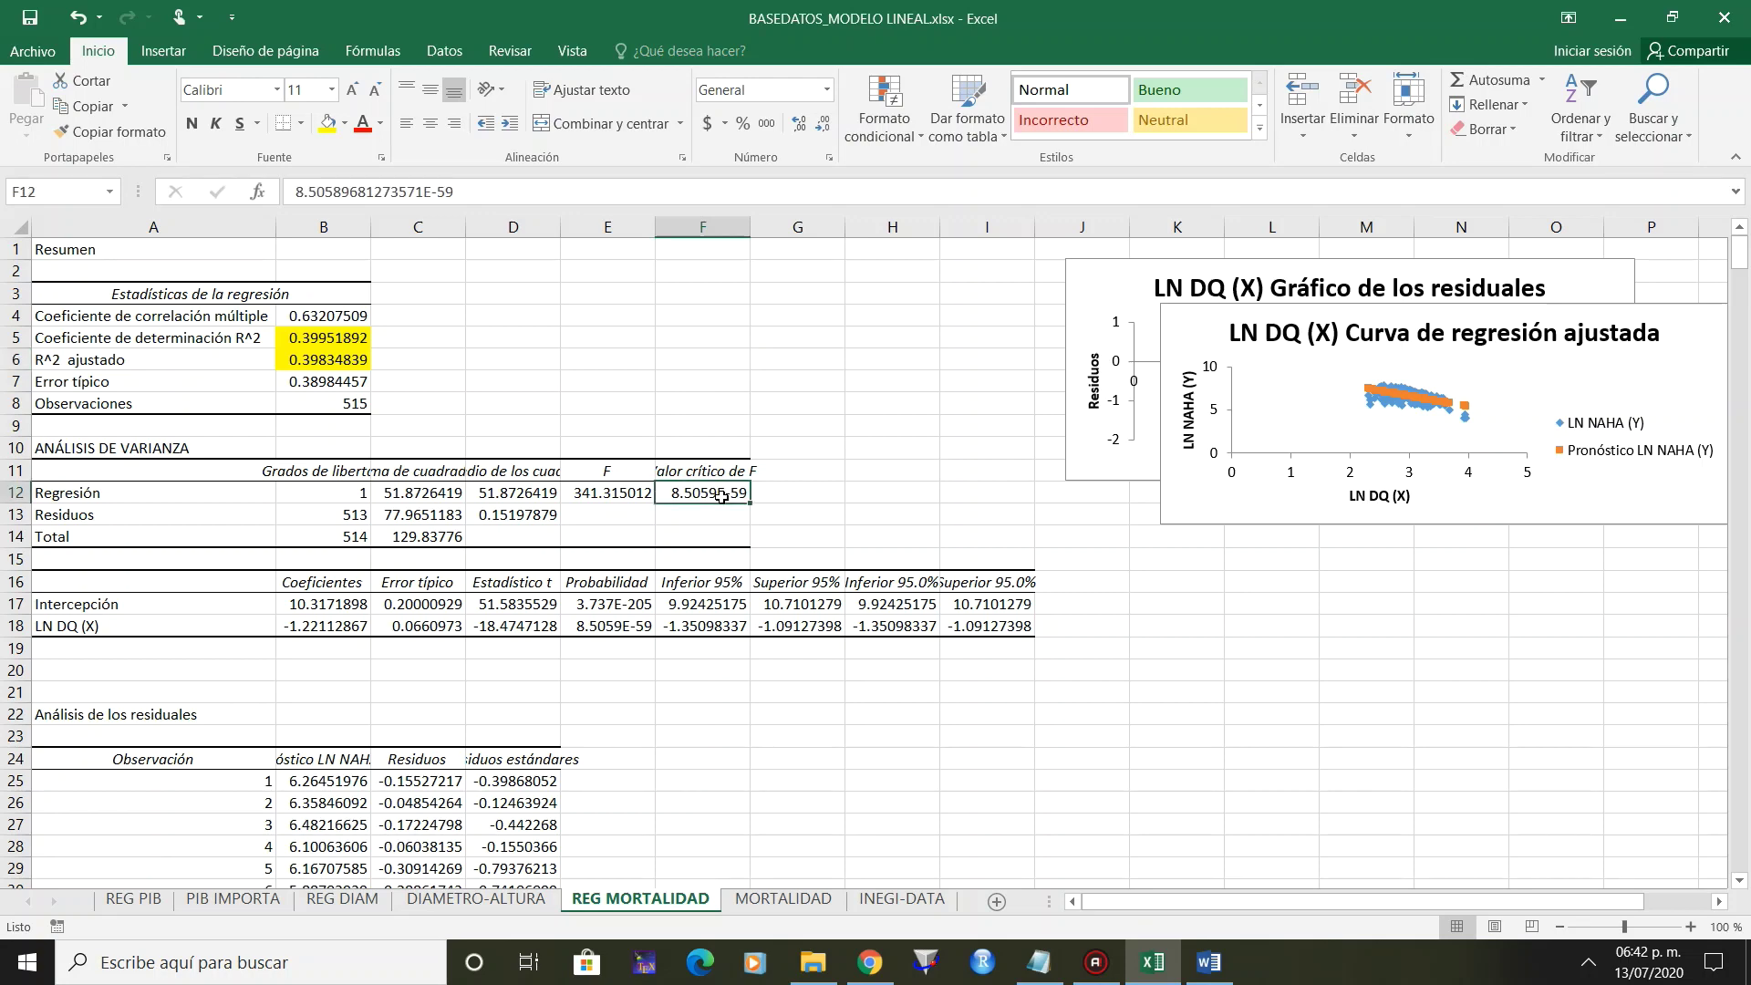
click(827, 89)
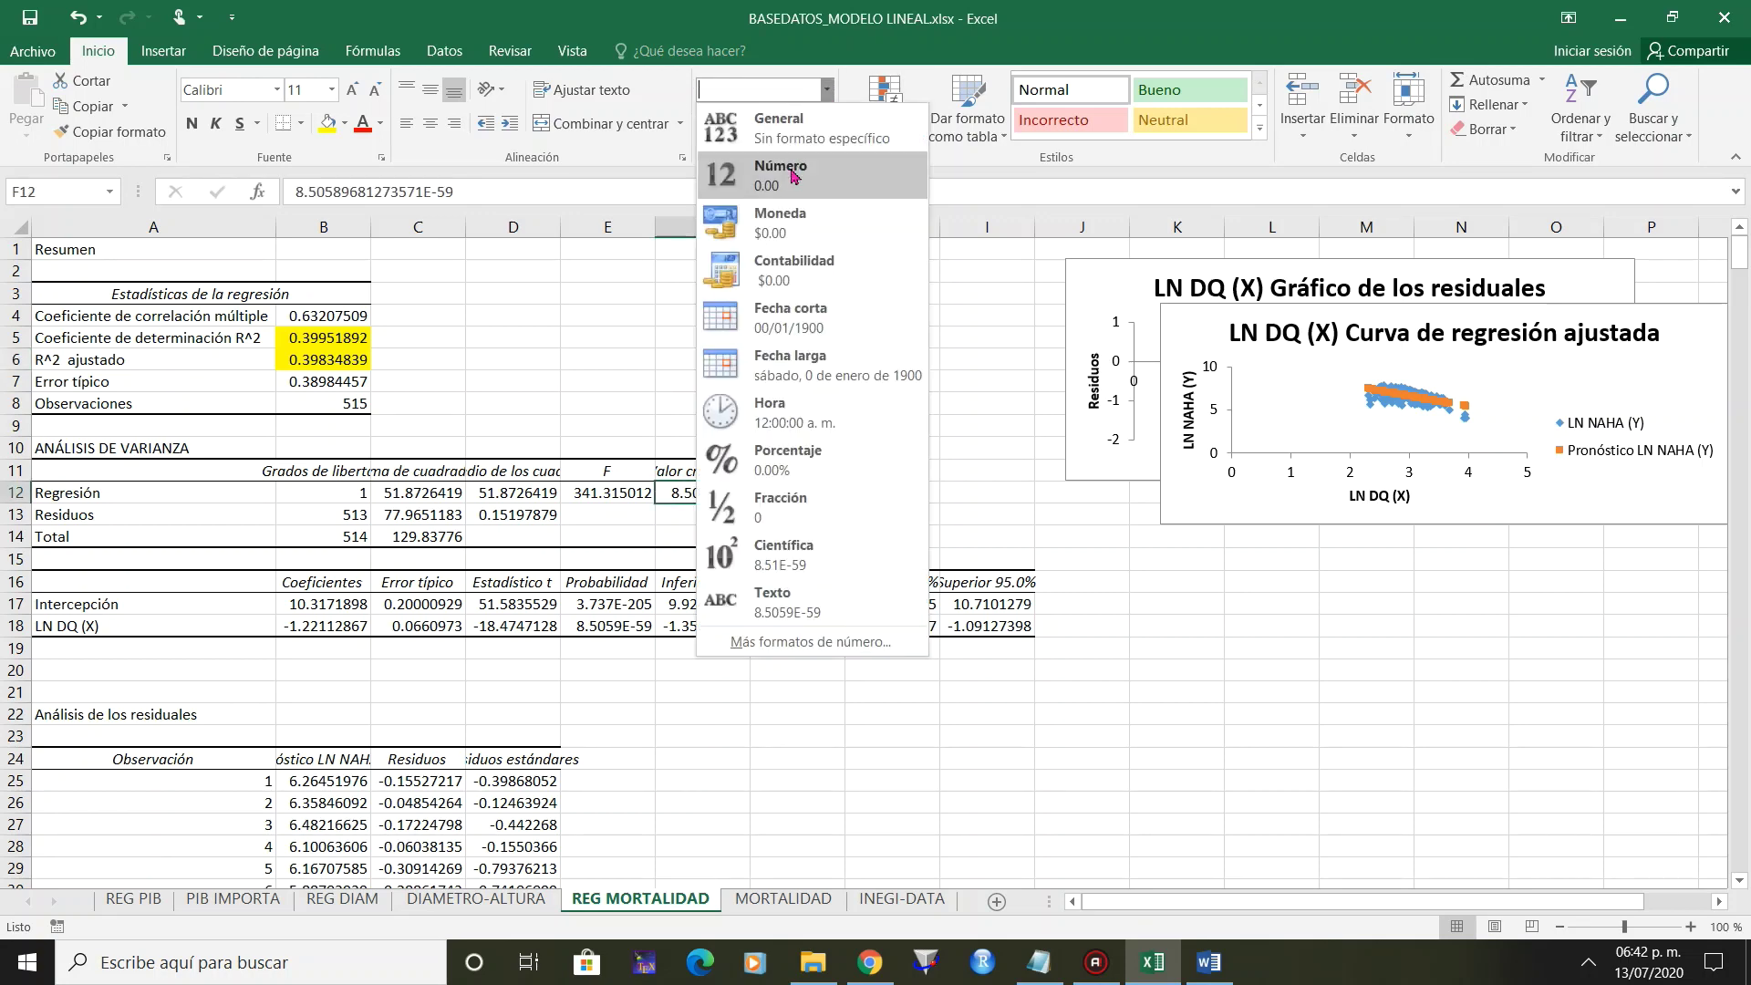
click(792, 192)
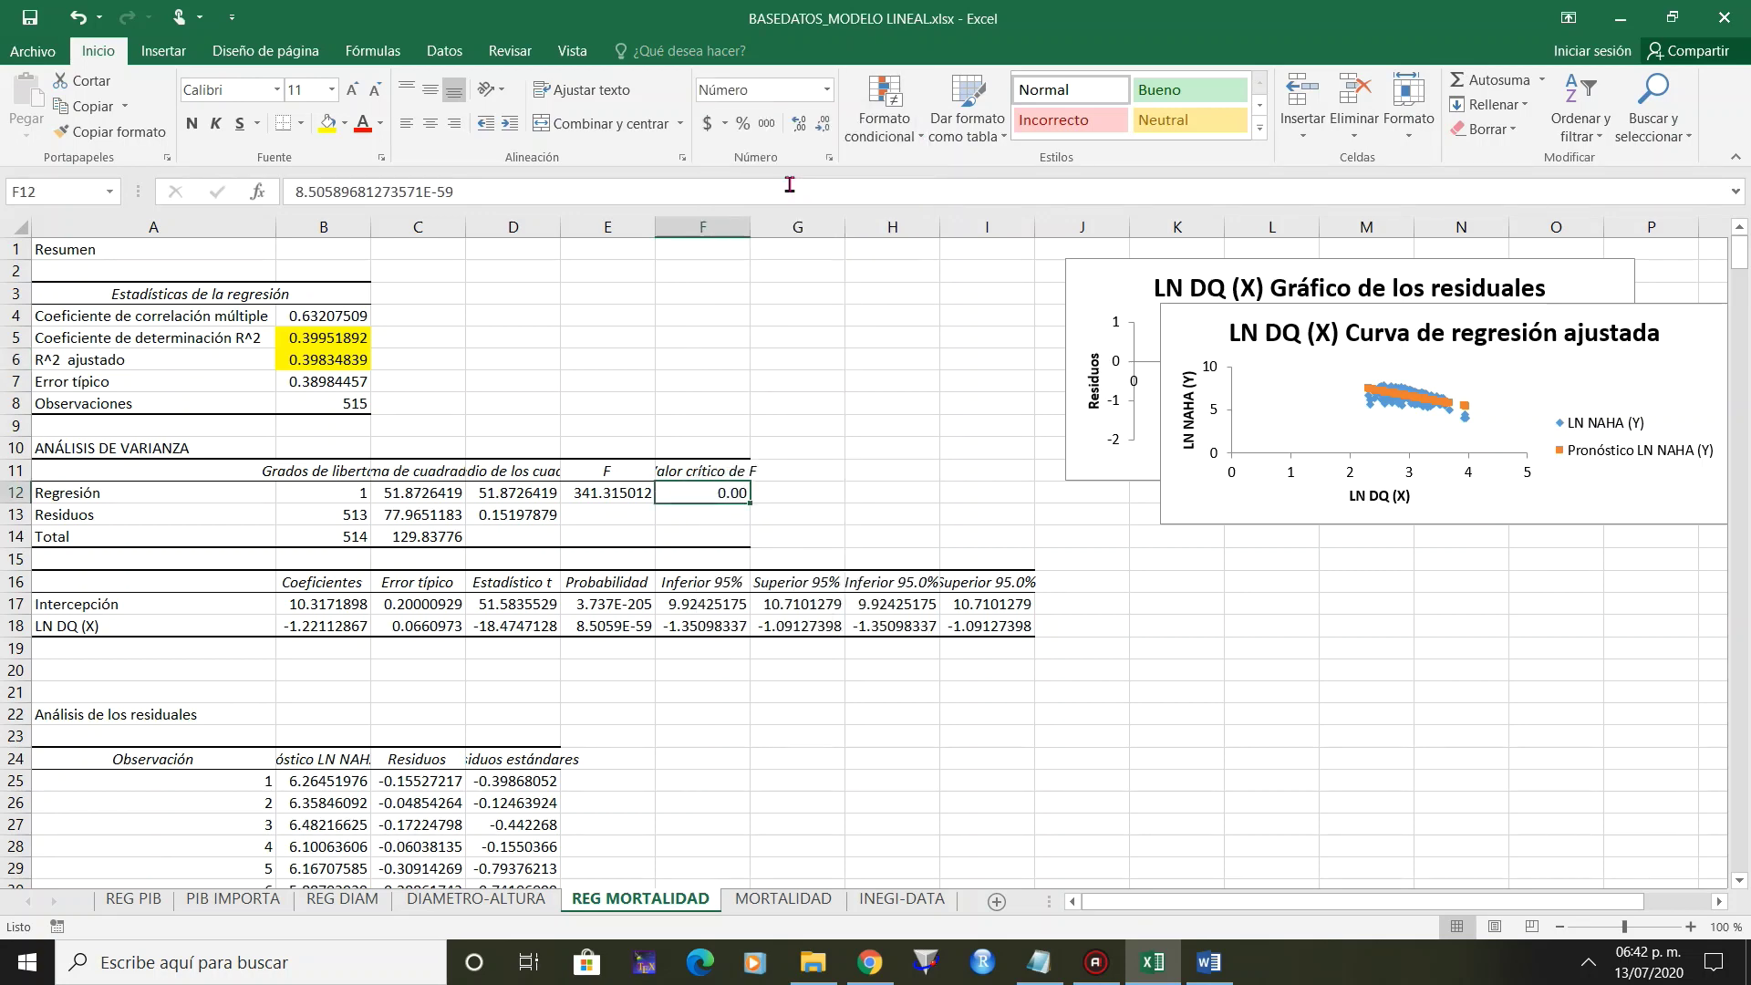
click(800, 124)
click(800, 124)
Fill the Coeficientes header and both coefficients in B16:B18 with yellow.
drag(320, 583, 316, 627)
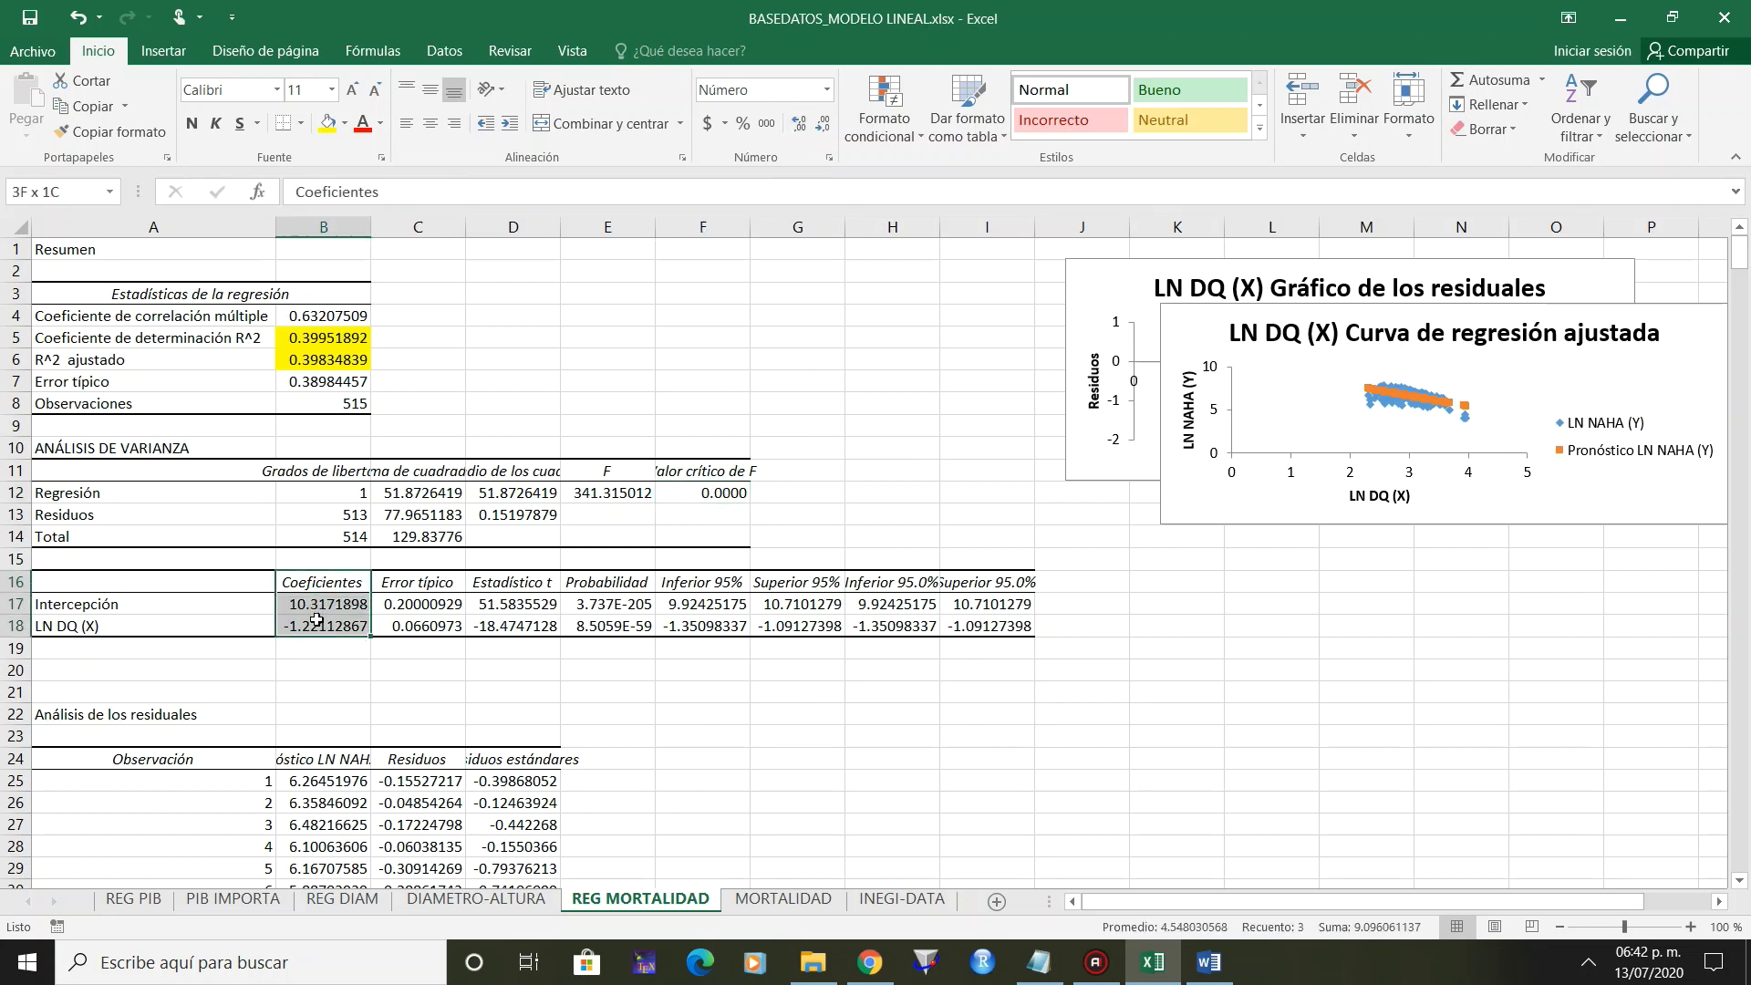
click(328, 124)
click(324, 691)
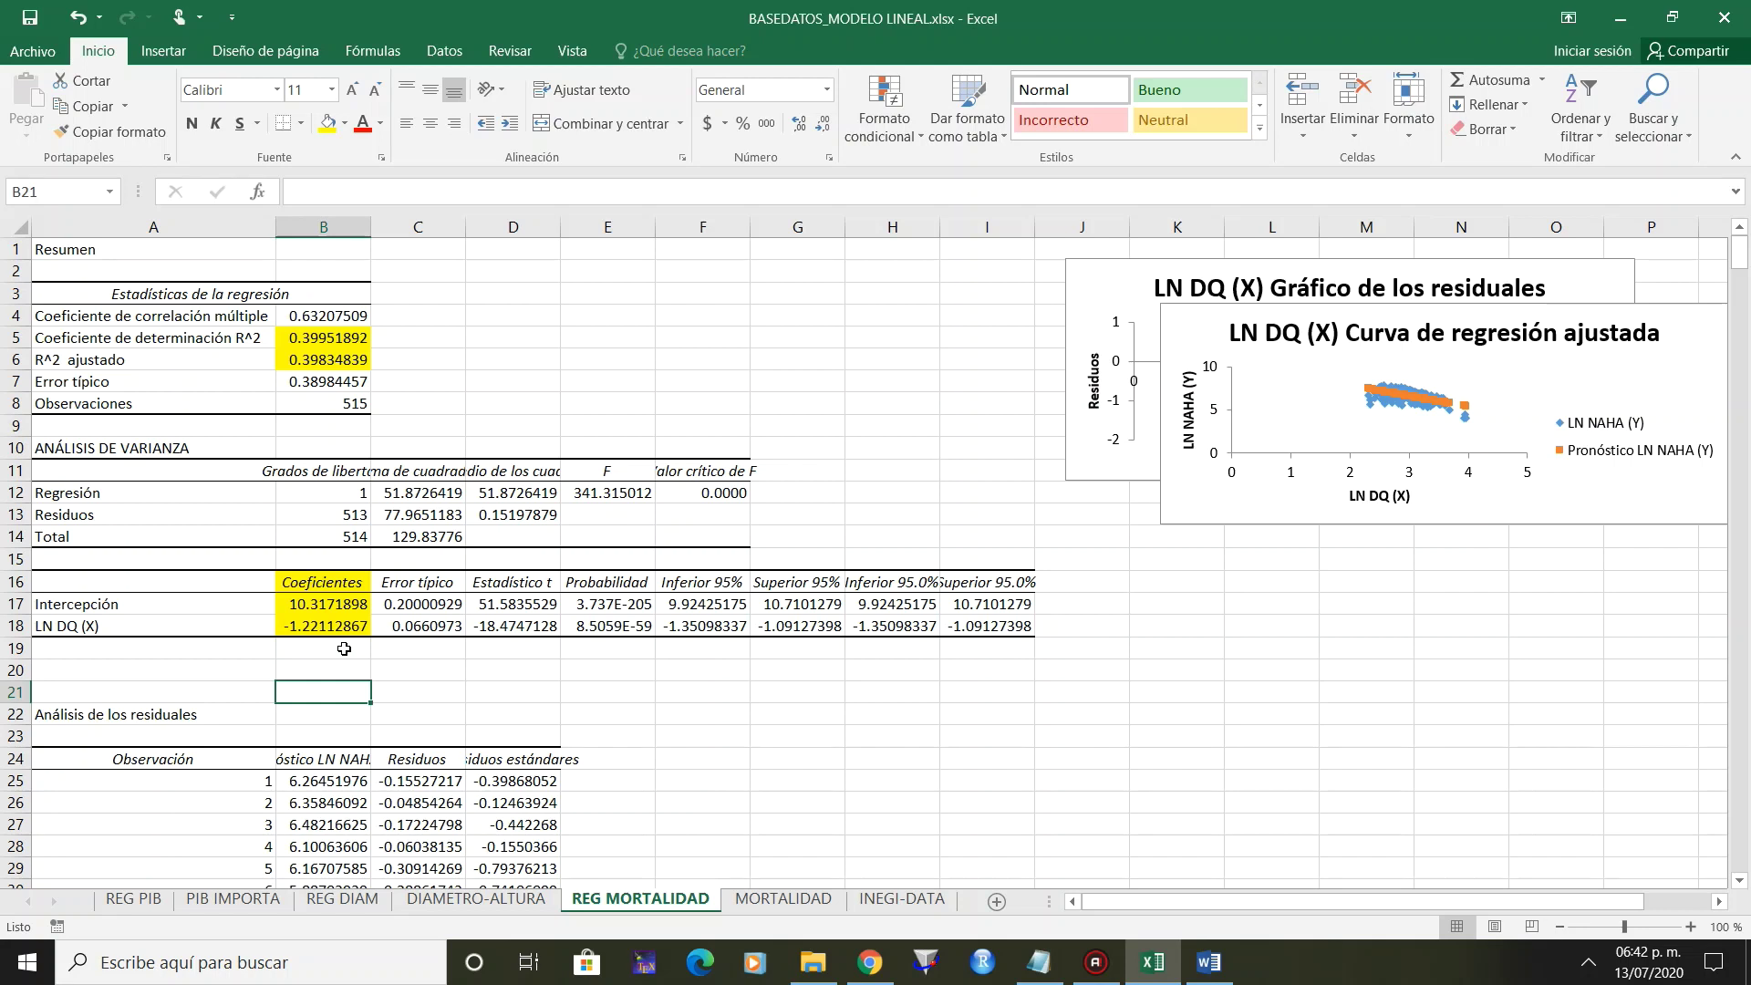
Drag the LN DQ fitted regression curve chart larger, placing it over the residuals chart.
click(1195, 506)
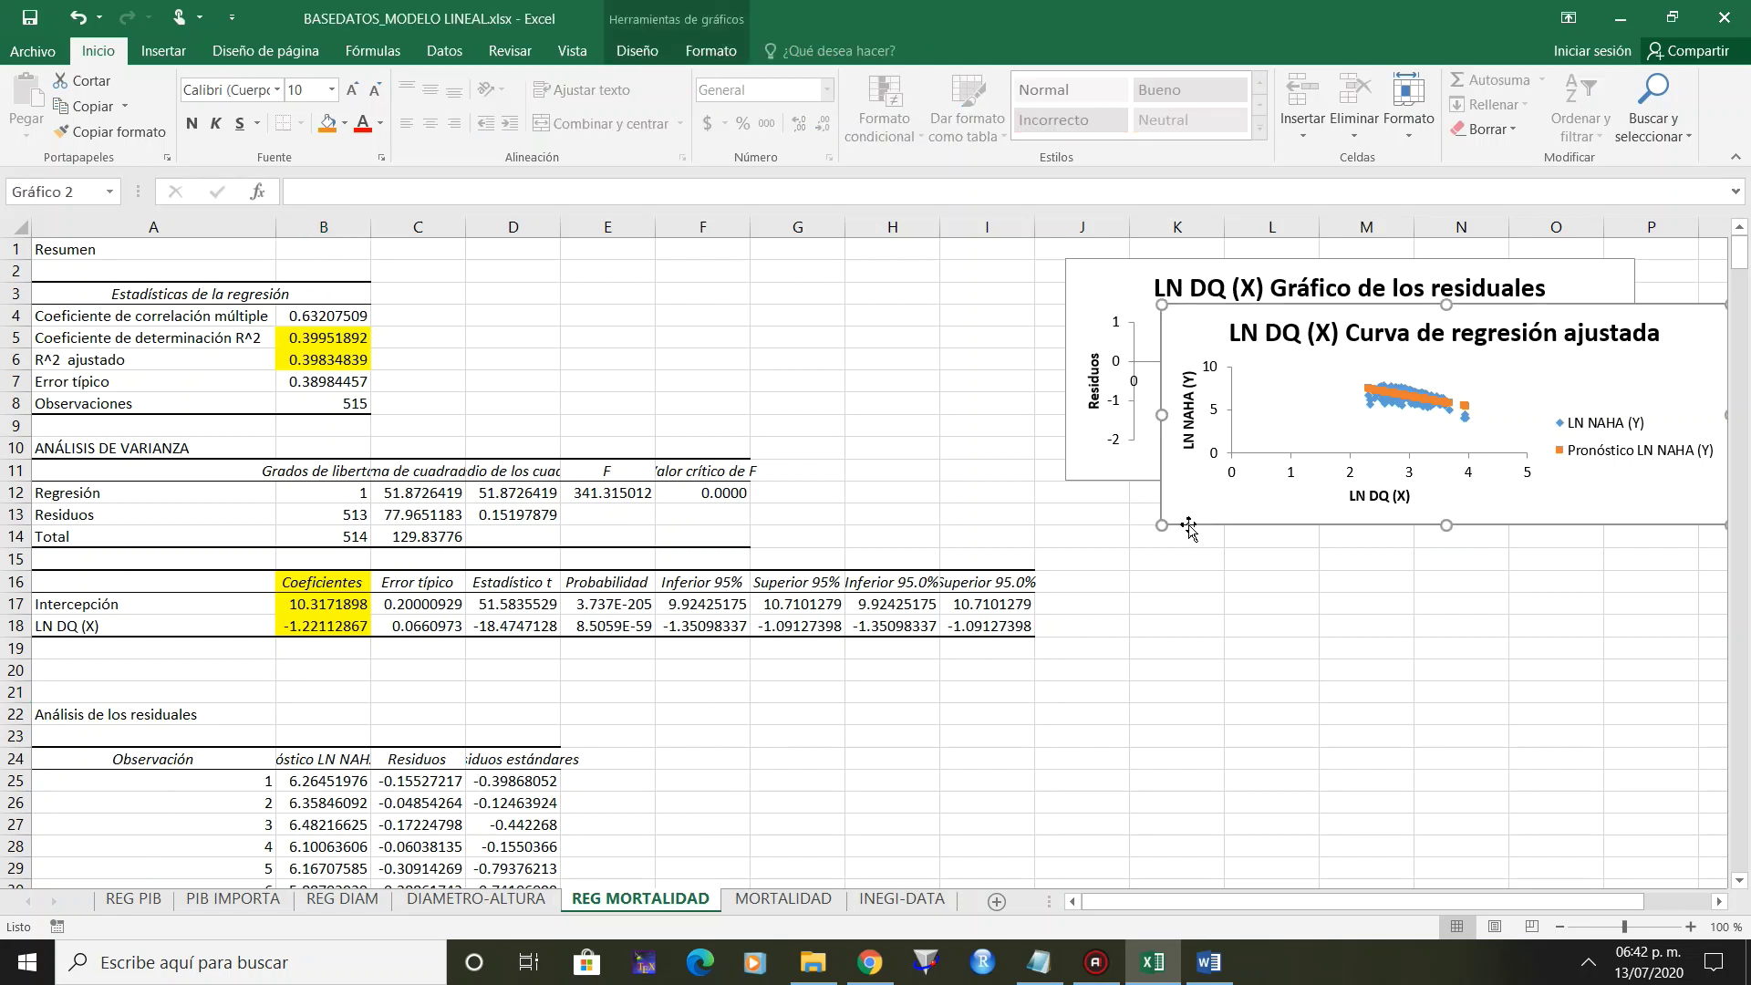
drag(1163, 523, 1094, 725)
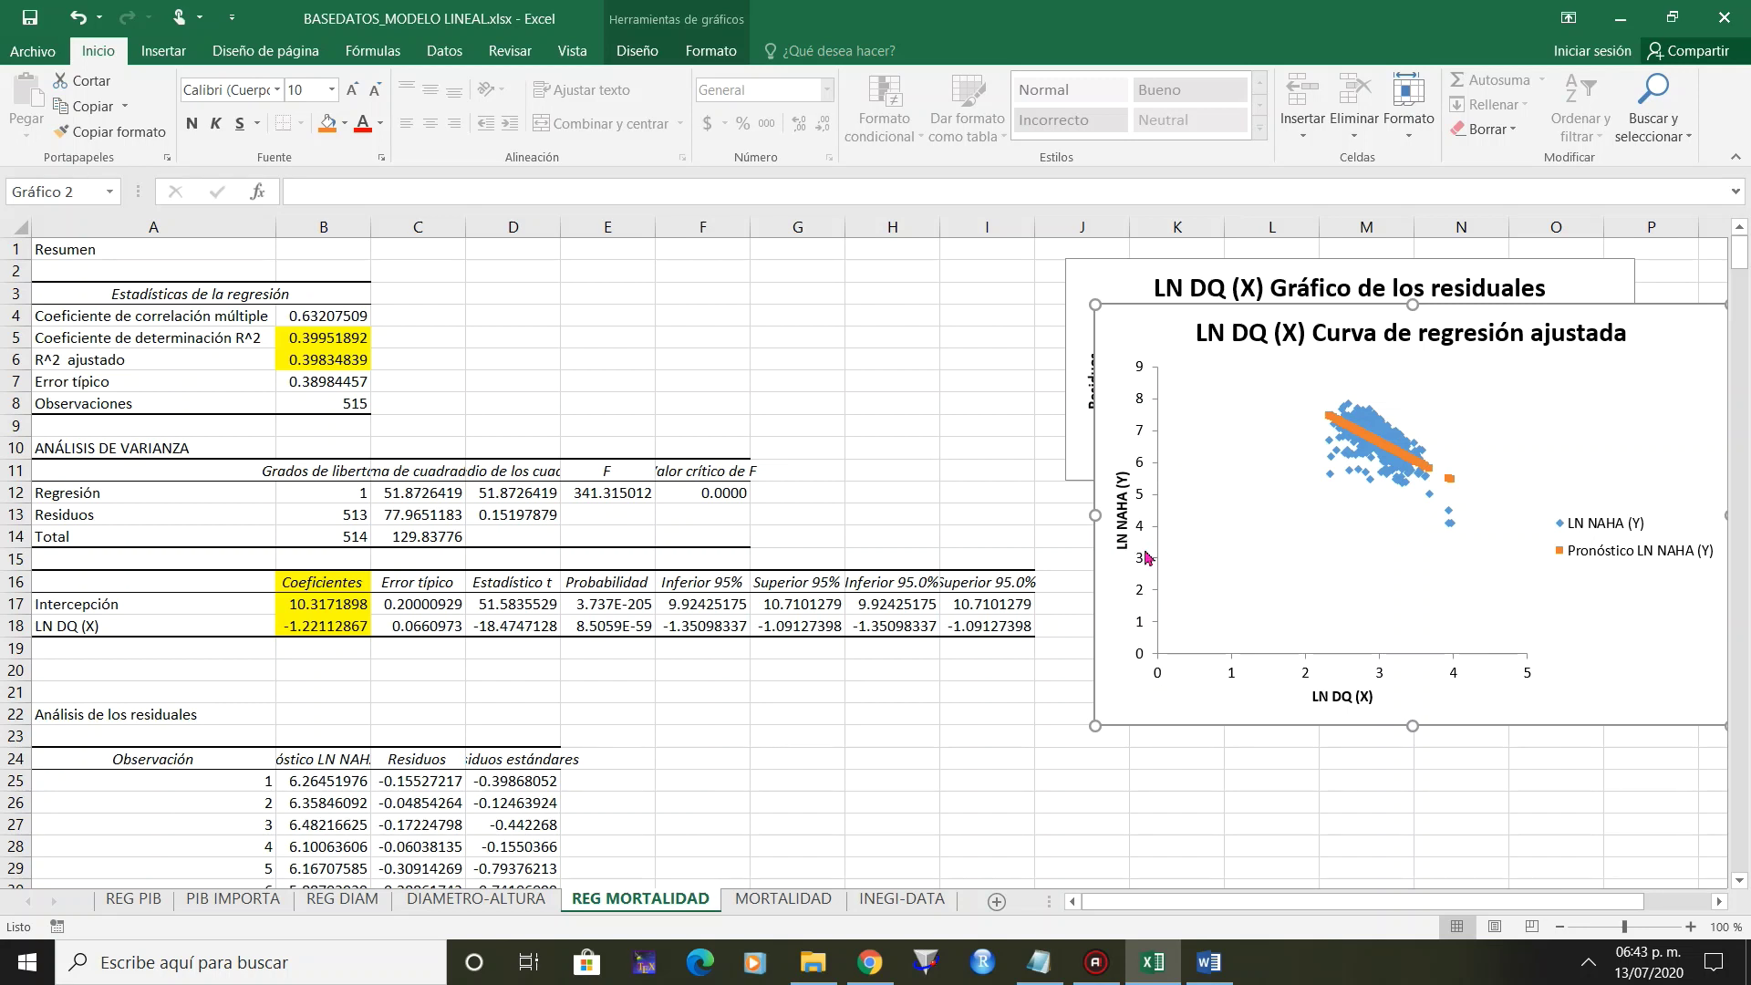
click(741, 711)
Type the labels y=ax+b, a= and b= in F21:F23.
click(738, 692)
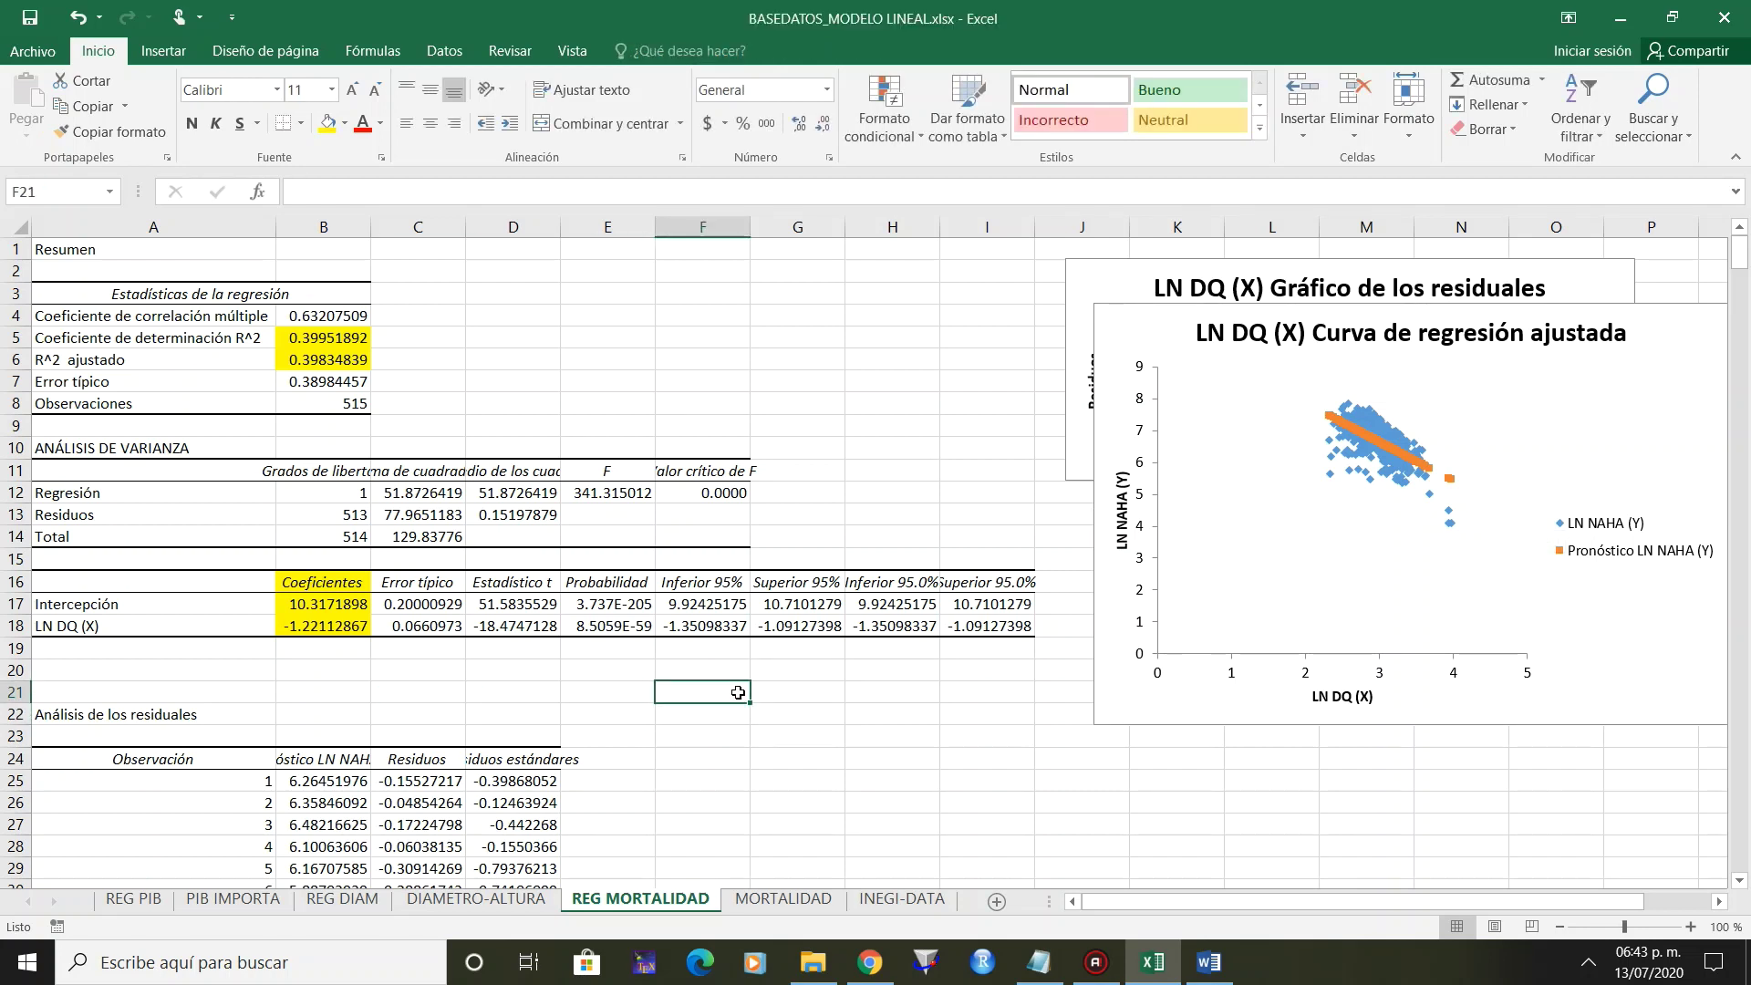
text(y)
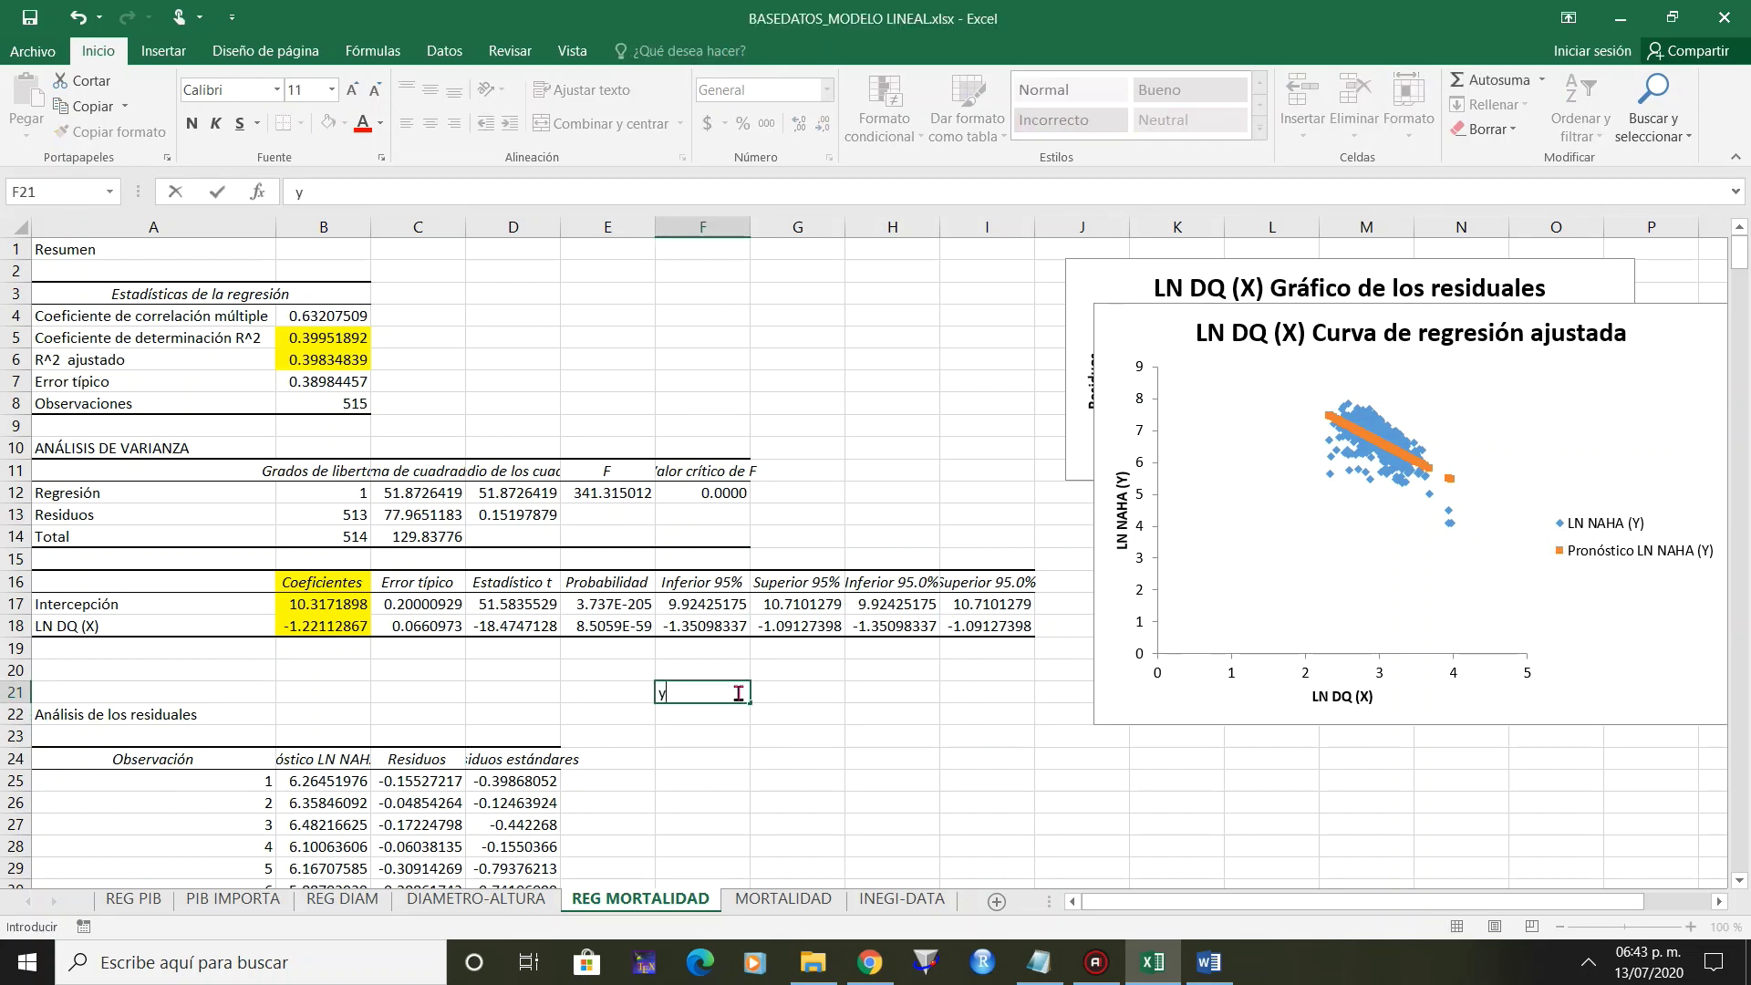
text(=)
key(BackSpace)
key(Return)
text(a=)
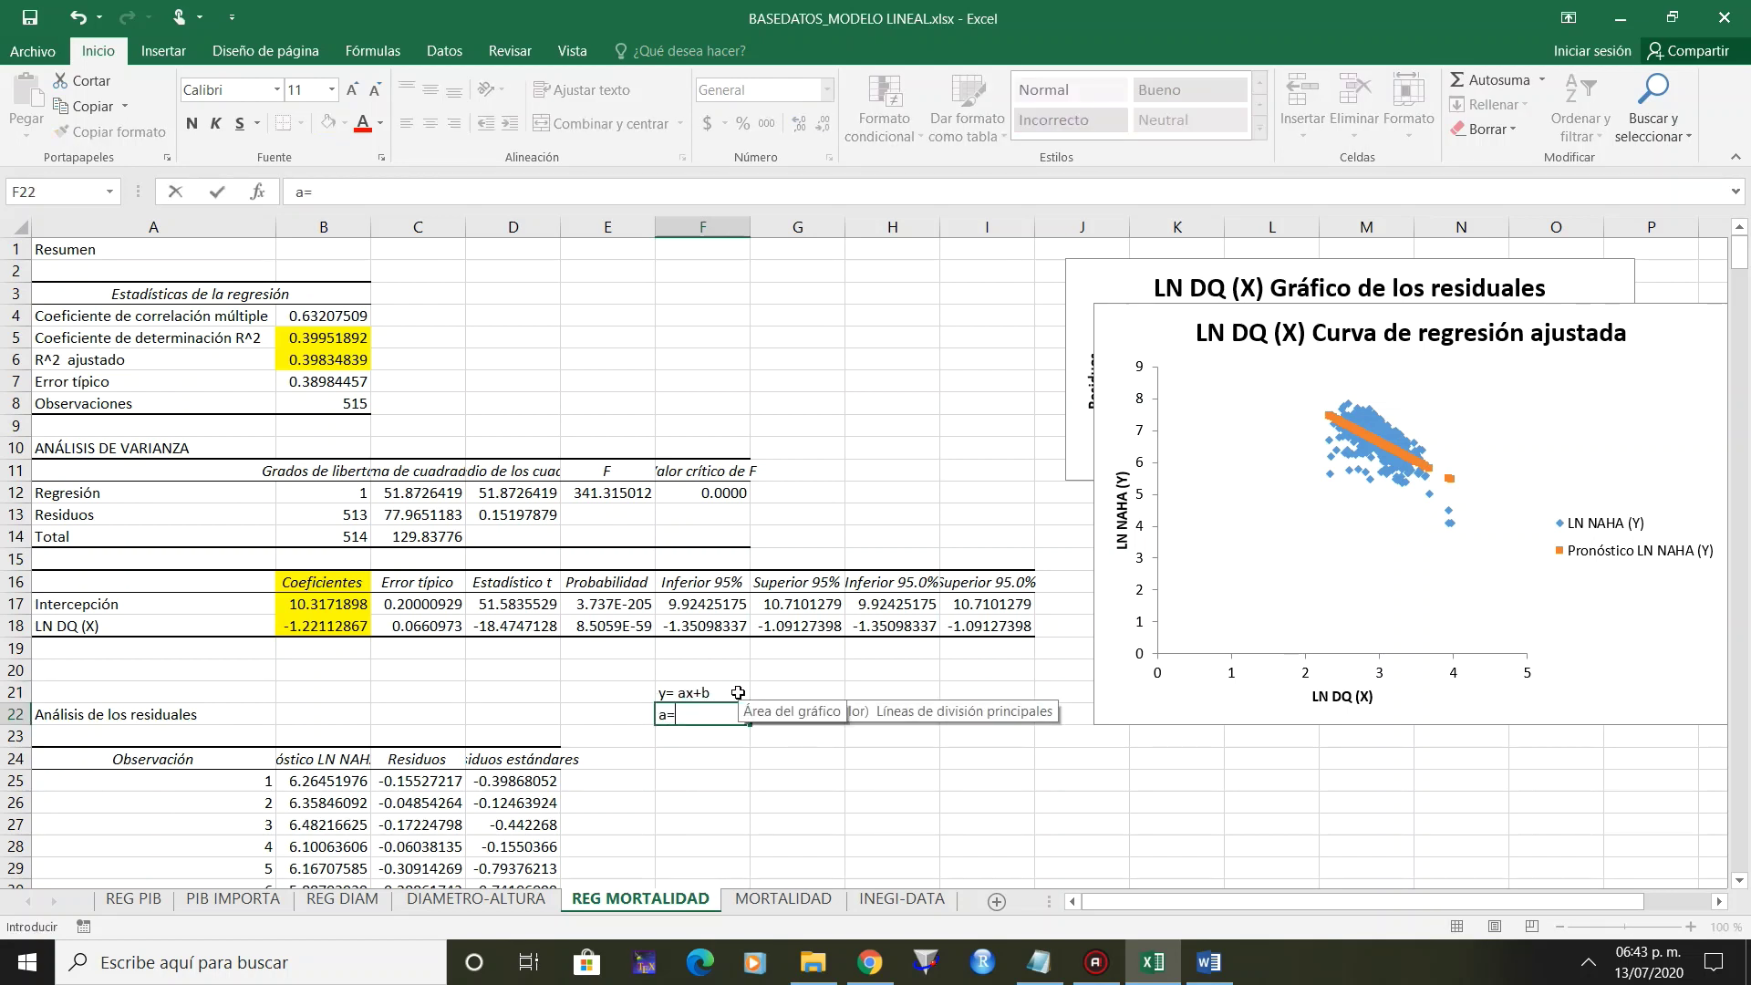
key(Return)
text(B)
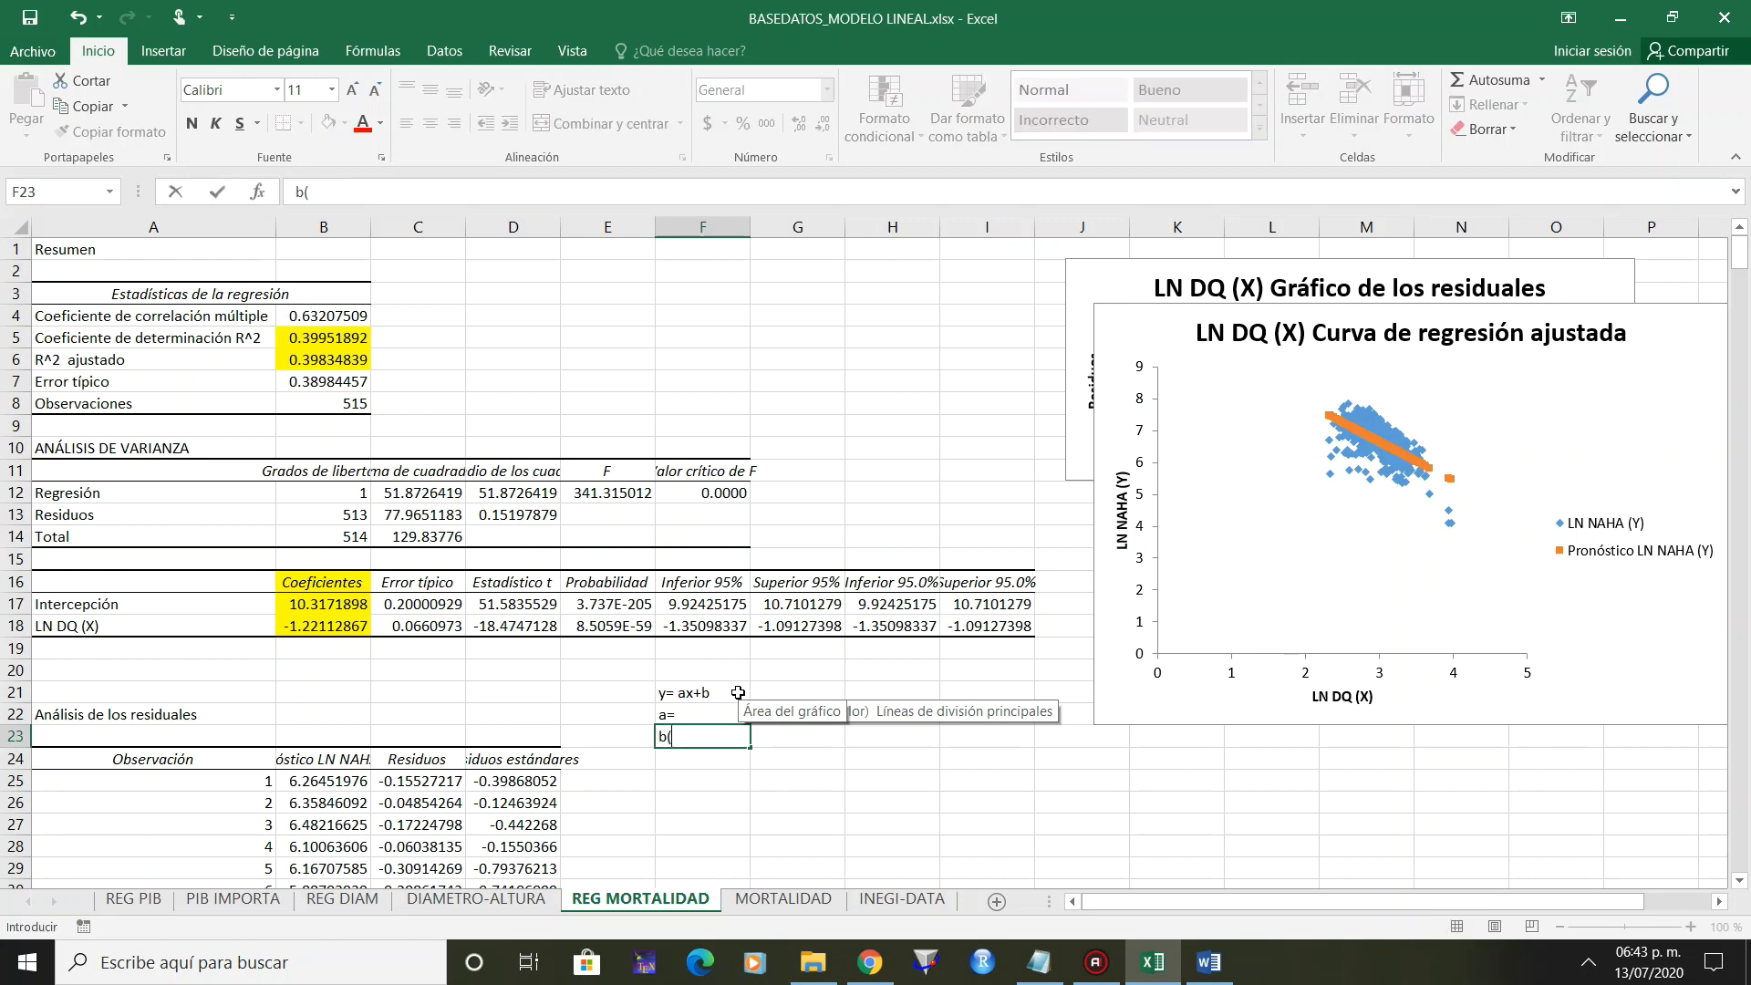
text(=)
key(Right)
key(Up)
text(=)
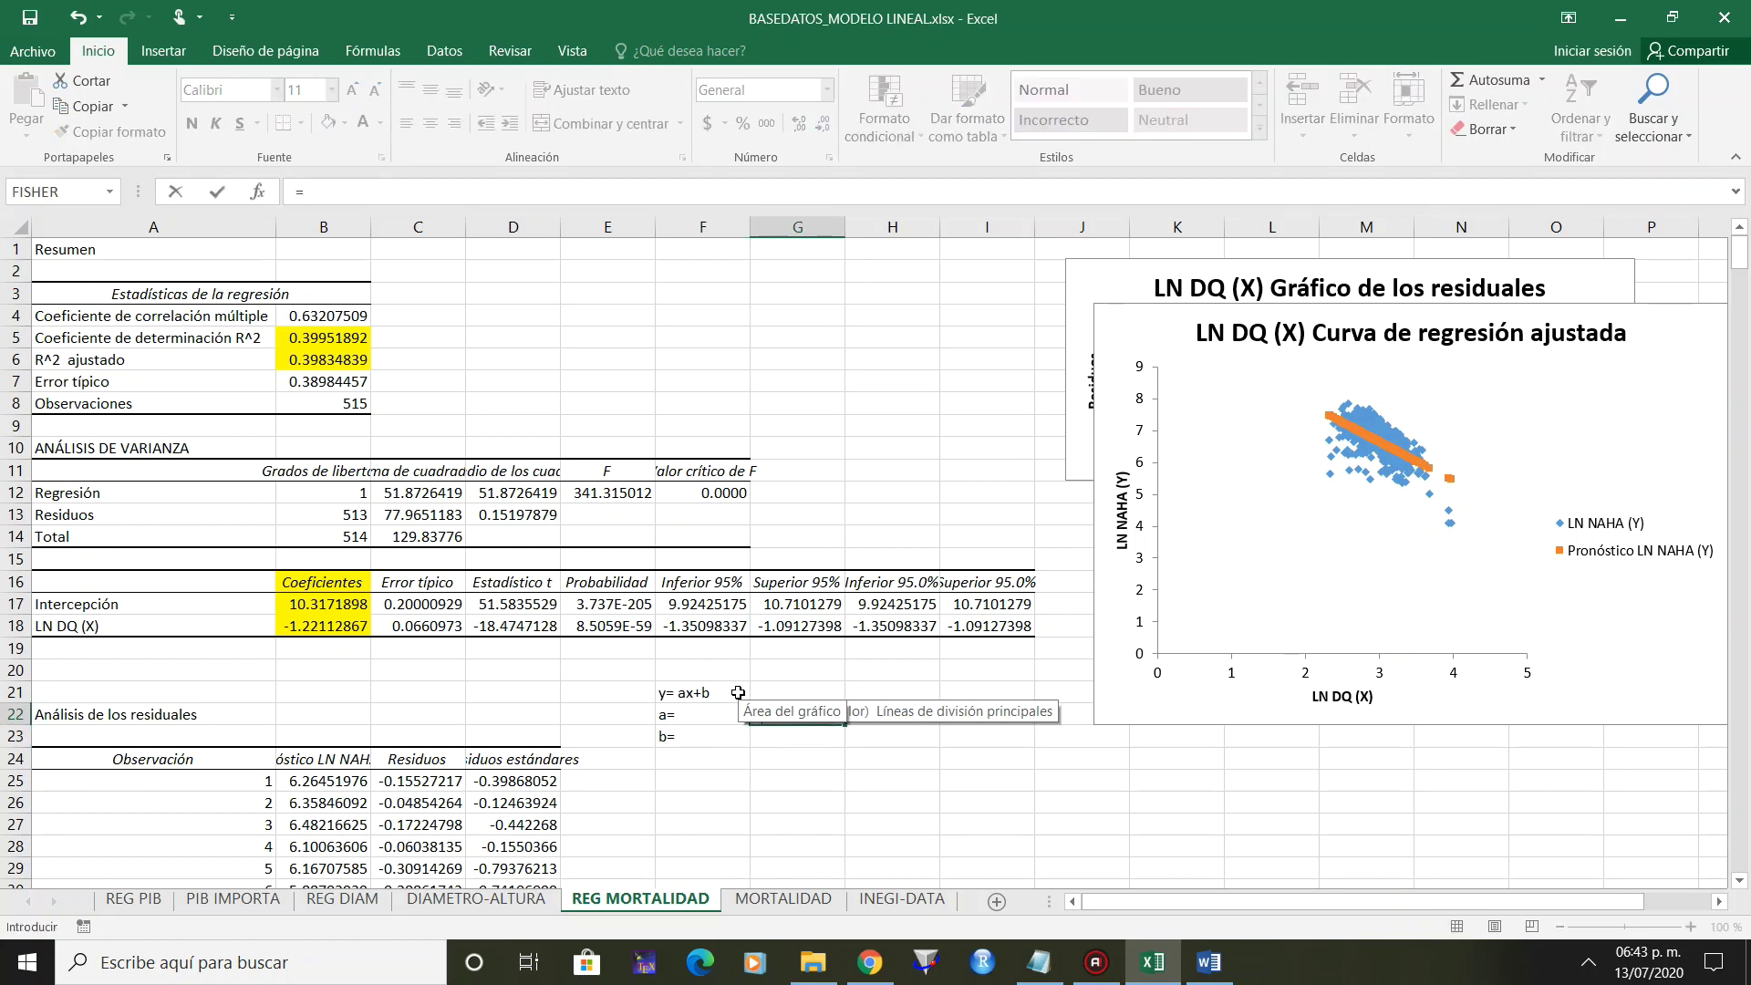
Link G22 to the slope in B18 and G23 to the intercept in B17.
click(312, 621)
key(Return)
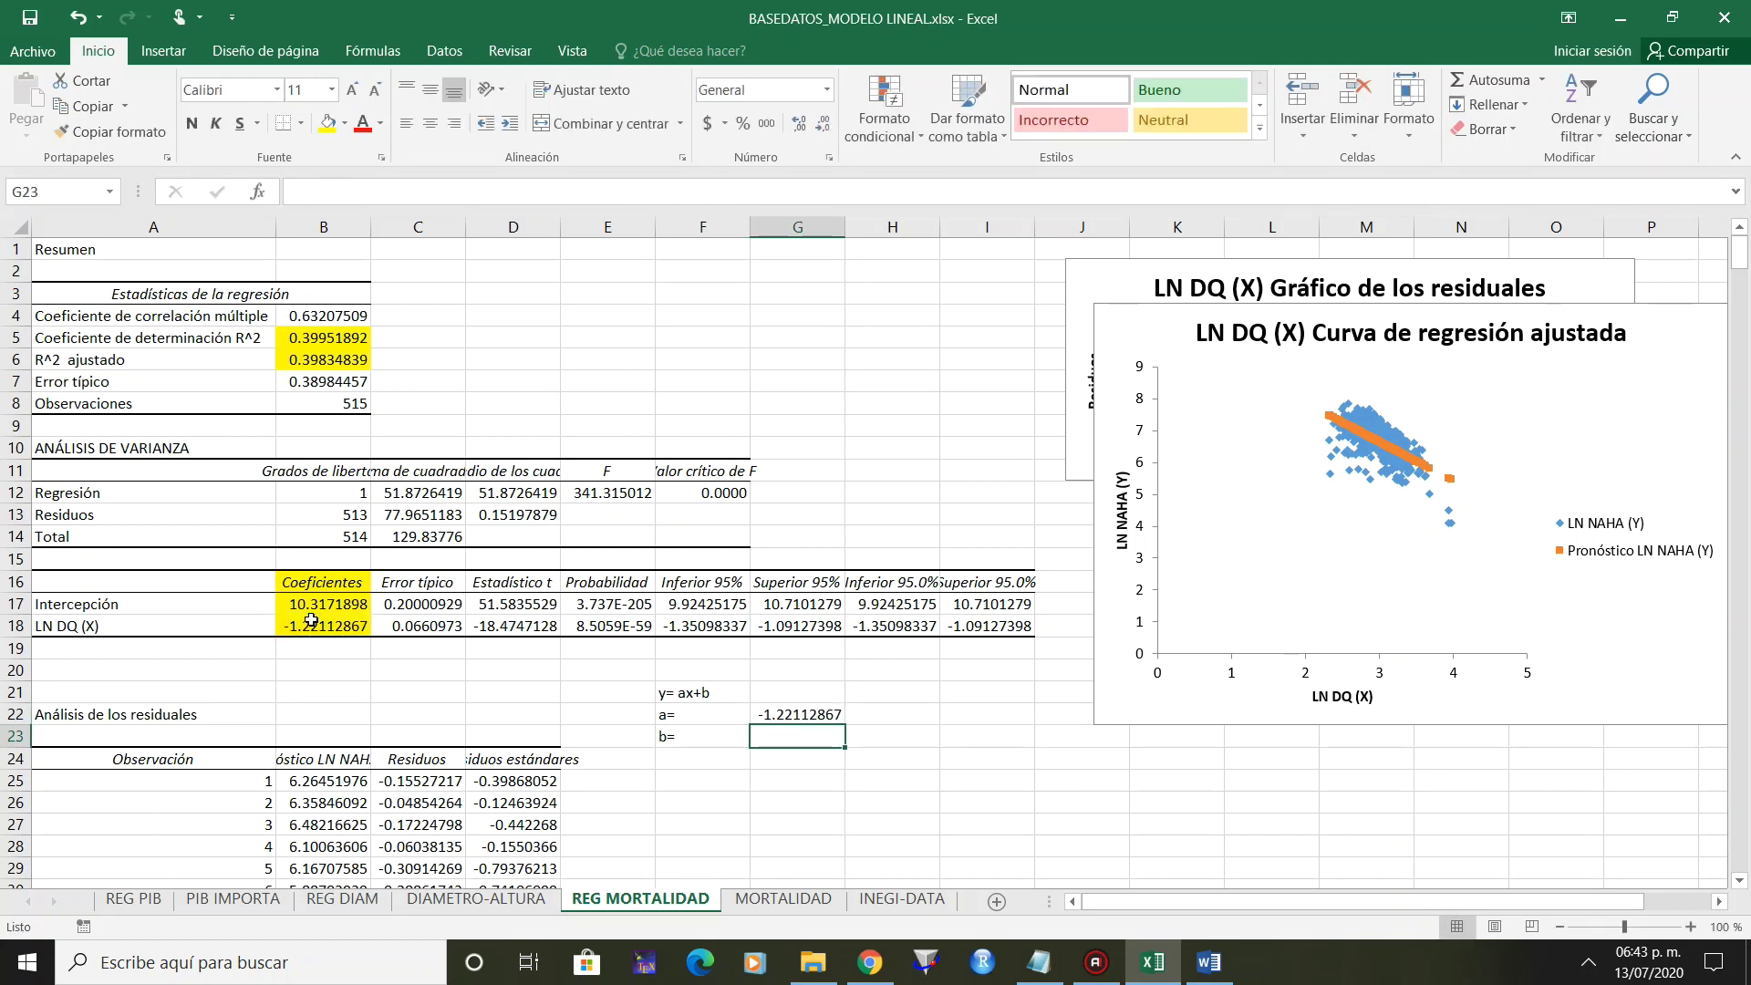
text(=)
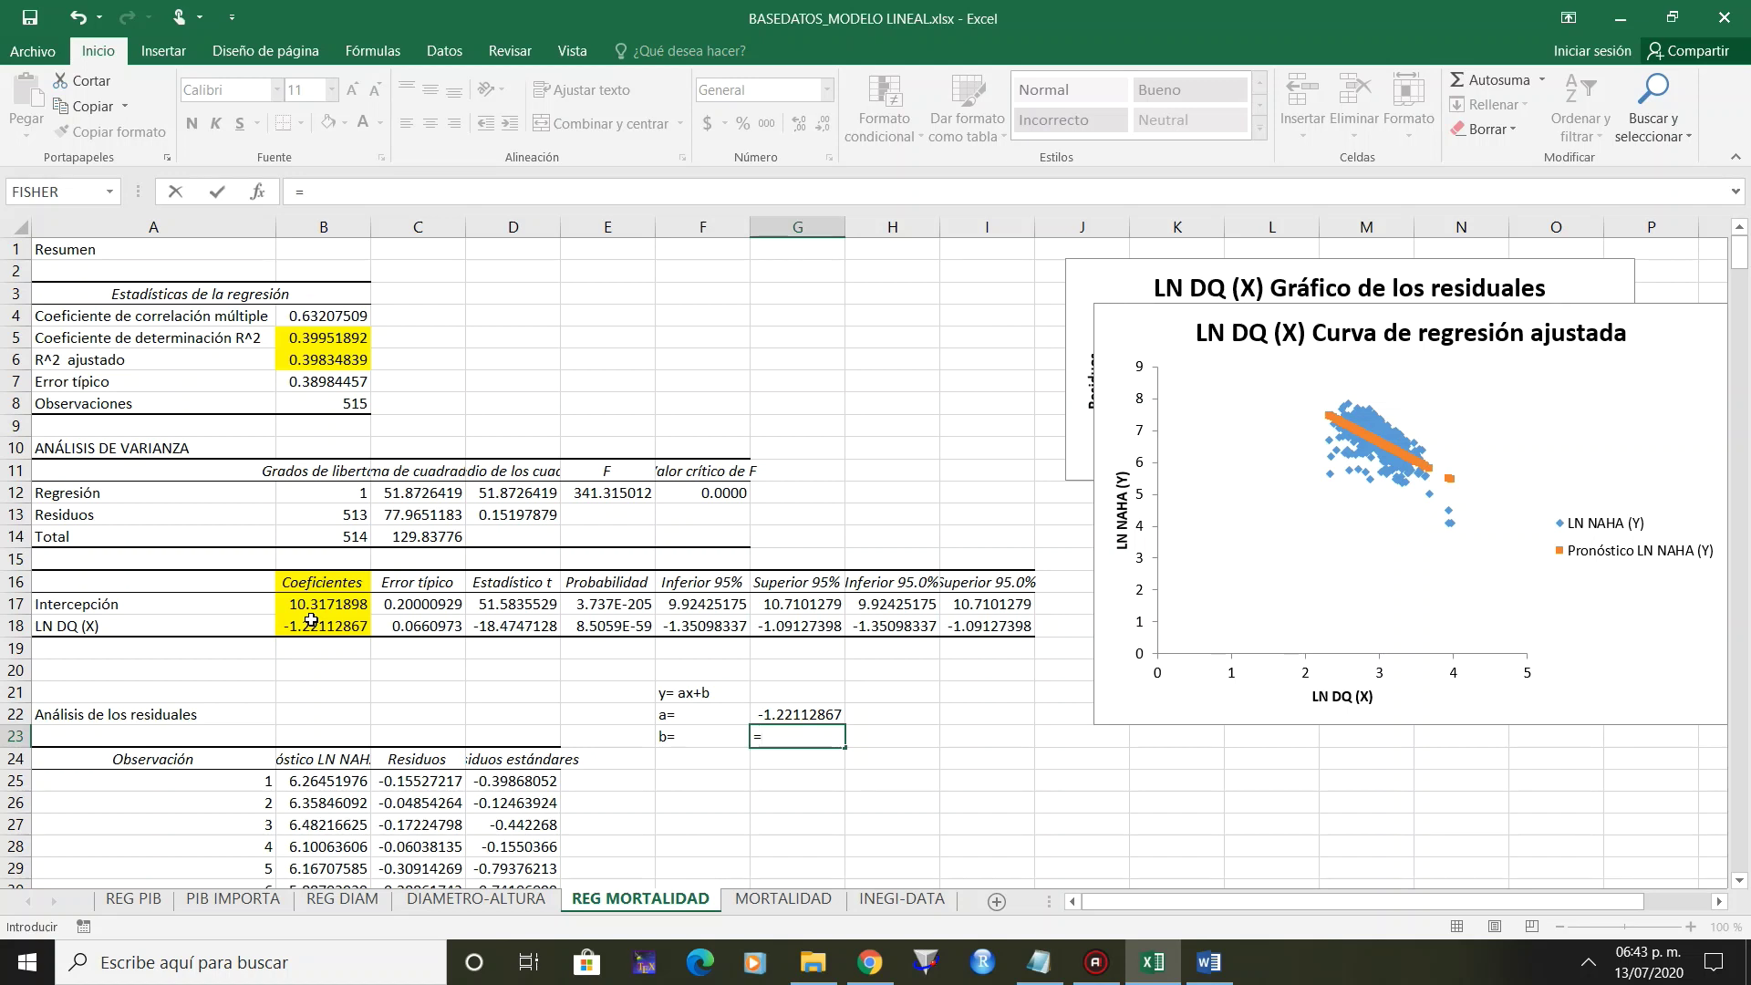
click(327, 600)
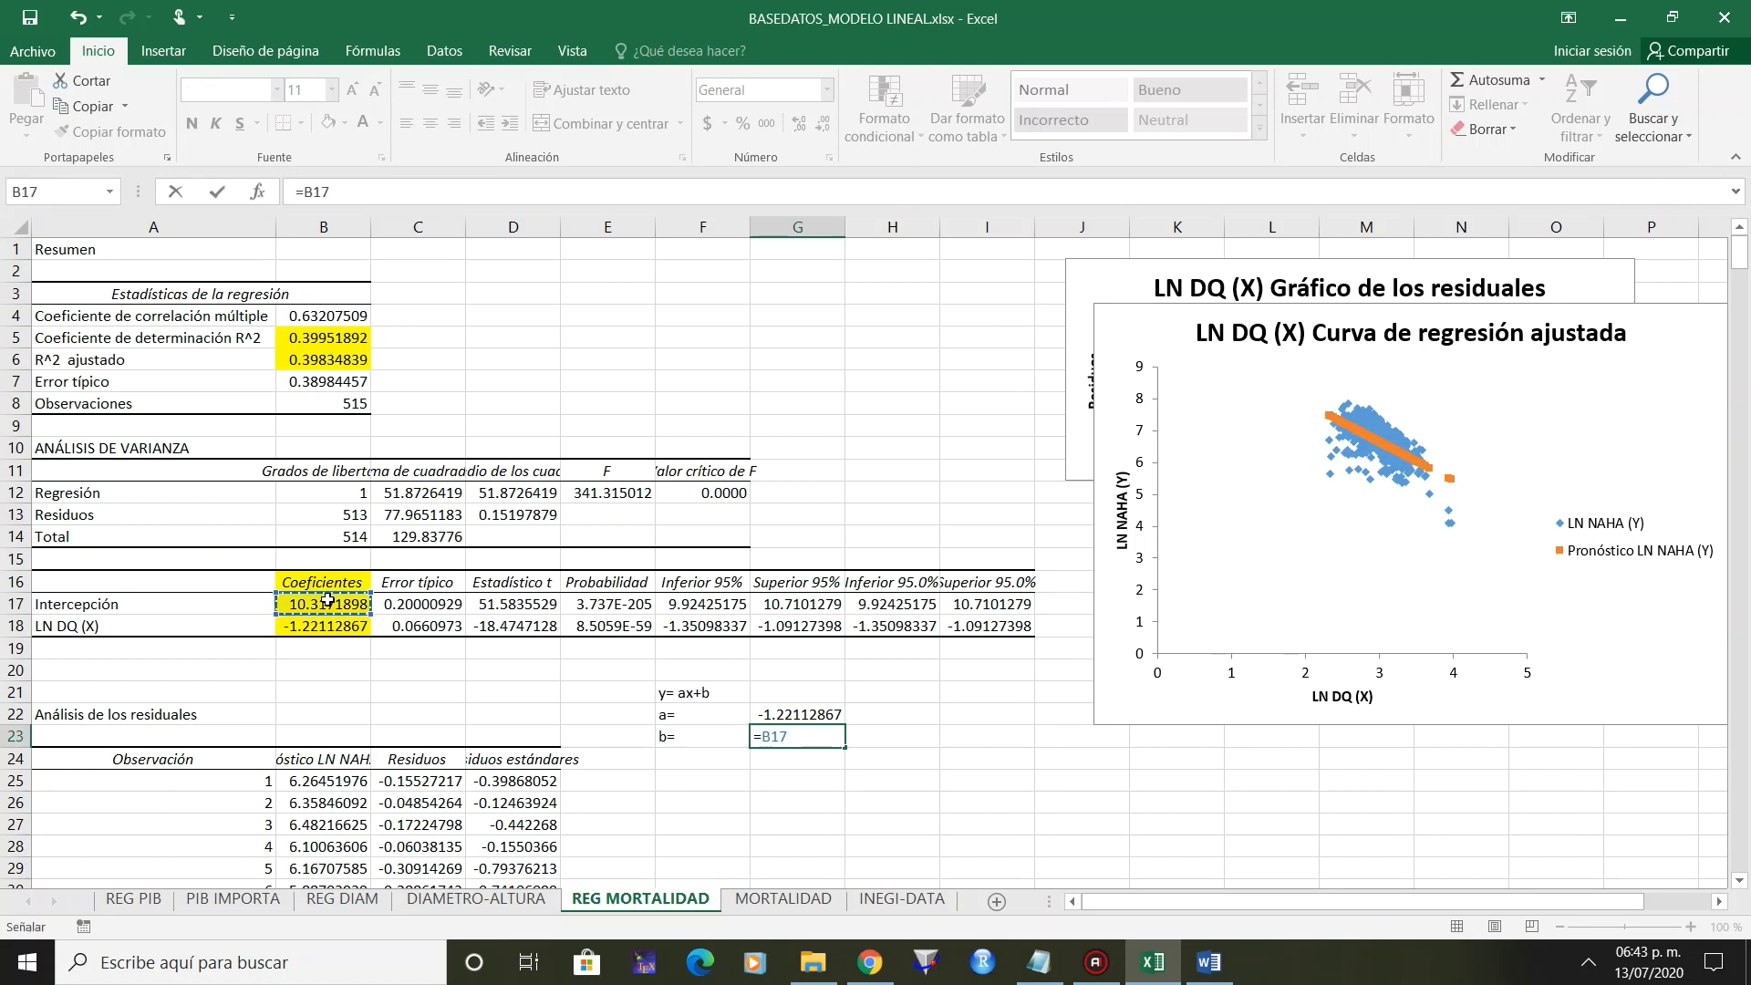
key(Return)
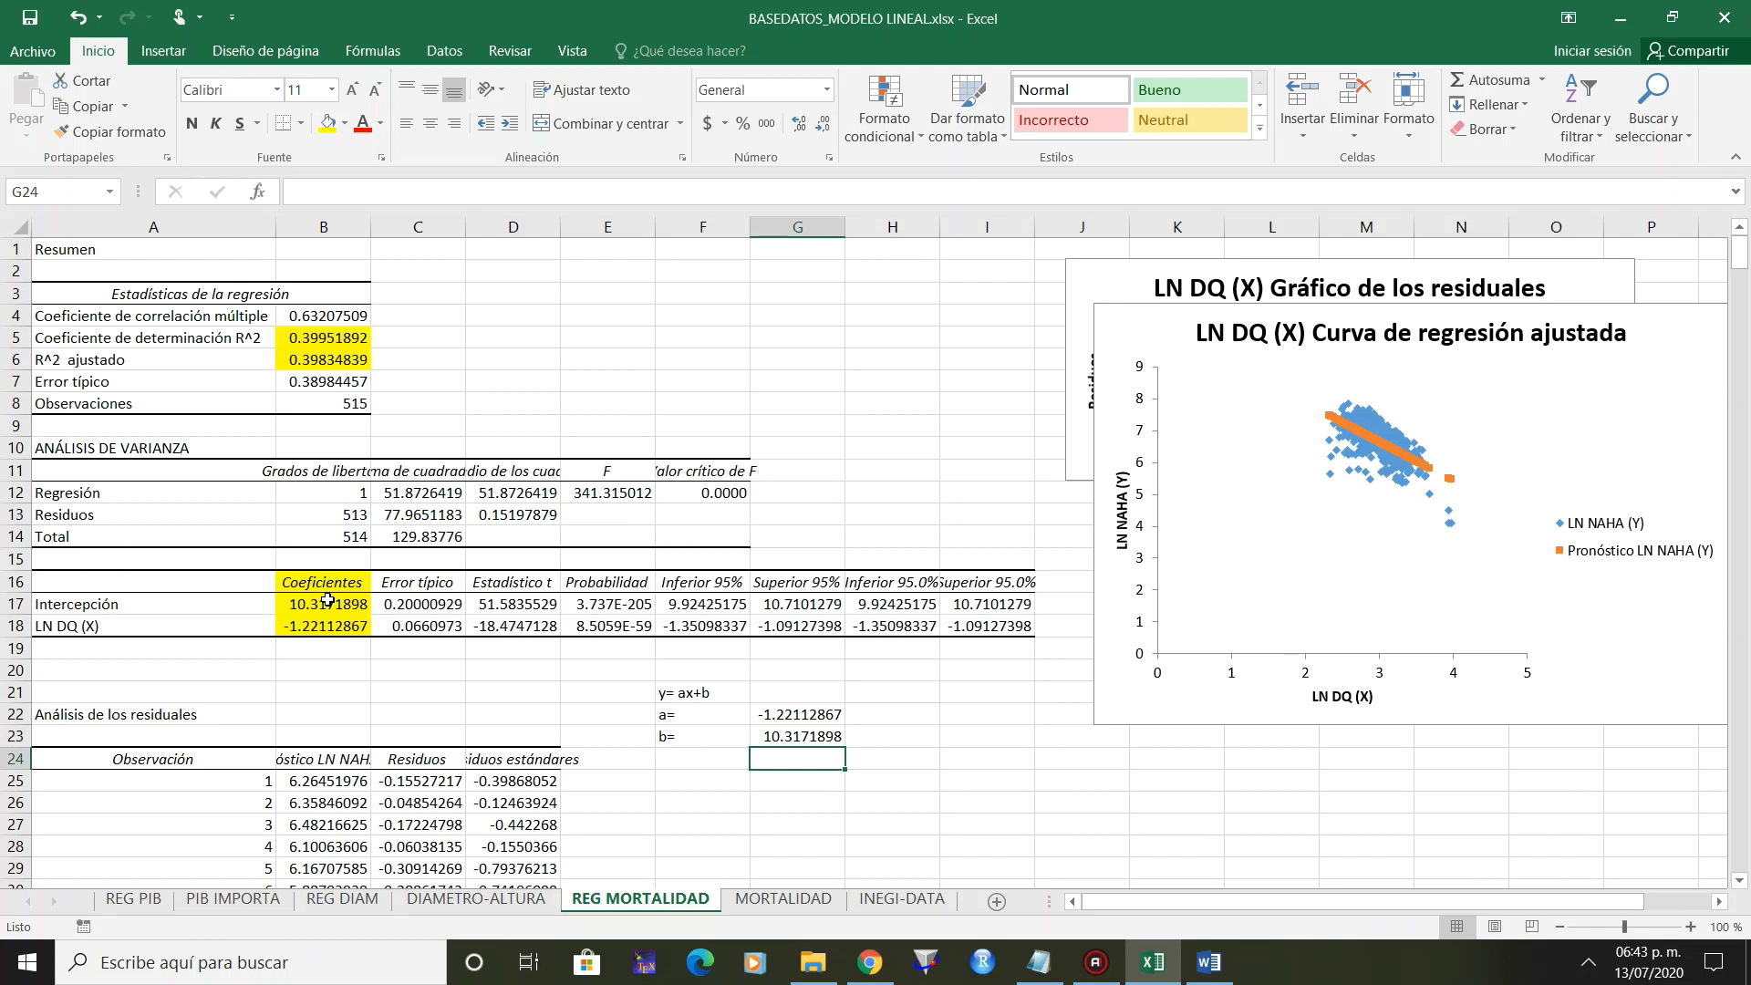
Enter the fitted equation Y=-1.2211X+10.31718 in F25.
click(703, 784)
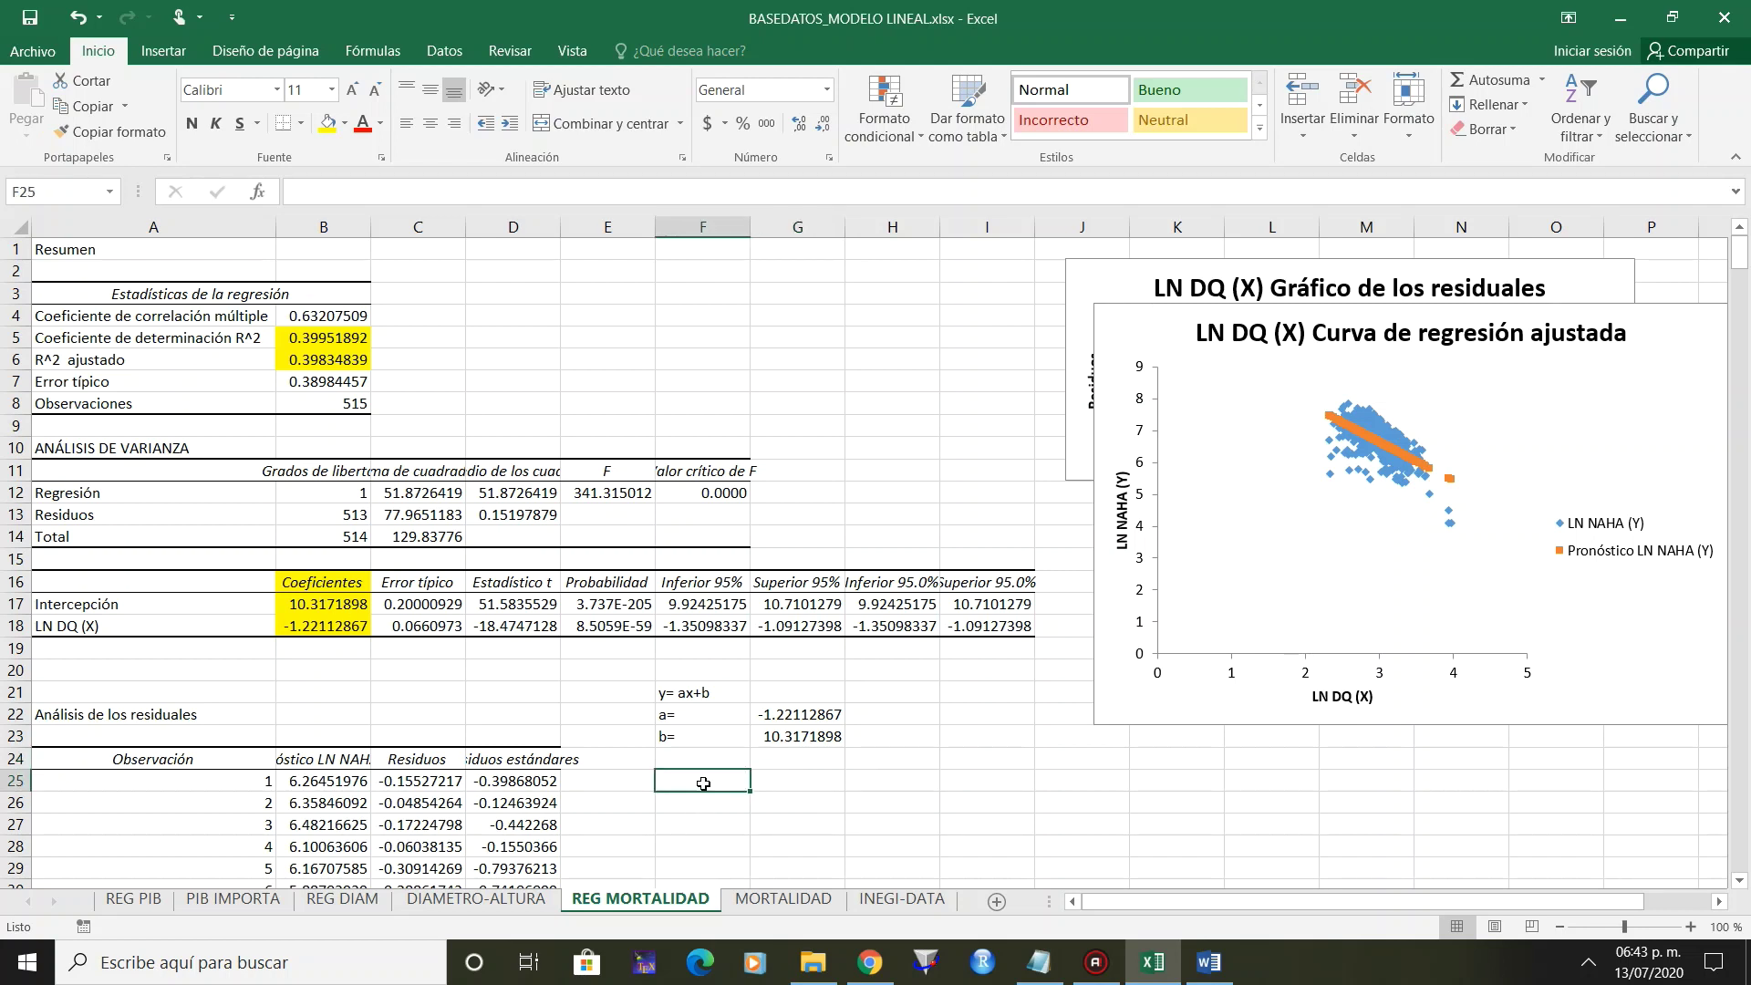
text(Y=)
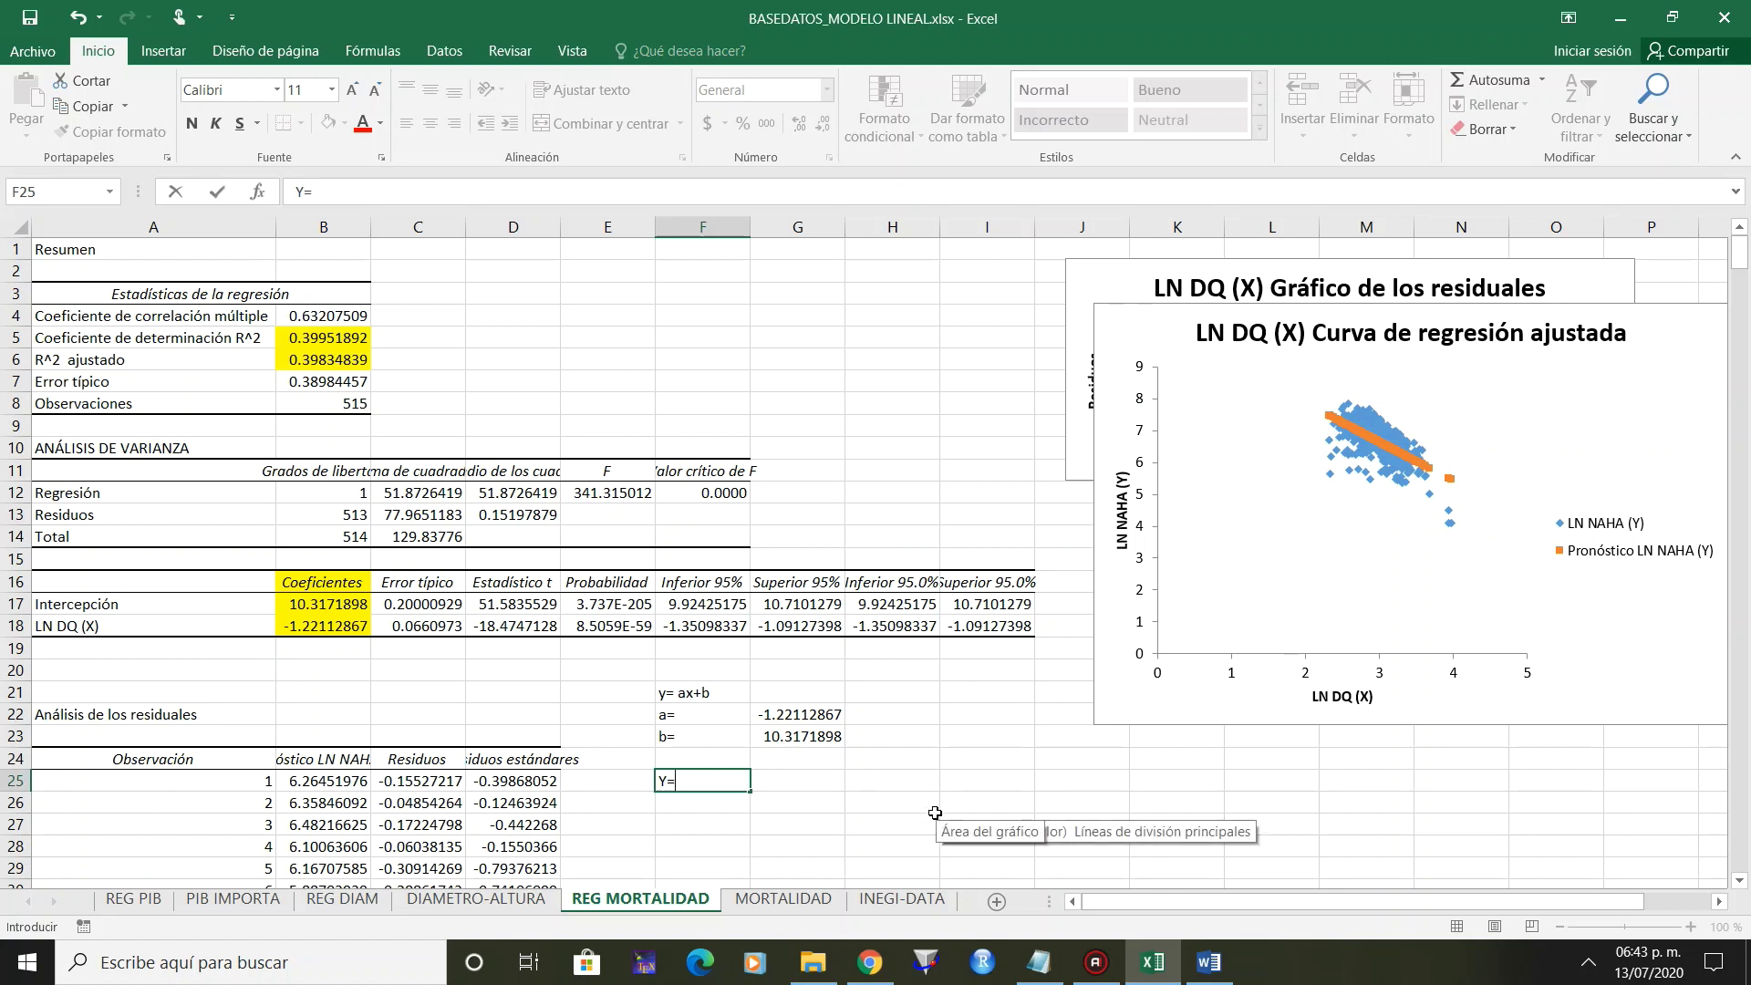
text(-1.)
text(22)
text(11)
text(X+10.3)
text(17)
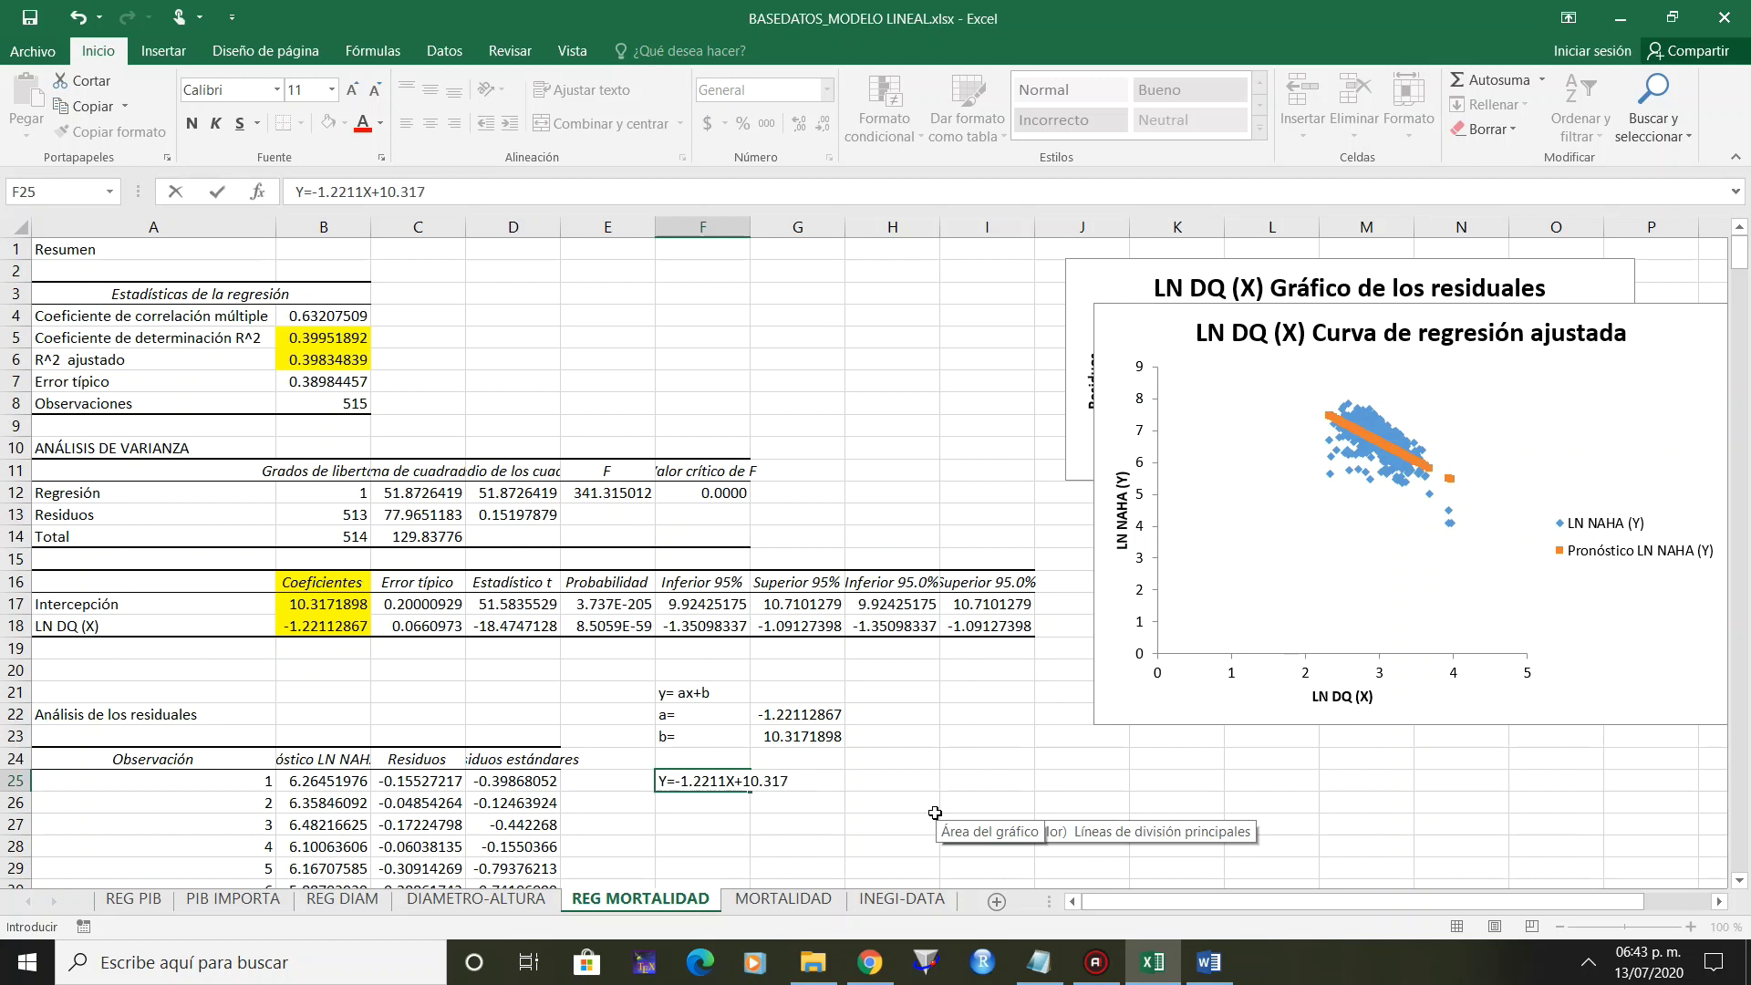
text(1)
text(8)
key(Return)
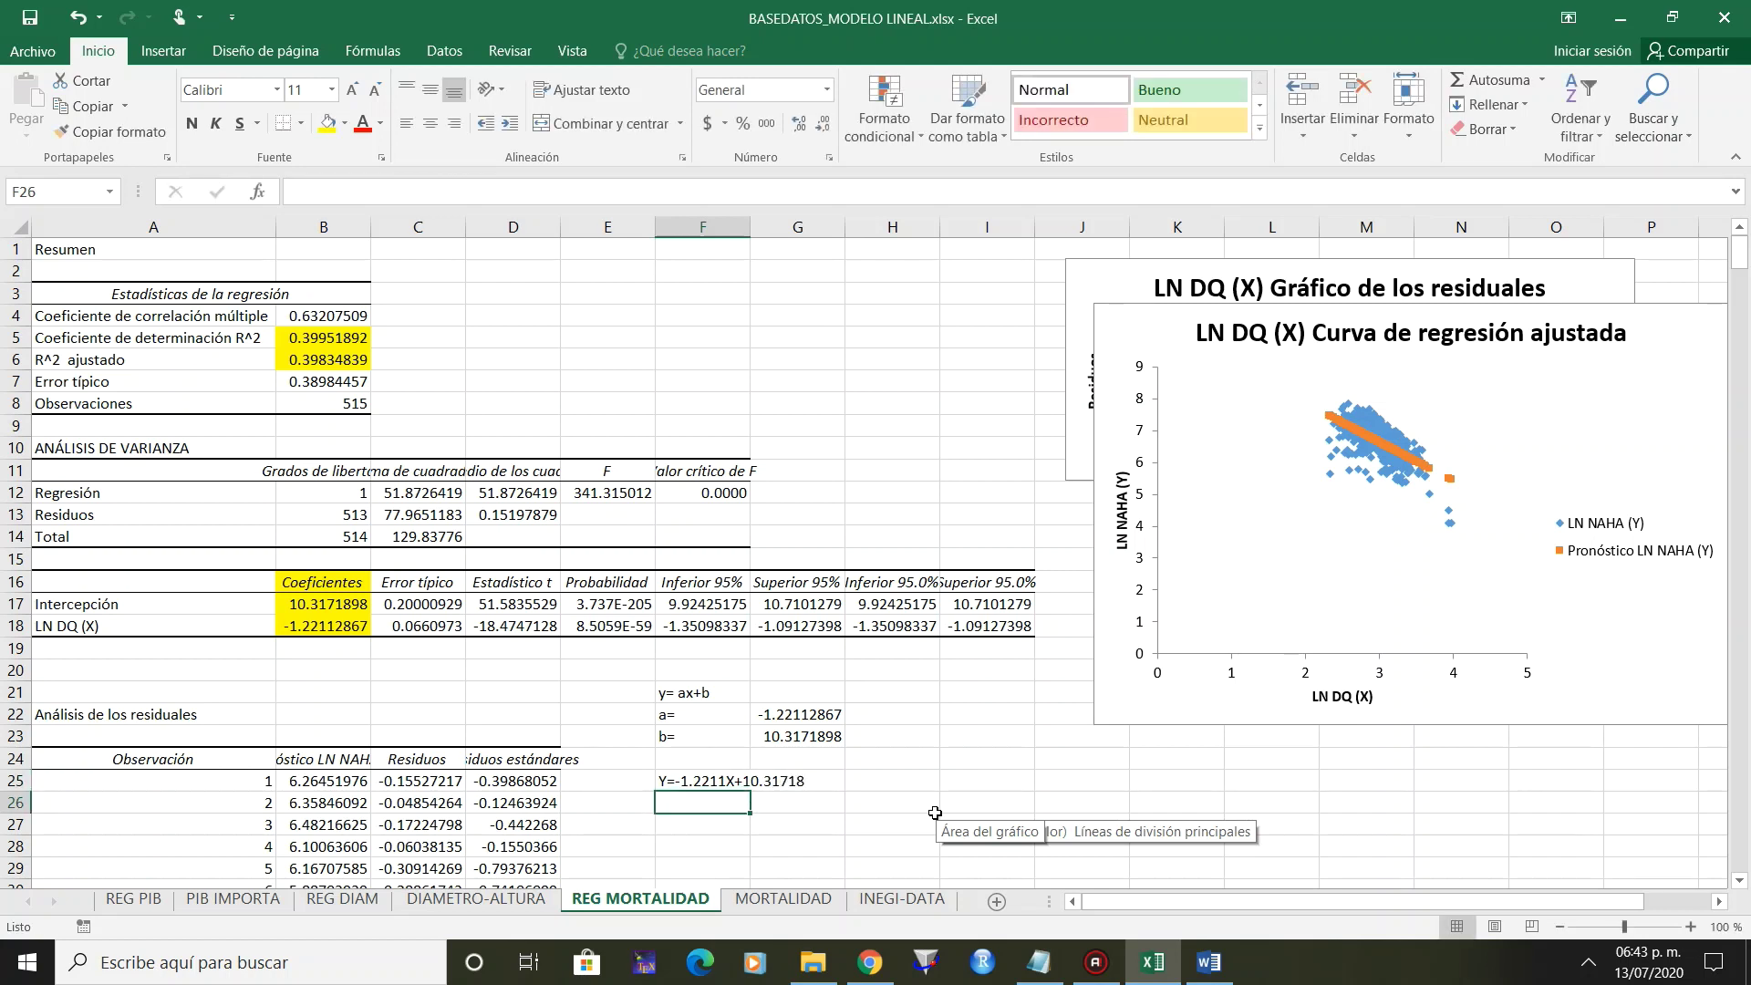
click(858, 825)
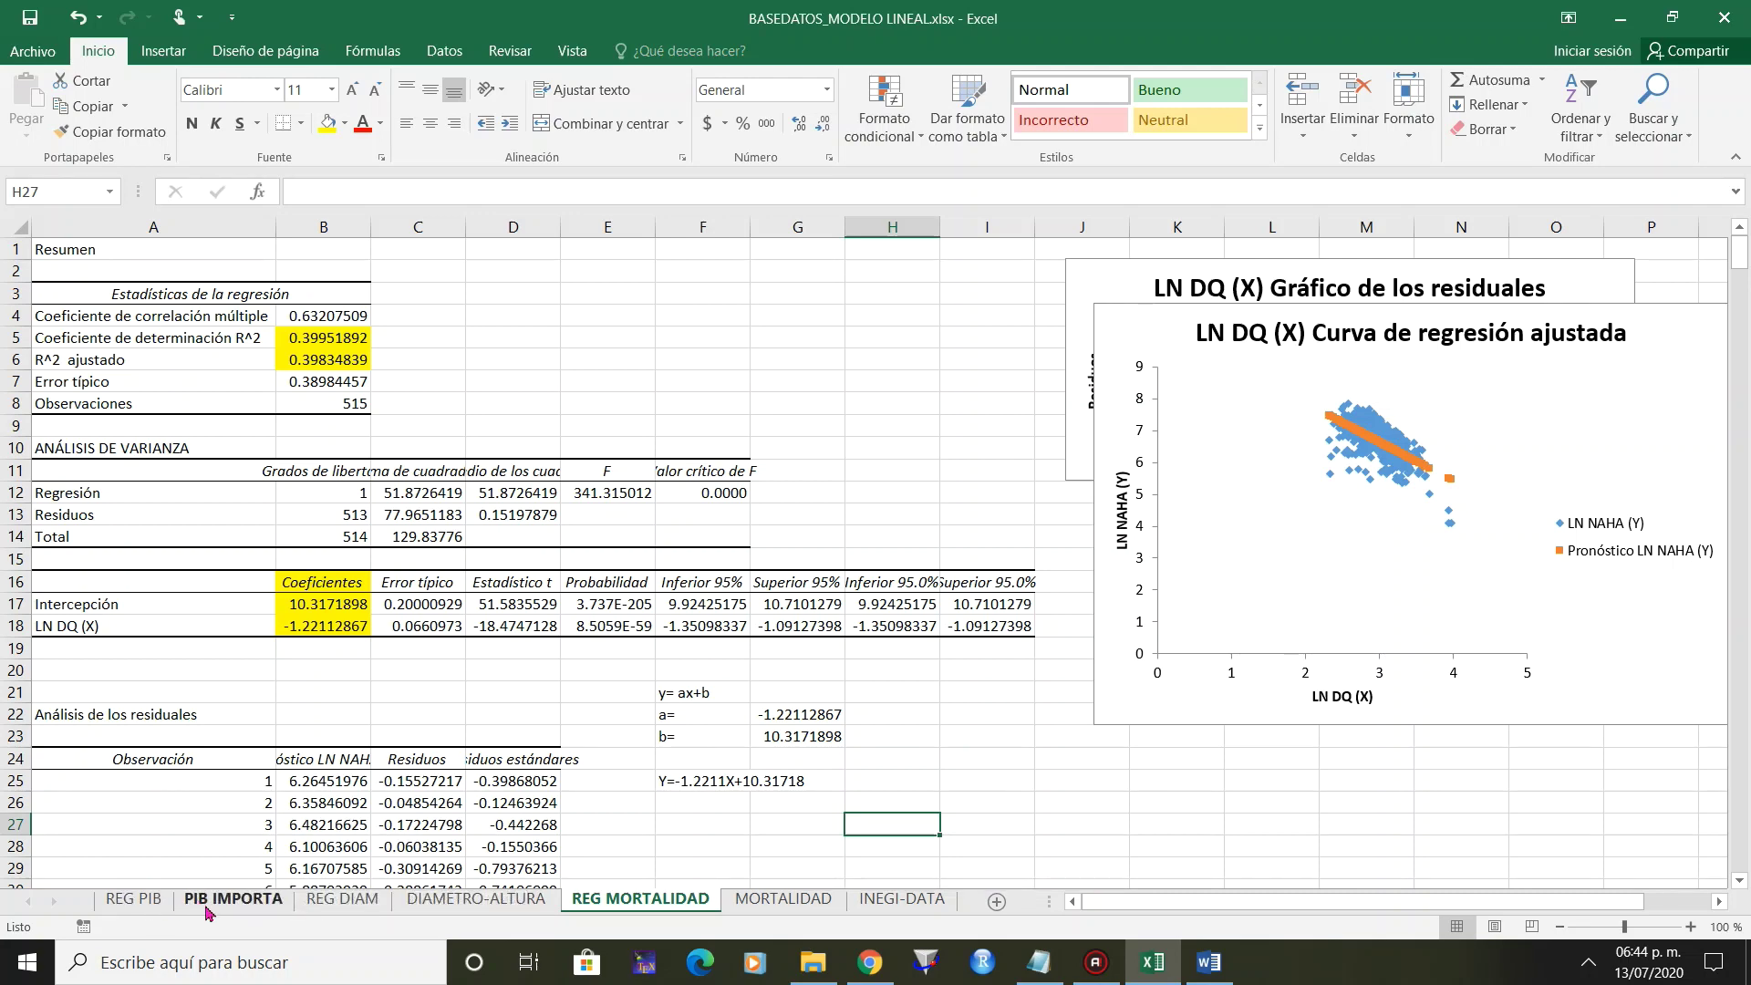
On PIB IMPORTA, add X and y column headers in H1 and I1.
click(208, 903)
click(753, 687)
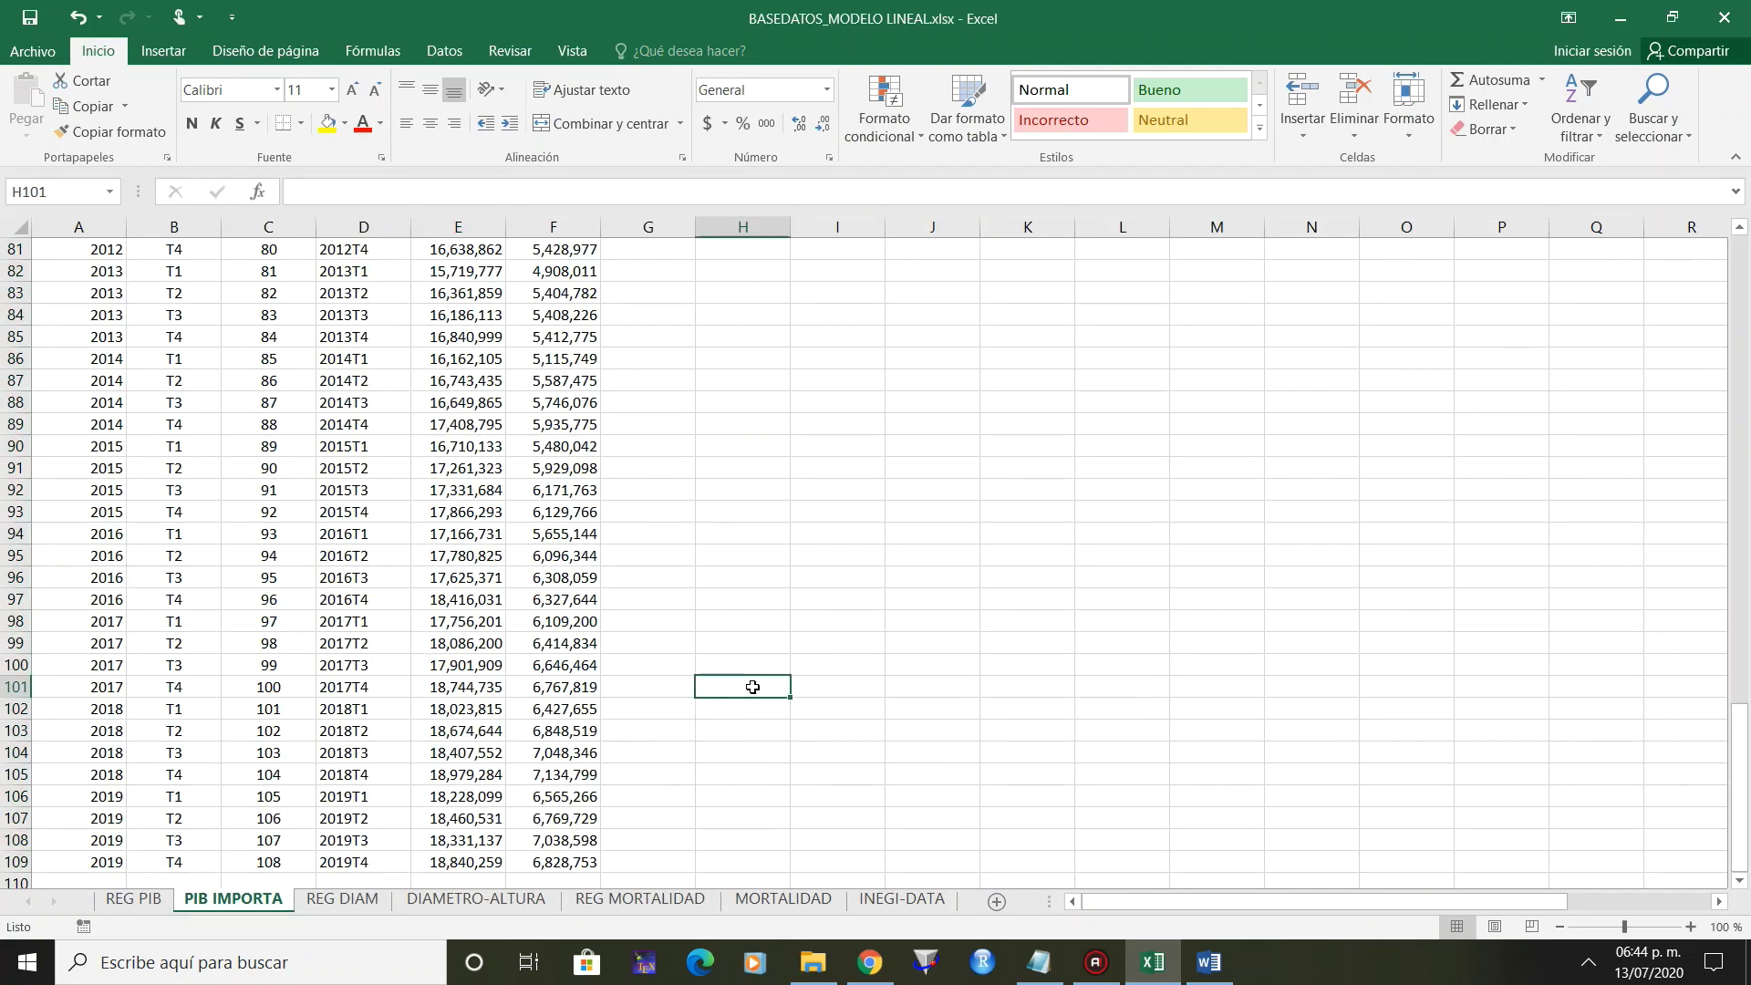
key(ctrl+Up)
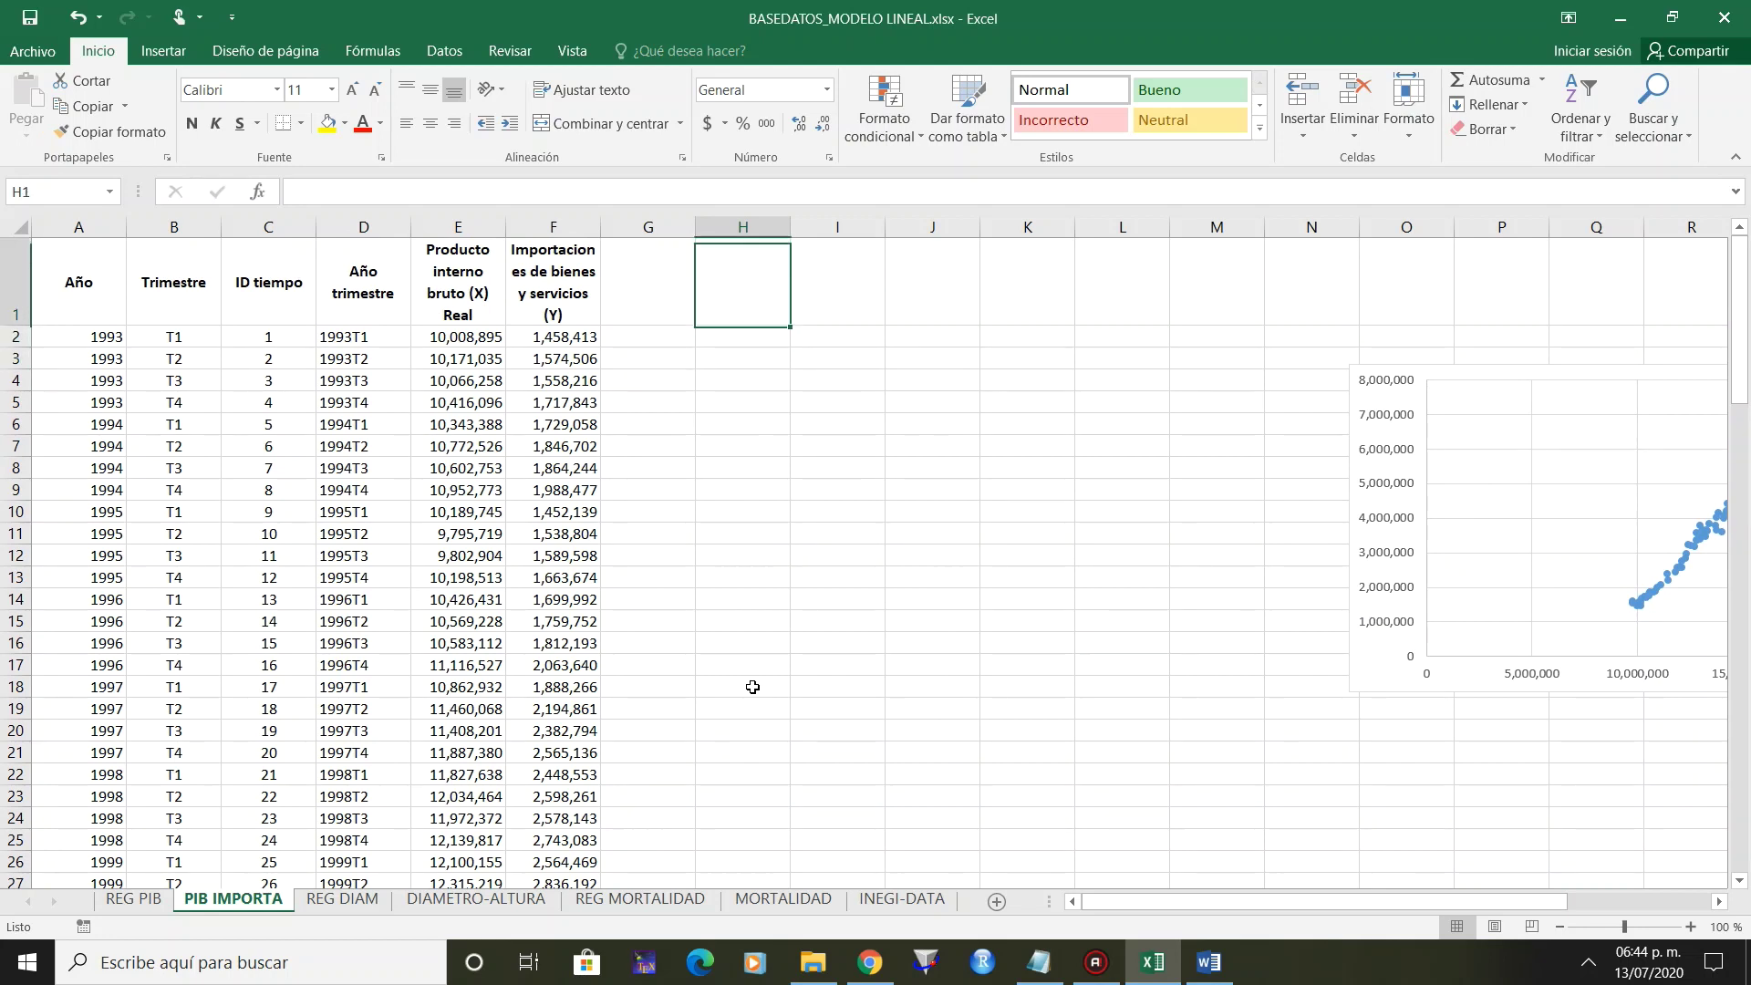
key(Right)
key(Right)
key(Right)
key(Right)
key(Down)
key(Left)
key(Left)
key(Left)
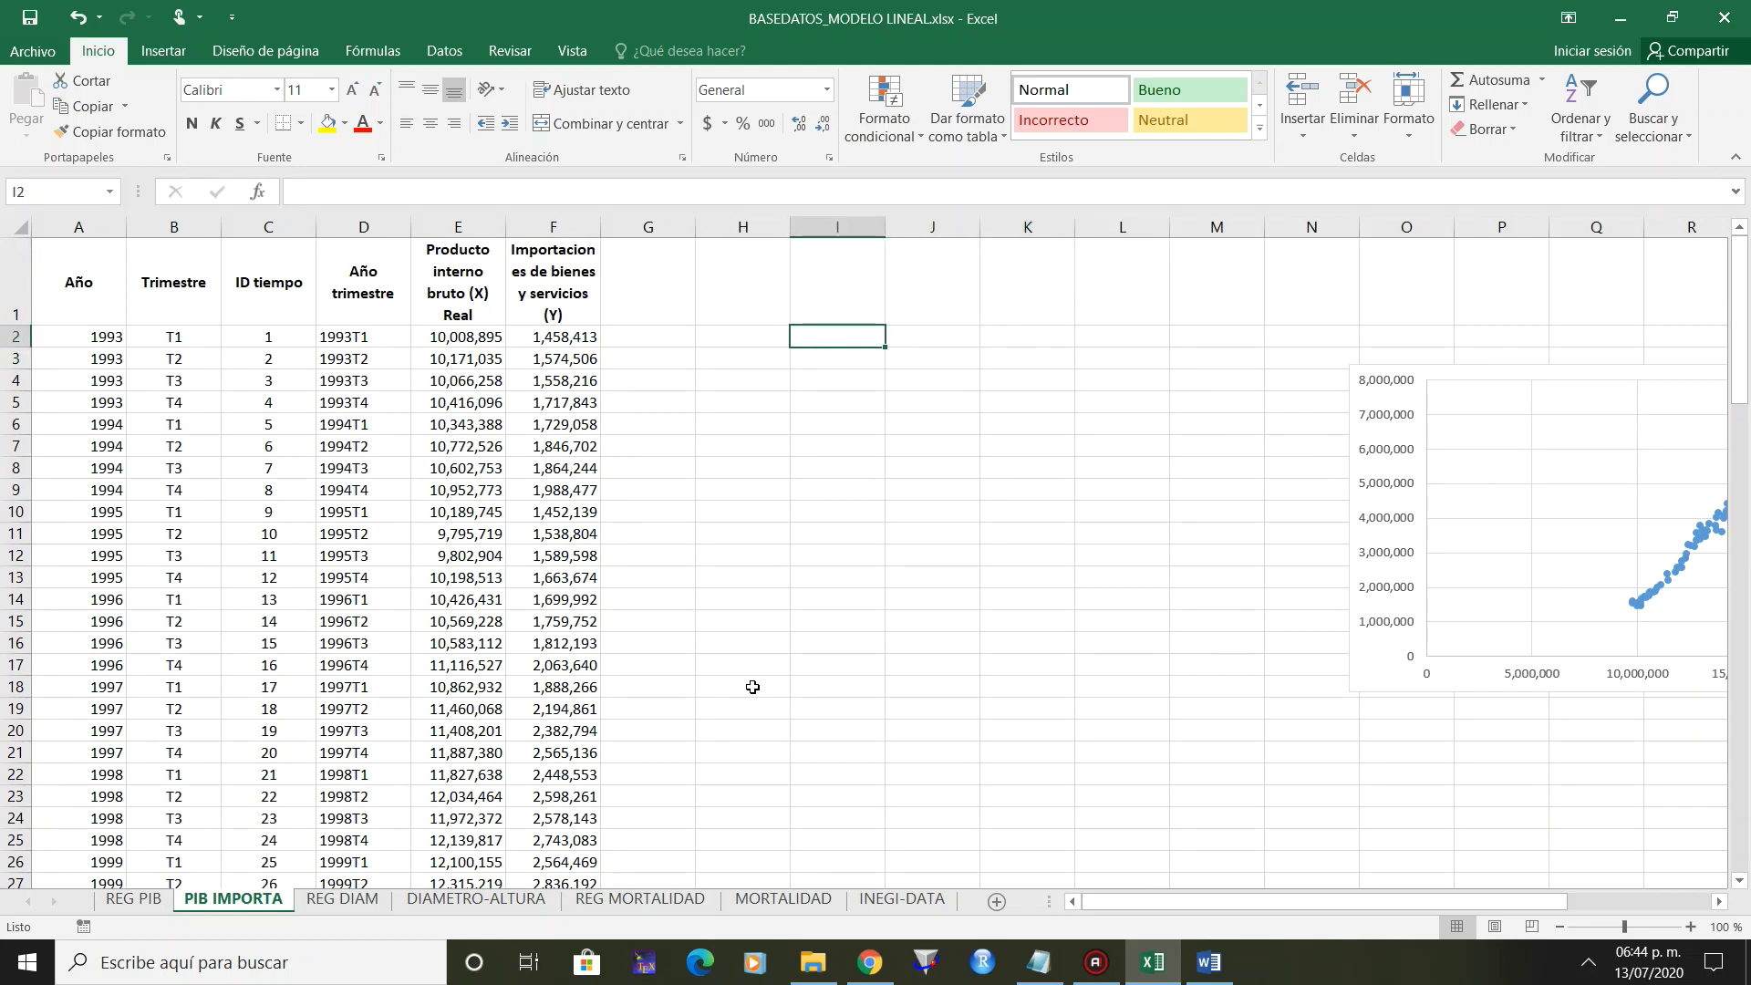
key(Left)
key(Up)
key(Down)
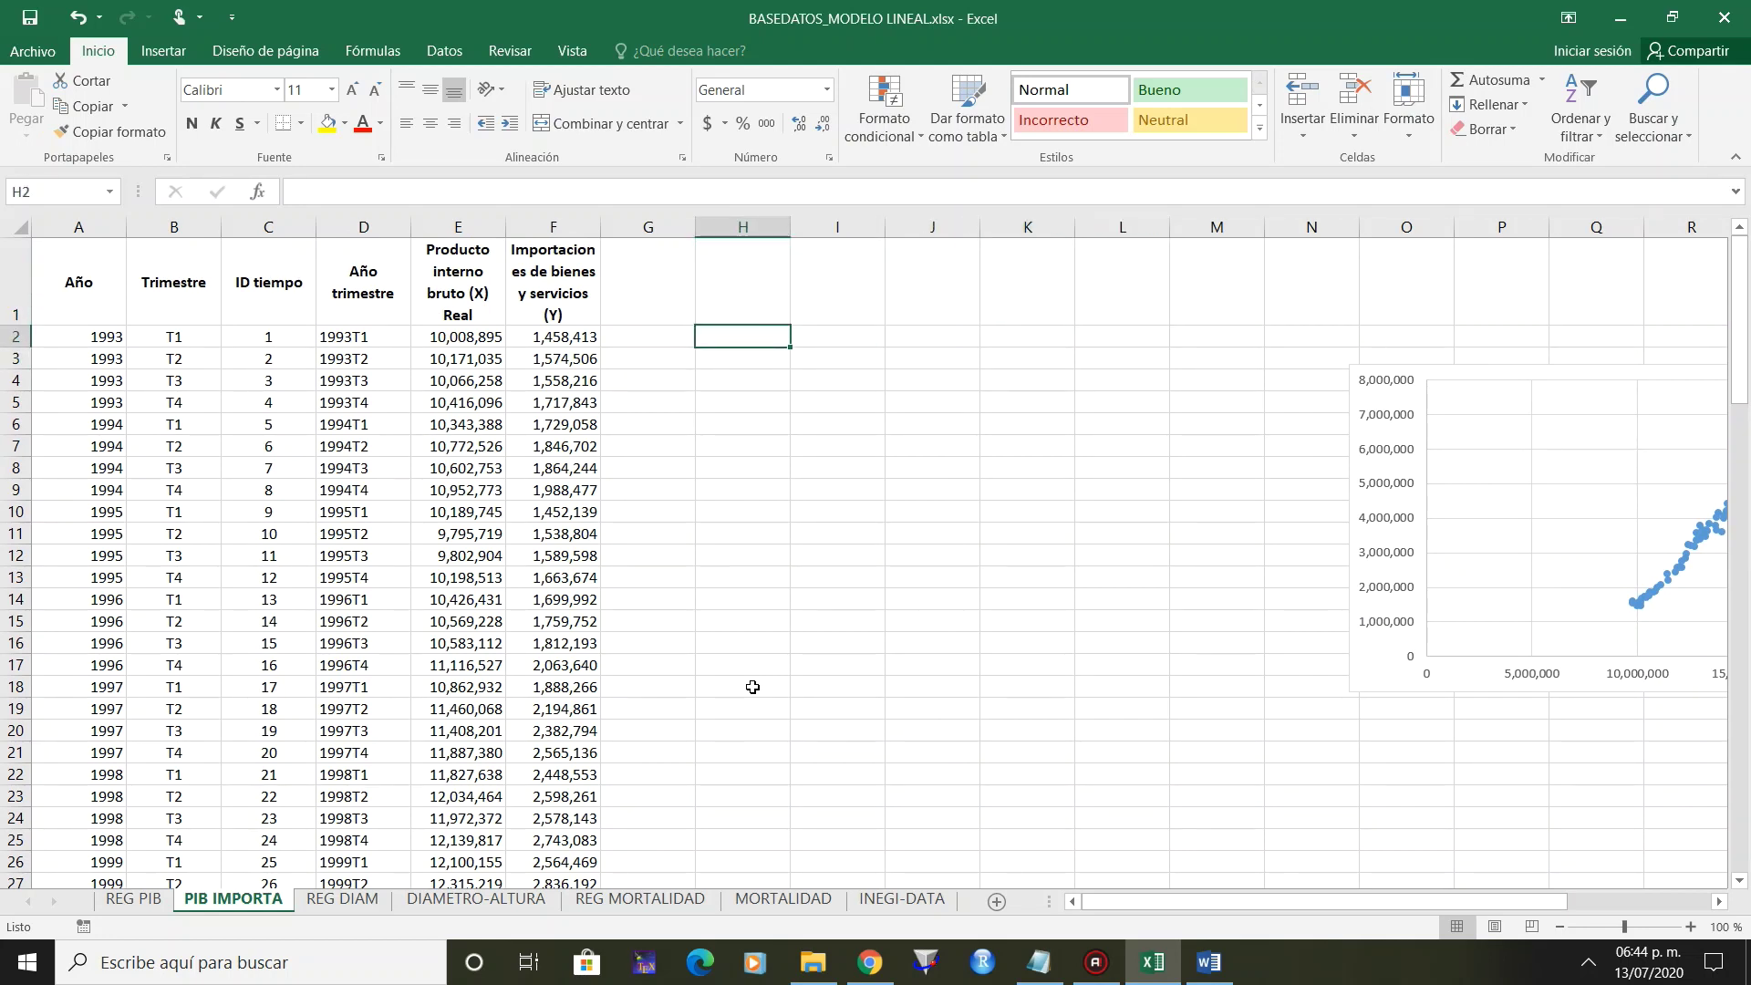
key(Down)
key(Up)
key(Up)
key(Right)
key(Right)
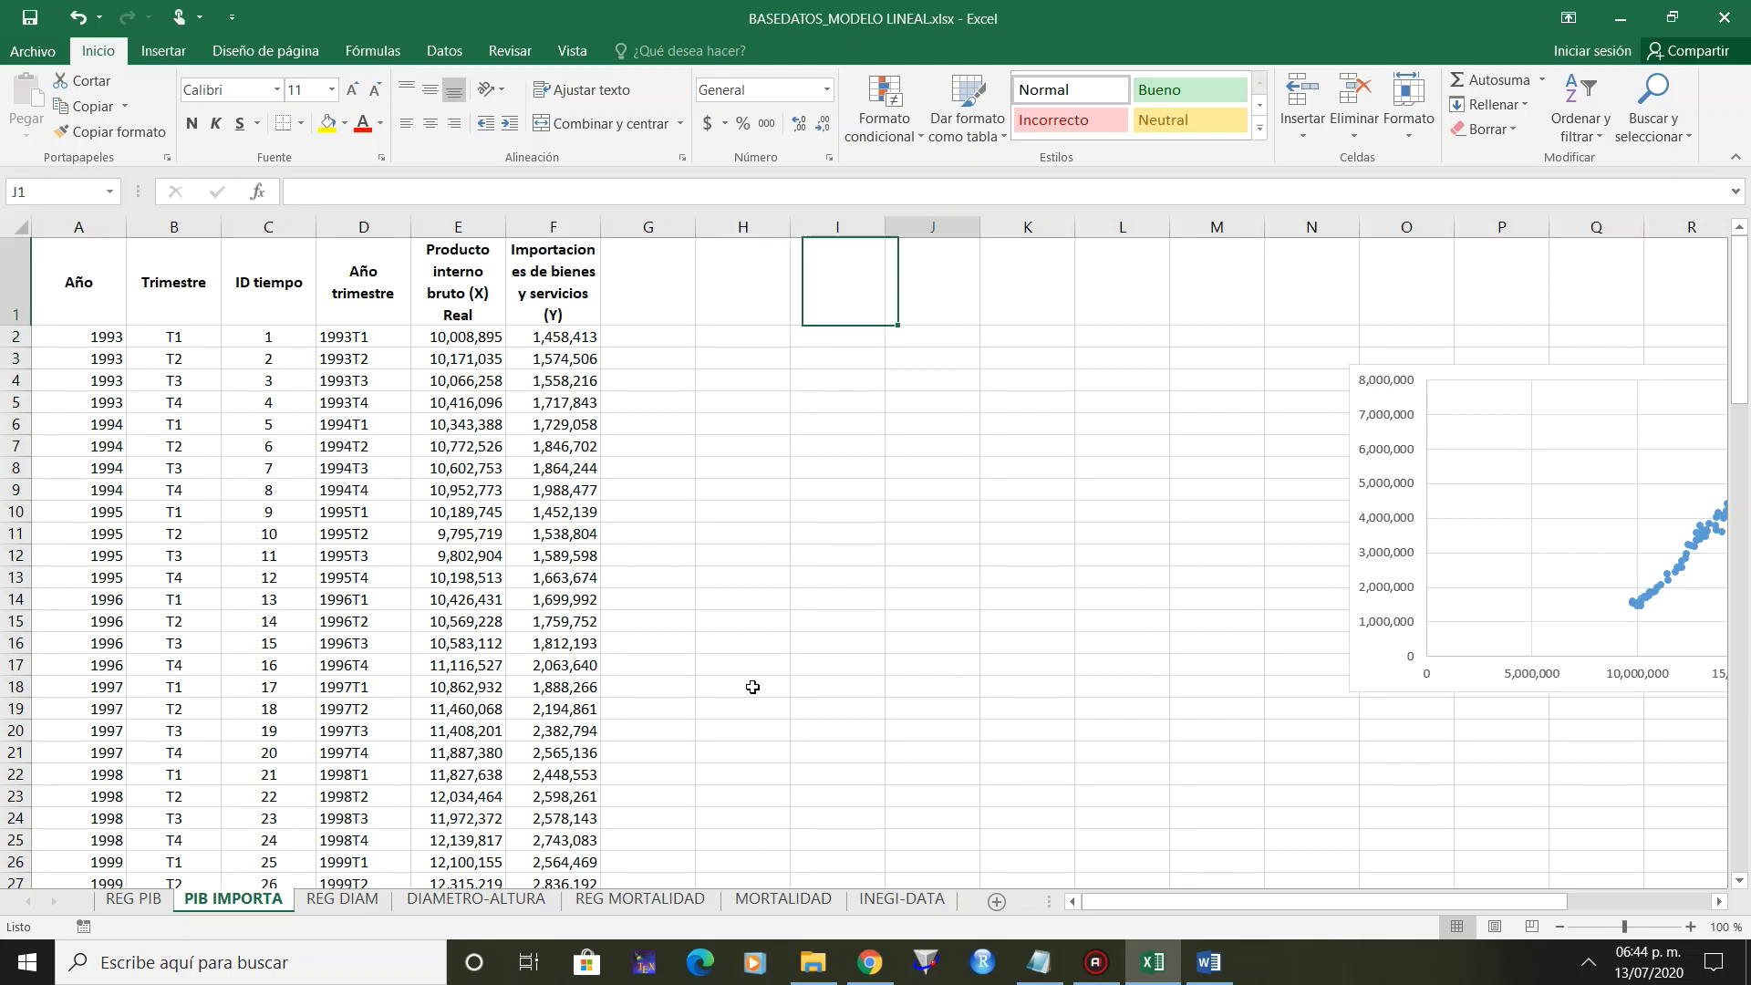
key(Right)
key(Right)
key(Right)
key(Right)
key(Right)
key(Right)
key(Right)
key(Right)
key(Right)
key(Right)
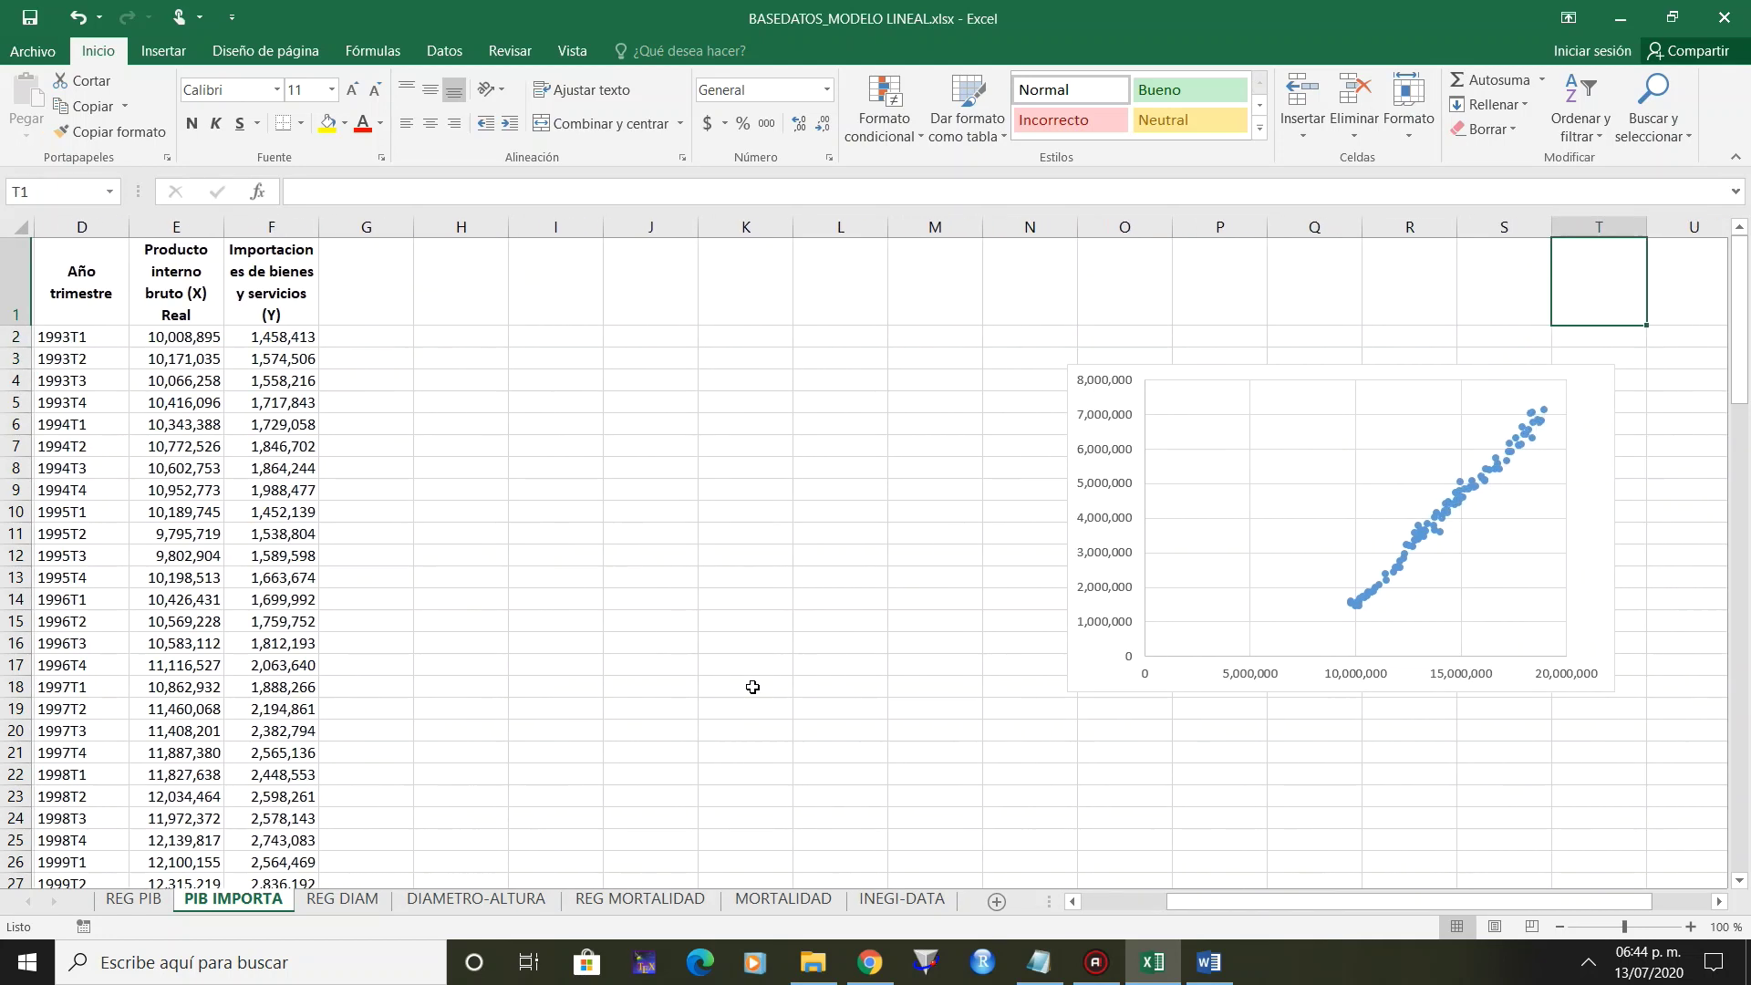
key(Left)
key(Left)
key(Left)
key(Left)
key(Left)
key(Left)
key(Left)
key(Left)
key(Left)
key(Left)
key(Left)
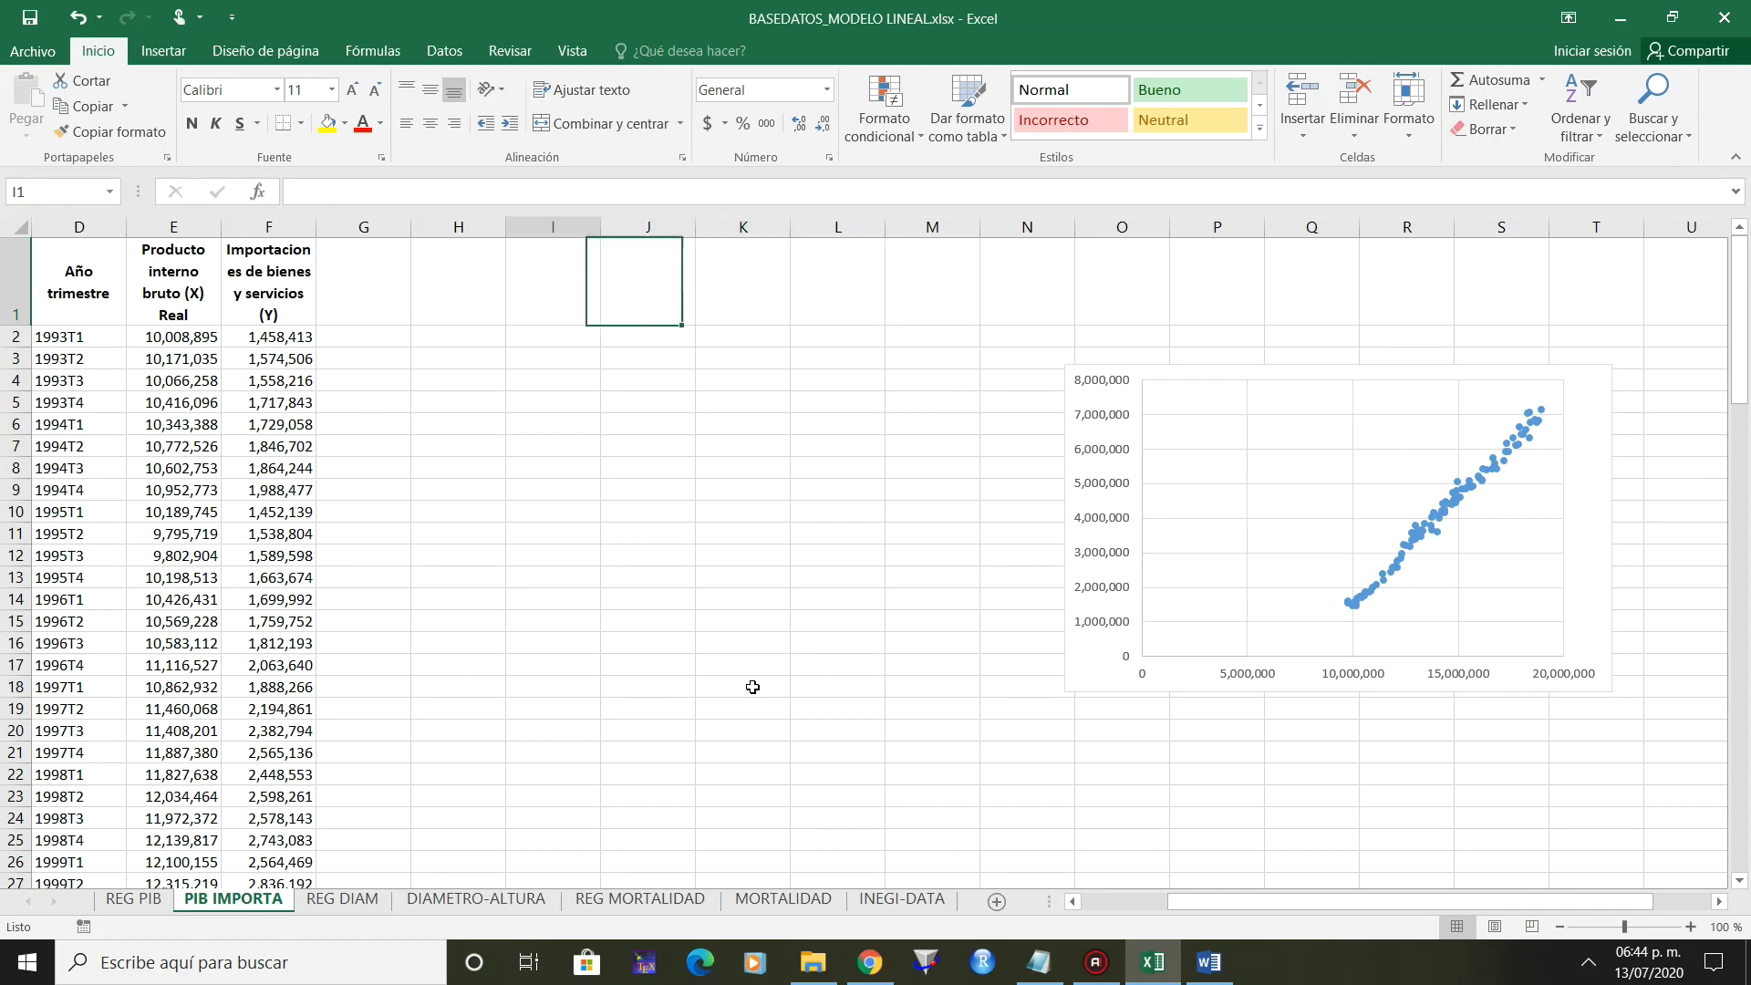
key(Left)
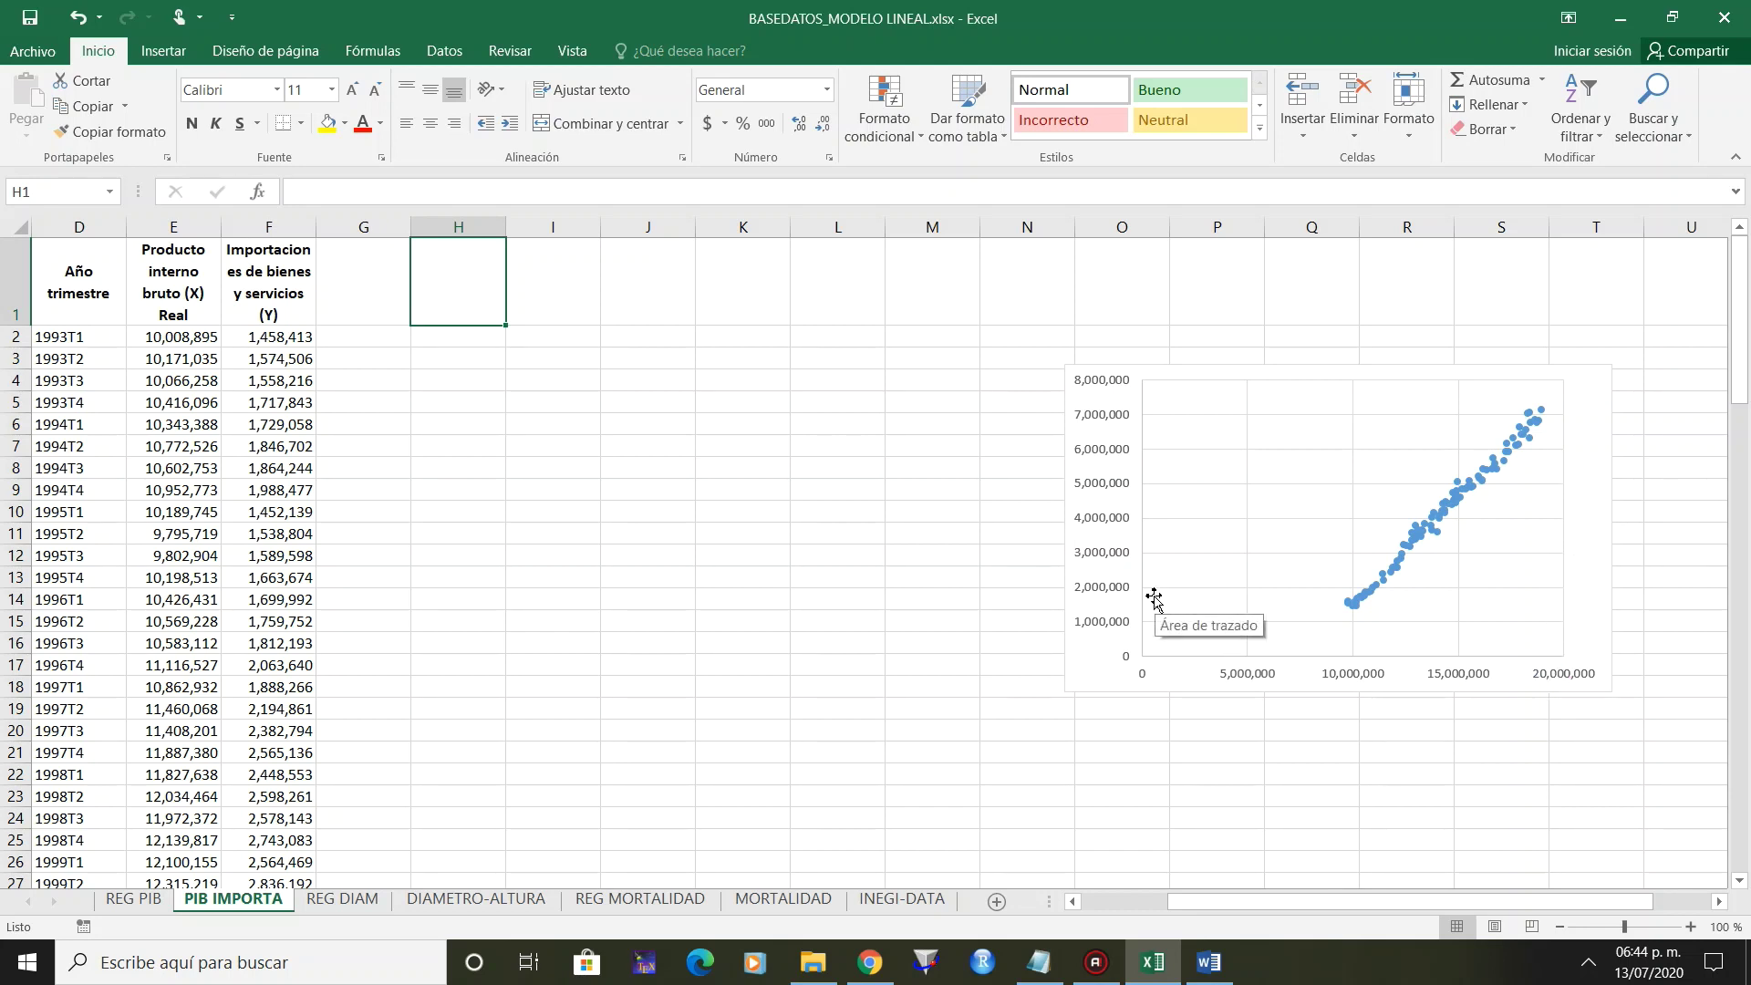
text(X)
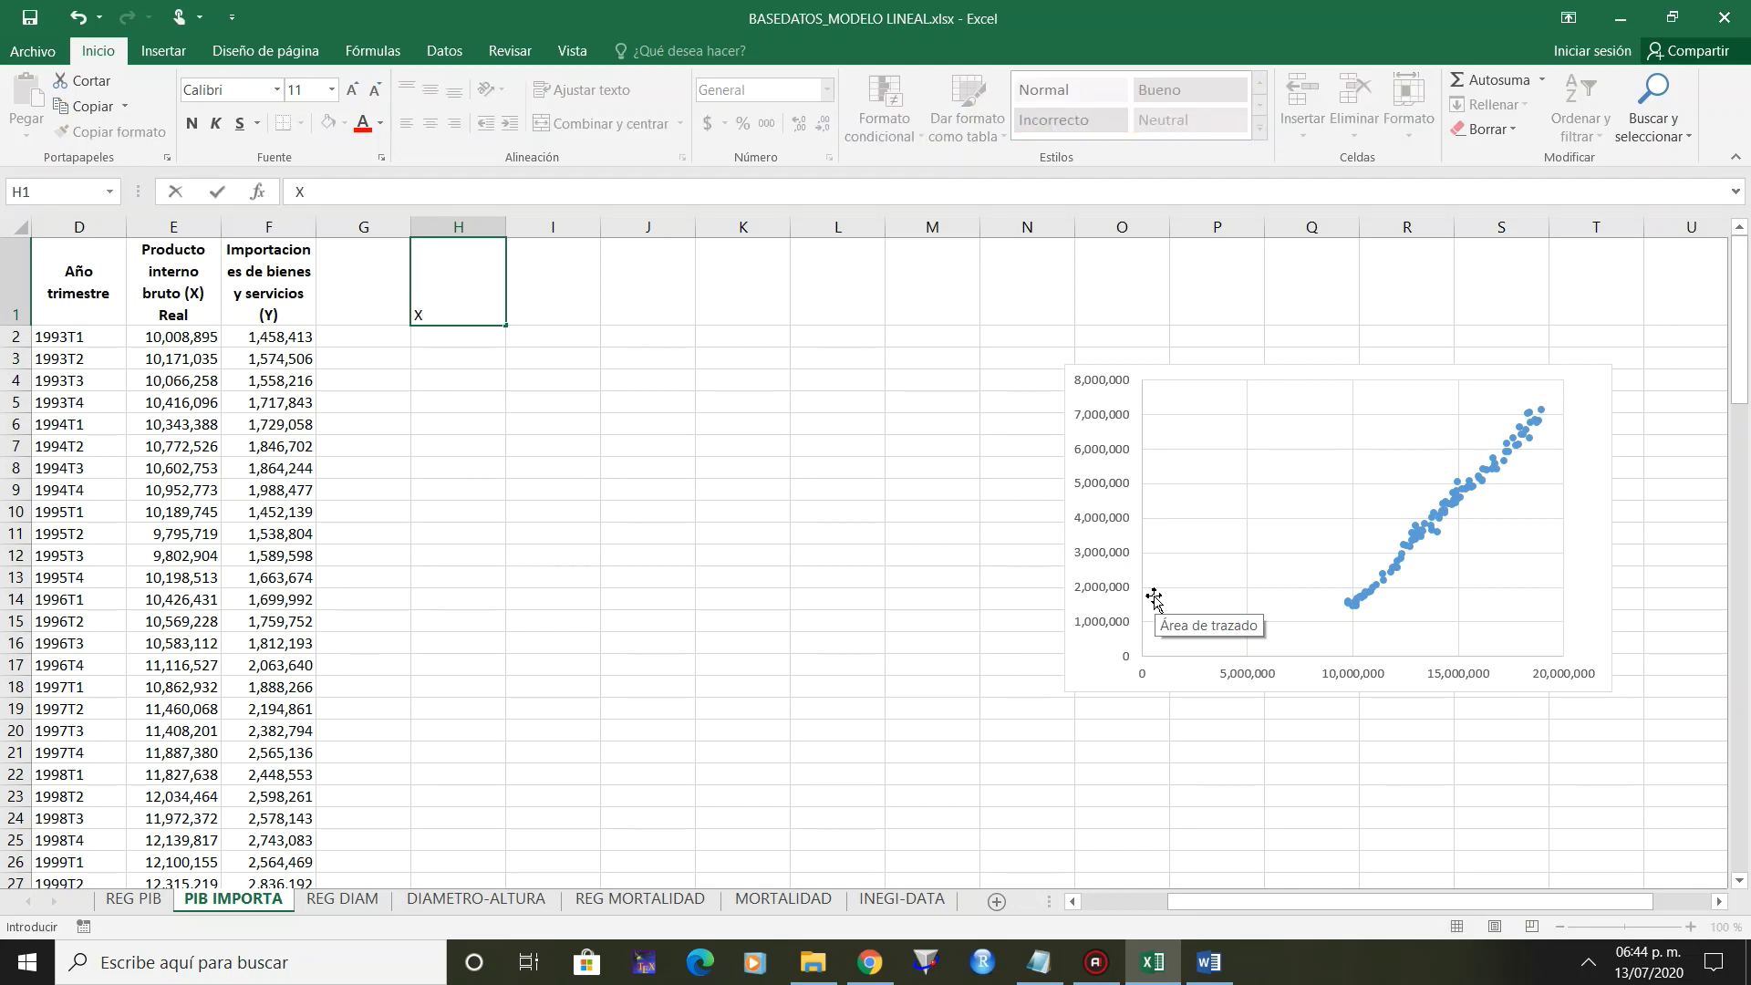
key(Tab)
text(y)
key(Return)
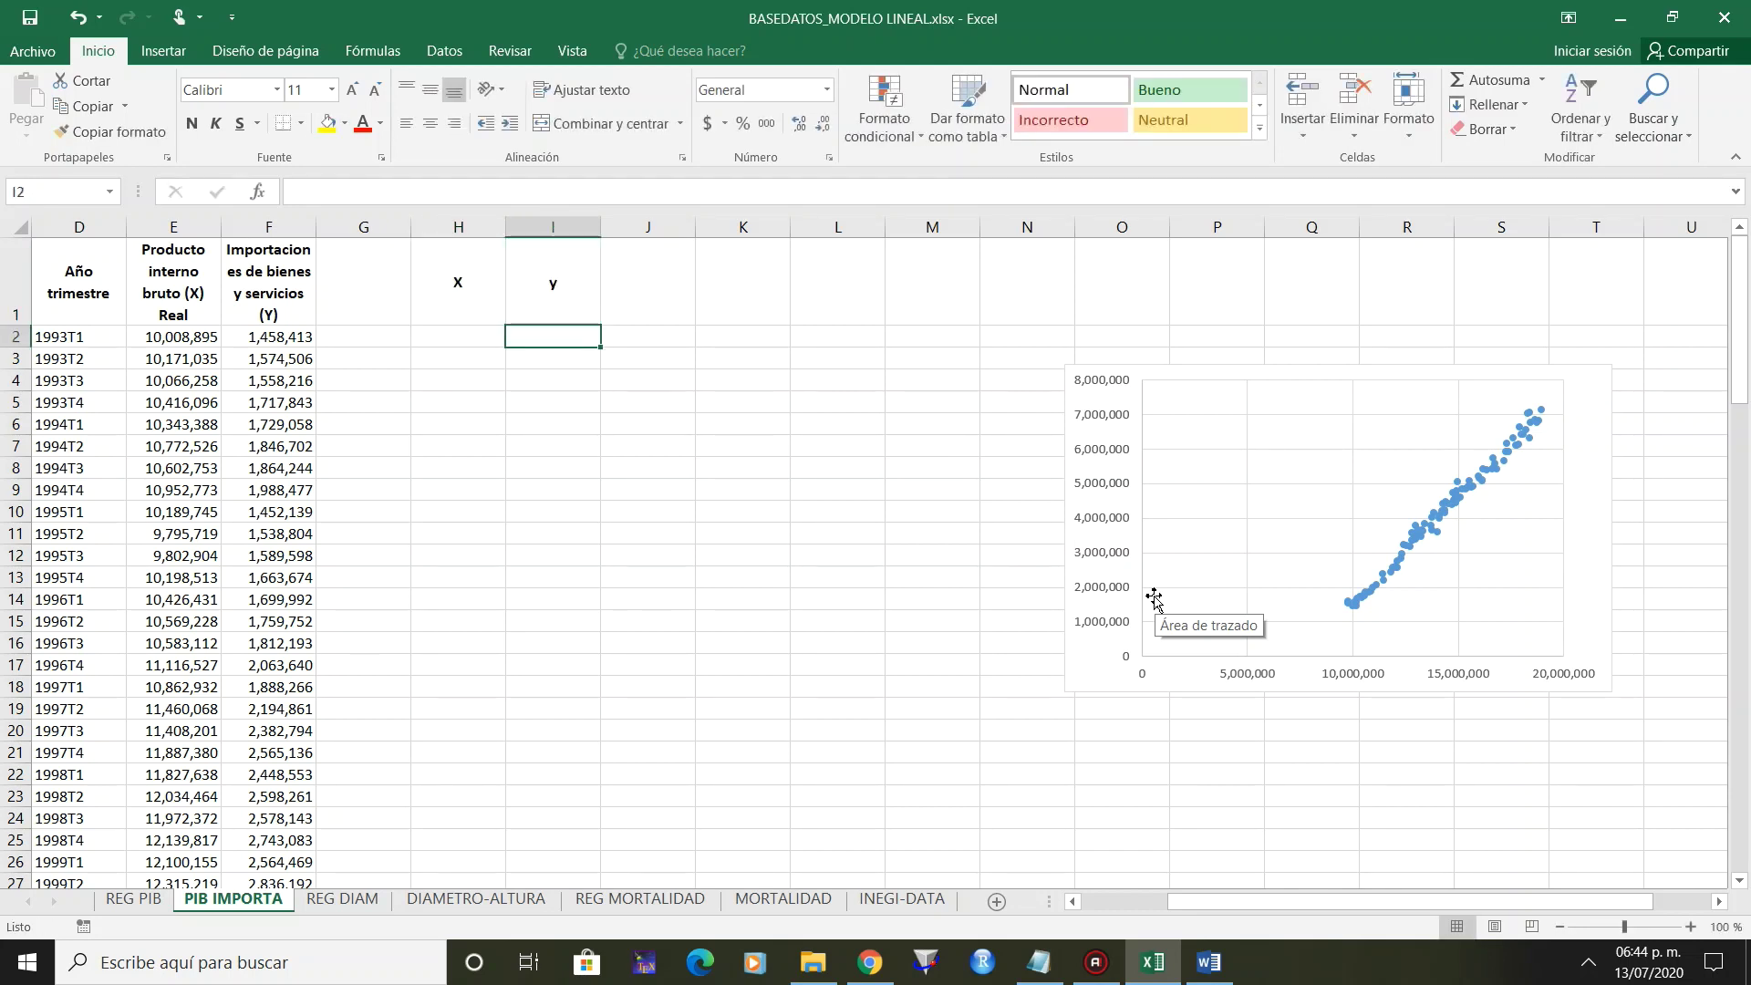
Enter the X values 19000000 and 20000000 in H2:H3.
key(Left)
text(1)
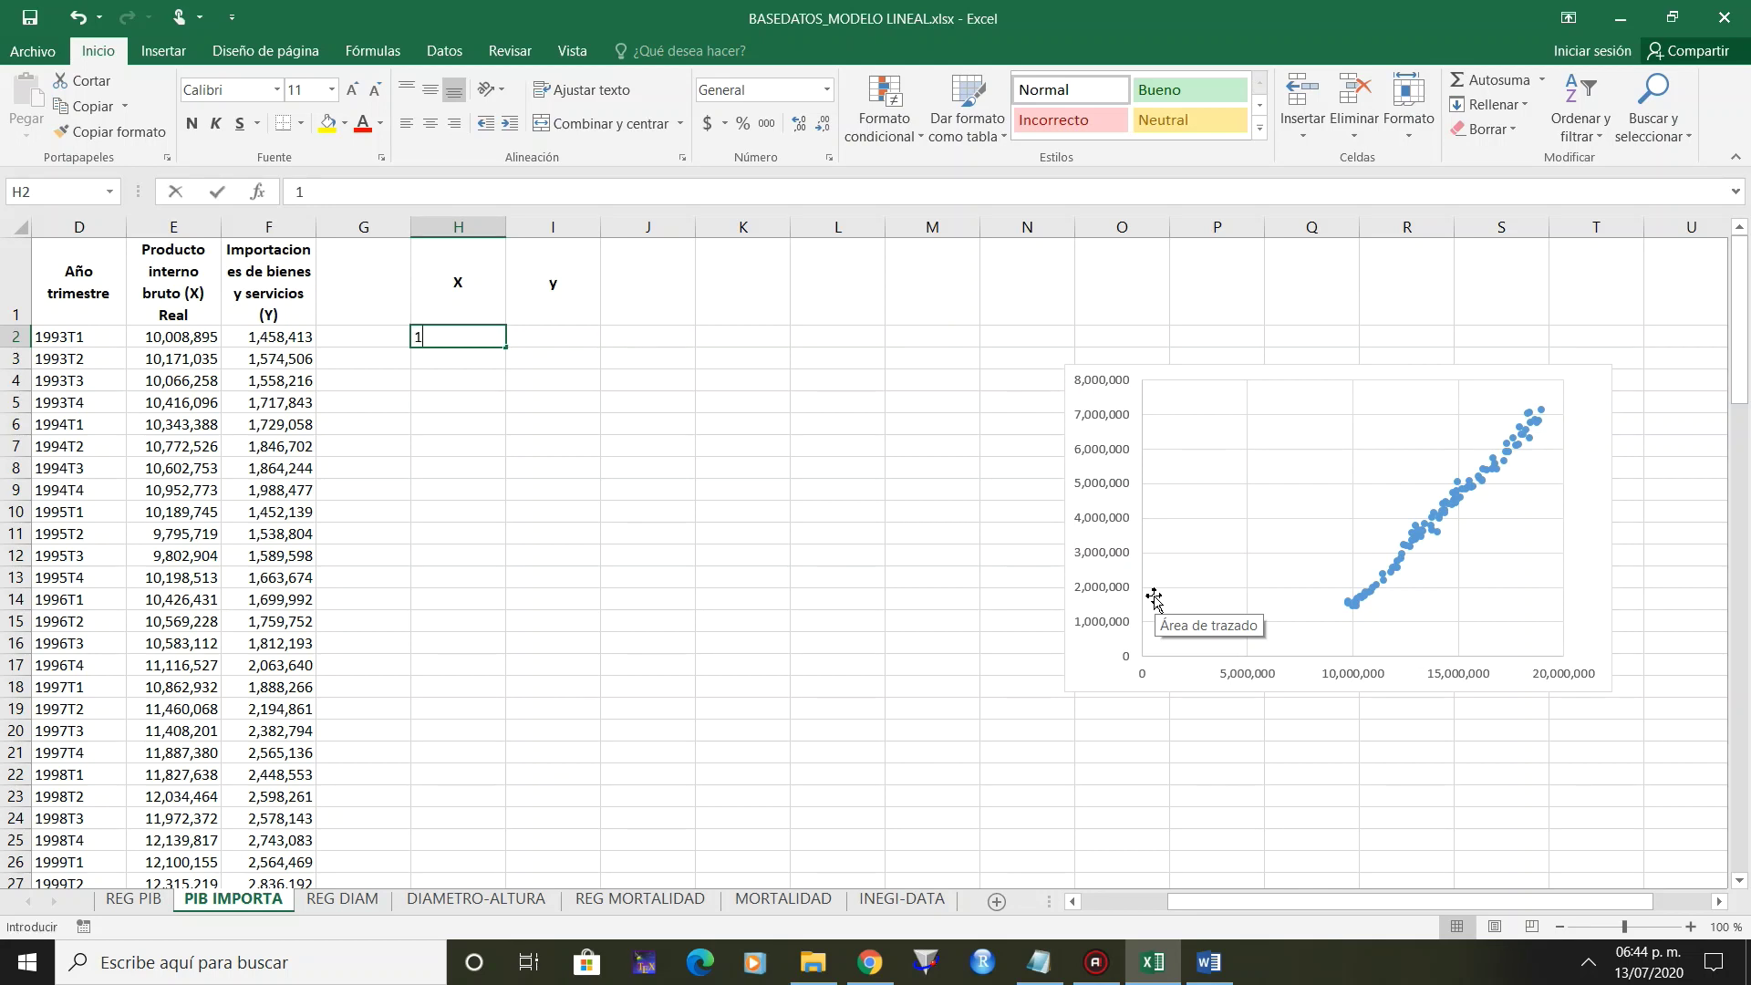
text(9000000)
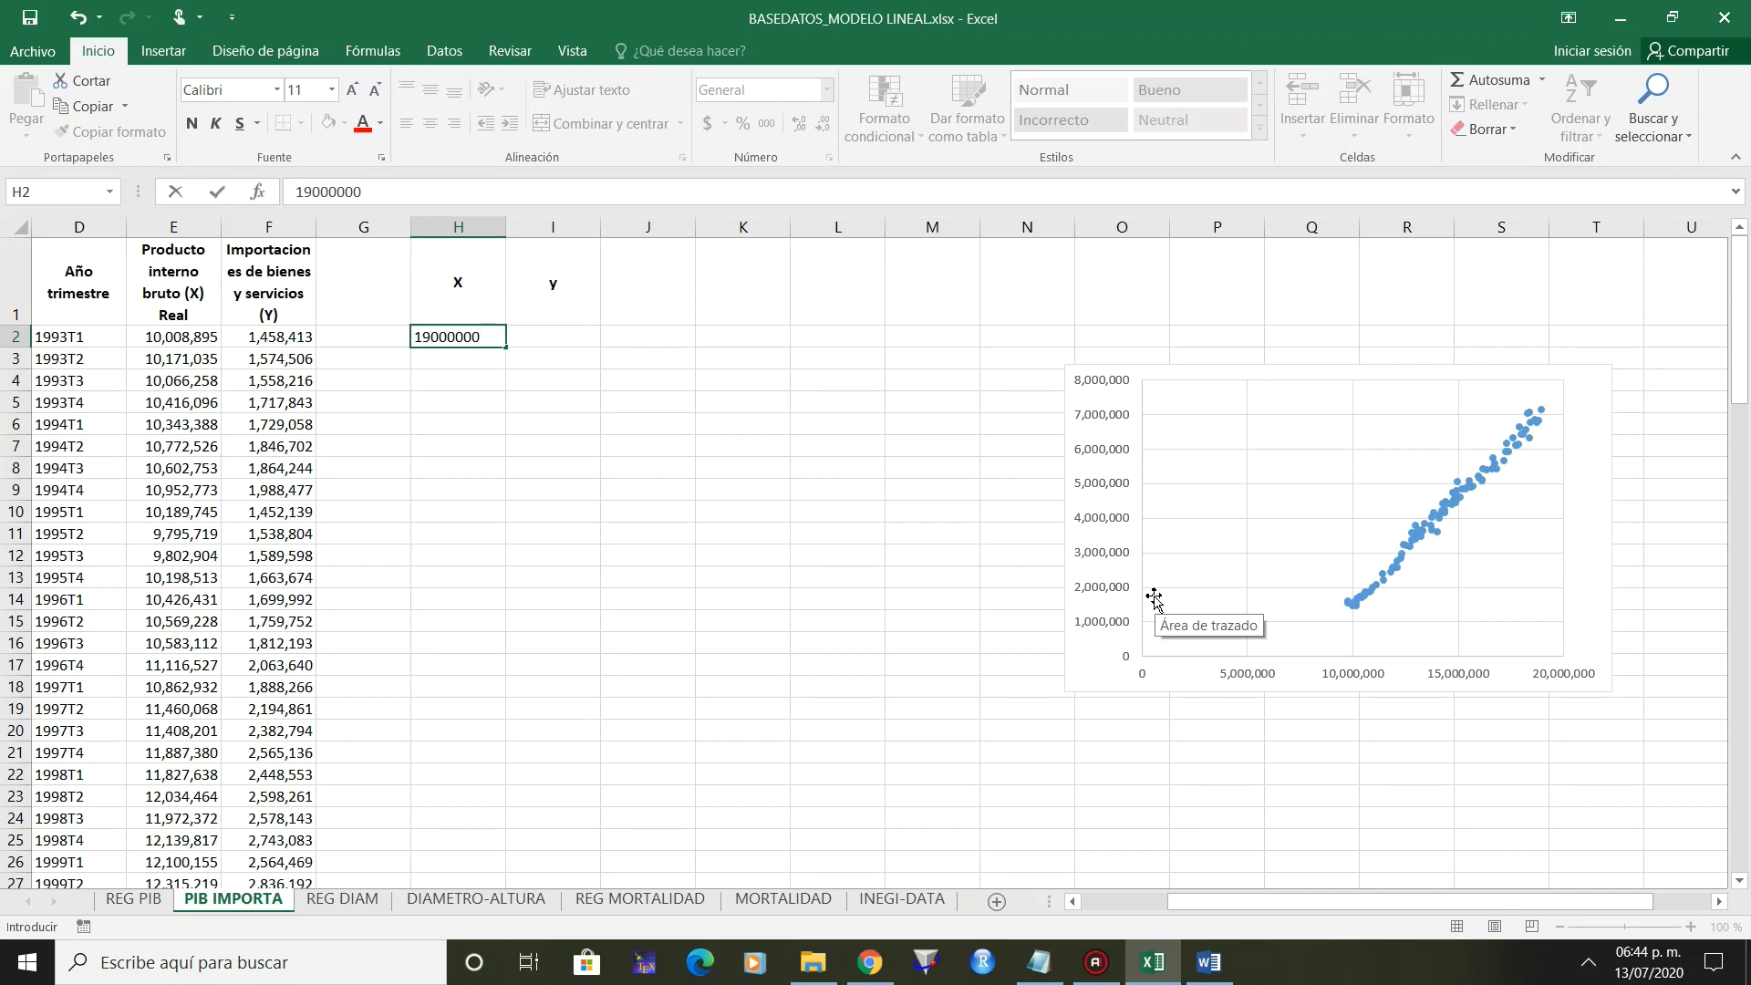
key(Return)
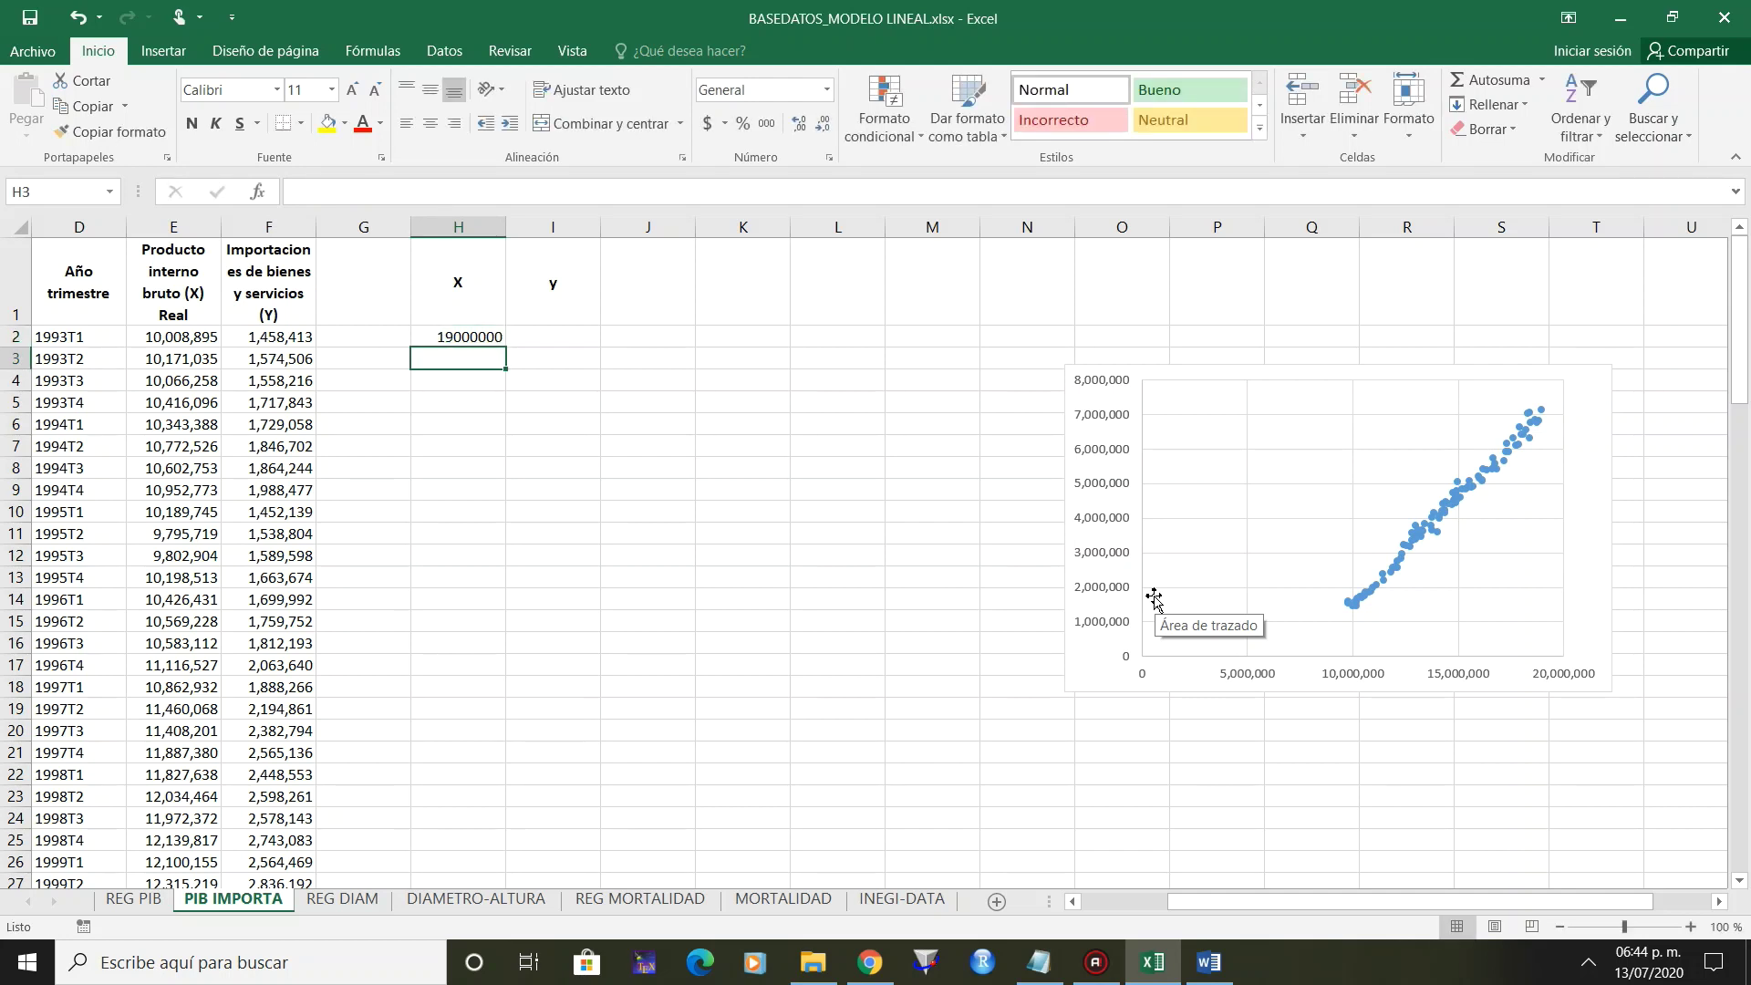
text(20)
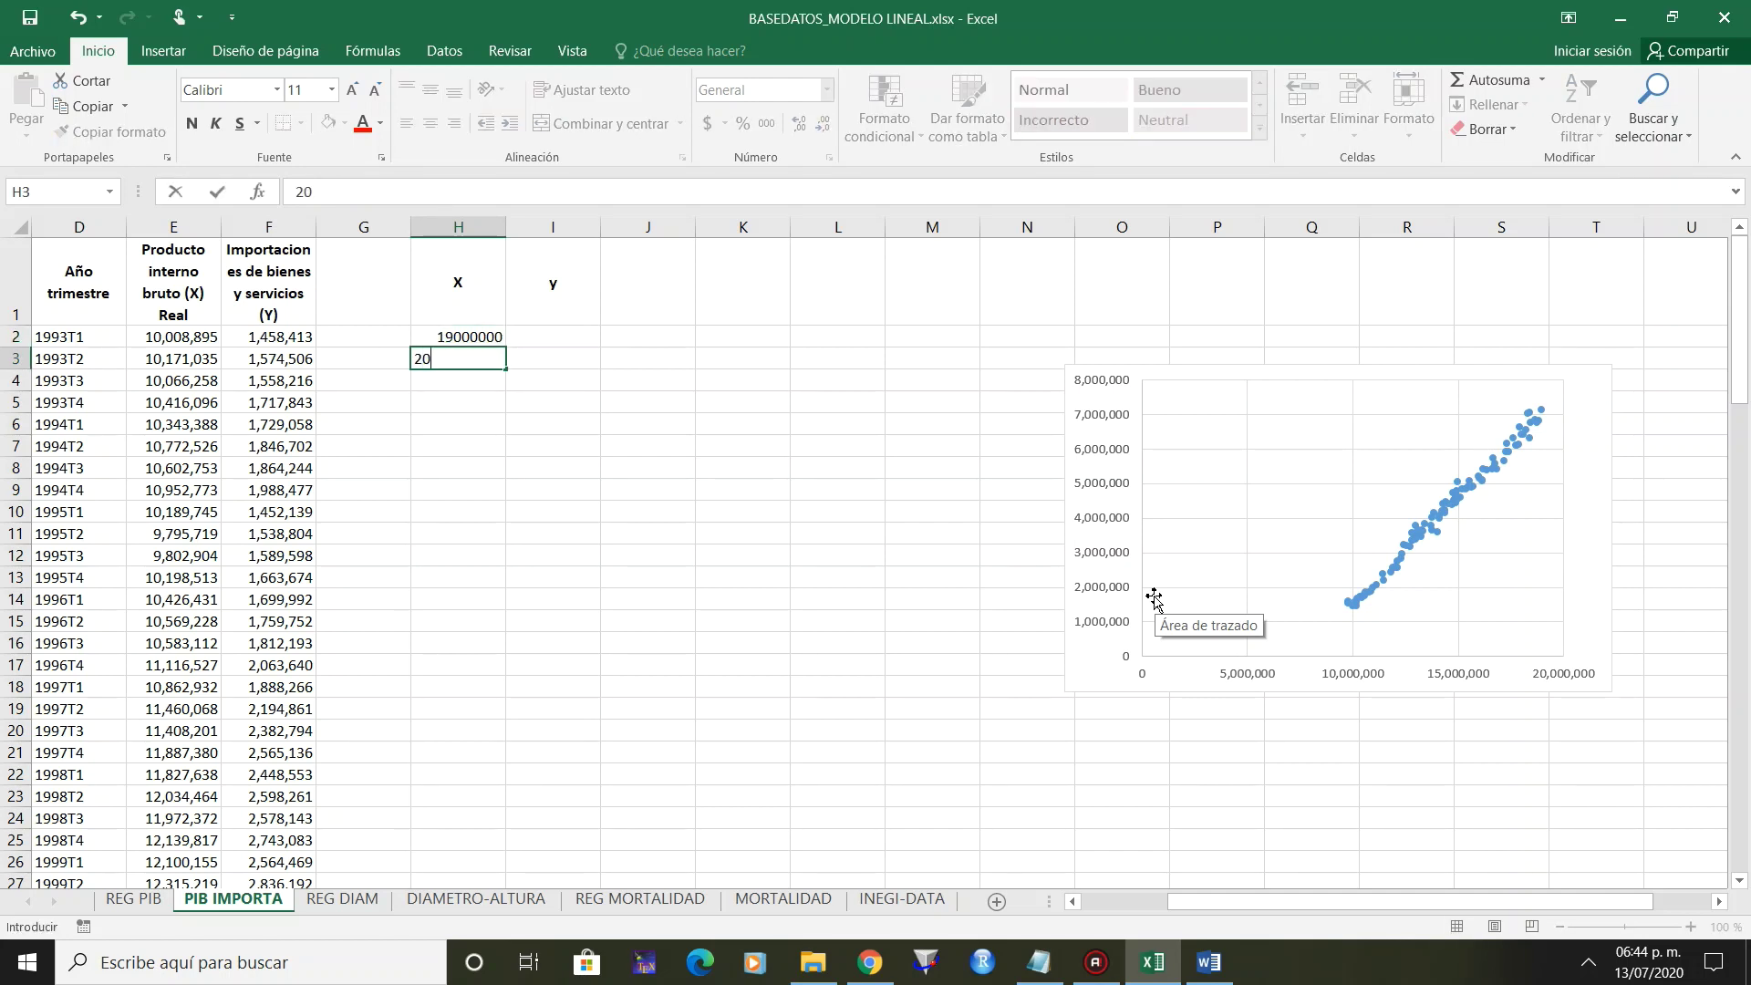
text(000000)
key(Return)
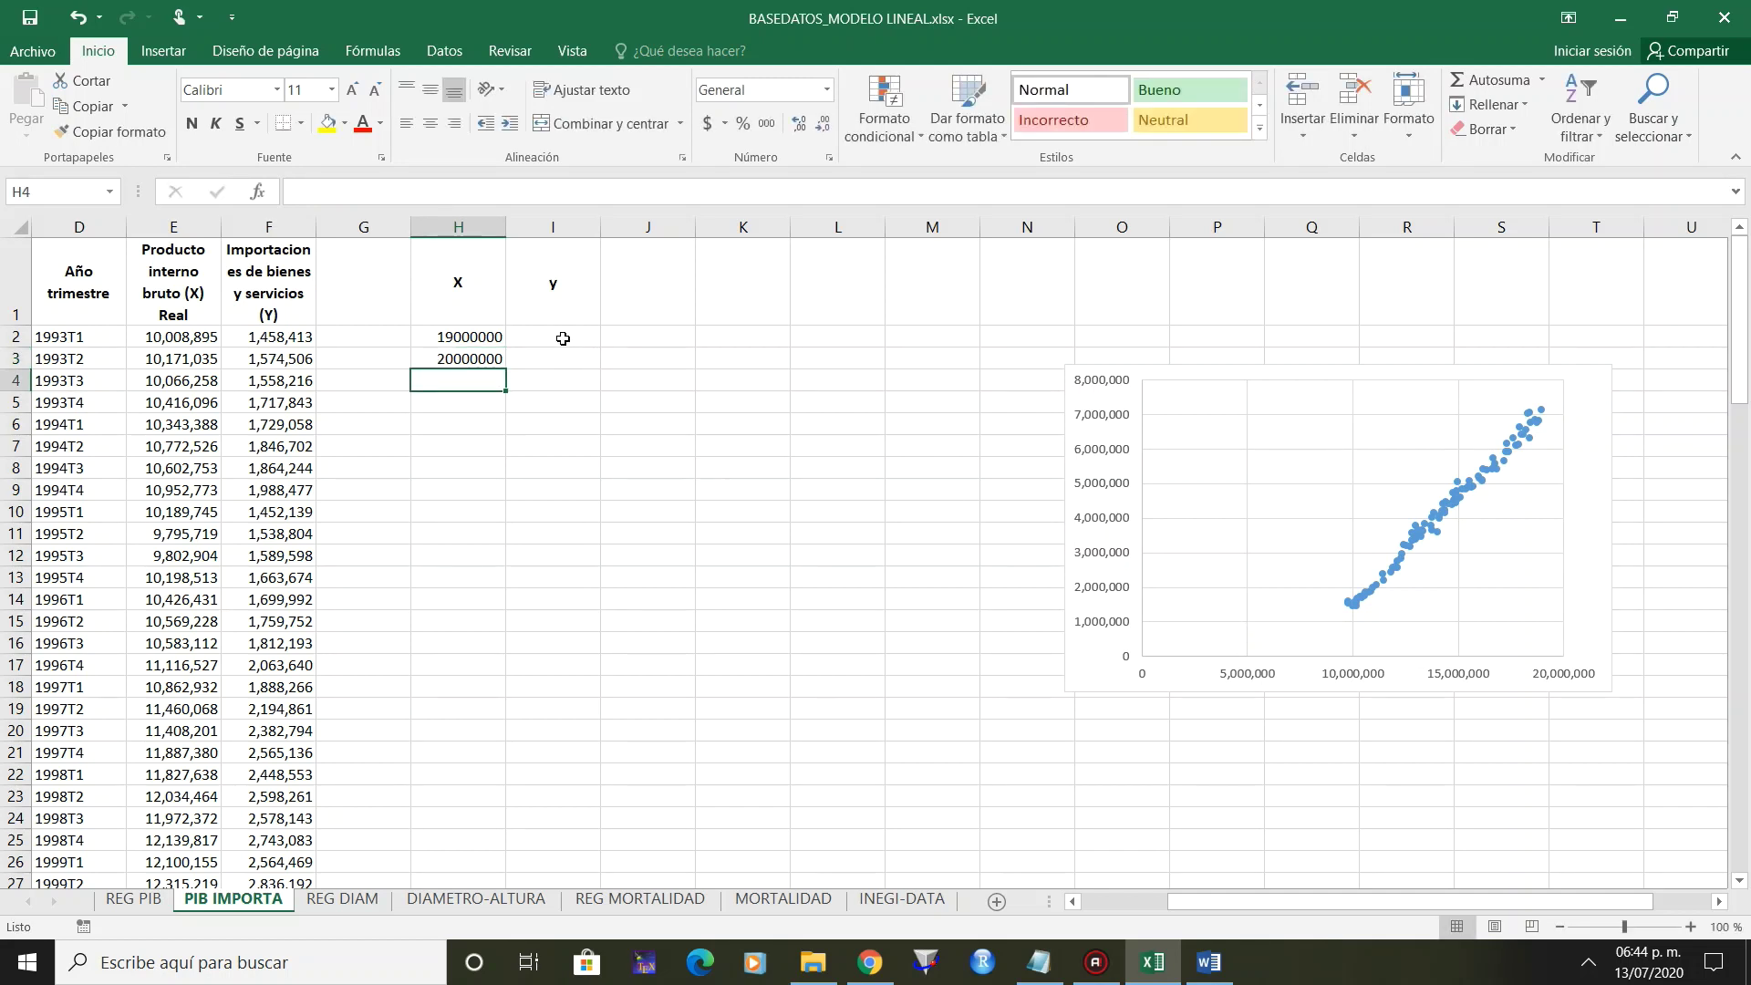
click(563, 339)
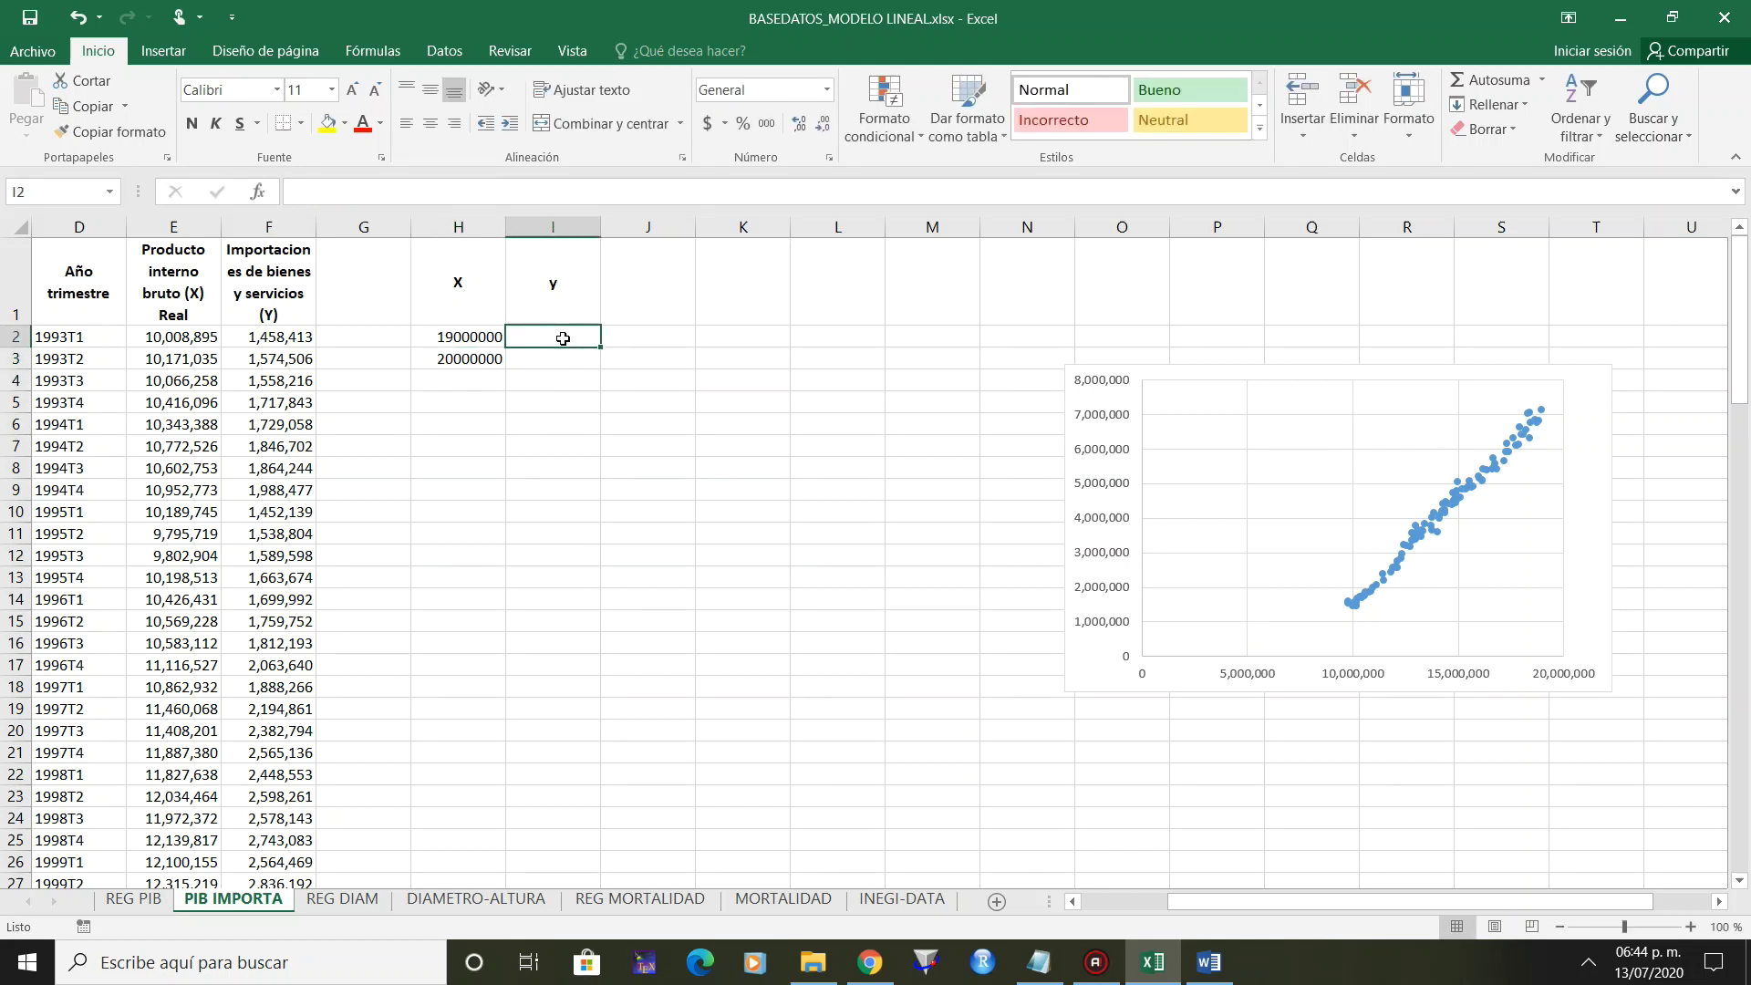
click(738, 332)
Abandon a first REG PIB reference and move the REG PIB regression-curve chart to the right.
text(=)
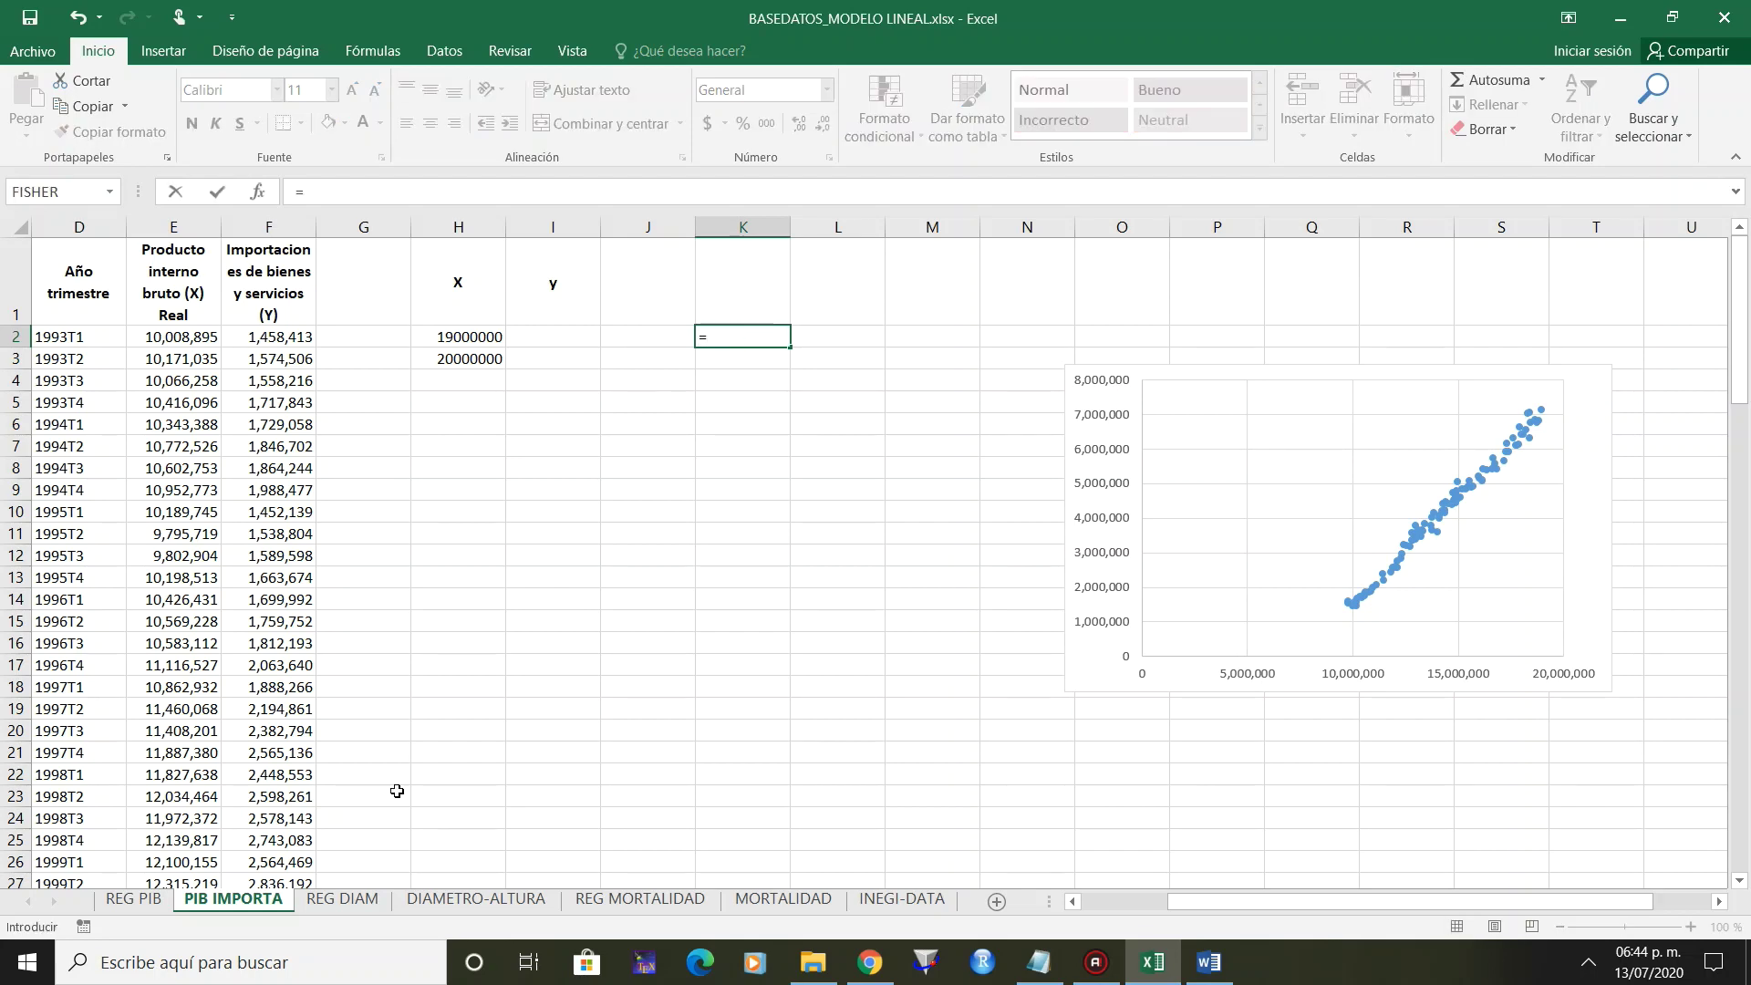
click(132, 903)
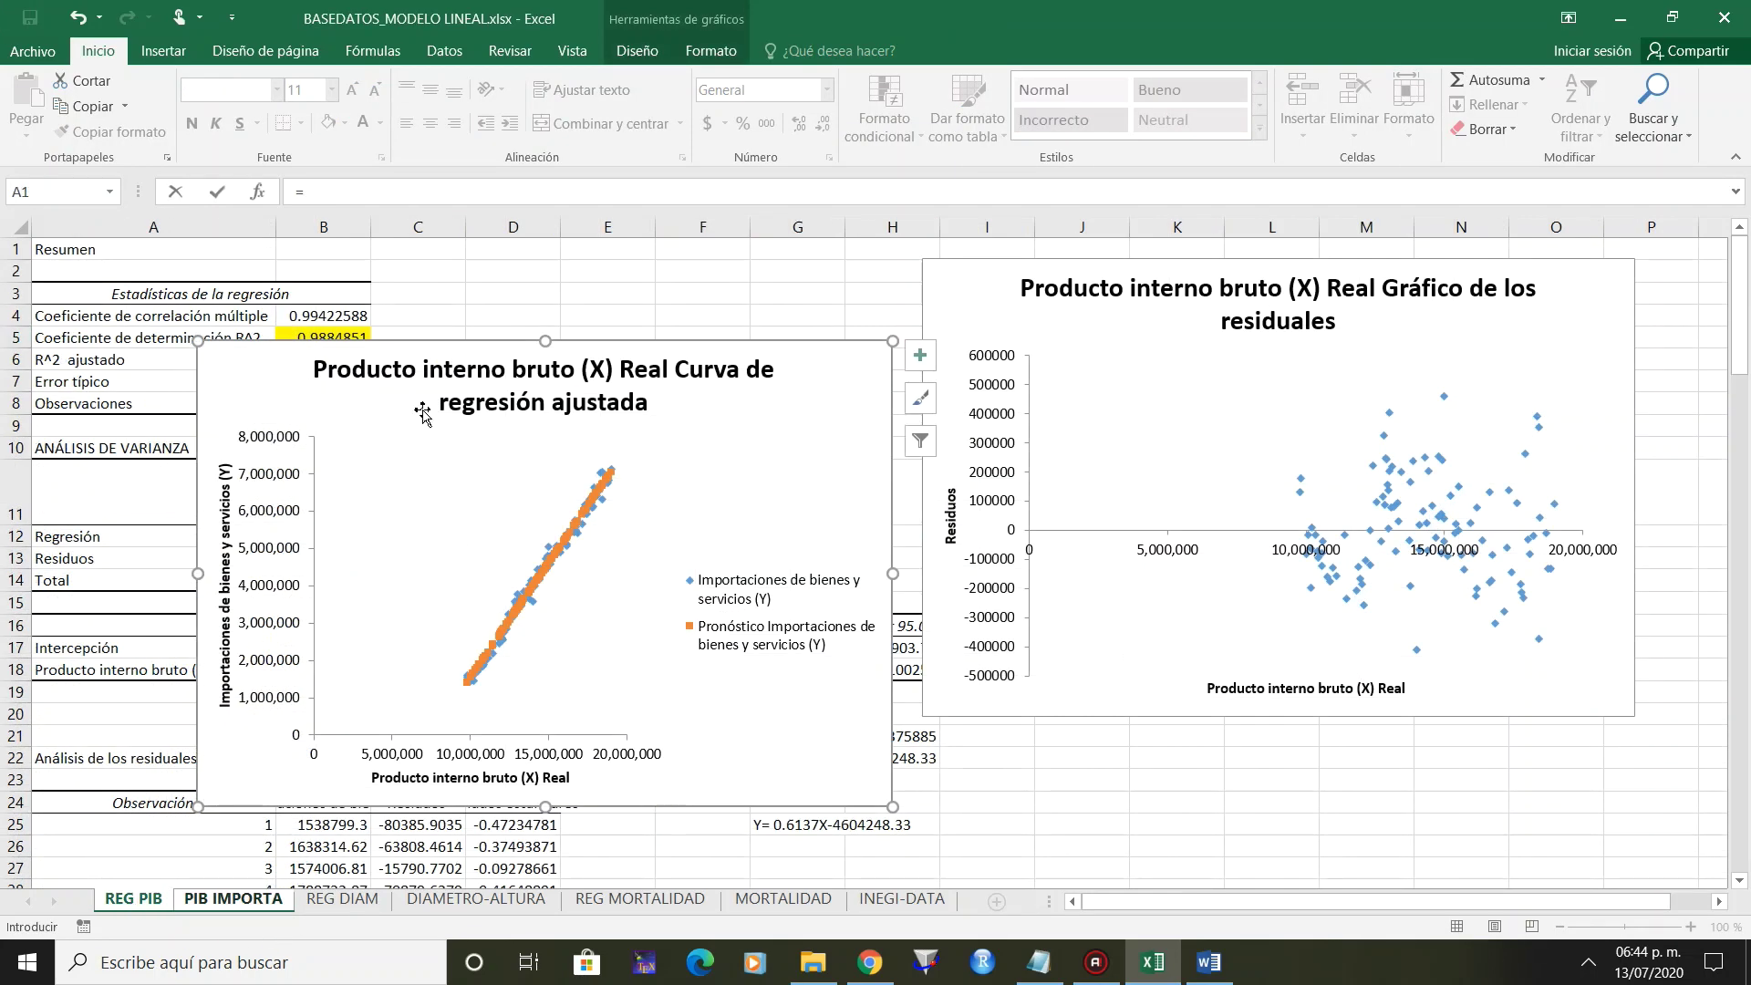
click(182, 381)
drag(266, 375, 967, 337)
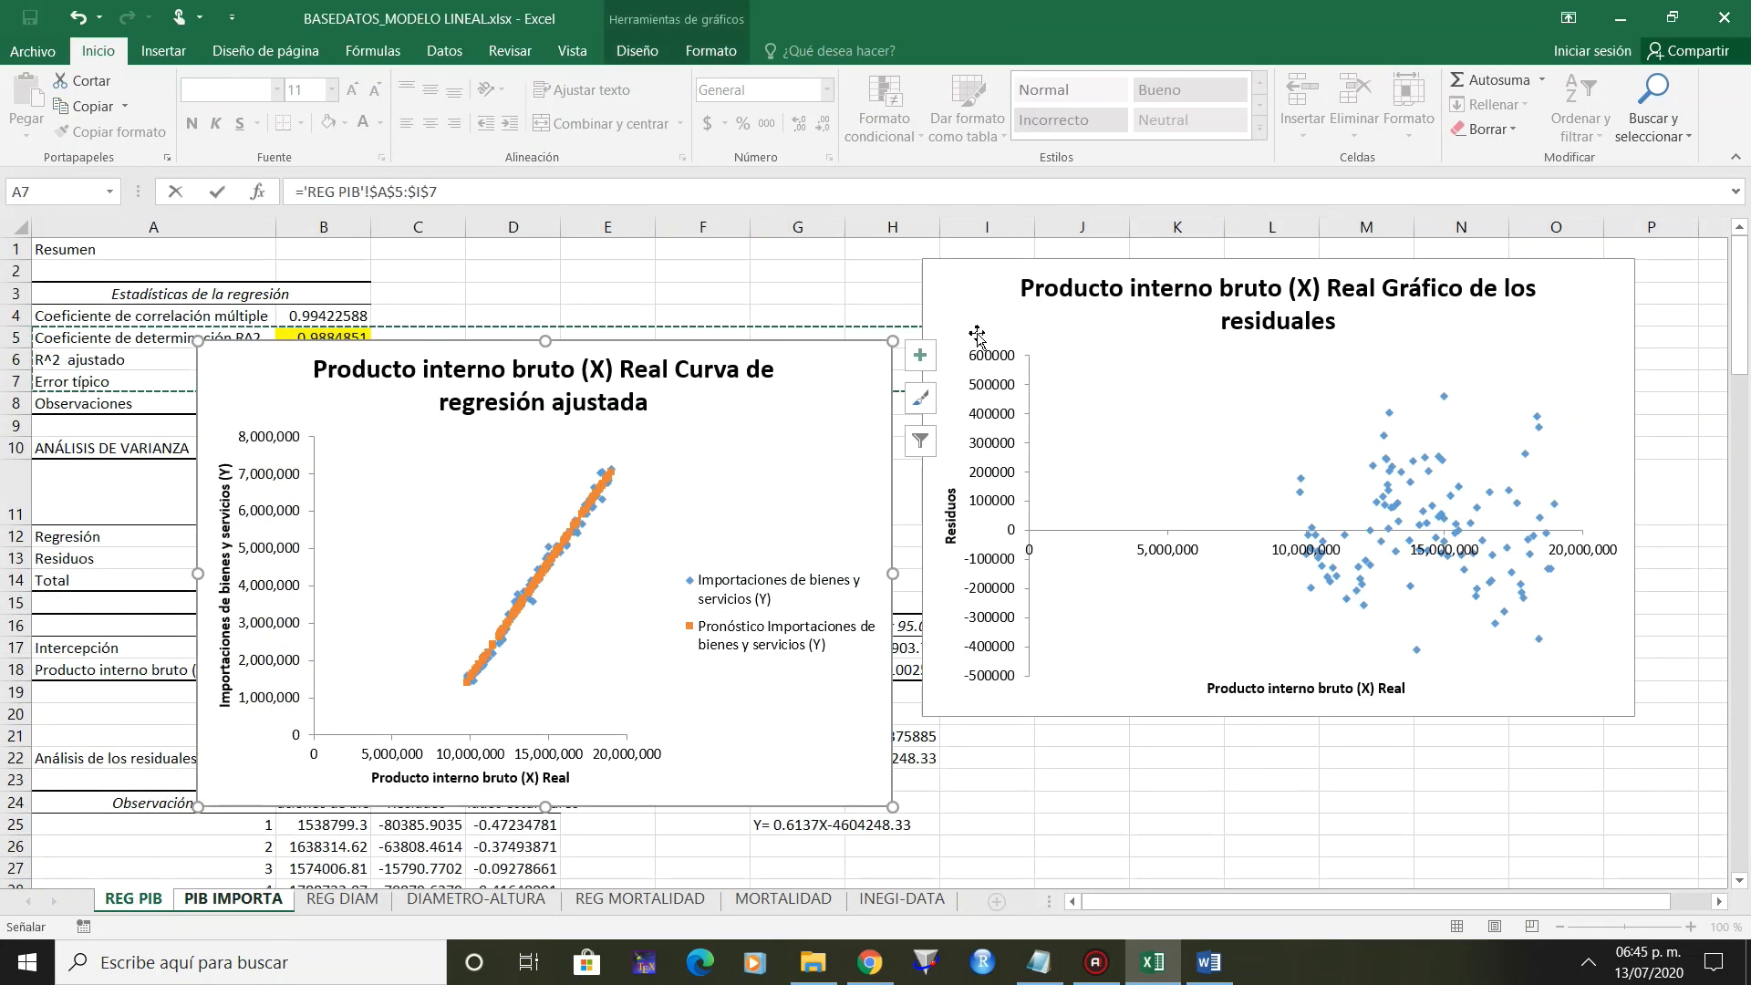
click(156, 774)
key(Escape)
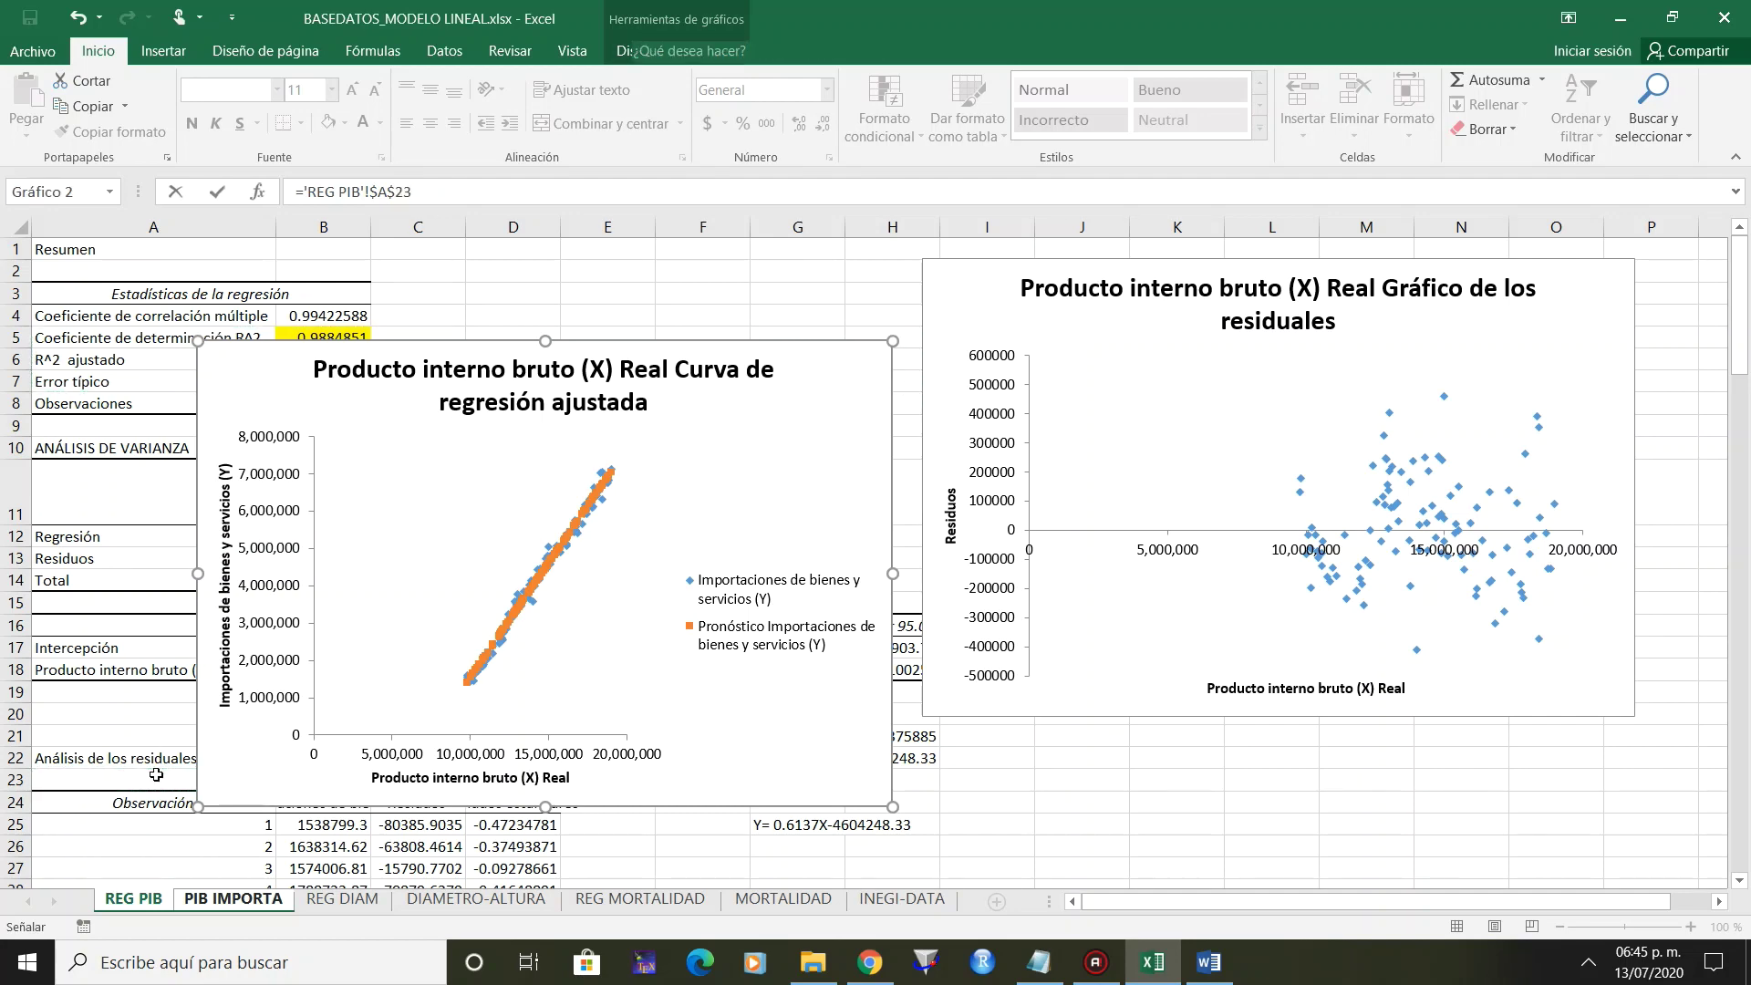
click(133, 900)
drag(213, 731, 1038, 685)
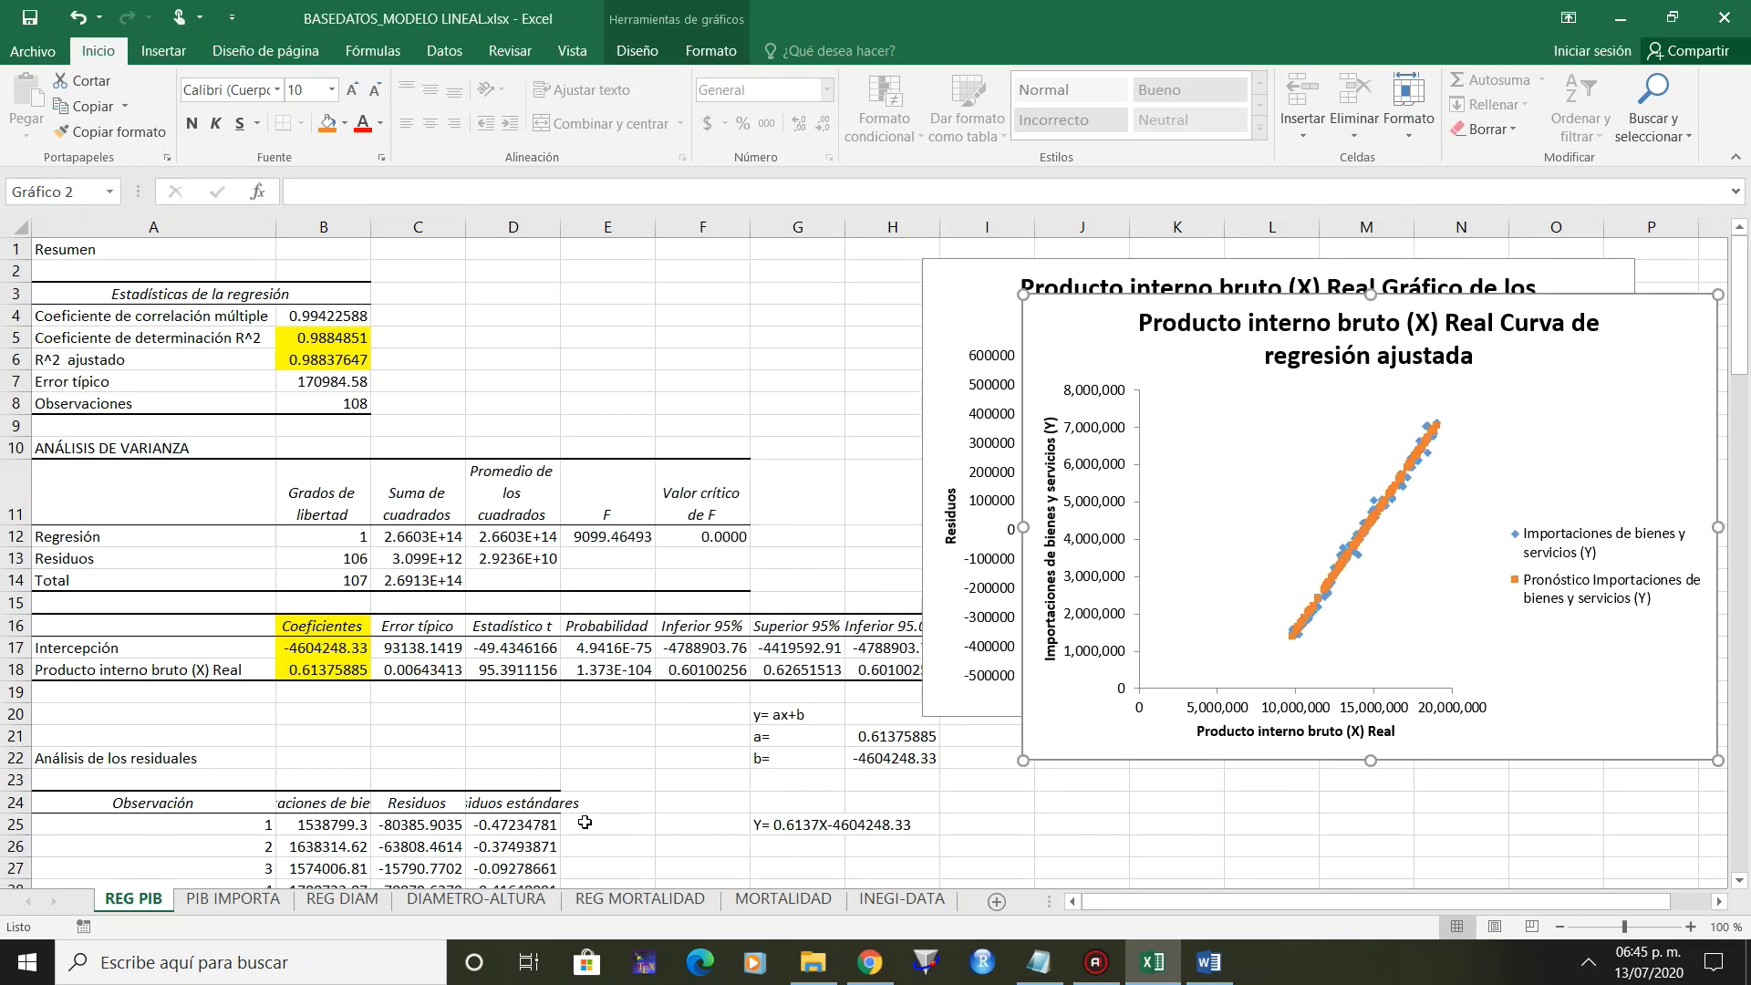
click(240, 899)
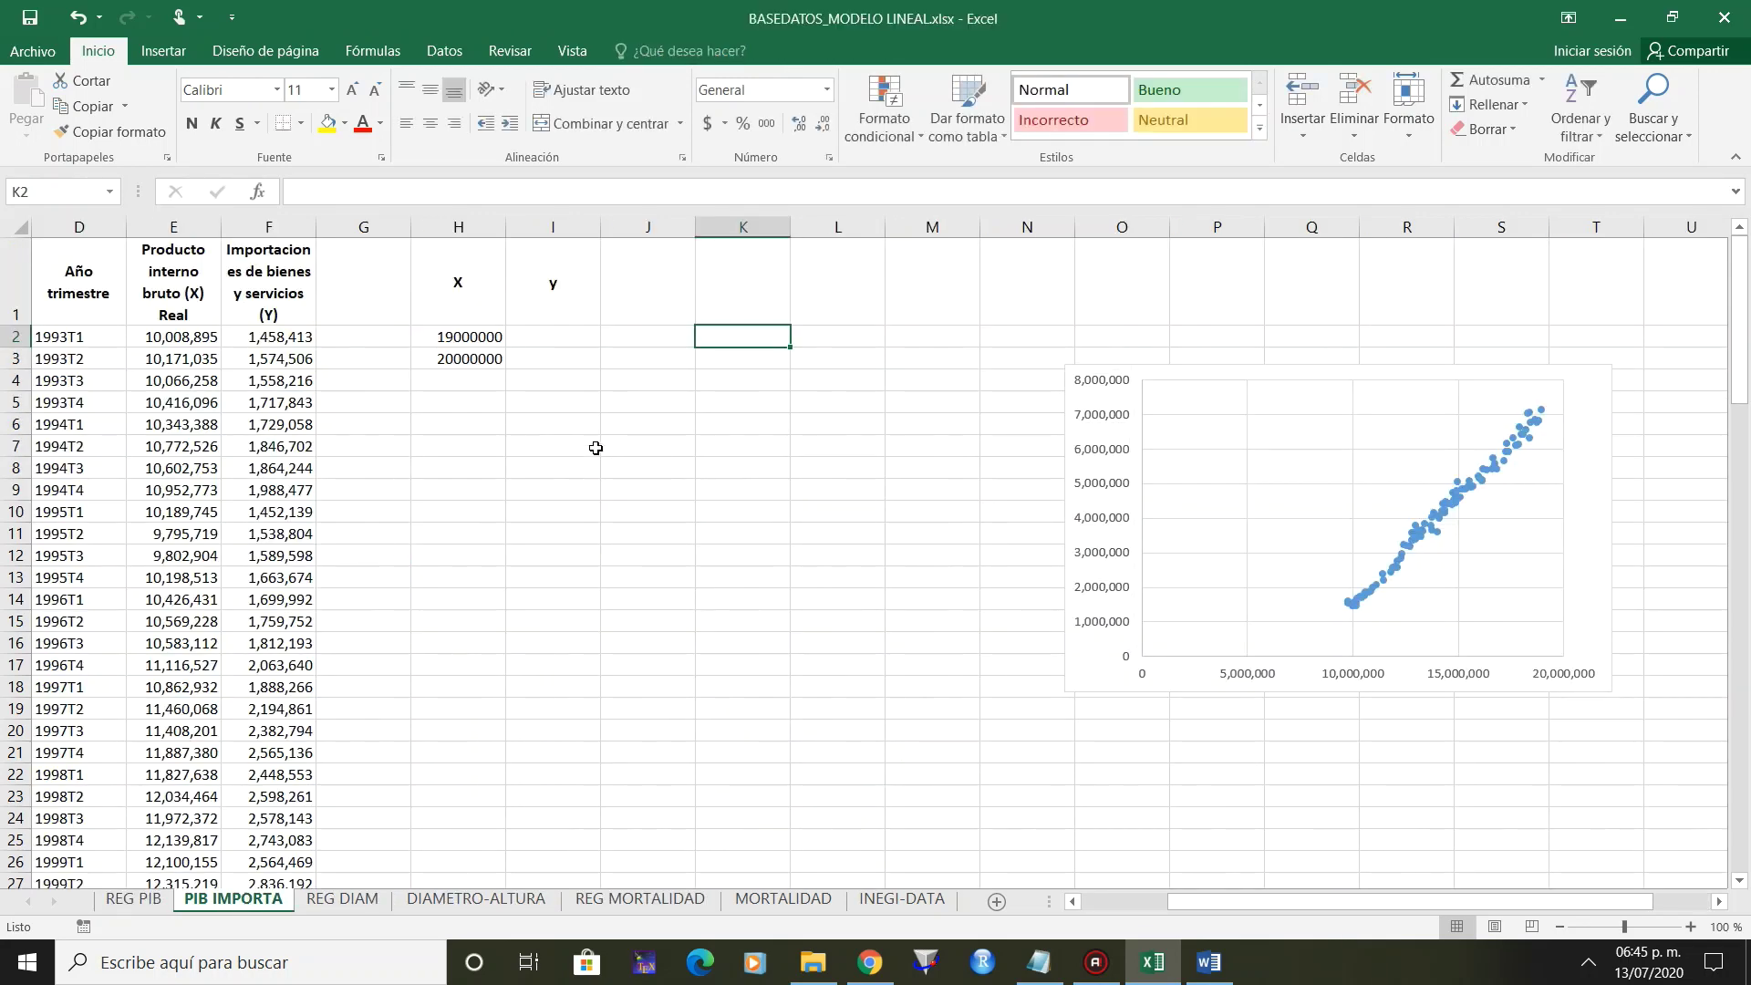
Link J2 to the Intercepción label with the relative reference ='REG PIB'!A17.
key(Left)
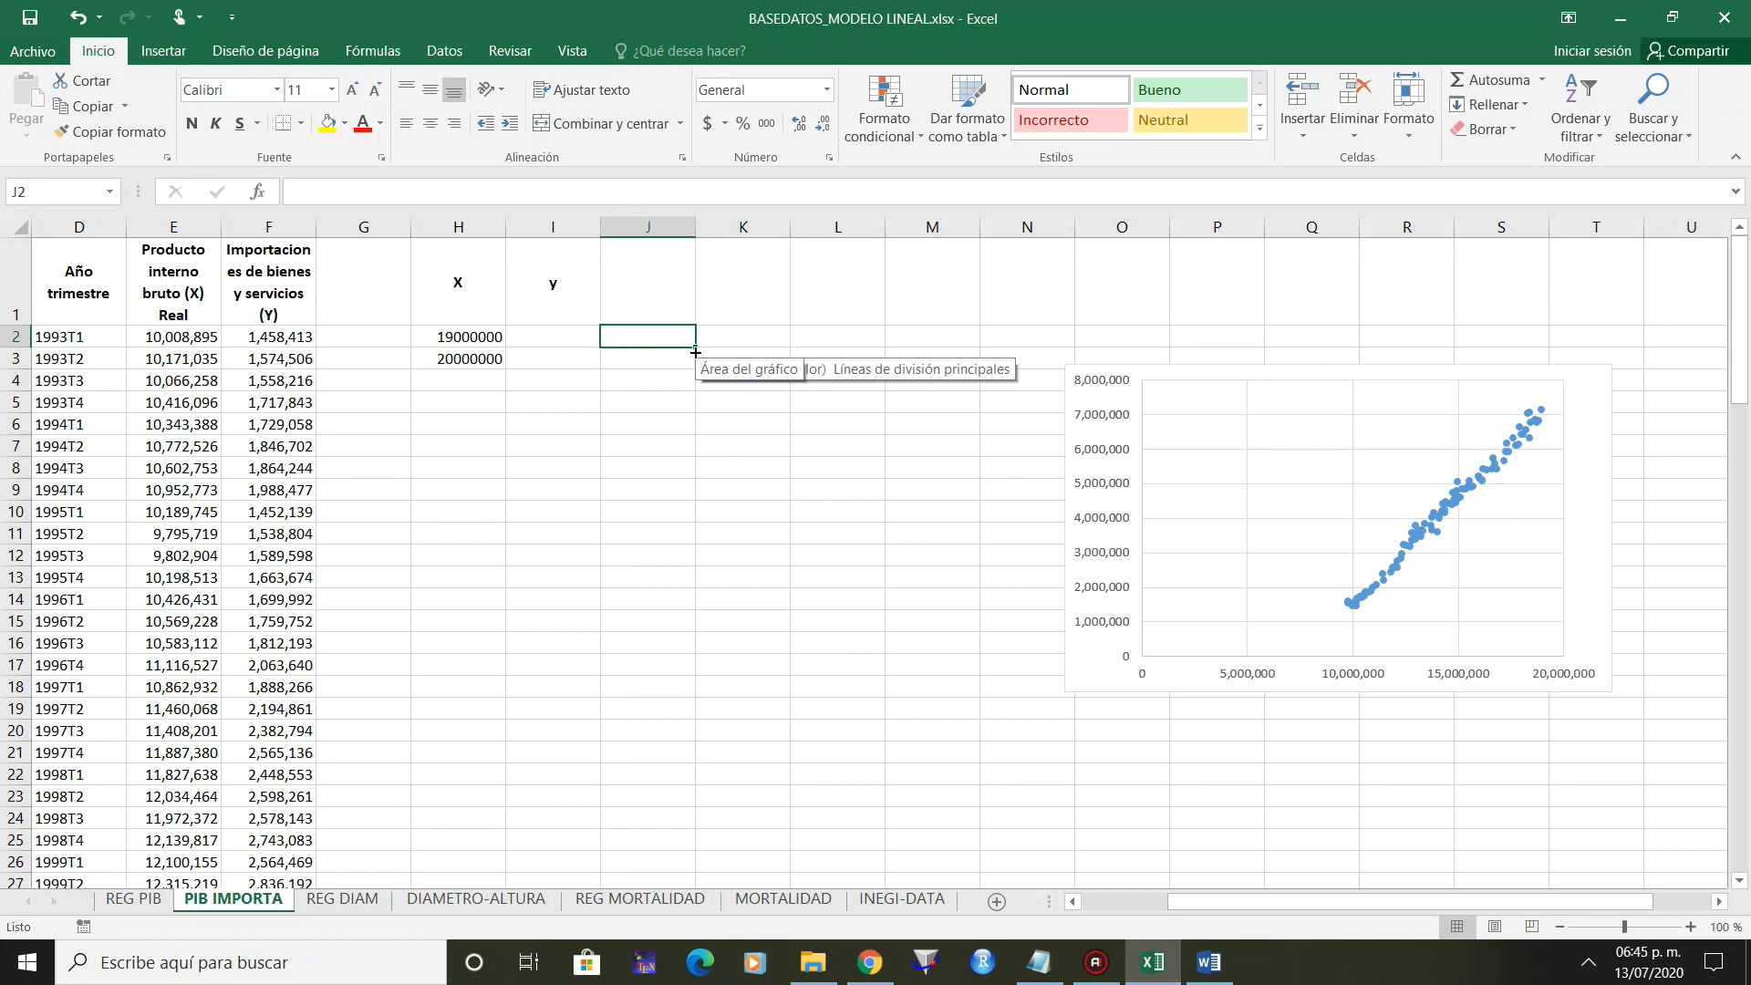
text(=)
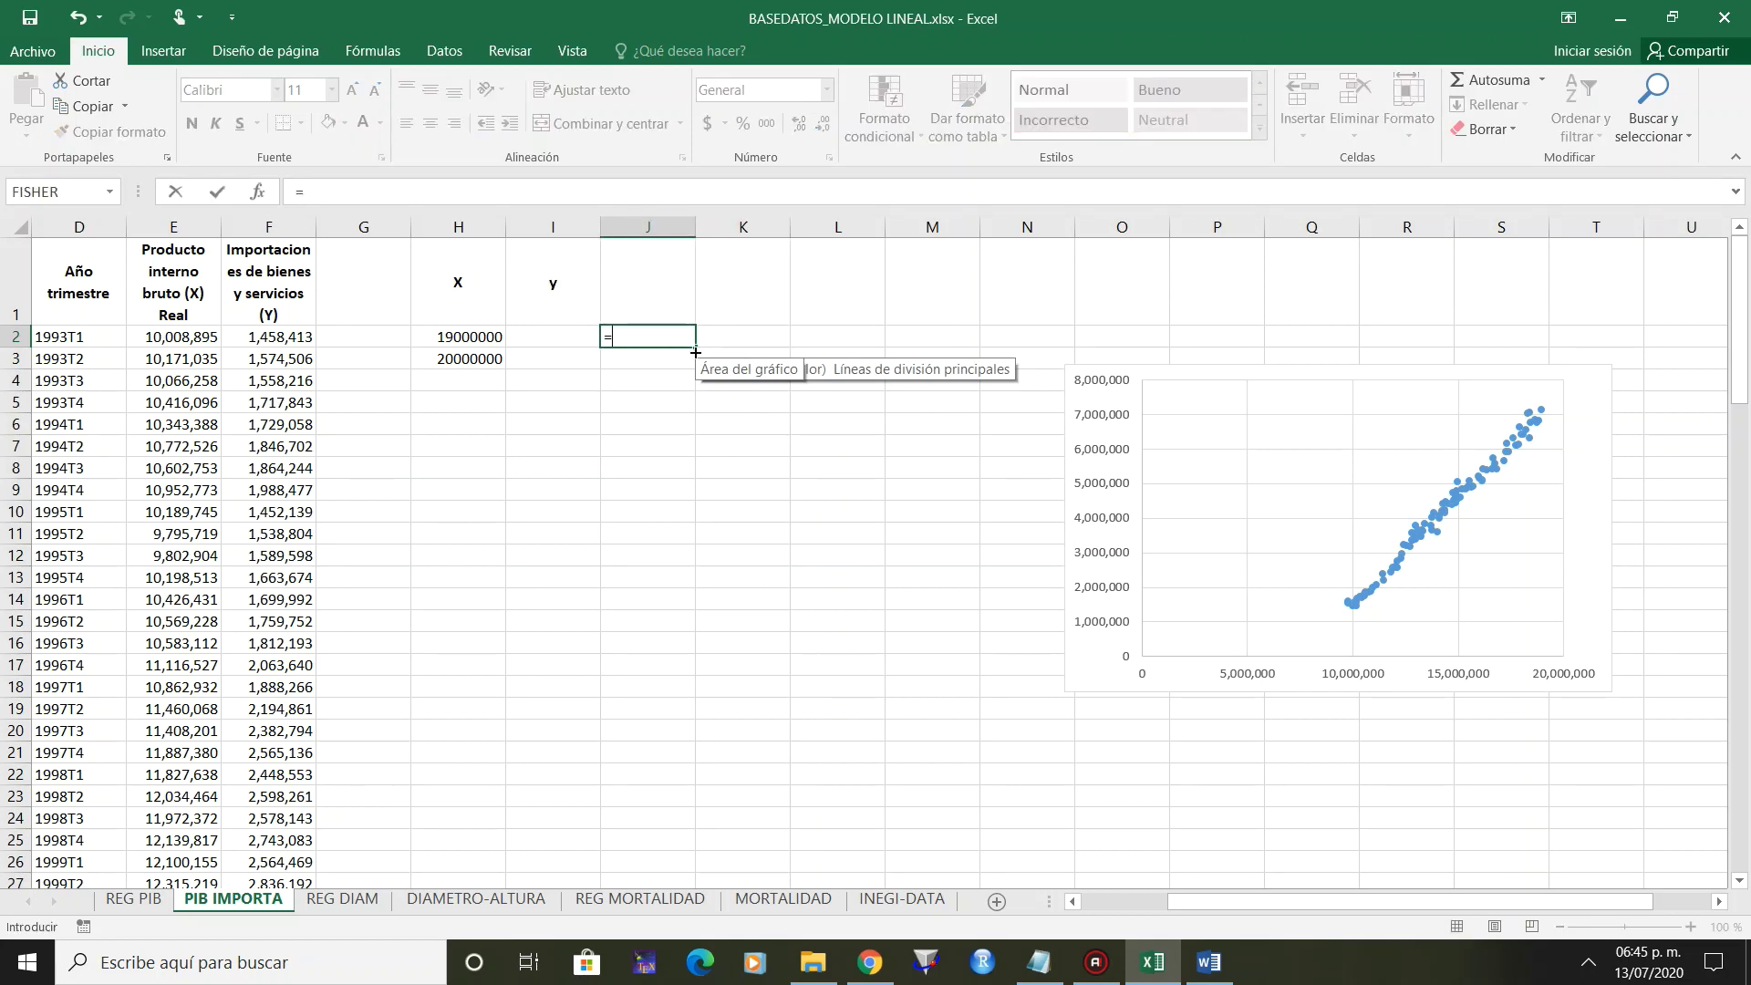
click(147, 902)
click(197, 646)
key(Return)
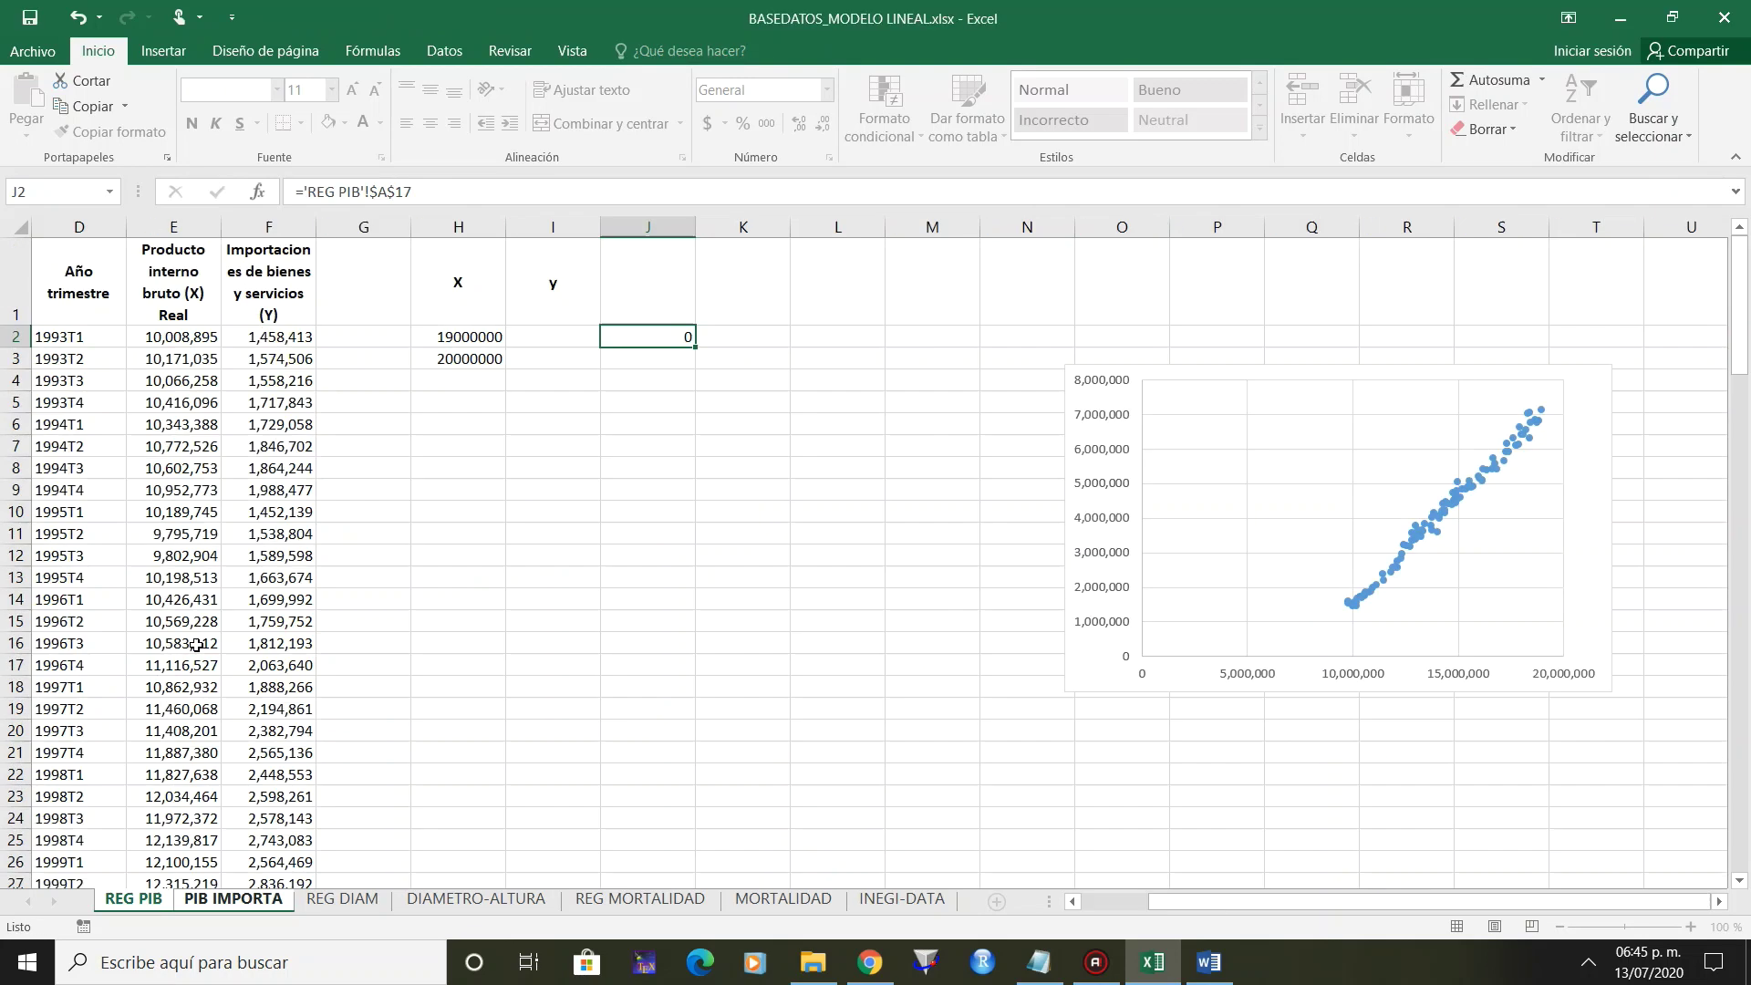
click(685, 336)
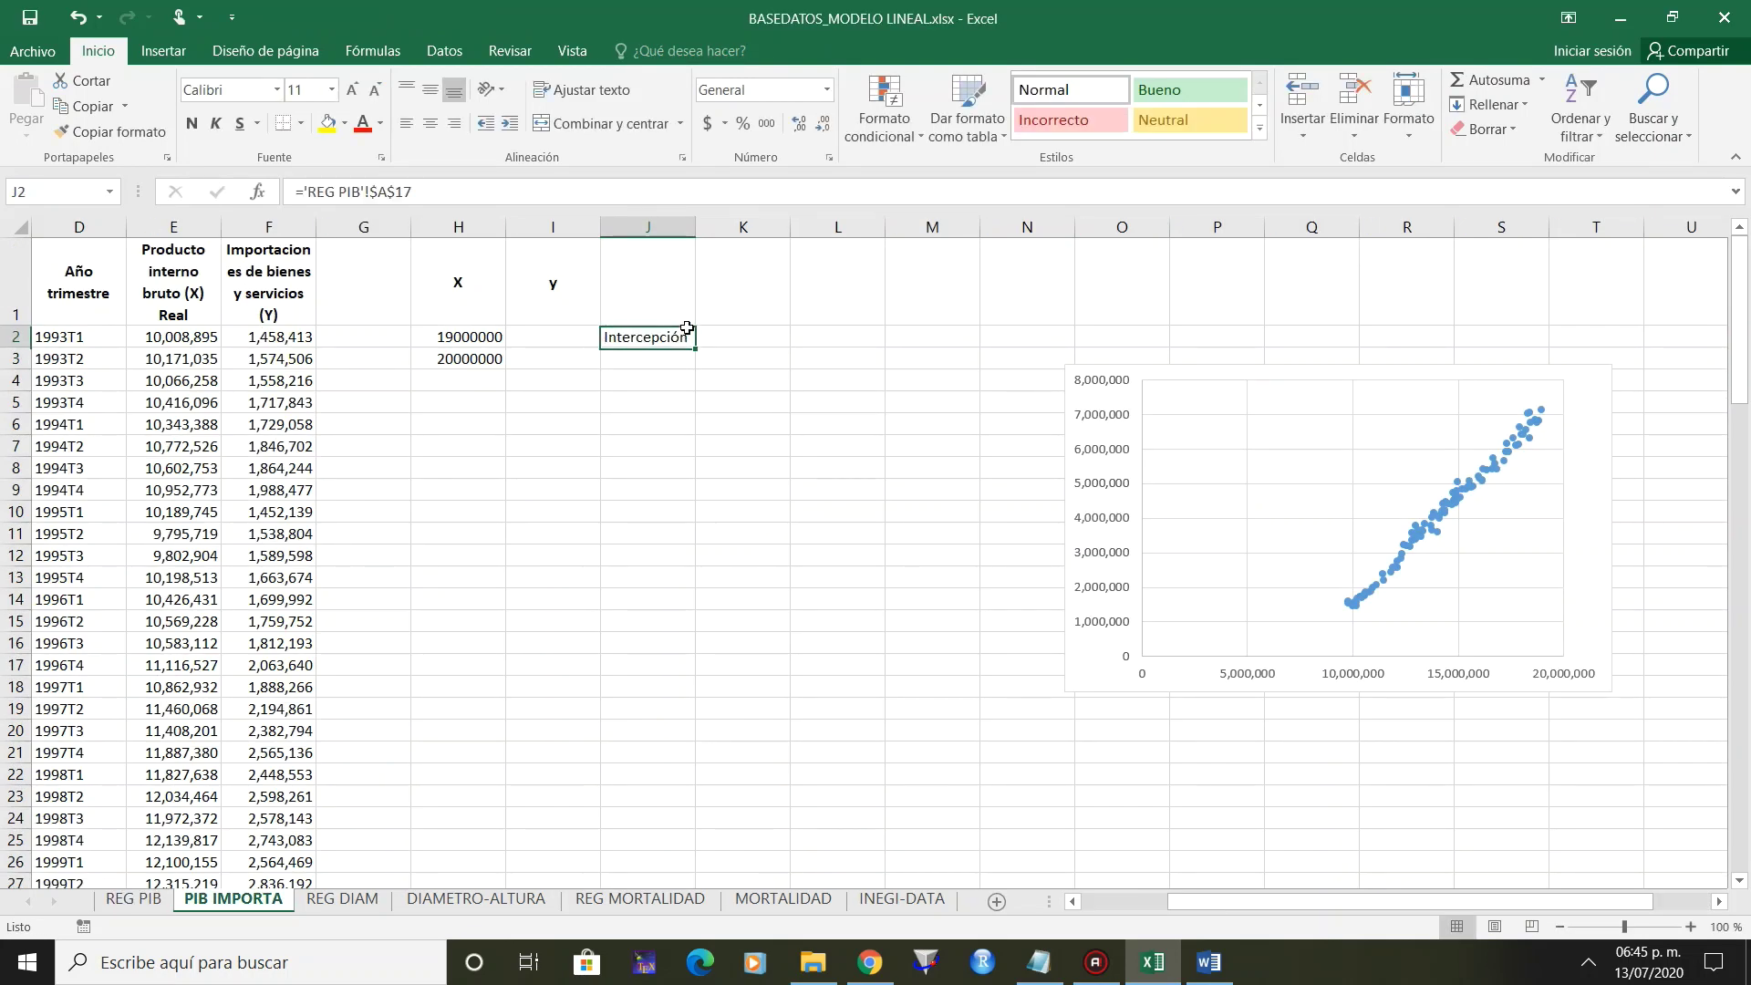
click(430, 197)
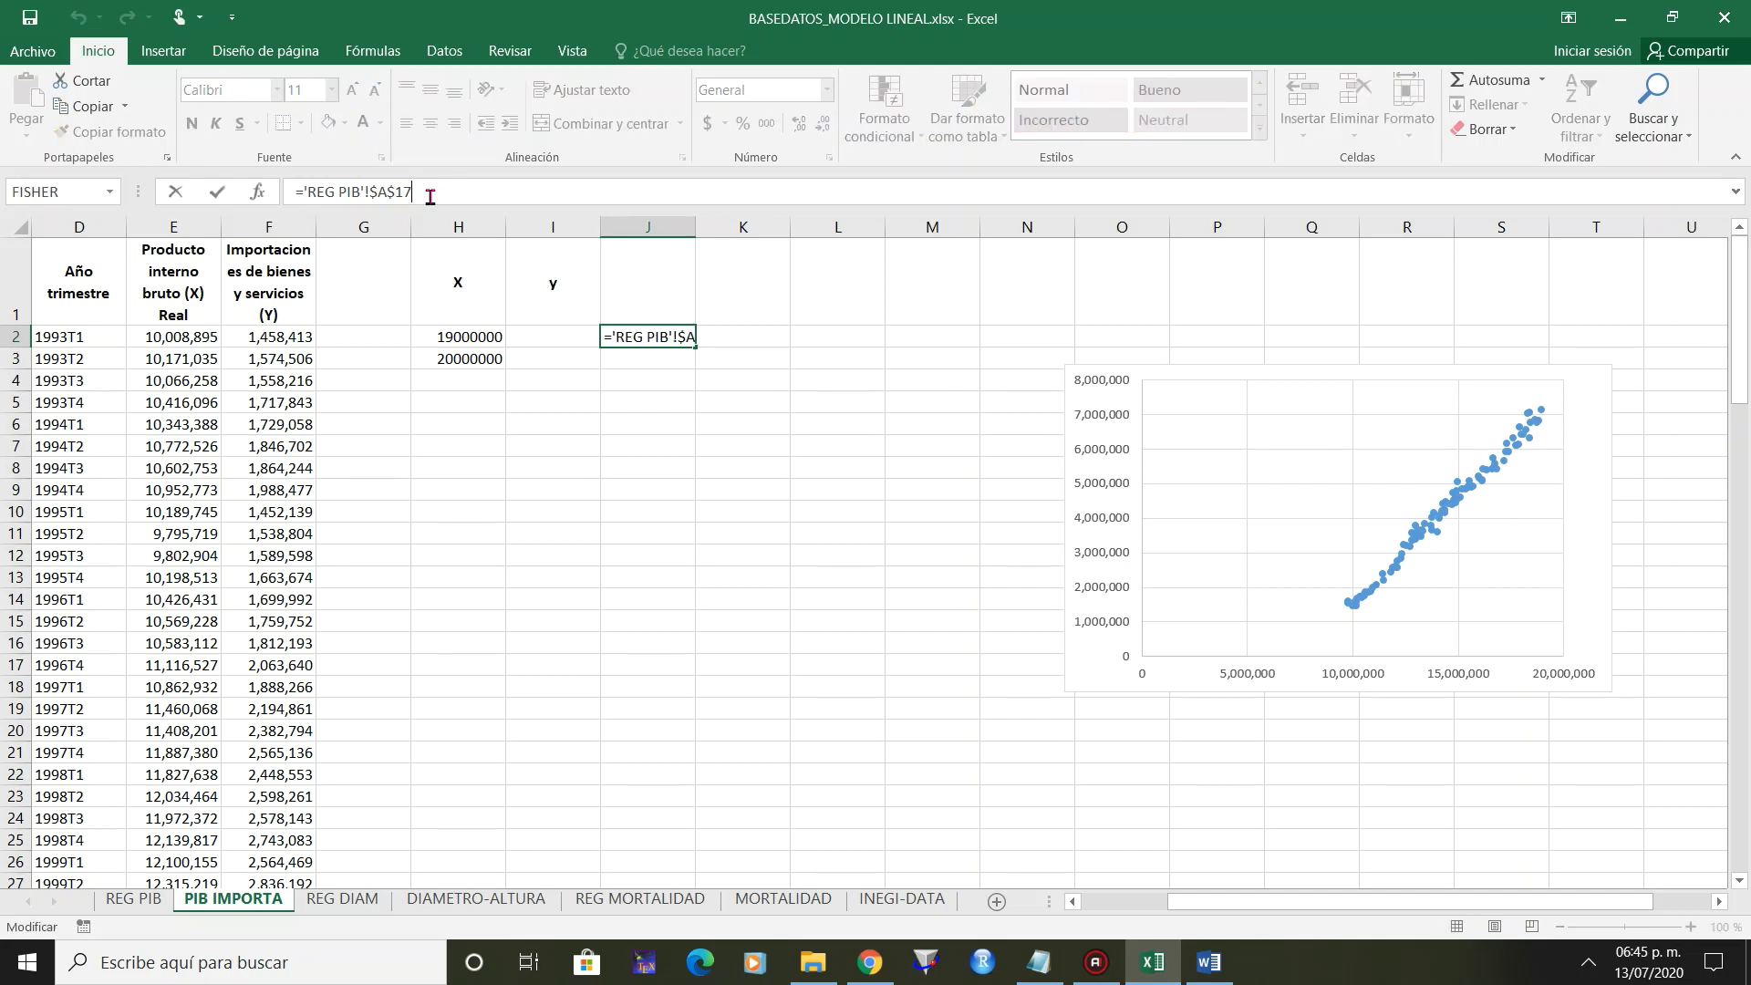
key(F4)
key(F4)
key(F4)
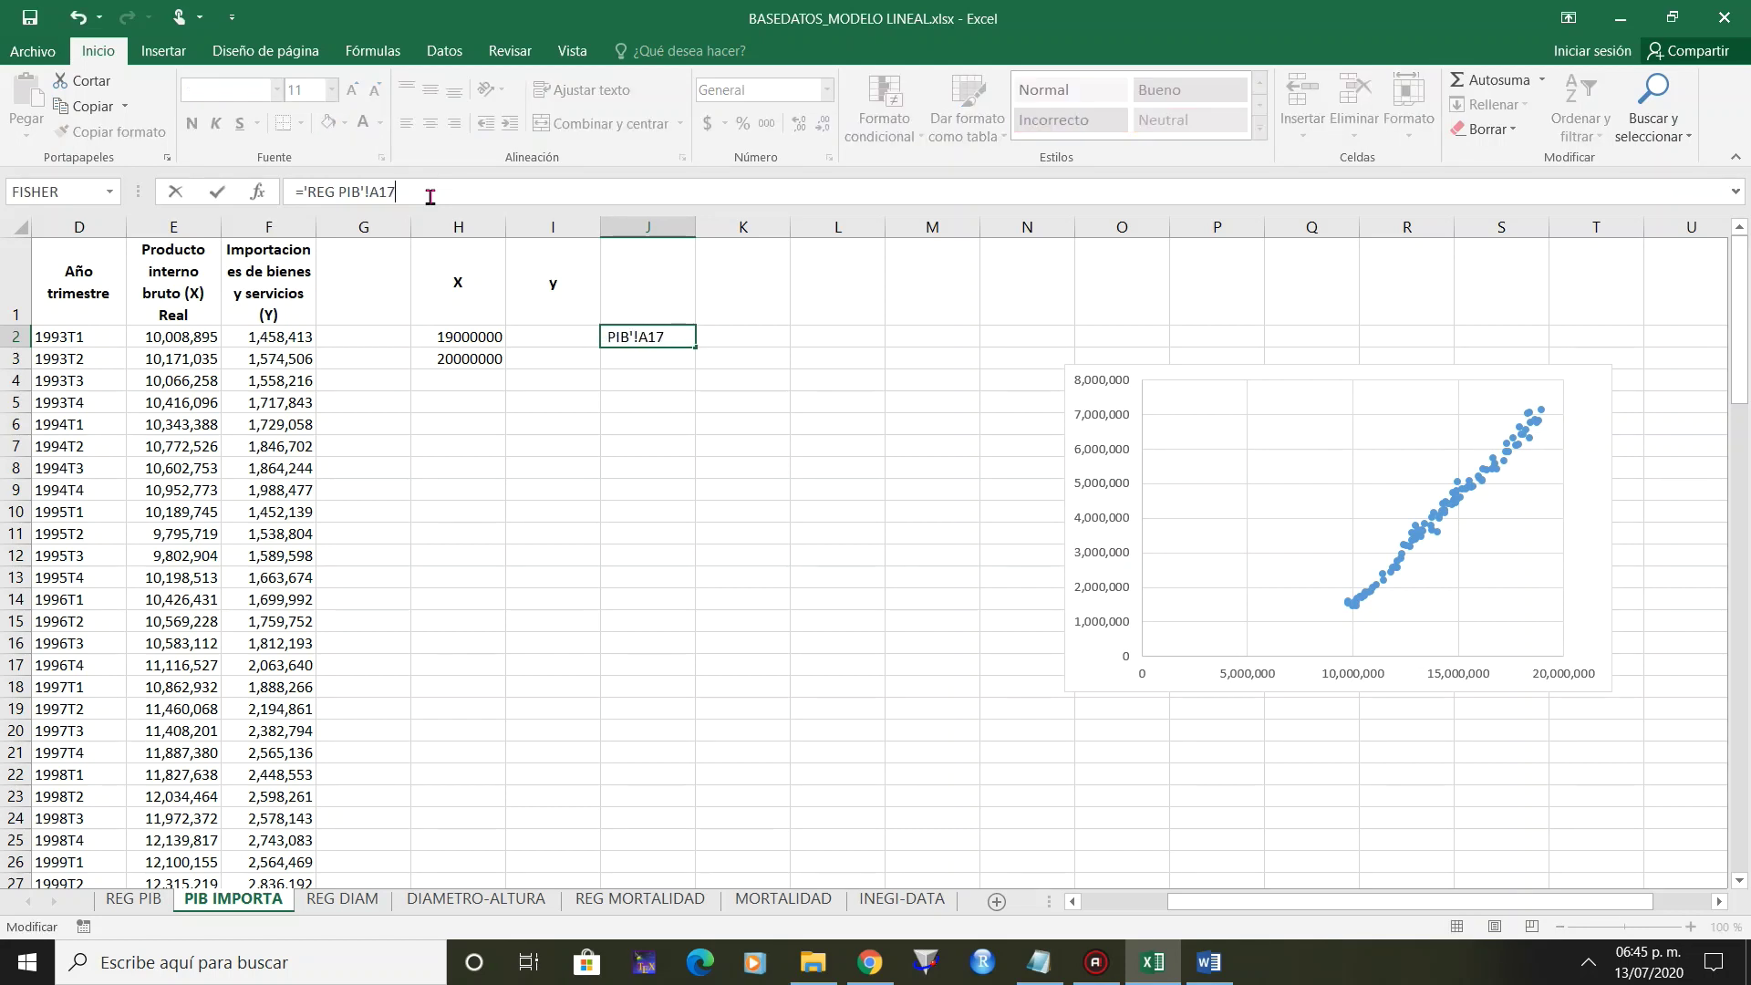
key(Return)
Fill the link across to K2 and down to row 3, showing -4604248.33 and 0.61375885.
click(639, 333)
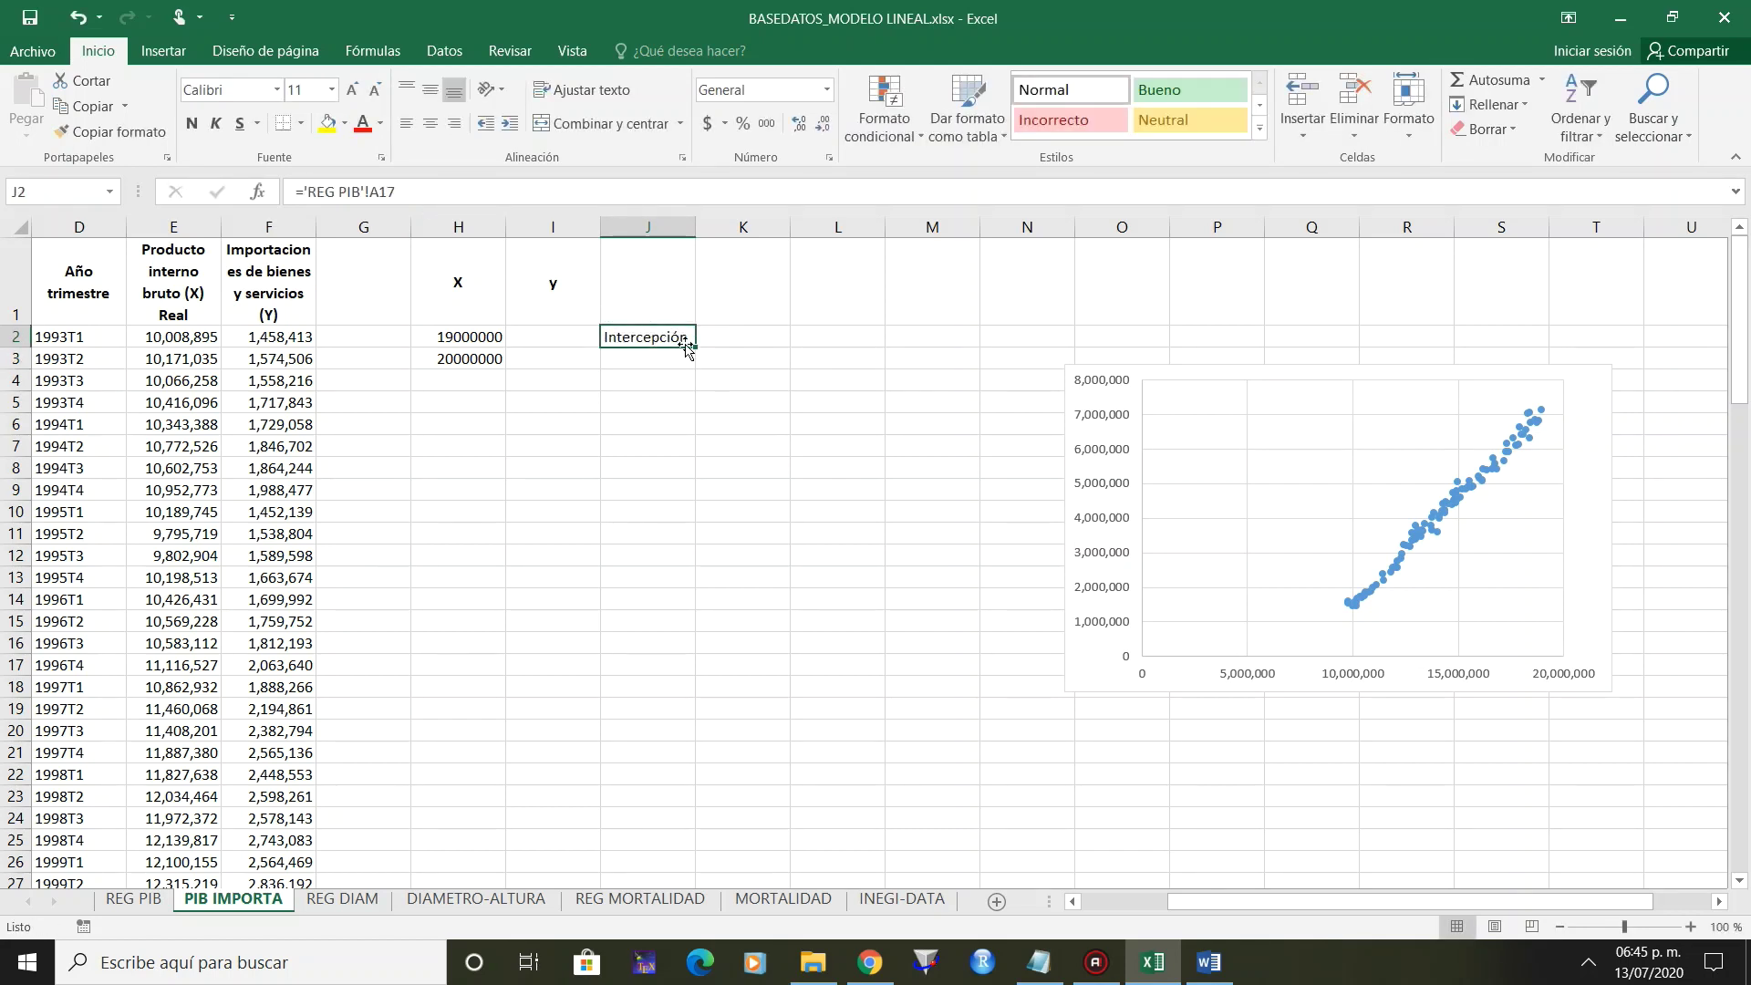
drag(695, 353, 784, 397)
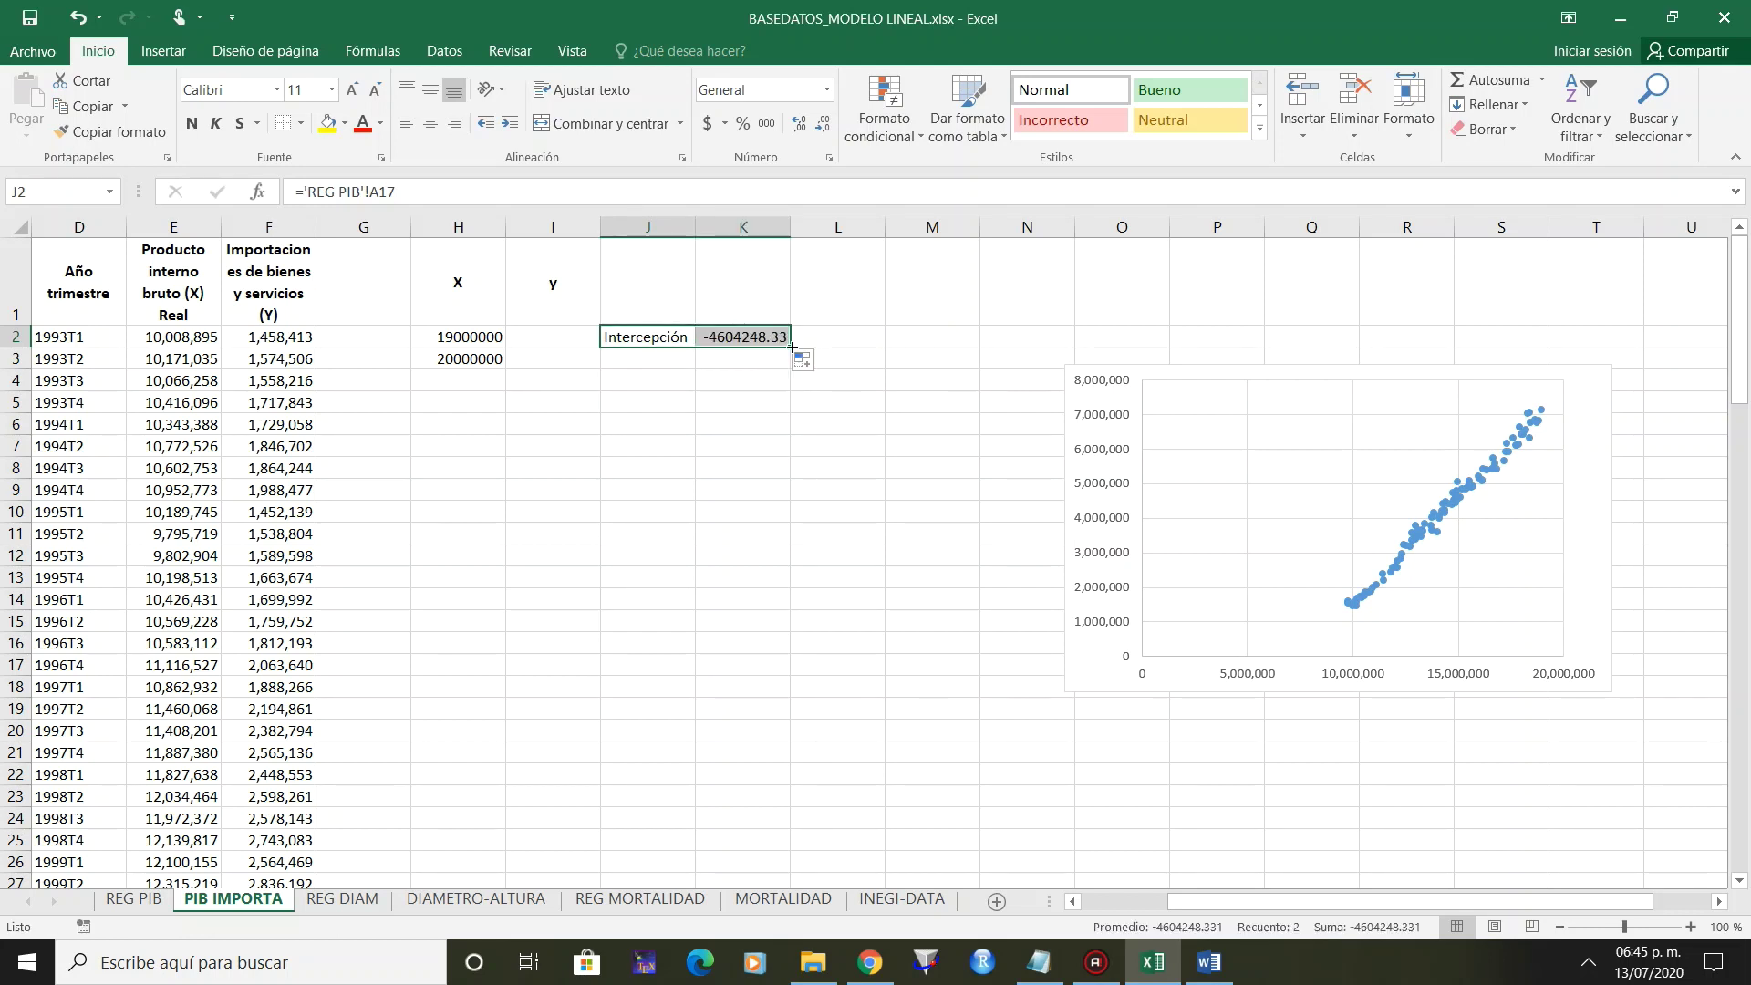
drag(790, 348, 790, 368)
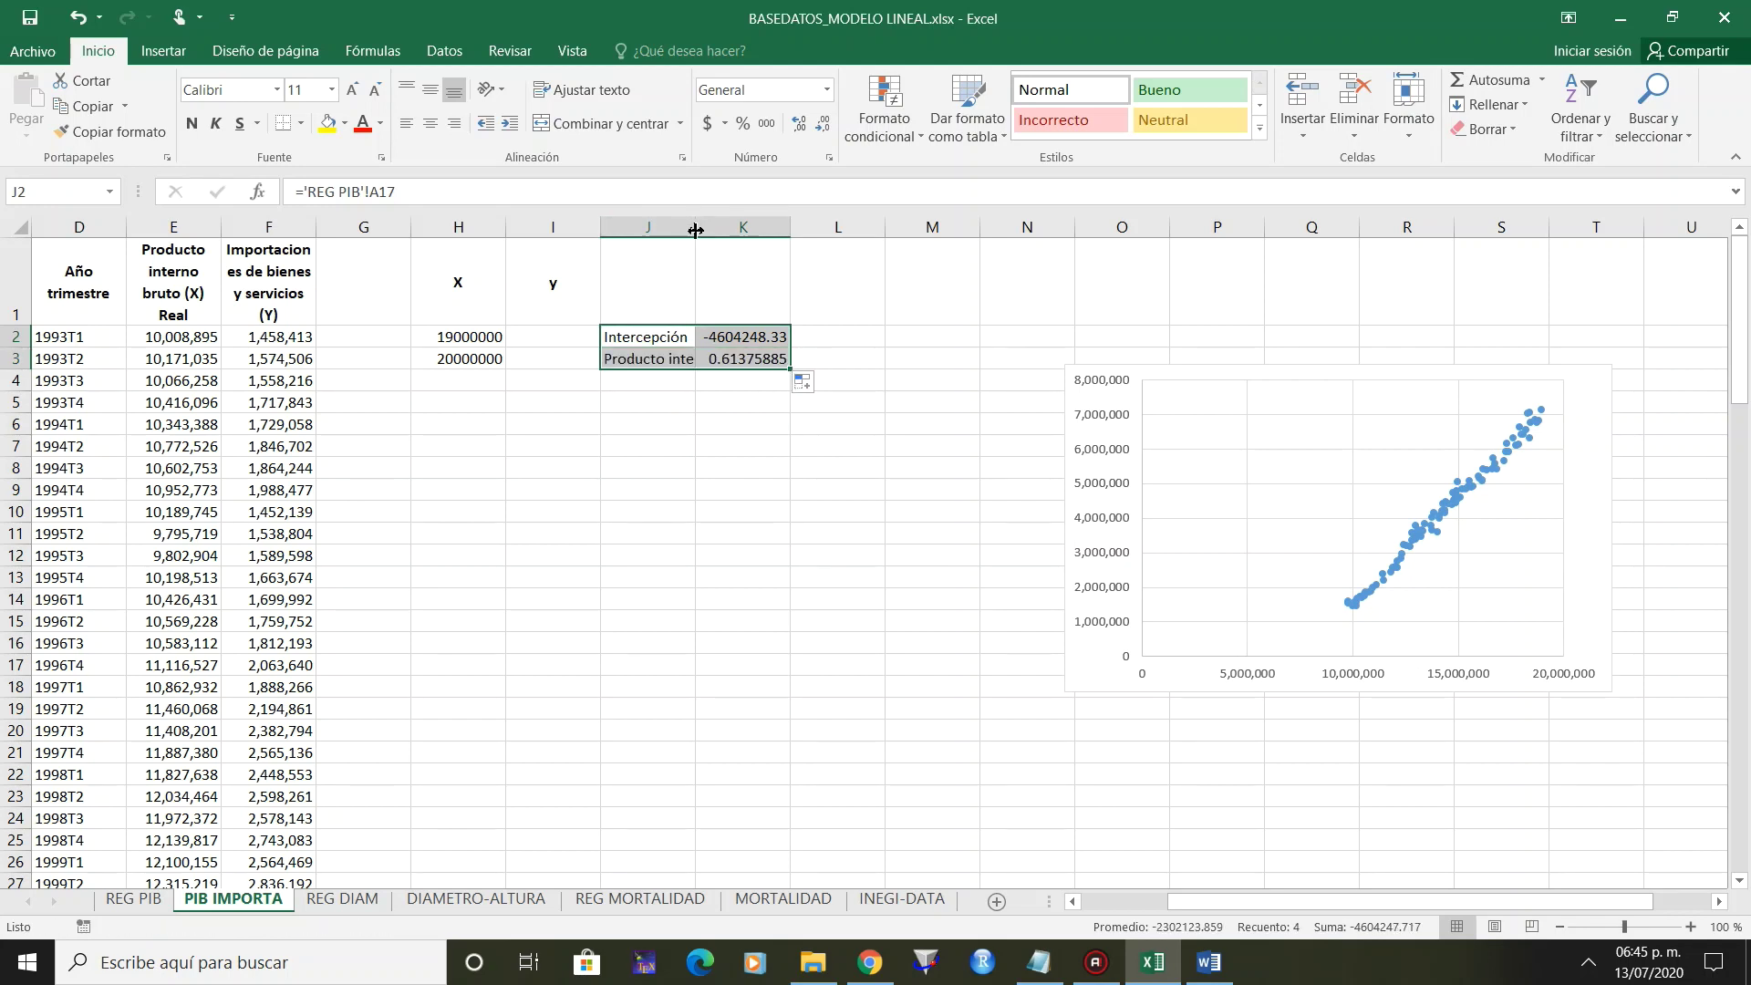
click(553, 356)
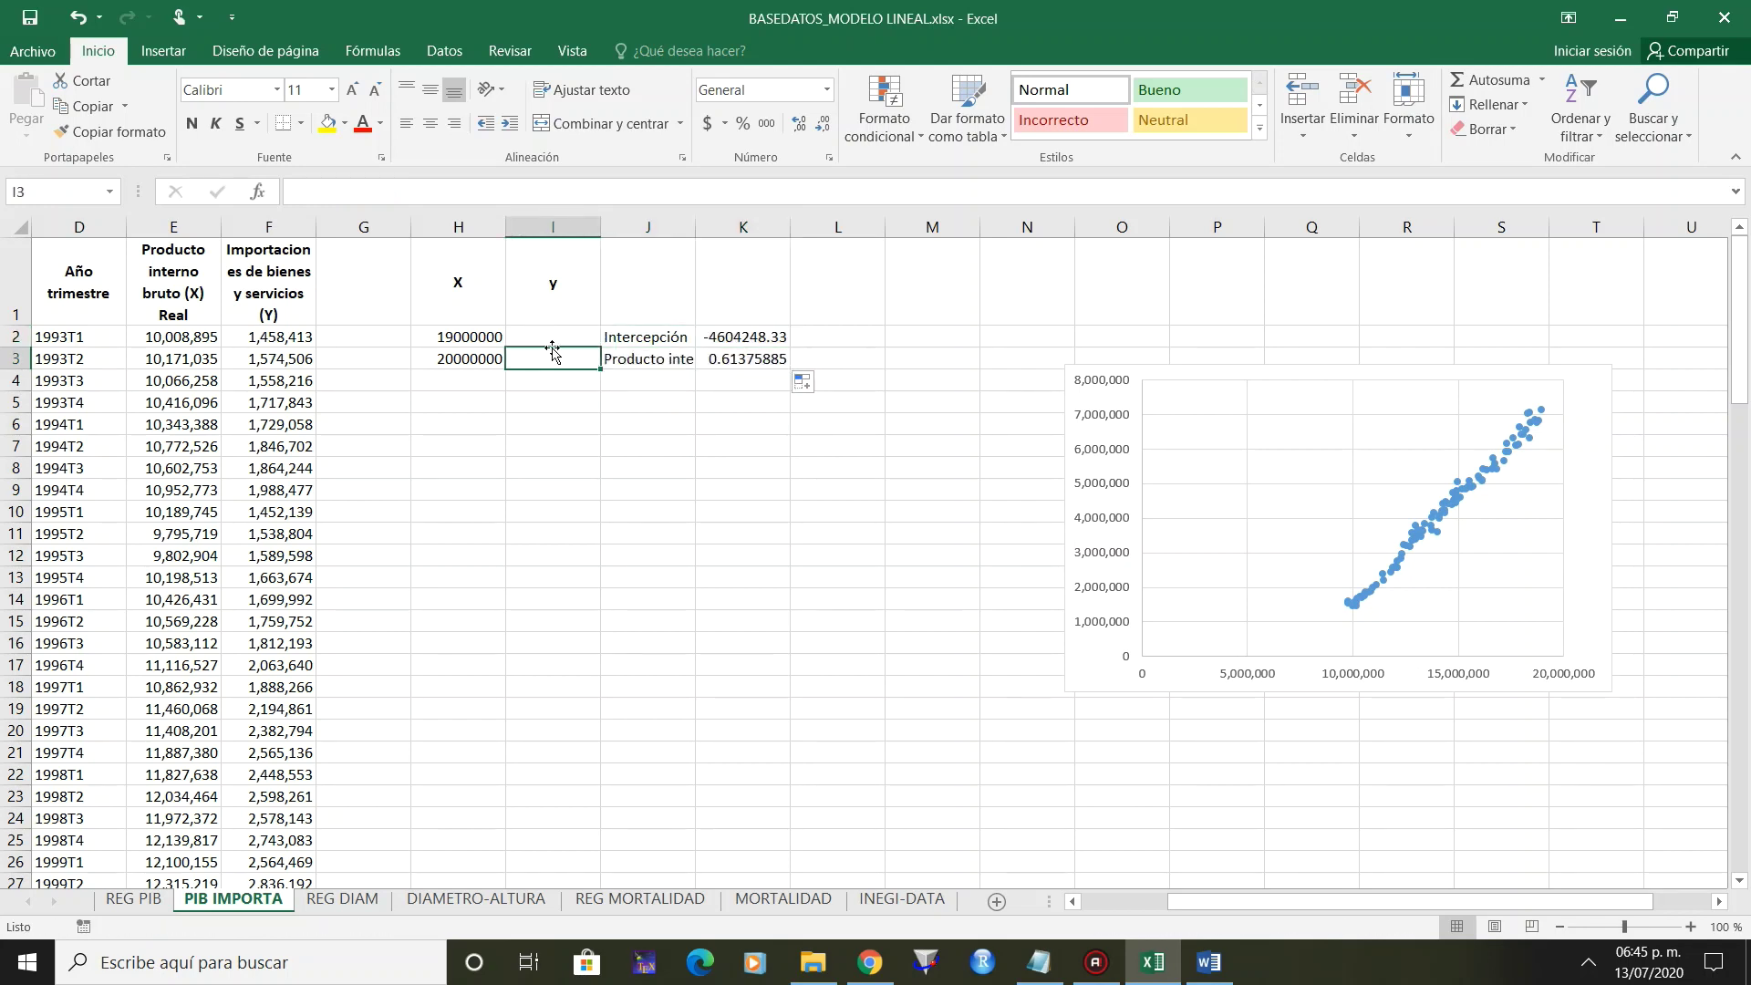
Enter the predicted y formula =($K$3*H2)+$K$2 in I2.
click(557, 339)
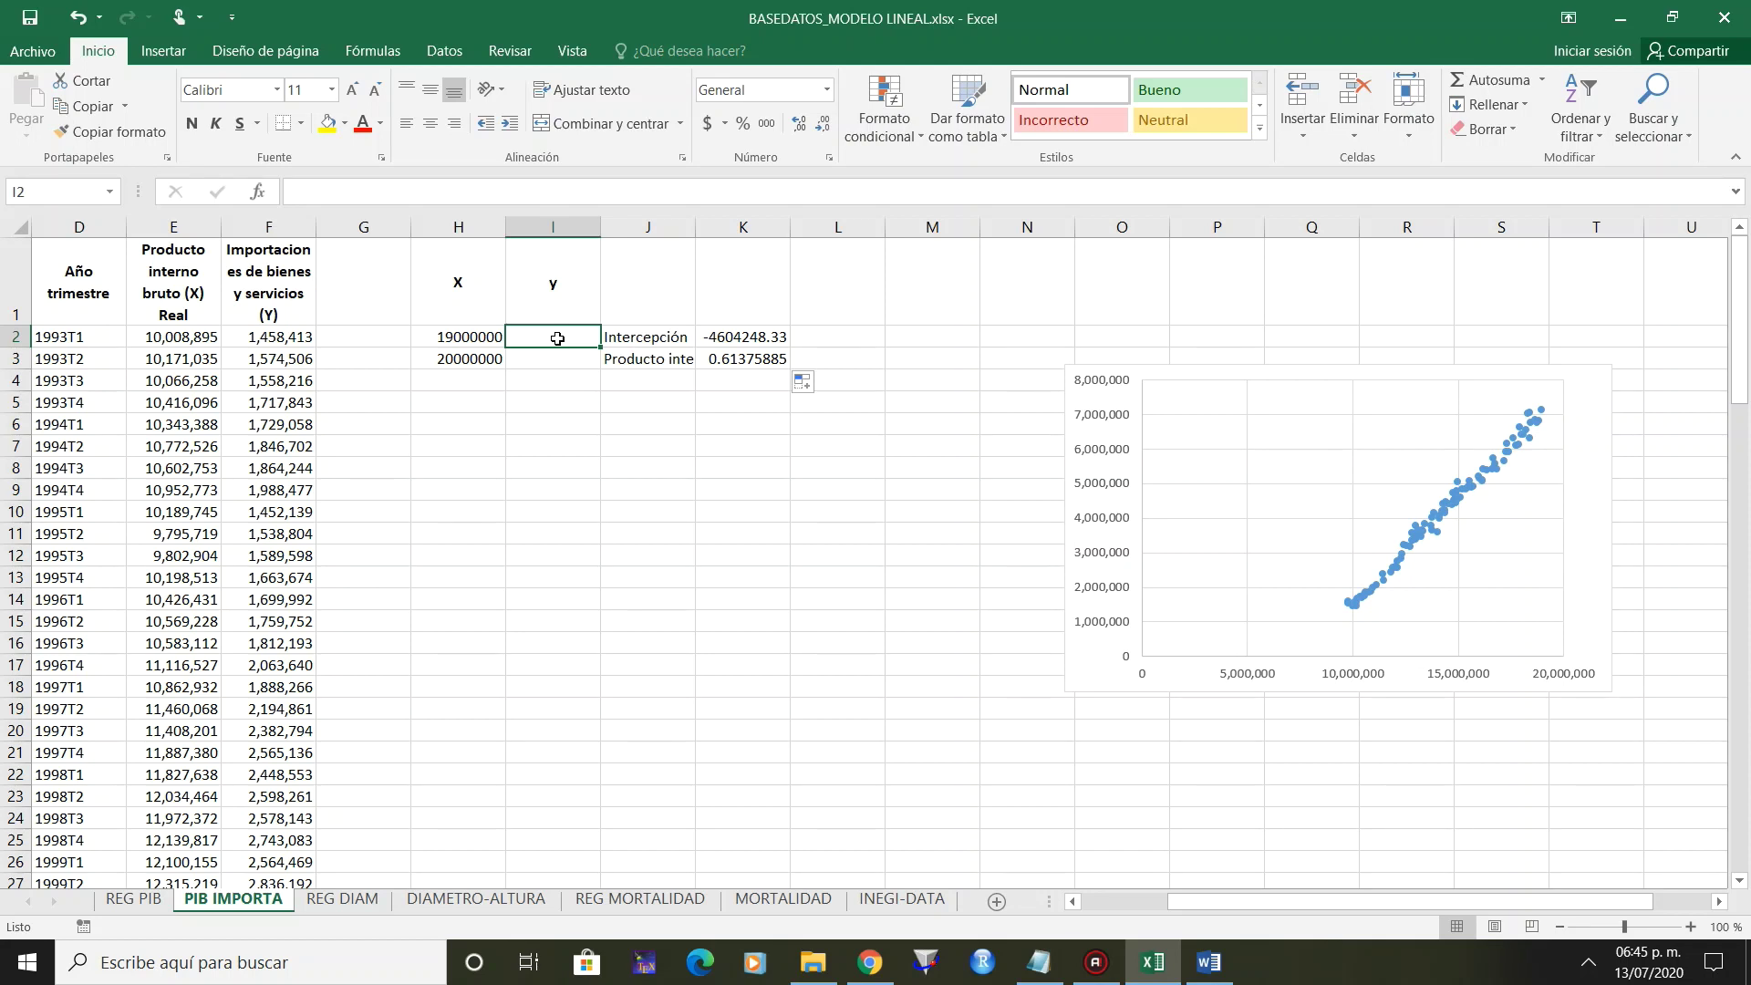
text(=)
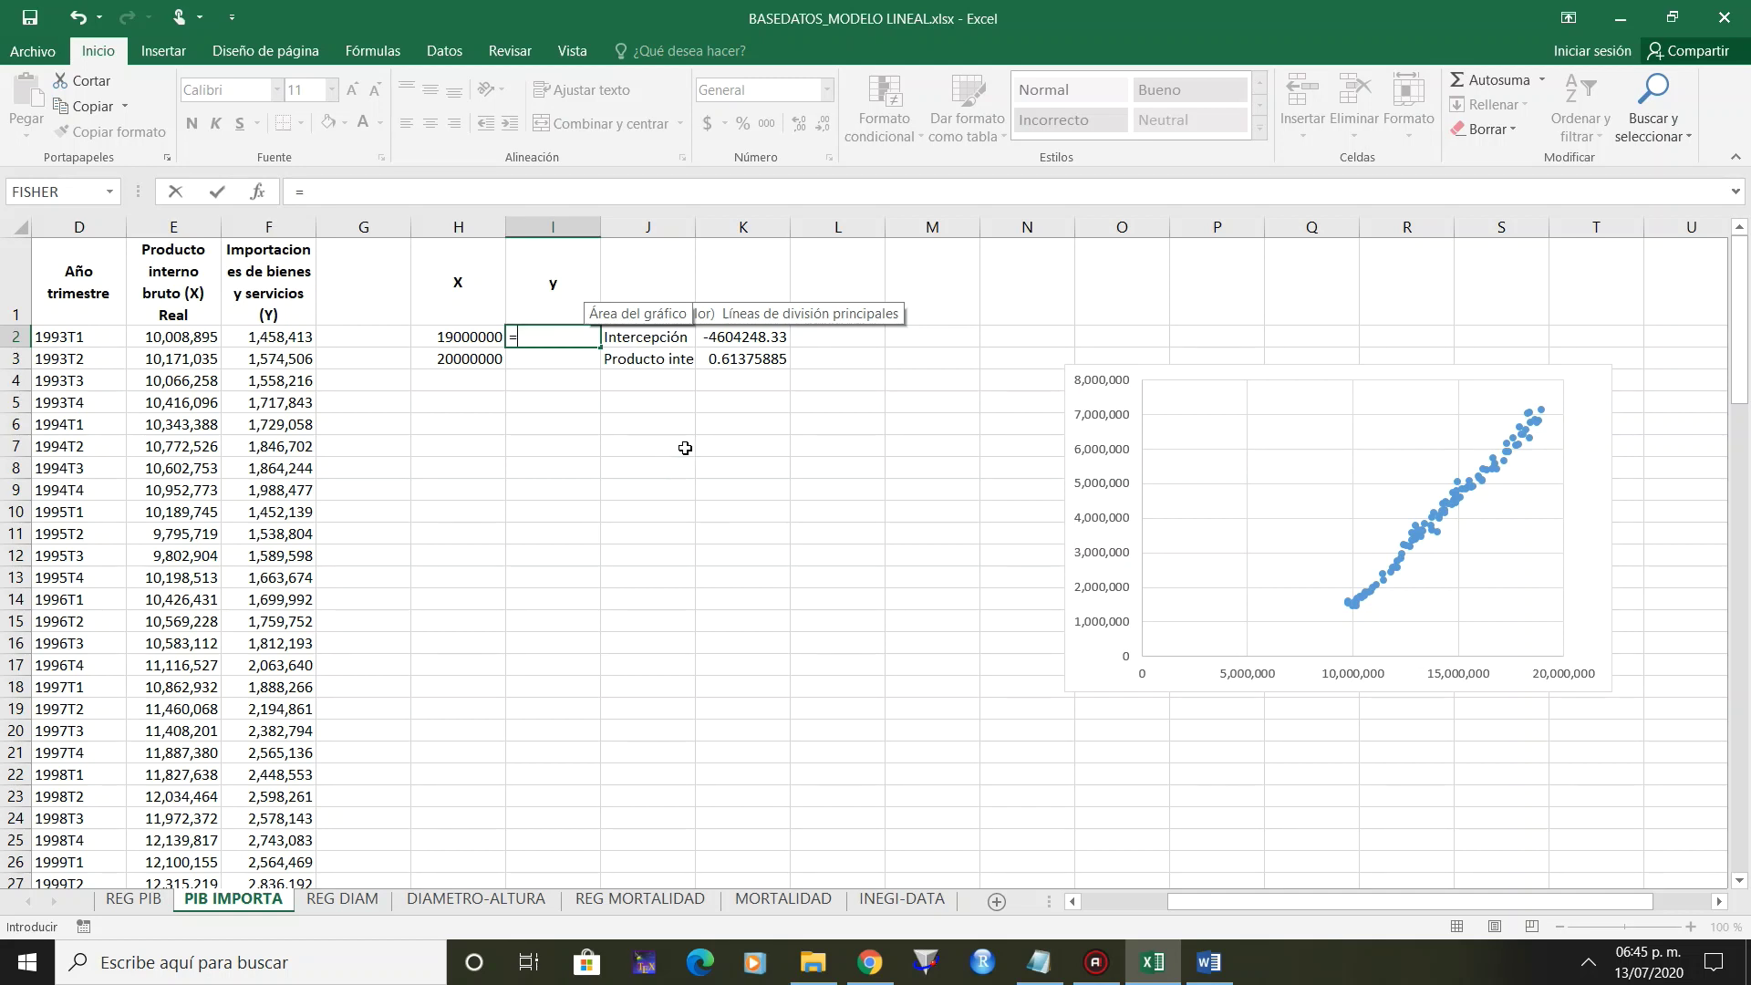
click(773, 359)
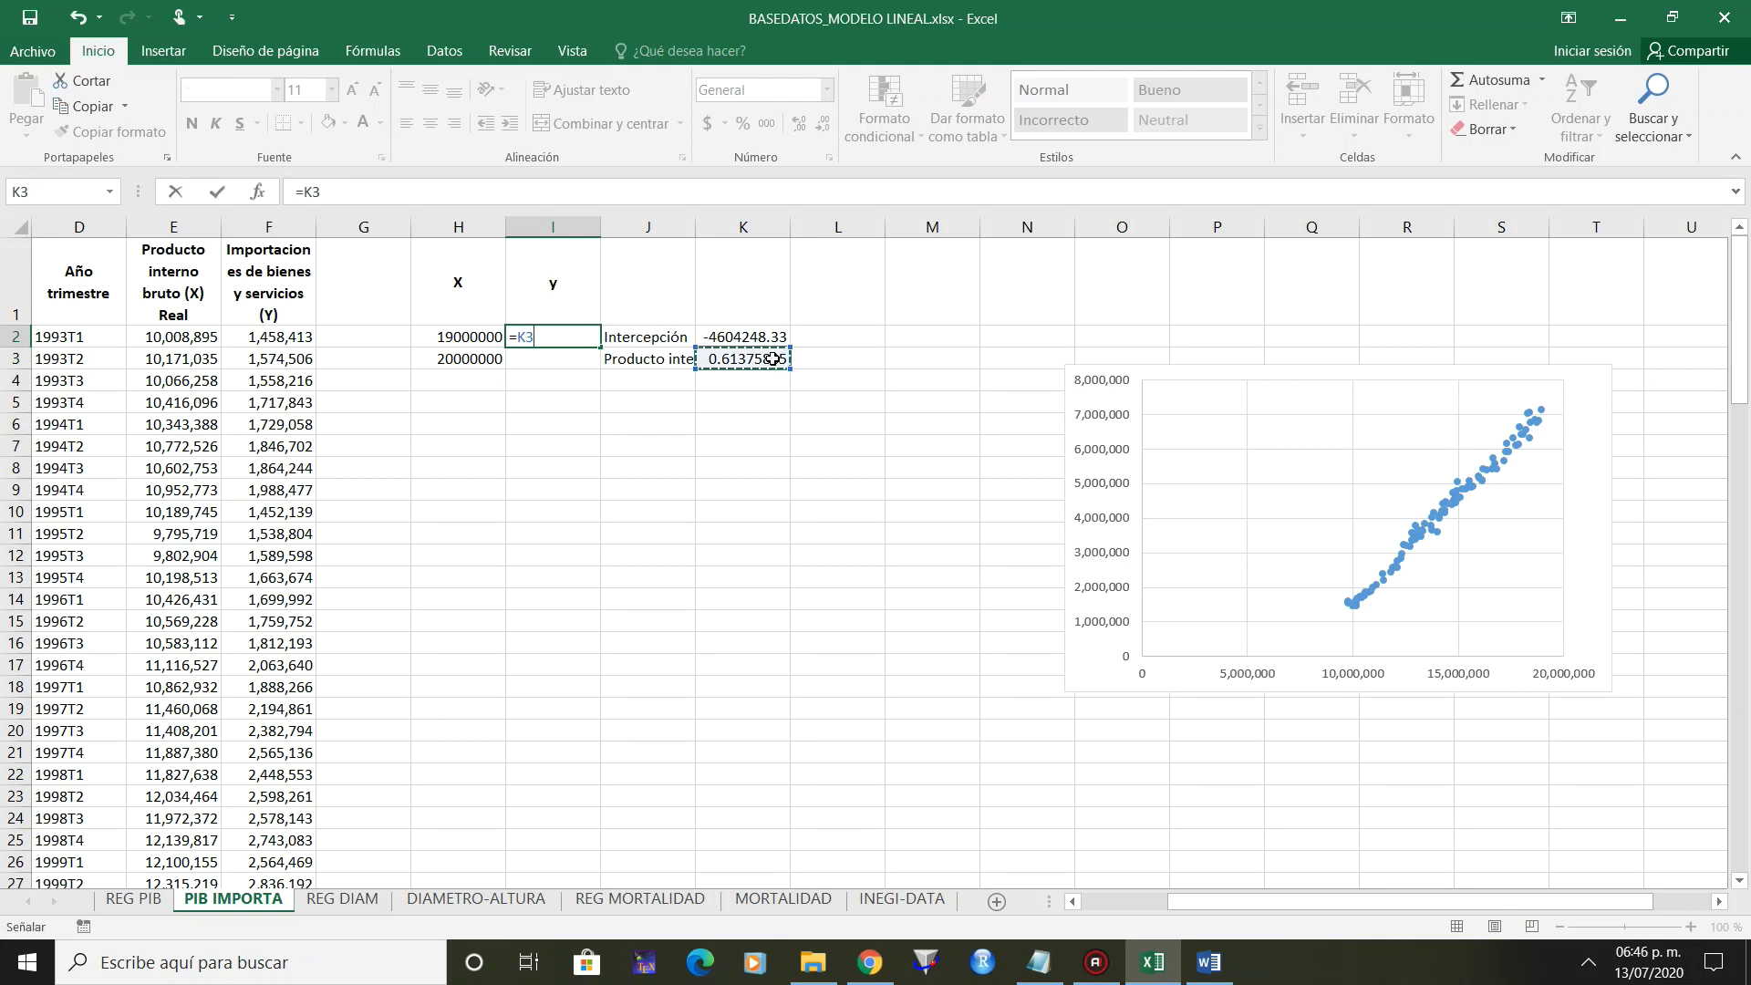
key(F4)
text(*)
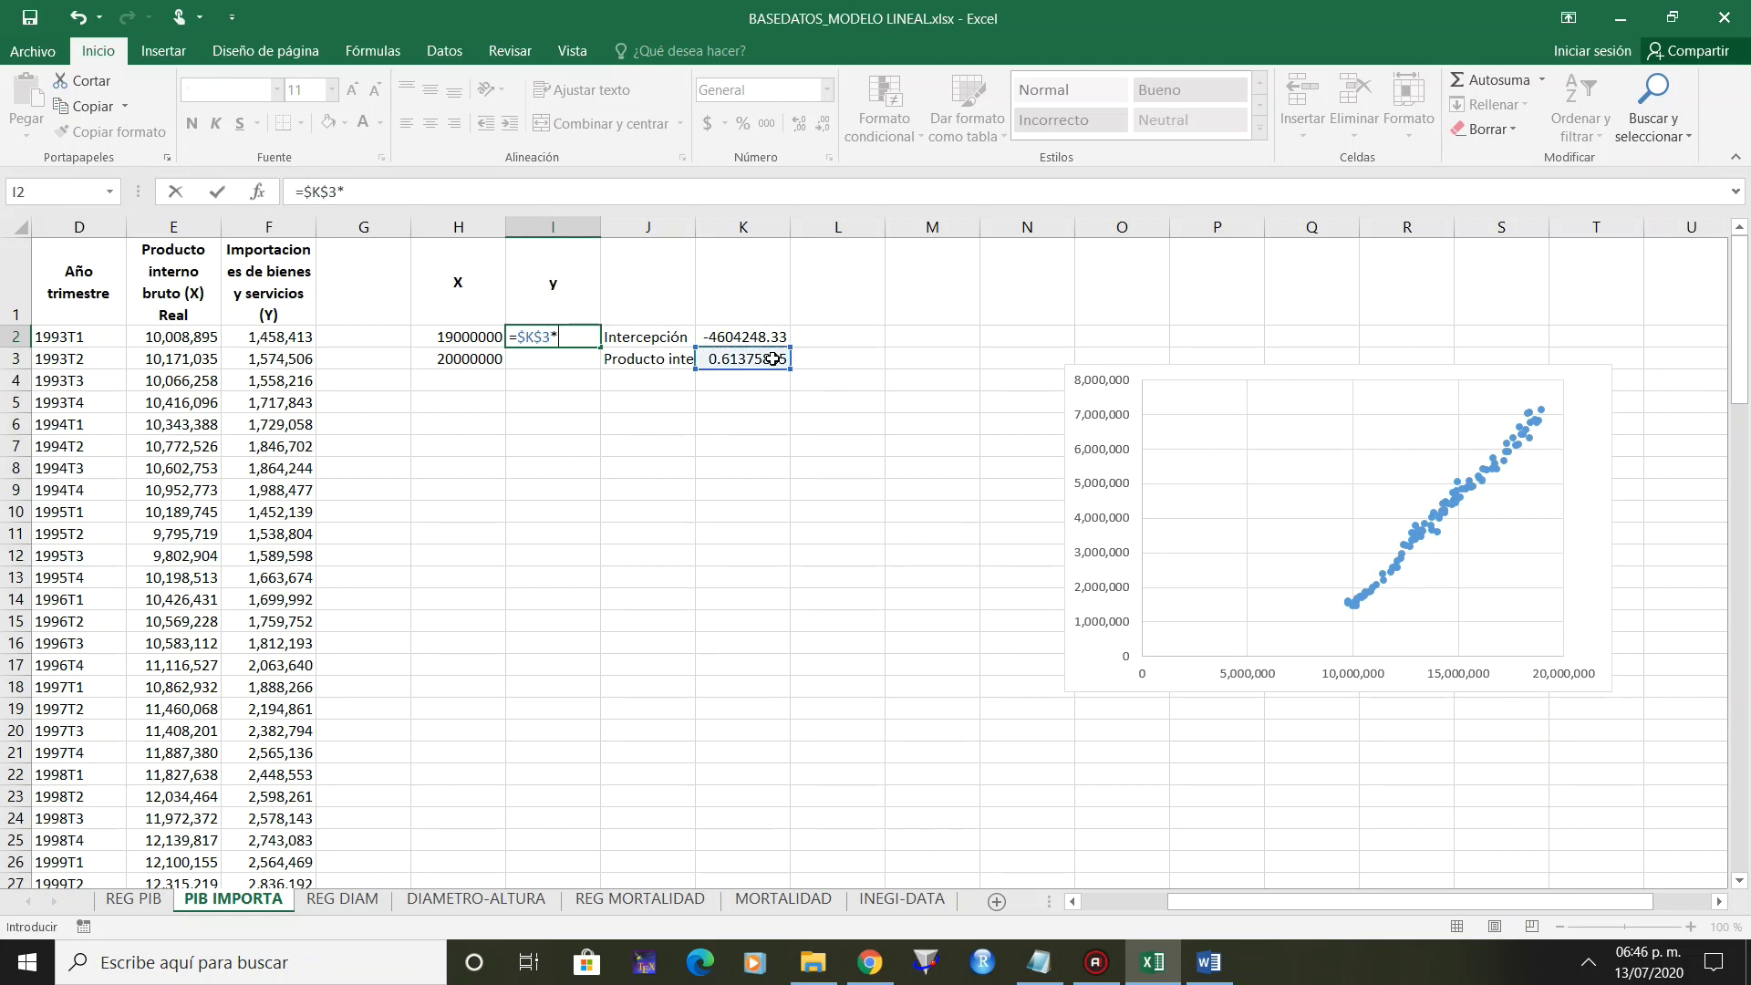
click(435, 339)
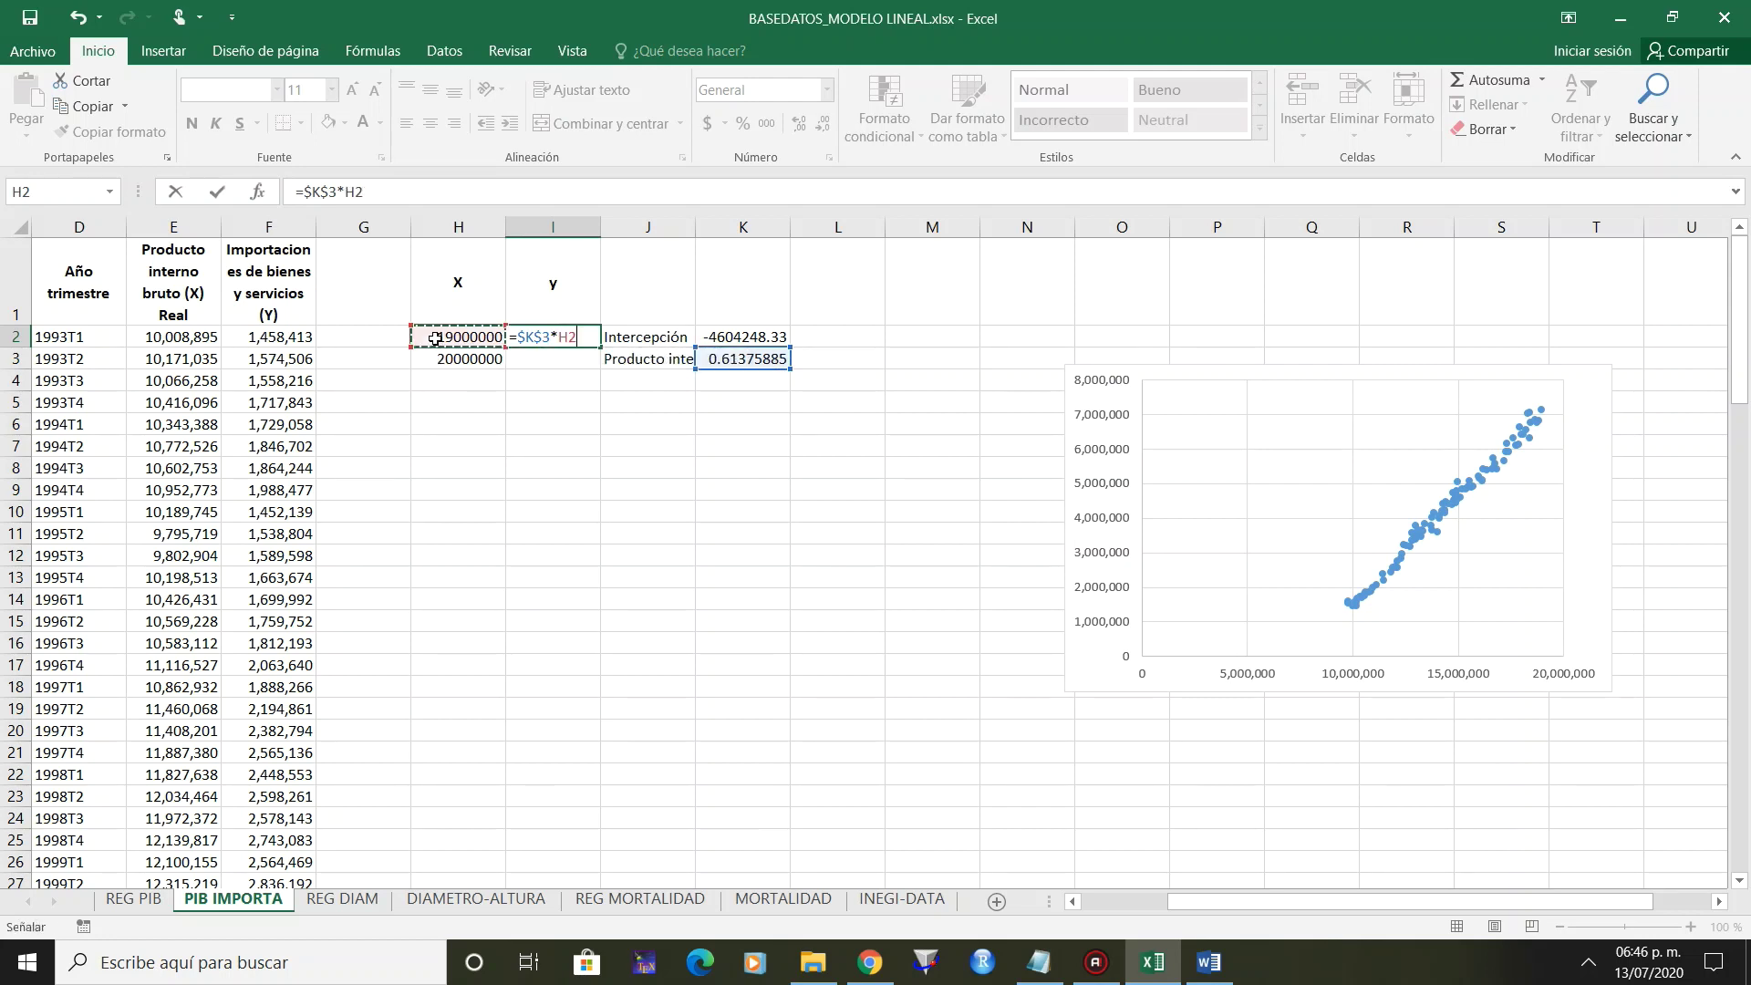
text())
click(517, 337)
text(()
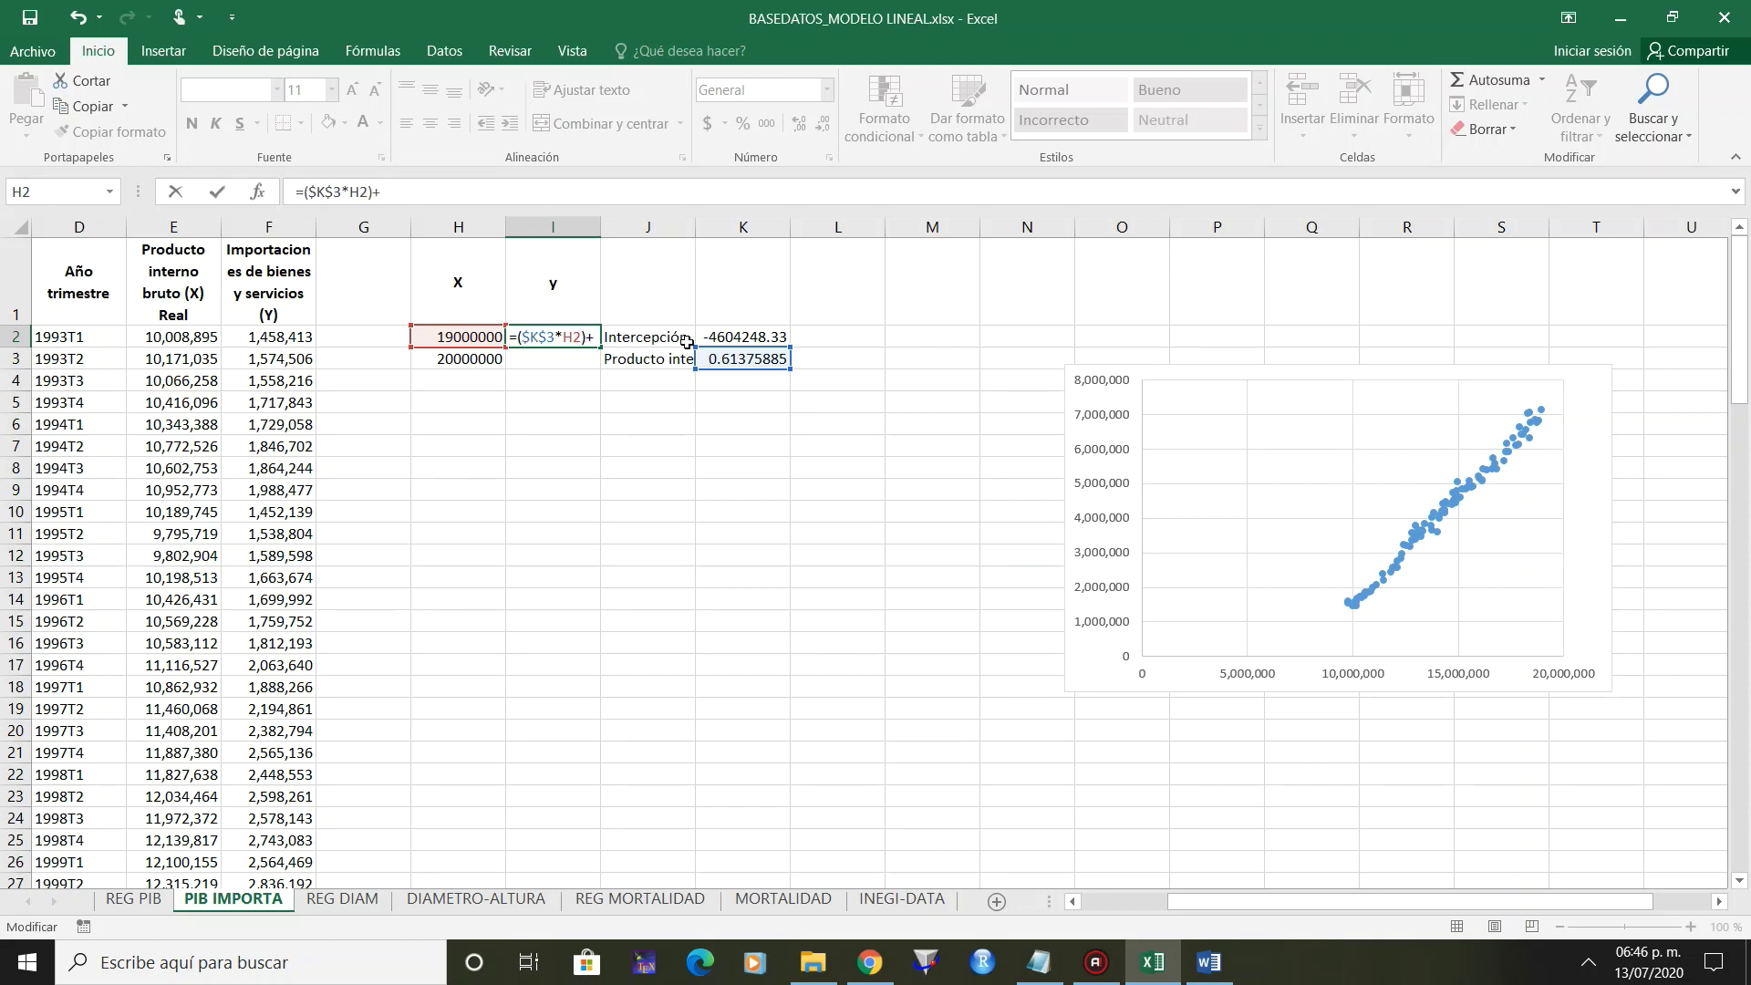
click(741, 339)
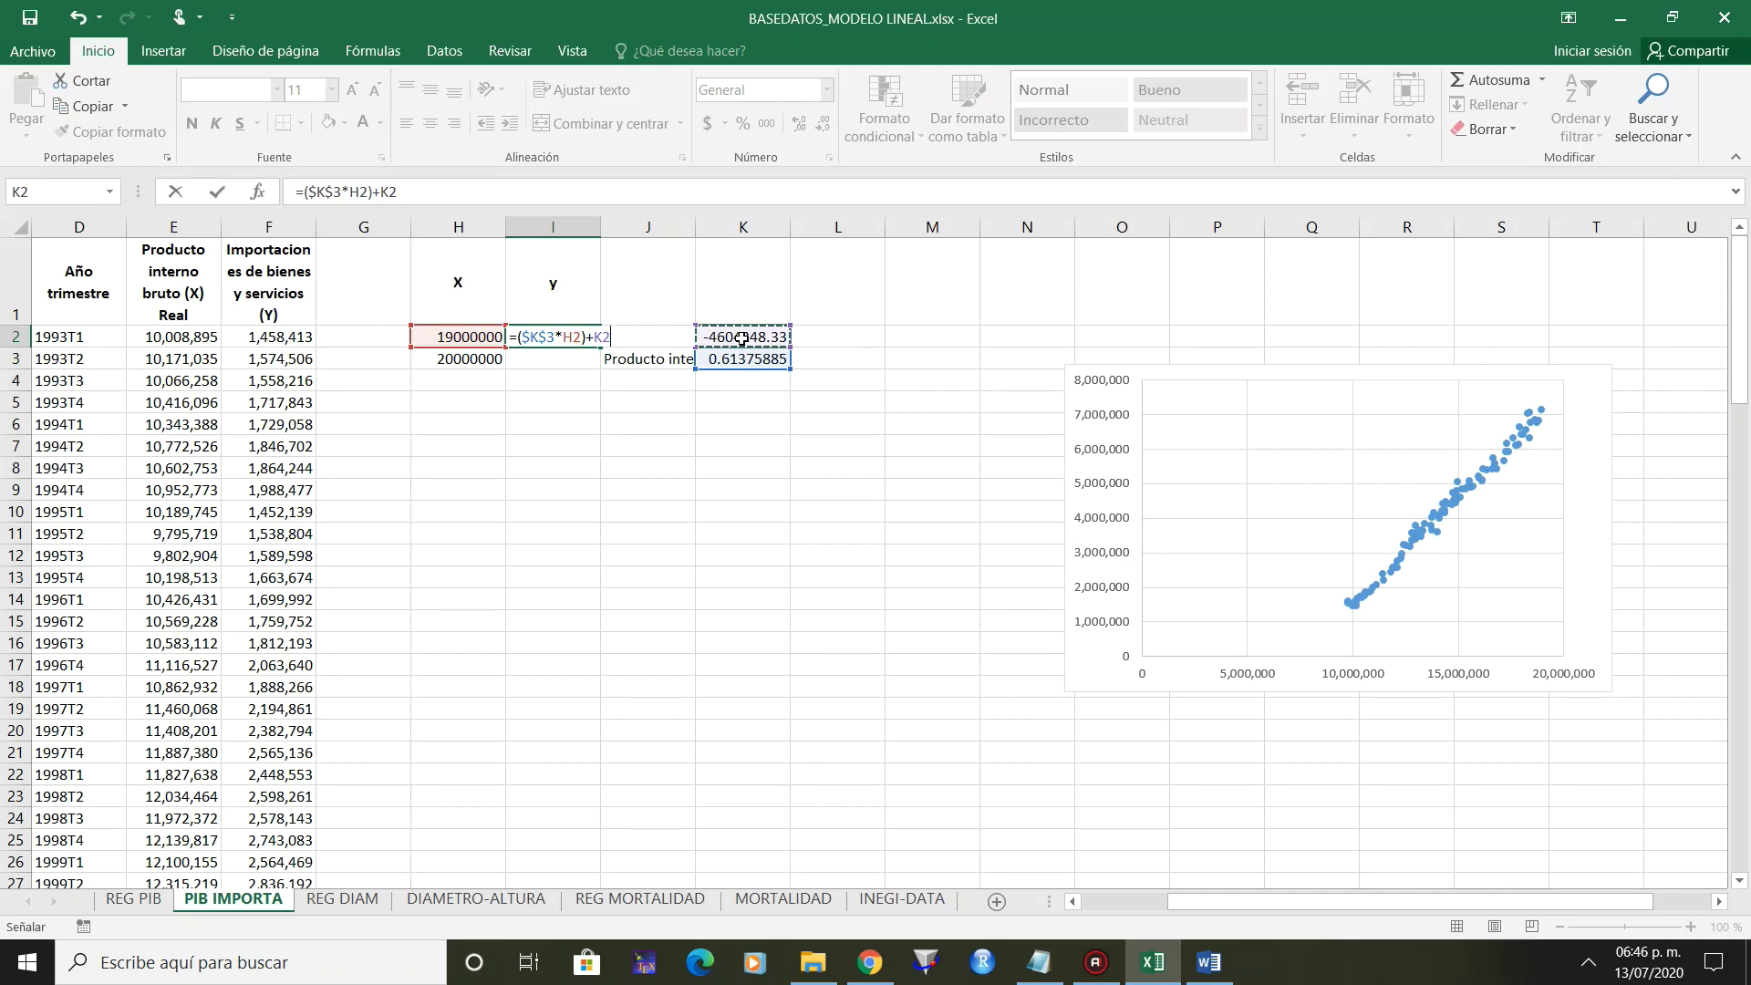
key(F4)
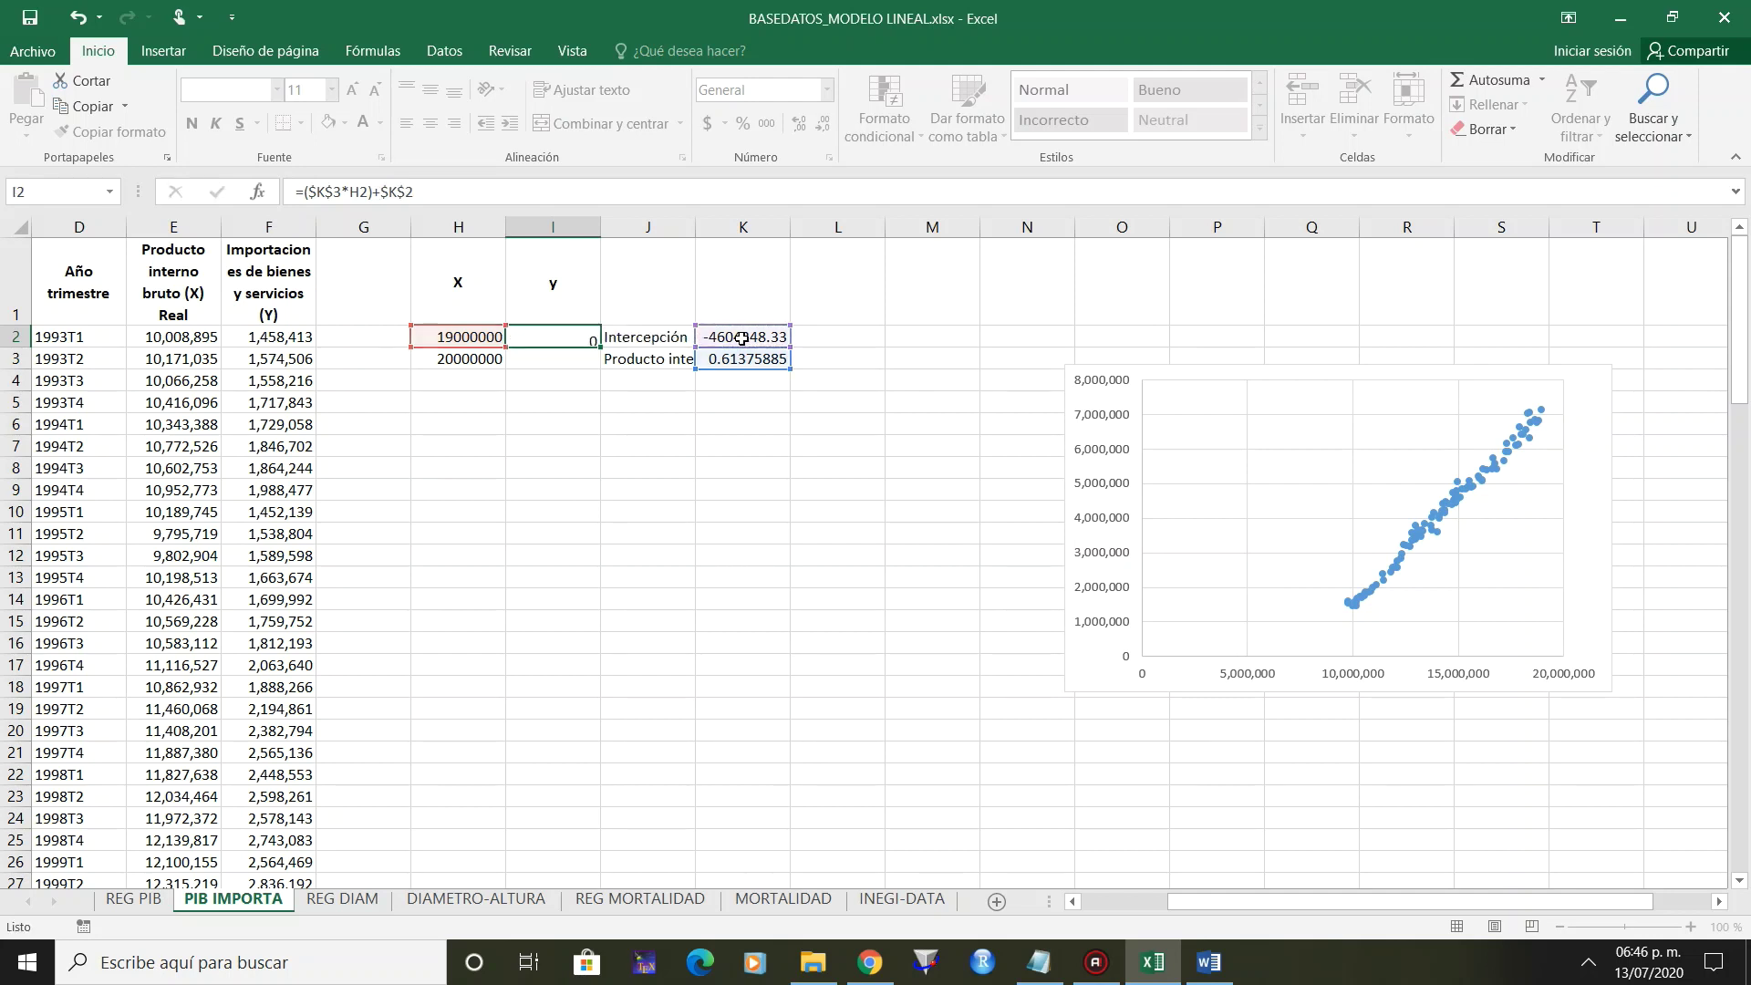
key(Return)
Copy the prediction down to I3, giving 7057169.74 and 7670928.58.
click(548, 335)
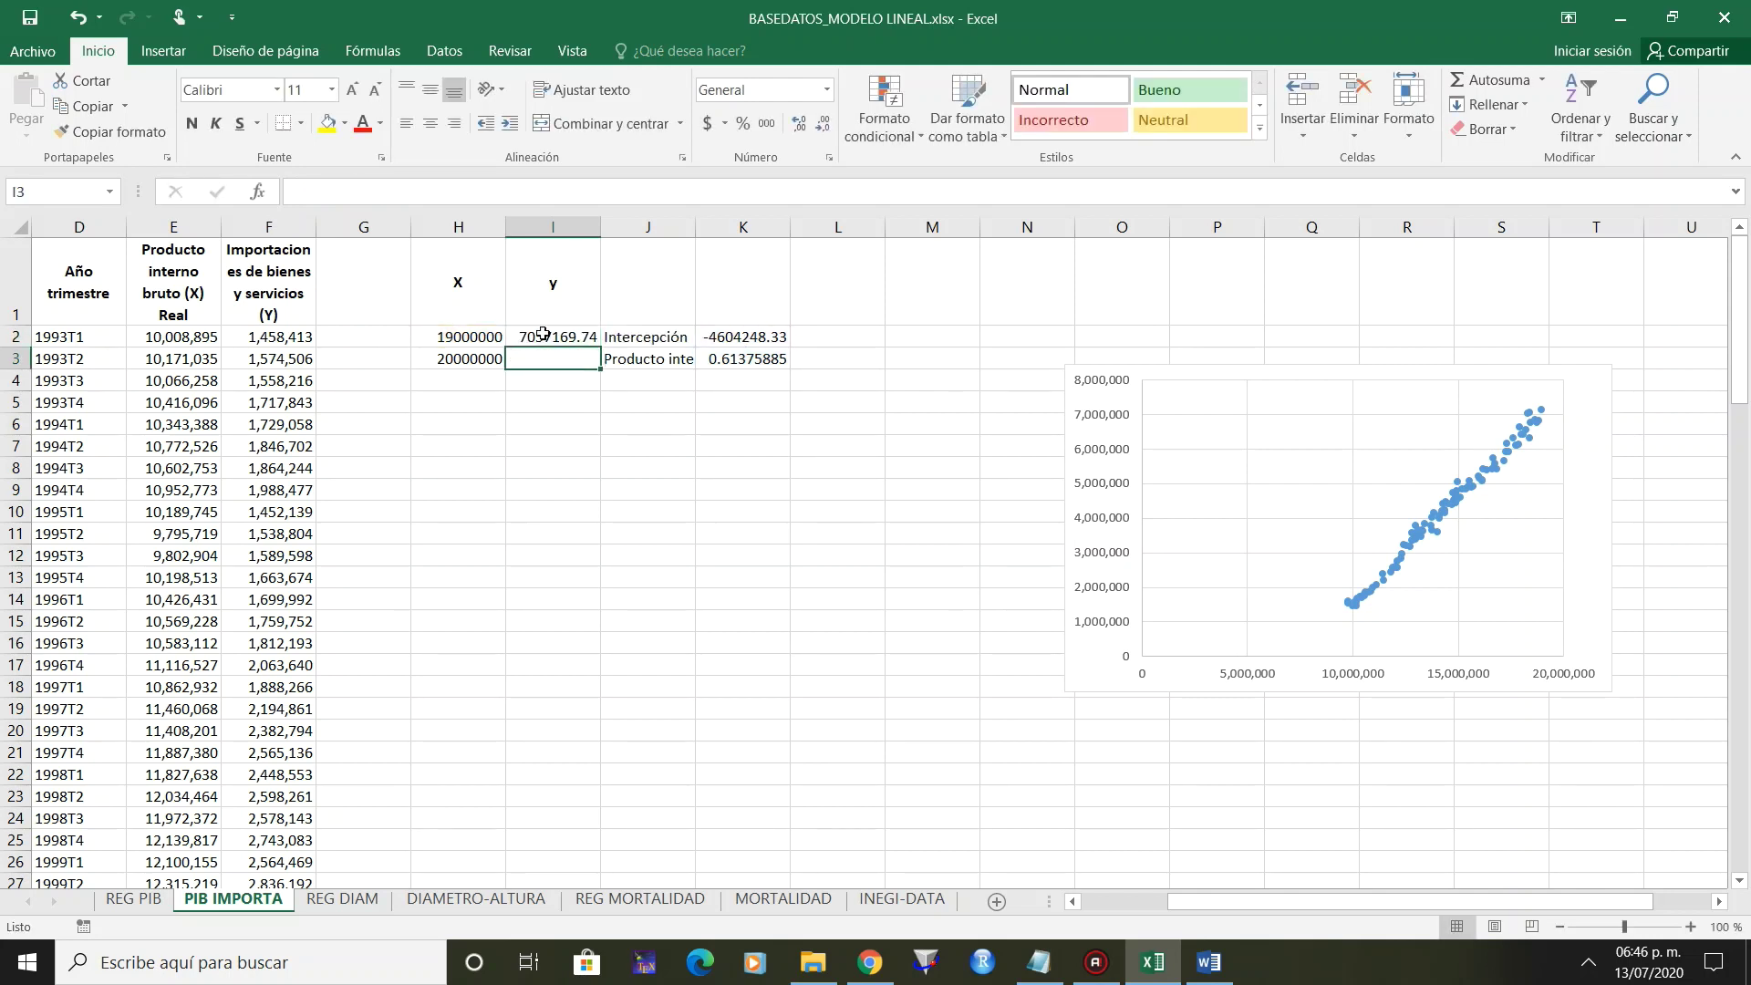
double_click(600, 348)
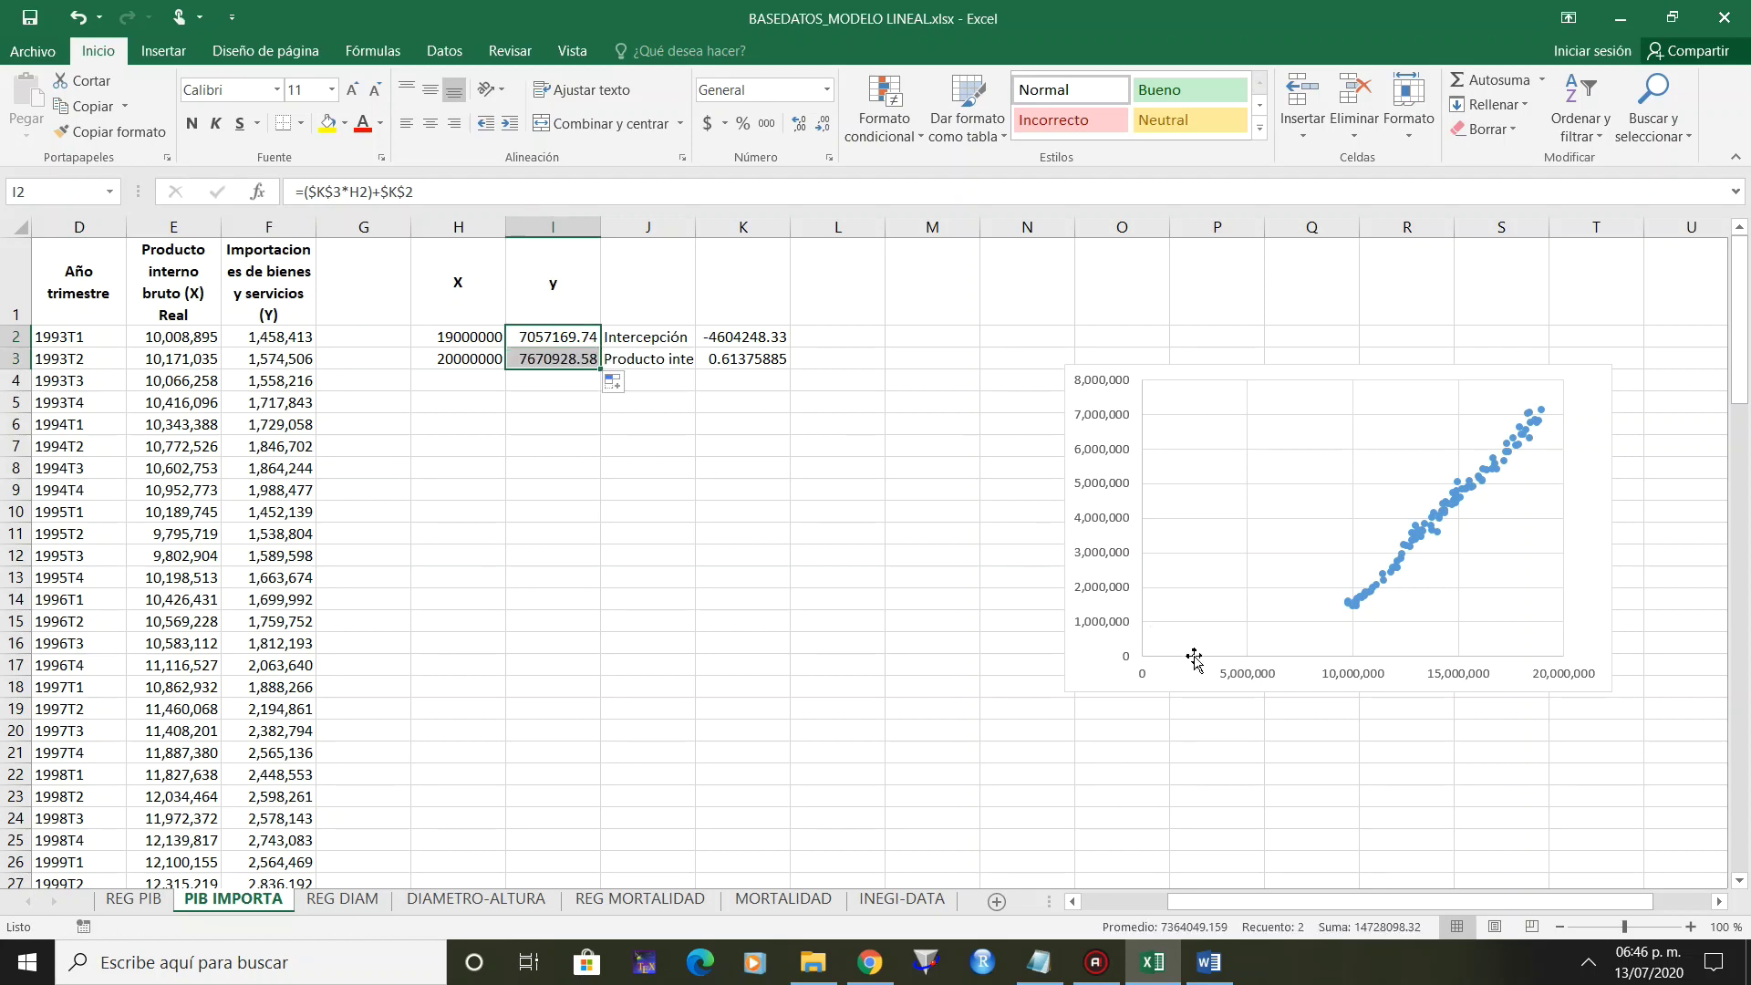
click(1199, 683)
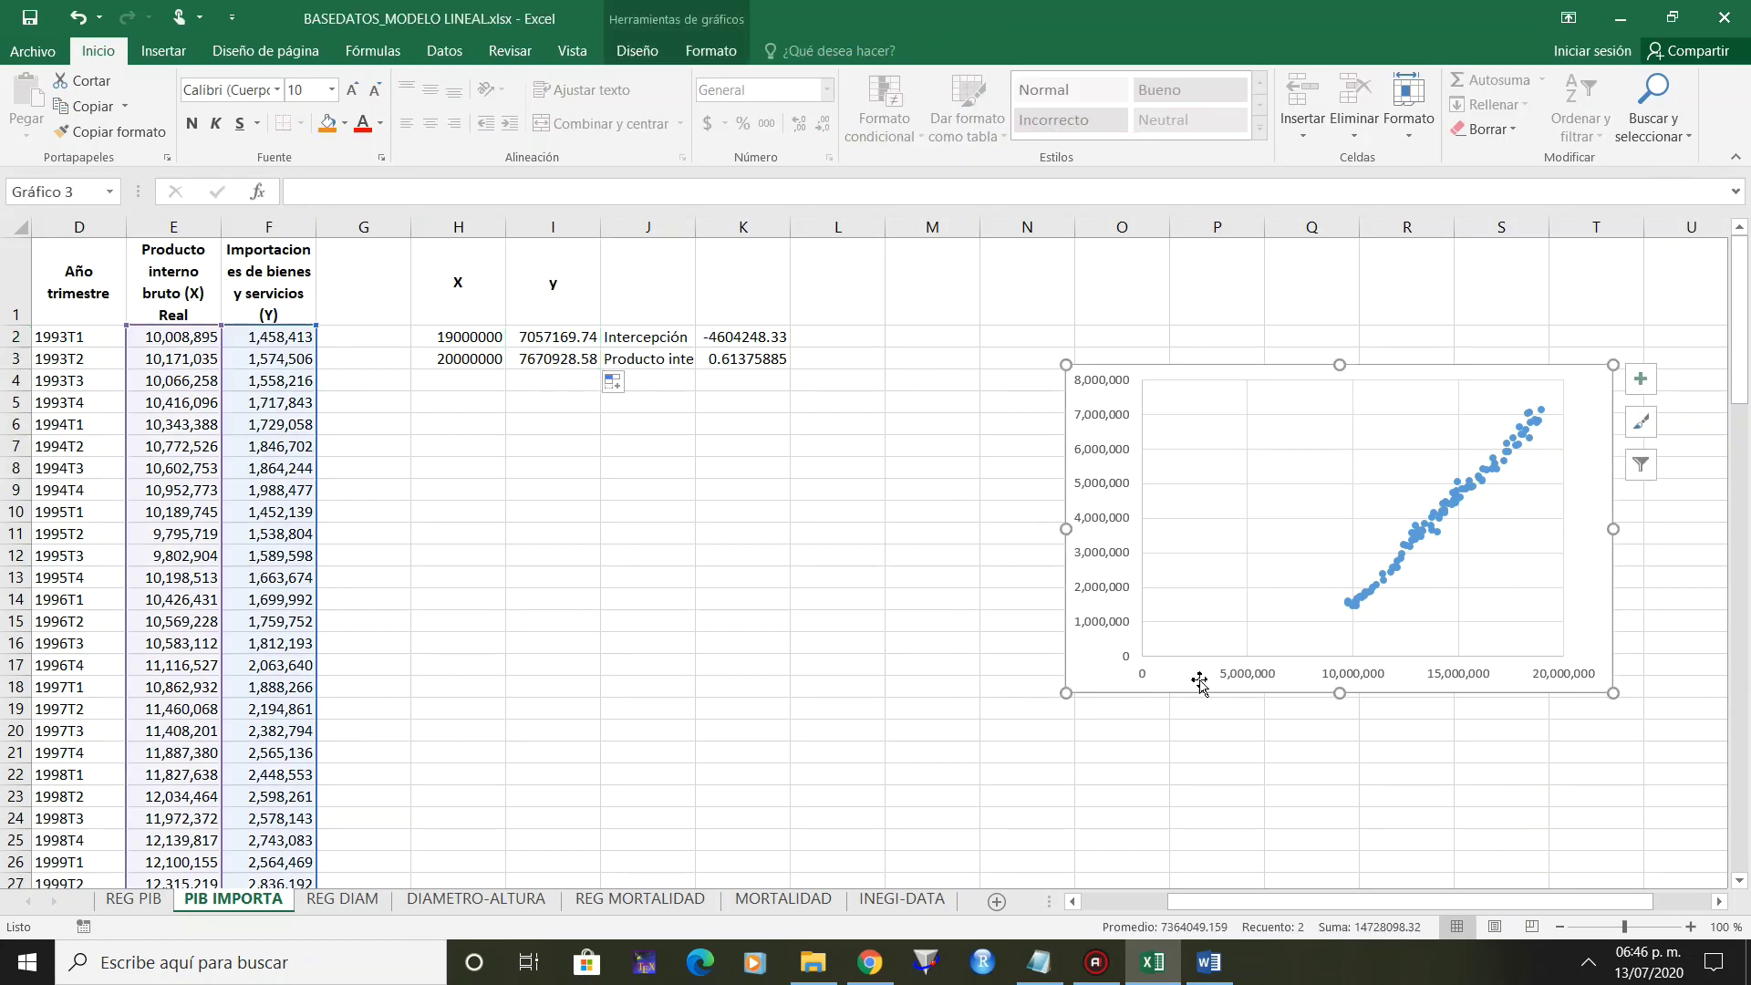
Add a scatter series with X values H2:H3 and Y values I2:I3, shown as orange points.
right_click(1200, 679)
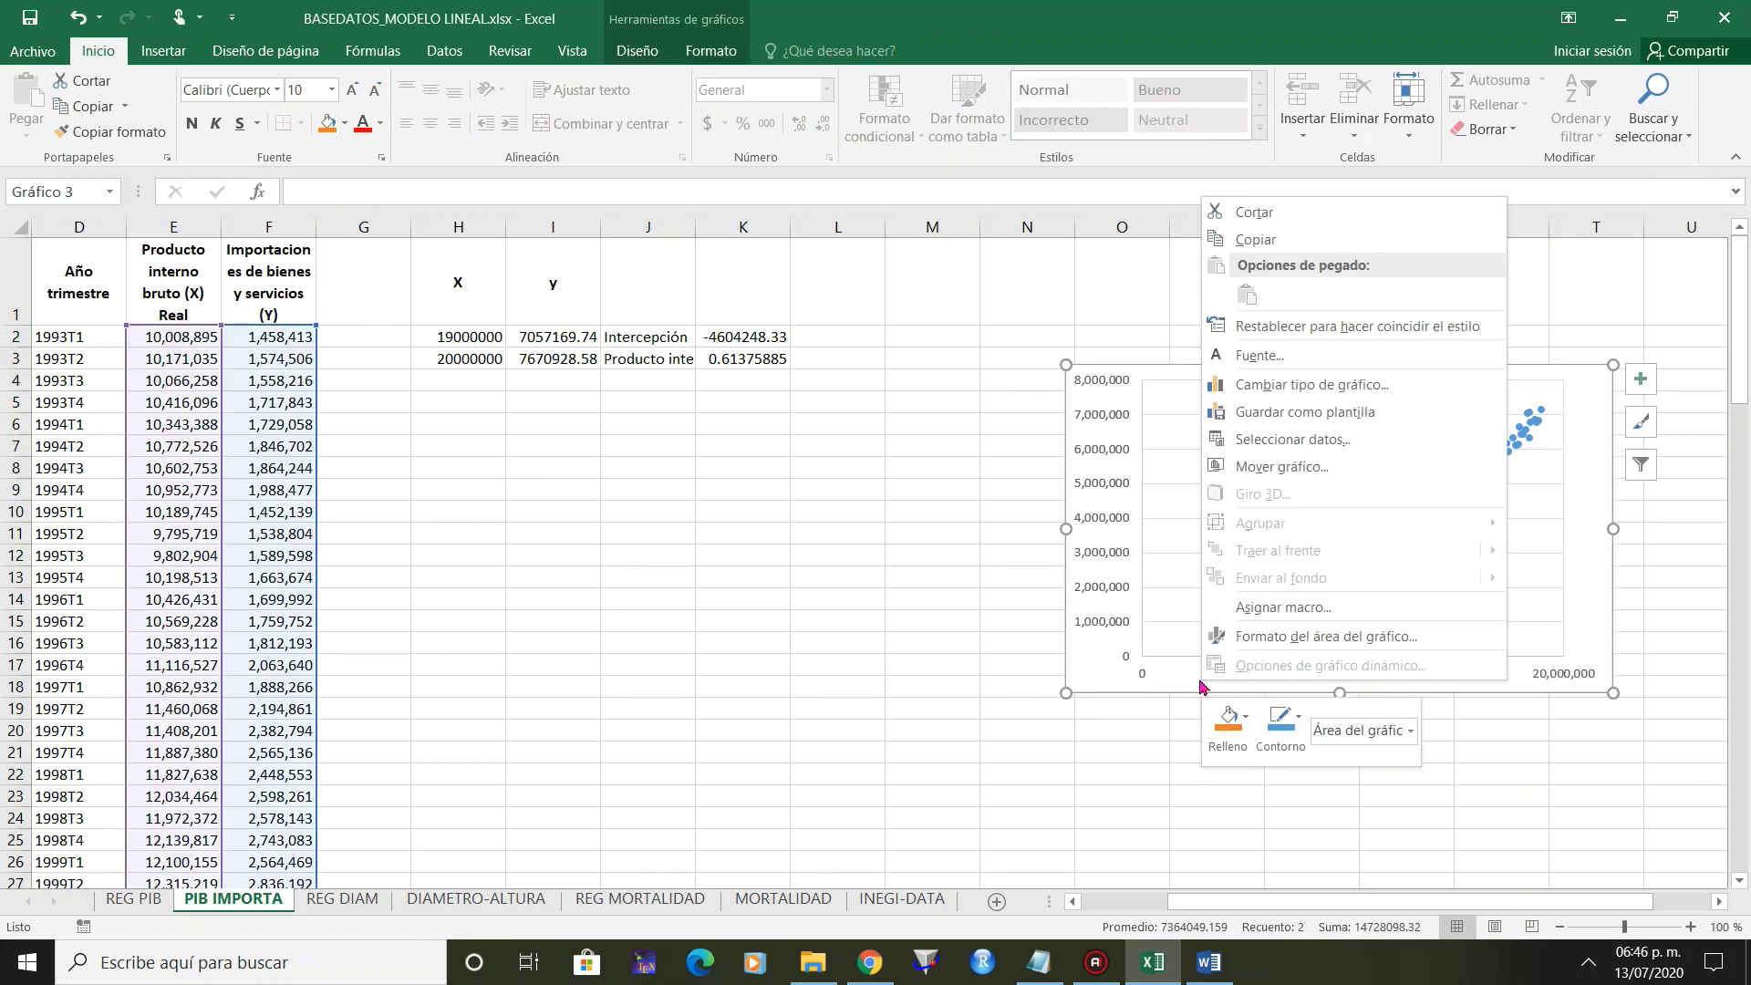
click(1302, 440)
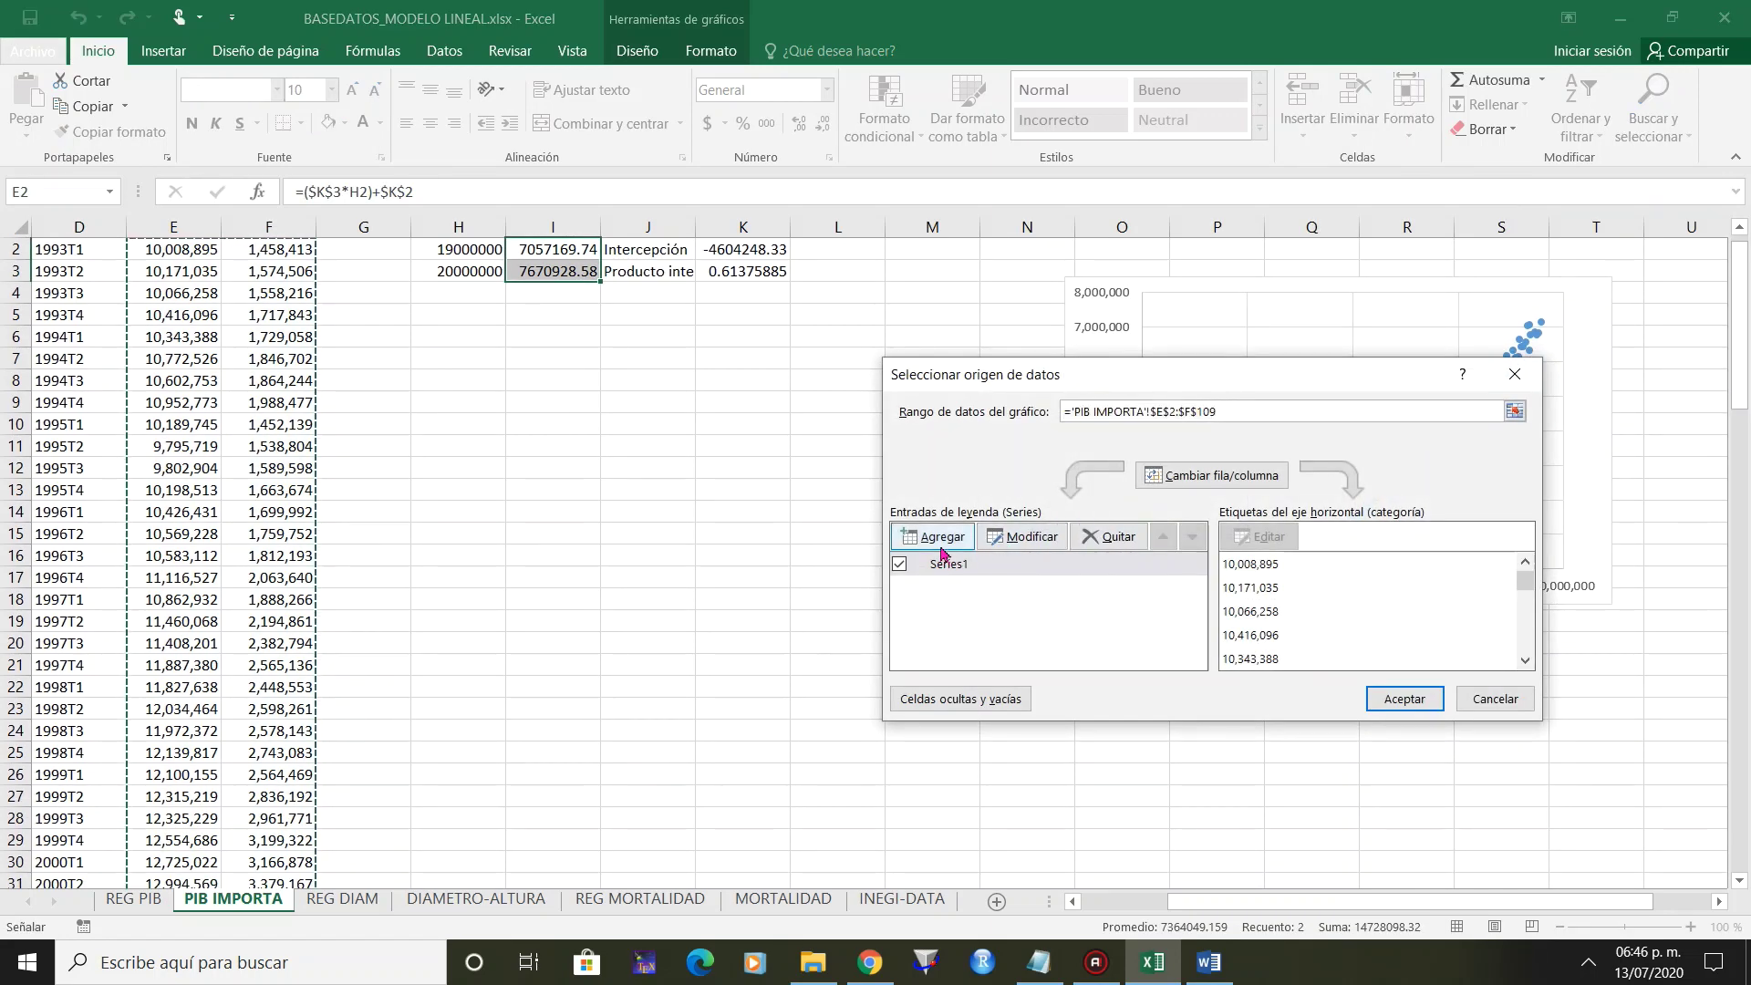
click(940, 546)
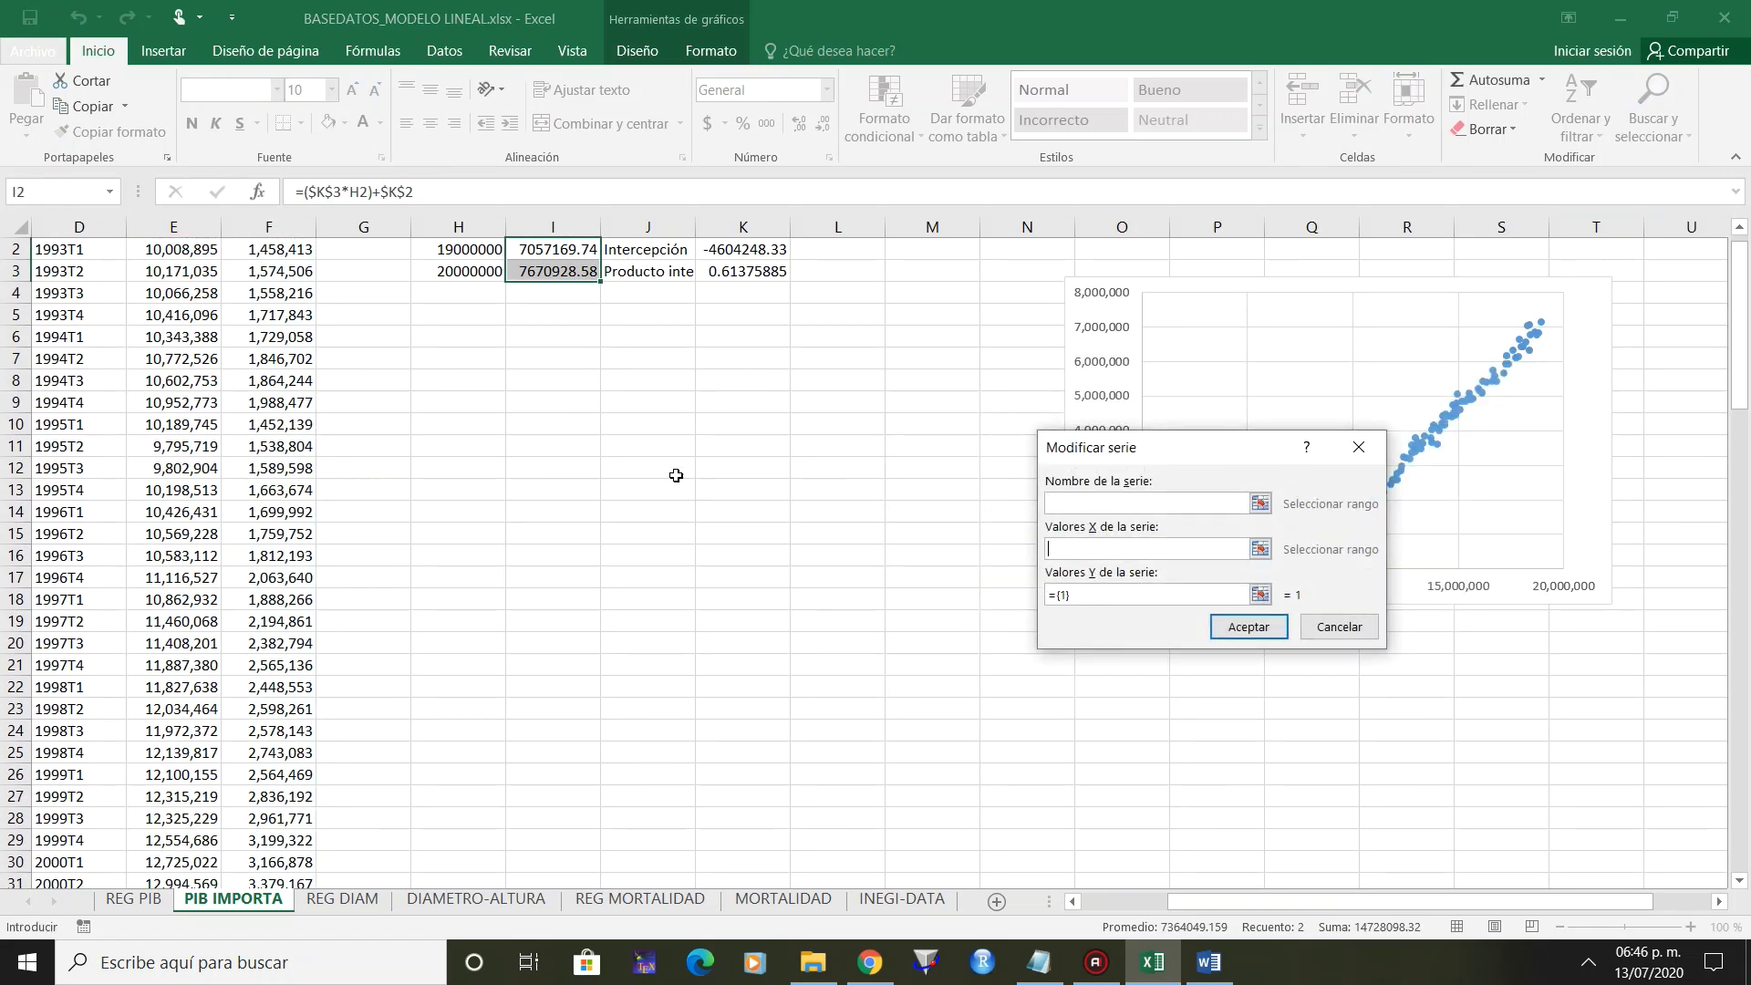
scroll(670, 476, up, 1)
mouse_move(479, 336)
mouse_down()
mouse_move(478, 359)
mouse_move(536, 359)
mouse_up()
key(Tab)
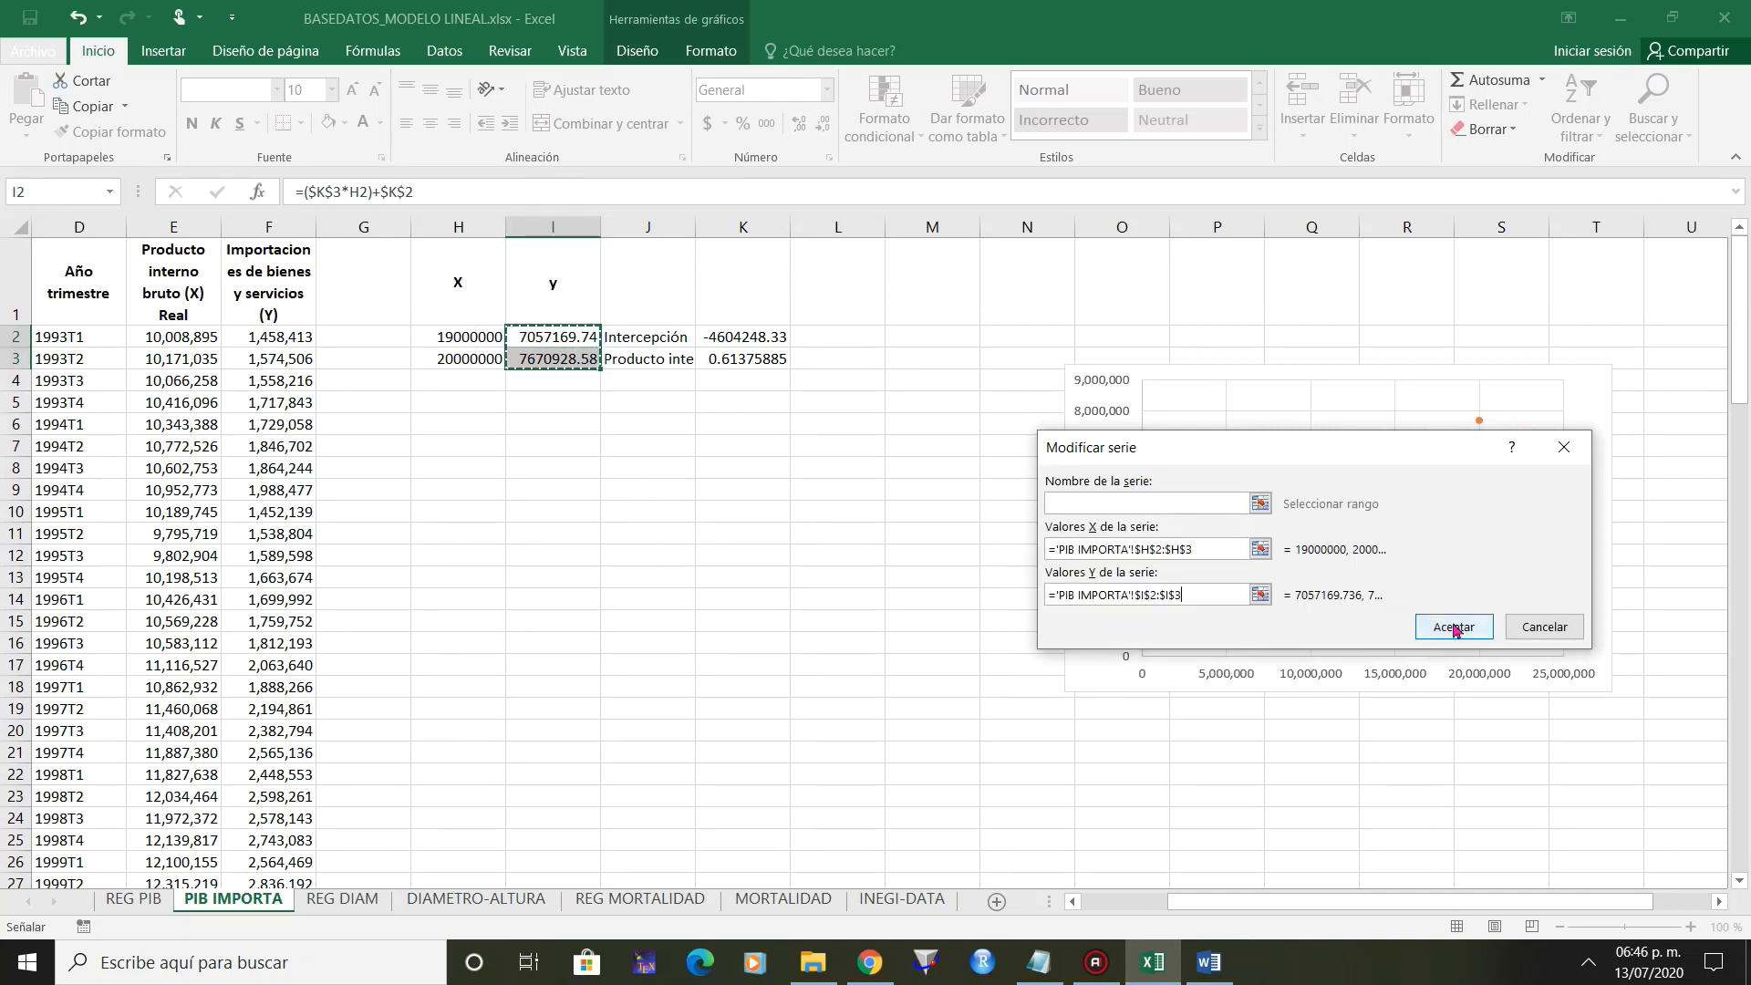
click(1454, 627)
click(1405, 699)
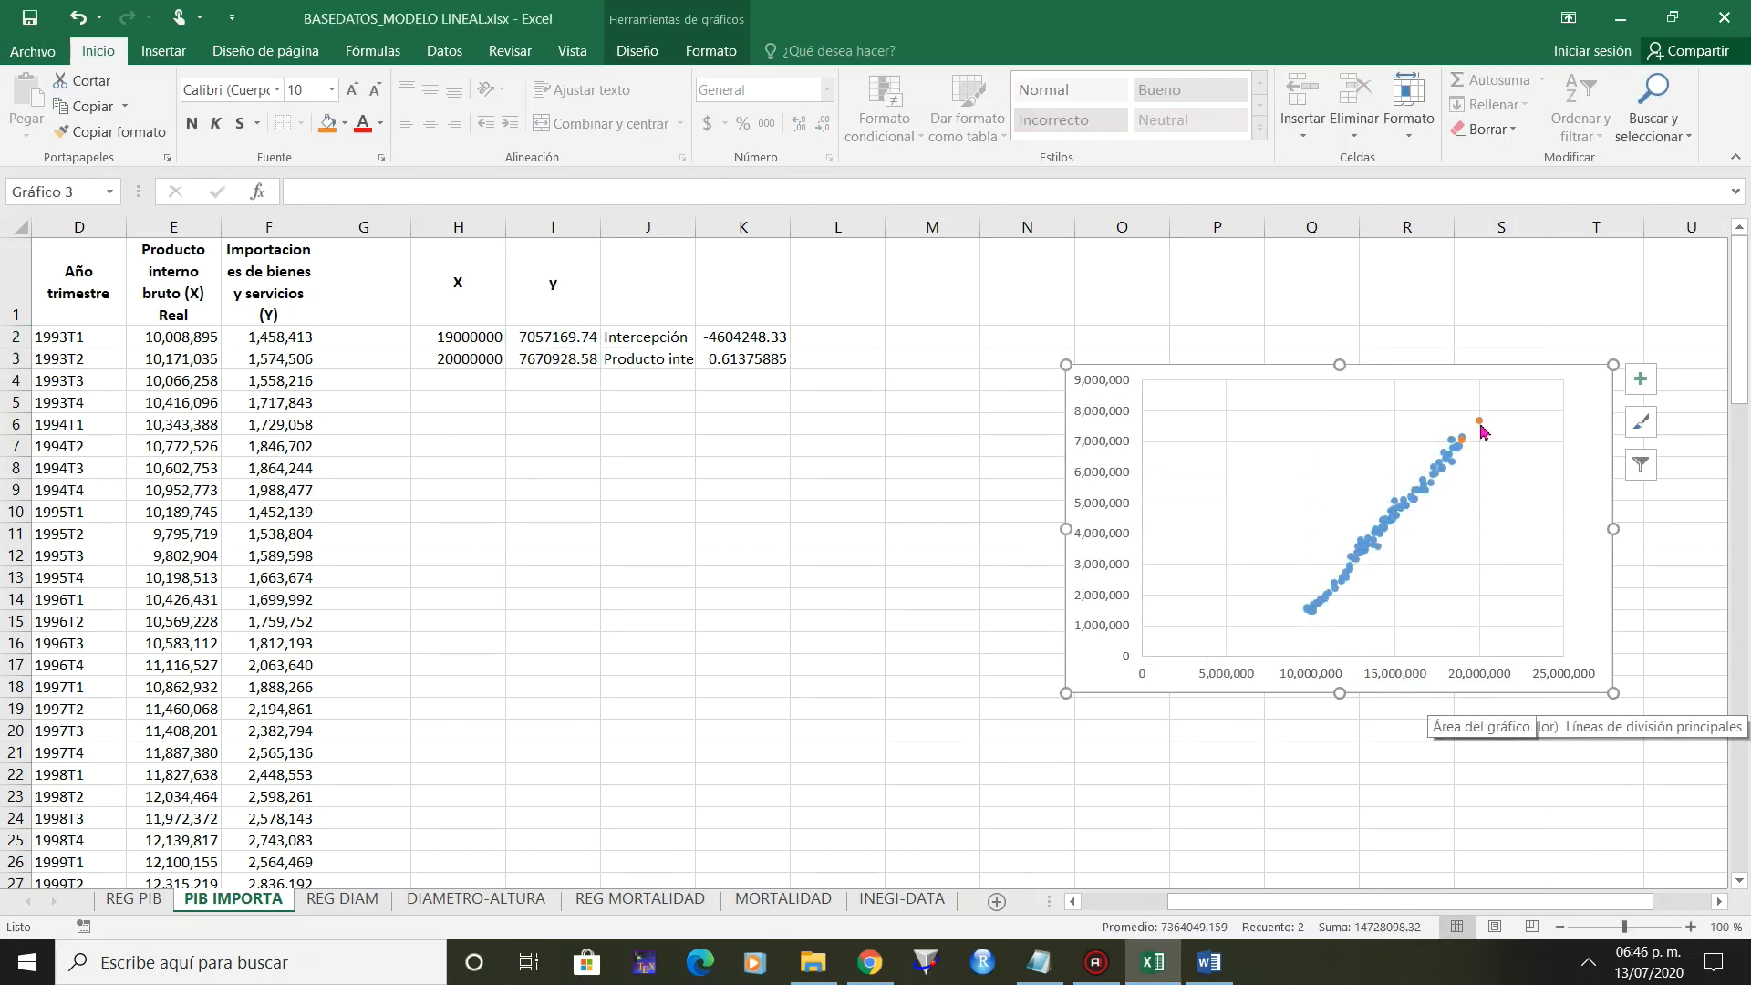
click(1479, 421)
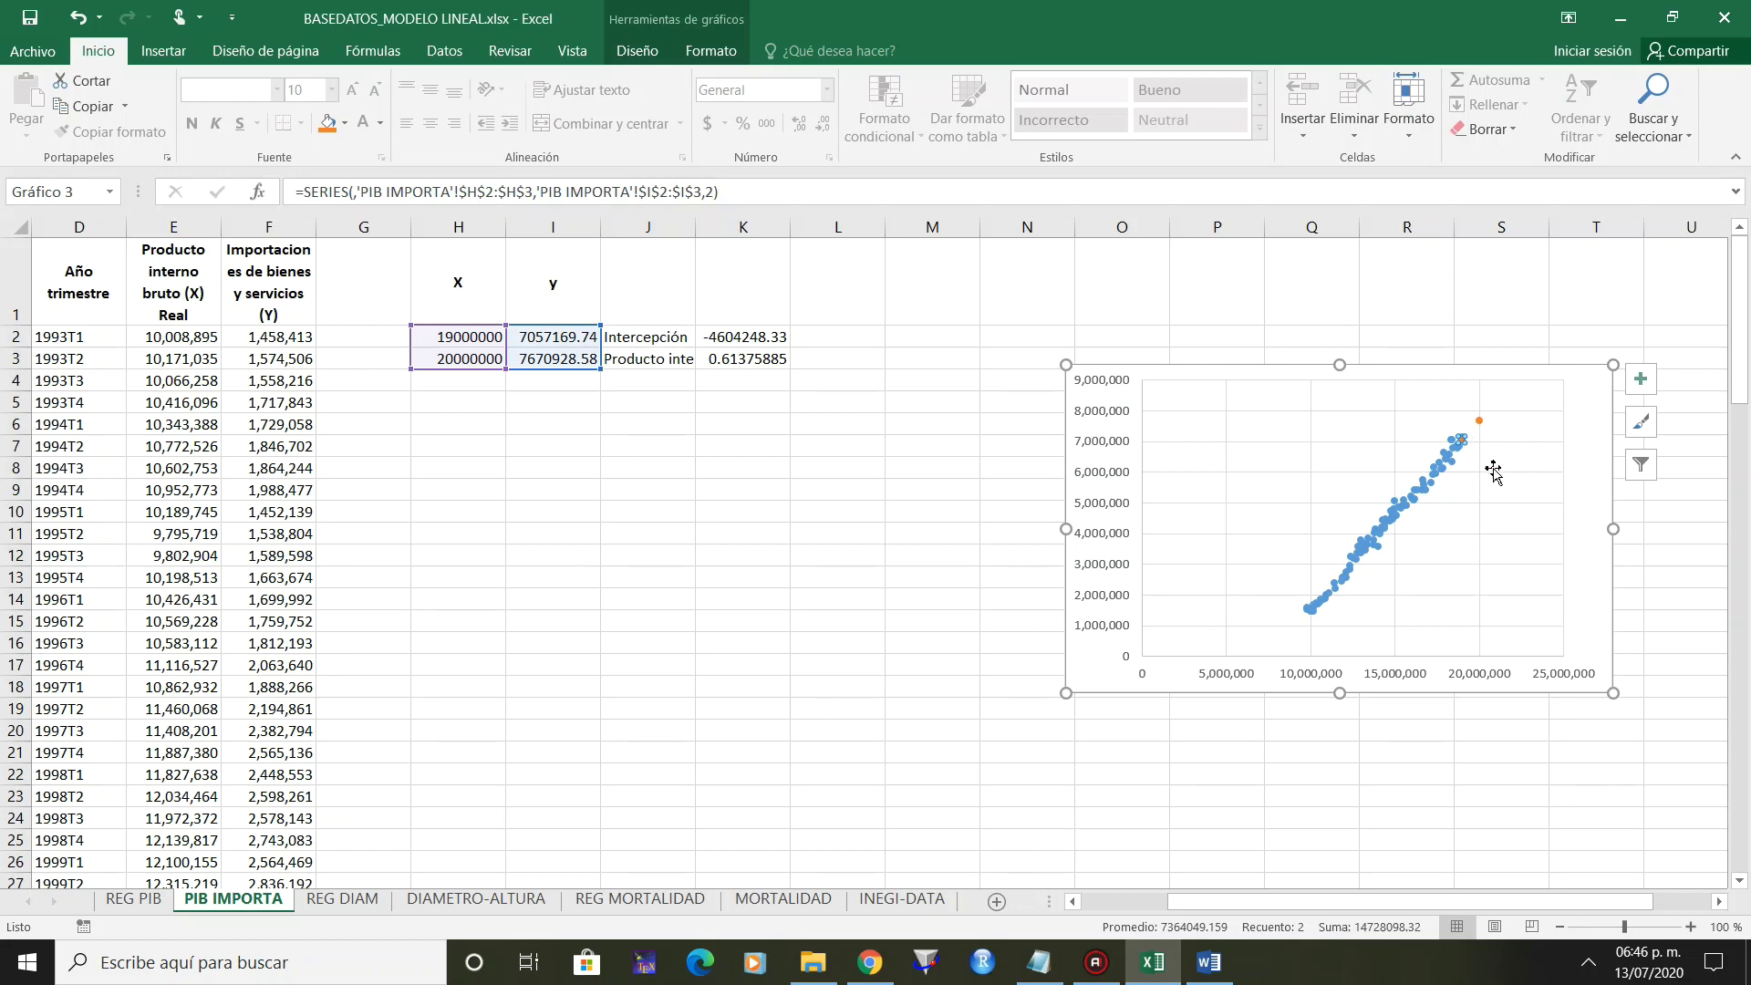
key(Escape)
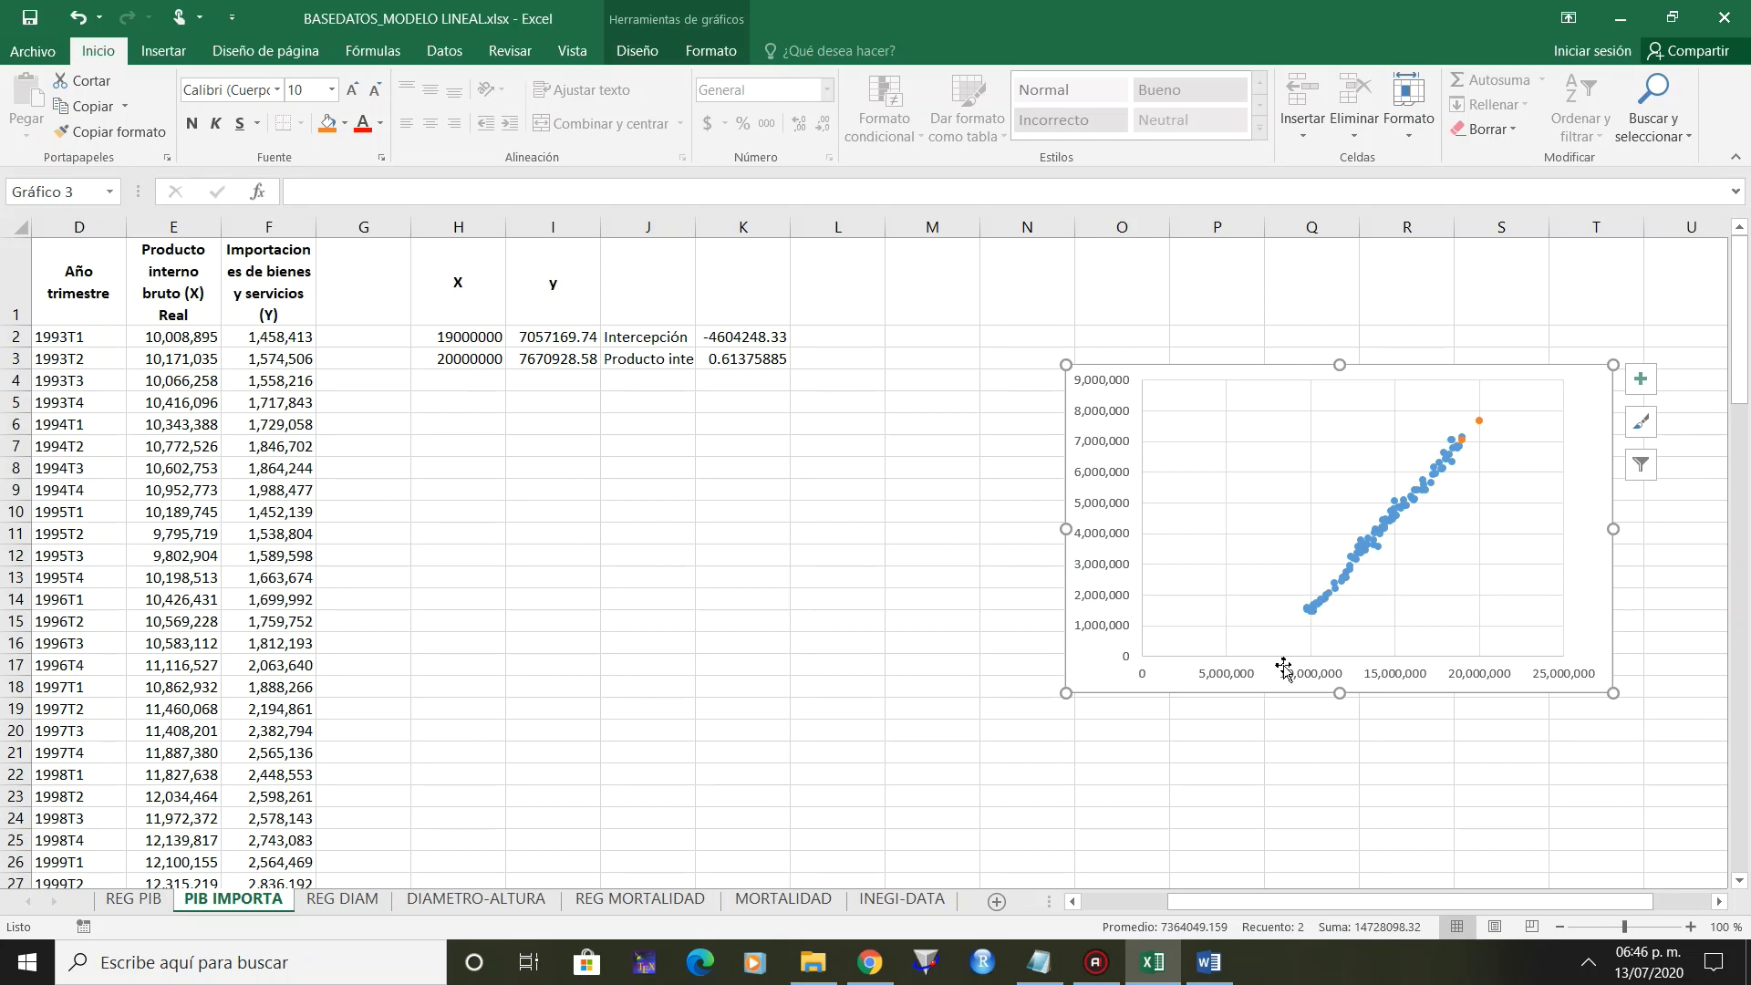
Change H2 to 9000000 and H3 to 10000000, giving predictions 919581.28 and 1533340.13.
click(458, 334)
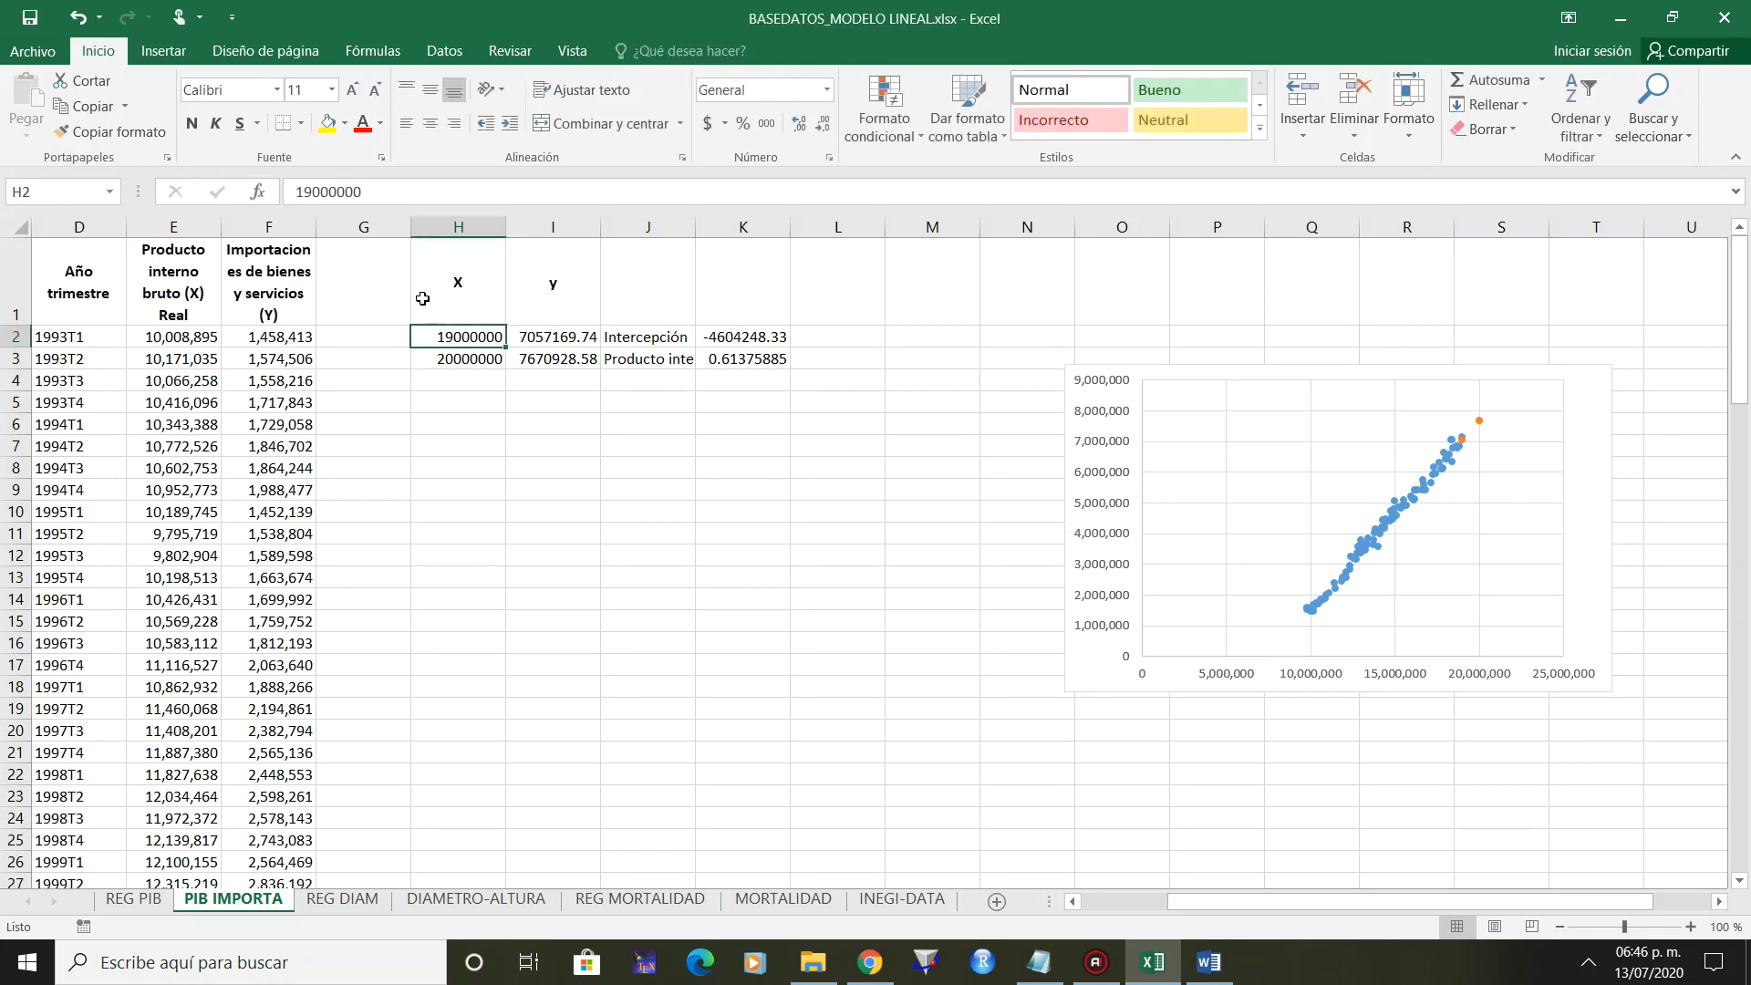
click(306, 191)
key(BackSpace)
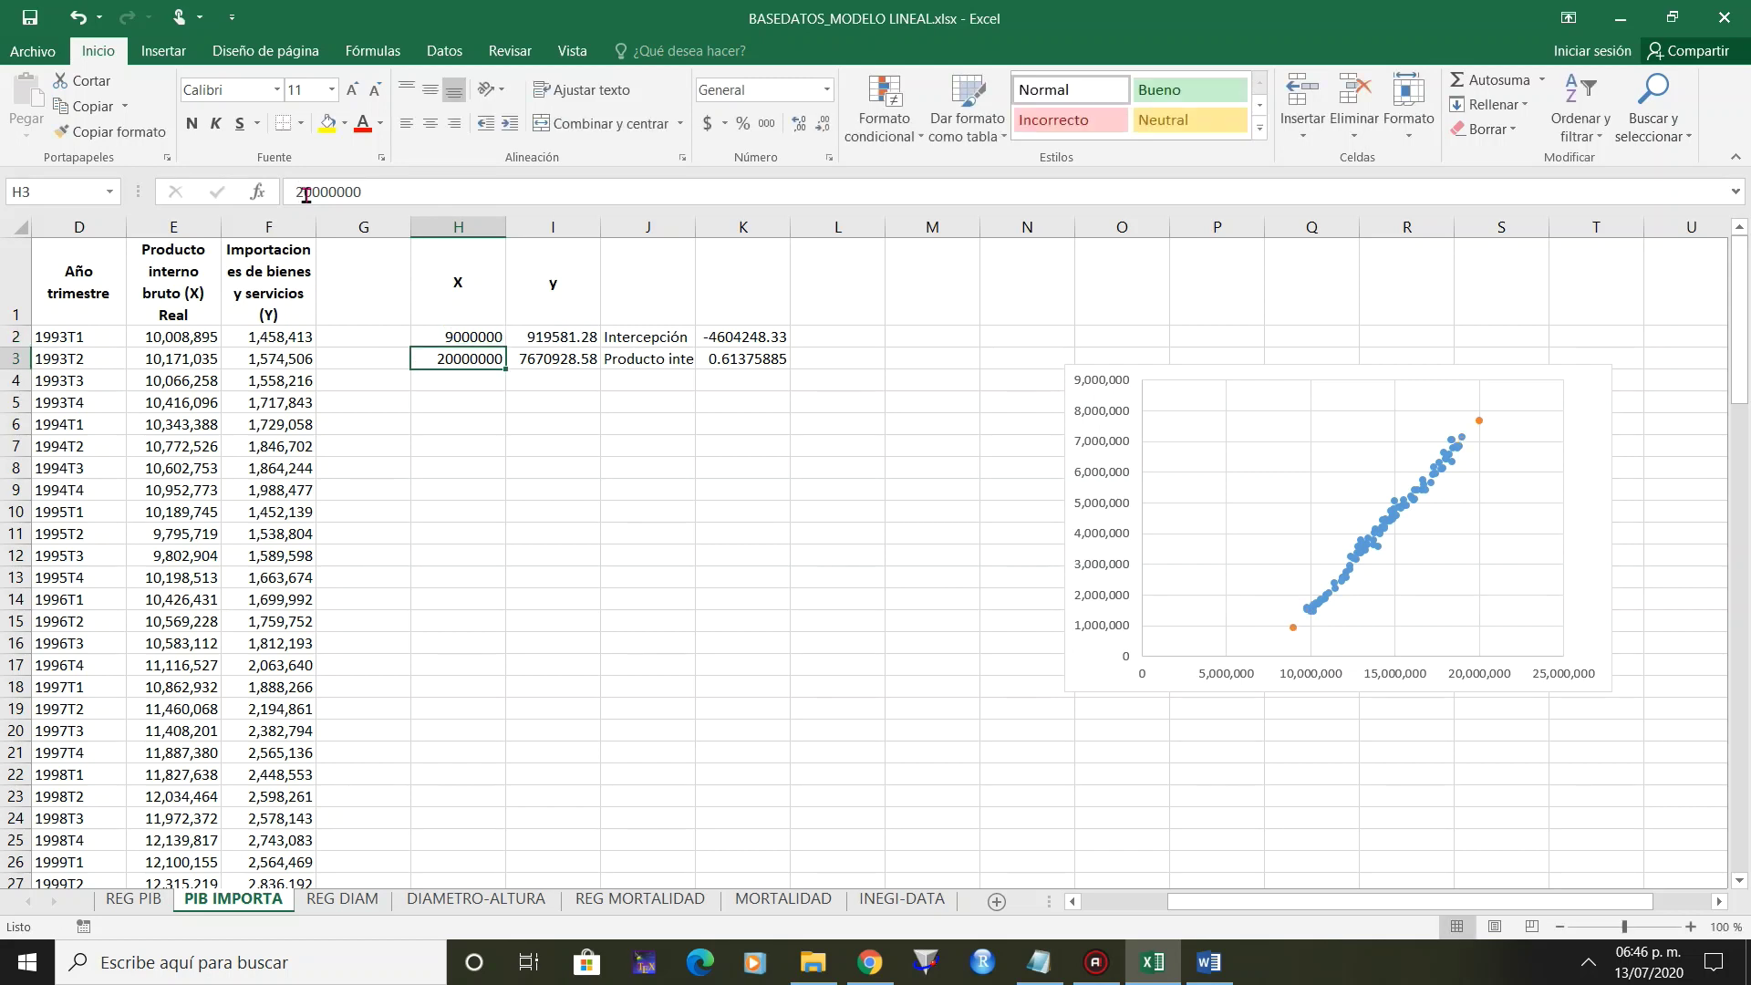
key(Return)
key(BackSpace)
text(1)
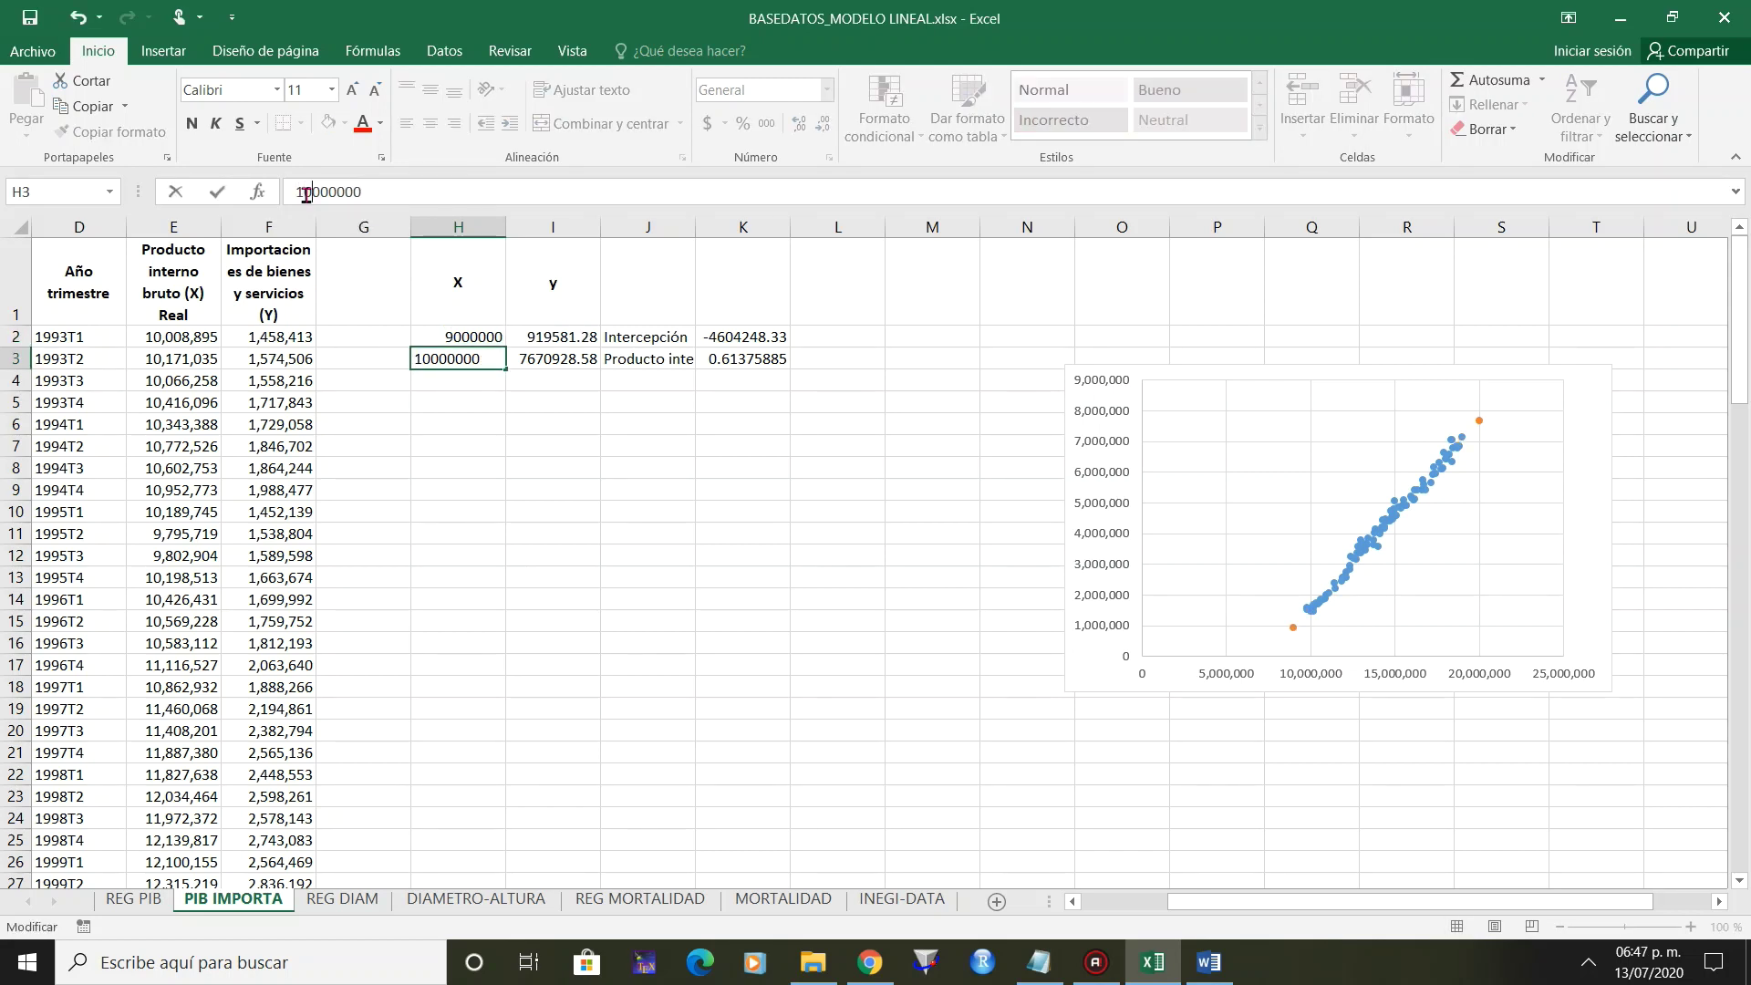
key(Return)
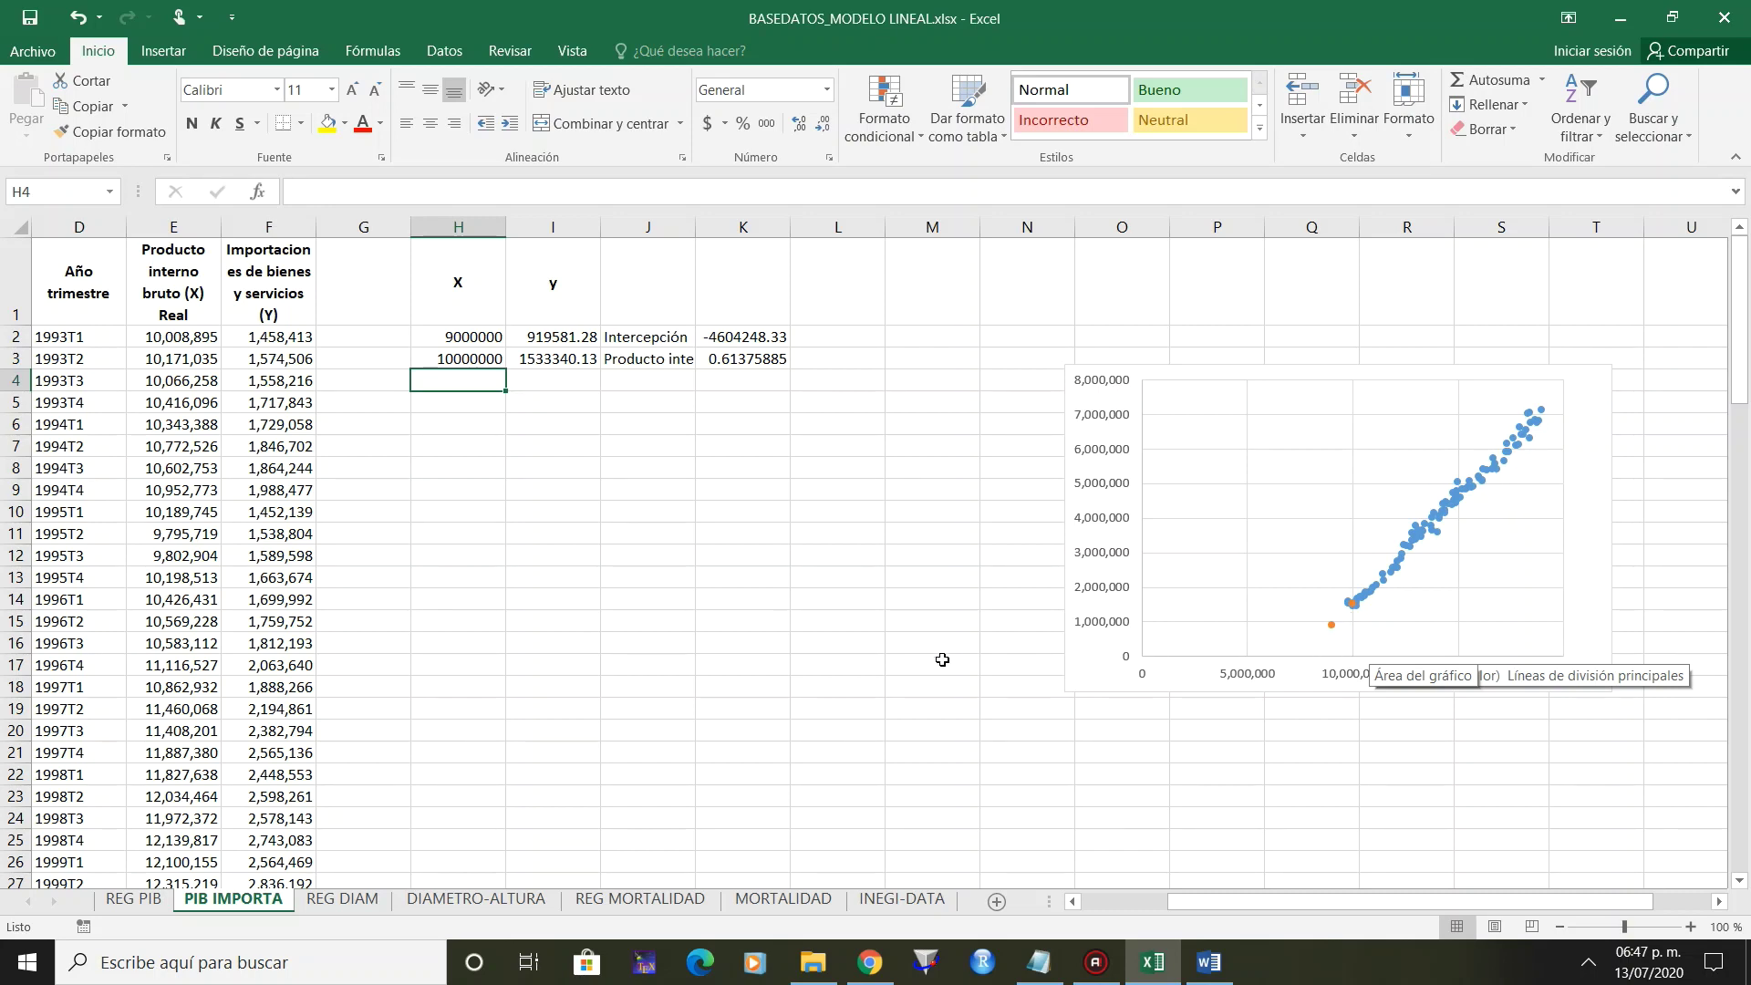
On DIAMETRO-ALTURA, add the headers X and Y in G1:H1.
click(461, 899)
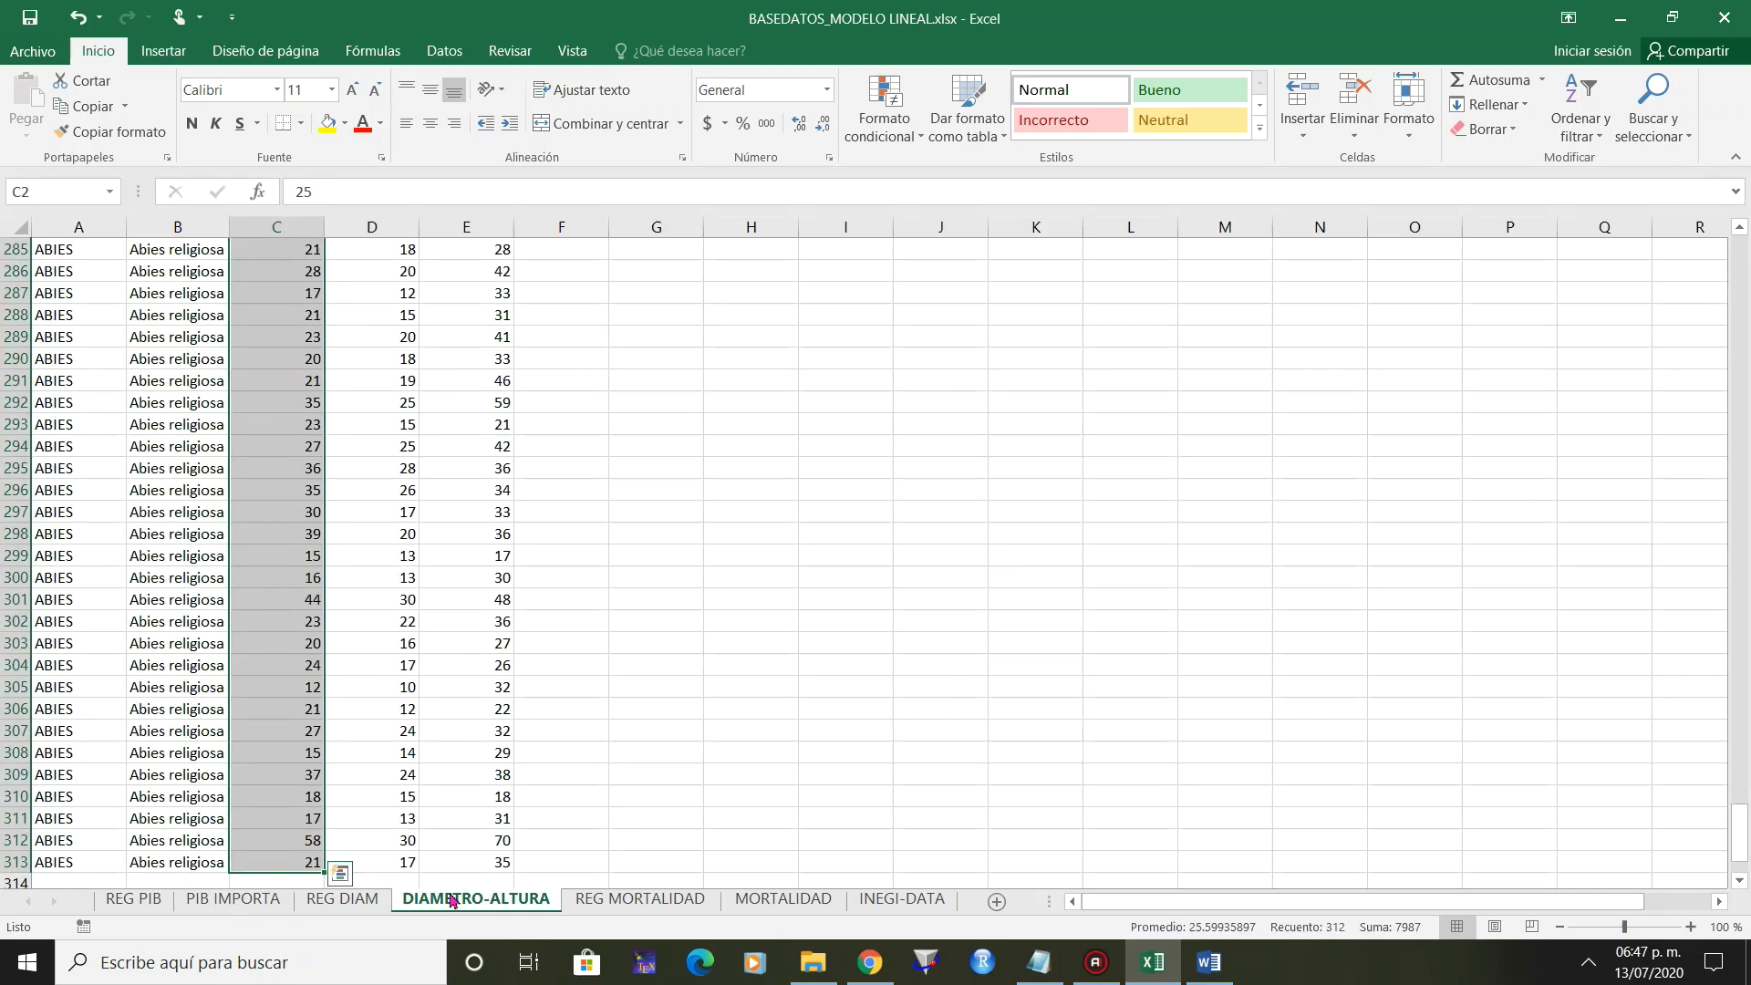
click(687, 465)
key(ctrl+Up)
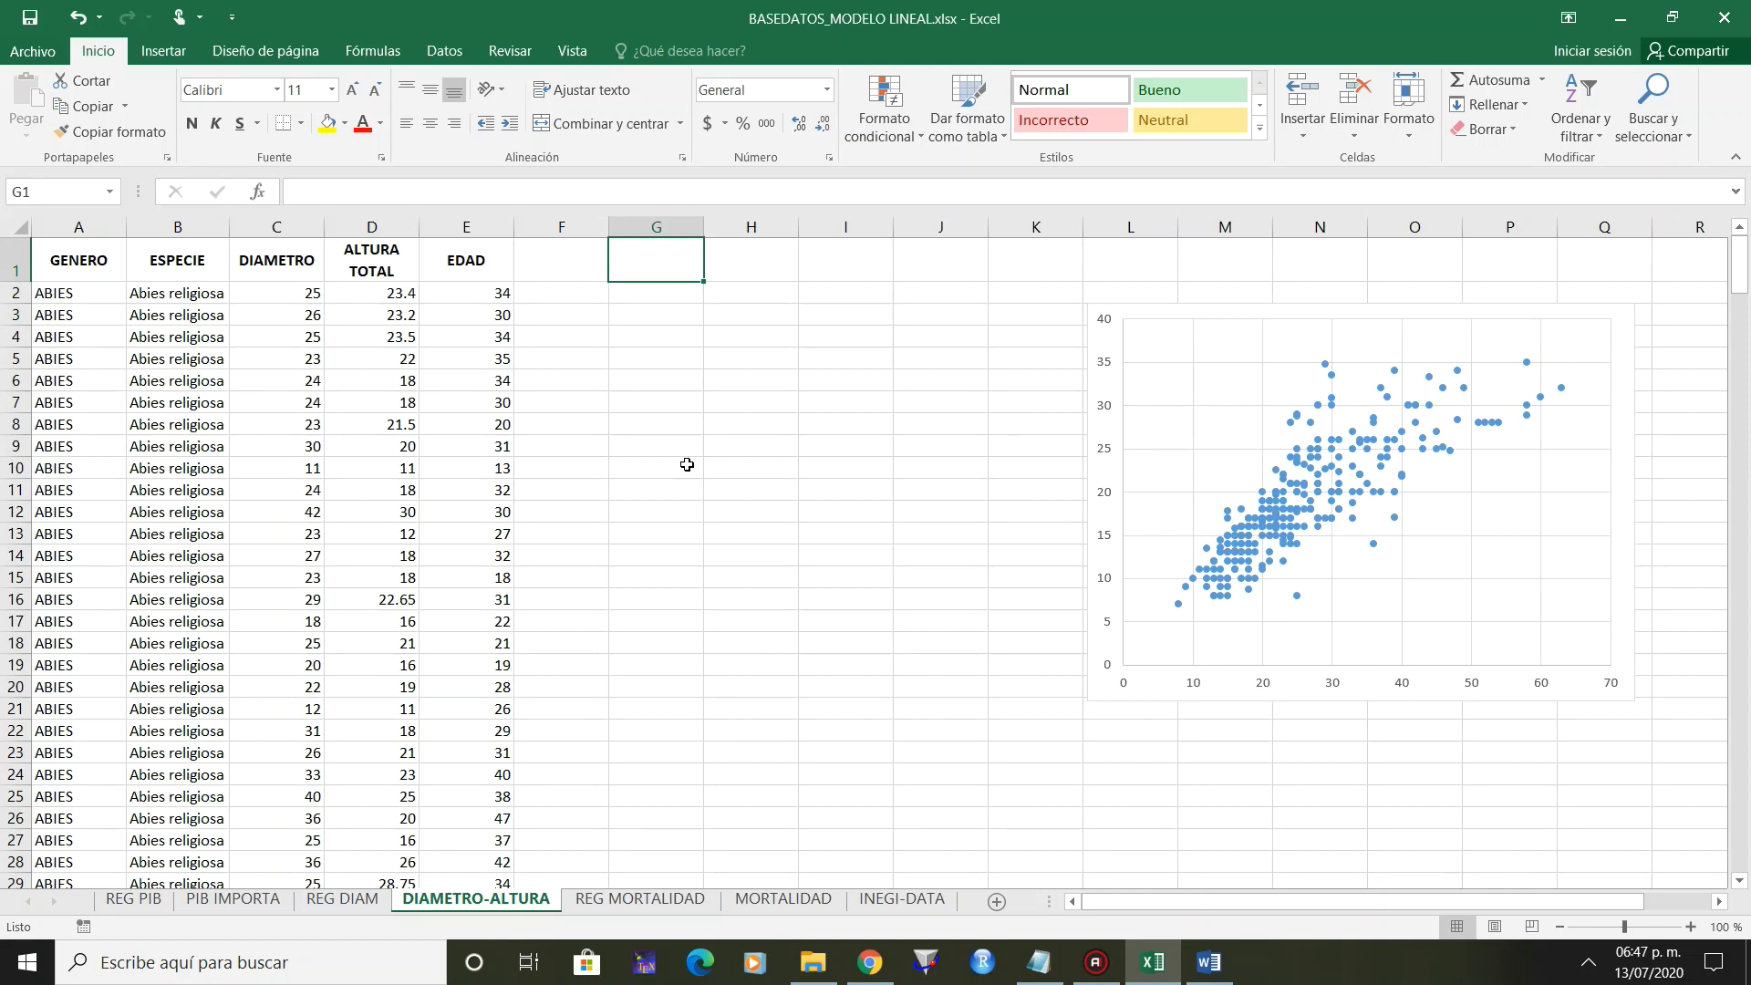
text(x)
key(Tab)
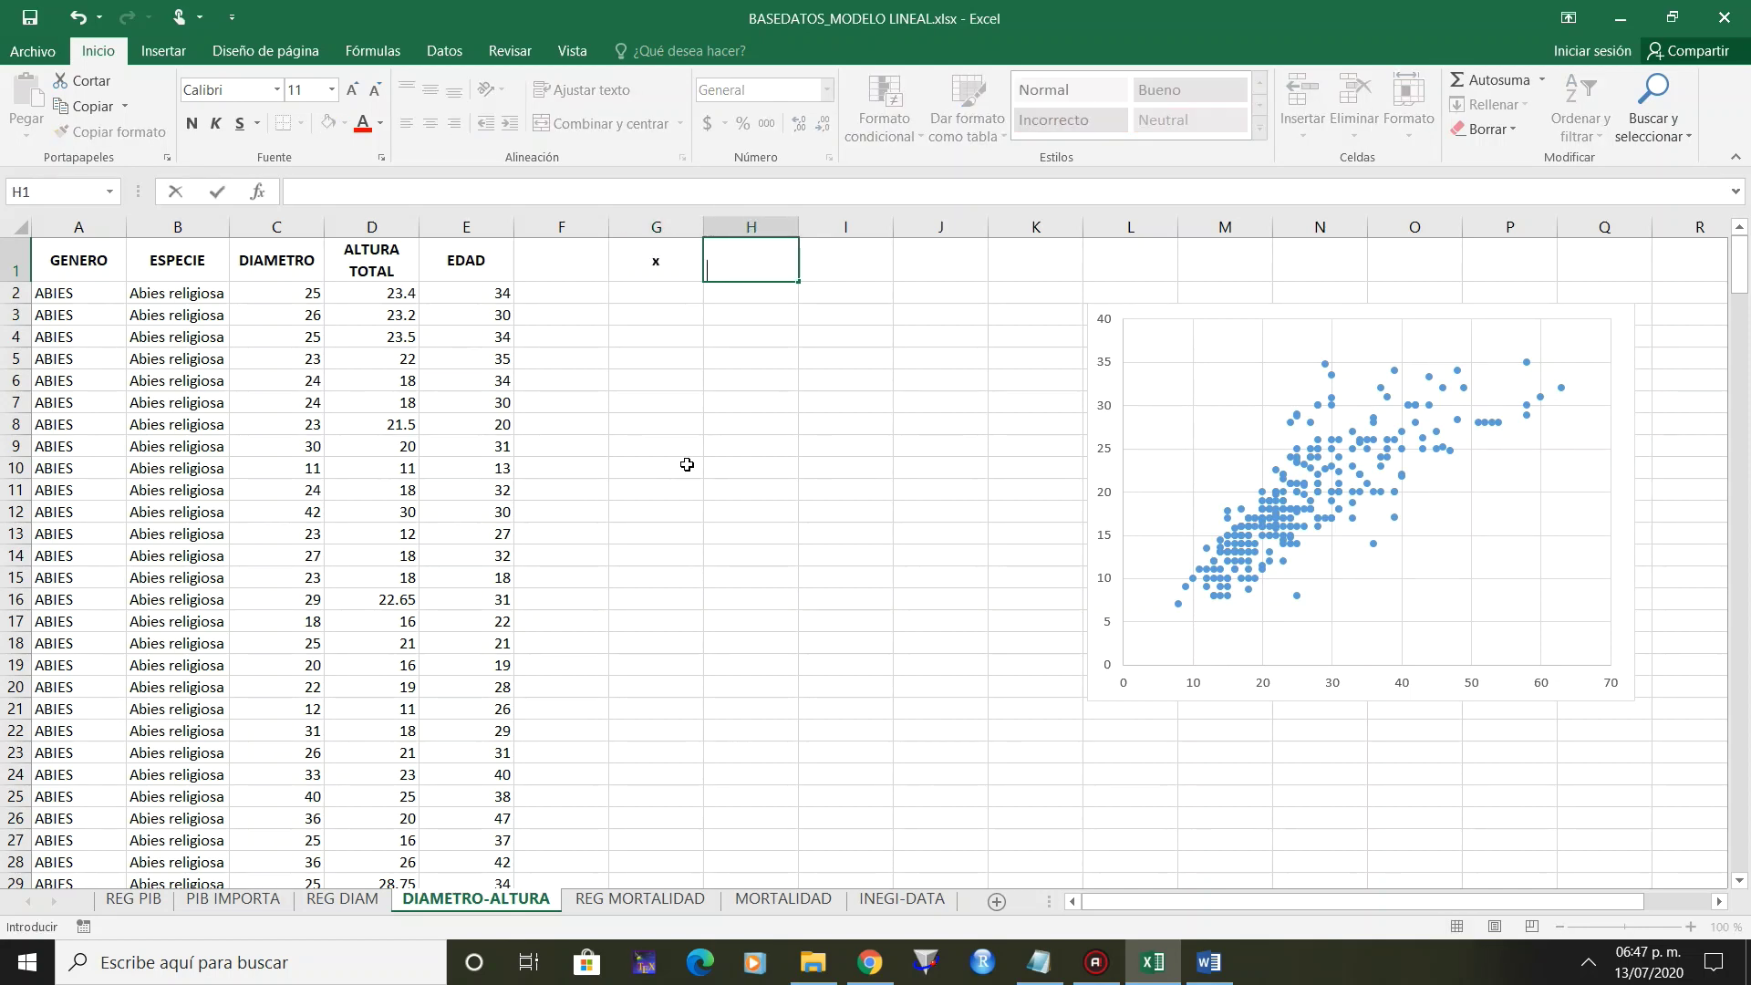
text(Y)
key(Return)
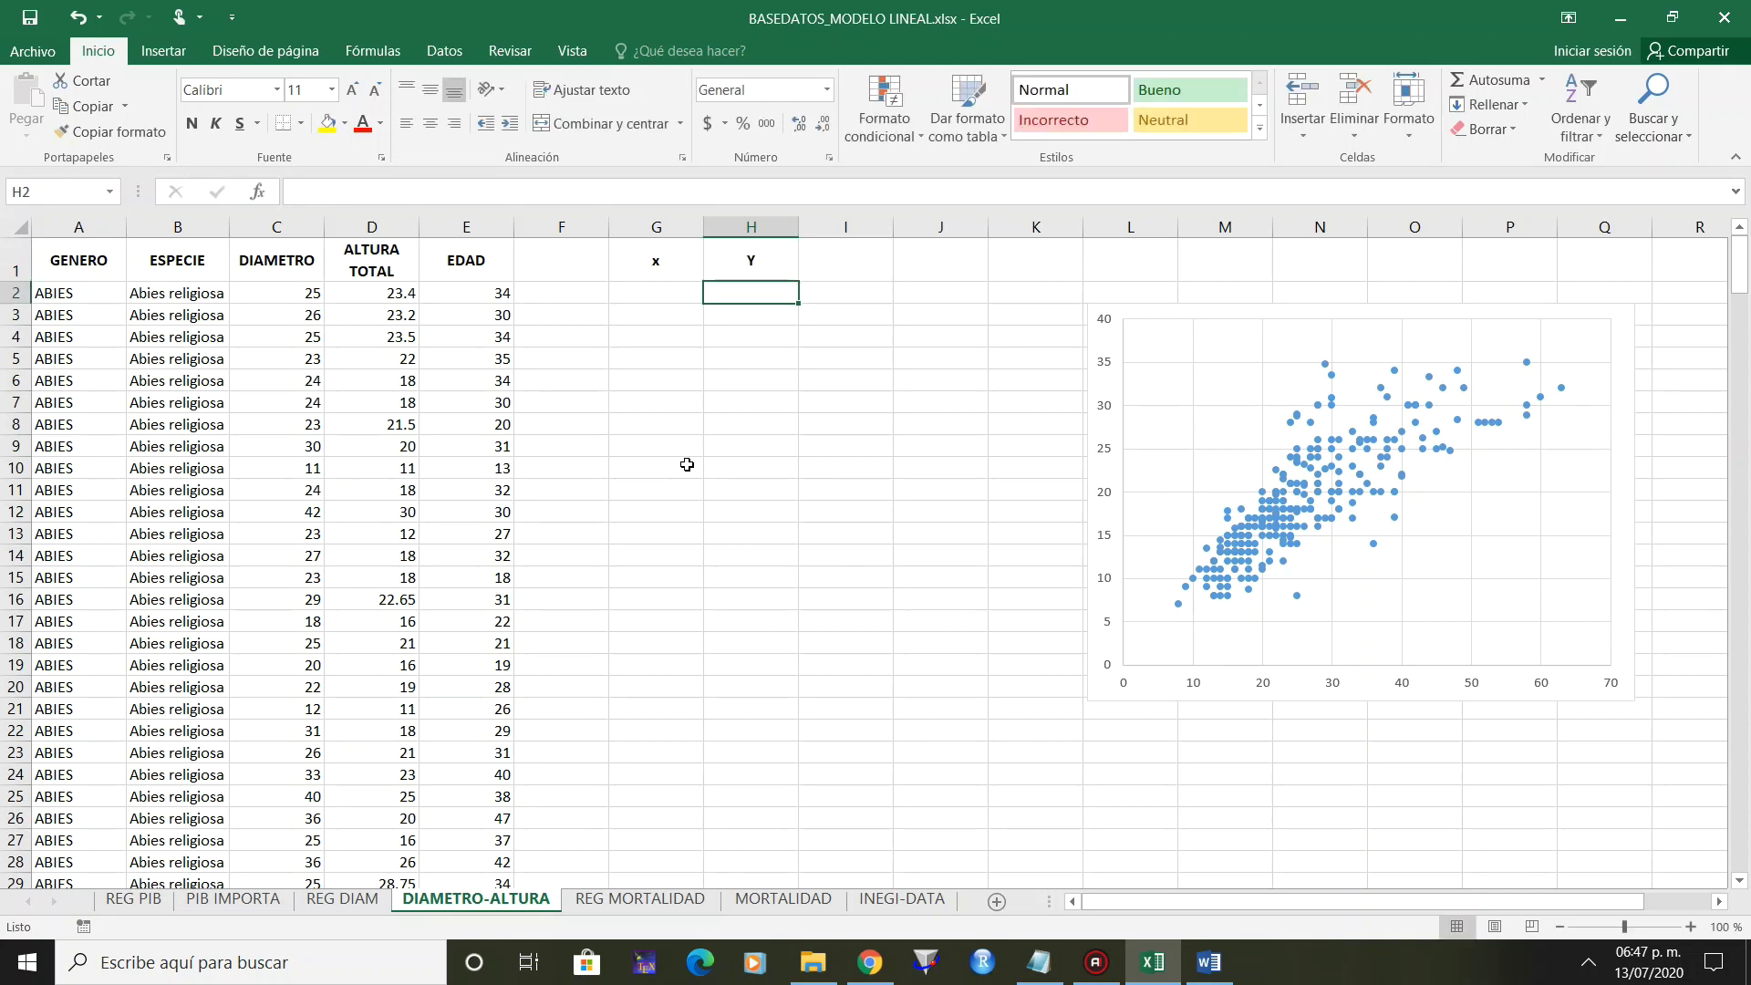
key(Up)
key(Left)
text(X)
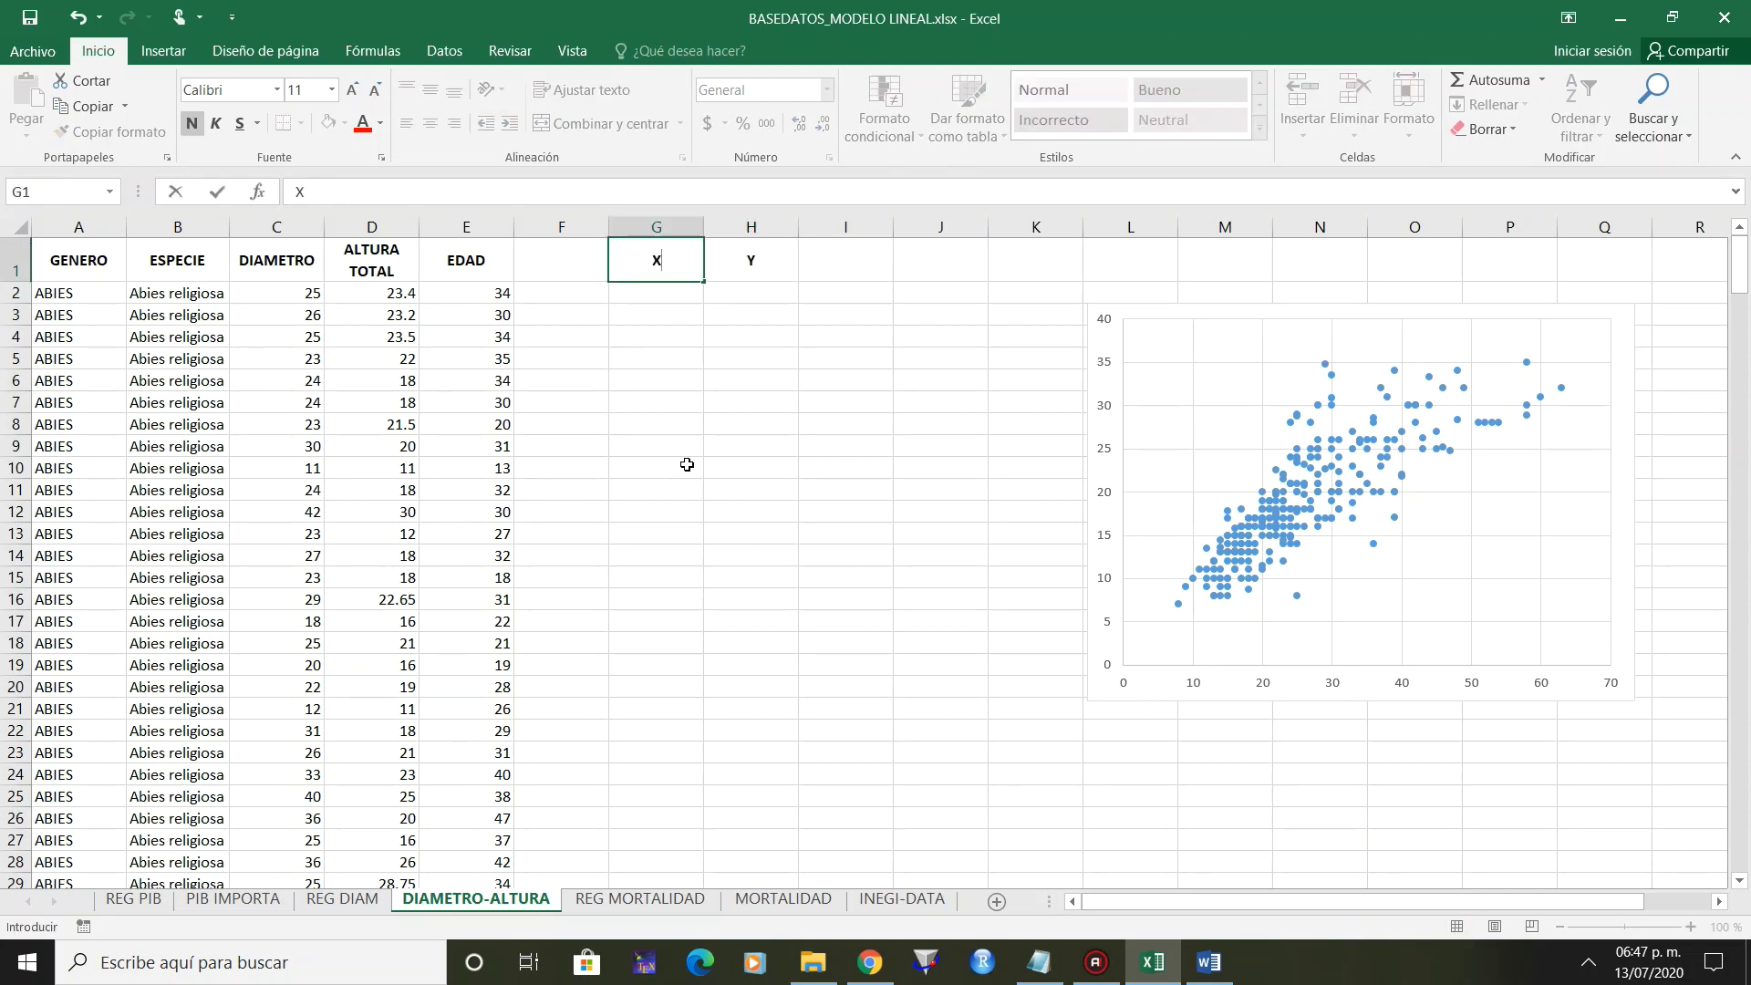
key(Return)
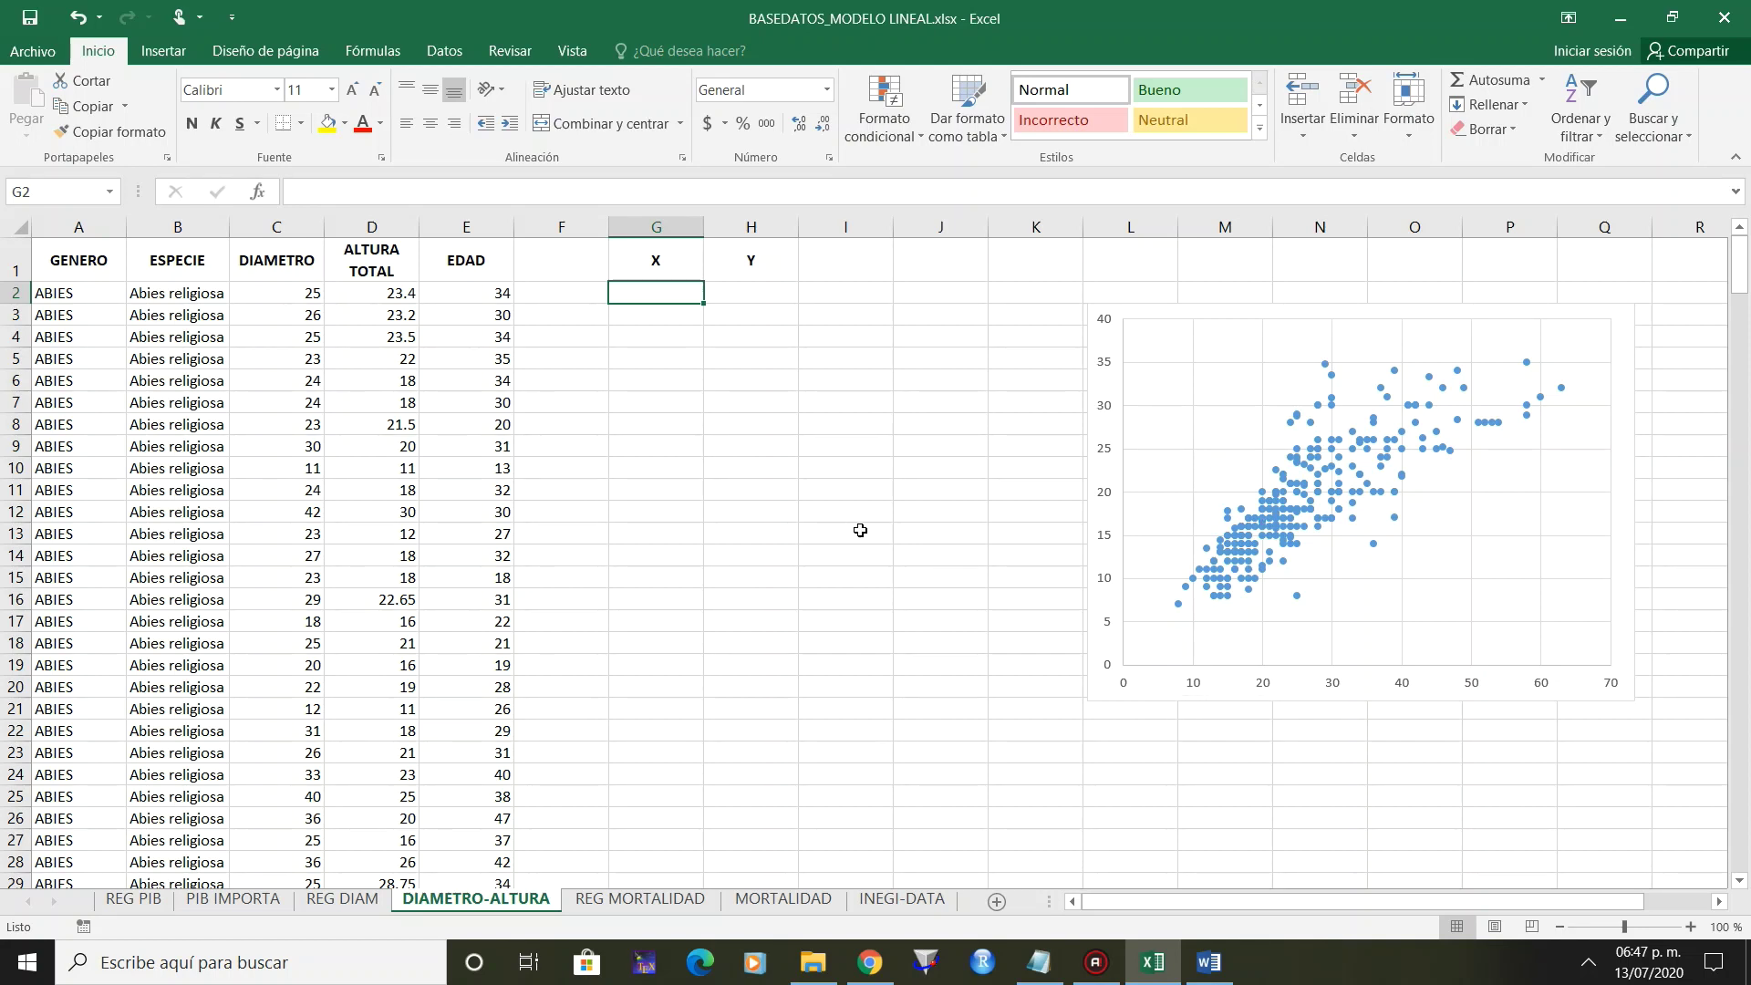
Fill the X values 5 to 11 in G2:G8 and centre them.
text(5)
key(Return)
text(6)
key(Return)
text(7)
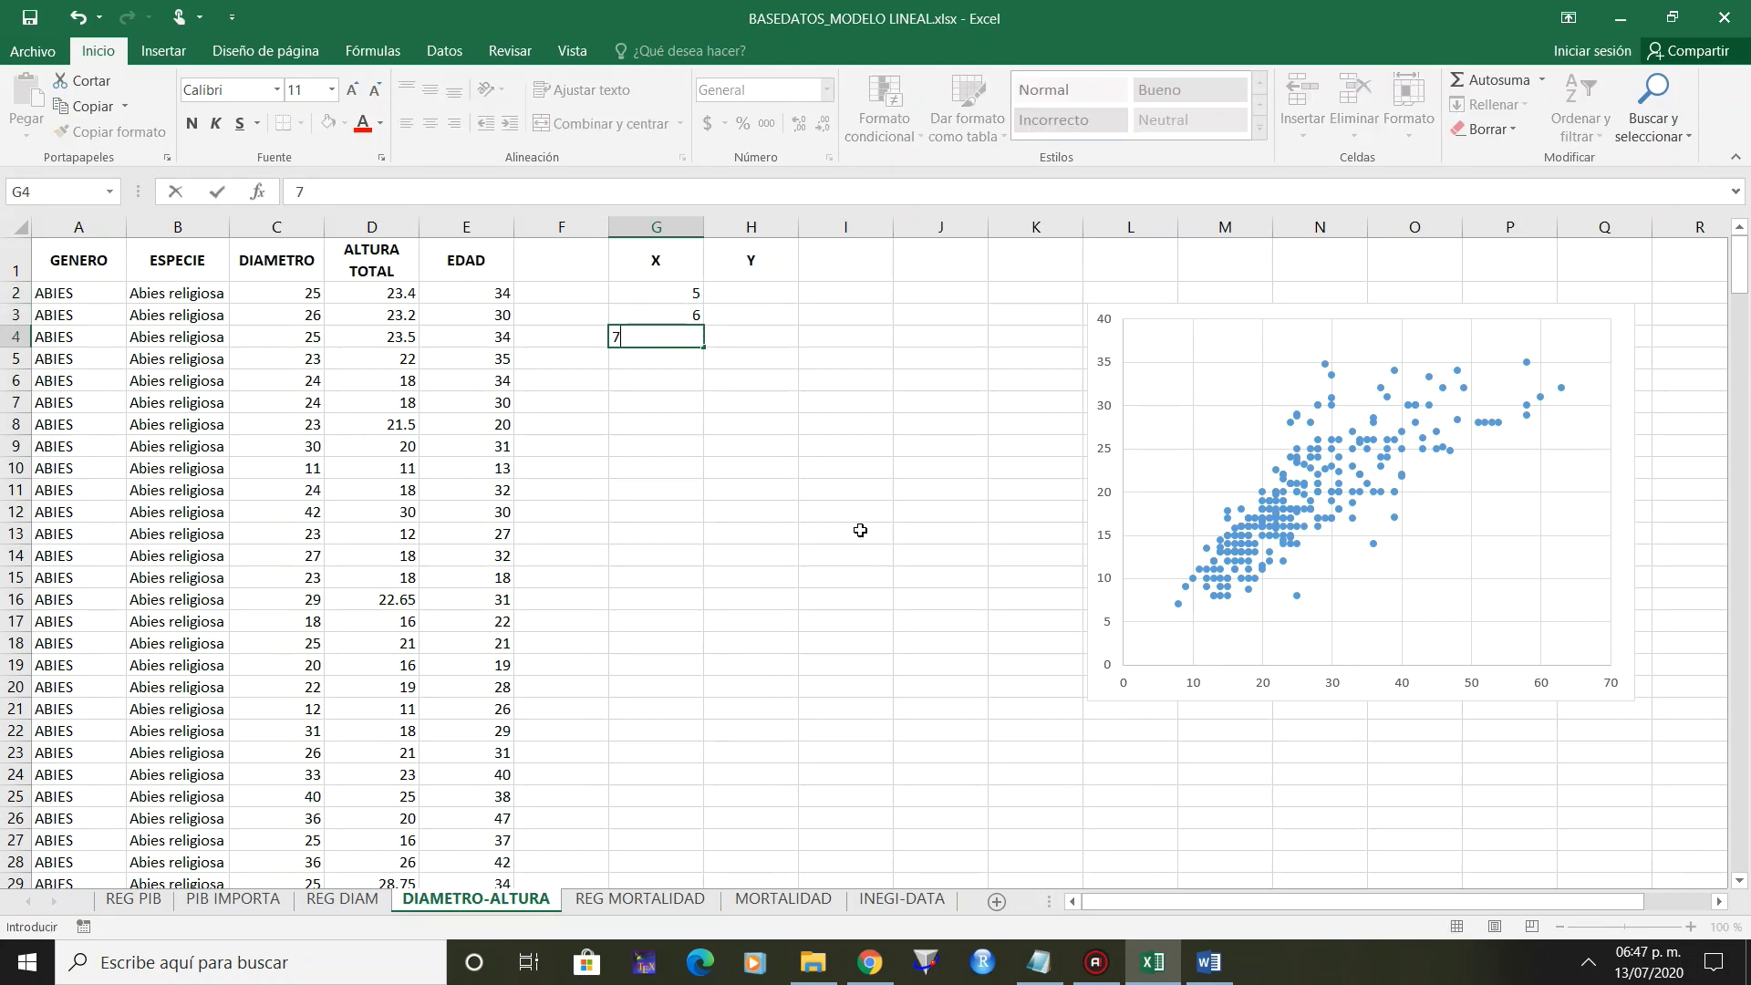
key(Return)
drag(659, 290, 703, 434)
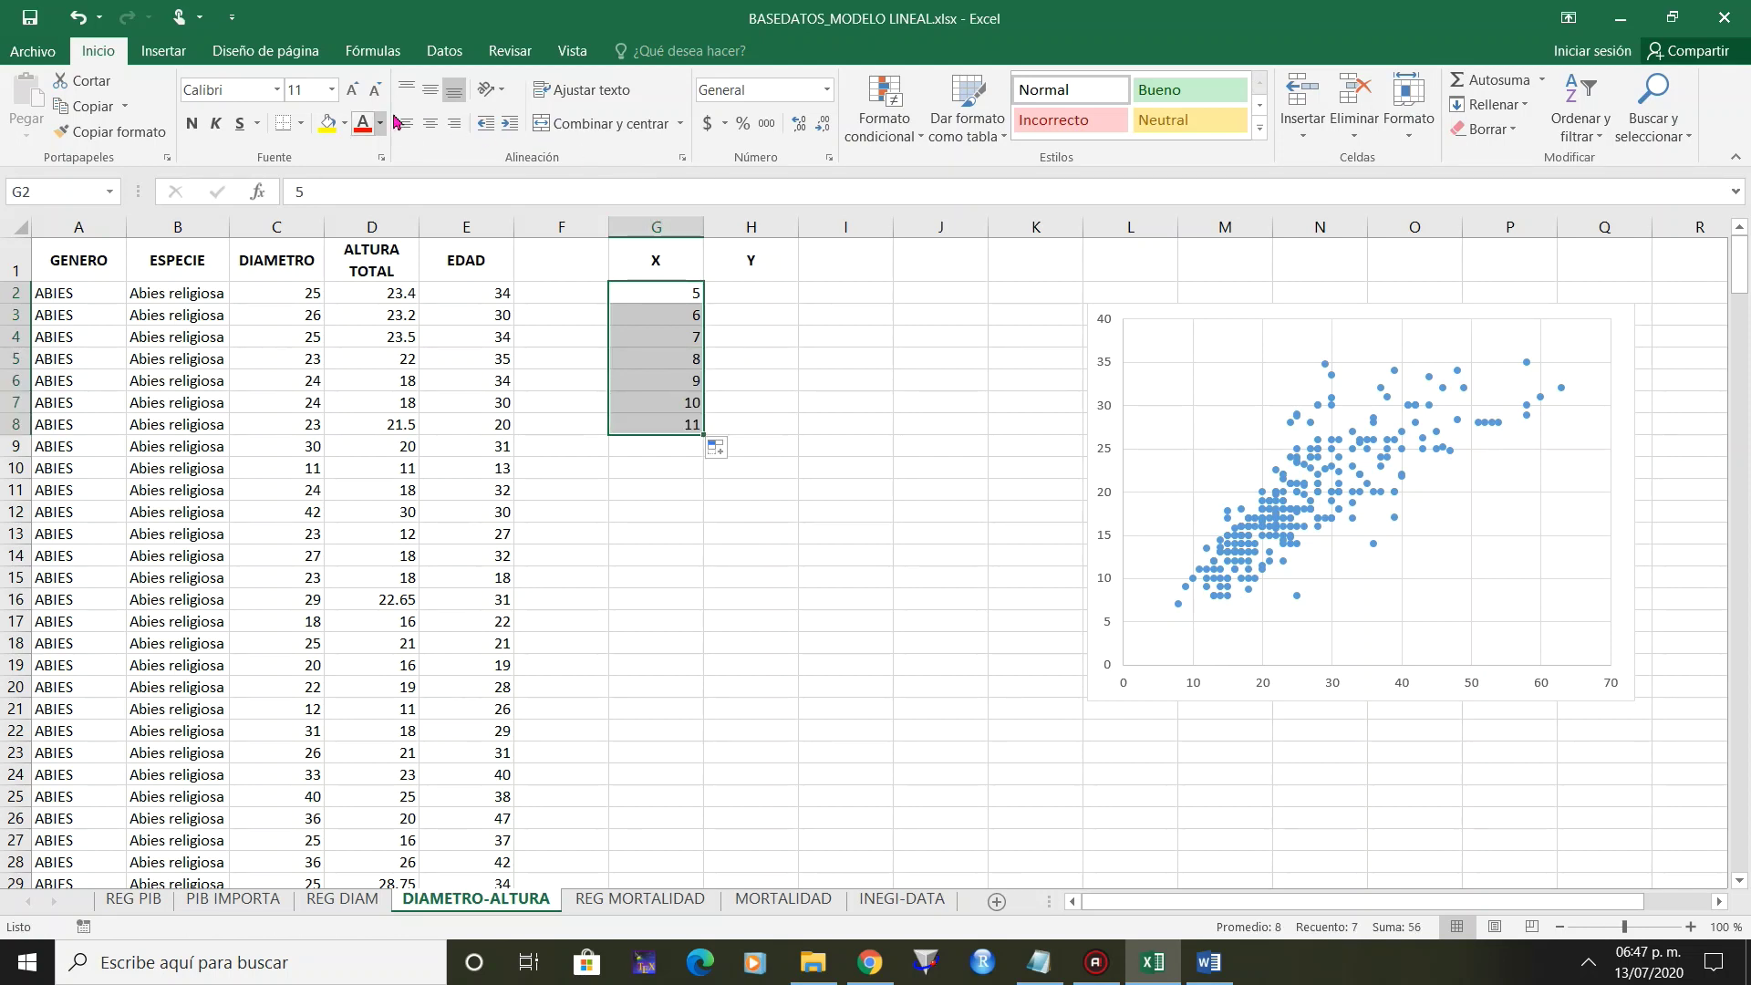
click(429, 124)
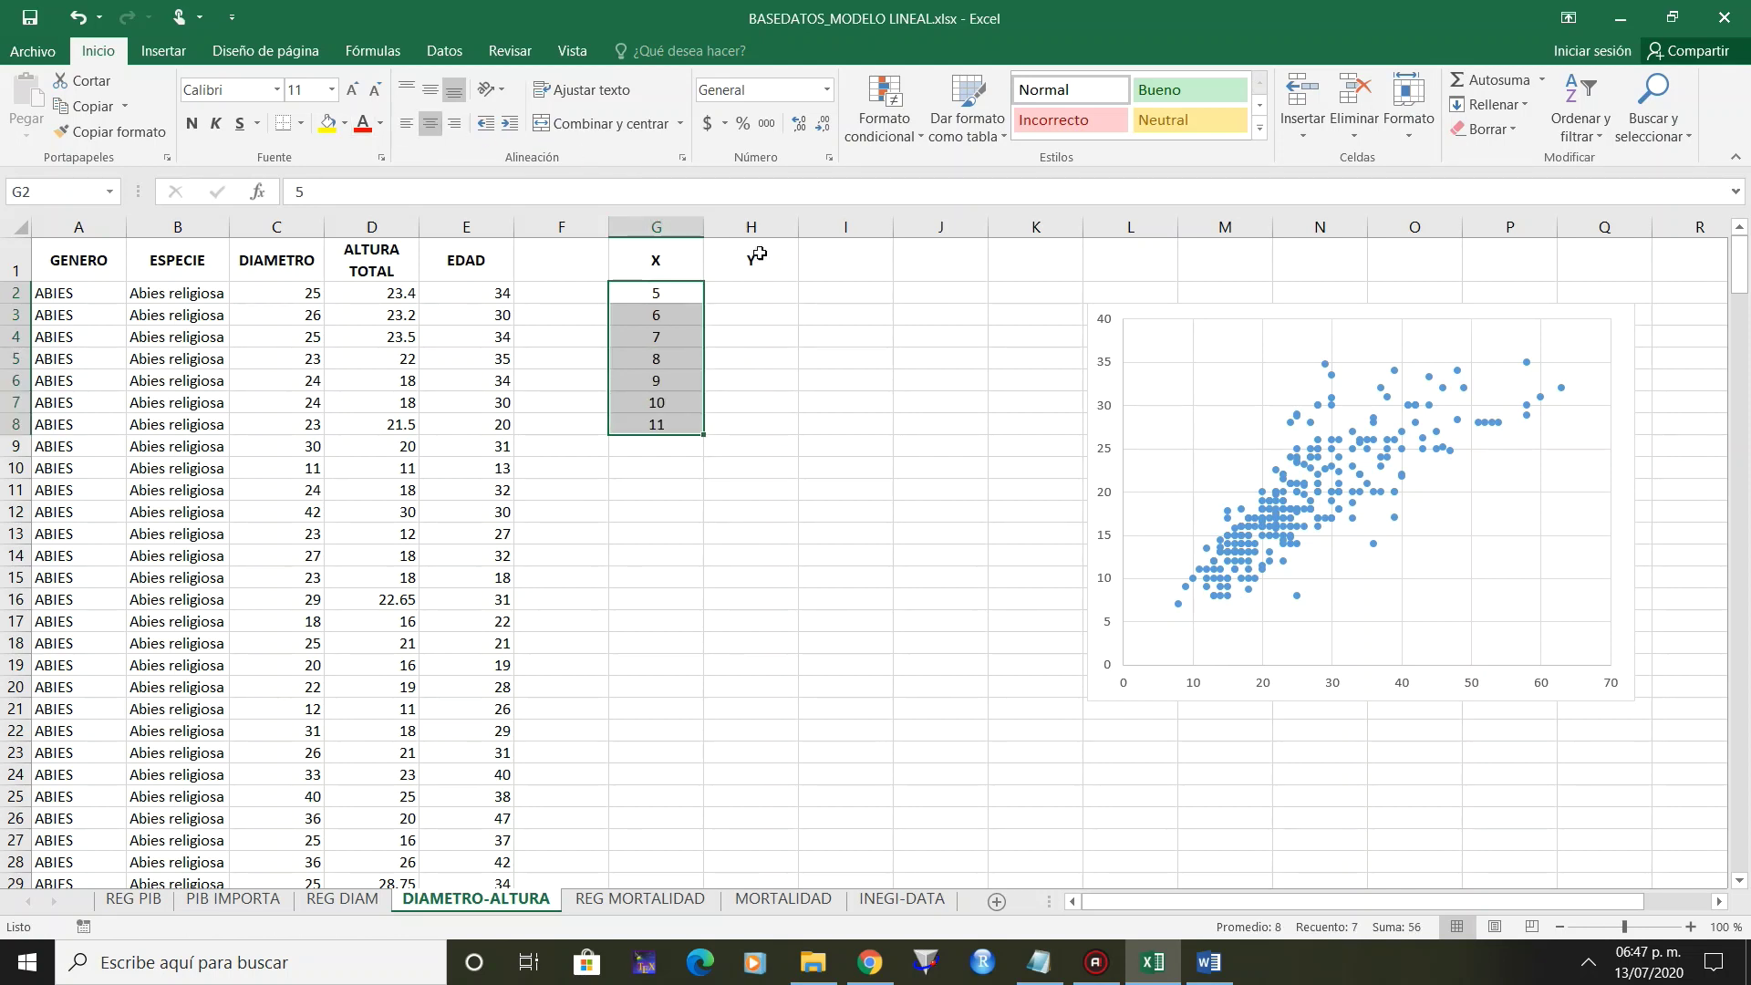
click(839, 293)
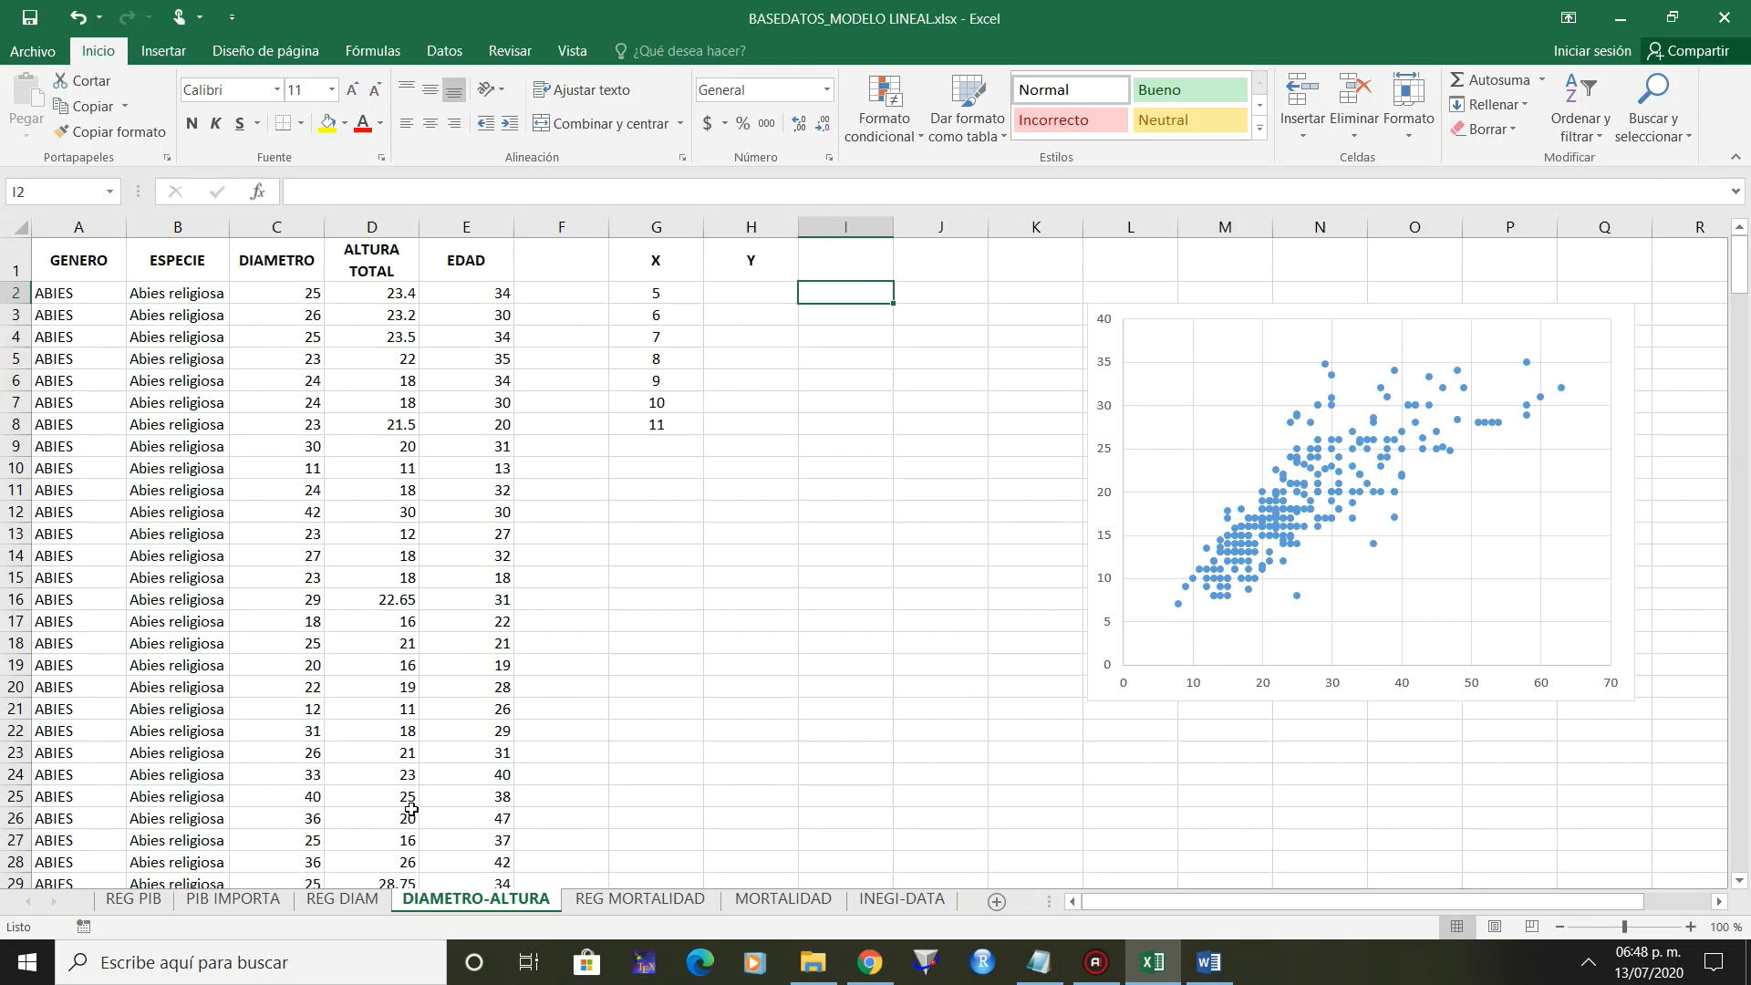
Move the REG DIAM regression and residuals charts, and shift the DIAMETRO-ALTURA scatter chart right.
click(362, 904)
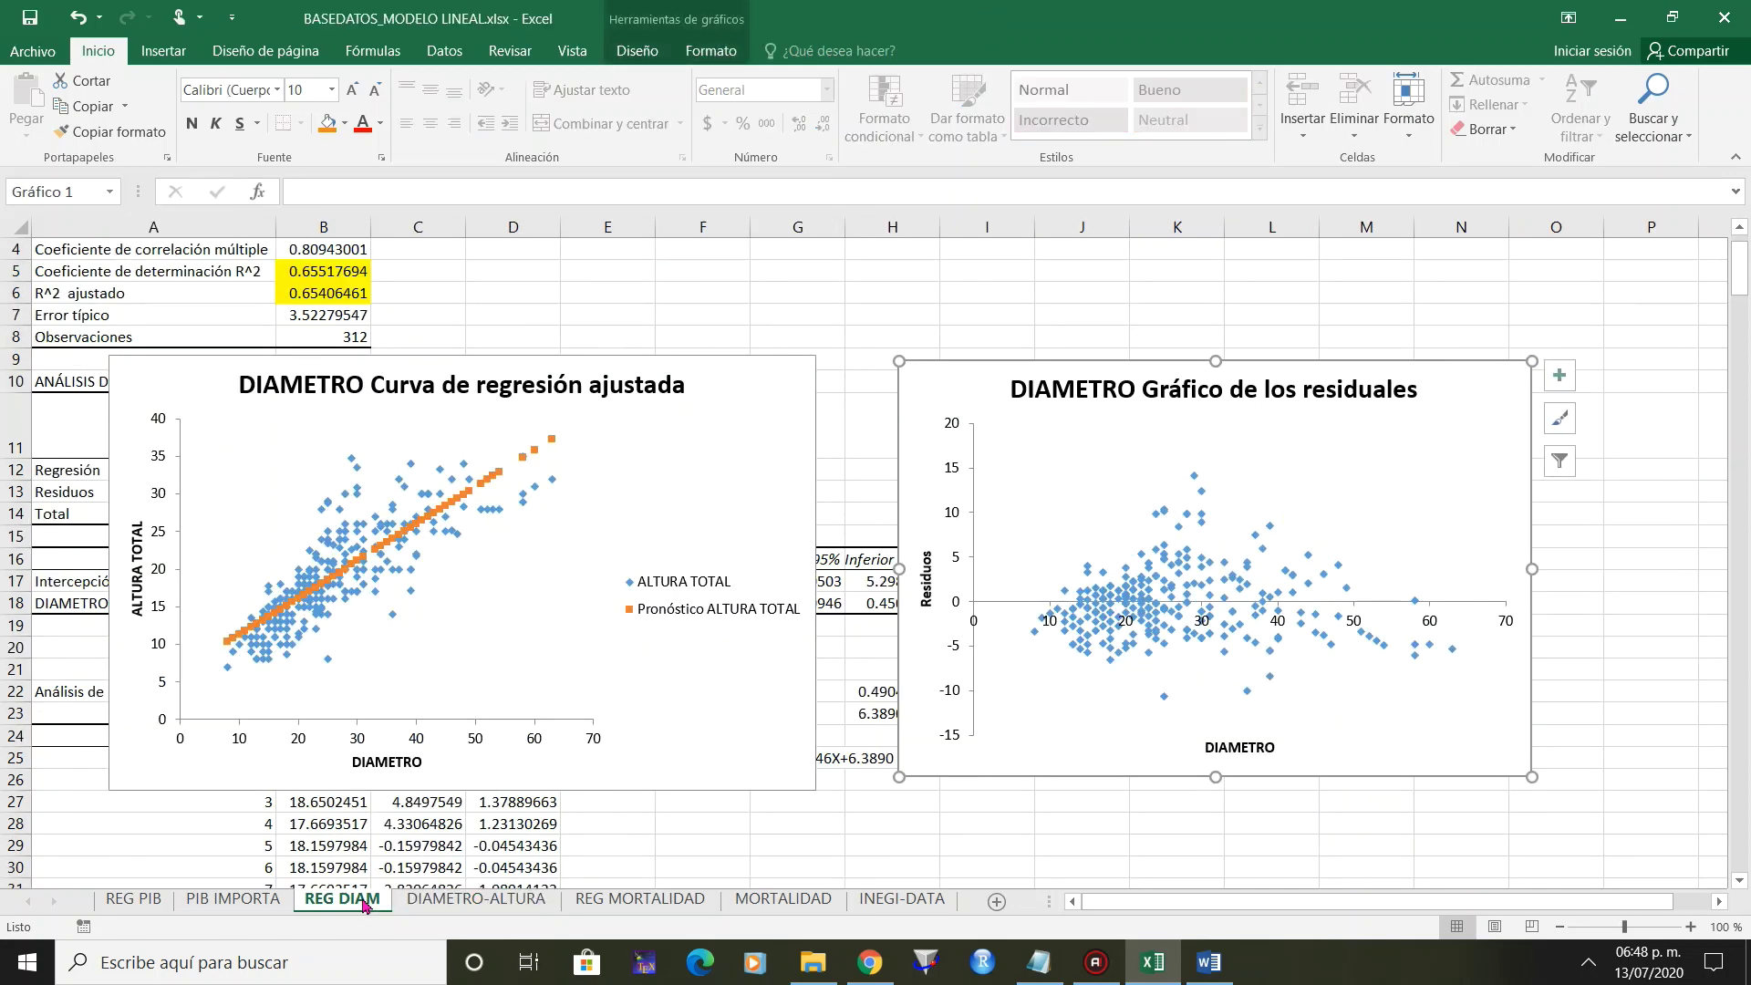
click(698, 752)
mouse_move(702, 748)
mouse_down()
mouse_move(1219, 630)
mouse_move(1620, 574)
mouse_up()
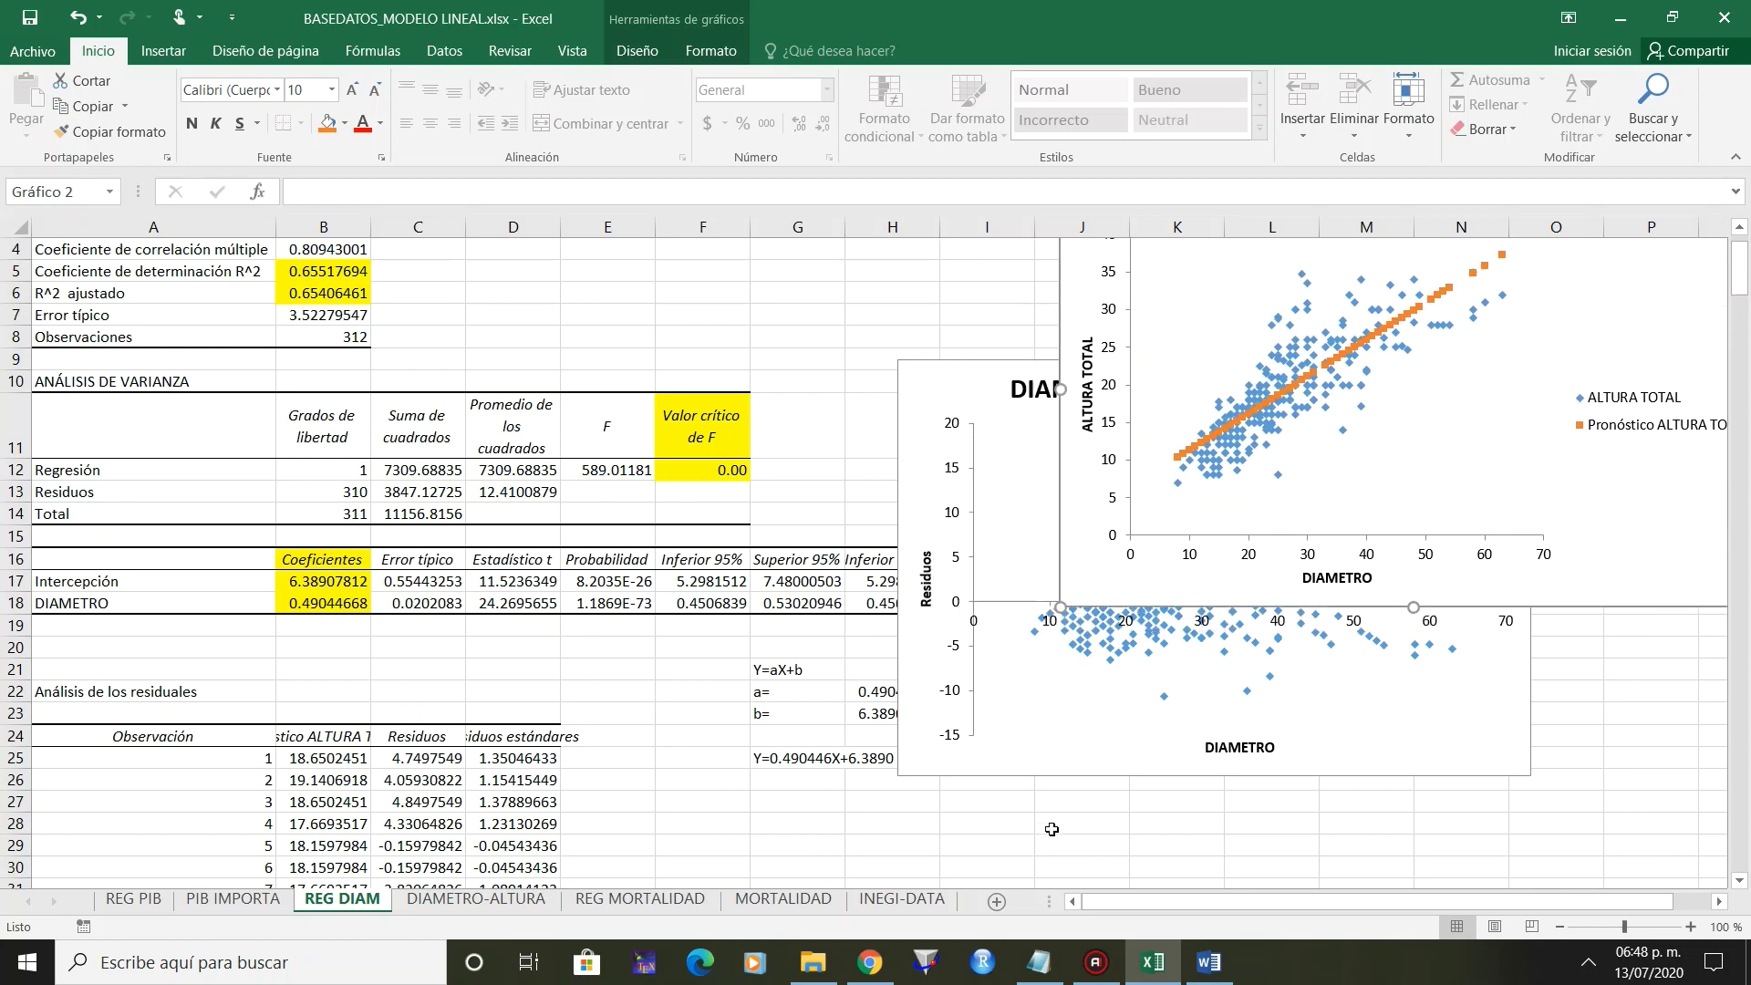
drag(923, 755, 1213, 763)
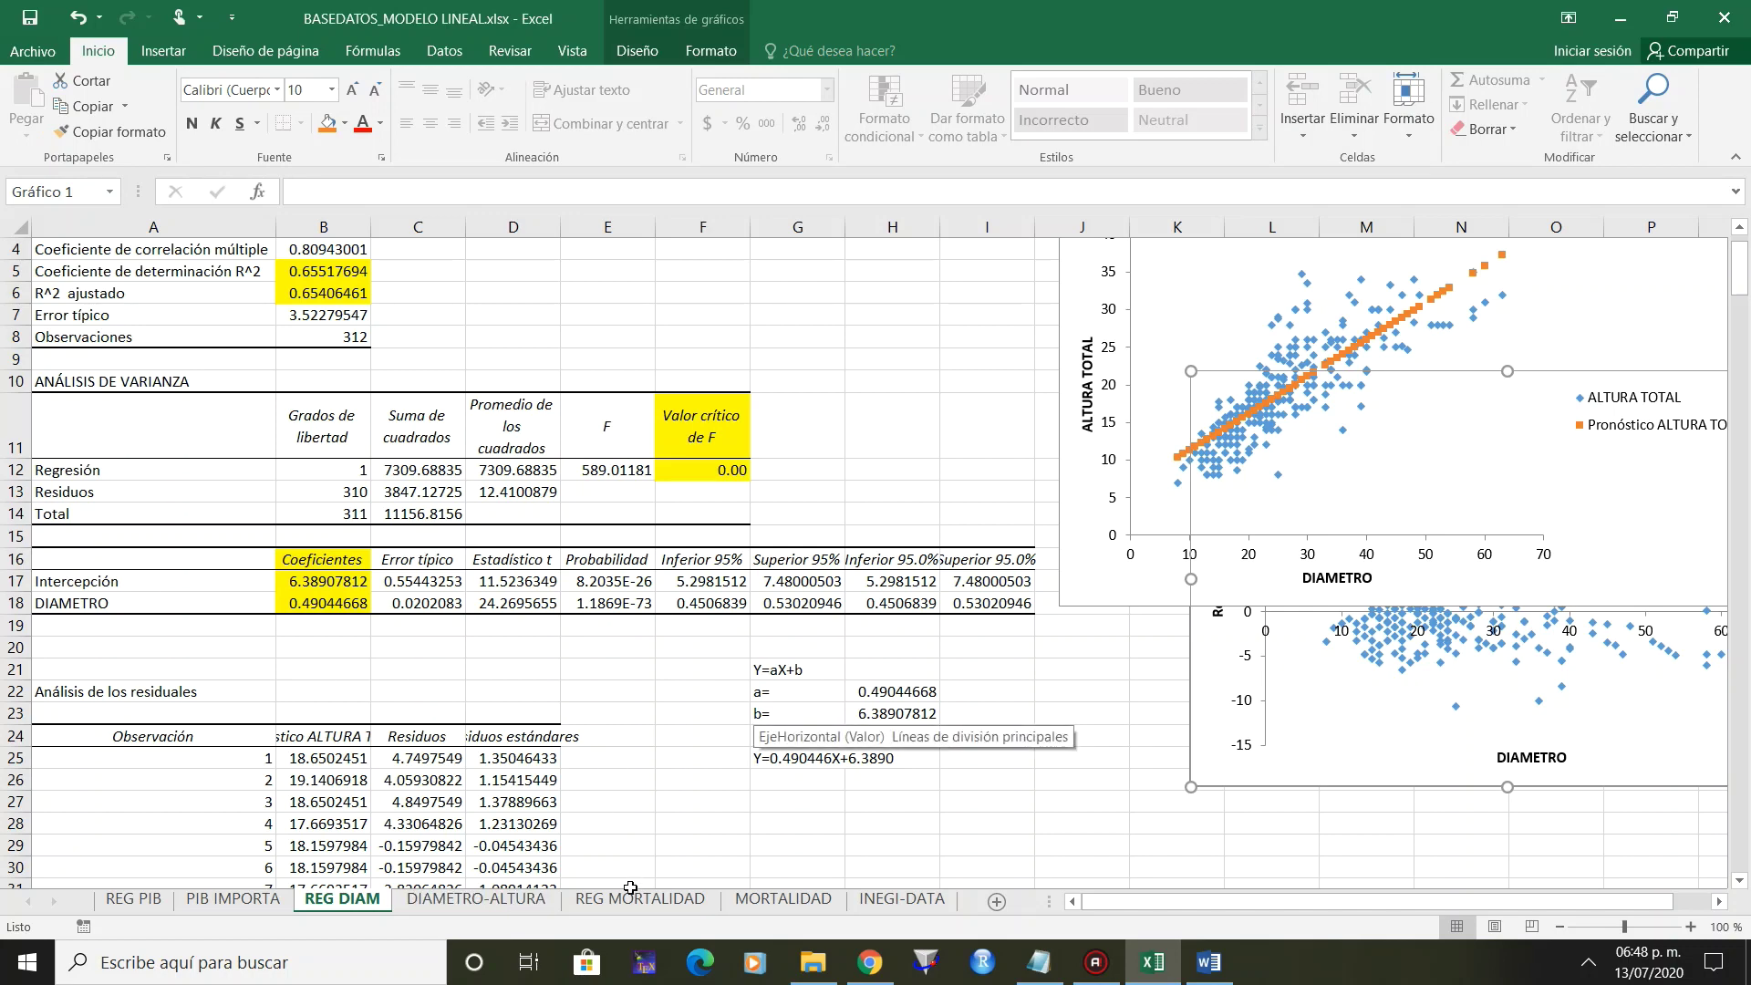
click(477, 899)
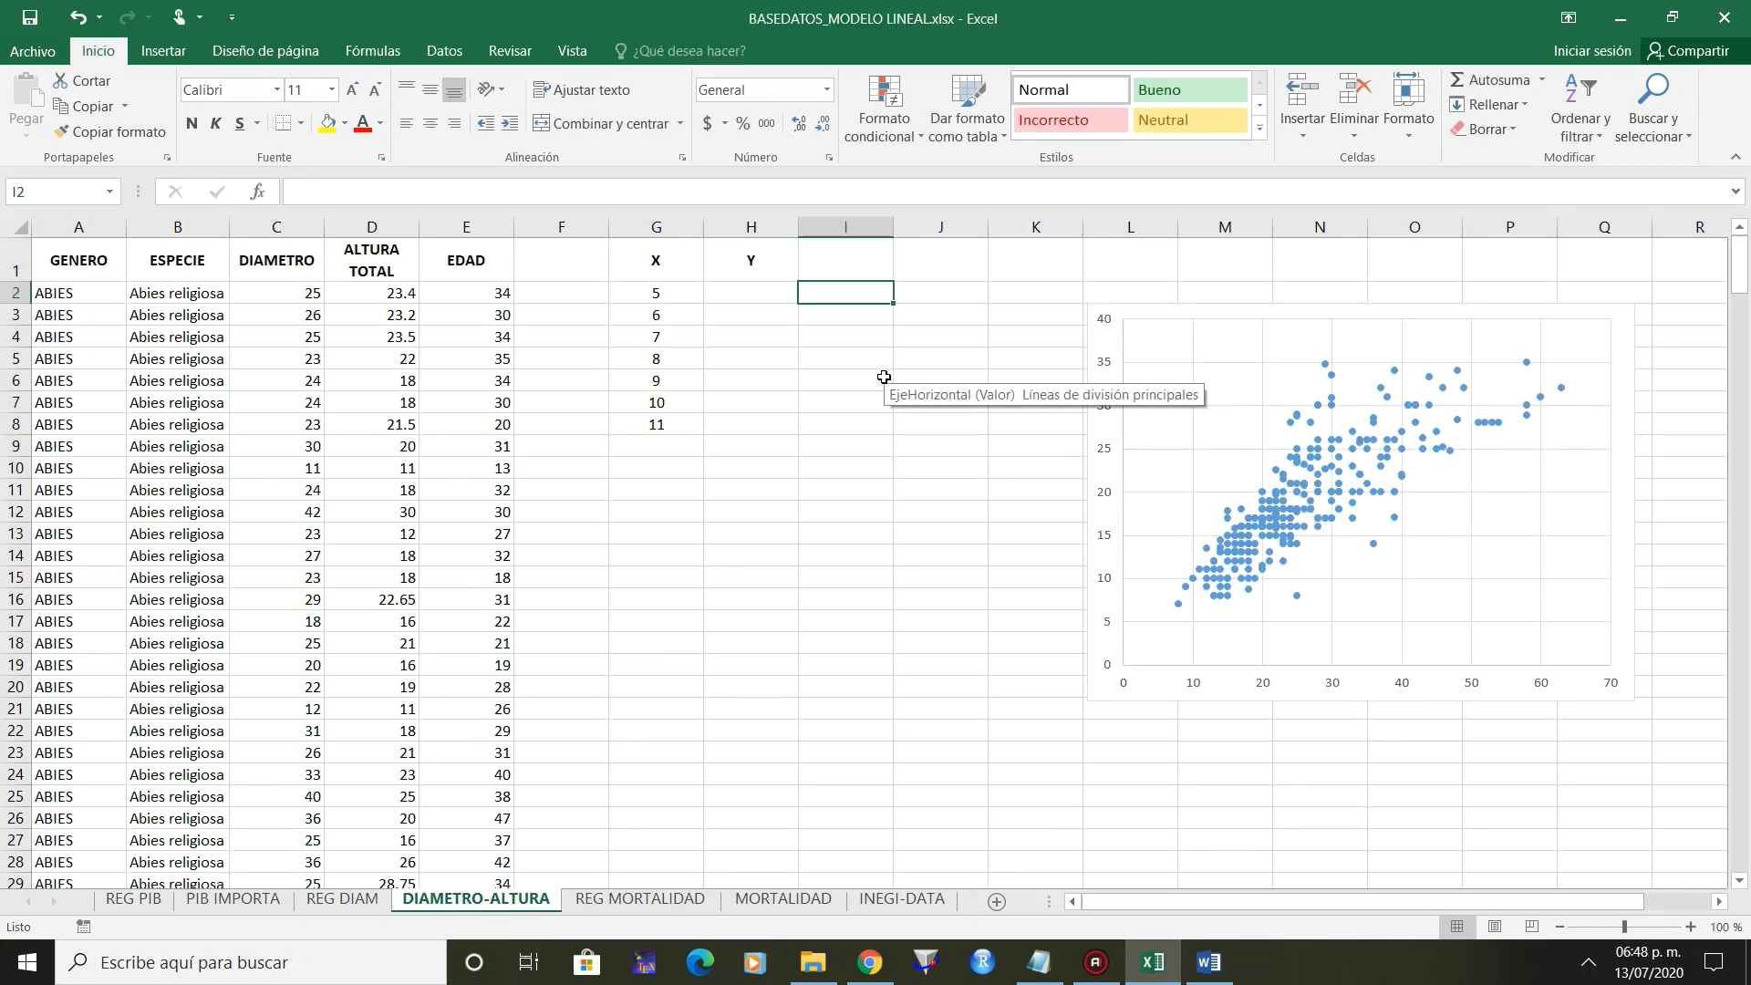
drag(1099, 560, 1158, 558)
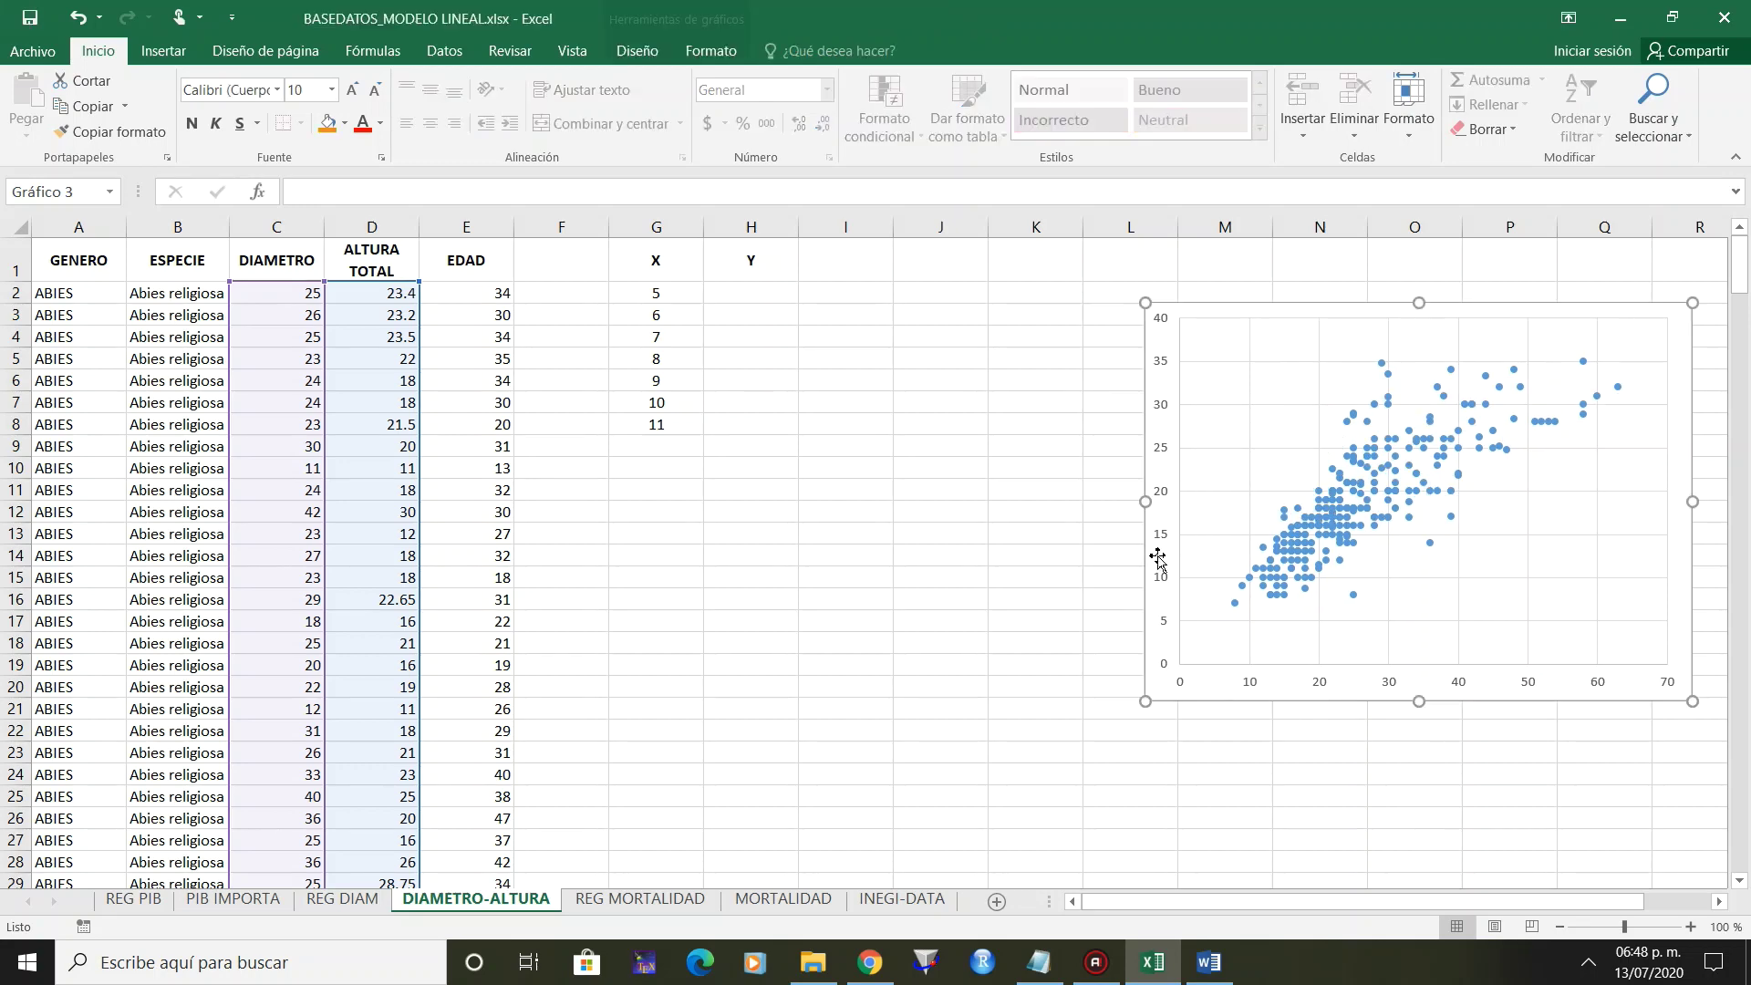
click(862, 292)
text(=)
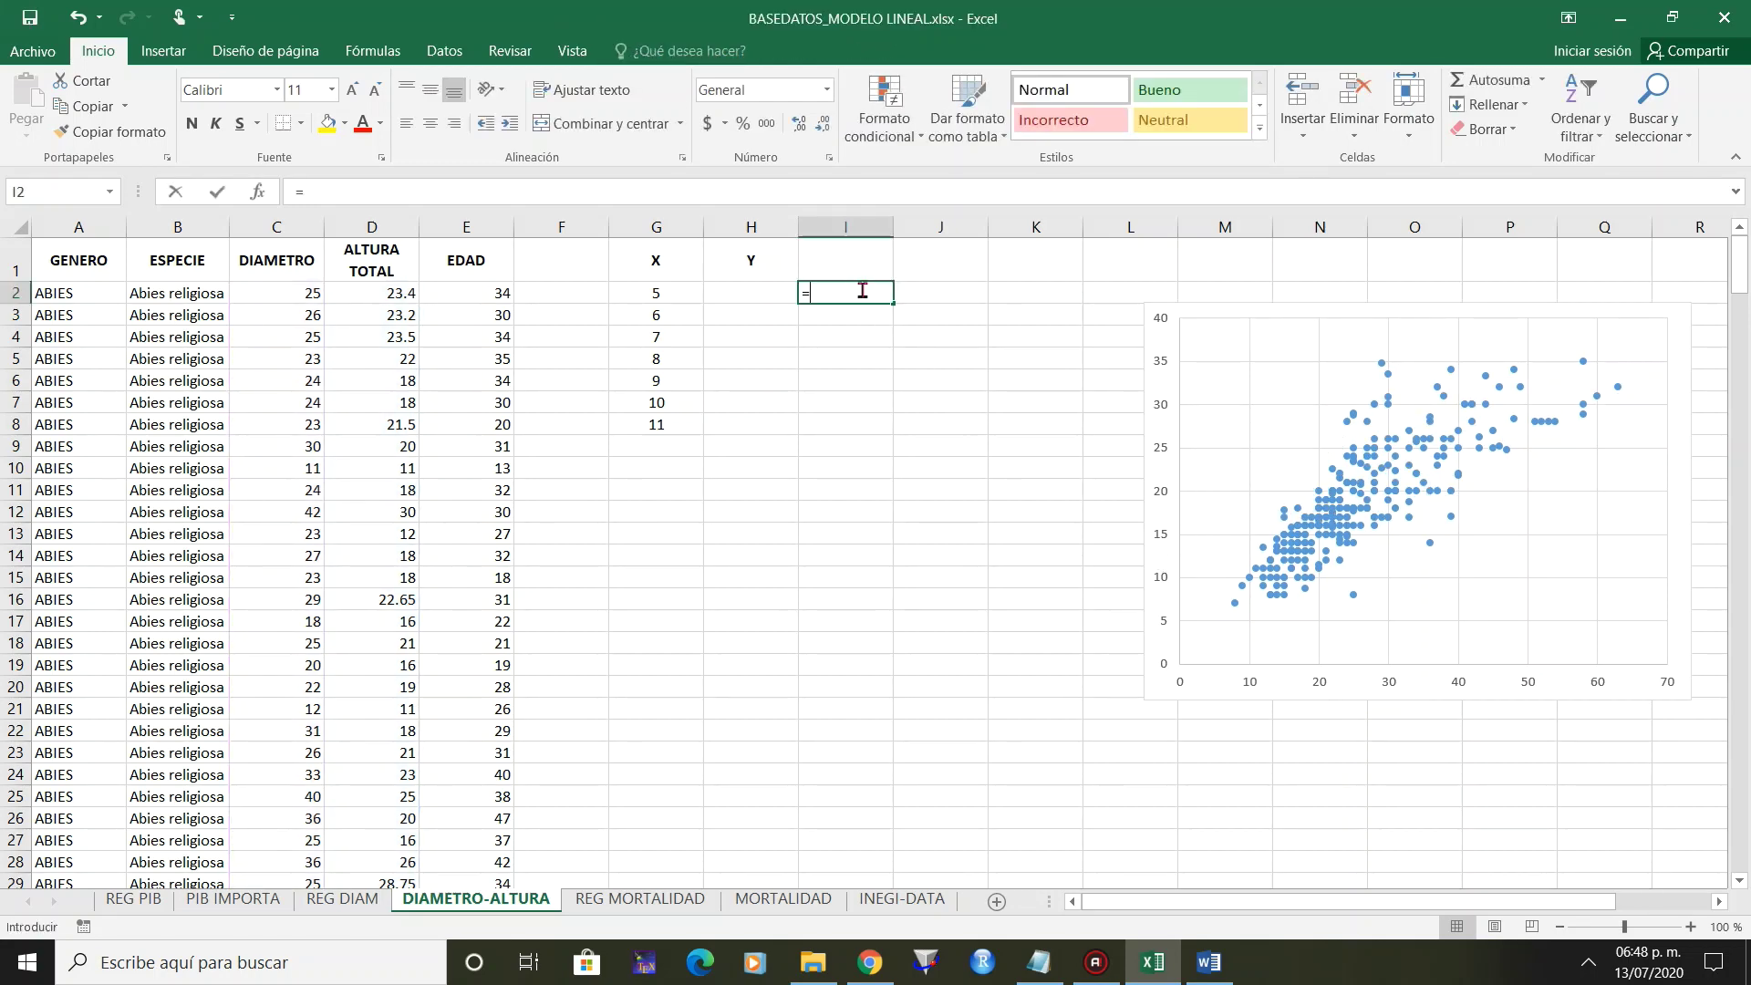
Link I2 to the Intercepción label as the relative reference ='REG DIAM'!A17.
click(331, 905)
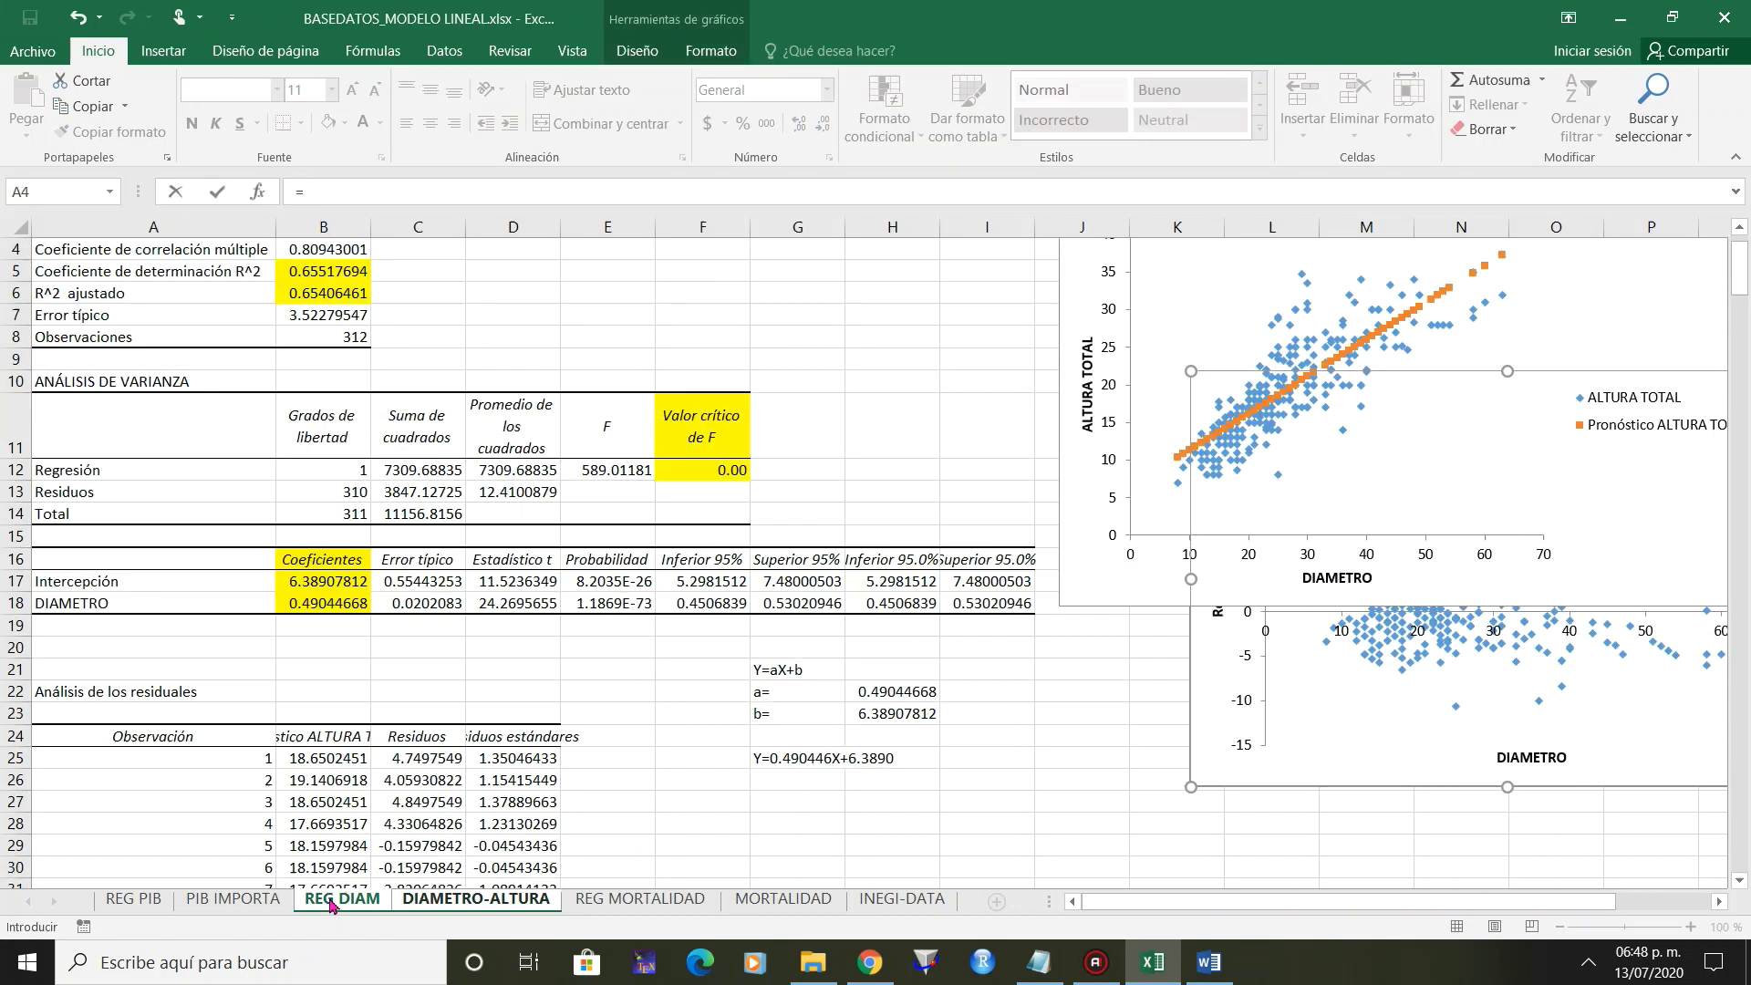
click(194, 580)
key(Return)
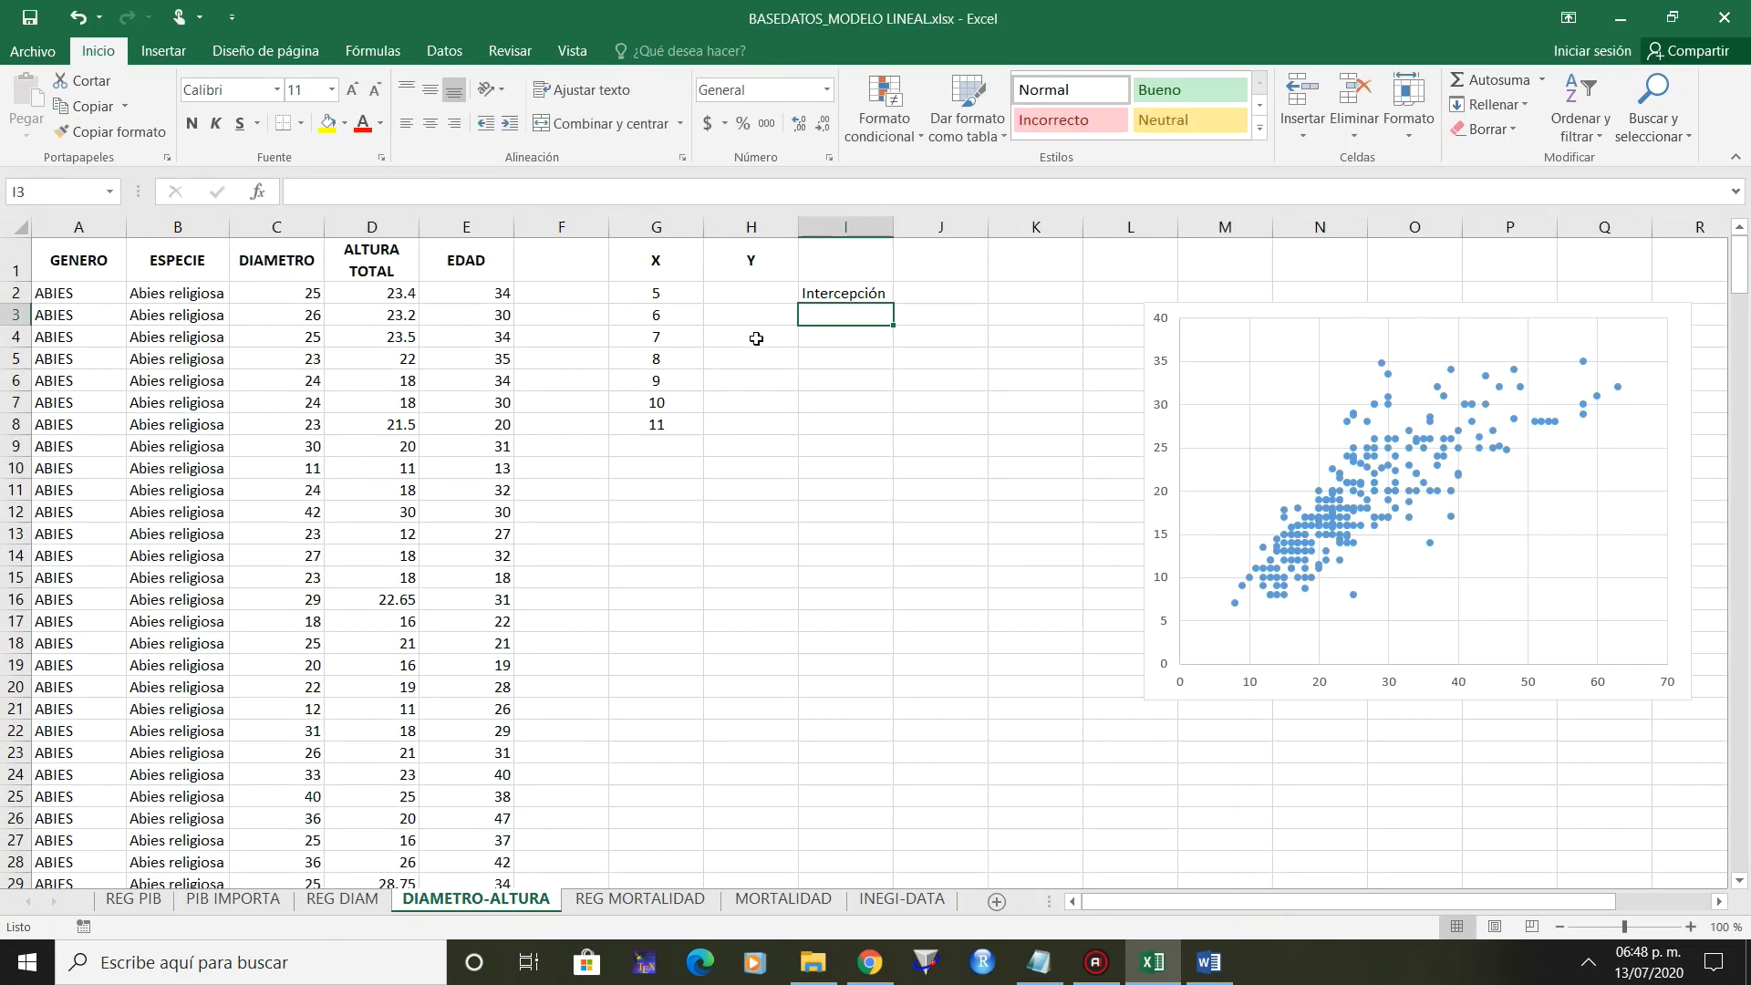
click(821, 293)
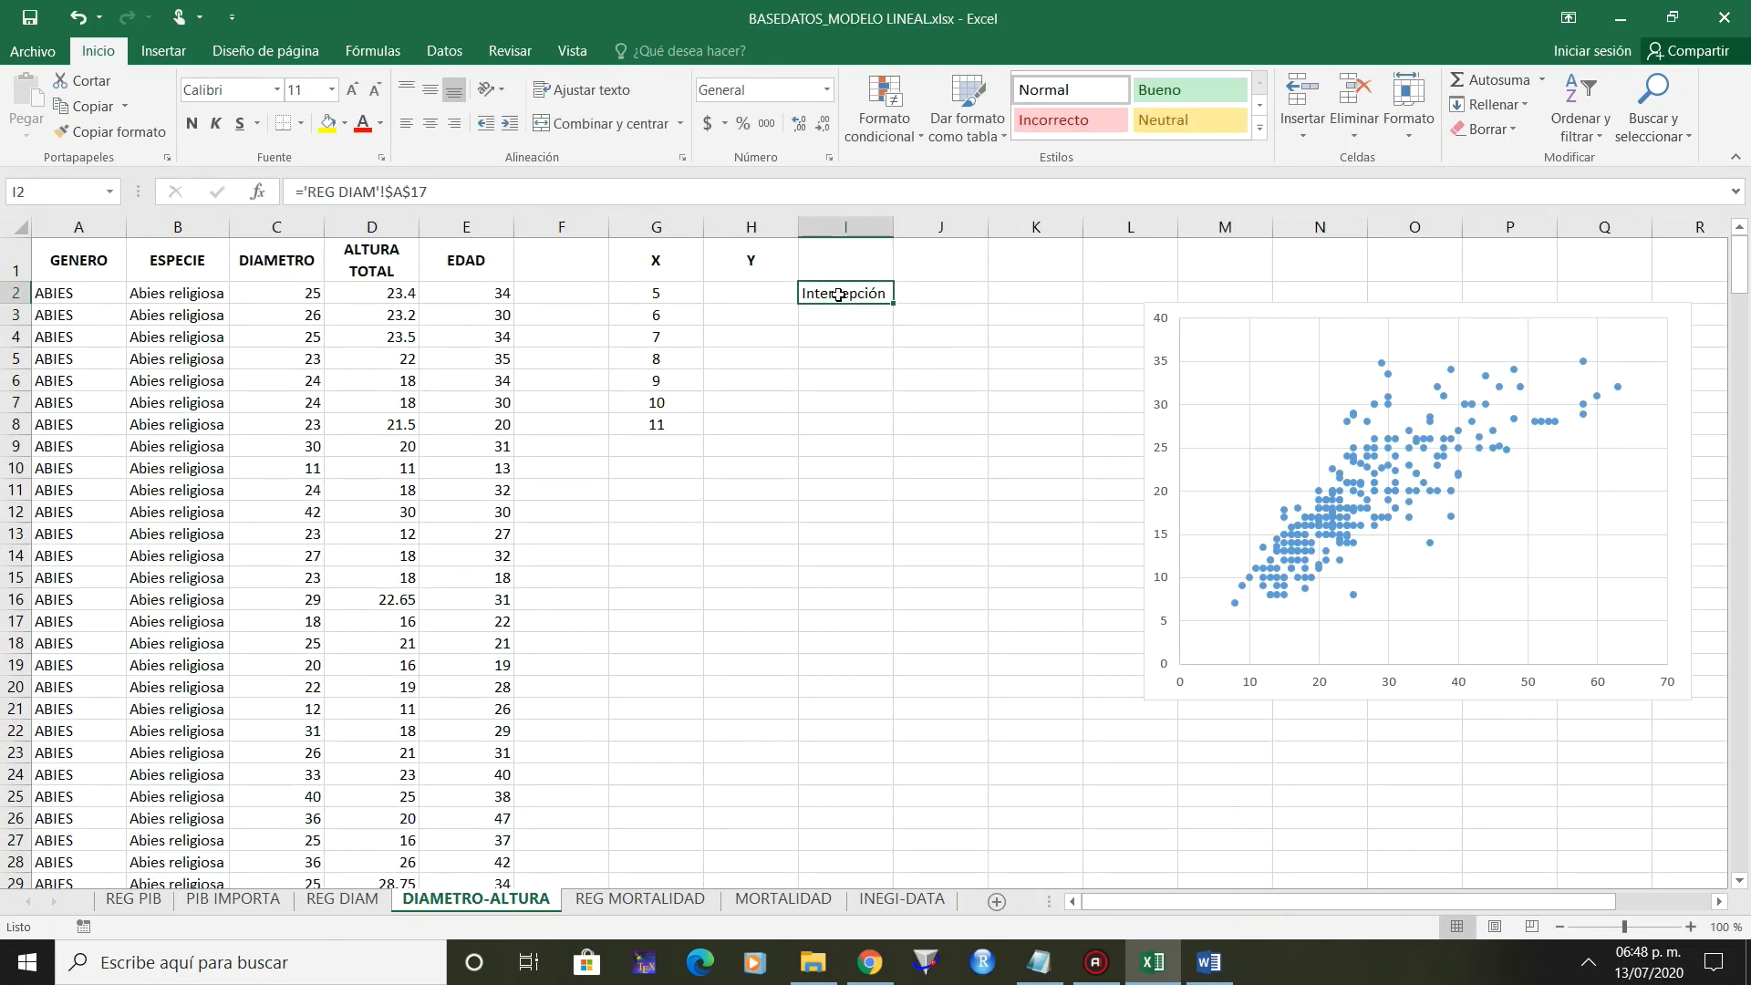
click(468, 189)
key(F4)
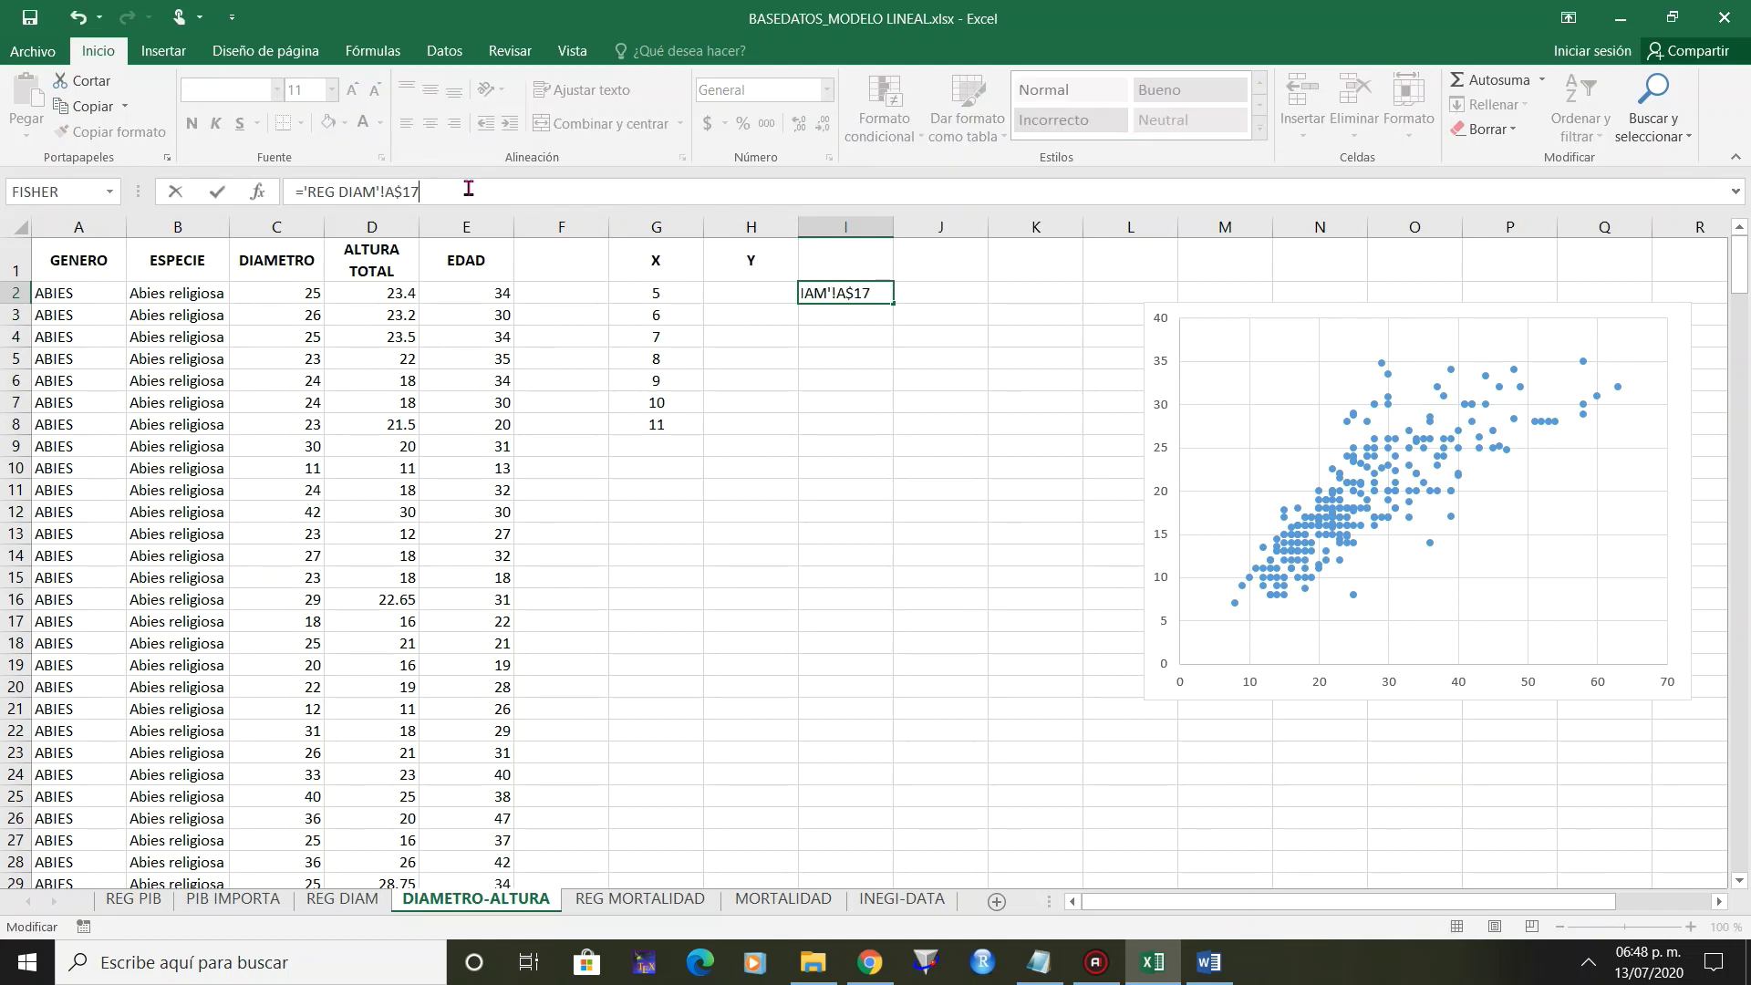
key(F4)
key(Return)
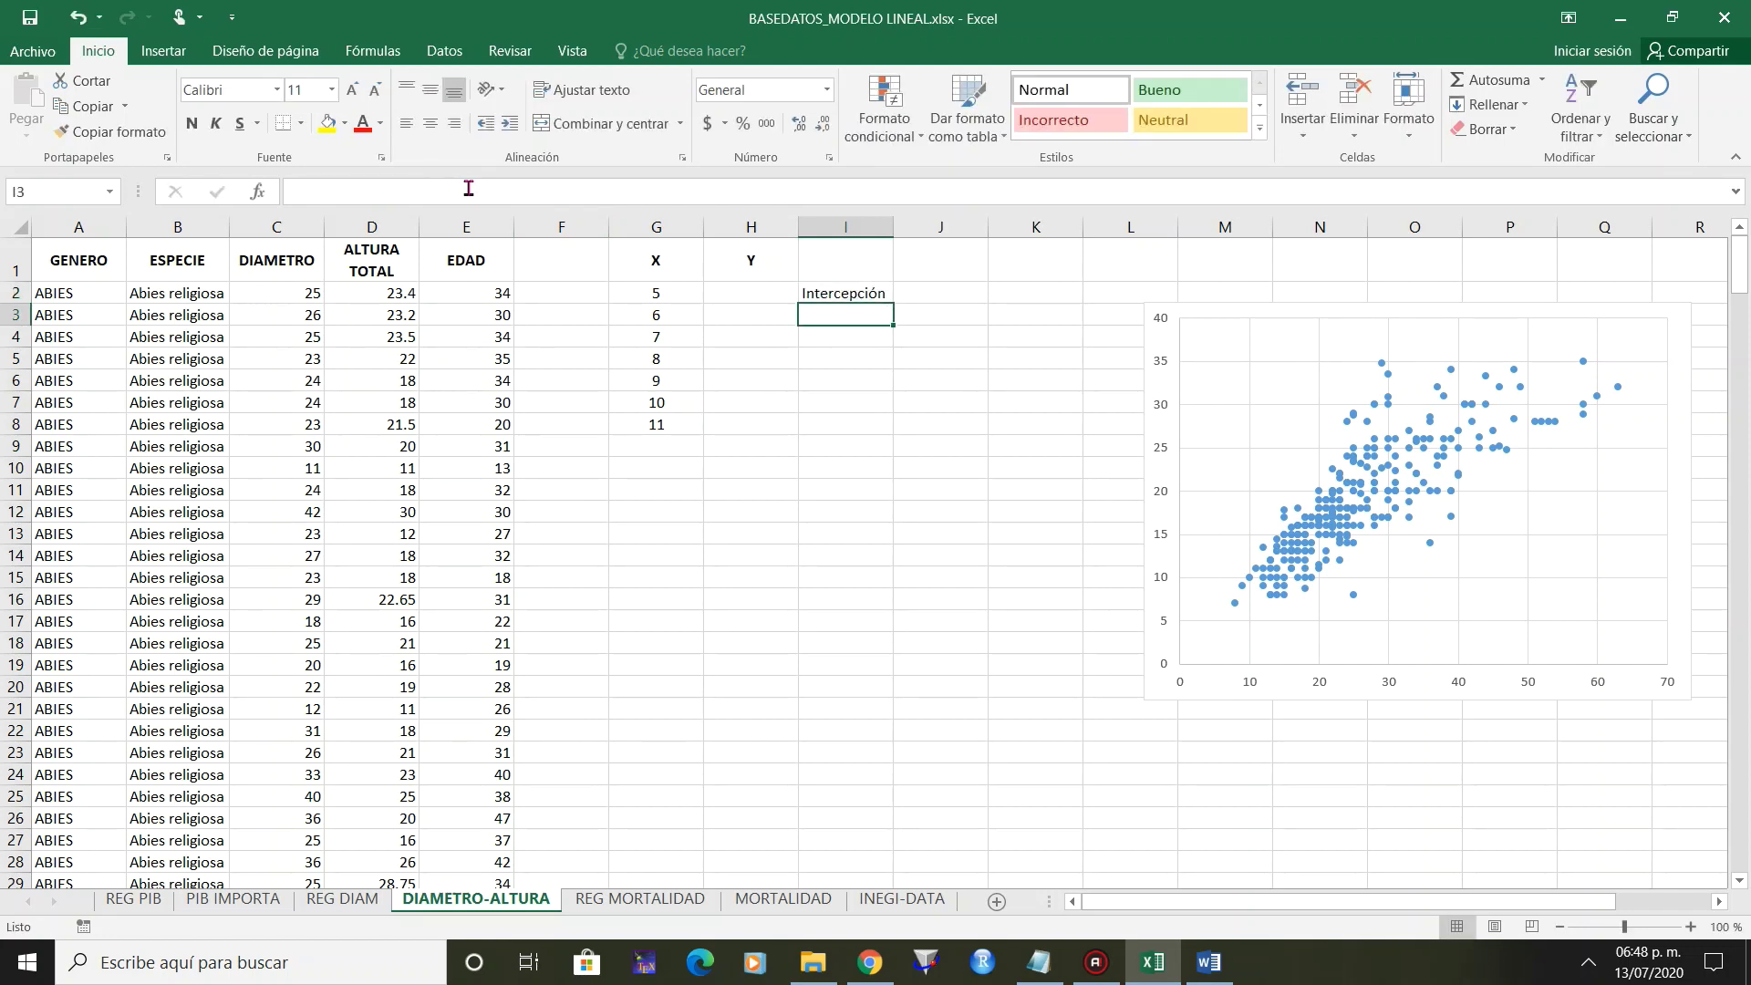
Fill the link across I2:J3, showing Intercepción 6.38907812 and DIAMETRO 0.49044668.
click(883, 295)
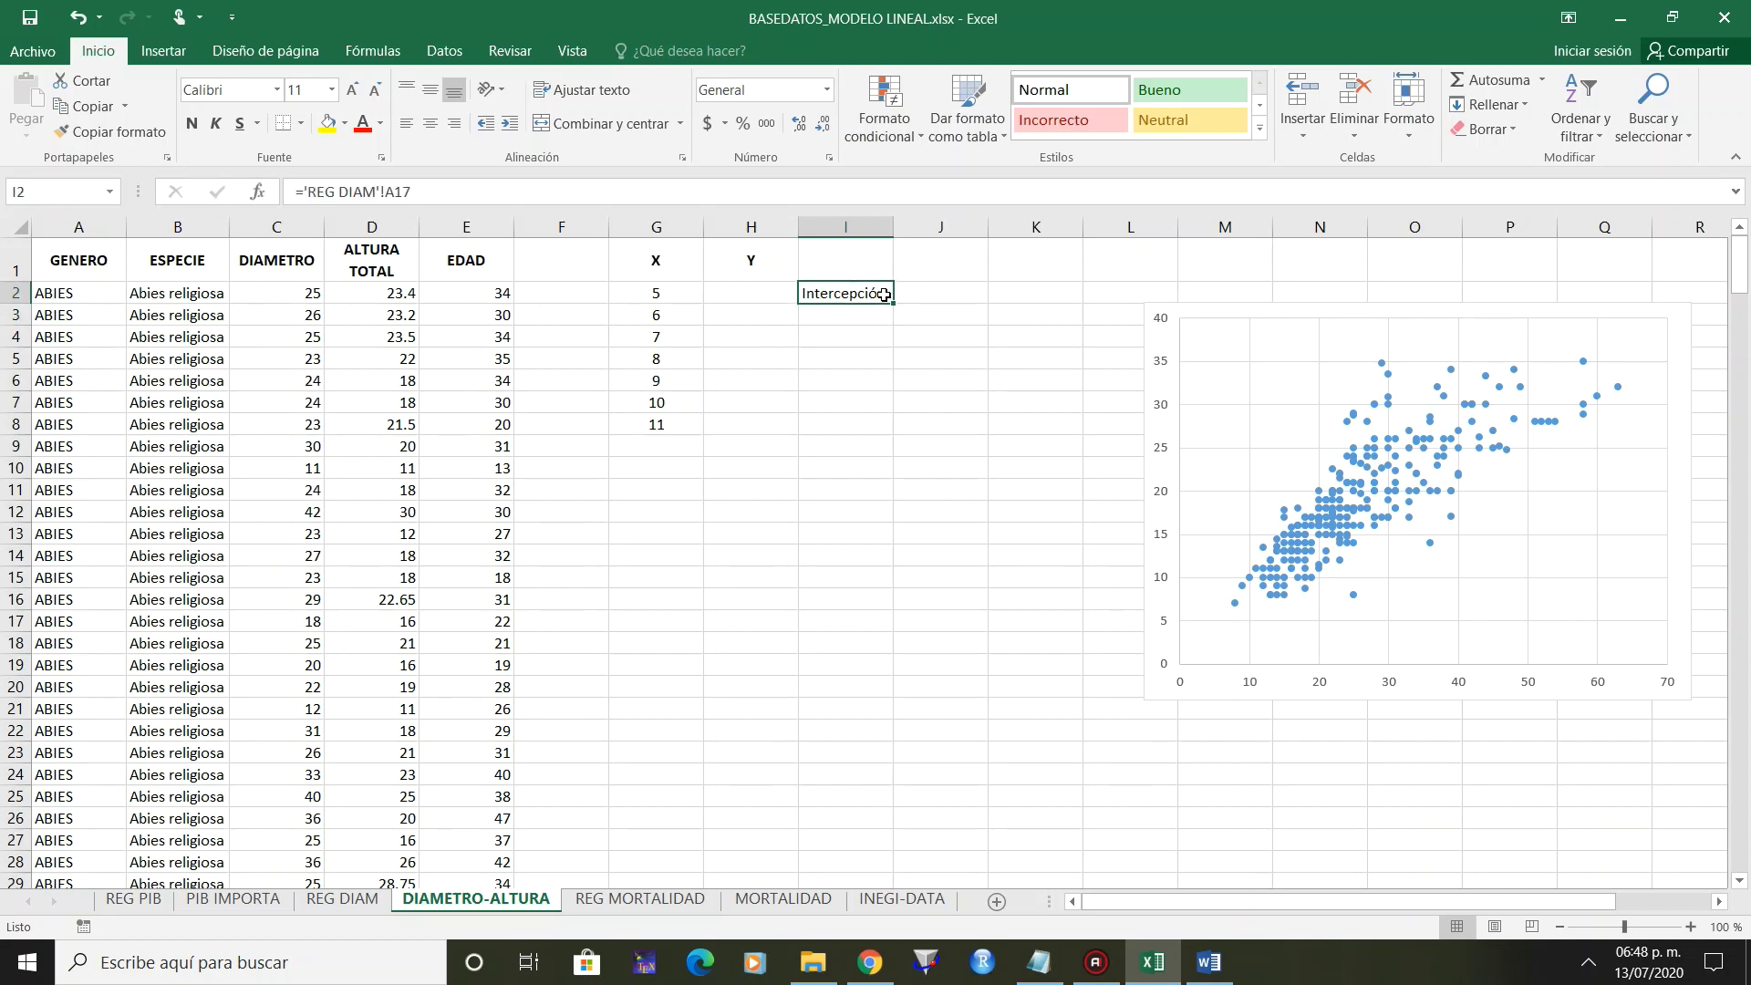
mouse_move(893, 303)
mouse_down()
mouse_move(893, 319)
mouse_move(990, 326)
mouse_up()
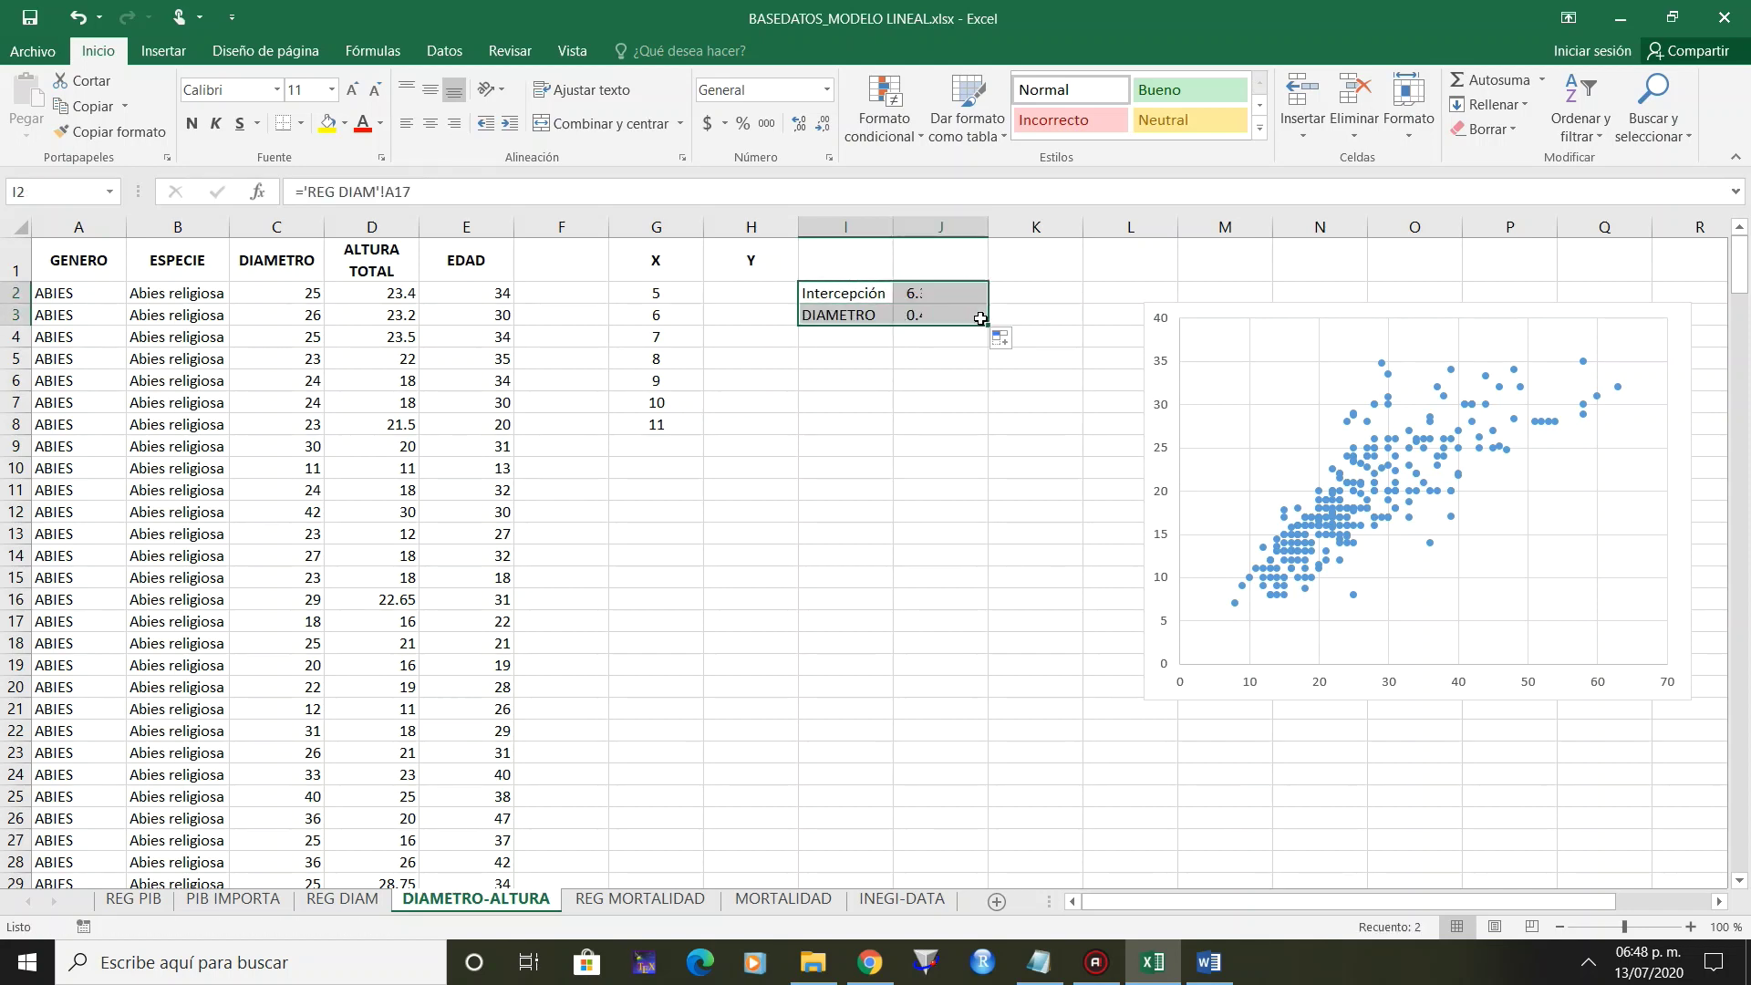
click(758, 293)
text(=)
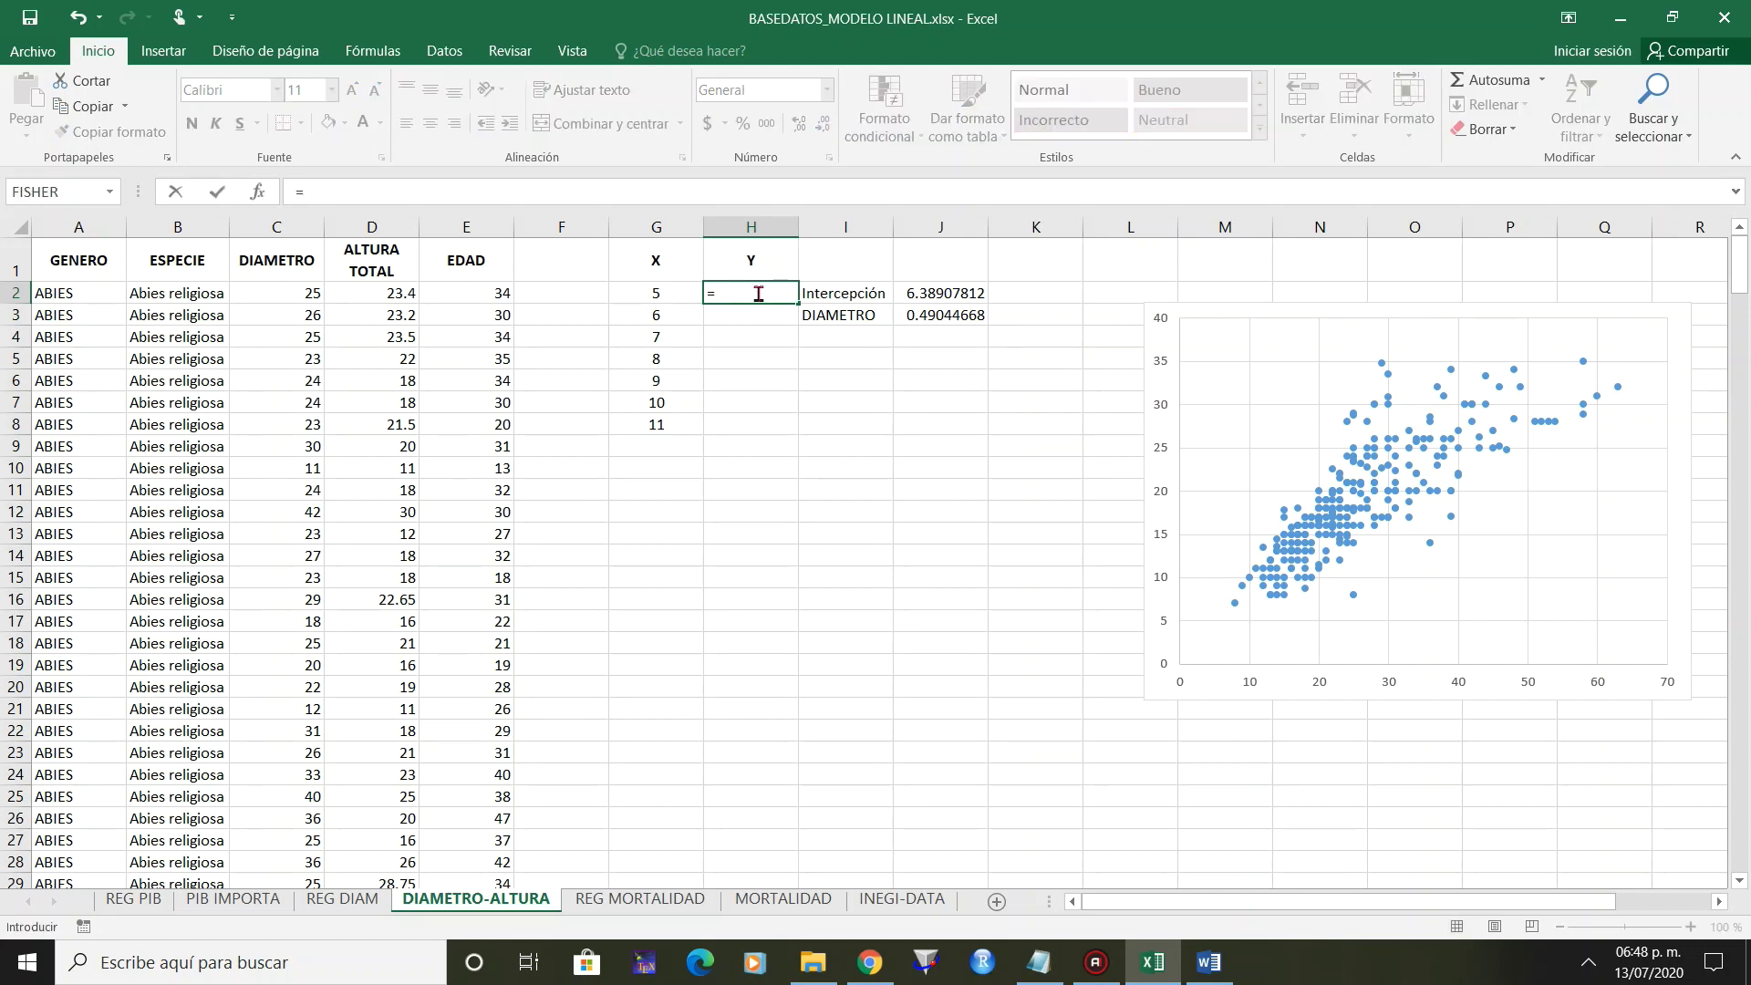
Enter =($J$3*G2)+J2 in H2 and fill it down through H8.
click(960, 317)
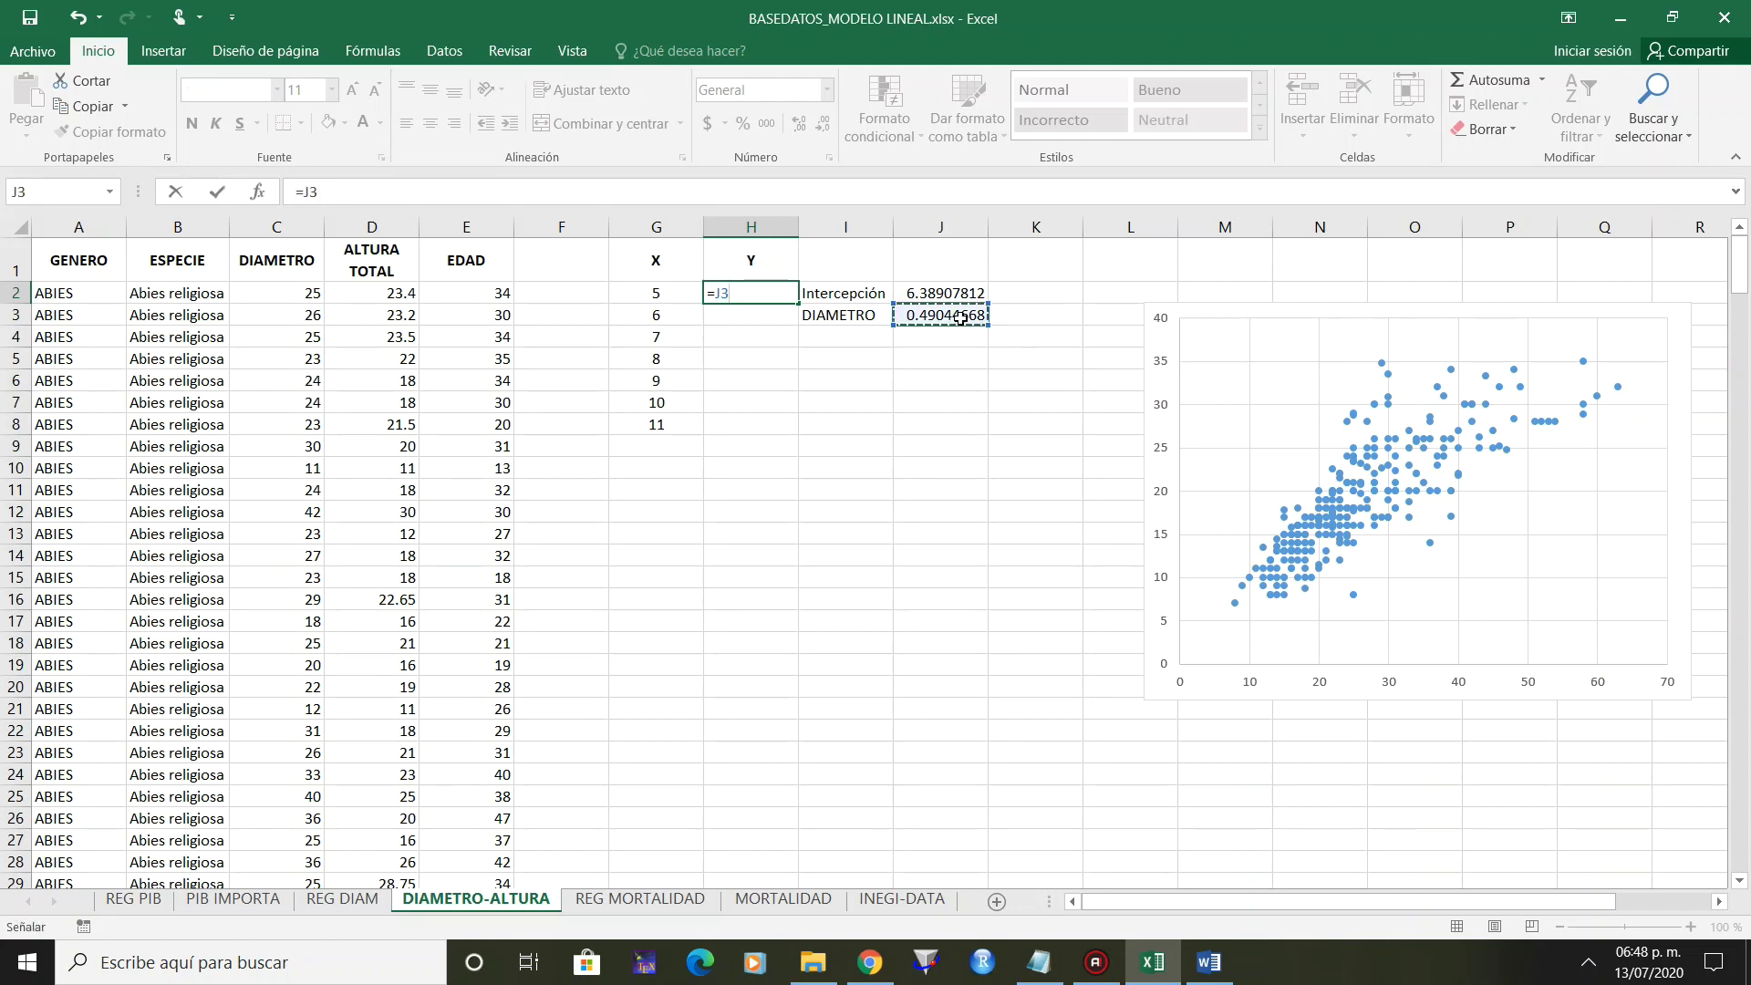
key(F4)
text(*)
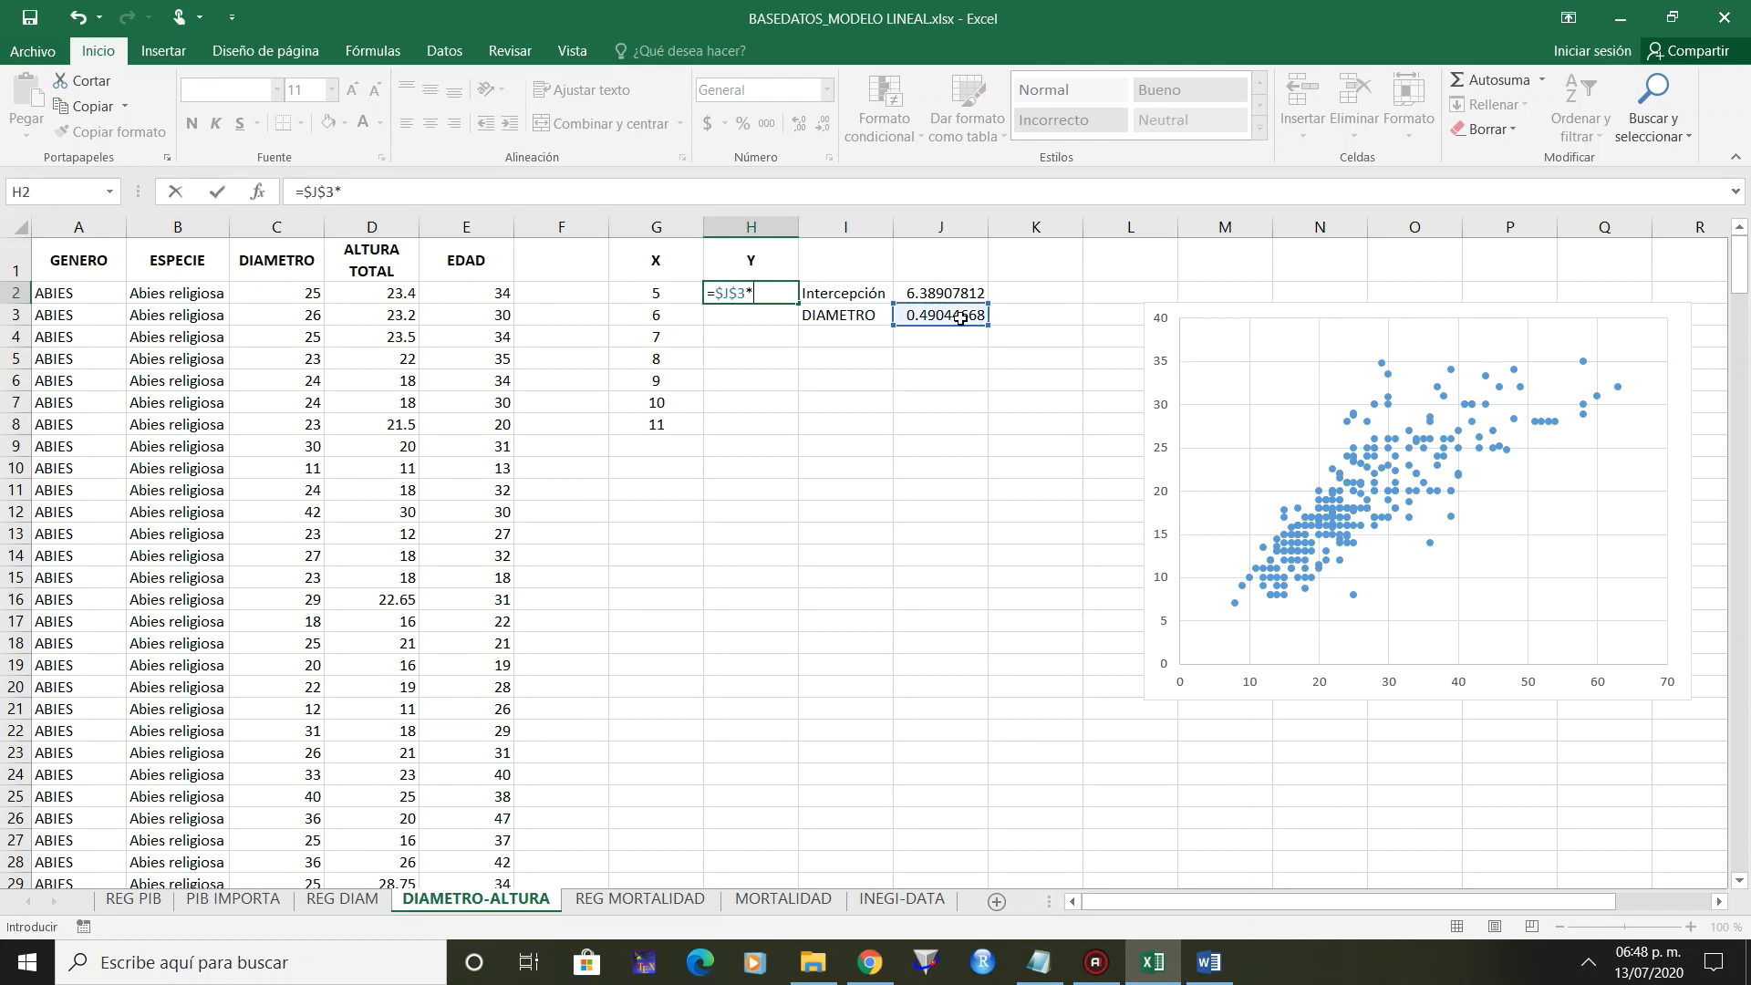
click(638, 295)
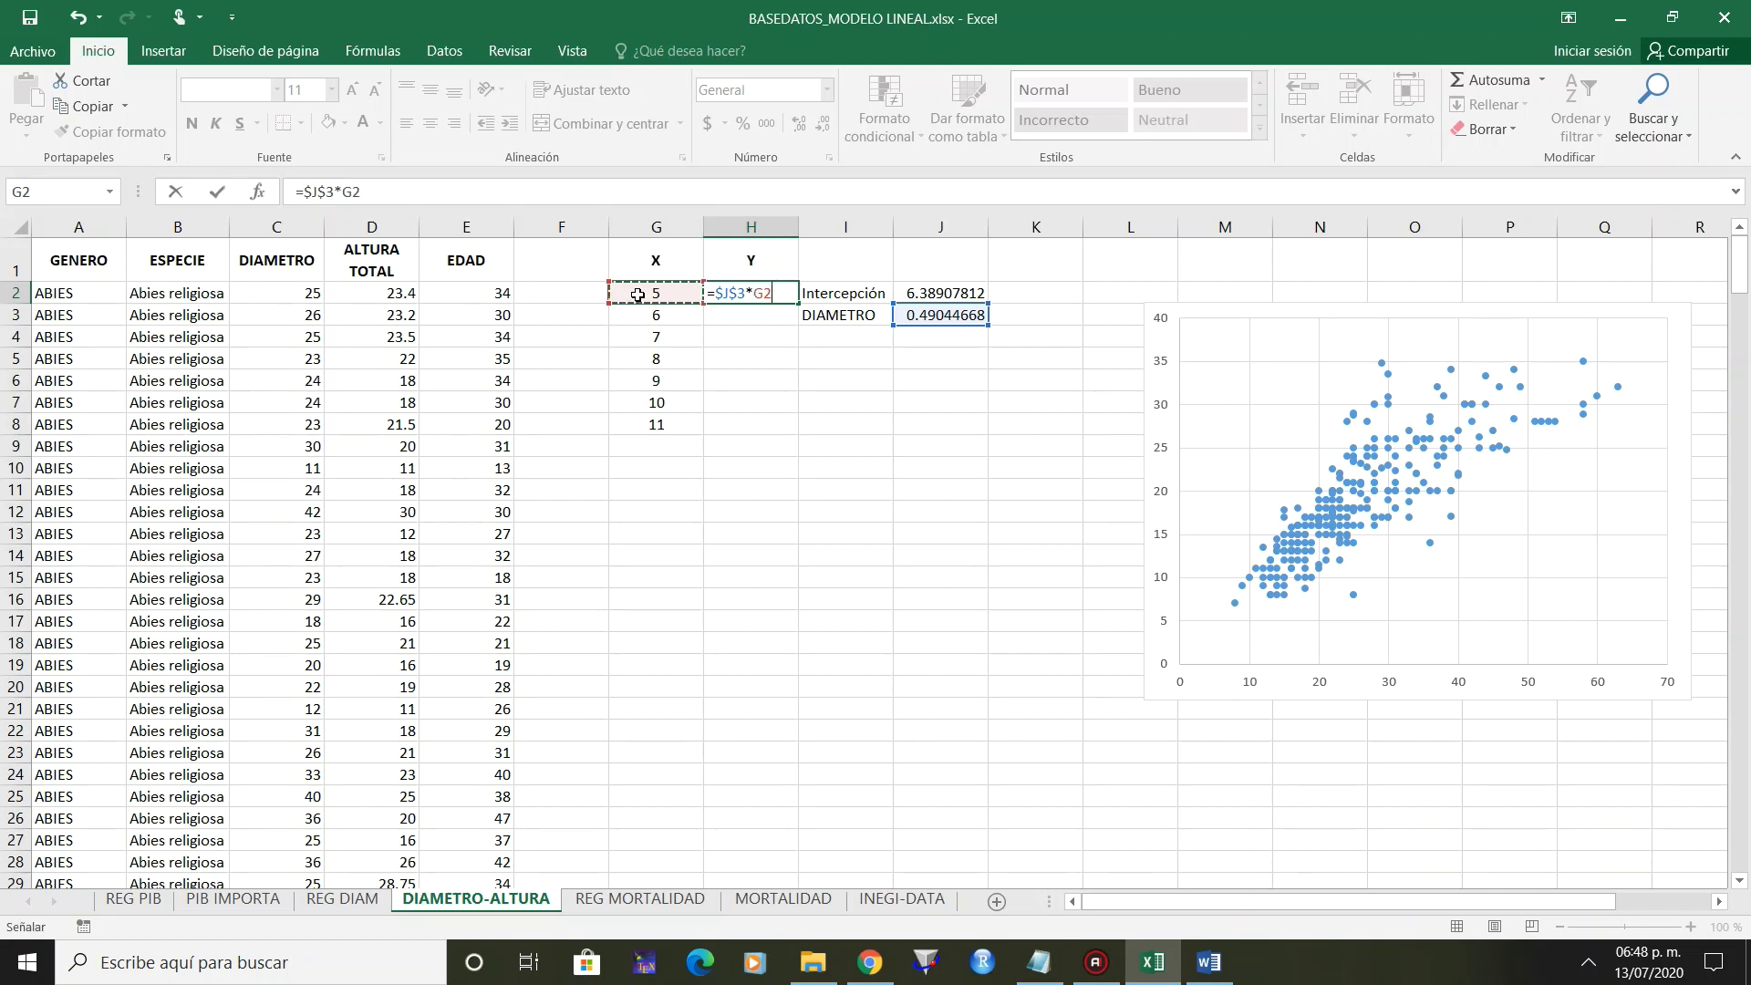
text()+)
click(928, 296)
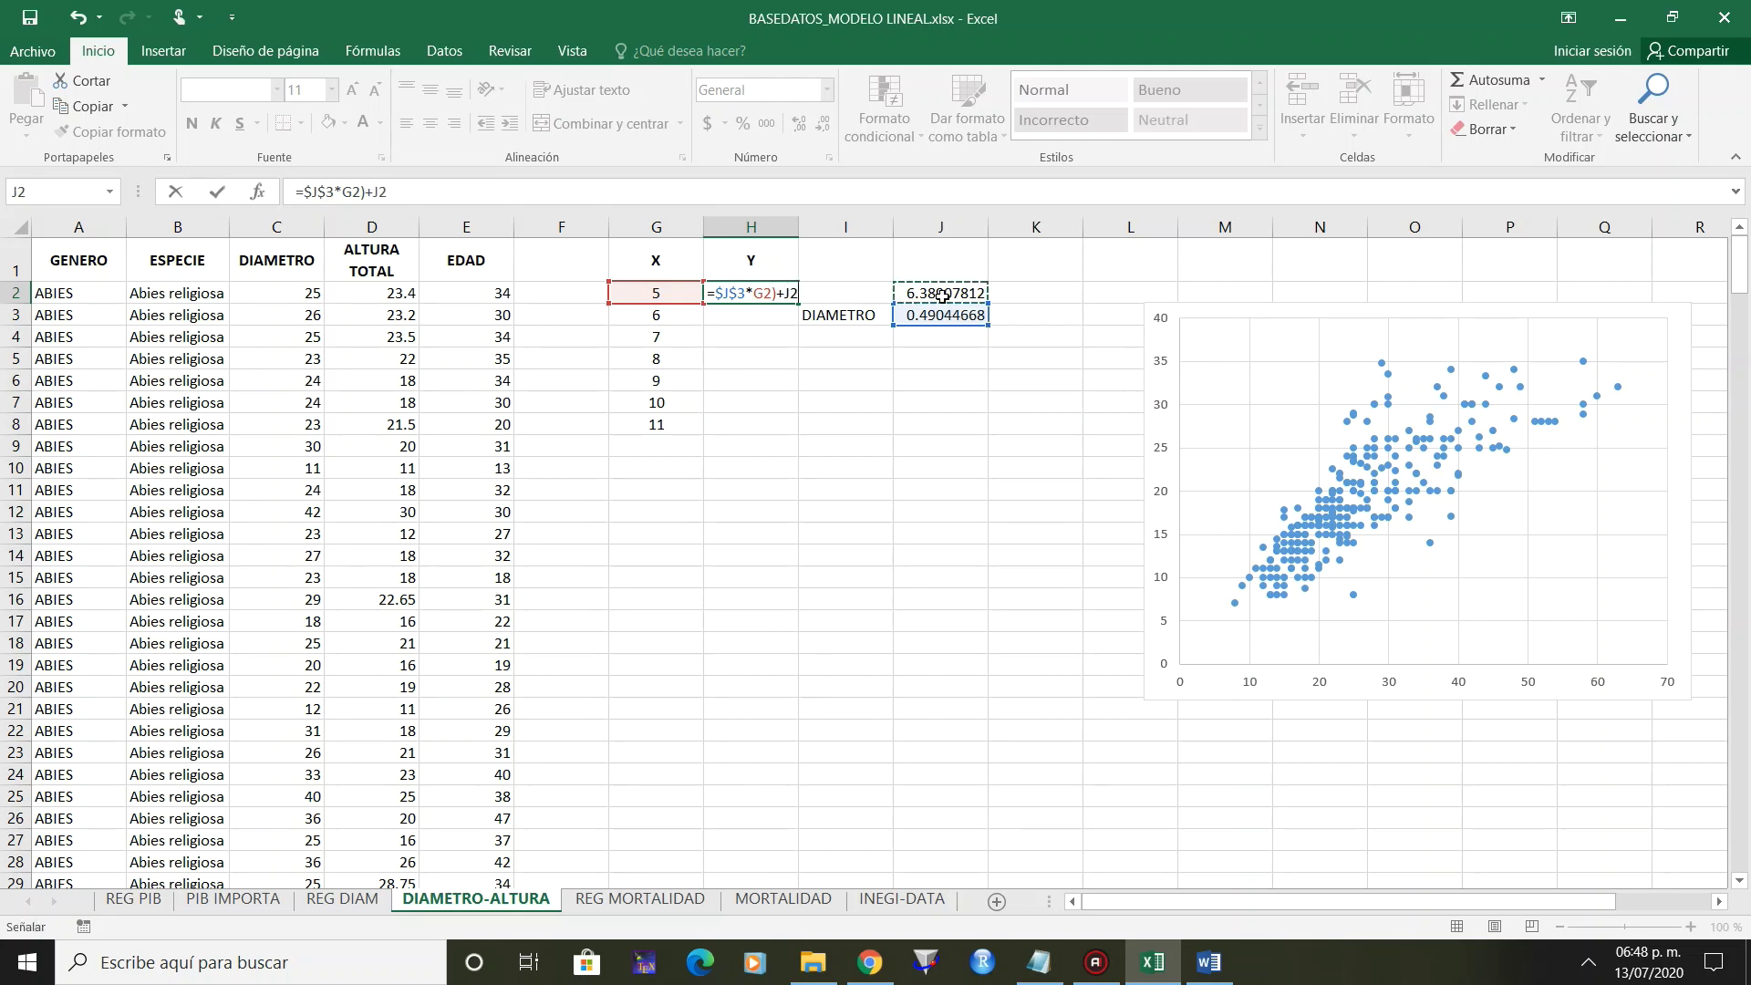
click(718, 293)
text(()
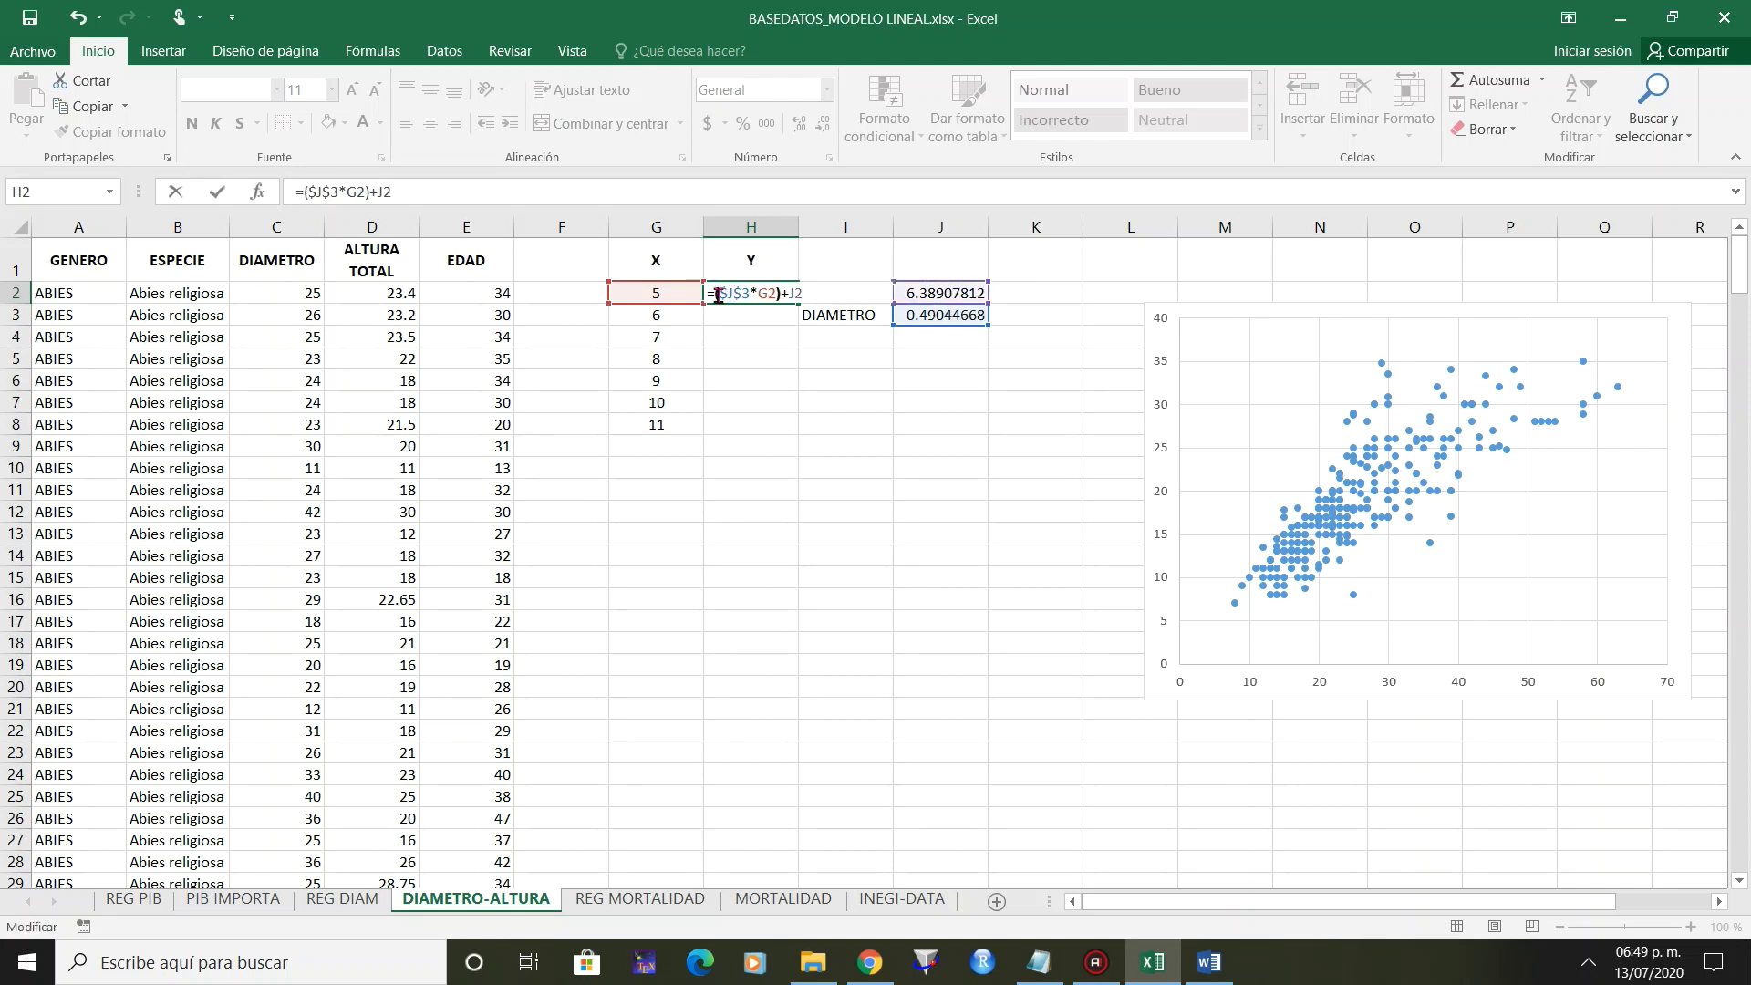
key(Return)
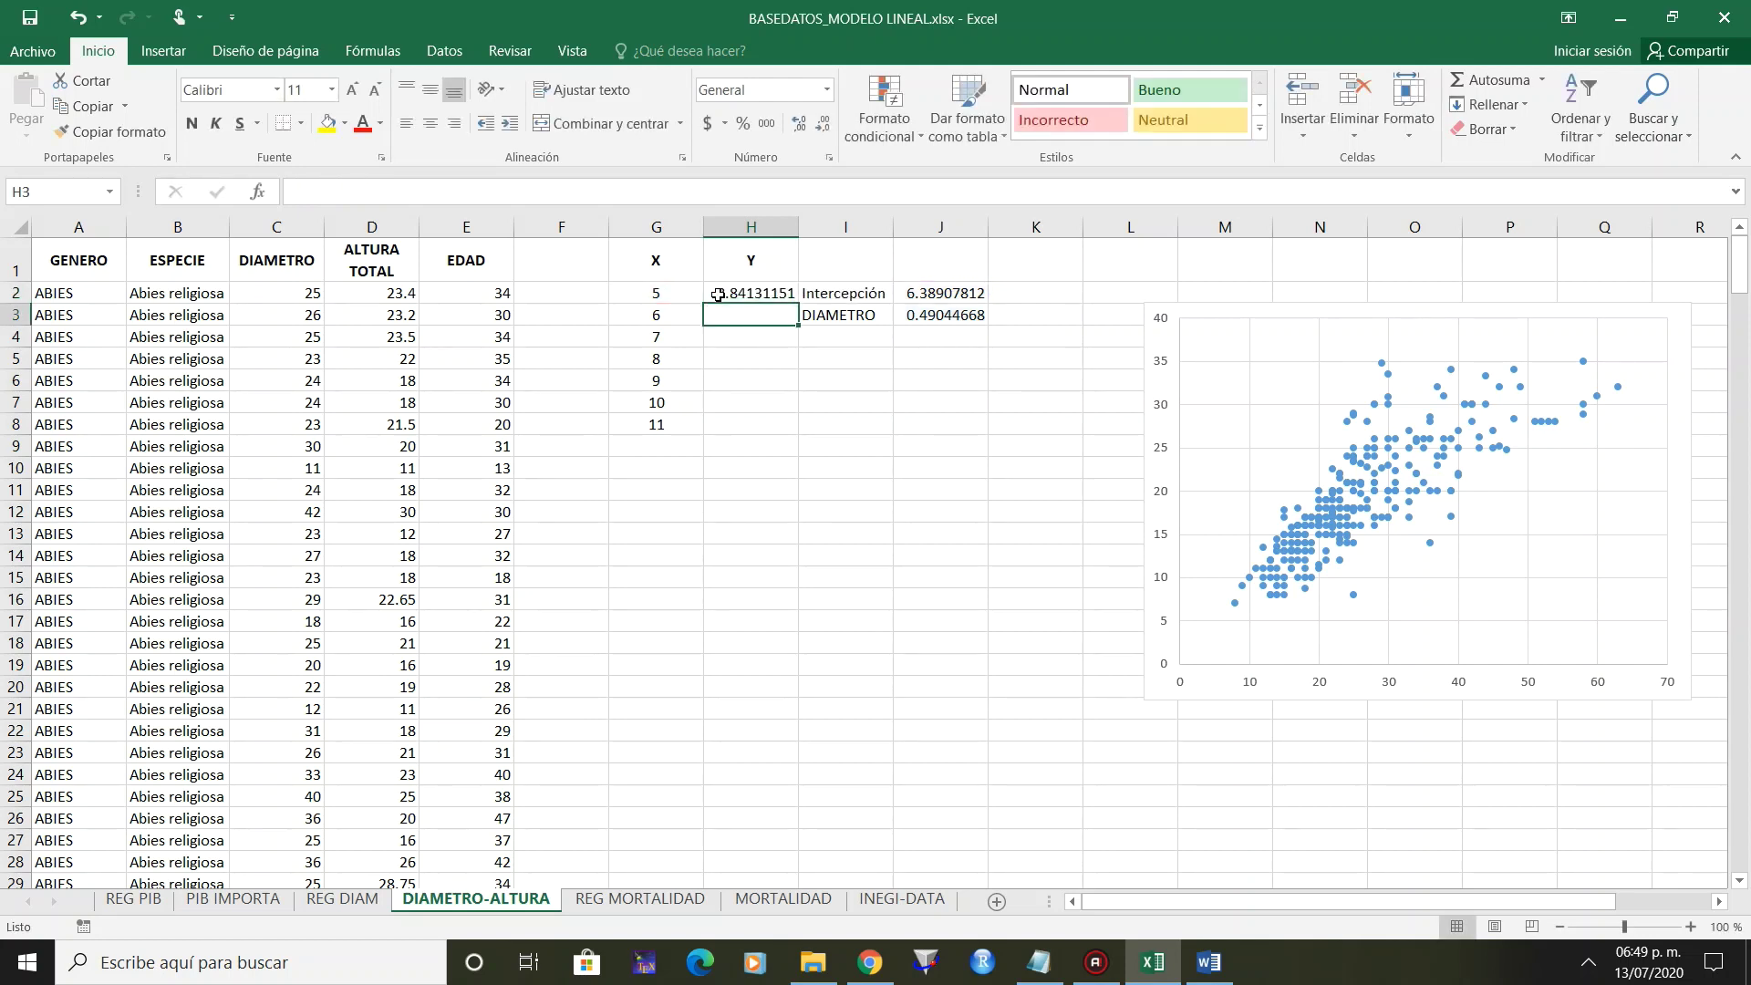
click(751, 293)
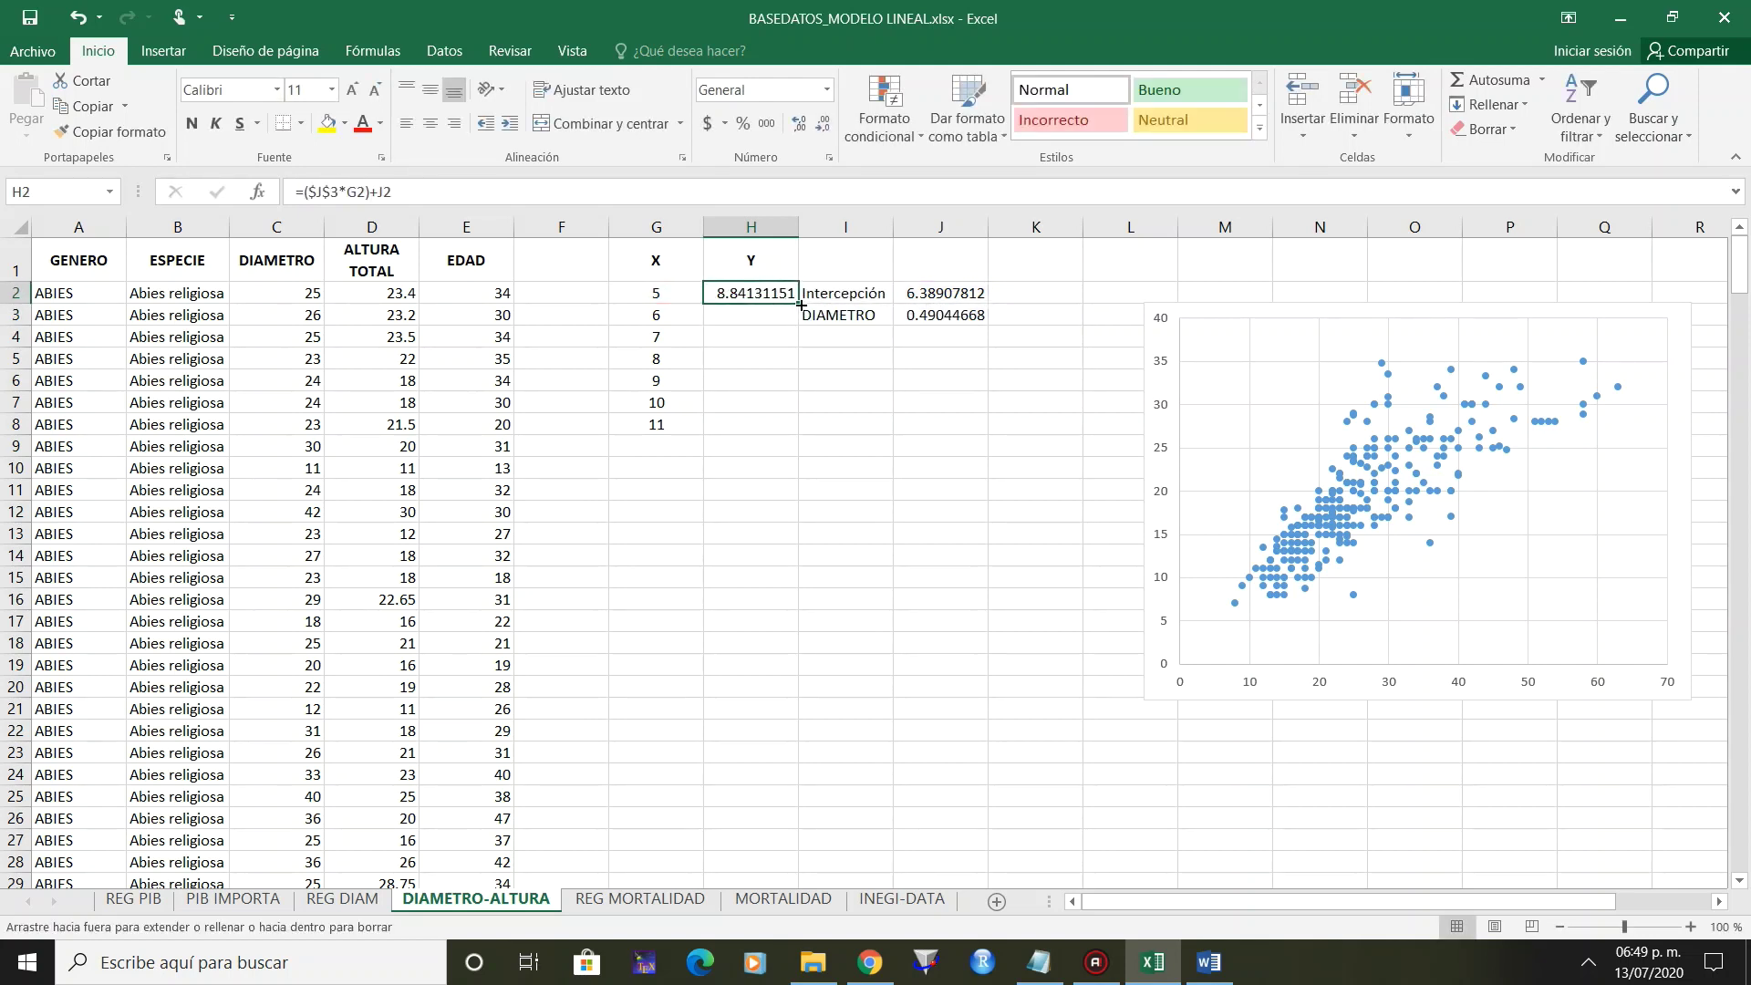
drag(800, 305, 800, 431)
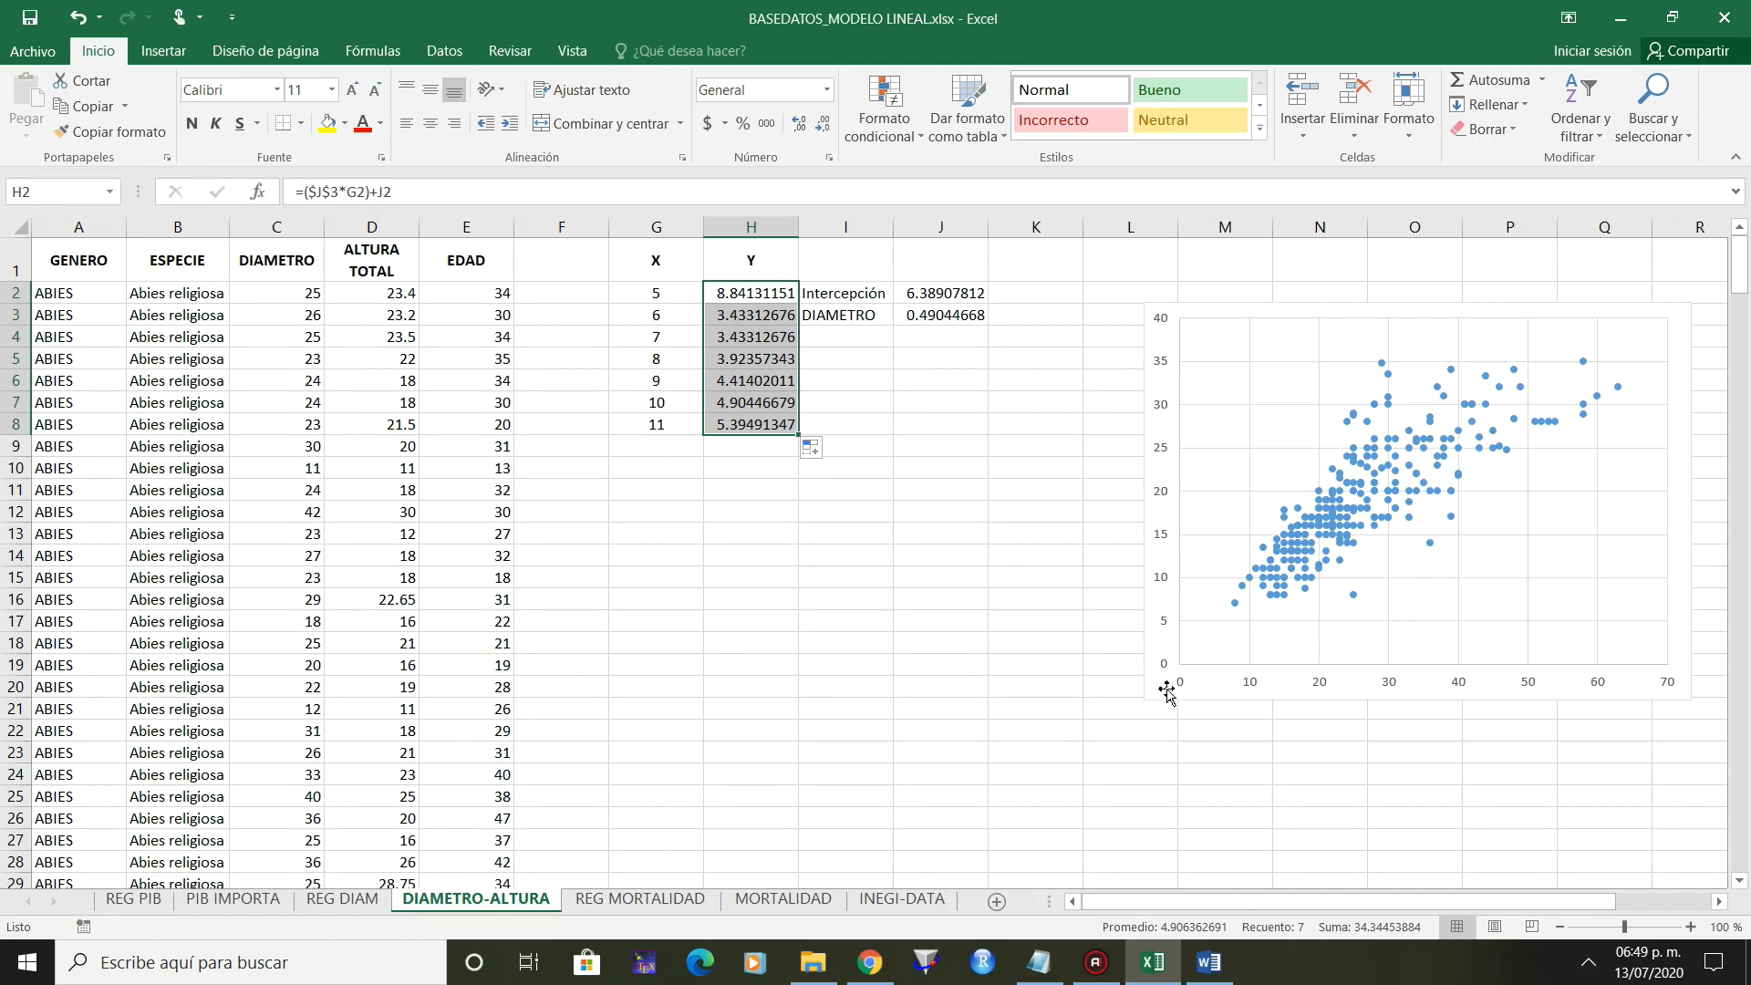
click(727, 526)
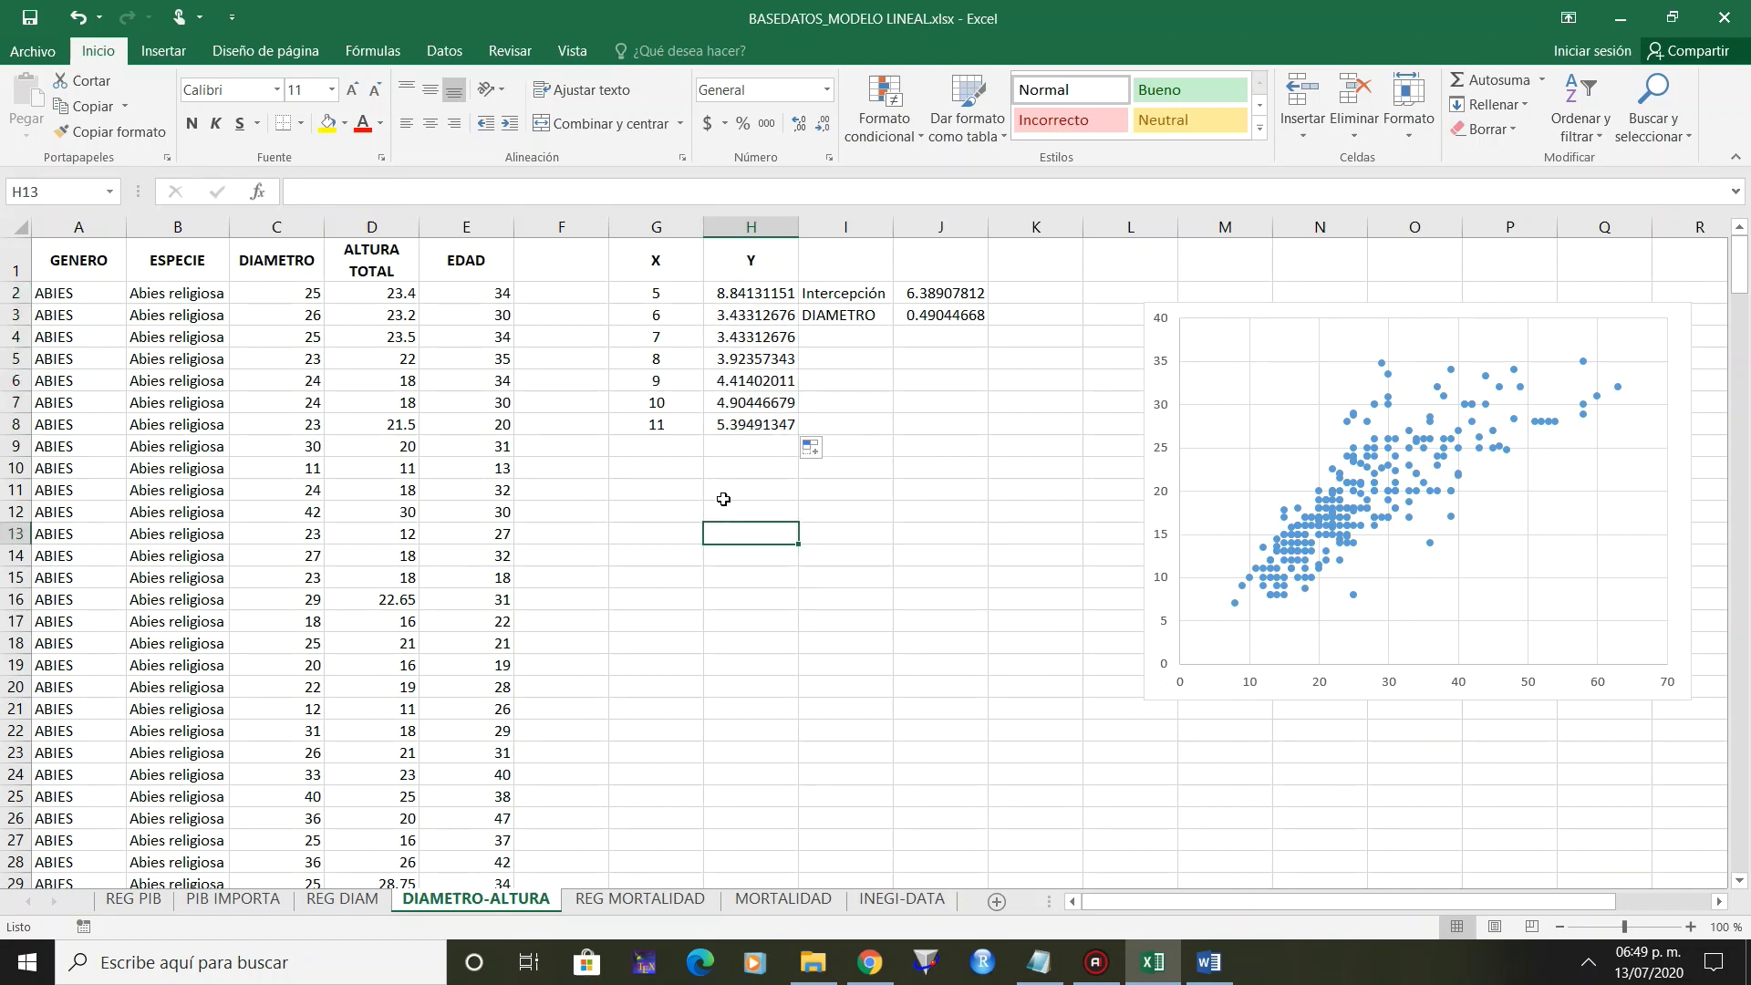
Format the predictions in H2:H8 with three decimals and centre them.
click(668, 293)
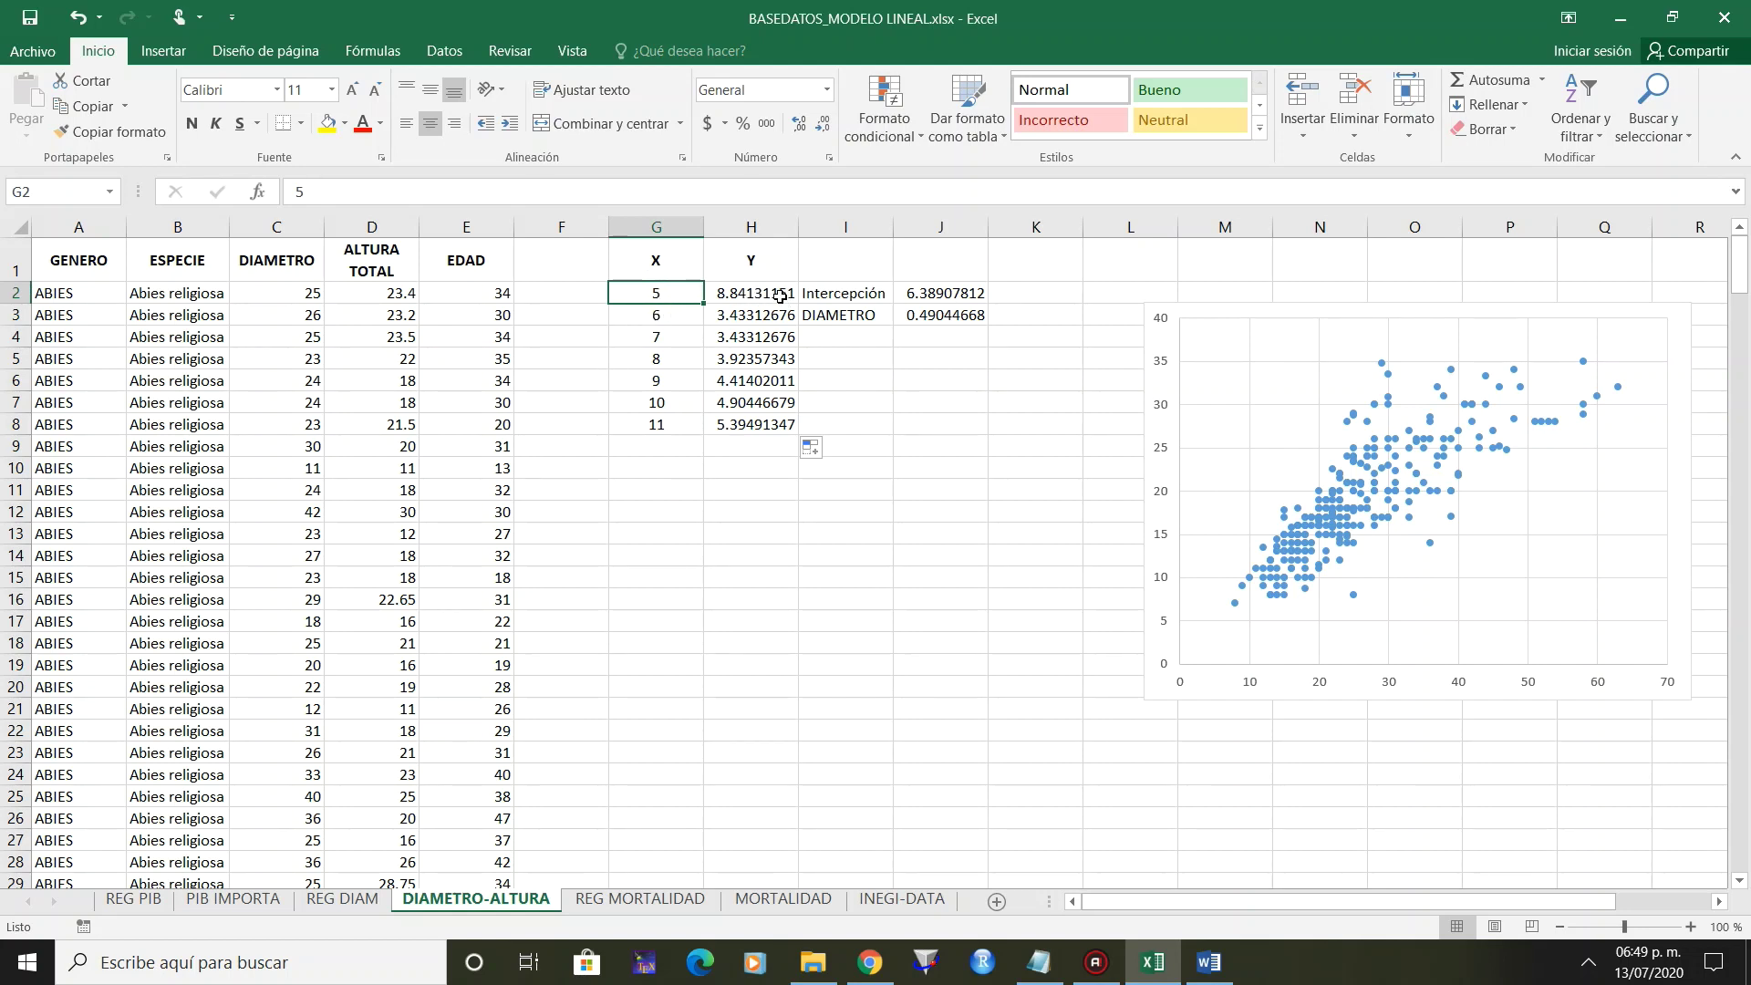
drag(780, 295, 780, 425)
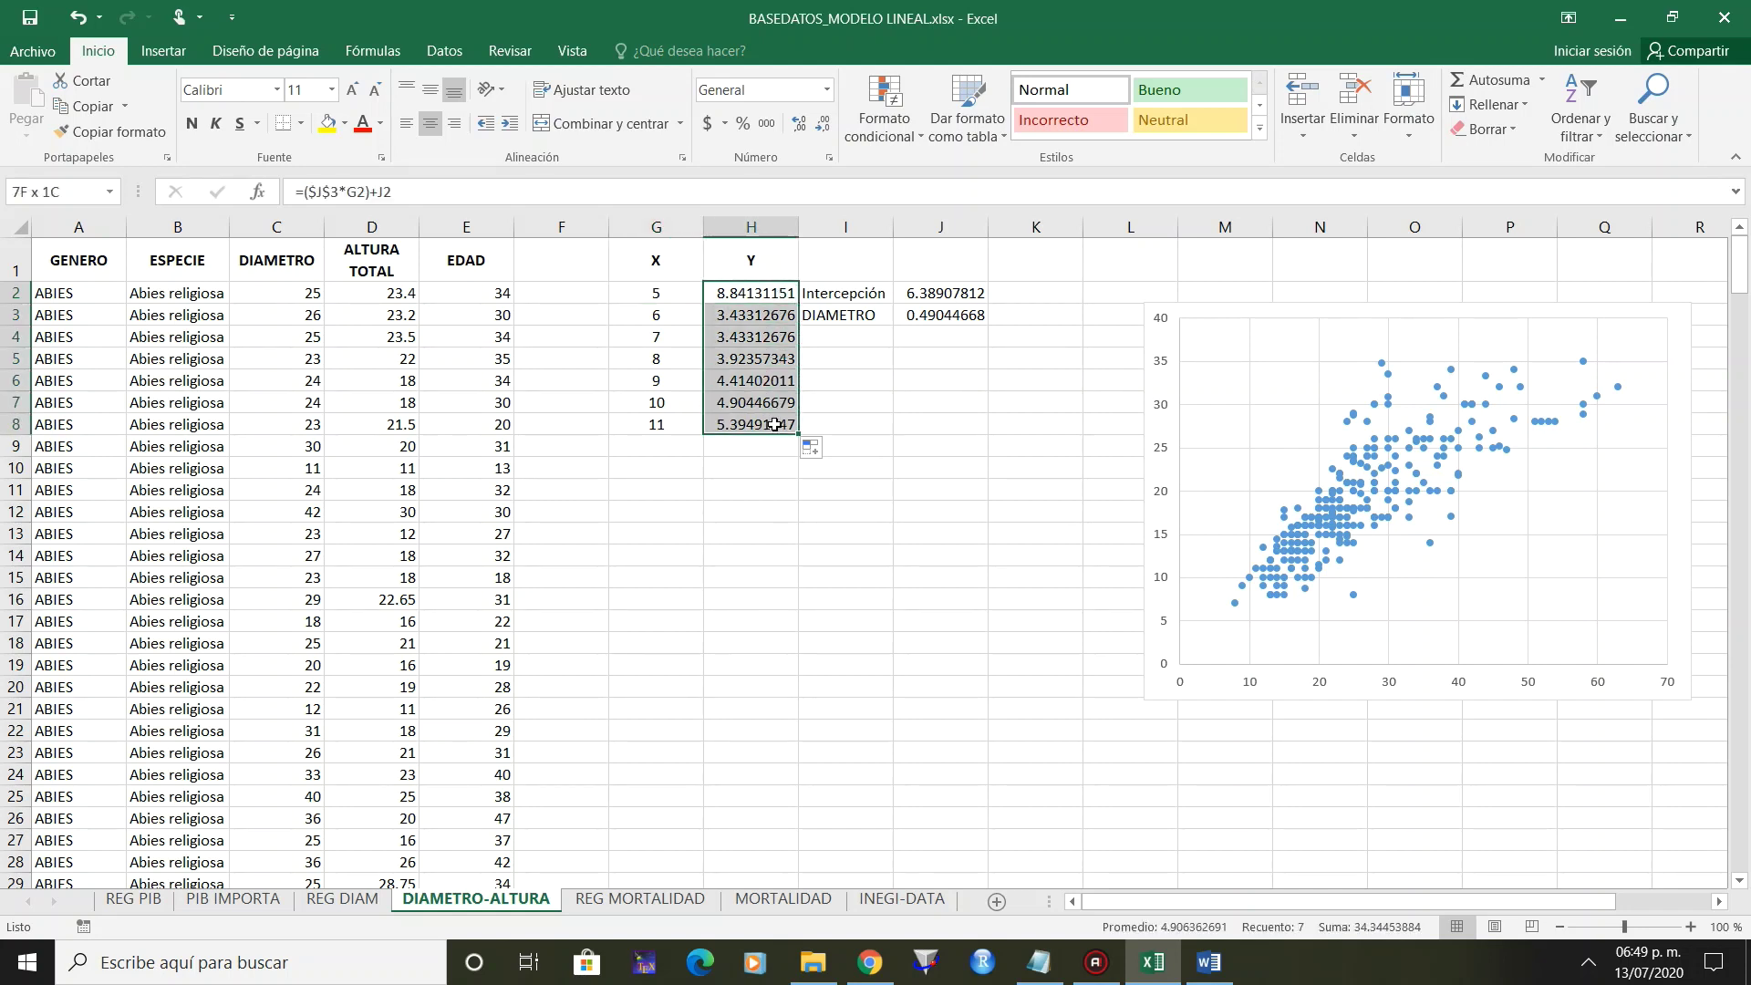
click(824, 126)
click(824, 126)
click(824, 126)
click(823, 126)
click(824, 125)
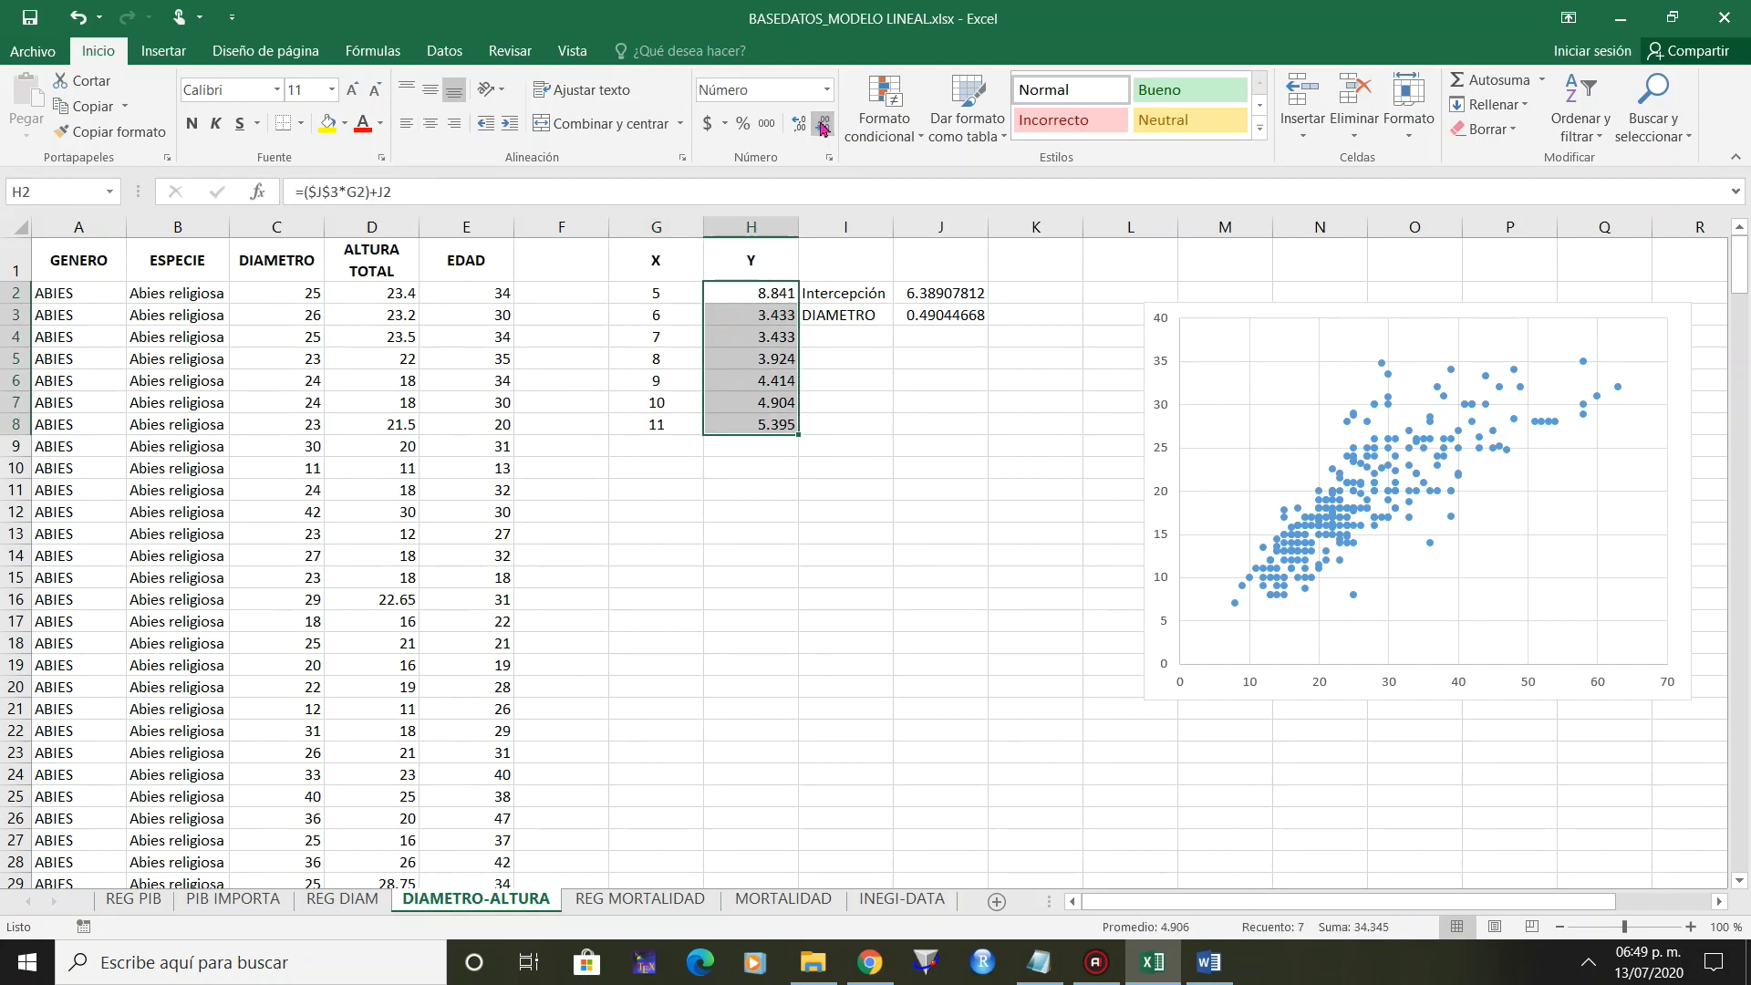
click(430, 123)
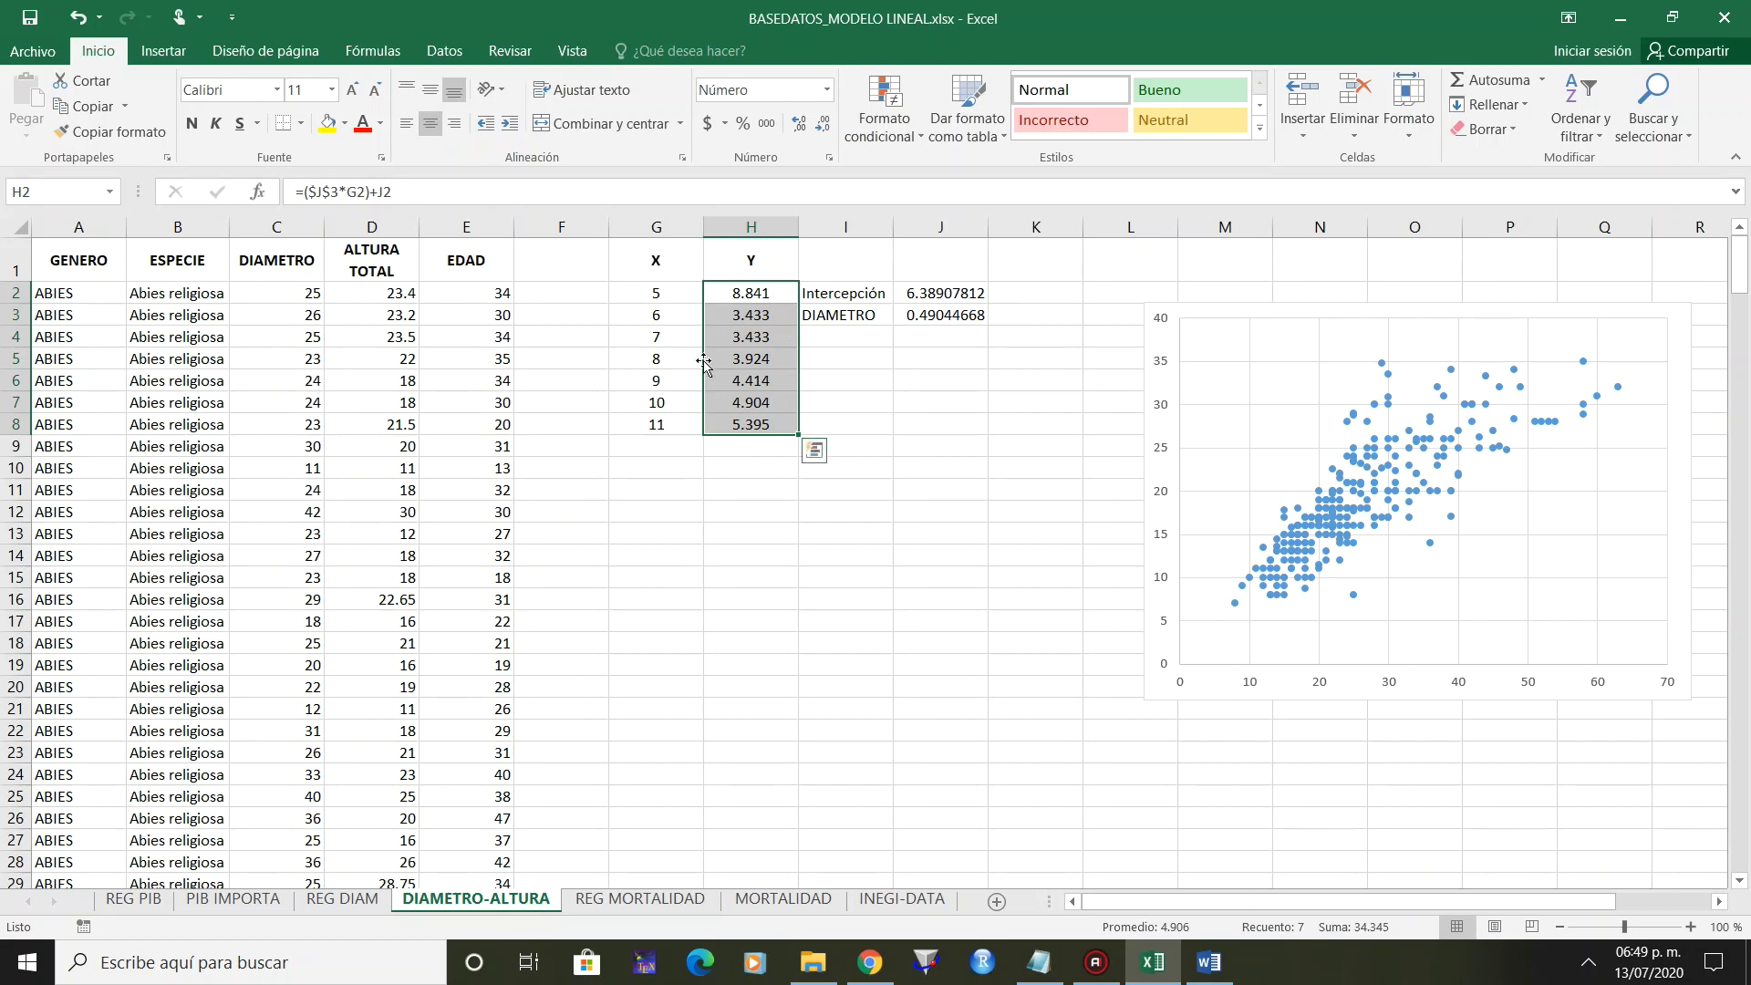
Change the H2 formula to =($J$3*G2)+$J$2 and recopy it down to H8.
double_click(776, 316)
key(Escape)
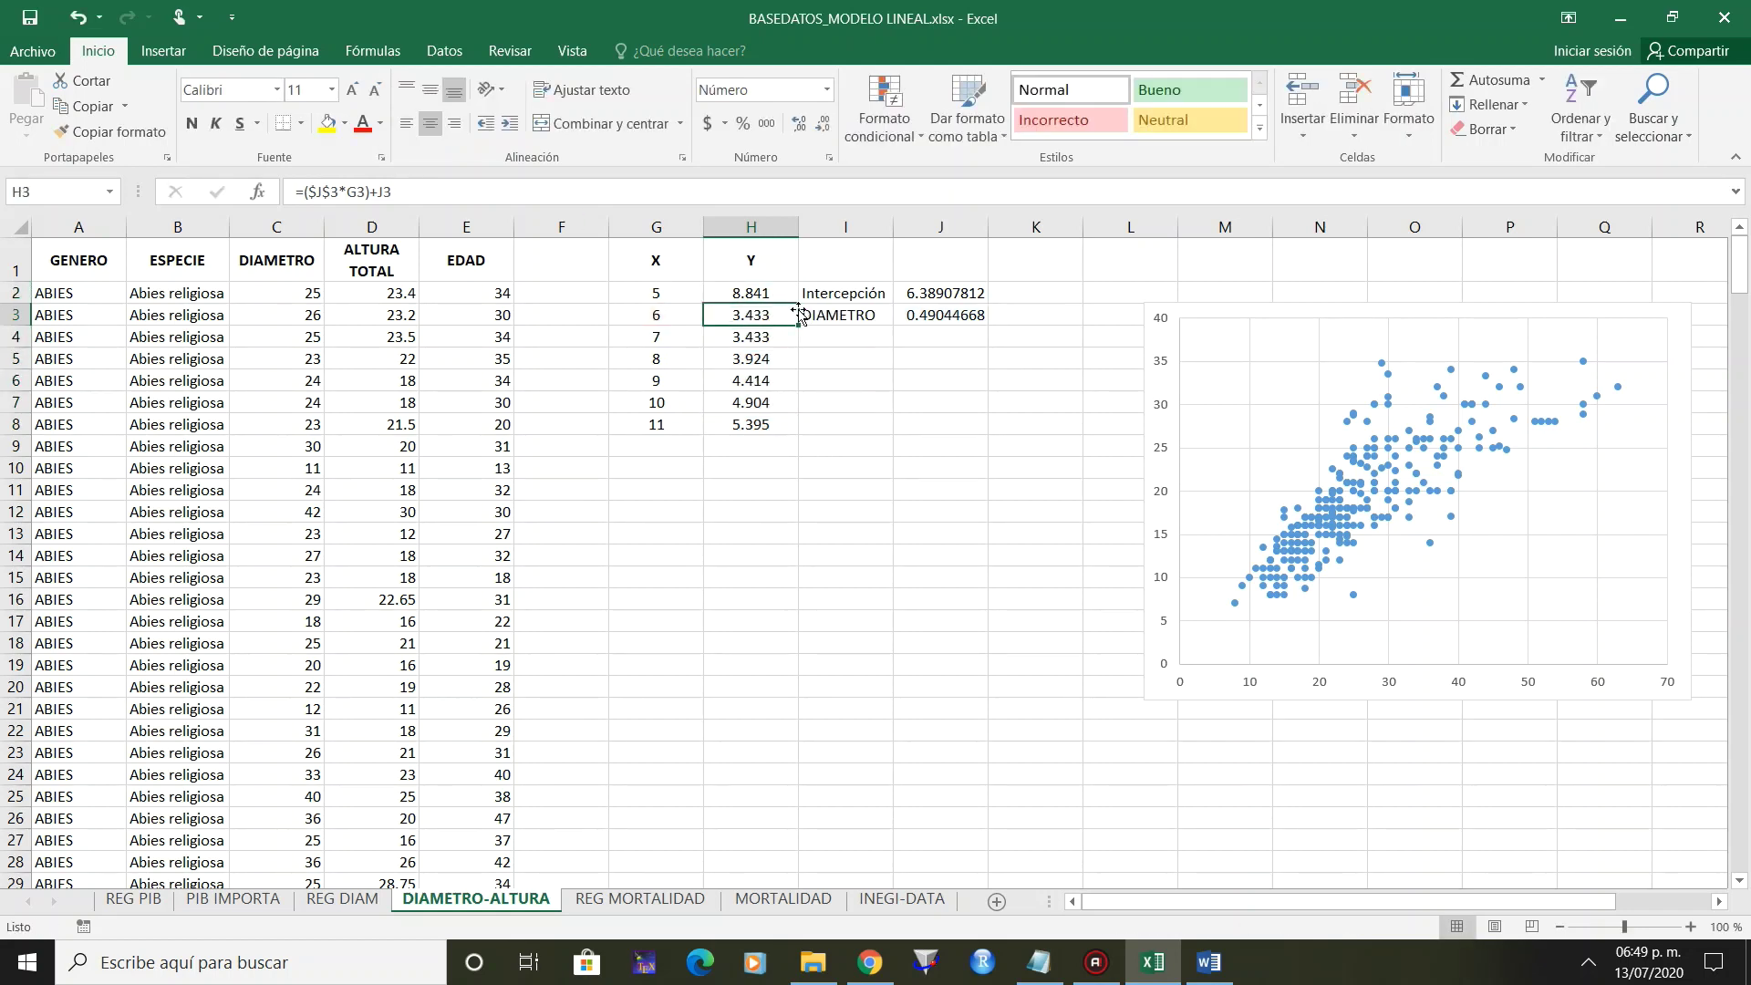
double_click(783, 293)
double_click(787, 293)
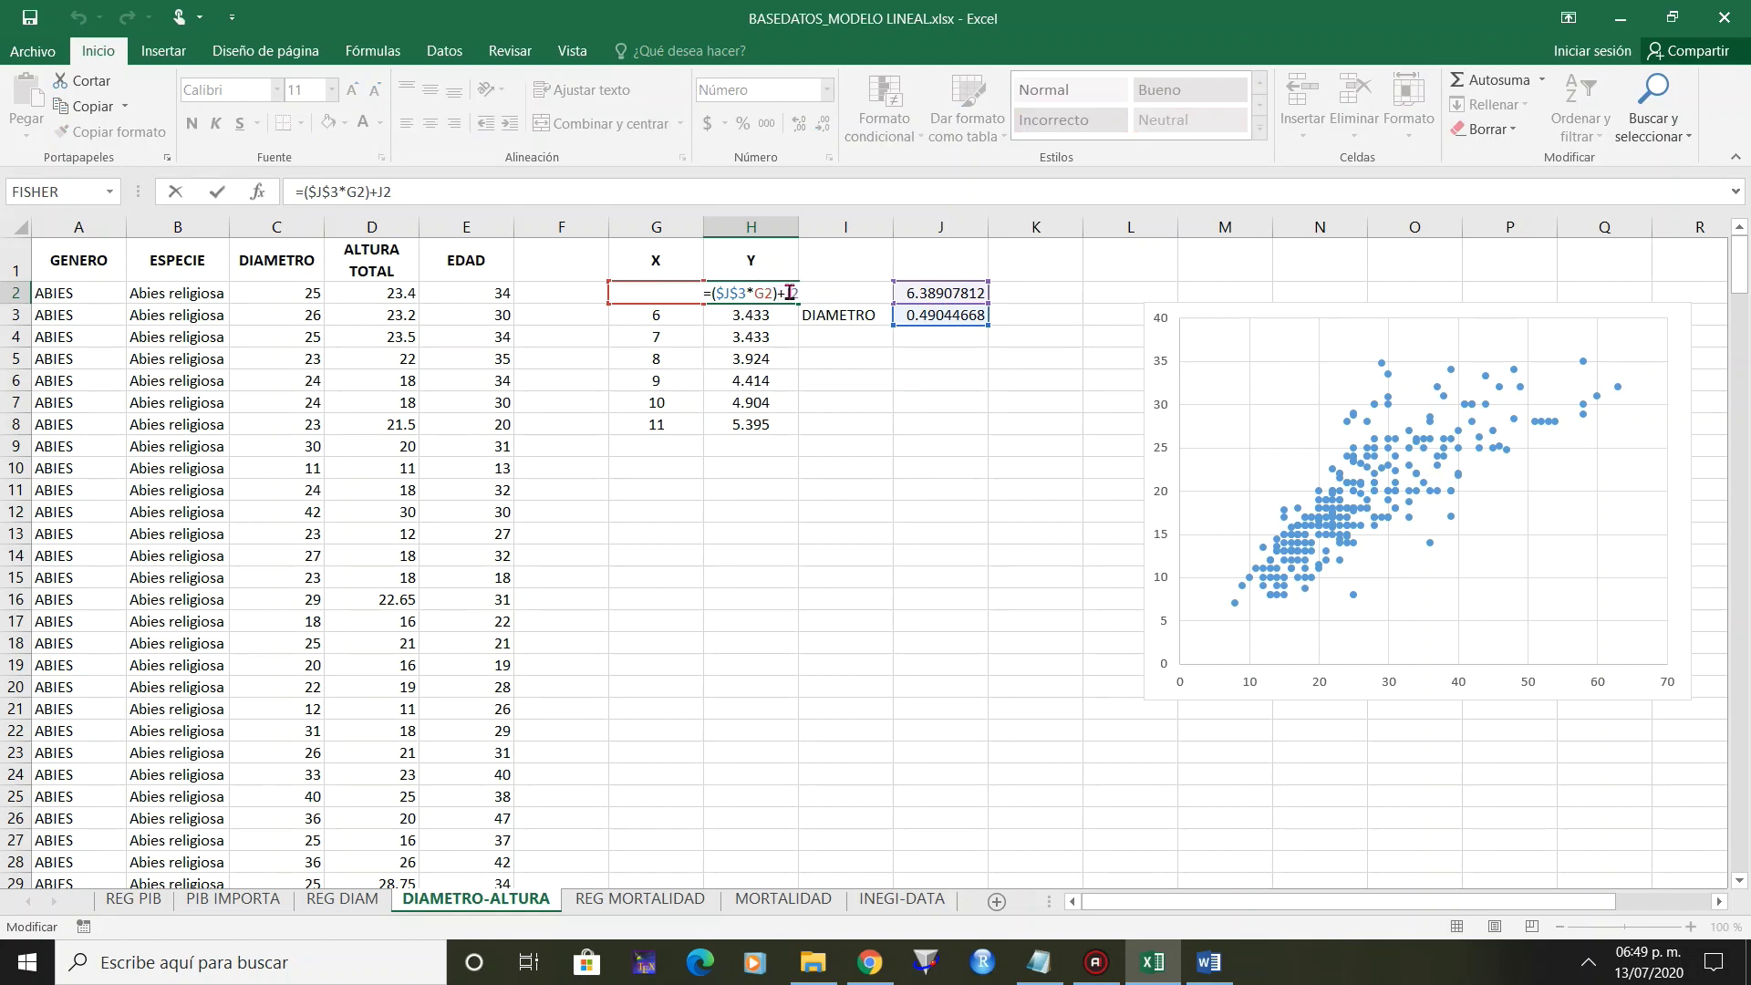
key(F4)
key(Return)
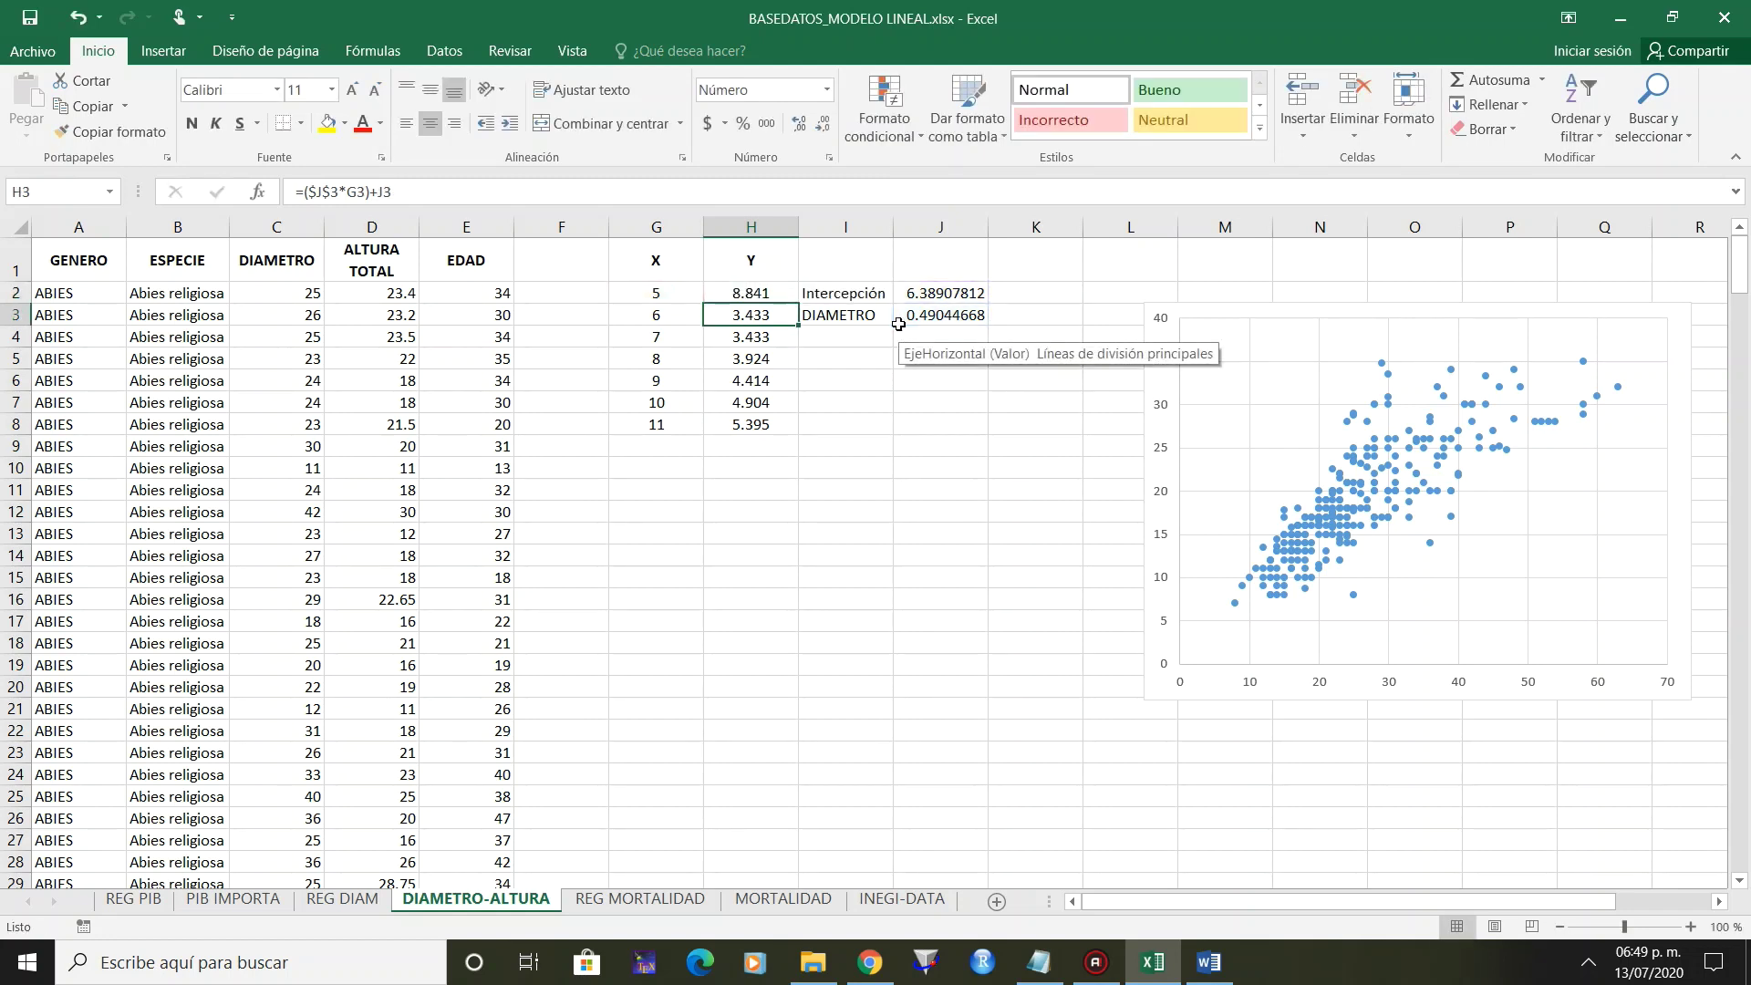
click(790, 294)
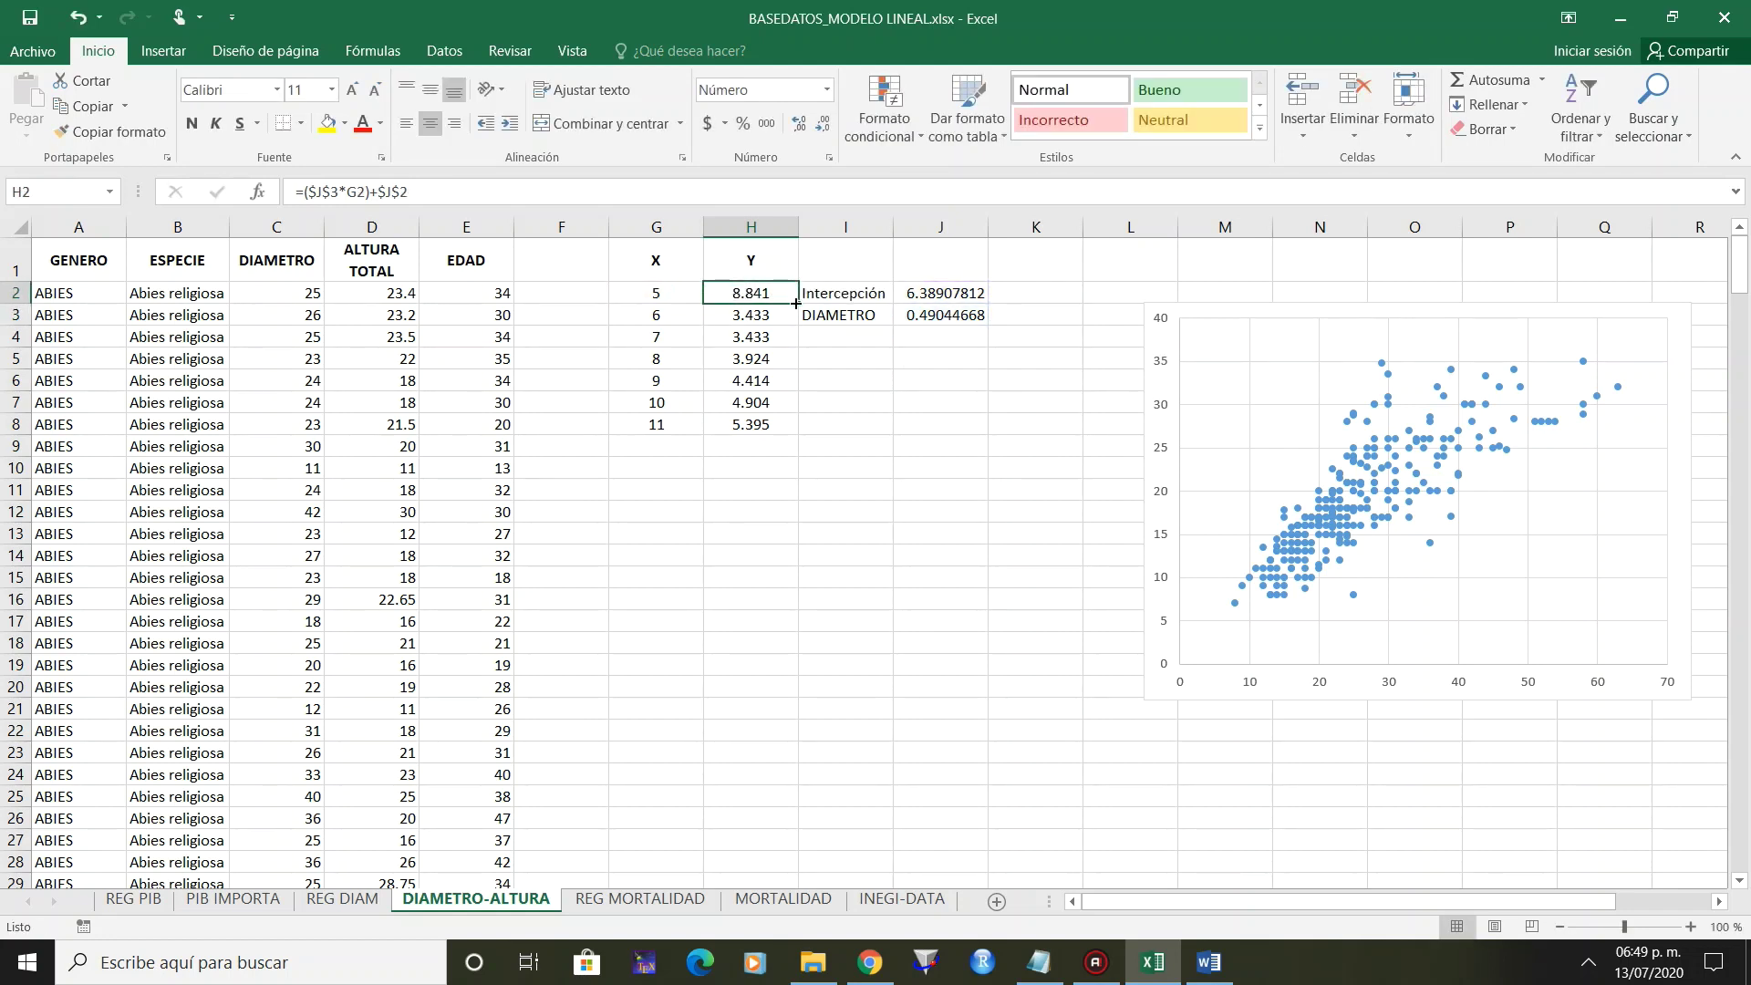
double_click(797, 304)
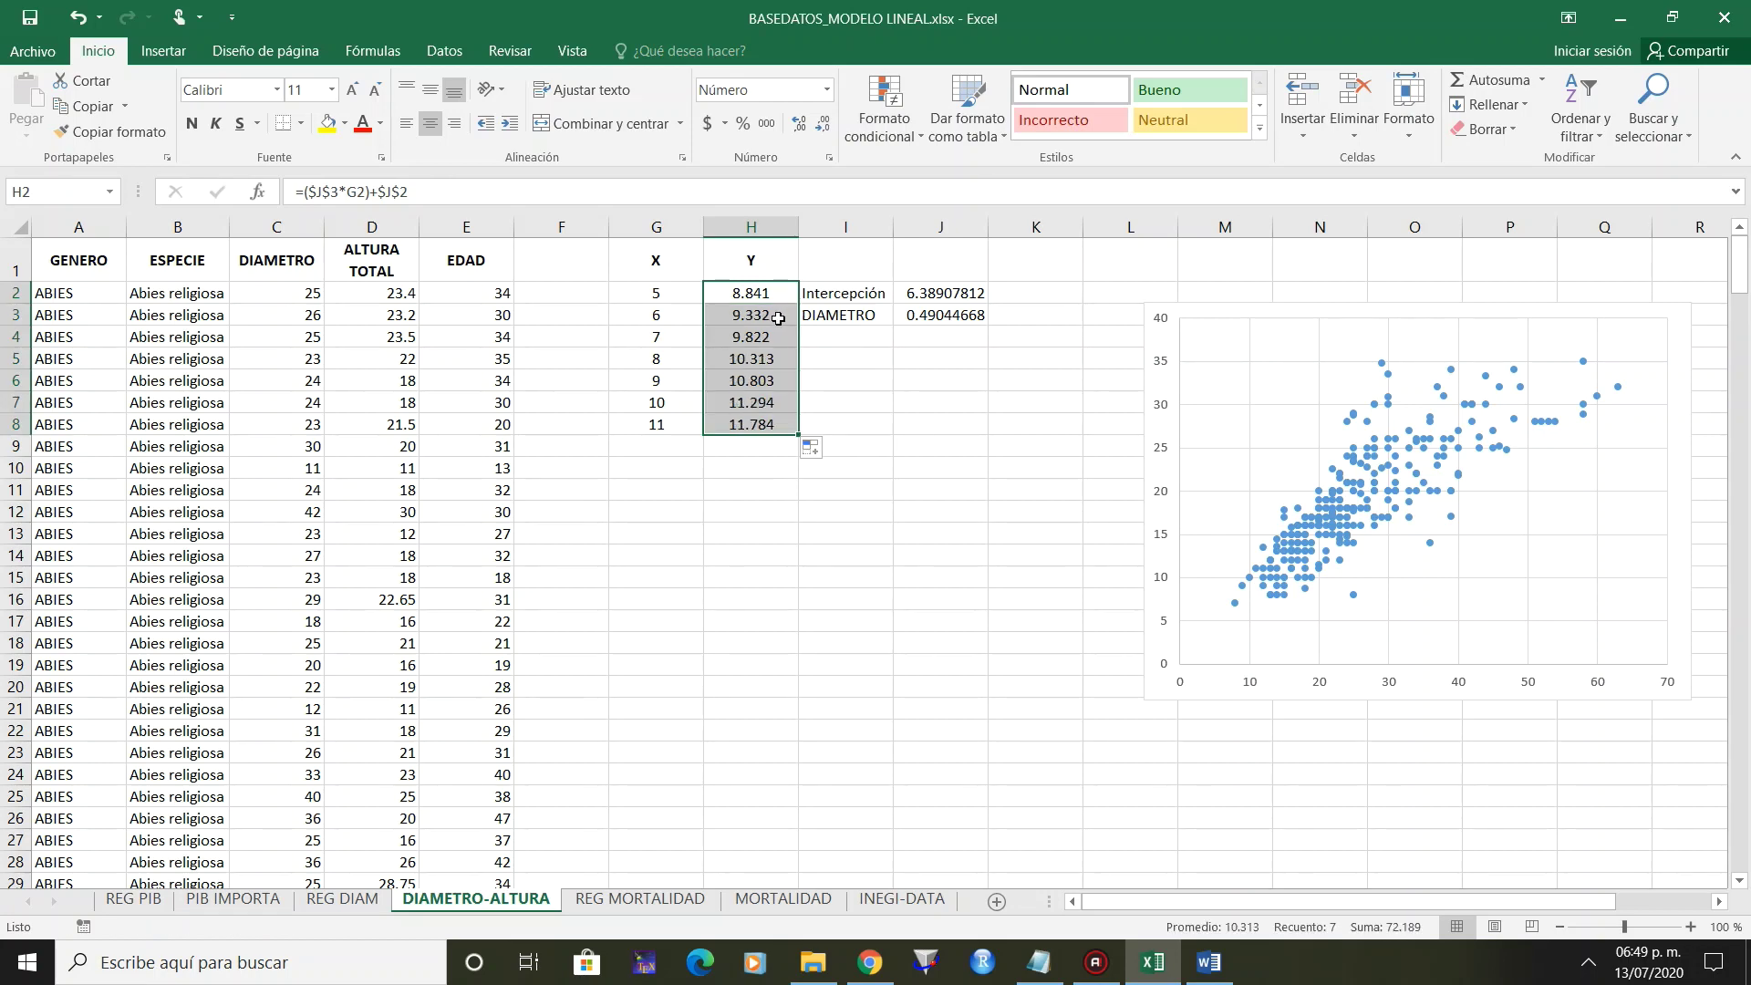
Check the corrected formulas in H3 and H7, now running from 8.841 to 11.784.
double_click(778, 318)
key(Escape)
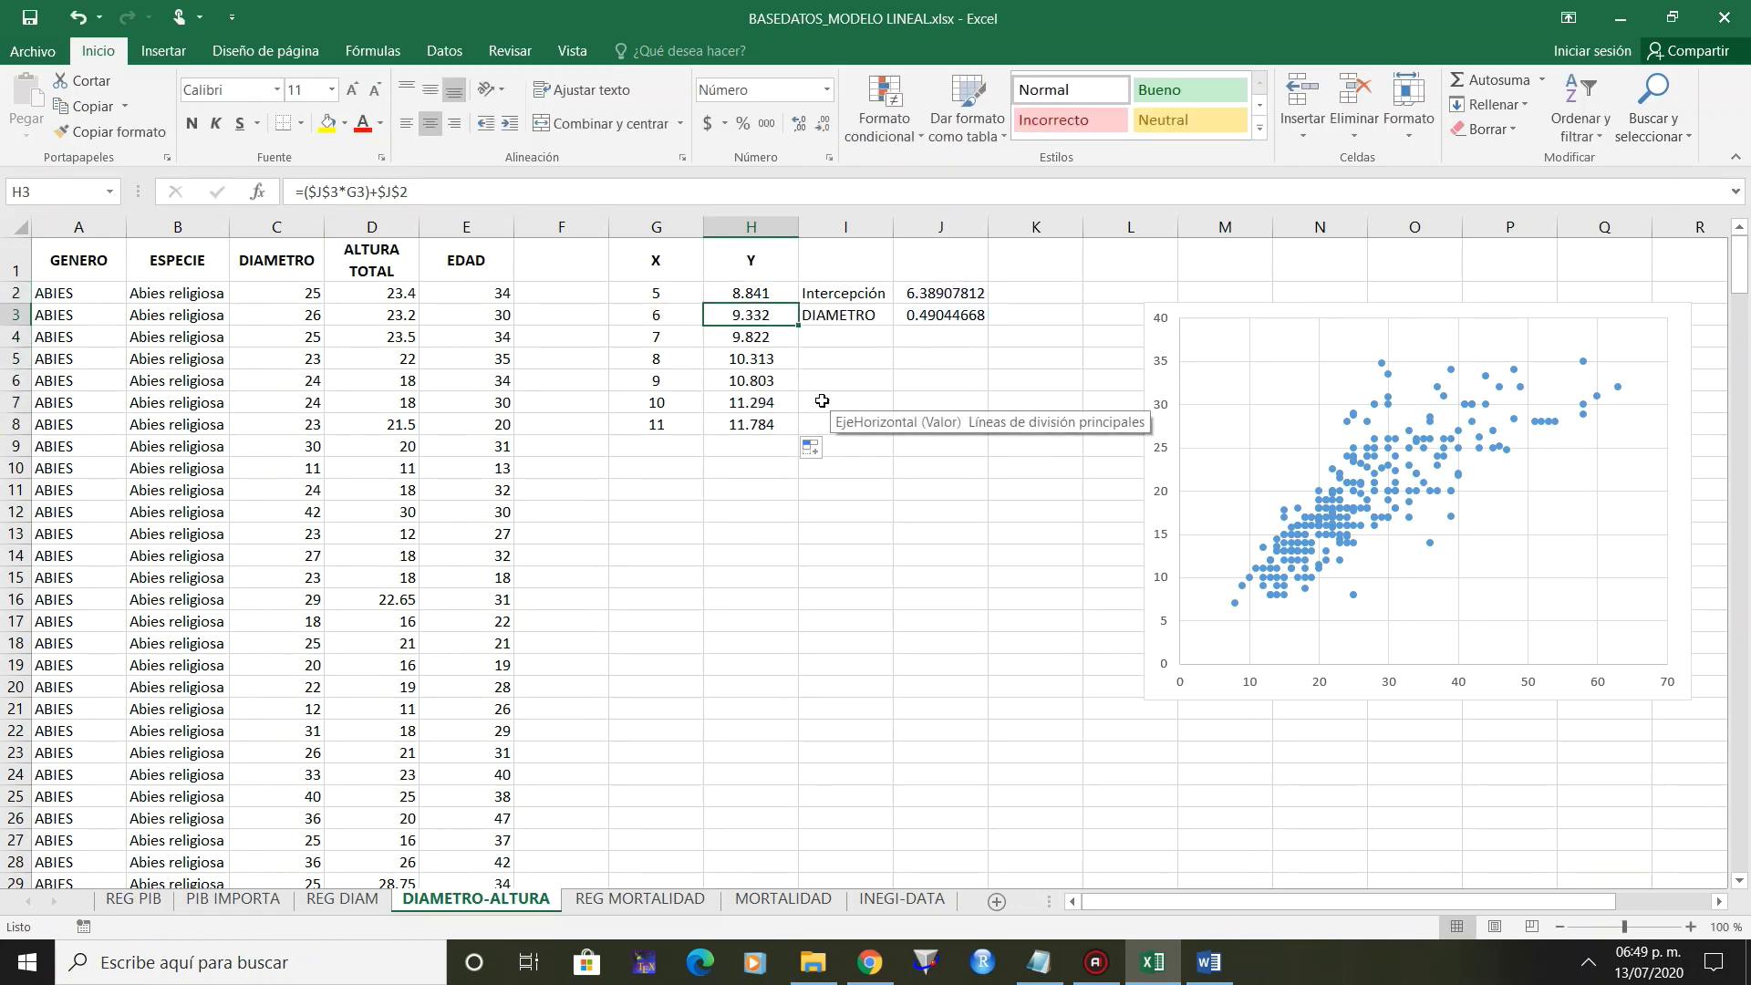
double_click(764, 403)
key(Escape)
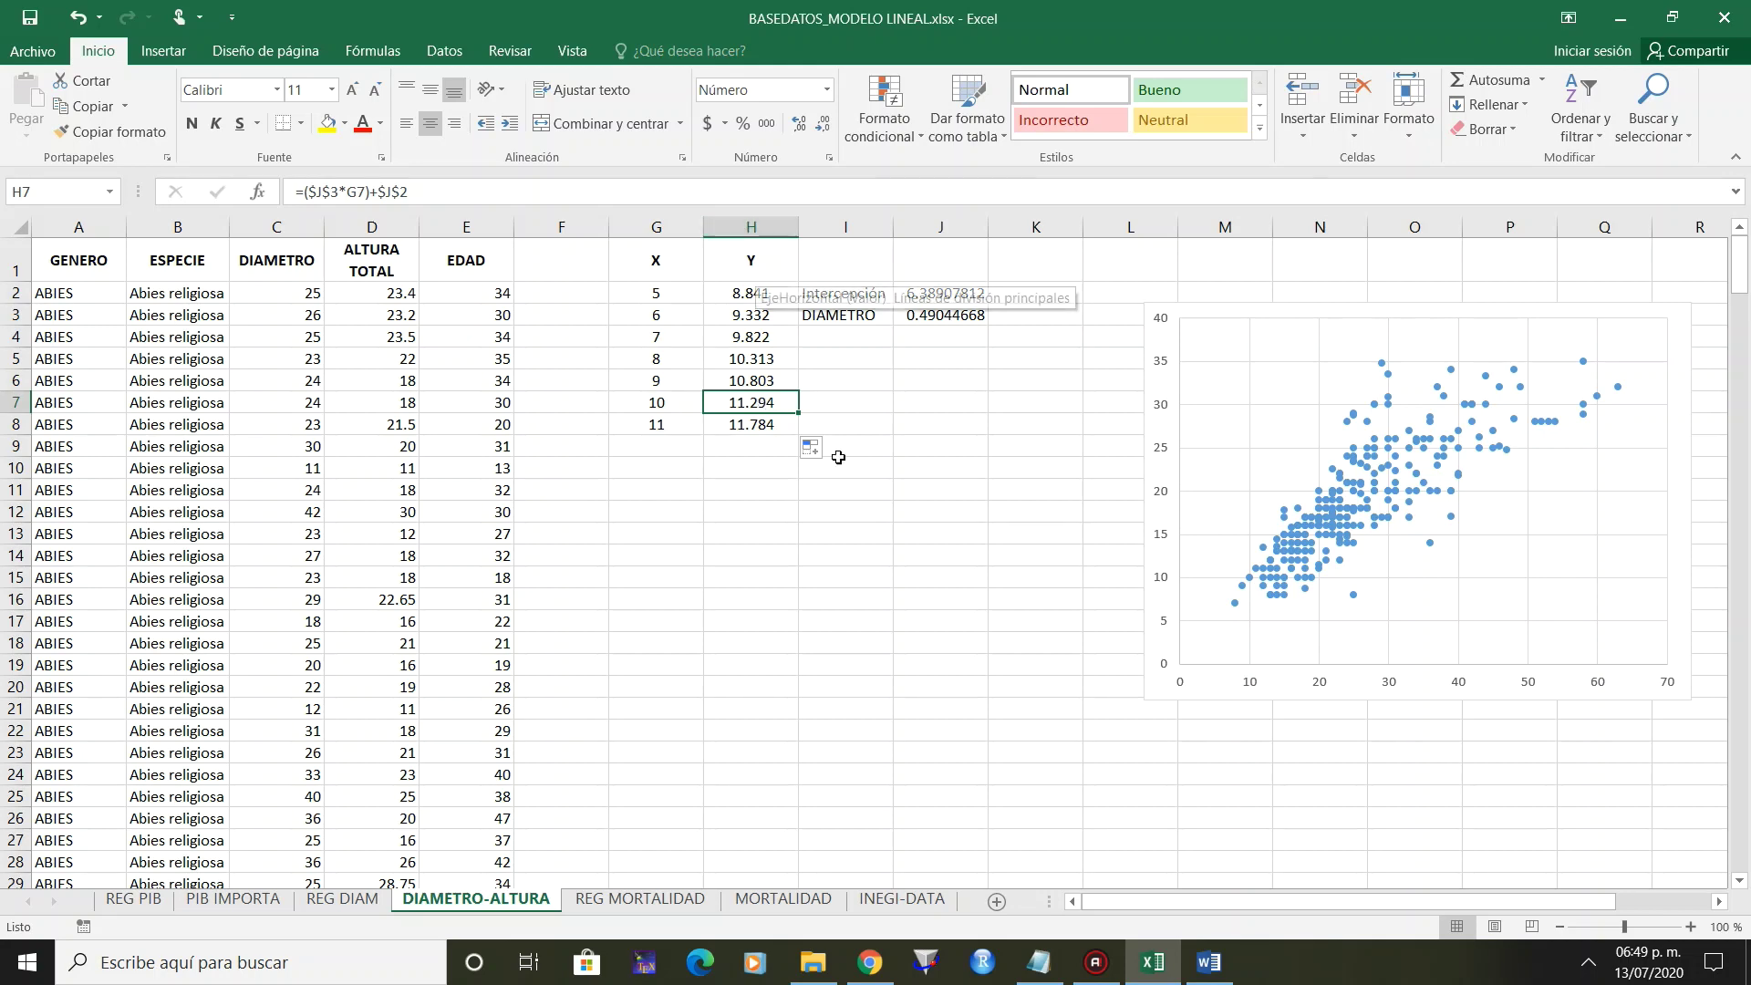
click(1156, 672)
Add a chart series with X values G2:G8 and Y values H2:H8.
right_click(1155, 672)
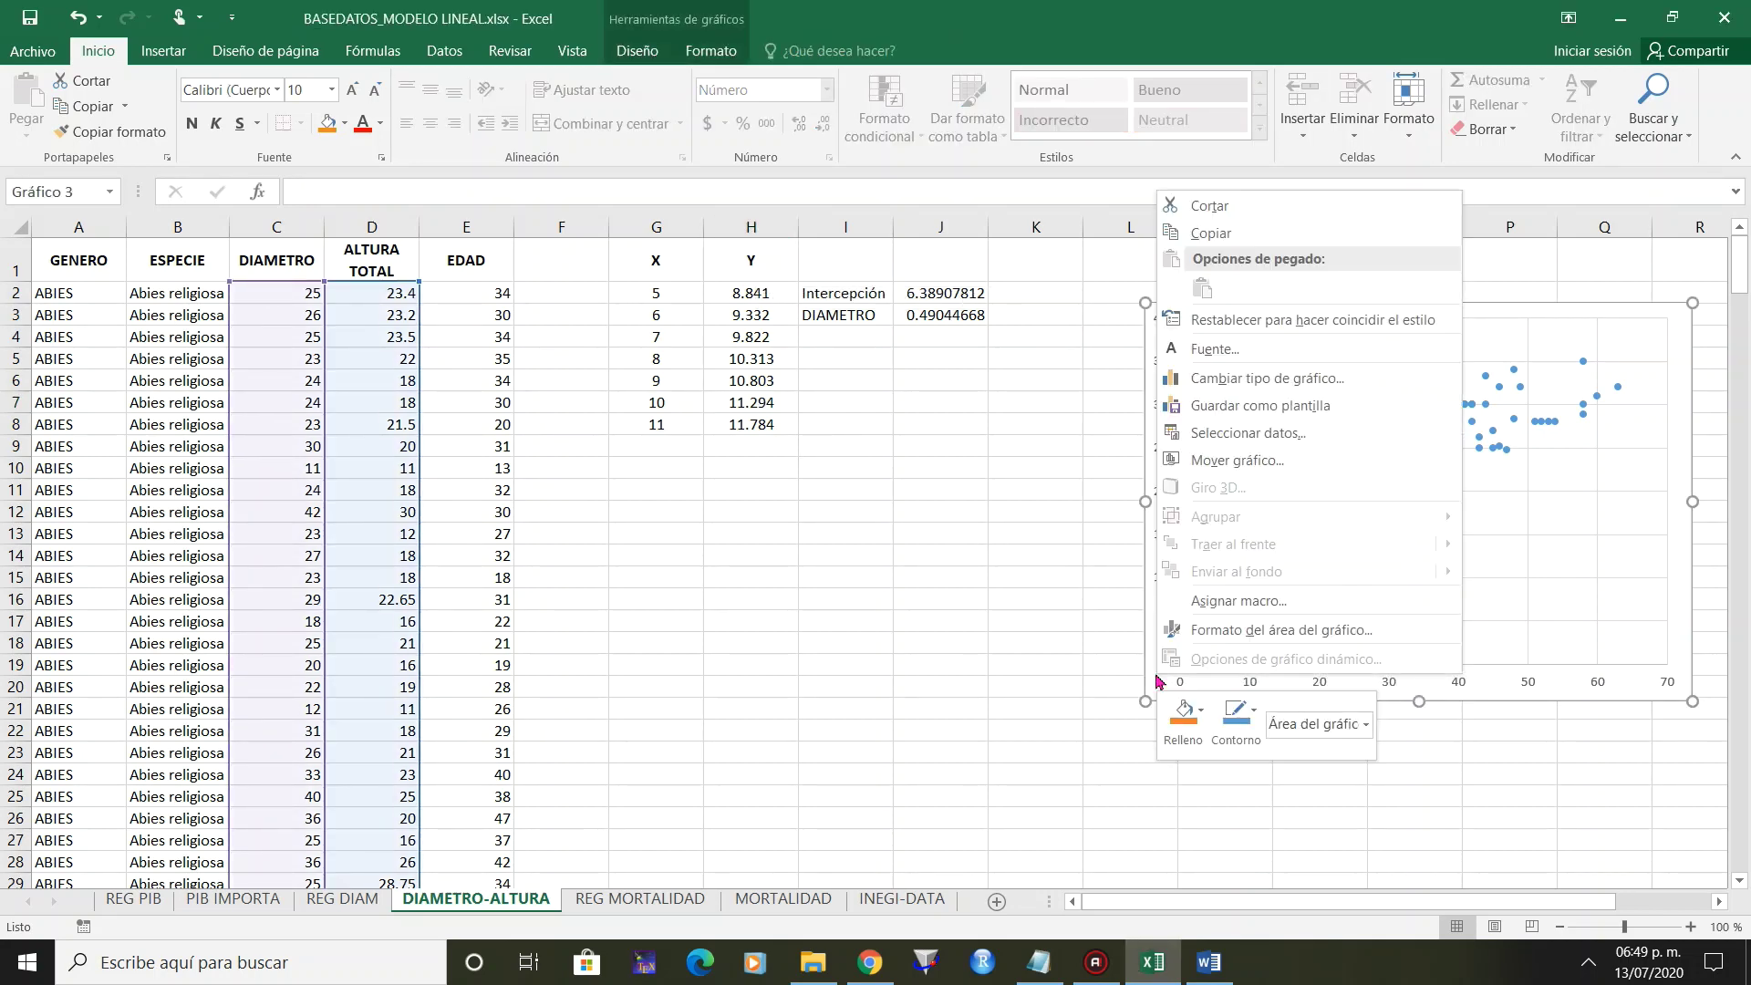
click(1242, 433)
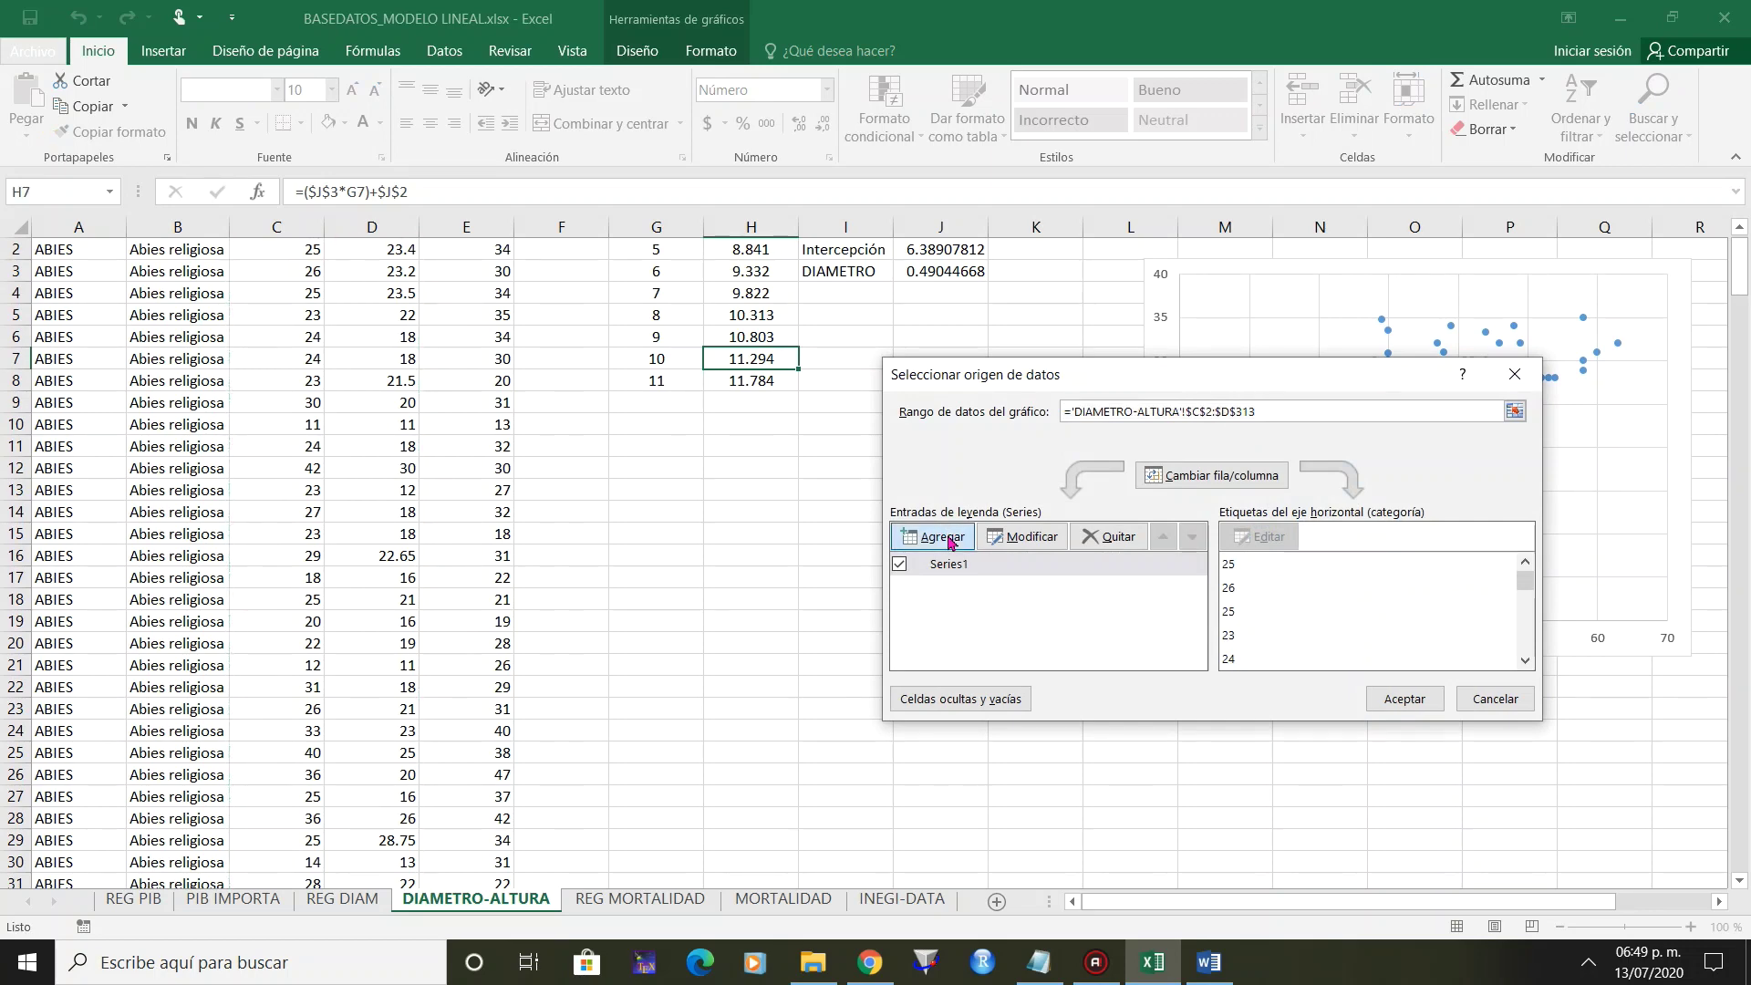
click(949, 542)
click(1053, 543)
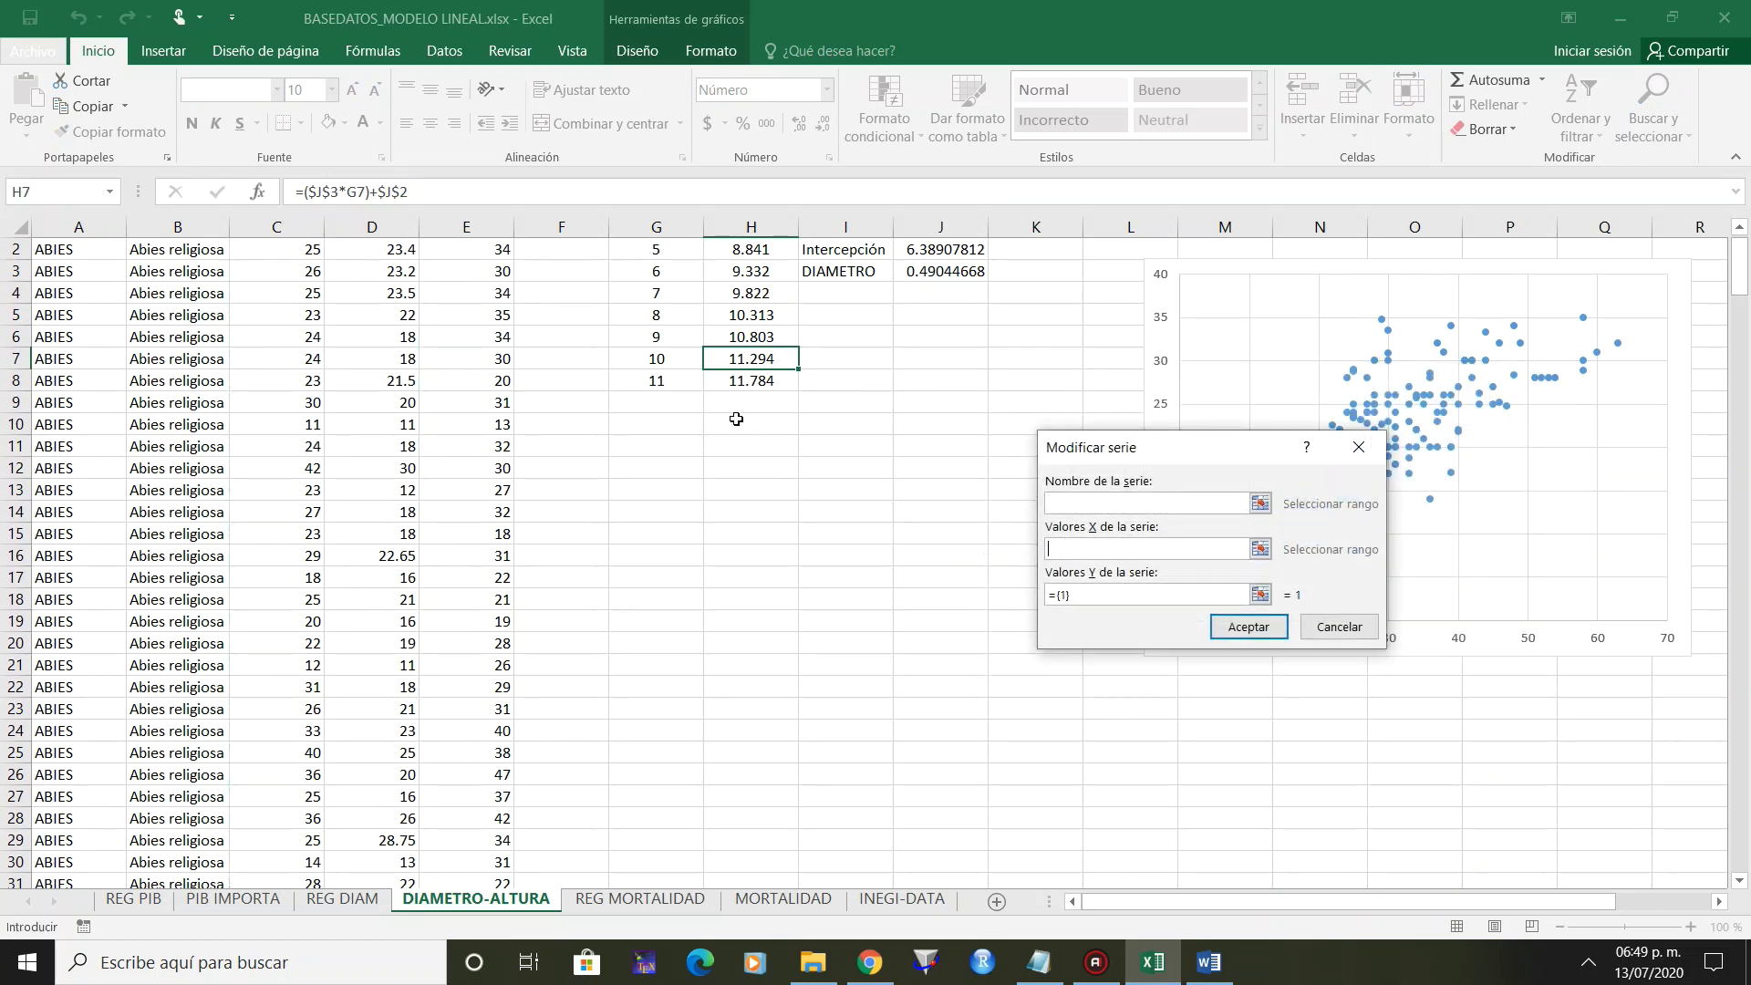
scroll(737, 419, up, 1)
click(666, 289)
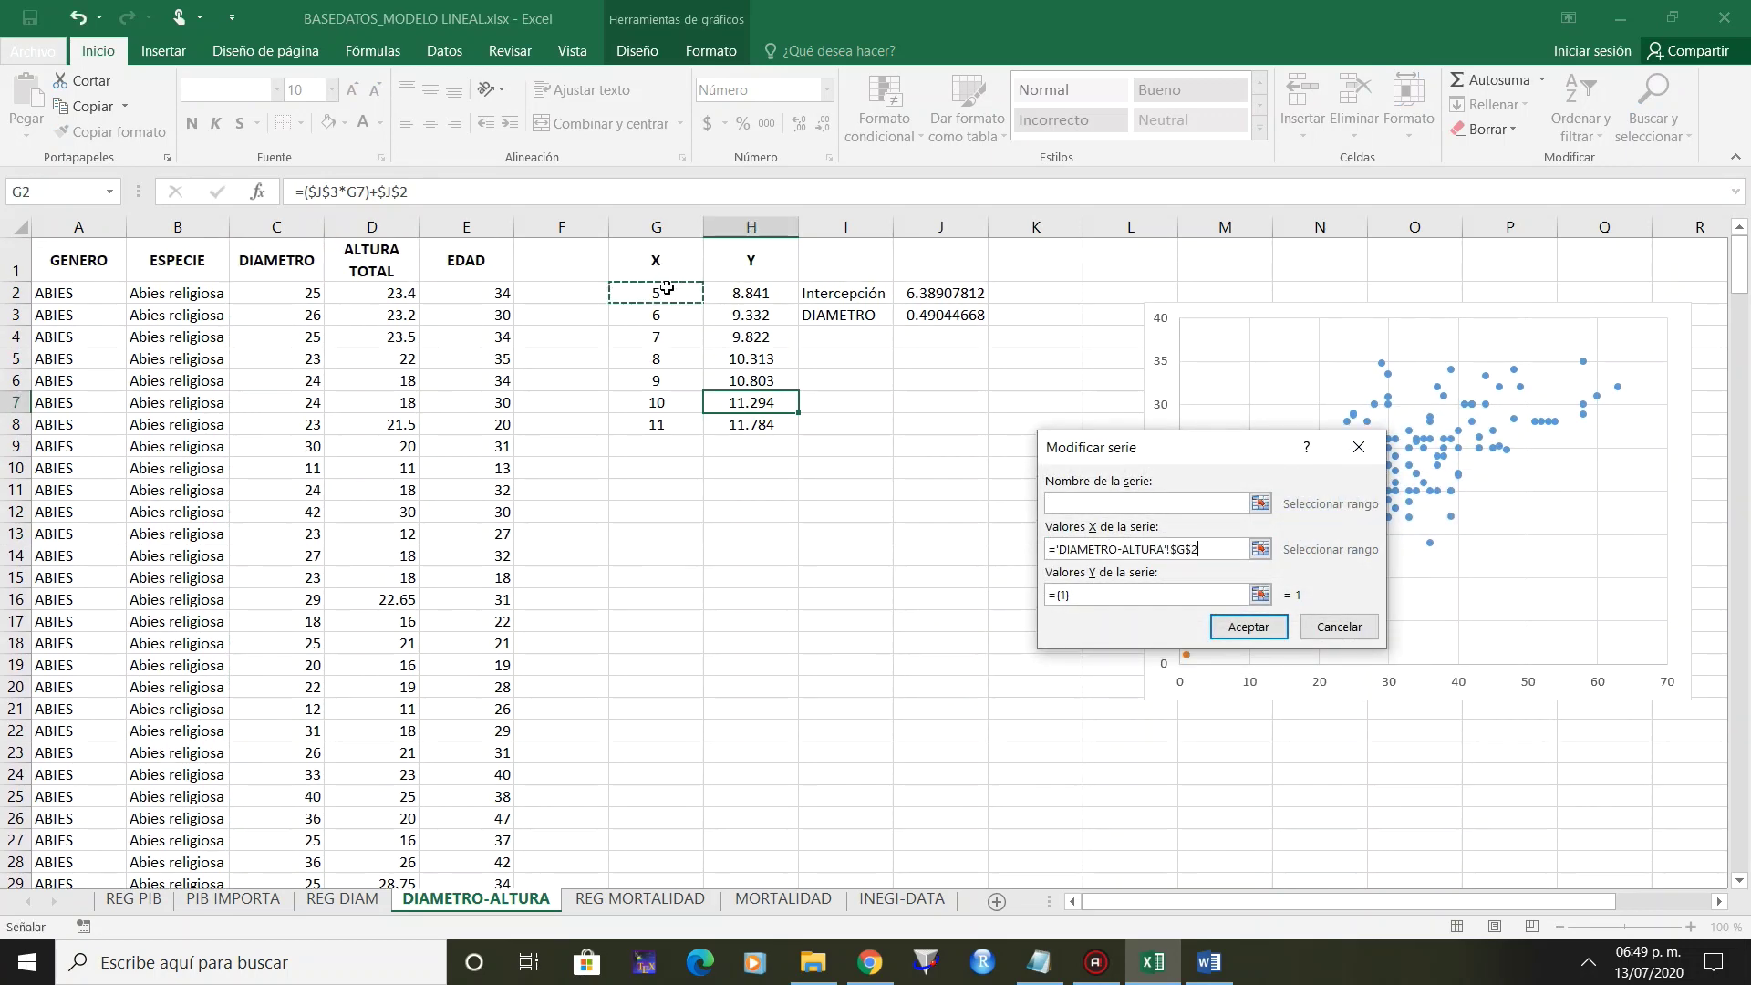
key(ctrl+shift+Down)
key(Tab)
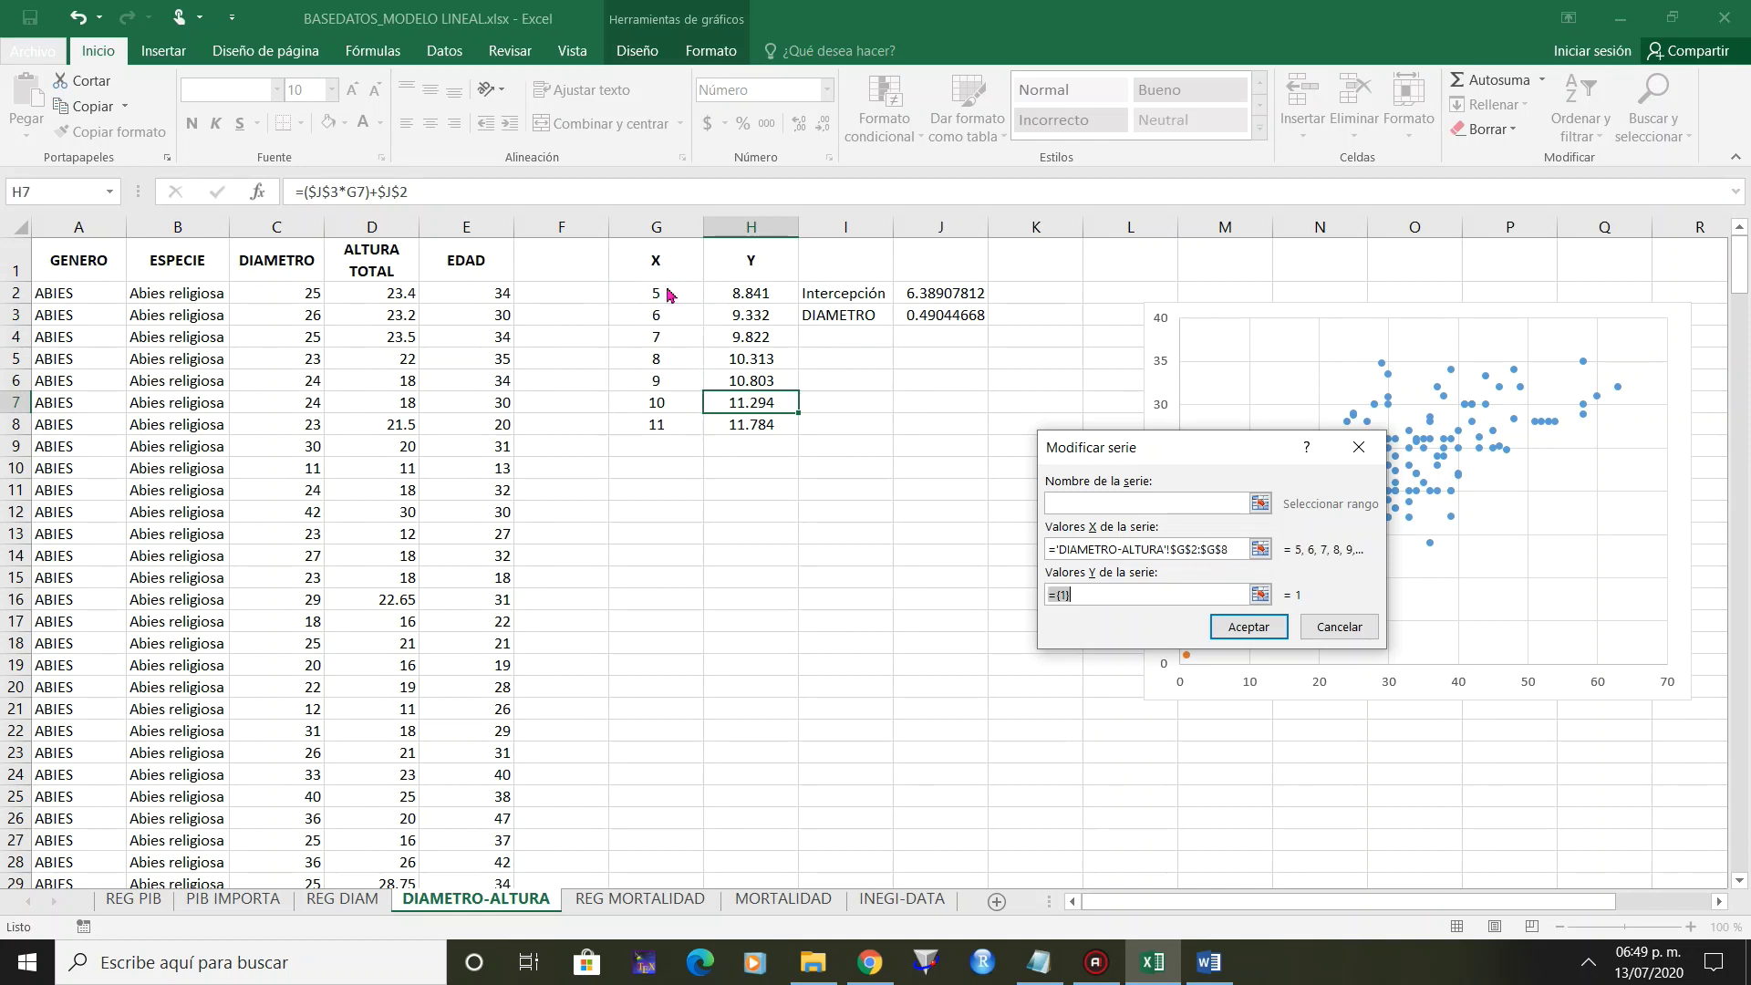
click(761, 295)
key(shift+Down)
key(shift+Down)
key(shift+Down)
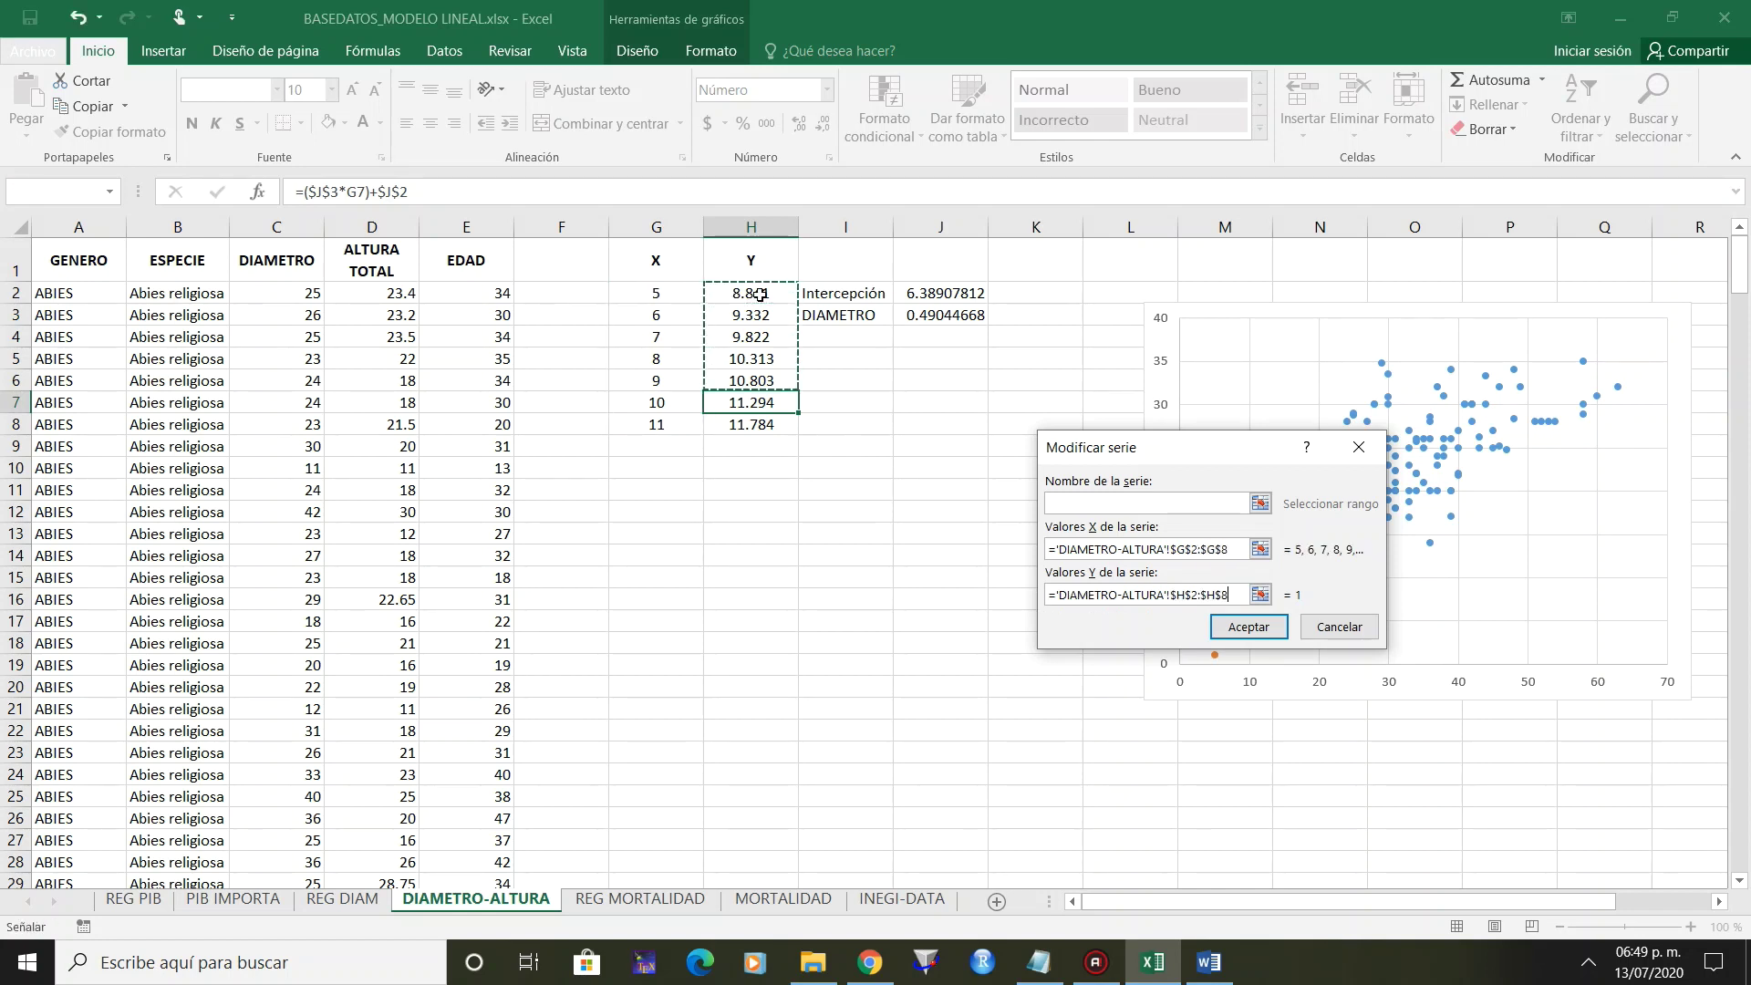
key(shift+Down)
key(shift+Down)
click(1250, 628)
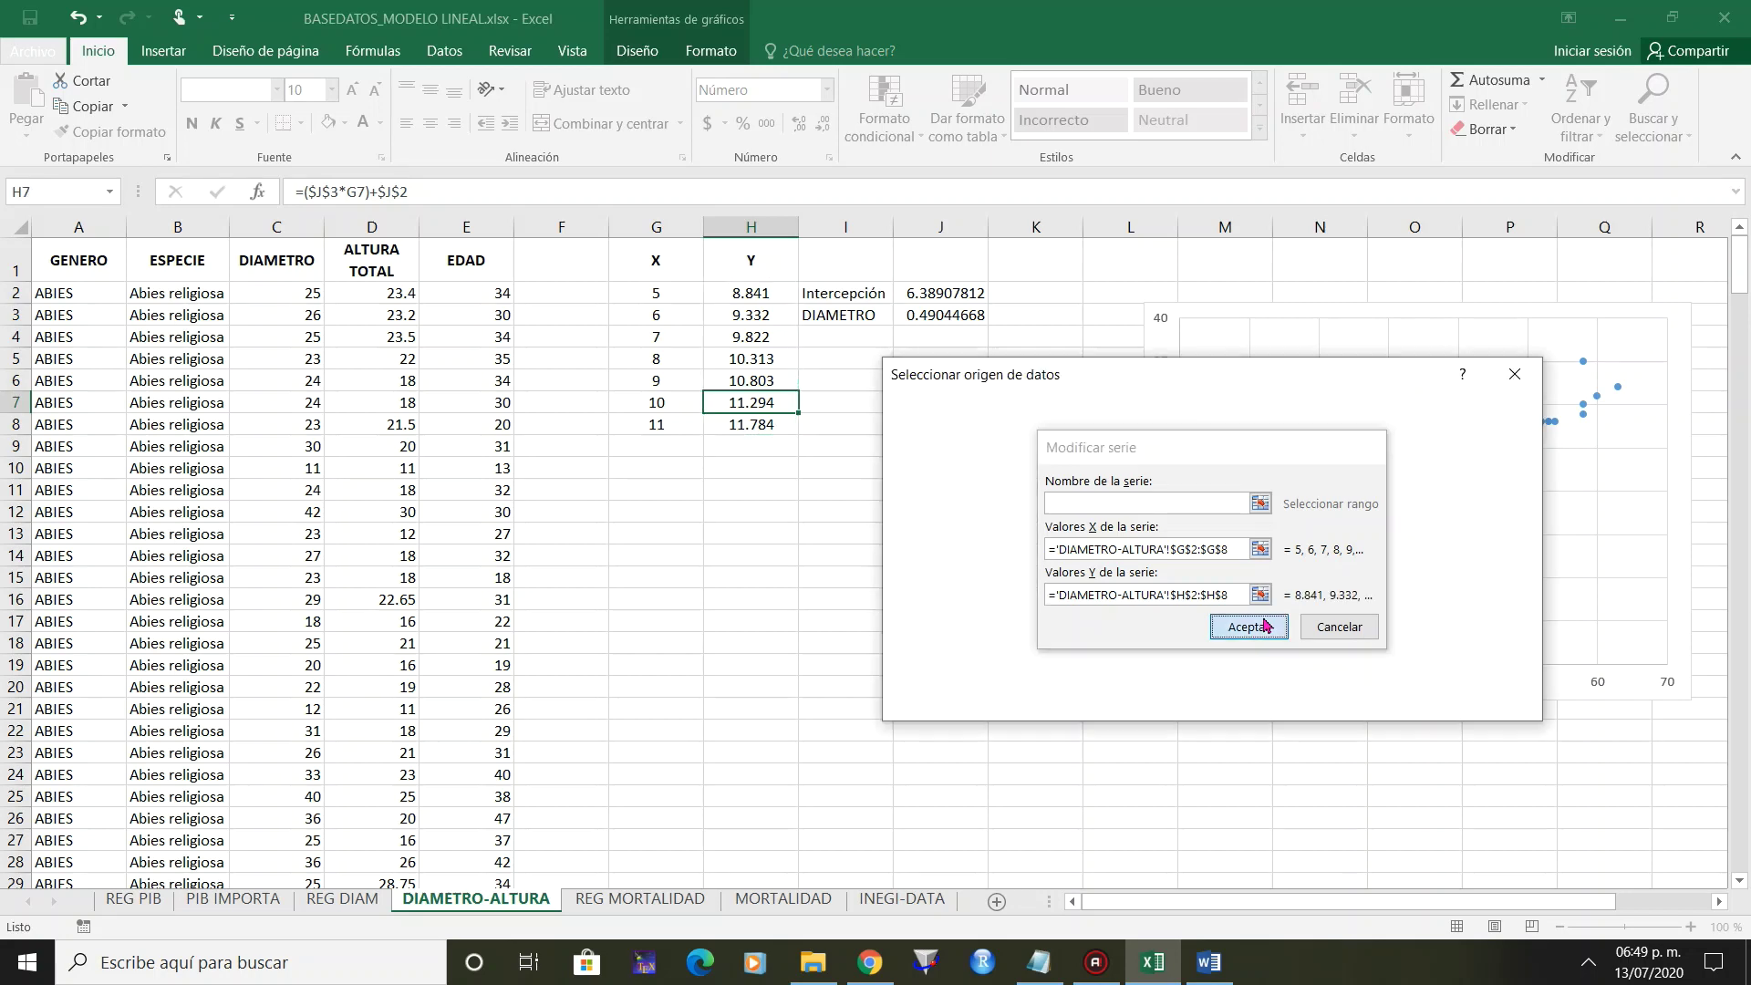
click(1399, 699)
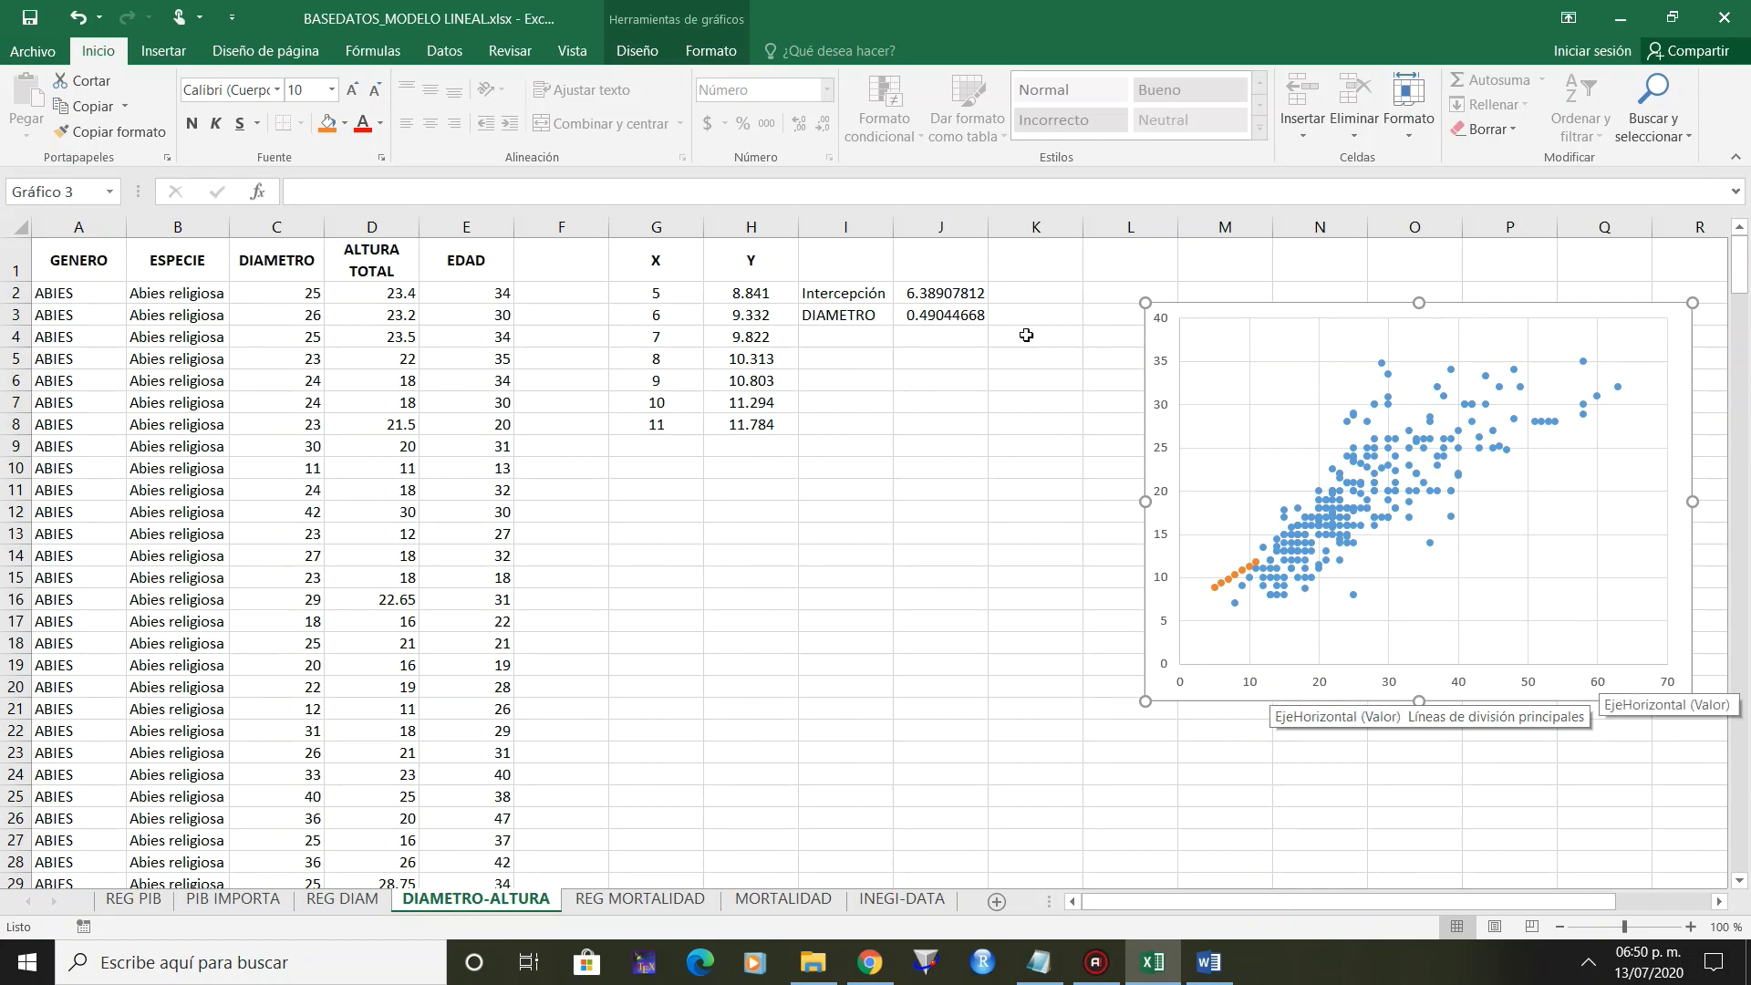
Enter 60 and 61 as the first X values in G2 and G3.
click(621, 300)
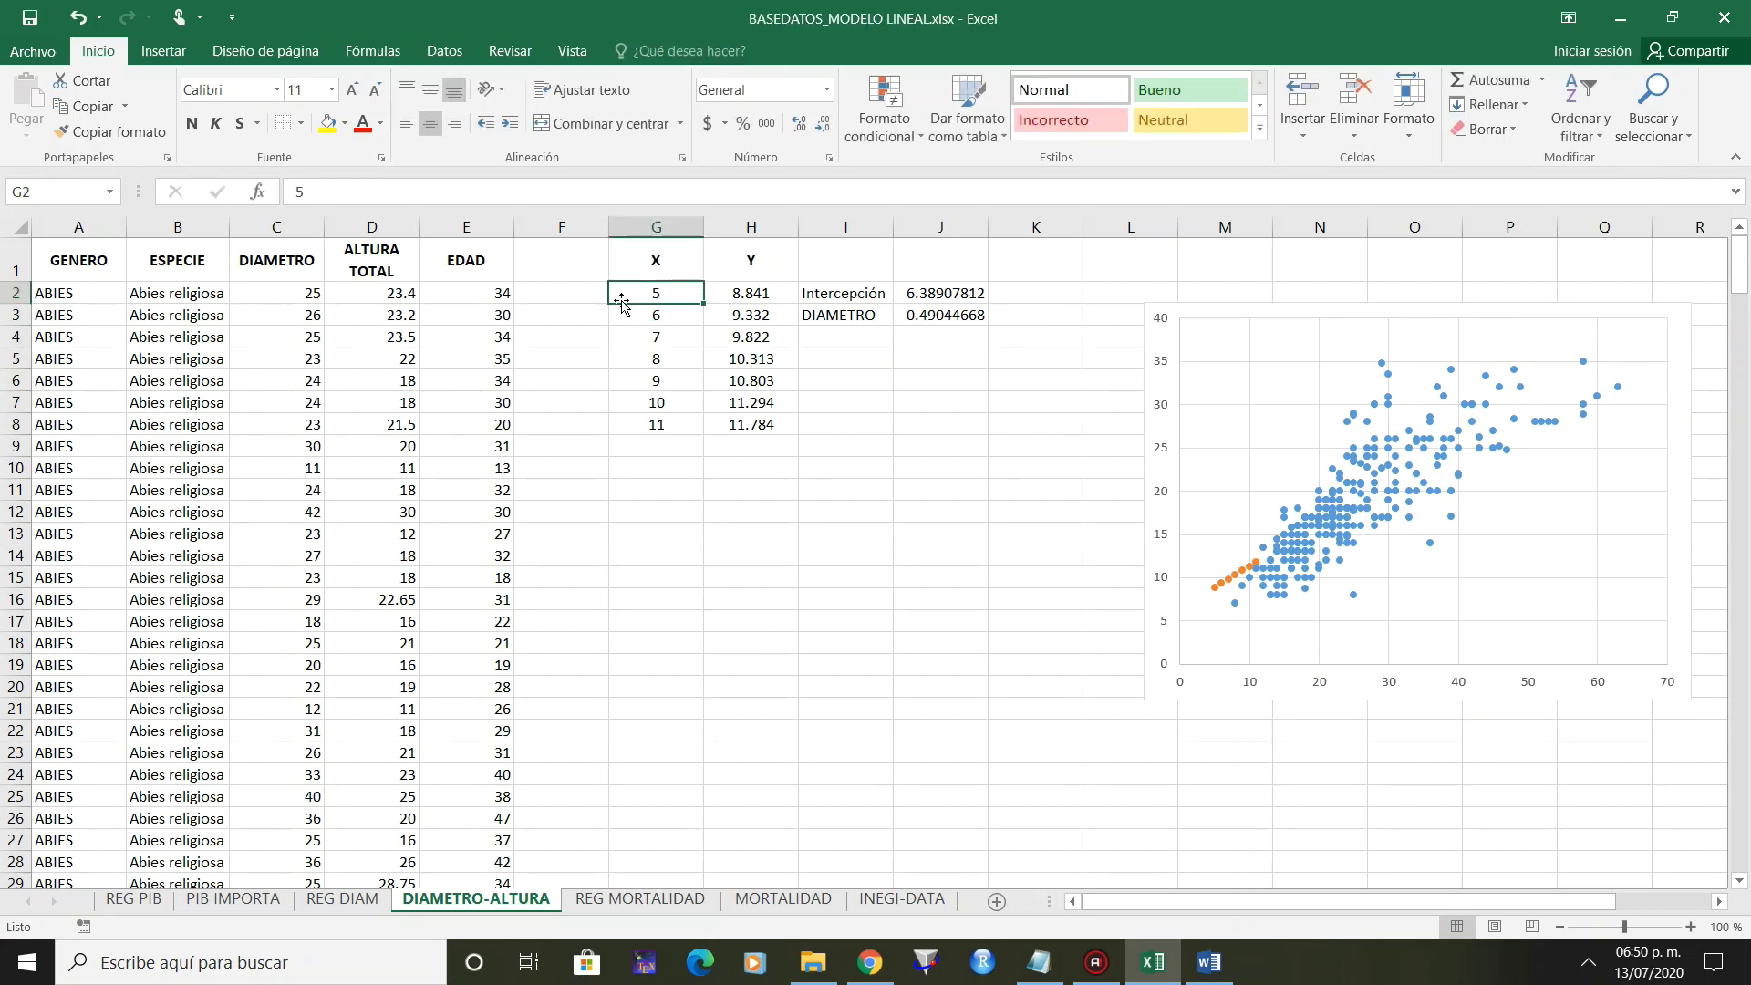
text(60)
key(Return)
text(6)
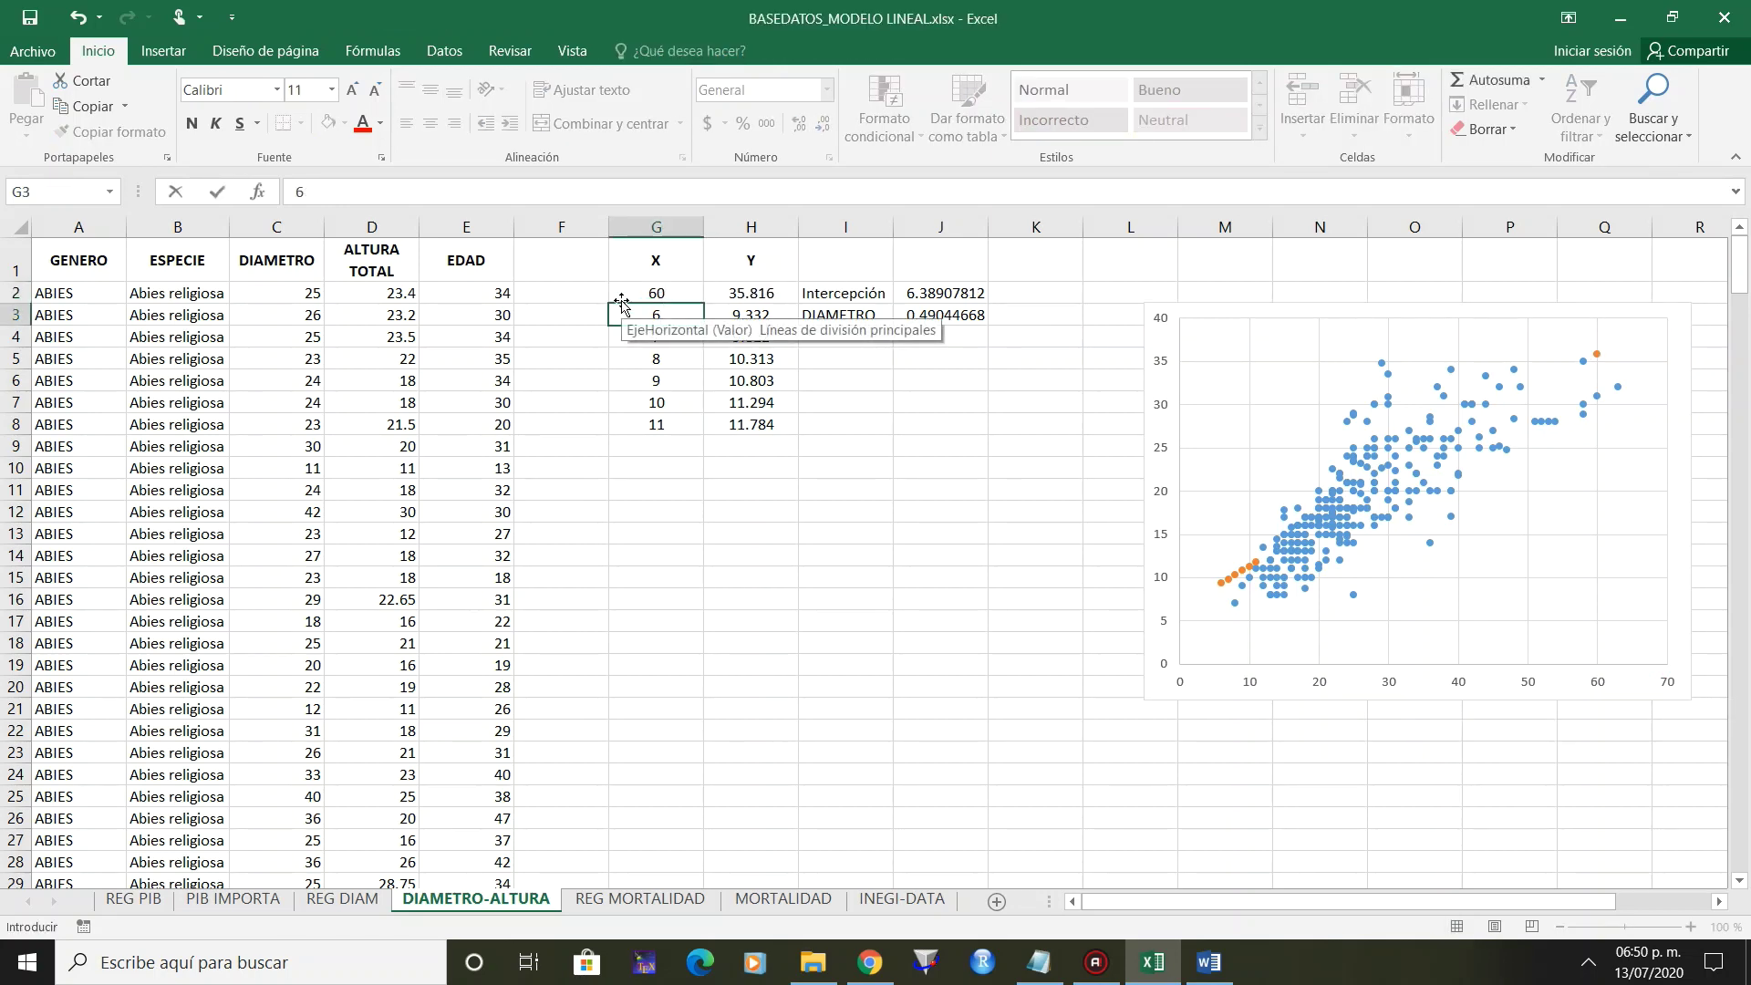
text(1)
key(Return)
Enter 62, extend the X series to 71 in G13, and fill predicted Y down to H13.
text(62)
click(621, 300)
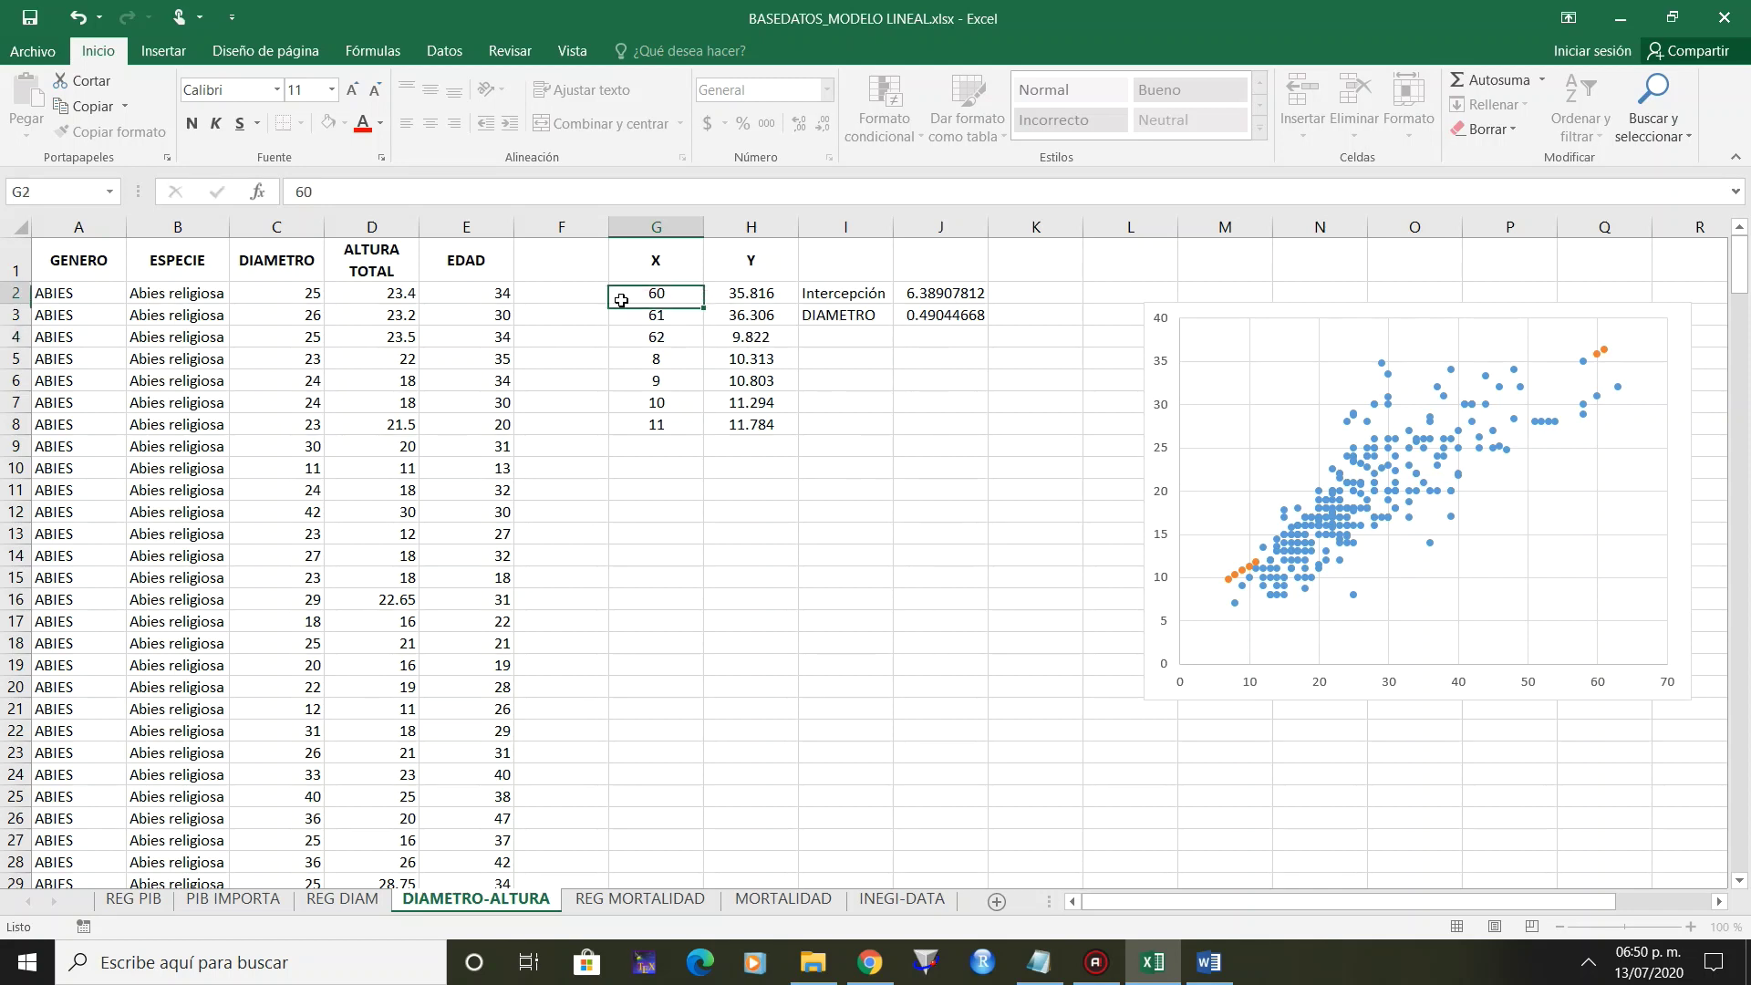
drag(621, 300, 622, 347)
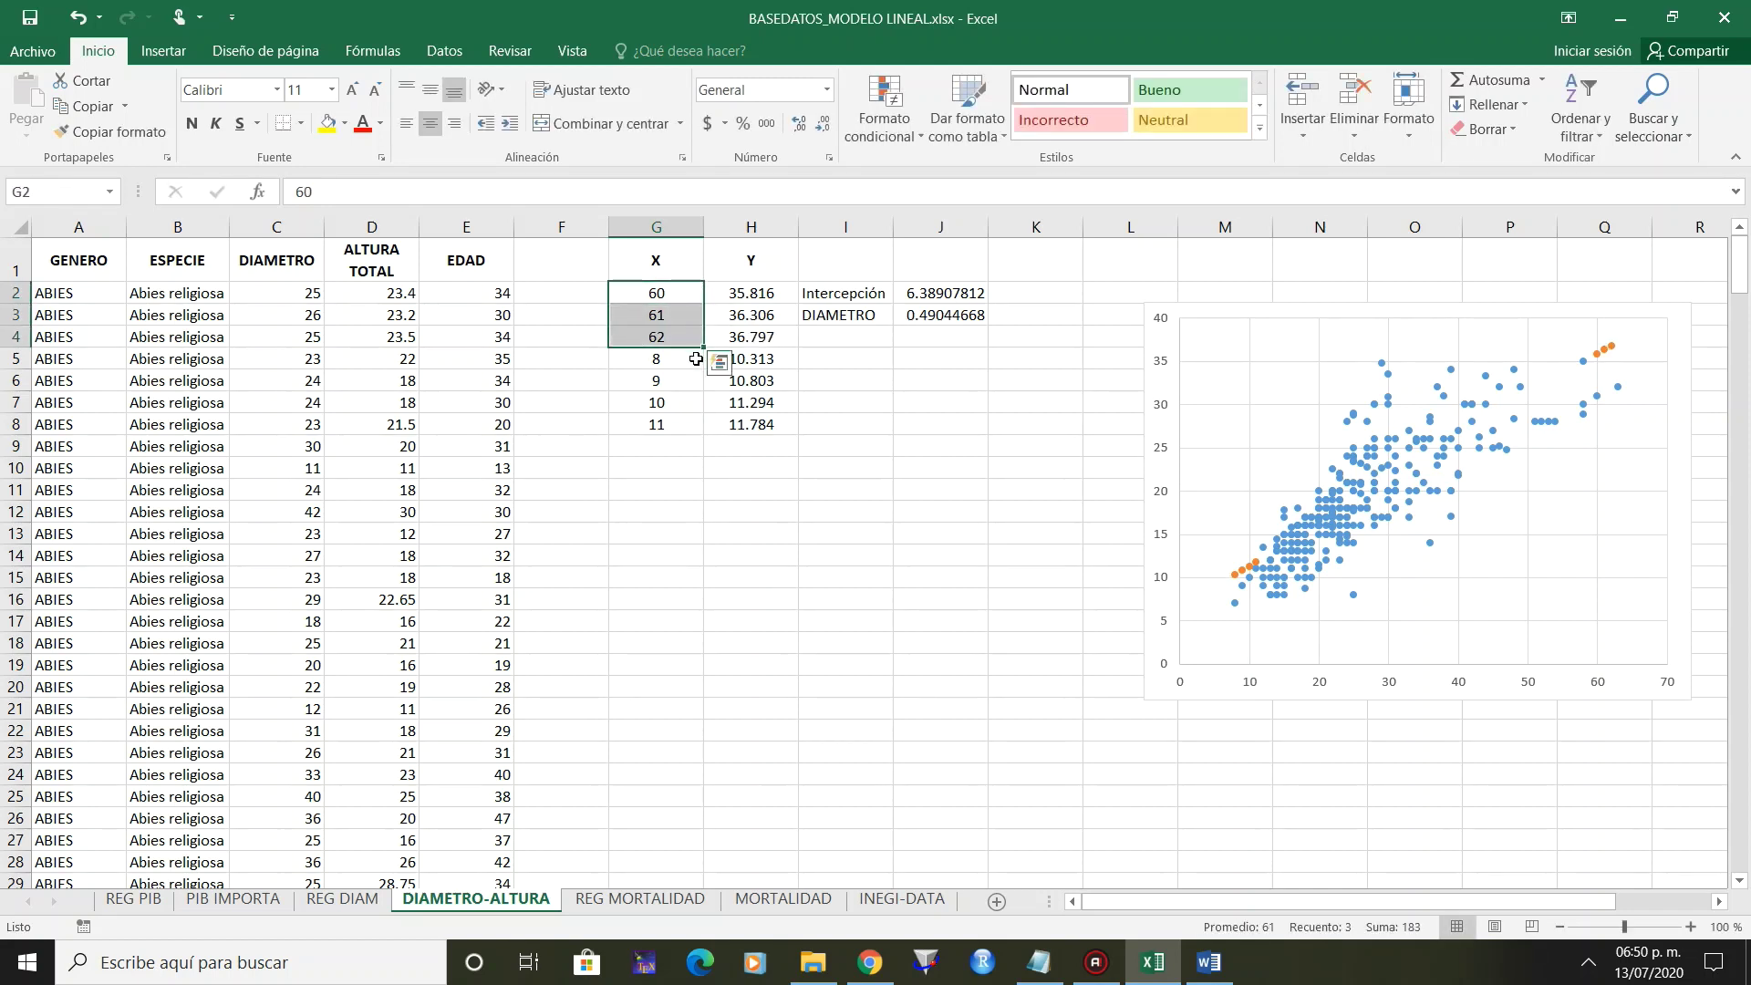
drag(702, 343, 697, 546)
click(774, 426)
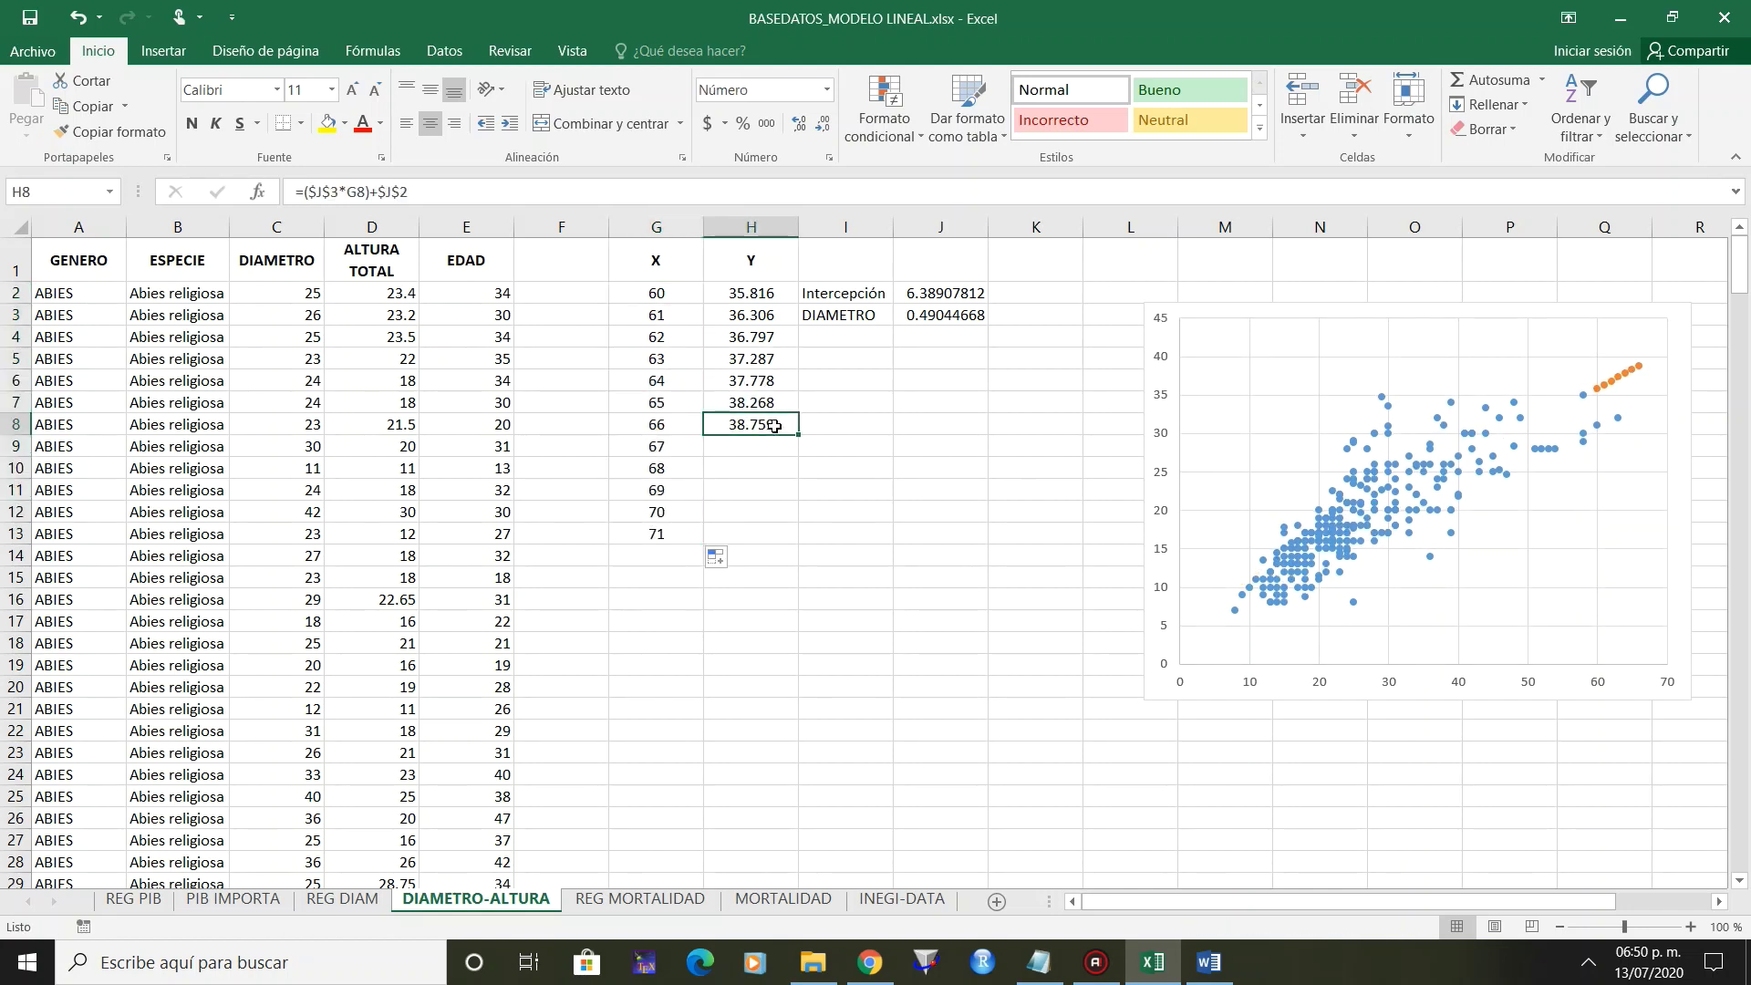
drag(796, 436, 795, 546)
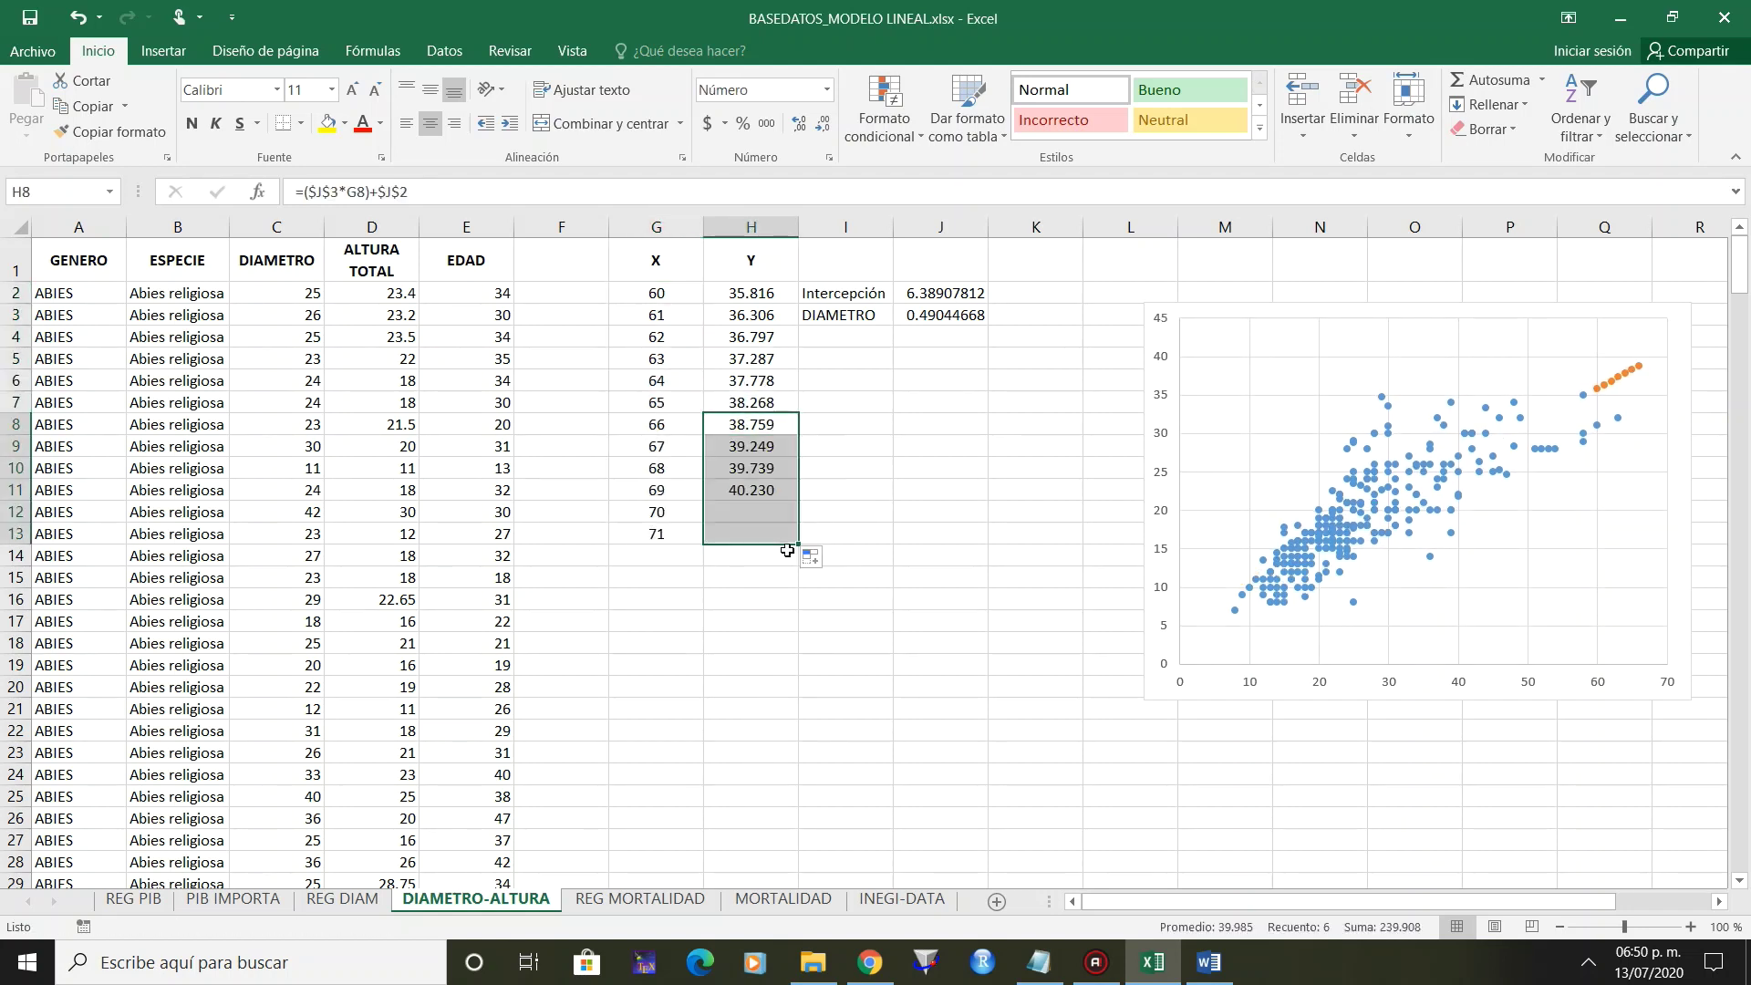
Extend the chart's prediction series ranges to G13 and H13.
click(1612, 381)
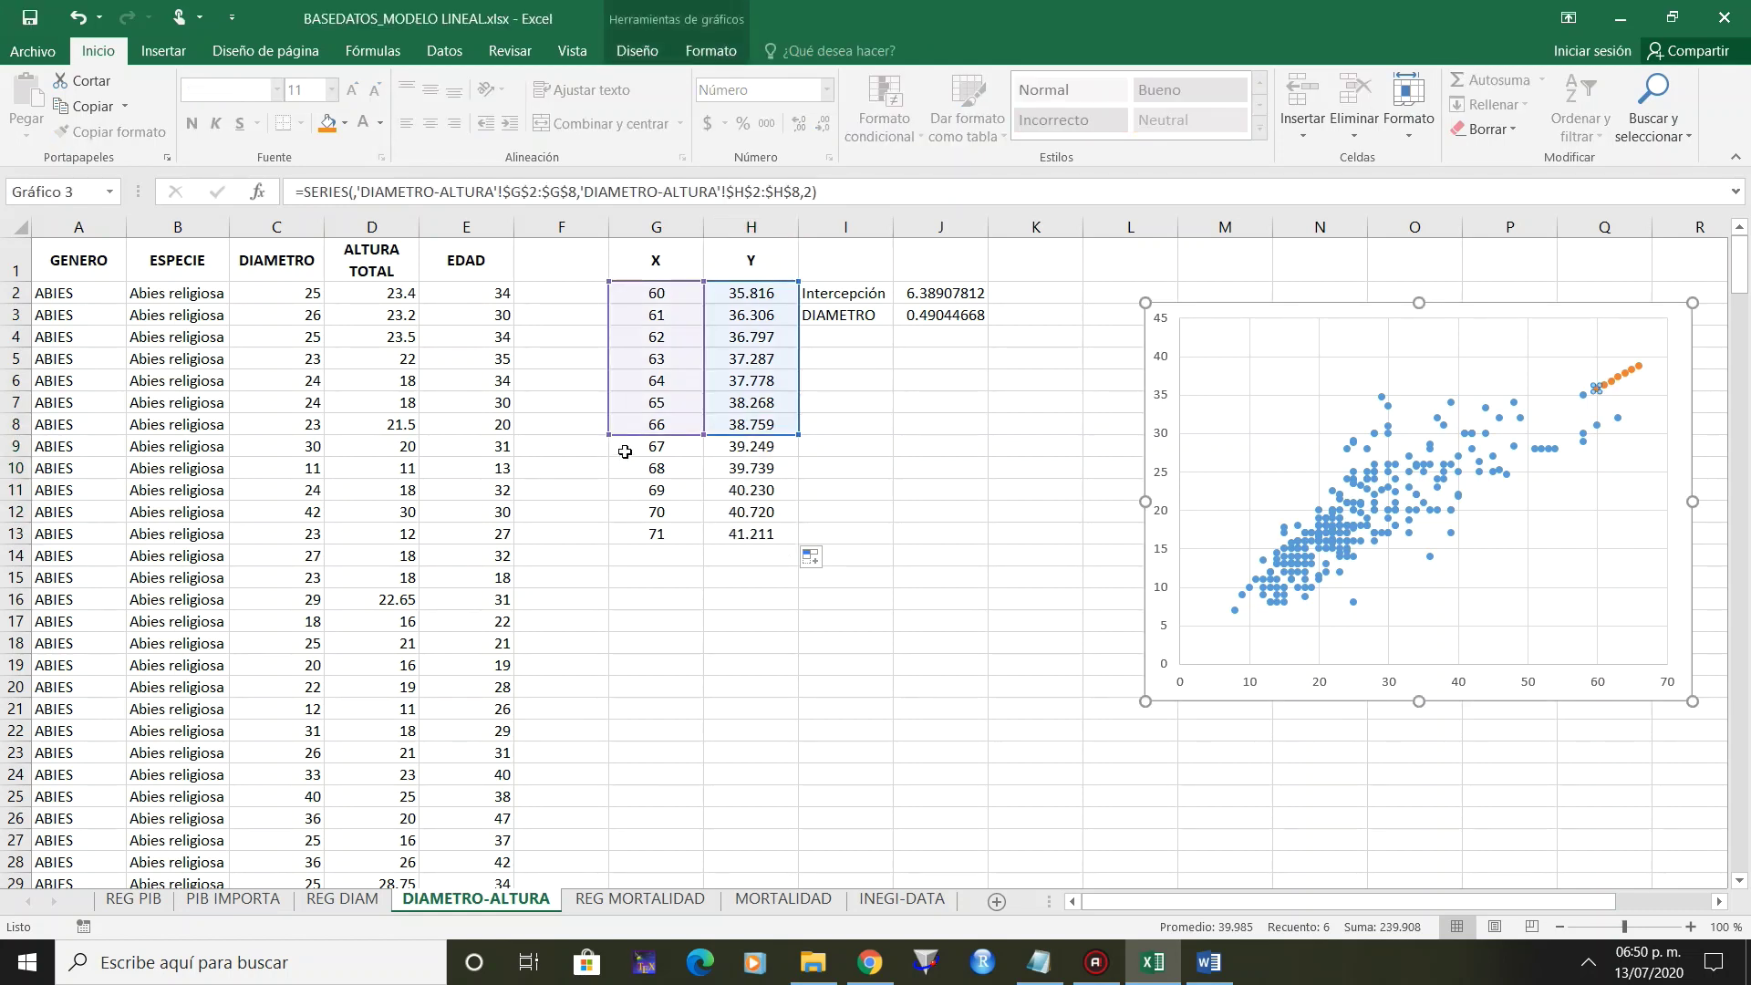
drag(605, 443, 608, 544)
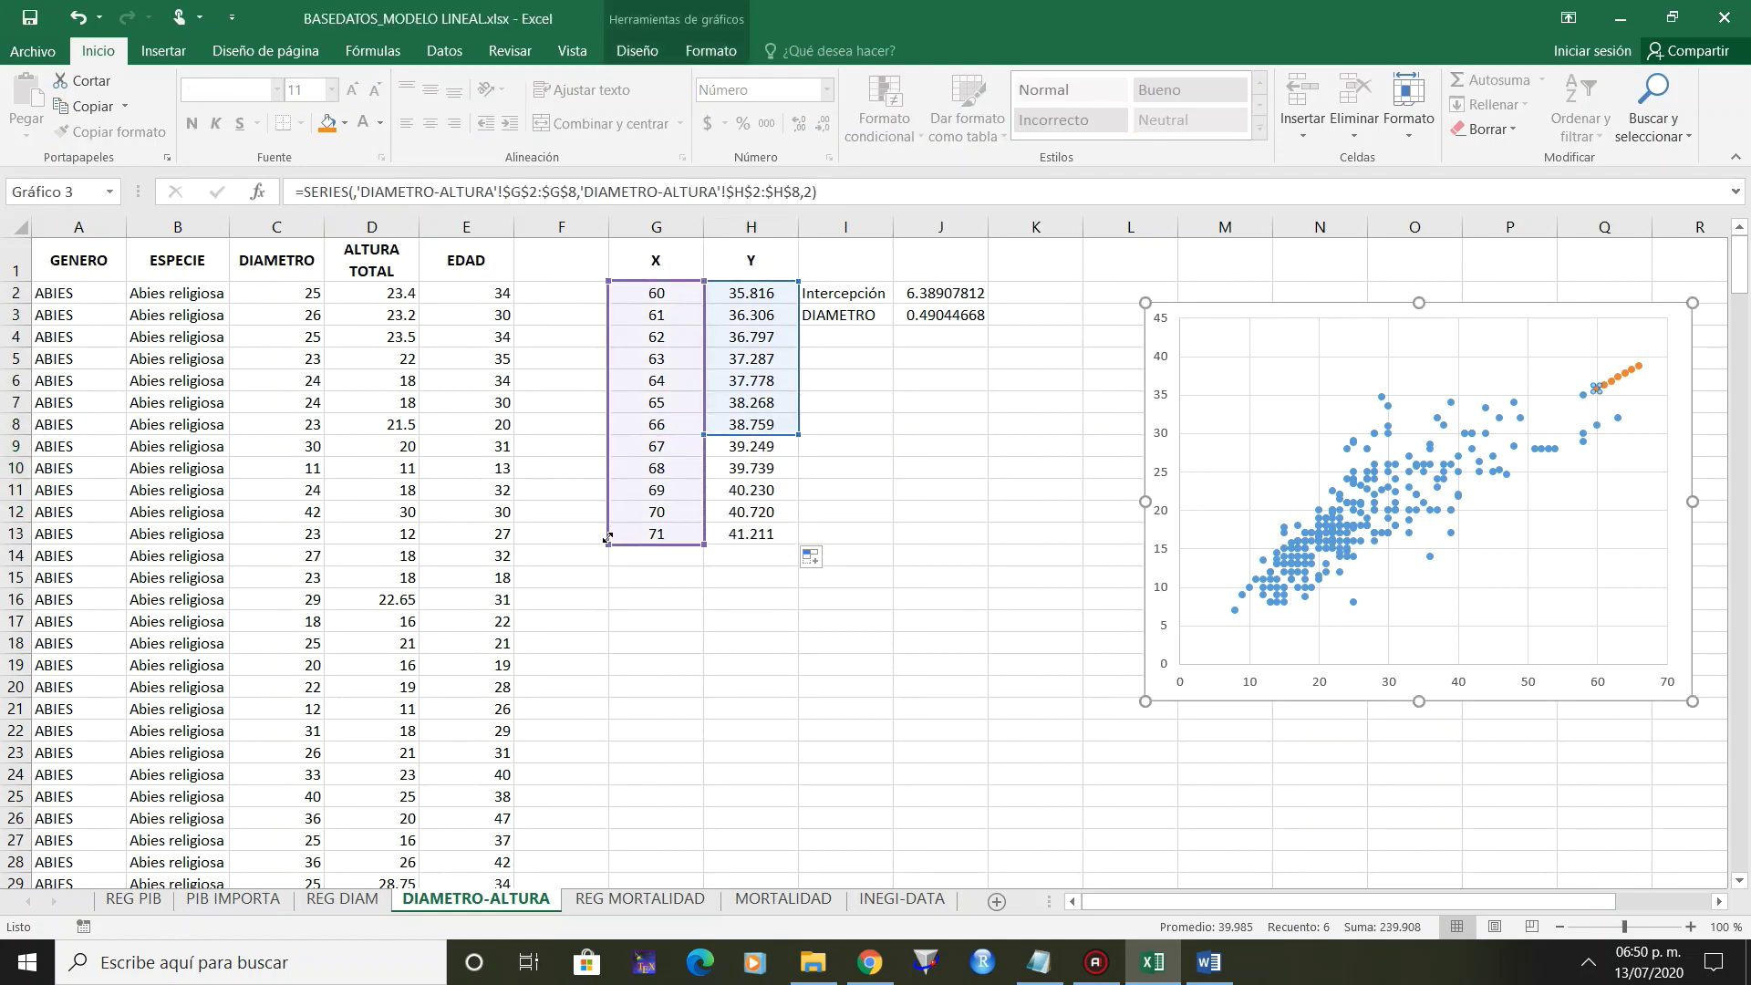
drag(798, 436, 796, 545)
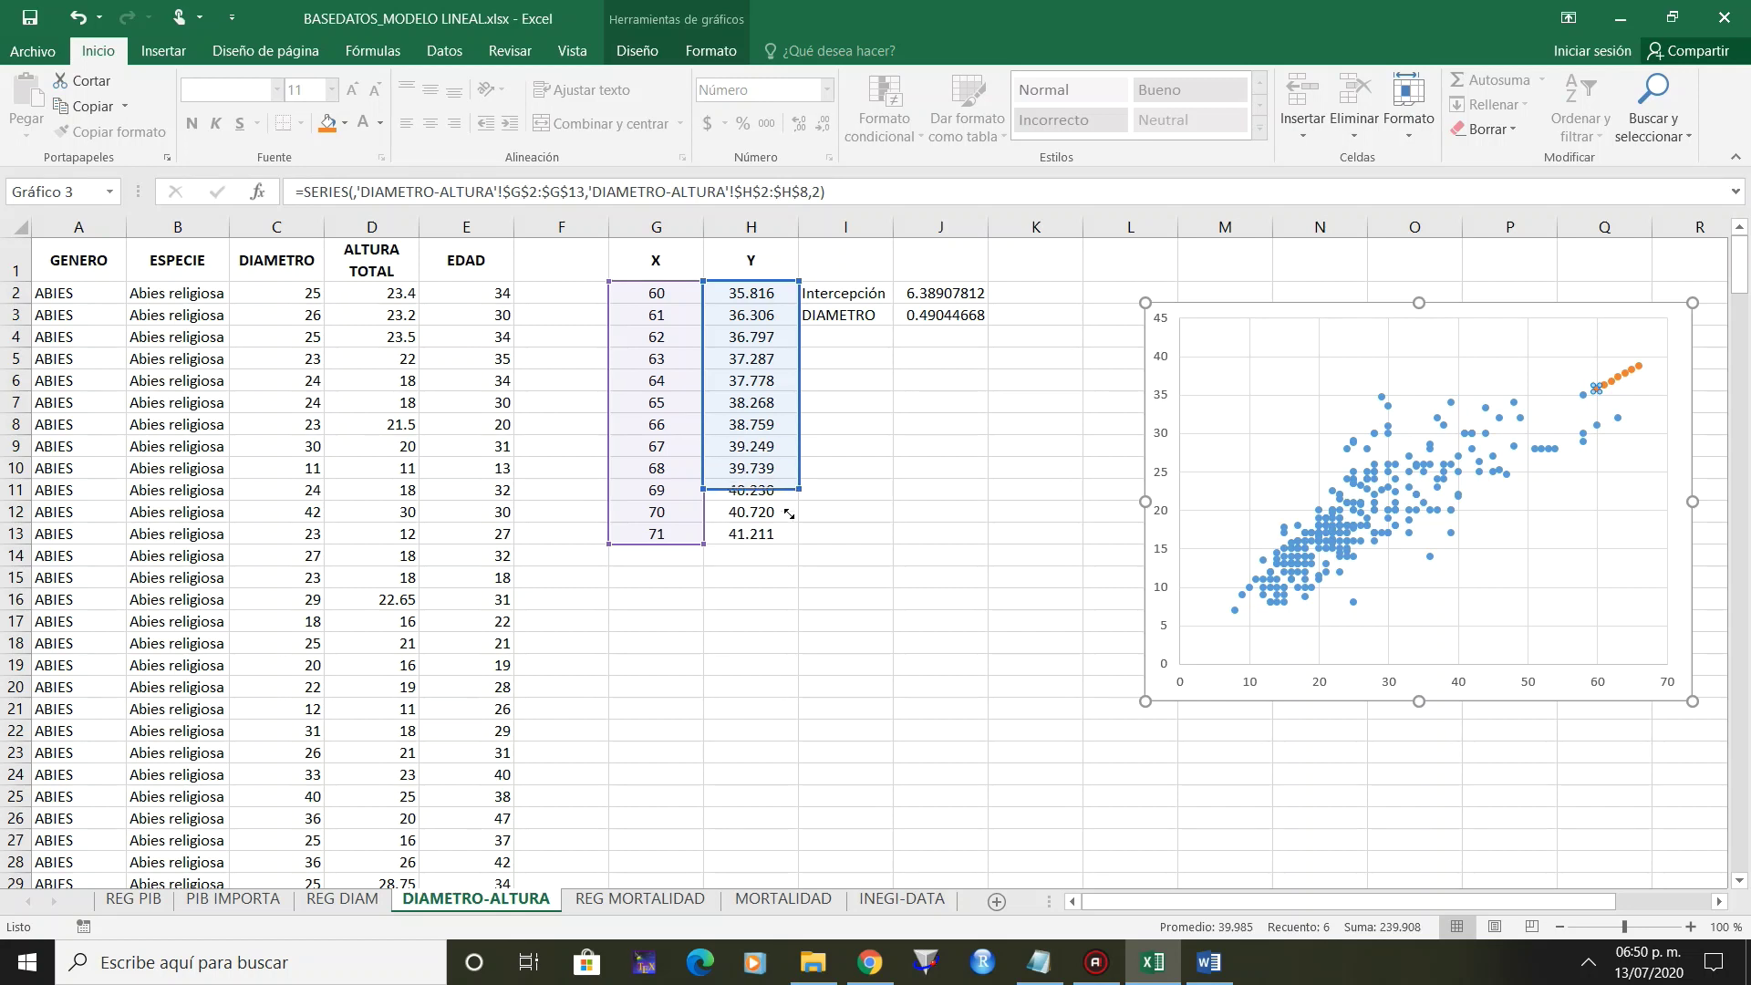
click(861, 541)
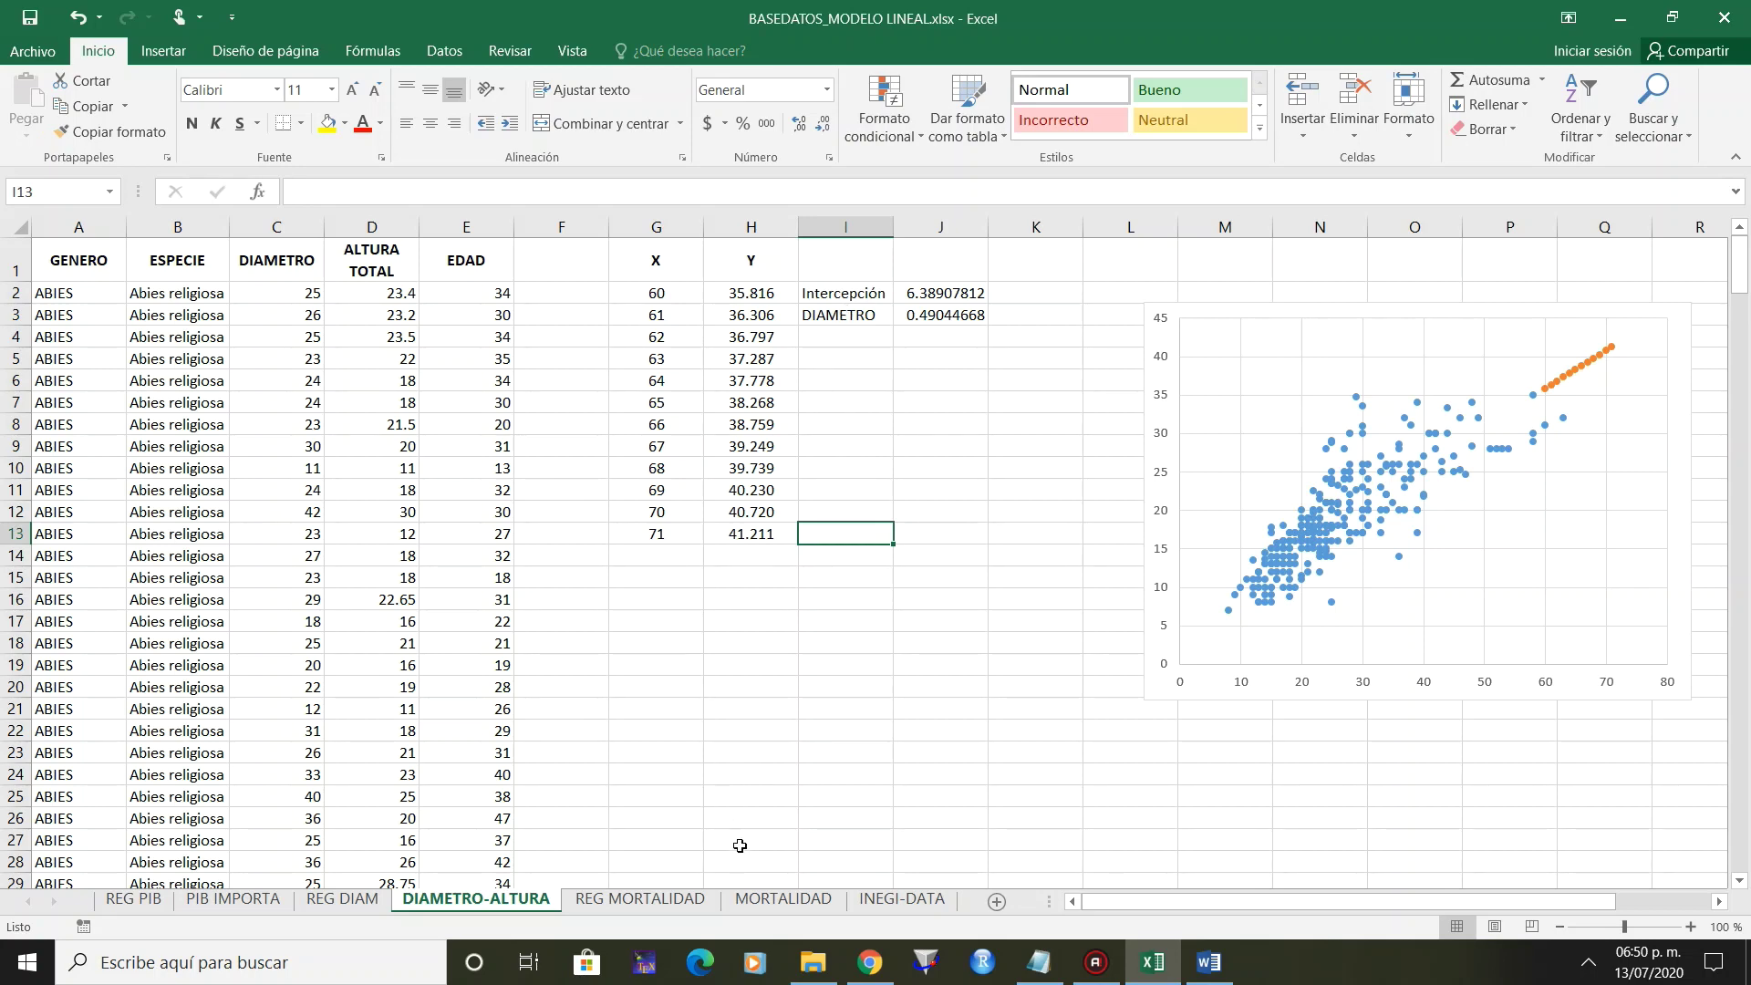
On the MORTALIDAD sheet, add X and Y headings in I1 and J1.
click(746, 903)
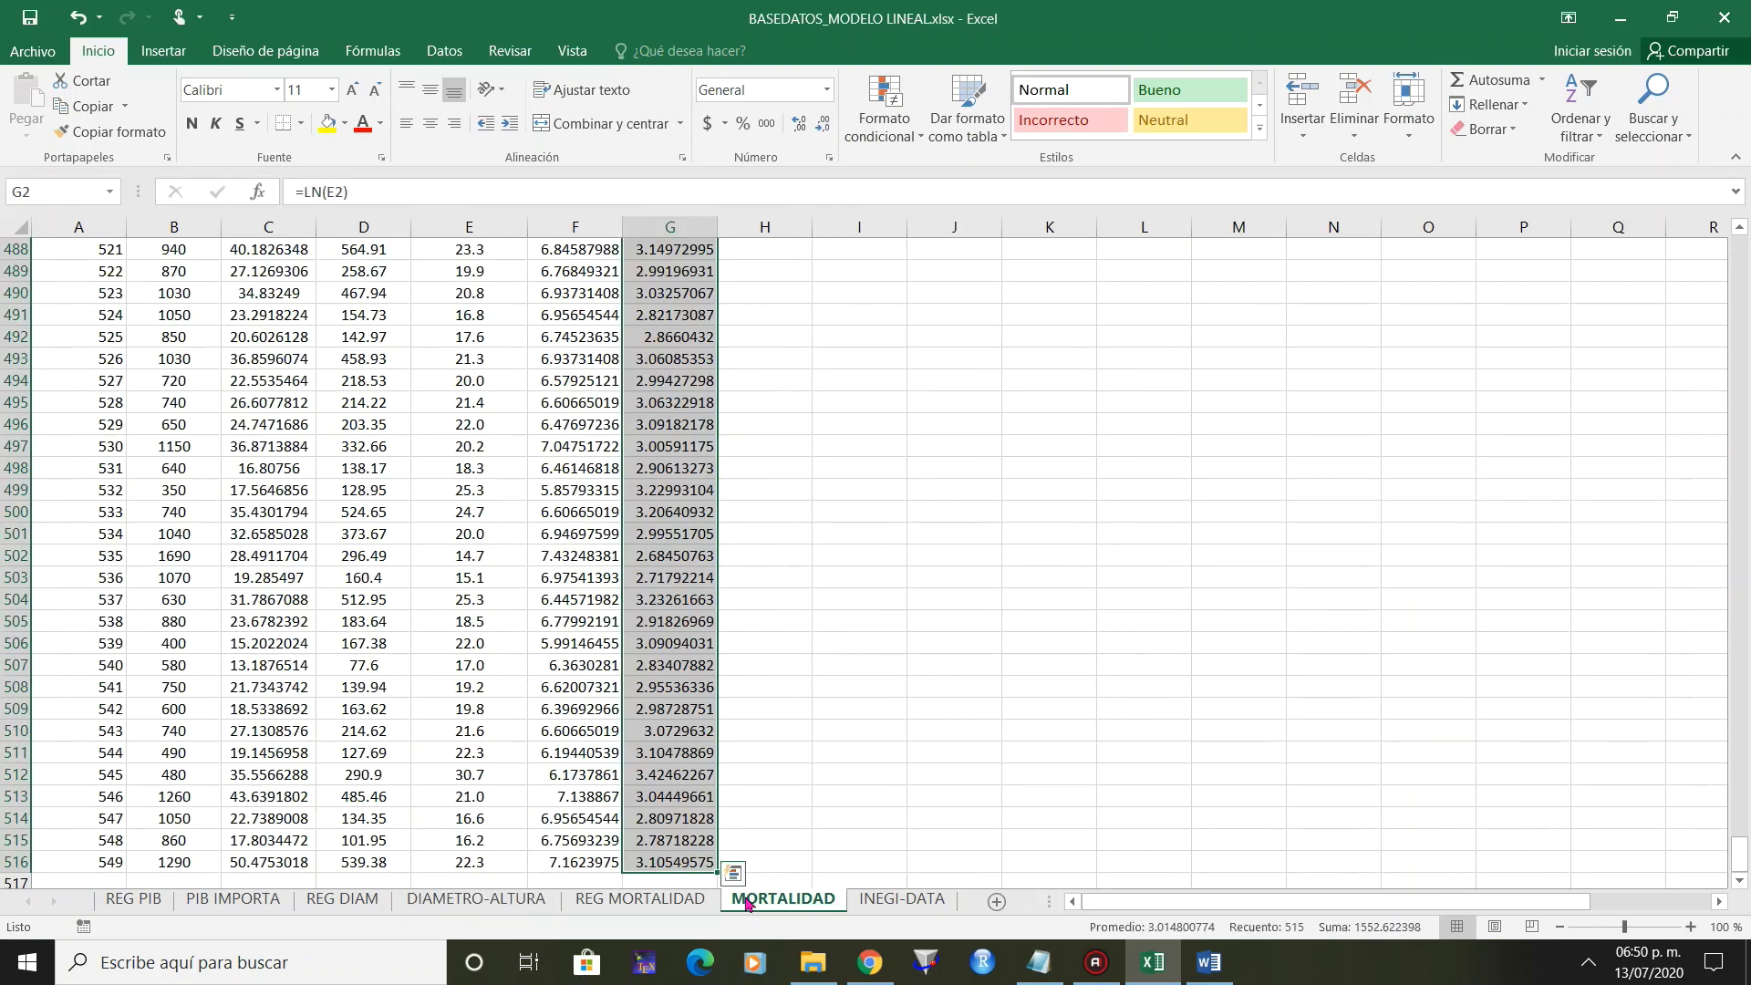
click(924, 432)
key(ctrl+Up)
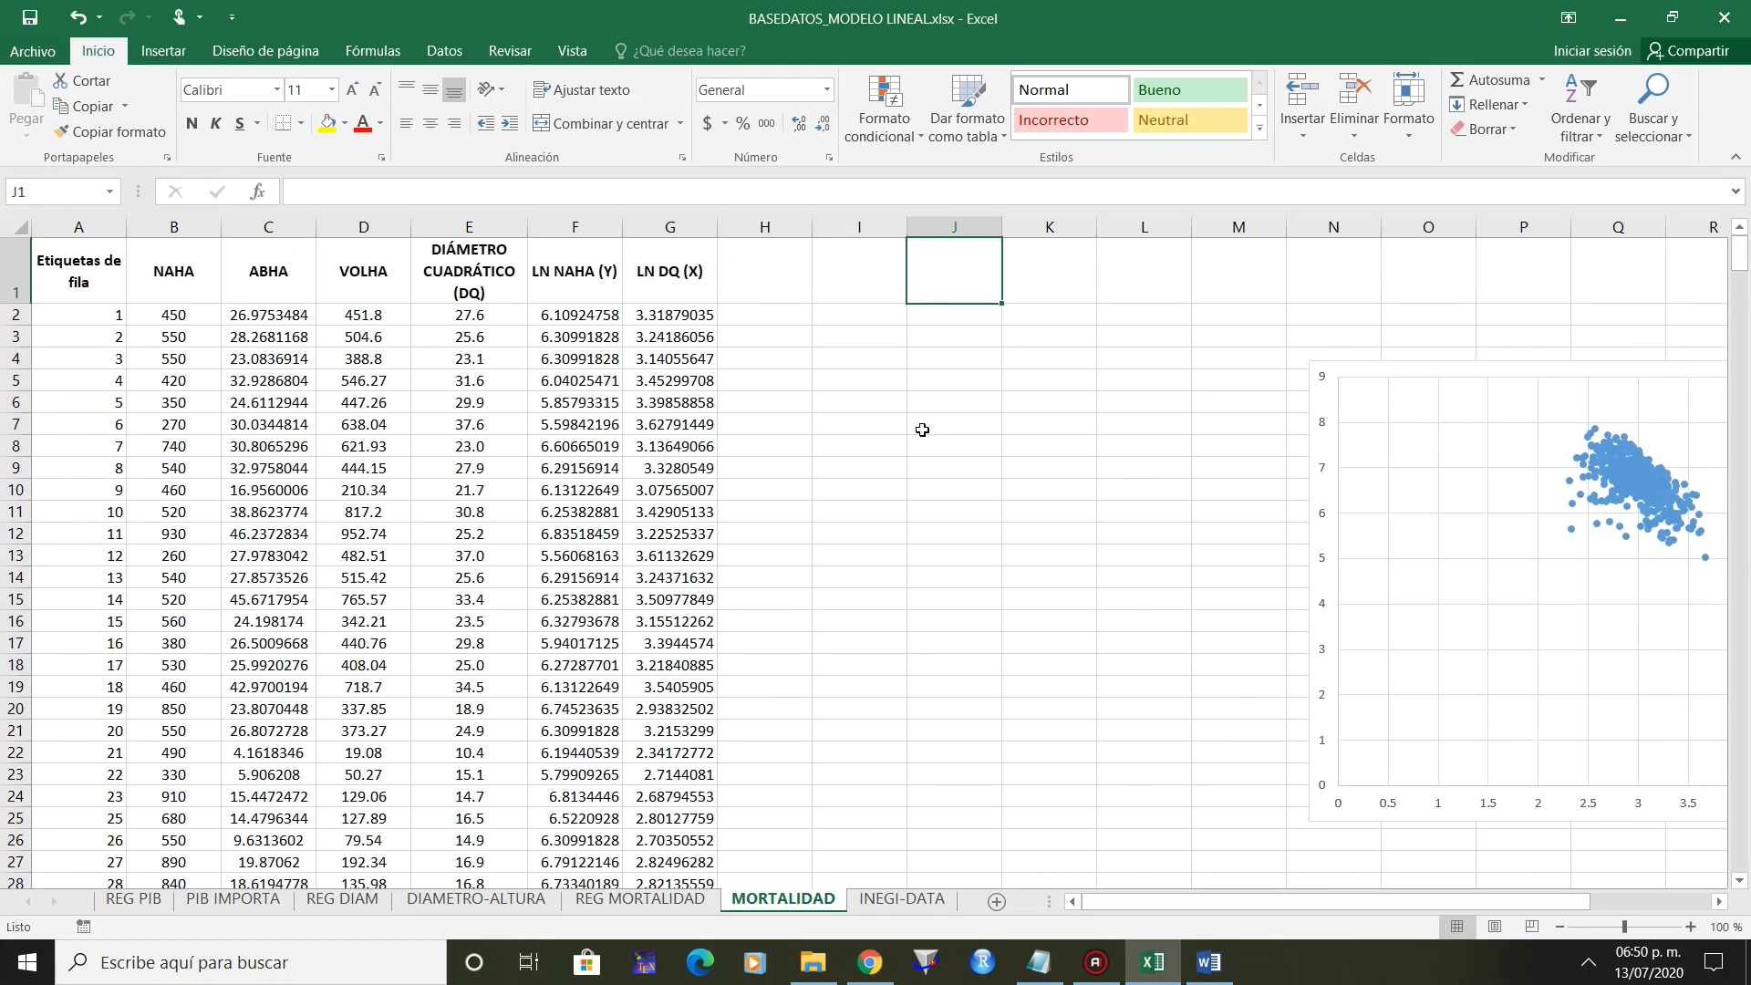
click(827, 312)
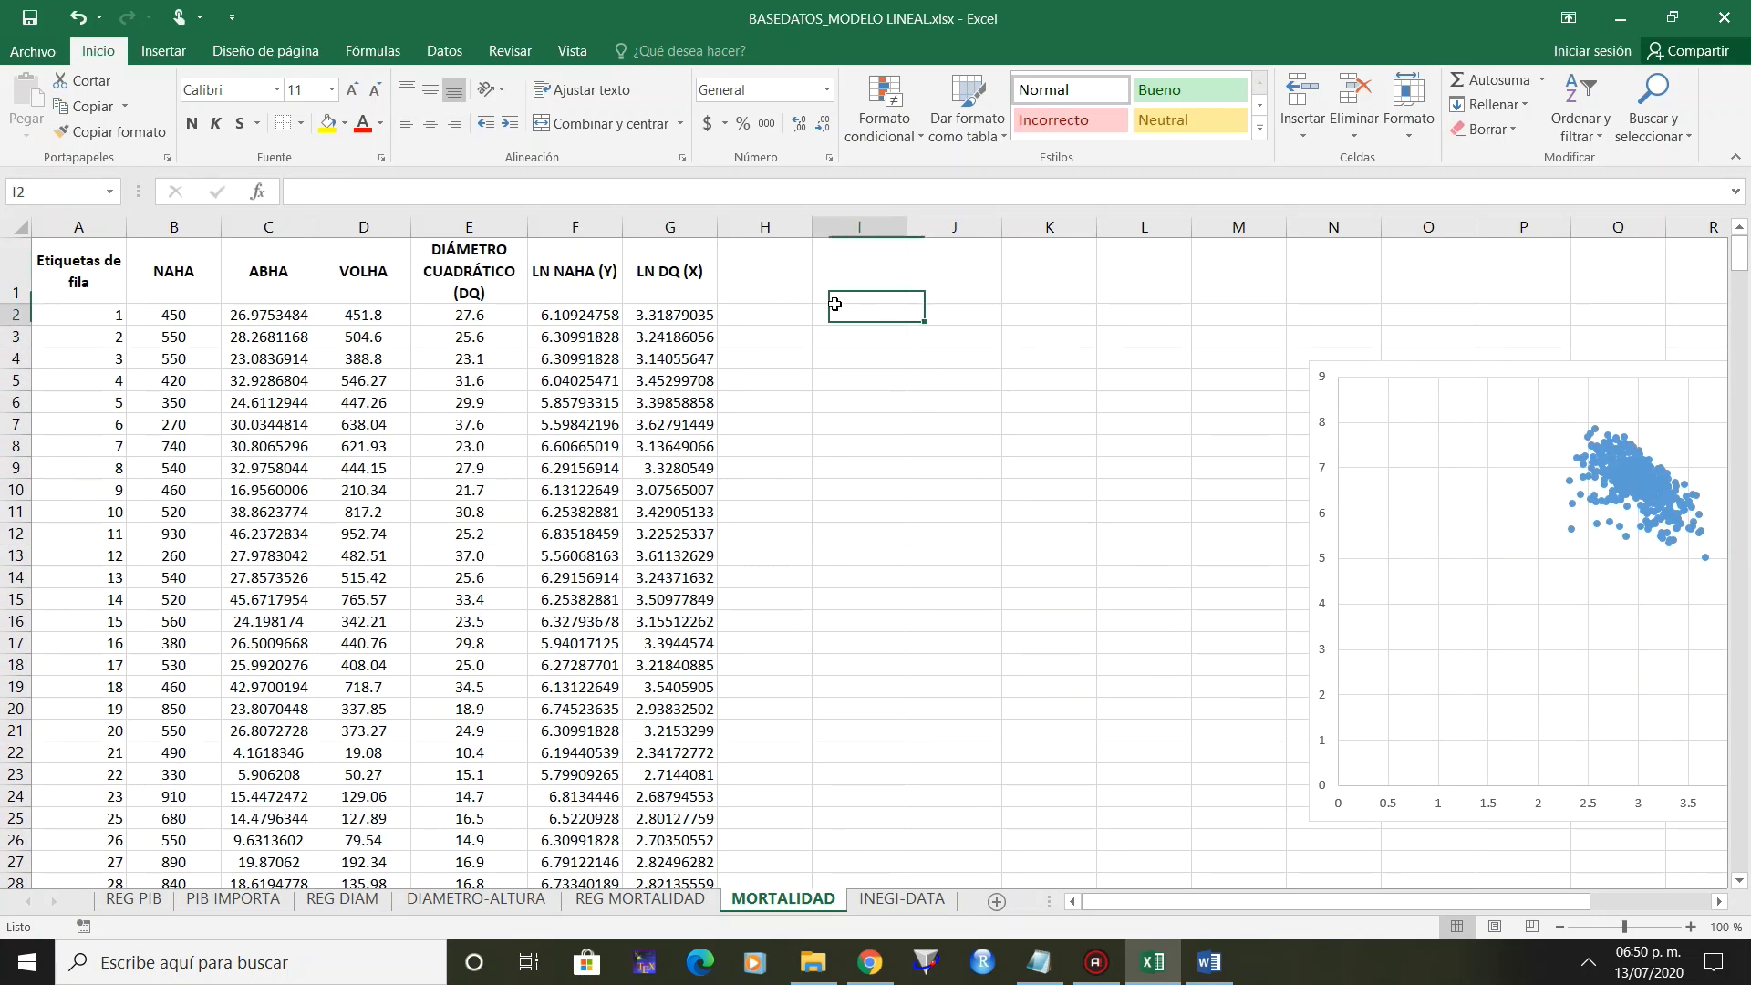
click(835, 301)
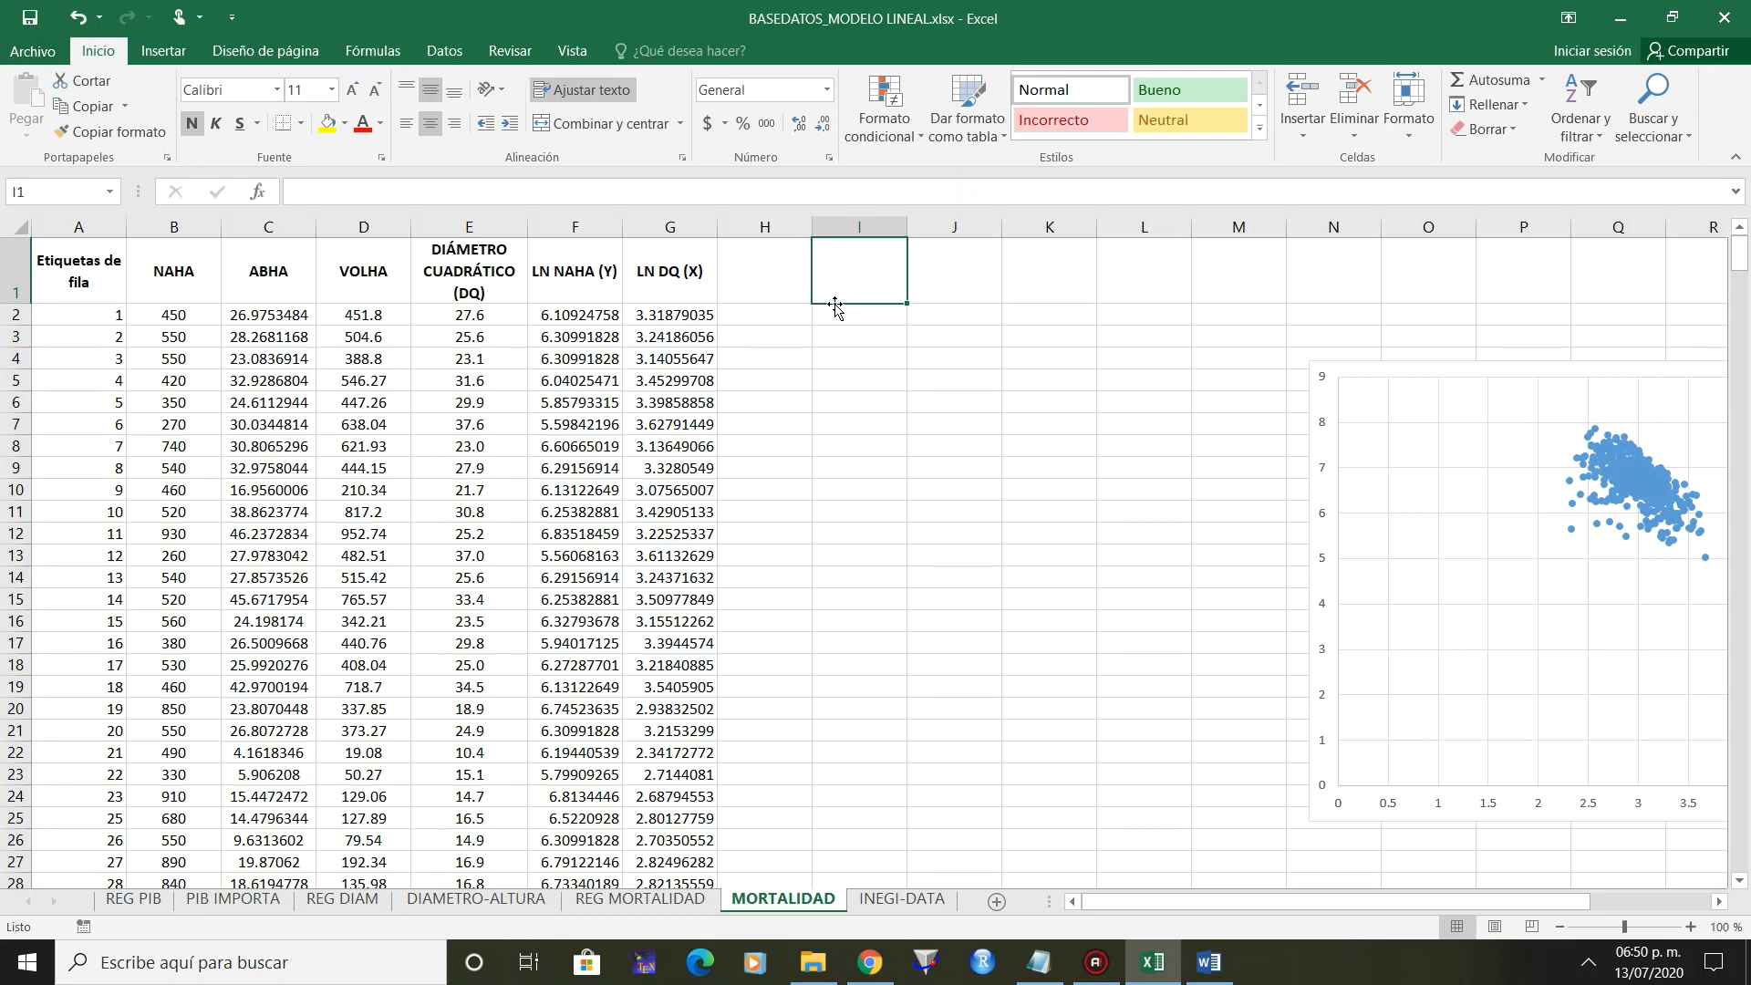
text(x)
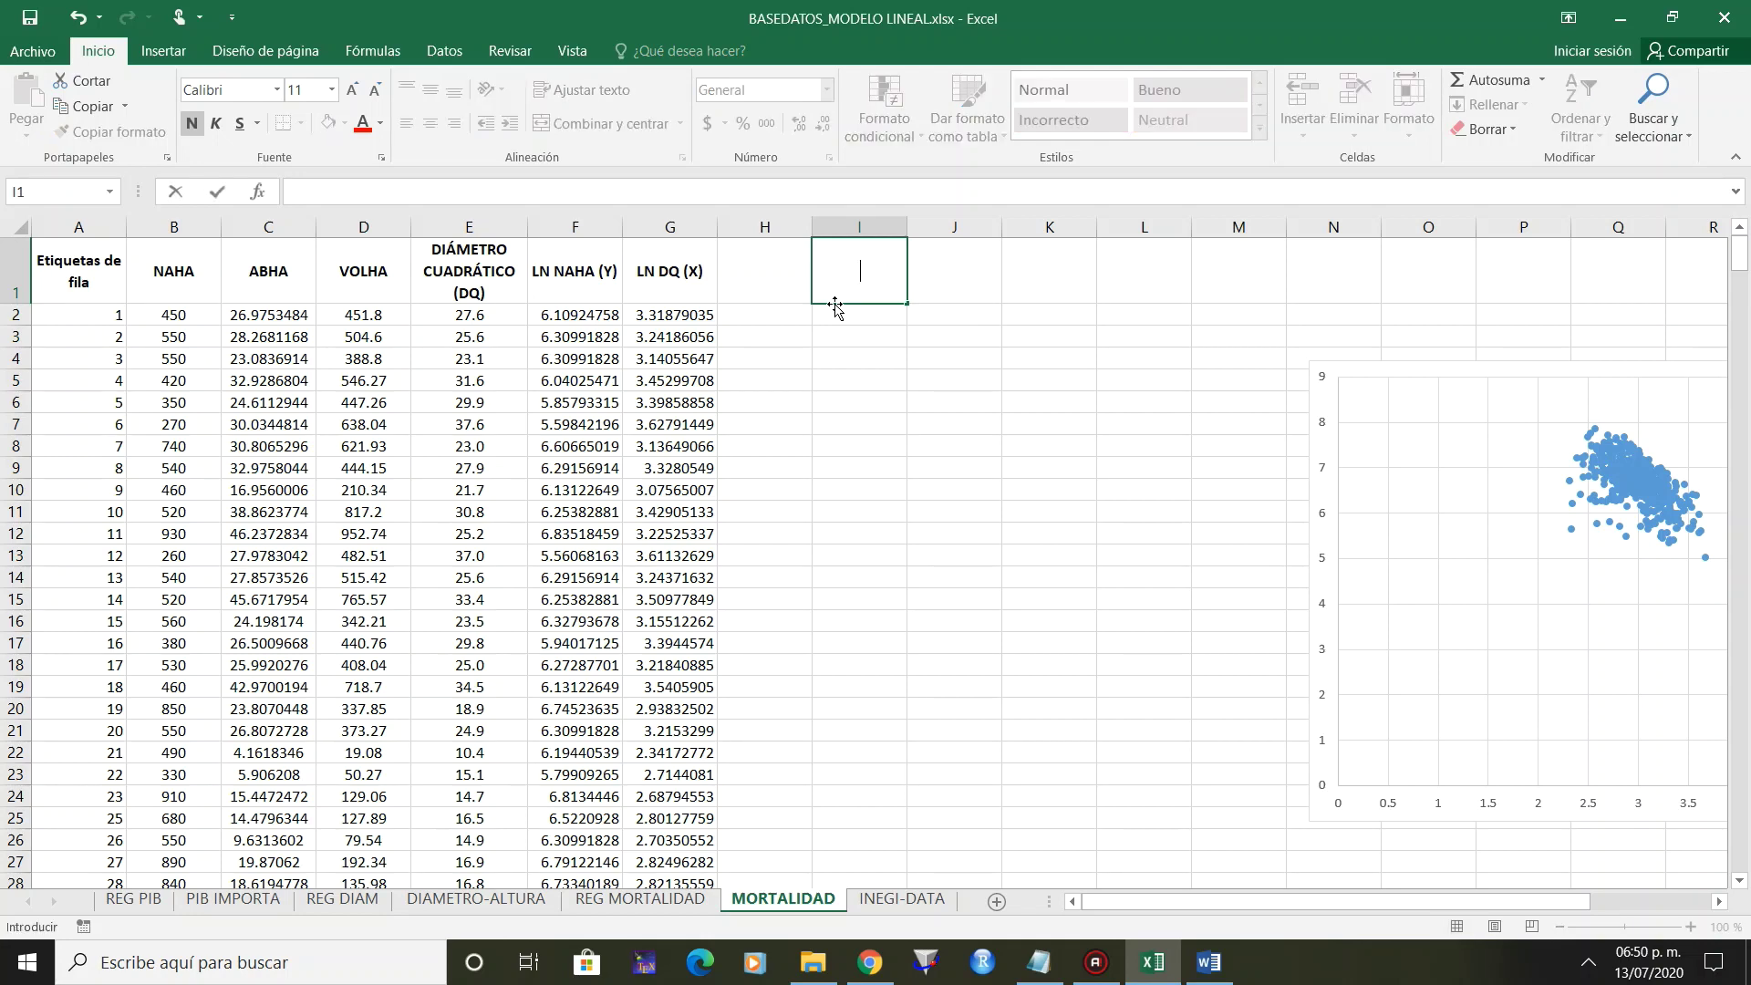
key(Tab)
text(Y)
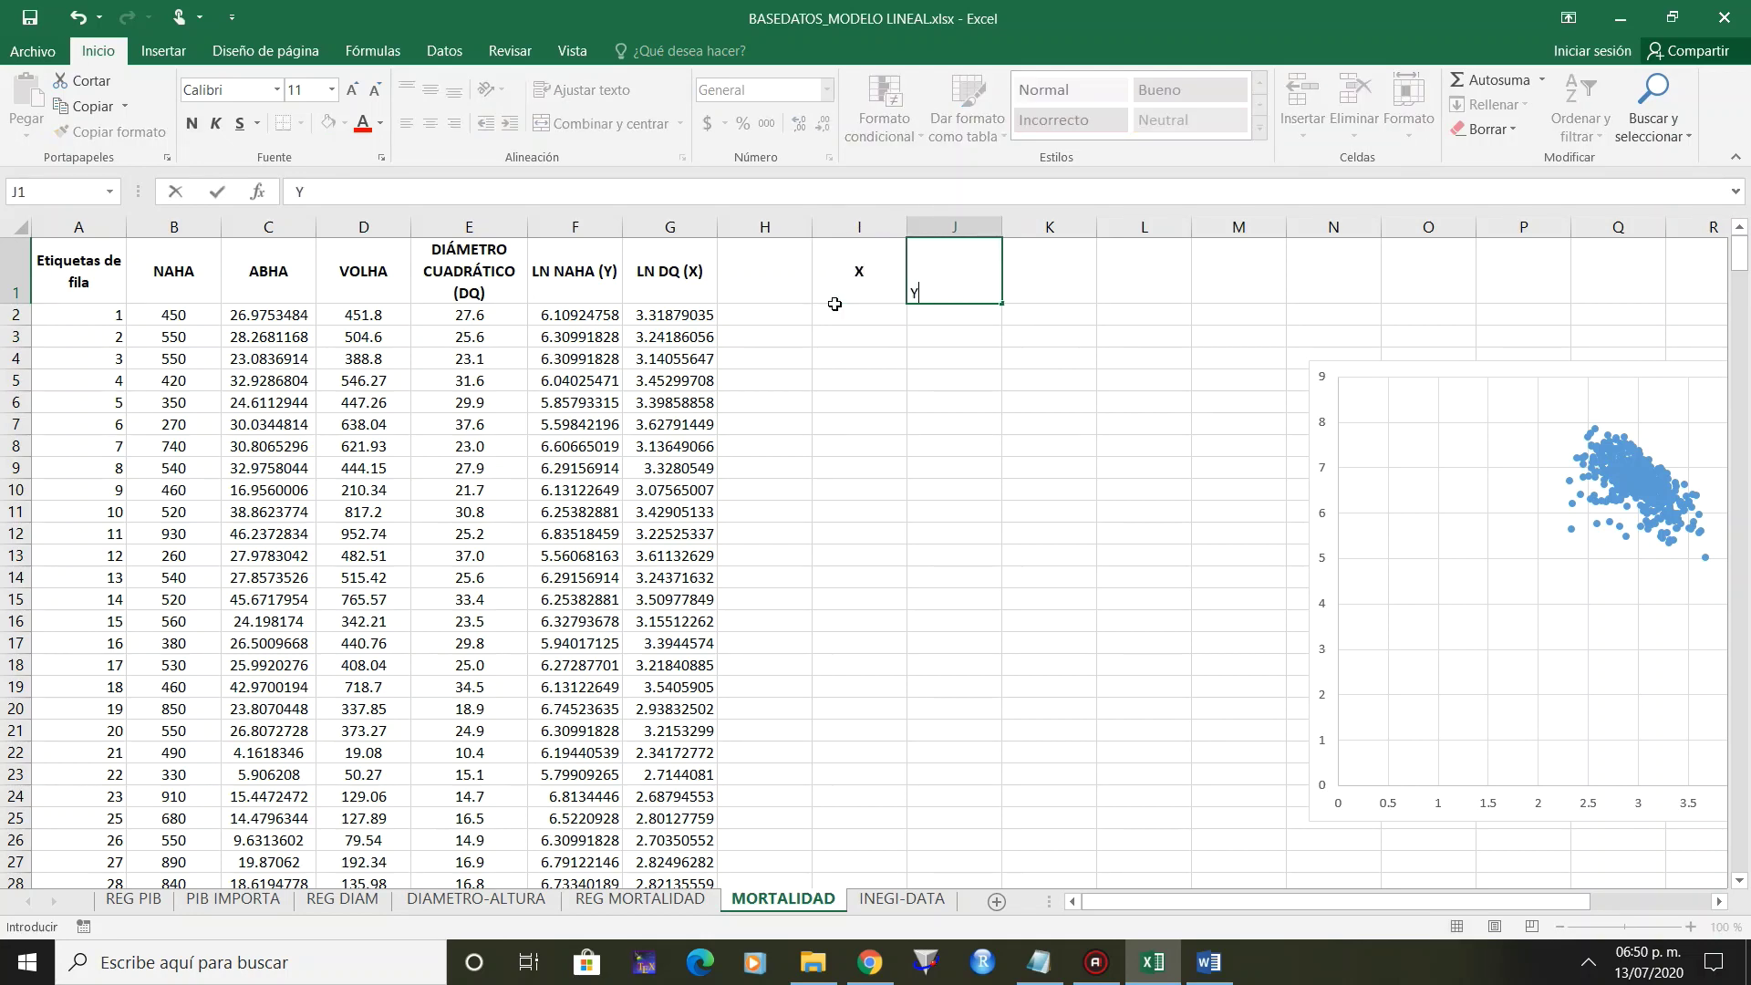
key(Return)
Link K2:L3 to the REG MORTALIDAD Intercepción and LN DQ (X) coefficients, then move the chart down-left.
click(835, 306)
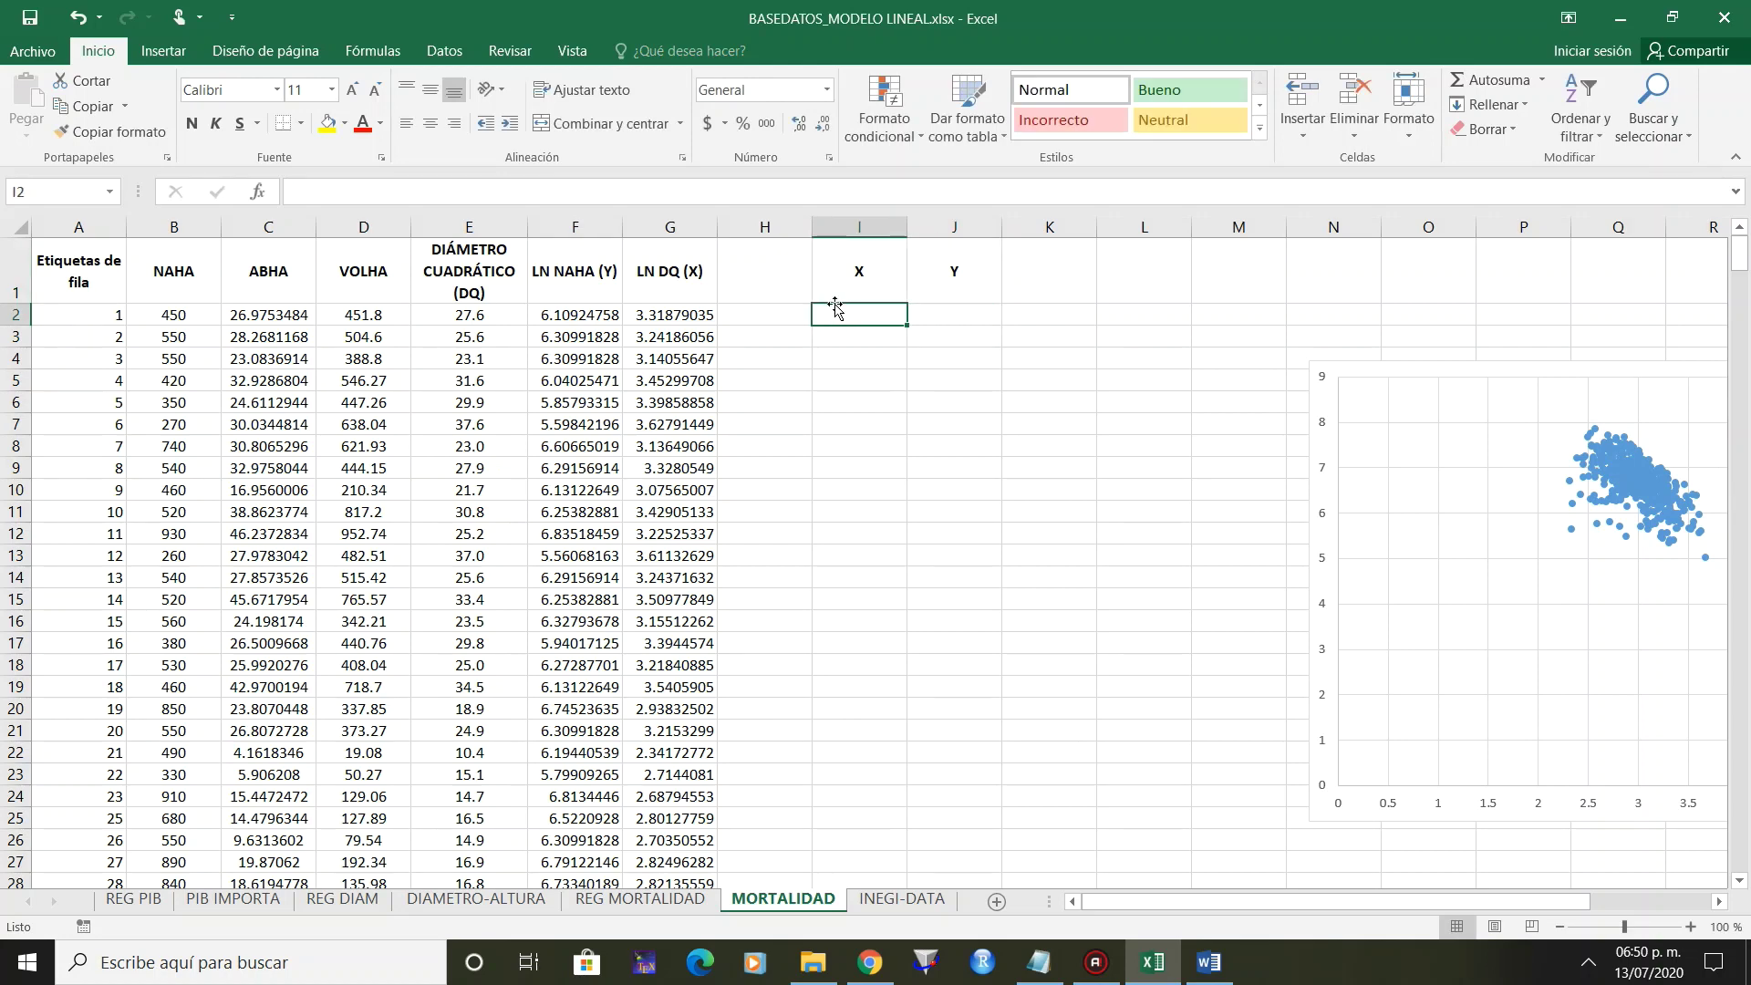
click(1032, 311)
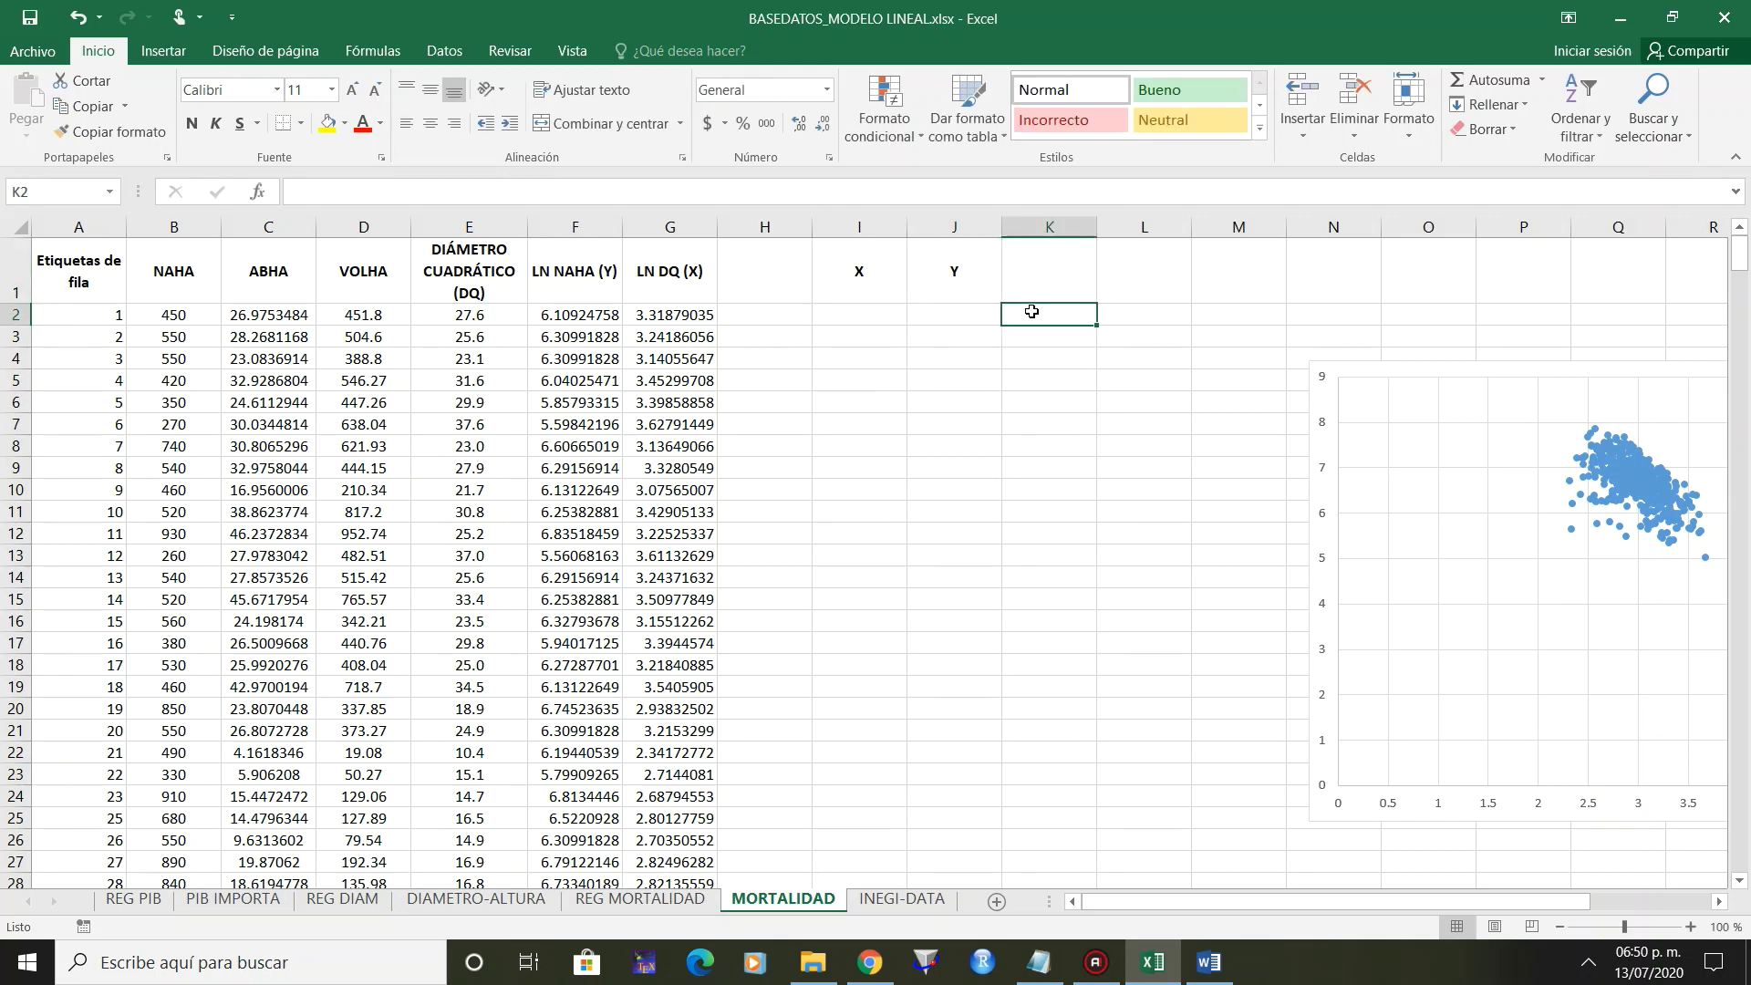
text(=)
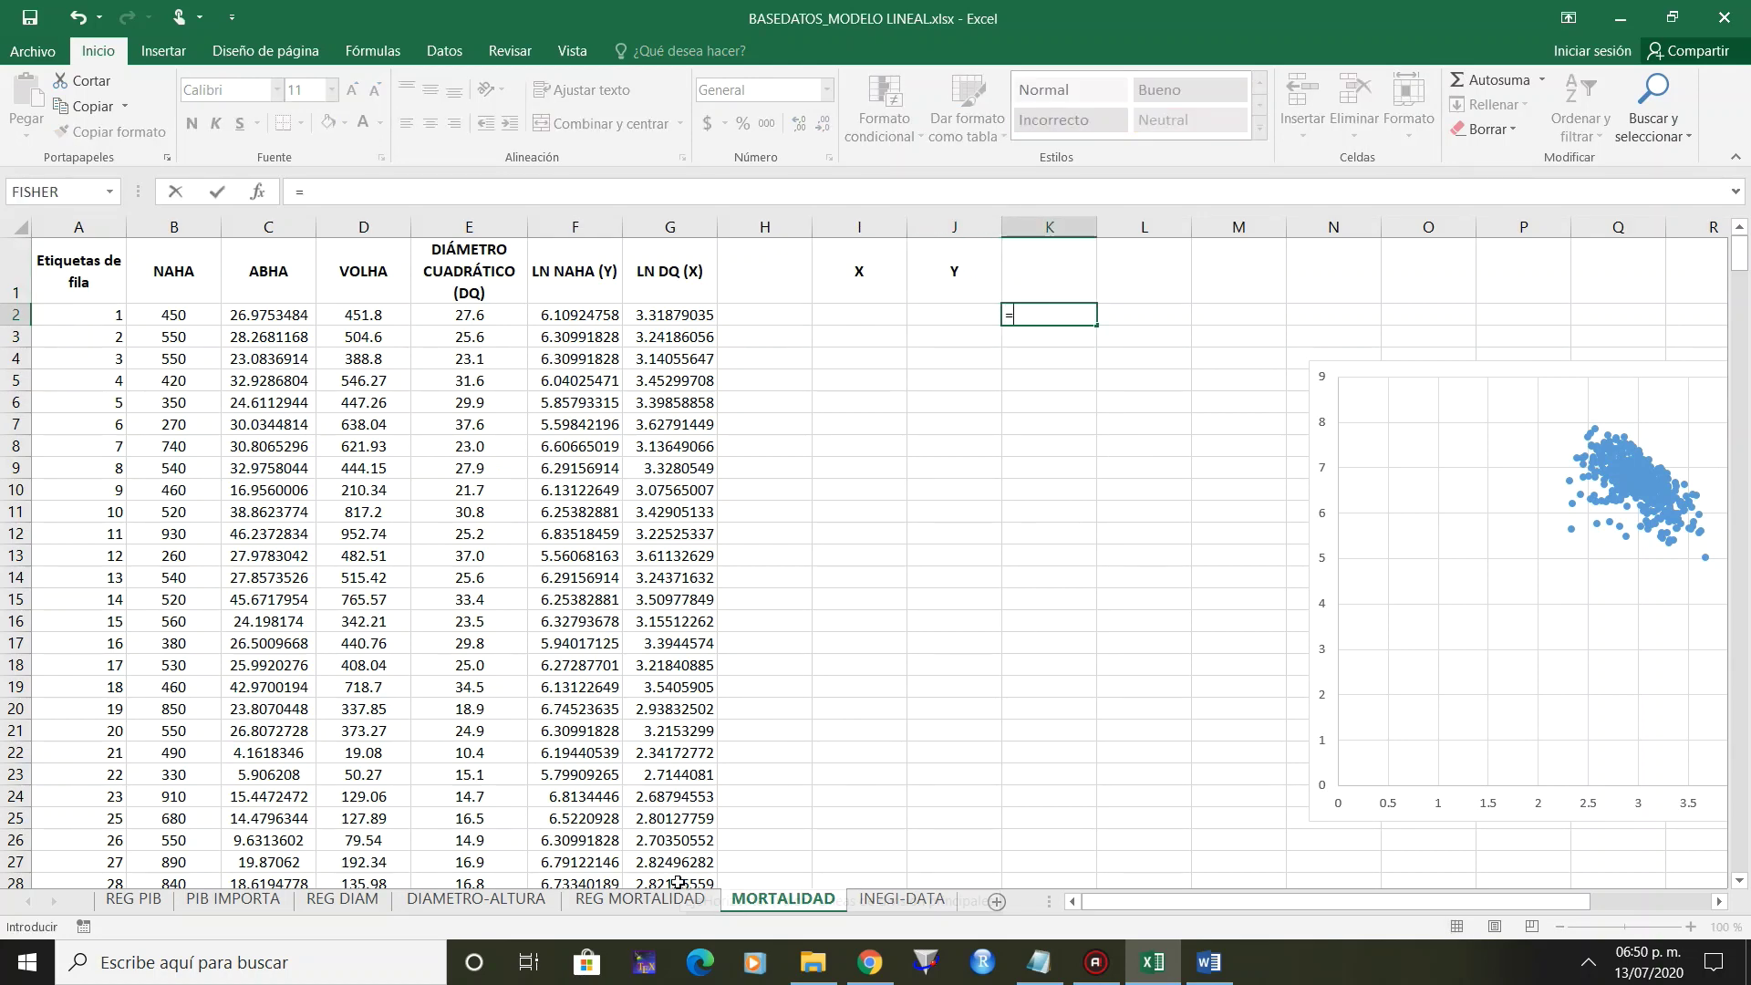
click(608, 900)
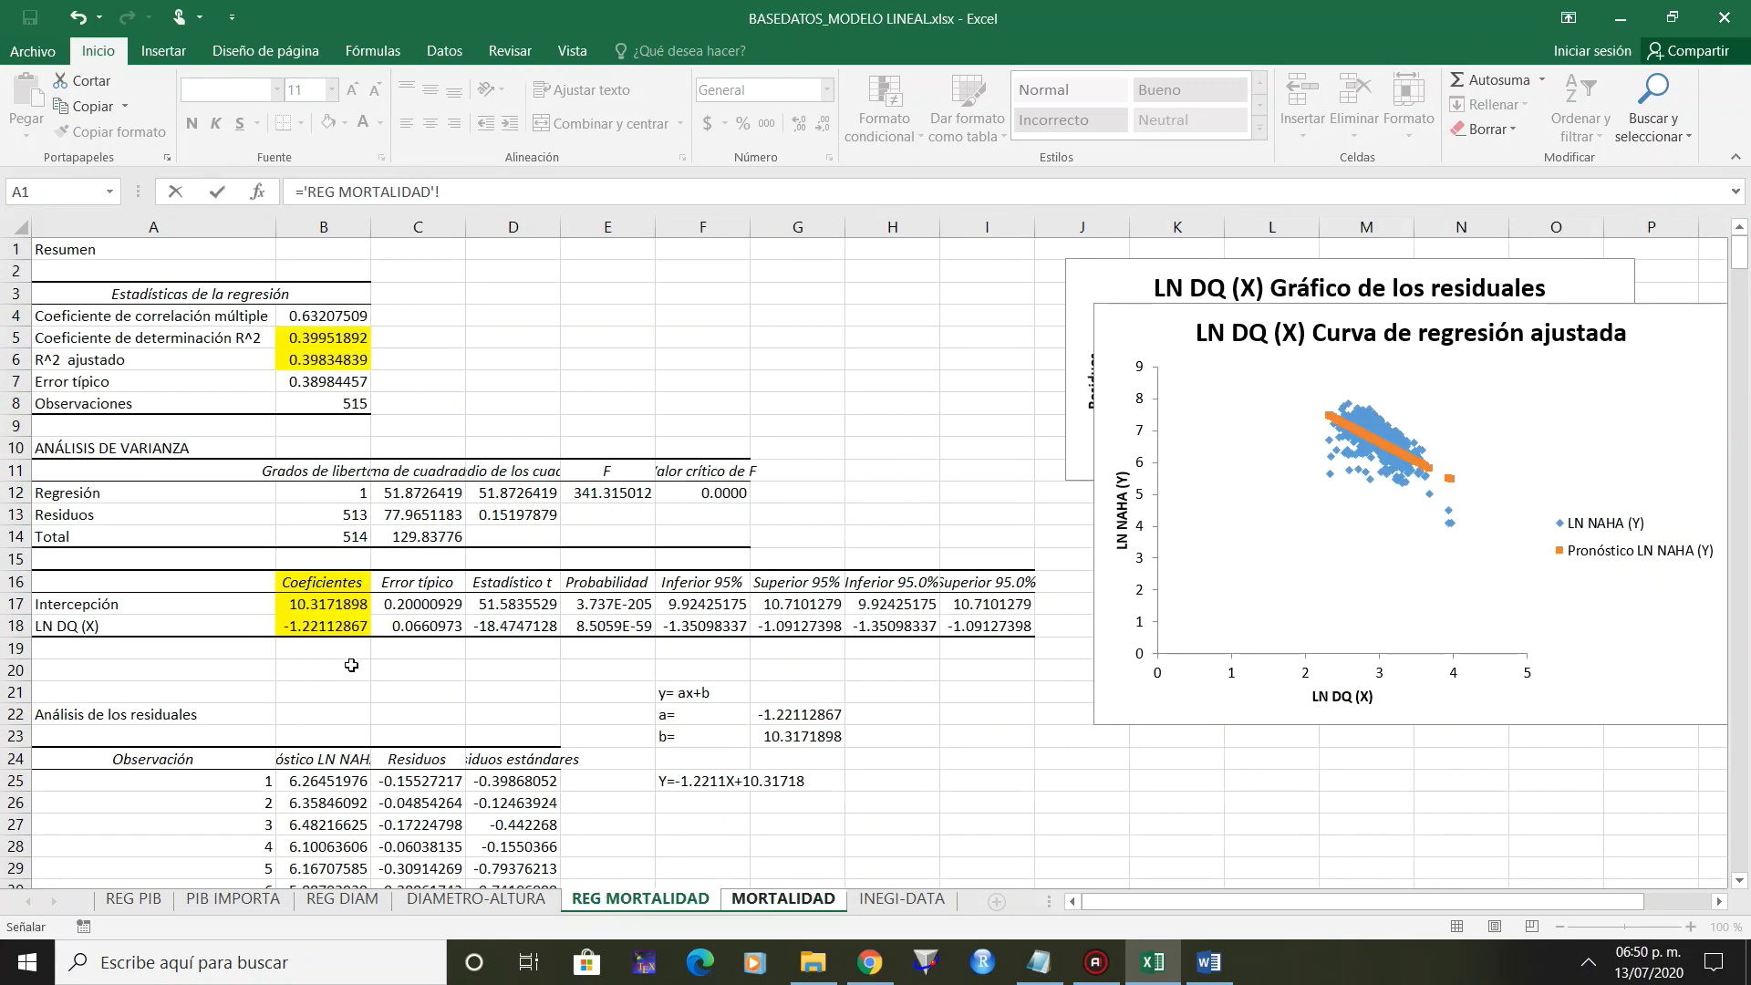
click(189, 604)
key(Return)
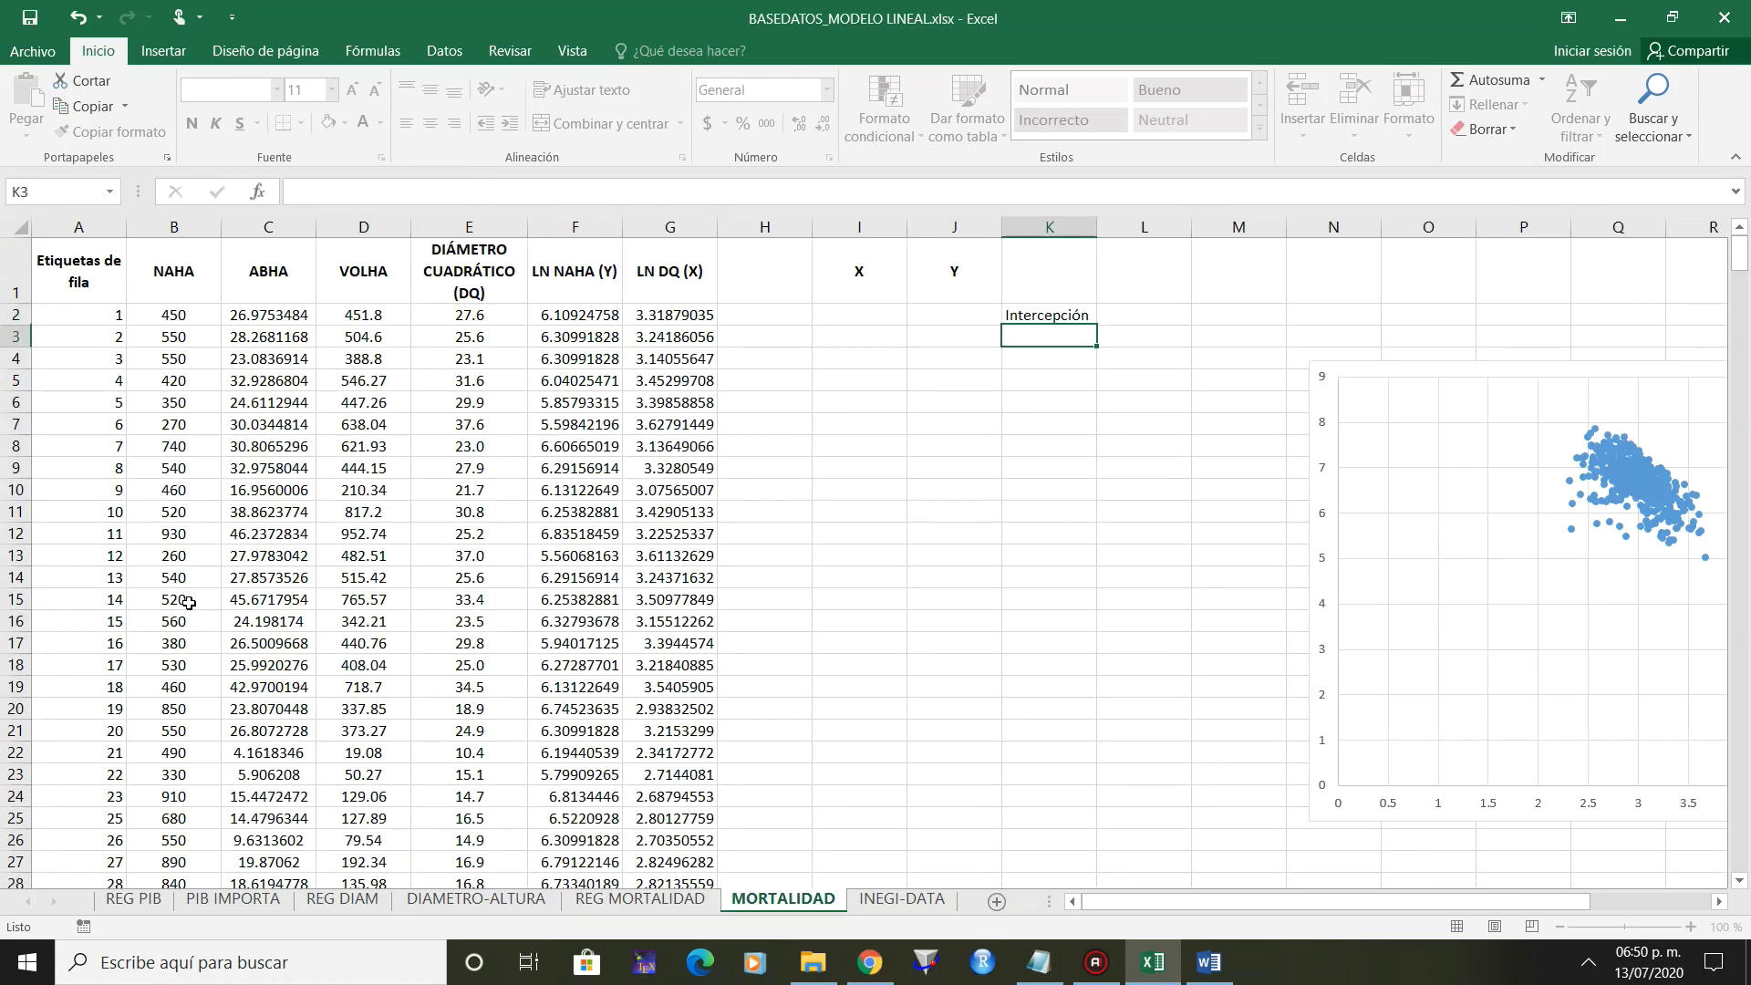
click(1054, 317)
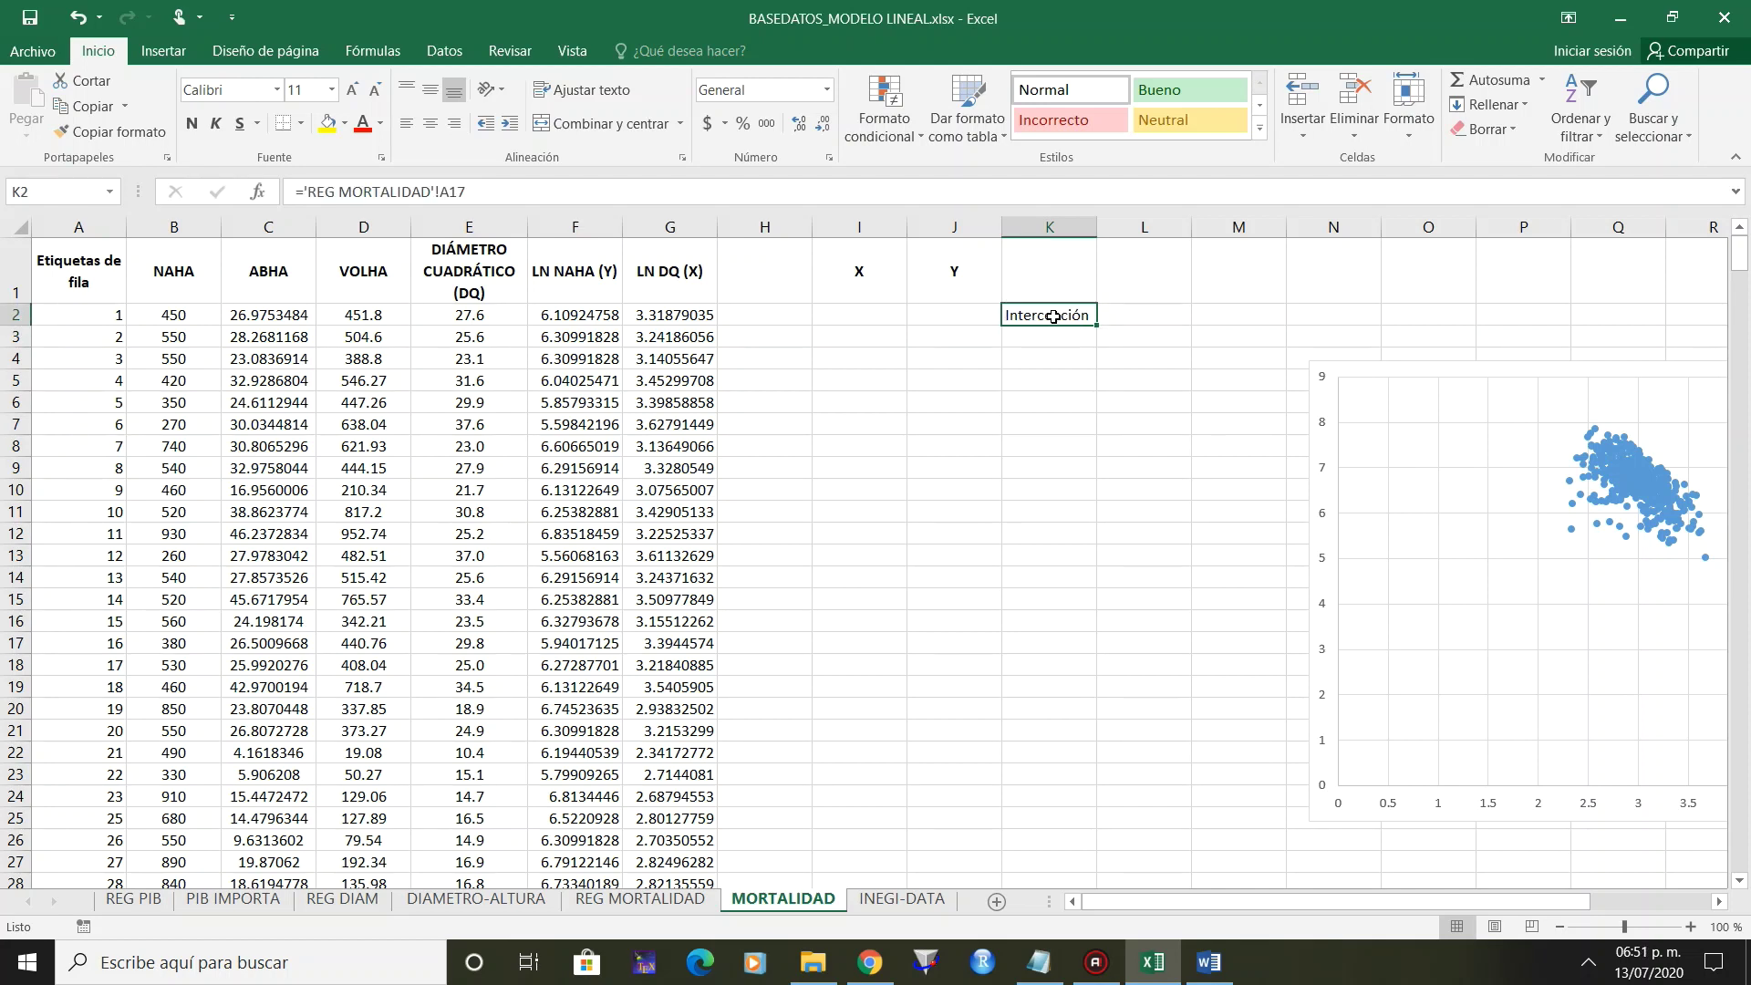
mouse_move(1100, 324)
mouse_down()
mouse_move(1101, 349)
mouse_move(1202, 352)
mouse_up()
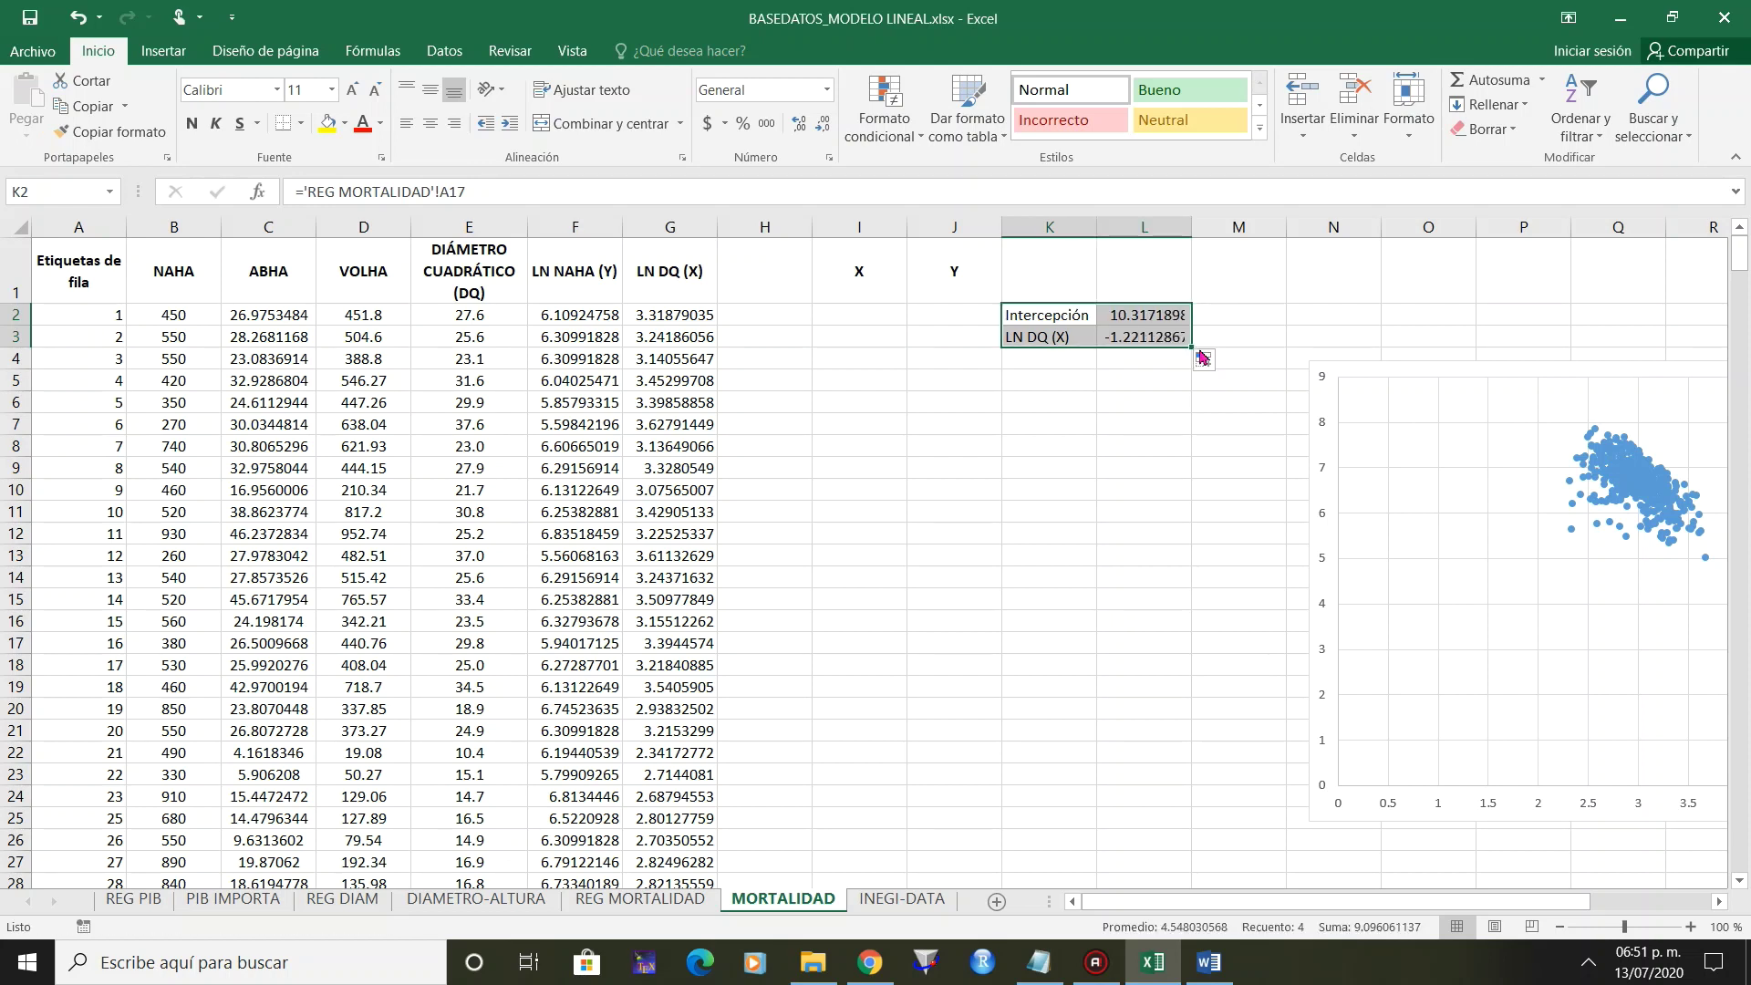
click(849, 312)
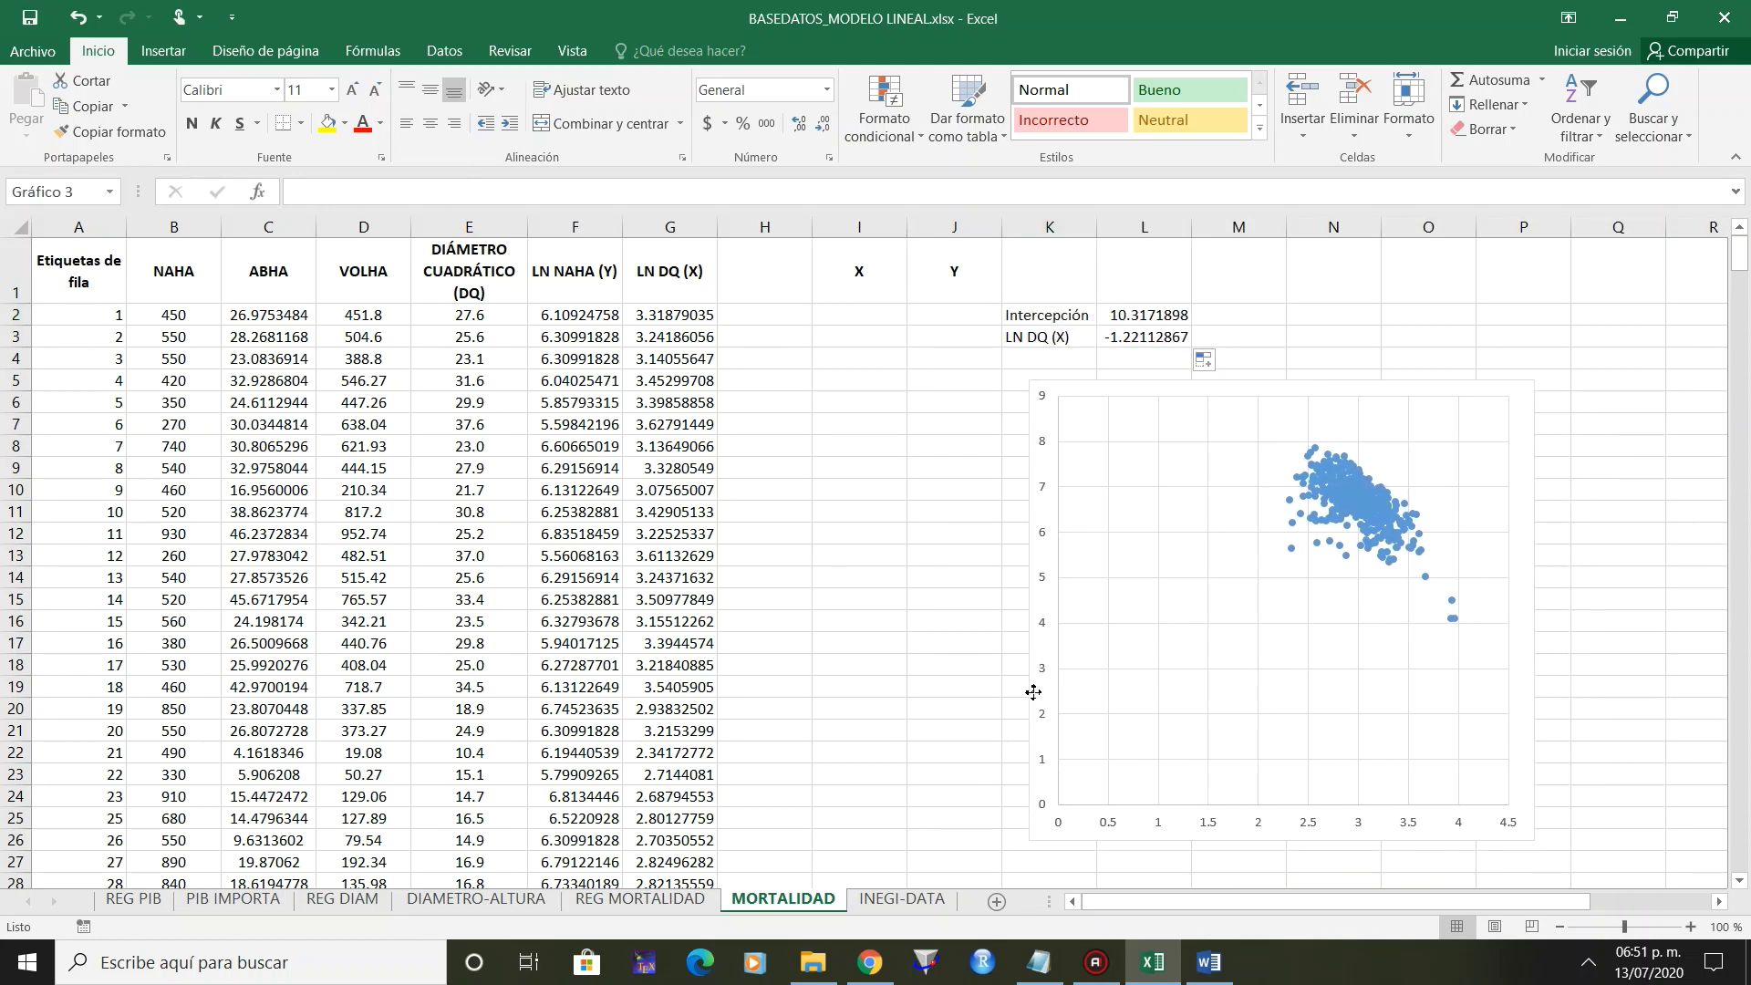
drag(1311, 677, 1035, 697)
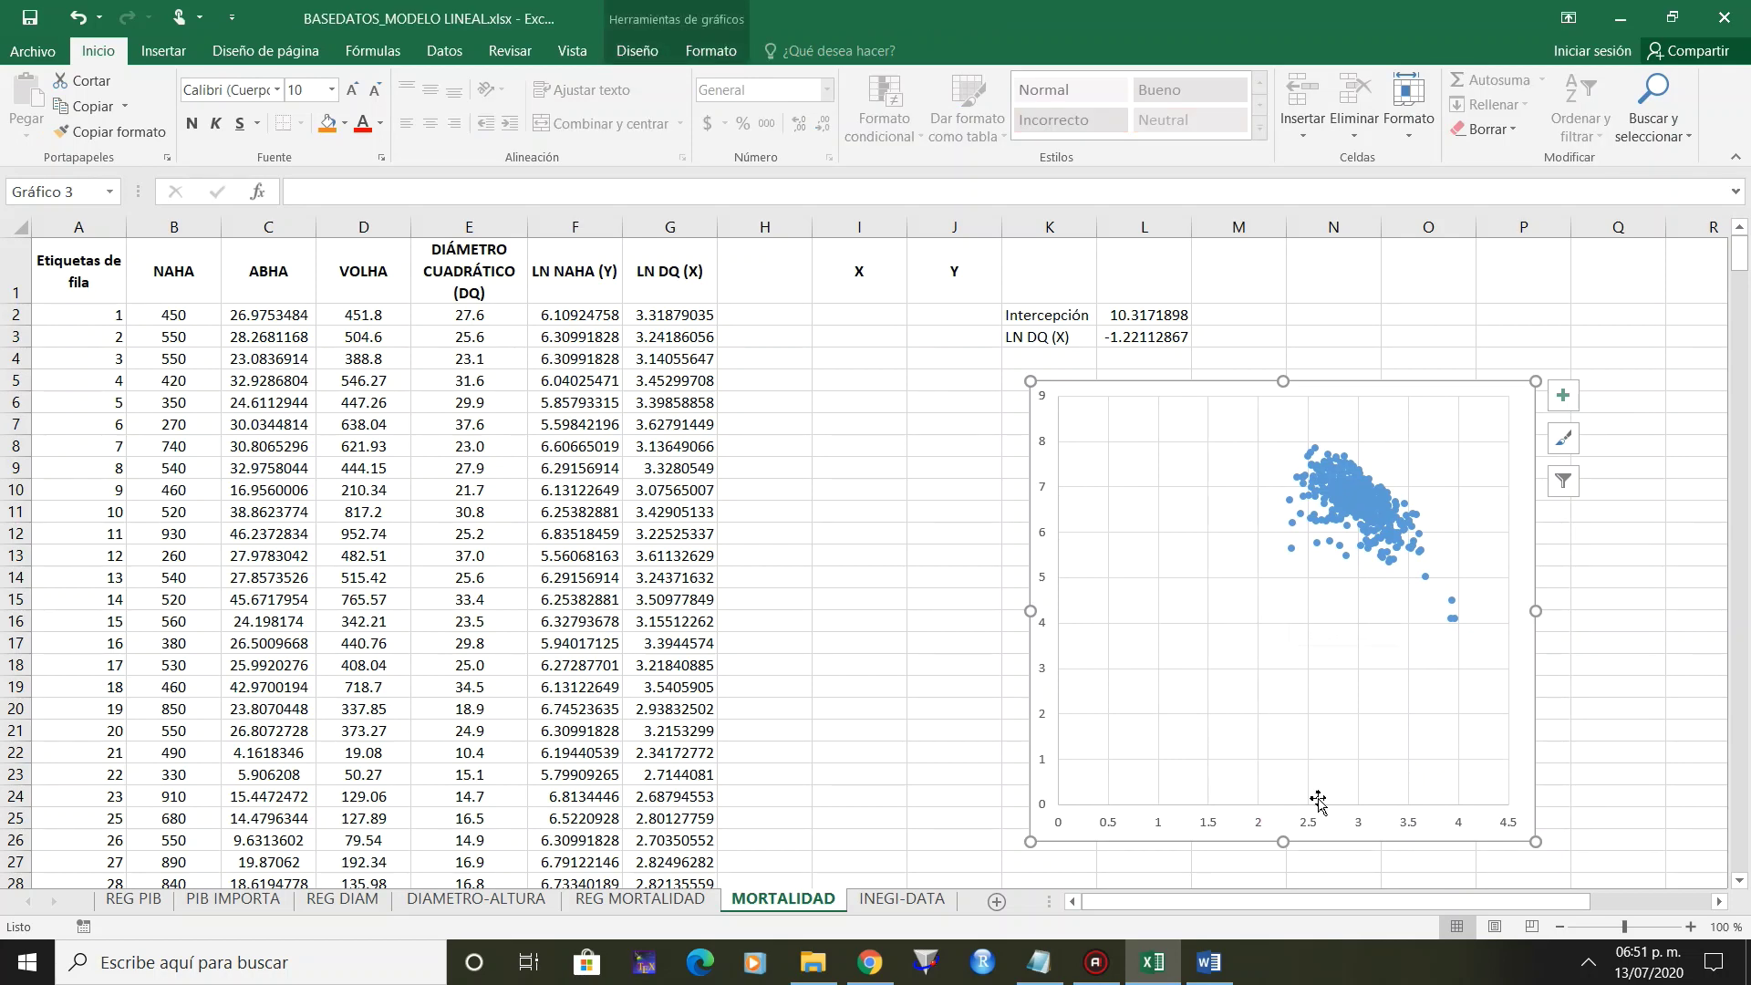
Enter X values 2, 2.1, 2.2, 2.3, 2.4, 2.5, 2.6 in I2:I8.
click(888, 317)
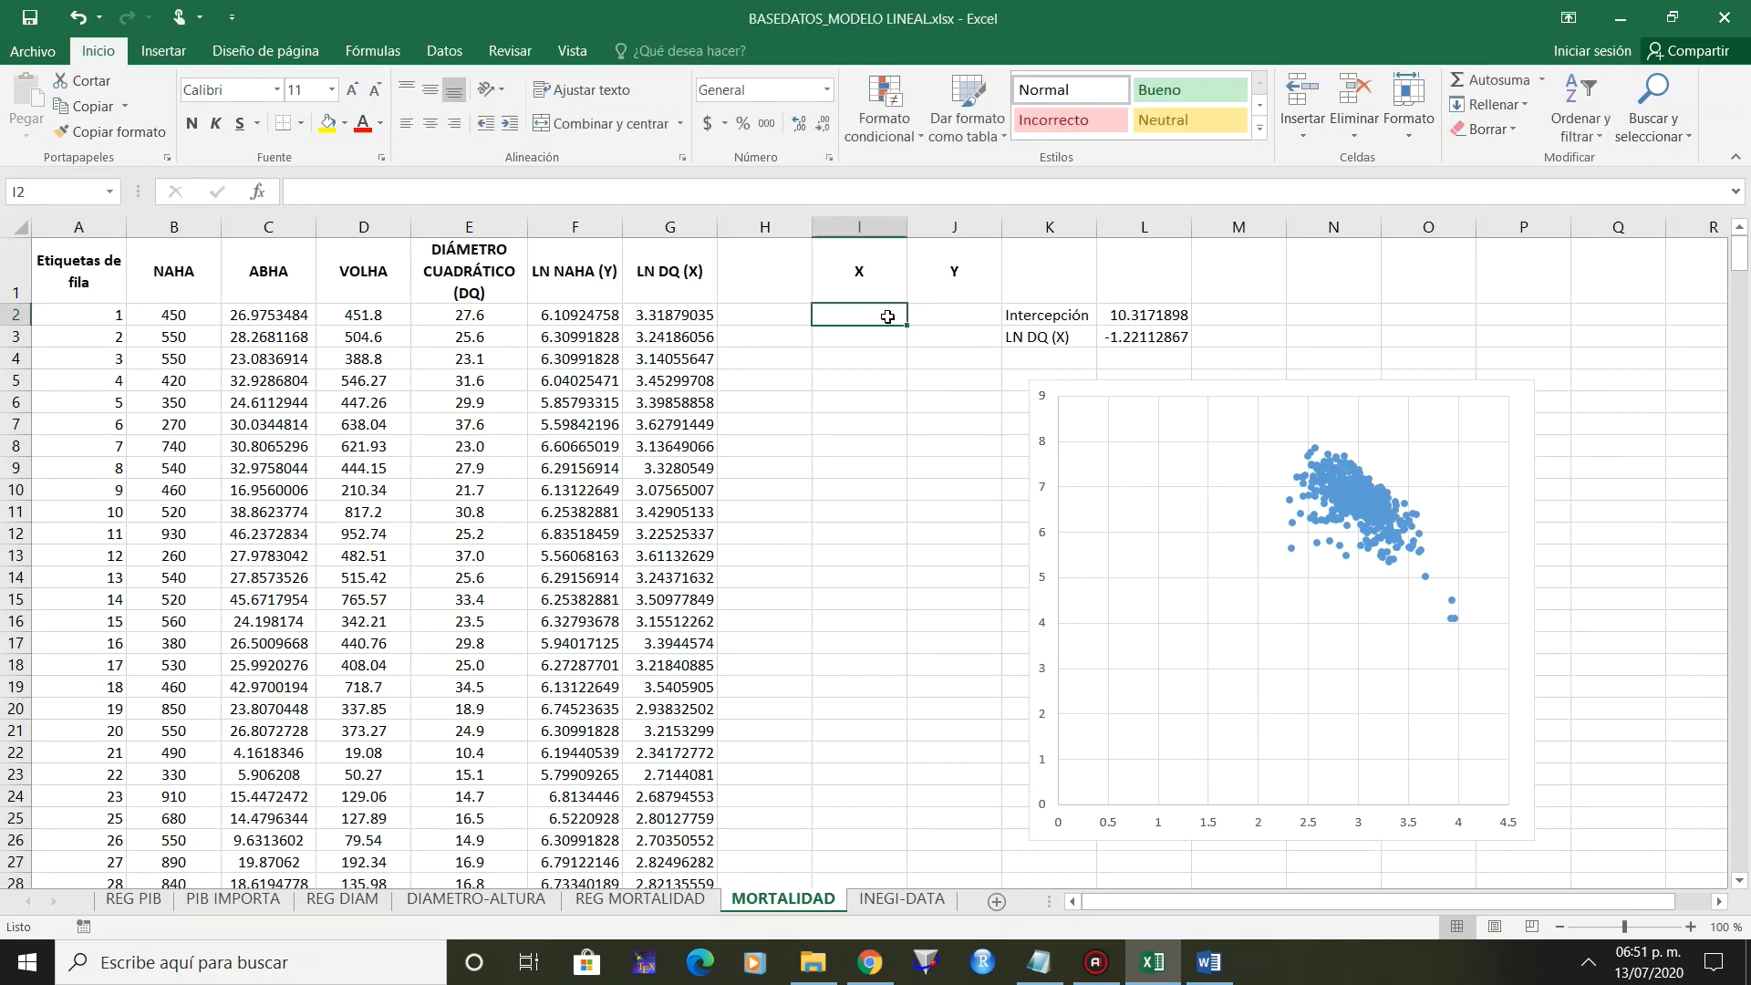
text(2)
key(Return)
text(2.1)
key(Return)
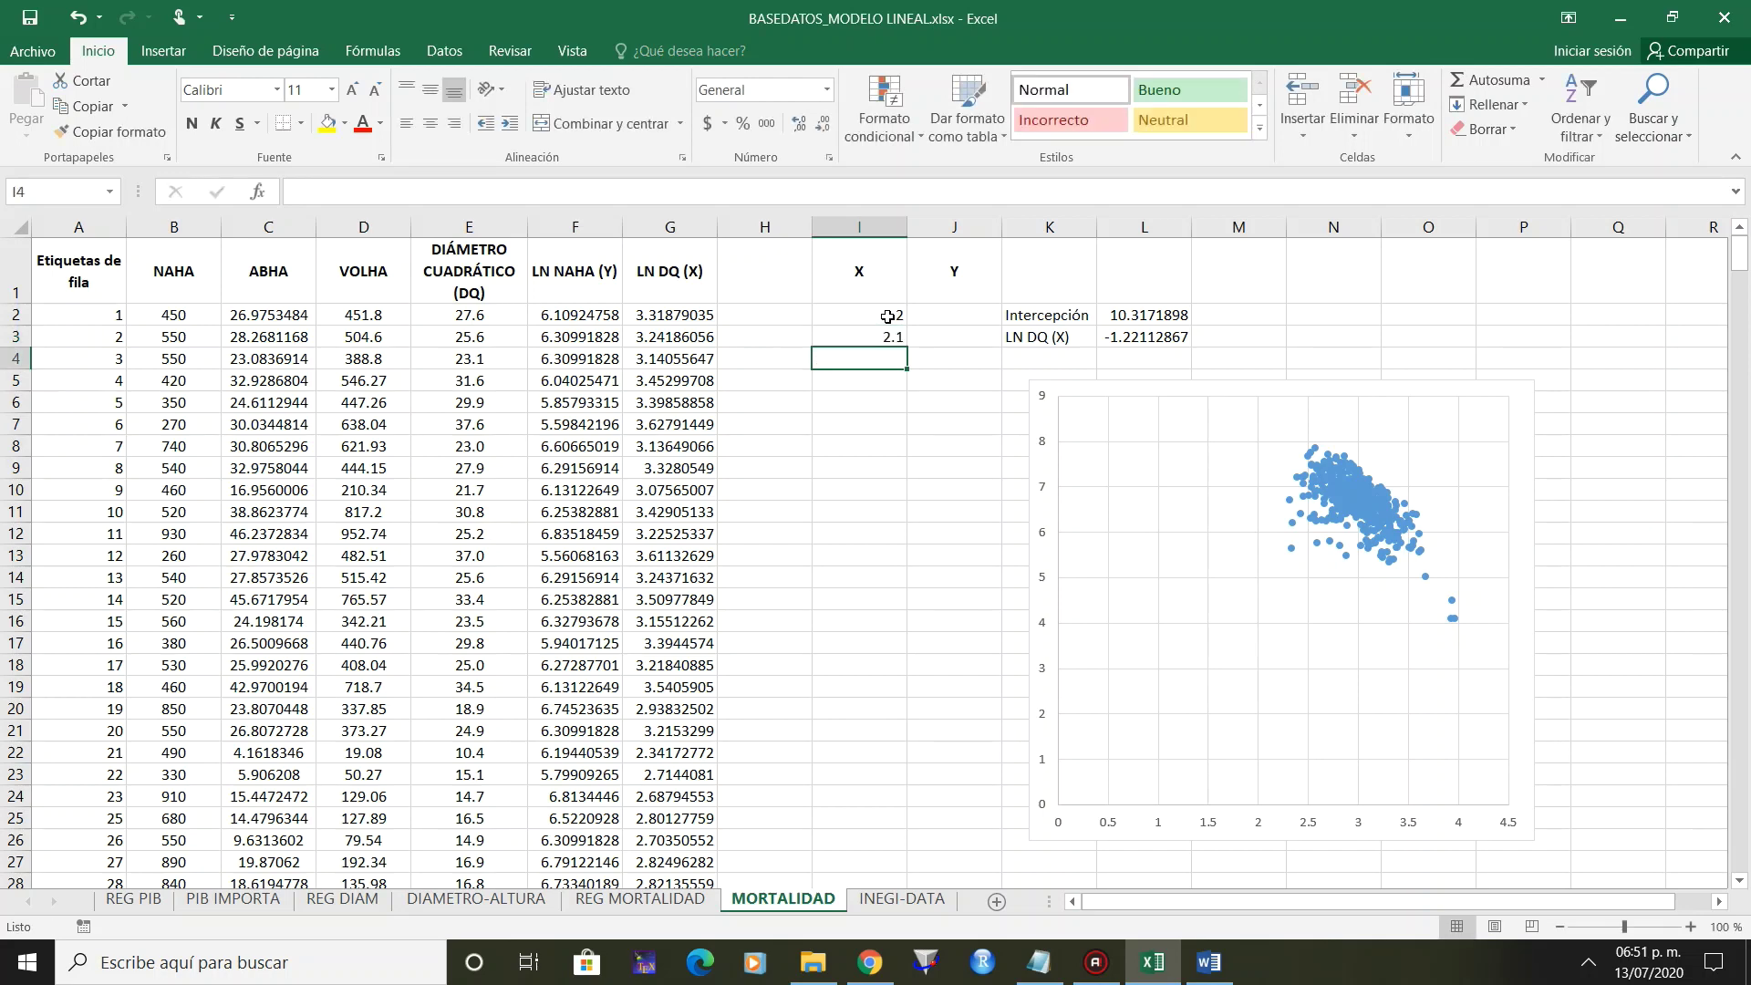
text(2.2)
key(Return)
text(2.3)
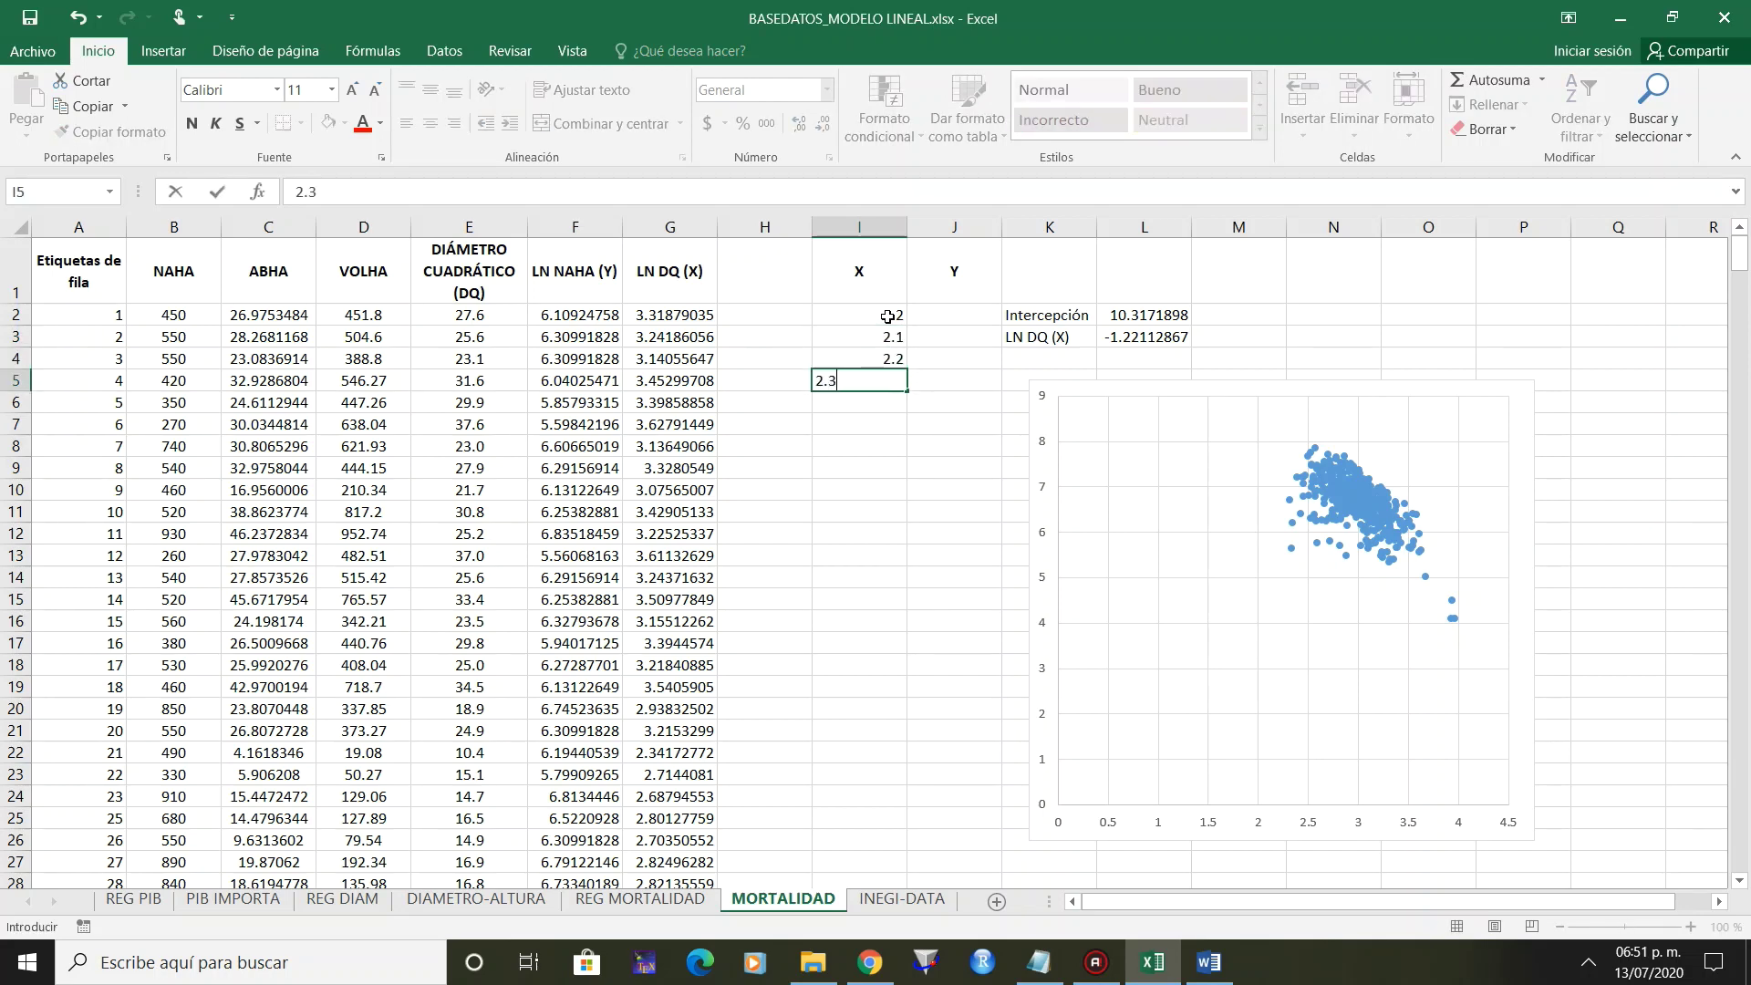
key(Return)
text(2.4)
key(Return)
text(2.5)
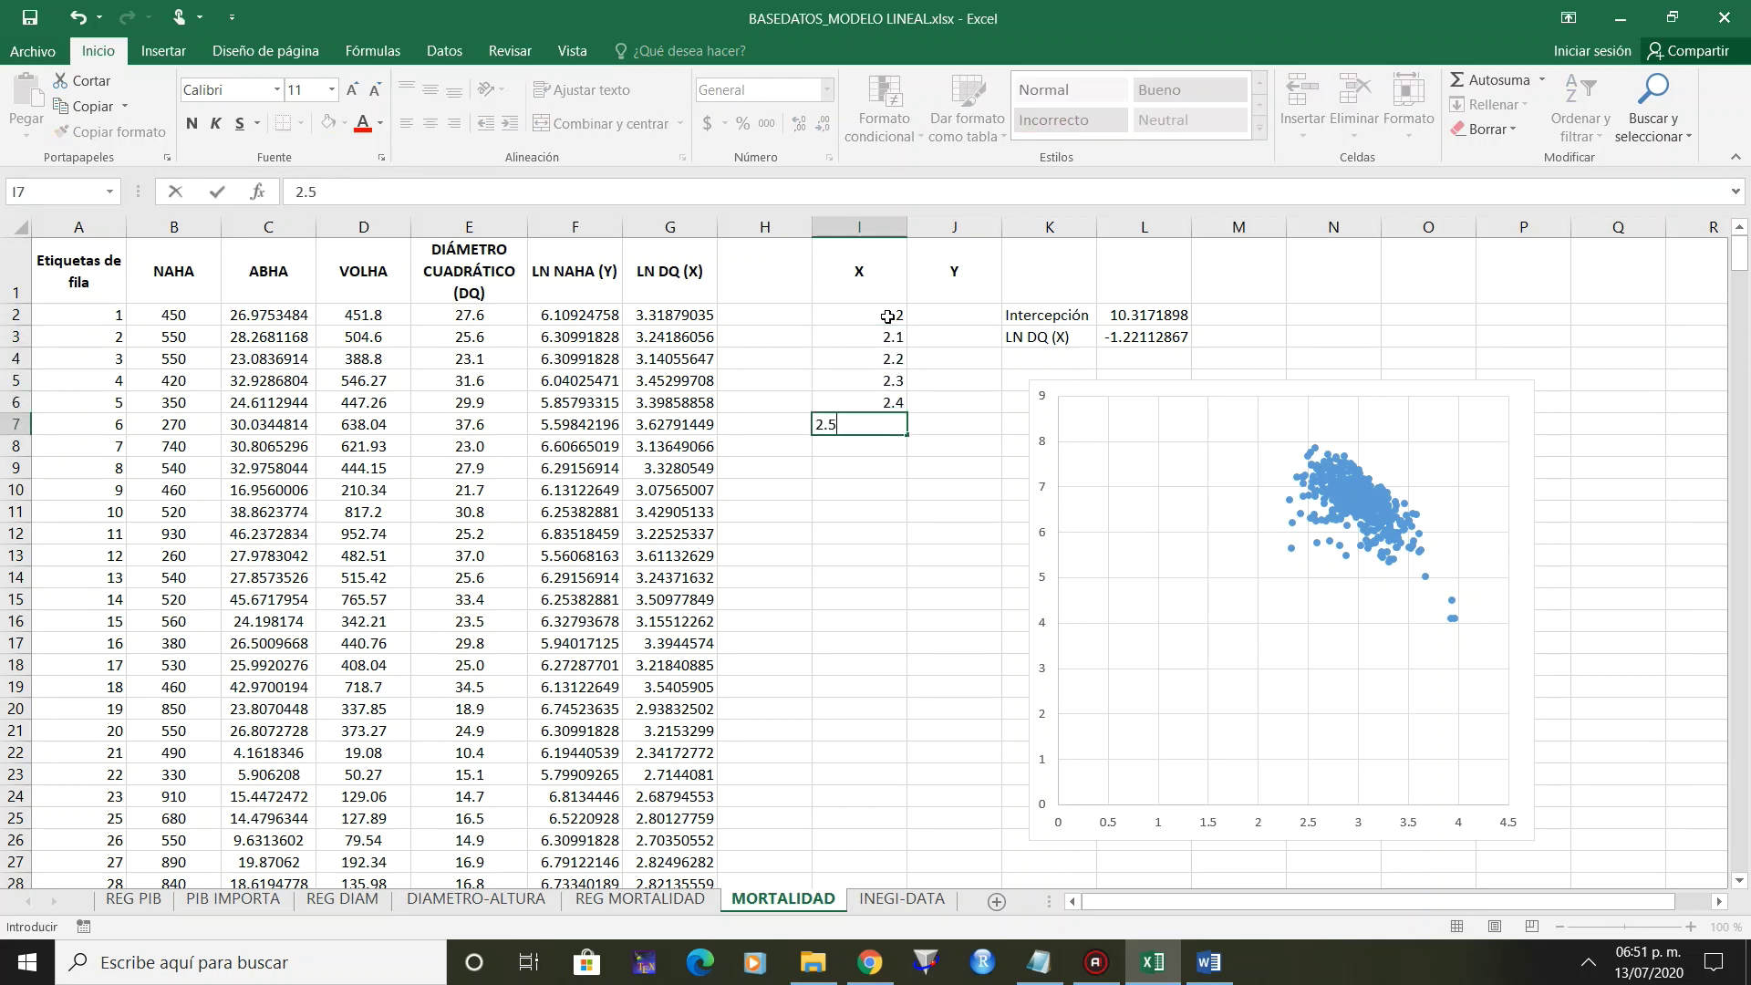
key(Return)
text(2.6)
key(Return)
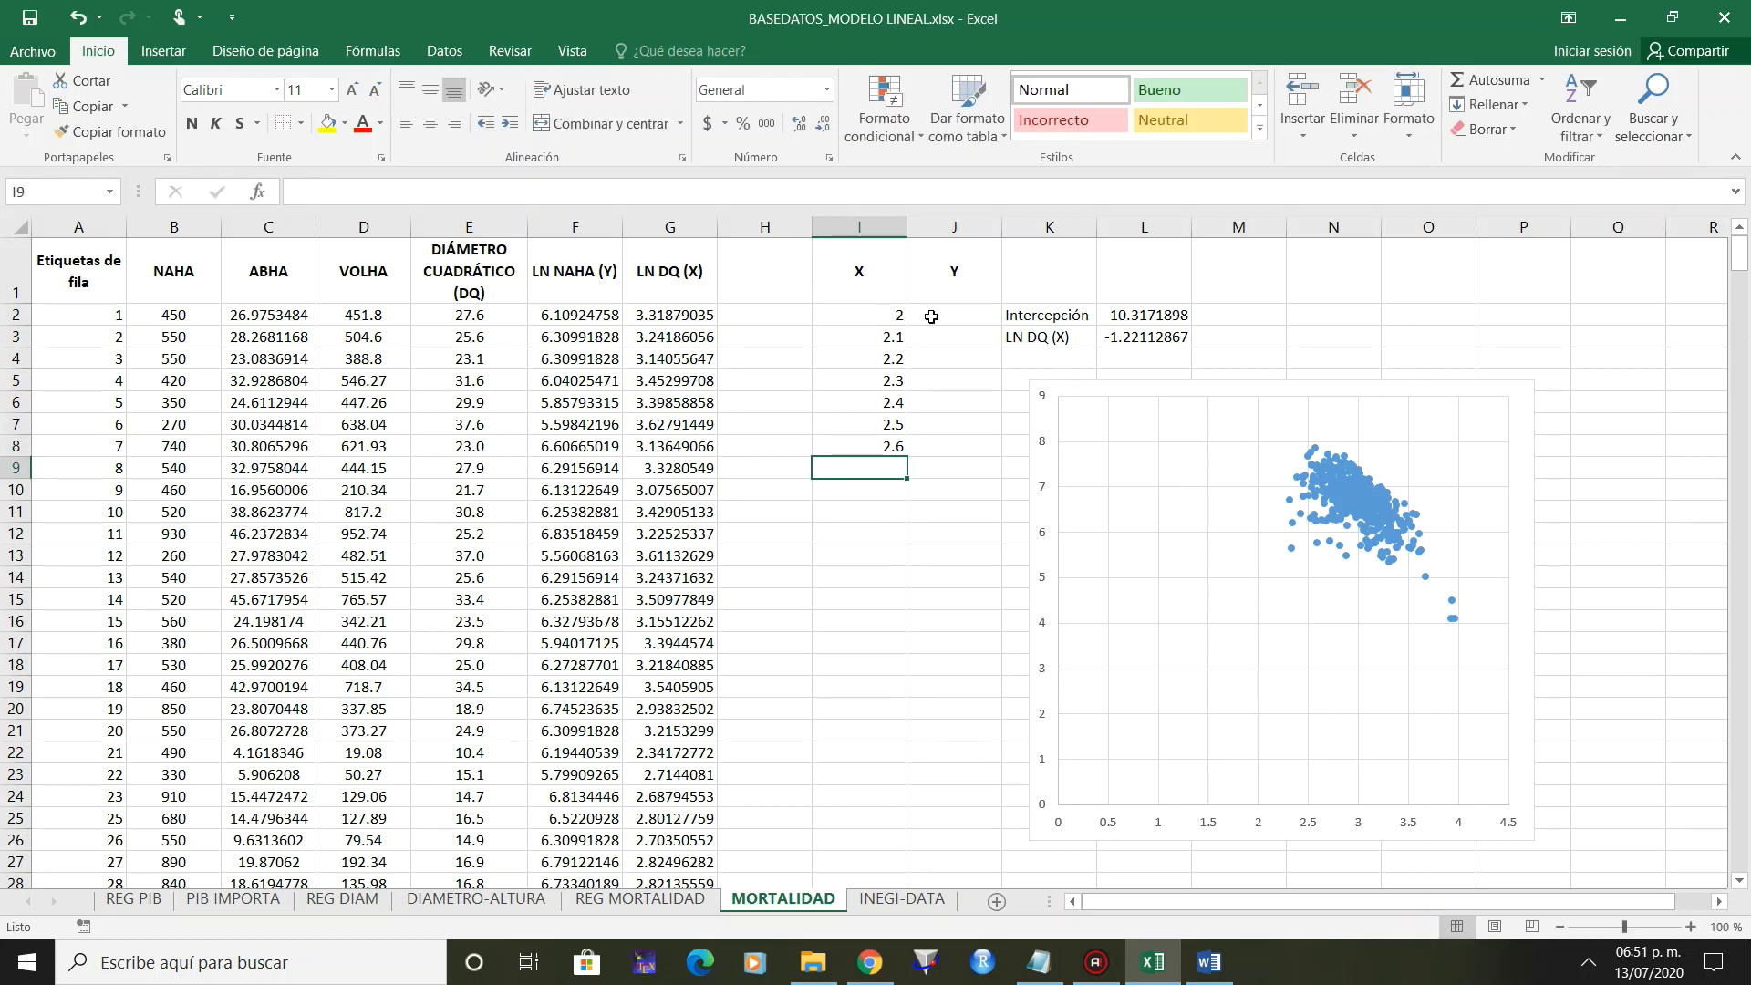
Compute predicted Y with =($L$3*I2)+$L$2 in J2 and fill it down to J8.
click(985, 320)
text(=)
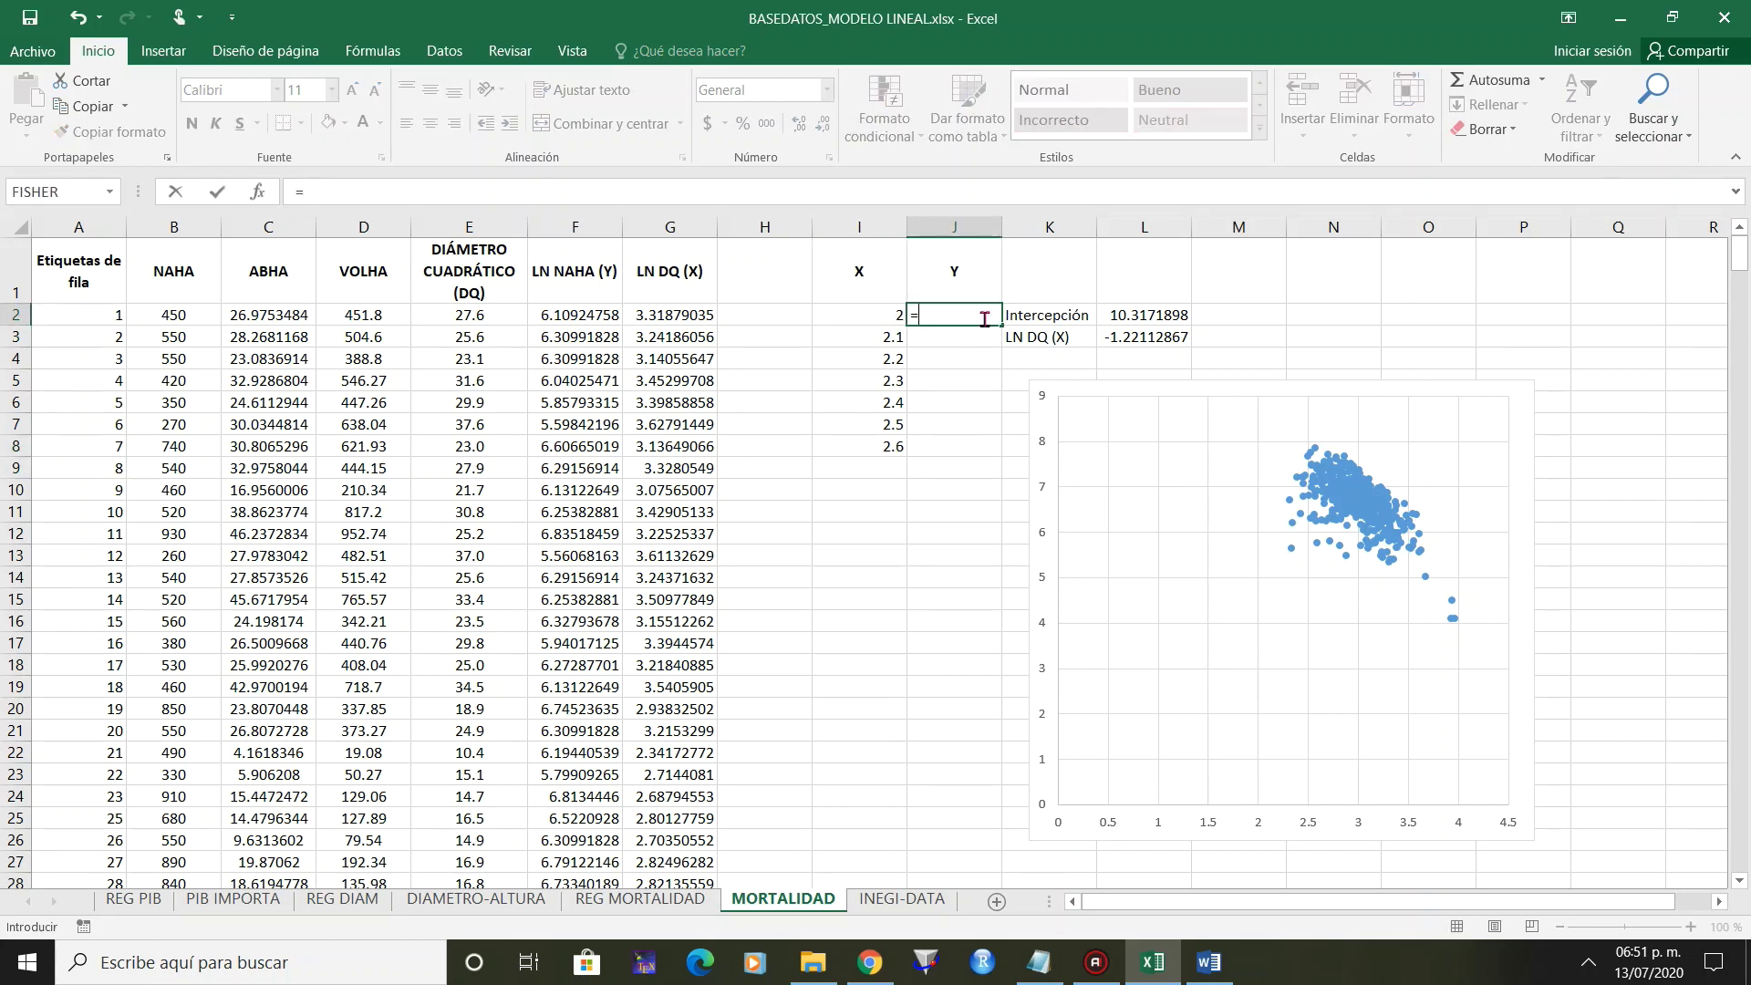
click(1155, 338)
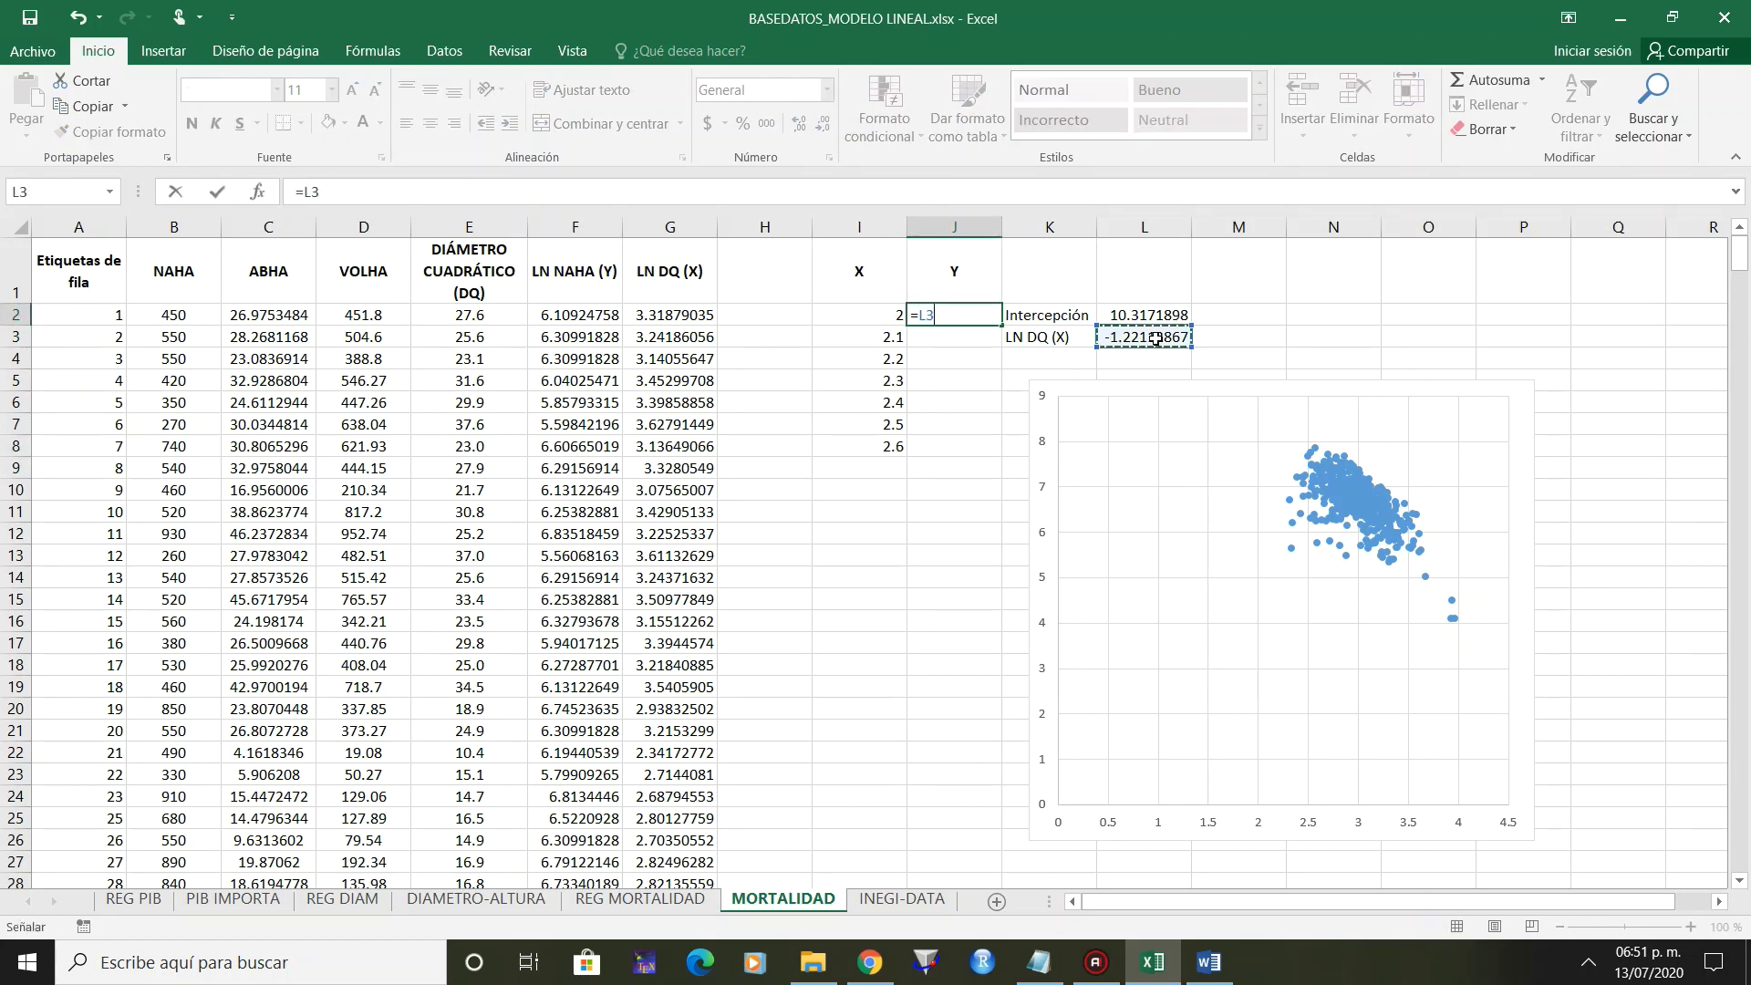
key(F4)
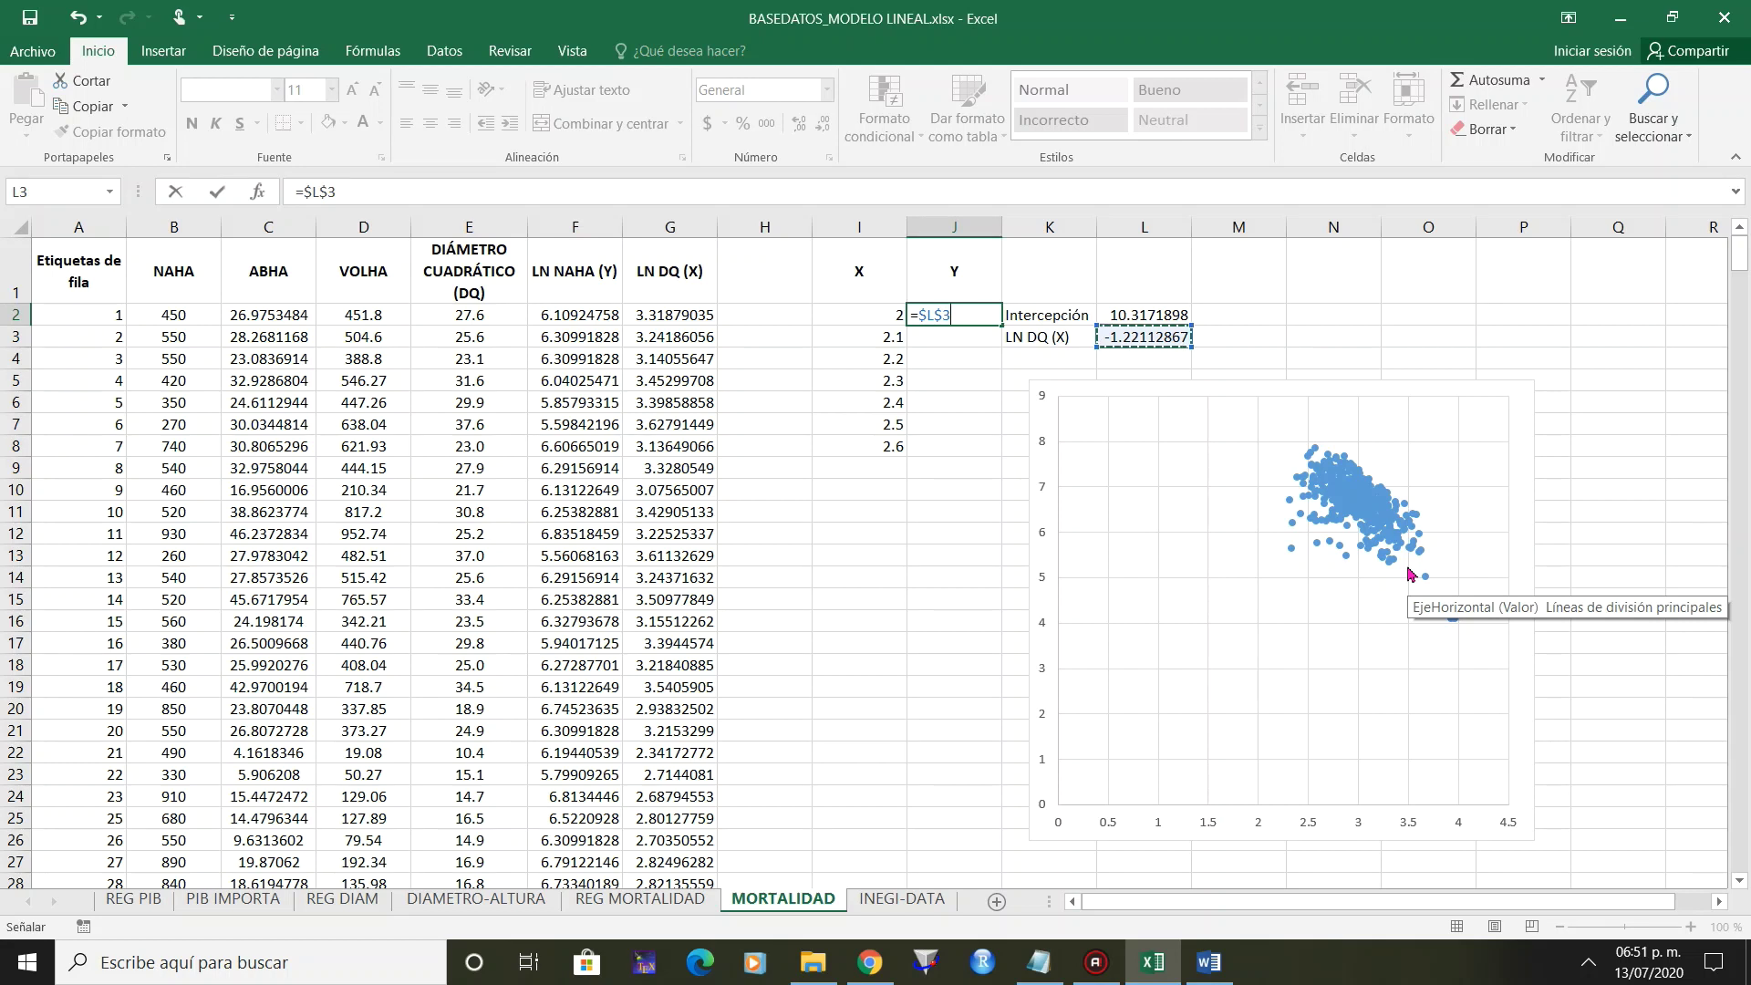
text(*)
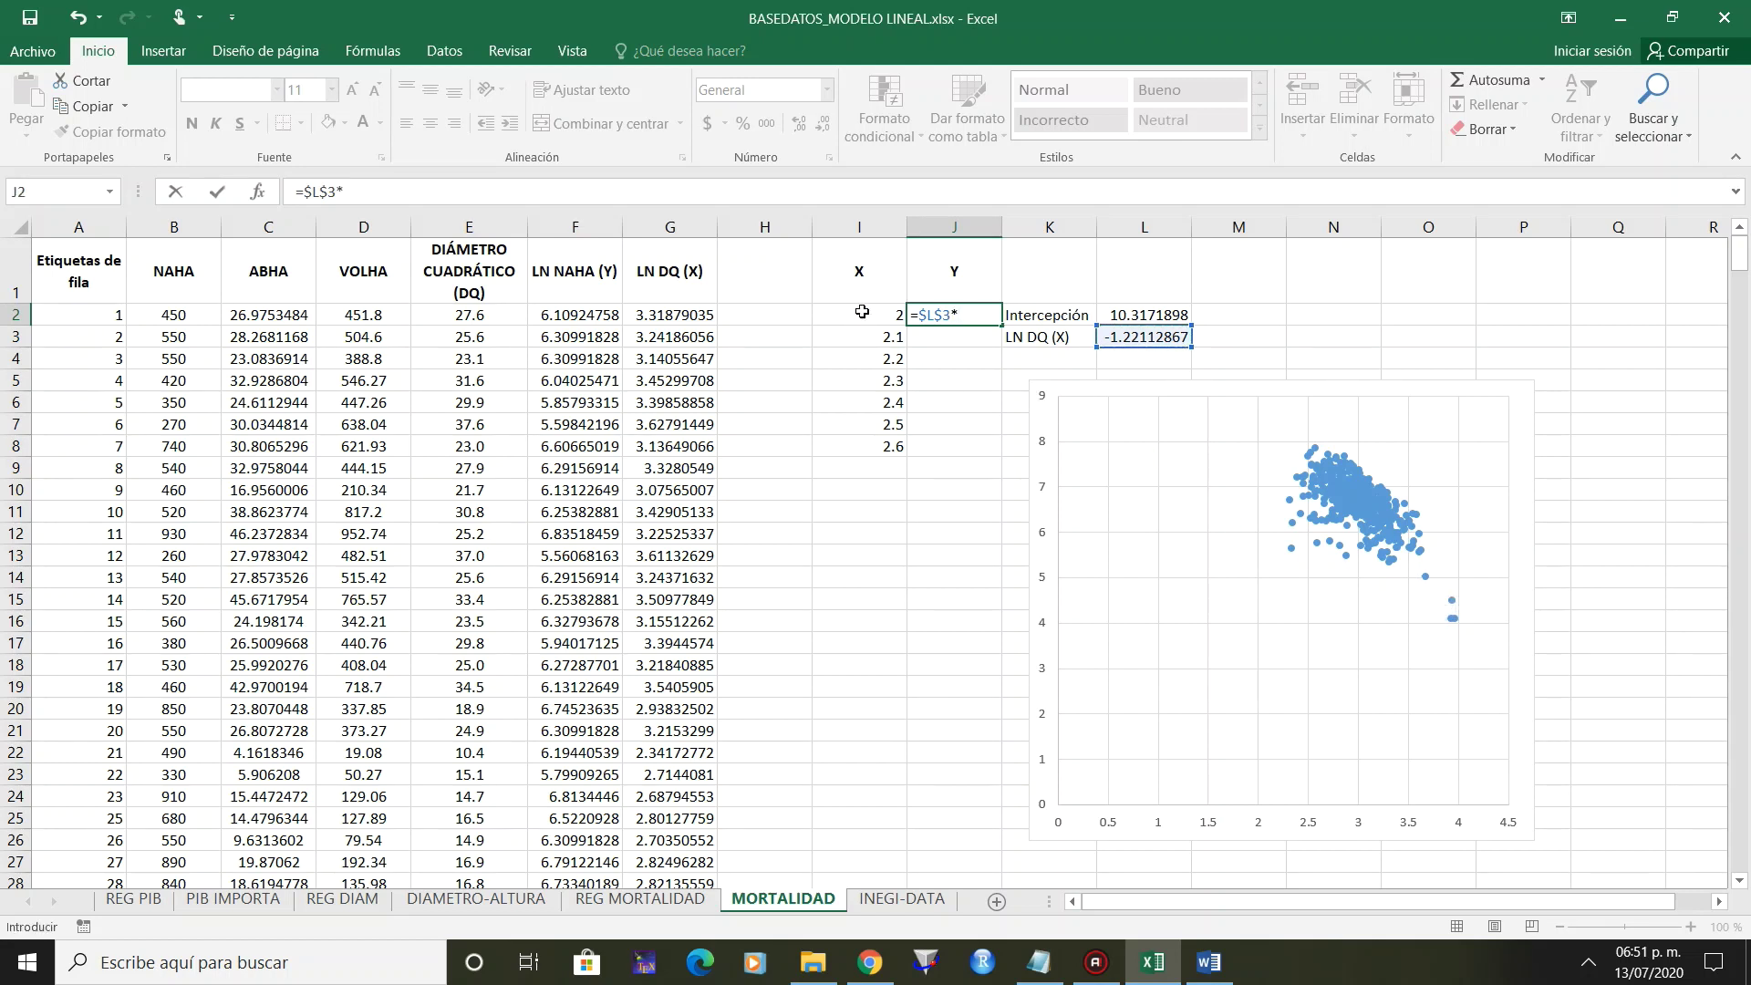
click(862, 312)
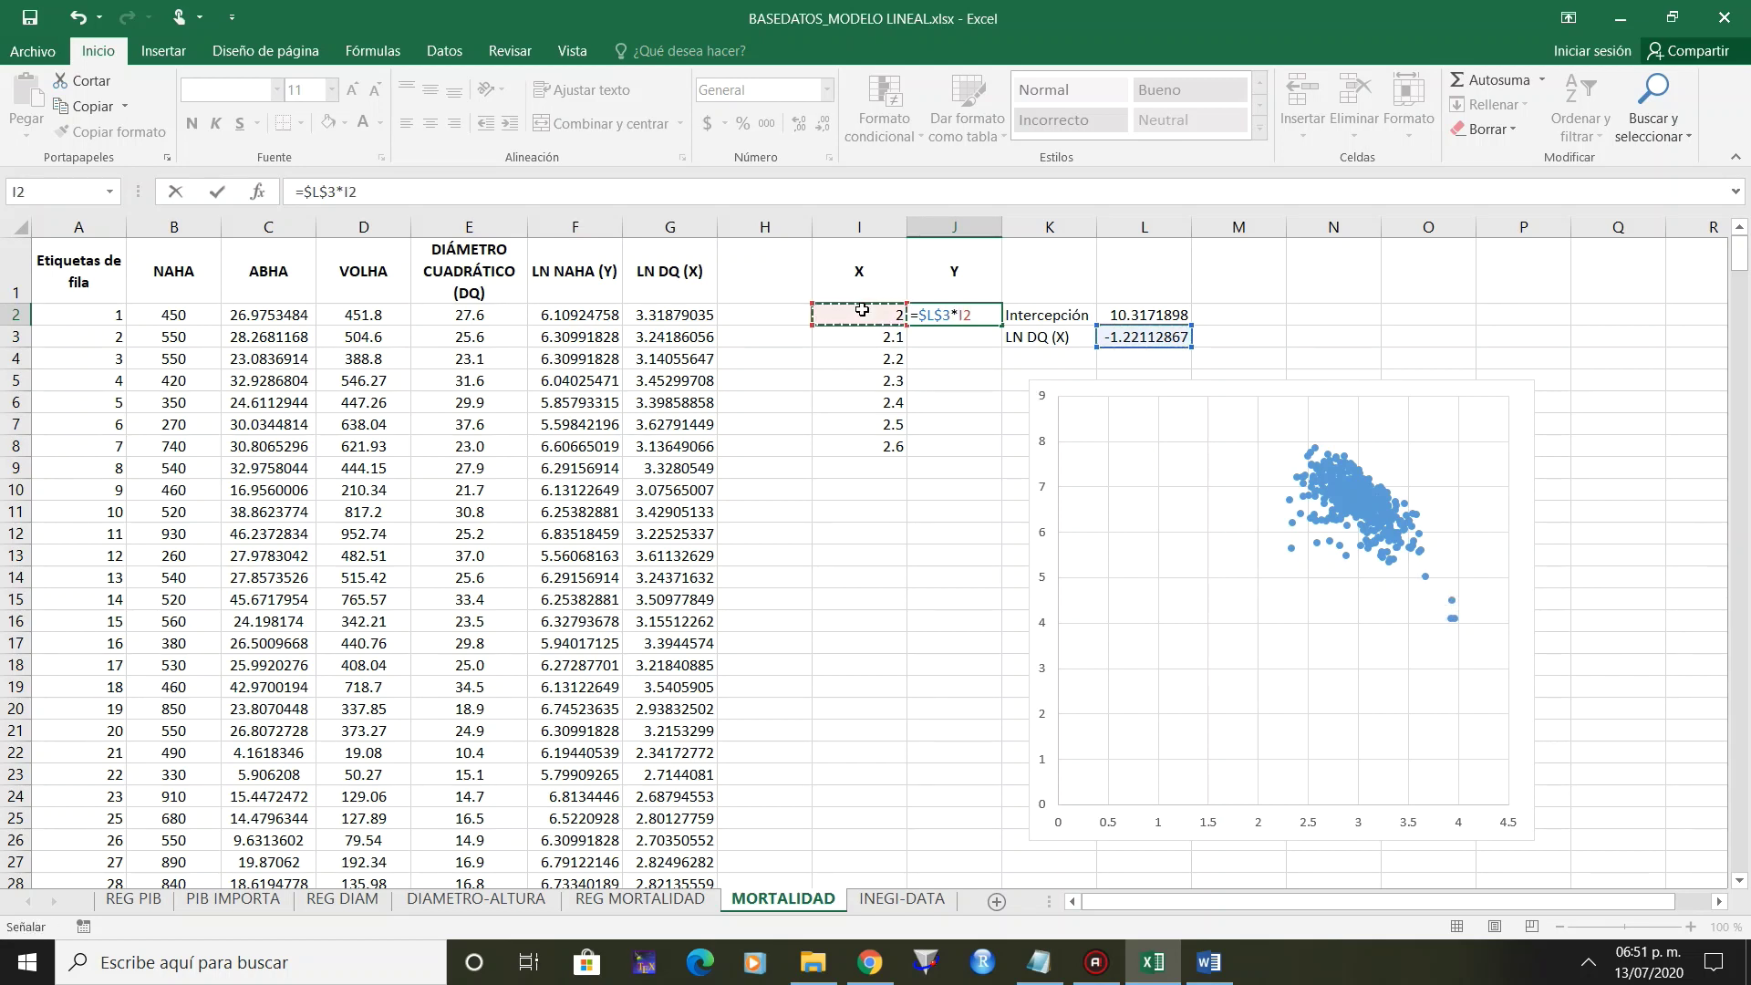
text()+)
click(1163, 314)
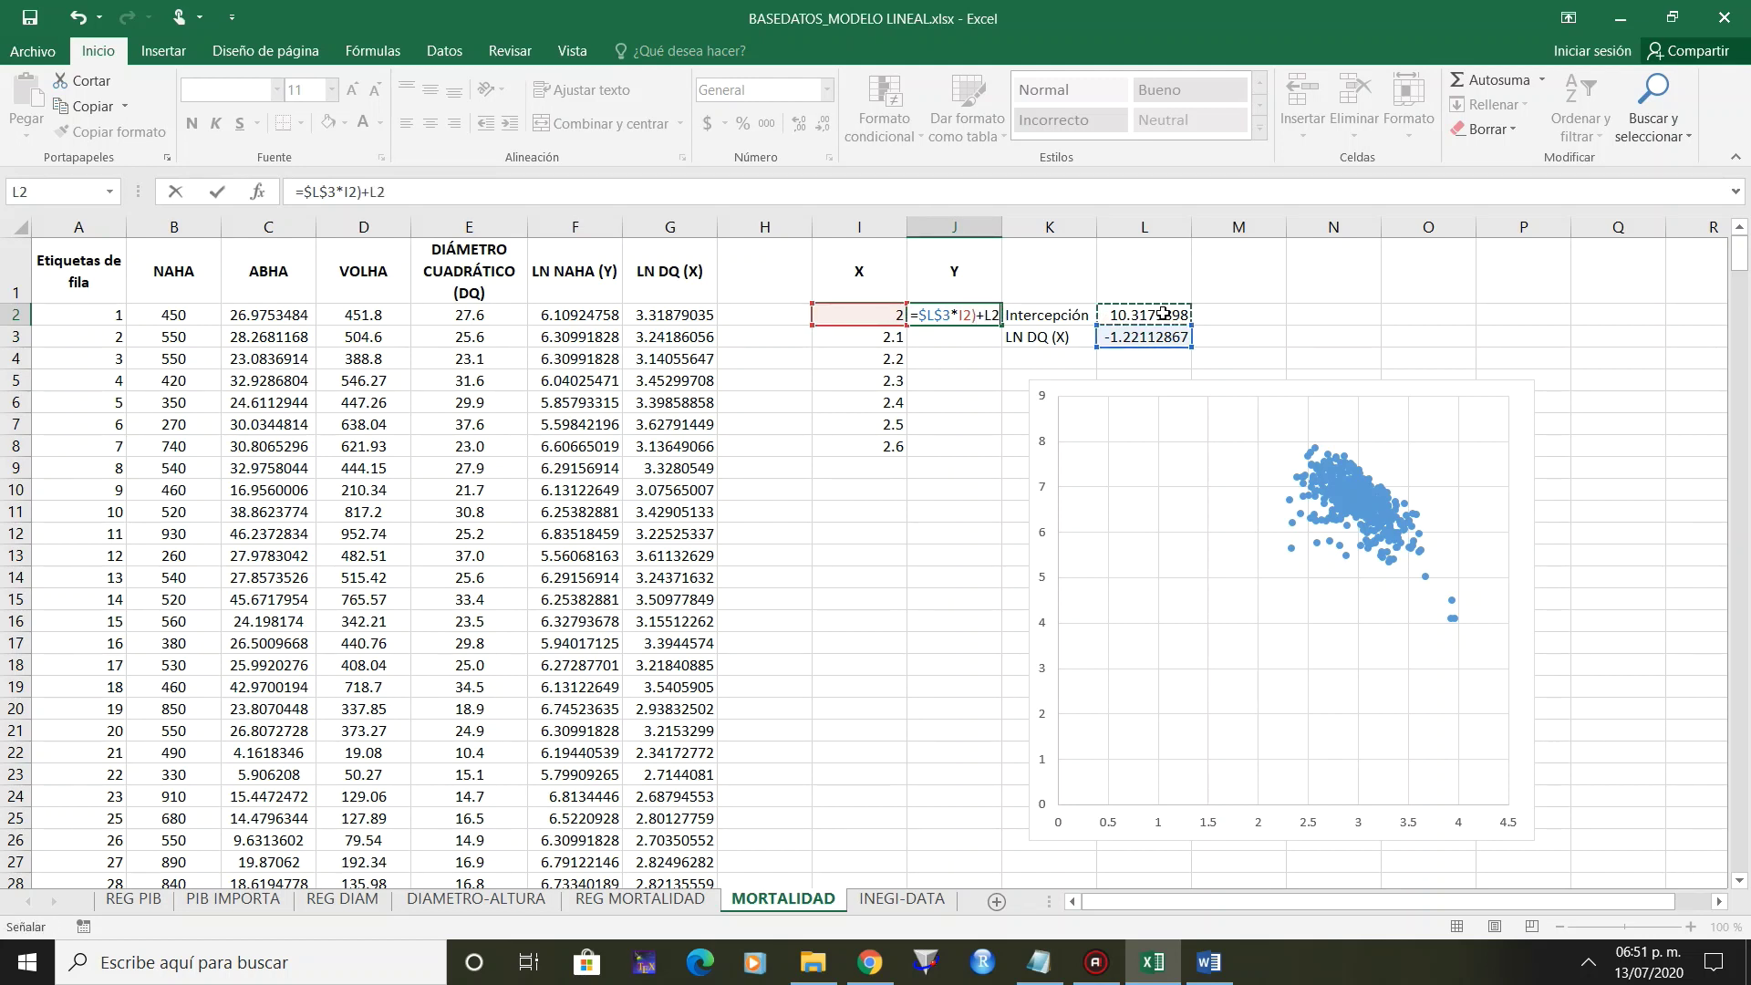
key(F4)
click(919, 315)
text(()
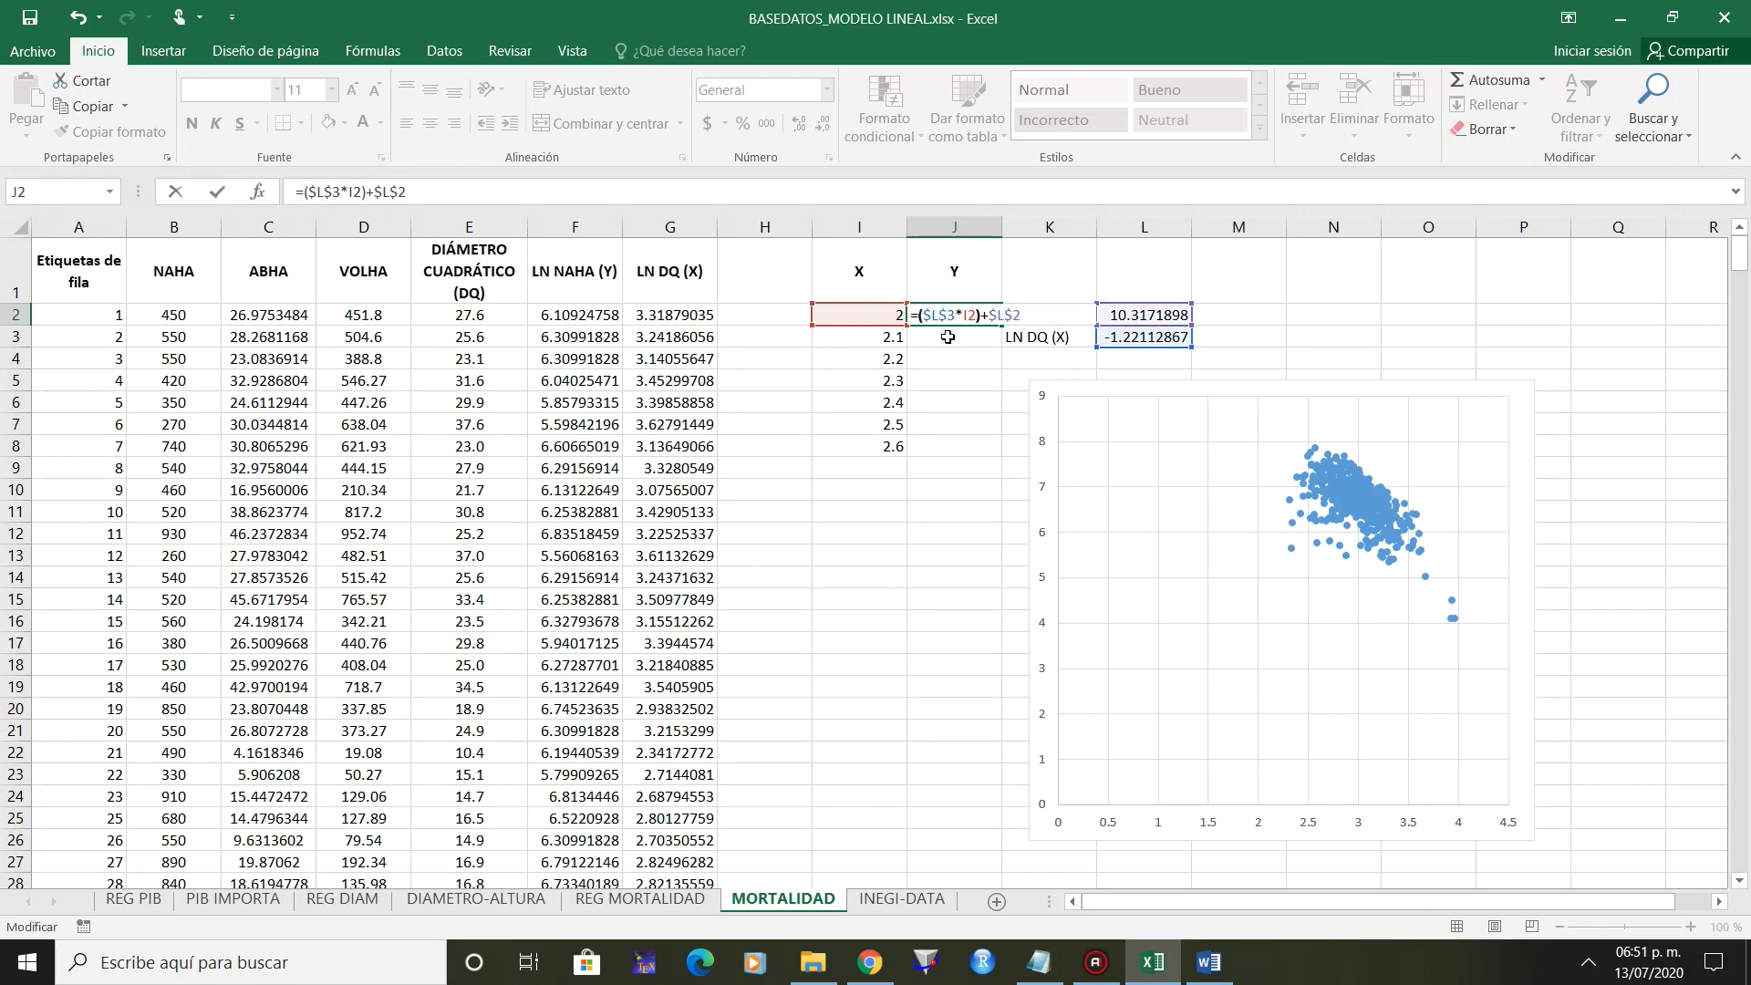
key(Return)
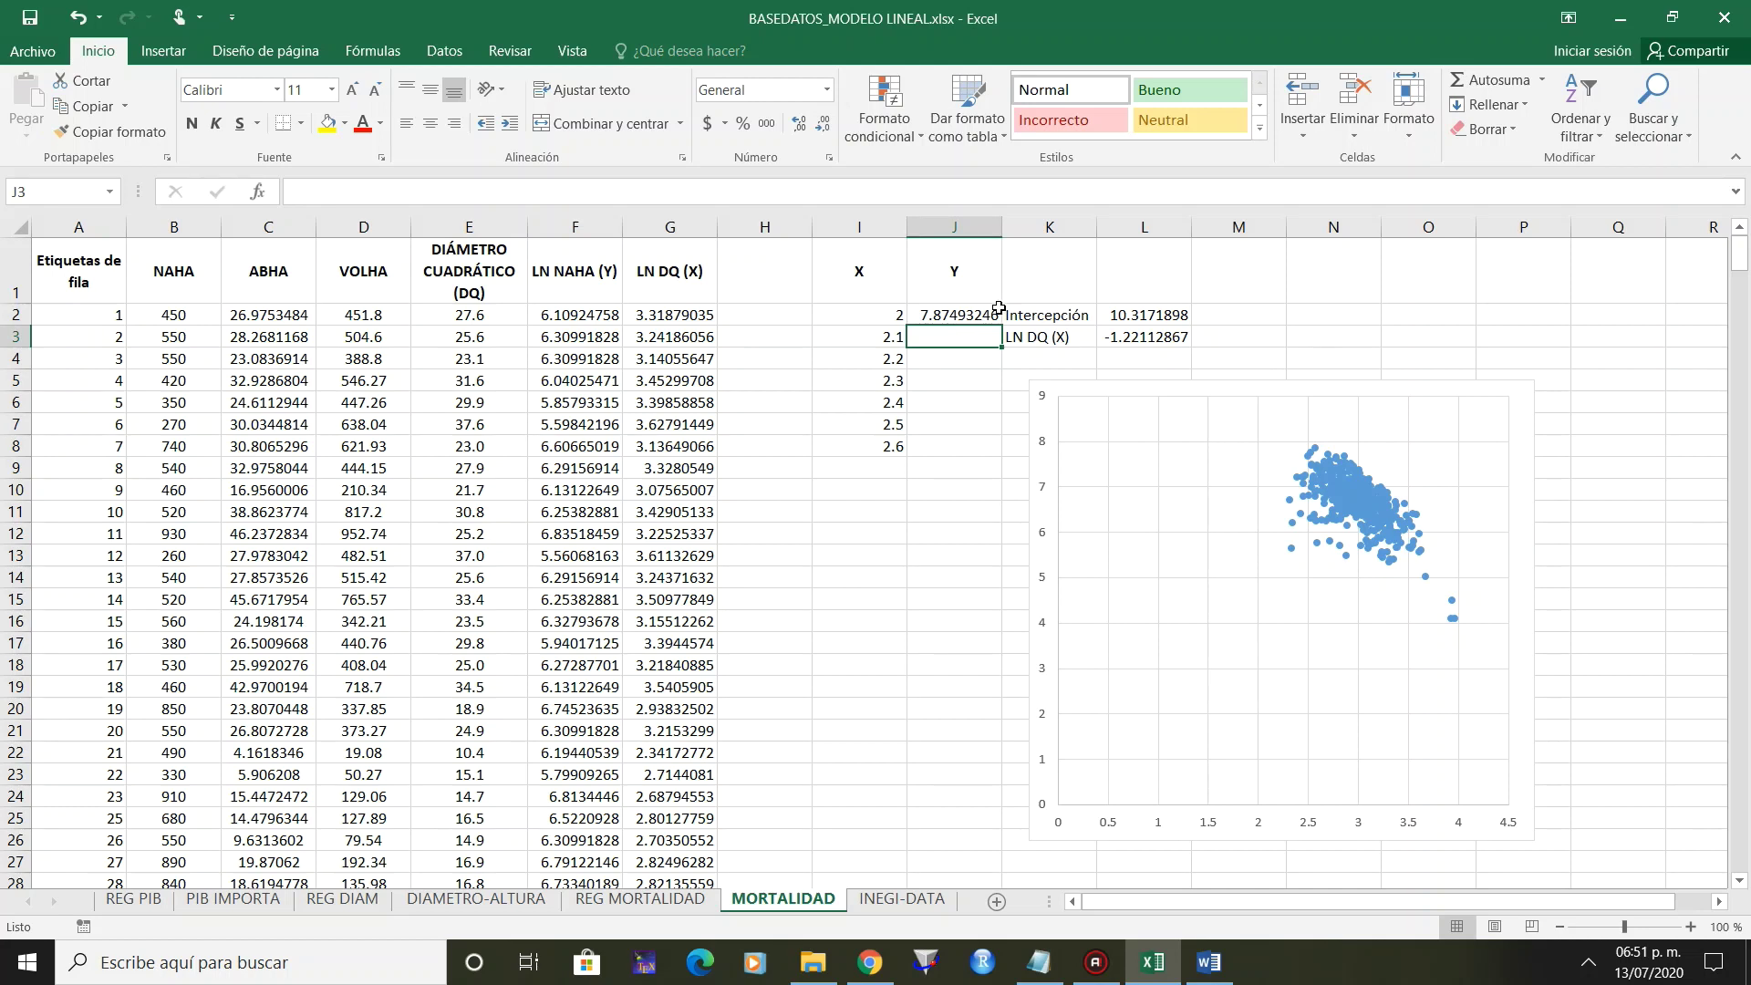
click(992, 314)
double_click(1001, 326)
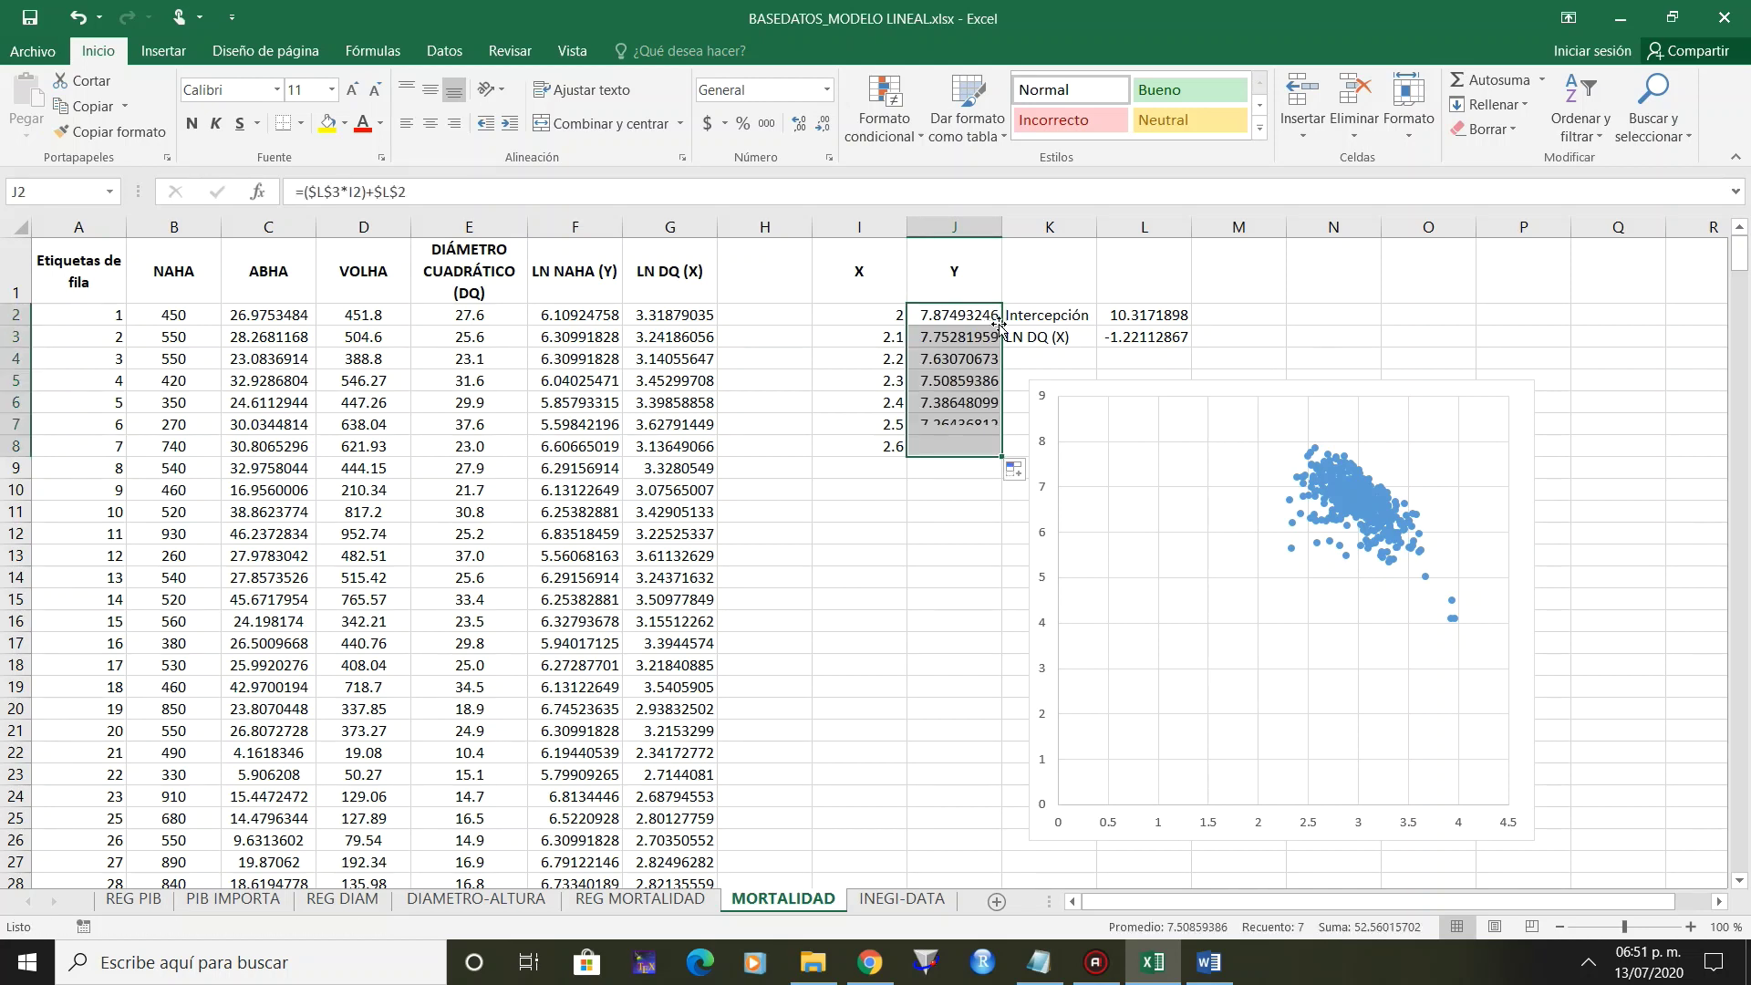
click(1044, 513)
Add a second scatter series with X values I2:I8 and Y values J2:J8.
right_click(1044, 514)
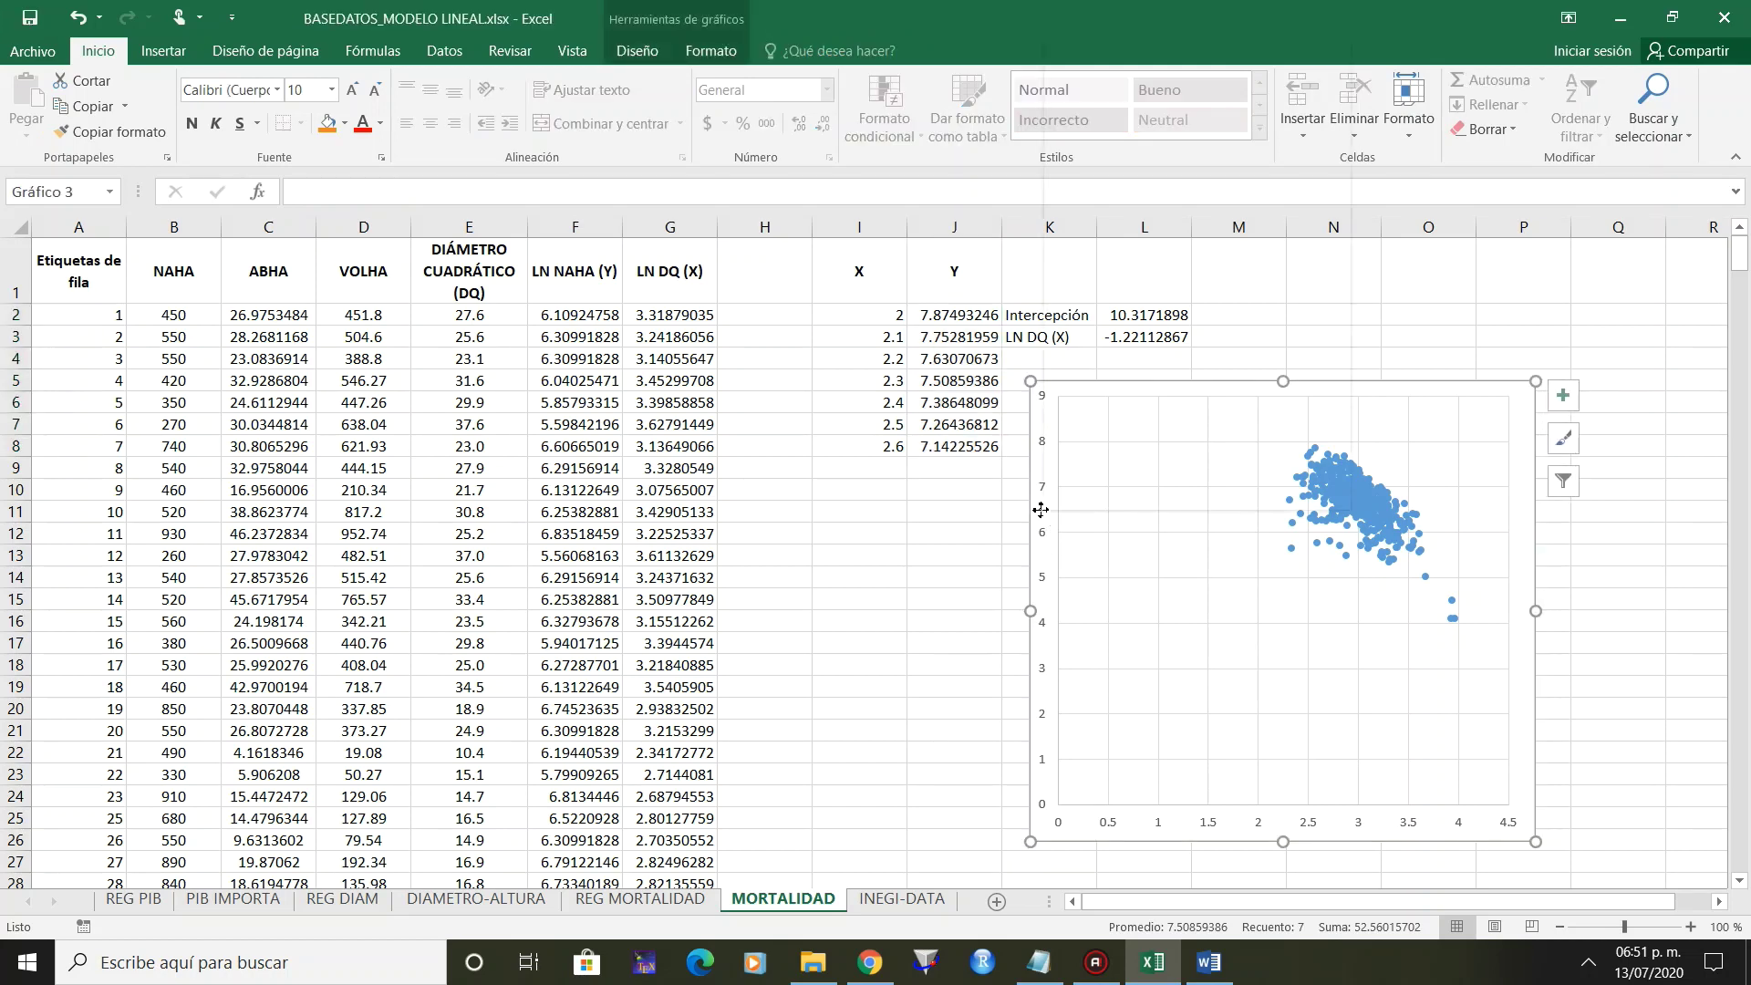
click(1127, 269)
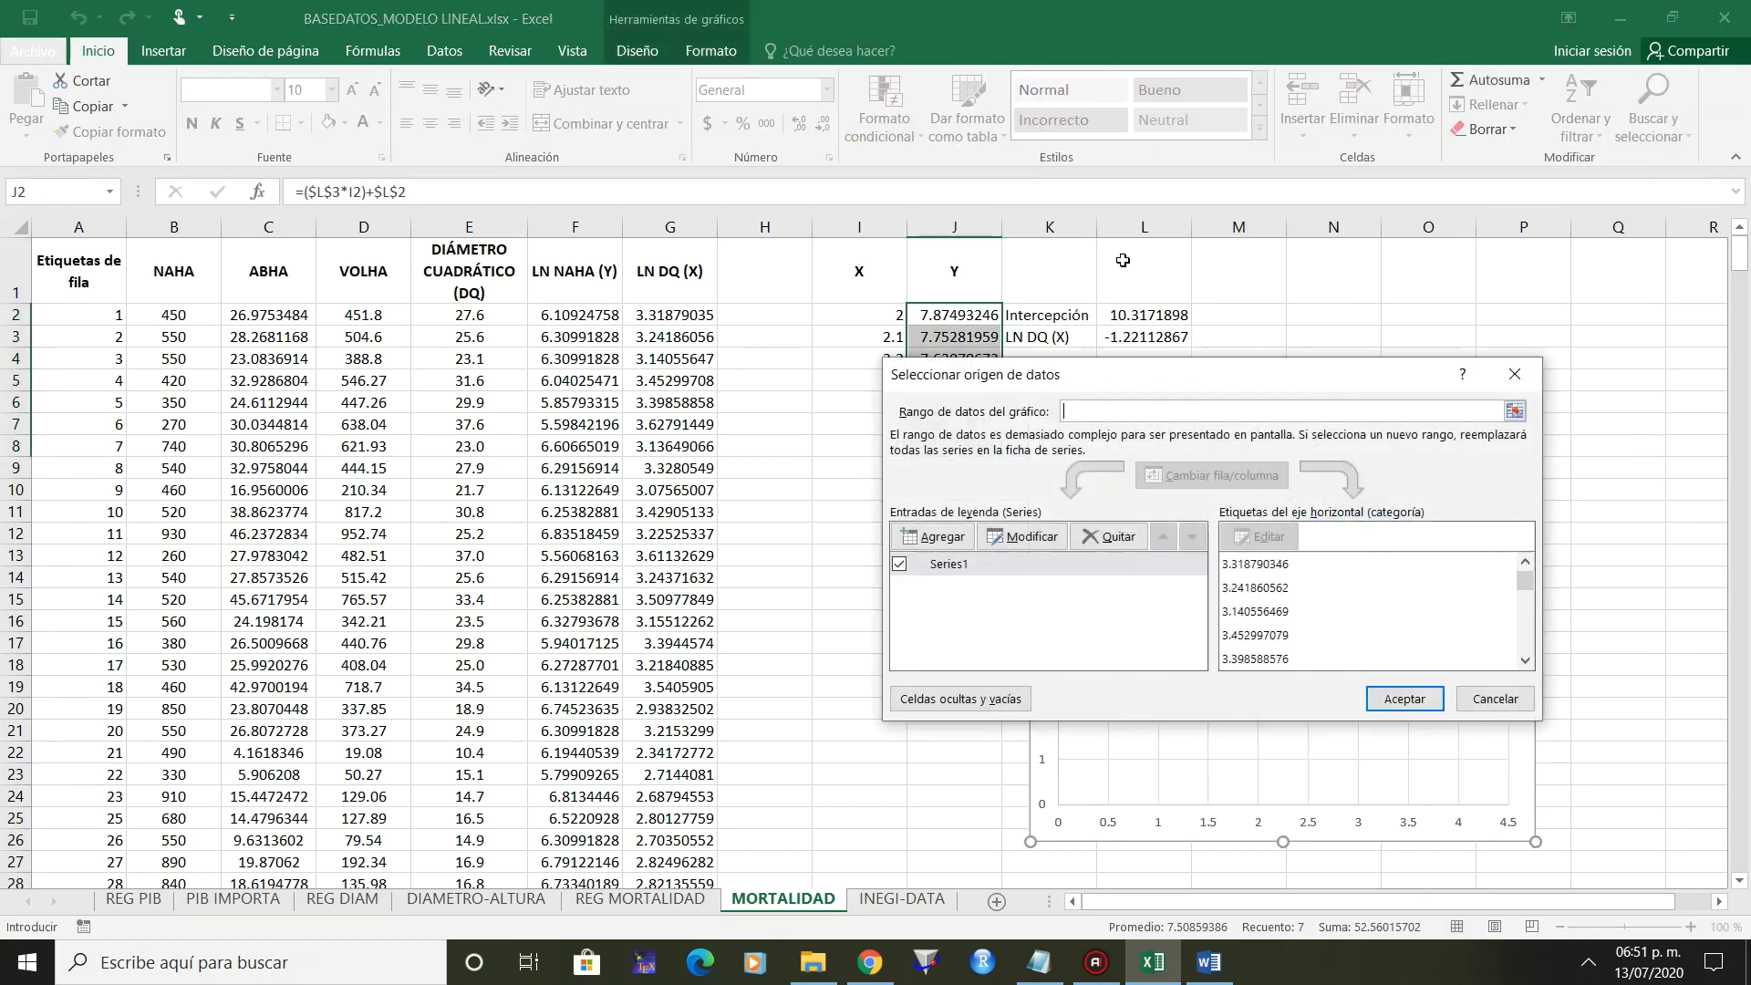
click(961, 539)
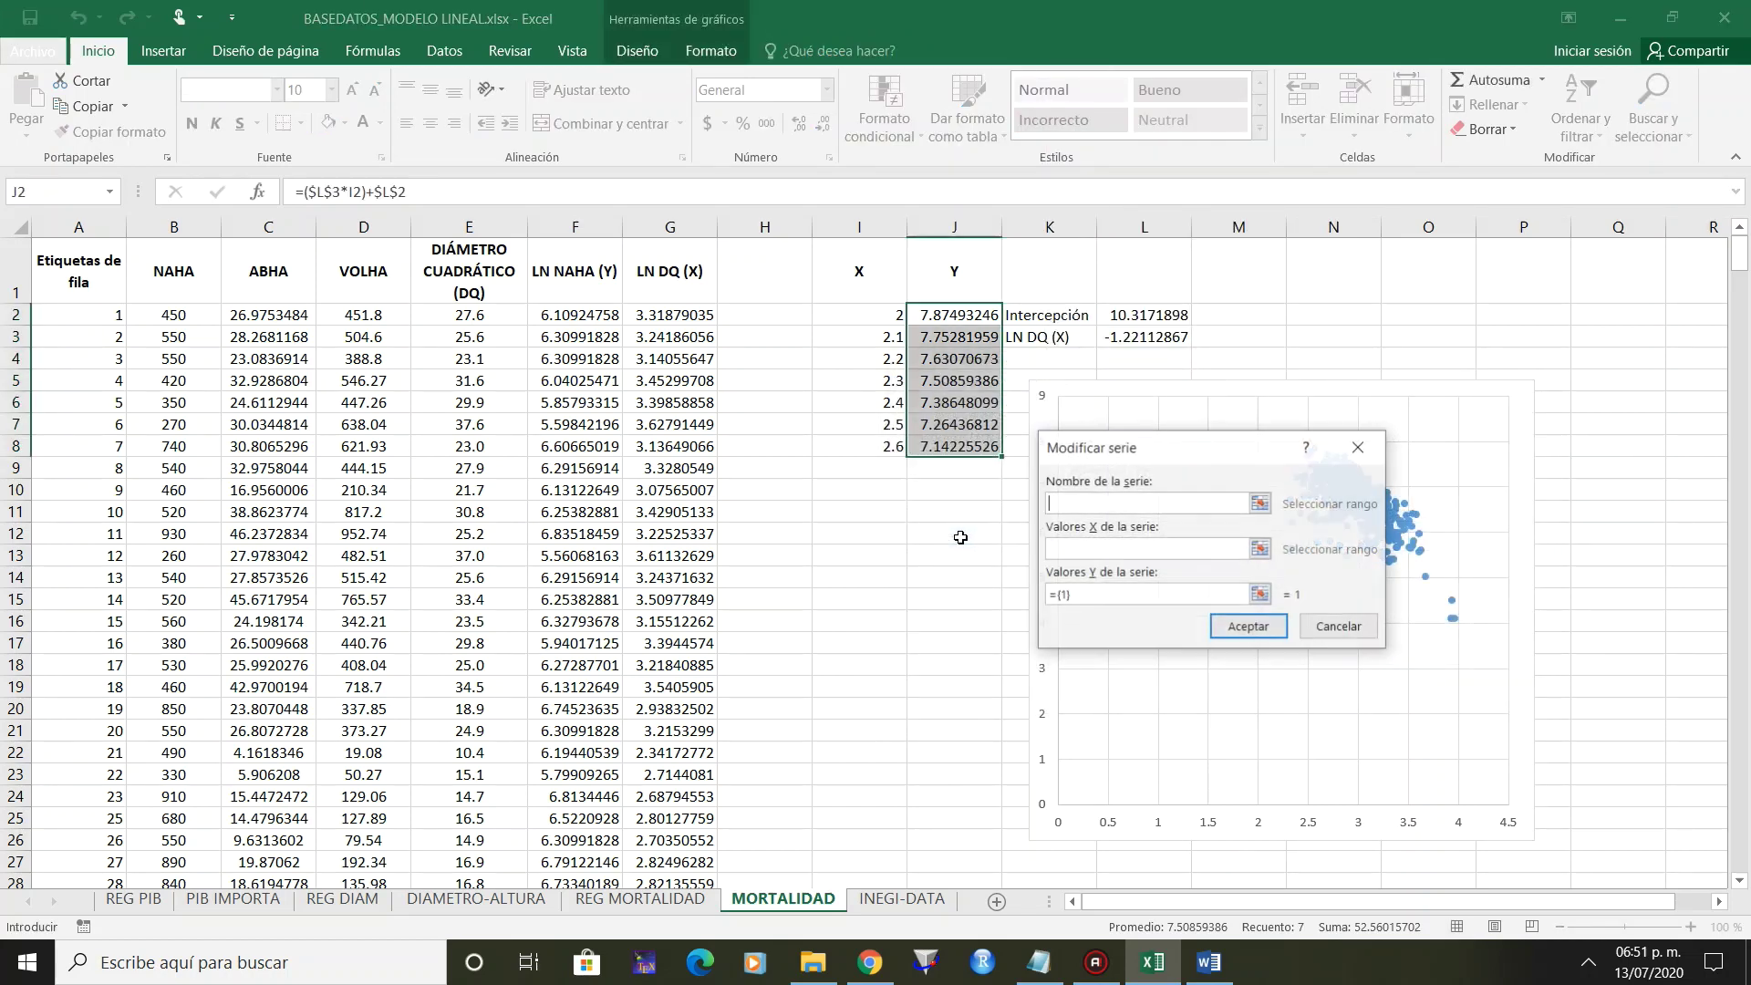
click(1086, 551)
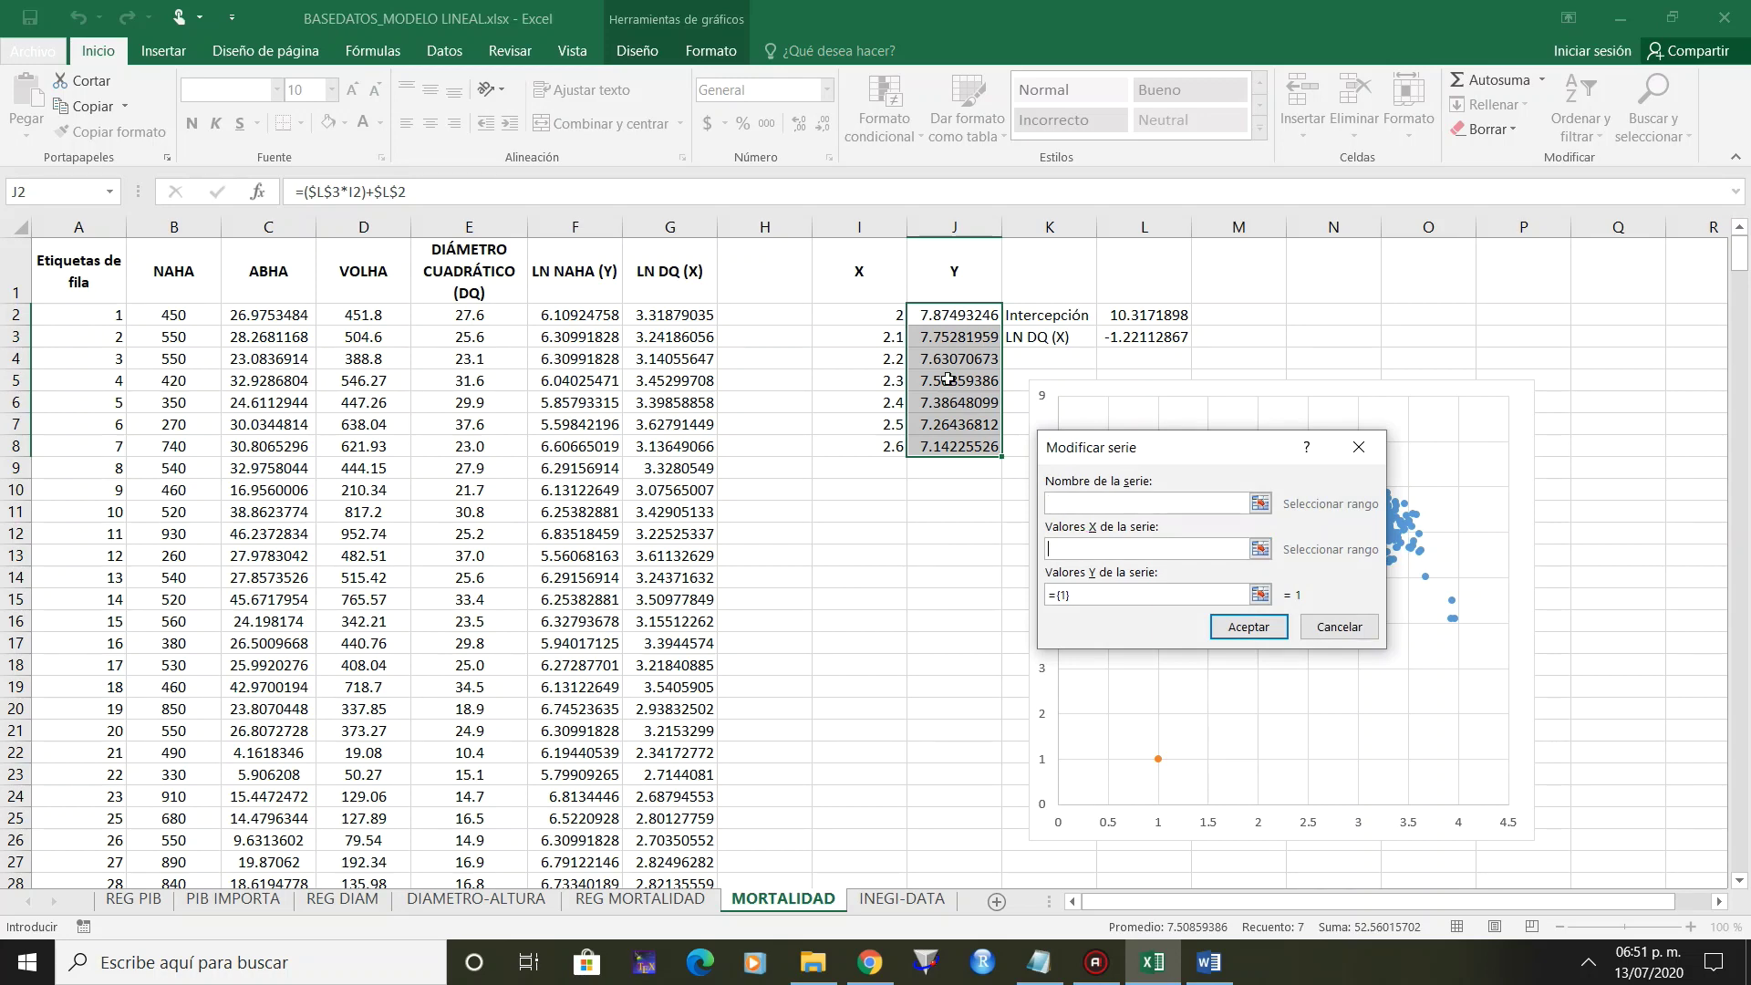
drag(892, 314, 899, 460)
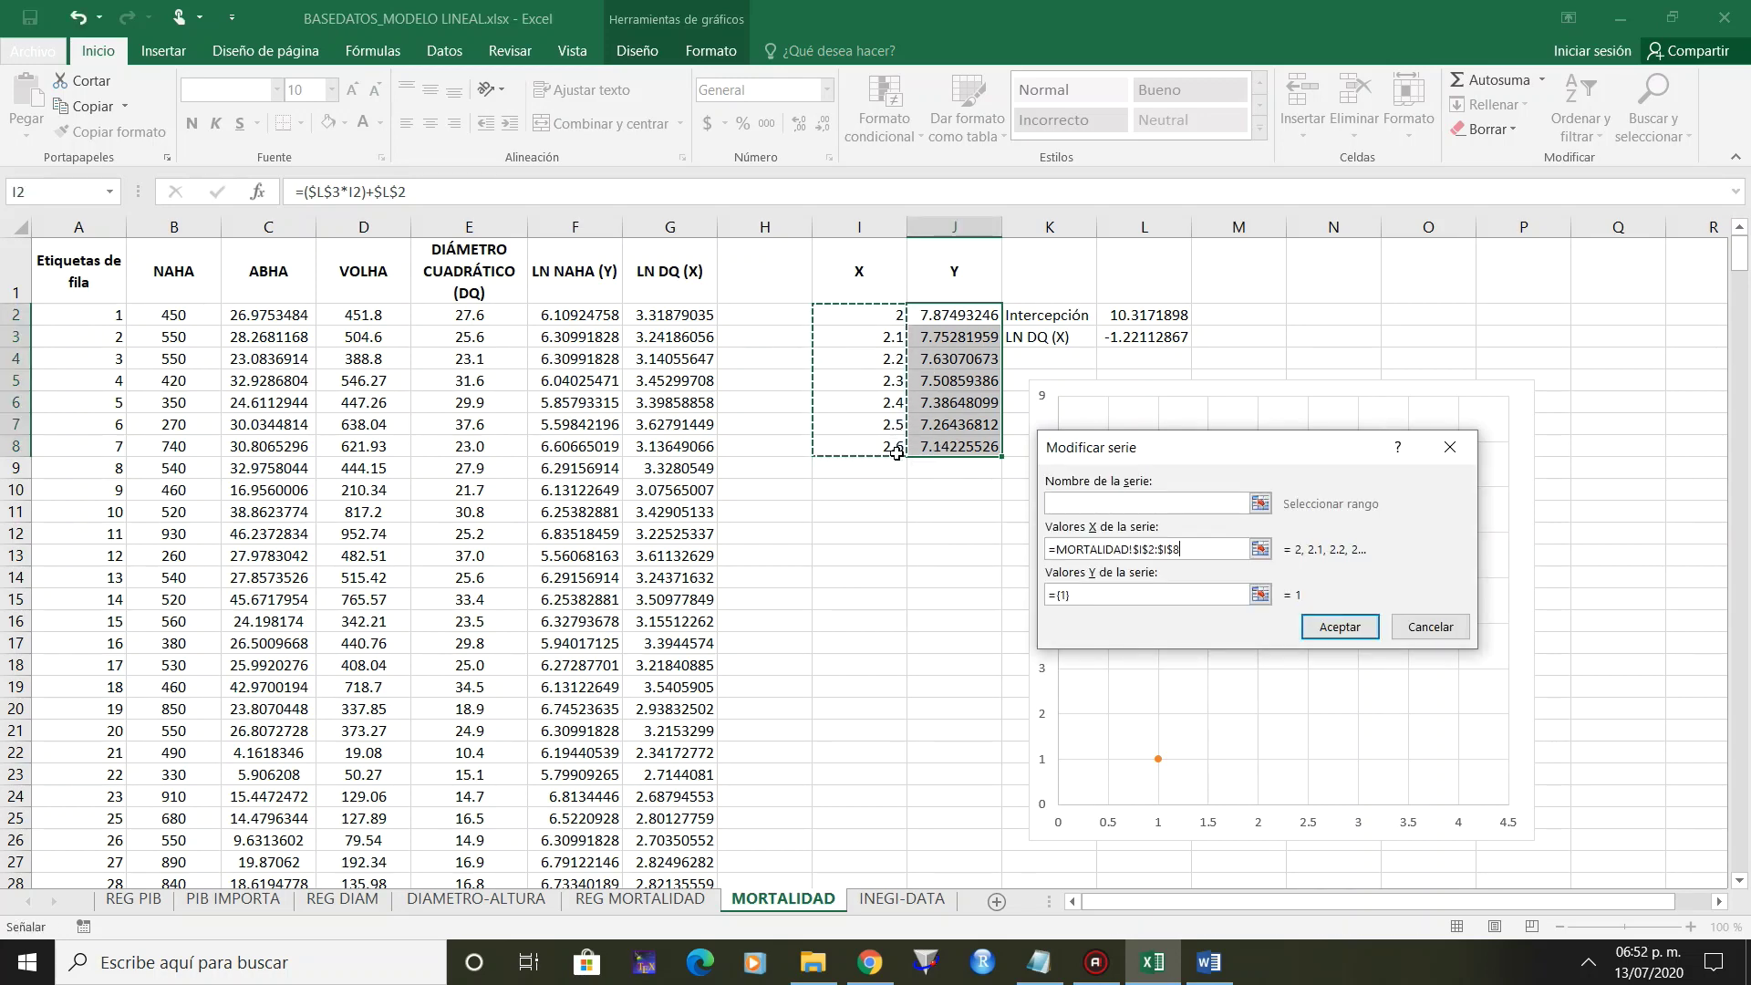
key(Tab)
key(BackSpace)
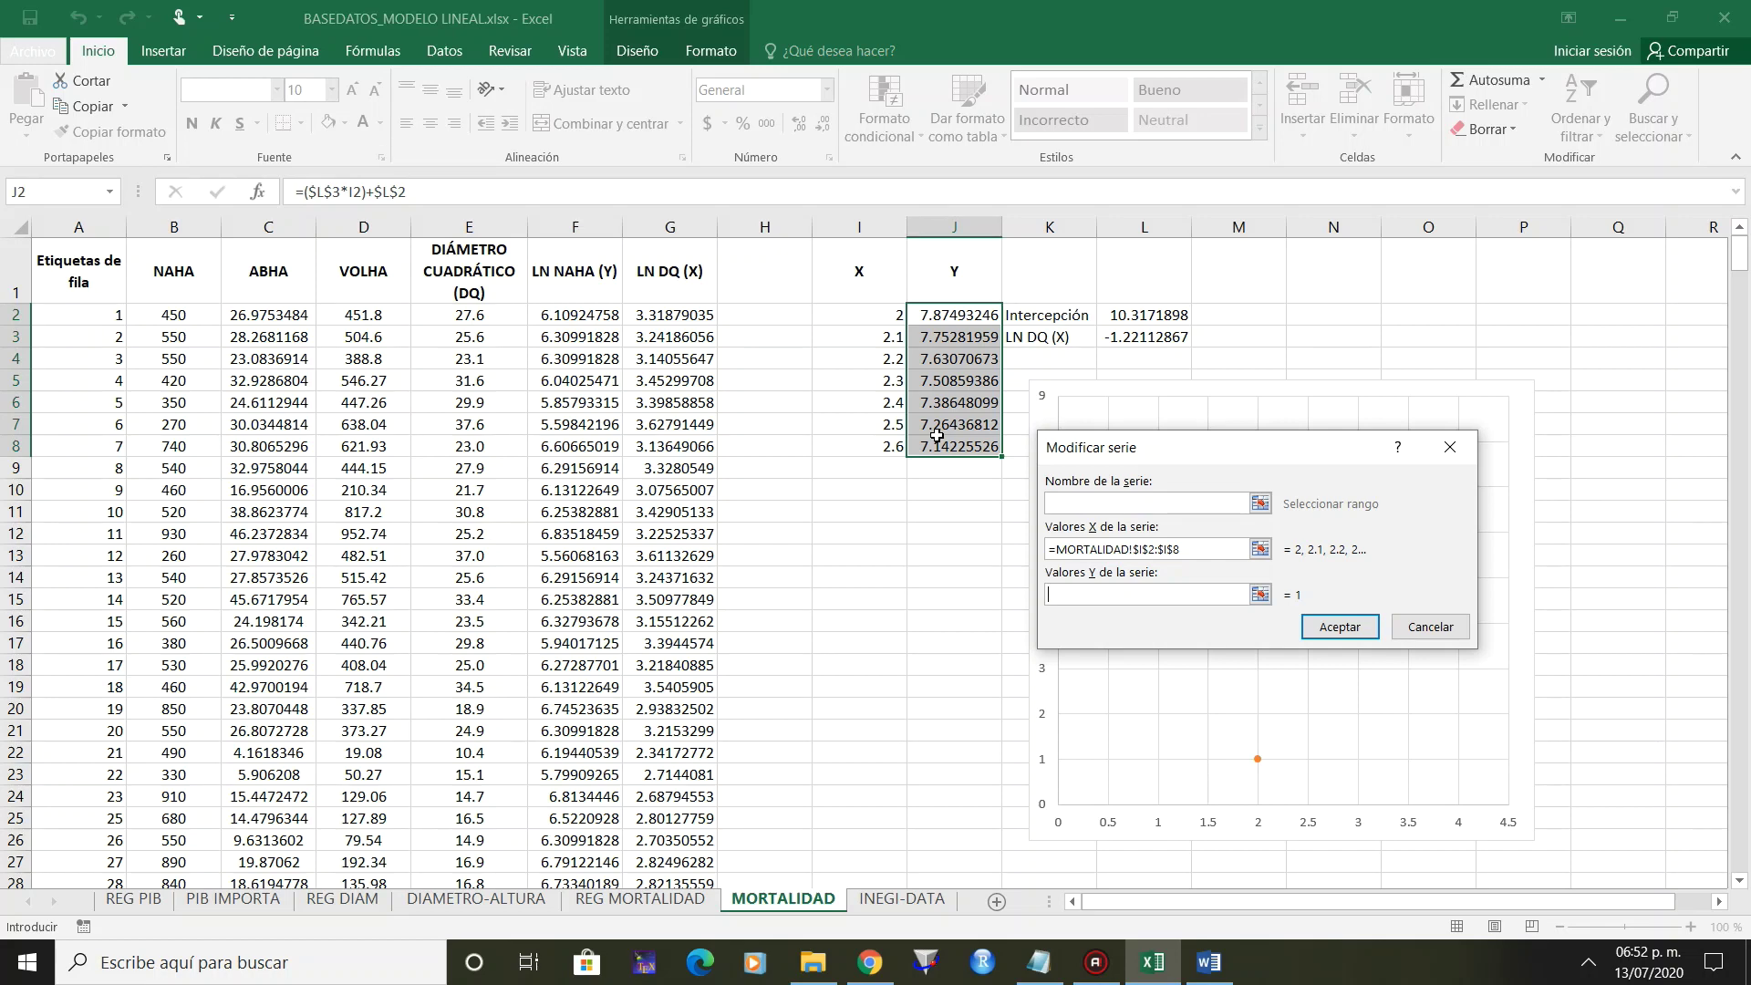
drag(957, 308, 957, 446)
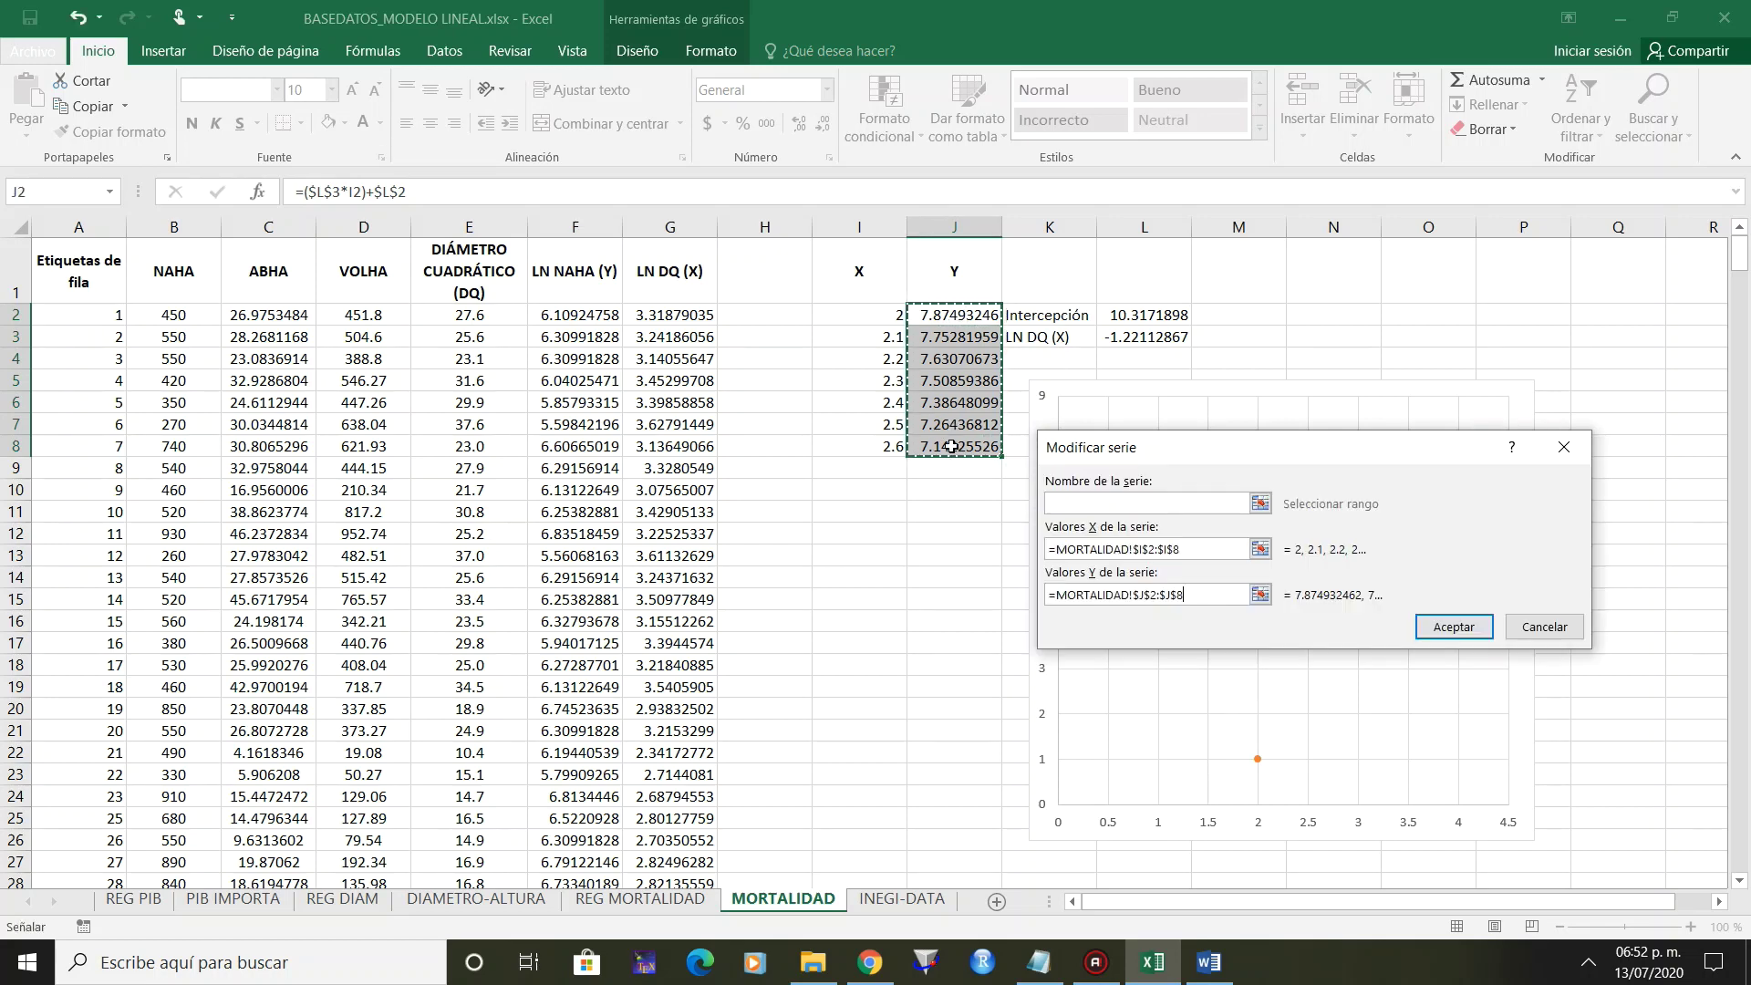
click(1466, 635)
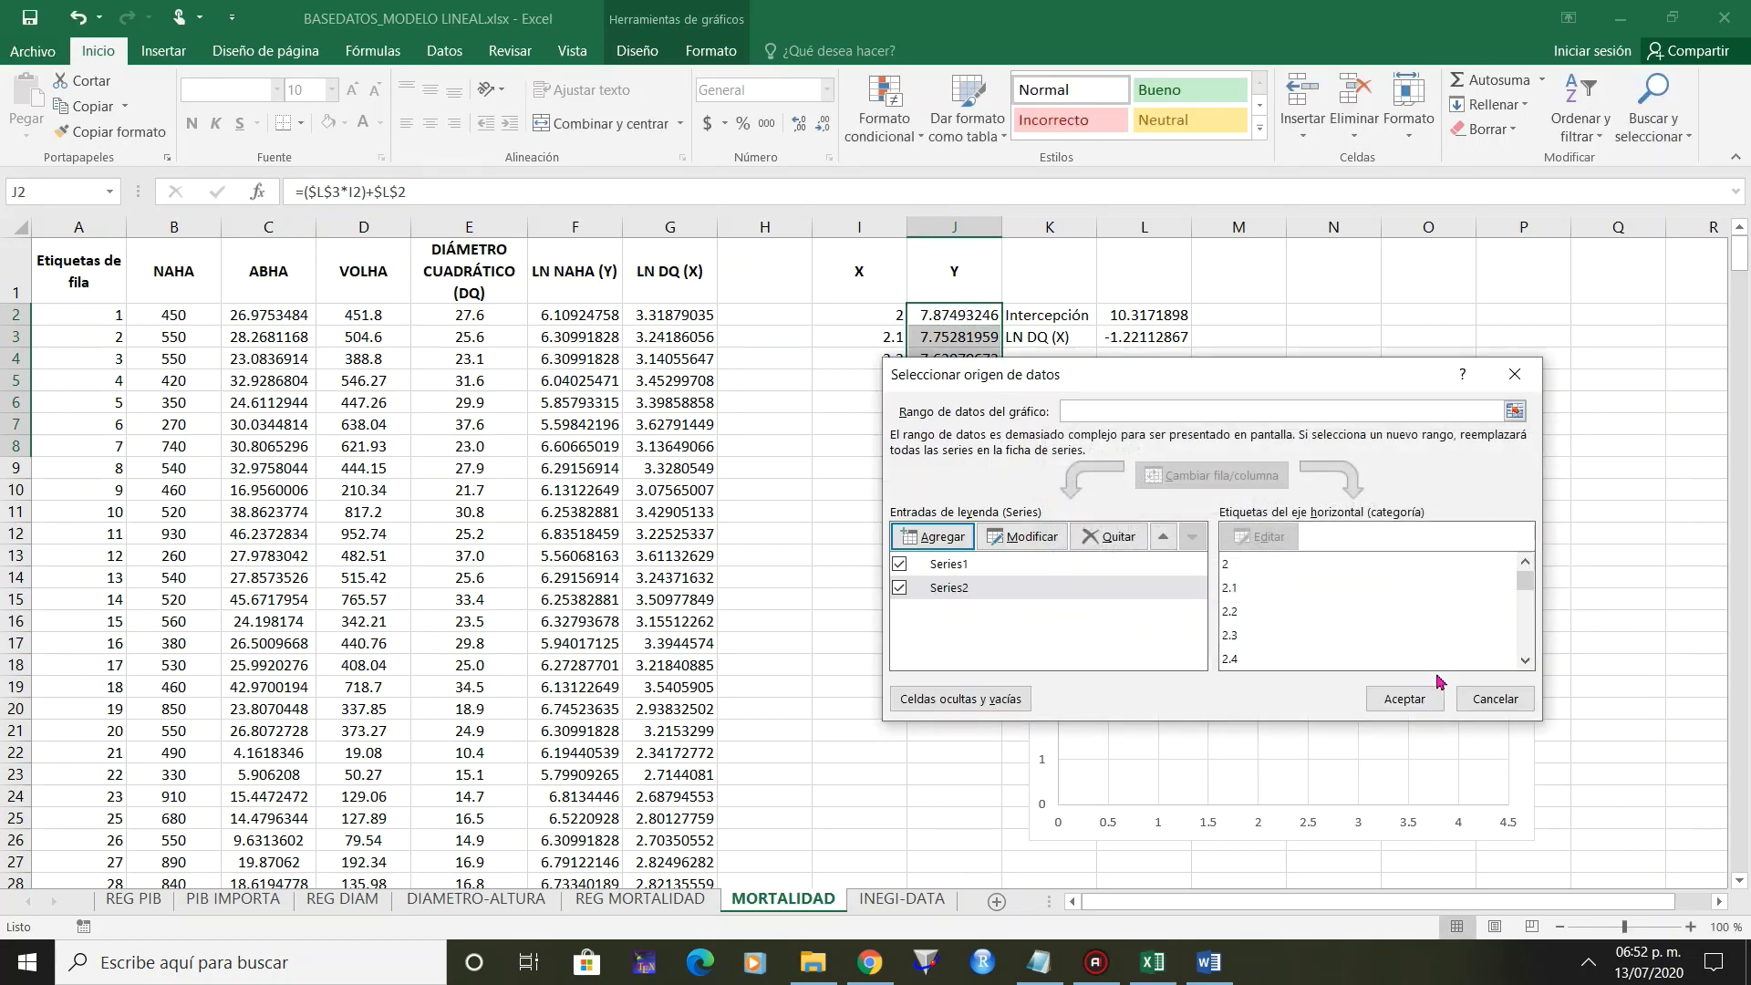
click(1420, 695)
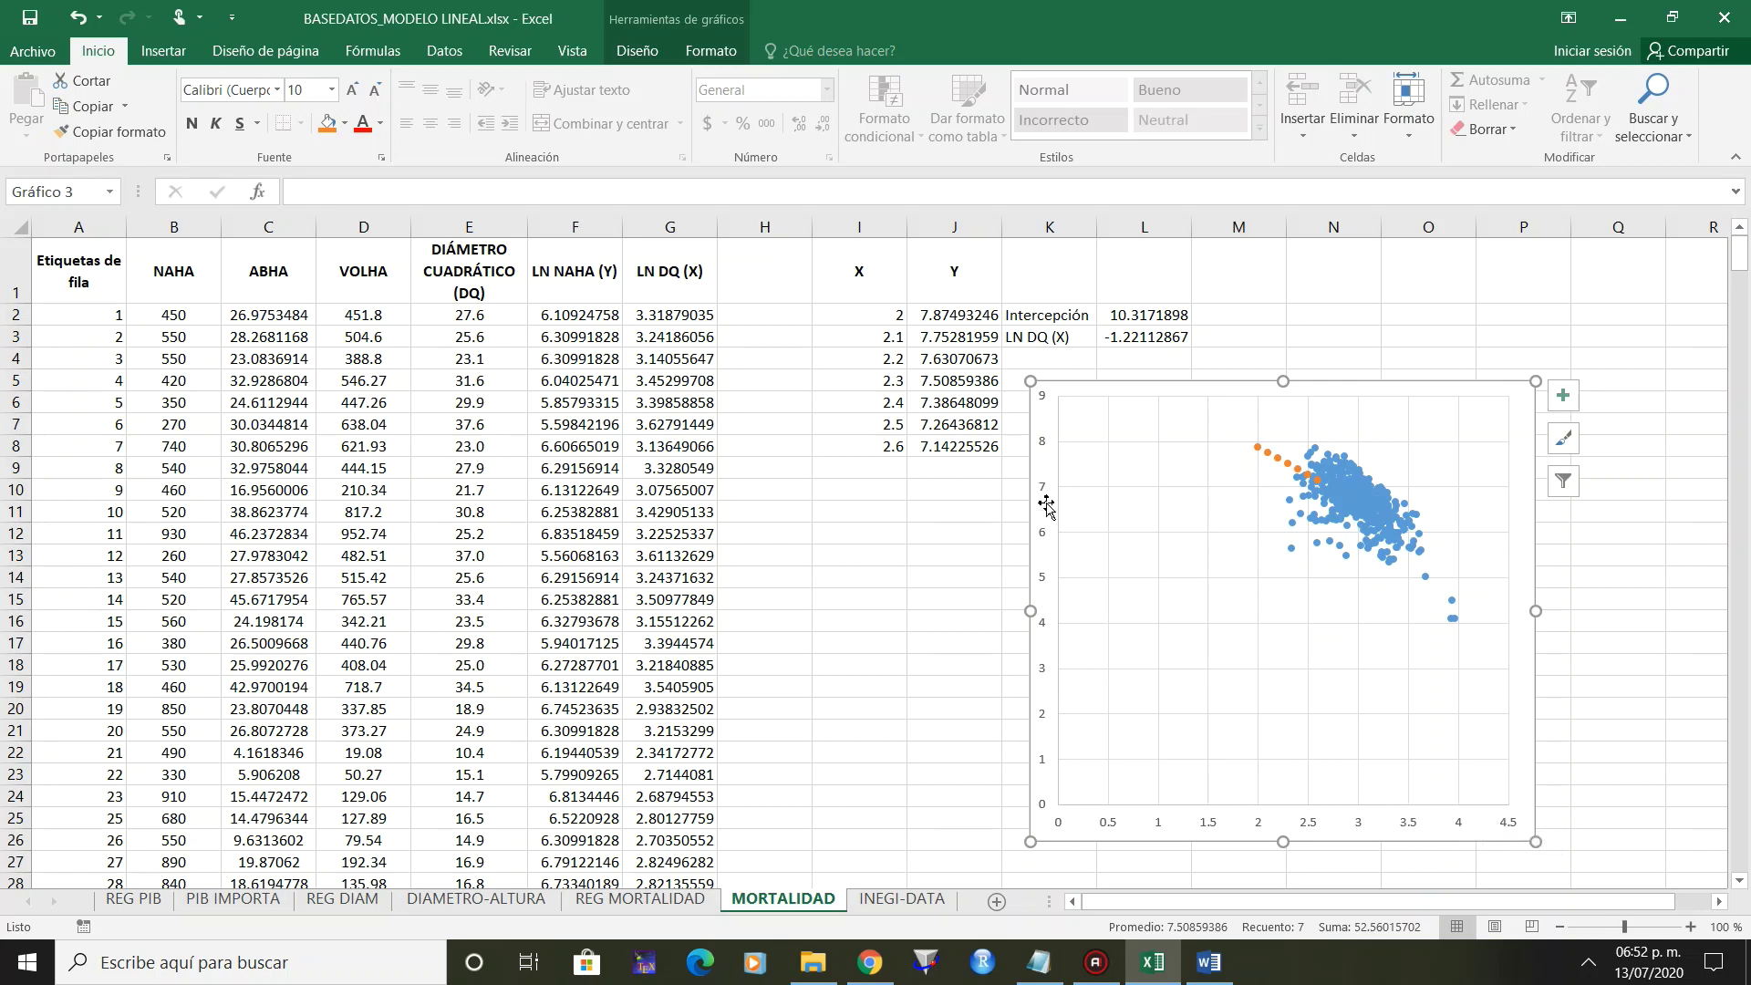
Enter X values 3.5, 3.6, 3.7 in I2:I4 and fill the sequence down to I12.
click(867, 314)
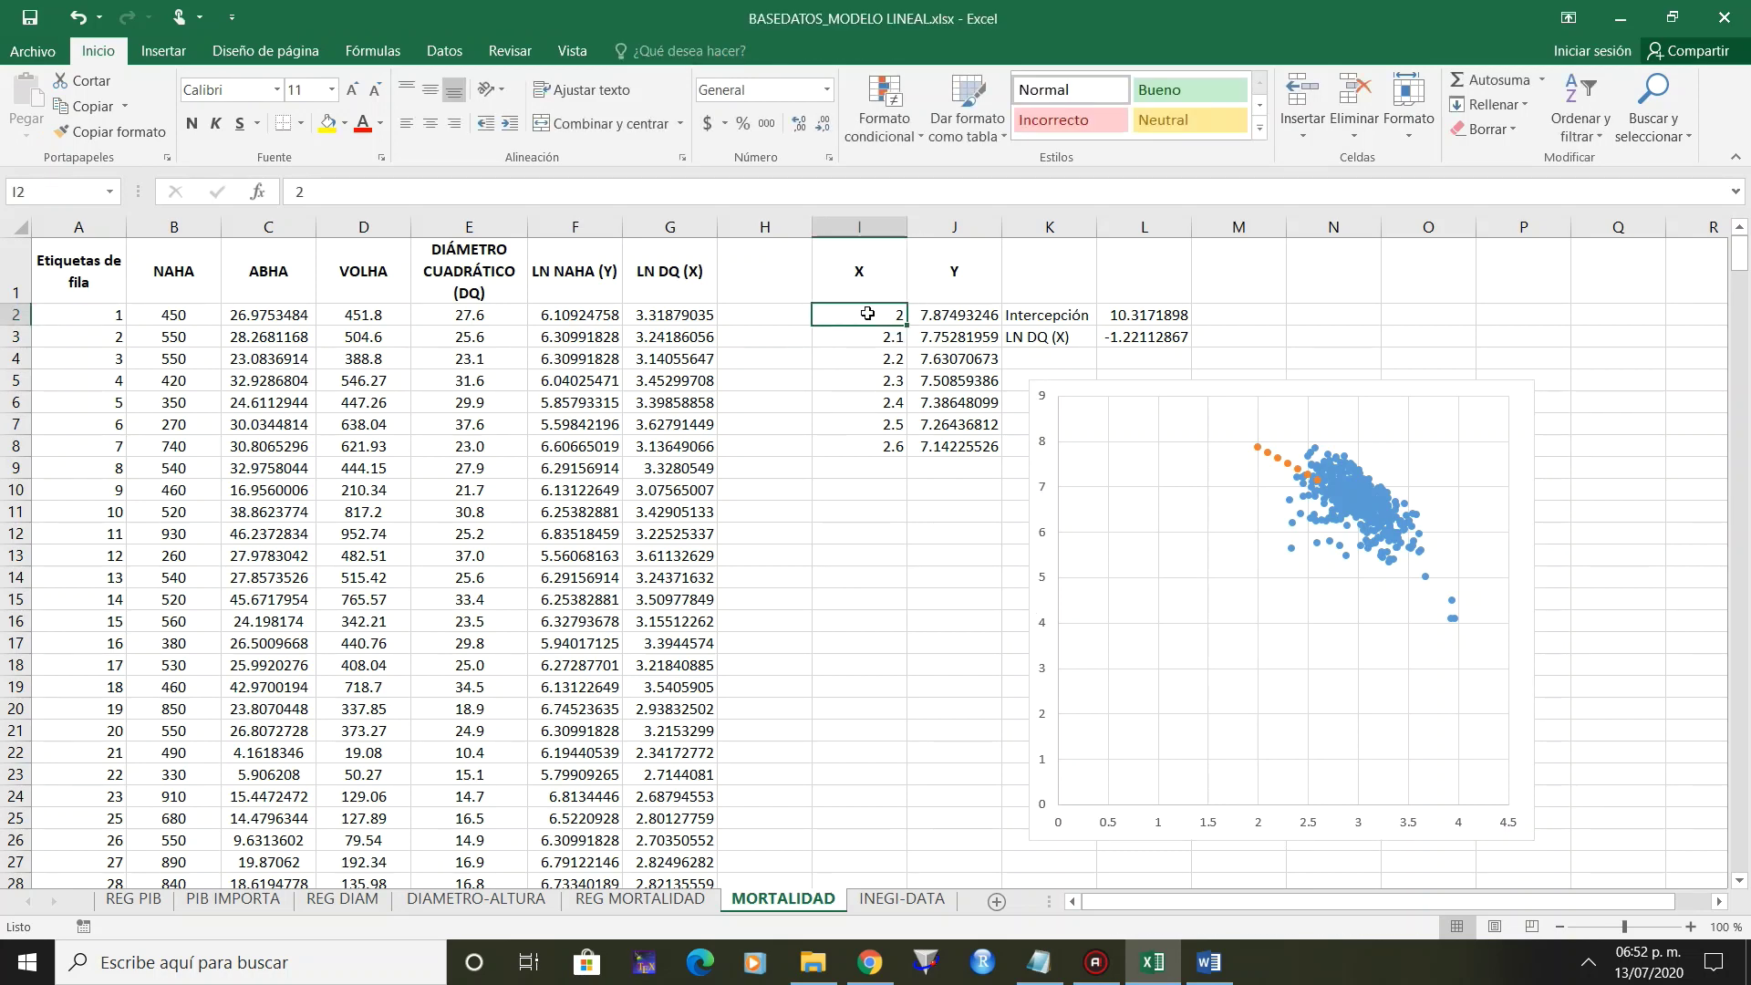
text(3.5)
key(Return)
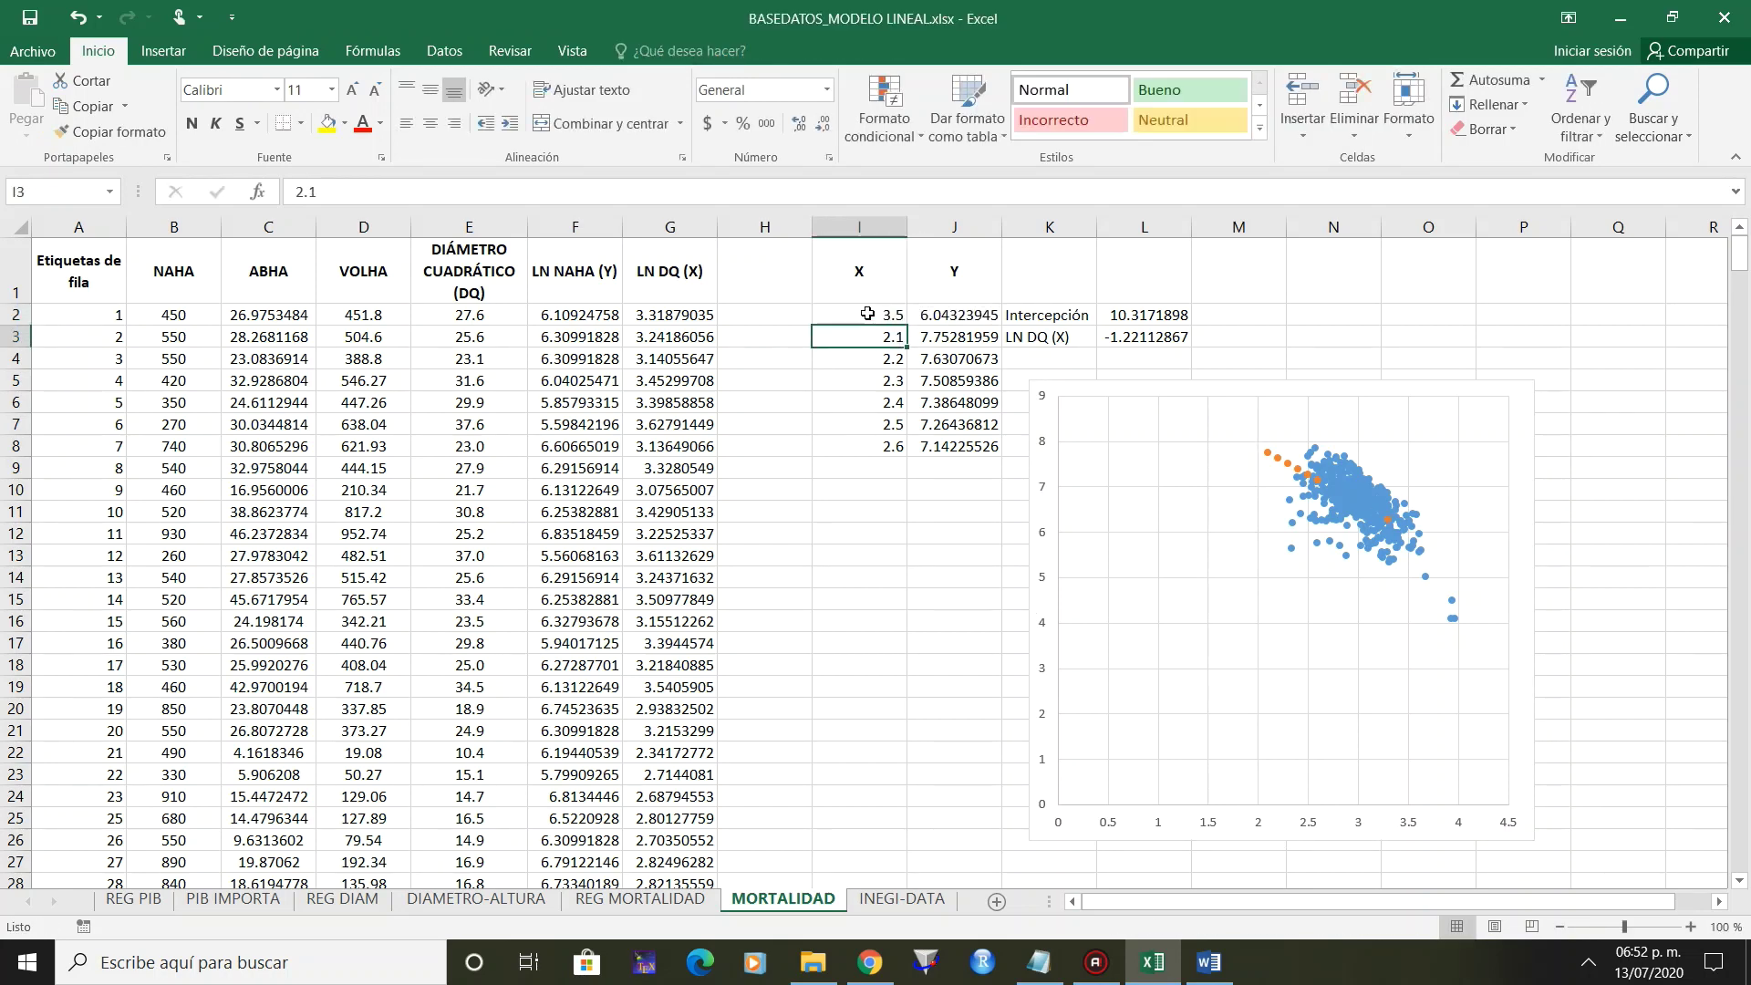
text(3.6)
key(Return)
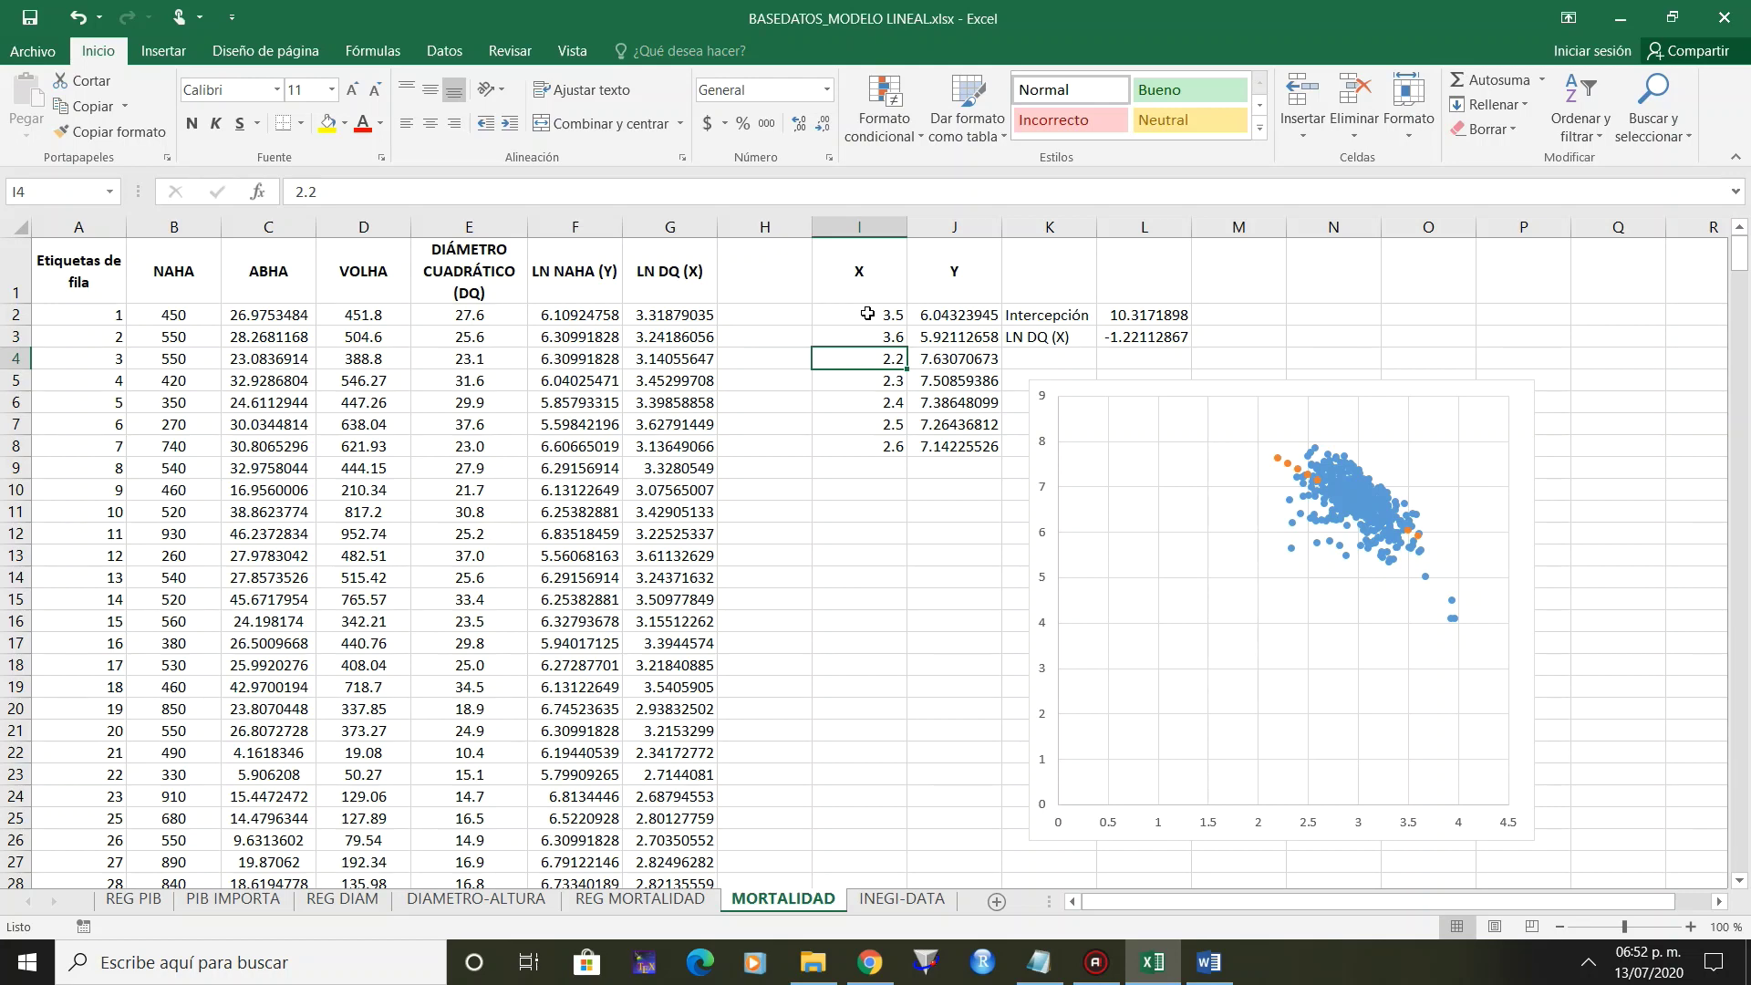
text(3.7)
key(Return)
mouse_move(868, 314)
mouse_down()
mouse_move(898, 587)
mouse_move(897, 541)
mouse_up()
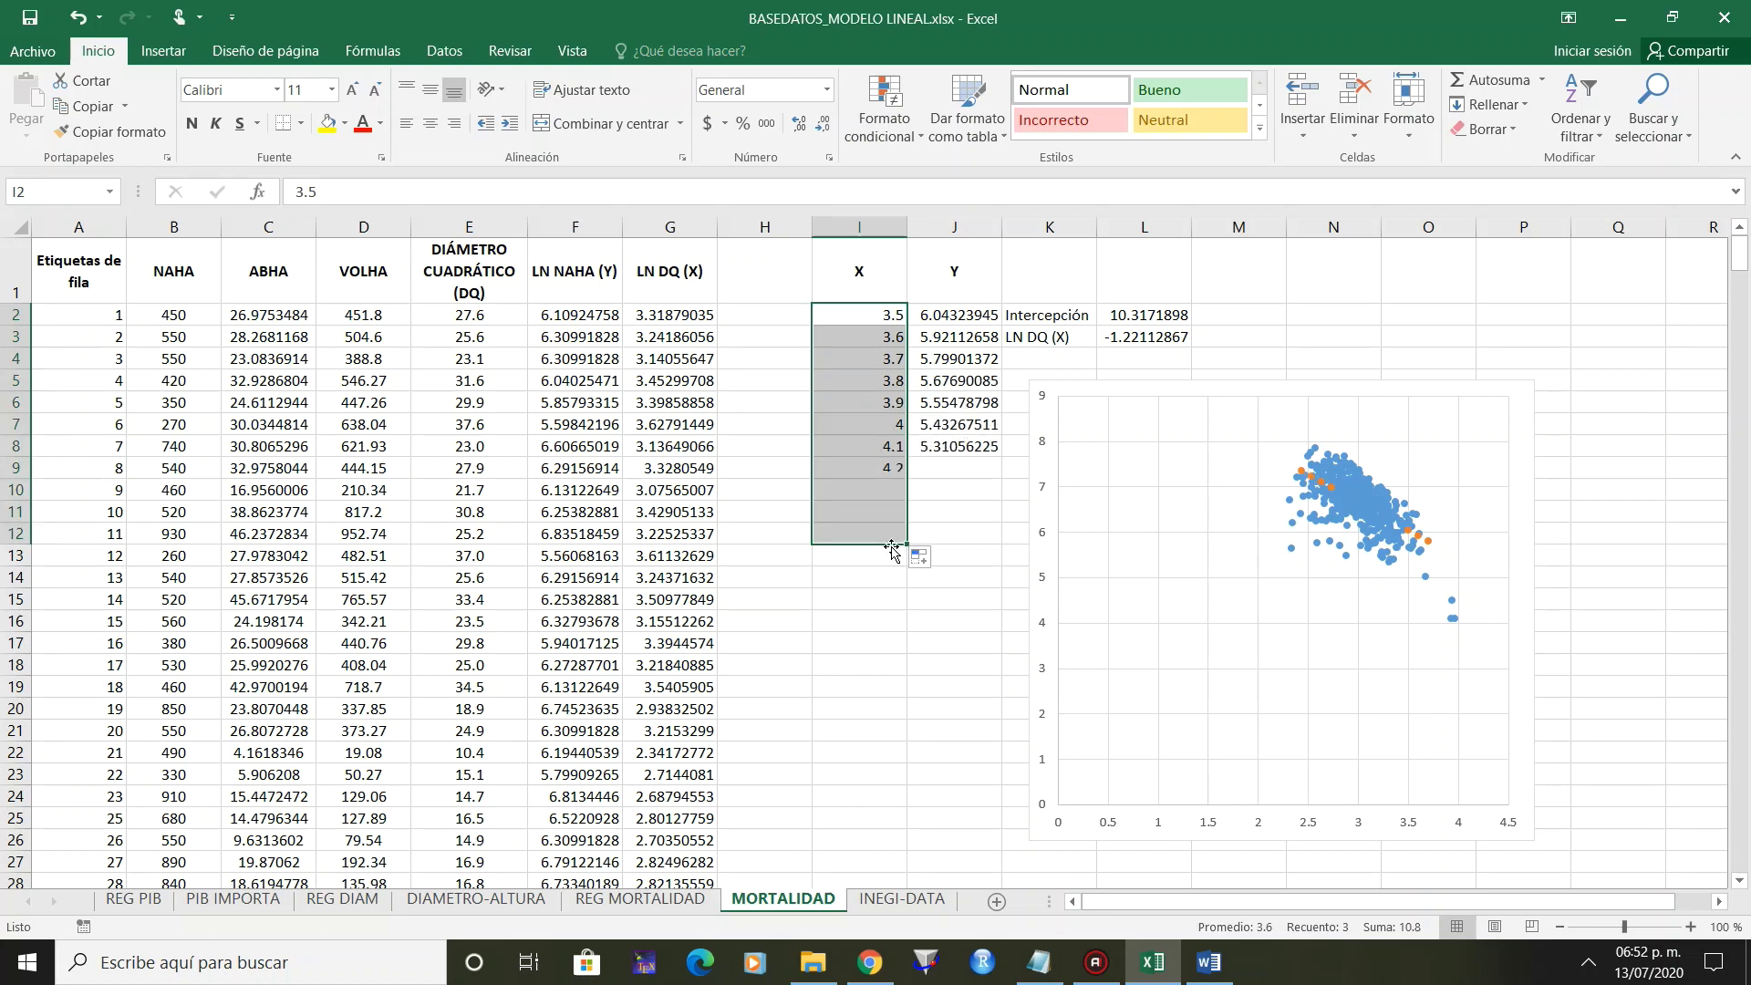
Copy the J8 Y formula down to J12 and extend the orange series ranges to row 12.
click(978, 448)
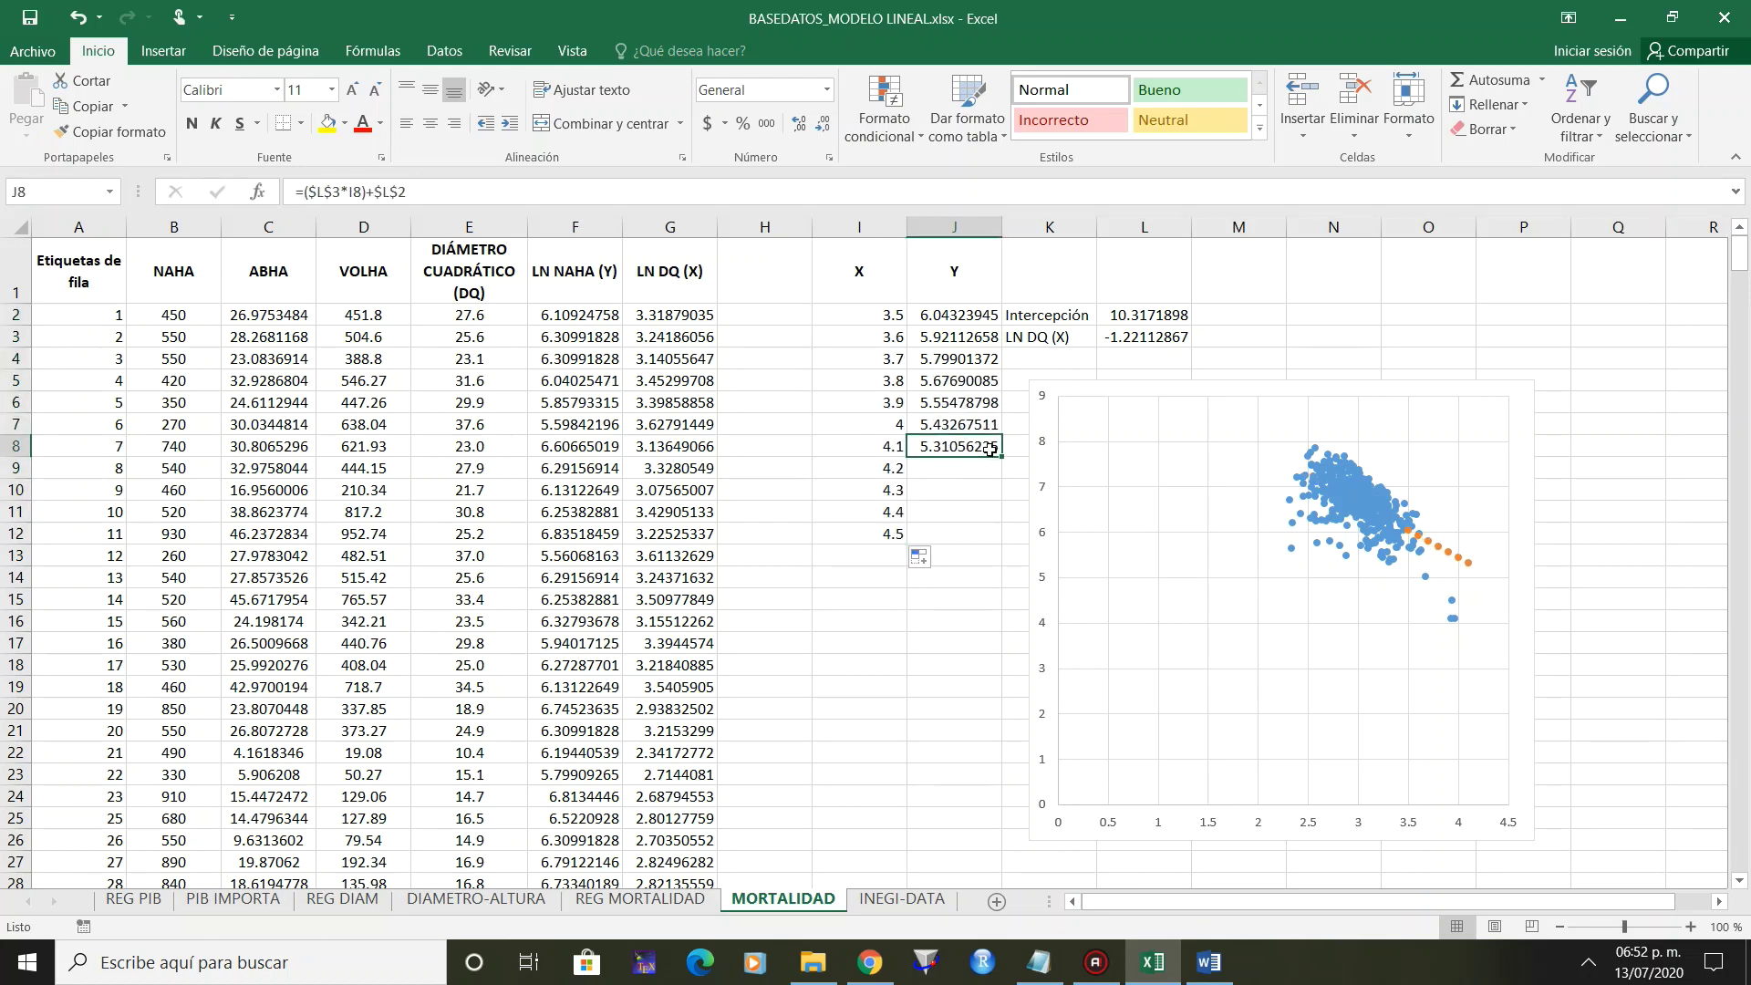
drag(999, 456, 1001, 546)
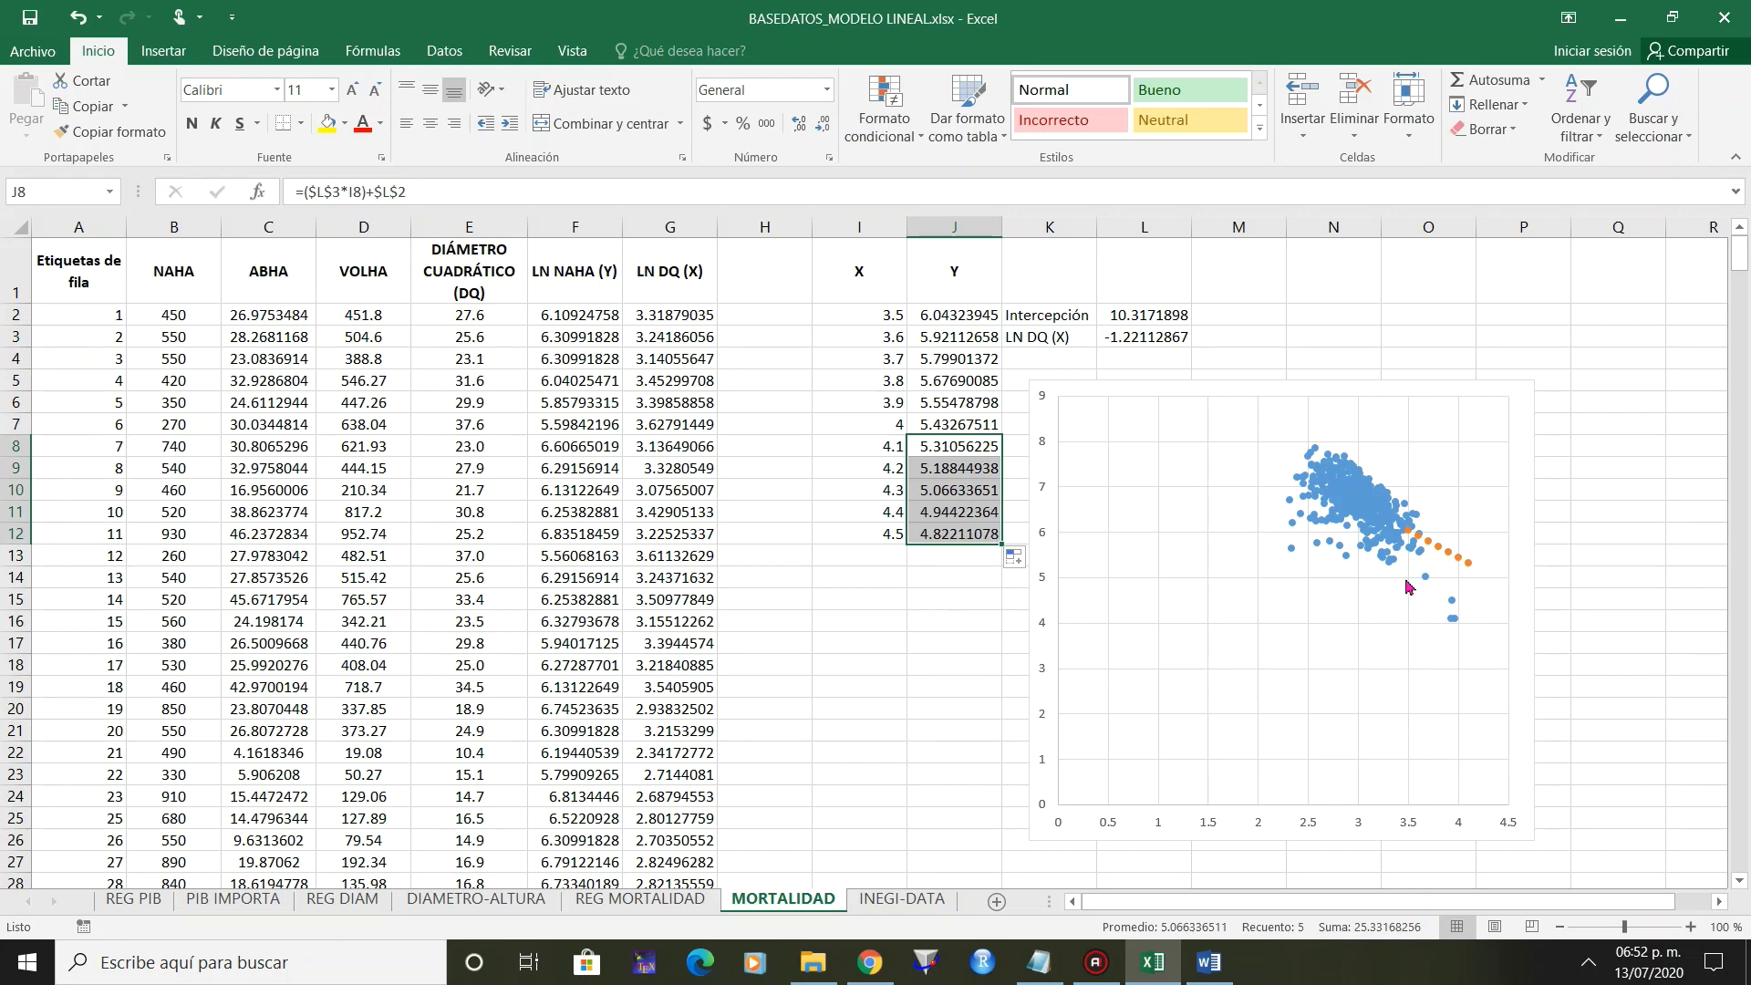
click(1454, 557)
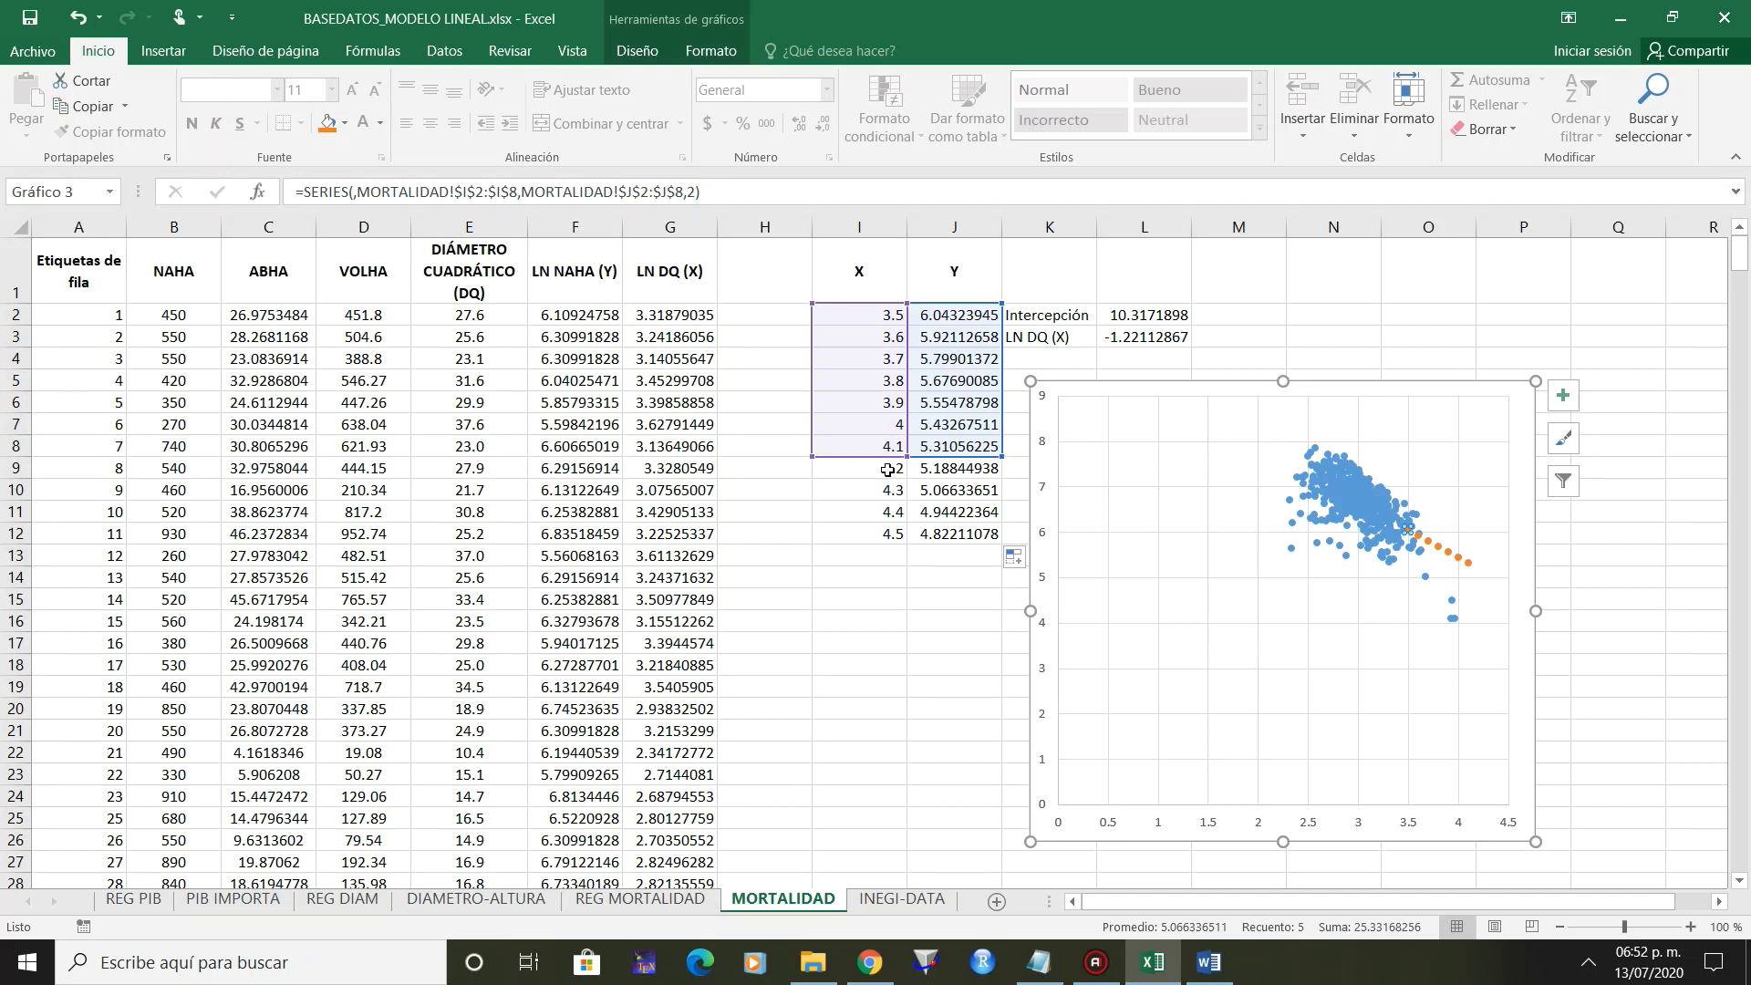
drag(813, 456, 813, 545)
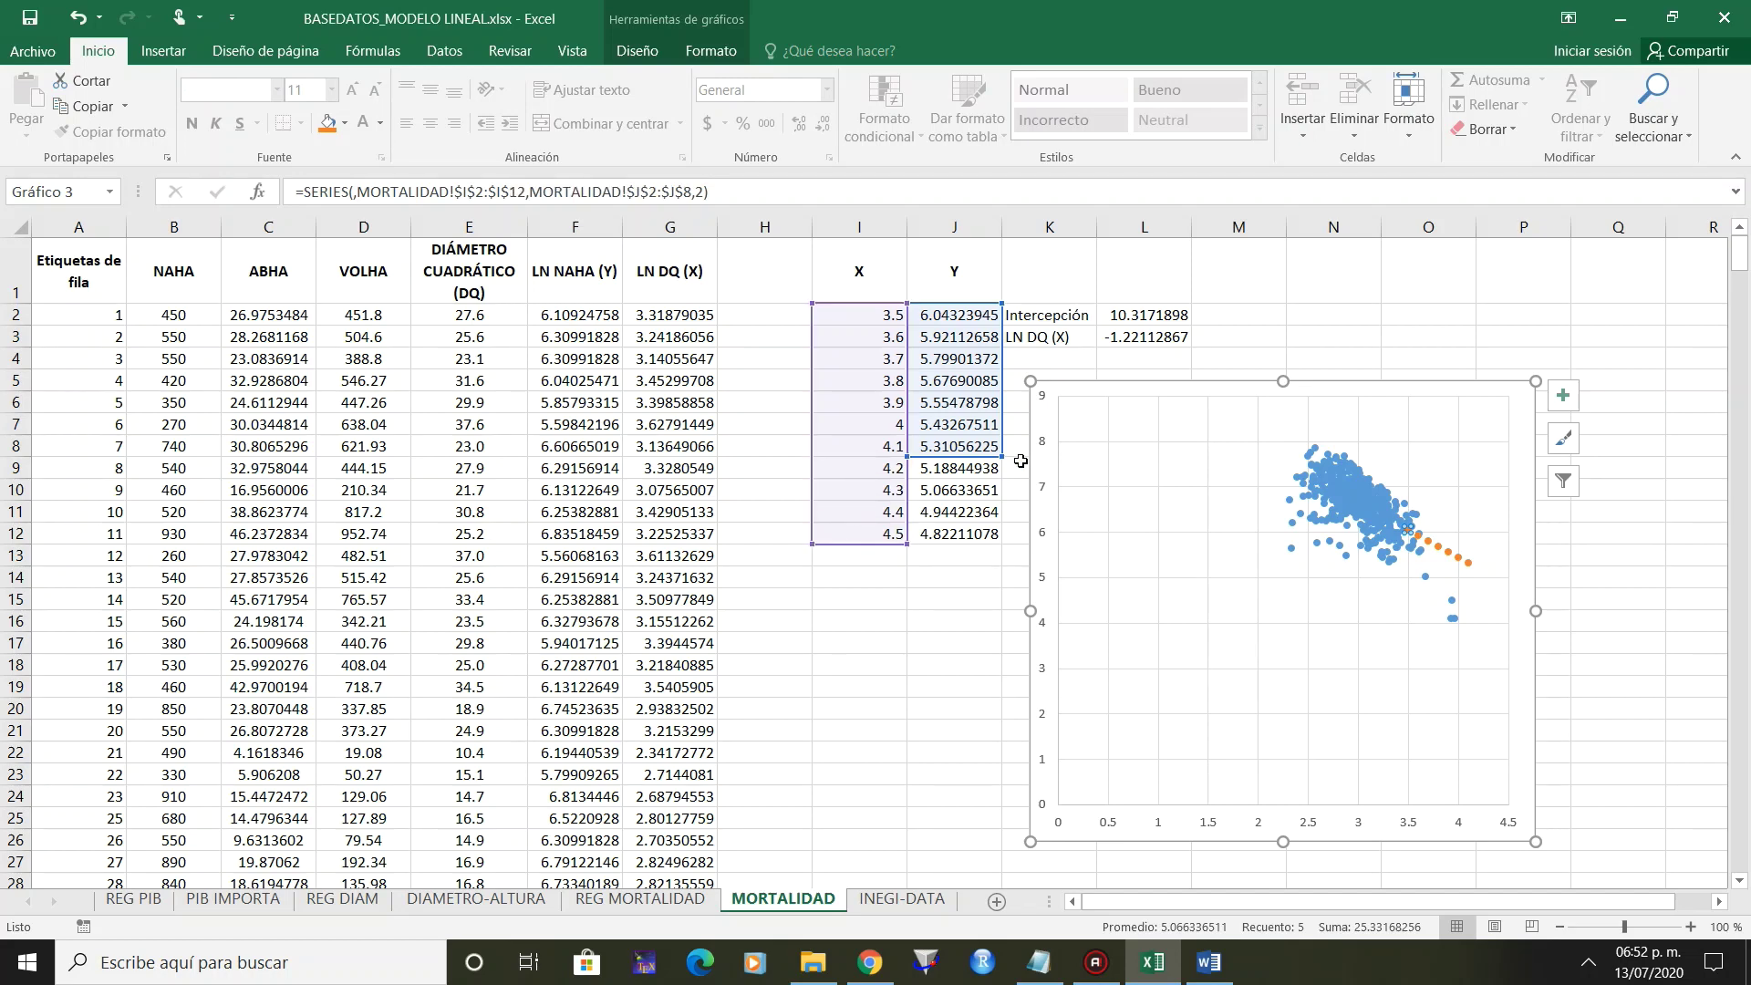
drag(1001, 456, 993, 536)
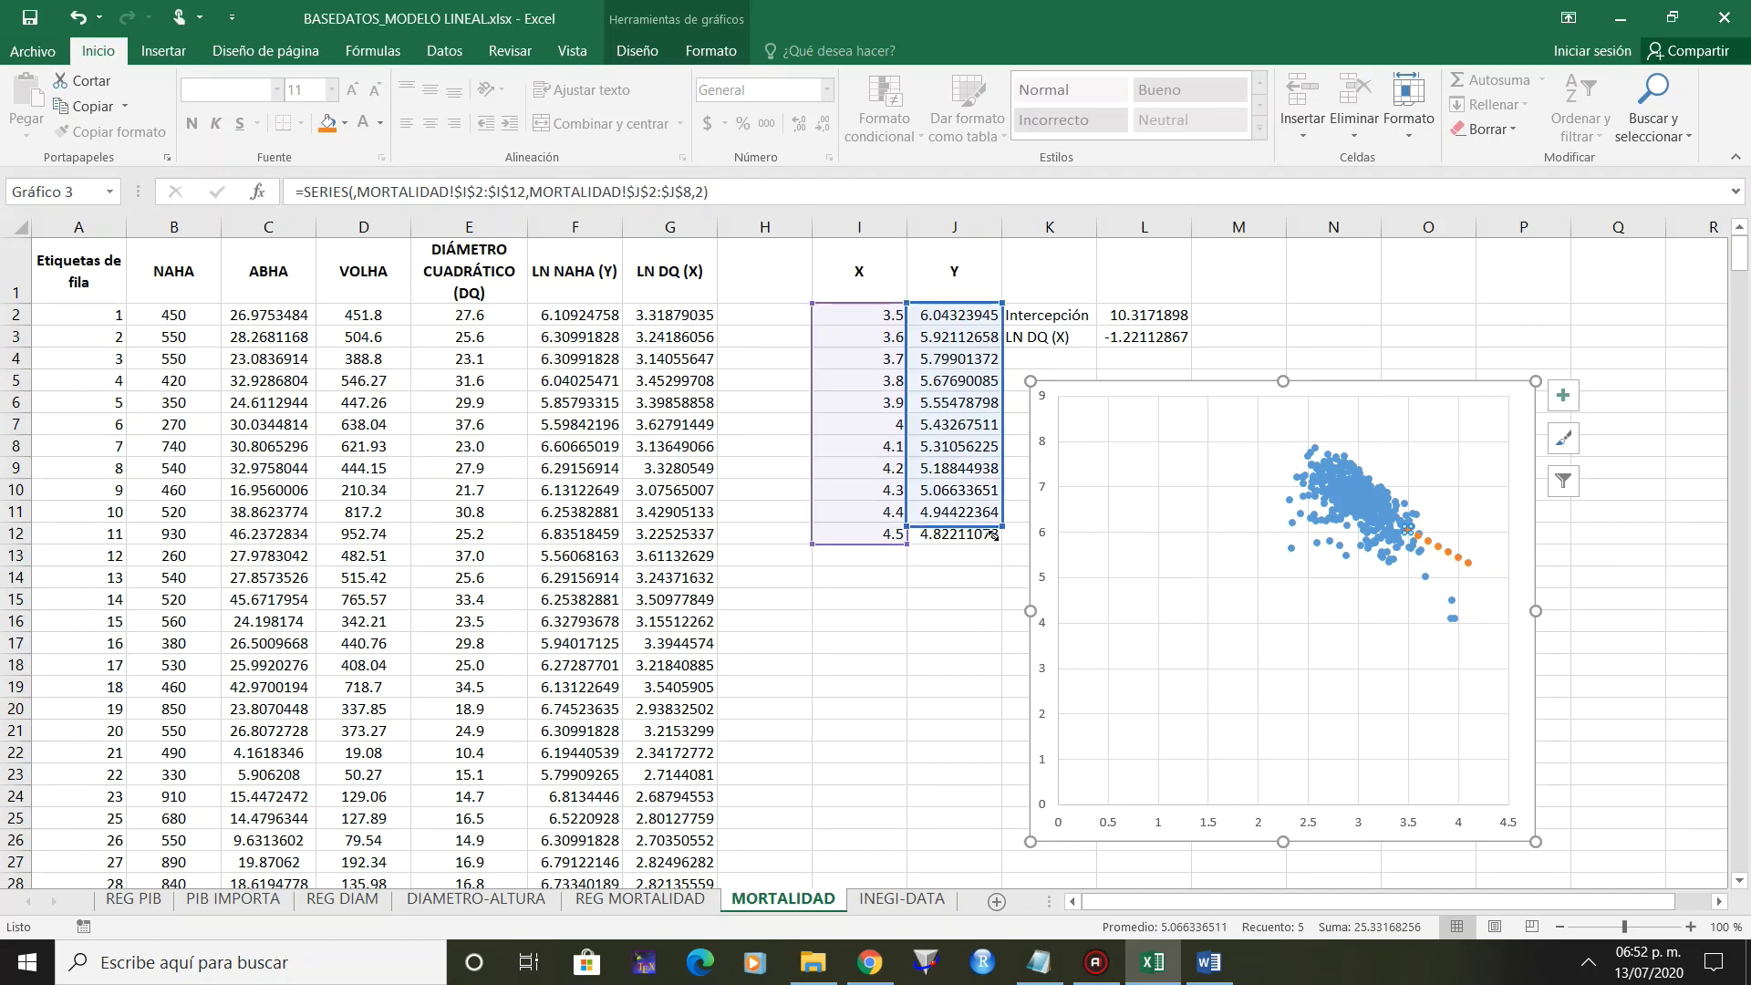
click(946, 643)
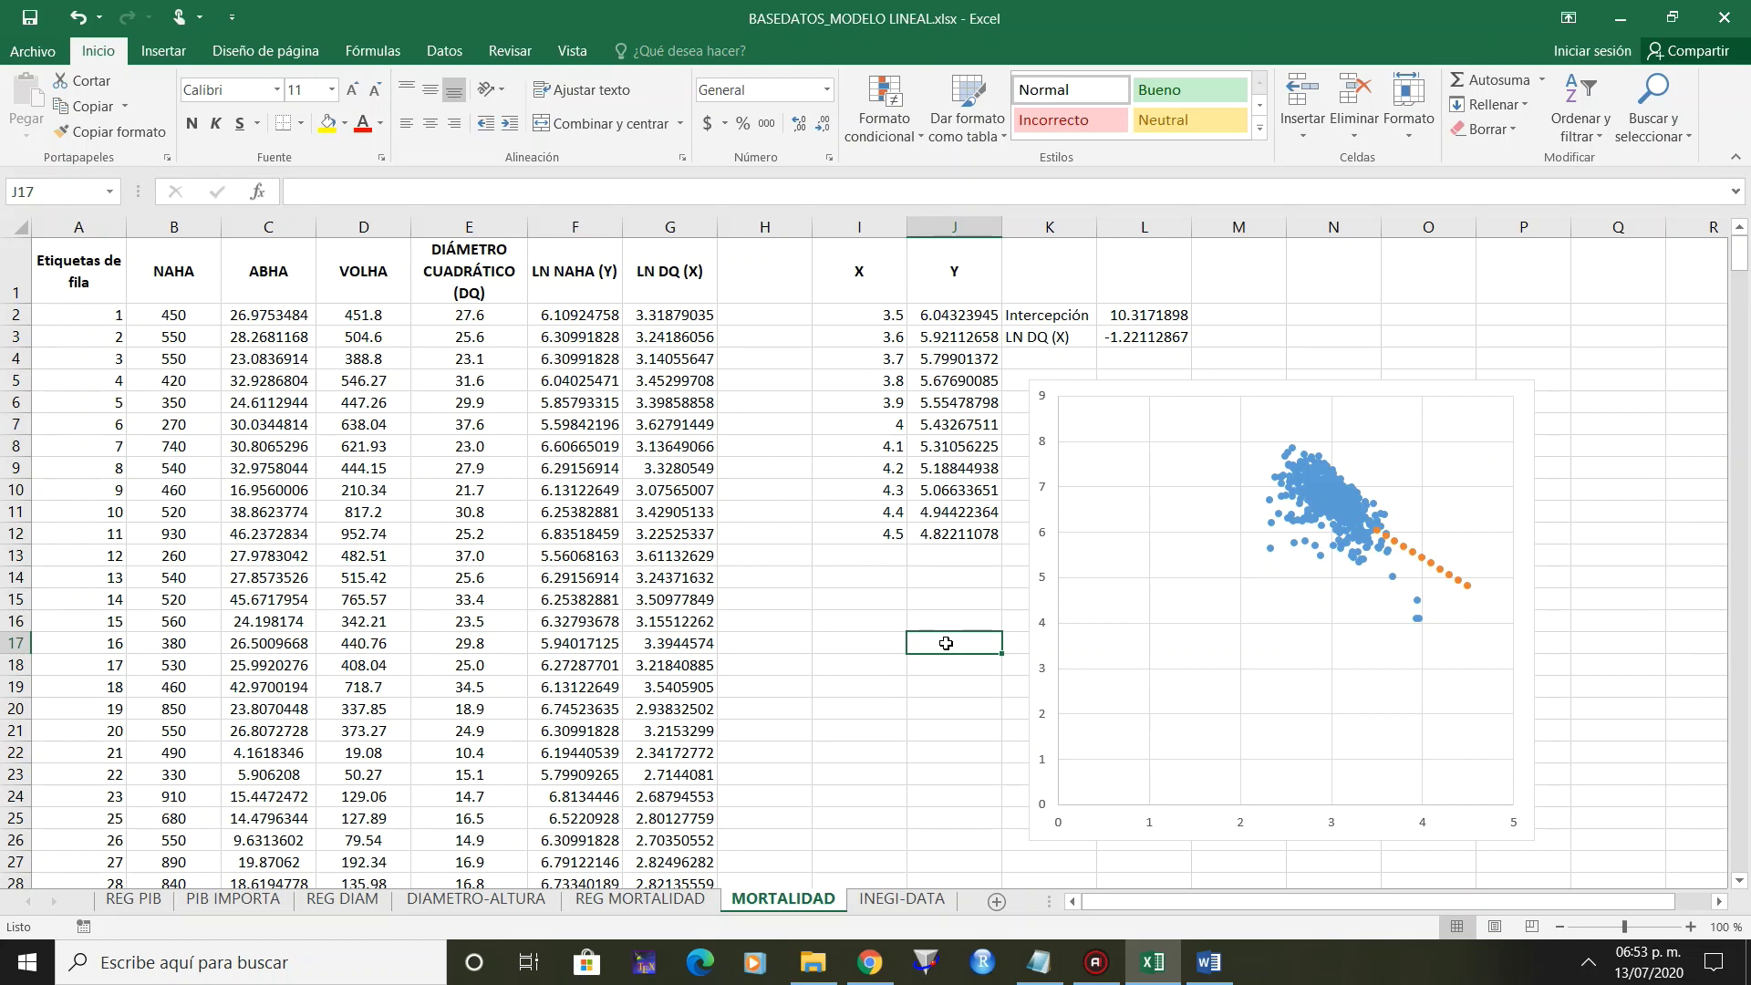
click(908, 728)
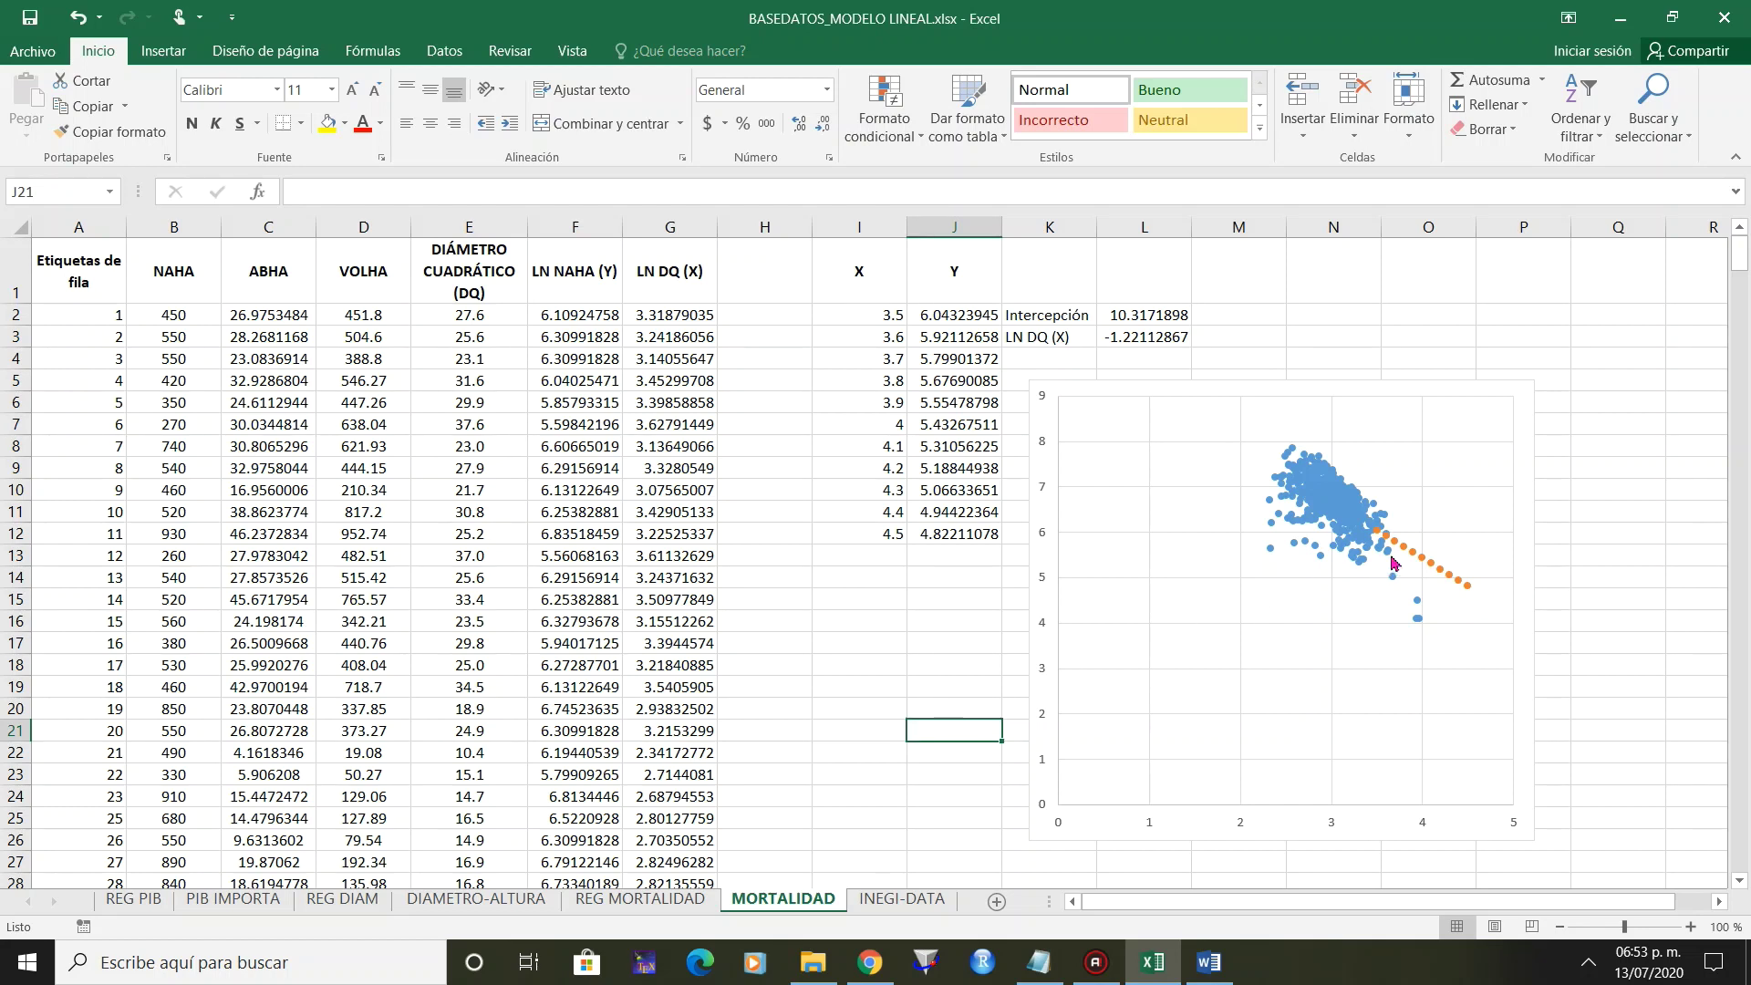
mouse_move(1409, 560)
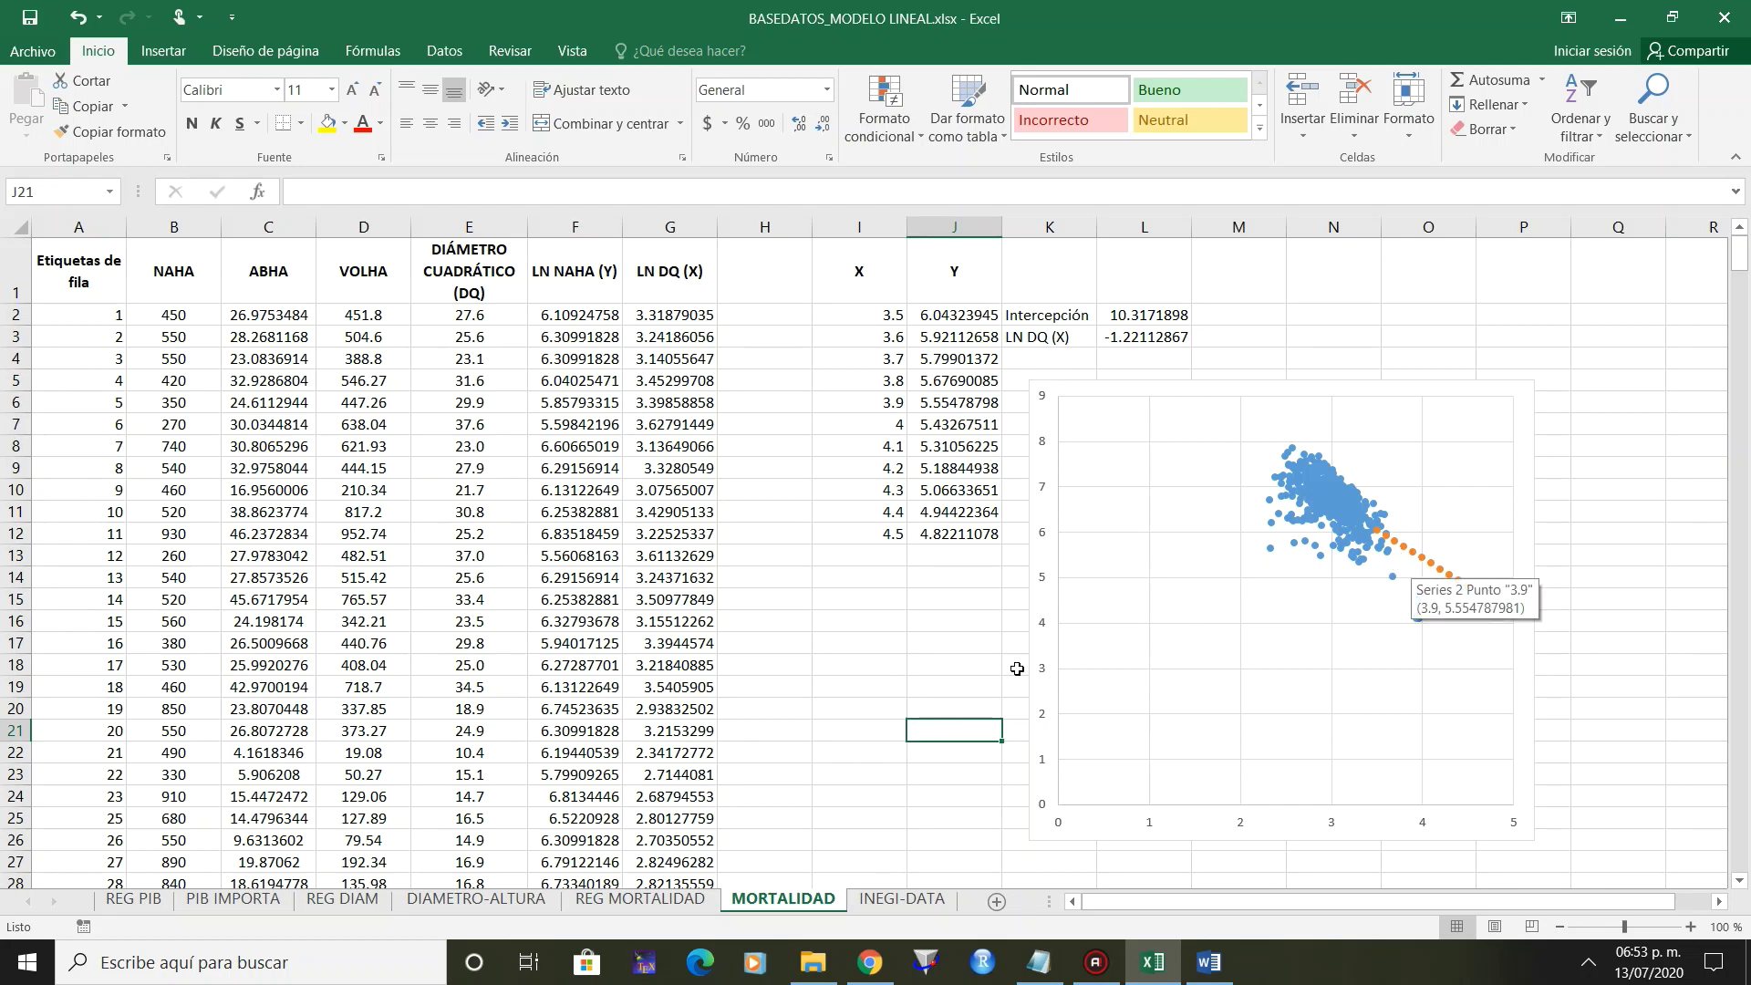
Delete the orange prediction point on PIB IMPORTA, then move the chart left and make it taller.
click(210, 905)
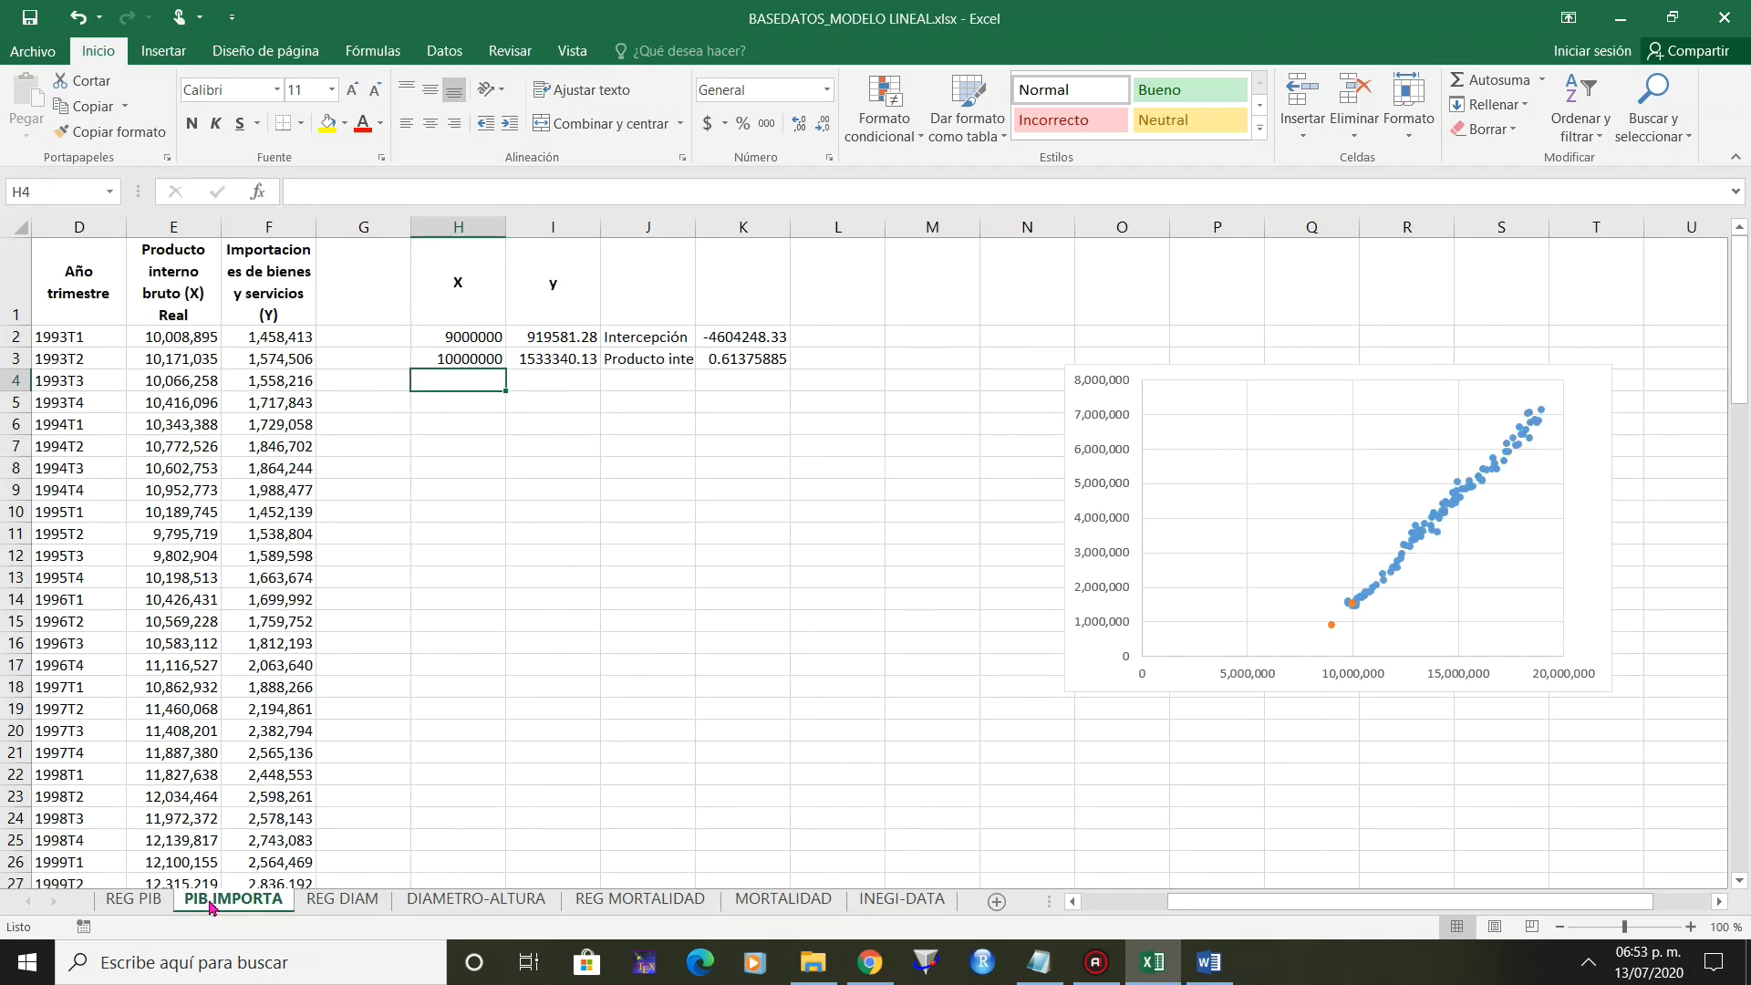
click(461, 906)
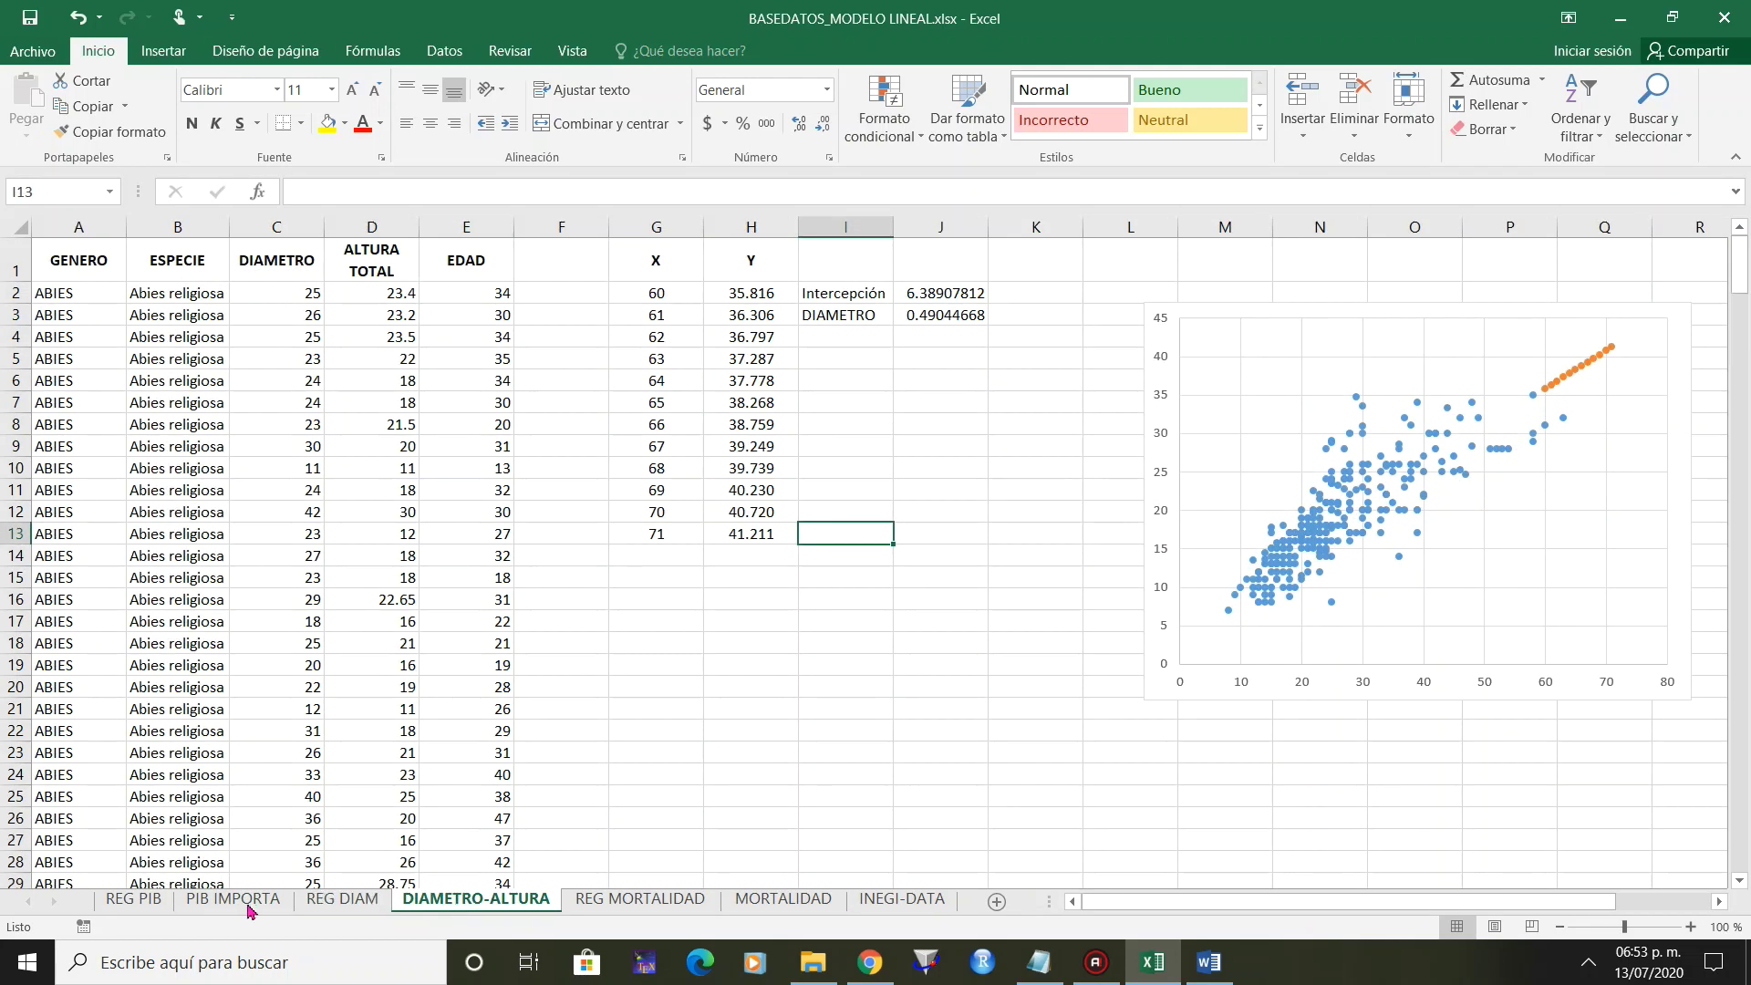
click(115, 908)
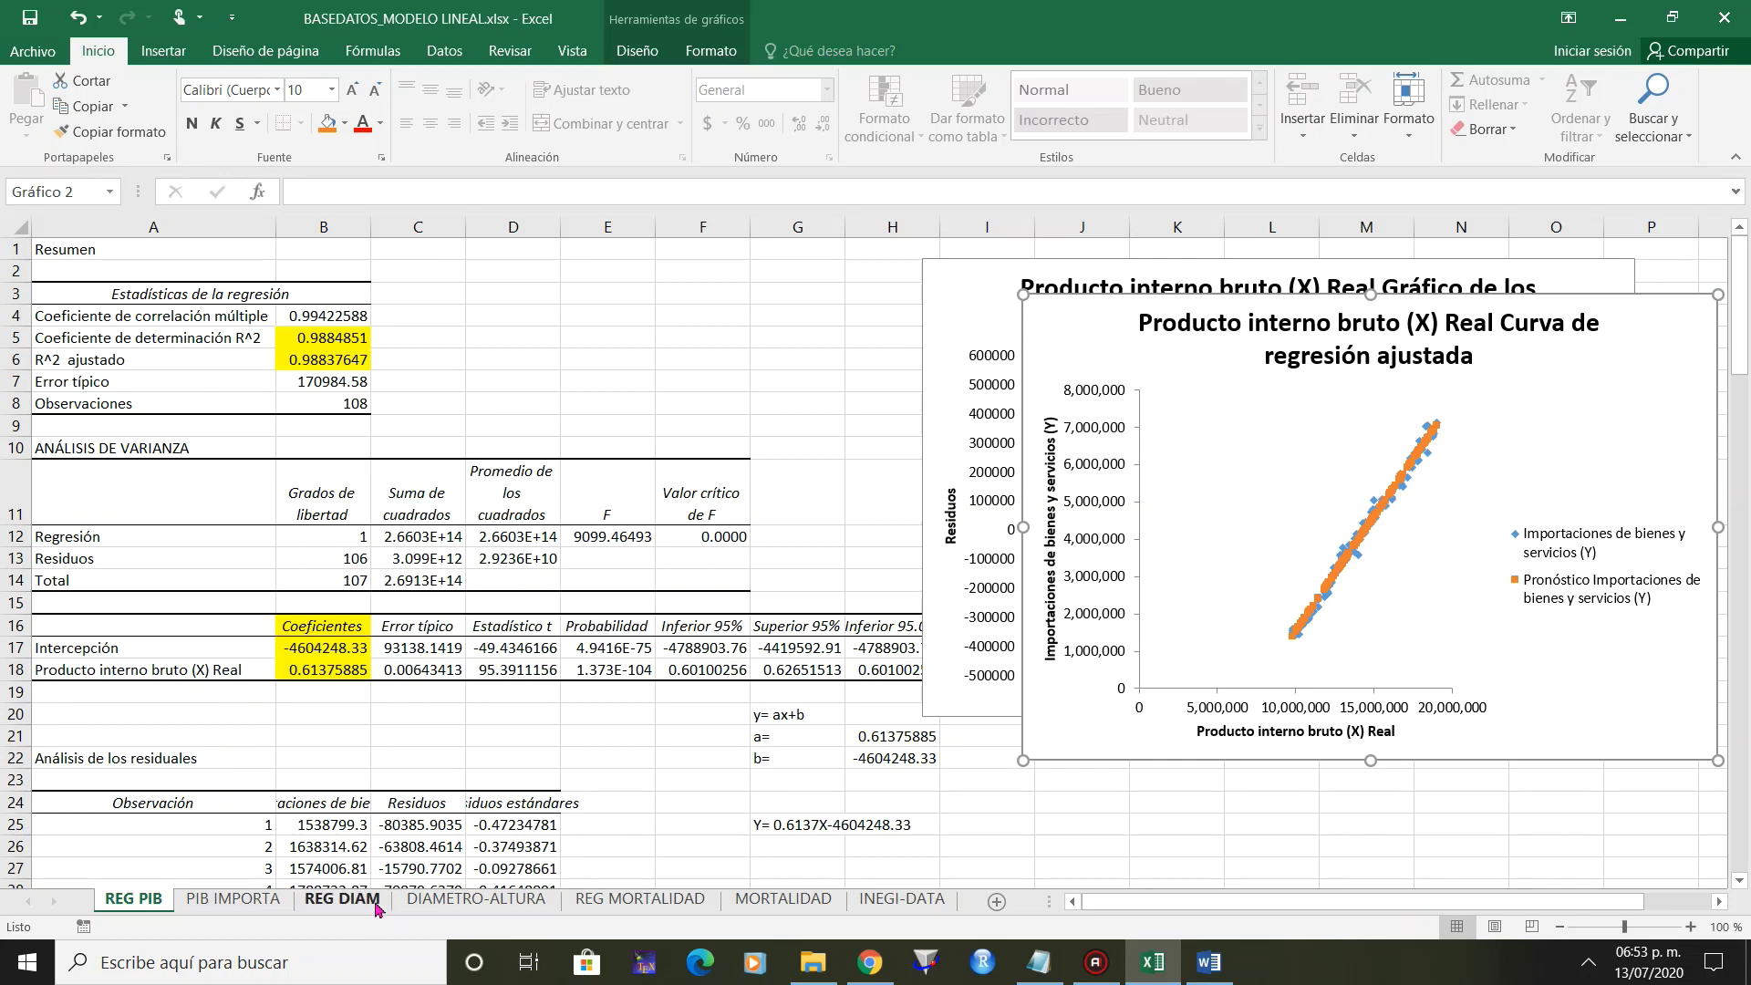
click(270, 906)
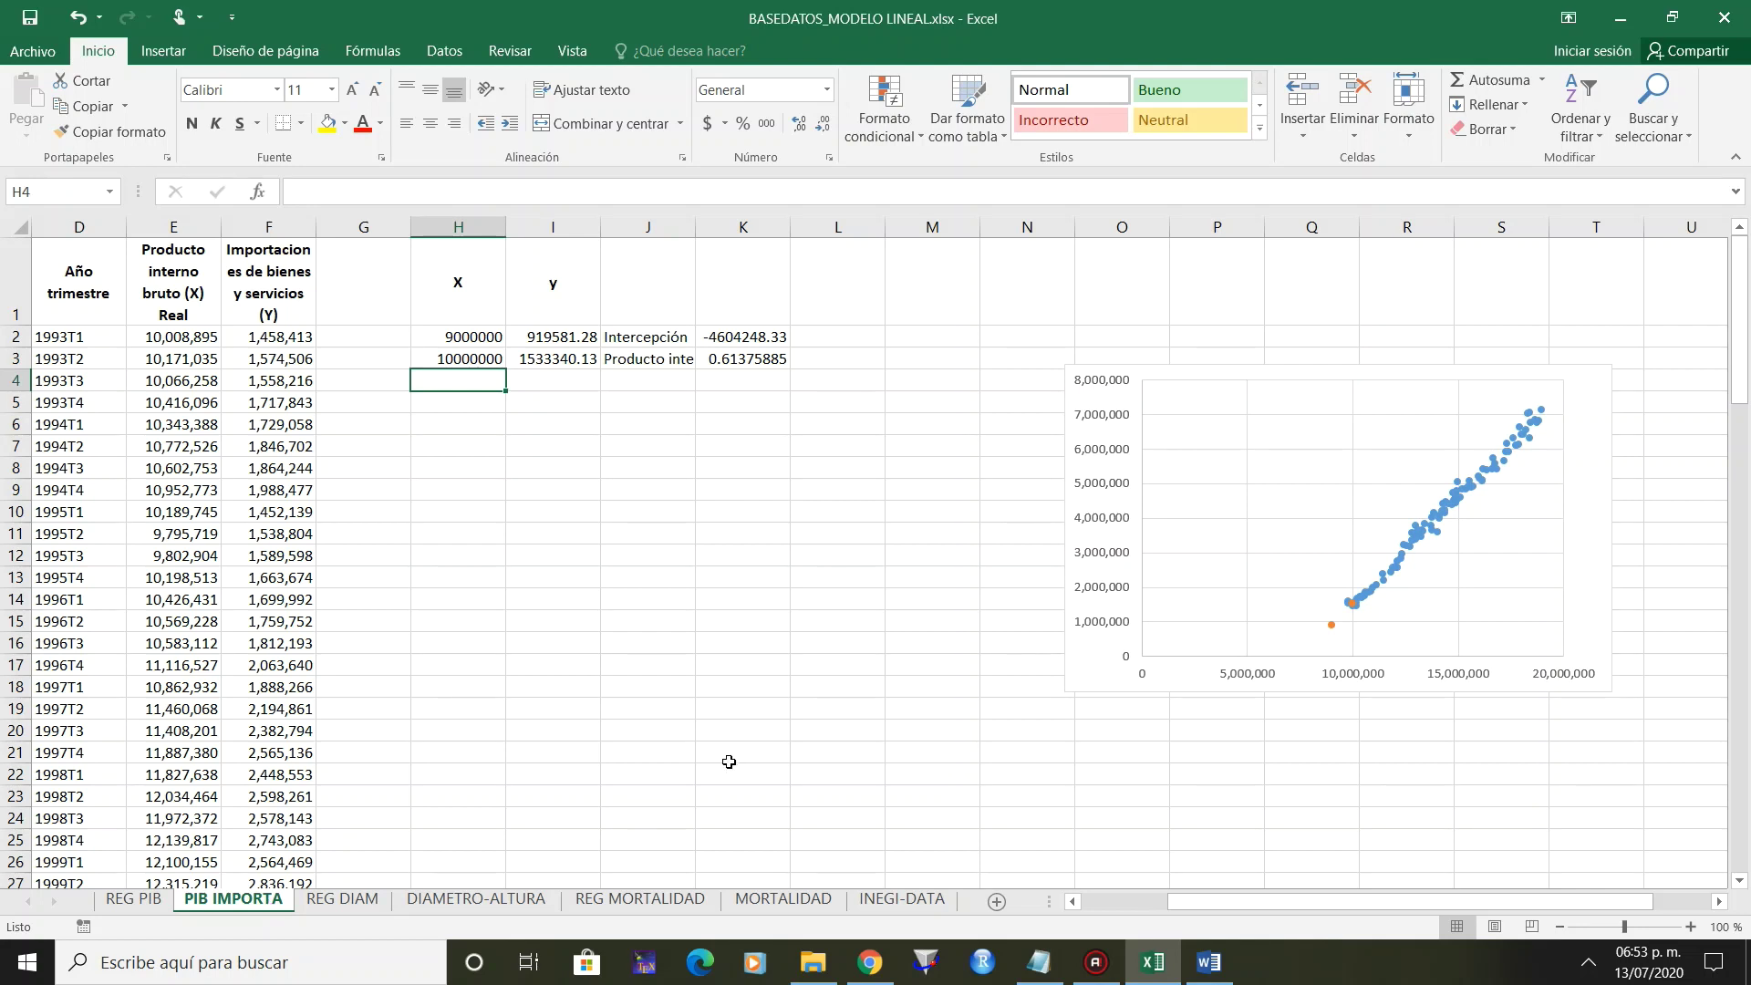
click(1332, 627)
key(Delete)
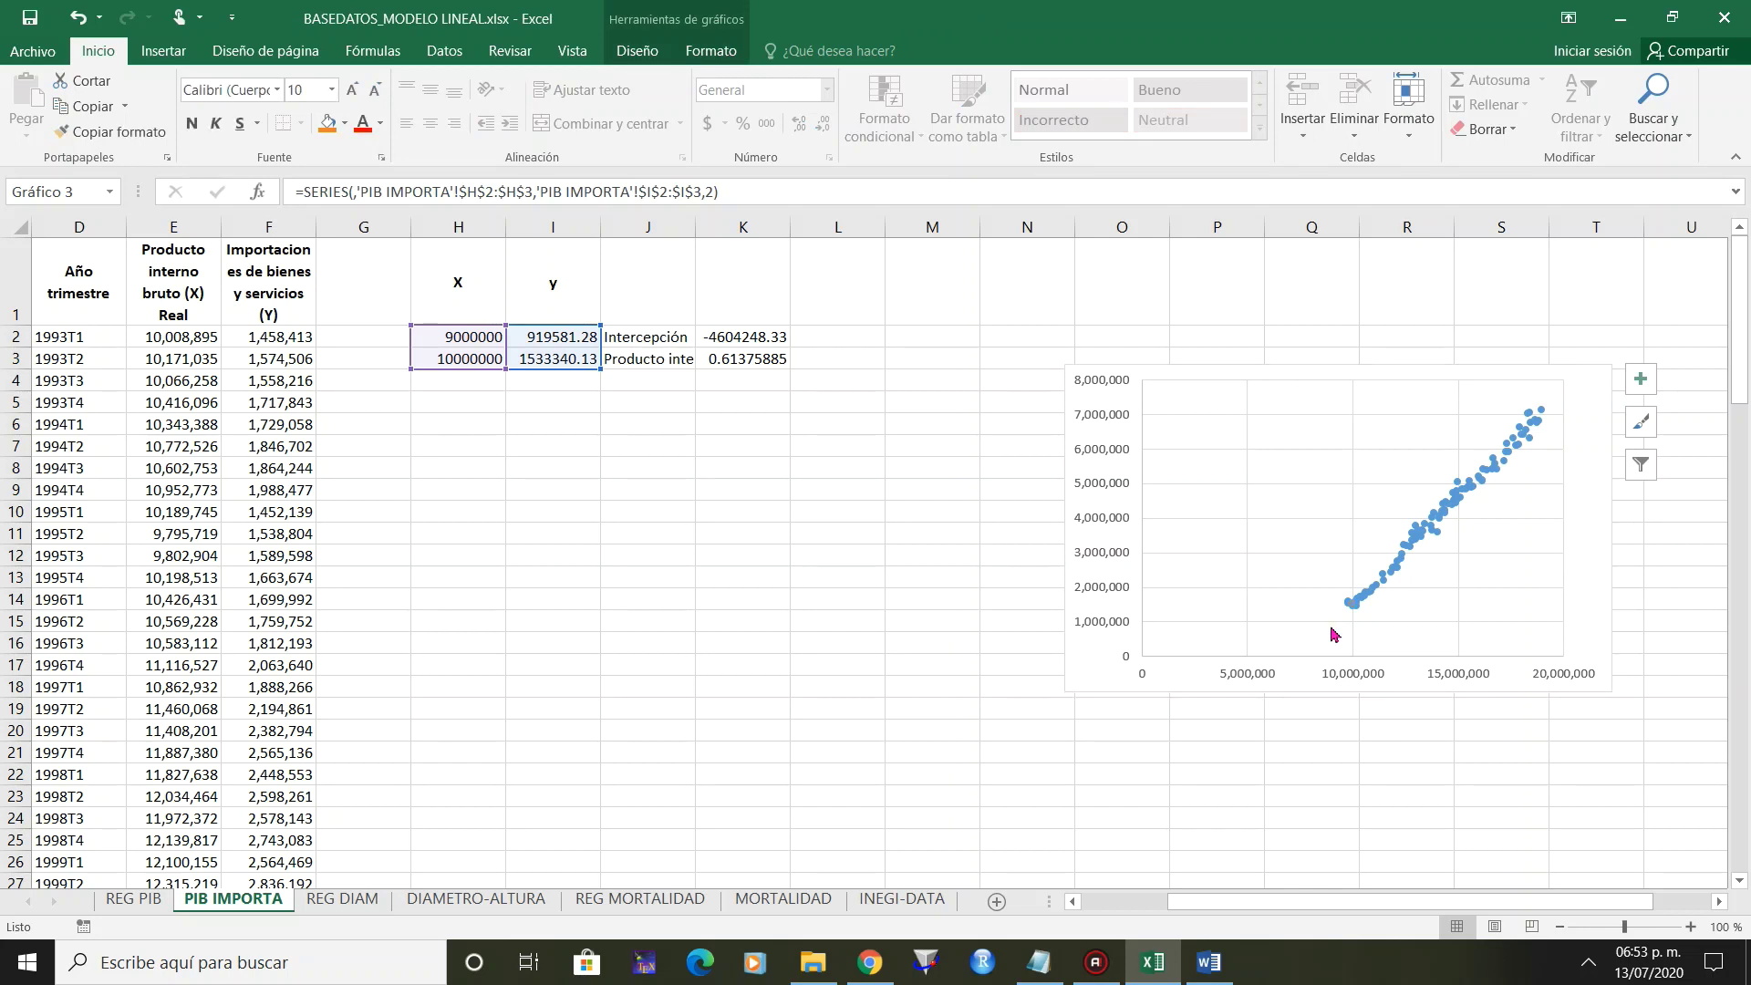
drag(1191, 684, 607, 751)
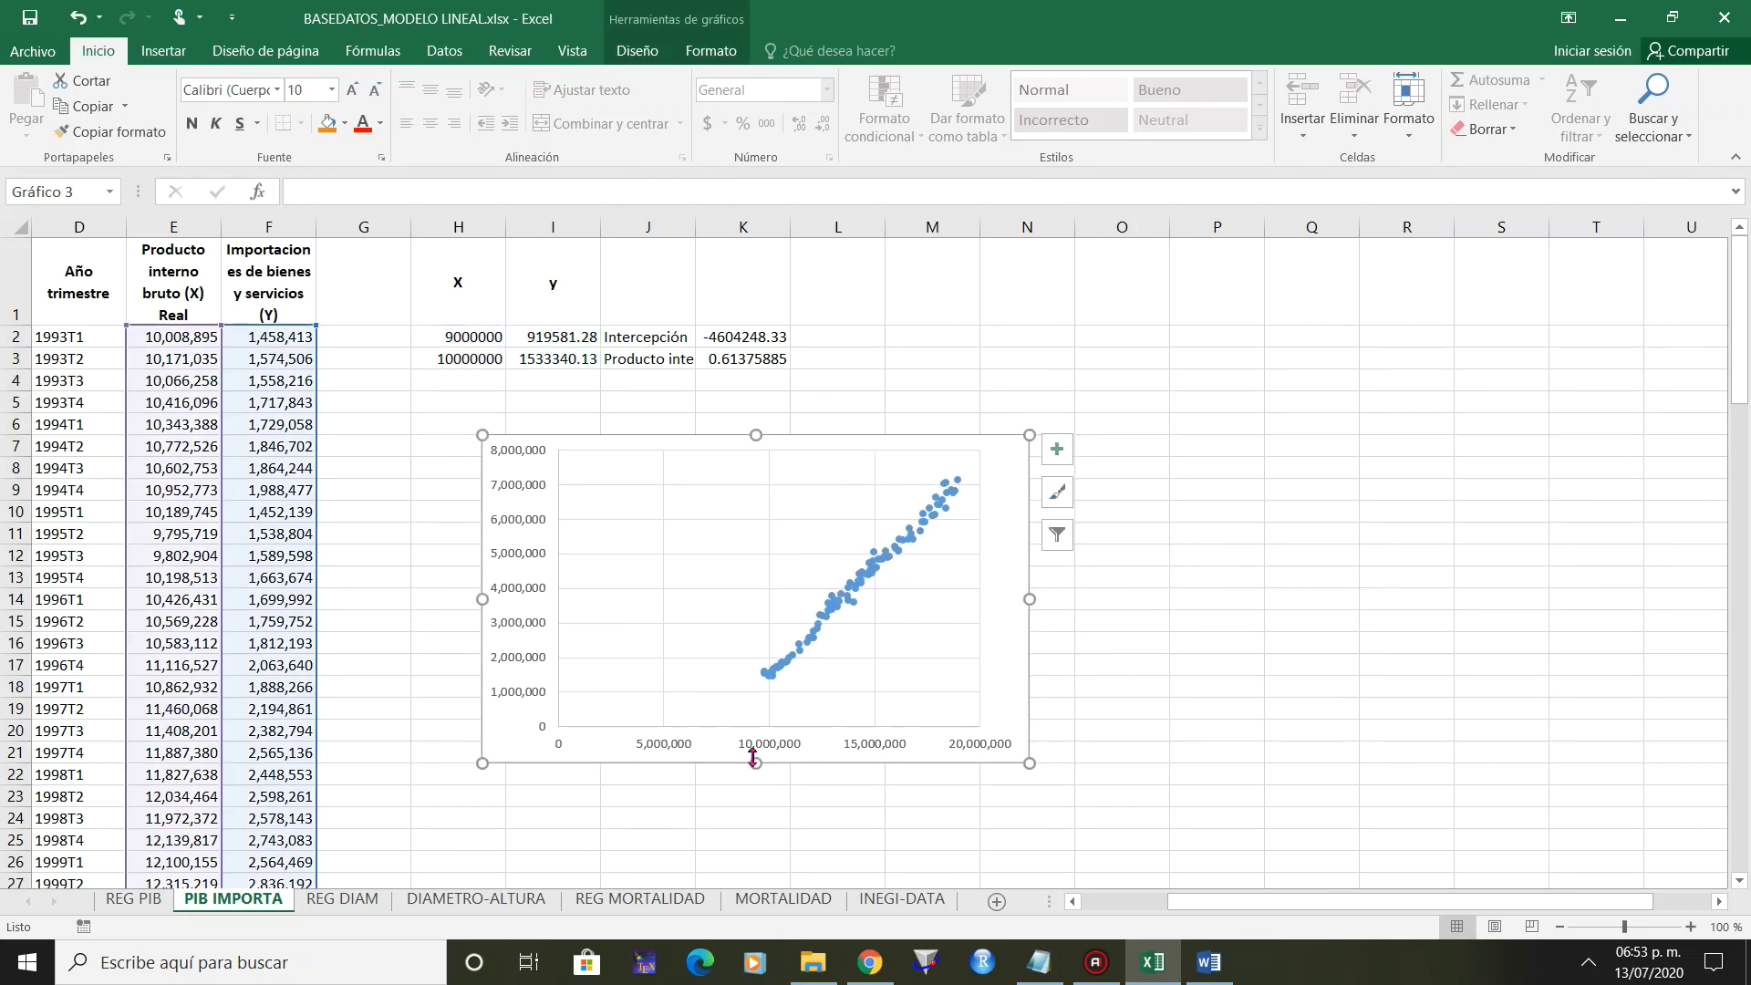
drag(755, 763, 755, 800)
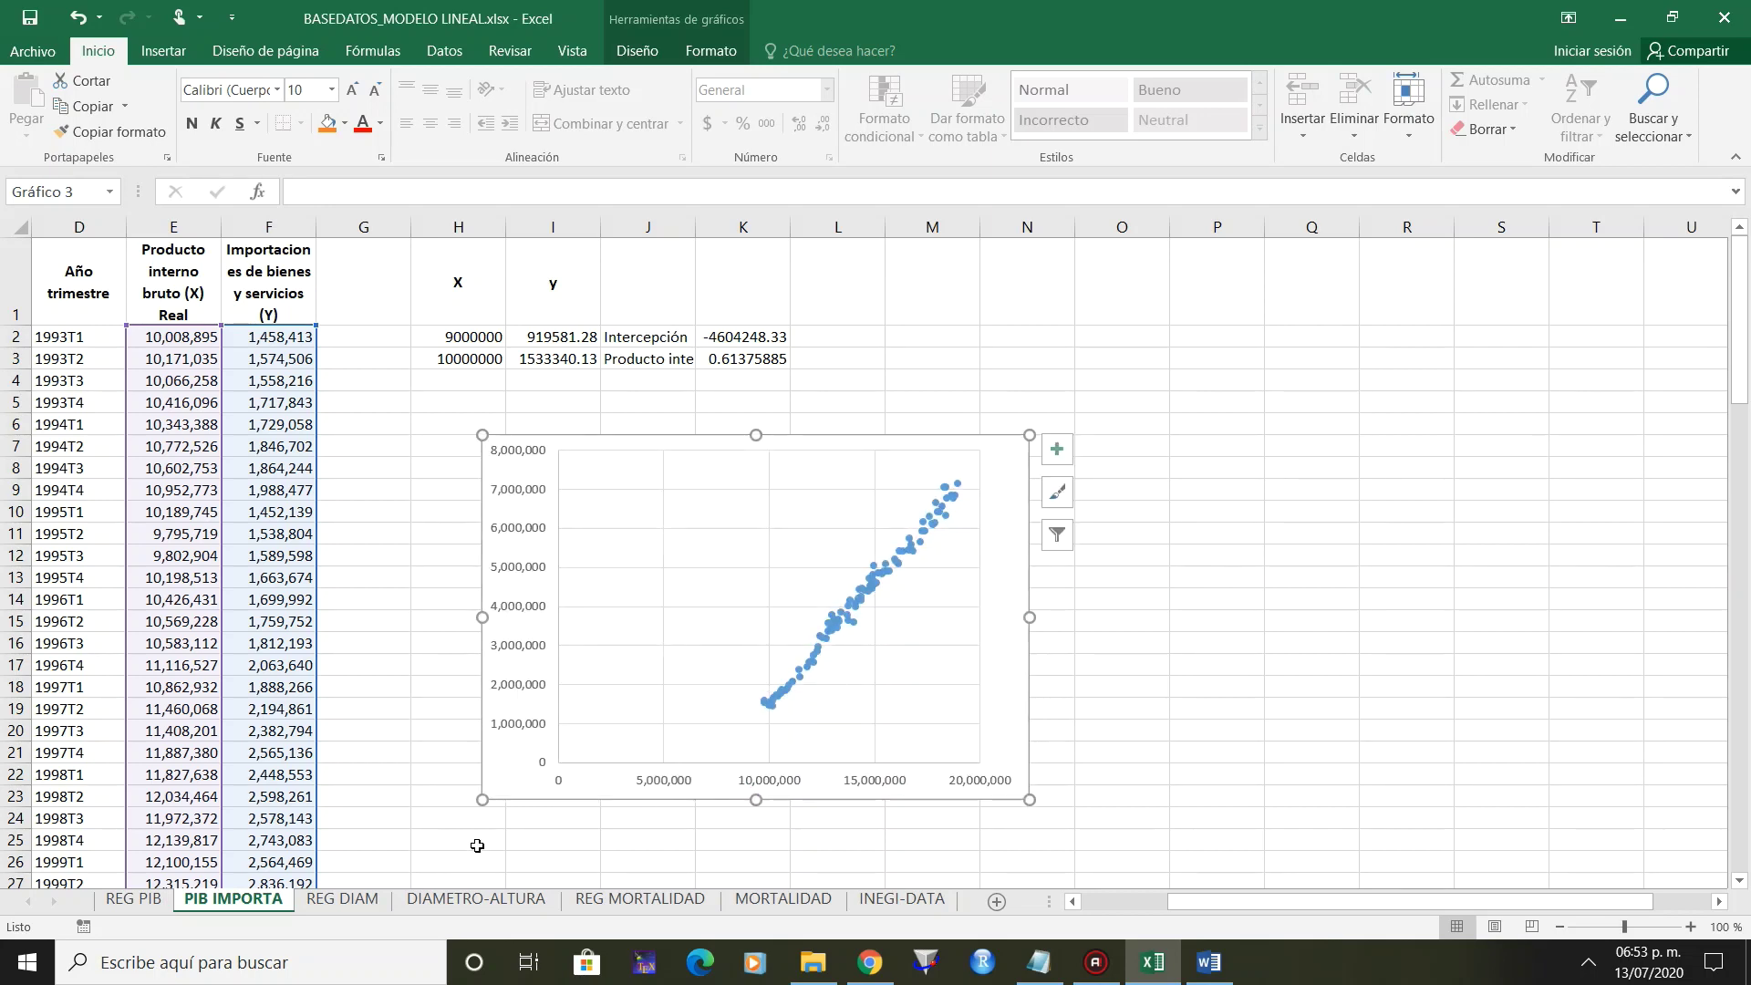
Delete the orange series on DIAMETRO-ALTURA and move its scatter chart down and left.
click(438, 900)
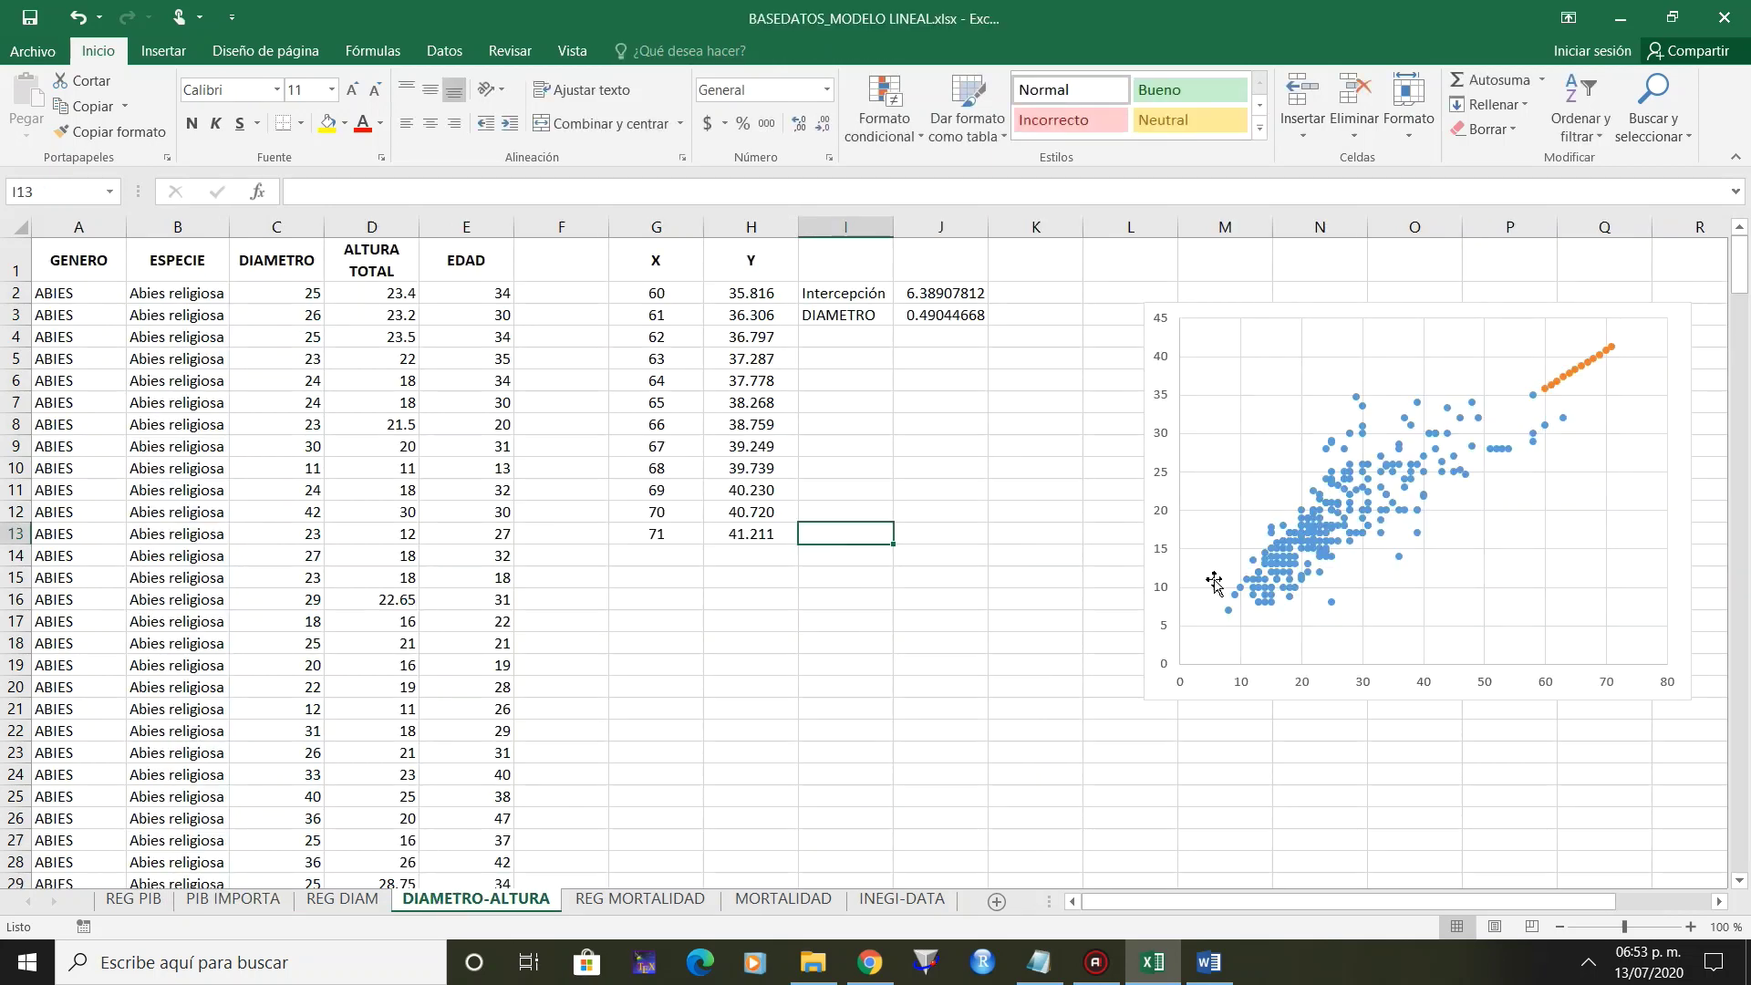
click(1559, 368)
key(Delete)
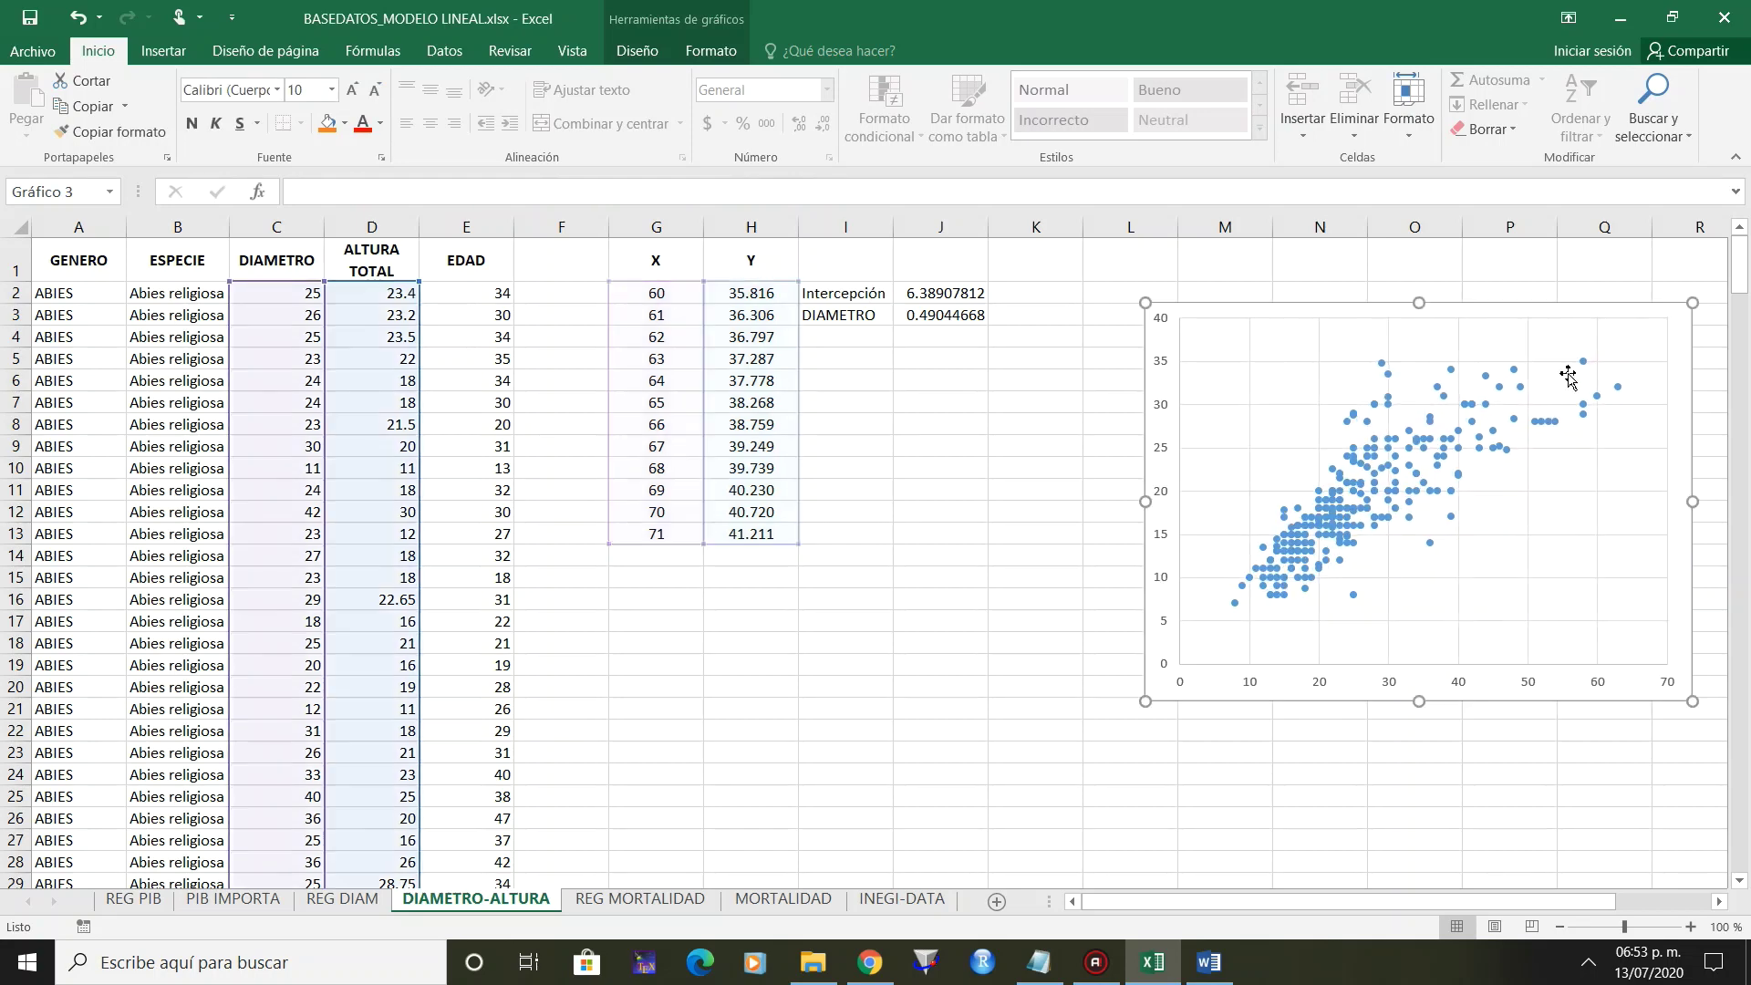
mouse_move(1201, 696)
mouse_down()
mouse_move(780, 789)
mouse_move(716, 780)
mouse_up()
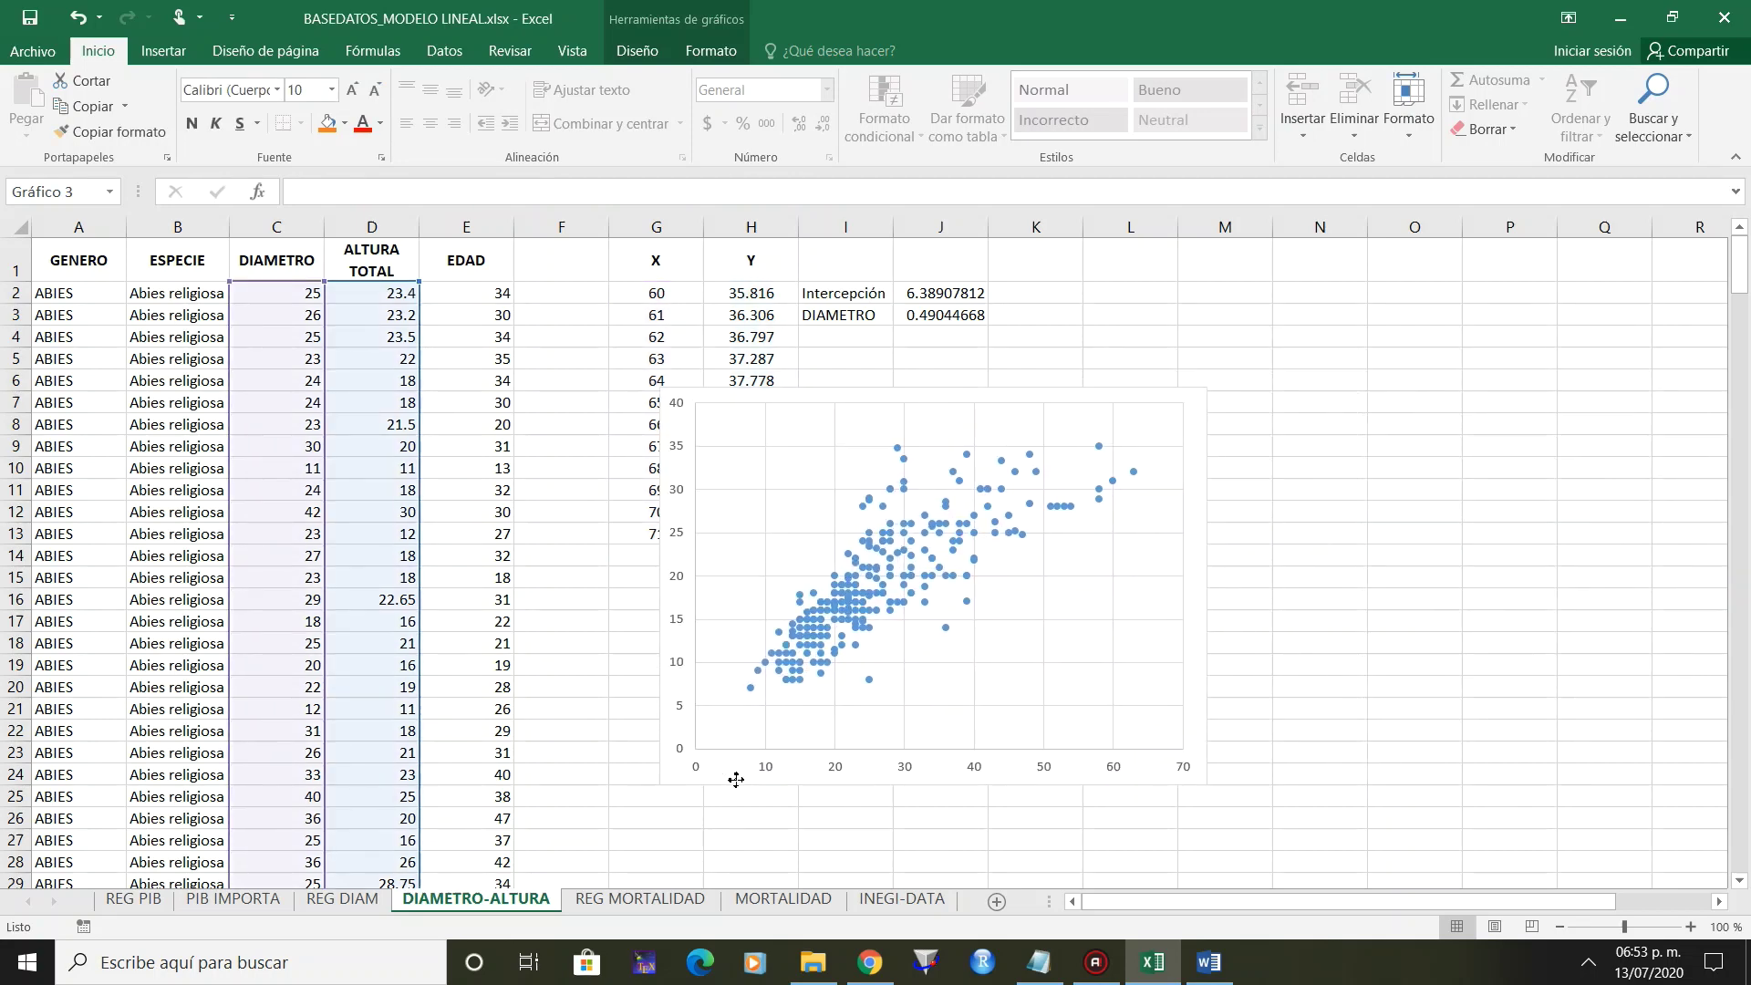
Delete the orange series on MORTALIDAD, then select the scatter series on PIB IMPORTA.
click(802, 899)
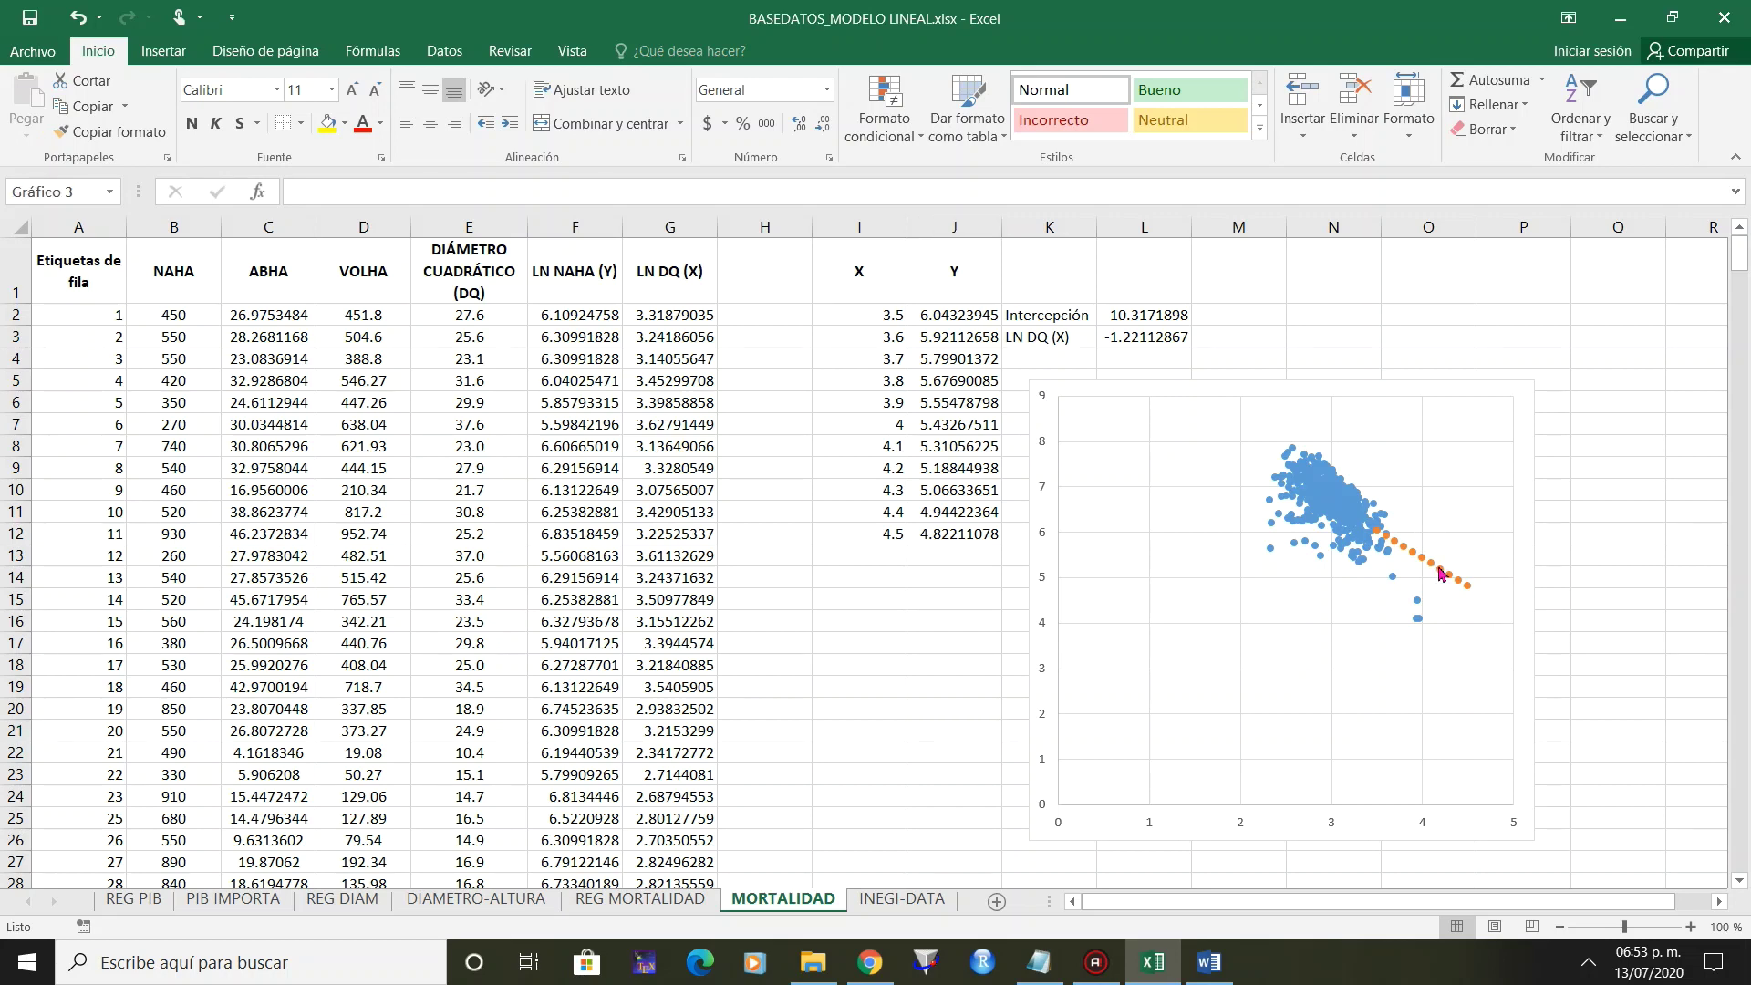
click(1441, 573)
key(Delete)
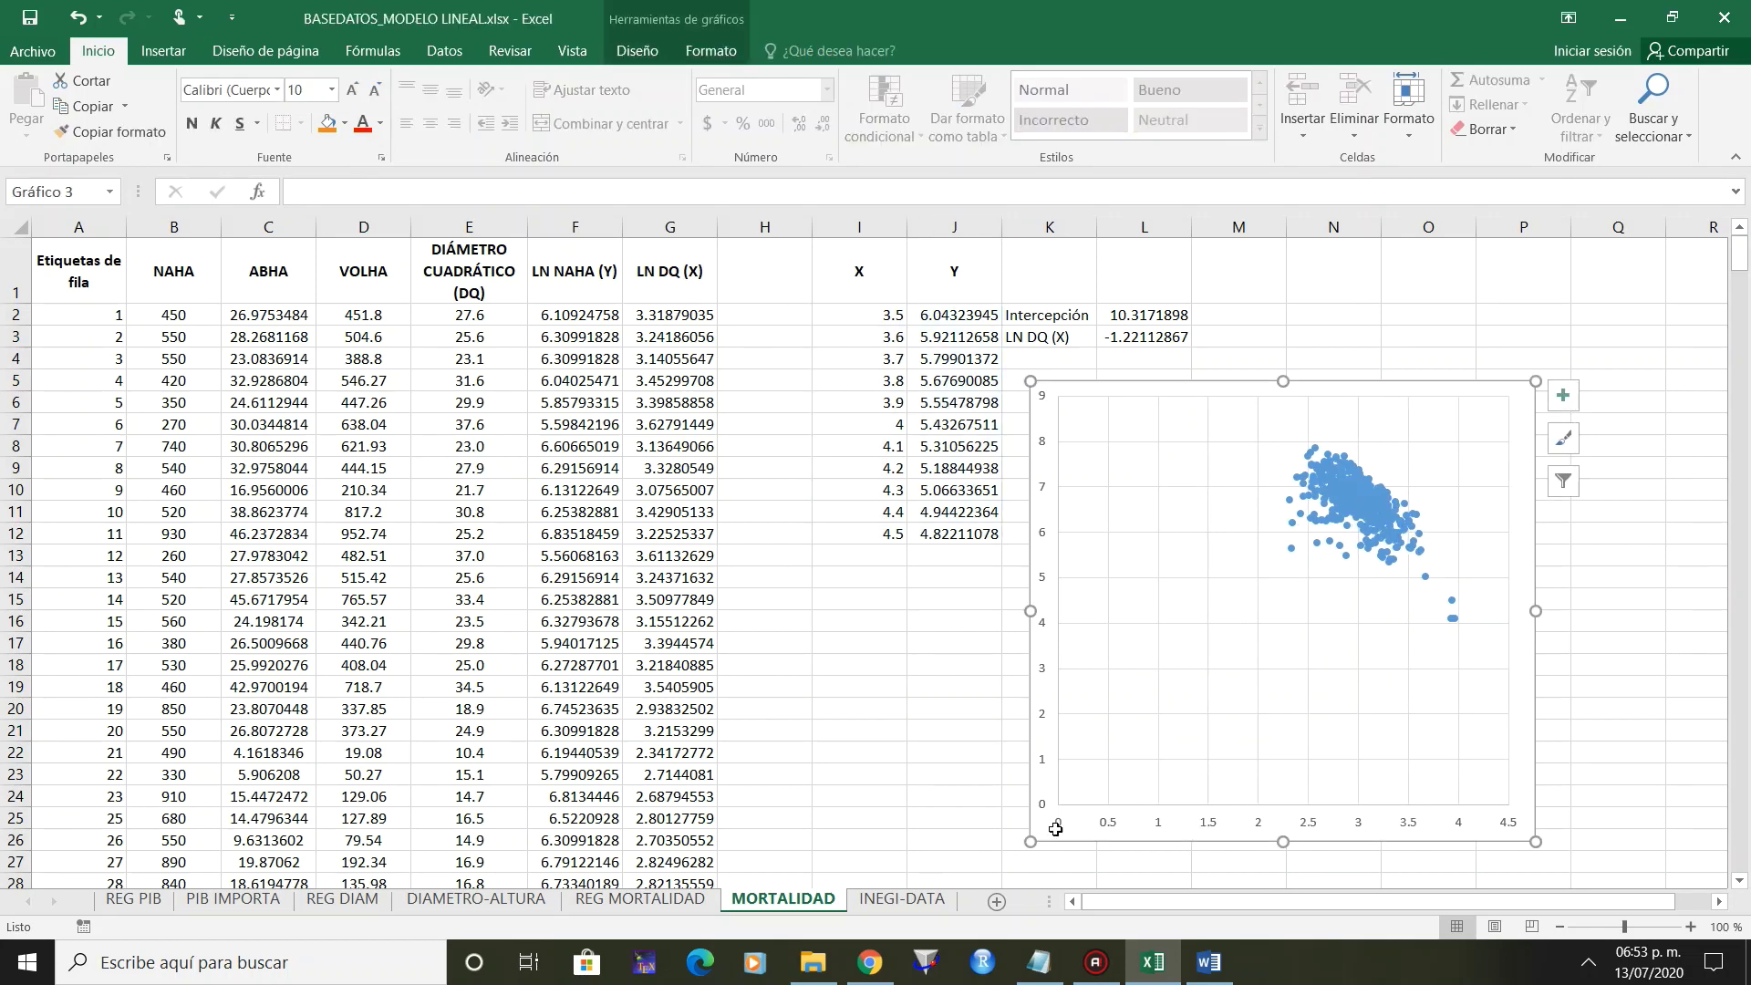
click(255, 902)
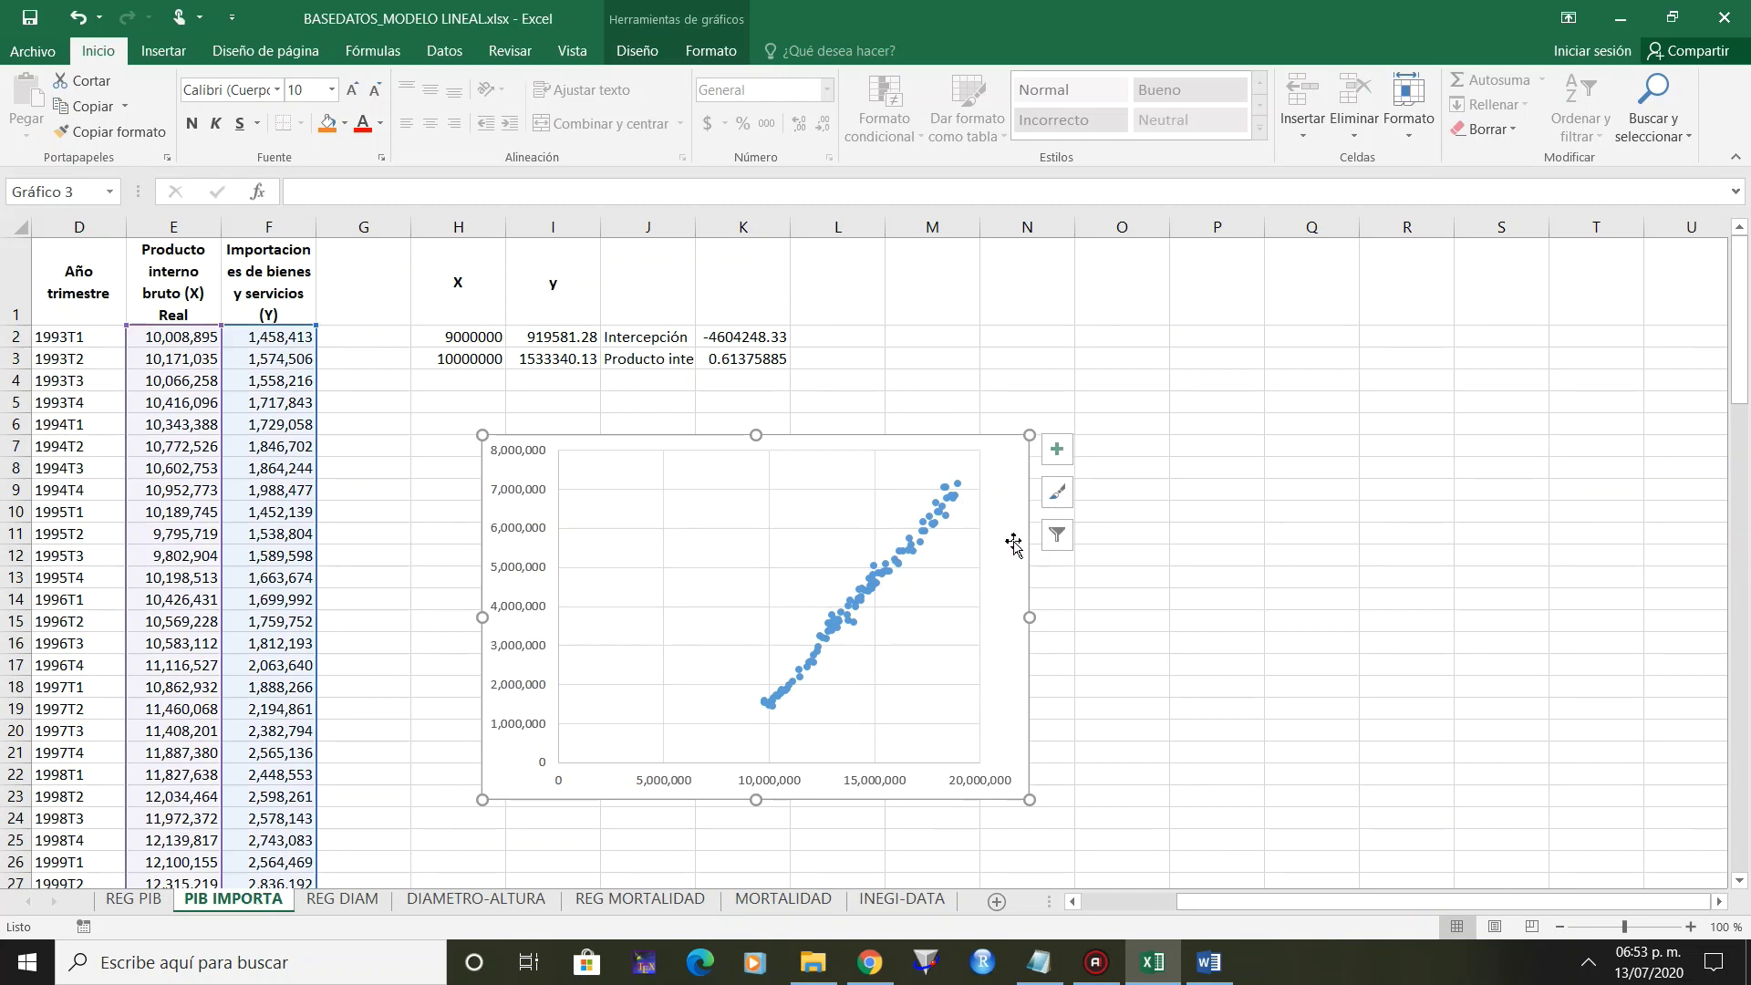
click(913, 558)
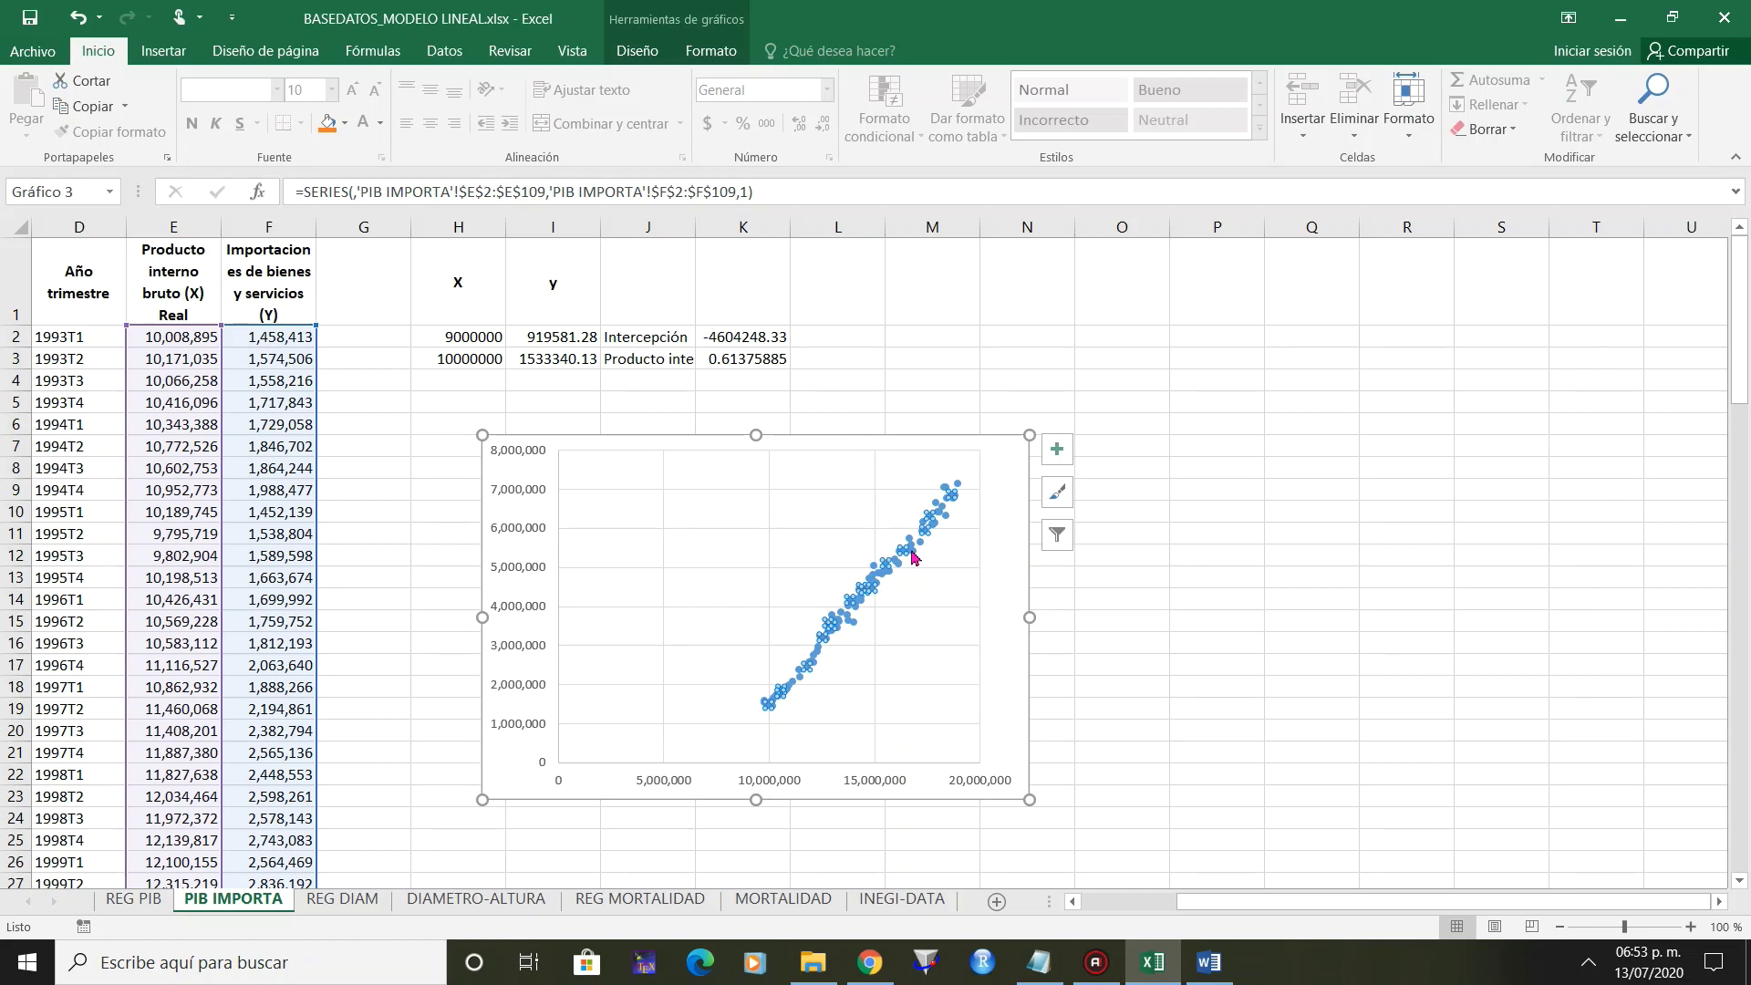
Add a trendline to the scatter series and move the chart clear of the formatting pane.
right_click(913, 557)
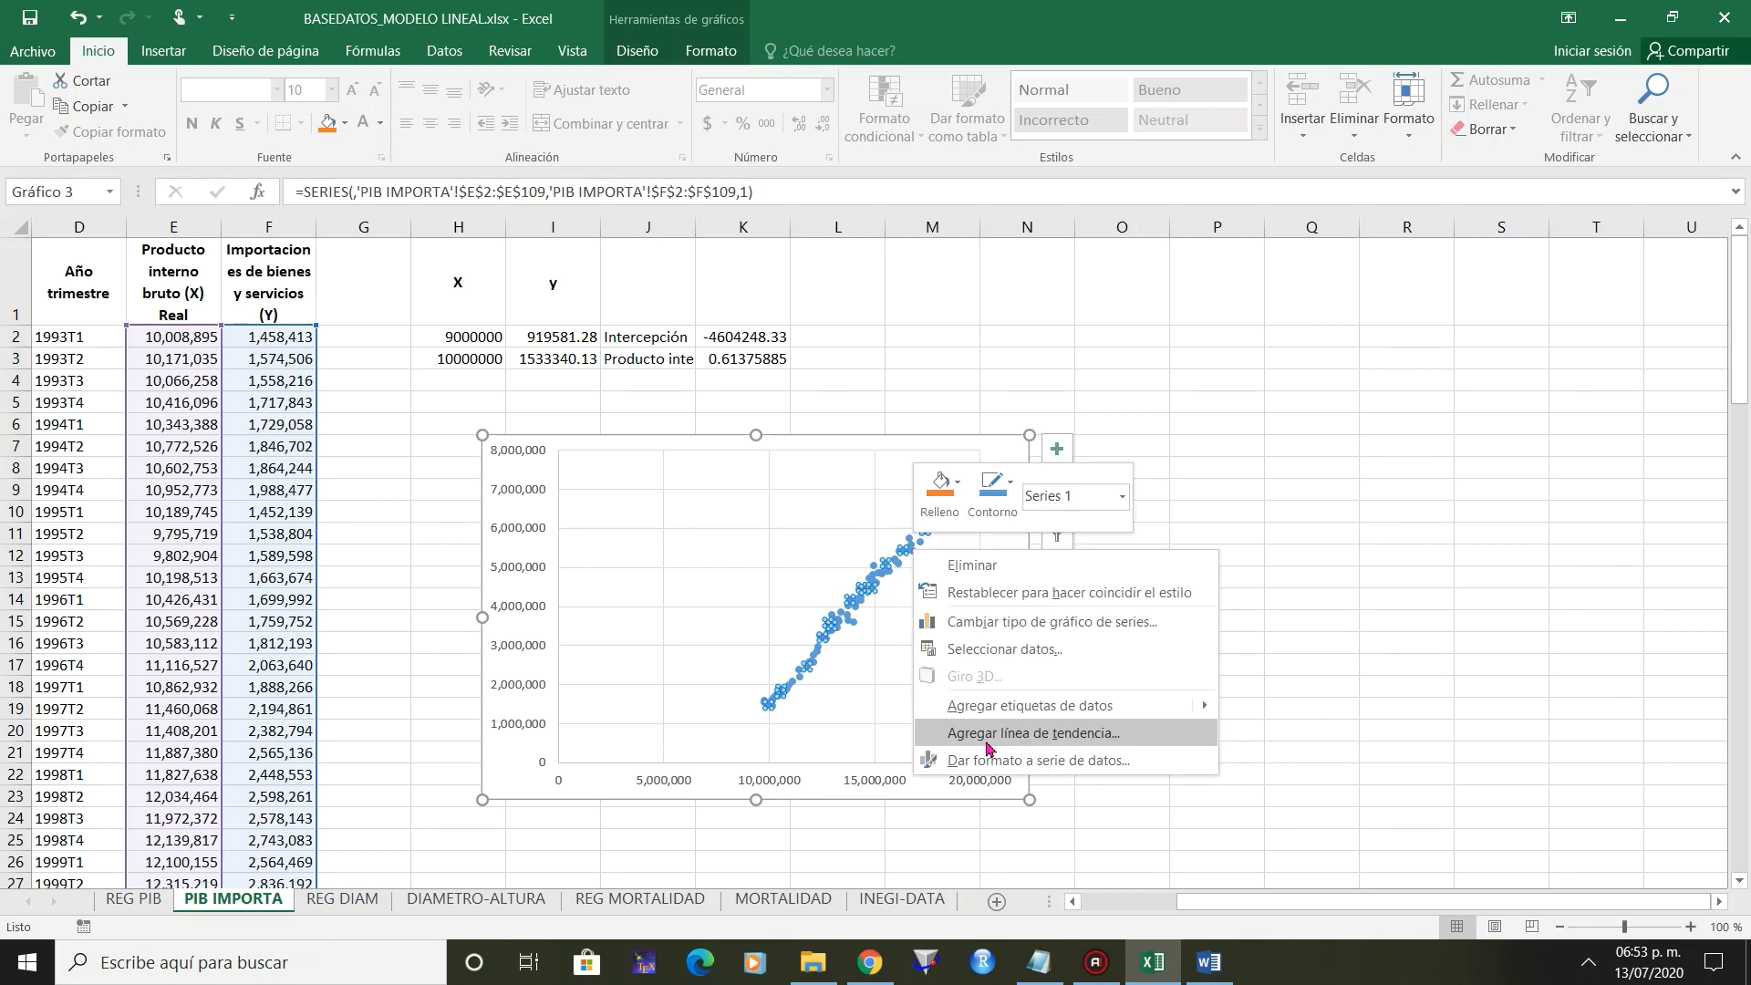
click(1130, 741)
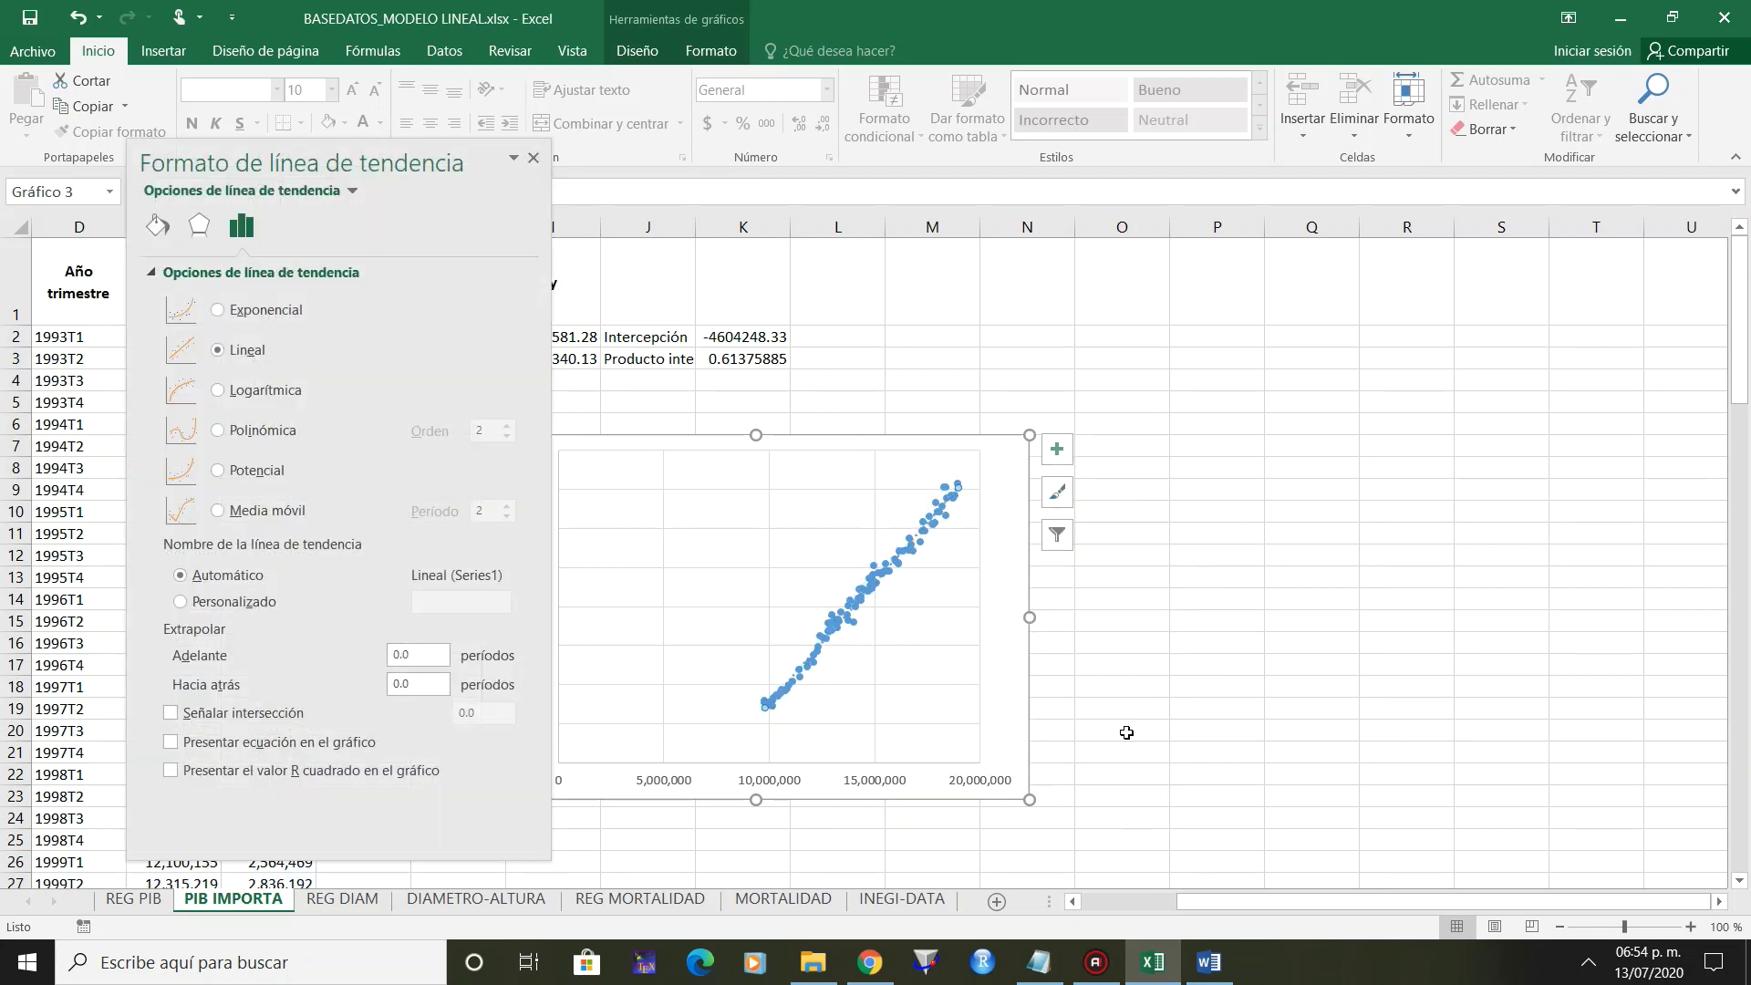
mouse_move(1005, 539)
mouse_down()
mouse_move(1078, 543)
mouse_move(1217, 497)
mouse_up()
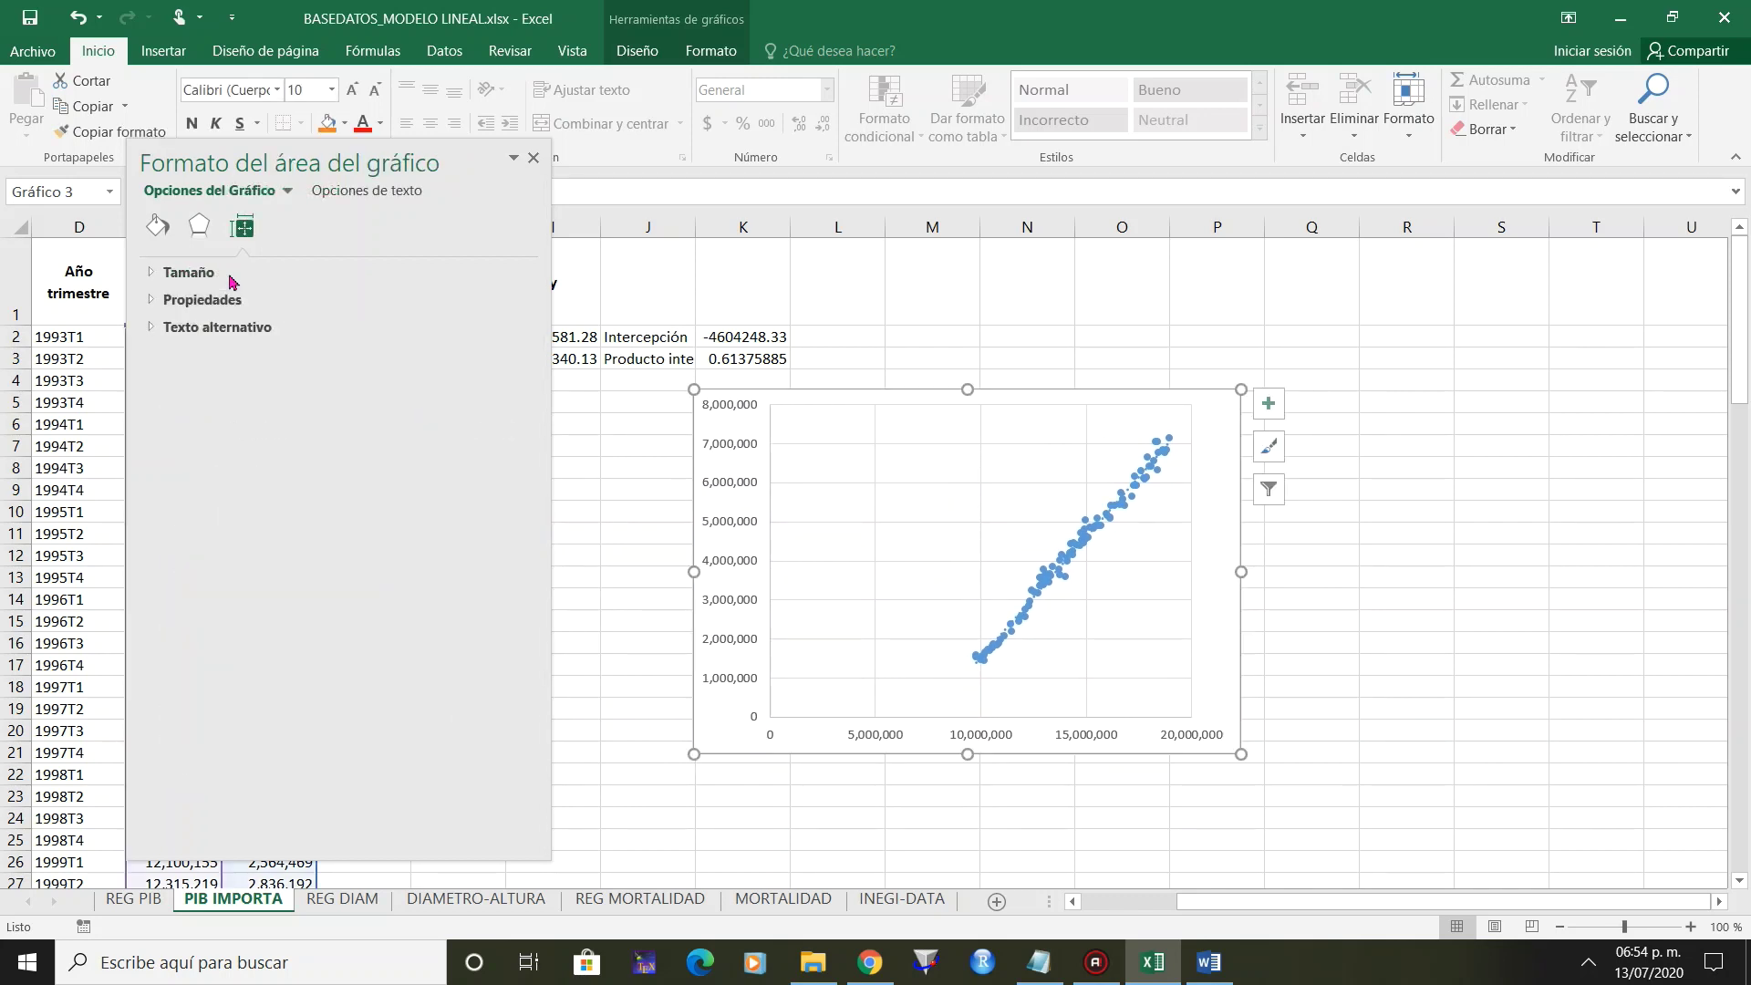
click(157, 228)
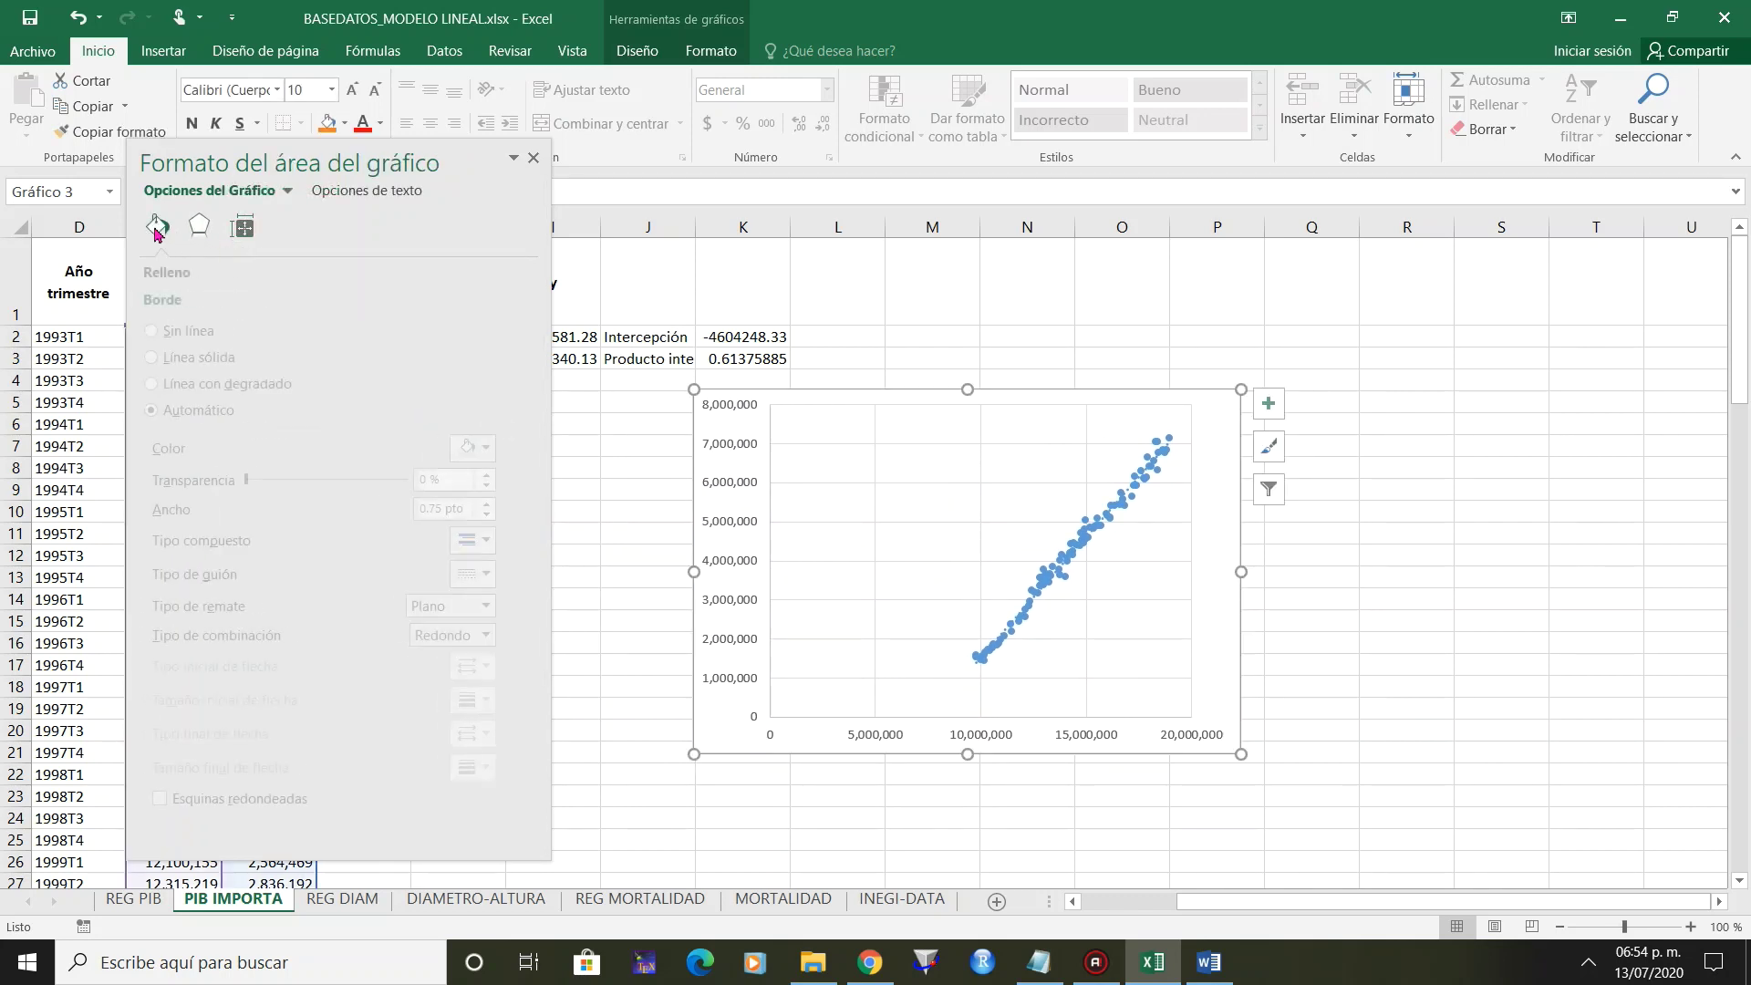
click(198, 228)
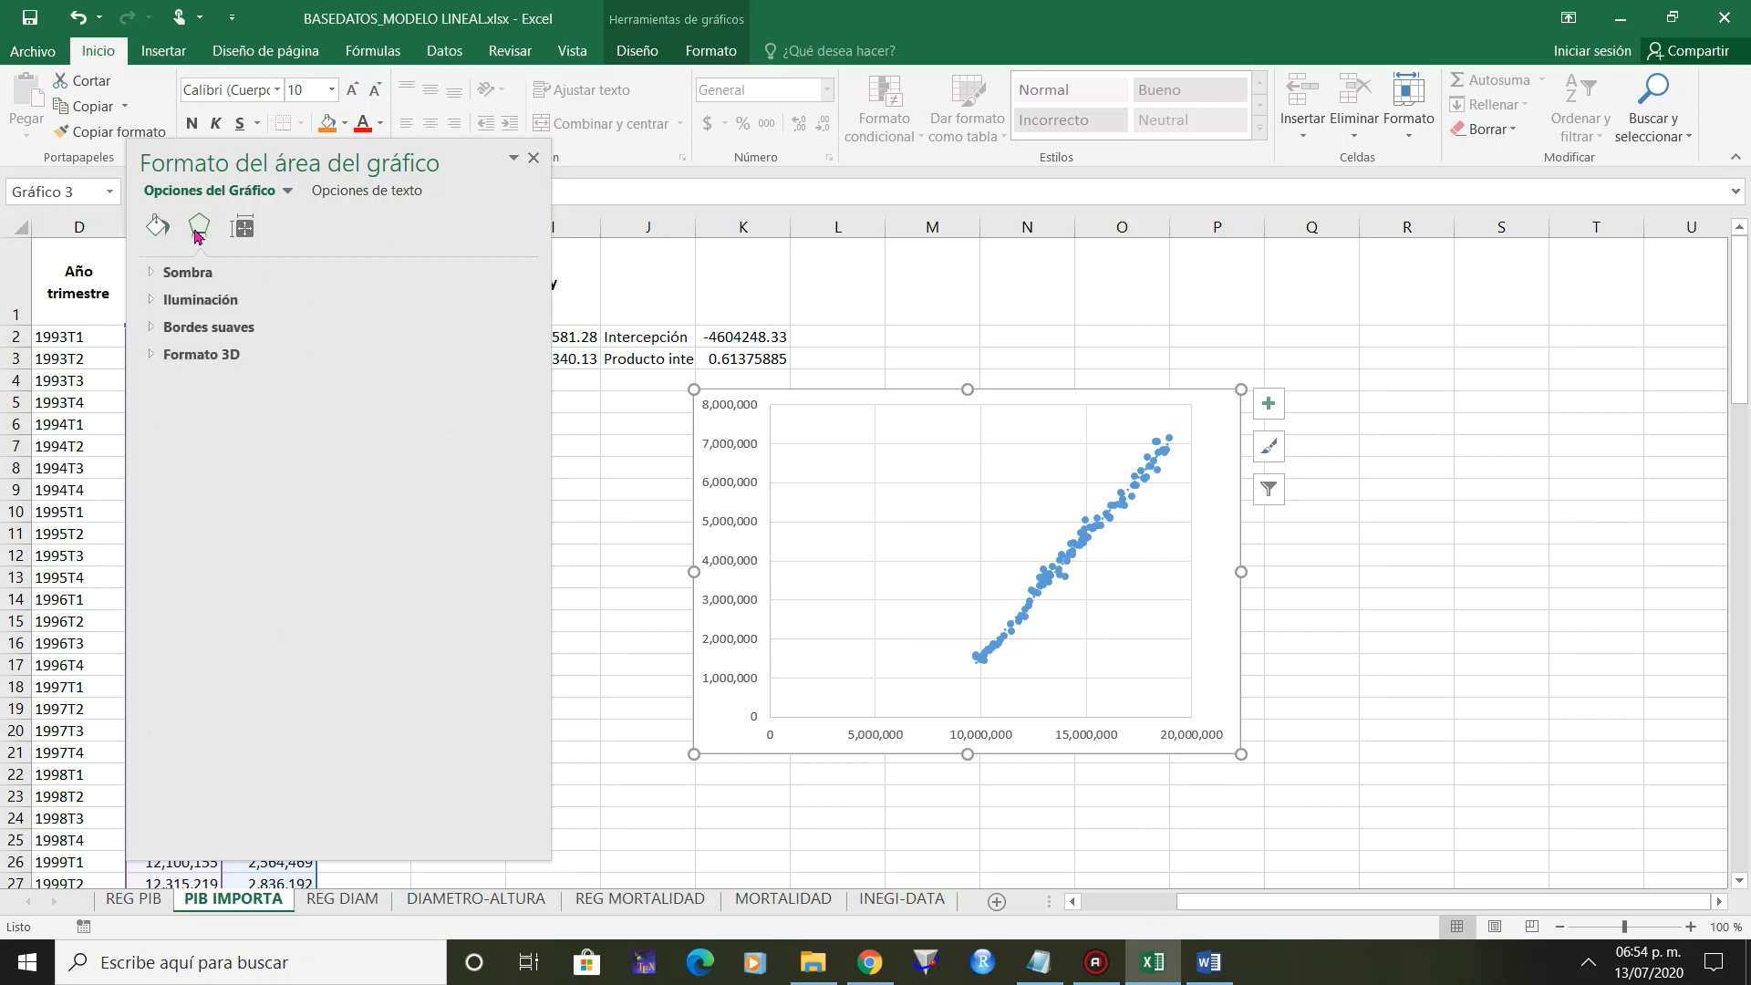
click(534, 159)
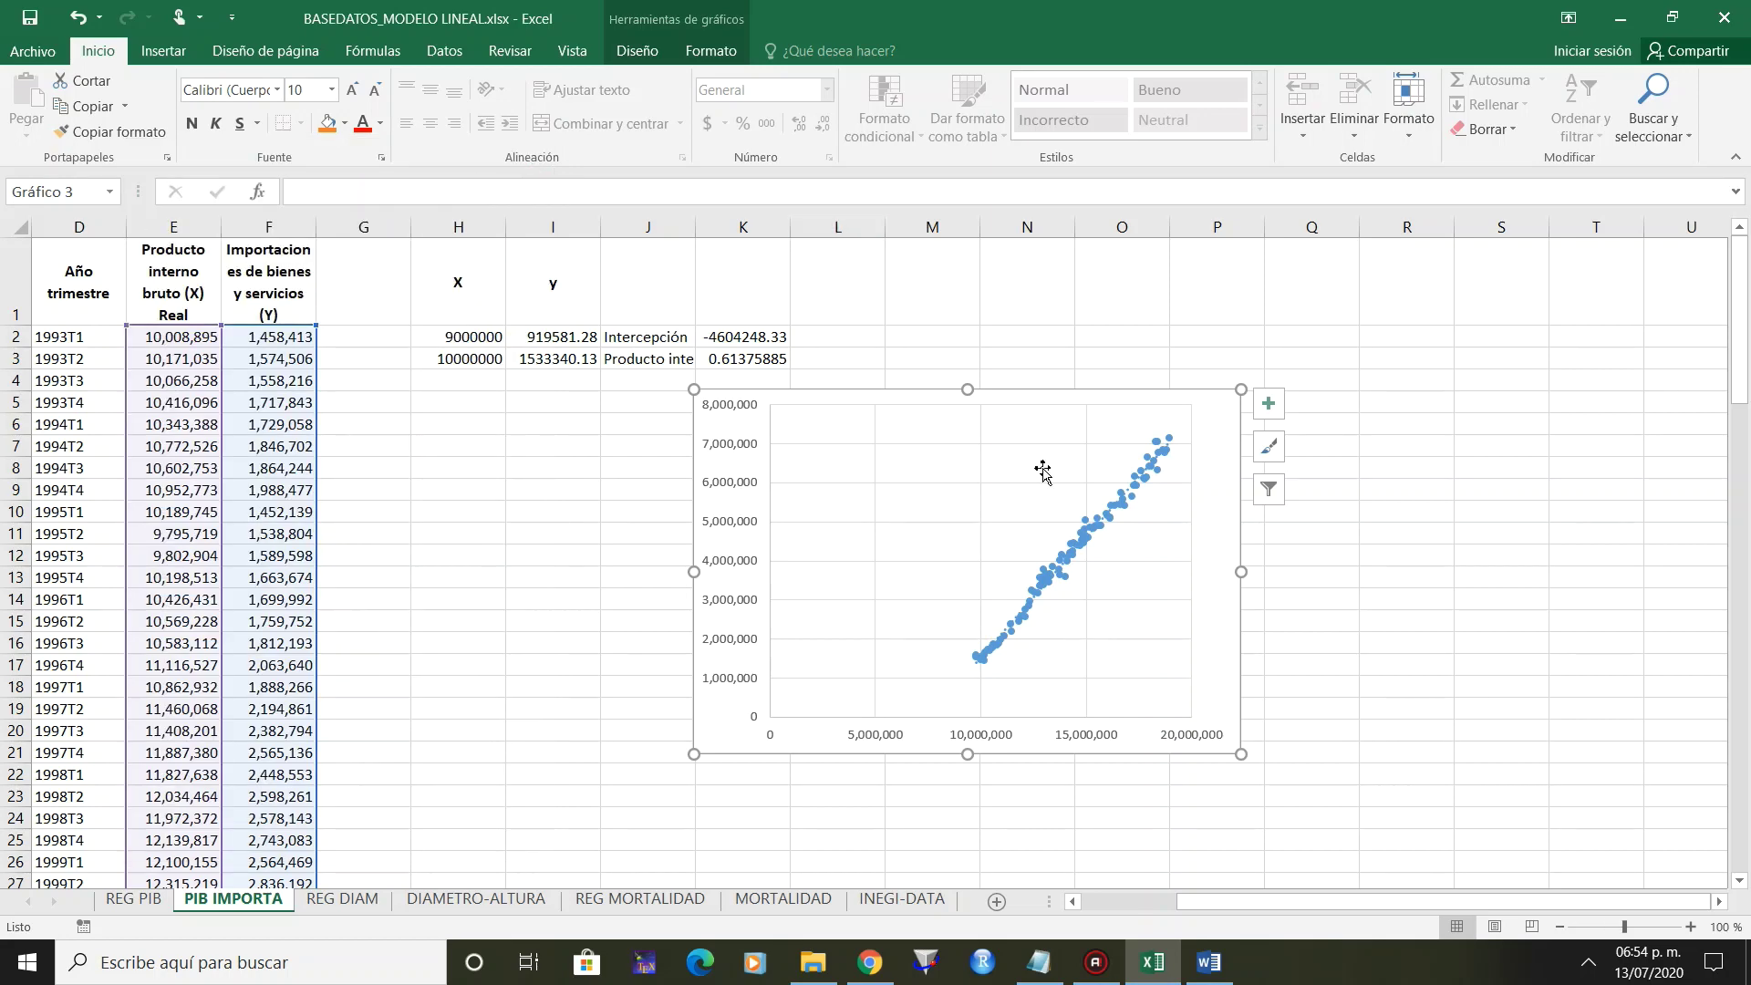
Keep the trendline type Linear and style it as a solid red line.
right_click(1104, 524)
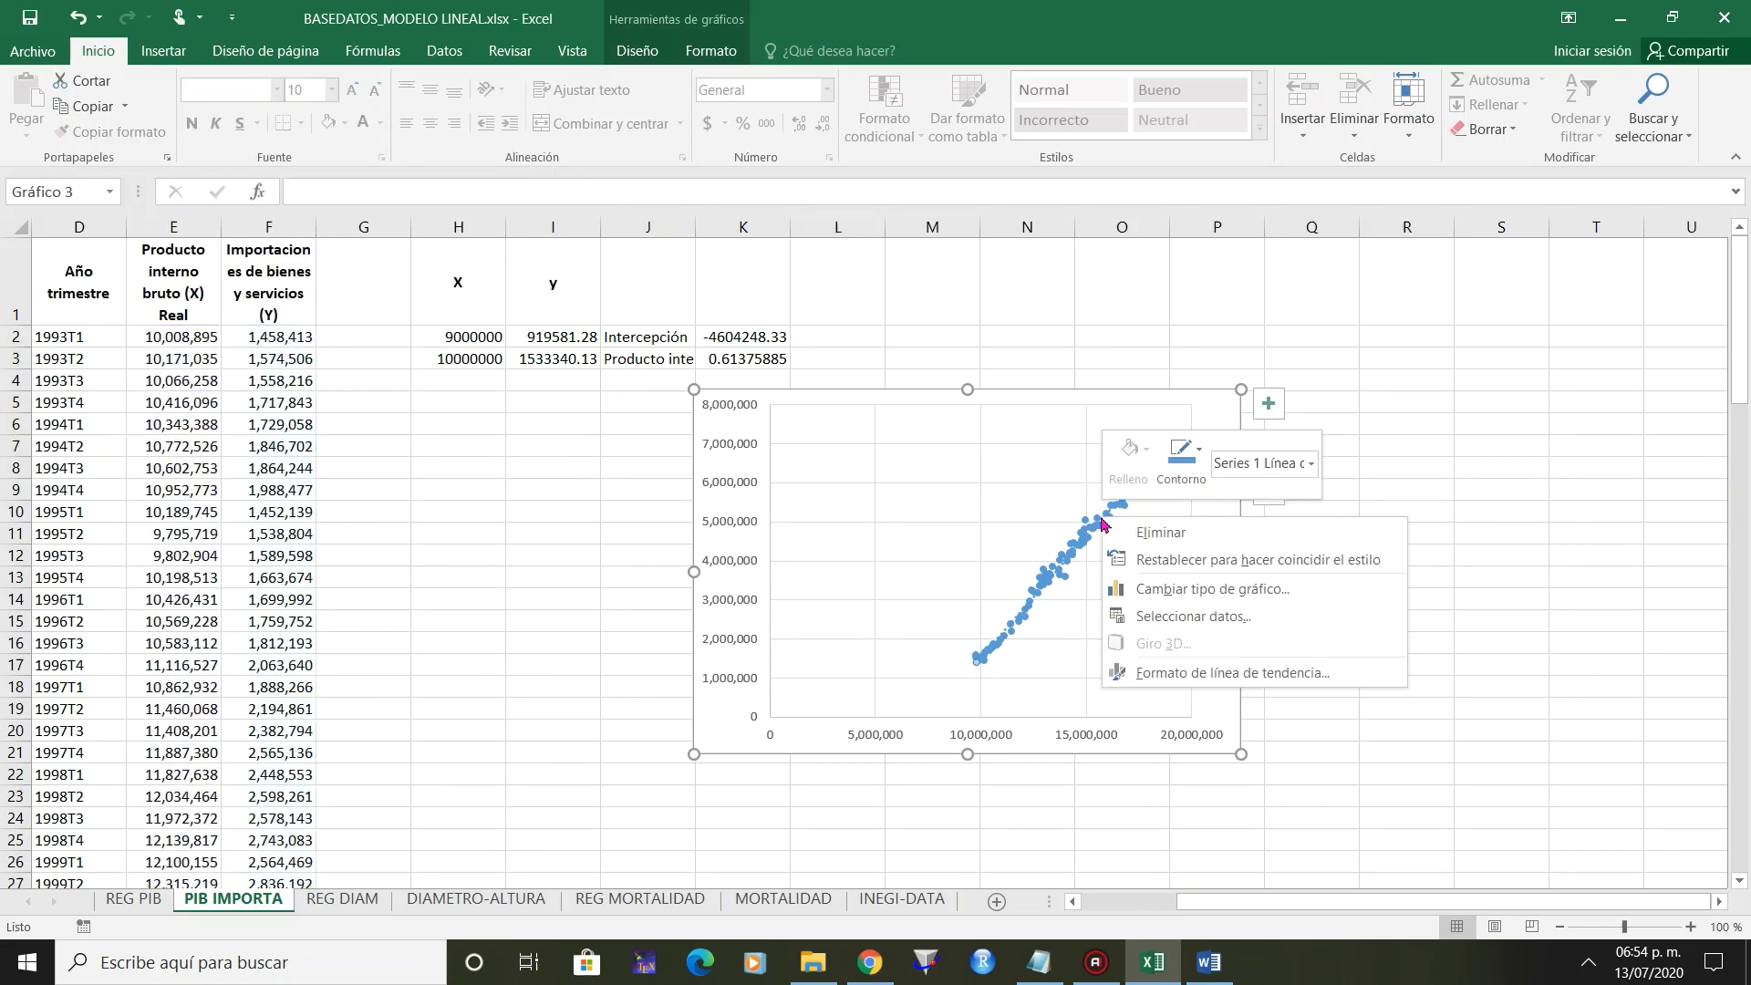
click(1175, 675)
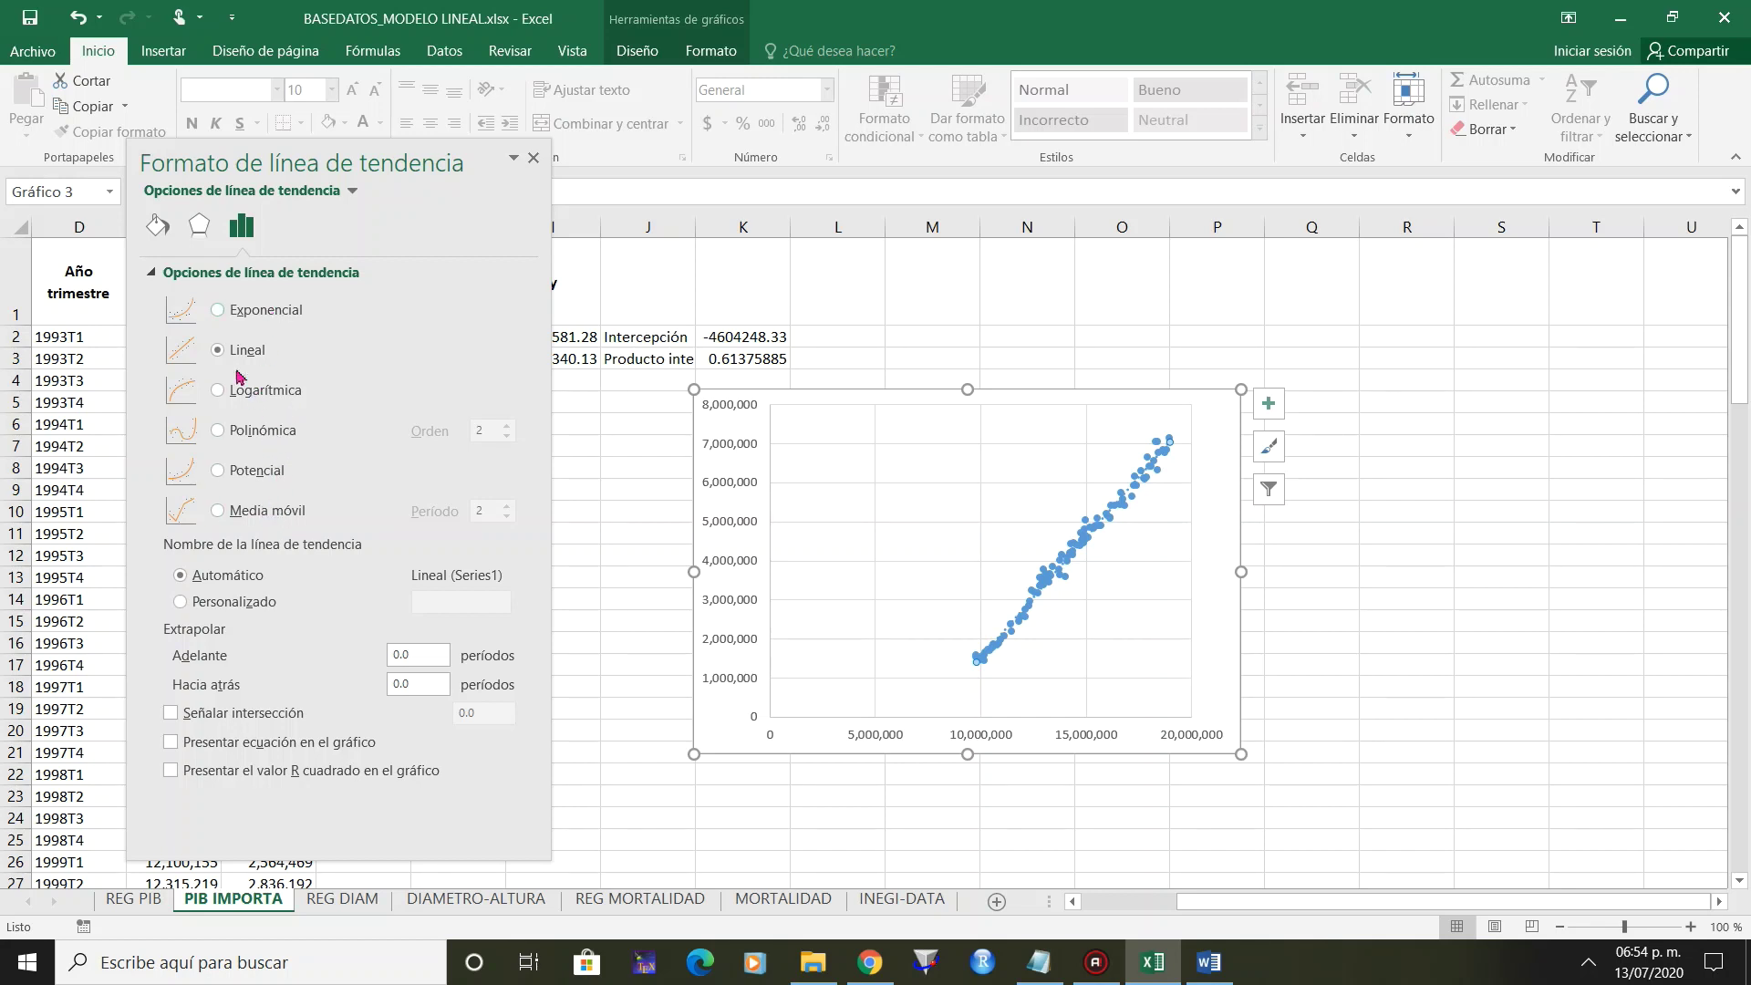
click(233, 309)
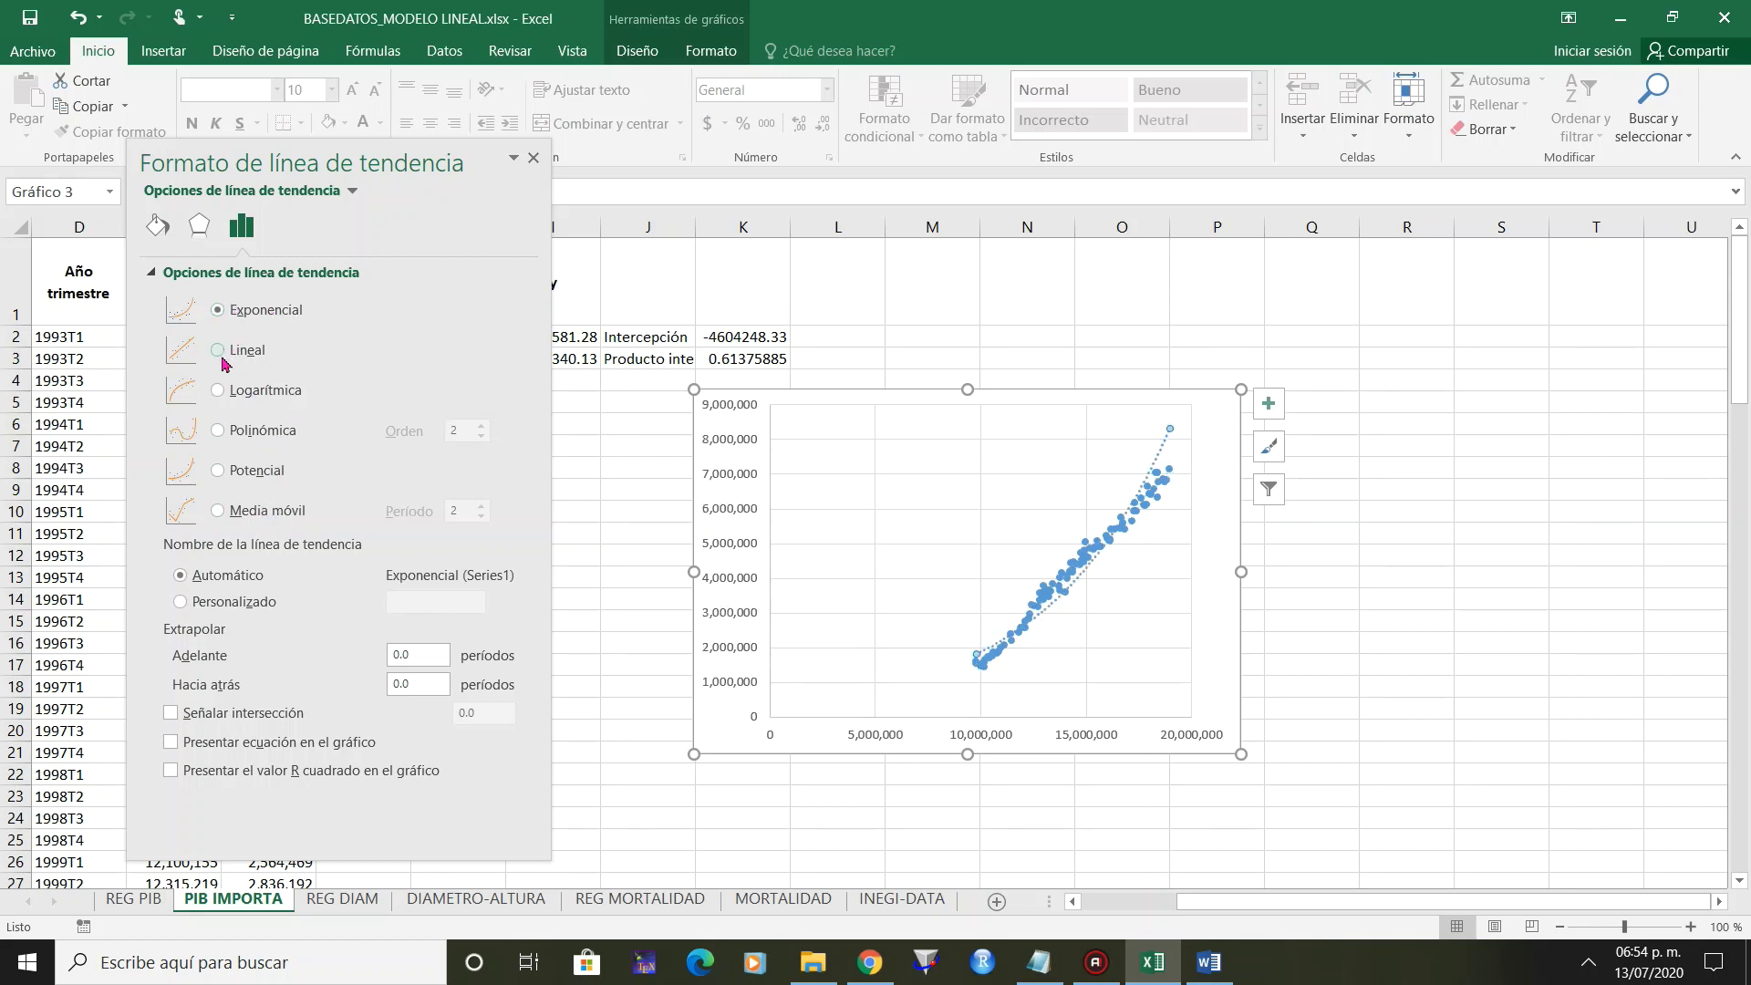
click(221, 356)
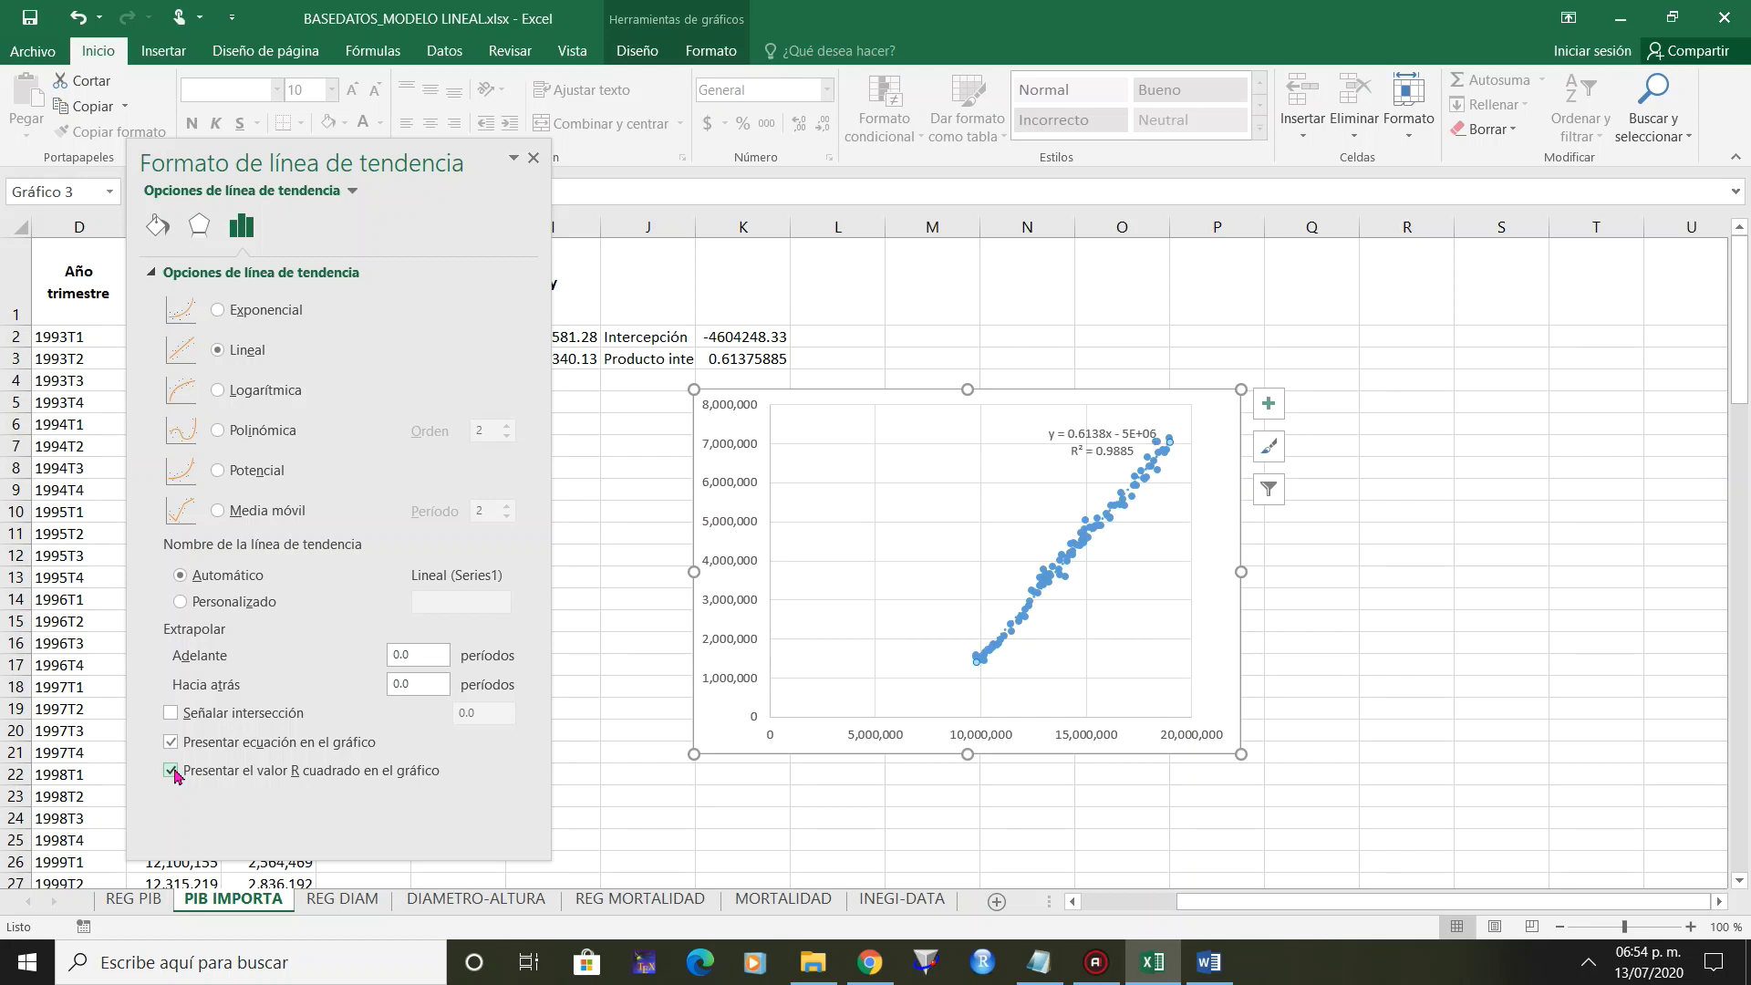
click(159, 228)
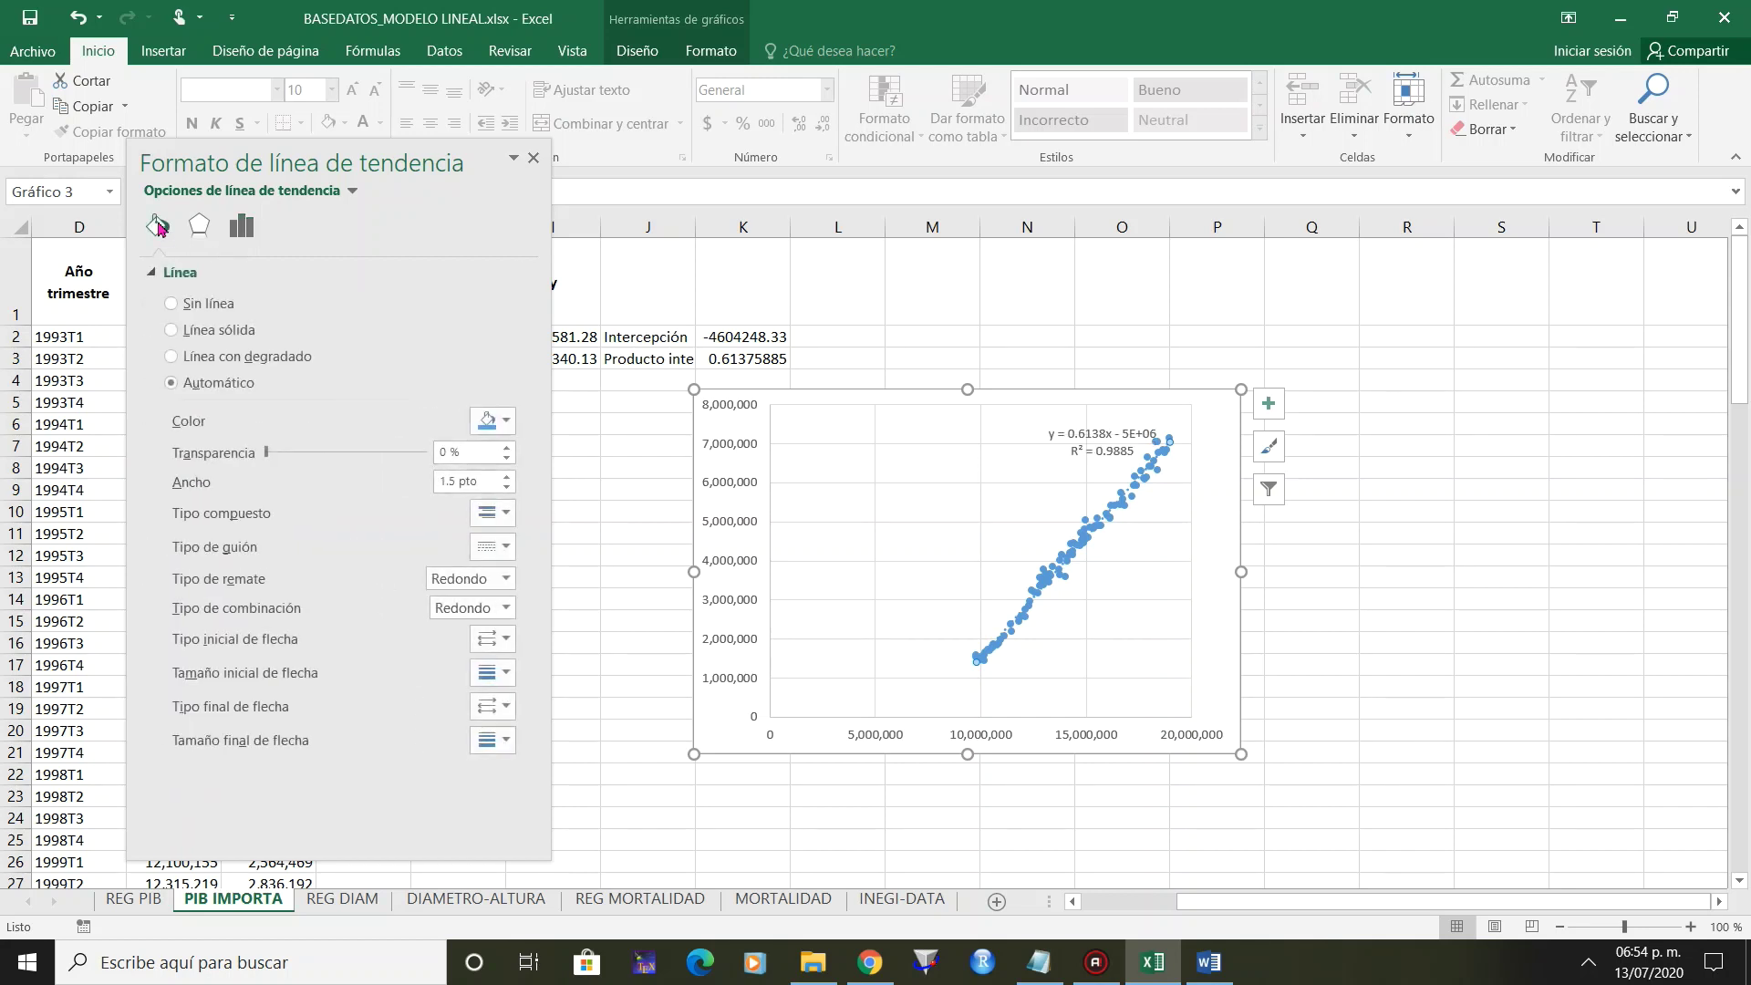
click(488, 420)
click(497, 559)
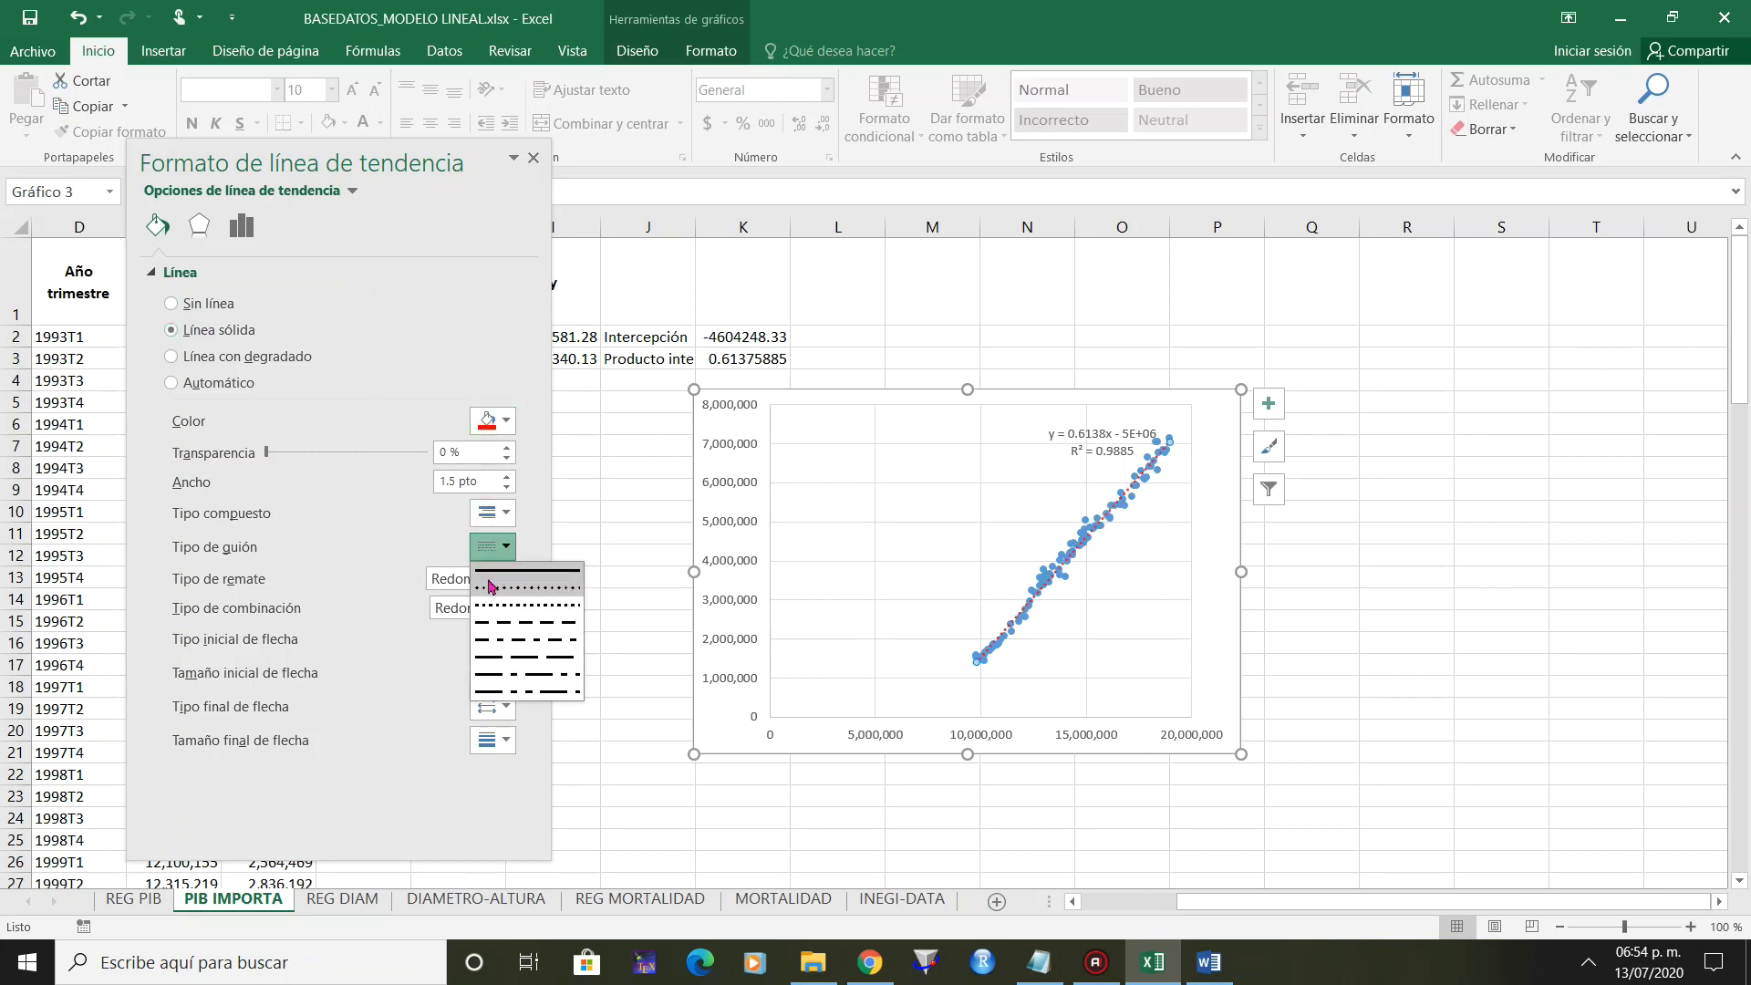
click(509, 575)
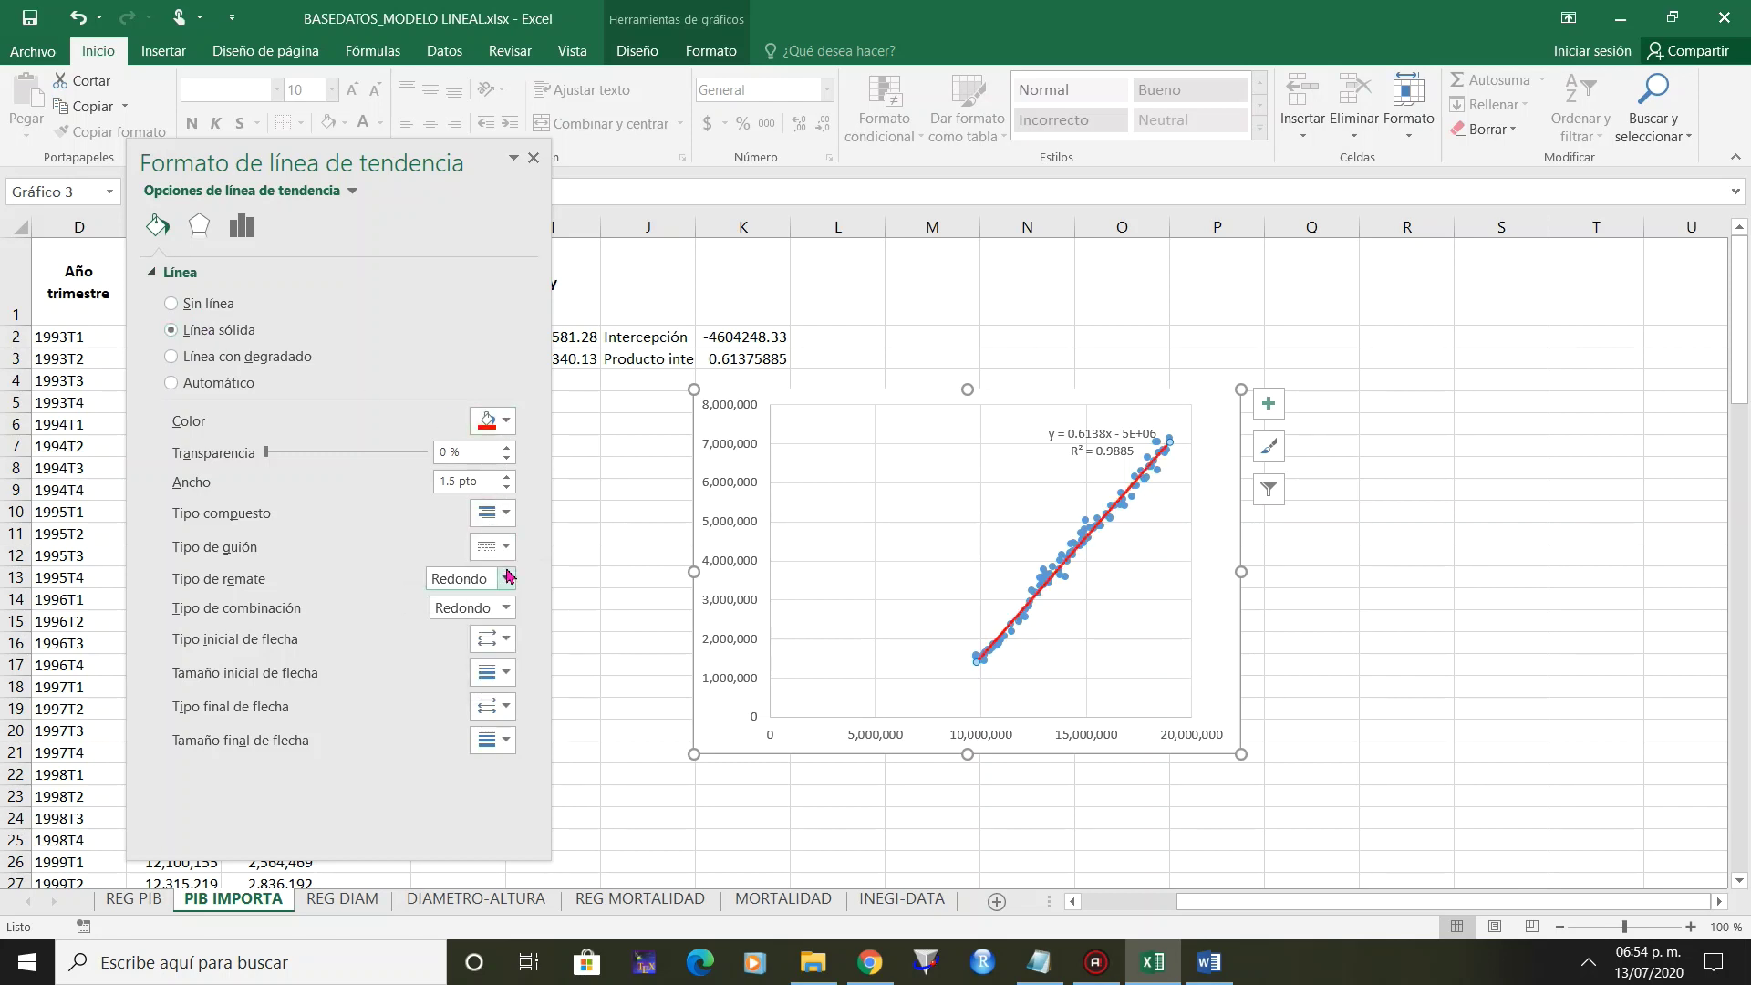
click(534, 159)
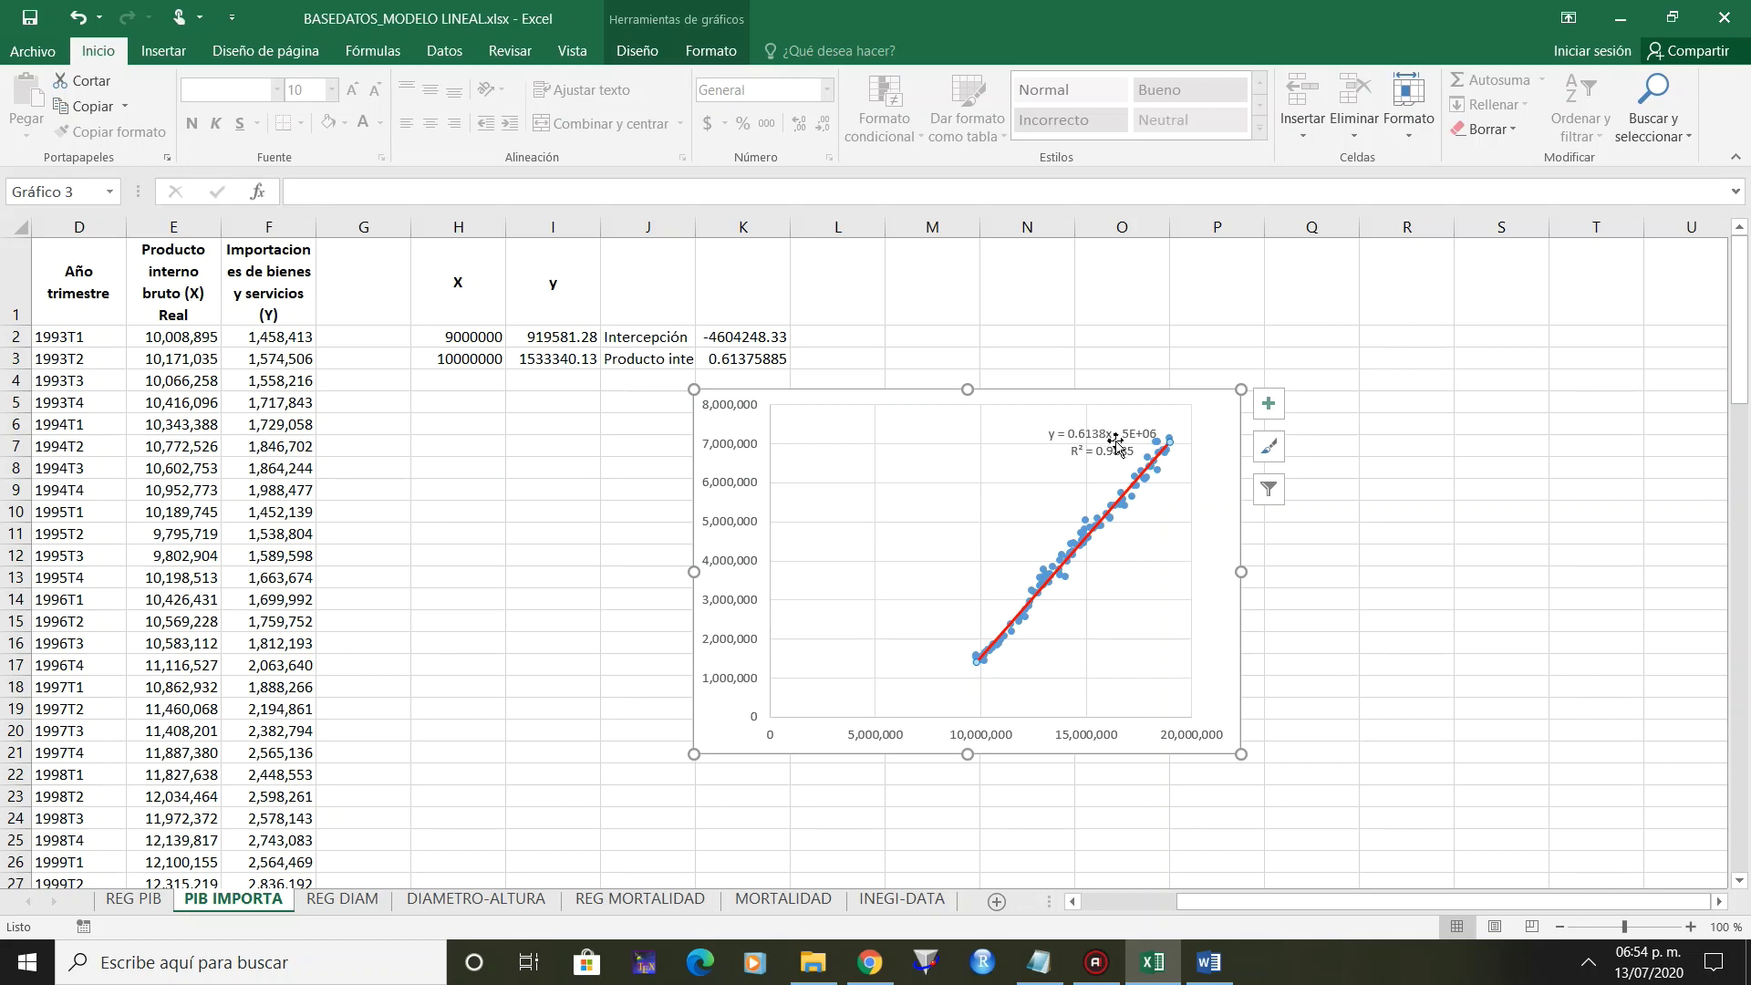
Move the equation label away from the points and give it Número format.
drag(1118, 439, 976, 443)
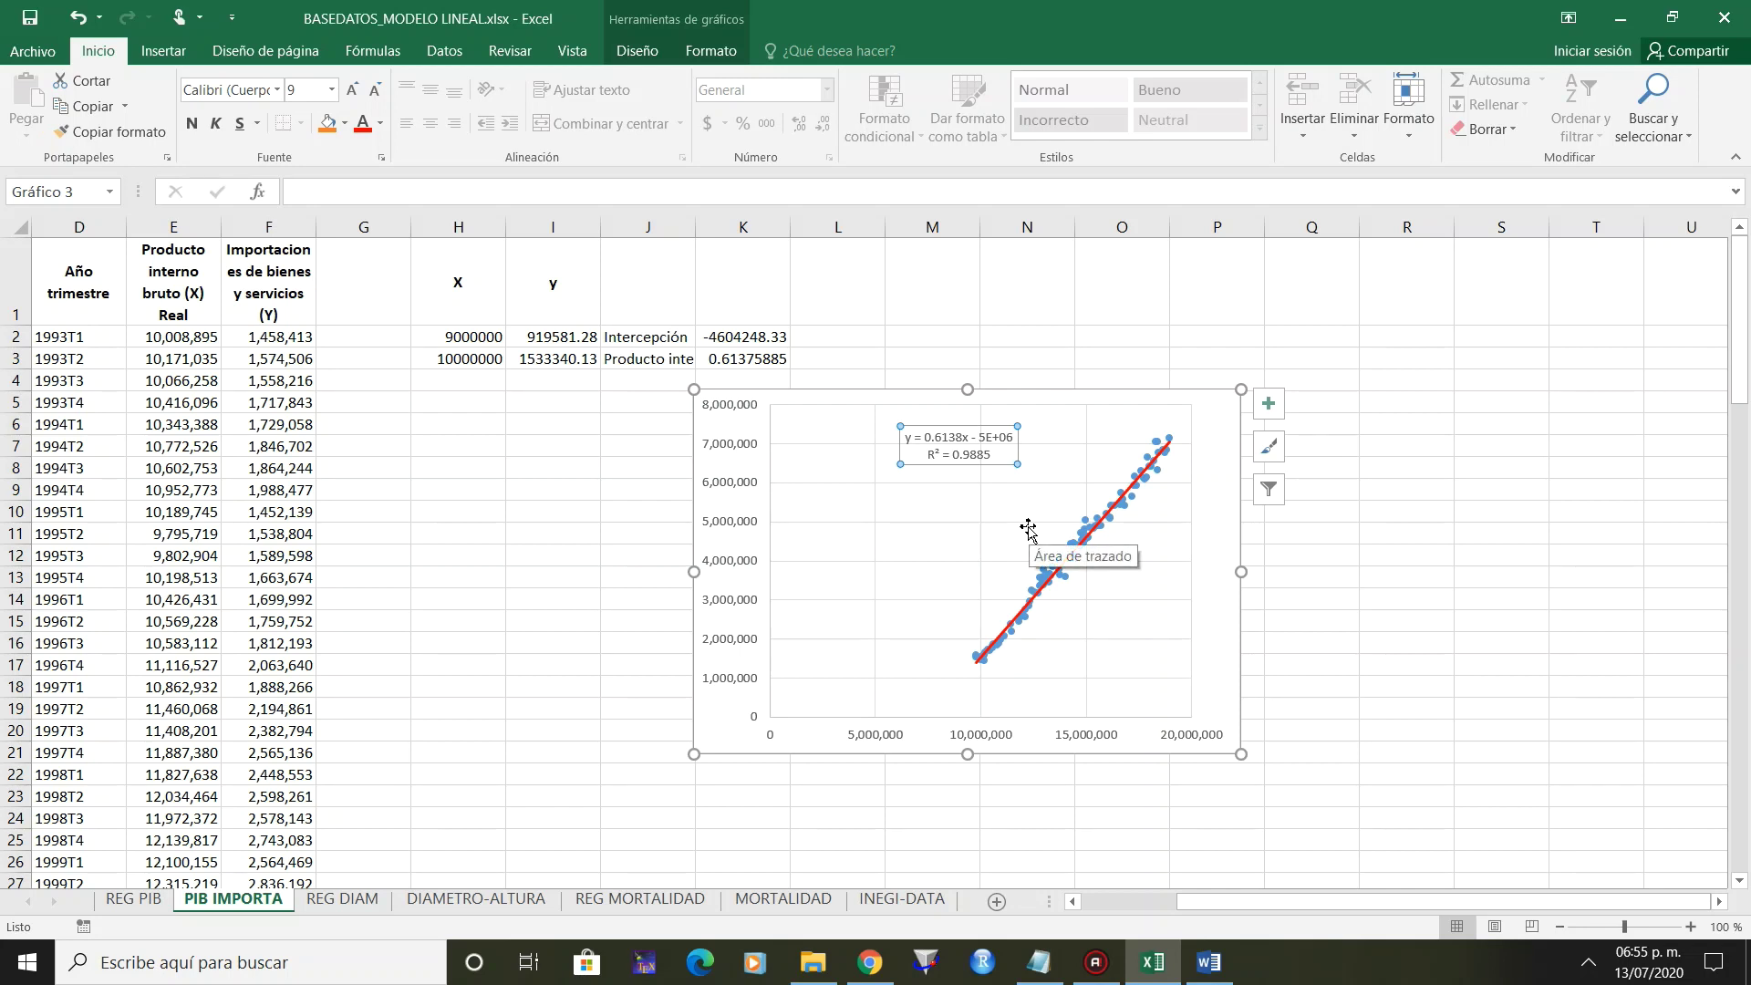
double_click(996, 435)
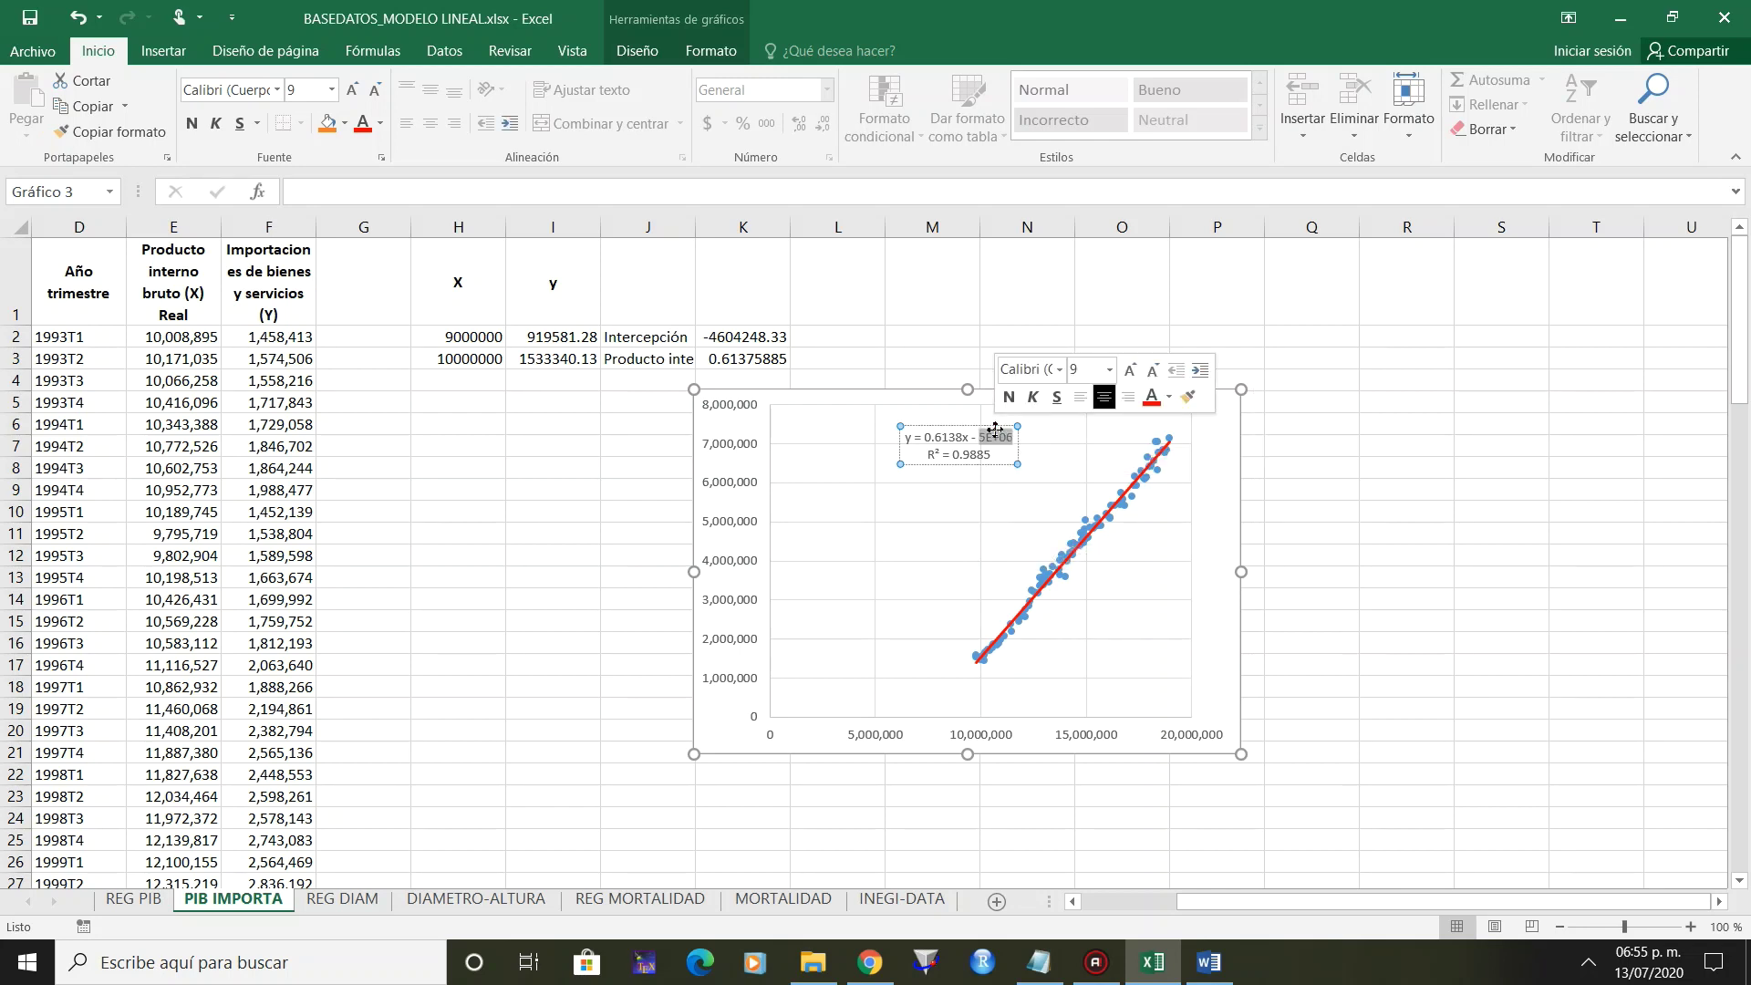
double_click(996, 429)
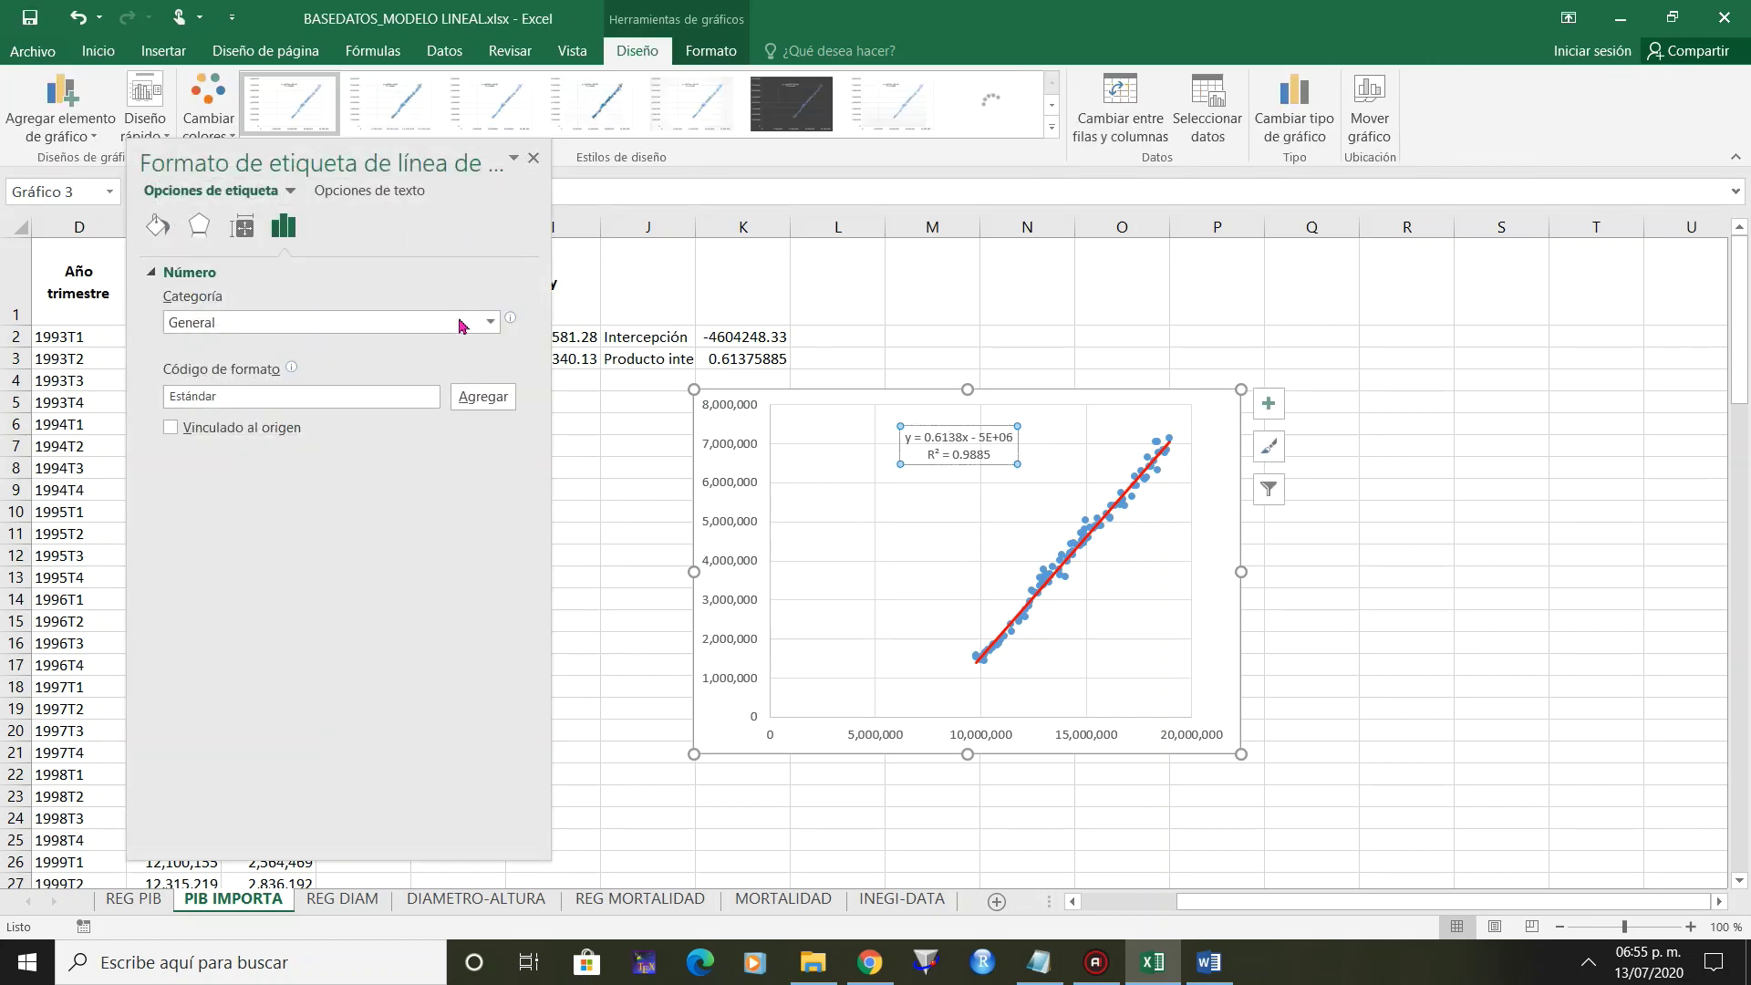
click(486, 326)
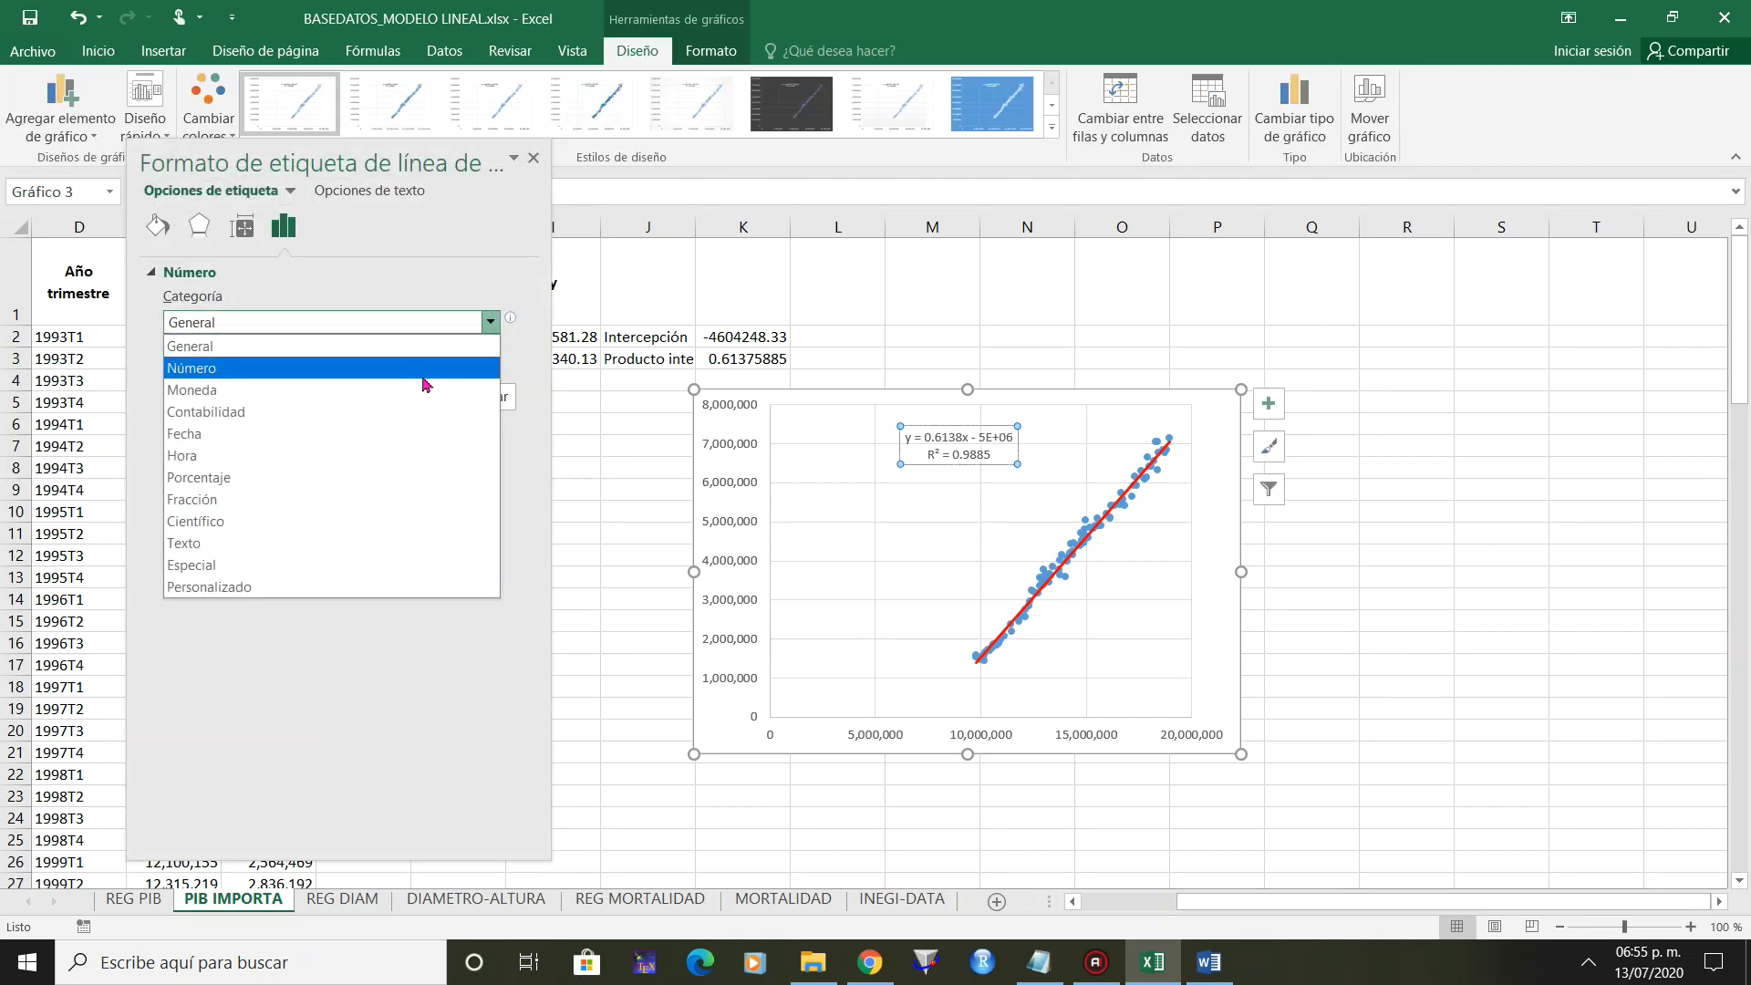
click(425, 374)
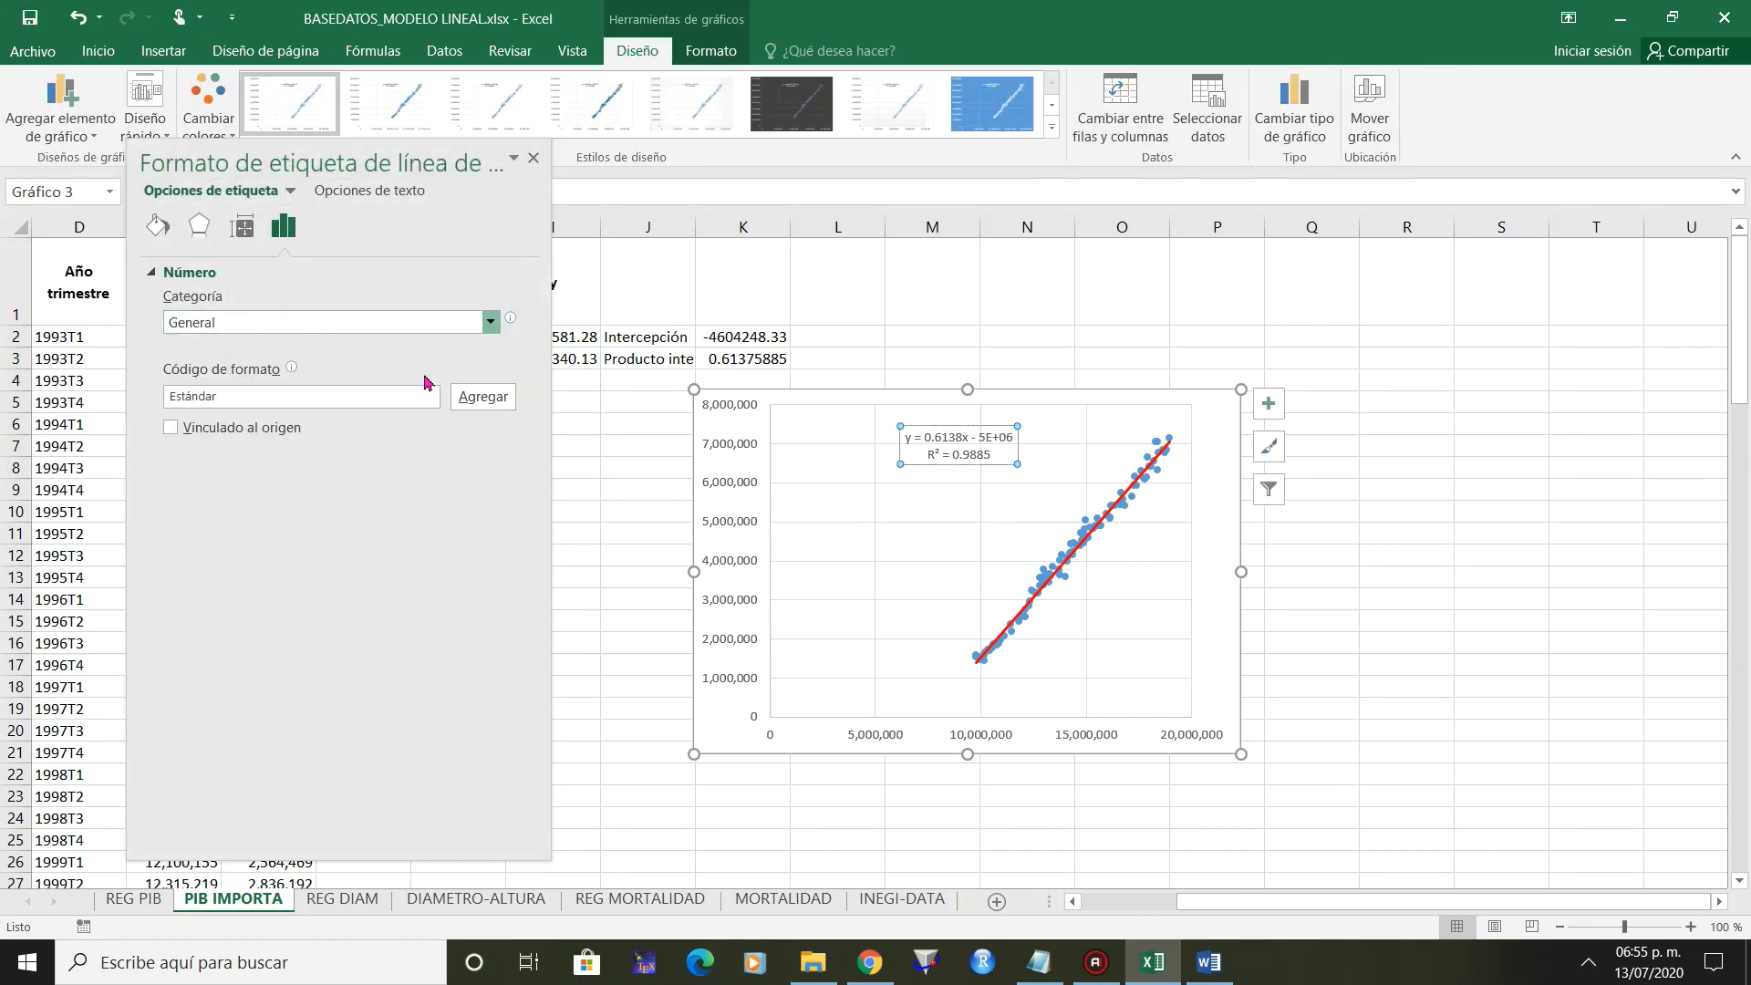
click(535, 162)
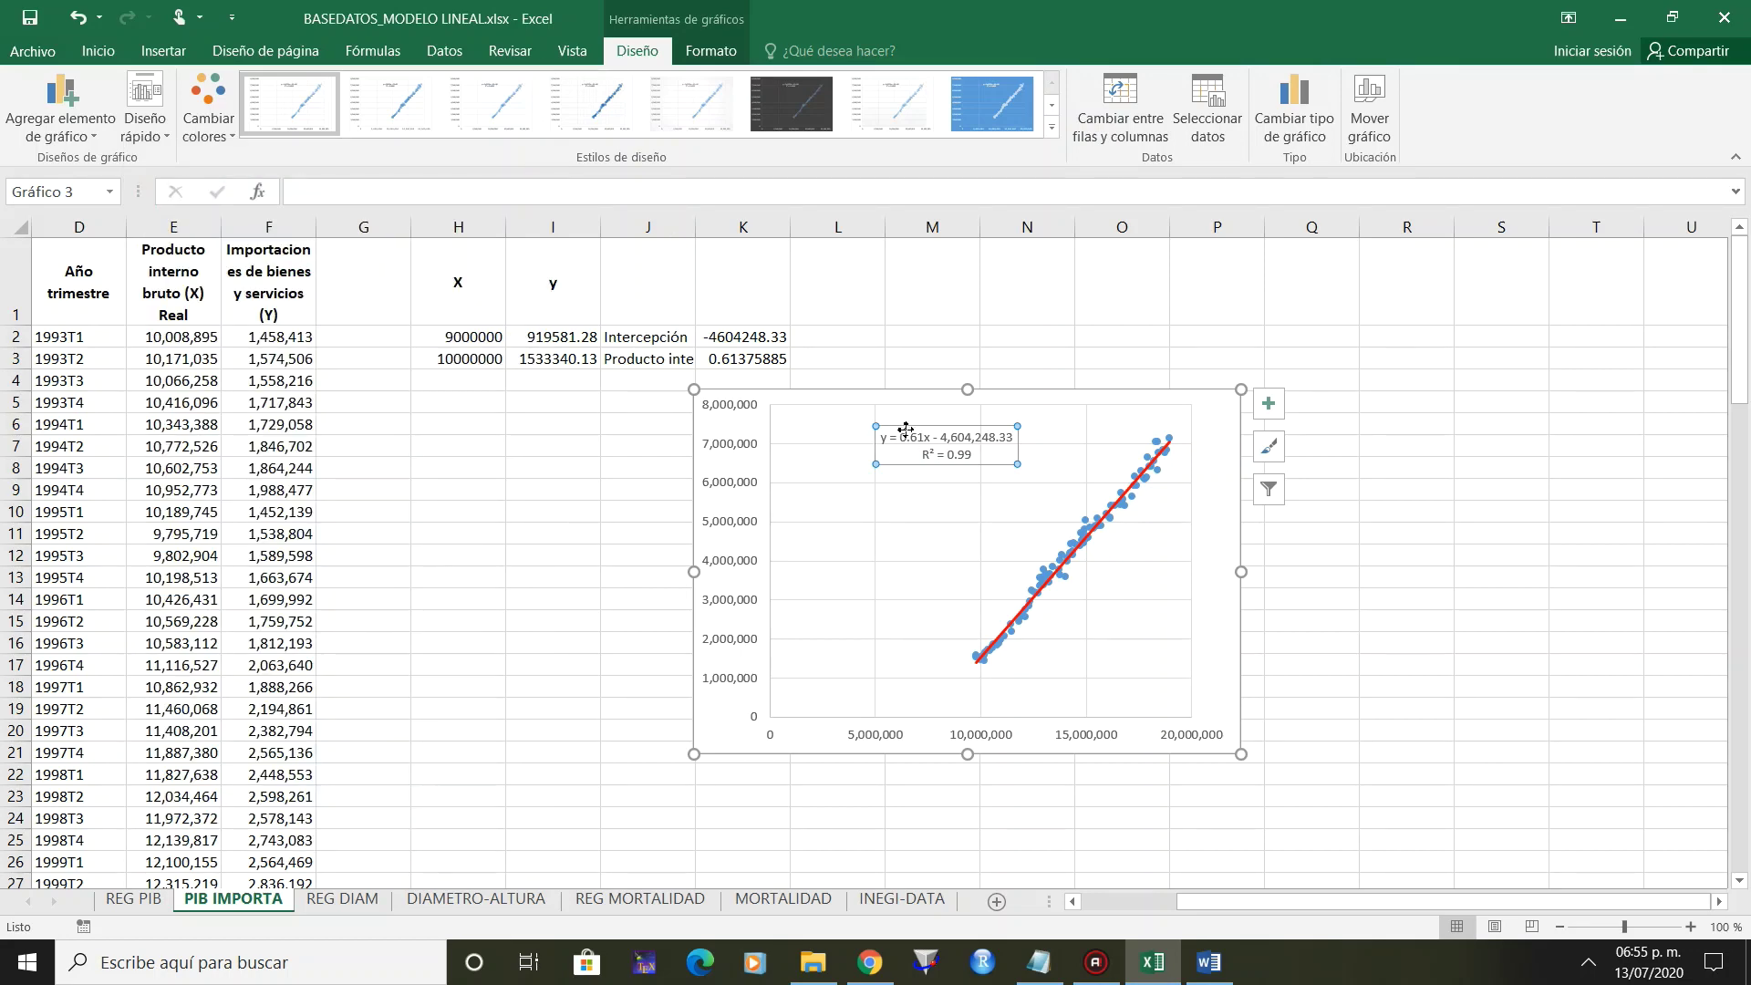
Shift the chart further left and select the intercept value in K2.
drag(823, 392, 534, 397)
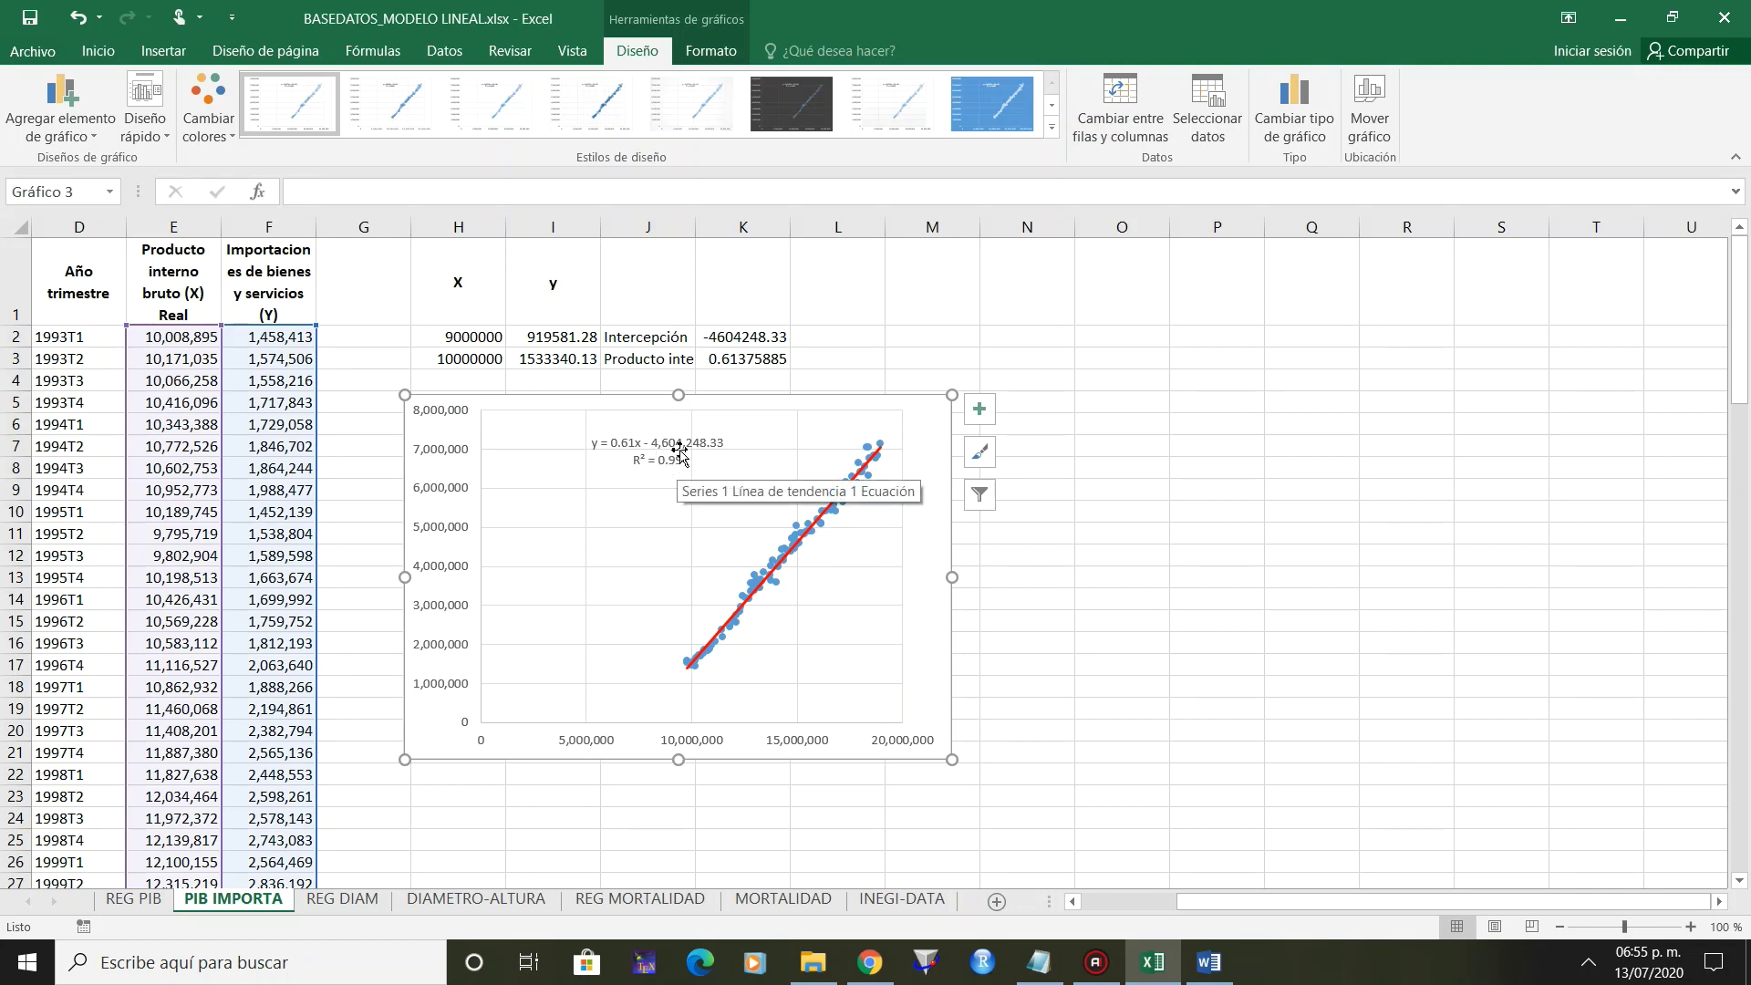
click(748, 337)
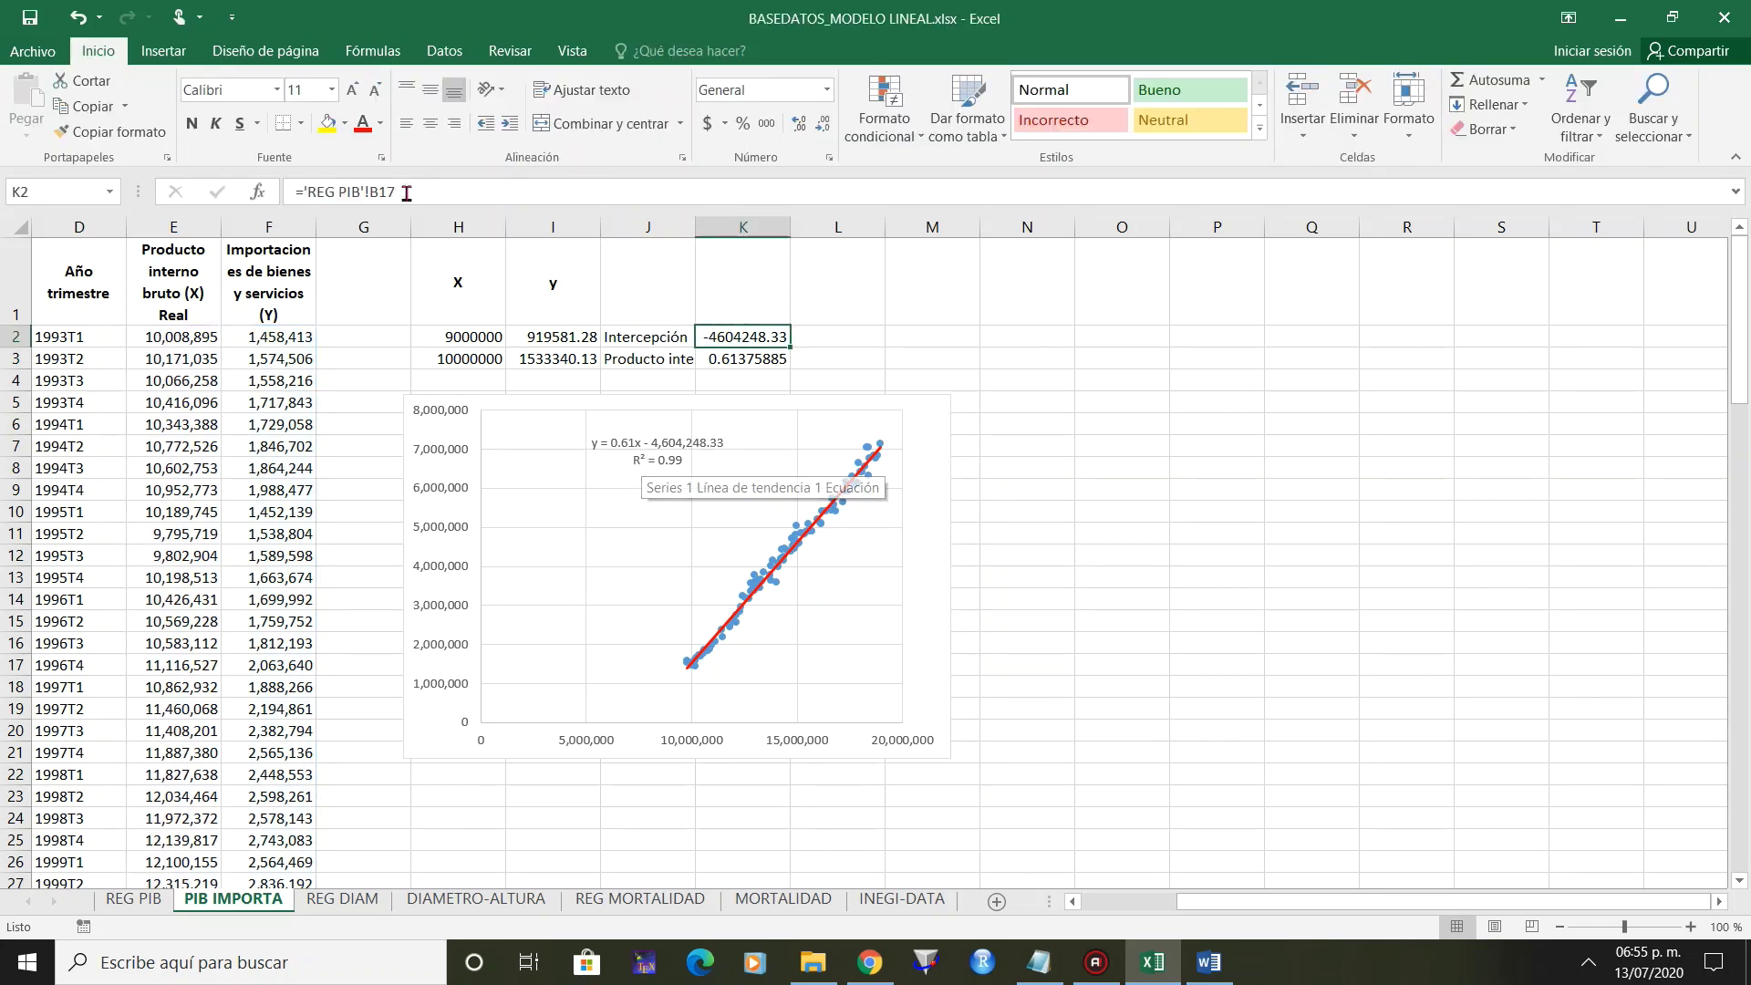
click(826, 90)
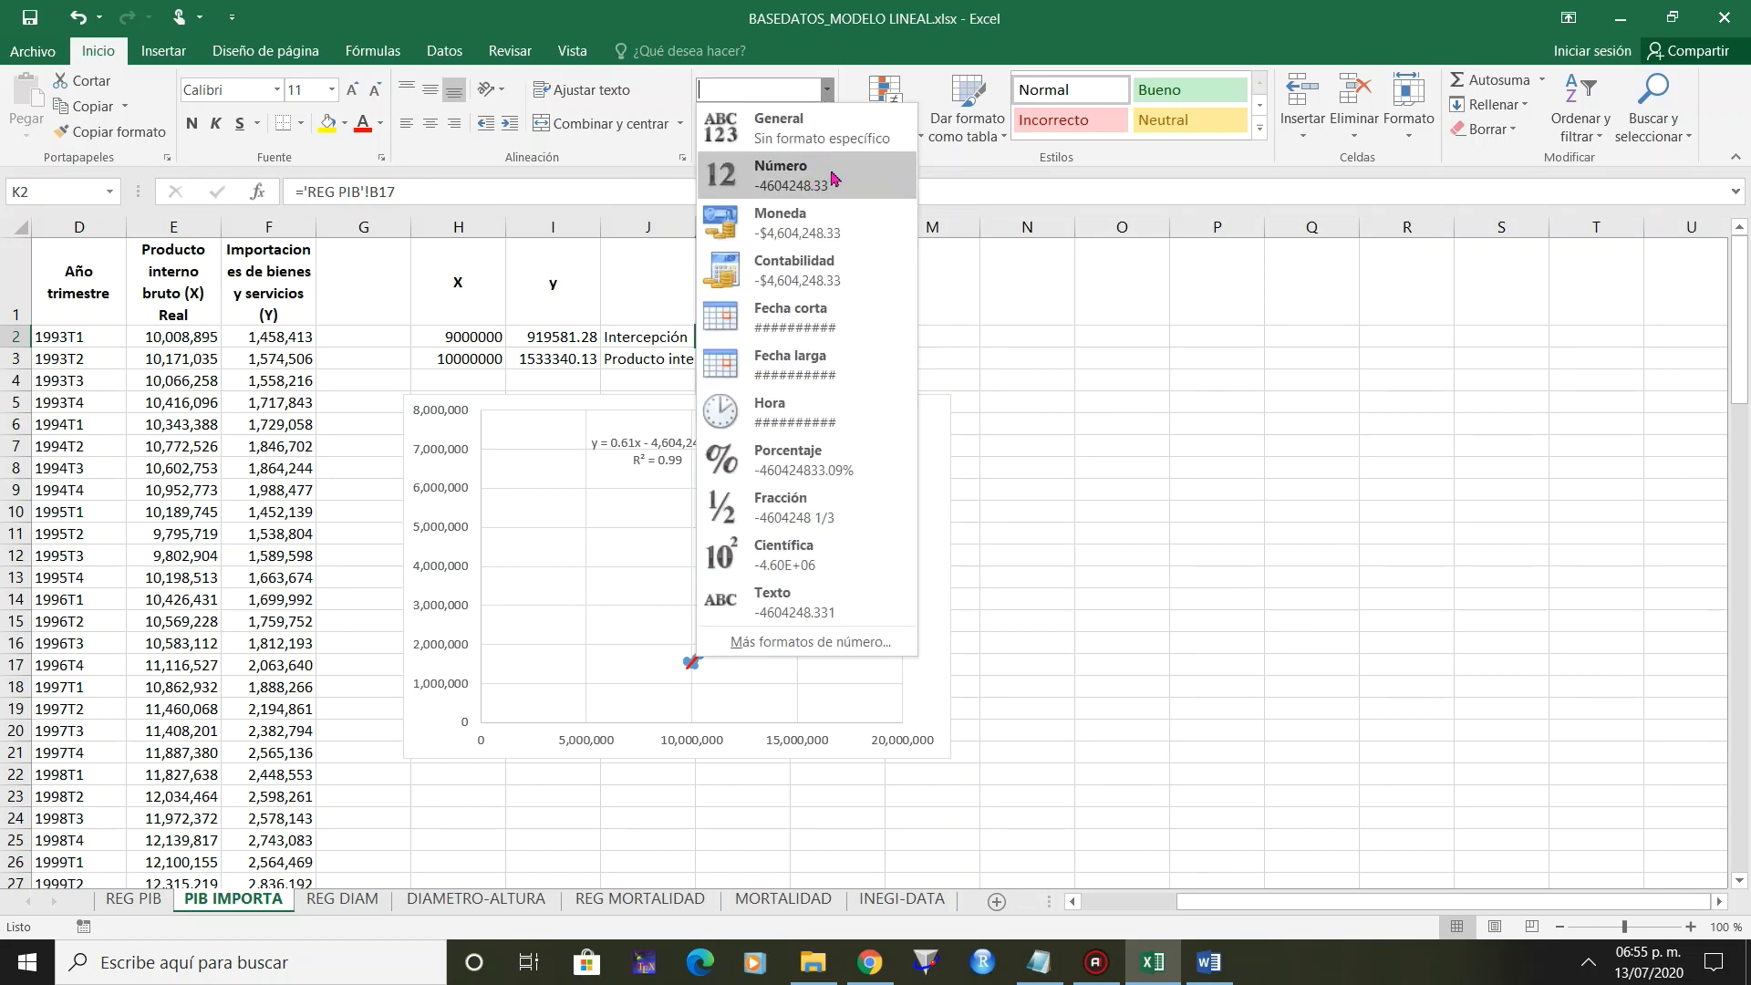
Format K2 as Número with thousands separators so it reads -4,604,248.33.
click(832, 139)
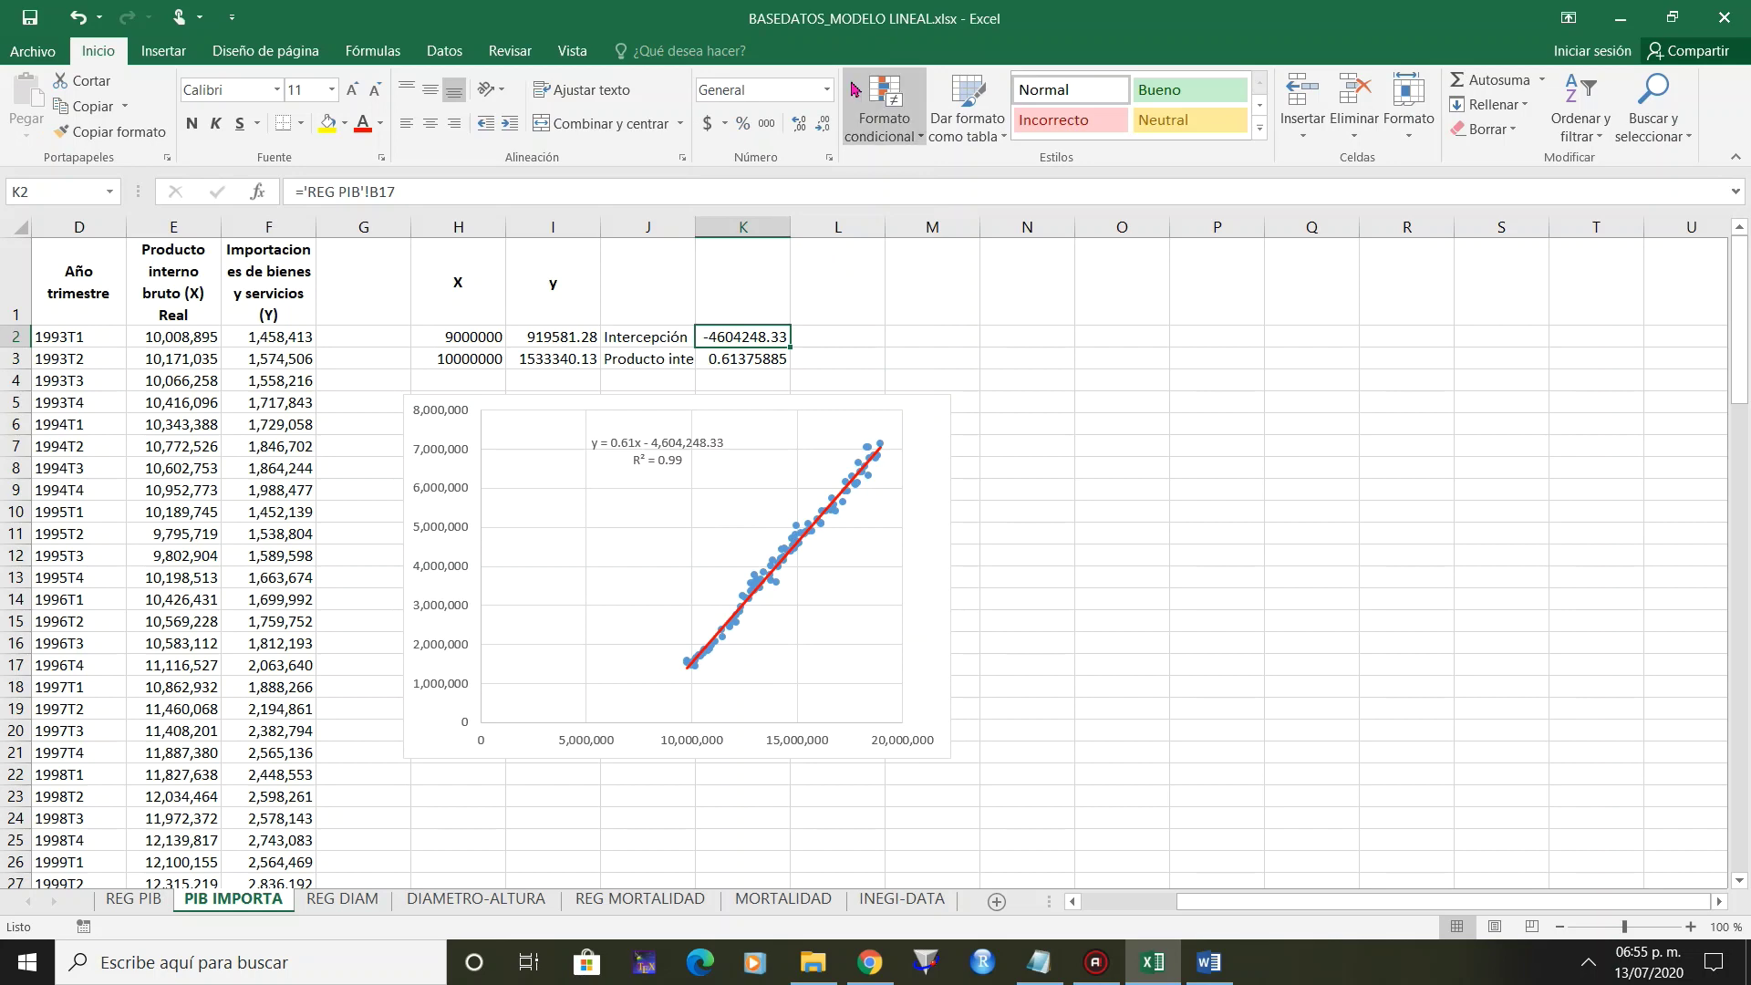
click(829, 159)
click(933, 349)
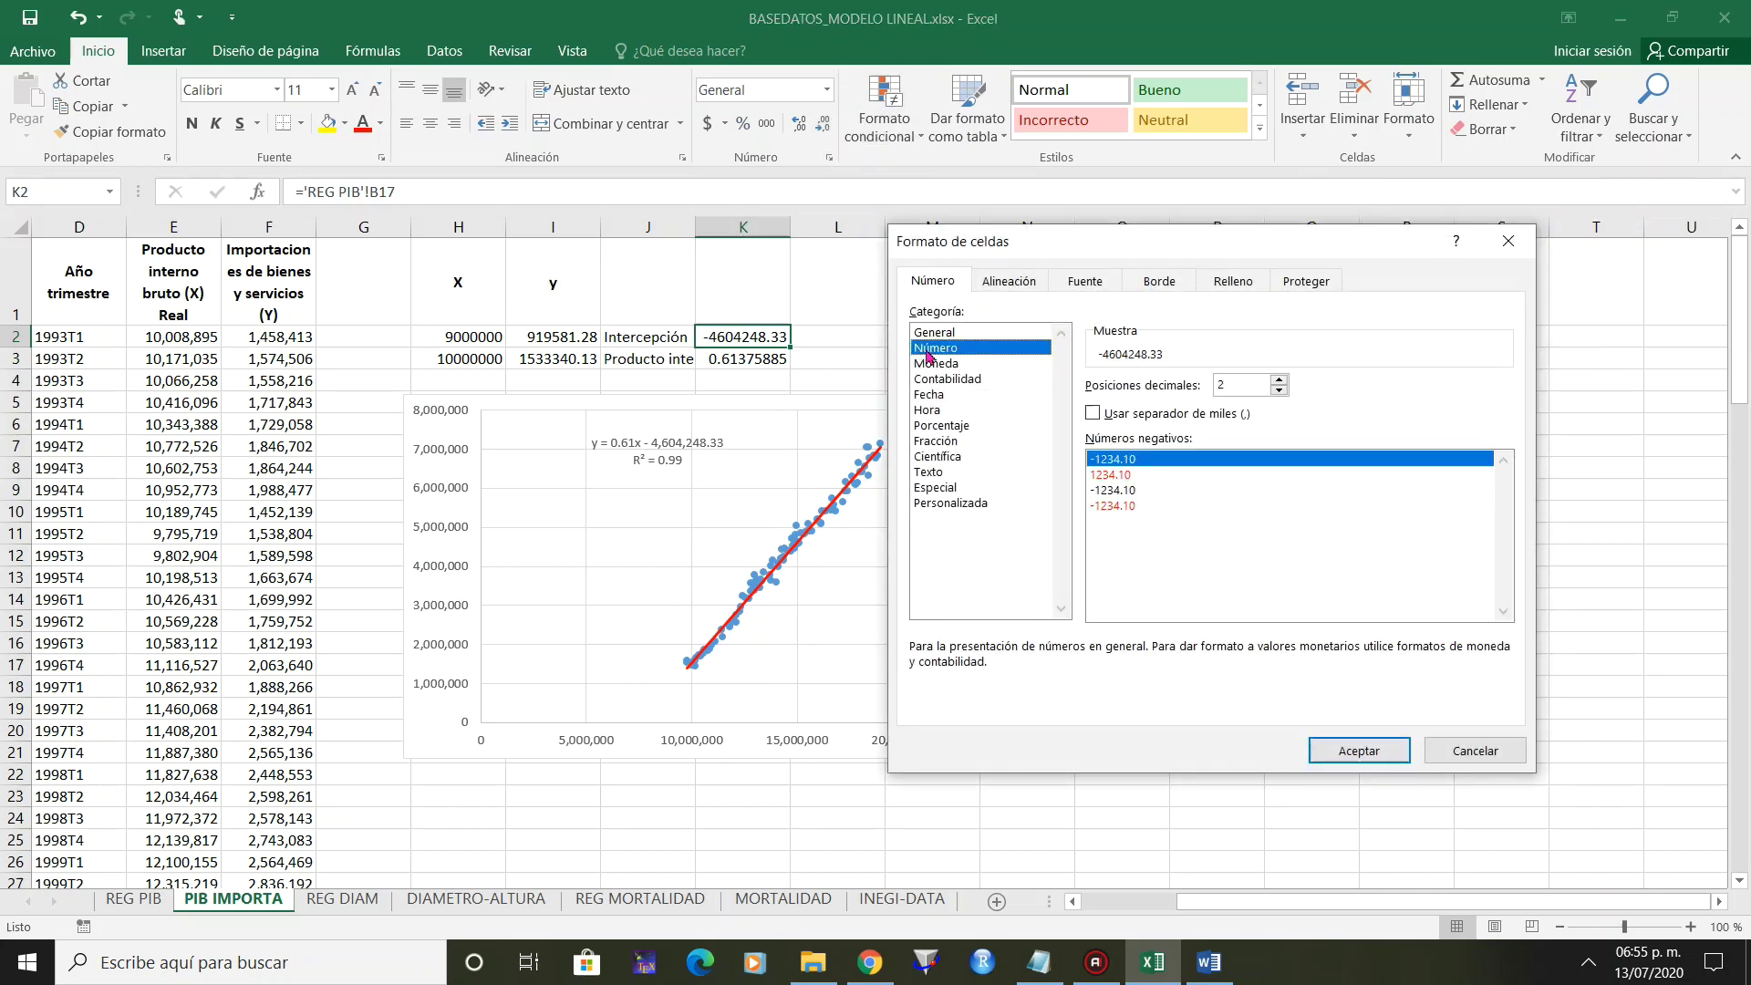
click(1094, 414)
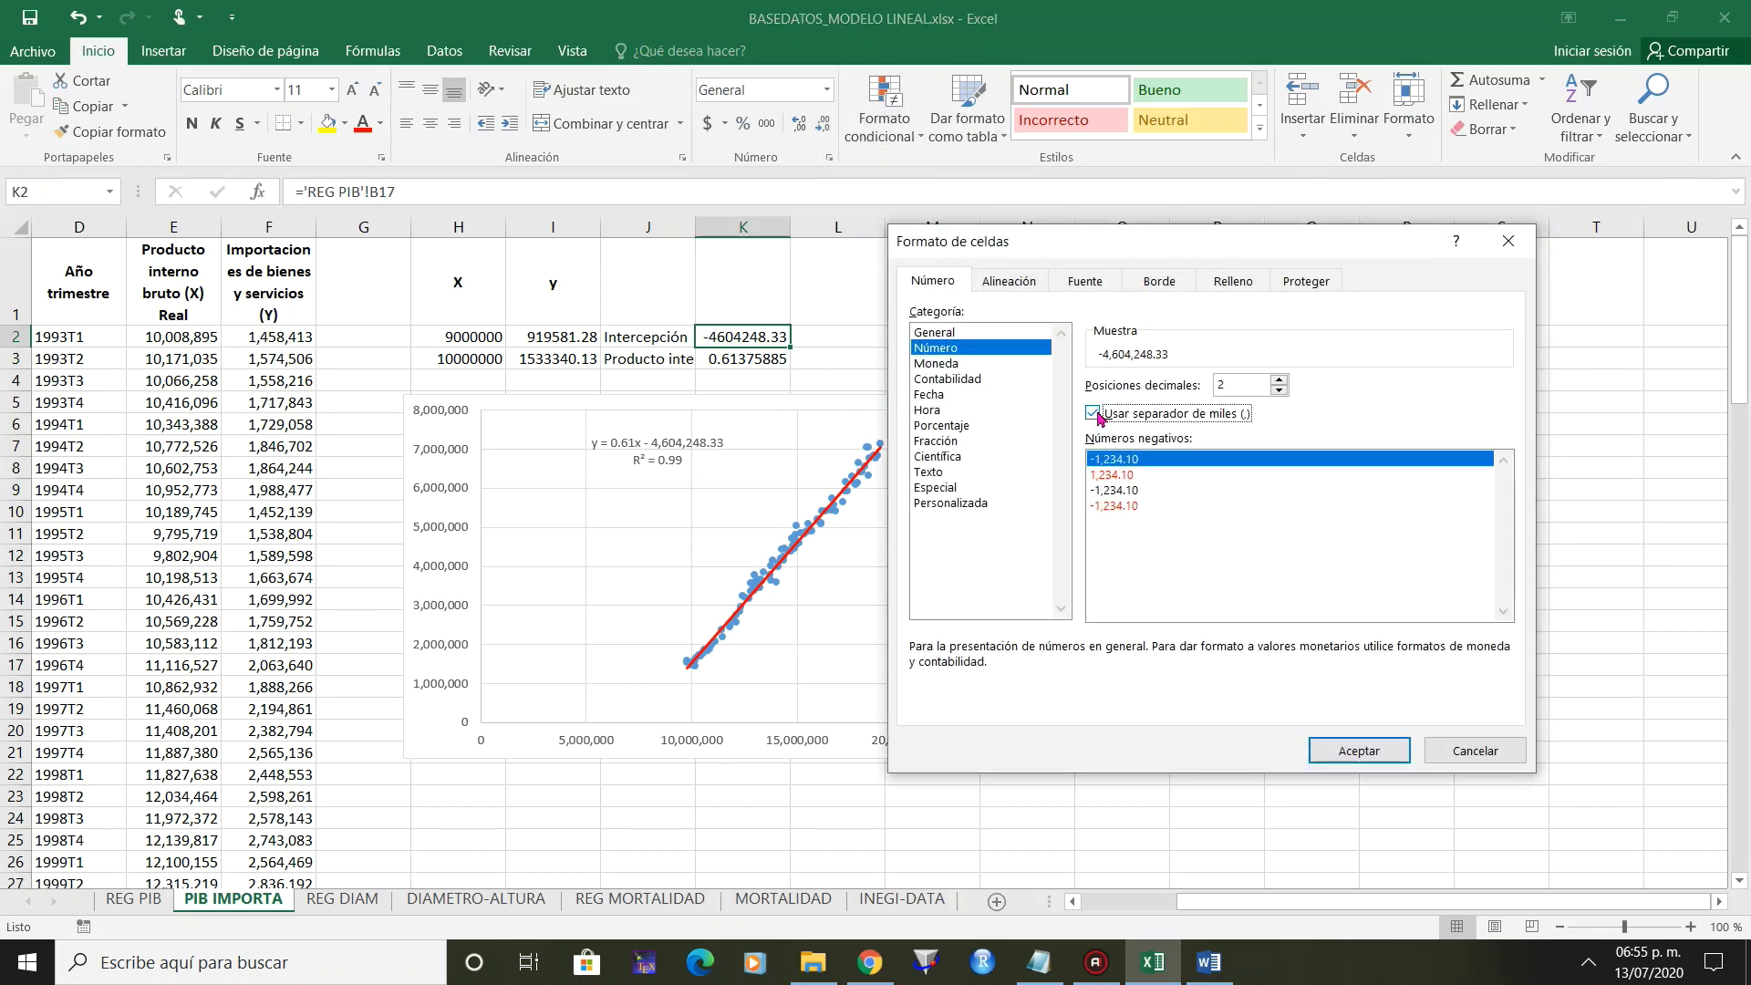
click(1318, 750)
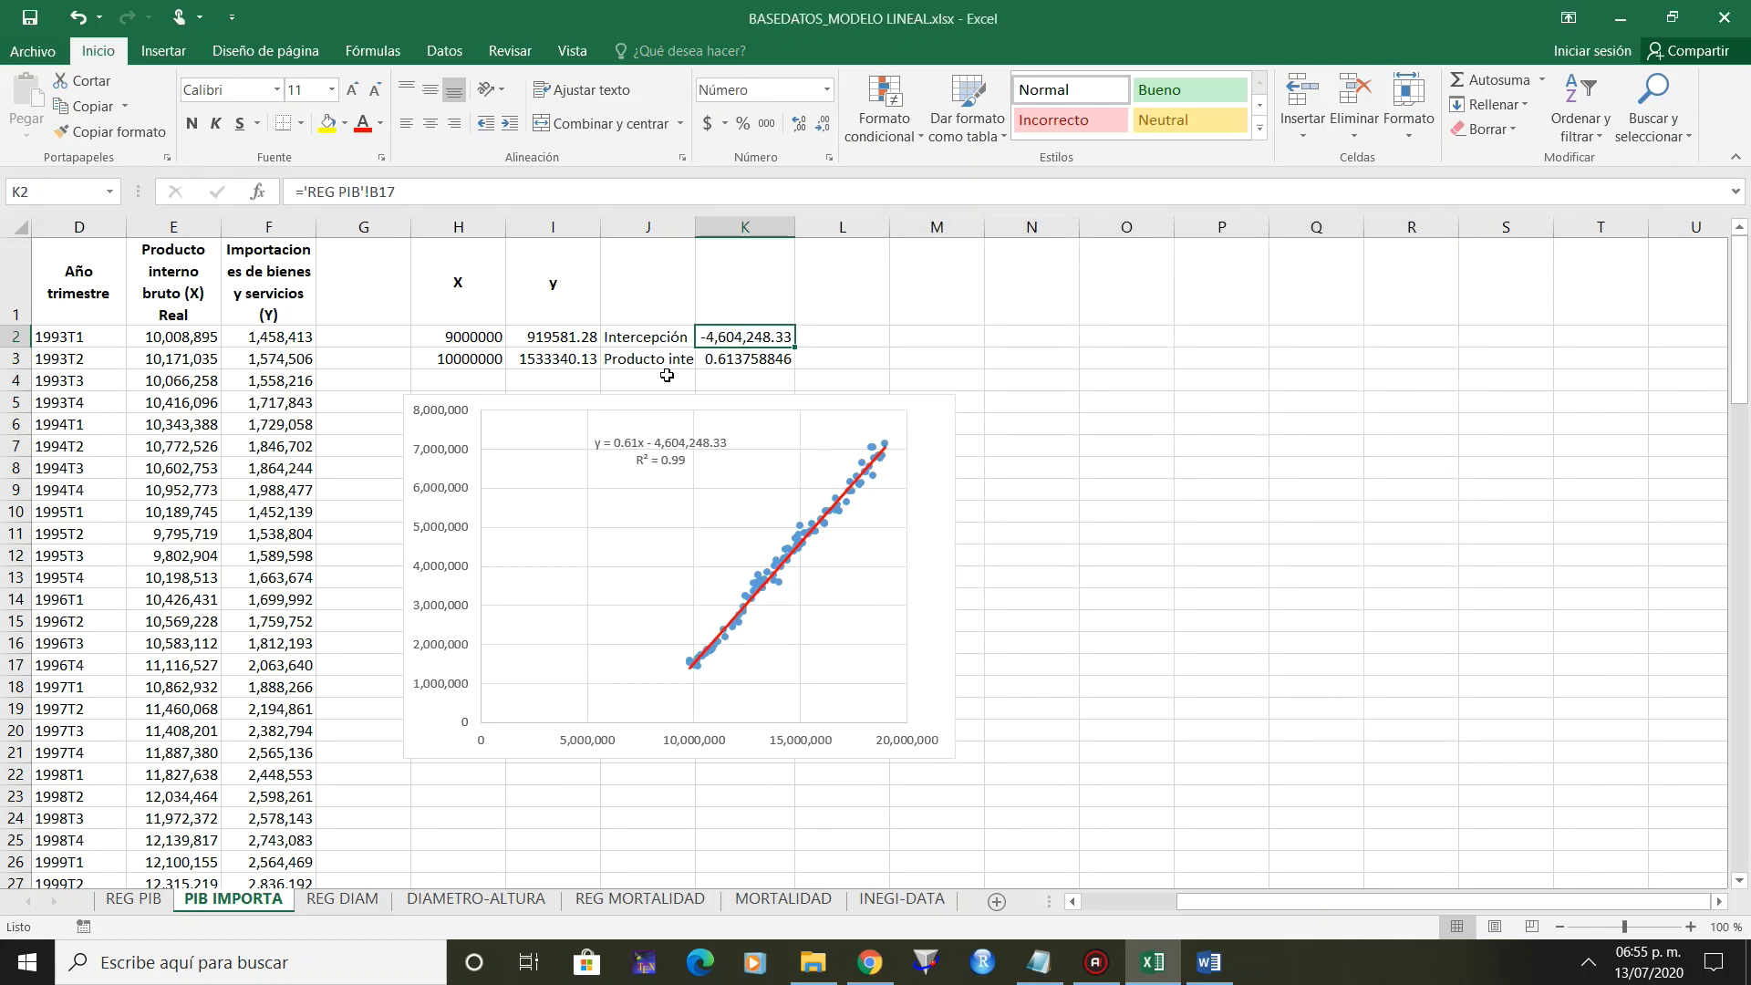
click(745, 359)
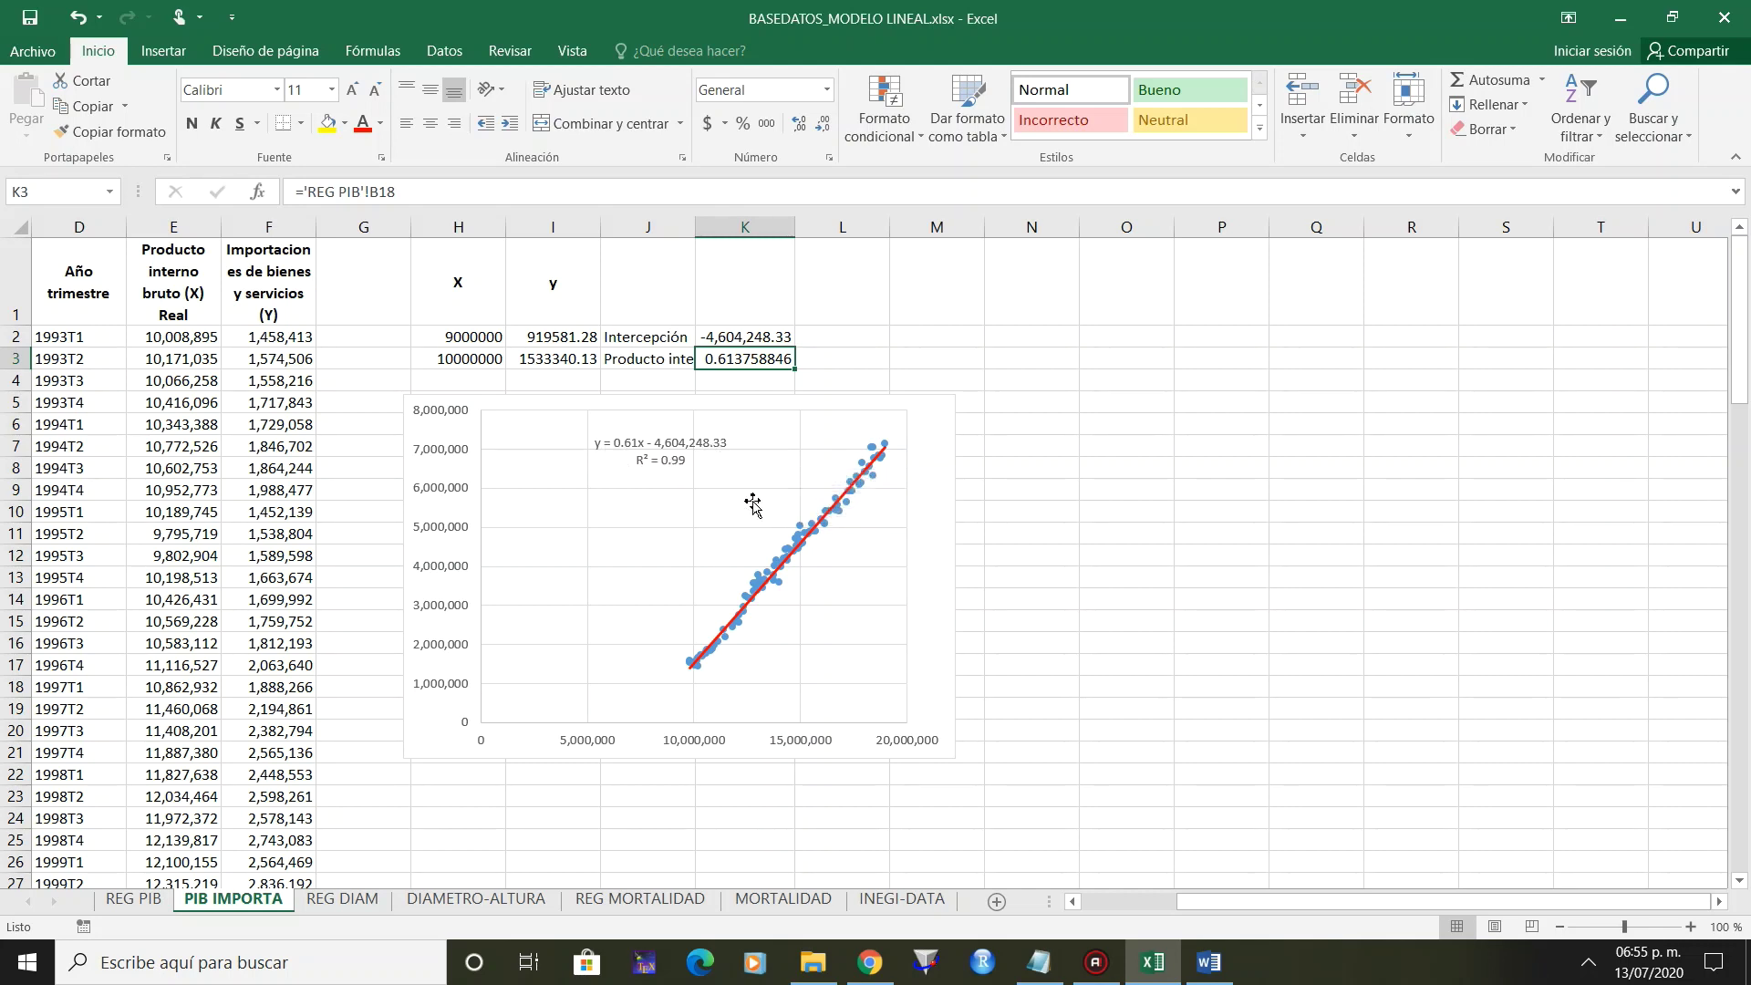
On REG PIB, fill the F significance value in F12 with yellow.
click(134, 899)
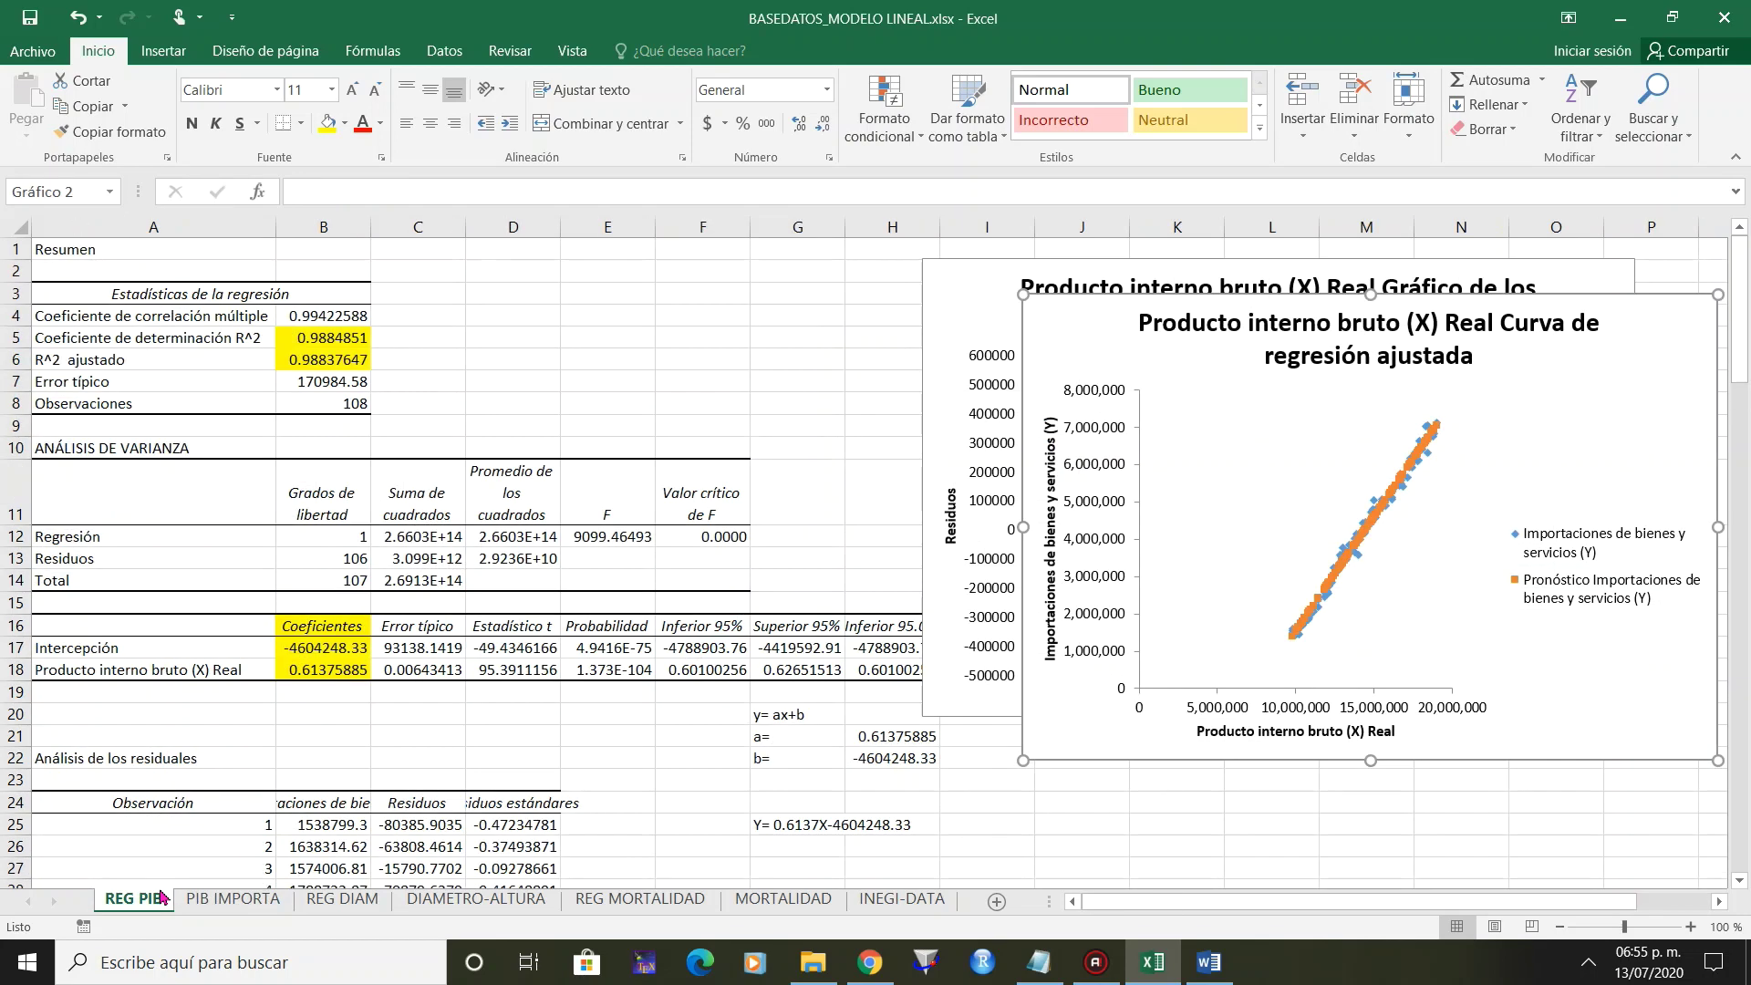
click(725, 549)
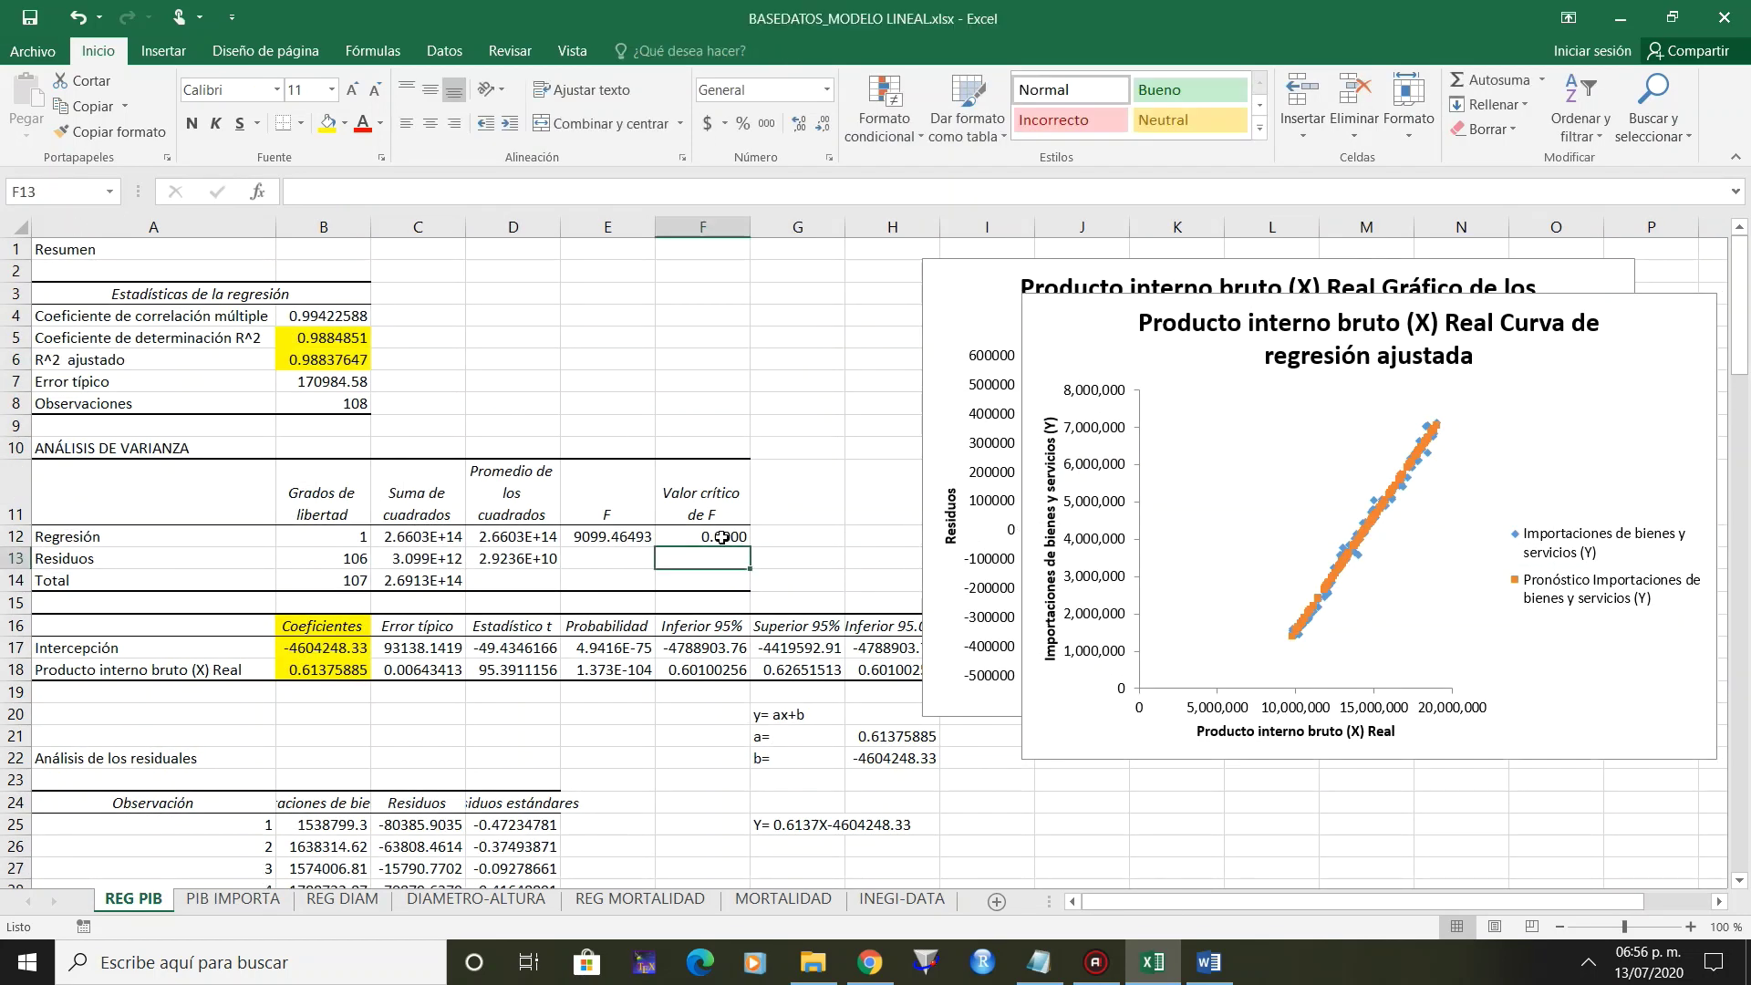
click(721, 535)
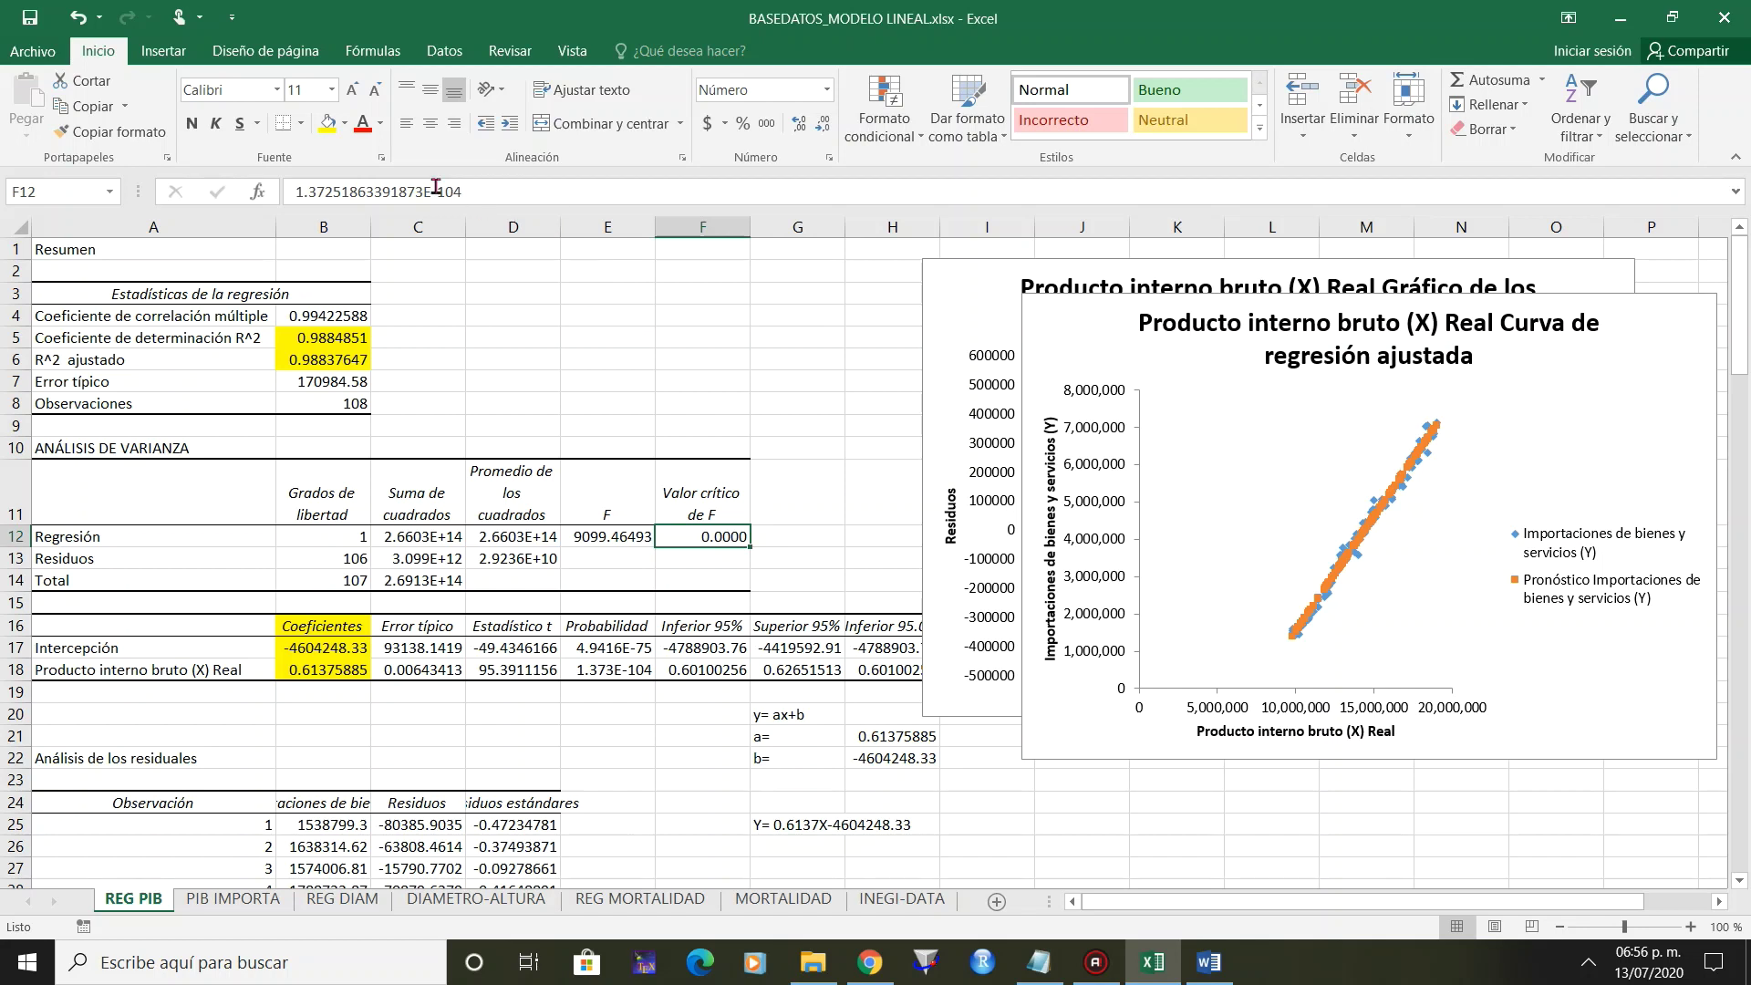
click(327, 123)
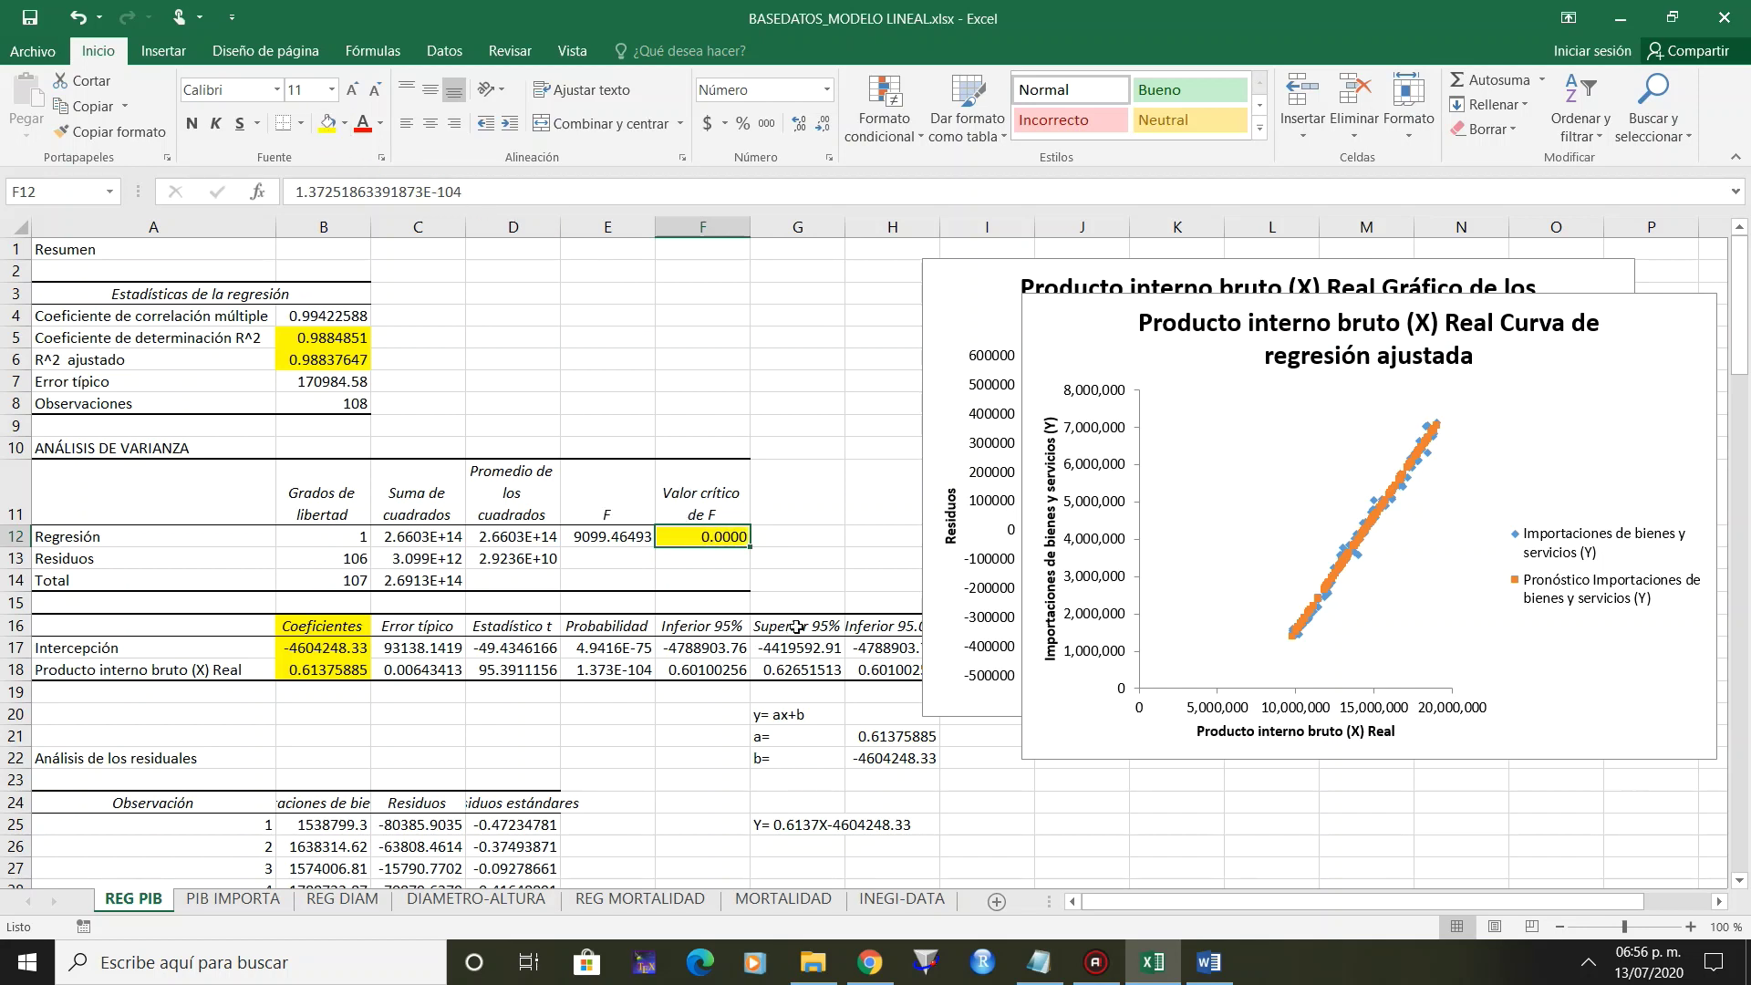
Review the 95% limits G16:H18, adjusted R² in B6 and the fitted curve chart, then return to PIB IMPORTA.
drag(796, 627, 869, 675)
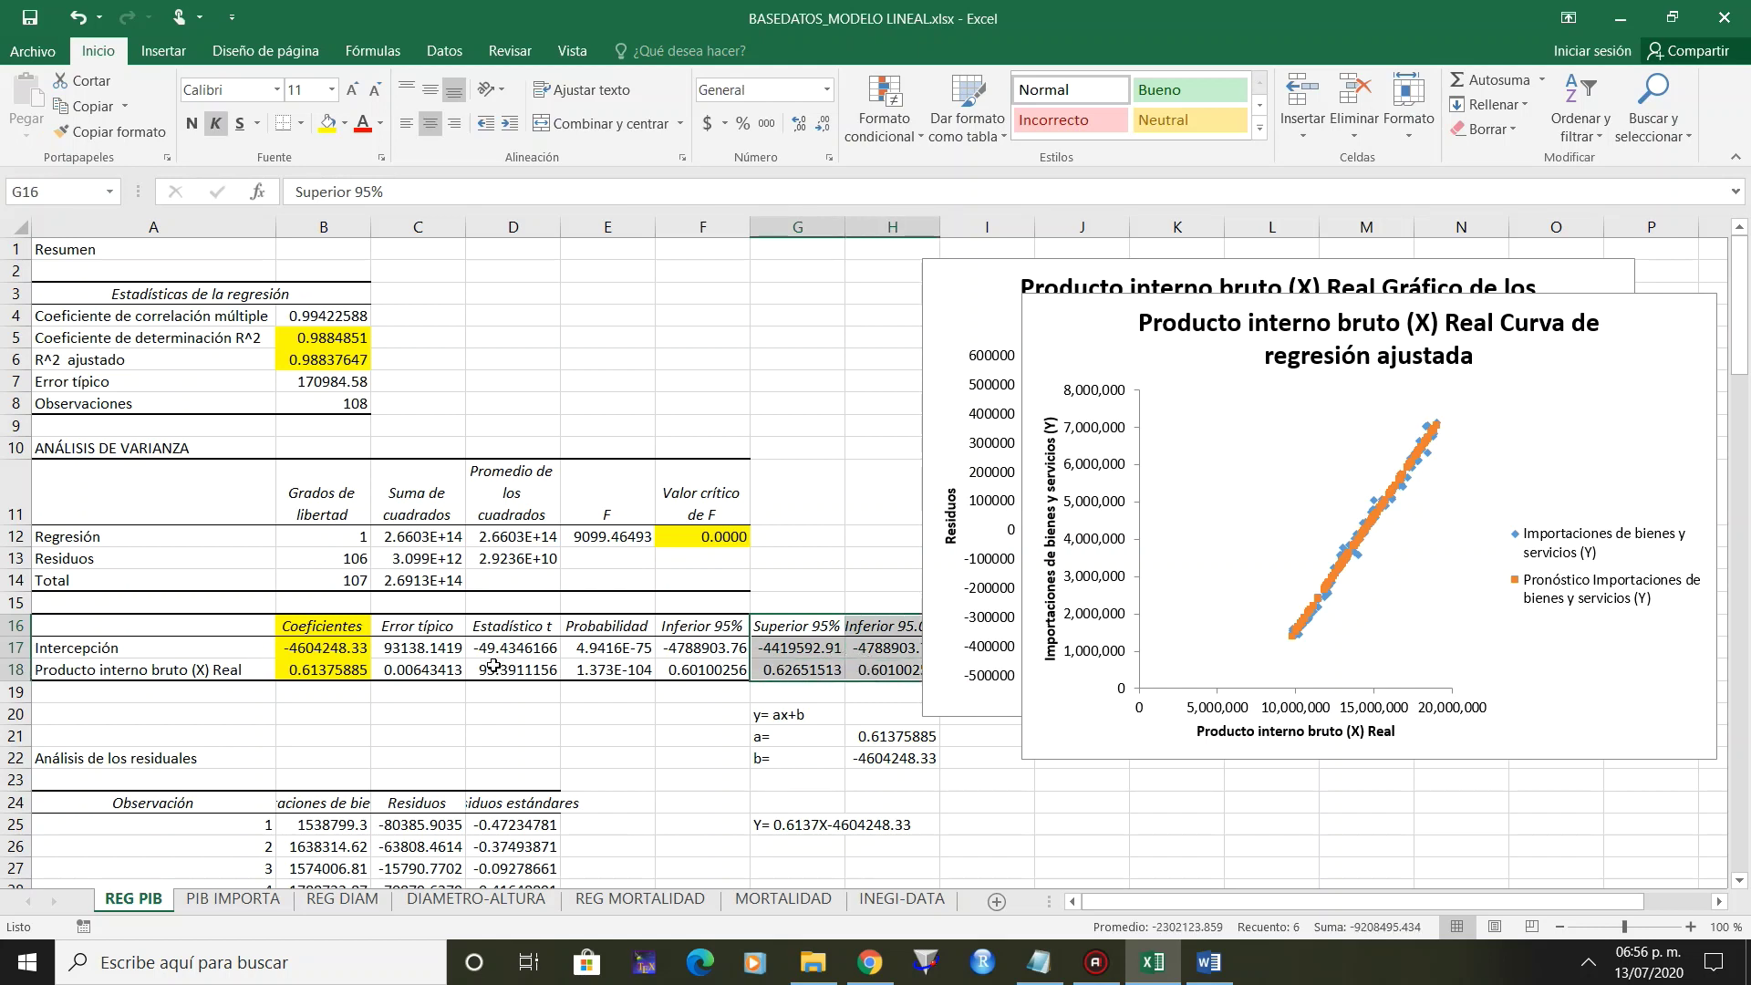
click(310, 356)
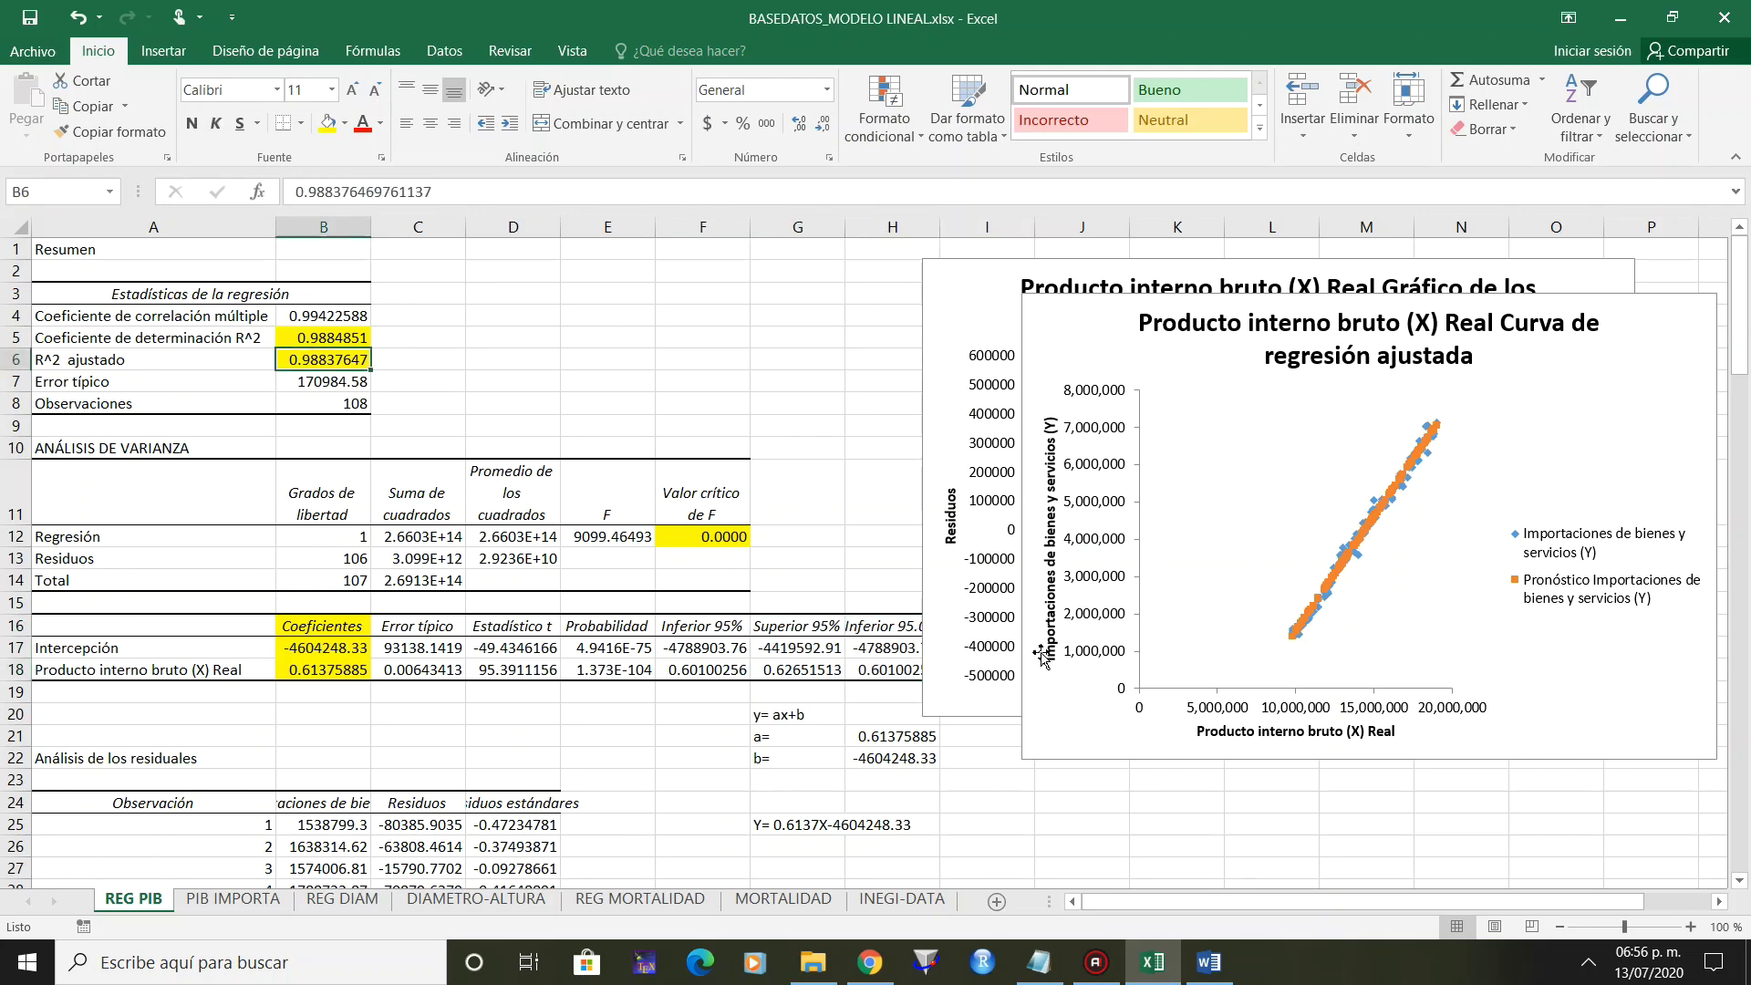
scroll(477, 805, down, 2)
scroll(477, 806, down, 4)
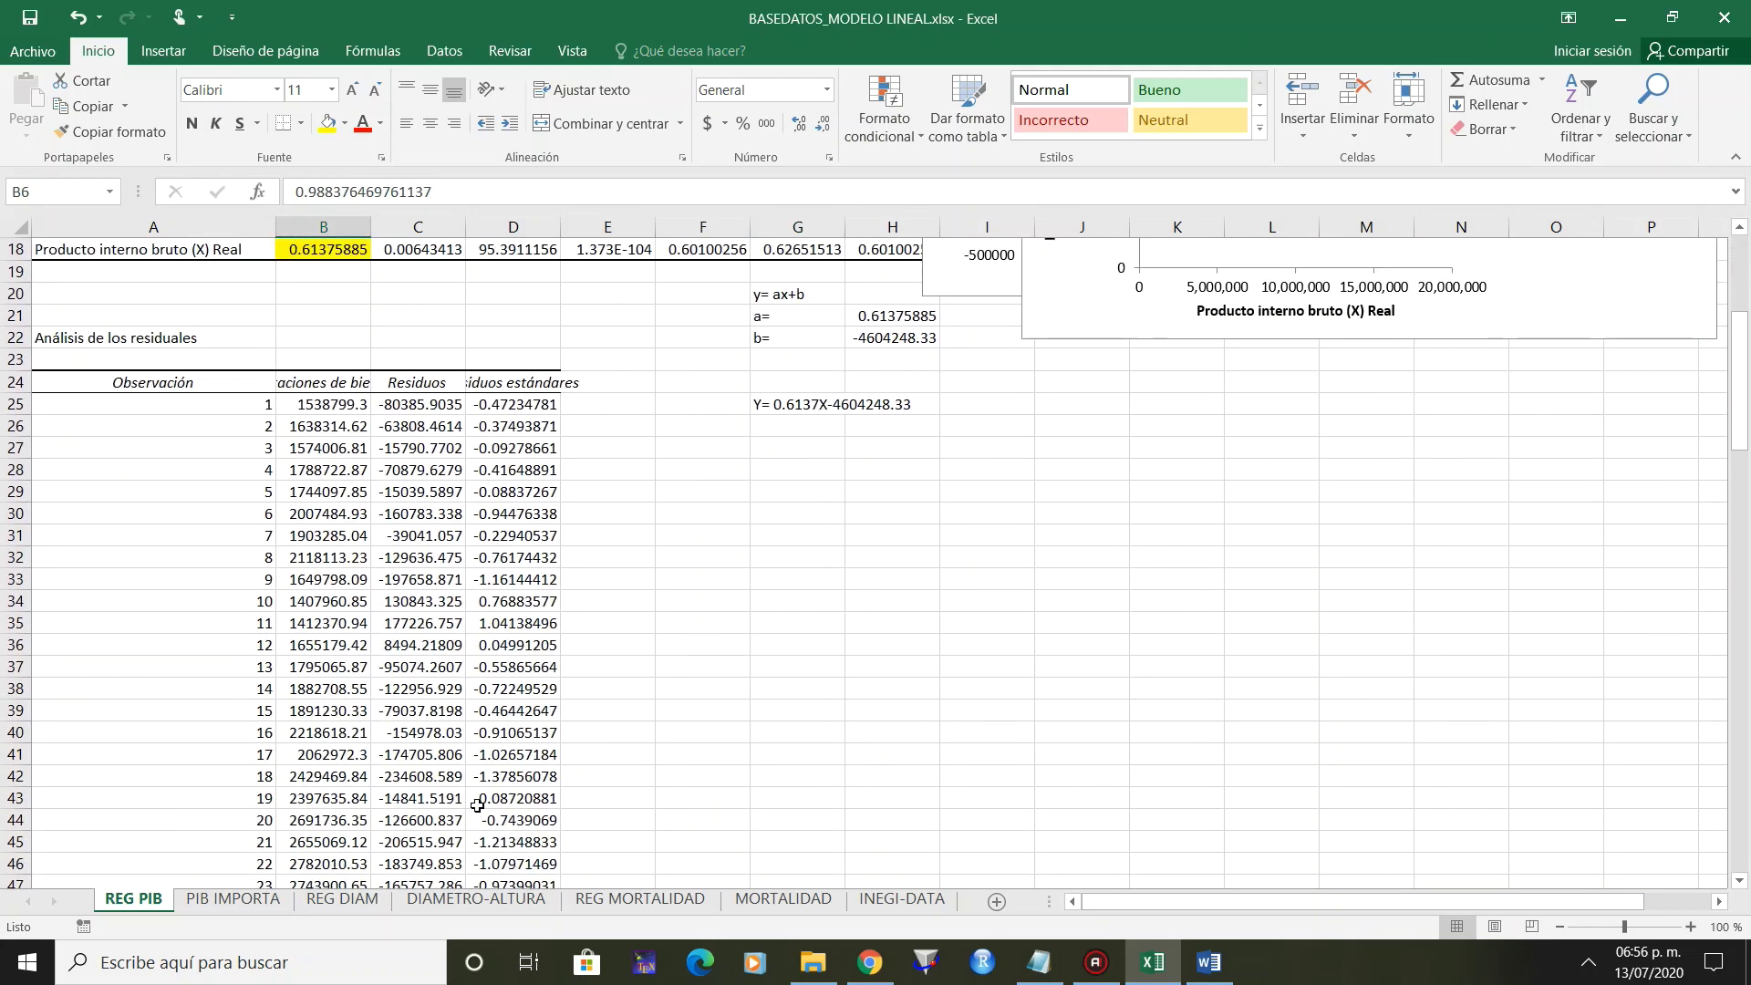
scroll(477, 805, down, 1)
scroll(477, 805, up, 7)
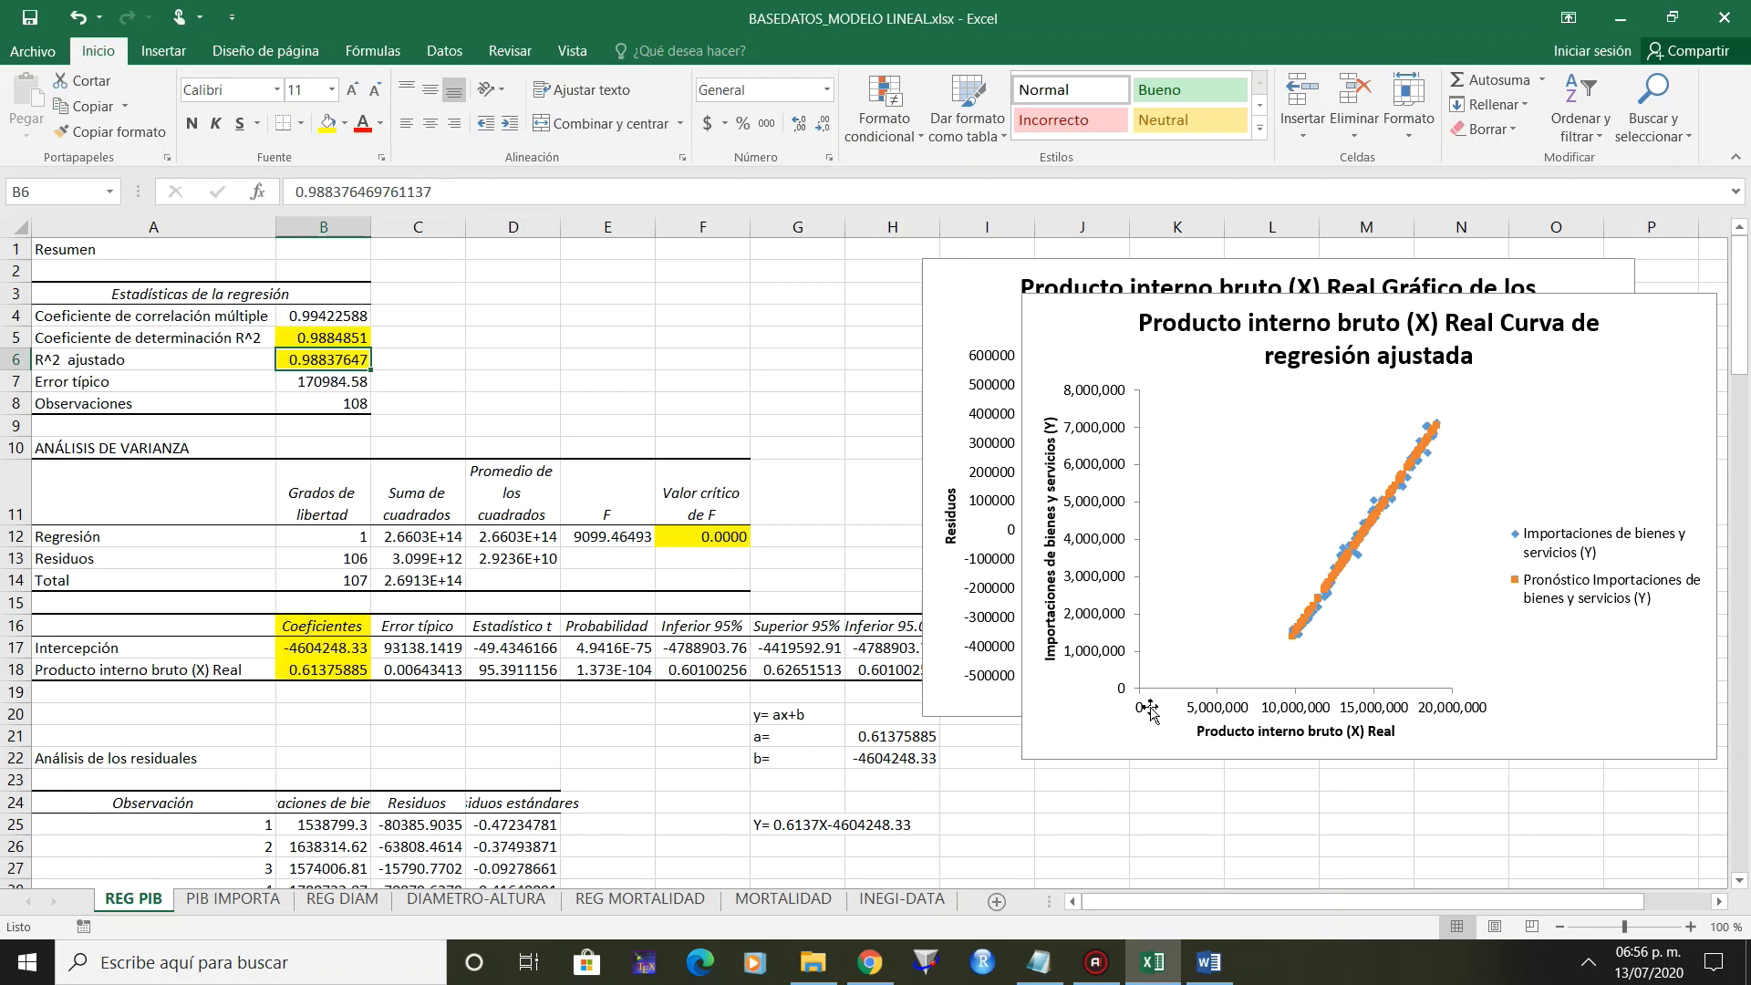
click(1097, 758)
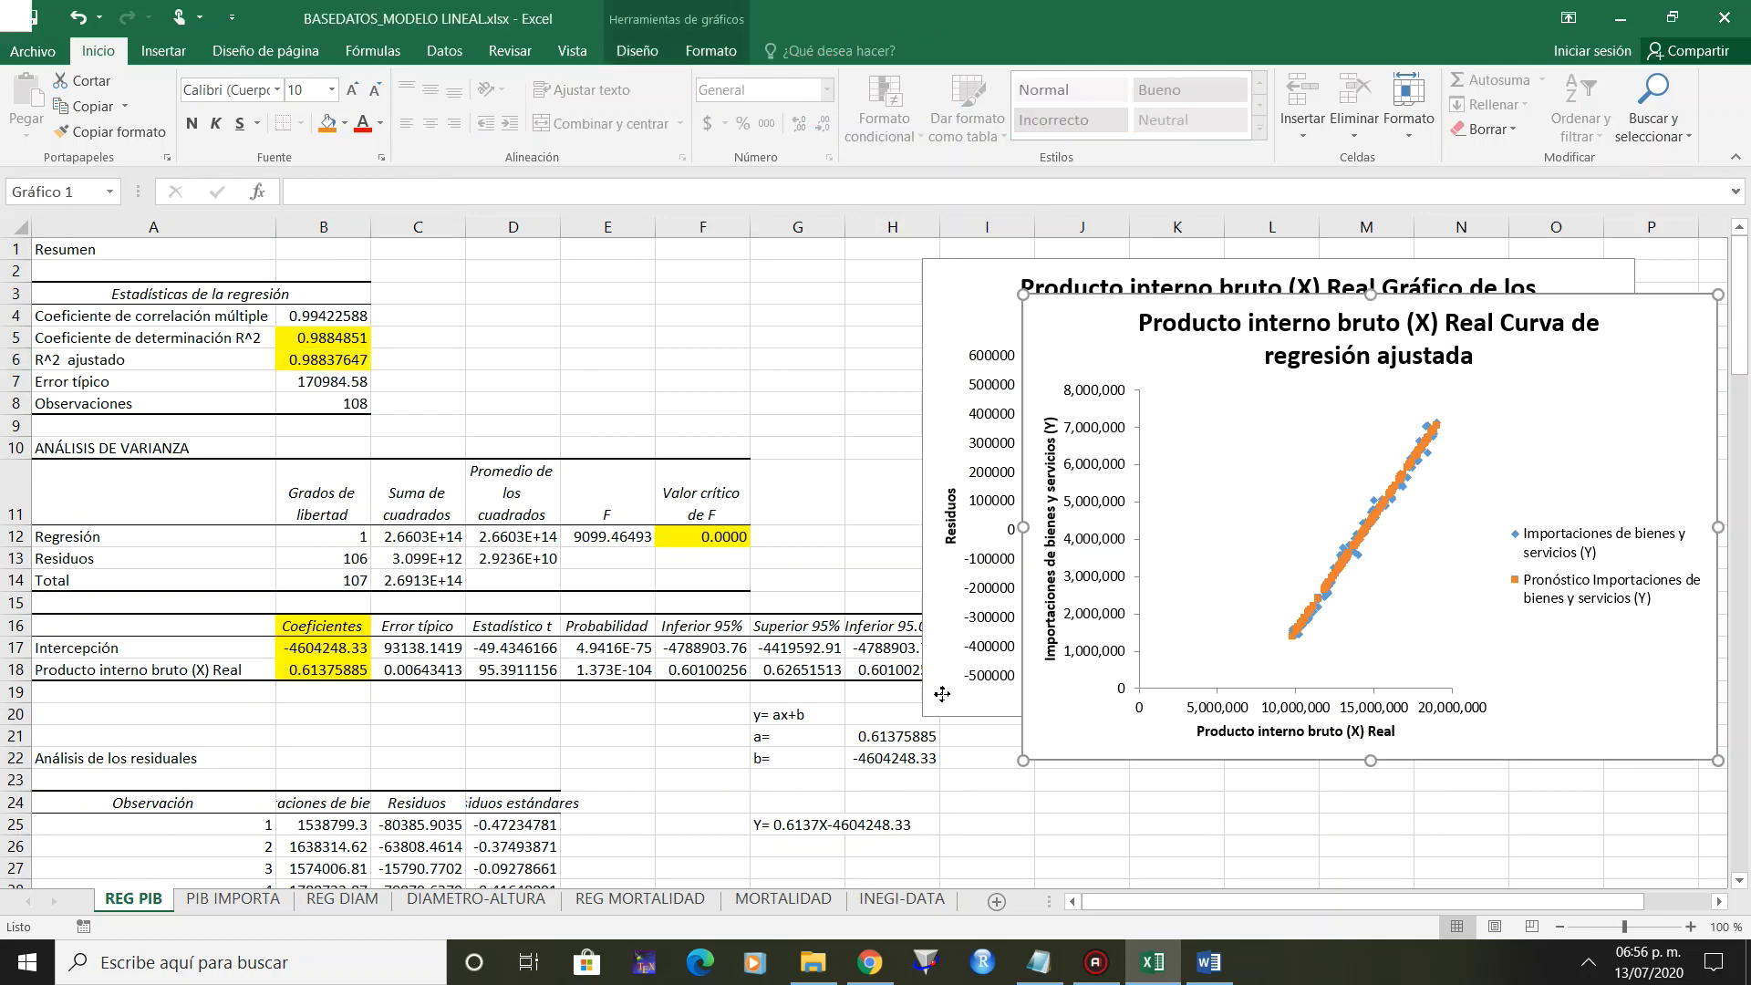
click(194, 903)
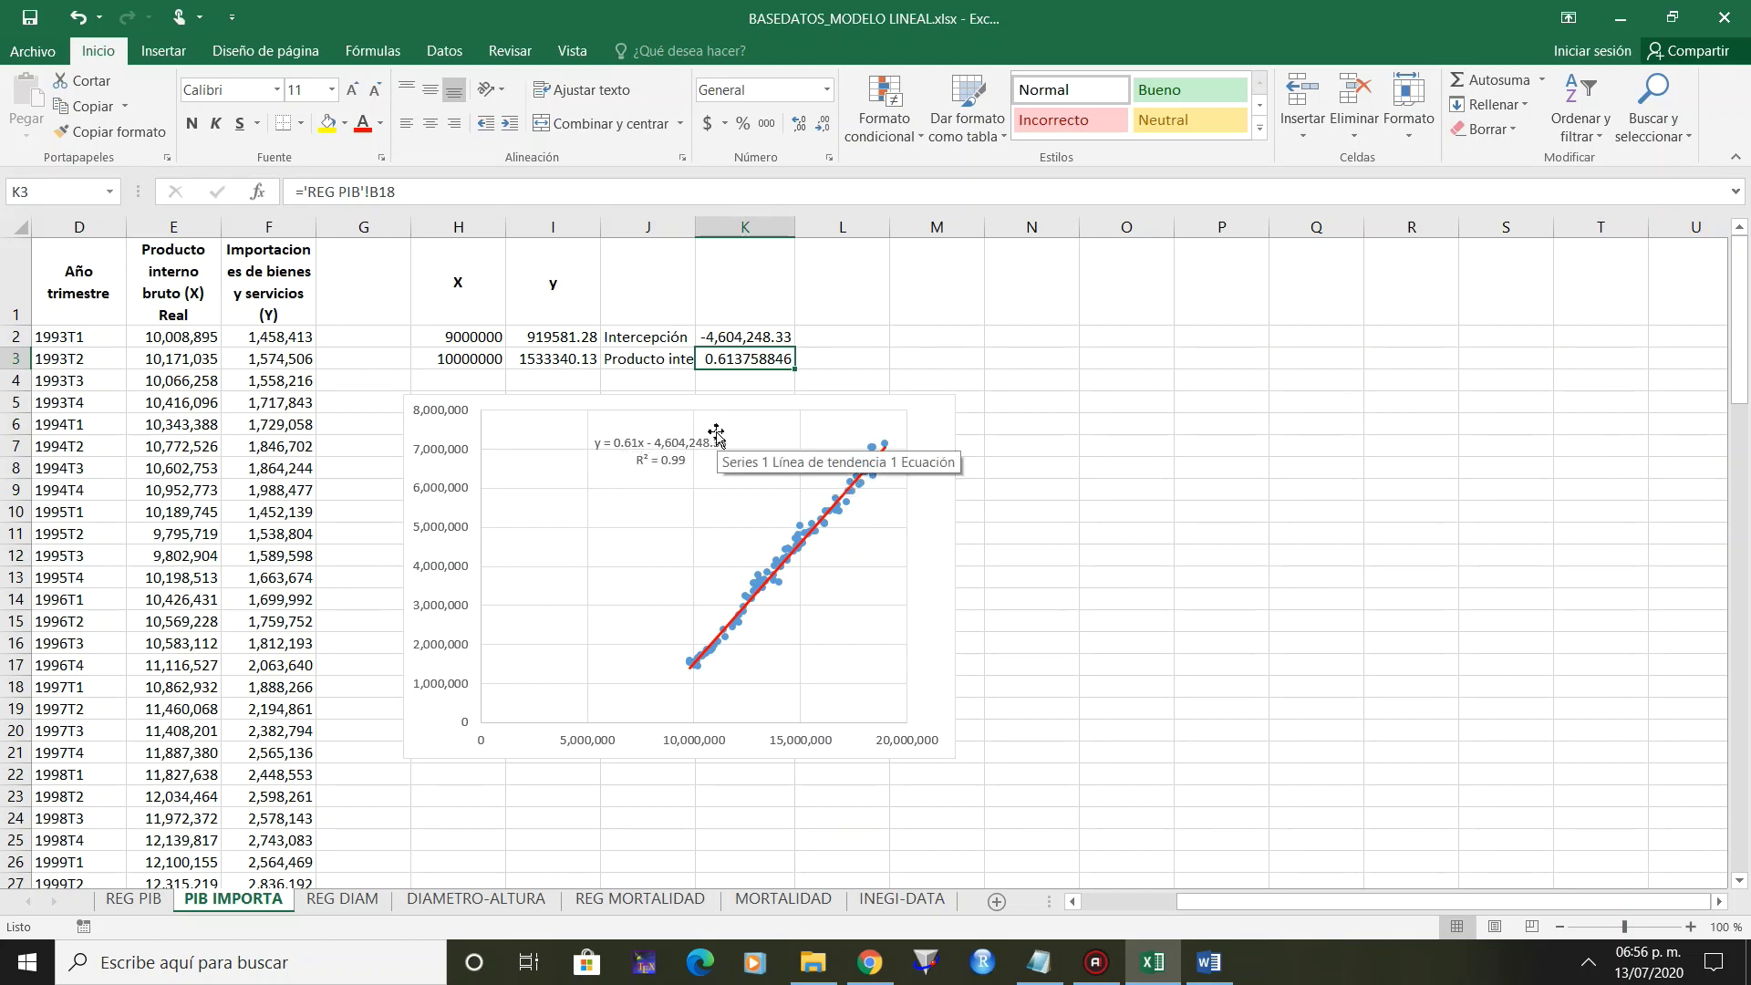
Give the DIAMETRO-ALTURA scatter a solid red linear trendline showing its equation and R².
click(483, 903)
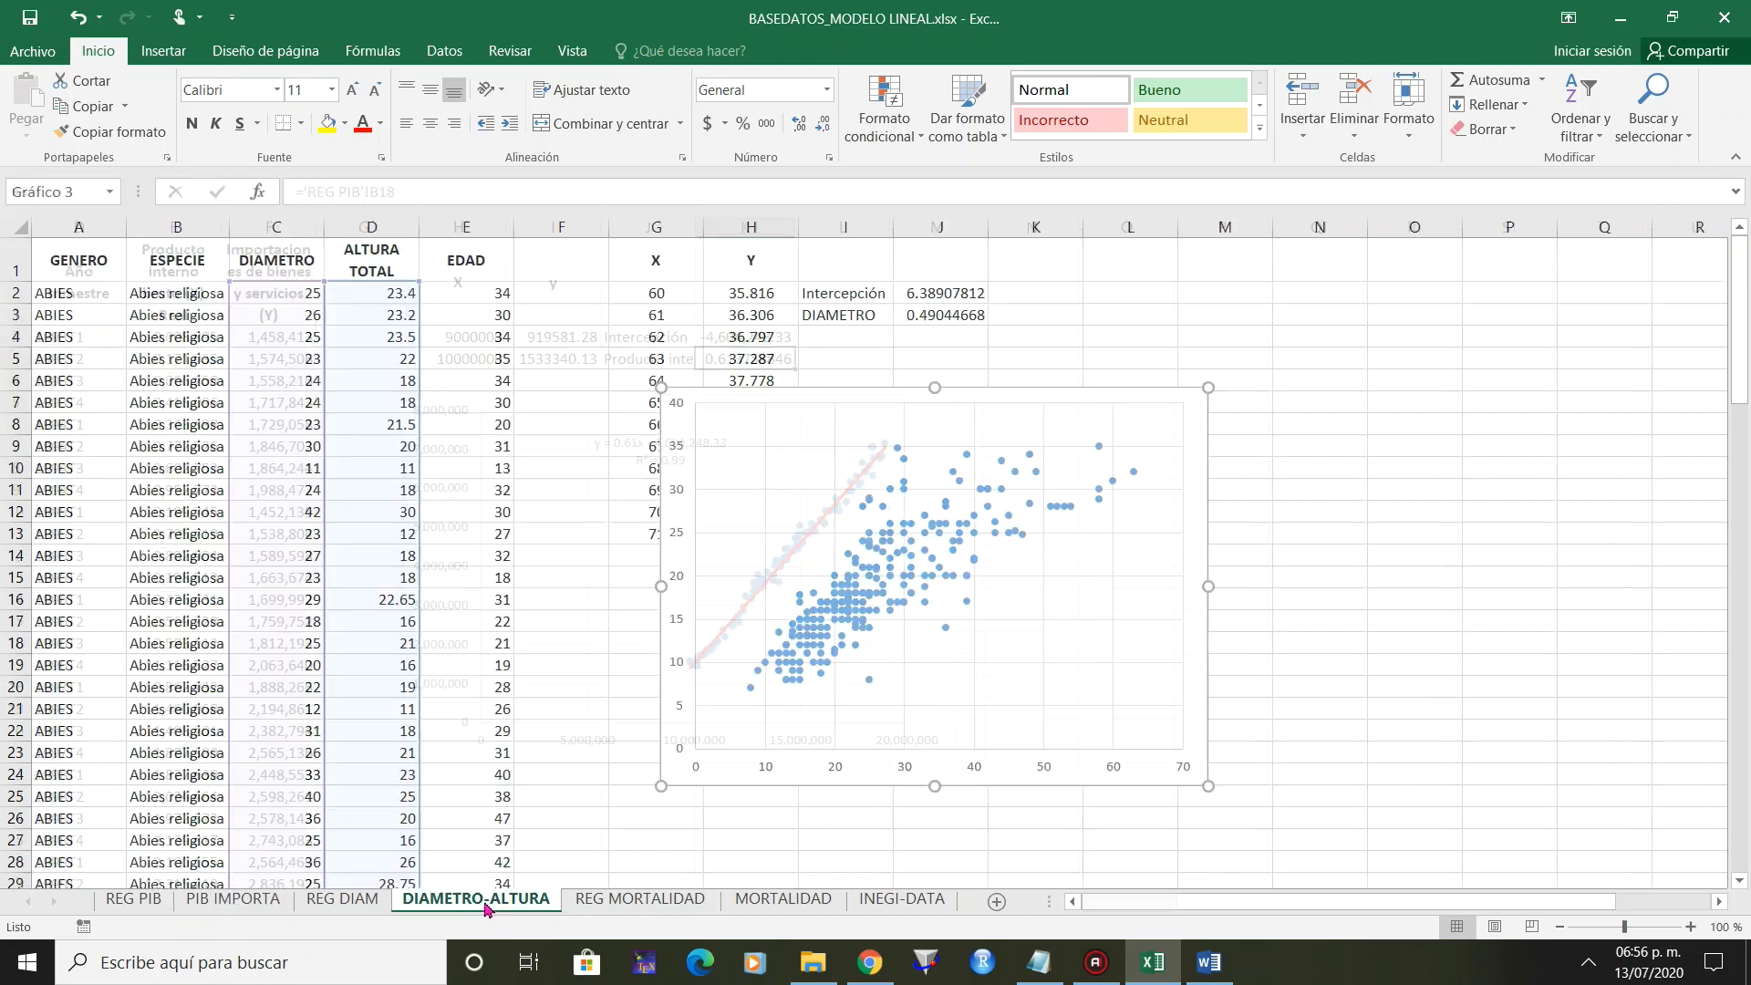
click(992, 508)
right_click(991, 508)
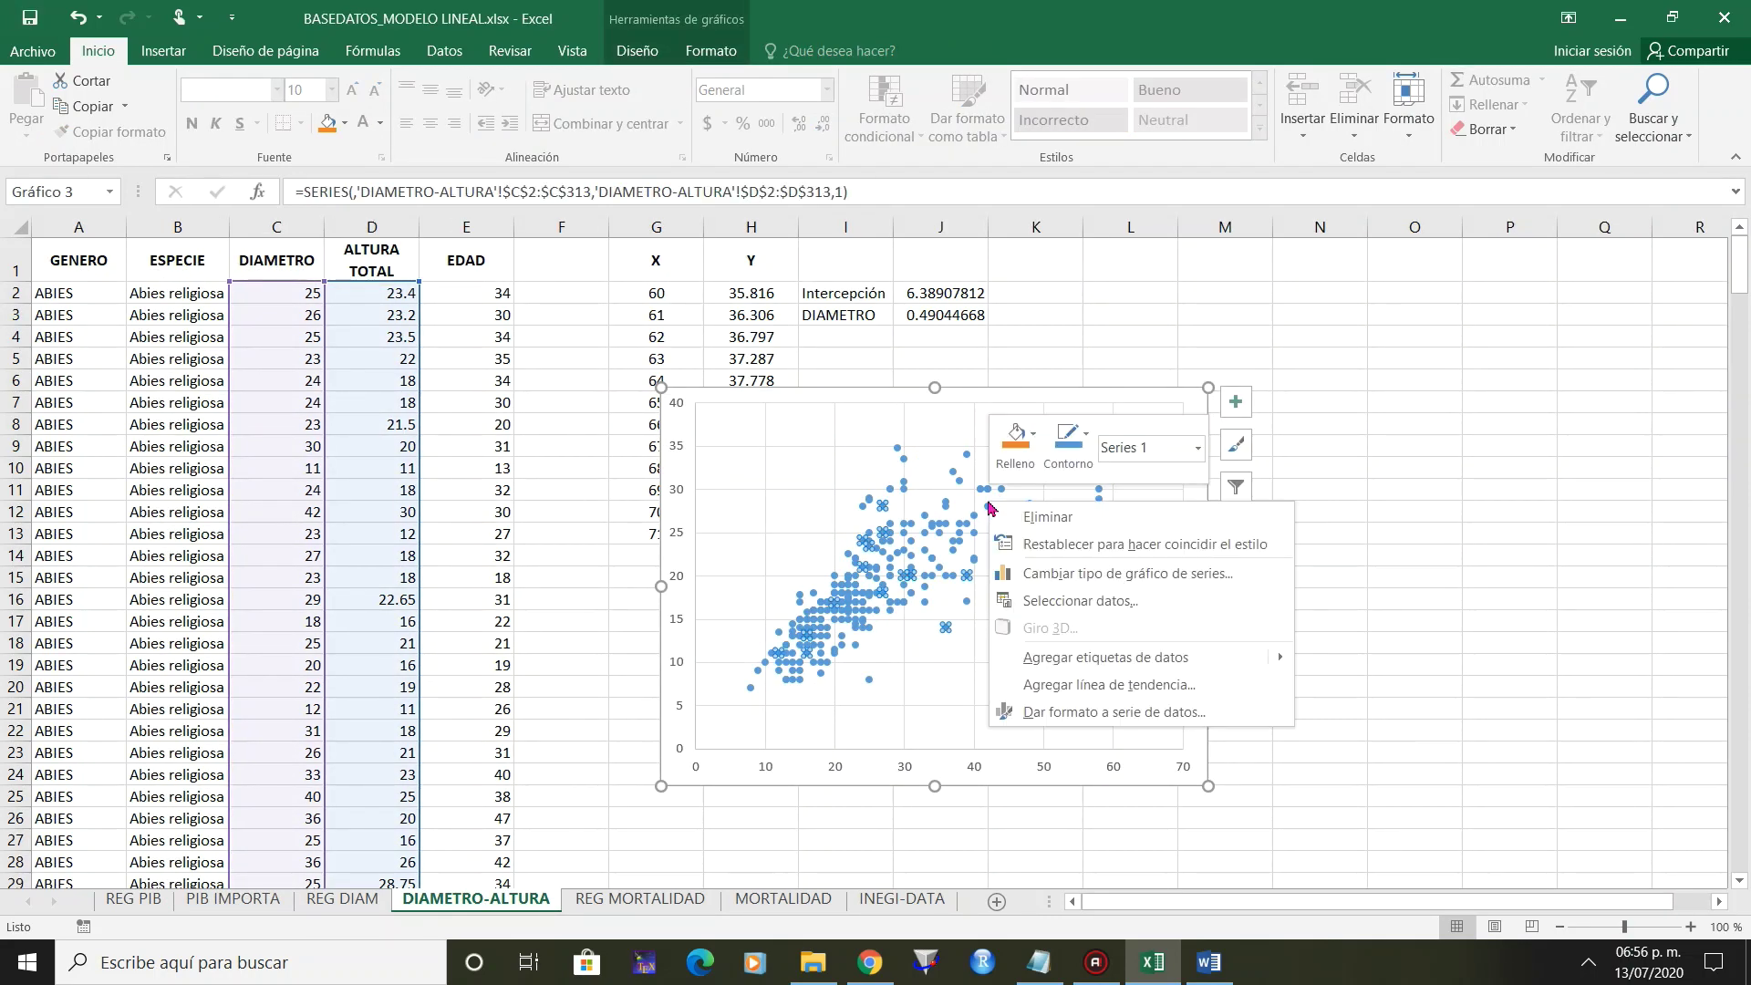
click(1084, 686)
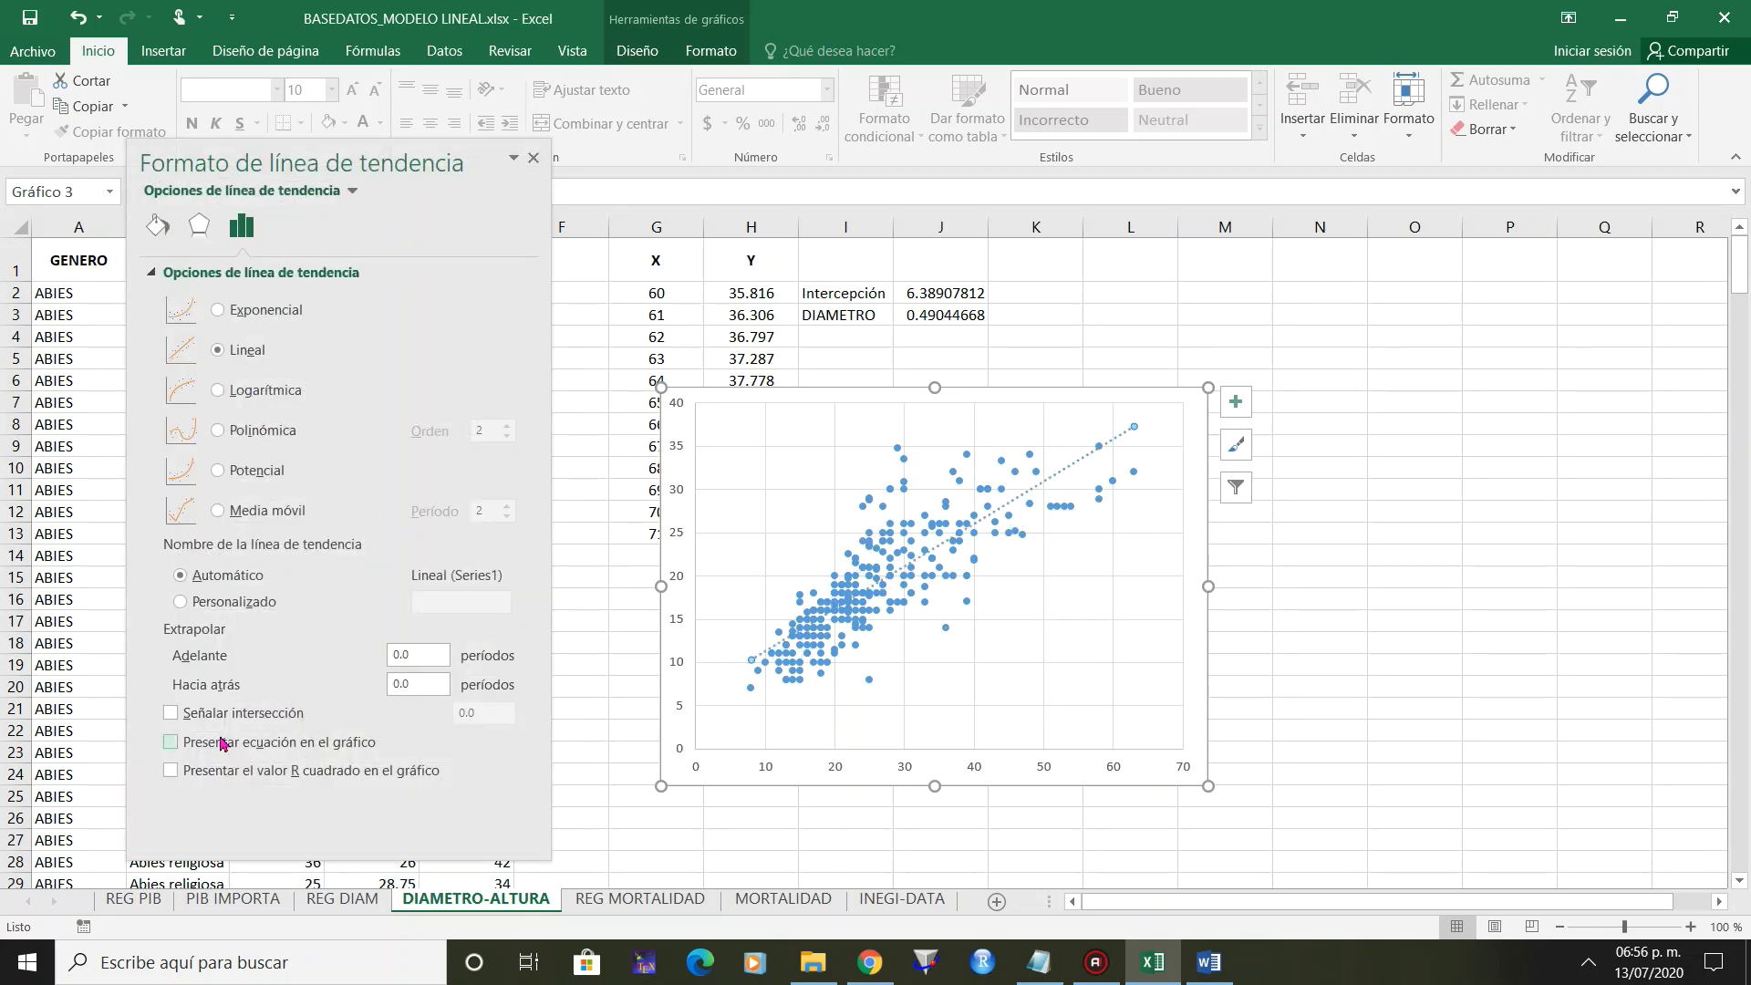
click(170, 742)
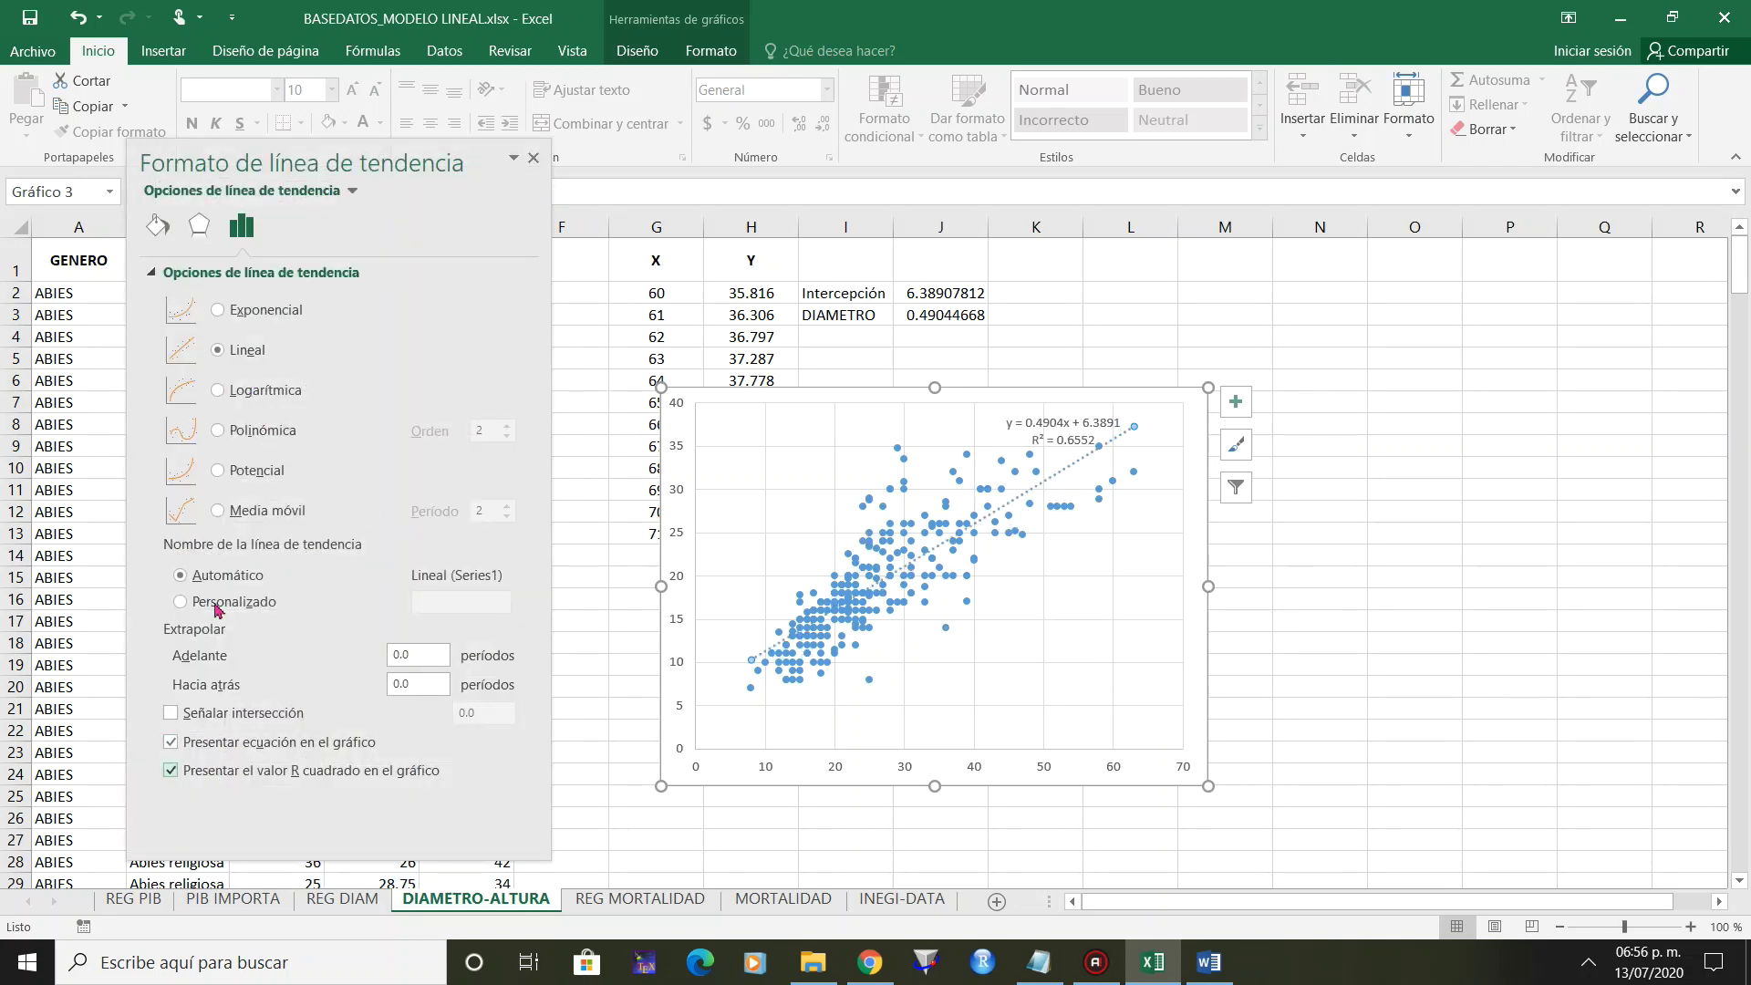
click(159, 227)
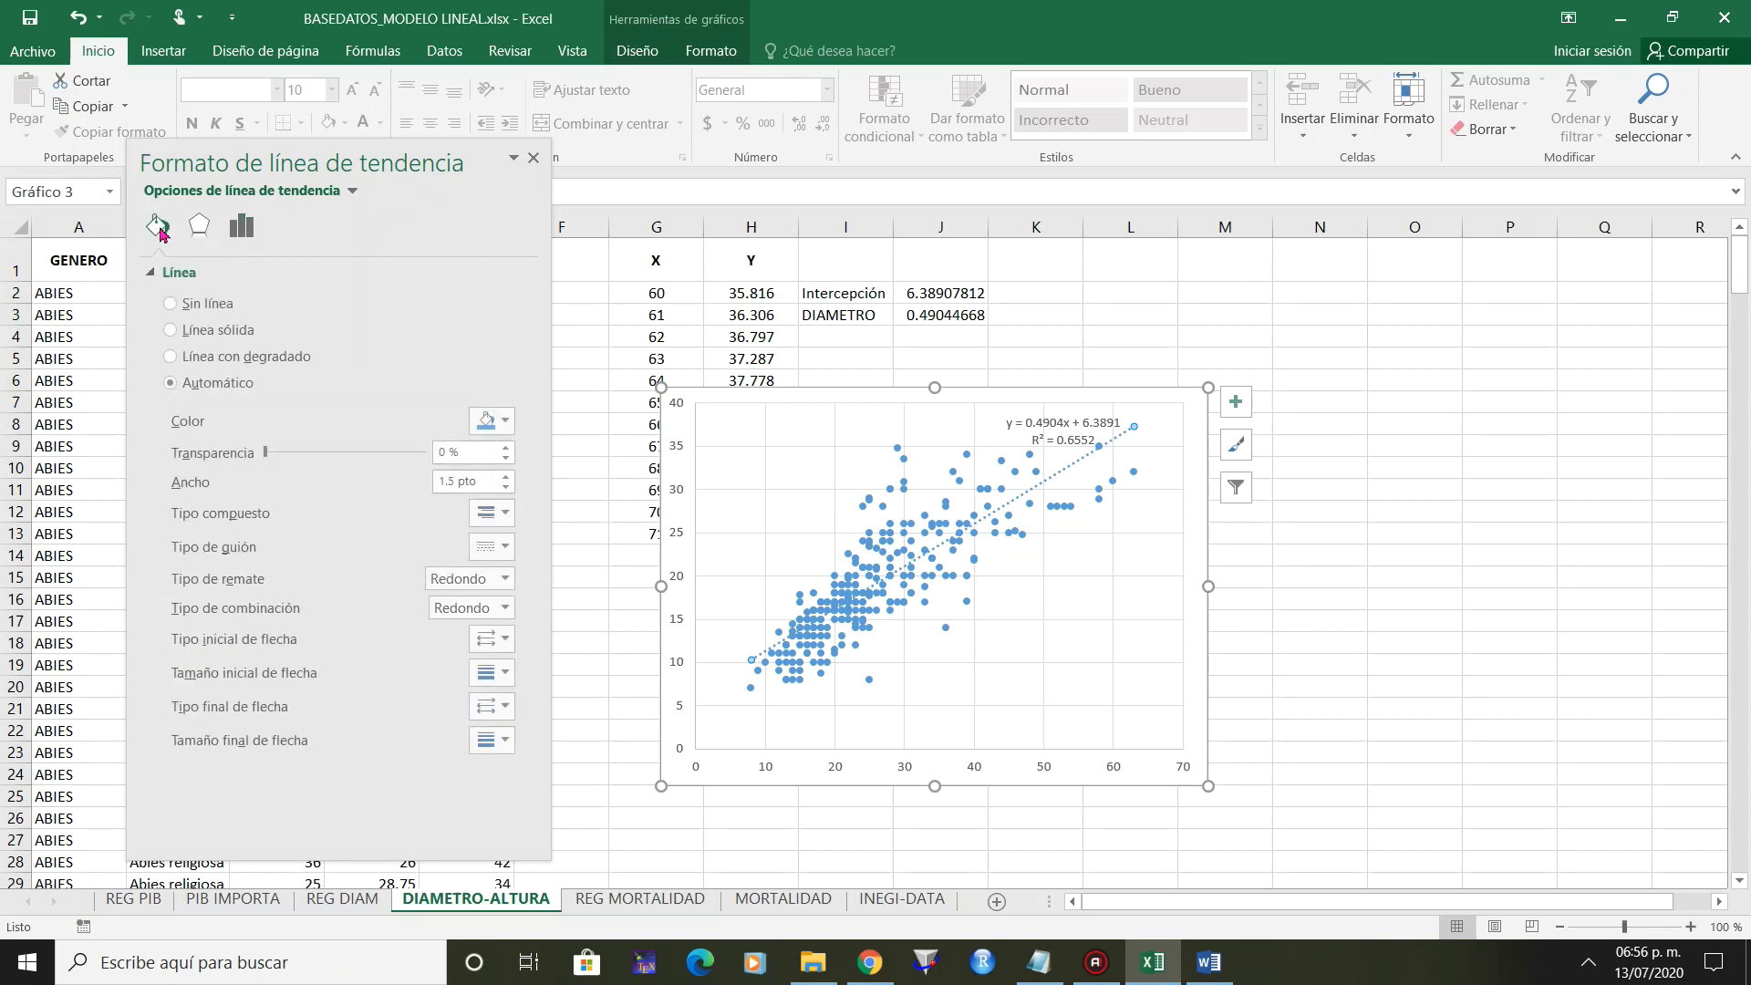
click(216, 331)
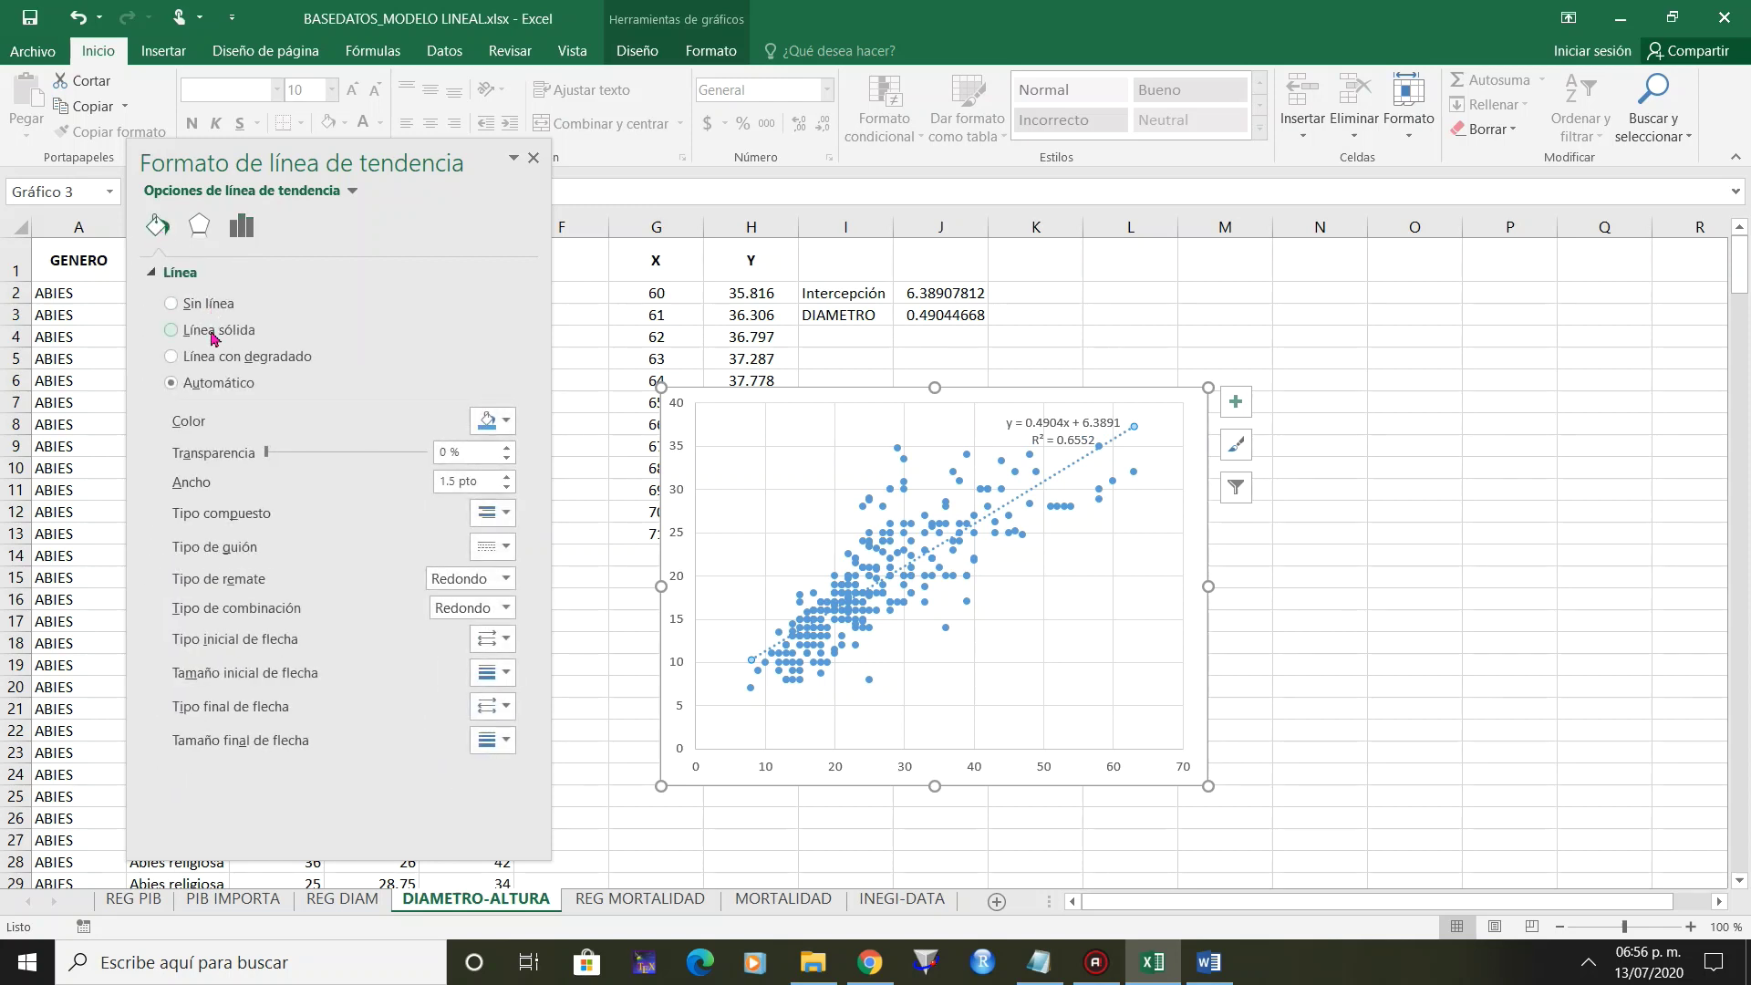
click(506, 551)
click(501, 572)
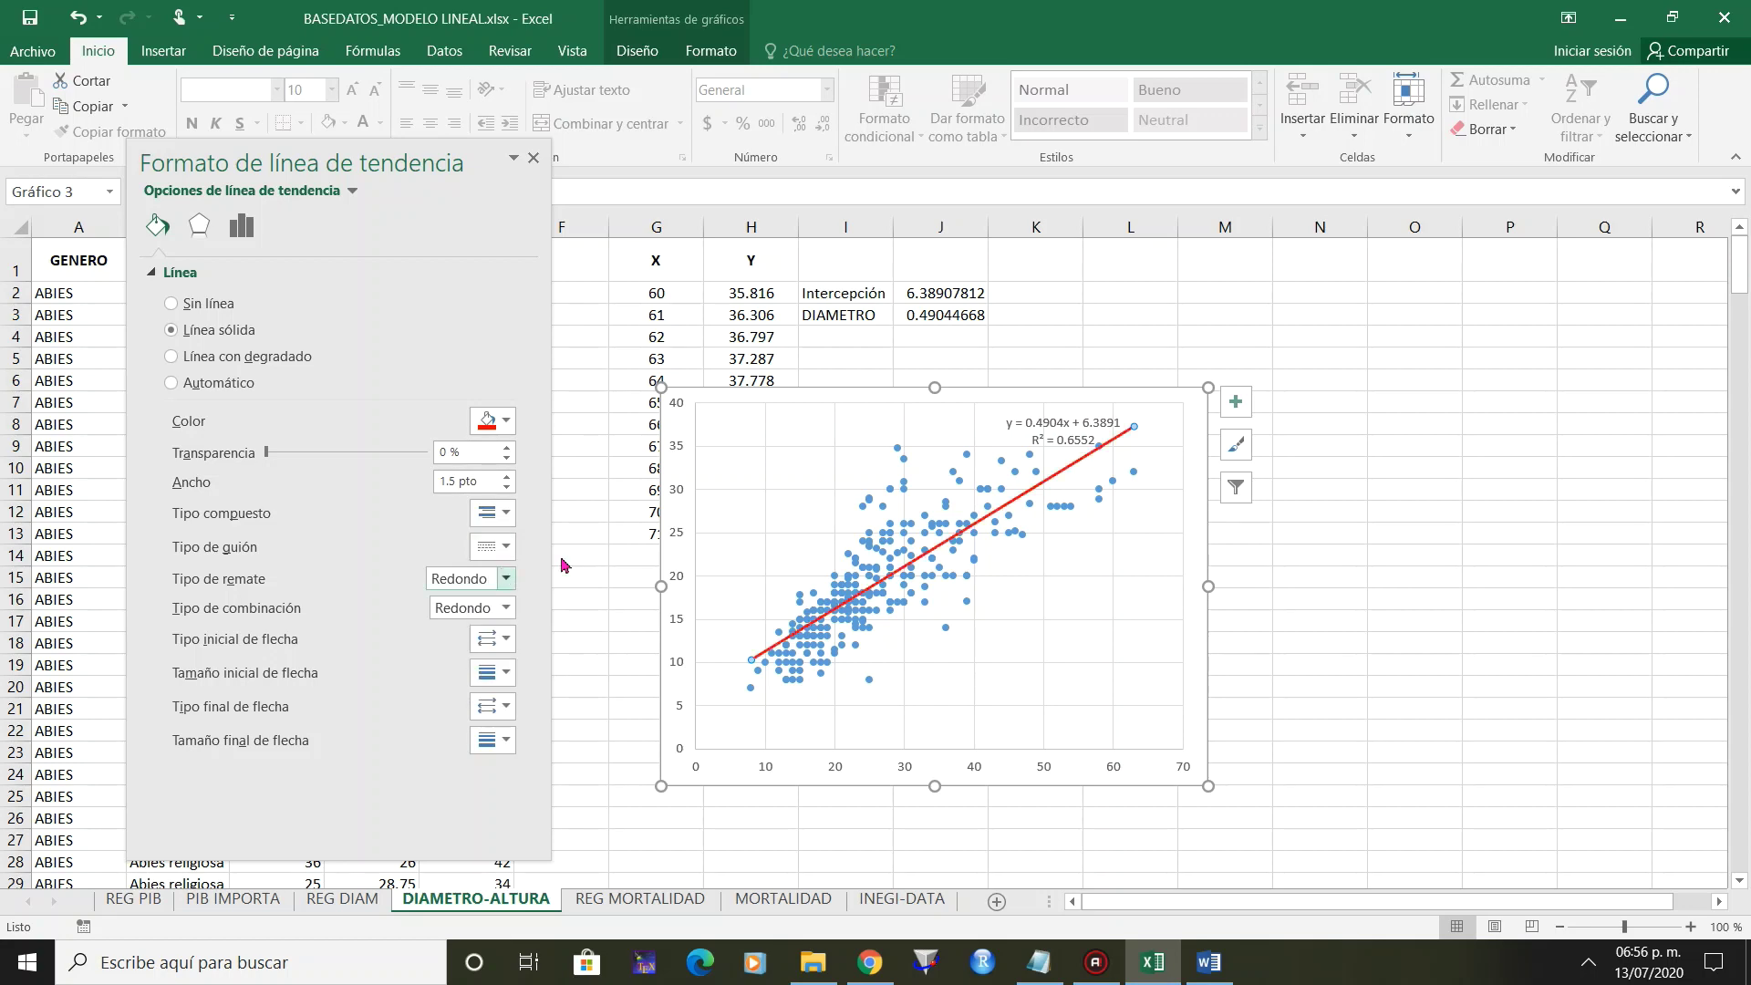
click(534, 160)
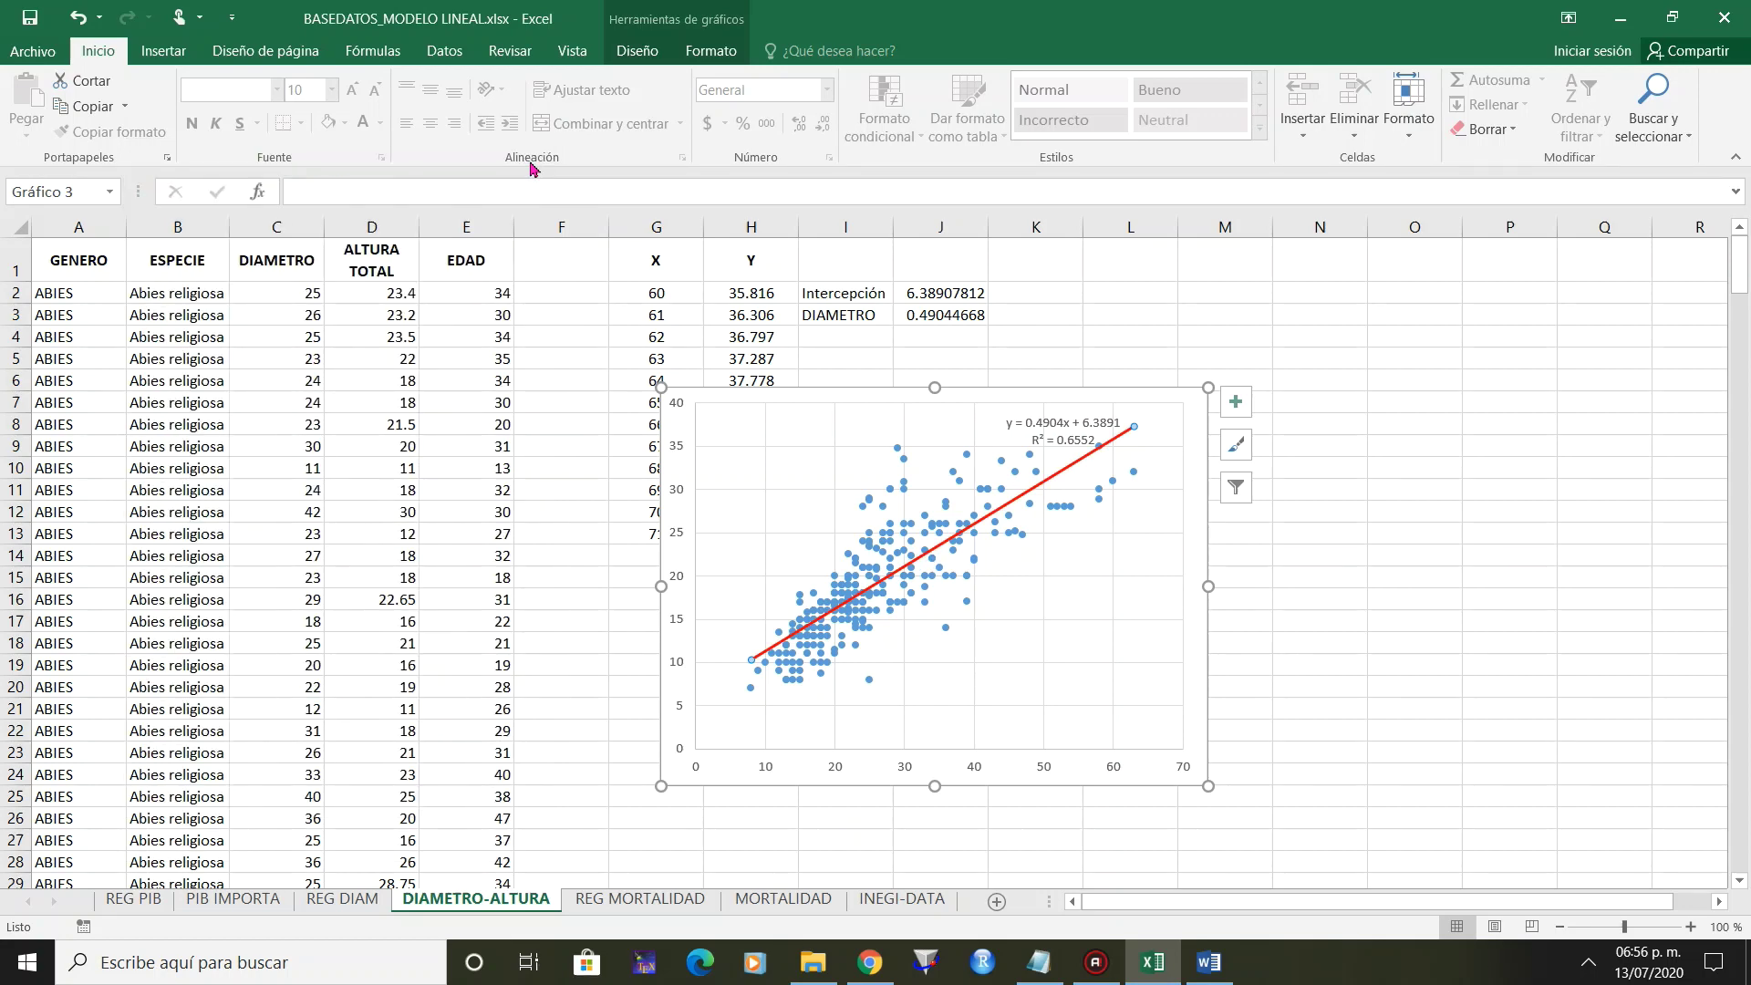
Move the equation label to the chart's upper left, then go to MORTALIDAD.
click(1077, 427)
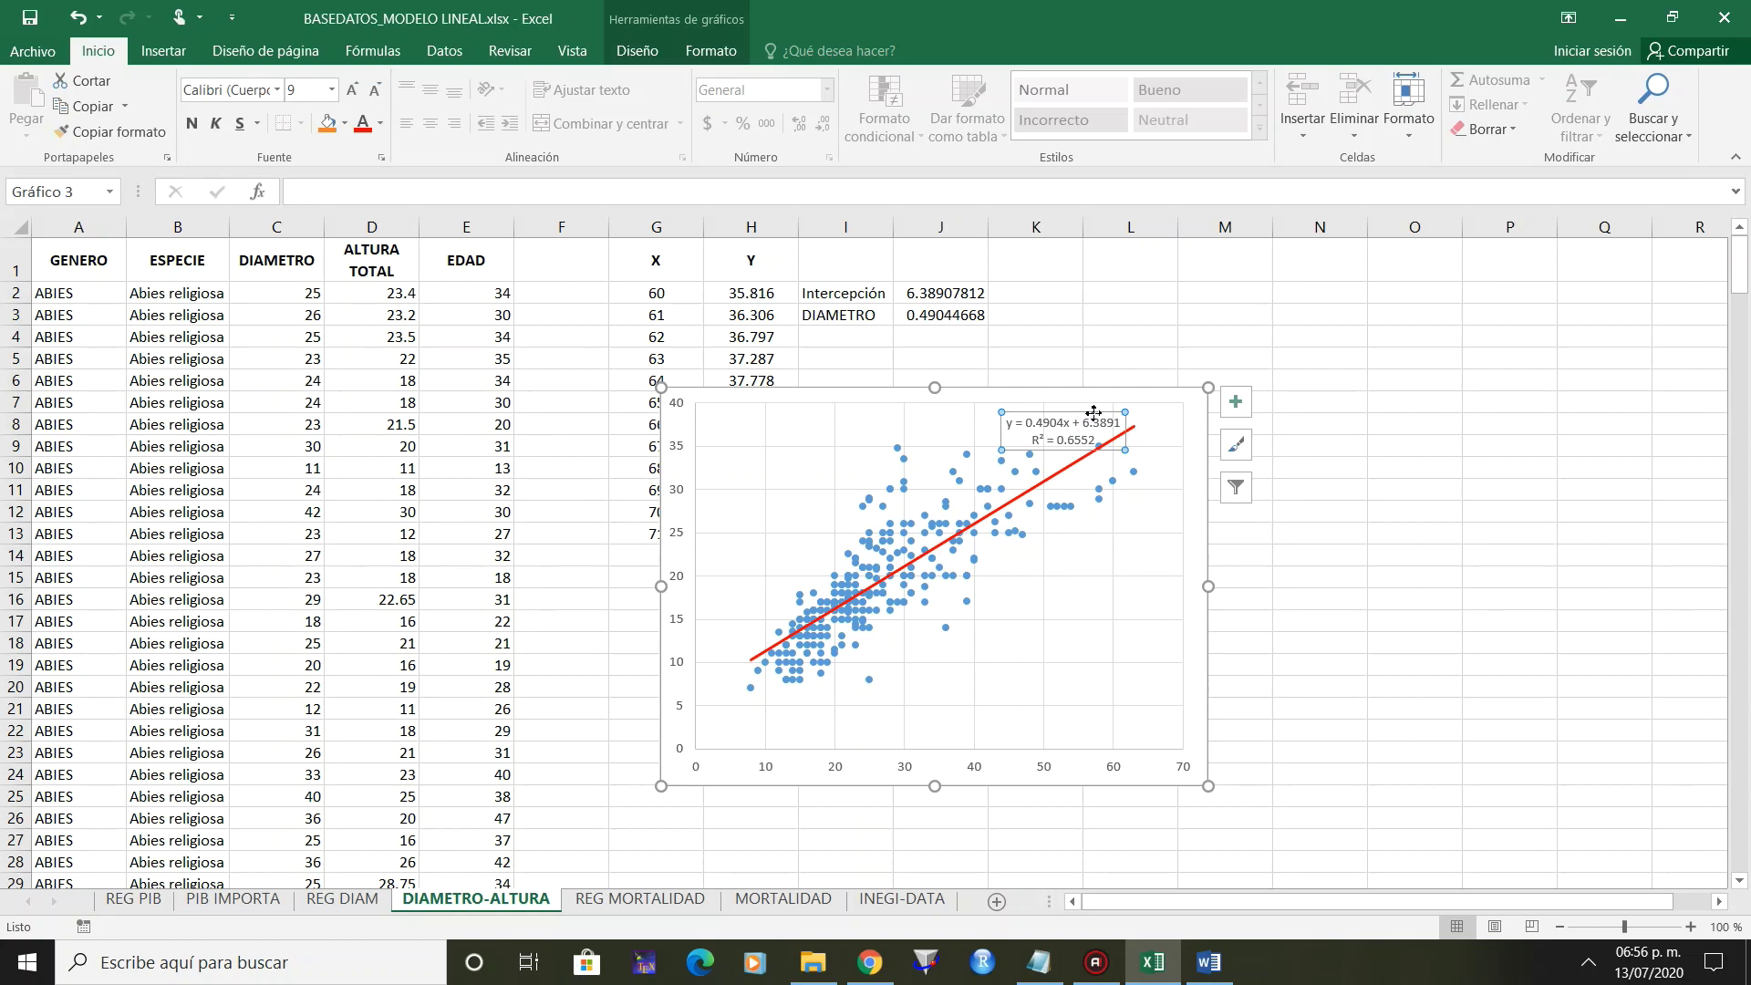
right_click(1094, 412)
click(1034, 444)
drag(1045, 413, 893, 420)
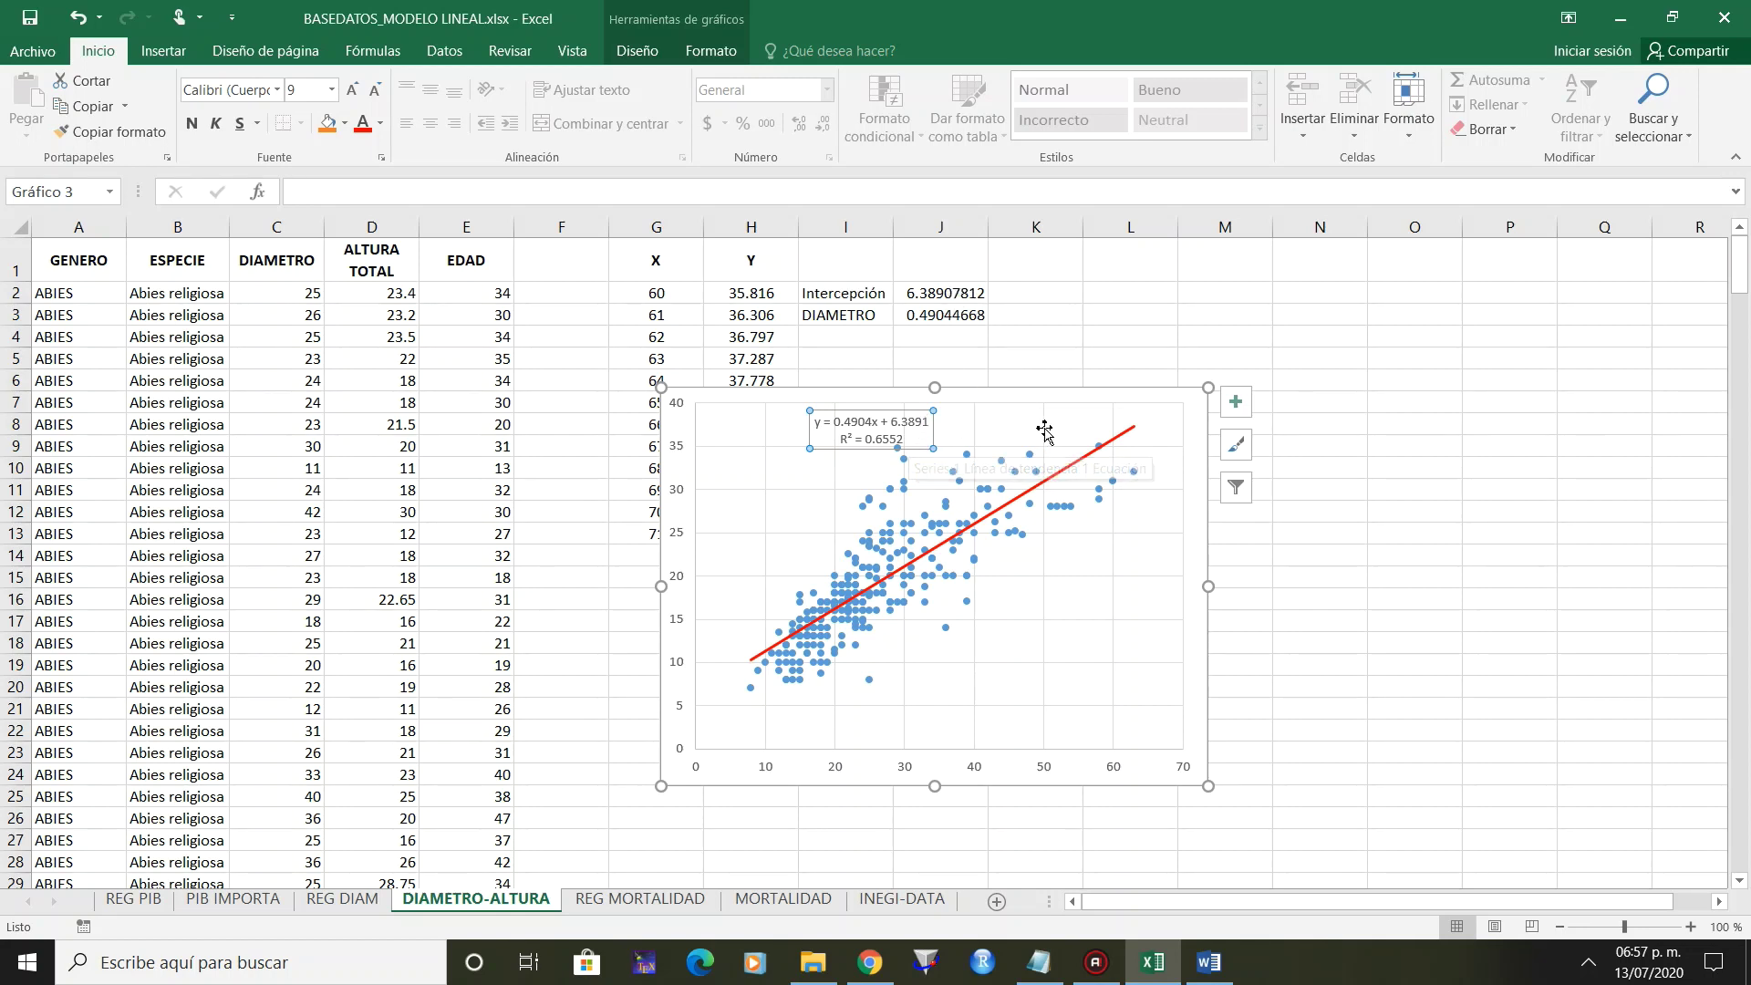
click(766, 904)
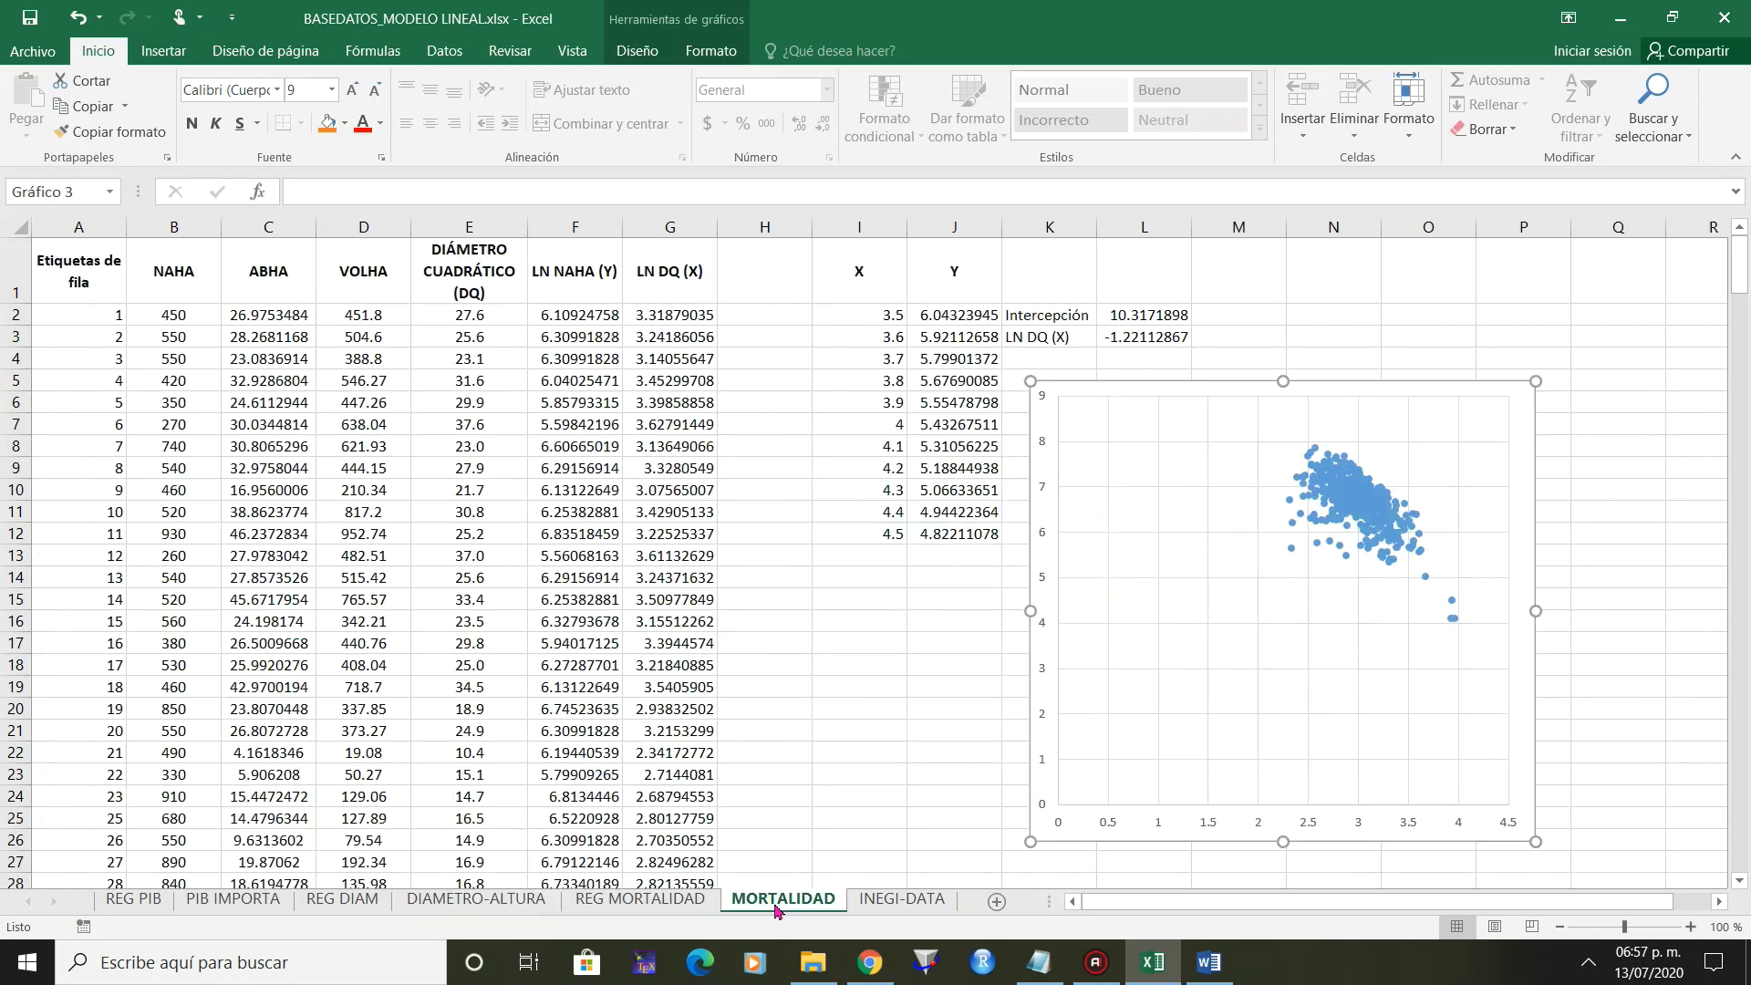
Add a solid red linear trendline to the mortality scatter chart.
right_click(1340, 494)
click(1427, 669)
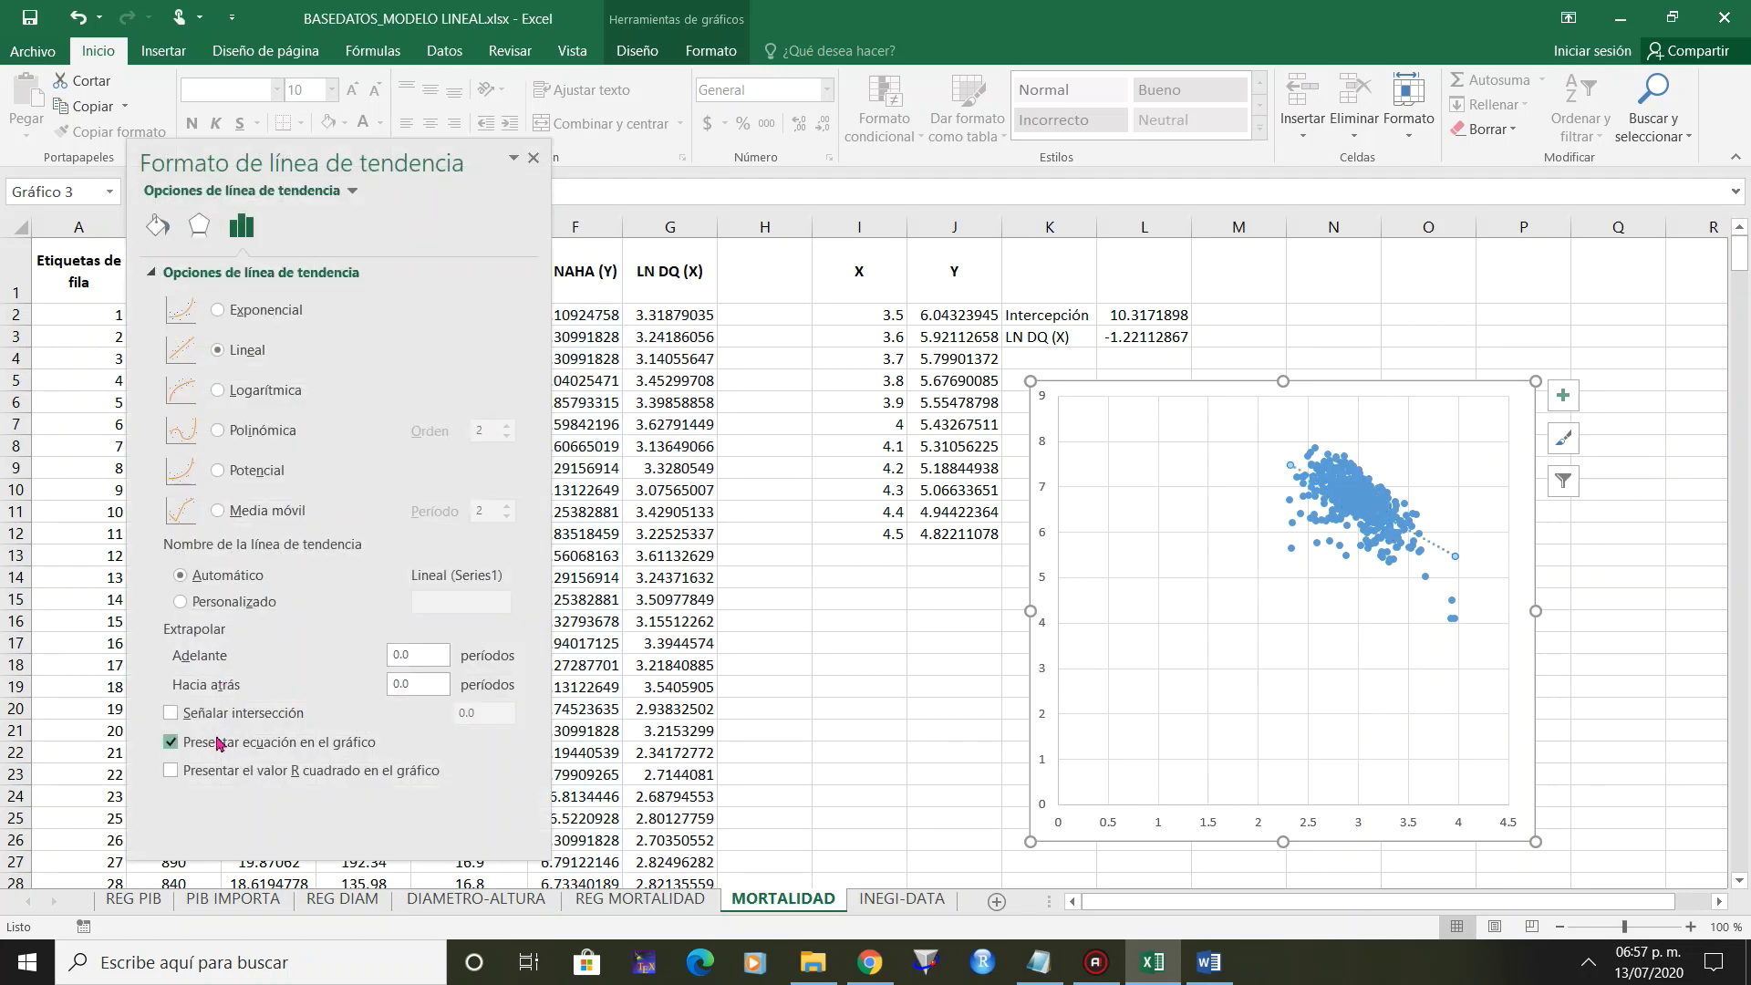
click(157, 225)
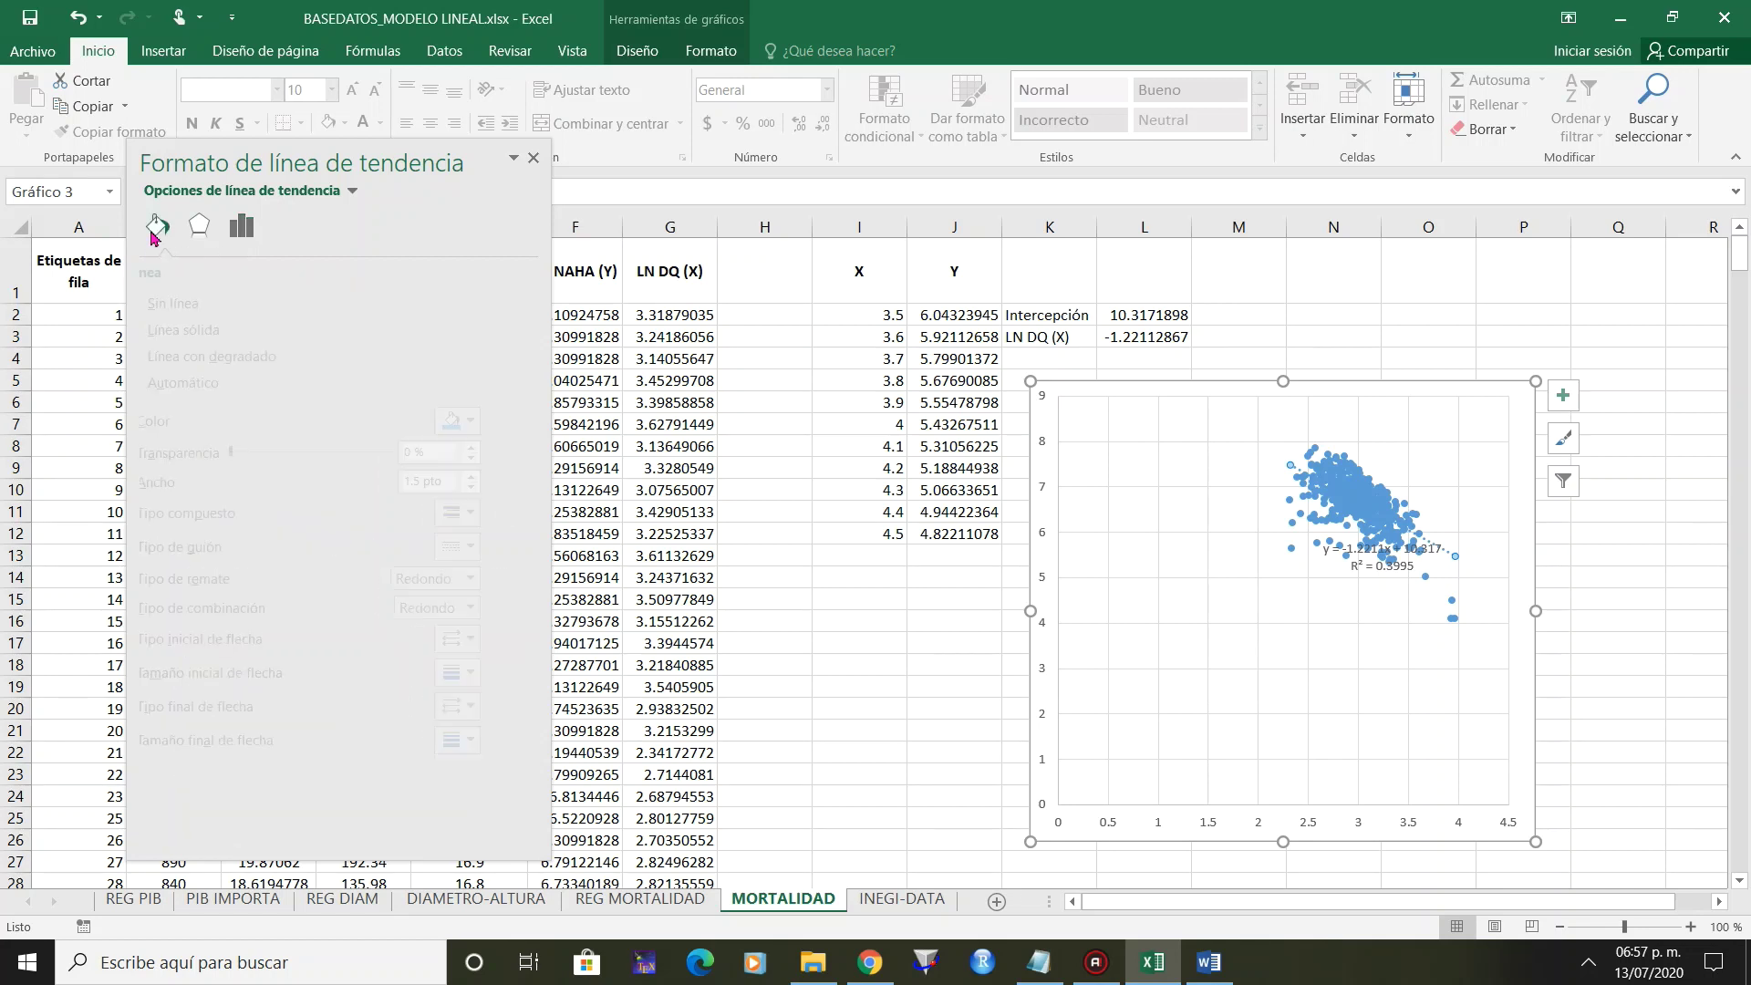
click(187, 331)
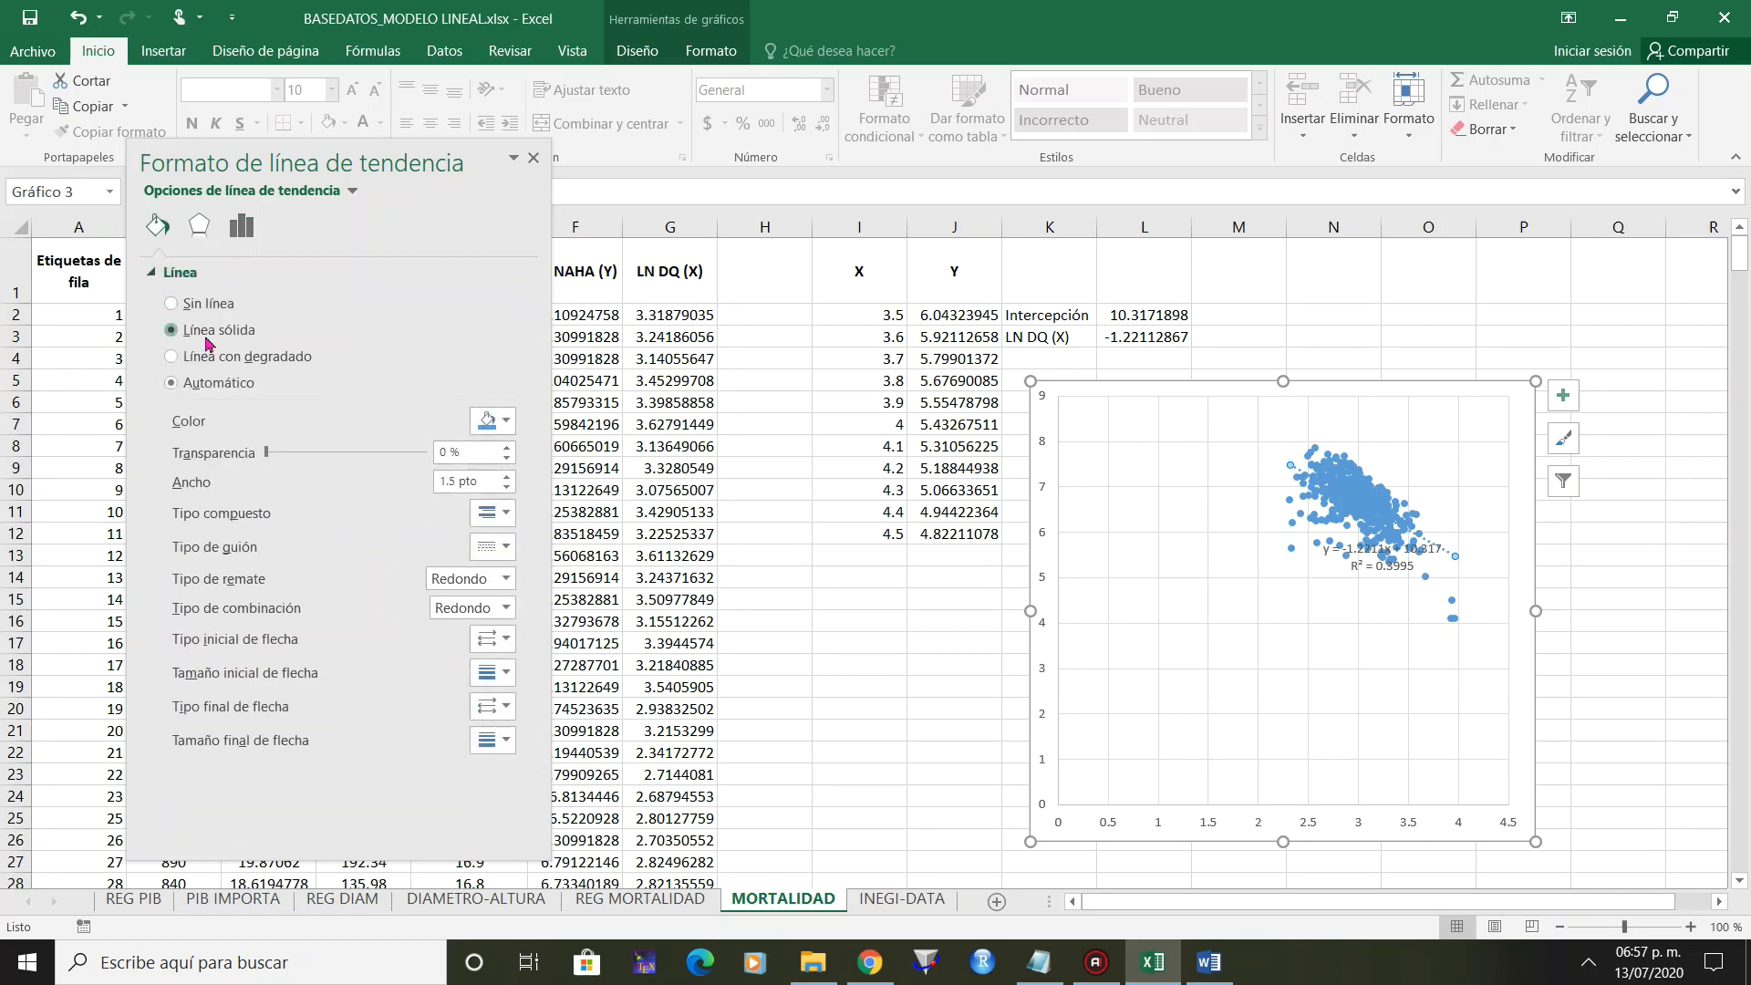
click(504, 547)
click(509, 575)
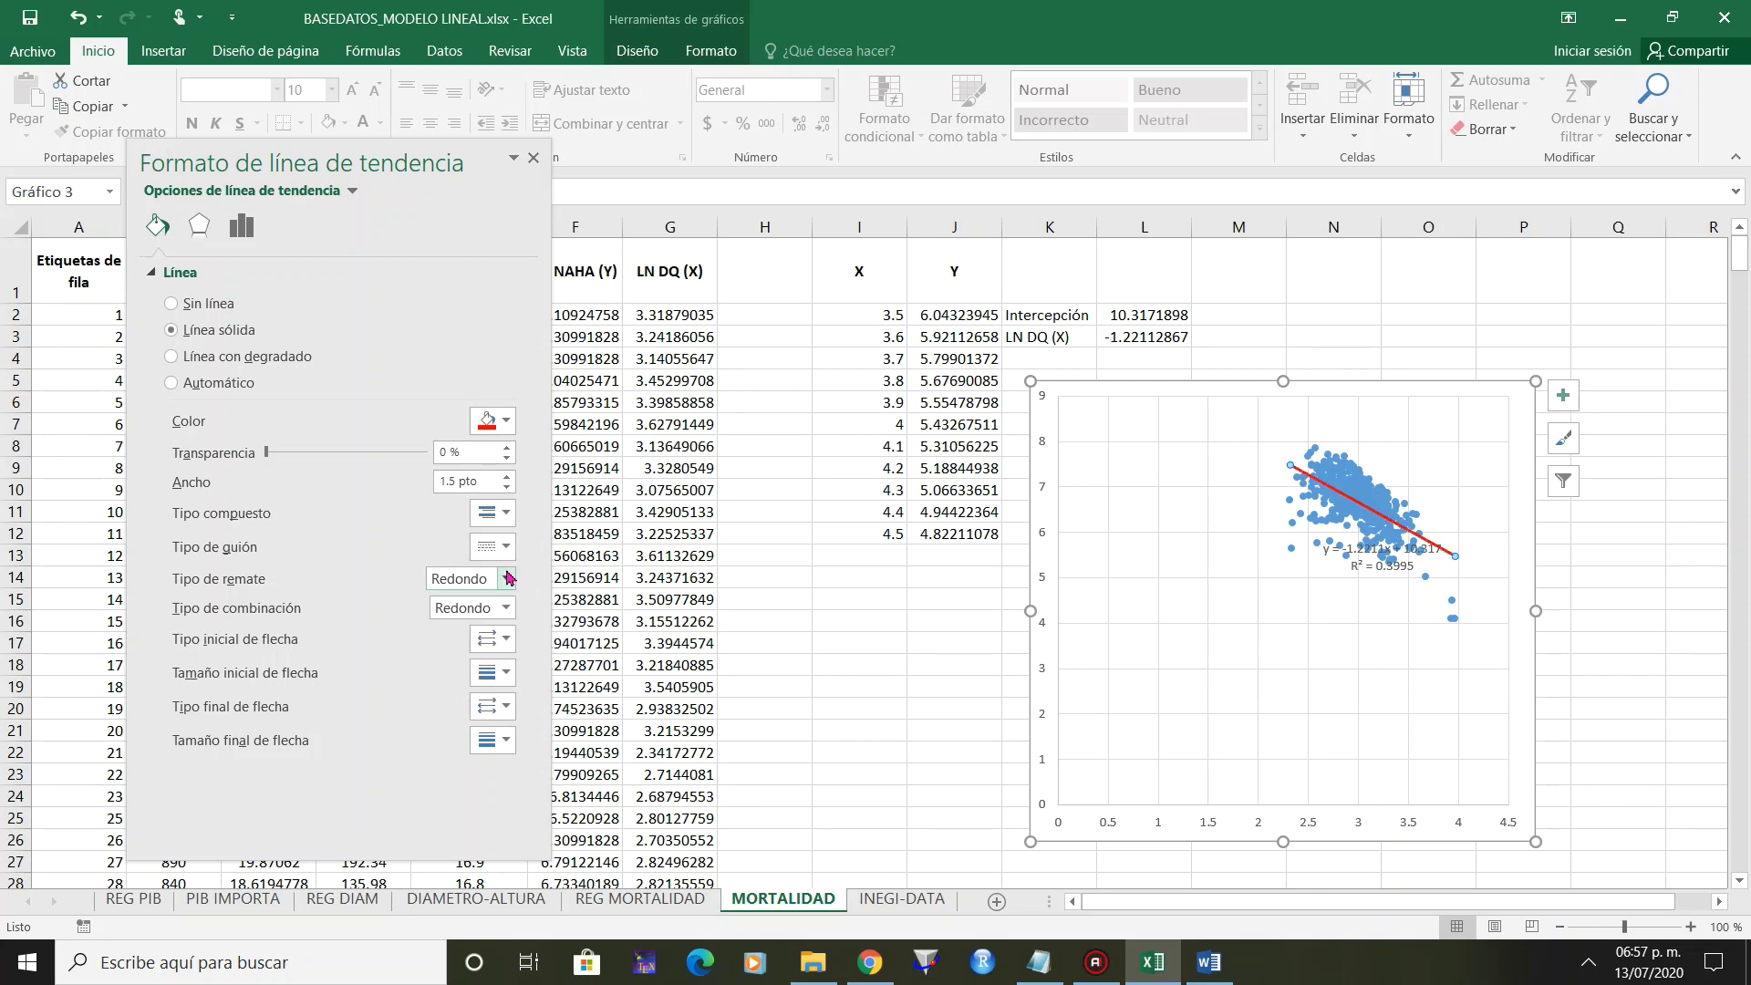
click(533, 158)
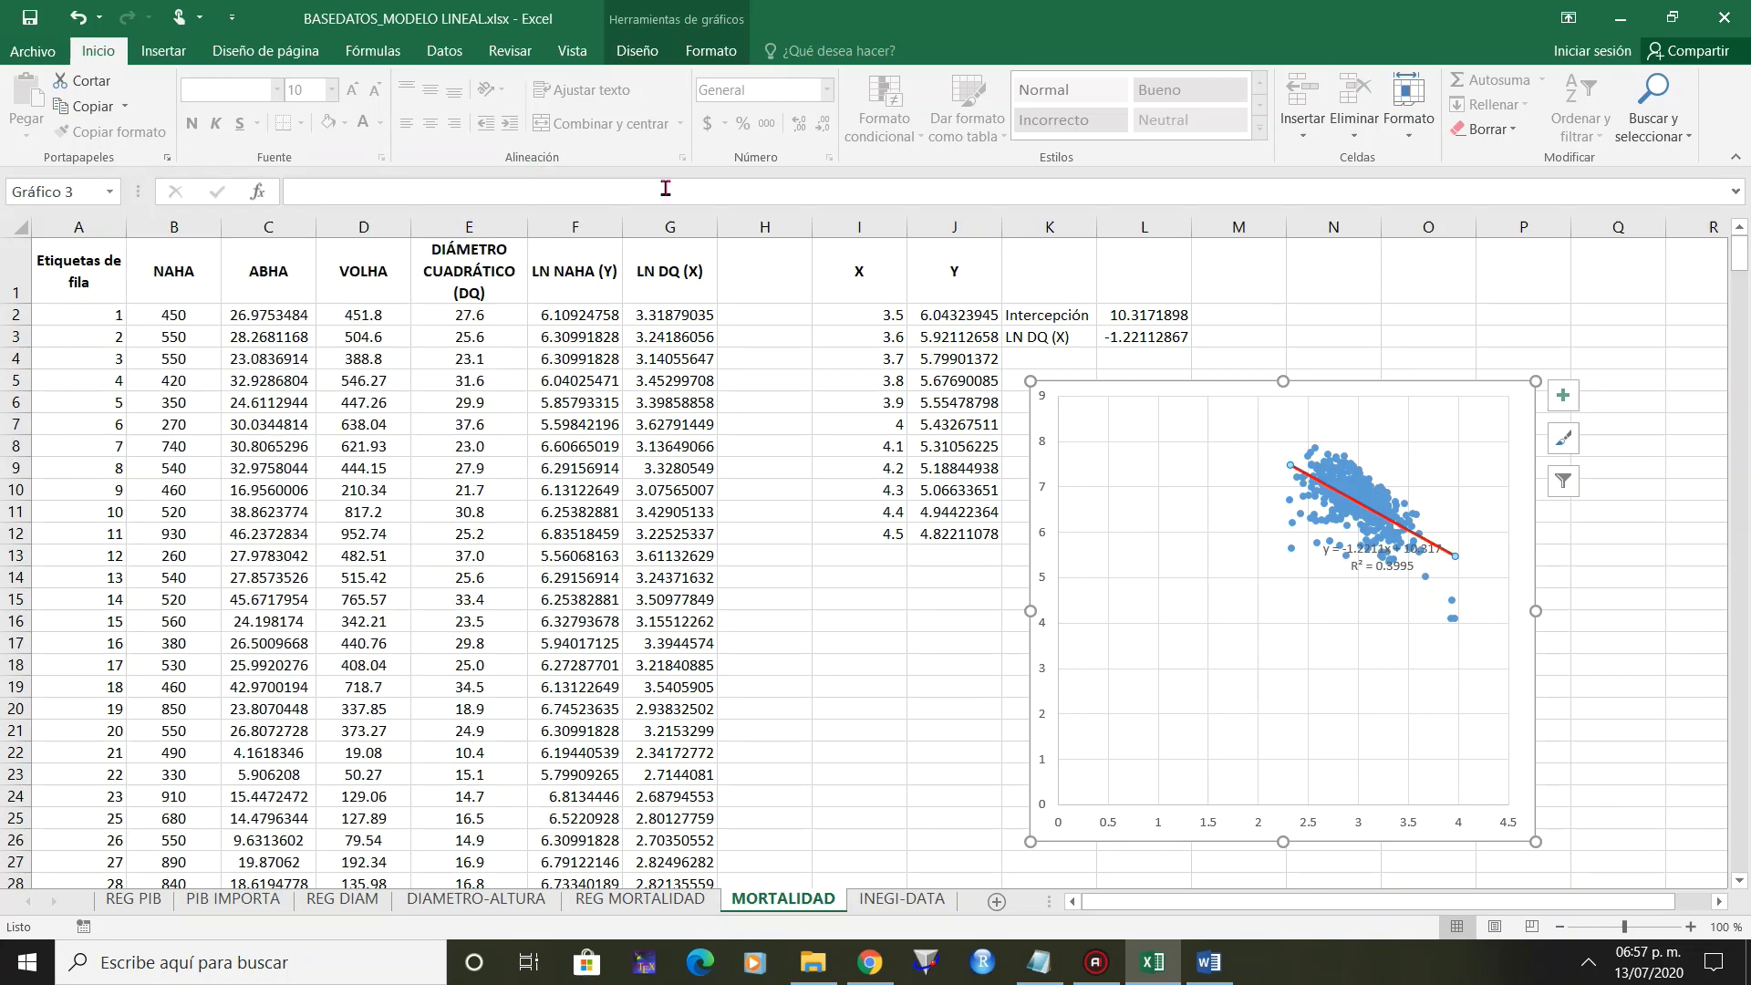
Move the y = -1.2211x + 10.317, R² = 0.3995 label to the plot's upper left.
click(1383, 545)
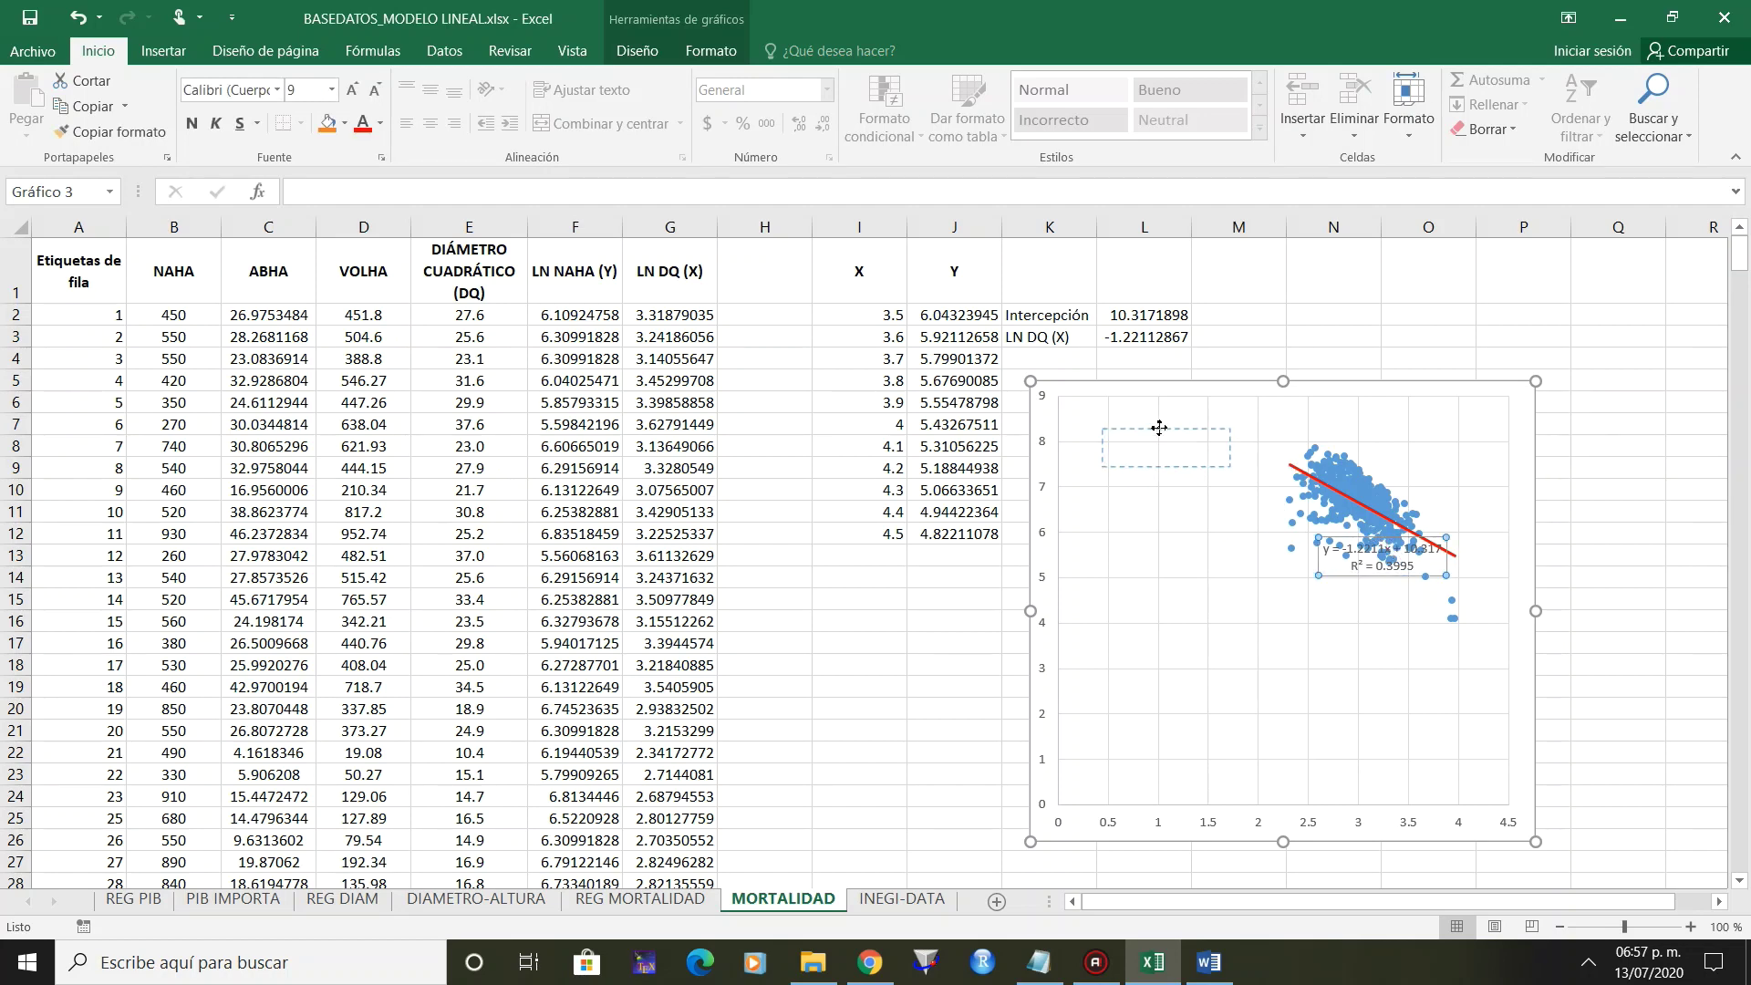
drag(1377, 539, 1160, 423)
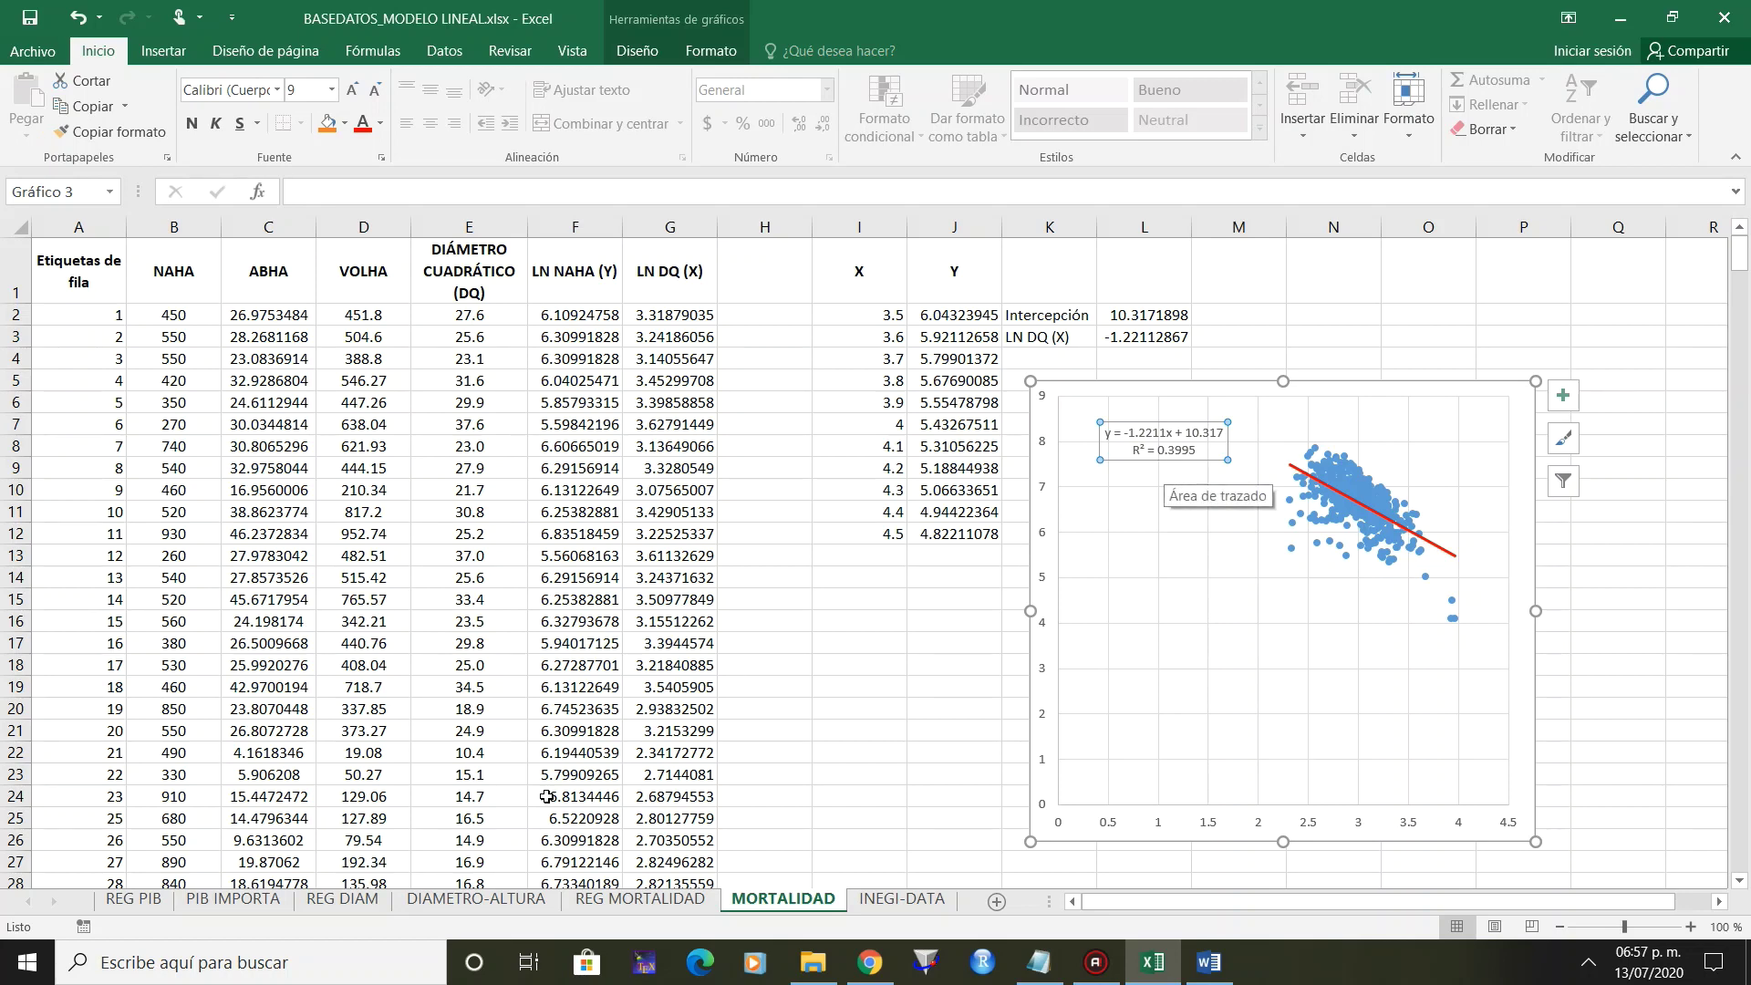
click(686, 902)
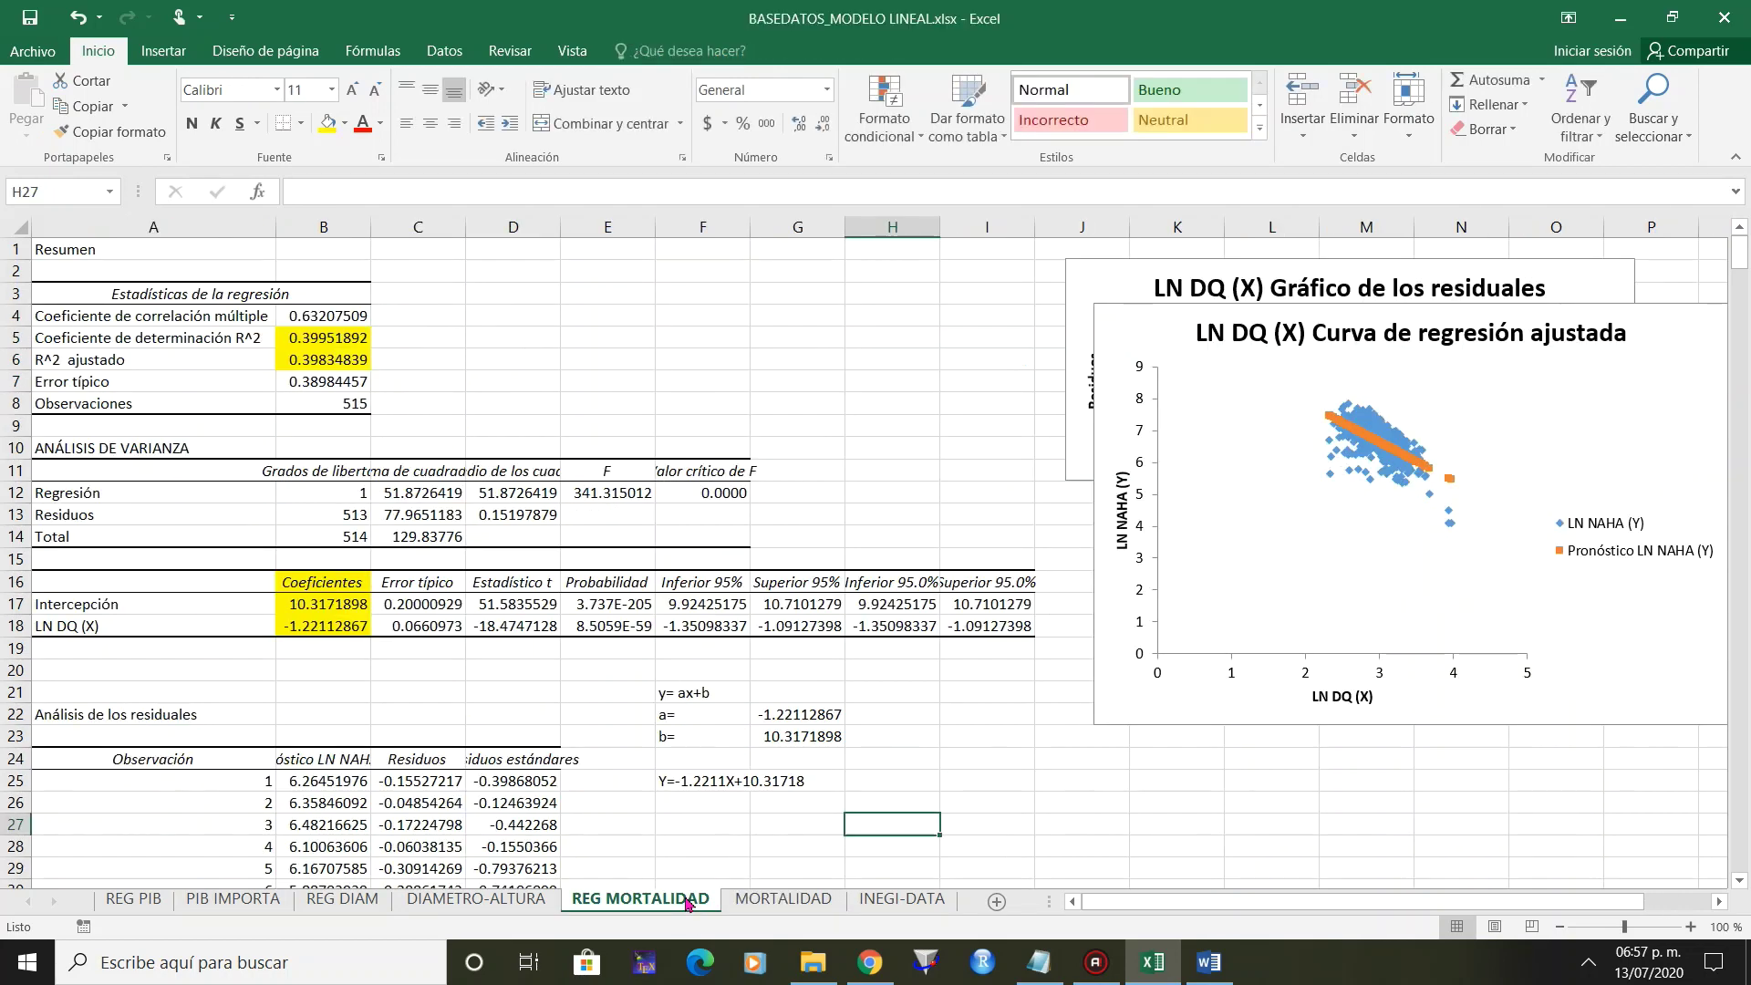
Check the R² in REG DIAM cell B5 and the adjusted R² in REG PIB cell B6.
click(419, 900)
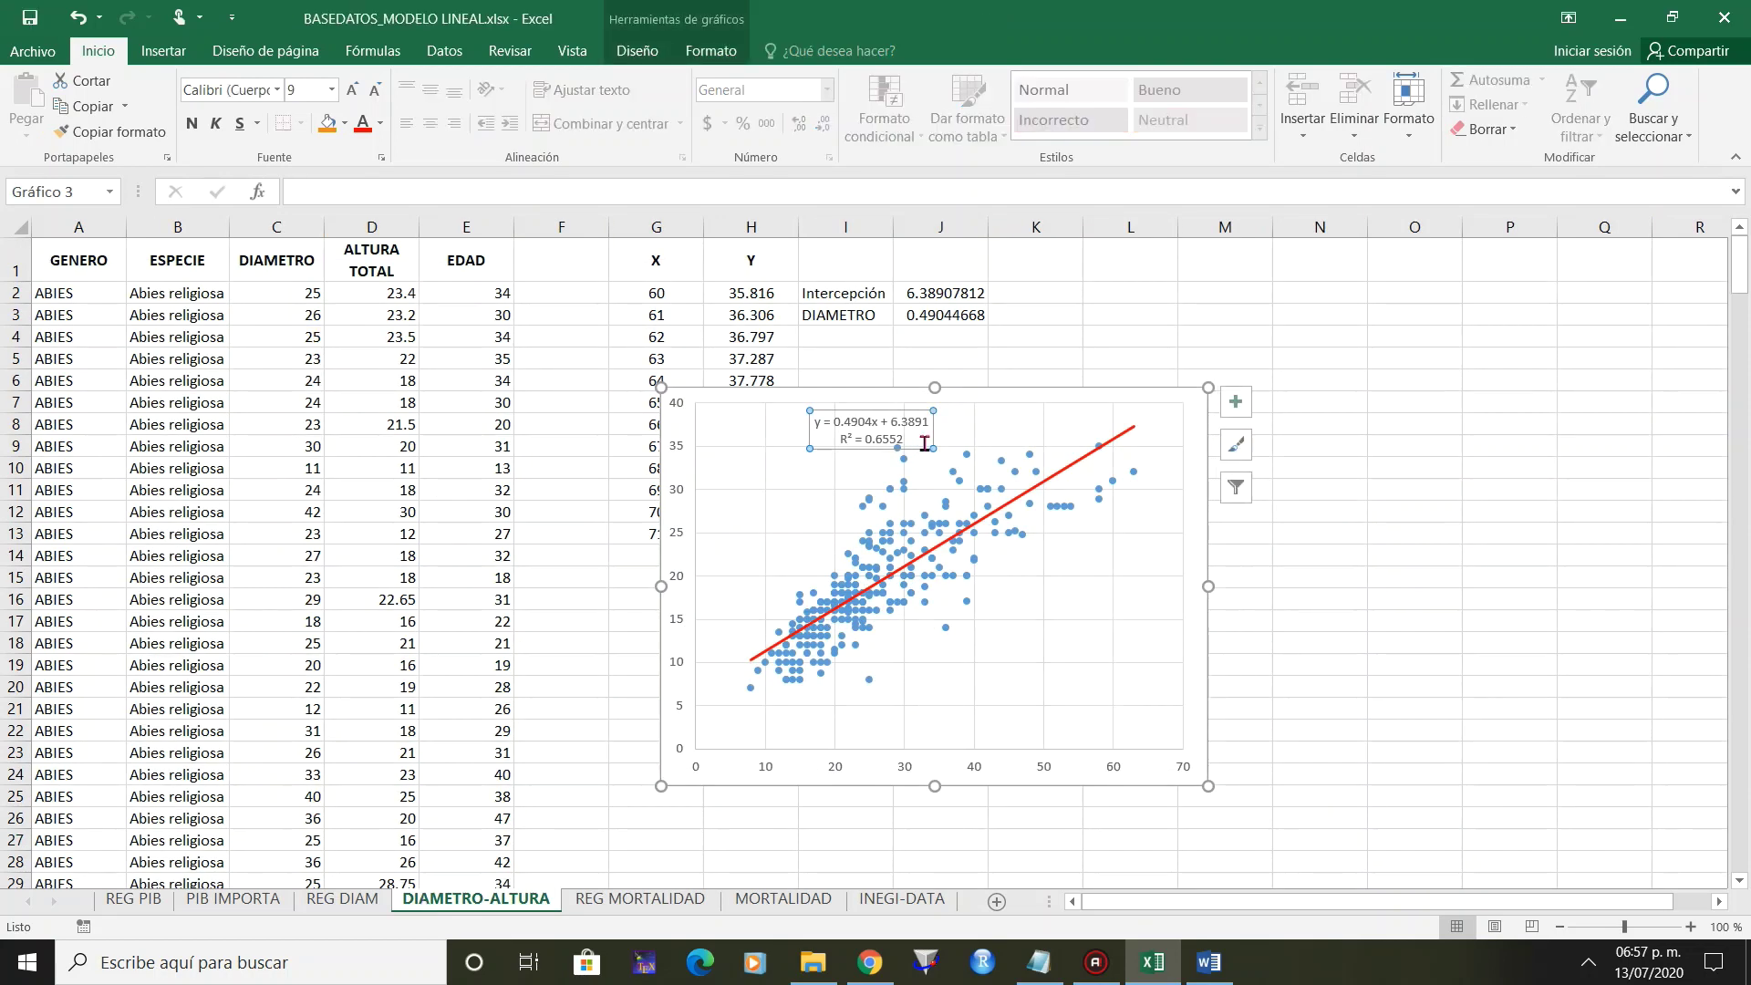
click(354, 899)
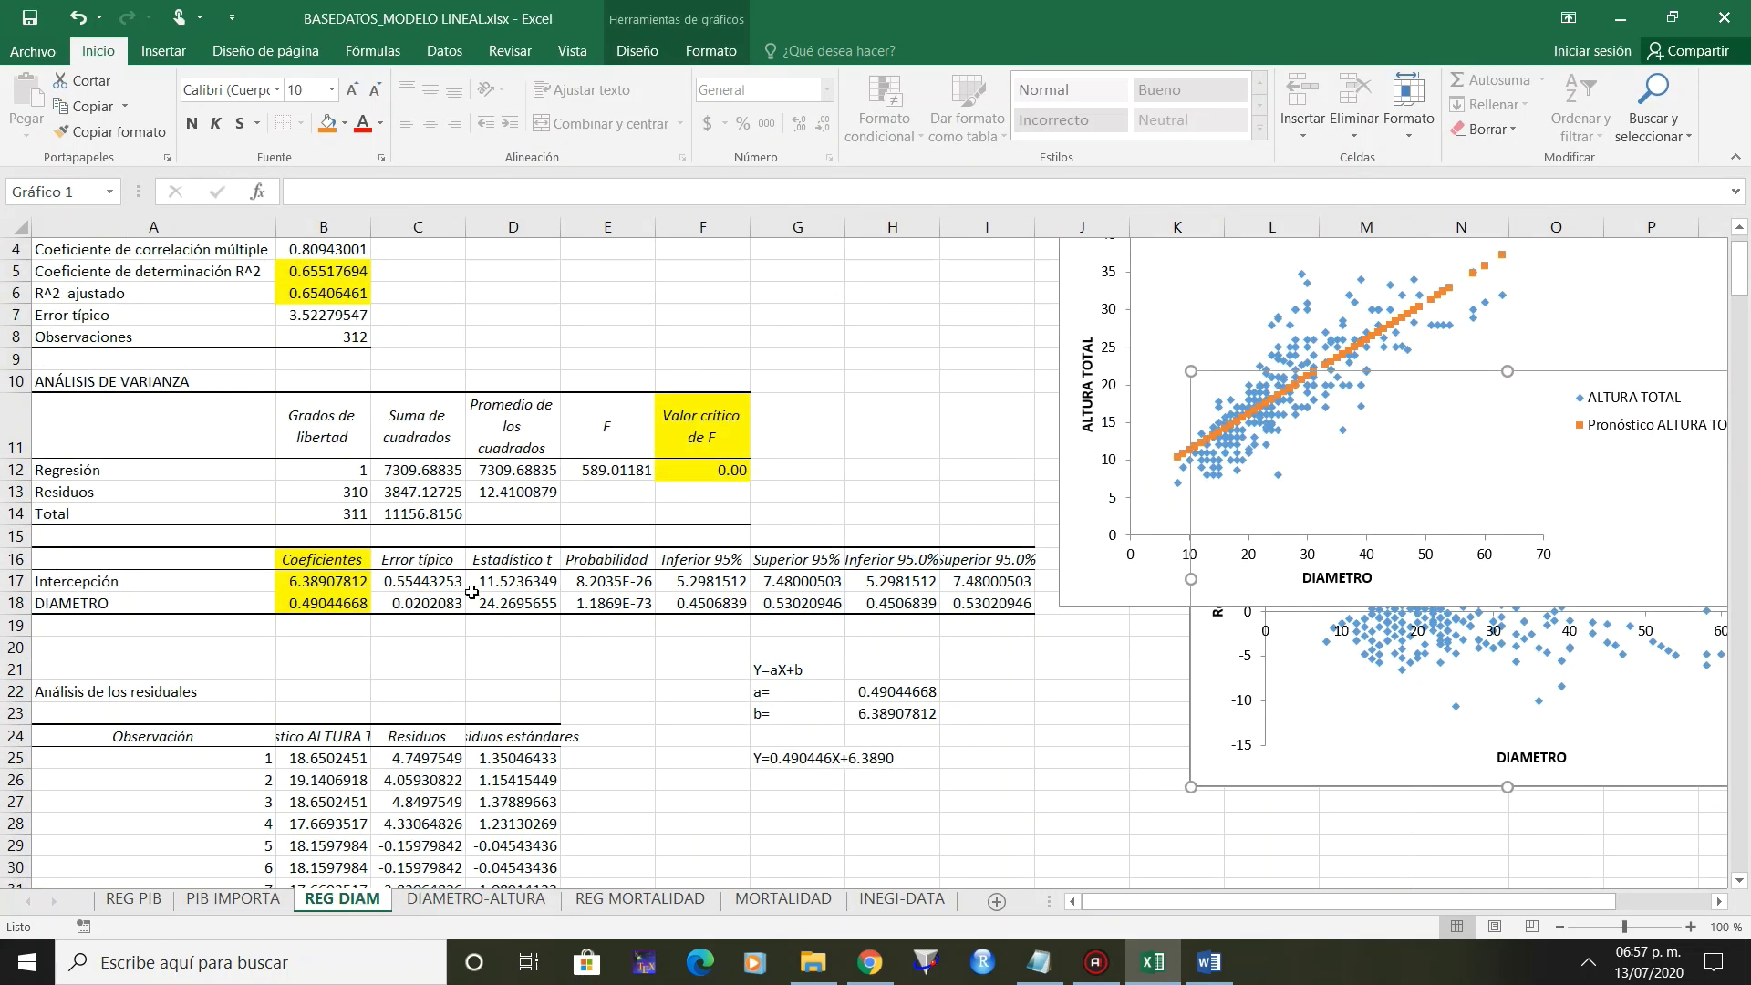
click(335, 274)
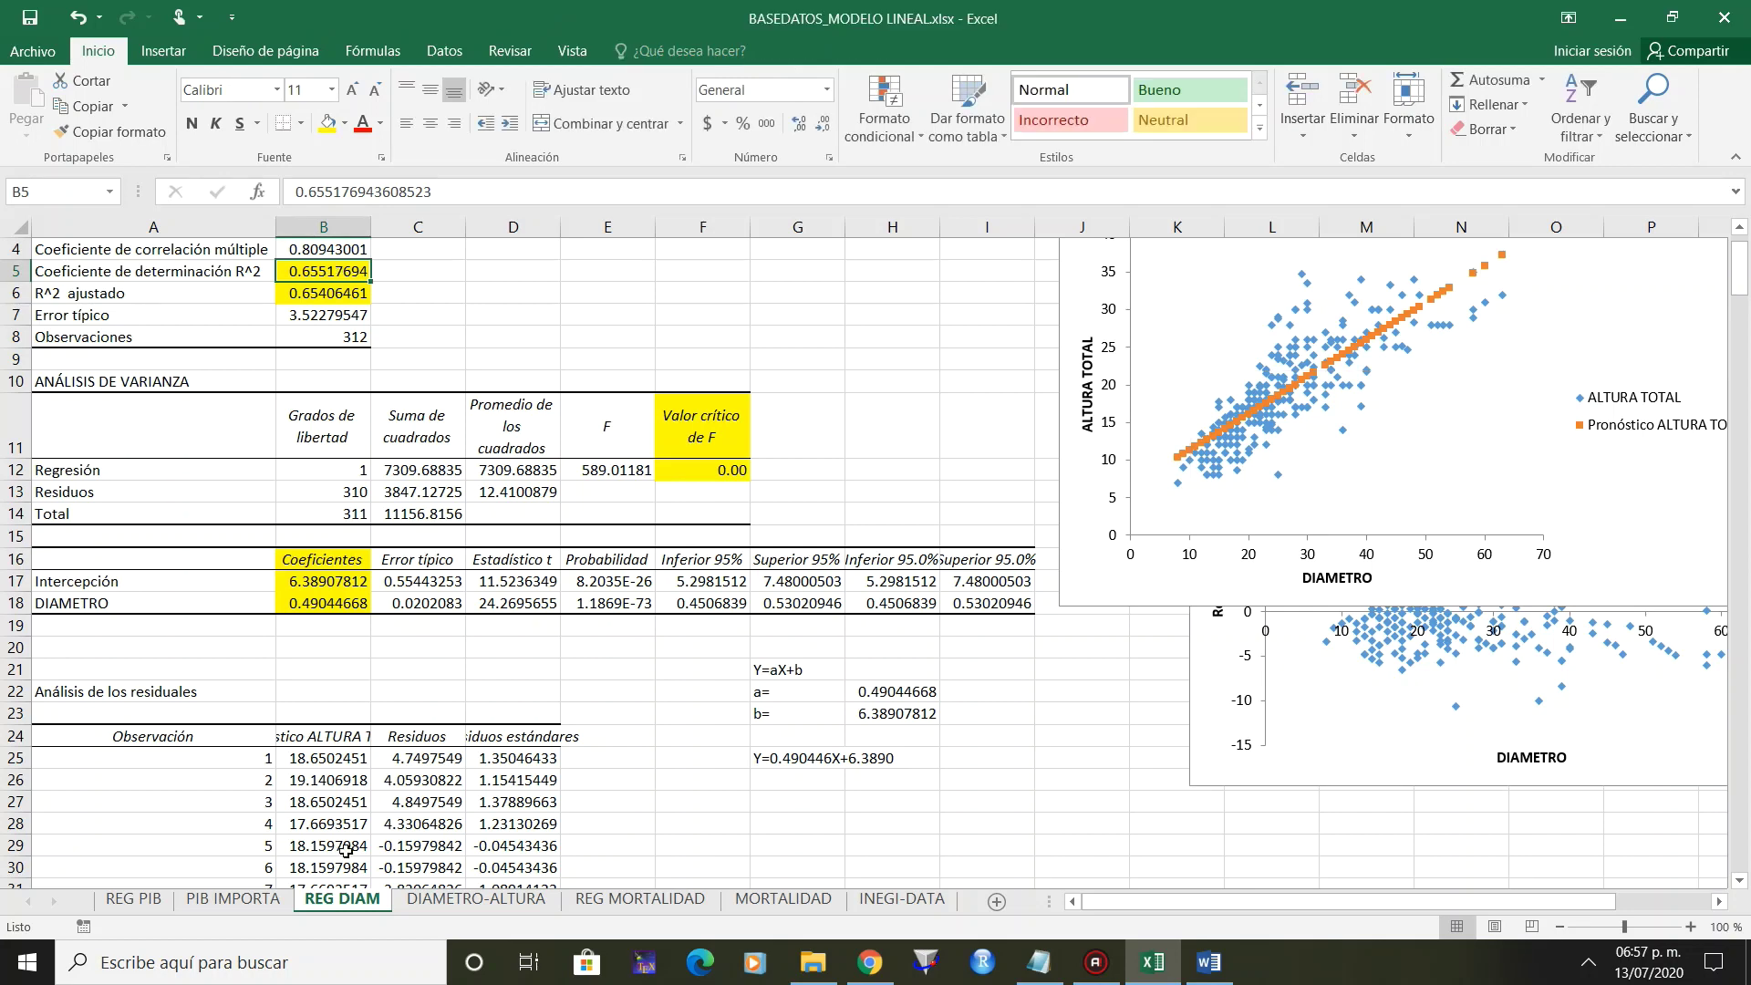
click(252, 903)
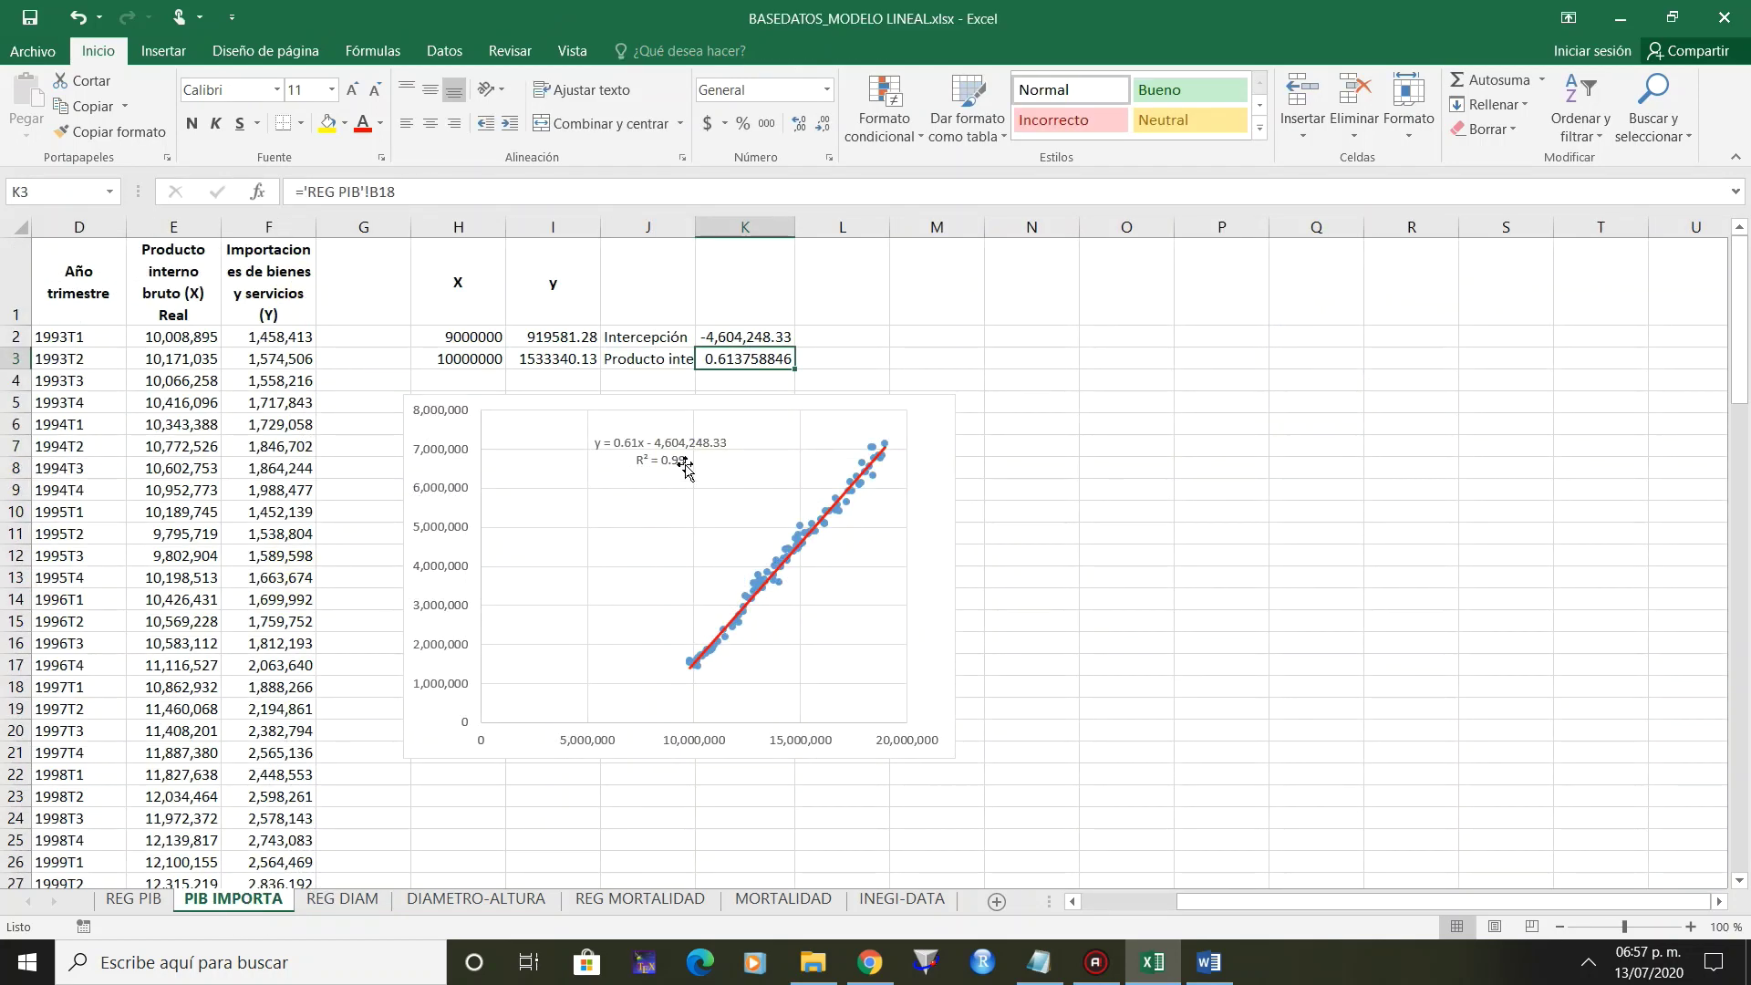
click(134, 900)
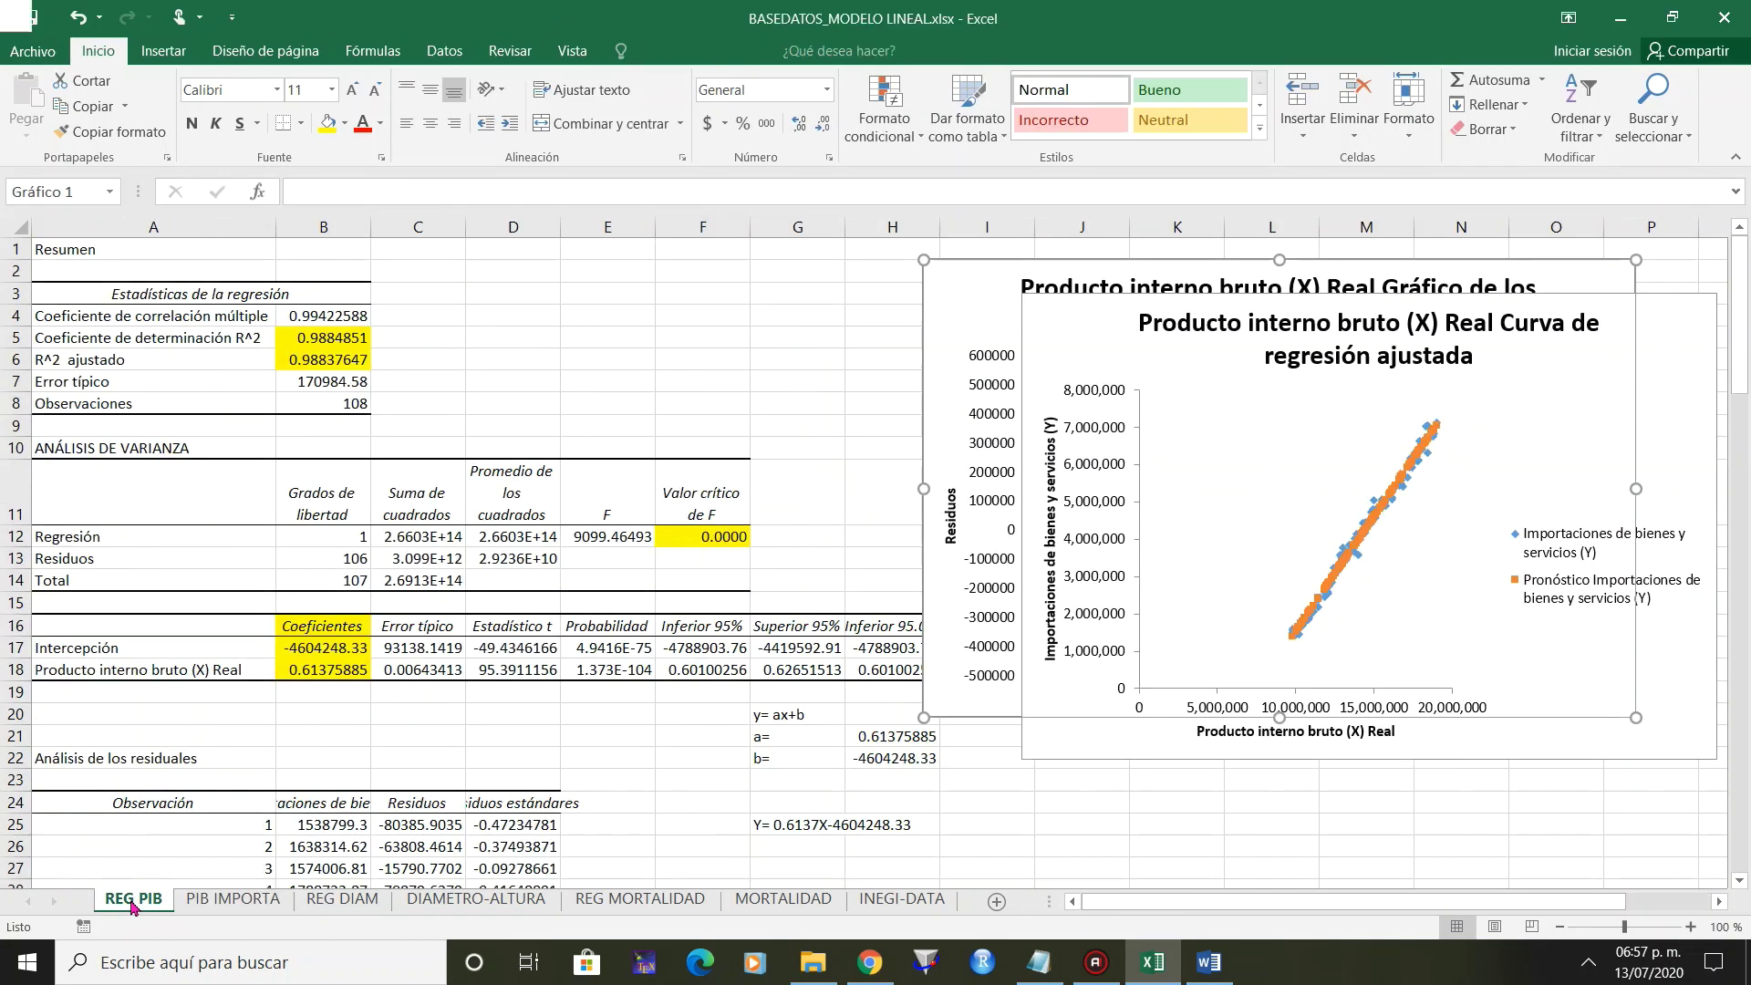
click(318, 365)
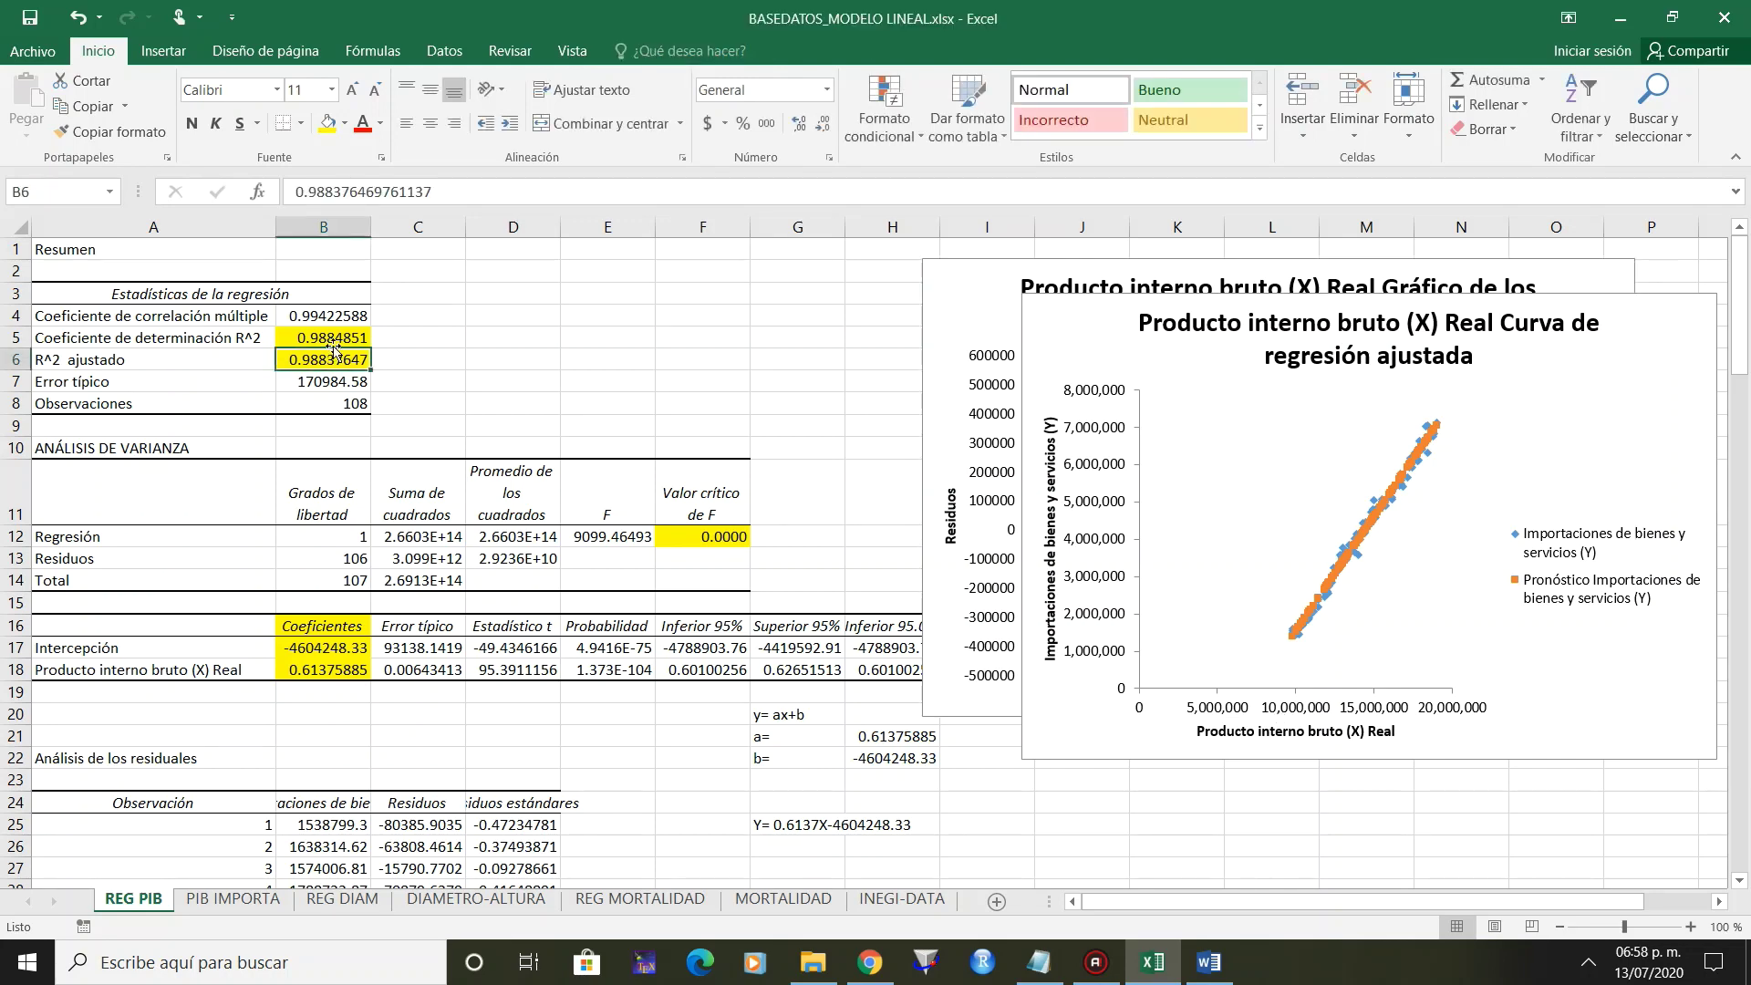
Open the MORTALIDAD sheet, deselect its chart and select cell I20.
click(273, 903)
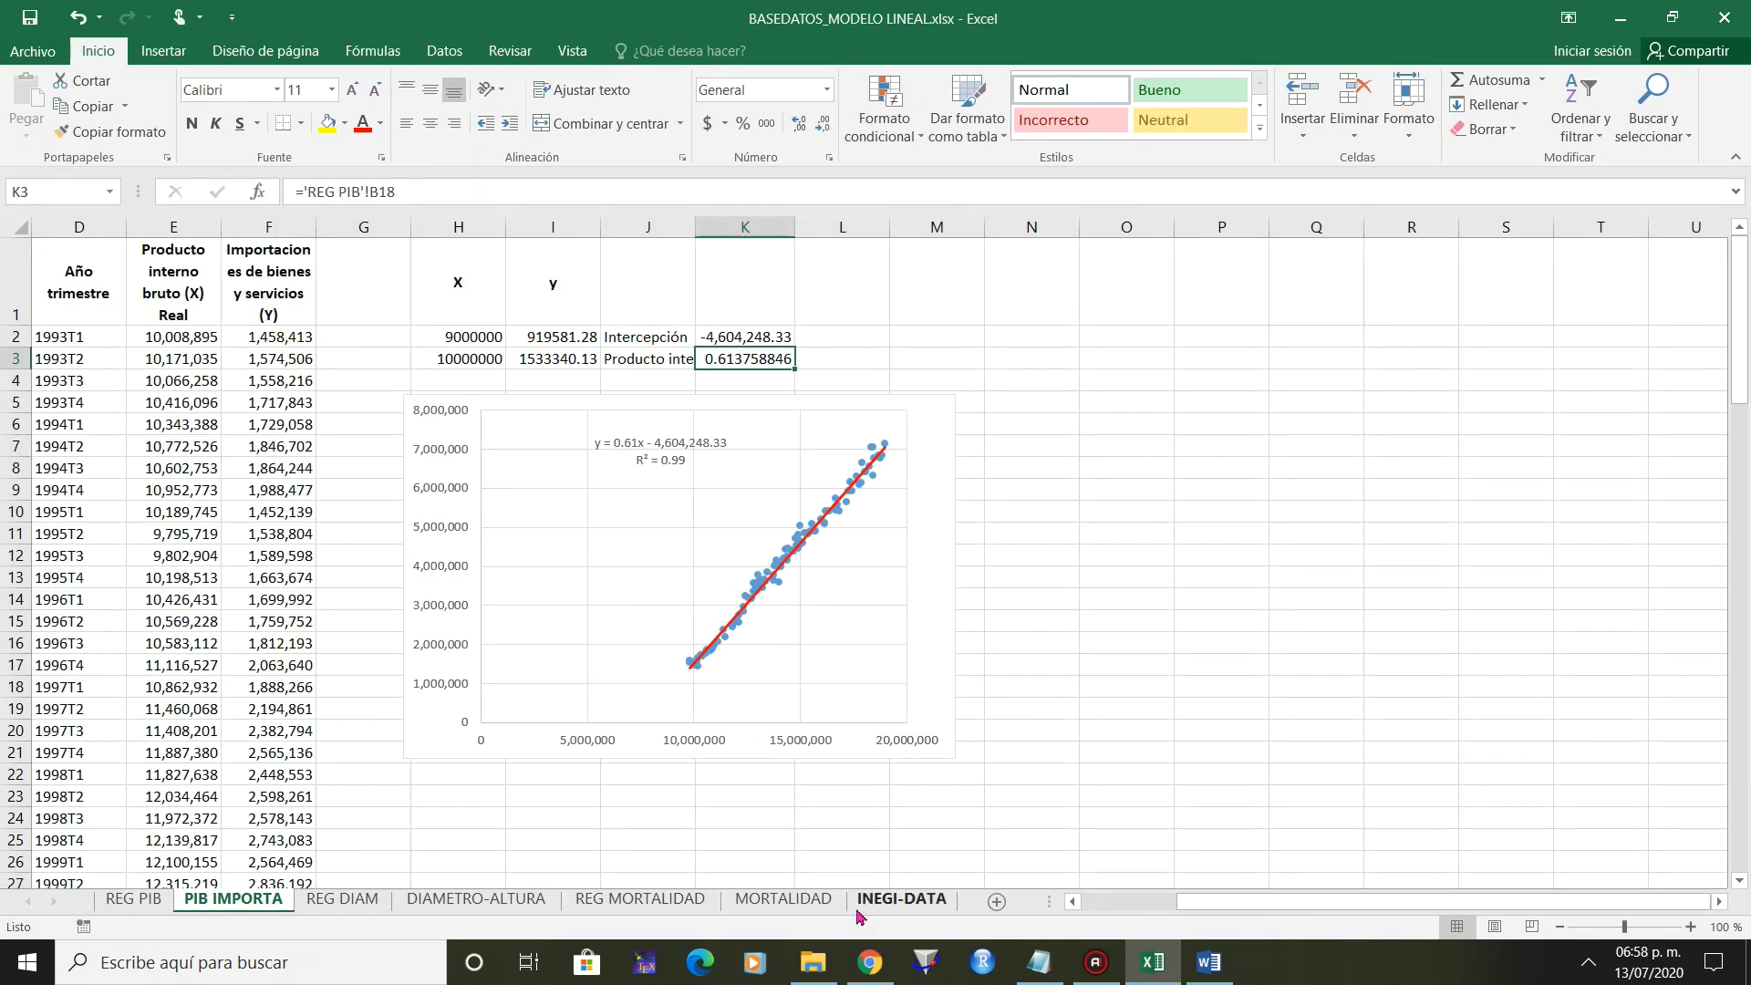
click(799, 906)
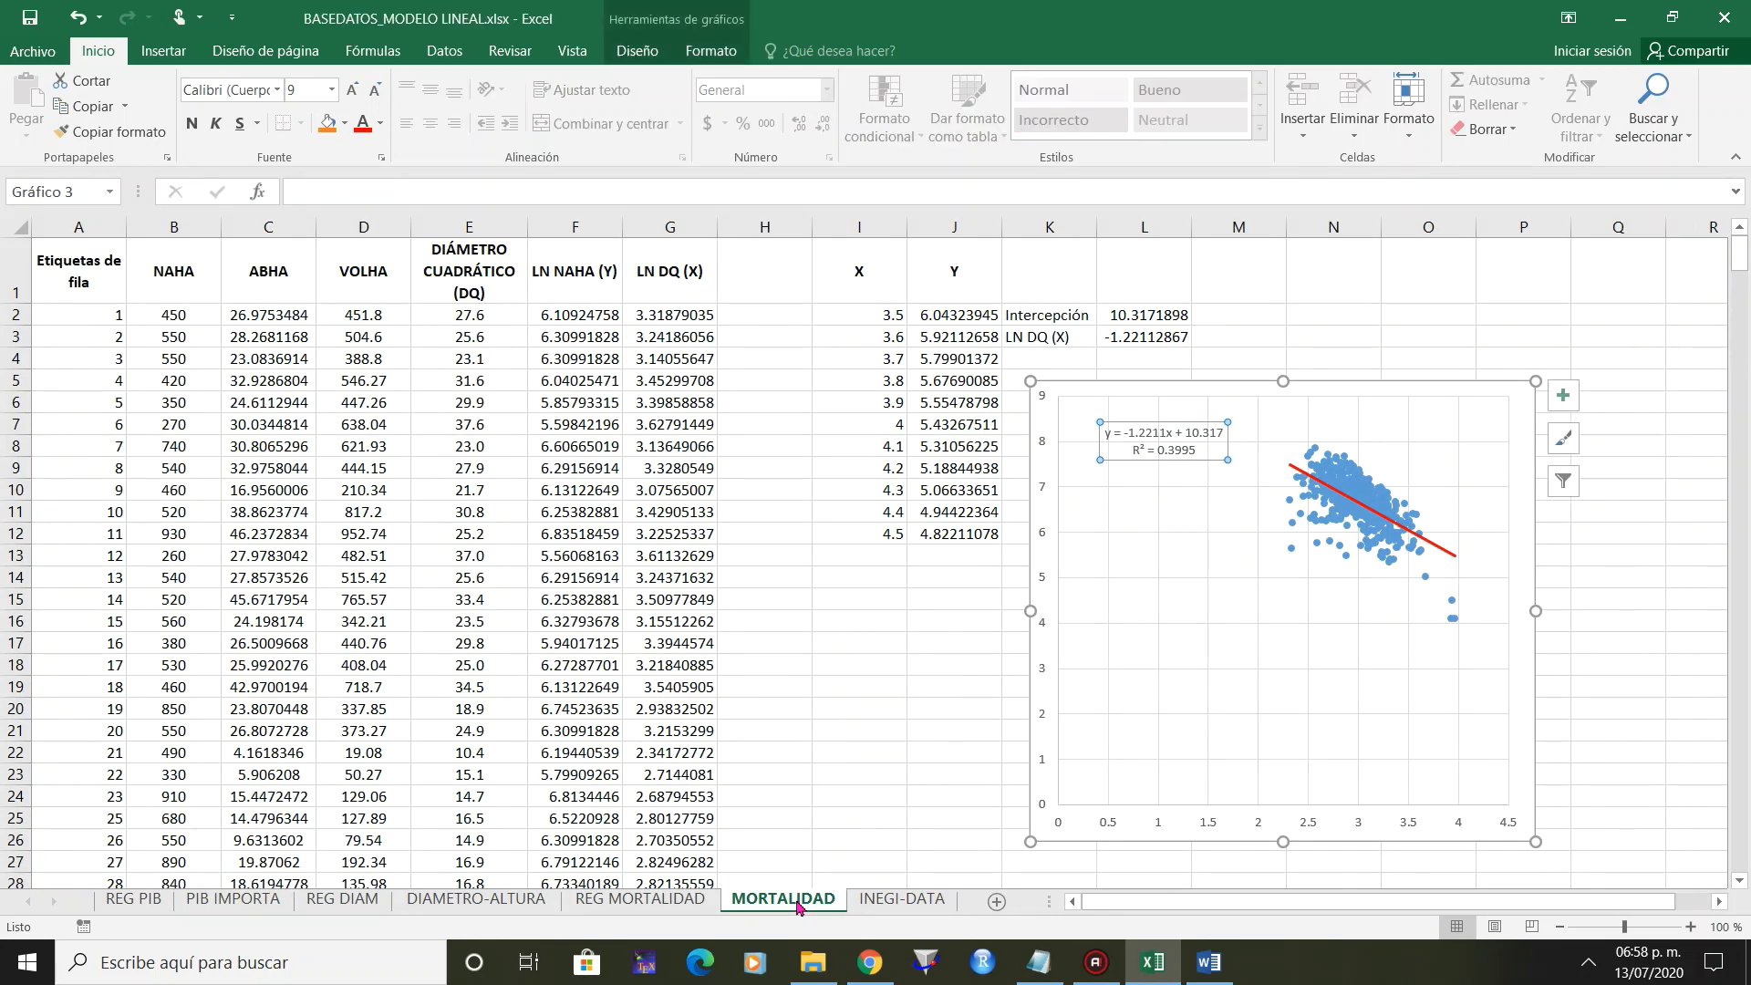
click(802, 753)
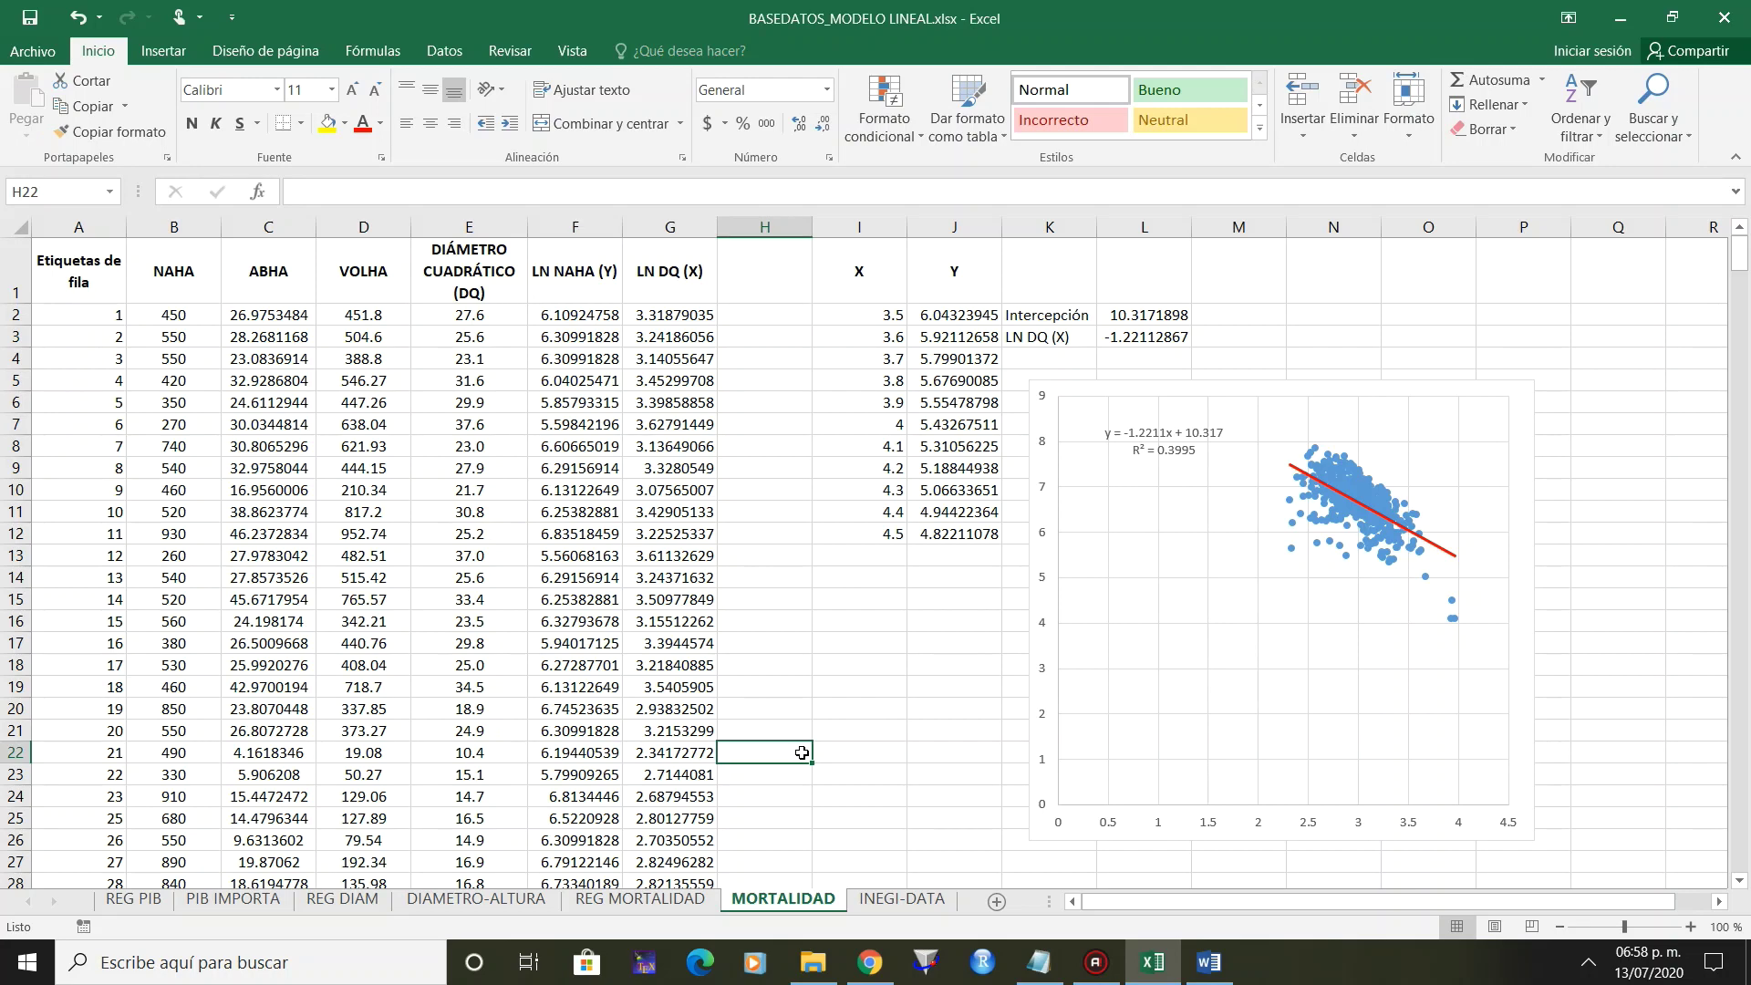
click(881, 703)
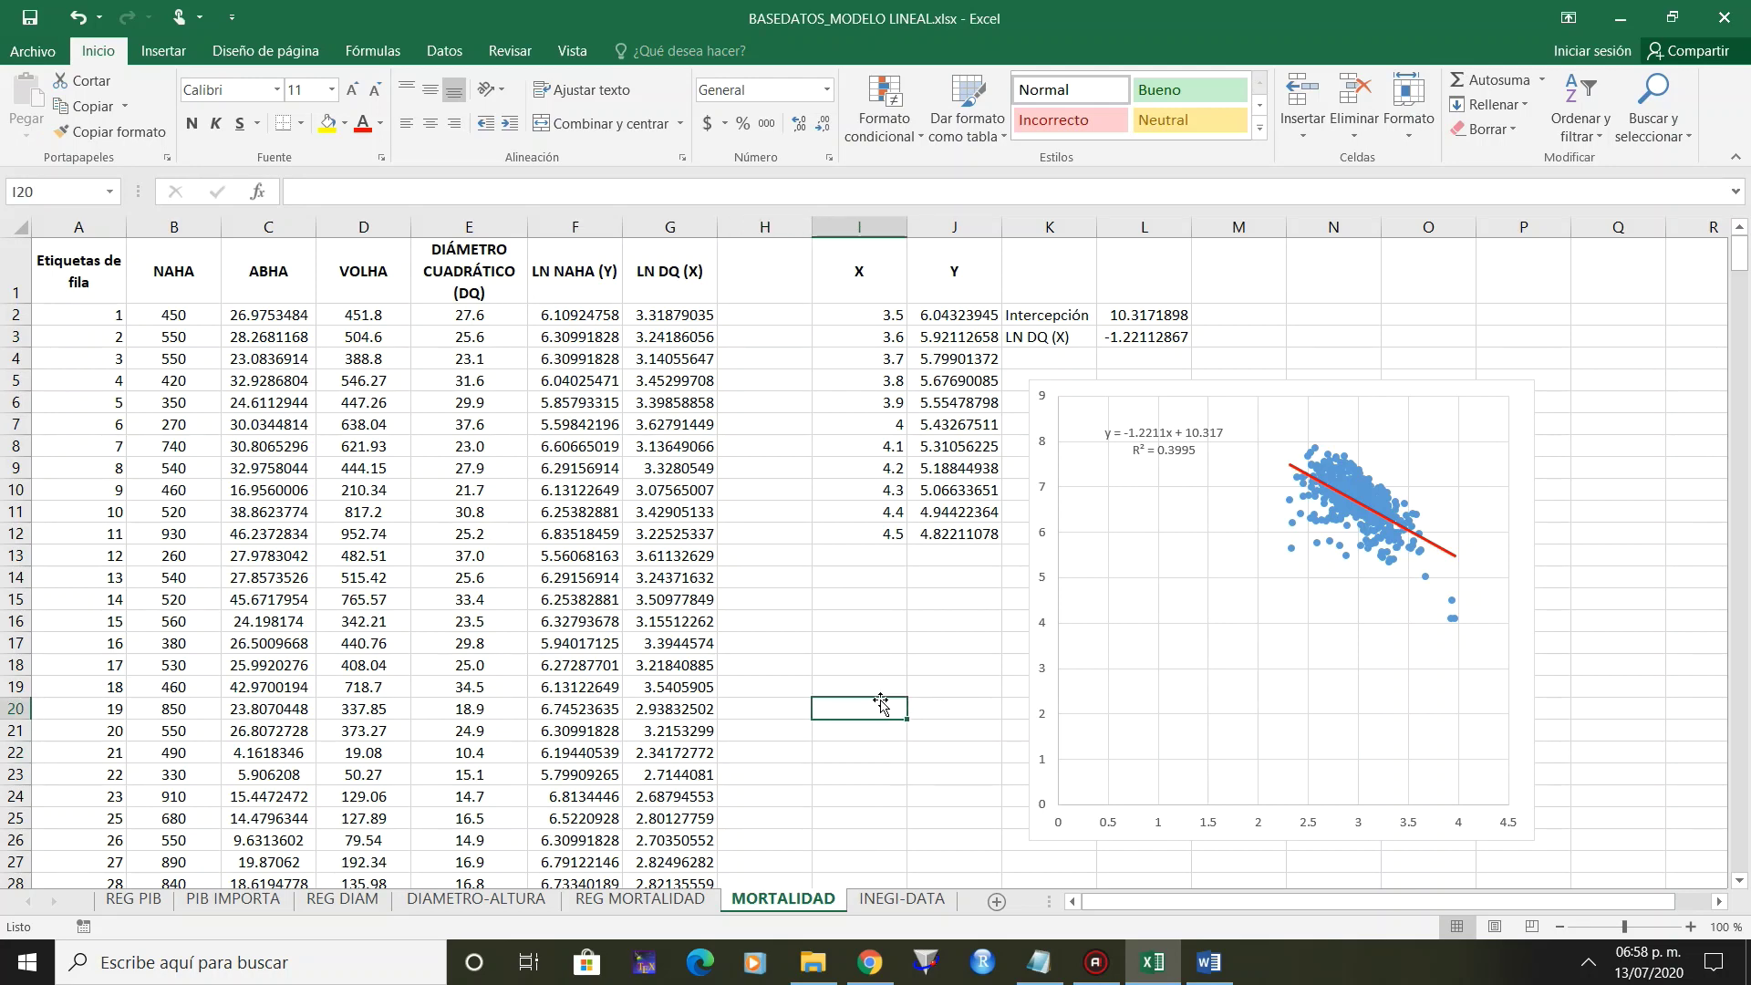
Glance at the Word report, reset PIB IMPORTA to cell A1, then return to Word.
click(1209, 963)
scroll(1055, 618, up, 10)
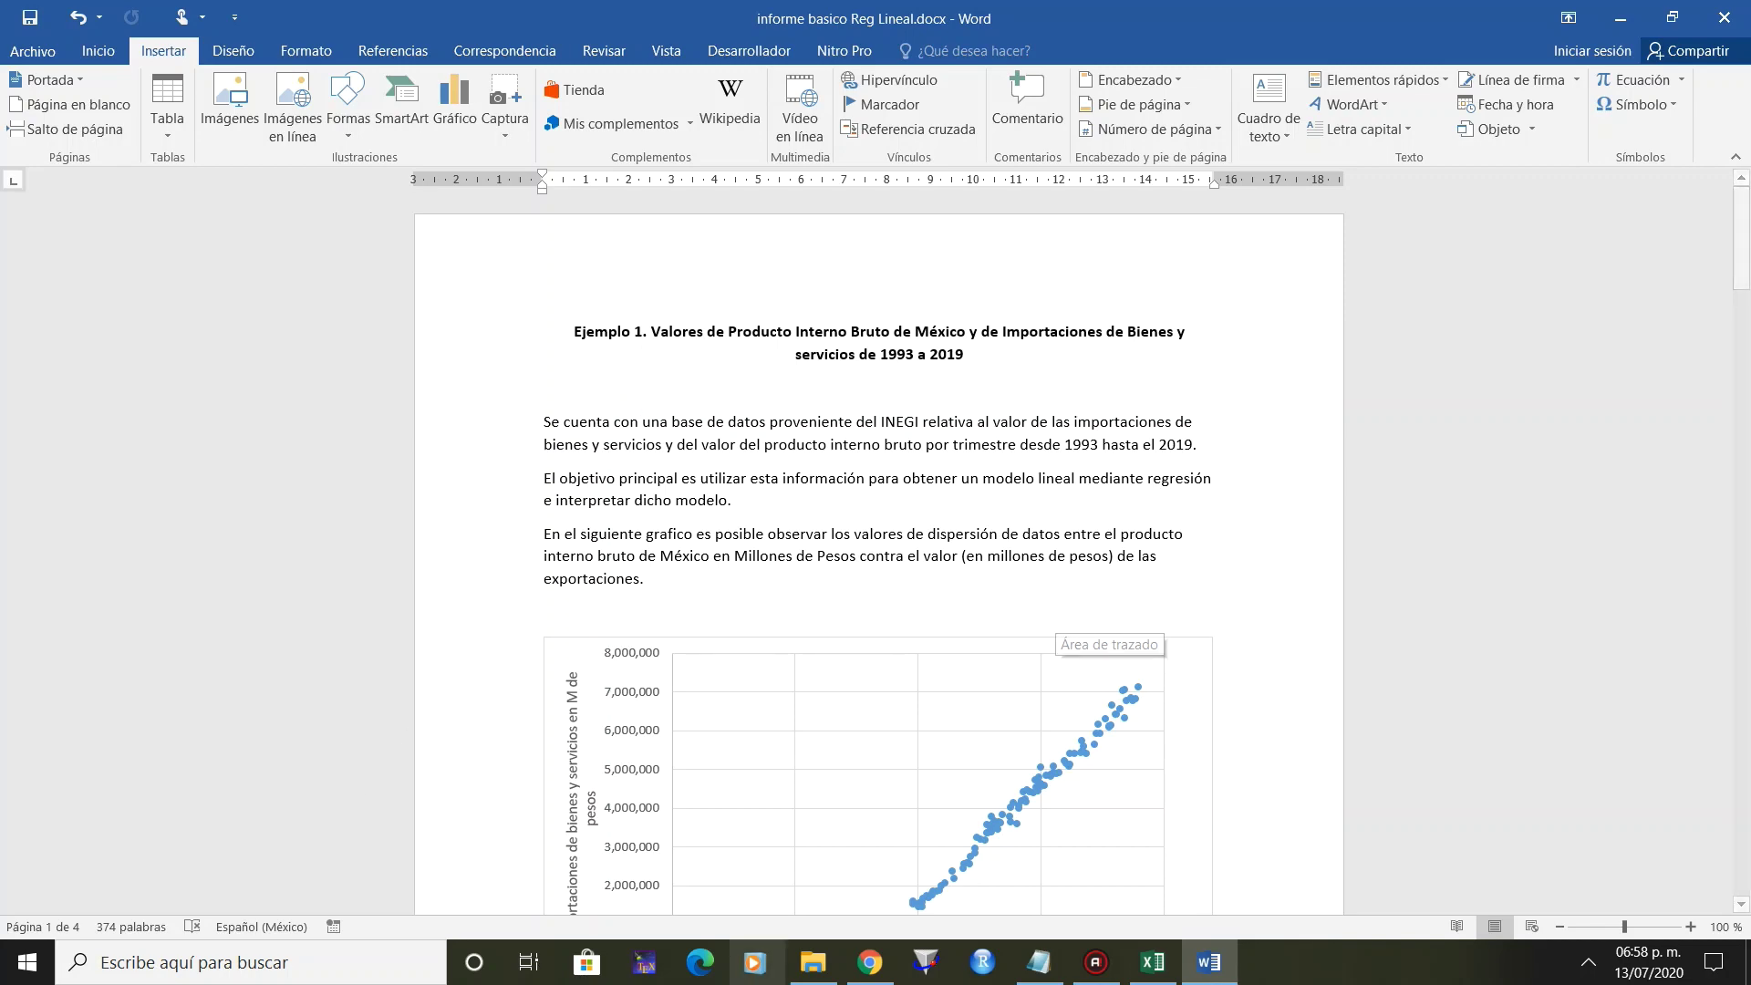
click(1151, 965)
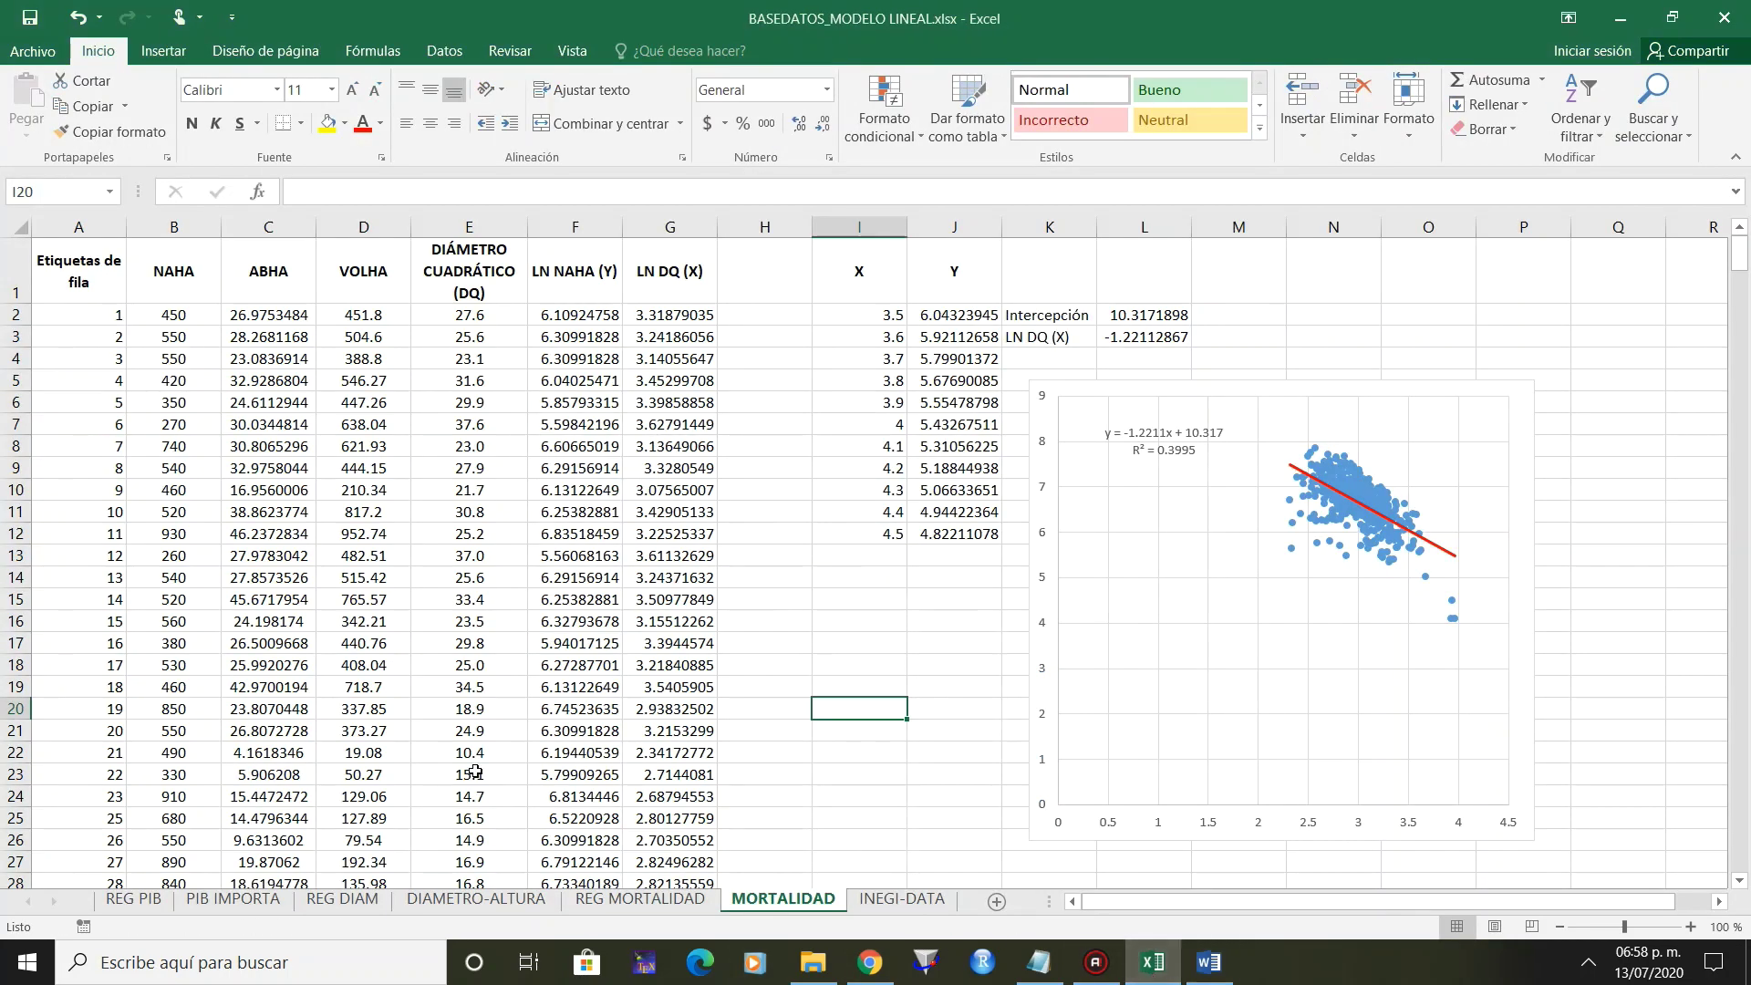
click(228, 901)
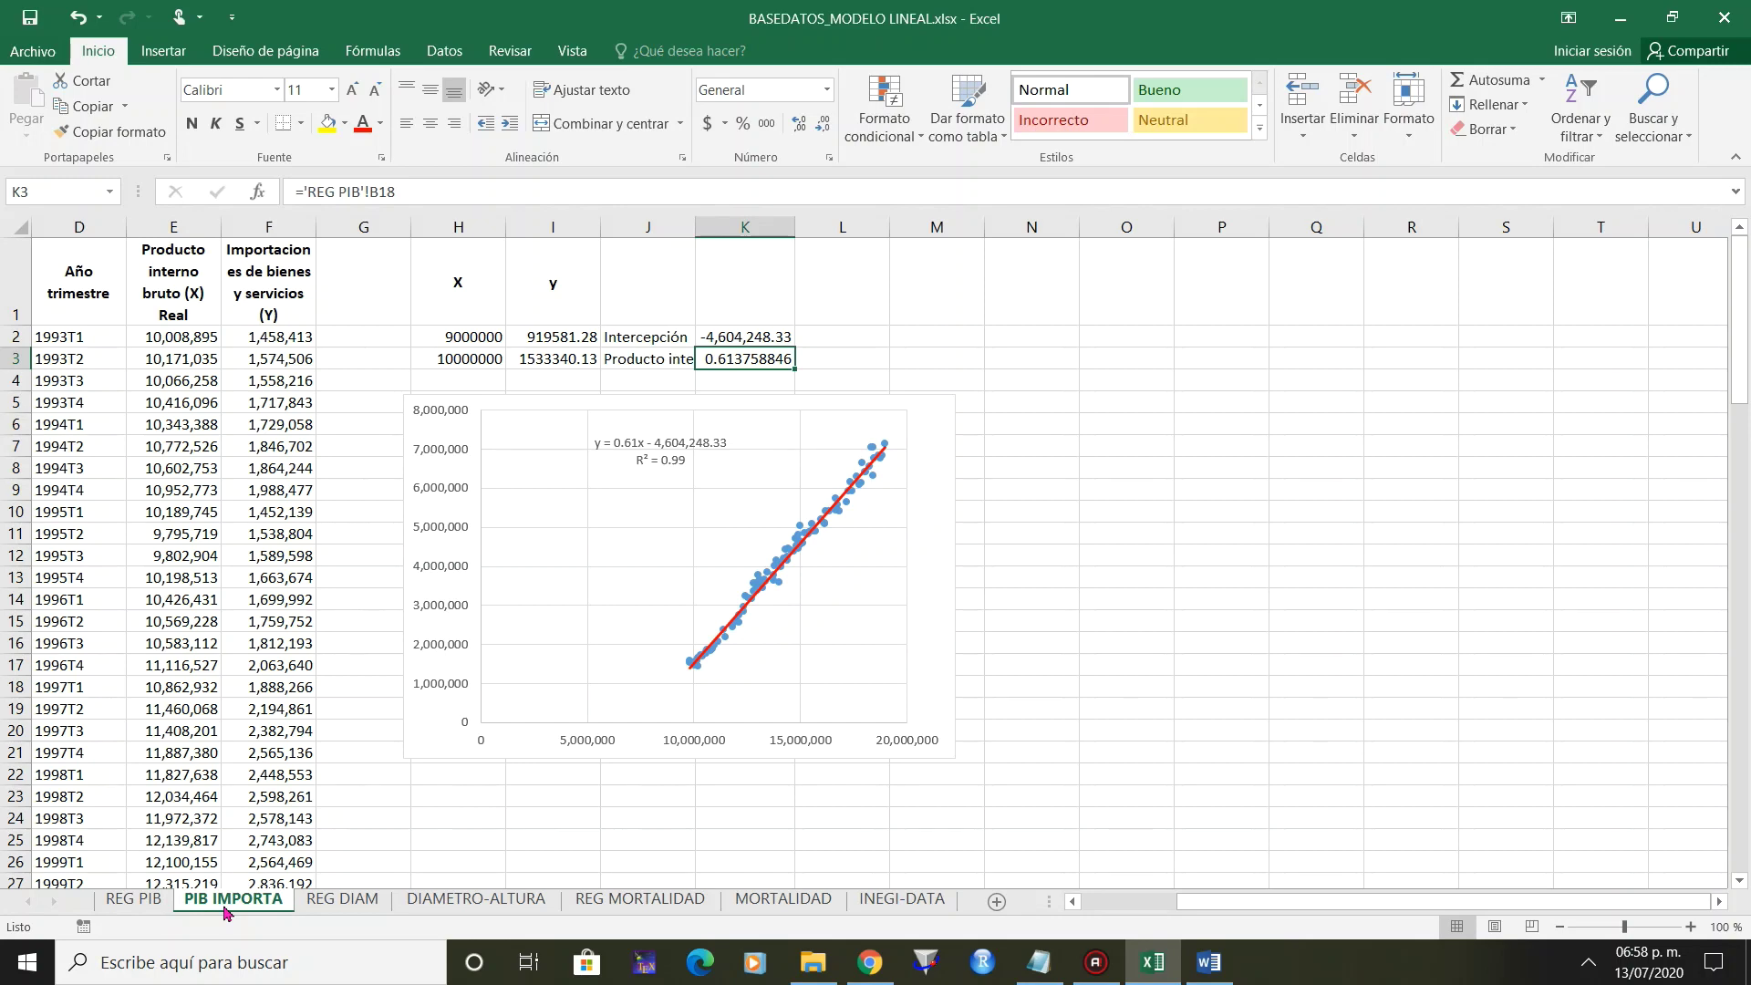
key(ctrl+Home)
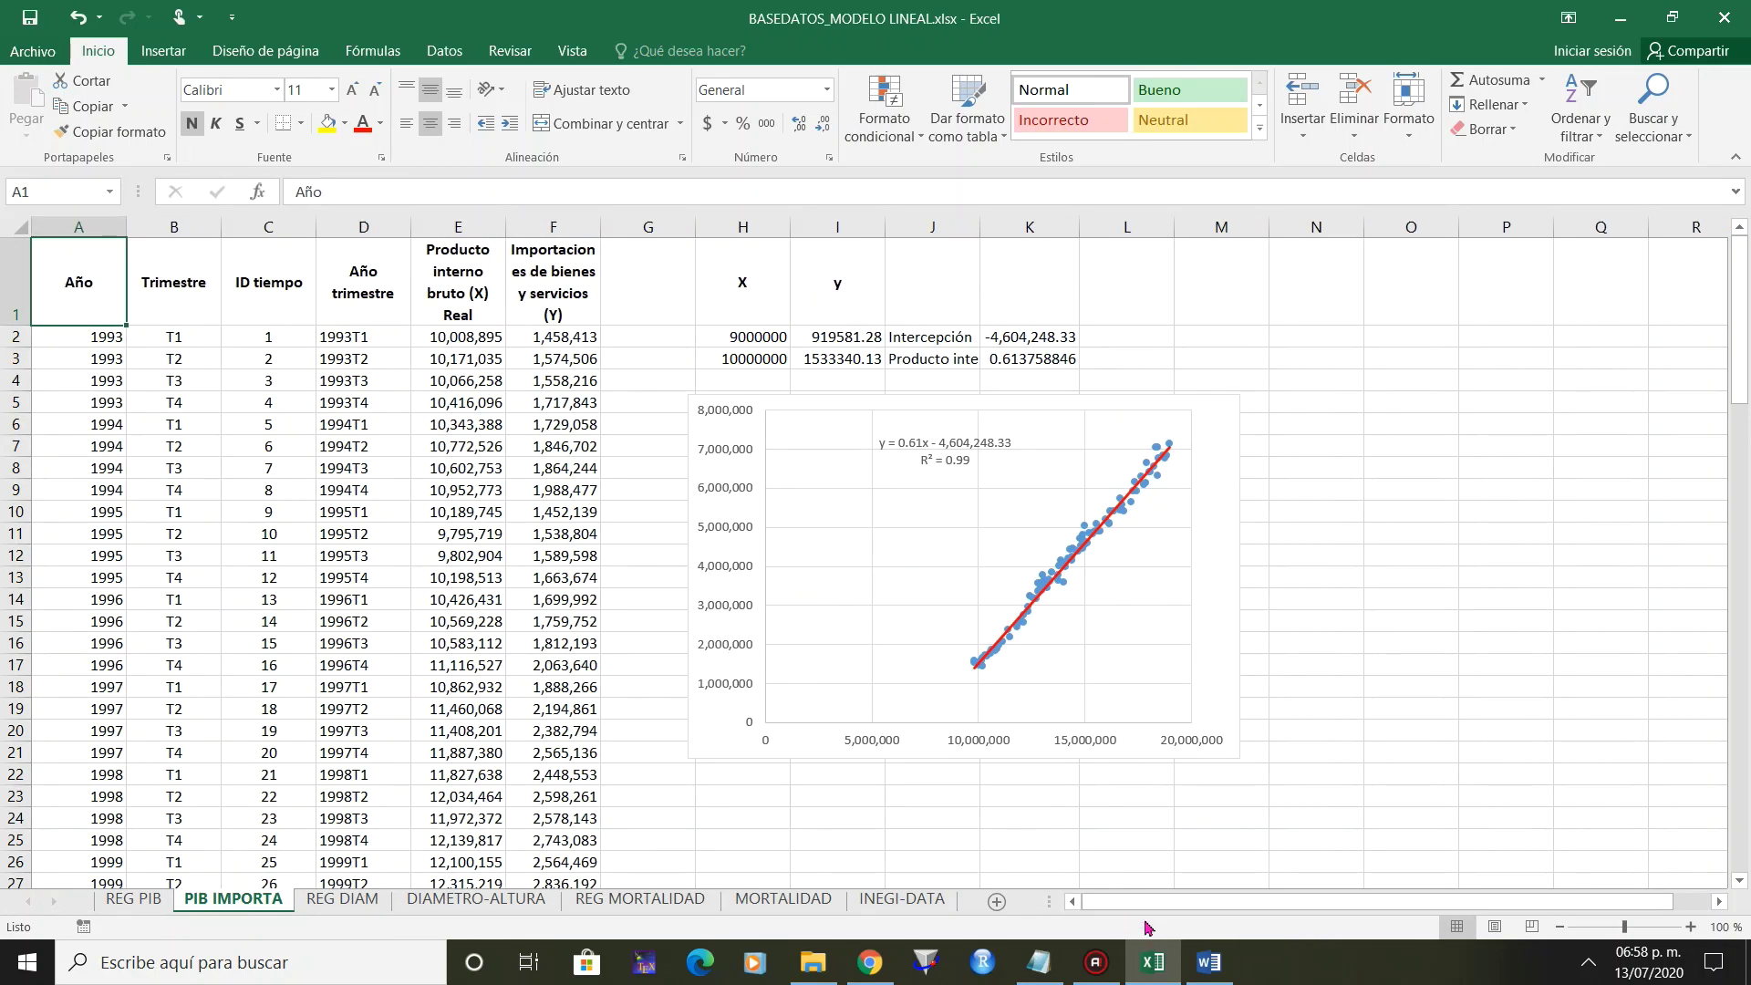
click(1209, 962)
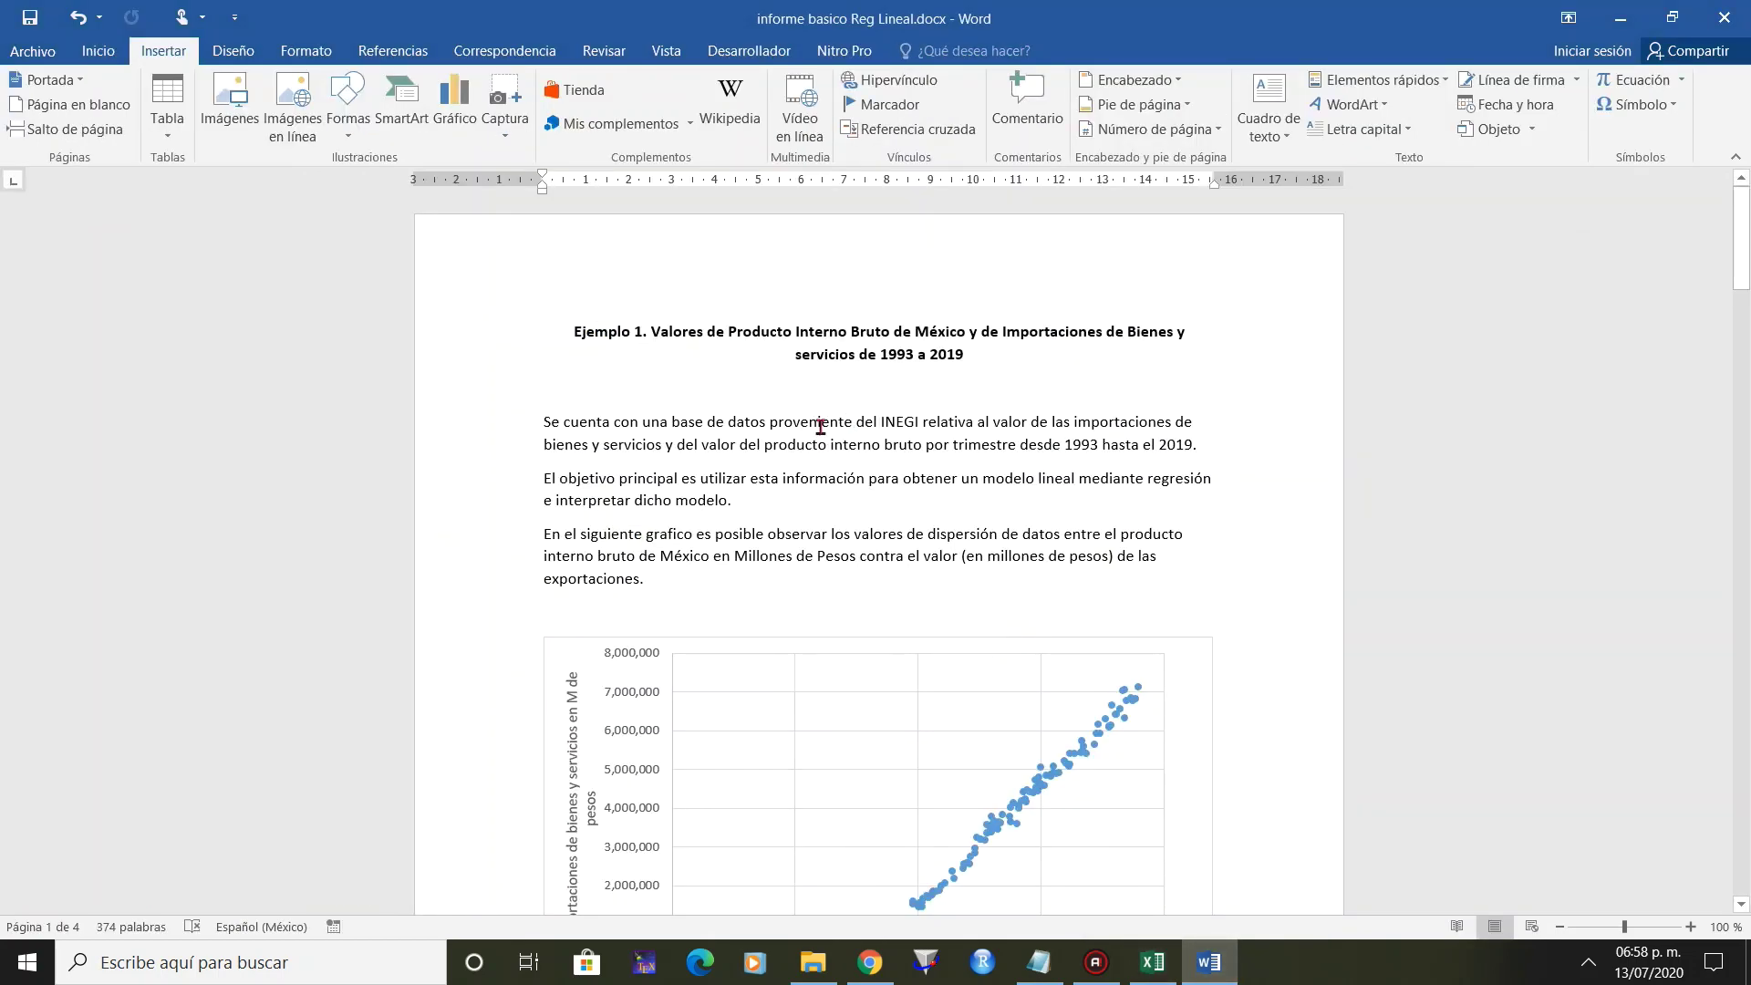
Scroll down to the coefficients table and undo its last change.
click(981, 424)
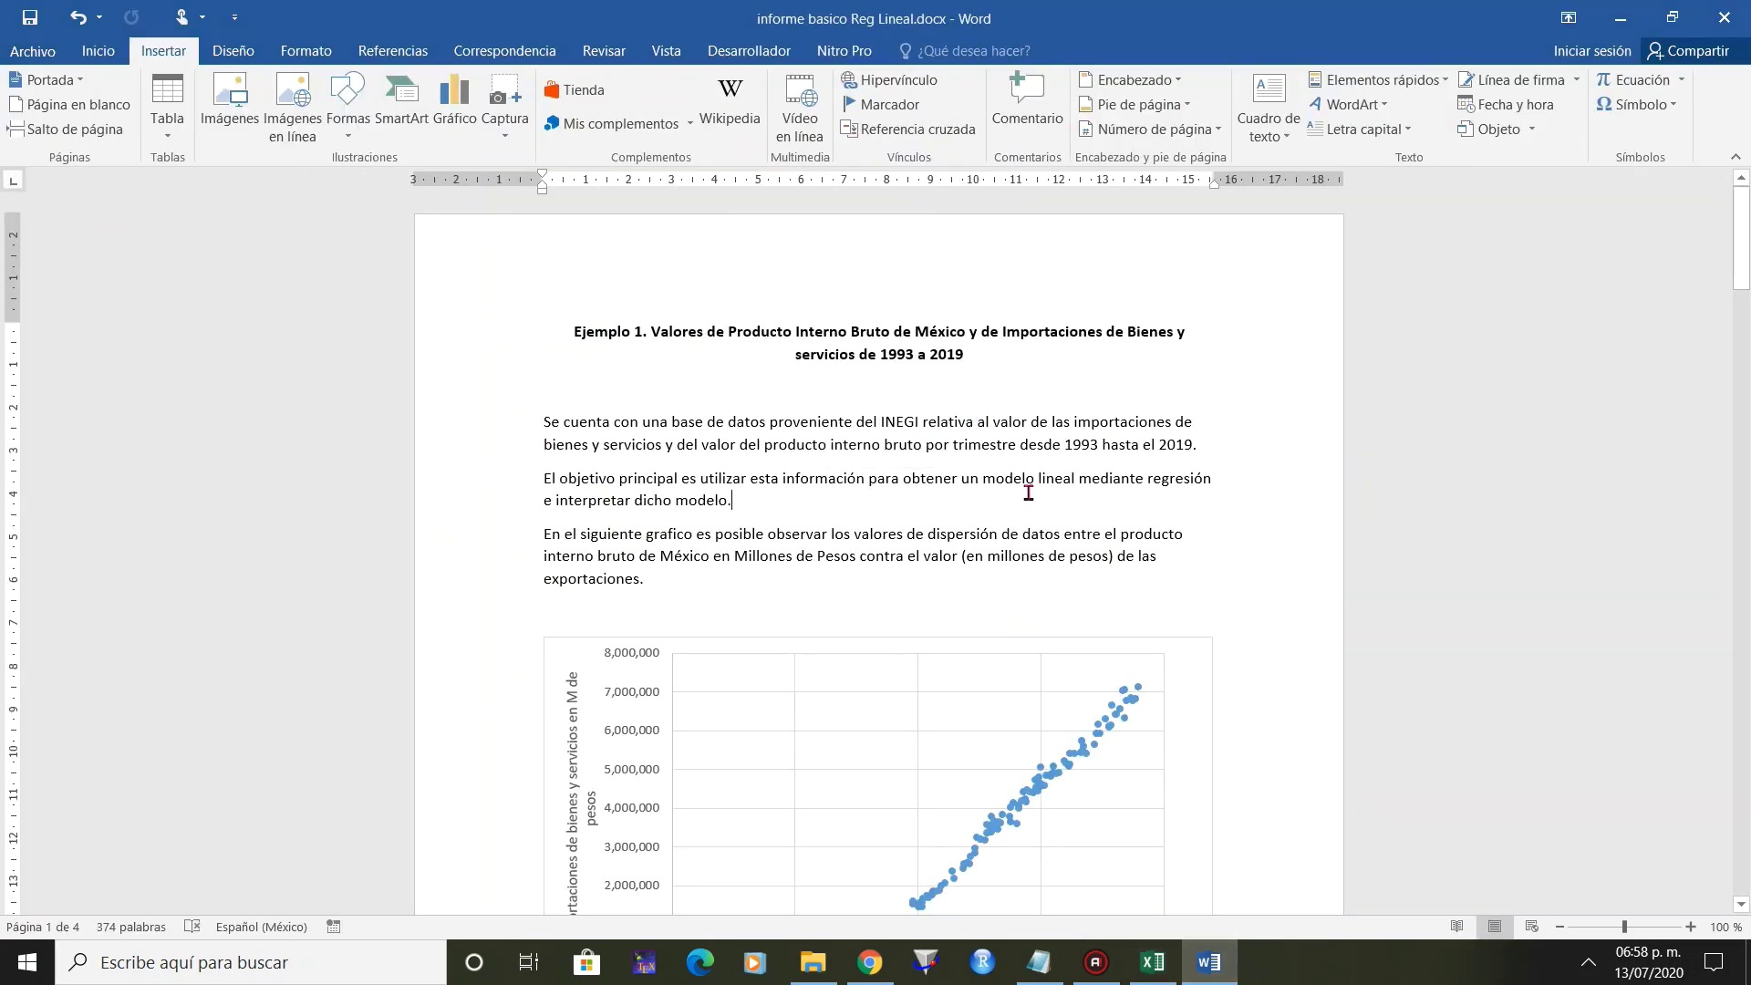
scroll(1143, 571, down, 3)
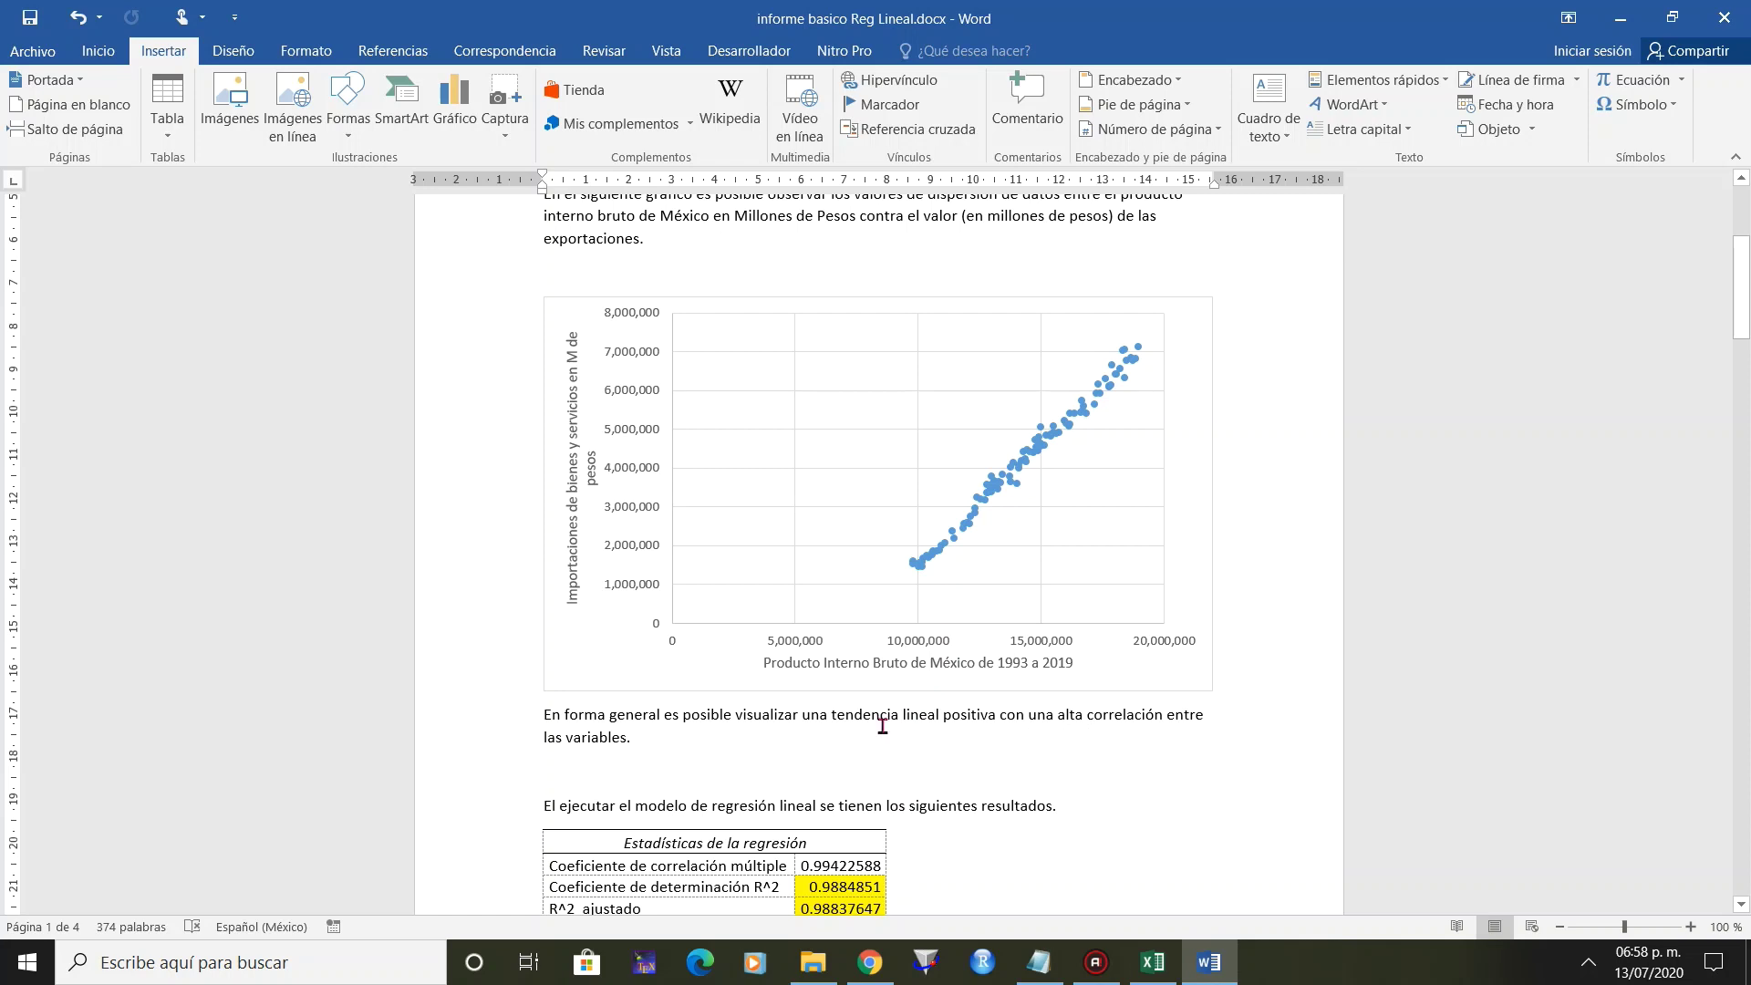
scroll(1025, 691, down, 4)
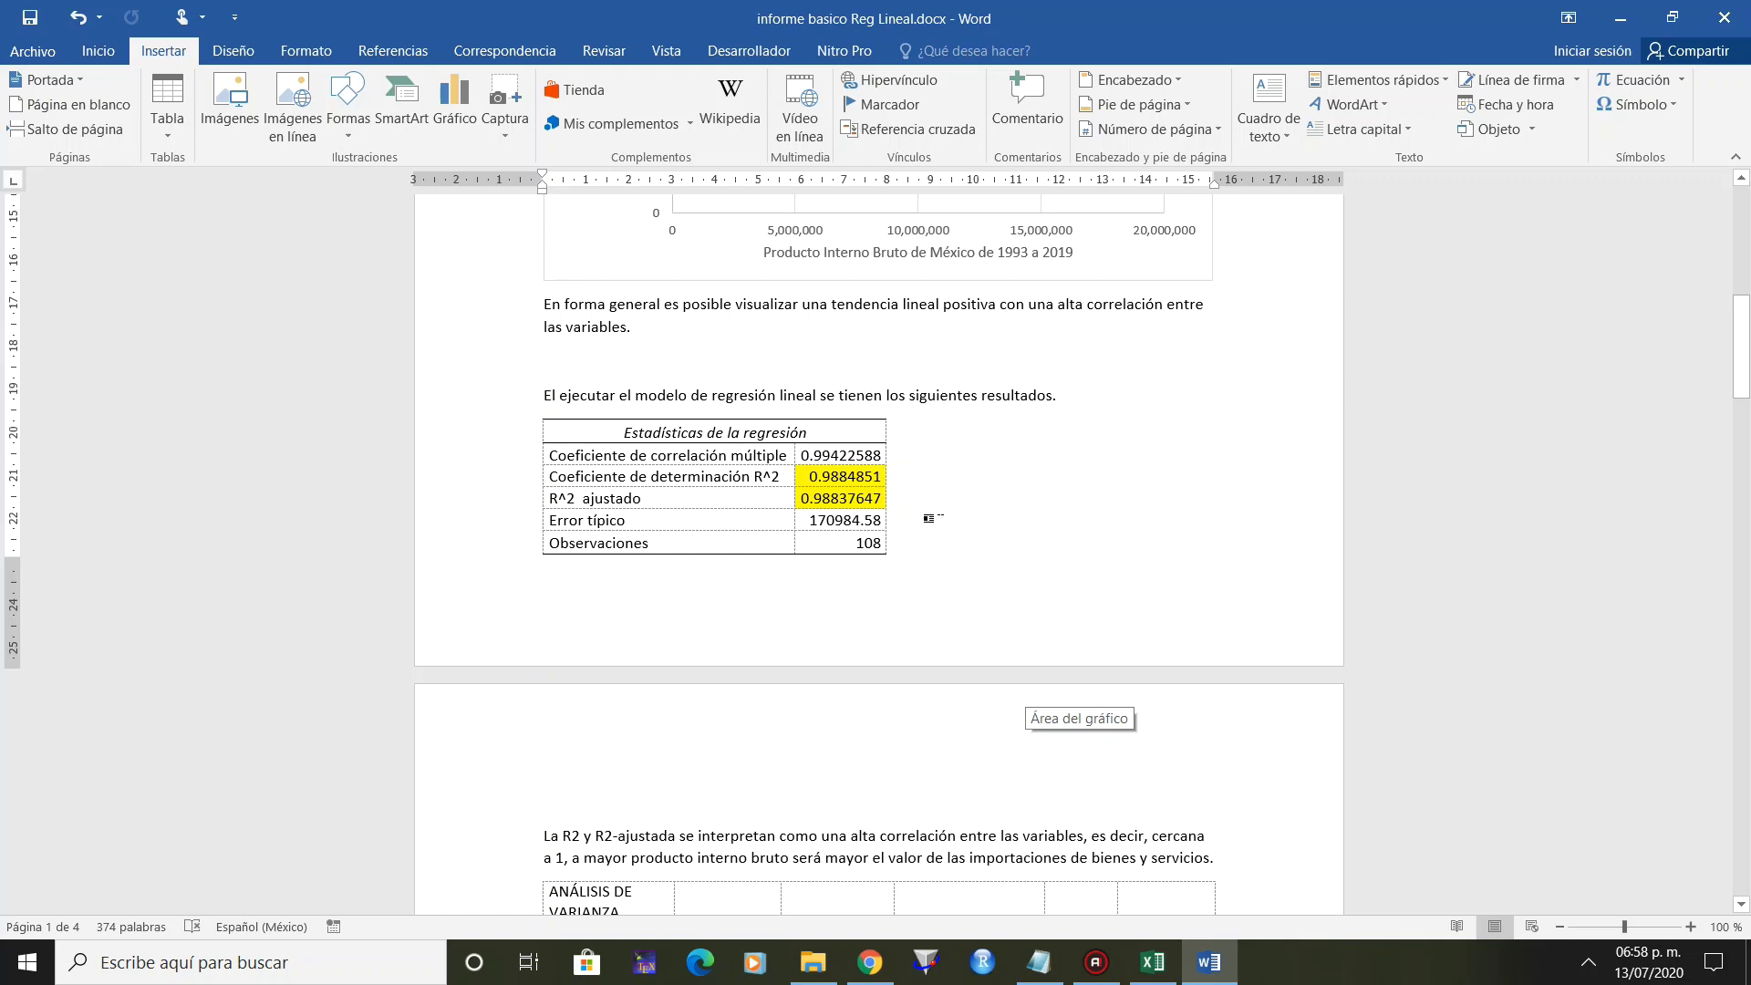
scroll(942, 620, down, 4)
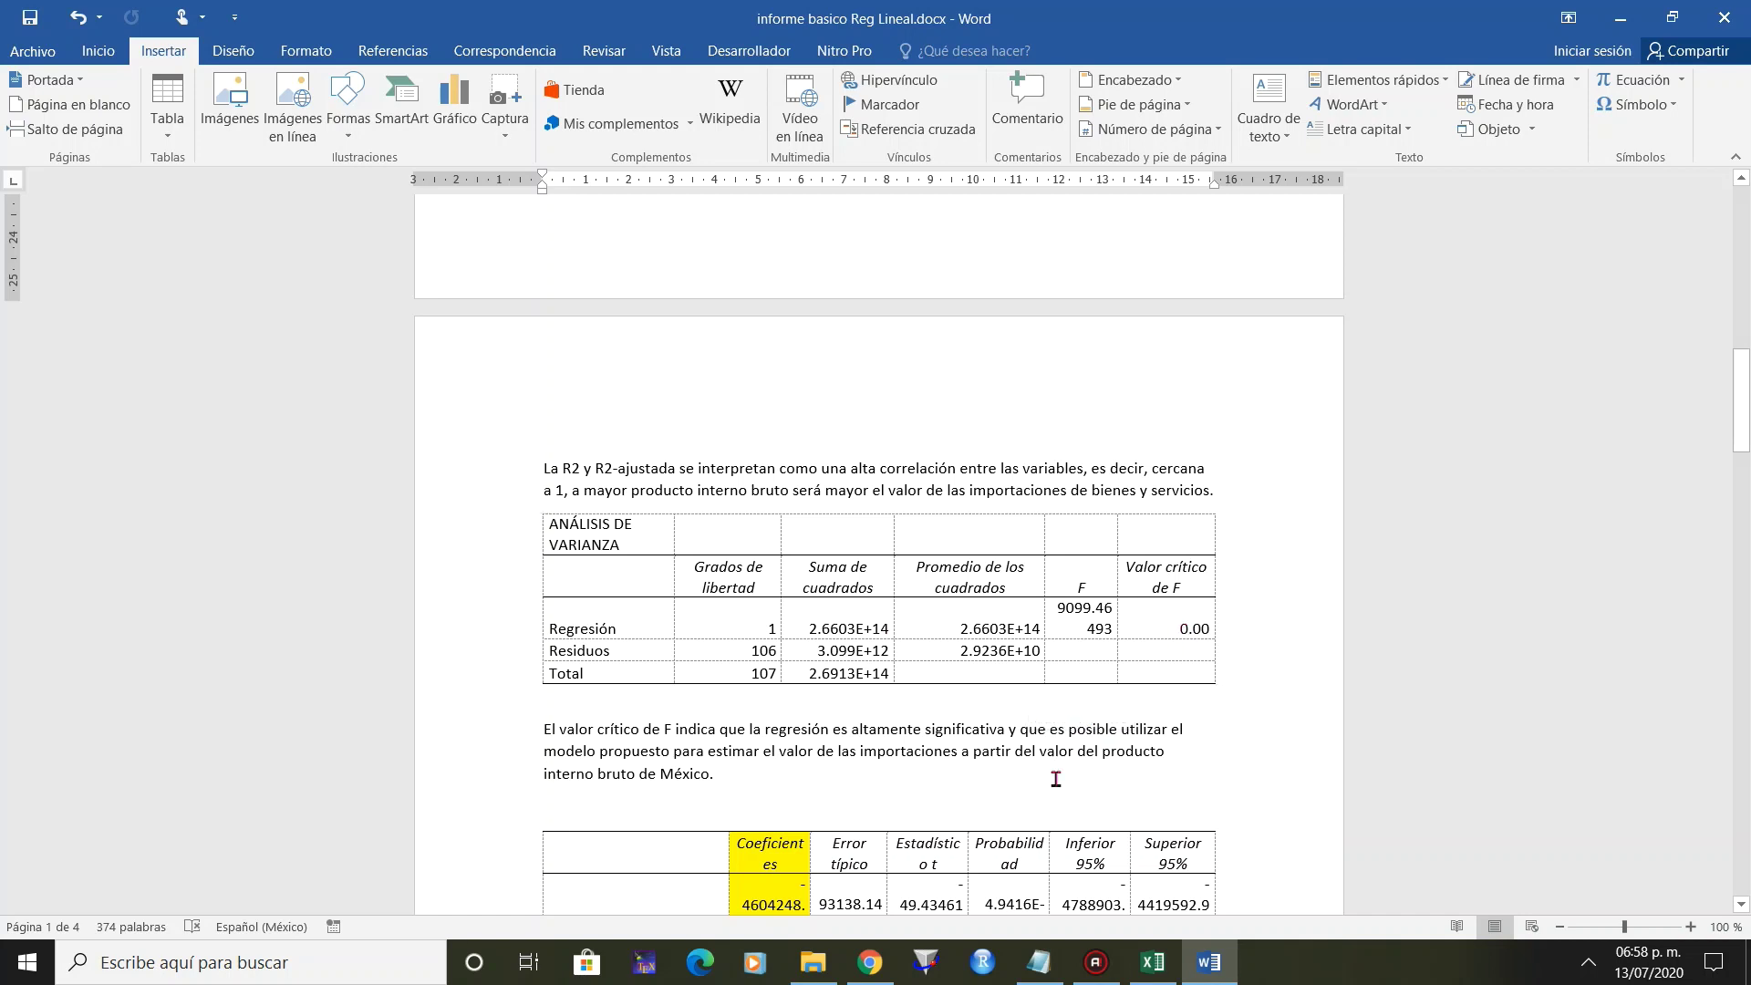
scroll(1085, 730, down, 4)
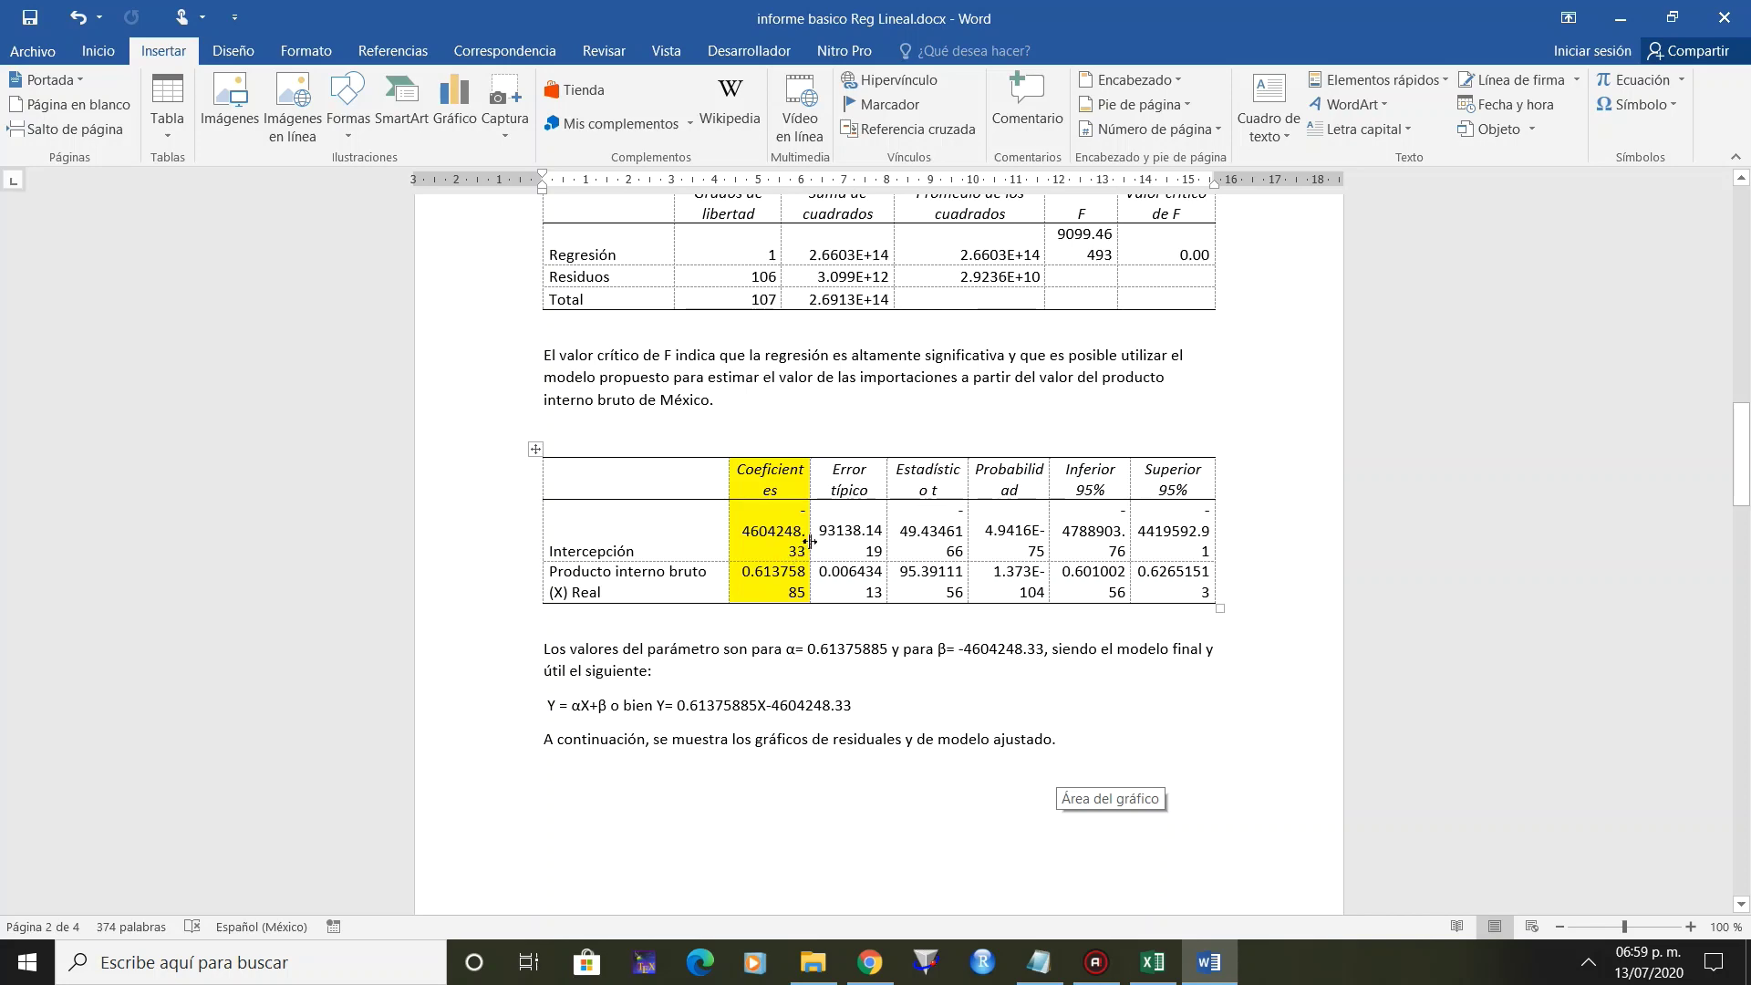
key(ctrl+z)
key(ctrl+z)
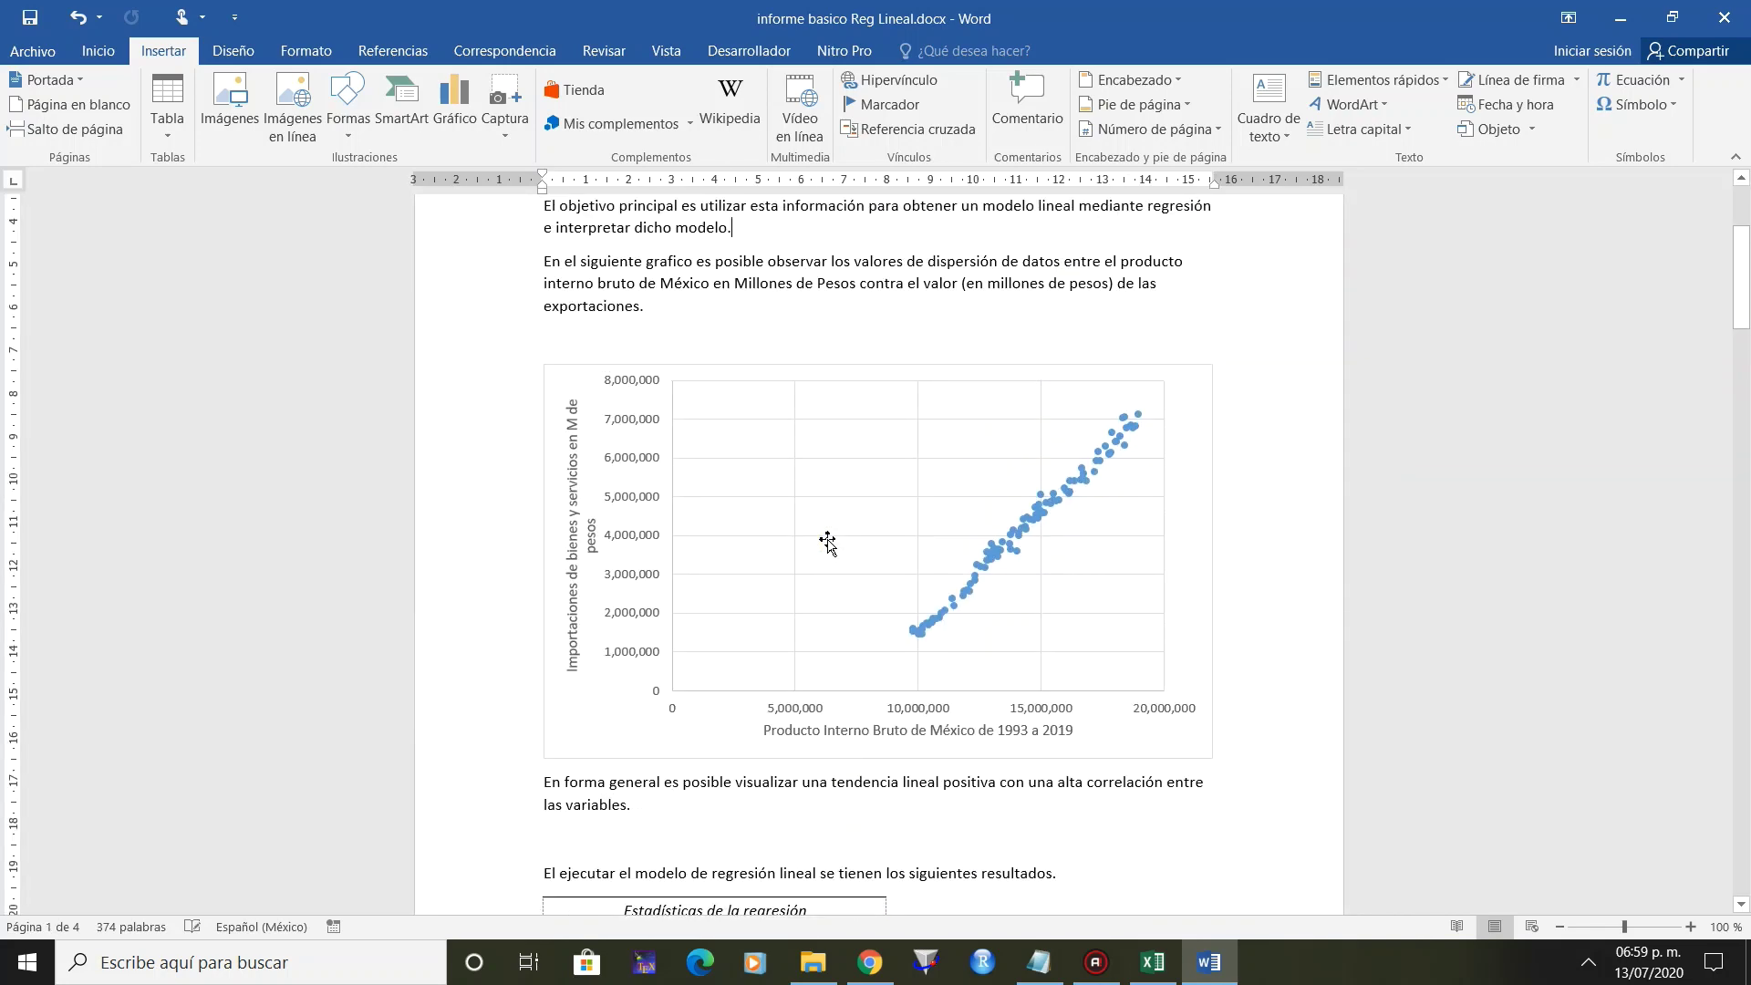
Drag the Coeficientes column border left so -4604248.33 and 0.61375885 fit on one line.
scroll(827, 542, down, 7)
scroll(827, 541, down, 2)
scroll(827, 542, down, 6)
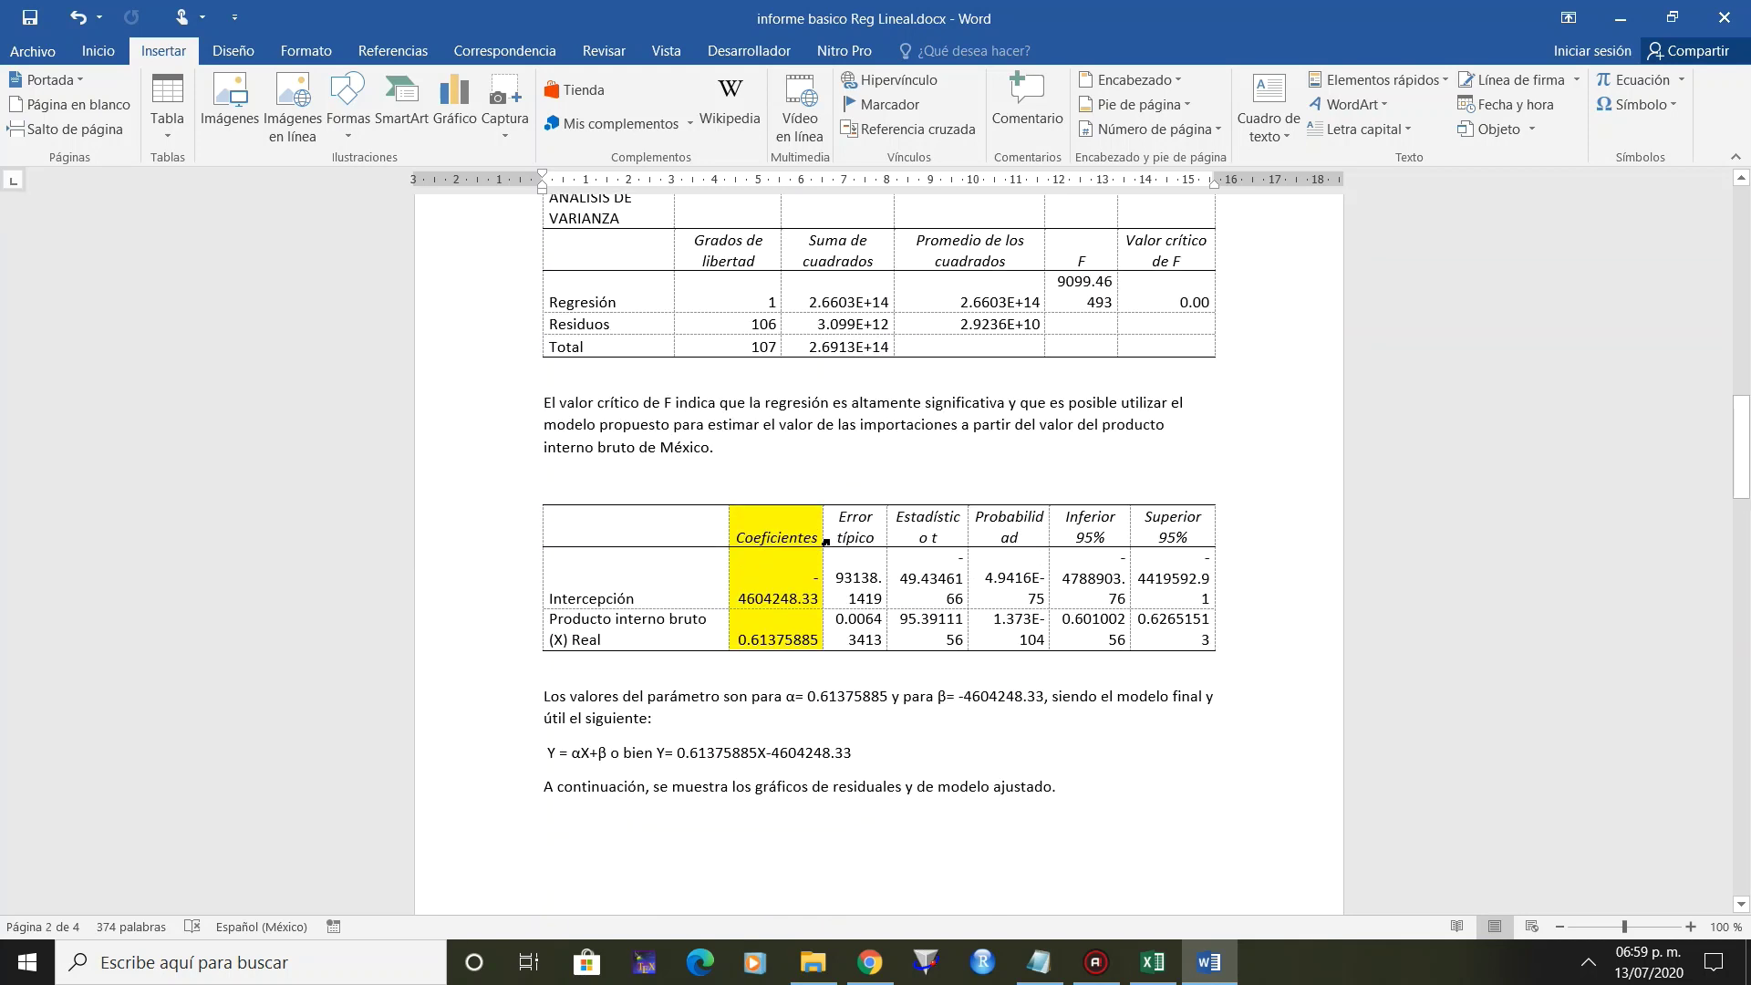
scroll(826, 542, down, 2)
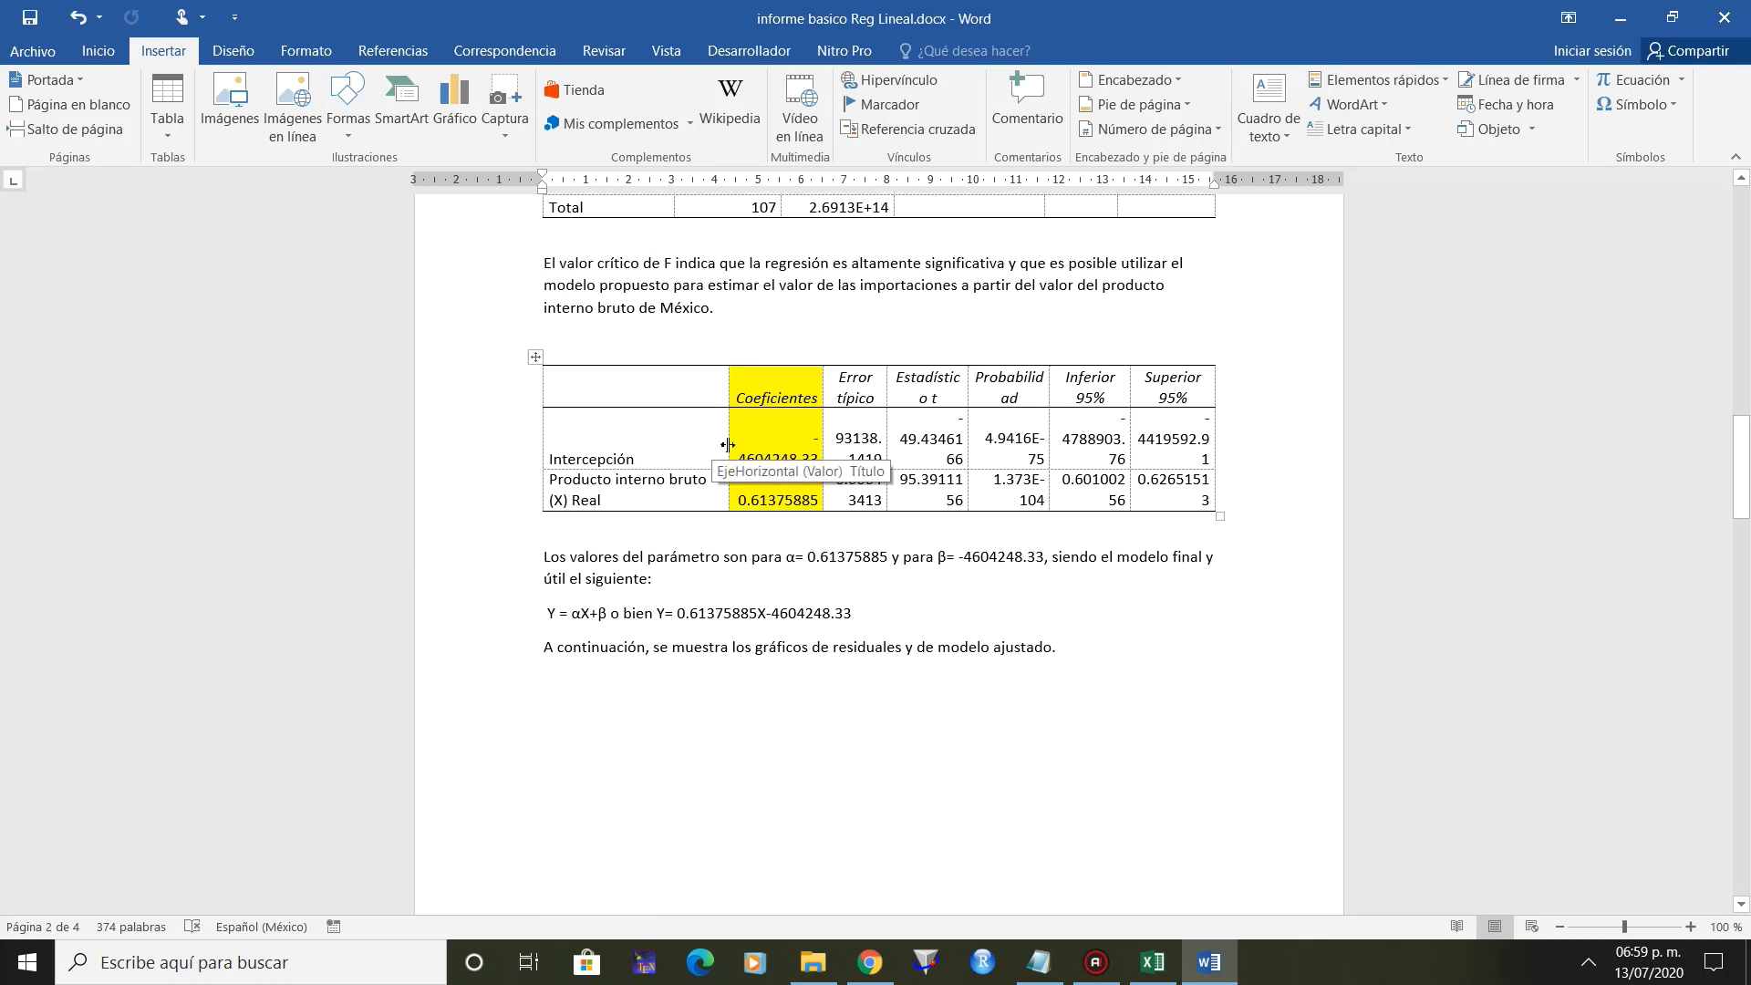
drag(727, 445, 694, 445)
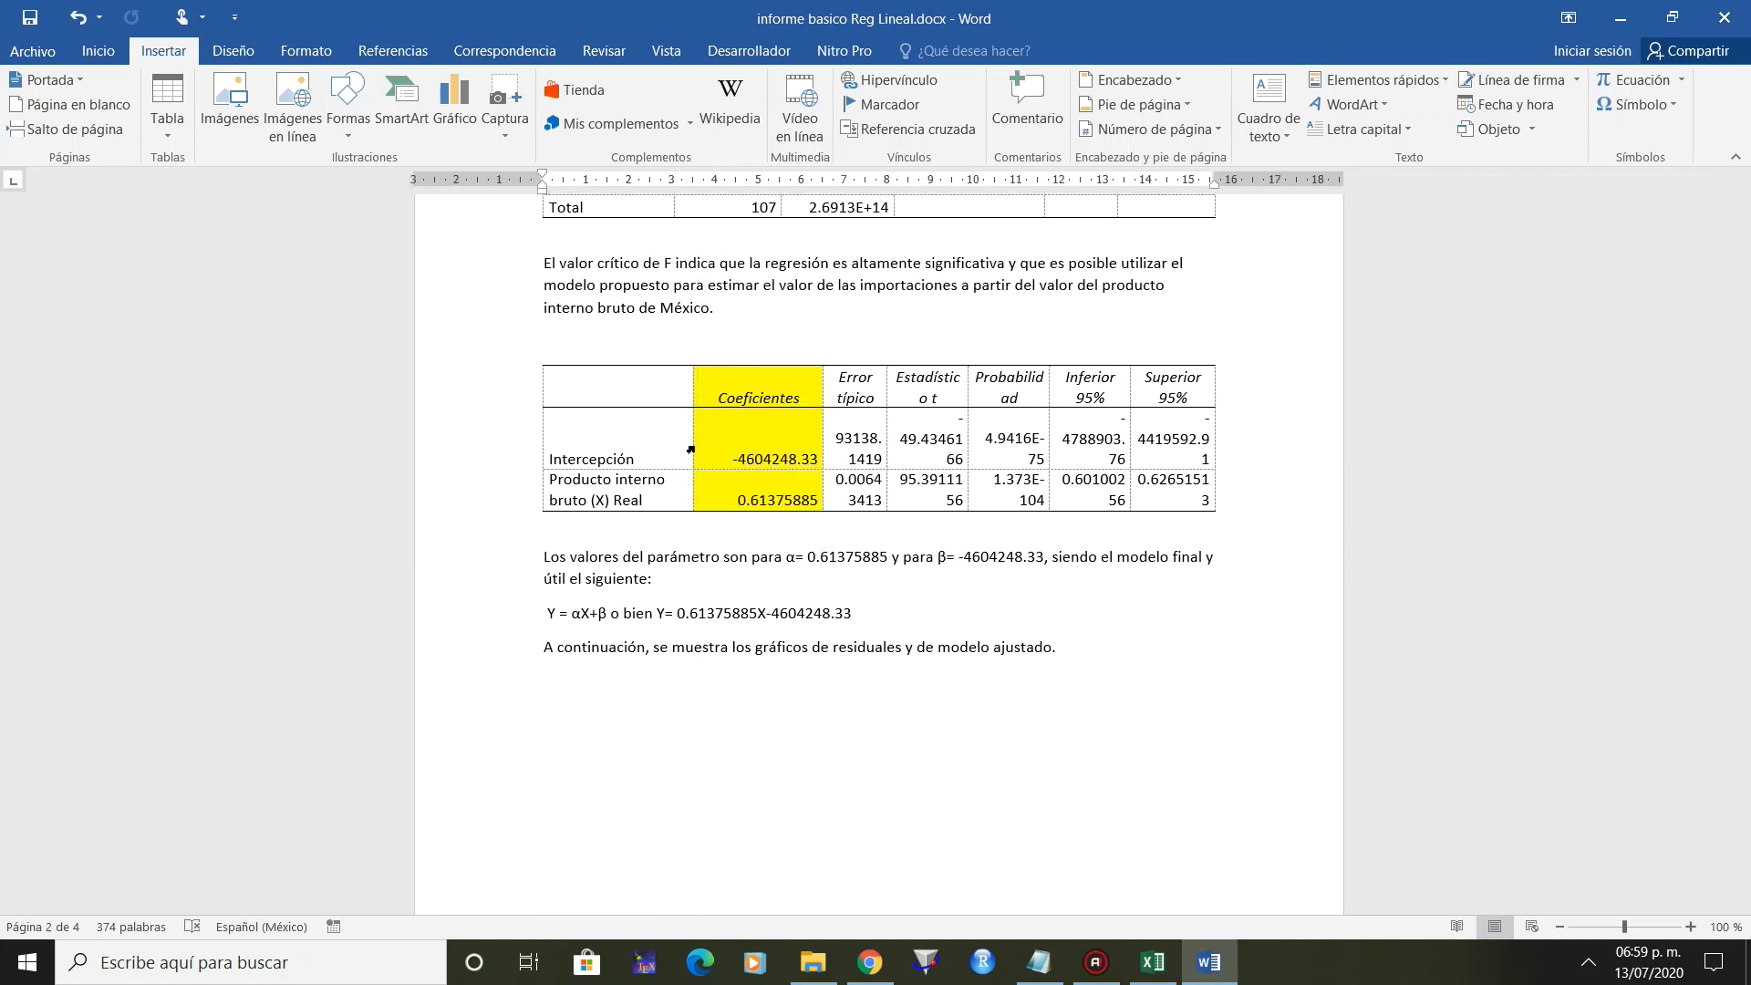
click(837, 603)
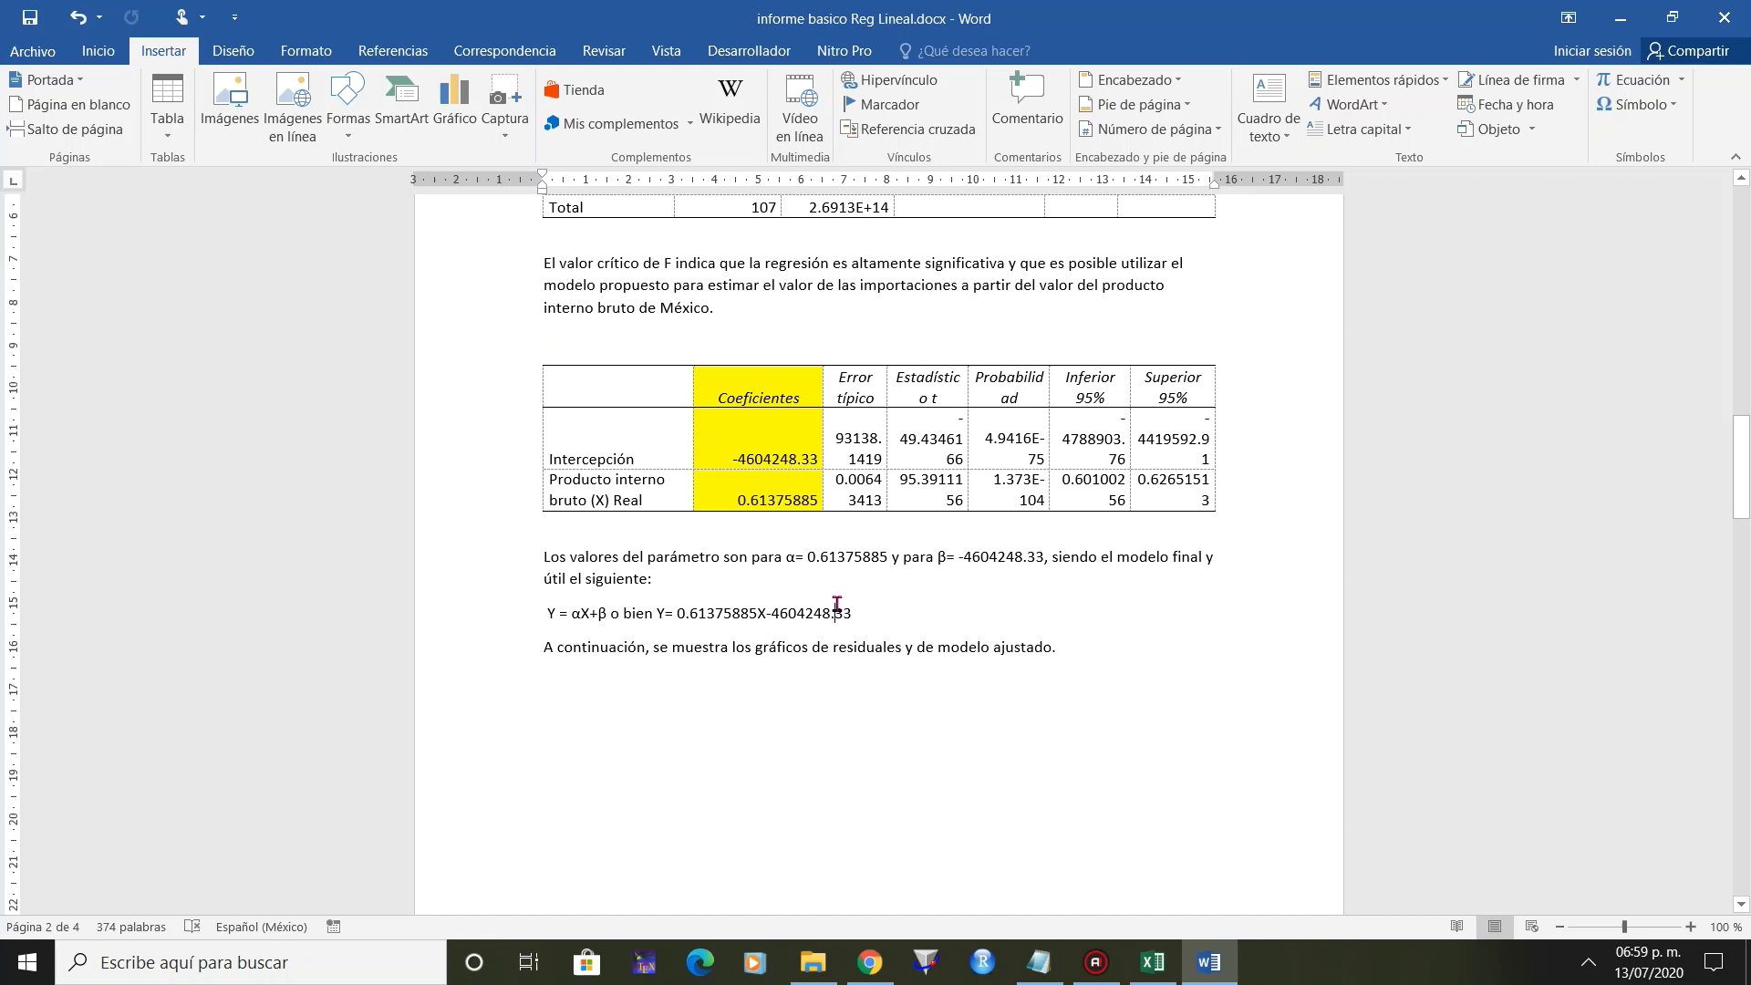
click(520, 628)
Delete the empty residuals chart and the old fitted regression curve chart from the report.
click(739, 629)
scroll(749, 722, down, 3)
scroll(749, 723, down, 5)
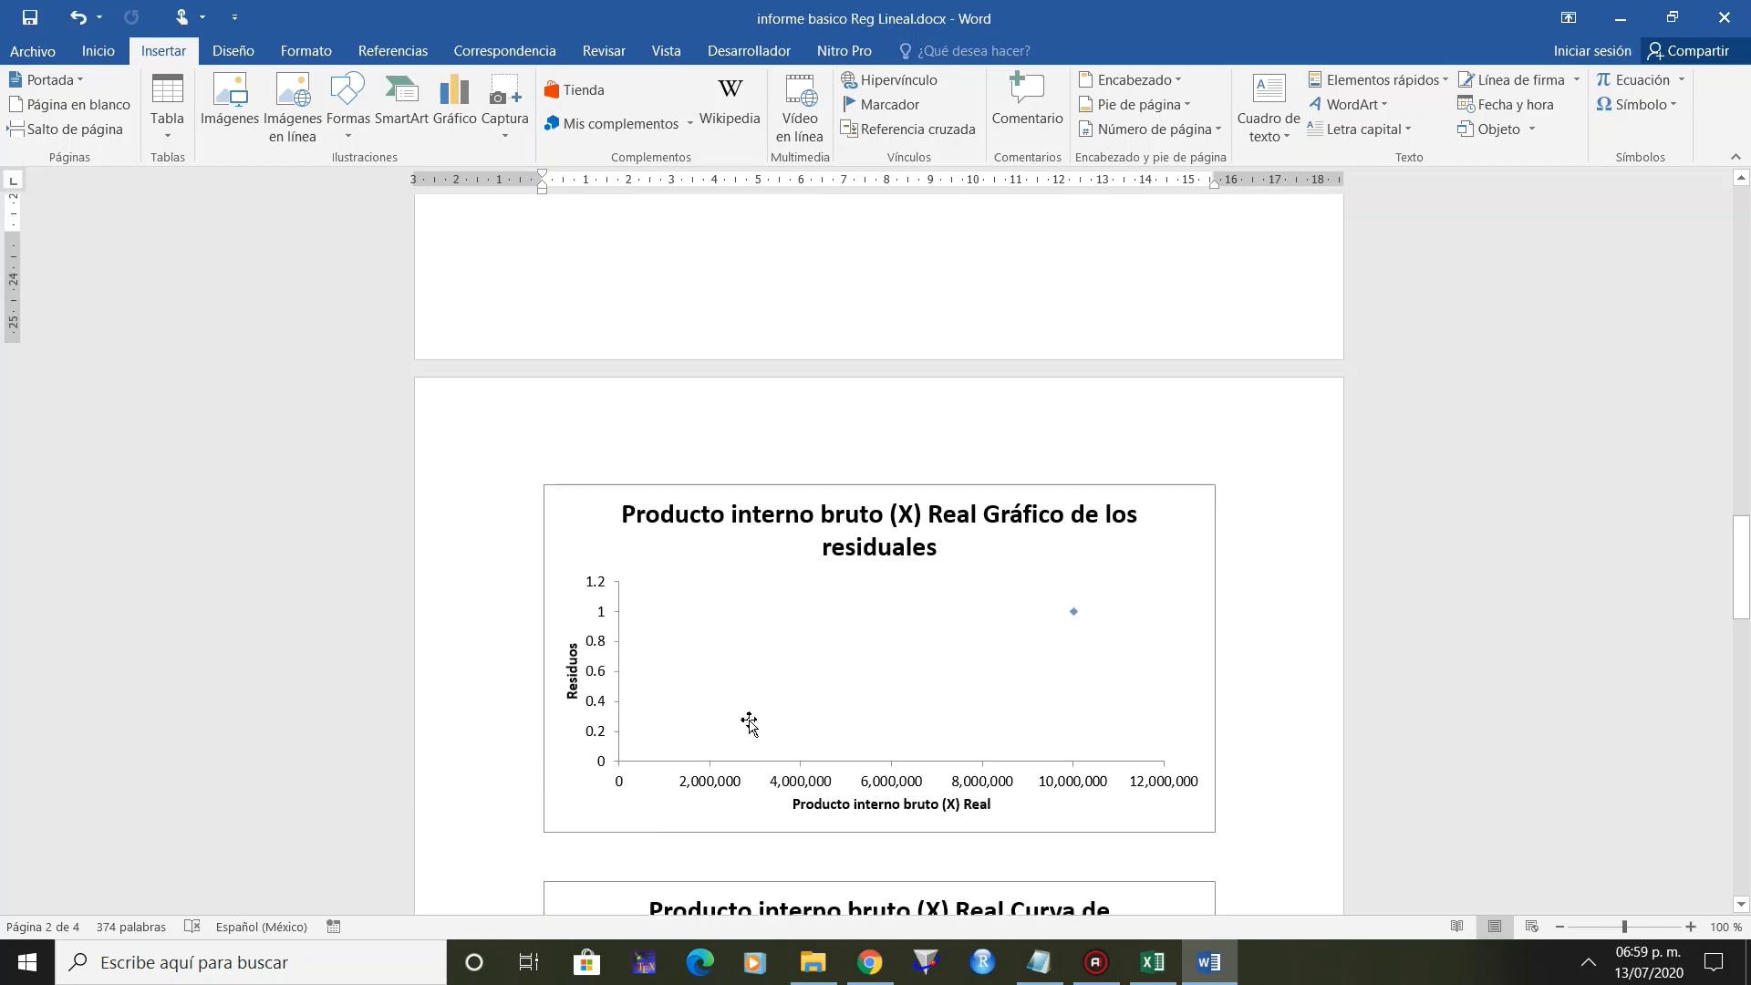
scroll(749, 722, down, 2)
scroll(749, 723, down, 2)
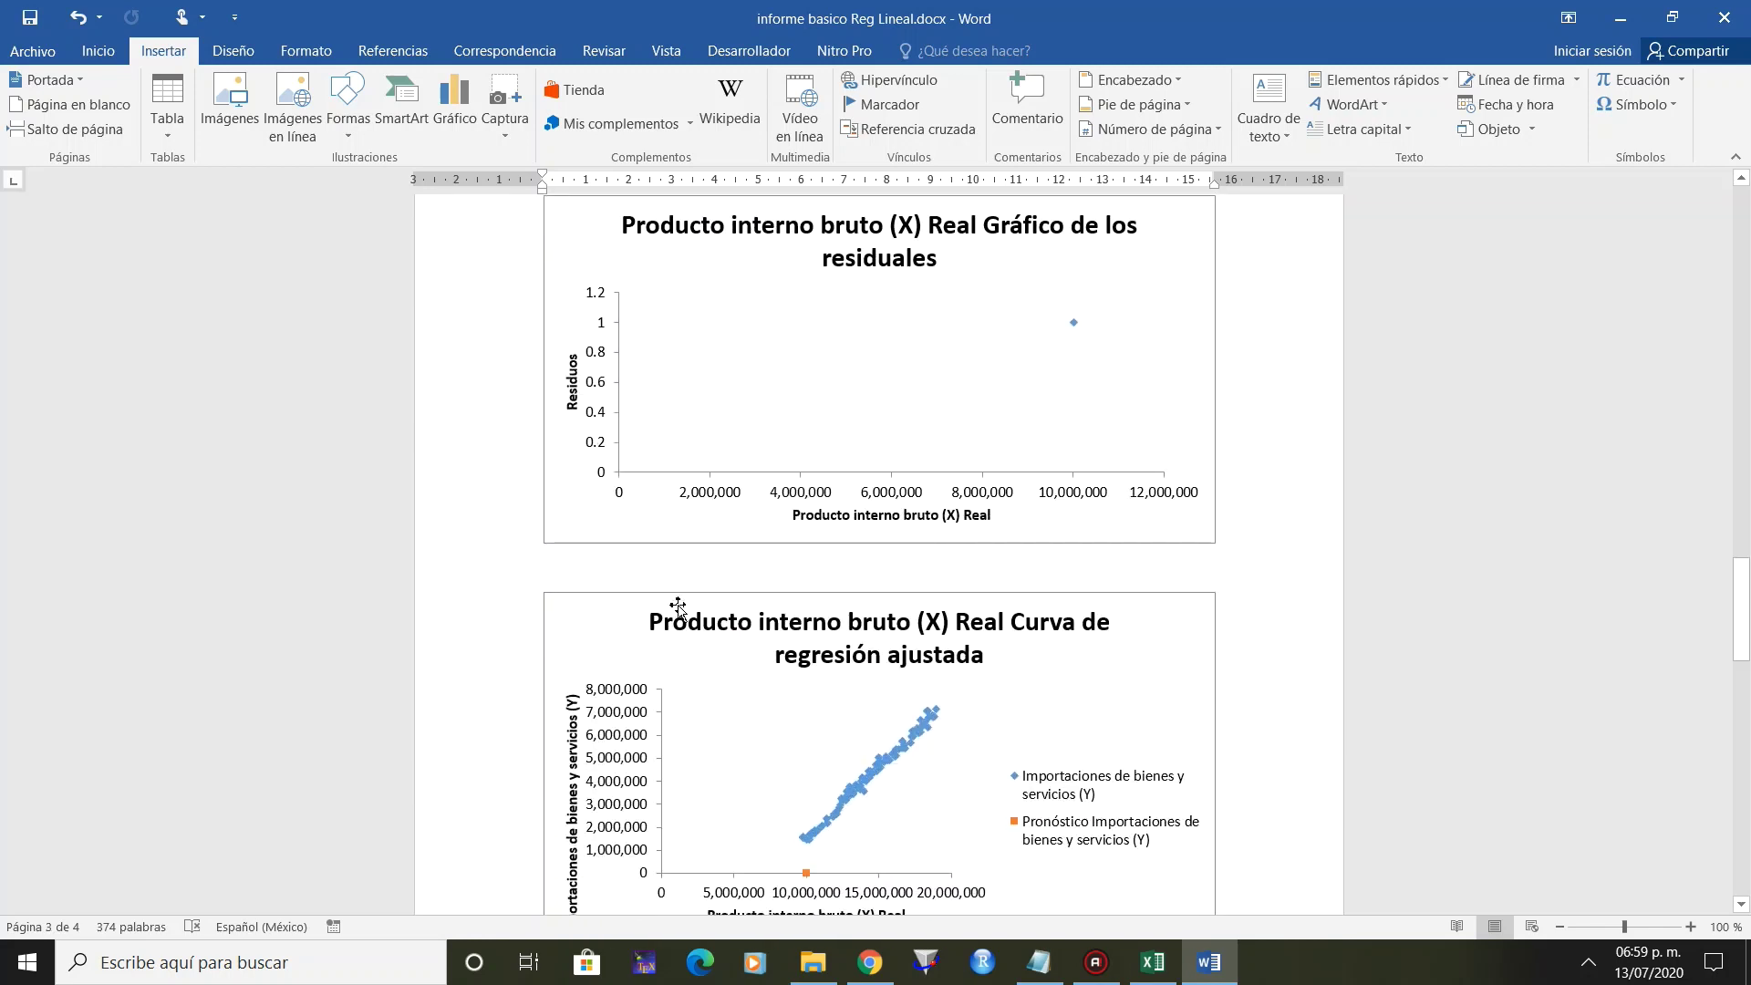
click(620, 528)
key(Delete)
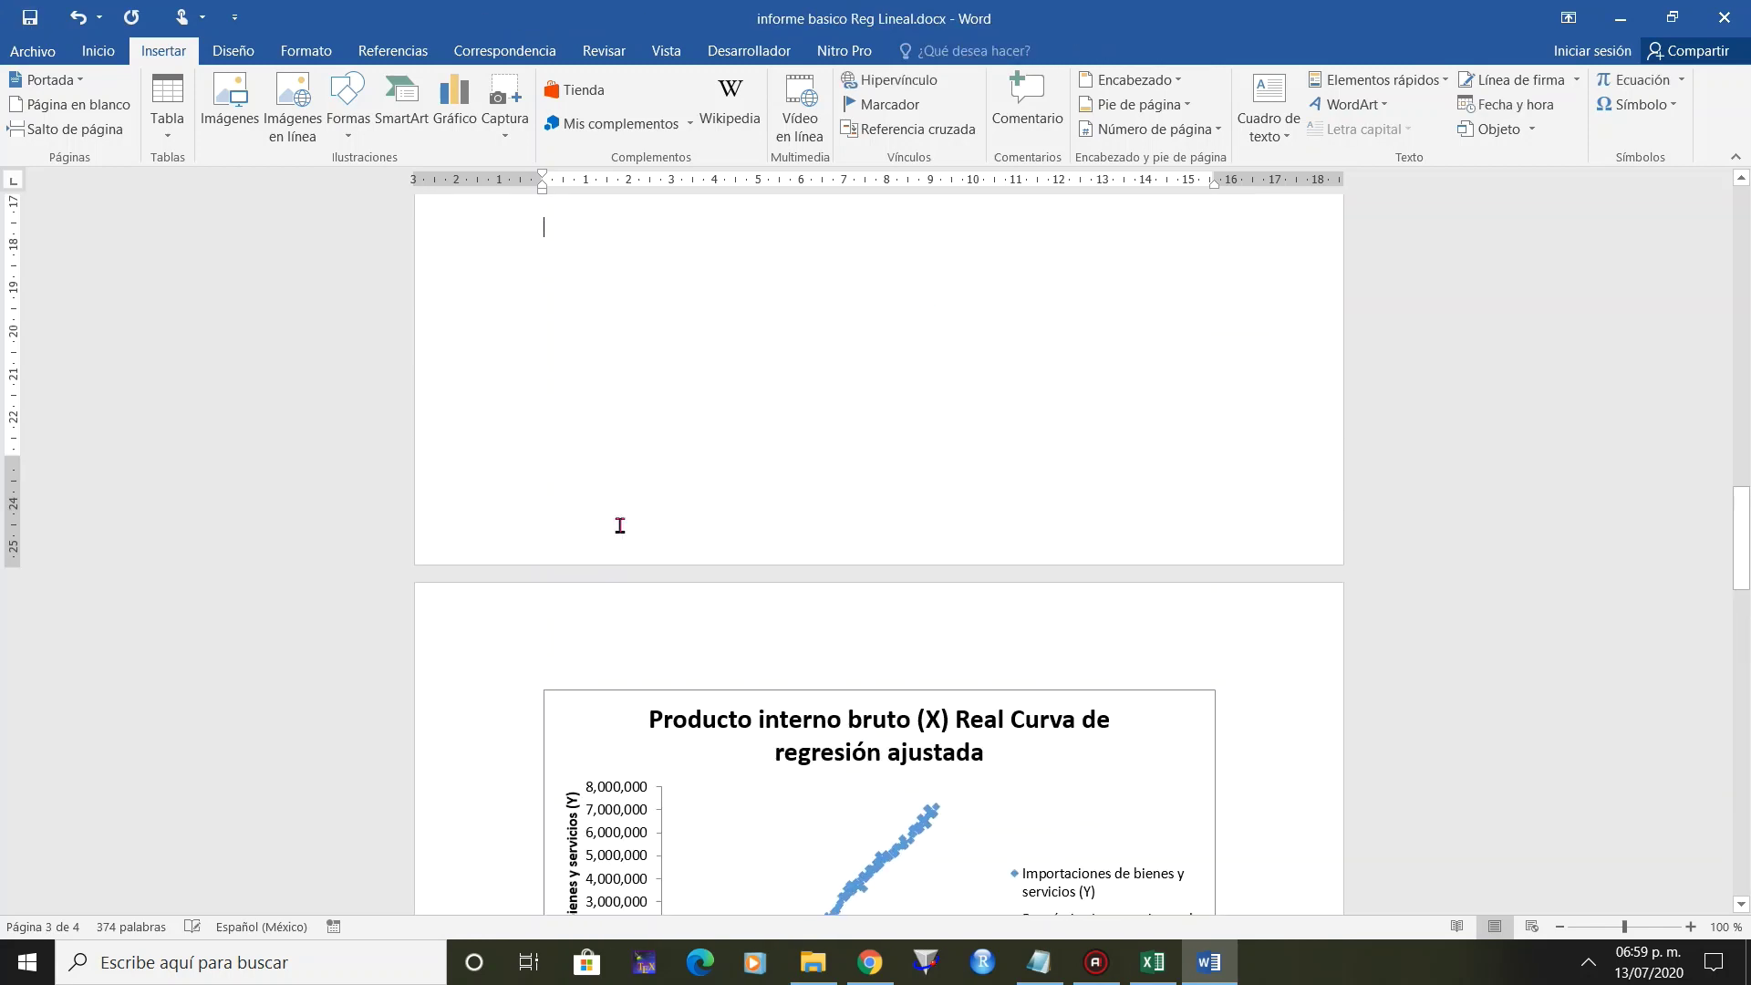
click(586, 757)
key(Delete)
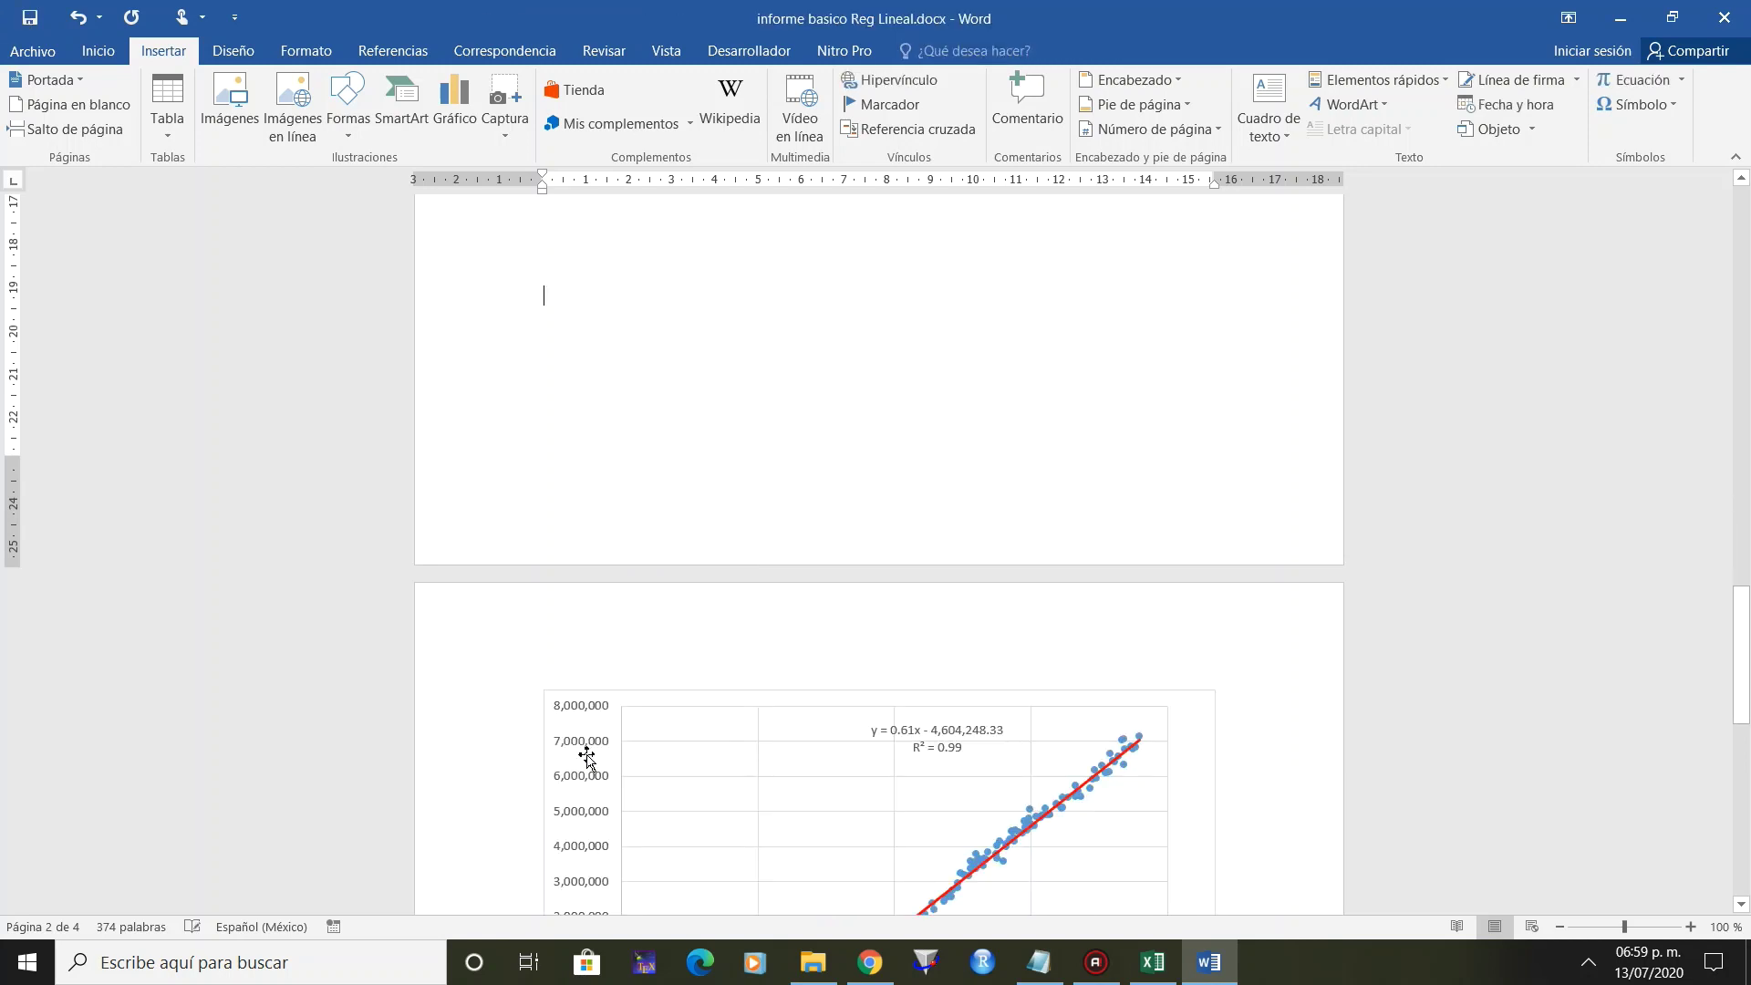
scroll(664, 546, down, 3)
scroll(664, 547, up, 5)
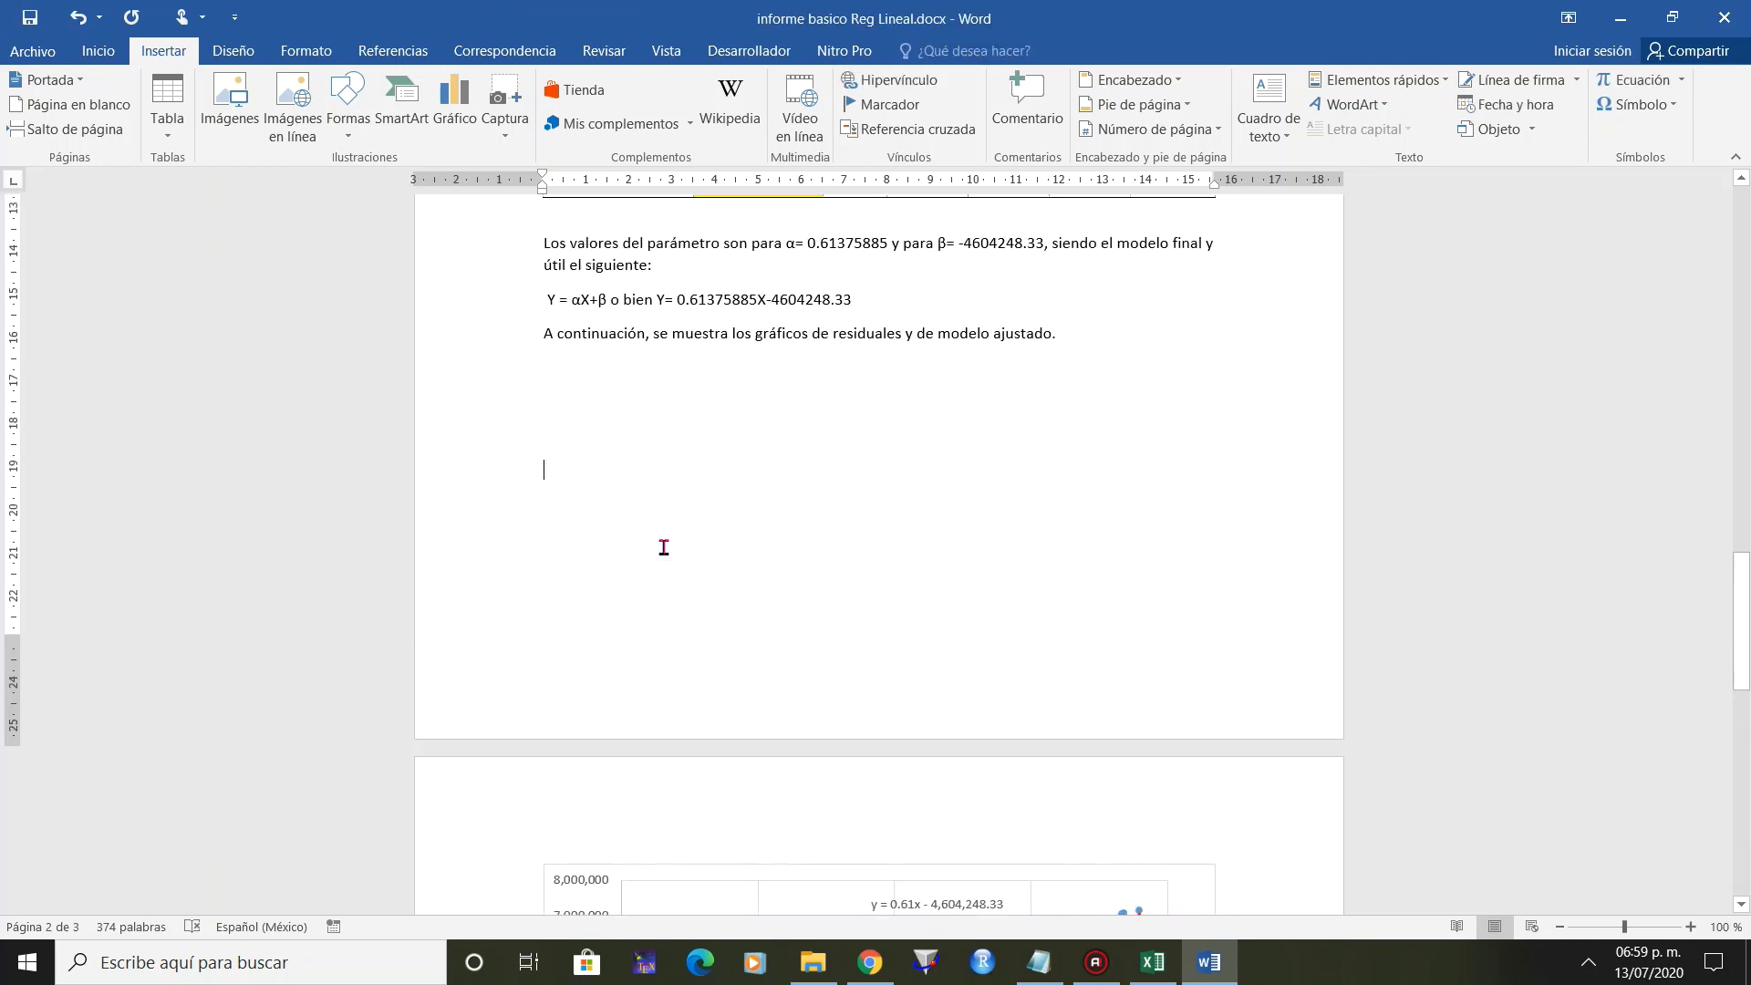
scroll(664, 547, down, 5)
scroll(664, 547, up, 3)
scroll(664, 547, up, 2)
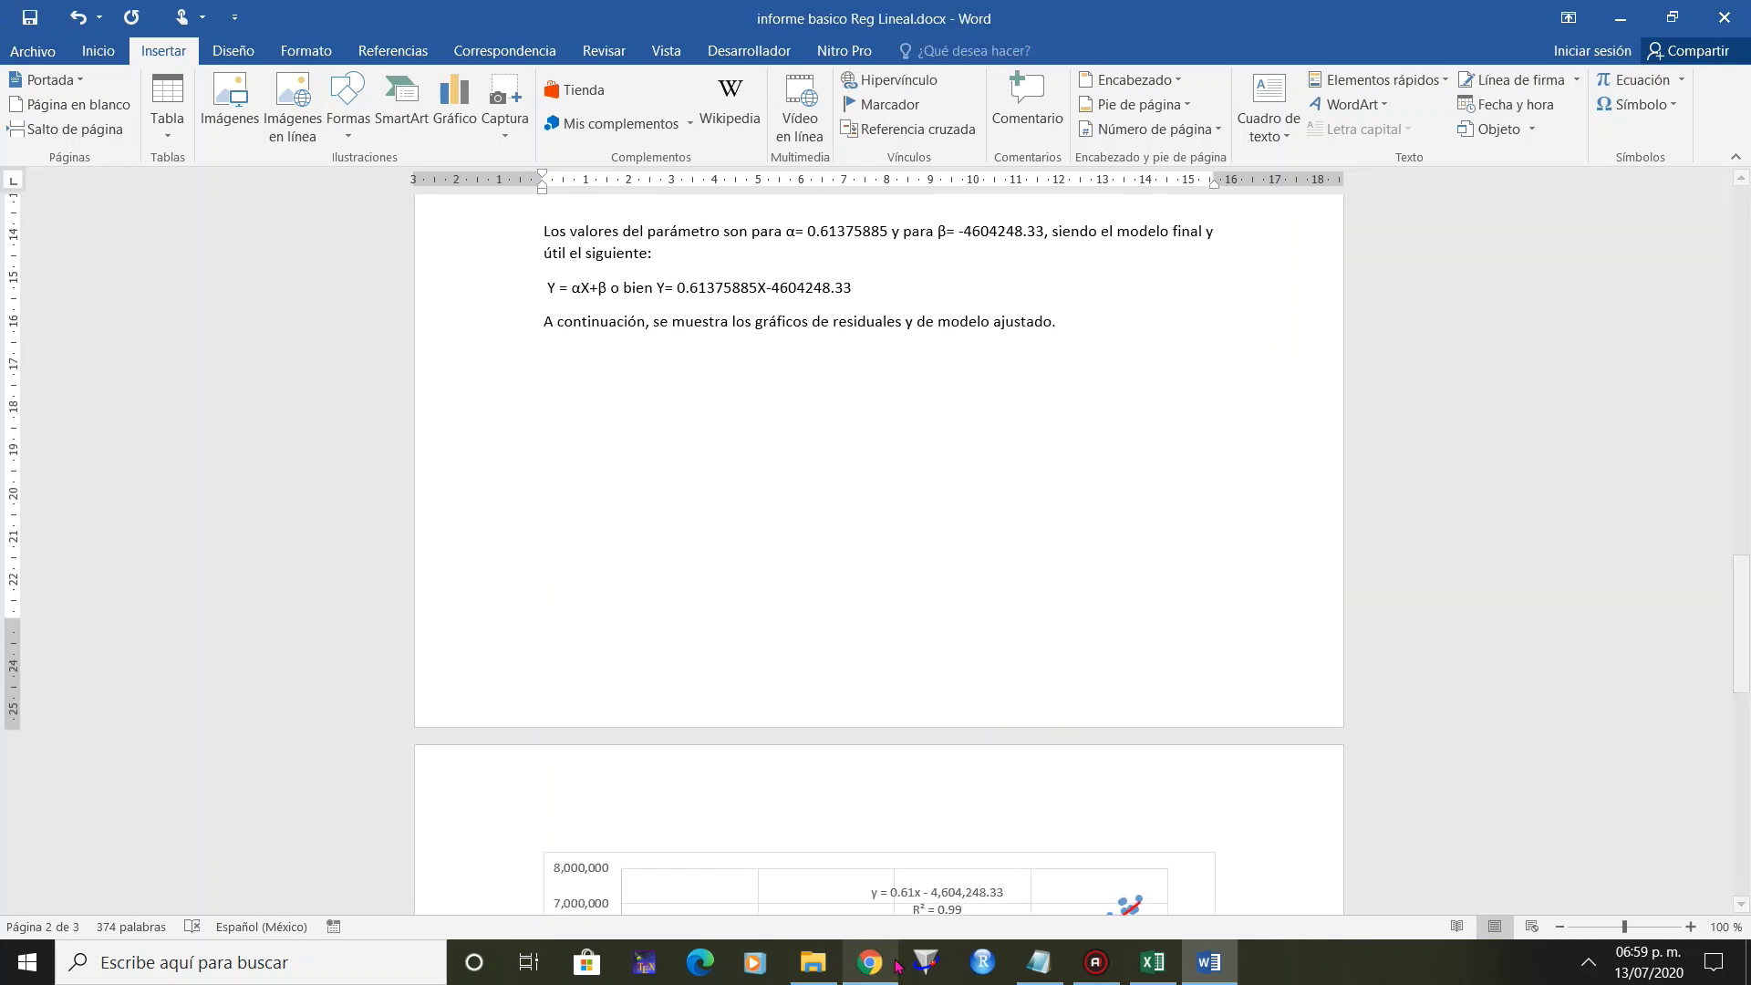
Bring the fitted regression curve chart from Excel's REG PIB sheet into the Word report.
click(1152, 963)
click(871, 863)
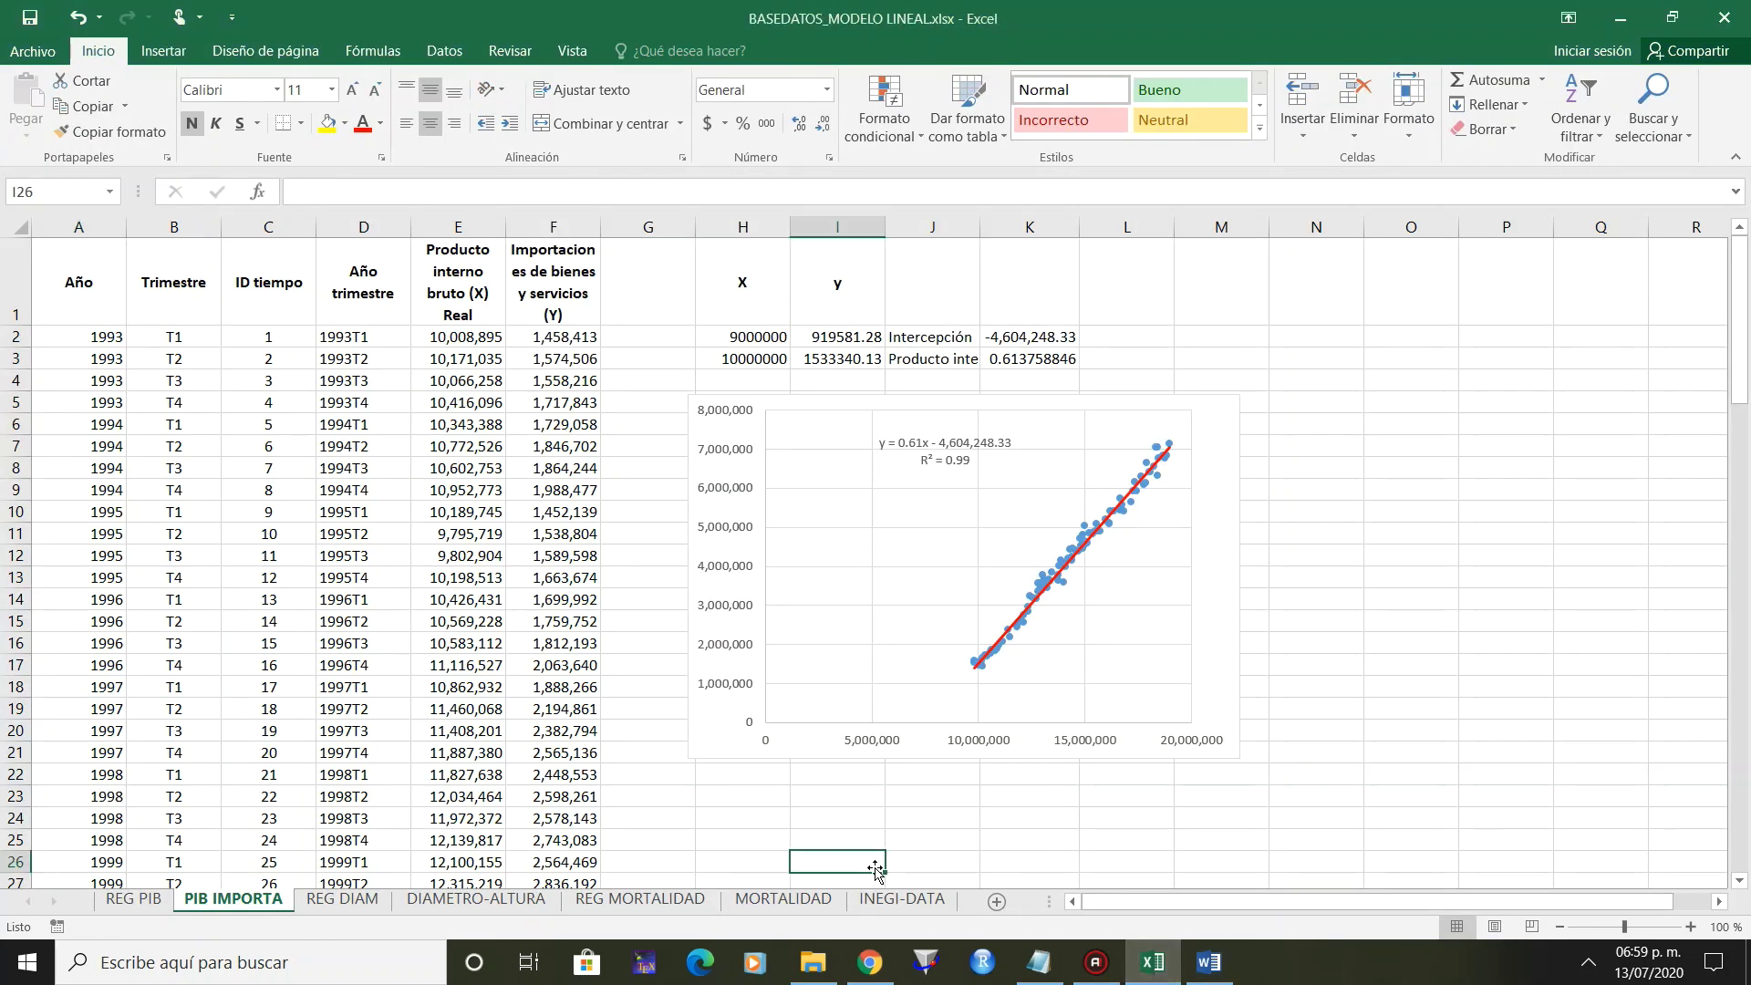
click(133, 898)
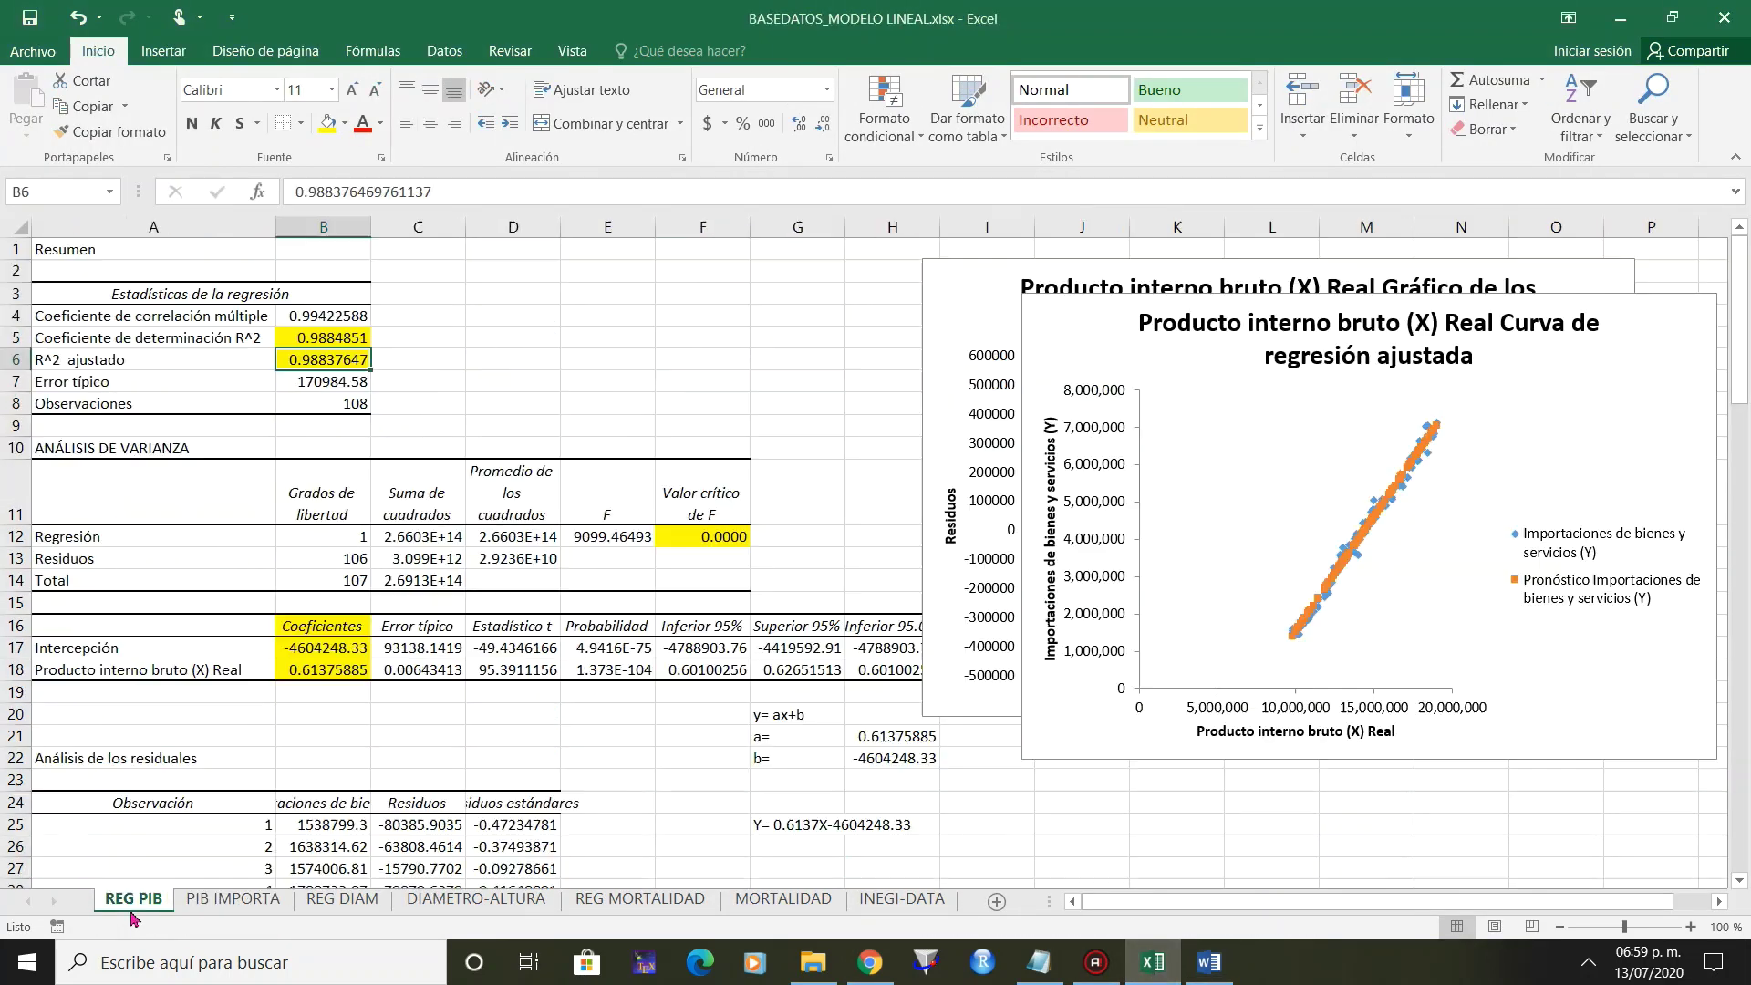
click(1047, 722)
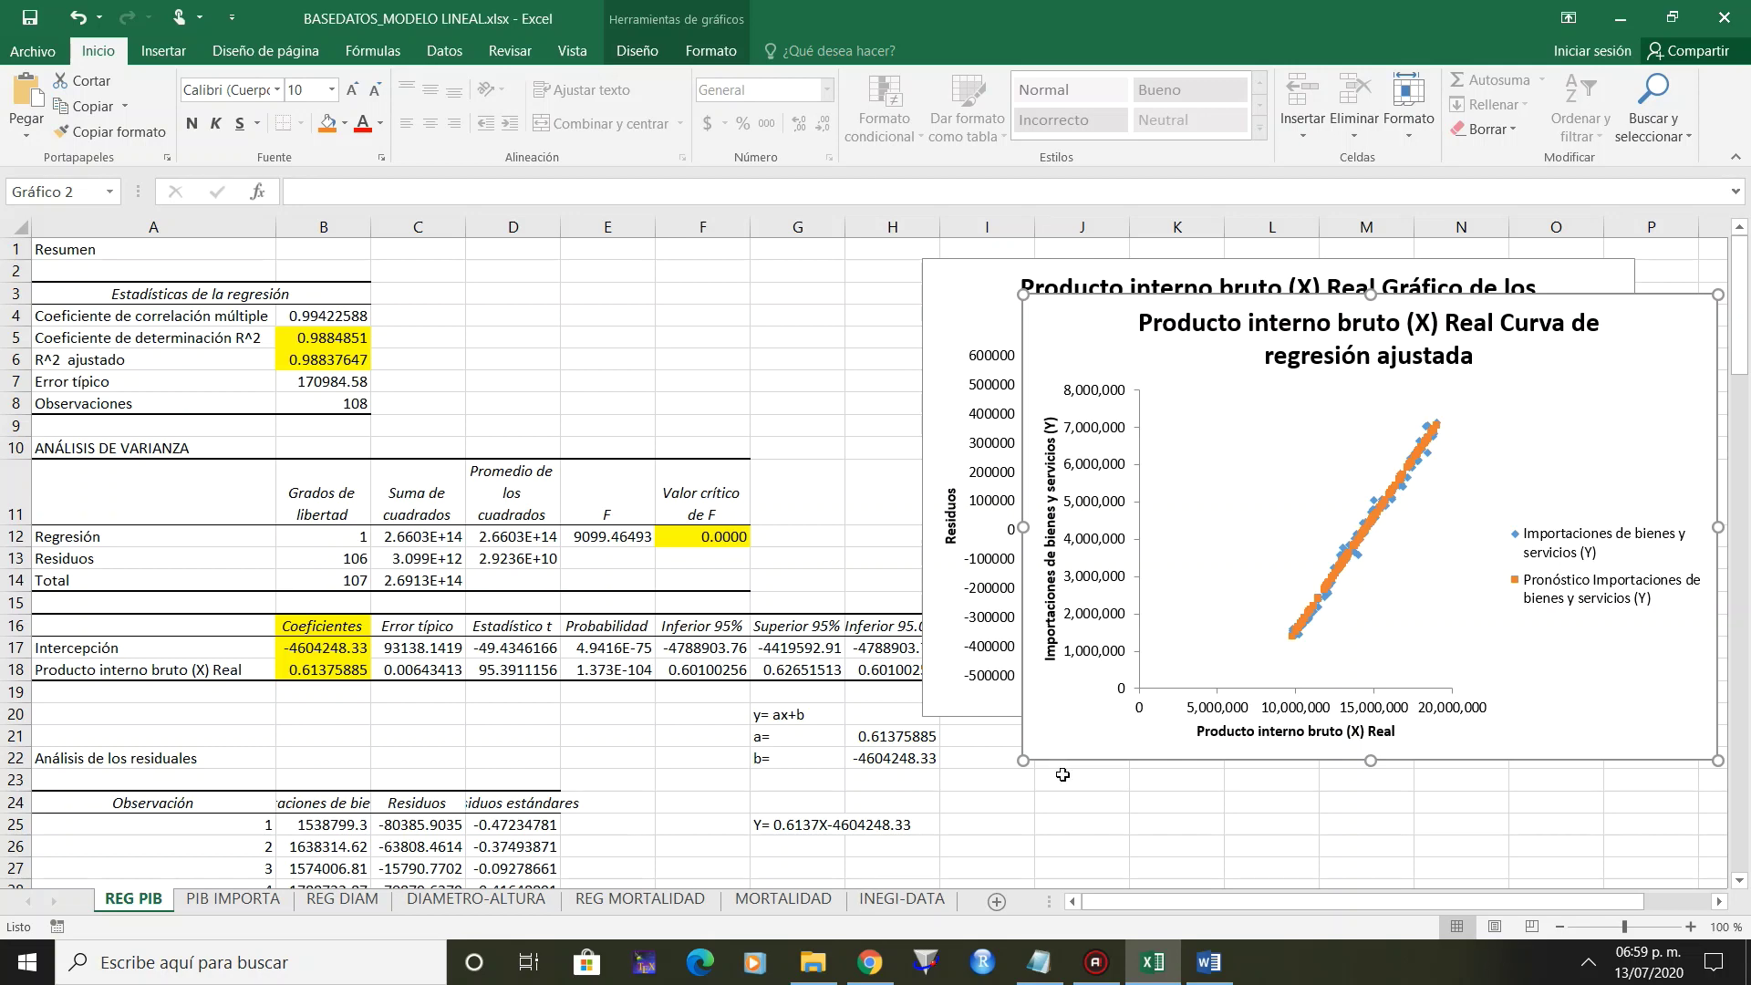
click(1208, 962)
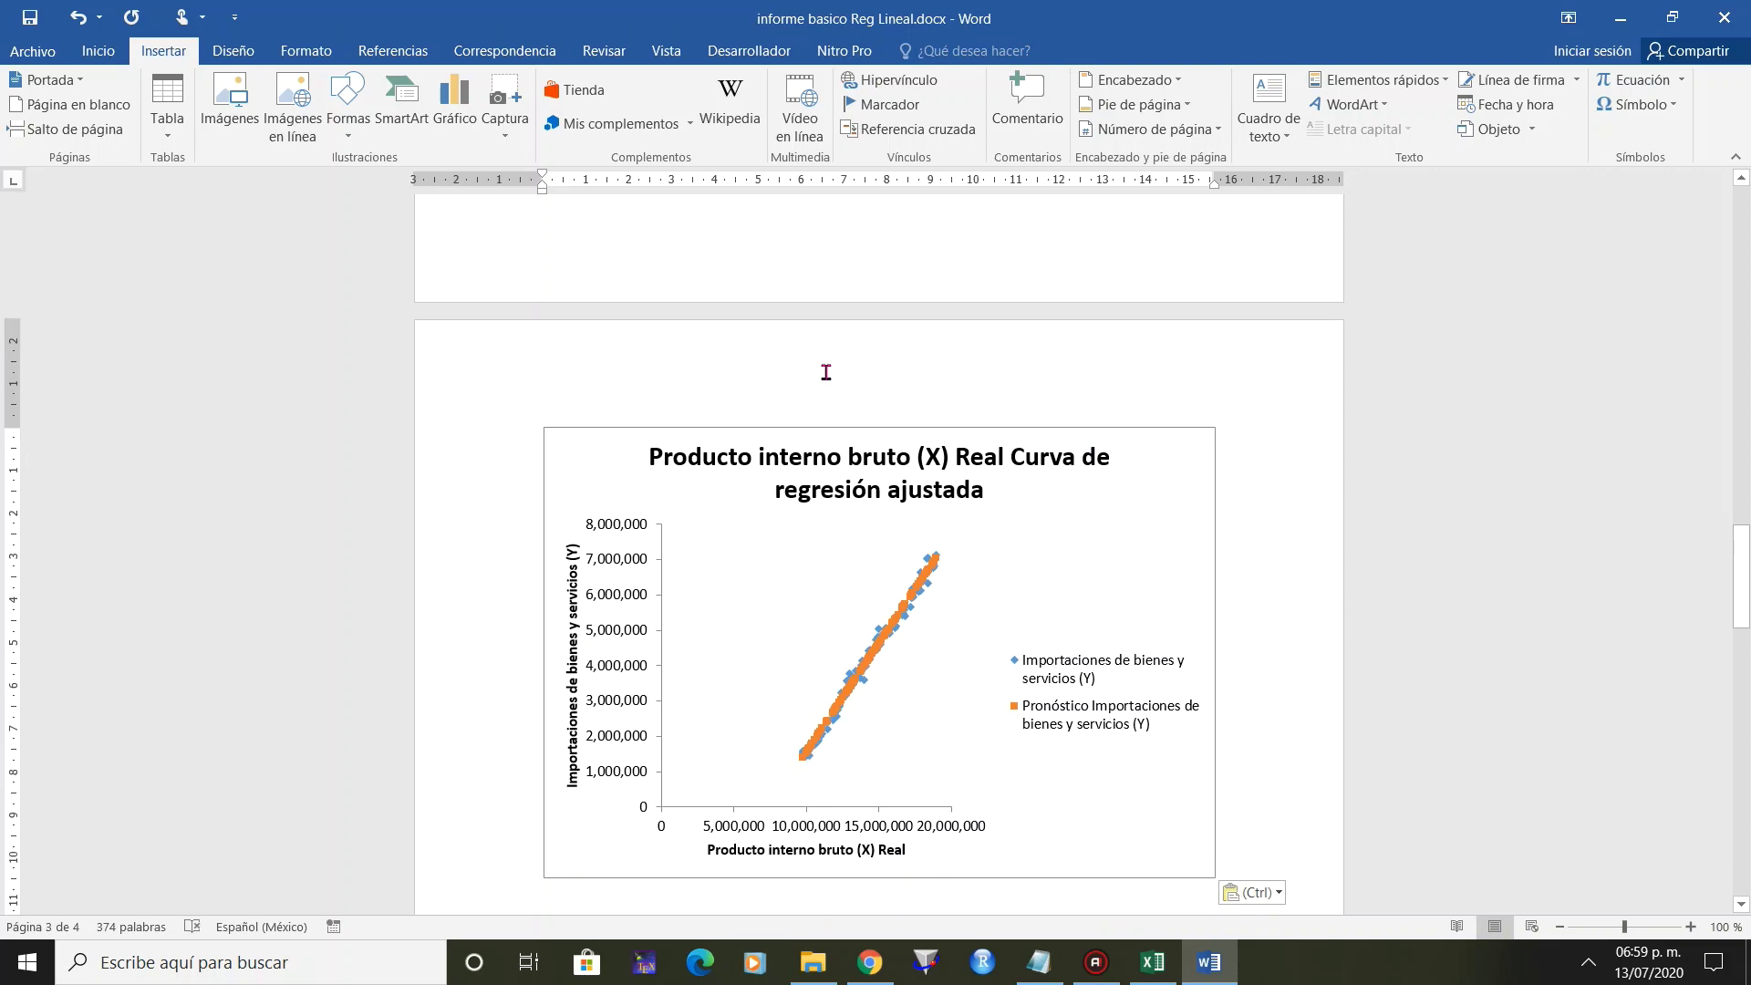
scroll(1003, 638, down, 1)
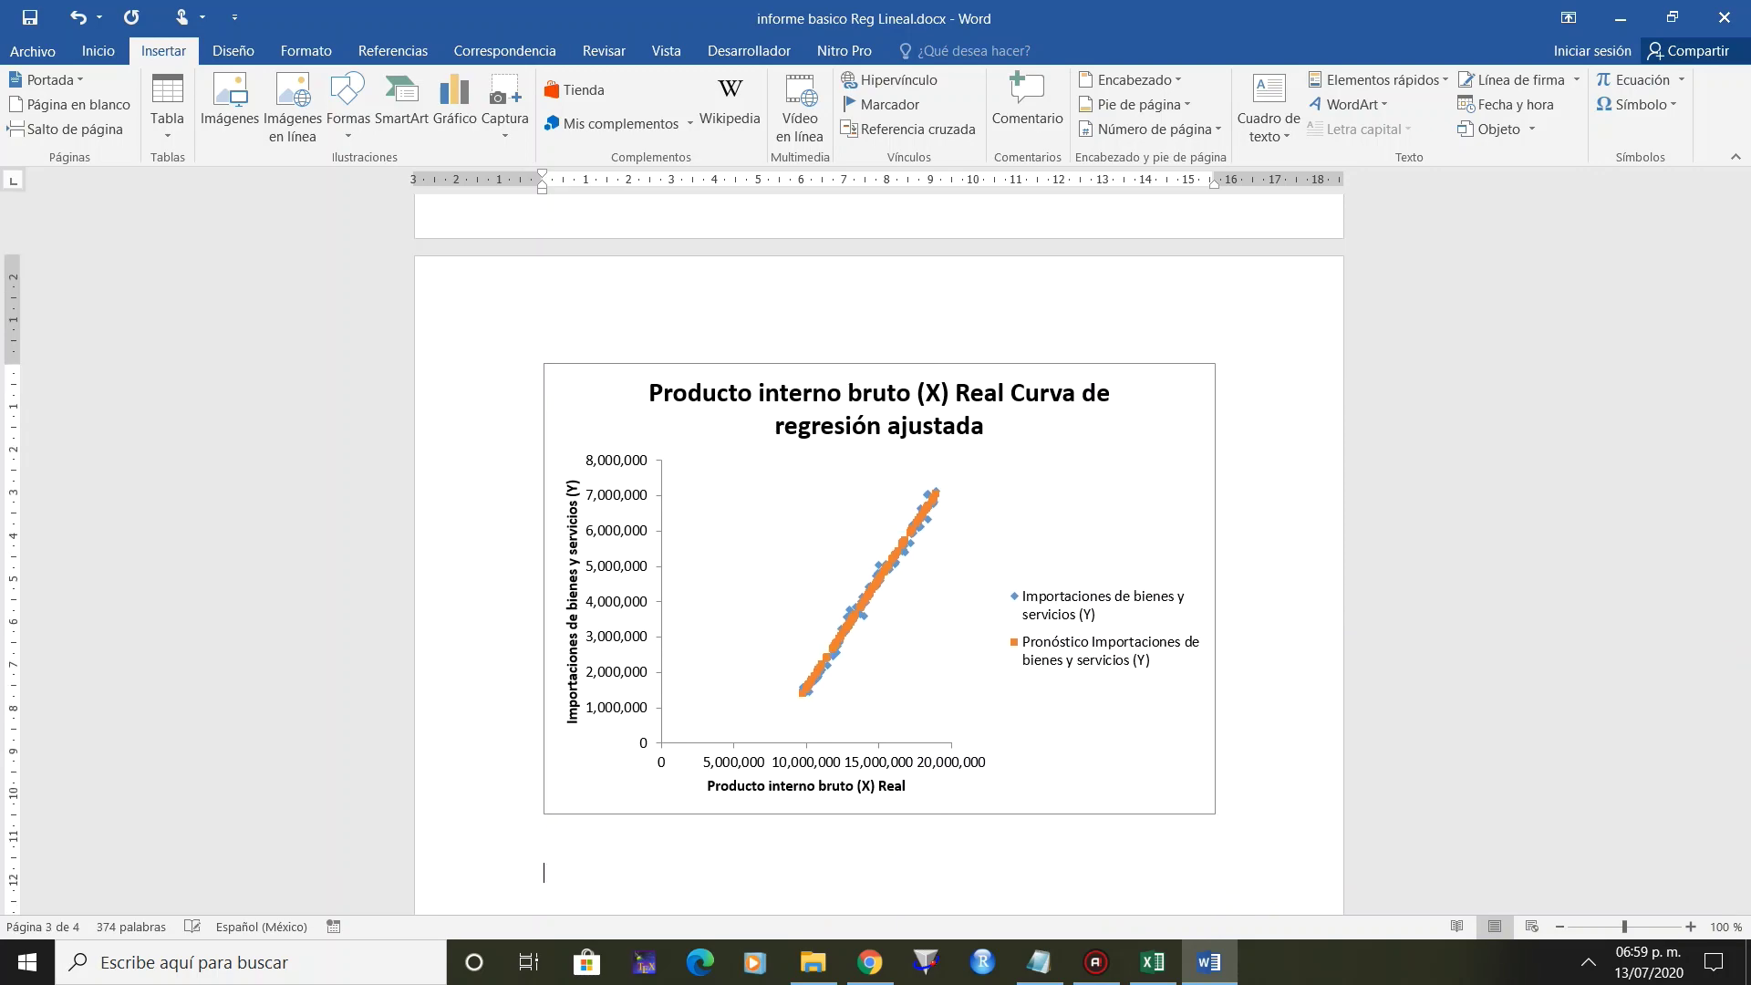
Paste the residuals chart from Excel below the fitted curve chart in Word.
click(1152, 962)
click(1163, 262)
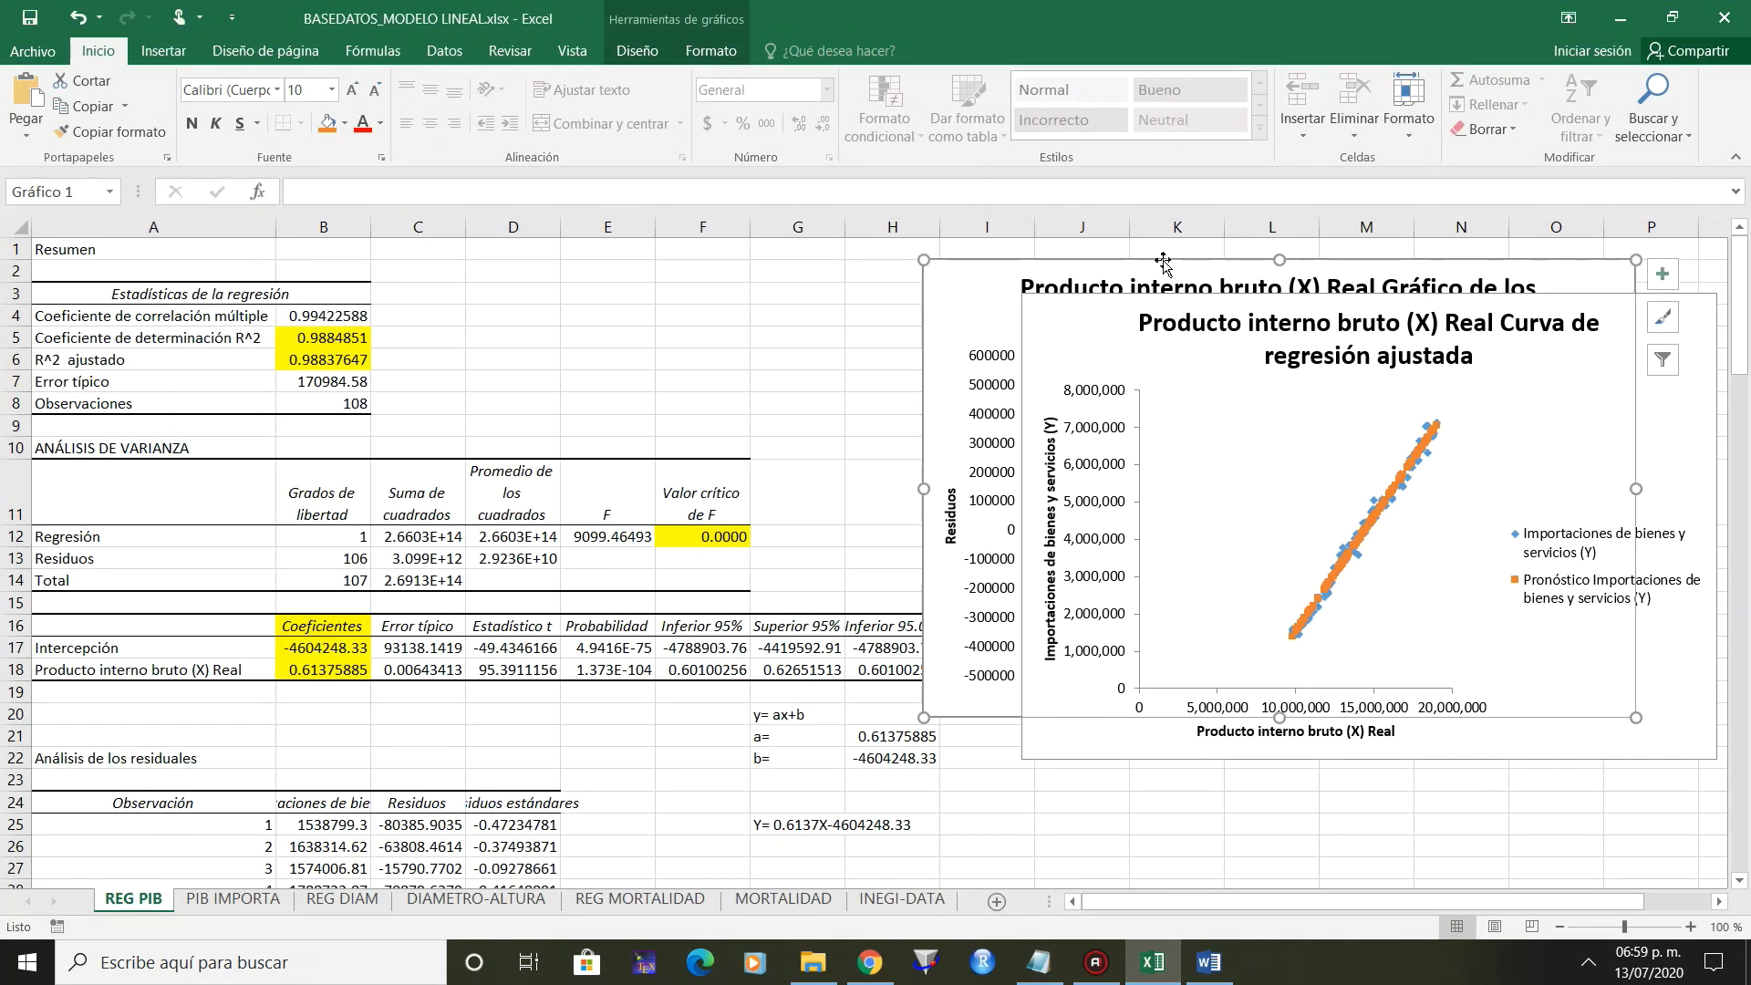
click(1209, 962)
key(ctrl+v)
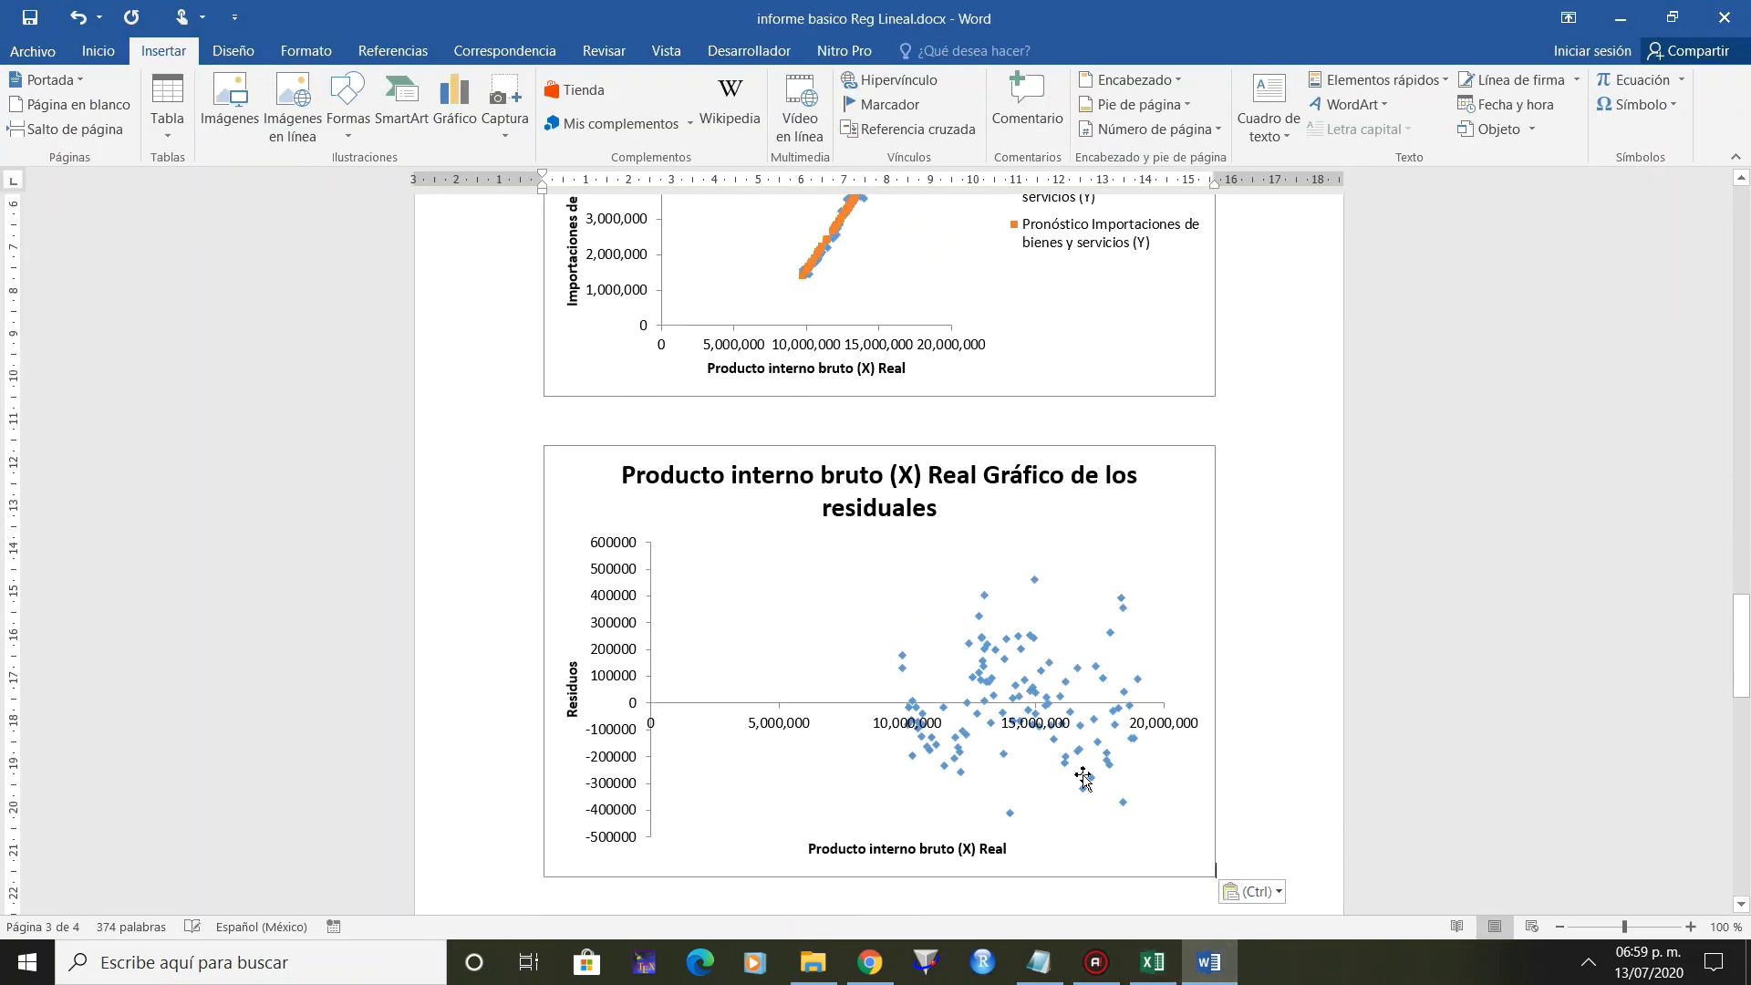
scroll(1266, 829, down, 1)
scroll(1267, 828, down, 3)
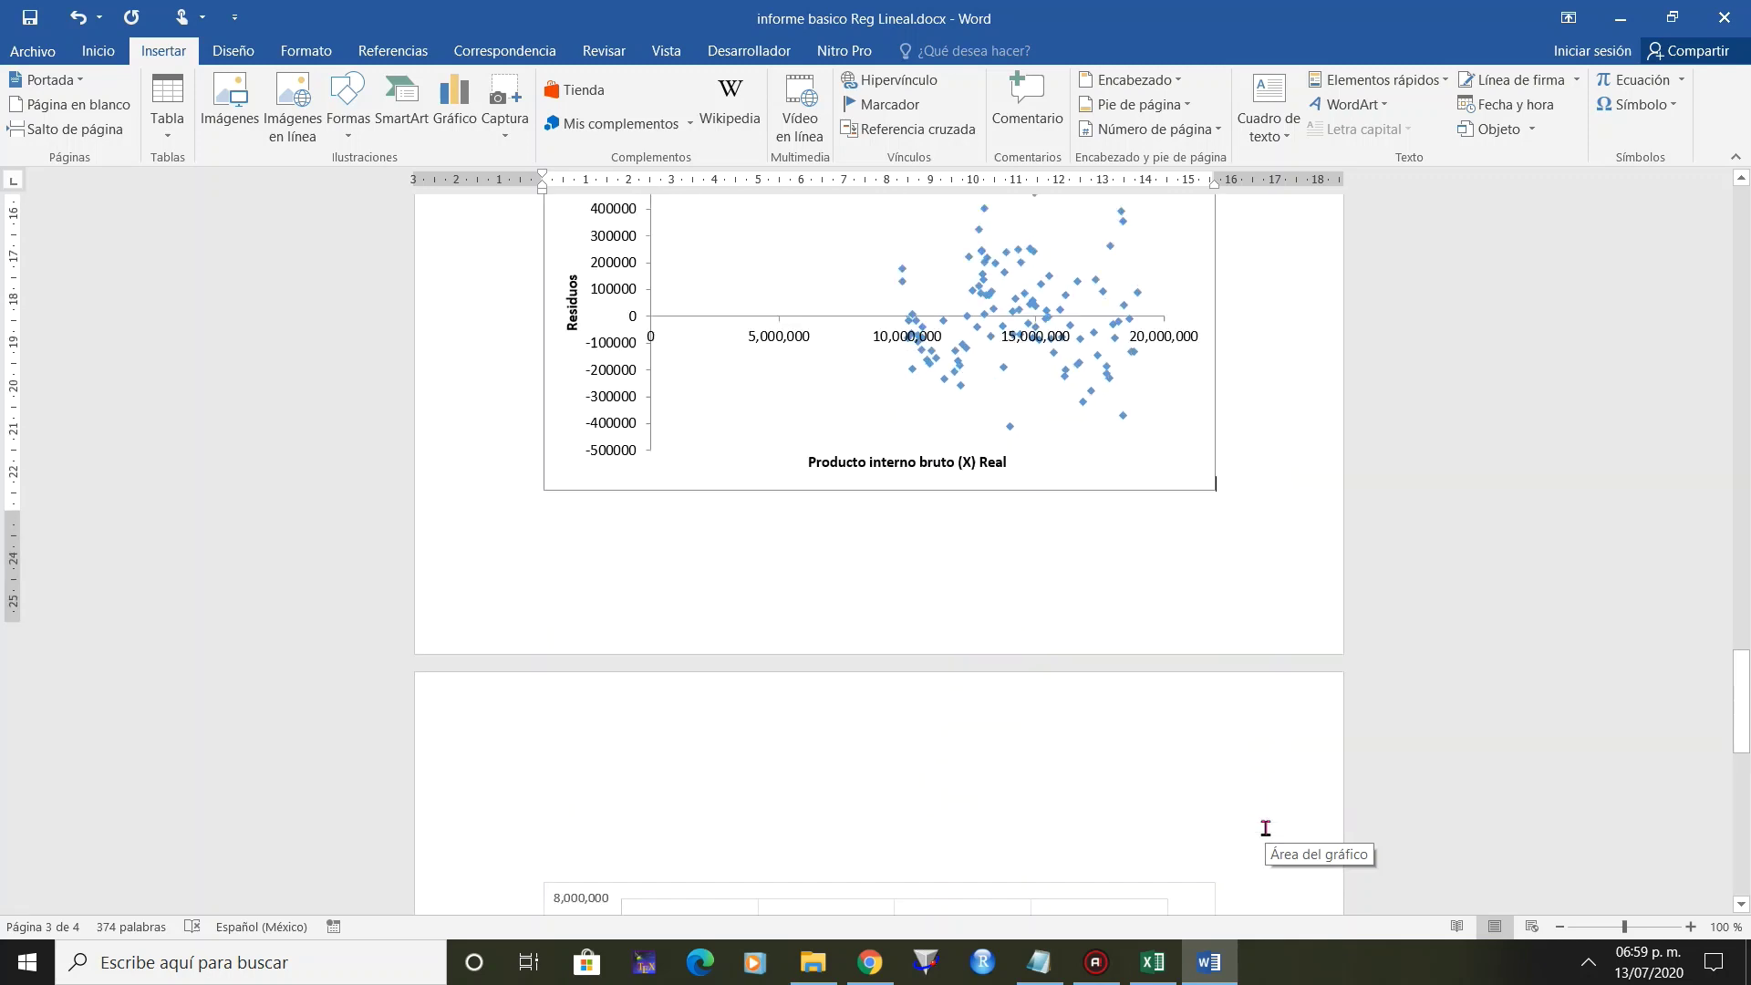
scroll(1266, 828, down, 3)
scroll(1266, 829, down, 3)
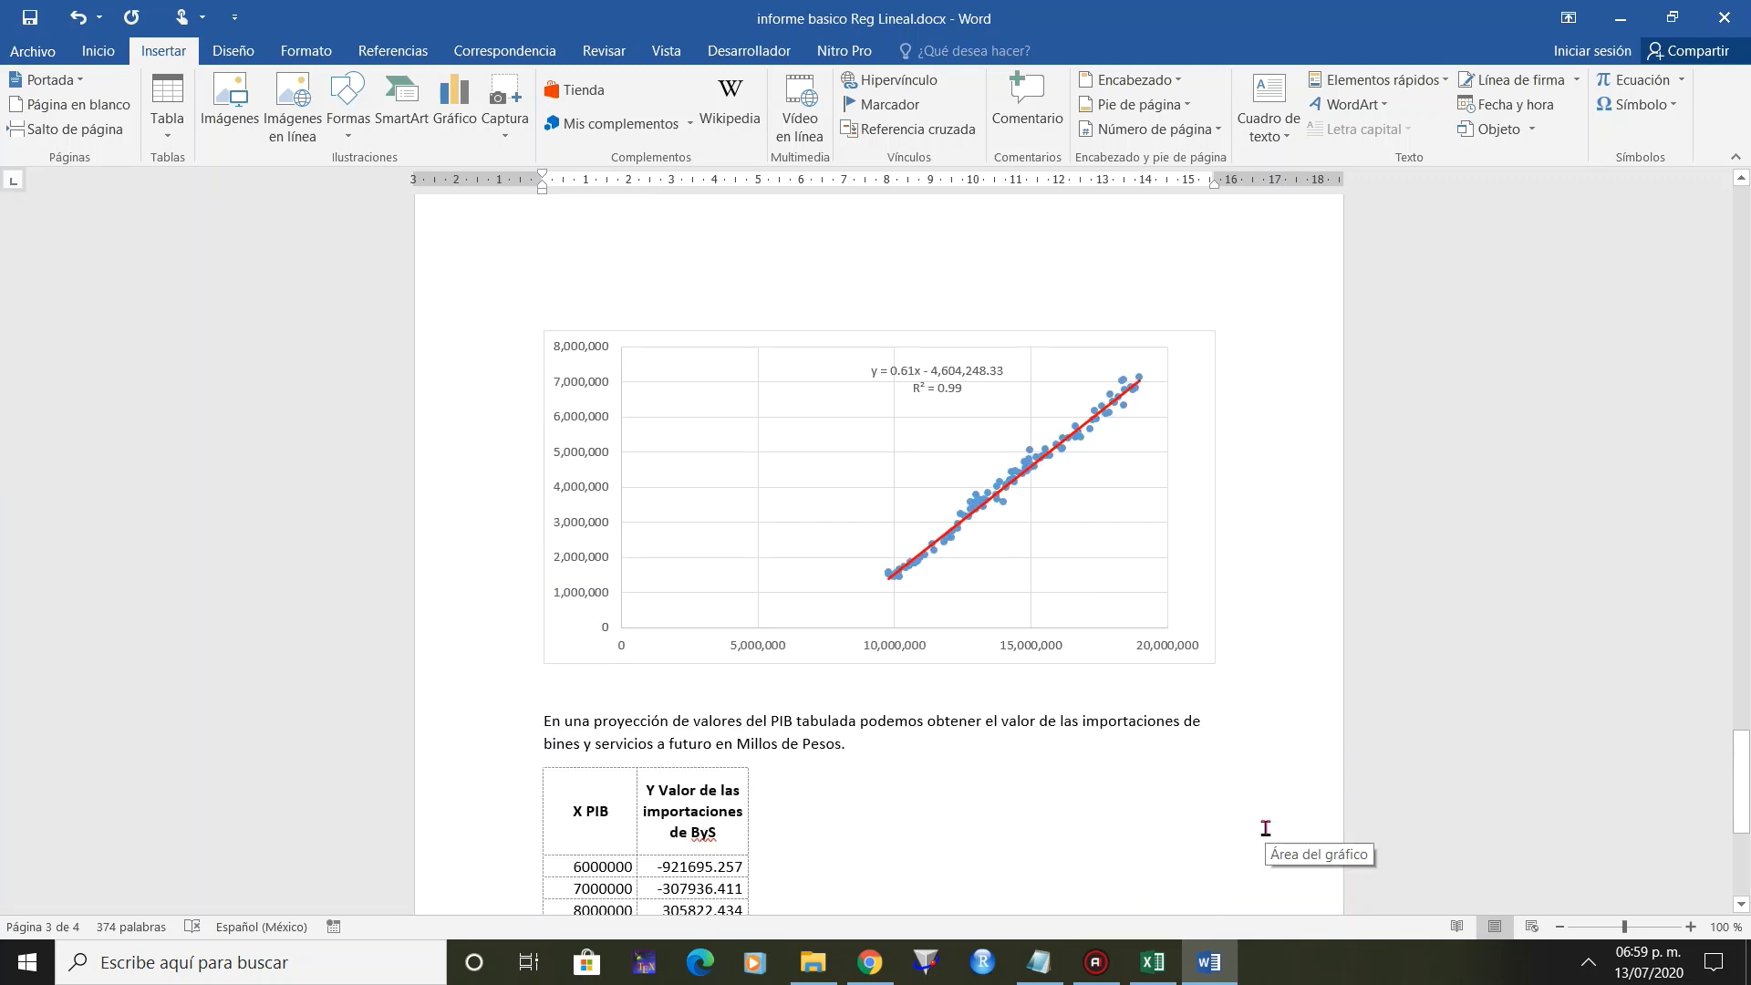
Save the Word report, then view the projection table for X PIB 6000000–12000000.
click(1281, 720)
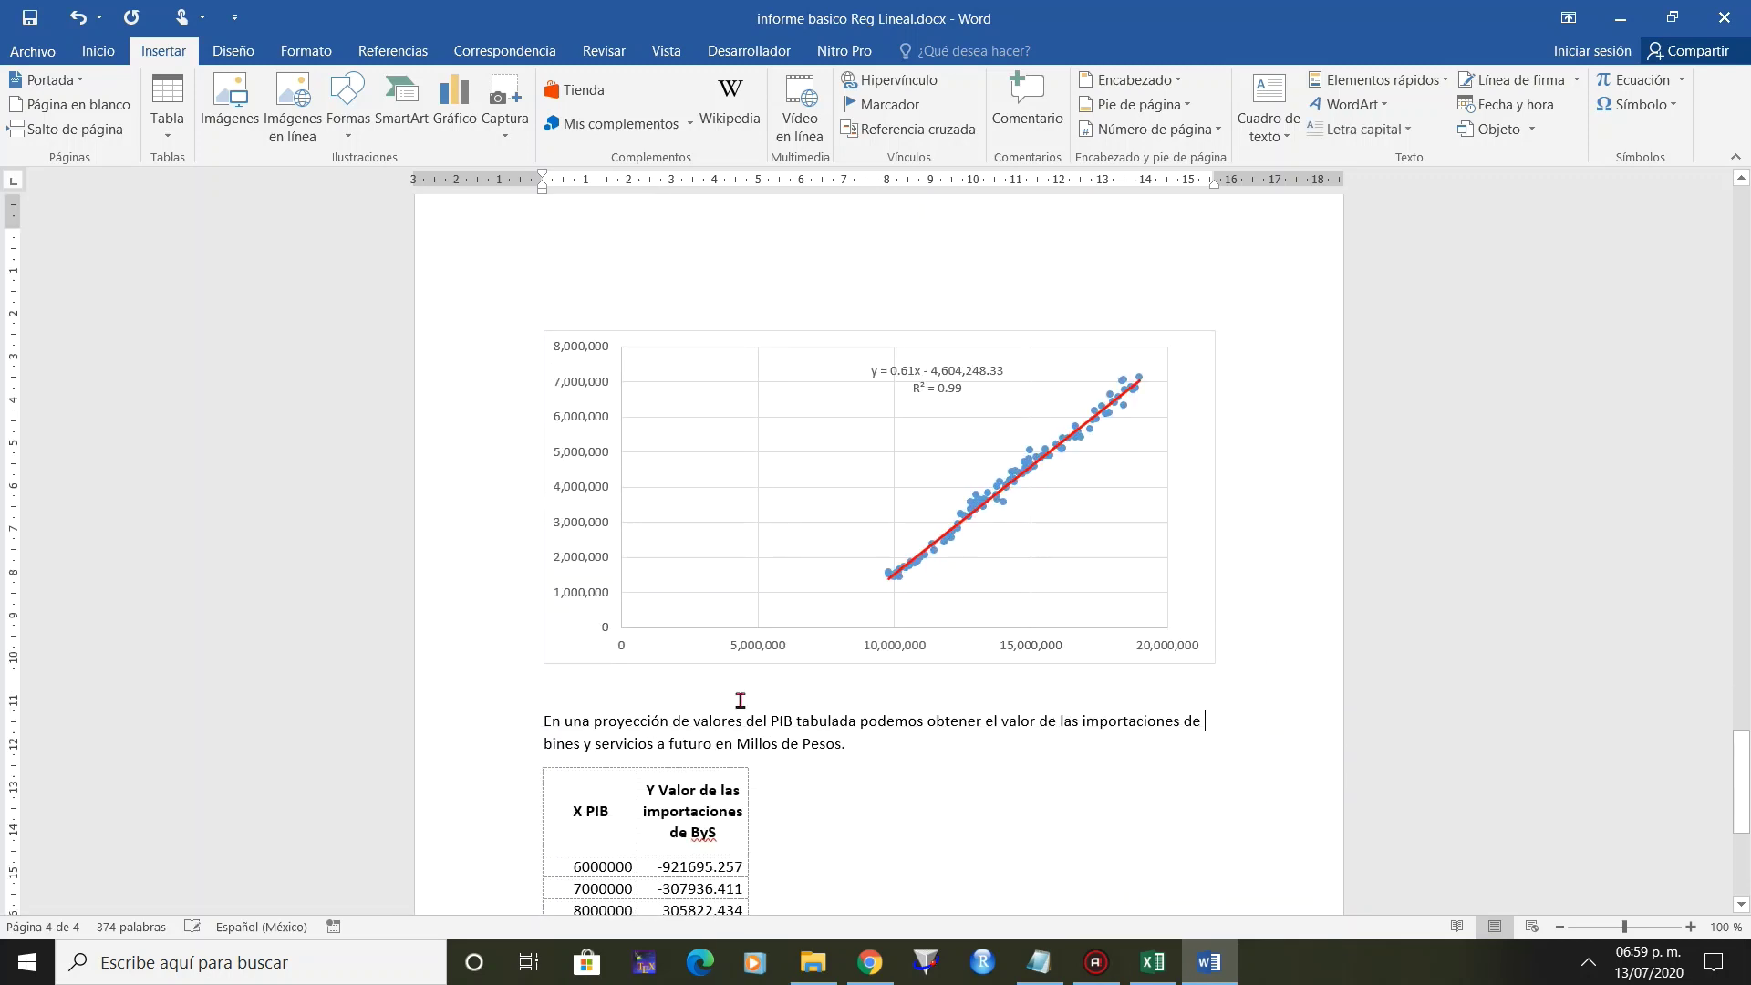
click(646, 676)
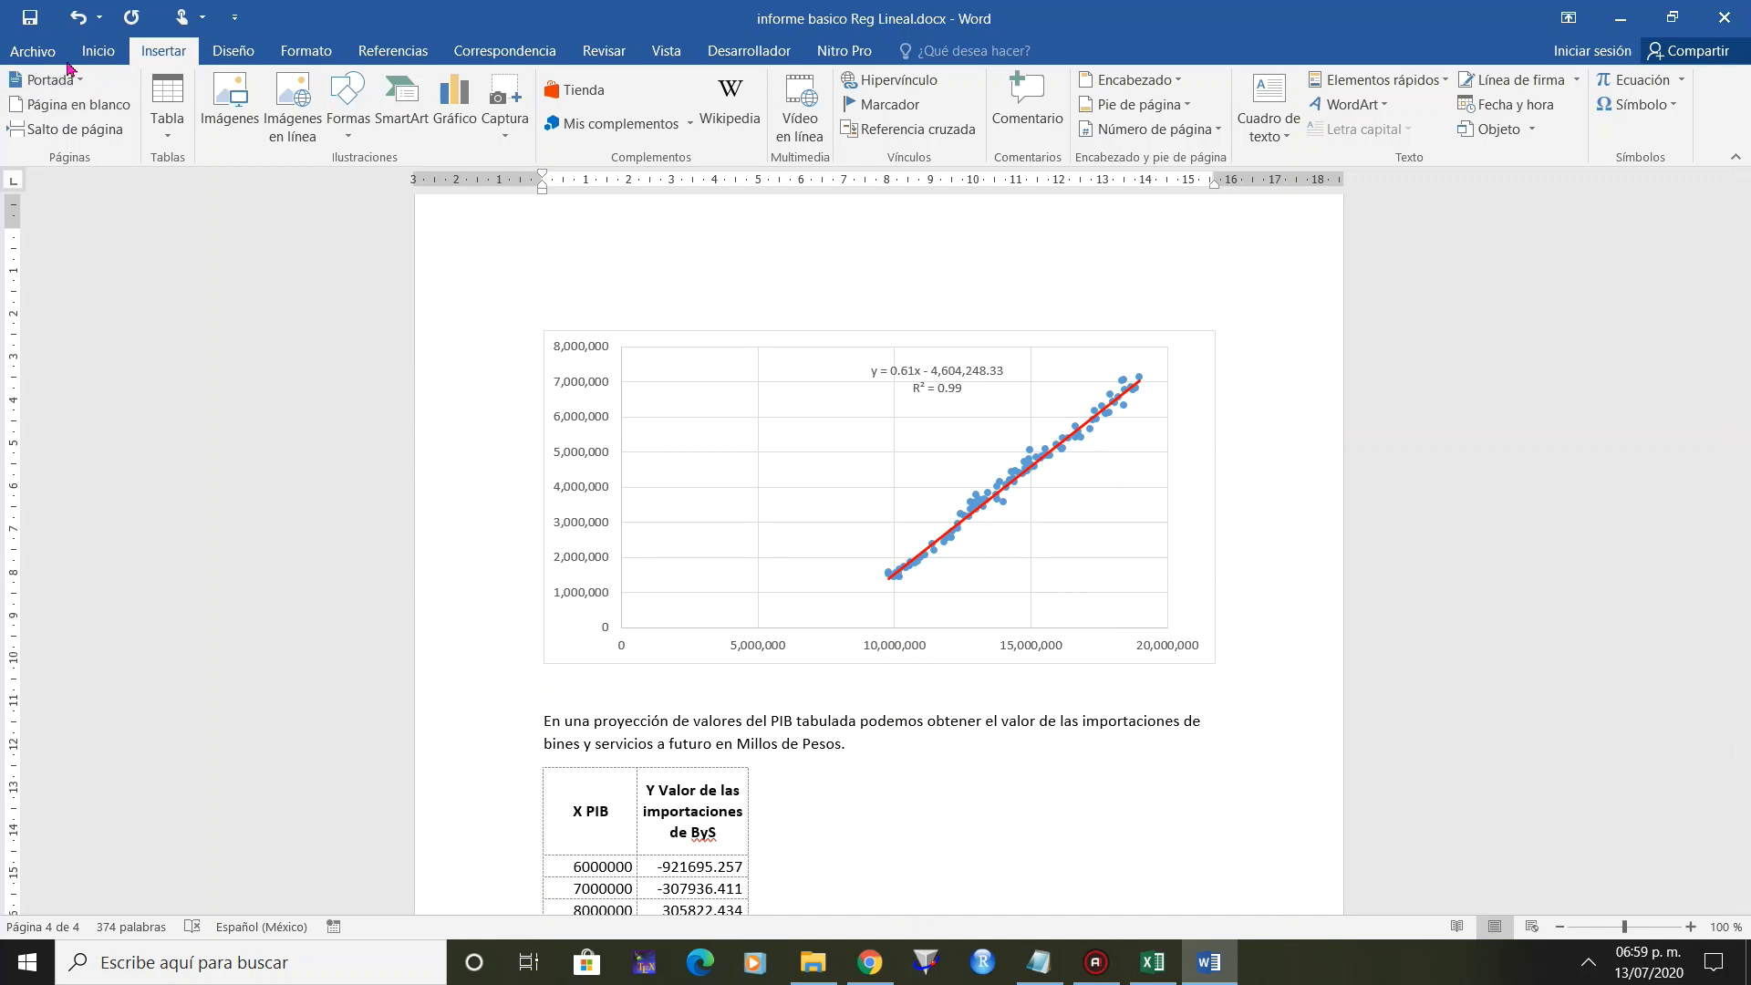
click(29, 14)
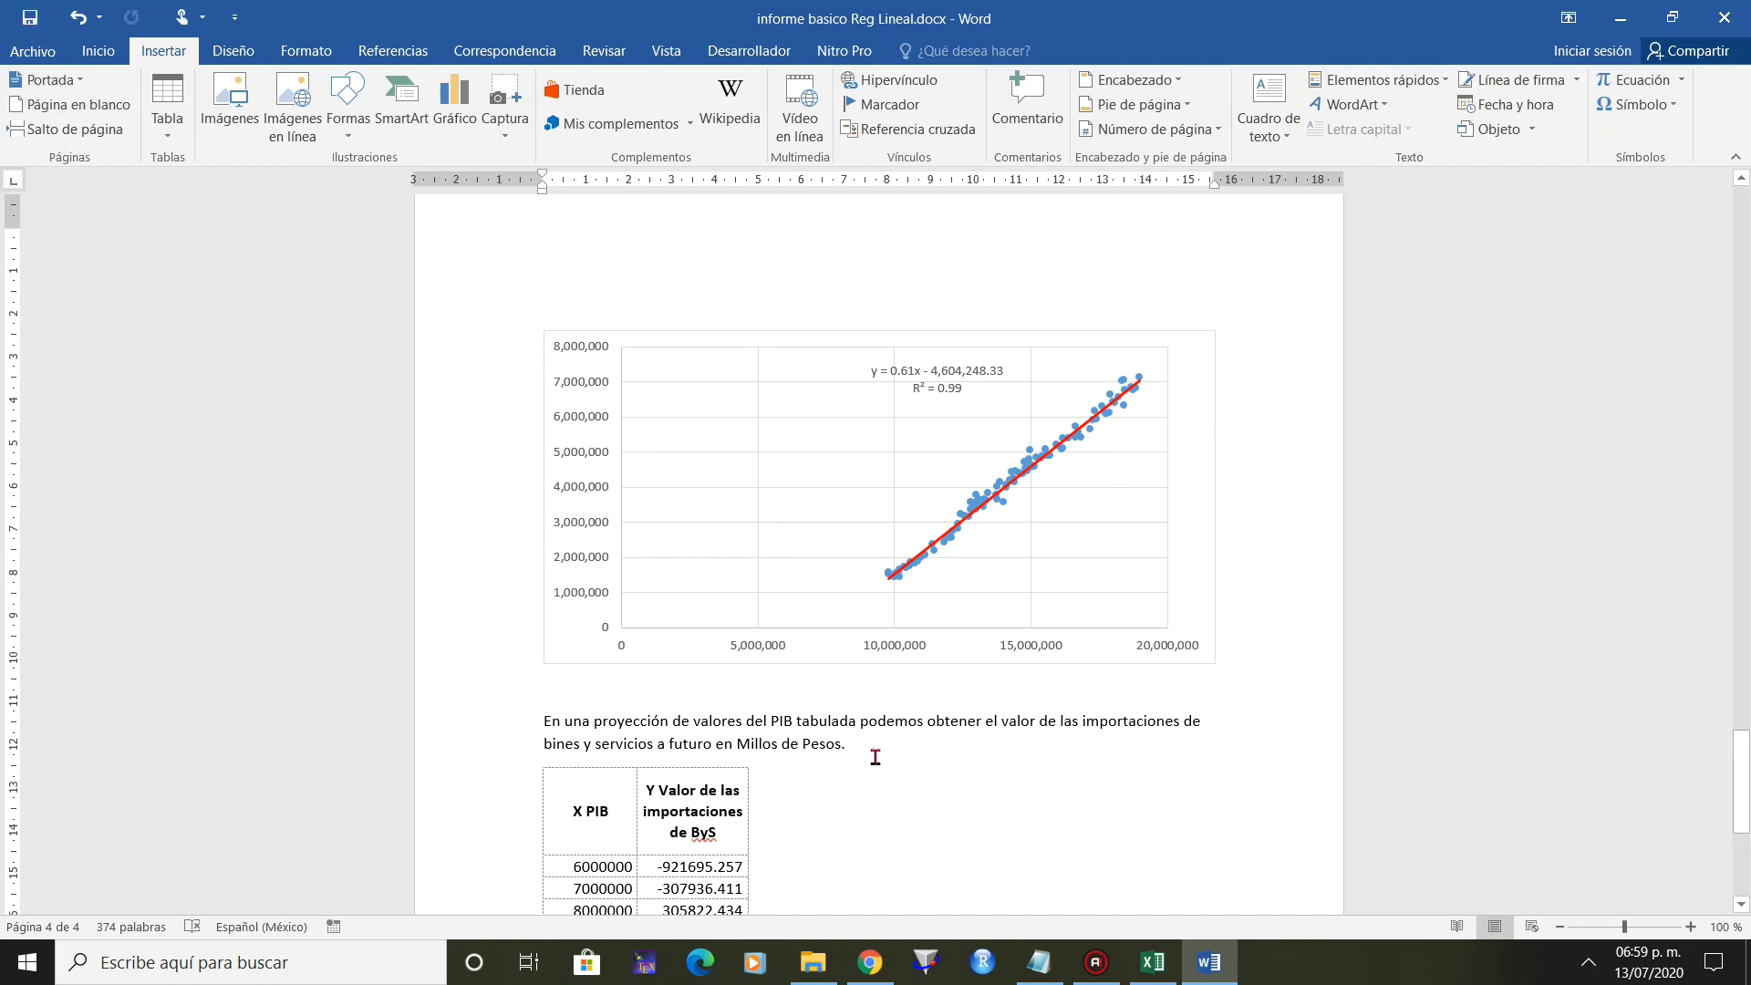
scroll(867, 755, down, 3)
scroll(878, 758, up, 4)
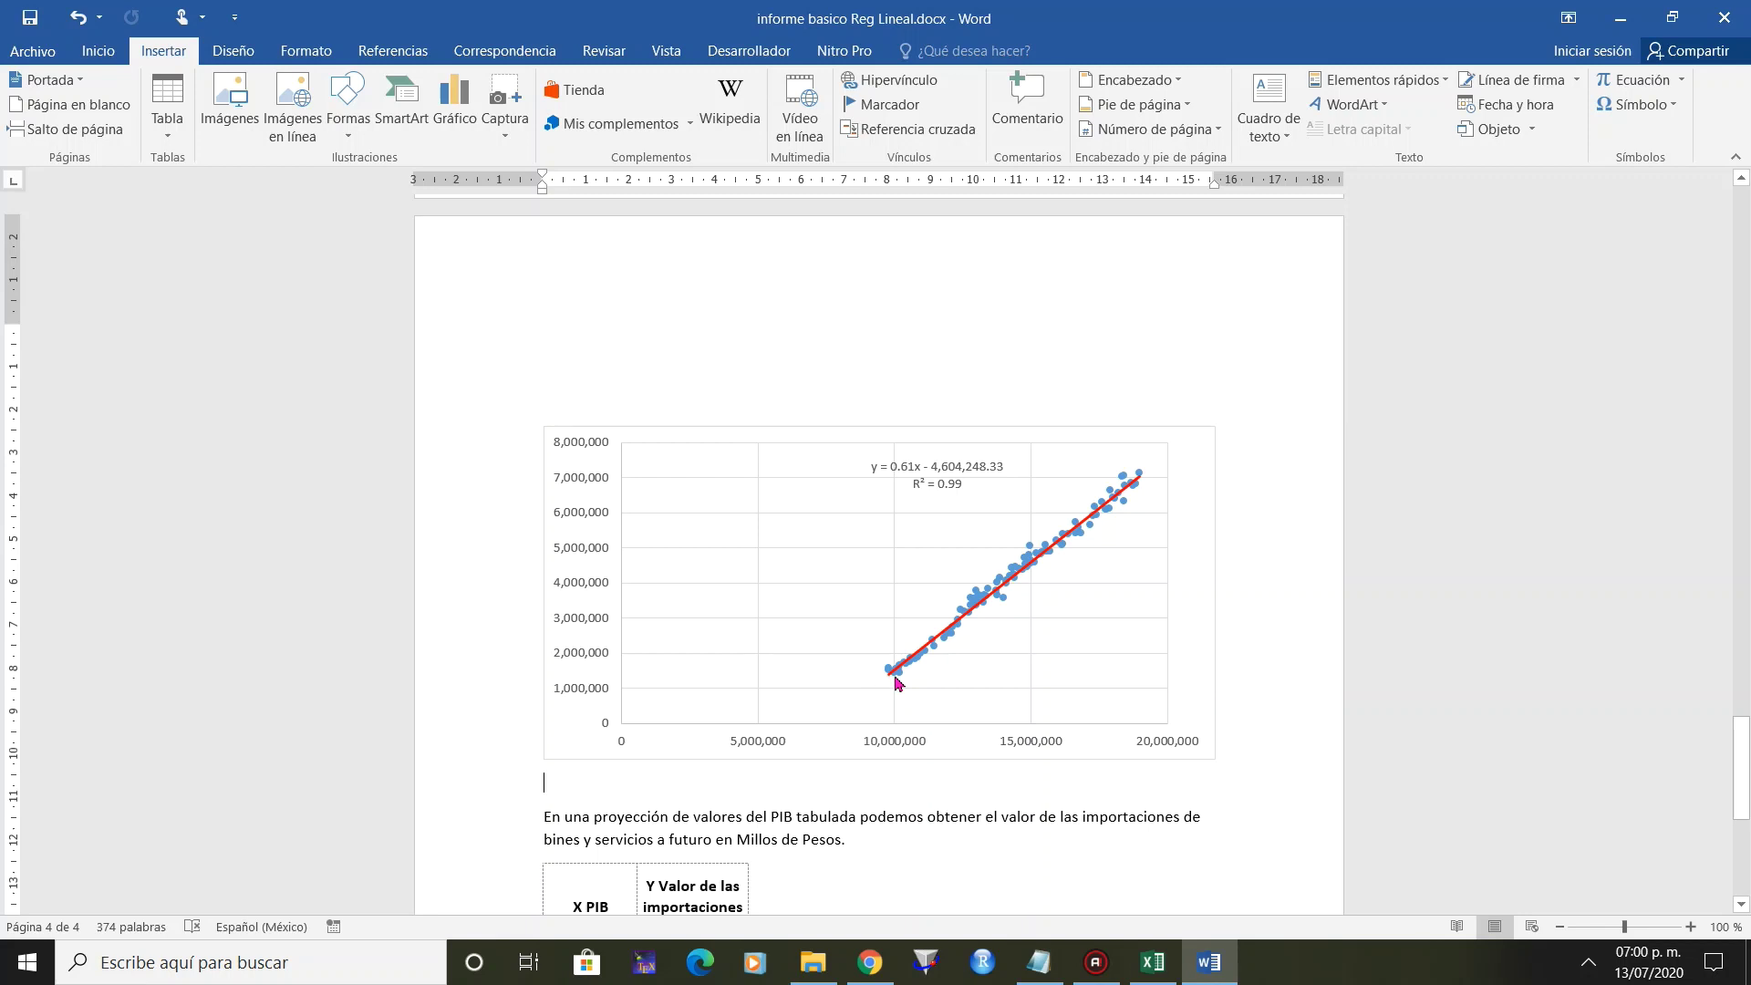
scroll(899, 707, down, 3)
scroll(895, 702, down, 3)
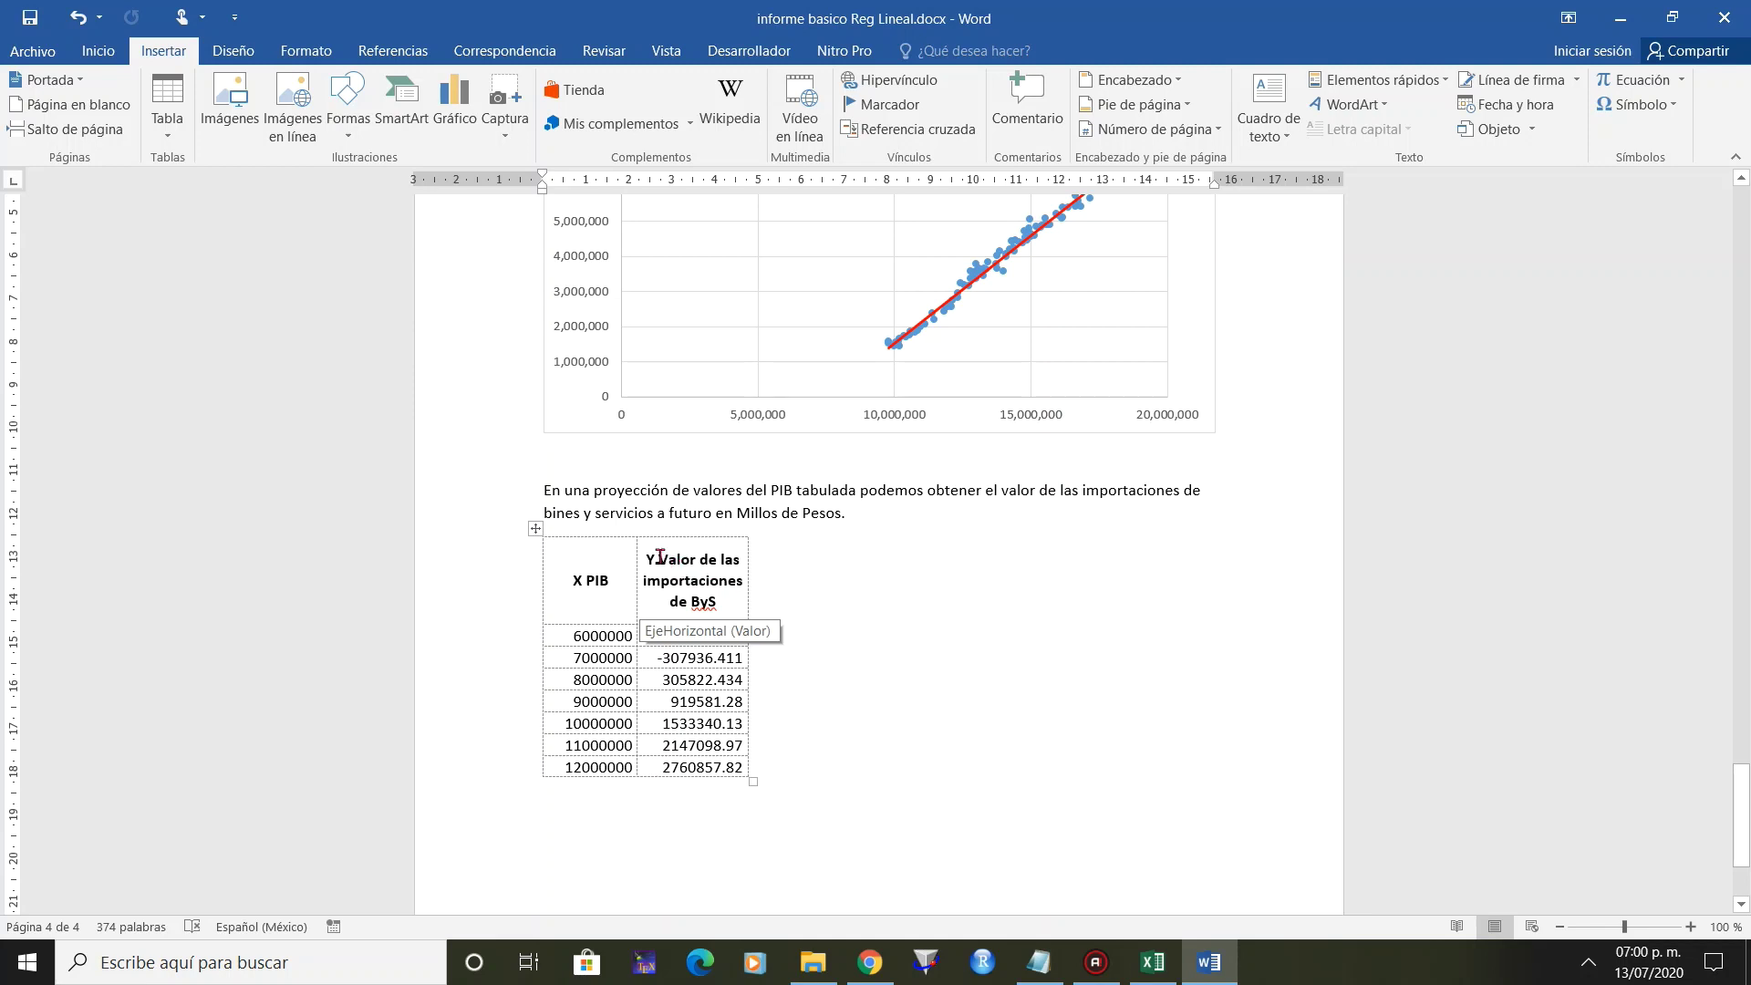
Append '(ESTIMADO)' to the table's Y column header and select the 7000000 row.
click(660, 556)
text(eS)
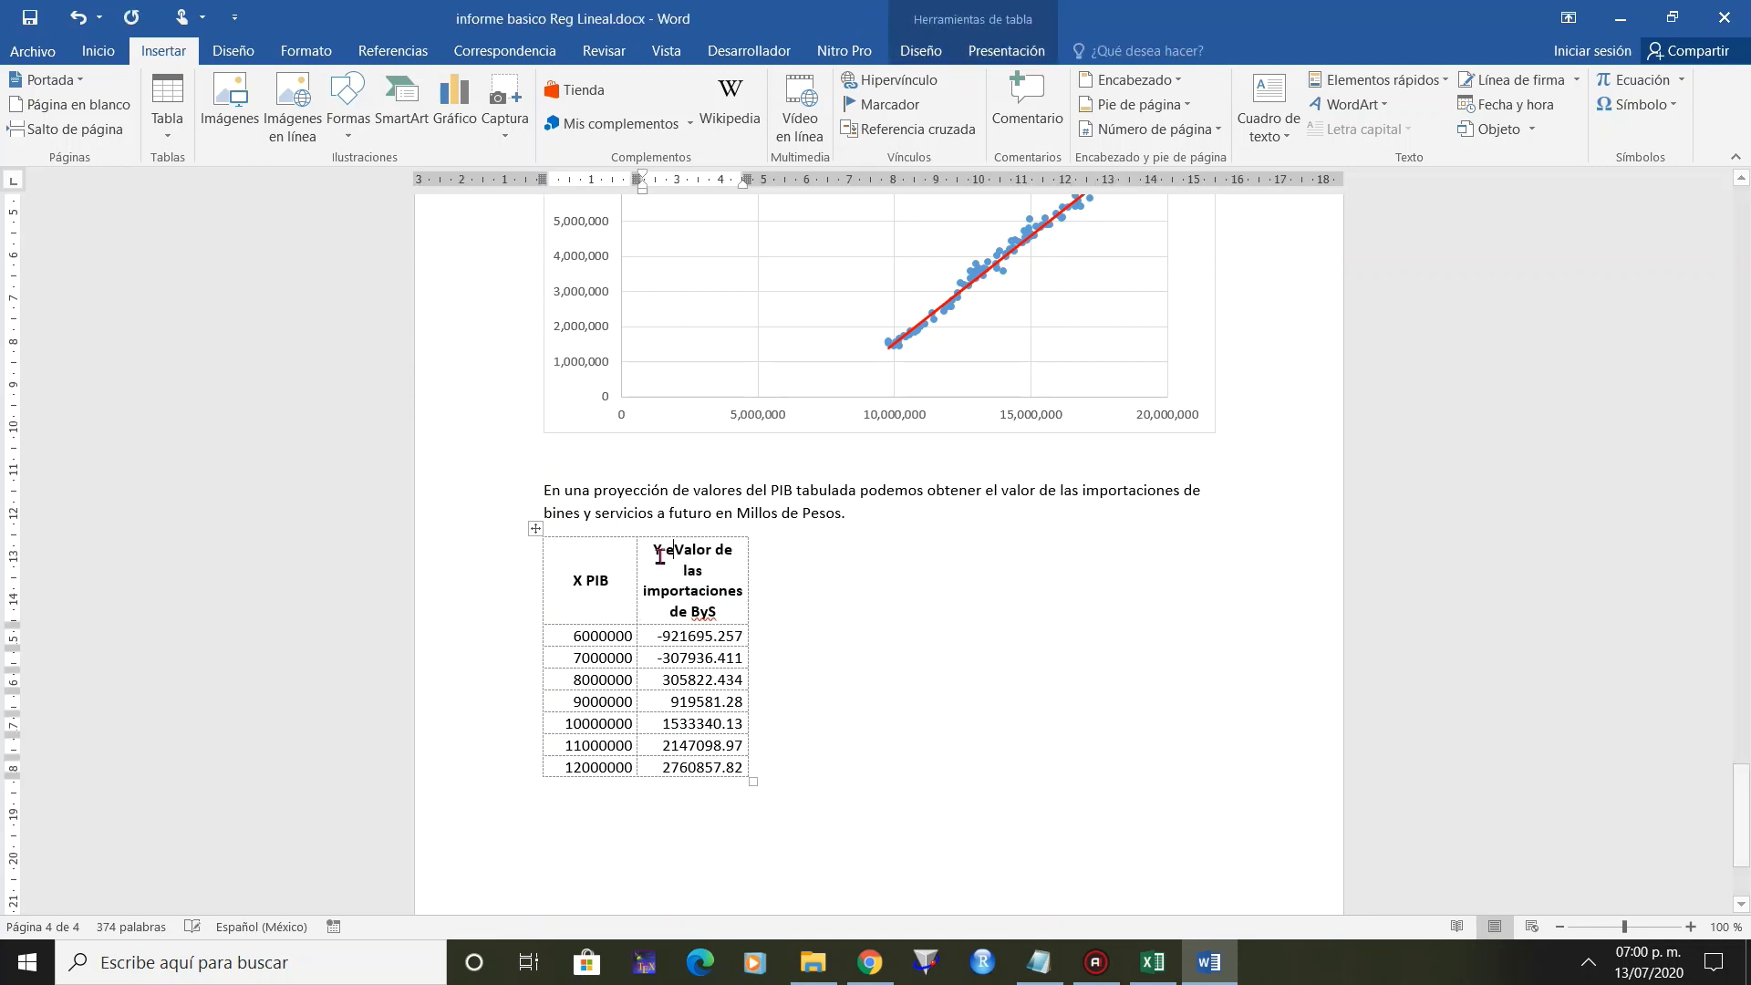
text(TIMA)
key(BackSpace)
key(BackSpace)
key(BackSpace)
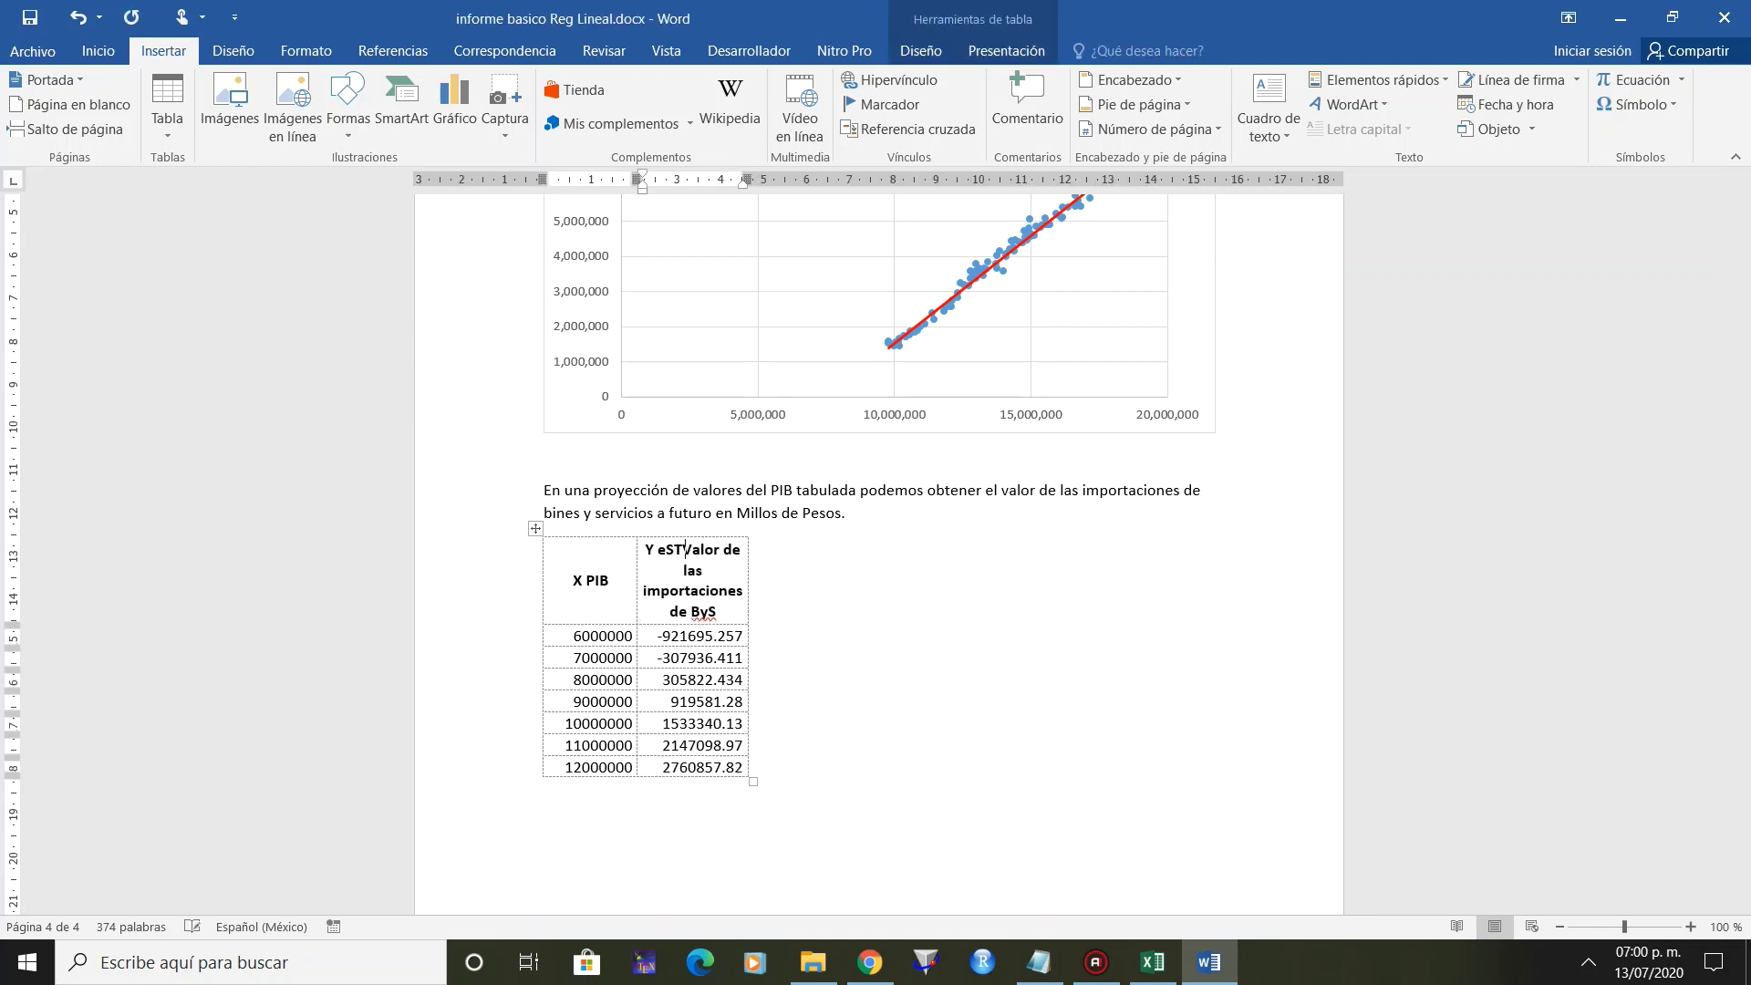
key(BackSpace)
key(BackSpace)
key(BackSpace)
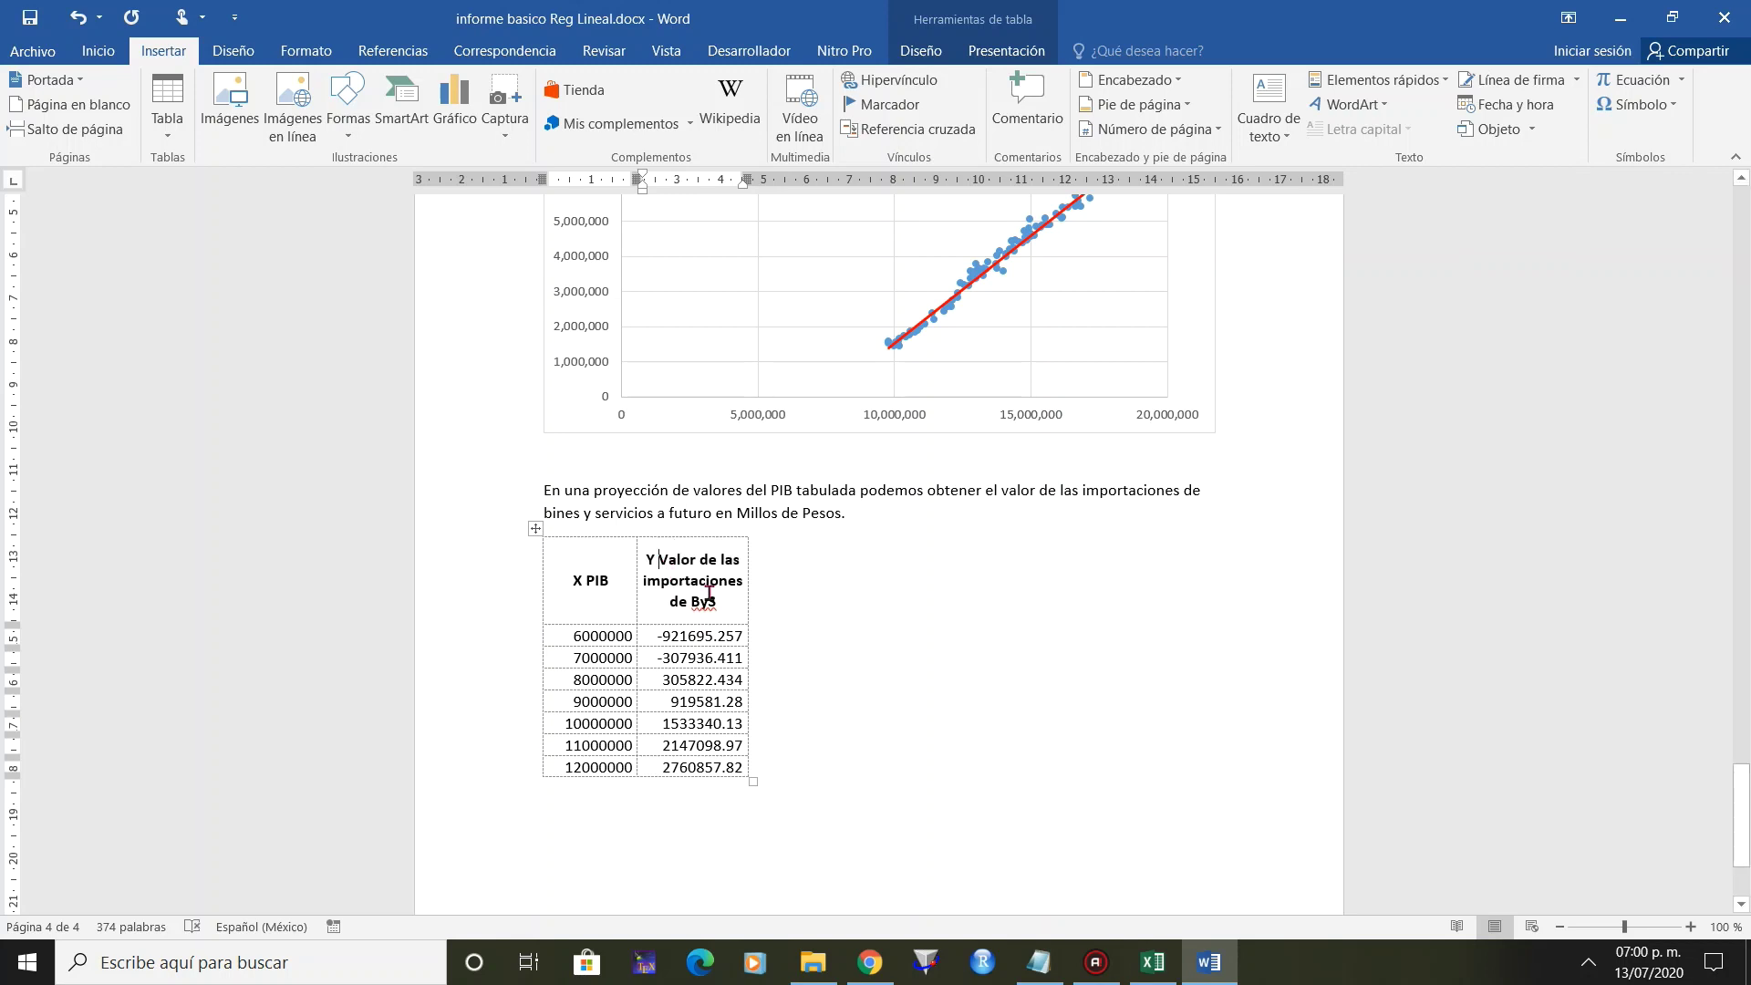
text(()
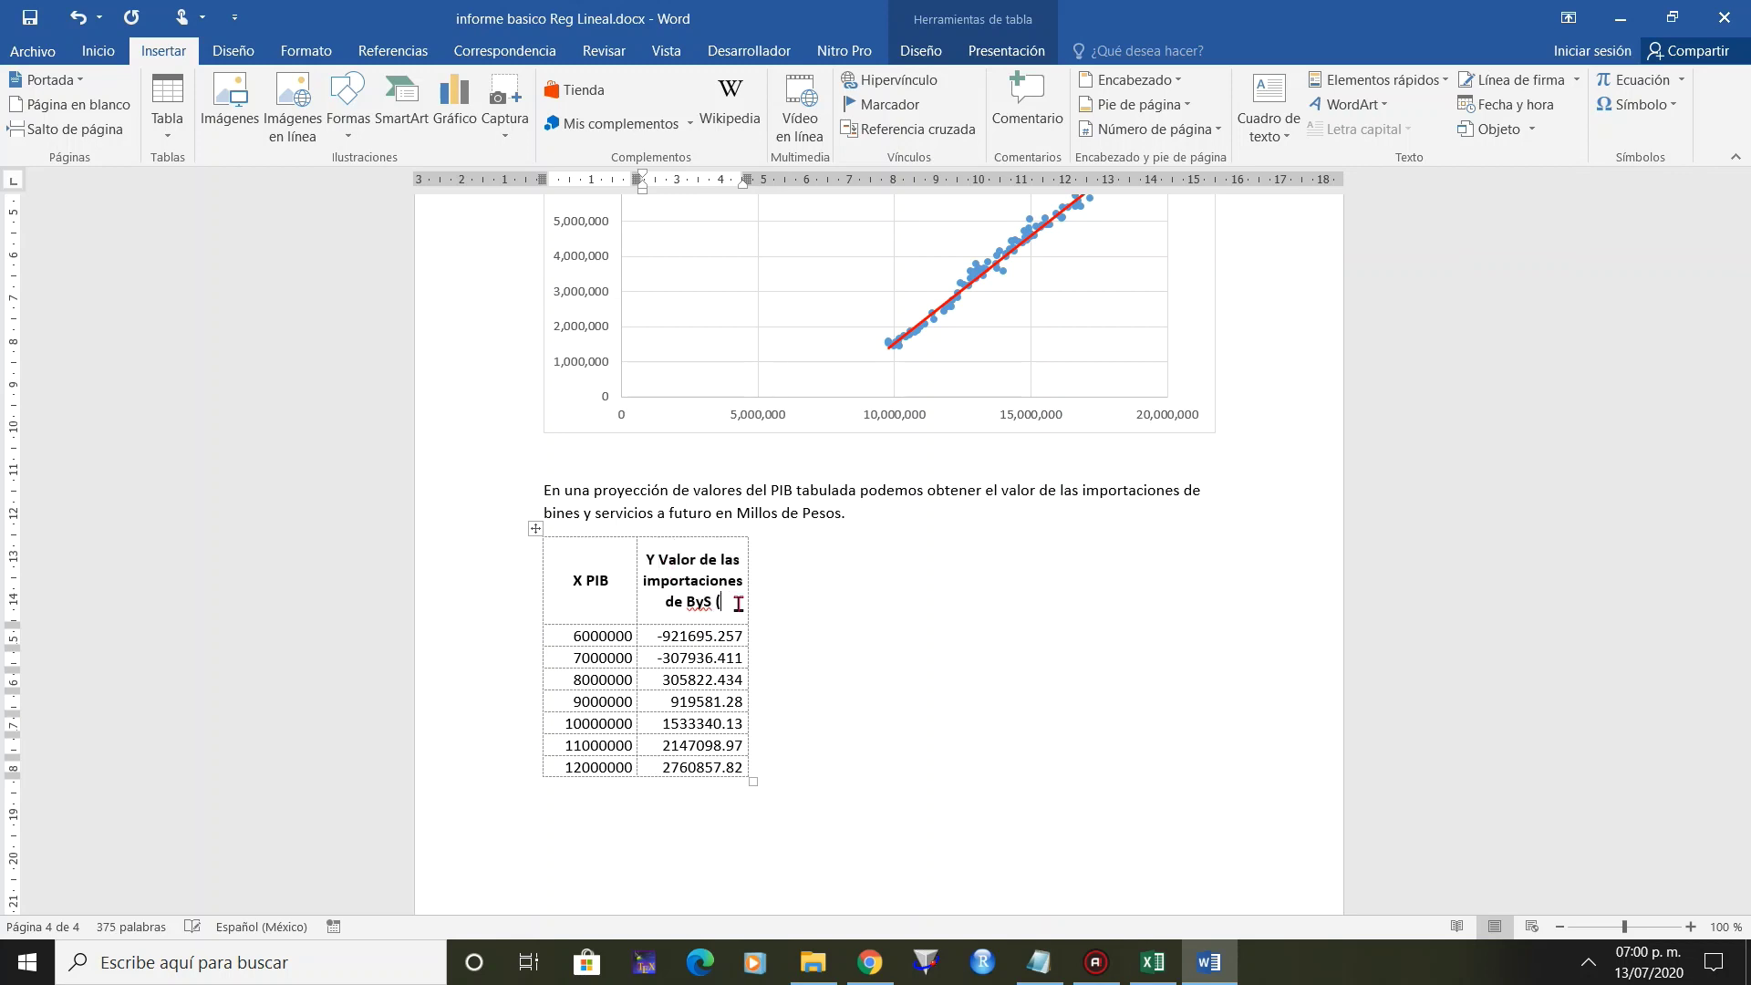
text(ESTIMADO))
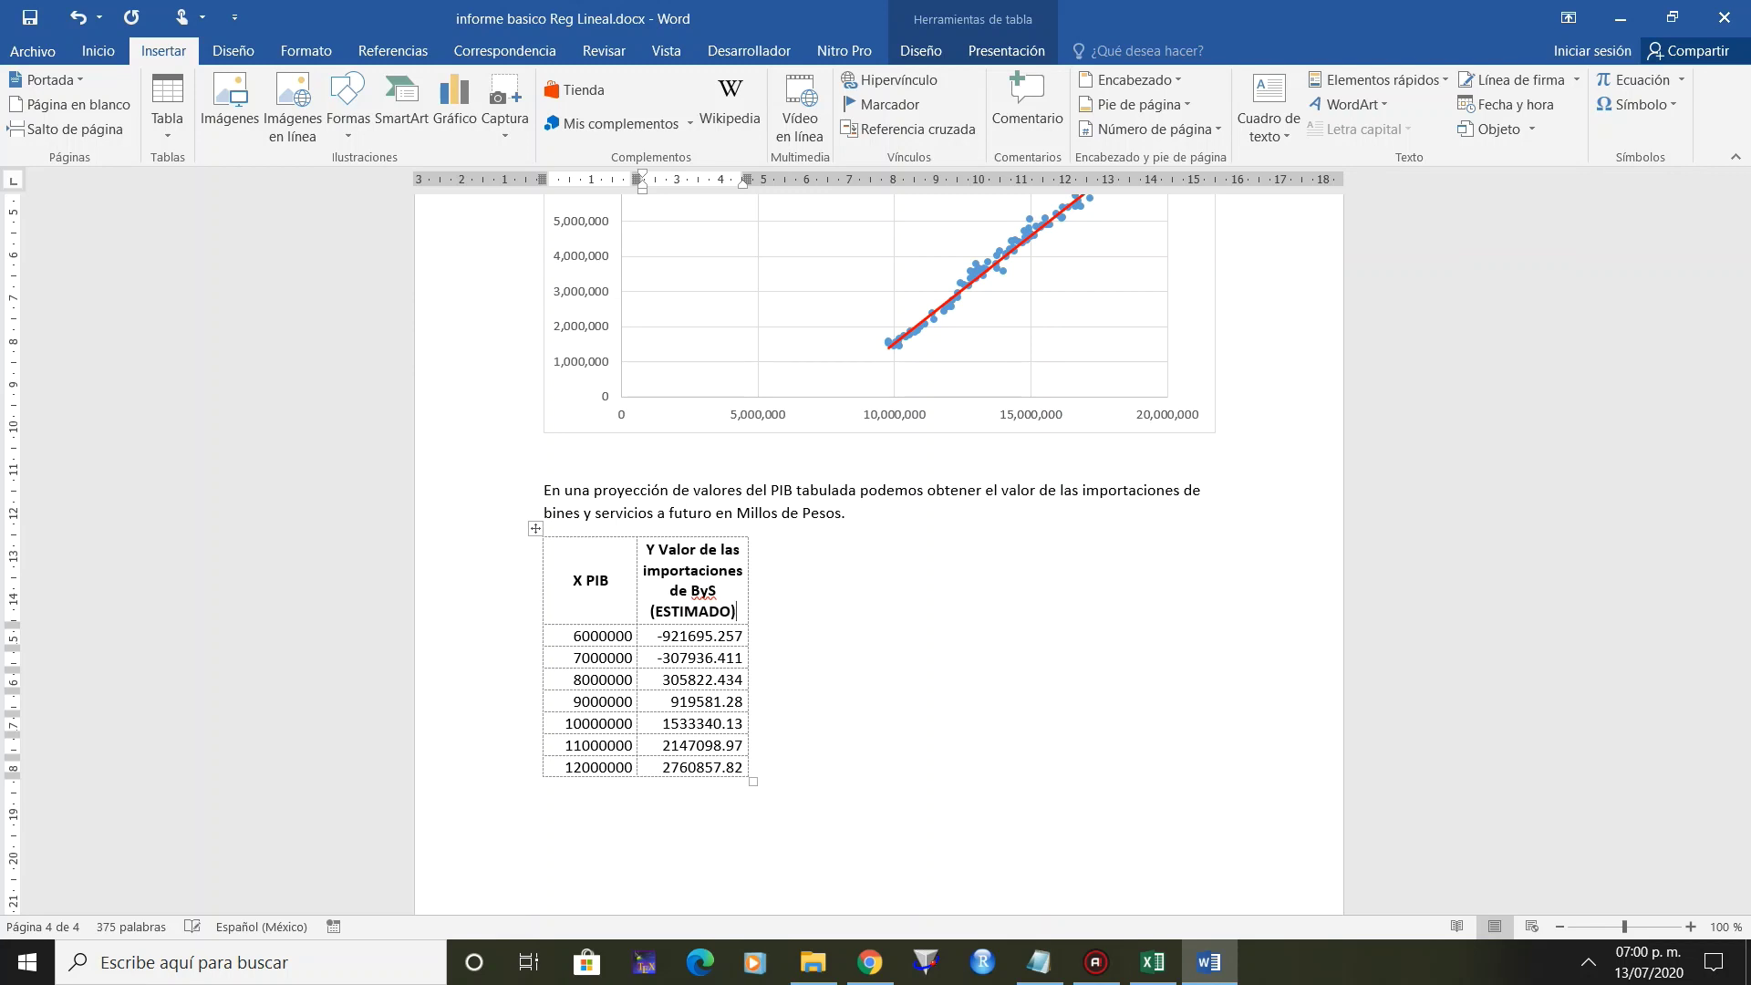
scroll(878, 638, down, 2)
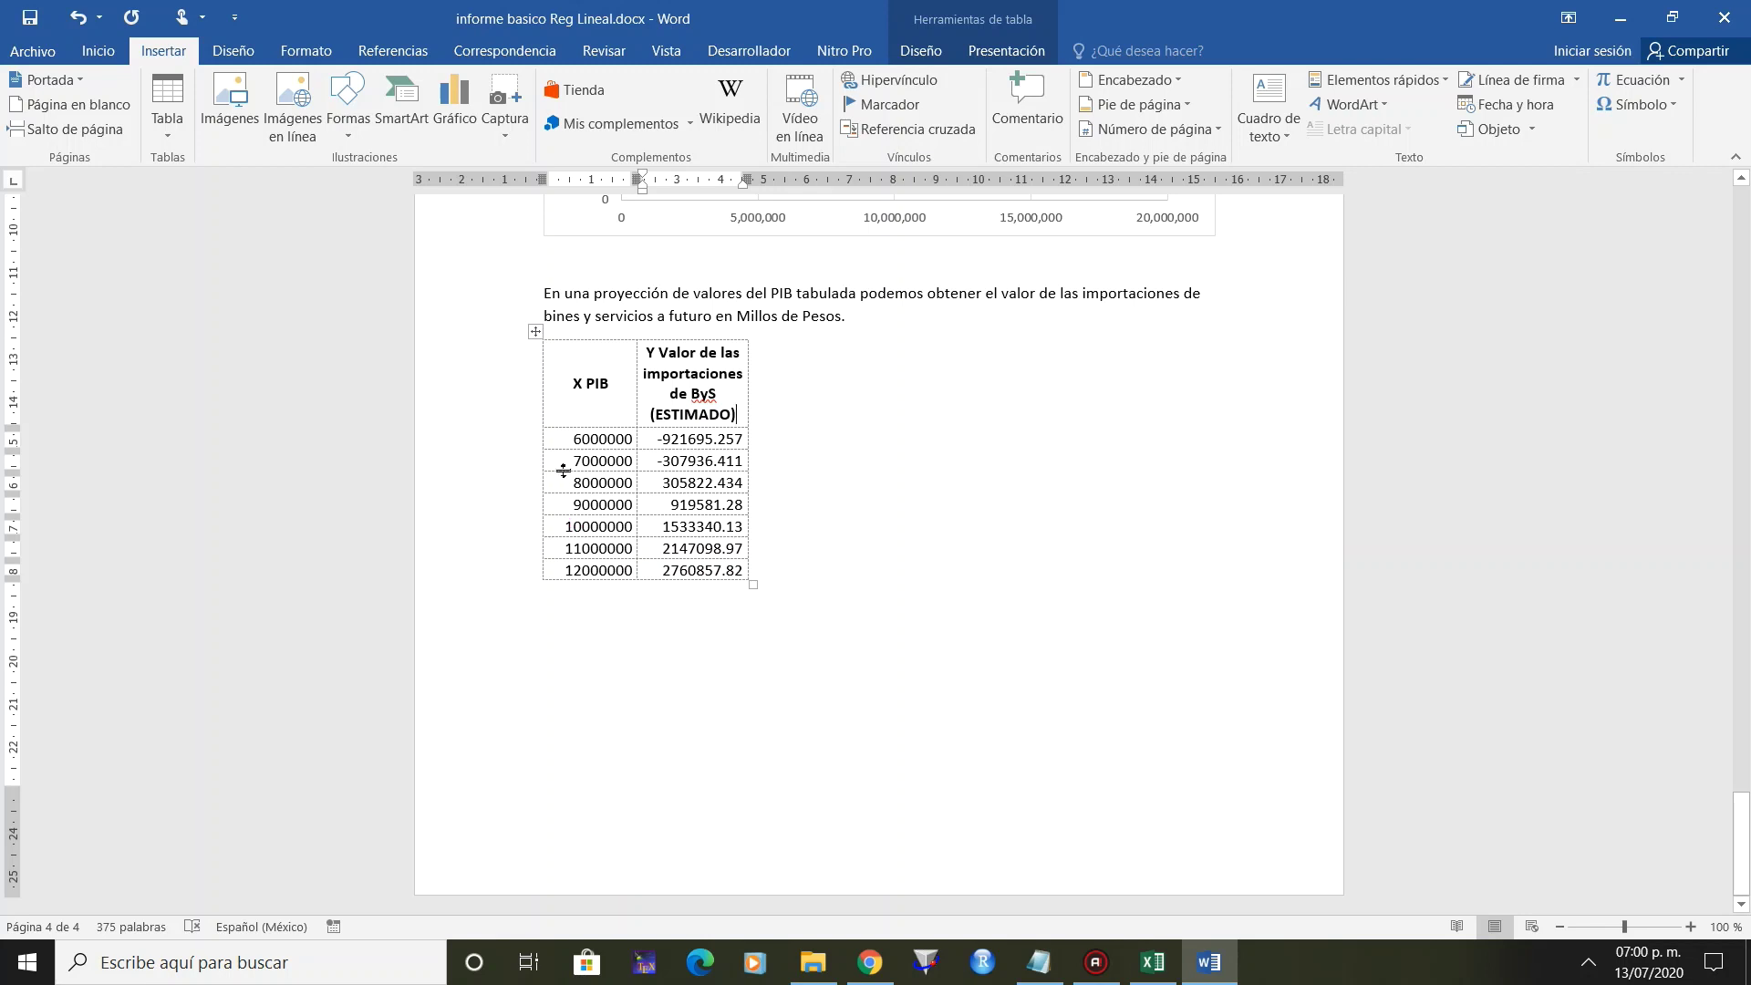
drag(560, 458, 755, 461)
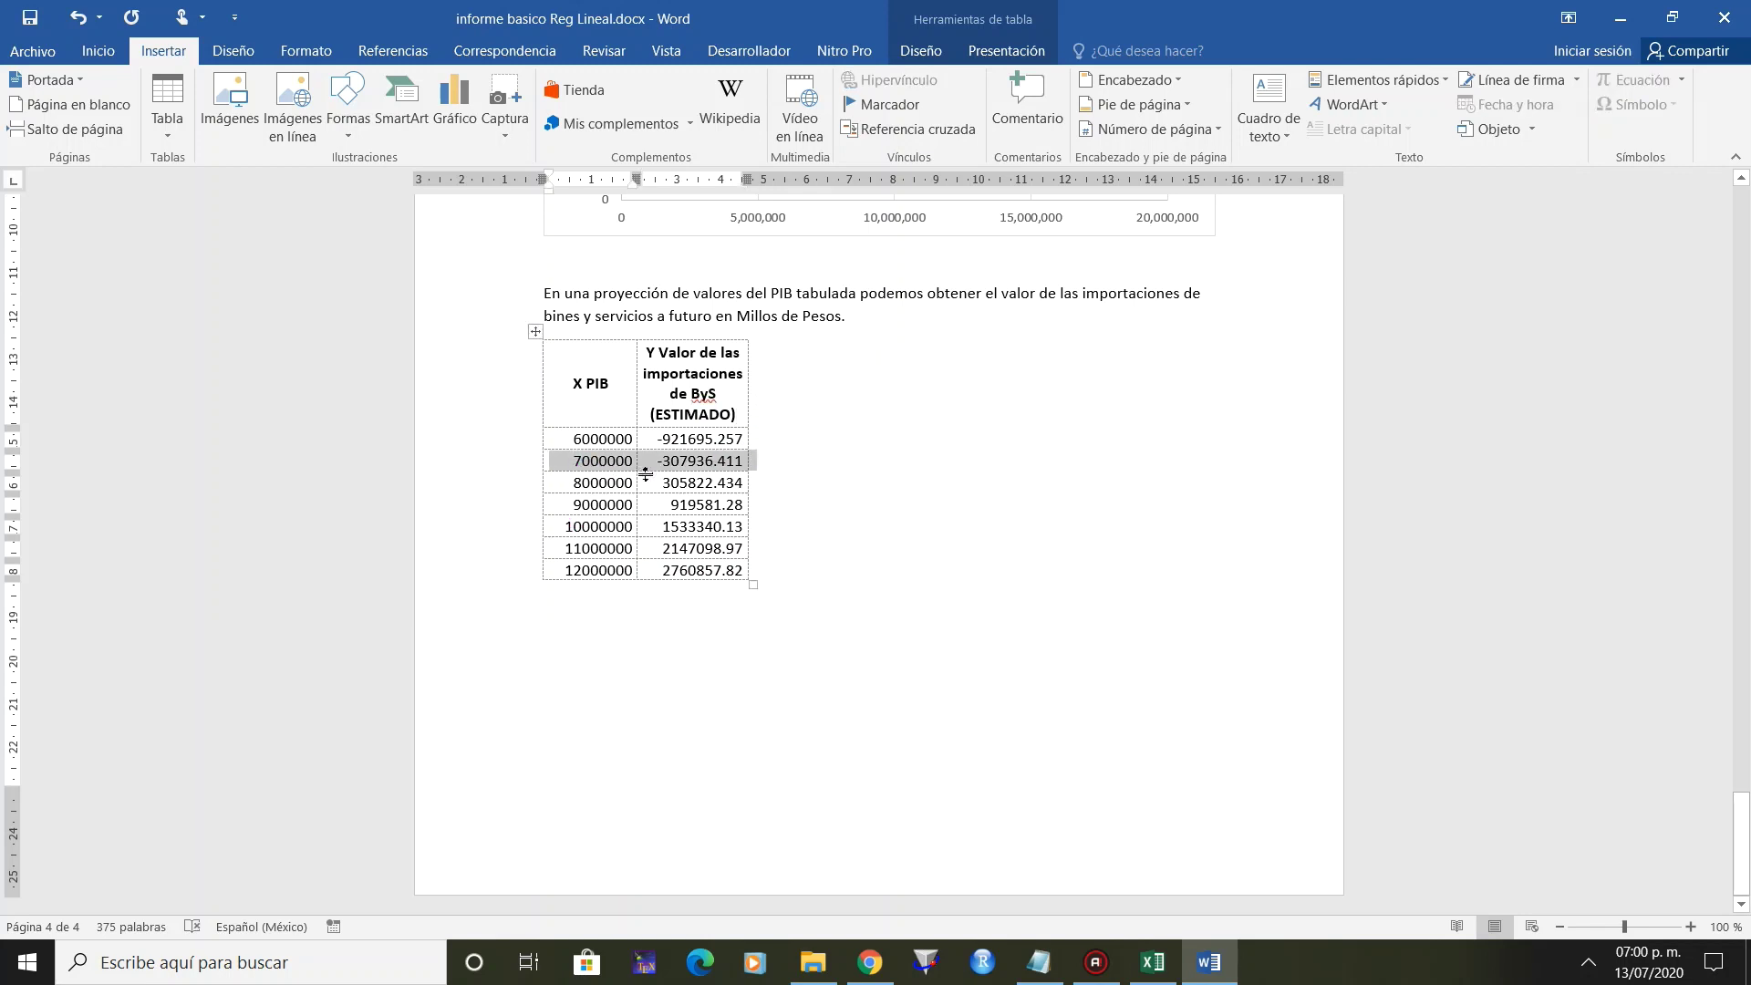
Check the PIB IMPORTA projections in Excel, then delete the 6000000 and 7000000 table rows.
click(1152, 961)
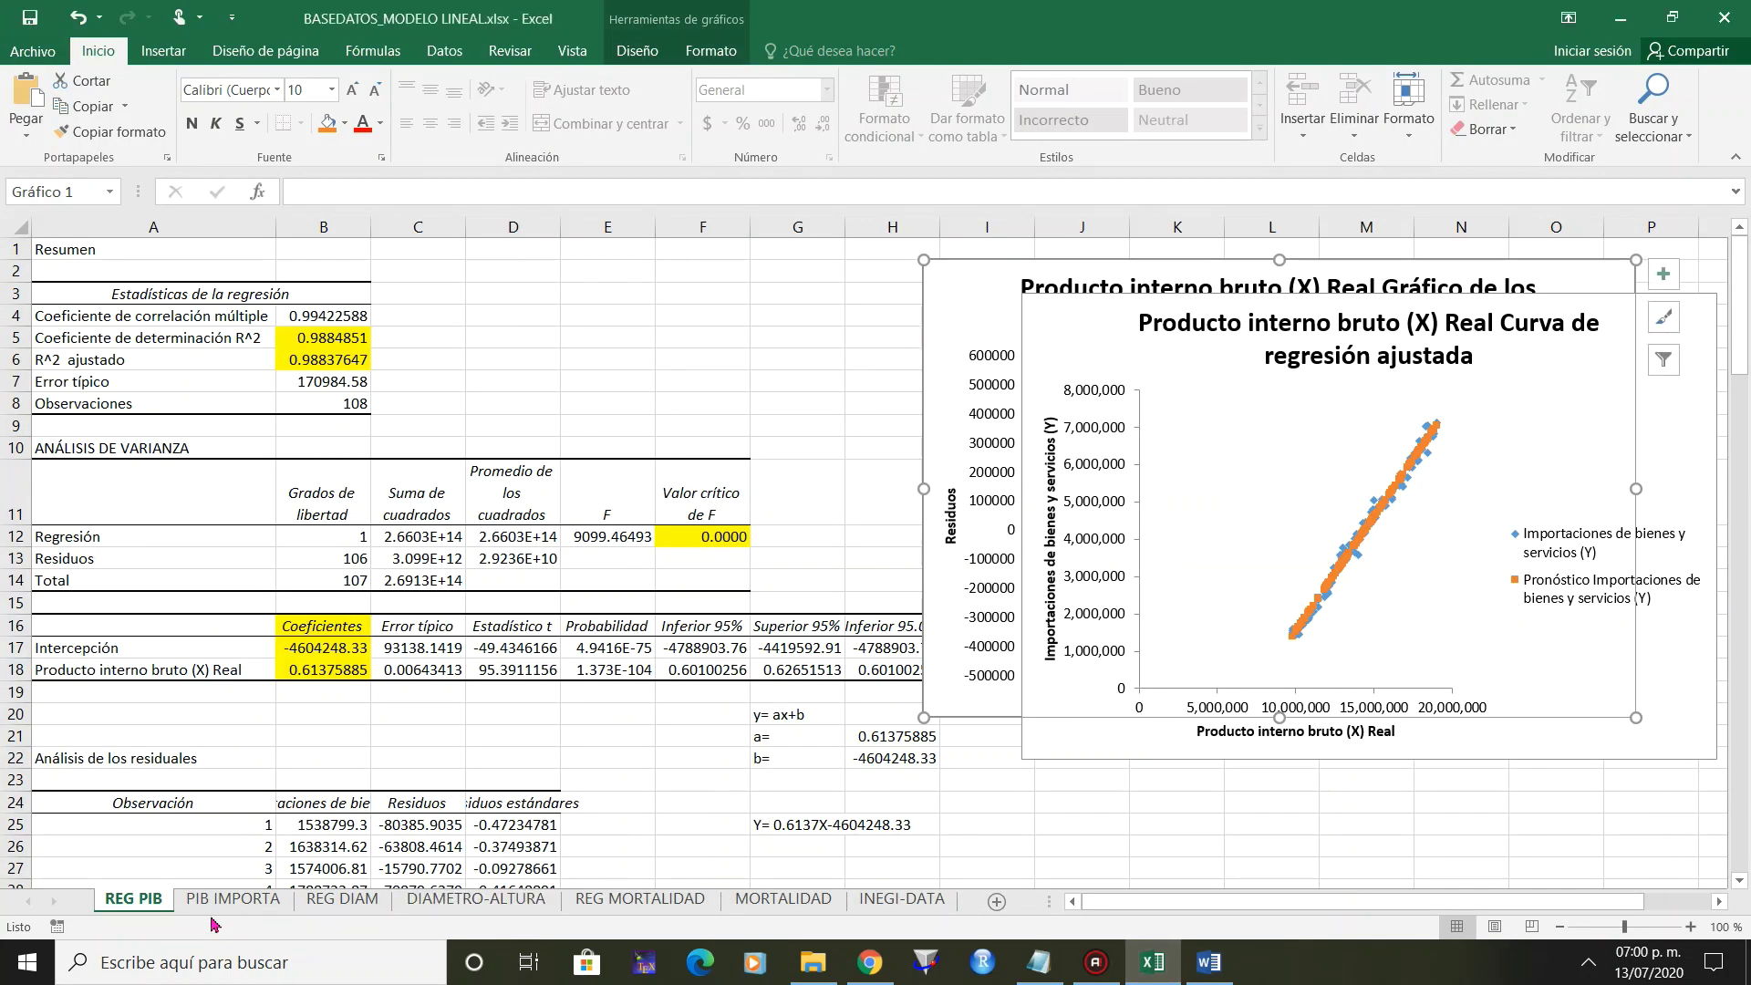
click(233, 899)
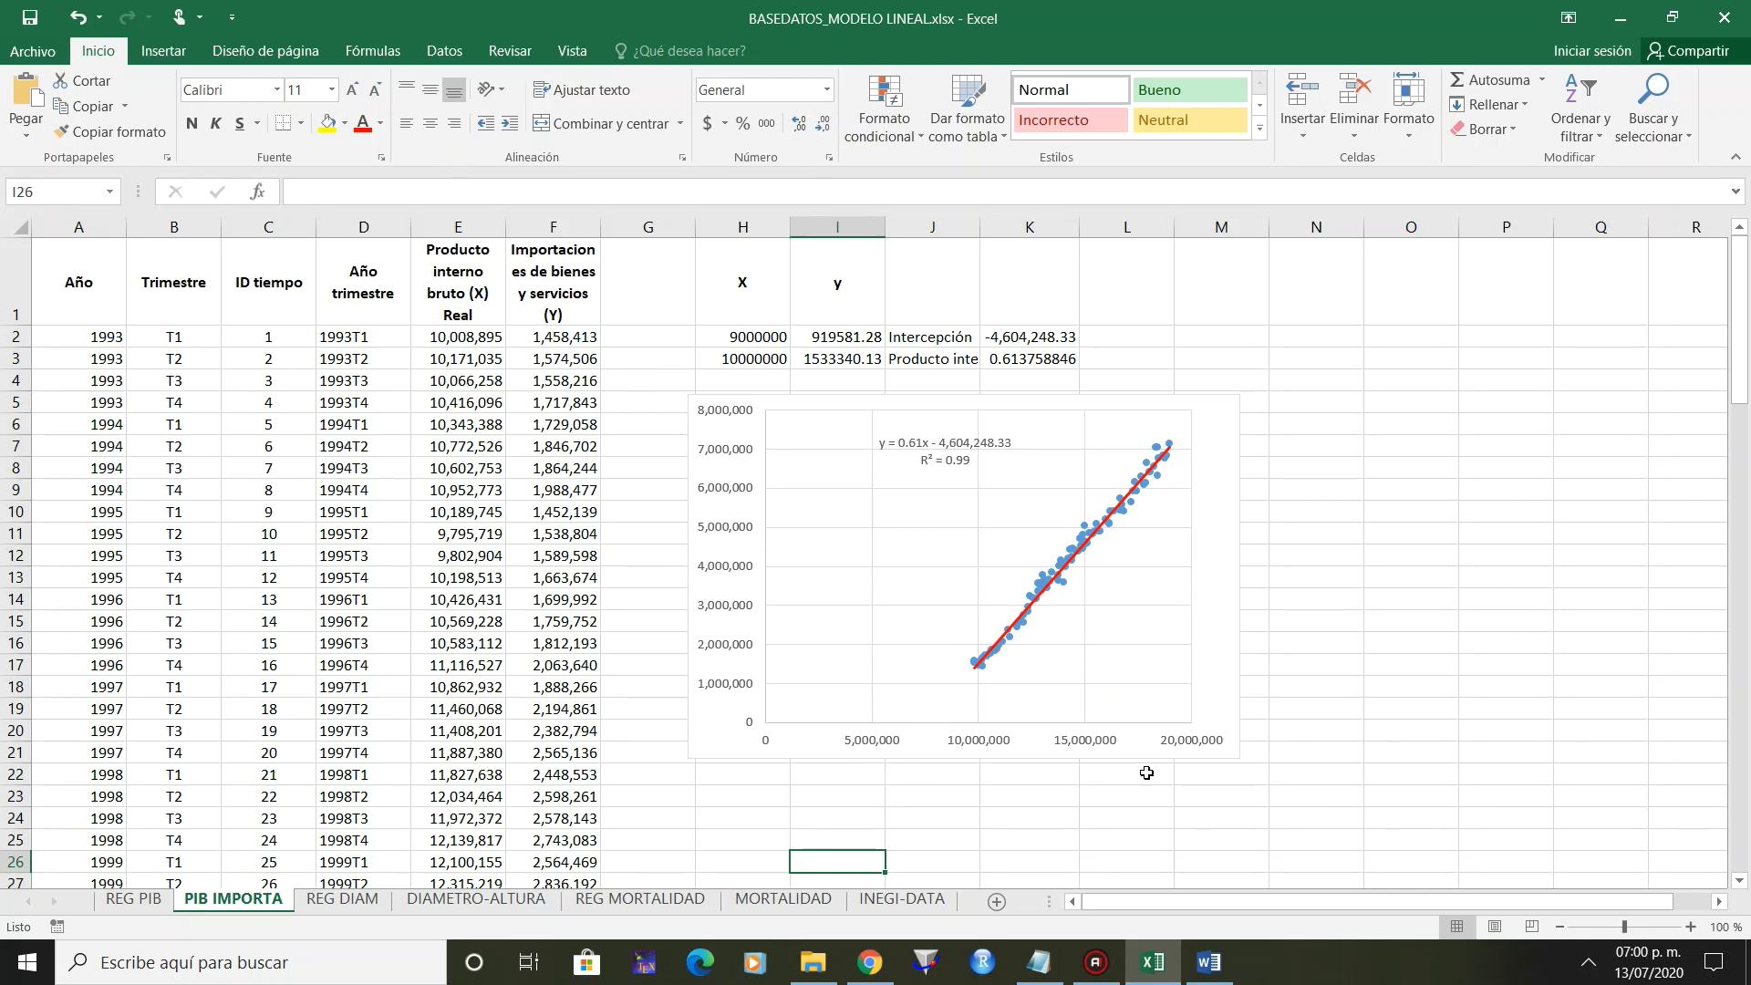
click(1152, 962)
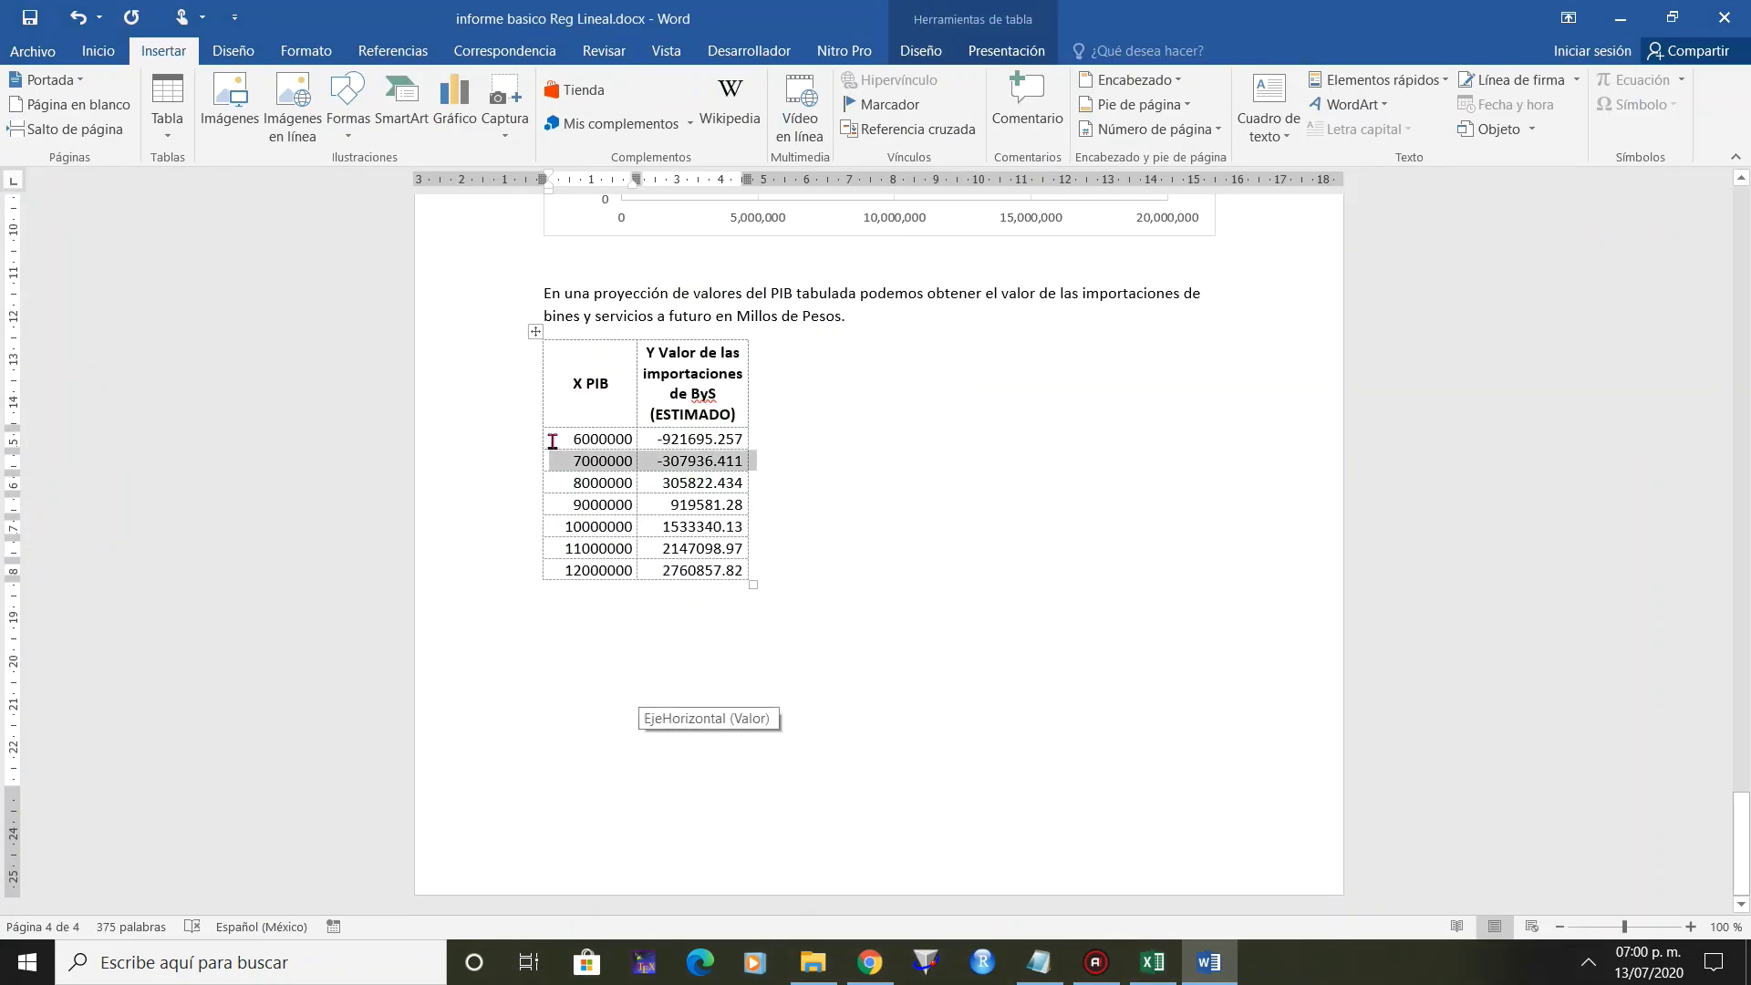
drag(561, 442, 731, 468)
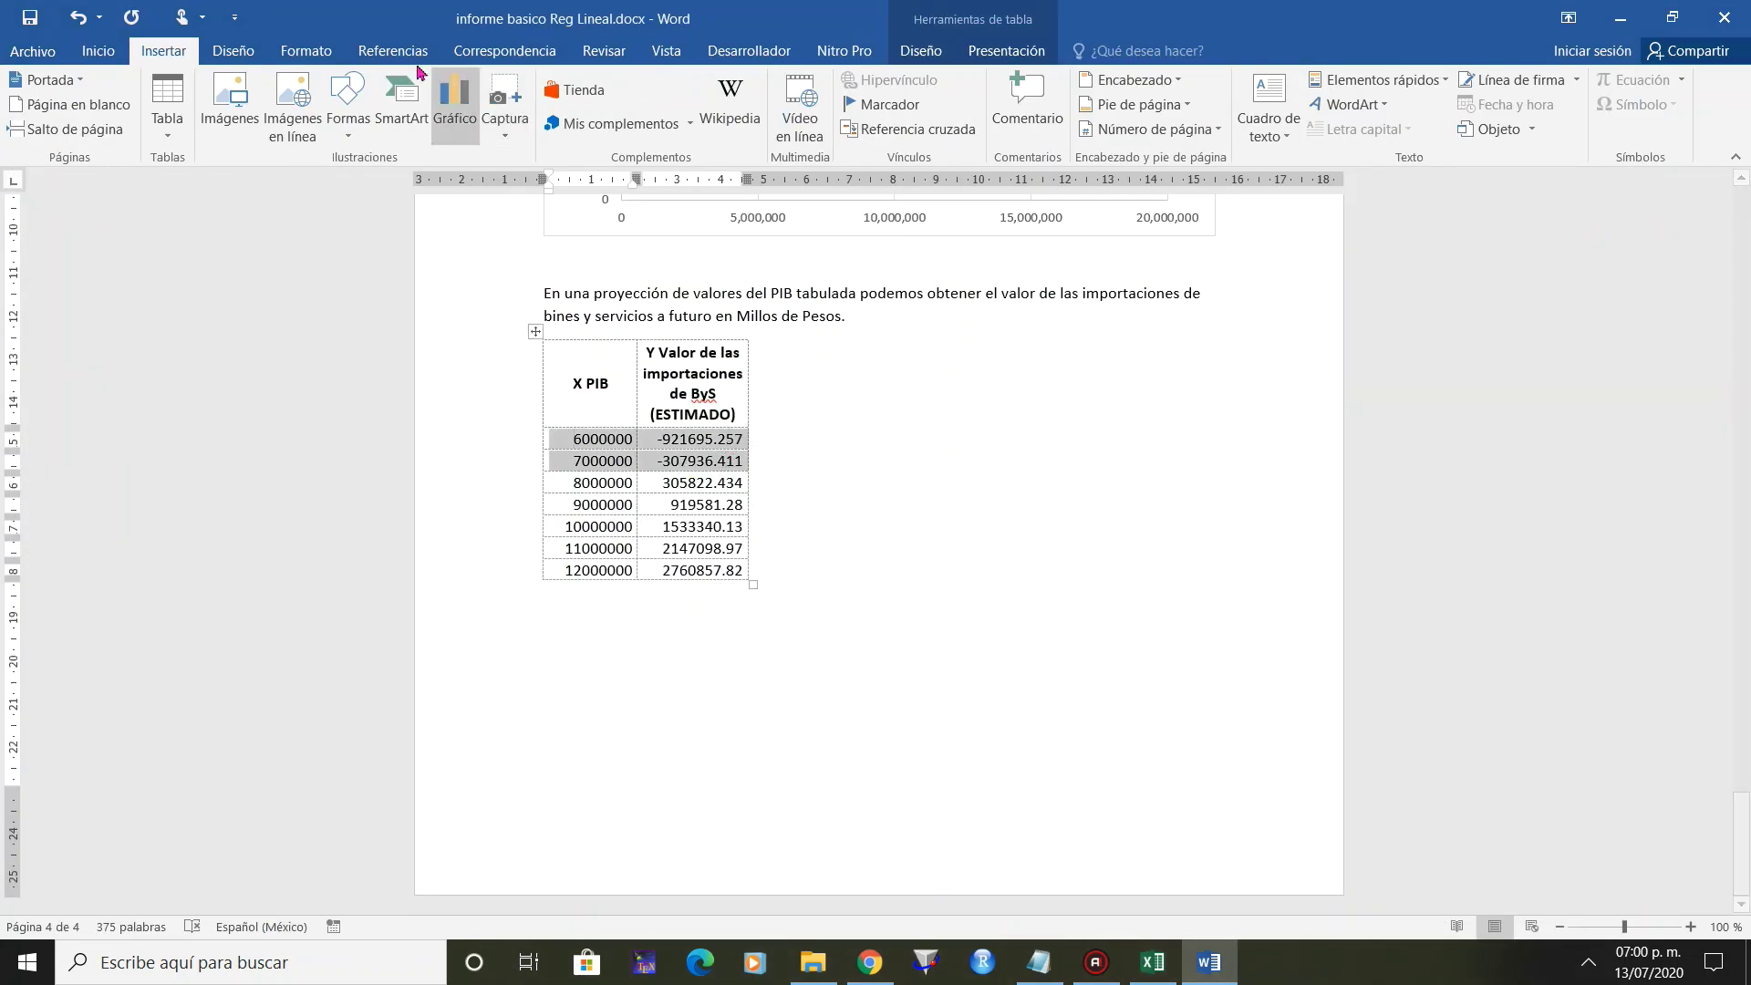
click(102, 51)
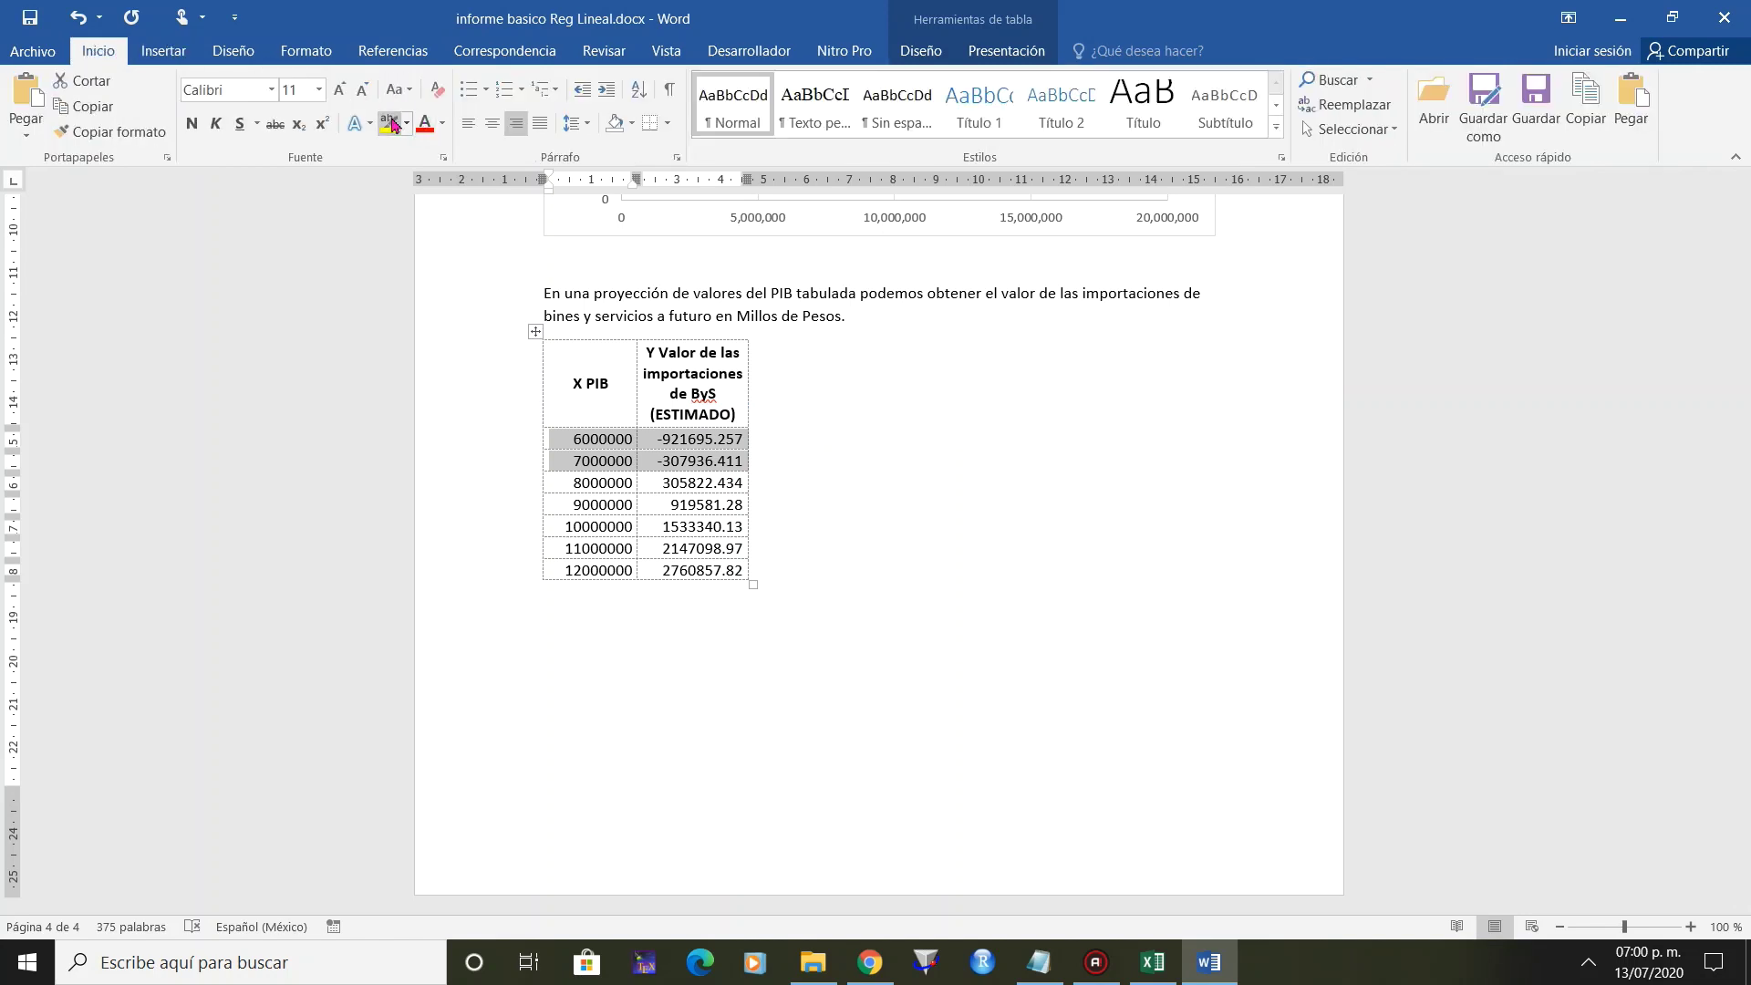
click(424, 124)
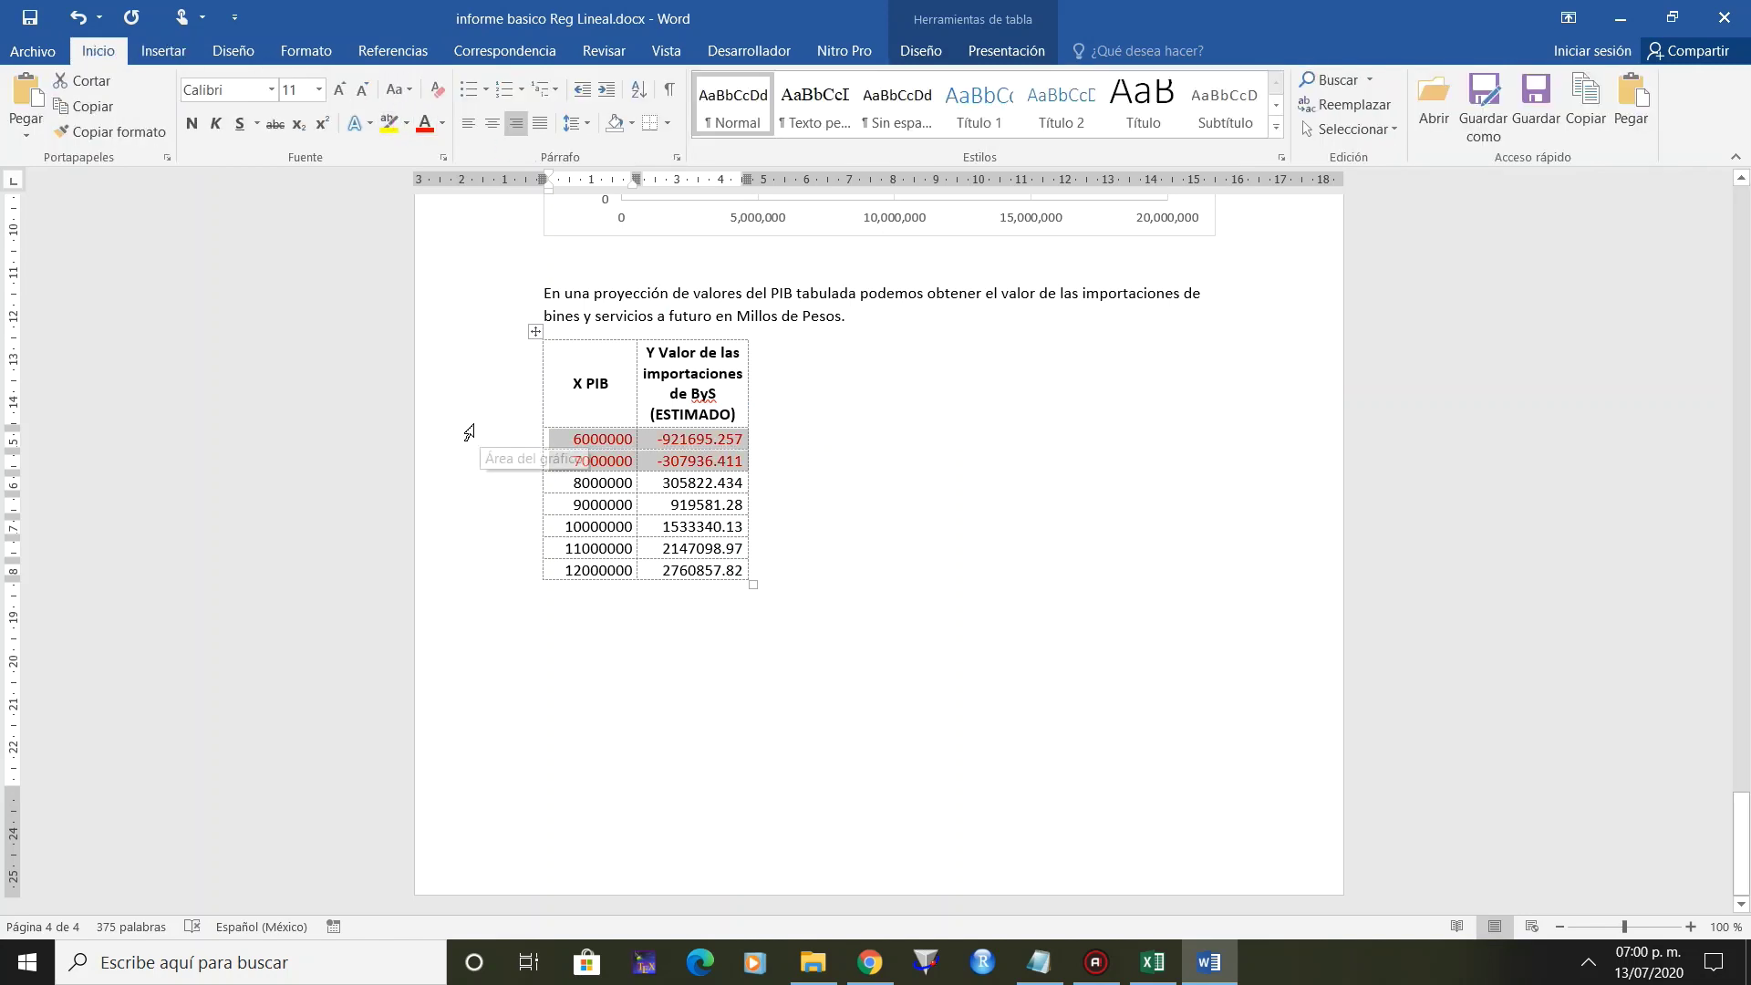
drag(488, 443, 492, 470)
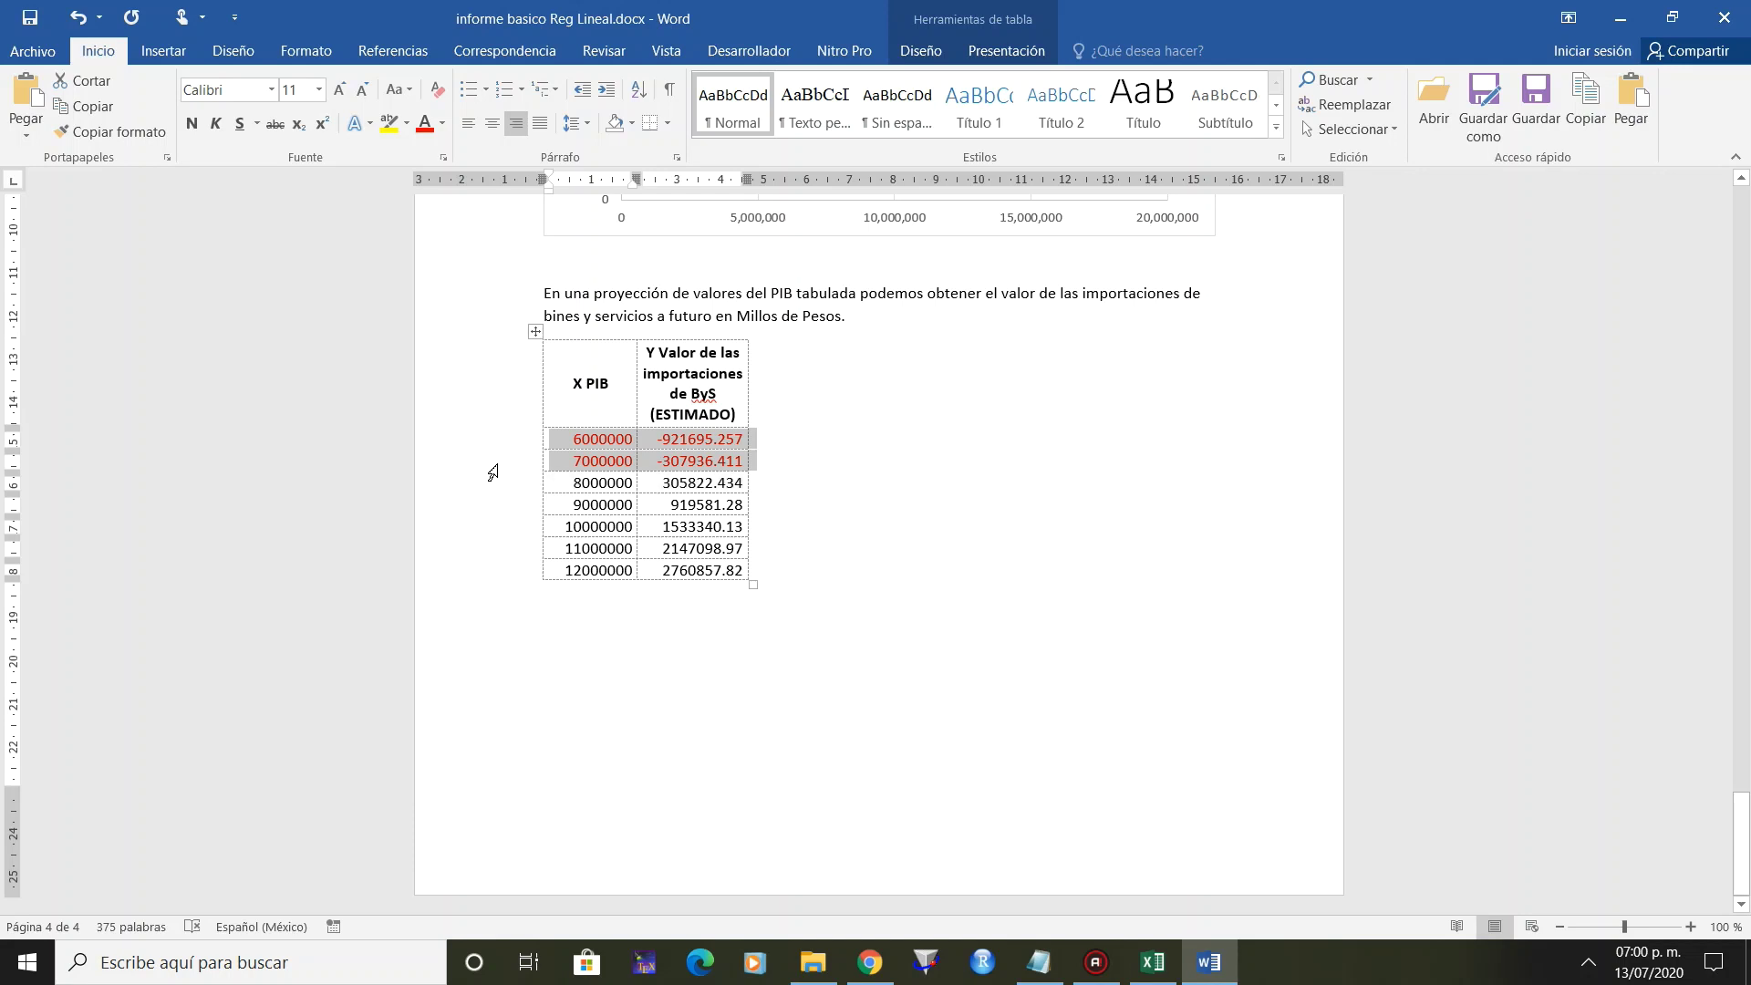
key(BackSpace)
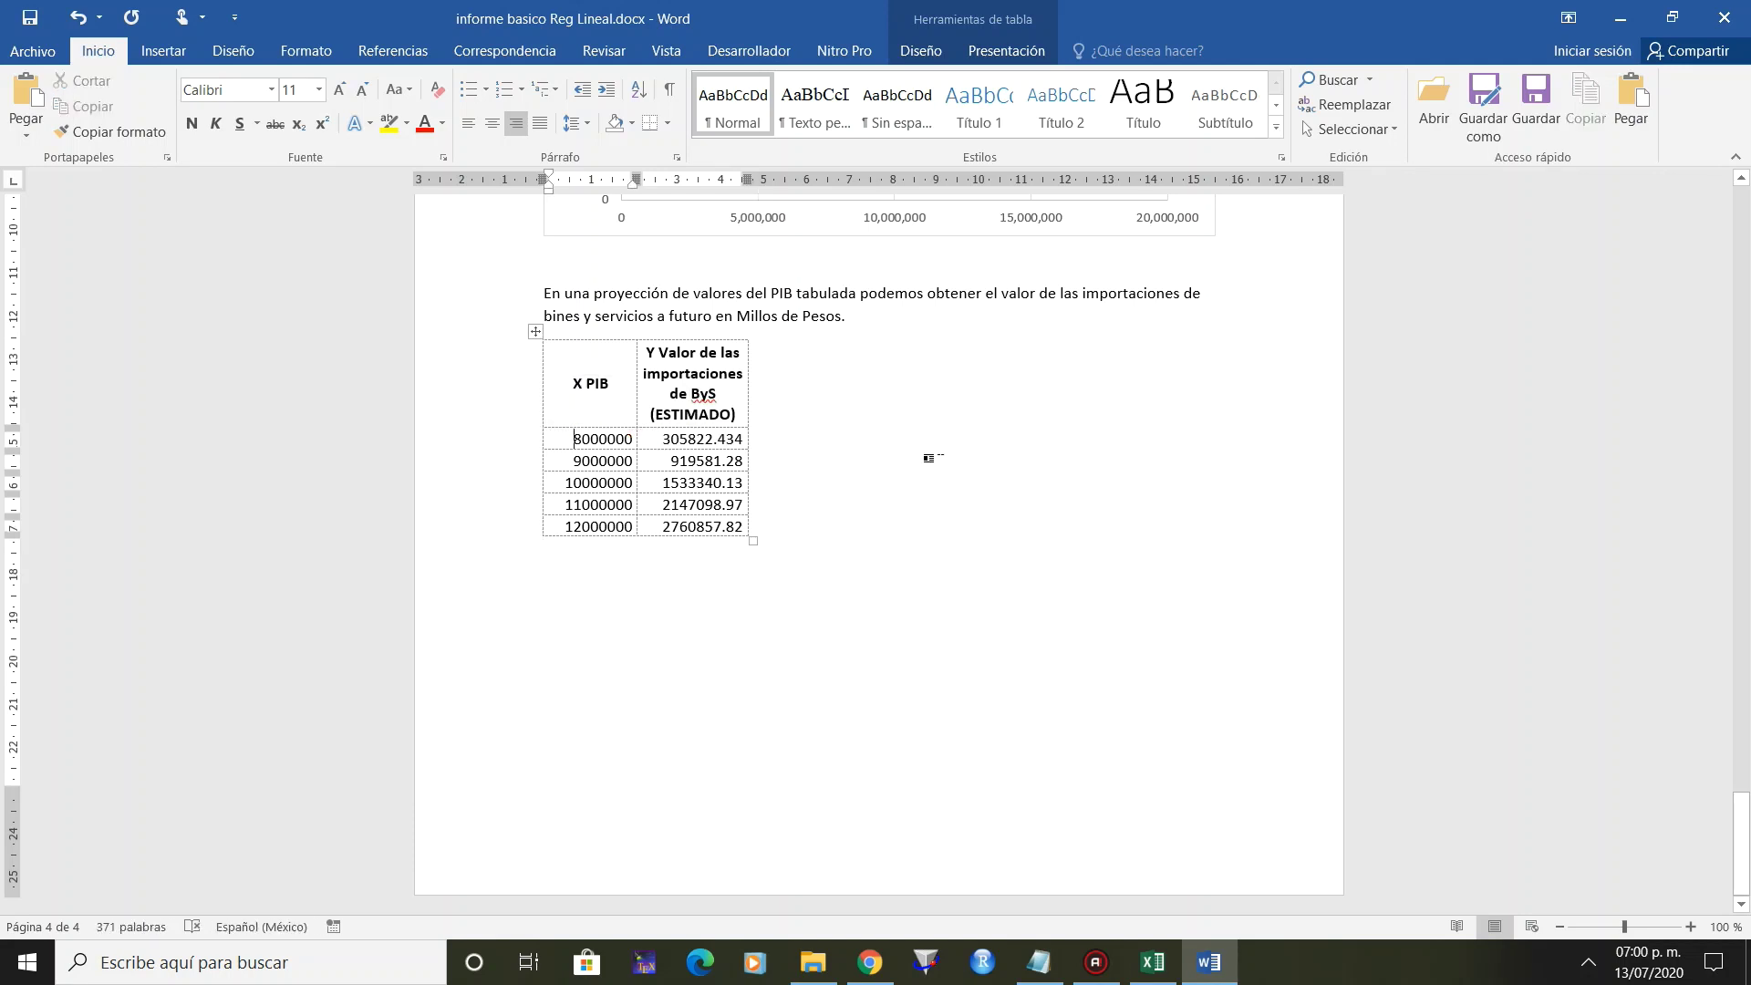
Add a blank line after 'Pesos.' above the table and save the report.
click(869, 317)
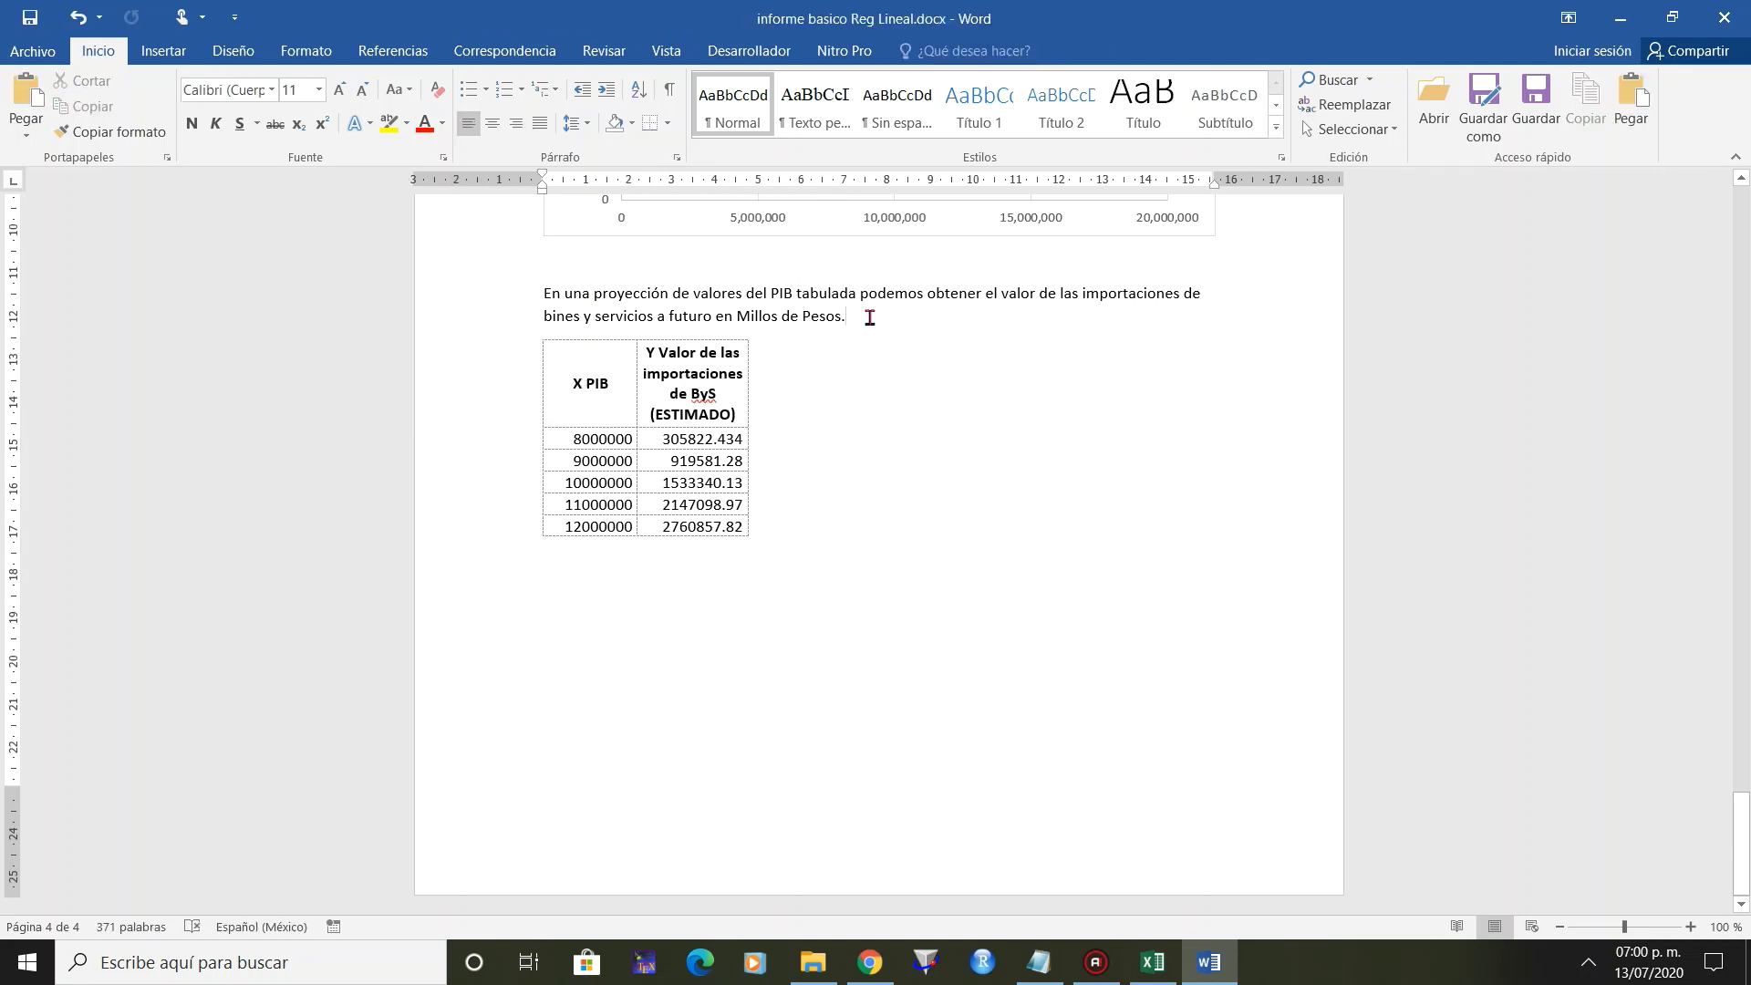
key(Return)
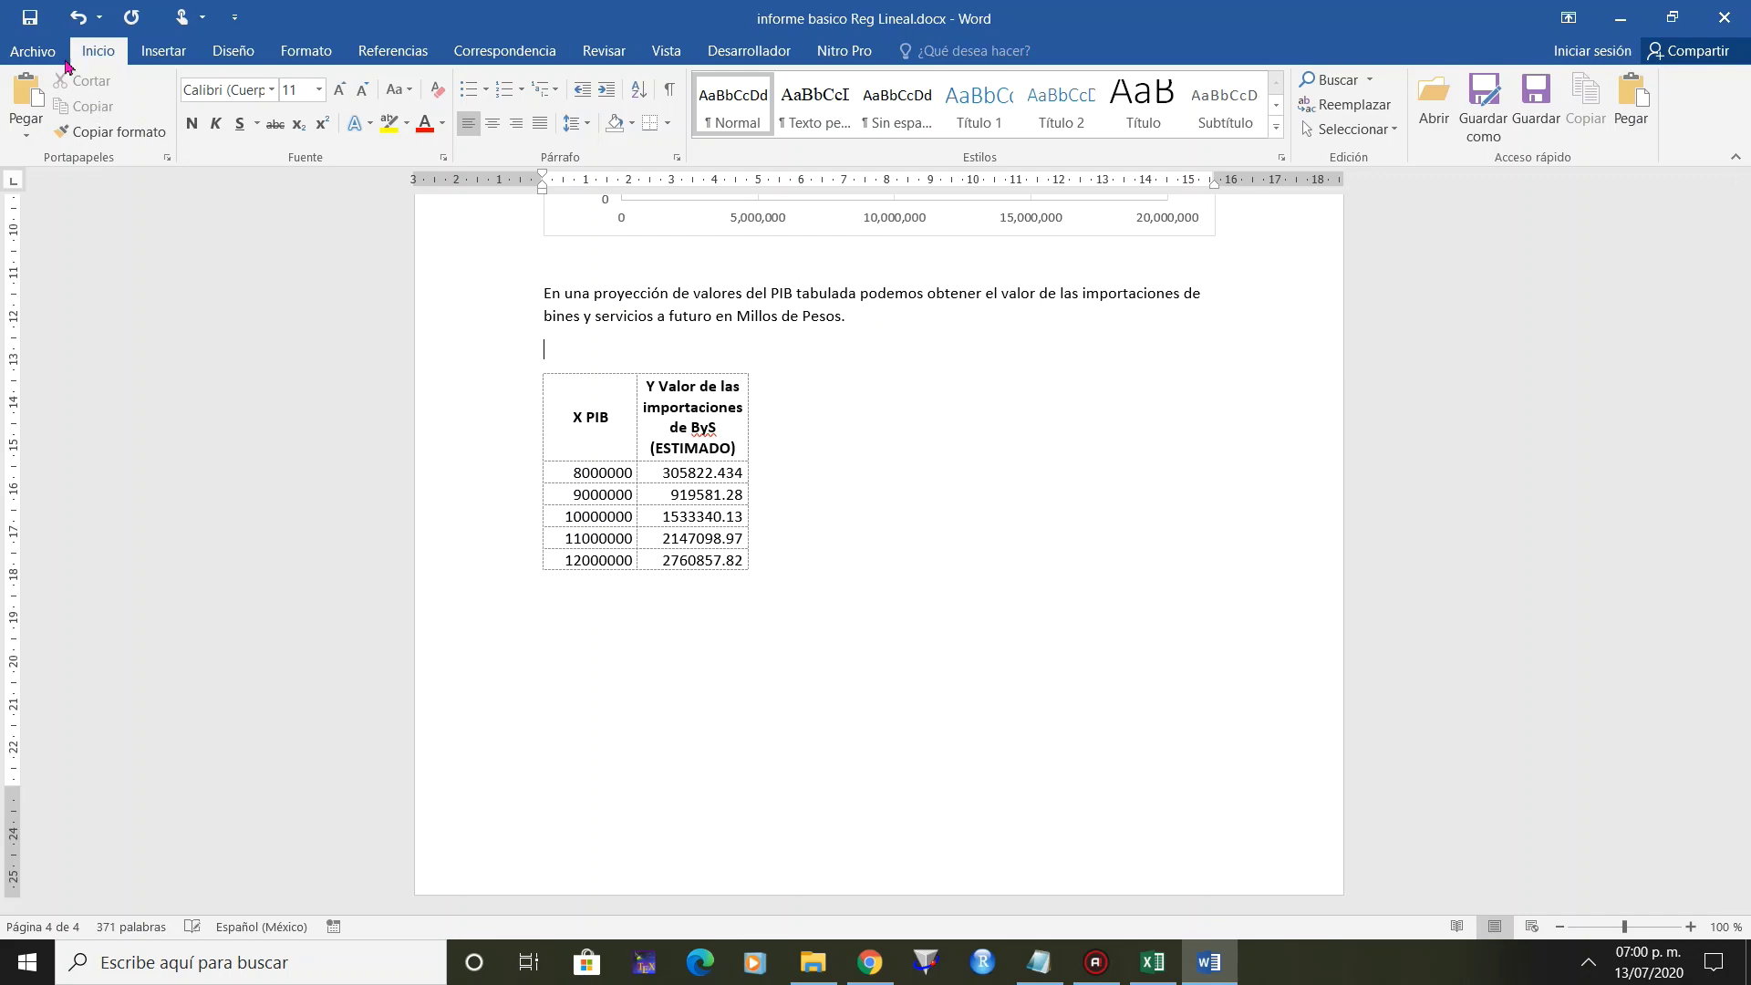
click(30, 18)
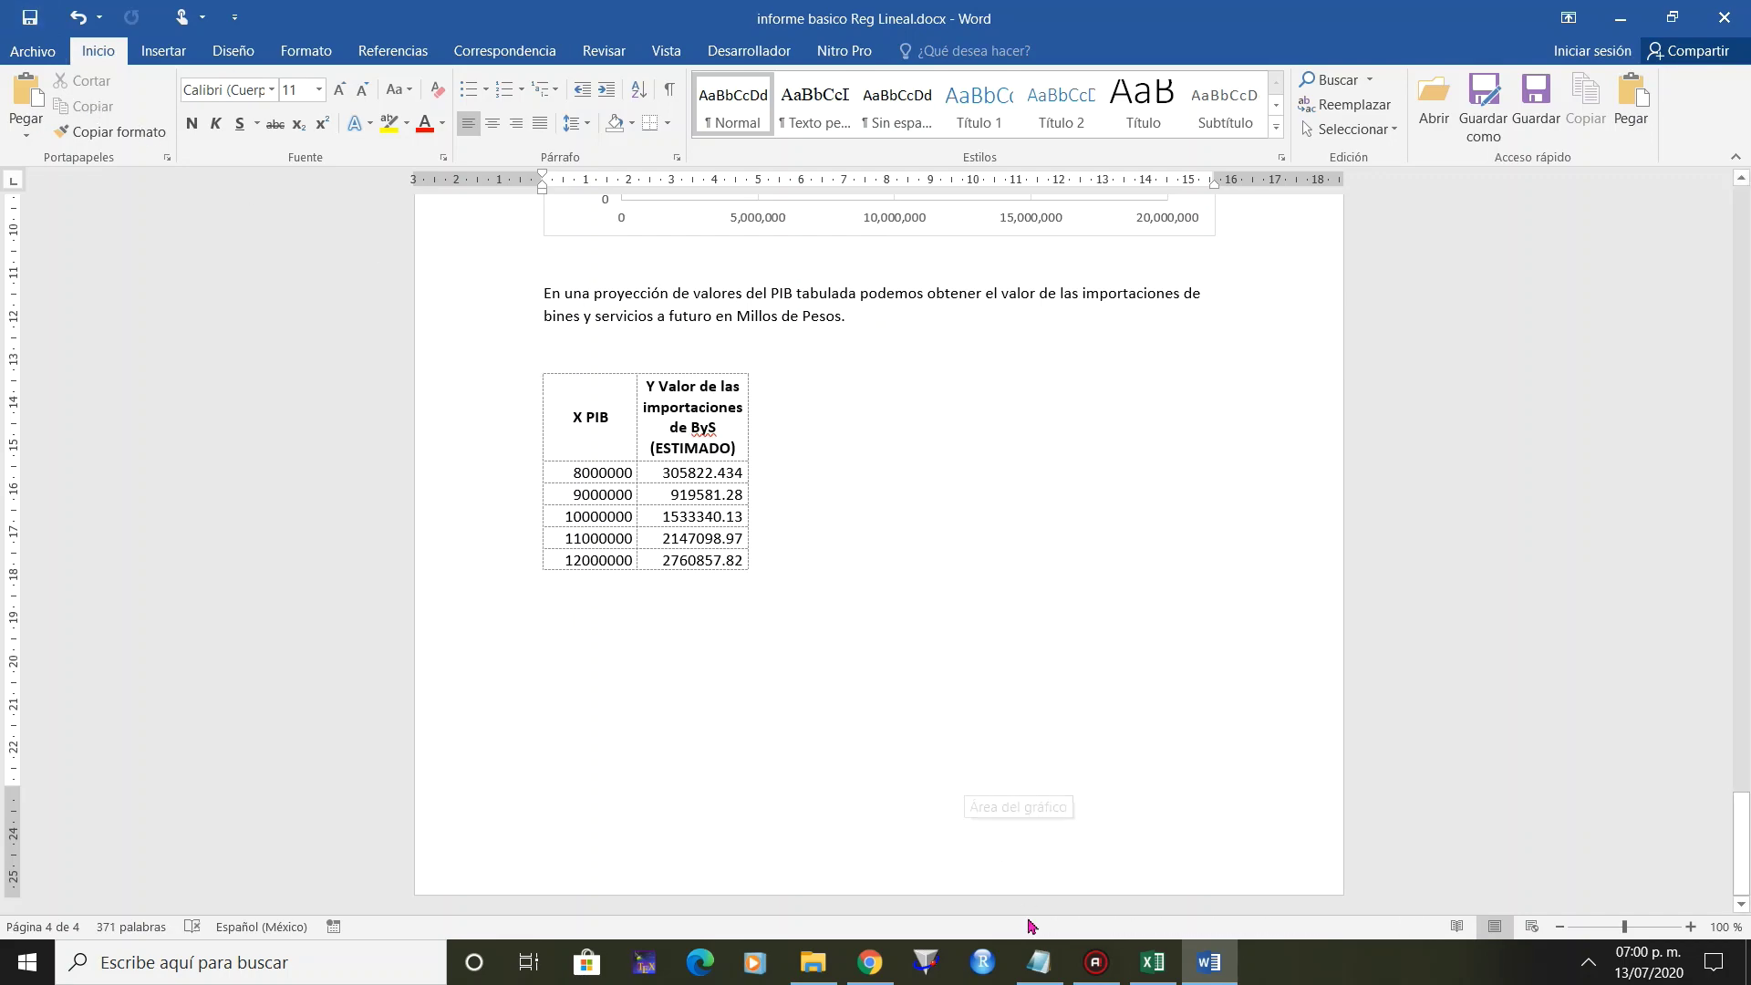
Switch to Excel's PIB IMPORTA sheet showing the regression chart.
click(1147, 953)
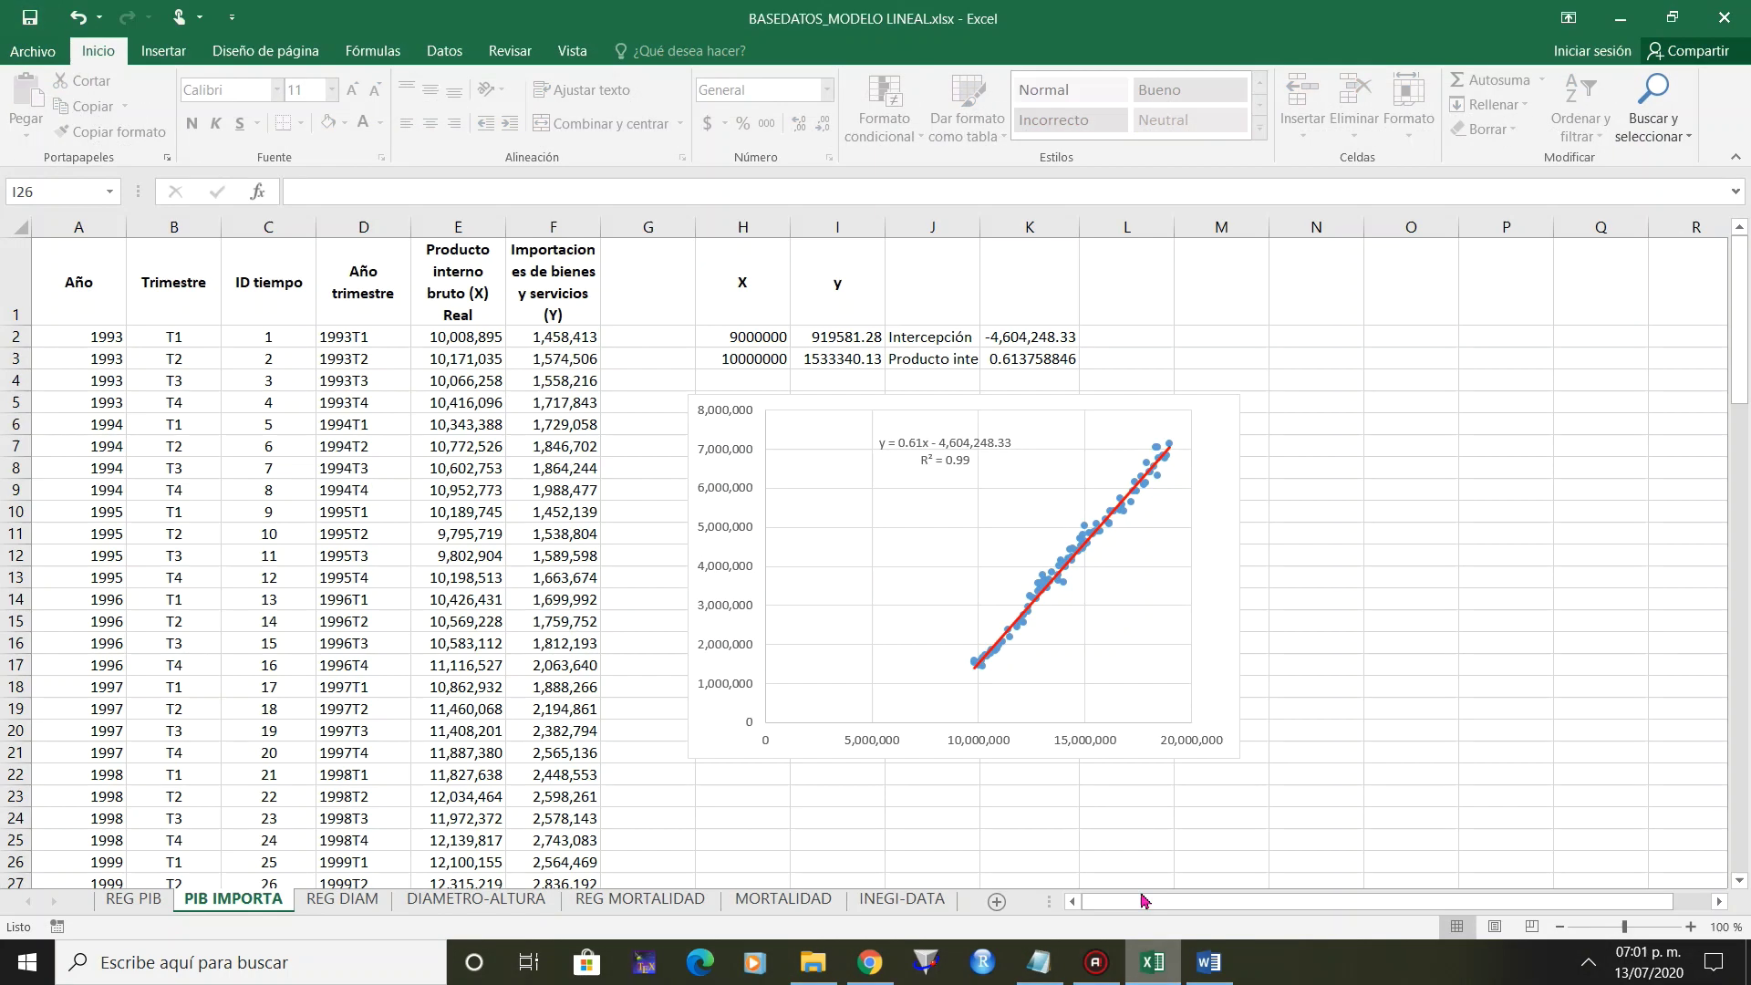
click(1343, 529)
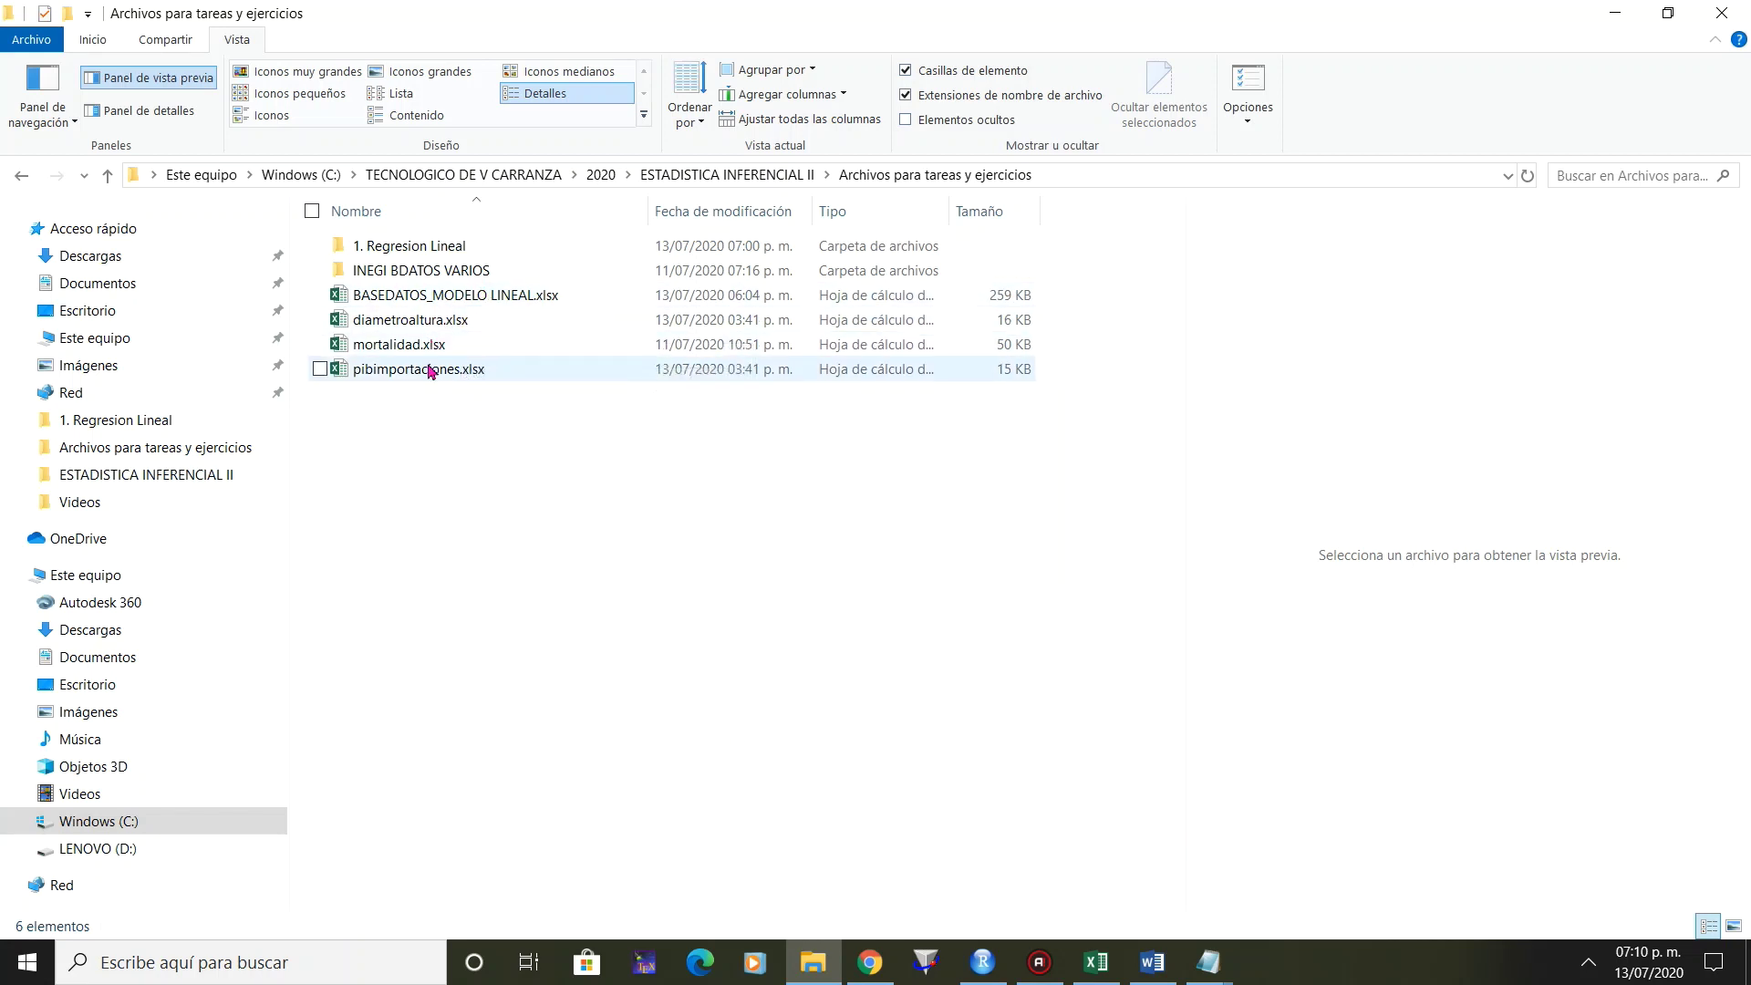
mouse_move(475, 298)
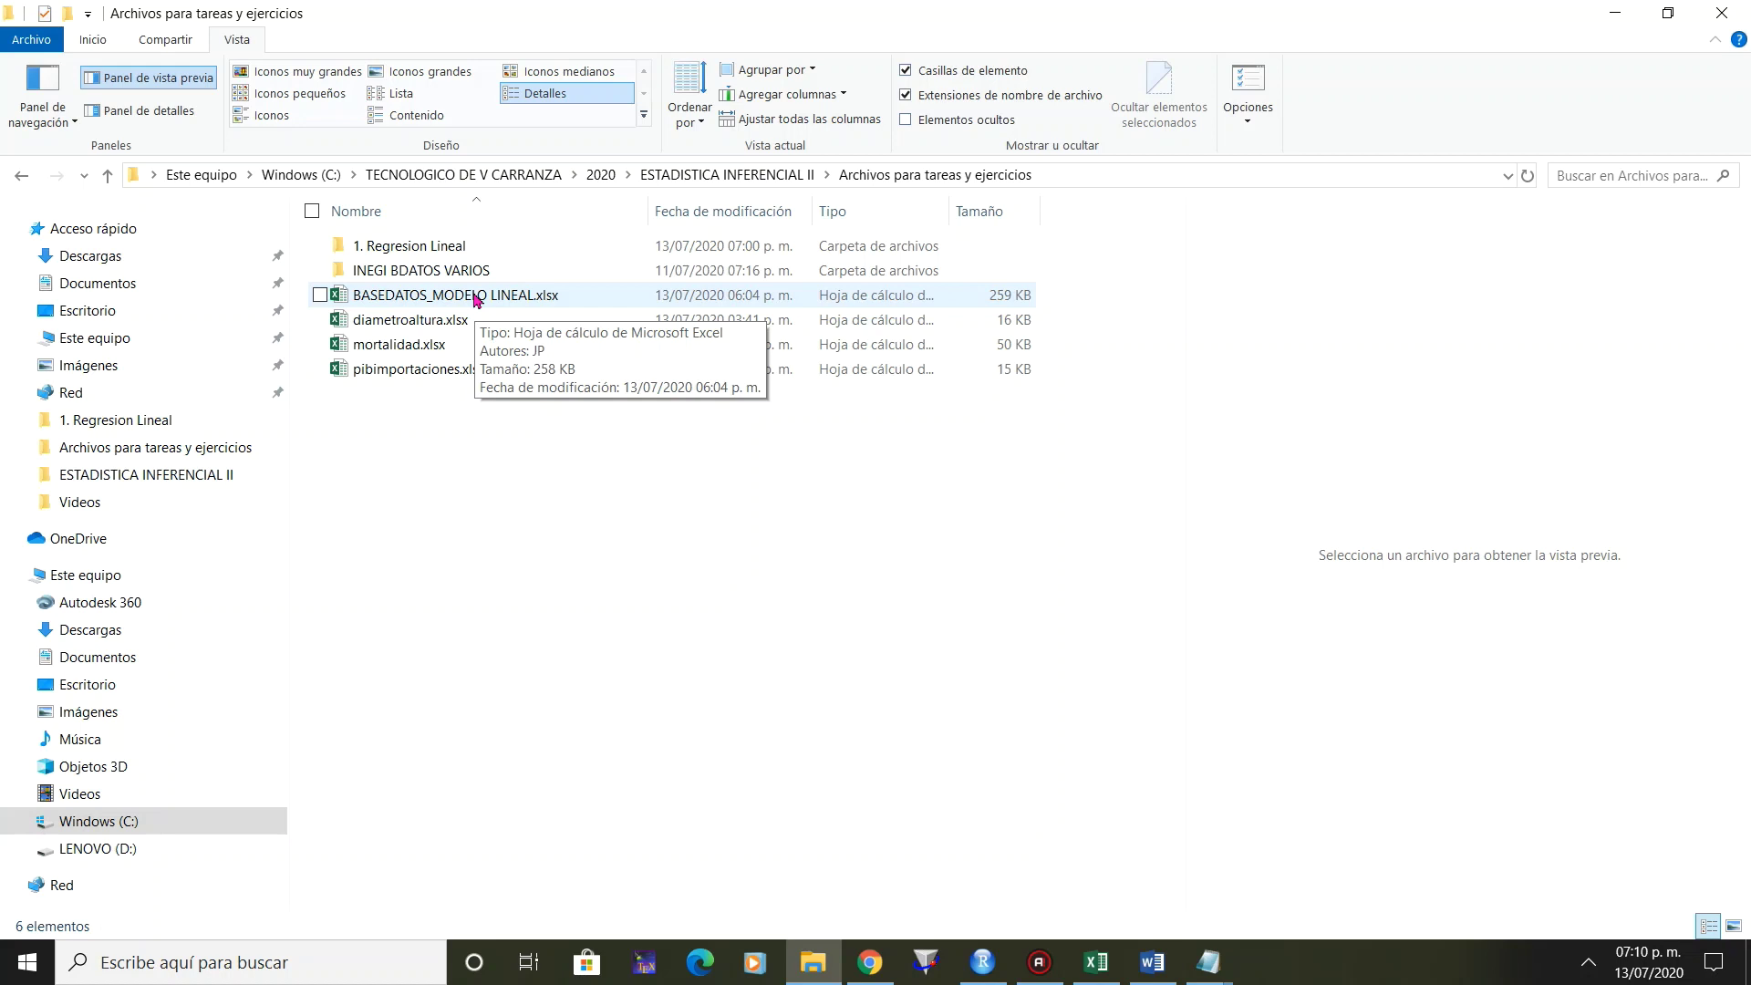
Locate mortalidad.xlsx among the exercise files, then bring RStudio to the front.
click(475, 300)
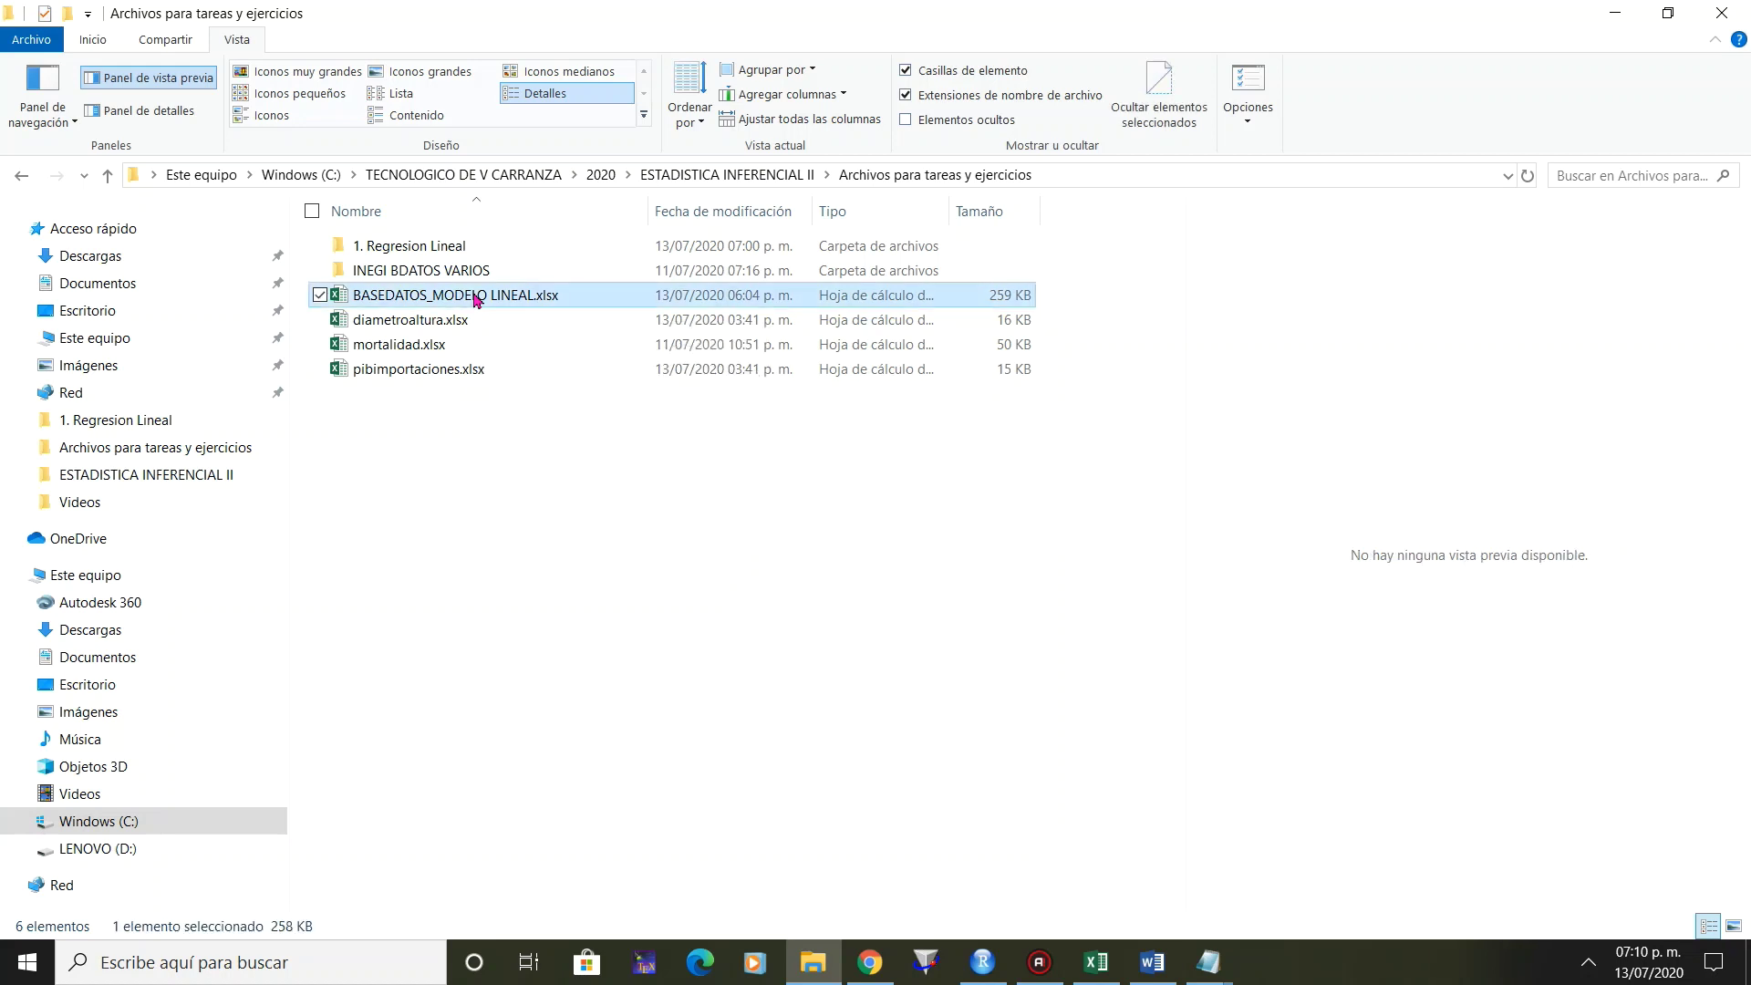
click(445, 352)
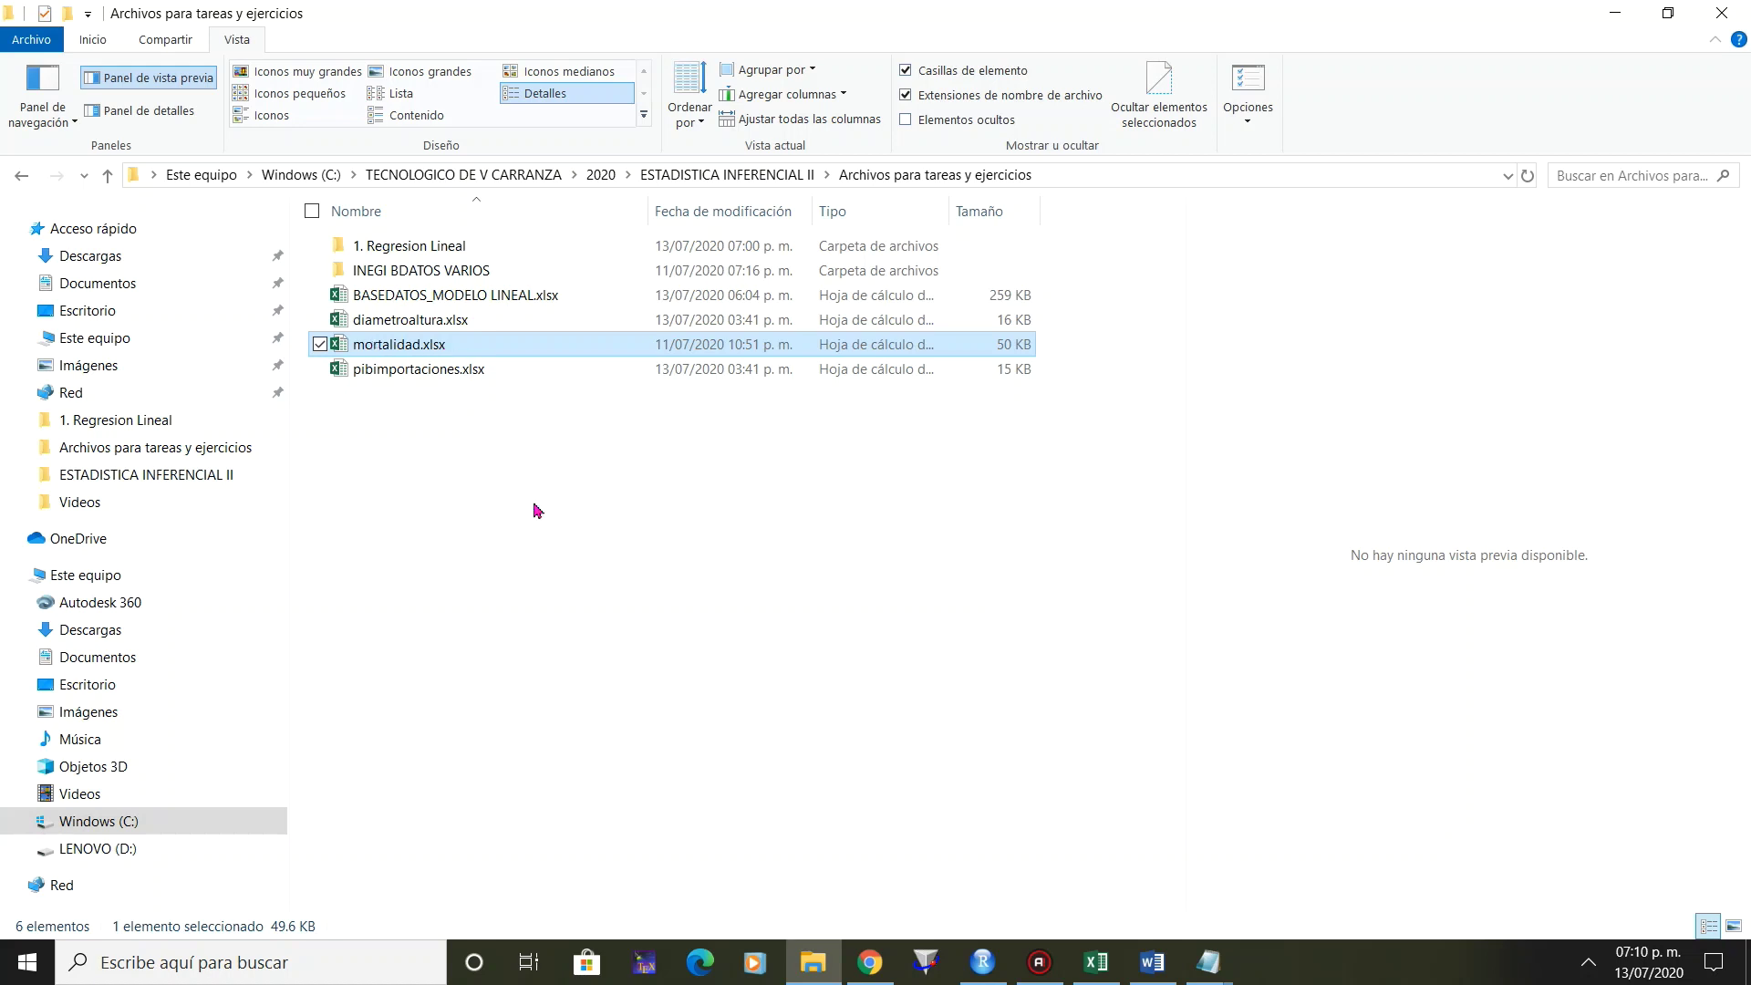
click(531, 534)
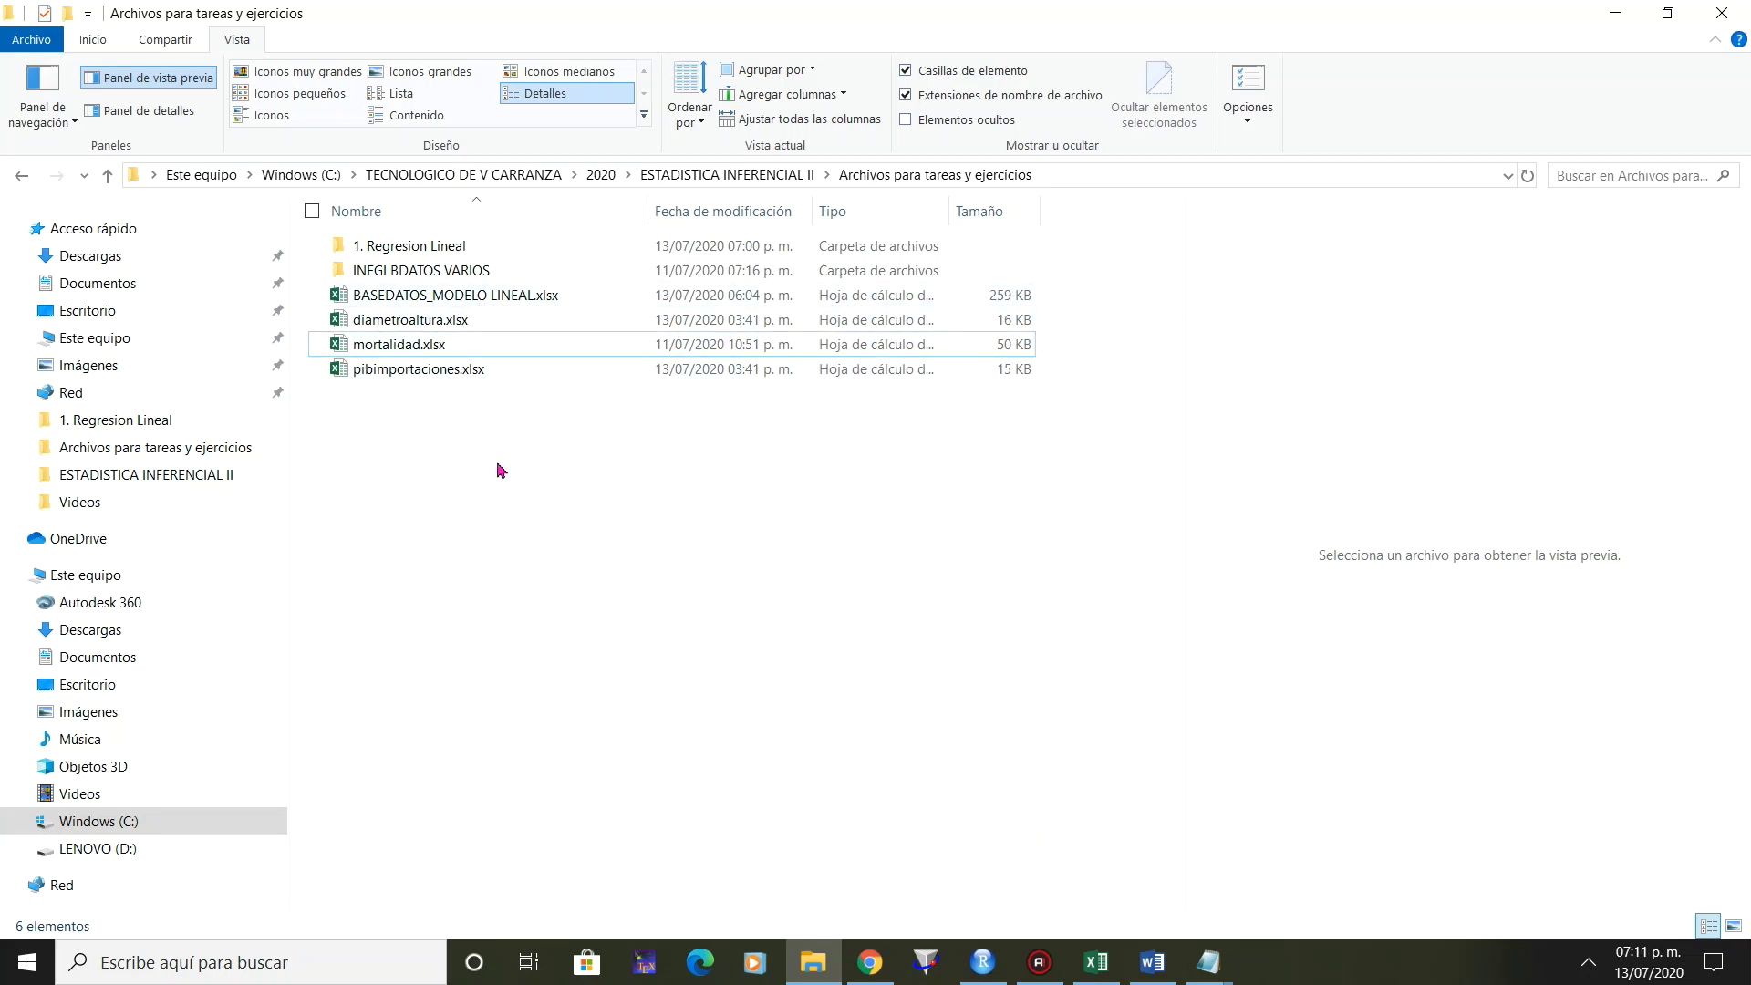
click(978, 960)
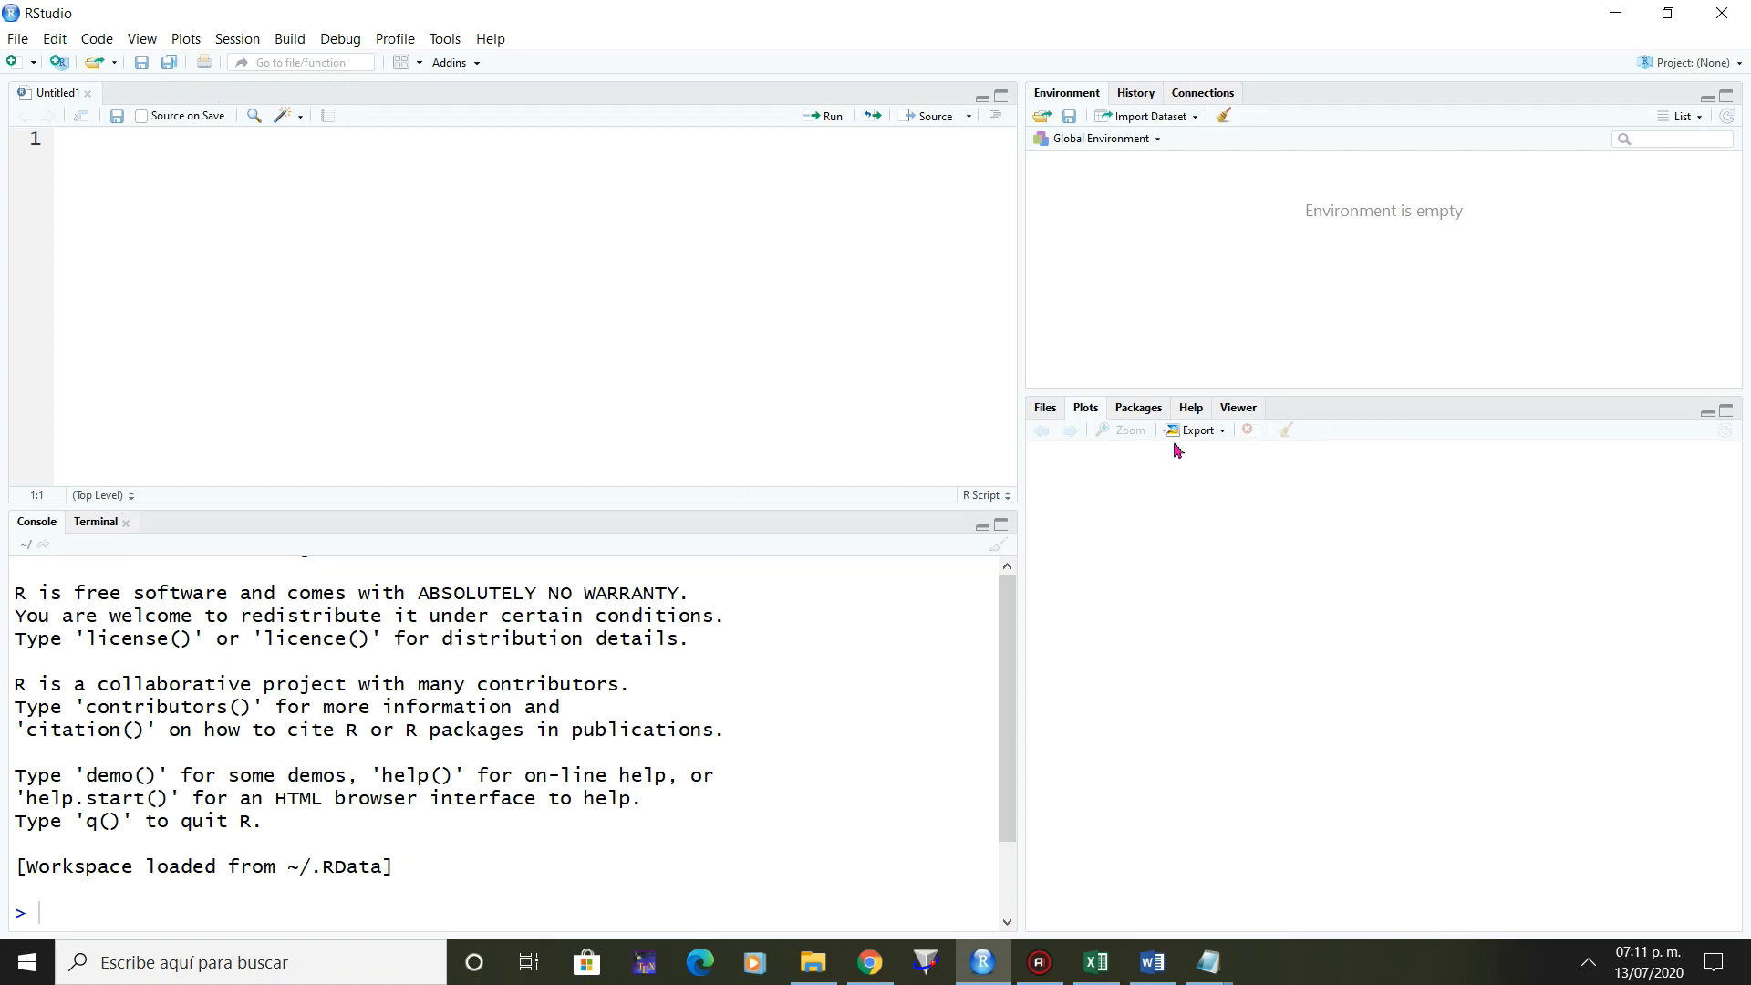
Start an Excel import and pick mortalidad.xlsx from the Archivos para tareas y ejercicios folder.
click(1189, 118)
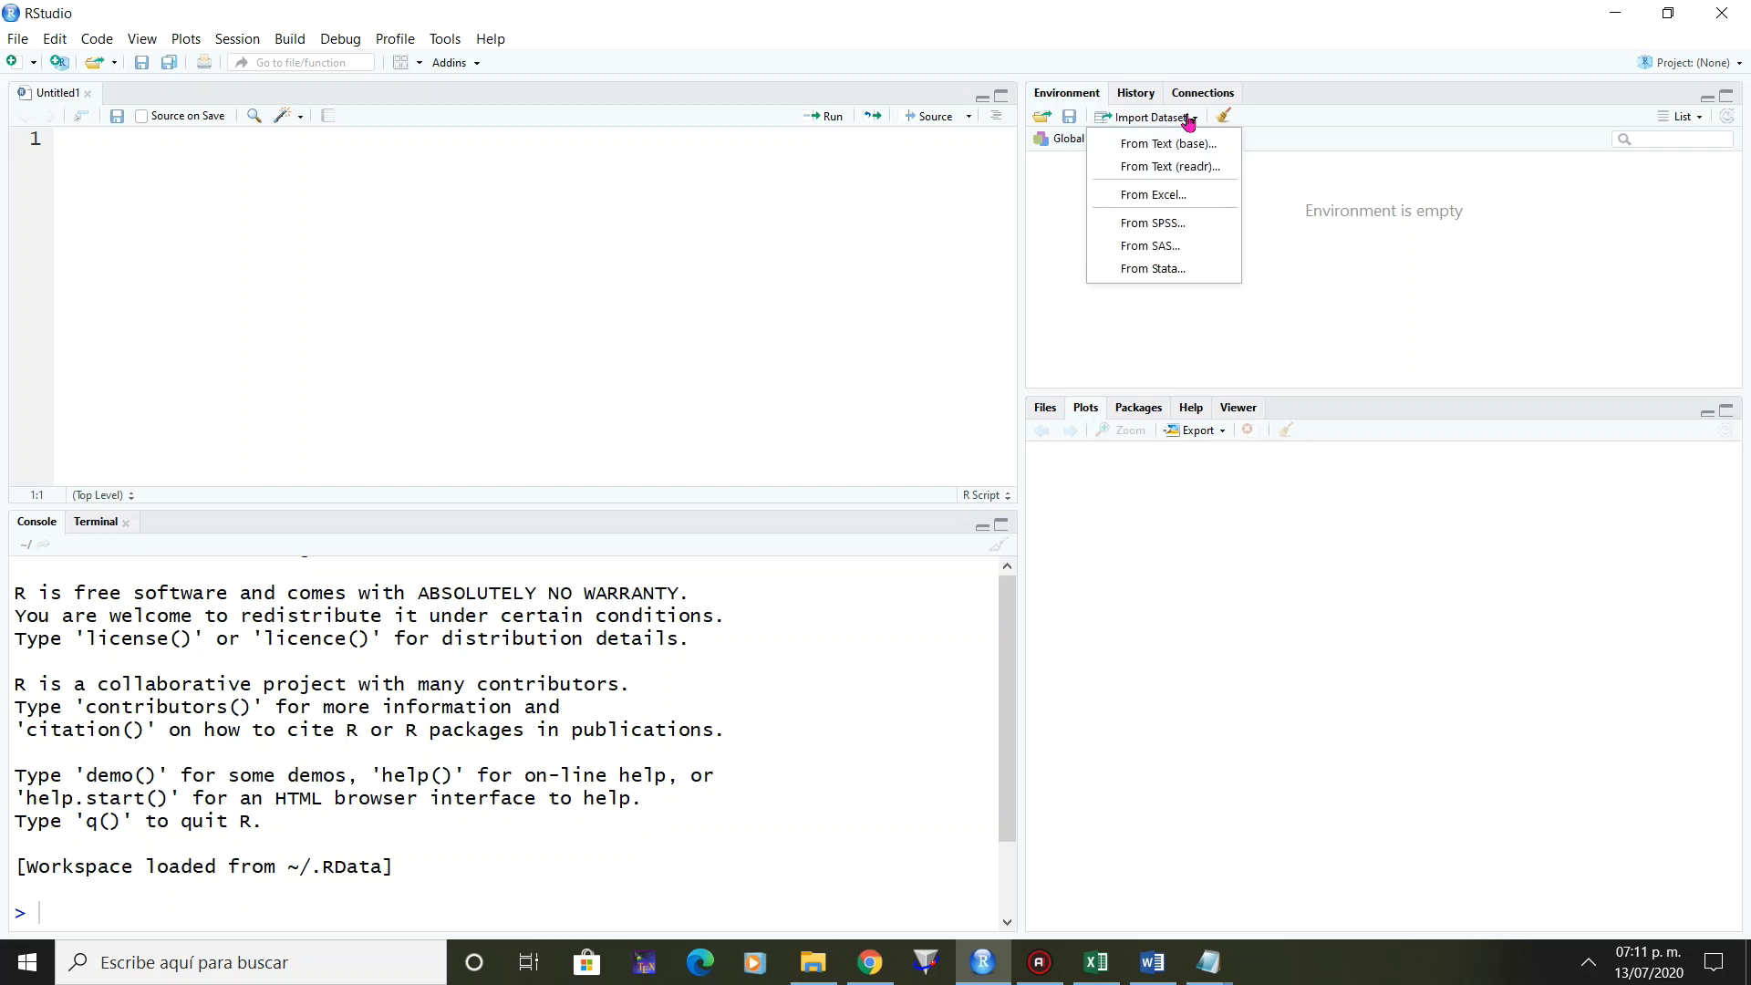
click(1193, 194)
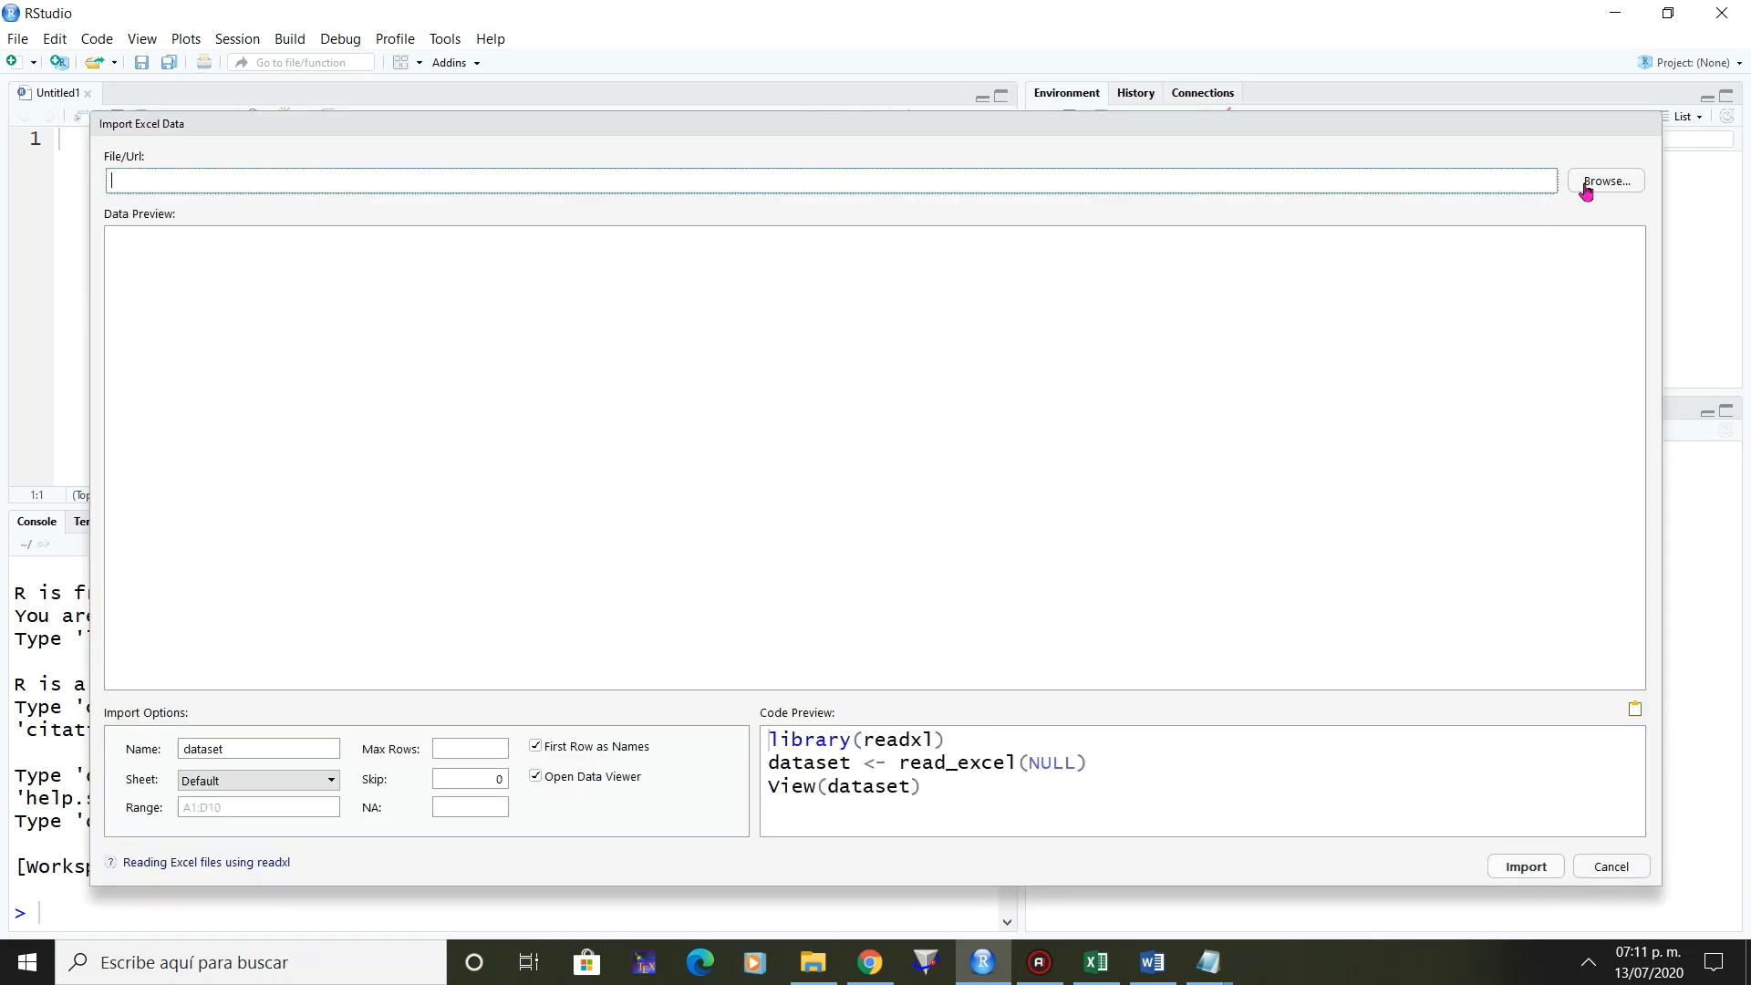
click(1592, 183)
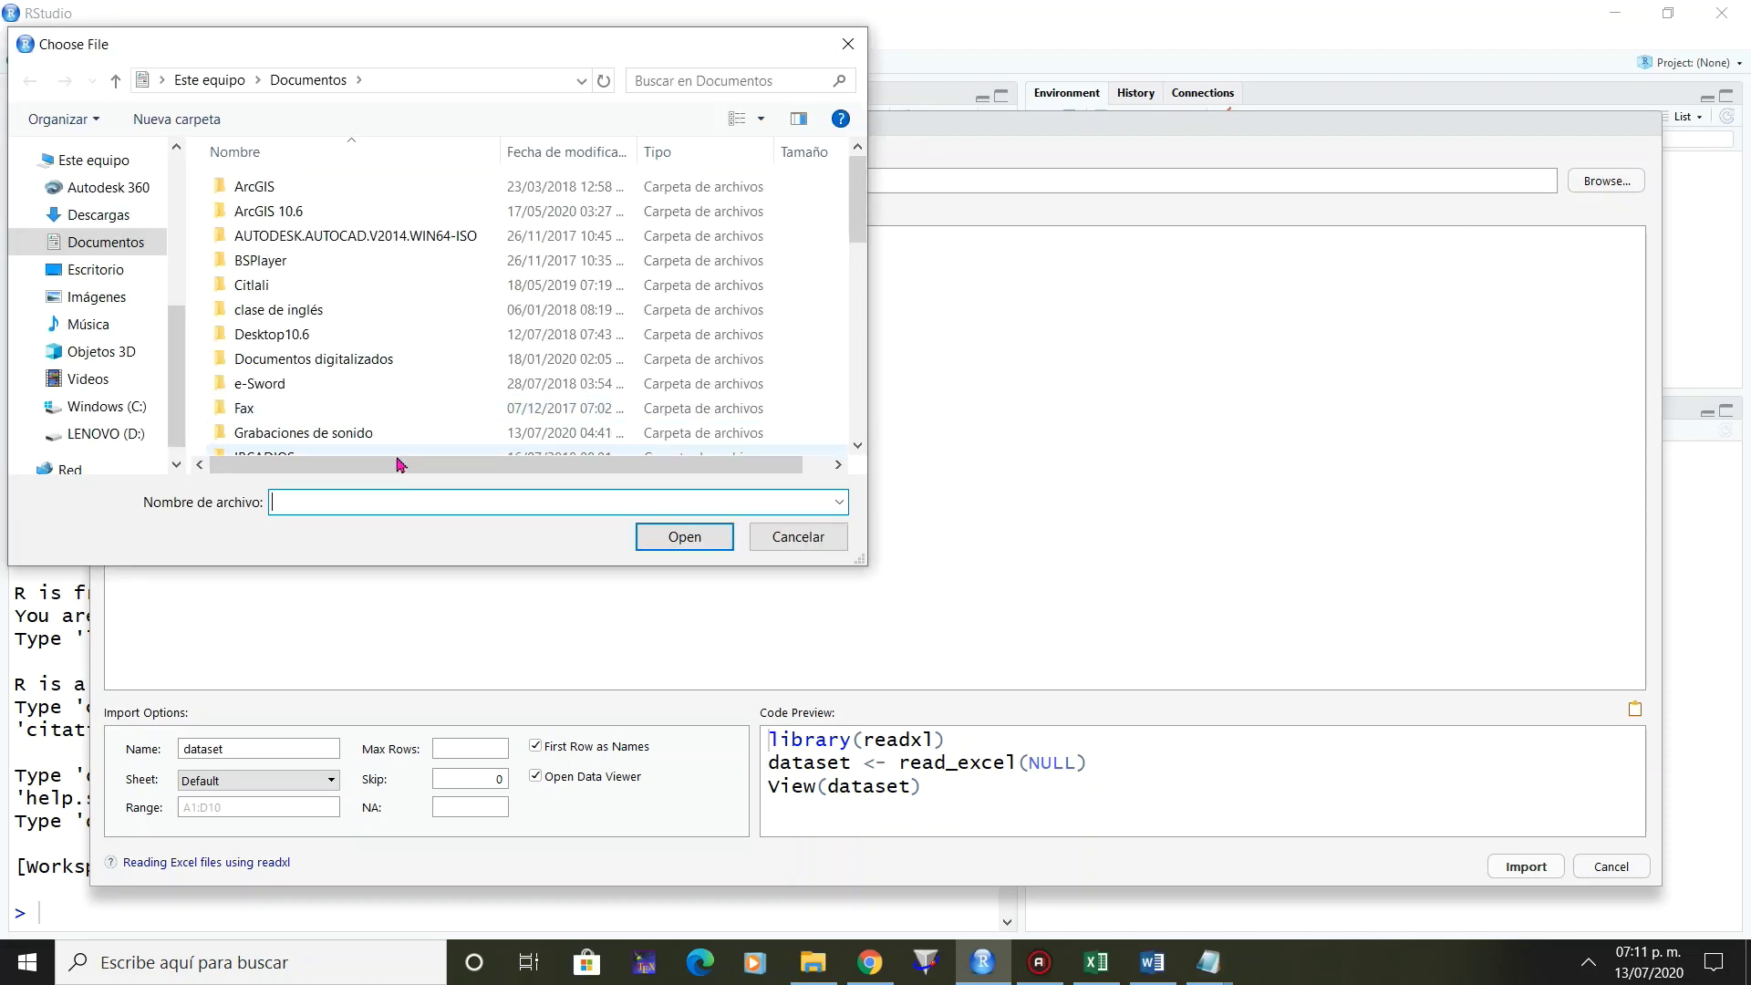
drag(178, 315, 183, 182)
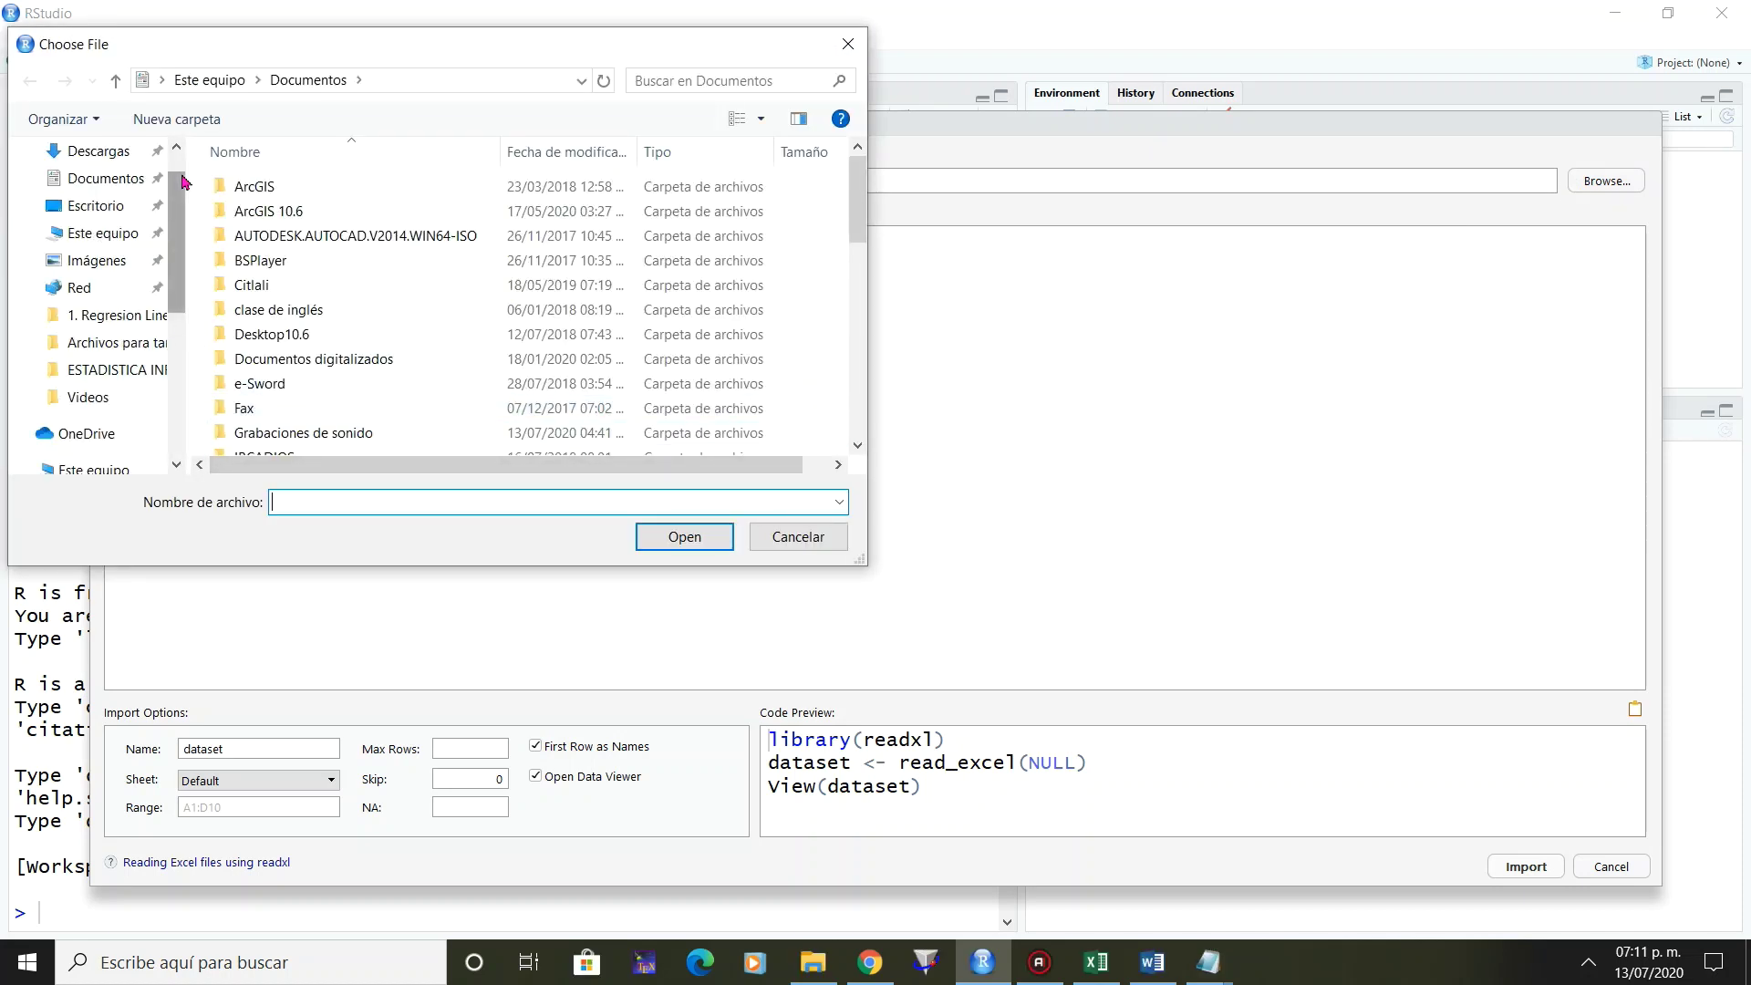
click(177, 150)
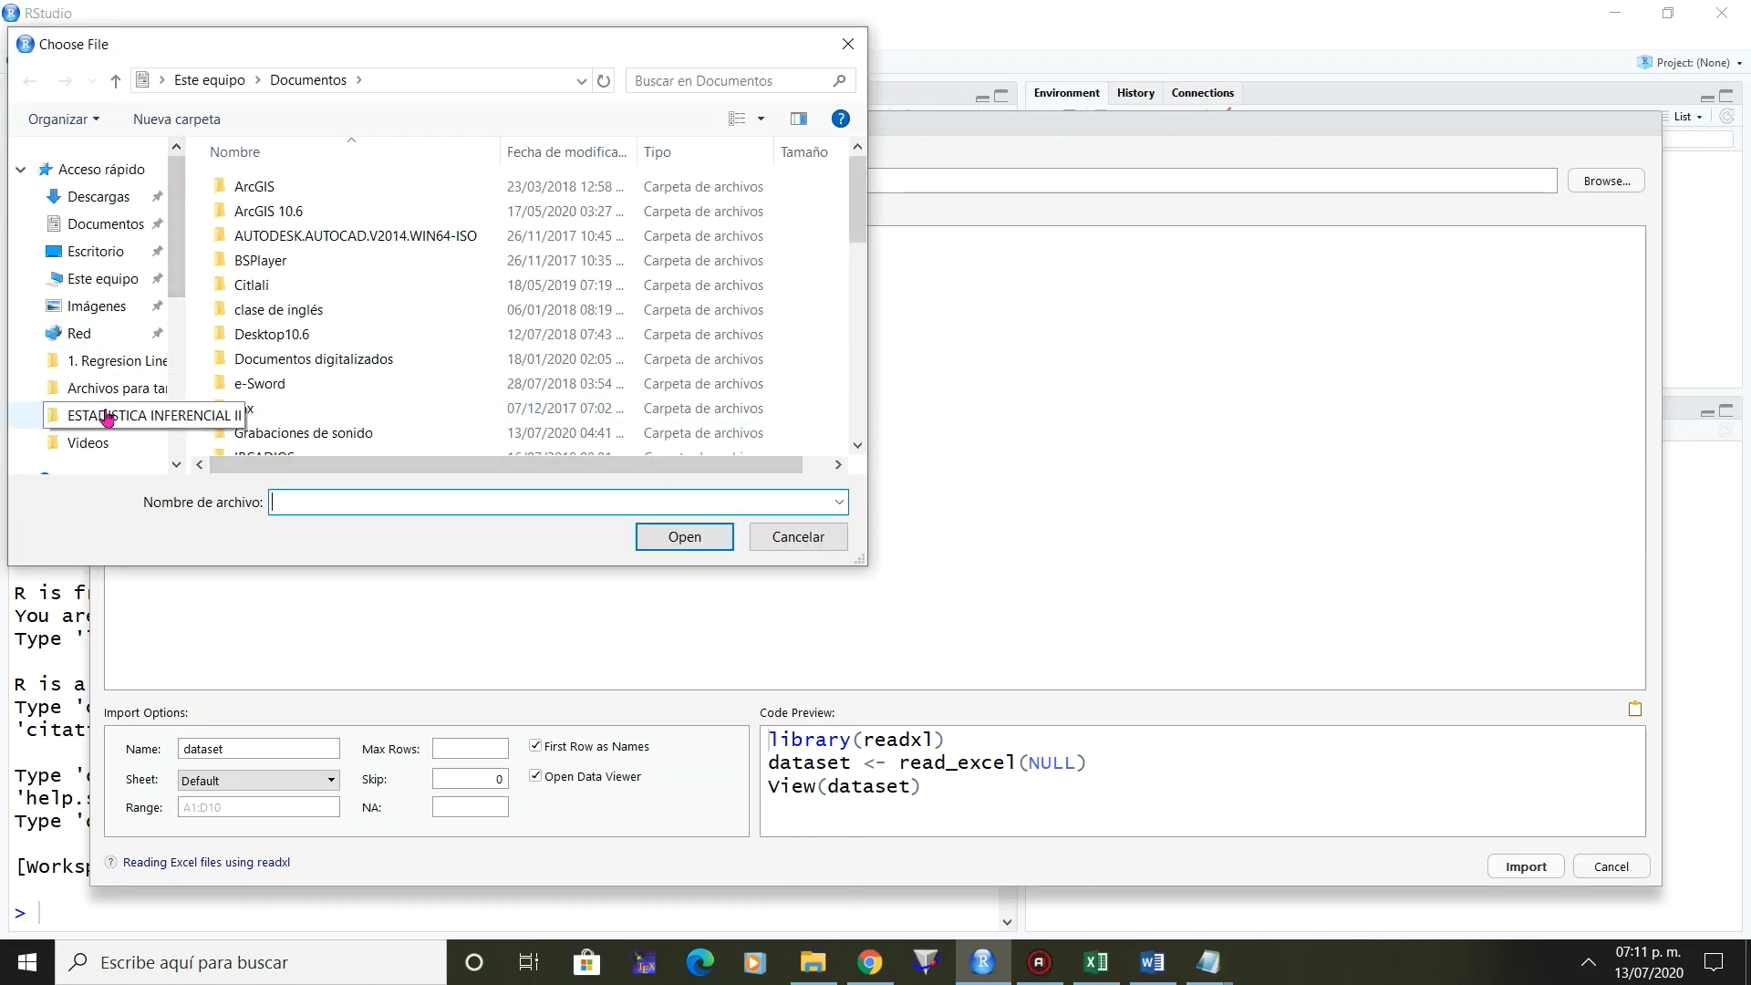
click(137, 416)
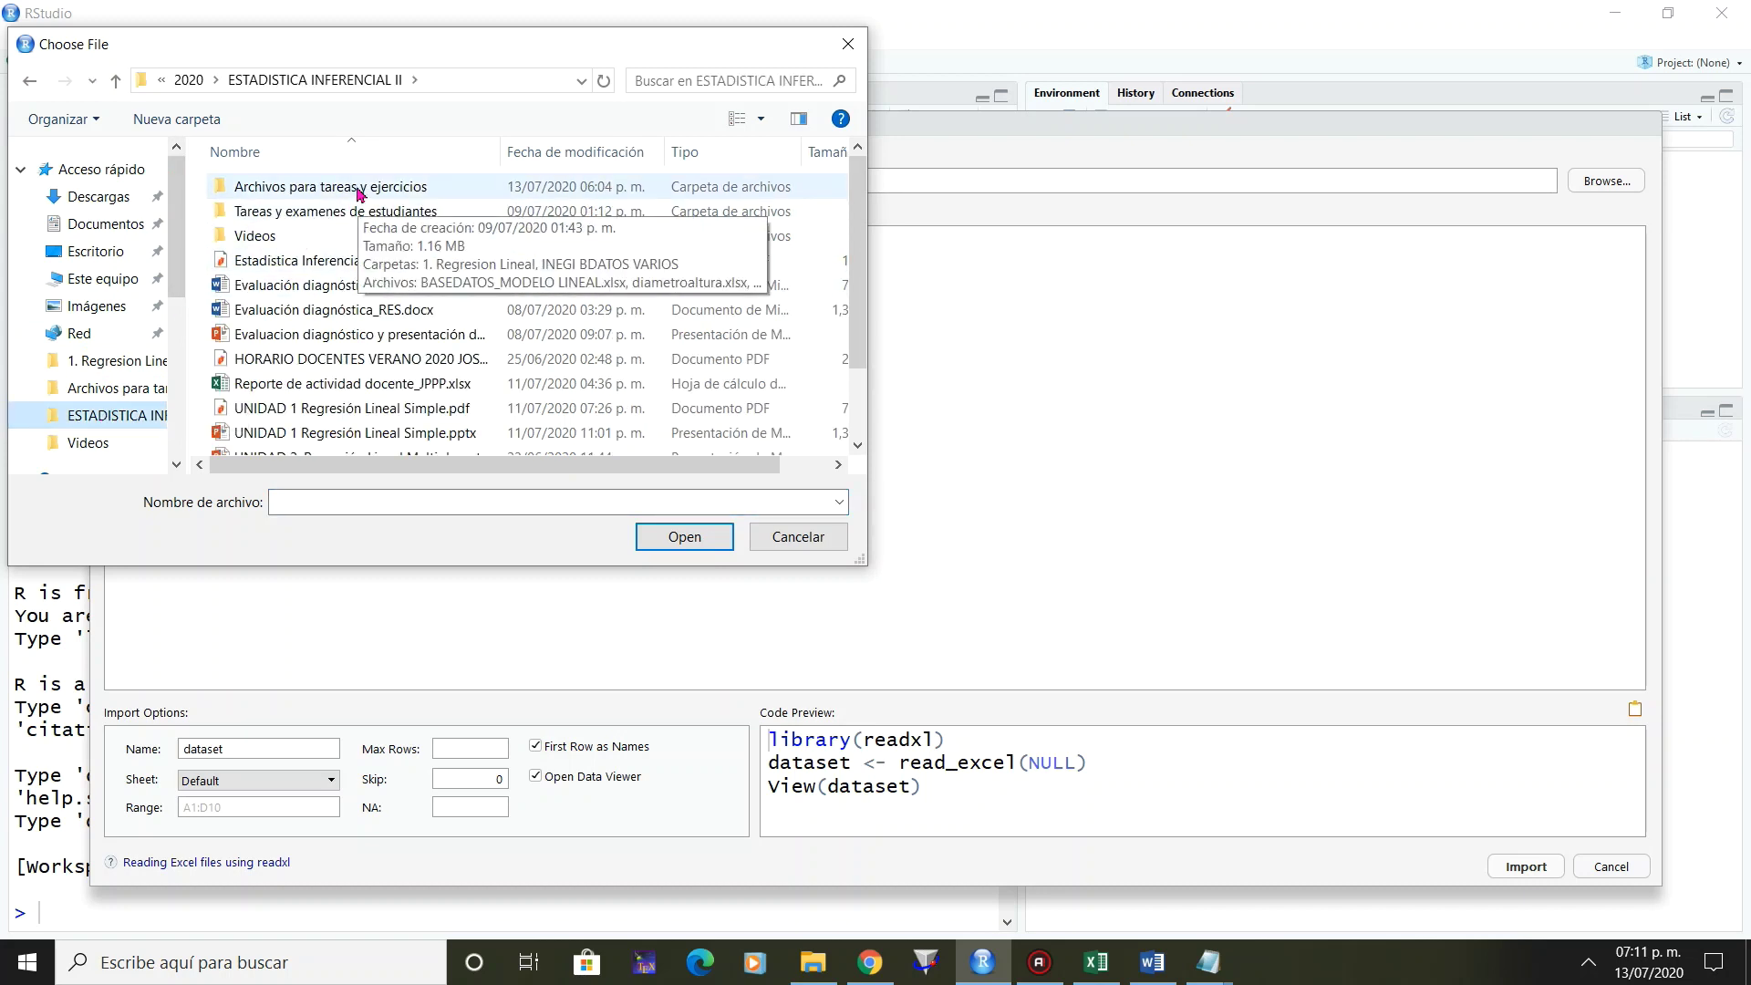
double_click(359, 188)
click(336, 285)
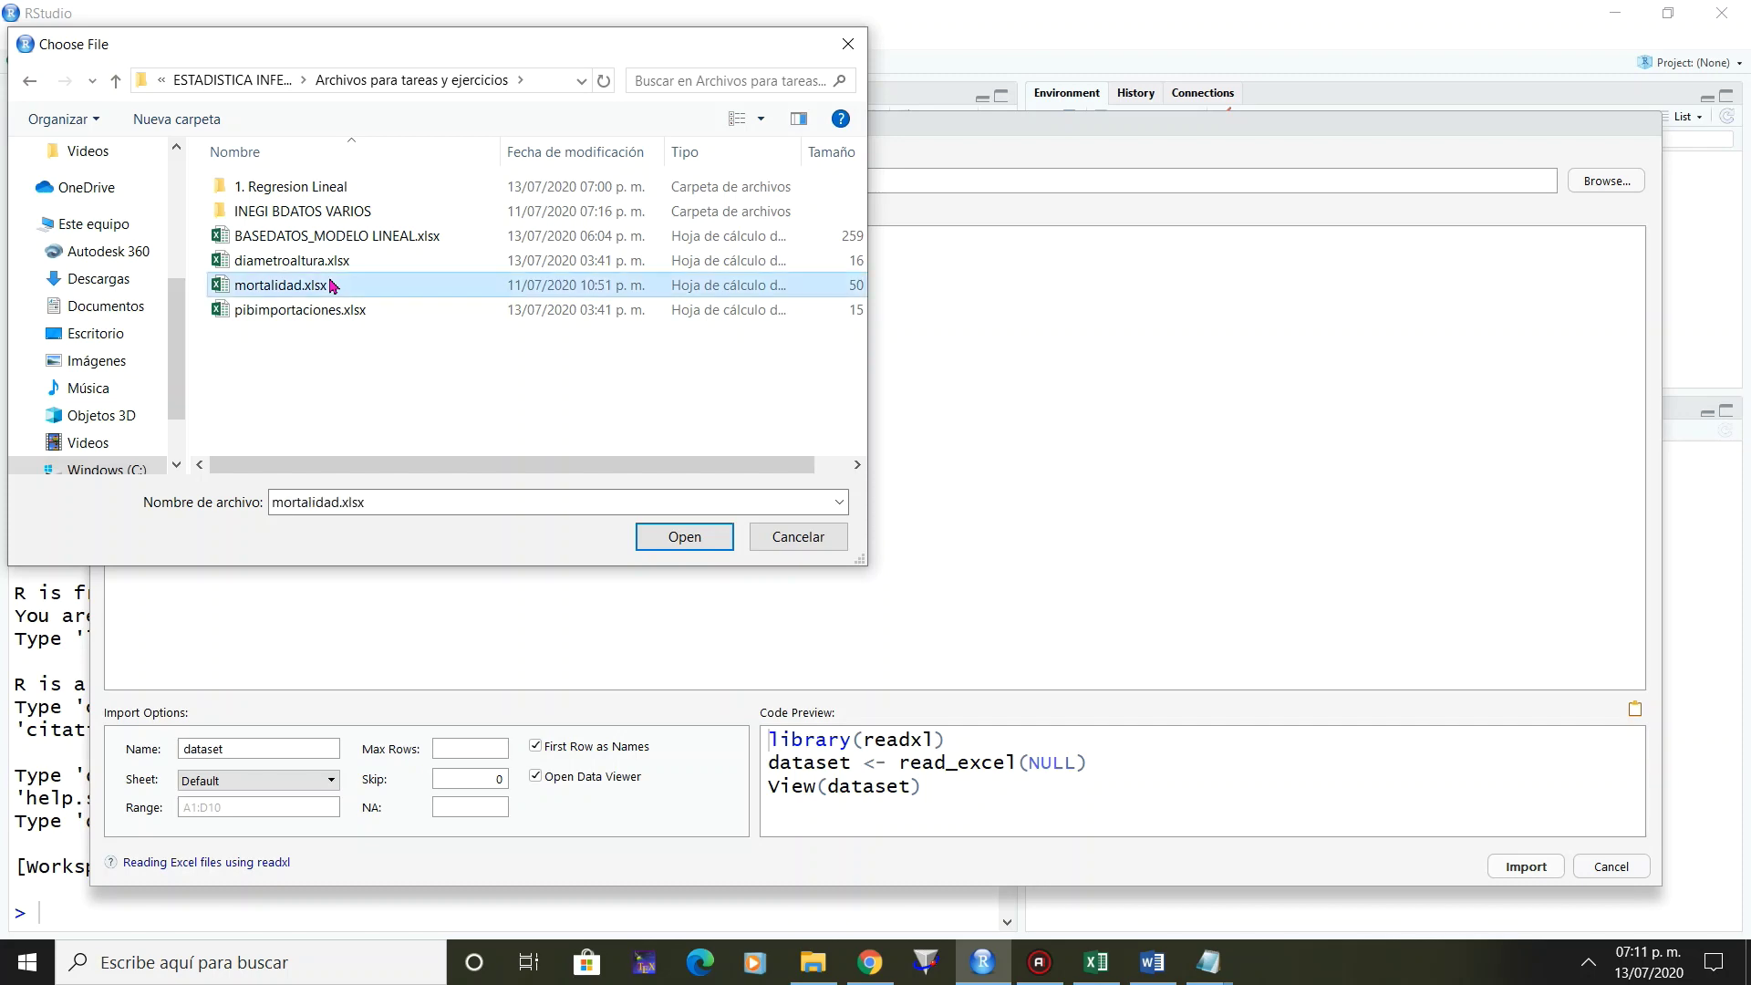
click(675, 537)
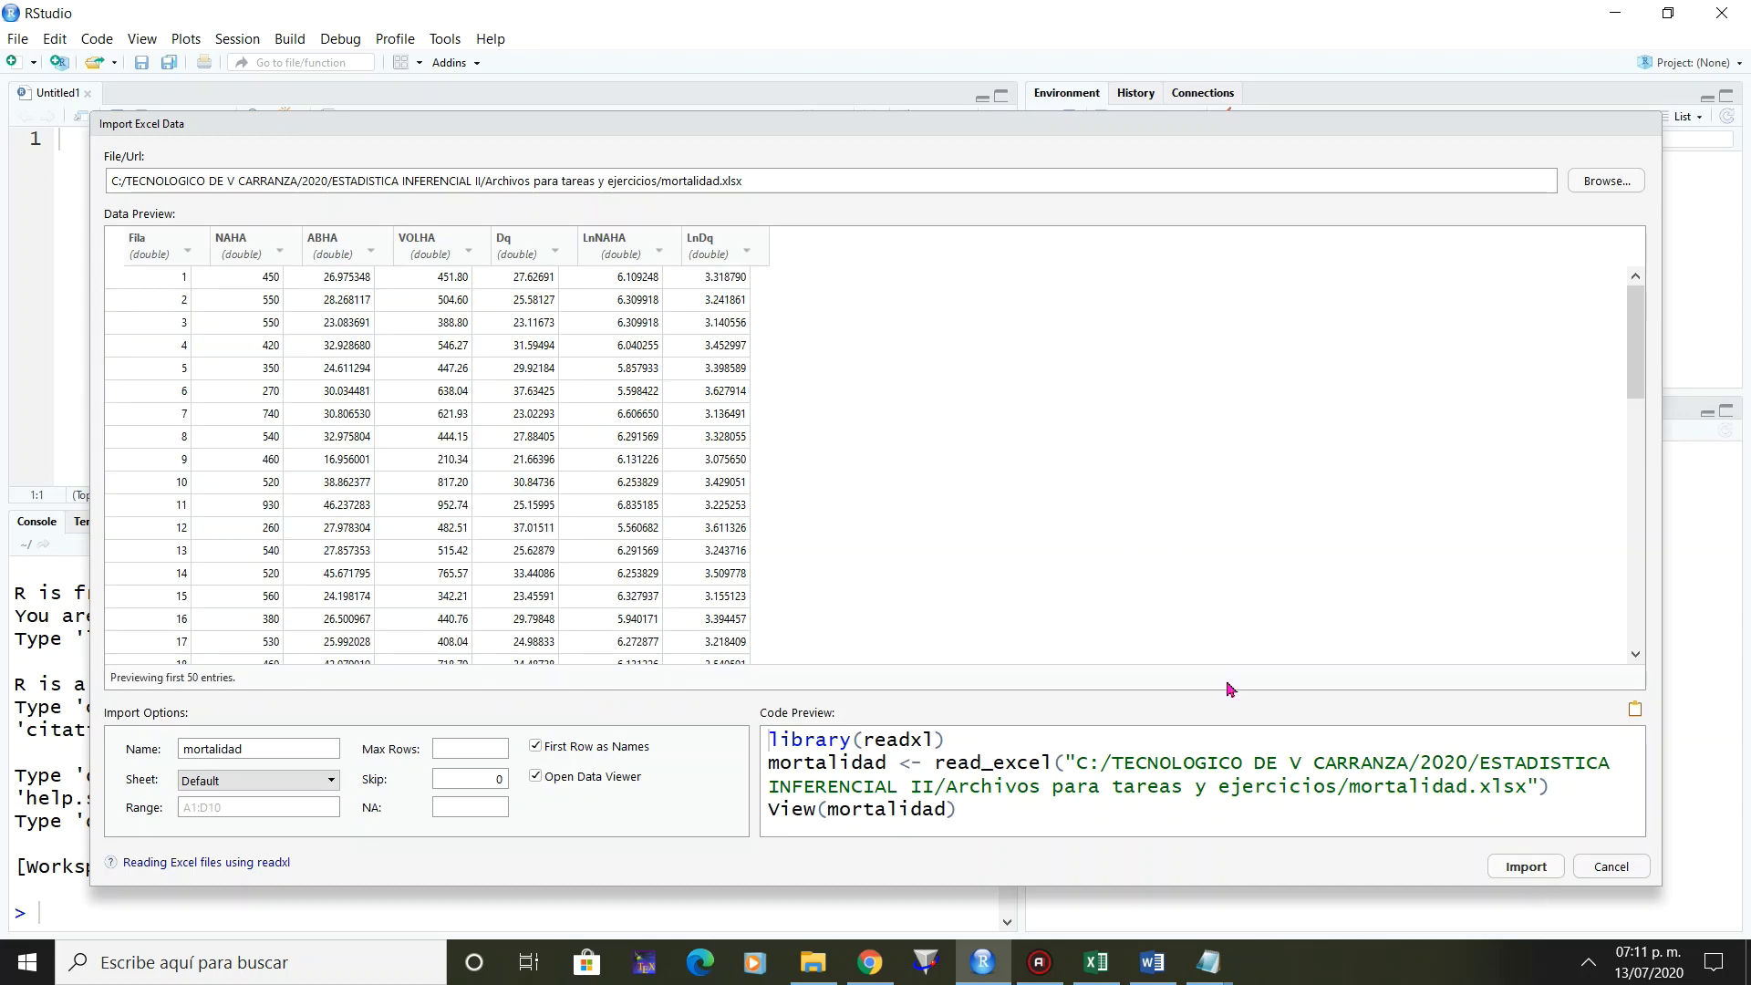
Import mortalidad as 515 obs. of 7 variables, browse its rows, and return to Untitled1.
click(1517, 874)
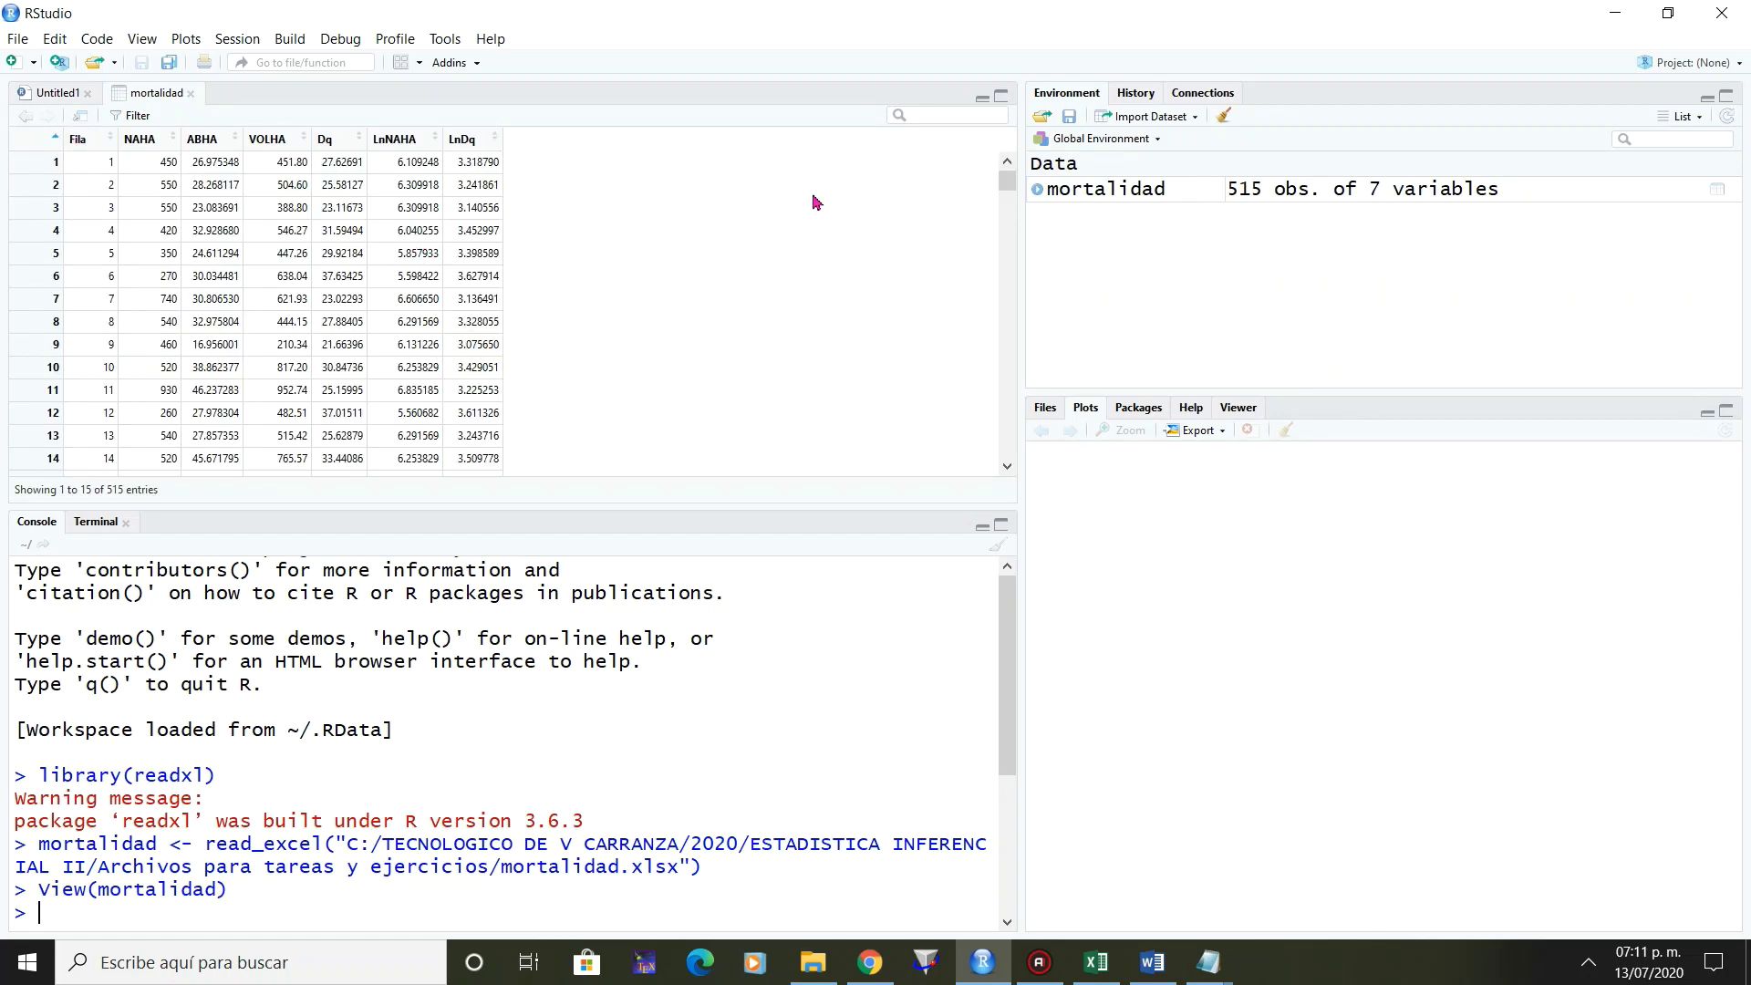
drag(1009, 184, 1006, 469)
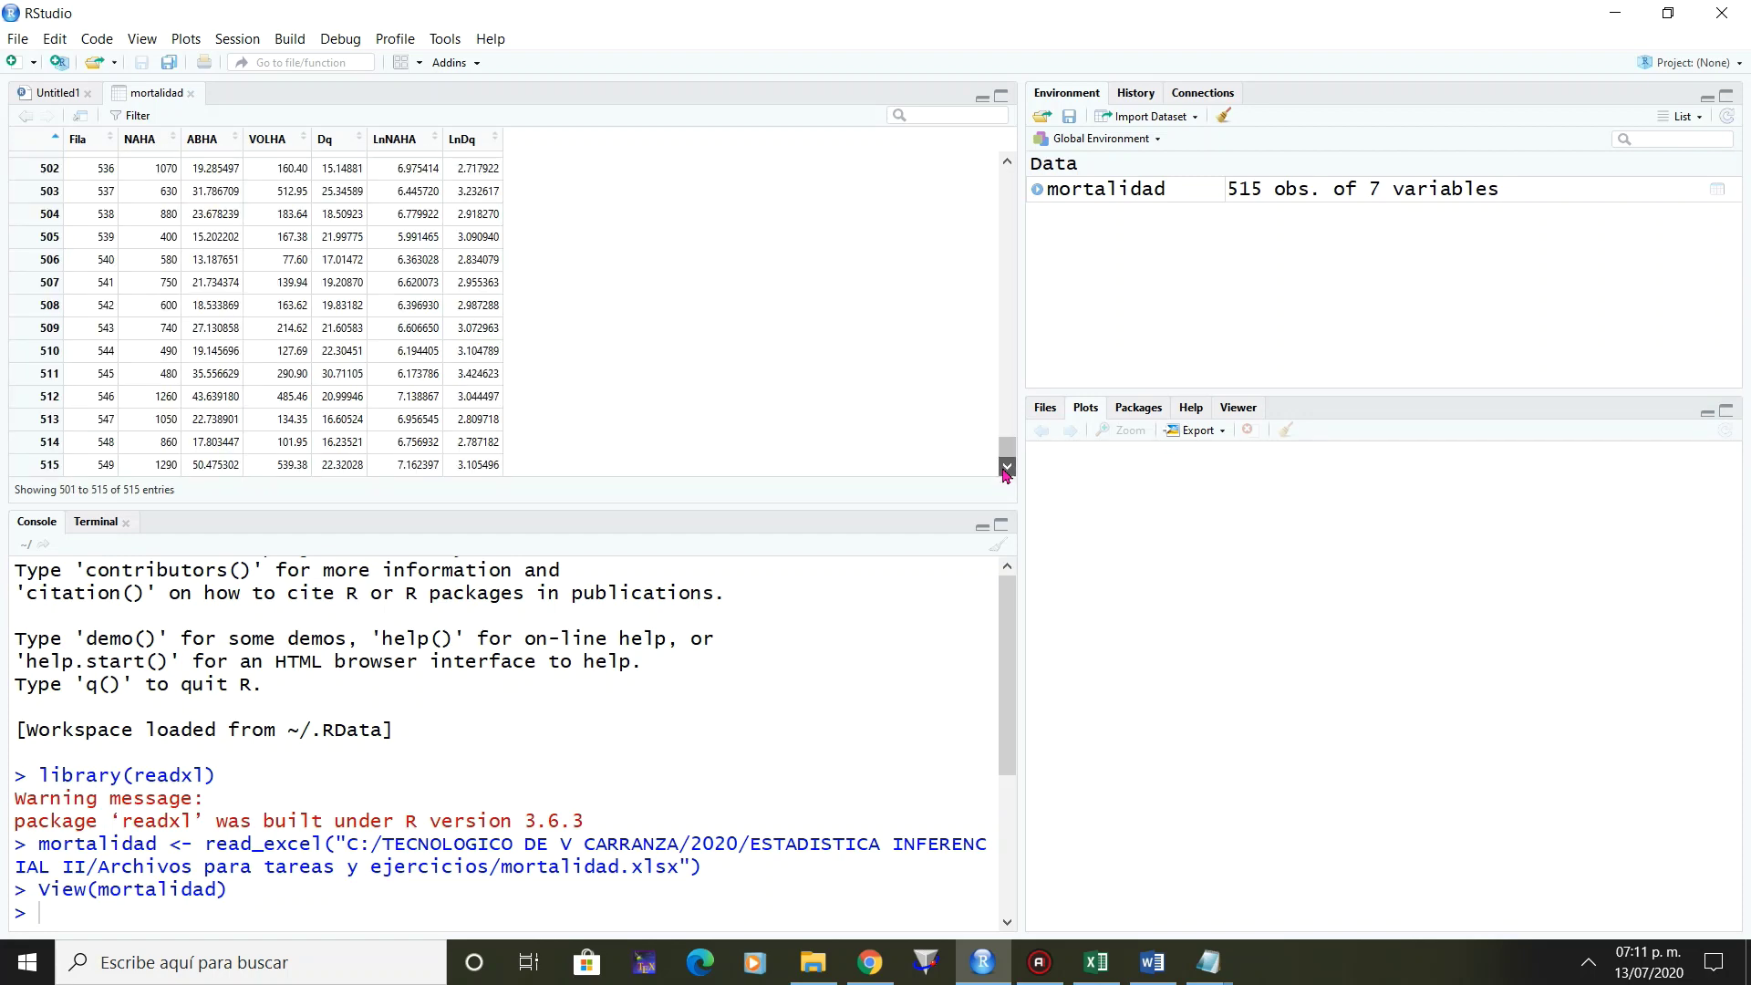
drag(1009, 469, 1005, 167)
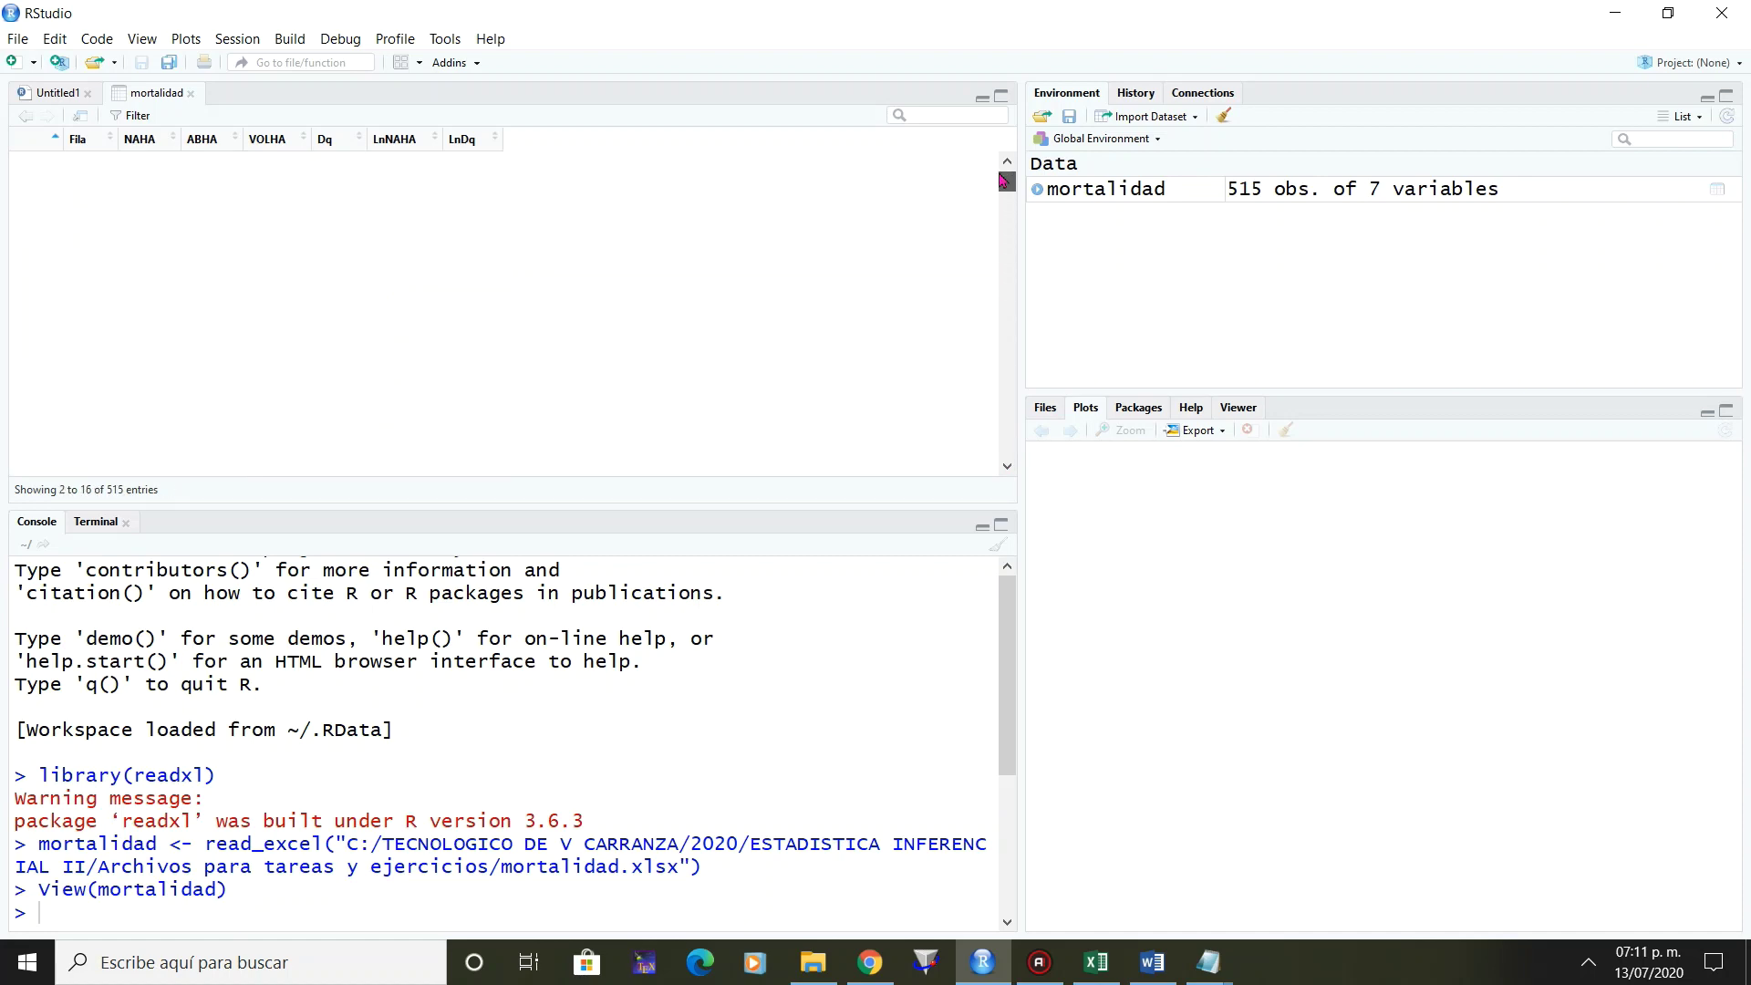
click(57, 94)
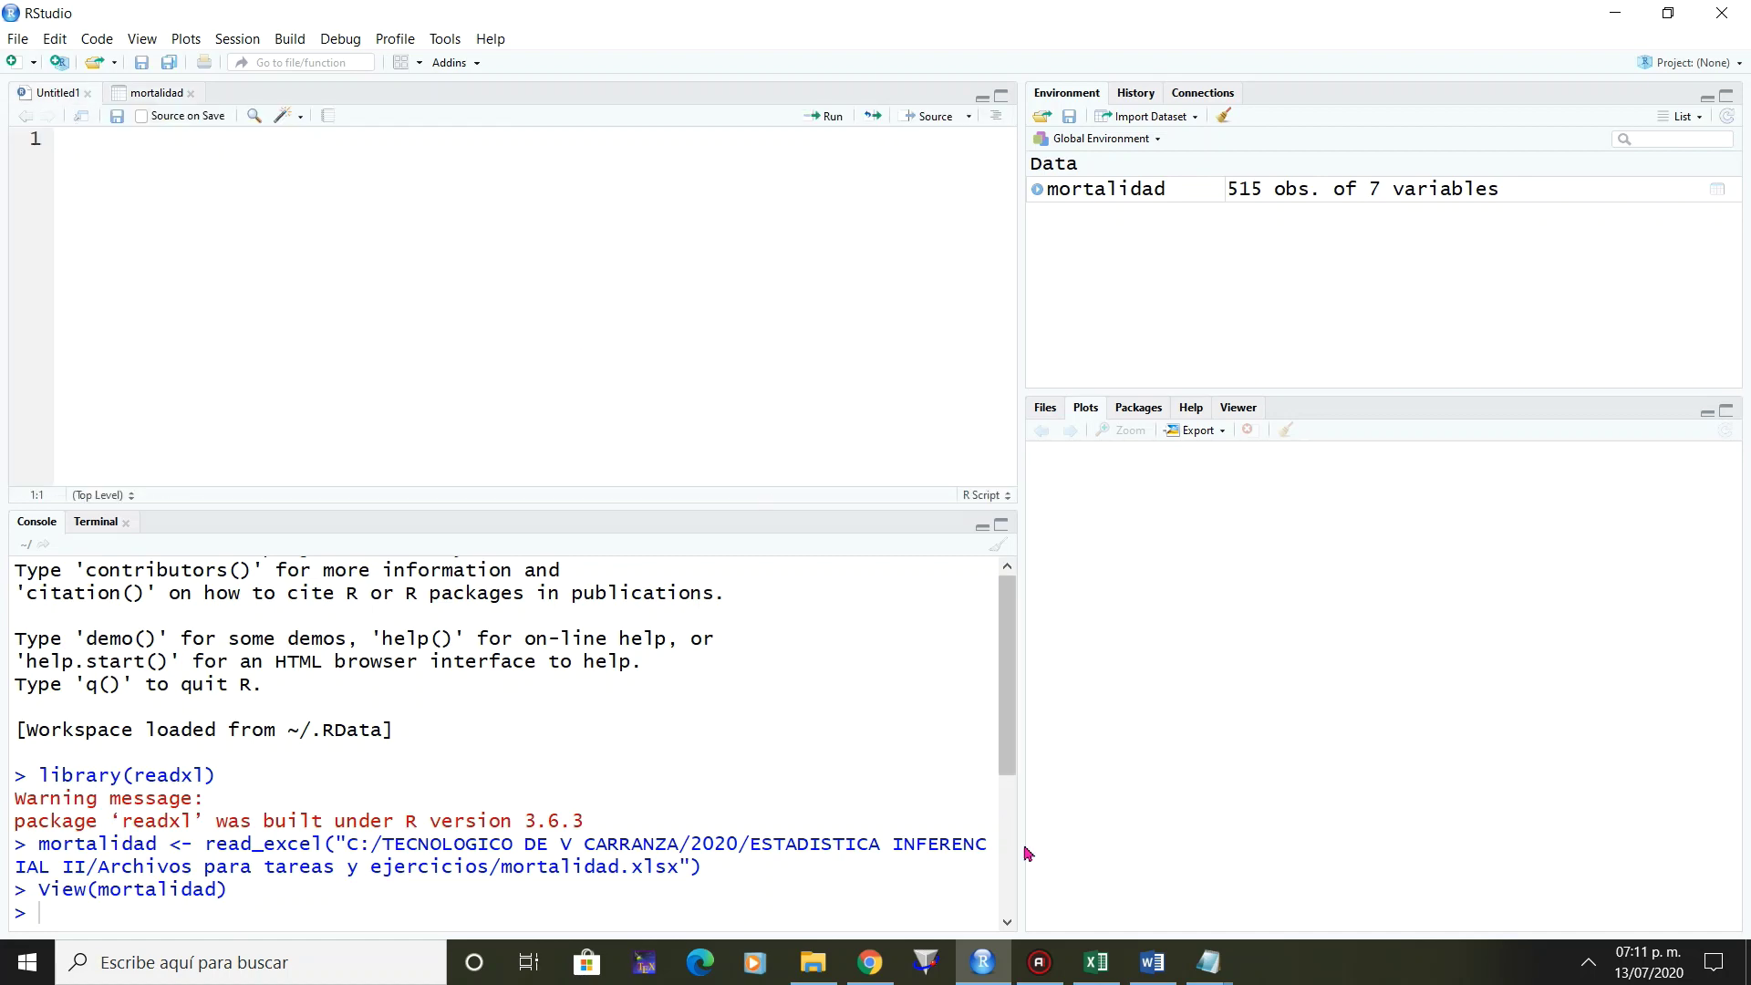
click(1211, 965)
Copy all the code from regresion lineal.R in Notepad and paste it into Untitled1.
click(1311, 871)
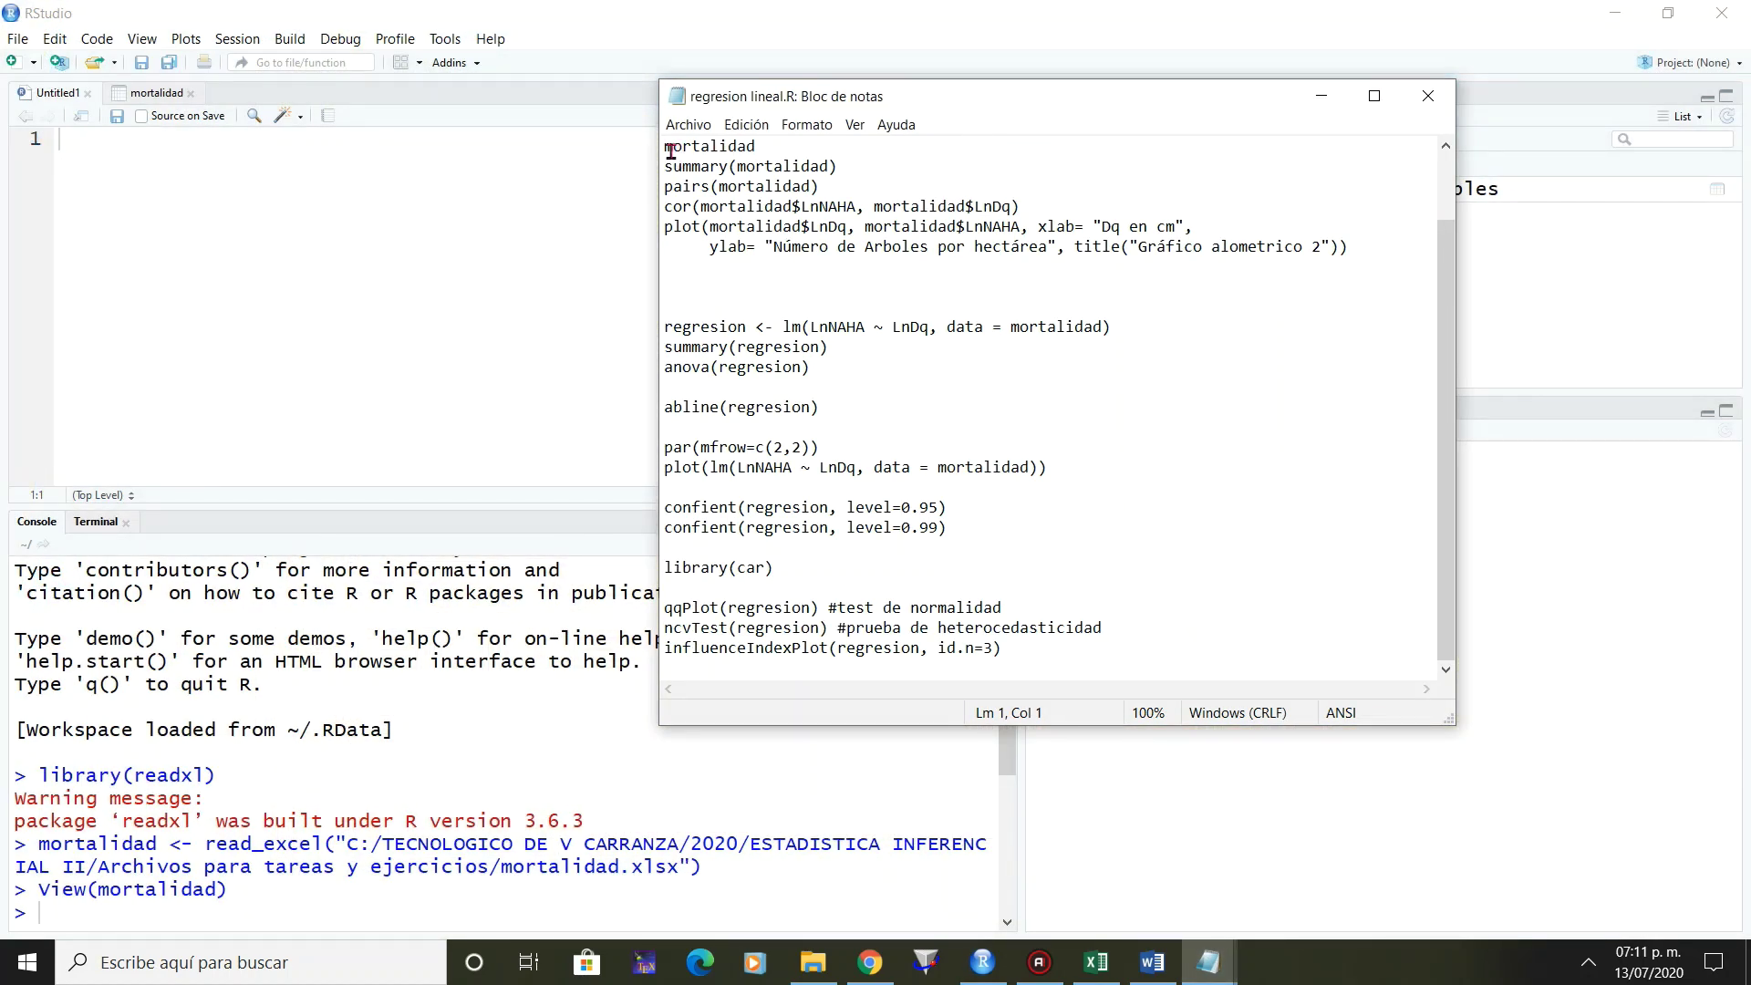
drag(671, 151, 824, 347)
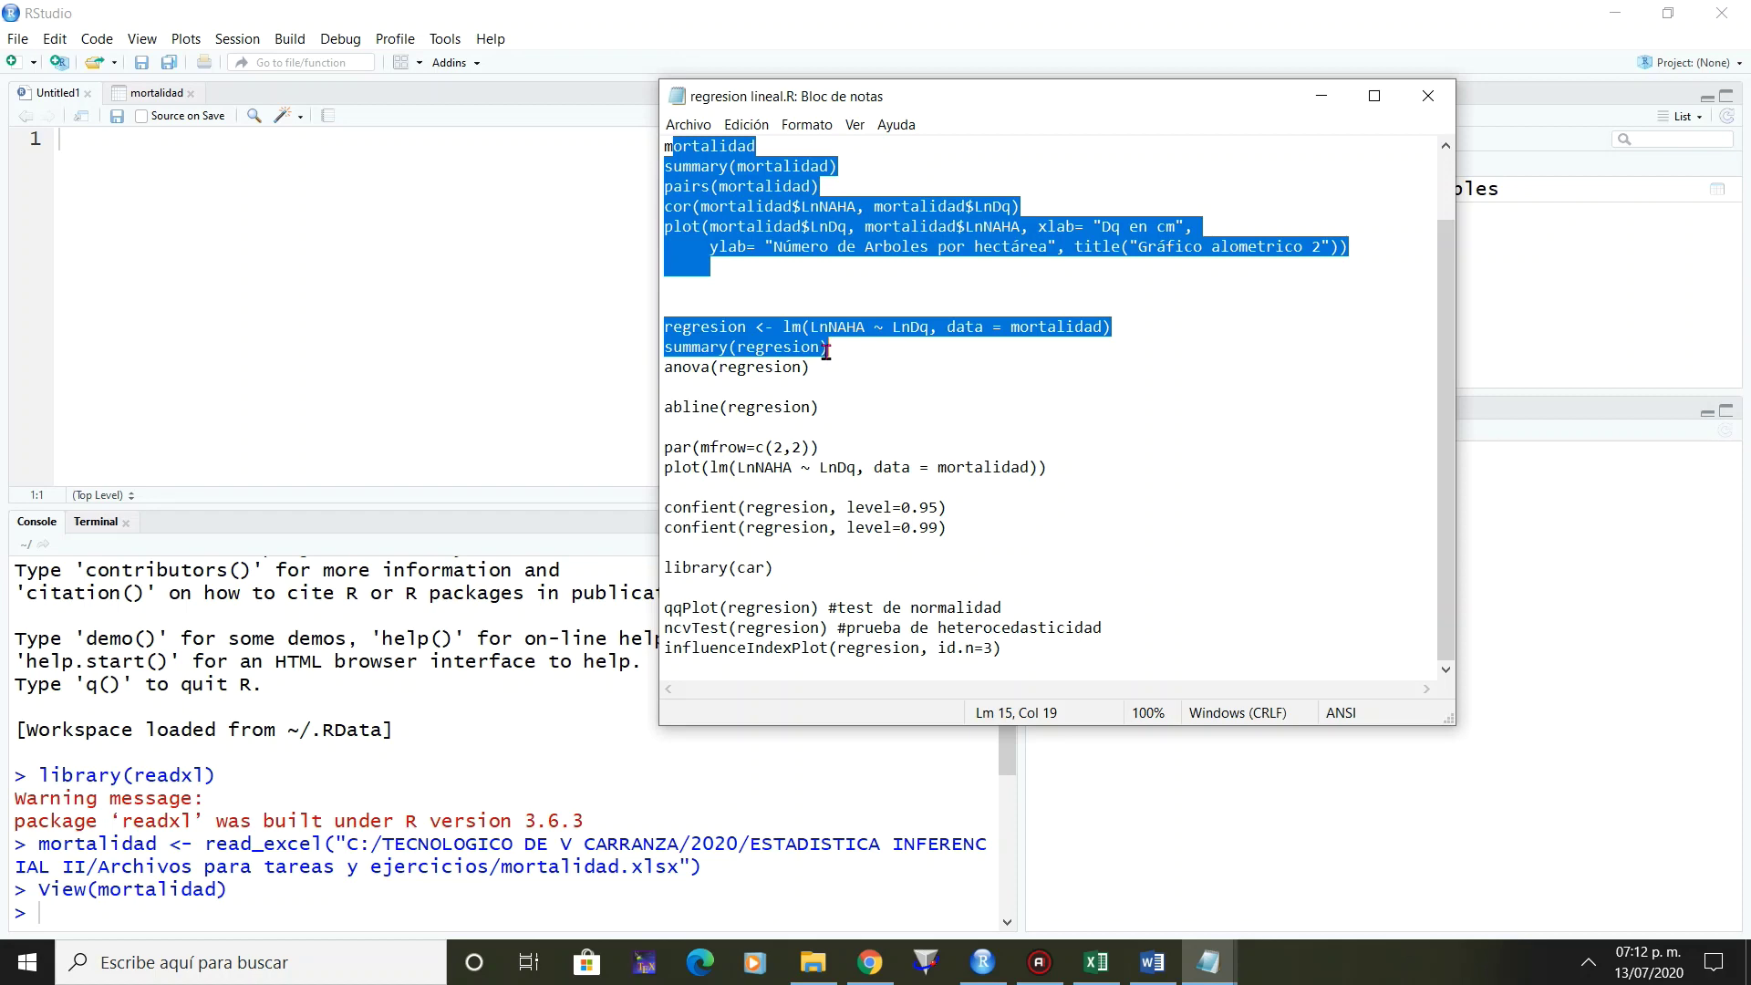
click(668, 146)
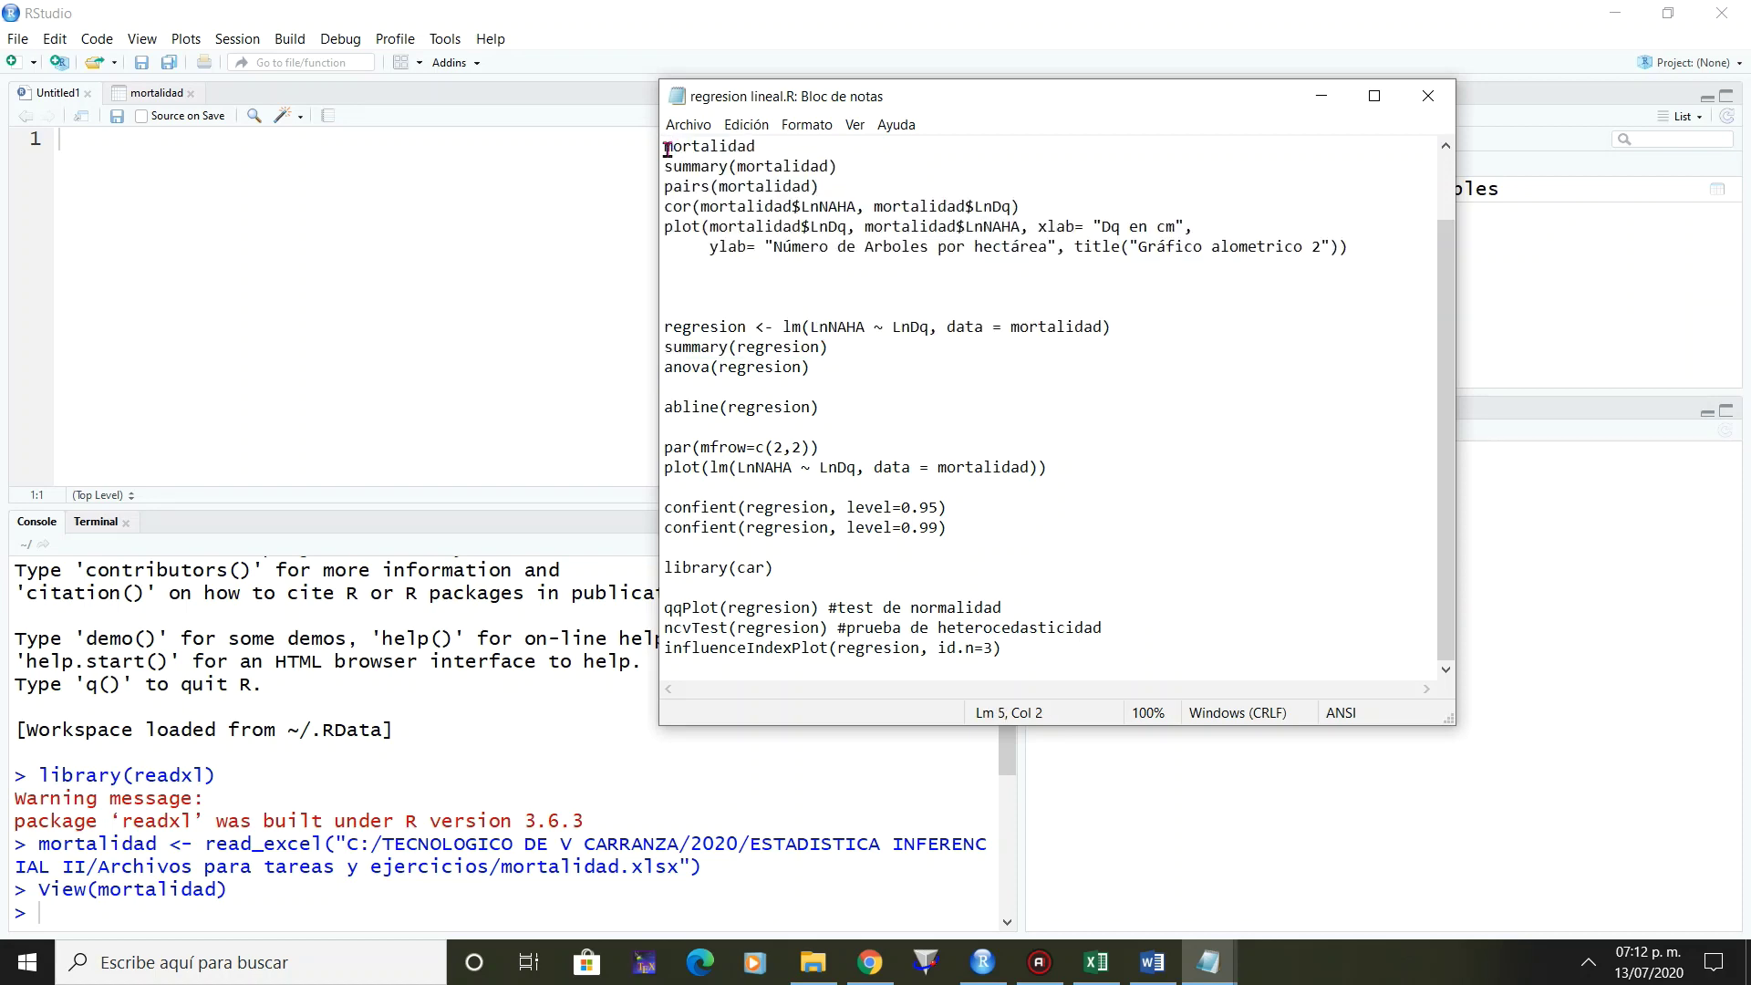
key(ctrl+a)
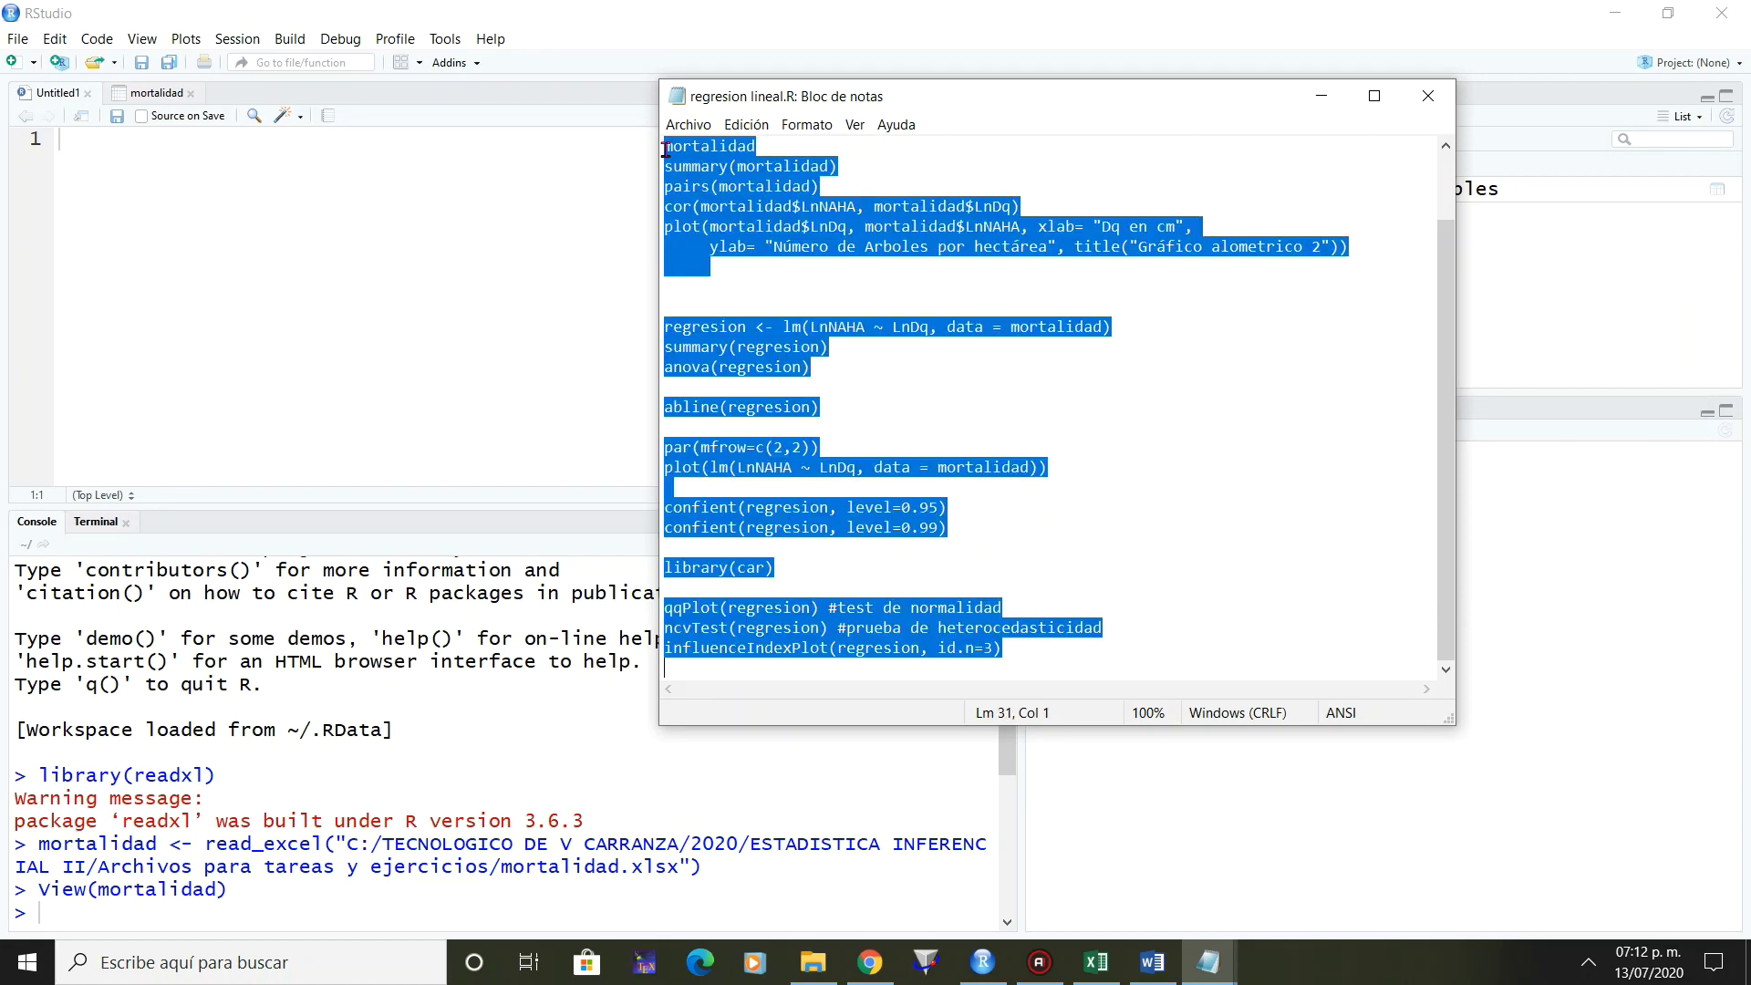
click(449, 246)
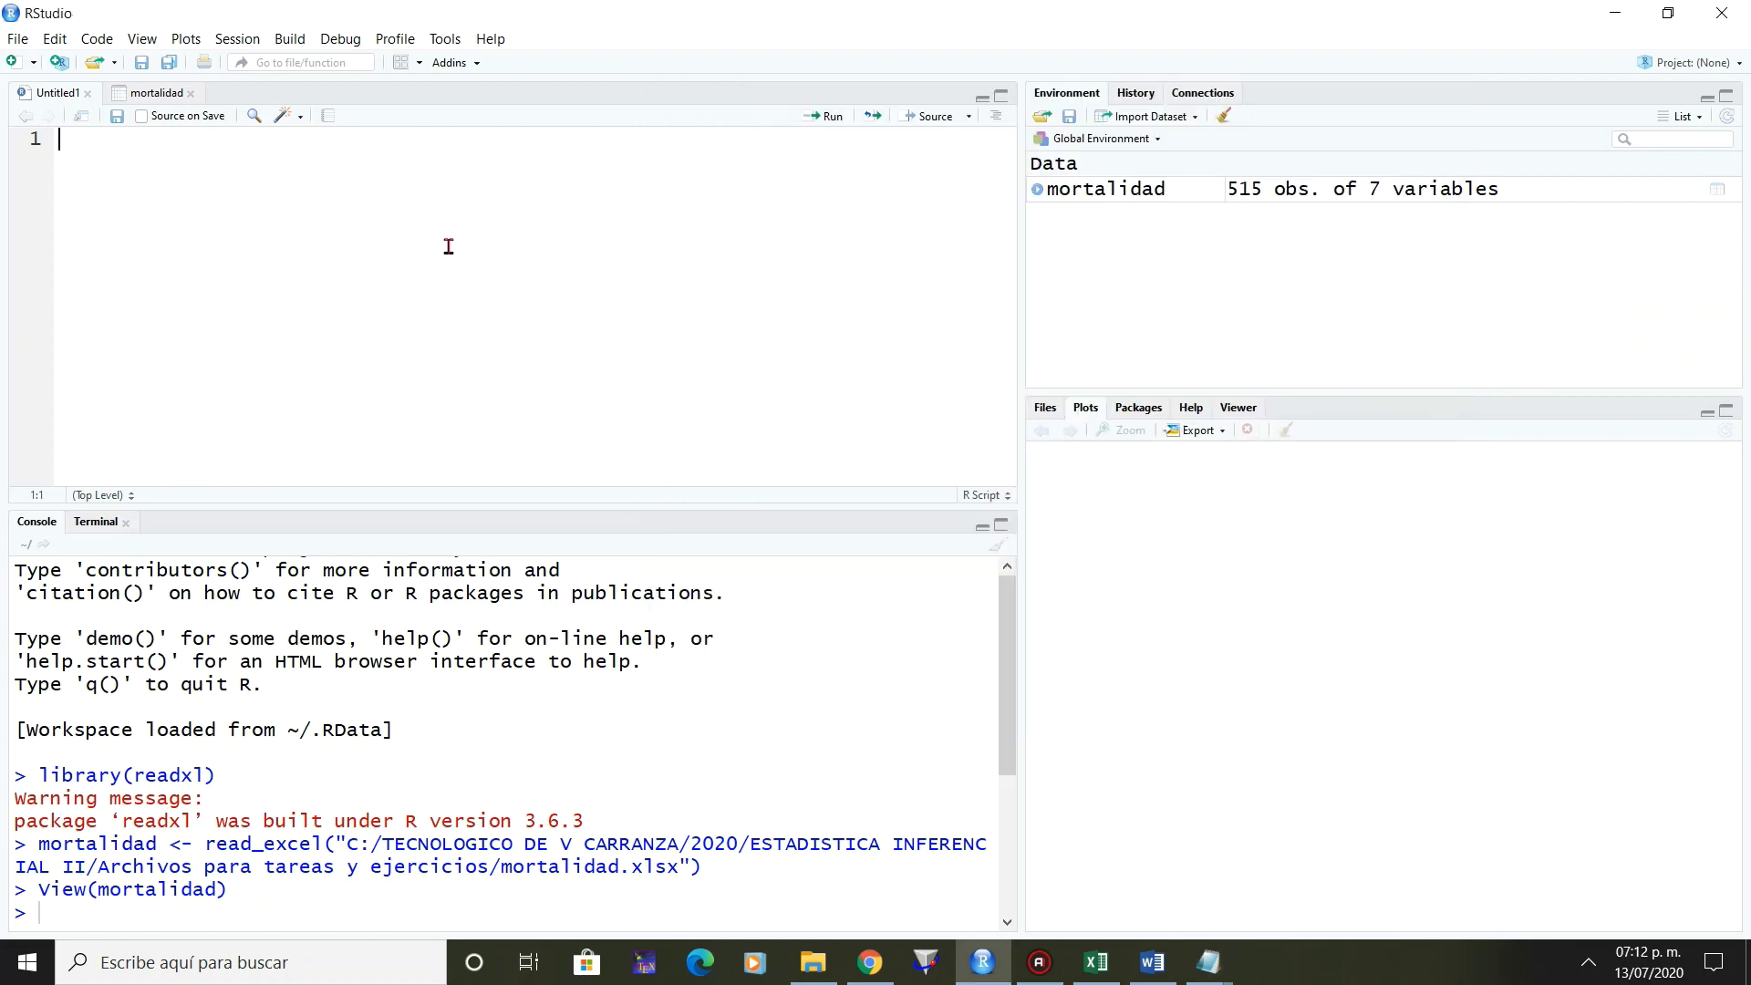
key(ctrl+v)
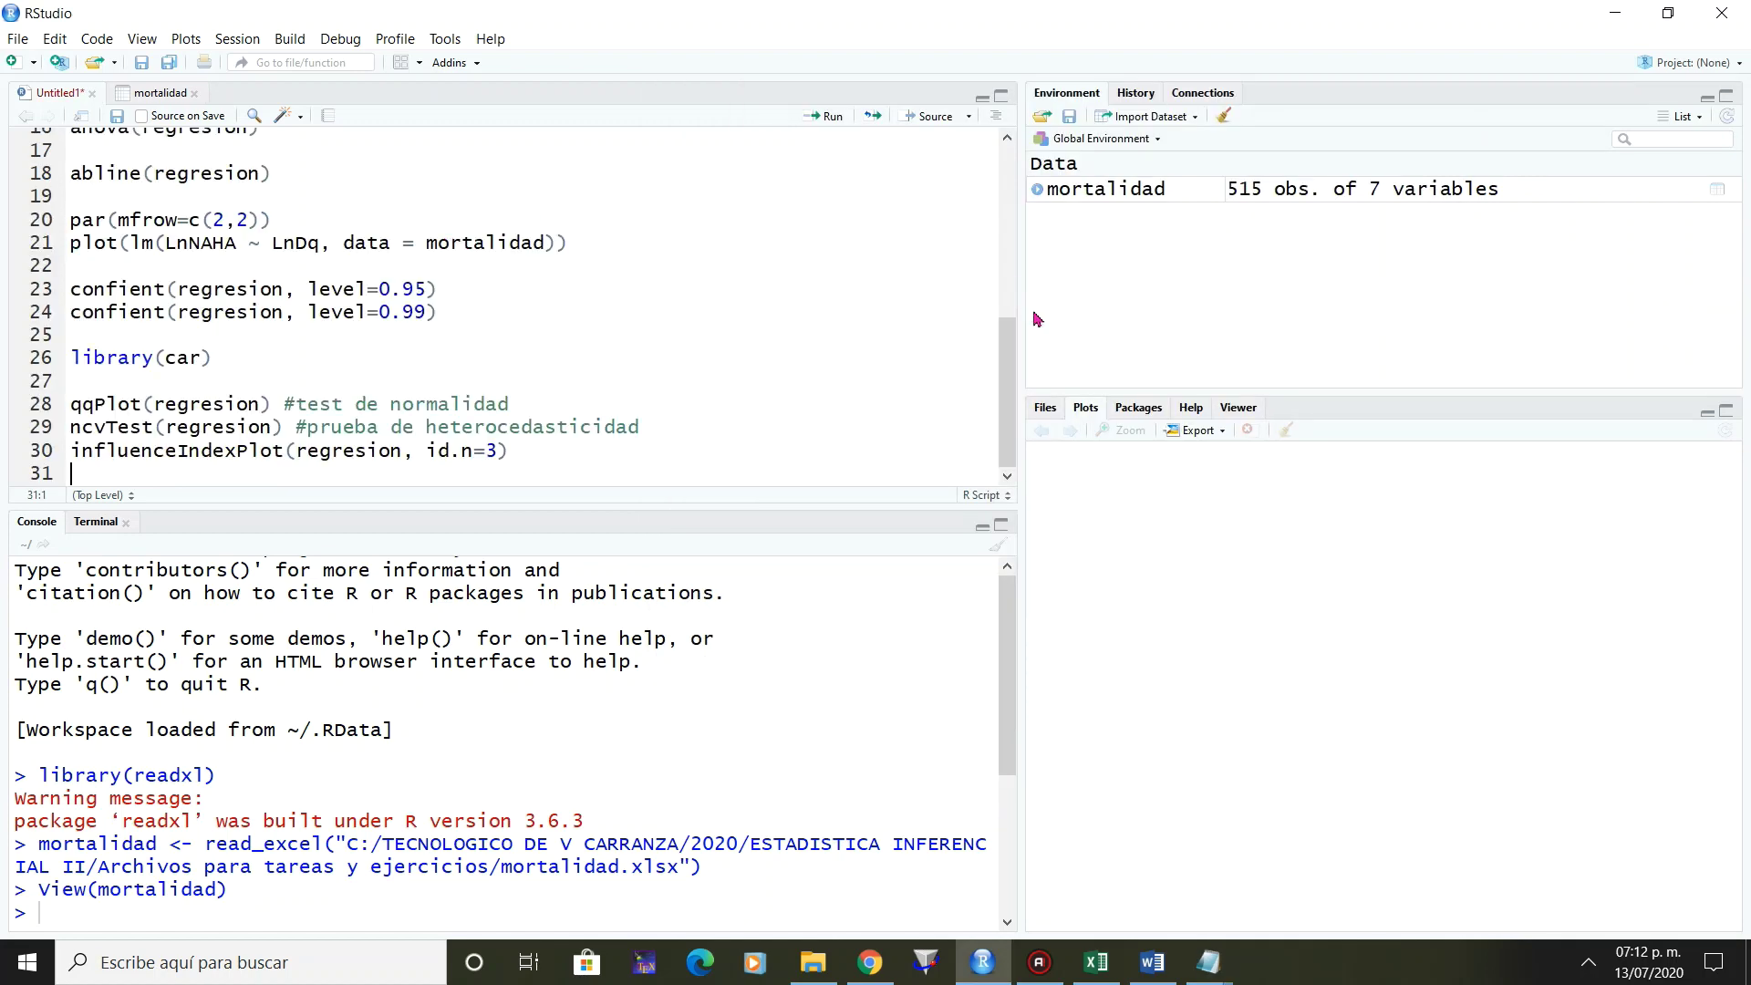
drag(1009, 393, 1010, 222)
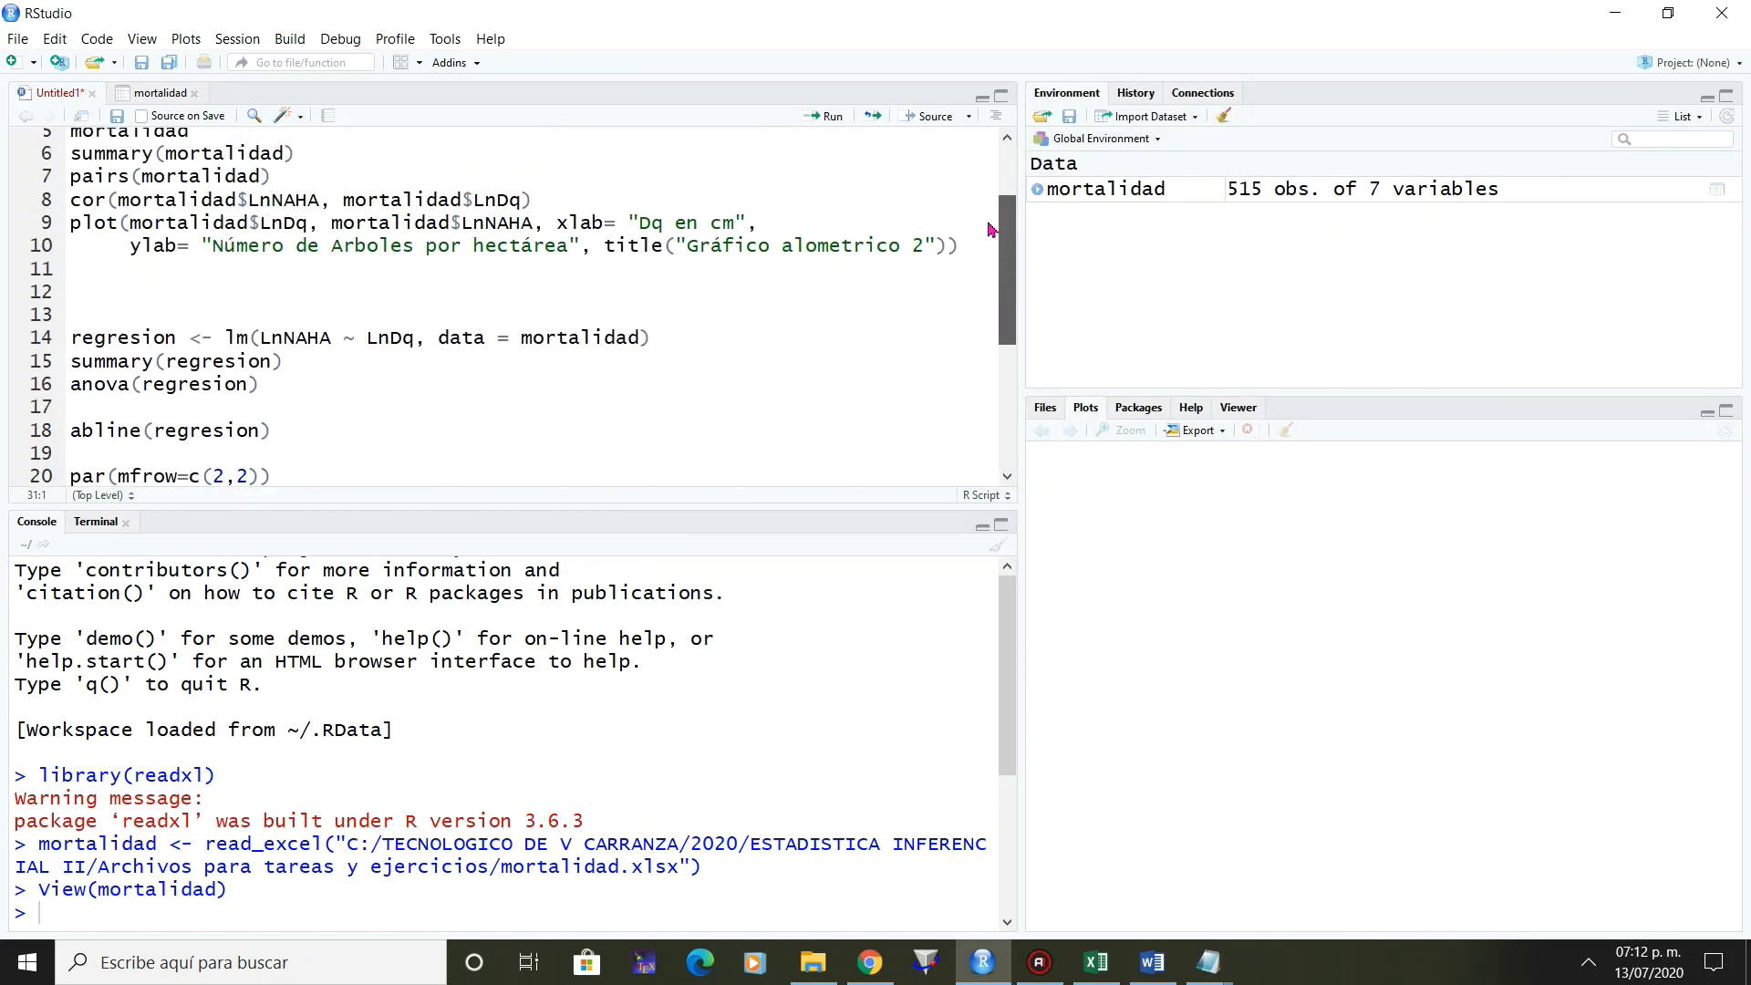
click(117, 204)
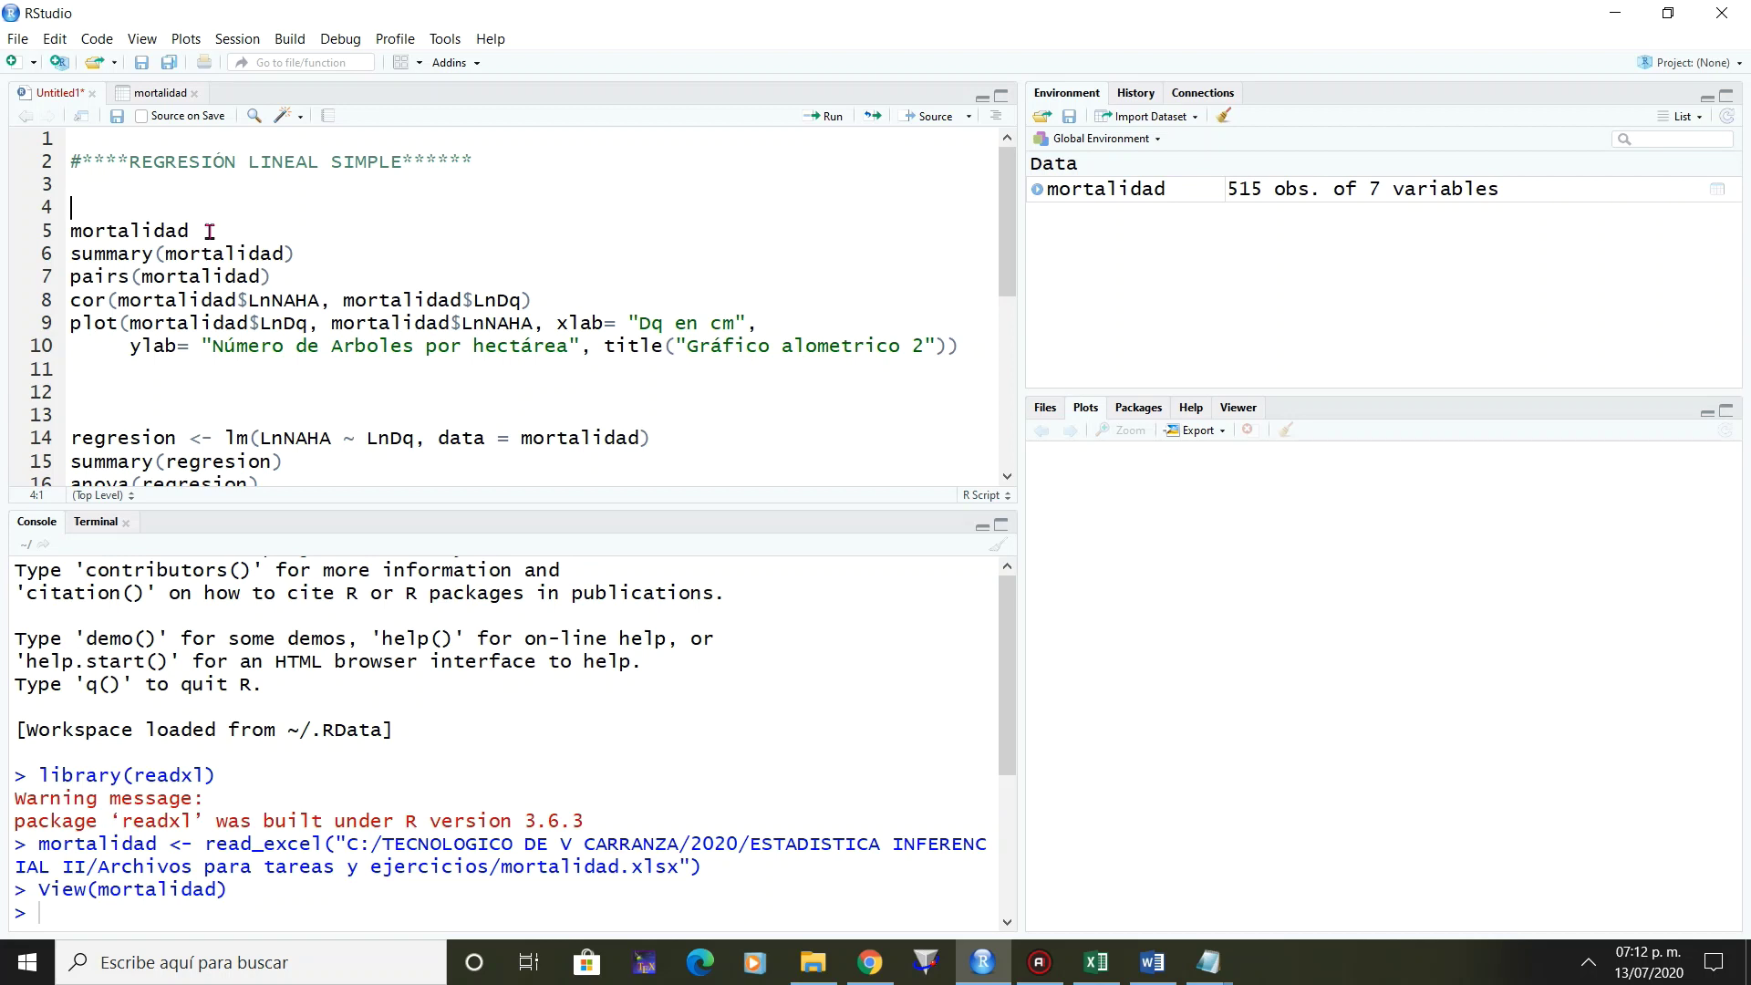
drag(189, 232, 67, 232)
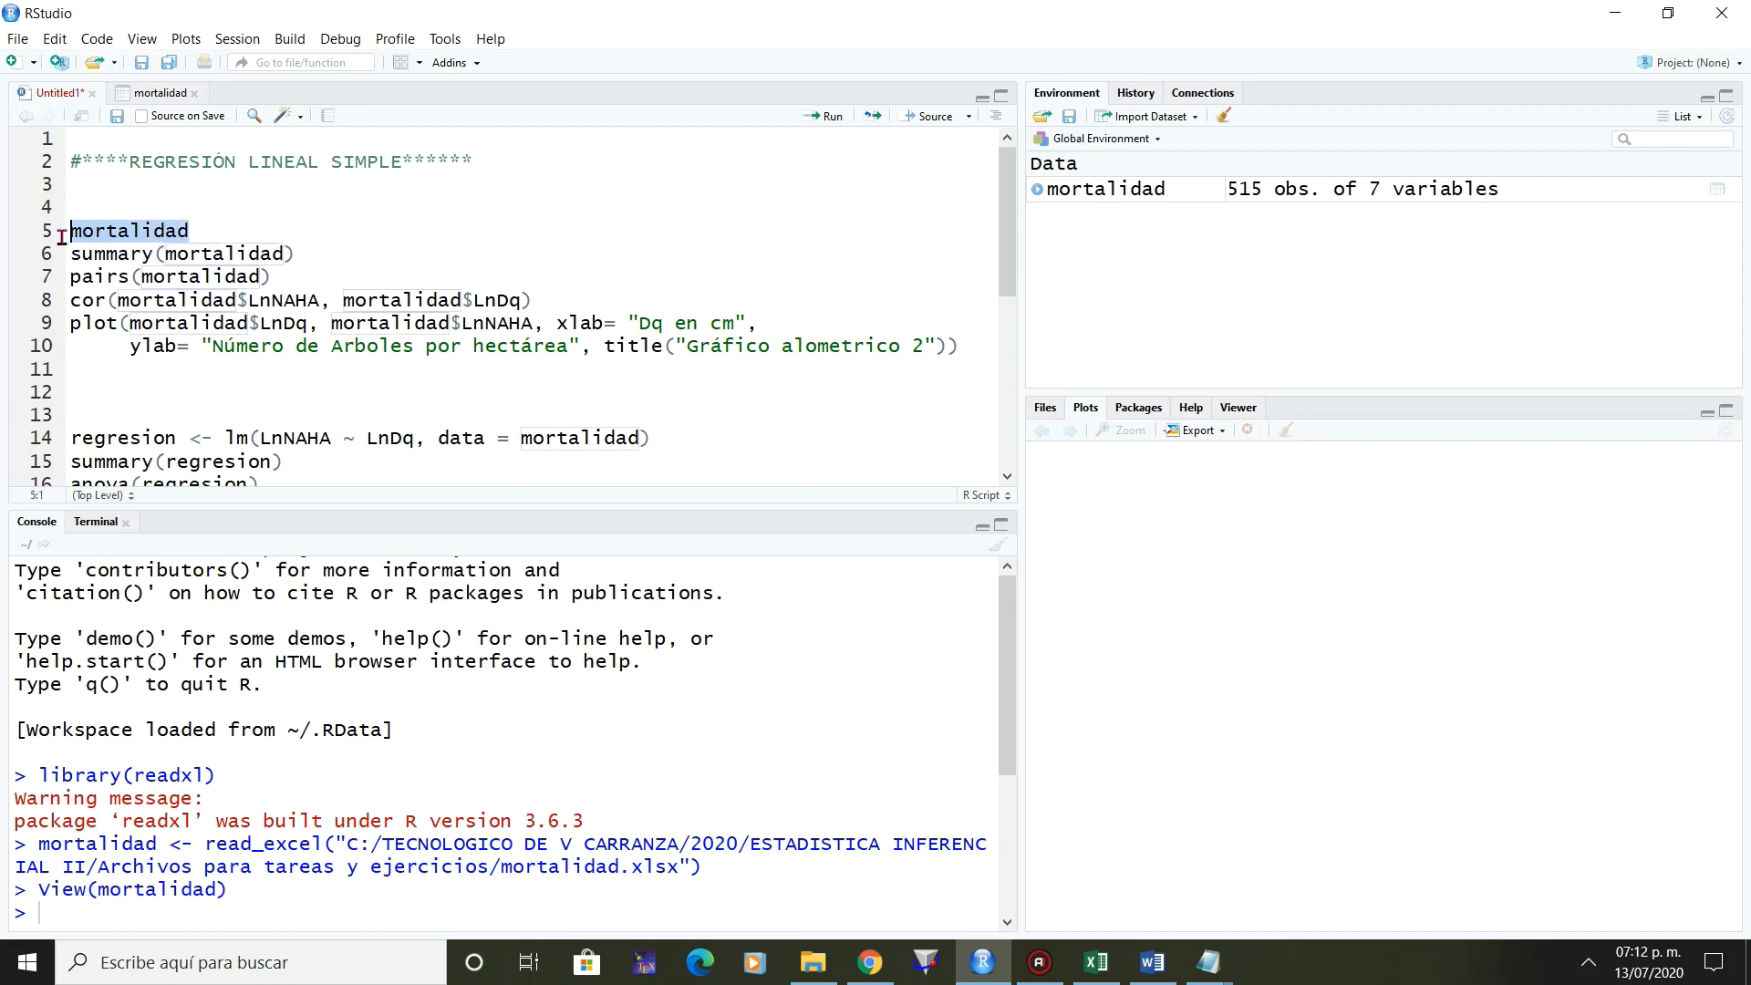
Run line 5 to print the mortalidad dataset in the console.
click(217, 230)
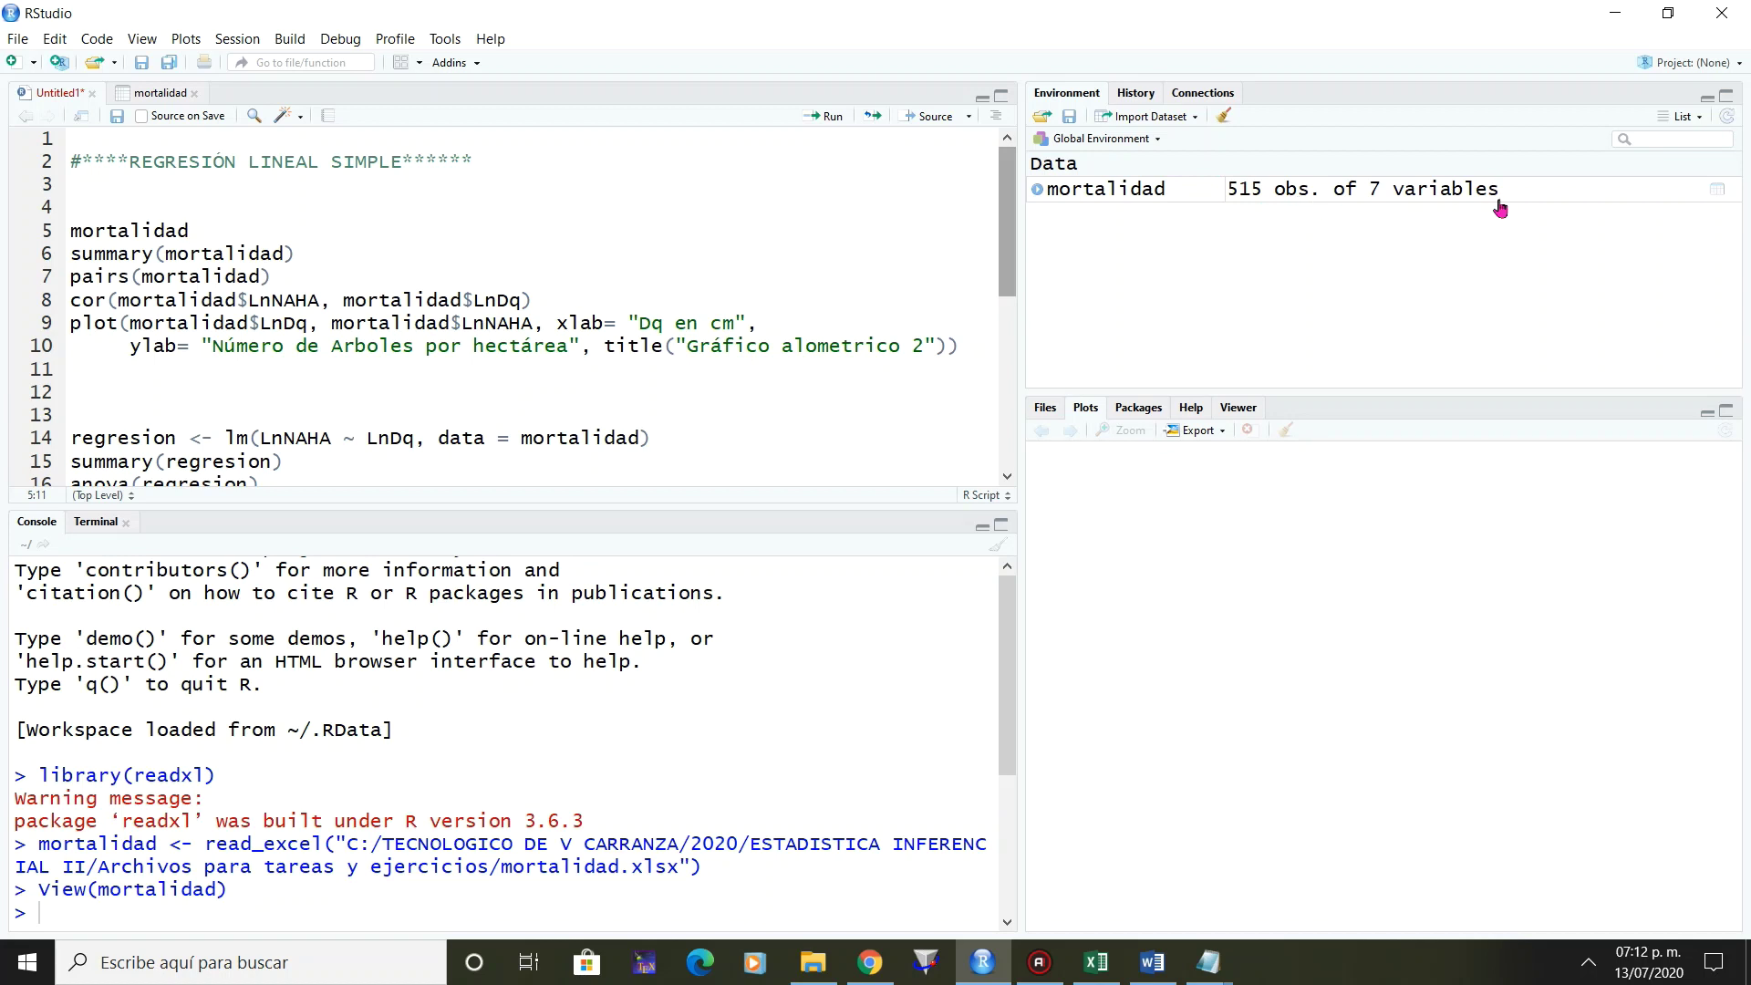
drag(190, 232, 73, 237)
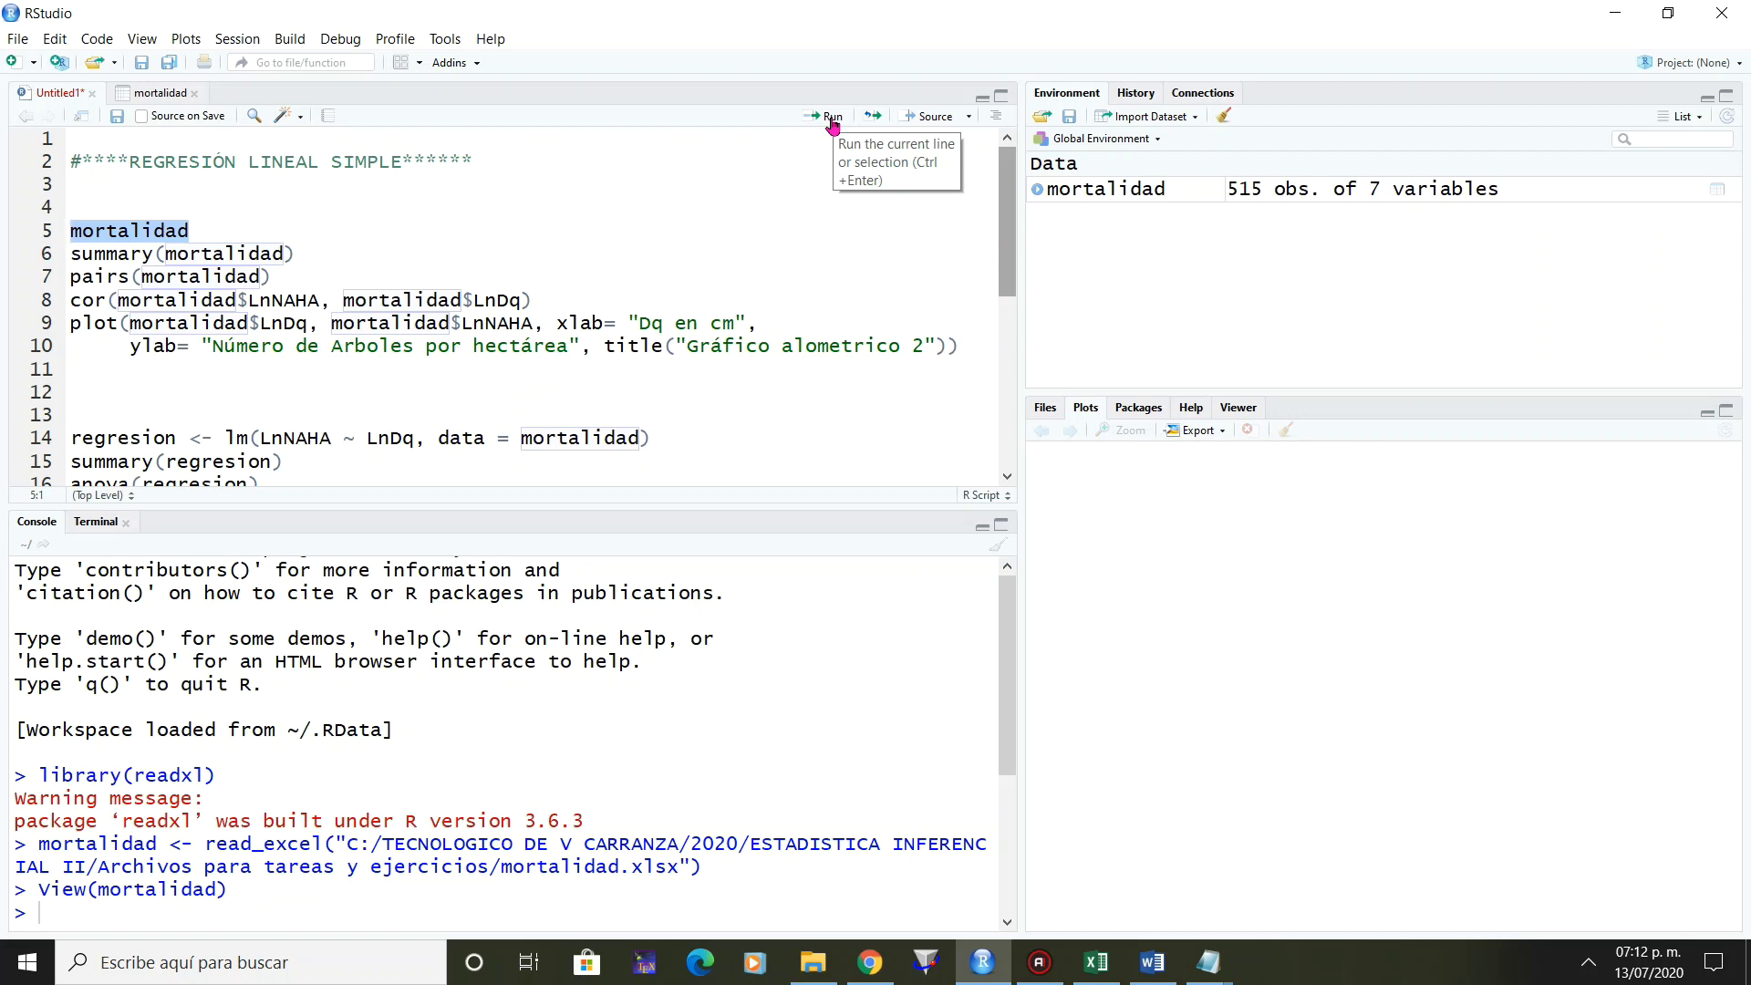
click(832, 119)
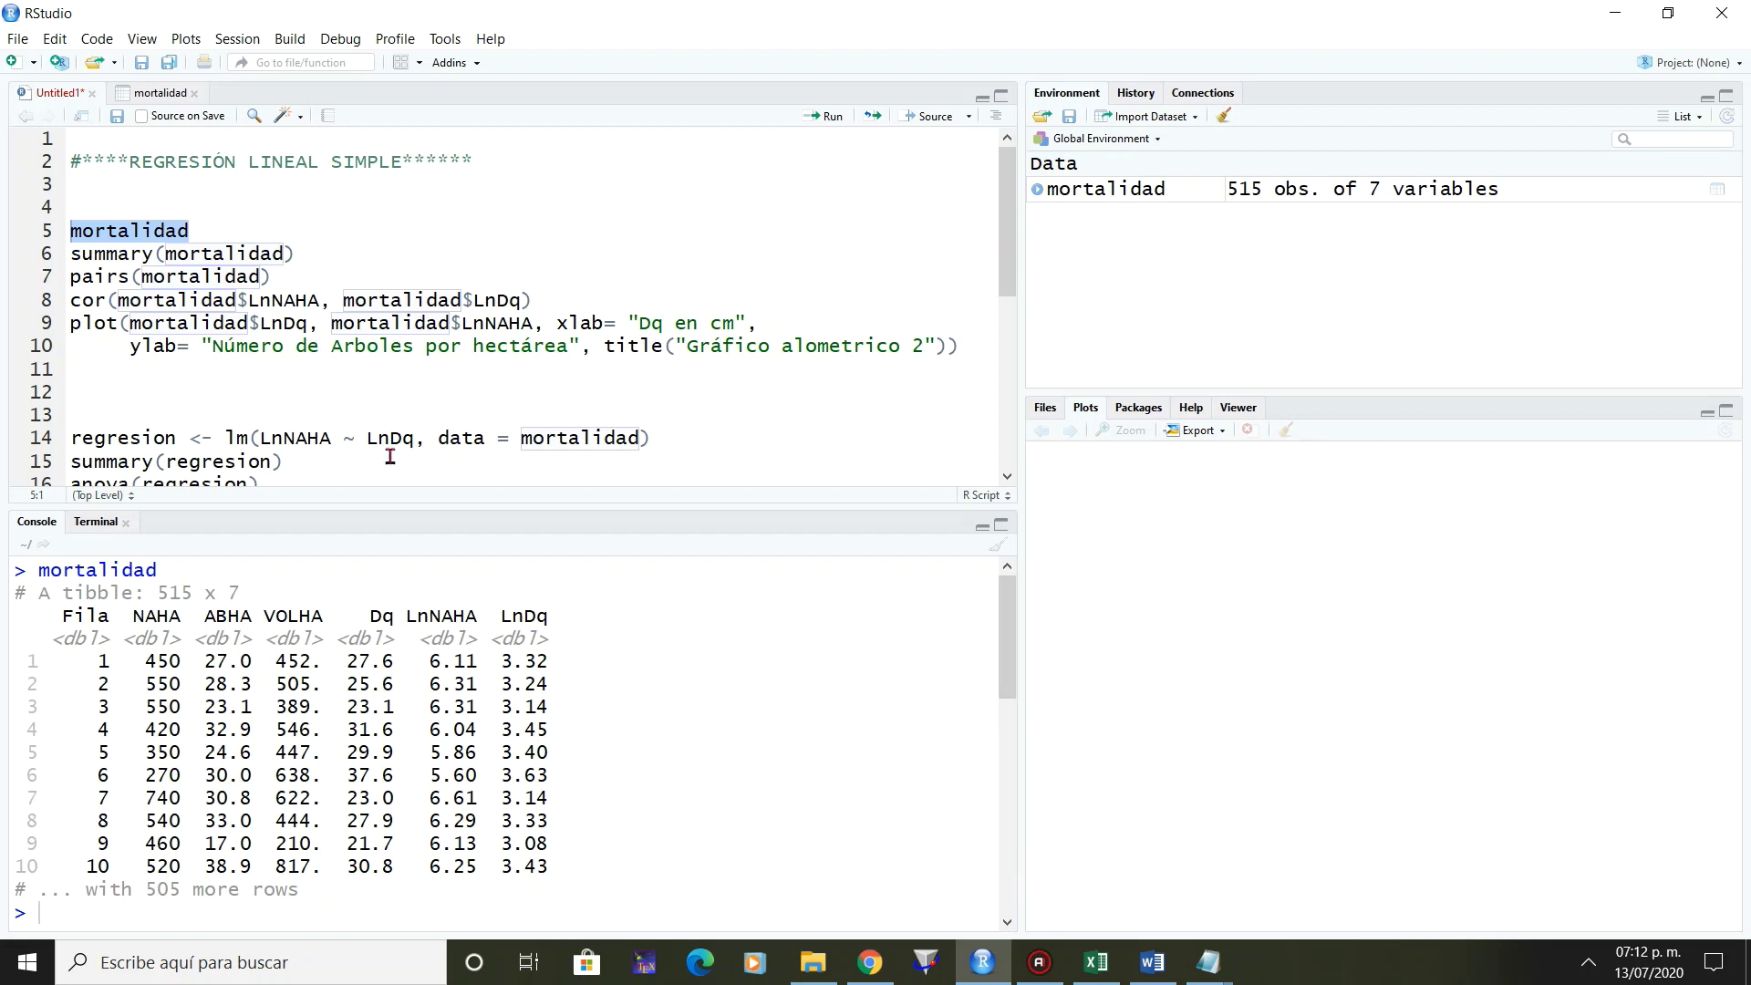
Run summary(mortalidad) for descriptive statistics, e.g. Dq mean 21.09 and LnNAHA mean 6.636.
click(361, 262)
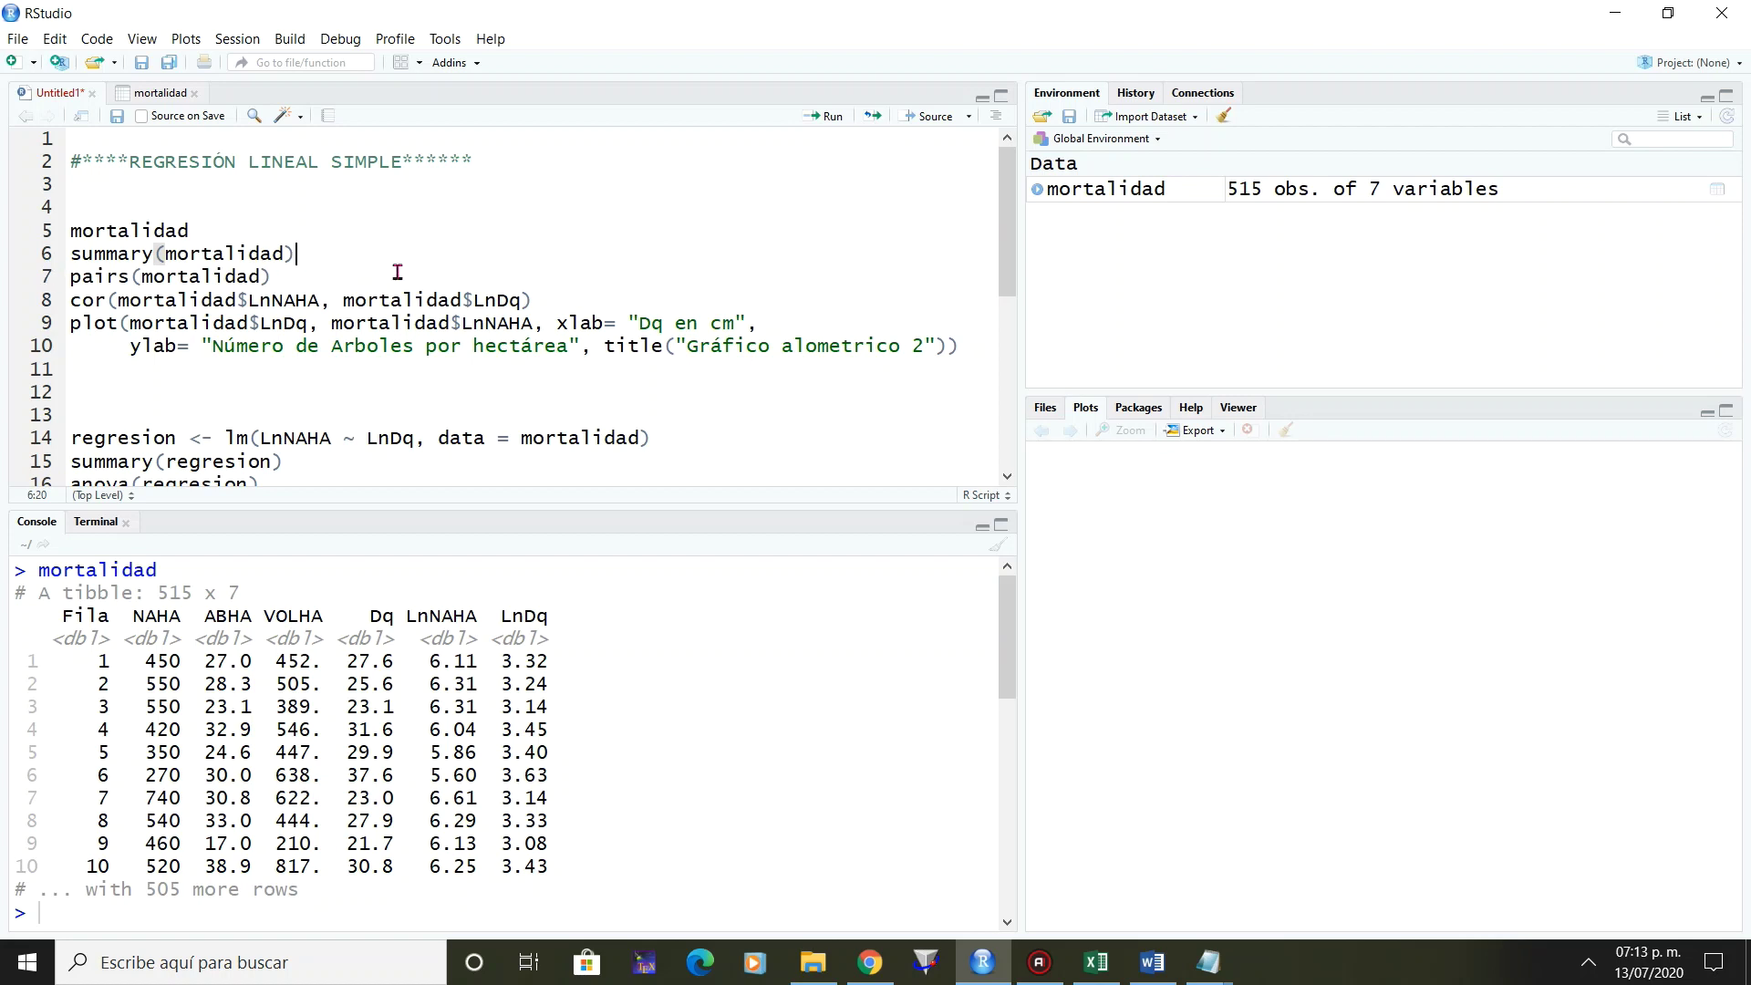
key(shift+Home)
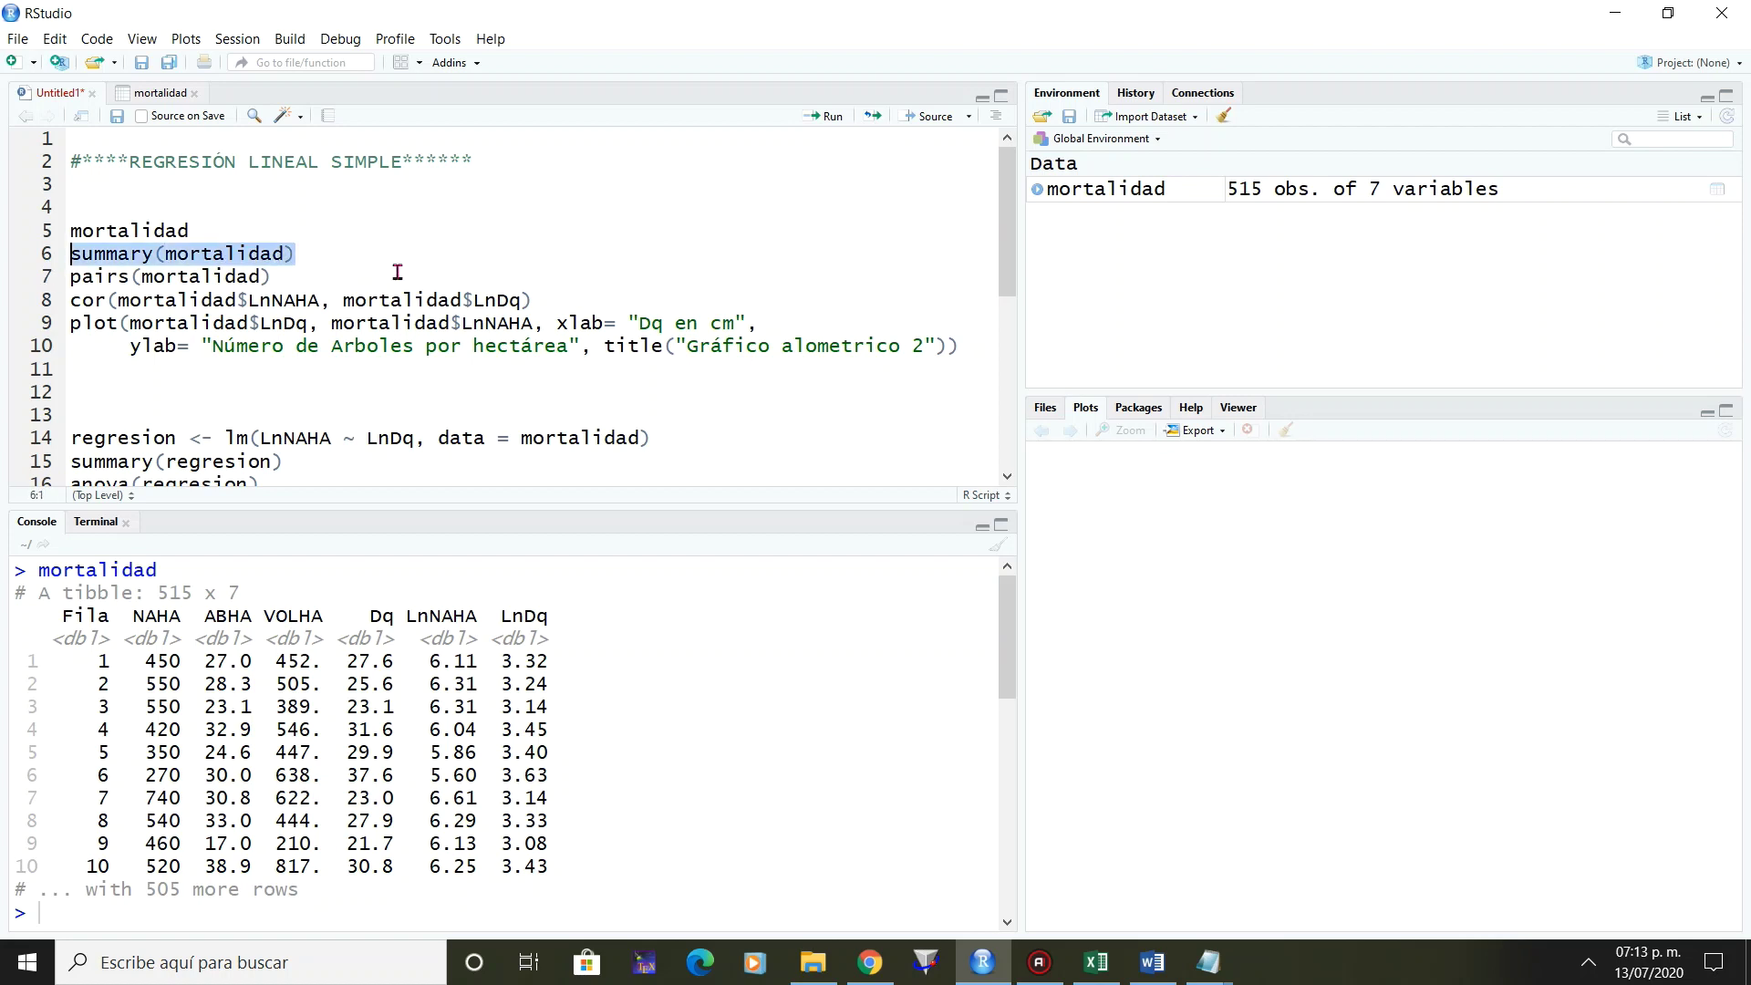
click(830, 117)
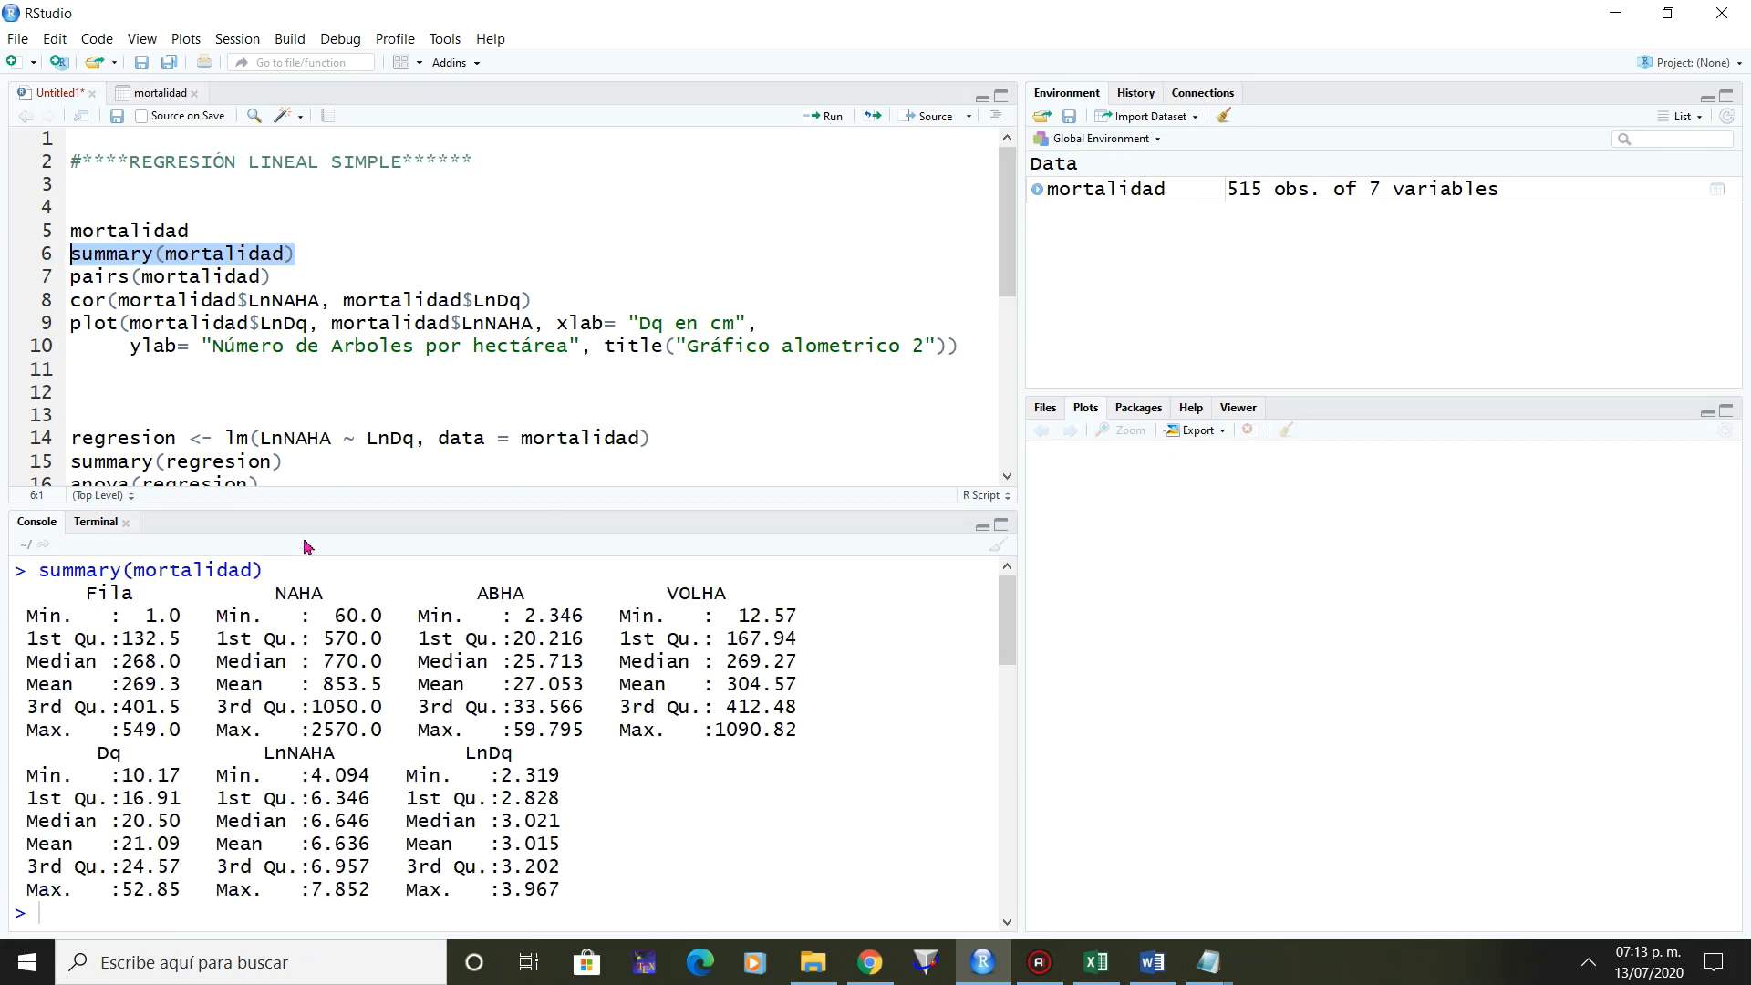
mouse_move(335, 507)
mouse_down()
mouse_move(369, 465)
mouse_move(383, 359)
mouse_up()
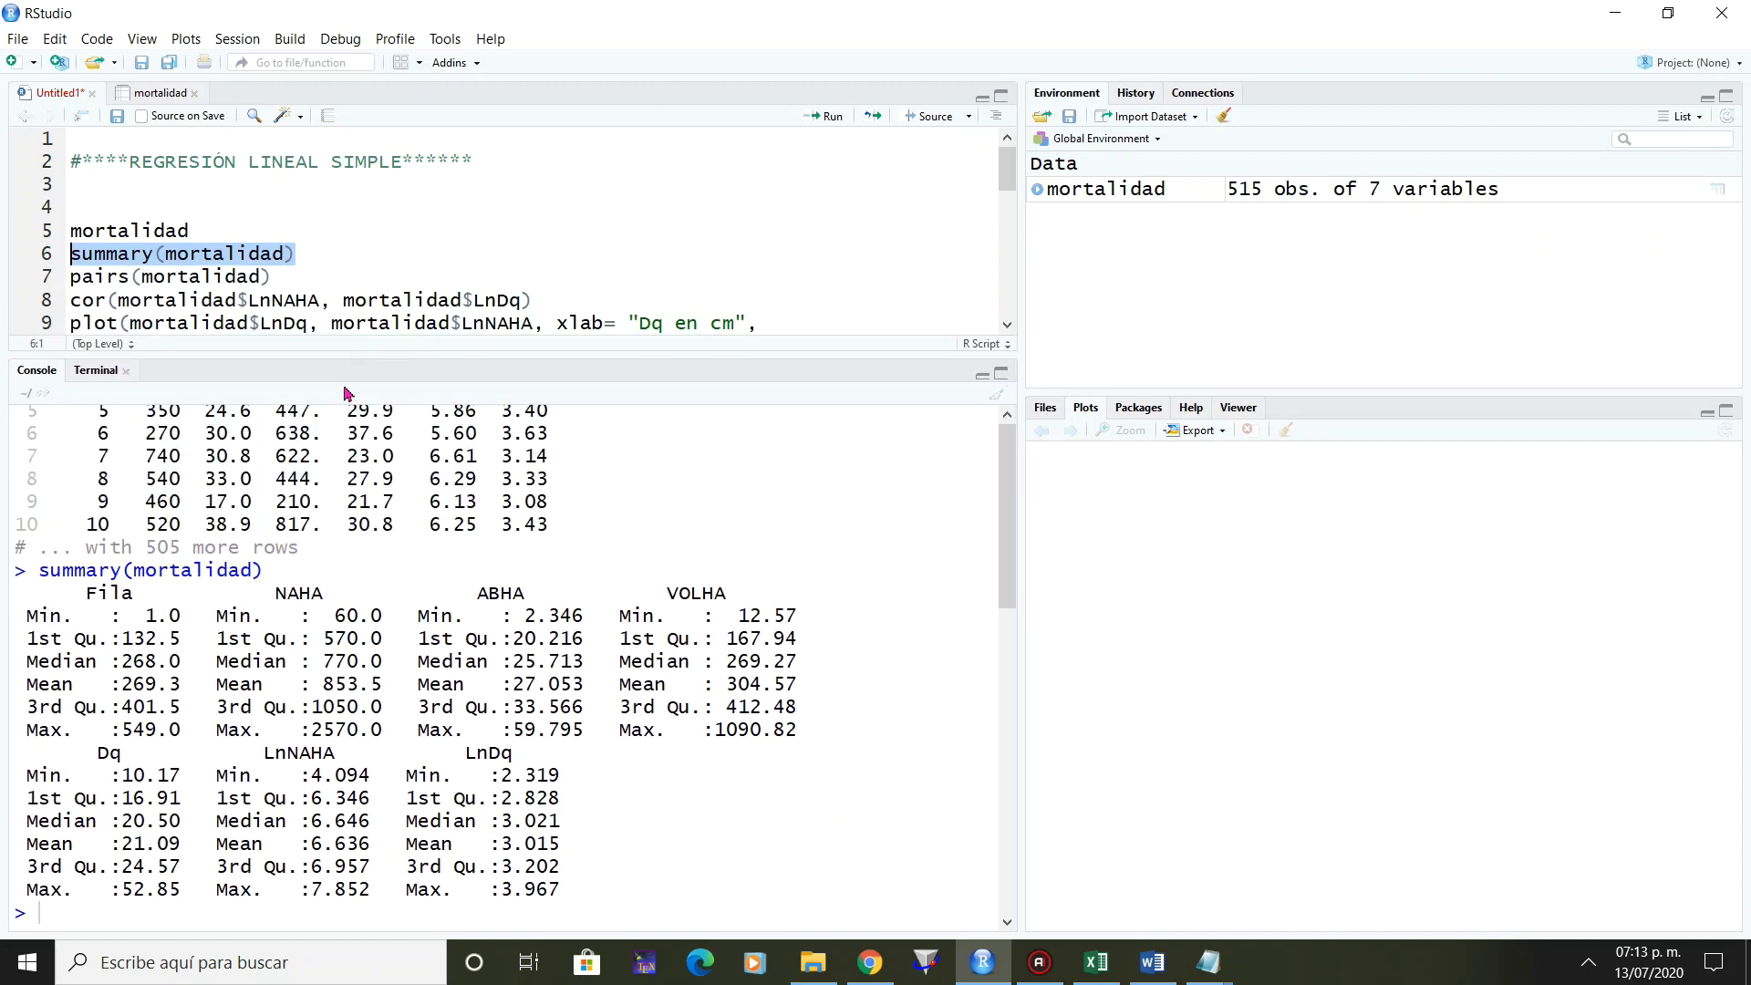
drag(383, 356, 348, 501)
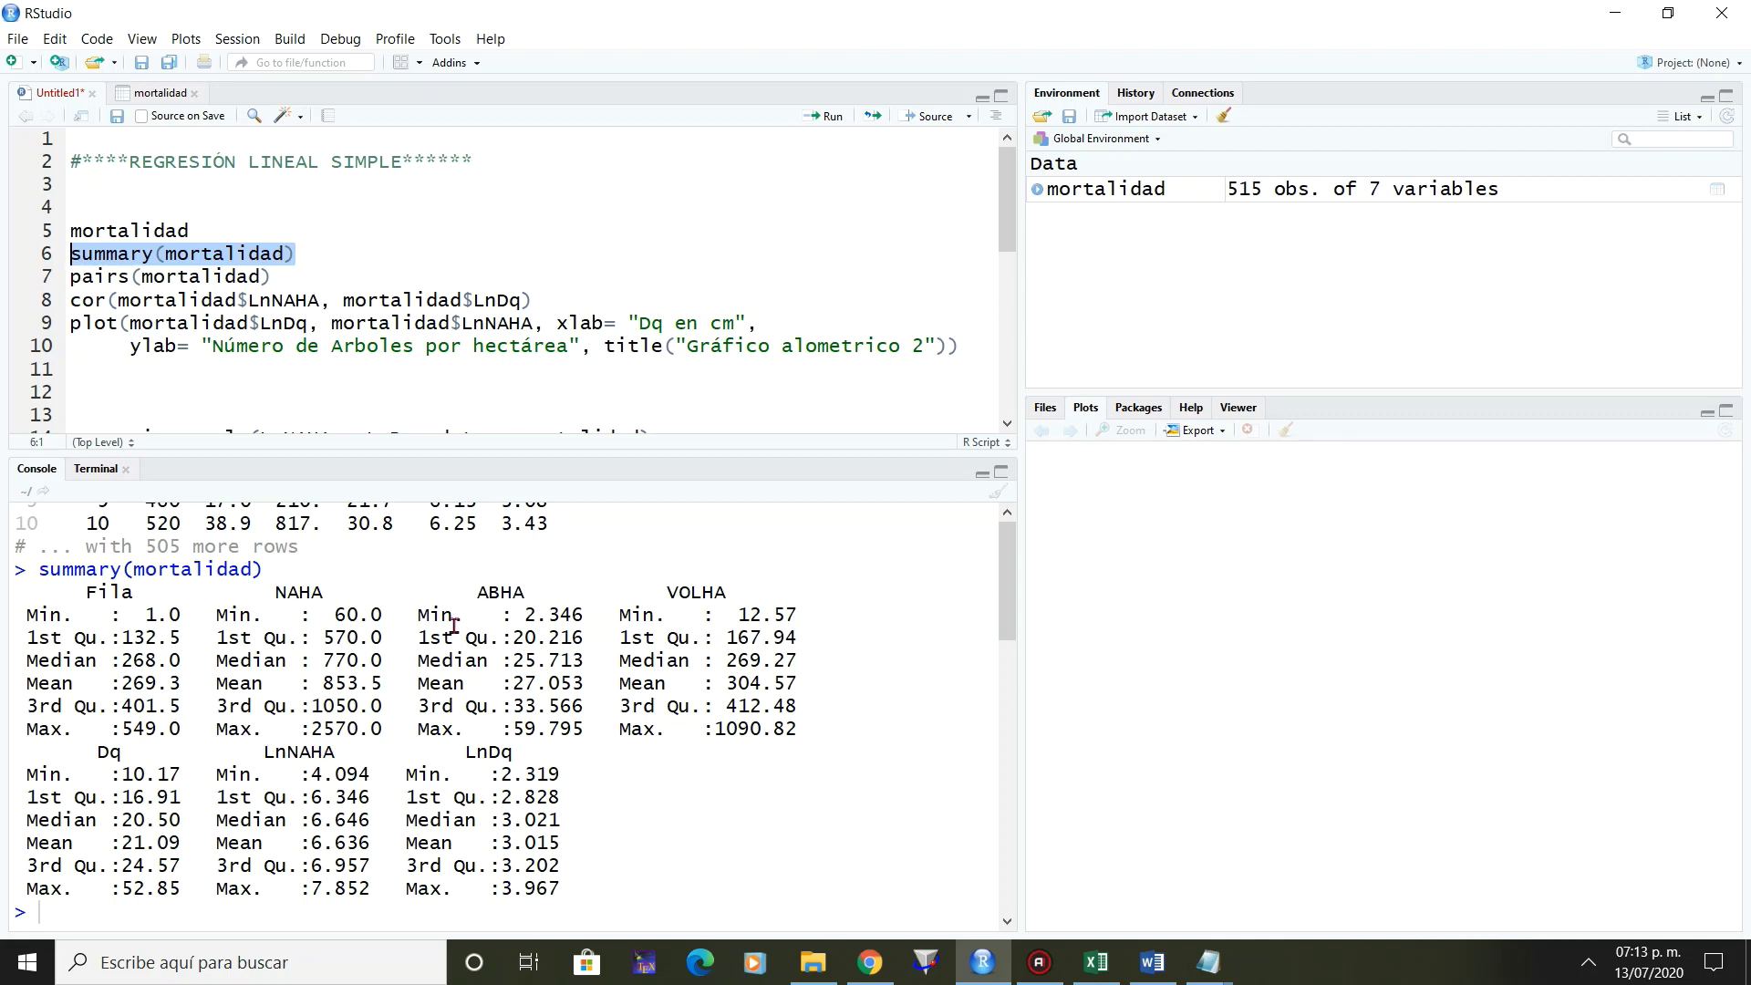
Run pairs(mortalidad) to draw the seven-variable scatterplot matrix and view it enlarged in the zoom window.
click(278, 276)
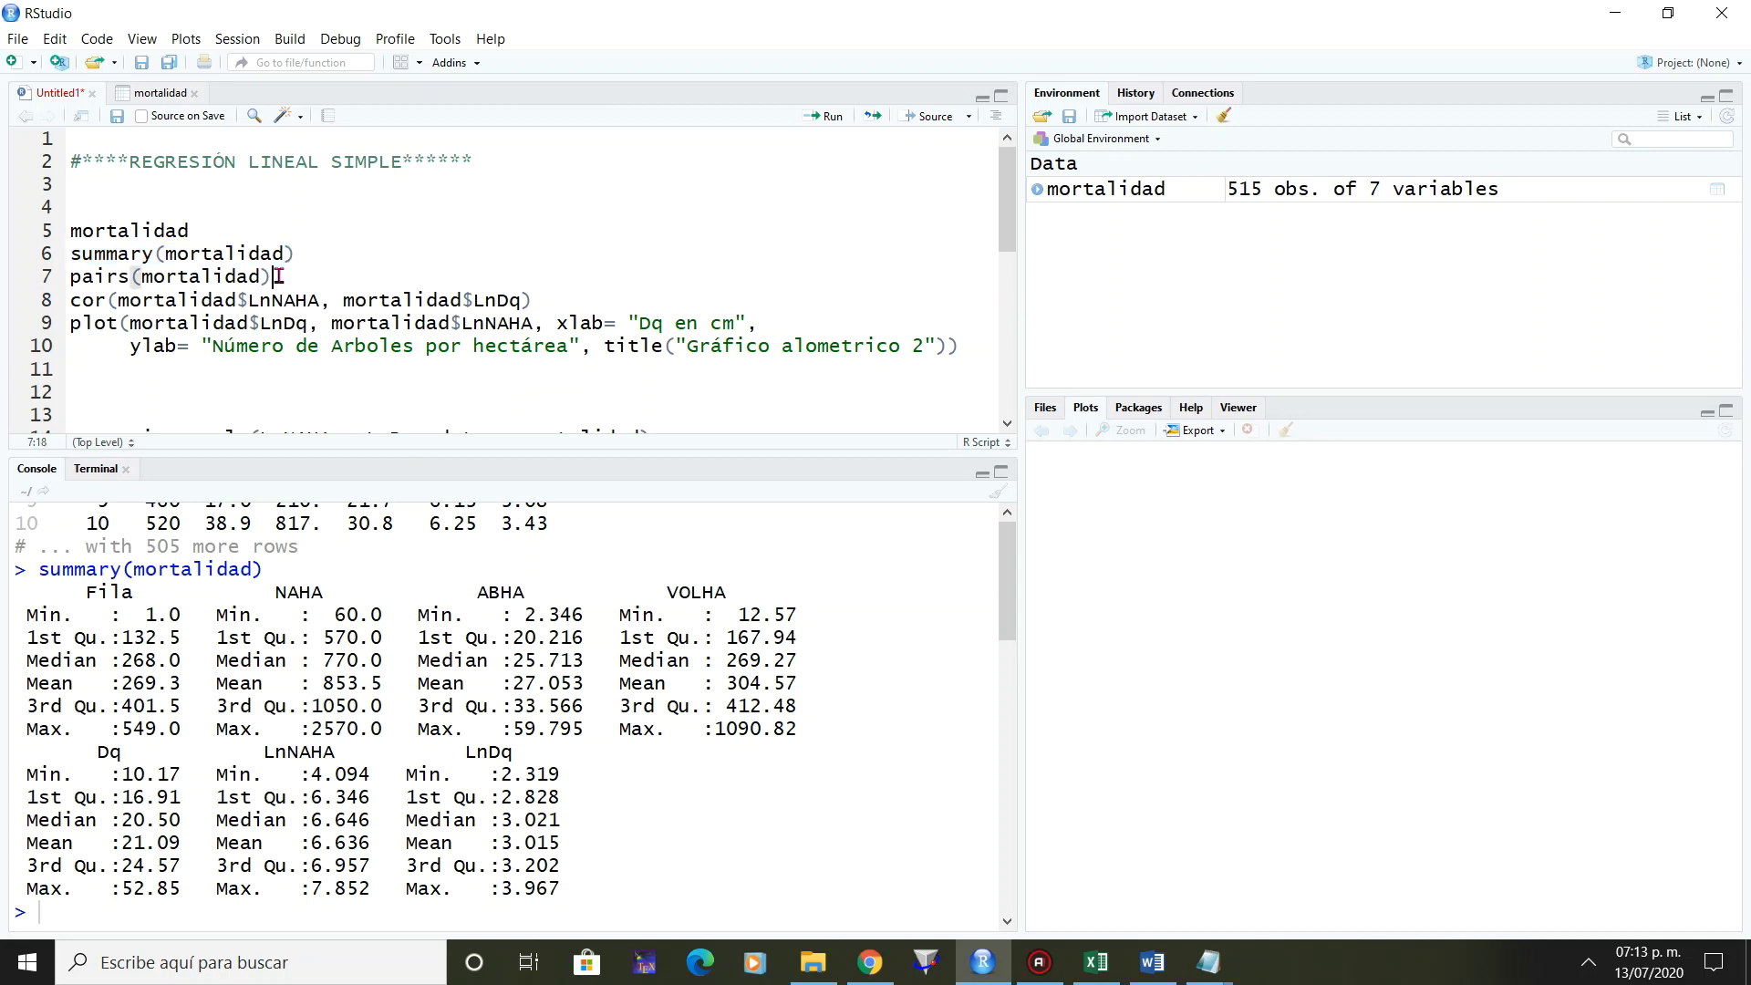
drag(278, 276, 72, 276)
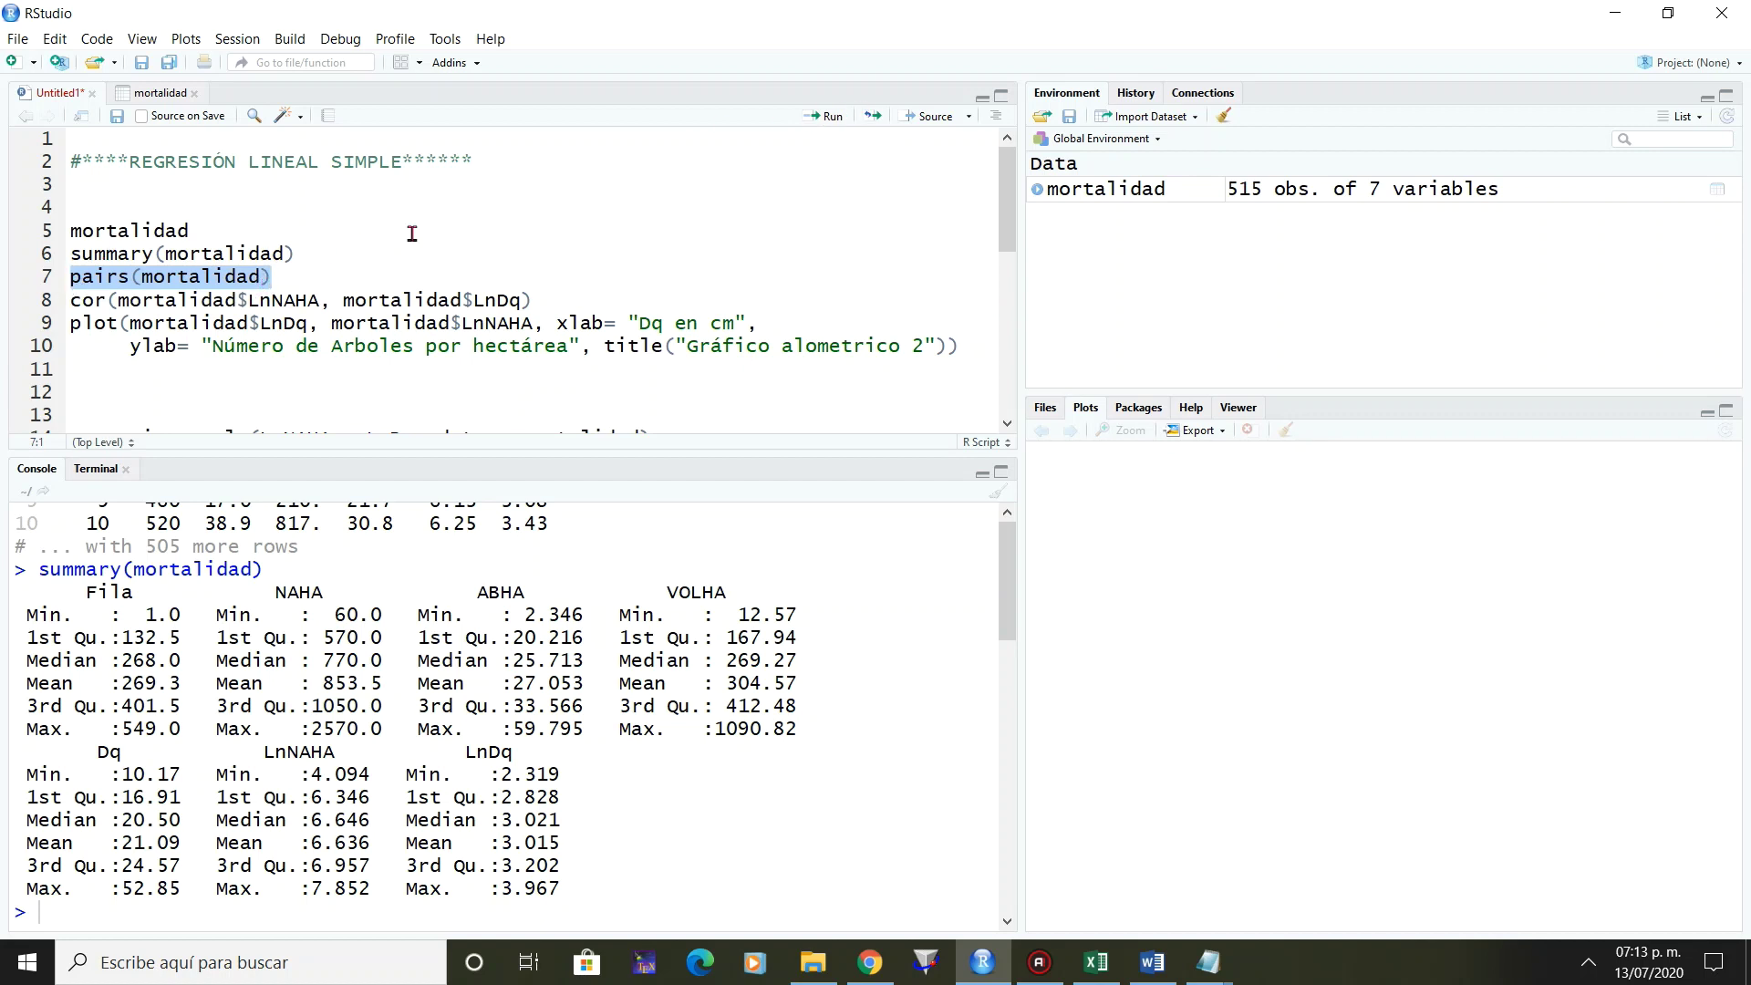
click(826, 118)
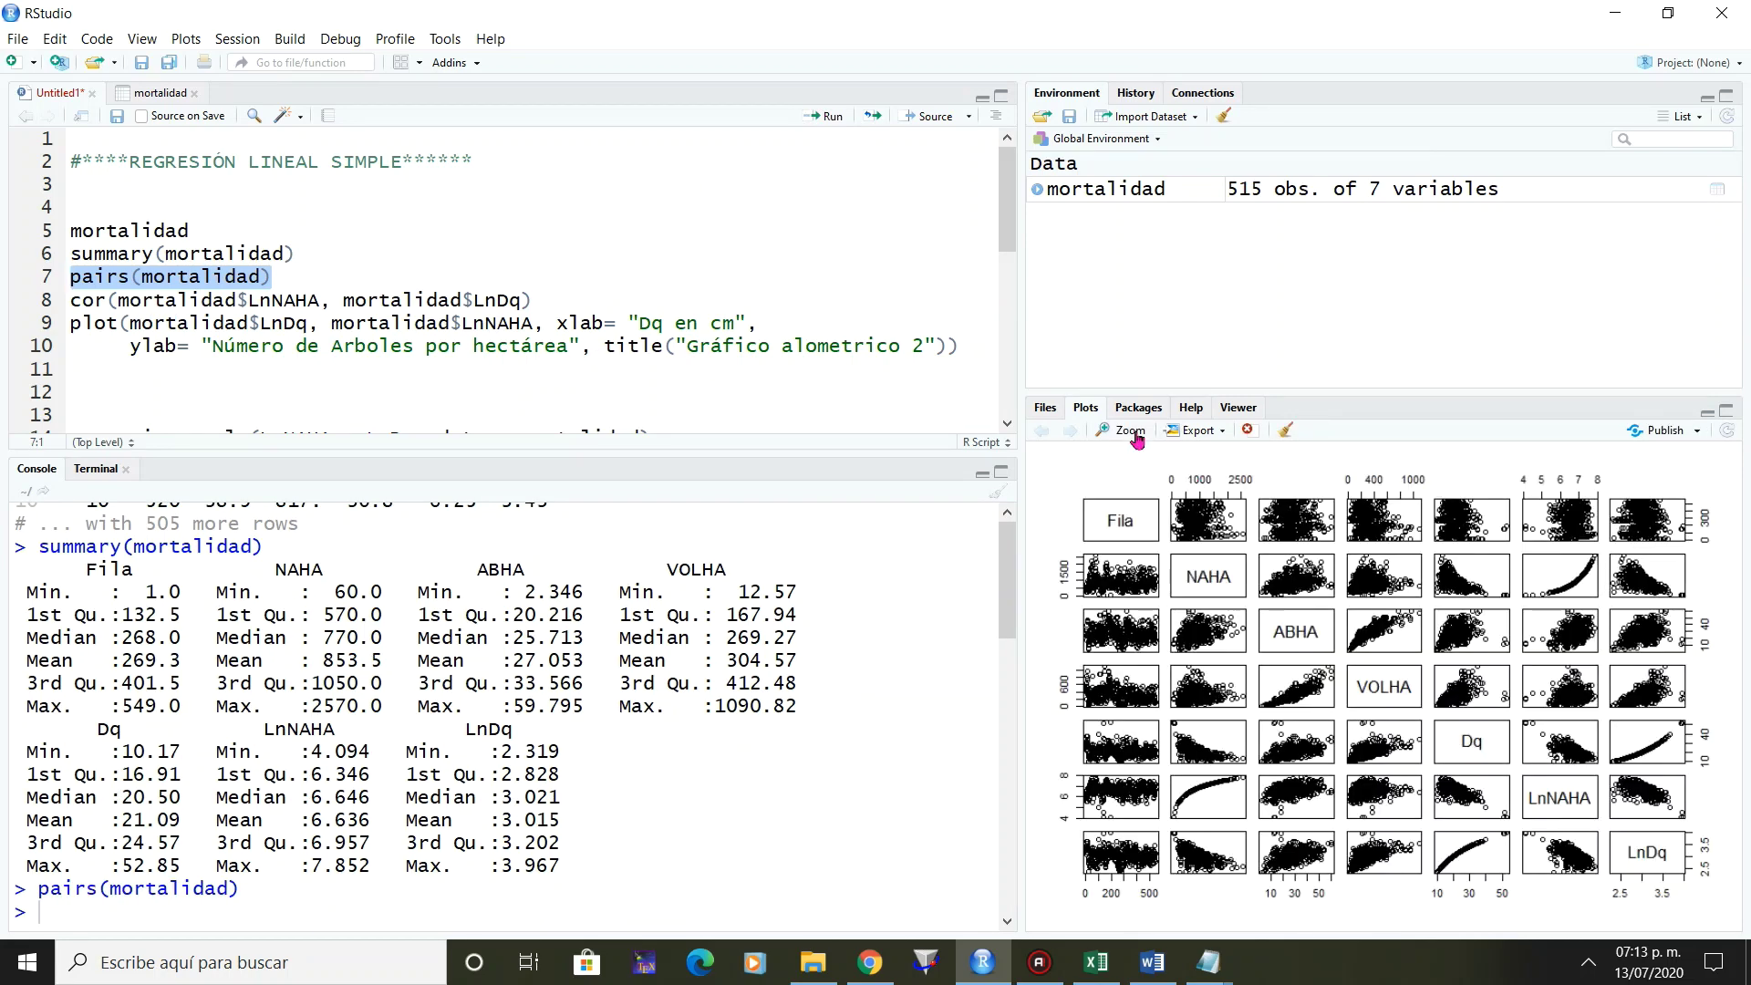
click(1123, 431)
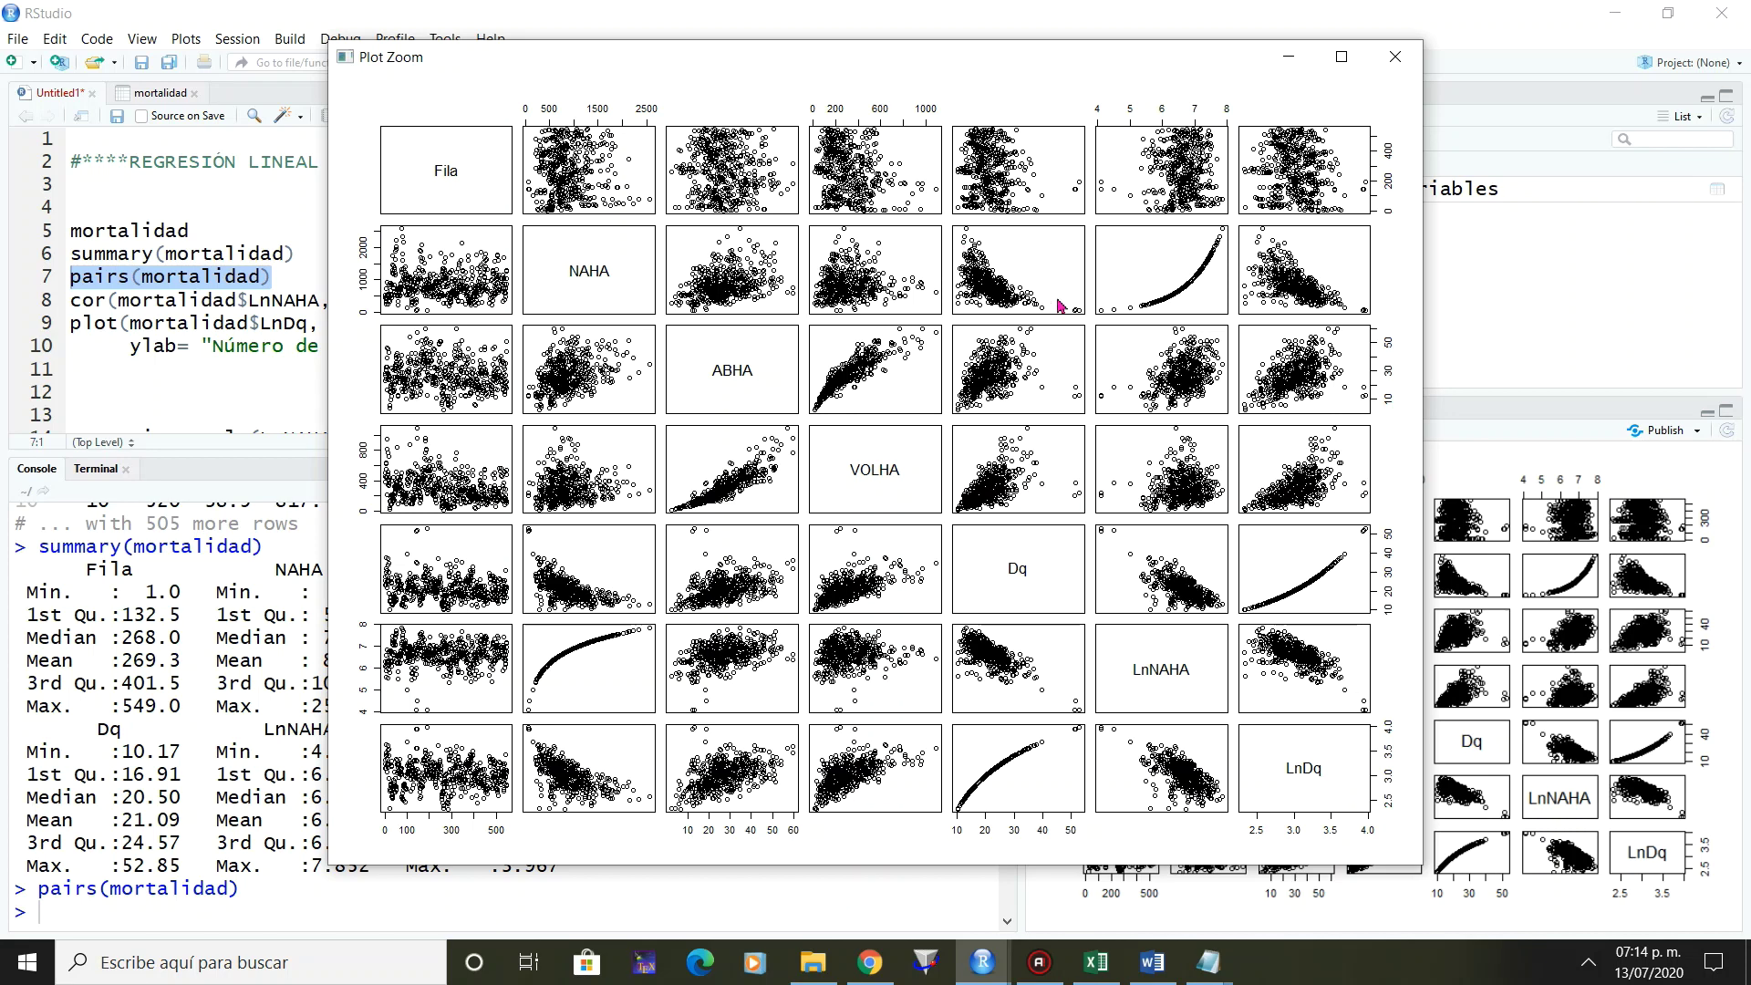
click(1394, 60)
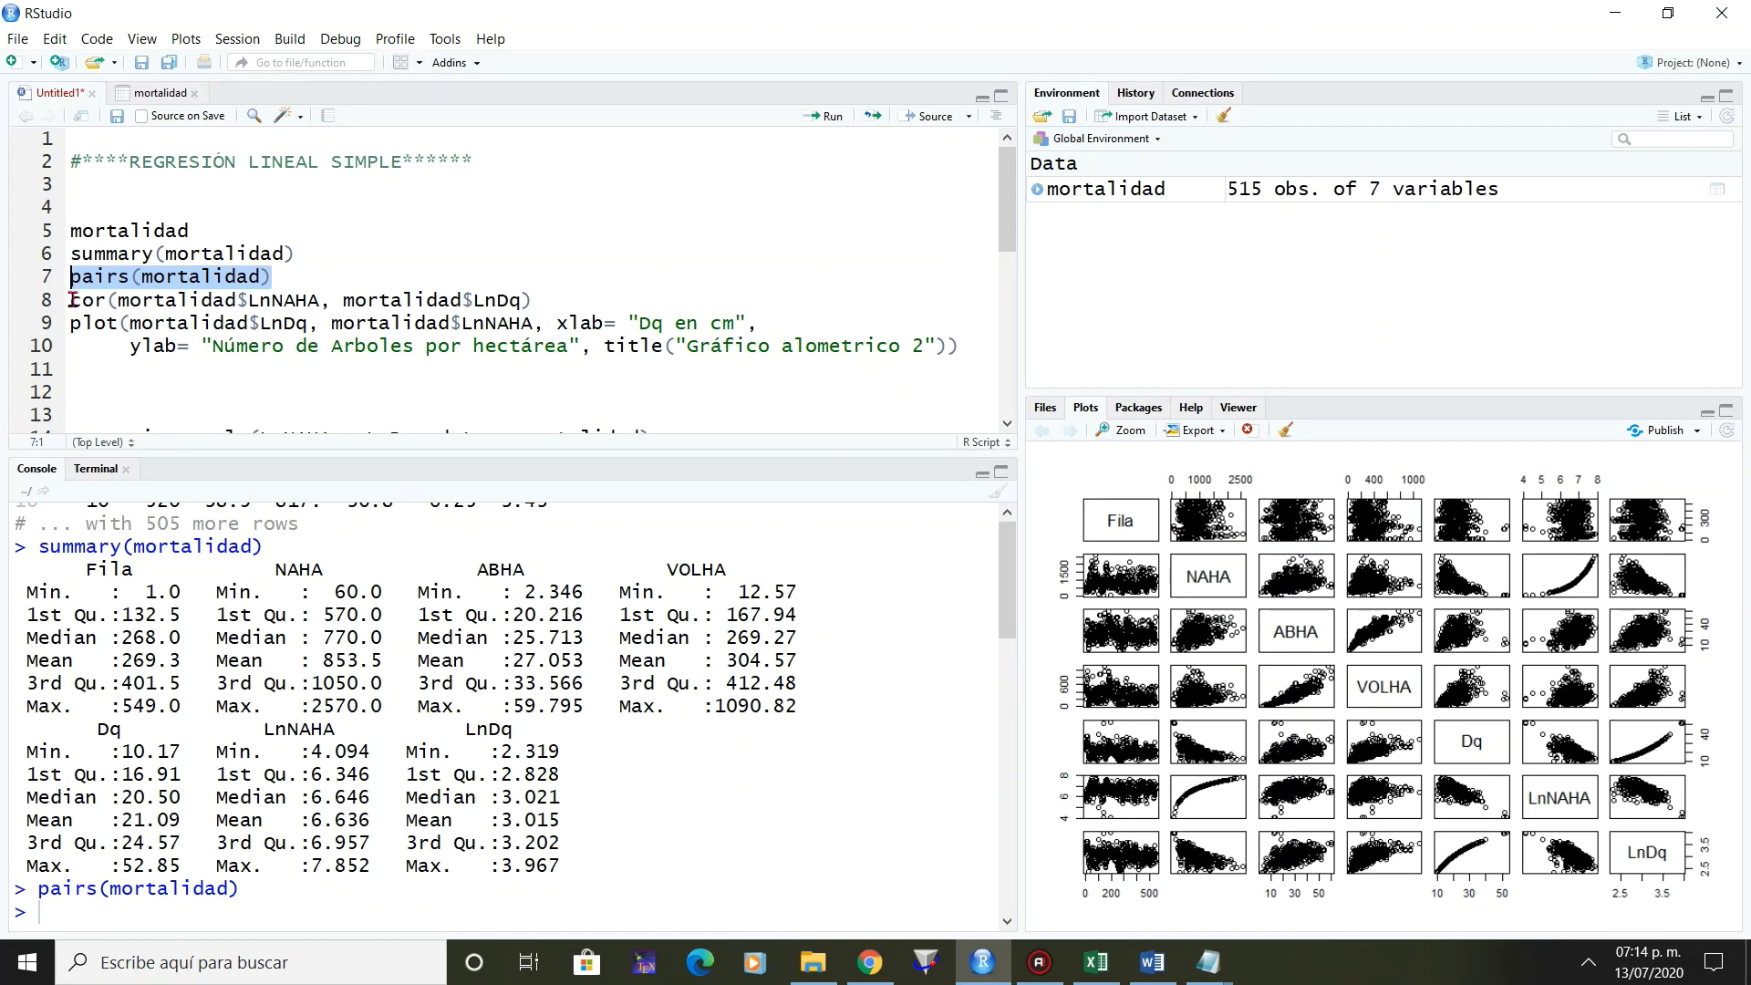
Run cor(mortalidad$LnNAHA, mortalidad$LnDq) to get -0.6320751, then return to the Excel workbook.
drag(70, 299, 554, 301)
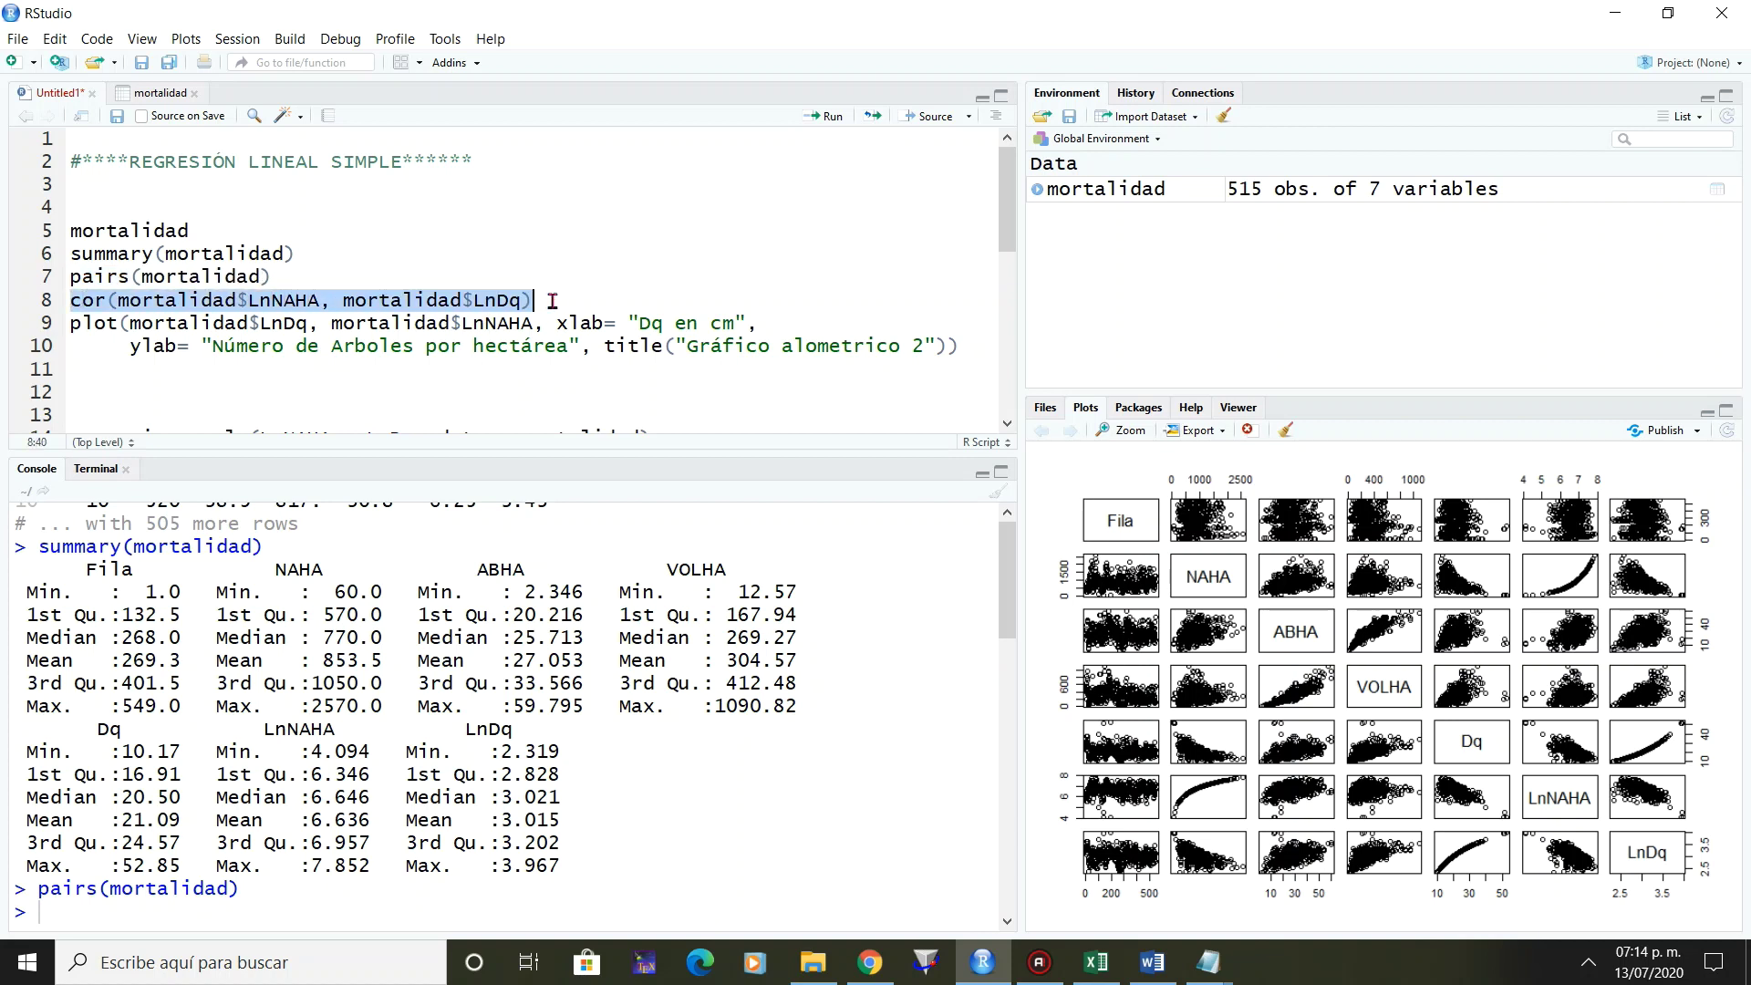
click(554, 300)
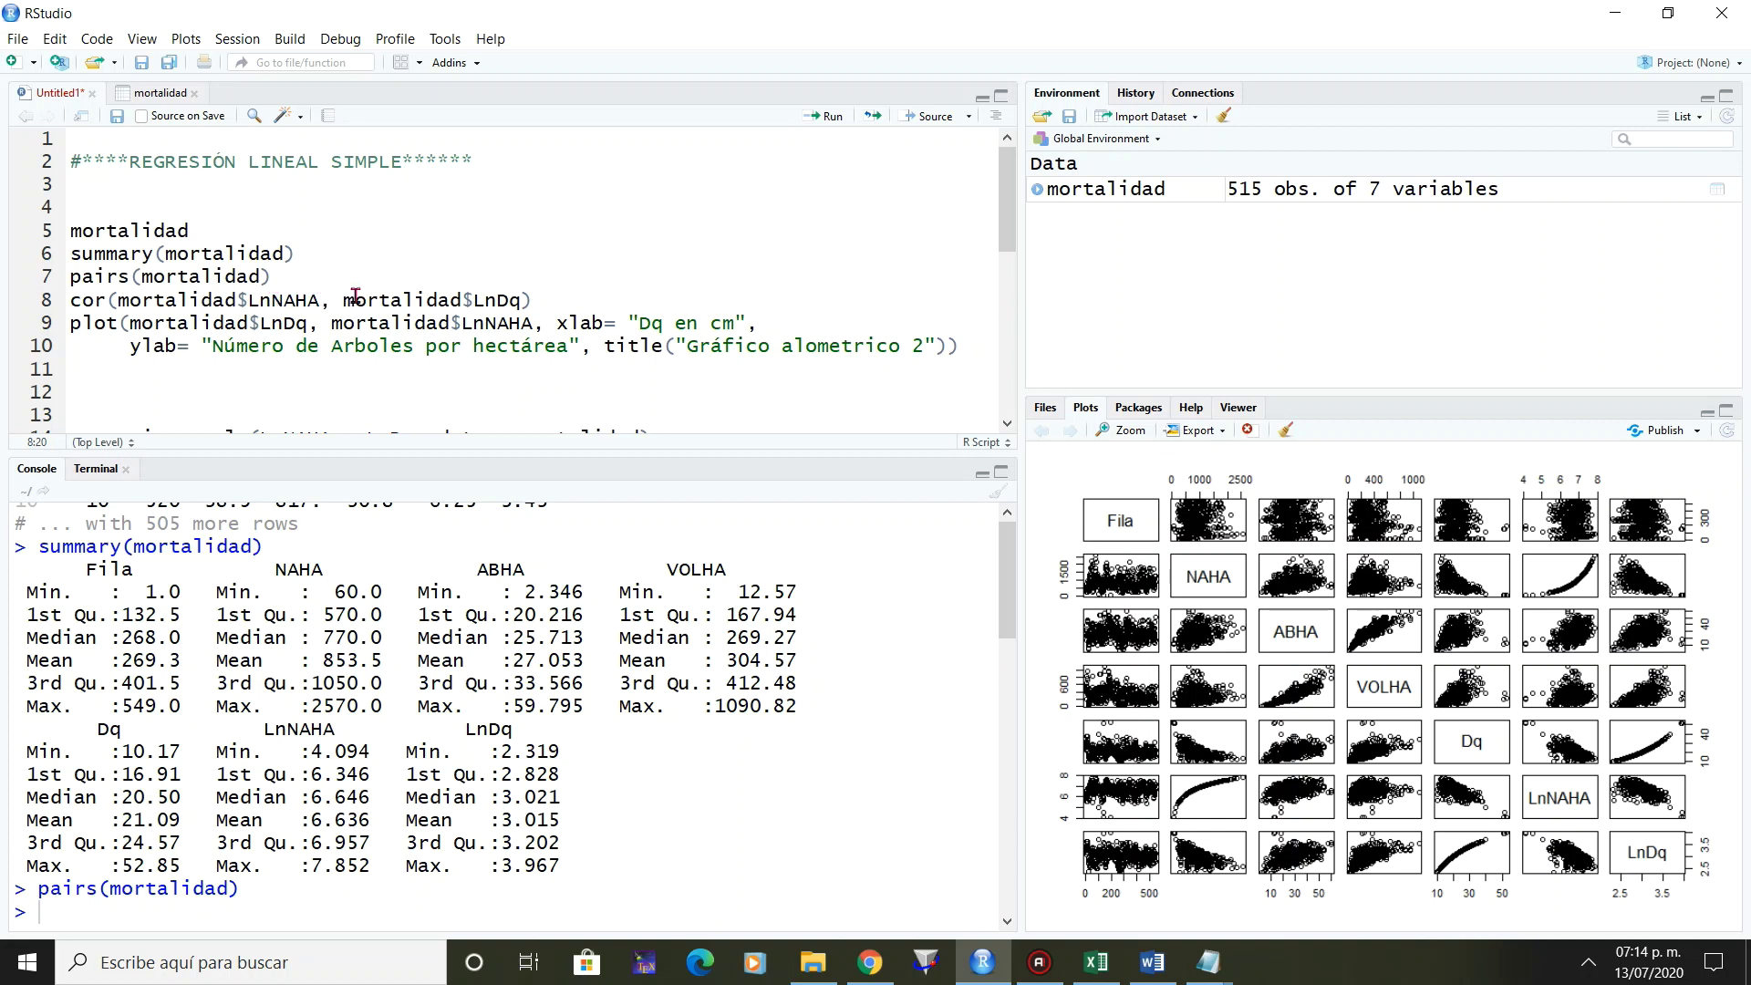
drag(345, 300, 463, 300)
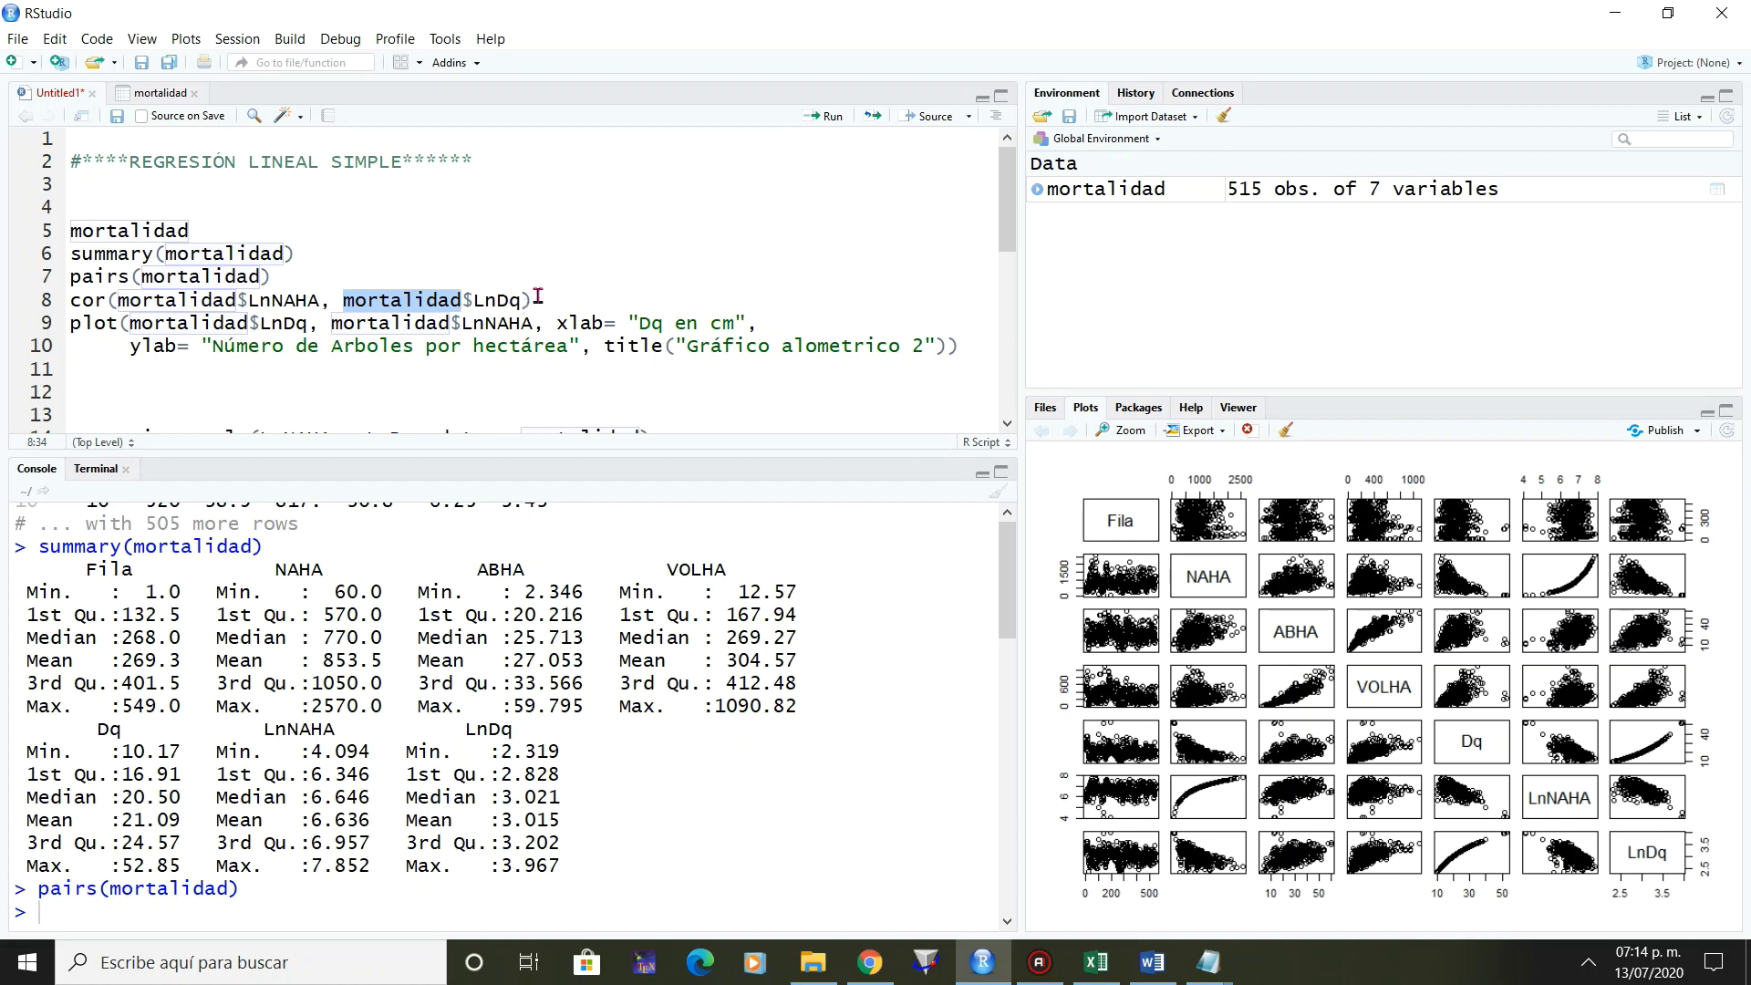
drag(531, 300, 71, 300)
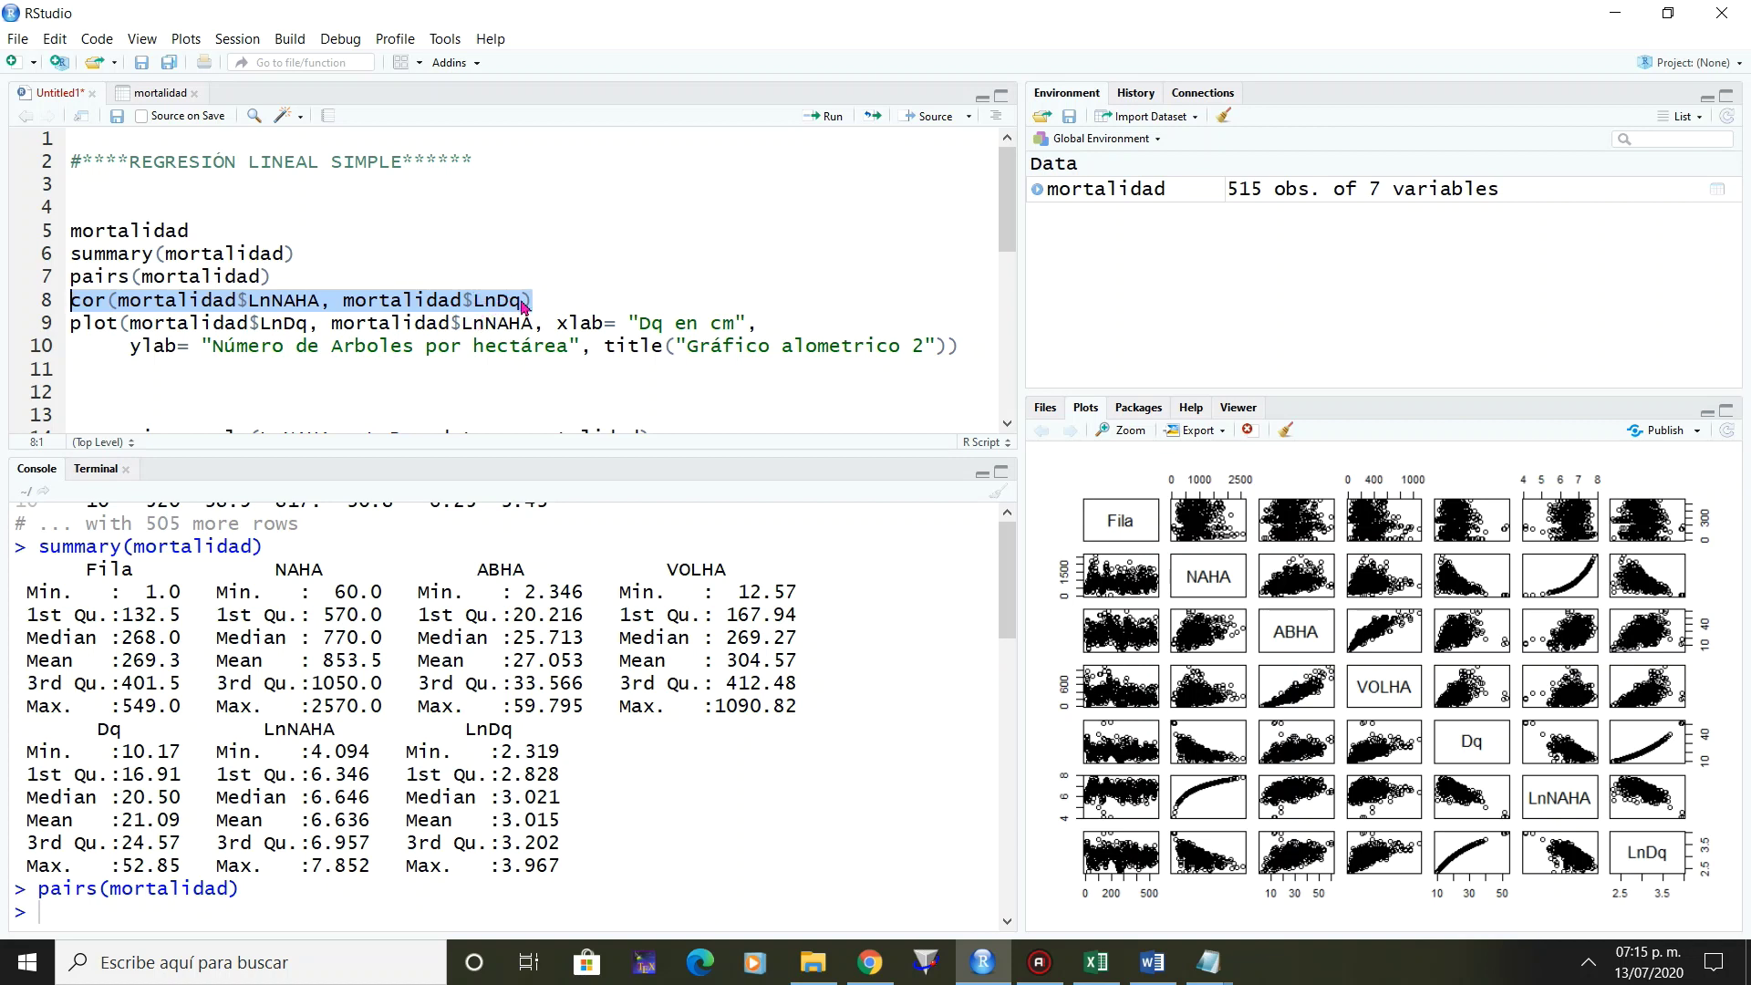
click(832, 124)
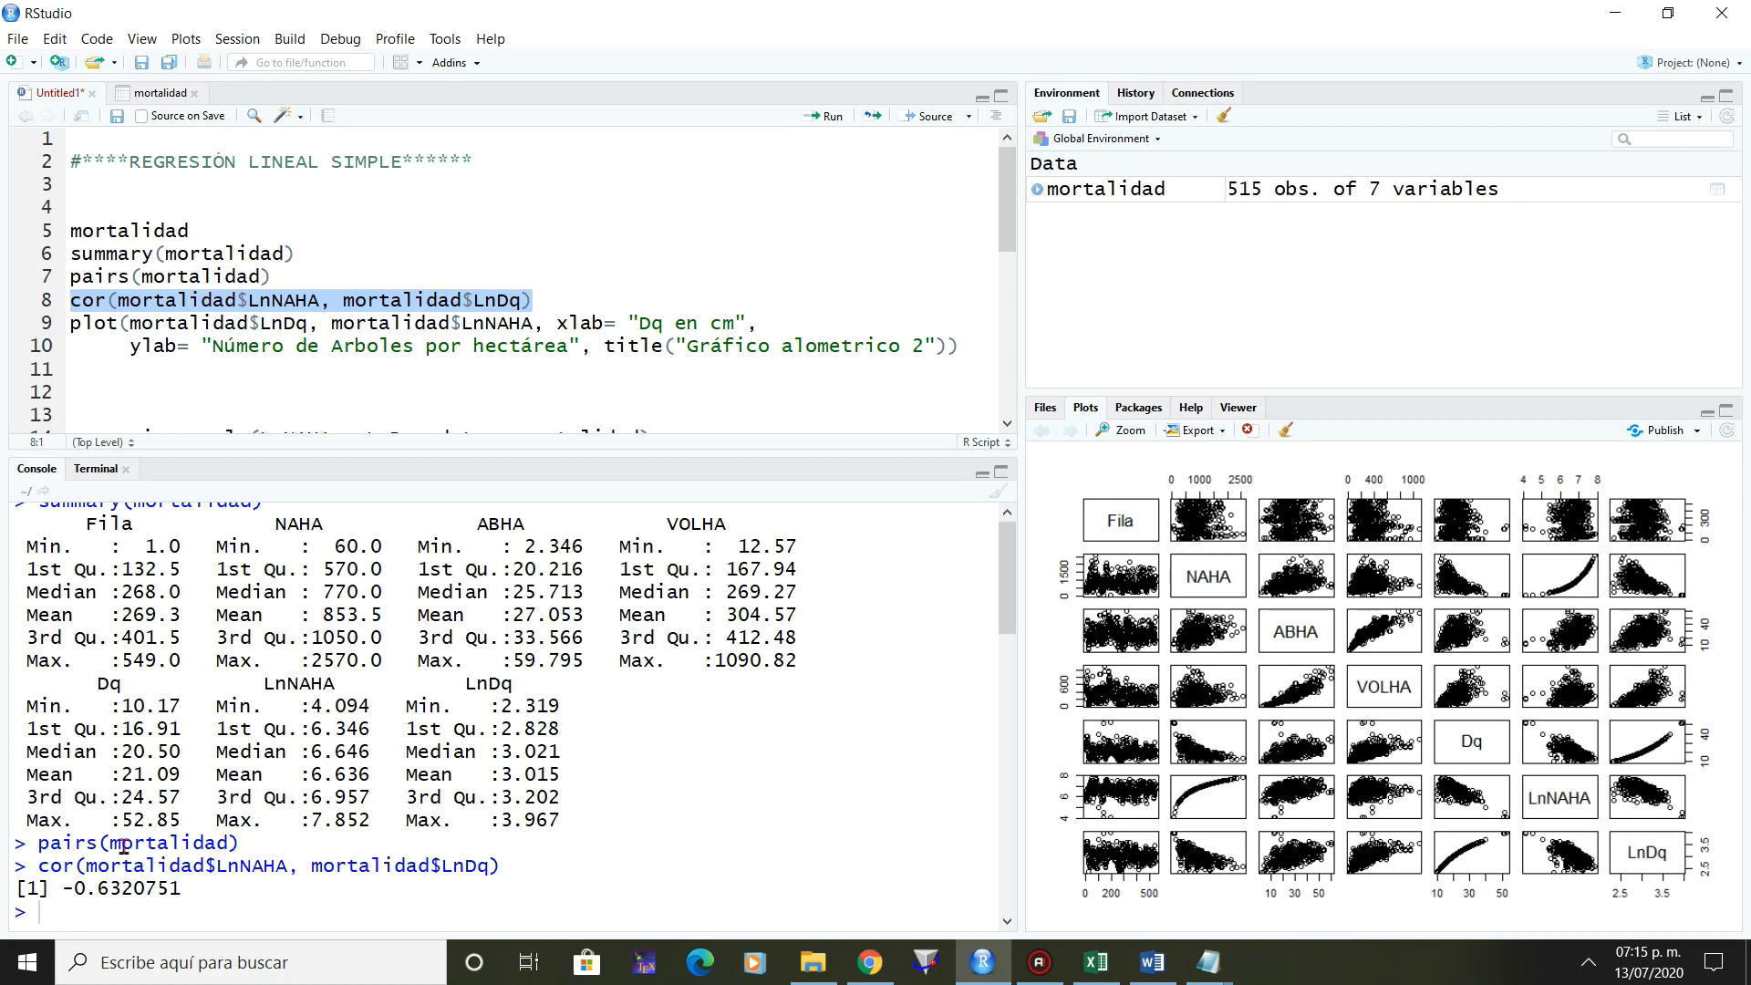
click(1097, 962)
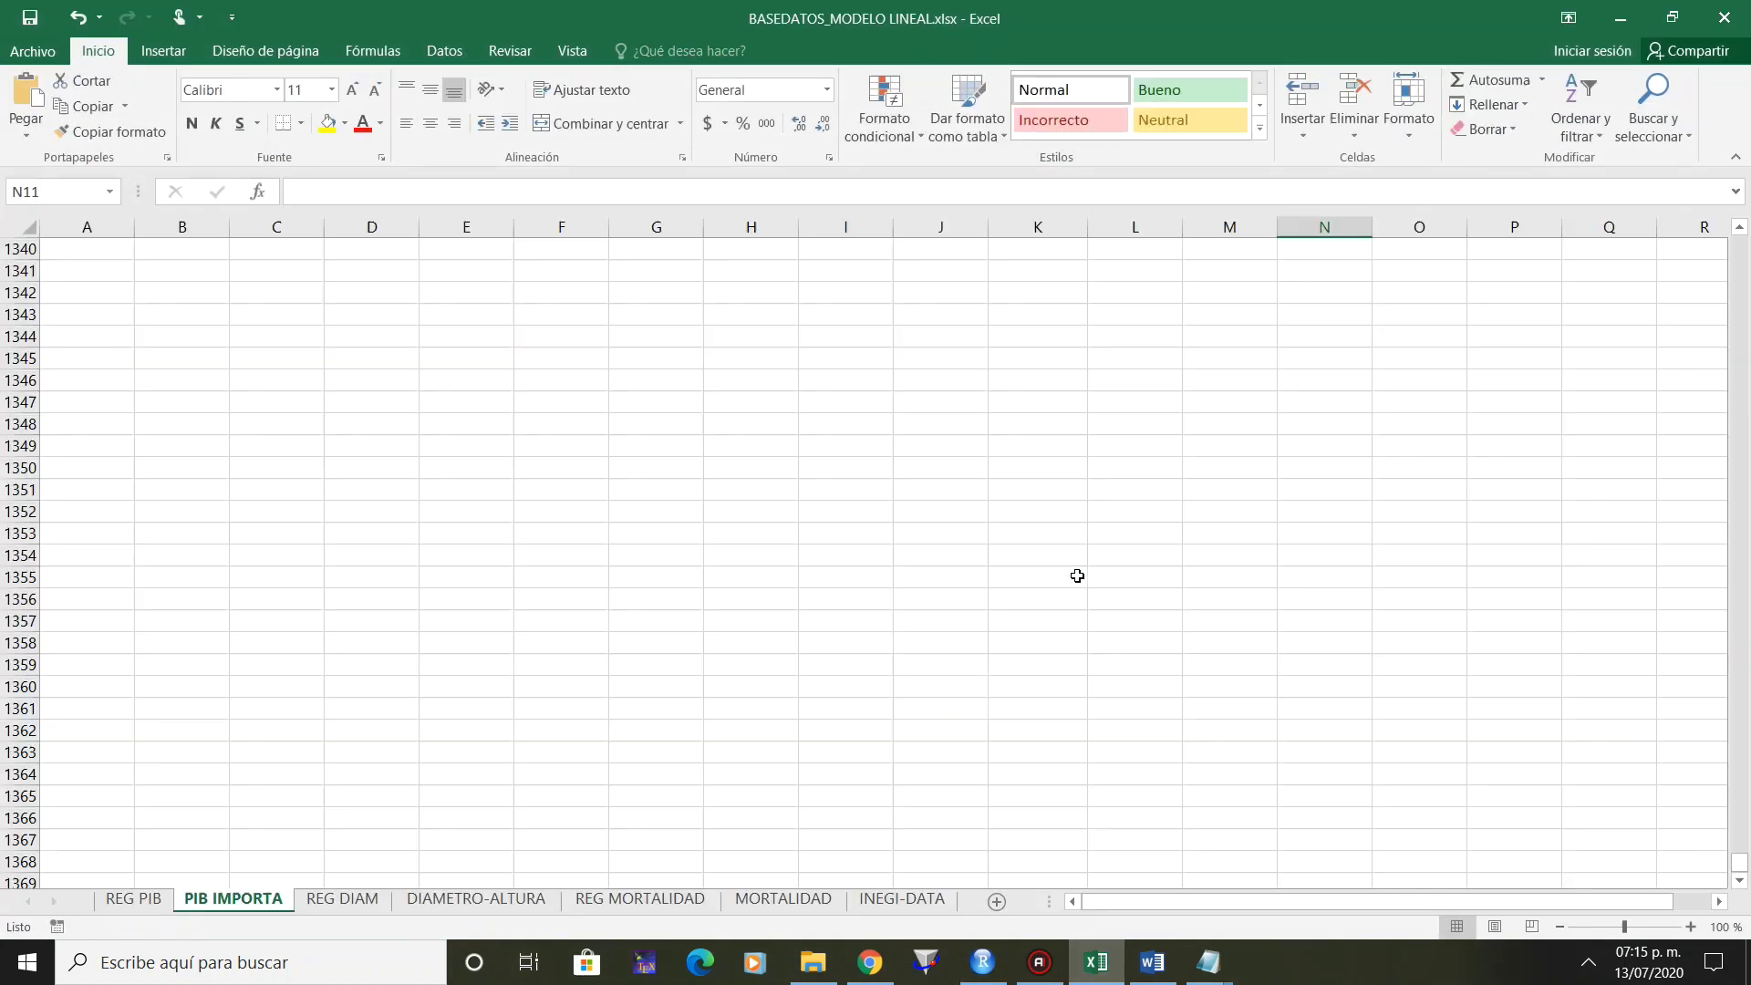
On the MORTALIDAD sheet, start a COEF.DE.CORREL formula in cell H2.
click(787, 903)
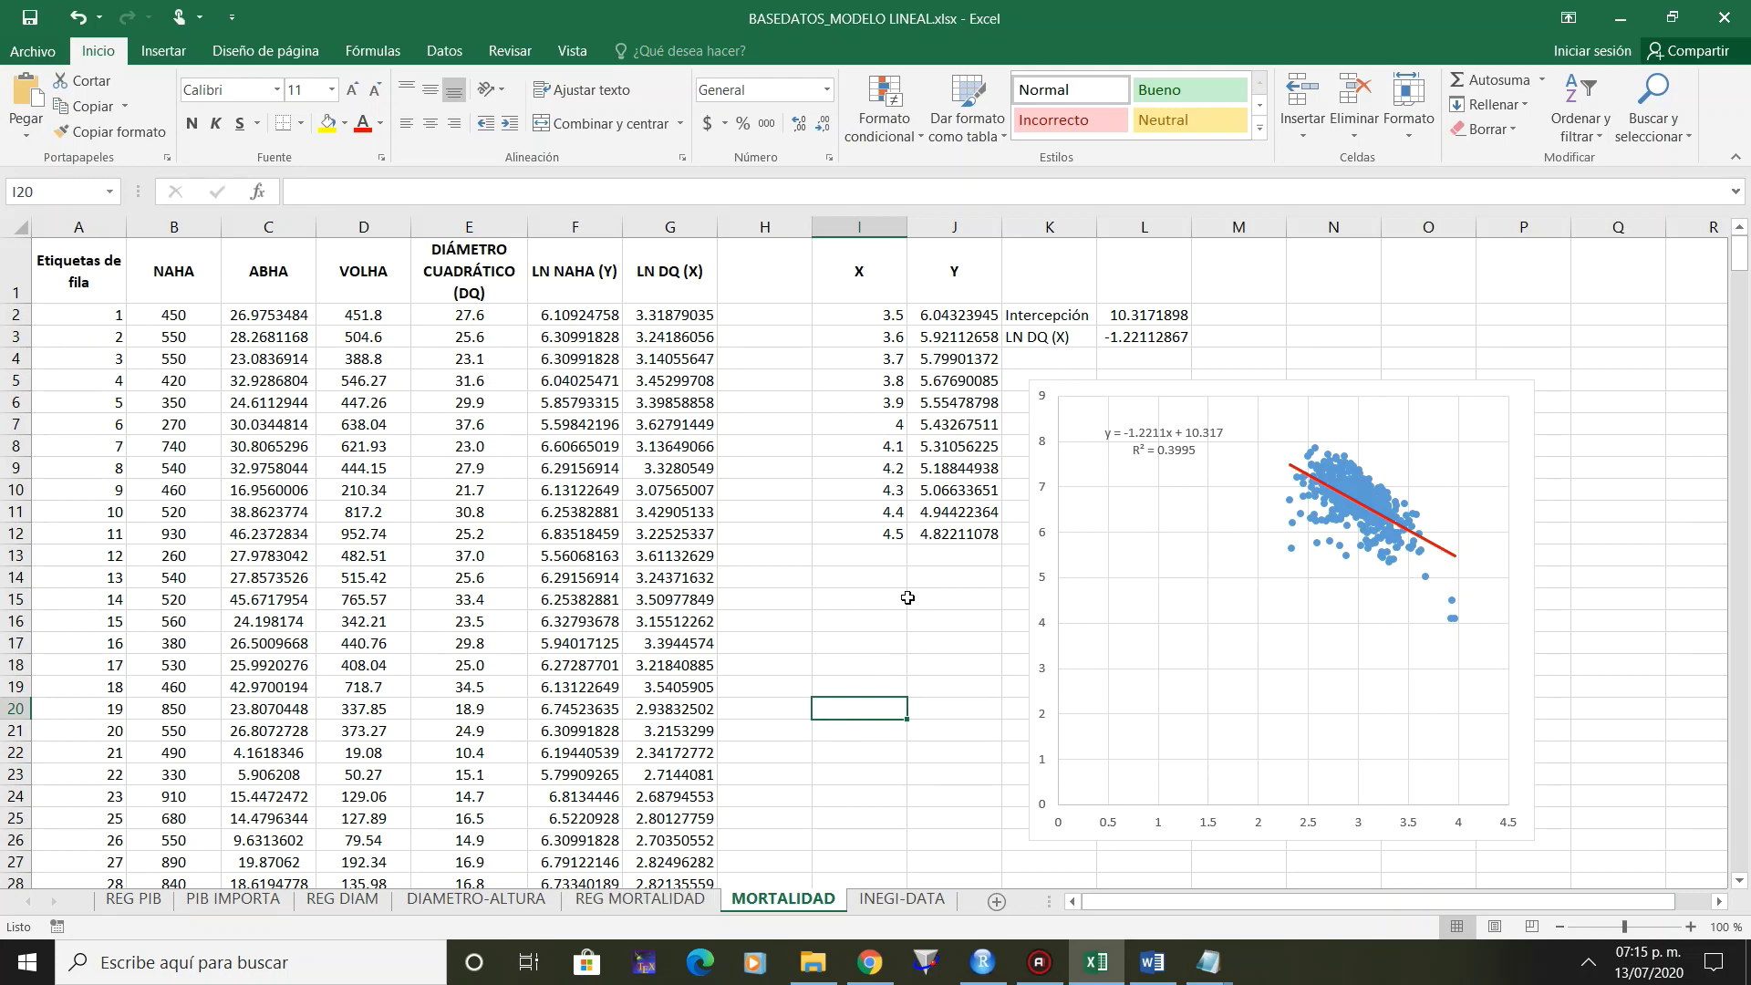
click(798, 312)
text(=CORR)
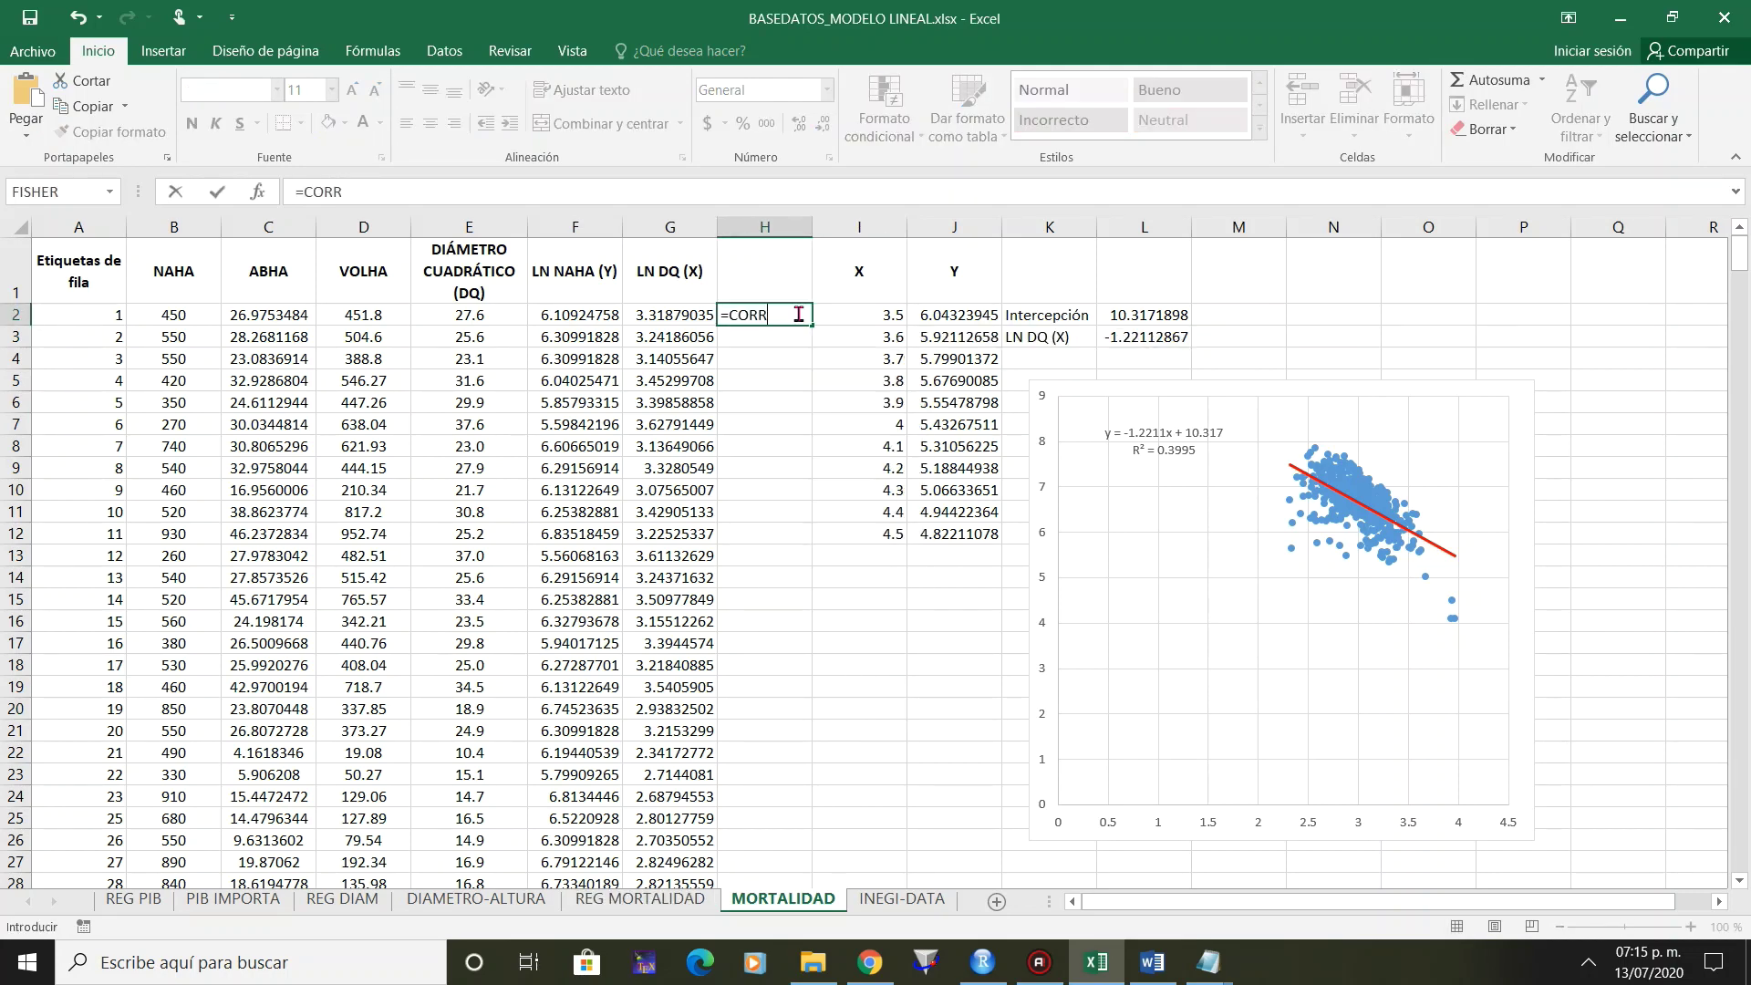
key(BackSpace)
key(BackSpace)
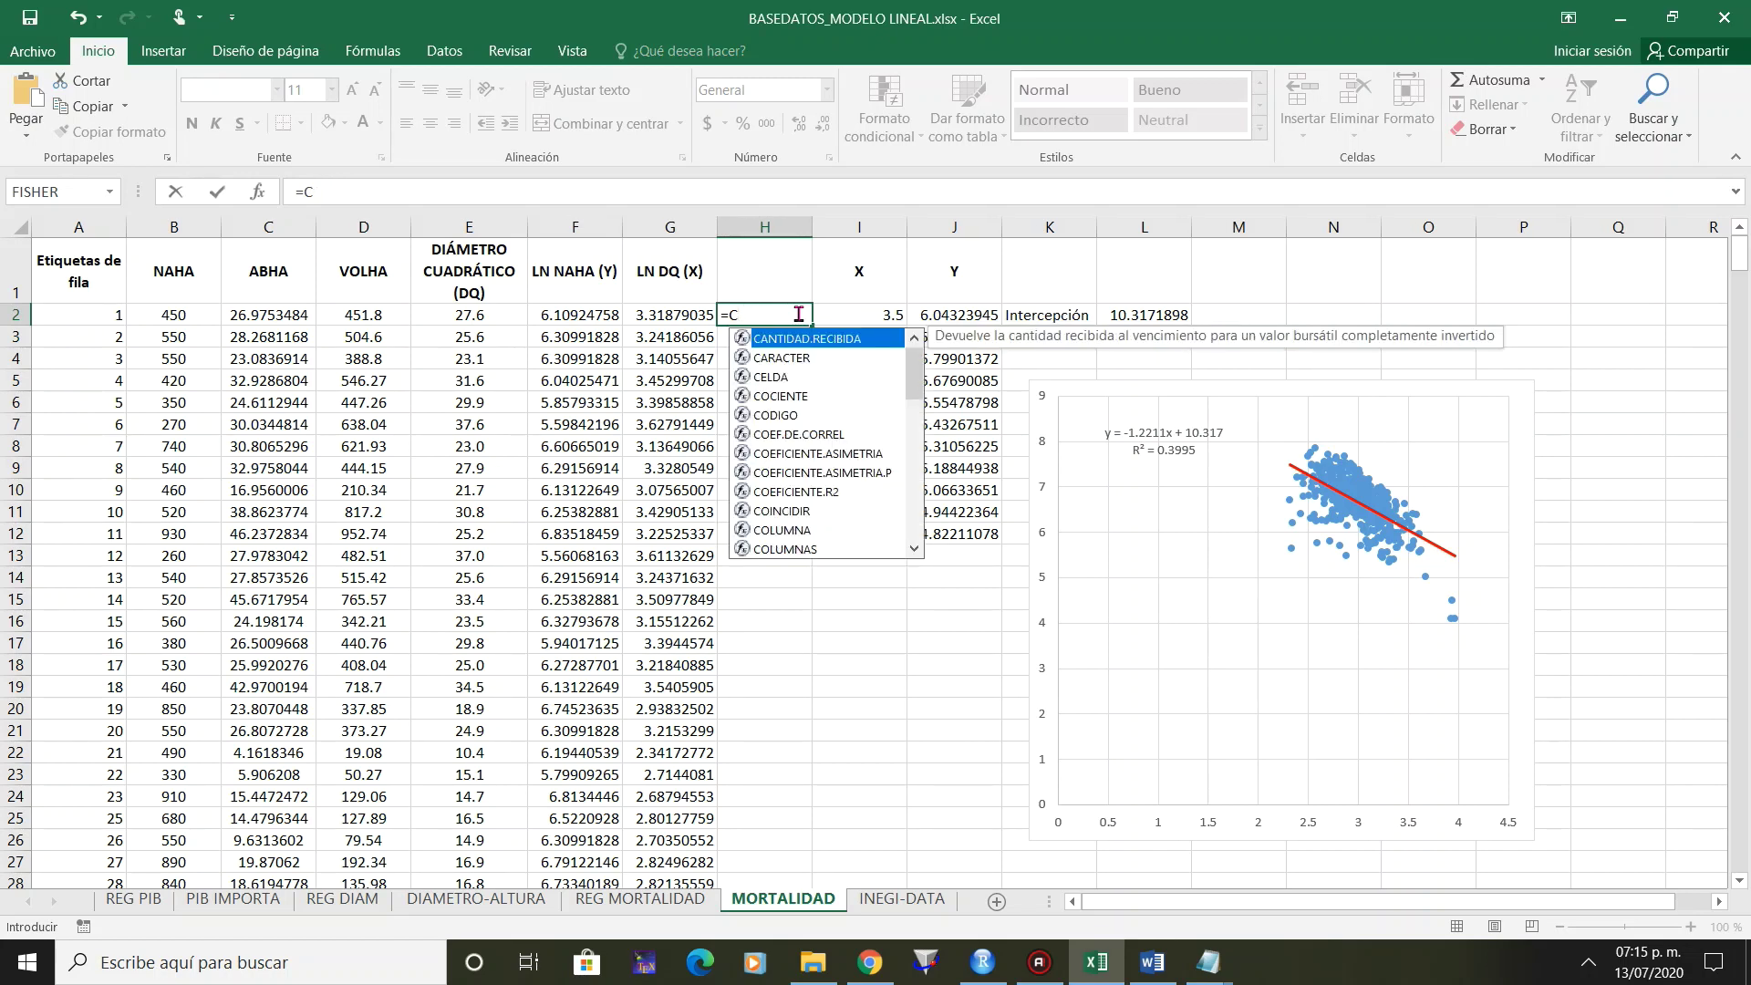
key(BackSpace)
text(cor)
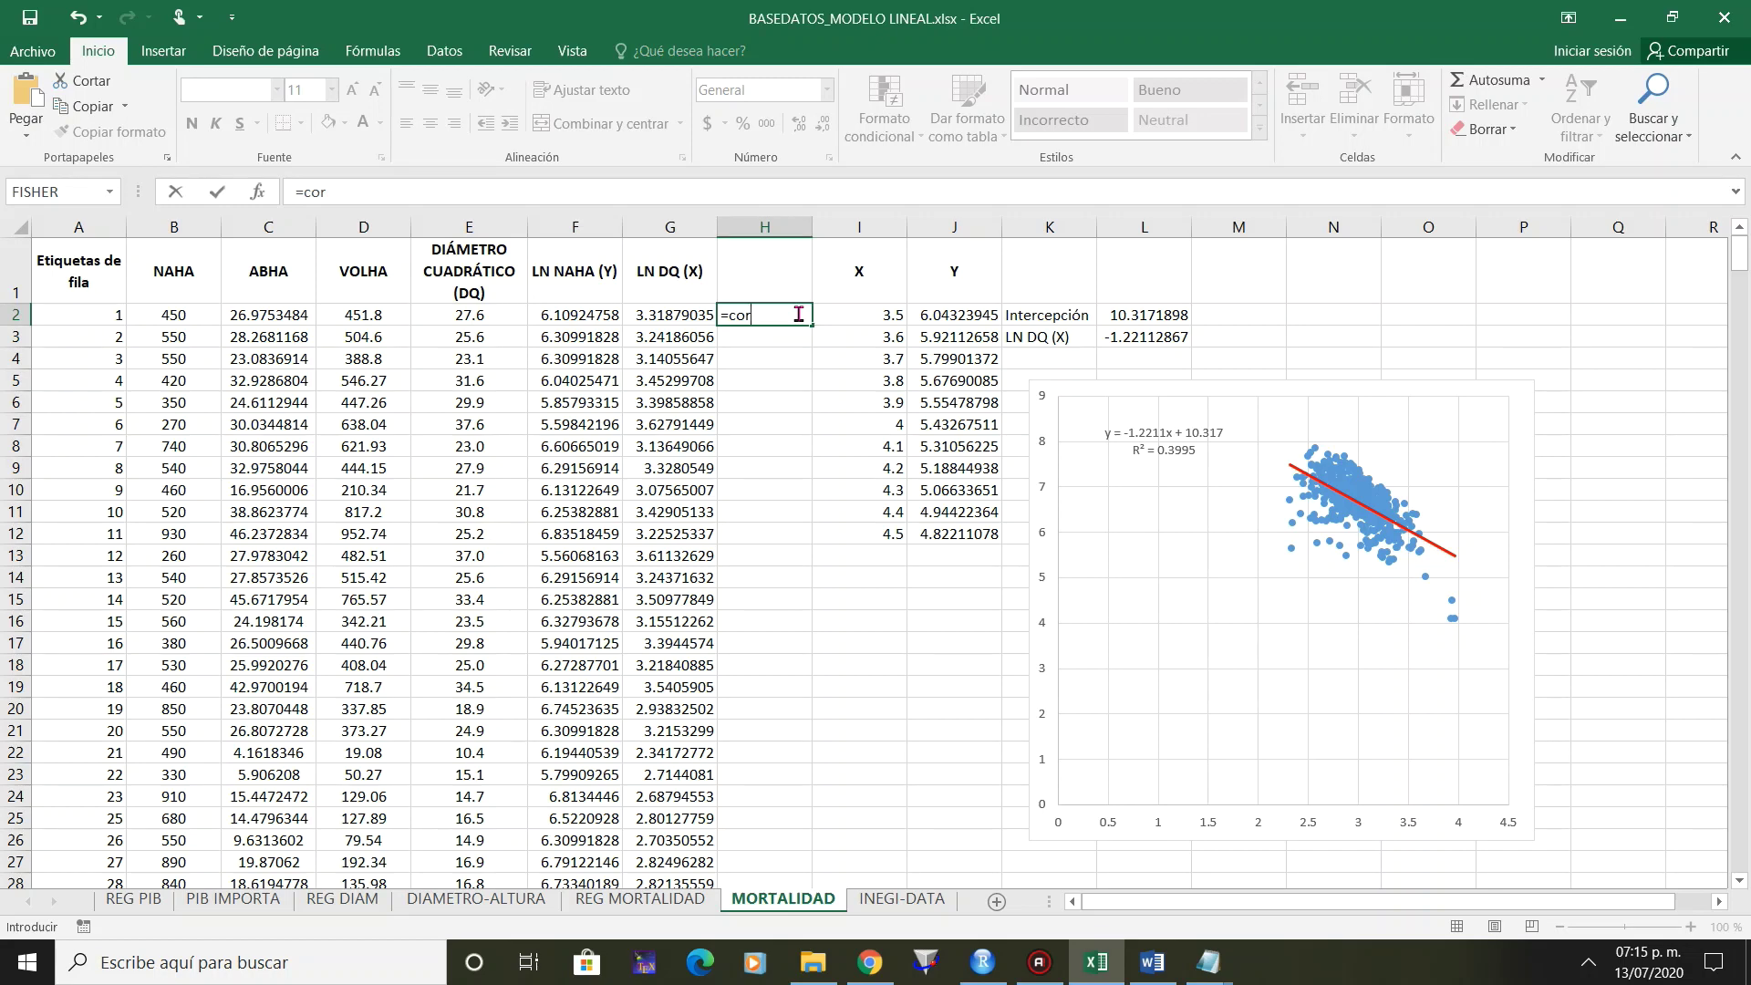
key(BackSpace)
key(BackSpace)
key(BackSpace)
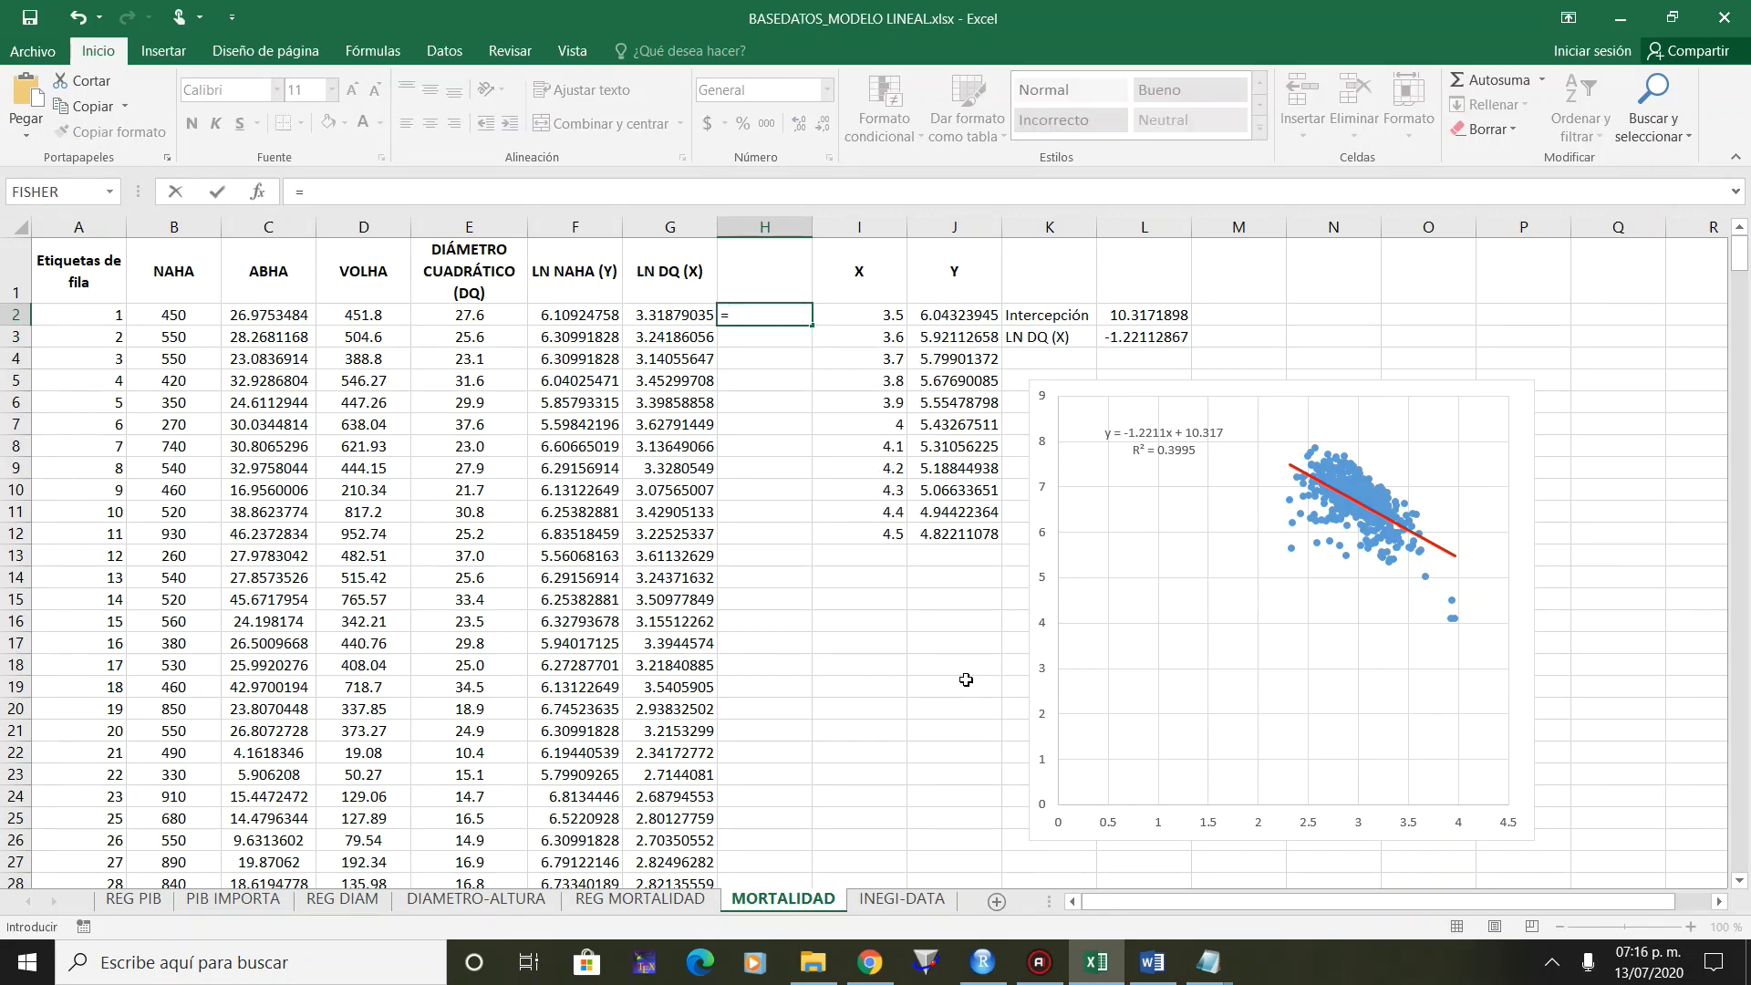
text(co)
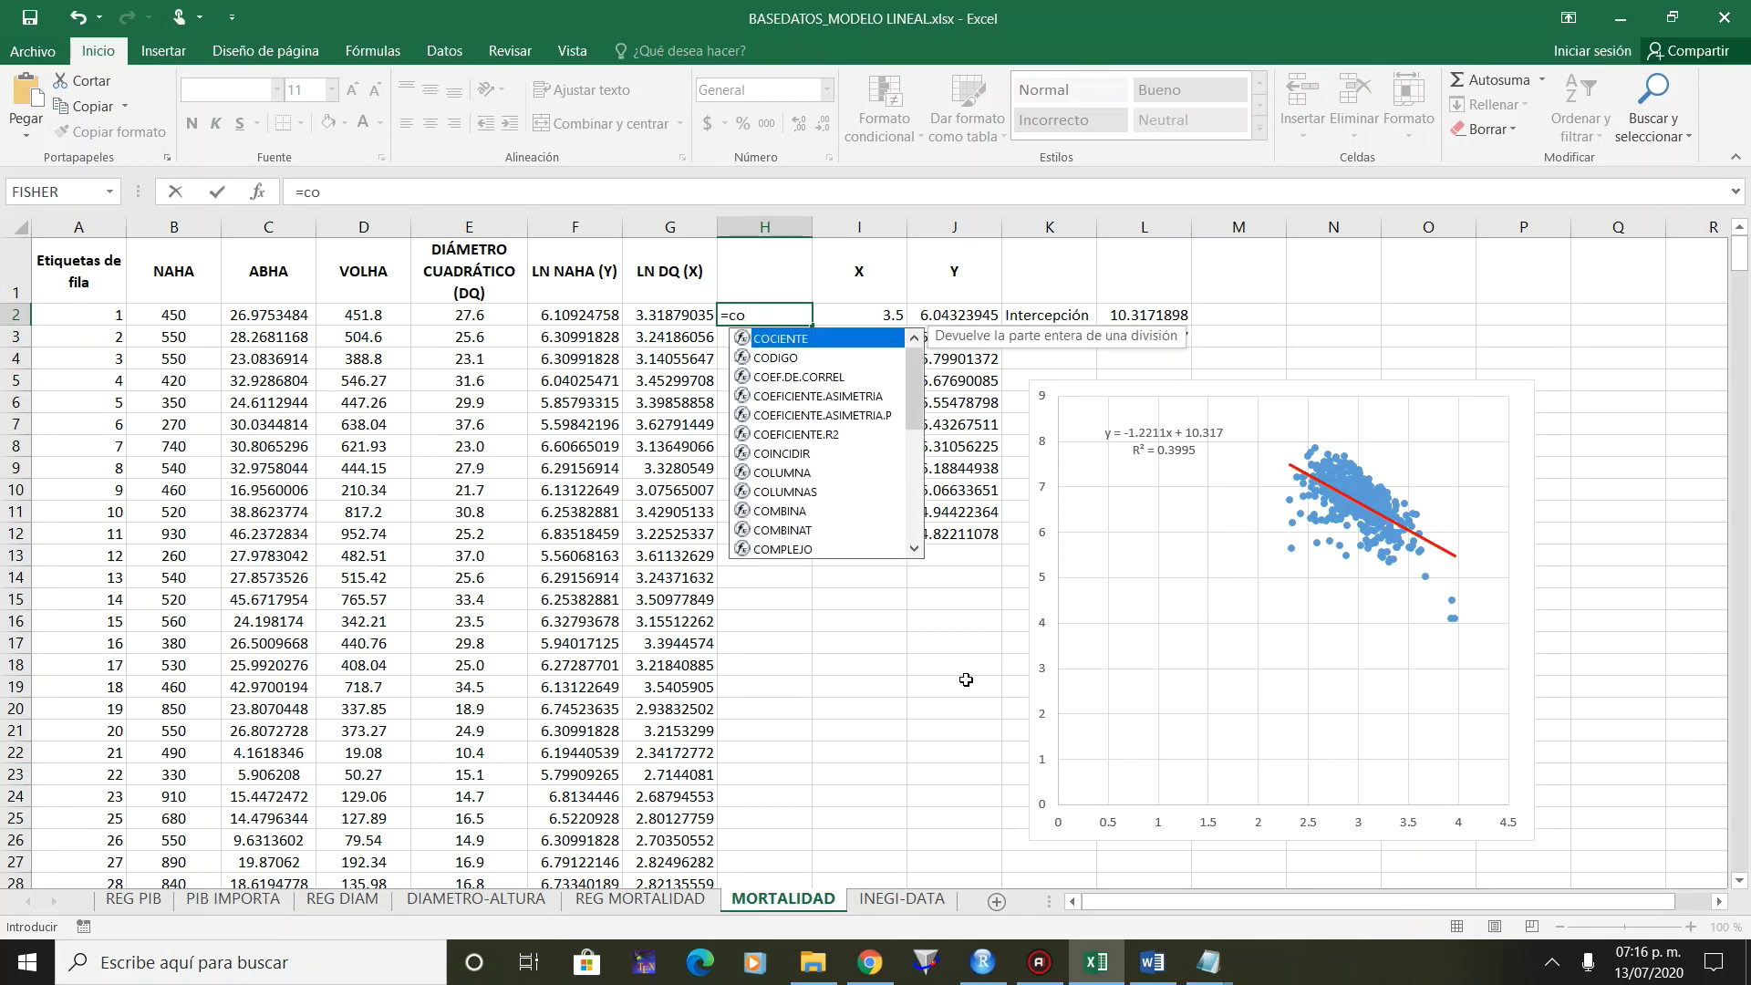
double_click(843, 378)
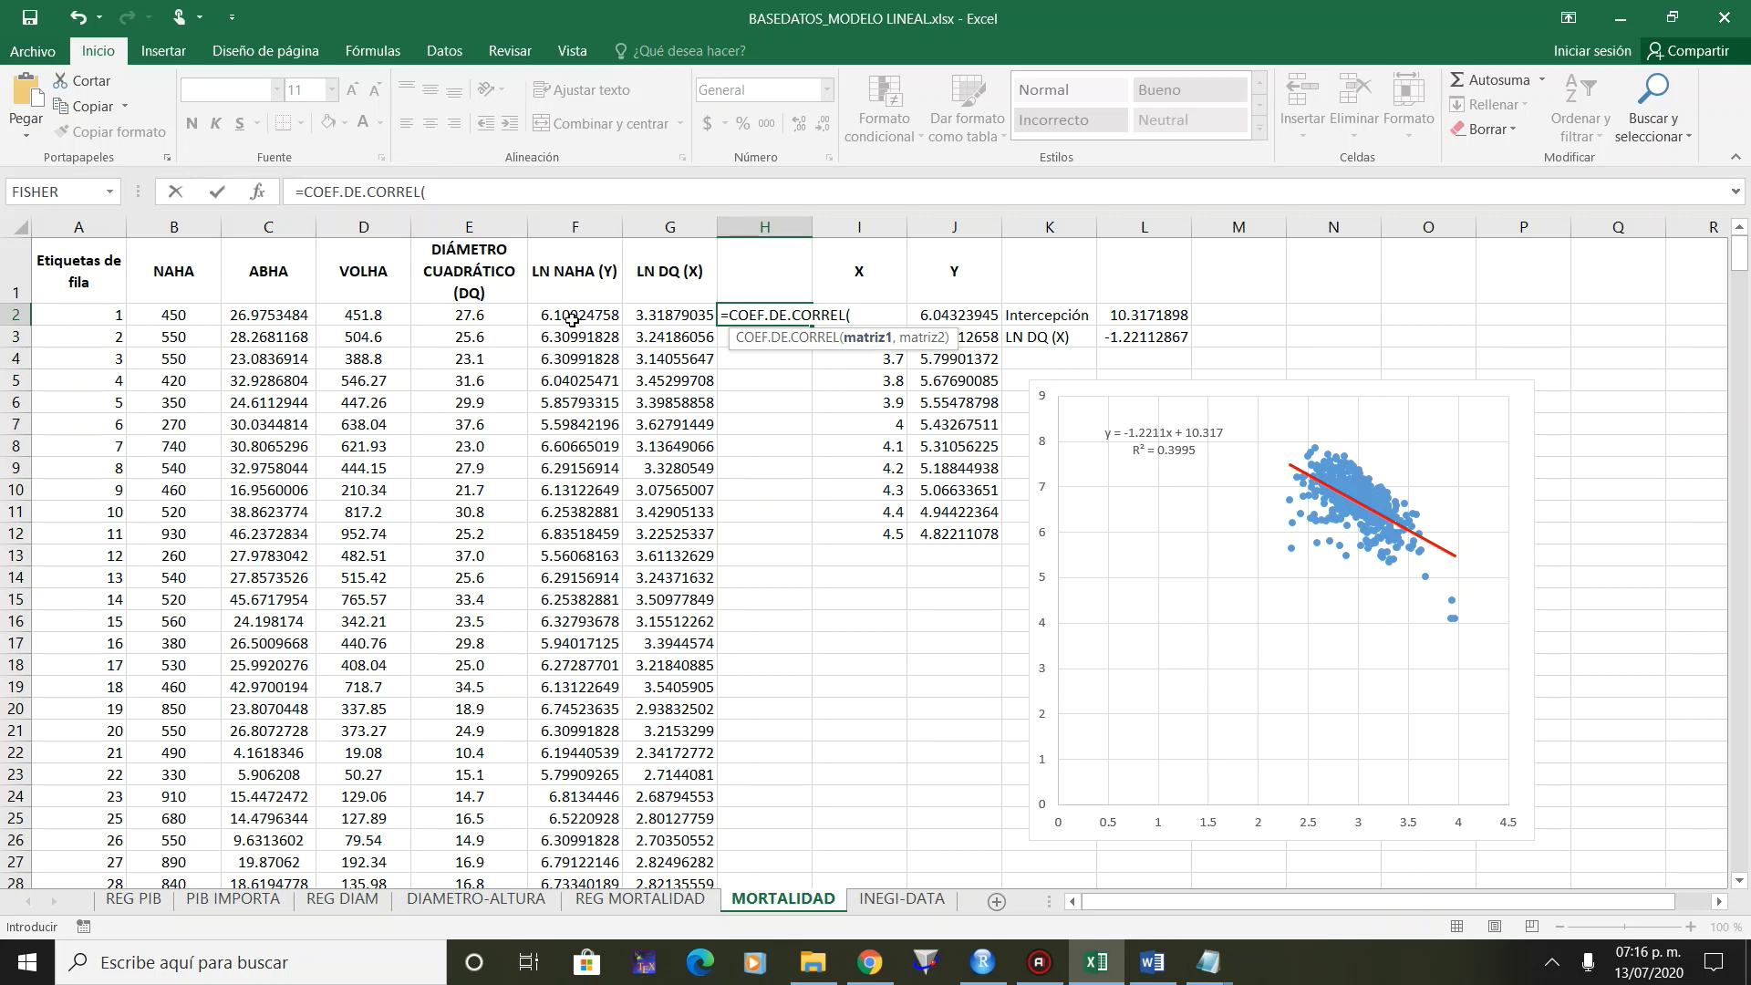
Give the formula ranges G2:G516 and F2:F516 so H2 returns -0.63207509.
click(675, 311)
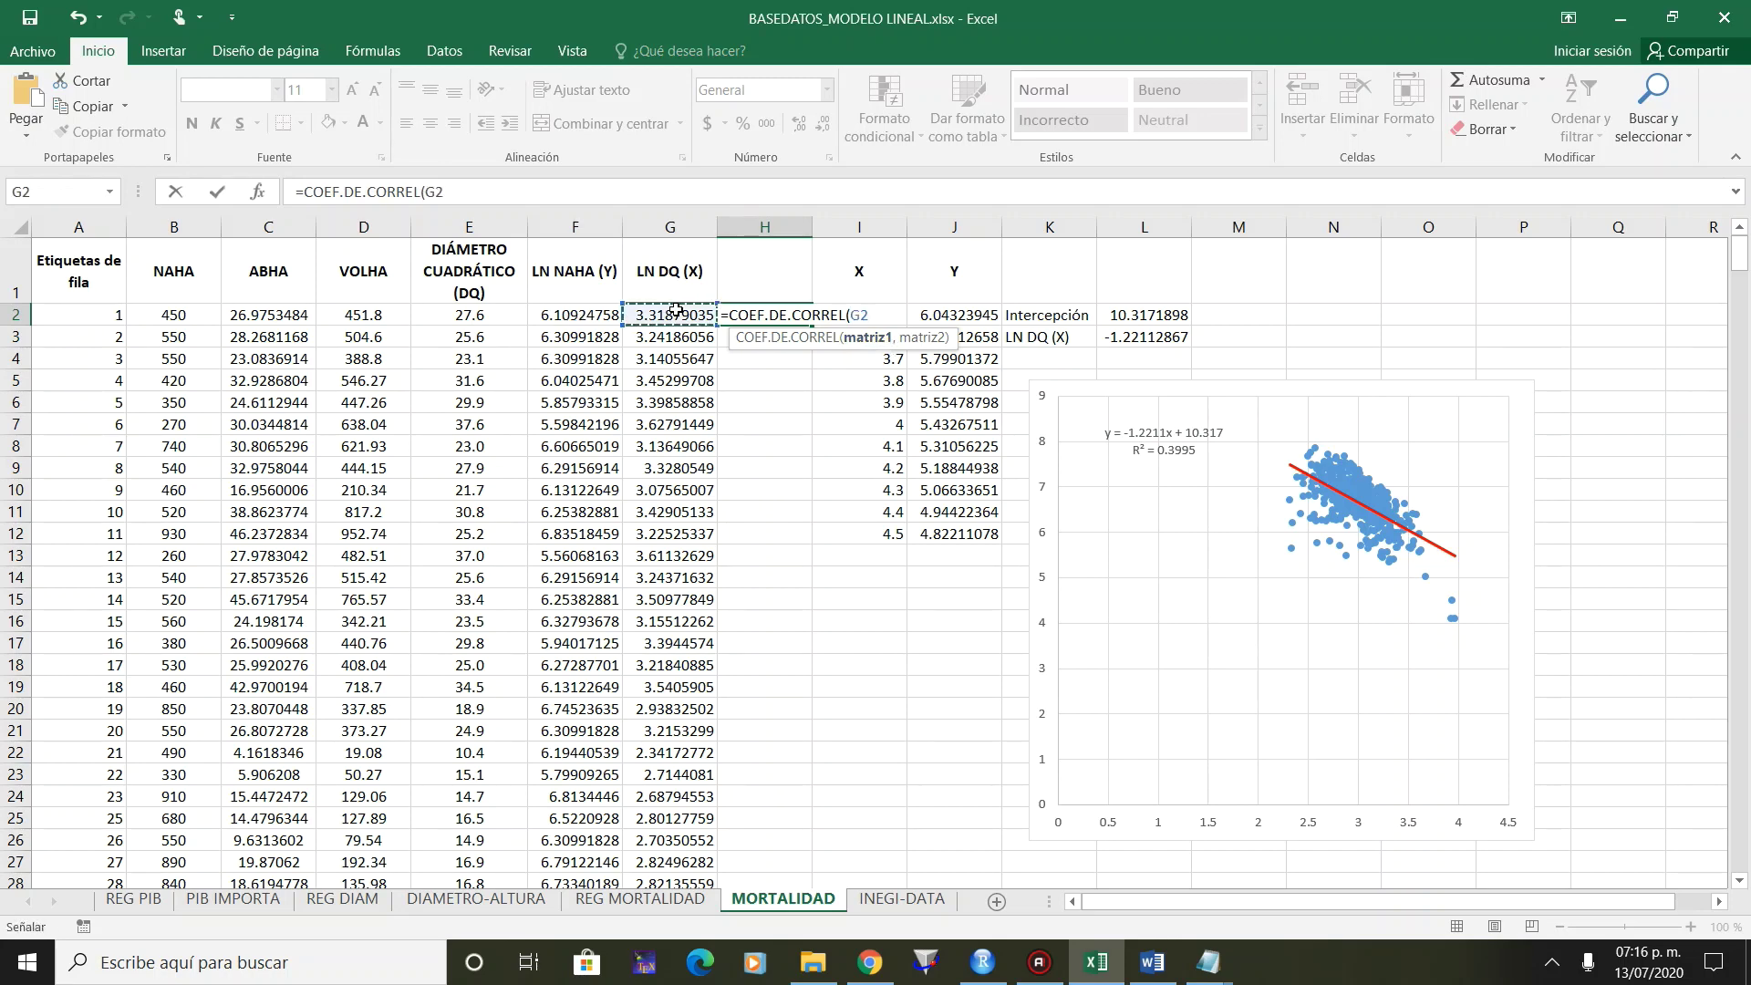
key(ctrl+shift+Down)
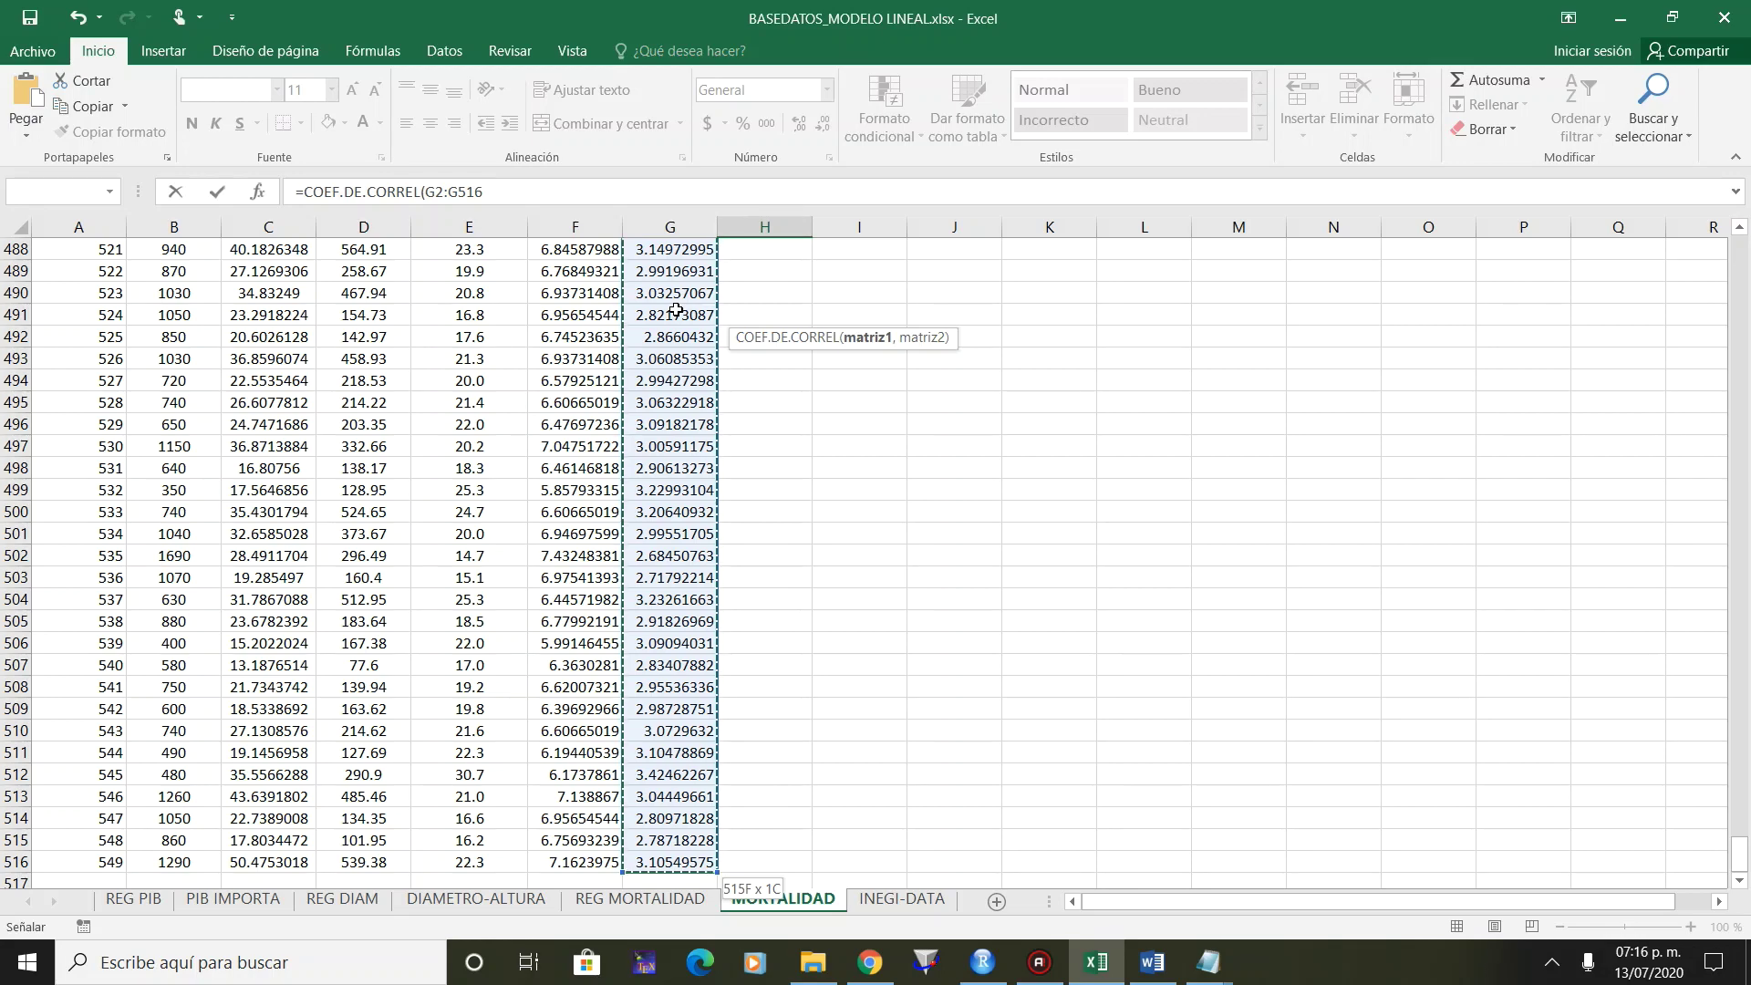
text(,)
click(597, 311)
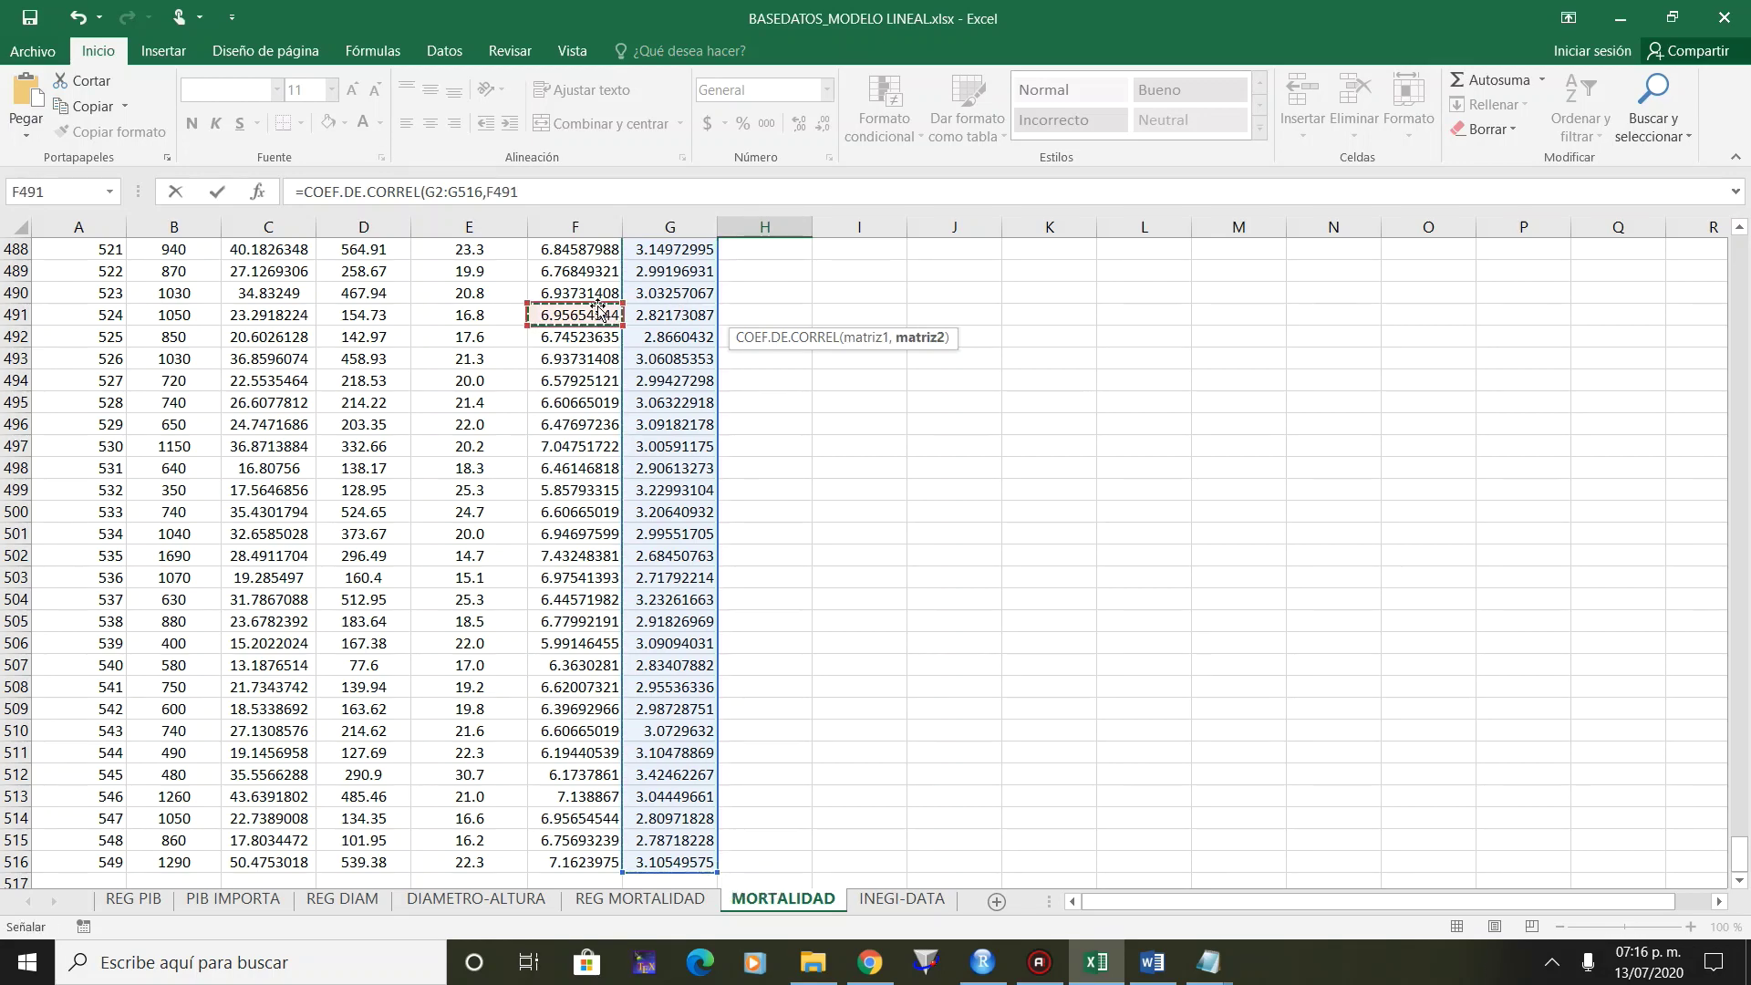
key(ctrl+Up)
key(Down)
key(ctrl+shift+Down)
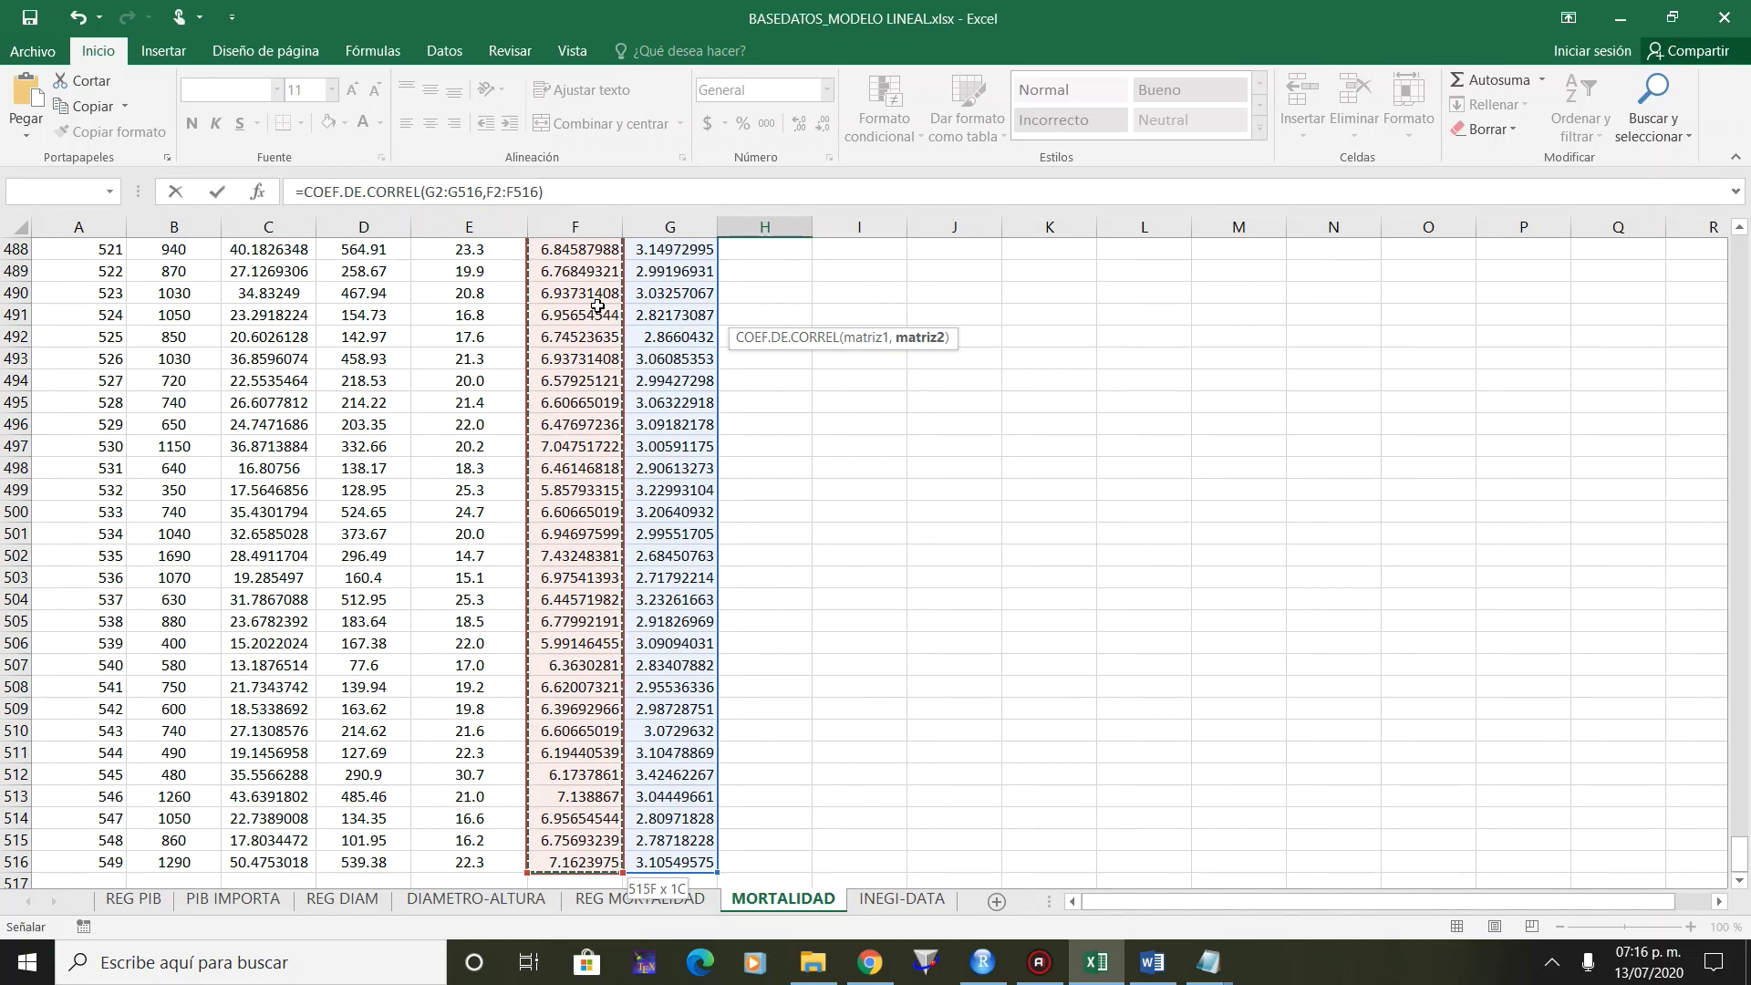
key(Return)
key(Up)
key(Up)
key(Down)
key(Down)
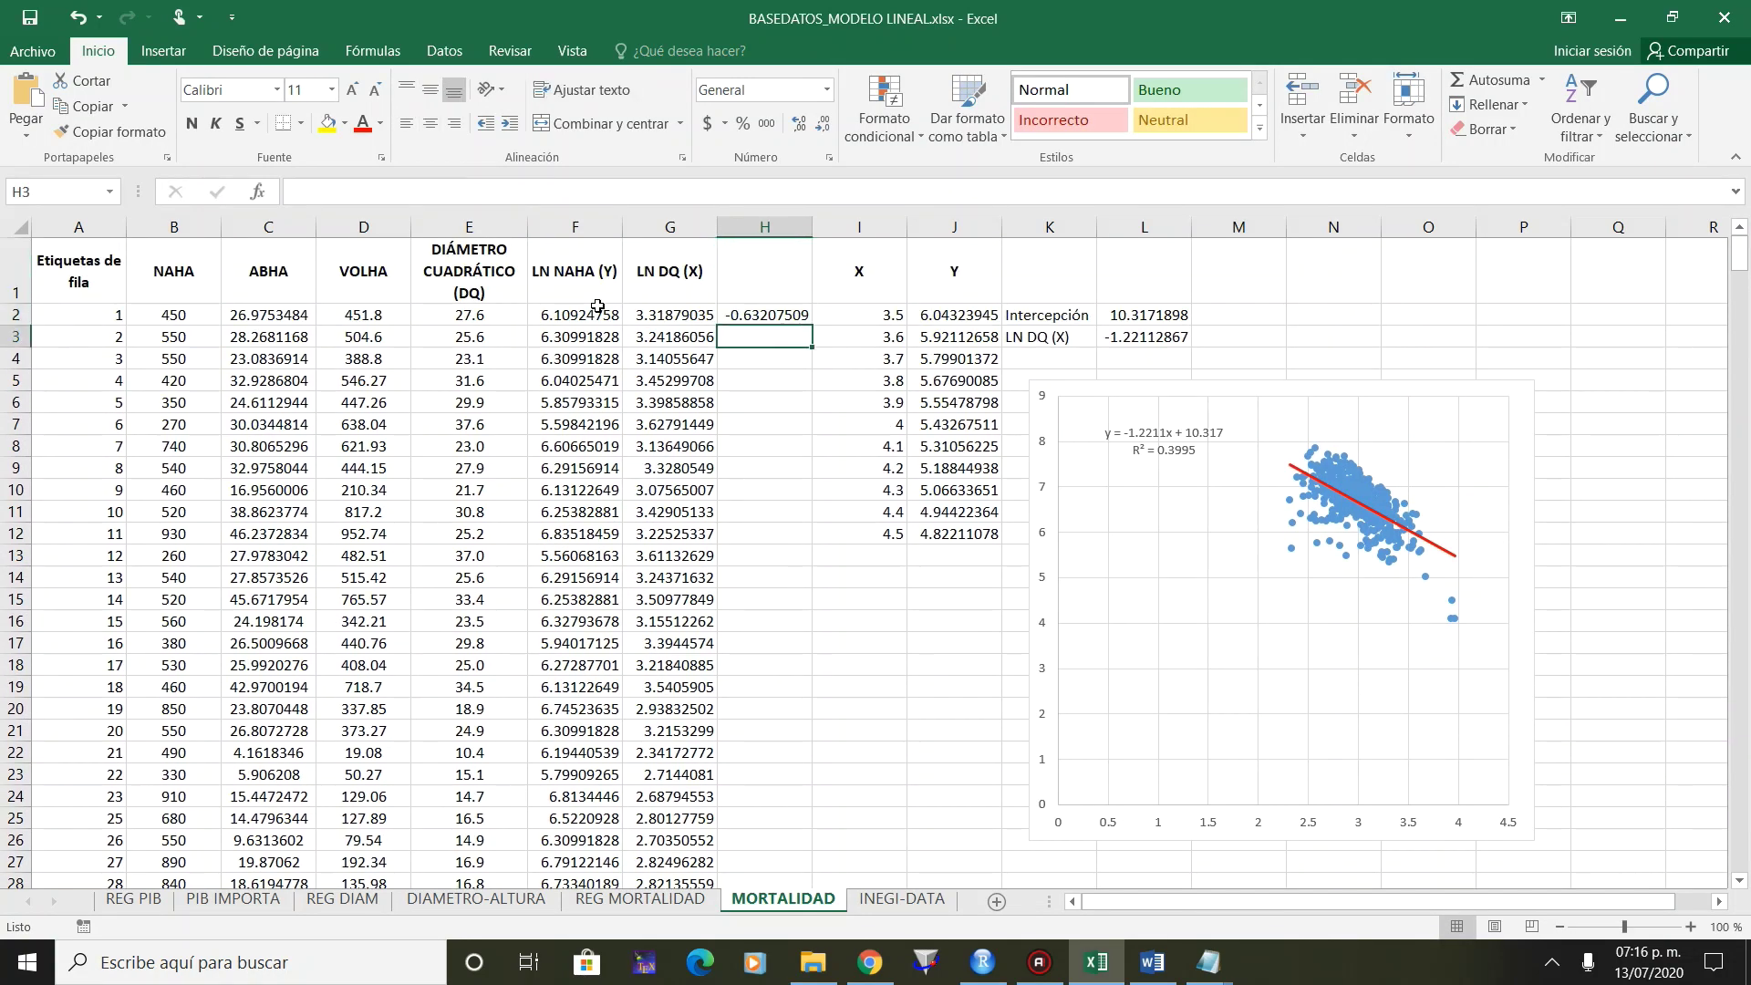
click(777, 311)
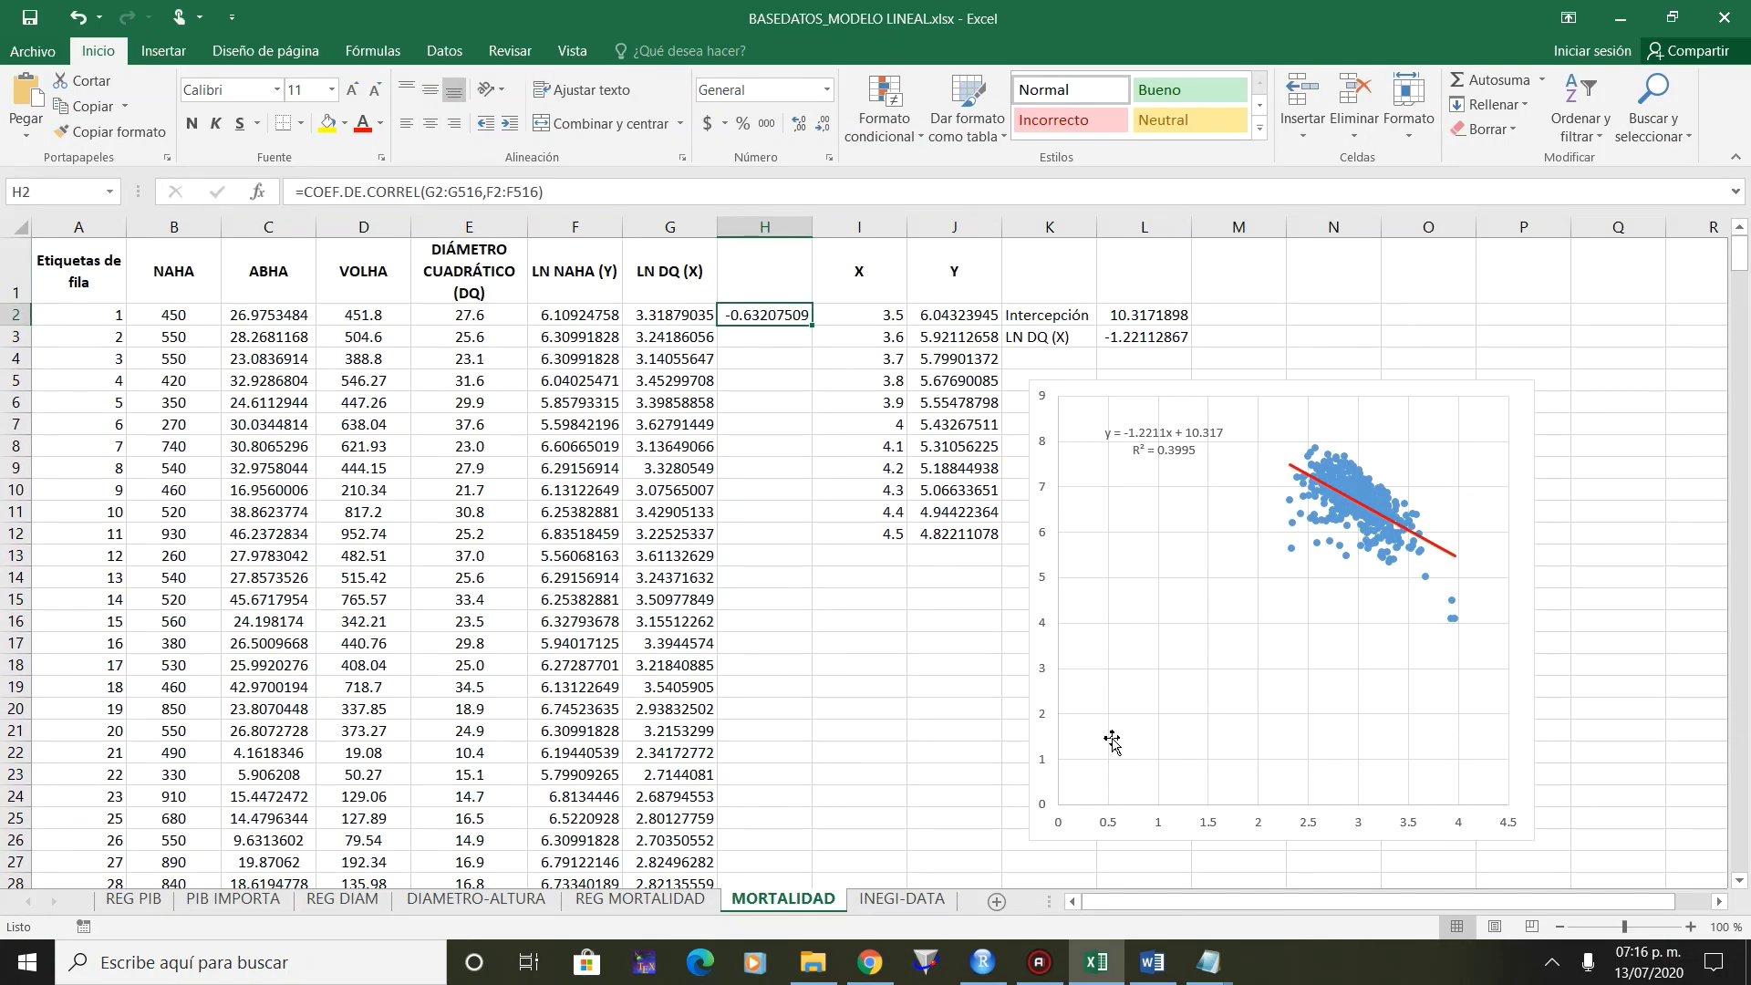
Run the two plot() lines to draw 'Gráfico alometrico 2' of LnNAHA against LnDq, viewing it enlarged.
click(982, 962)
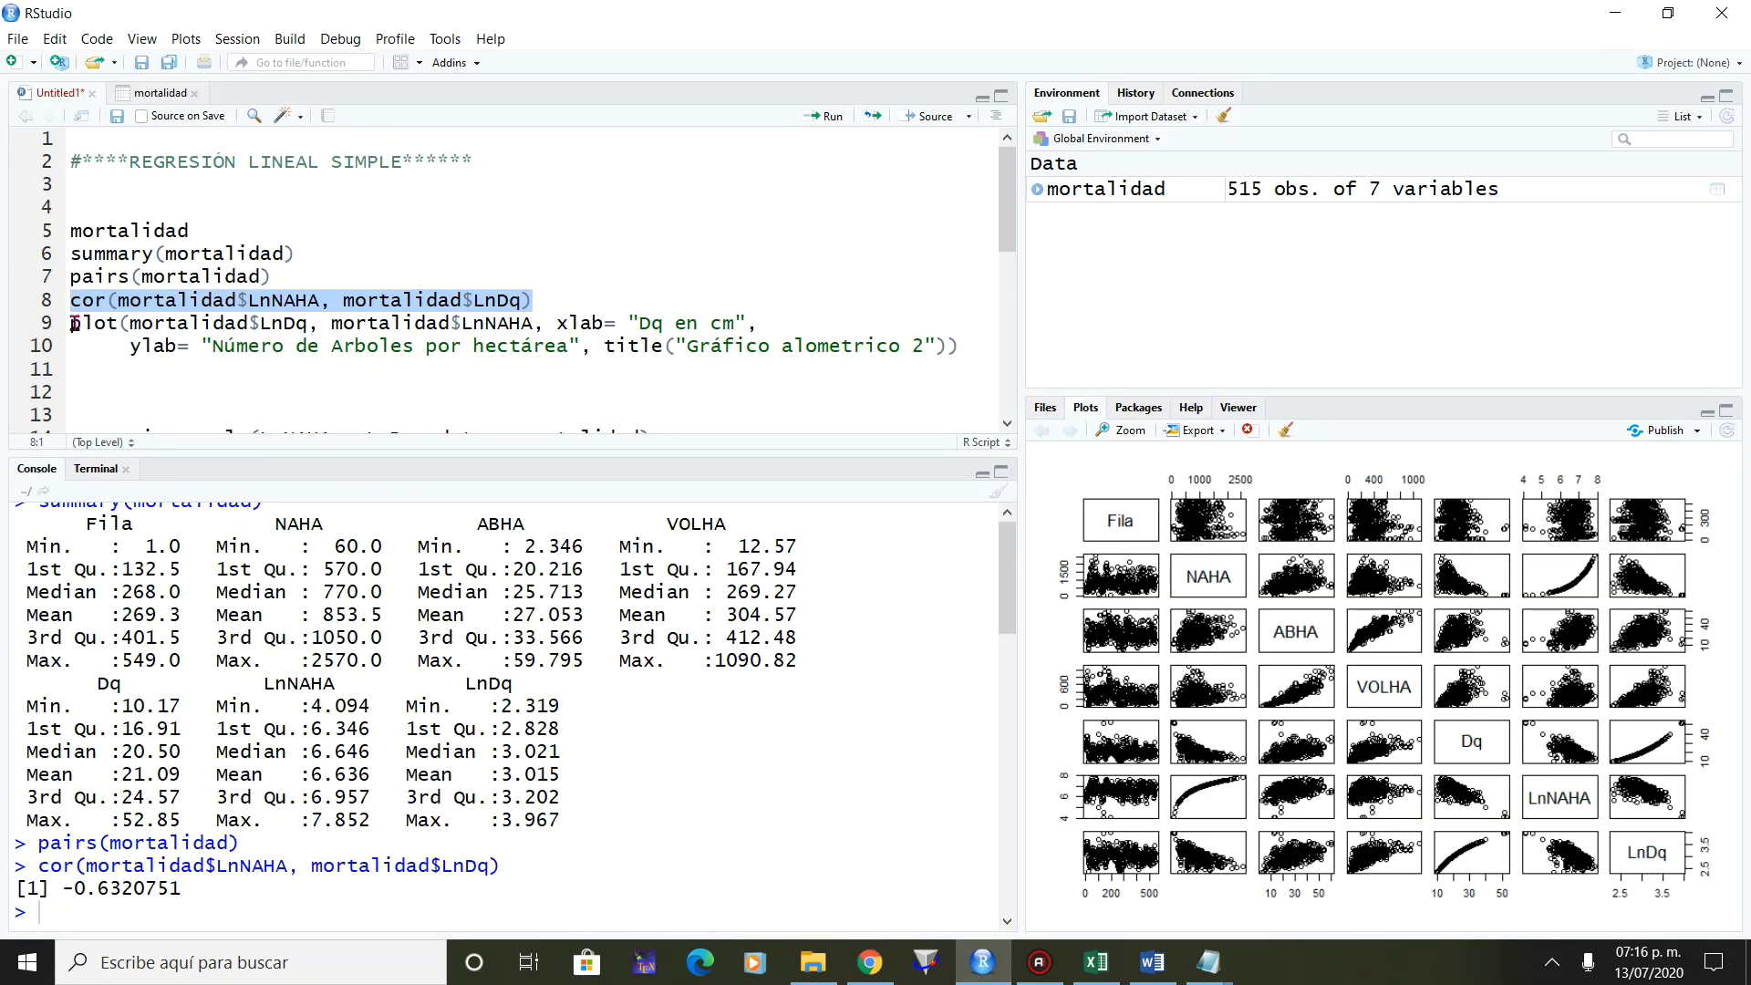
mouse_move(71, 323)
mouse_down()
mouse_move(571, 356)
mouse_move(968, 354)
mouse_up()
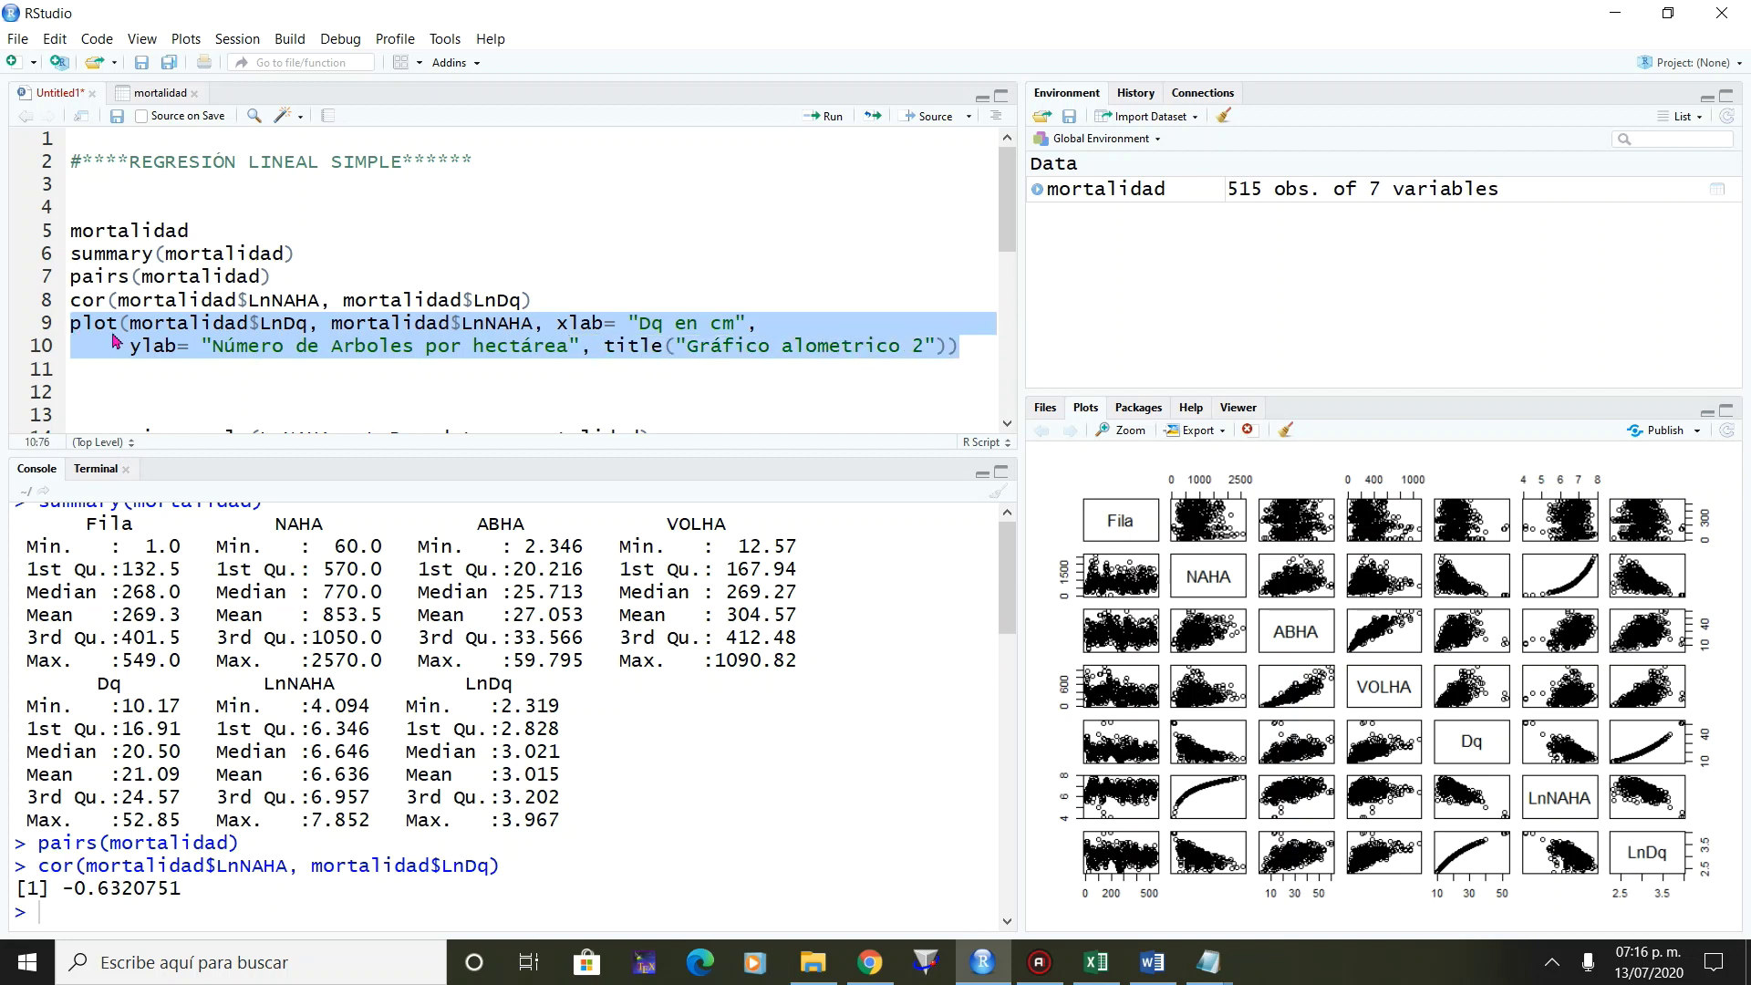
mouse_move(96, 322)
click(826, 116)
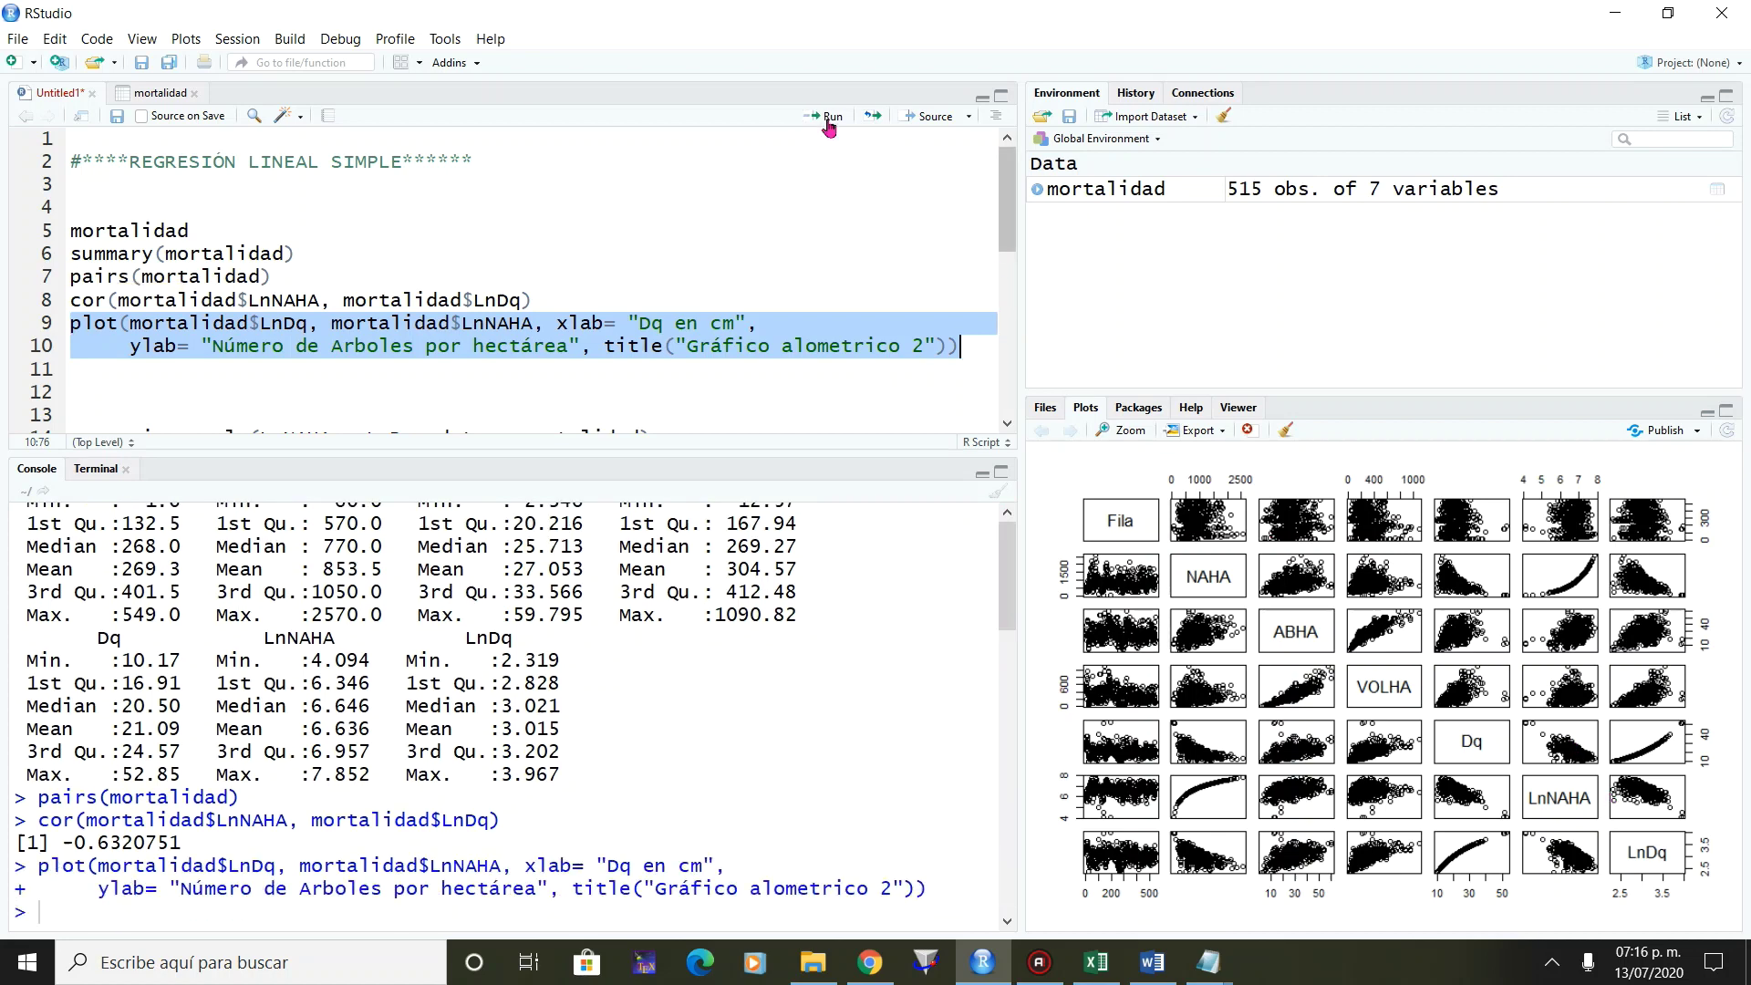
click(1130, 431)
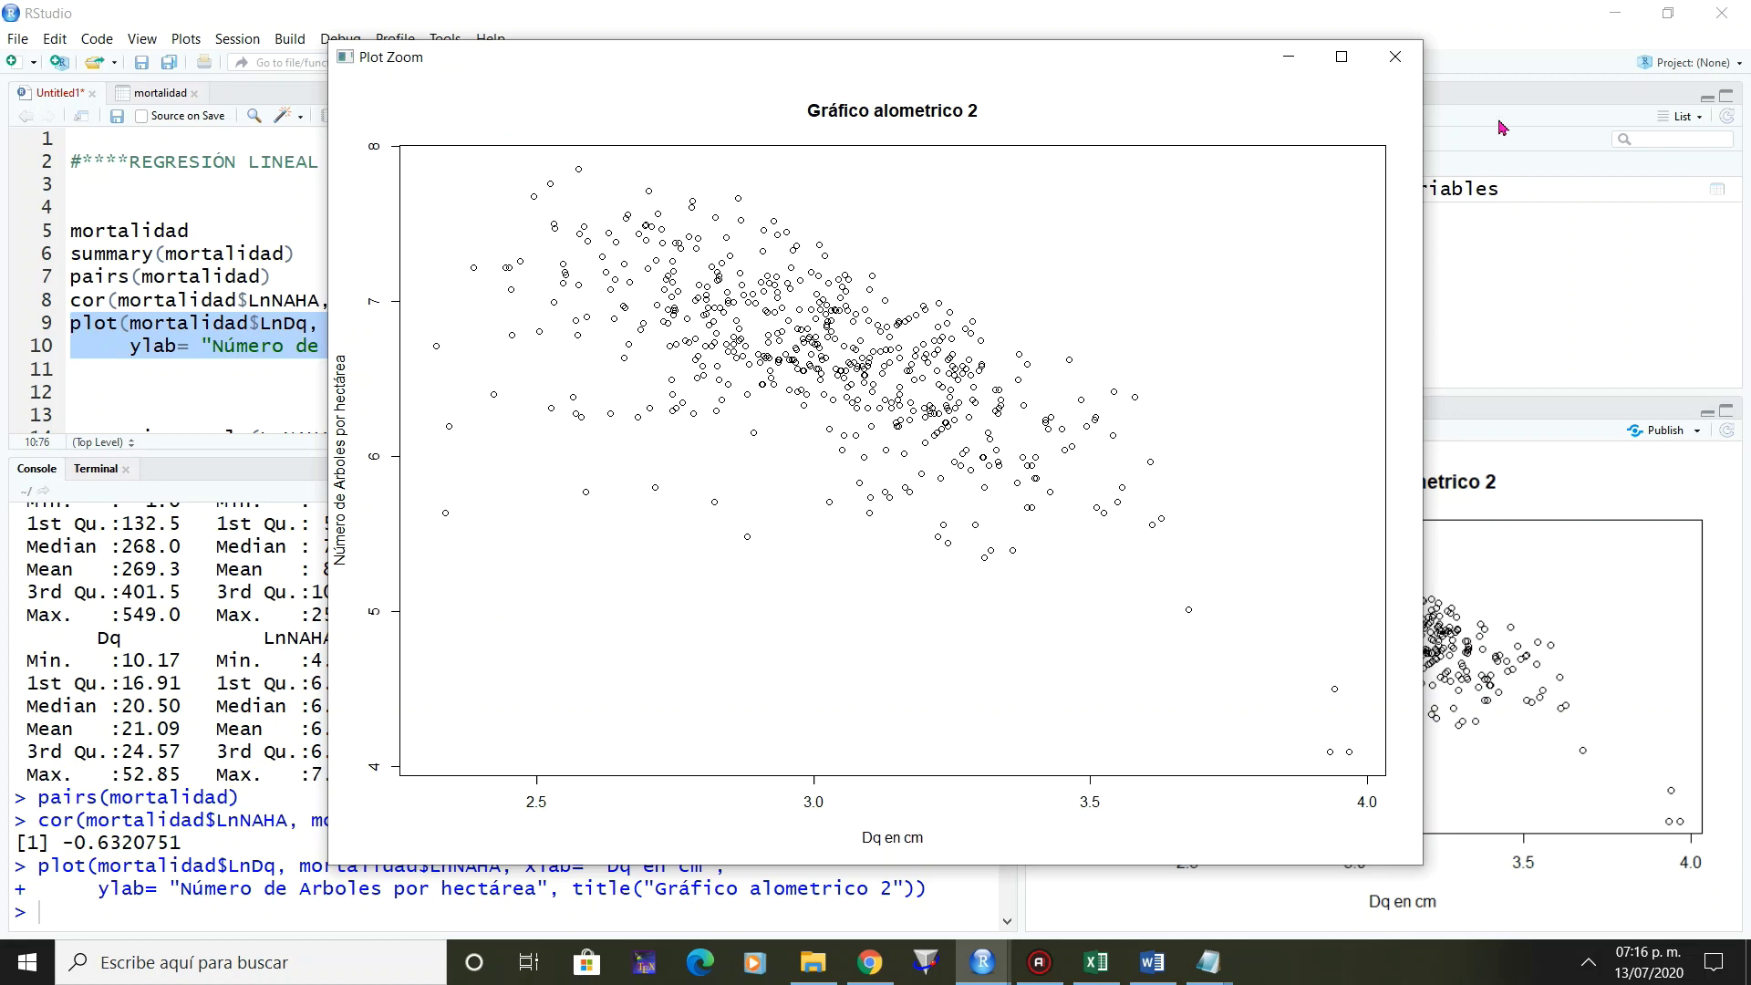
click(1398, 58)
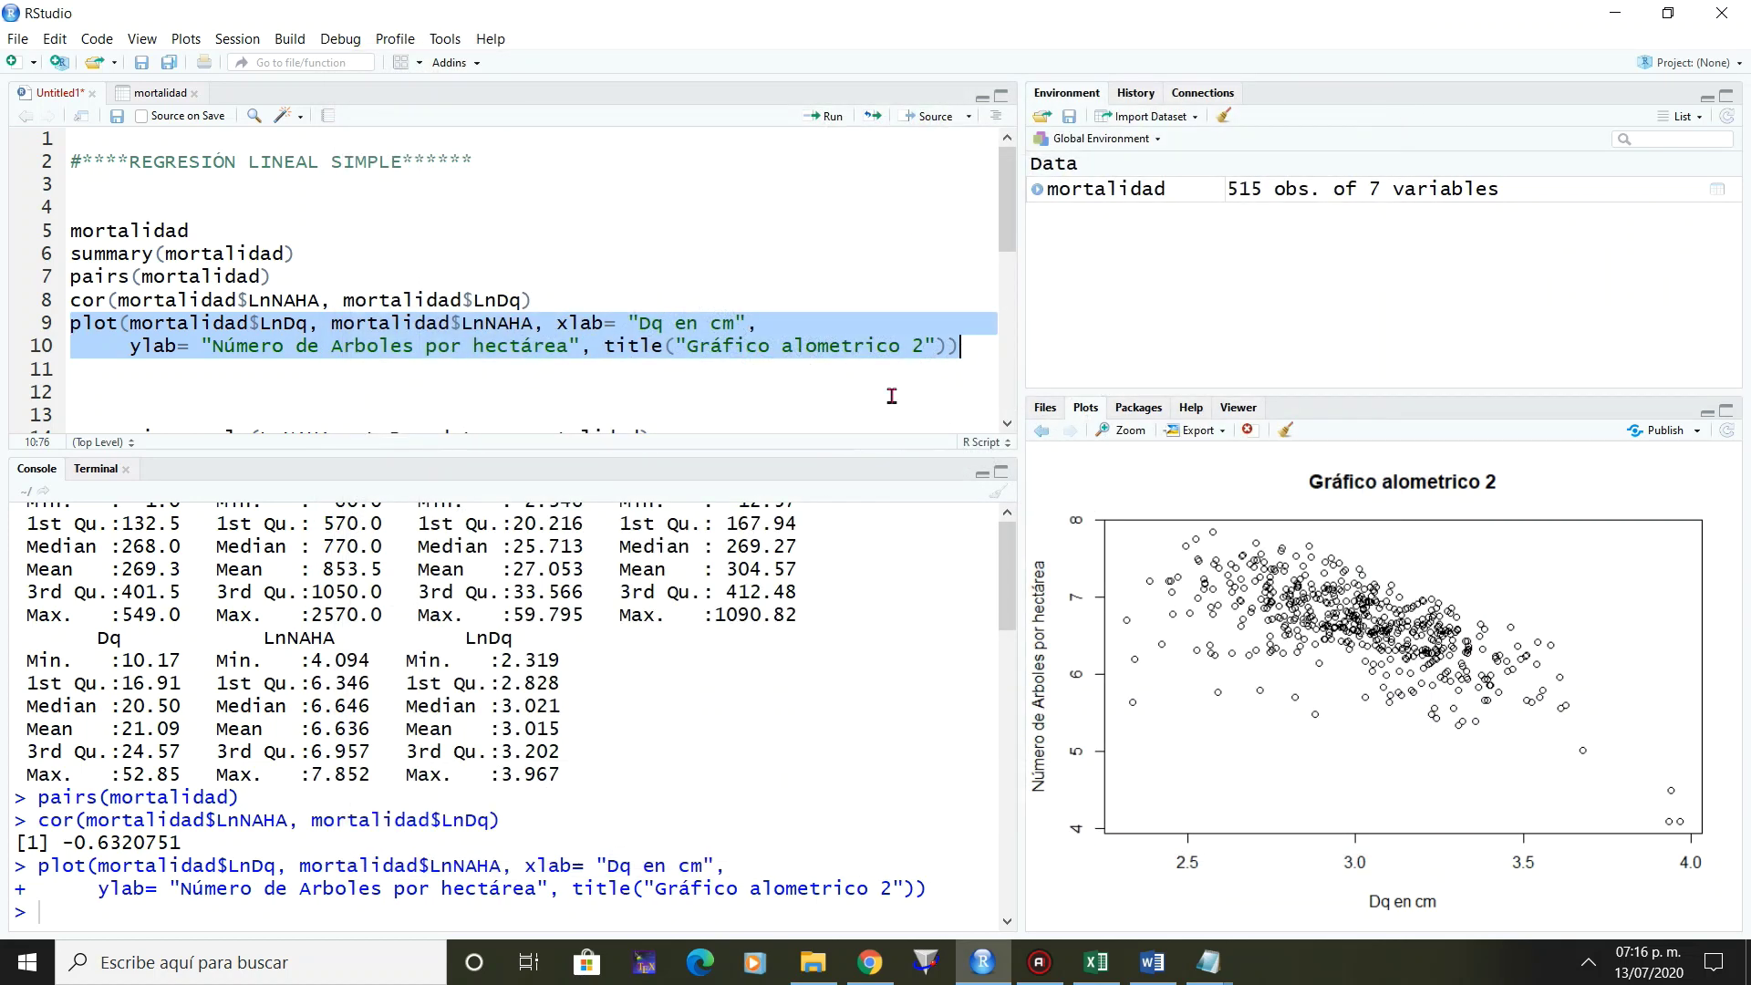
click(1008, 424)
click(1008, 425)
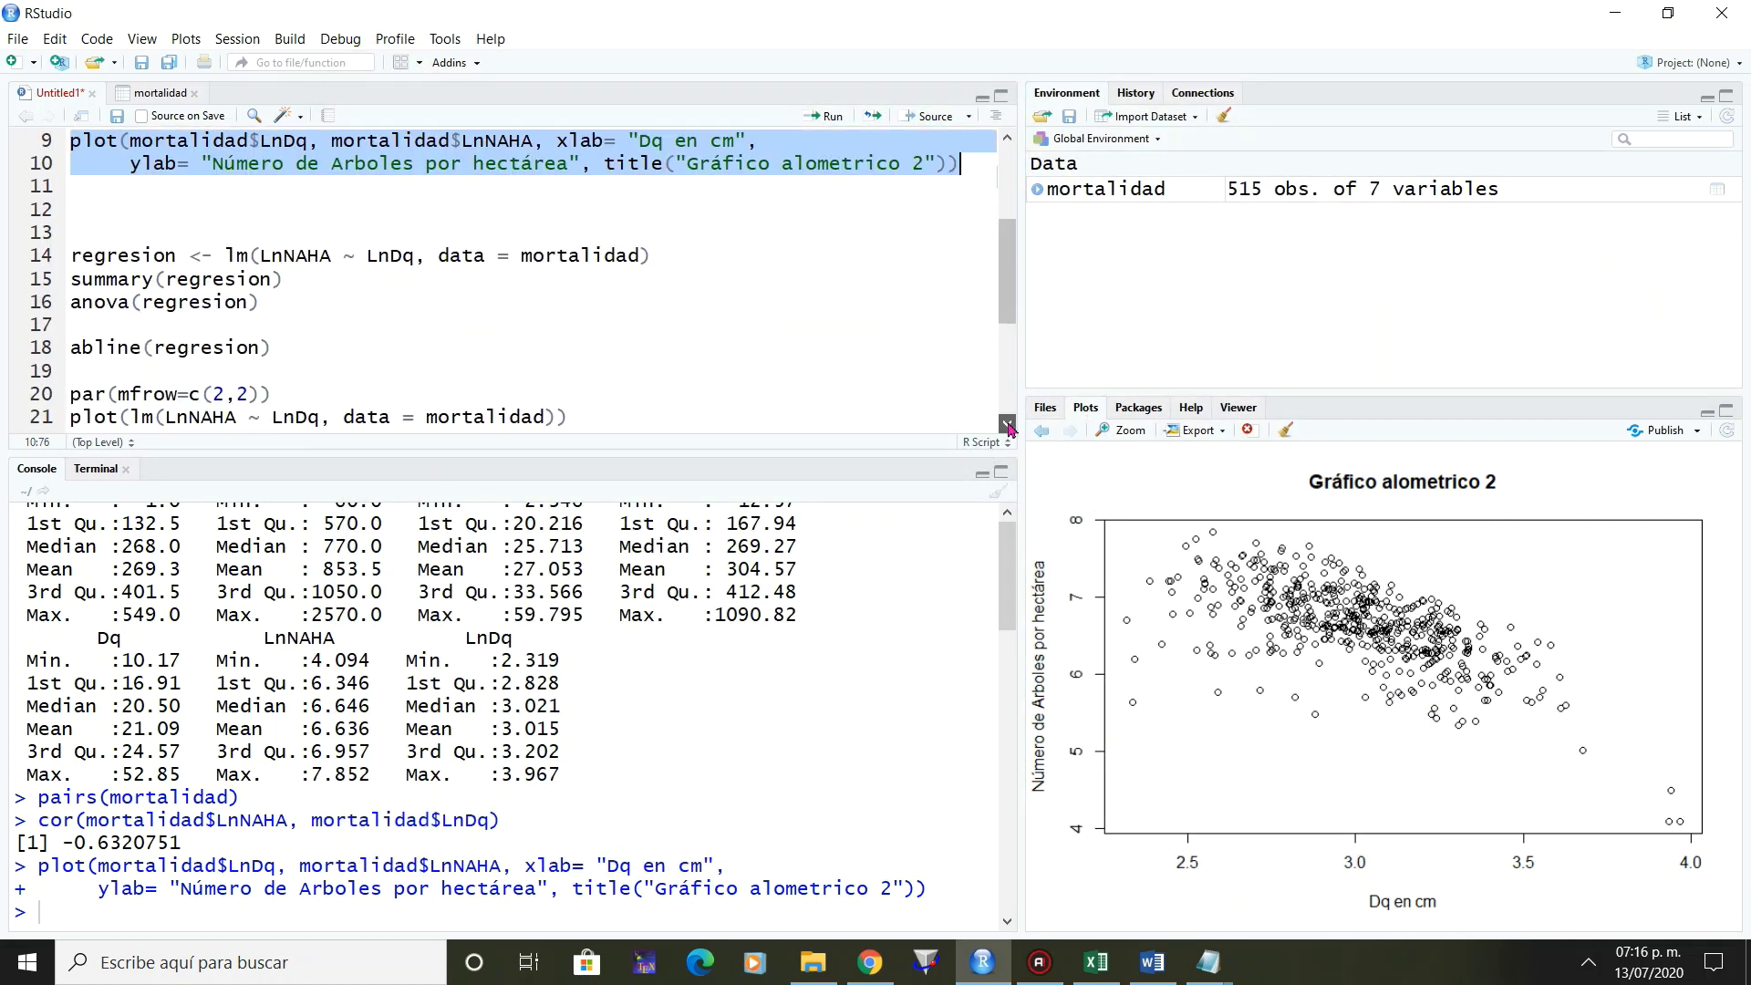
click(1008, 424)
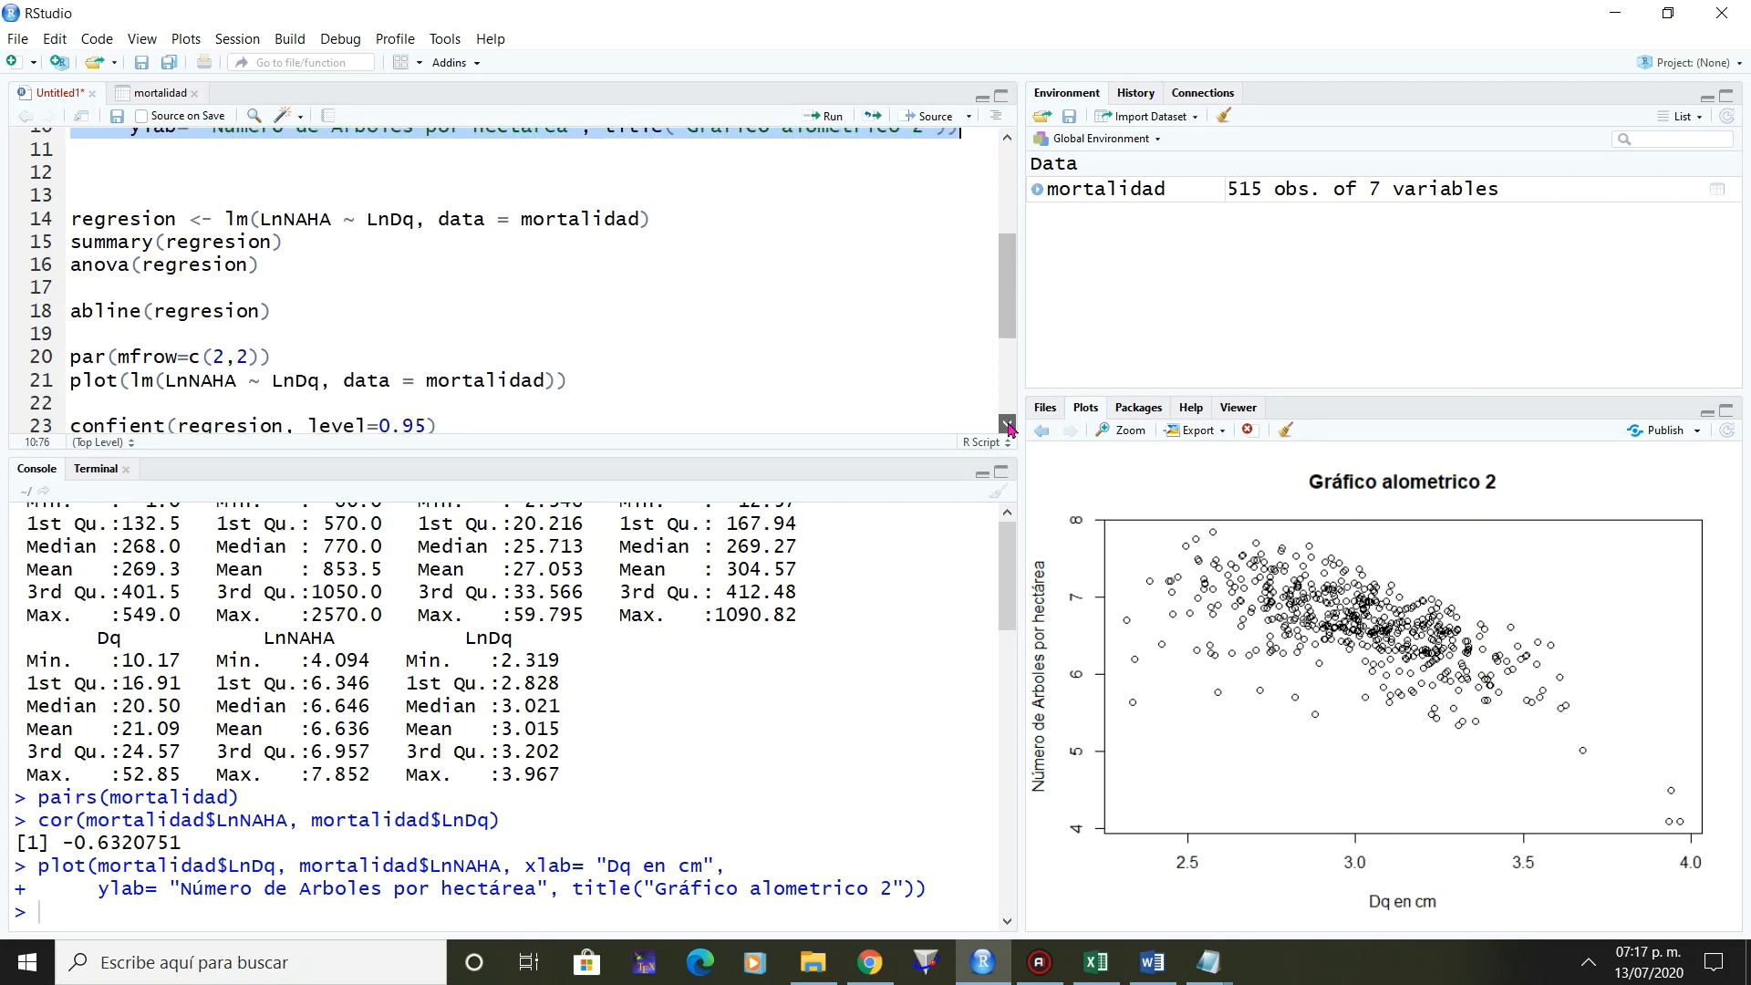
click(72, 221)
drag(73, 221, 179, 219)
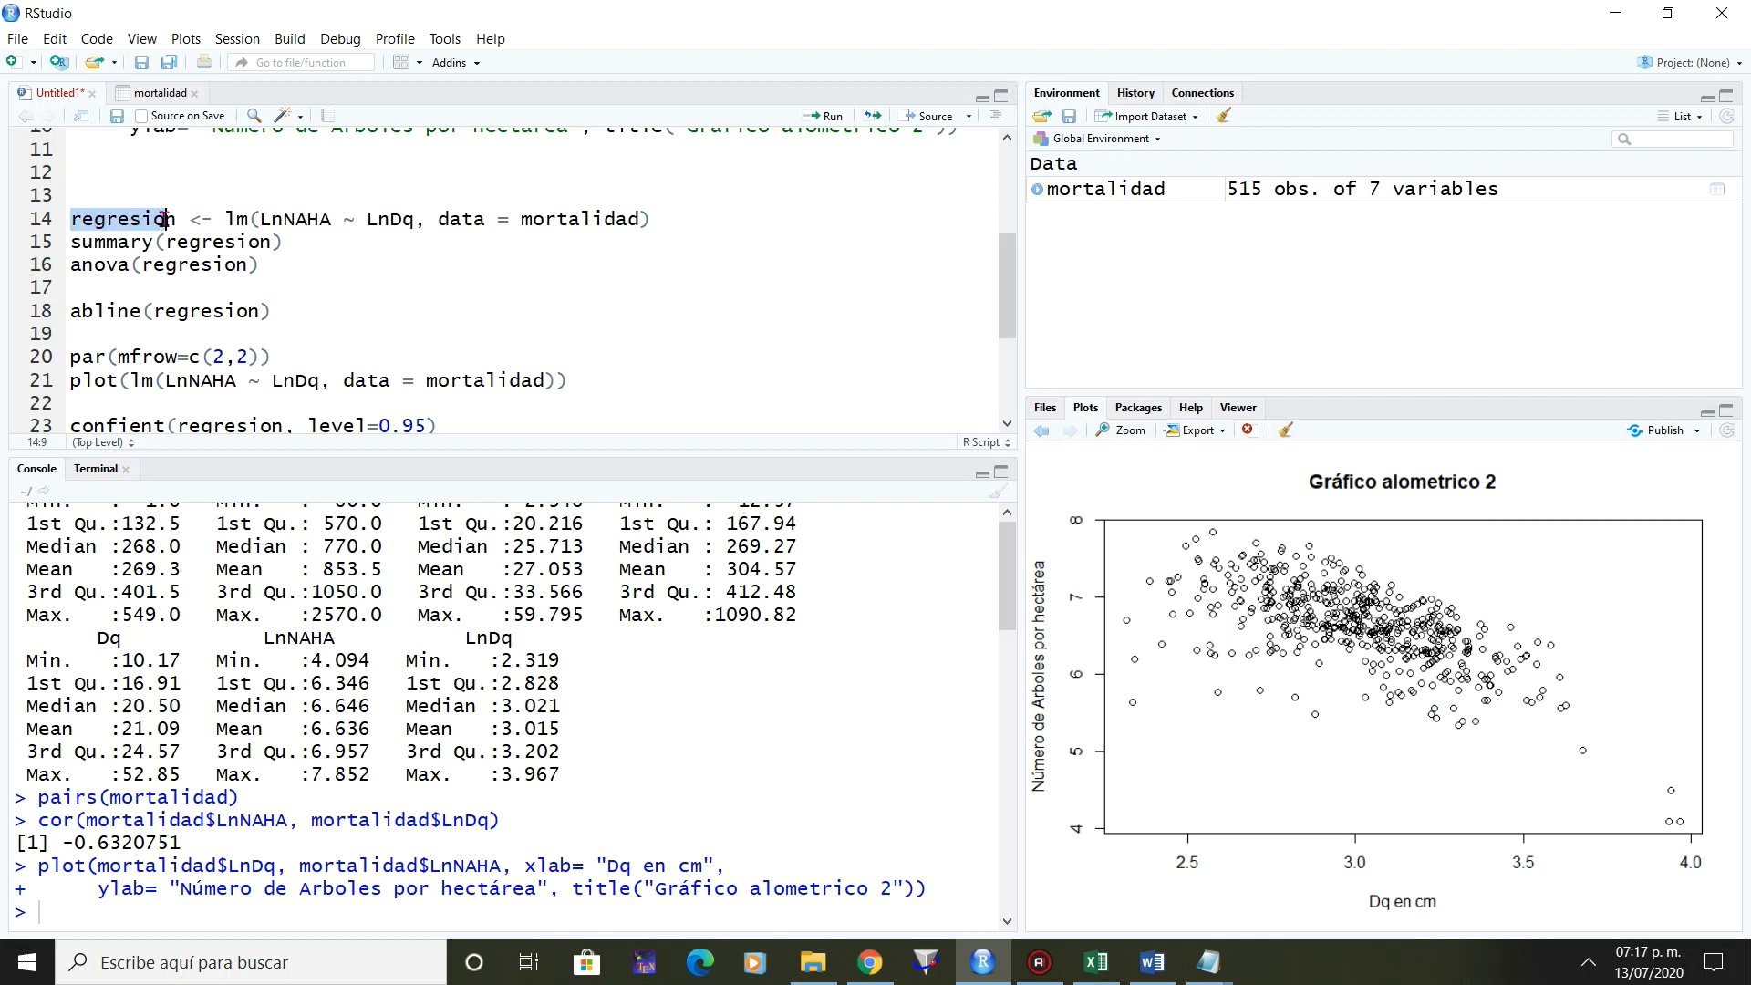
click(94, 173)
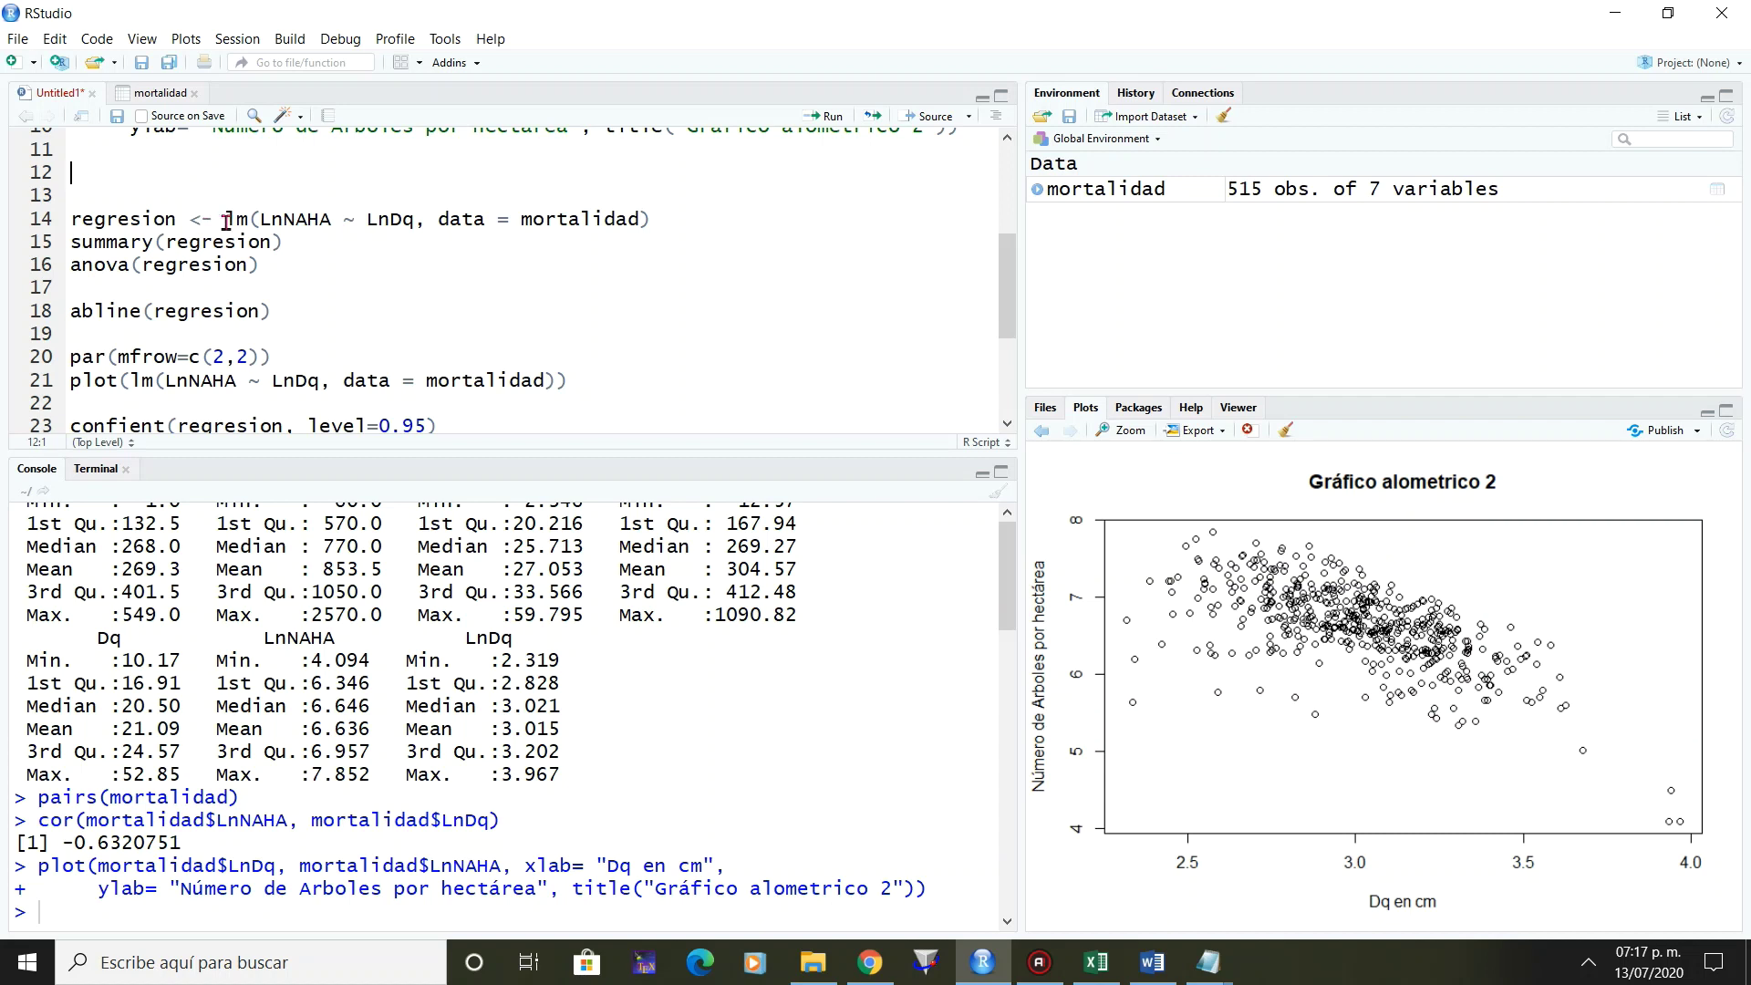
mouse_move(236, 219)
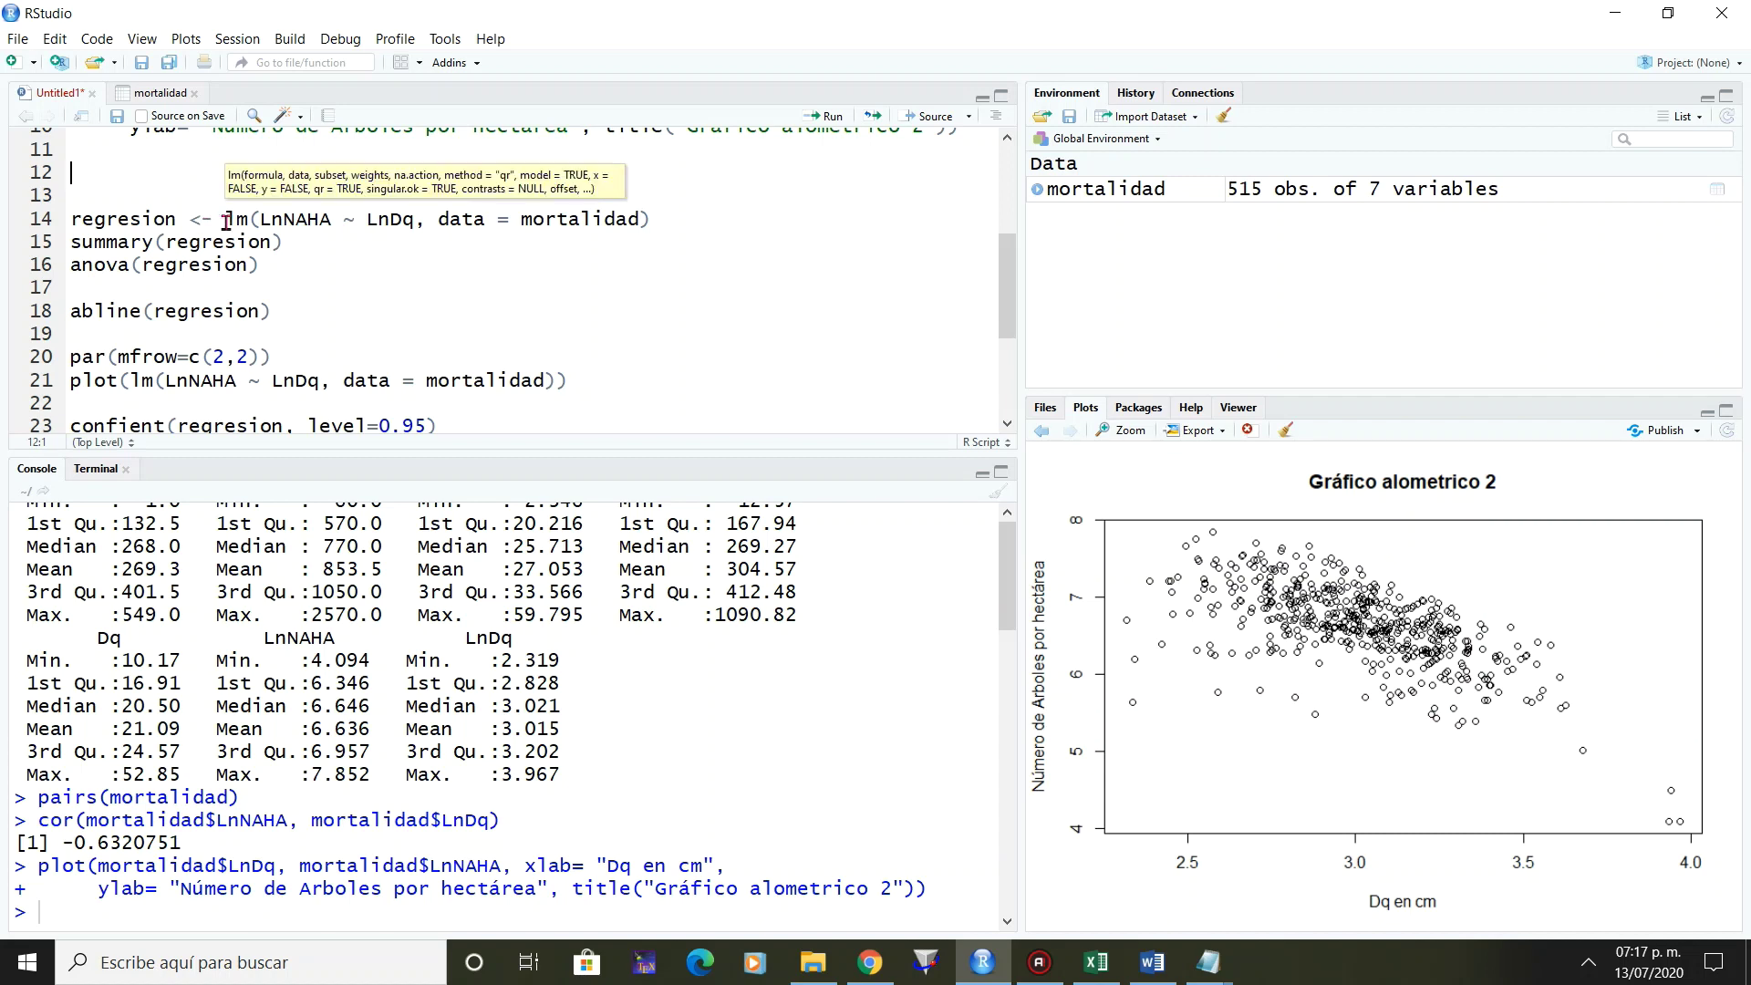
Add comment lines #ALT+60 =<, #ALT+62= > and #ALT+126 = ~ above the regresion line.
text(#)
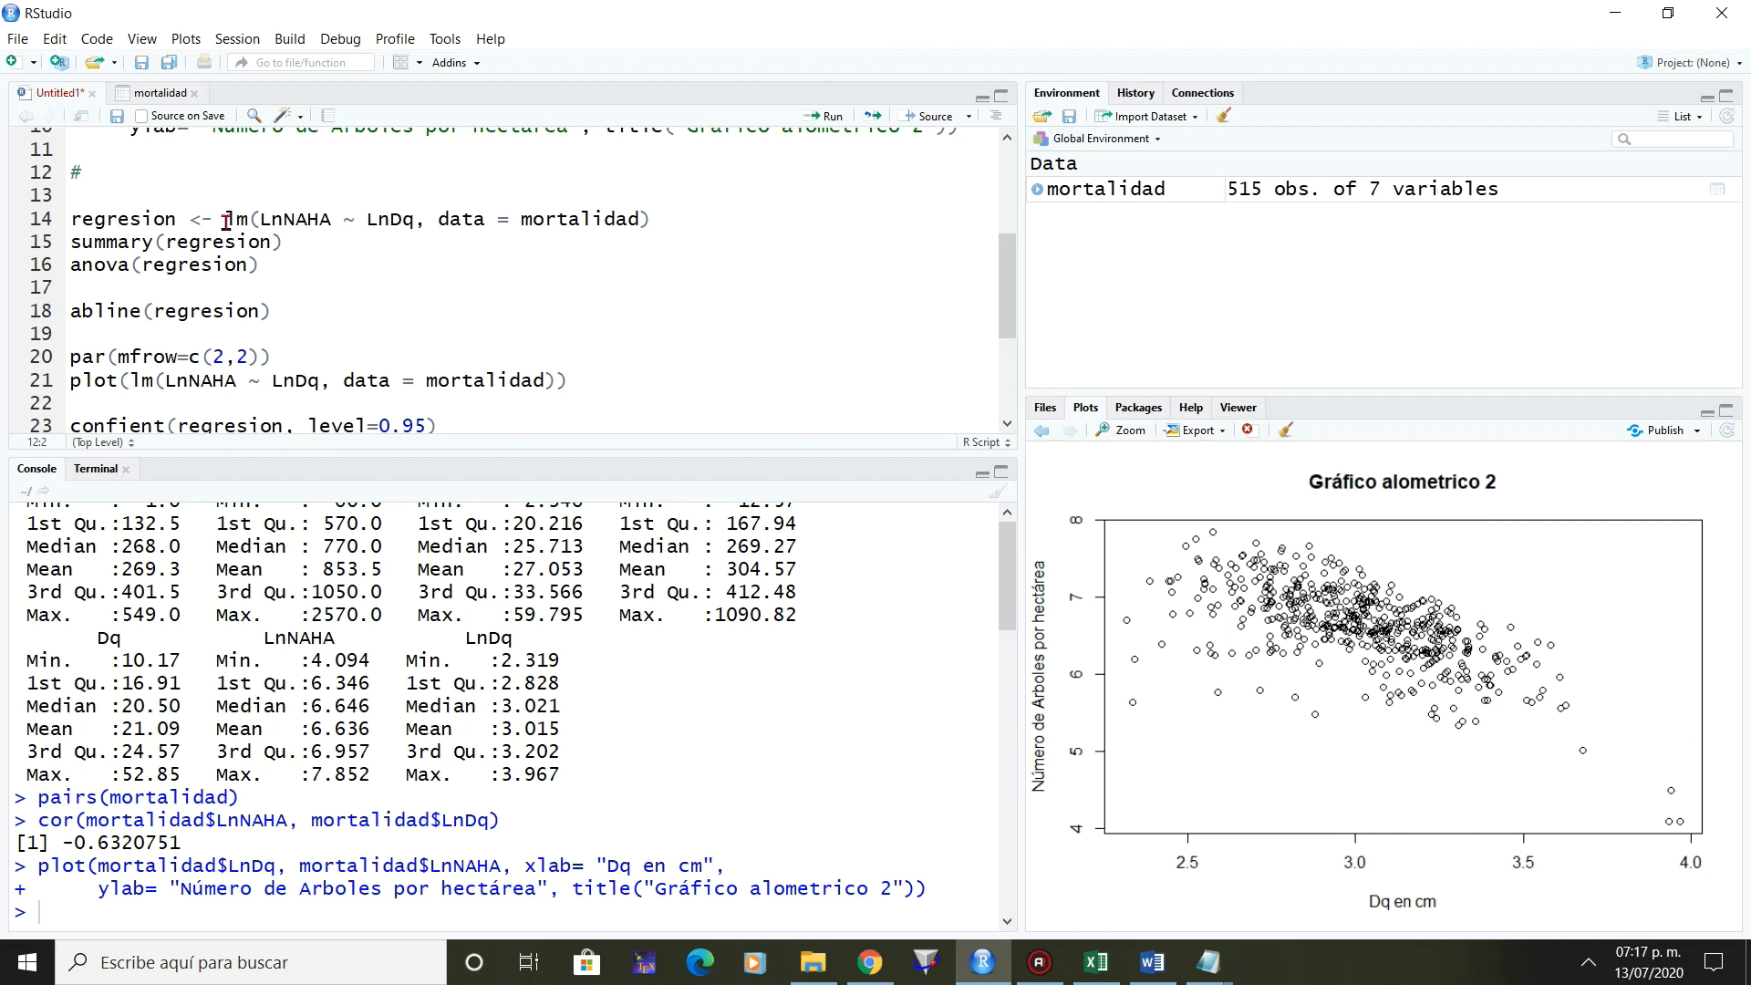
text(alt)
key(BackSpace)
key(BackSpace)
key(BackSpace)
text(ALT)
text(<)
text(60)
text(=)
text(<)
key(Return)
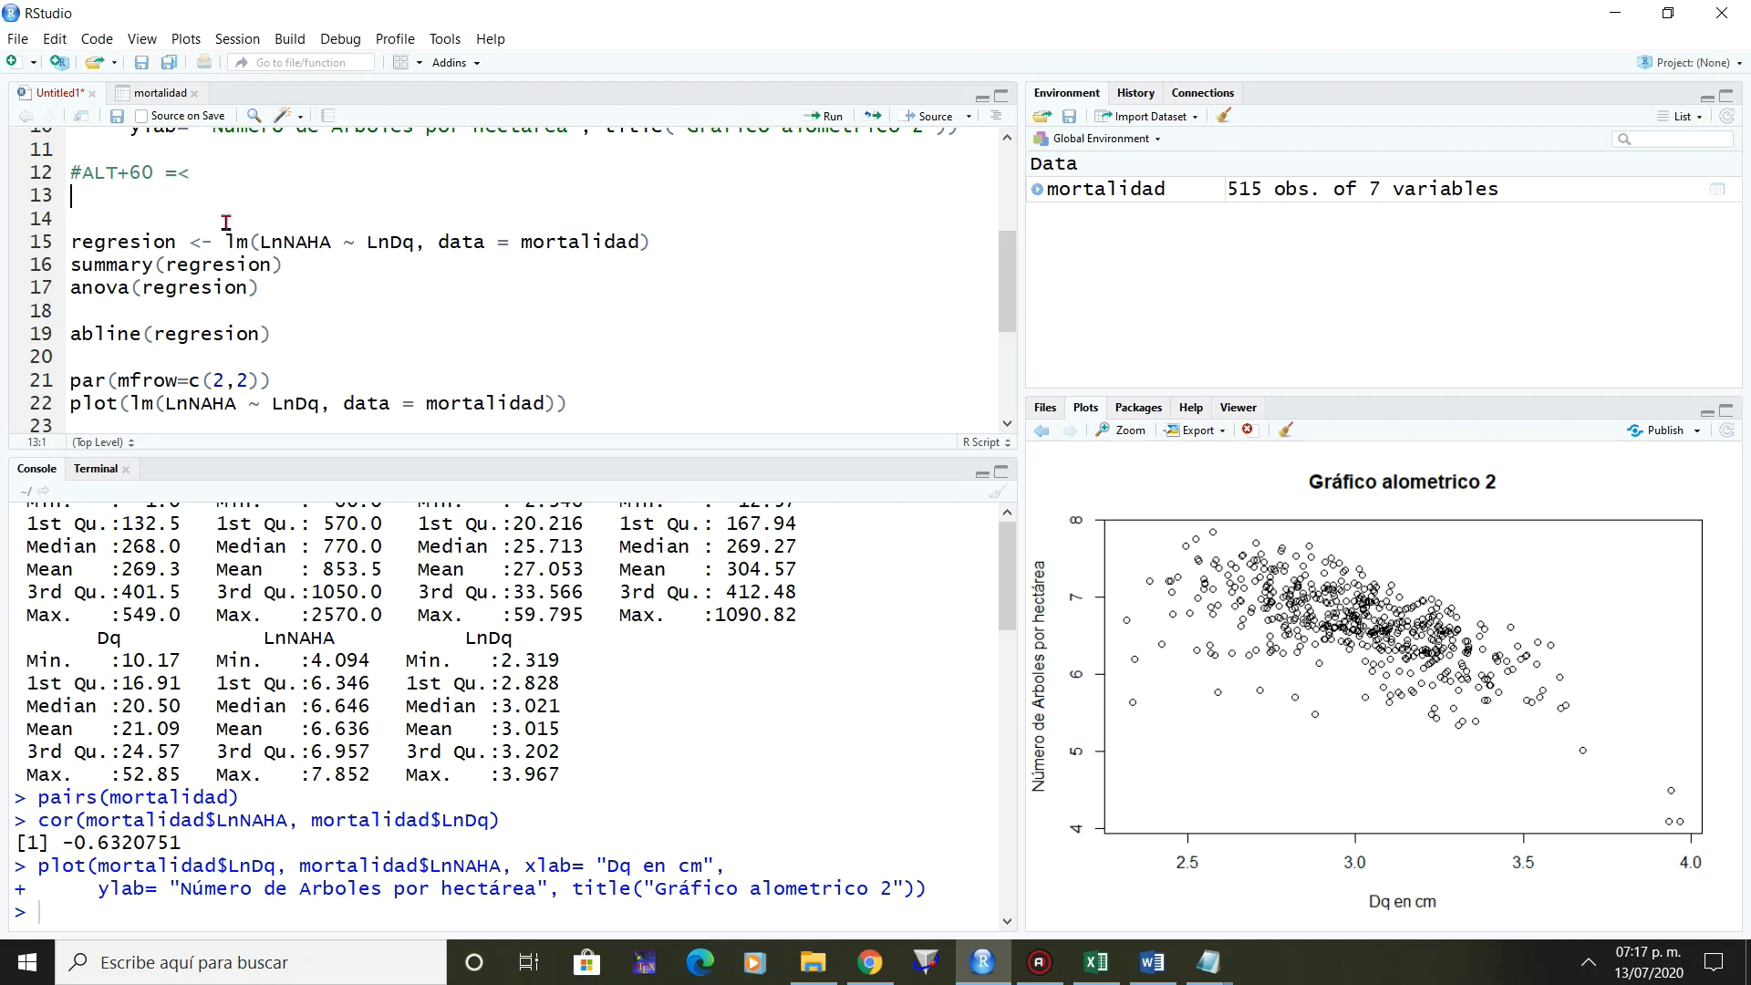
text(#)
text(ALT)
text(>)
text(62)
text( >)
key(Return)
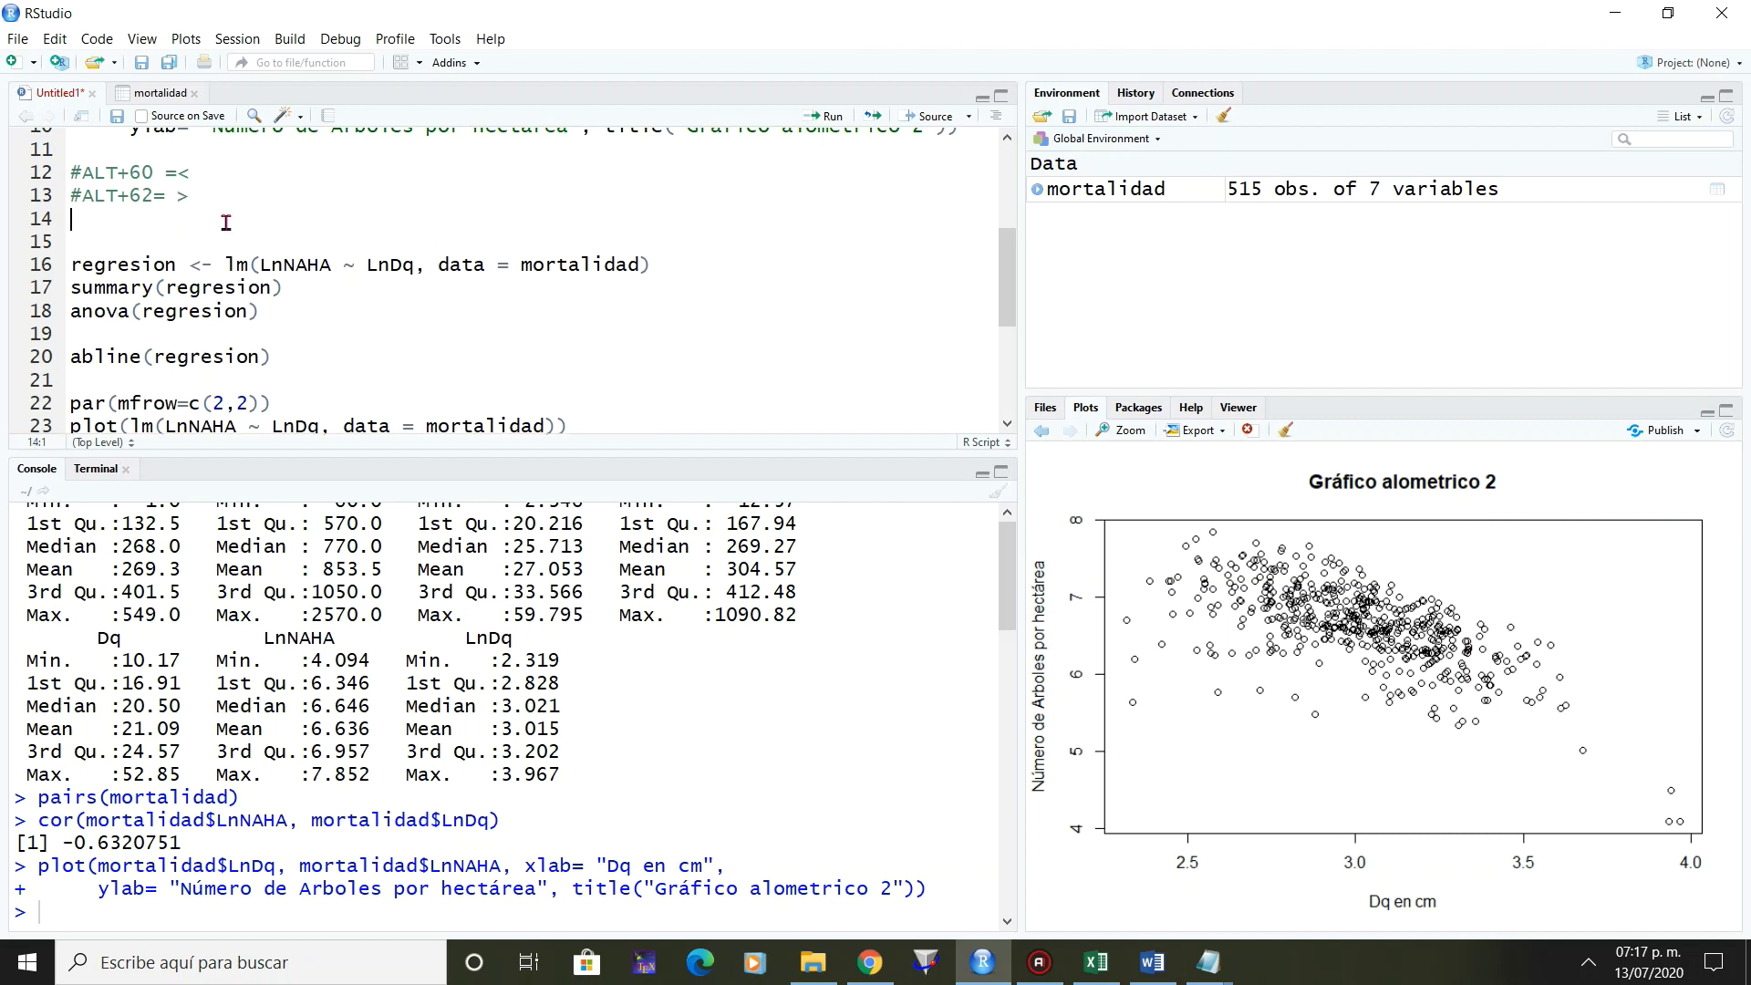
text(#)
text(ALT)
text(+)
text(ÿ)
key(BackSpace)
text(126 = )
text(~)
mouse_move(73, 265)
mouse_down()
mouse_move(681, 246)
mouse_move(686, 265)
mouse_up()
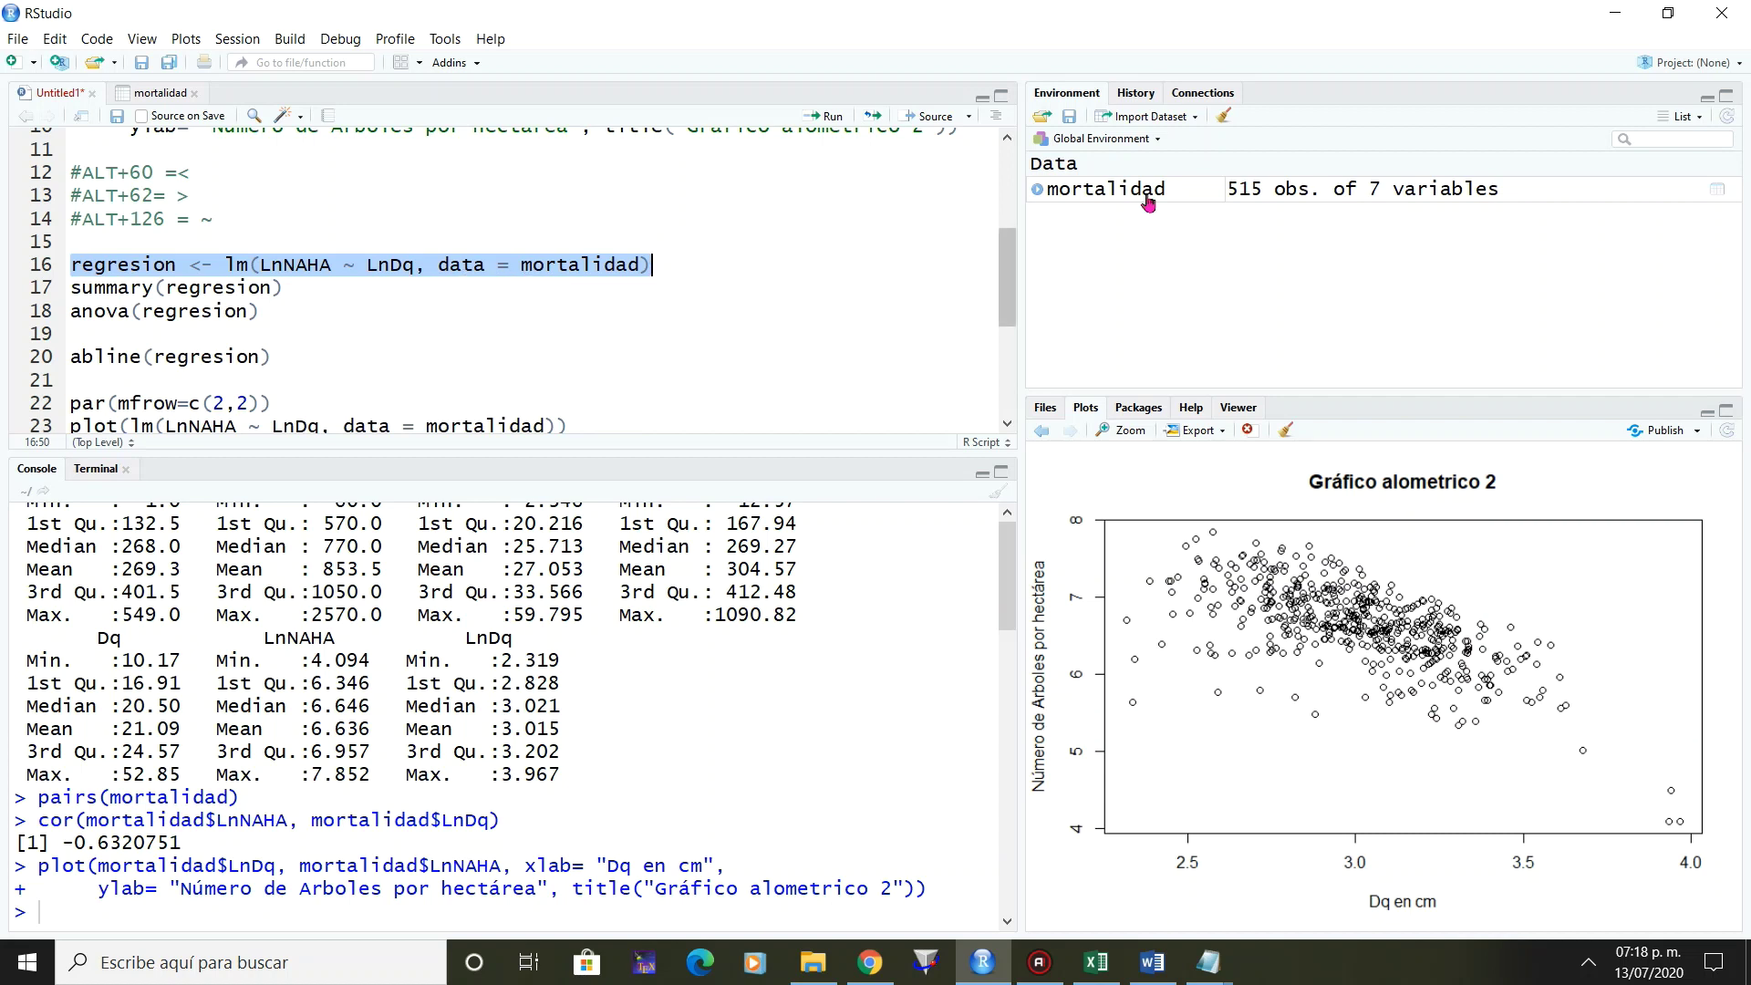
Fit regresion and print its summary: intercept 10.3172, LnDq slope -1.2211, R² 0.3995.
click(831, 117)
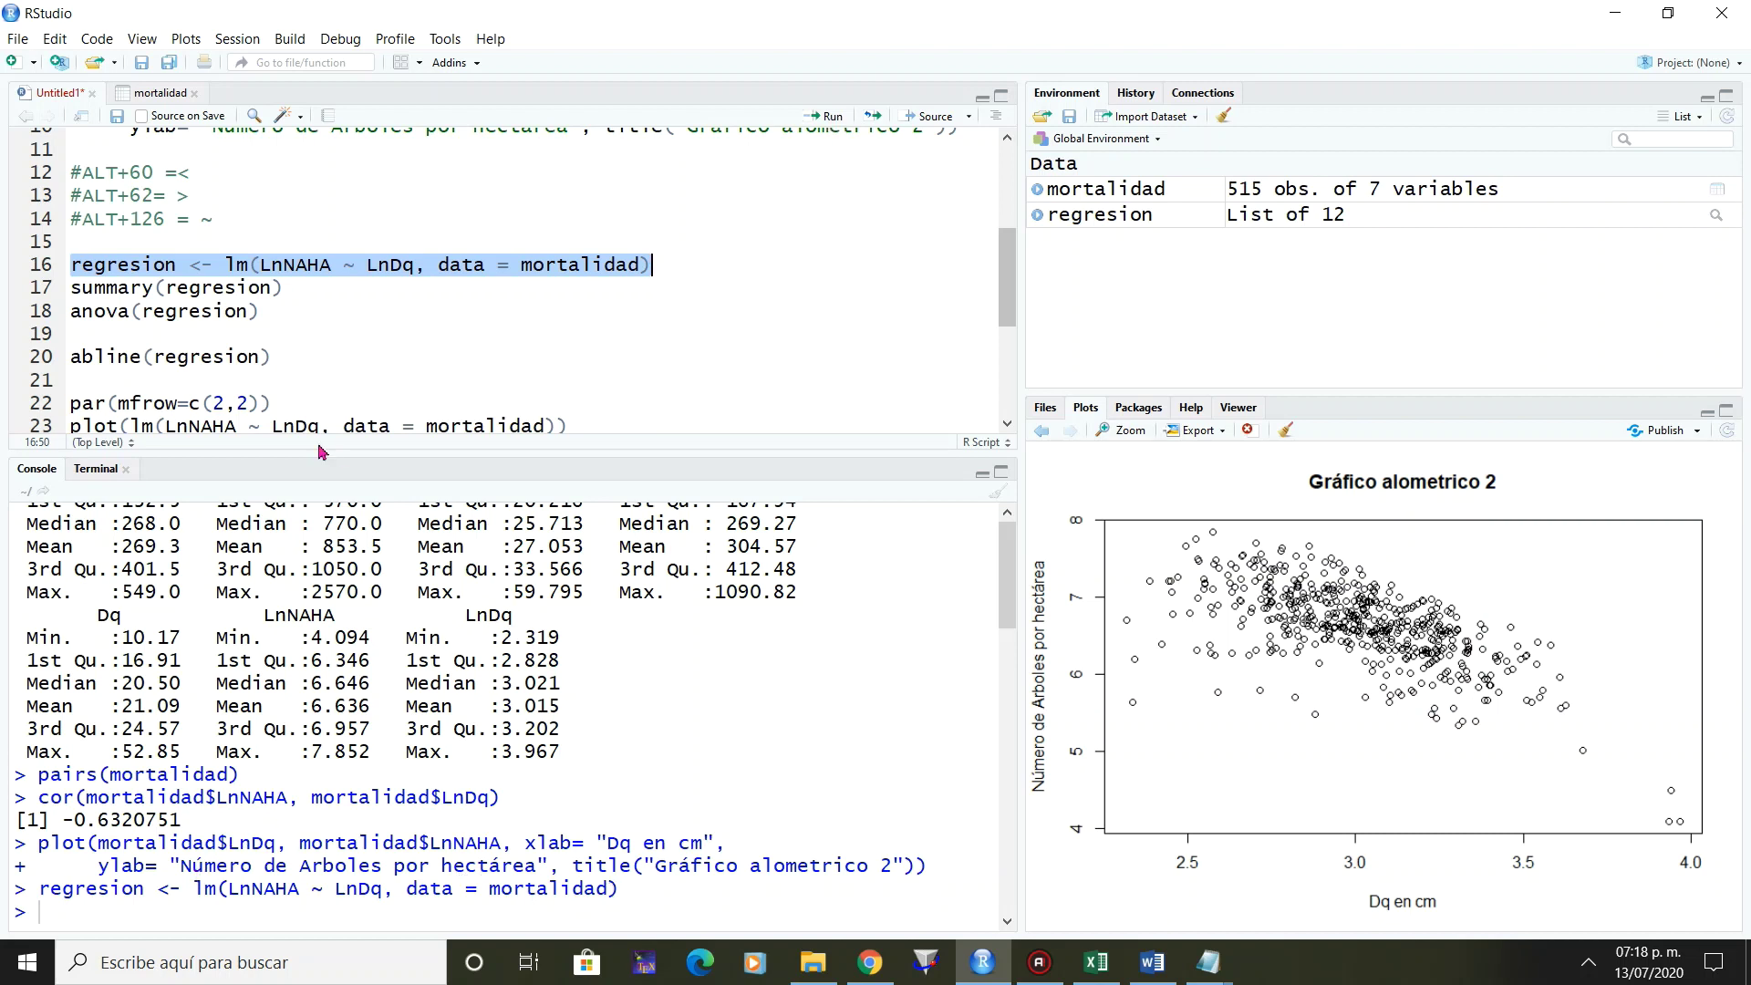
drag(73, 288, 311, 290)
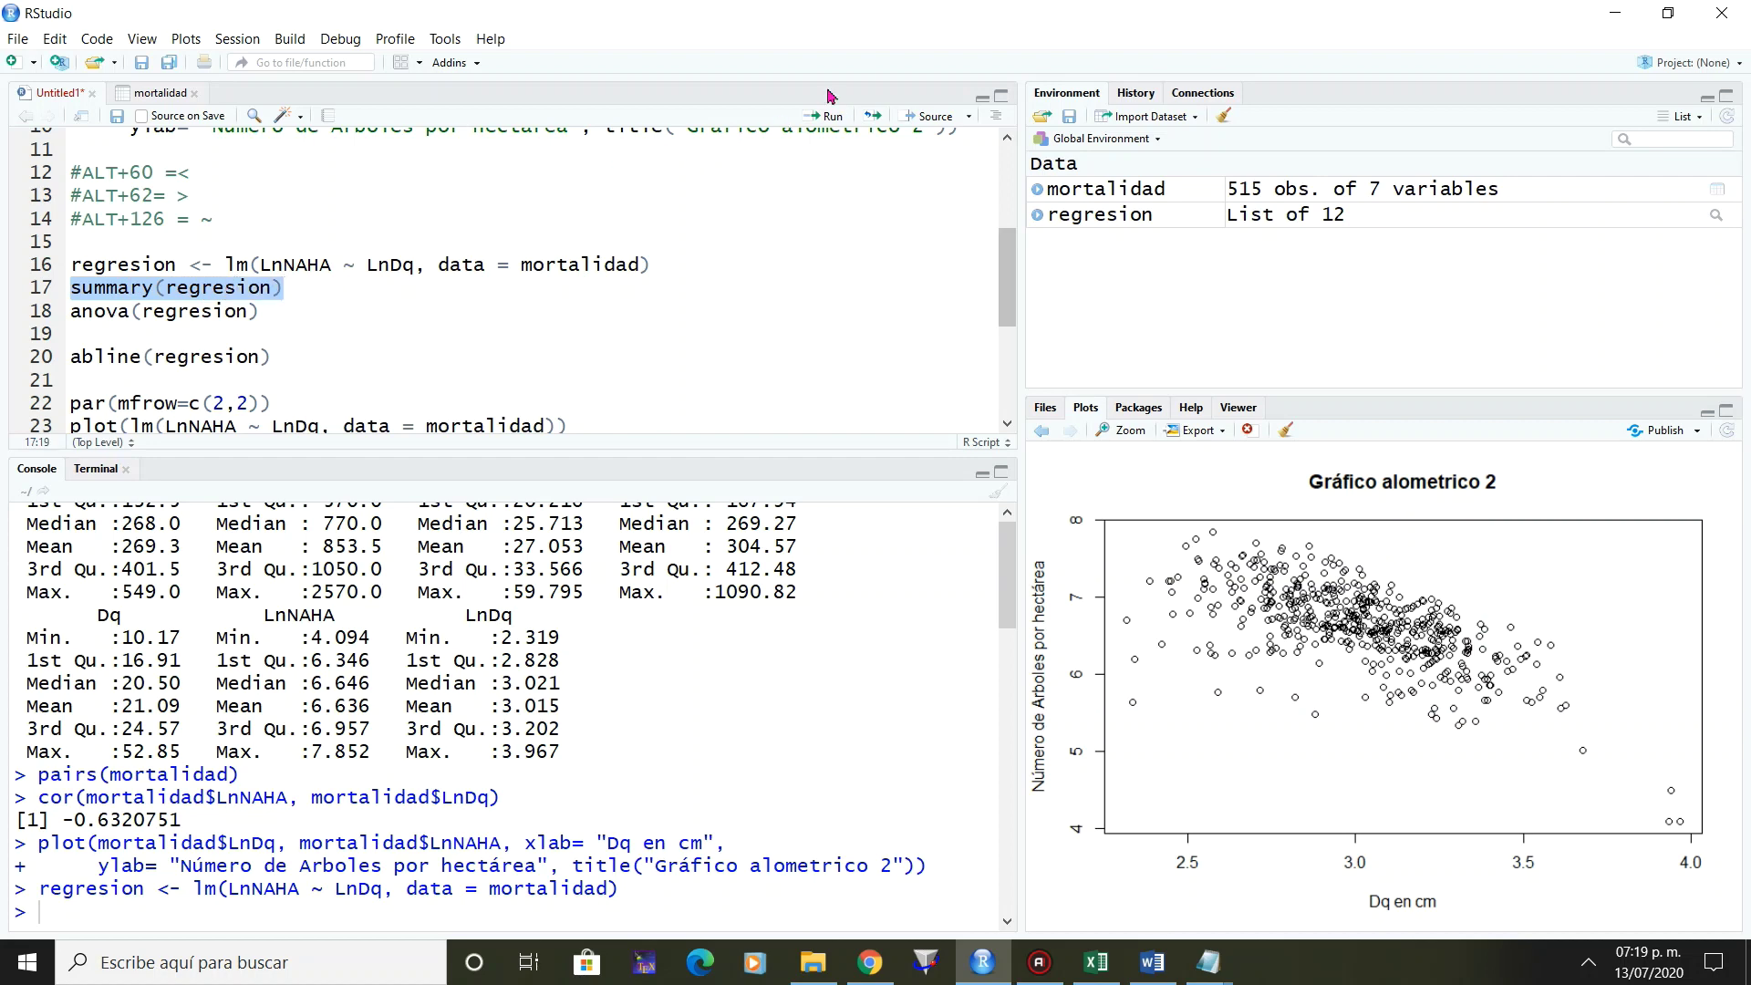
click(832, 117)
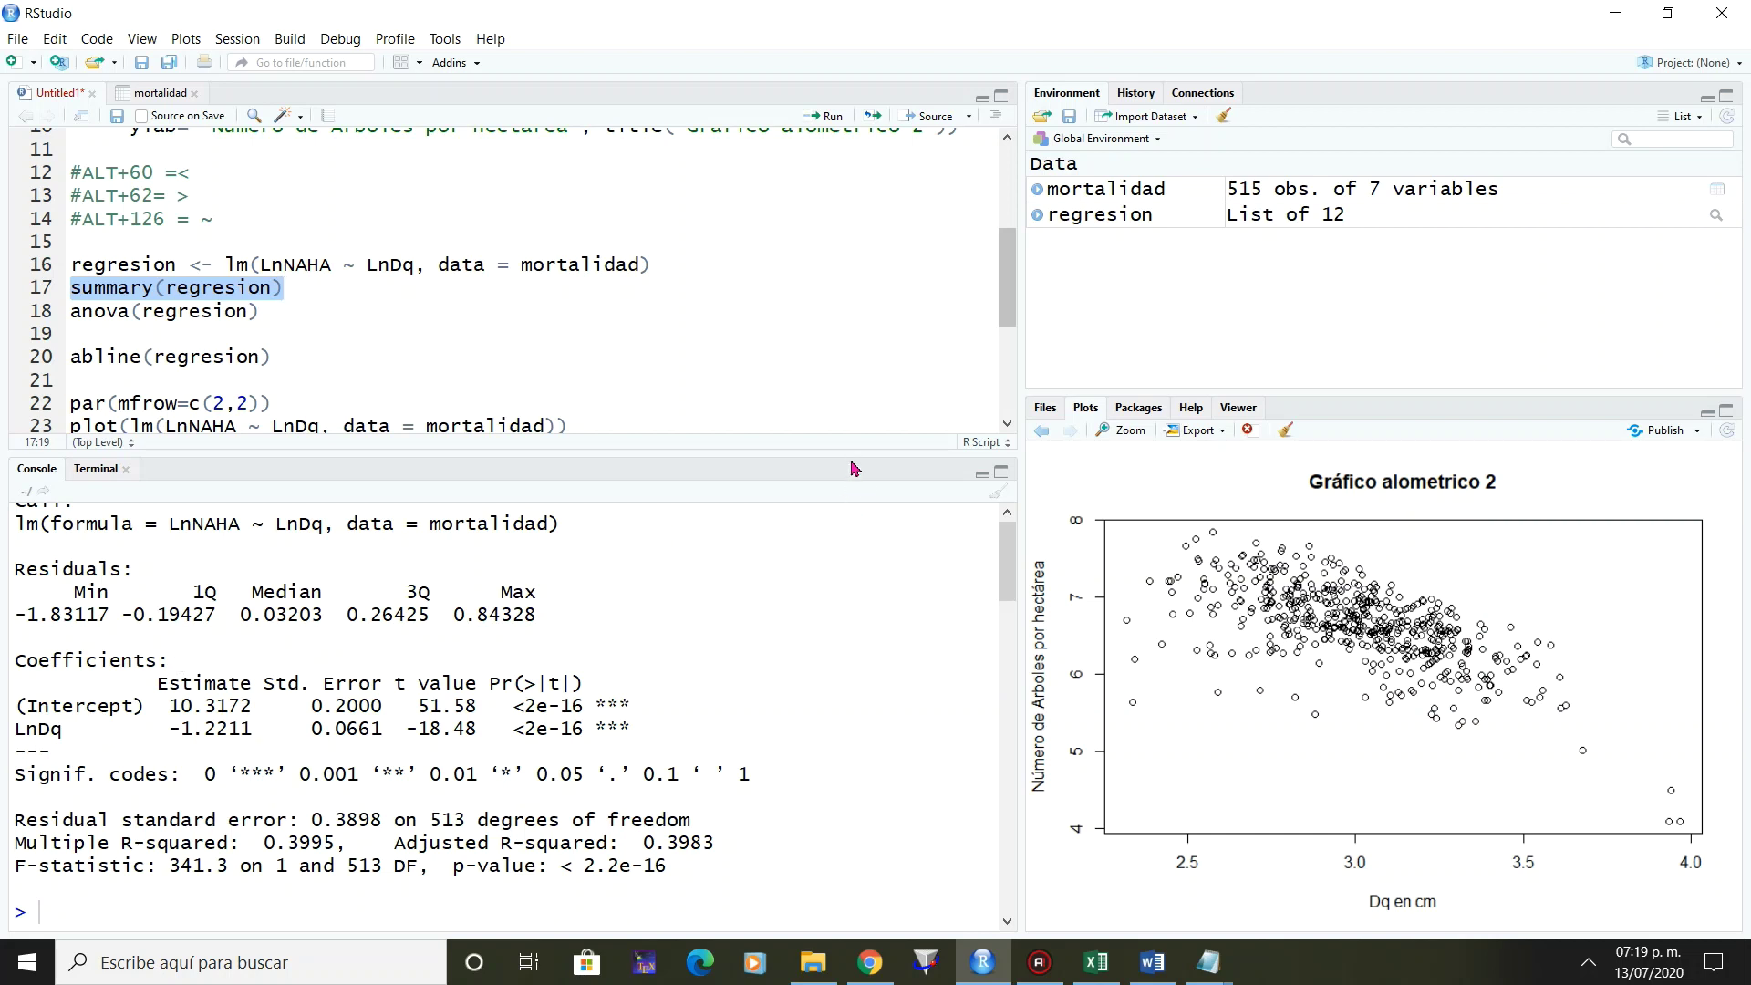
mouse_move(854, 453)
mouse_down()
mouse_move(874, 413)
mouse_move(866, 446)
mouse_up()
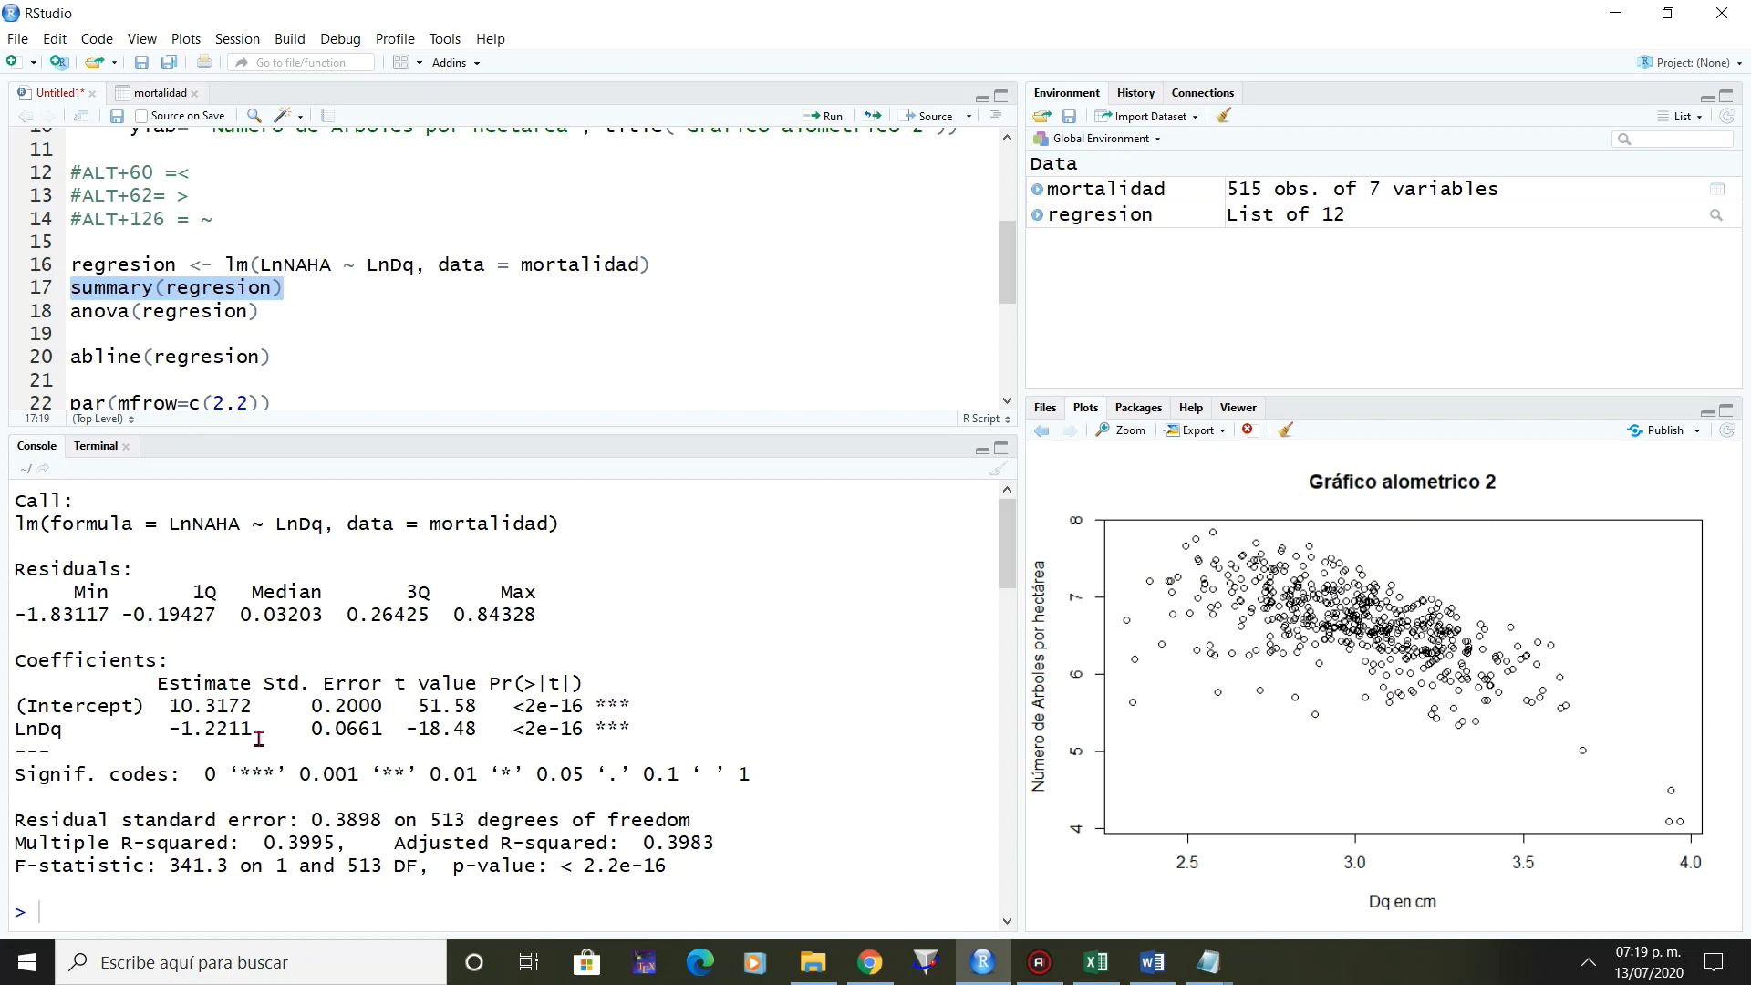
drag(172, 706, 230, 706)
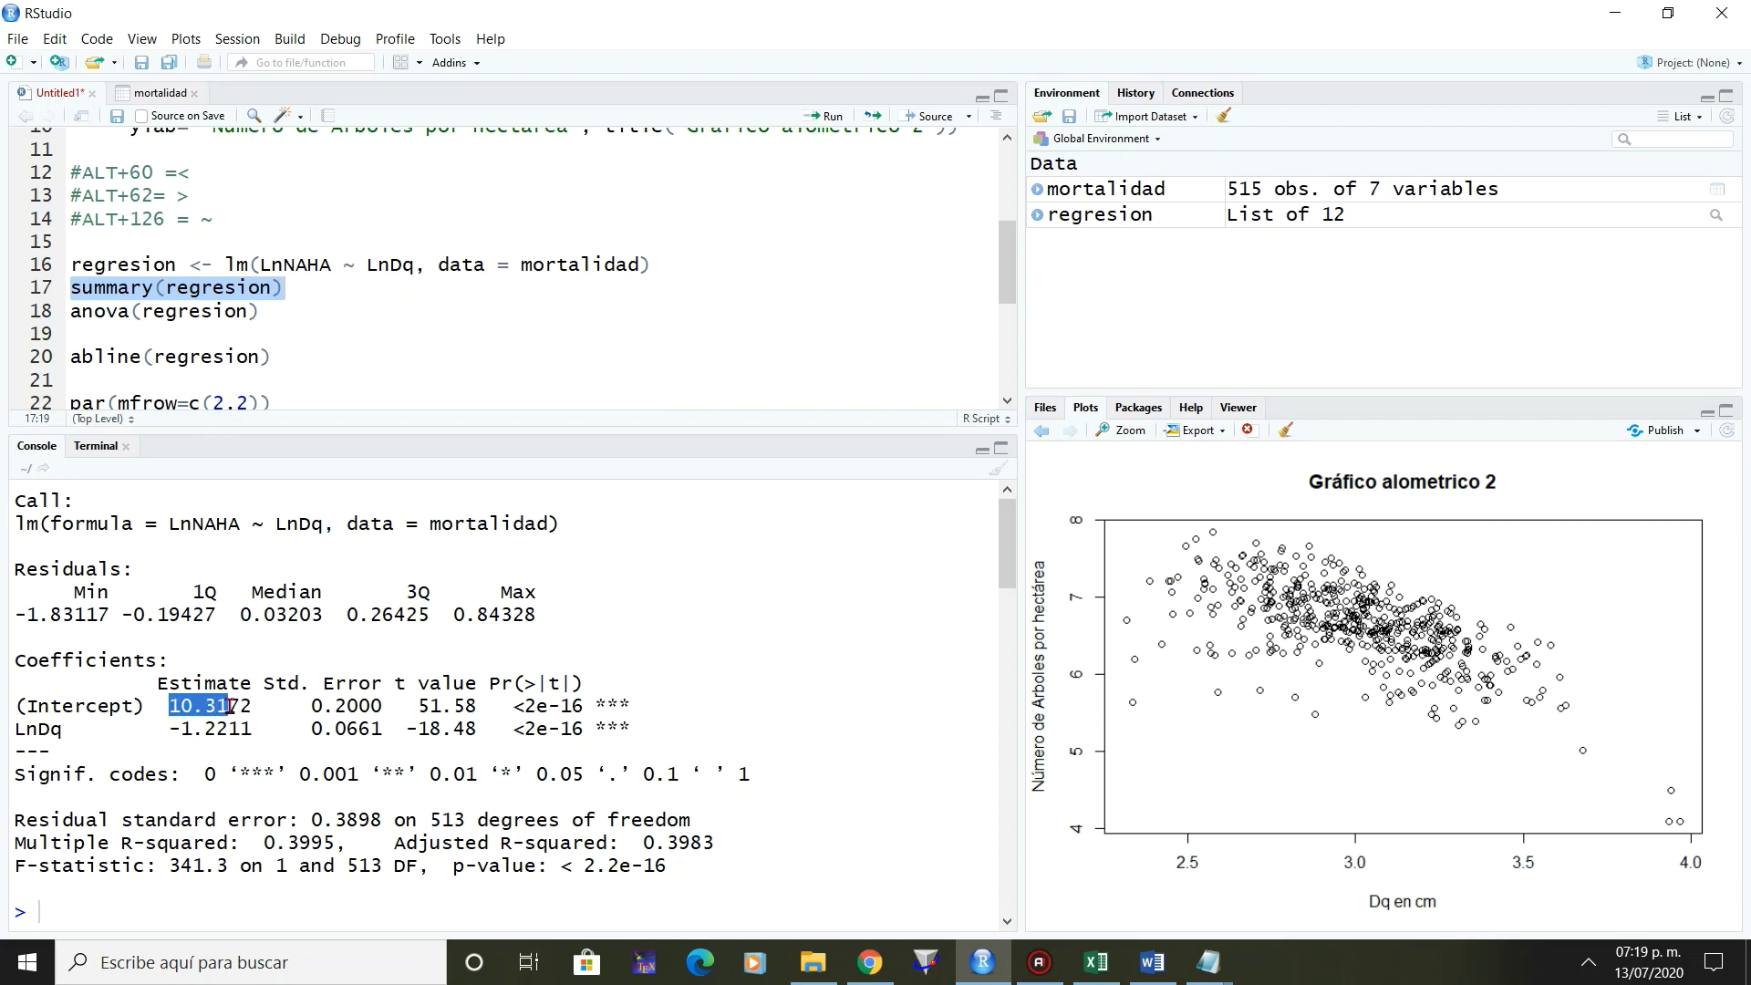
click(251, 706)
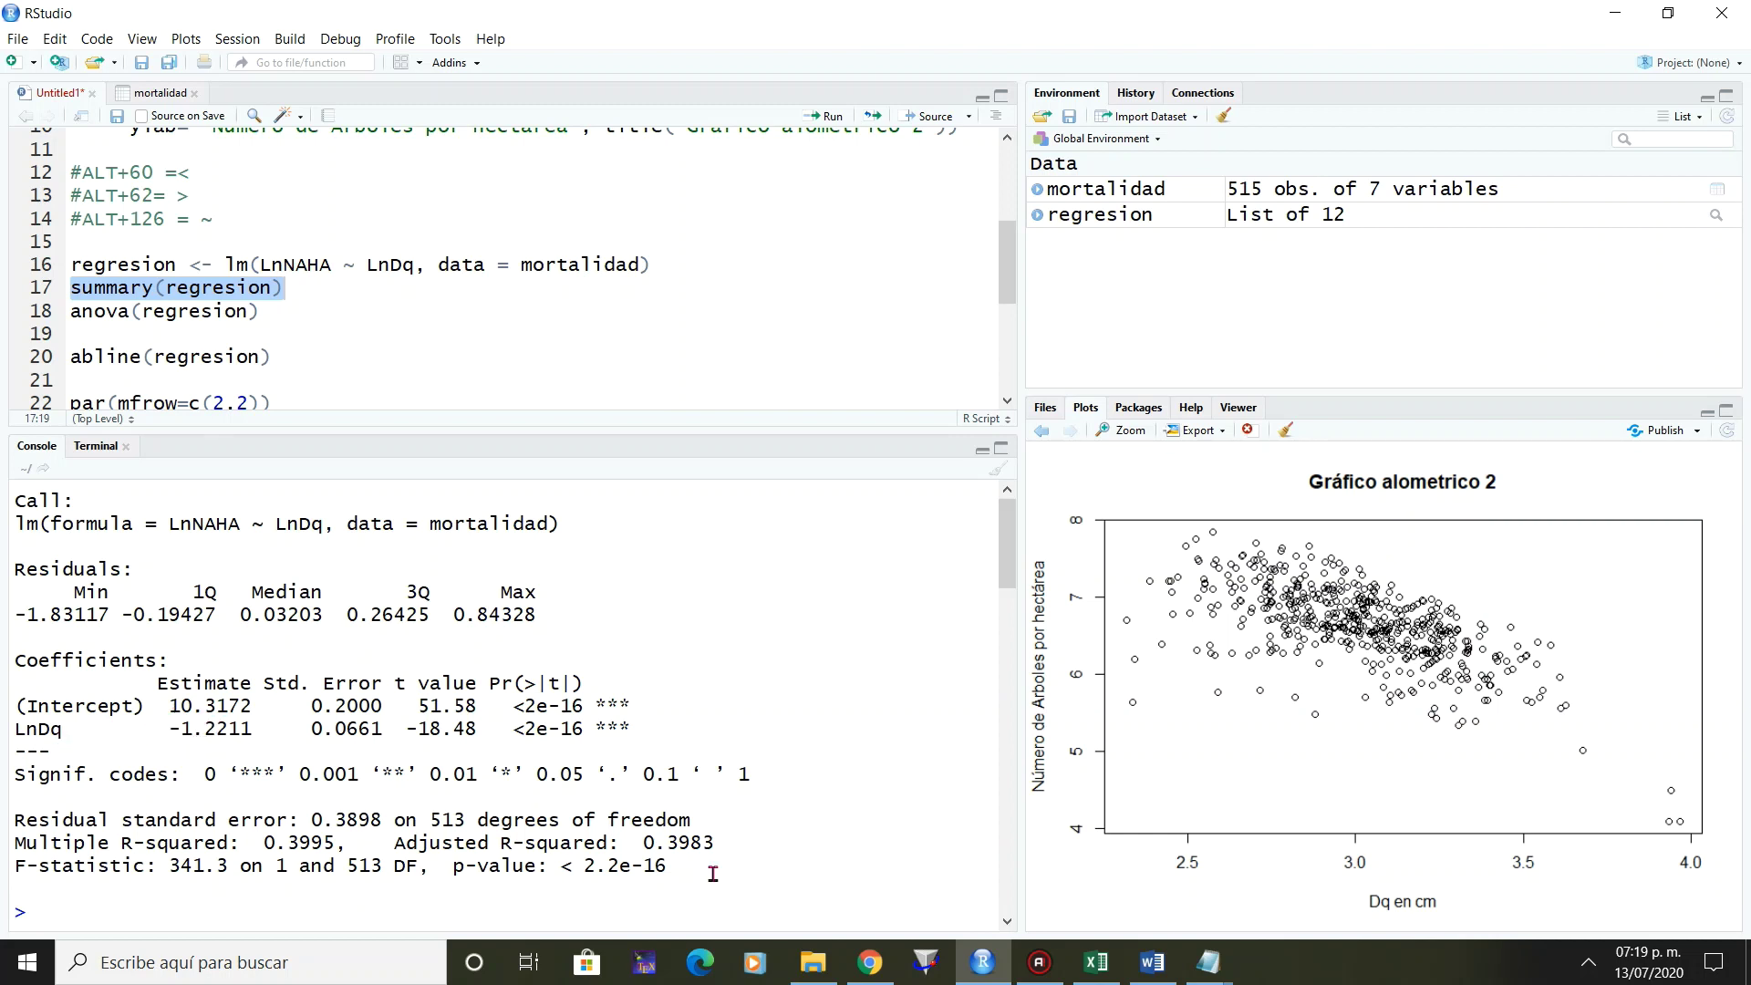
click(1091, 969)
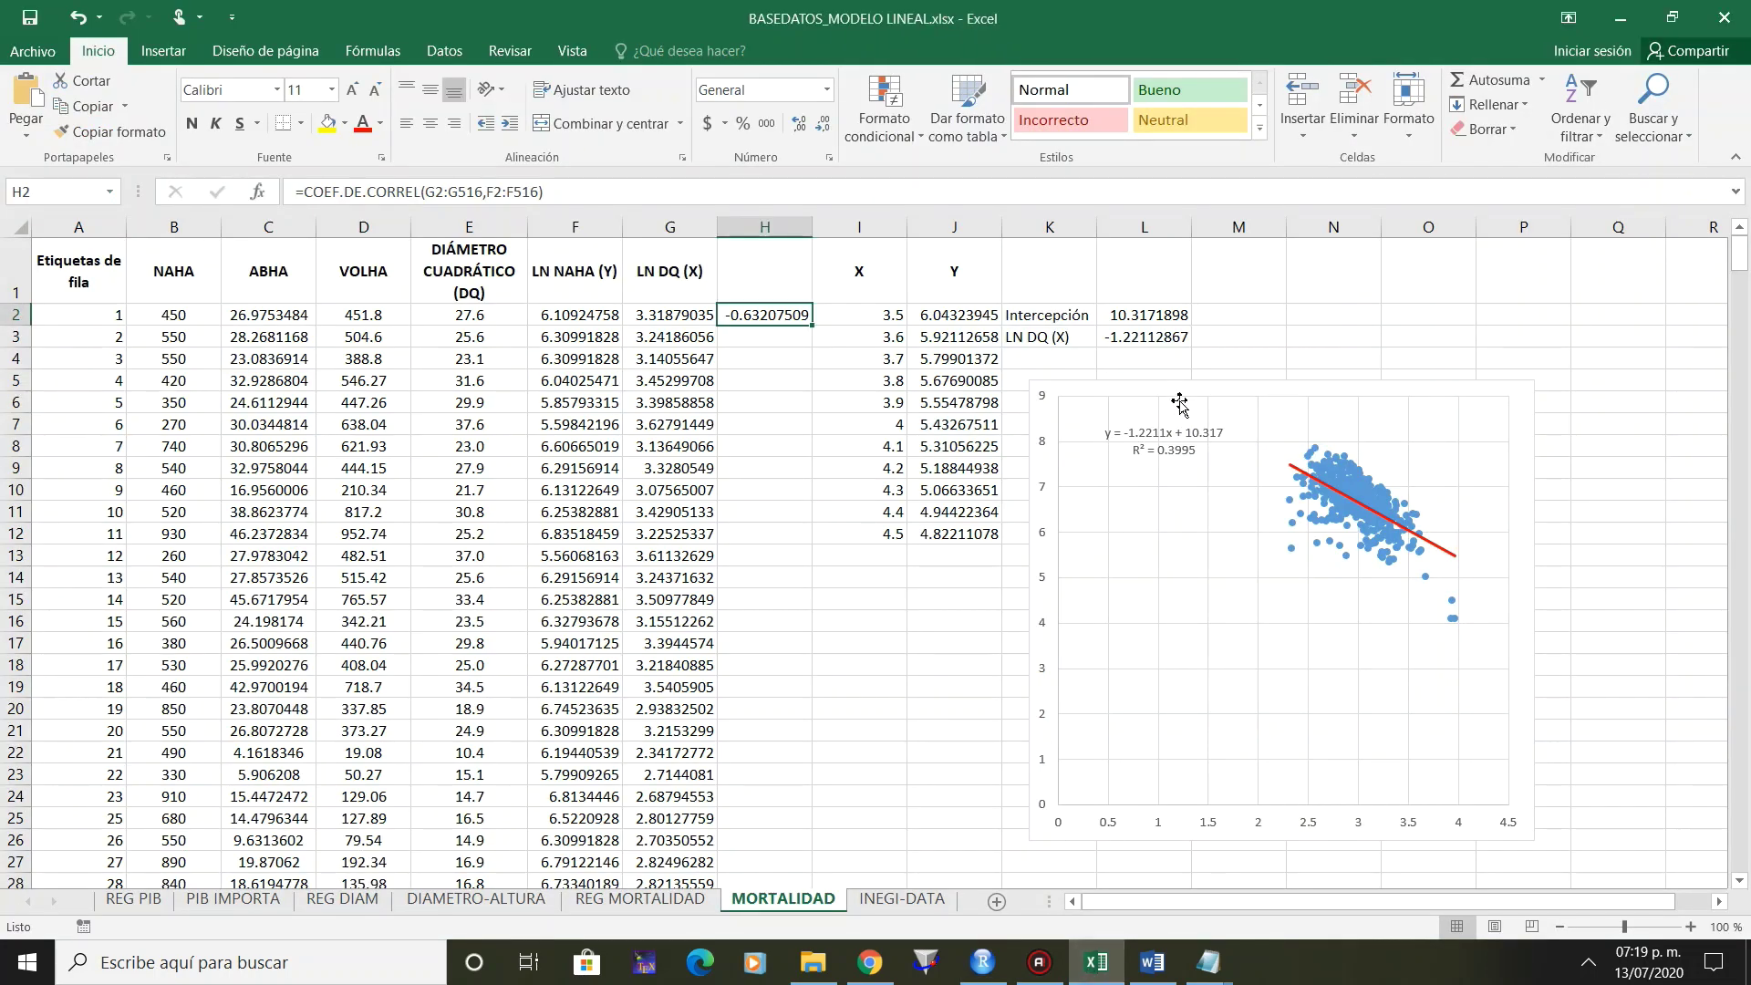
click(1156, 311)
drag(1157, 311, 1154, 339)
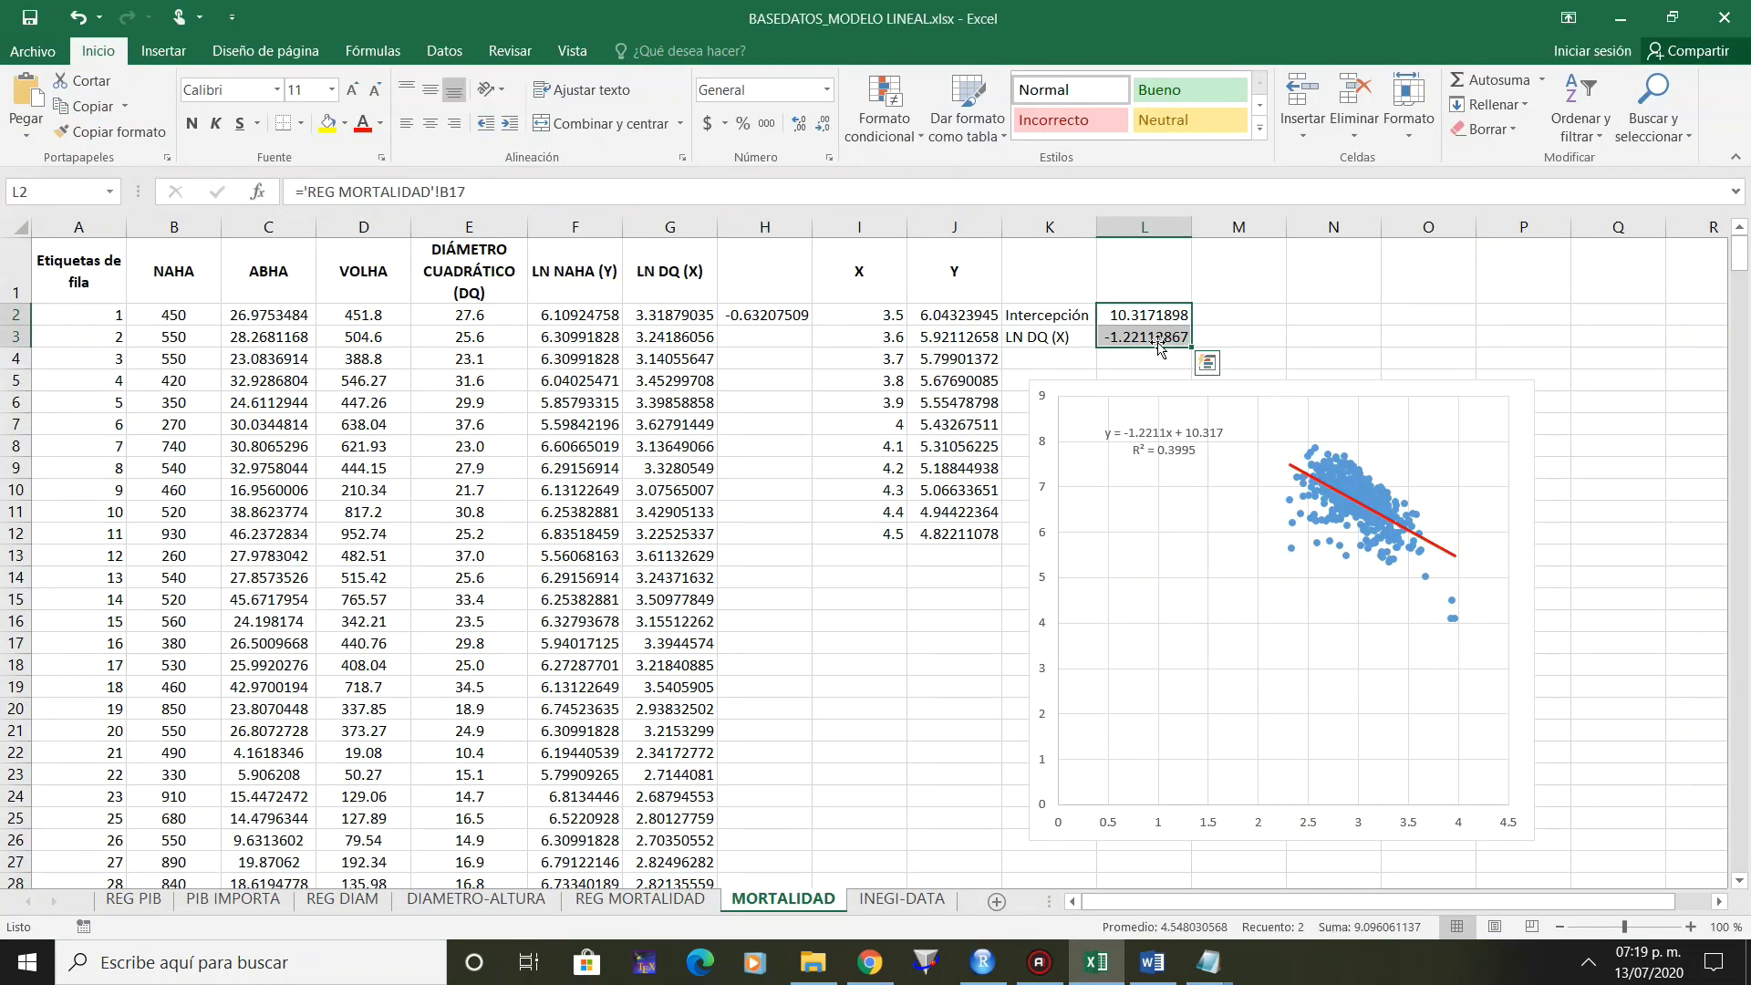
click(983, 963)
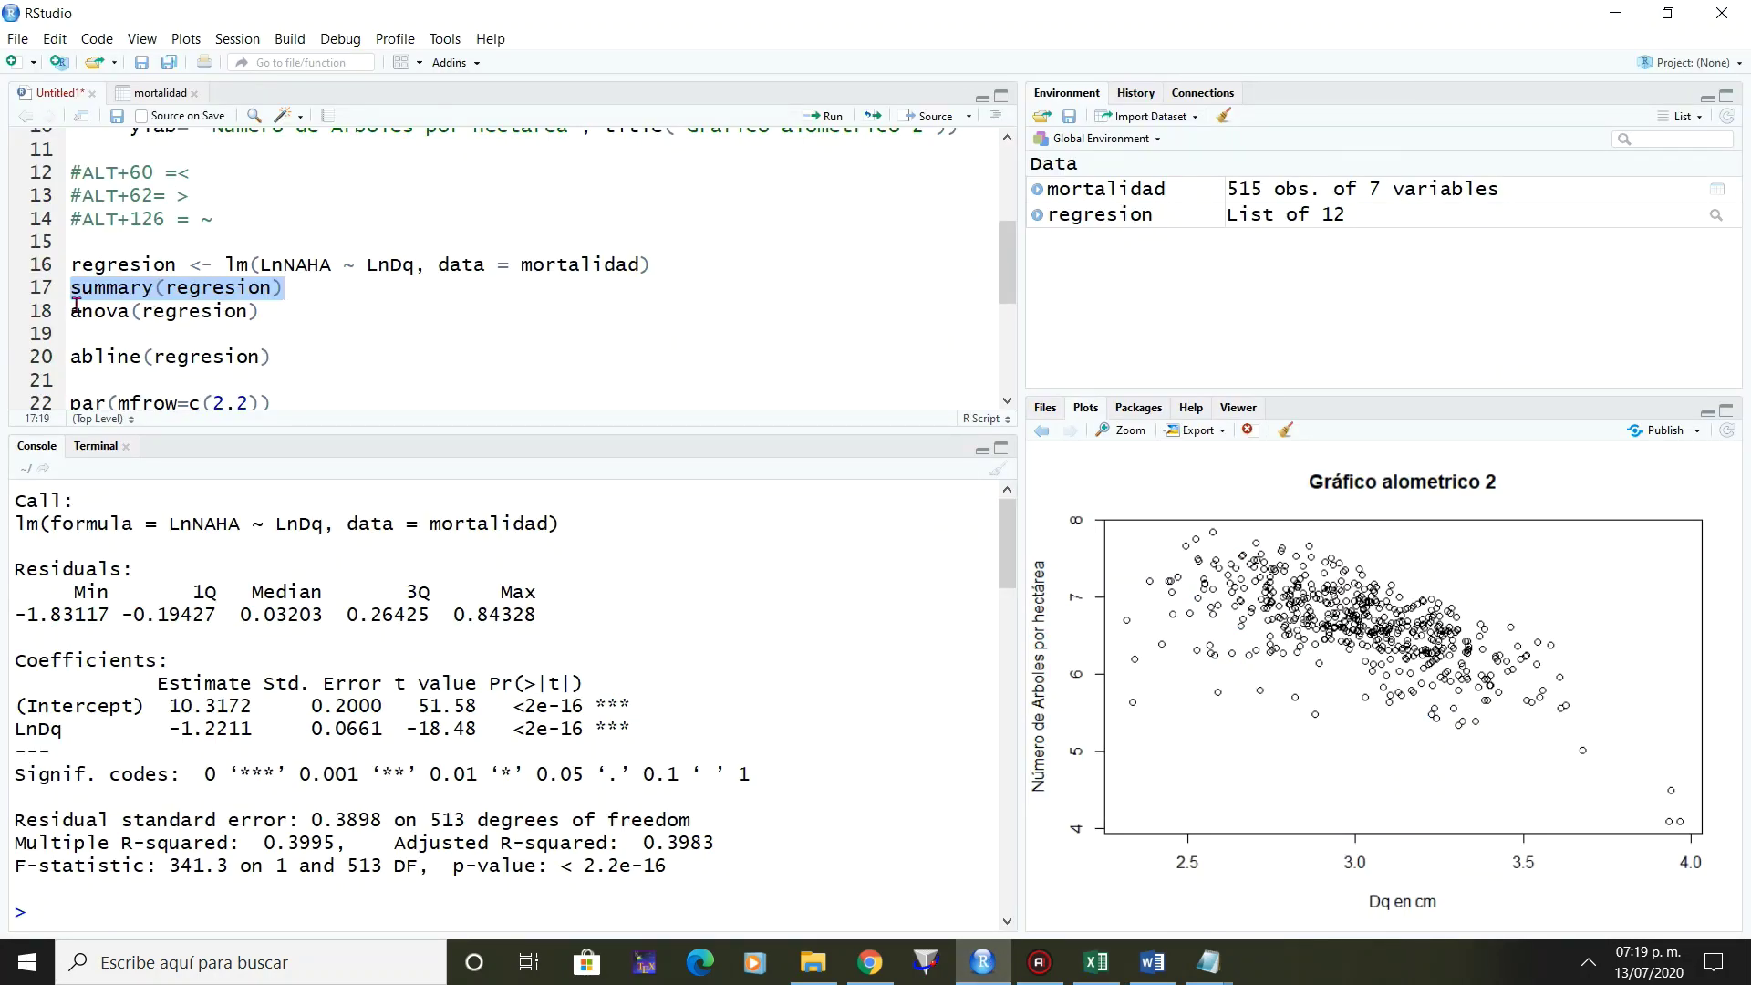
Run anova(regresion) to get the ANOVA table with F value 341.31.
drag(75, 308, 267, 313)
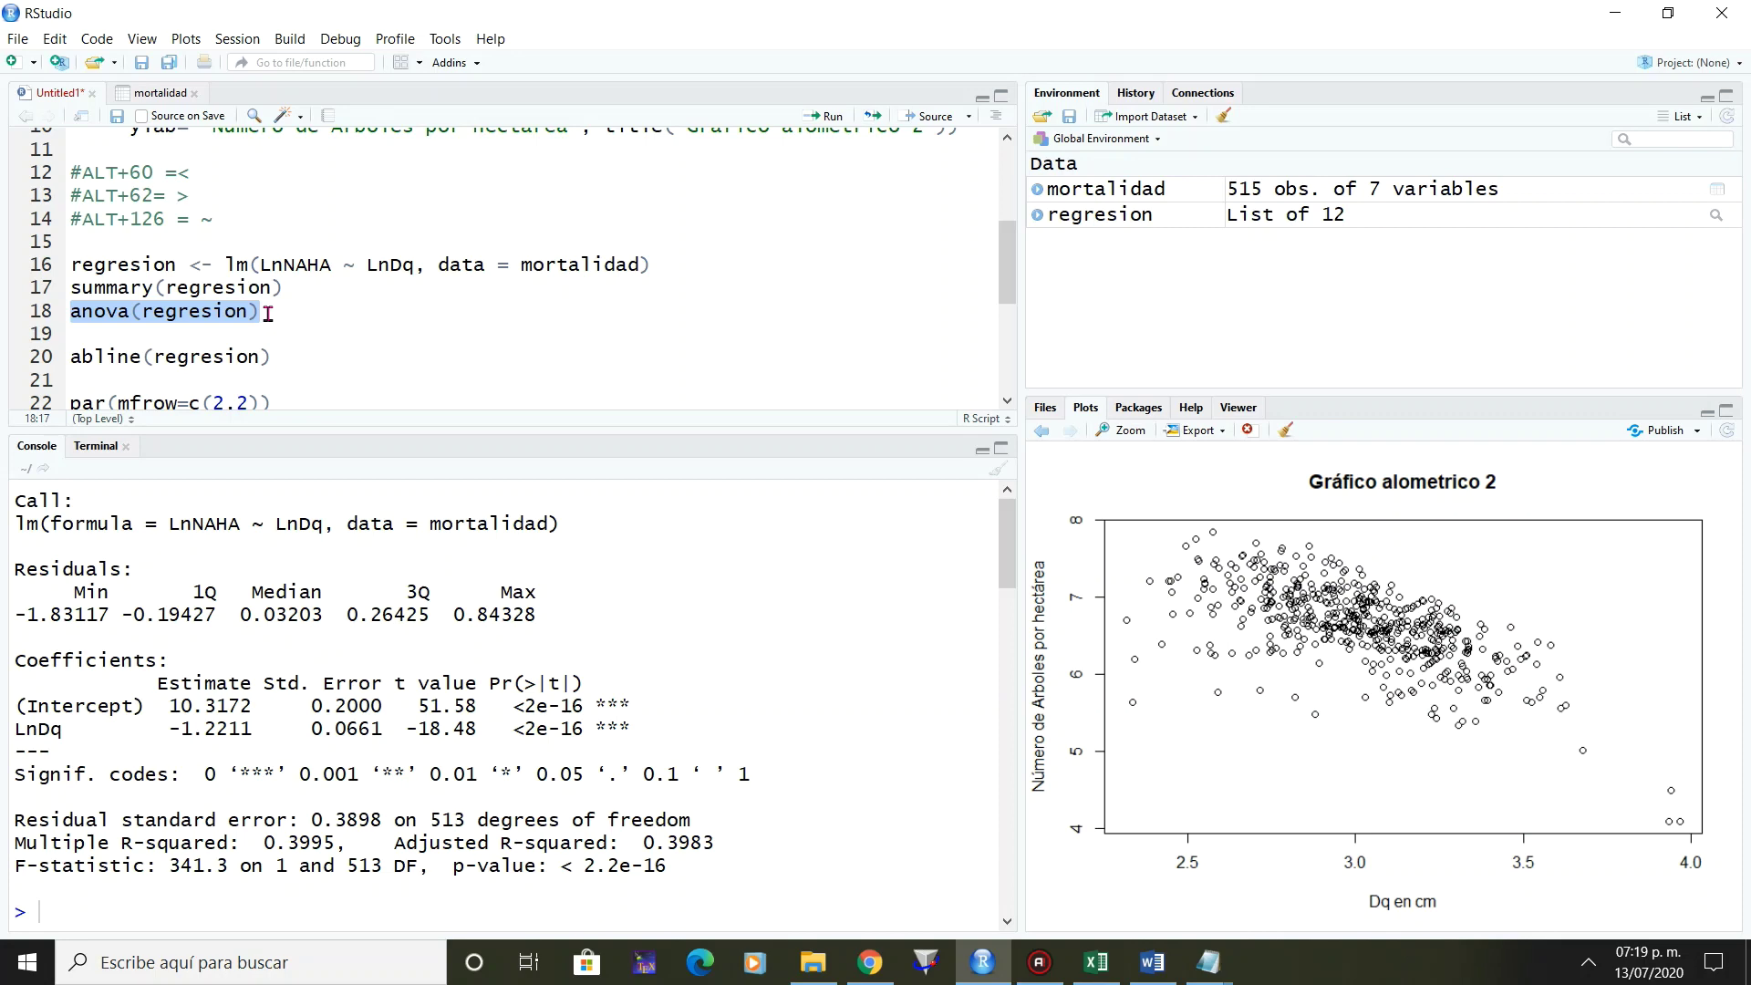
click(831, 118)
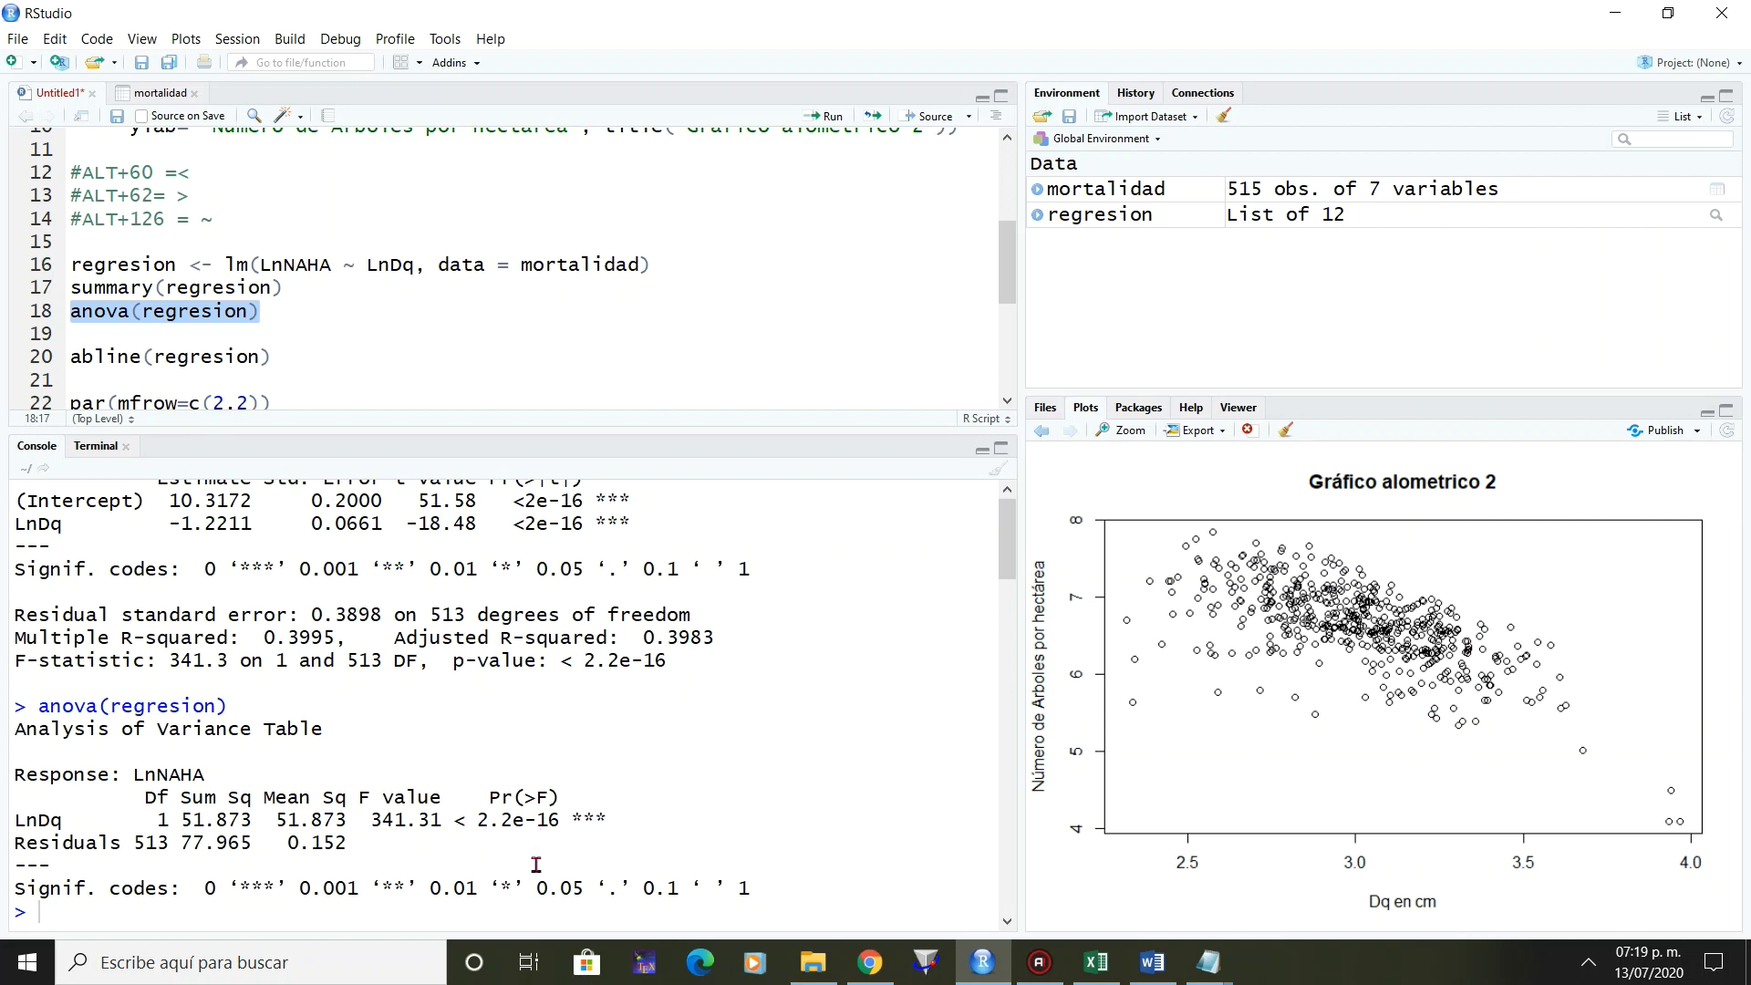
scroll(1008, 401, down, 1)
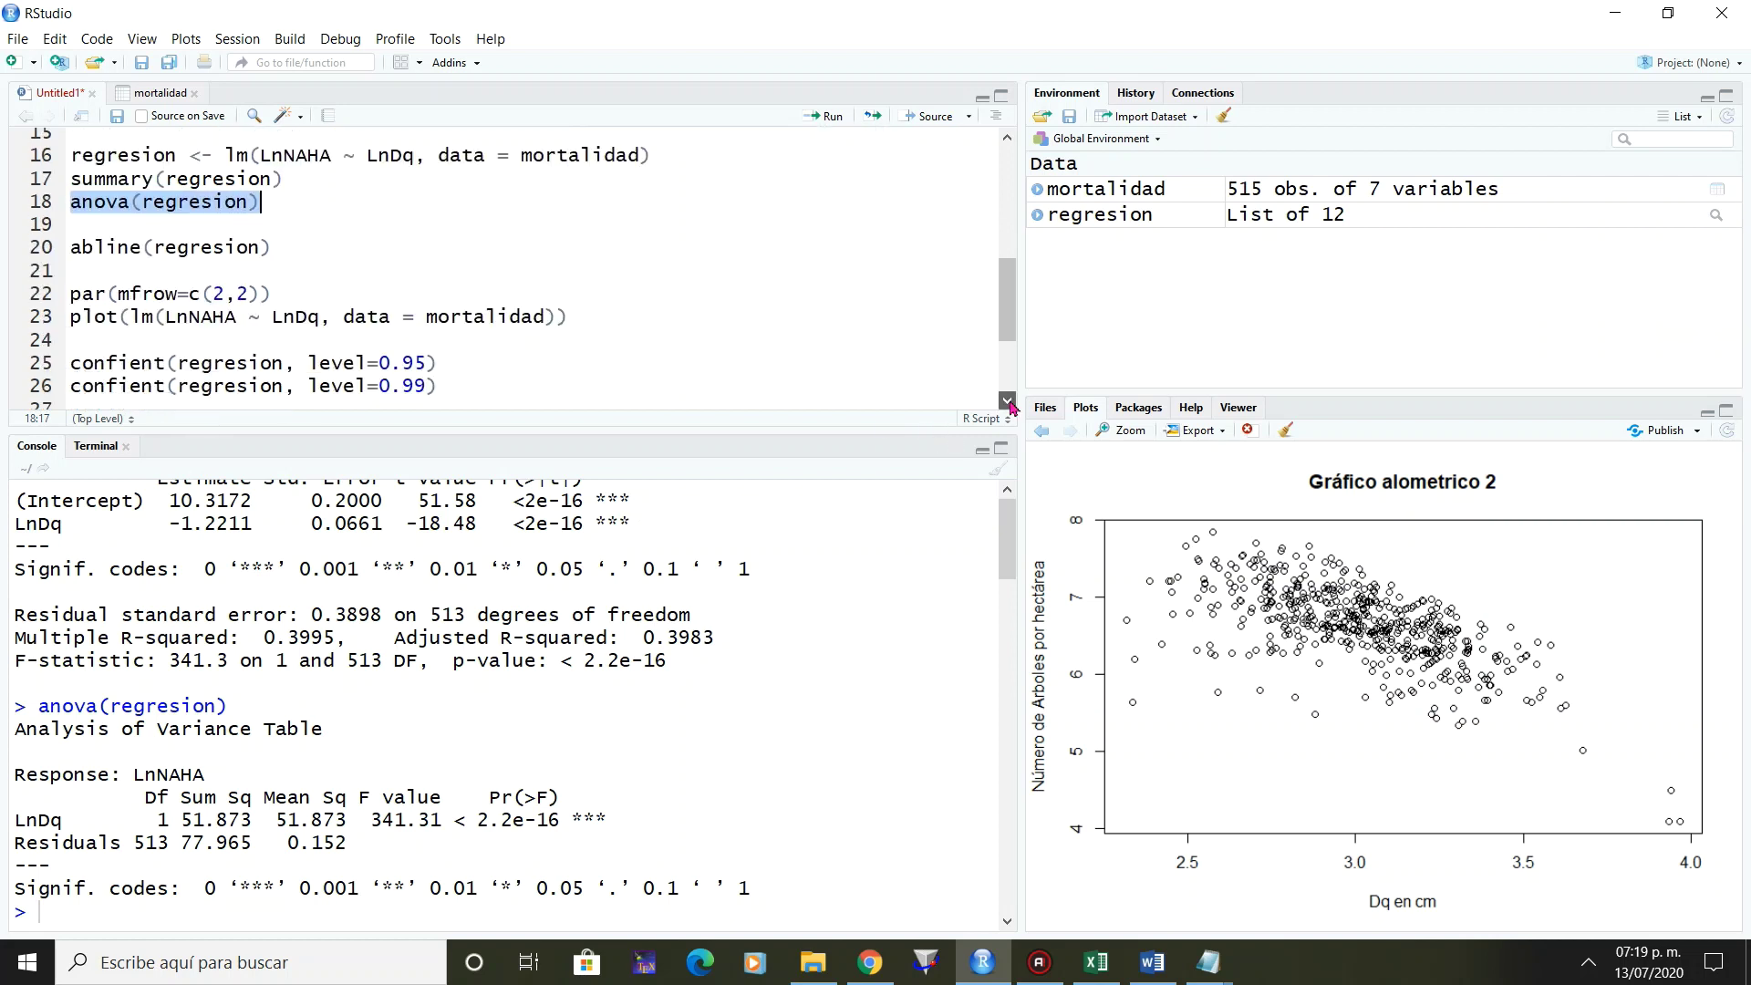
click(1008, 402)
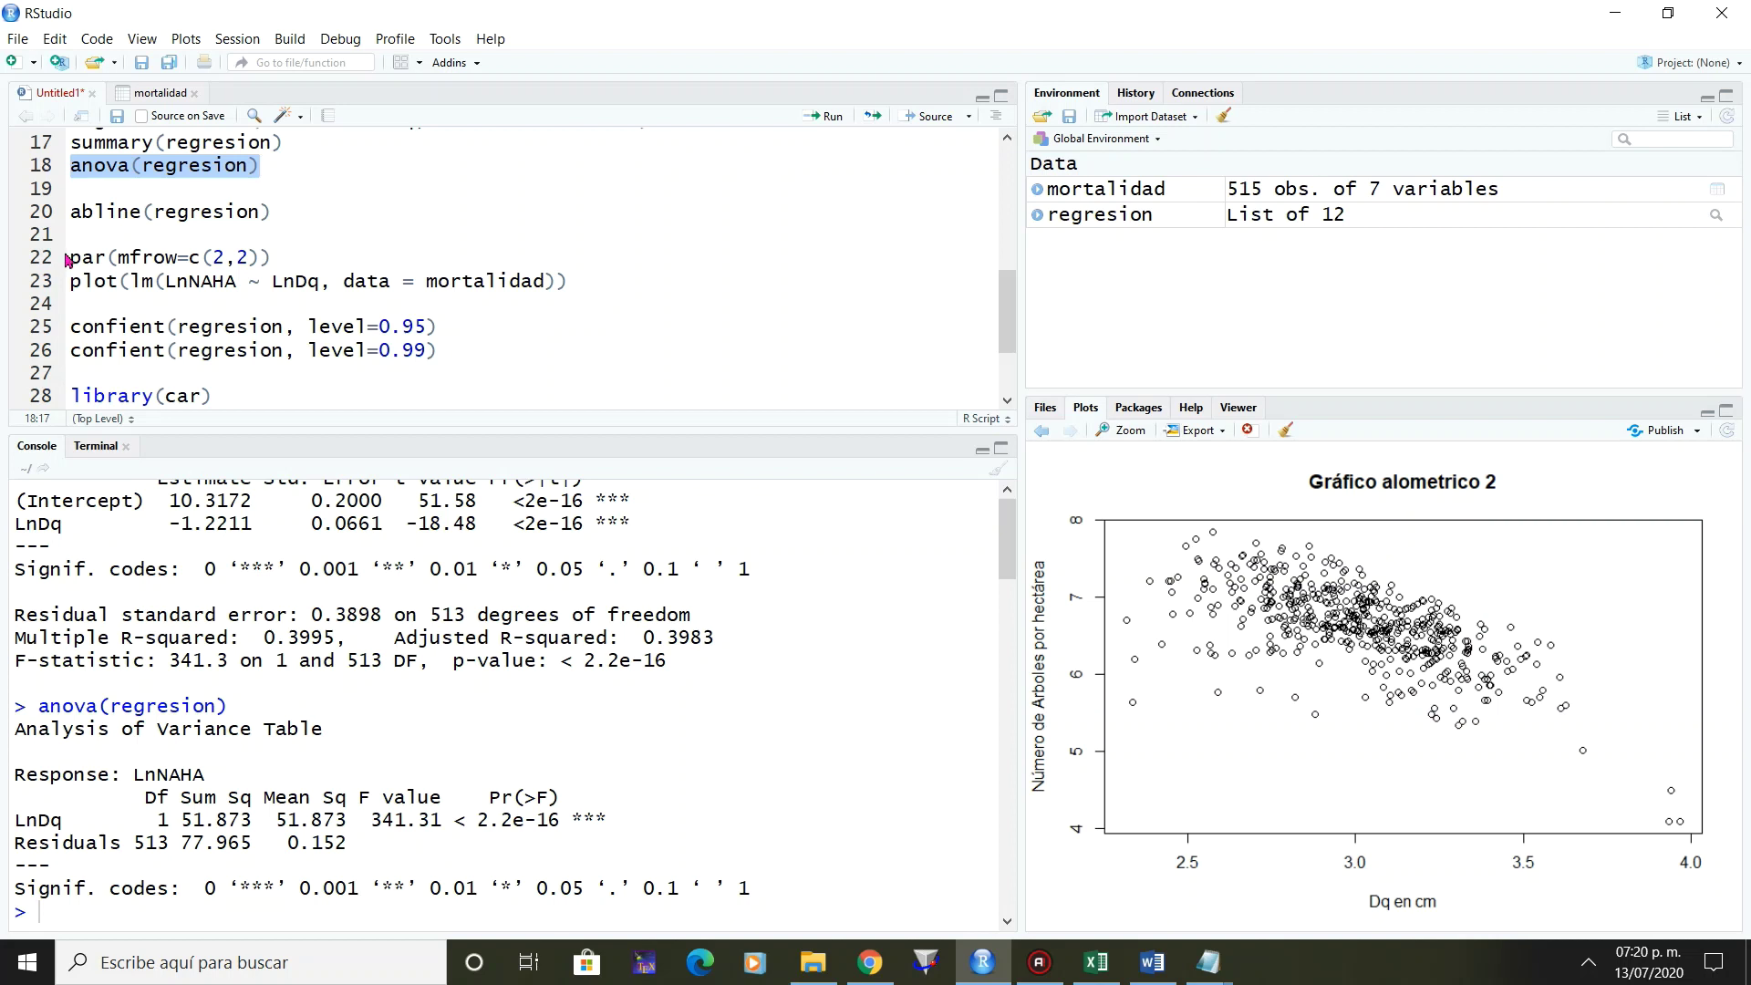
Set par(mfrow=c(2,2)) and draw the four regression diagnostic plots, viewing them enlarged.
click(82, 258)
drag(162, 254, 292, 257)
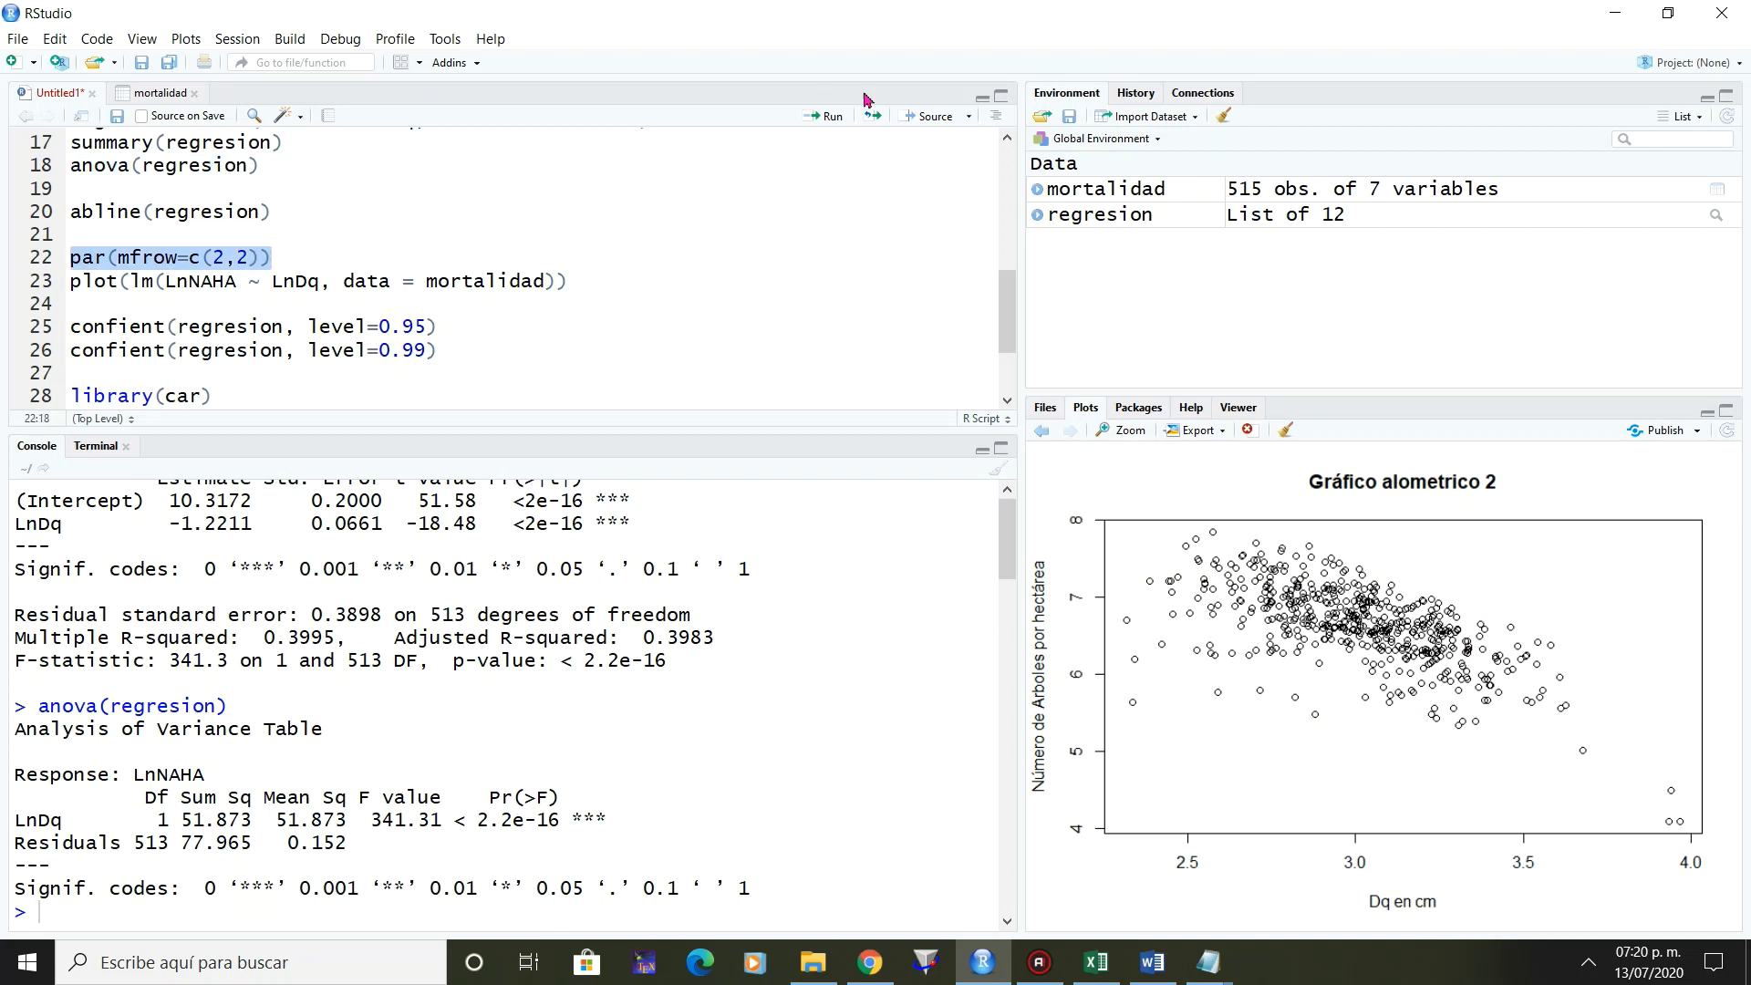
click(832, 118)
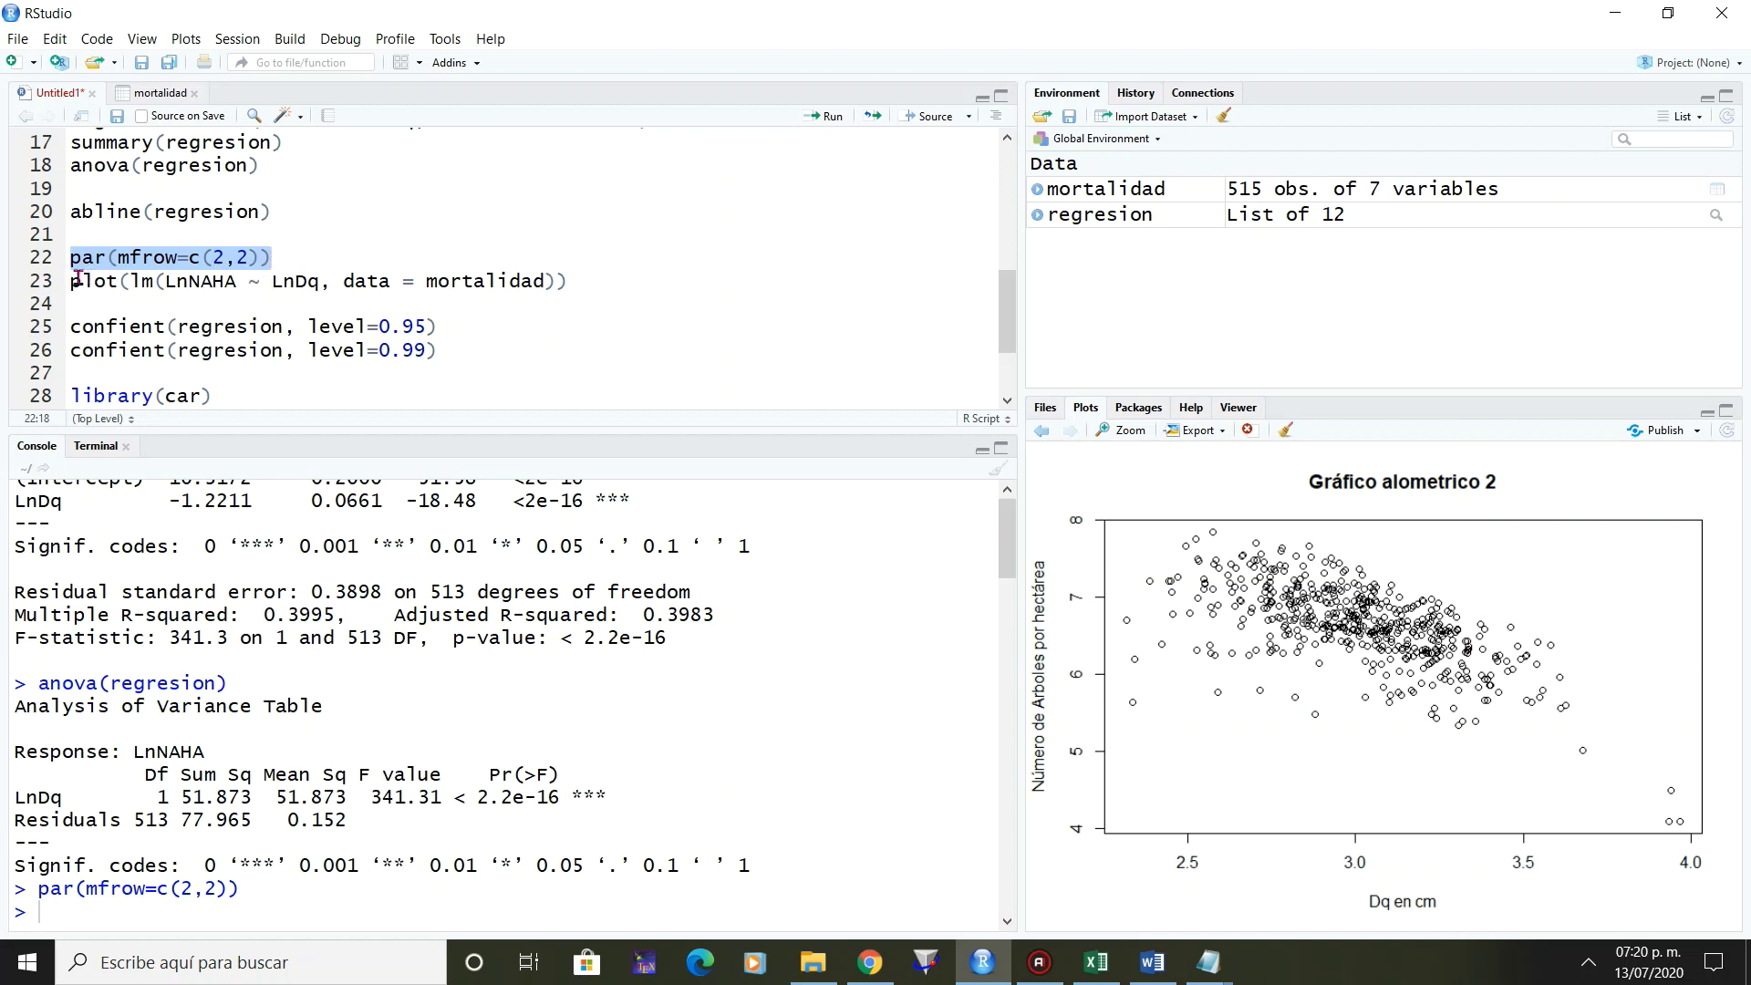
drag(72, 282, 570, 281)
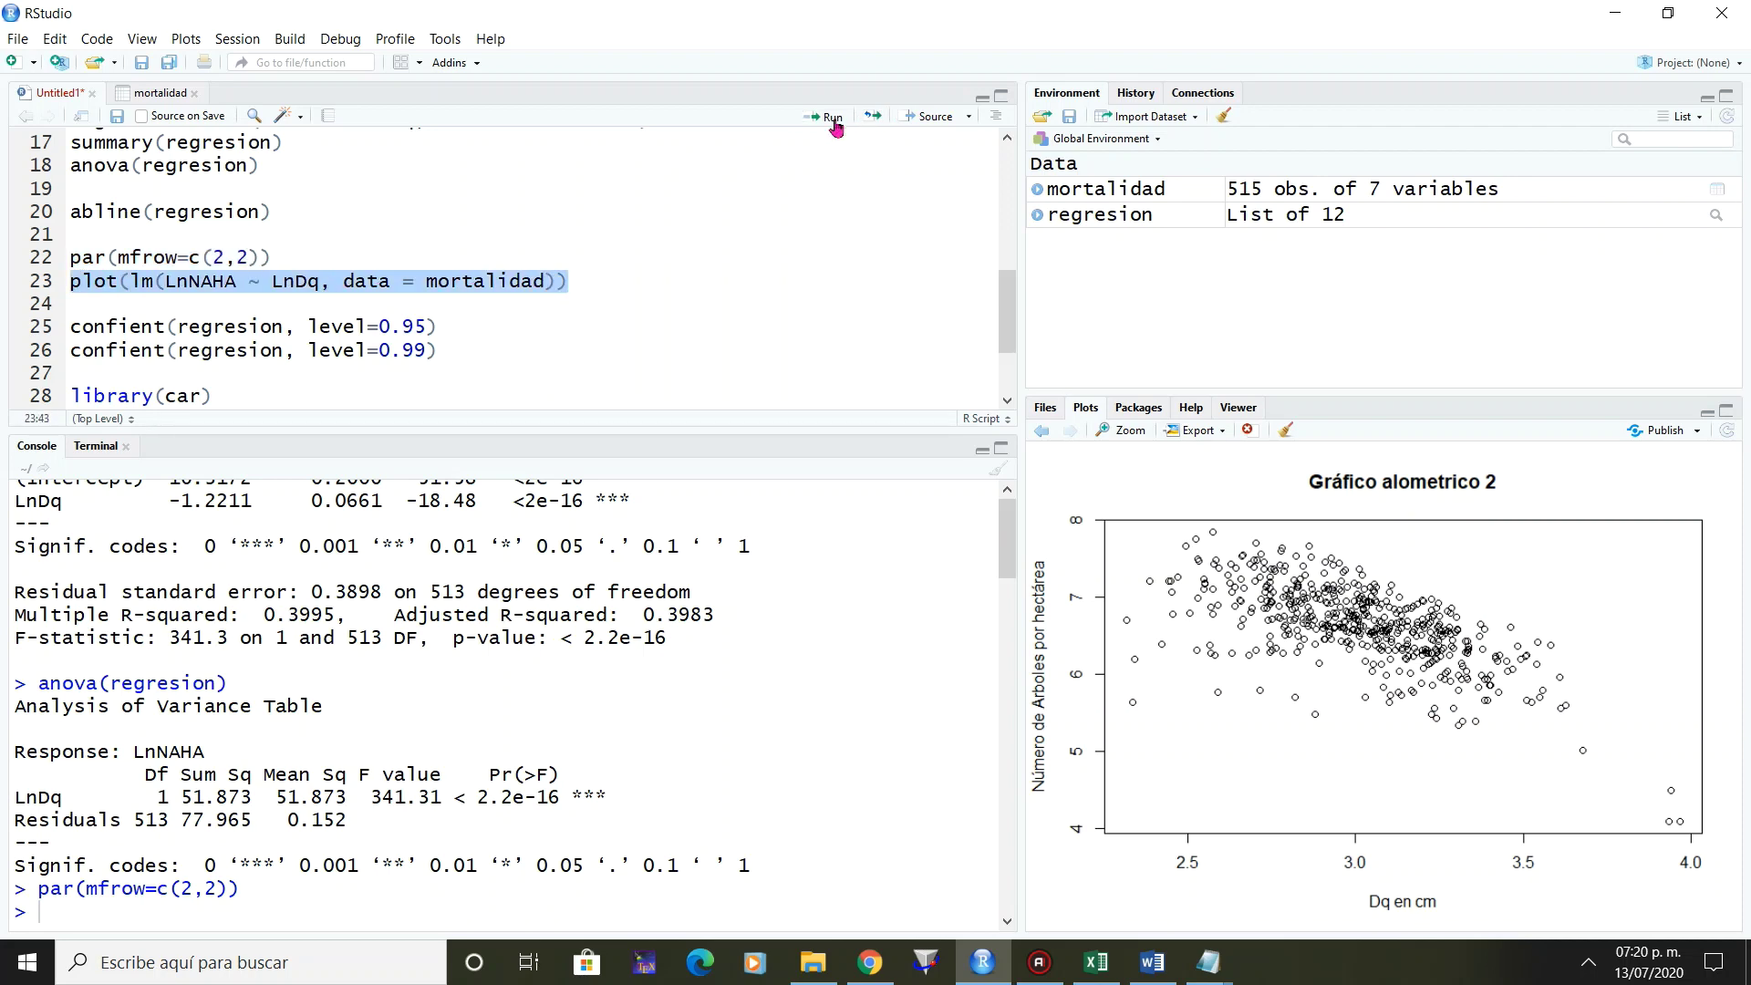
click(831, 118)
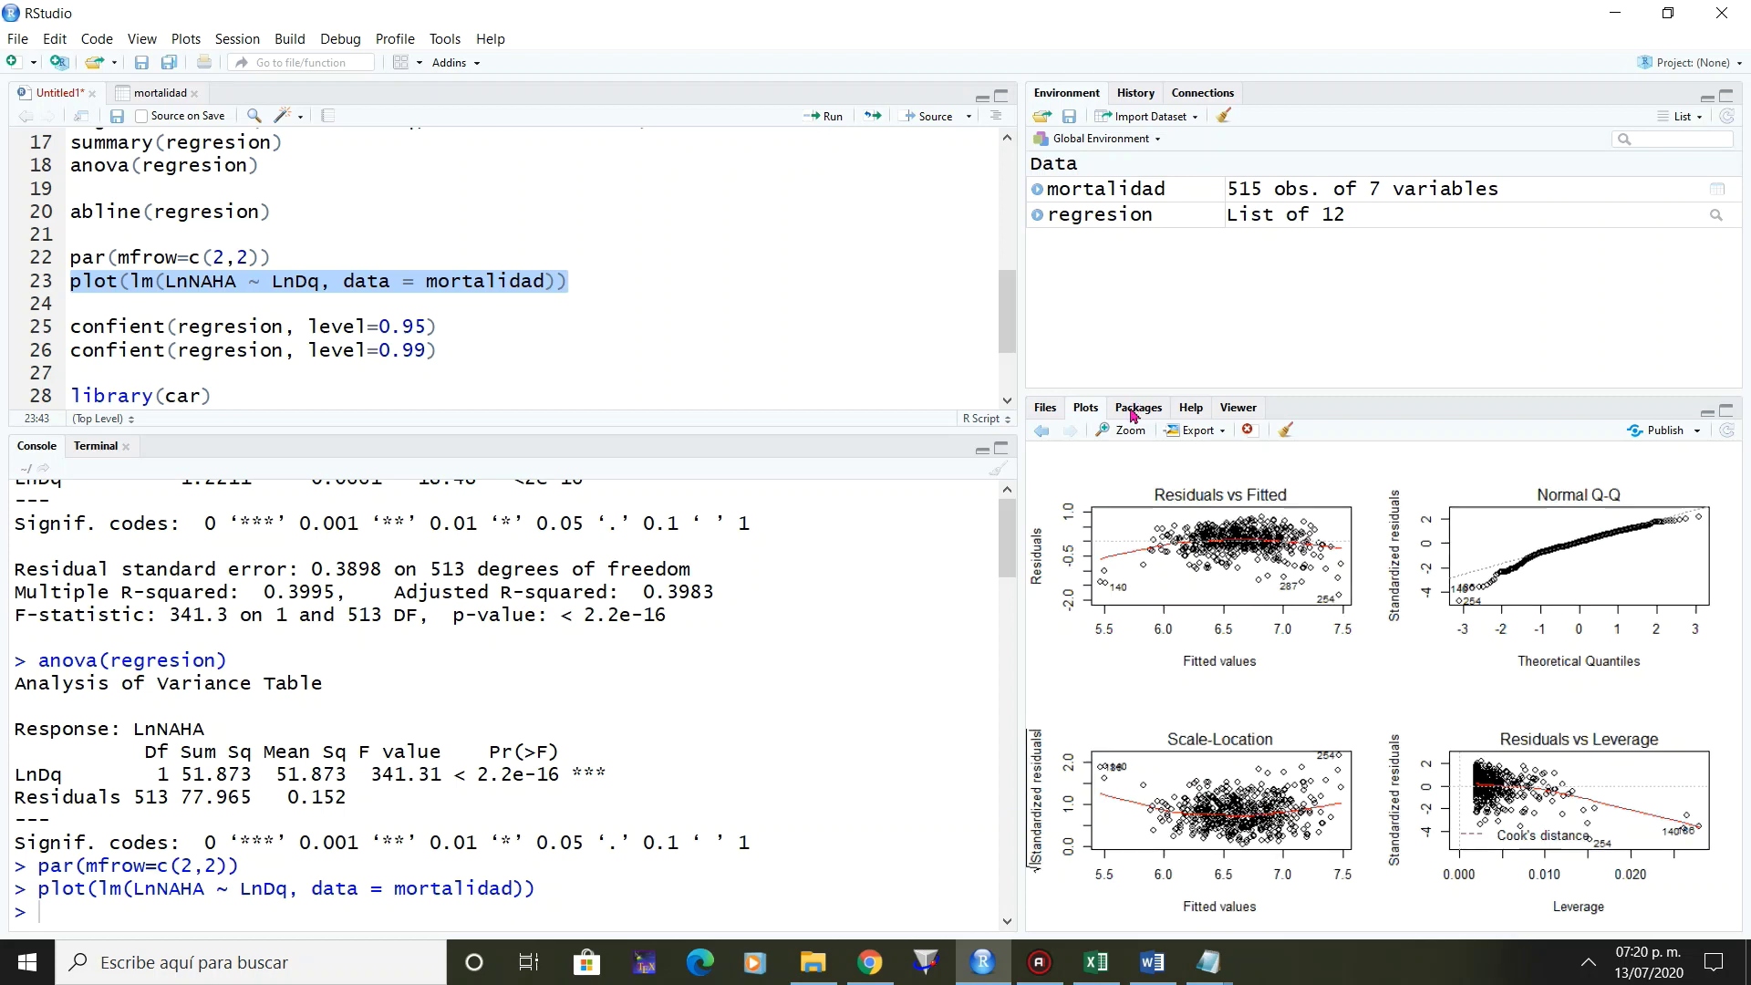
click(1124, 430)
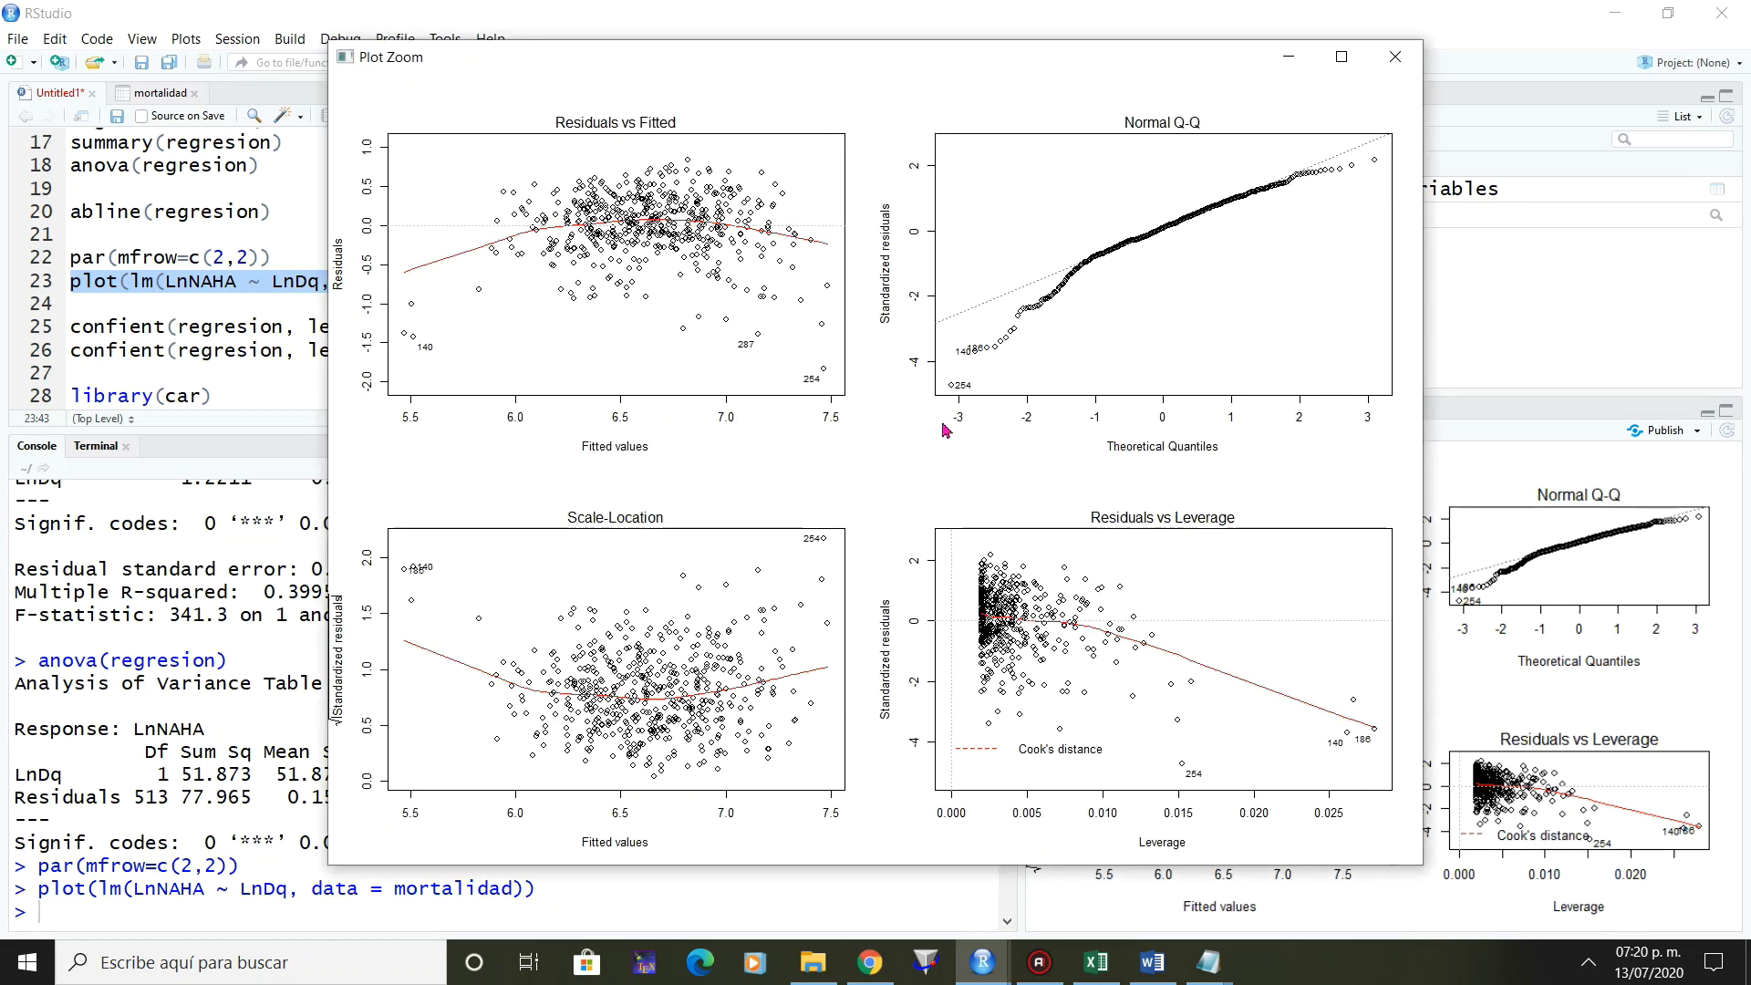
right_click(872, 417)
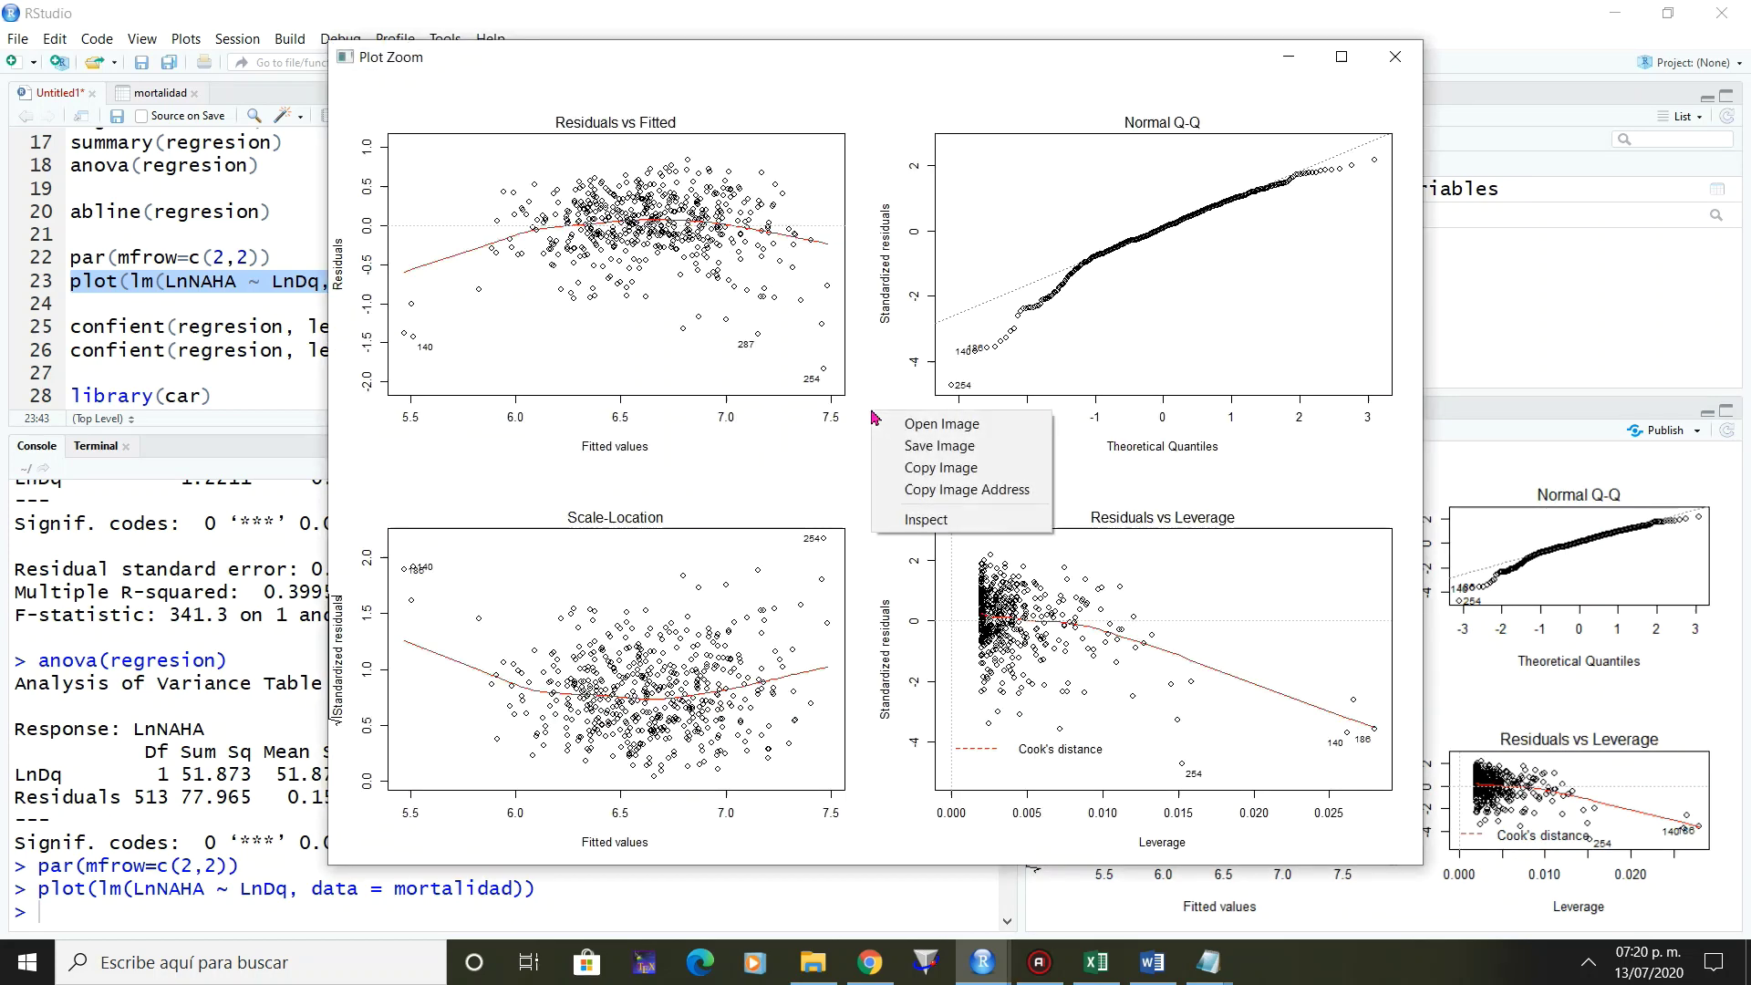
click(831, 486)
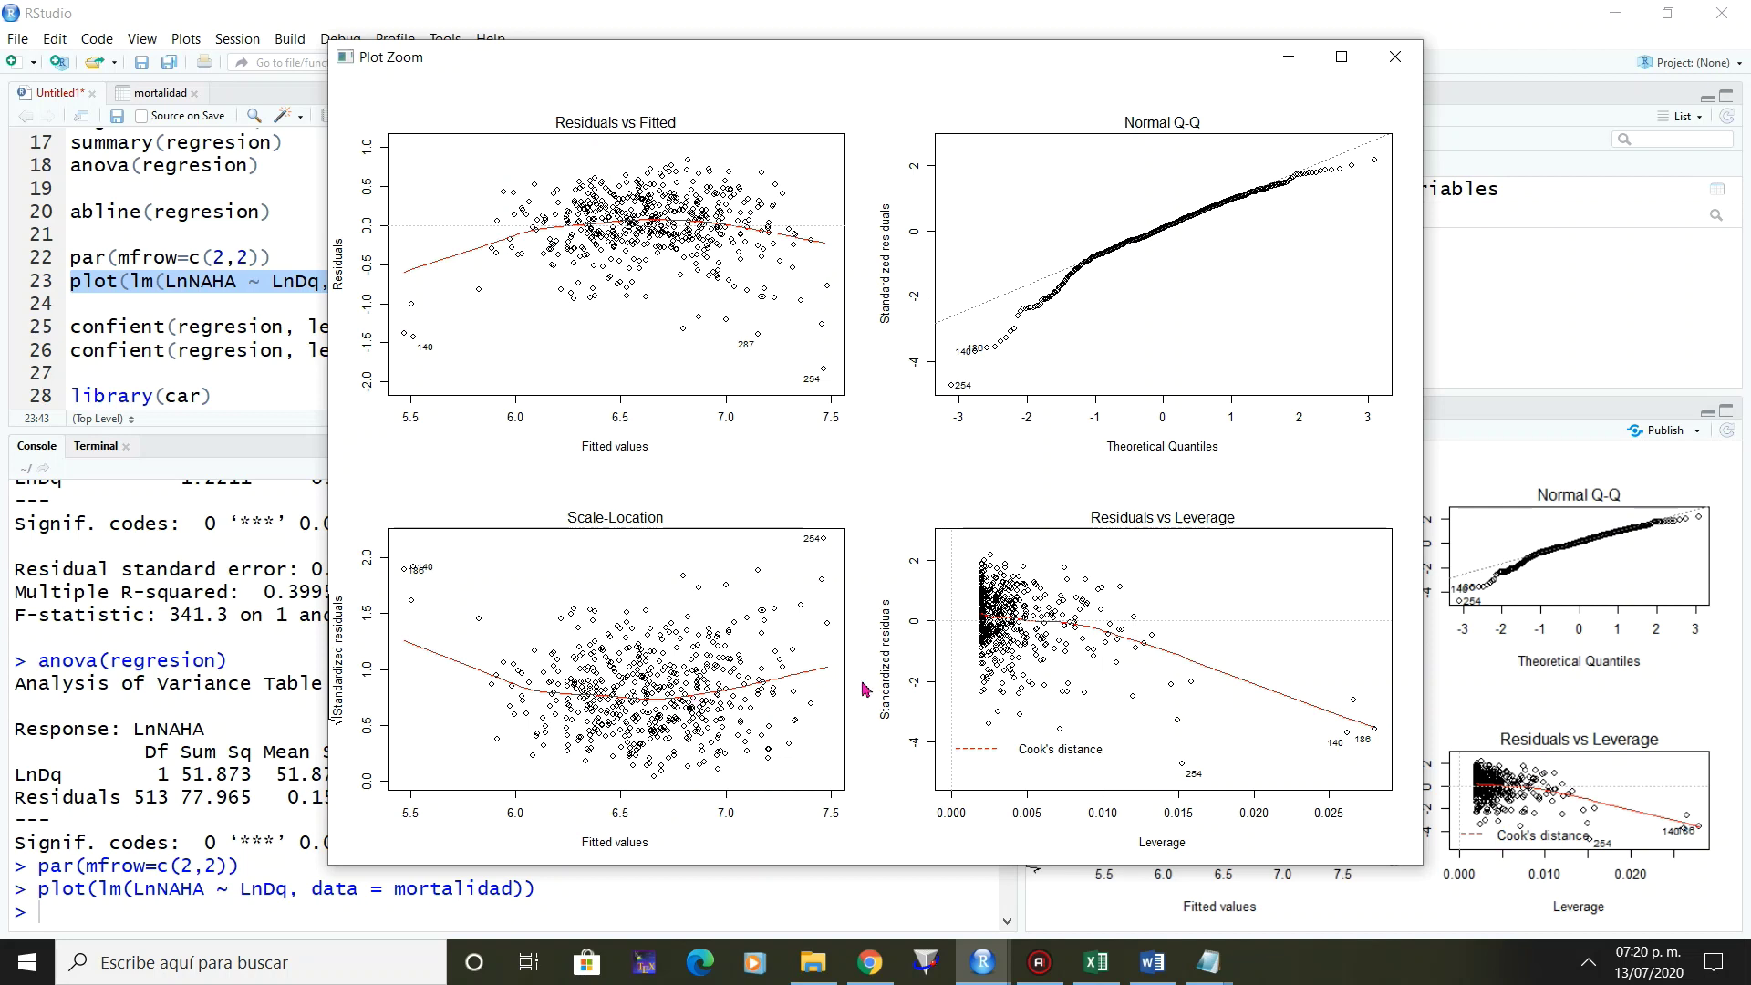
Close the enlarged plots and add the fitted line with abline(regresion).
click(1396, 57)
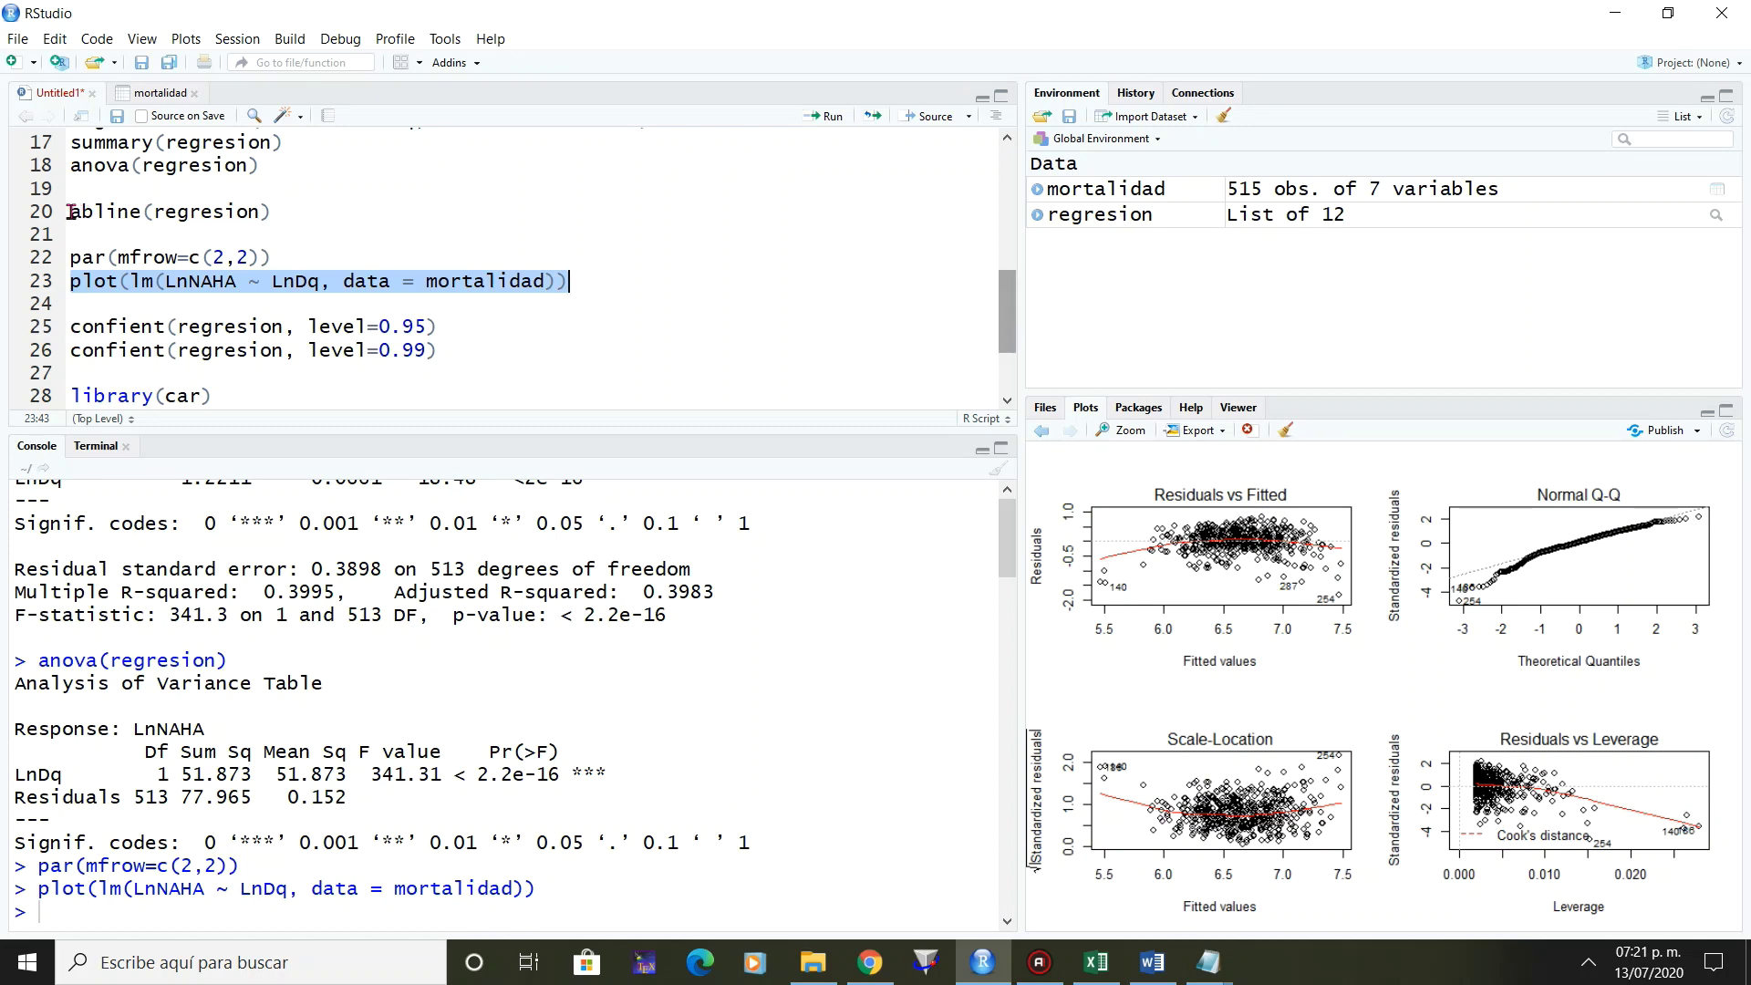
drag(72, 211, 273, 212)
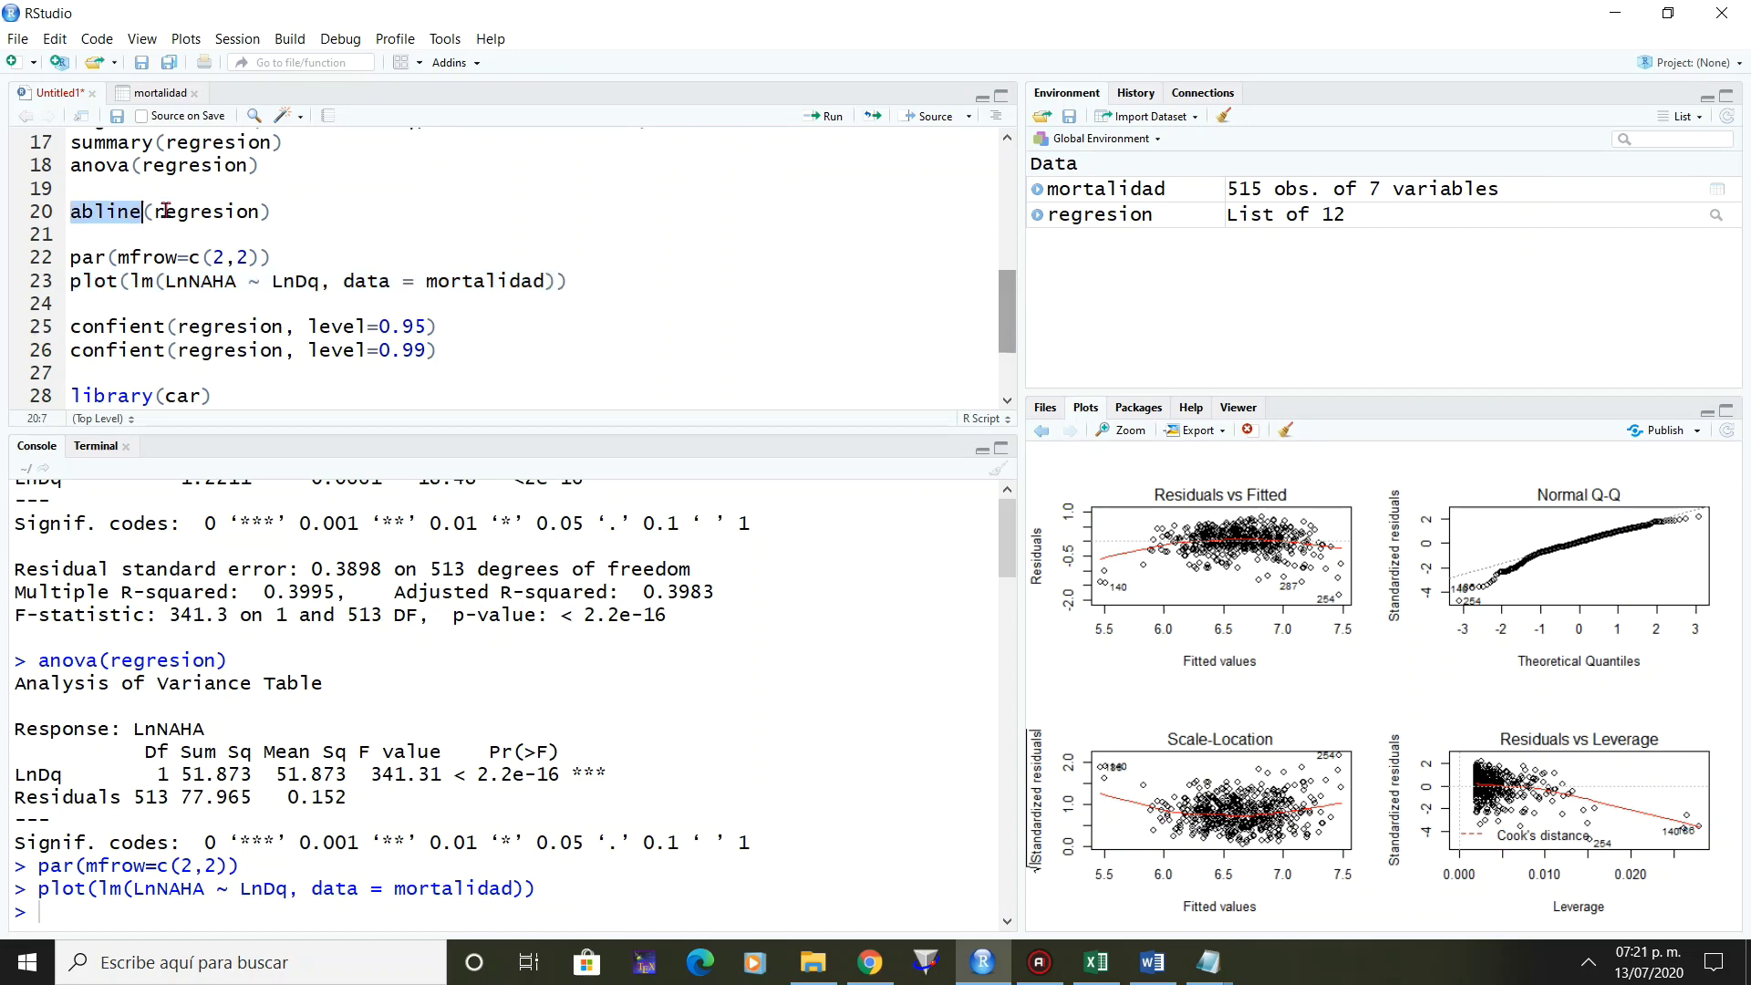
click(833, 121)
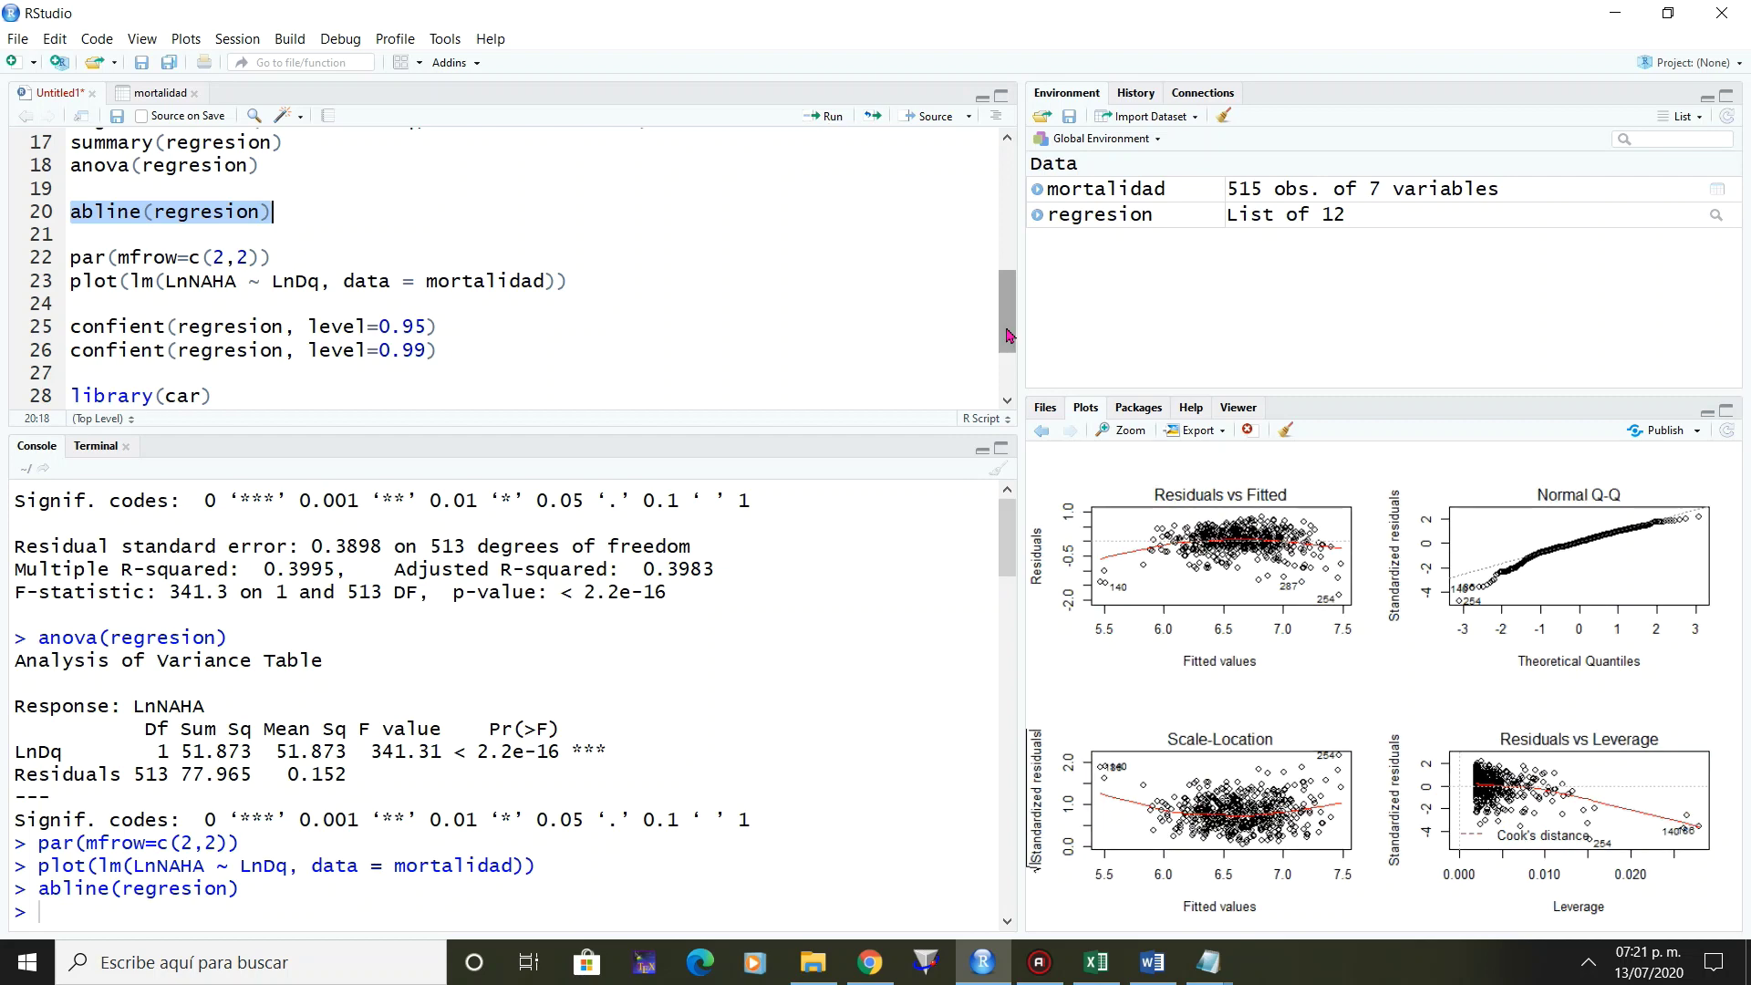
Load the car package by running library(car).
drag(1013, 324, 1013, 364)
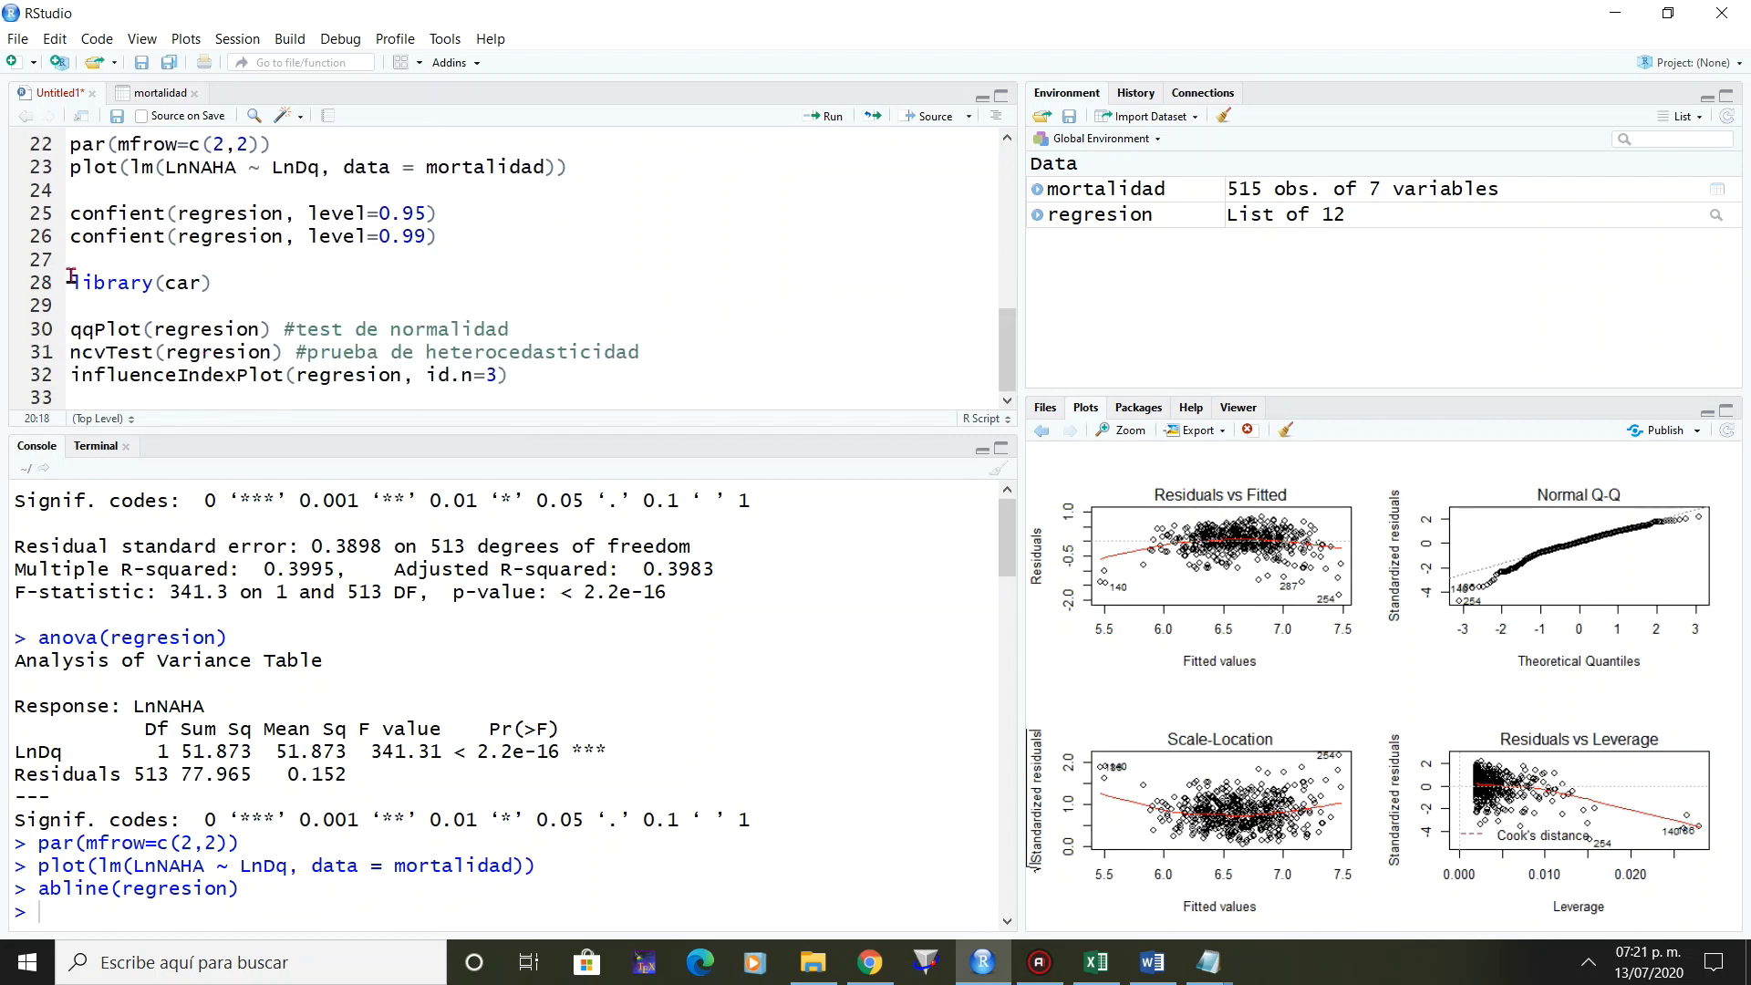
drag(71, 282, 247, 291)
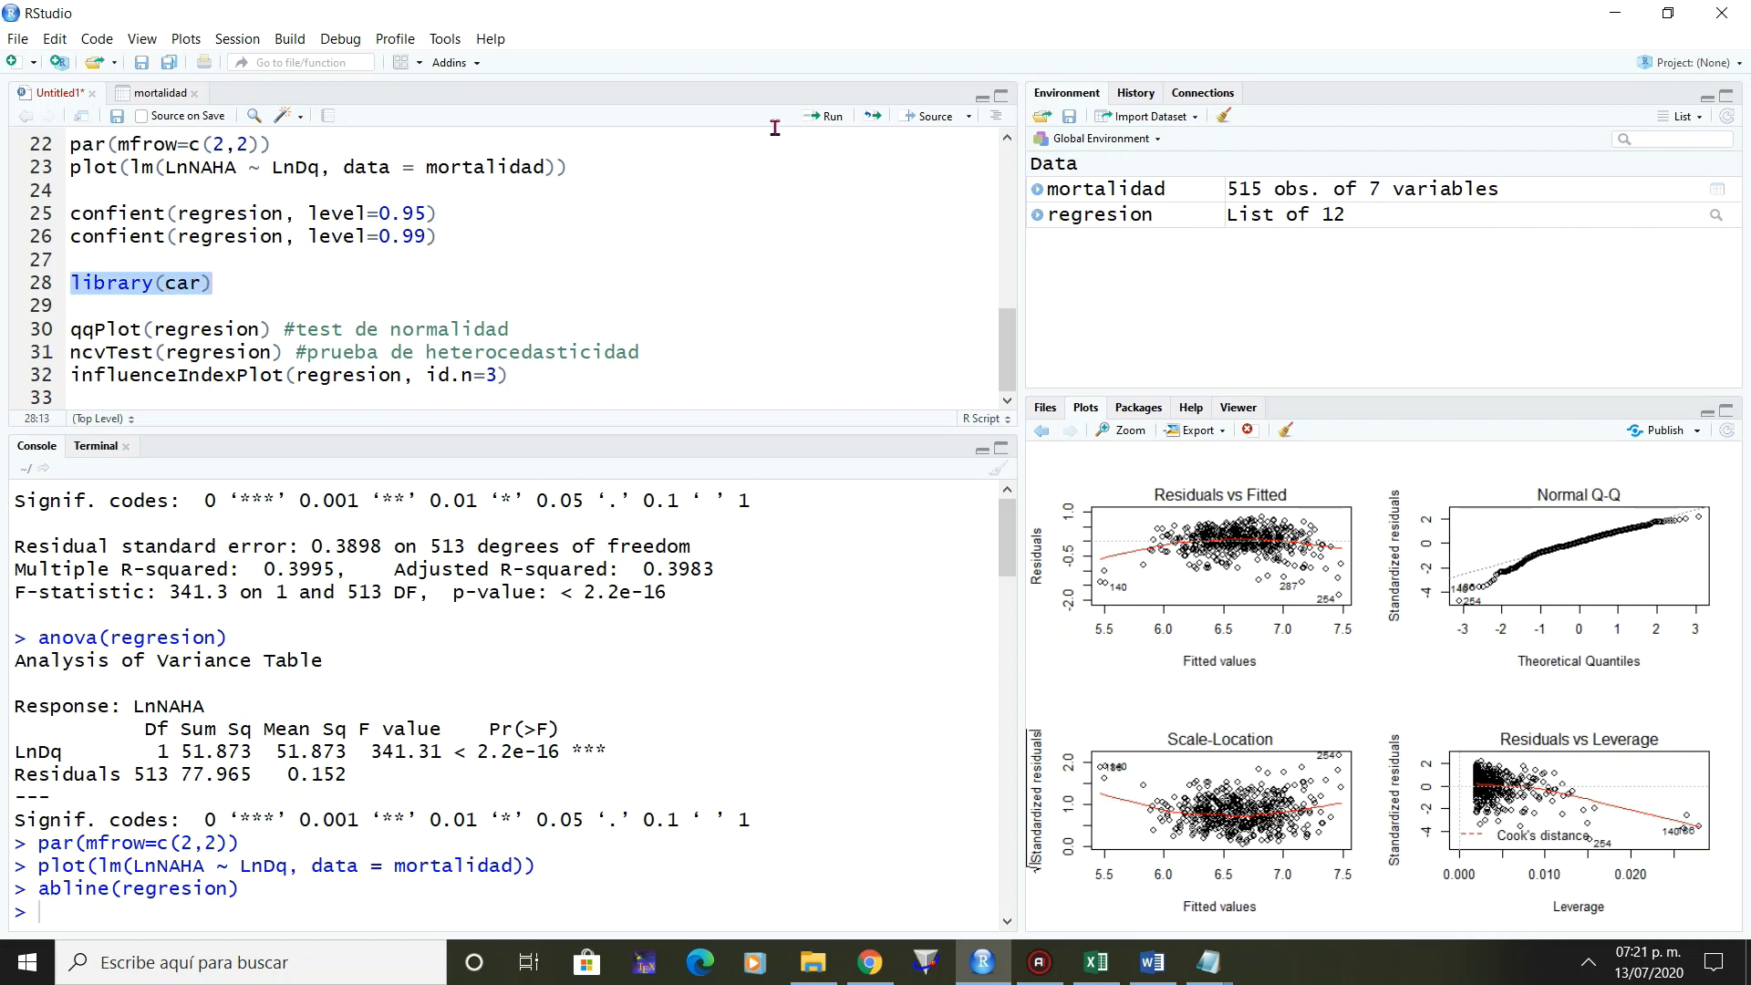
click(828, 121)
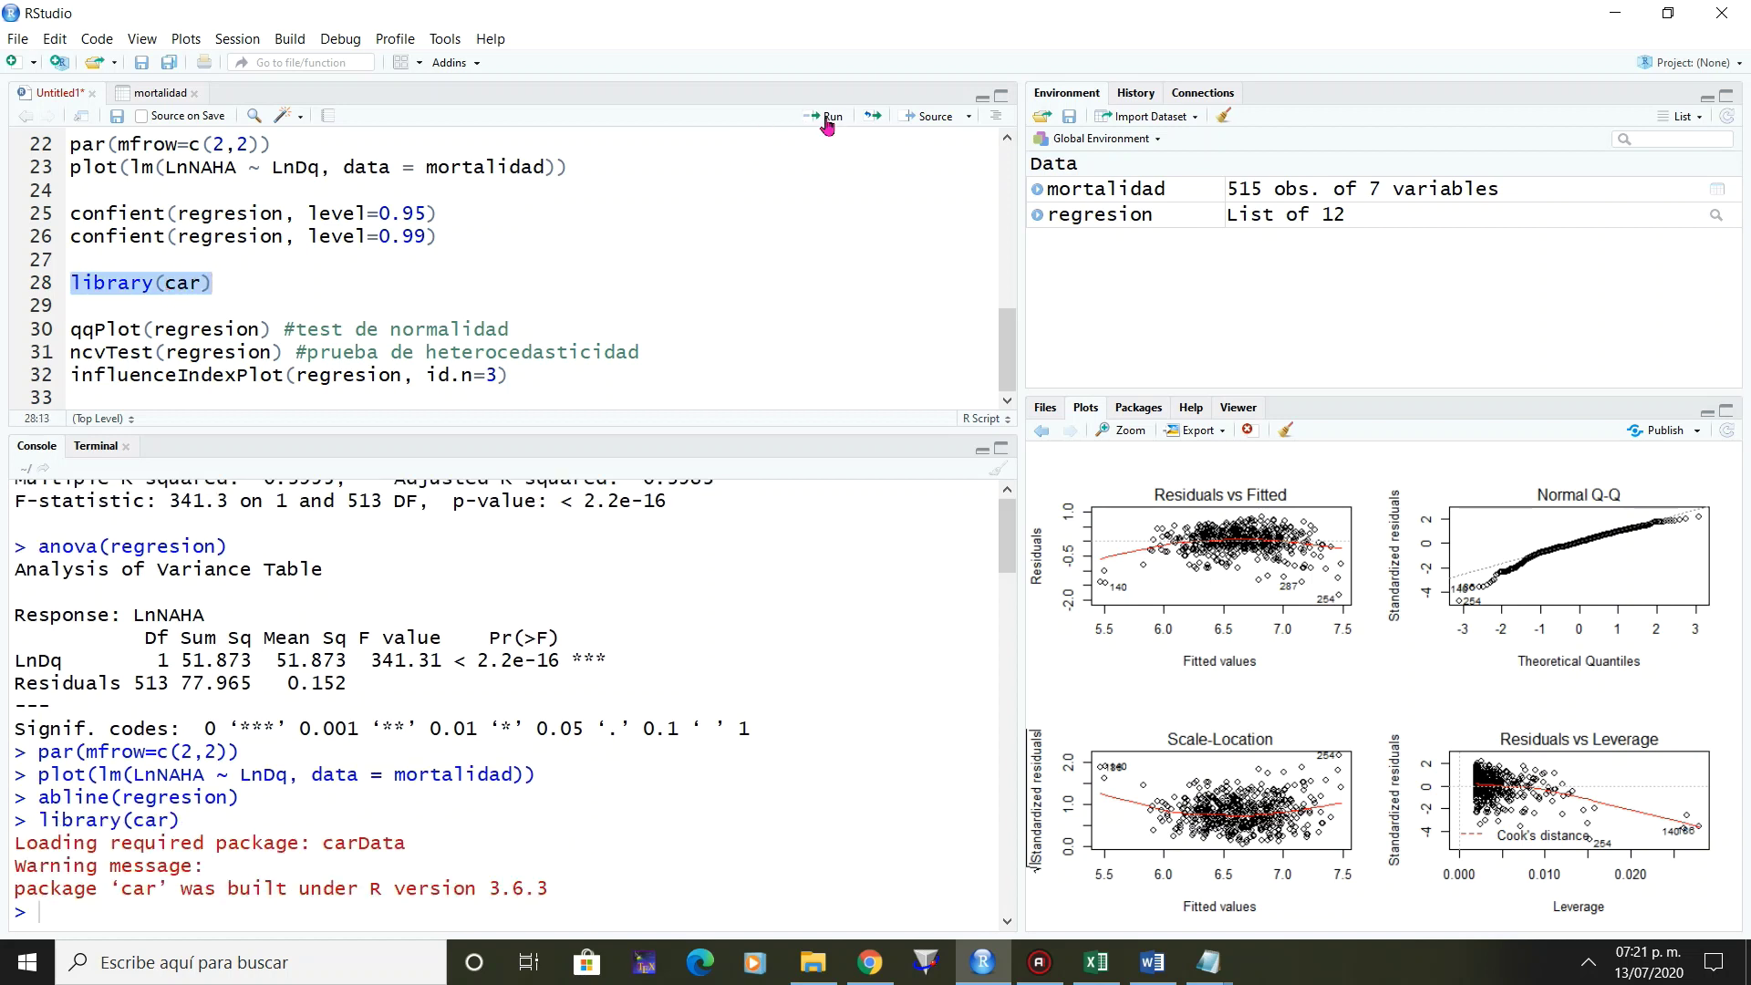
Draw the residual QQ plot with qqPlot(regresion), flagging observations 140 and 254.
click(277, 306)
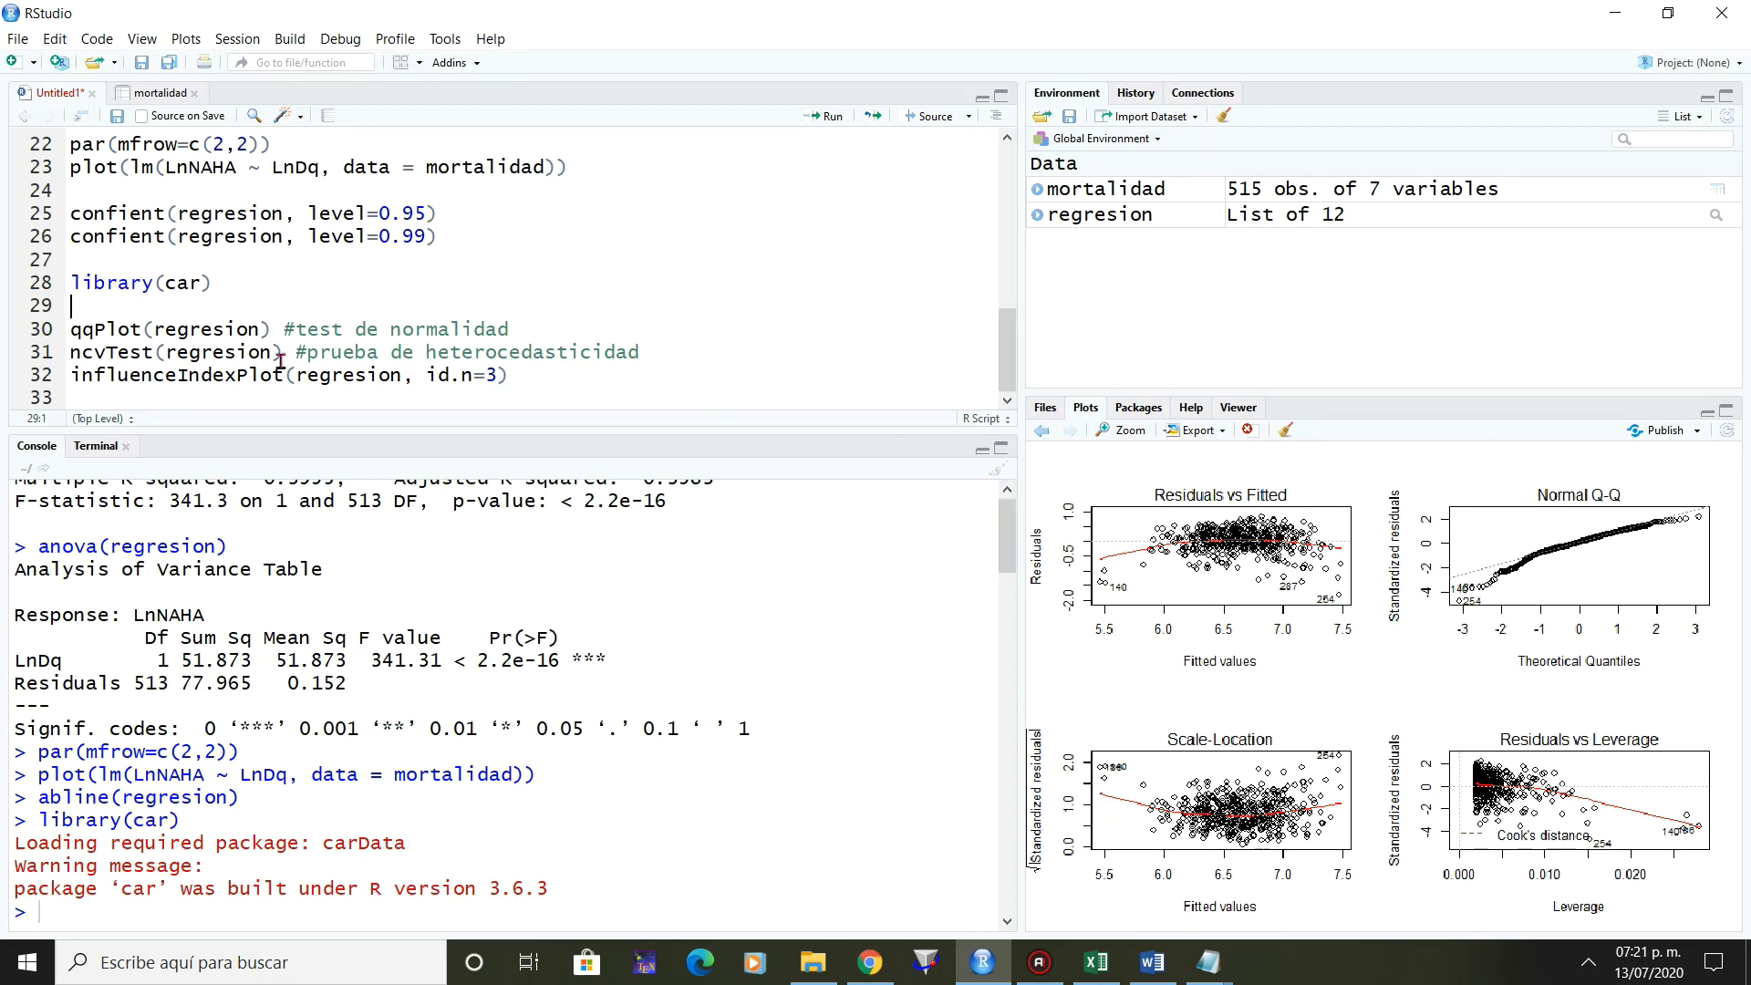
drag(72, 328, 268, 329)
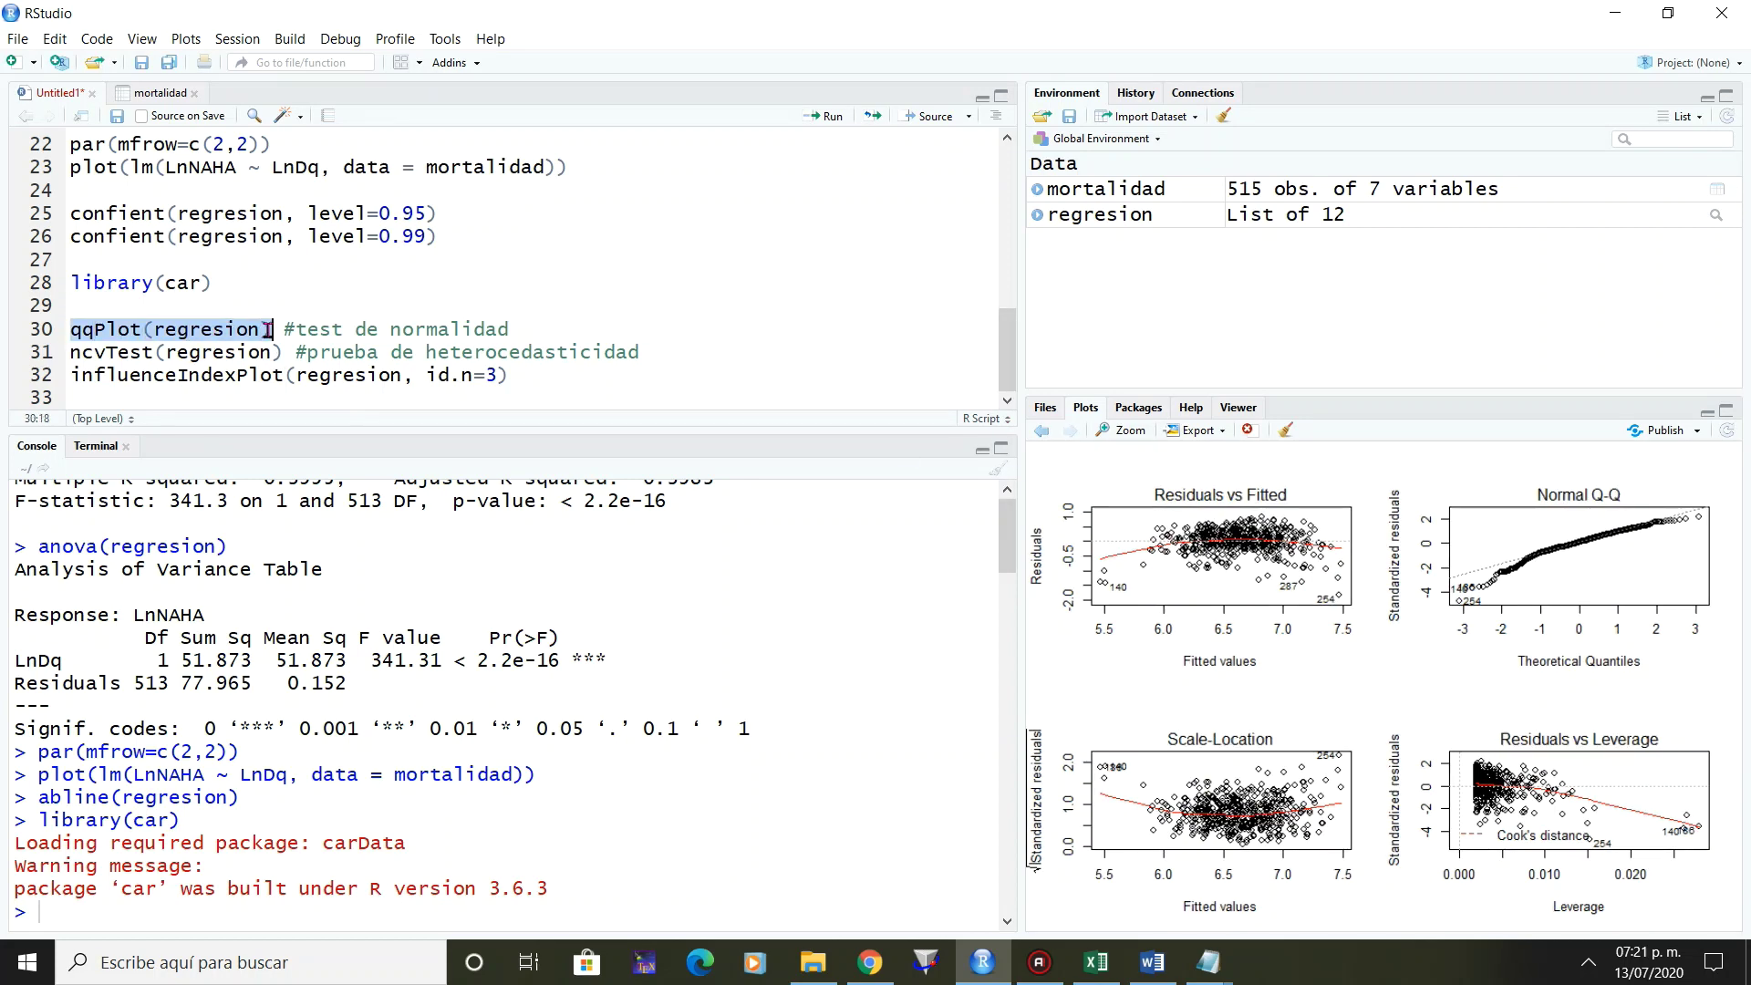
click(830, 116)
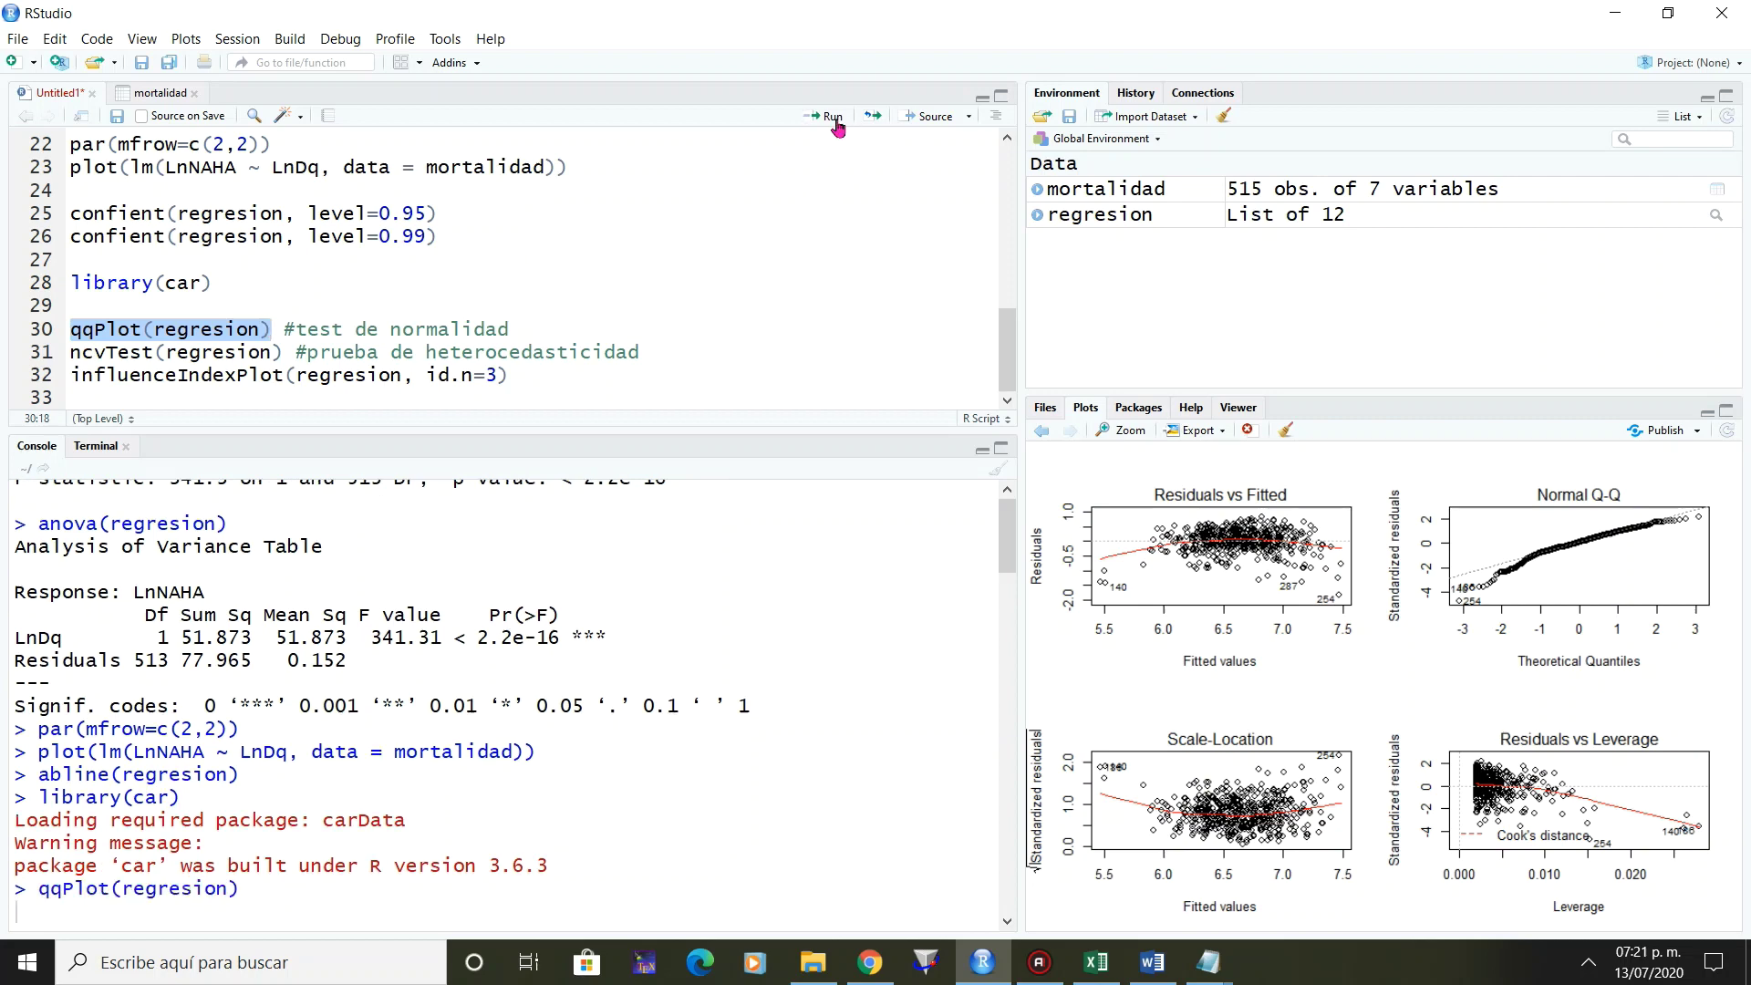
Copy the enlarged QQ plot image for the Word report.
click(1124, 430)
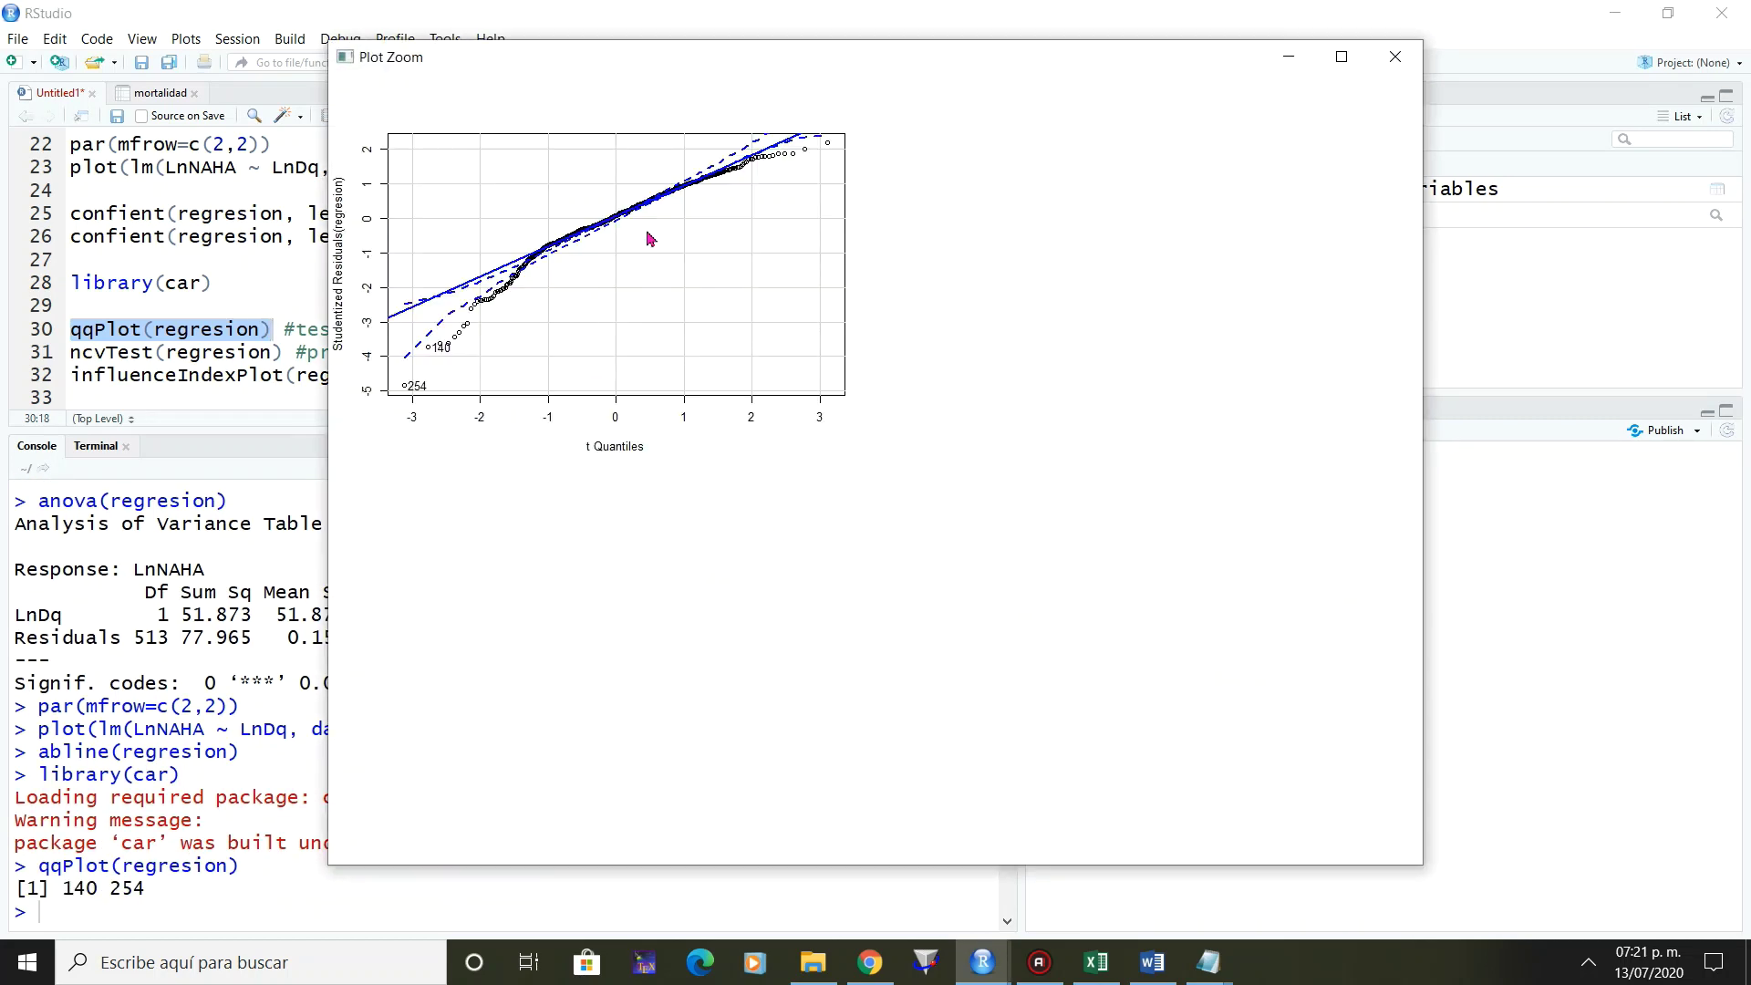
right_click(685, 366)
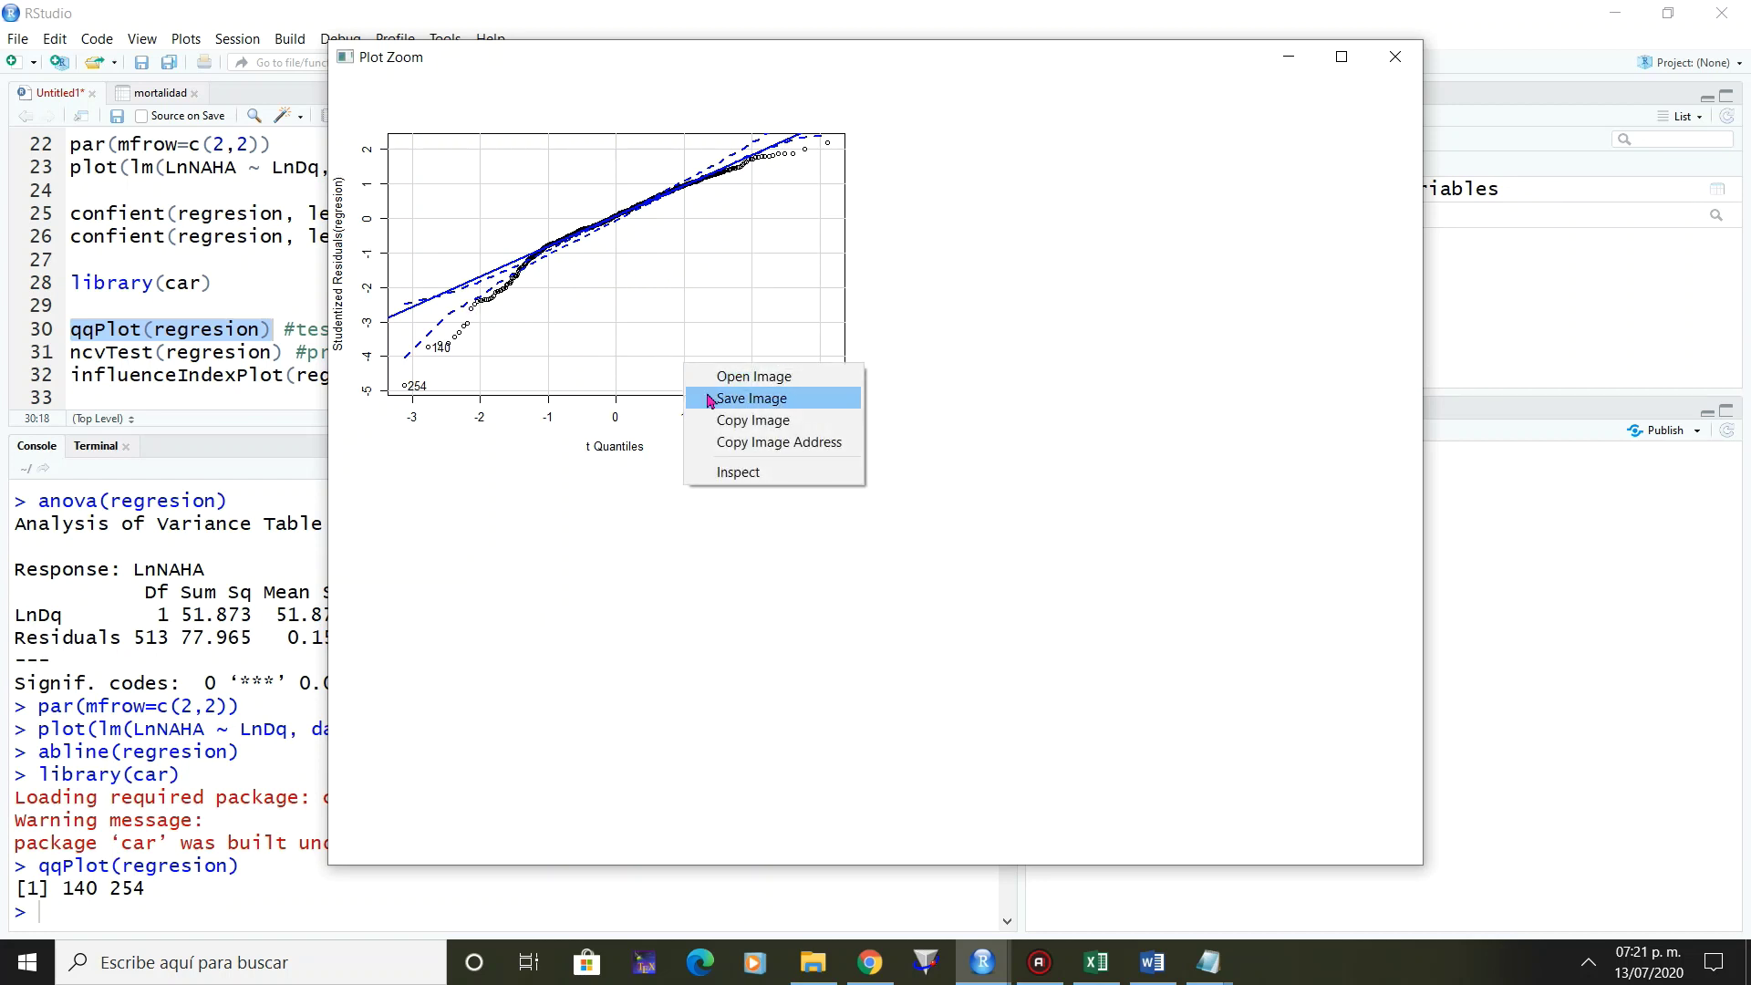
click(716, 421)
click(1135, 979)
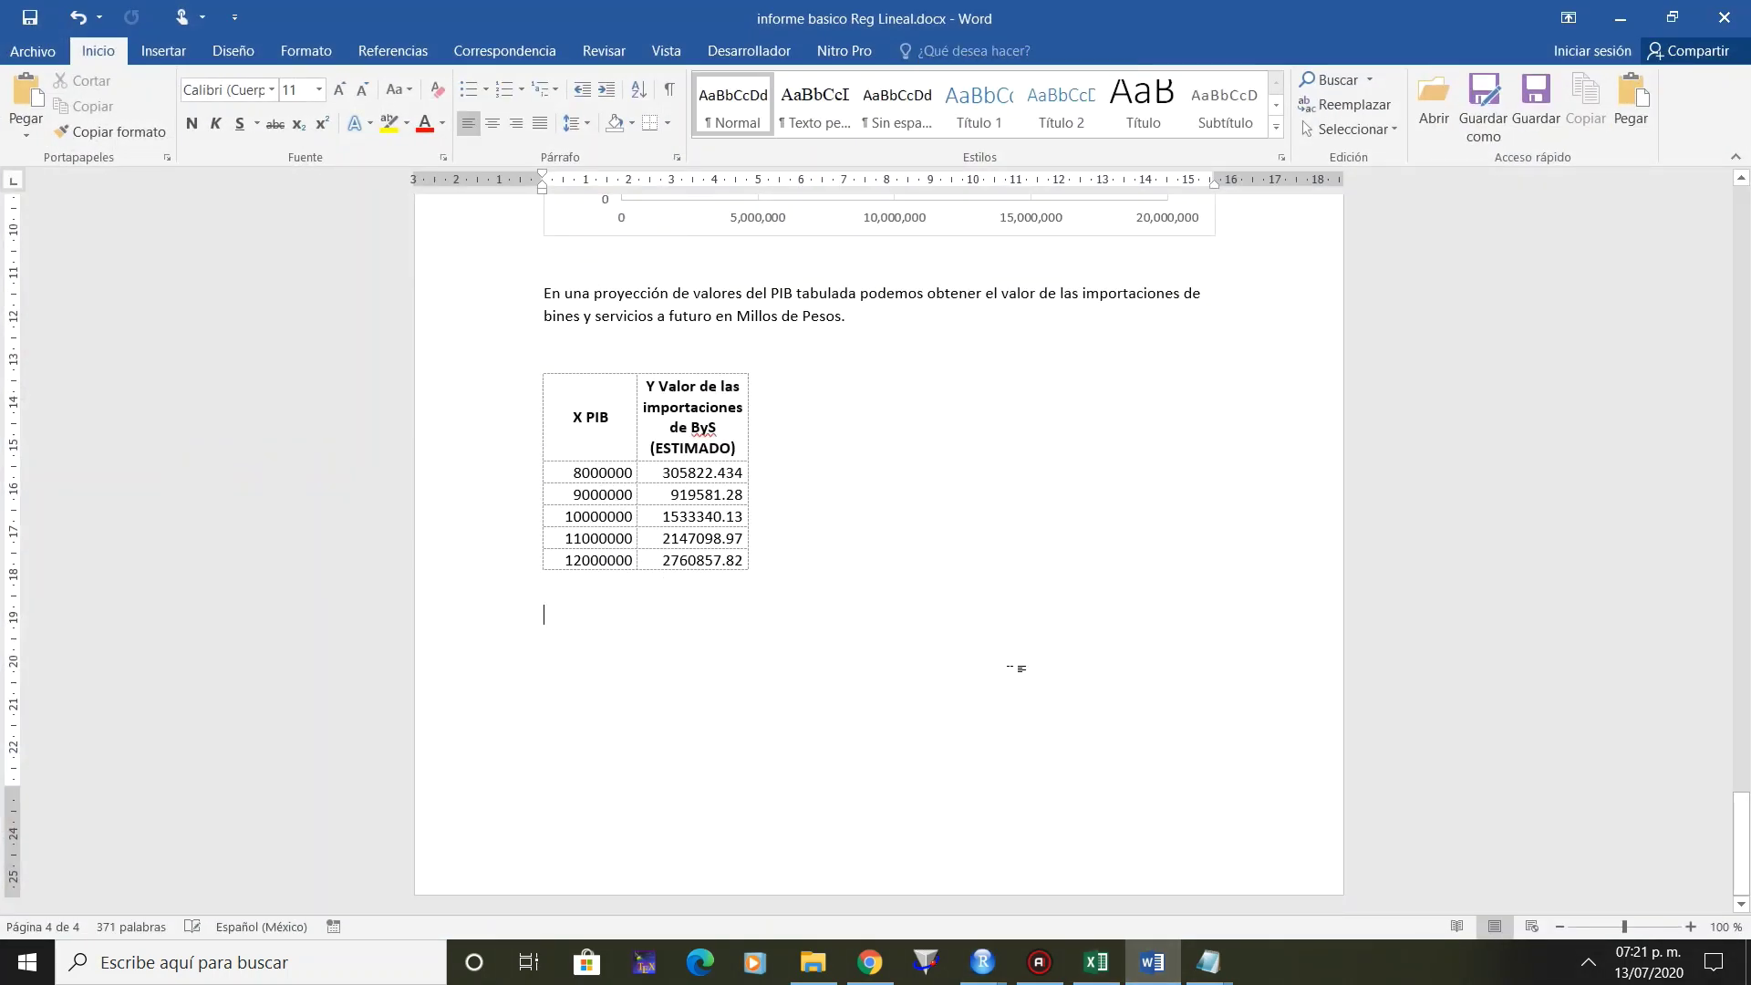
Paste the QQ plot into the report under the caption 'Test de normalidad de los datos.'.
key(ctrl+v)
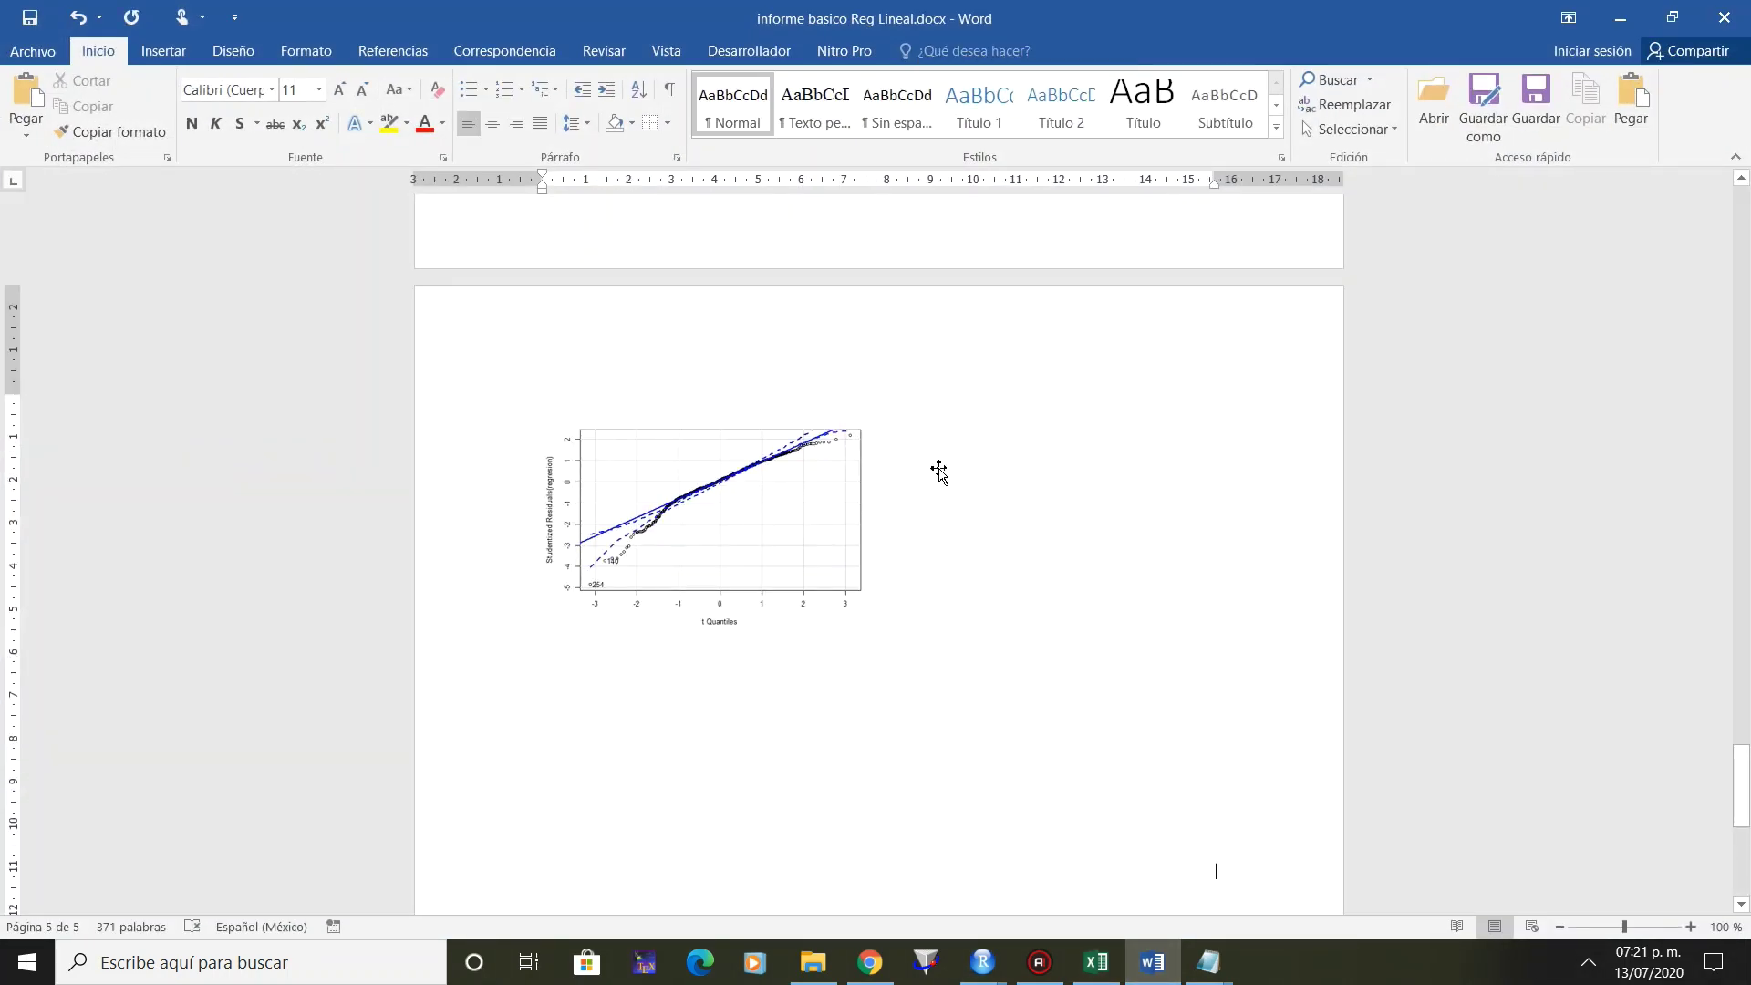
click(934, 661)
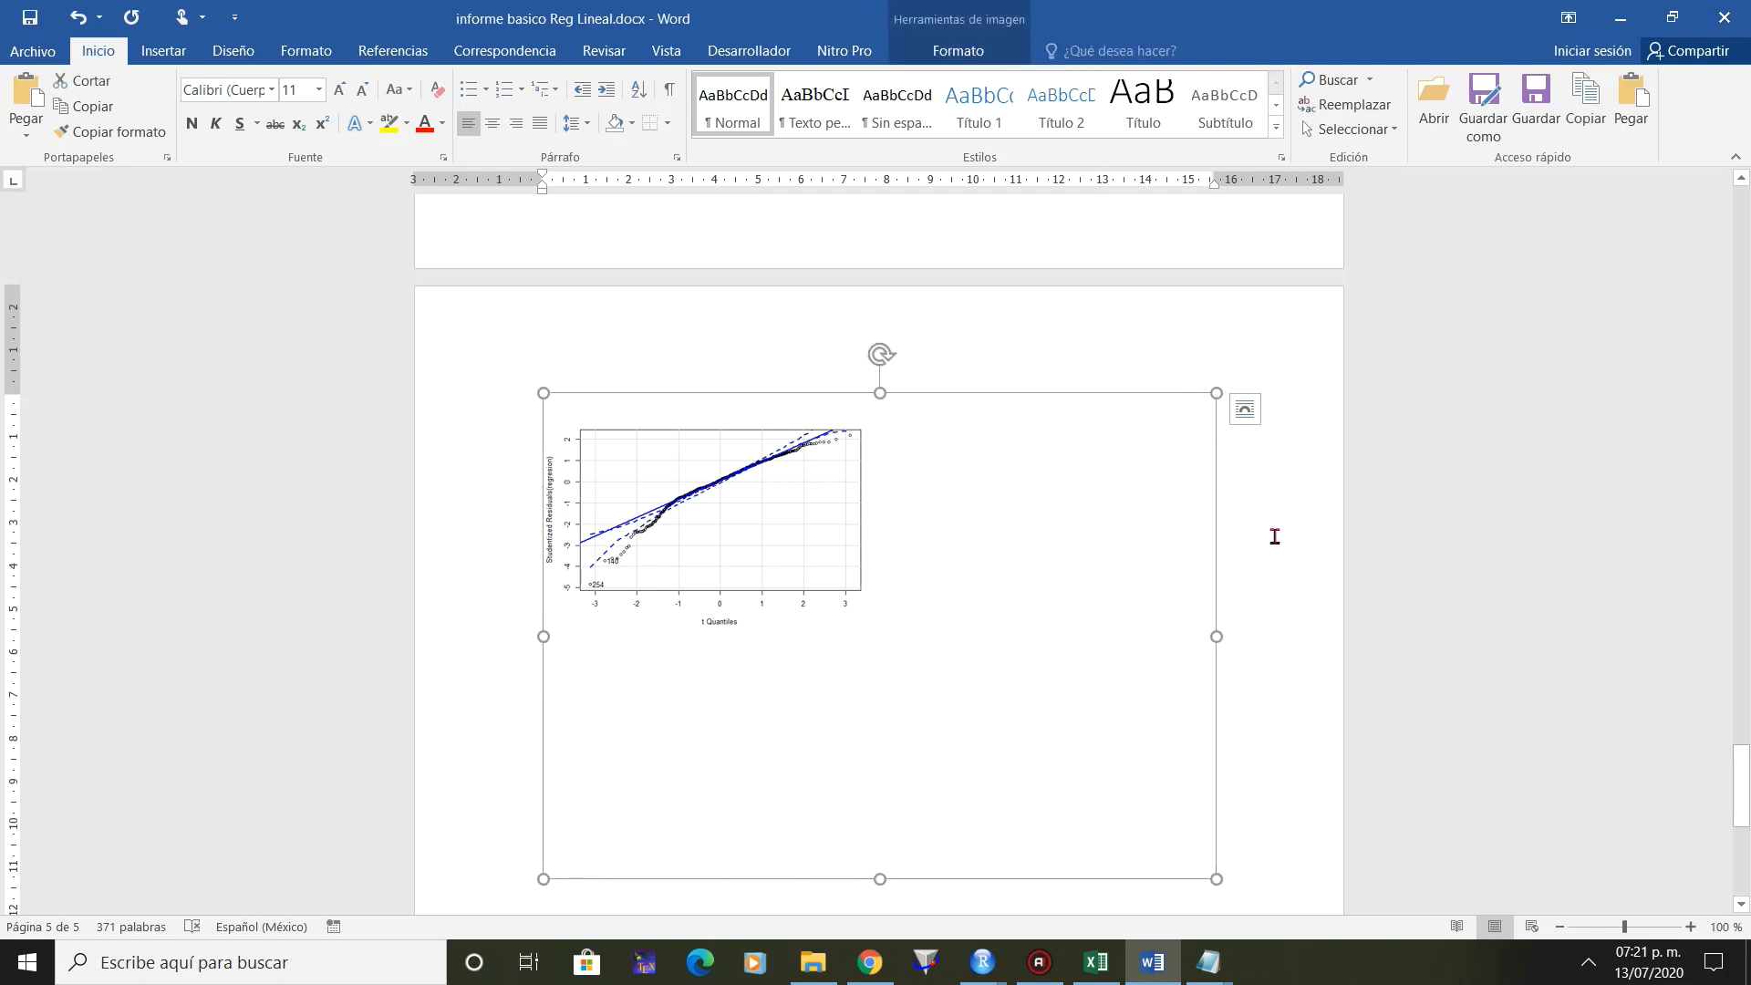
click(1274, 489)
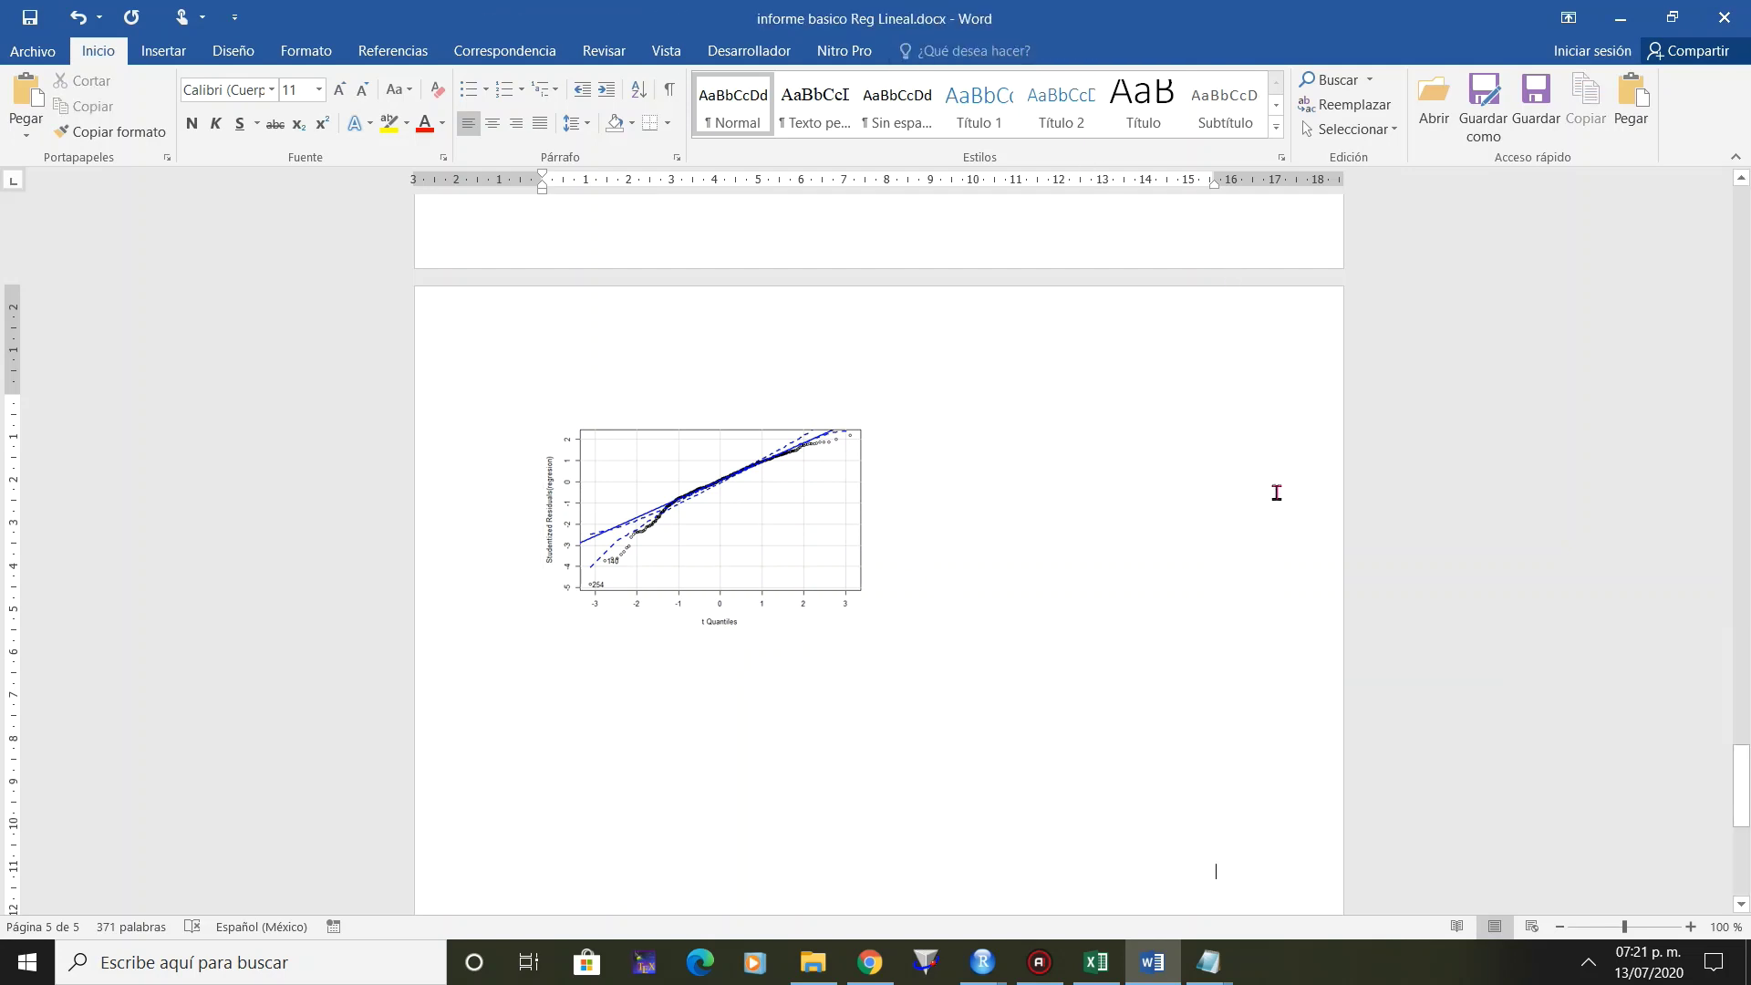
scroll(1277, 492, up, 4)
text(tE)
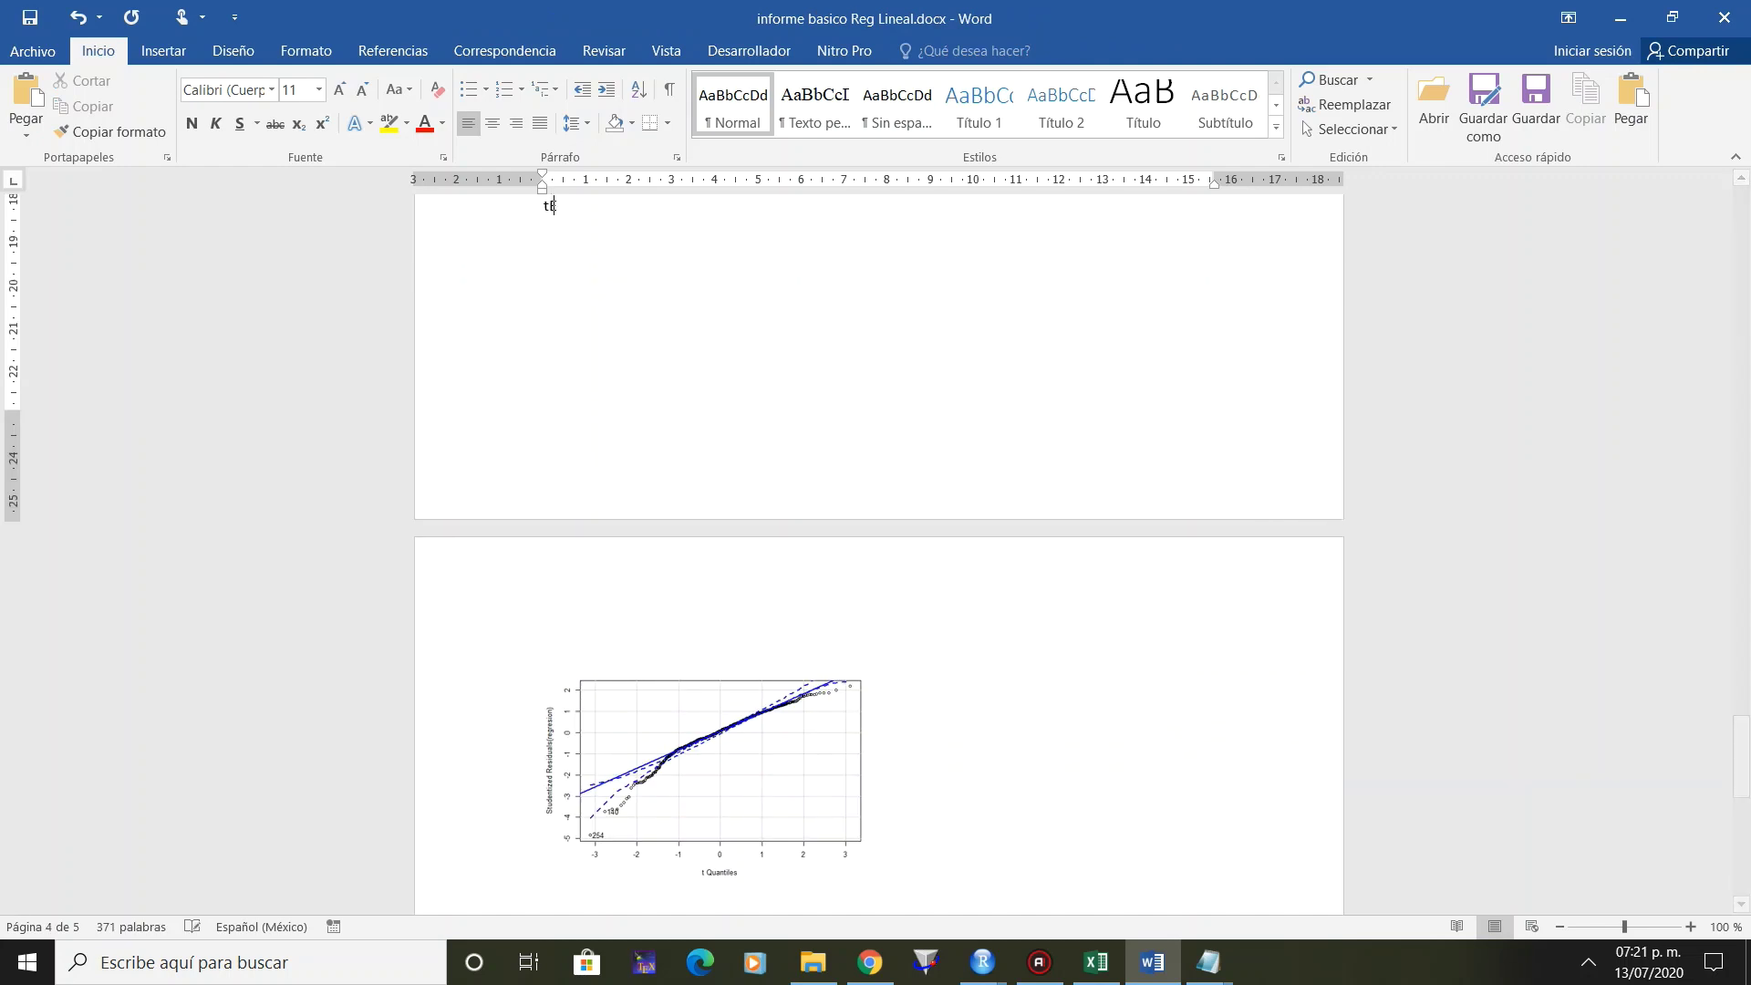
text(ST)
key(BackSpace)
text(T)
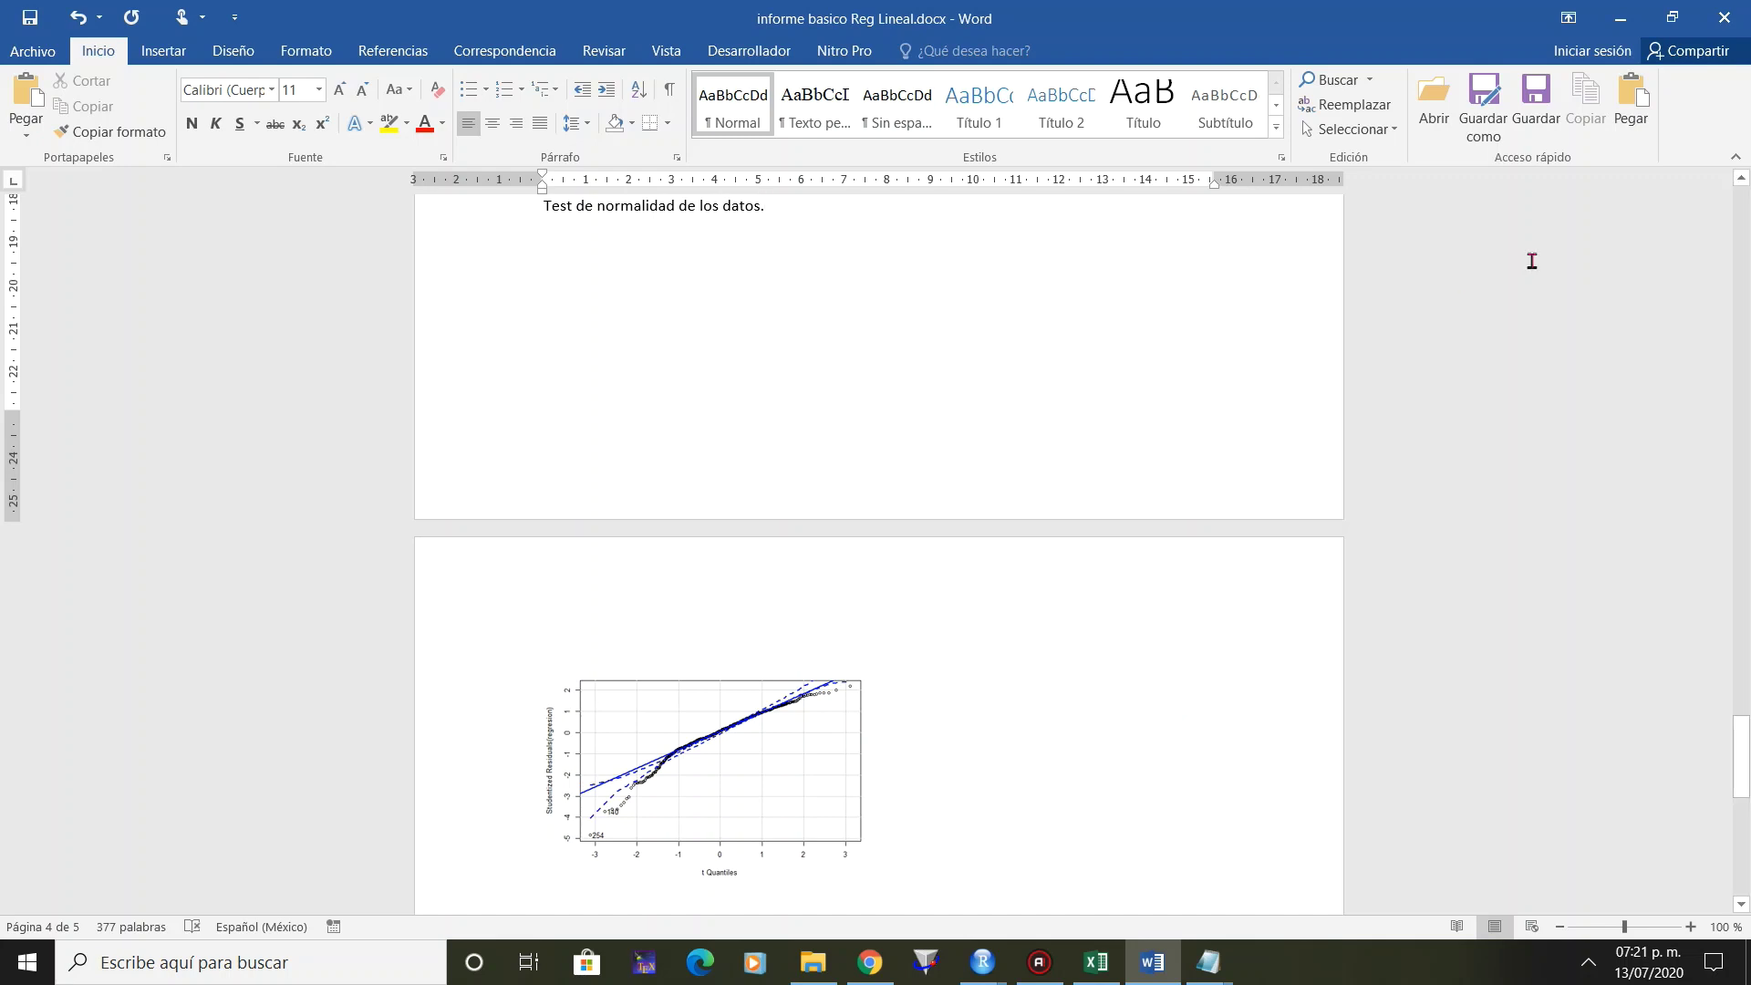
click(1621, 18)
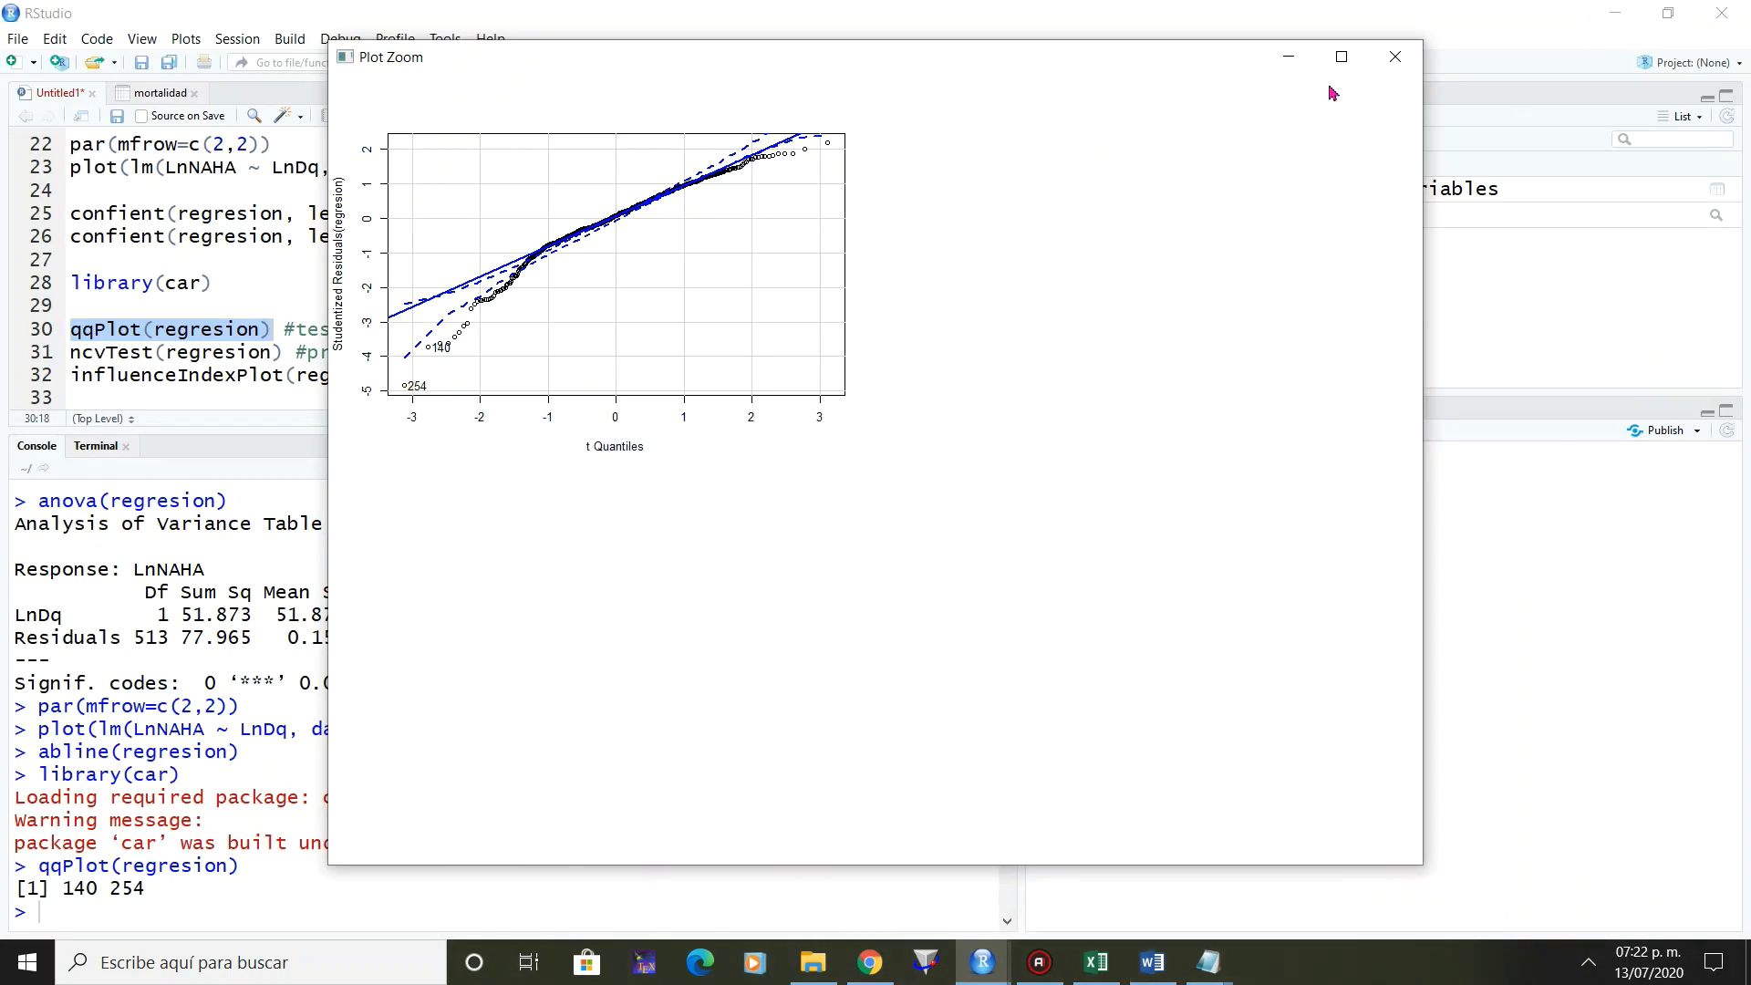
Run ncvTest(regresion) and influenceIndexPlot(regresion, id.n=3), getting Chisquare 3.444234, p = 0.063473.
click(1394, 56)
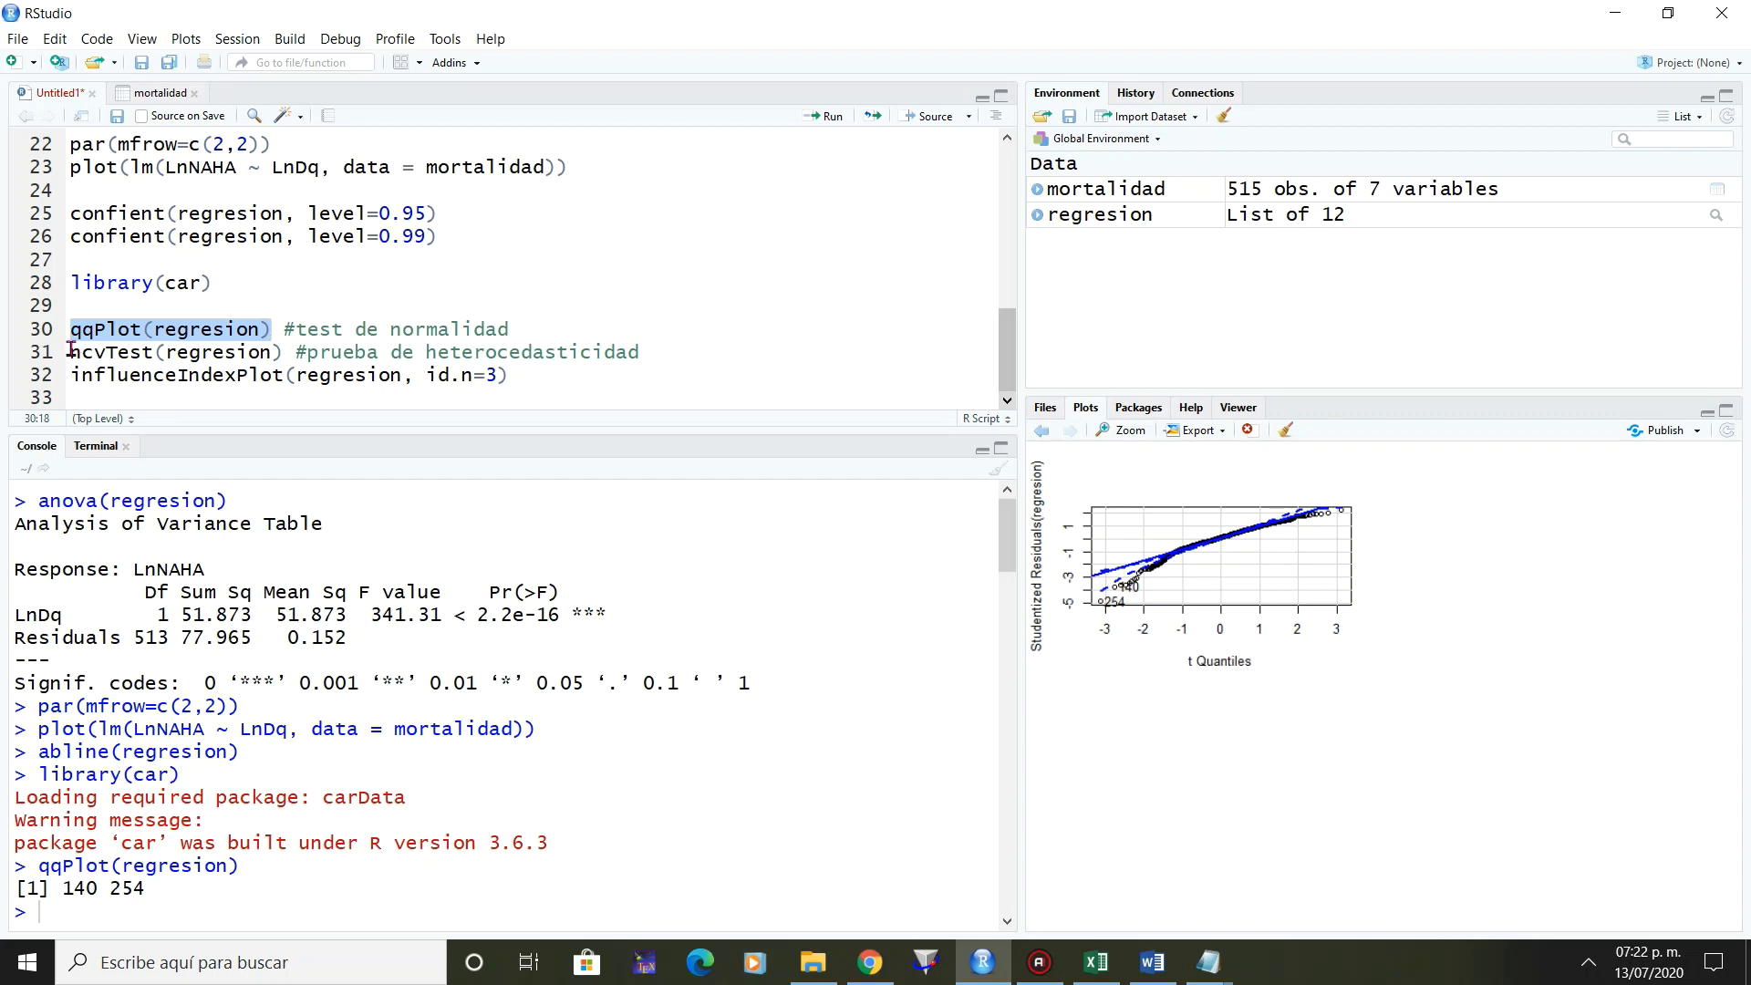
mouse_move(72, 352)
mouse_down()
mouse_move(629, 357)
mouse_move(630, 375)
mouse_up()
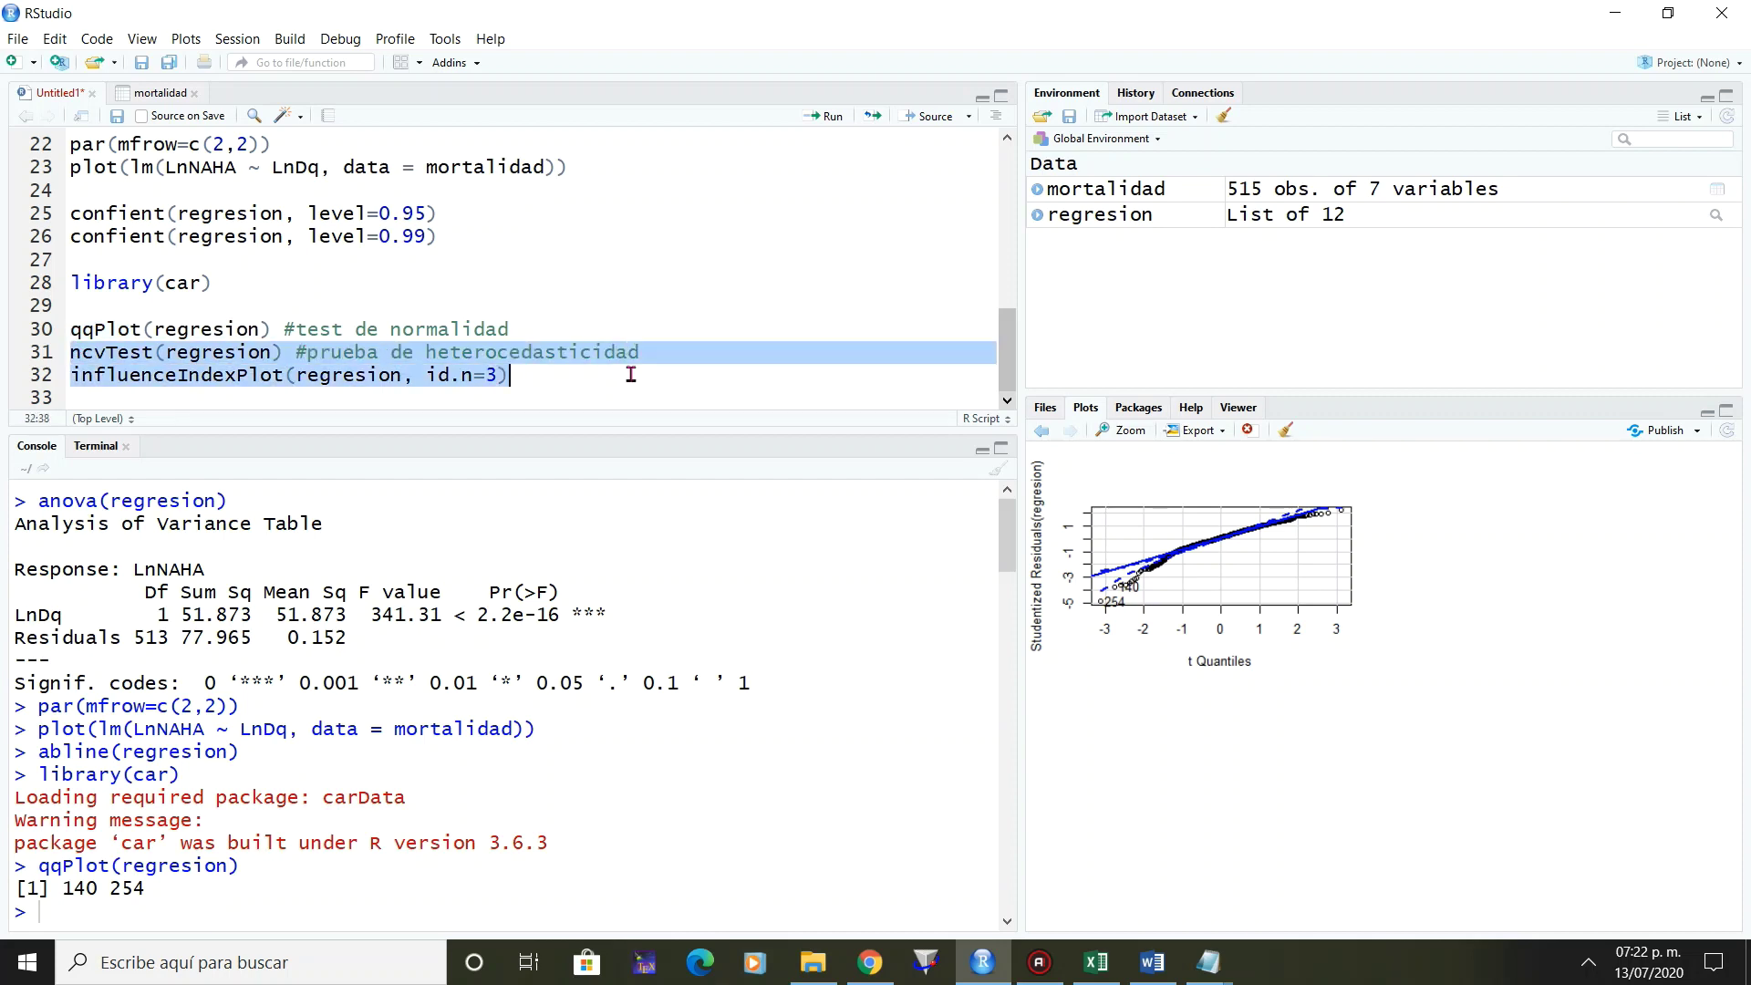
click(833, 120)
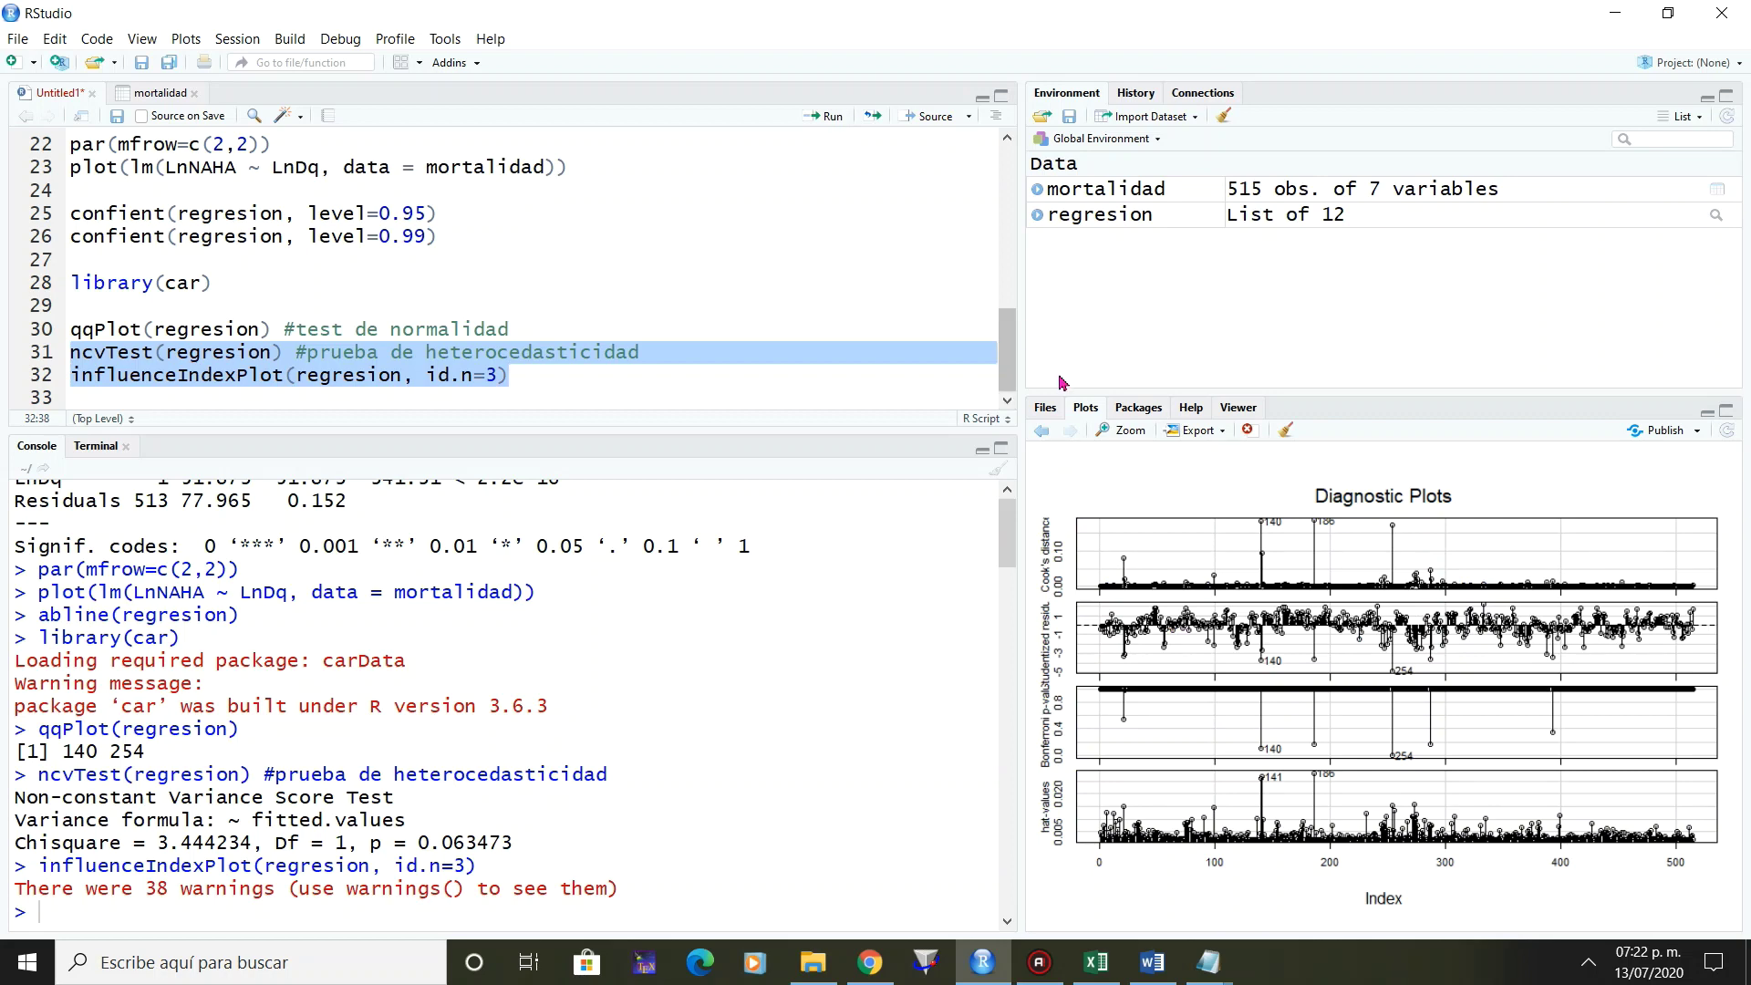
click(1122, 430)
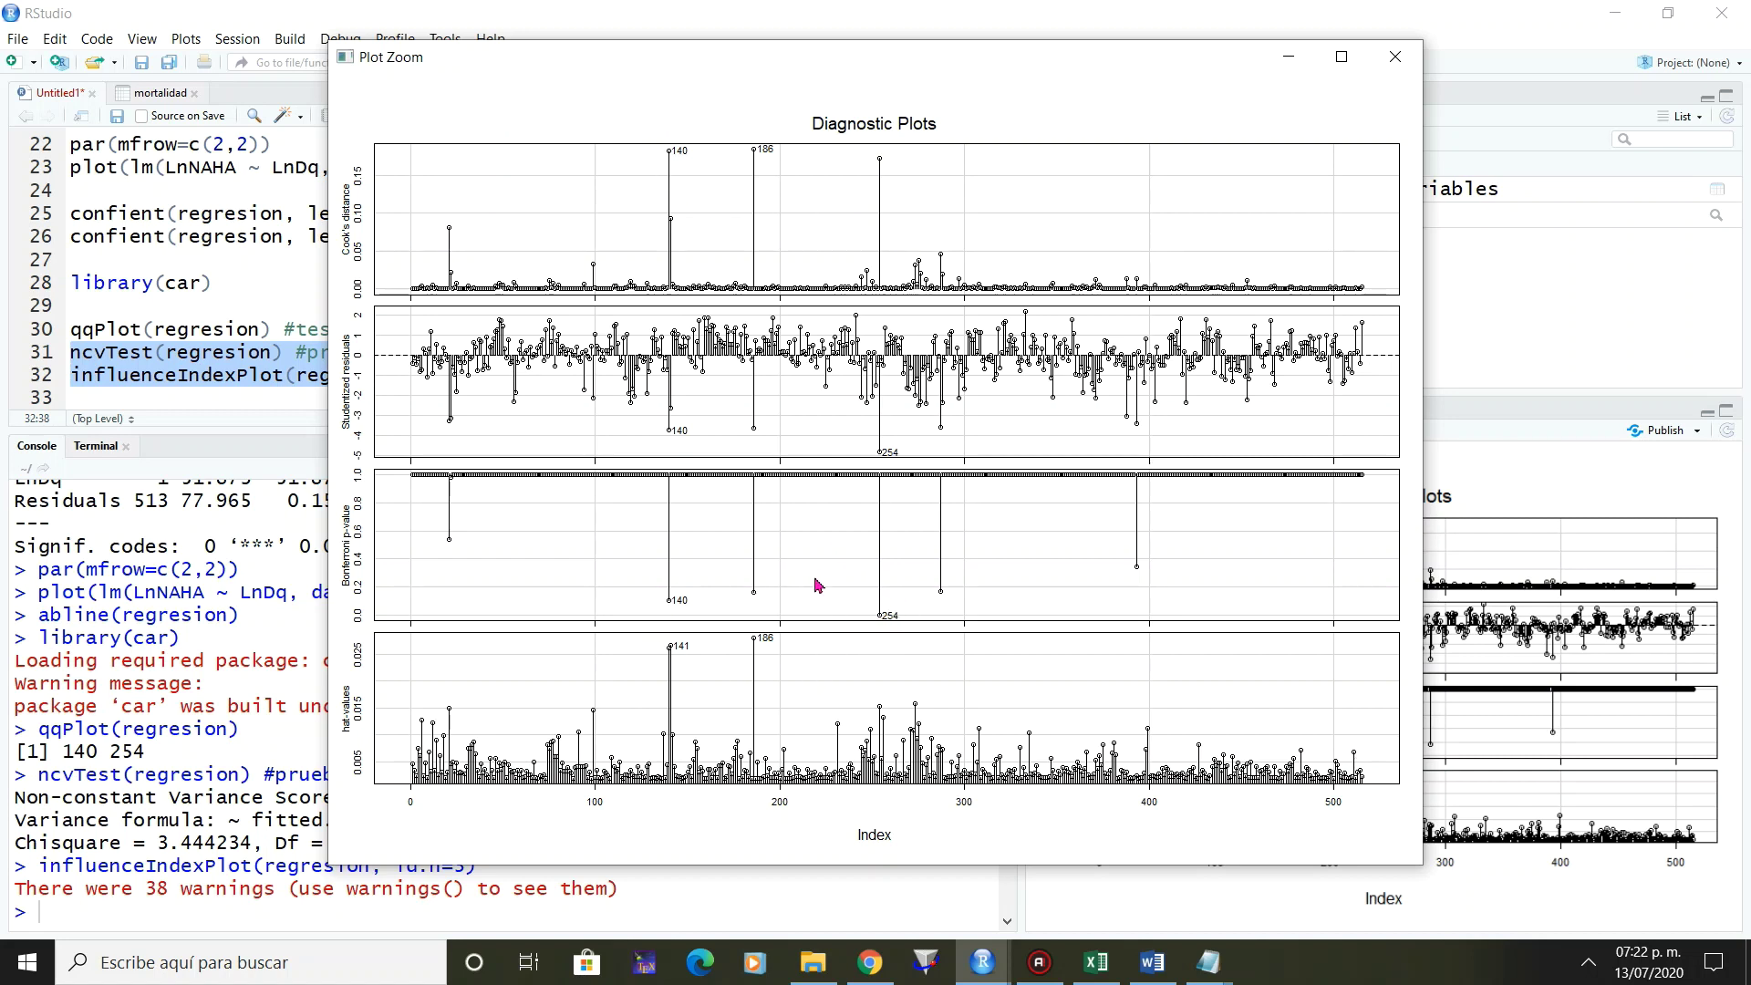
Close the enlarged plots and return to the previous QQ plot.
click(1395, 58)
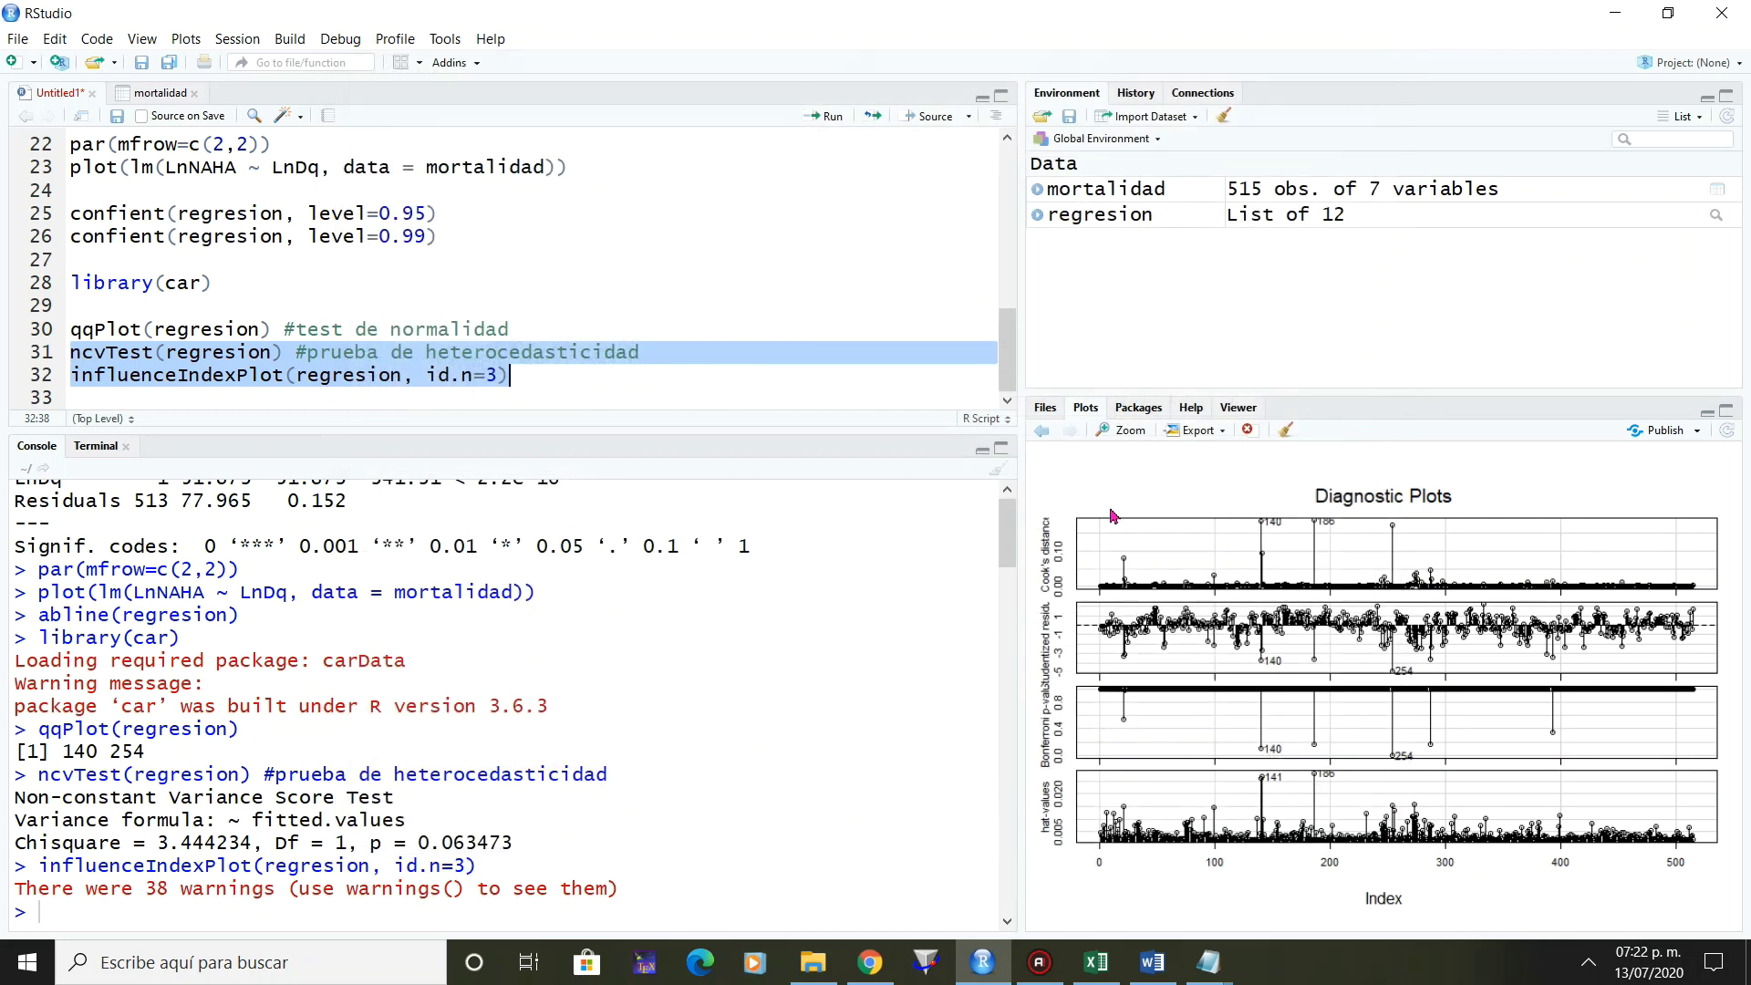
click(1043, 432)
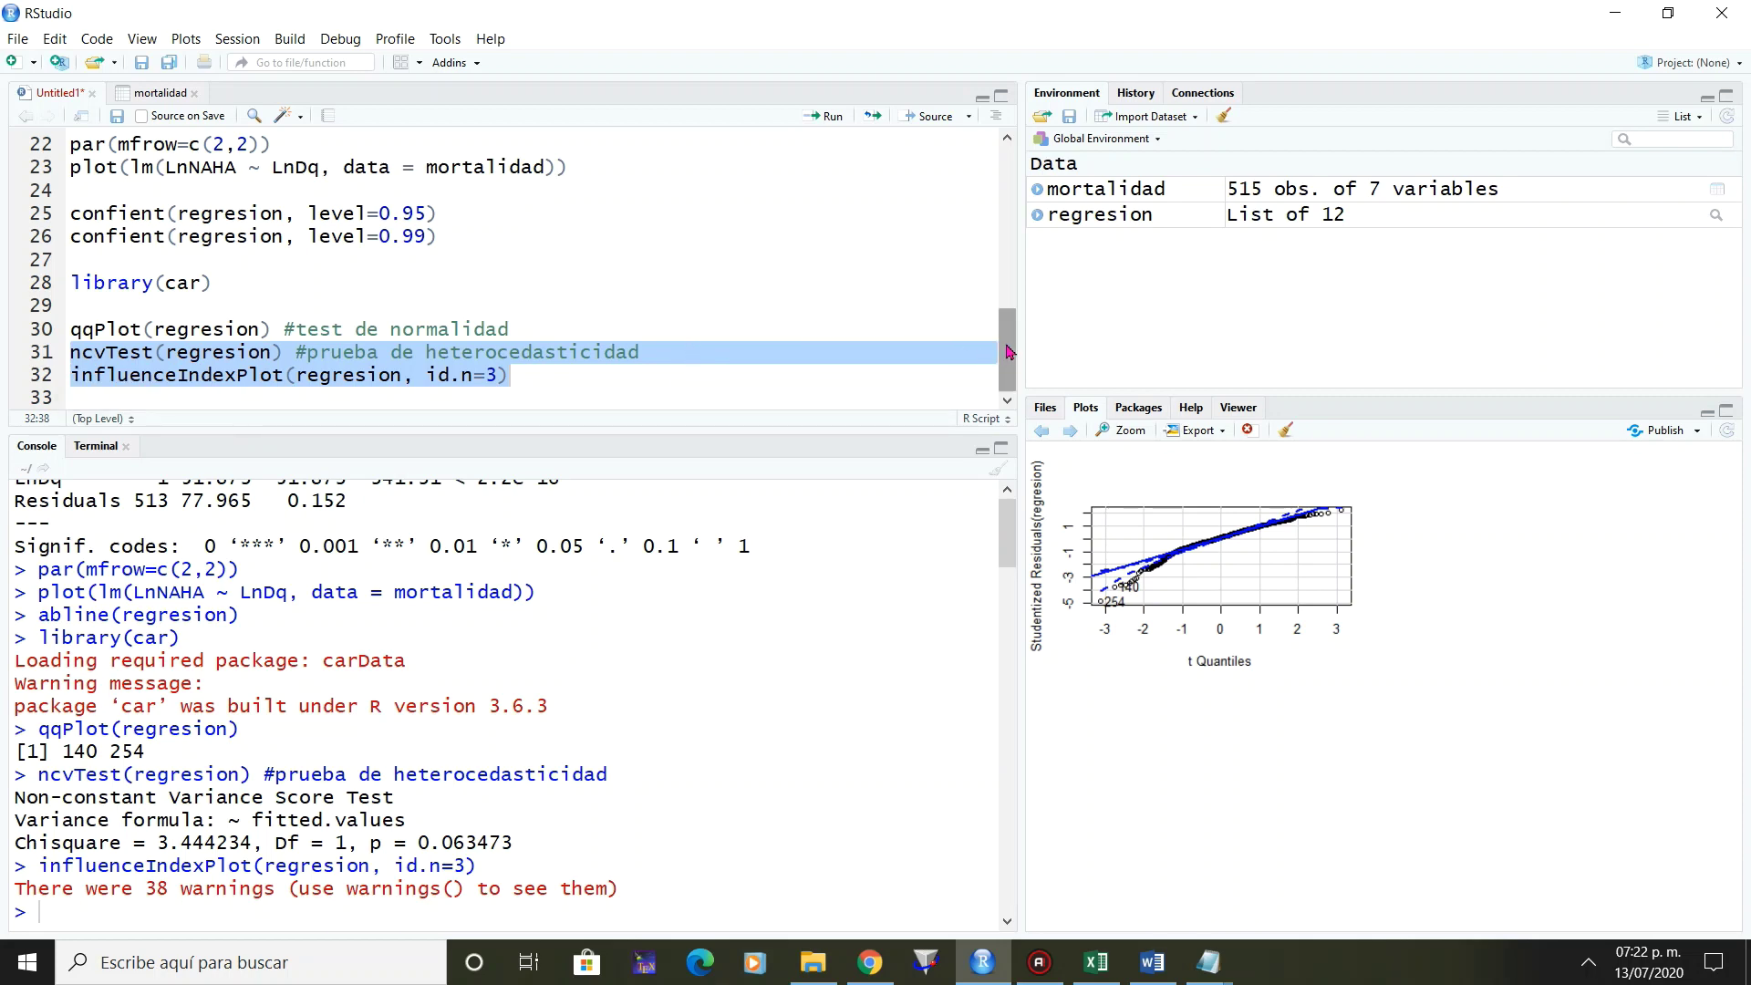
drag(1010, 352, 1008, 173)
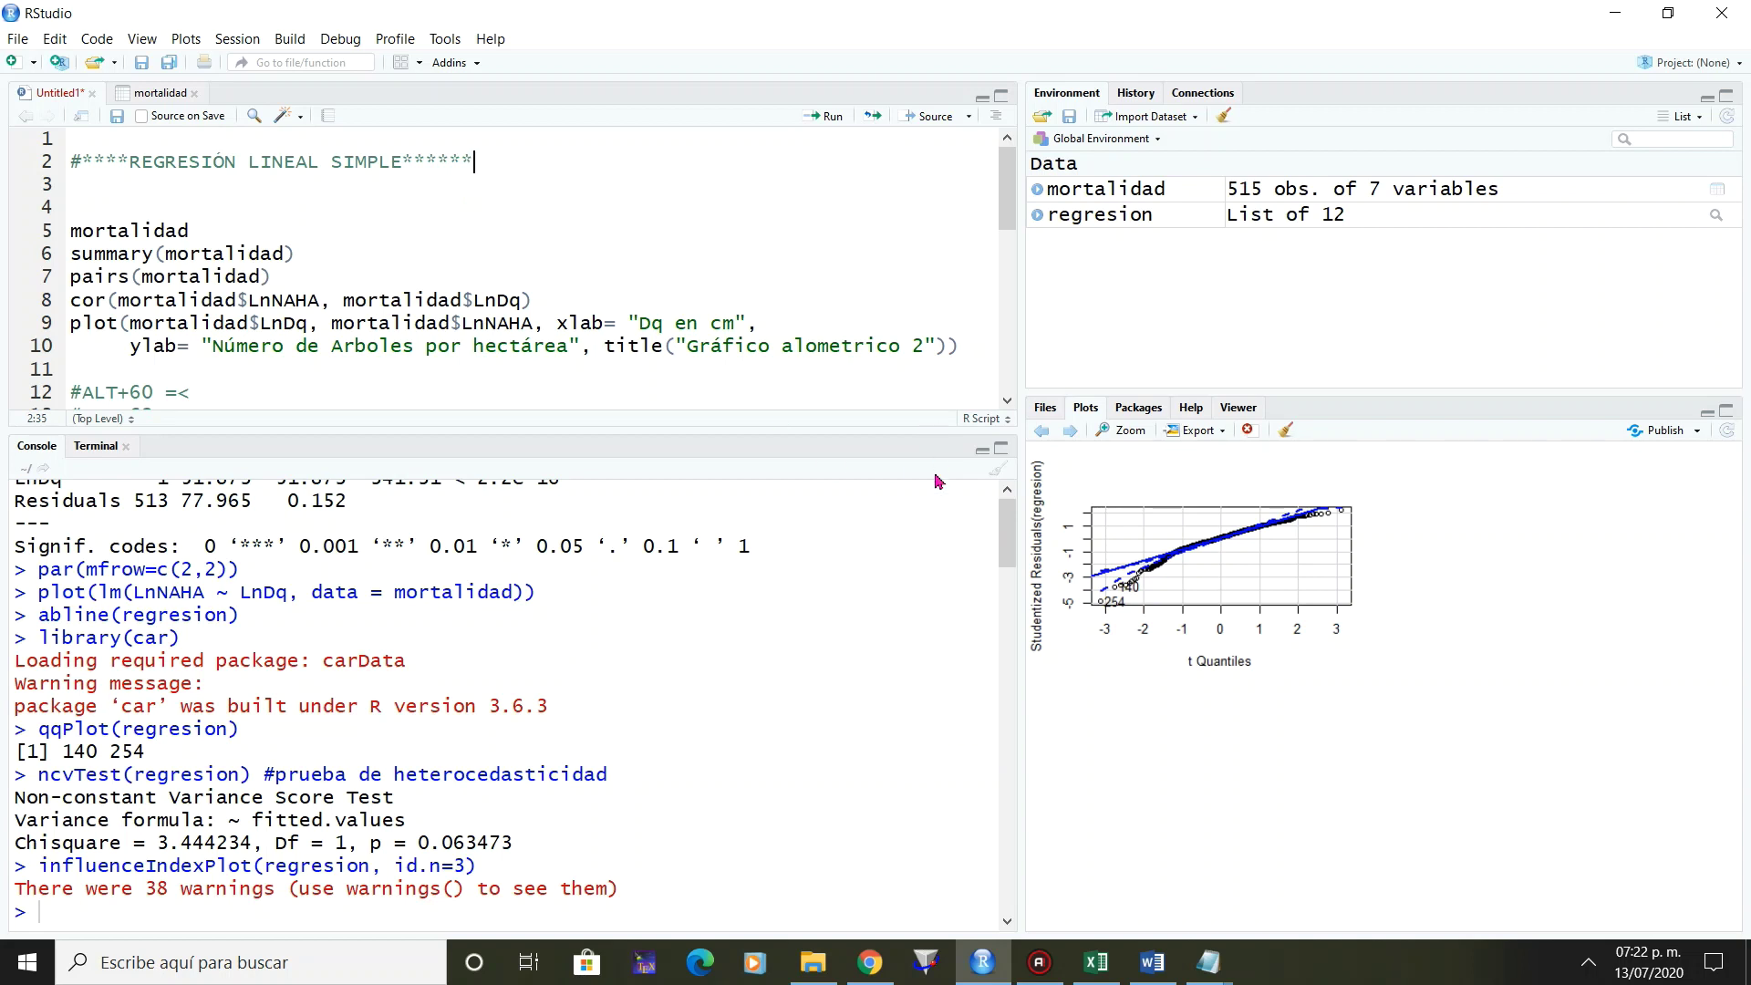
mouse_move(981, 961)
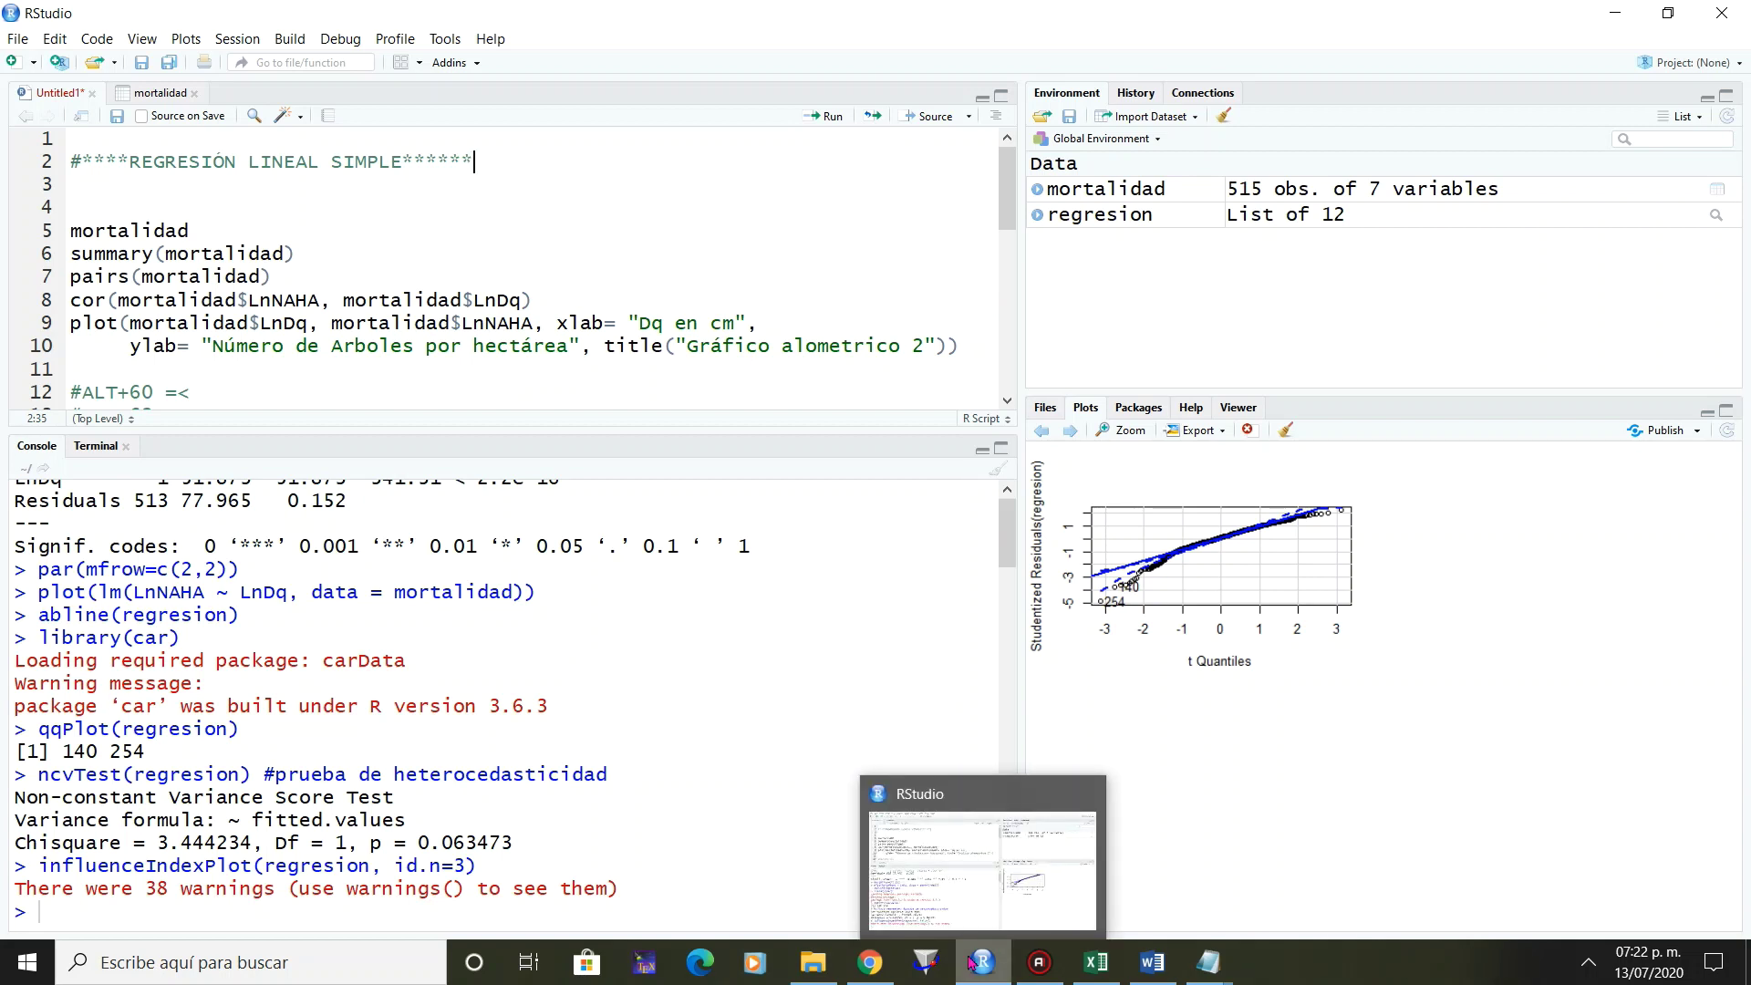
Start SAS 9 and maximize its window and program editor.
click(926, 963)
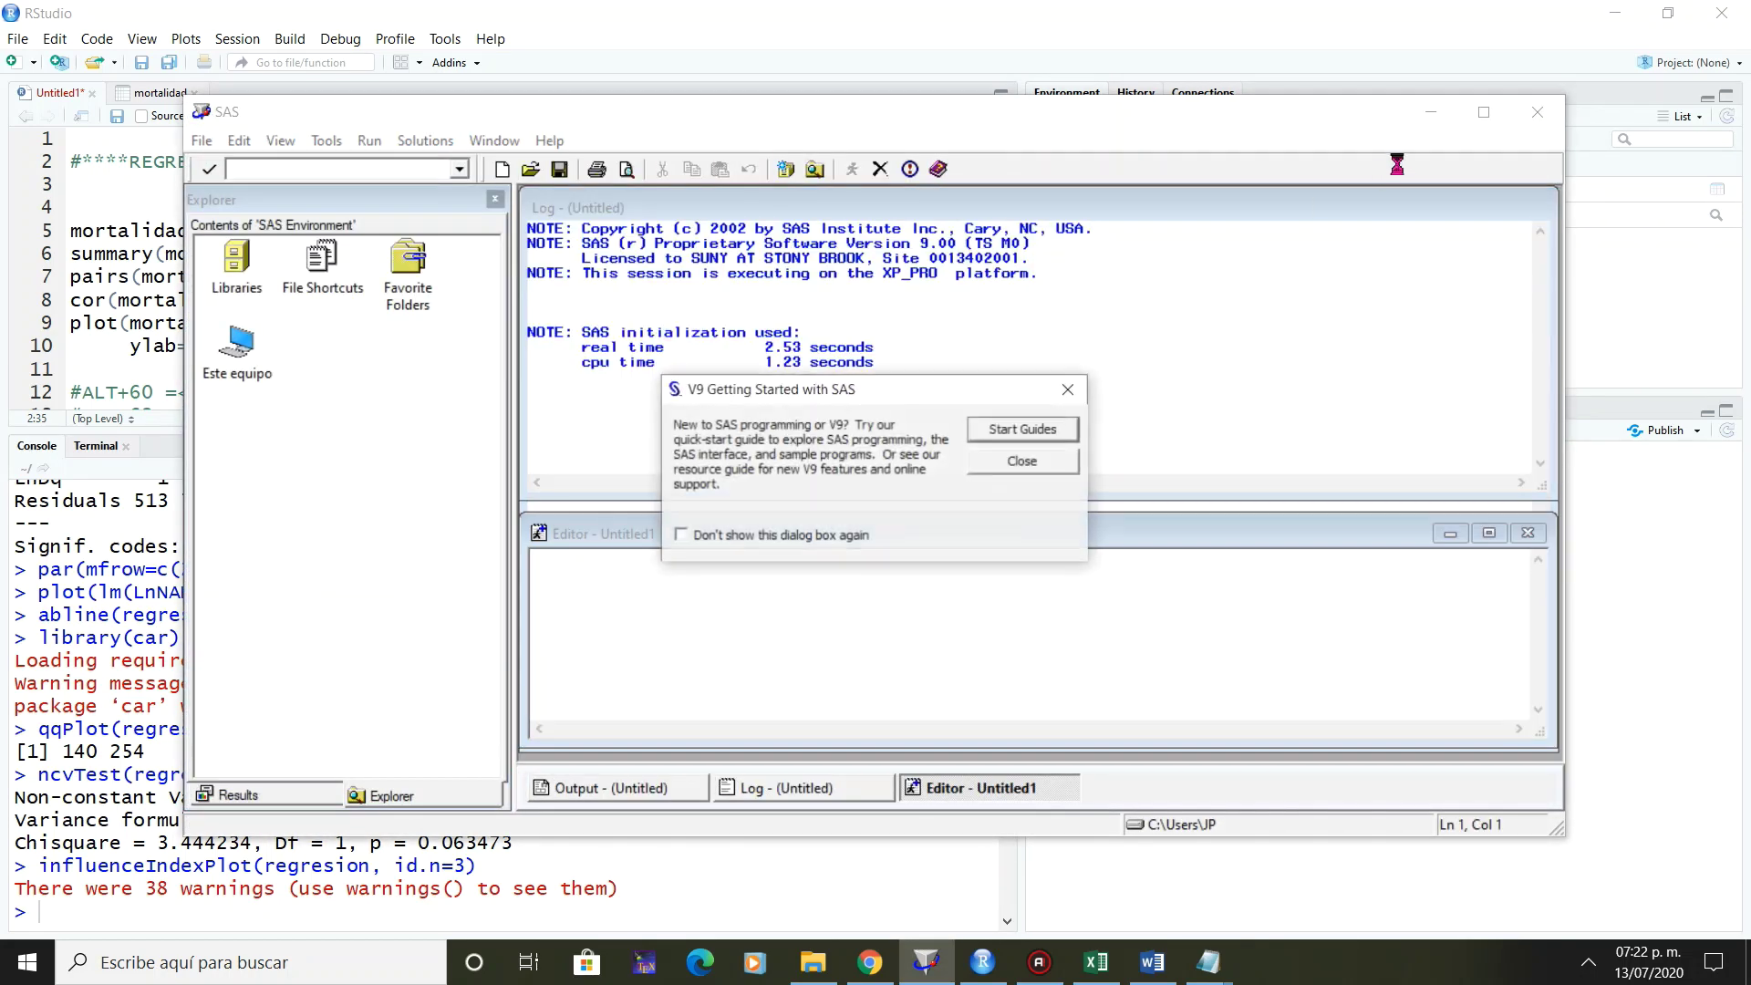
click(1070, 389)
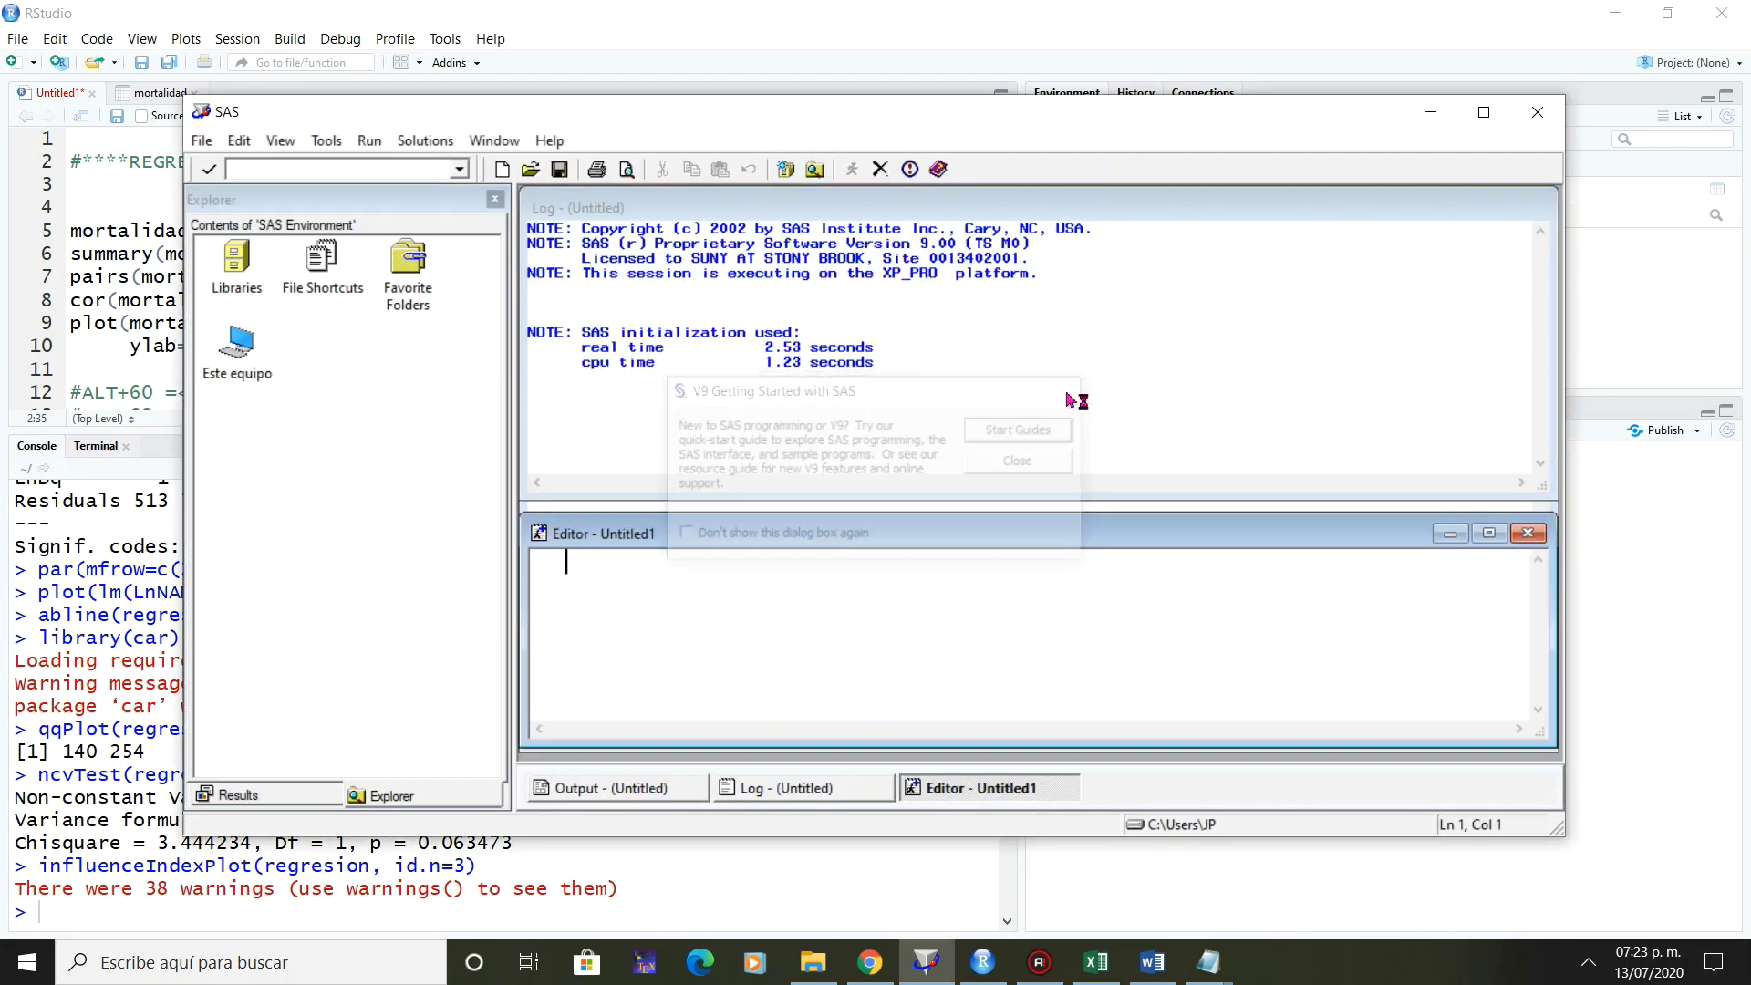
click(1483, 113)
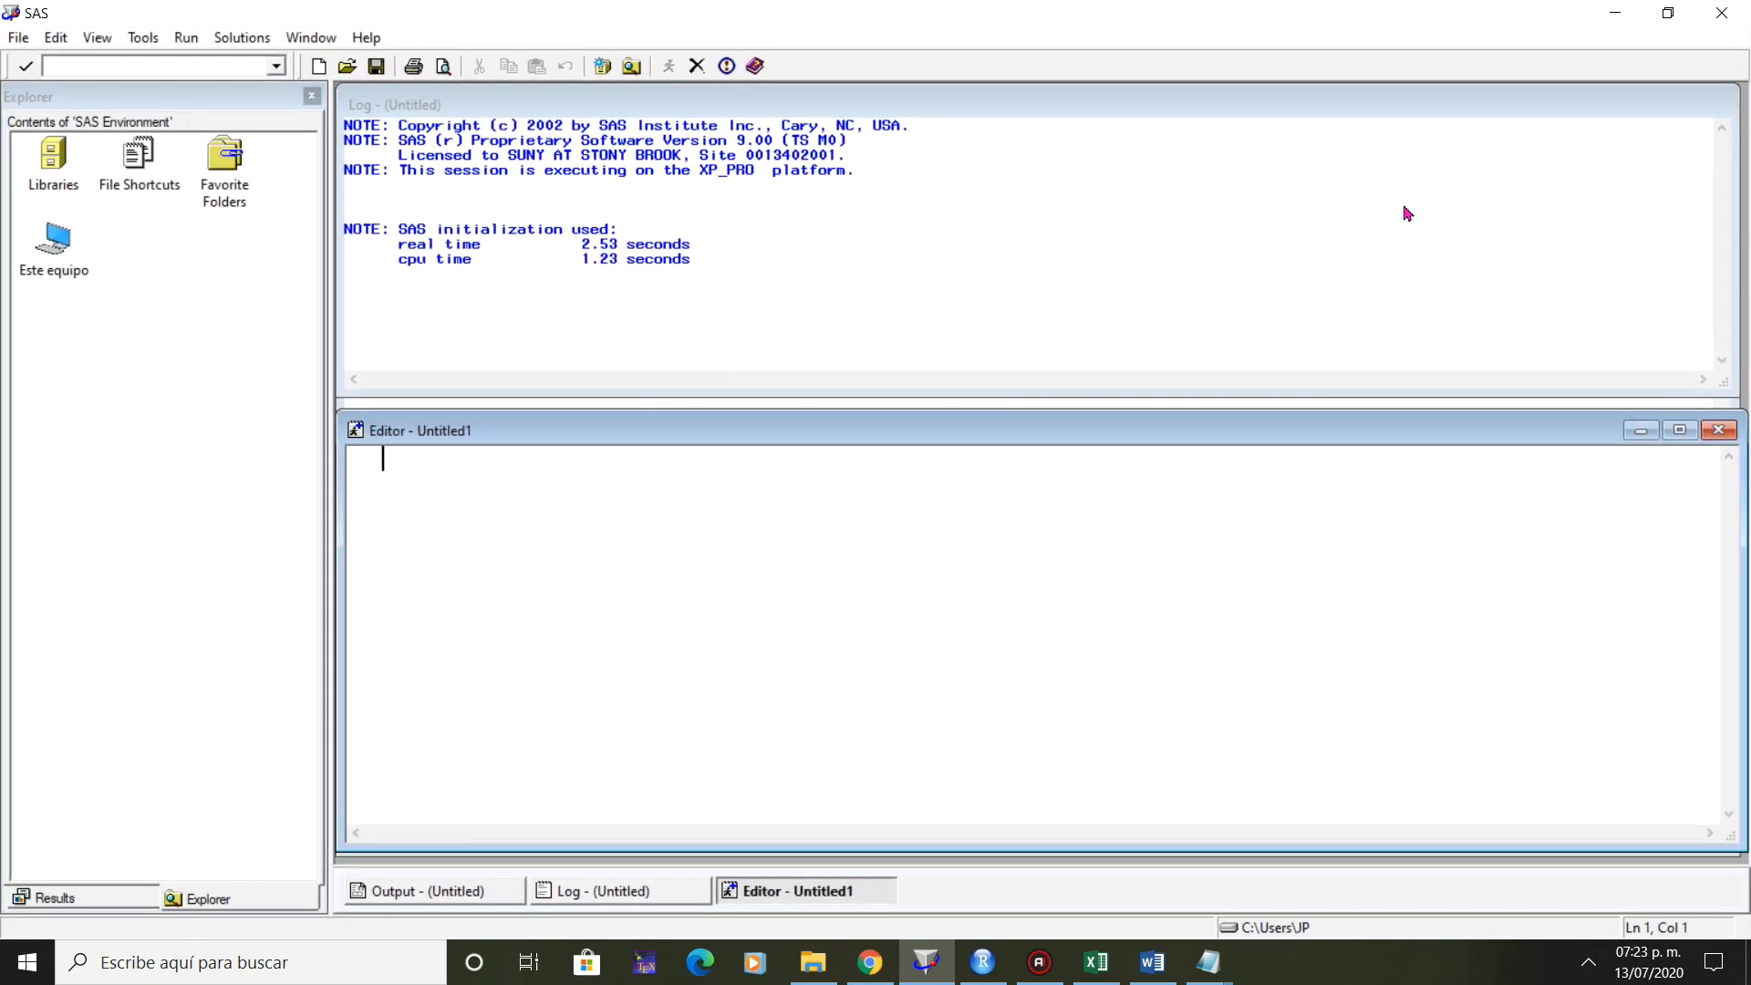
double_click(1314, 431)
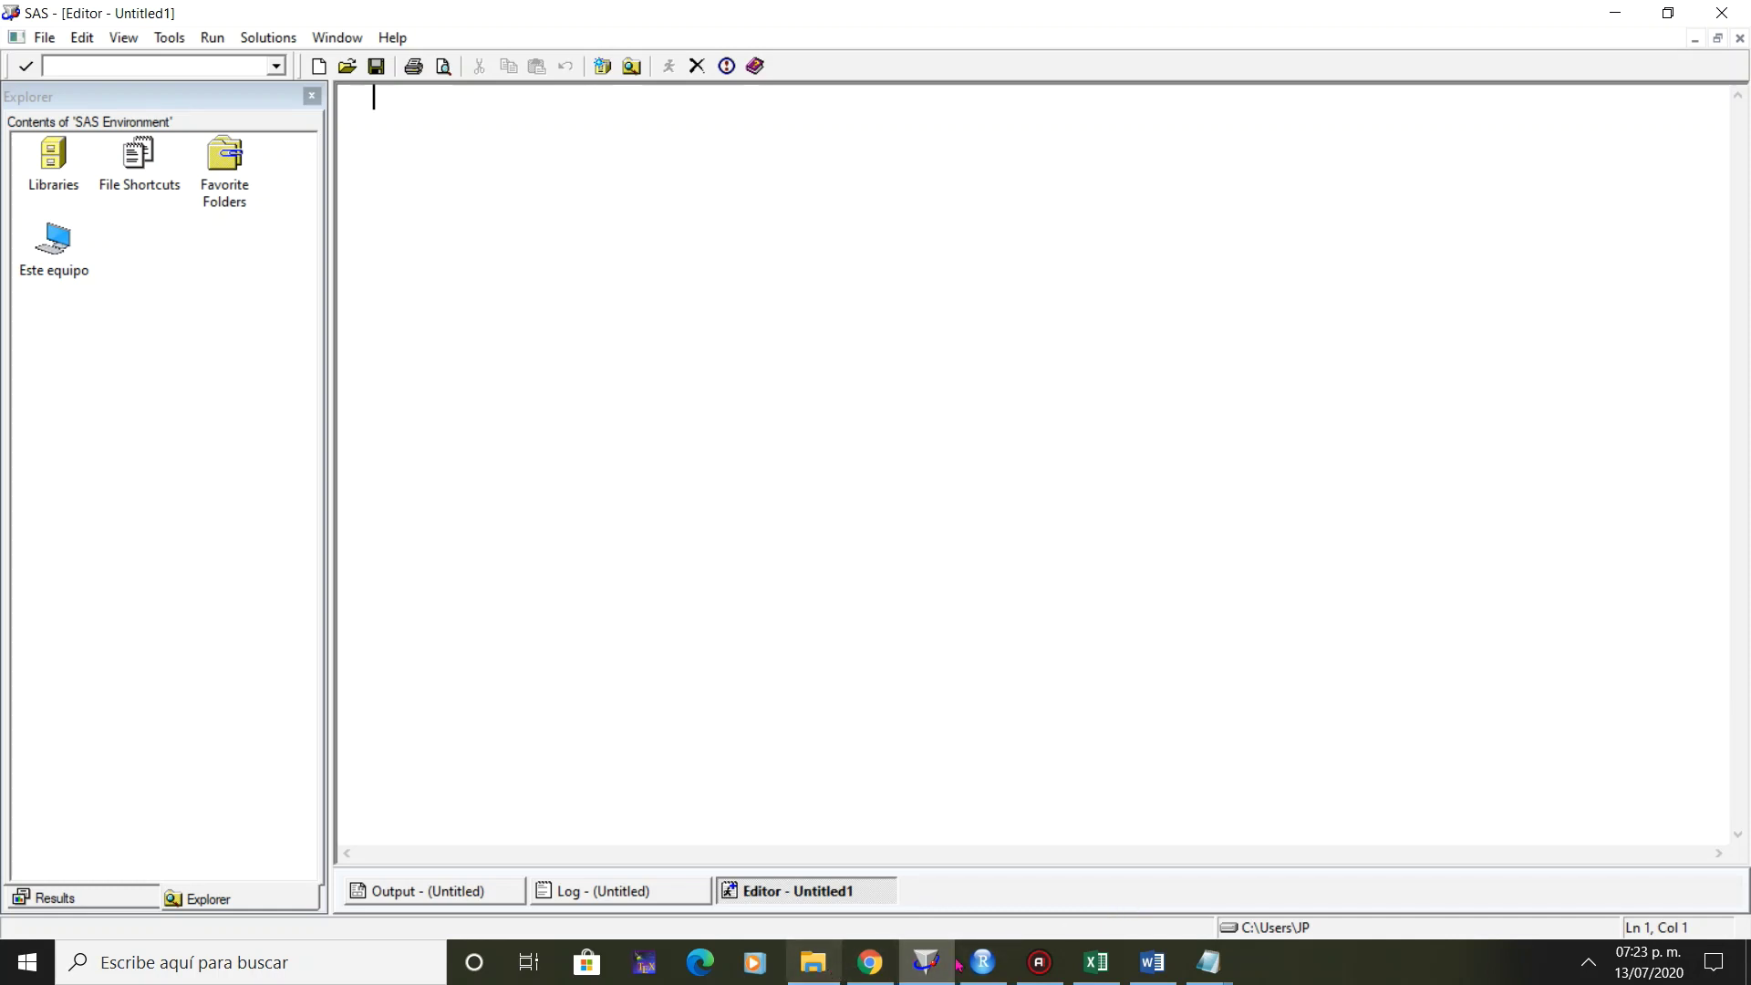
Select the whole MORTALIDAD.sas script in Notepad and bring the empty SAS editor forward.
mouse_move(1207, 962)
click(1188, 910)
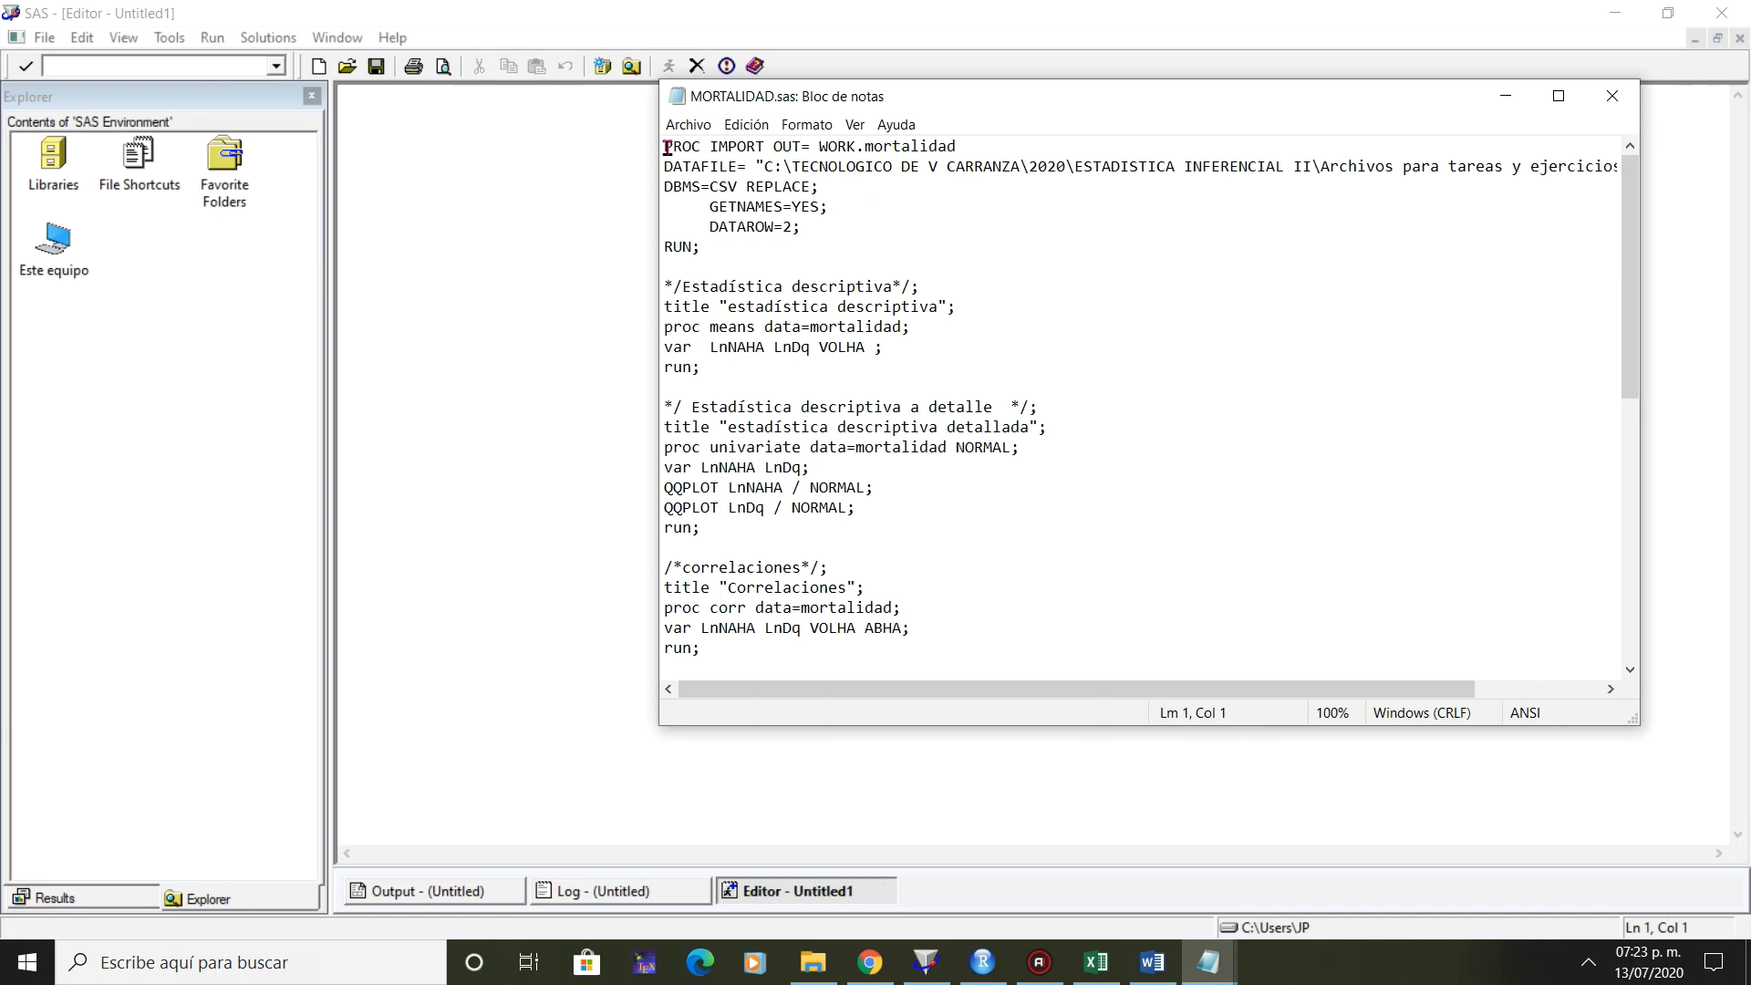
key(ctrl+a)
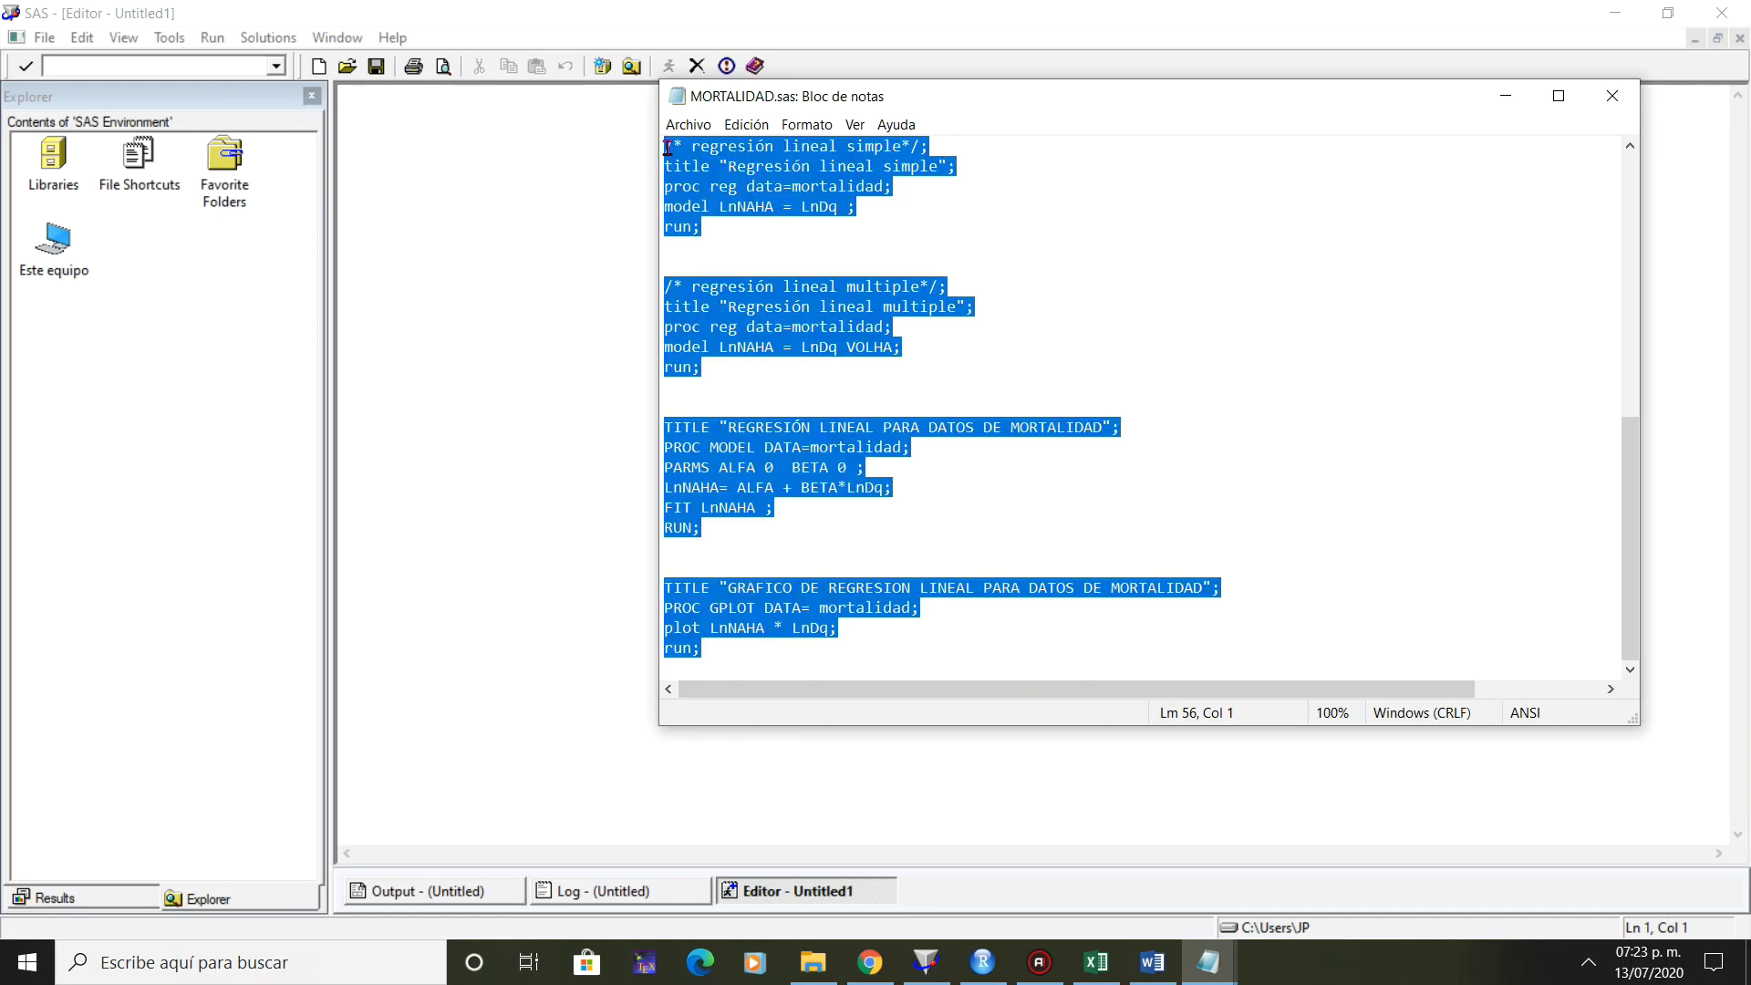
click(438, 126)
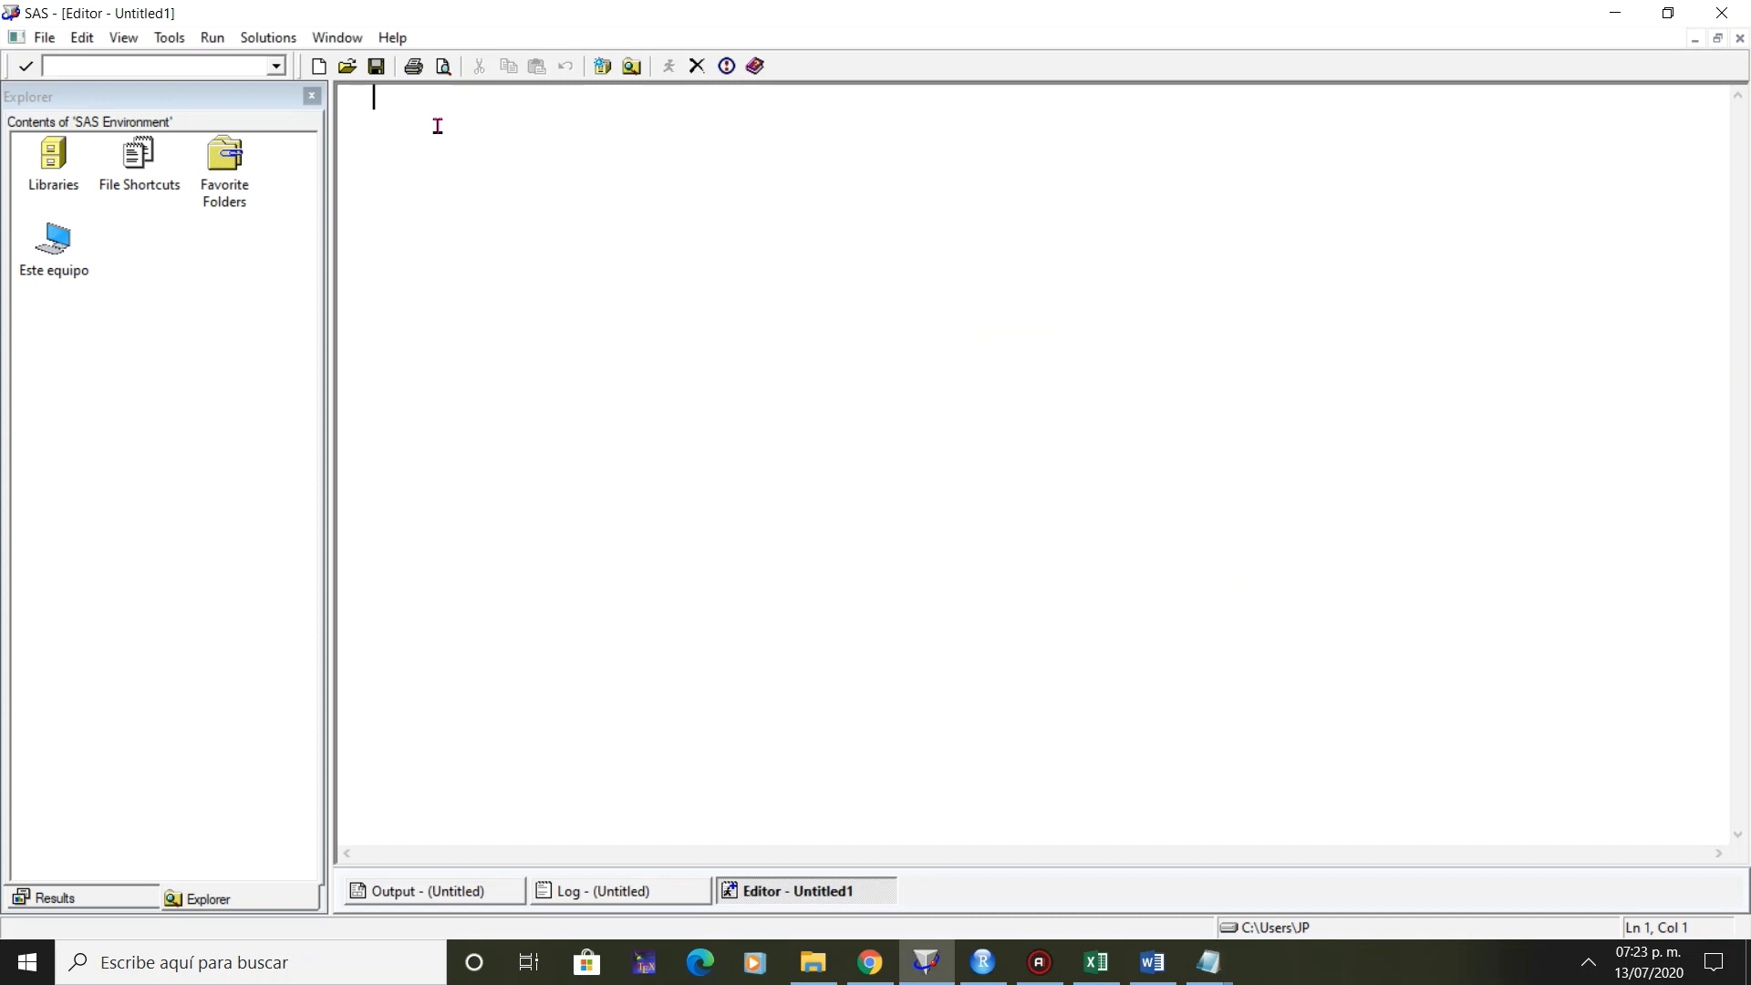
Paste the mortality script into the Untitled1 editor, then open mortalidad.xlsx from the data folder.
key(ctrl+v)
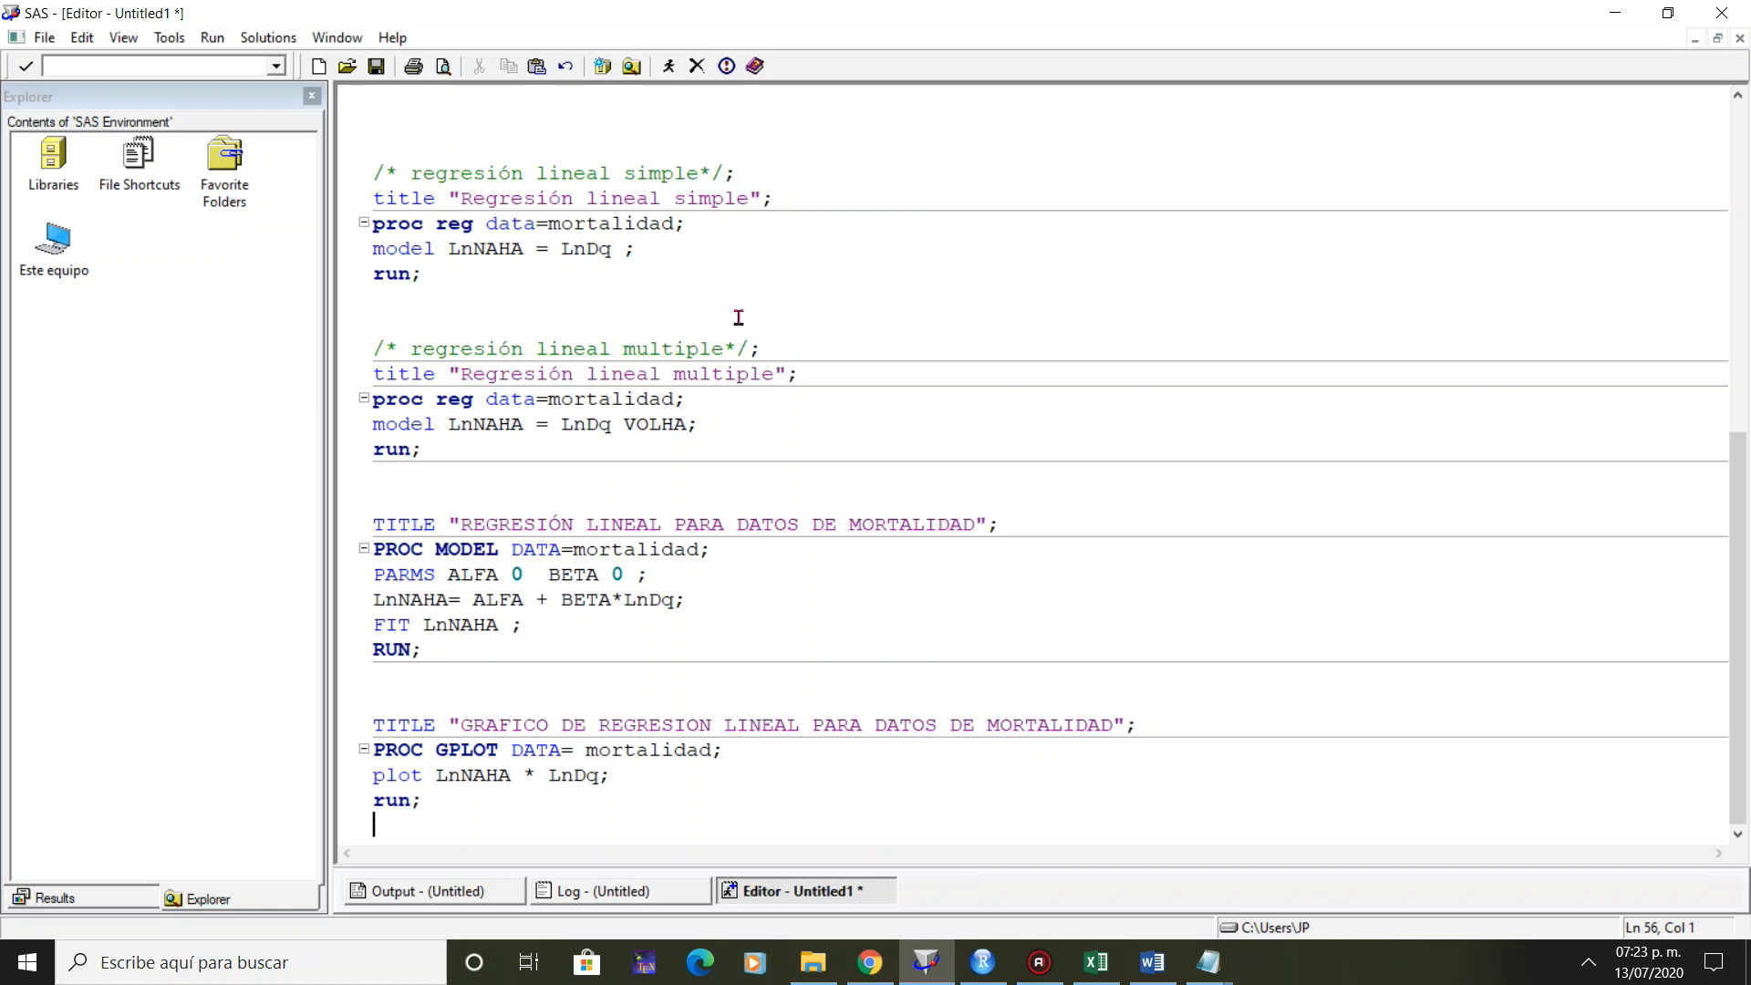
key(ctrl+Home)
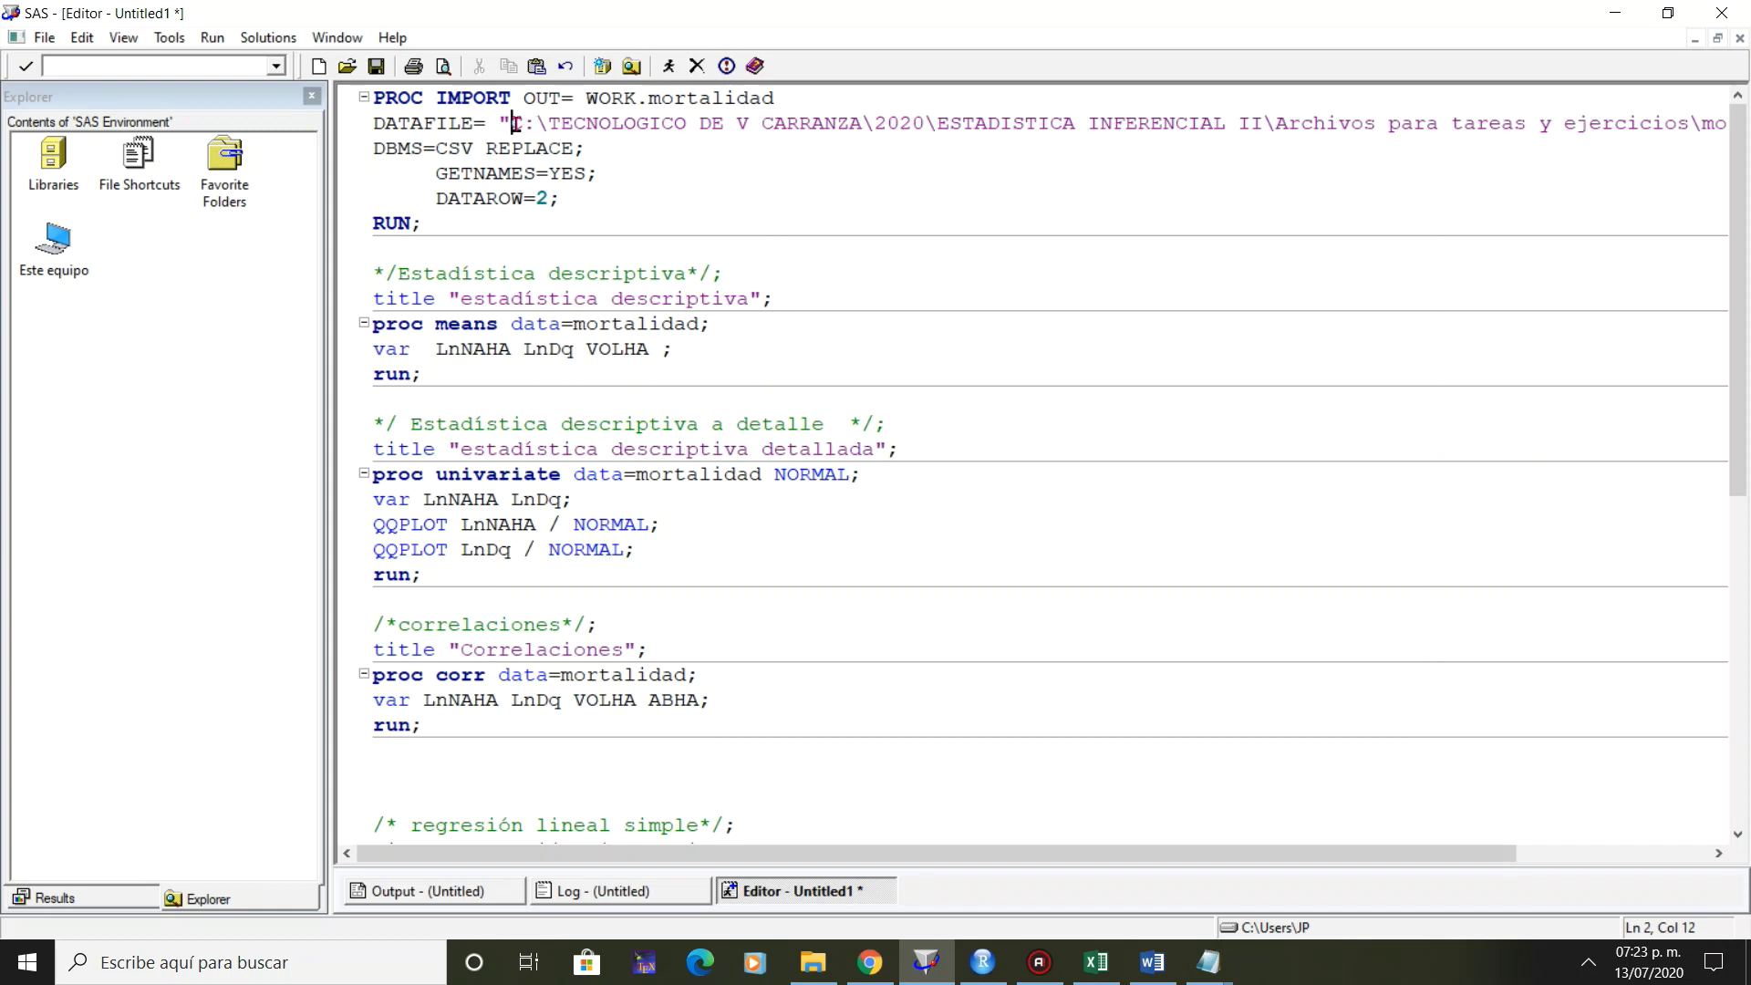
drag(516, 123, 989, 134)
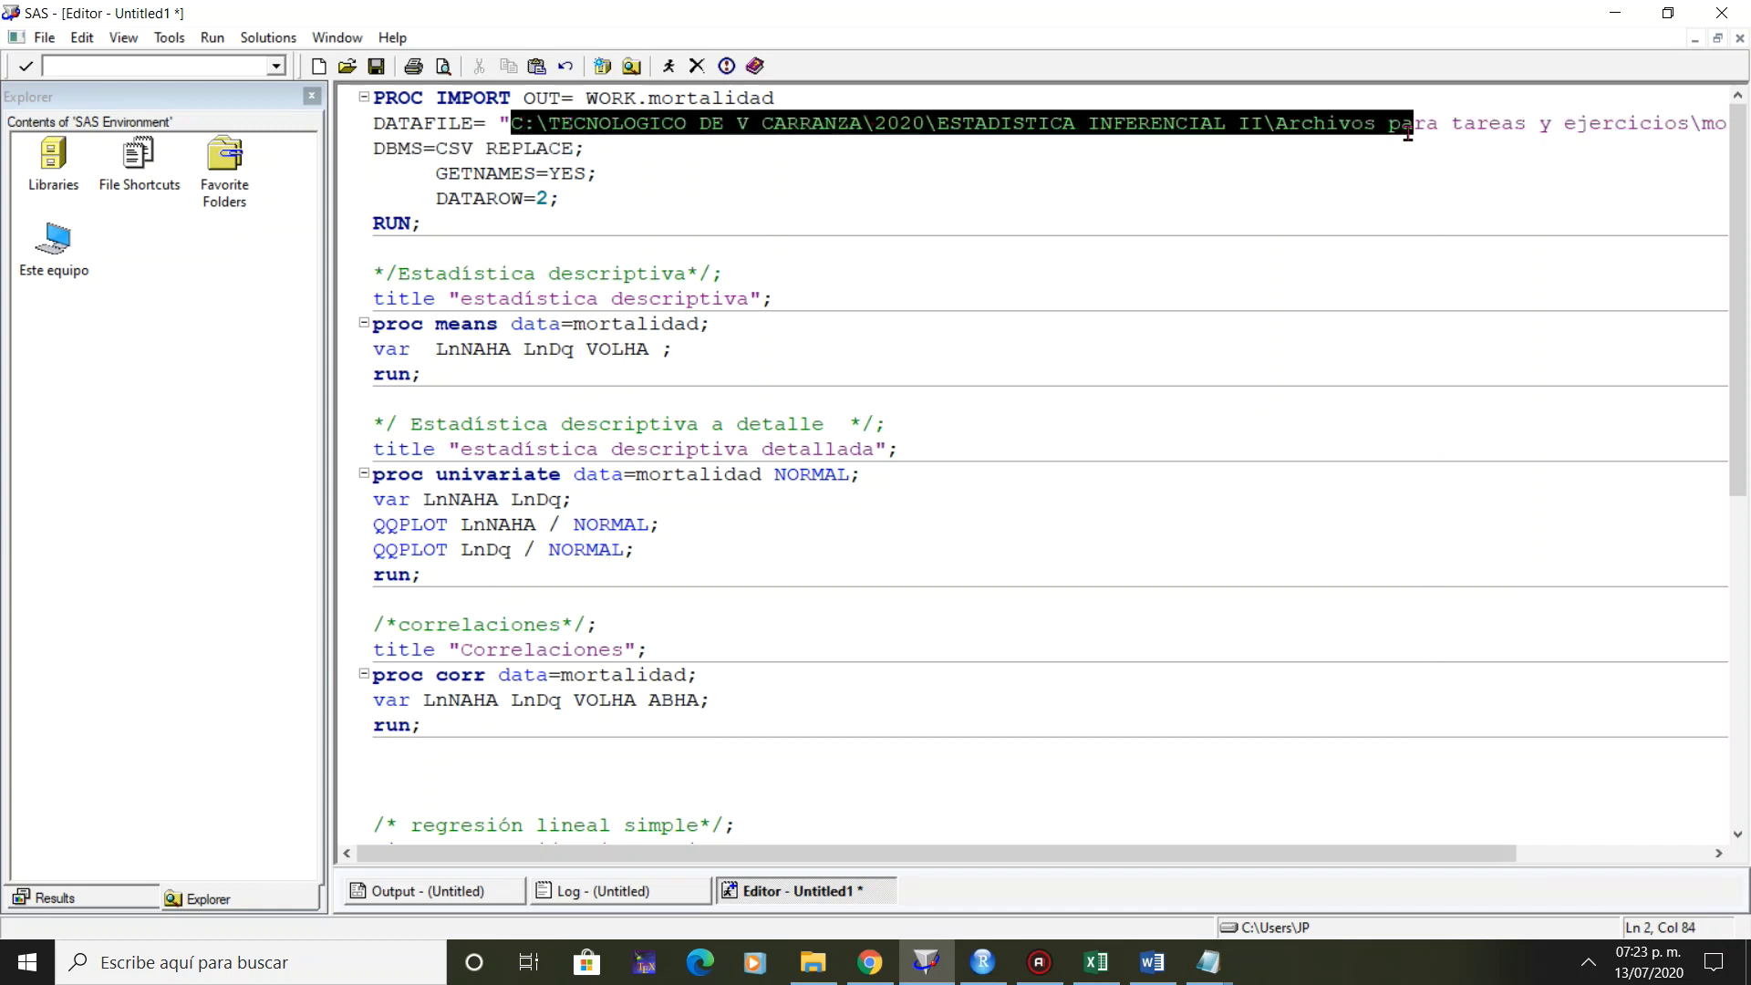
mouse_move(1209, 140)
mouse_down()
mouse_move(1610, 140)
mouse_move(1677, 122)
mouse_up()
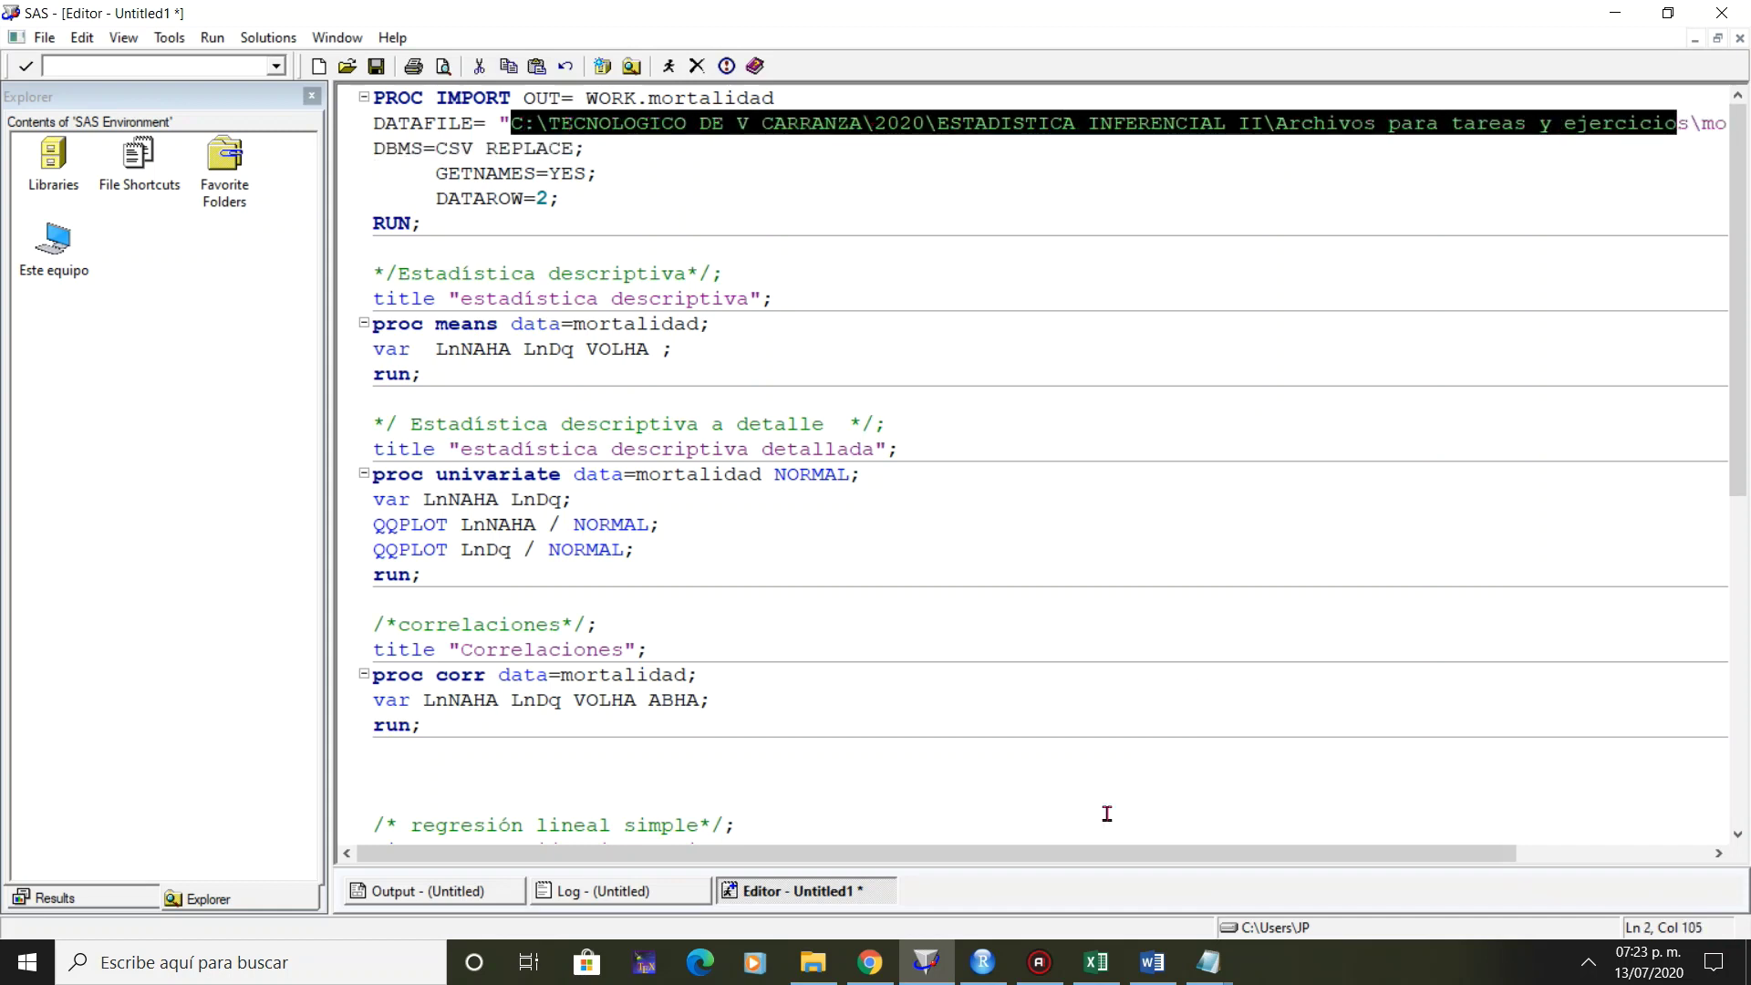
click(814, 965)
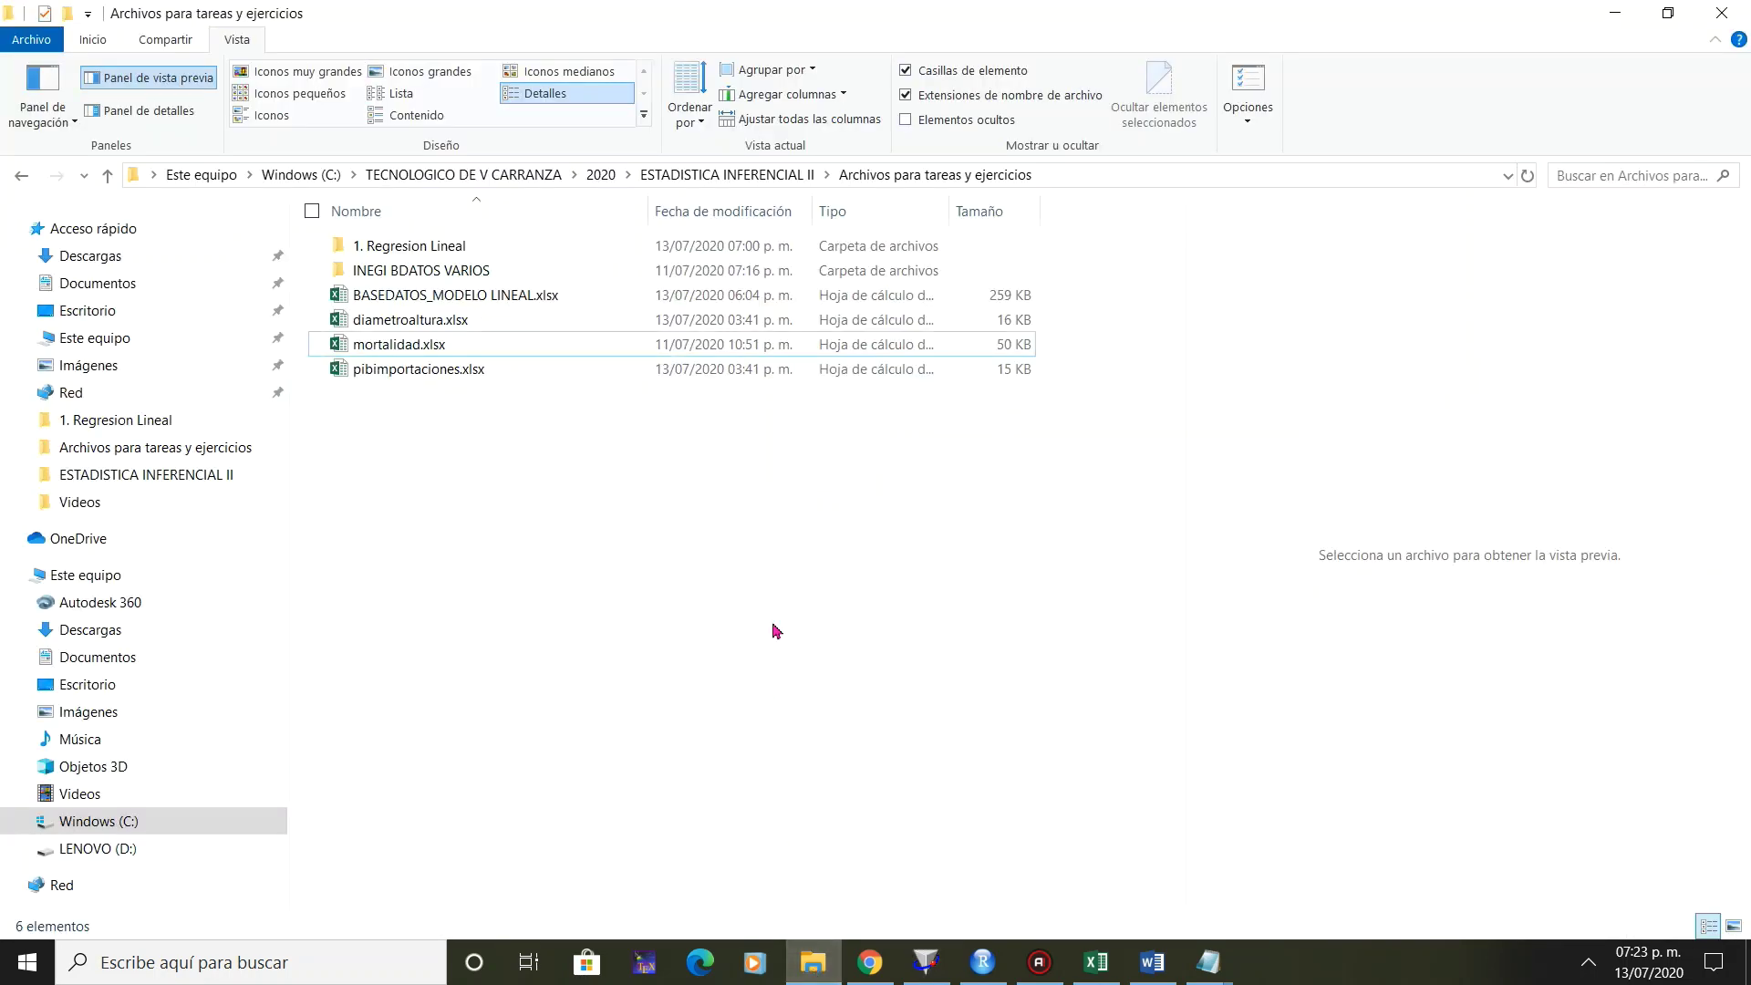
double_click(460, 344)
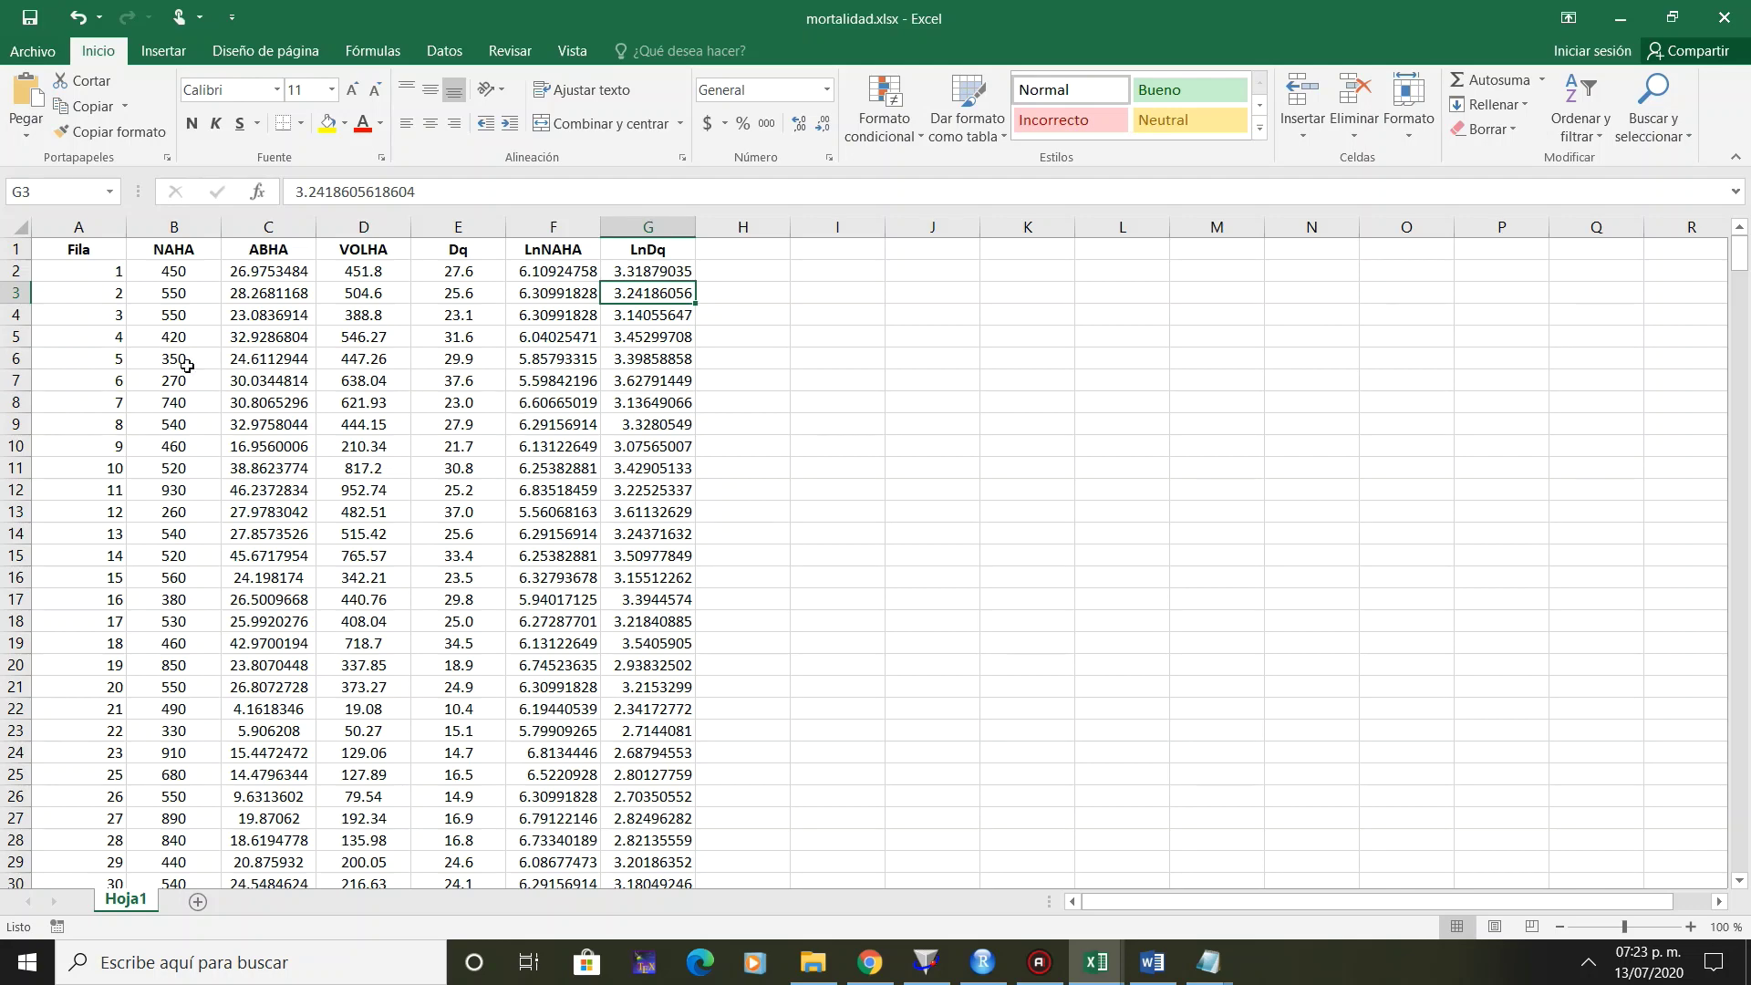
Save the workbook as mortalidad.csv in CSV (delimitado por comas) format.
click(50, 52)
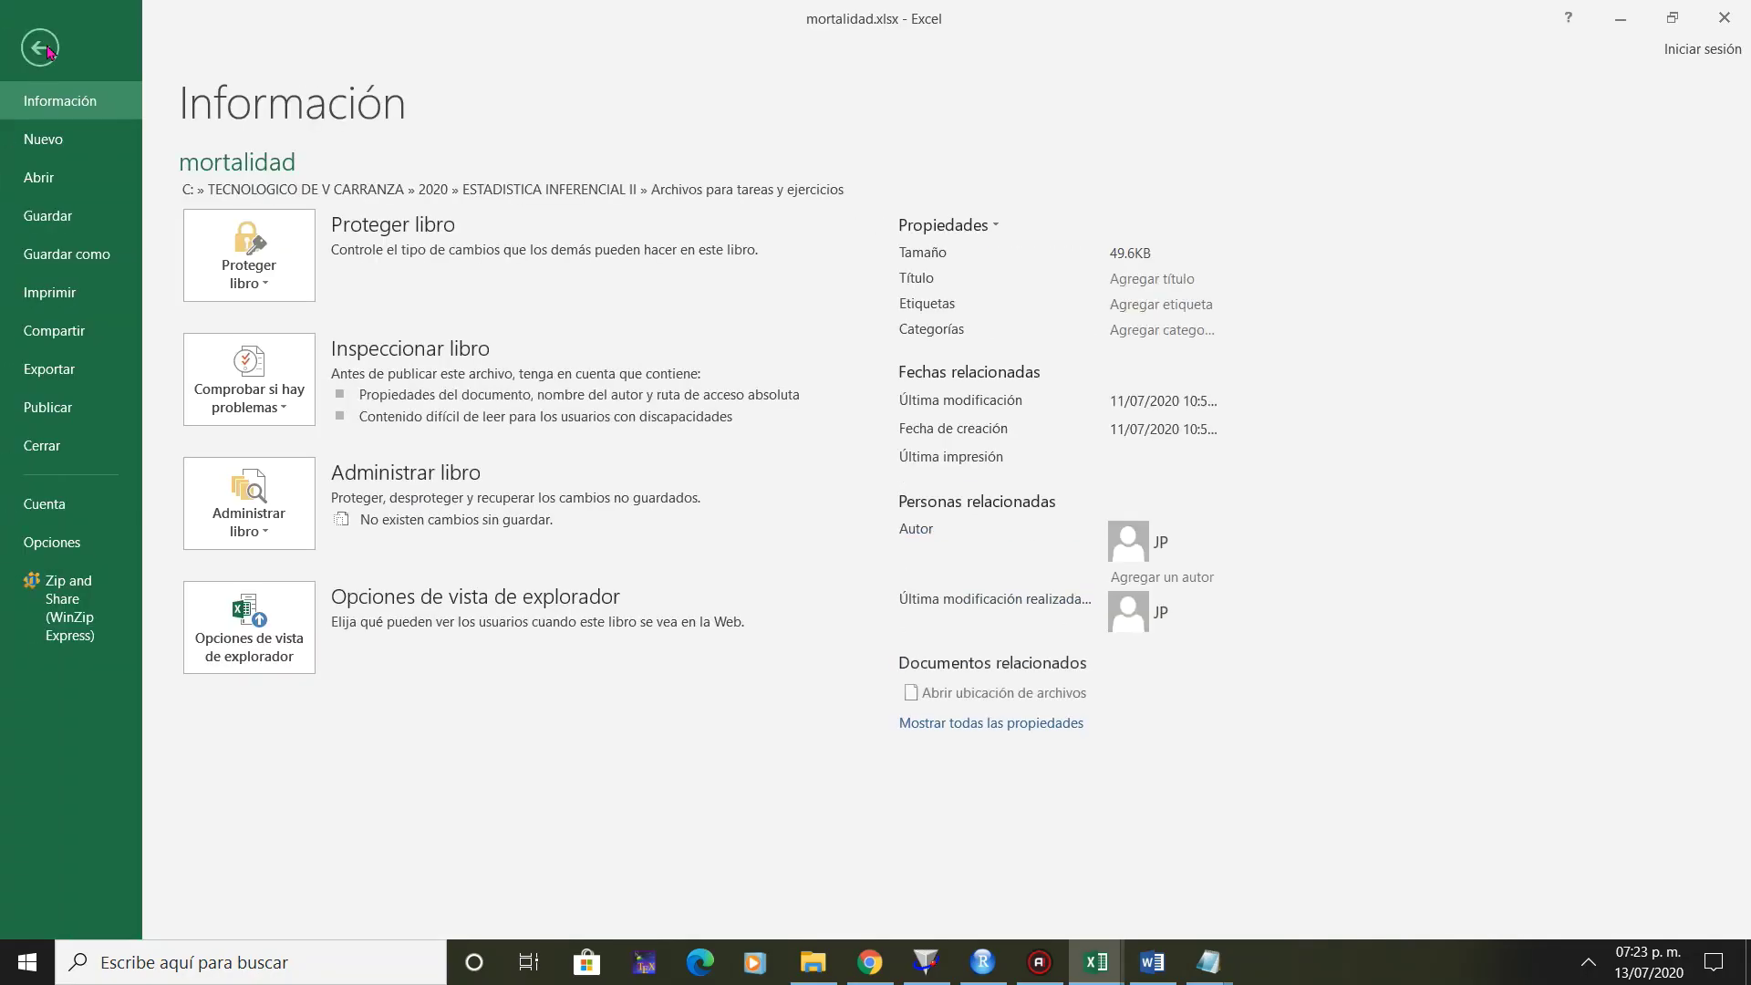
click(116, 264)
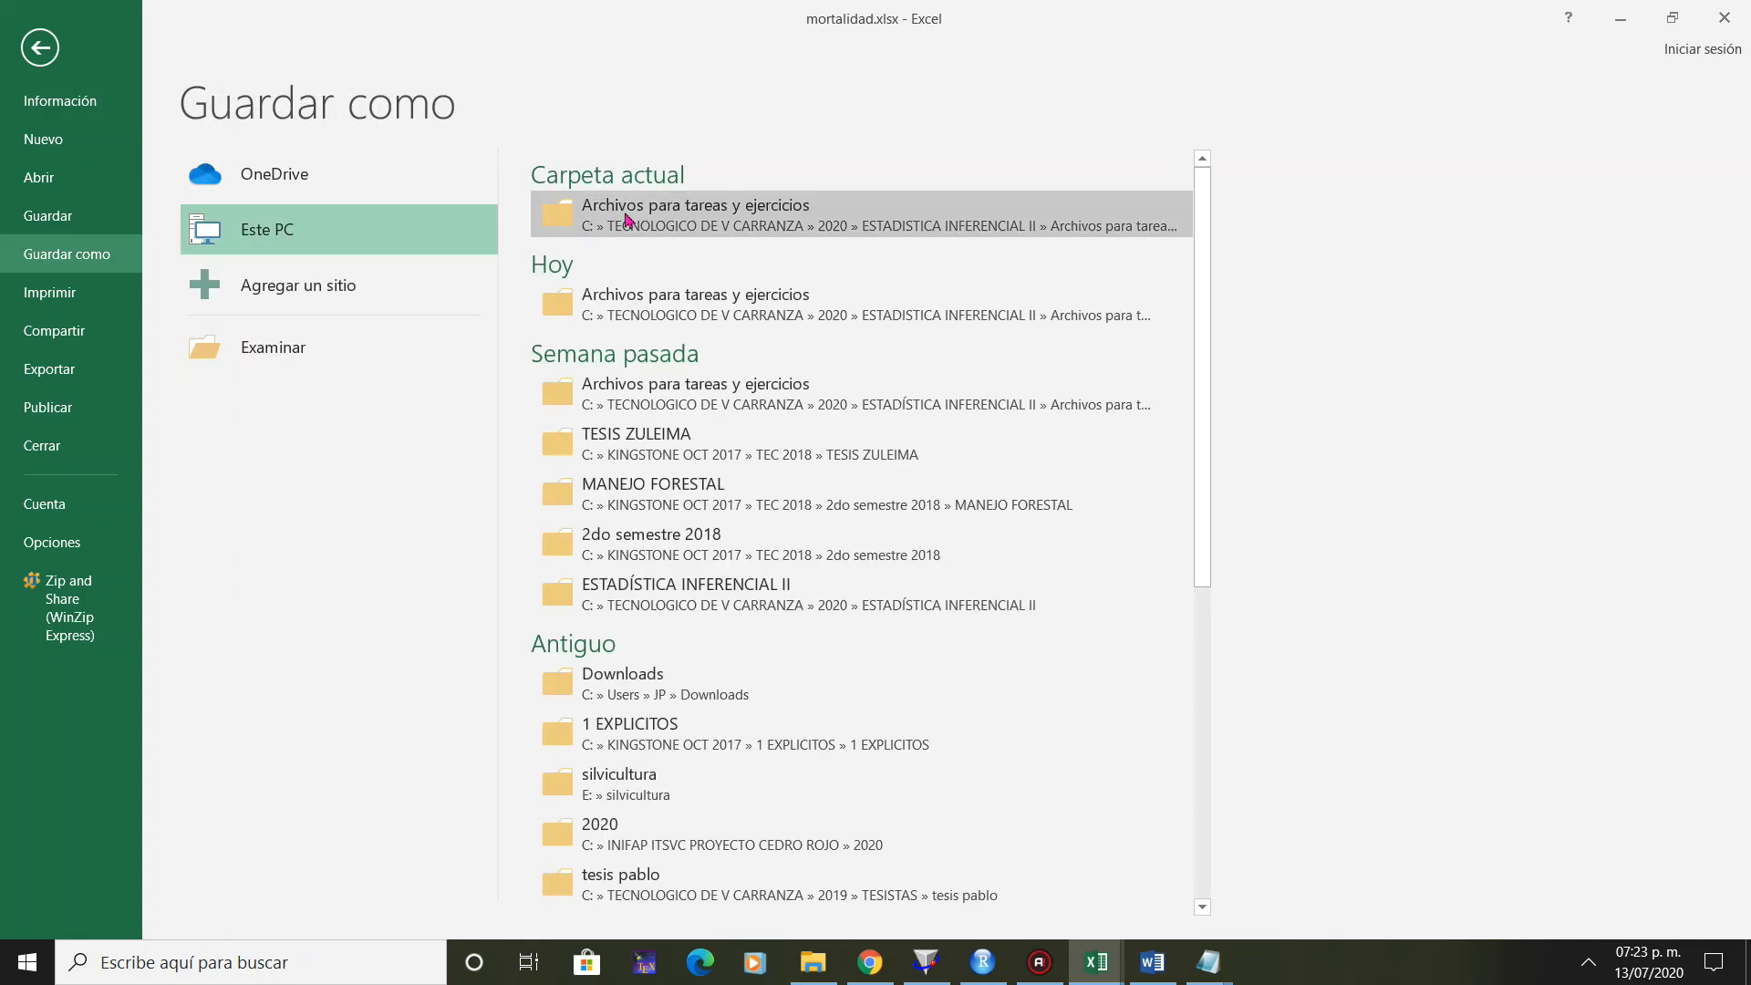
click(693, 216)
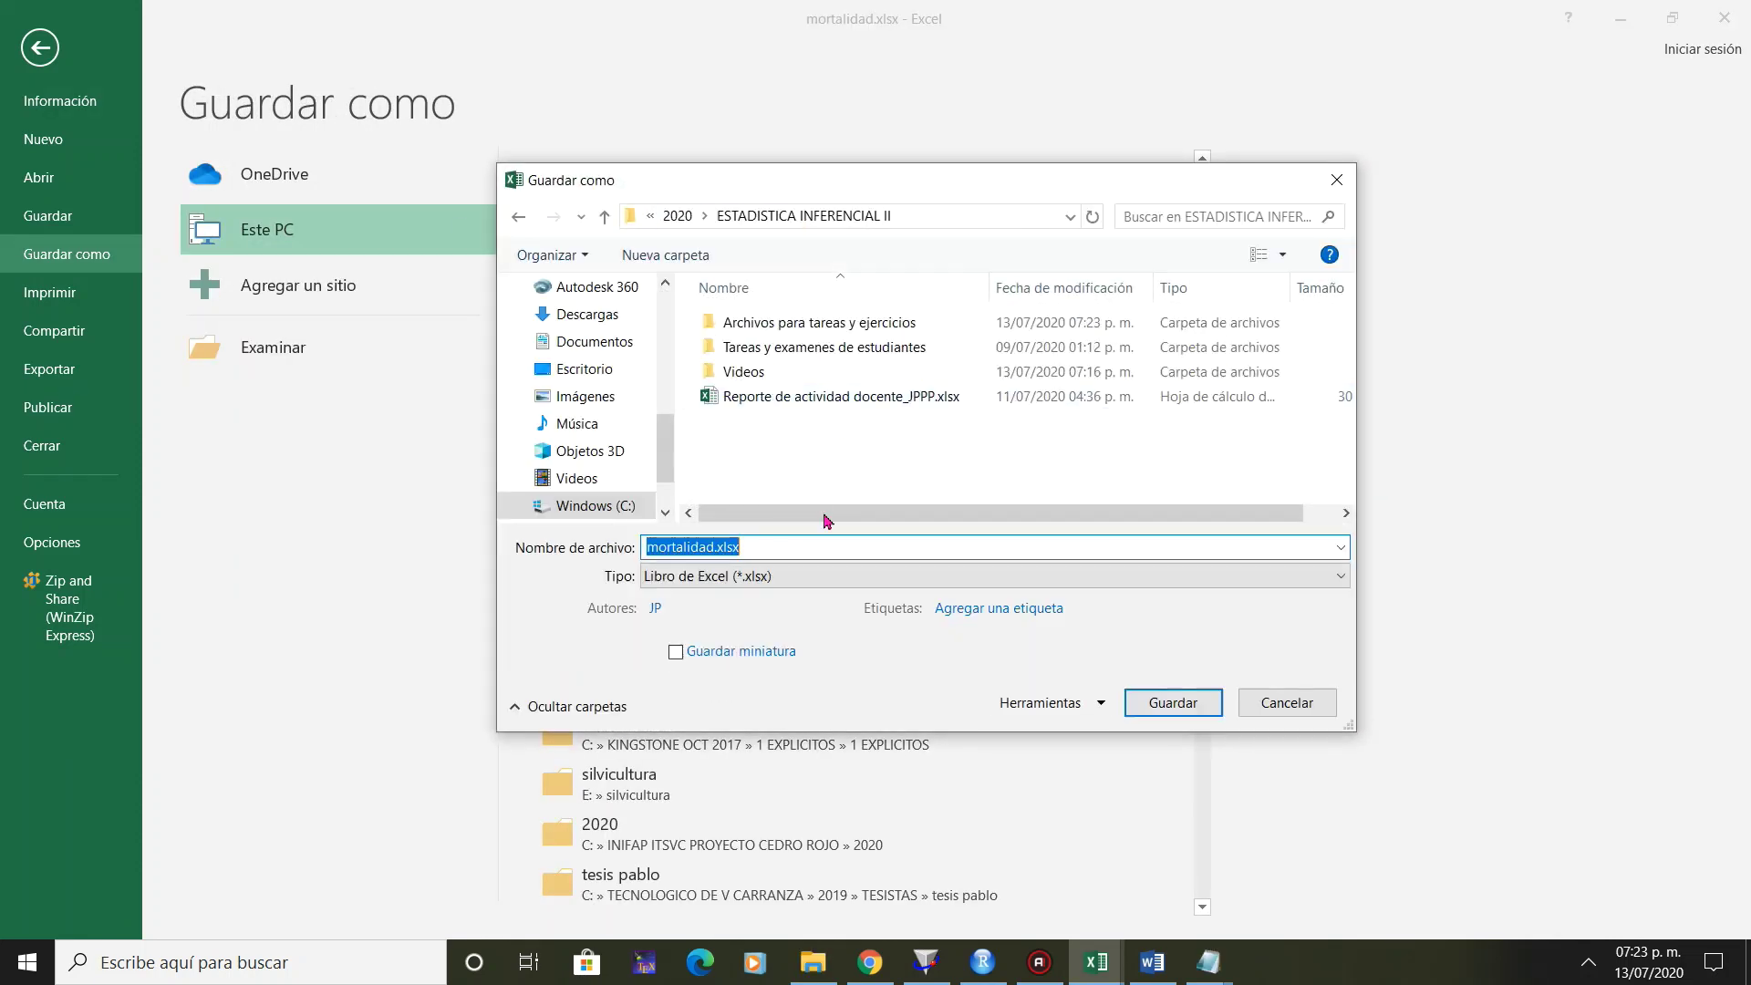
click(821, 576)
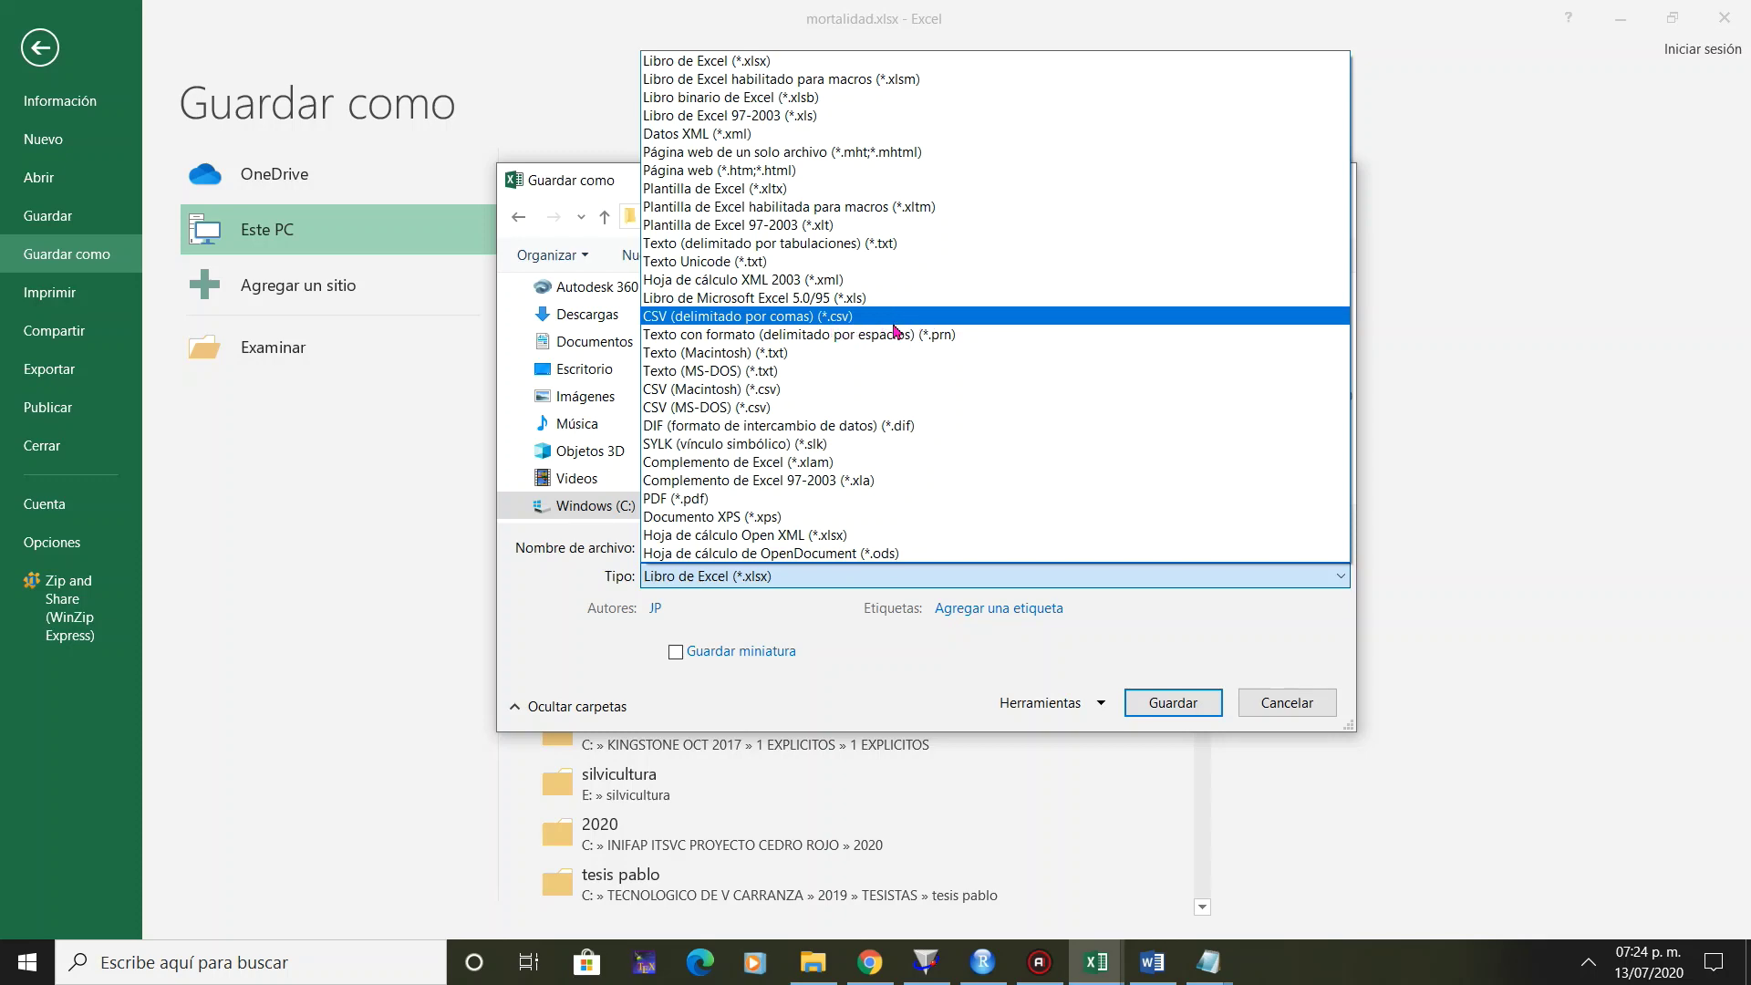
click(930, 316)
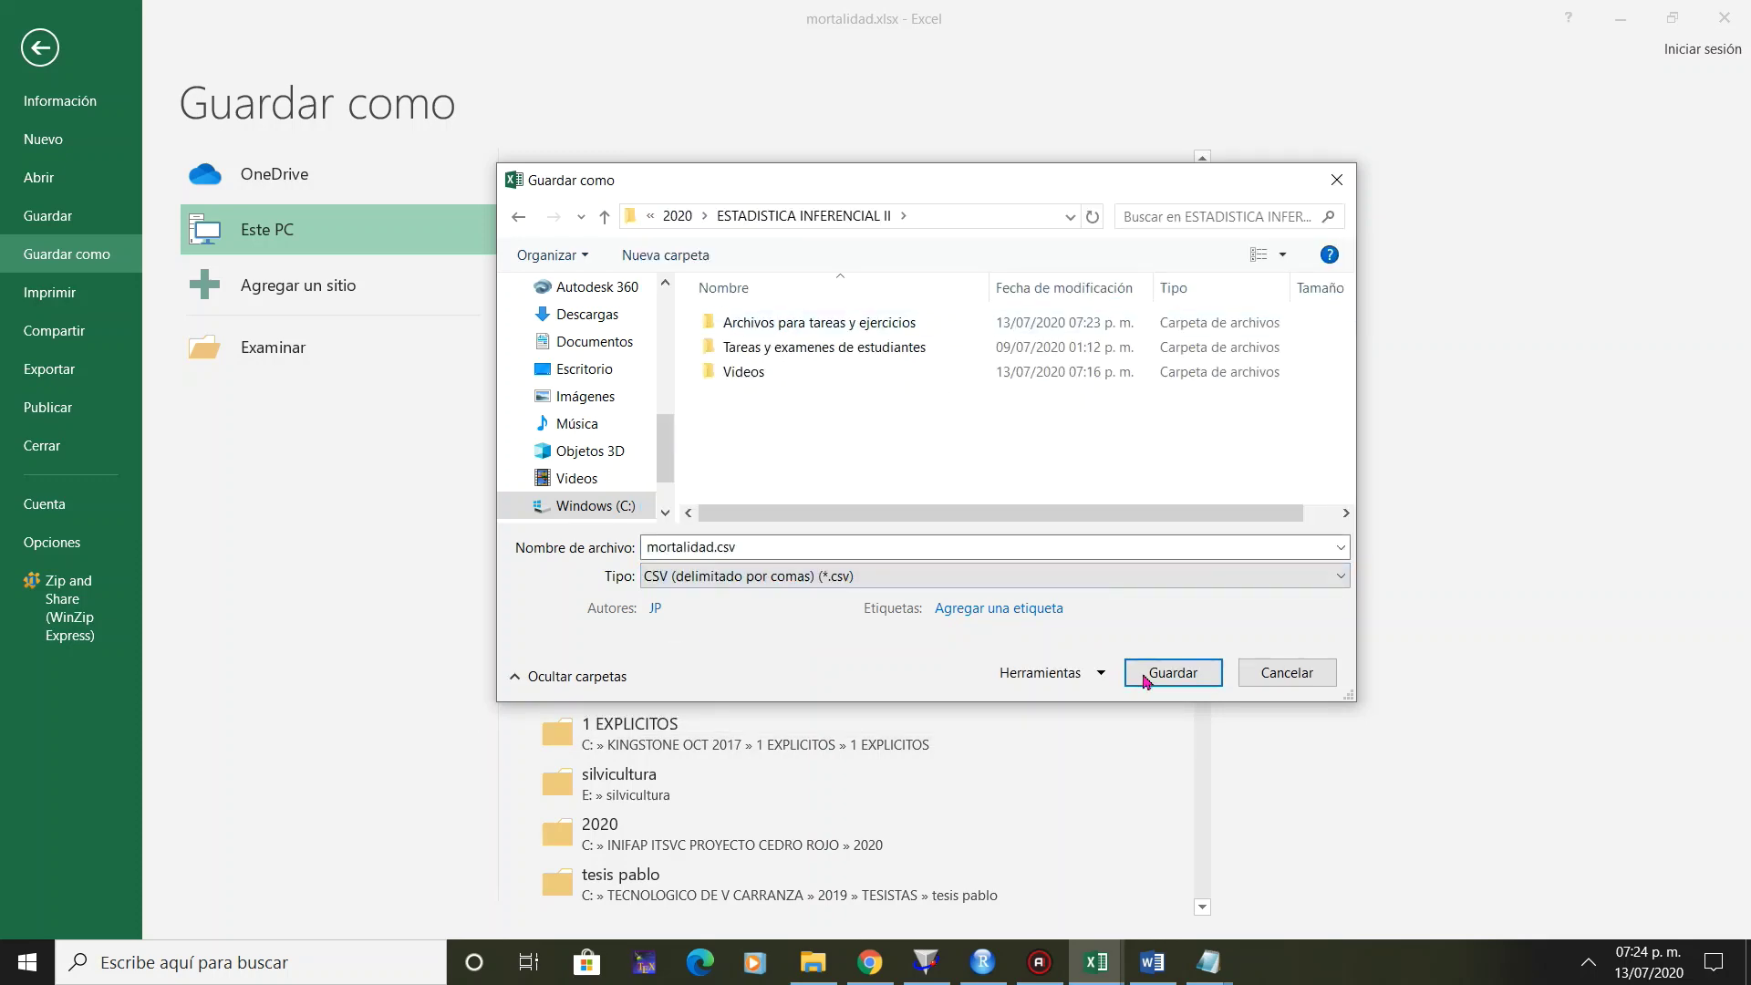
click(1182, 679)
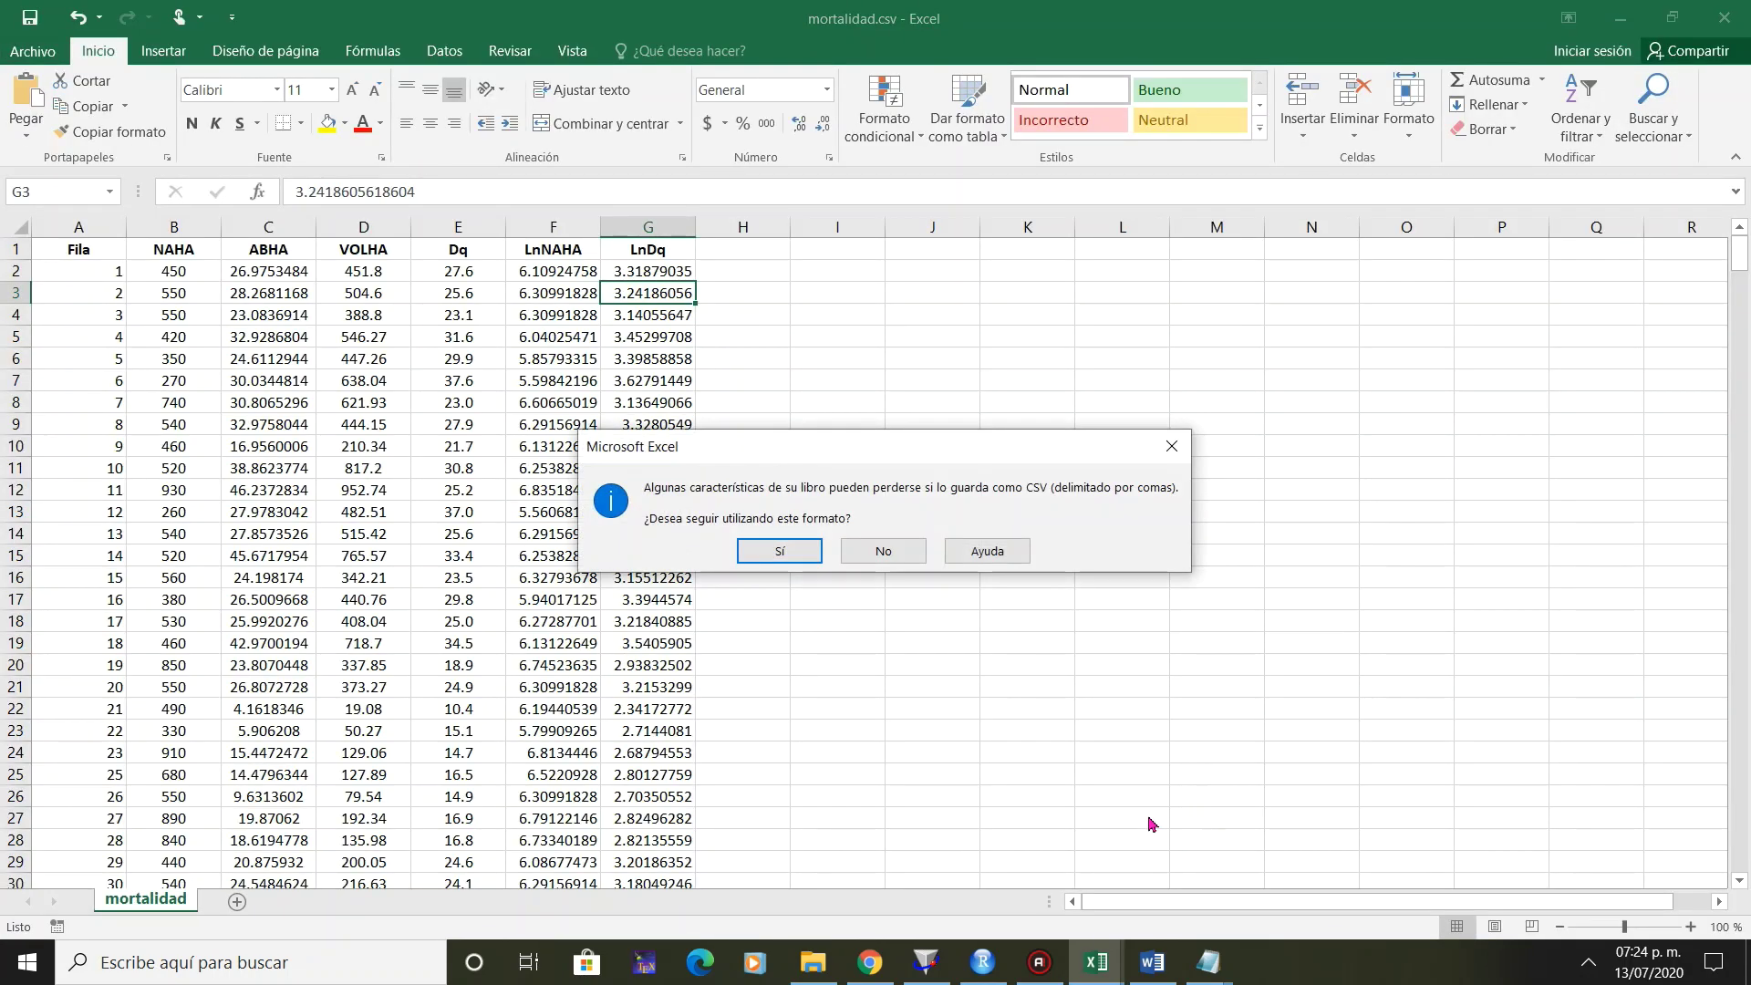
click(806, 548)
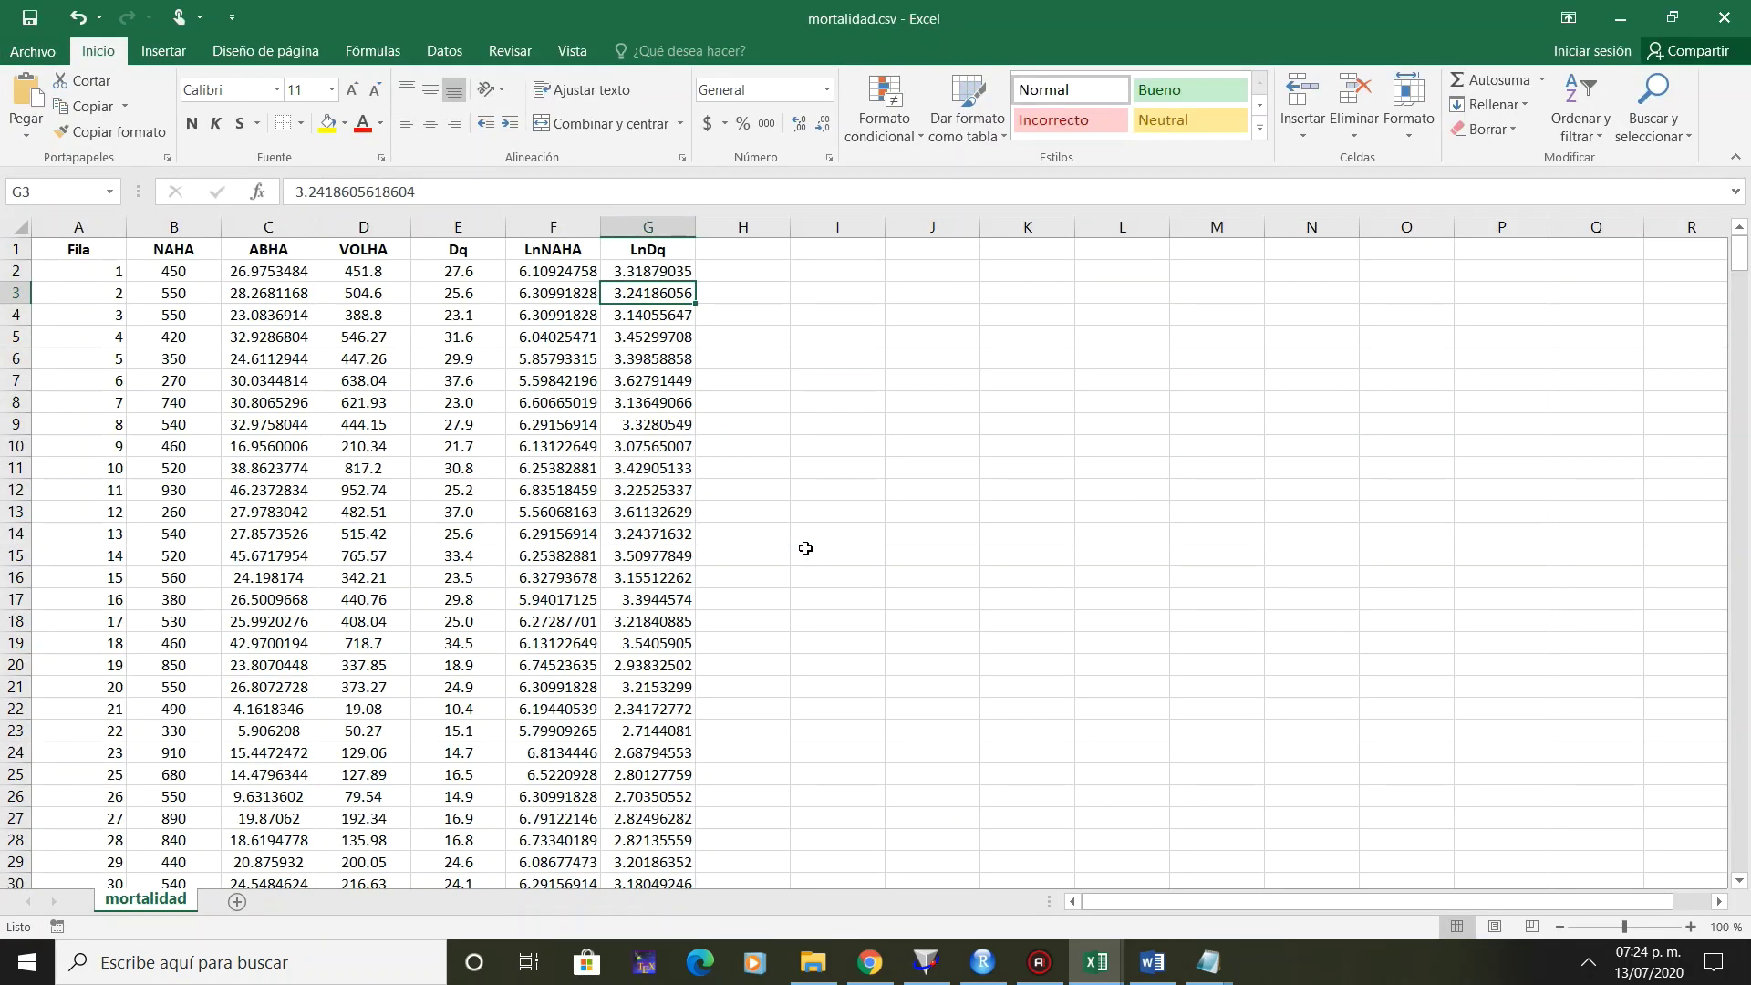
Close mortalidad.csv keeping the CSV format and minimize Excel.
click(1738, 24)
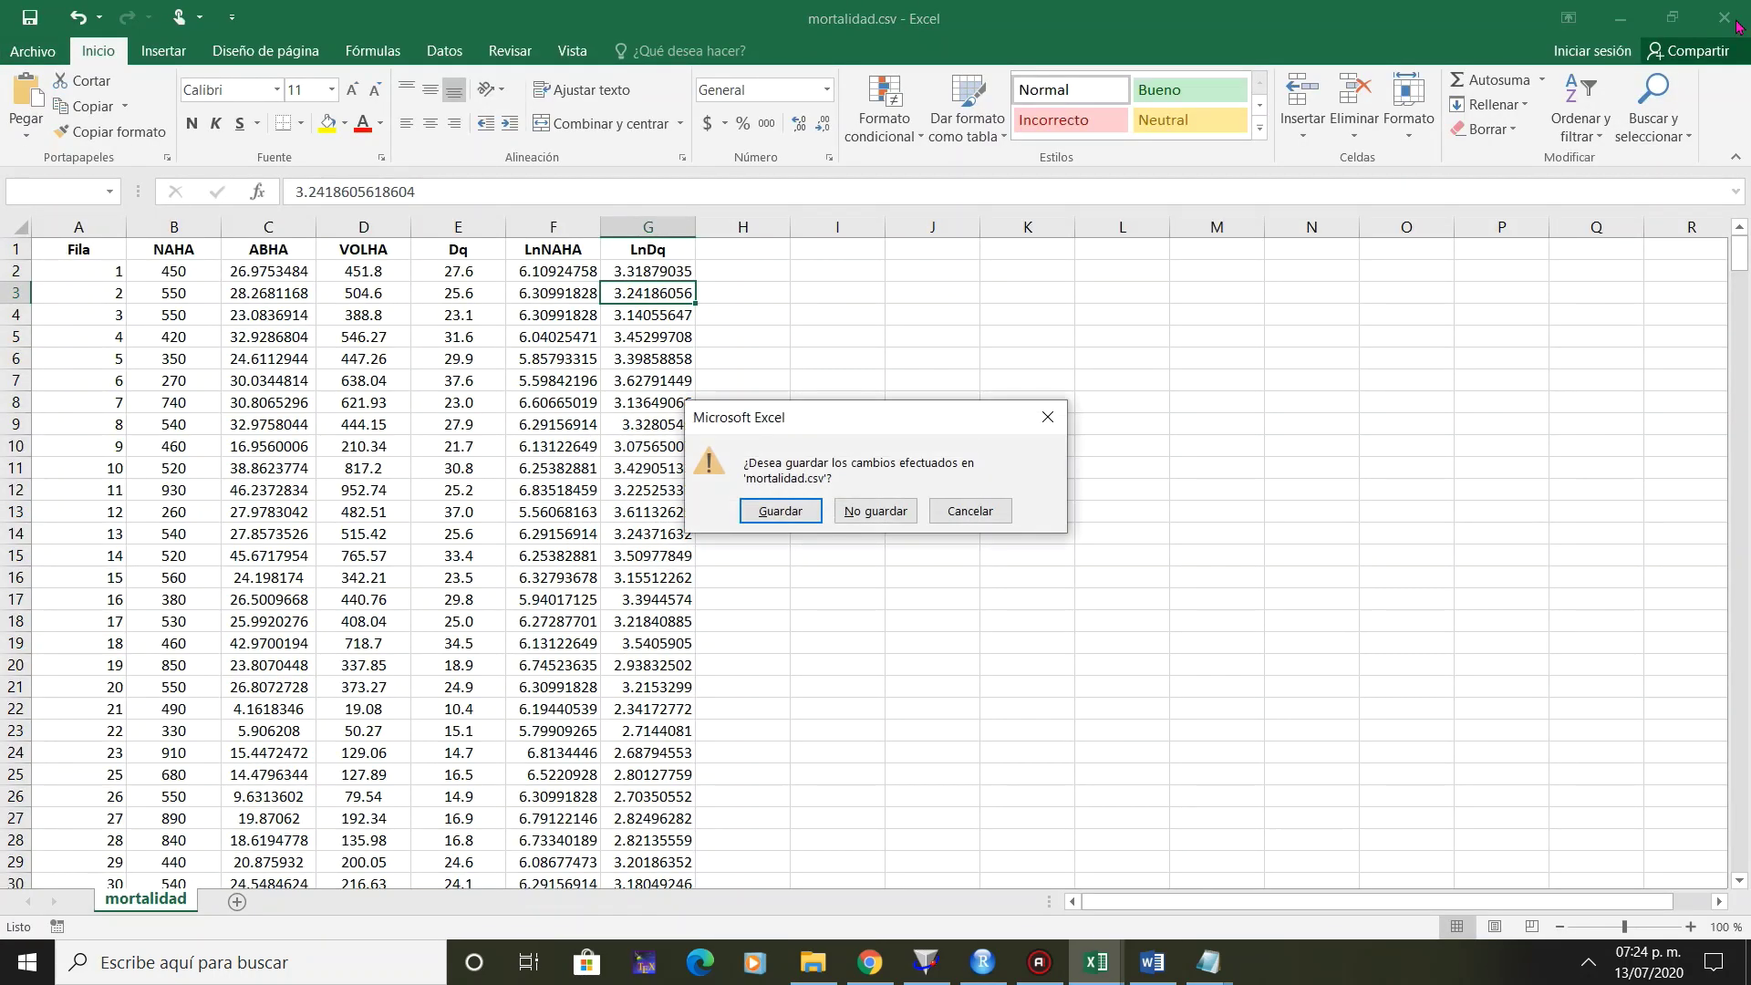
click(791, 511)
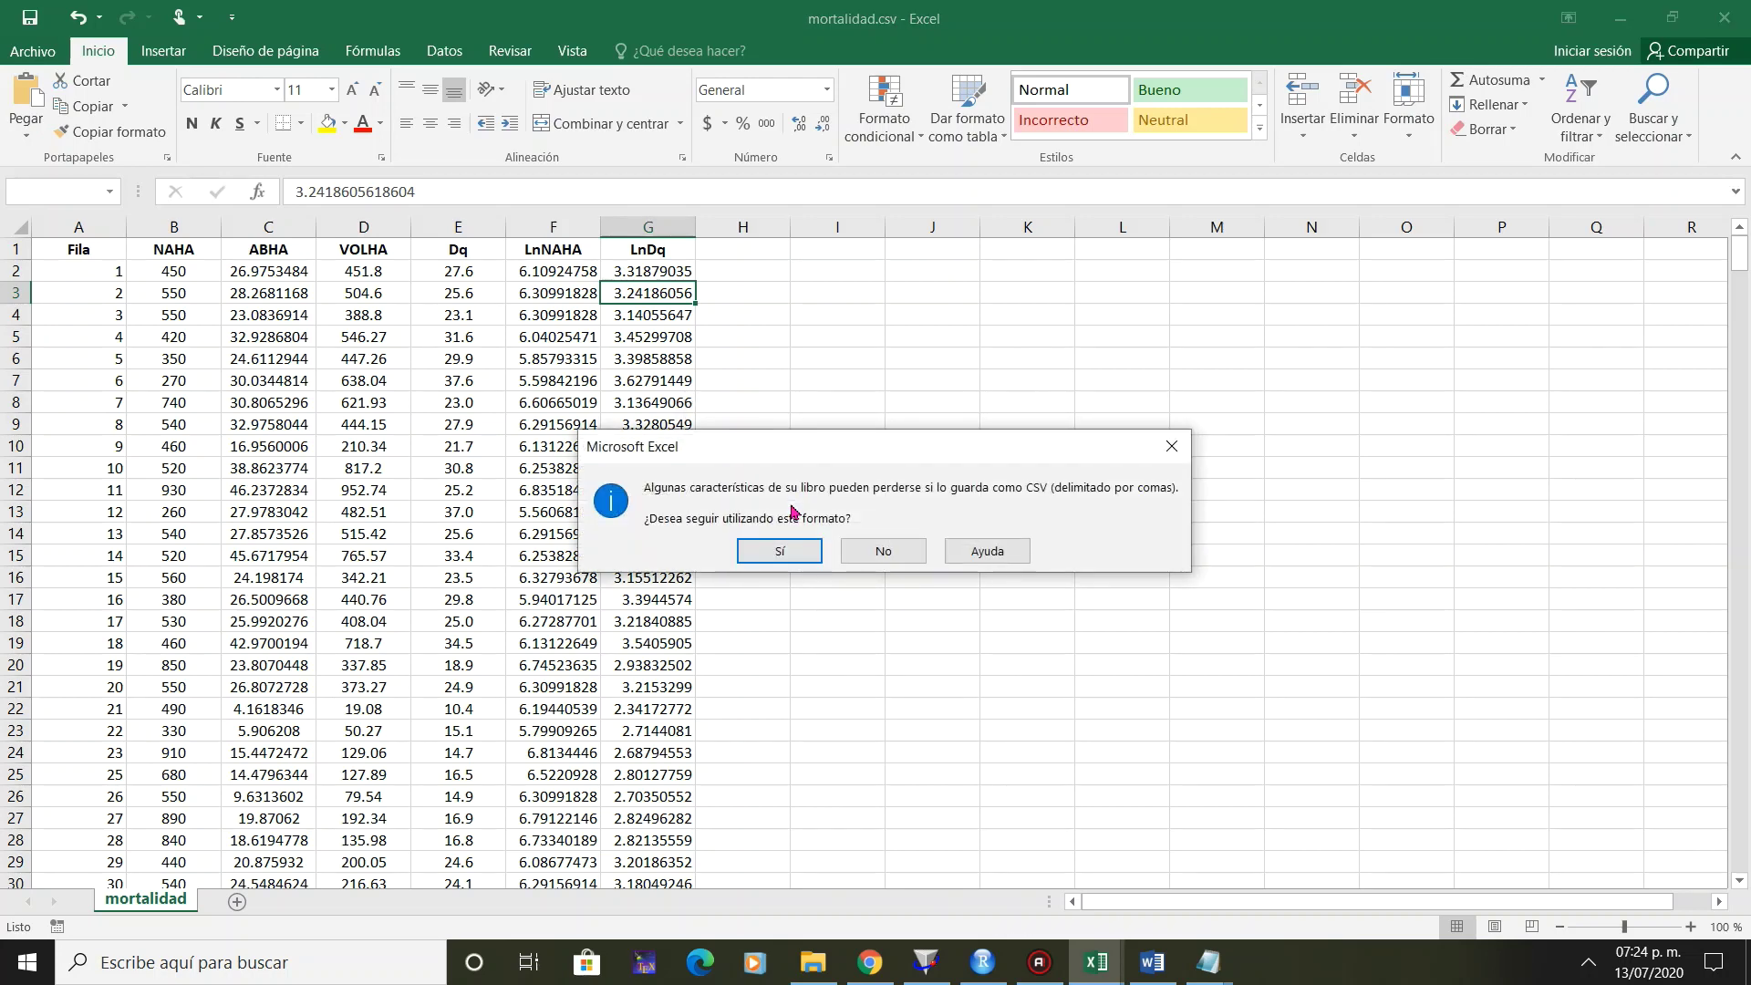
click(778, 549)
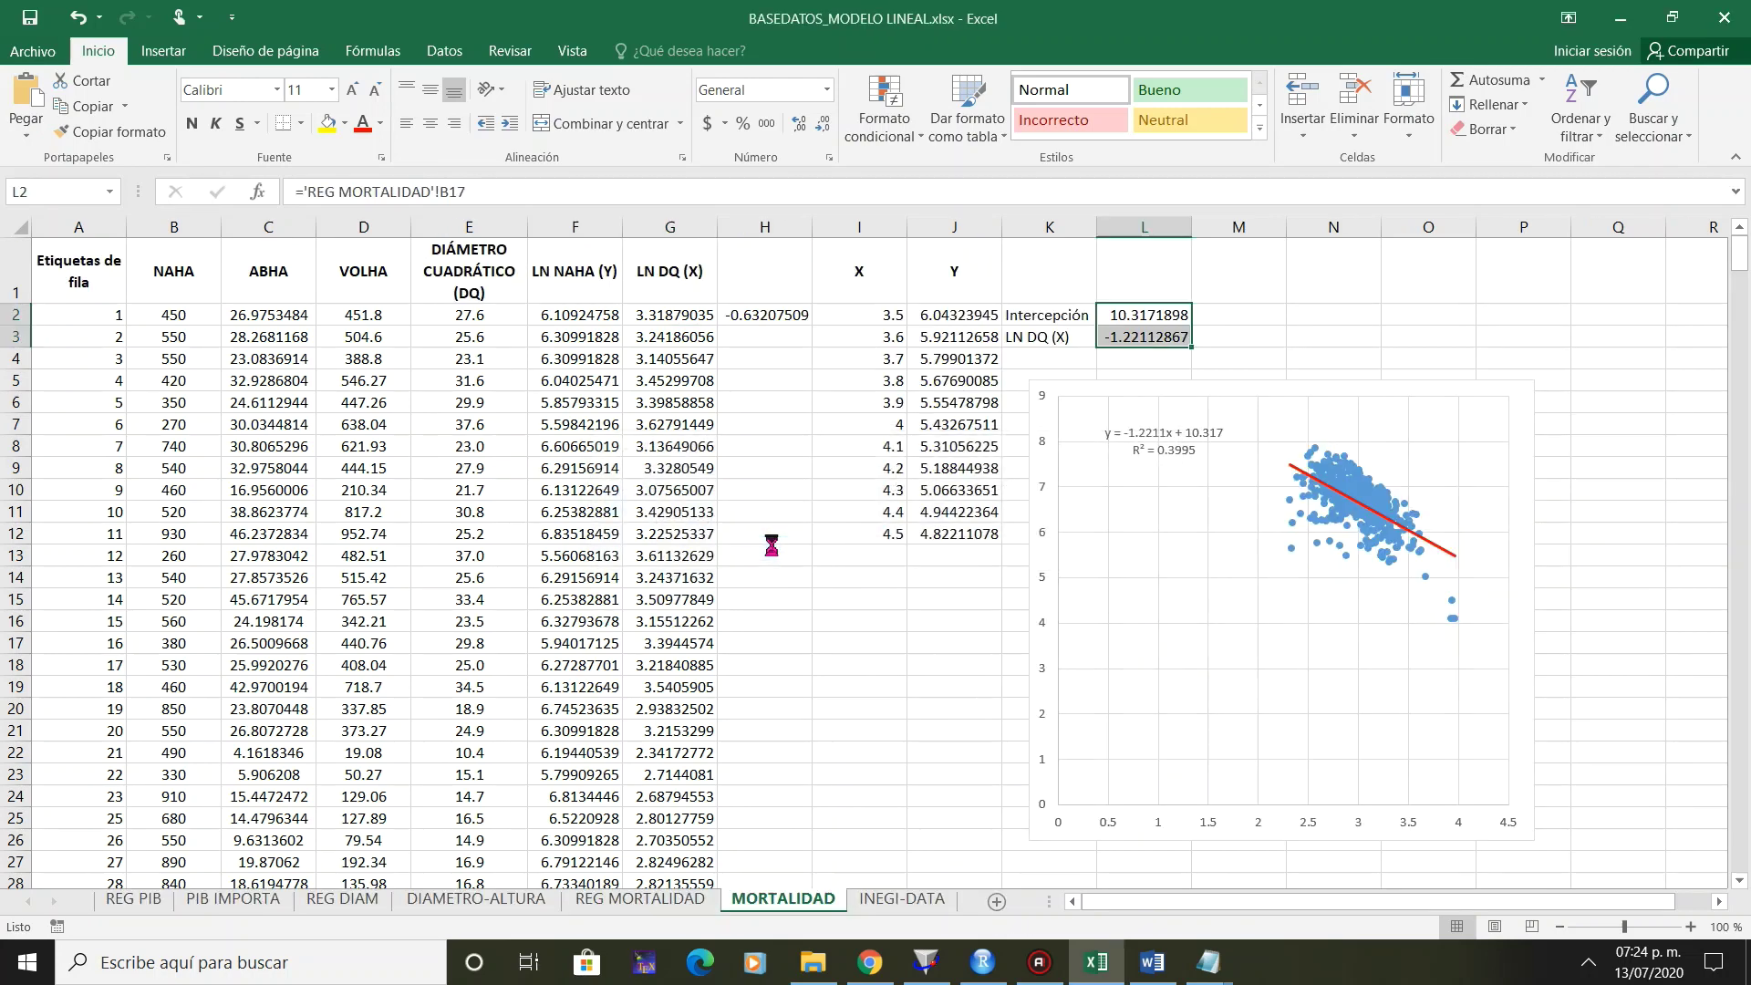
click(1631, 17)
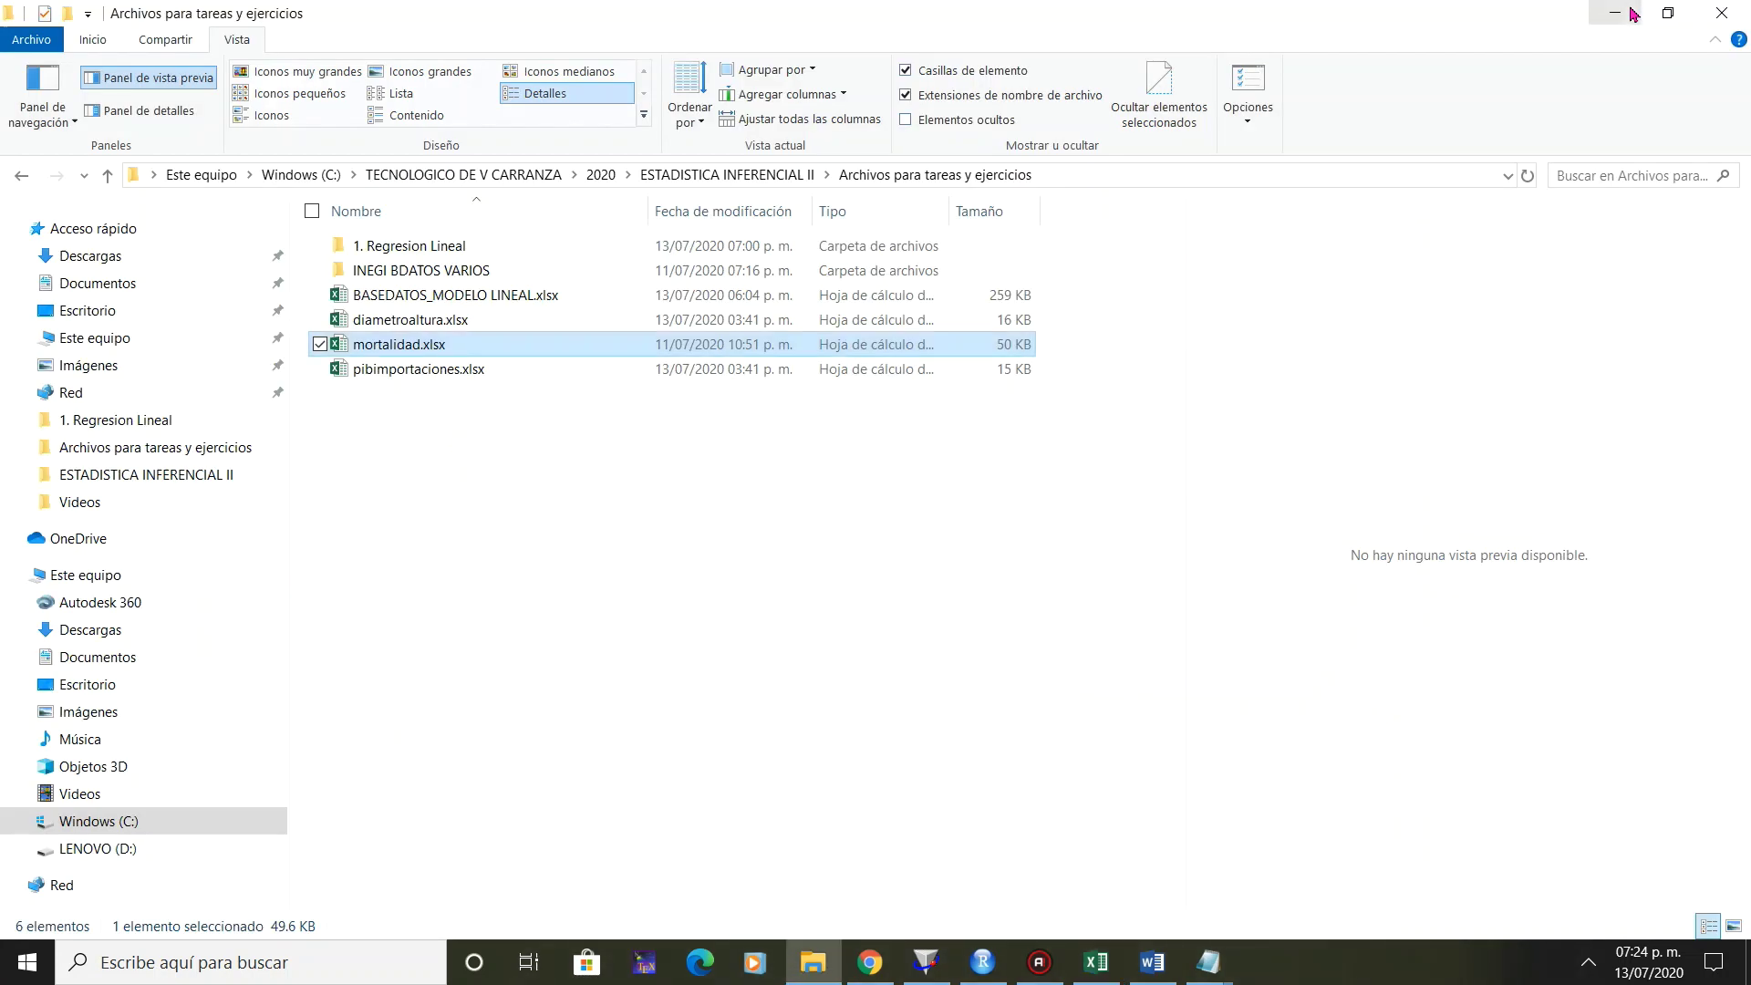
Verify the DATAFILE path ends in mortalidad.CSV and select the PROC IMPORT block, lines 1–6.
click(926, 961)
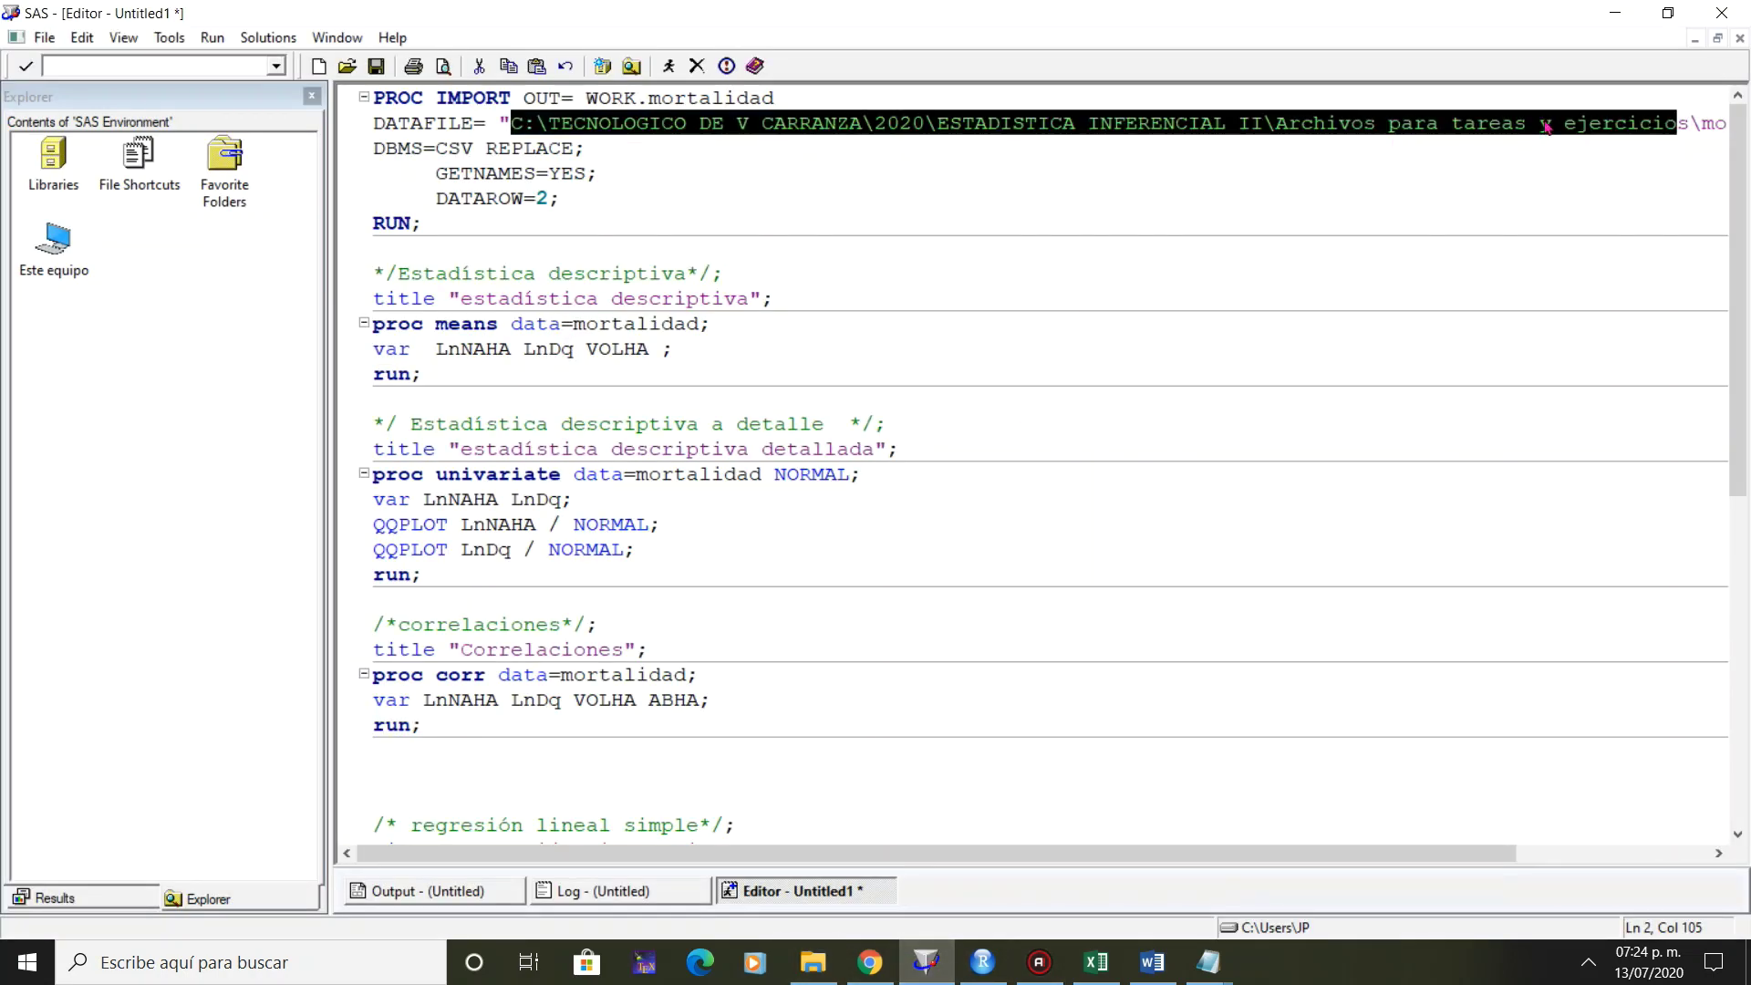
click(1673, 123)
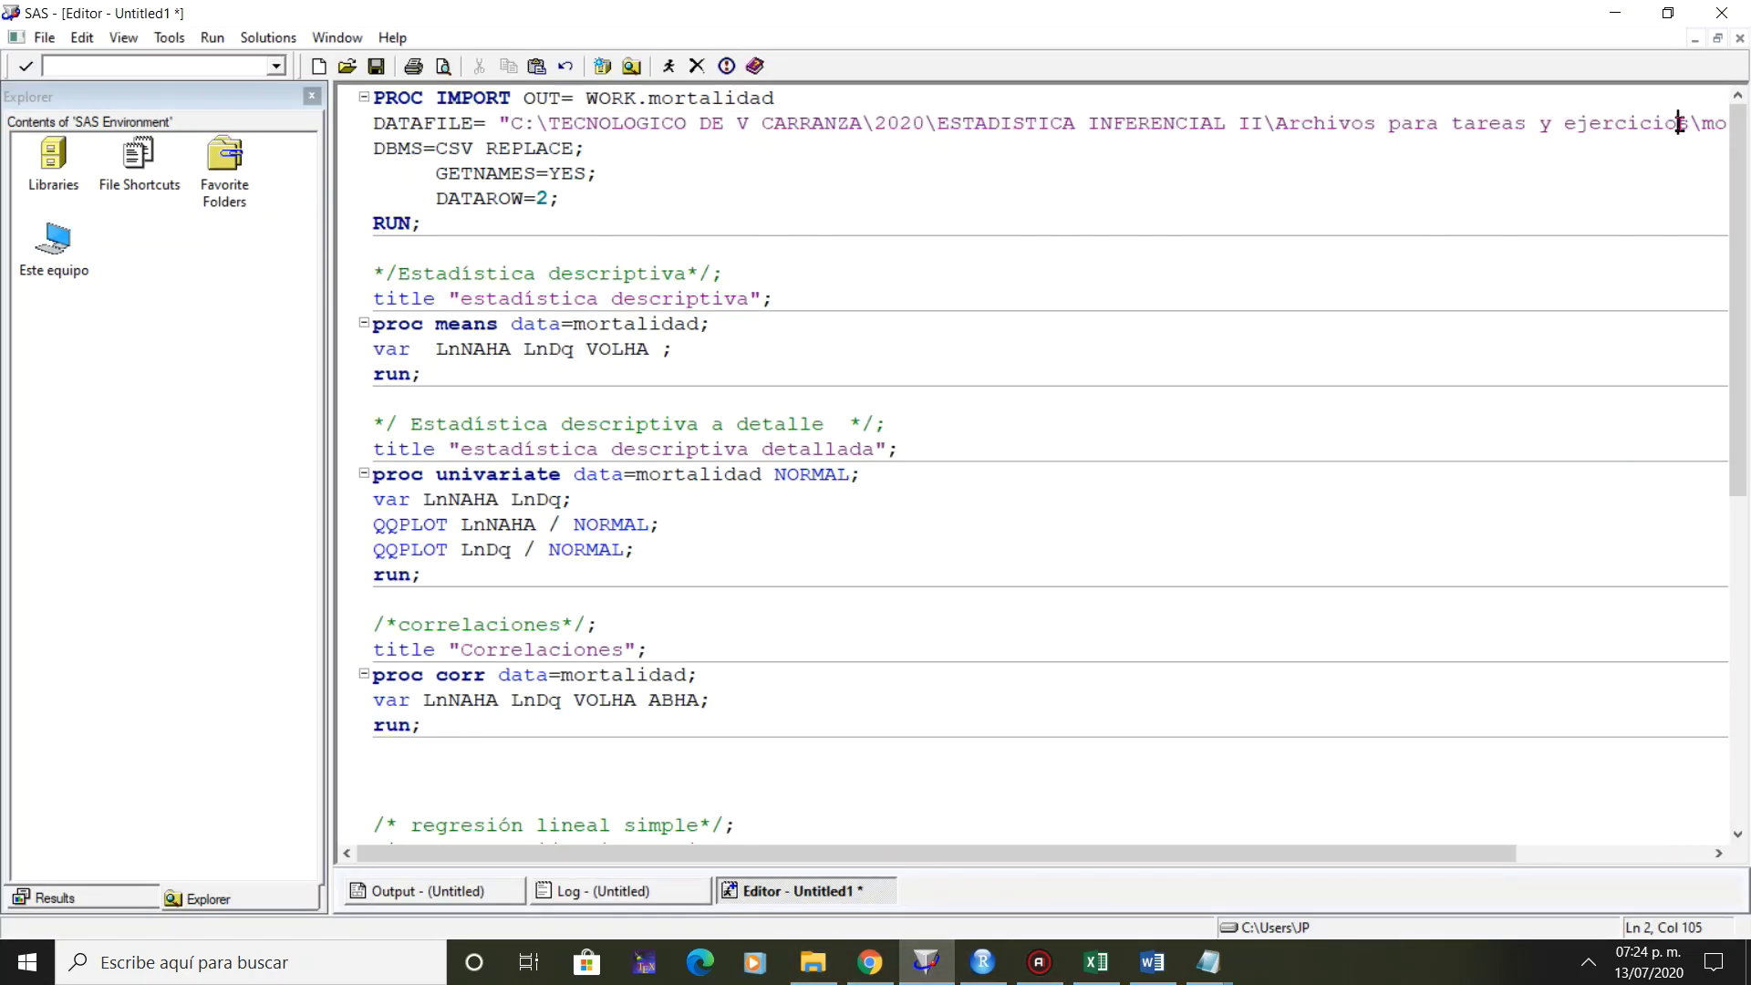
key(End)
key(Right)
key(Right)
key(Left)
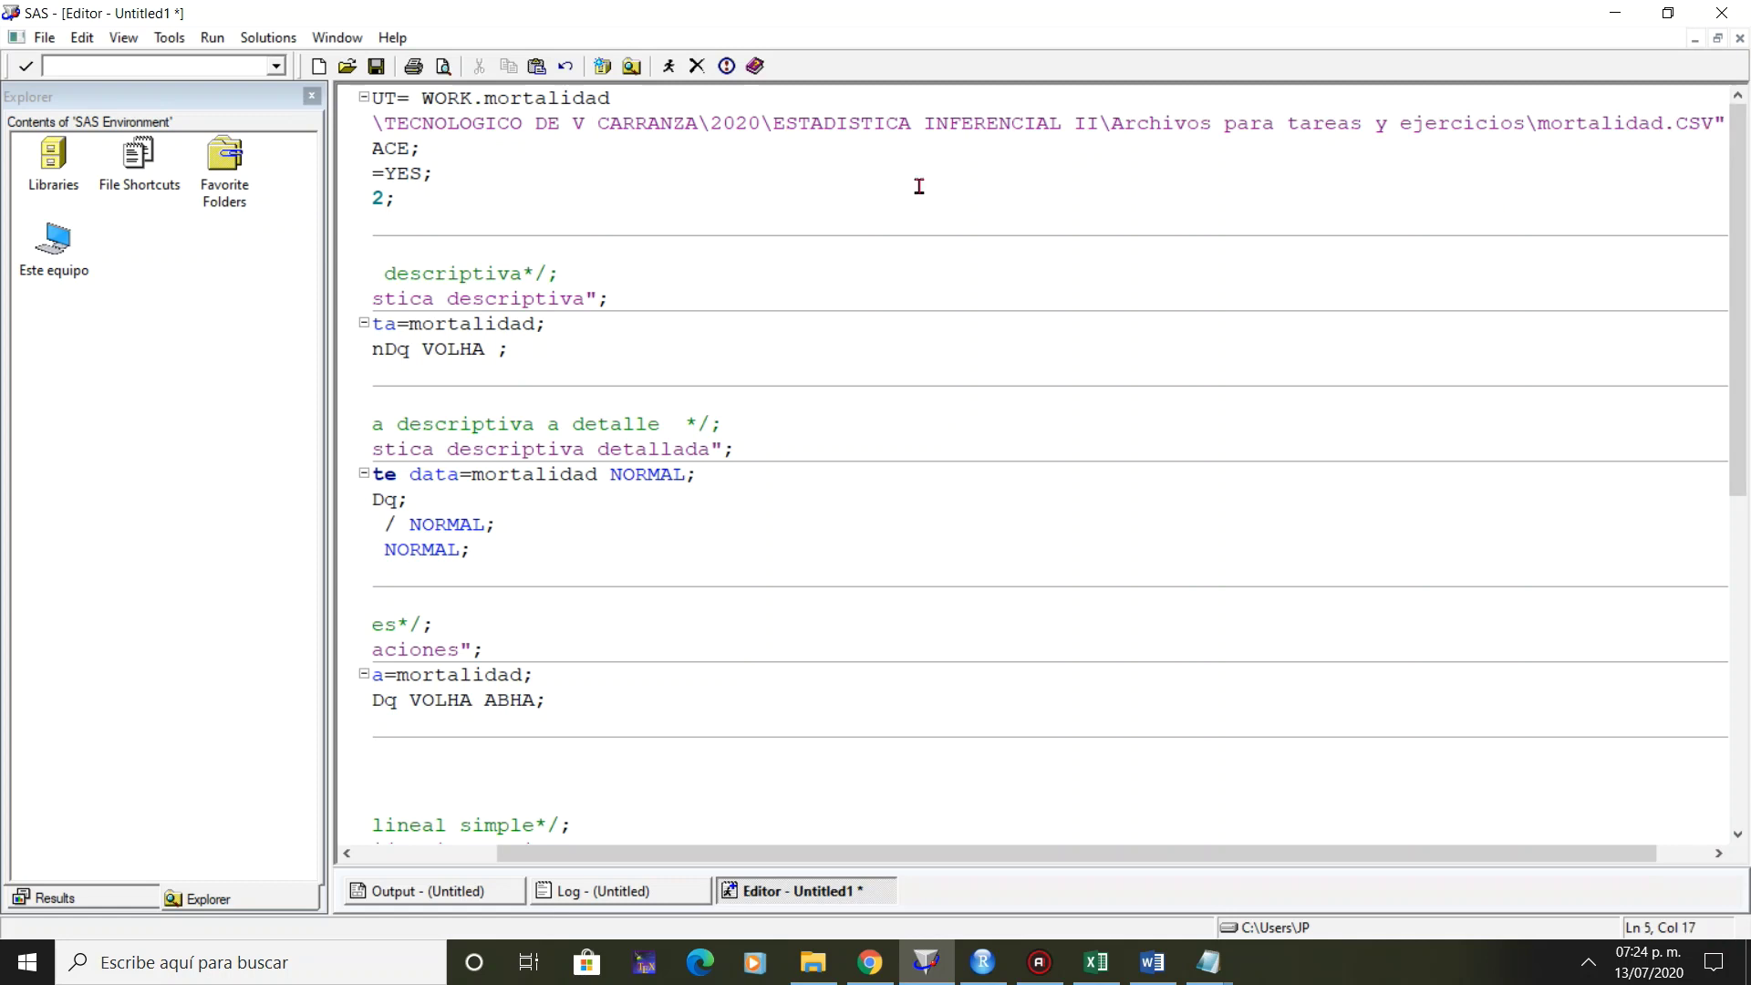
key(Down)
key(shift+Up)
key(shift+Up)
key(shift+Up)
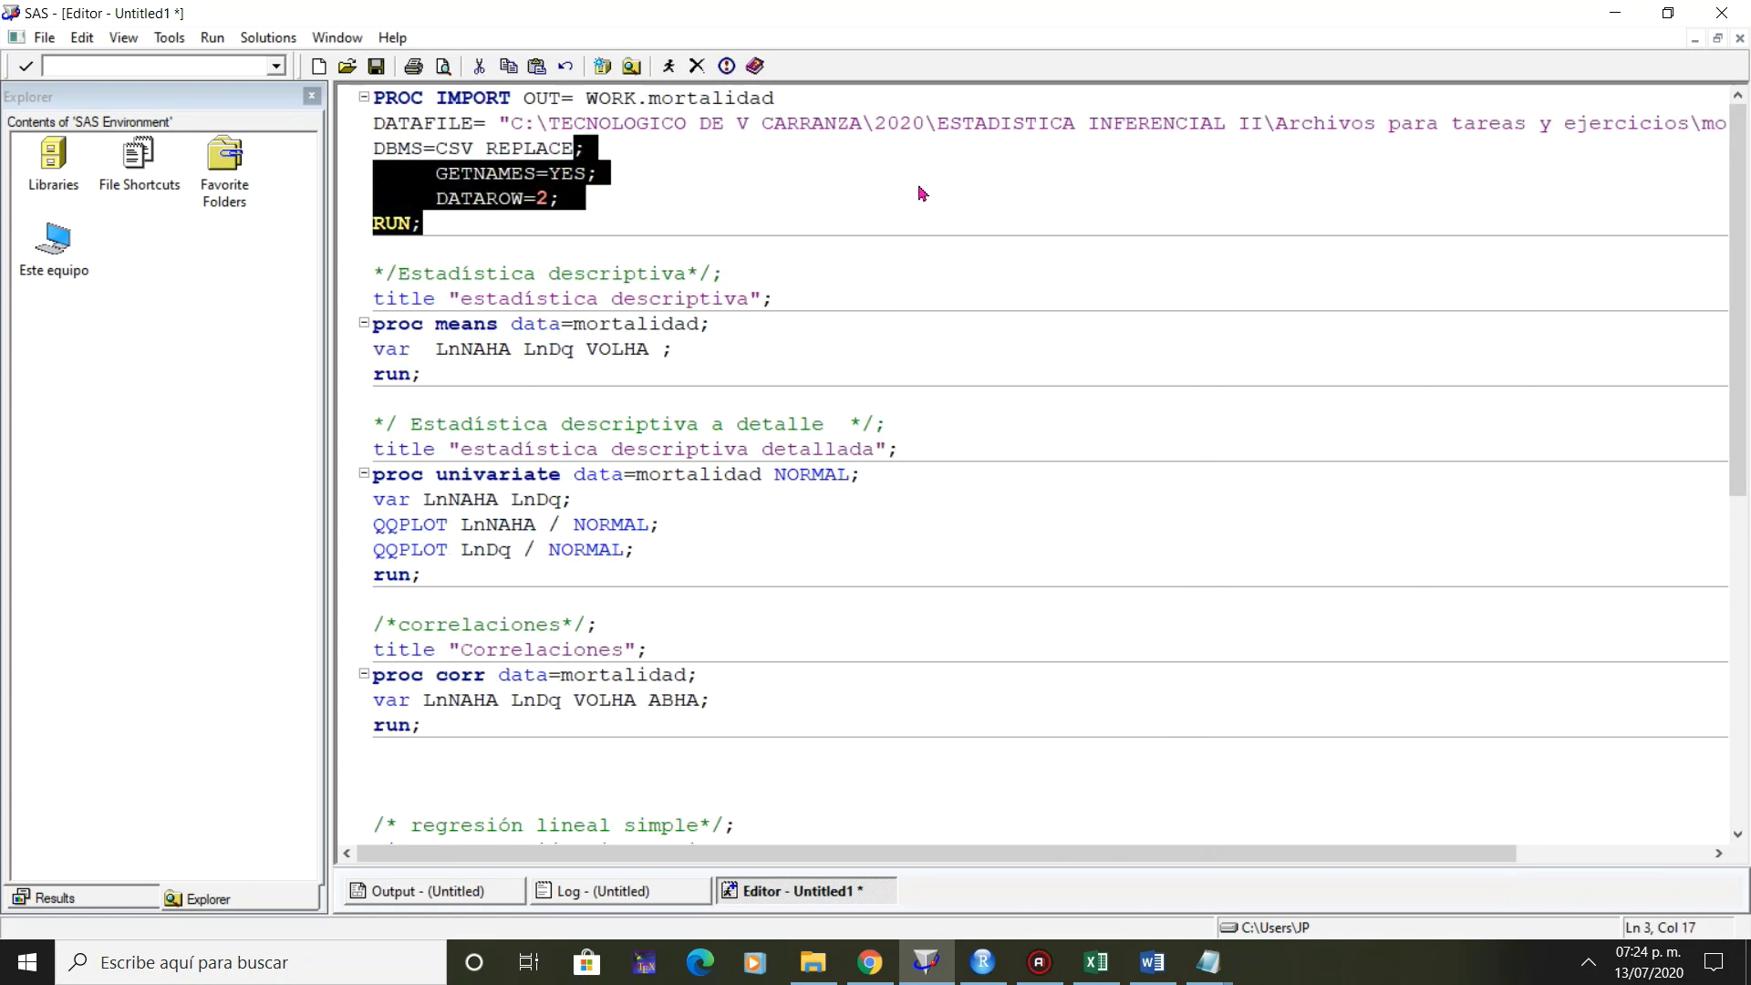
key(shift+Up)
key(shift+Up)
key(shift+Left)
key(shift+Left)
key(shift+Left)
key(shift+Left)
key(shift+Left)
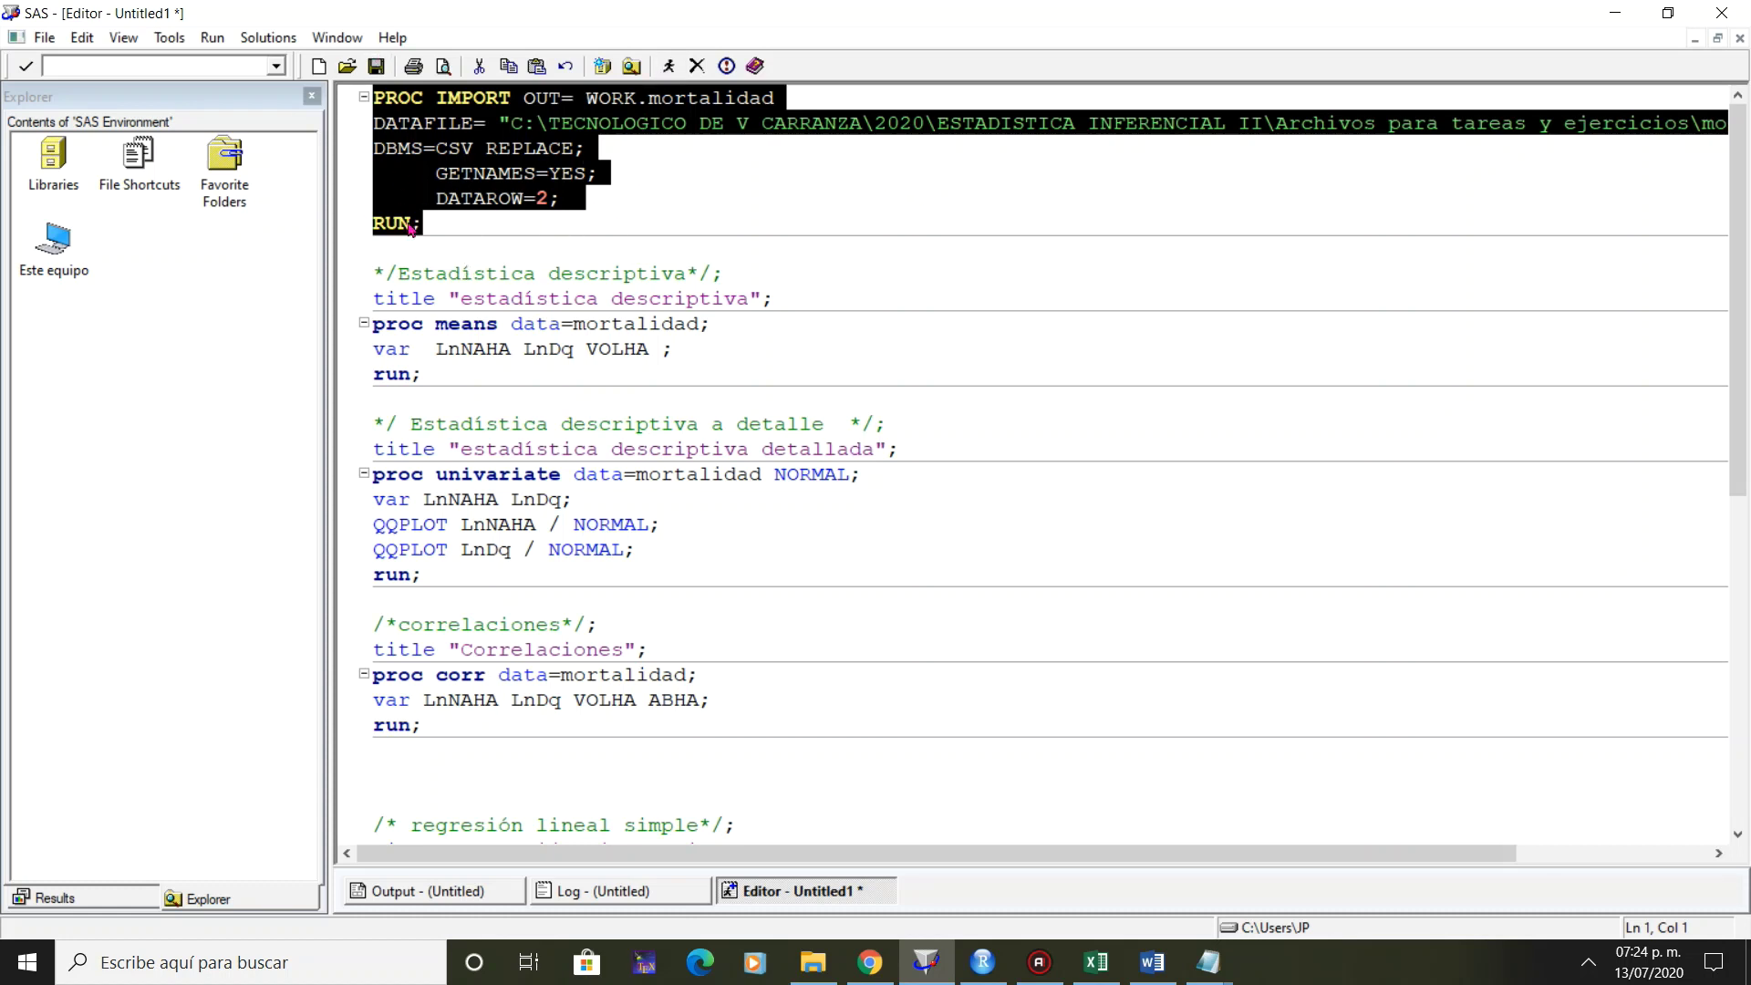
Submit the PROC IMPORT step and read the log's 'Physical file does not exist' error.
click(671, 69)
click(672, 69)
click(478, 890)
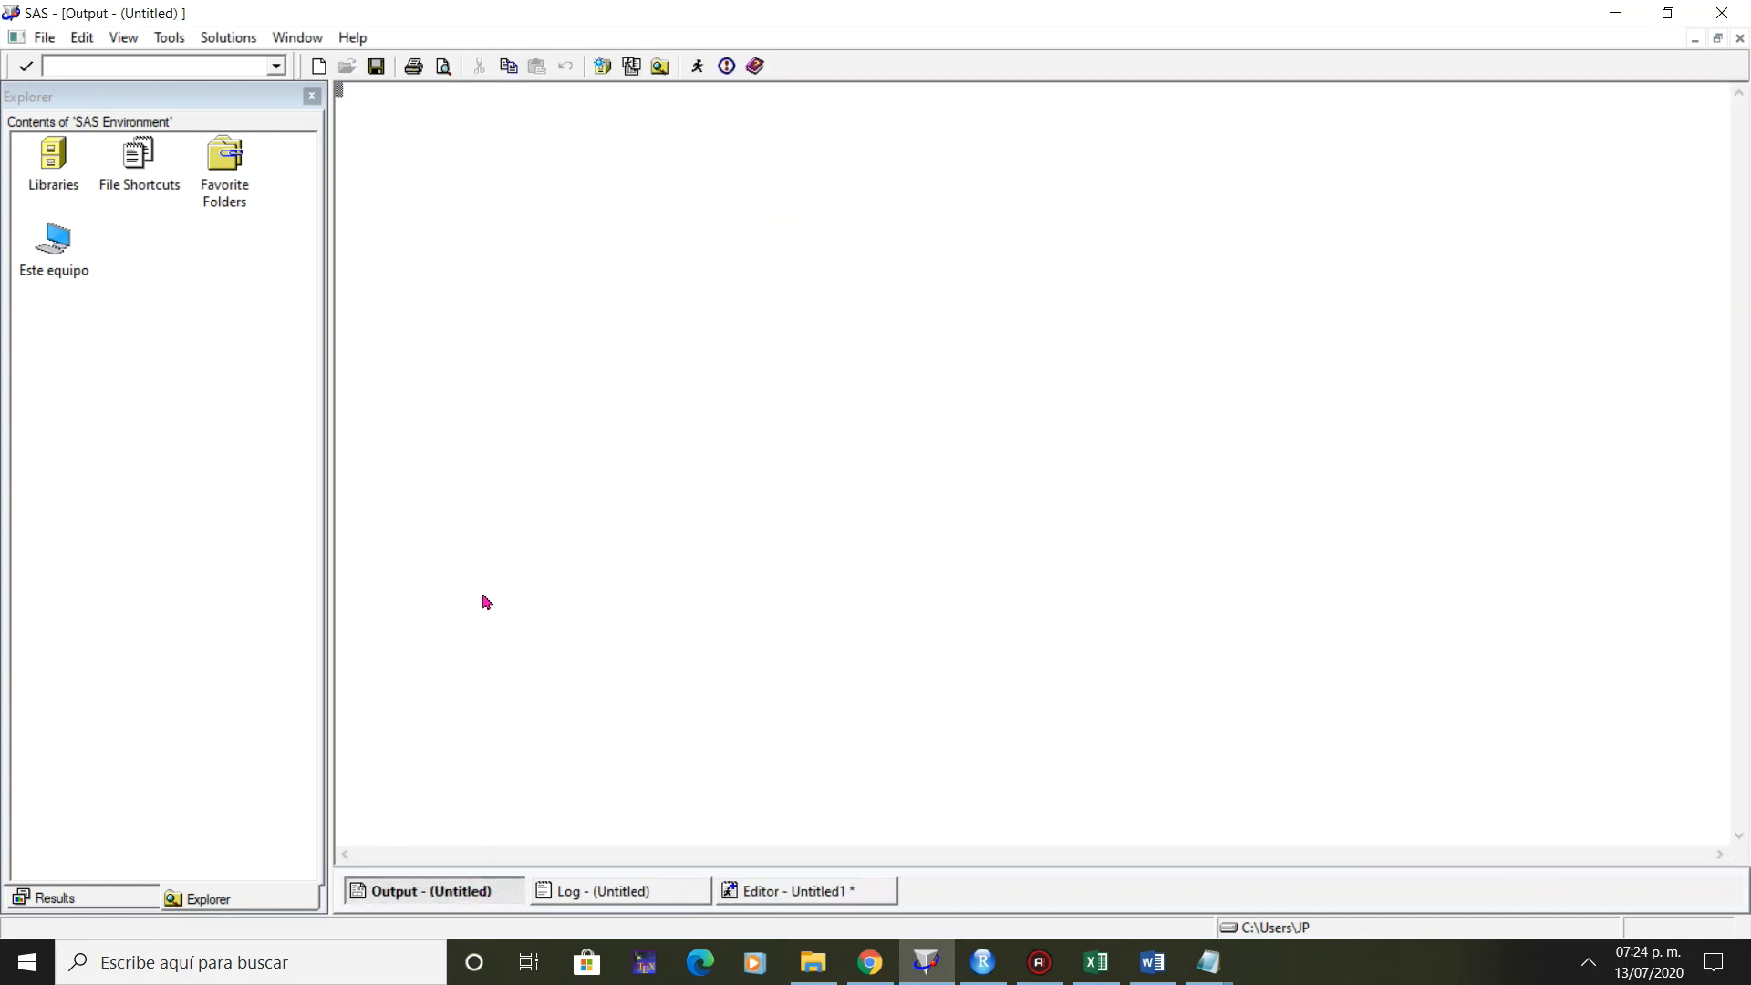
click(594, 894)
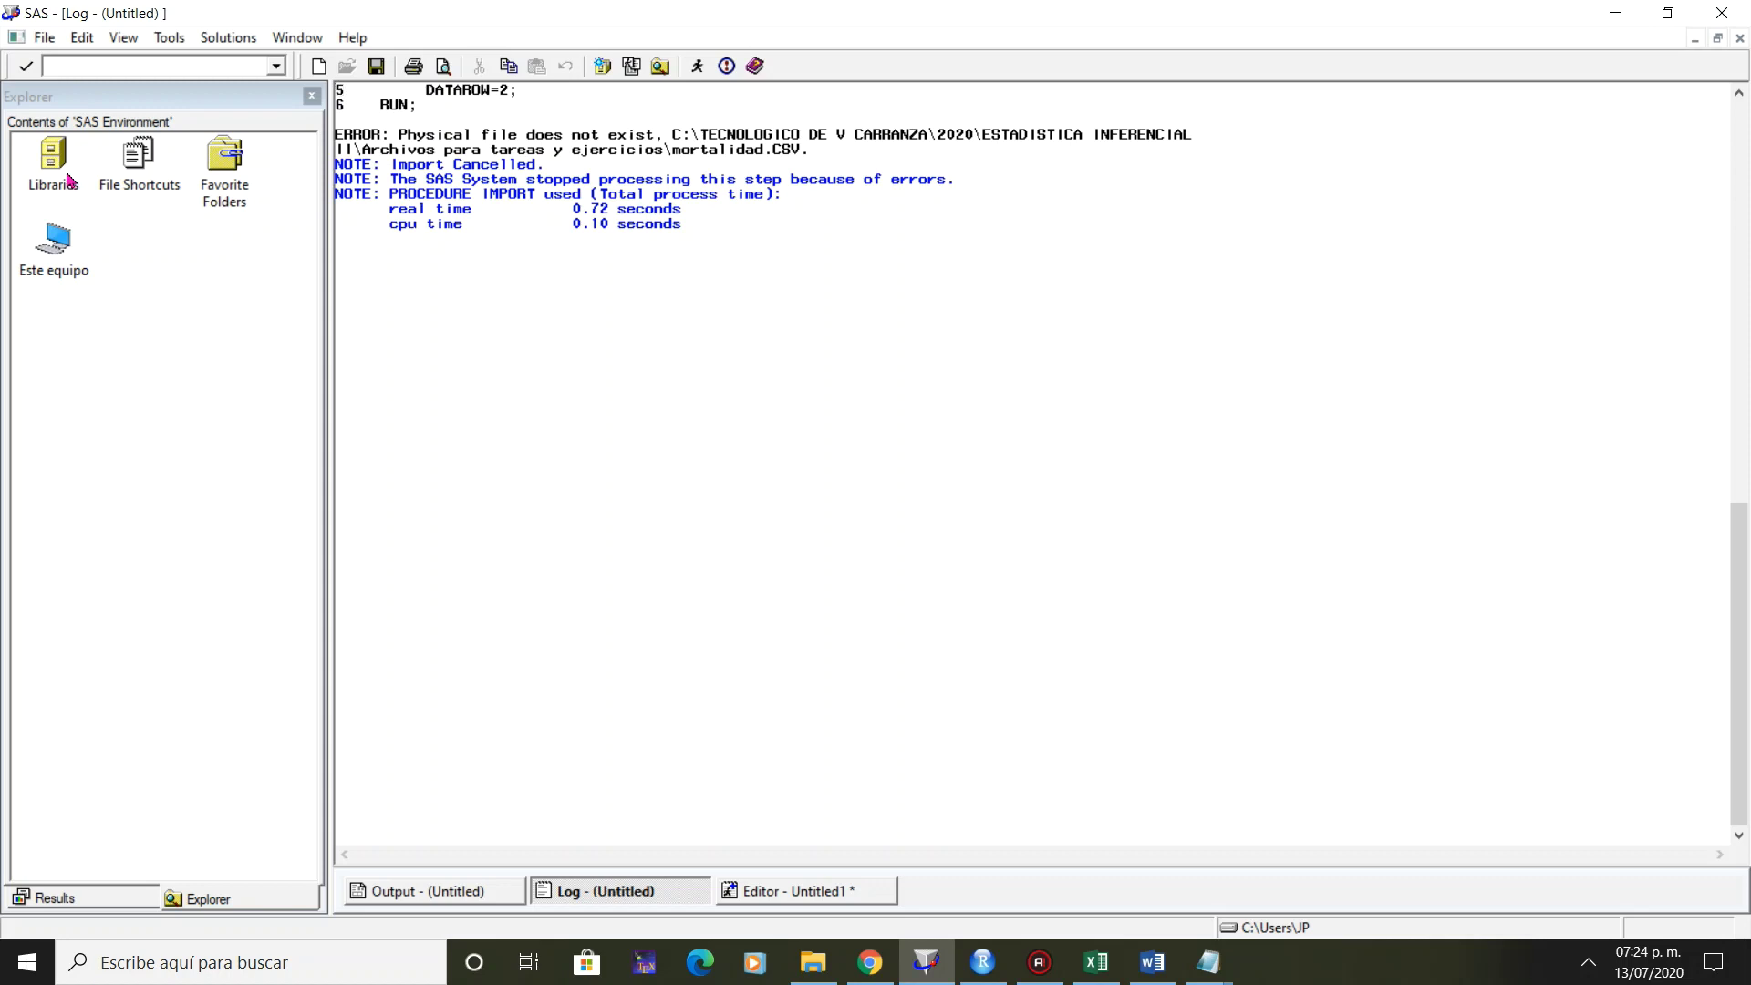
Confirm the Work library is empty, then return to the import step in the editor.
double_click(57, 167)
double_click(222, 157)
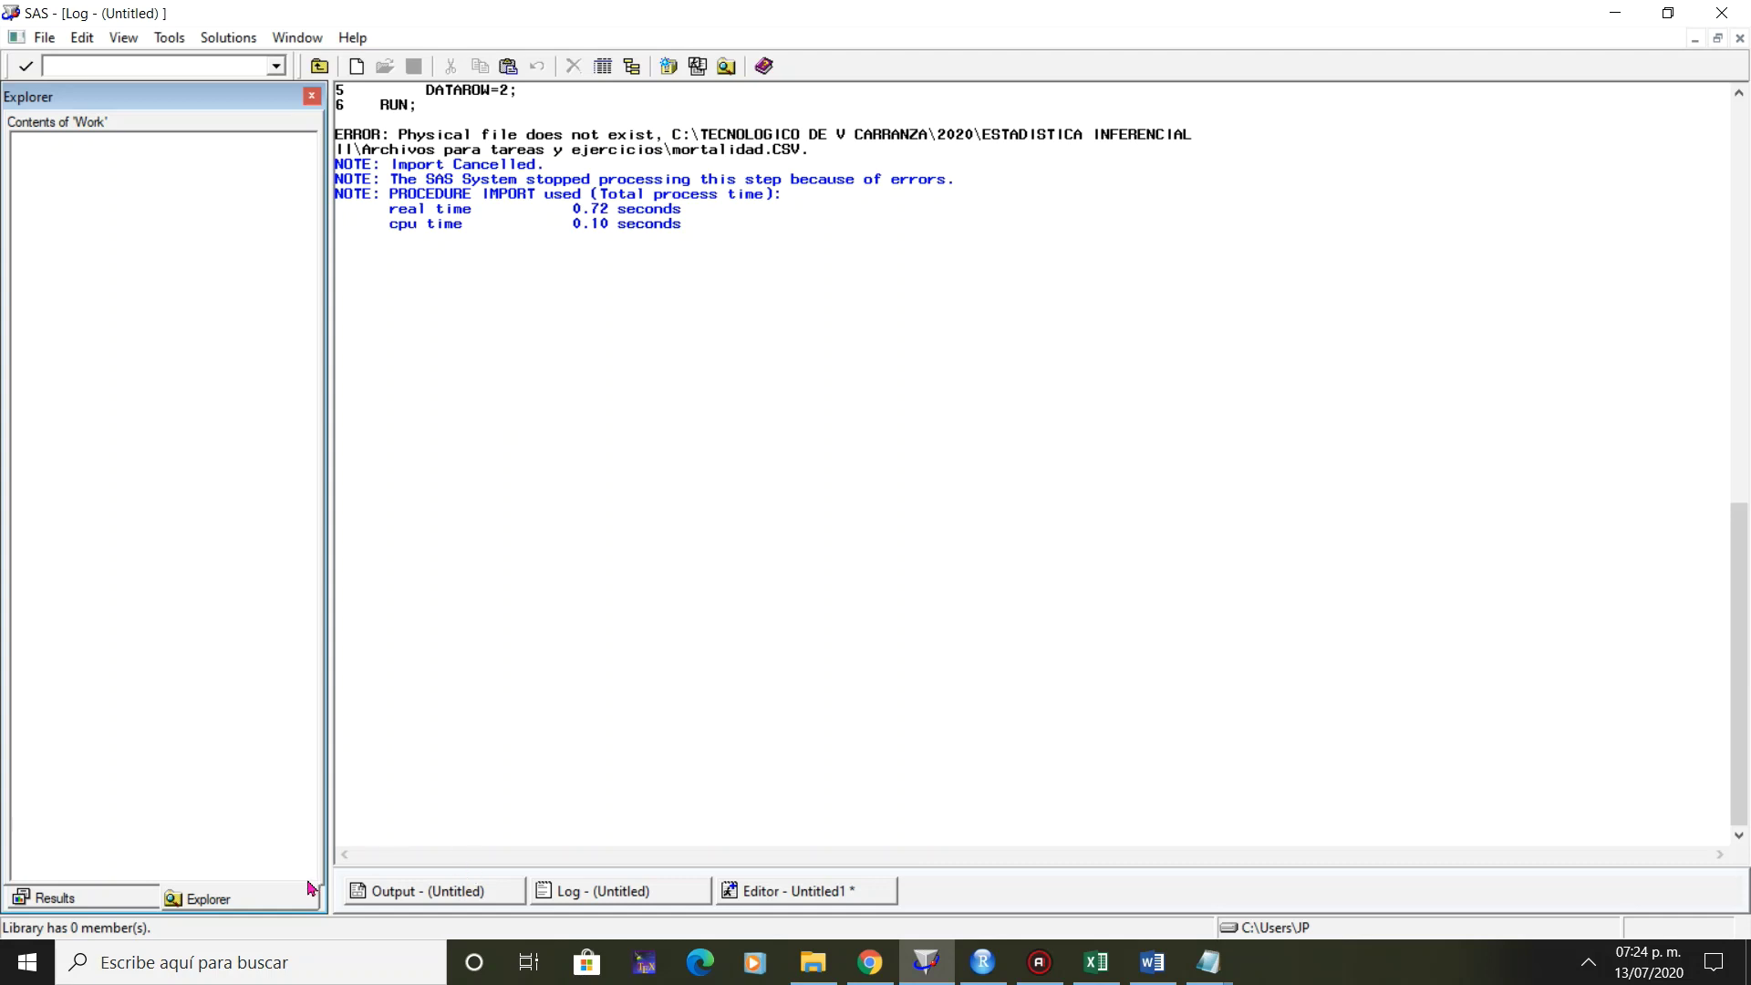
click(319, 66)
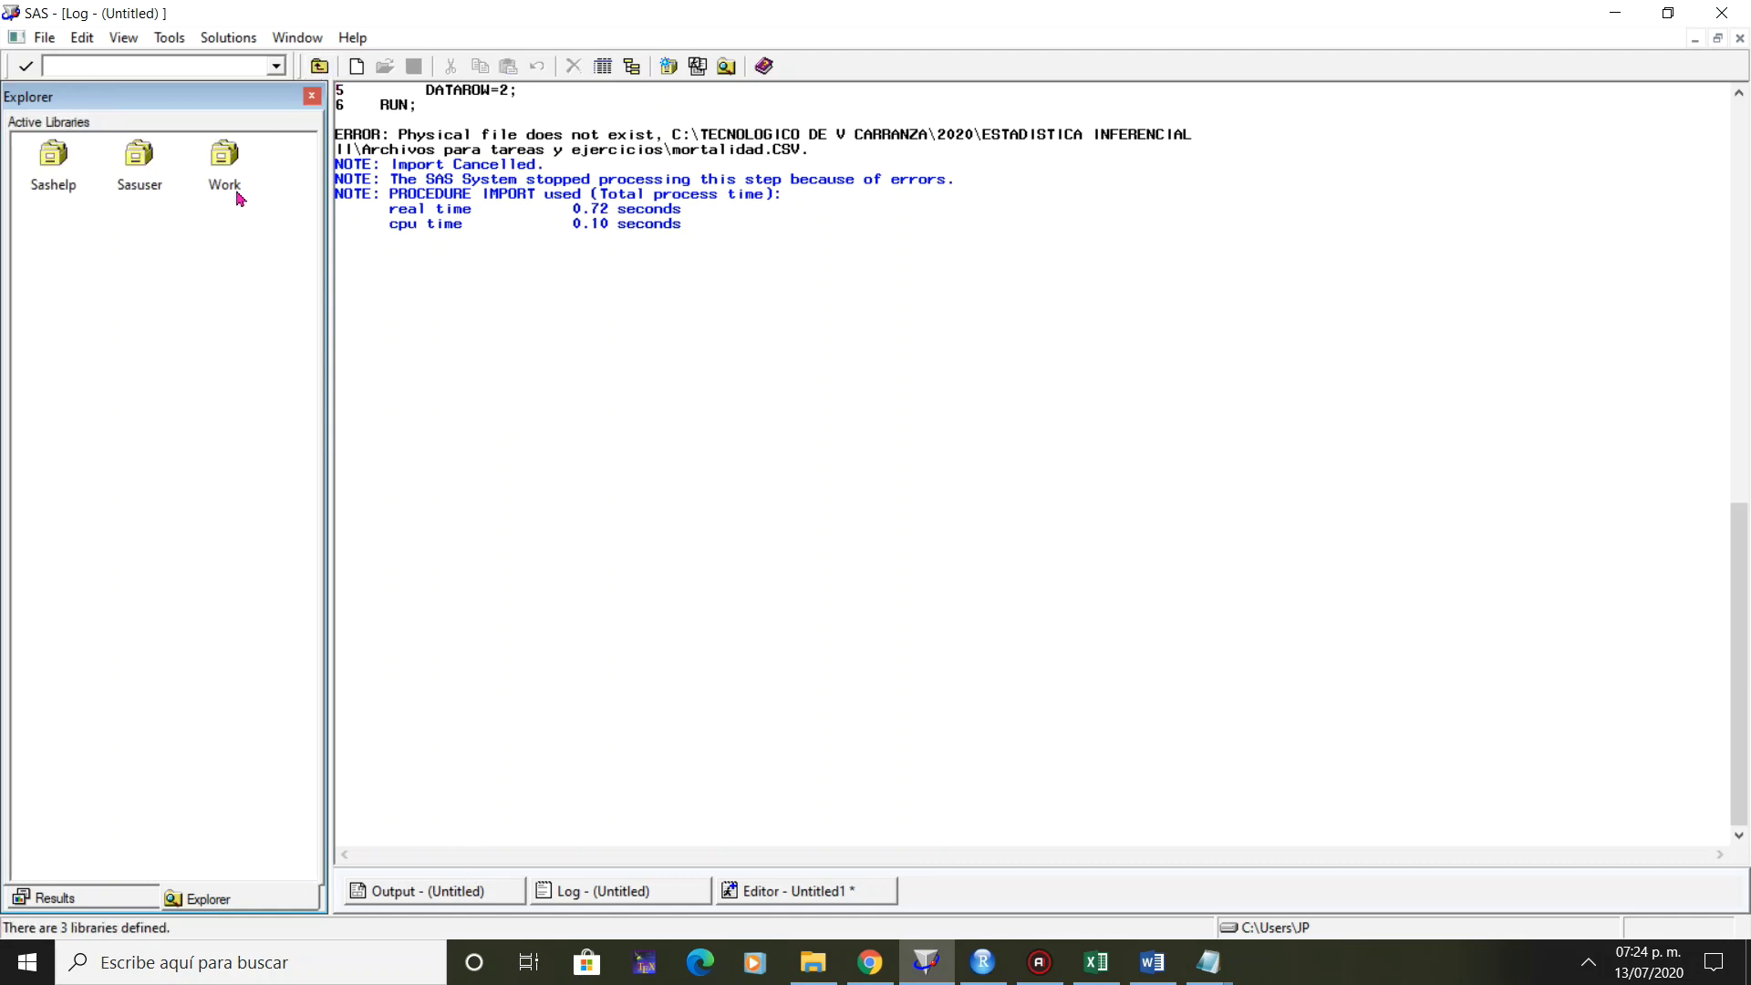
click(232, 158)
double_click(232, 158)
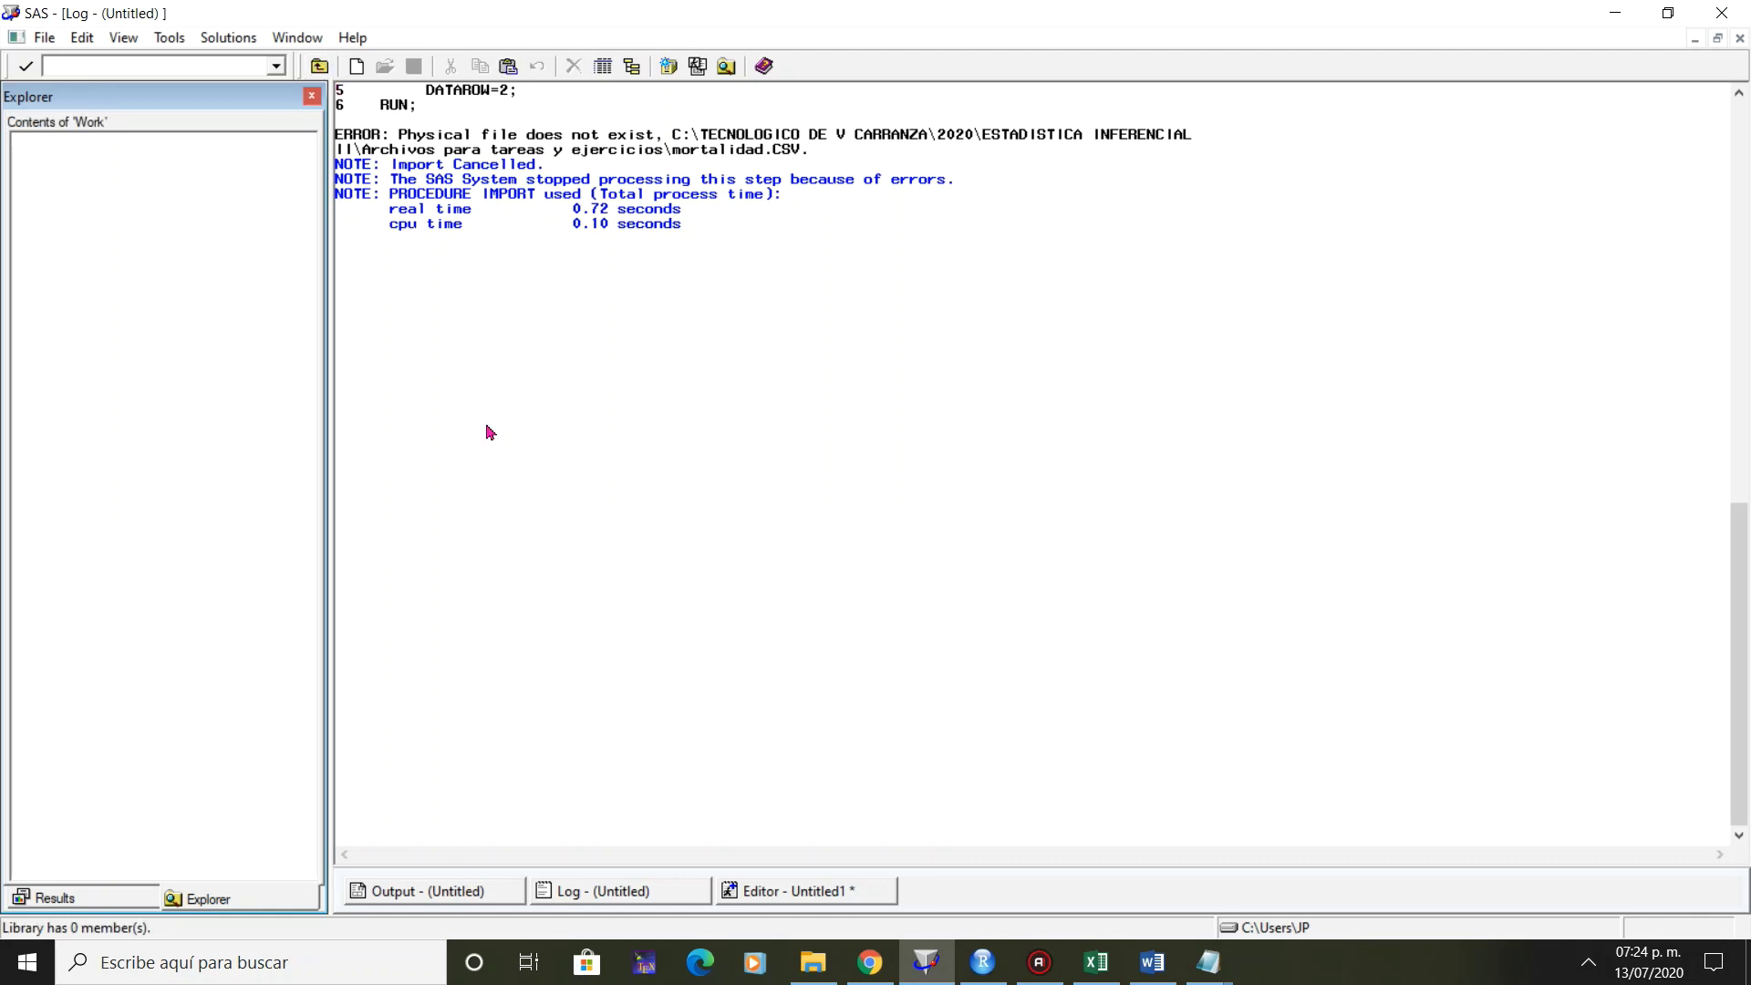
click(786, 891)
click(618, 172)
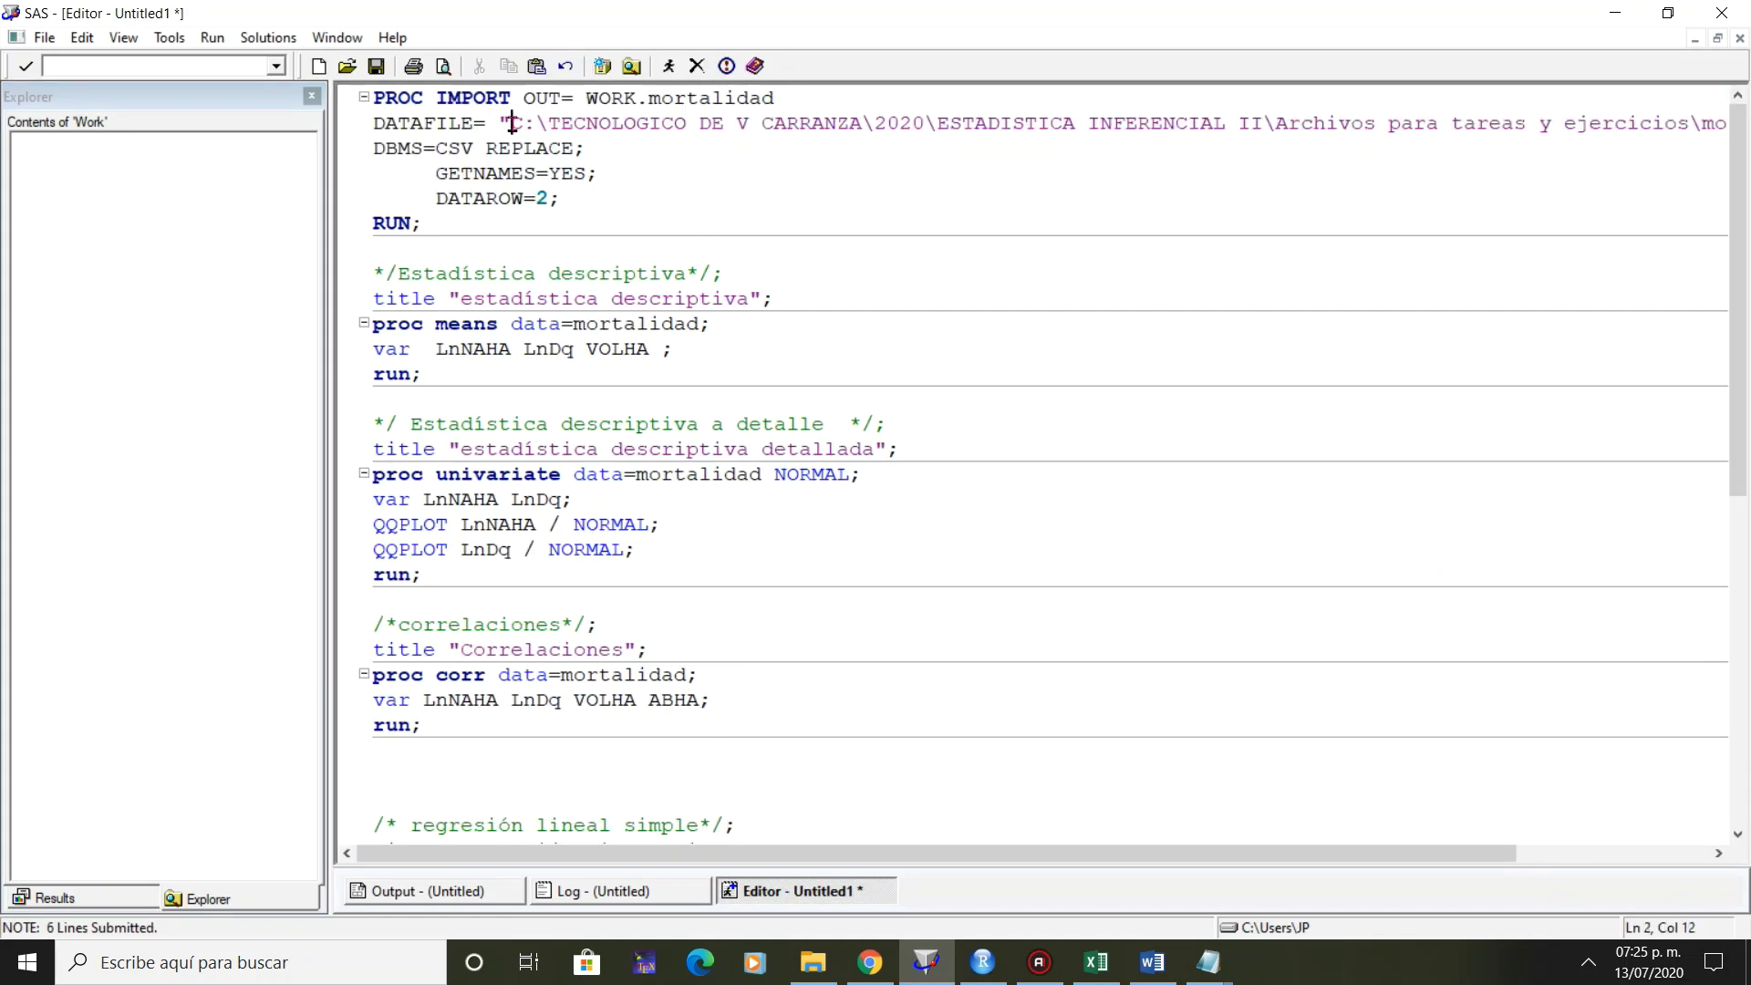
Trim the DATAFILE path down to \mortalidad.CSV.
key(ctrl+shift+Right)
key(ctrl+shift+Right)
key(ctrl+shift+Right)
key(ctrl+shift+Right)
key(ctrl+shift+Right)
key(ctrl+shift+Right)
key(ctrl+shift+Right)
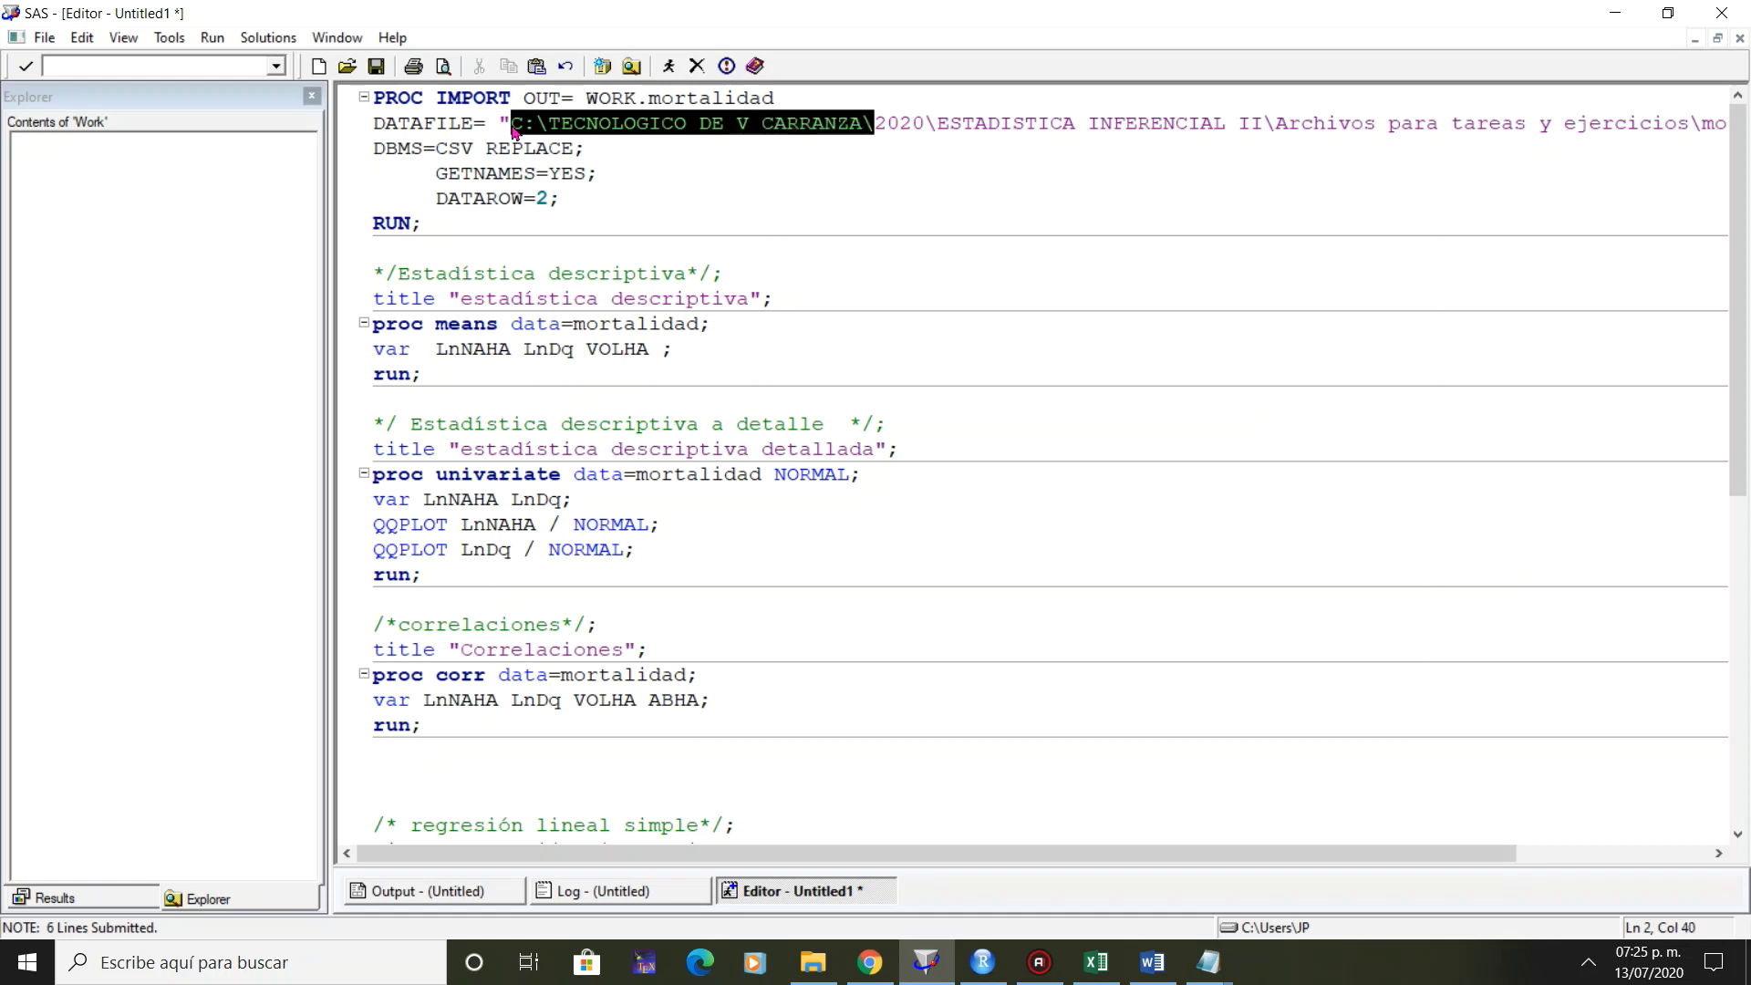
key(ctrl+shift+Right)
key(ctrl+shift+Right)
key(ctrl+shift+Right)
key(ctrl+shift+Right)
key(ctrl+shift+Right)
key(ctrl+shift+Right)
key(ctrl+shift+Right)
key(ctrl+shift+Right)
key(ctrl+shift+Right)
key(ctrl+shift+Right)
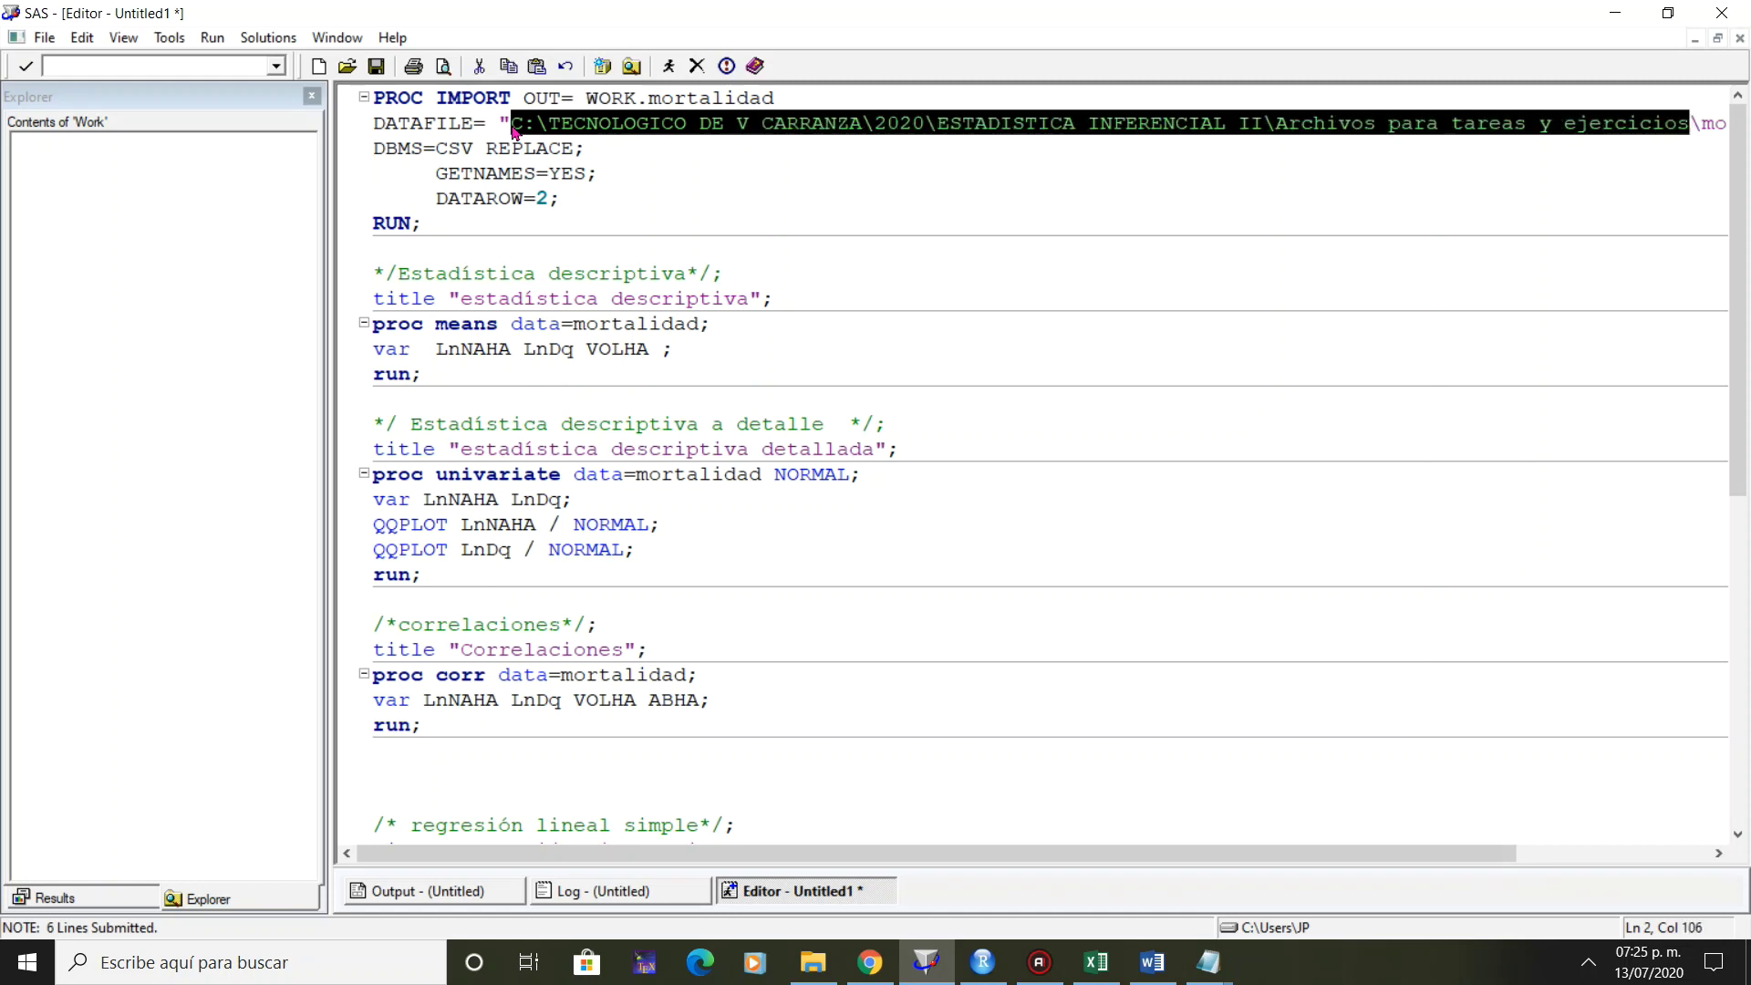
key(Delete)
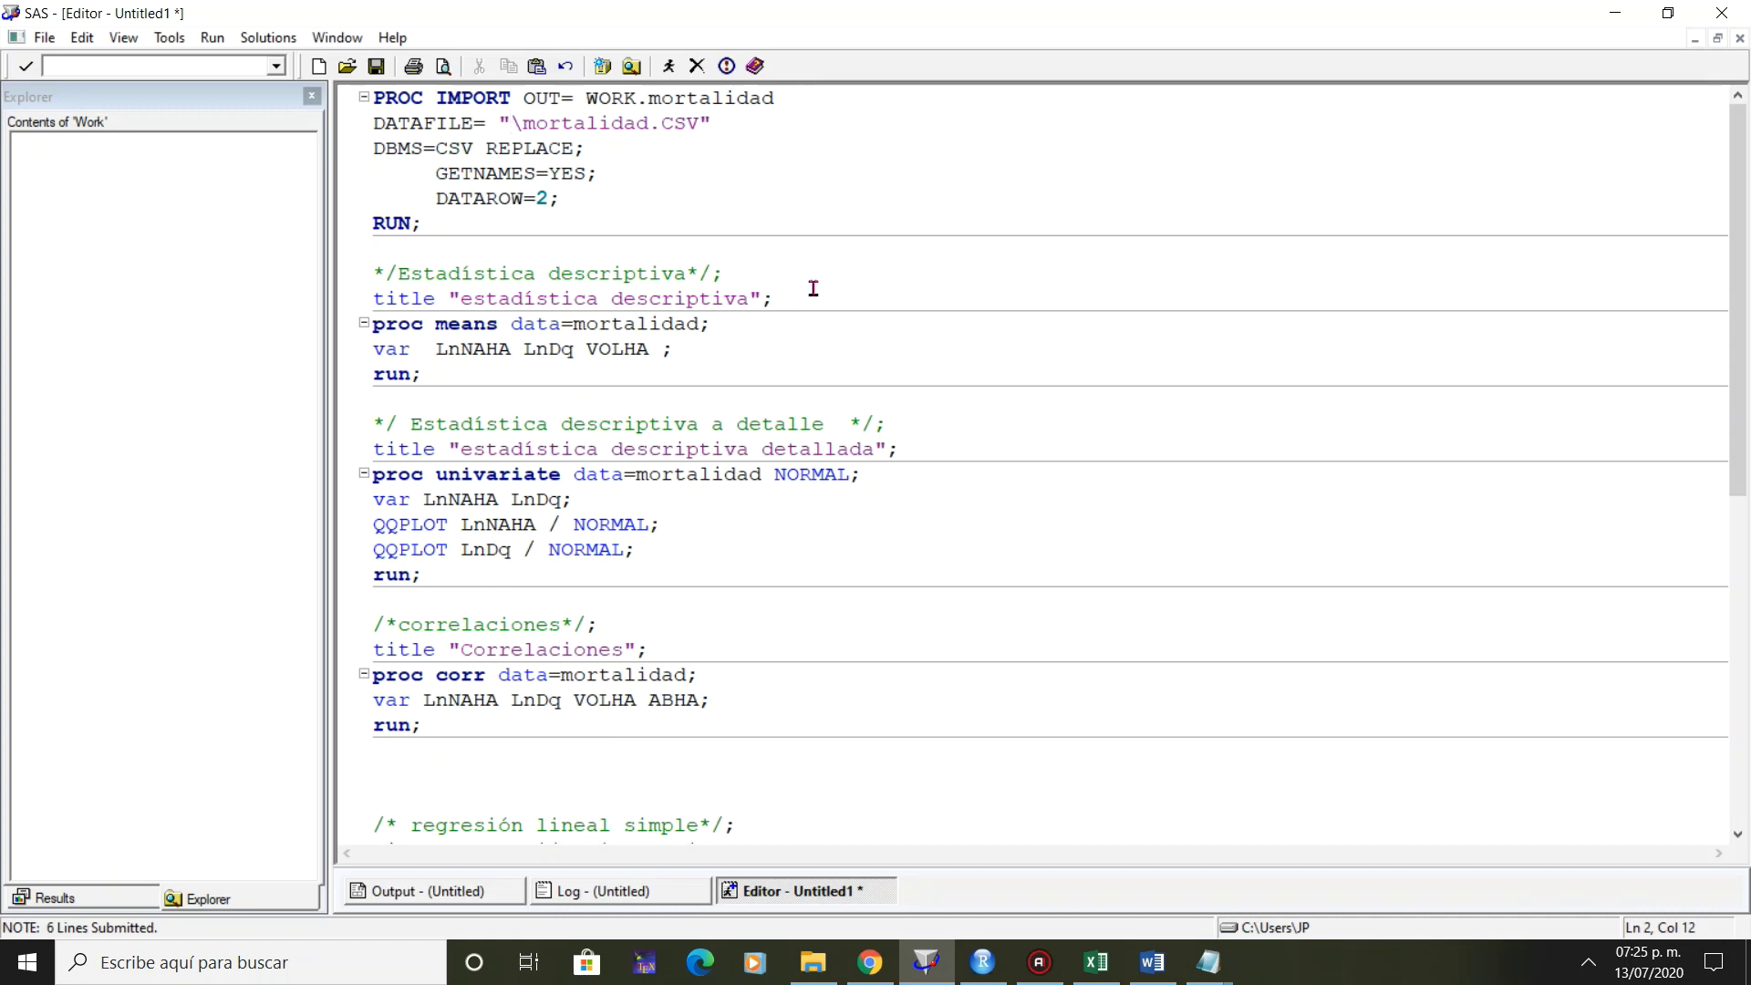
Reopen mortalidad.xlsx in Excel from File Explorer.
click(819, 974)
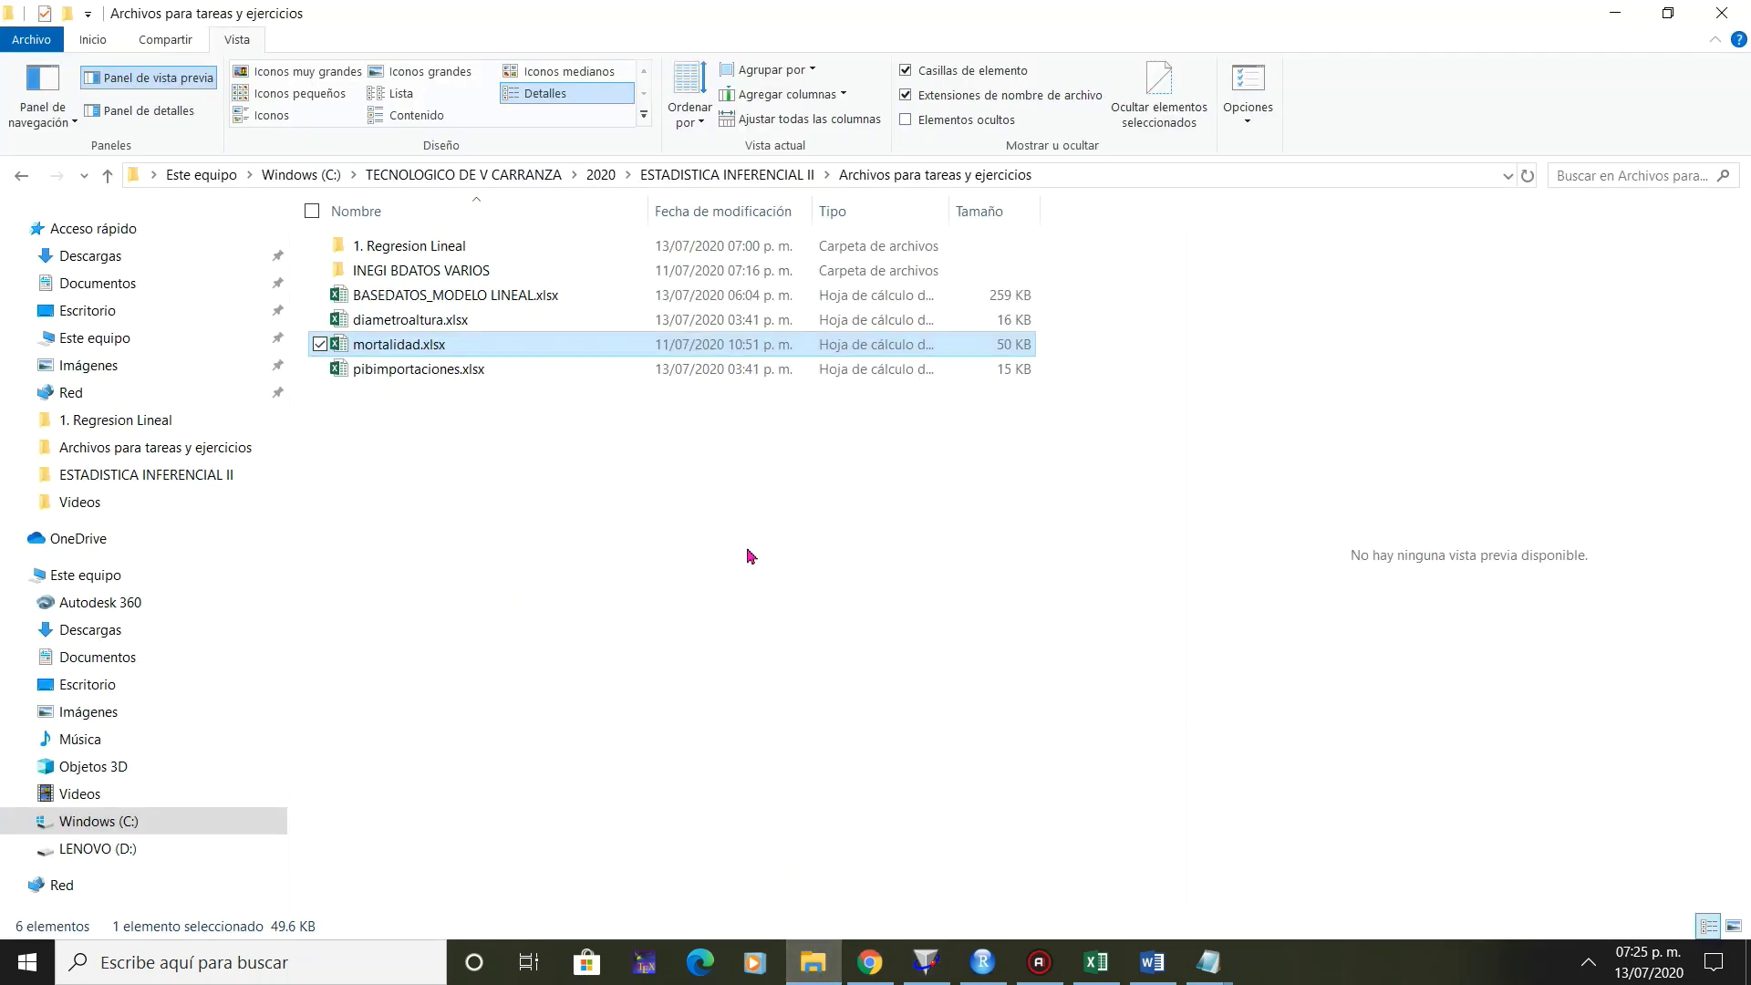
click(625, 481)
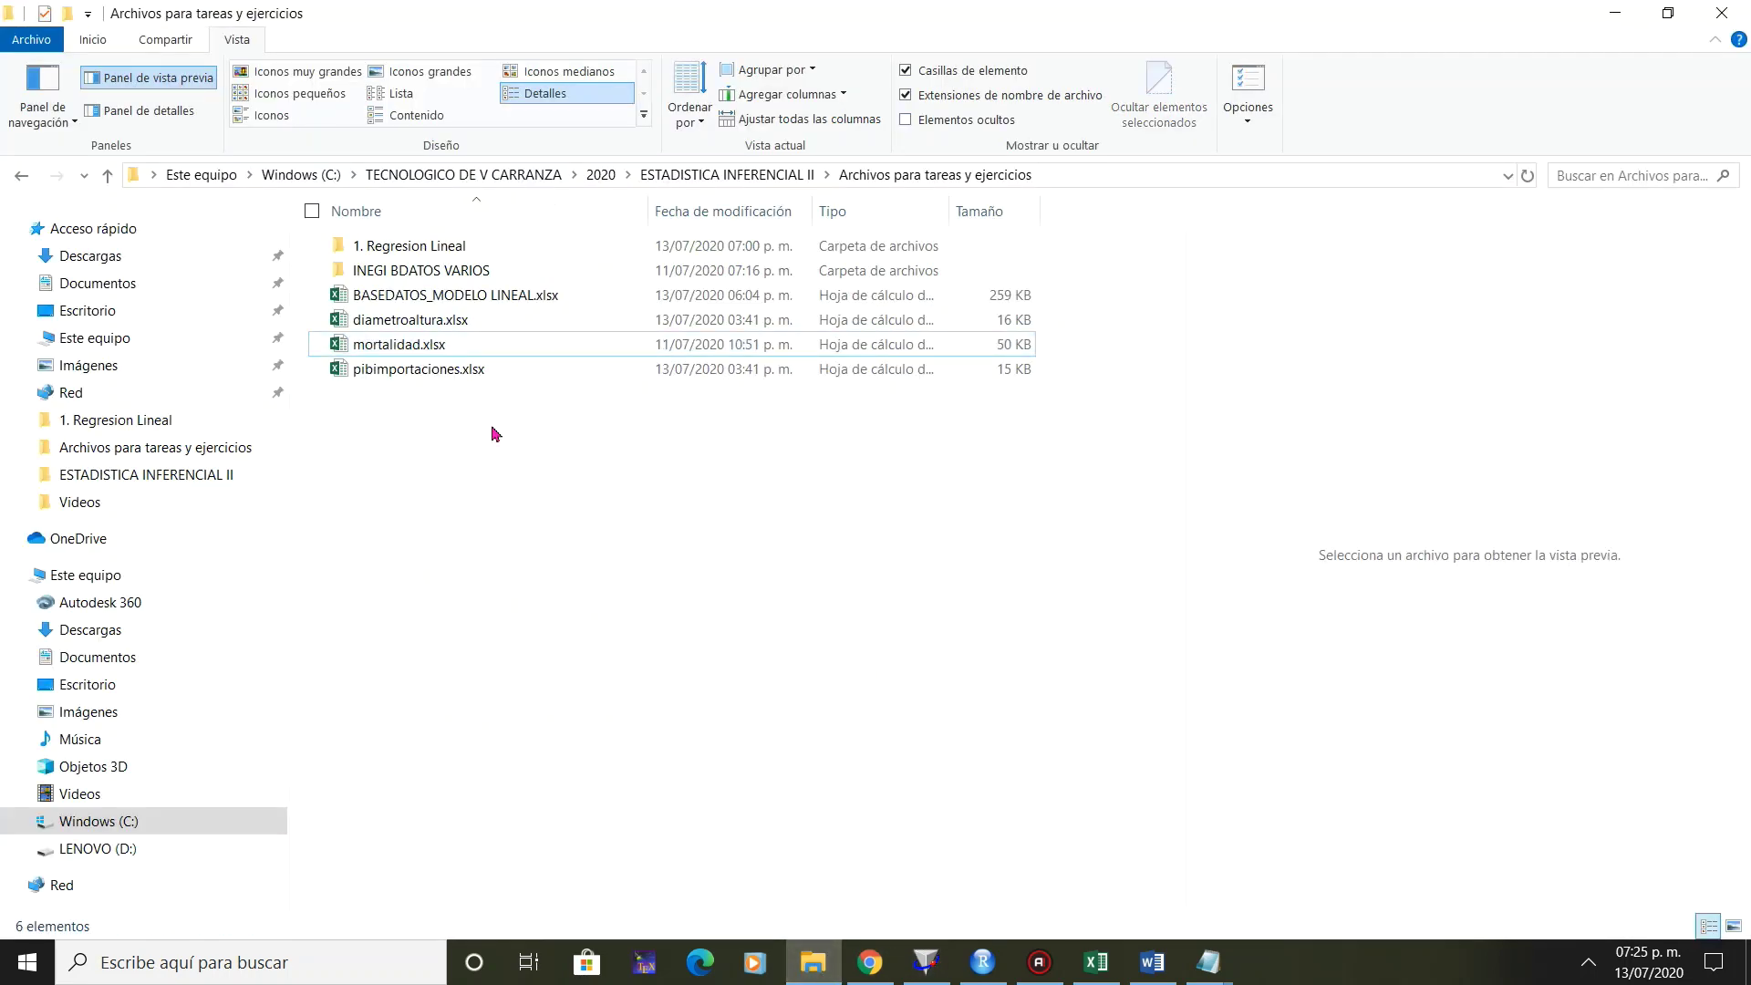
double_click(444, 355)
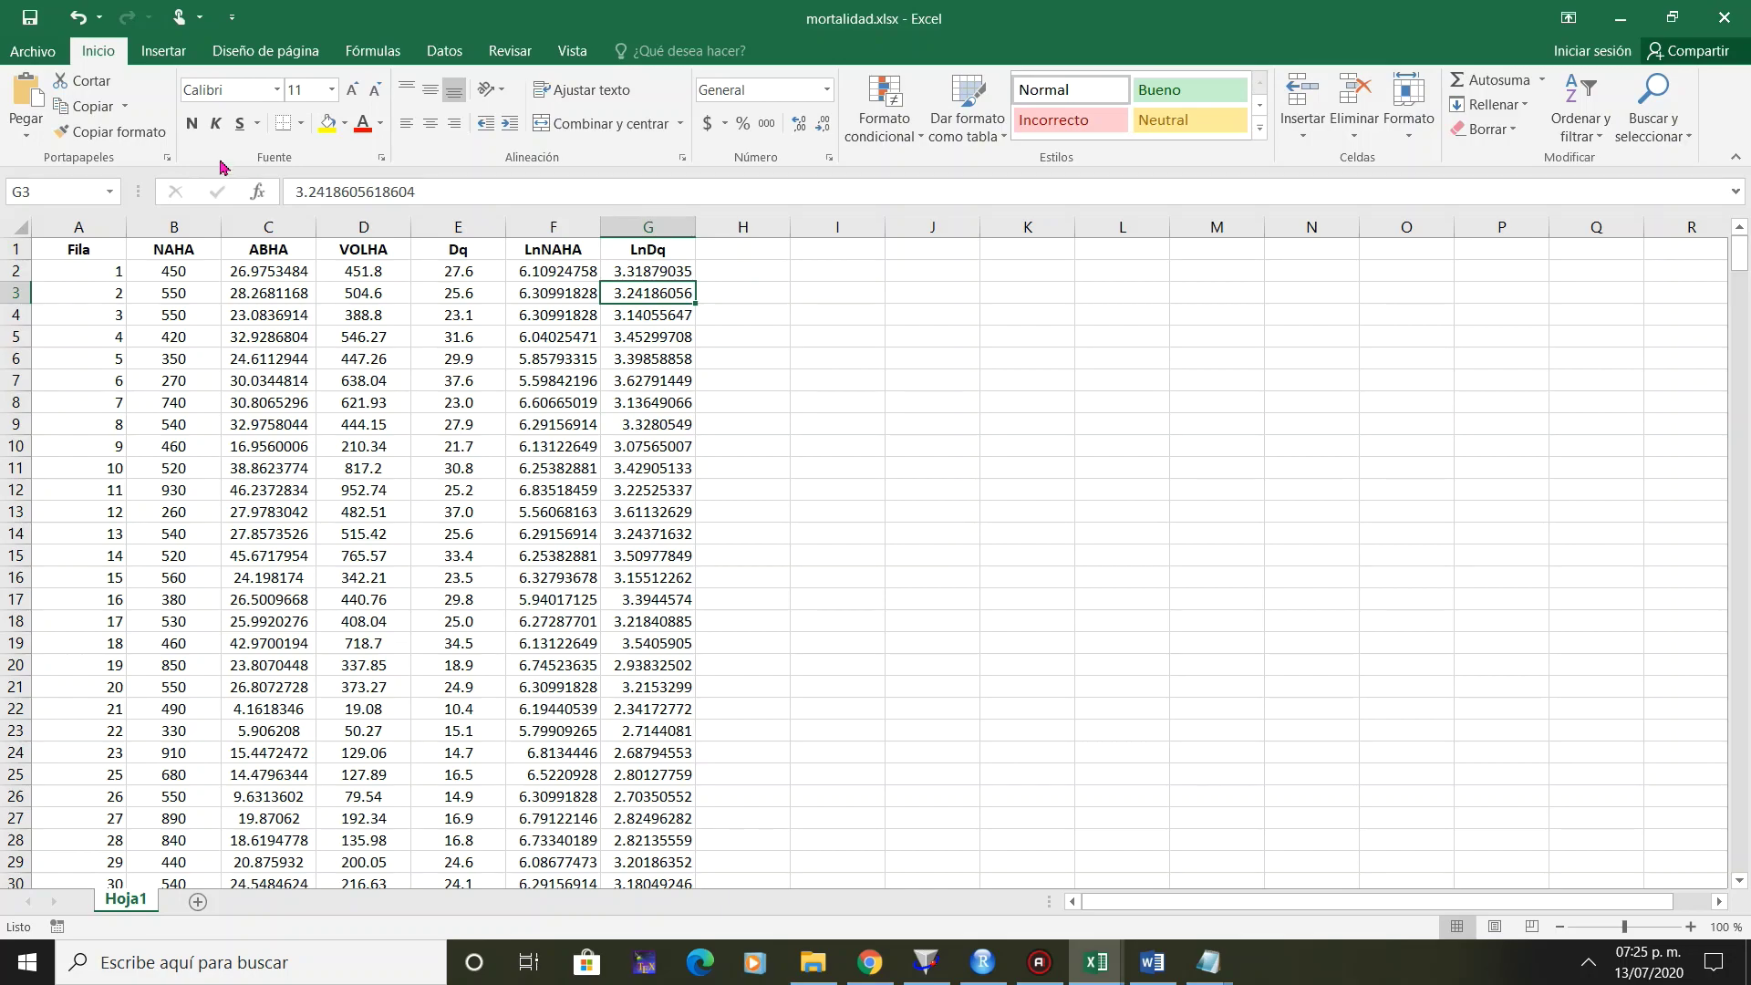
Save the workbook as comma-delimited mortalidad.csv in the Archivos para tareas y ejercicios folder.
click(36, 55)
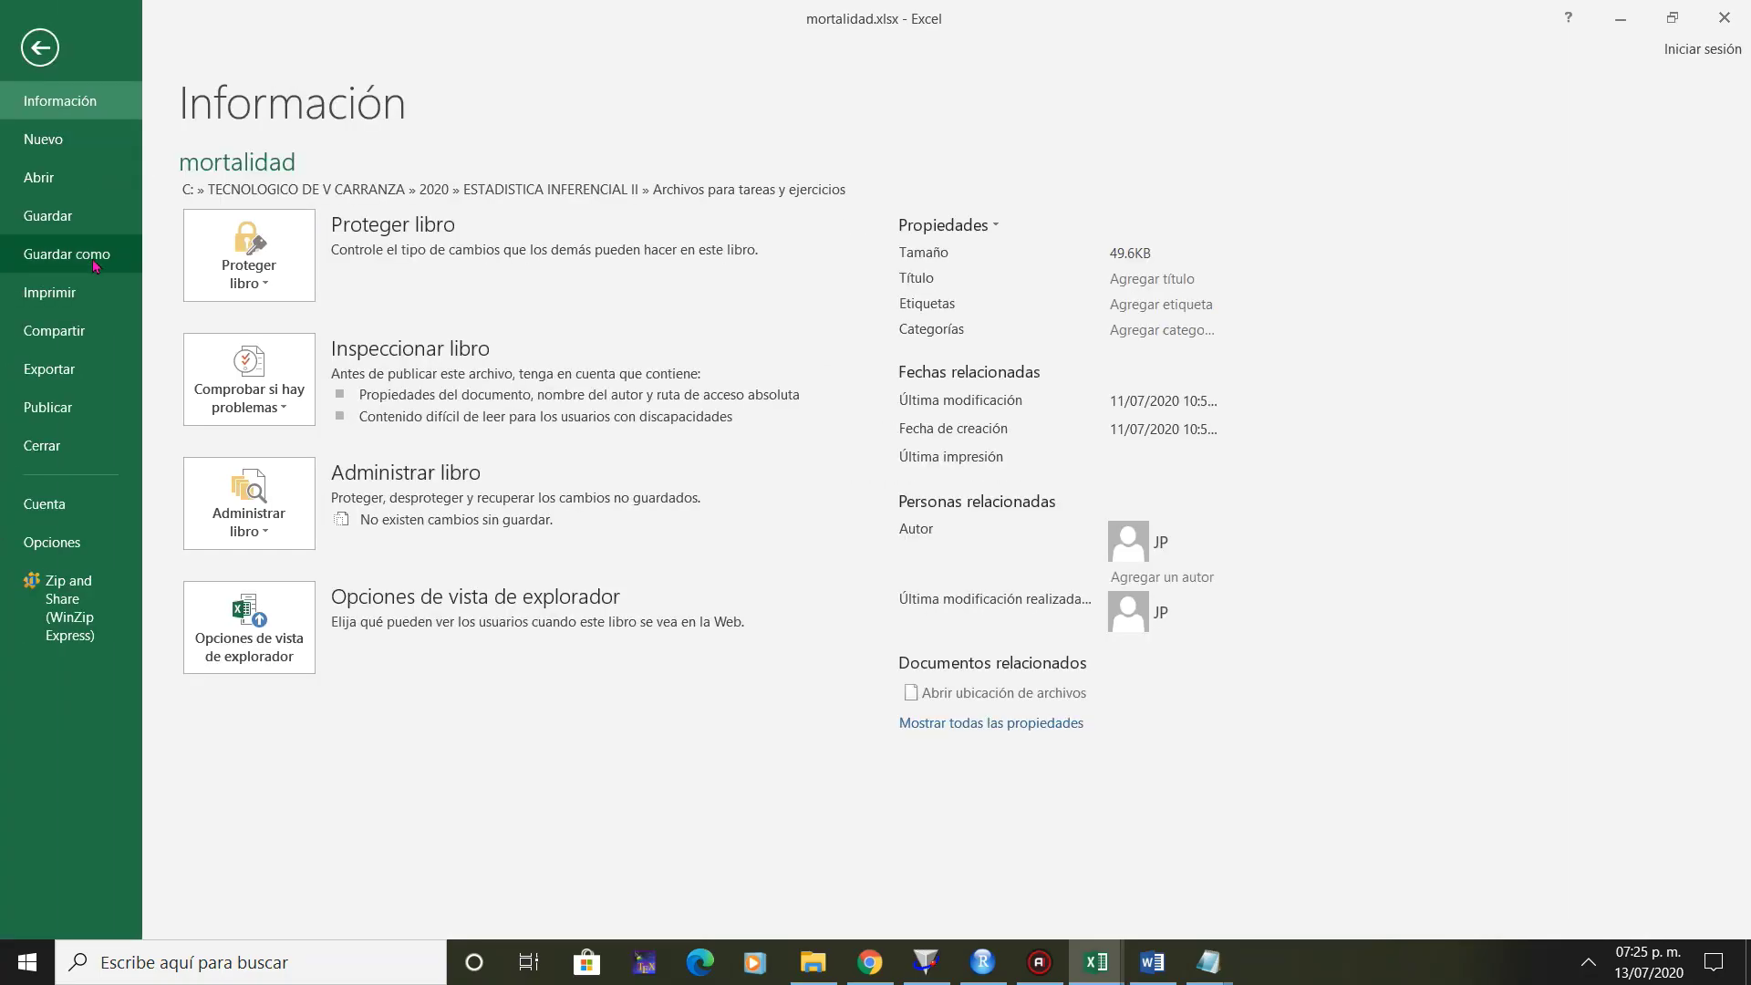
click(95, 266)
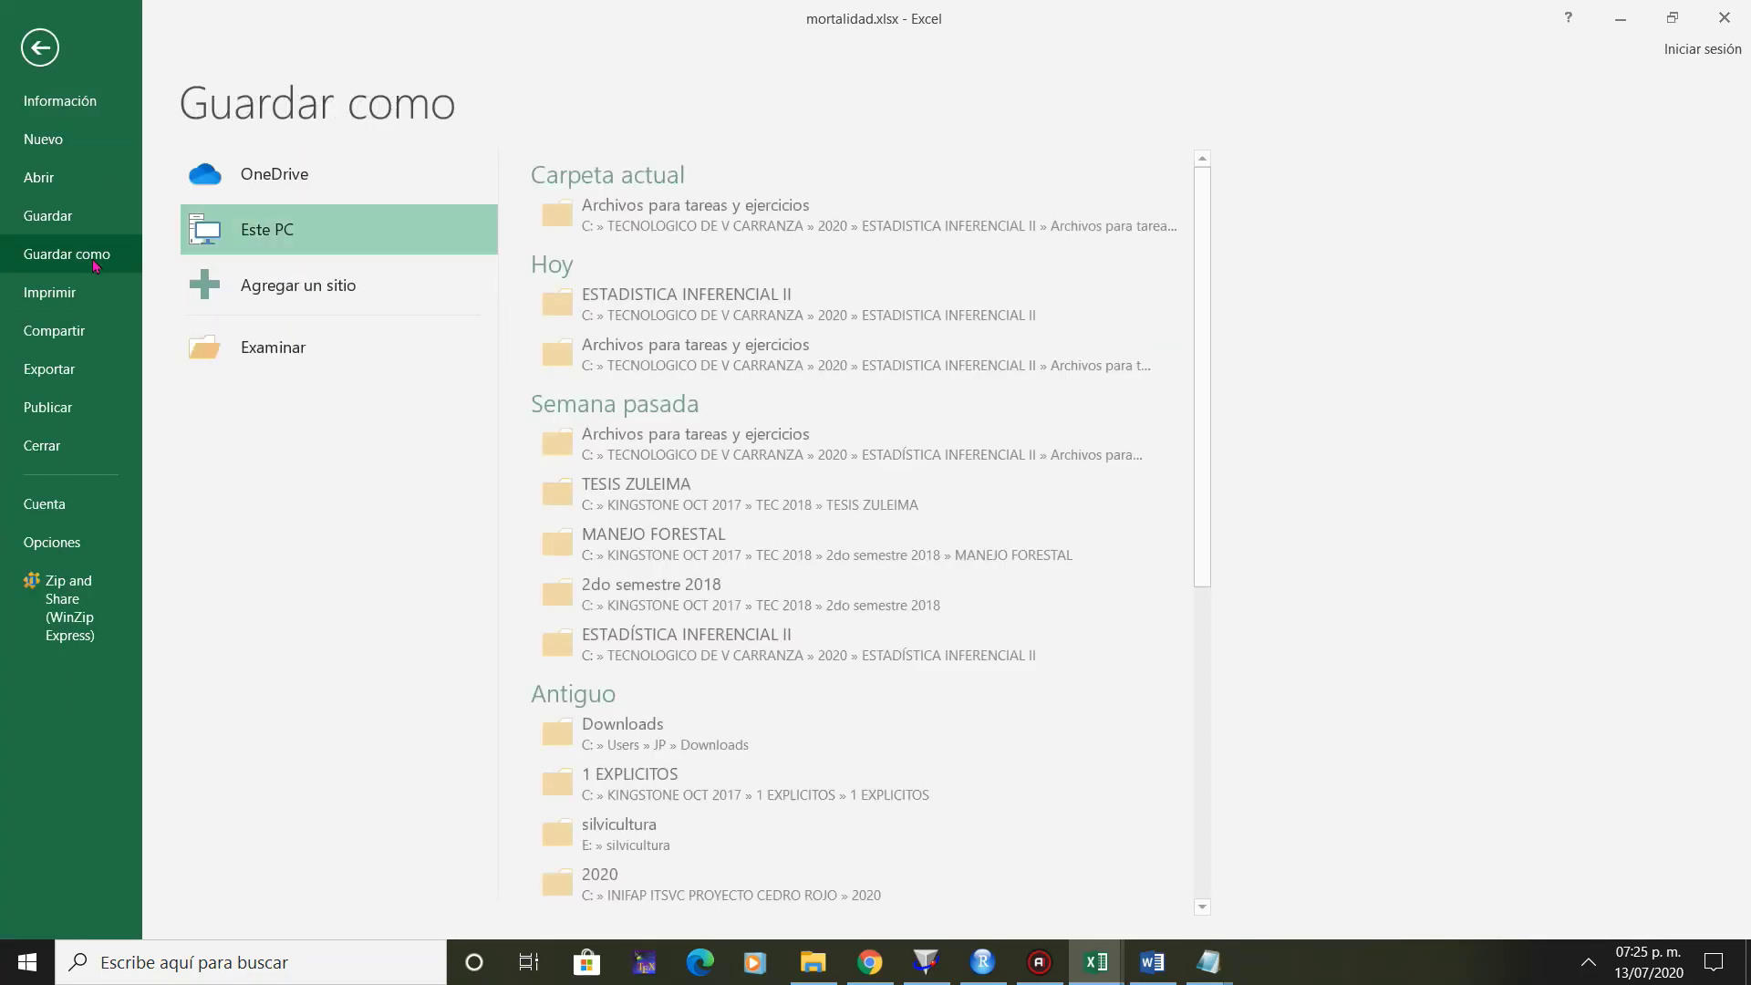
click(664, 232)
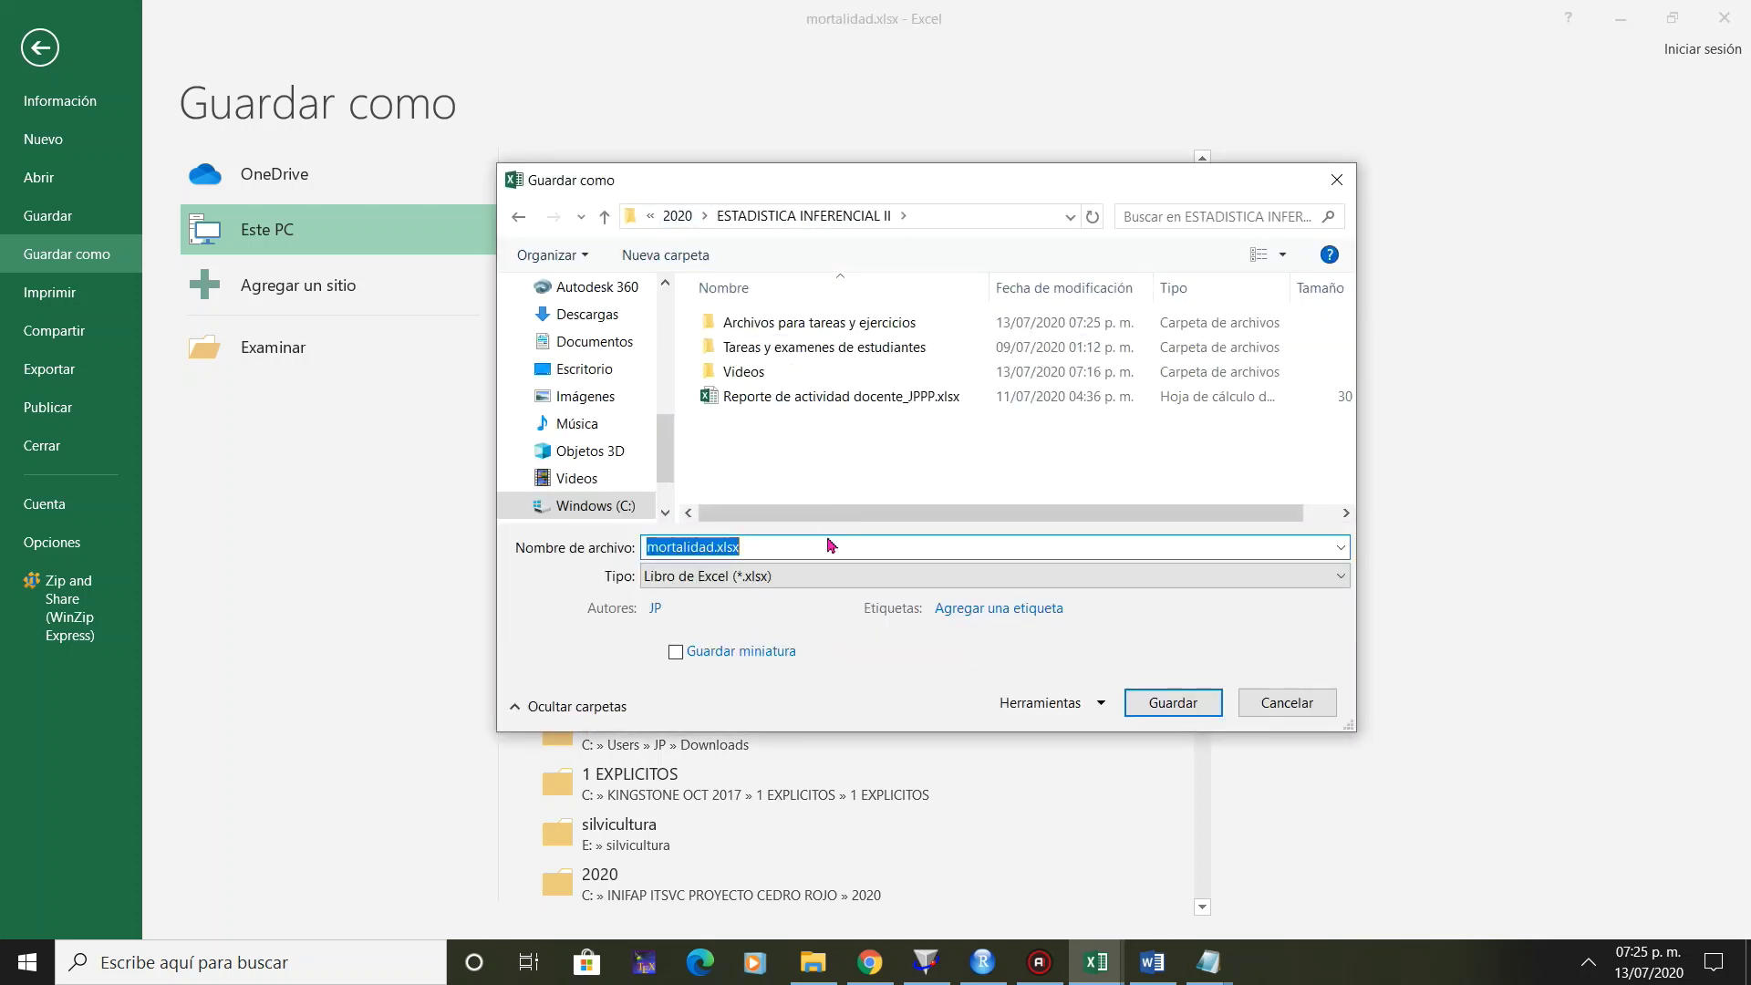
double_click(912, 323)
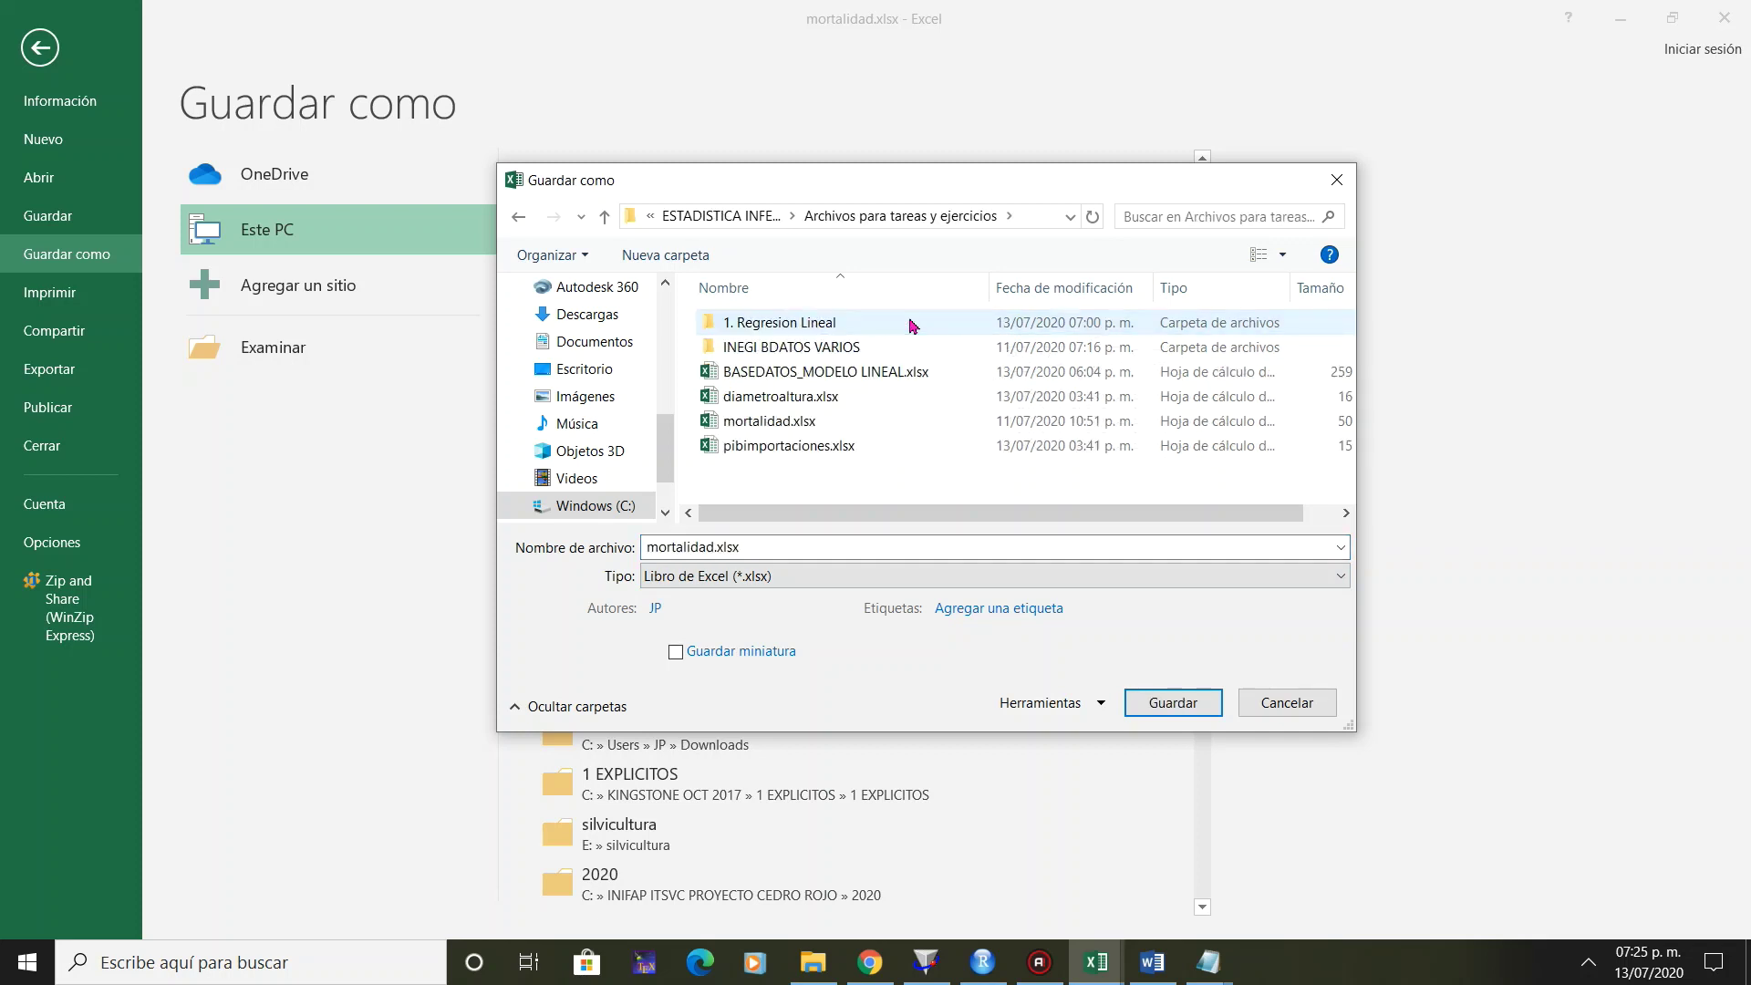
click(867, 576)
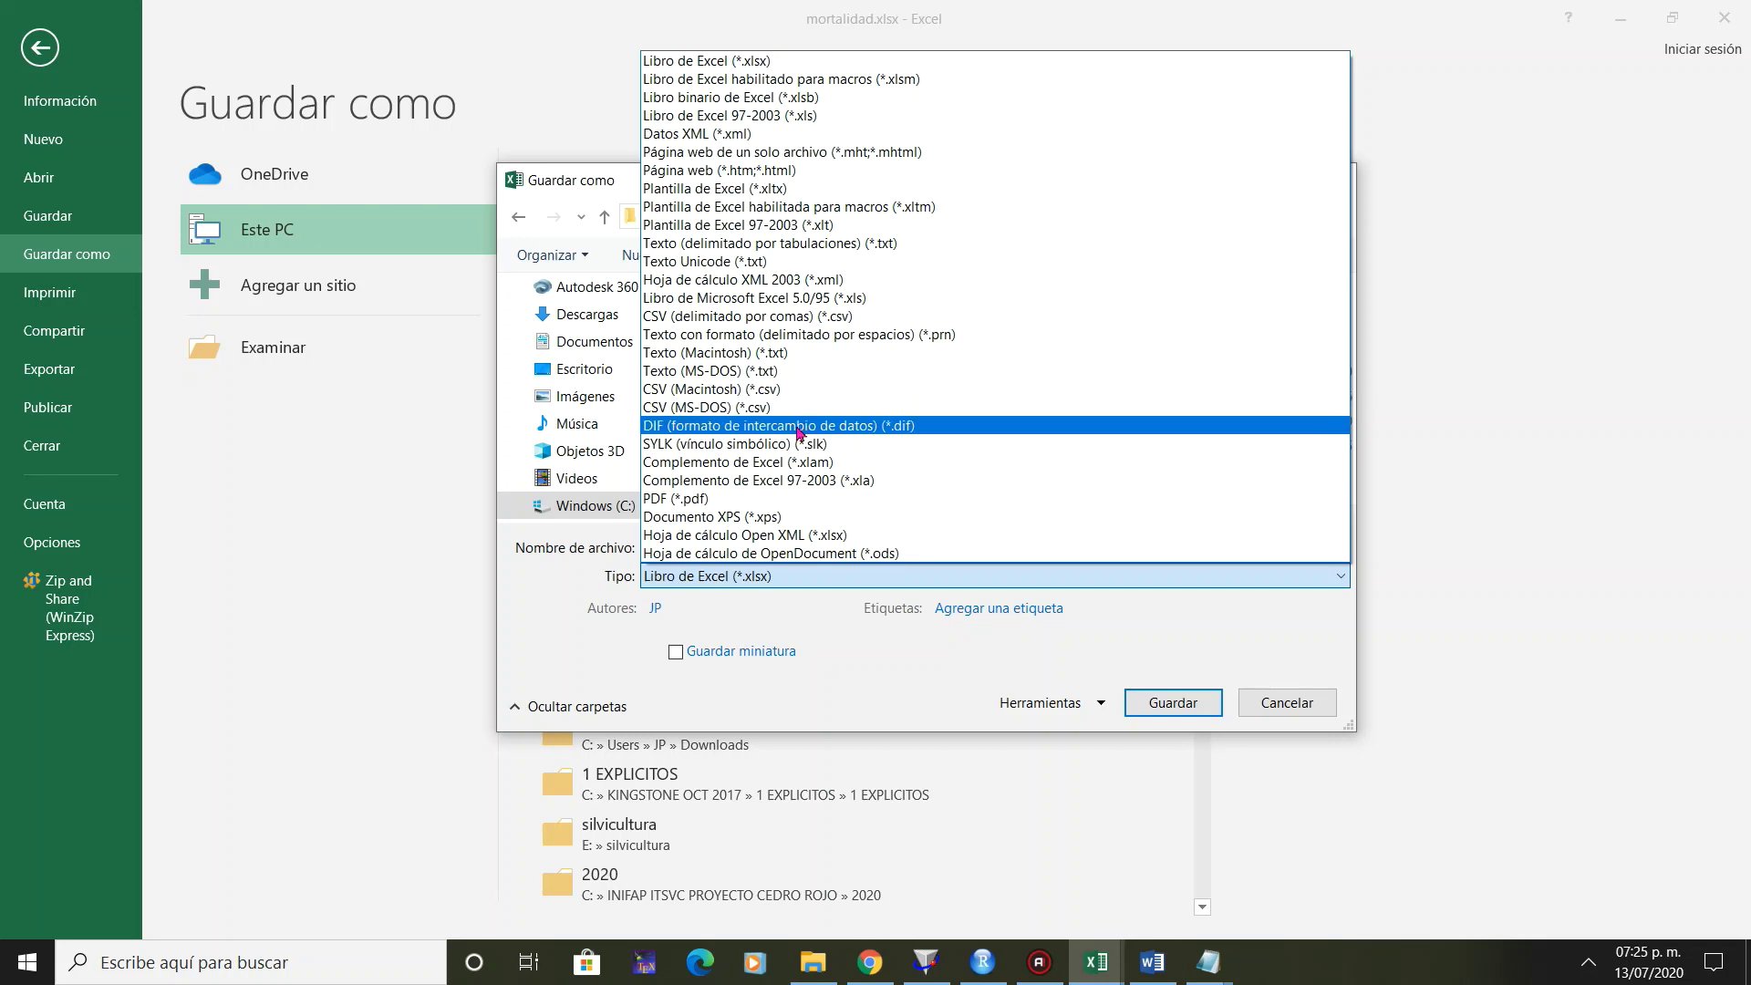
click(850, 316)
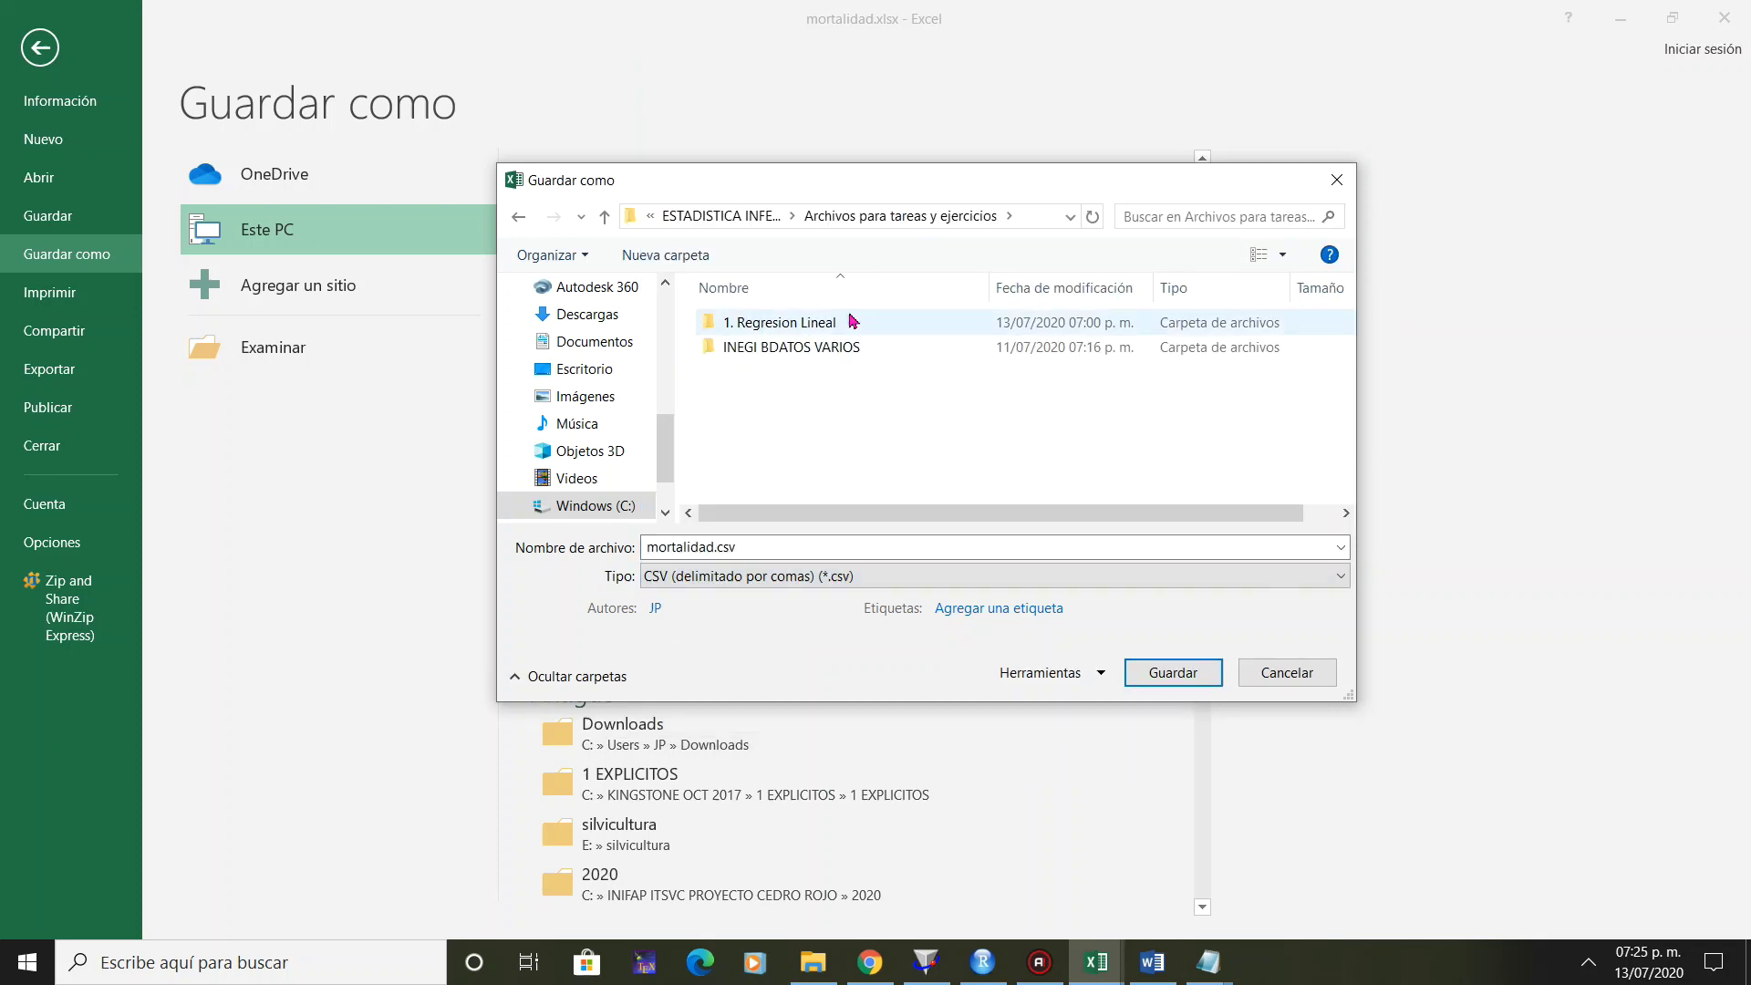
click(1194, 680)
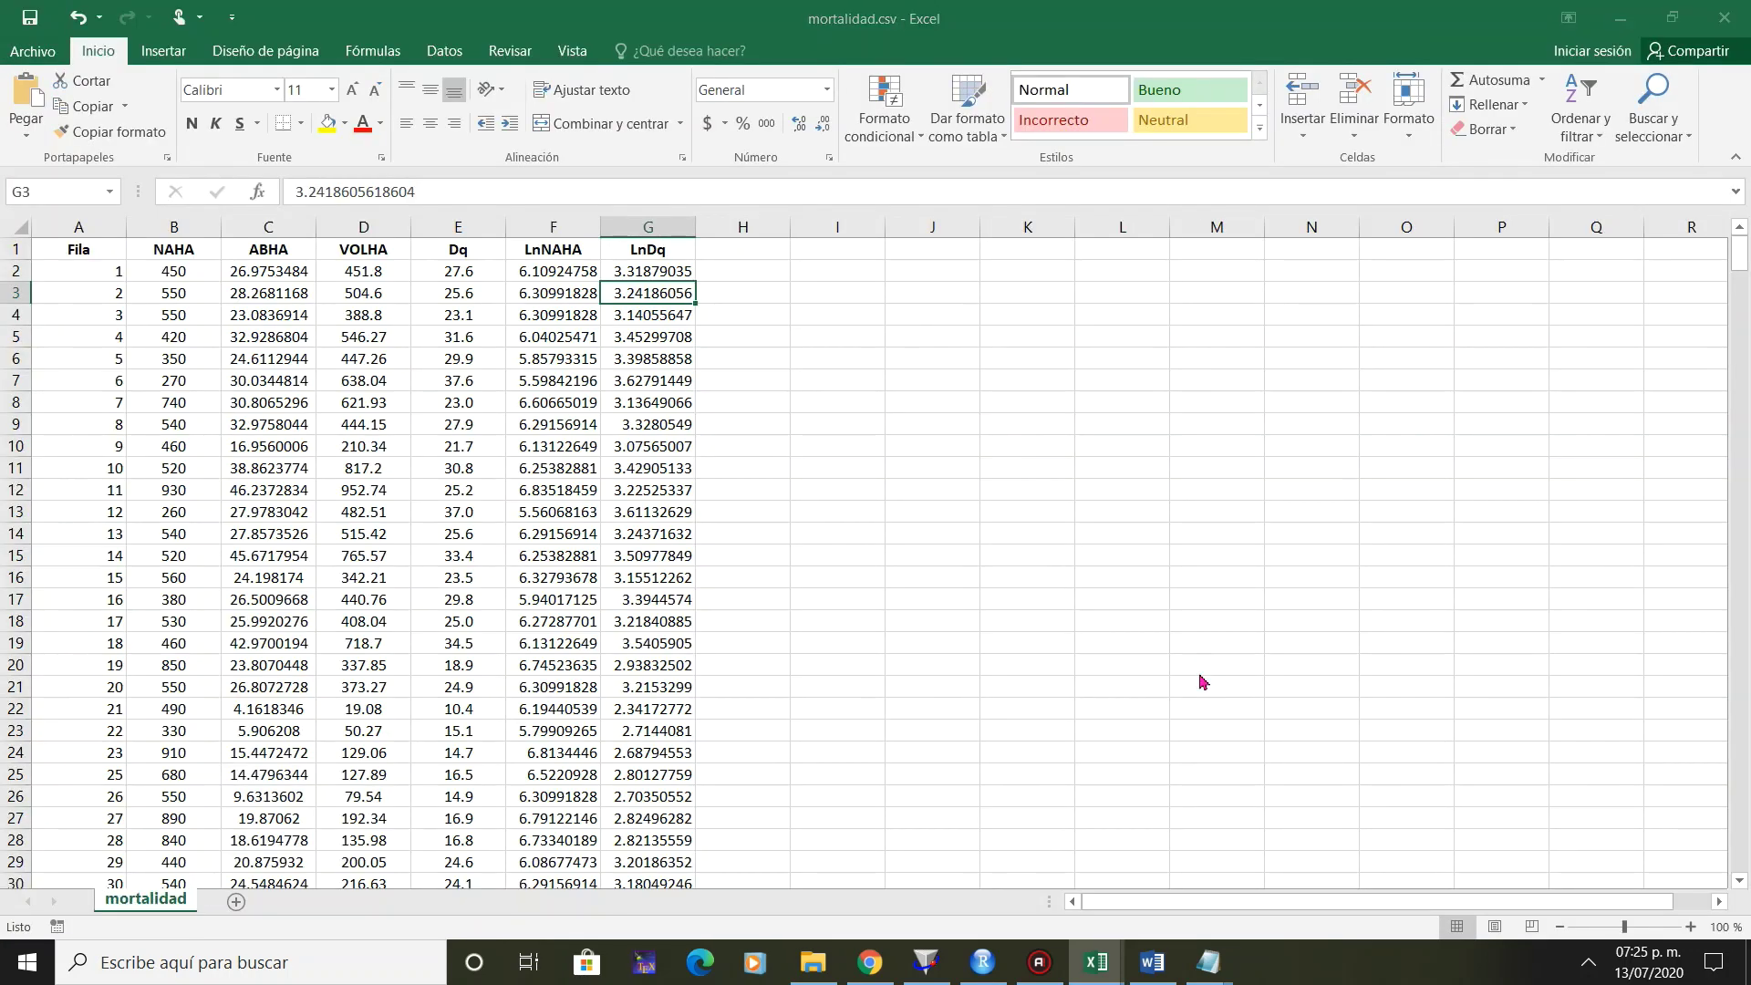
click(778, 549)
Close mortalidad.csv, saving changes and keeping the CSV format.
click(1724, 17)
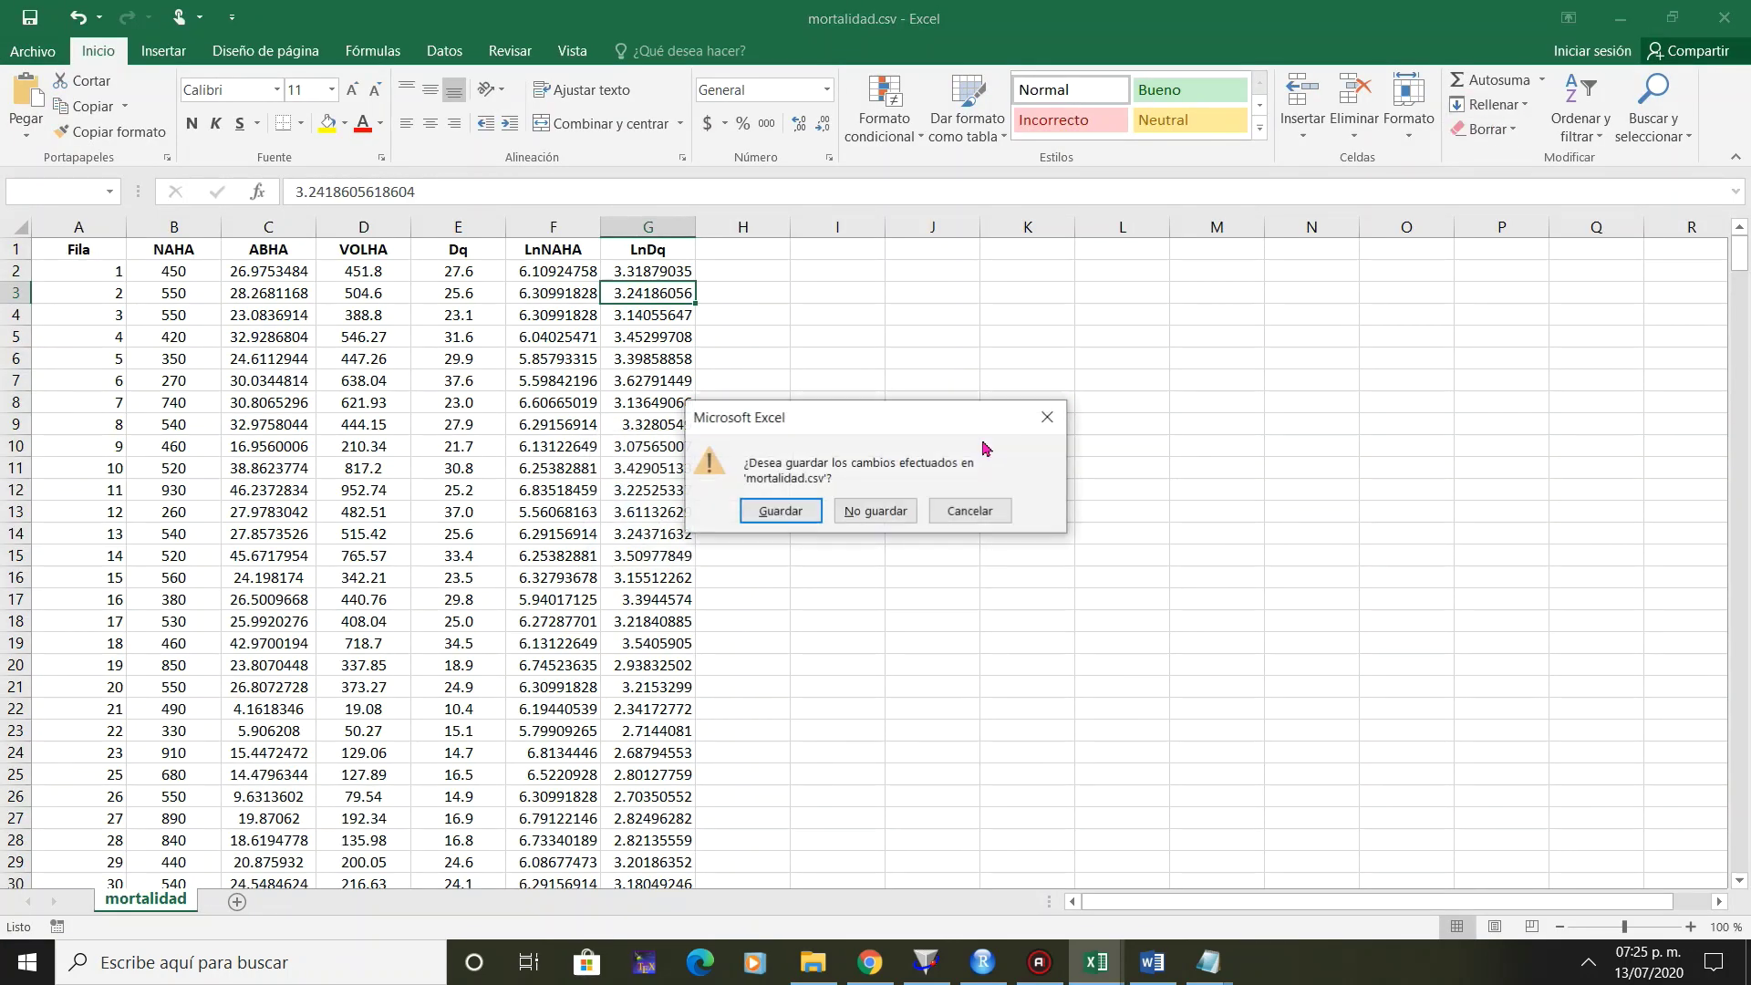
click(764, 514)
click(778, 550)
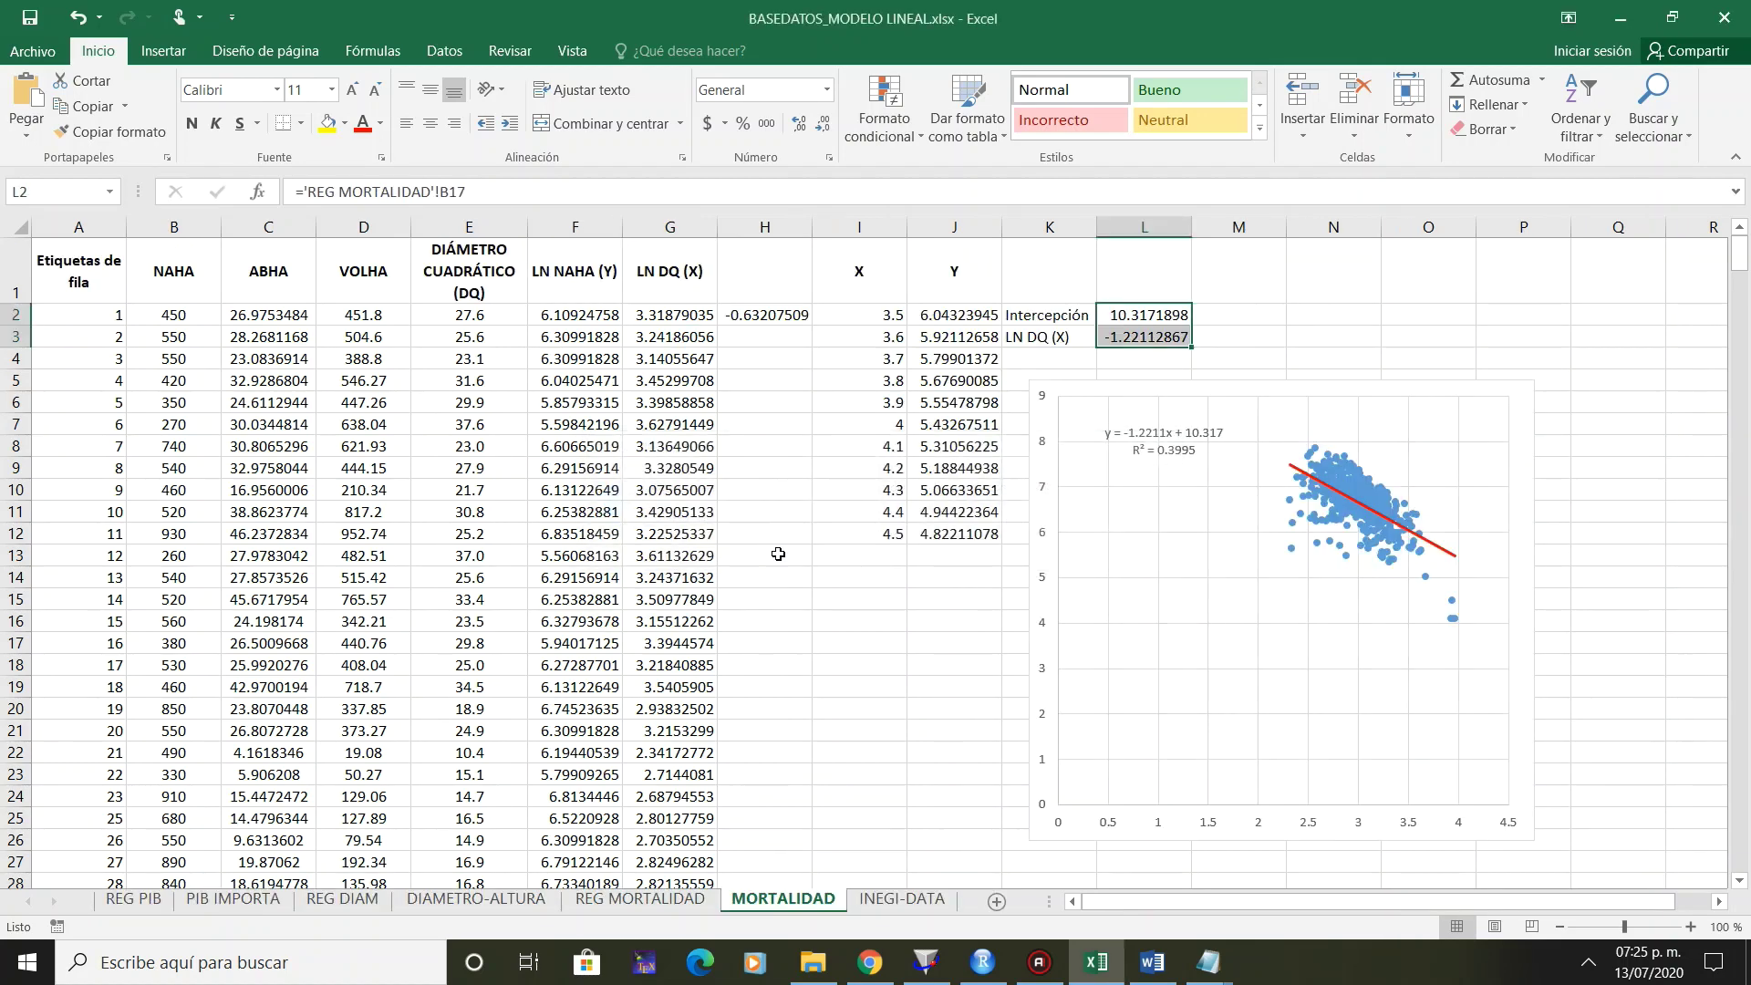
Preview mortalidad.csv in File Explorer, copy its folder path from the address bar, and return to SAS.
mouse_move(813, 962)
click(762, 848)
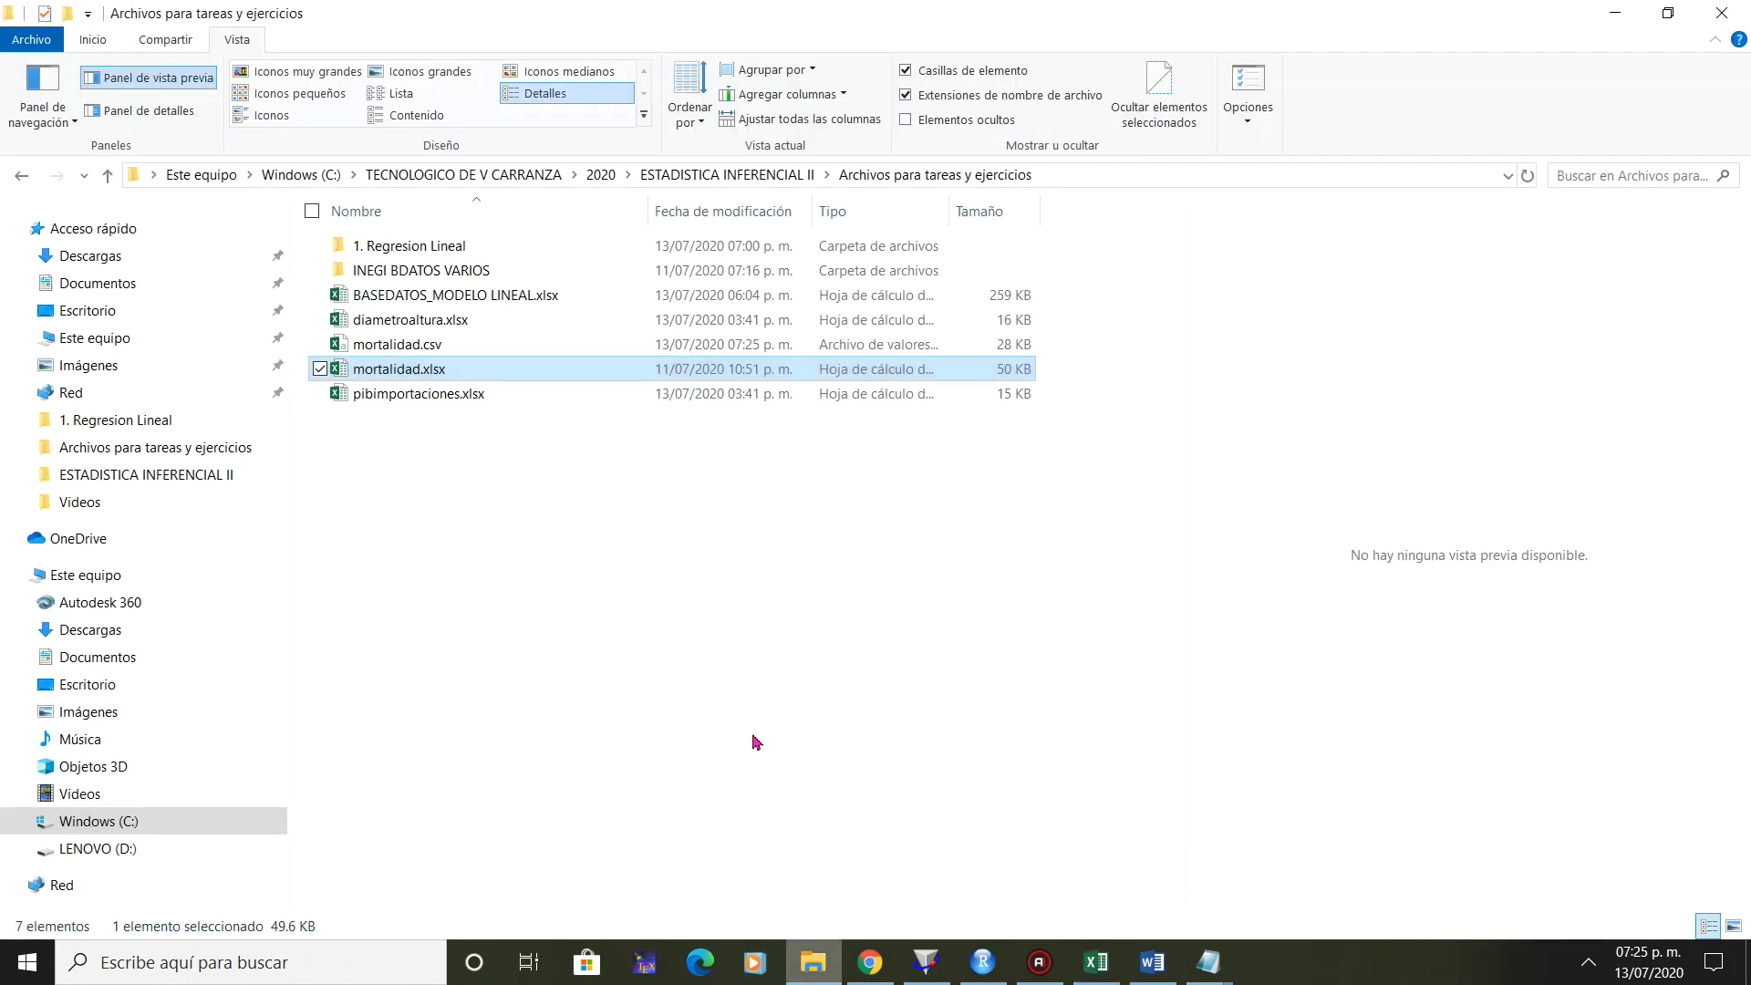
click(433, 346)
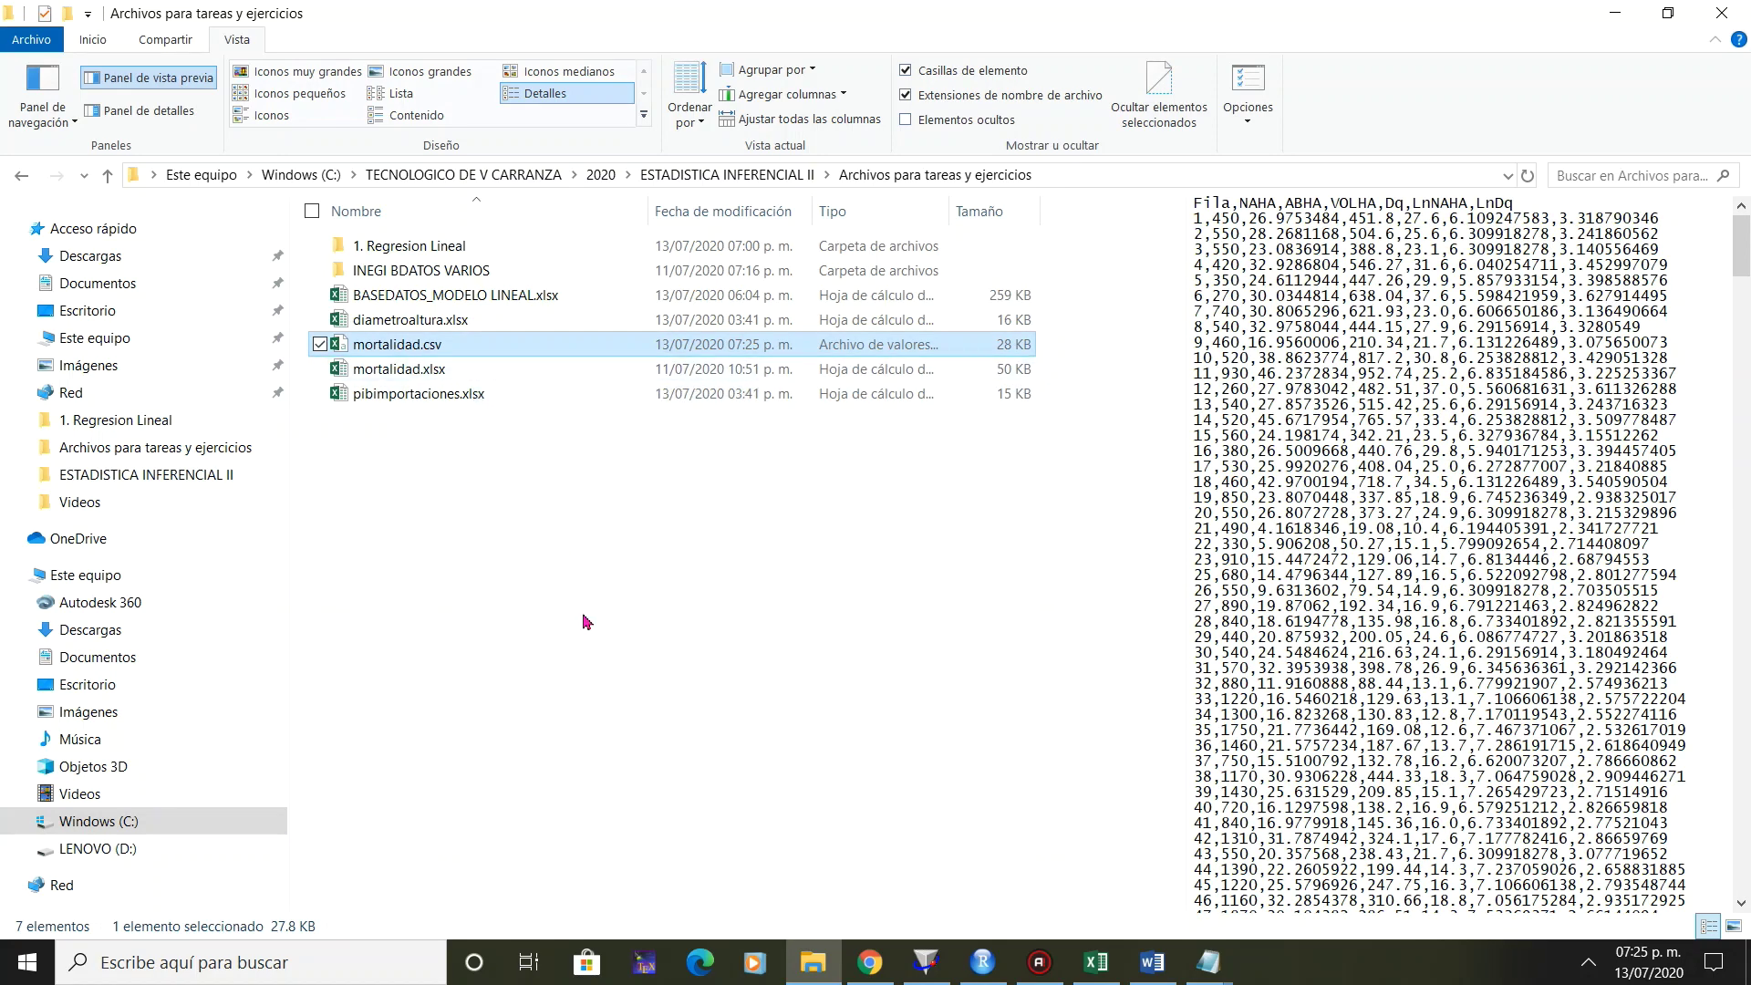
click(1123, 175)
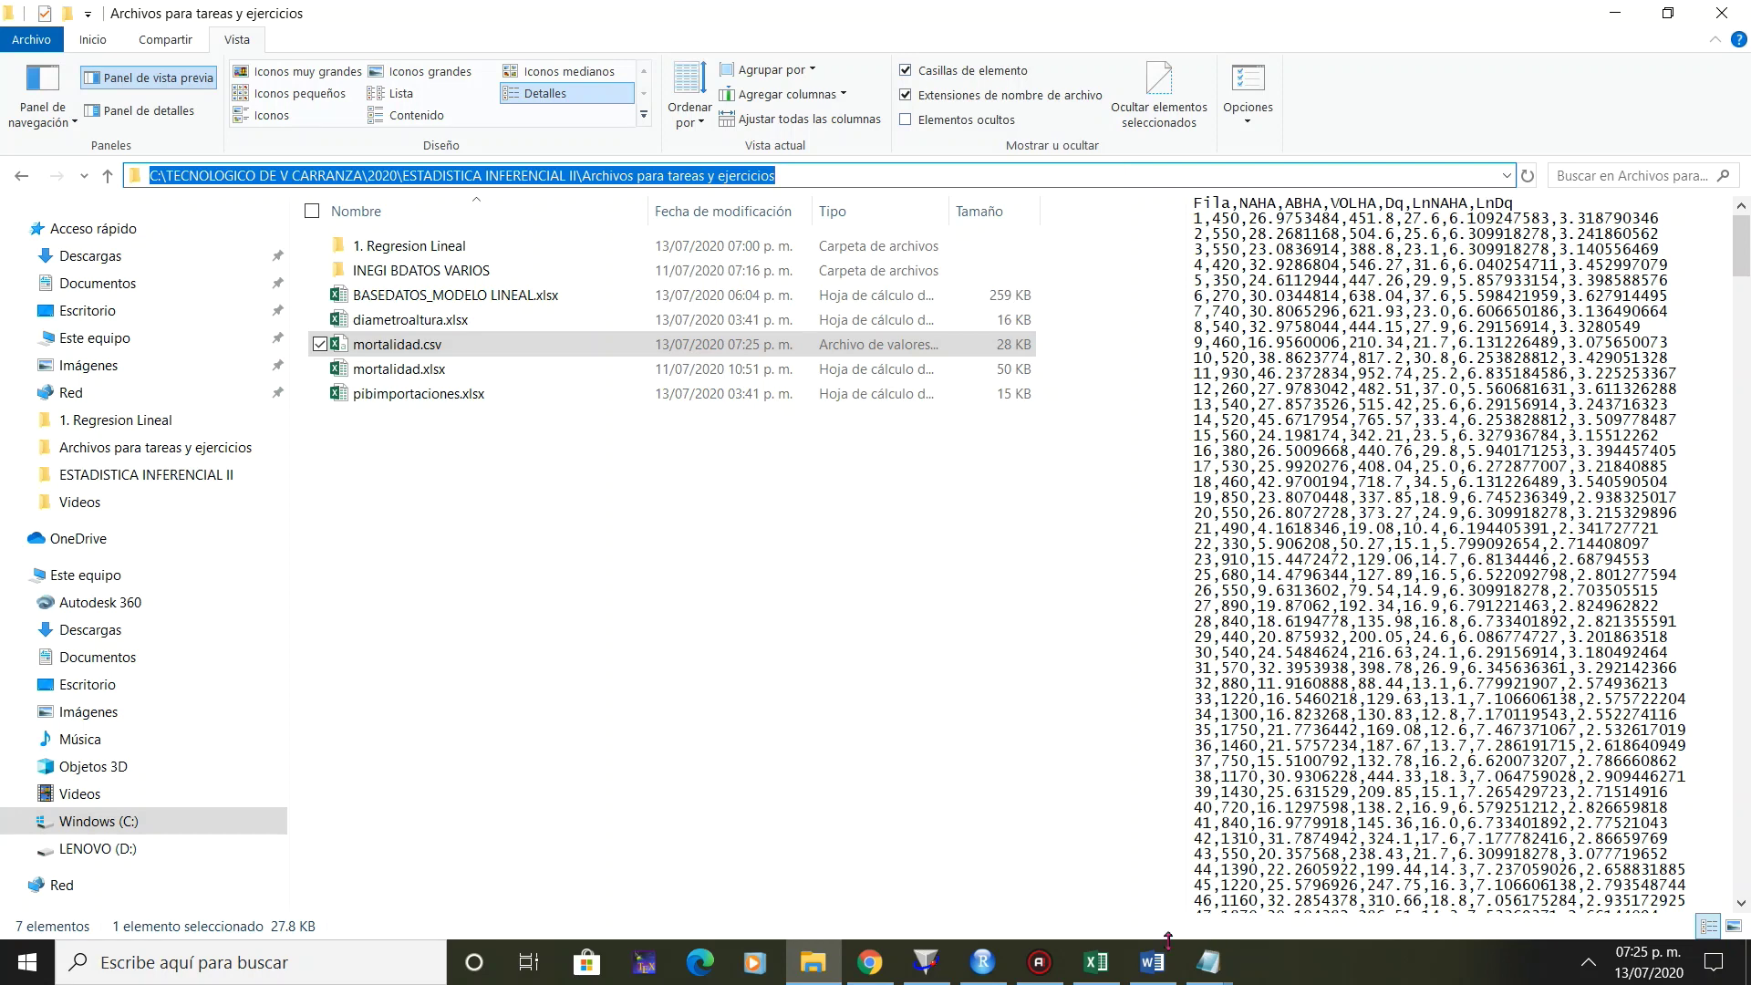
click(926, 962)
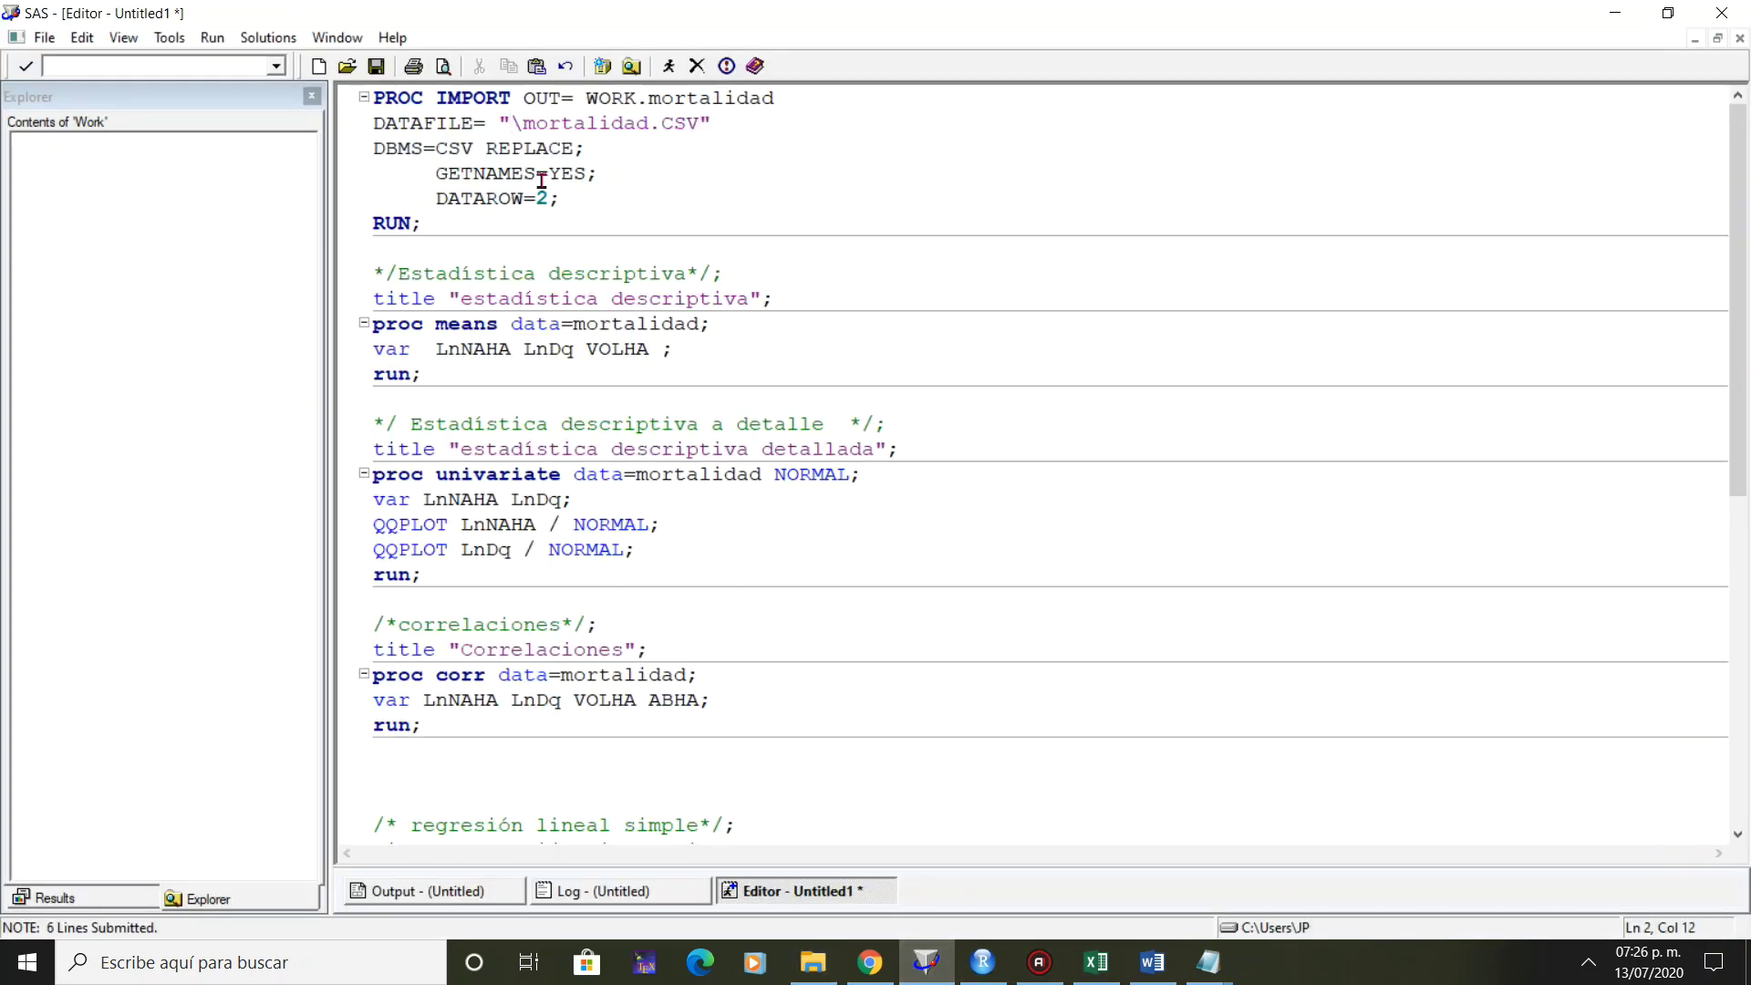
Paste the folder path into the DATAFILE line and run the PROC IMPORT step.
text(C:\TECNOLOGICO DE V CARRANZA\2020\ESTADISTICA INFERENCIAL II\Archivos para tareas y ejercicios)
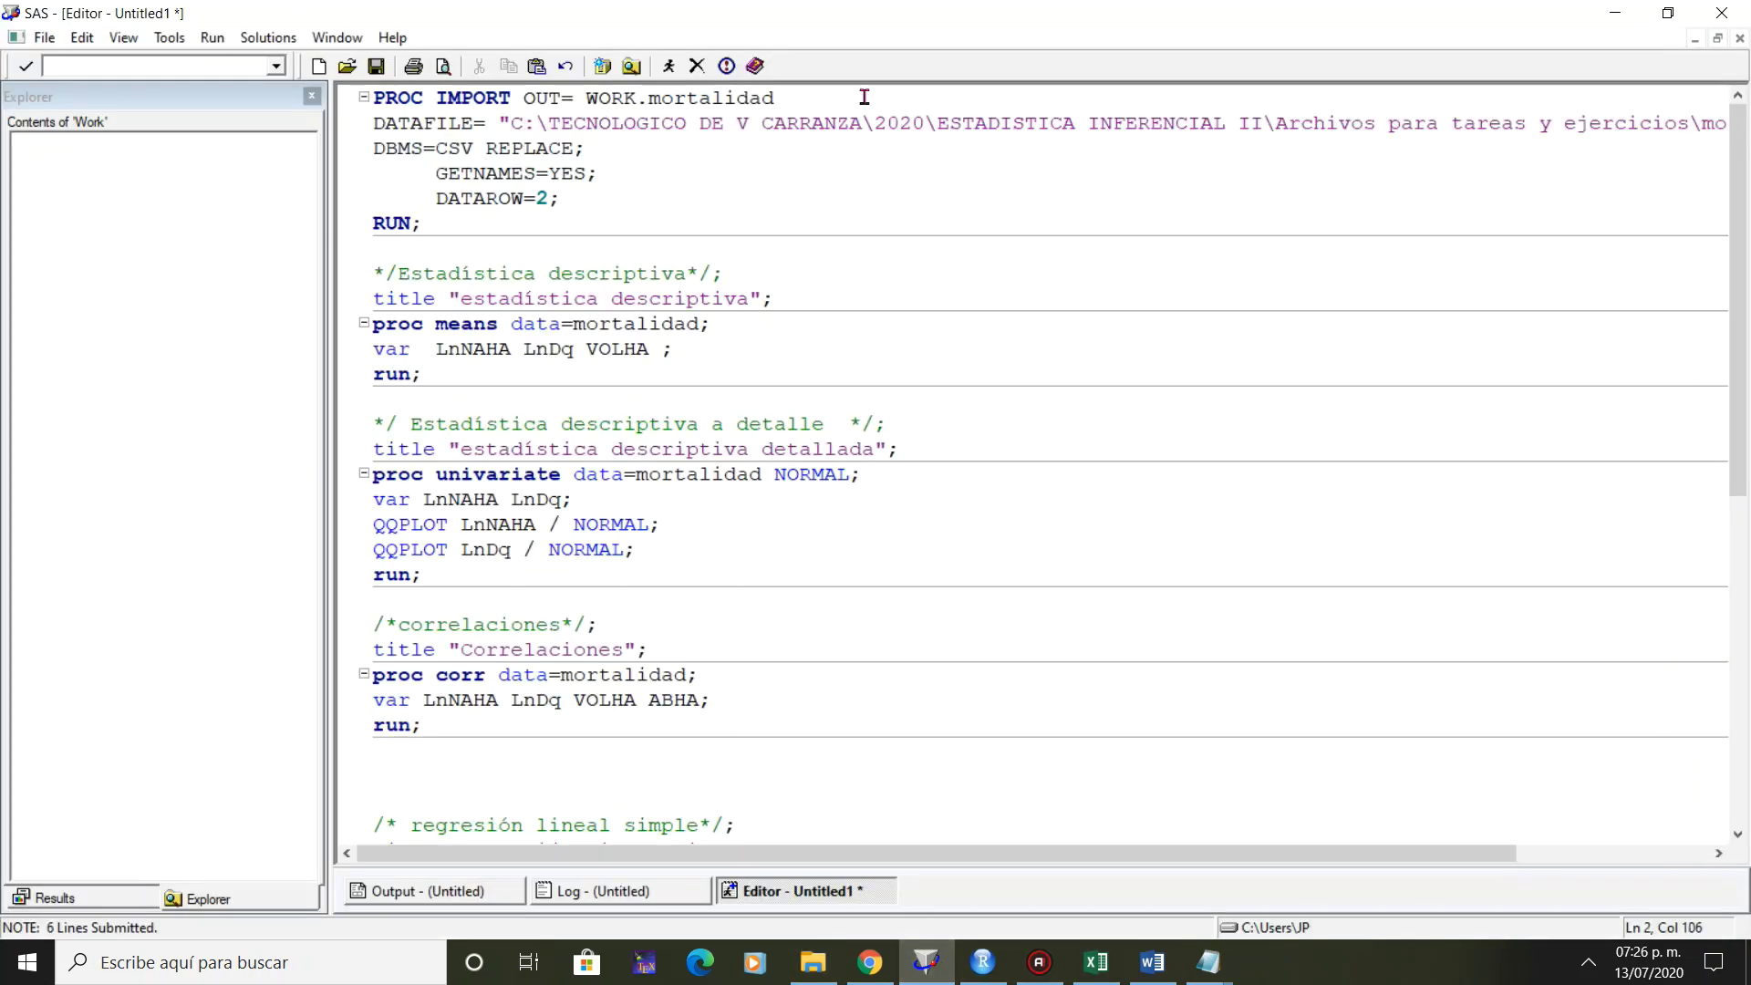
drag(422, 222, 363, 84)
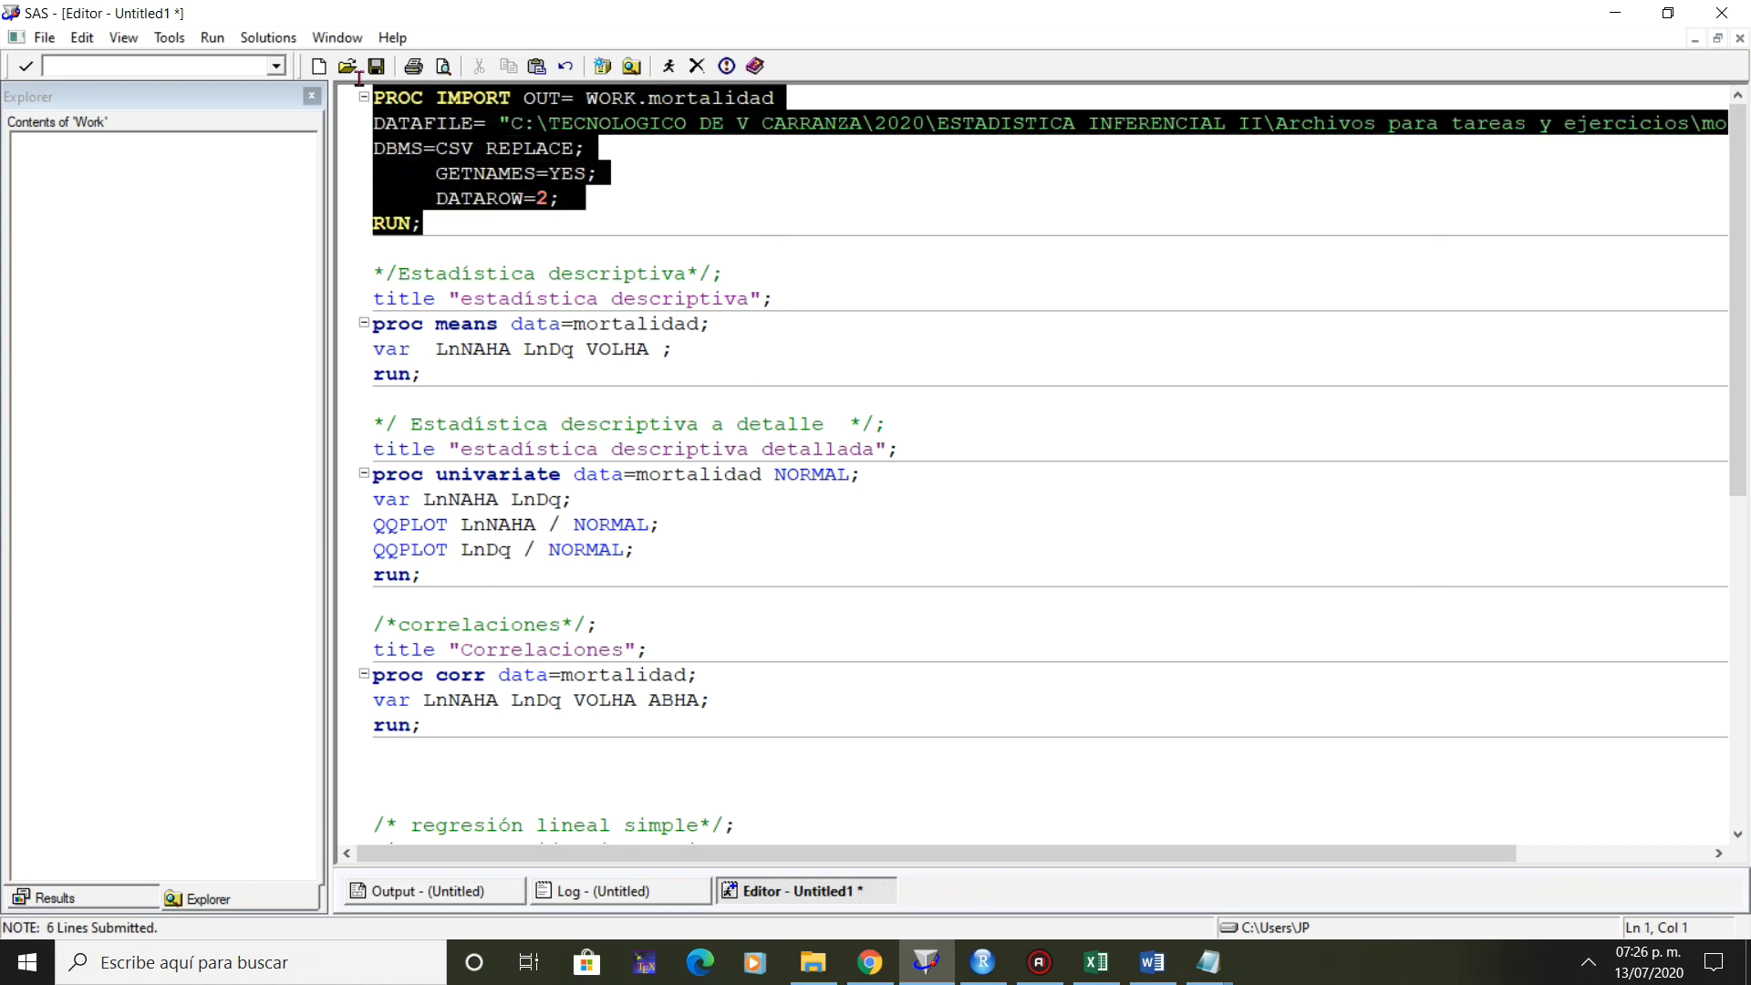
click(673, 68)
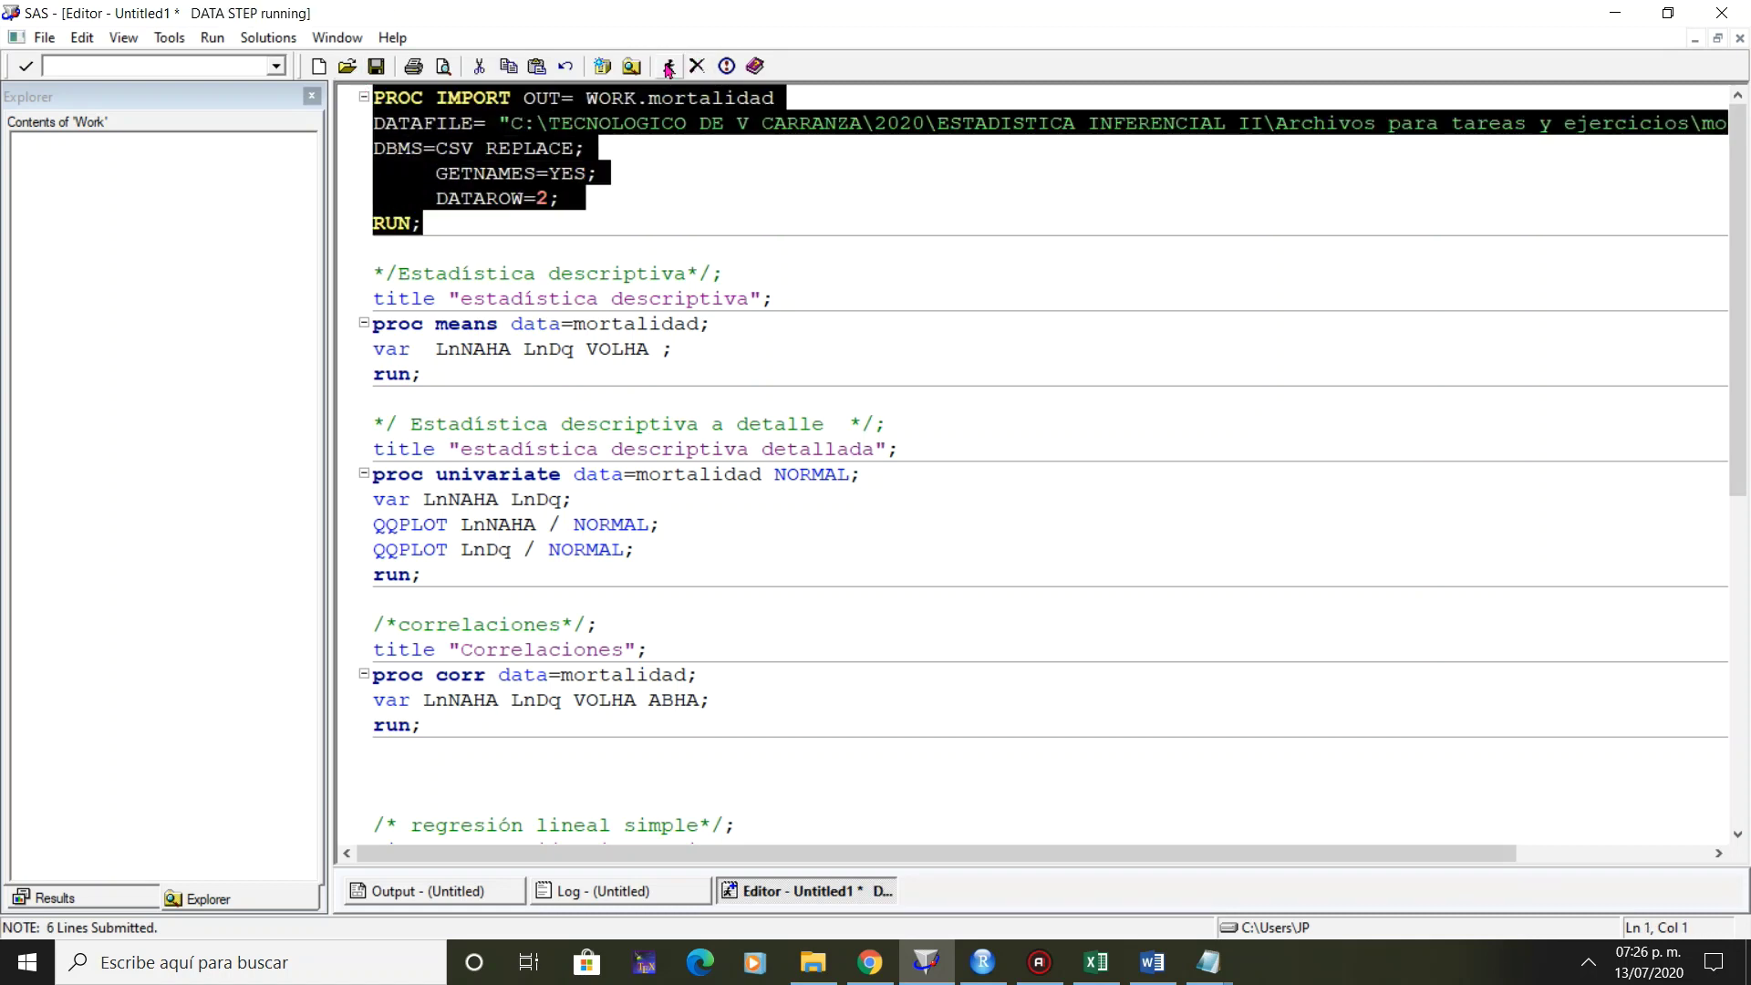
View the new Mortalidad table (NAHA through LnDq) in the Work library.
click(167, 193)
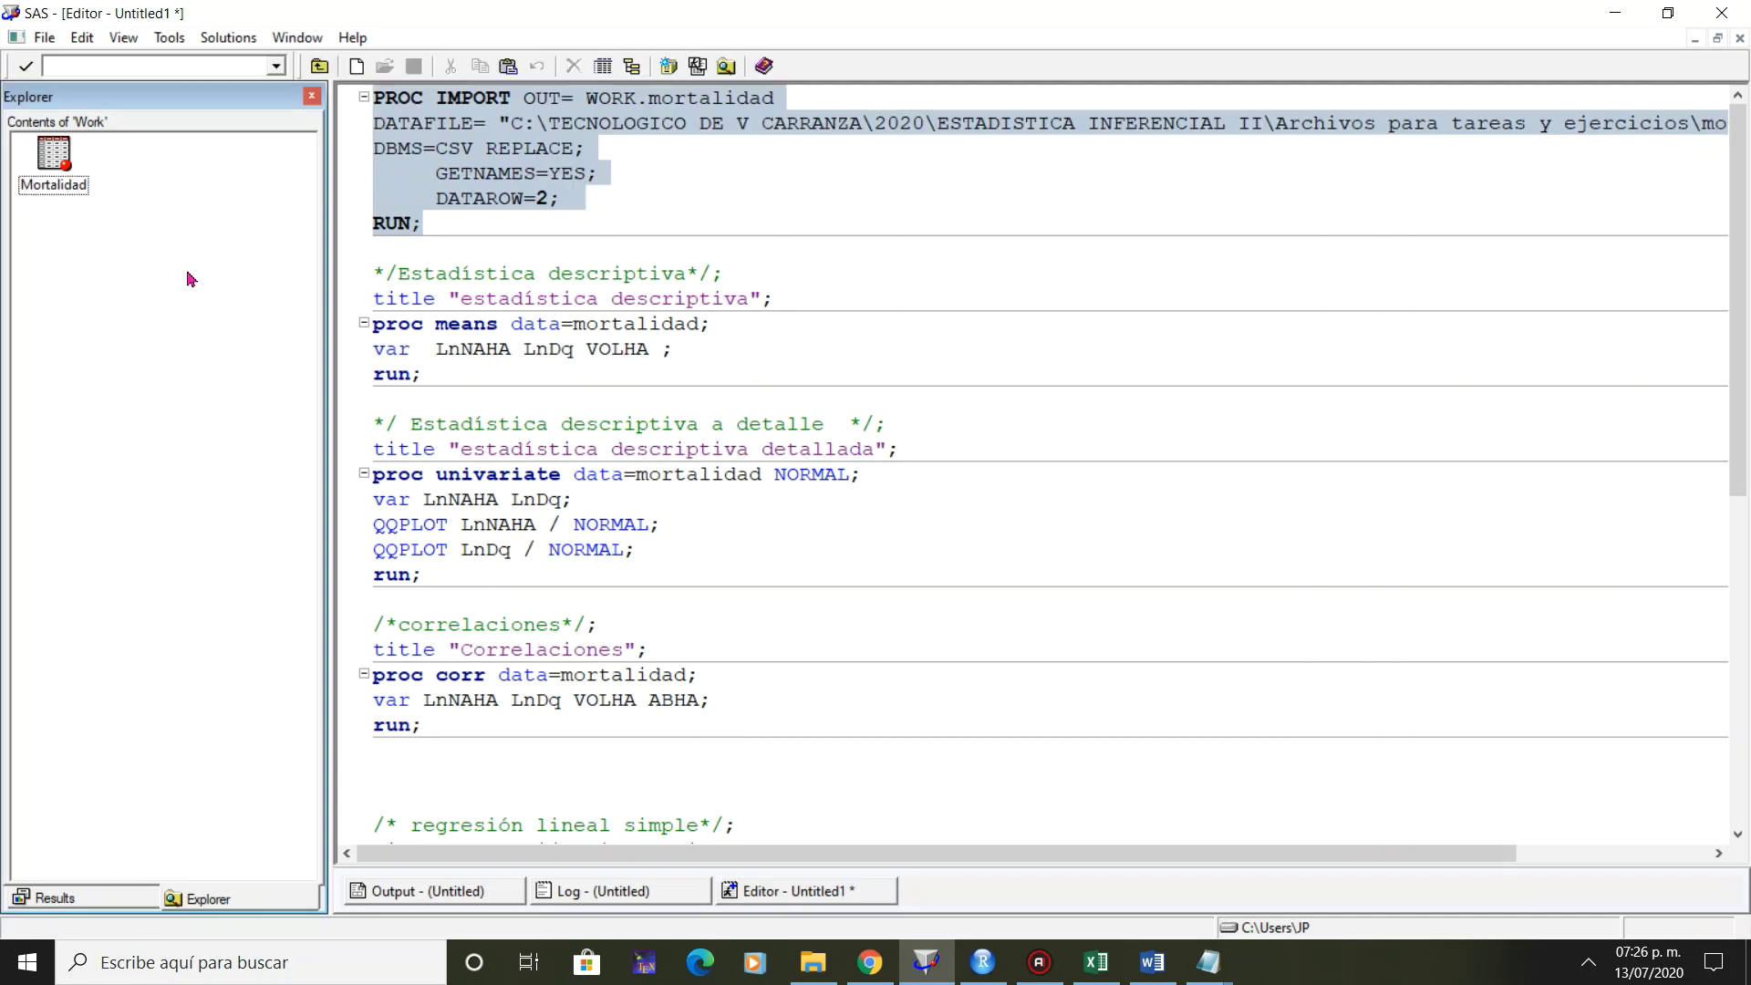
click(319, 66)
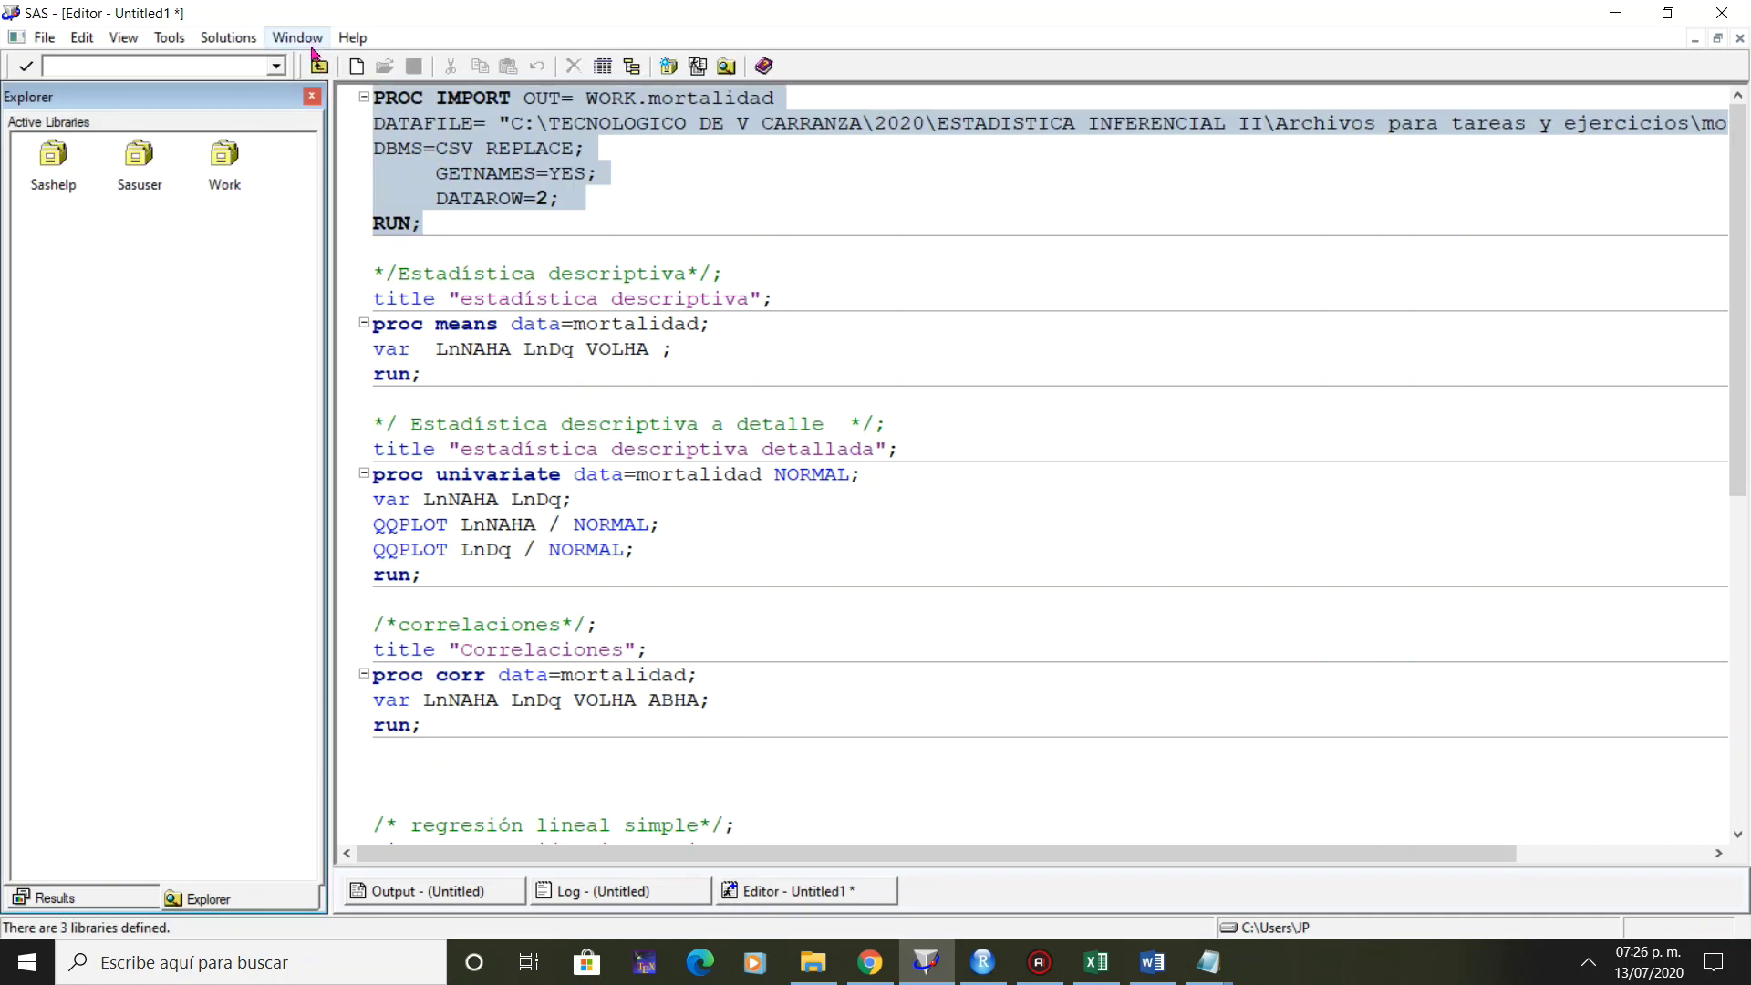
click(319, 66)
double_click(55, 155)
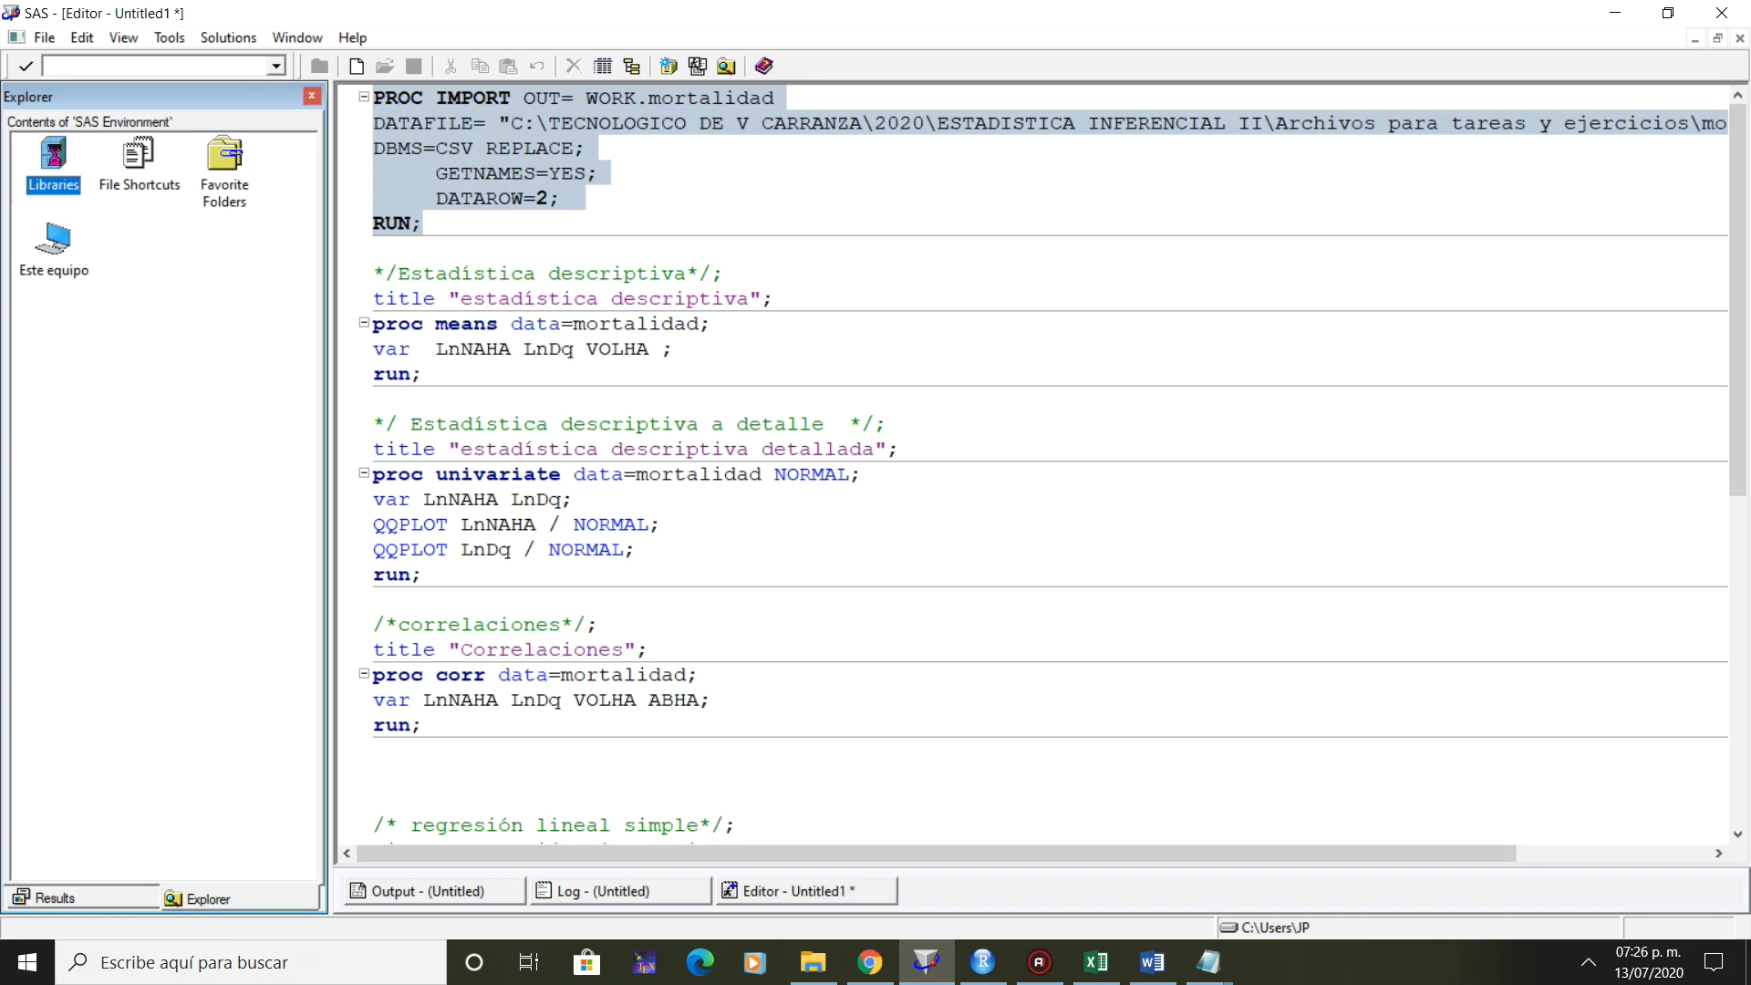
double_click(226, 161)
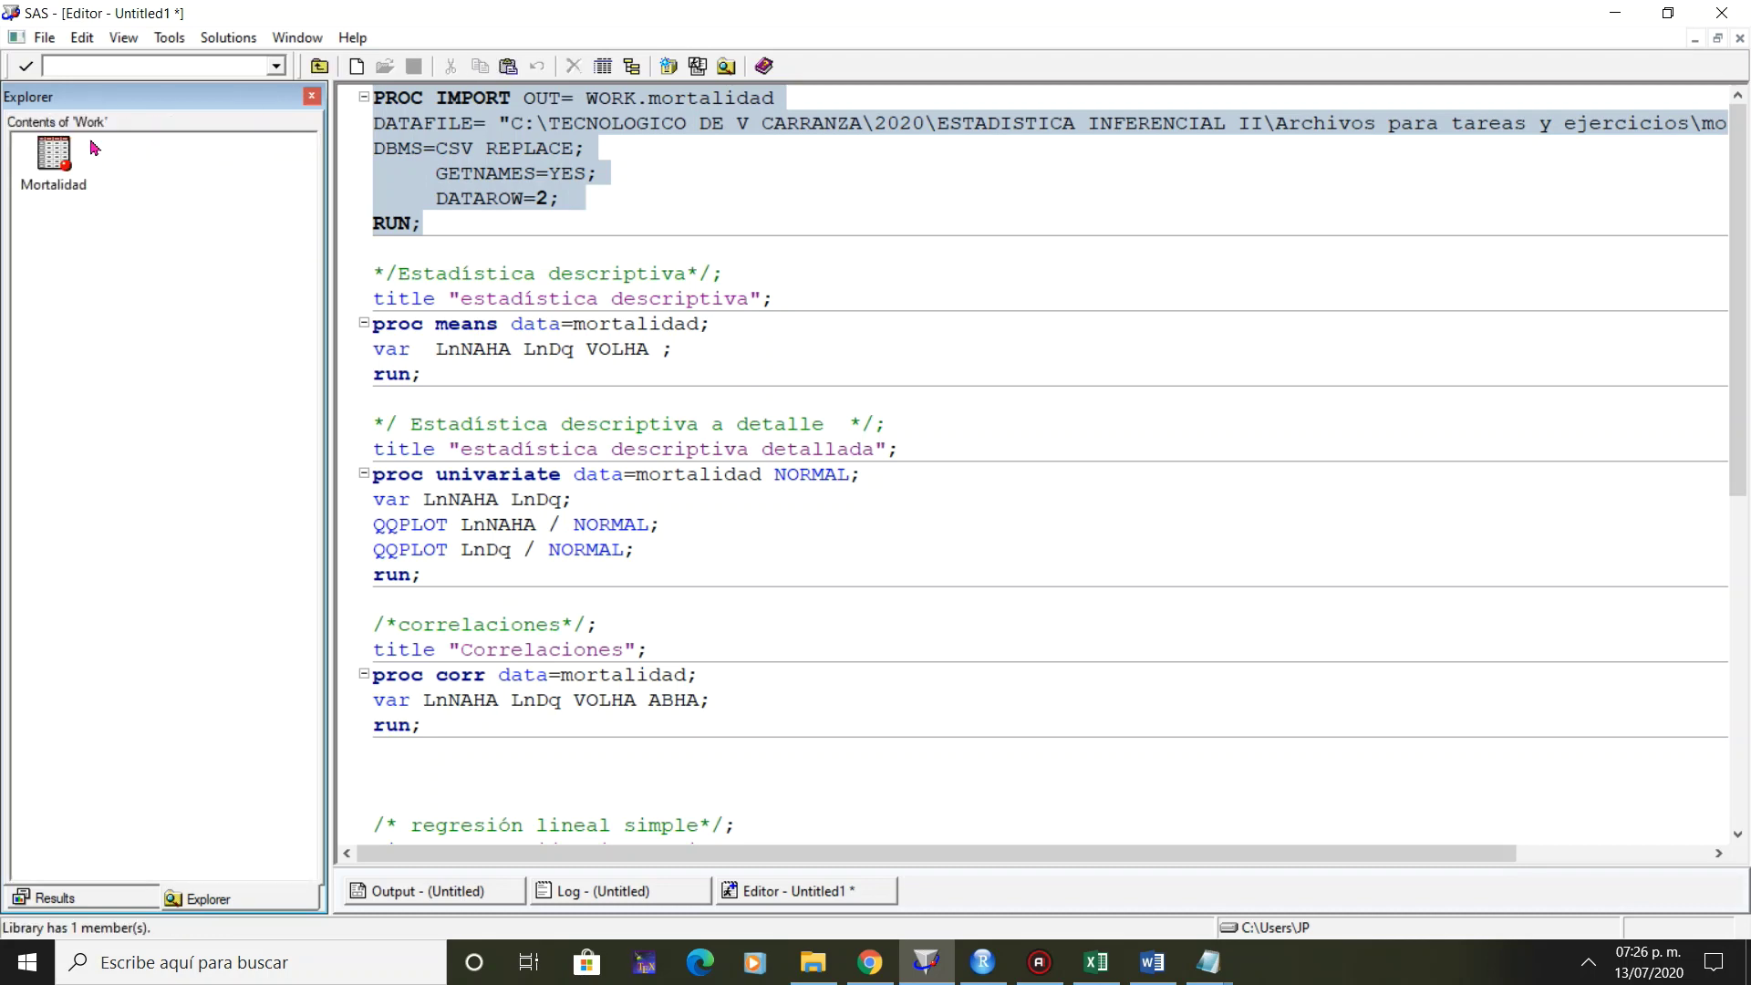
double_click(53, 155)
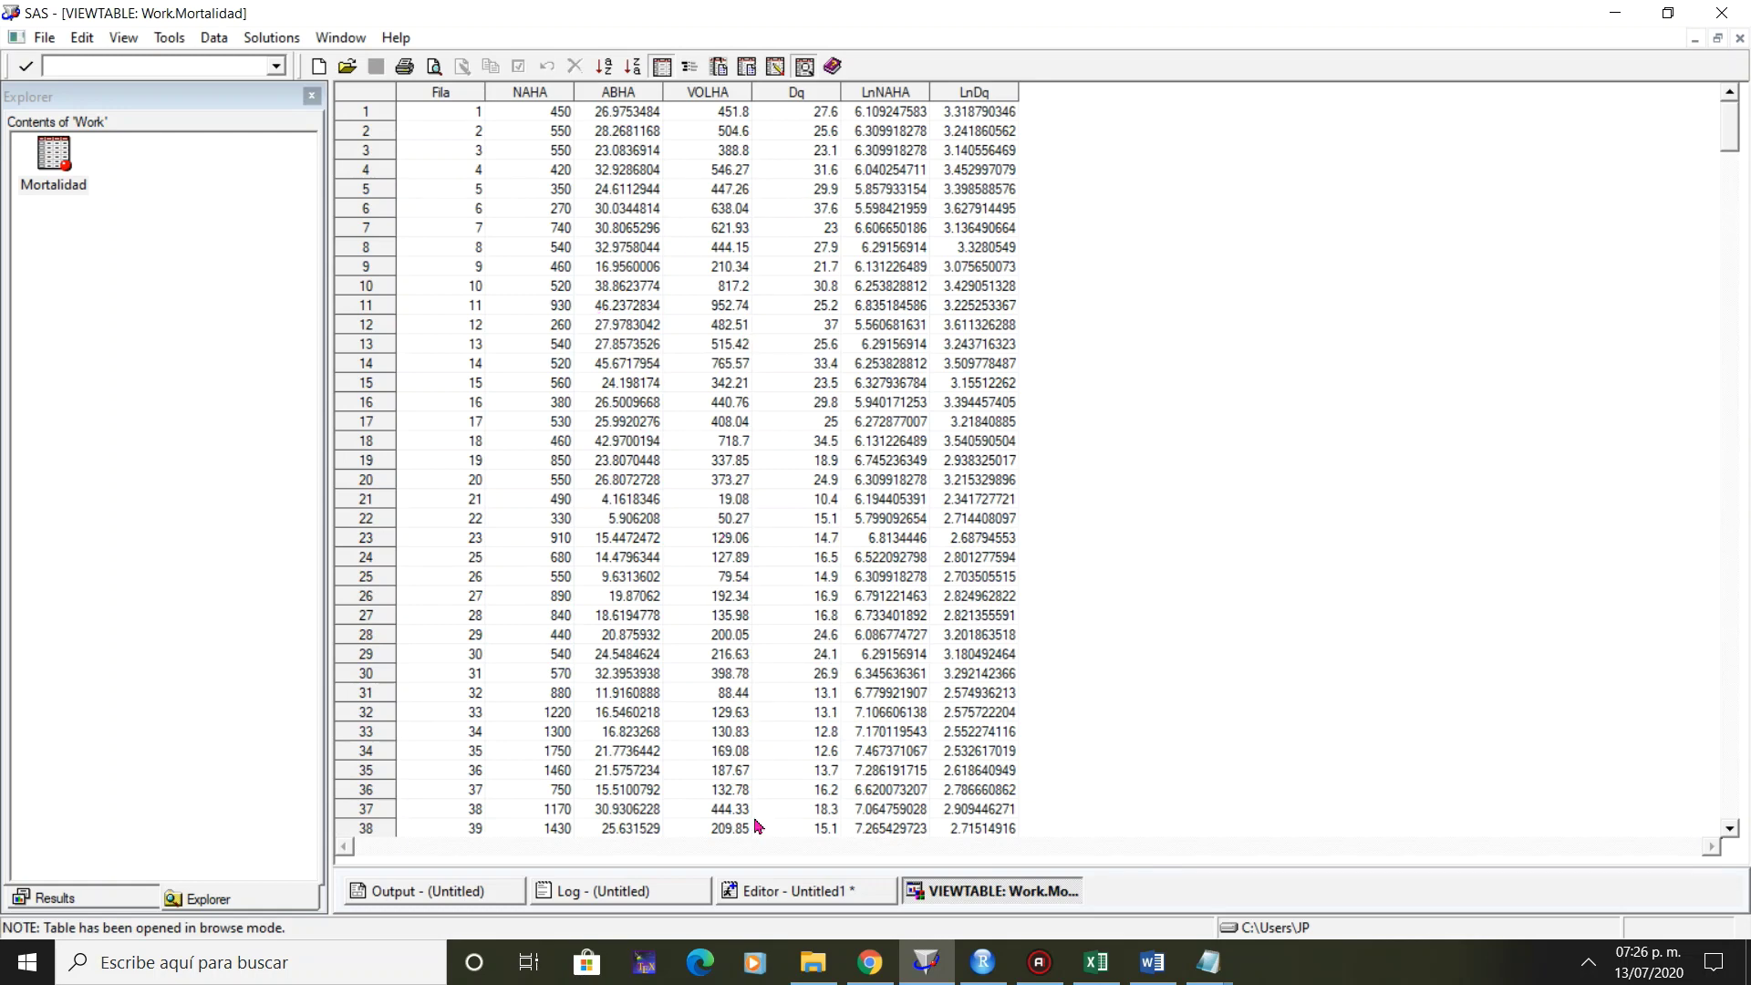
click(746, 891)
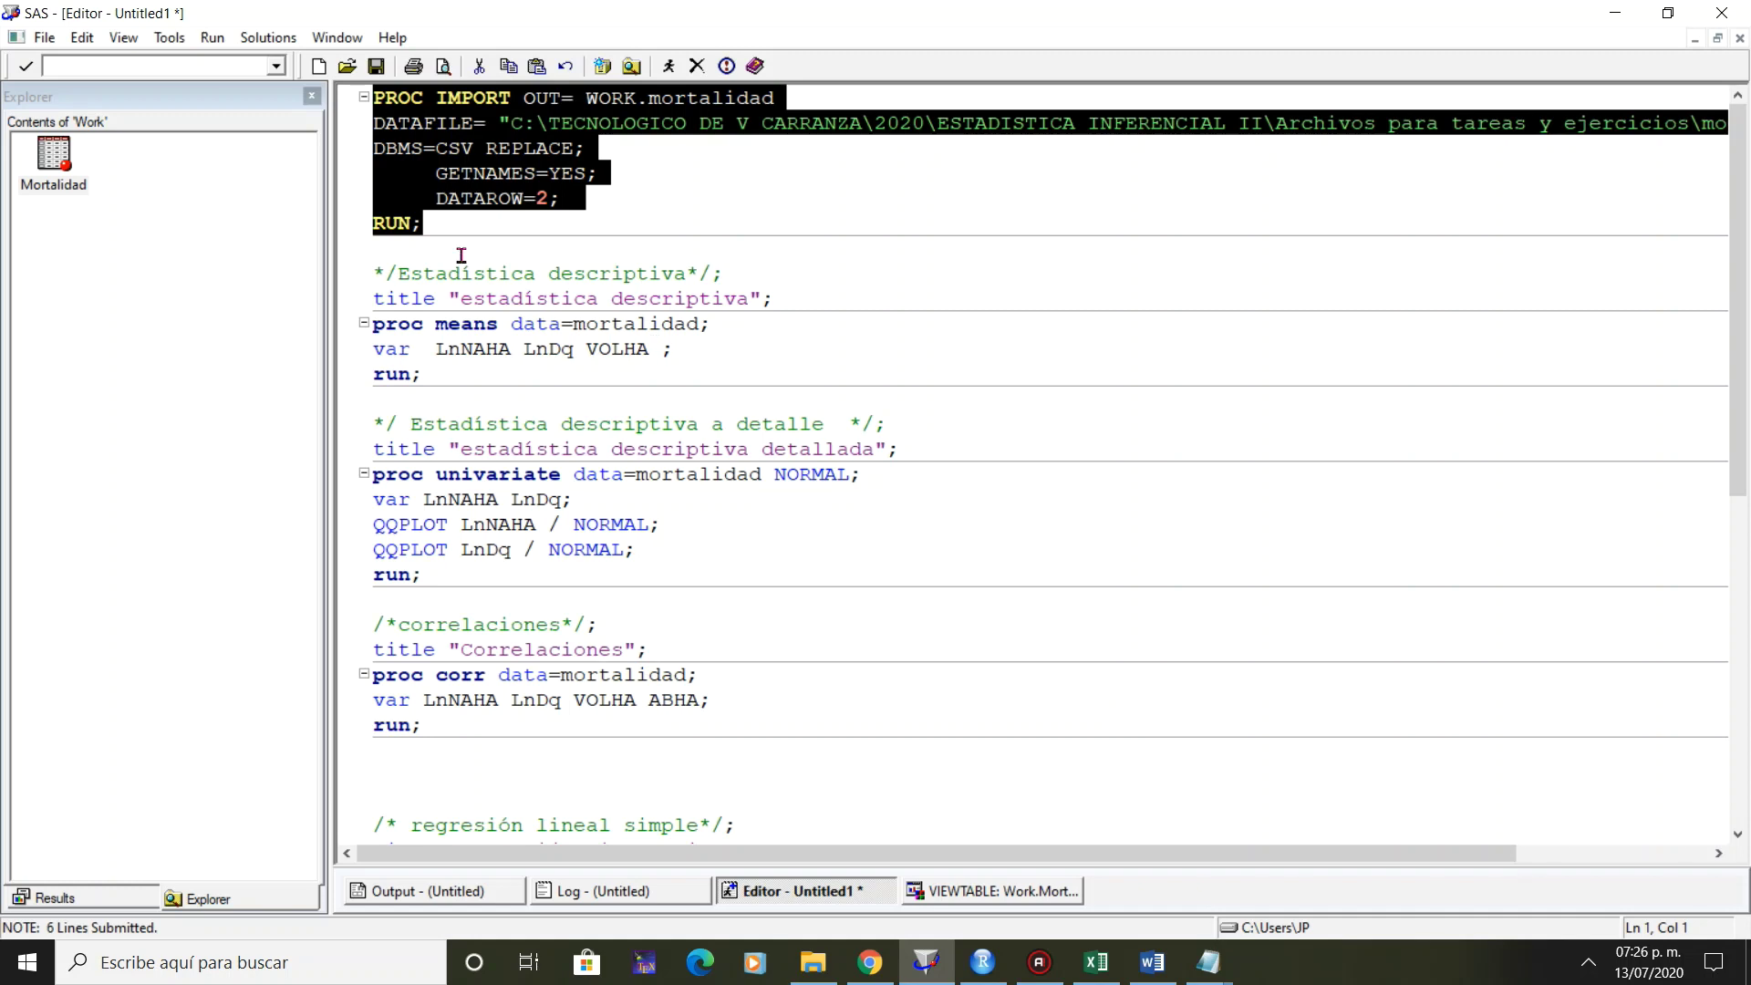
click(410, 270)
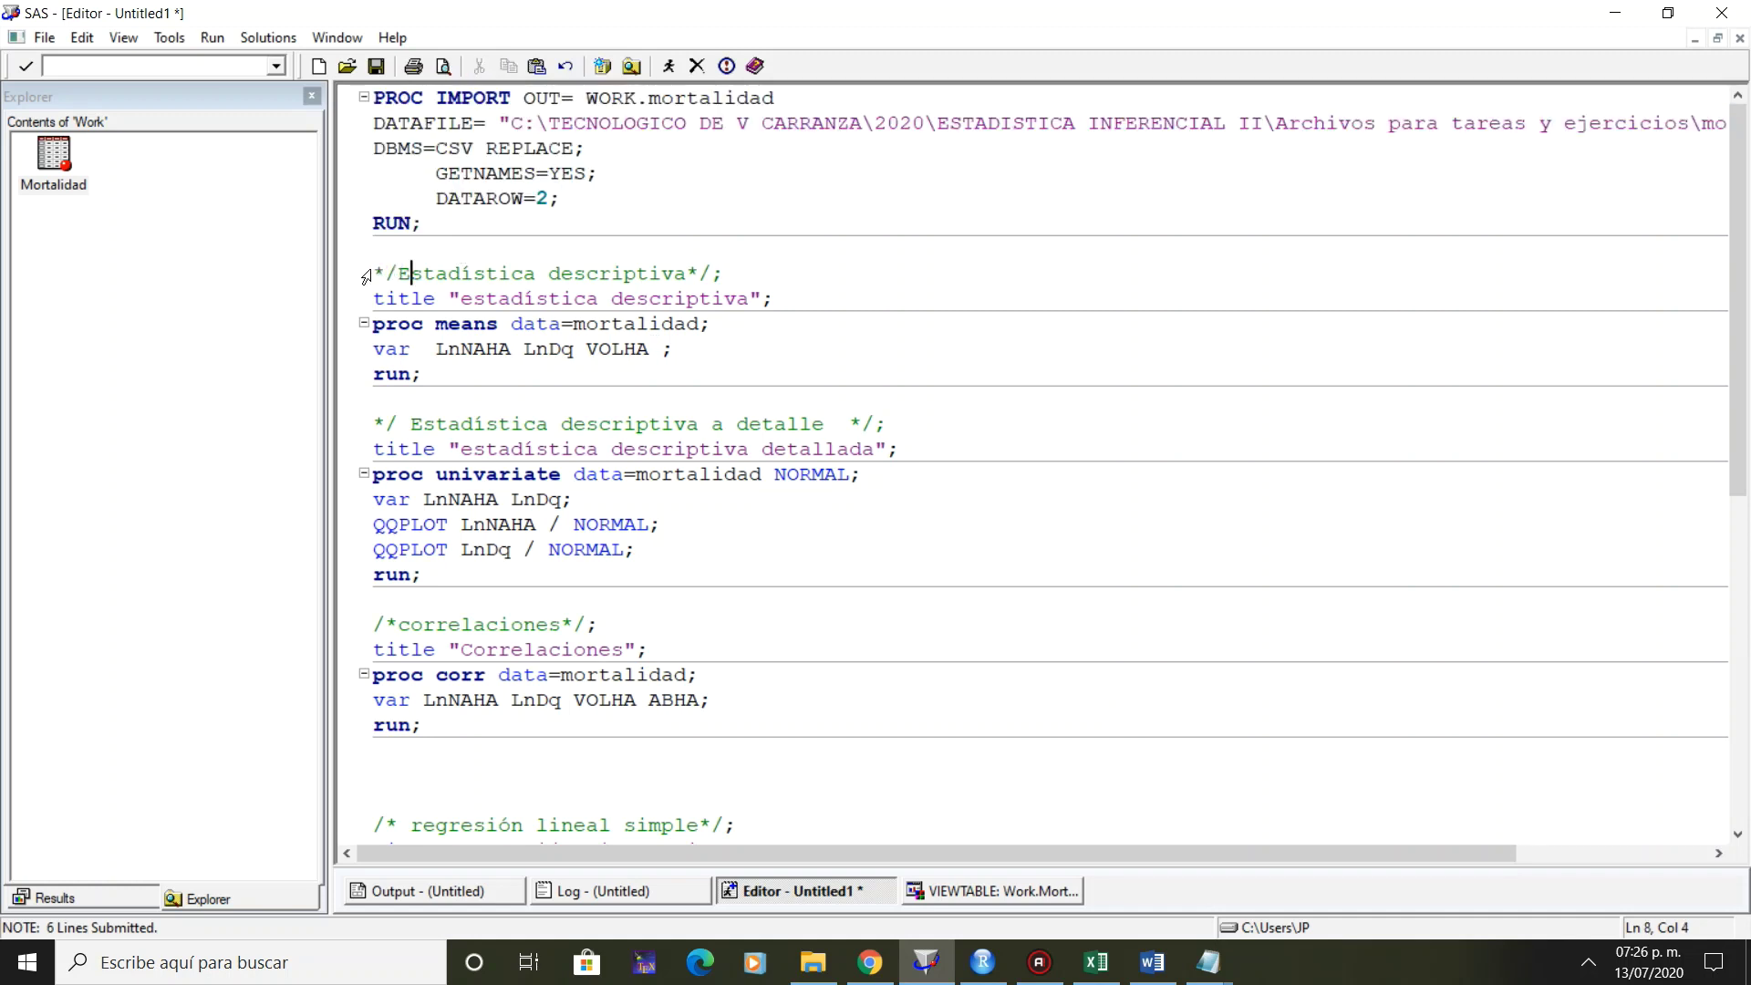
Run PROC MEANS on LnNAHA, LnDq and VOLHA, giving 515 observations and means 6.636, 3.015, 304.566.
drag(376, 326, 462, 377)
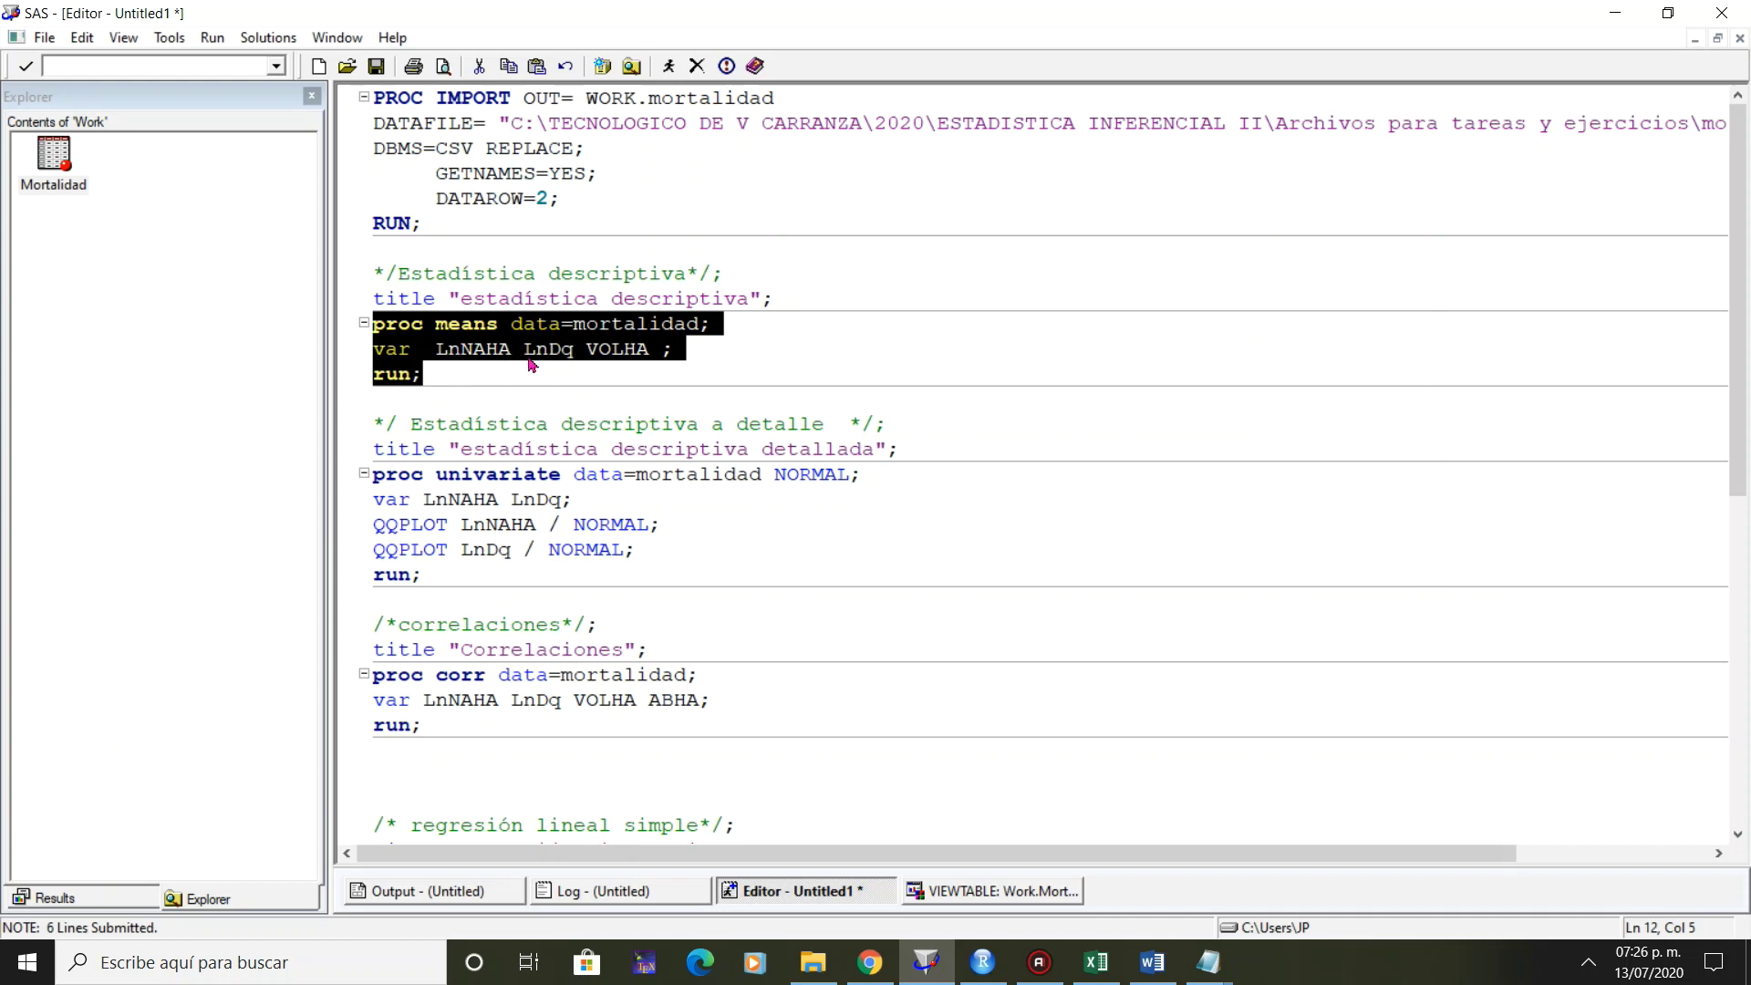
click(667, 67)
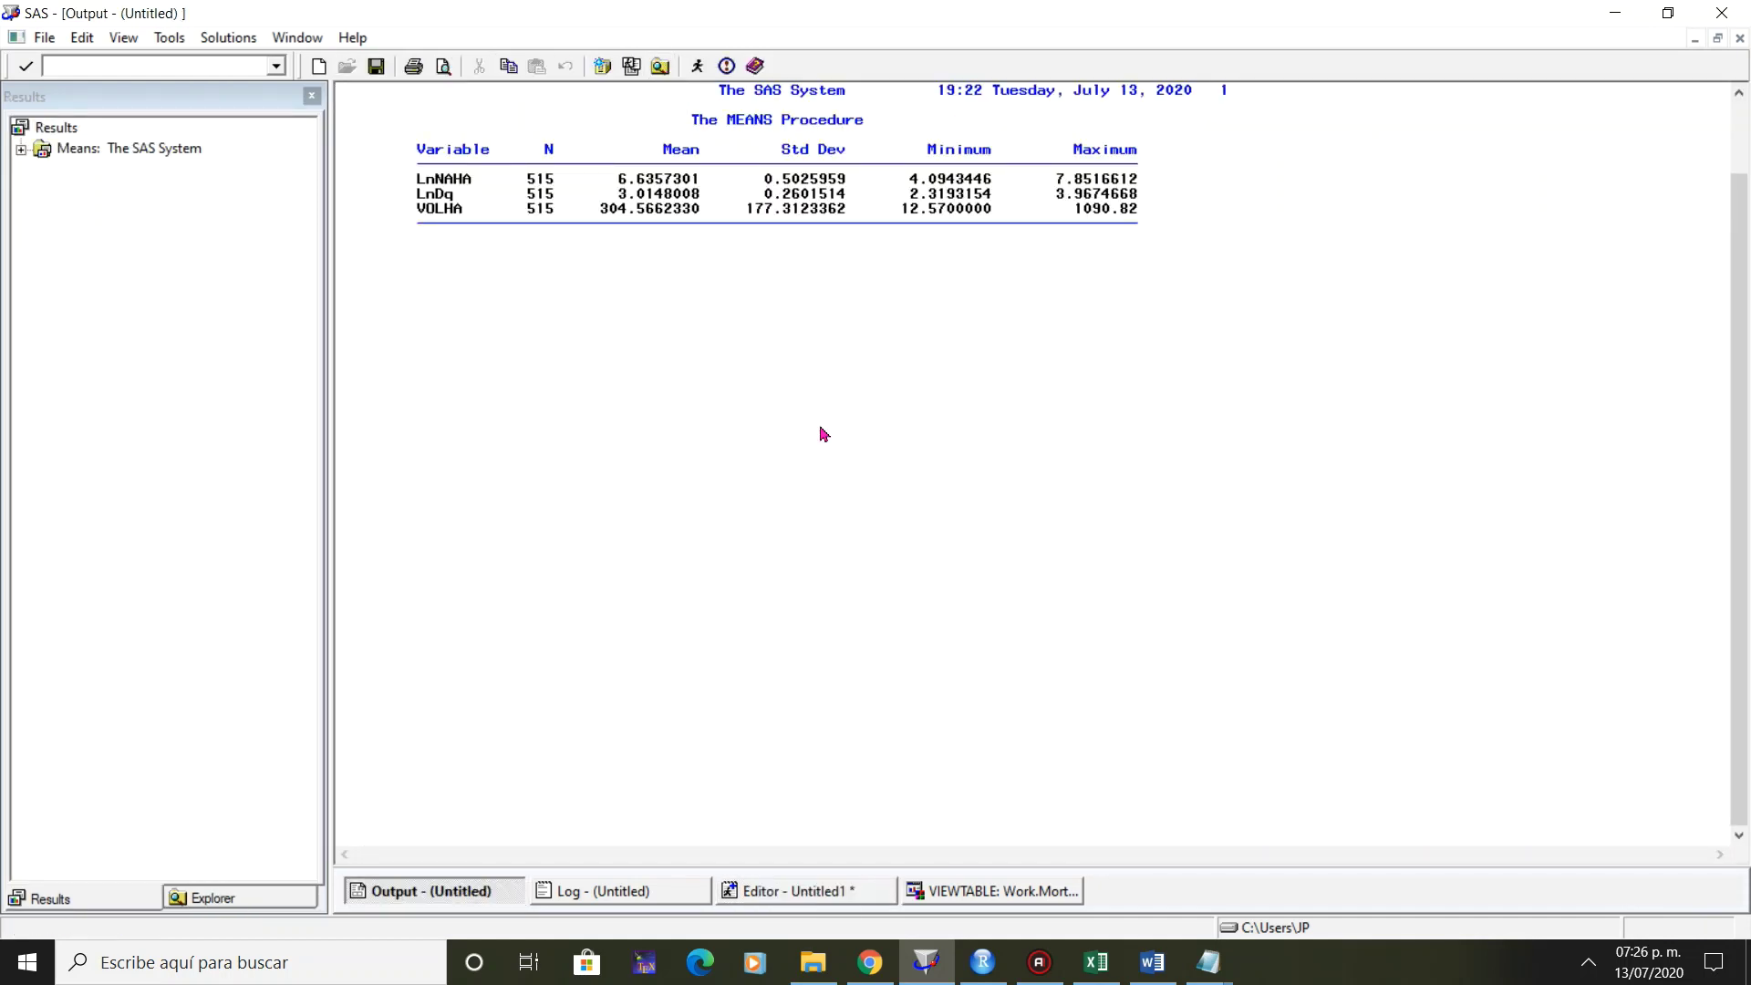
scroll(824, 434, up, 2)
scroll(825, 428, down, 2)
scroll(830, 419, up, 2)
click(829, 897)
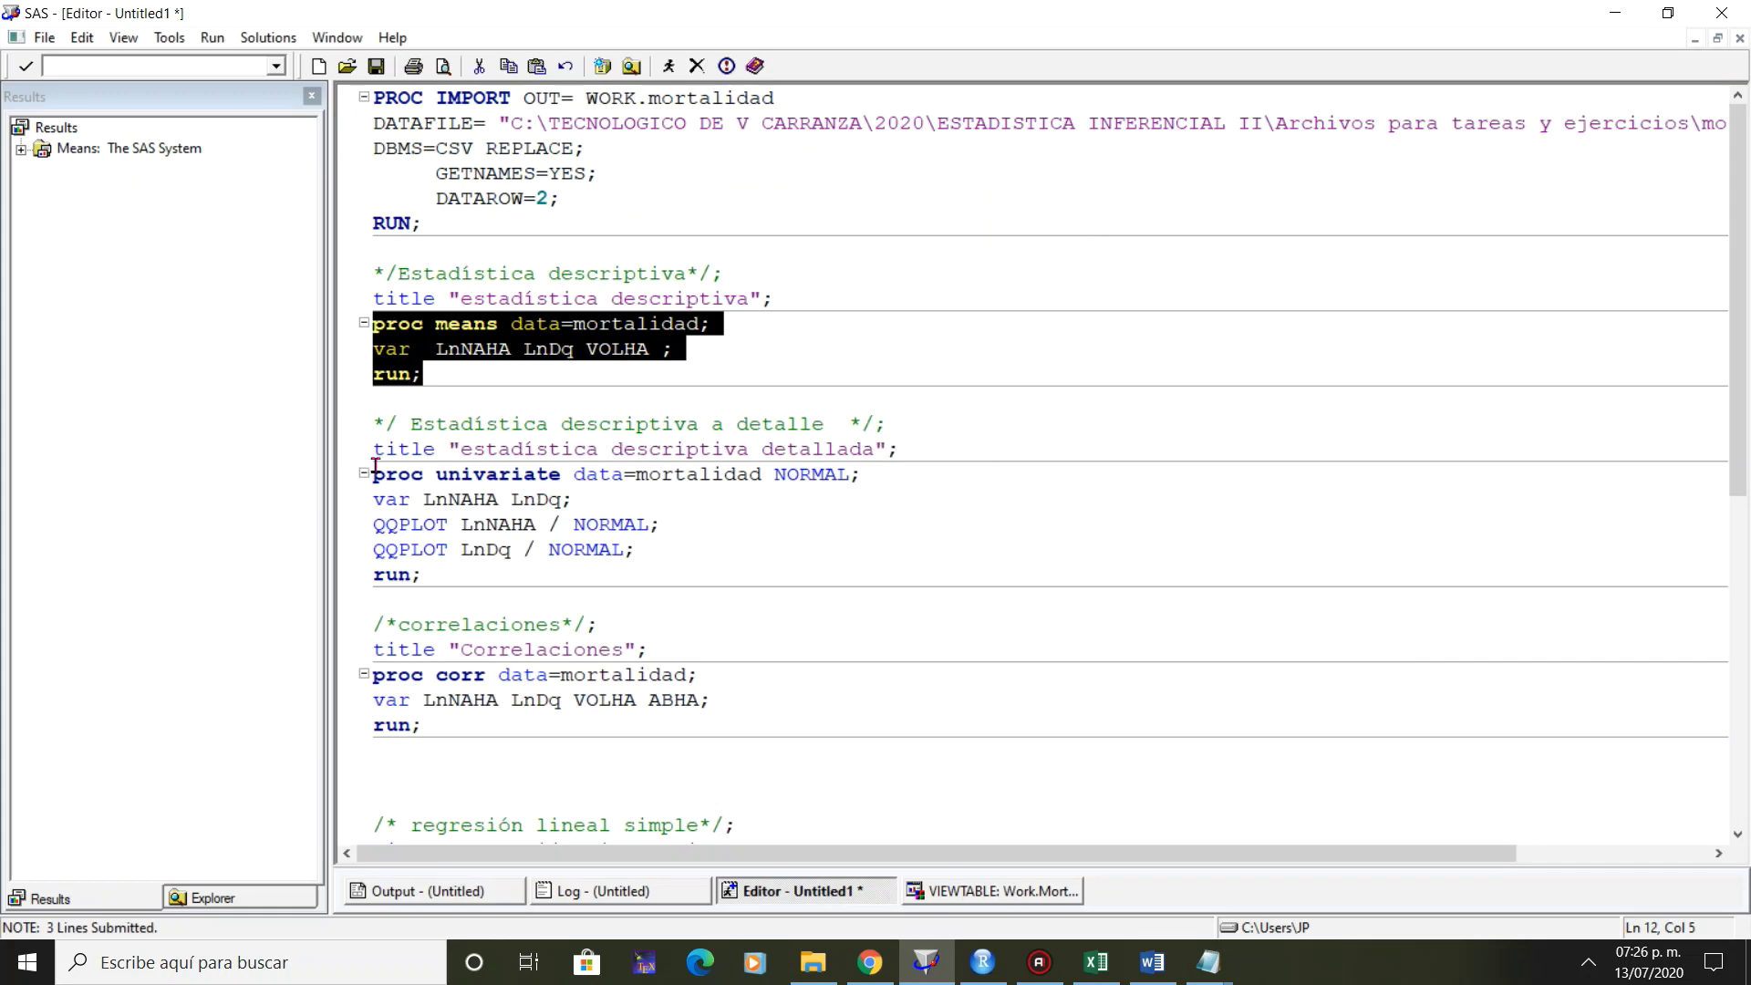
Run the PROC UNIVARIATE block with normality tests and scroll through its output.
drag(377, 469, 655, 581)
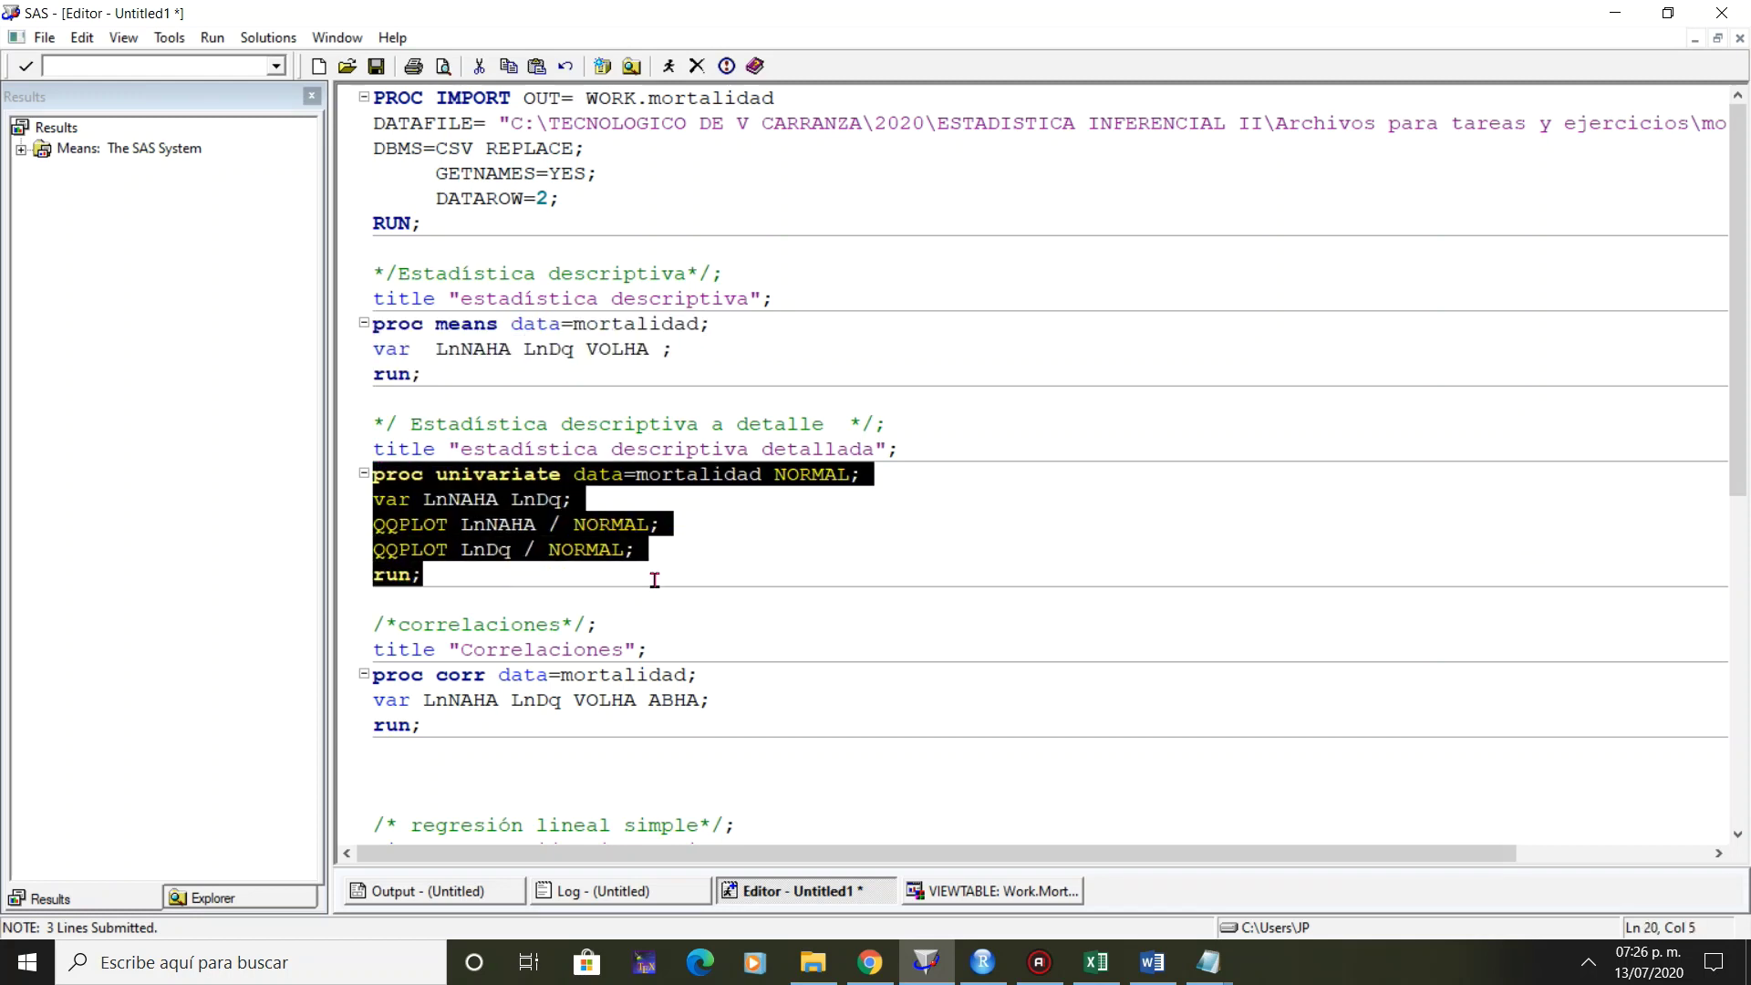
click(669, 67)
click(668, 67)
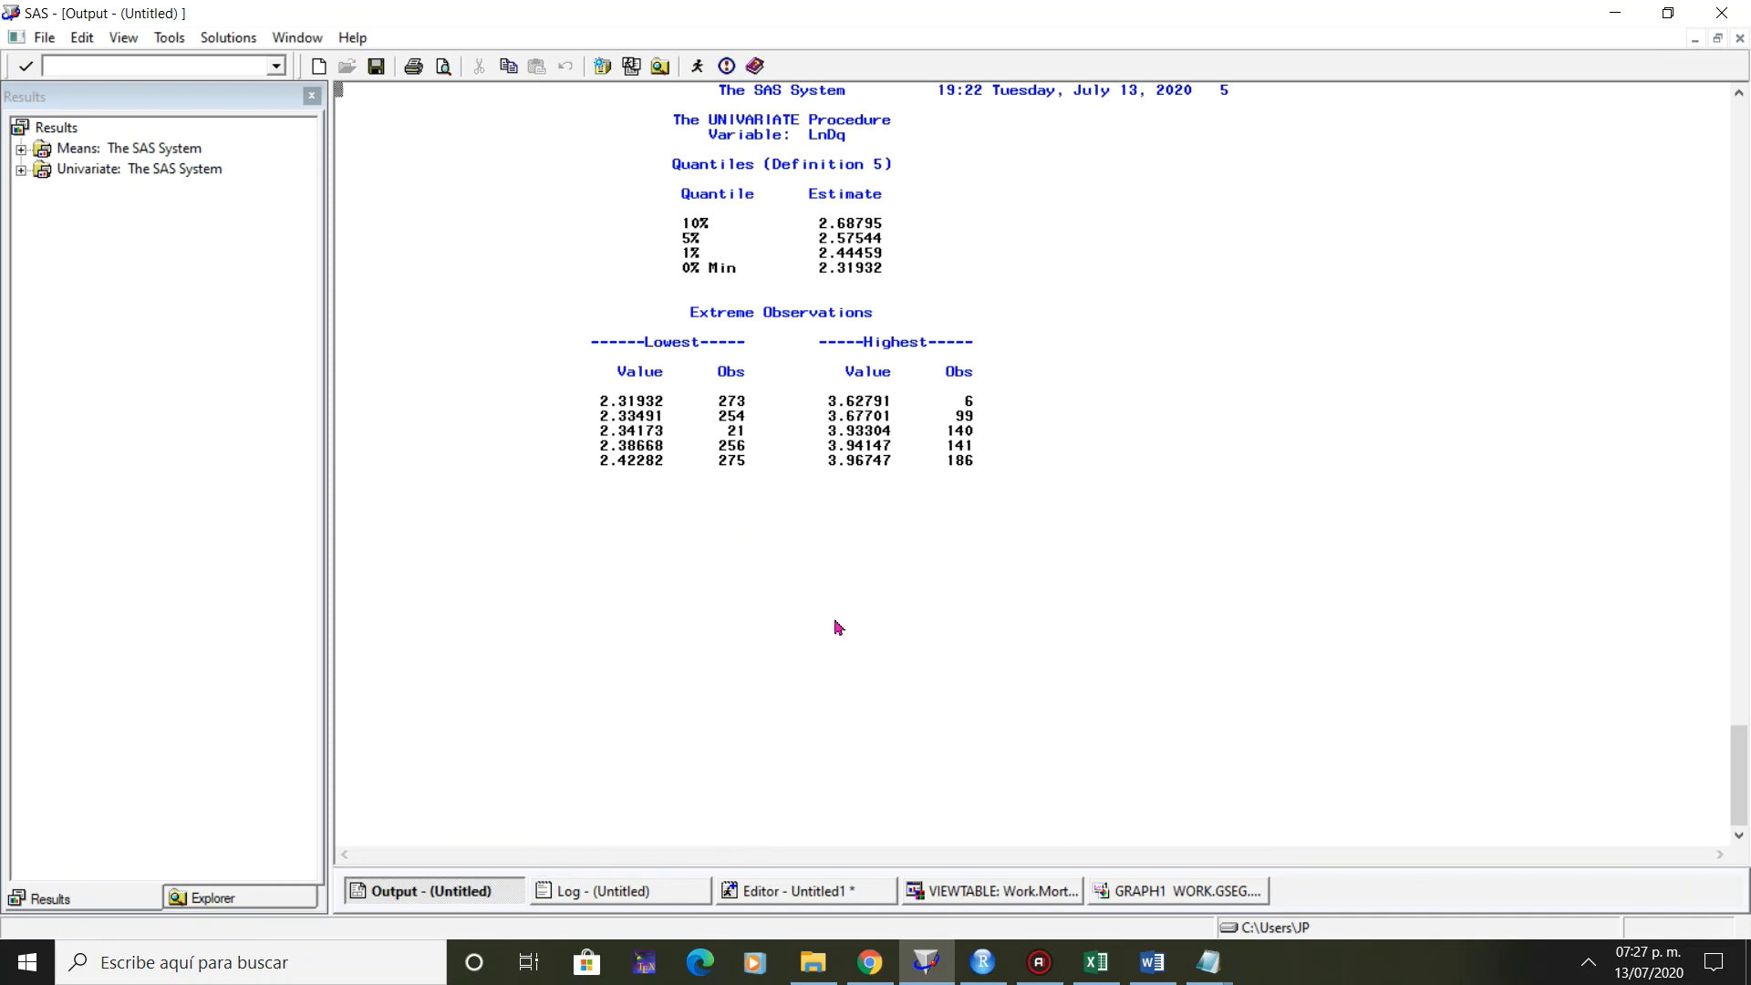
scroll(837, 627, up, 10)
scroll(838, 627, up, 1)
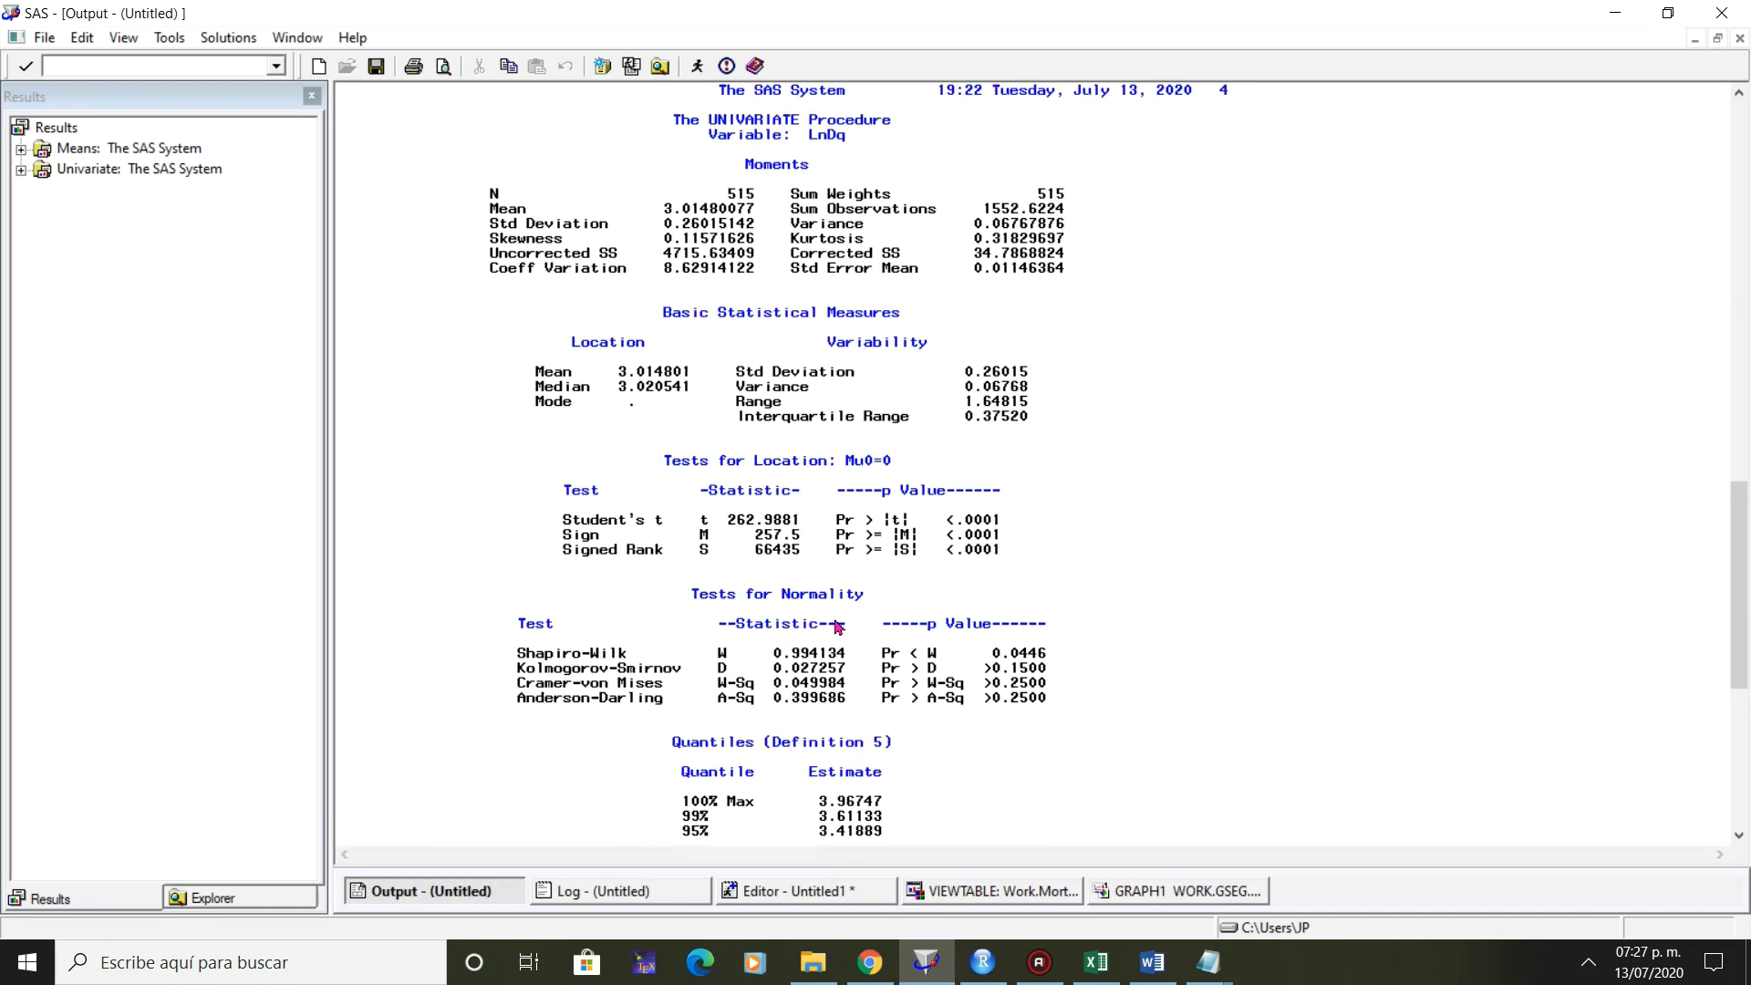
scroll(837, 627, down, 10)
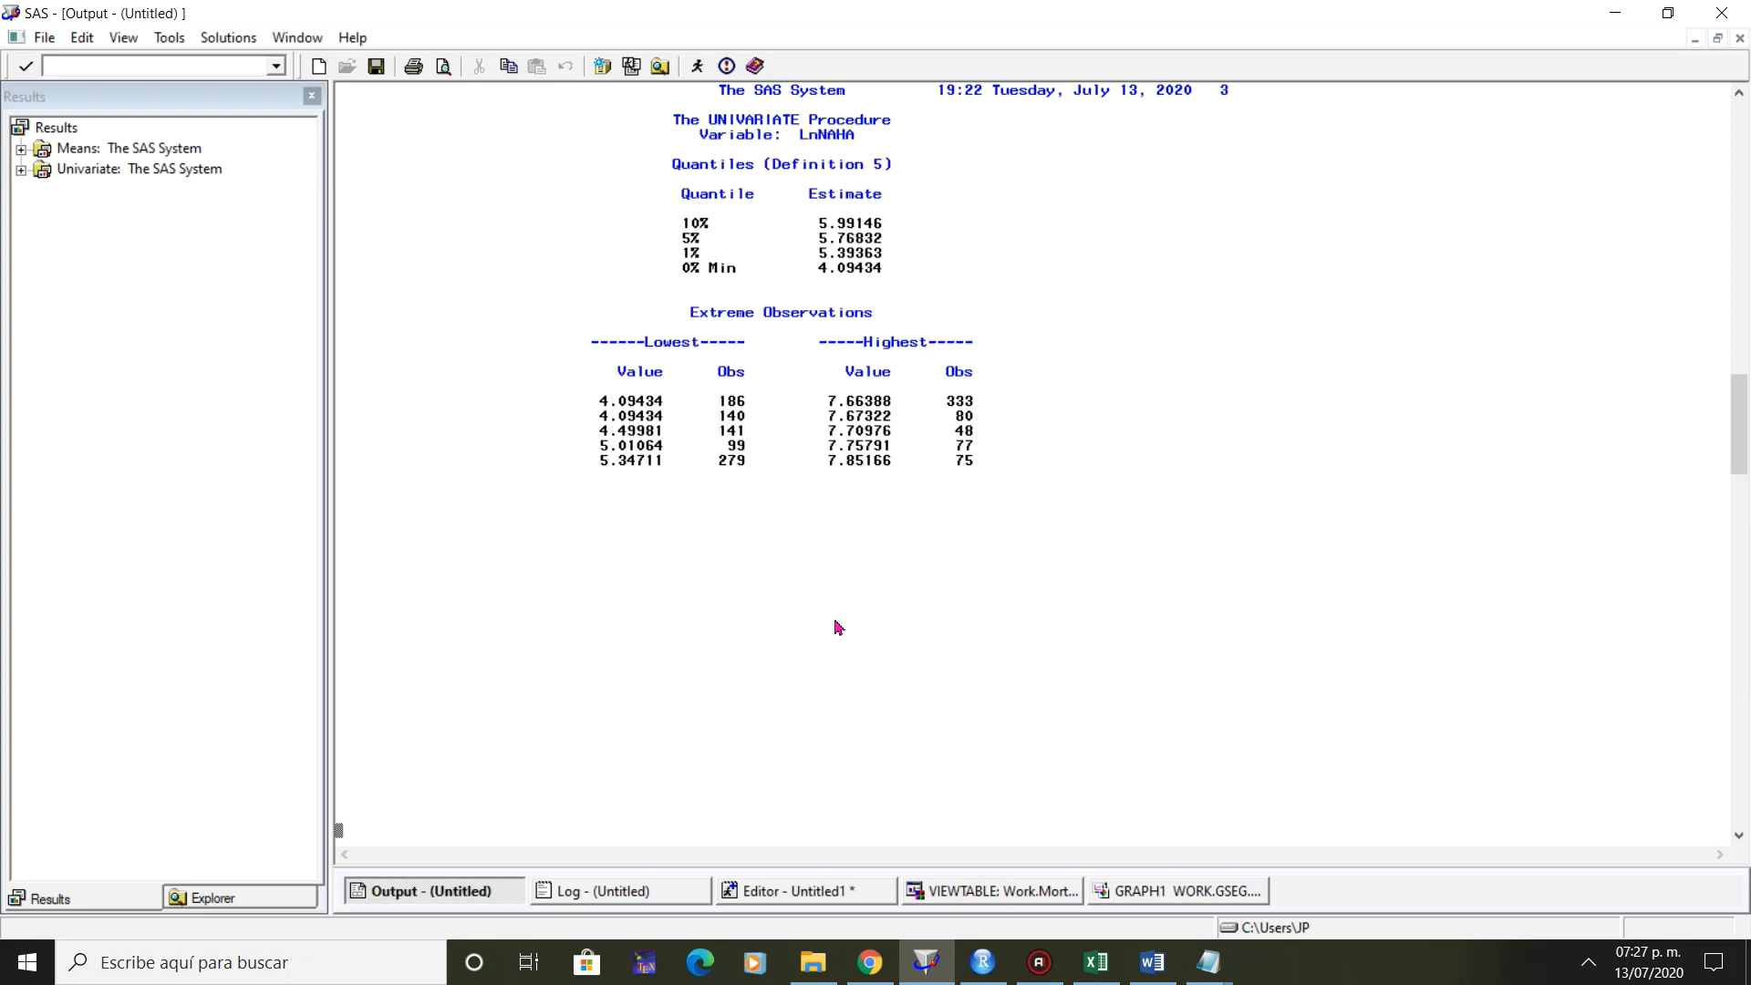
scroll(838, 626, down, 5)
scroll(837, 627, down, 5)
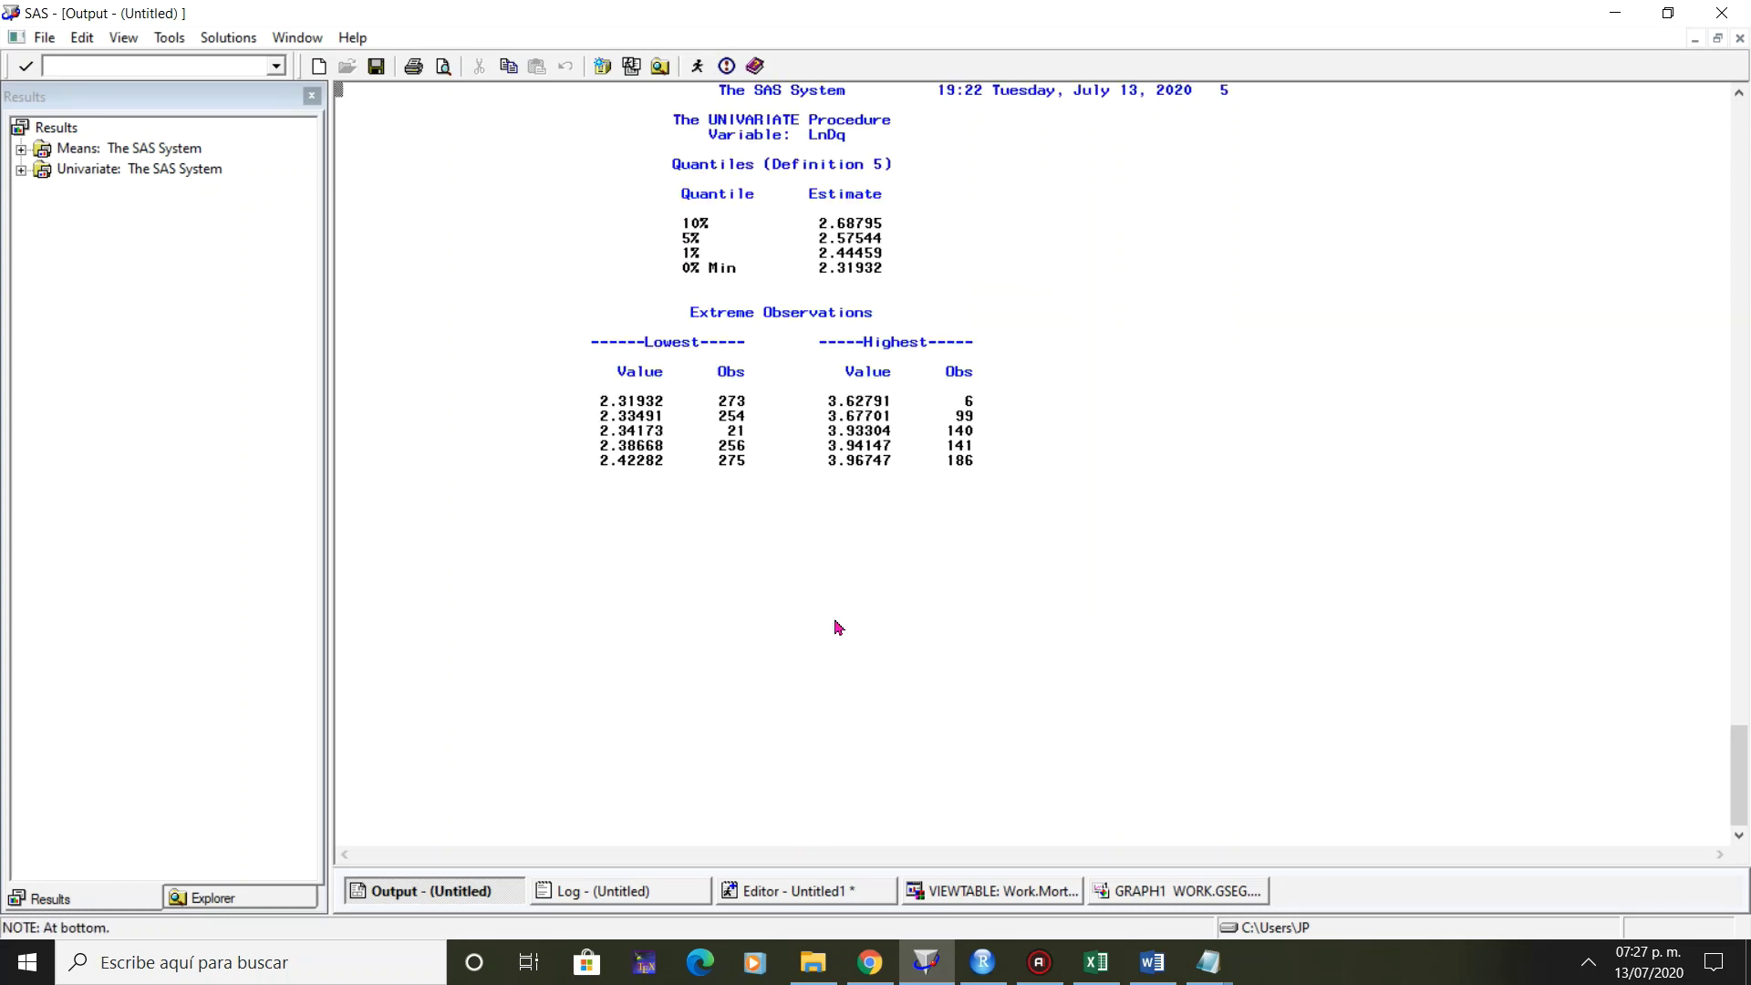
Page through the normal QQ plots for LnNAHA and LnDq.
click(1117, 891)
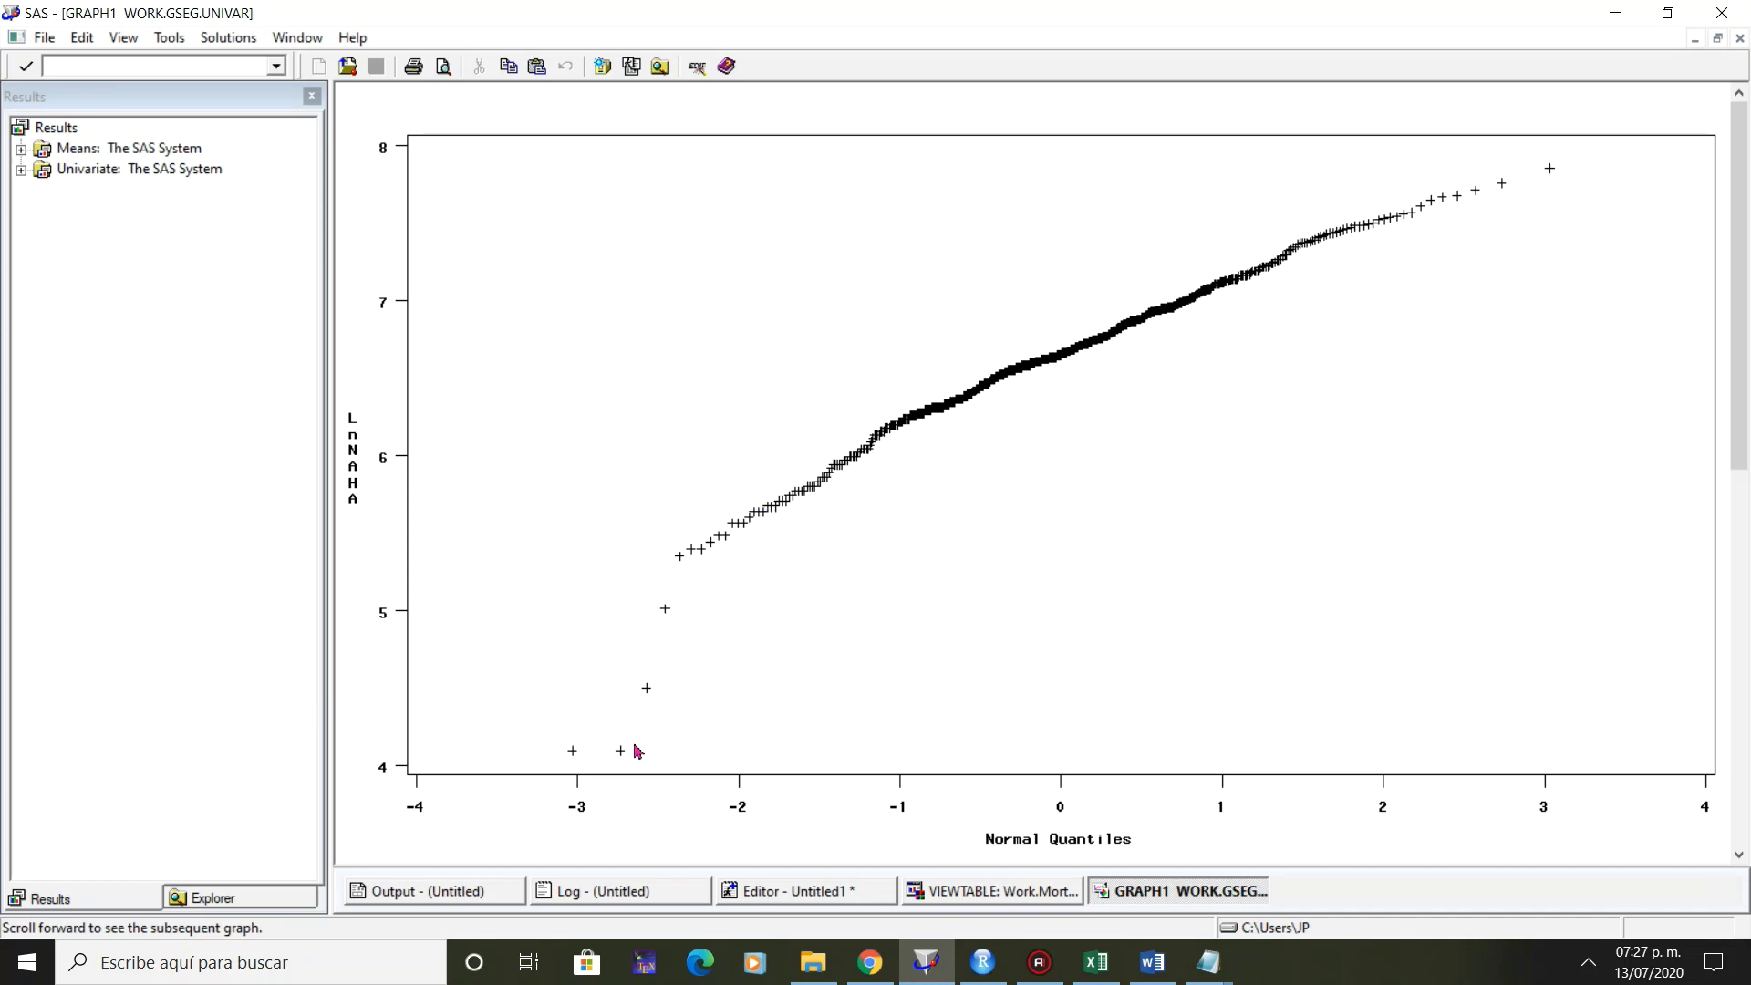
scroll(591, 795, down, 1)
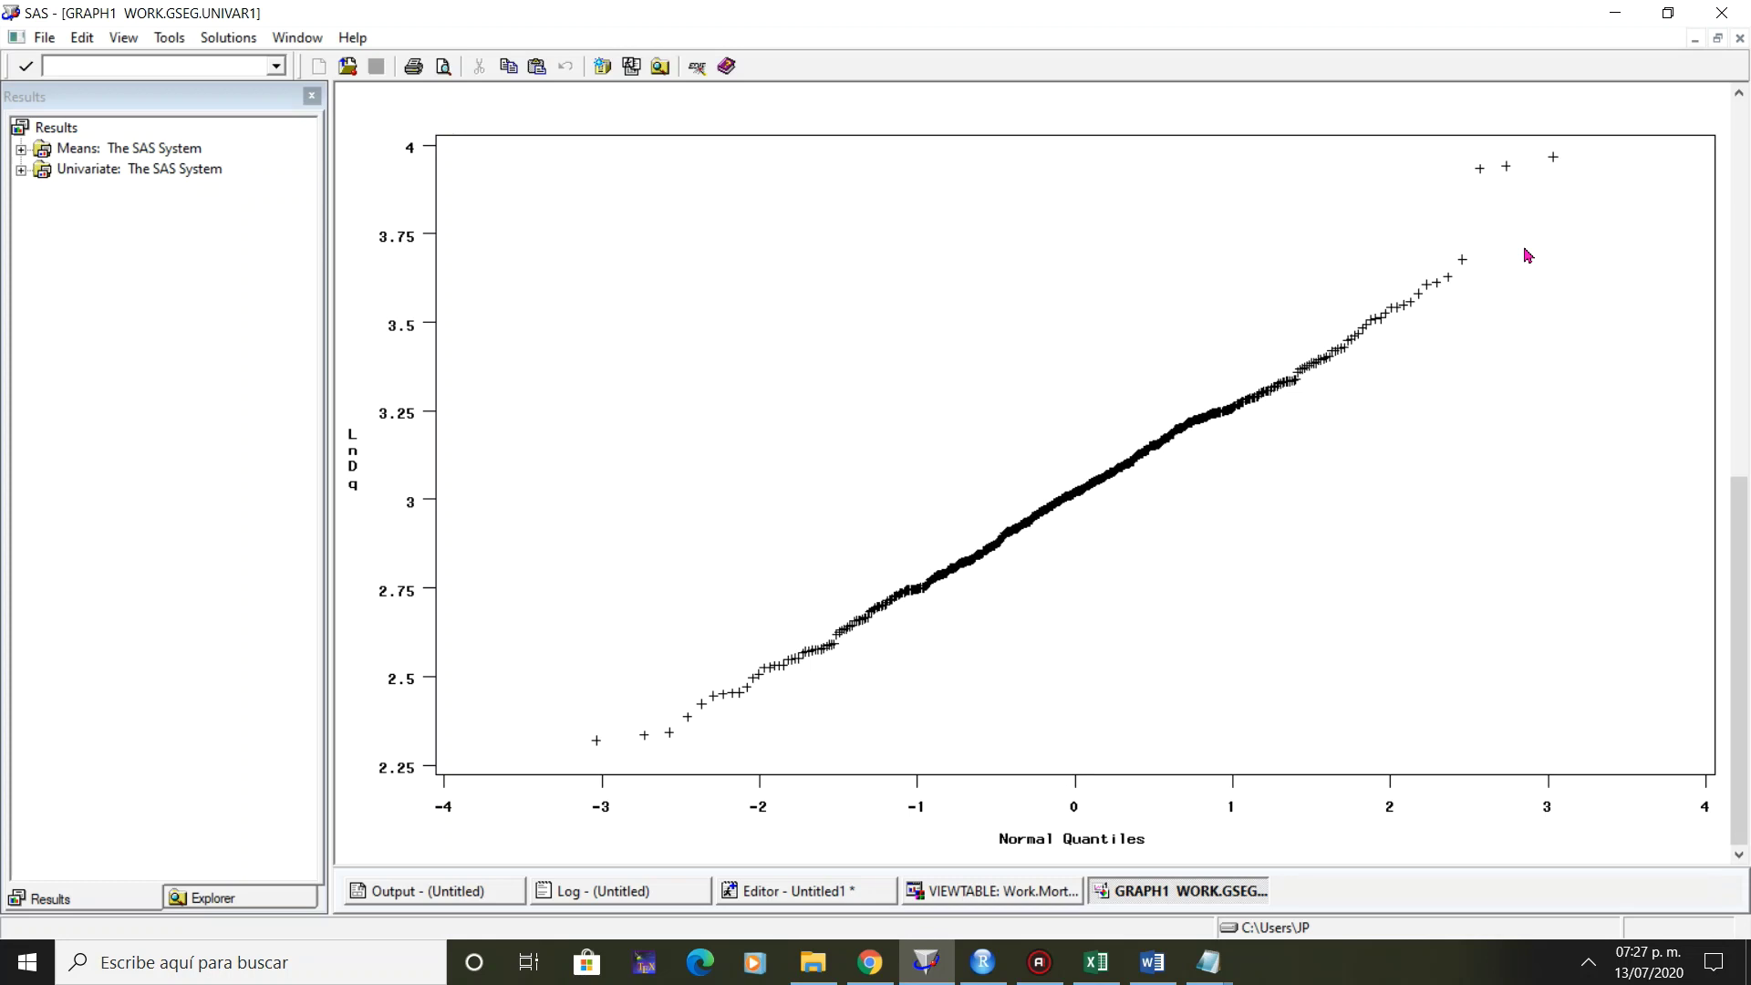
click(843, 894)
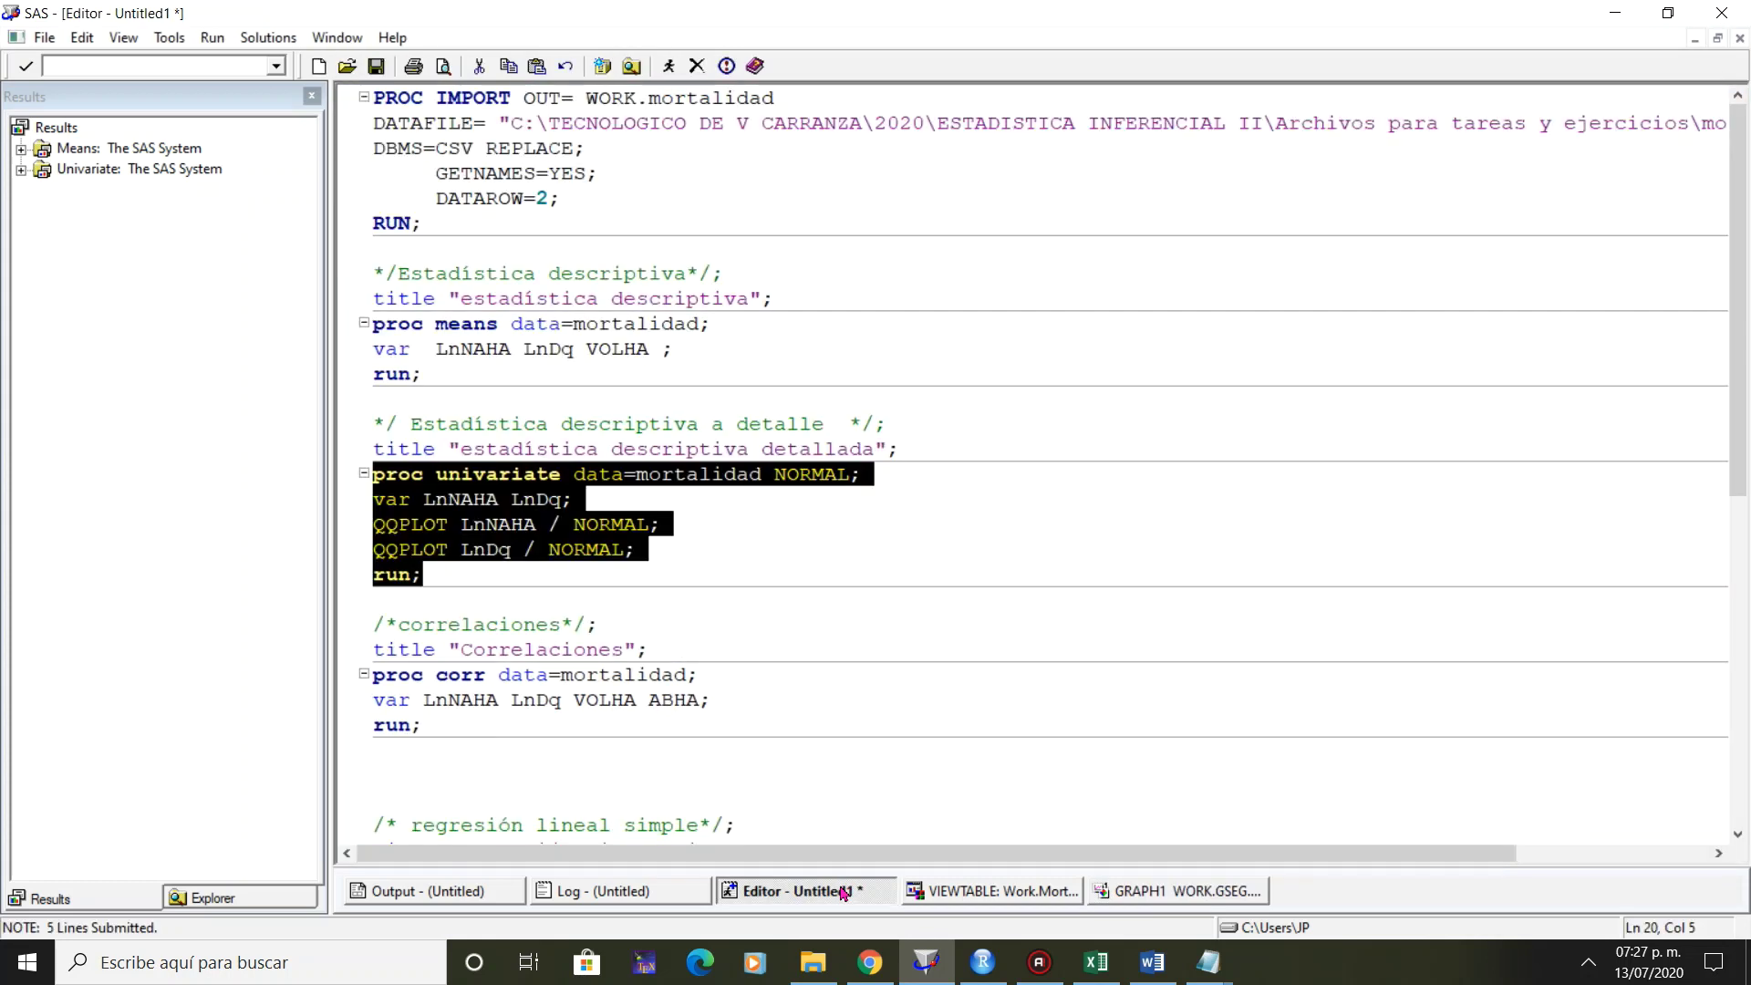
Scroll to the proc corr step and locate the Mortalidad table in the Work library.
click(787, 640)
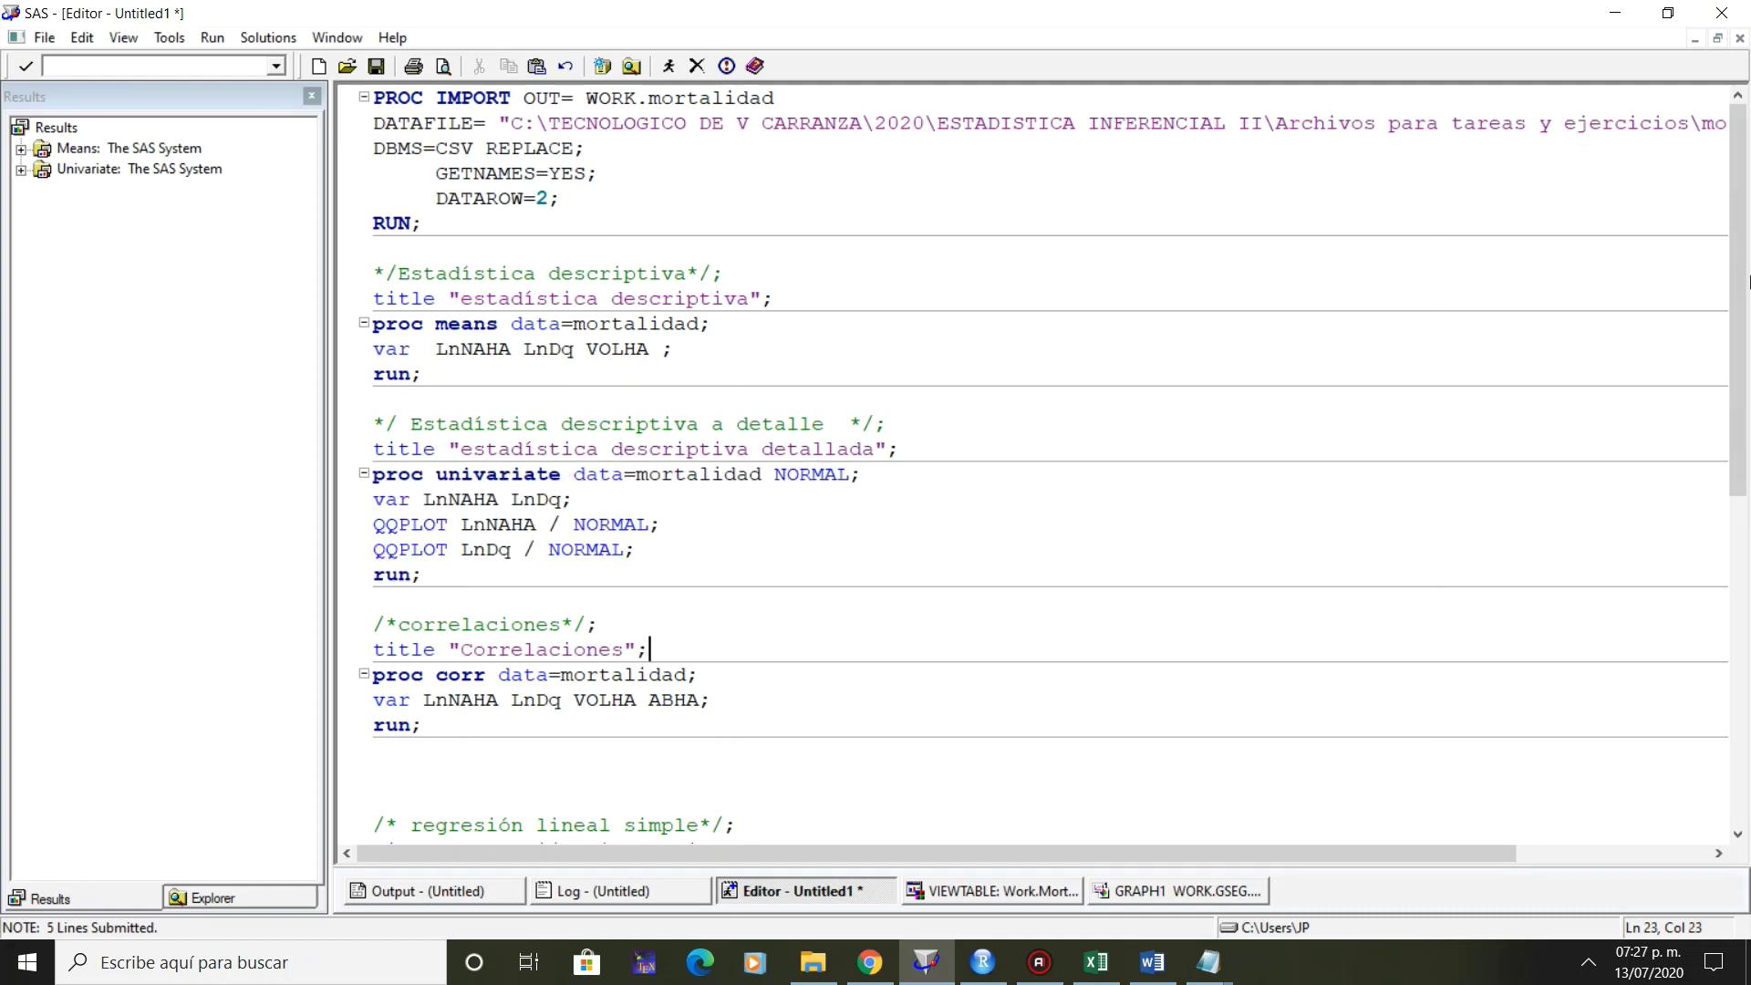
scroll(1746, 421, down, 1)
scroll(1747, 421, down, 2)
scroll(1747, 422, down, 1)
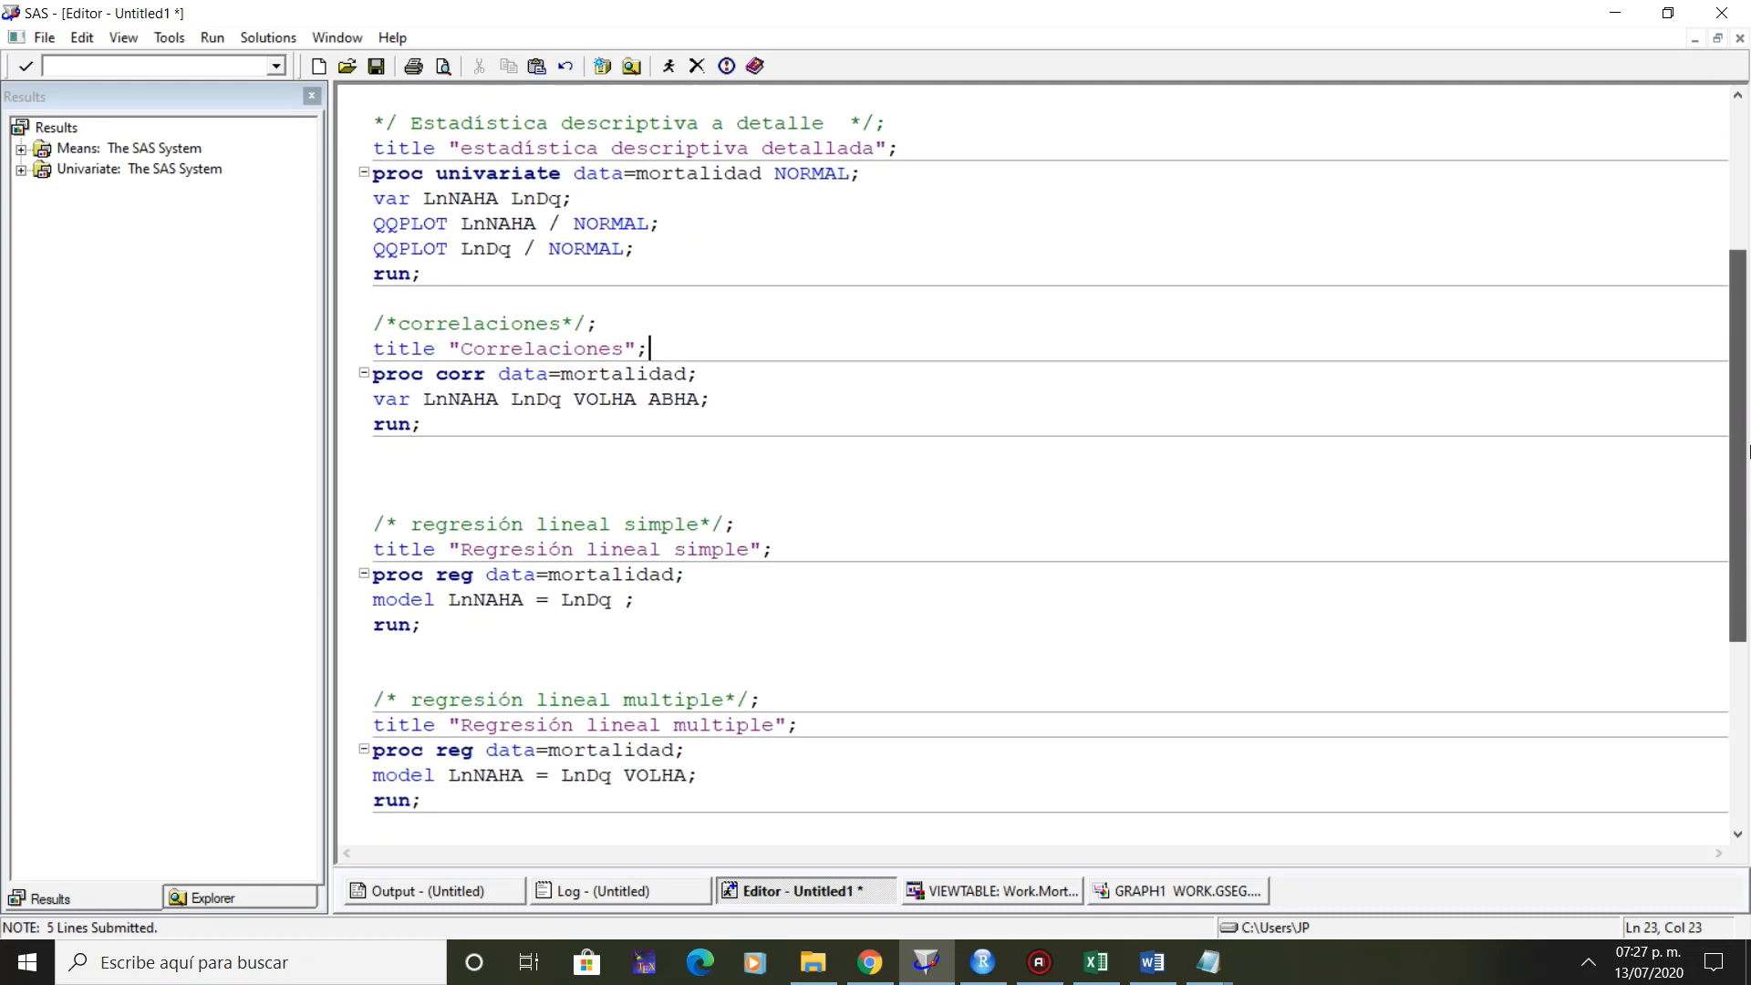
scroll(1747, 422, down, 1)
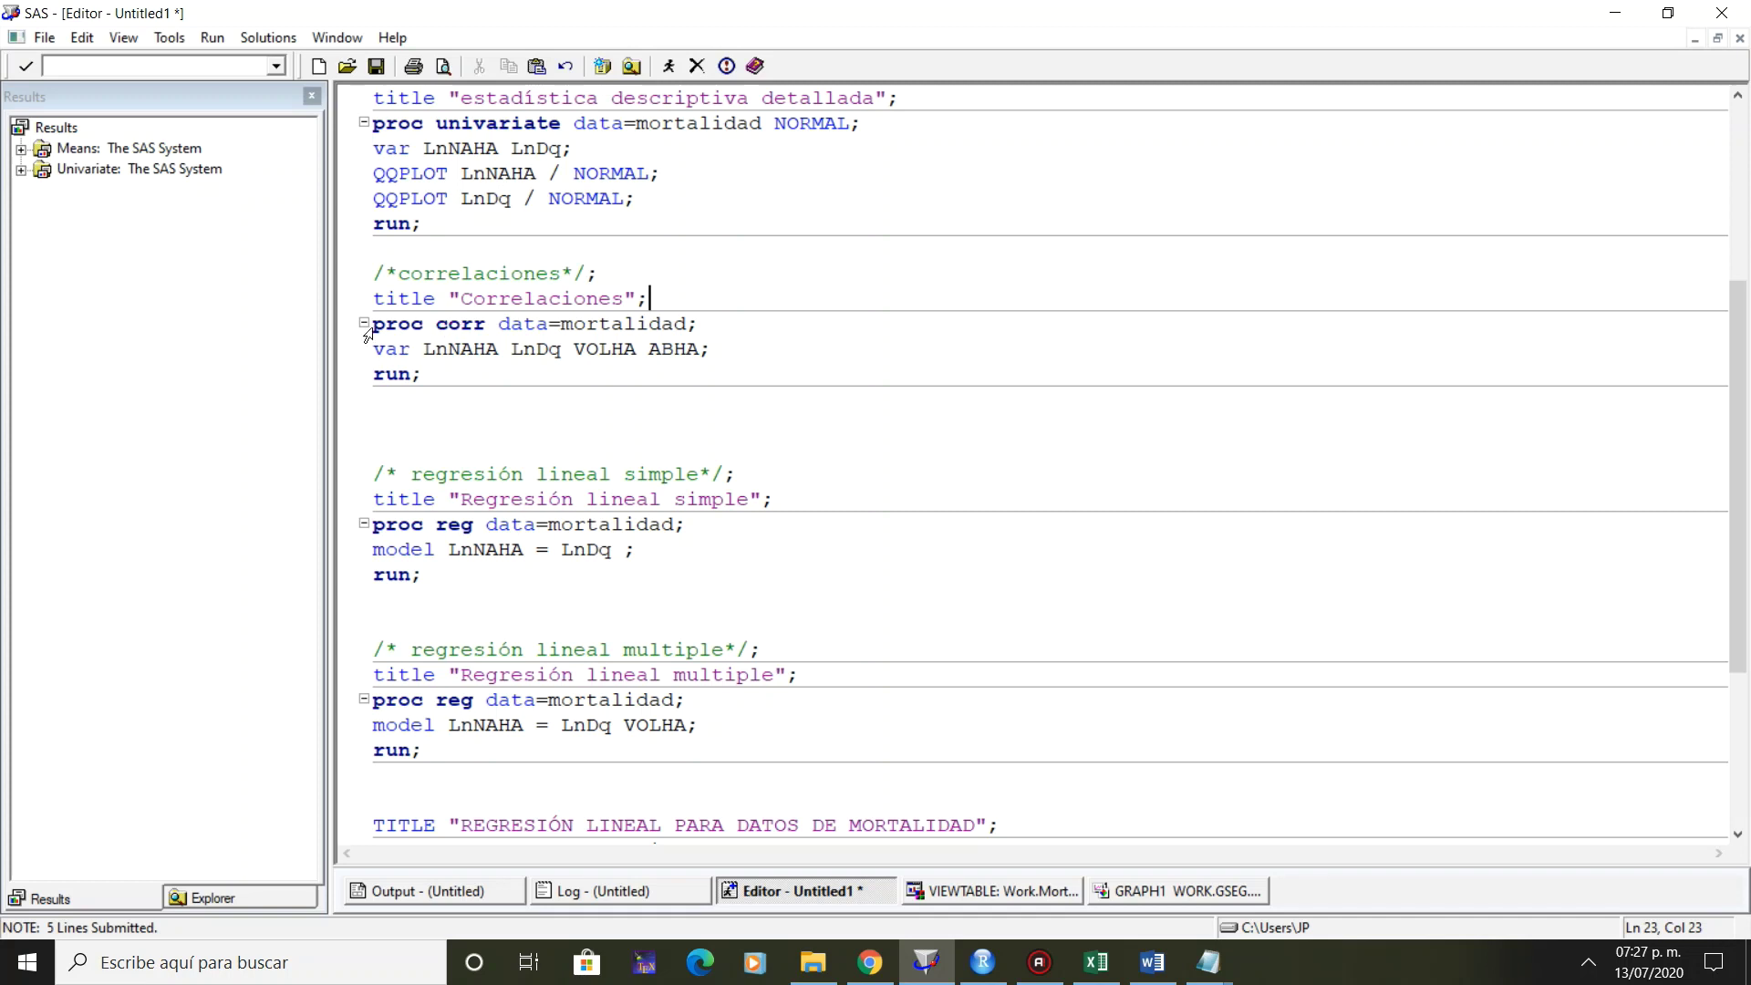
drag(380, 324, 481, 327)
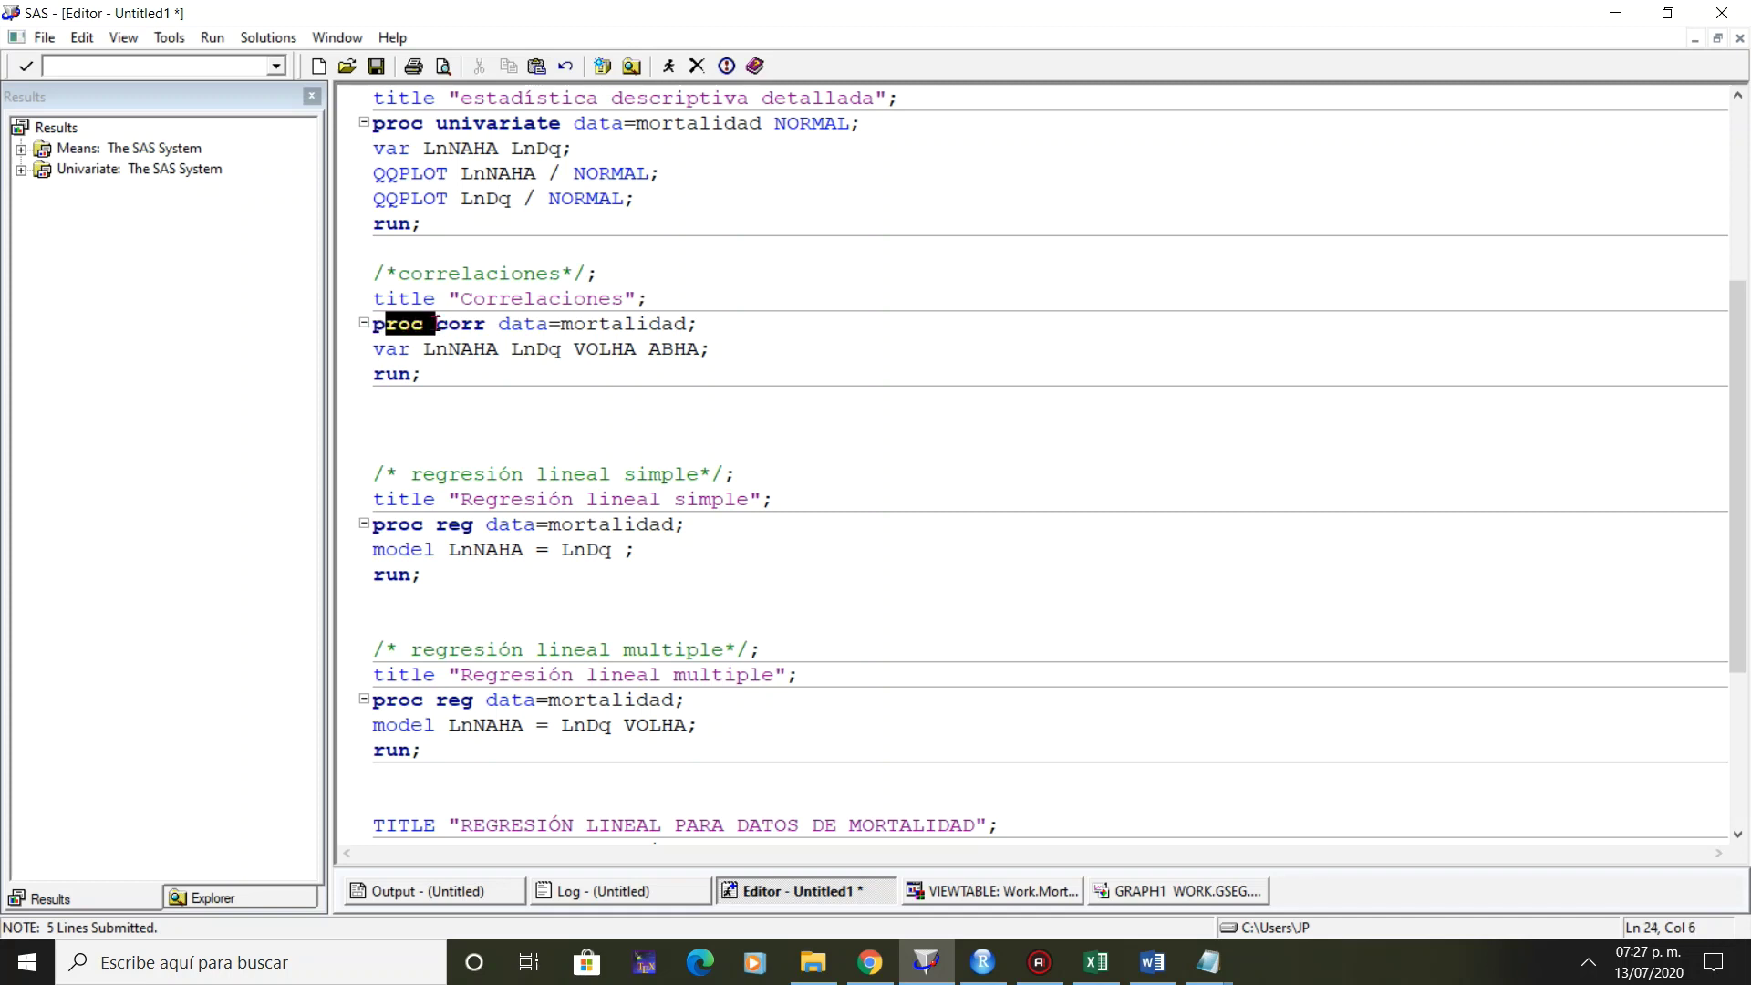
click(484, 327)
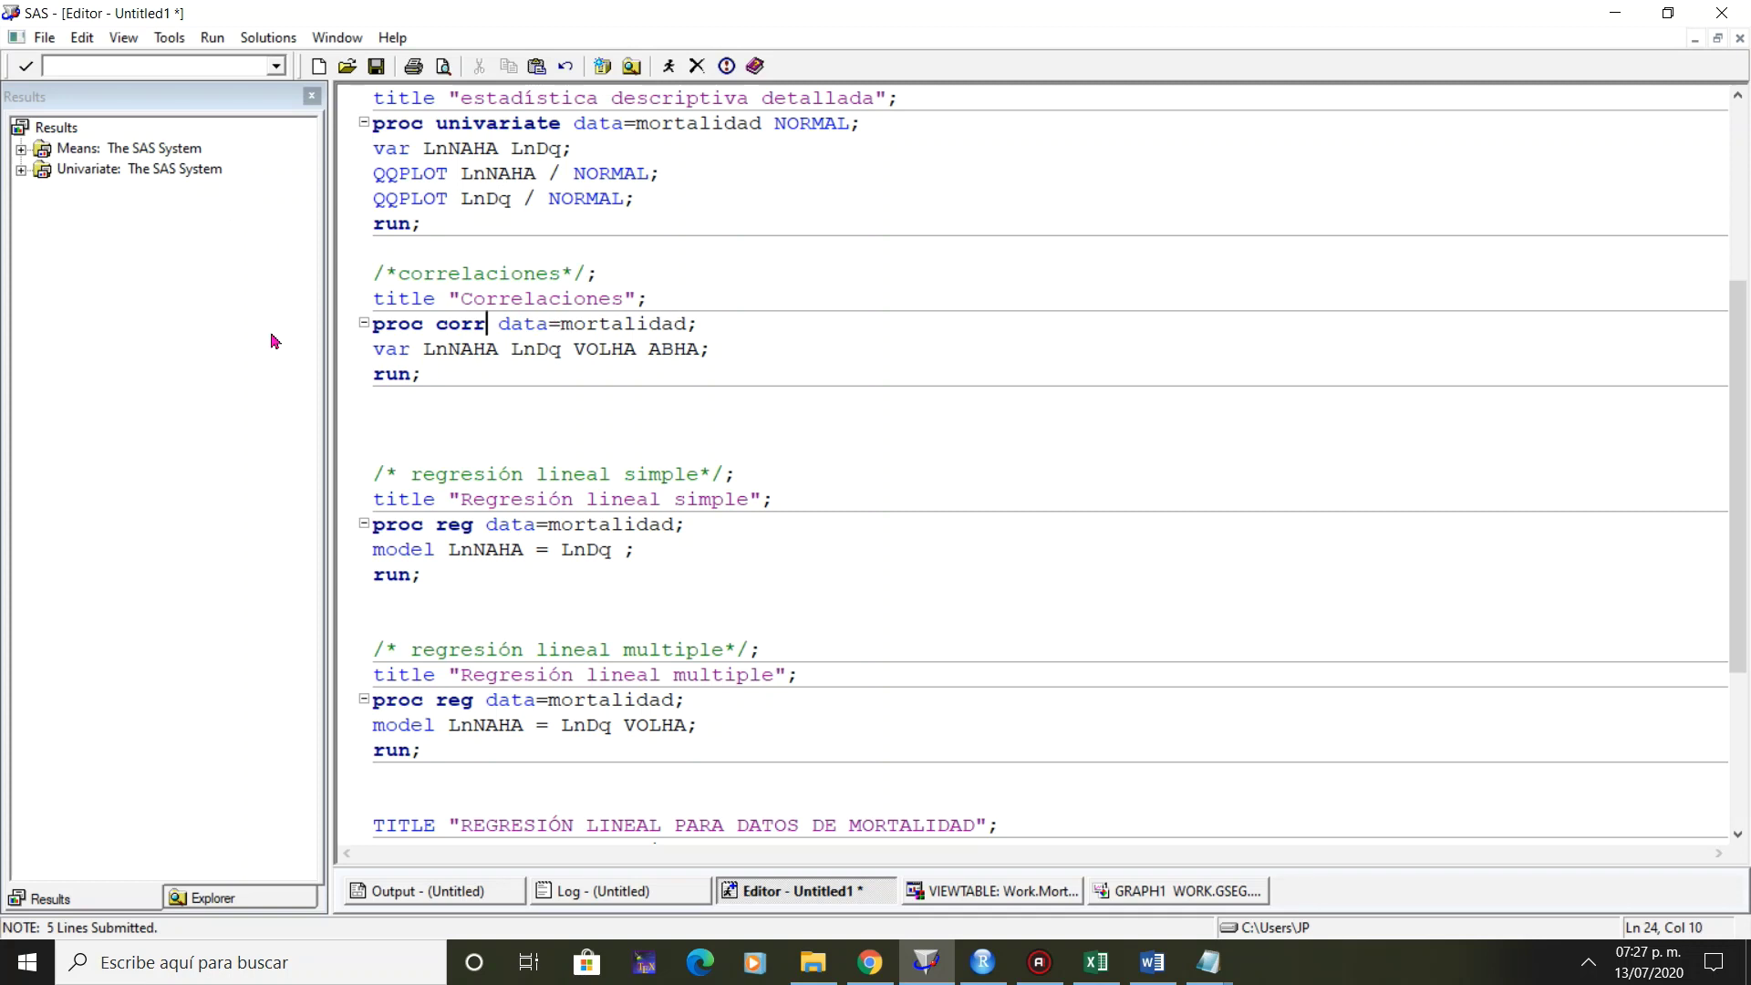
click(247, 871)
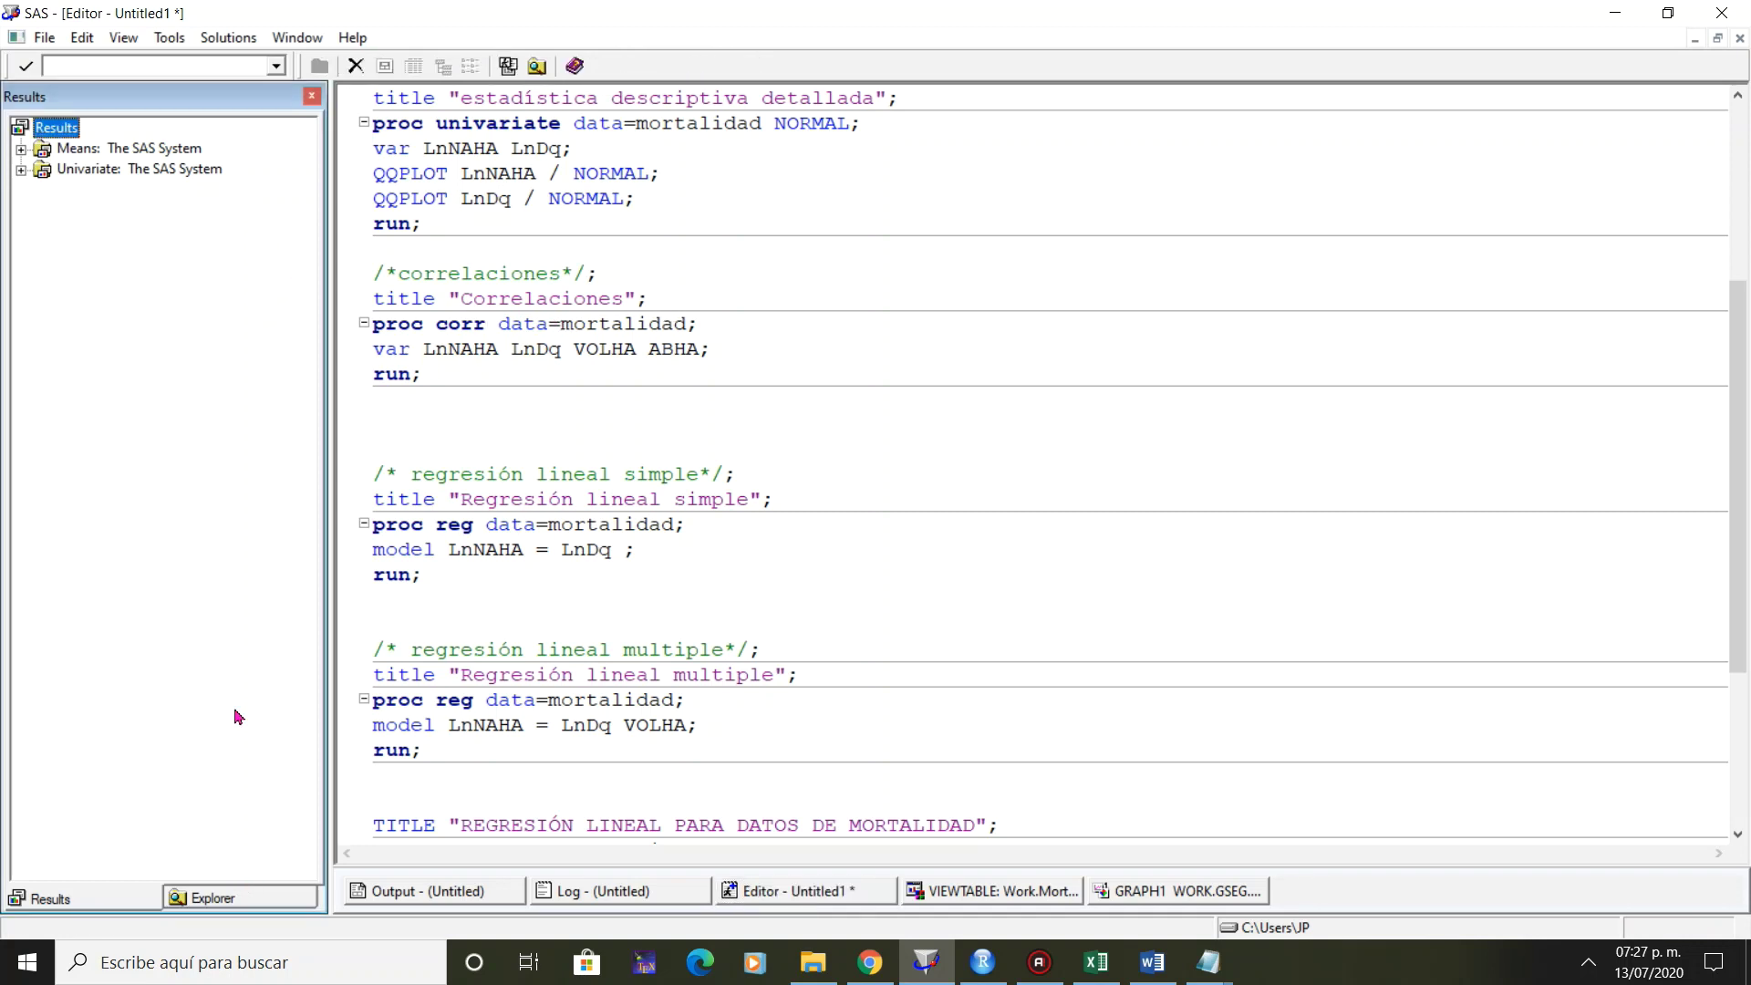
click(236, 899)
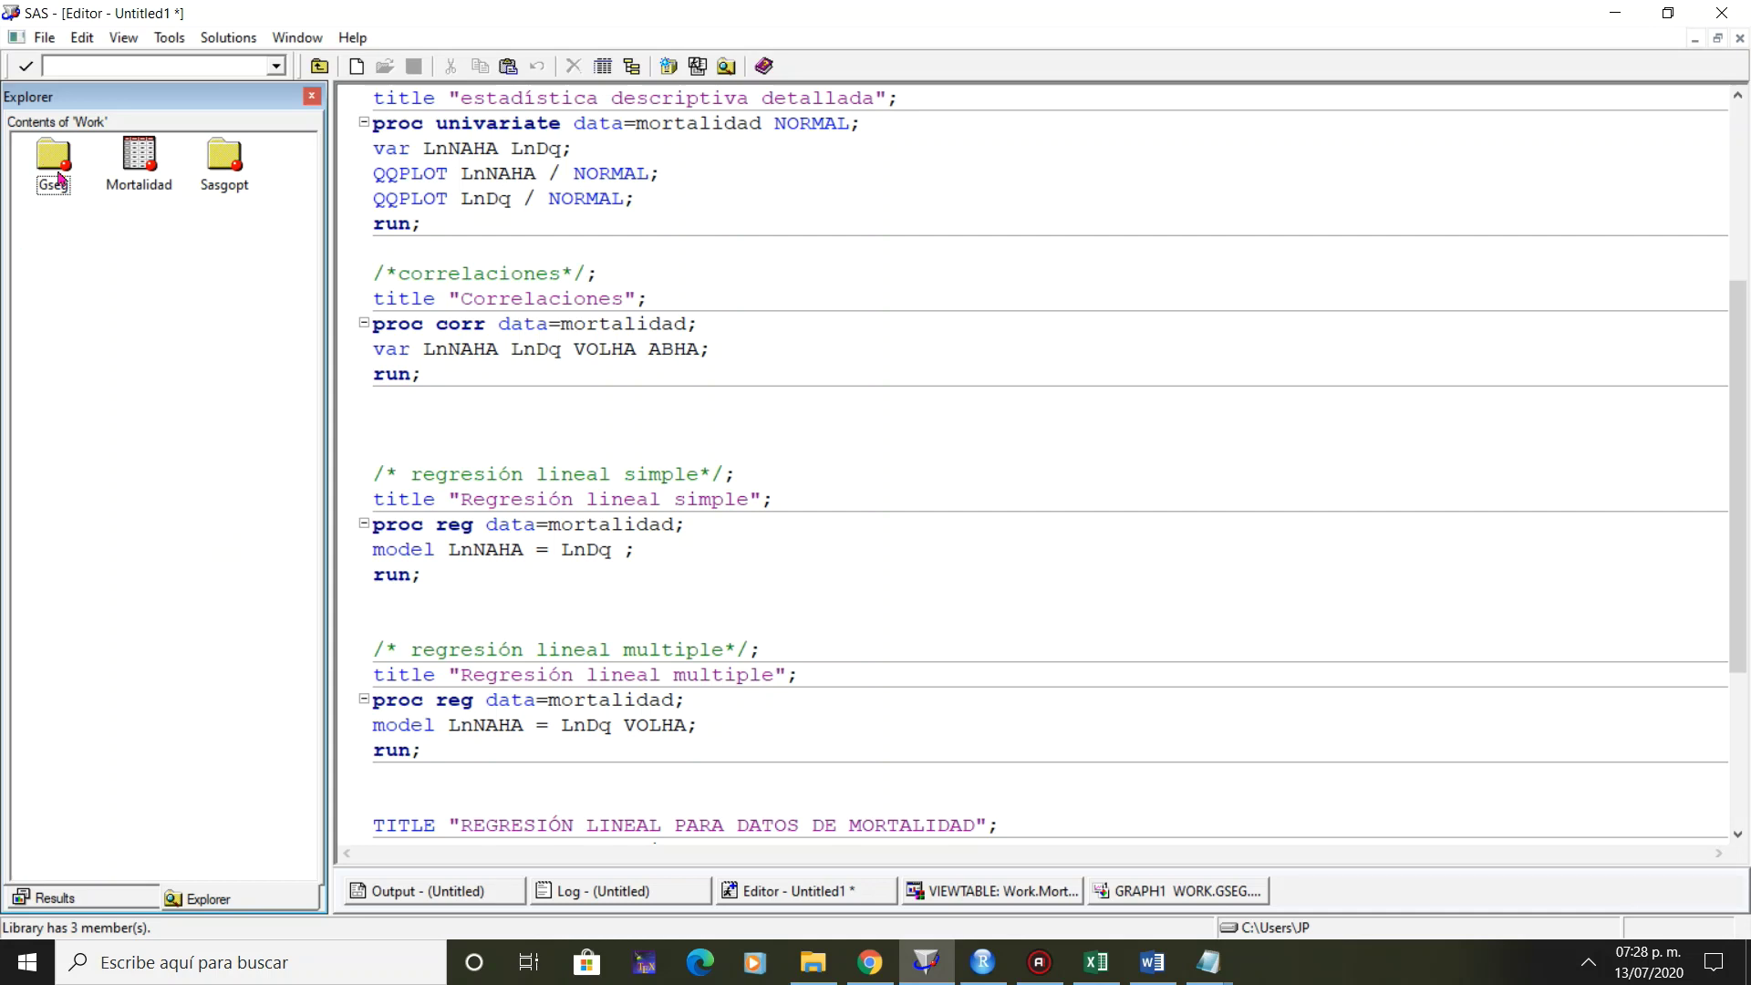
click(319, 65)
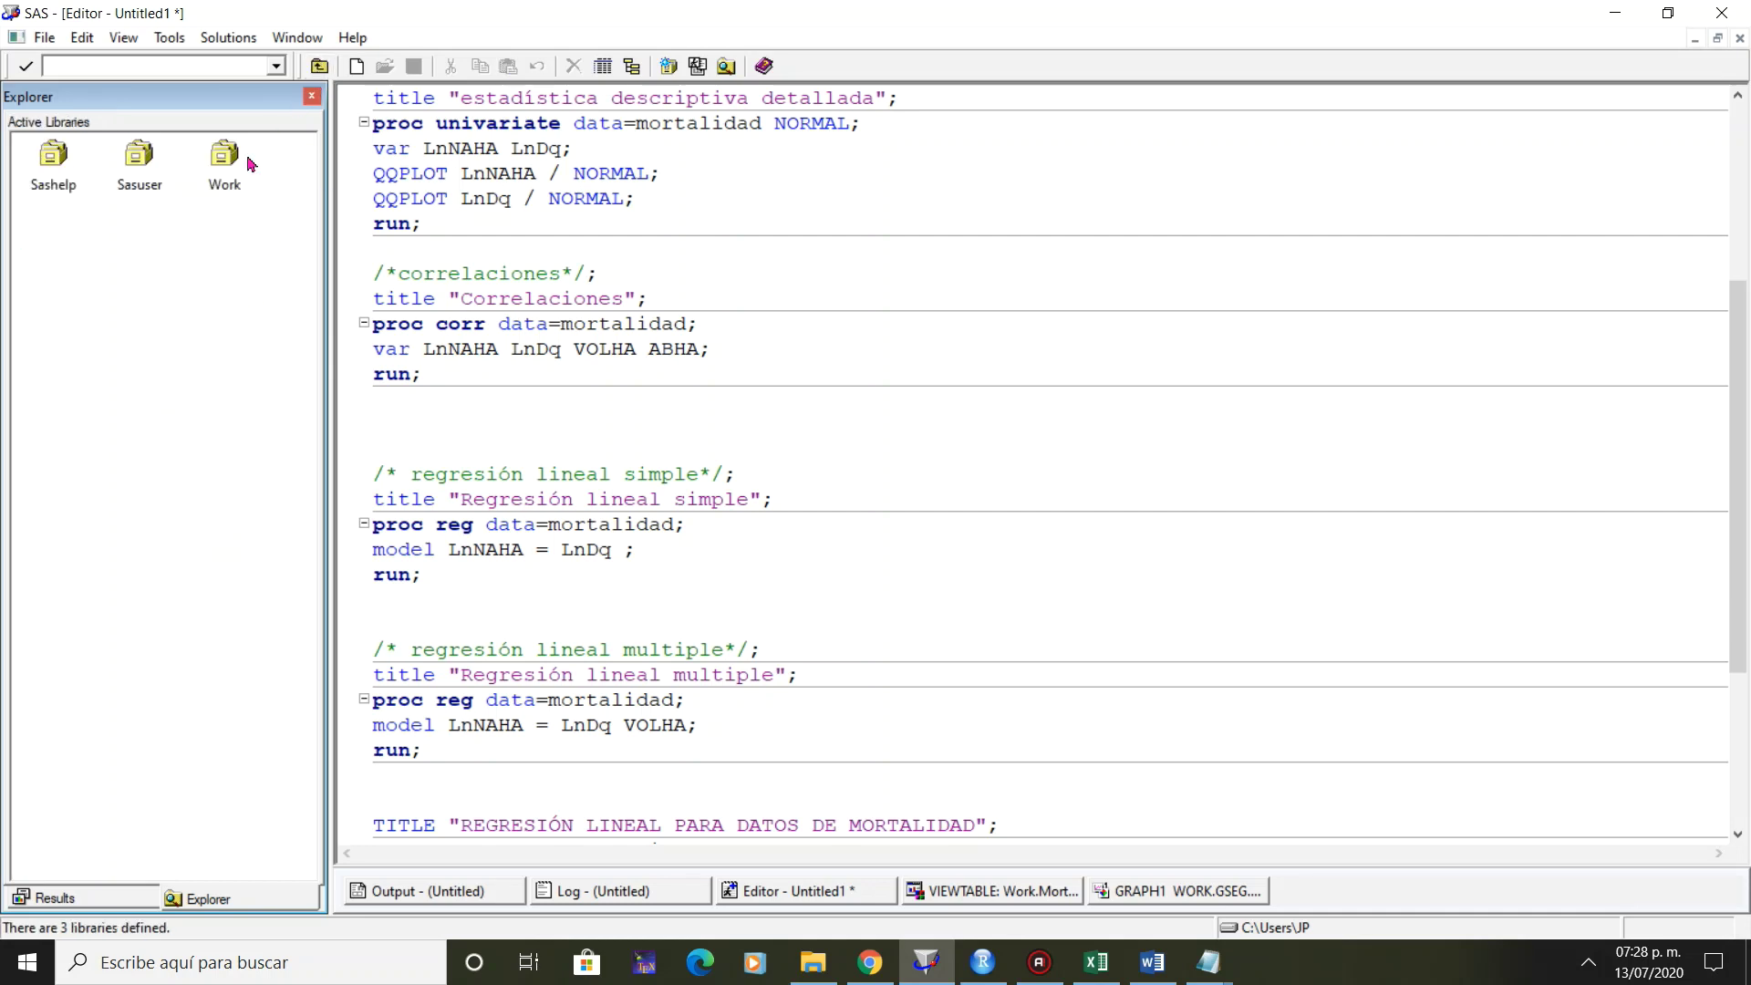
double_click(229, 153)
click(140, 155)
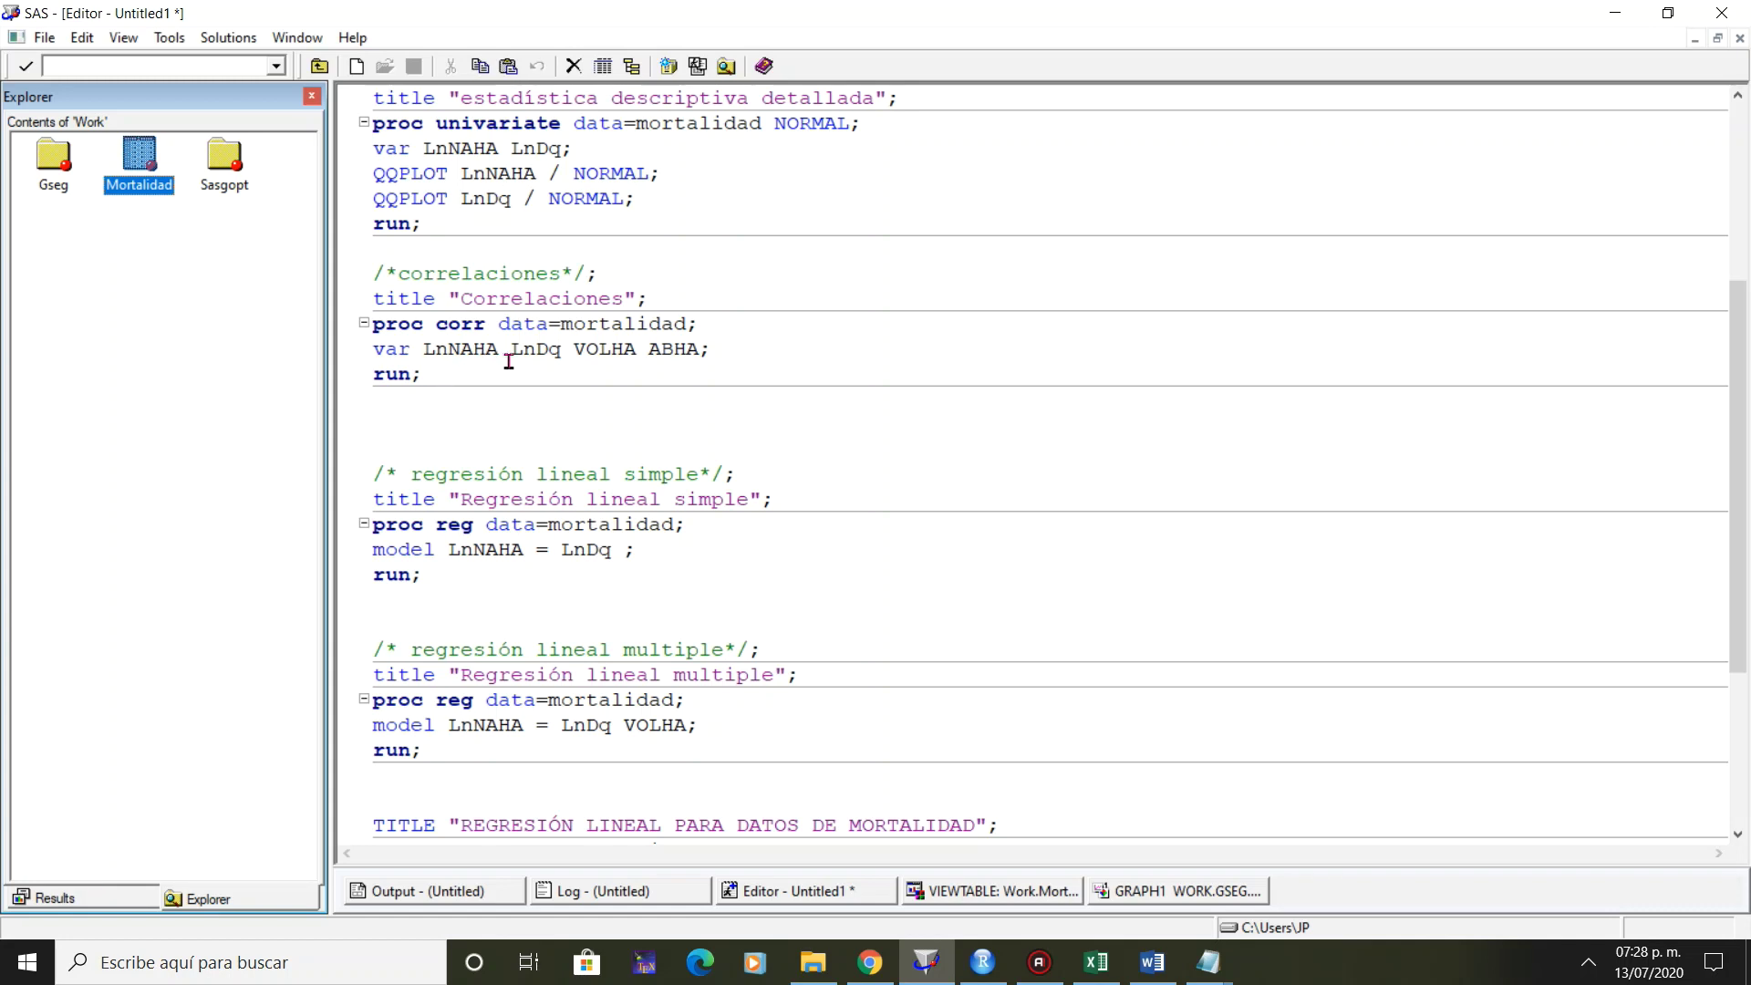
Remove VOLHA and ABHA from the proc corr var list and run it, getting r = -0.63208.
drag(581, 351, 699, 348)
key(BackSpace)
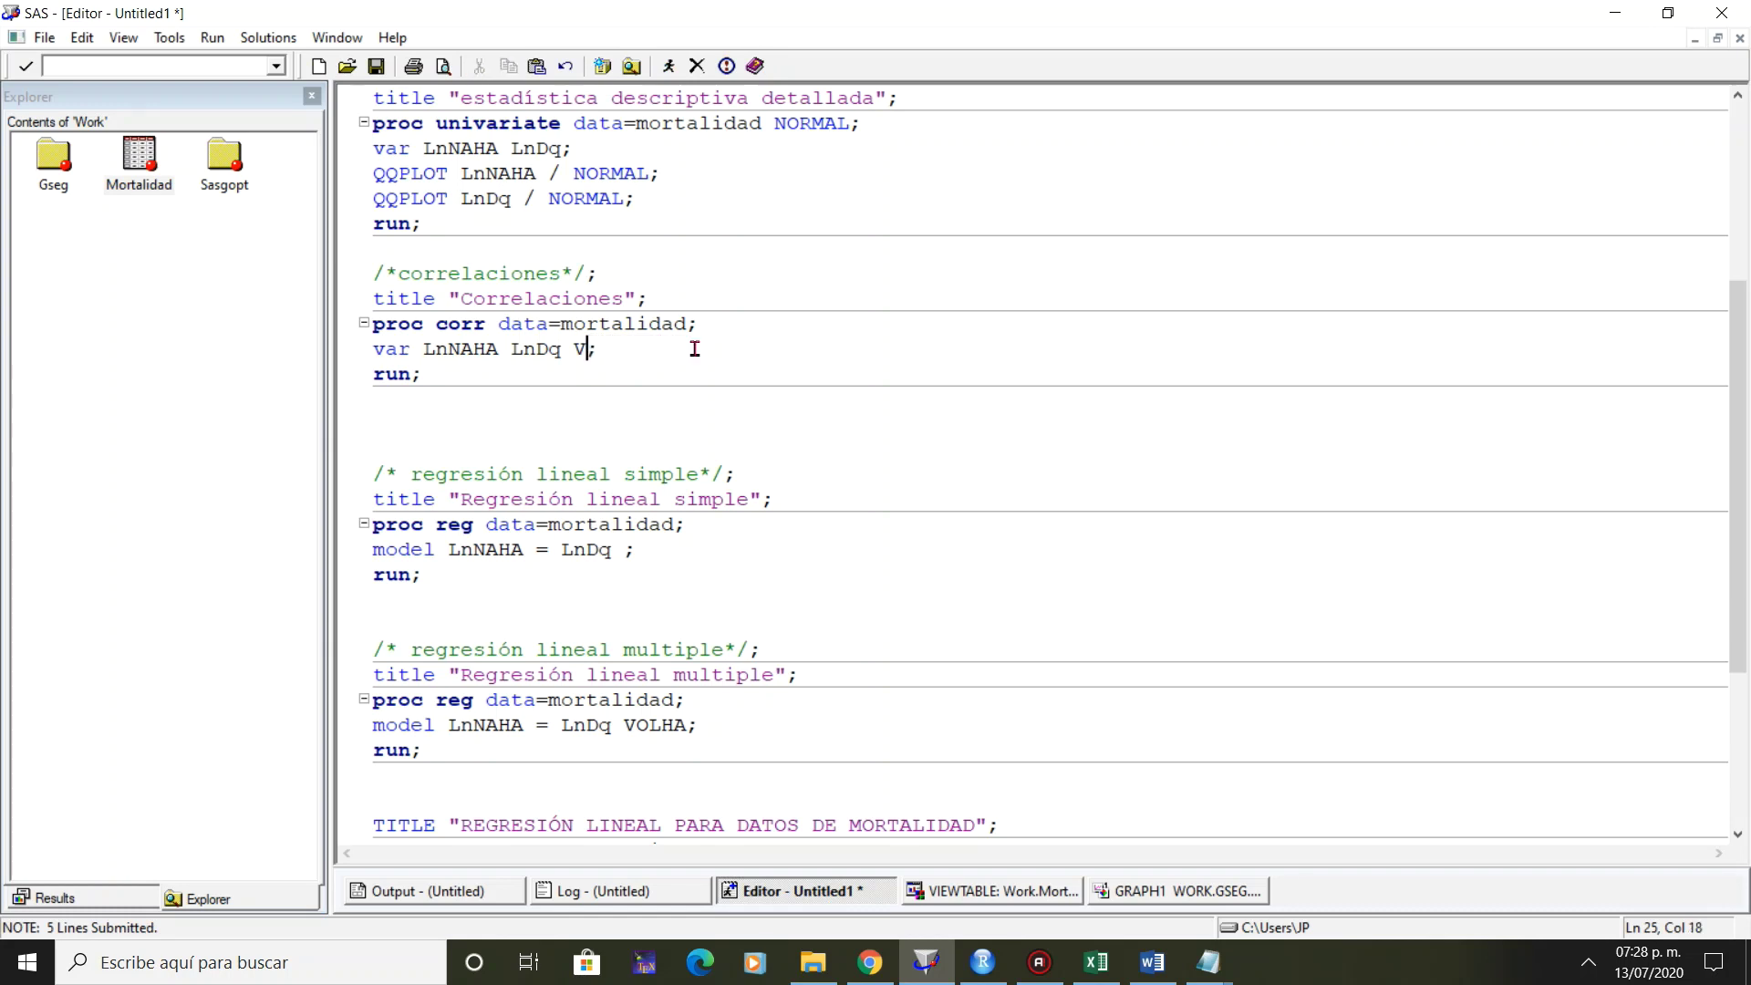
key(BackSpace)
drag(423, 374, 374, 323)
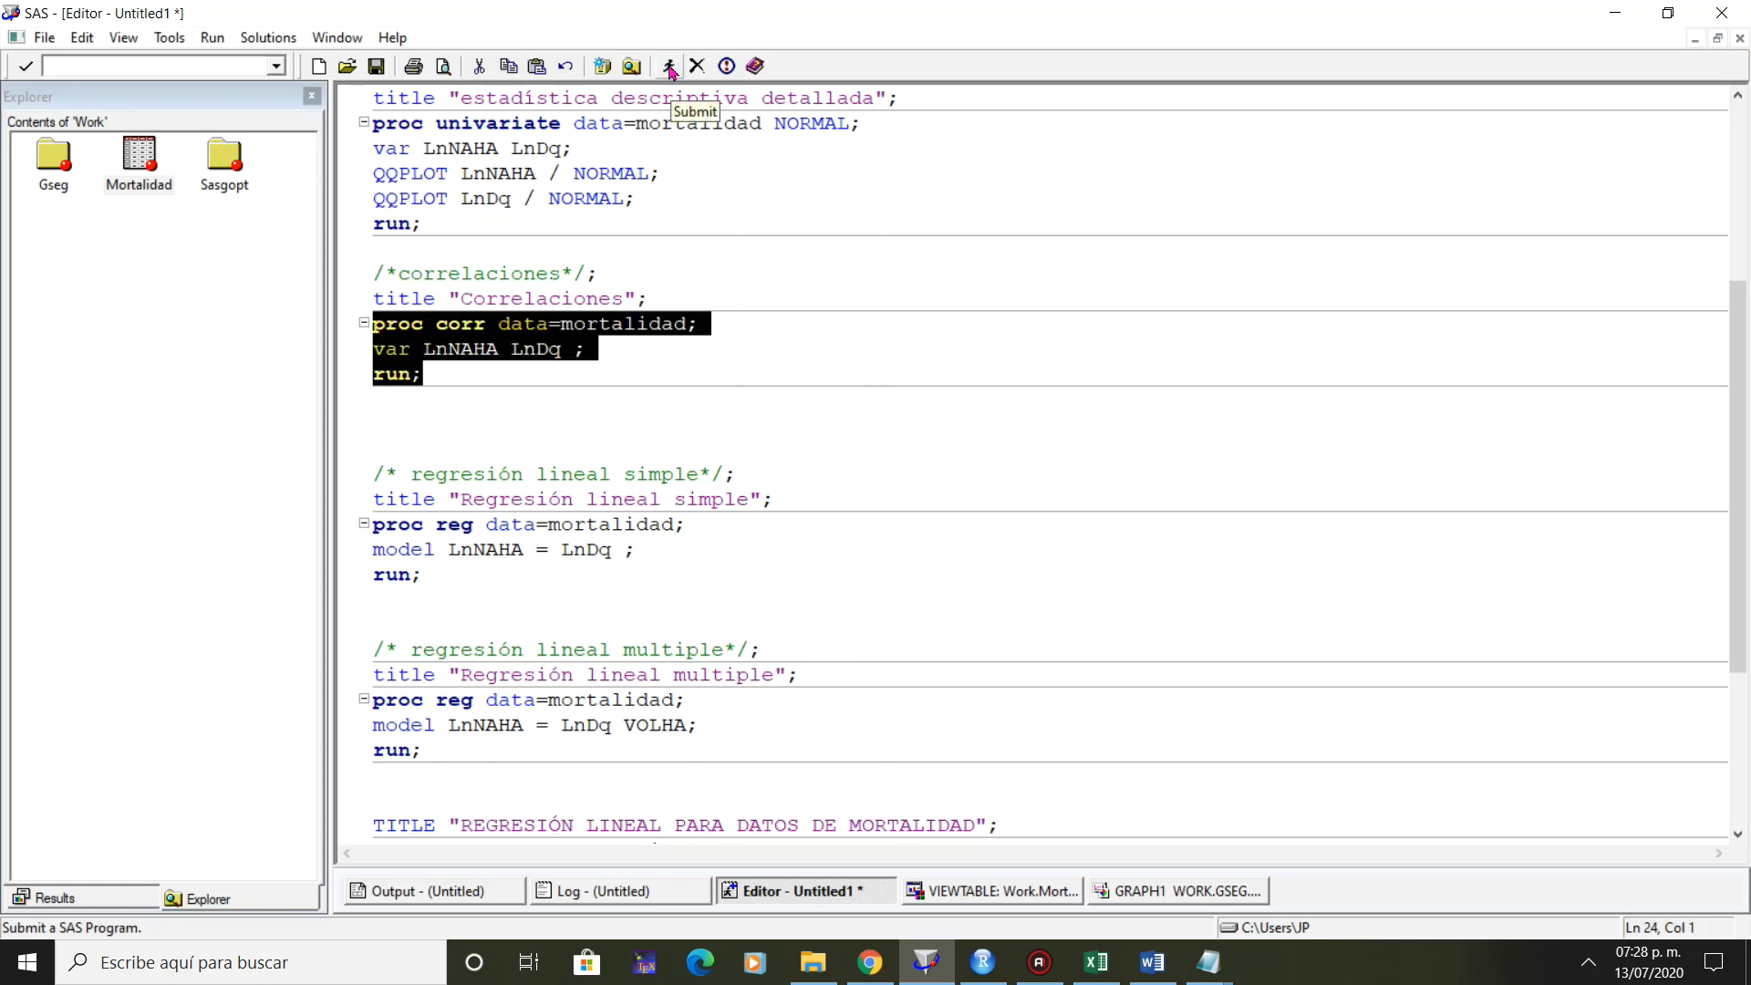
click(668, 67)
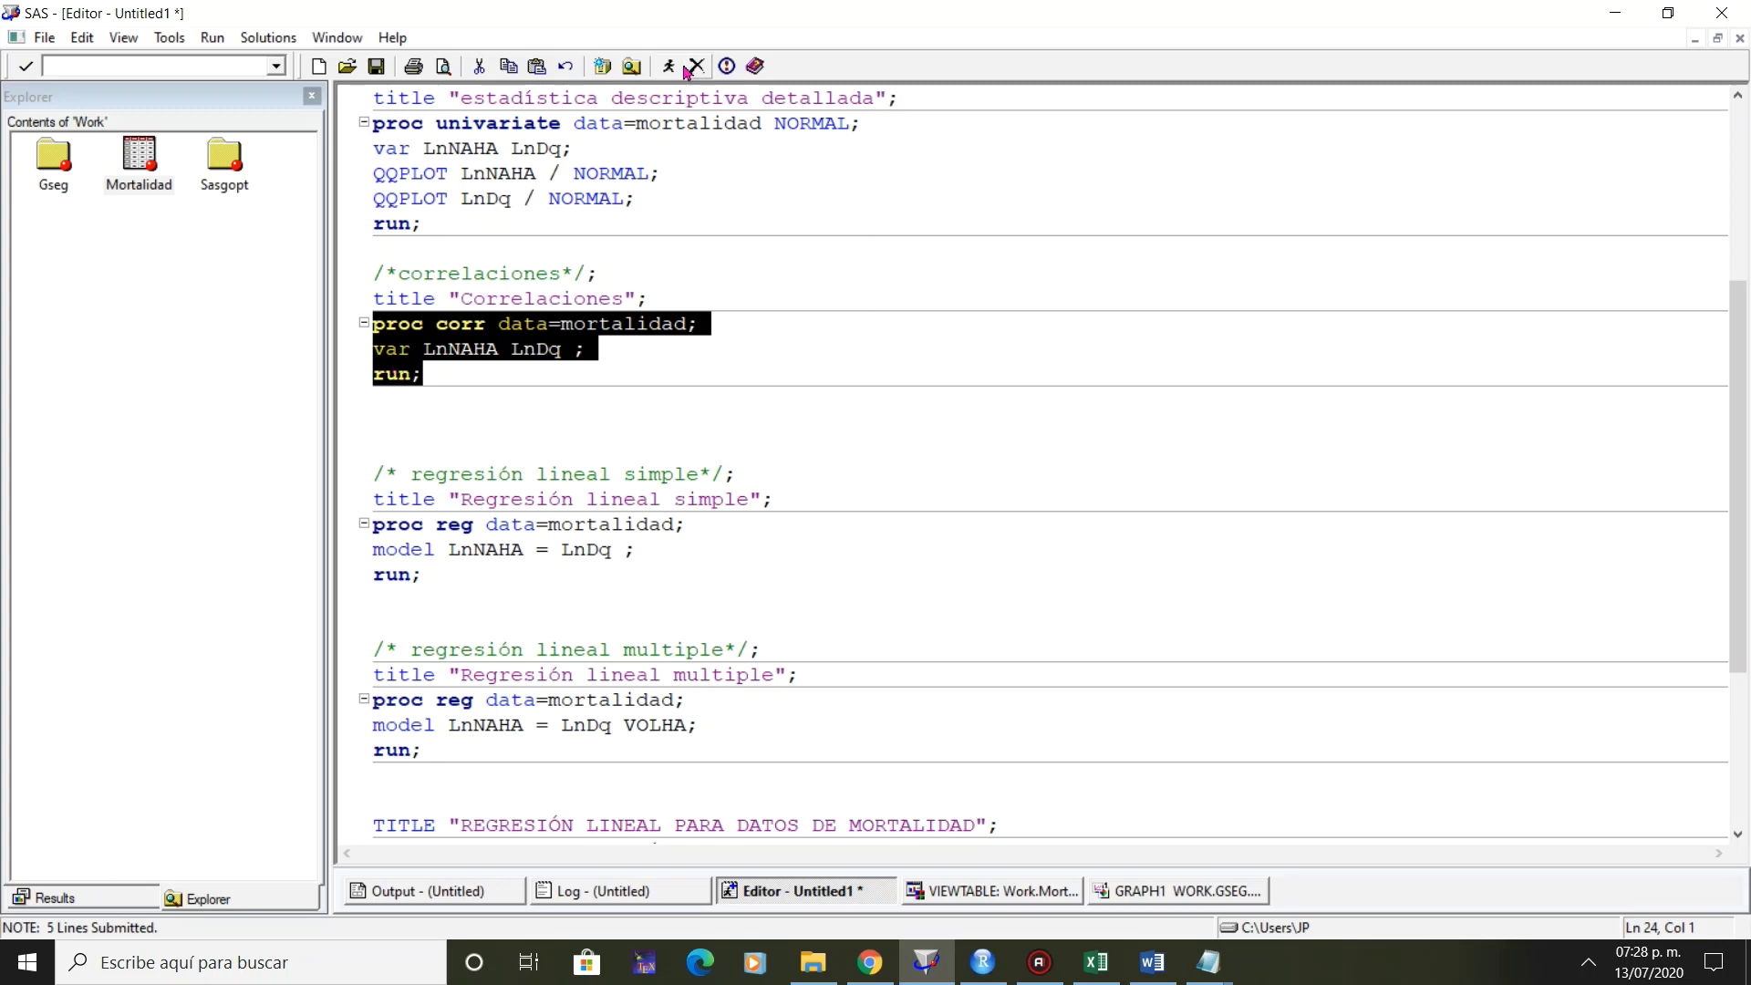
click(1056, 892)
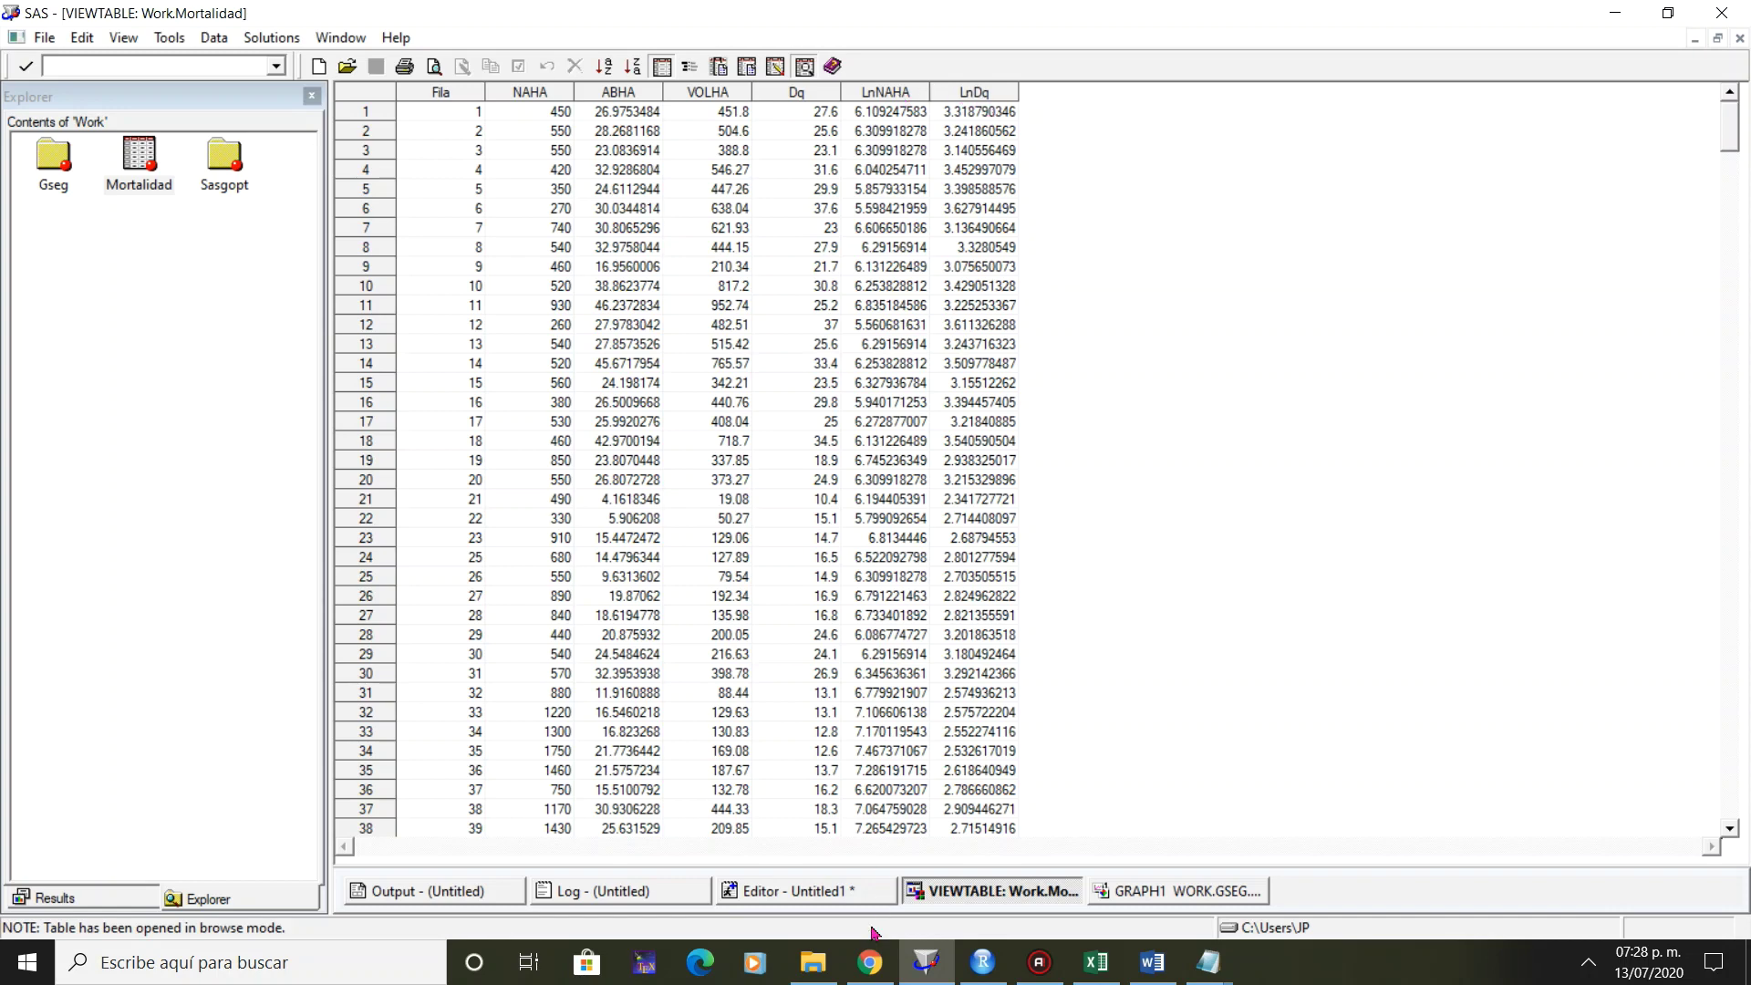
click(865, 889)
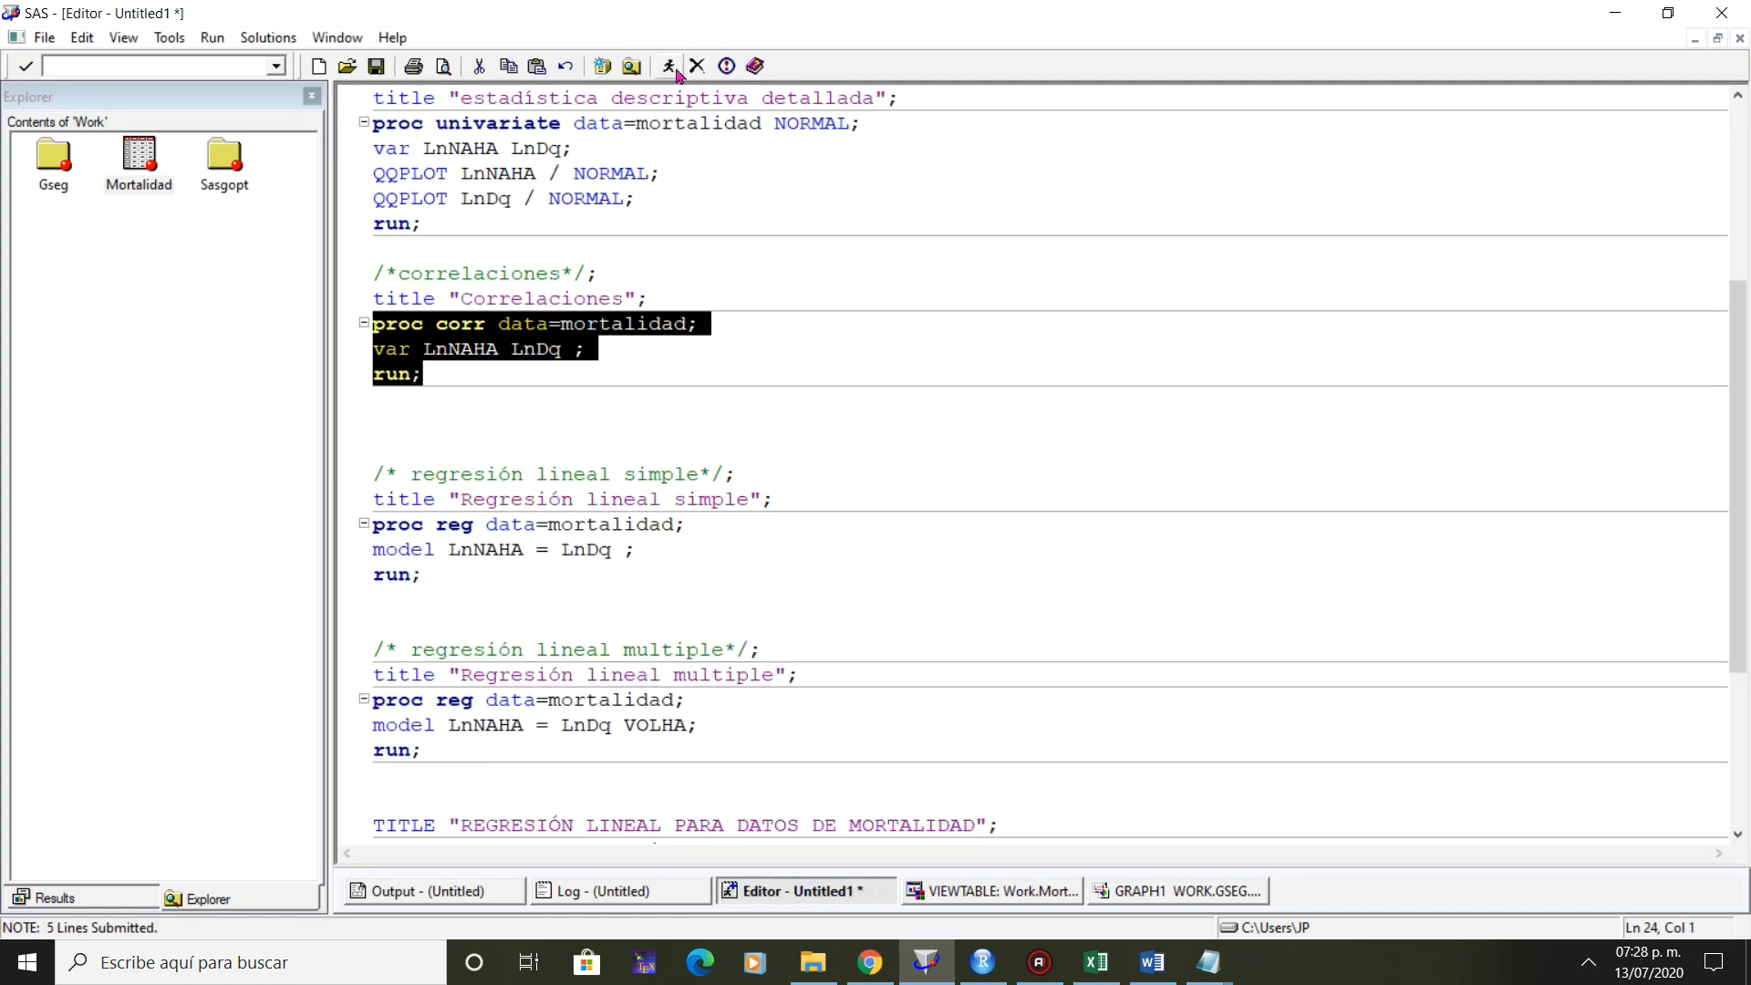
click(675, 69)
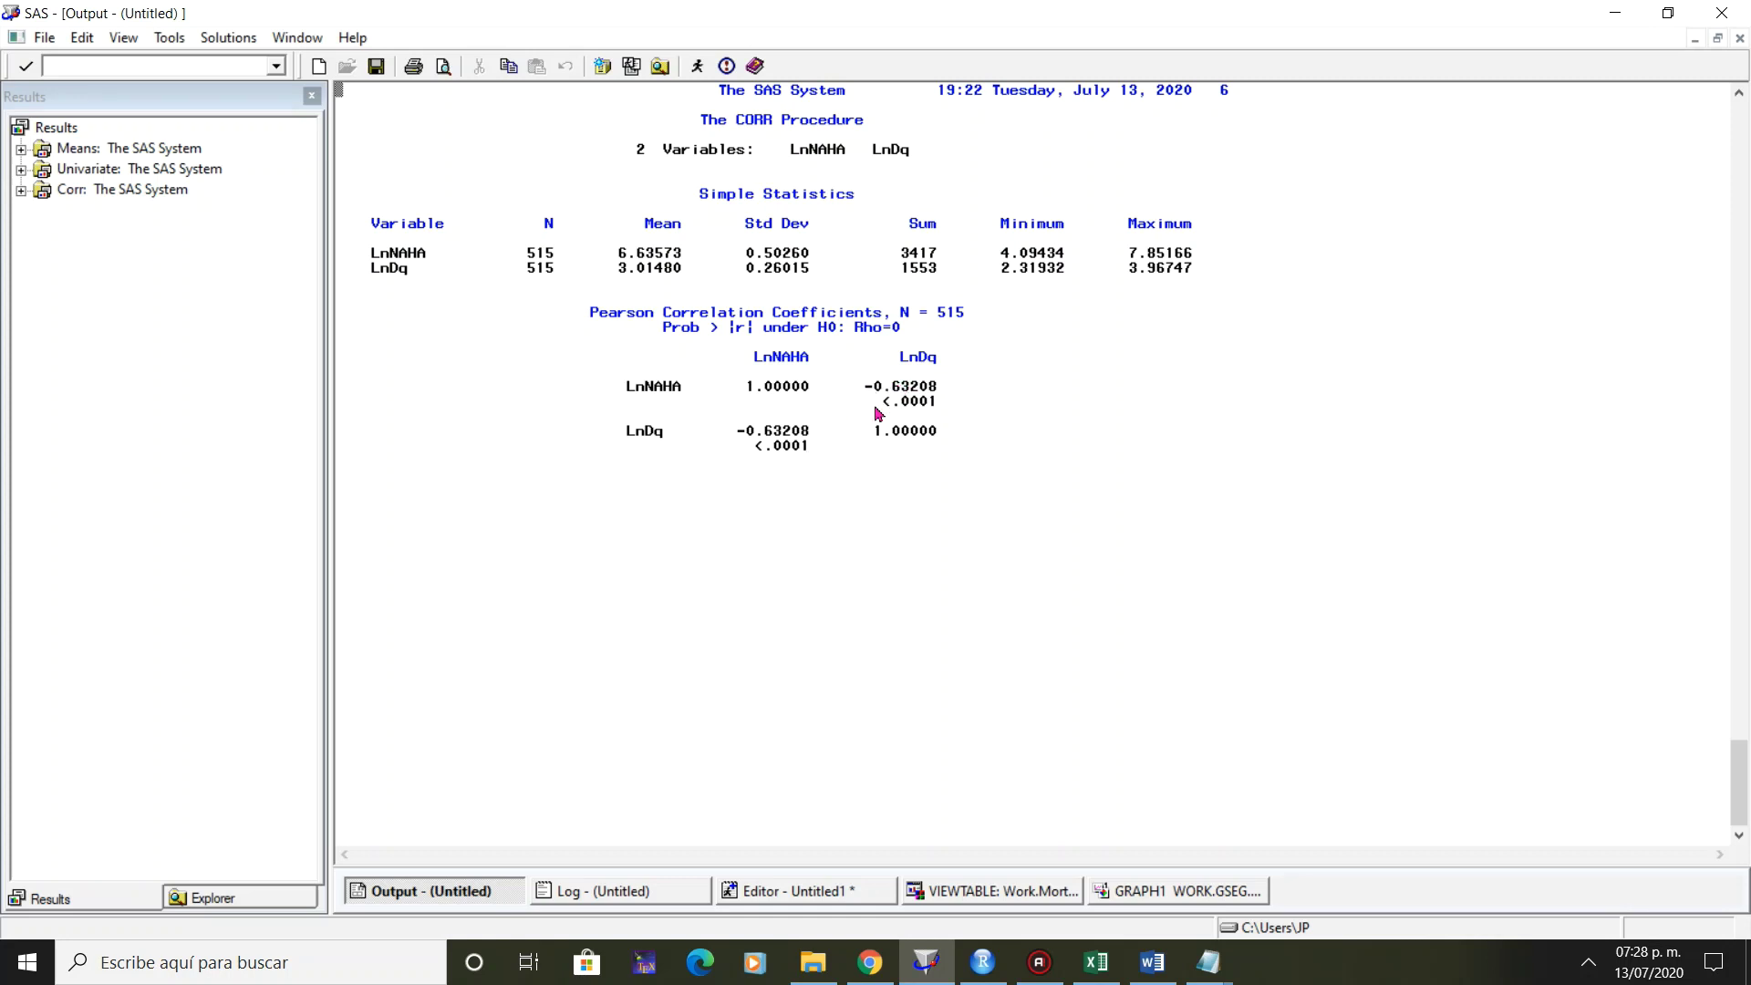
click(810, 891)
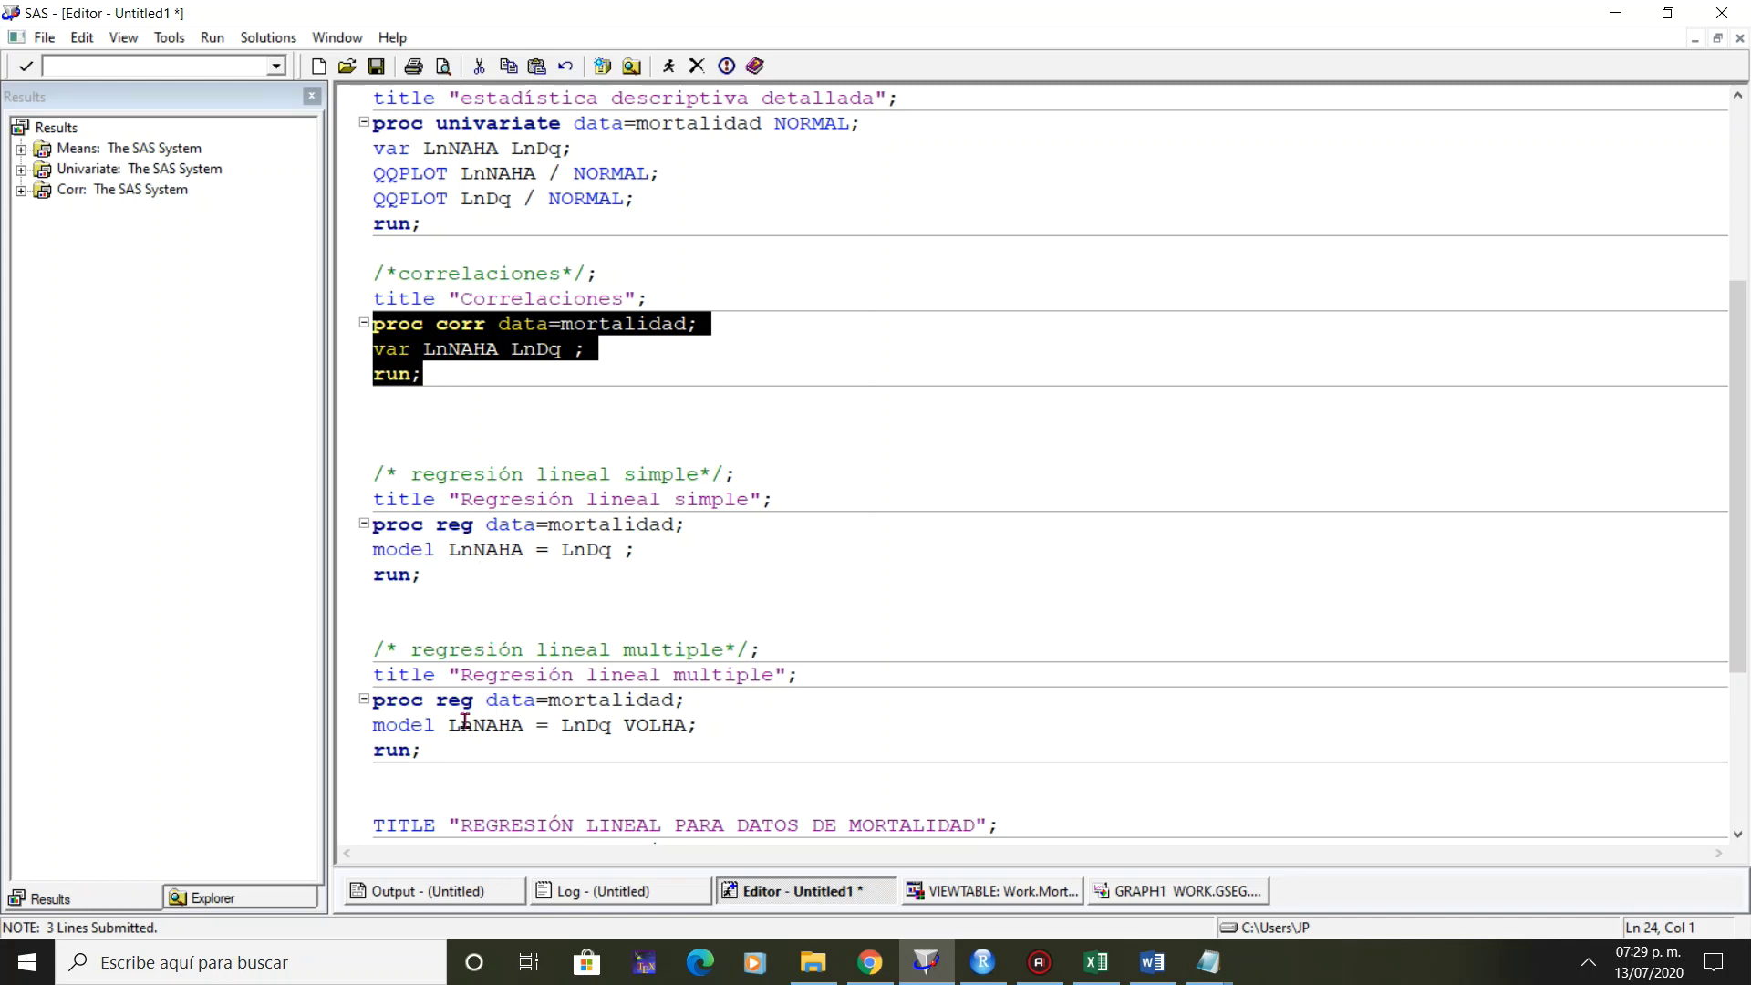
Run the 'Regresión lineal simple' PROC REG step modelling LnNAHA on LnDq.
scroll(466, 721, down, 5)
scroll(465, 720, up, 5)
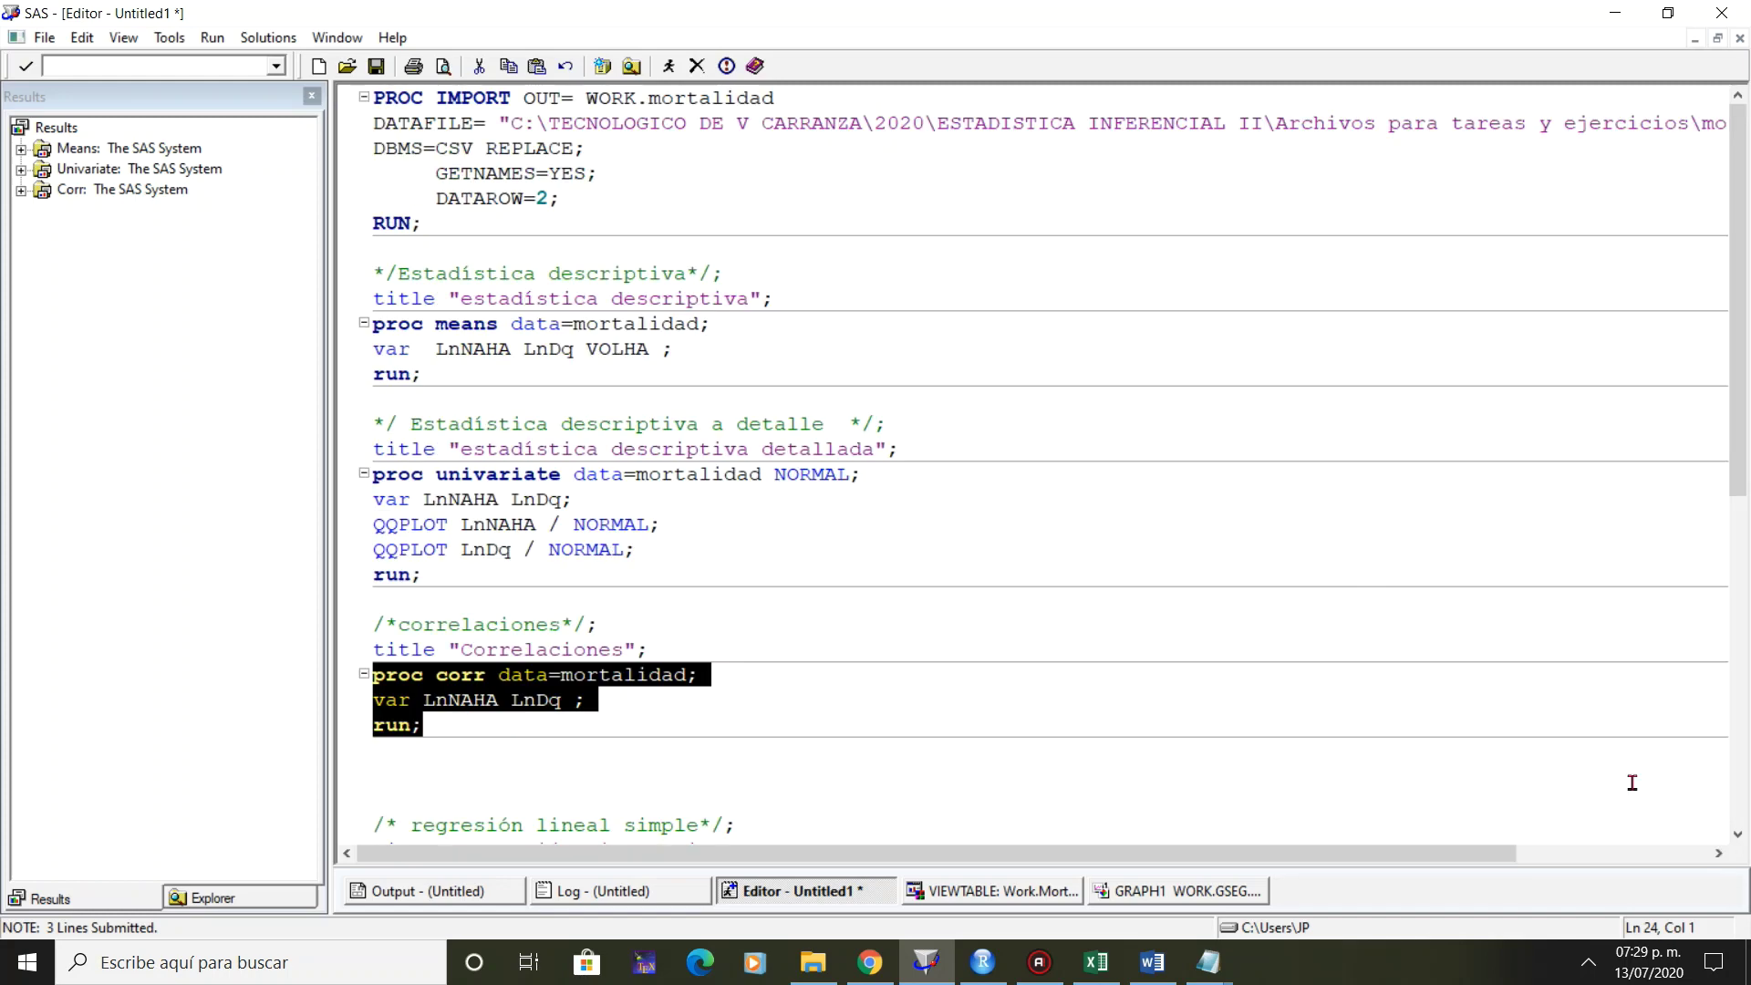
click(1737, 834)
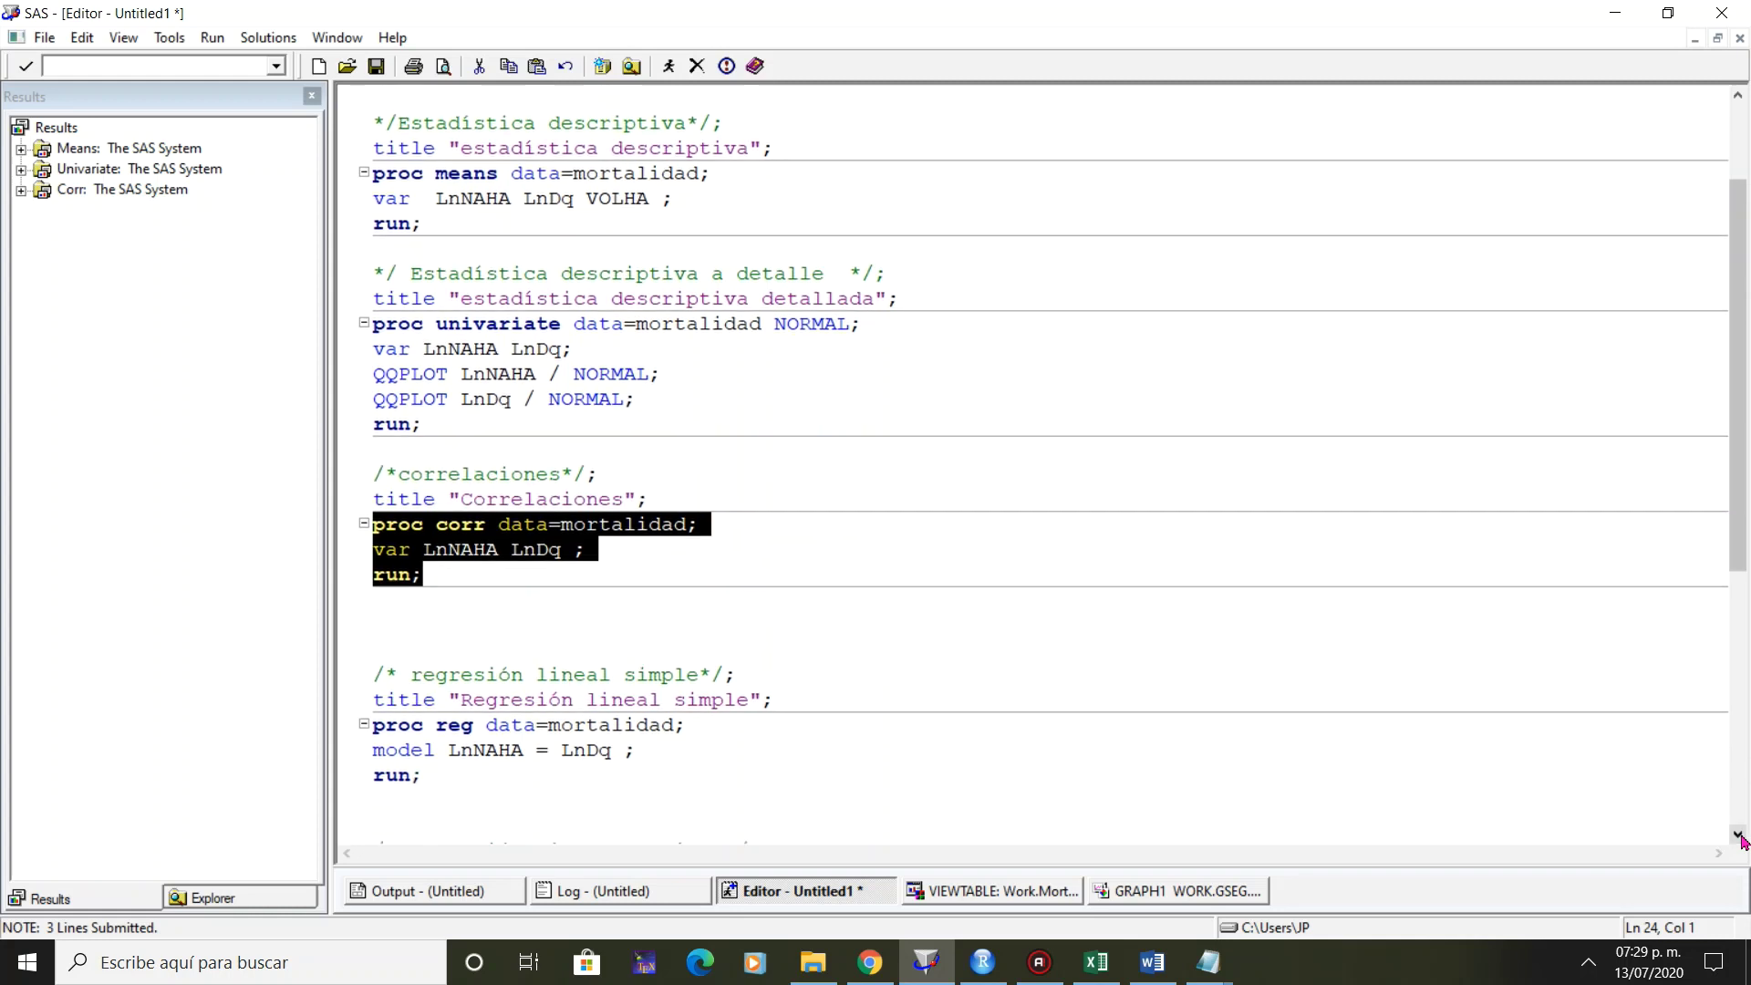
drag(1737, 834, 1741, 841)
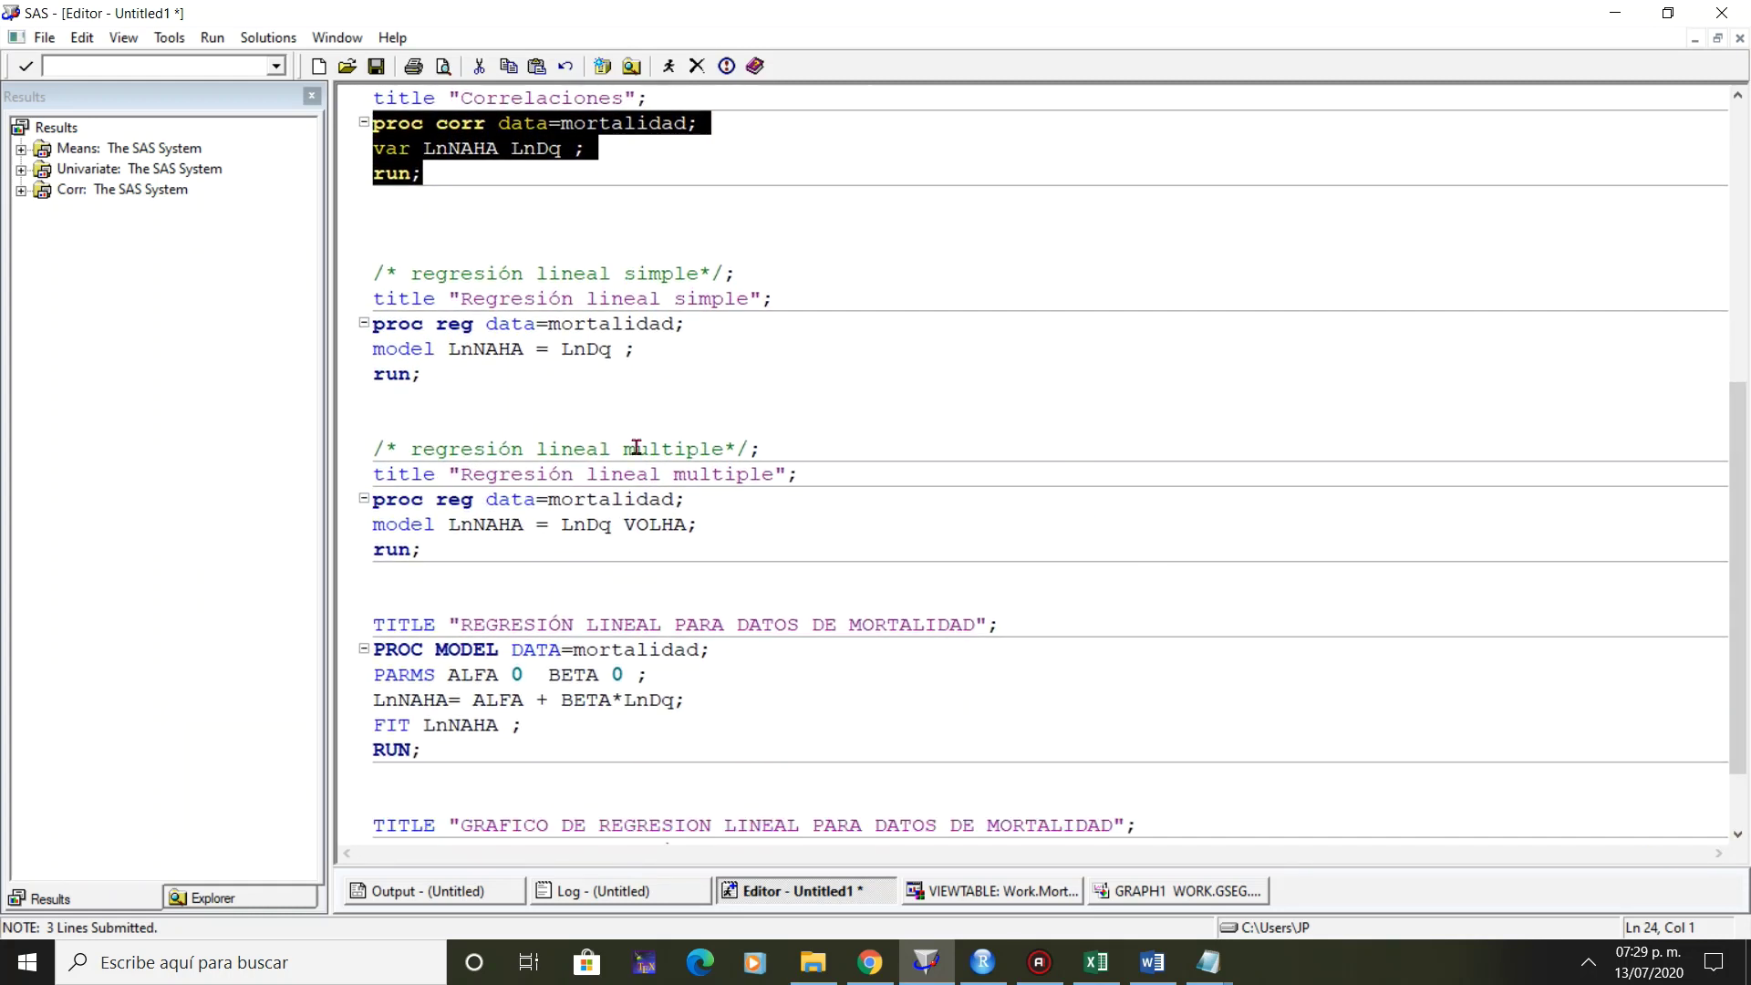
click(633, 396)
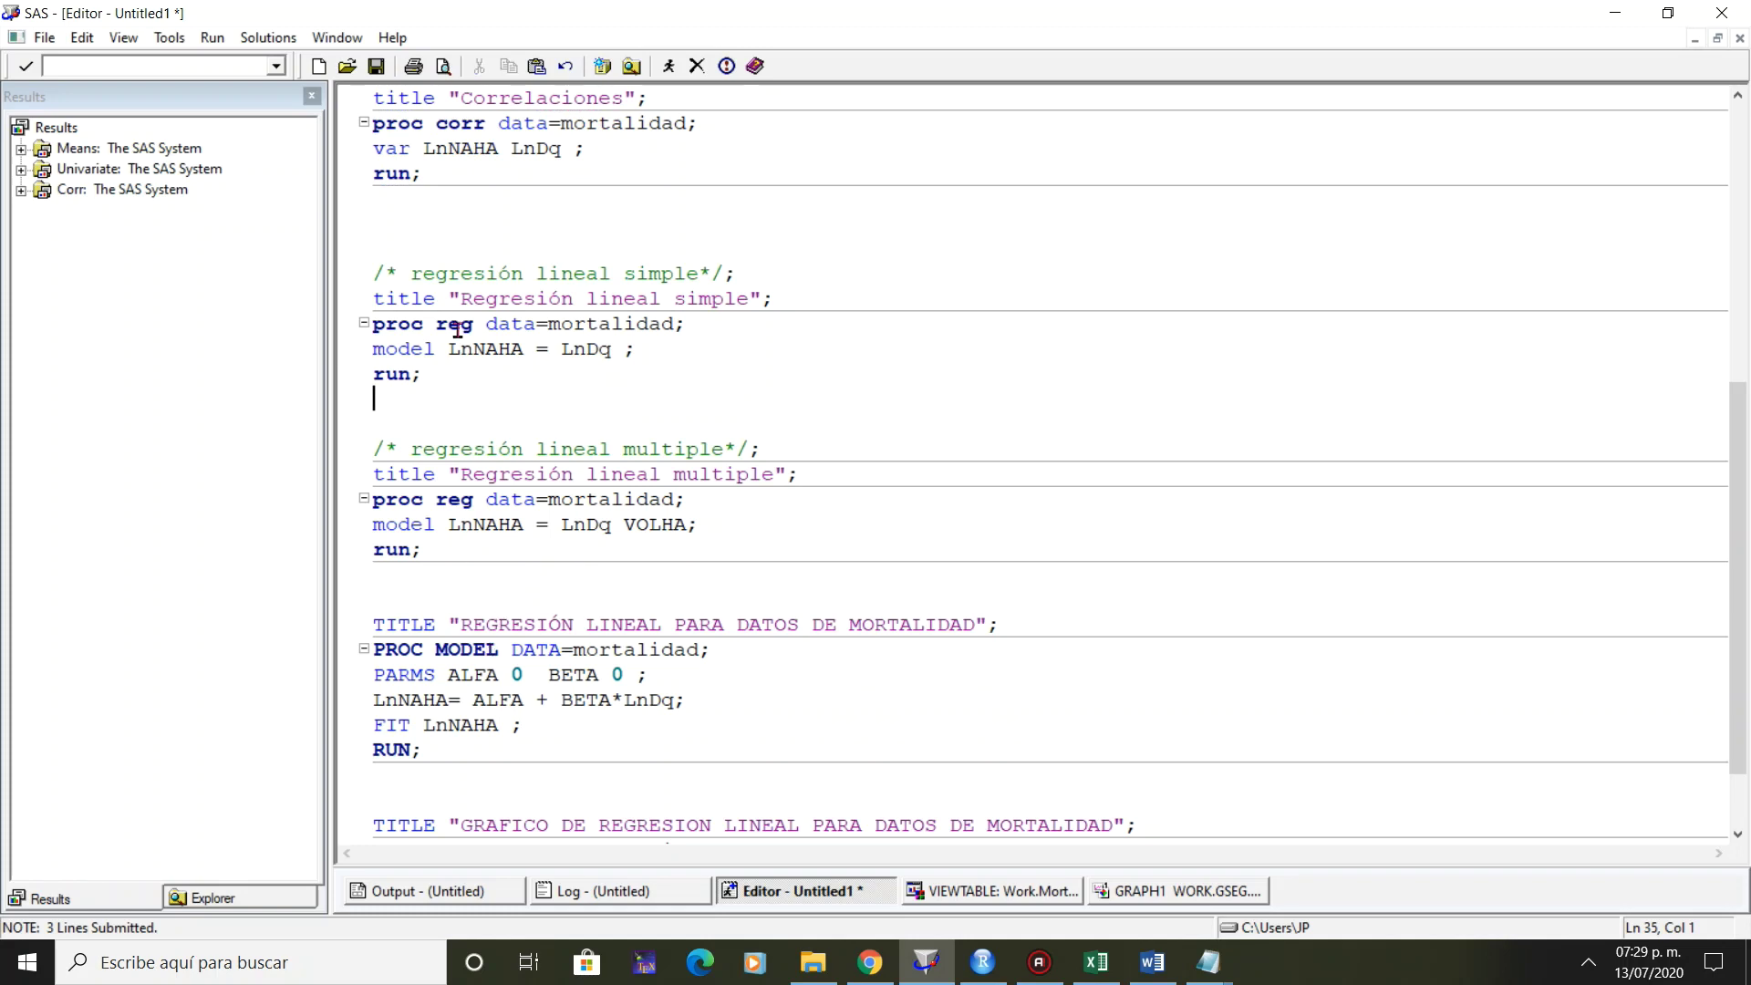
click(441, 376)
drag(429, 370, 370, 299)
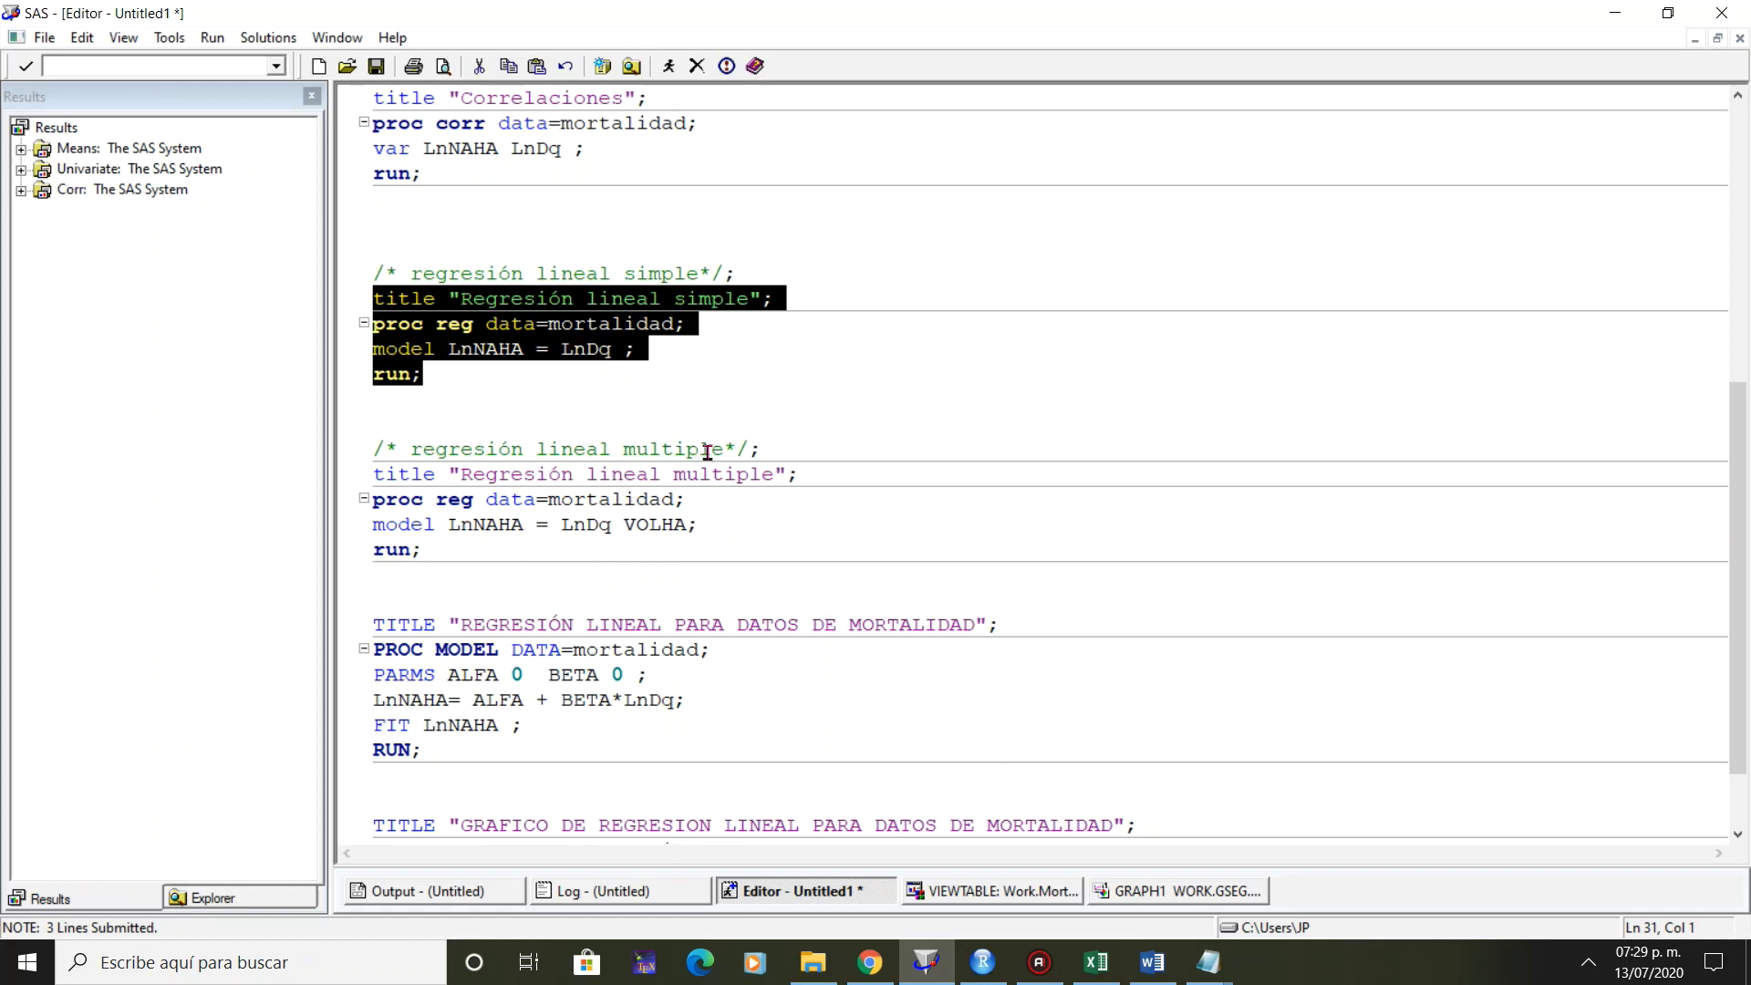
click(669, 66)
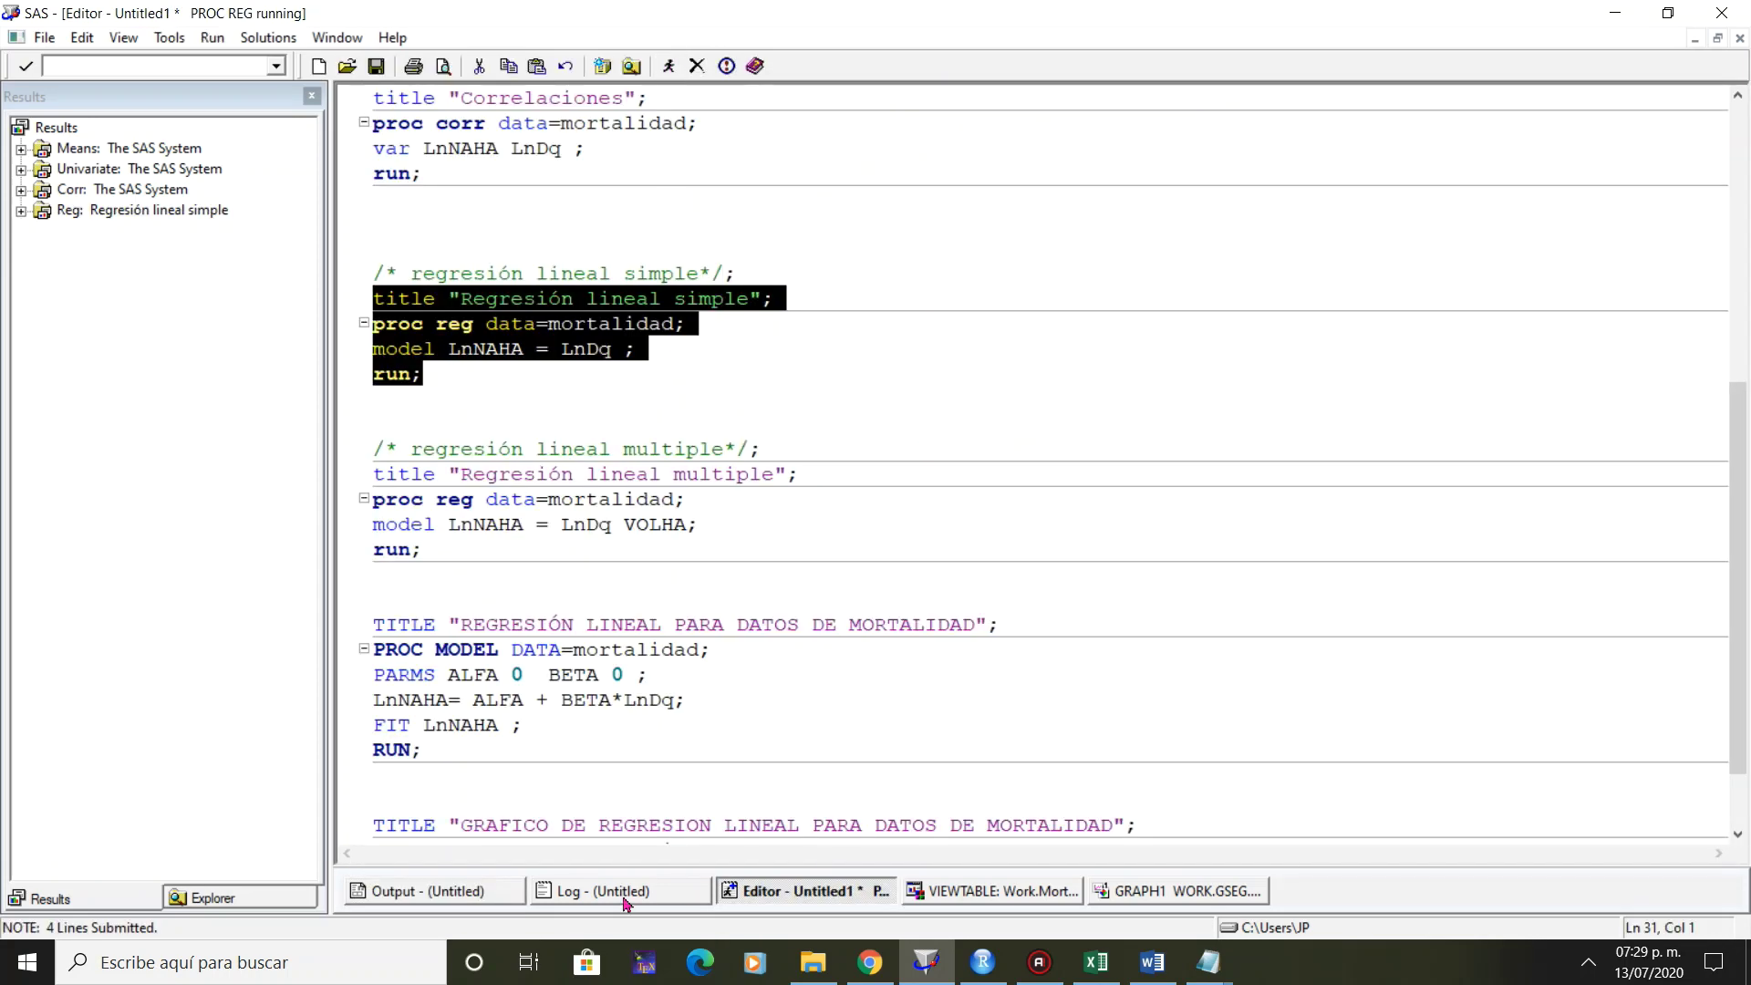
Compare the PROC REG intercept 10.31719 and slope -1.22113 with Excel's coefficients in L2:L3.
click(582, 894)
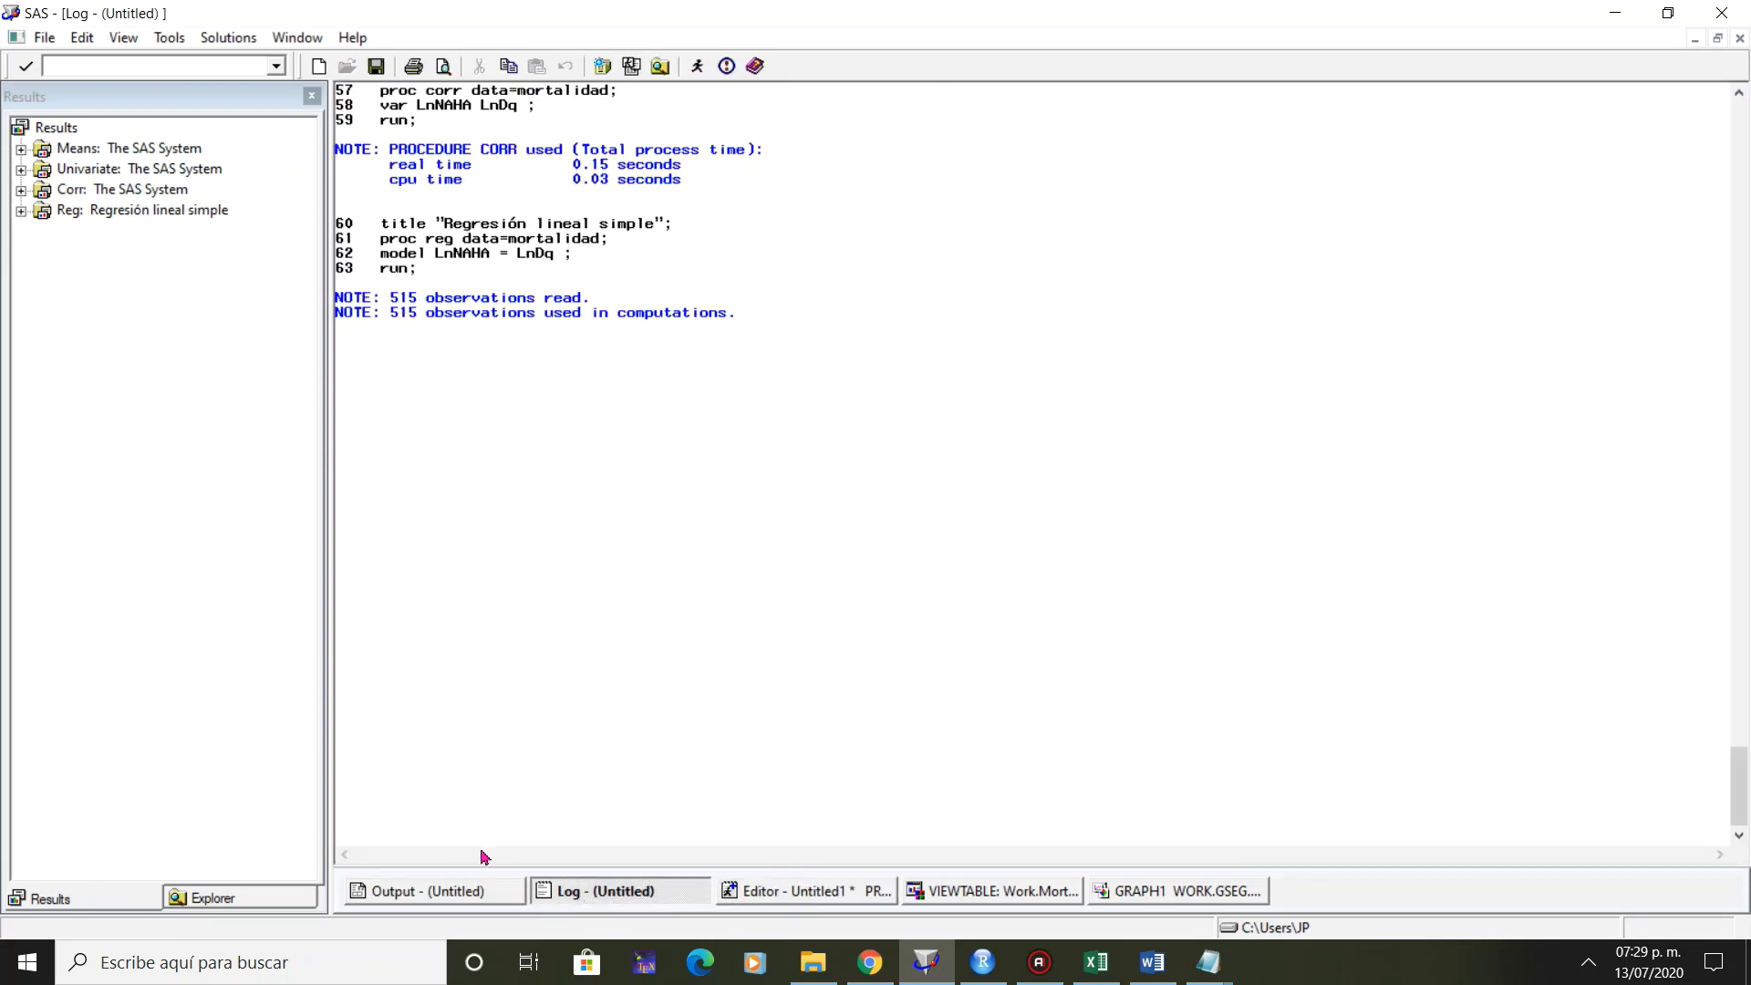
click(475, 896)
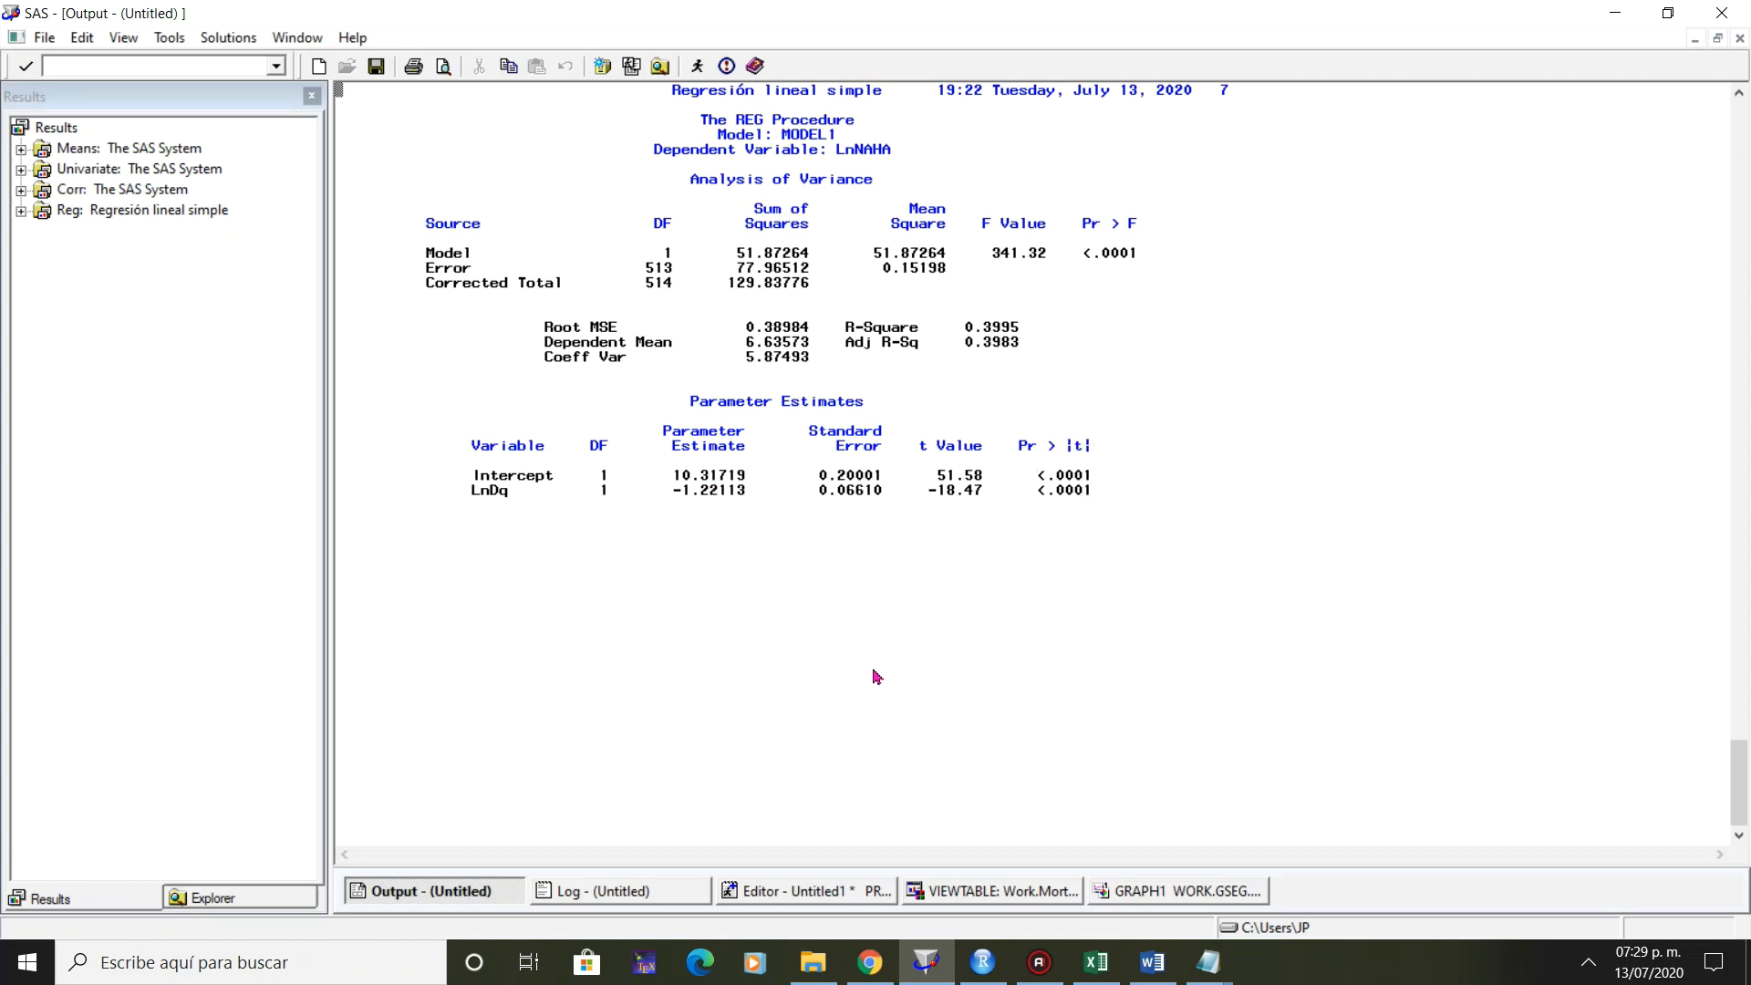
click(1096, 961)
drag(1145, 315, 1140, 337)
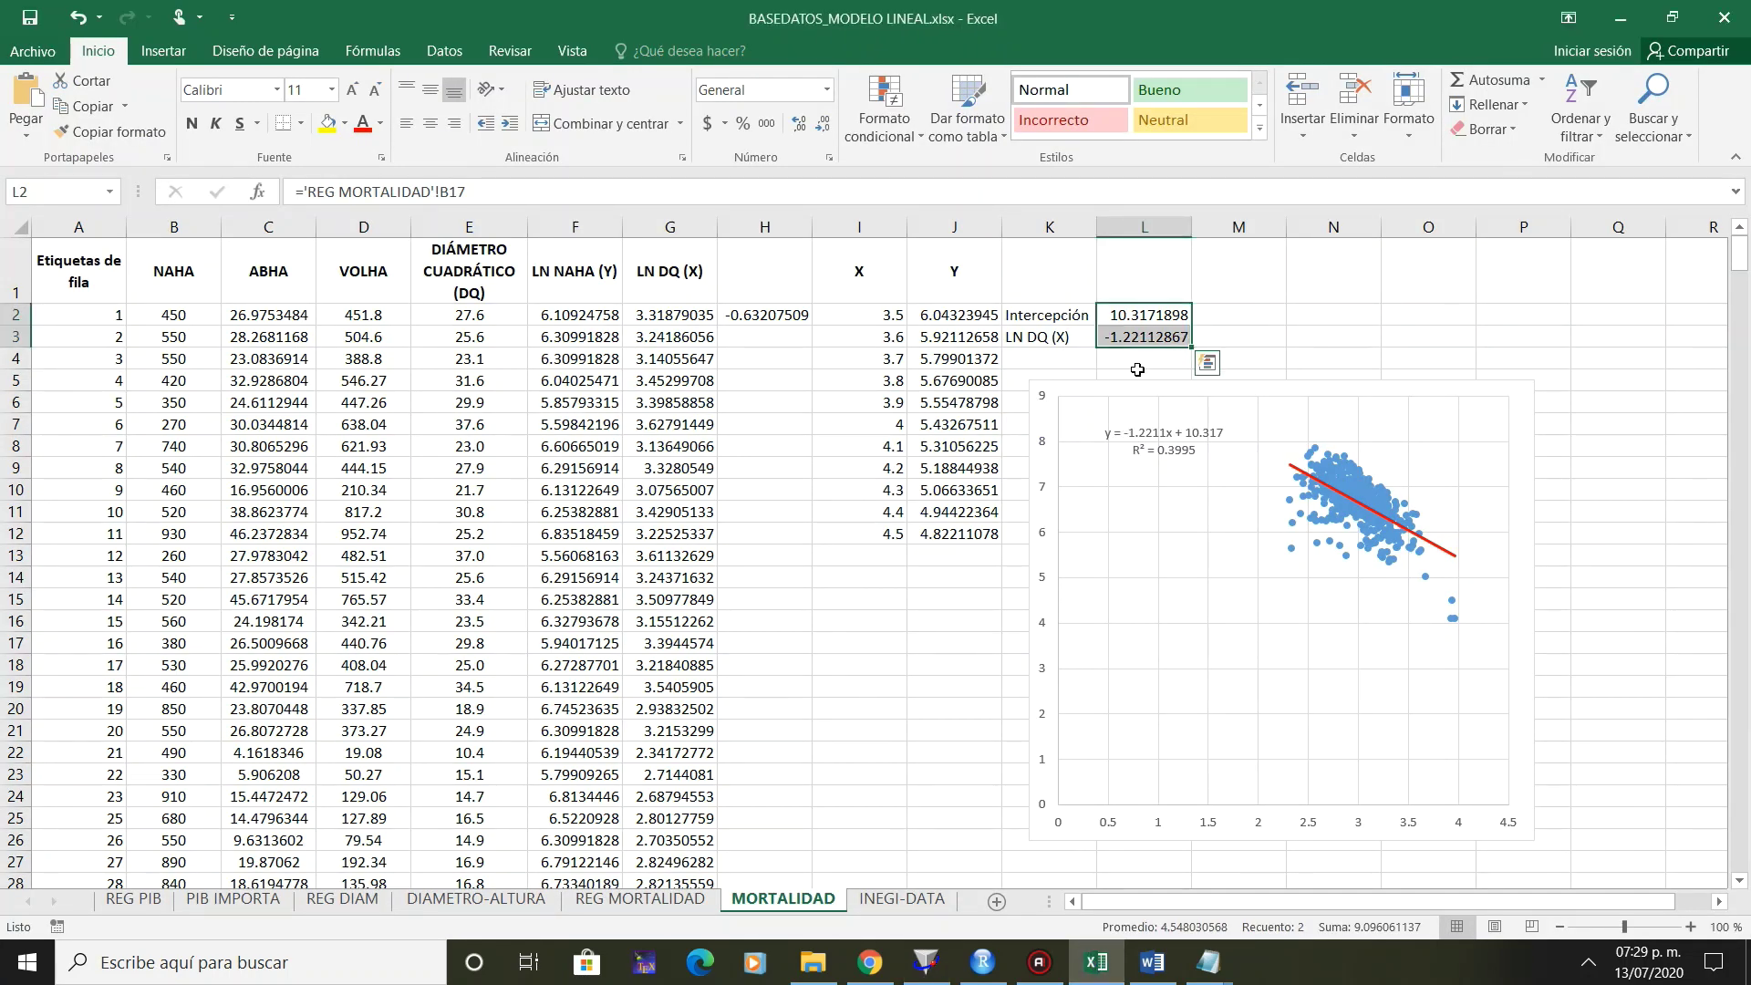
click(1099, 967)
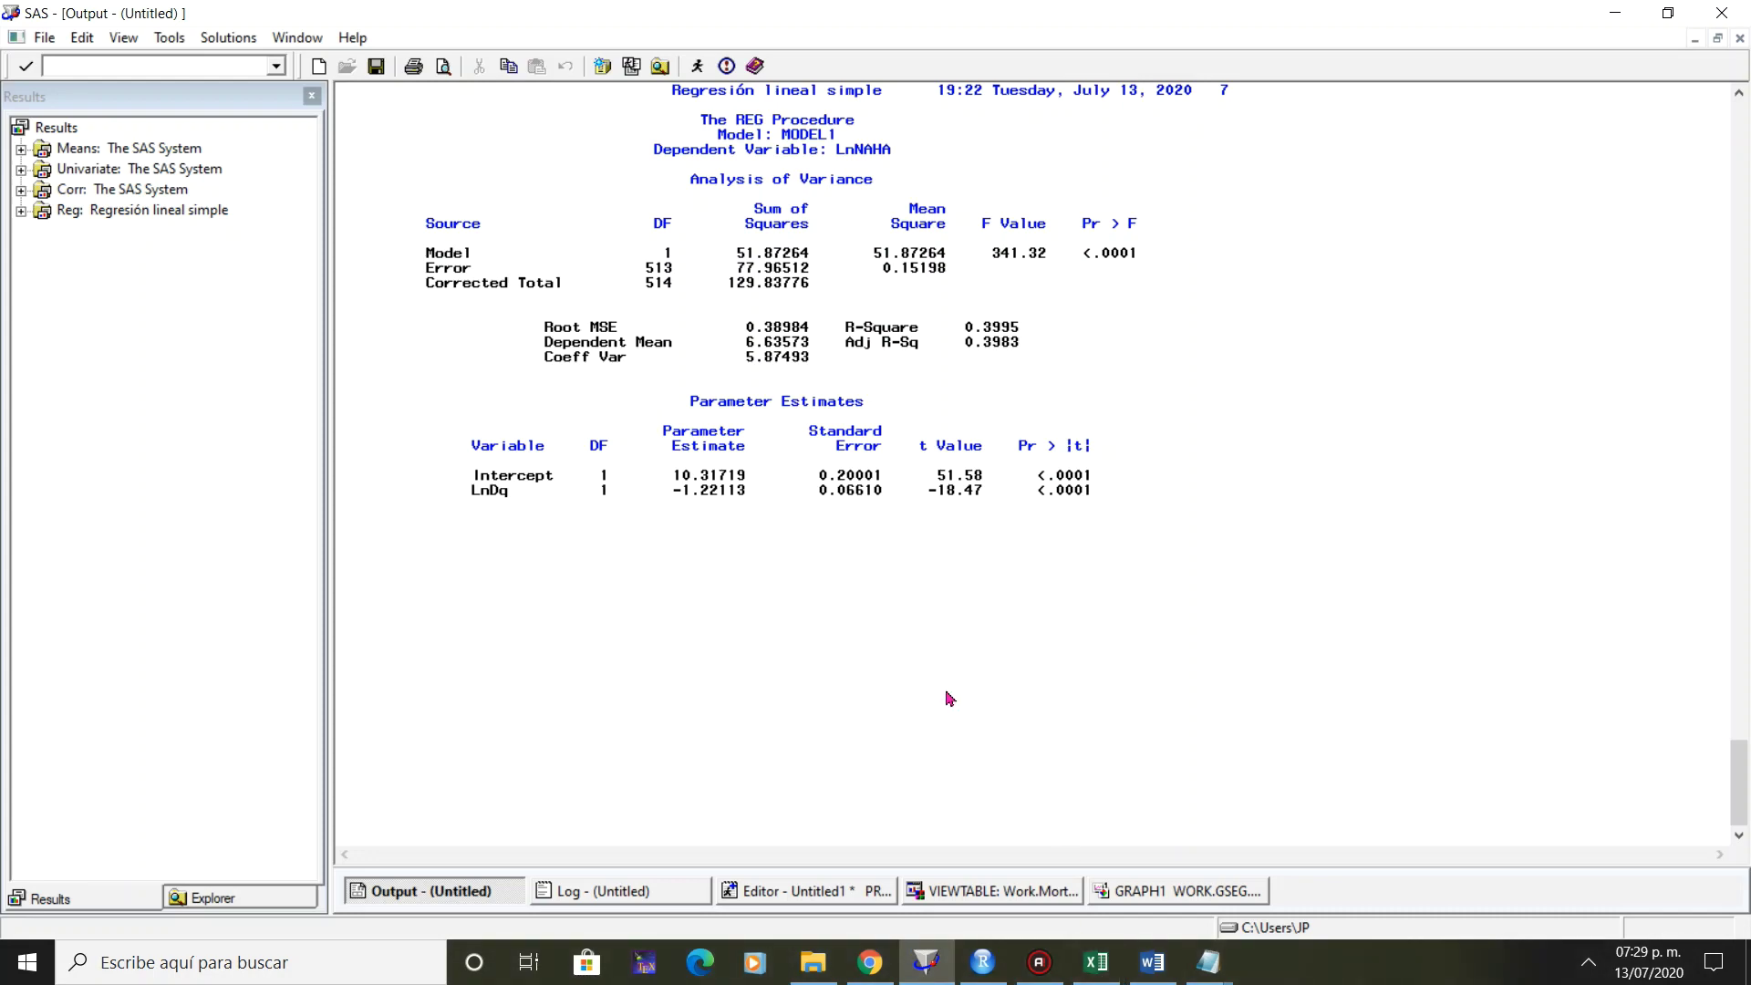
click(983, 963)
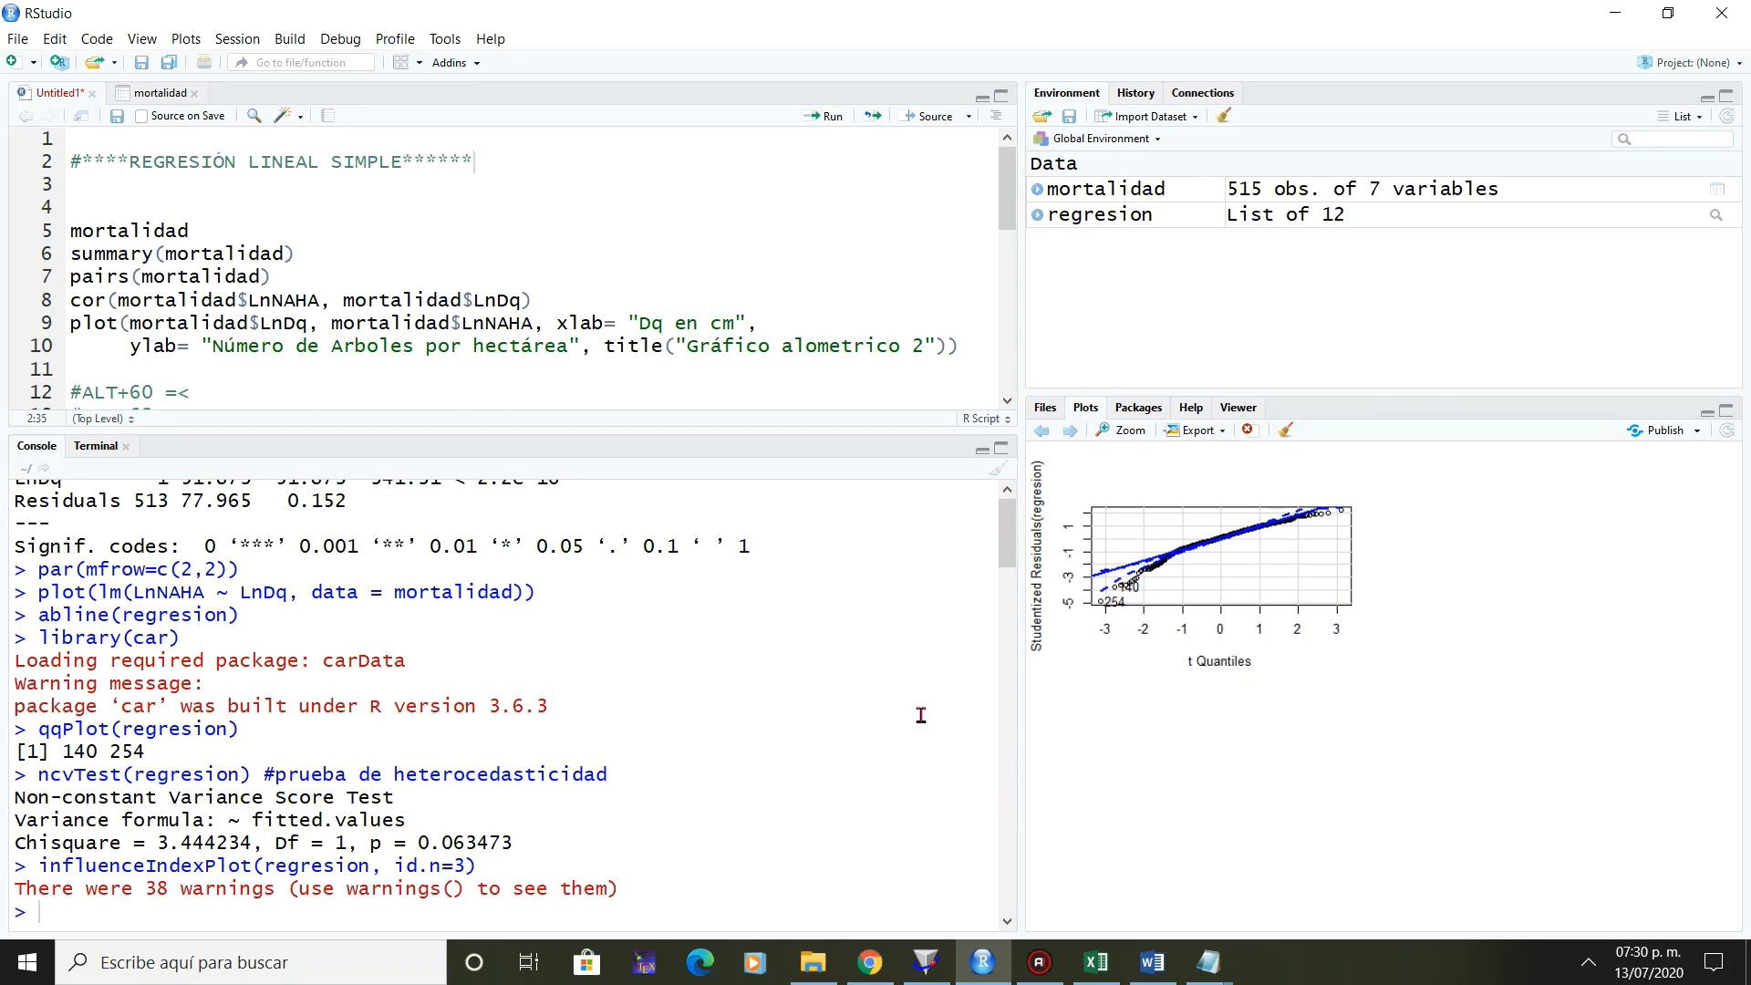
scroll(921, 715, up, 10)
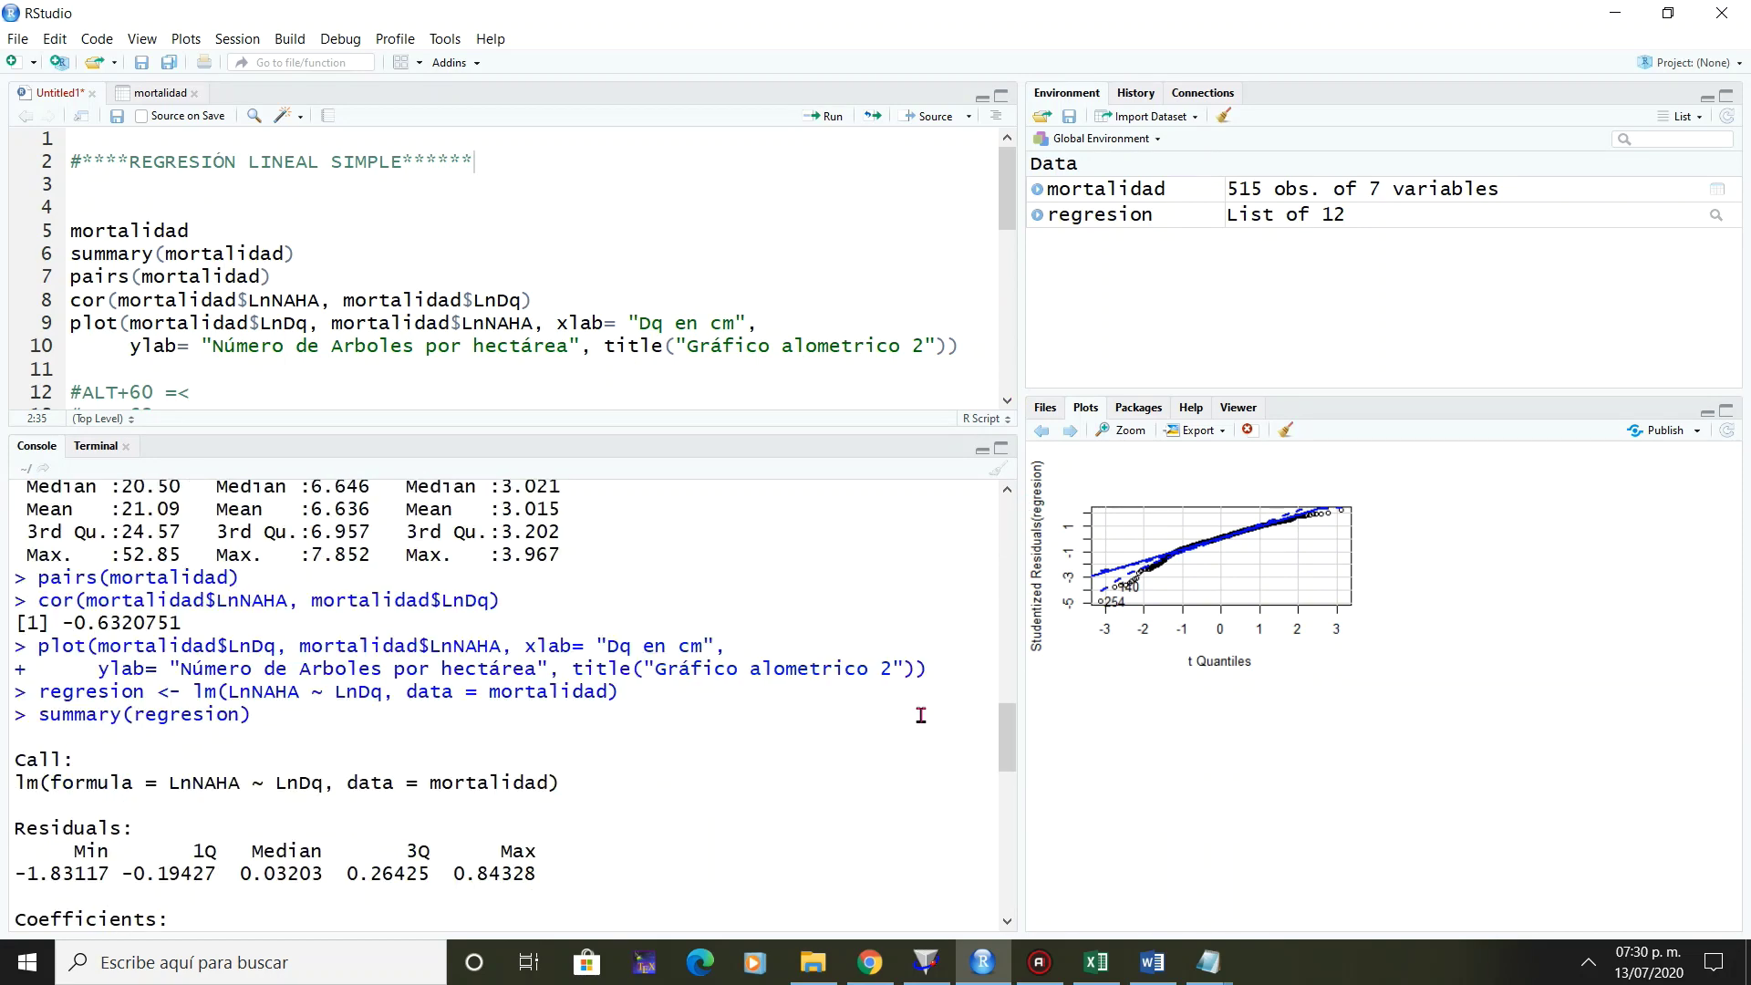
scroll(922, 715, up, 5)
scroll(921, 715, down, 5)
scroll(921, 715, down, 6)
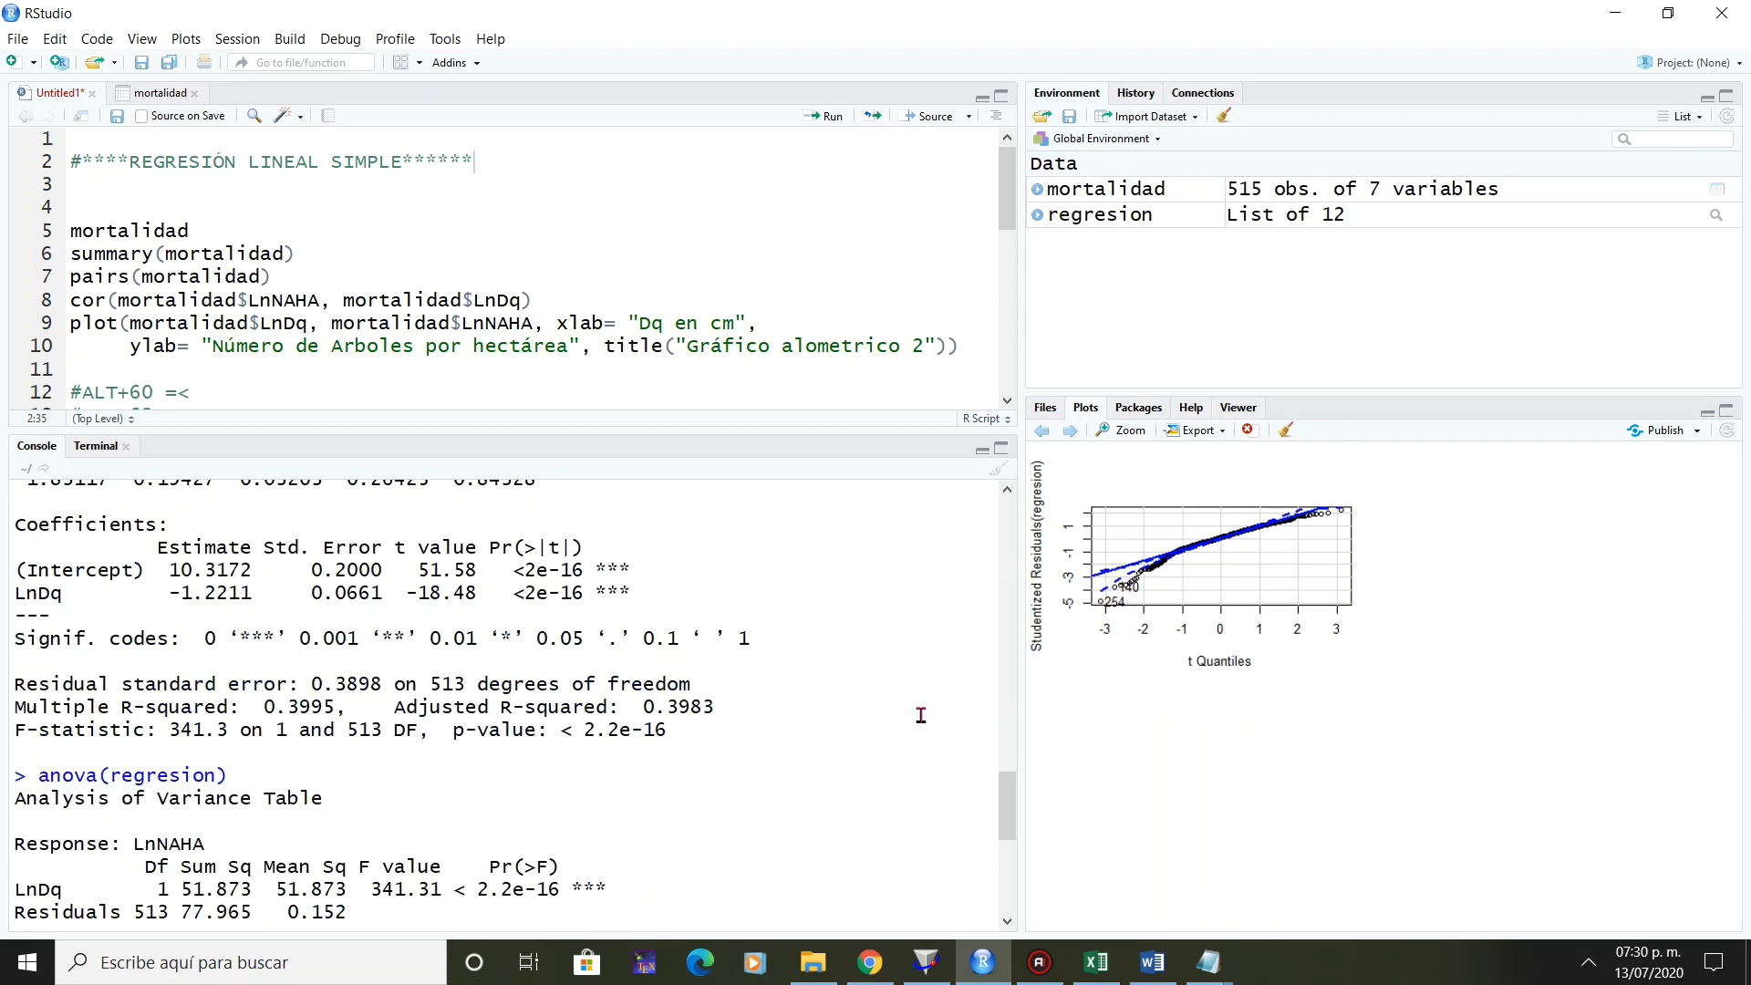
scroll(921, 715, down, 6)
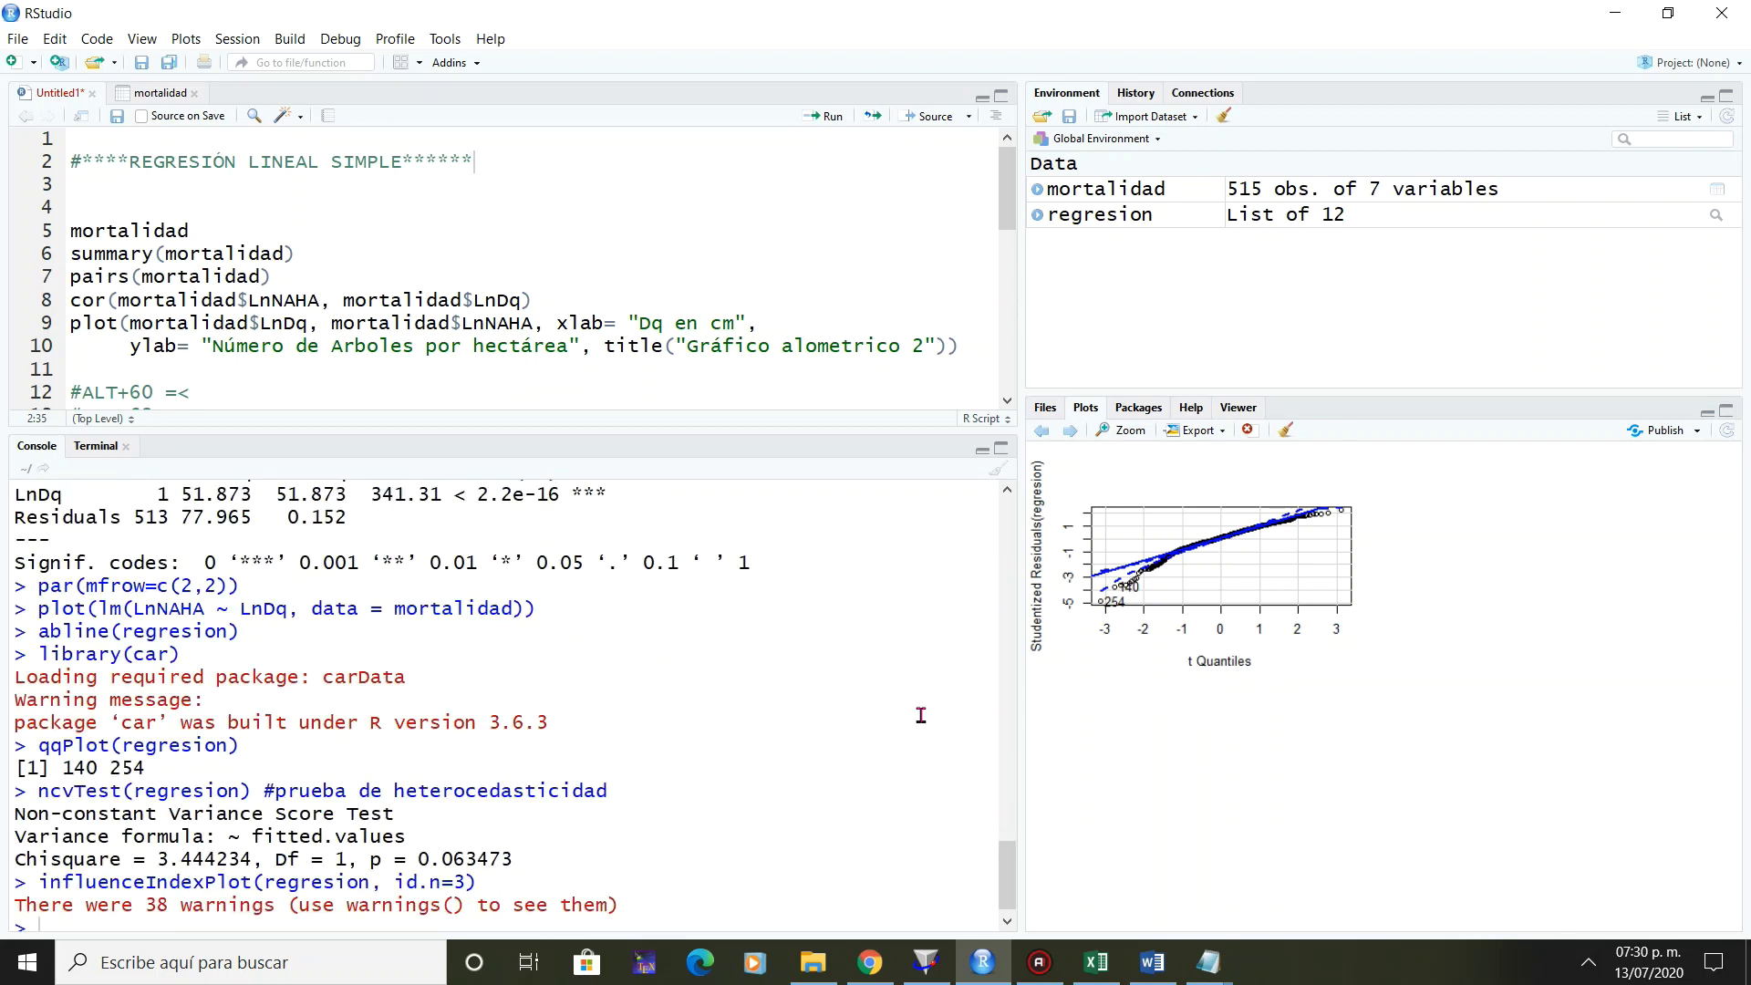
click(1007, 490)
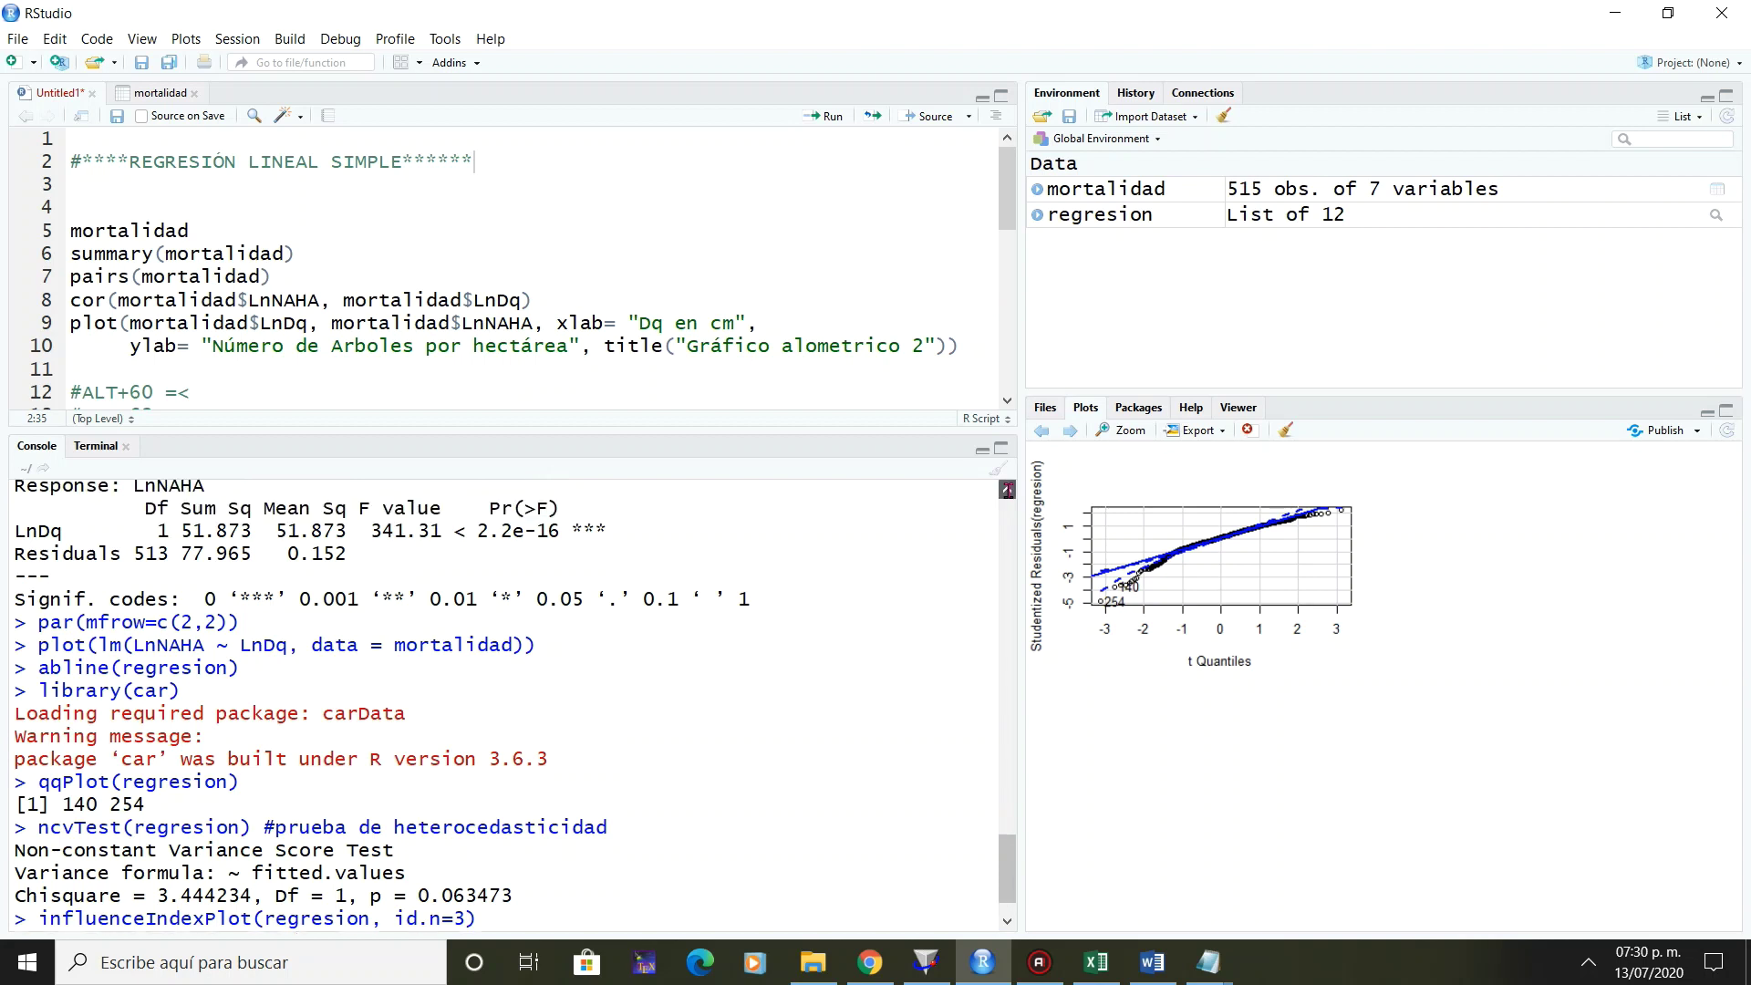
drag(1008, 490, 1007, 491)
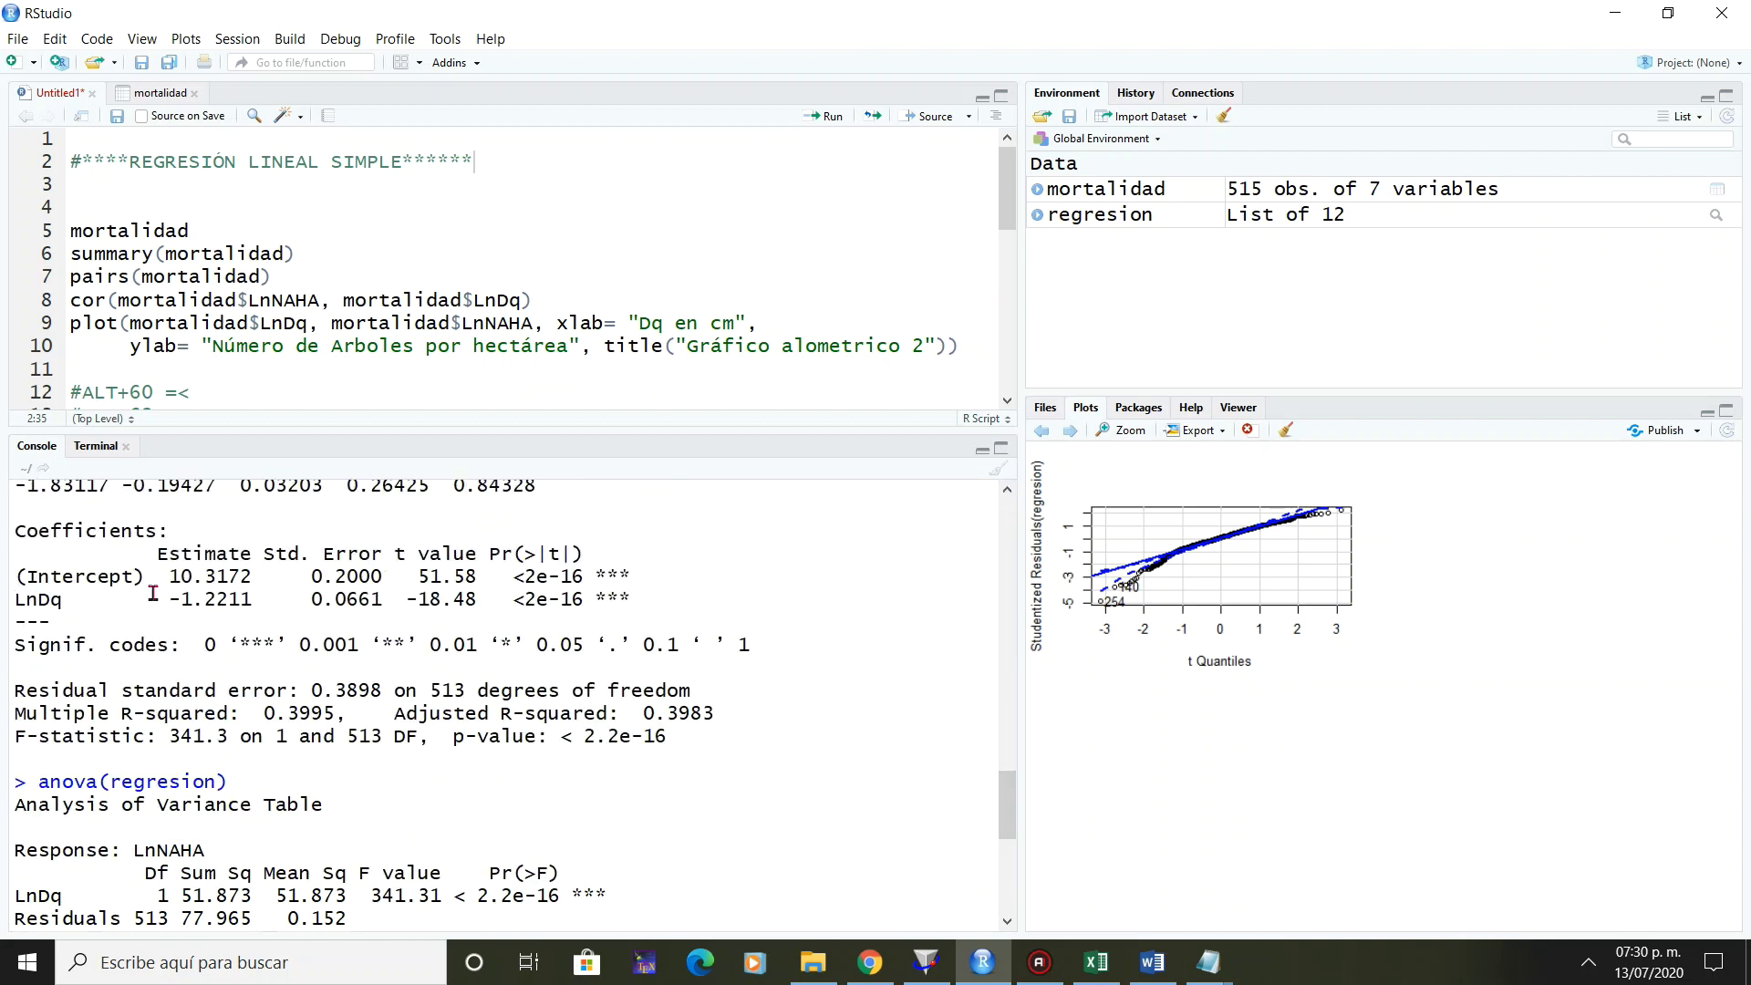
click(930, 972)
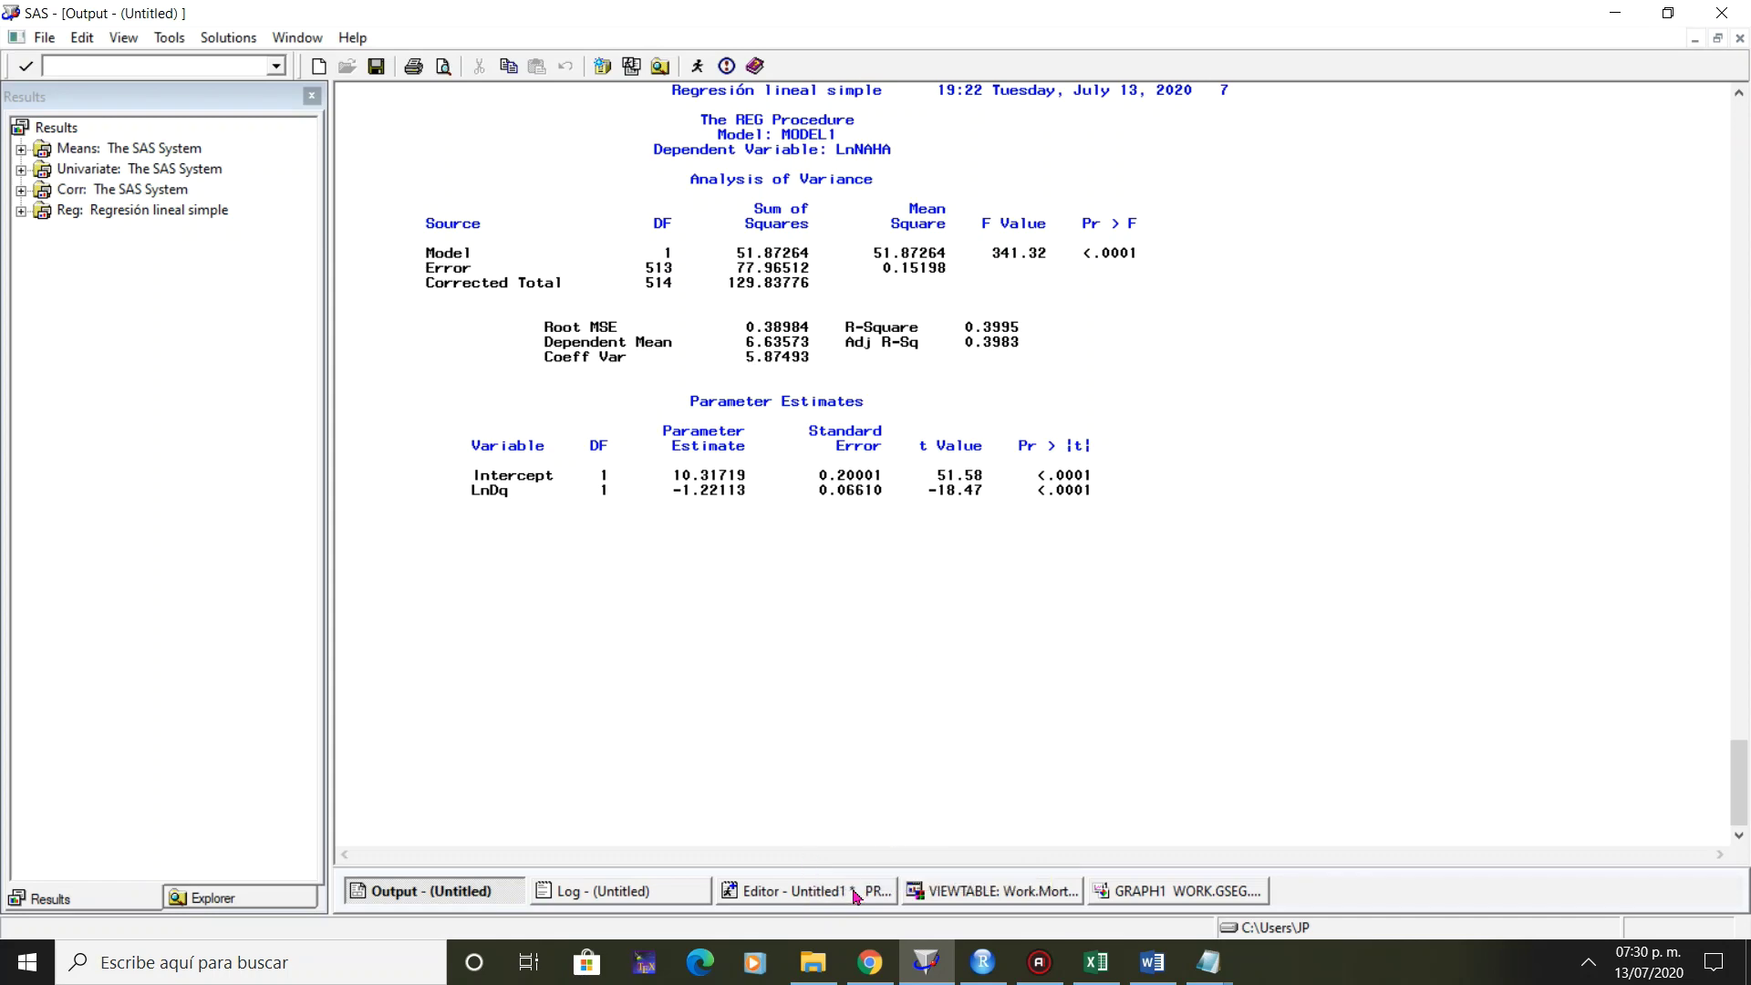
Run the PROC MODEL fit LnNAHA = ALFA + BETA*LnDq with both parameters starting at 0.
click(856, 895)
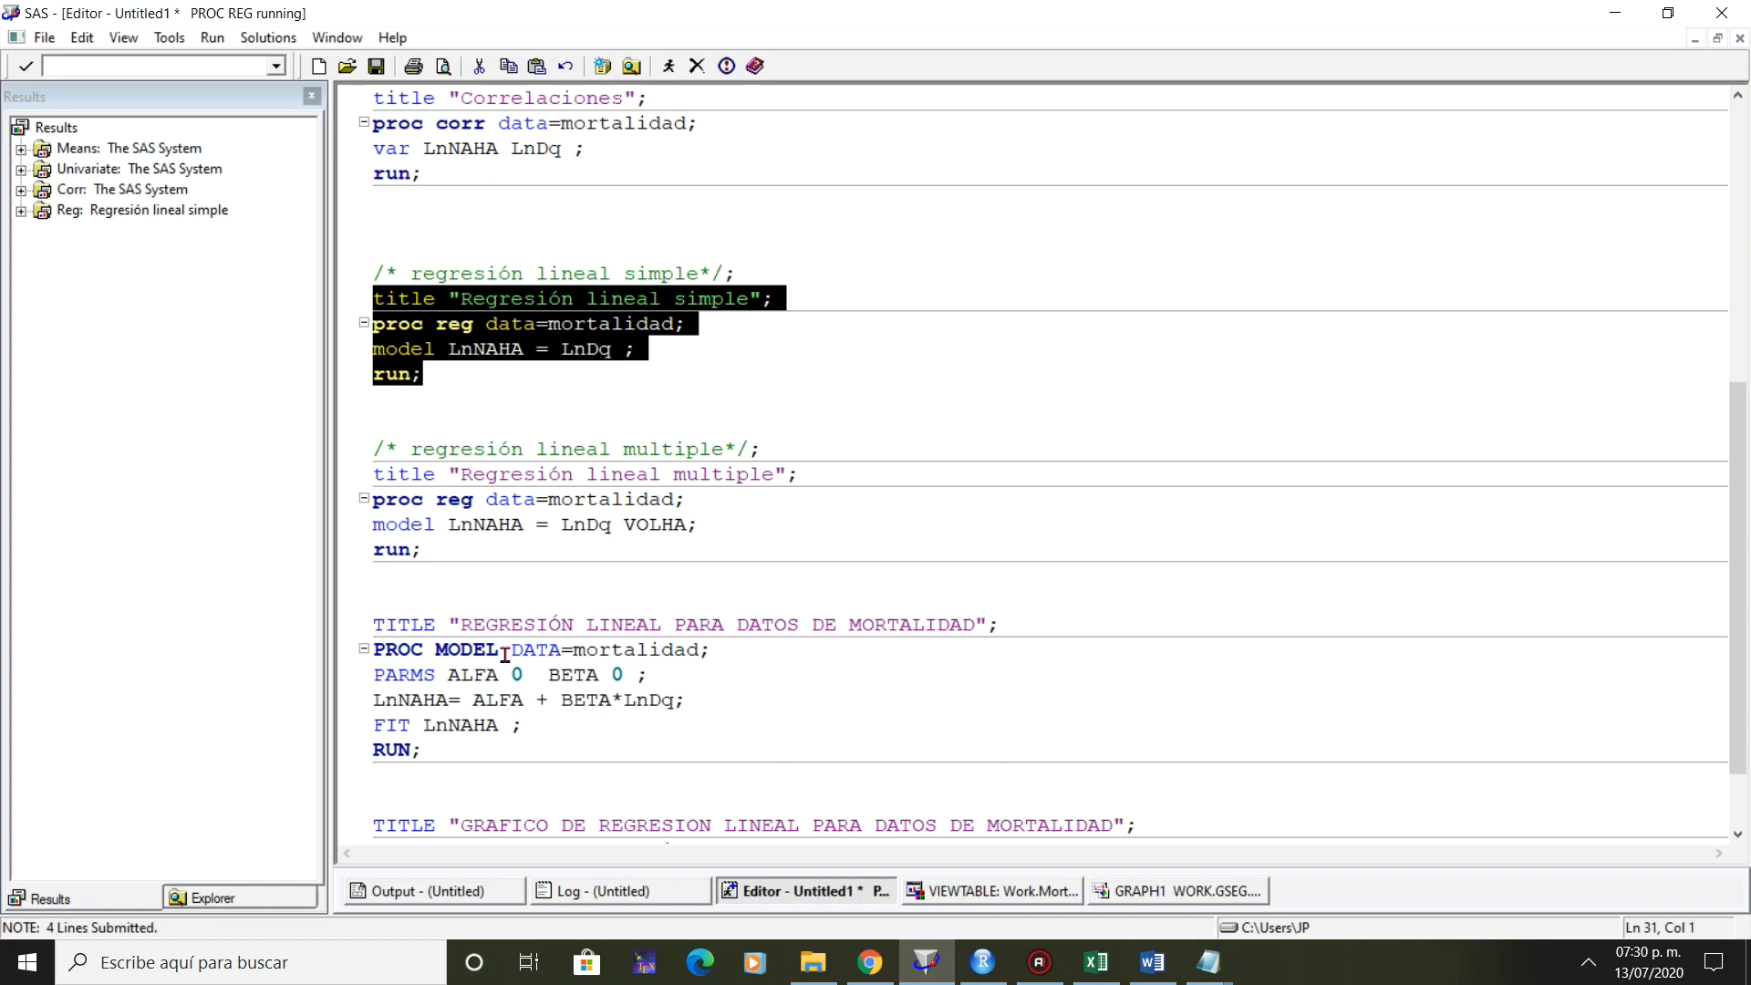
drag(377, 672, 662, 673)
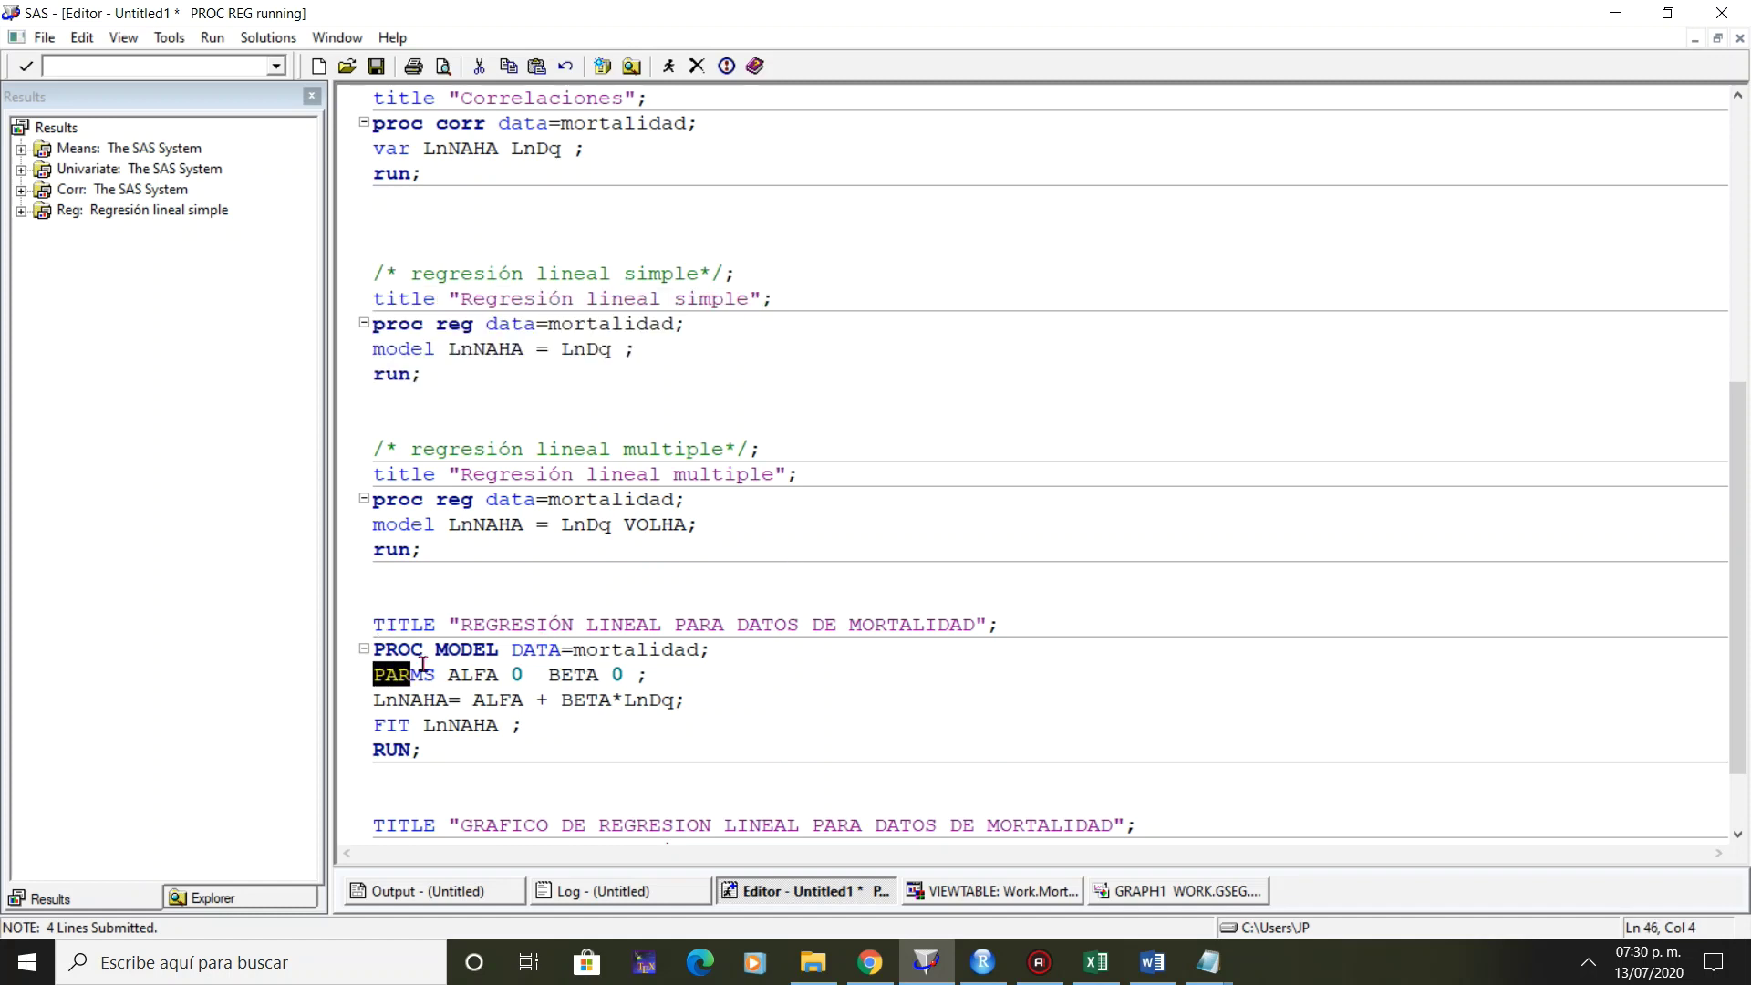
click(668, 673)
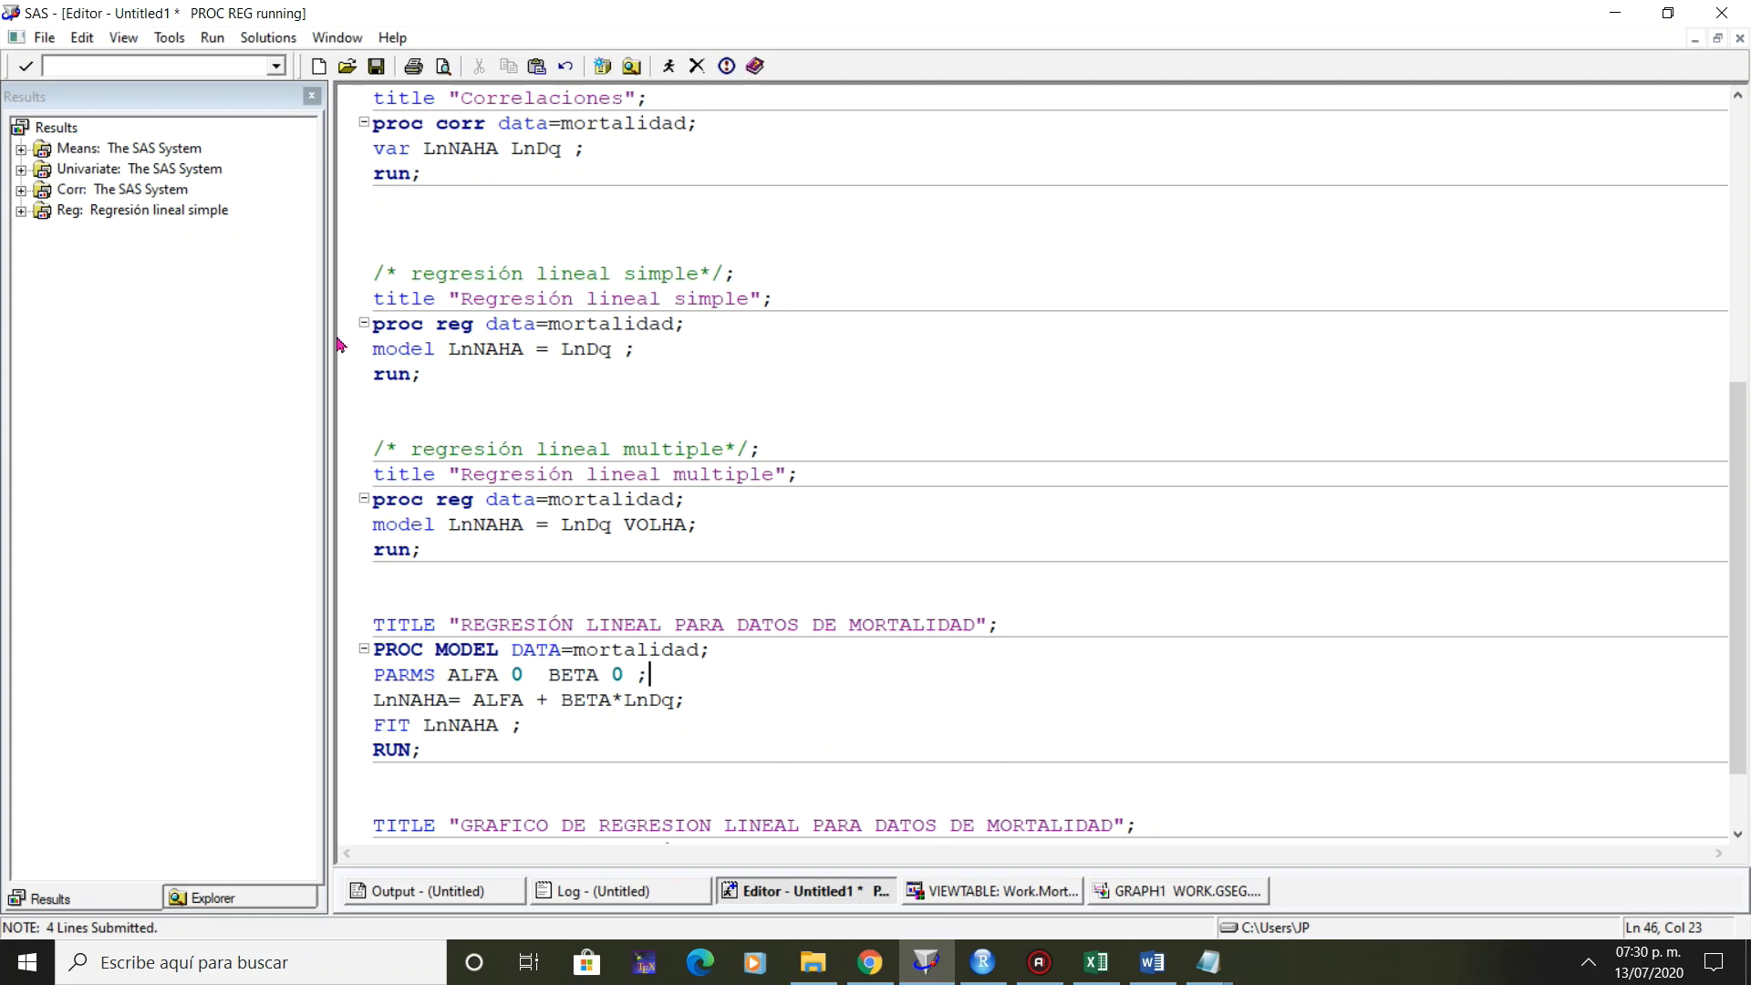
drag(373, 348, 640, 349)
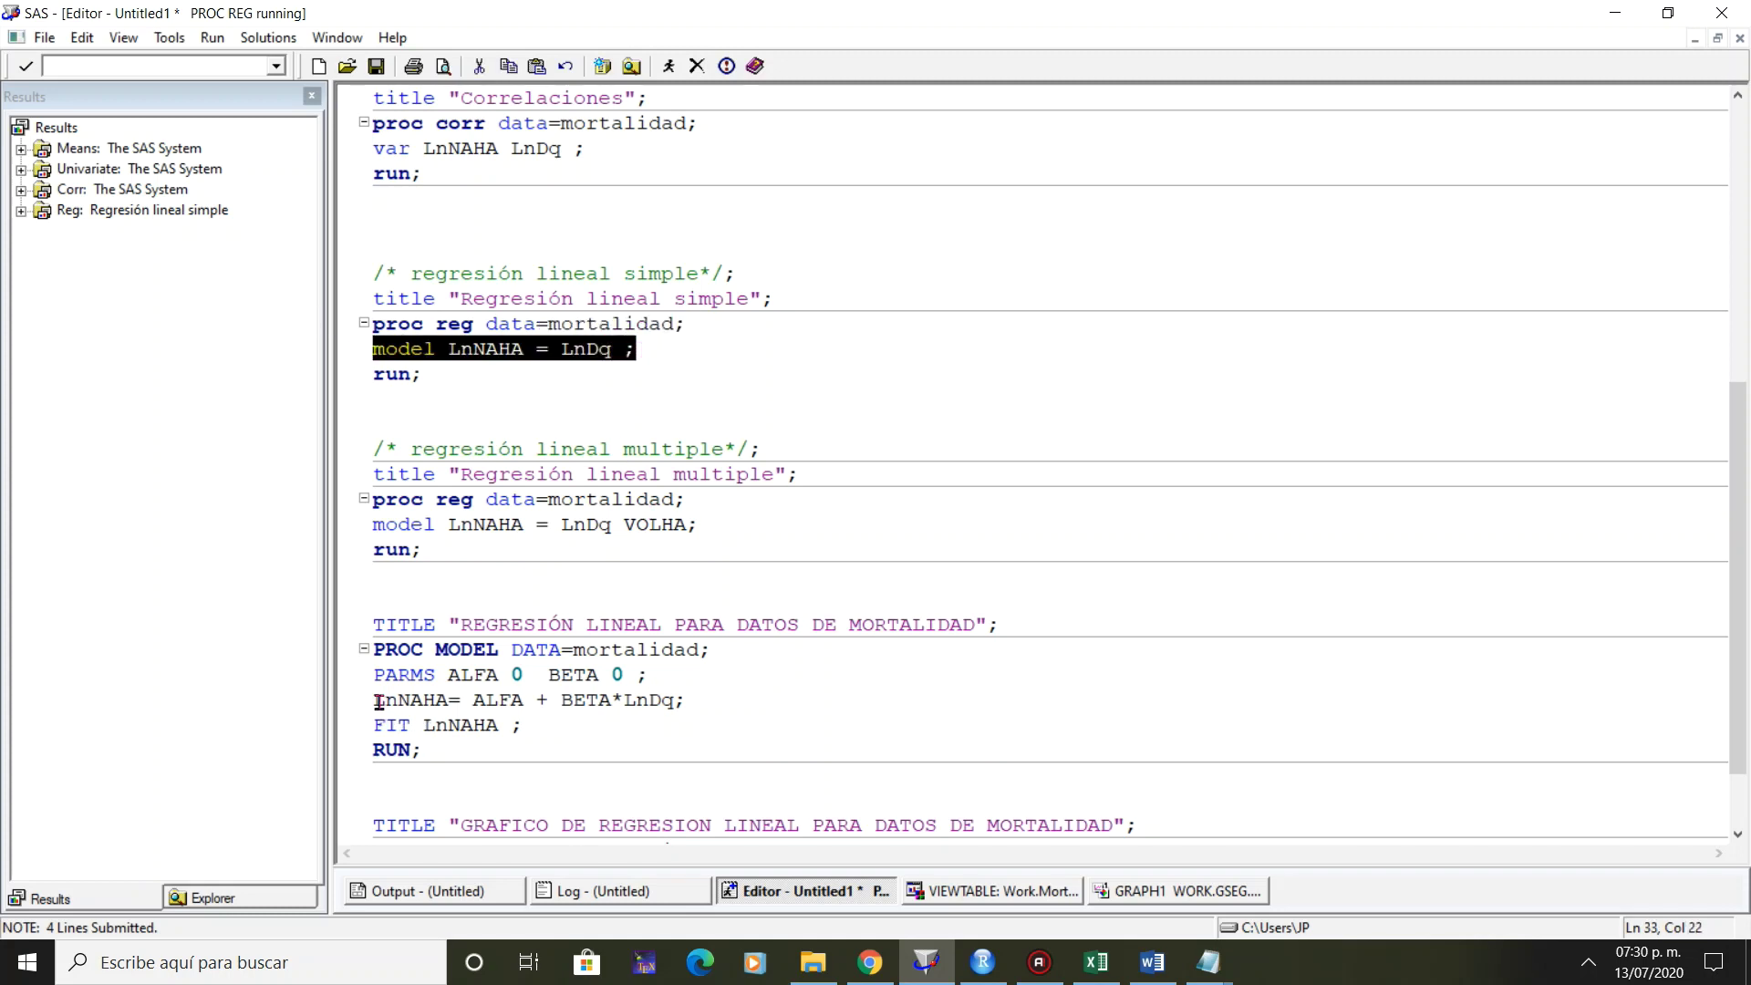
drag(376, 700, 509, 700)
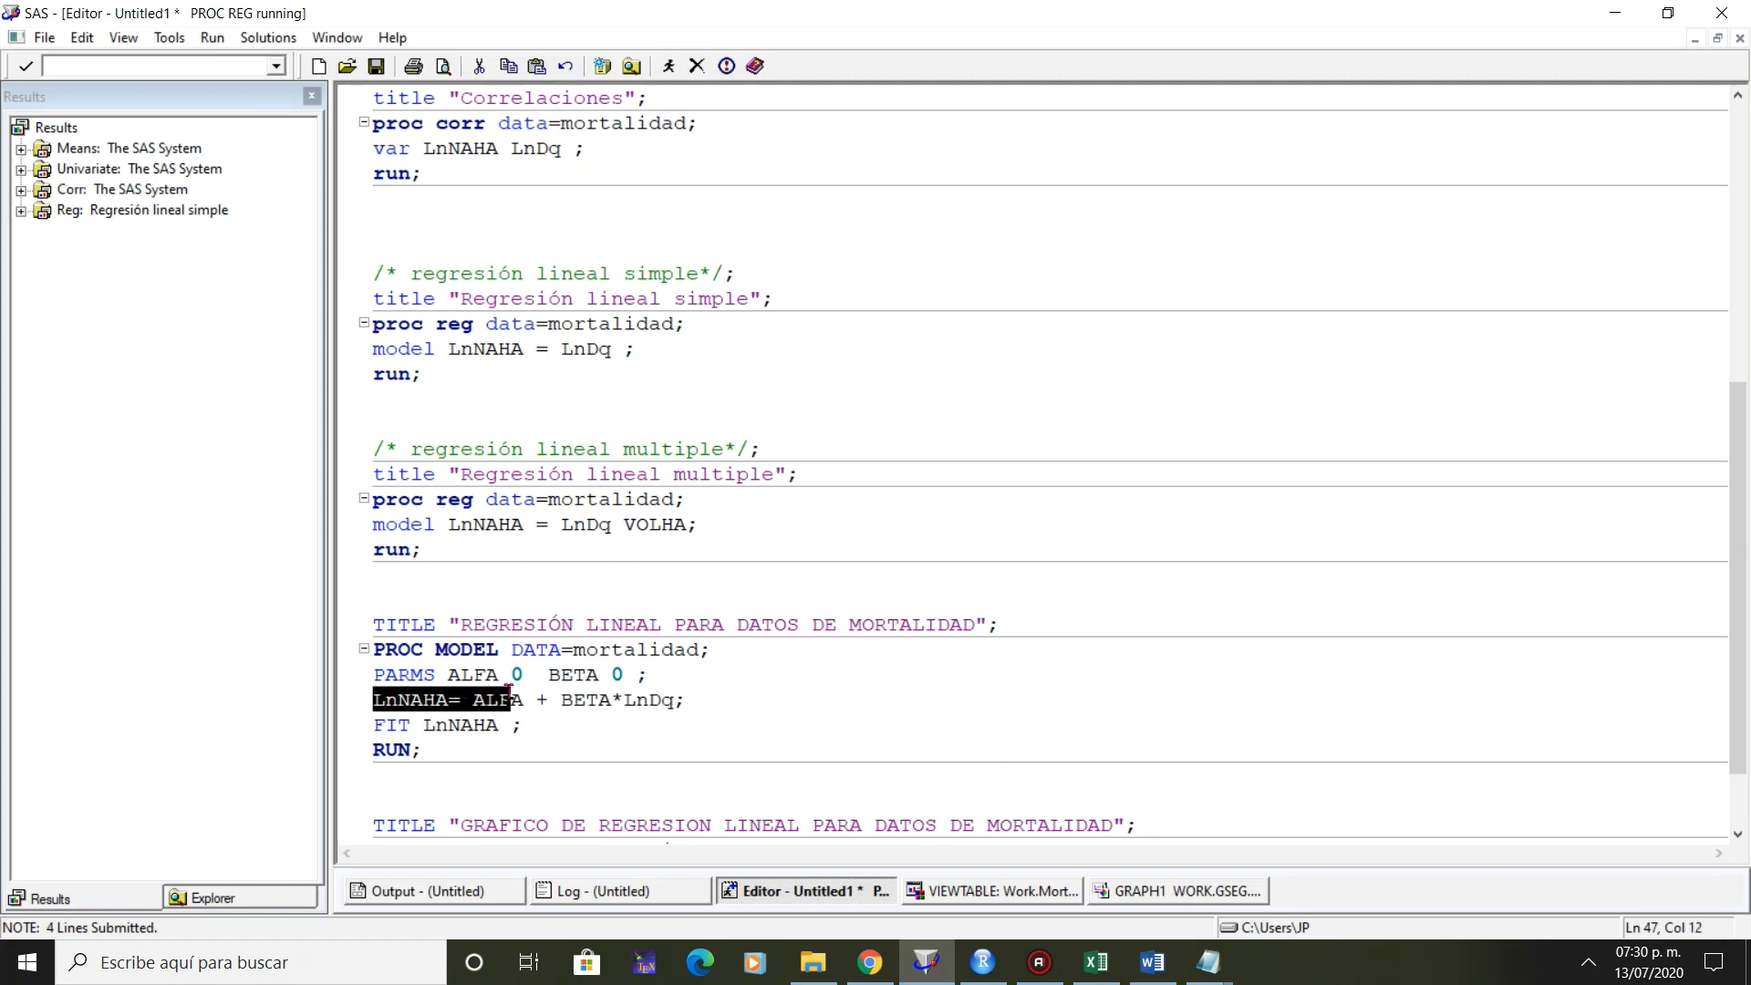
click(450, 711)
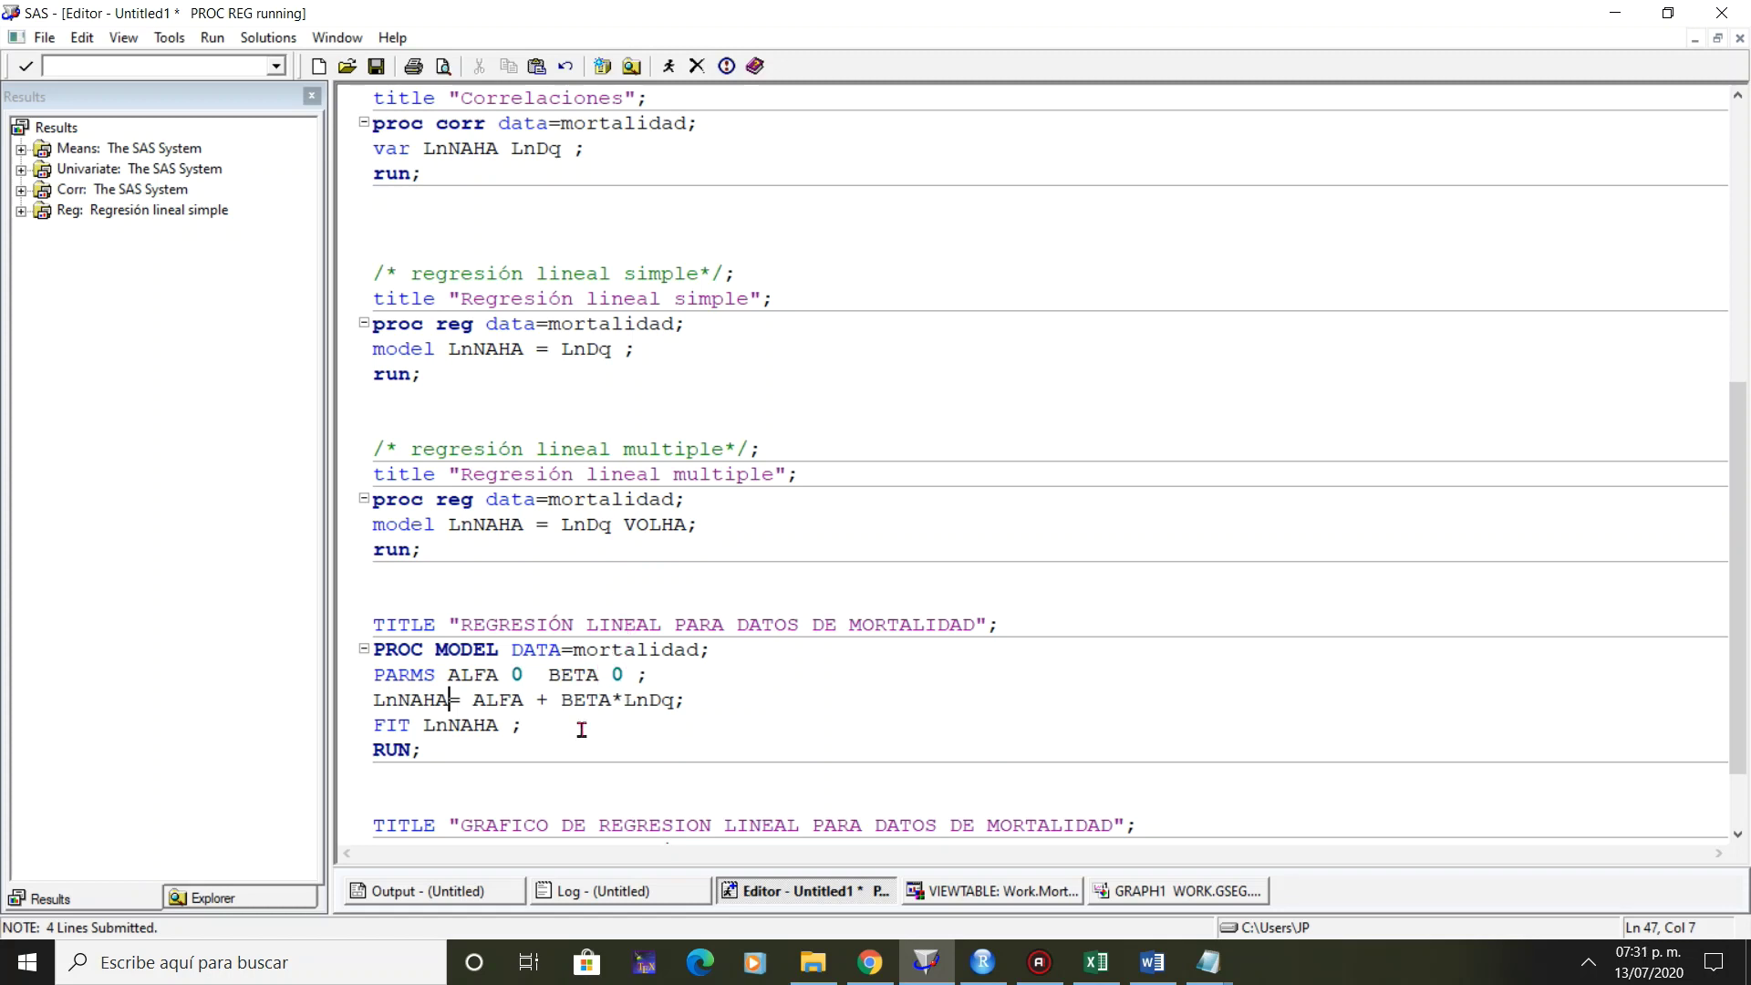
drag(447, 746, 362, 618)
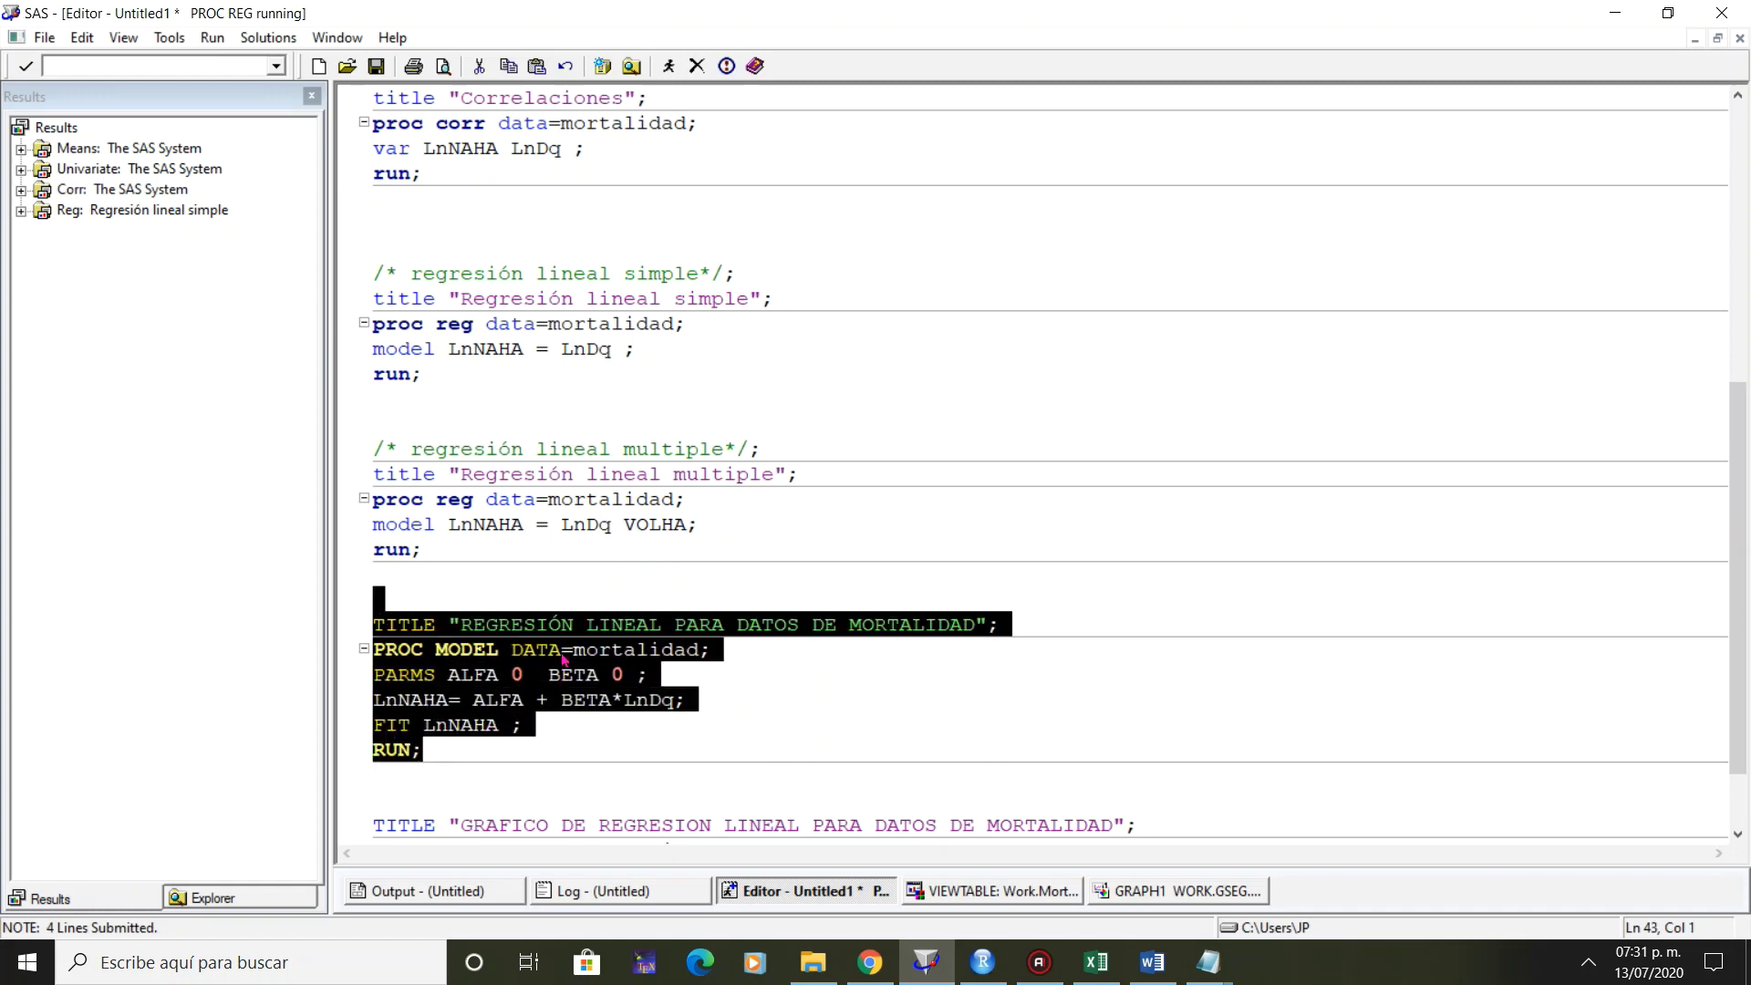
click(668, 65)
click(567, 891)
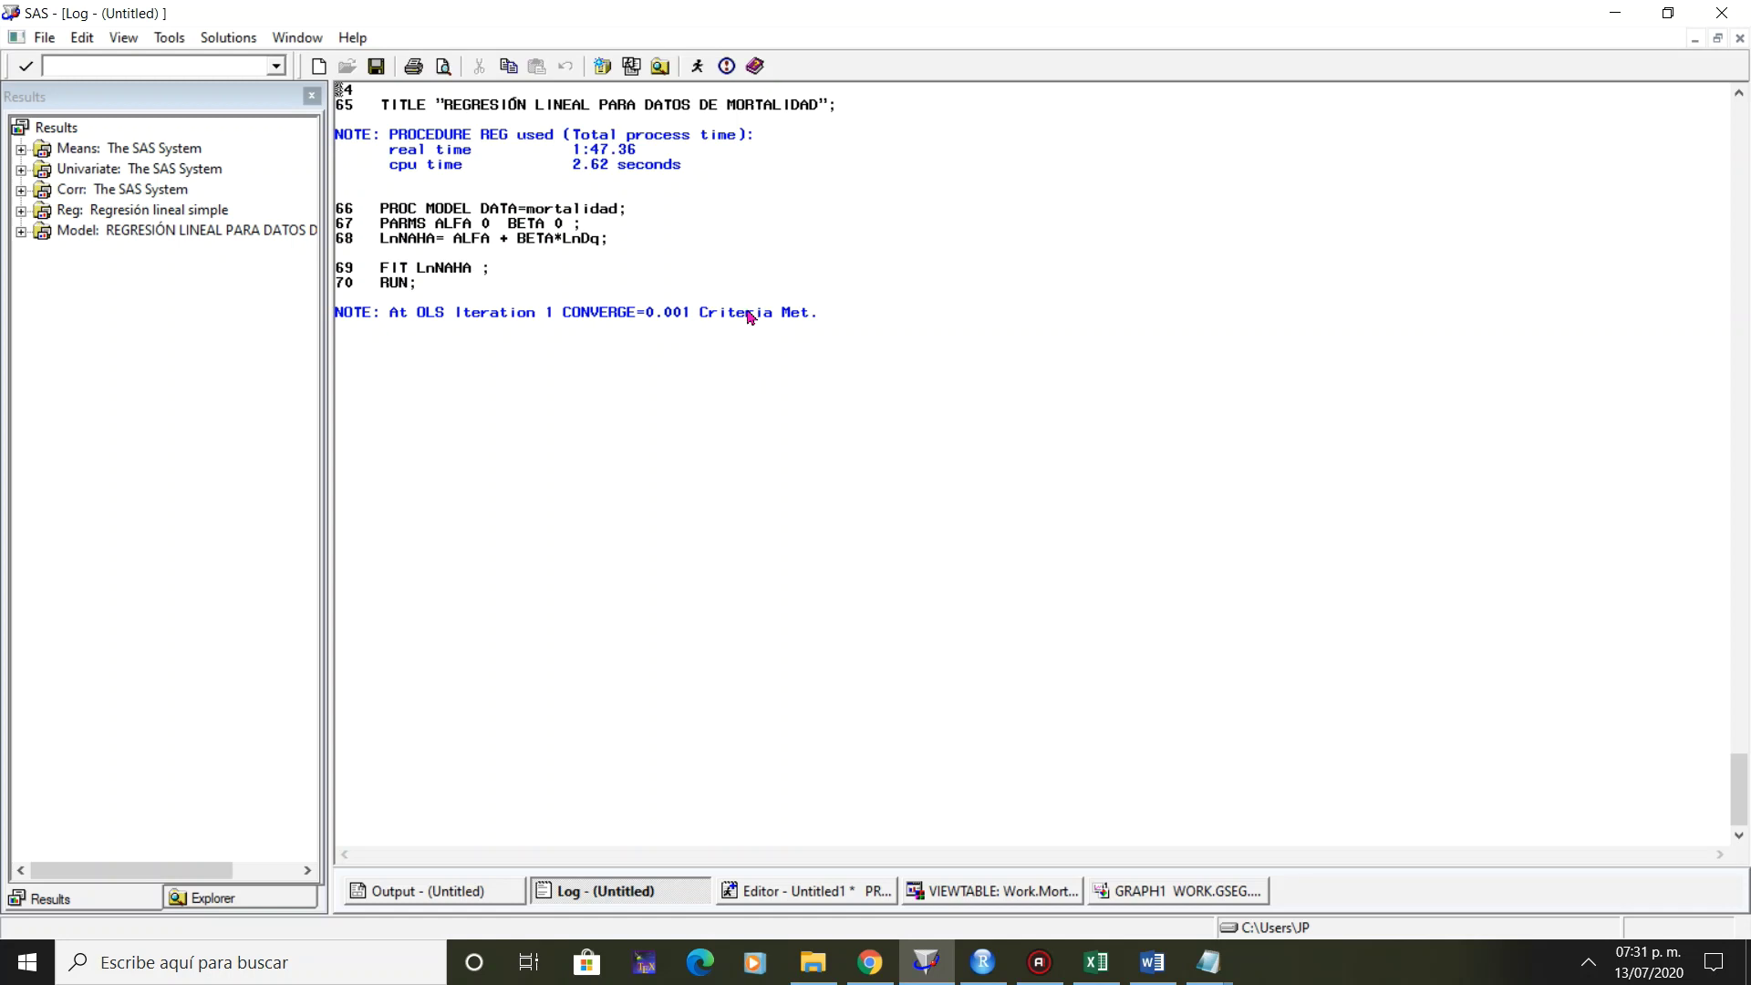
click(461, 887)
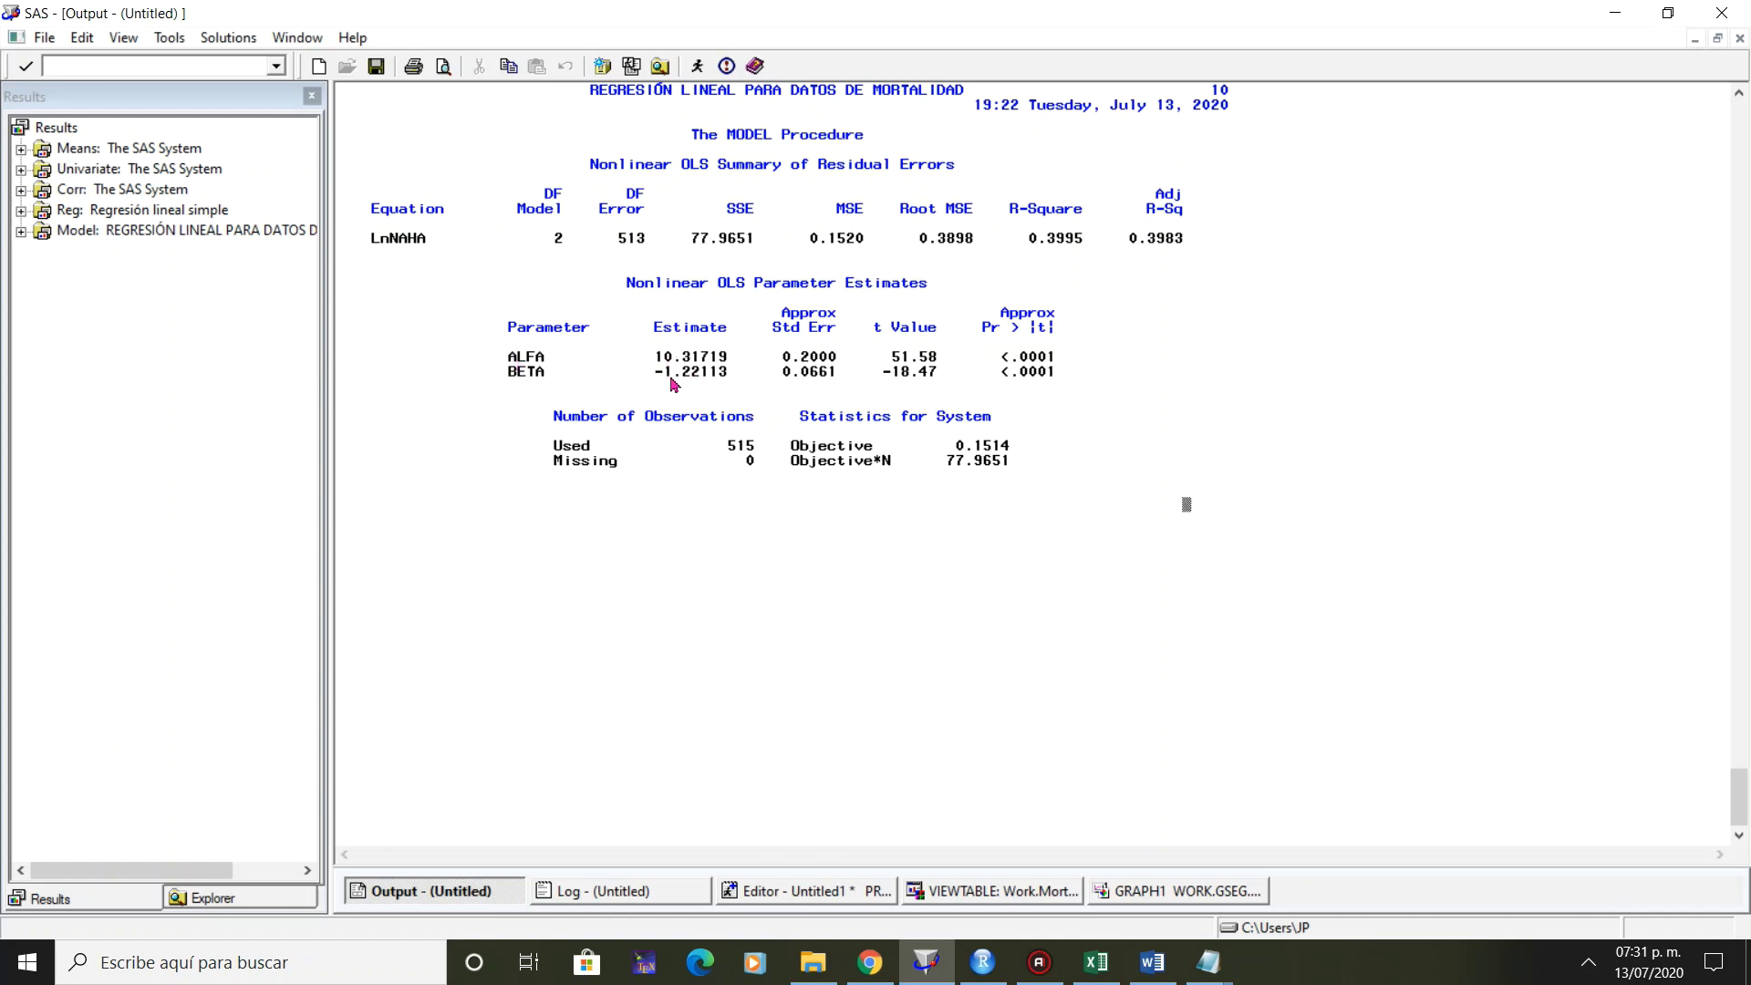
click(778, 893)
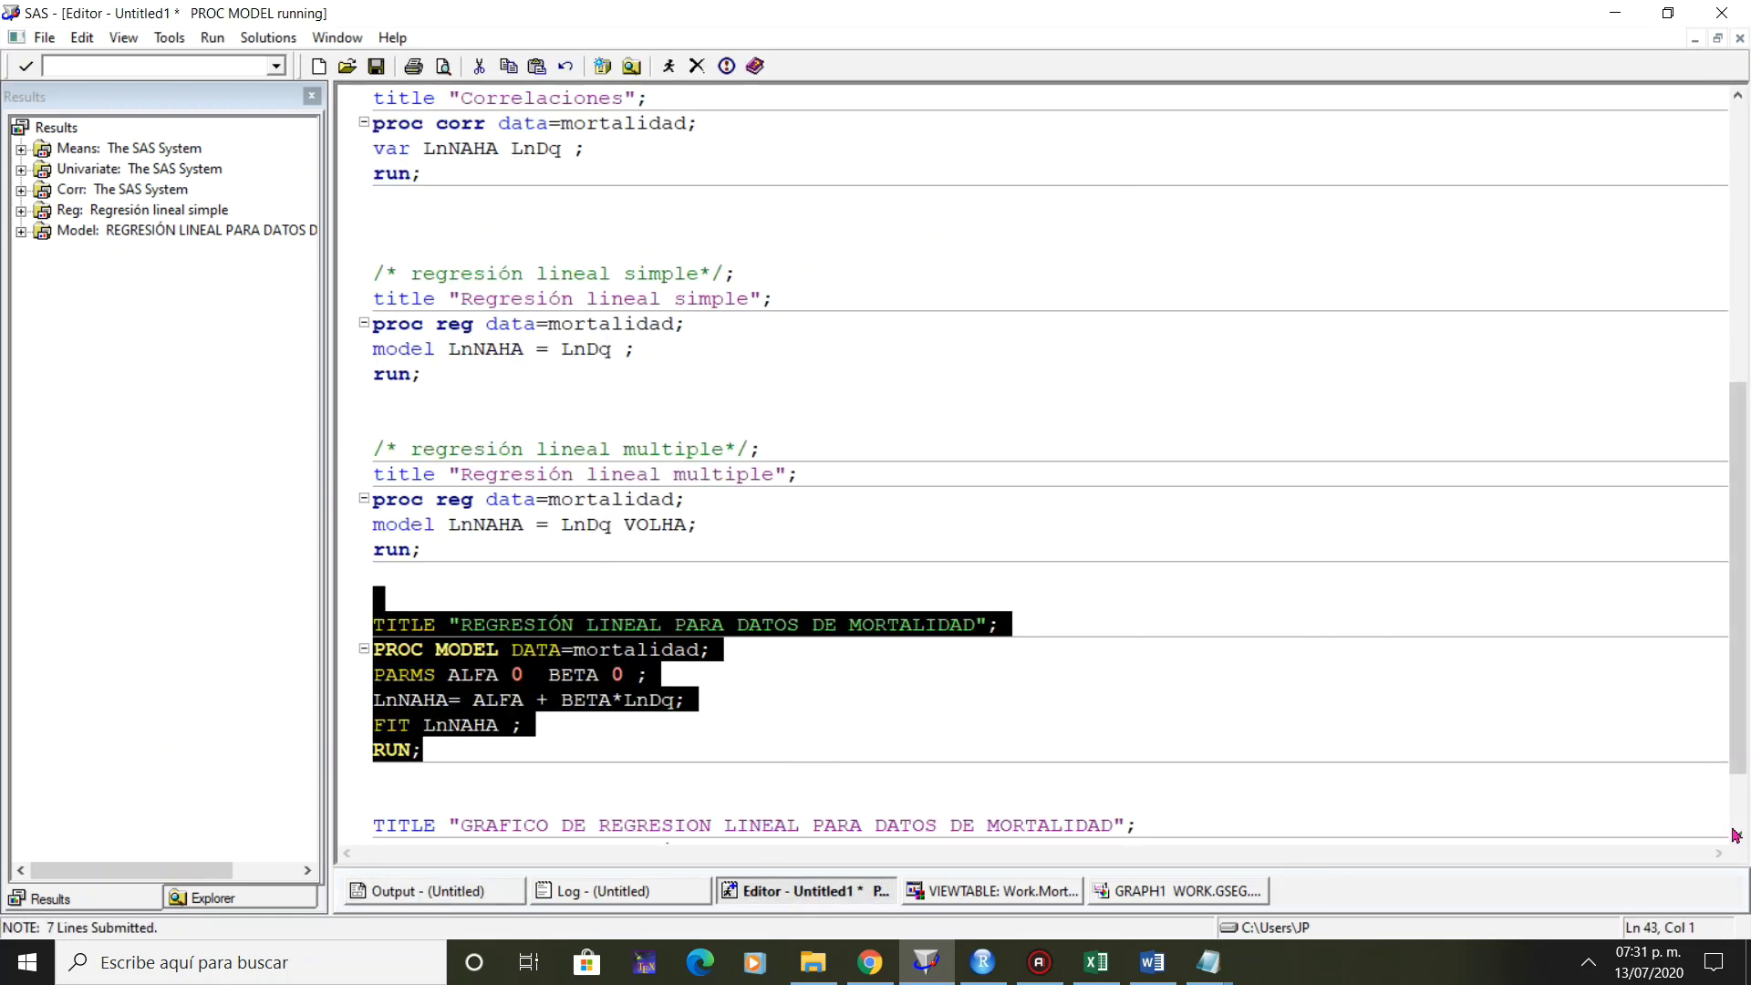
Run the PROC GPLOT block to draw the LnNAHA versus LnDq scatter plot.
scroll(1734, 835, down, 3)
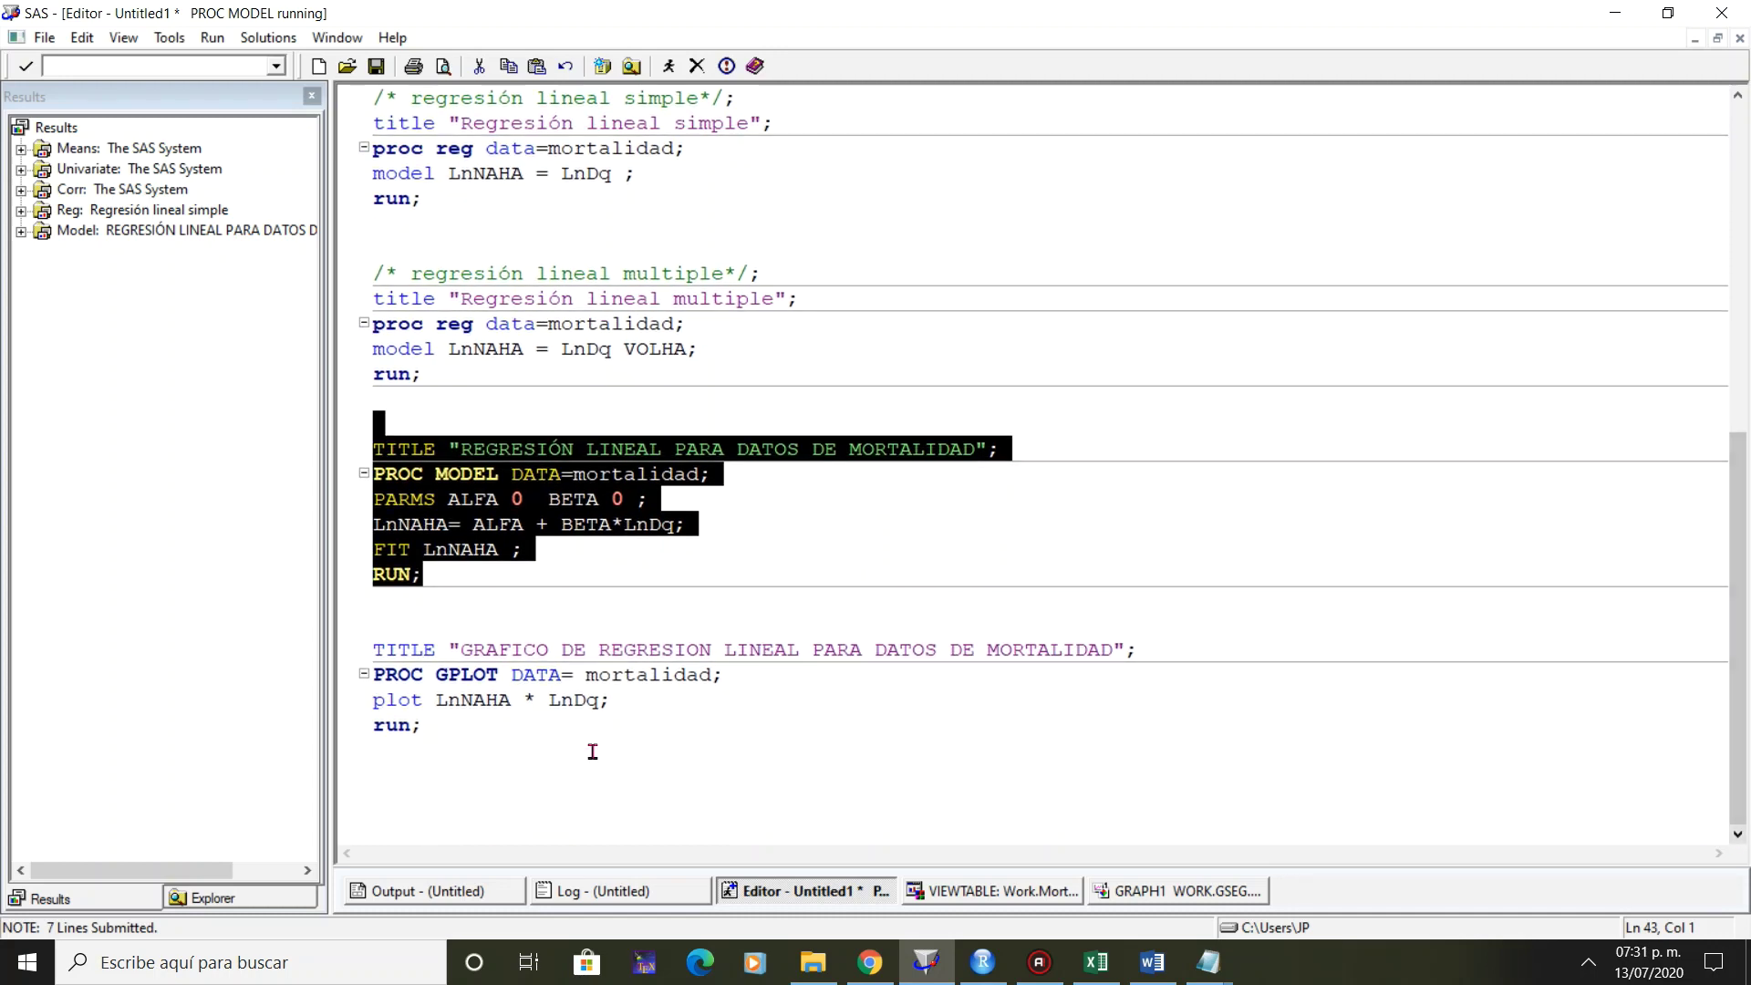
drag(474, 725, 370, 649)
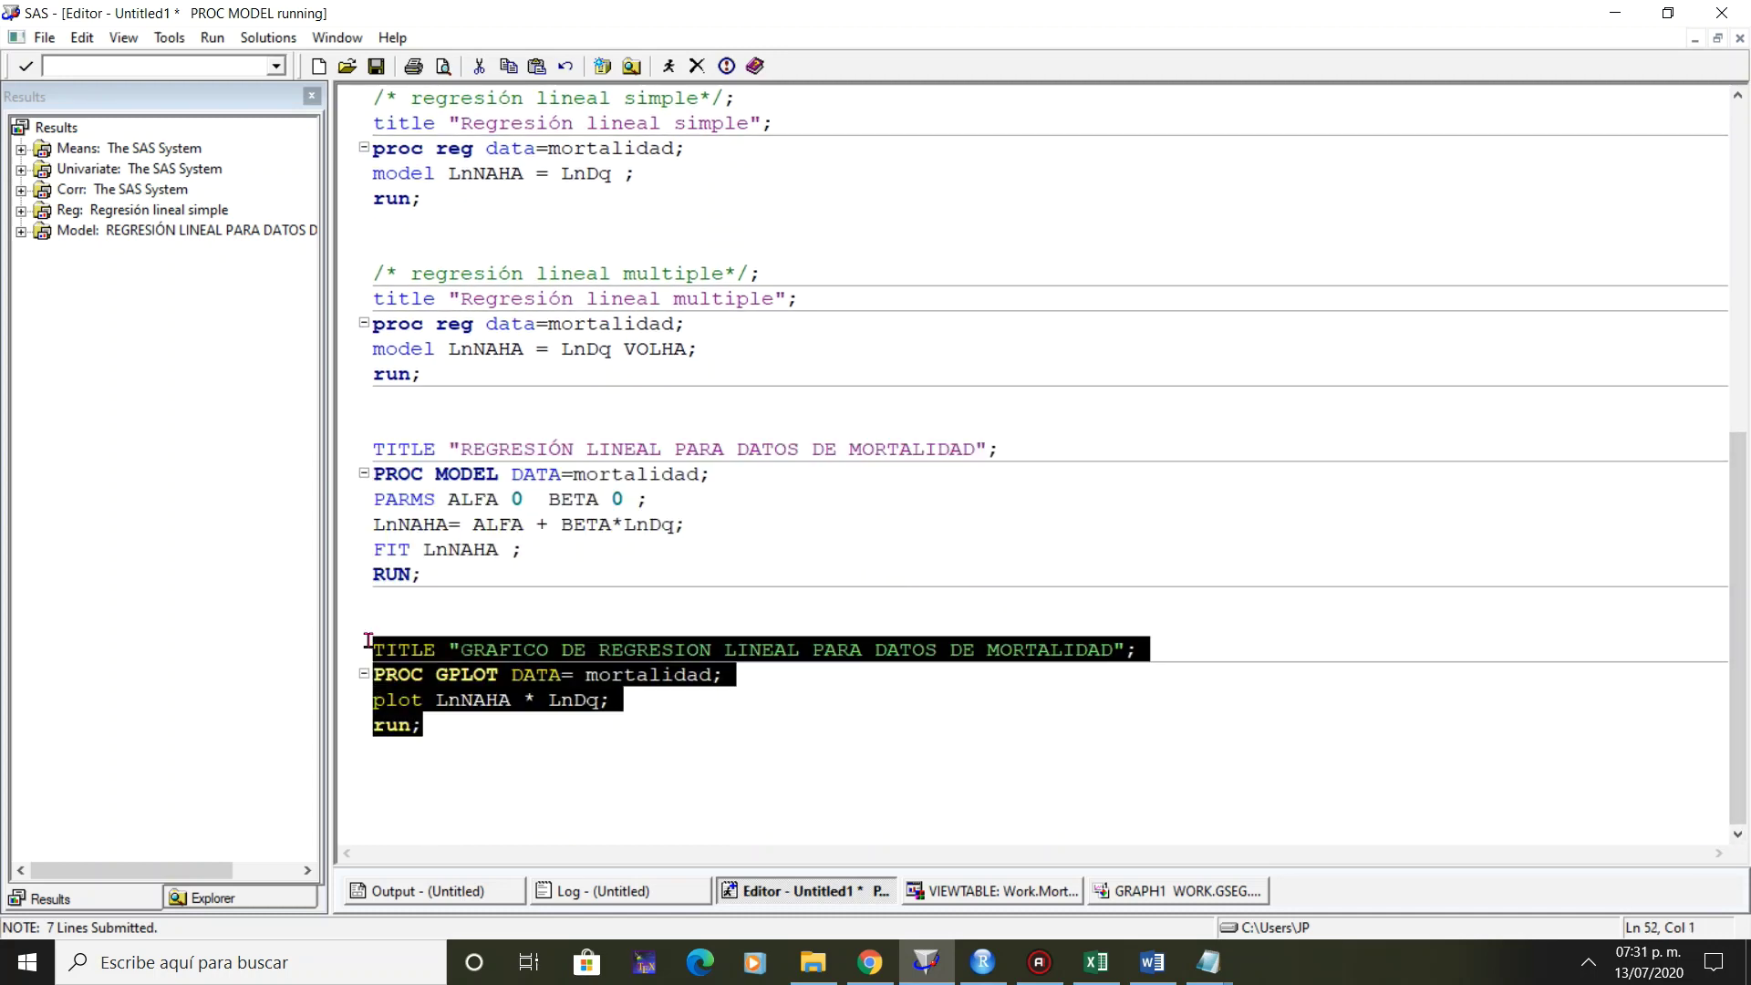
click(669, 65)
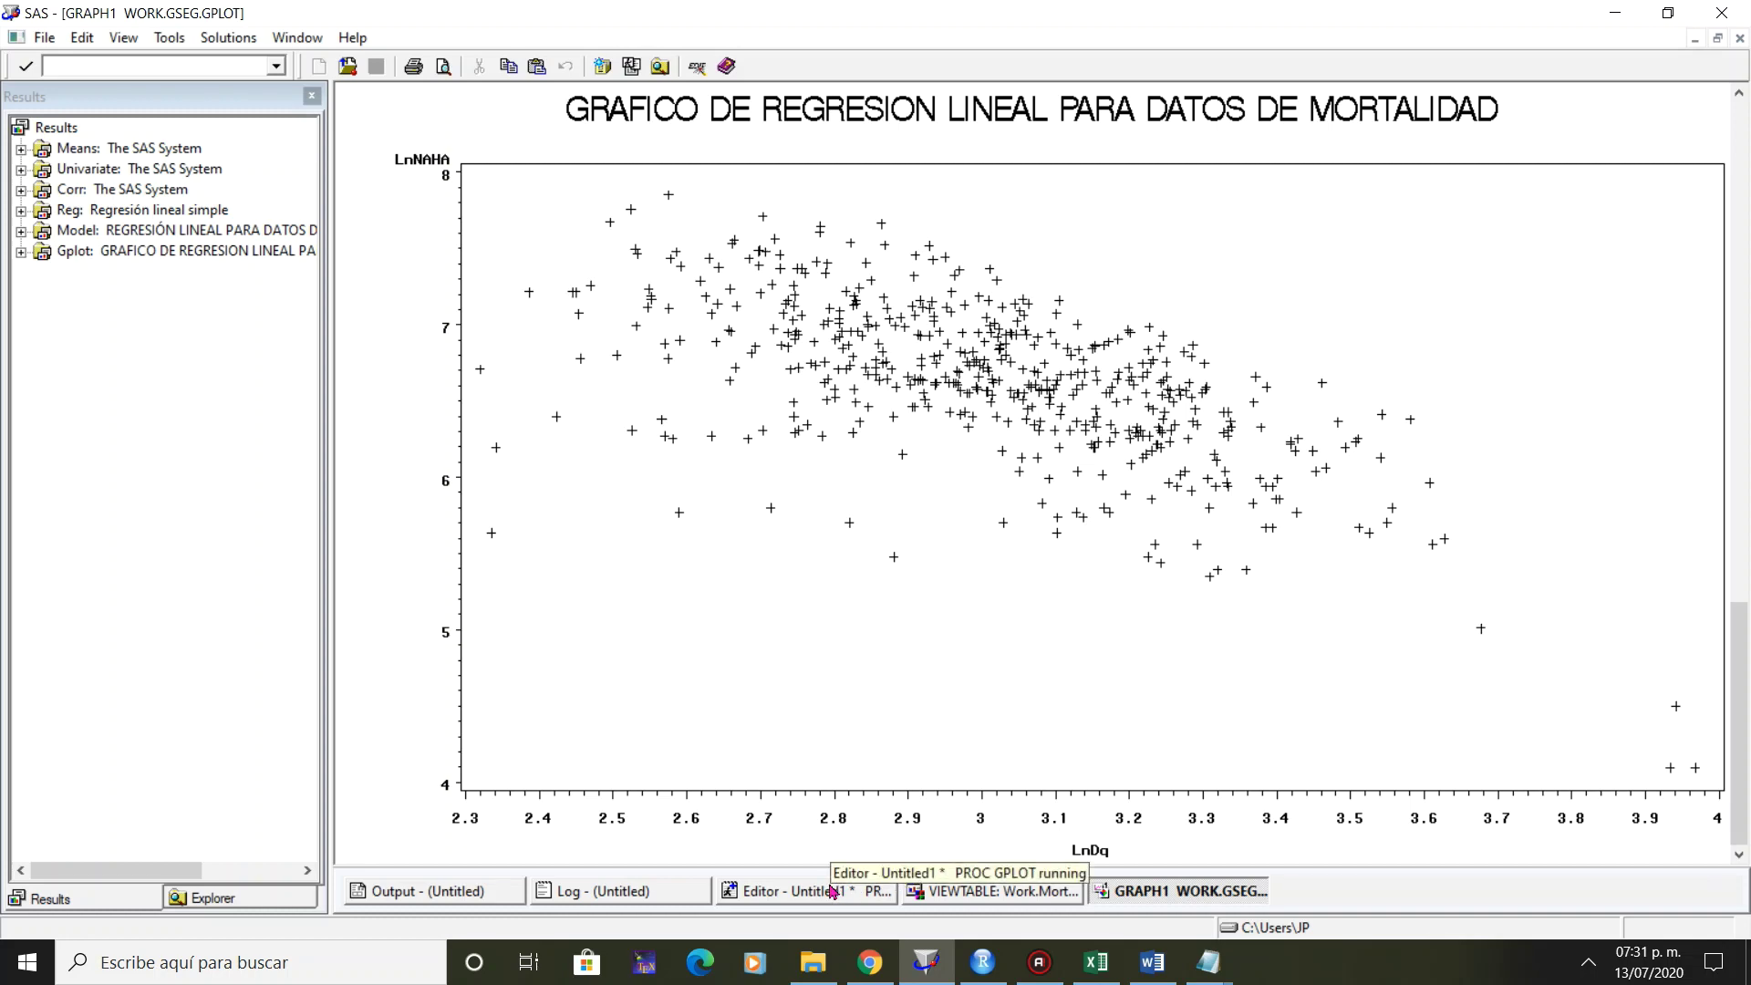
click(832, 891)
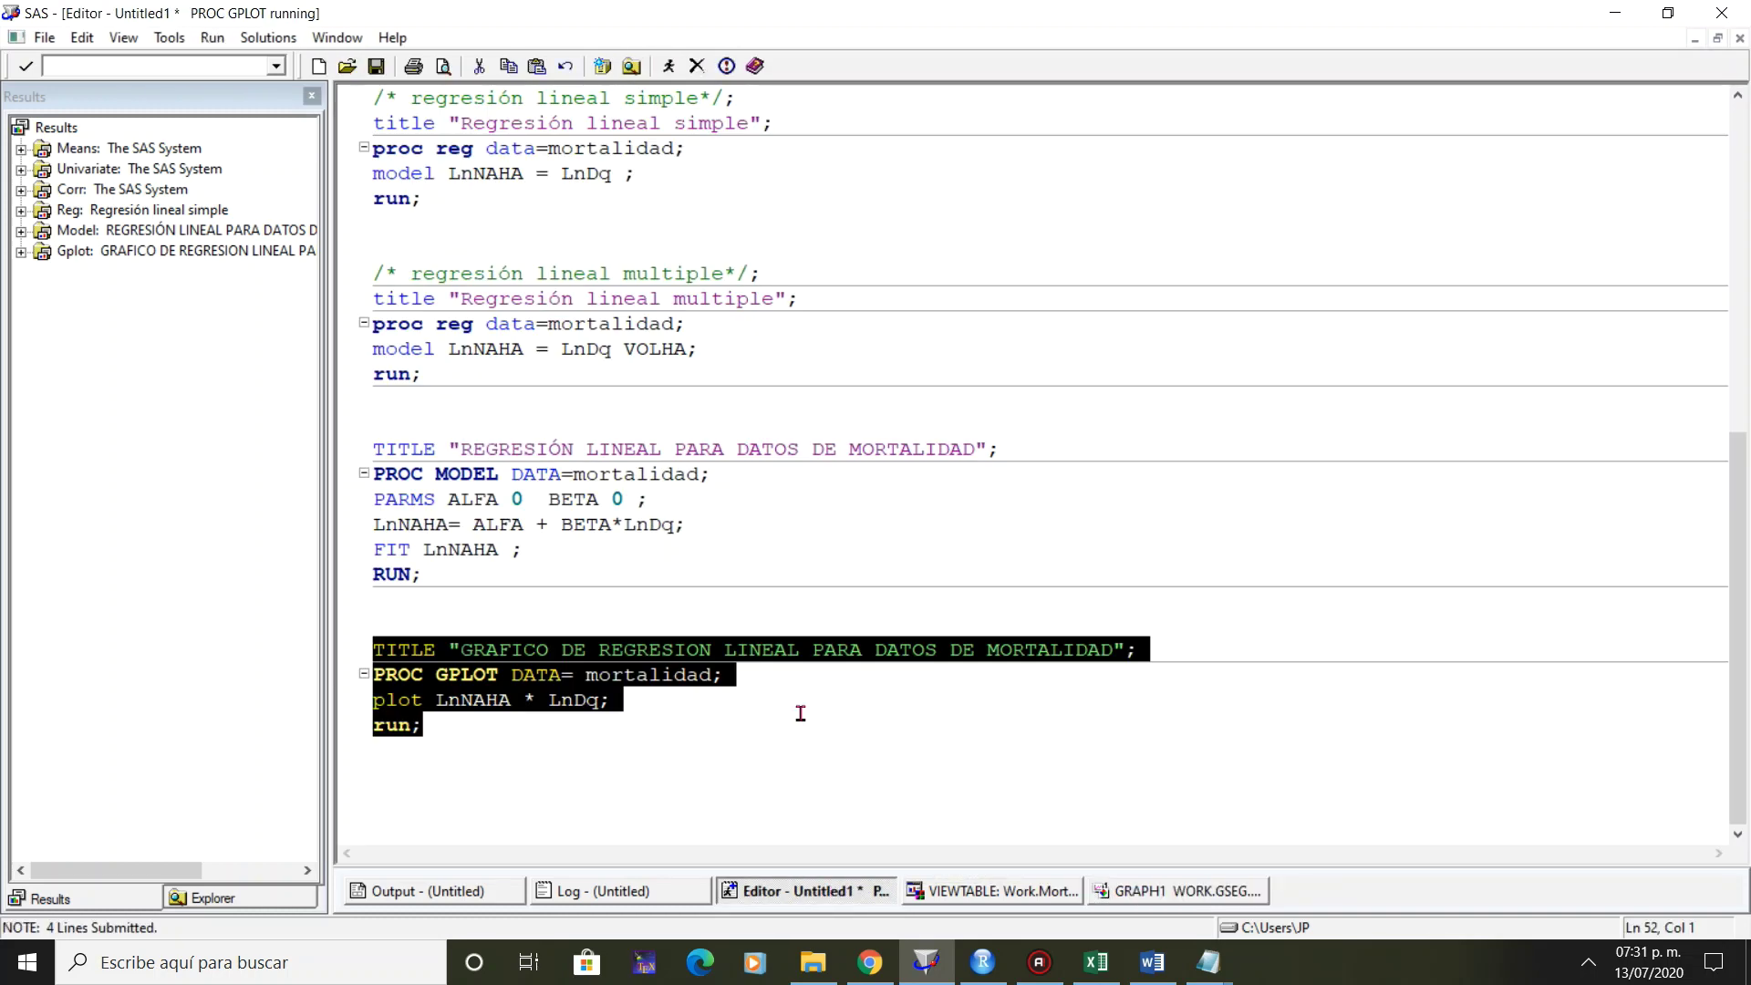
click(802, 715)
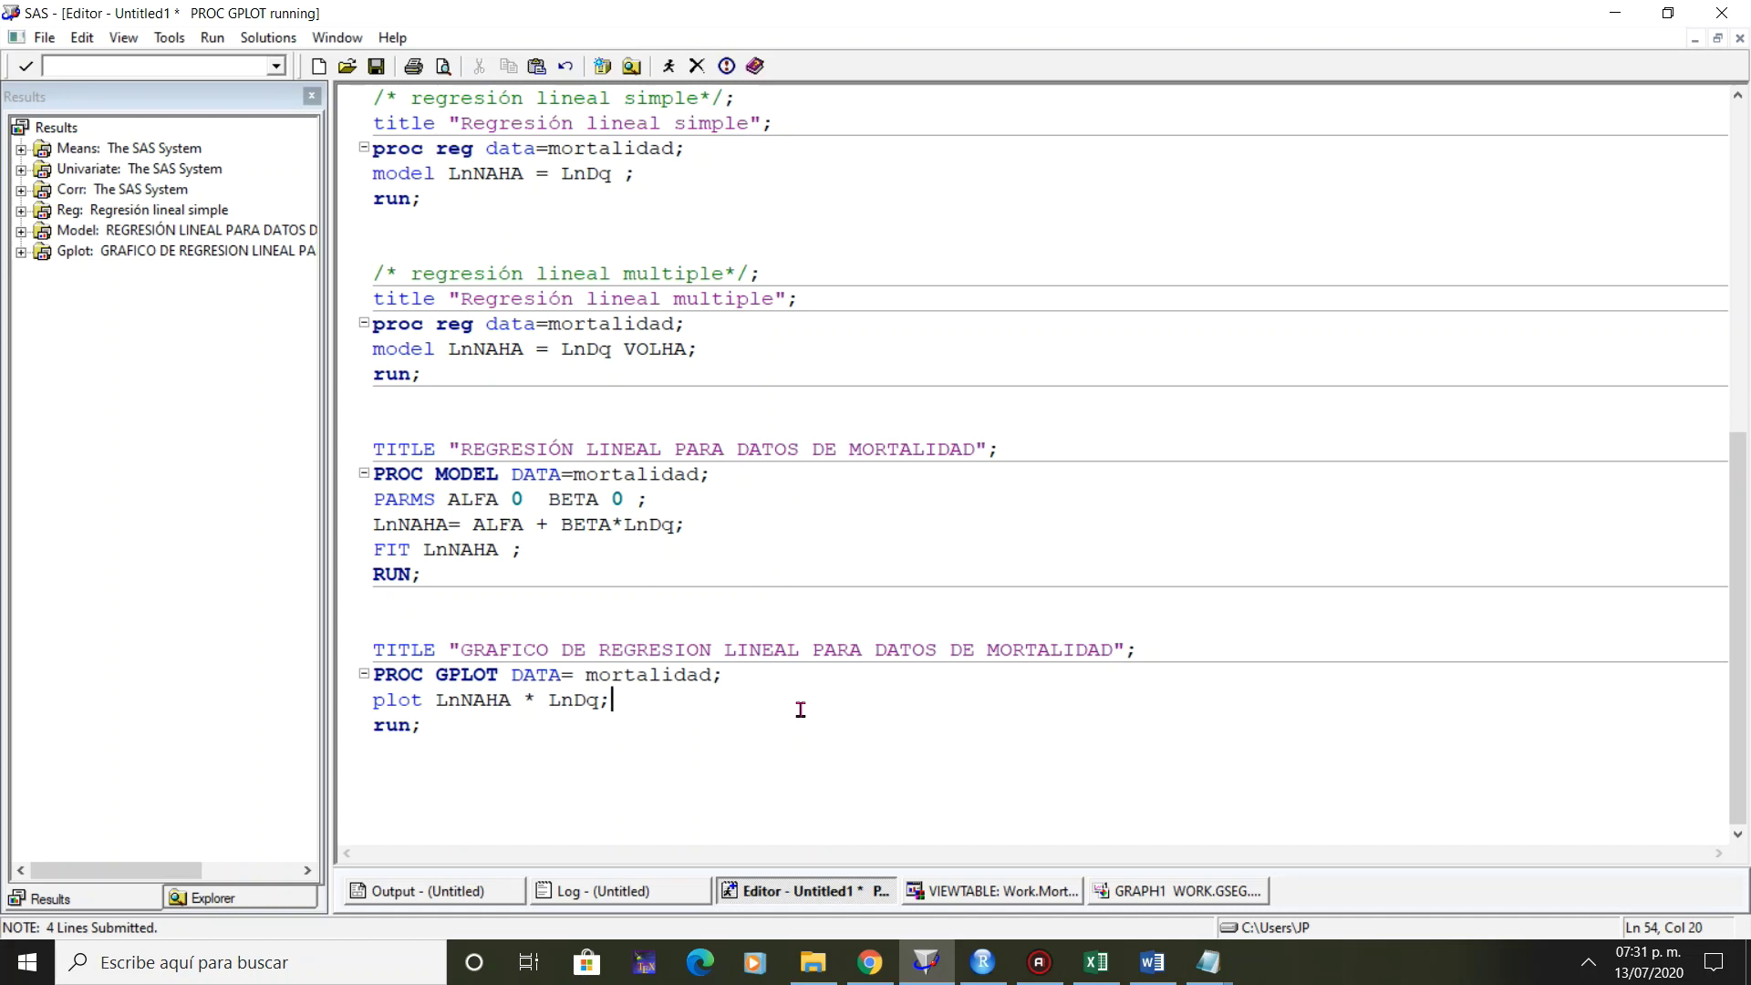